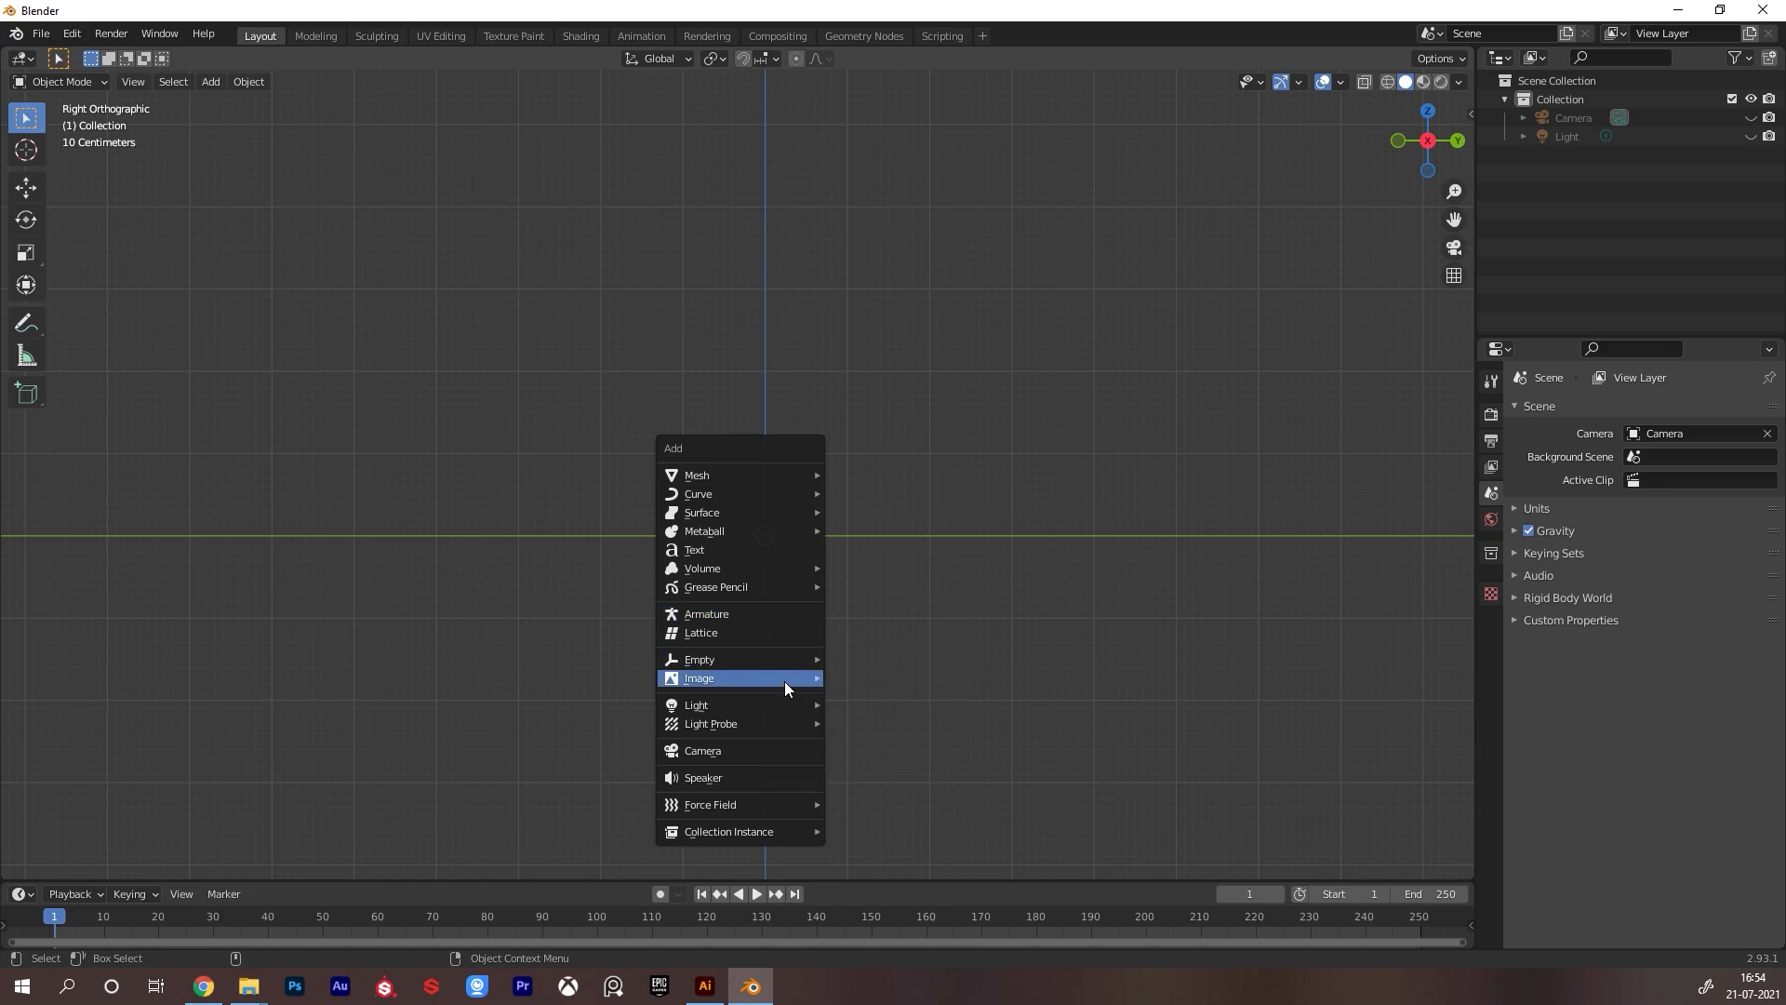
# Load the green character head with the pink hat as a reference image in the right orthographic view
pyautogui.moveTo(788, 684)
pyautogui.click(926, 678)
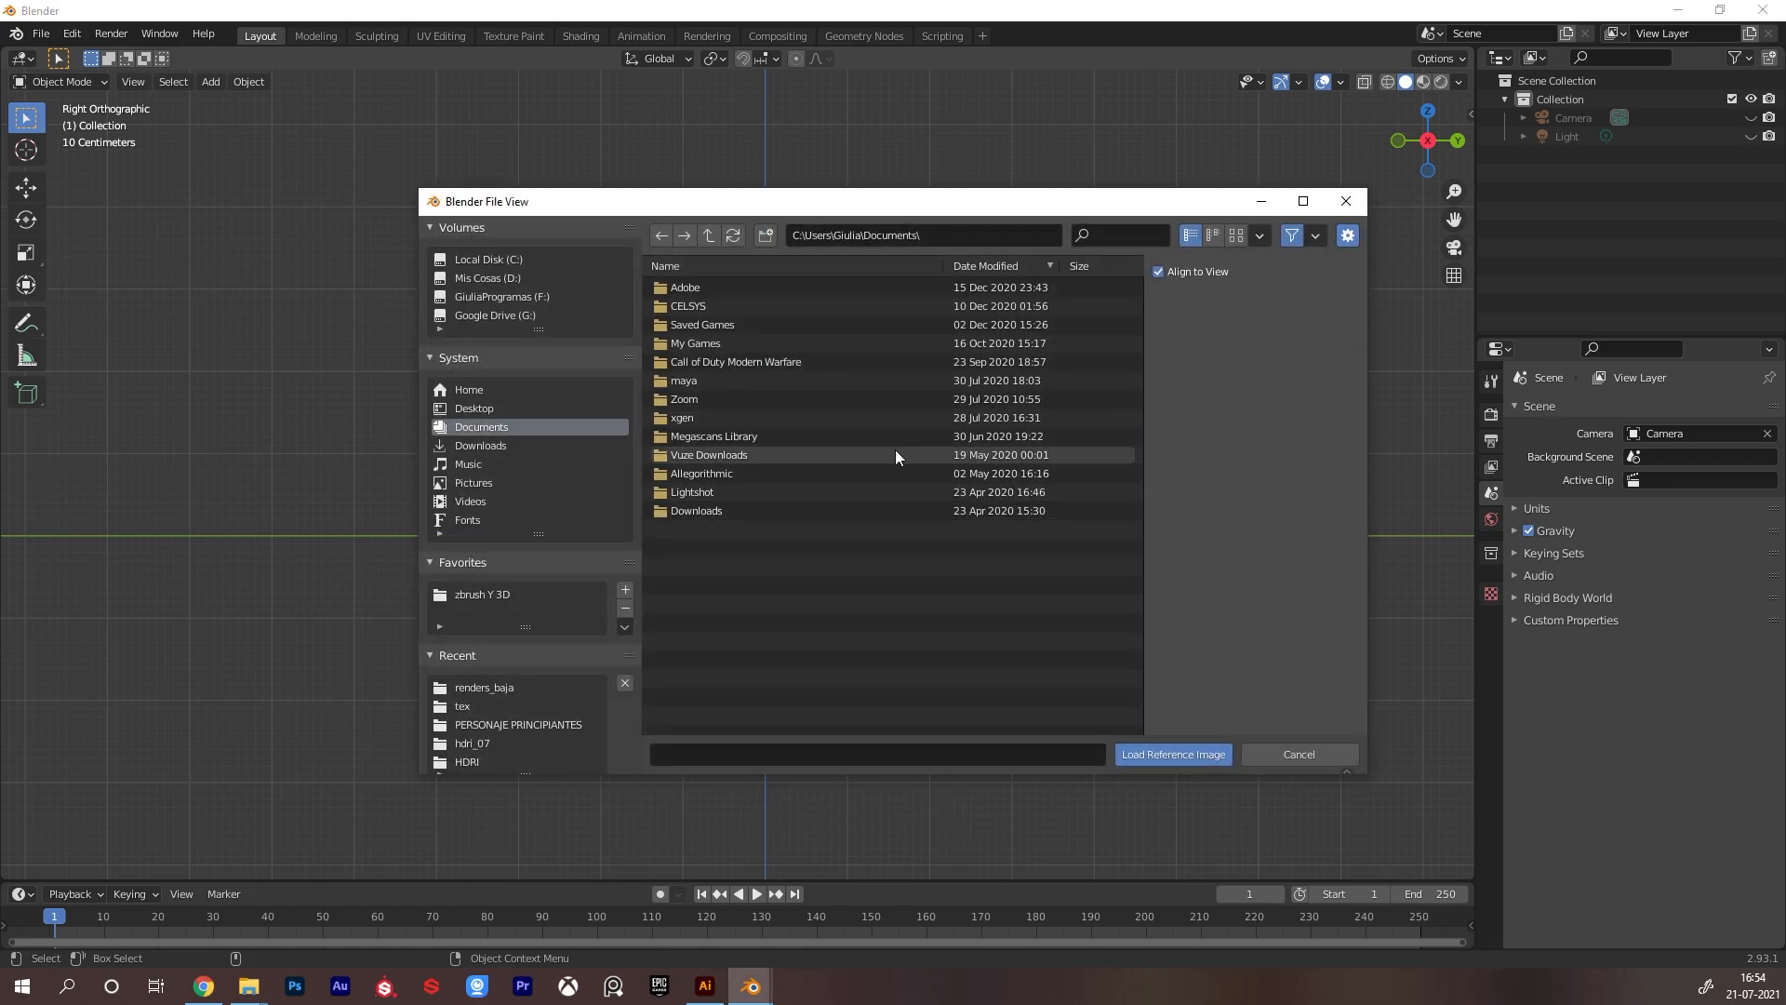
pyautogui.press('Escape')
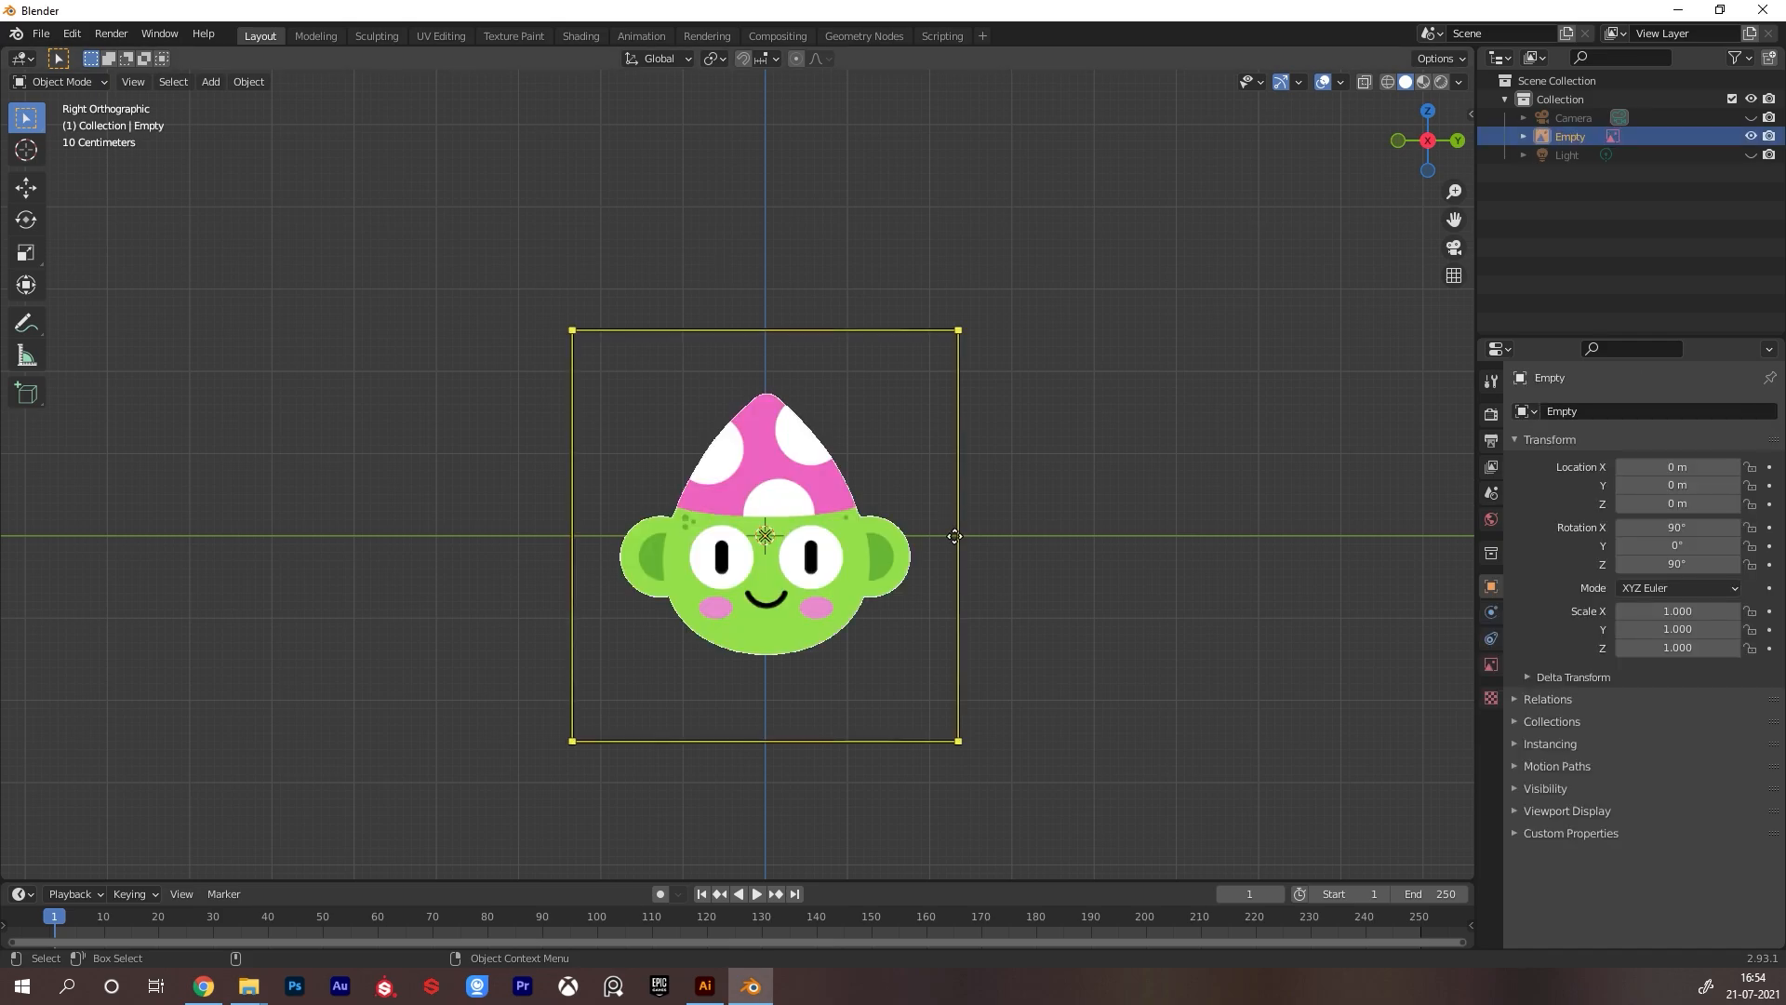
pyautogui.click(1006, 514)
pyautogui.moveTo(1008, 521); pyautogui.dragTo(821, 519, button='middle')
pyautogui.press('KP_3')
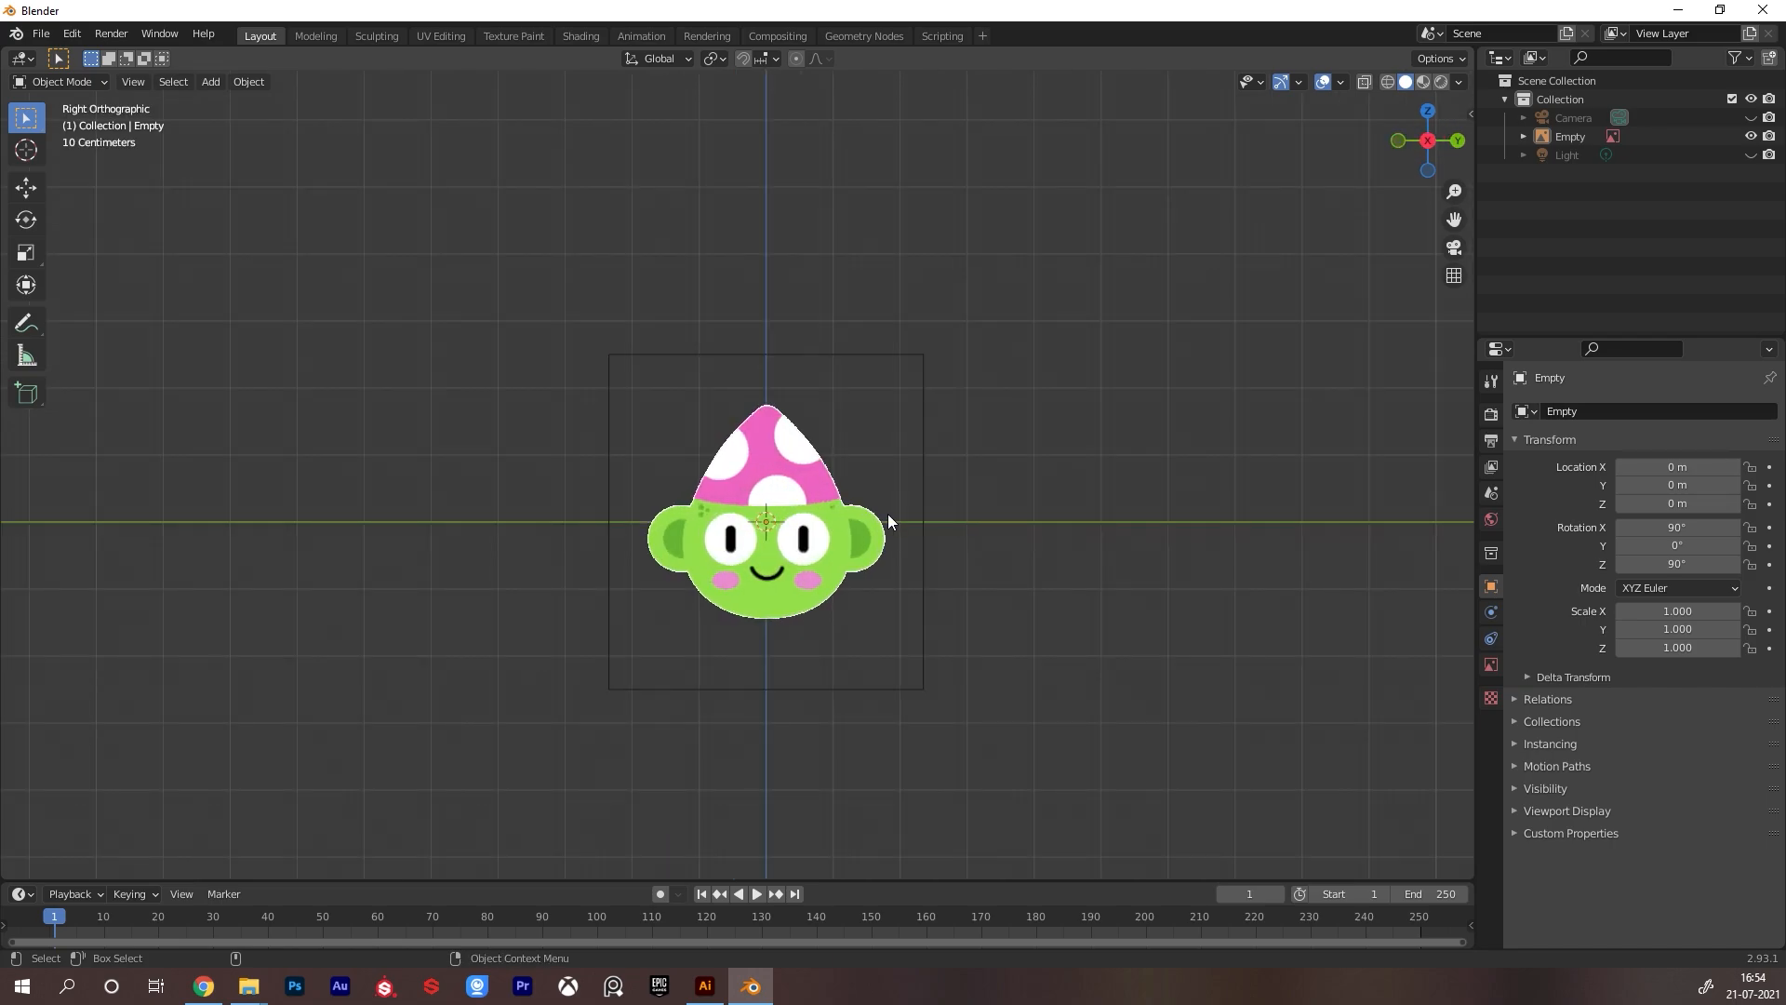
pyautogui.scroll(5, 888, 513)
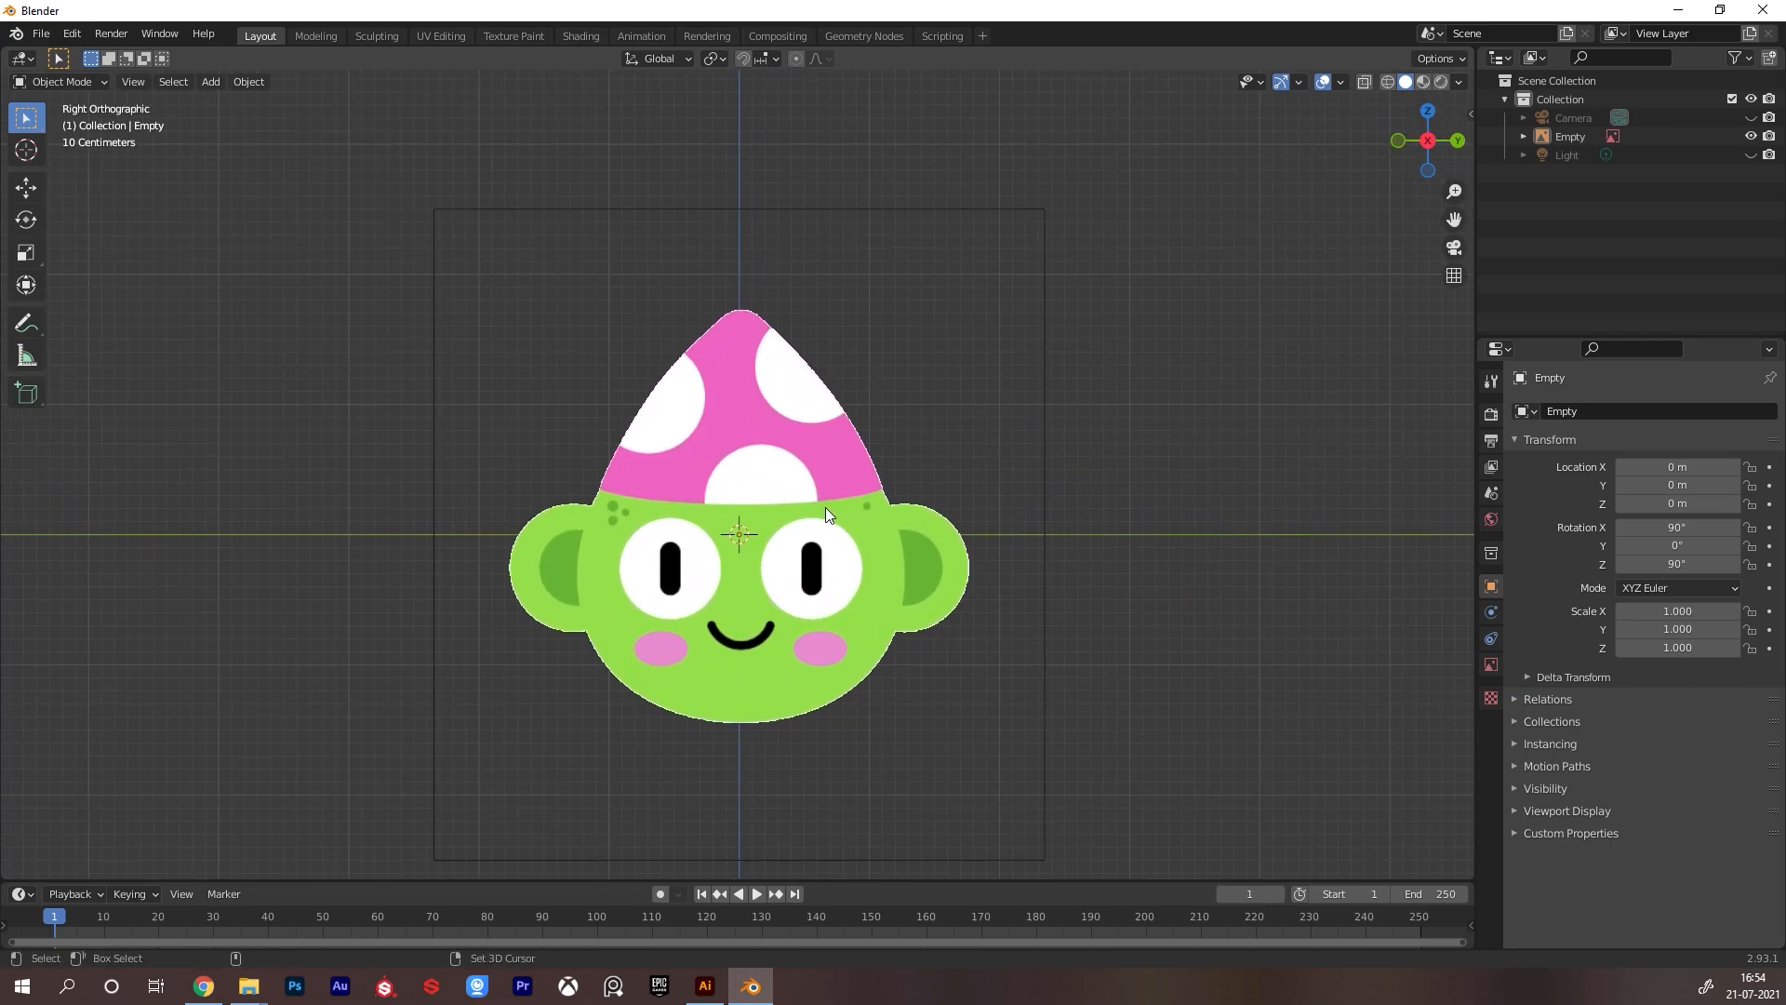
# Select the reference image and enable the Move, Rotate and Scale object gizmos
pyautogui.hotkey('shift', 'a')
pyautogui.moveTo(822, 511)
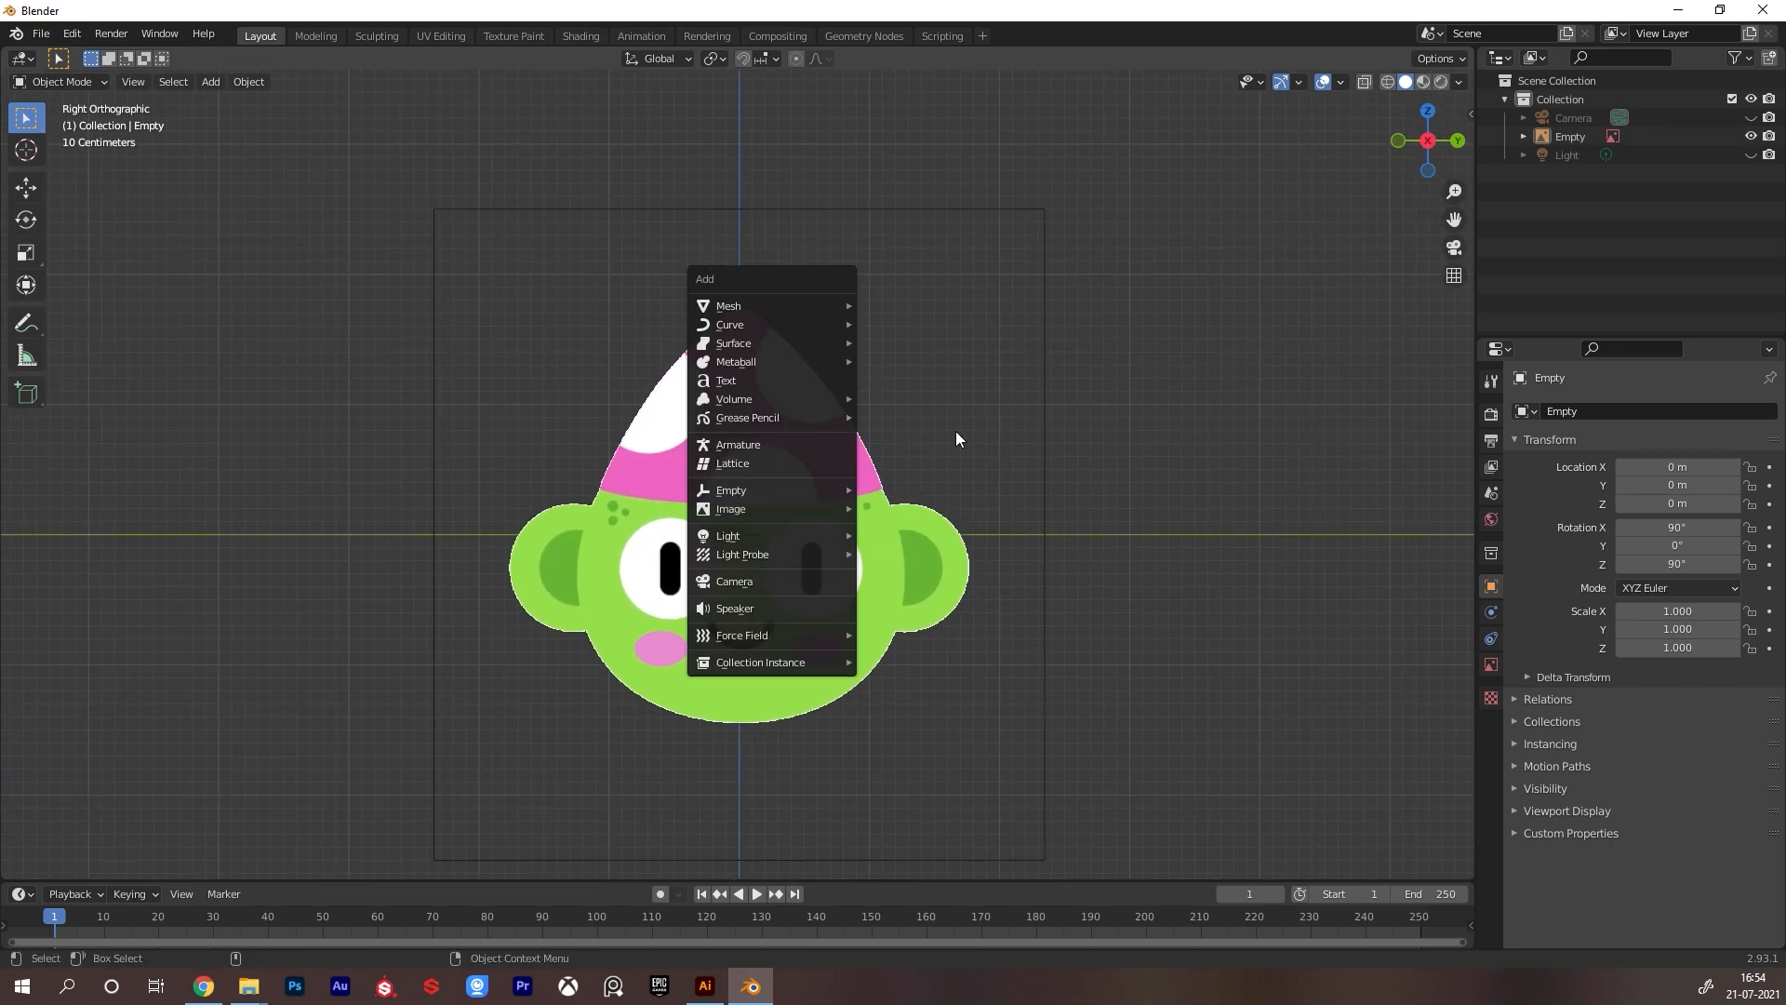
pyautogui.click(841, 628)
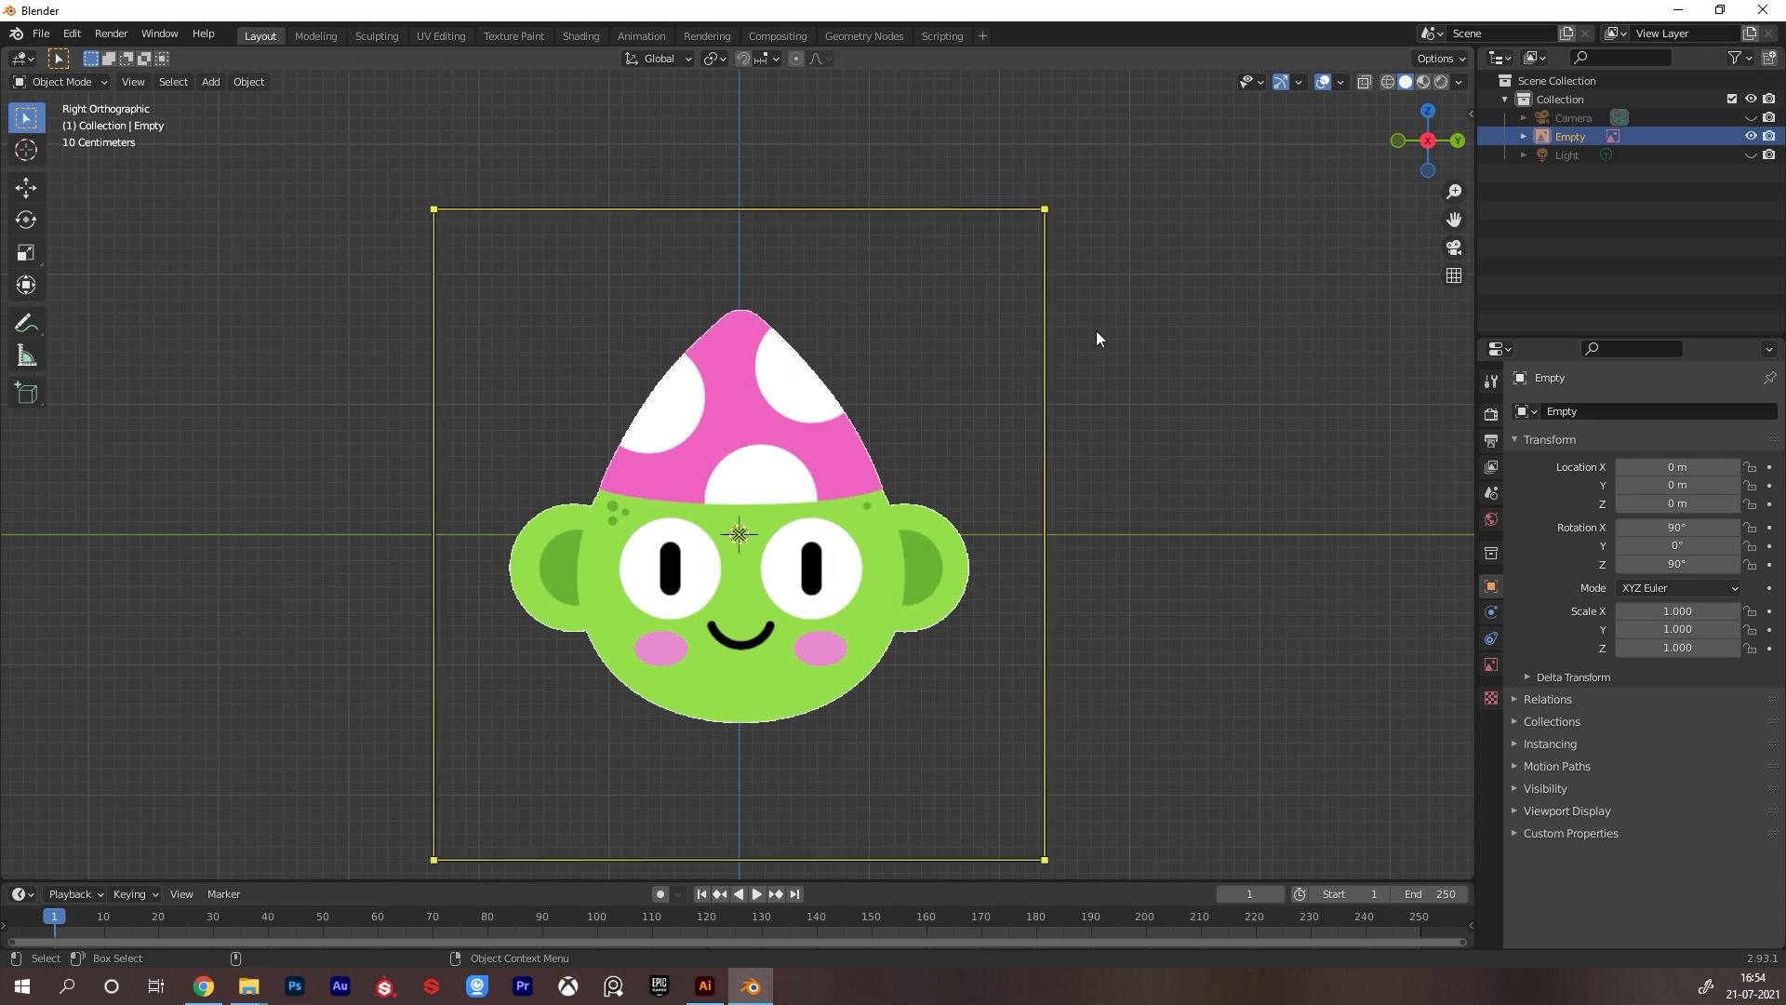
pyautogui.click(1295, 81)
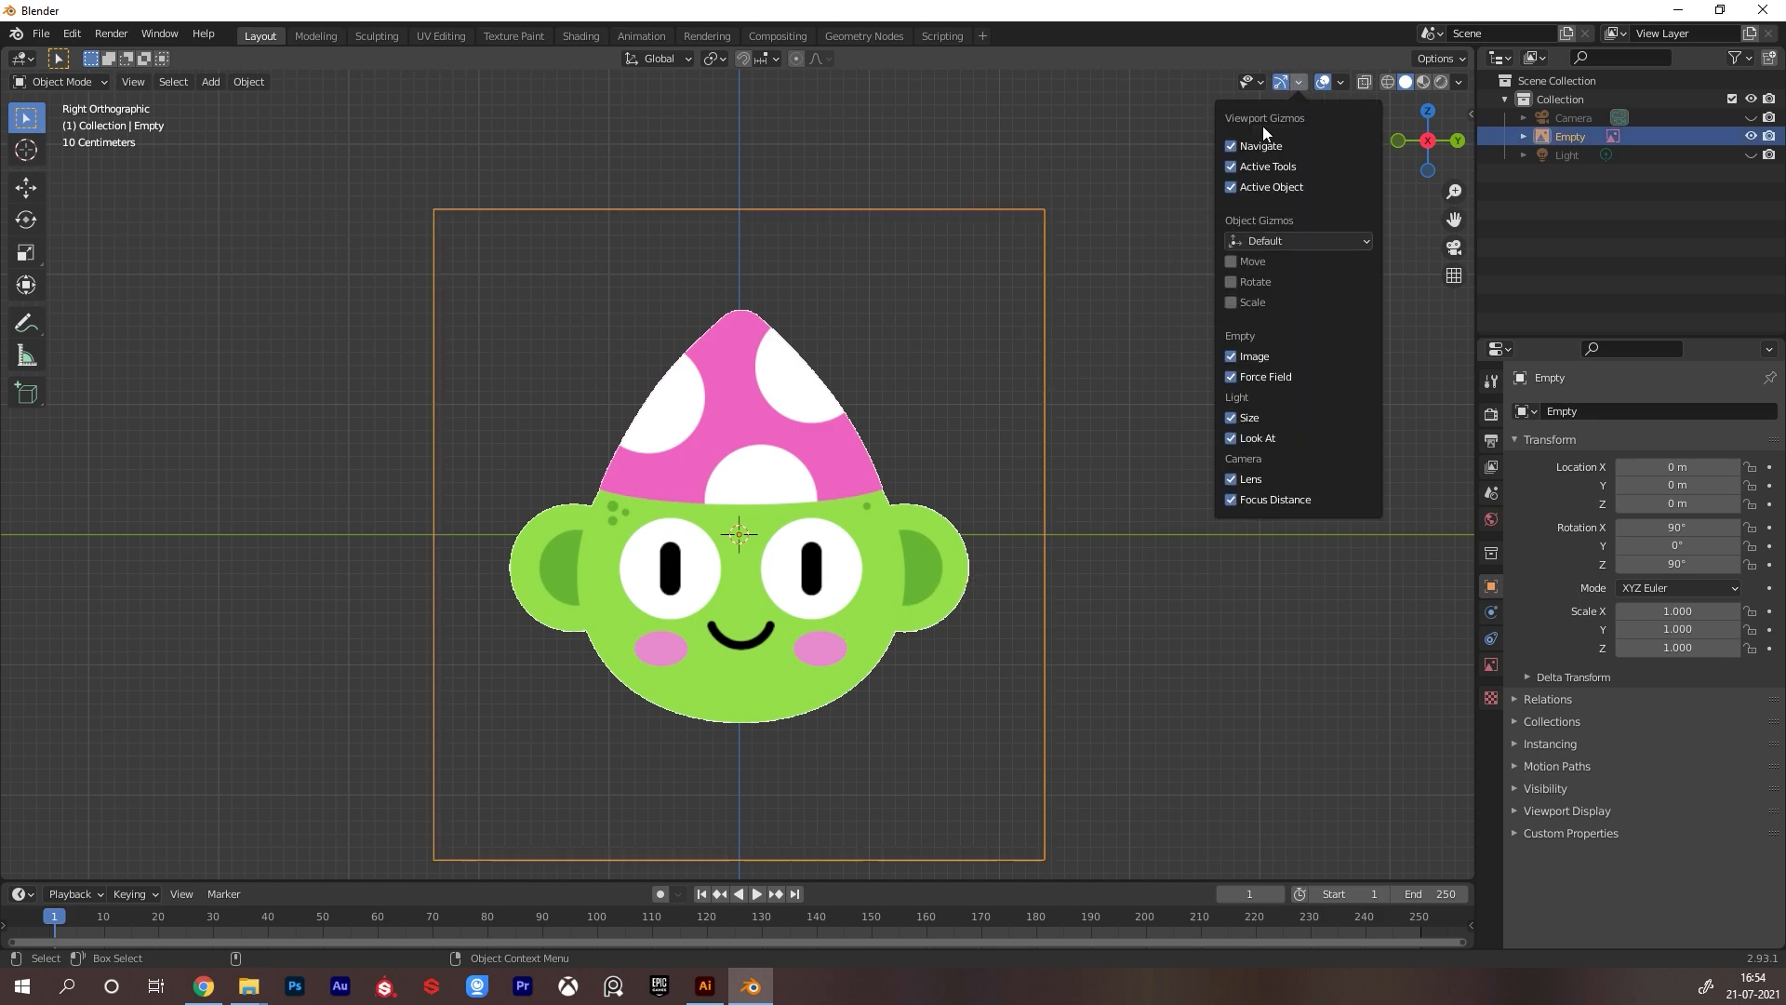
pyautogui.click(1300, 84)
pyautogui.moveTo(1230, 267); pyautogui.dragTo(1230, 305)
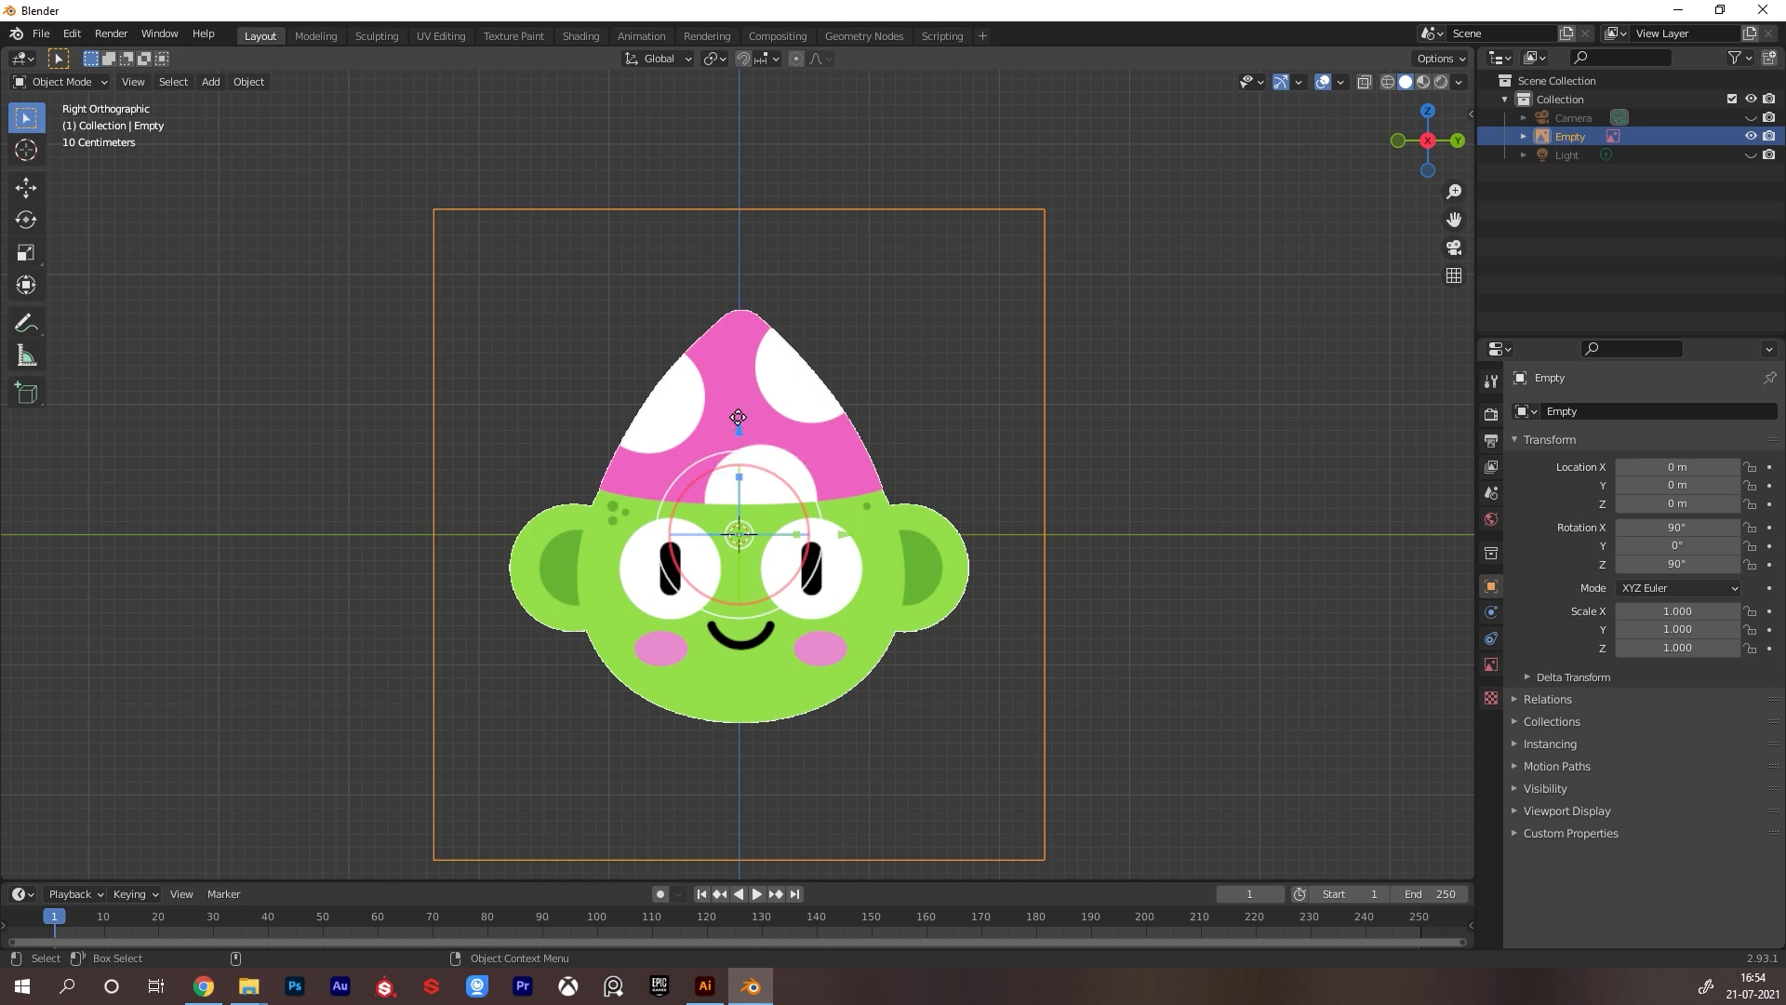
# Move the reference image to about 0.257 m on Z and about -0.014 m on Y to centre the face
pyautogui.moveTo(737, 417); pyautogui.dragTo(739, 384)
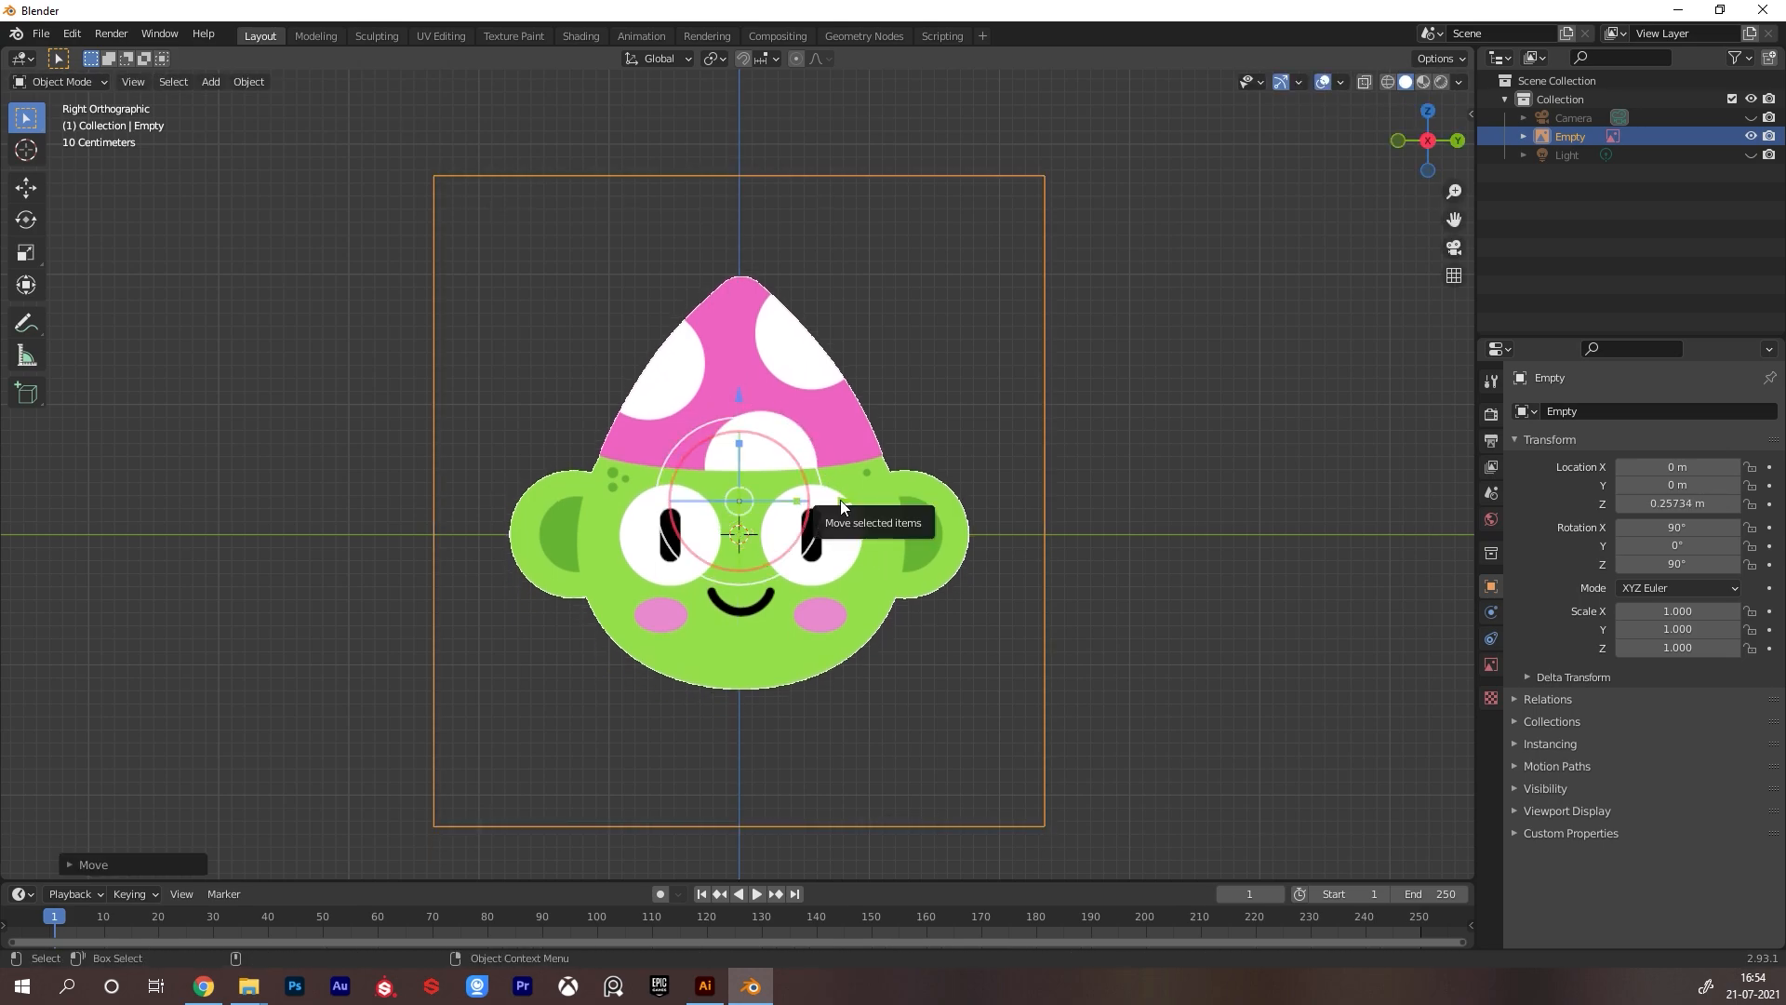
pyautogui.moveTo(840, 500); pyautogui.dragTo(834, 499)
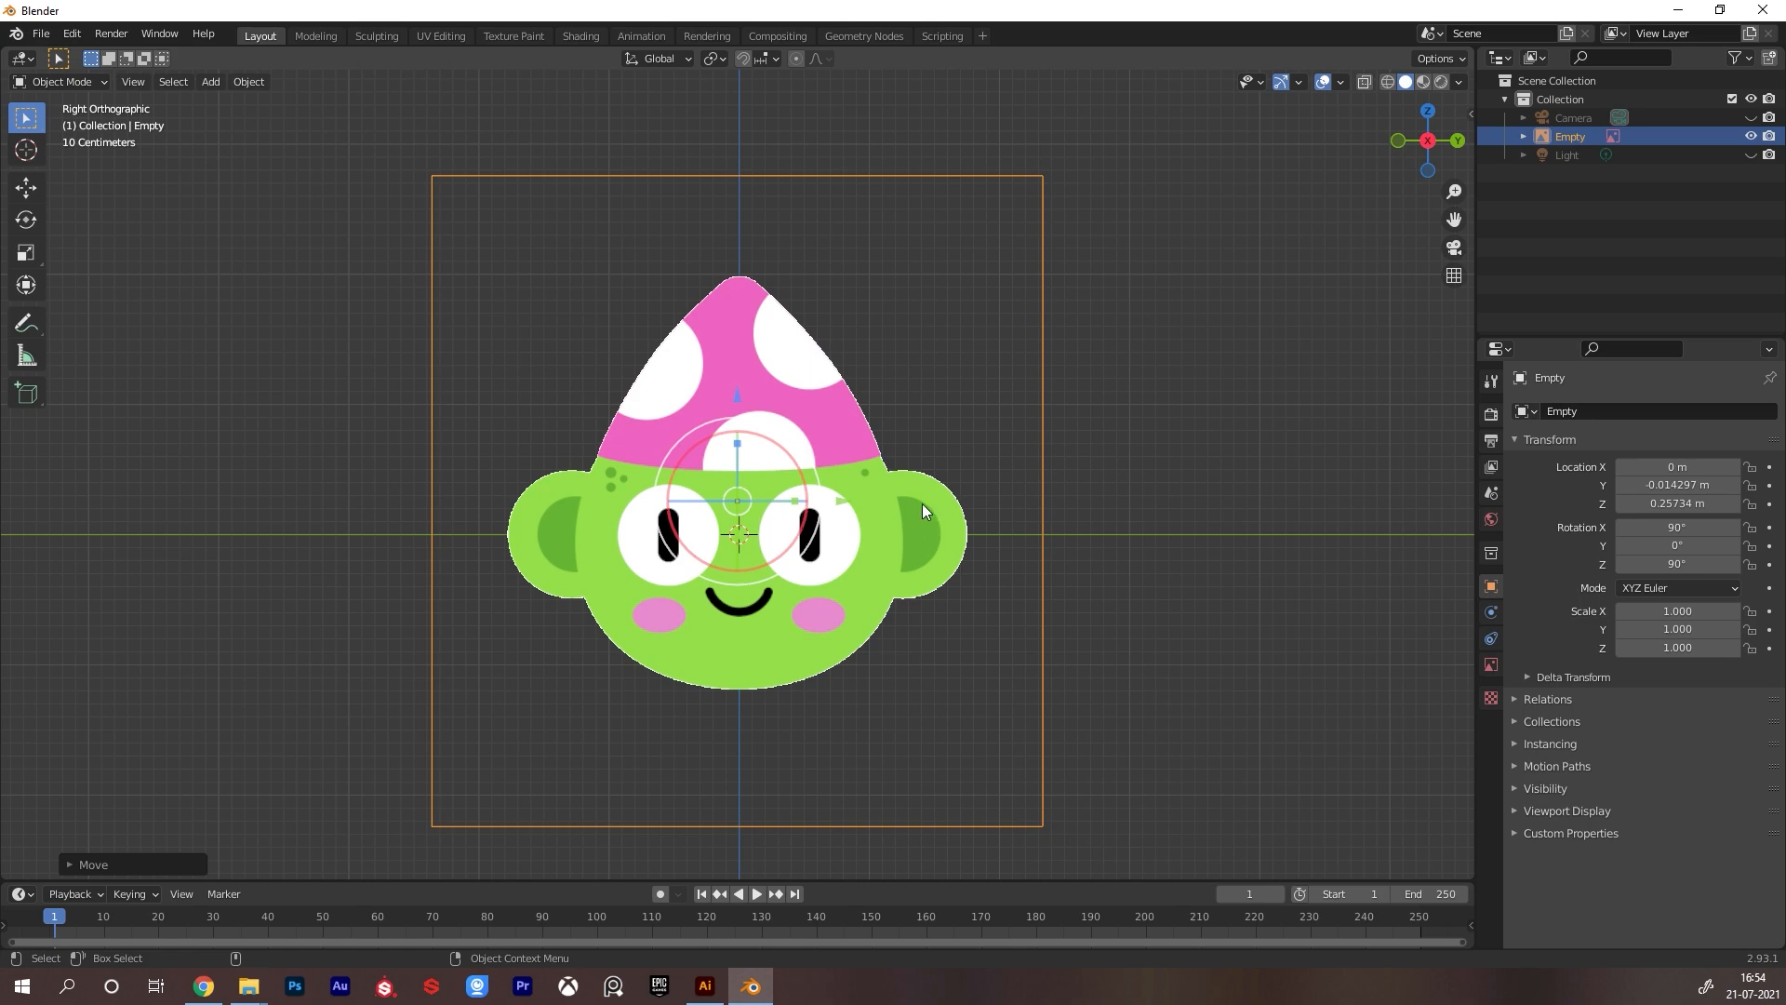
pyautogui.moveTo(736, 394); pyautogui.dragTo(756, 426)
pyautogui.hotkey('ctrl', 'z')
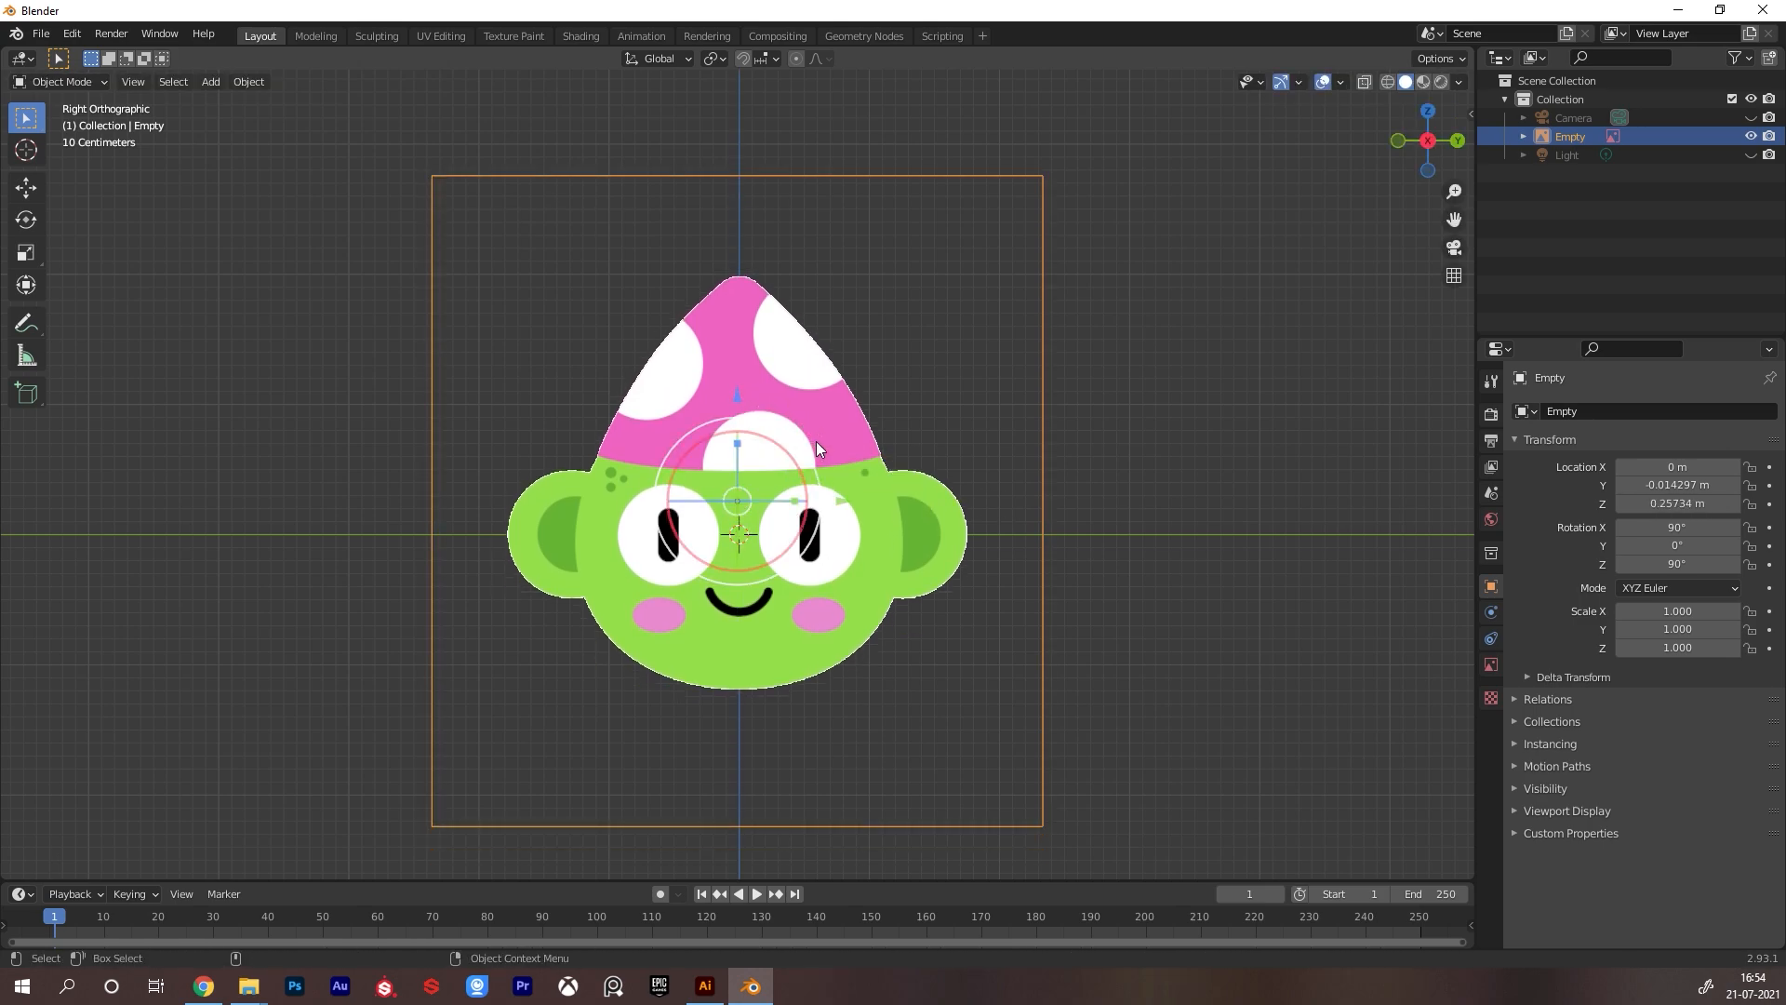
pyautogui.rightClick(818, 442)
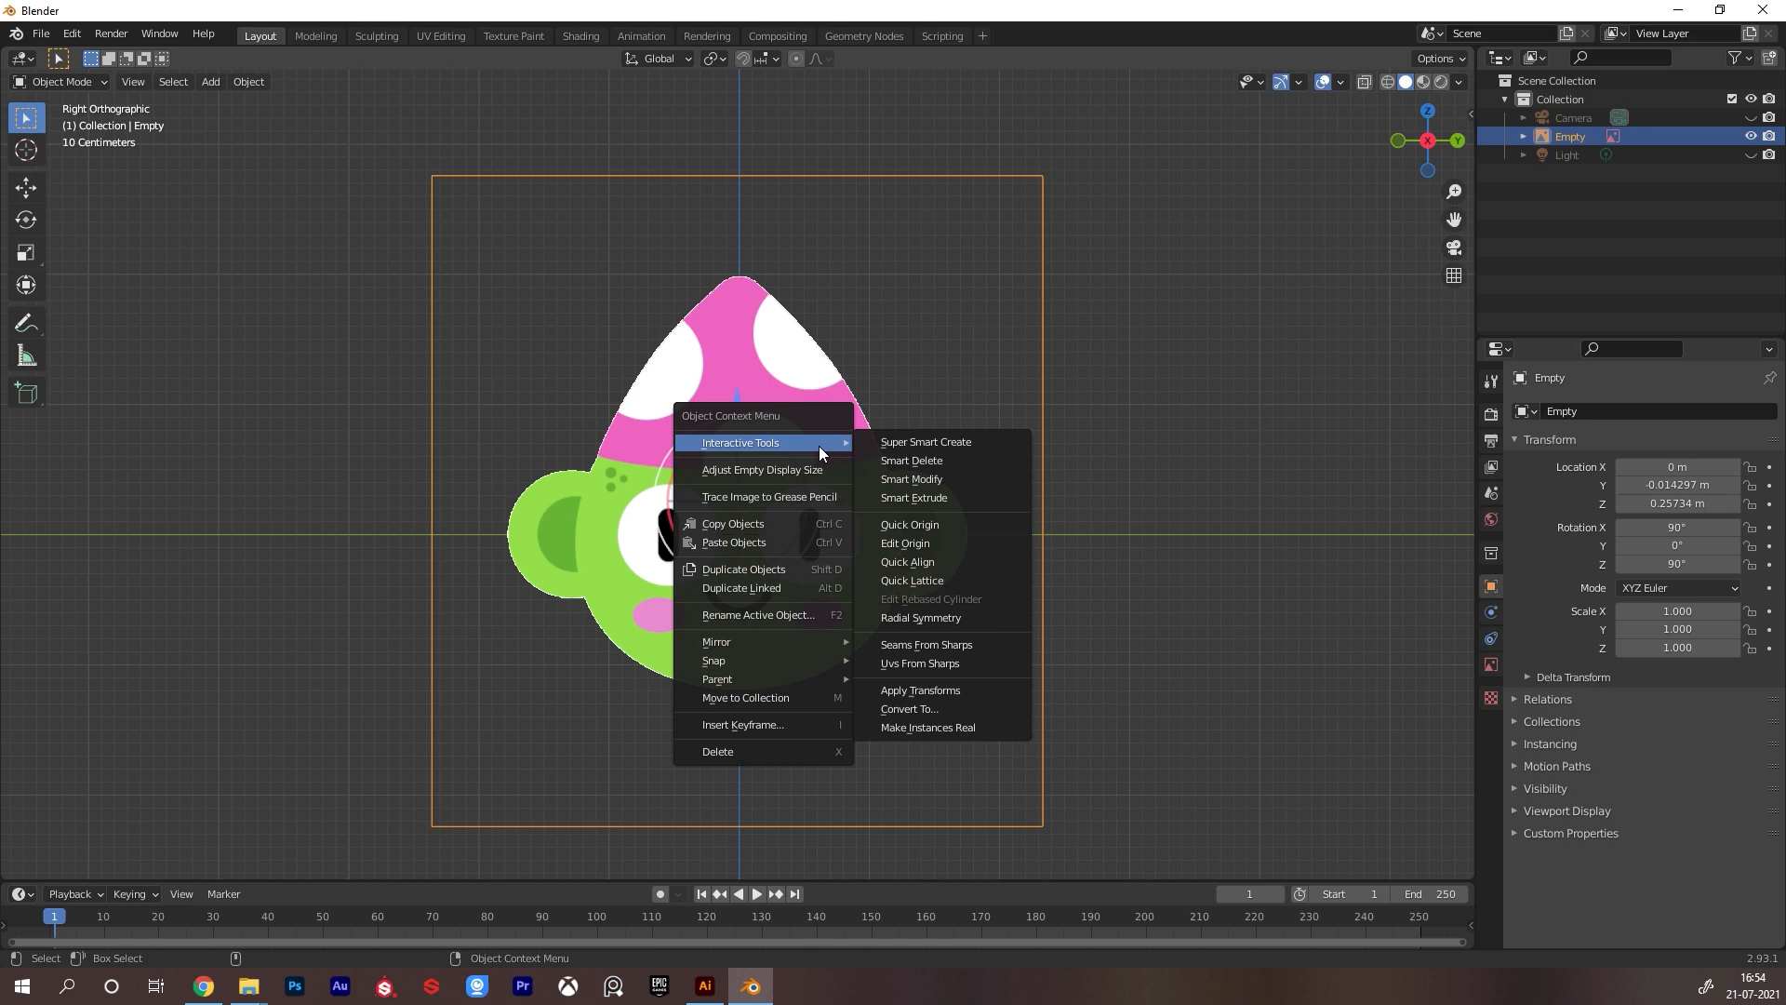
pyautogui.rightClick(1076, 309)
pyautogui.rightClick(829, 385)
pyautogui.moveTo(829, 385)
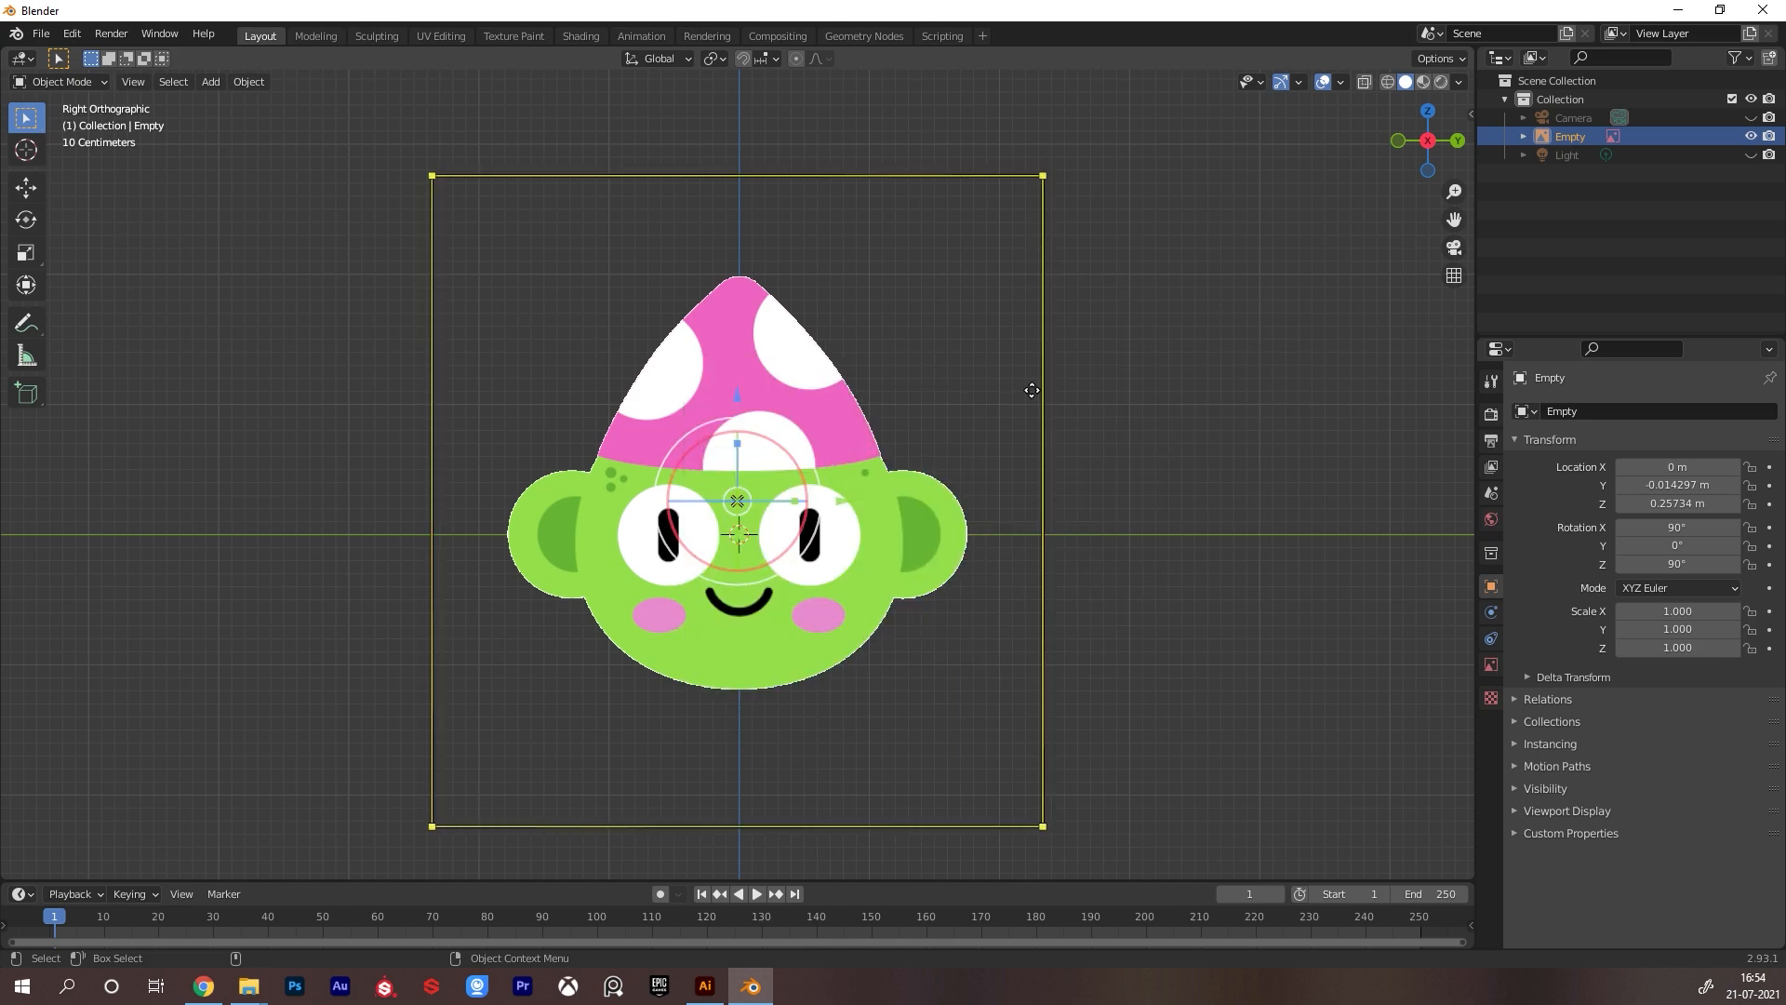
# Add a plane mesh and rotate it 90° around the Y axis to stand parallel to the reference image
pyautogui.hotkey('shift', 'a')
pyautogui.moveTo(781, 279)
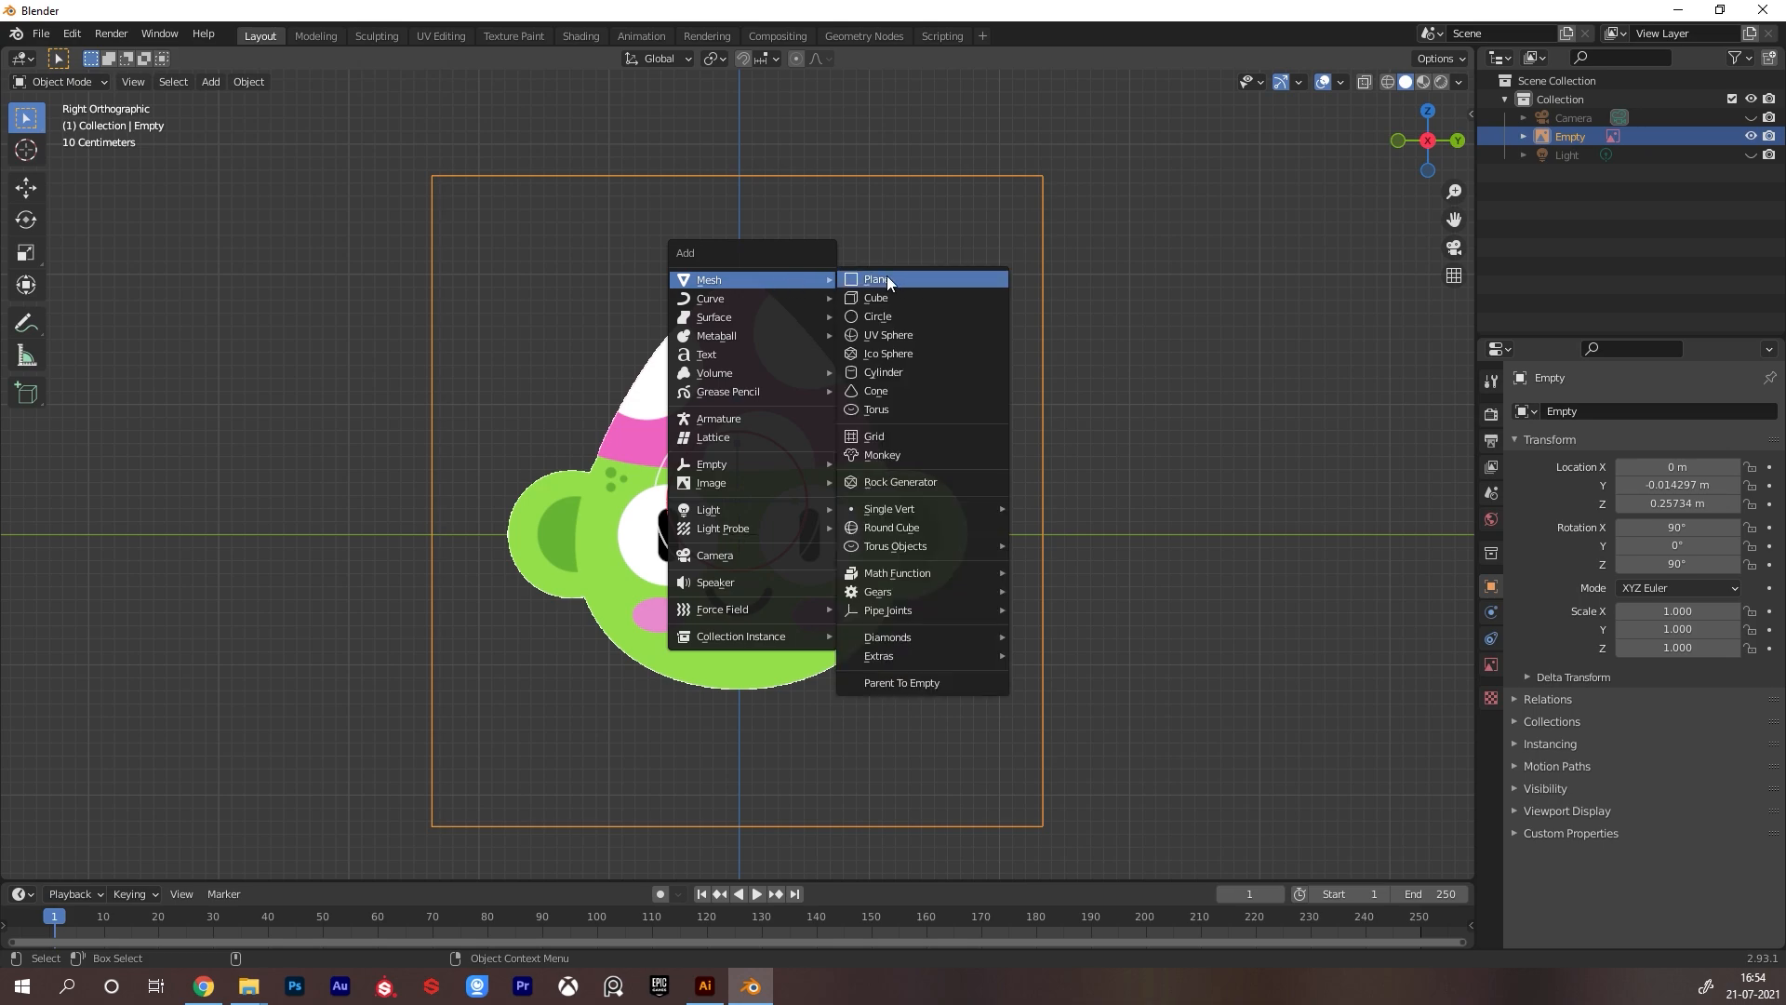
pyautogui.click(886, 279)
pyautogui.moveTo(1035, 428); pyautogui.dragTo(1036, 480, button='middle')
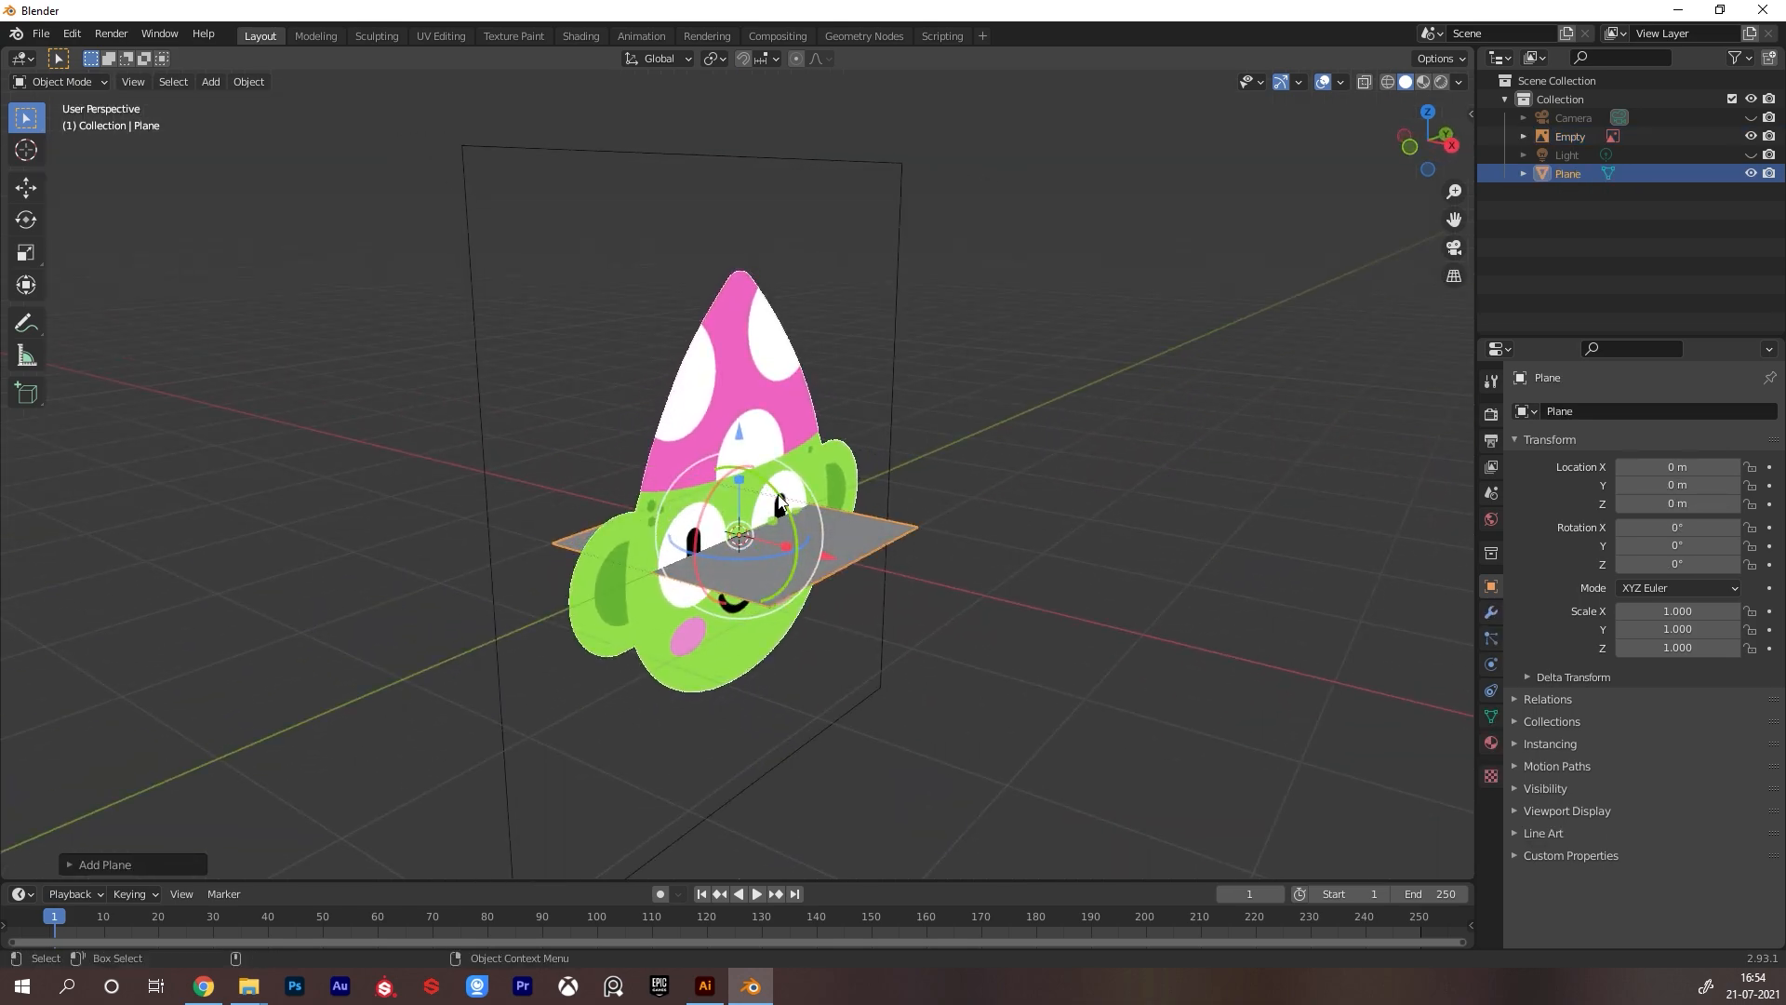
pyautogui.write('ry90')
pyautogui.press('Return')
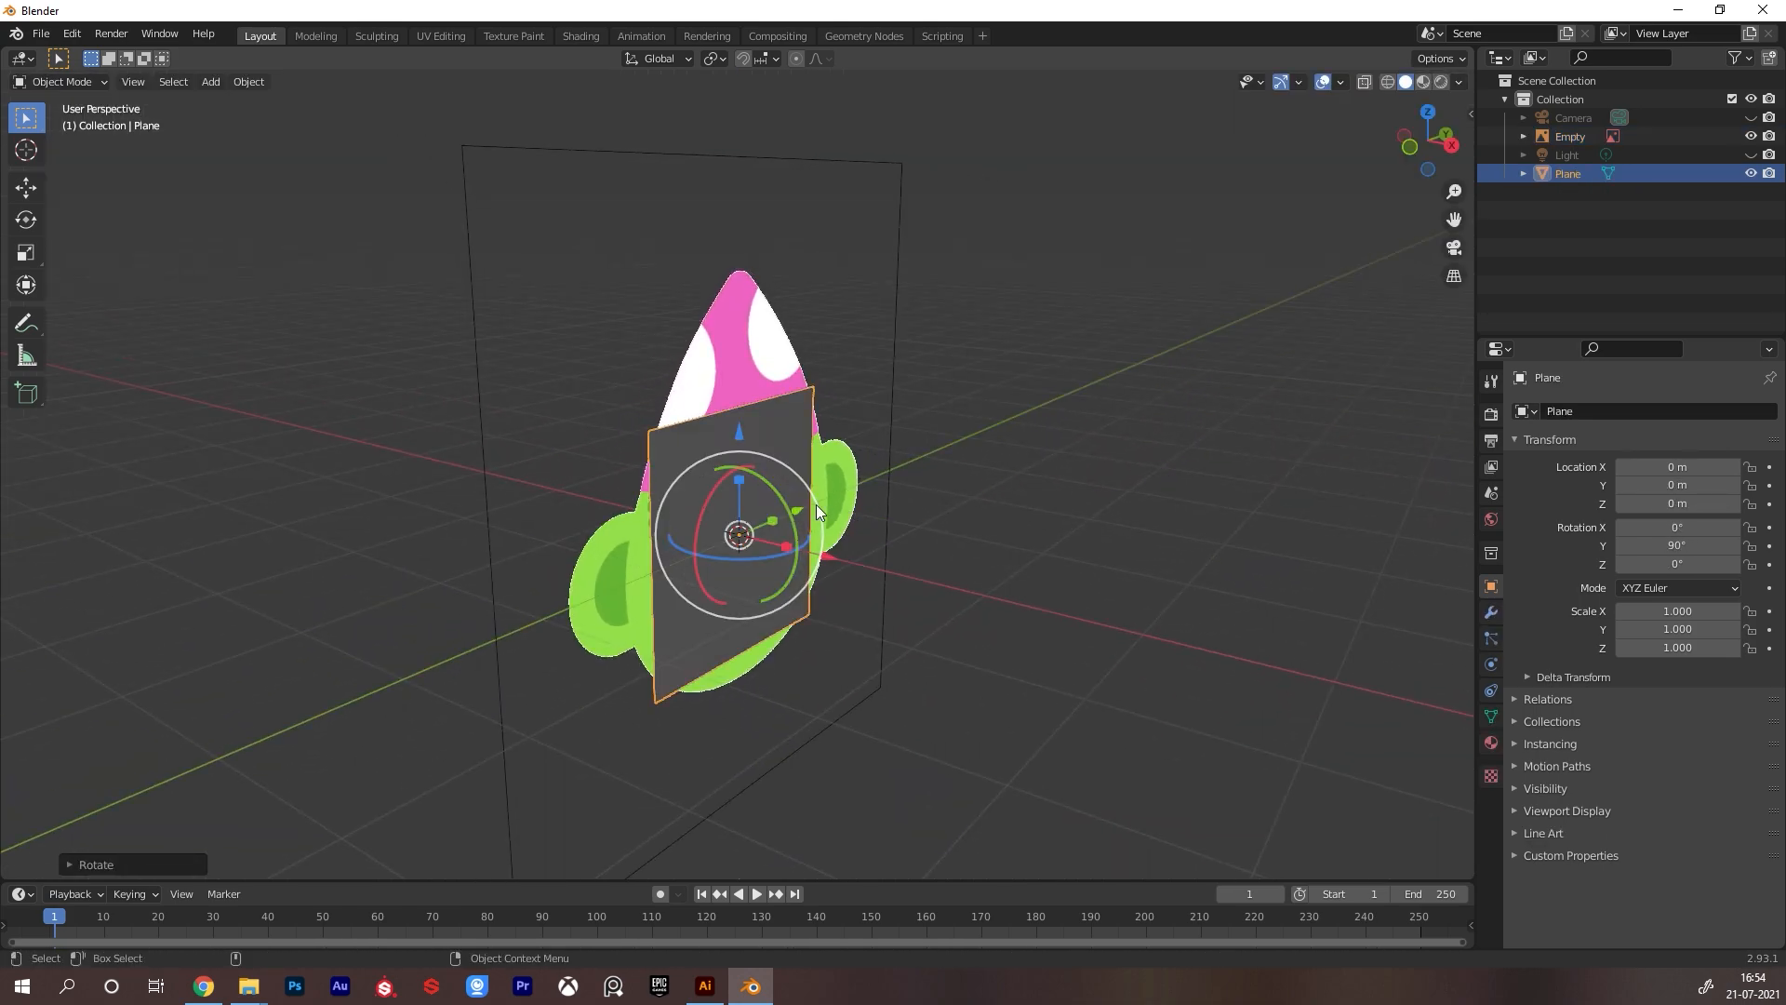
# Start the Shortcut VUr display so that pressed keys are shown in the viewport
pyautogui.press('n')
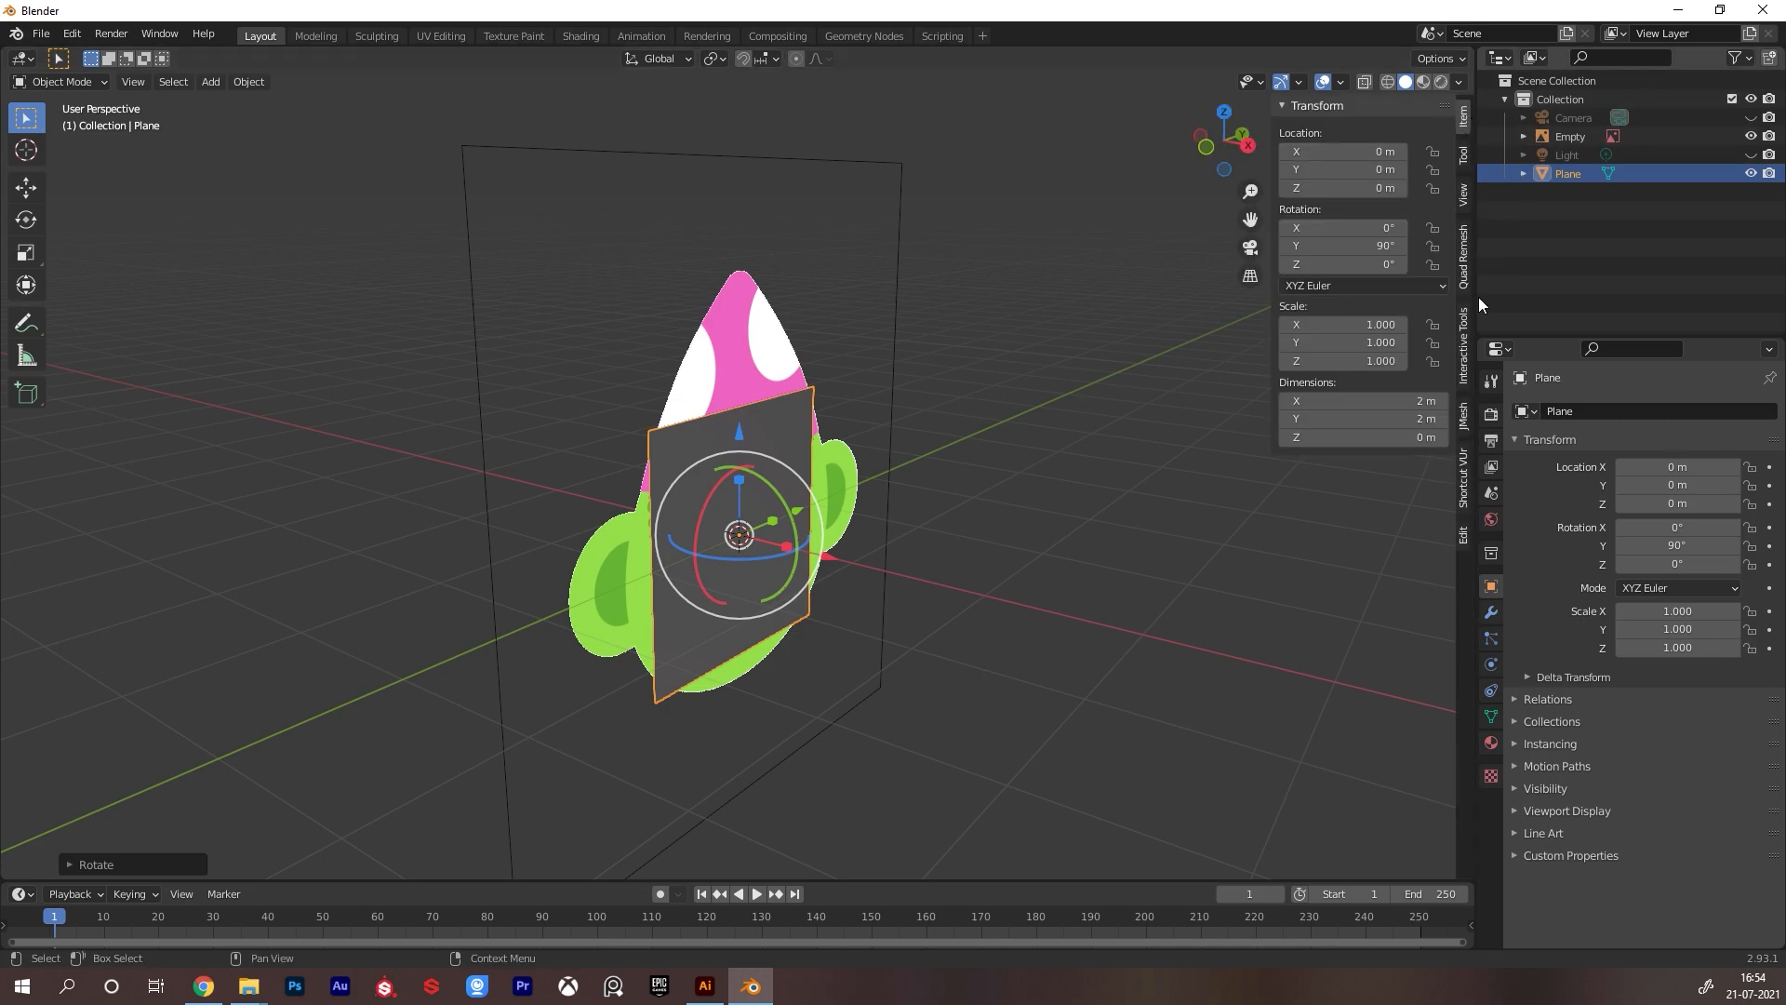
pyautogui.click(1462, 470)
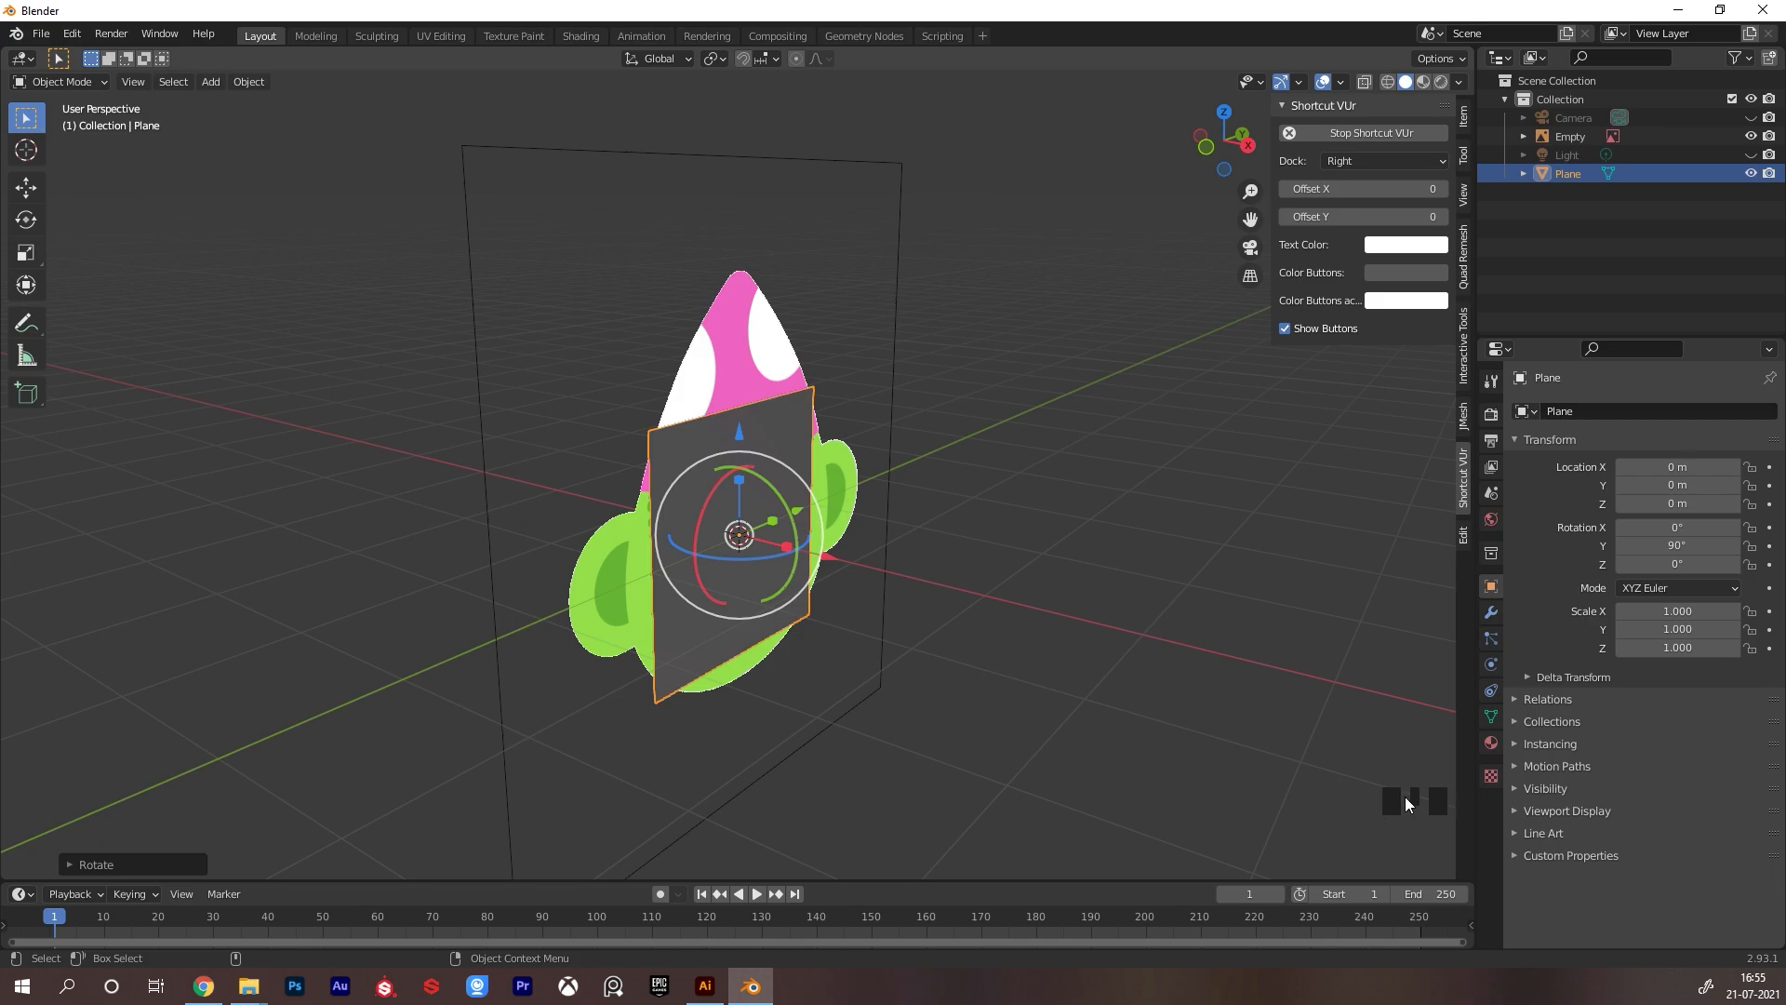
pyautogui.click(1383, 701)
pyautogui.keyDown('alt'); pyautogui.moveTo(1383, 701); pyautogui.dragTo(1356, 691); pyautogui.keyUp('alt')
pyautogui.keyDown('alt'); pyautogui.moveTo(1012, 547); pyautogui.dragTo(895, 528); pyautogui.keyUp('alt')
pyautogui.hotkey('ctrl', 'z')
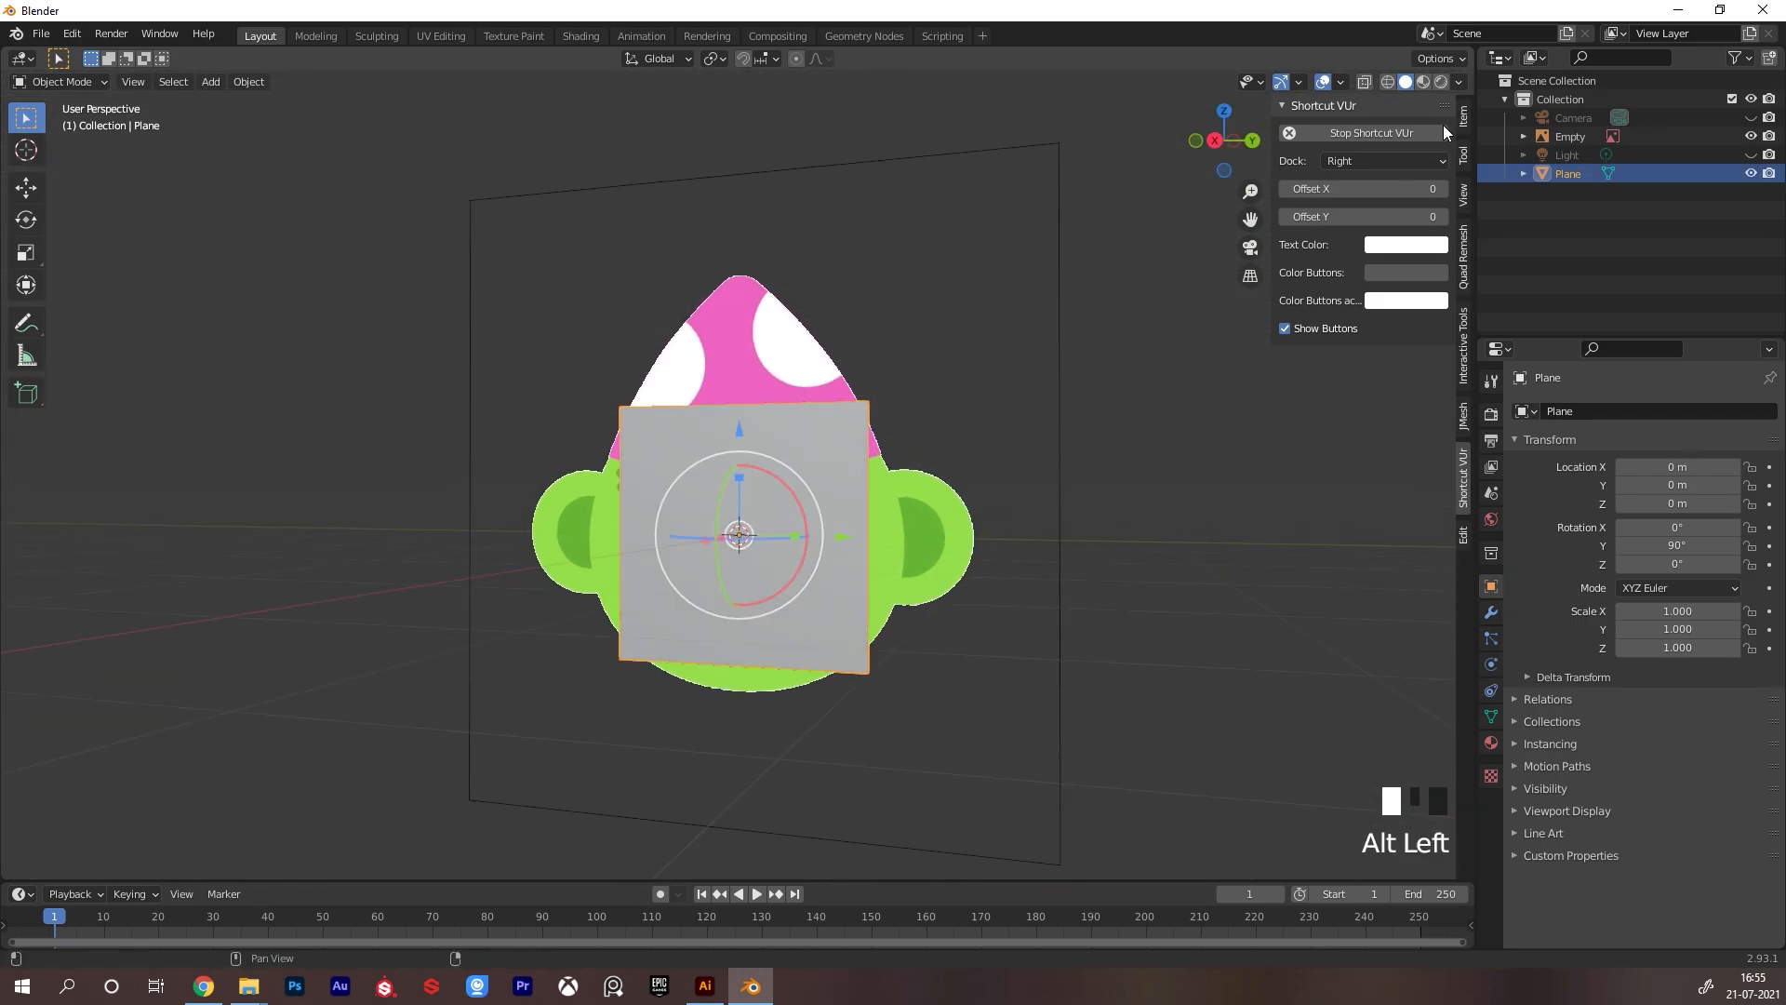
pyautogui.press('n')
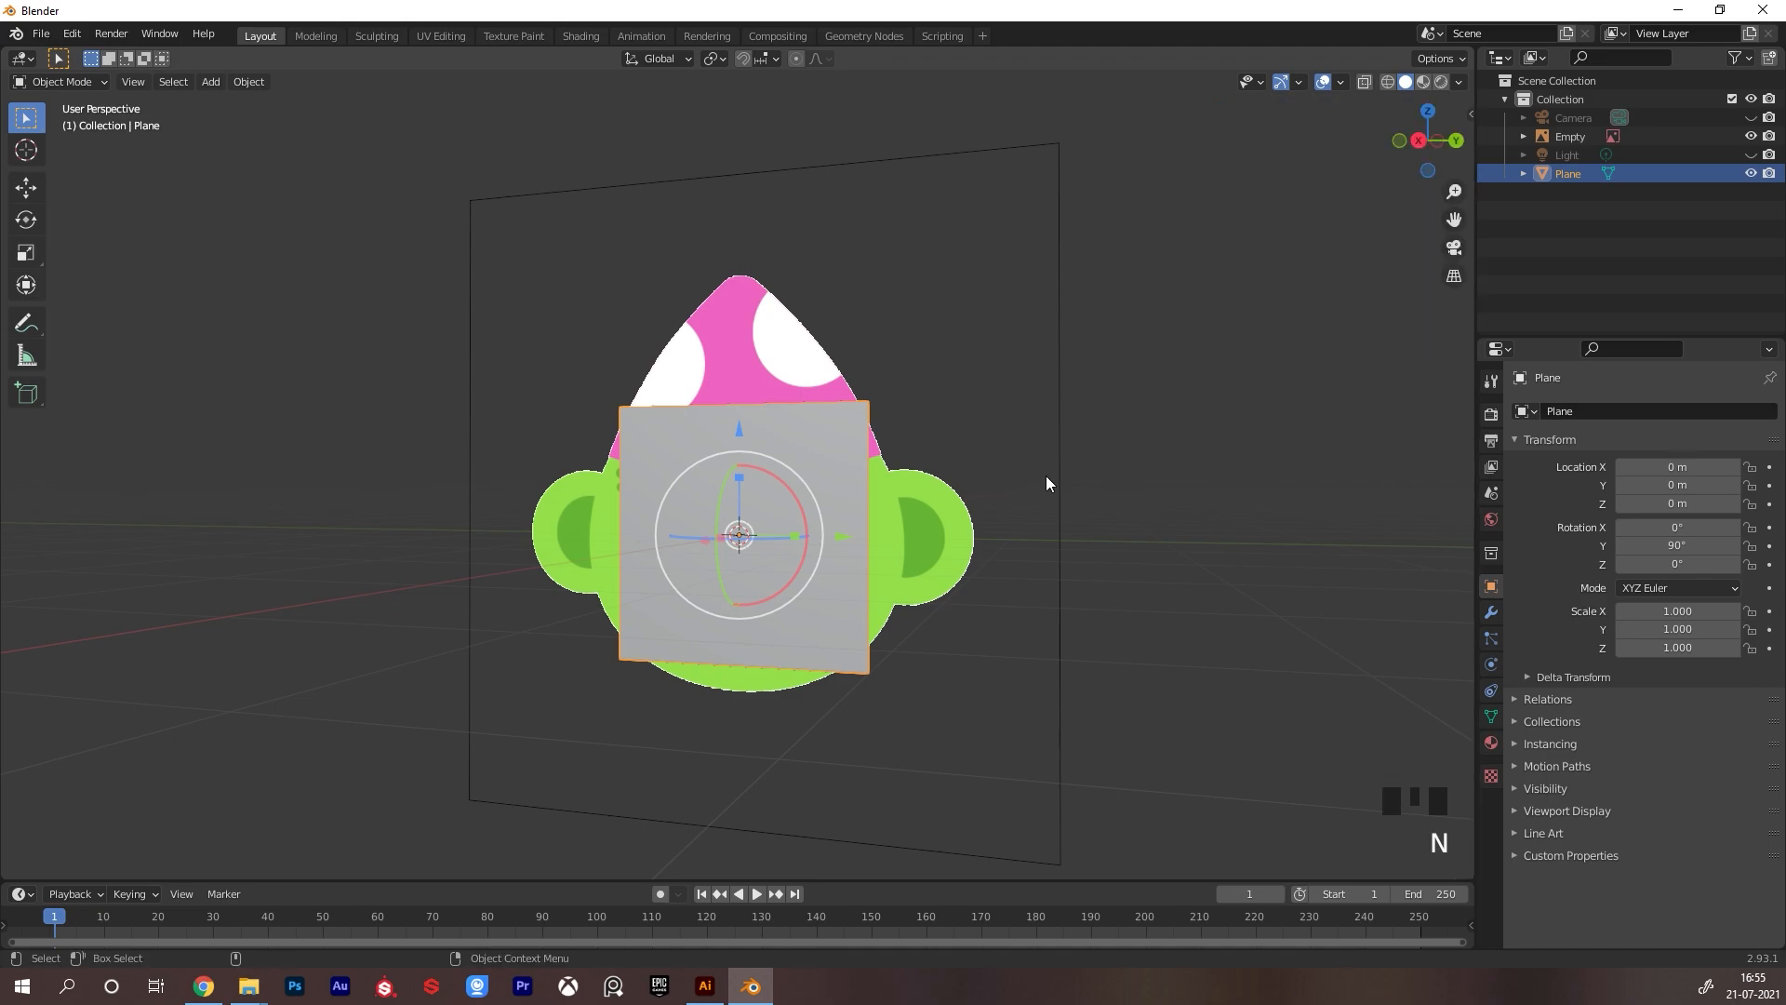
# Return to the right orthographic view and turn on X-ray so the reference shows through the plane
pyautogui.keyDown('alt'); pyautogui.moveTo(1046, 477); pyautogui.dragTo(979, 436); pyautogui.keyUp('alt')
pyautogui.keyDown('ctrl'); pyautogui.moveTo(935, 446); pyautogui.dragTo(889, 447, button='middle'); pyautogui.keyUp('ctrl')
pyautogui.keyDown('ctrl'); pyautogui.moveTo(930, 446); pyautogui.dragTo(1013, 448, button='middle'); pyautogui.keyUp('ctrl')
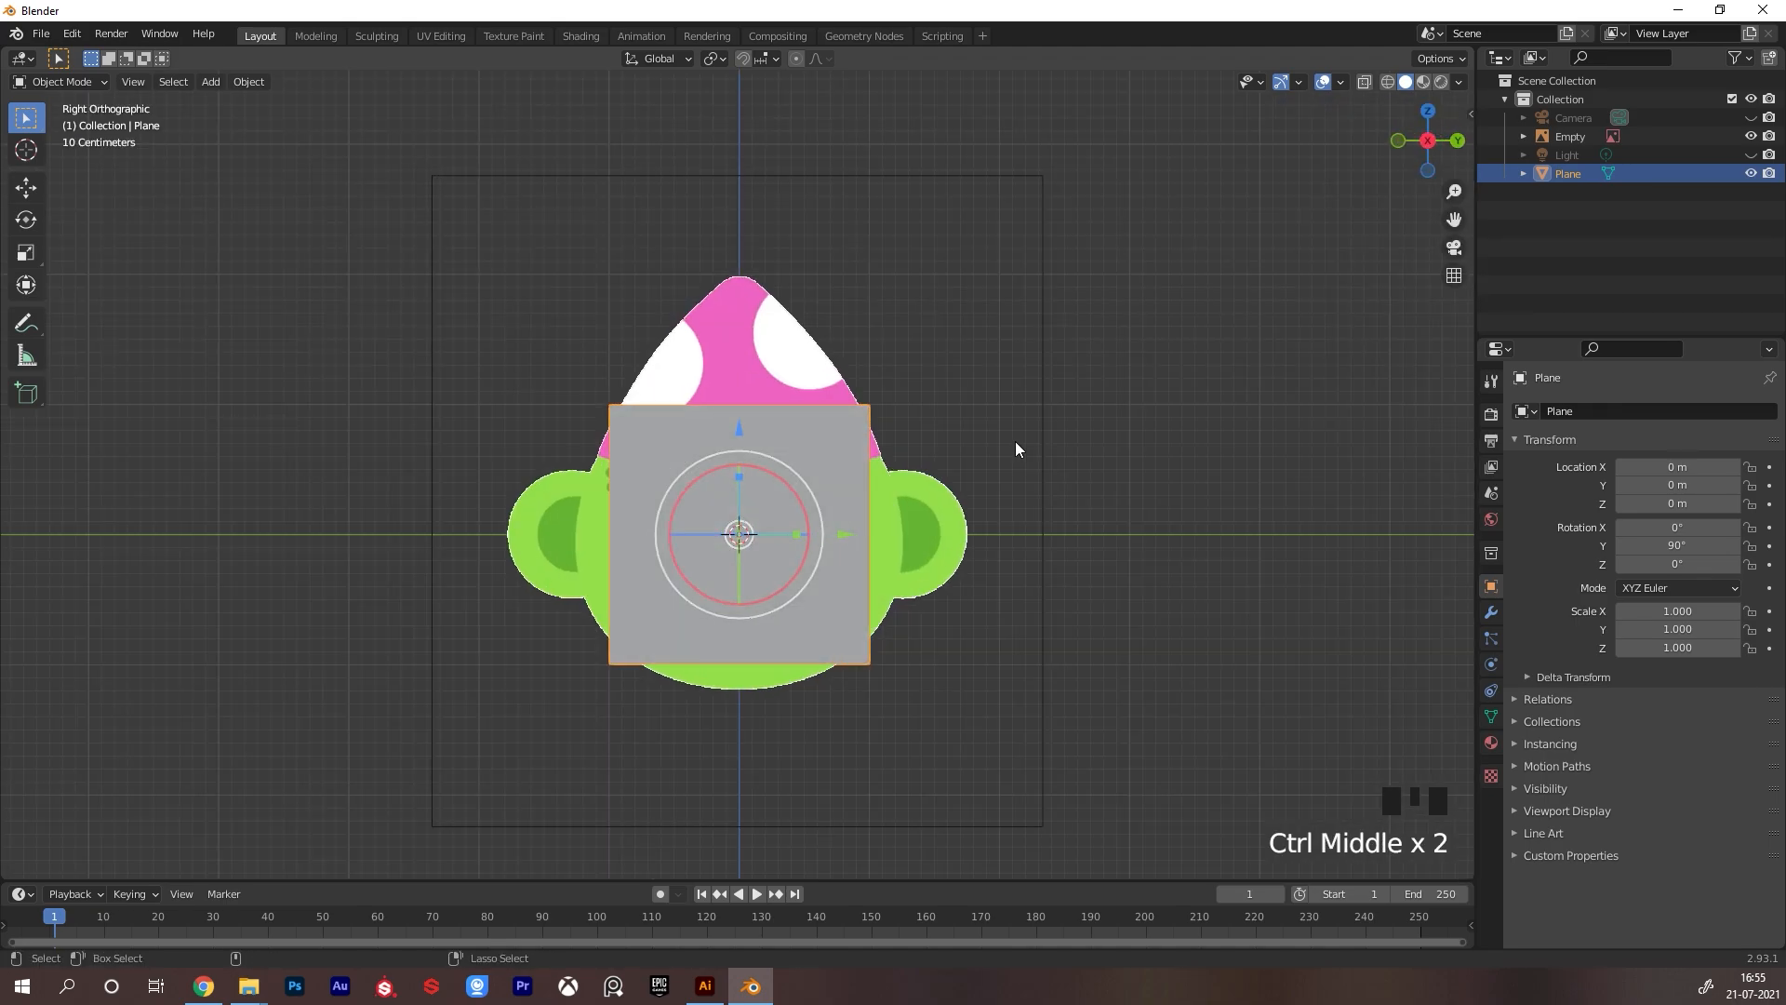
pyautogui.press('z')
pyautogui.click(919, 487)
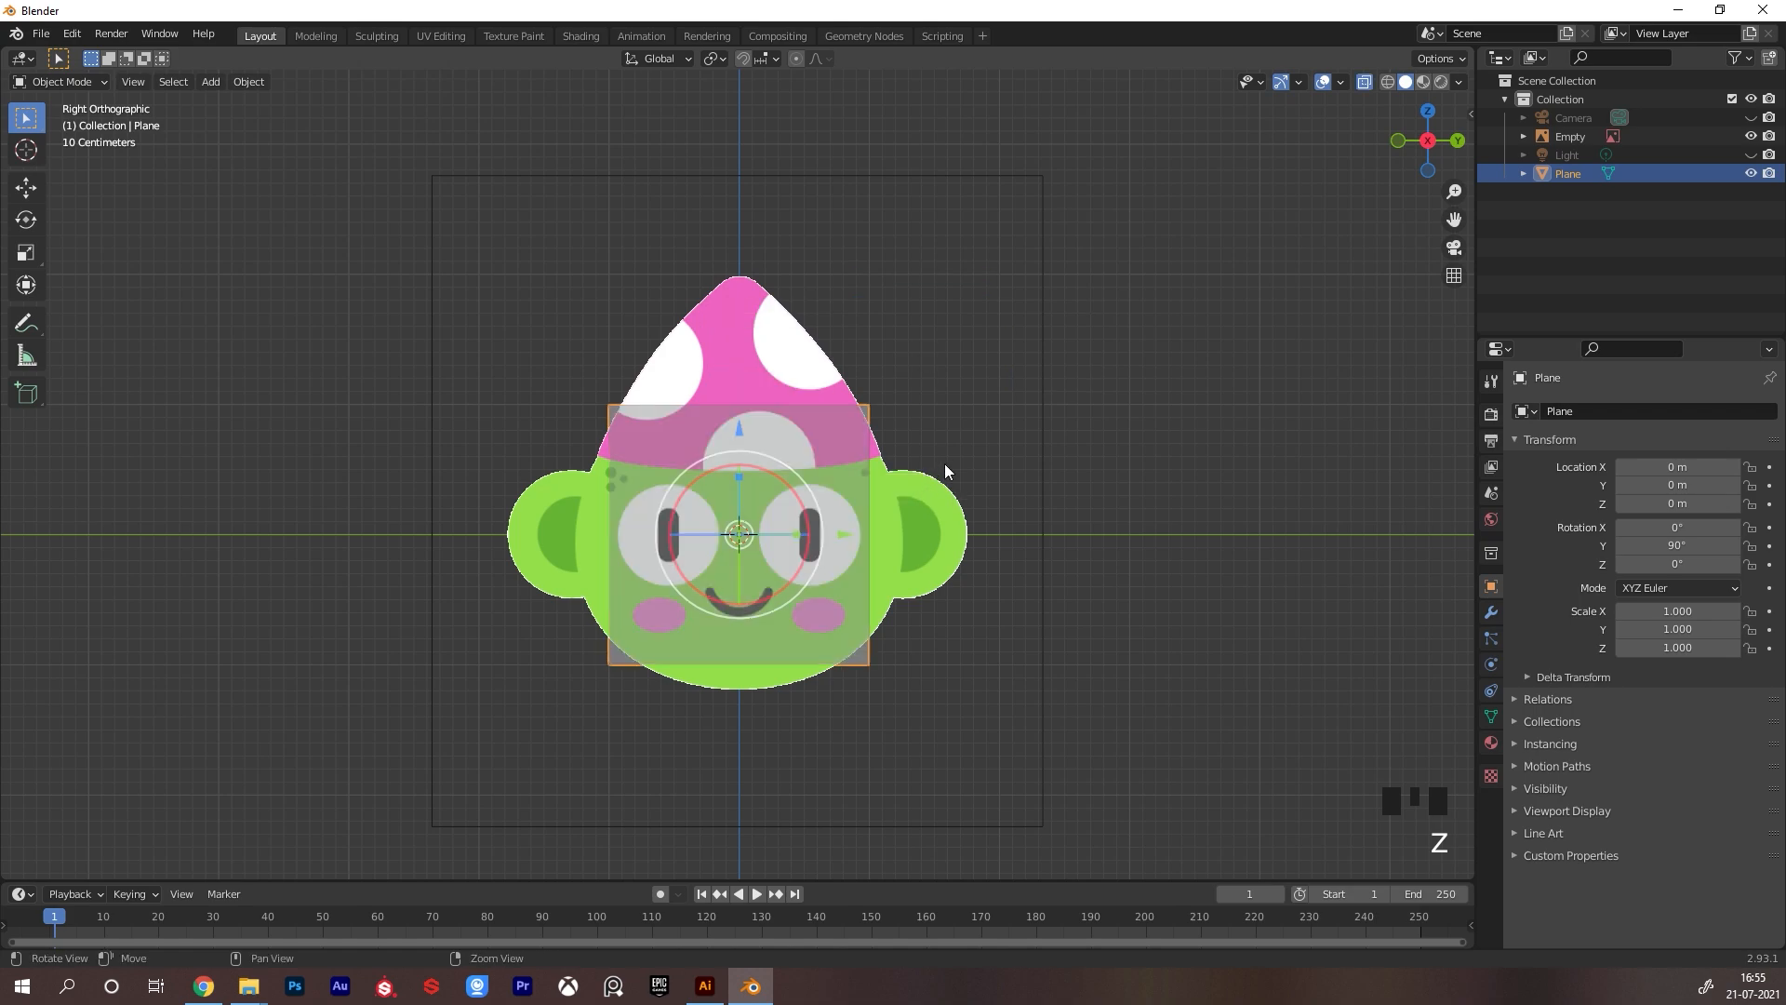
pyautogui.moveTo(945, 463)
pyautogui.keyDown('alt'); pyautogui.mouseDown(button='right')
pyautogui.moveTo(975, 424)
pyautogui.moveTo(849, 482)
pyautogui.mouseUp(button='right'); pyautogui.keyUp('alt')
pyautogui.click(937, 379)
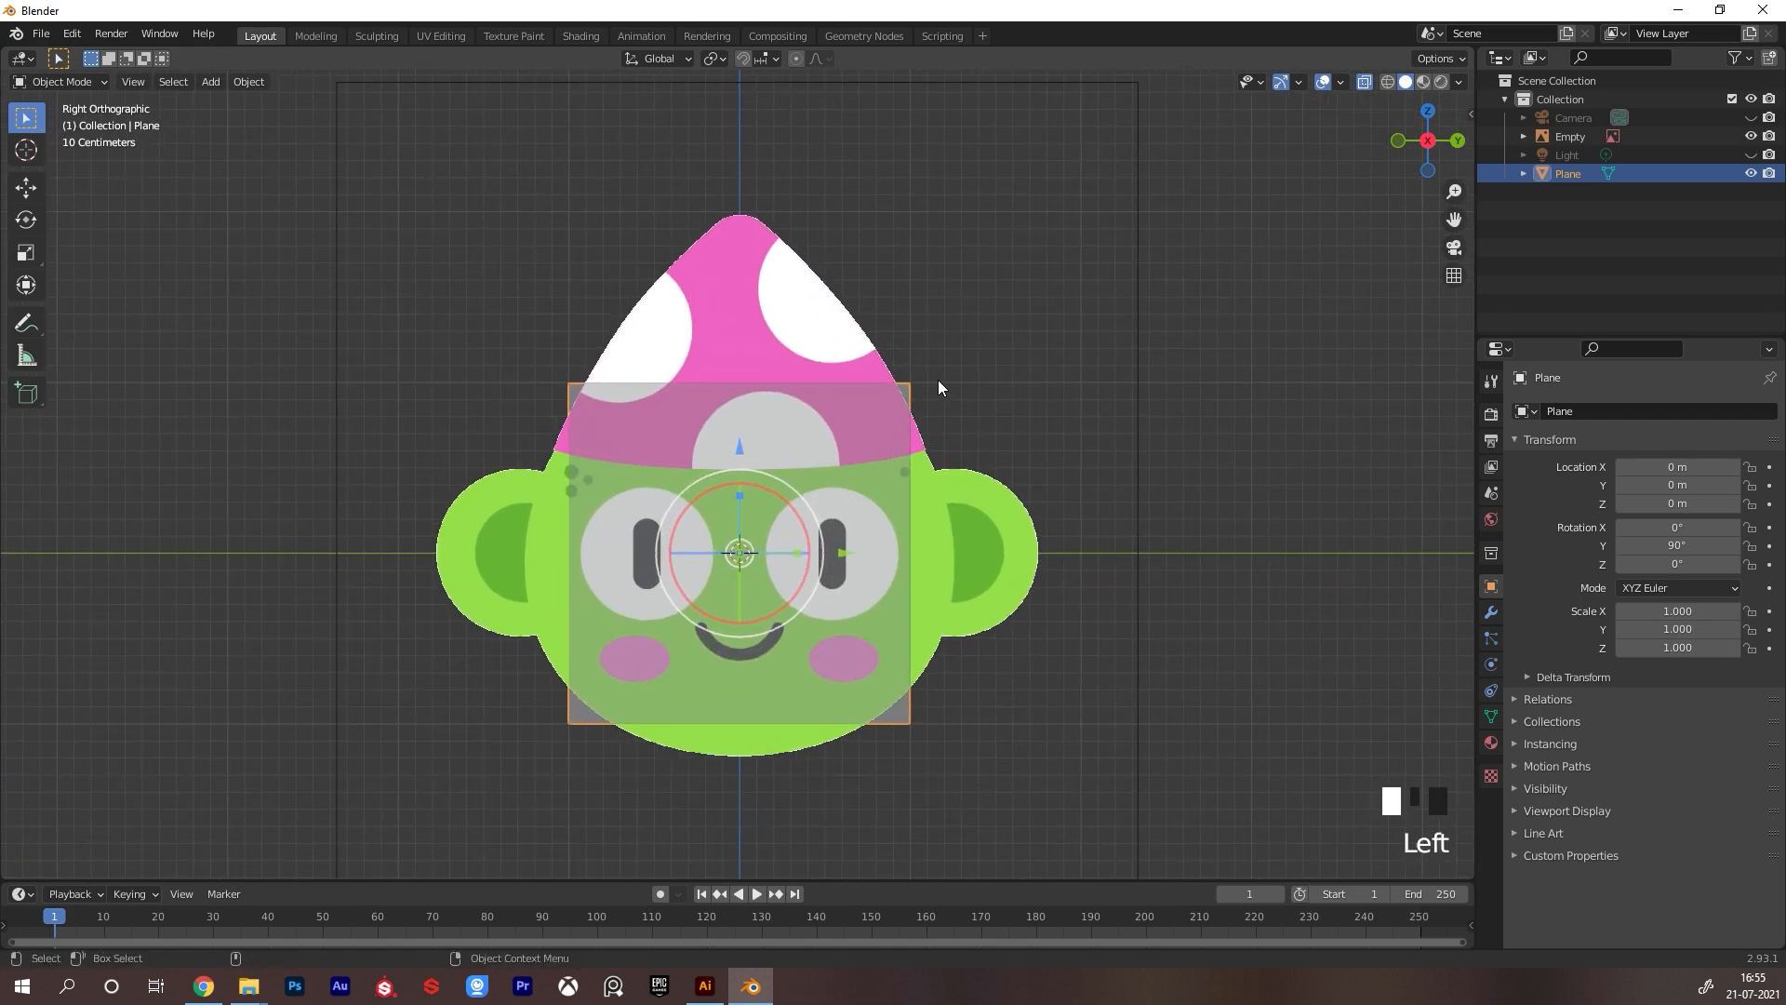
pyautogui.click(906, 392)
pyautogui.click(891, 456)
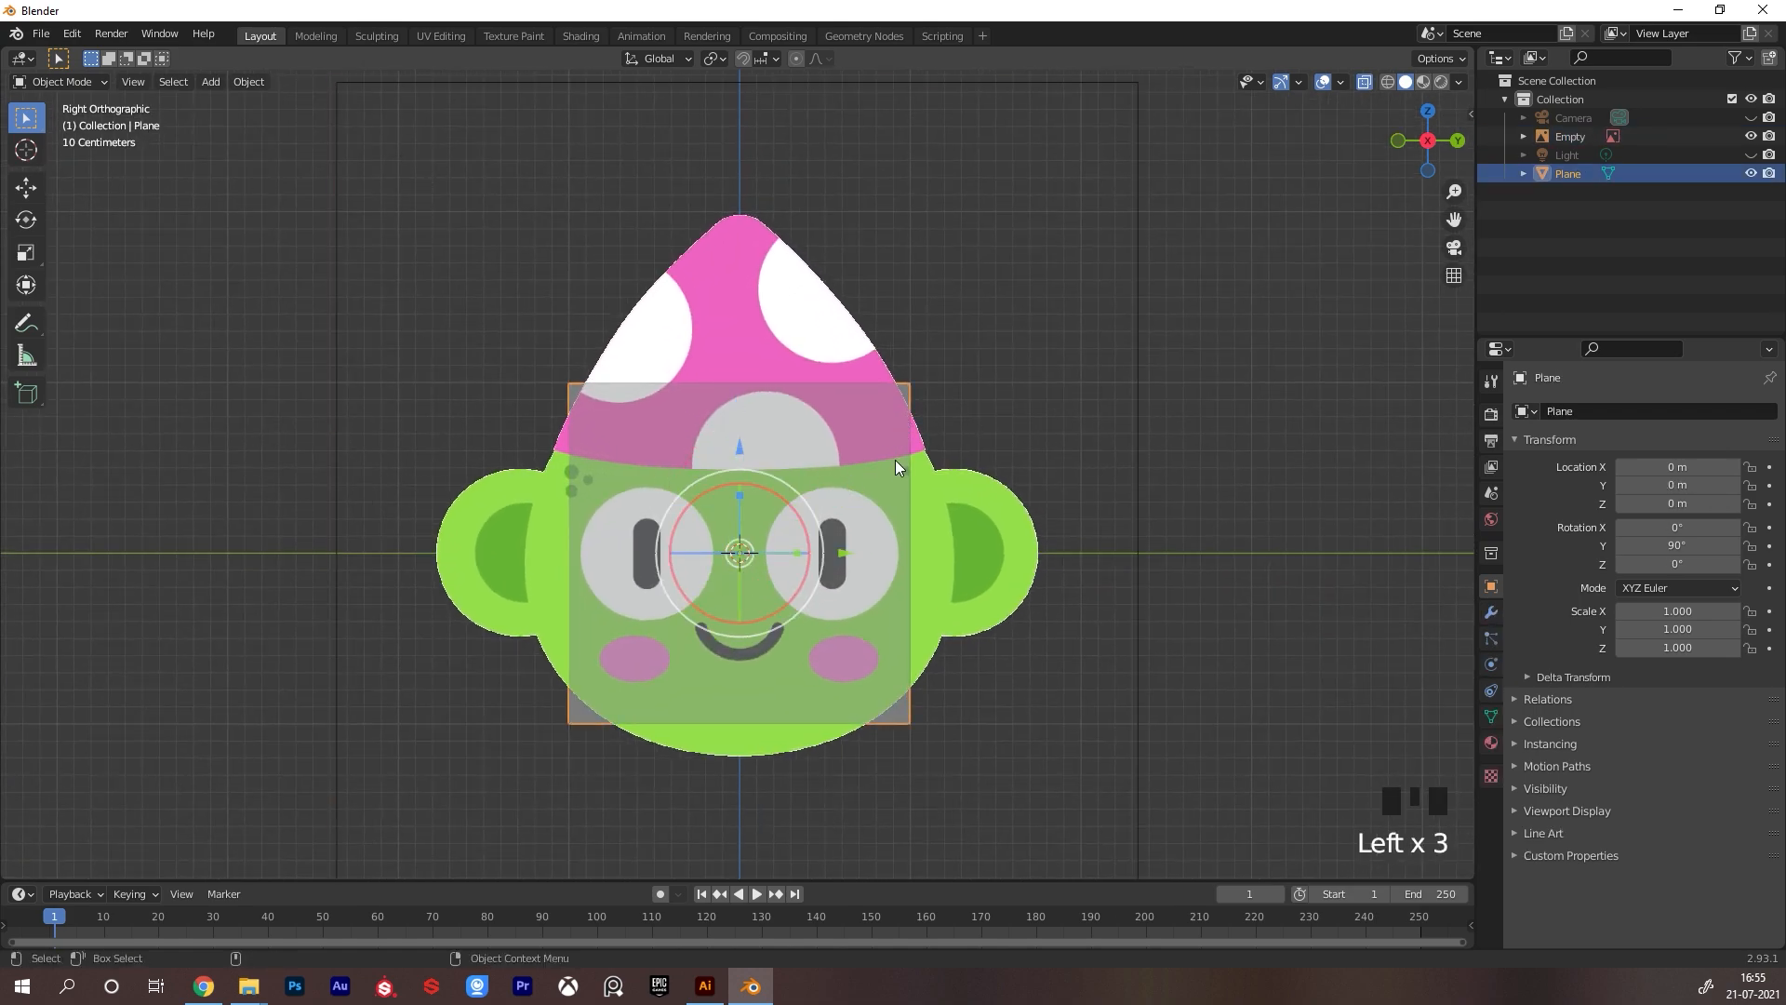
# Move the plane about 0.036 m along X, in front of the reference image
pyautogui.keyDown('alt'); pyautogui.moveTo(995, 415); pyautogui.dragTo(865, 546); pyautogui.keyUp('alt')
pyautogui.keyDown('alt'); pyautogui.moveTo(883, 535); pyautogui.dragTo(908, 438); pyautogui.keyUp('alt')
pyautogui.keyDown('ctrl'); pyautogui.moveTo(909, 446); pyautogui.dragTo(1125, 441, button='middle'); pyautogui.keyUp('ctrl')
pyautogui.keyDown('alt'); pyautogui.moveTo(877, 455); pyautogui.dragTo(981, 379, button='right'); pyautogui.keyUp('alt')
# Add a horizontal loop cut across the plane's middle and scale it outward to the head's width
pyautogui.press('Tab')
pyautogui.hotkey('ctrl', 'r')
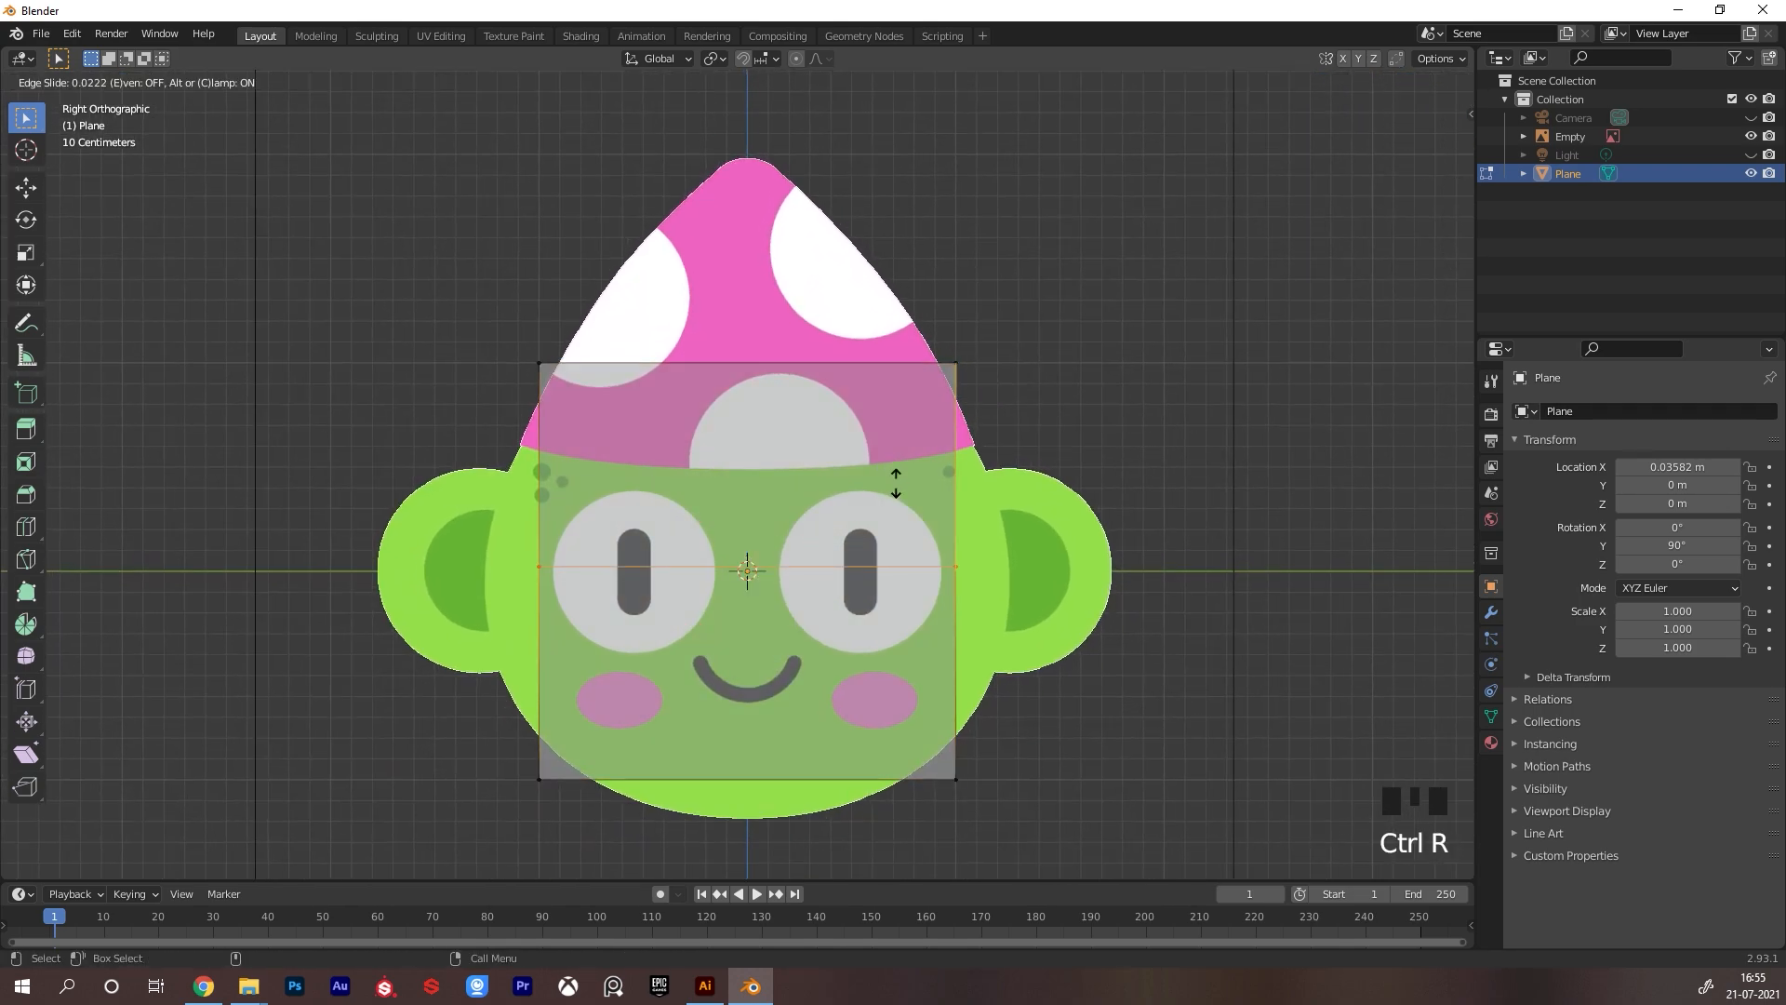
pyautogui.click(893, 493)
pyautogui.press('s')
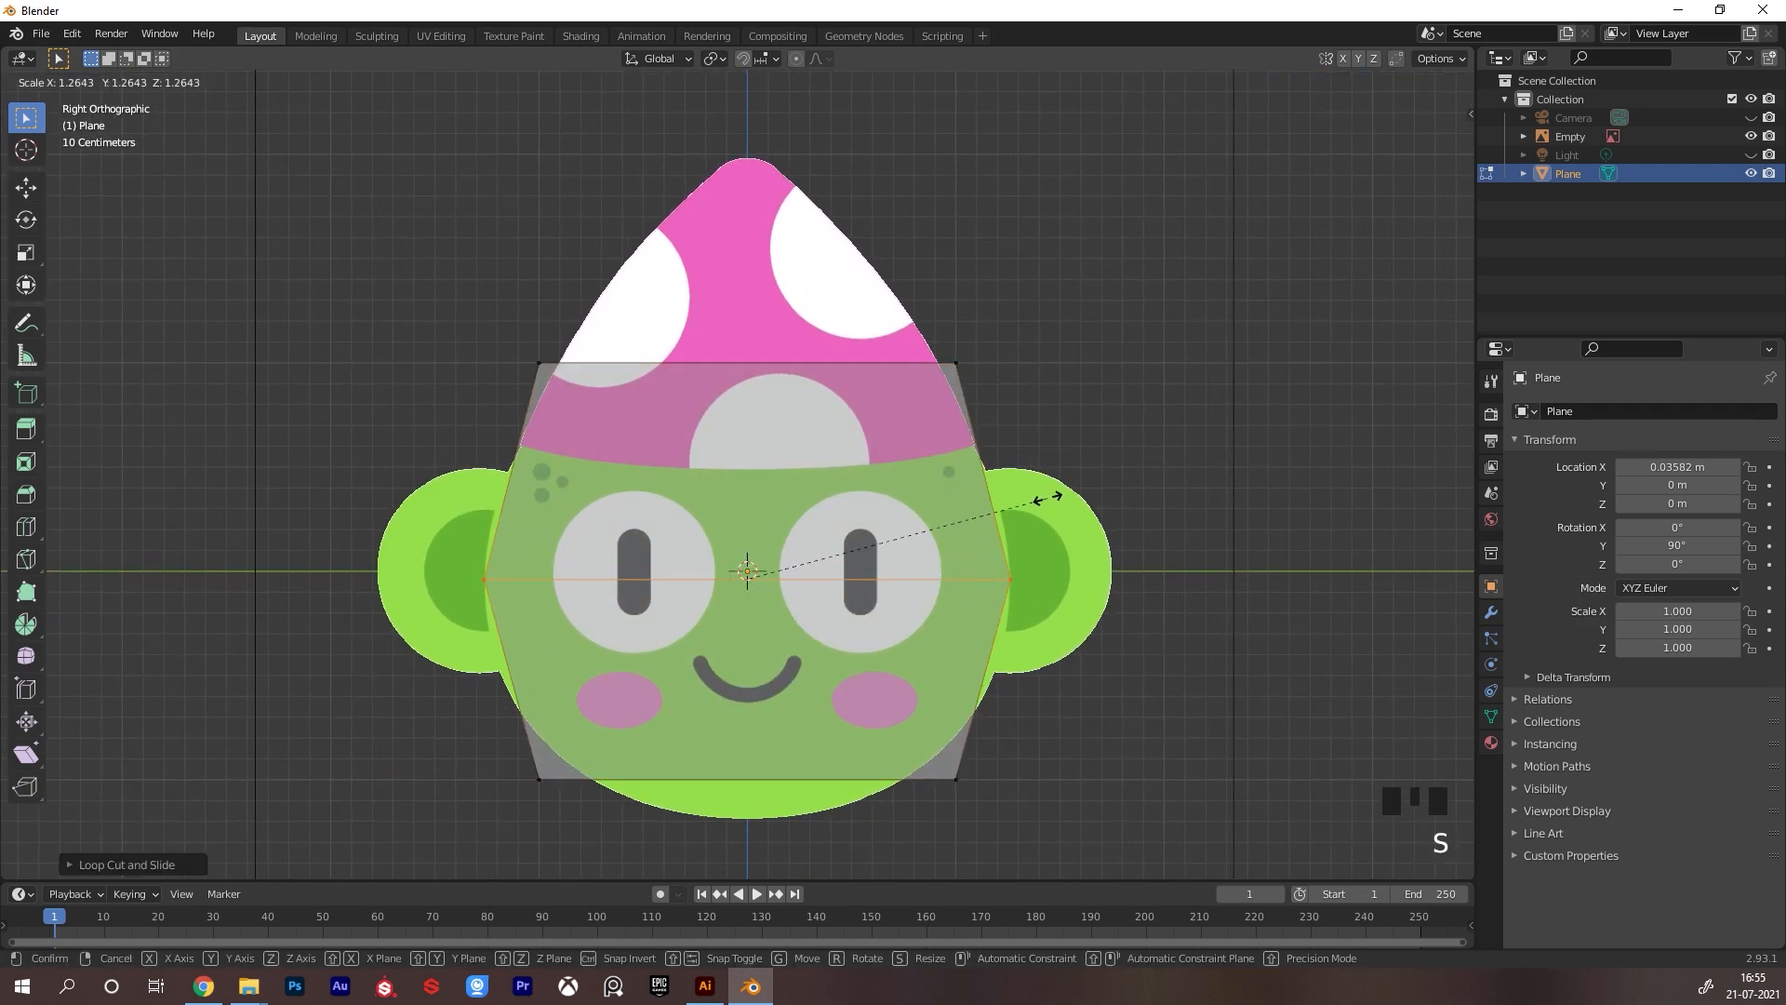
pyautogui.click(1054, 497)
# Scale the plane's two top corner vertices inward to meet the hat's outline
pyautogui.click(956, 363)
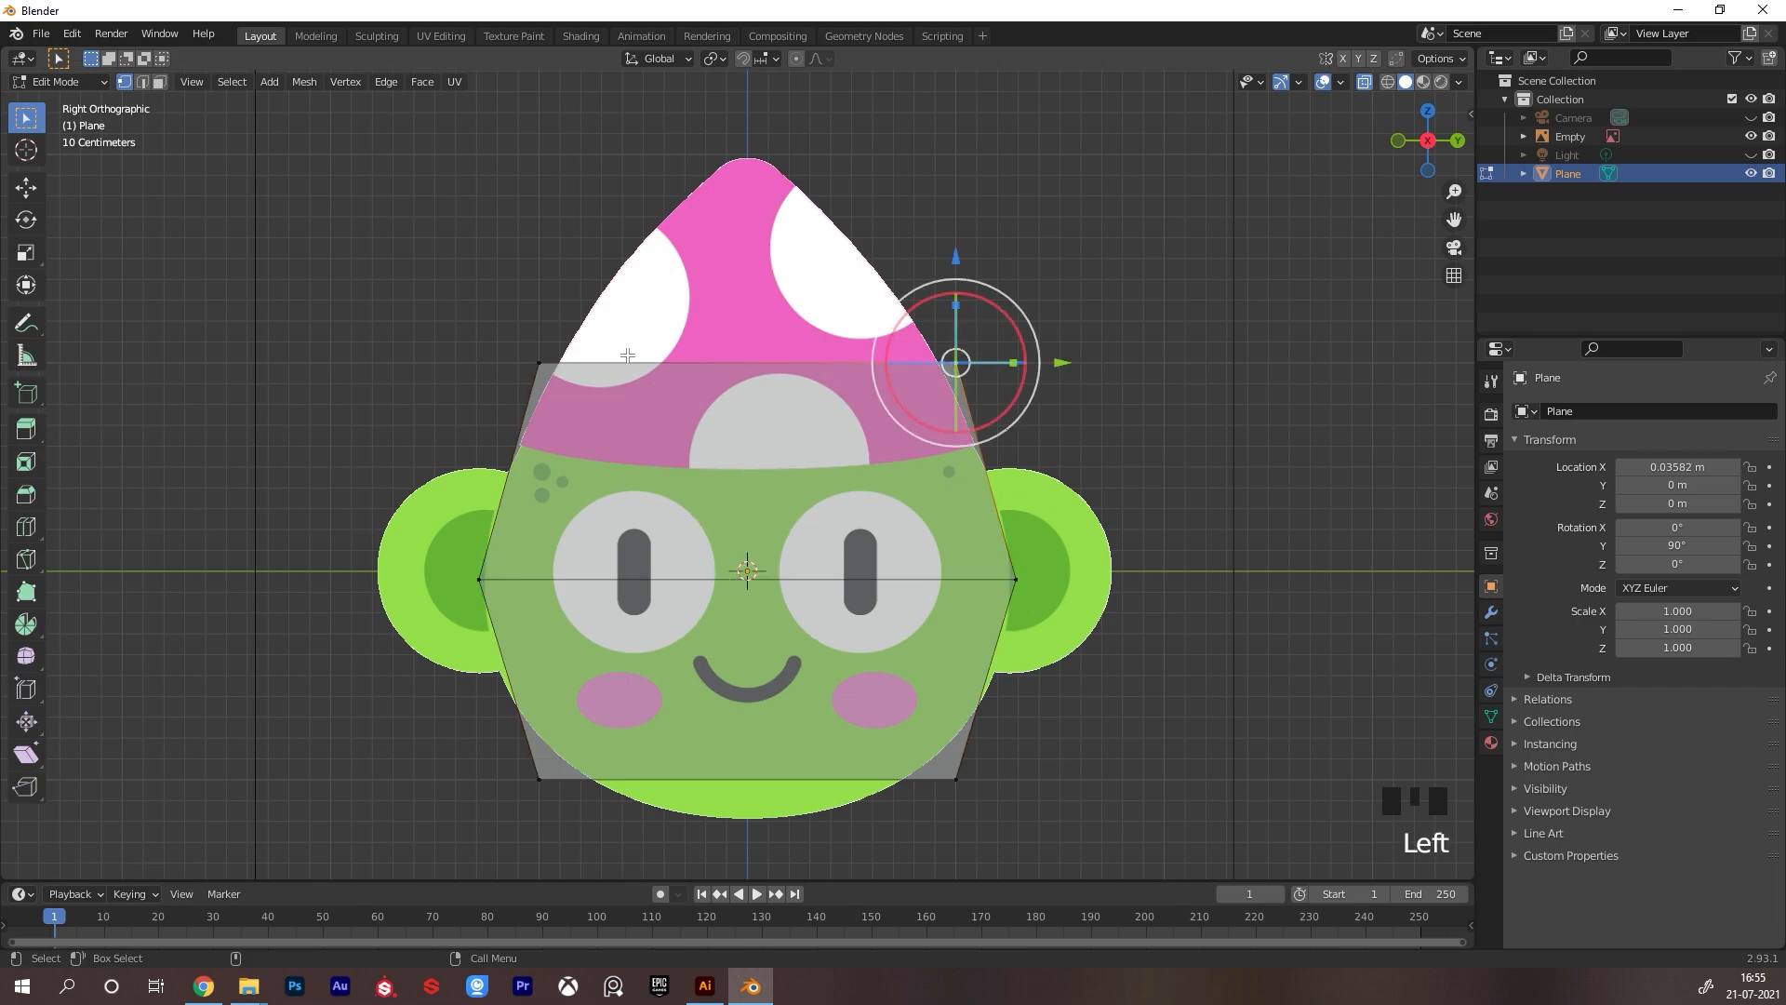
pyautogui.keyDown('shift'); pyautogui.click(540, 363); pyautogui.keyUp('shift')
pyautogui.press('s')
pyautogui.click(977, 336)
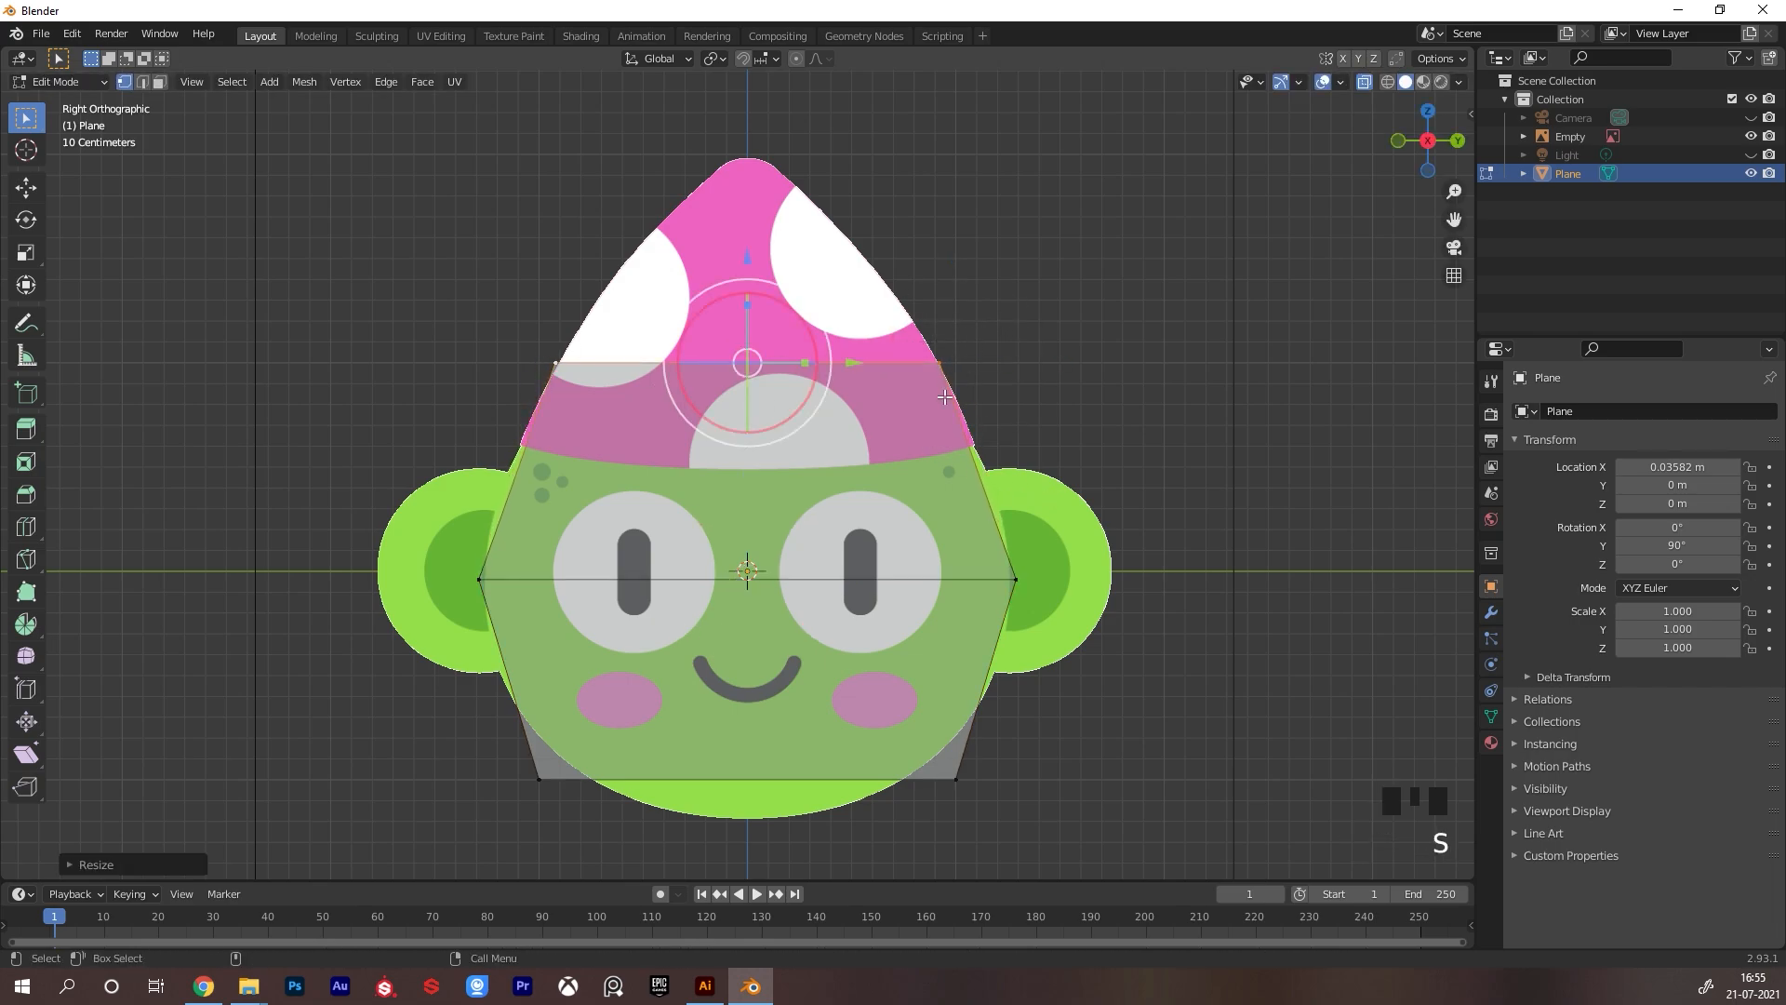
# Add a centred vertical loop cut through the plane and switch to face selection
pyautogui.hotkey('ctrl', 'r')
pyautogui.click(747, 572)
pyautogui.rightClick(747, 572)
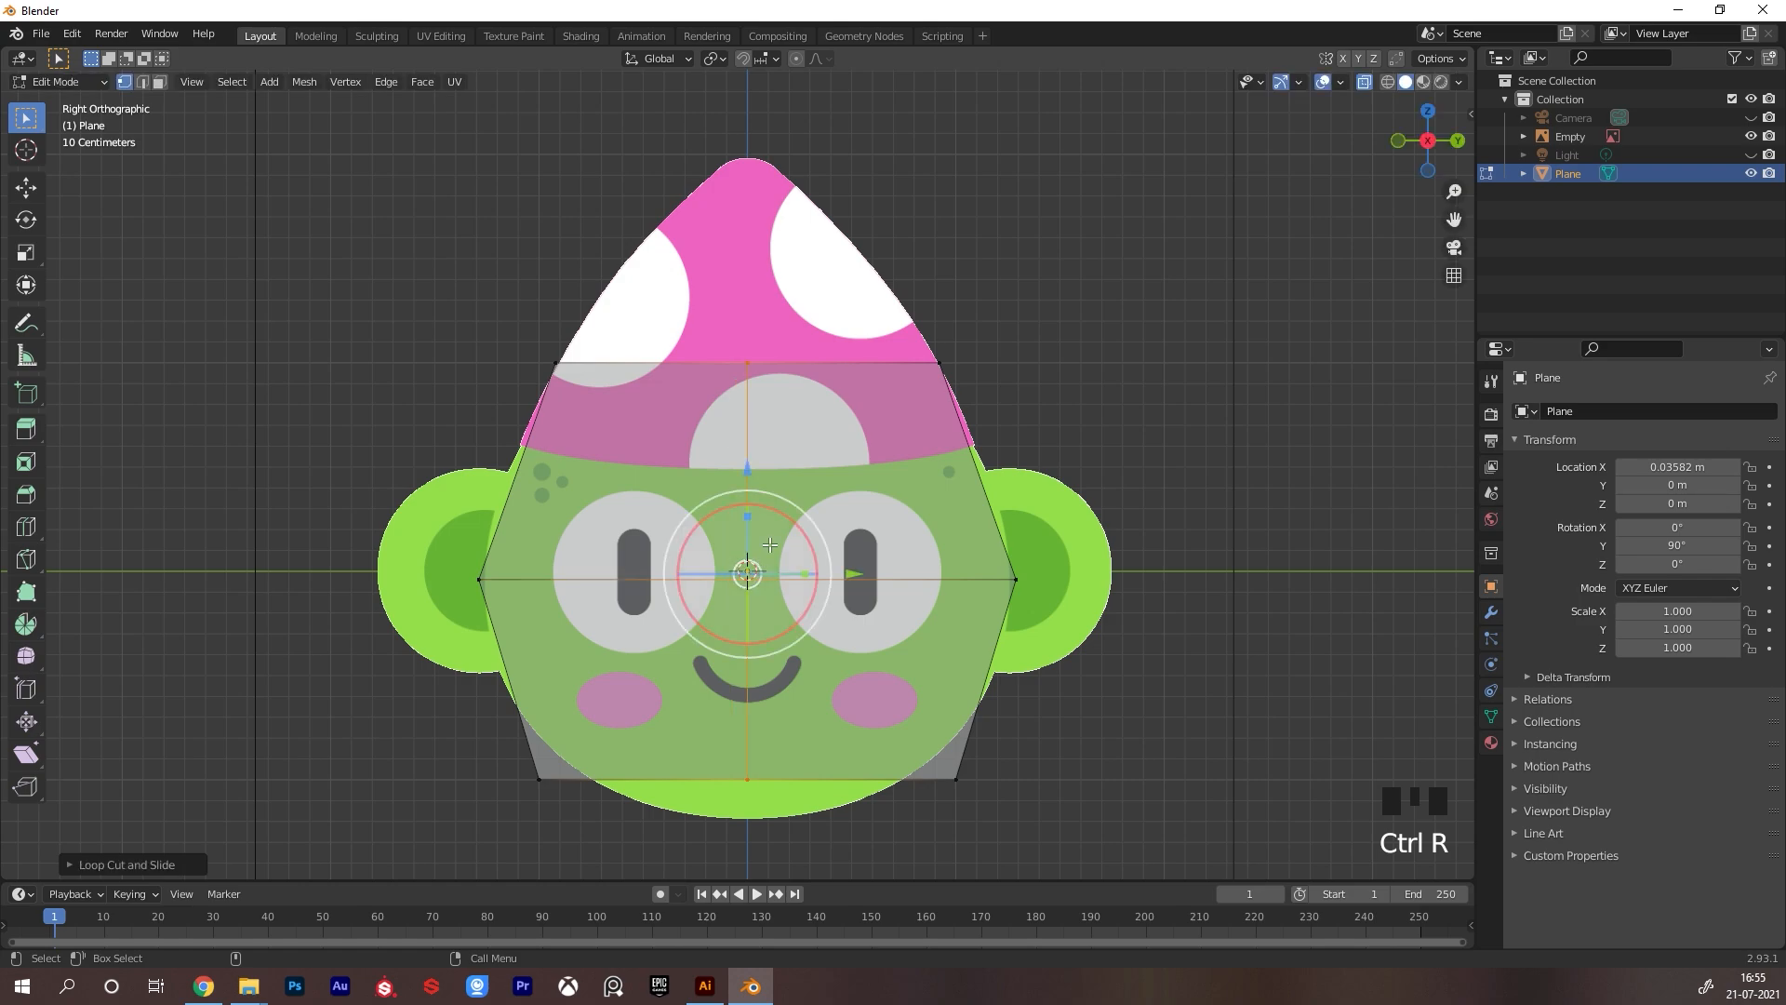
pyautogui.press('3')
pyautogui.click(800, 470)
pyautogui.keyDown('shift'); pyautogui.click(871, 646); pyautogui.keyUp('shift')
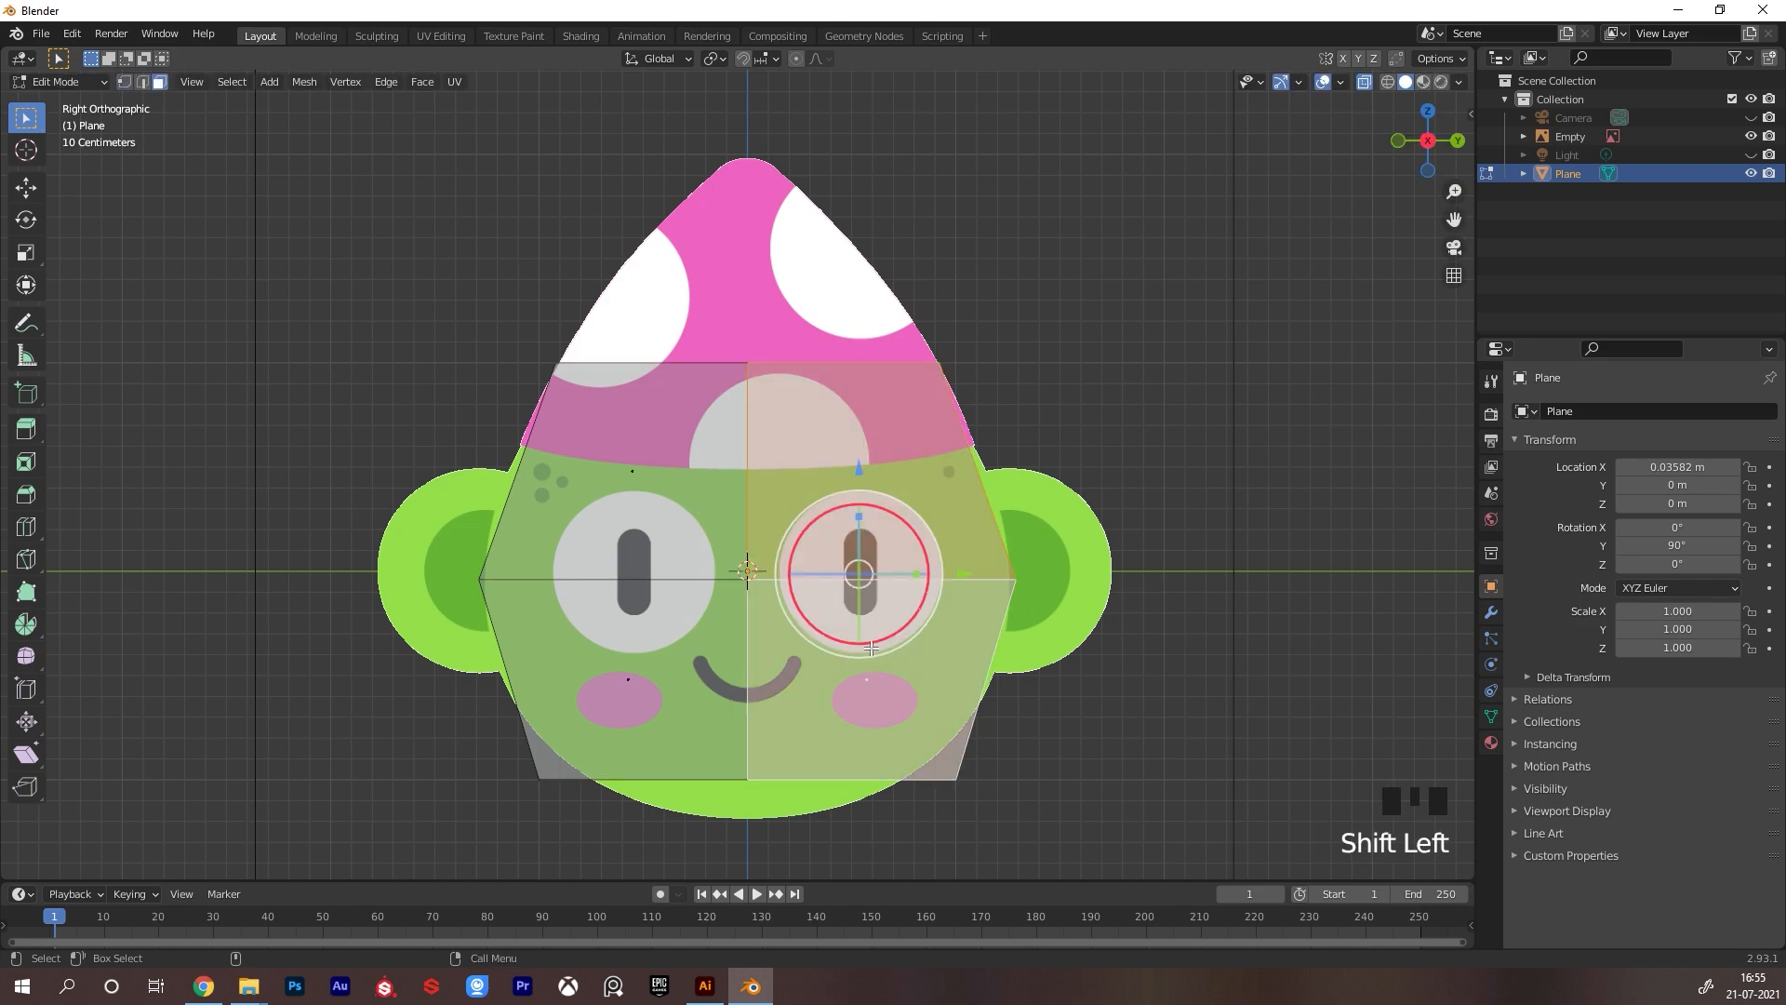
pyautogui.press('Delete')
pyautogui.click(833, 661)
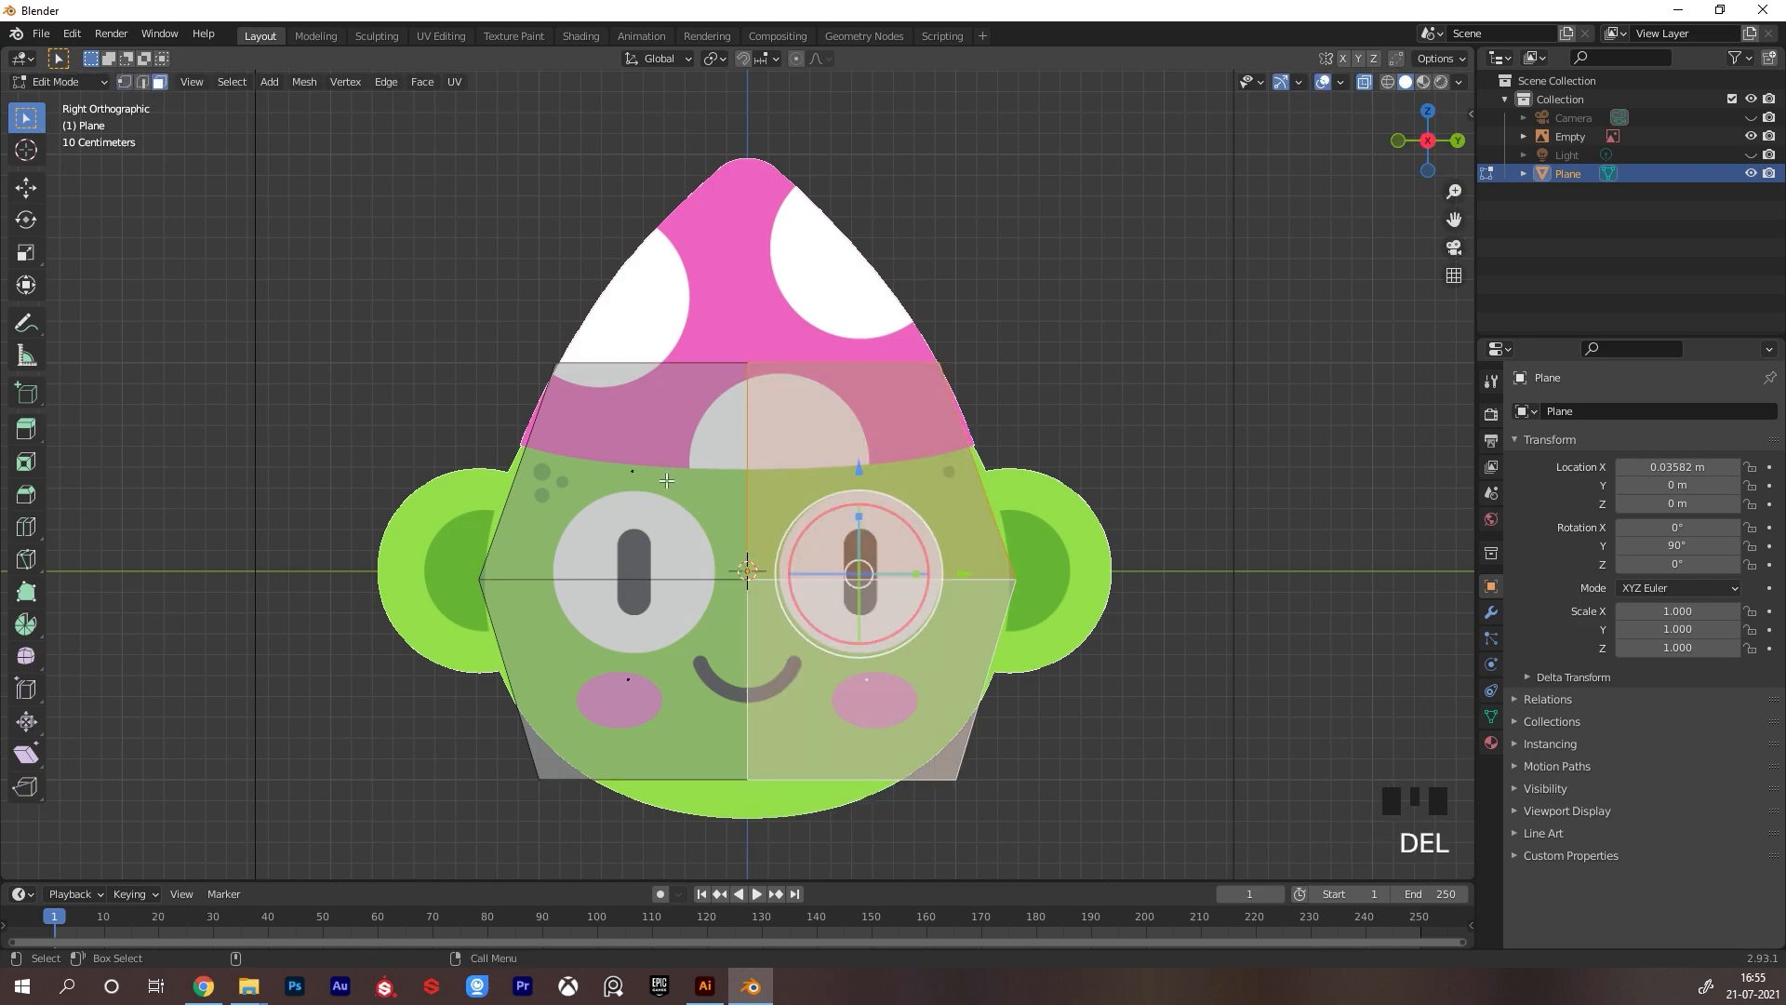
# Delete the two faces on the left half of the plane and return to Object Mode
pyautogui.click(656, 569)
pyautogui.click(665, 548)
pyautogui.moveTo(595, 526); pyautogui.dragTo(684, 681)
pyautogui.keyDown('shift'); pyautogui.click(688, 519); pyautogui.keyUp('shift')
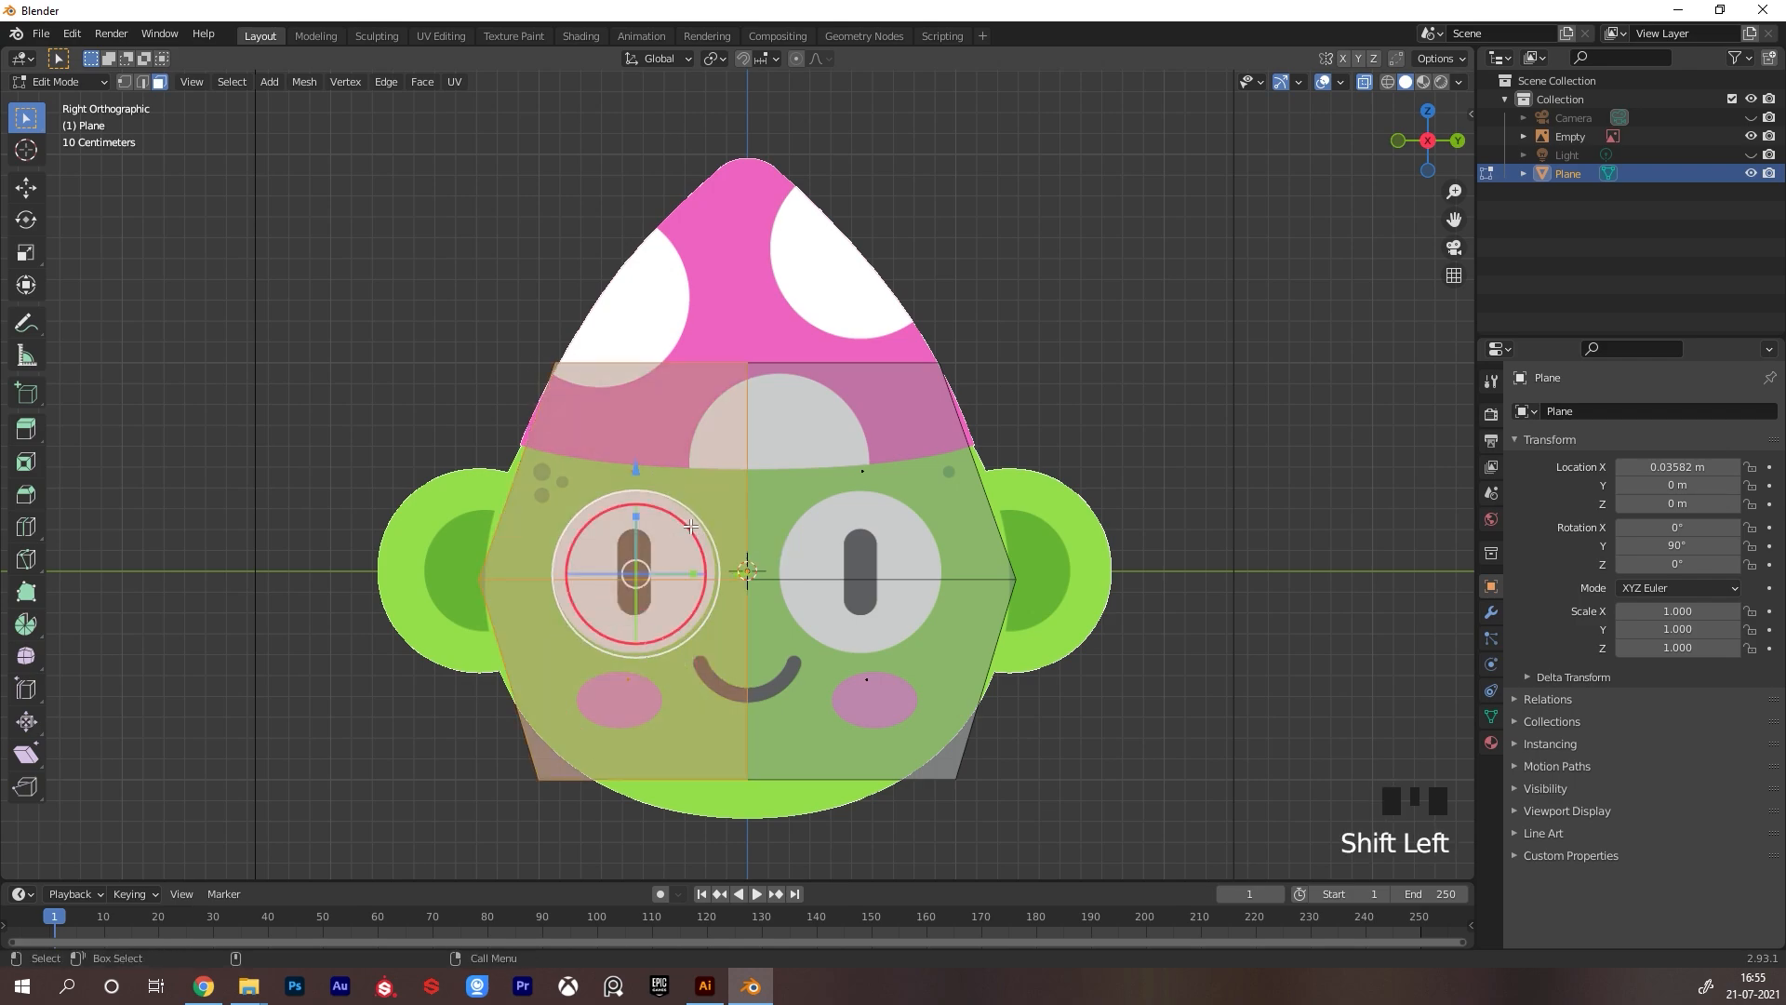
pyautogui.press('Delete')
pyautogui.click(655, 549)
pyautogui.press('Tab')
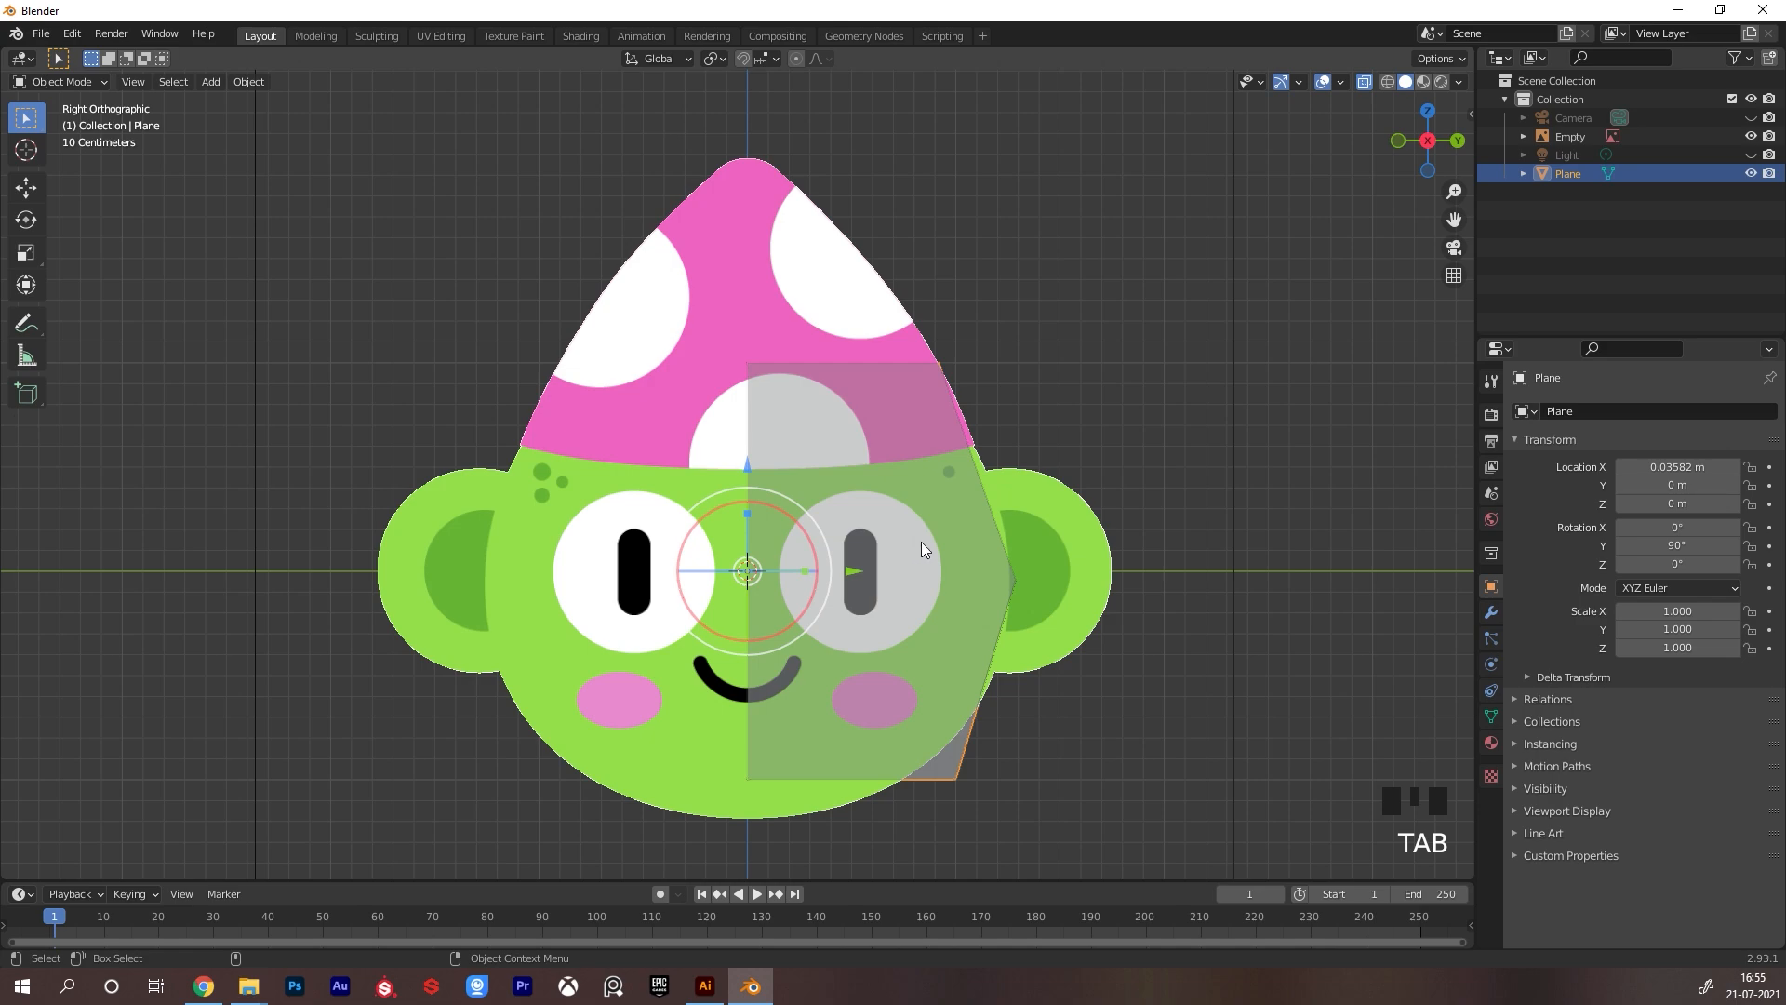
# Add a Mirror modifier to the half plane and mirror it across the Y axis only
pyautogui.click(1491, 612)
pyautogui.click(1568, 404)
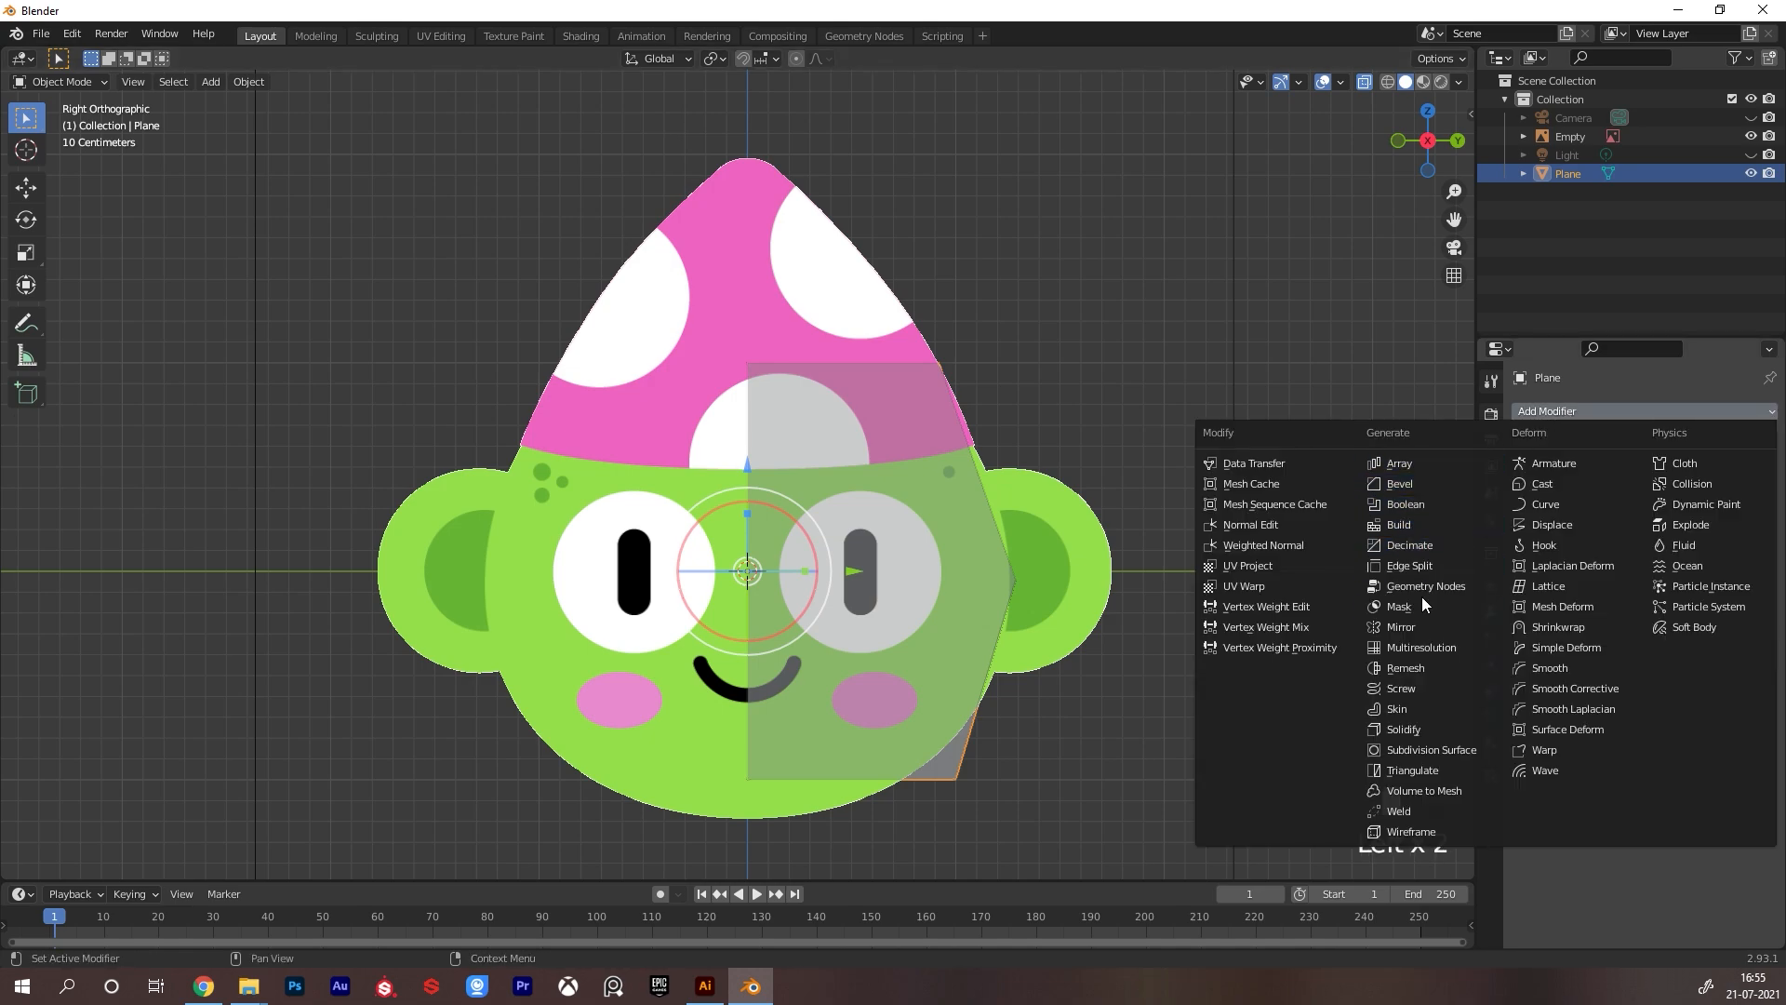
pyautogui.click(1401, 626)
pyautogui.click(1637, 470)
pyautogui.click(1682, 470)
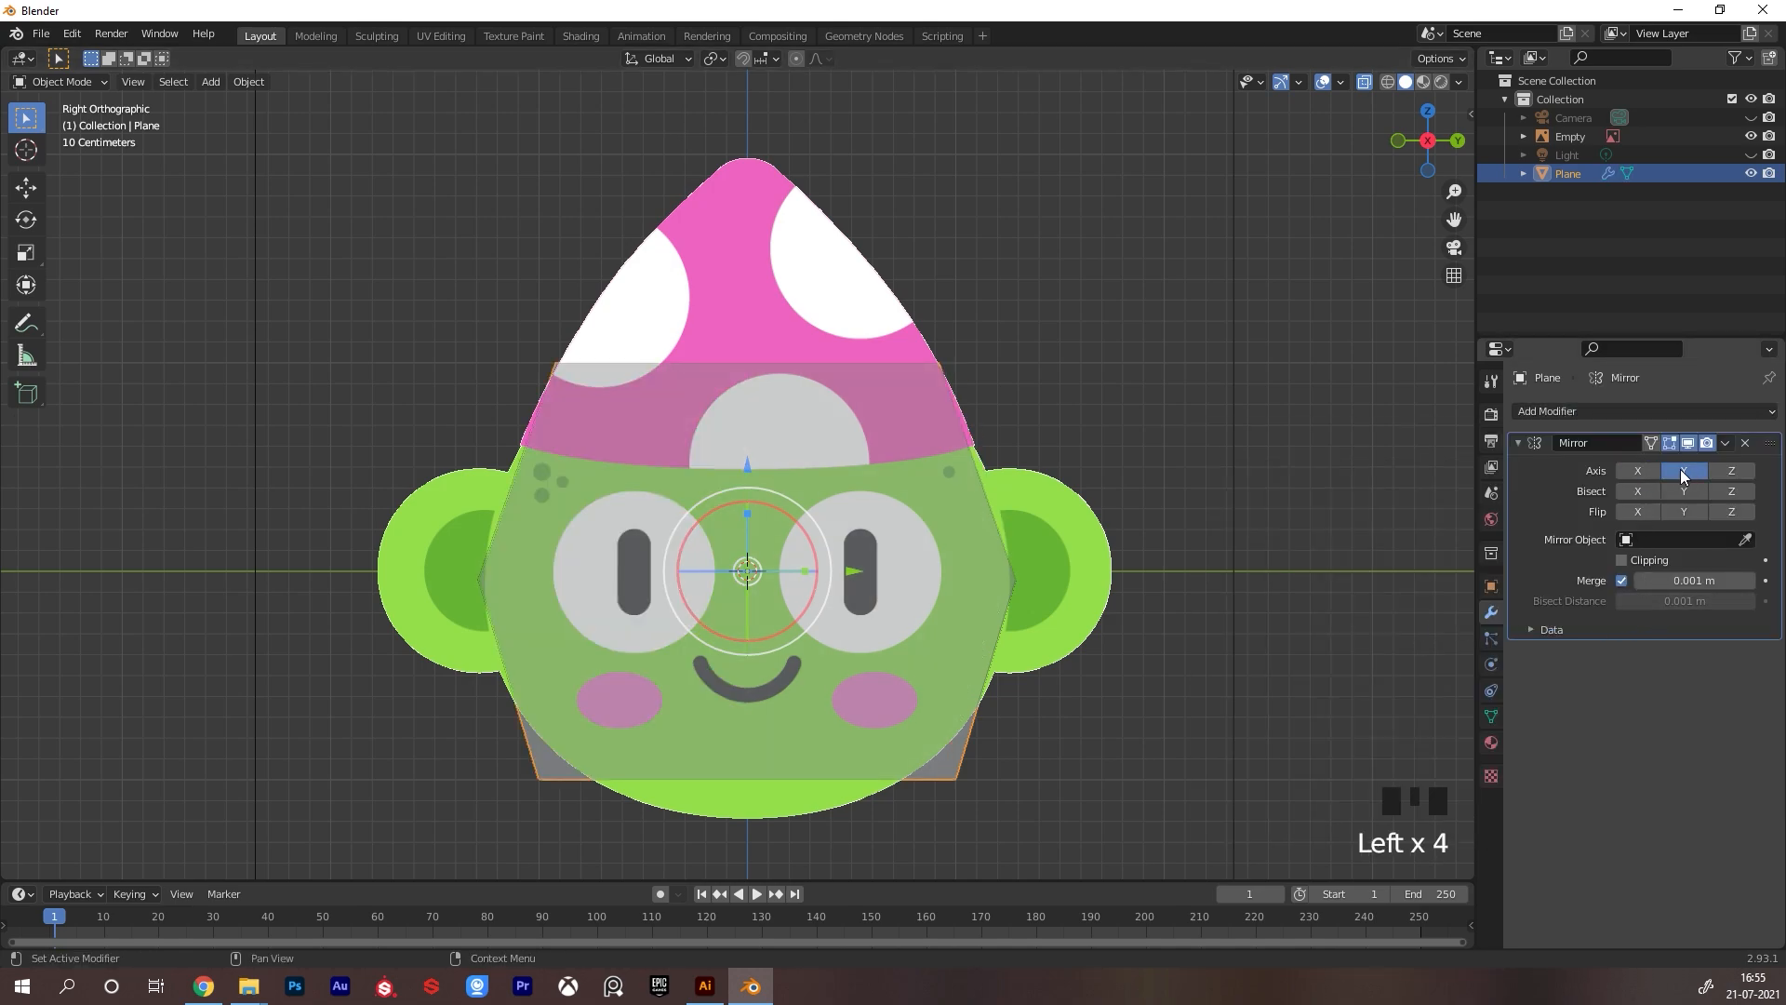
# Enable mirror clipping and move the half plane's lower corner and bottom centre vertices onto the chin outline
pyautogui.press('Tab')
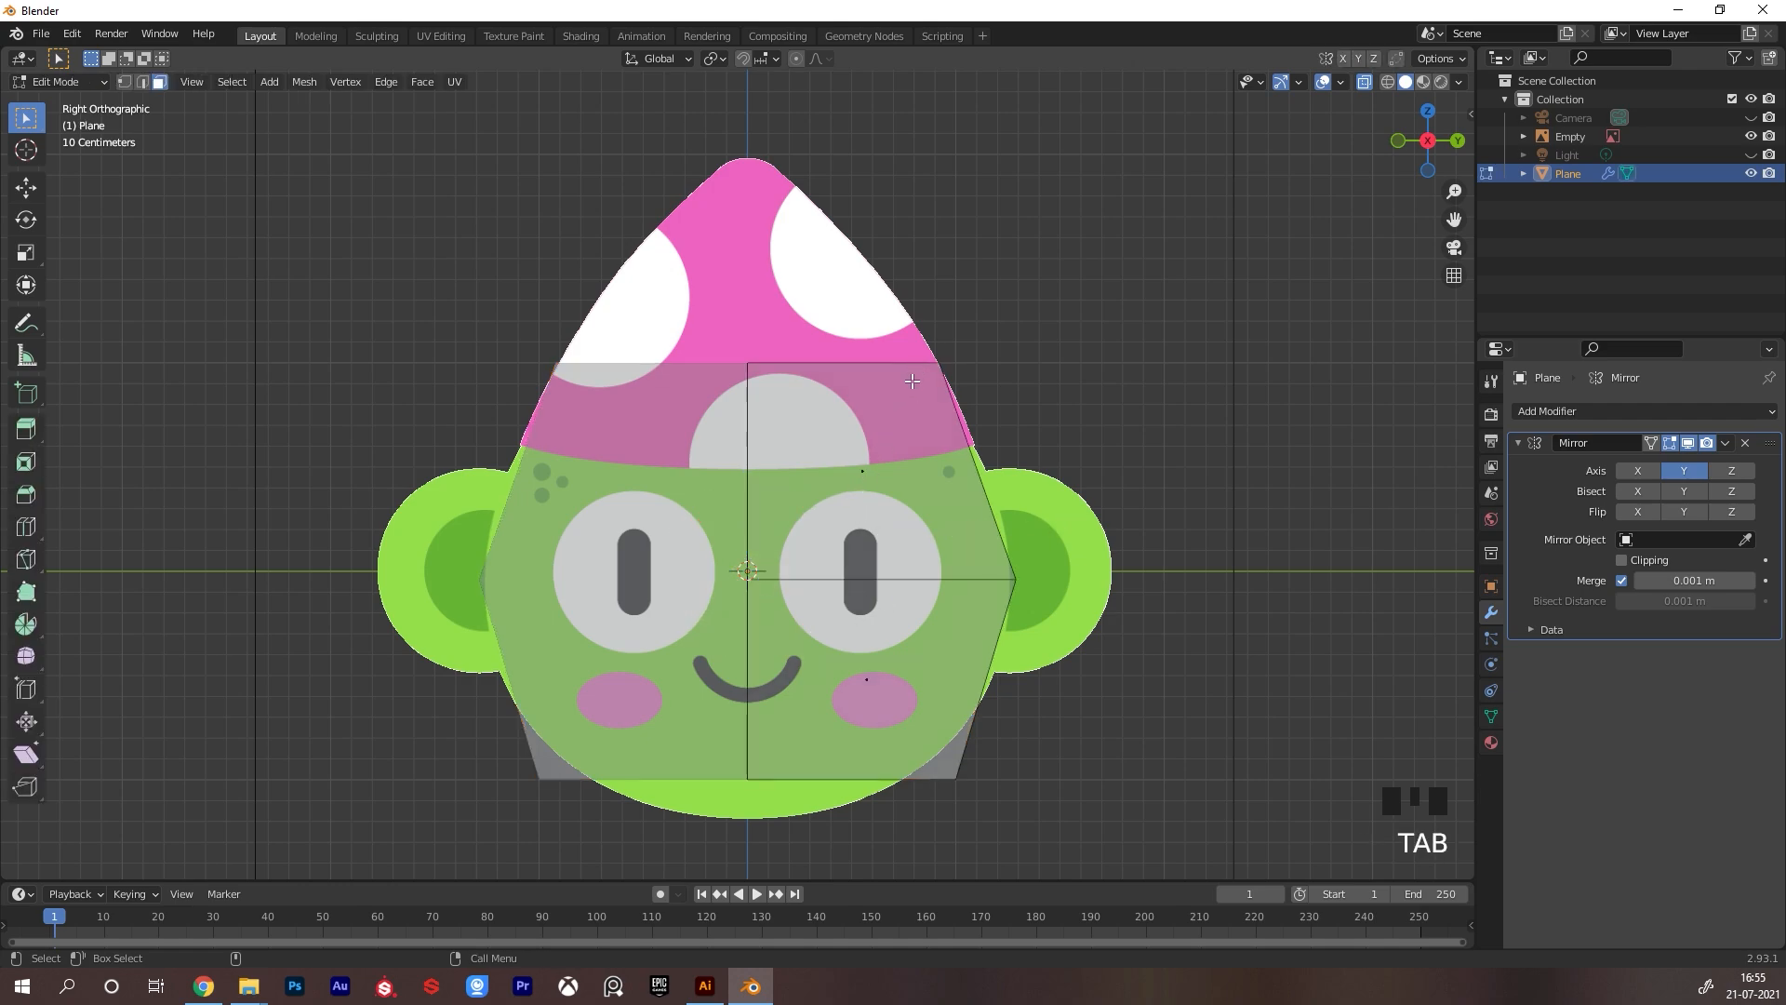
pyautogui.press('1')
pyautogui.click(958, 777)
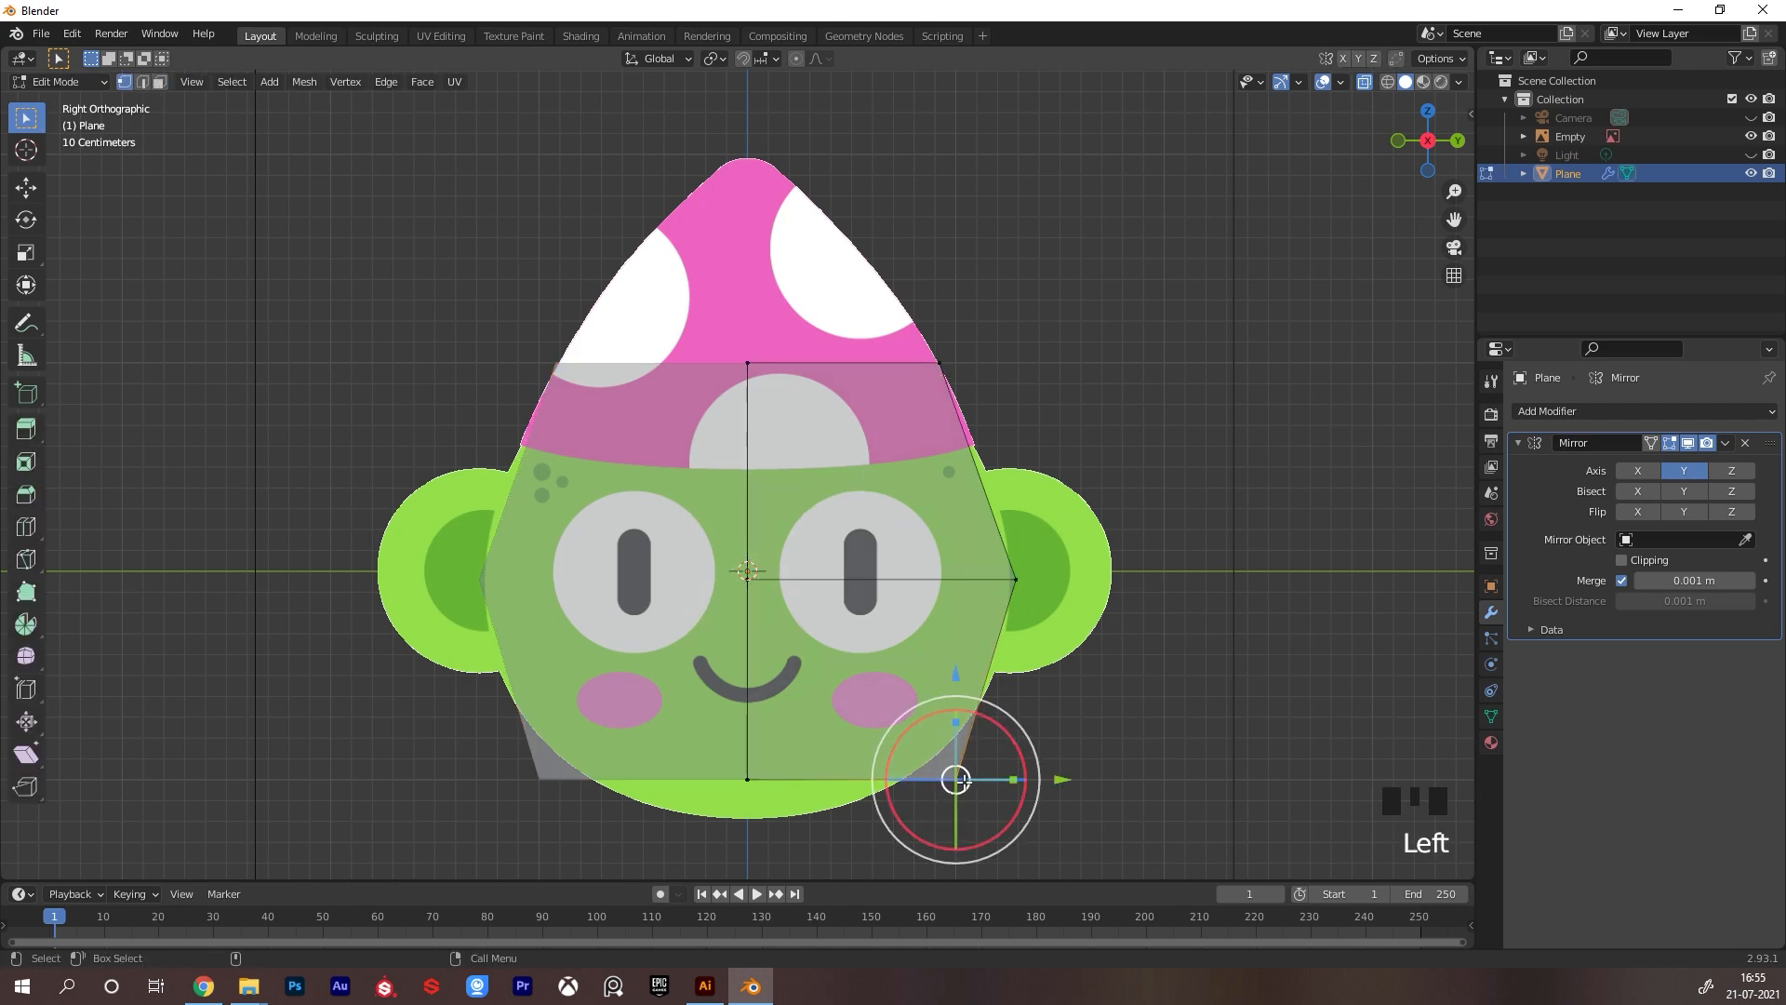
pyautogui.moveTo(958, 776); pyautogui.dragTo(921, 758)
pyautogui.click(747, 779)
pyautogui.moveTo(747, 778); pyautogui.dragTo(752, 816)
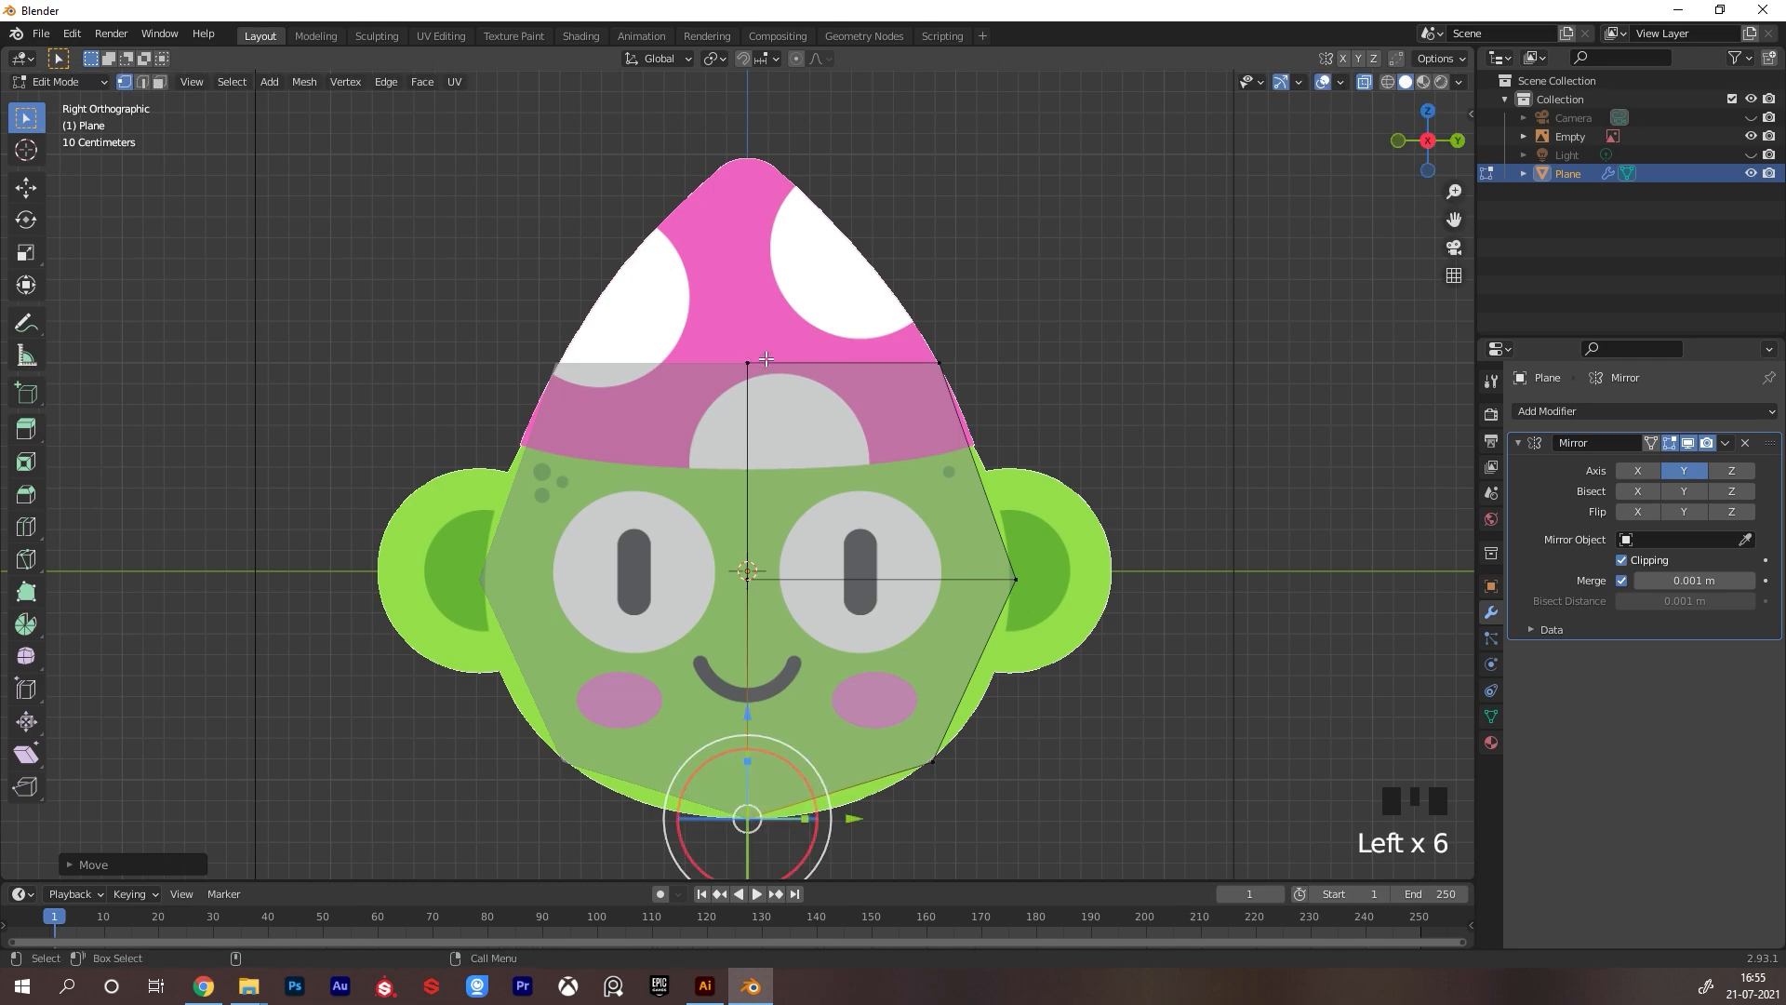
# Extrude the half plane's top edge upward and inward to the tip of the pink hat
pyautogui.press('3')
pyautogui.click(840, 365)
pyautogui.click(835, 347)
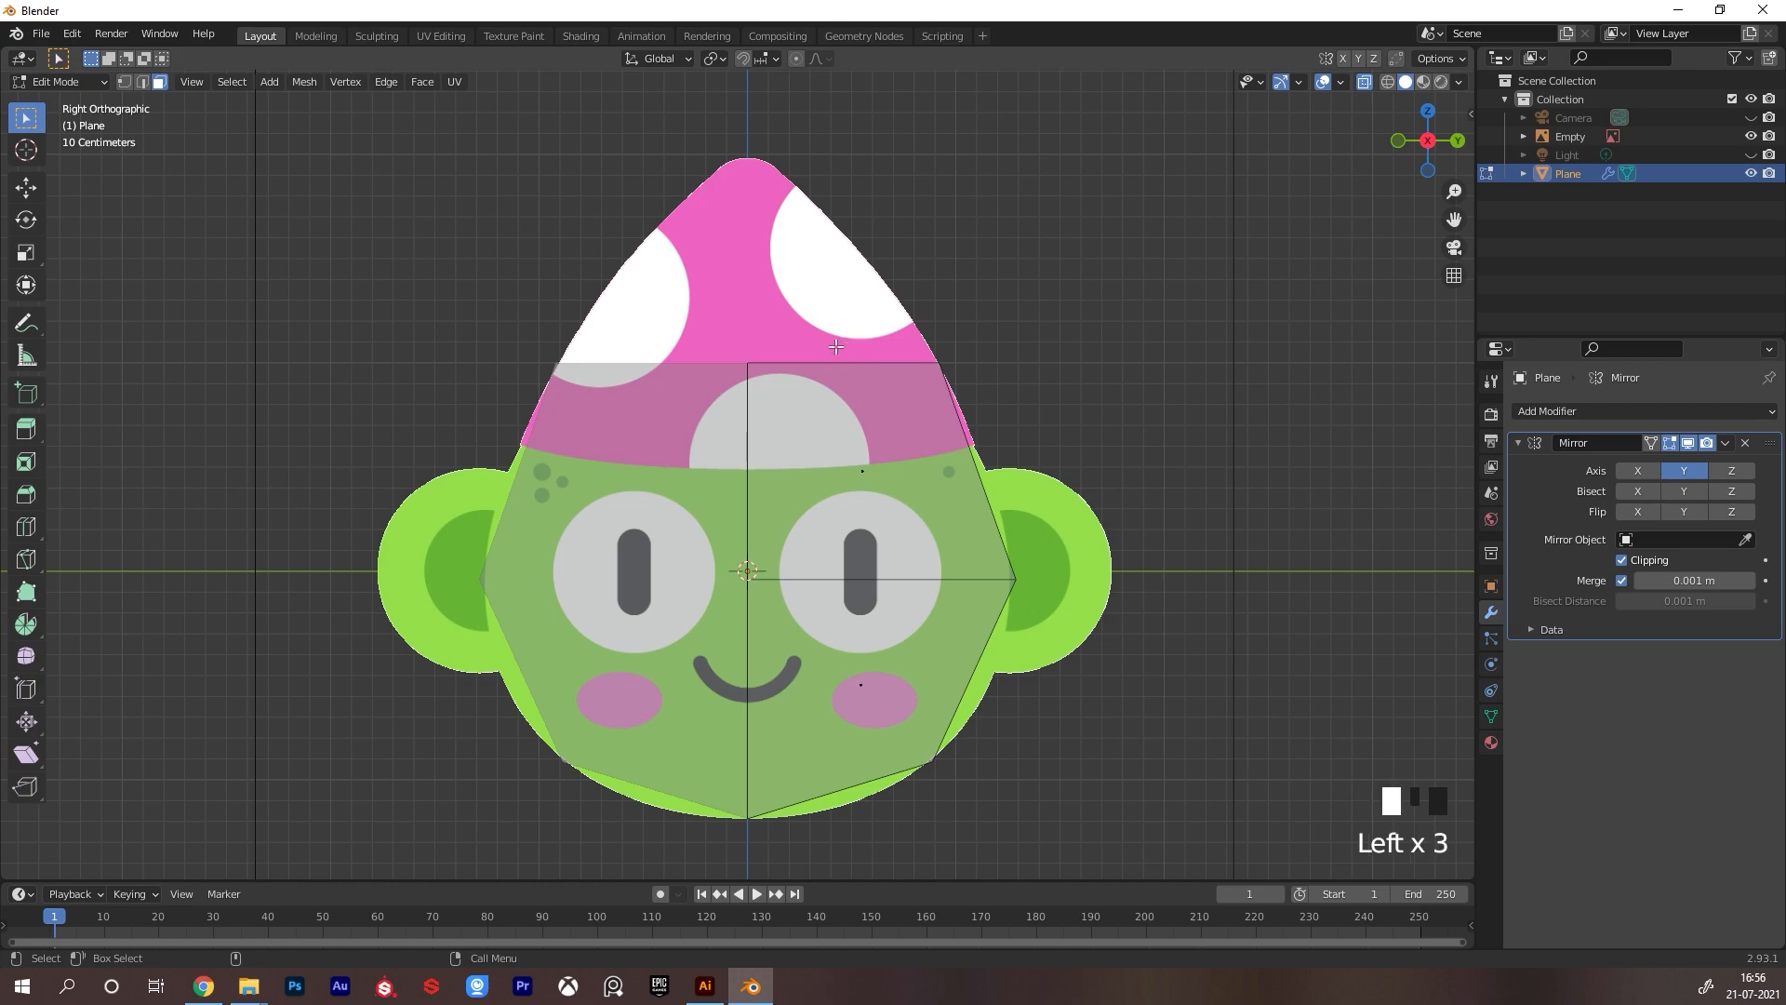
pyautogui.press('2')
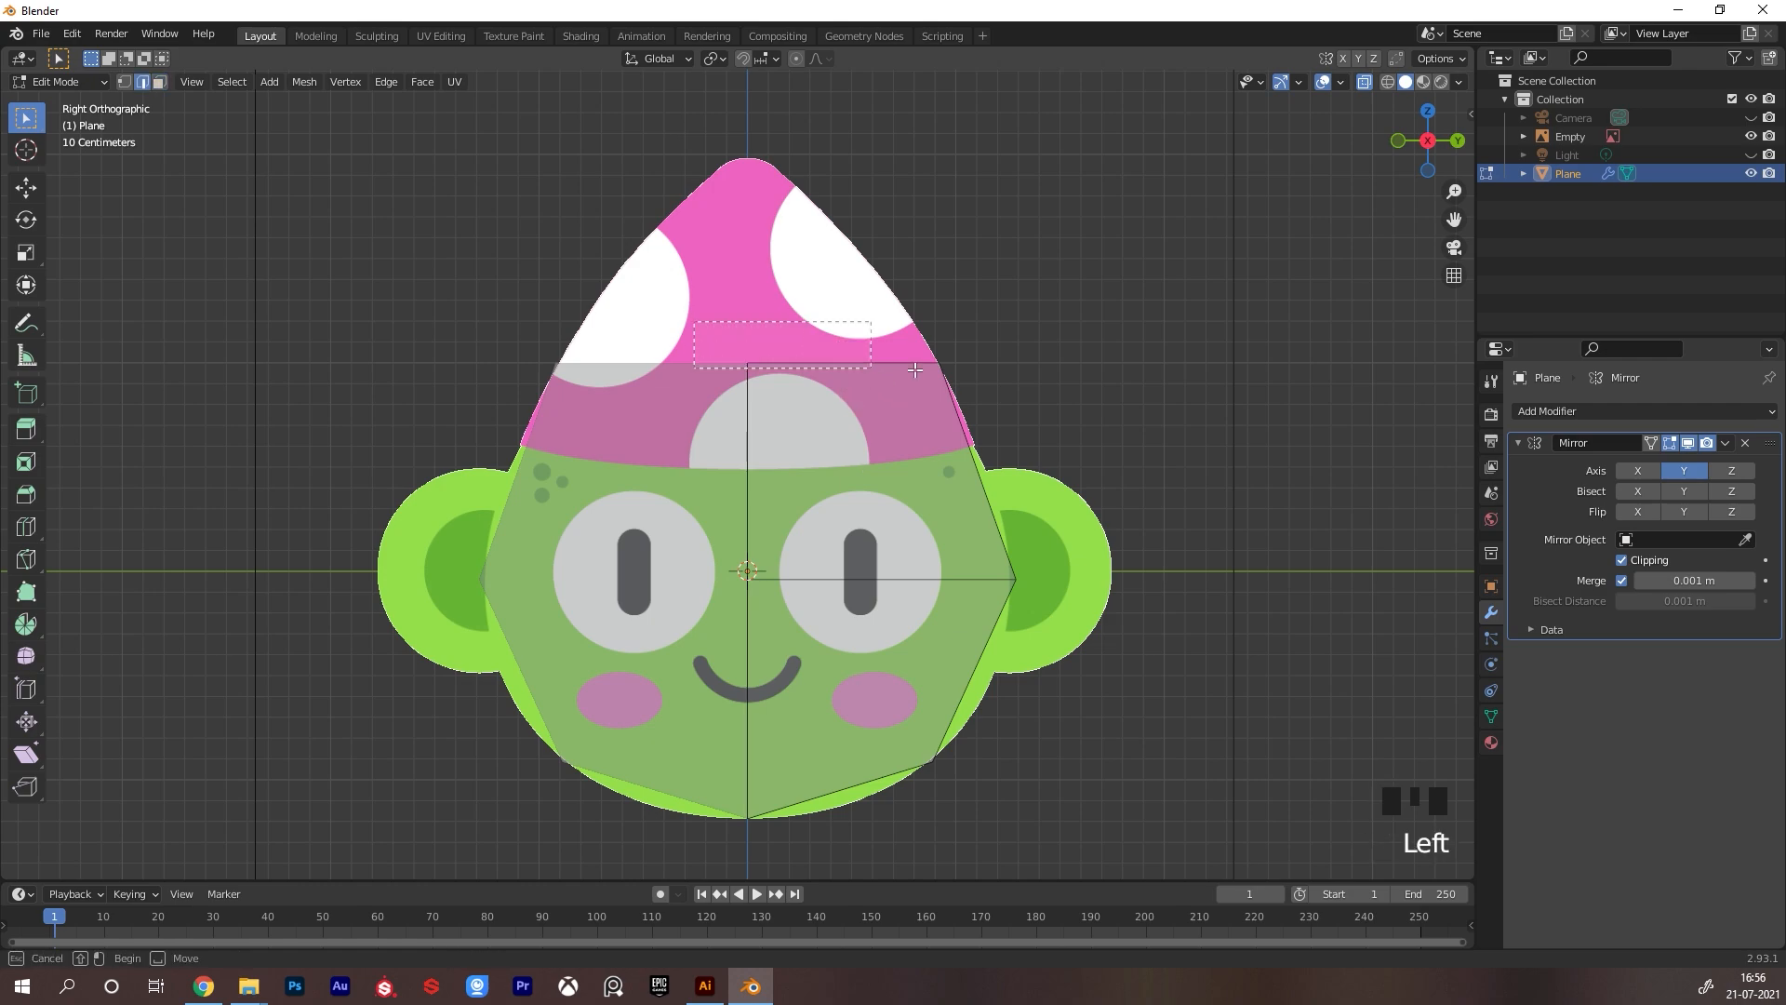
pyautogui.click(856, 365)
pyautogui.press('e')
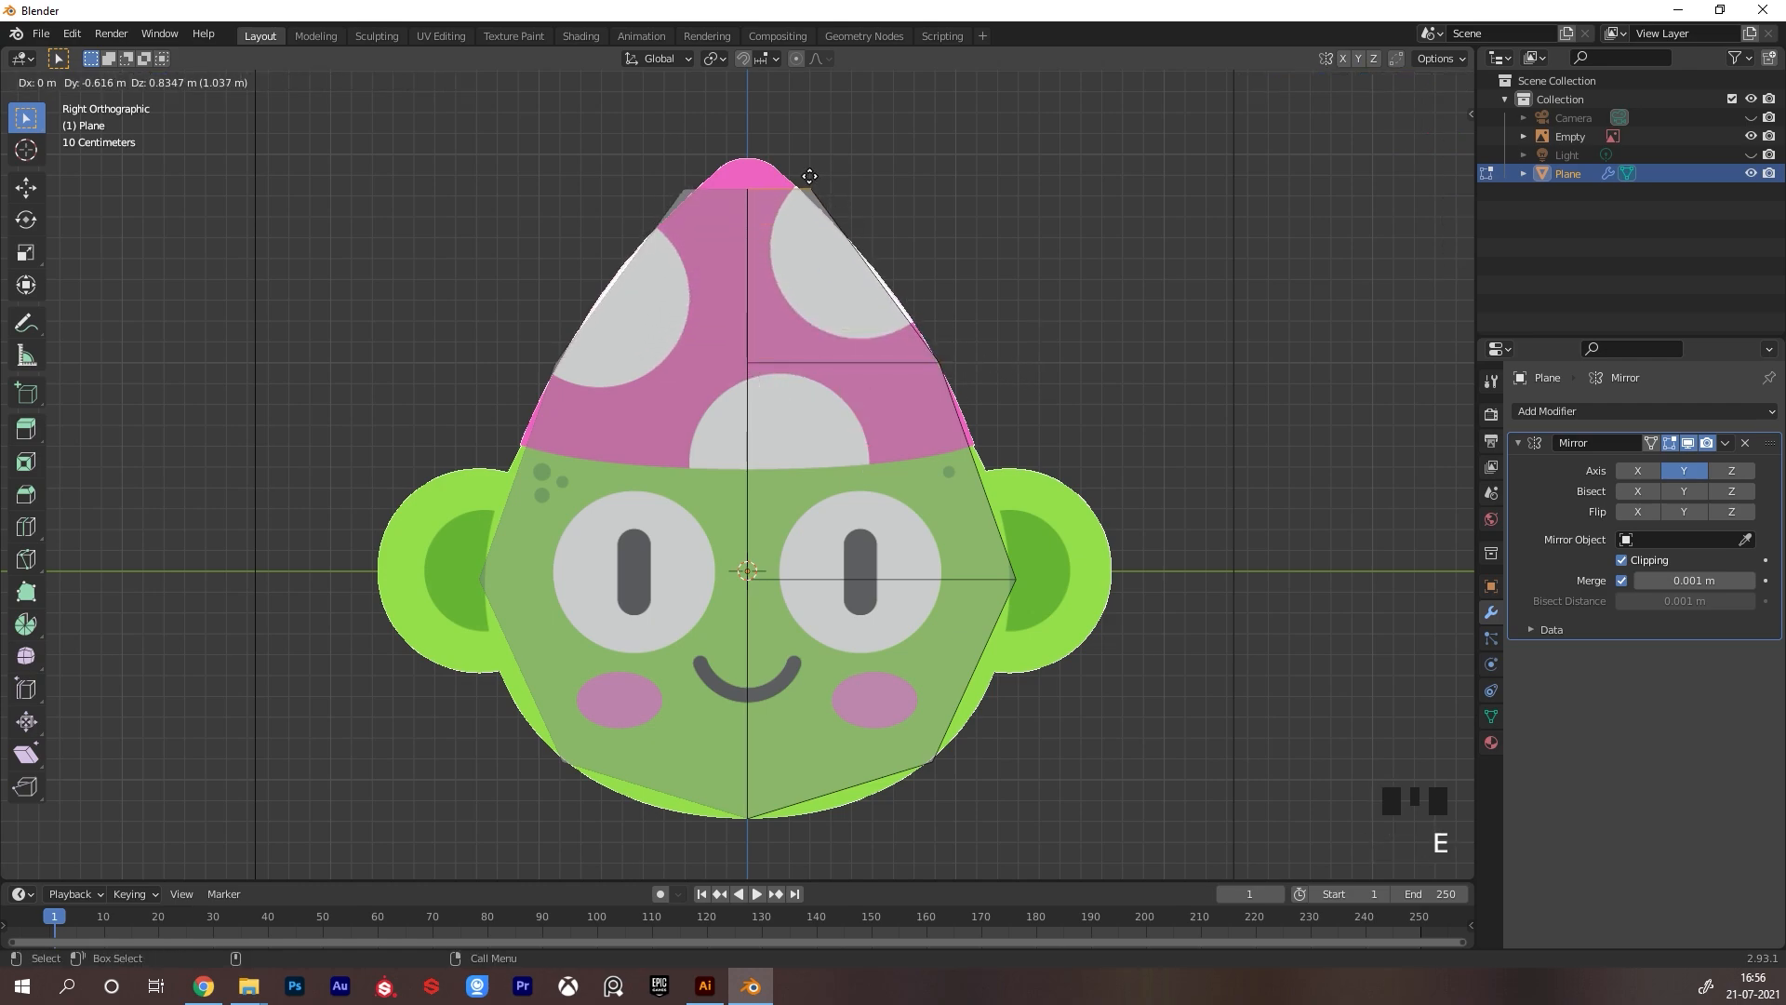
pyautogui.click(765, 150)
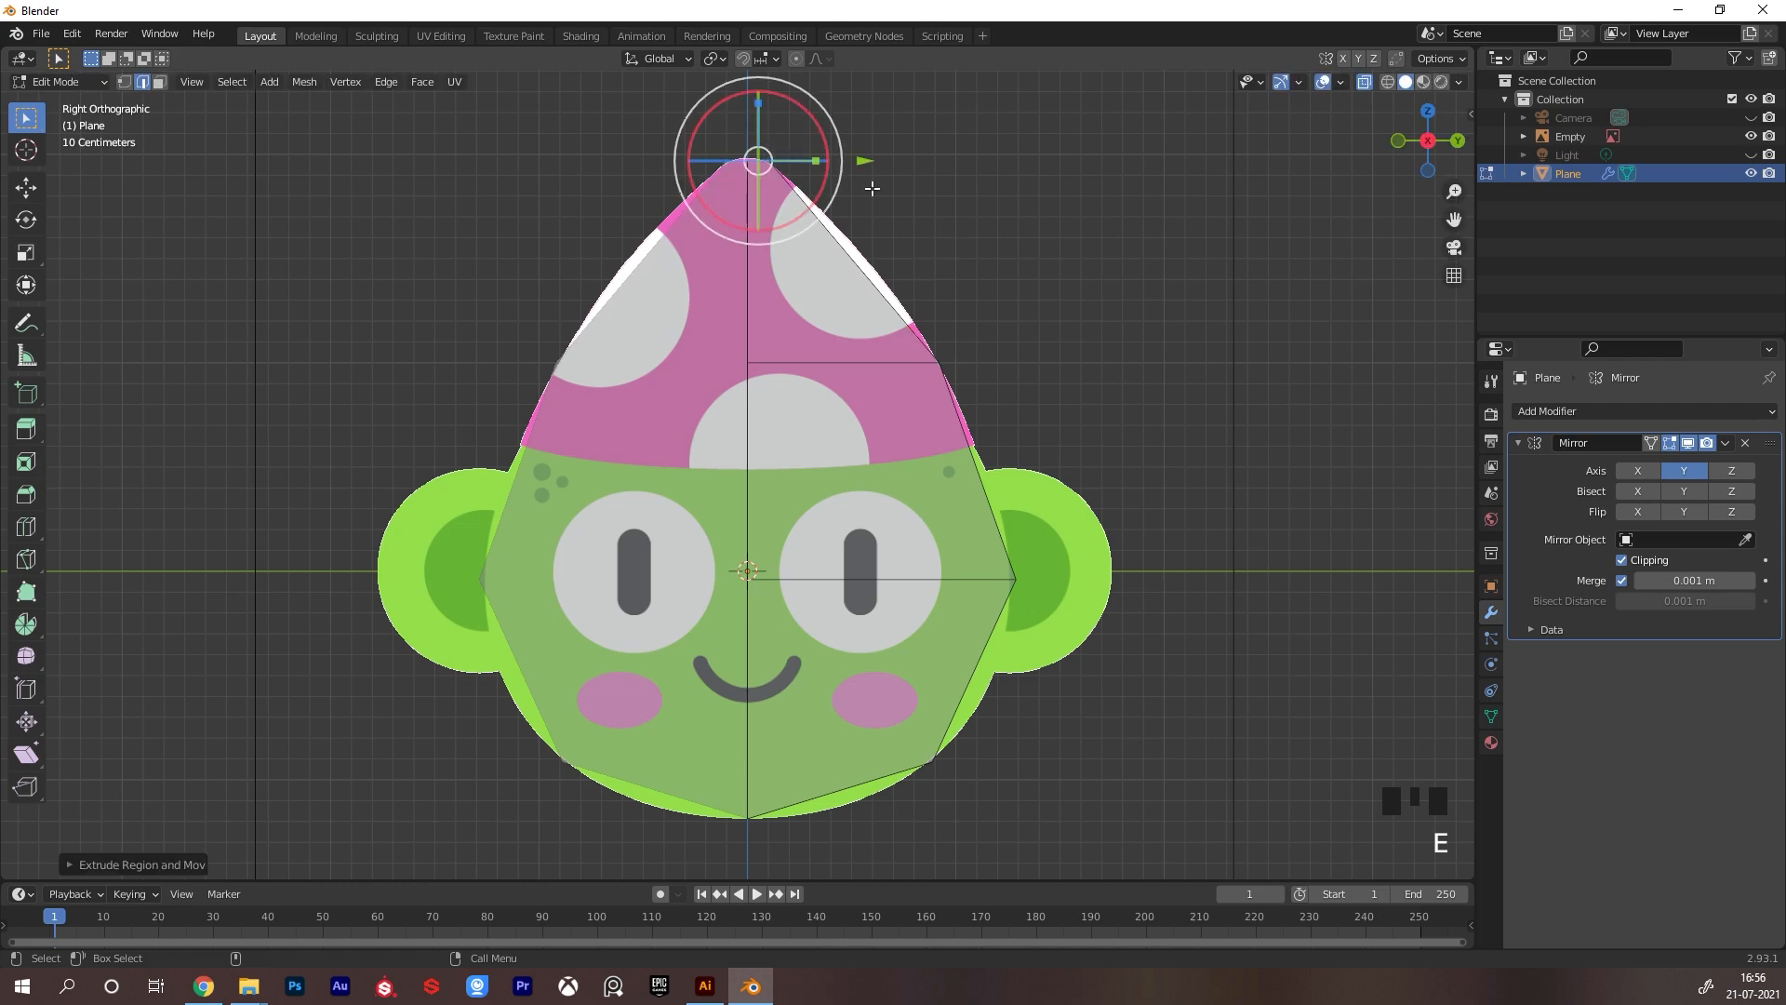
# Lower the extruded top edge slightly and raise its centre vertex to the rounded tip of the hat
pyautogui.keyDown('alt'); pyautogui.moveTo(892, 225); pyautogui.dragTo(877, 288, button='middle'); pyautogui.keyUp('alt')
pyautogui.moveTo(744, 133); pyautogui.dragTo(747, 154)
pyautogui.click(877, 240)
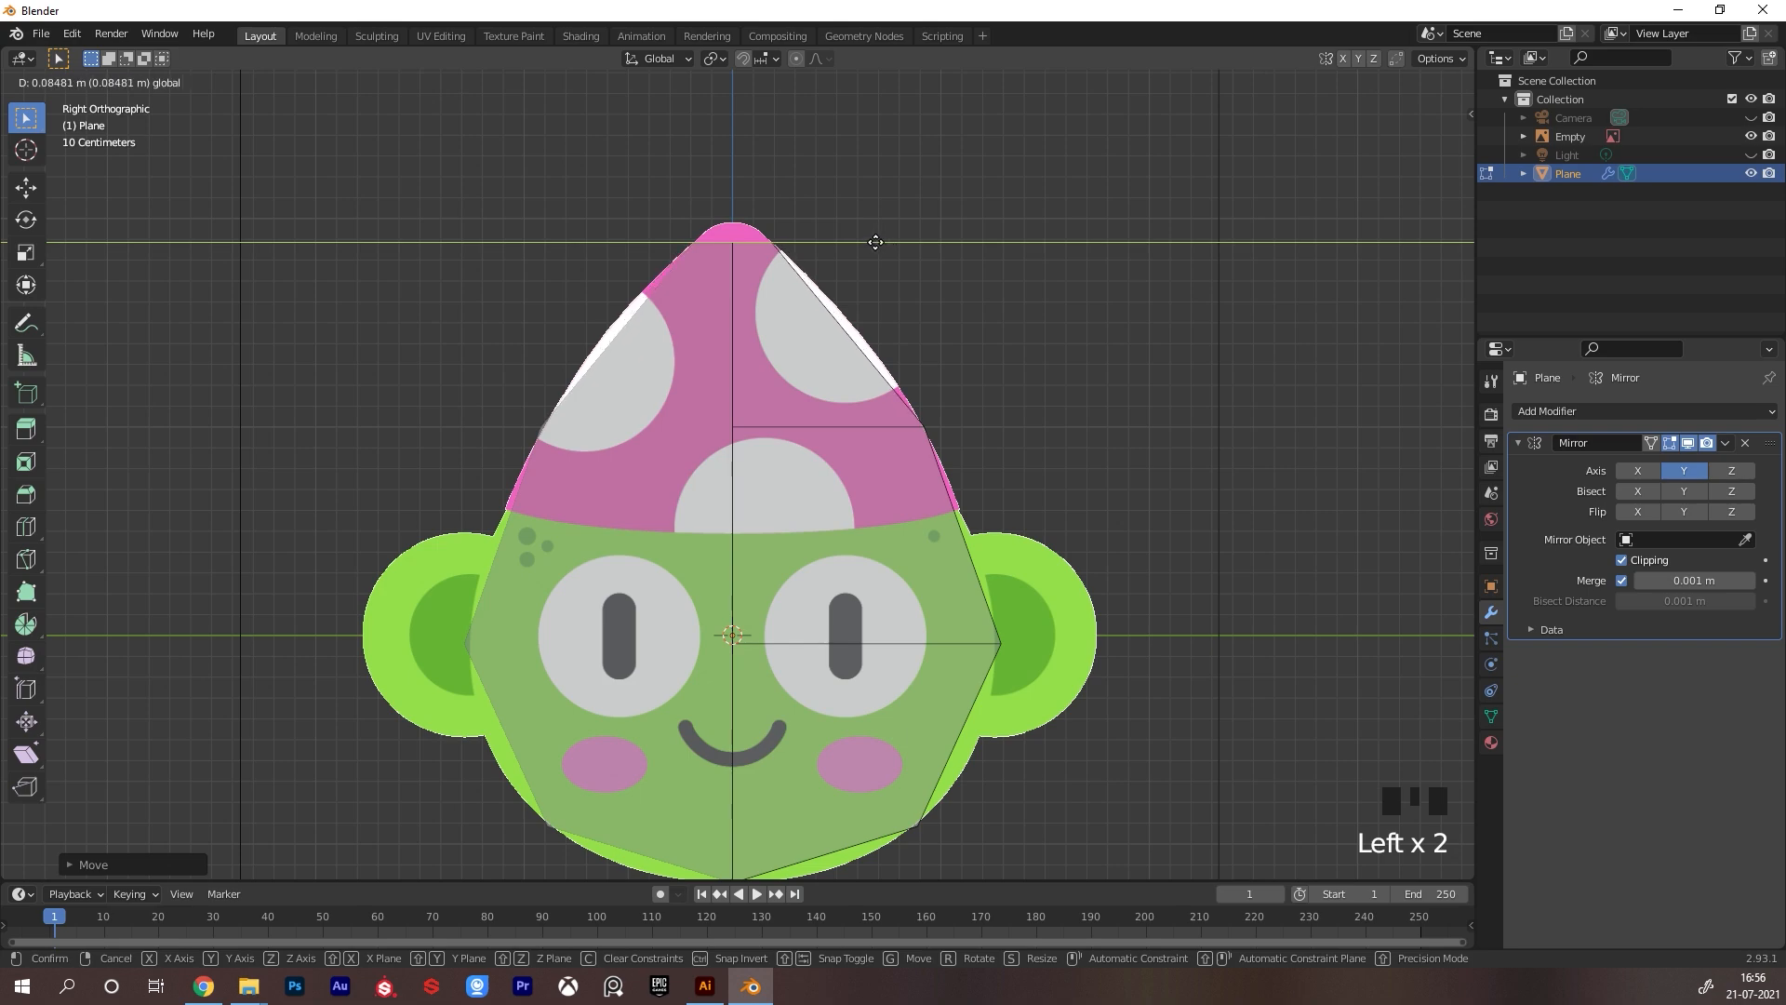
pyautogui.click(752, 246)
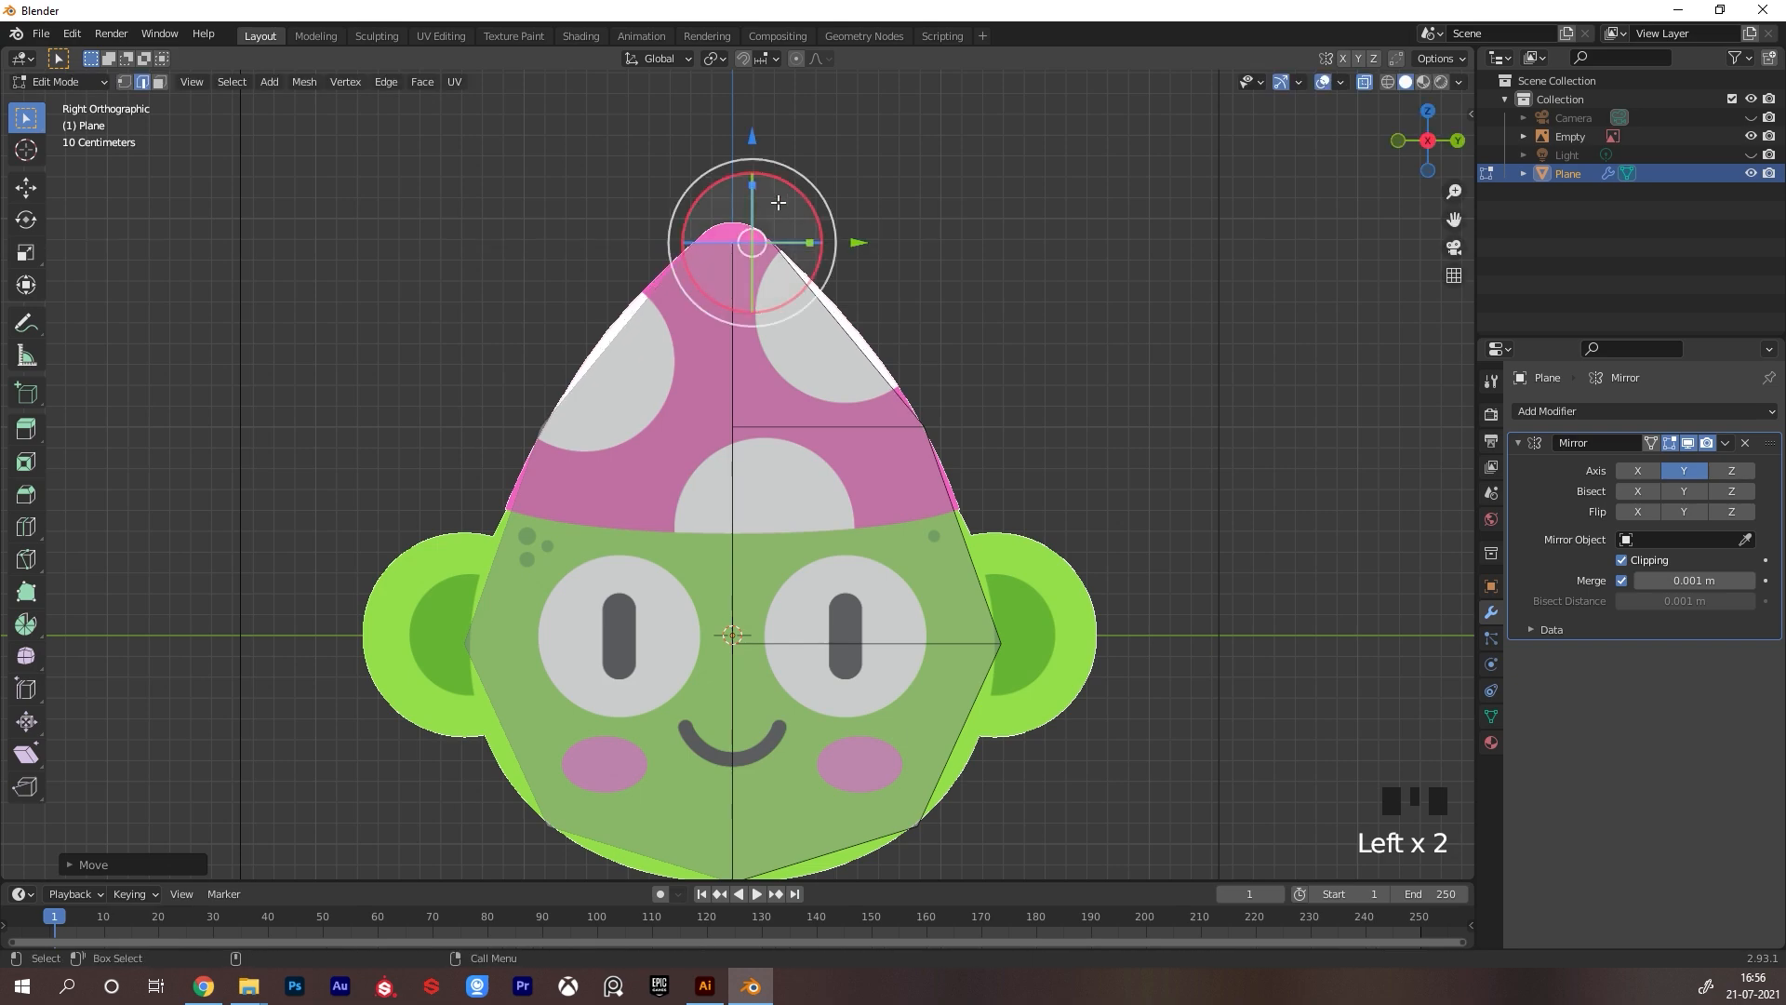
pyautogui.click(734, 247)
pyautogui.moveTo(735, 140); pyautogui.dragTo(738, 115)
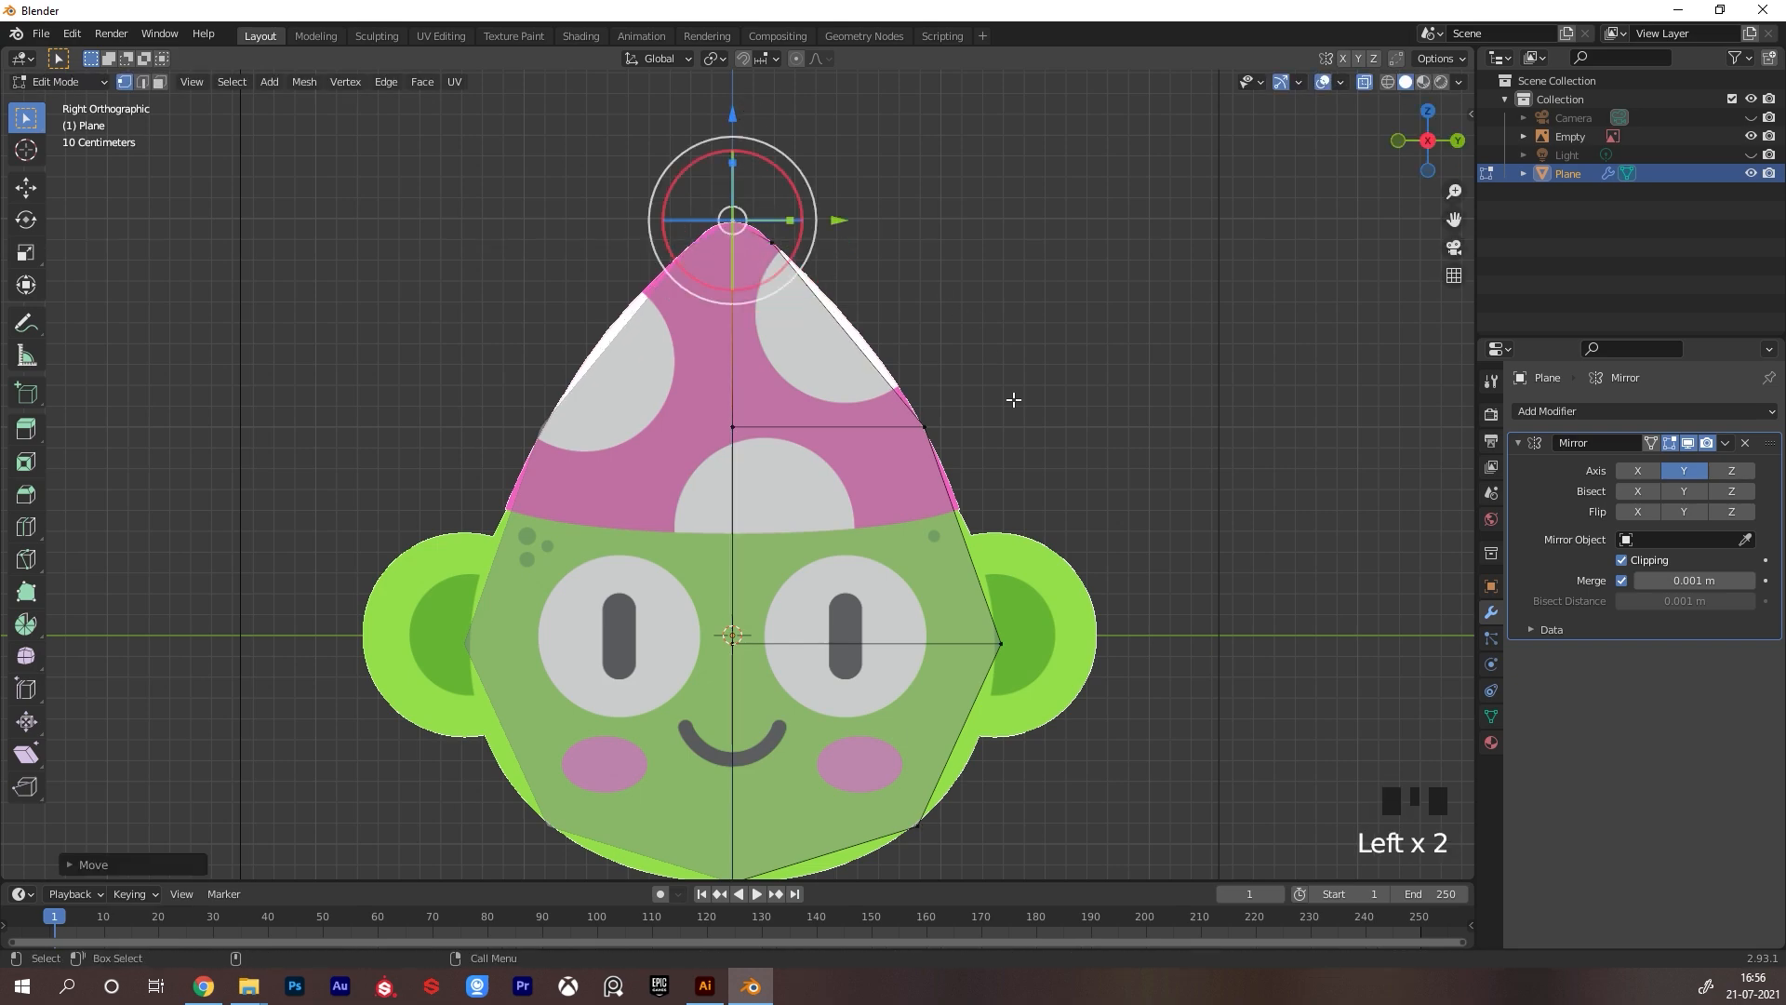
# Add a horizontal loop cut through the upper hat section and move its outer vertex onto the hat outline
pyautogui.hotkey('ctrl', 'r')
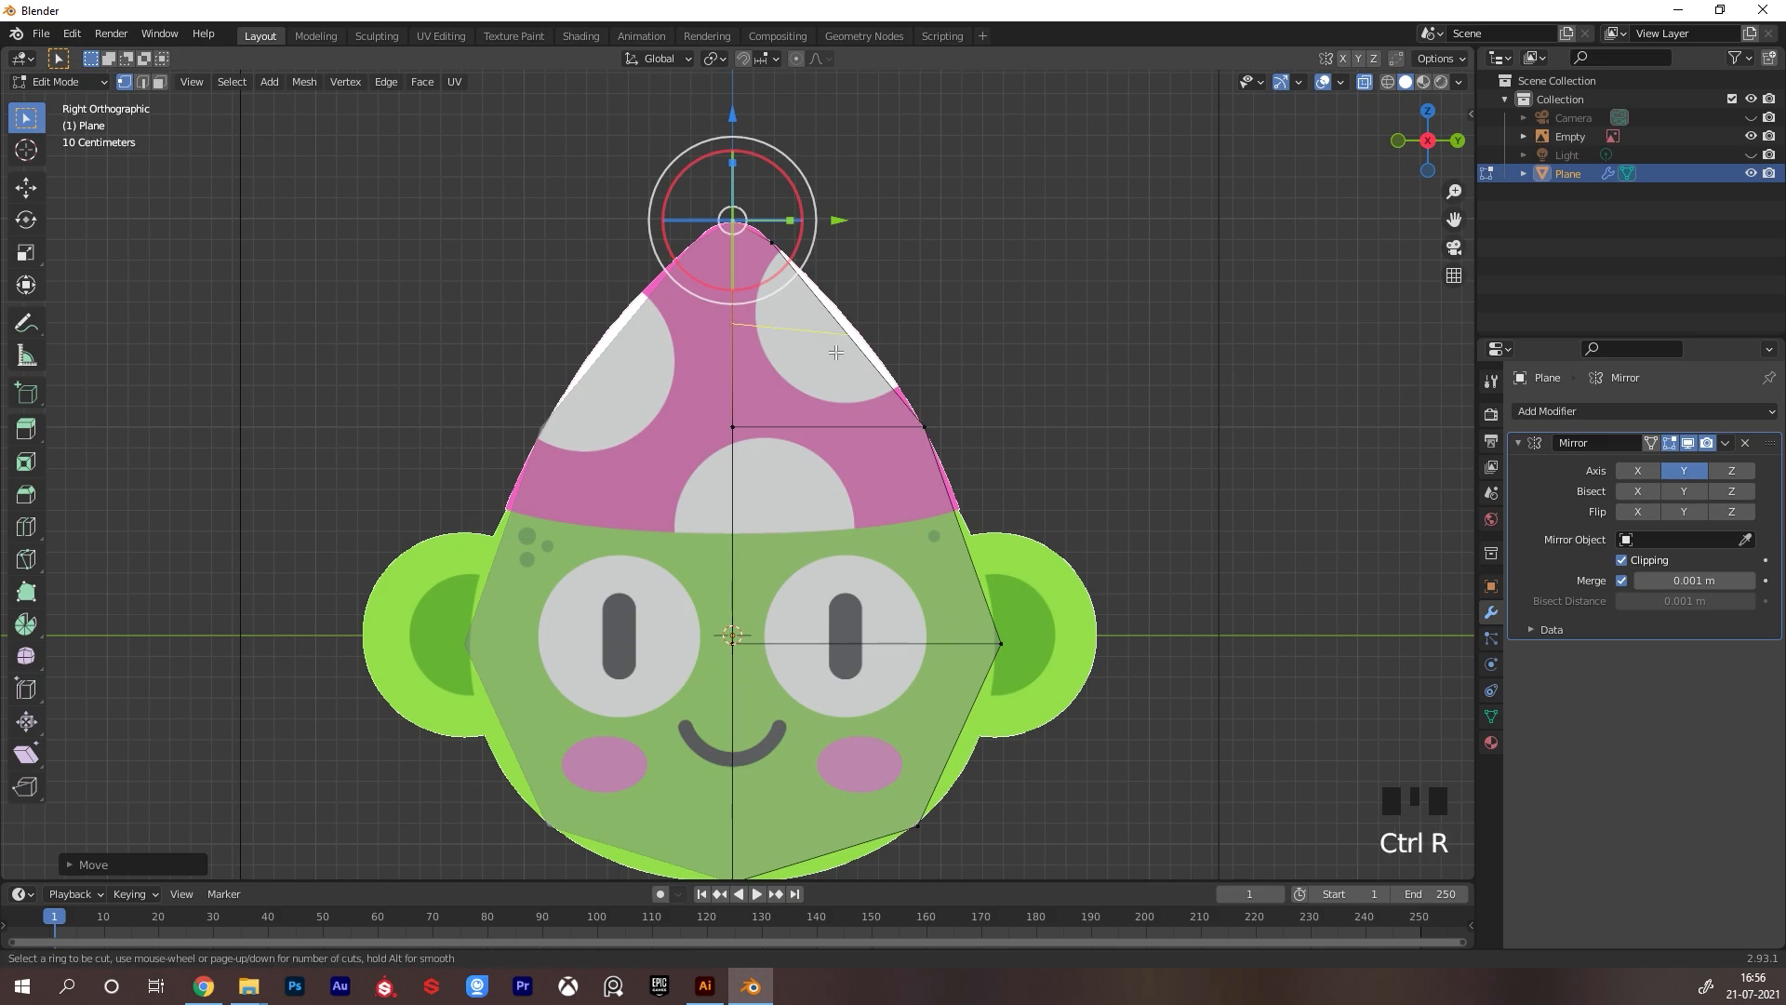
pyautogui.click(852, 331)
pyautogui.moveTo(852, 331); pyautogui.dragTo(876, 321)
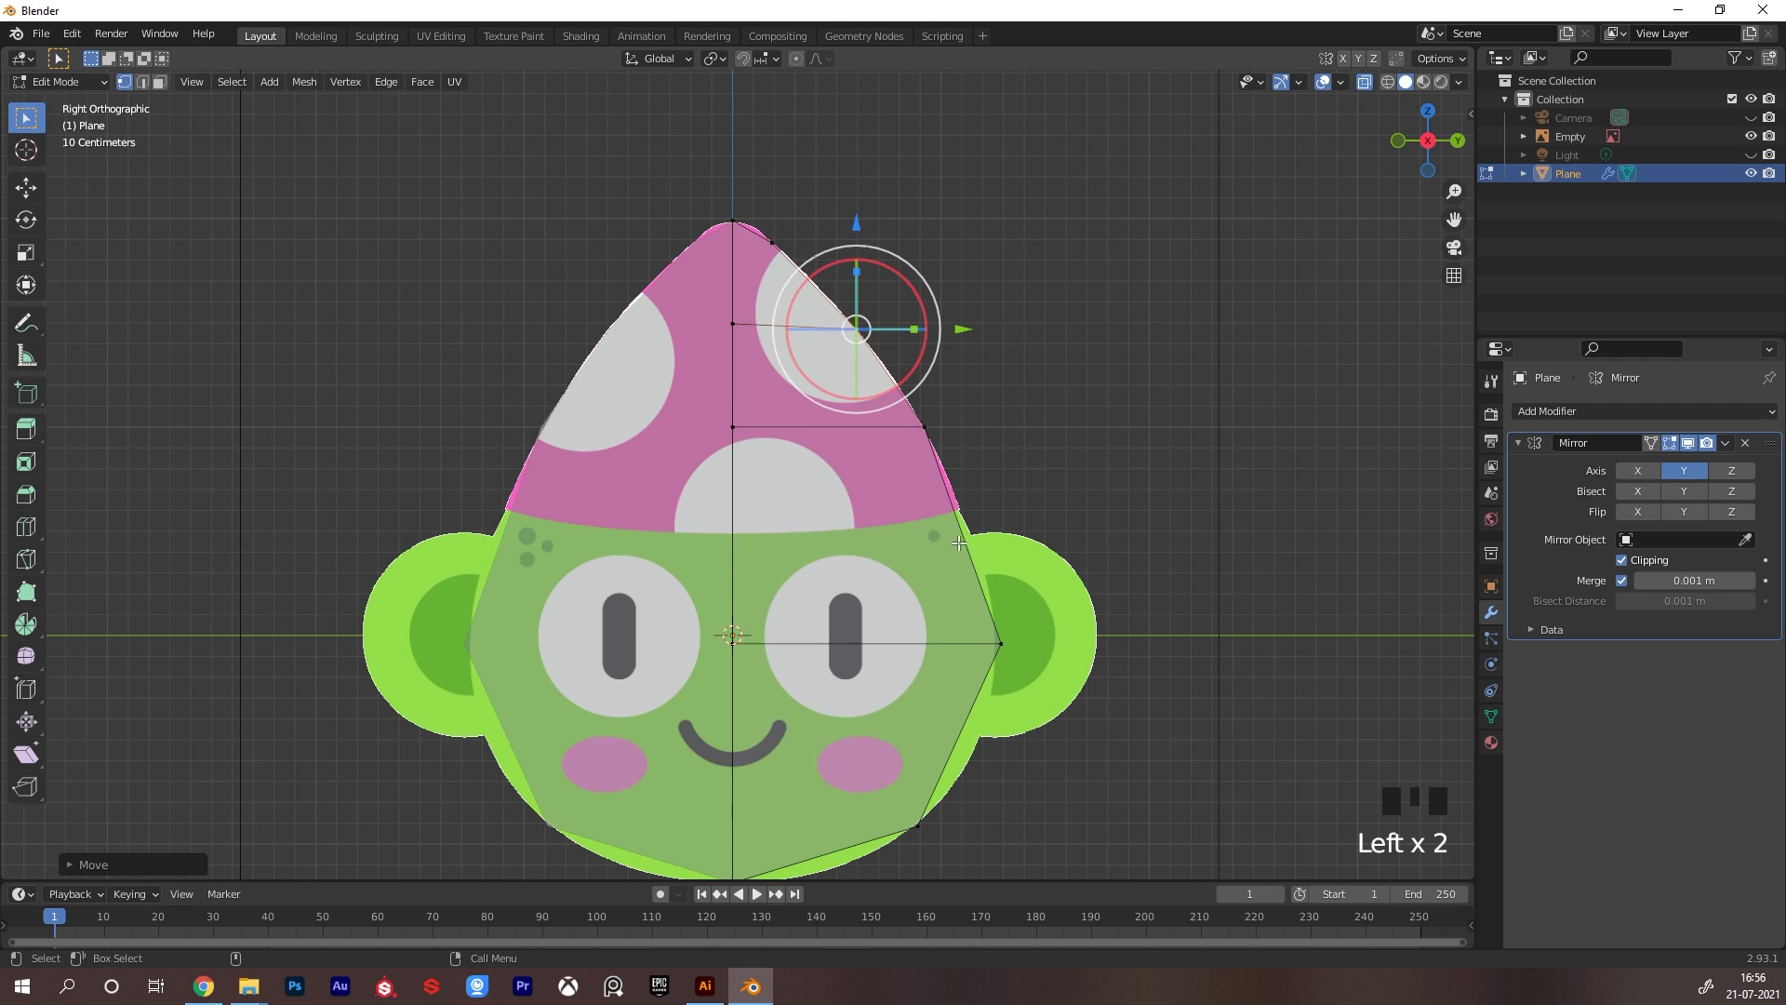
# Add a horizontal loop cut near the hat's lower border and fit its outer vertex and the widest side vertex to the head outline
pyautogui.hotkey('ctrl', 'r')
pyautogui.click(958, 542)
pyautogui.moveTo(963, 539); pyautogui.dragTo(985, 523)
pyautogui.click(1000, 642)
pyautogui.moveTo(1000, 642); pyautogui.dragTo(990, 649)
# Add a horizontal loop cut through the lower face and move its outer vertex onto the cheek outline
pyautogui.hotkey('ctrl', 'r')
pyautogui.click(959, 744)
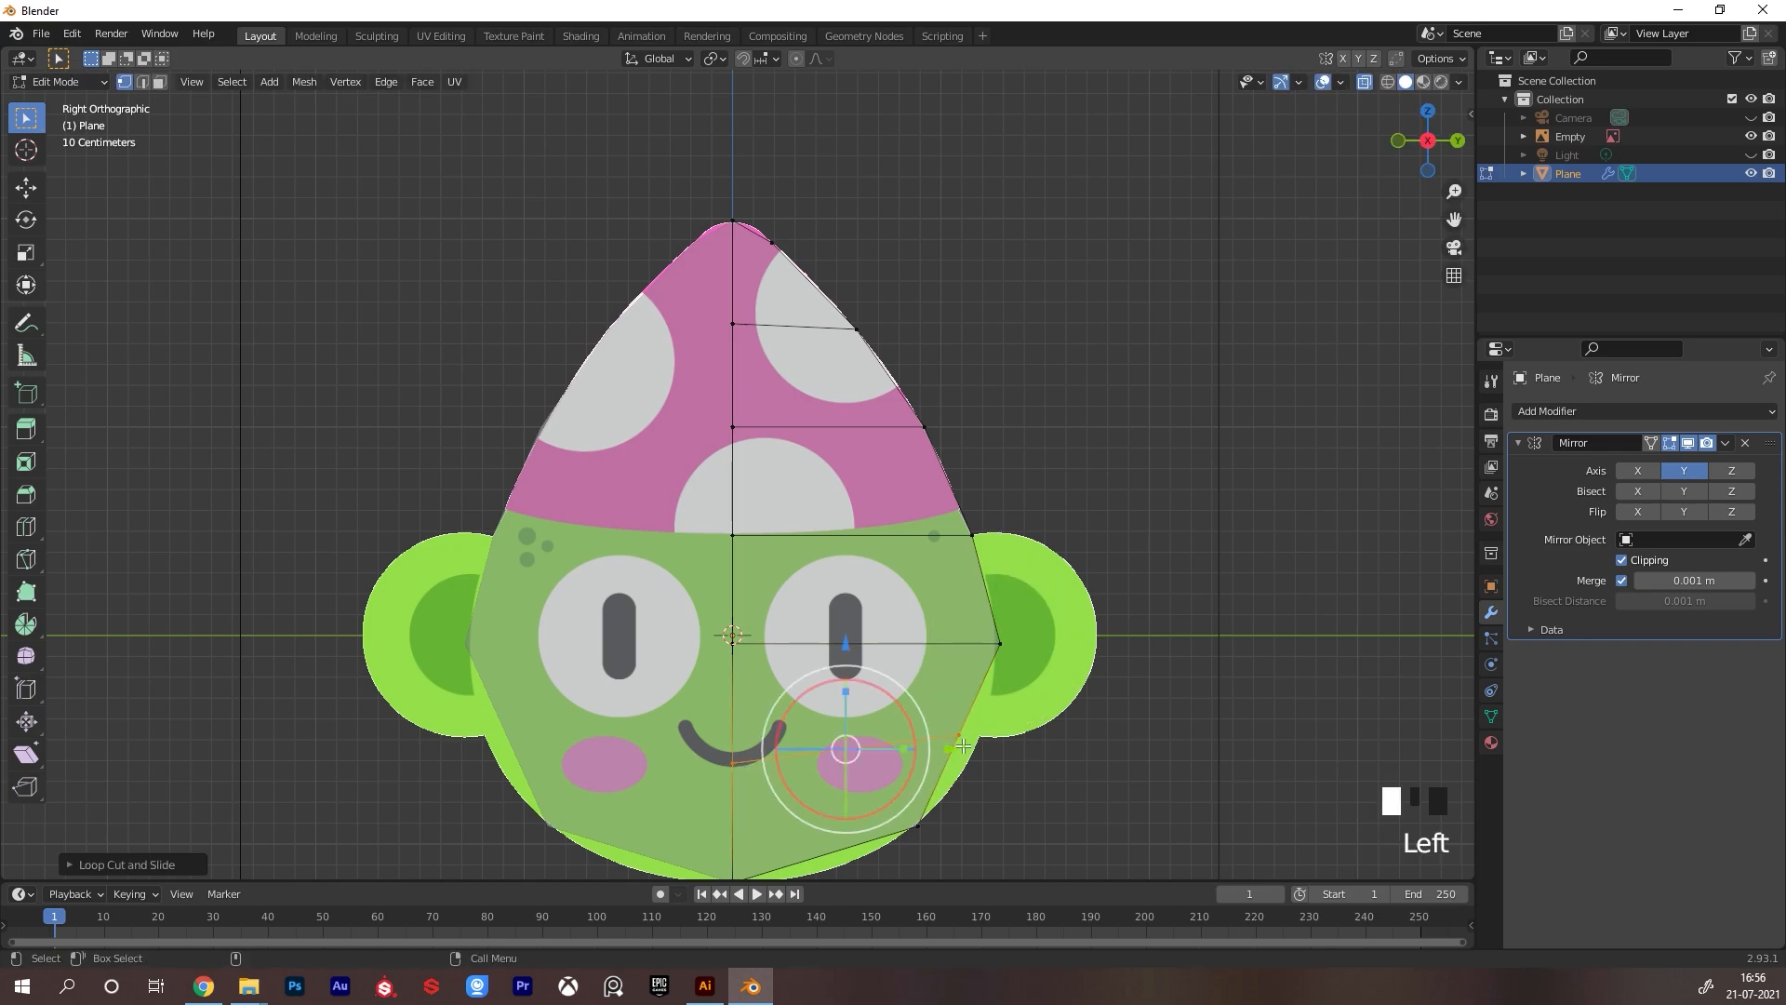
pyautogui.click(963, 746)
pyautogui.click(969, 753)
pyautogui.moveTo(969, 753); pyautogui.dragTo(972, 756)
pyautogui.hotkey('ctrl', 'r')
pyautogui.click(837, 850)
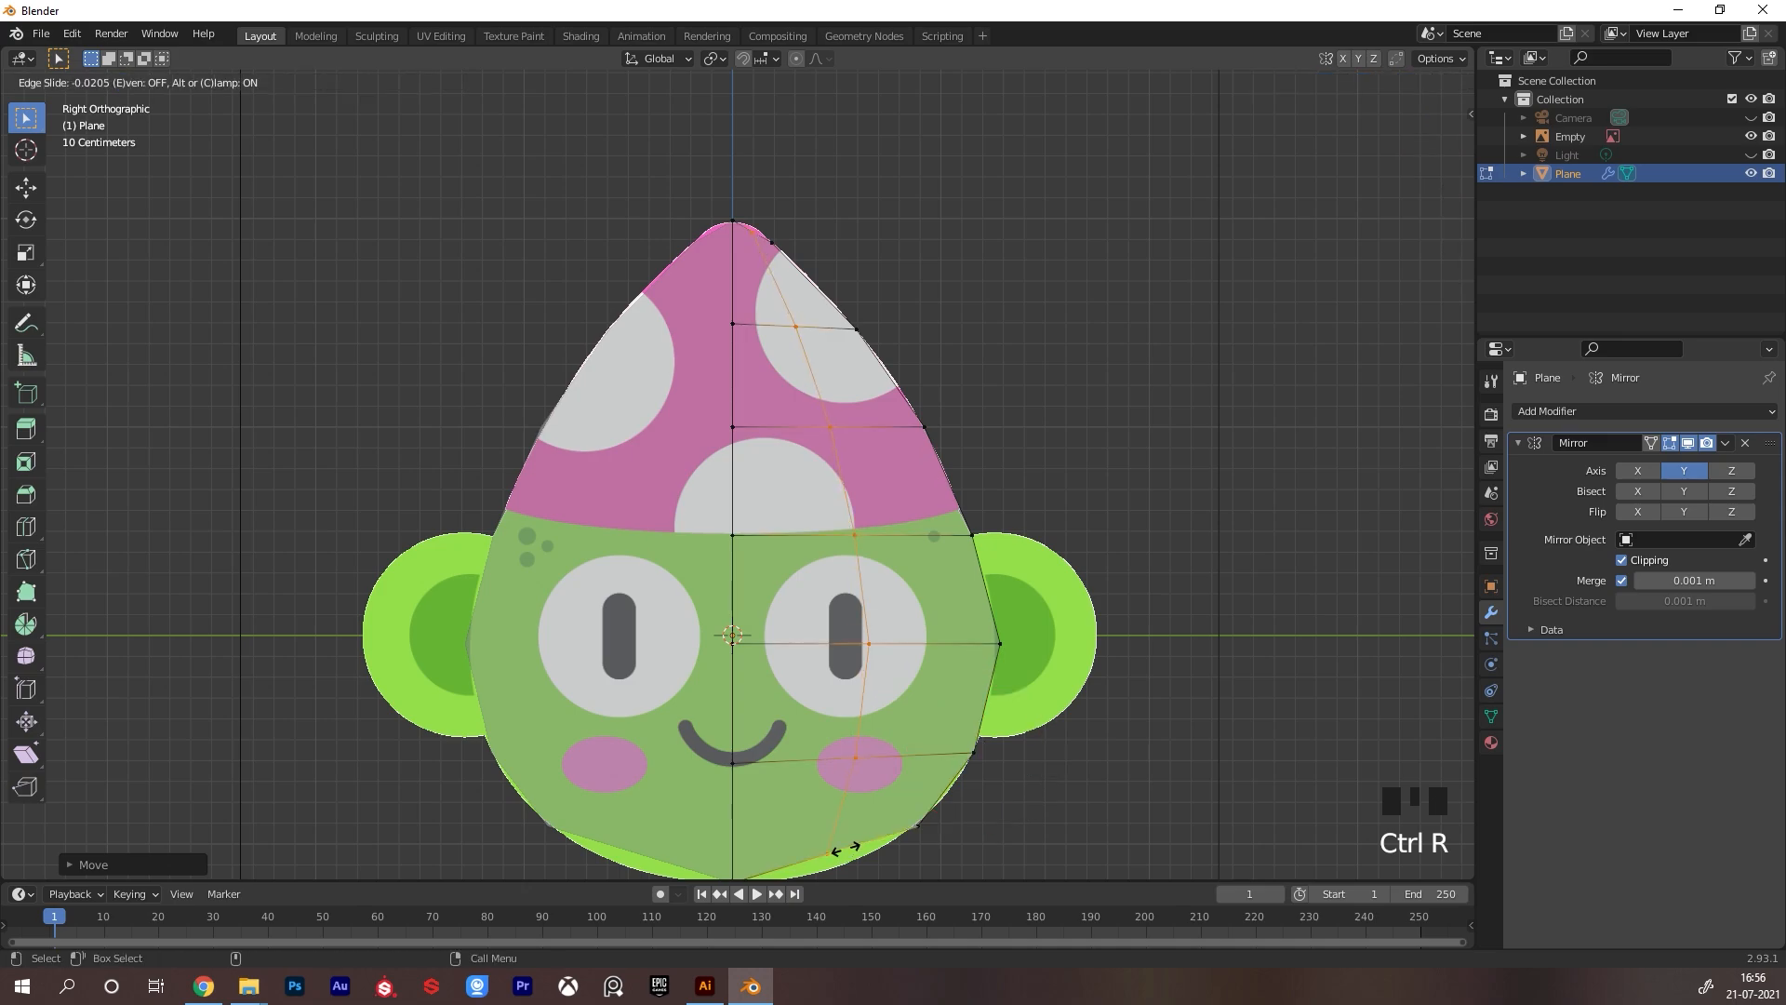
pyautogui.click(831, 848)
pyautogui.moveTo(834, 866); pyautogui.dragTo(840, 879)
pyautogui.keyDown('alt'); pyautogui.moveTo(906, 646); pyautogui.dragTo(910, 578, button='middle'); pyautogui.keyUp('alt')
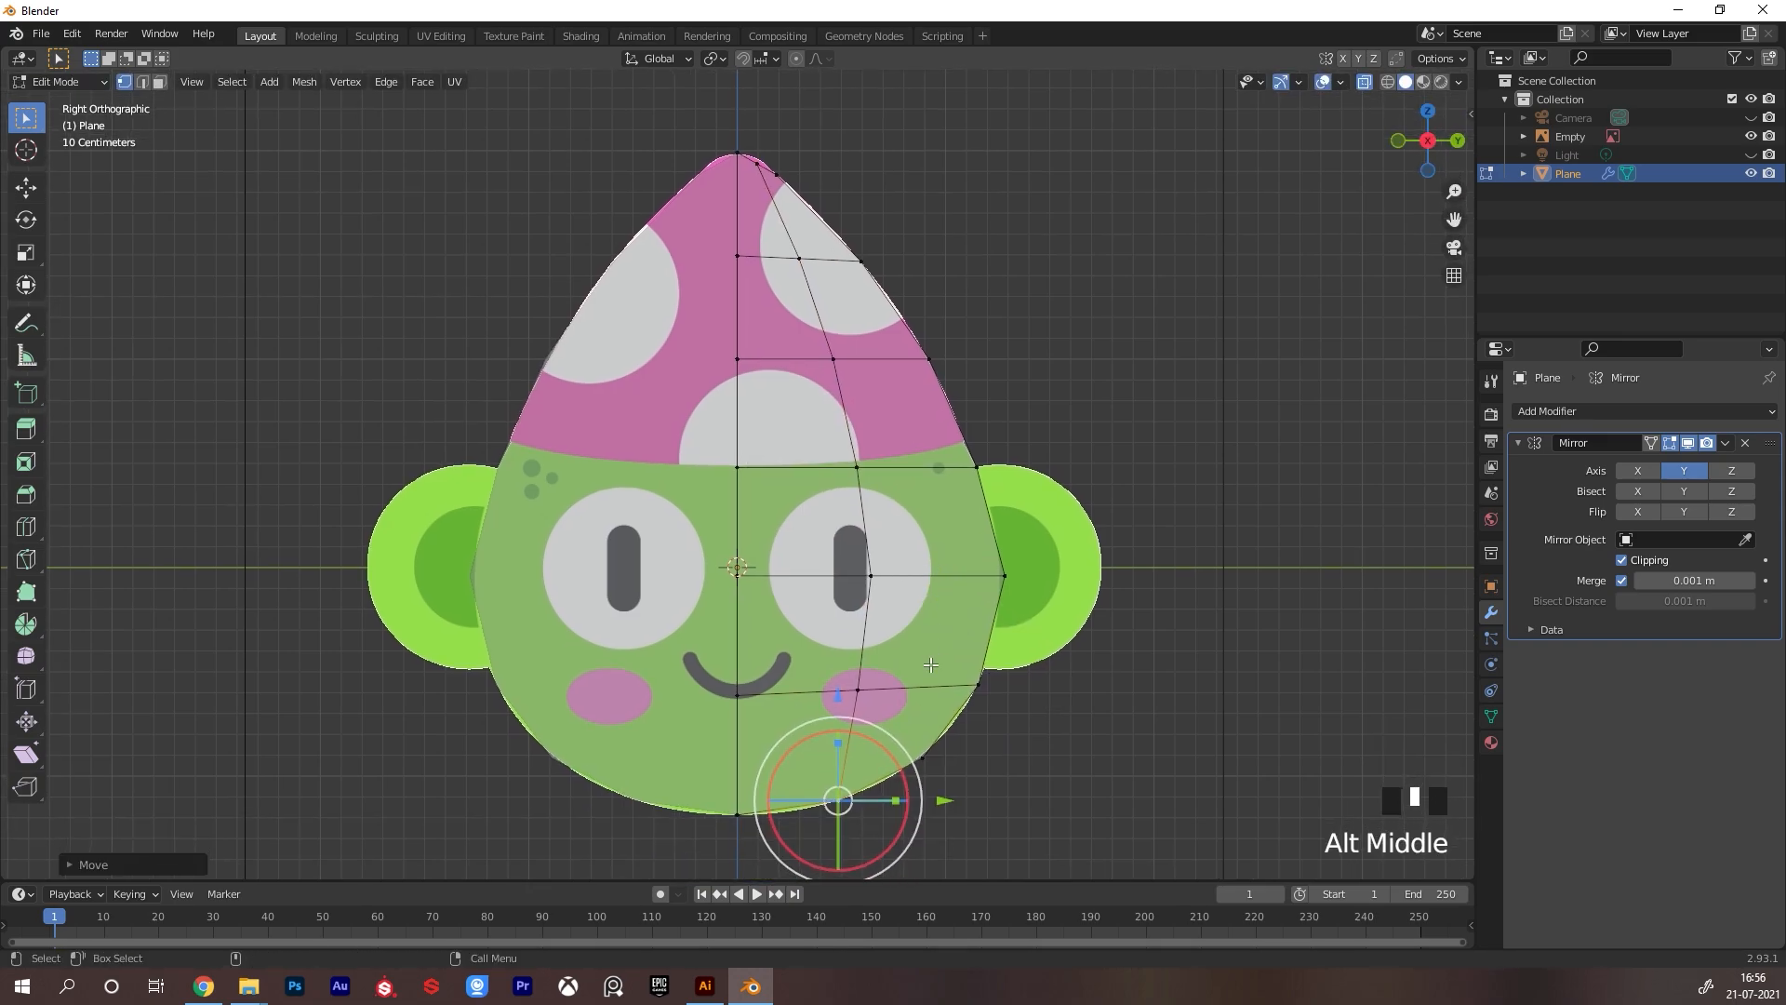
pyautogui.moveTo(838, 799); pyautogui.dragTo(858, 793)
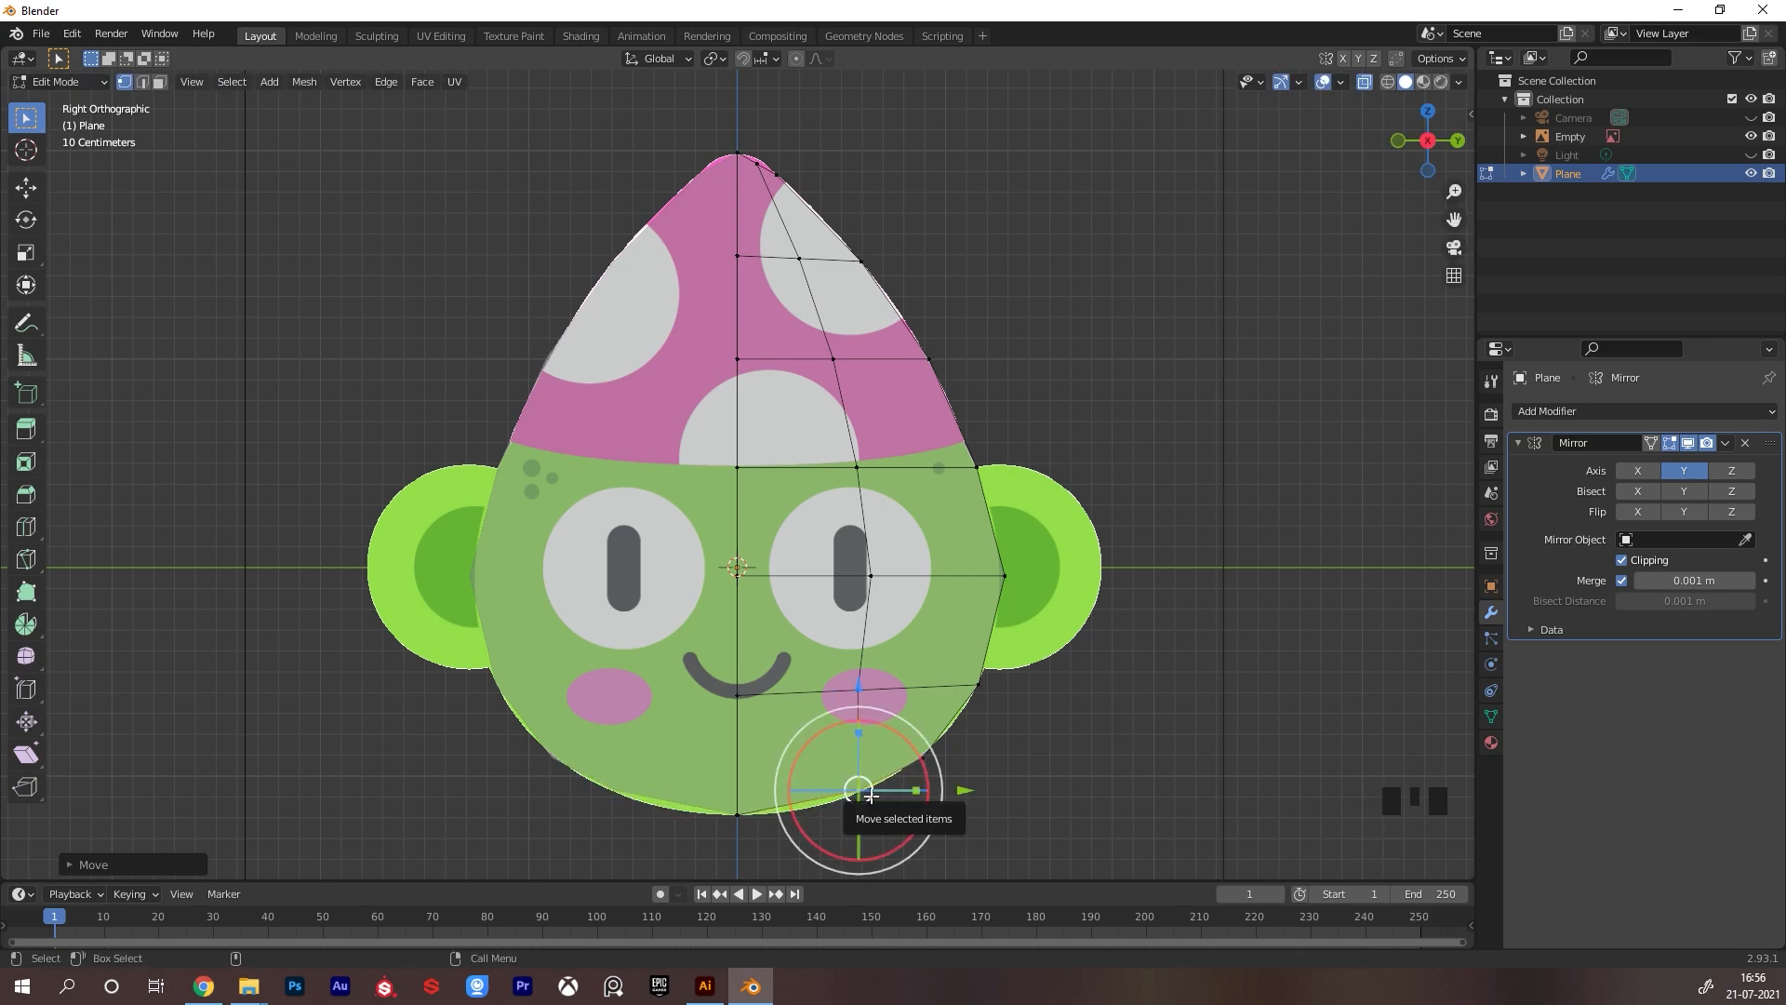
pyautogui.hotkey('ctrl', 'z')
pyautogui.hotkey('ctrl', 'z')
pyautogui.hotkey('ctrl', 'z')
pyautogui.hotkey('ctrl', 'z')
pyautogui.hotkey('ctrl', 'z')
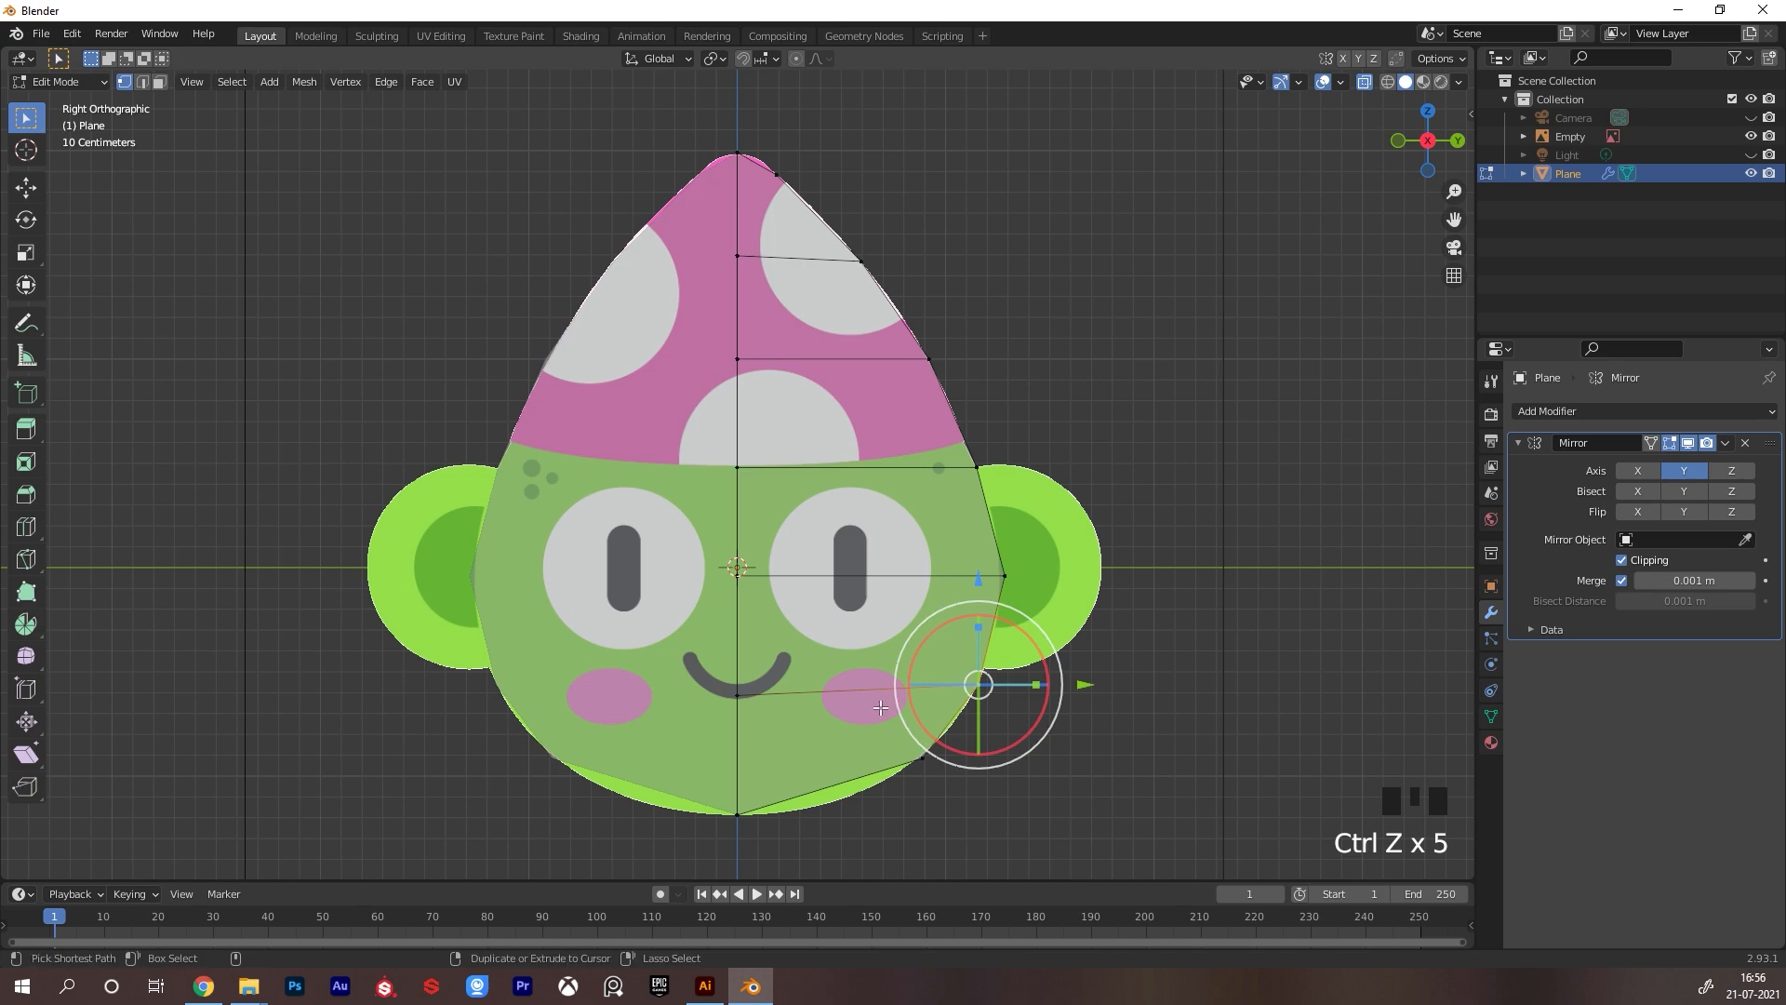
# Add a vertical loop cut slid towards the outer side and fit its top and bottom vertices to the hat tip and chin
pyautogui.hotkey('ctrl', 'r')
pyautogui.moveTo(868, 704); pyautogui.dragTo(889, 709)
pyautogui.moveTo(762, 166); pyautogui.dragTo(758, 149)
pyautogui.click(758, 149)
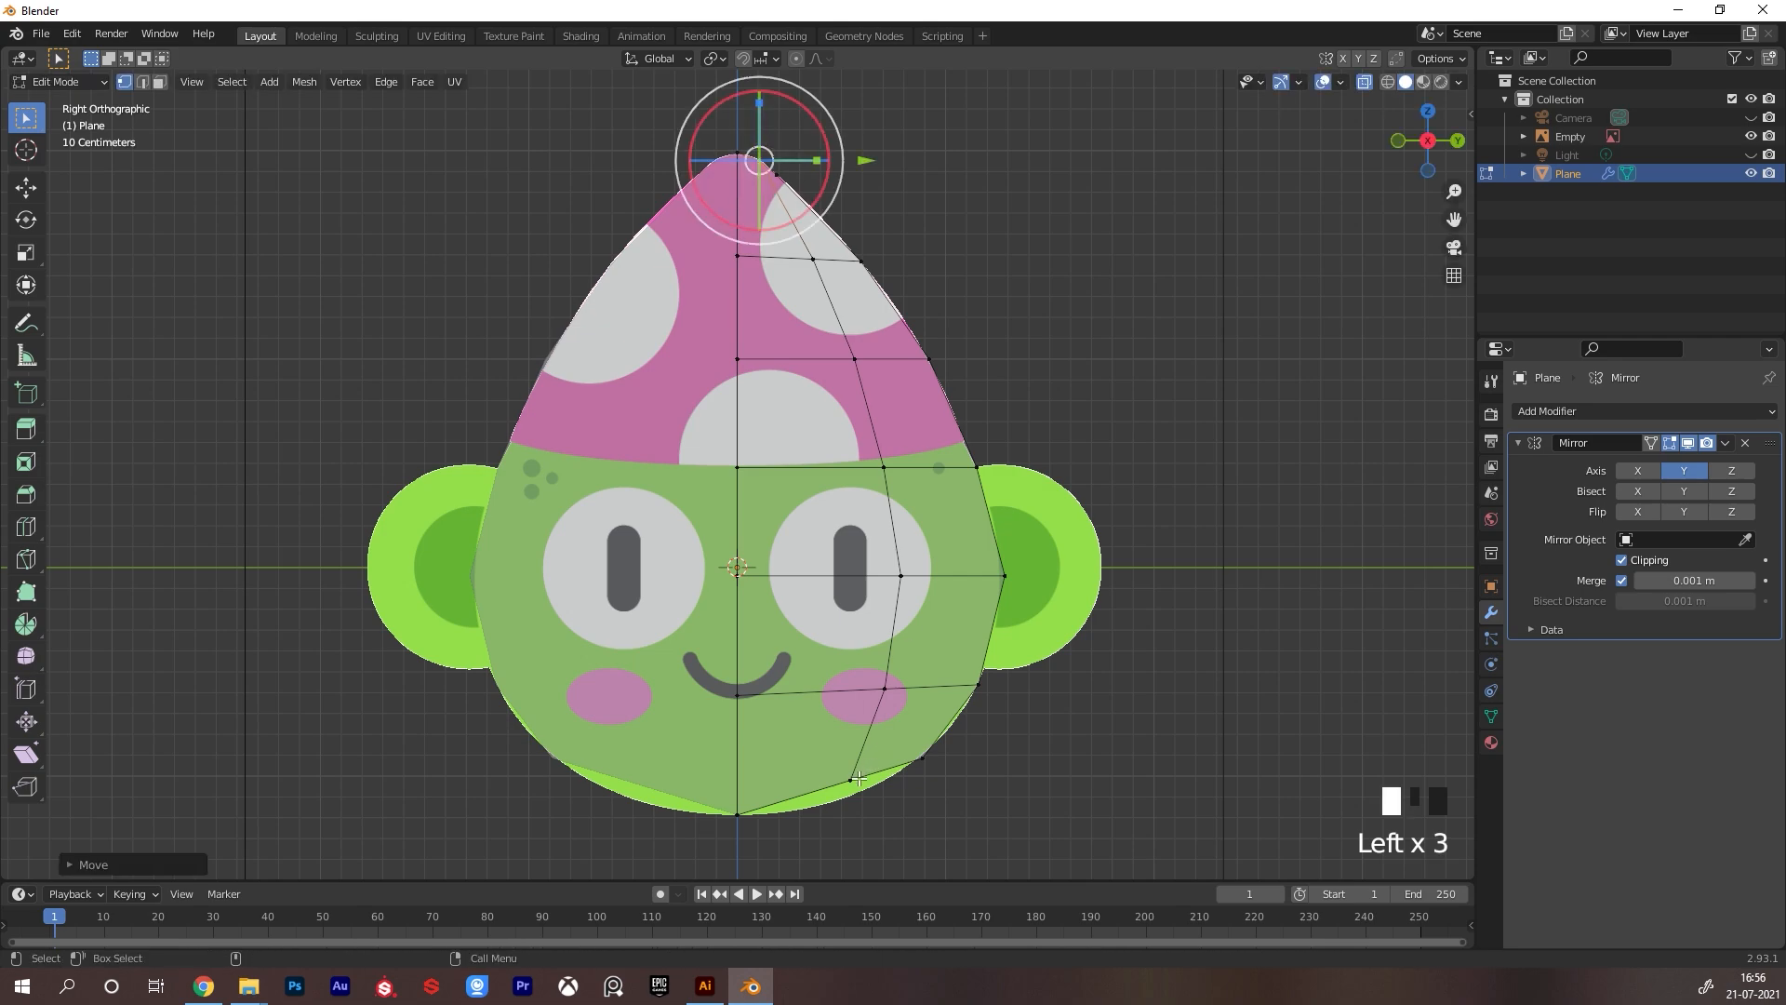
pyautogui.moveTo(865, 792); pyautogui.dragTo(866, 797)
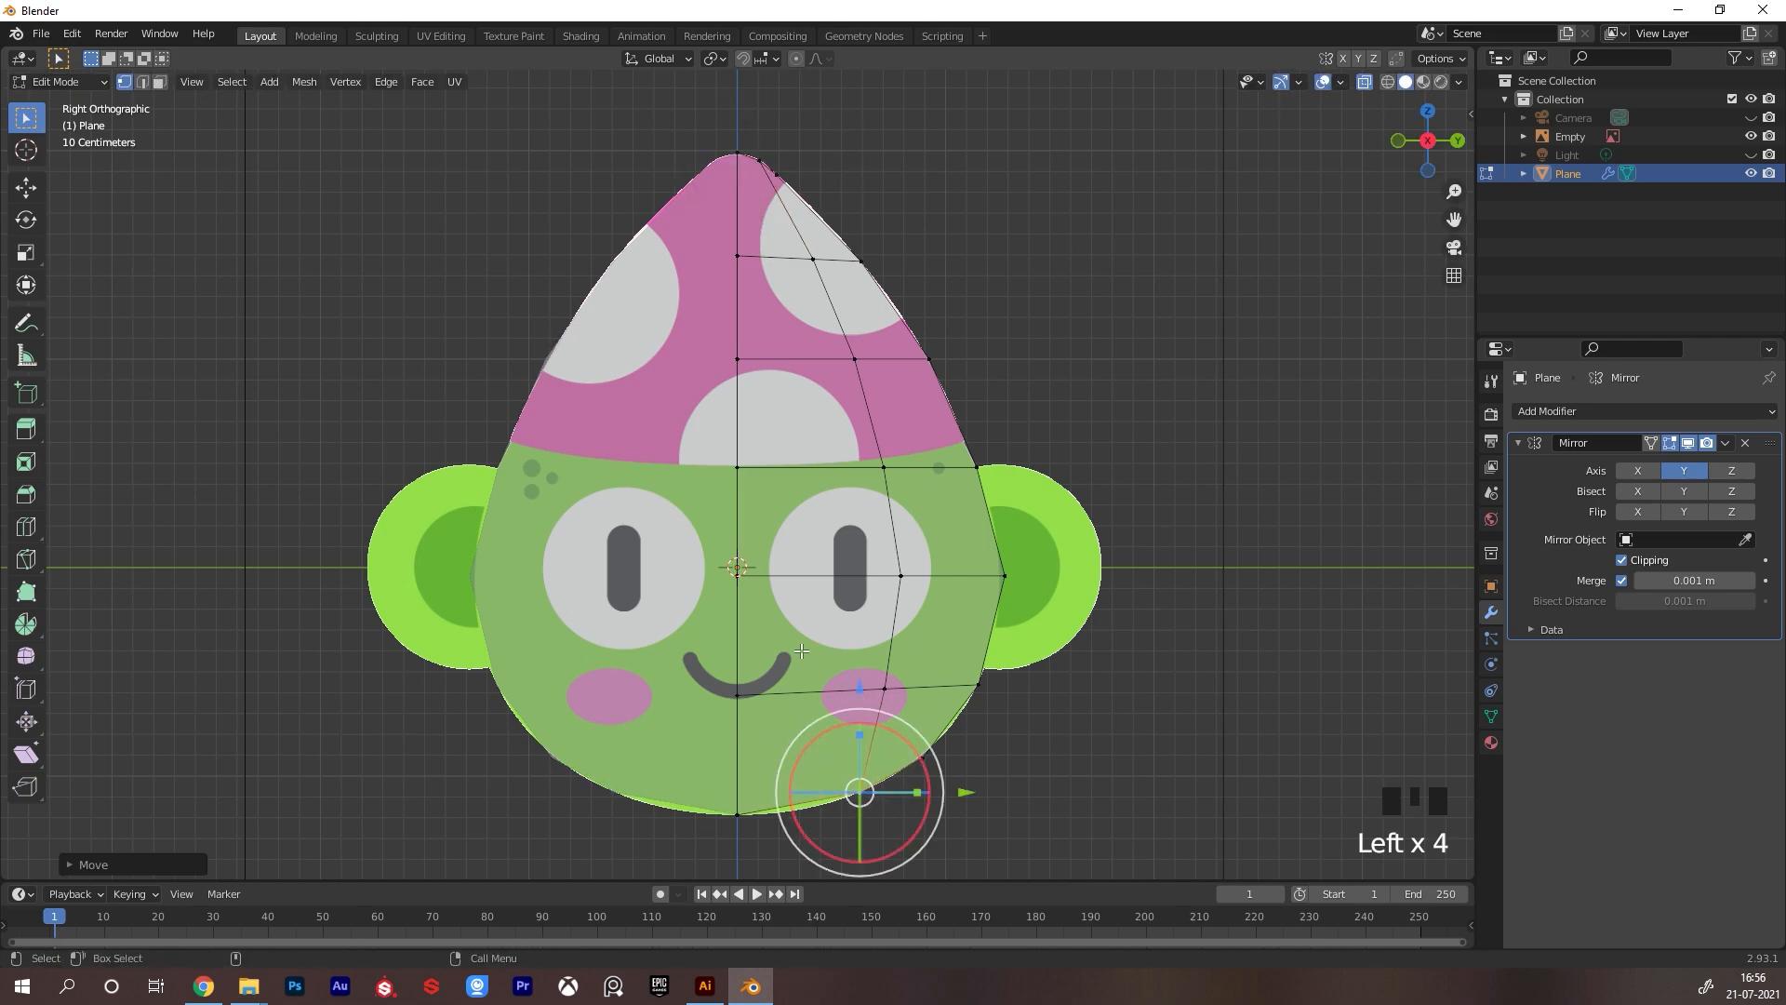
# Add a second vertical loop cut nearer the centre line, fit its bottom vertex to the chin and nudge the widest side vertex inward
pyautogui.hotkey('ctrl', 'r')
pyautogui.click(857, 797)
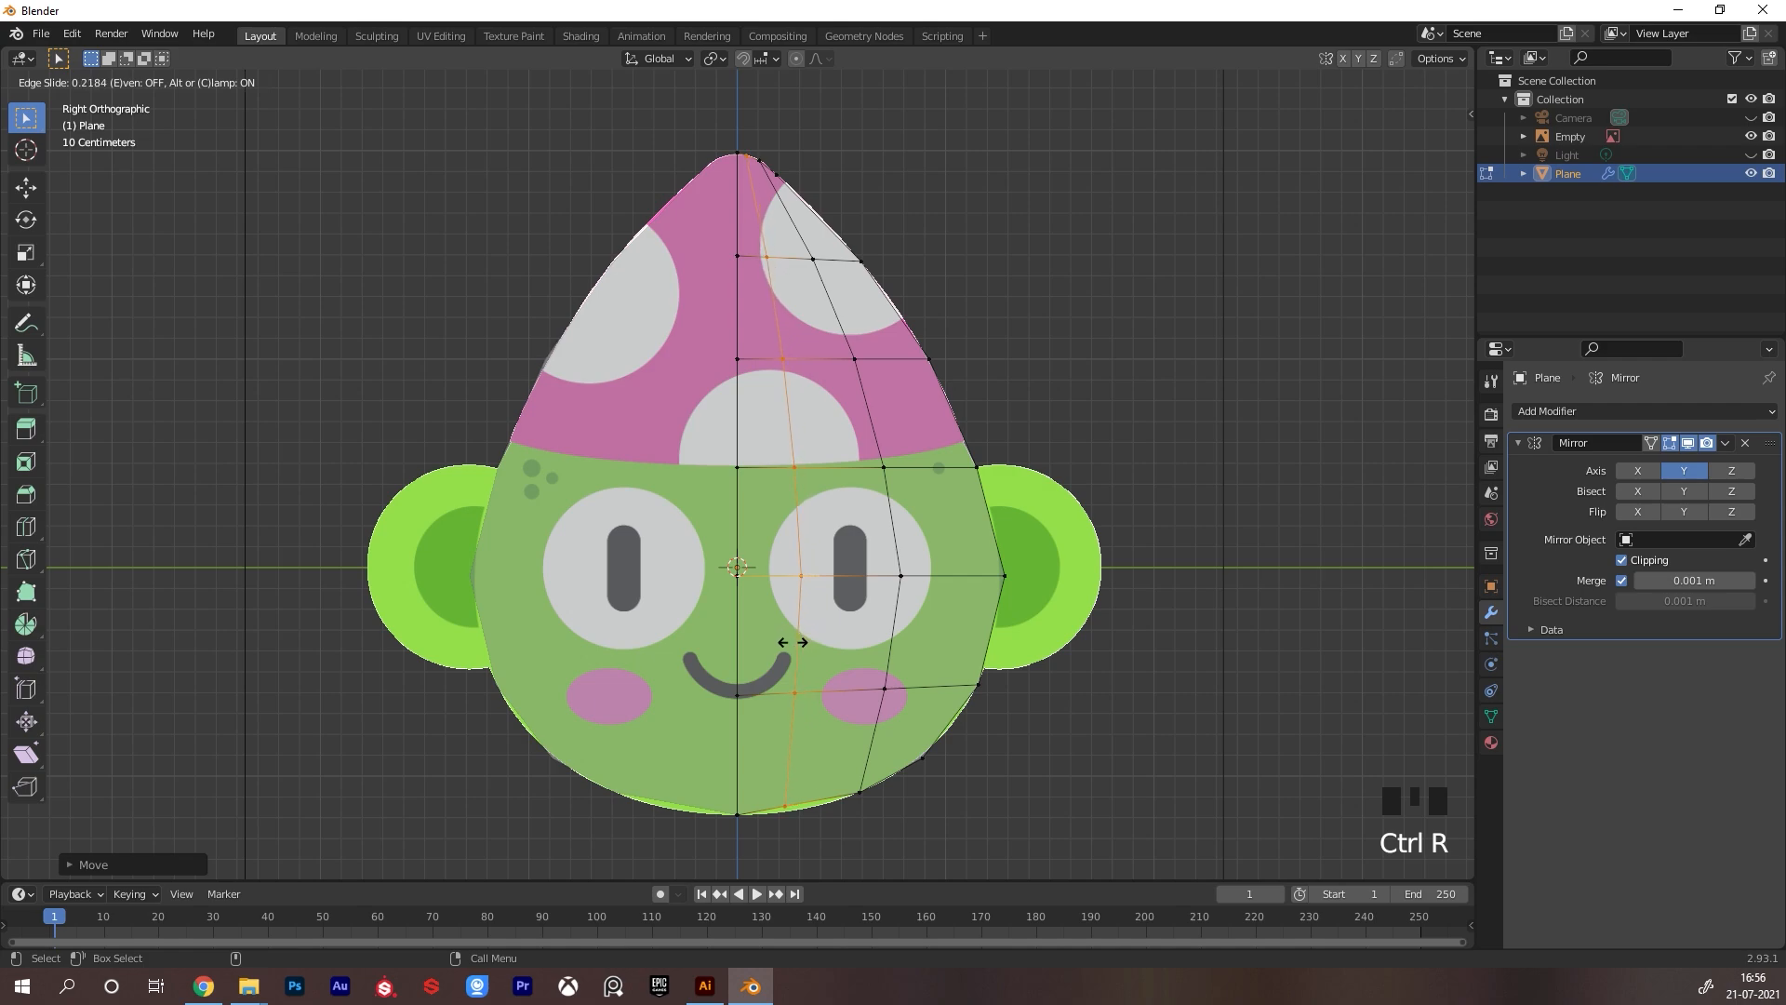
pyautogui.click(768, 507)
pyautogui.moveTo(787, 806); pyautogui.dragTo(799, 821)
pyautogui.click(1005, 574)
pyautogui.moveTo(1004, 575)
pyautogui.mouseDown()
pyautogui.moveTo(989, 582)
pyautogui.moveTo(1003, 576)
pyautogui.mouseUp()
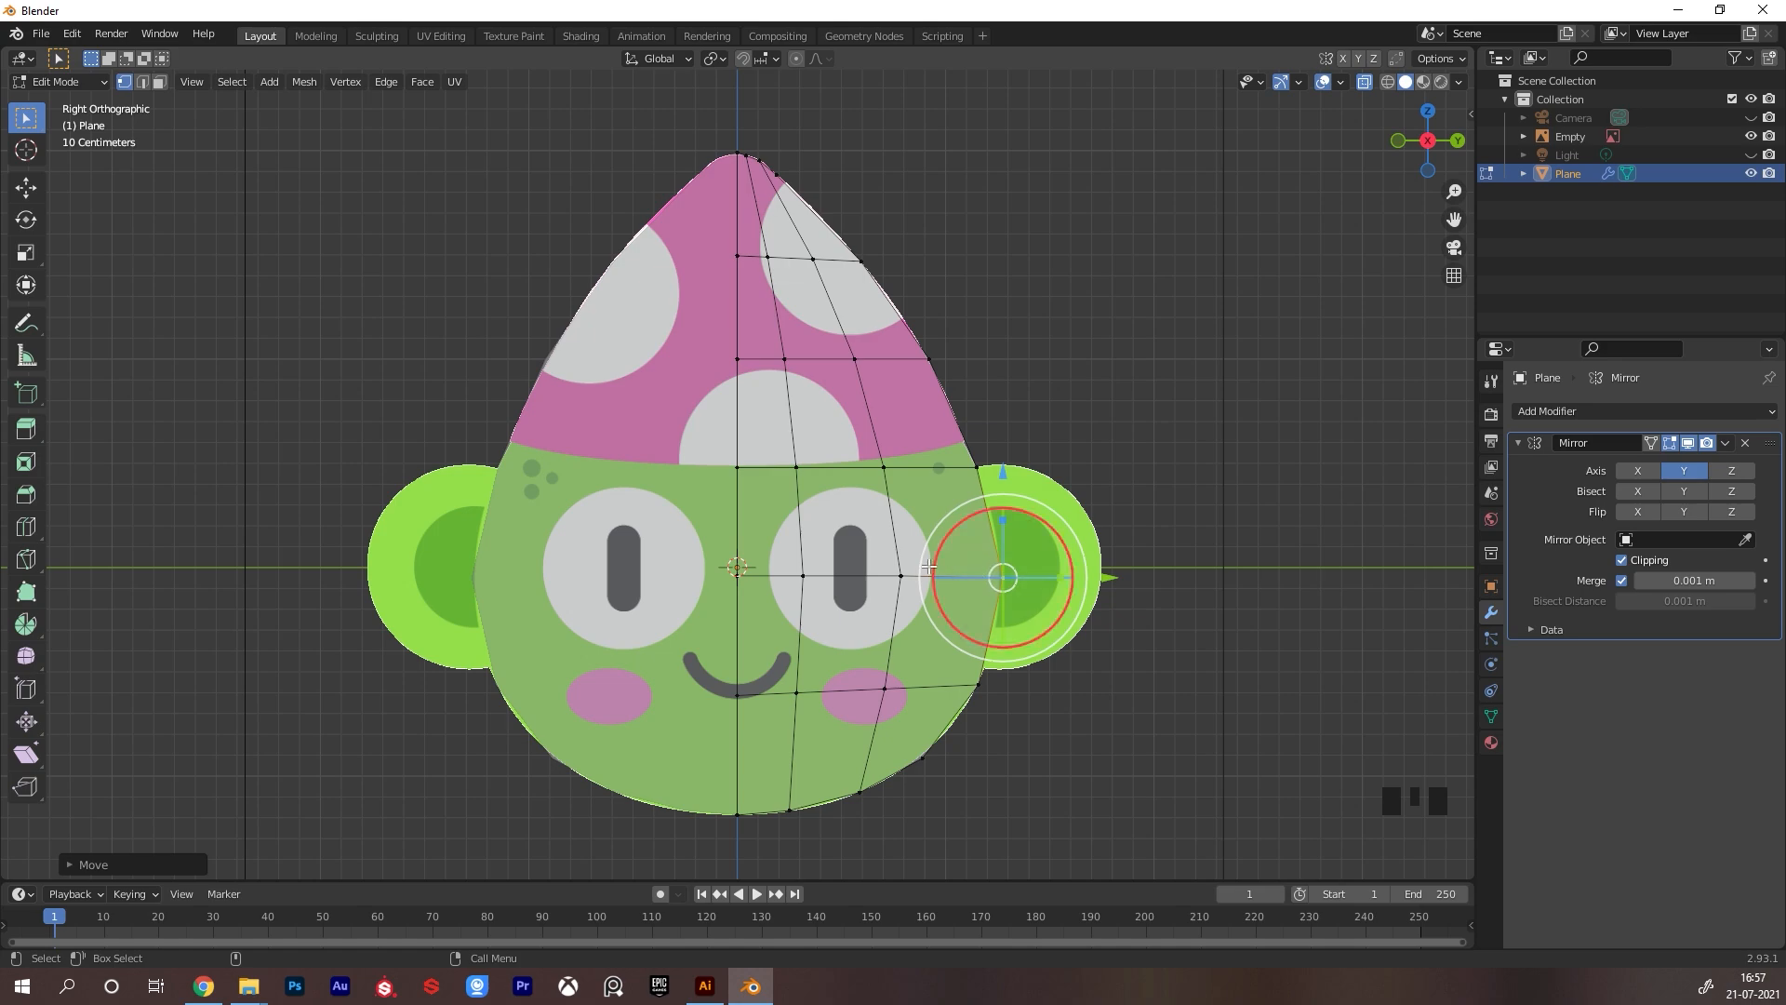
# Return to Object Mode and view the head in perspective with X-ray turned off
pyautogui.hotkey('ctrl', 'Tab')
pyautogui.moveTo(977, 488)
pyautogui.keyDown('alt'); pyautogui.mouseDown()
pyautogui.moveTo(1074, 564)
pyautogui.moveTo(989, 549)
pyautogui.moveTo(921, 566)
pyautogui.moveTo(968, 555)
pyautogui.moveTo(973, 582)
pyautogui.moveTo(952, 590)
pyautogui.moveTo(990, 596)
pyautogui.moveTo(918, 601)
pyautogui.mouseUp(); pyautogui.keyUp('alt')
pyautogui.press('z')
# Search the add-ons in Preferences for "extr" to check whether the Extra Objects add-ons are enabled
pyautogui.hotkey('shift', 'a')
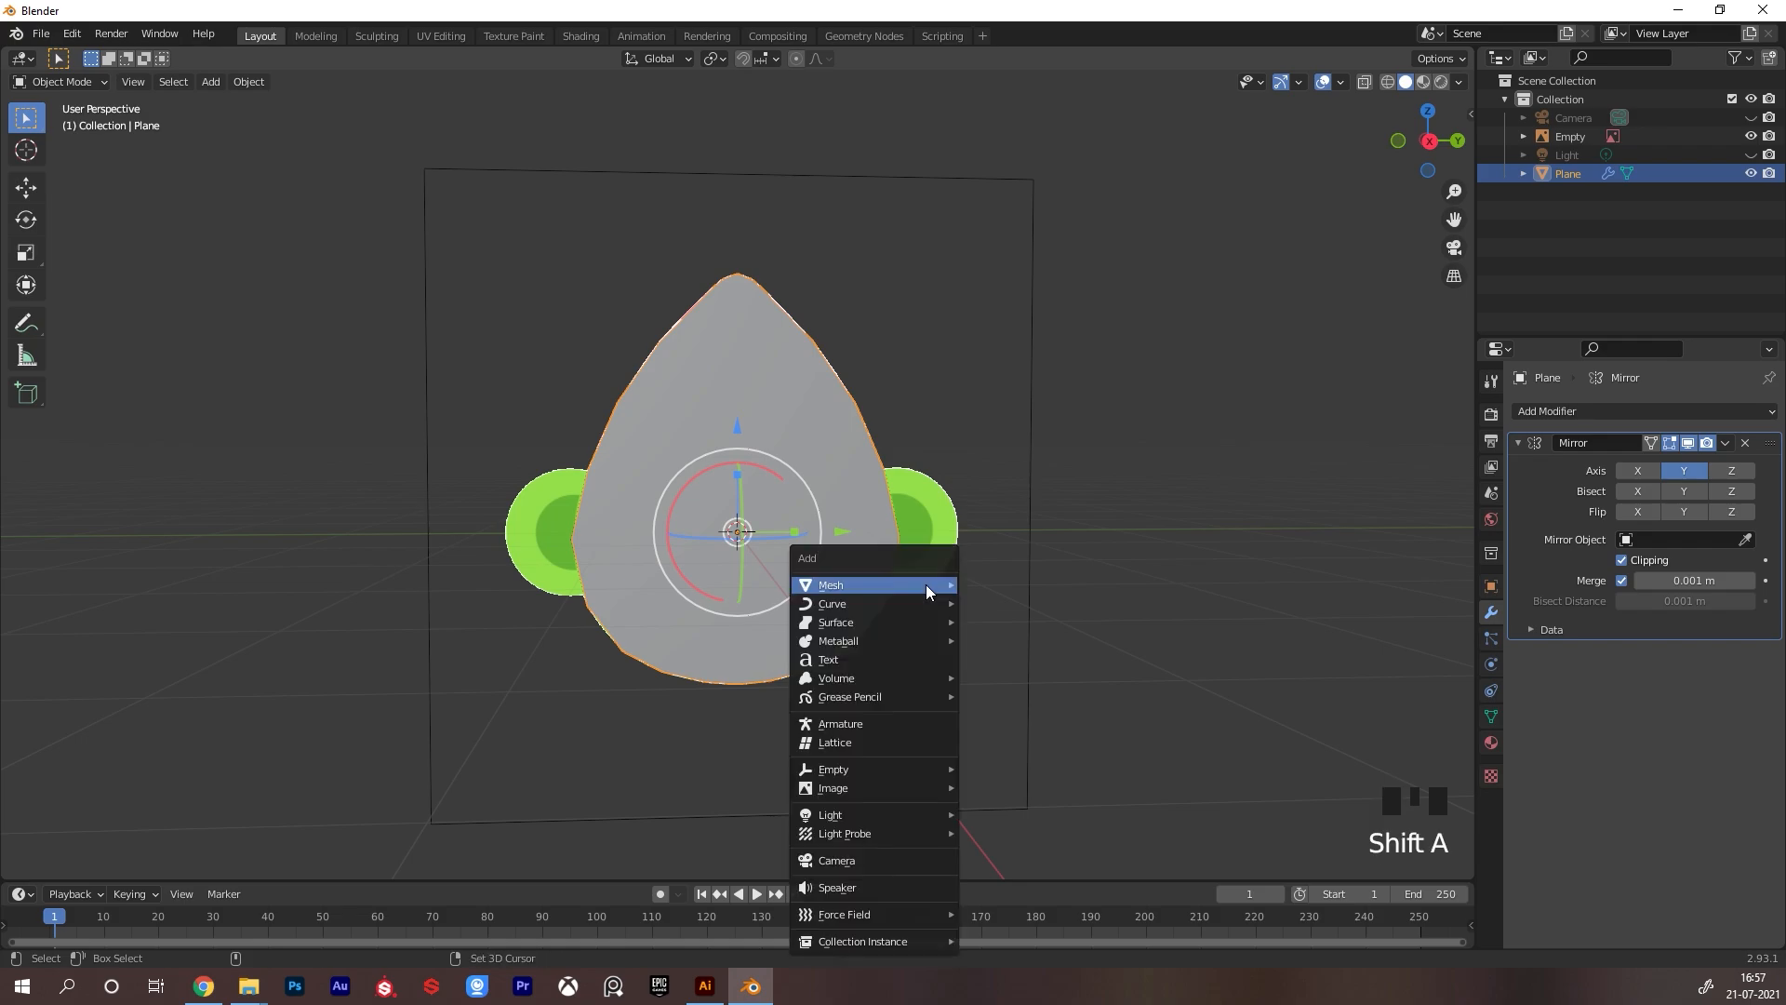
pyautogui.moveTo(930, 586)
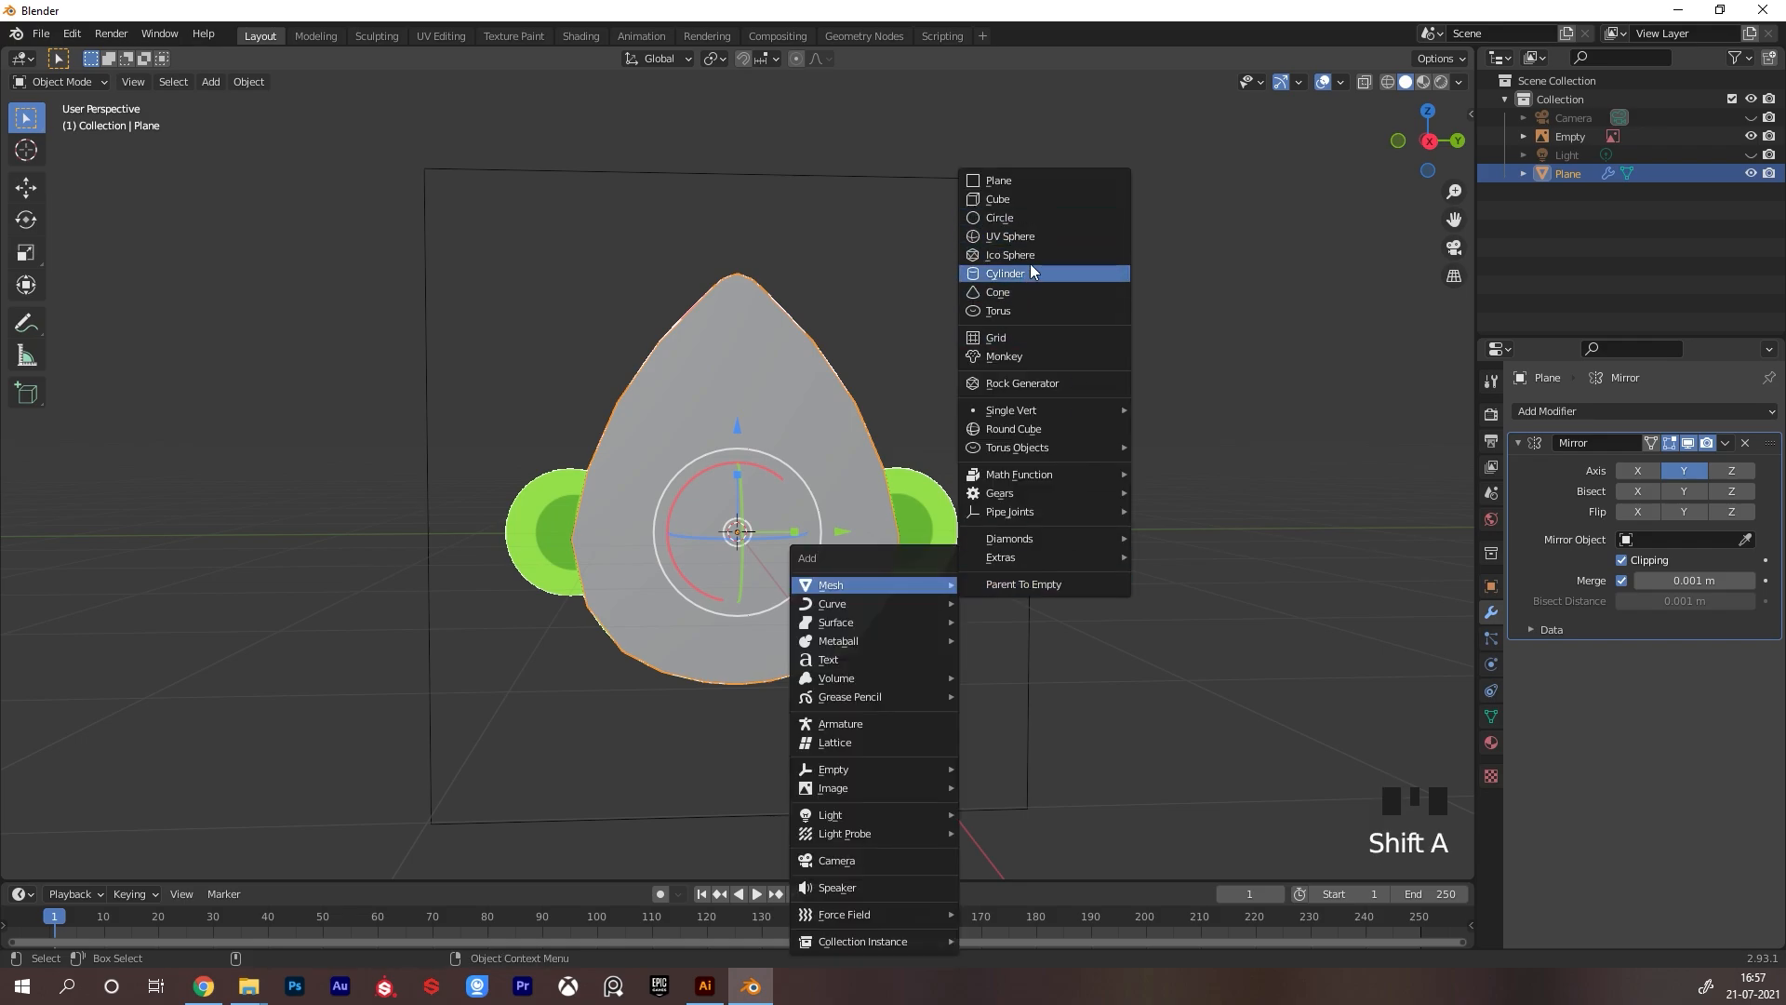
pyautogui.press('q')
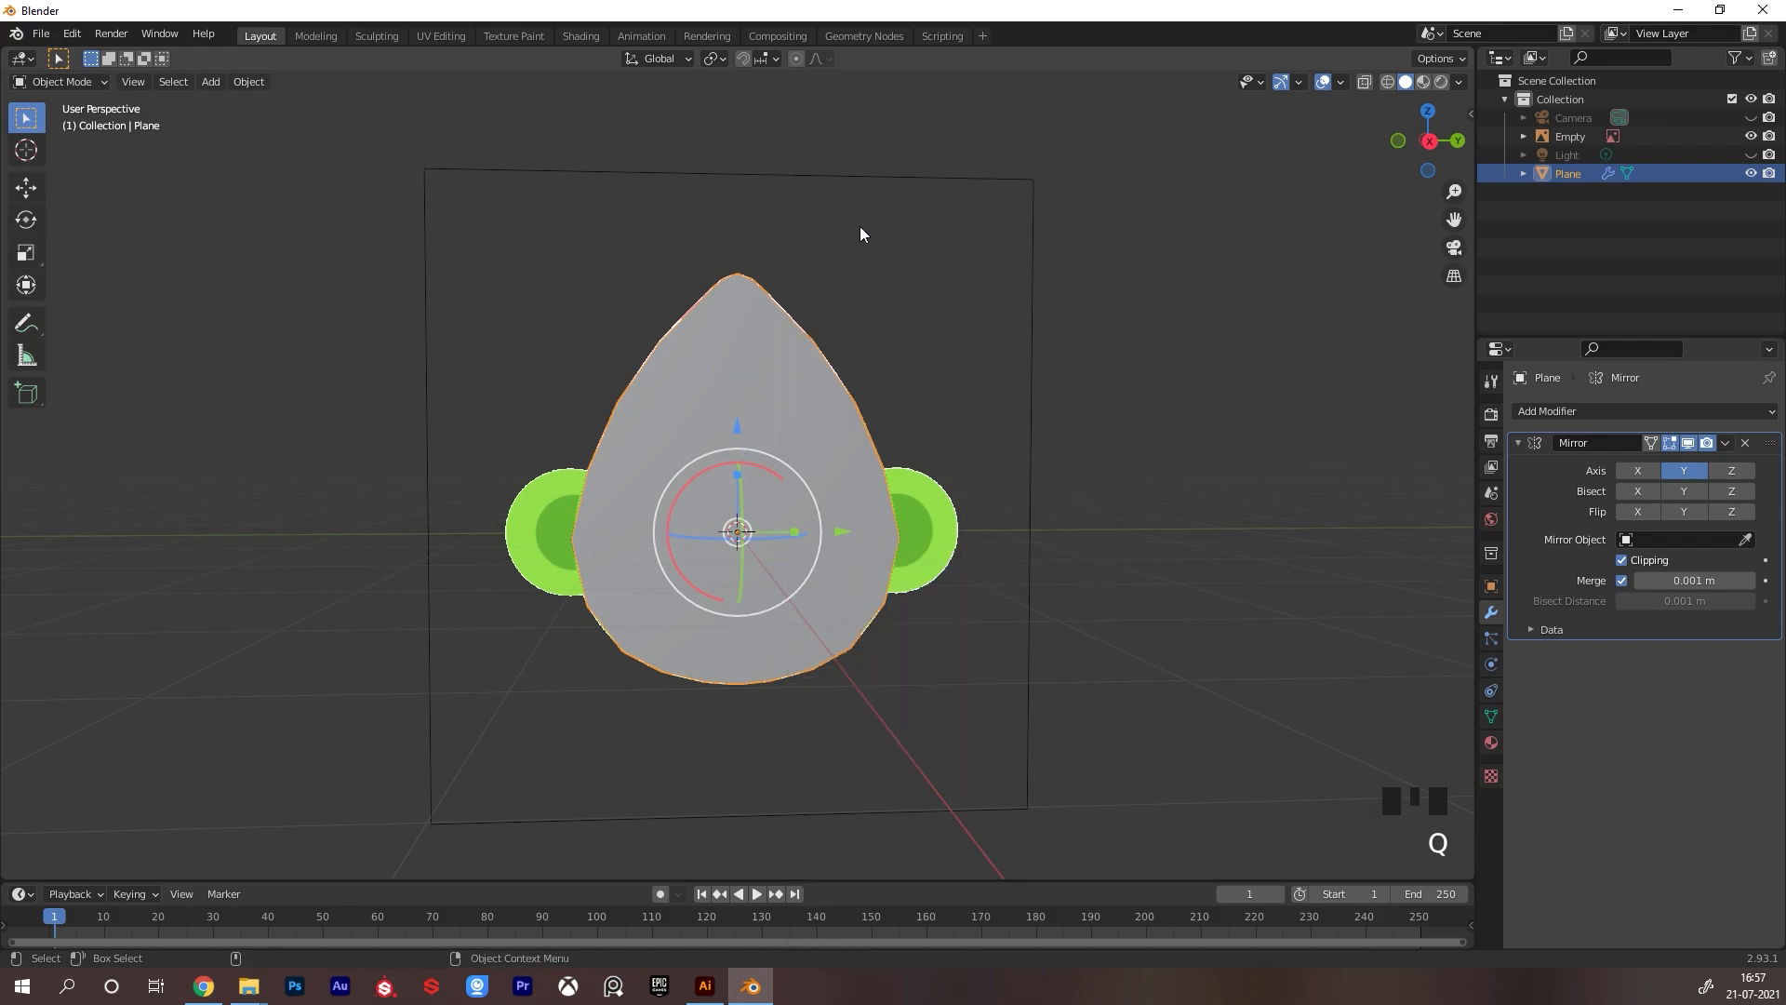
pyautogui.click(71, 34)
pyautogui.click(143, 303)
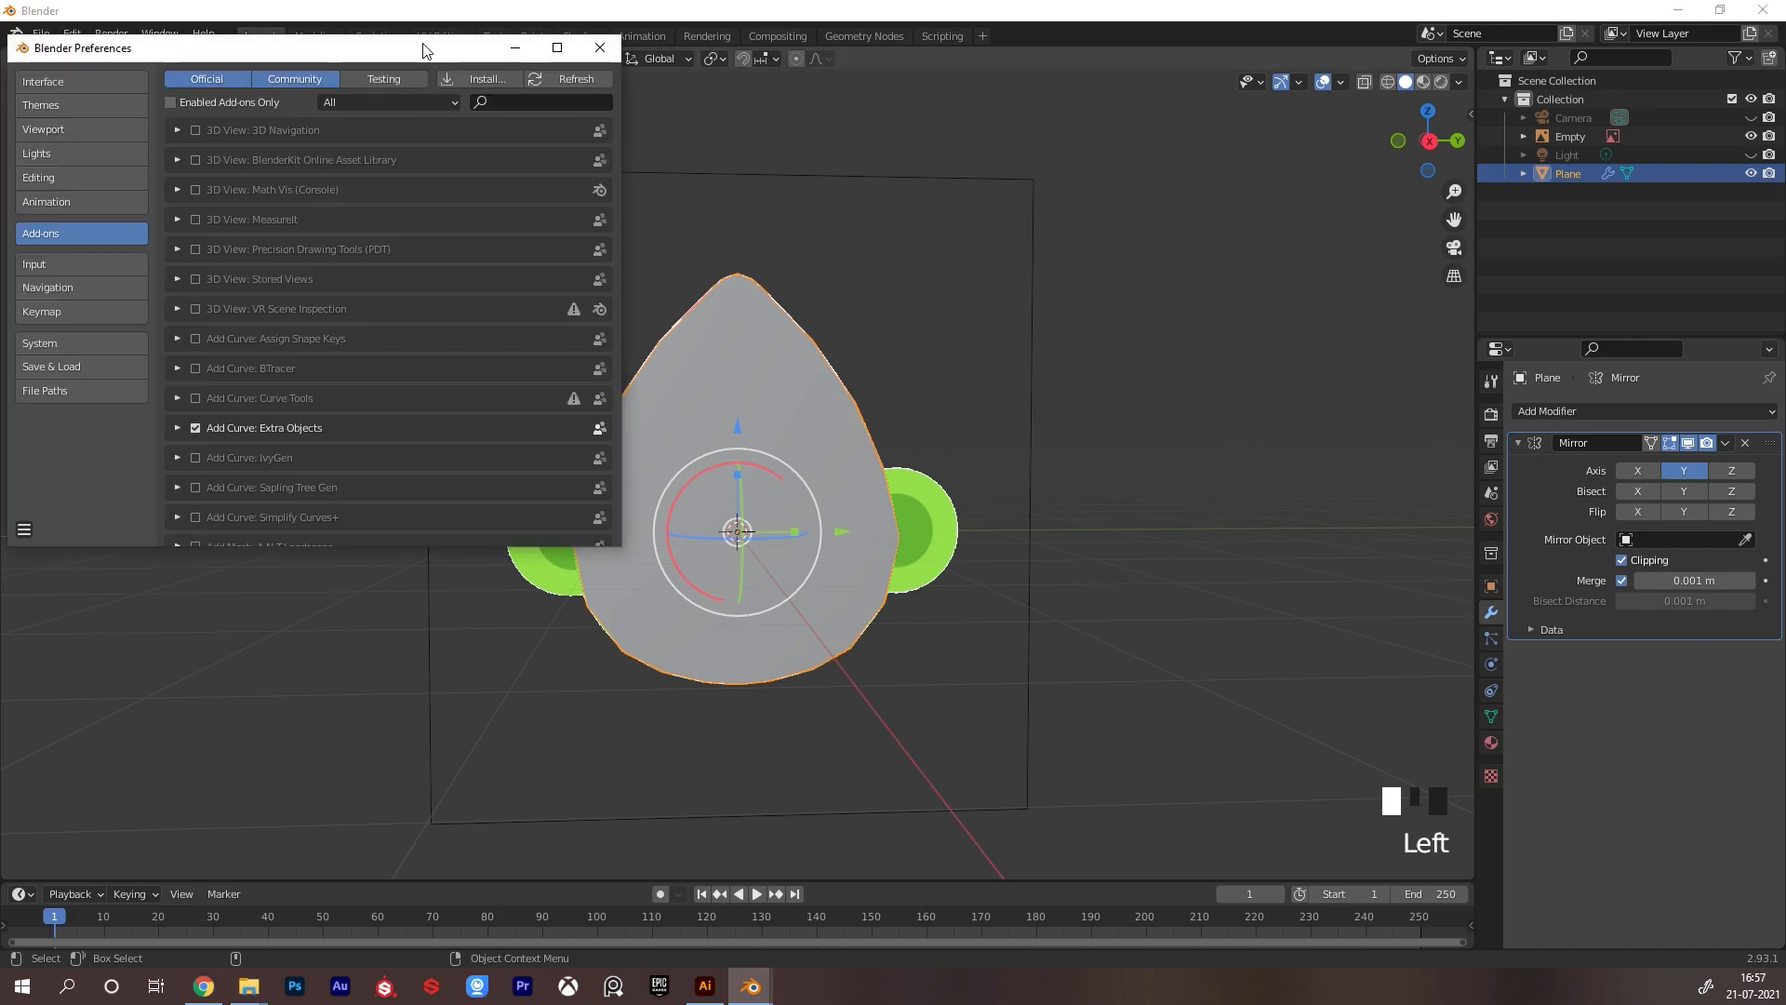
pyautogui.moveTo(423, 49); pyautogui.dragTo(664, 166)
pyautogui.click(772, 220)
pyautogui.write('extr')
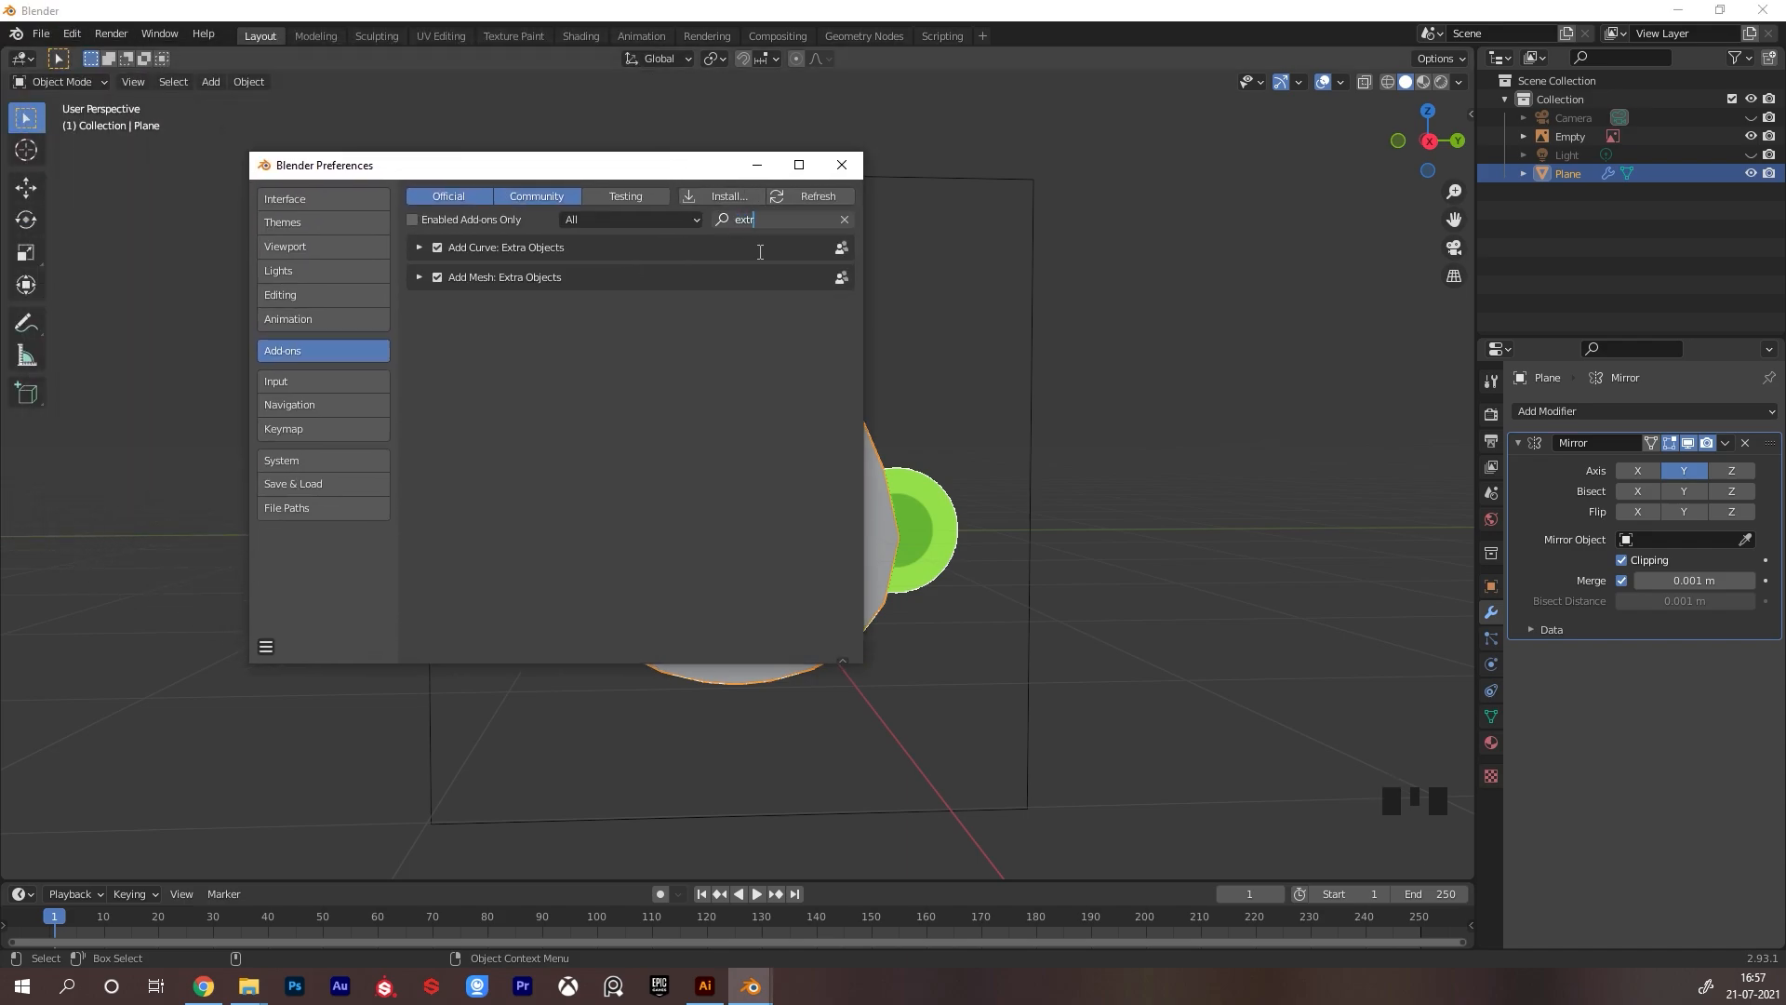
pyautogui.click(844, 167)
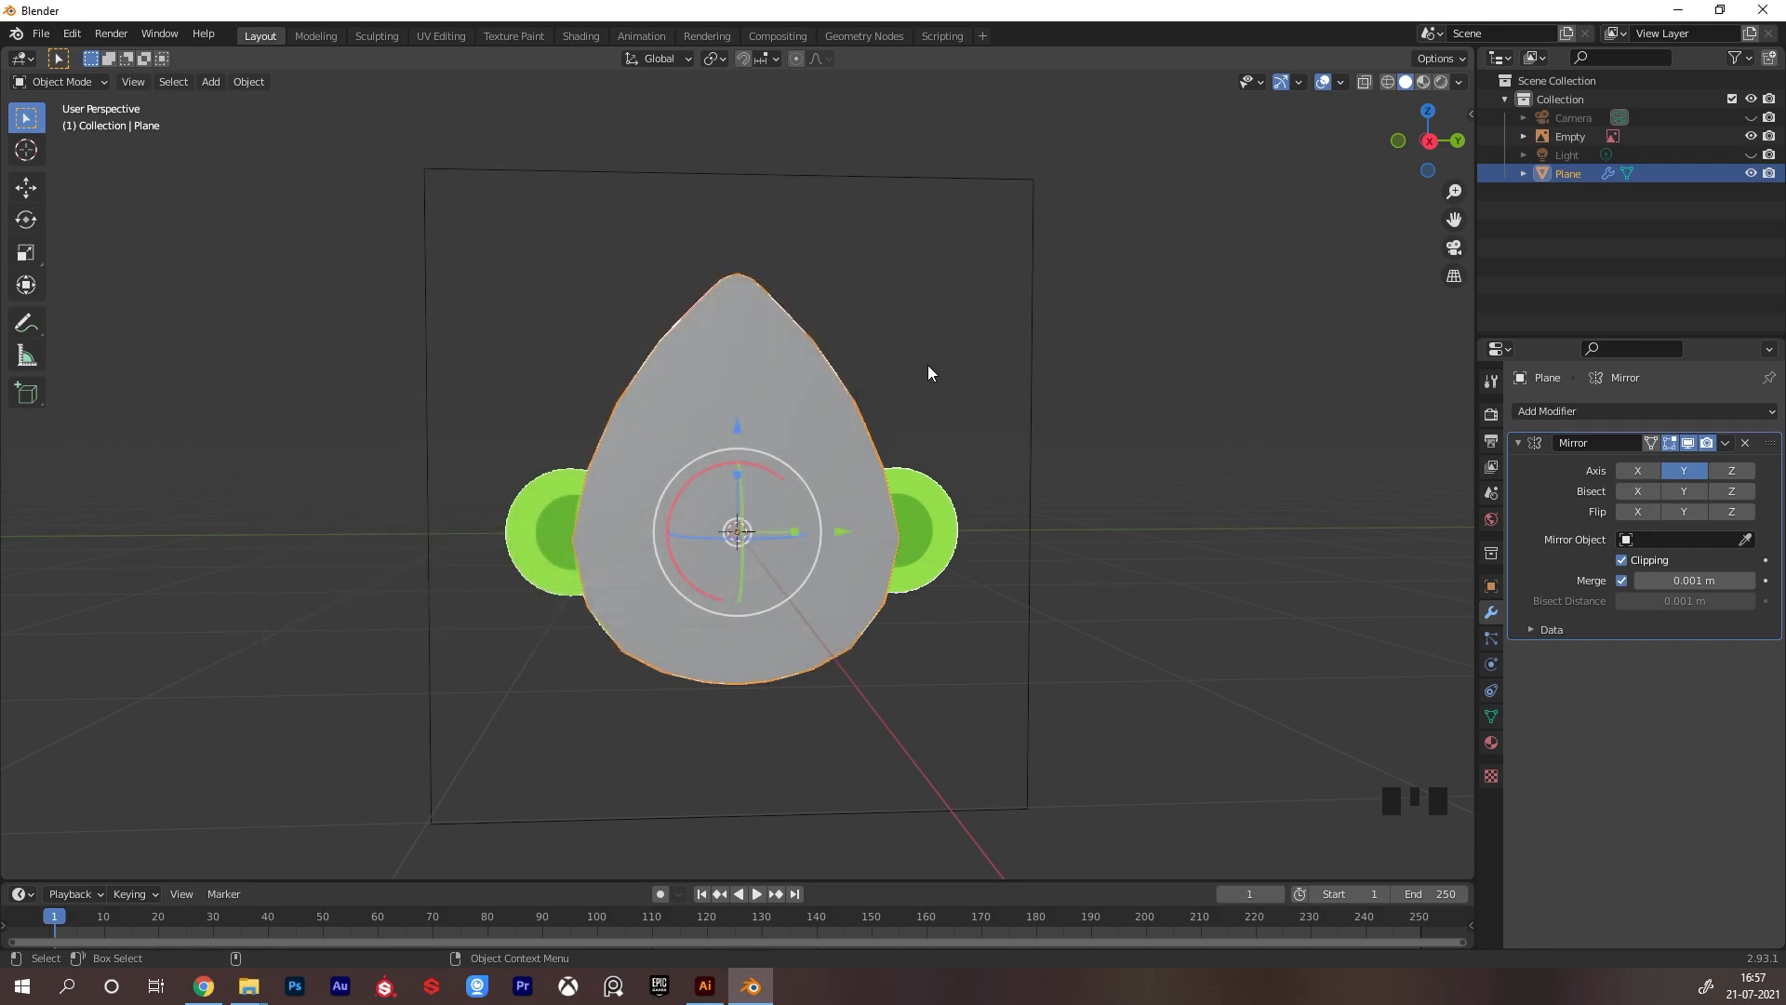
# Add a Round Cube mesh and apply the sphere preset with radius 1.00, size 0.00 and 8 arc divisions
pyautogui.hotkey('shift', 'a')
pyautogui.moveTo(880, 408)
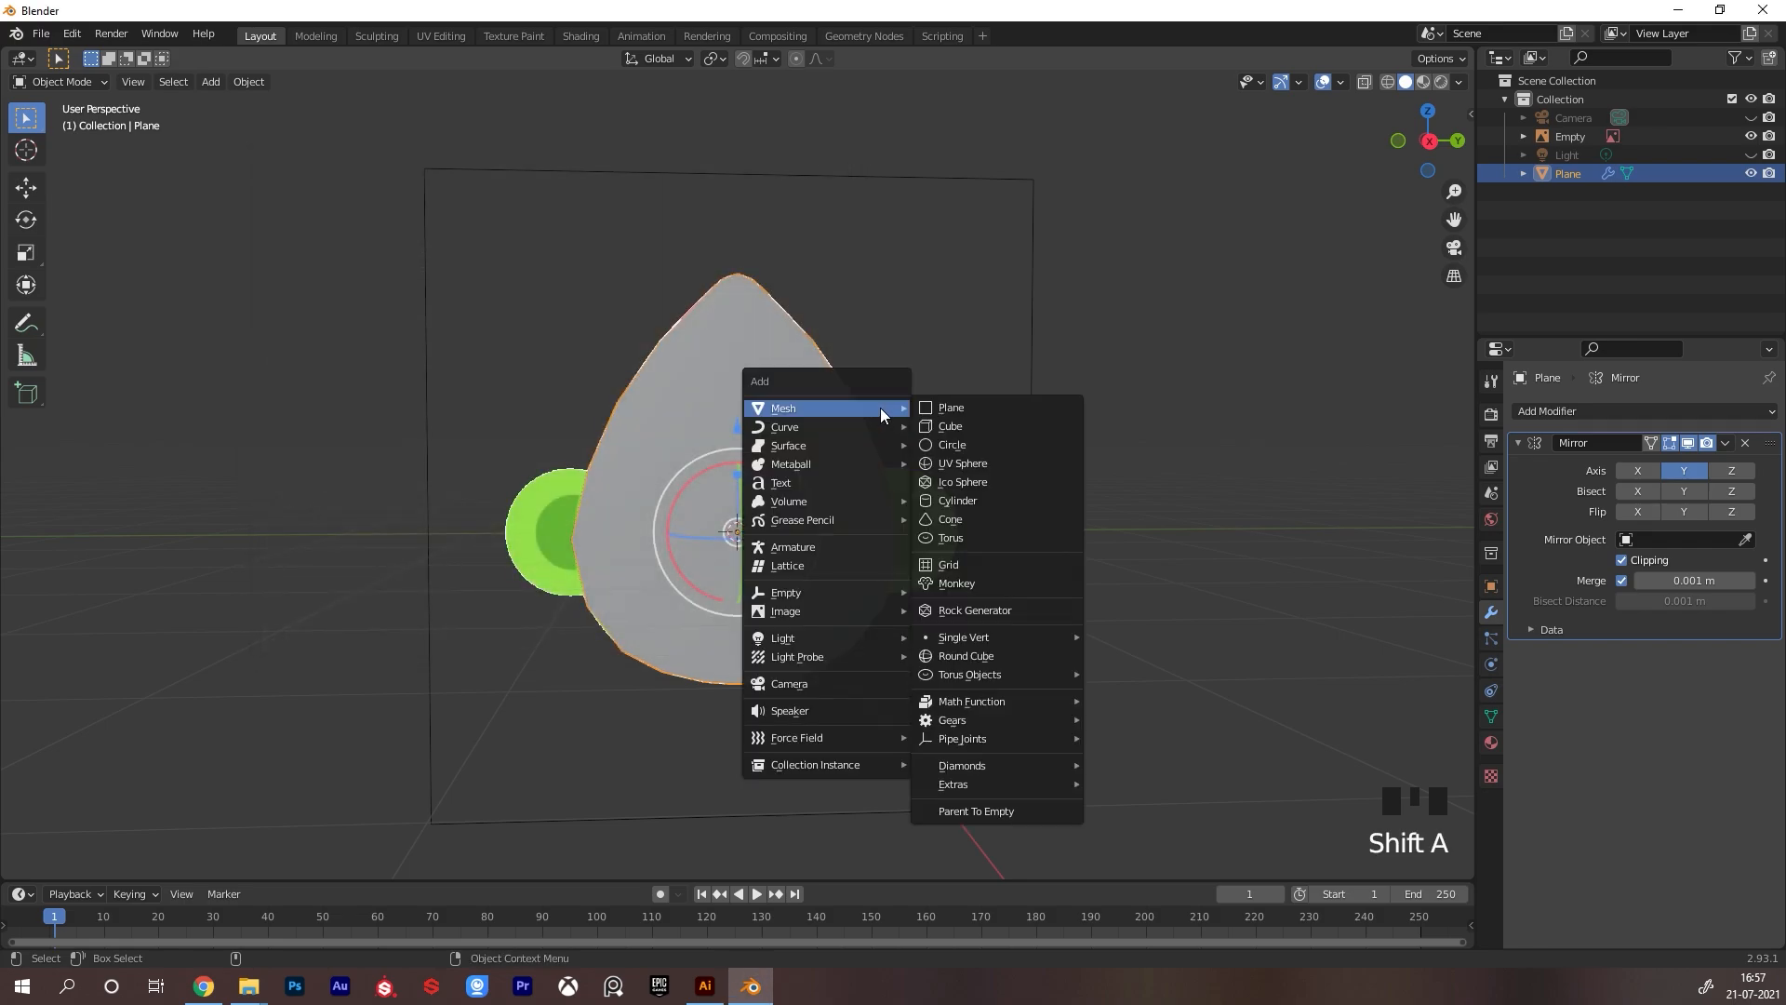
pyautogui.click(984, 661)
pyautogui.keyDown('alt'); pyautogui.moveTo(1017, 484); pyautogui.dragTo(888, 471); pyautogui.keyUp('alt')
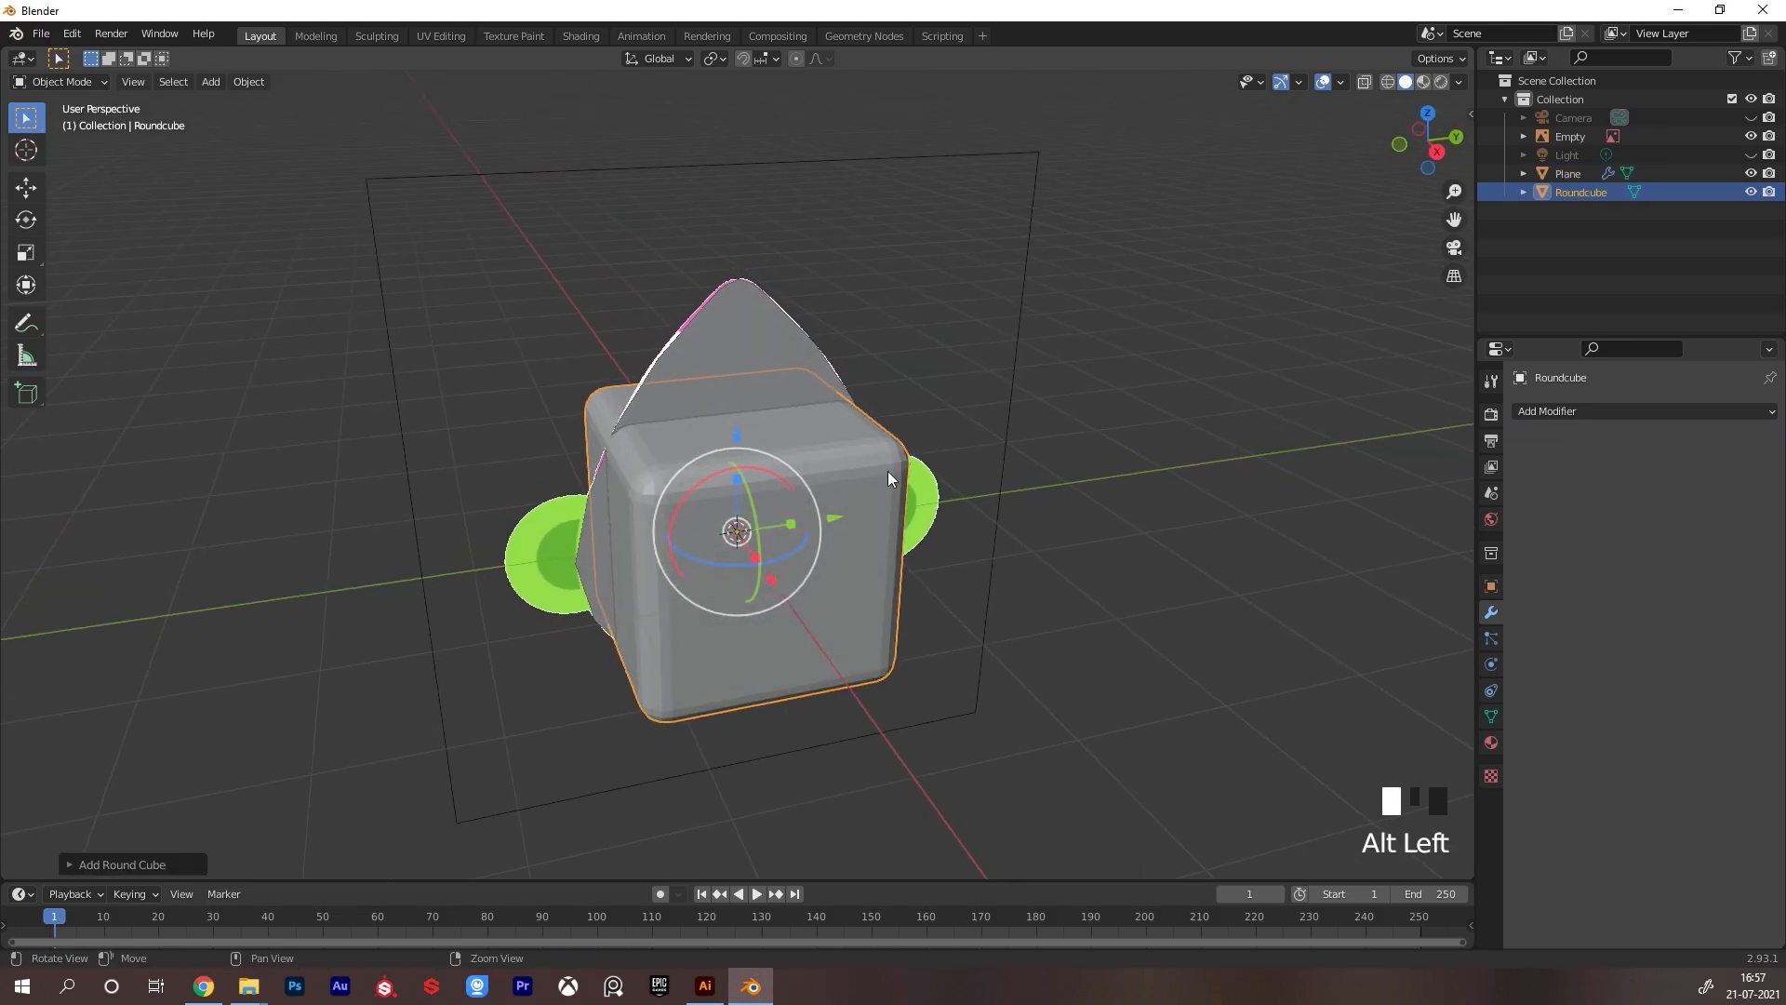
pyautogui.click(88, 874)
pyautogui.doubleClick(206, 420)
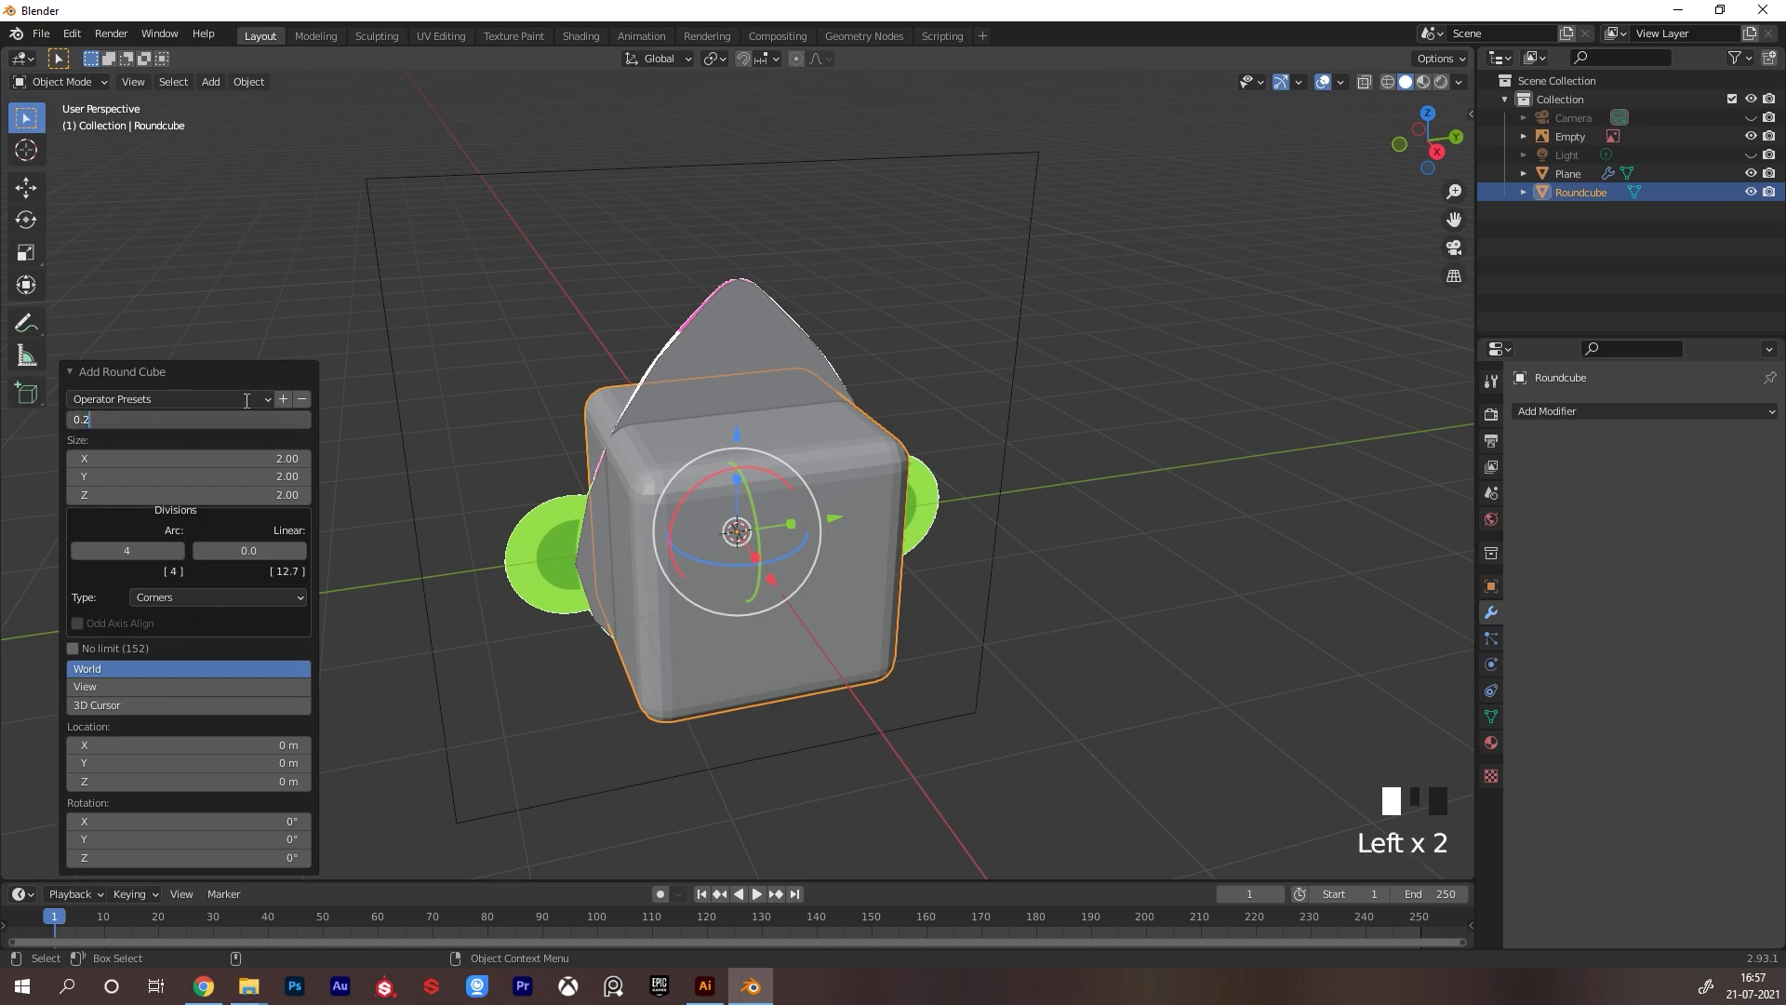
pyautogui.moveTo(247, 400); pyautogui.dragTo(158, 540)
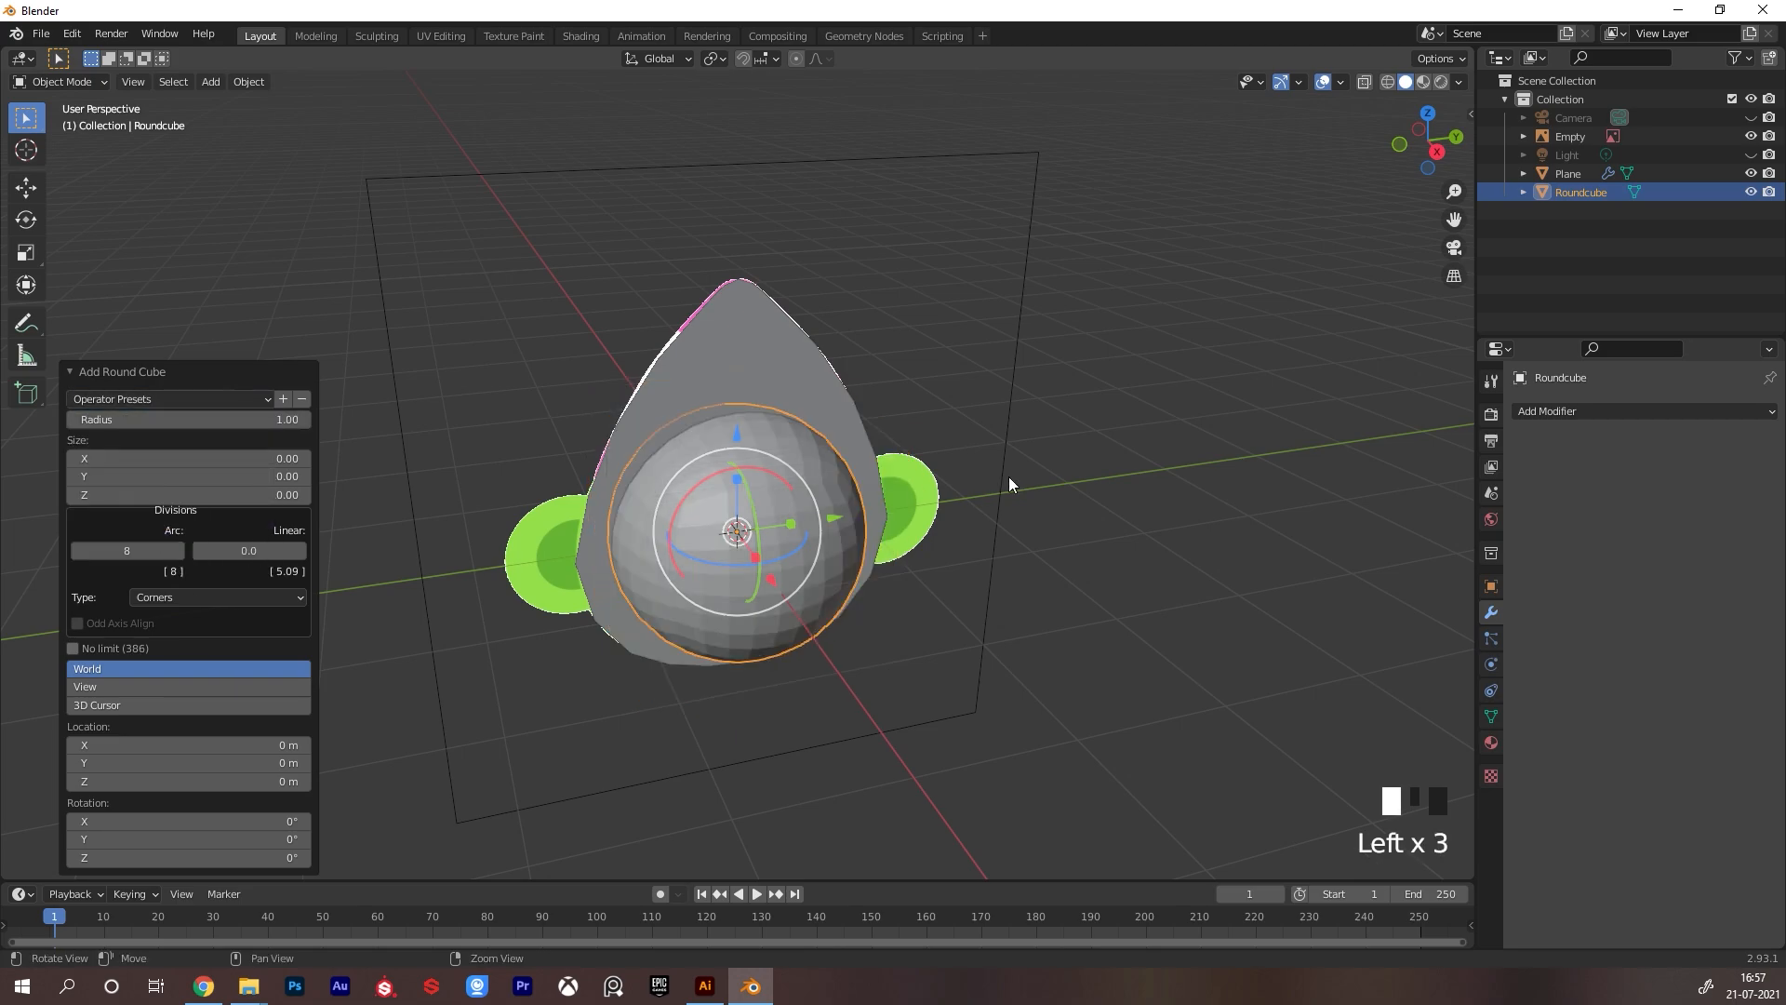
# Reduce the round cube's arc divisions to 4
pyautogui.keyDown('alt'); pyautogui.moveTo(1009, 484); pyautogui.dragTo(941, 471); pyautogui.keyUp('alt')
pyautogui.click(78, 556)
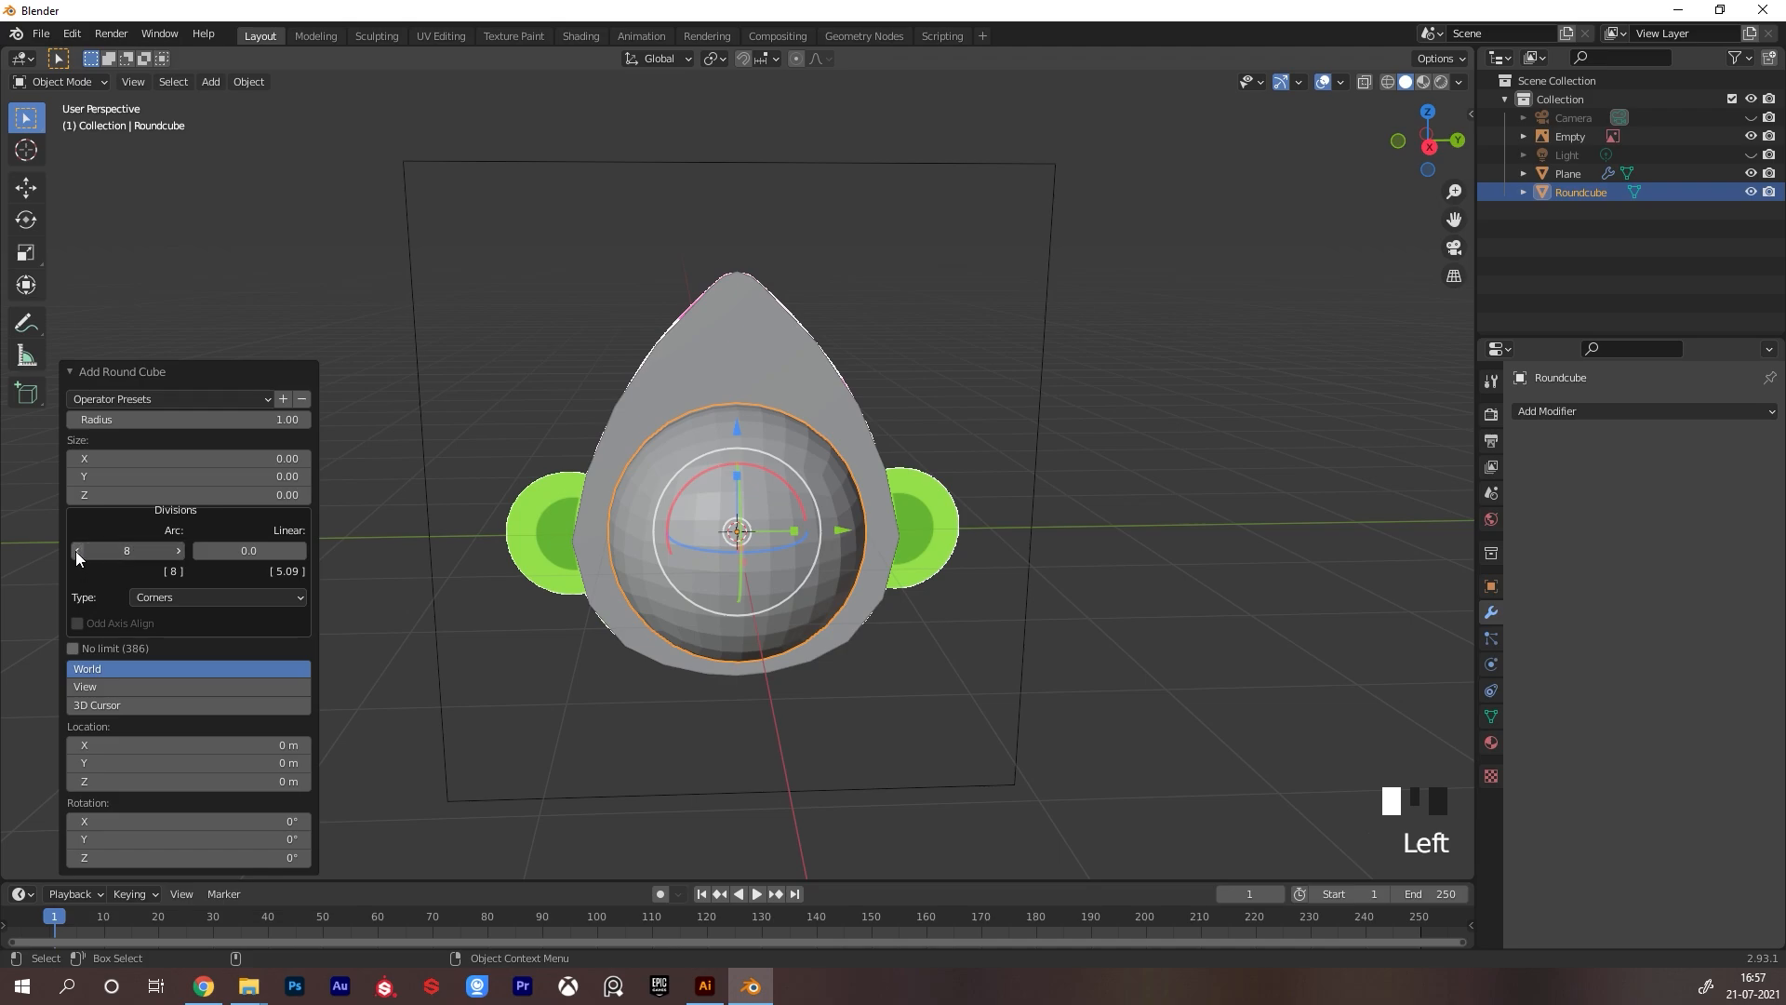
pyautogui.click(77, 552)
pyautogui.click(78, 552)
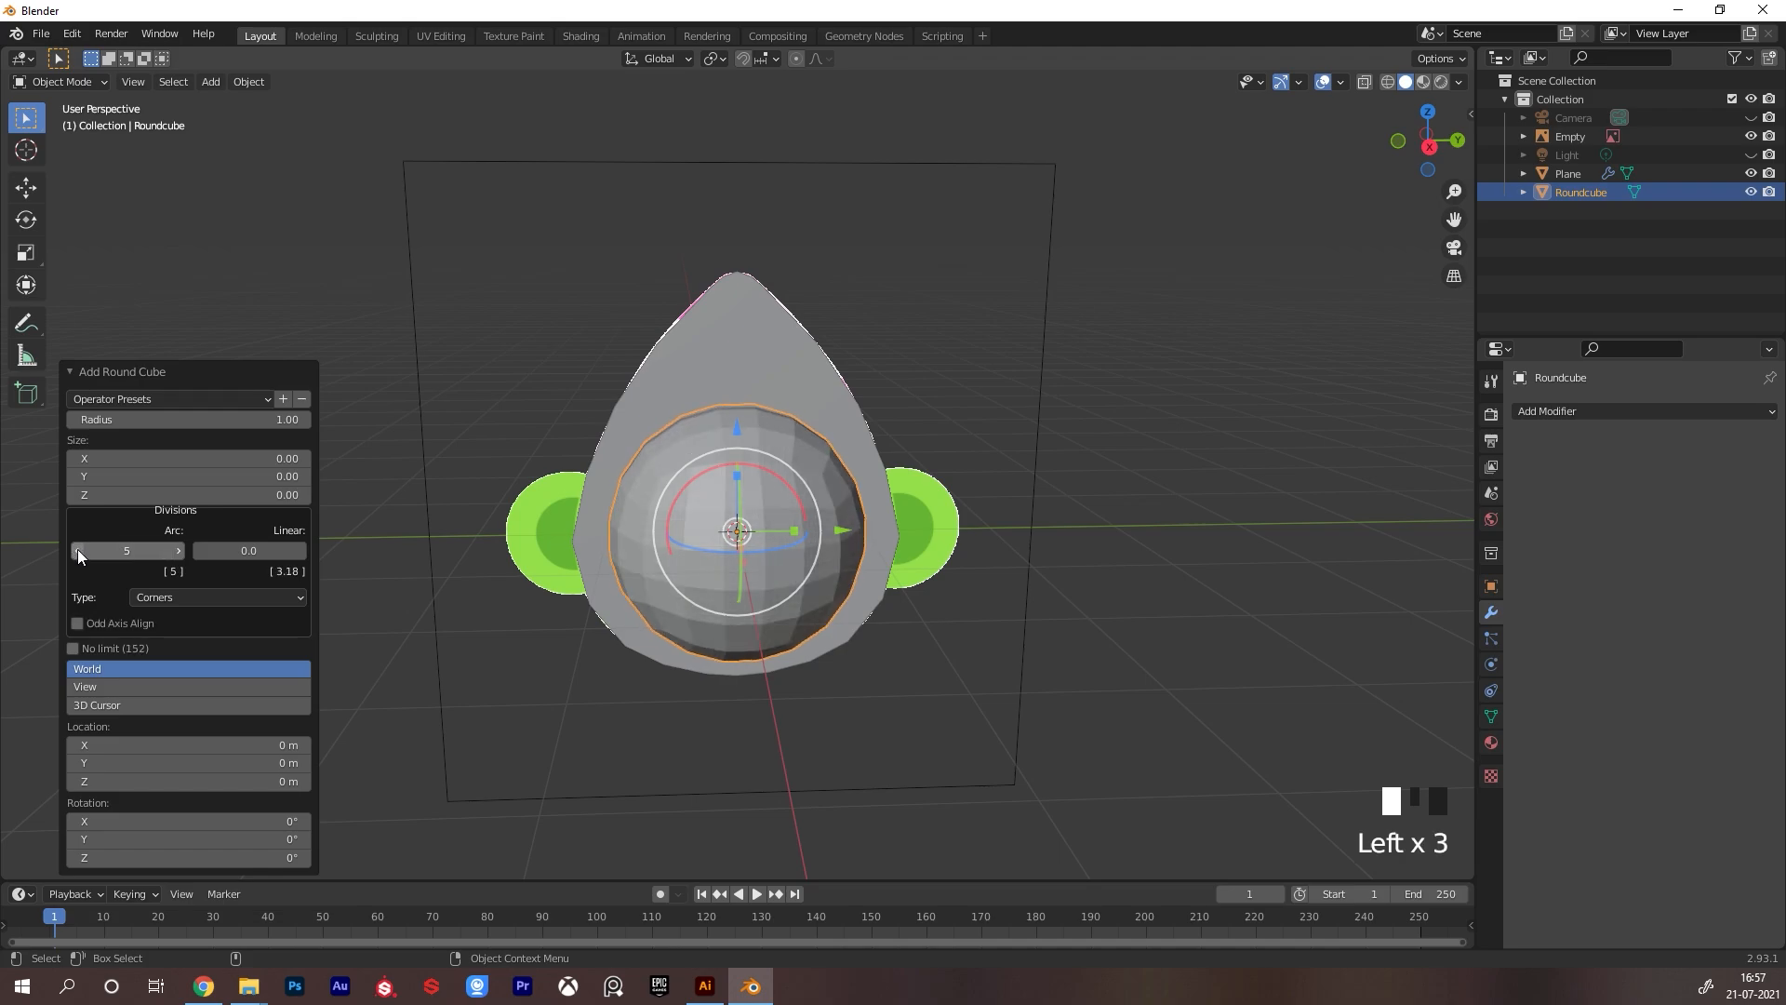
pyautogui.click(78, 553)
# In the right orthographic view, move the sphere along Y over the ear on the positive Y side and scale it down to match
pyautogui.keyDown('ctrl'); pyautogui.moveTo(967, 505); pyautogui.dragTo(980, 502, button='middle'); pyautogui.keyUp('ctrl')
pyautogui.keyDown('ctrl'); pyautogui.moveTo(980, 502); pyautogui.dragTo(993, 499, button='middle'); pyautogui.keyUp('ctrl')
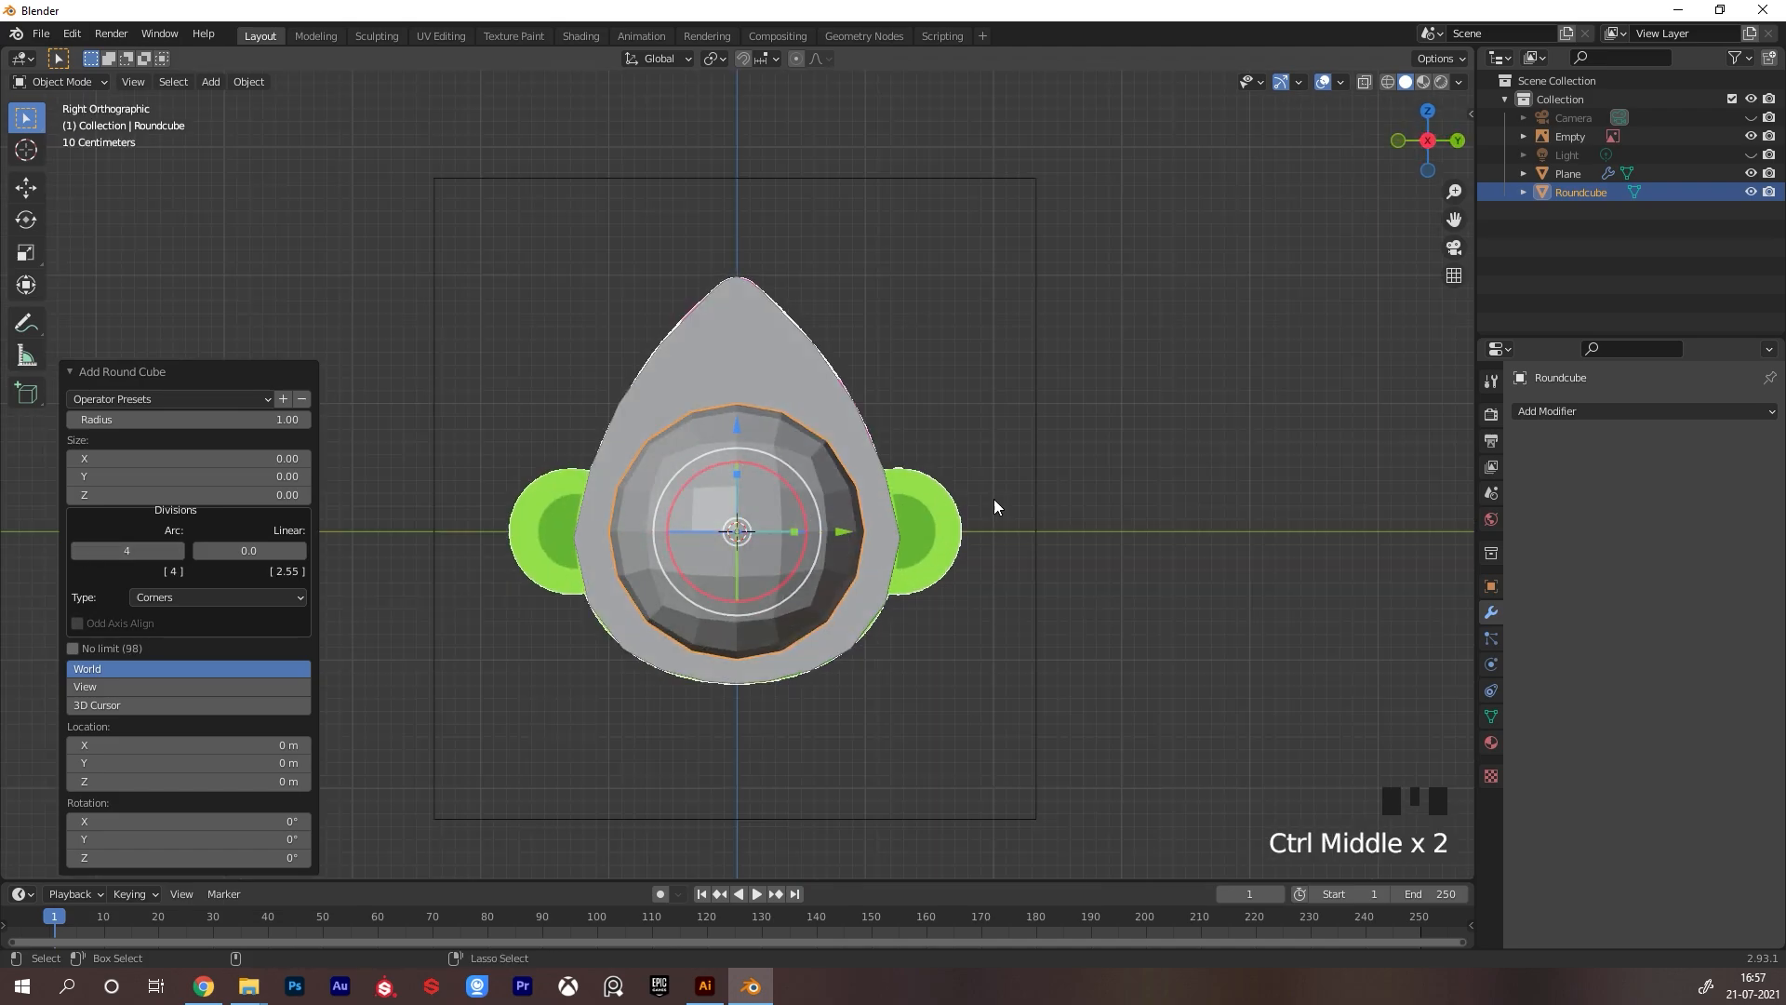
pyautogui.moveTo(849, 530); pyautogui.dragTo(999, 527)
pyautogui.press('s')
pyautogui.click(1002, 504)
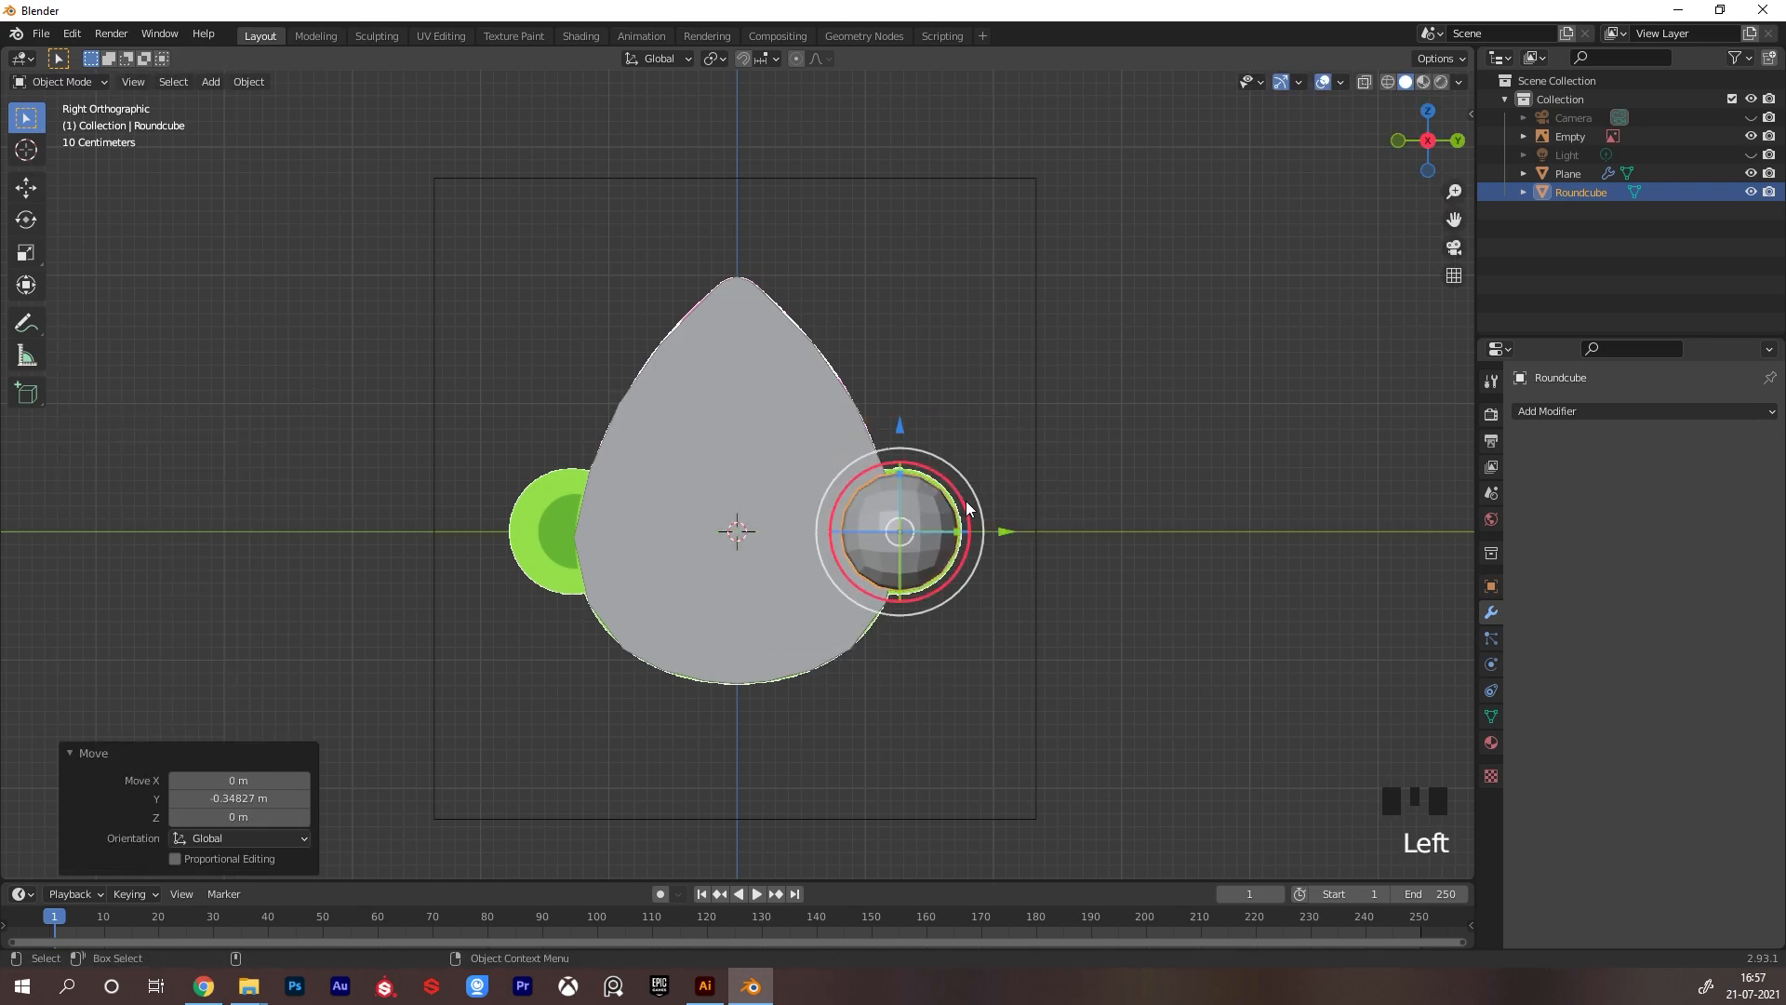
# With see-through display on, refine the sphere's scale and shift it about -0.0125 m along Y to match the reference ear
pyautogui.press('z')
pyautogui.keyDown('alt'); pyautogui.moveTo(986, 566); pyautogui.dragTo(1105, 372, button='right'); pyautogui.keyUp('alt')
pyautogui.press('s')
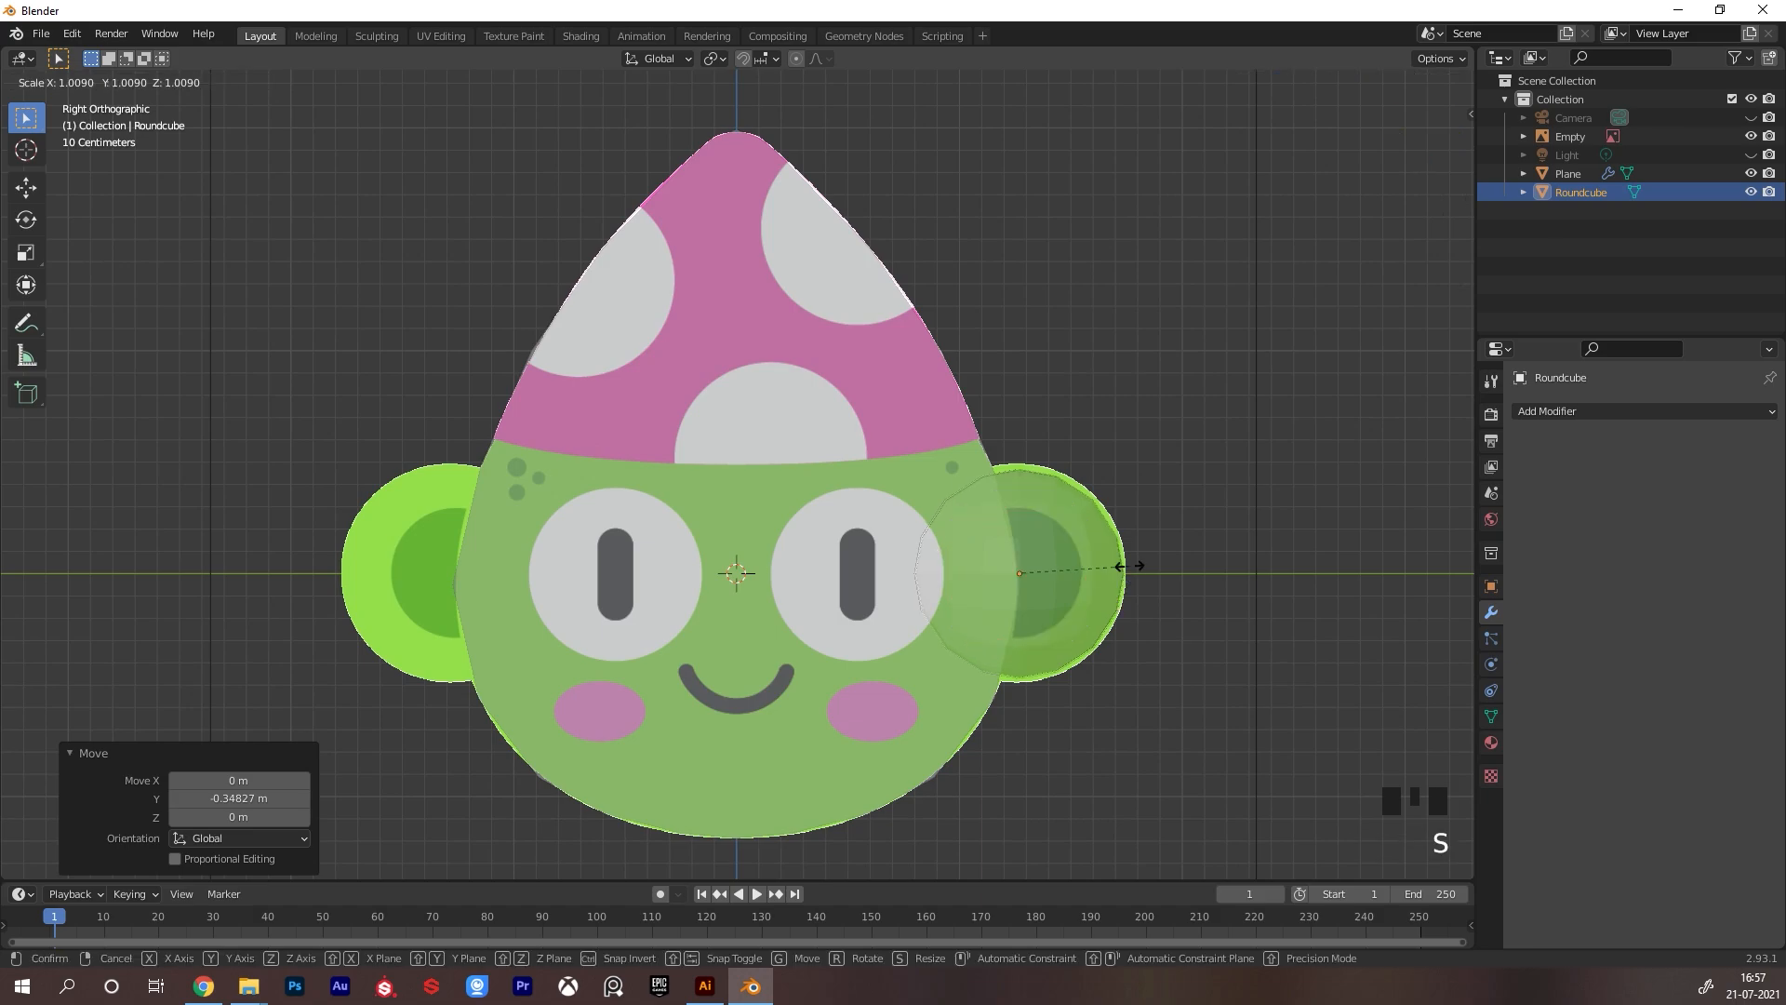
pyautogui.click(1137, 571)
pyautogui.moveTo(1136, 573); pyautogui.dragTo(1128, 573)
pyautogui.keyDown('alt'); pyautogui.moveTo(1170, 519); pyautogui.dragTo(941, 599, button='right'); pyautogui.keyUp('alt')
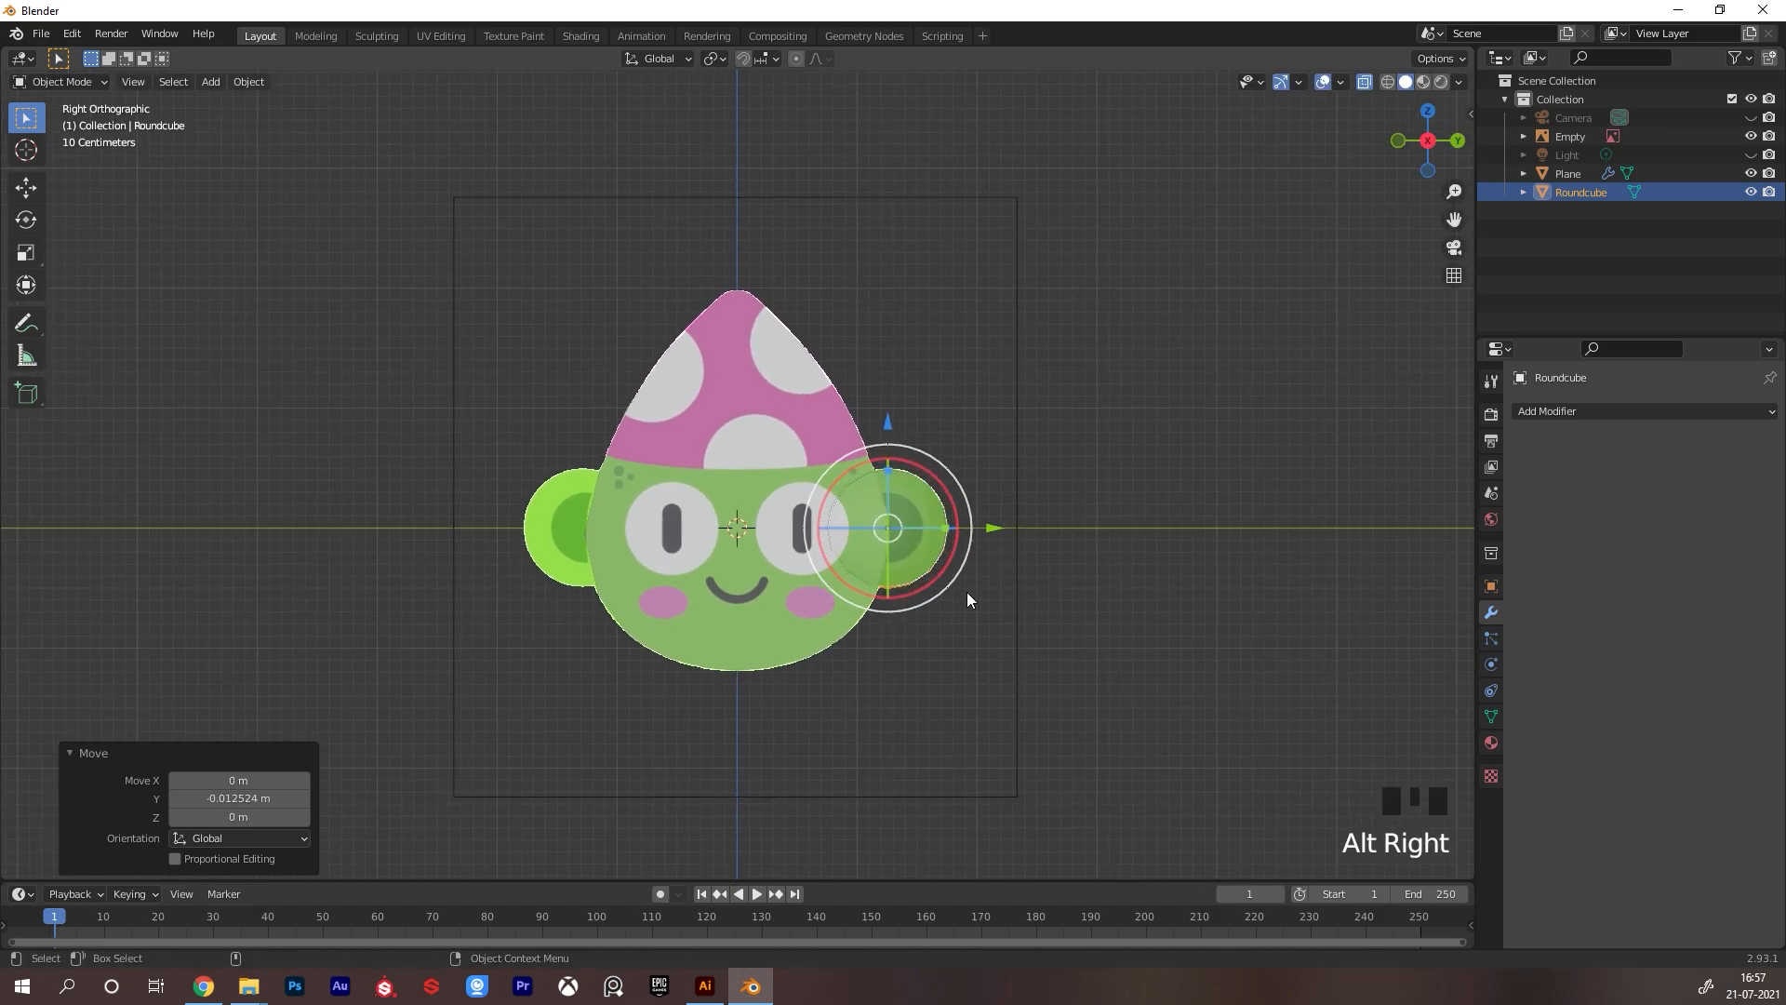
# Turn off see-through display and flatten the ear sphere along X to a scale of about 0.663
pyautogui.moveTo(973, 617)
pyautogui.keyDown('alt'); pyautogui.mouseDown()
pyautogui.moveTo(712, 688)
pyautogui.moveTo(1001, 638)
pyautogui.moveTo(796, 652)
pyautogui.mouseUp(); pyautogui.keyUp('alt')
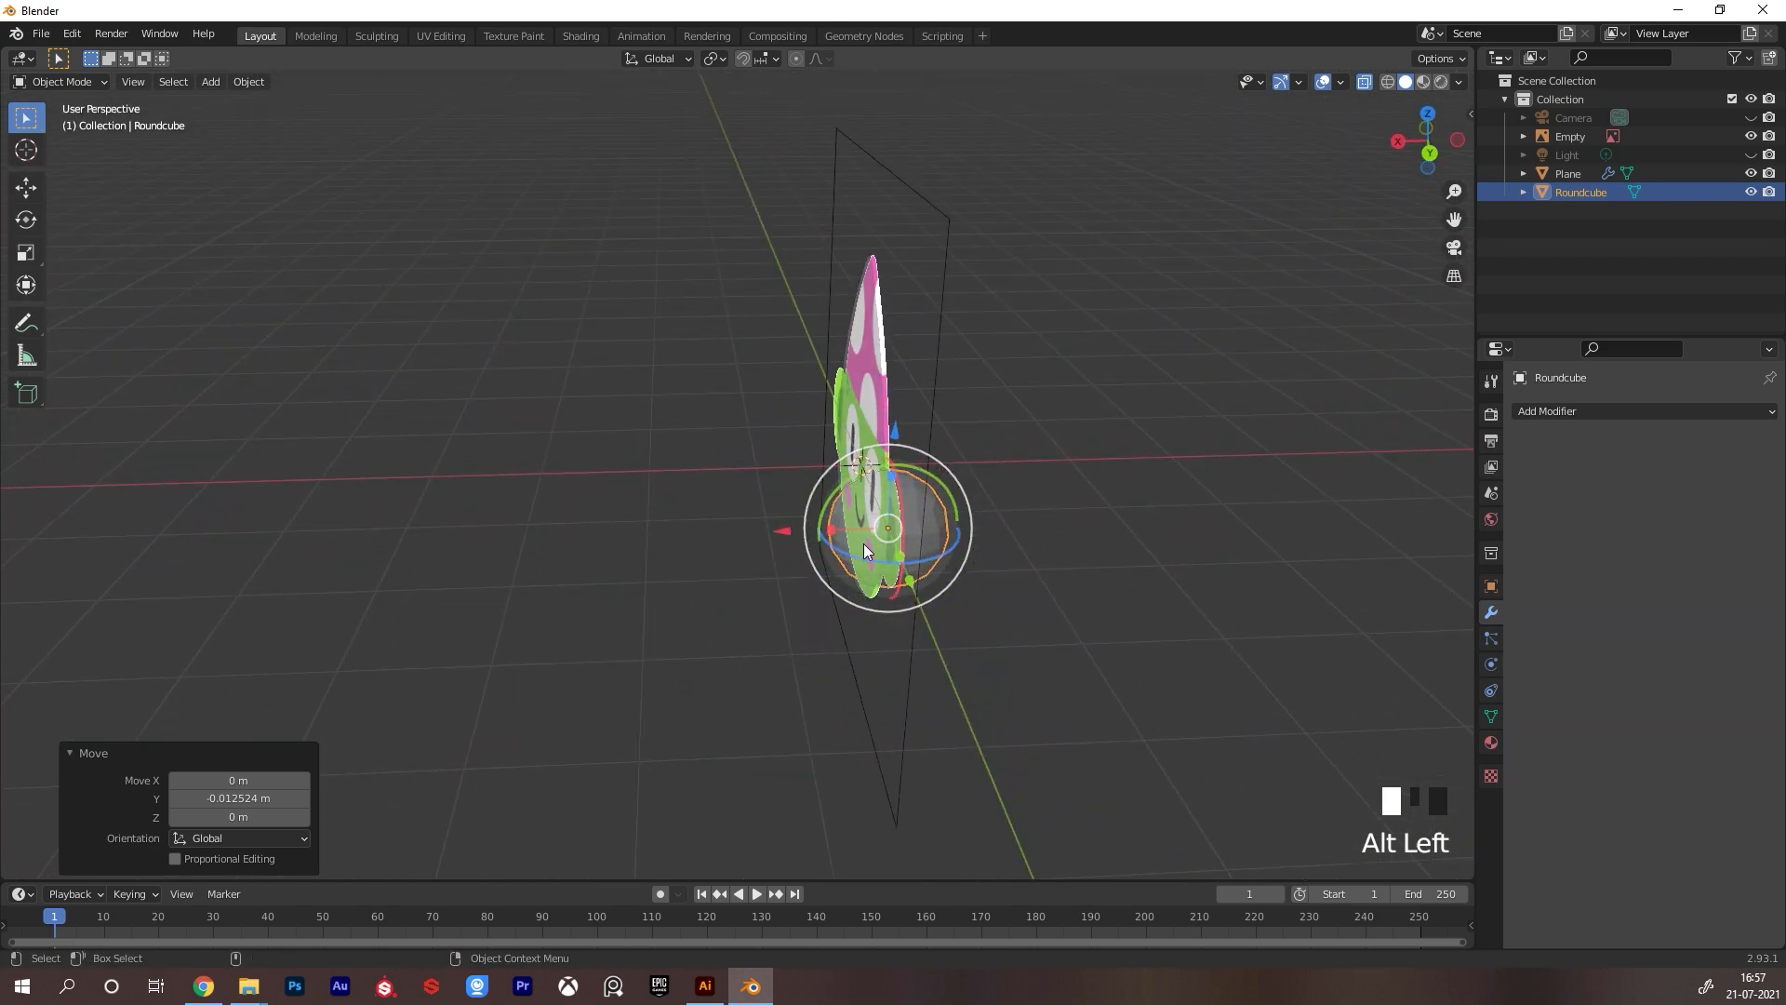
pyautogui.press('z')
pyautogui.moveTo(822, 528); pyautogui.dragTo(947, 482)
# Add a Mirror modifier to the ear sphere, mirror it across Y only, and apply all its transforms
pyautogui.press('q')
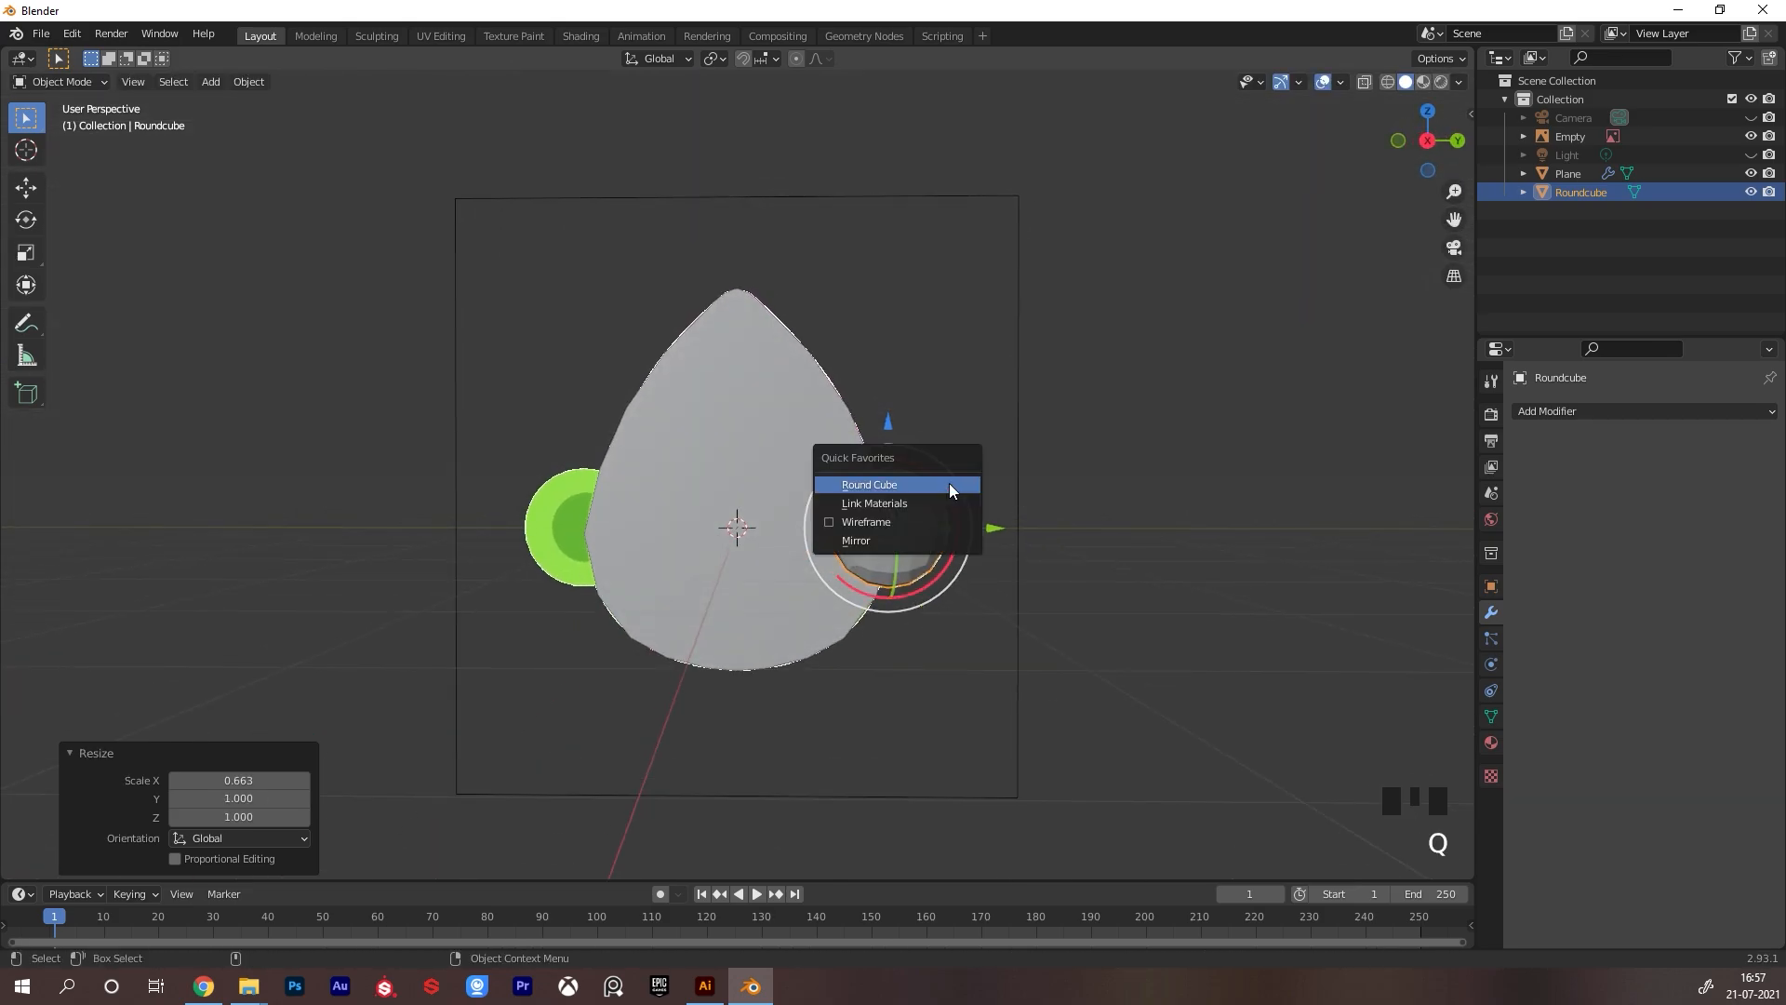
pyautogui.click(901, 543)
pyautogui.keyDown('alt'); pyautogui.moveTo(1070, 526); pyautogui.dragTo(1496, 556); pyautogui.keyUp('alt')
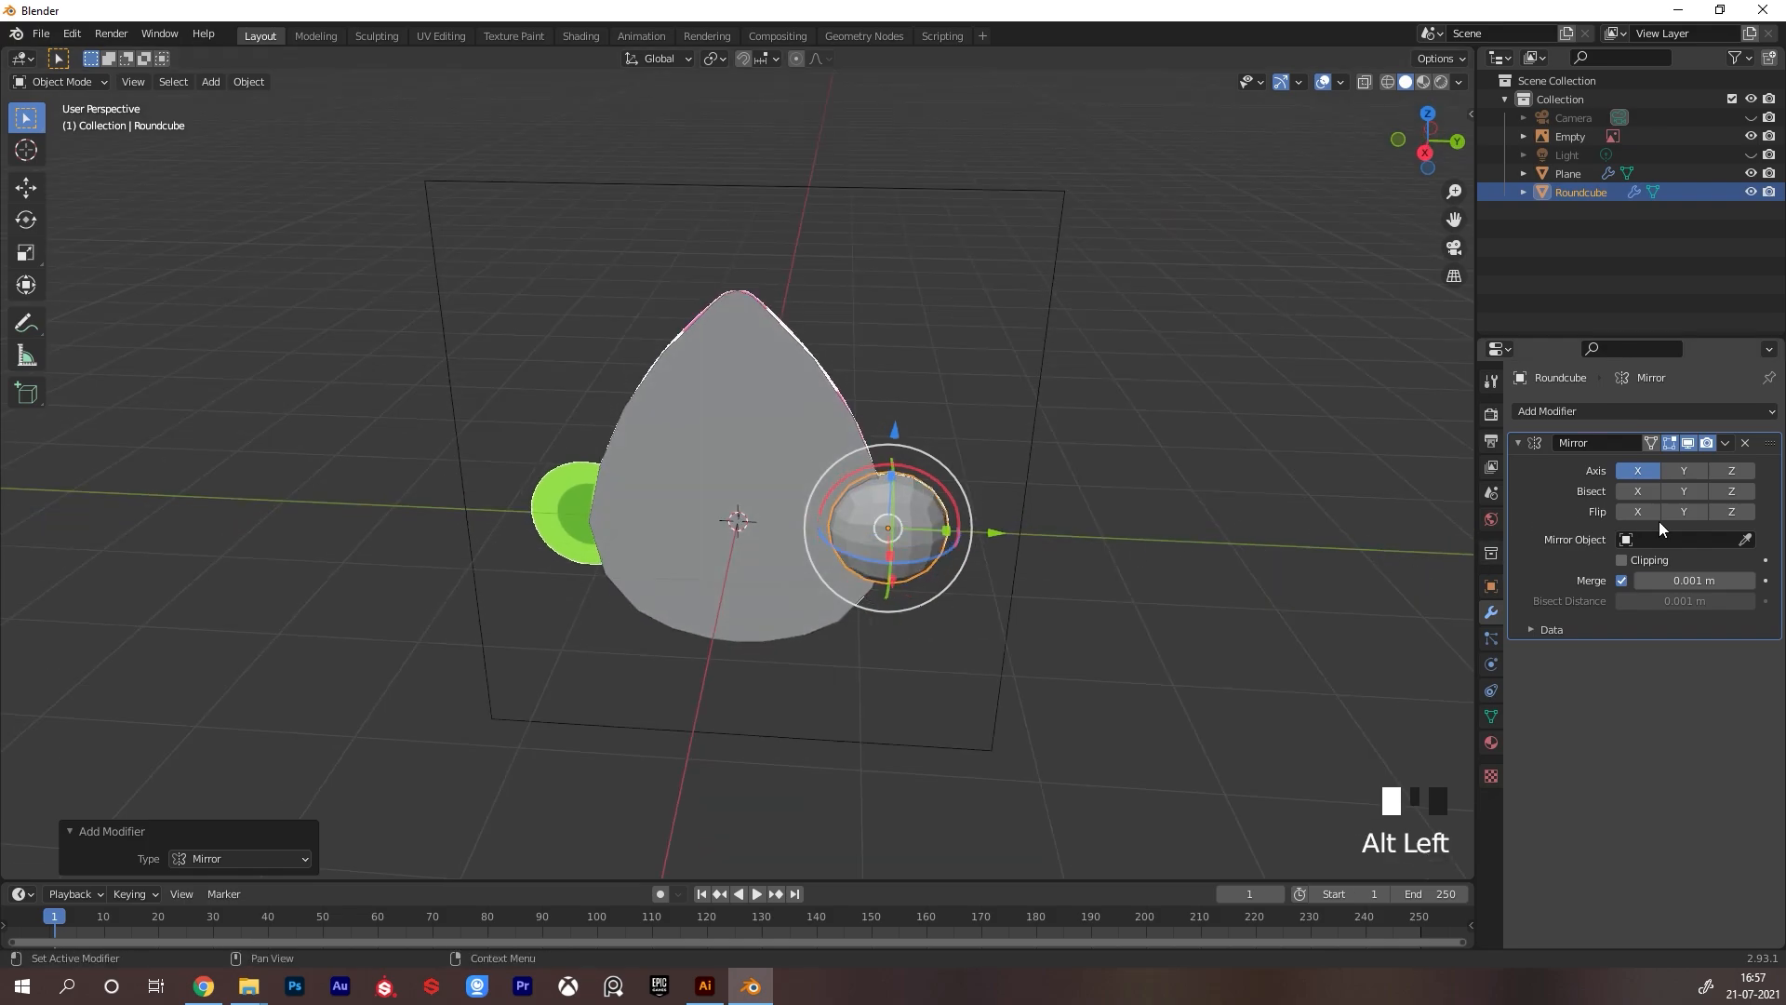
pyautogui.keyDown('alt'); pyautogui.moveTo(1070, 488); pyautogui.dragTo(1013, 486); pyautogui.keyUp('alt')
pyautogui.hotkey('ctrl', 'a')
pyautogui.click(902, 565)
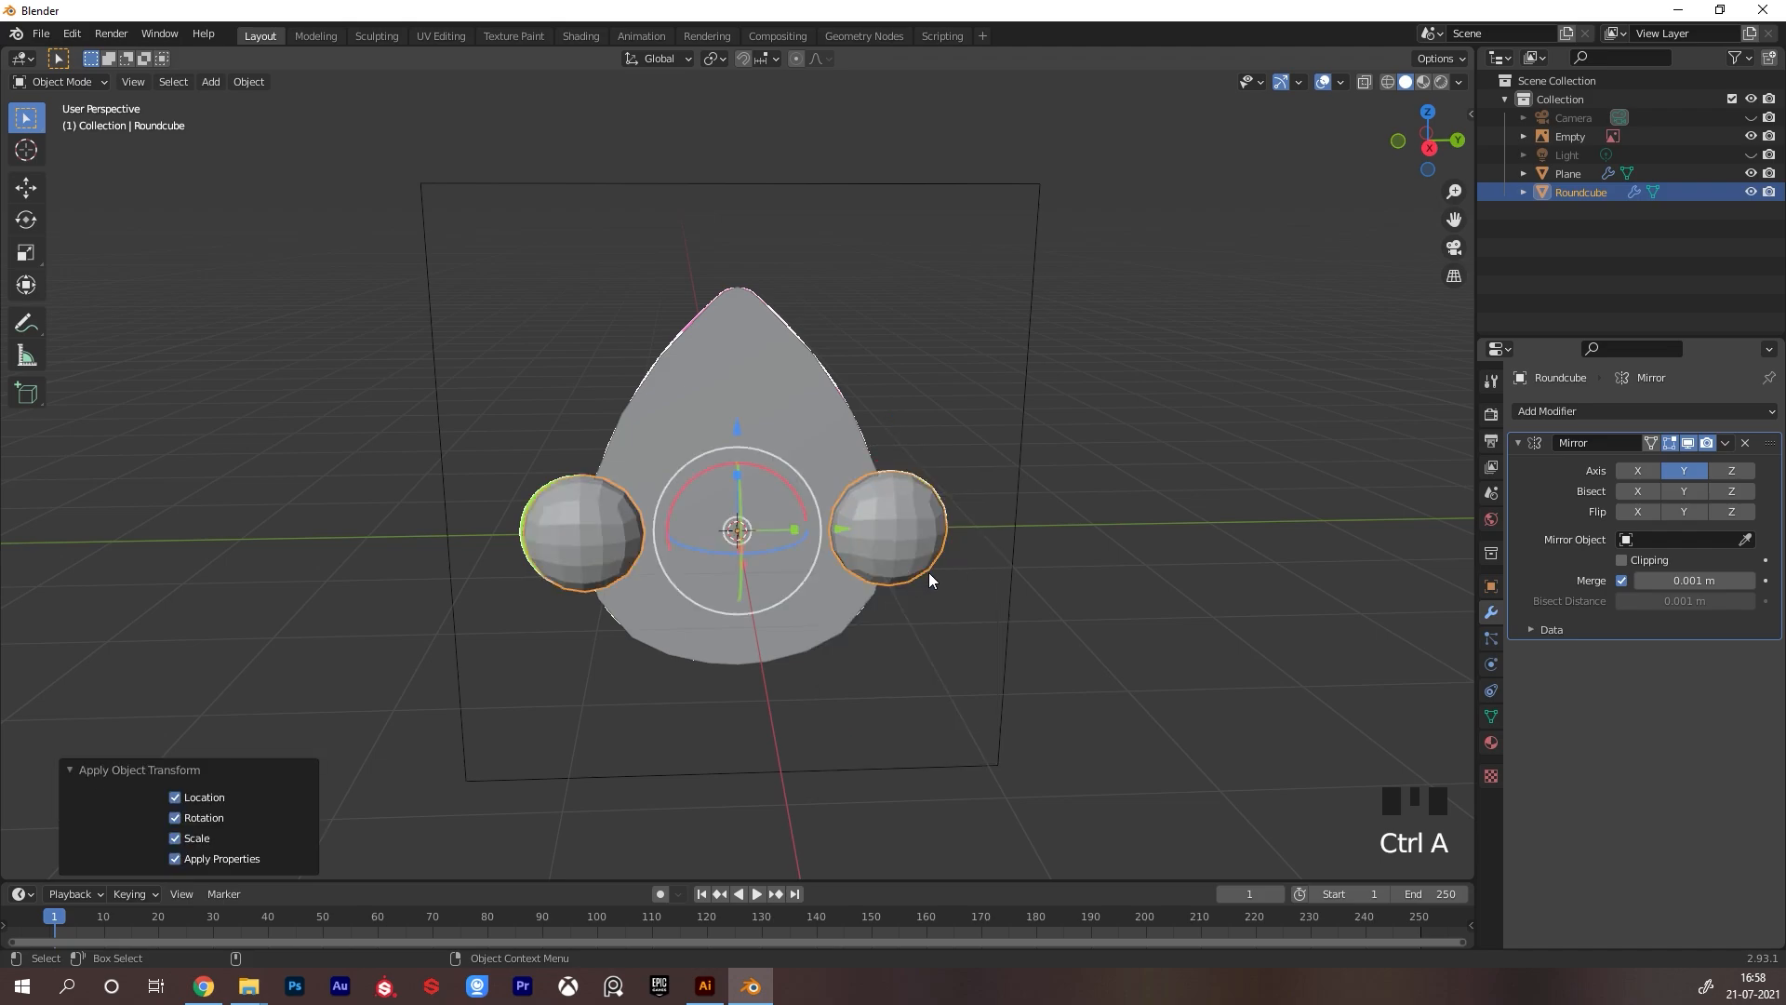
# Hide the reference image empty behind the head and ears
pyautogui.keyDown('alt'); pyautogui.moveTo(929, 572); pyautogui.dragTo(822, 524); pyautogui.keyUp('alt')
pyautogui.click(1002, 566)
pyautogui.click(857, 419)
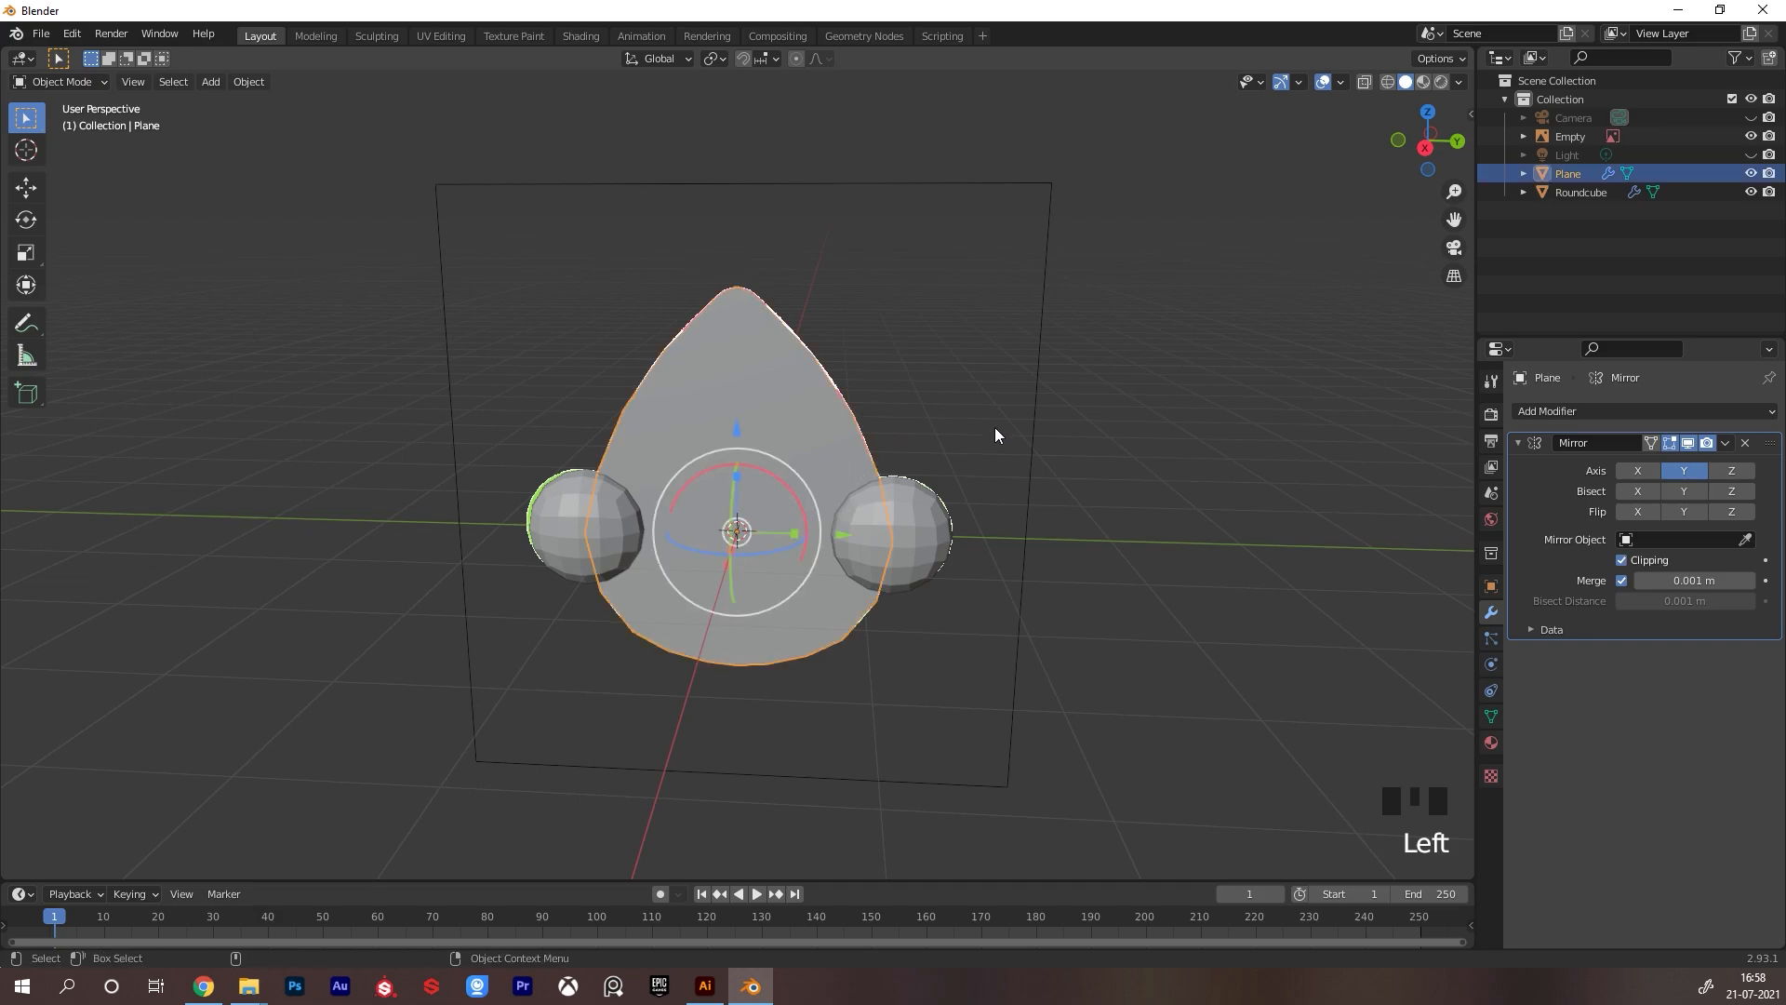
pyautogui.keyDown('alt'); pyautogui.moveTo(993, 431); pyautogui.dragTo(1024, 529); pyautogui.keyUp('alt')
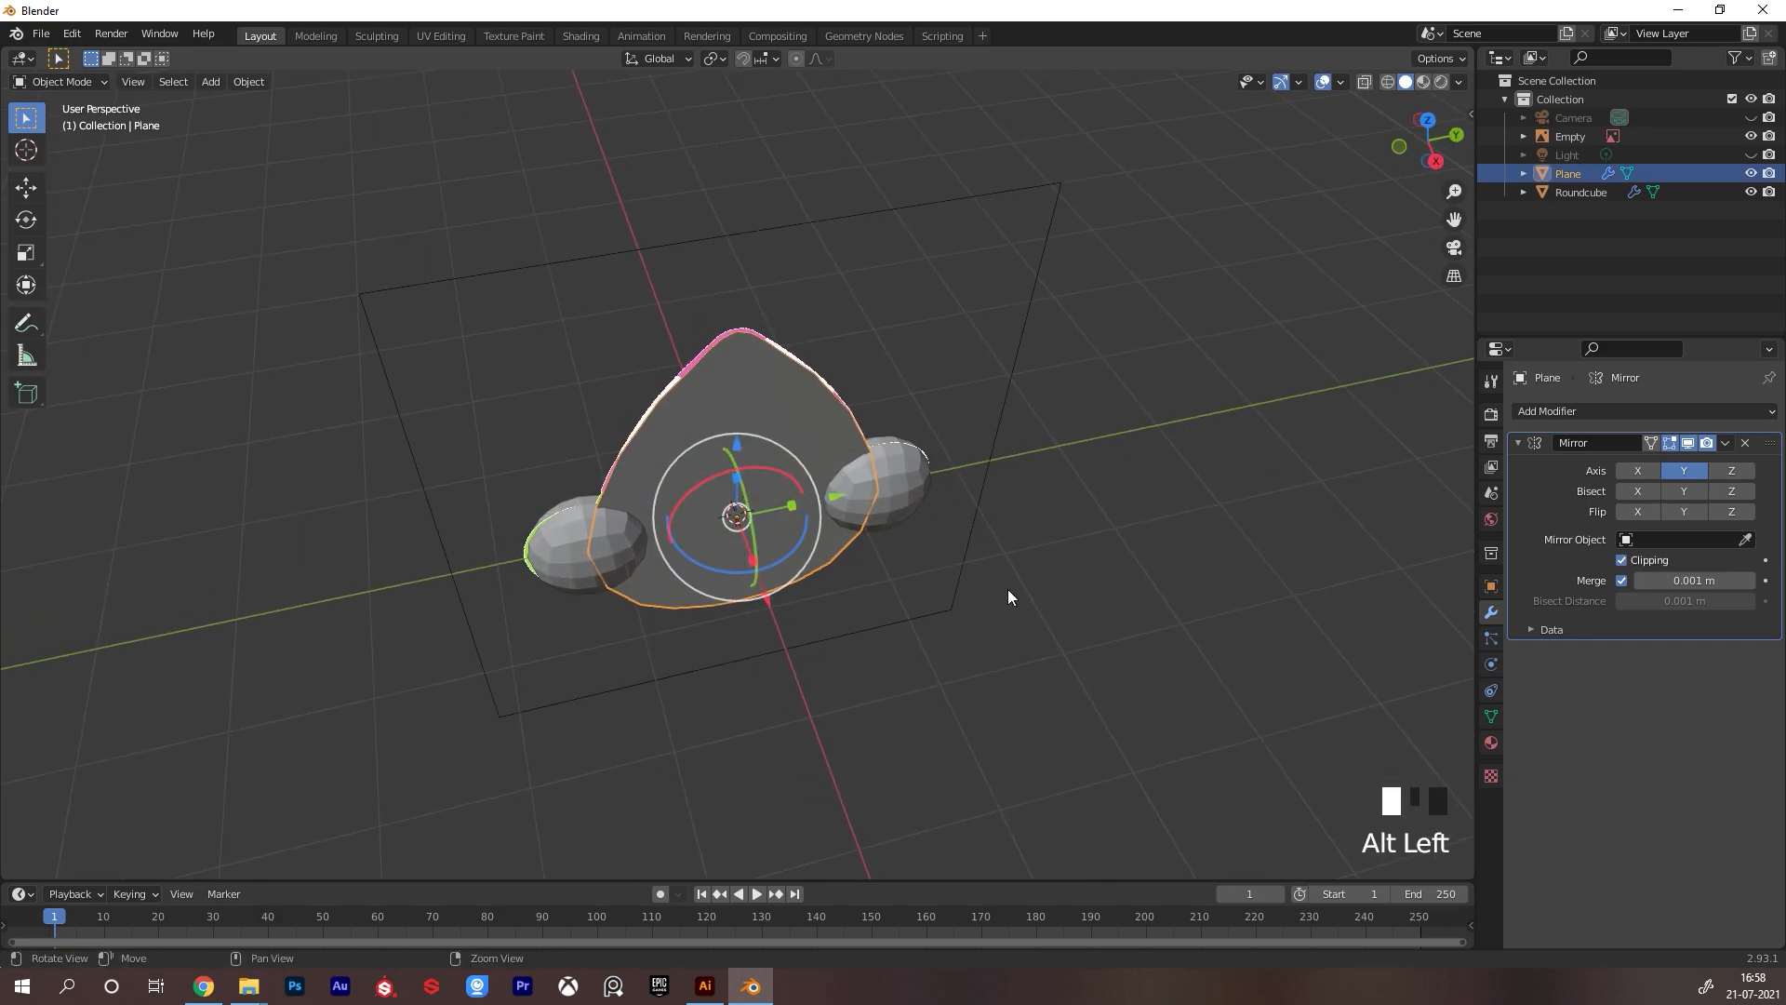
pyautogui.keyDown('alt'); pyautogui.moveTo(1007, 588); pyautogui.dragTo(1024, 370); pyautogui.keyUp('alt')
pyautogui.click(1024, 374)
pyautogui.press('h')
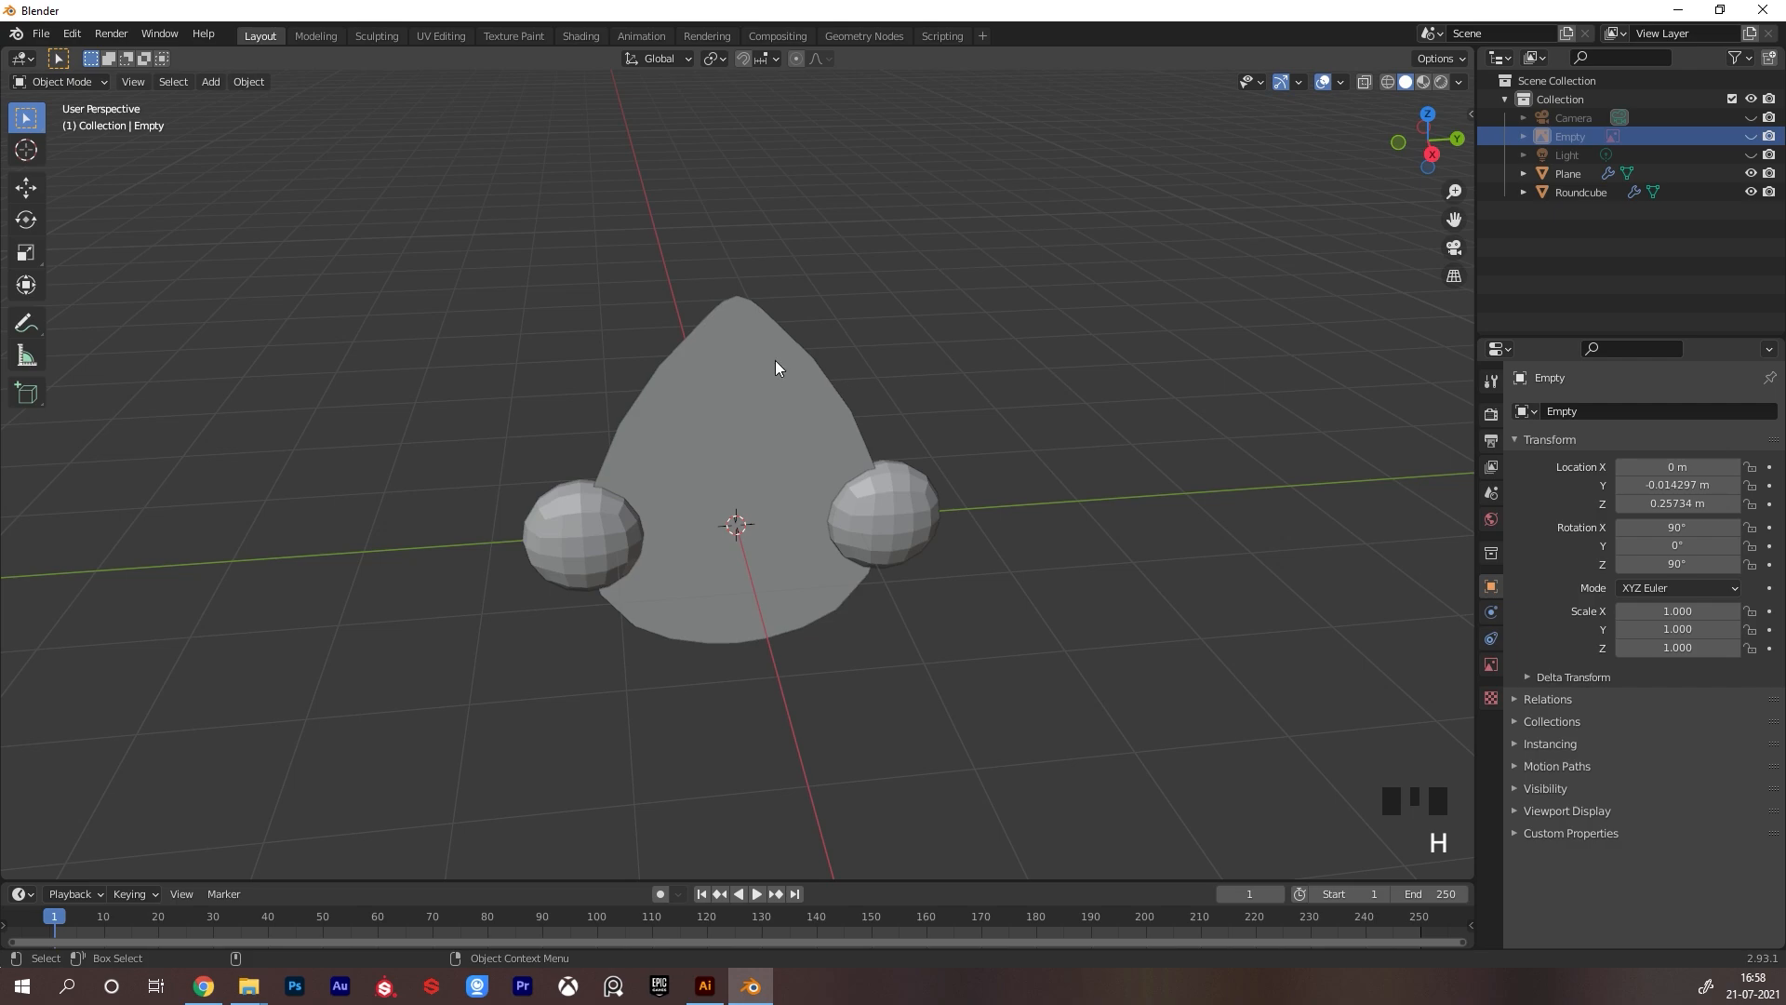
# Switch to the UV Editing workspace and widen the 3D viewport, framing the head from the front
pyautogui.click(441, 35)
pyautogui.moveTo(745, 506); pyautogui.dragTo(511, 531)
pyautogui.keyDown('alt'); pyautogui.moveTo(1030, 588); pyautogui.dragTo(1106, 508); pyautogui.keyUp('alt')
pyautogui.keyDown('alt'); pyautogui.moveTo(1106, 508); pyautogui.dragTo(1192, 359, button='right'); pyautogui.keyUp('alt')
pyautogui.keyDown('alt'); pyautogui.moveTo(1193, 359); pyautogui.dragTo(1157, 427, button='middle'); pyautogui.keyUp('alt')
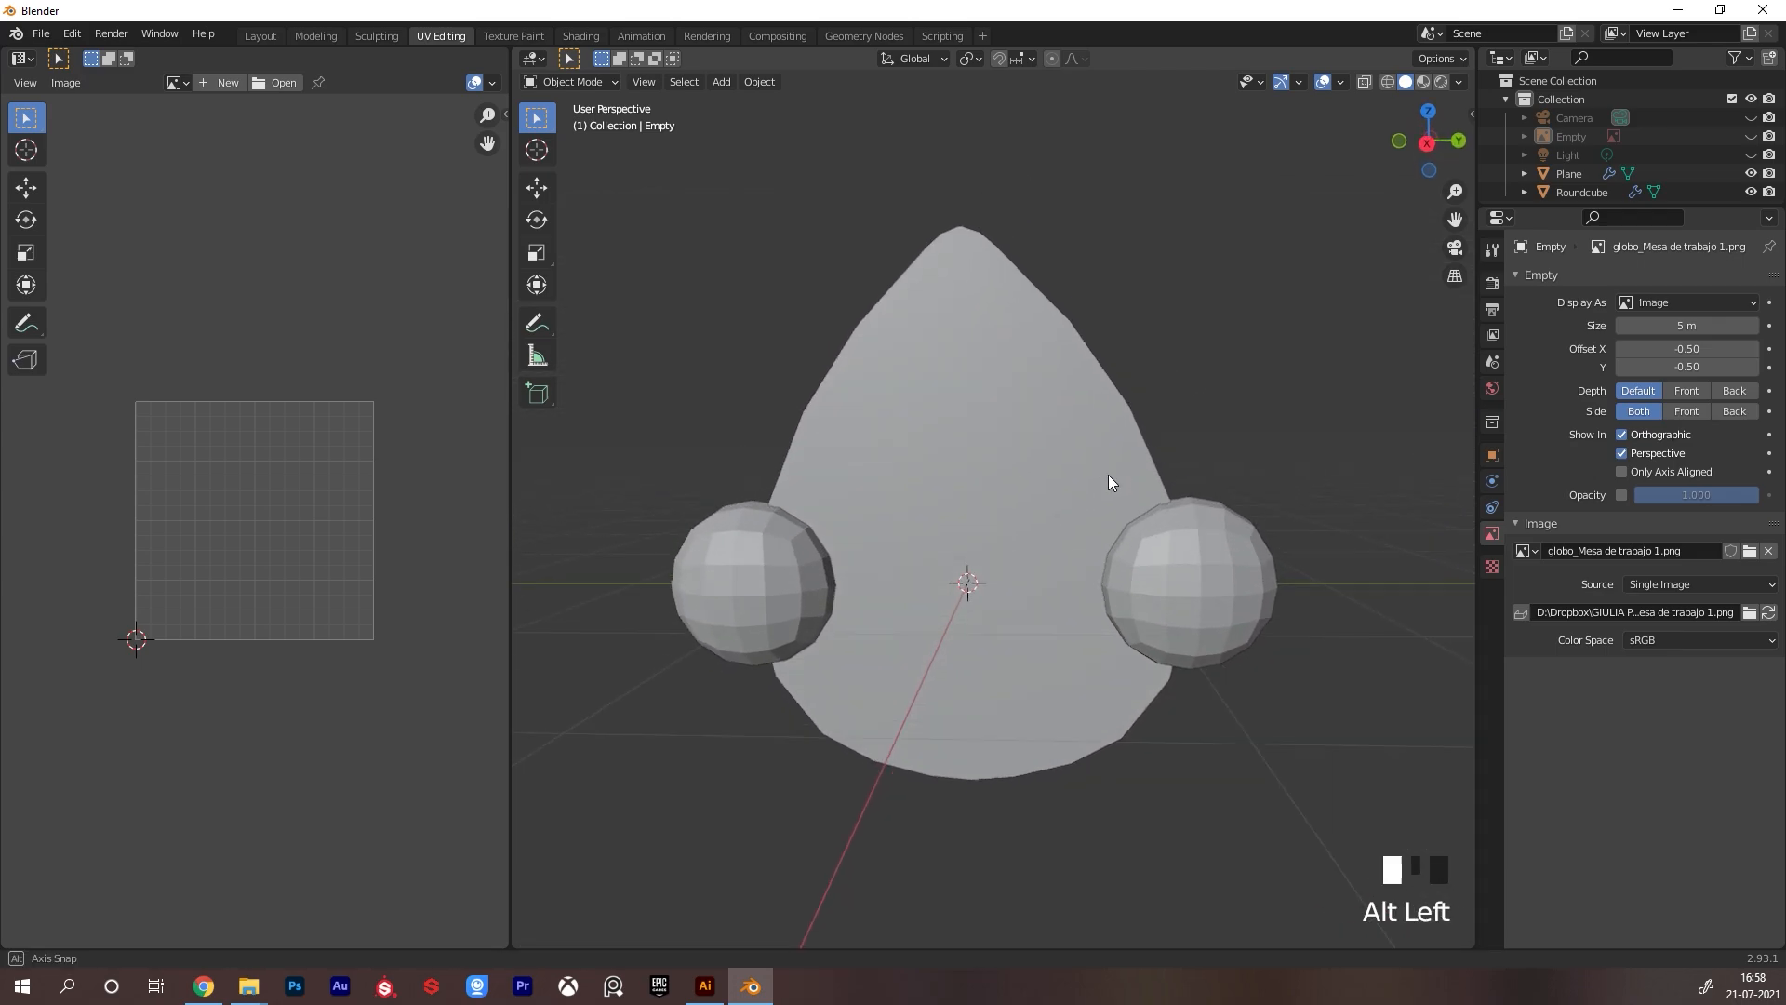
# Select the face mesh and apply its Mirror modifier so both halves become editable geometry
pyautogui.click(1023, 467)
pyautogui.keyDown('alt'); pyautogui.moveTo(1108, 475); pyautogui.dragTo(1161, 450); pyautogui.keyUp('alt')
pyautogui.press('Tab')
pyautogui.press('a')
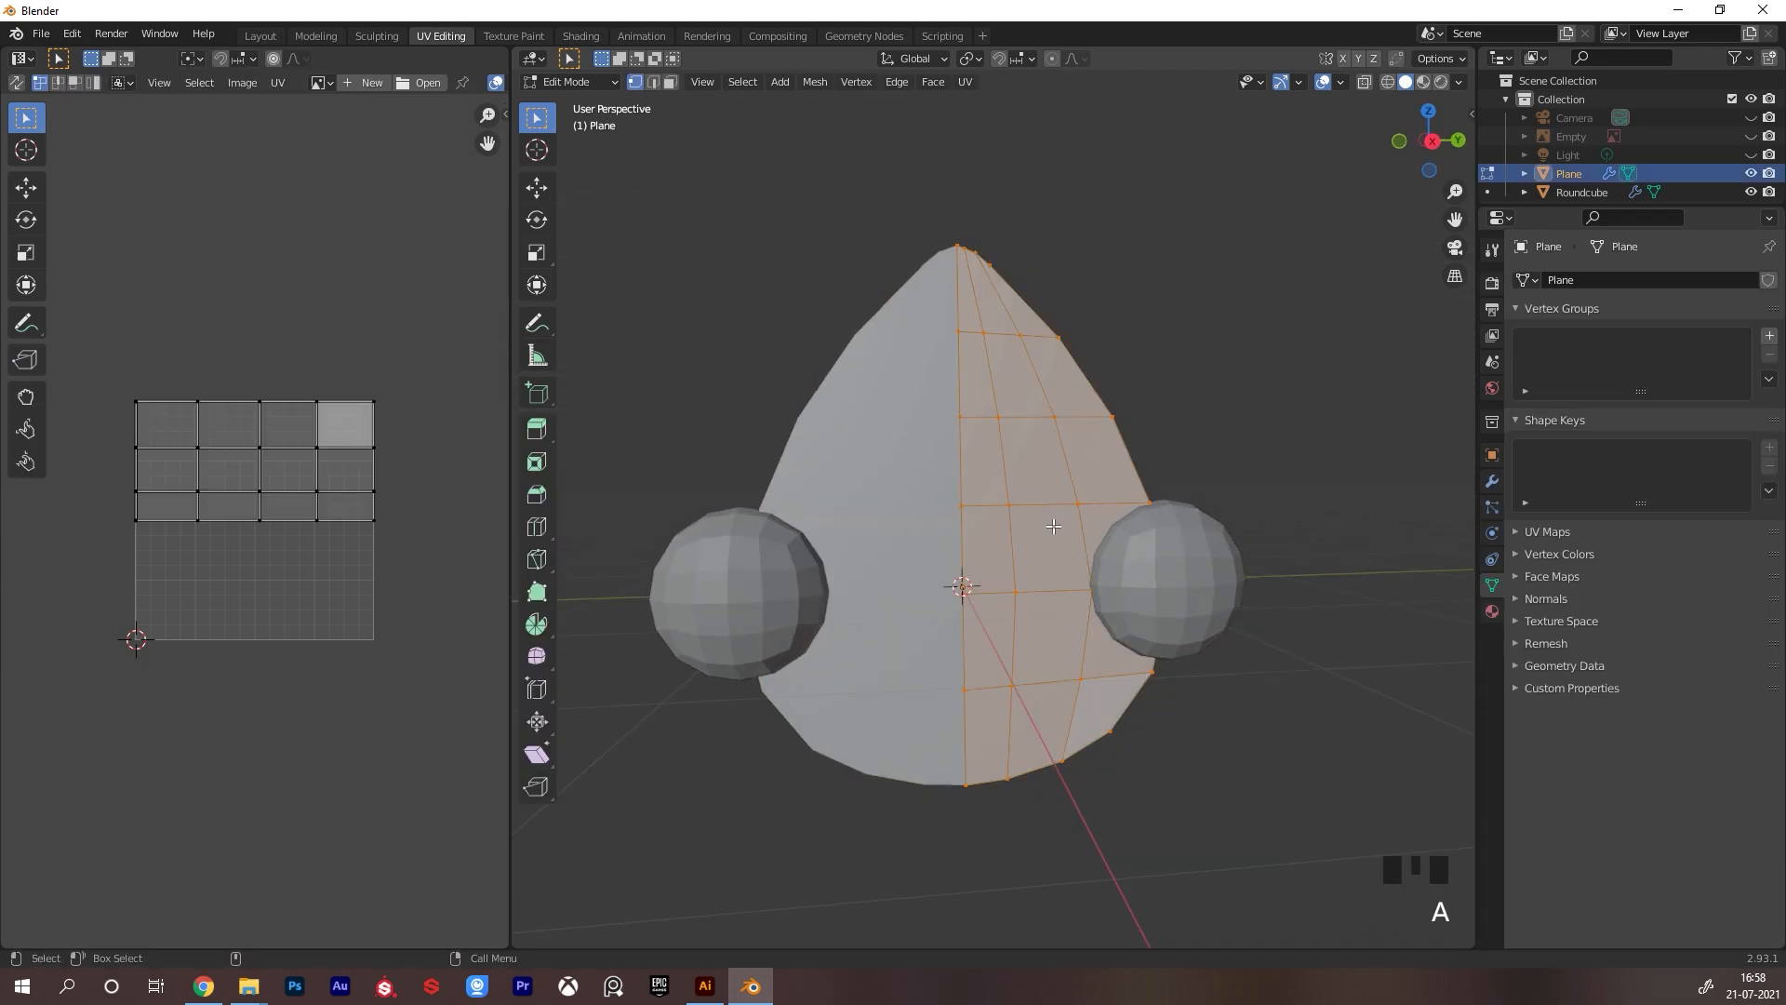
pyautogui.press('Tab')
pyautogui.keyDown('alt'); pyautogui.moveTo(1219, 510); pyautogui.dragTo(1291, 528); pyautogui.keyUp('alt')
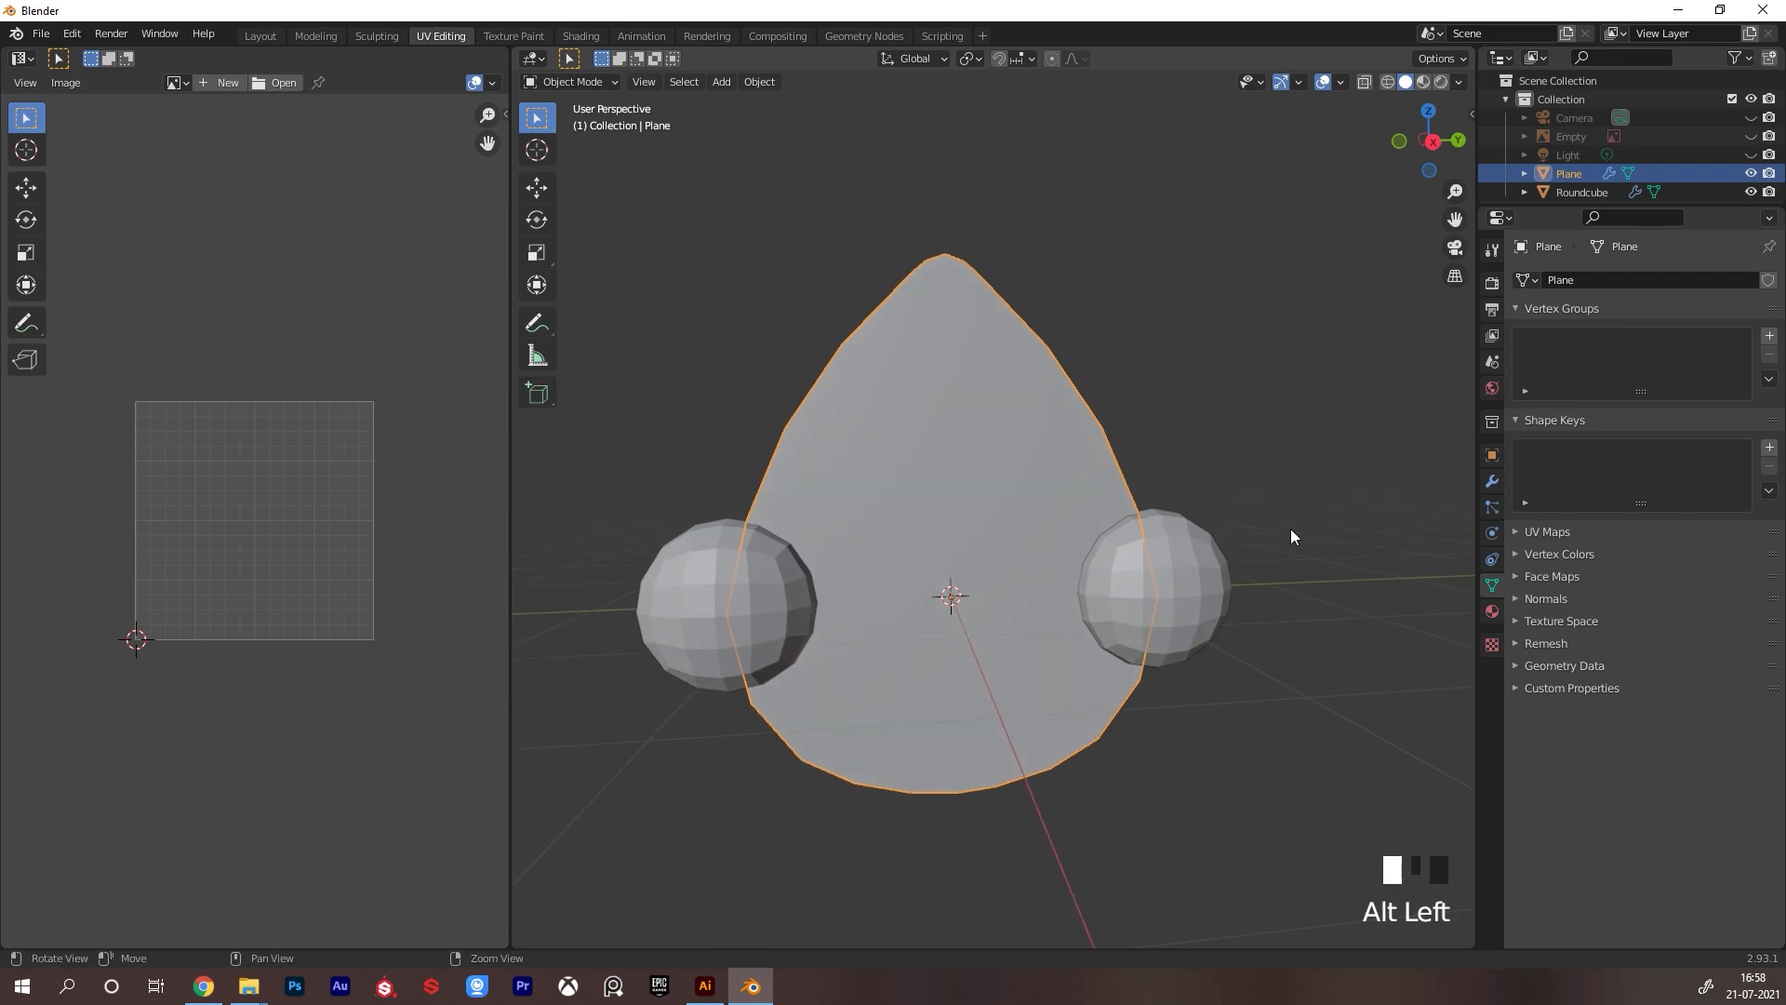
pyautogui.click(1492, 481)
pyautogui.hotkey('ctrl', 'a')
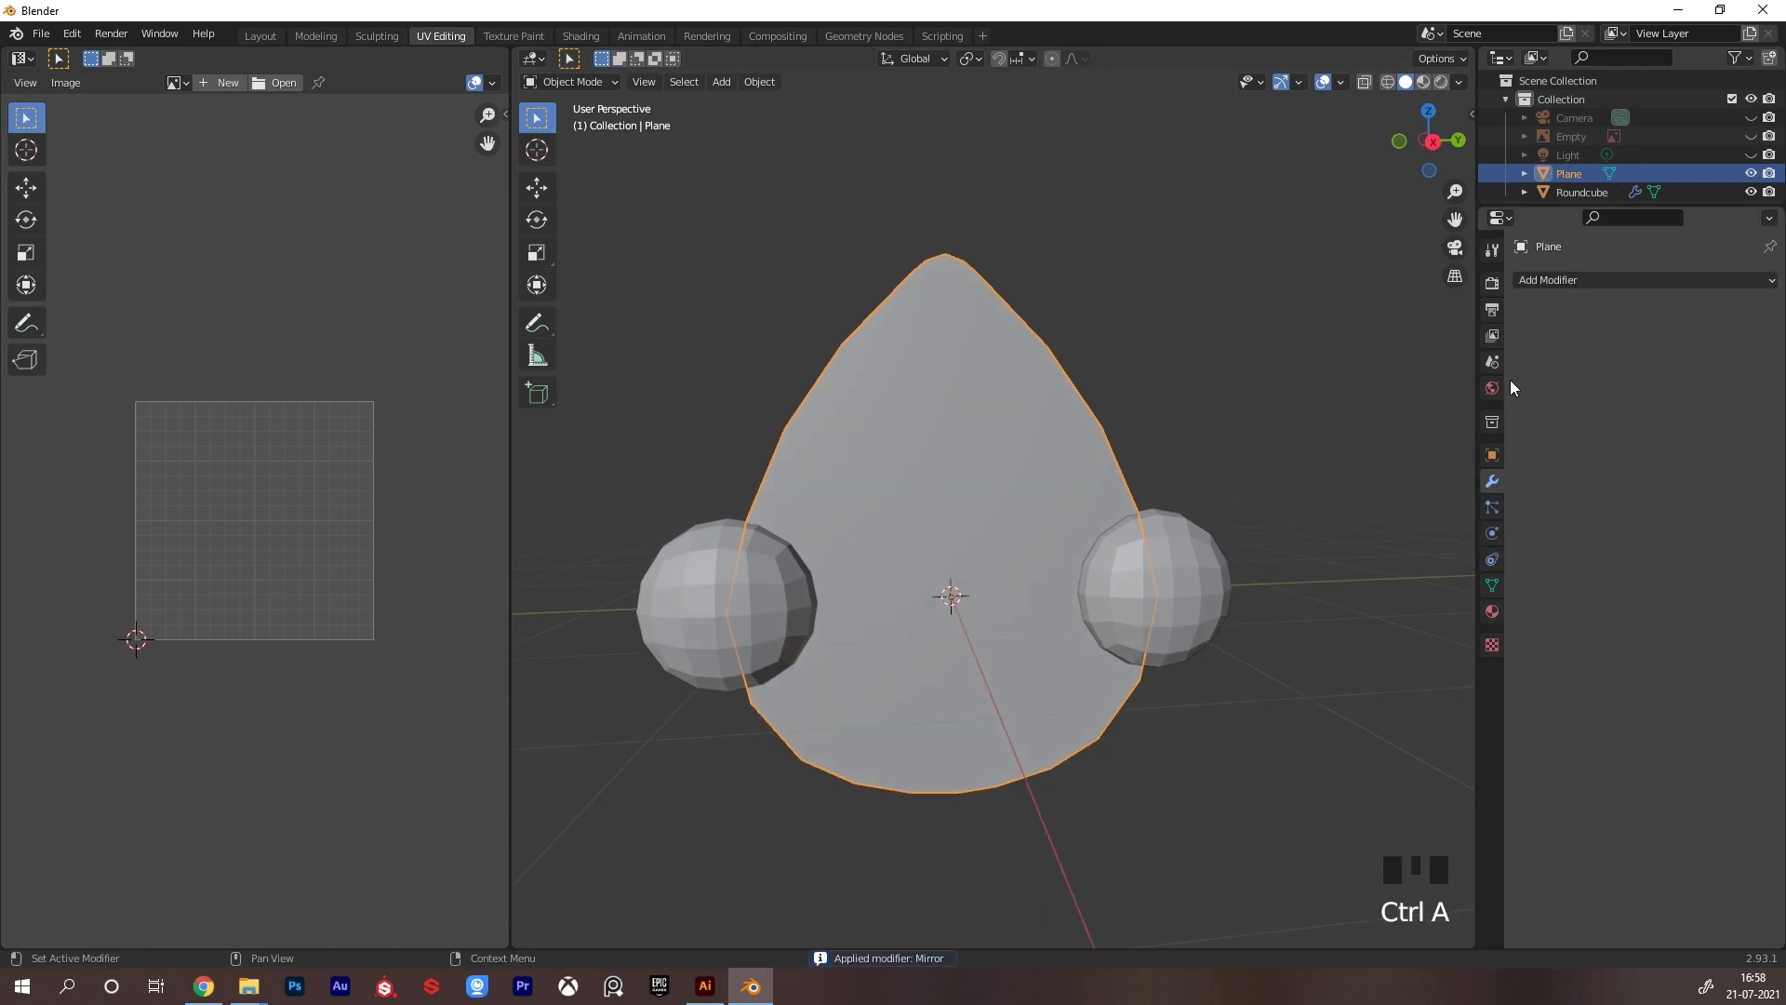
# Unwrap all faces of the complete face mesh in Edit Mode
pyautogui.keyDown('alt'); pyautogui.moveTo(1079, 470); pyautogui.dragTo(1124, 478); pyautogui.keyUp('alt')
pyautogui.press('Tab')
pyautogui.press('Tab')
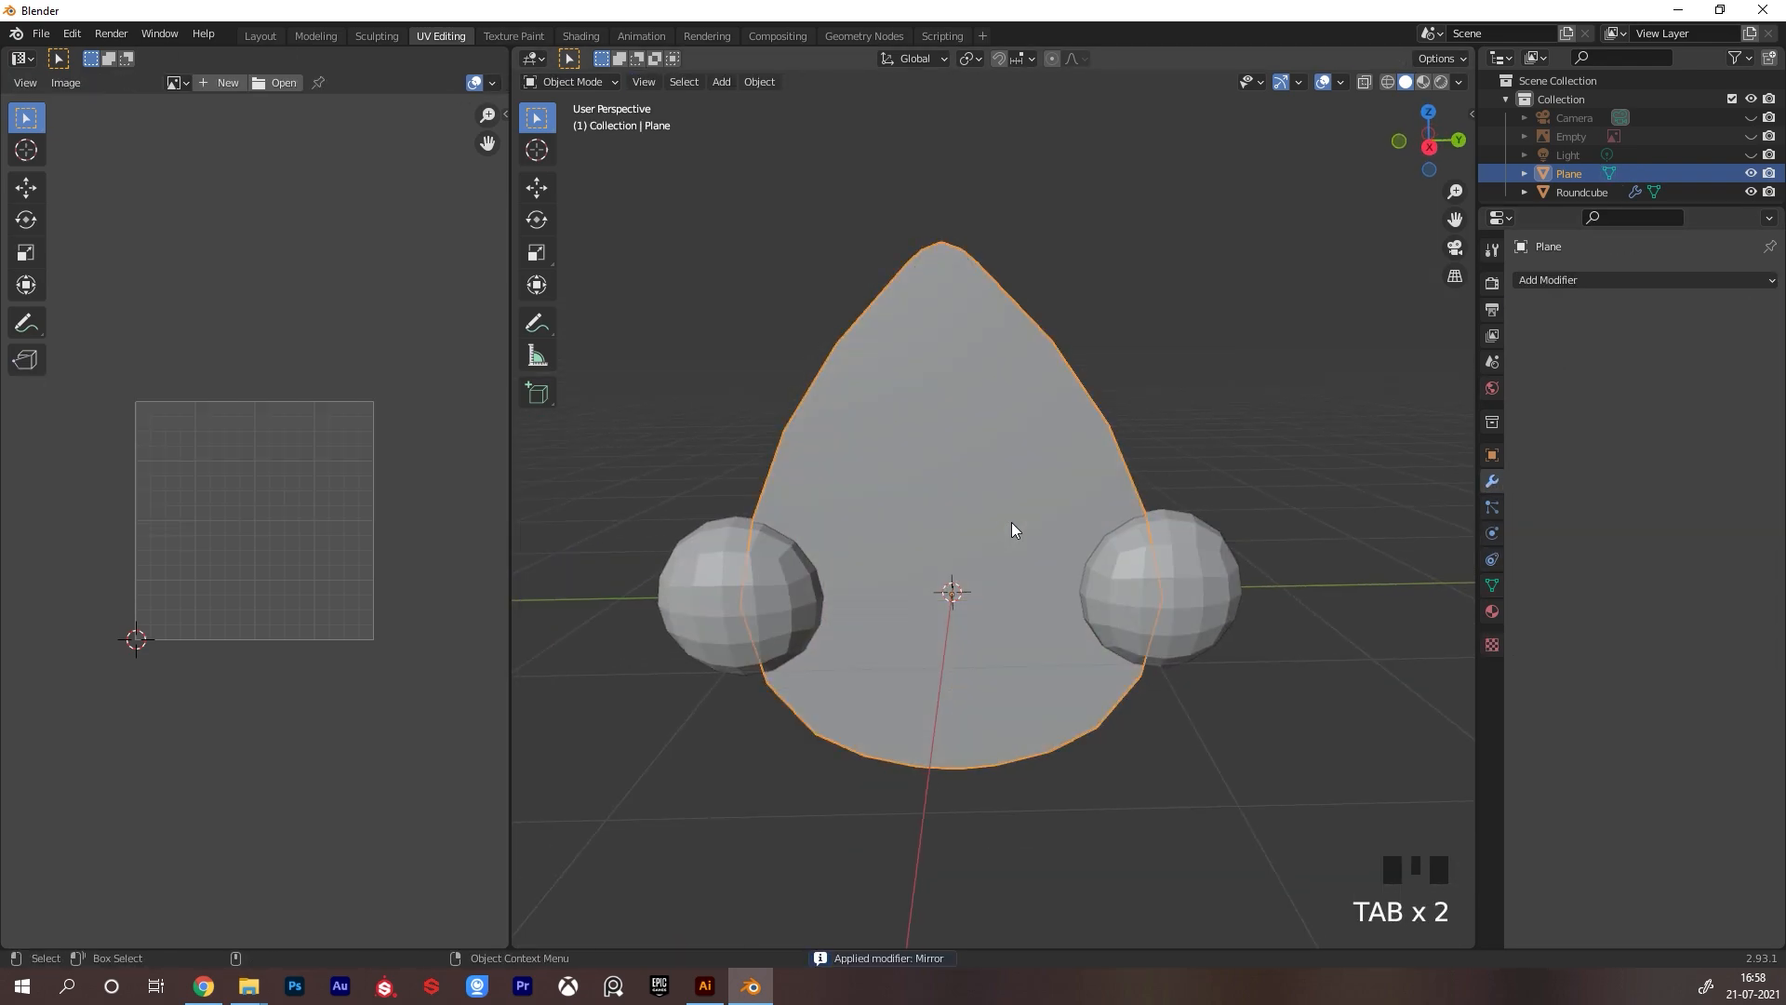
pyautogui.press('Tab')
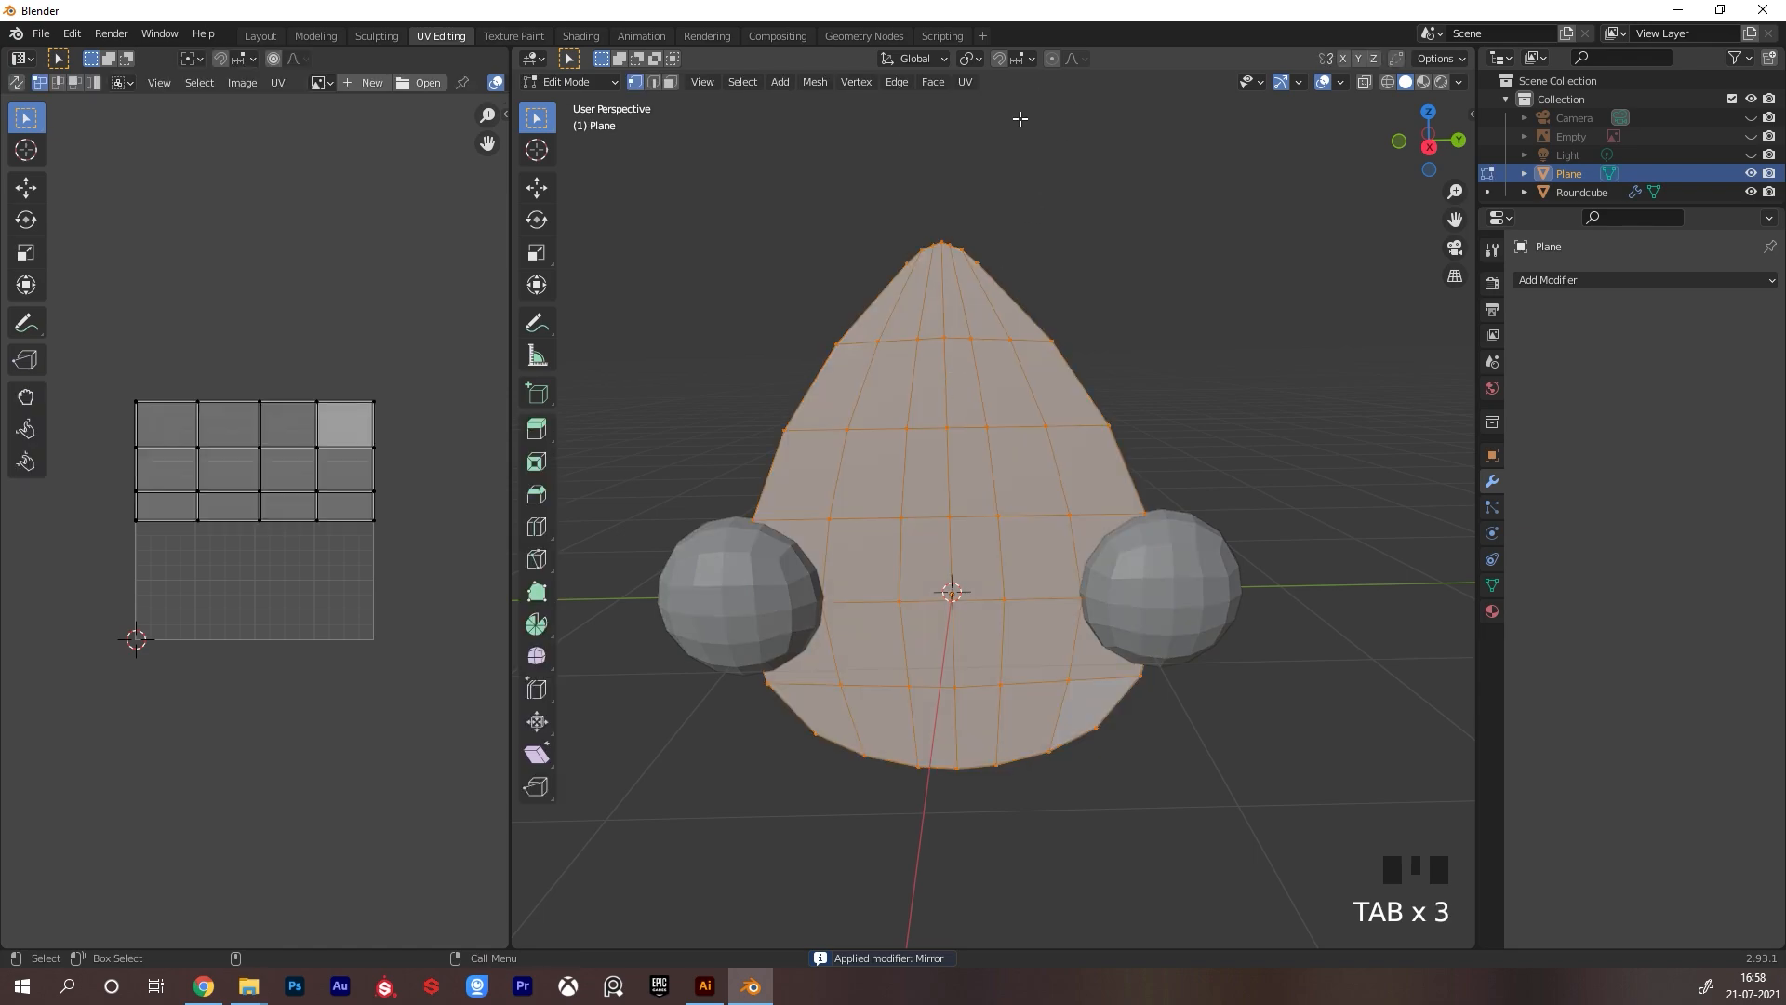
pyautogui.moveTo(1019, 119)
pyautogui.keyDown('alt'); pyautogui.mouseDown()
pyautogui.moveTo(1079, 149)
pyautogui.moveTo(1030, 123)
pyautogui.mouseUp(); pyautogui.keyUp('alt')
pyautogui.click(964, 82)
pyautogui.click(1012, 103)
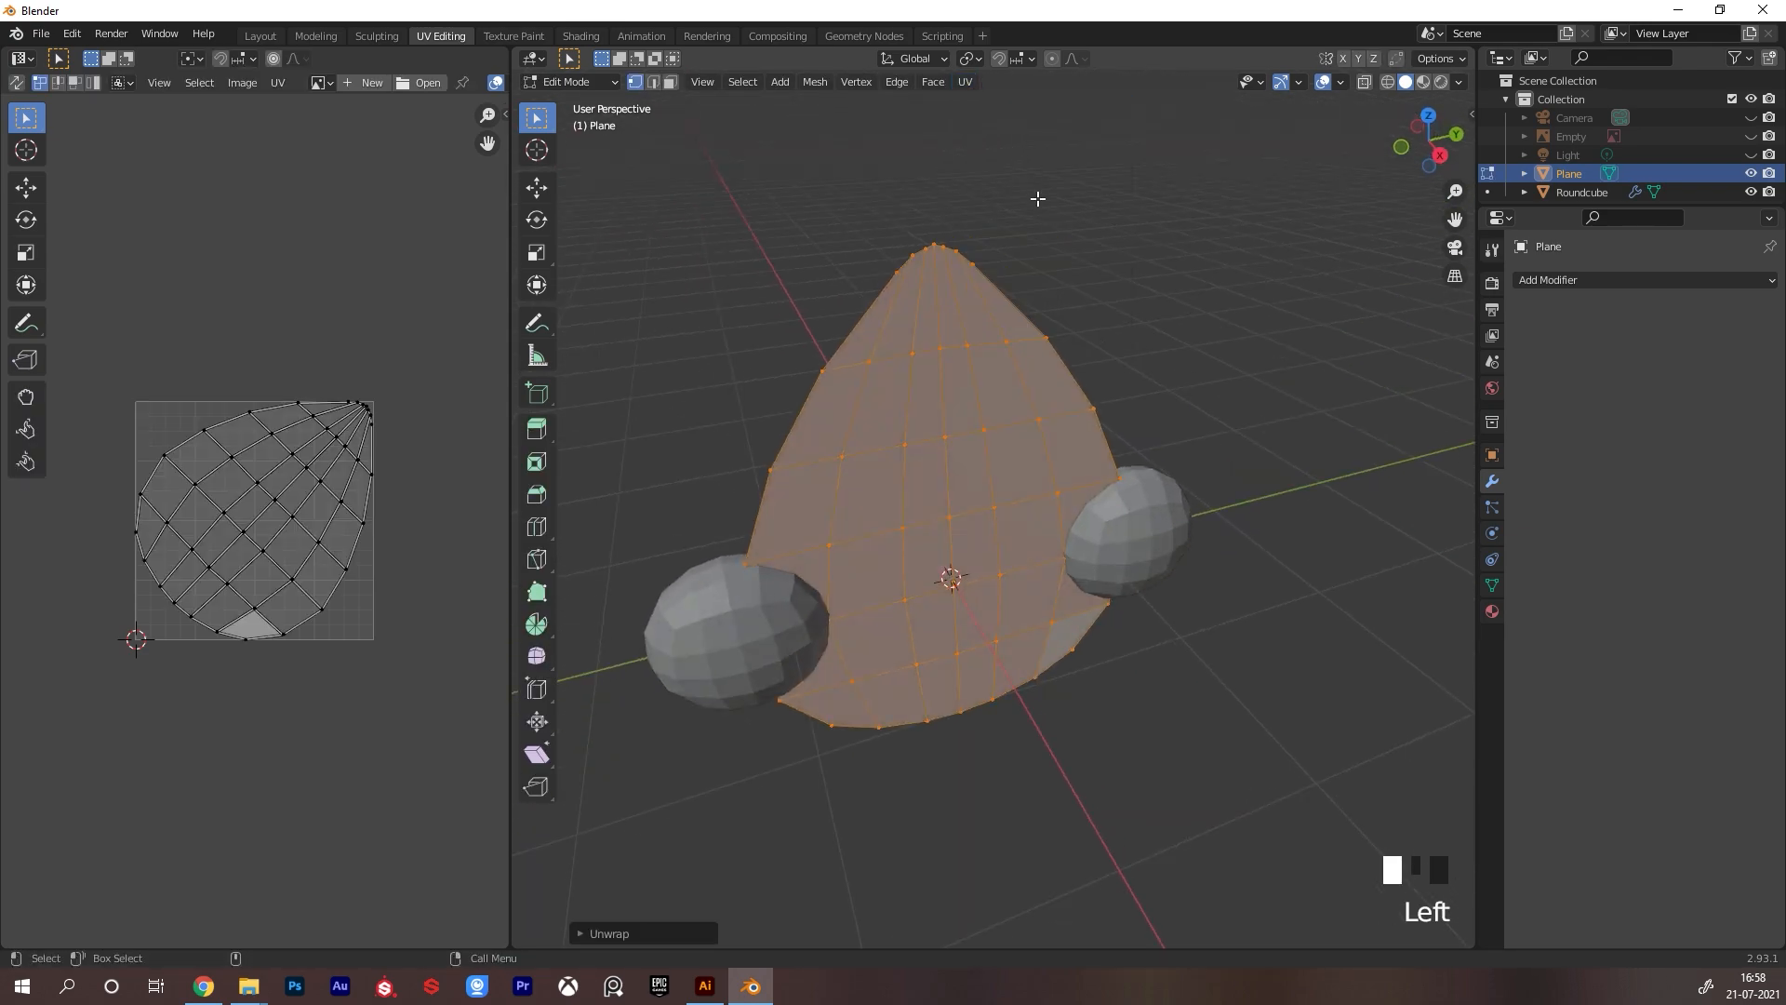
pyautogui.keyDown('alt'); pyautogui.moveTo(1038, 198); pyautogui.dragTo(1084, 303); pyautogui.keyUp('alt')
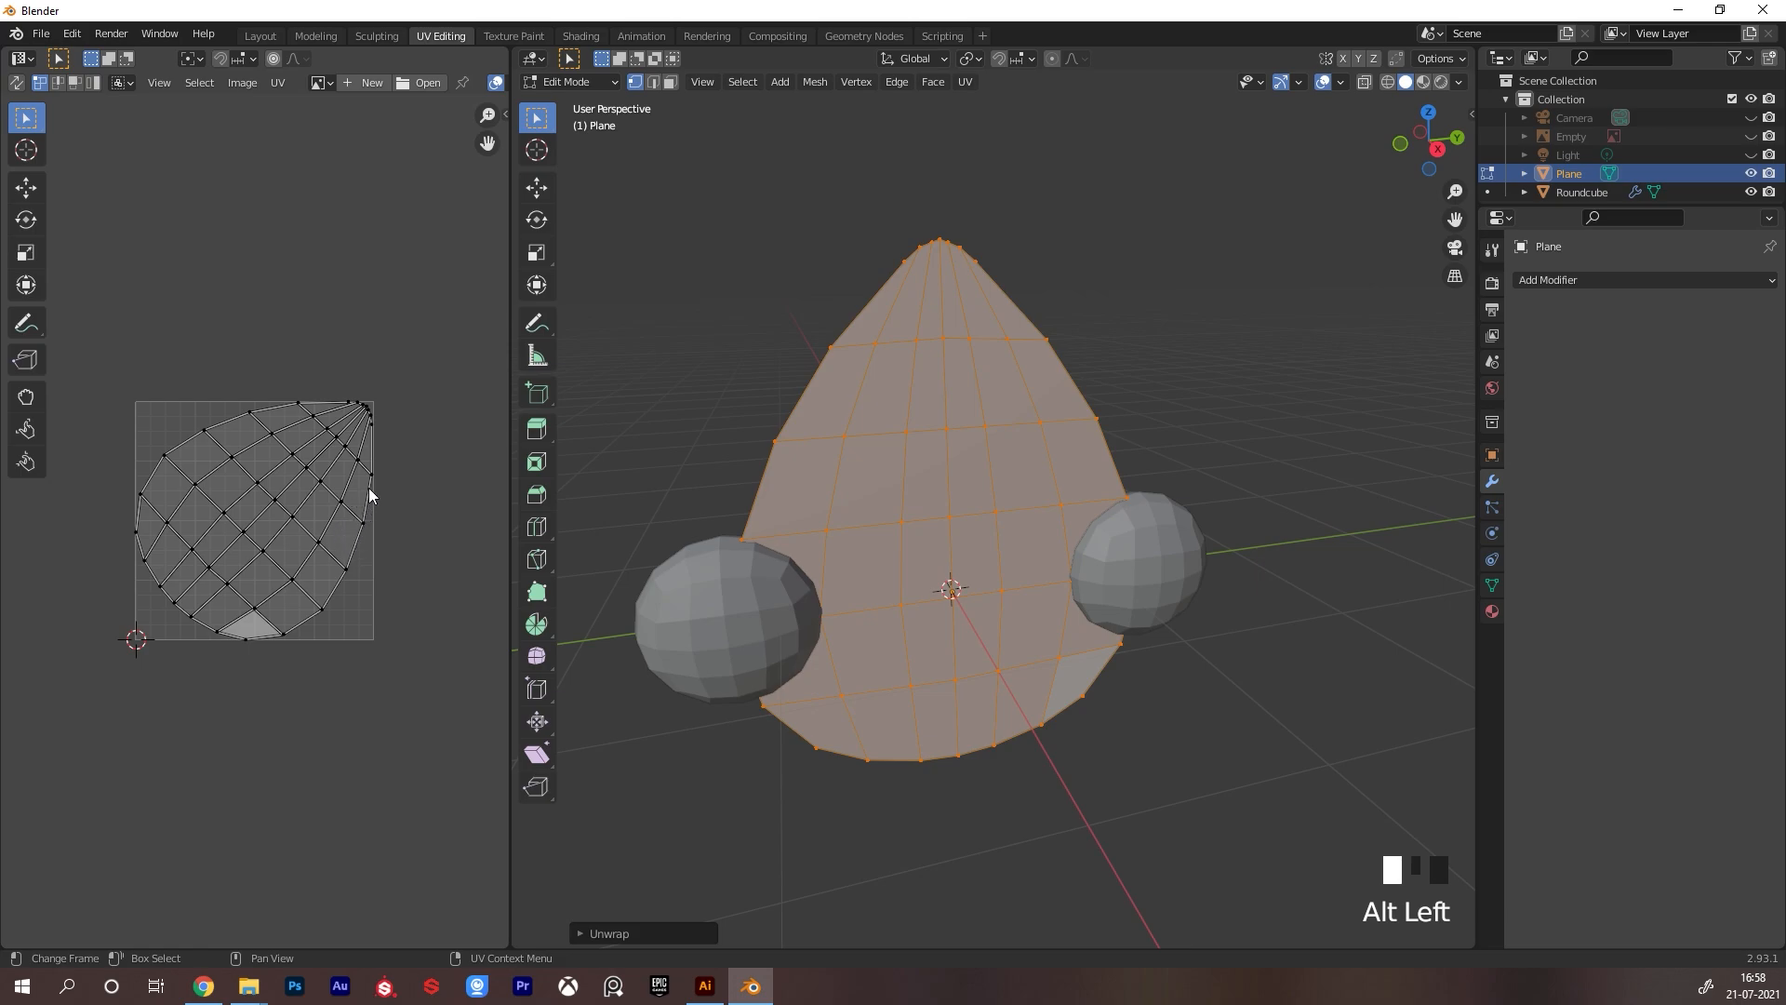
# Rotate the face's UV island until its tip points straight up, scale it down, and center it inside the UV square
pyautogui.press('a')
pyautogui.press('r')
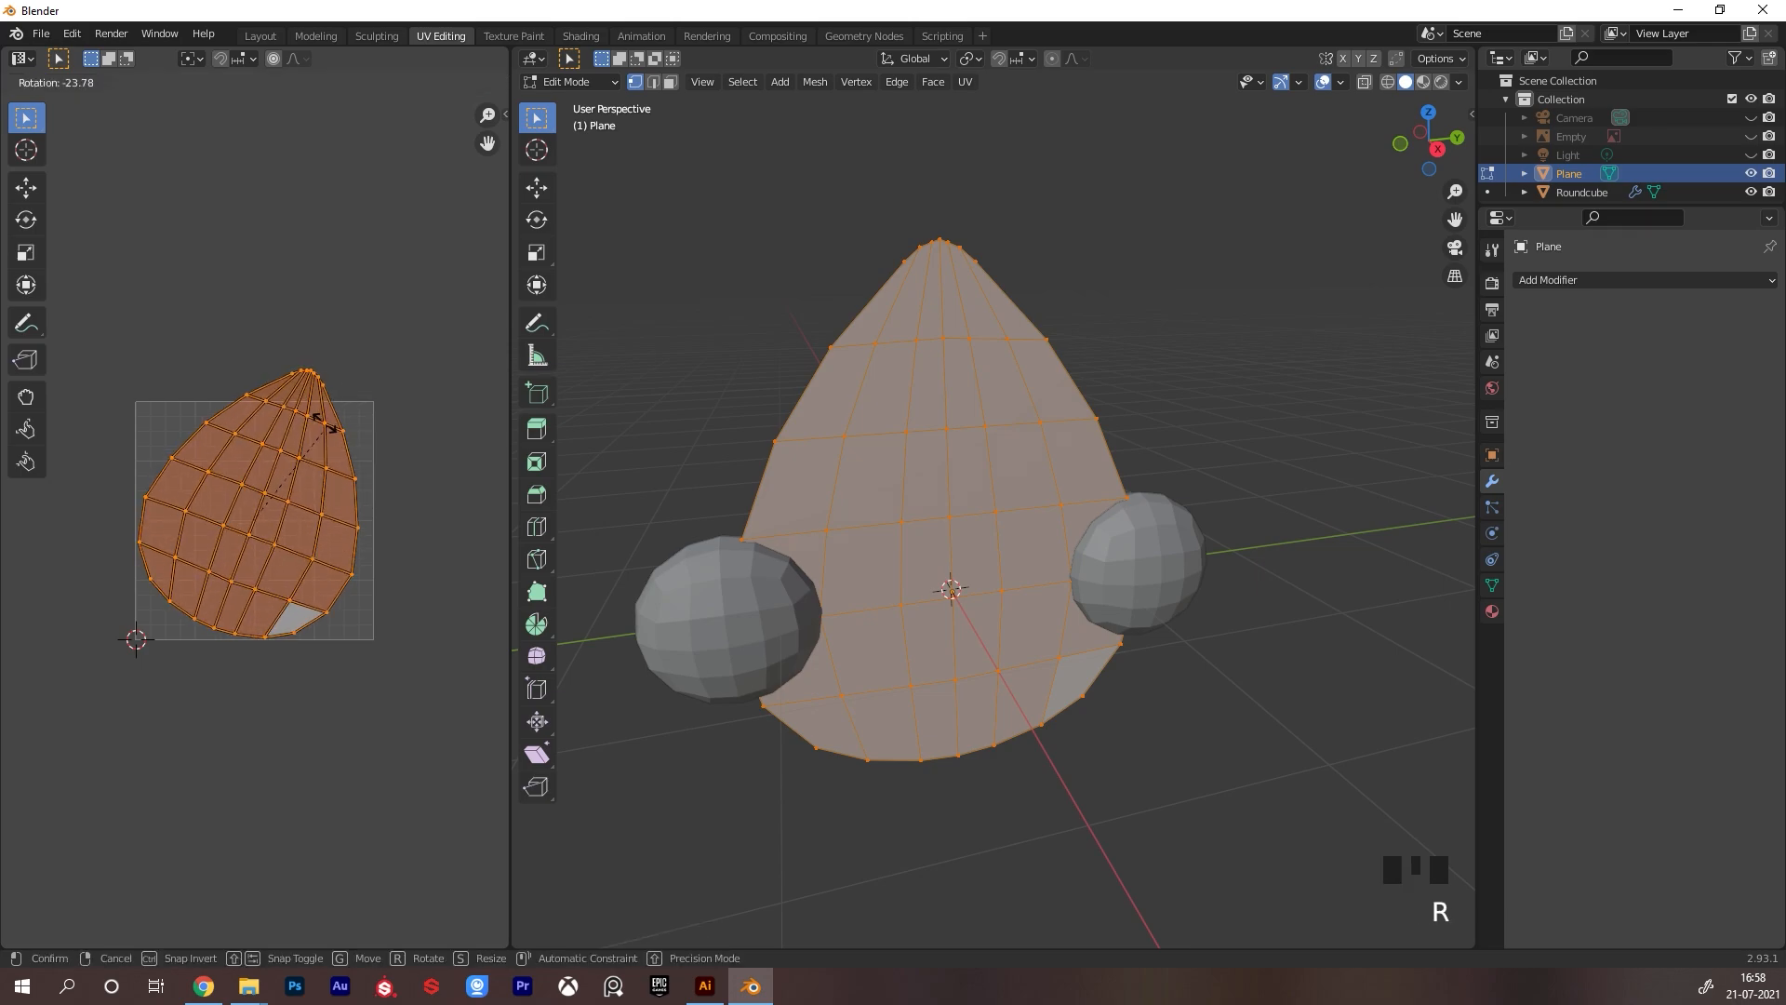
pyautogui.click(286, 426)
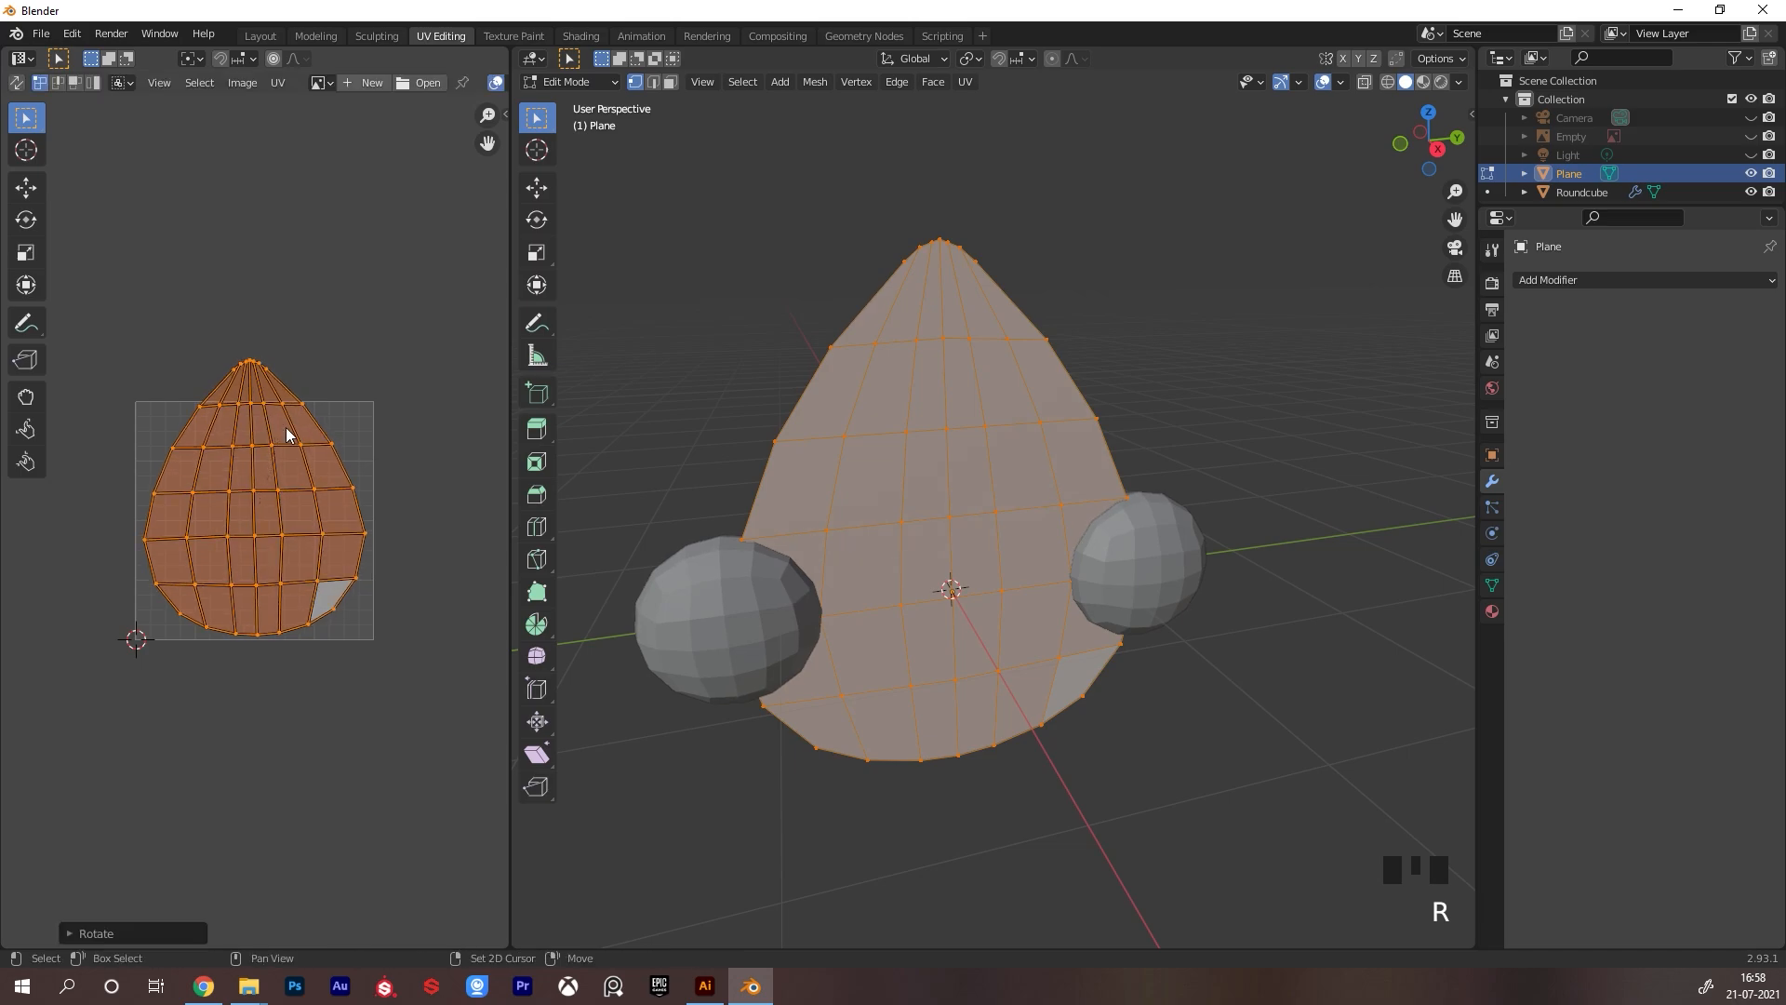
pyautogui.press('s')
pyautogui.click(321, 448)
pyautogui.press('g')
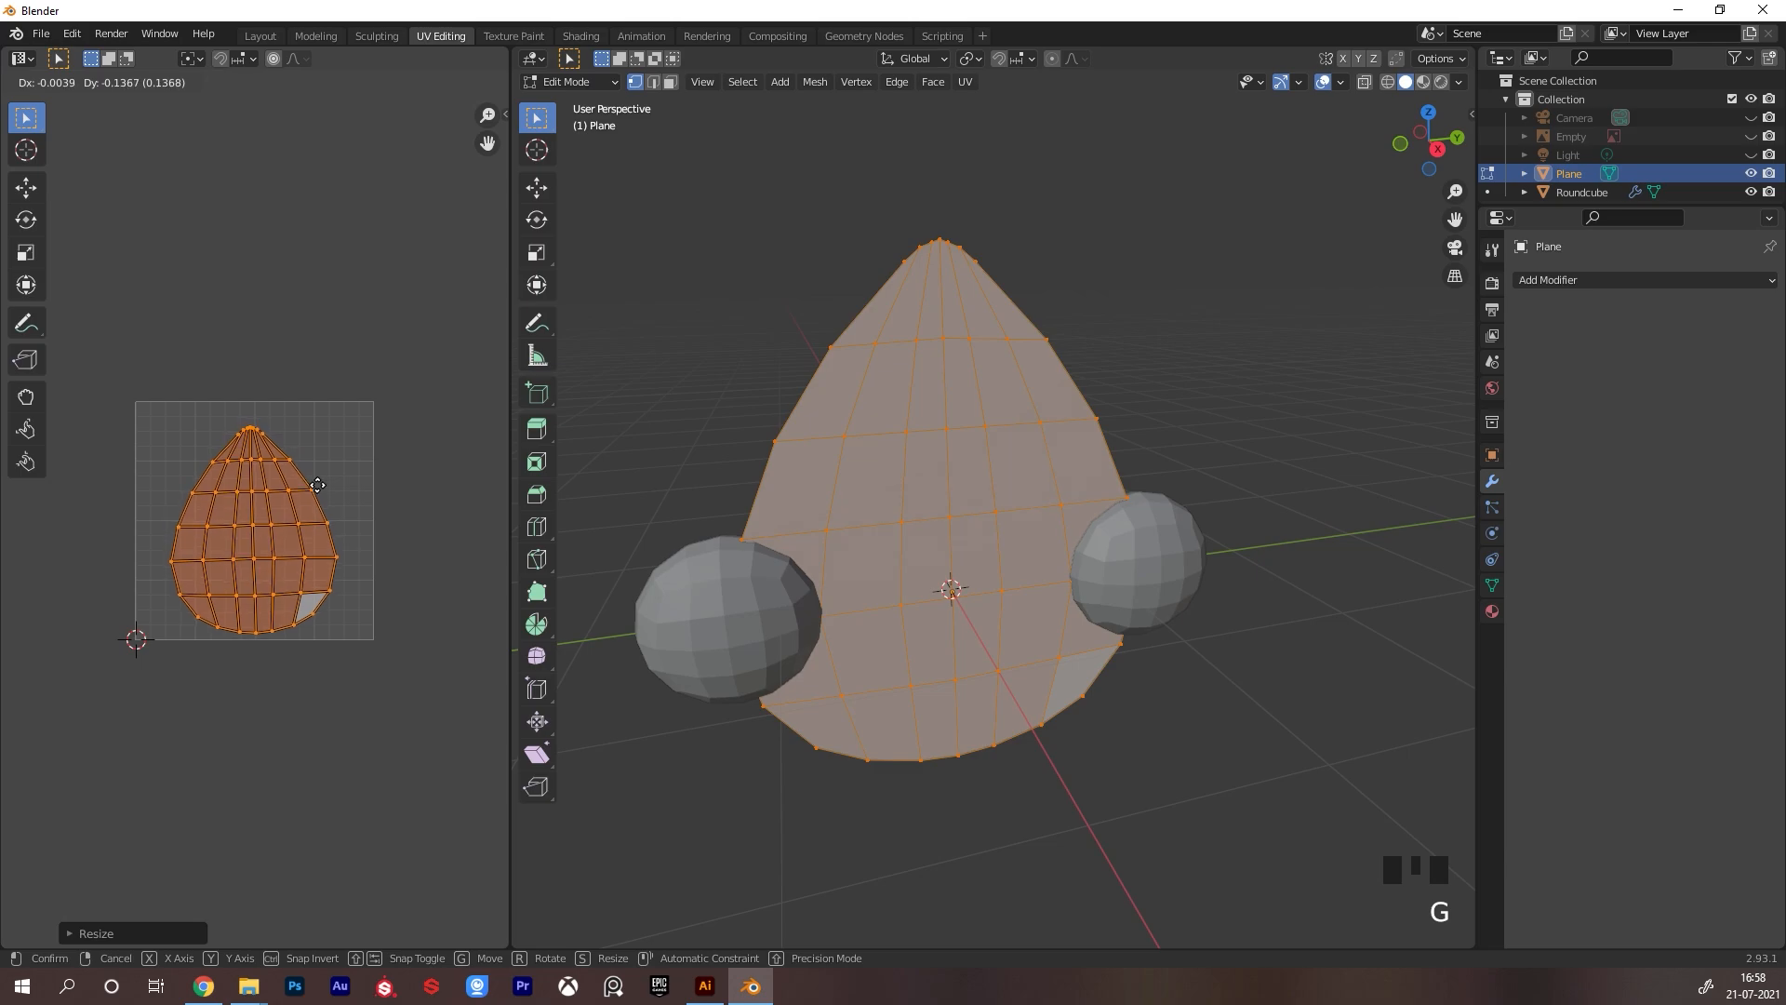
pyautogui.click(318, 486)
pyautogui.press('r')
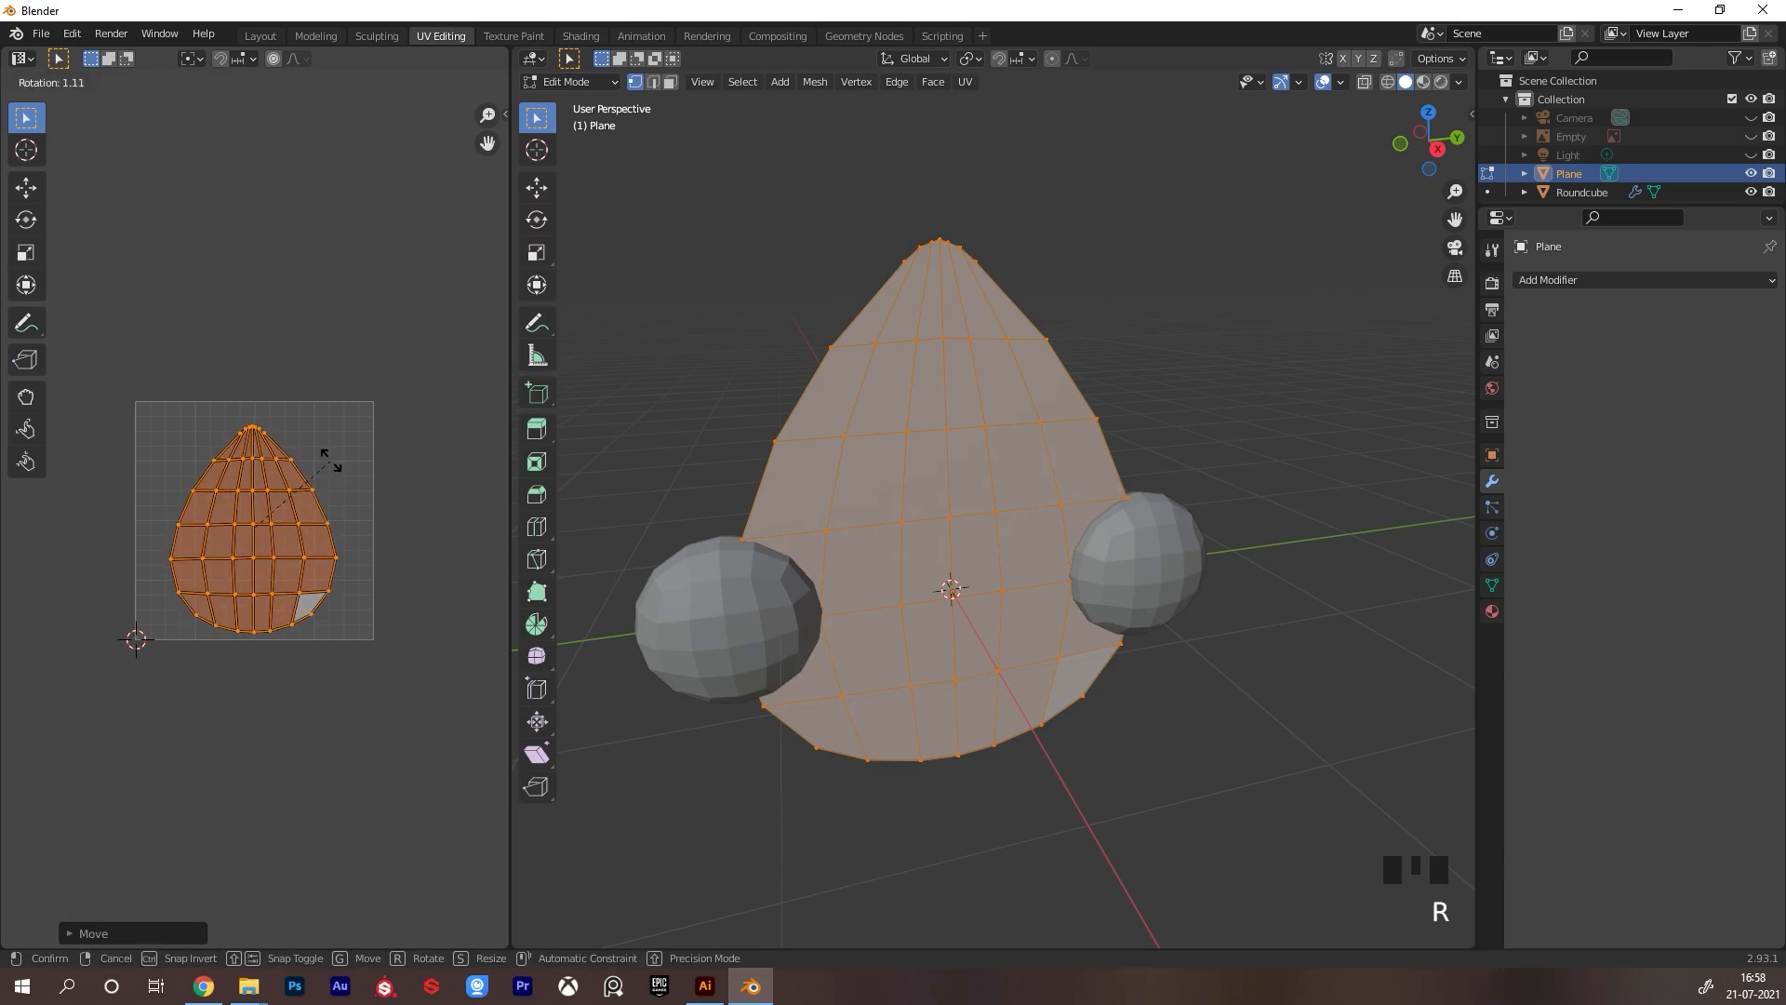
pyautogui.click(330, 463)
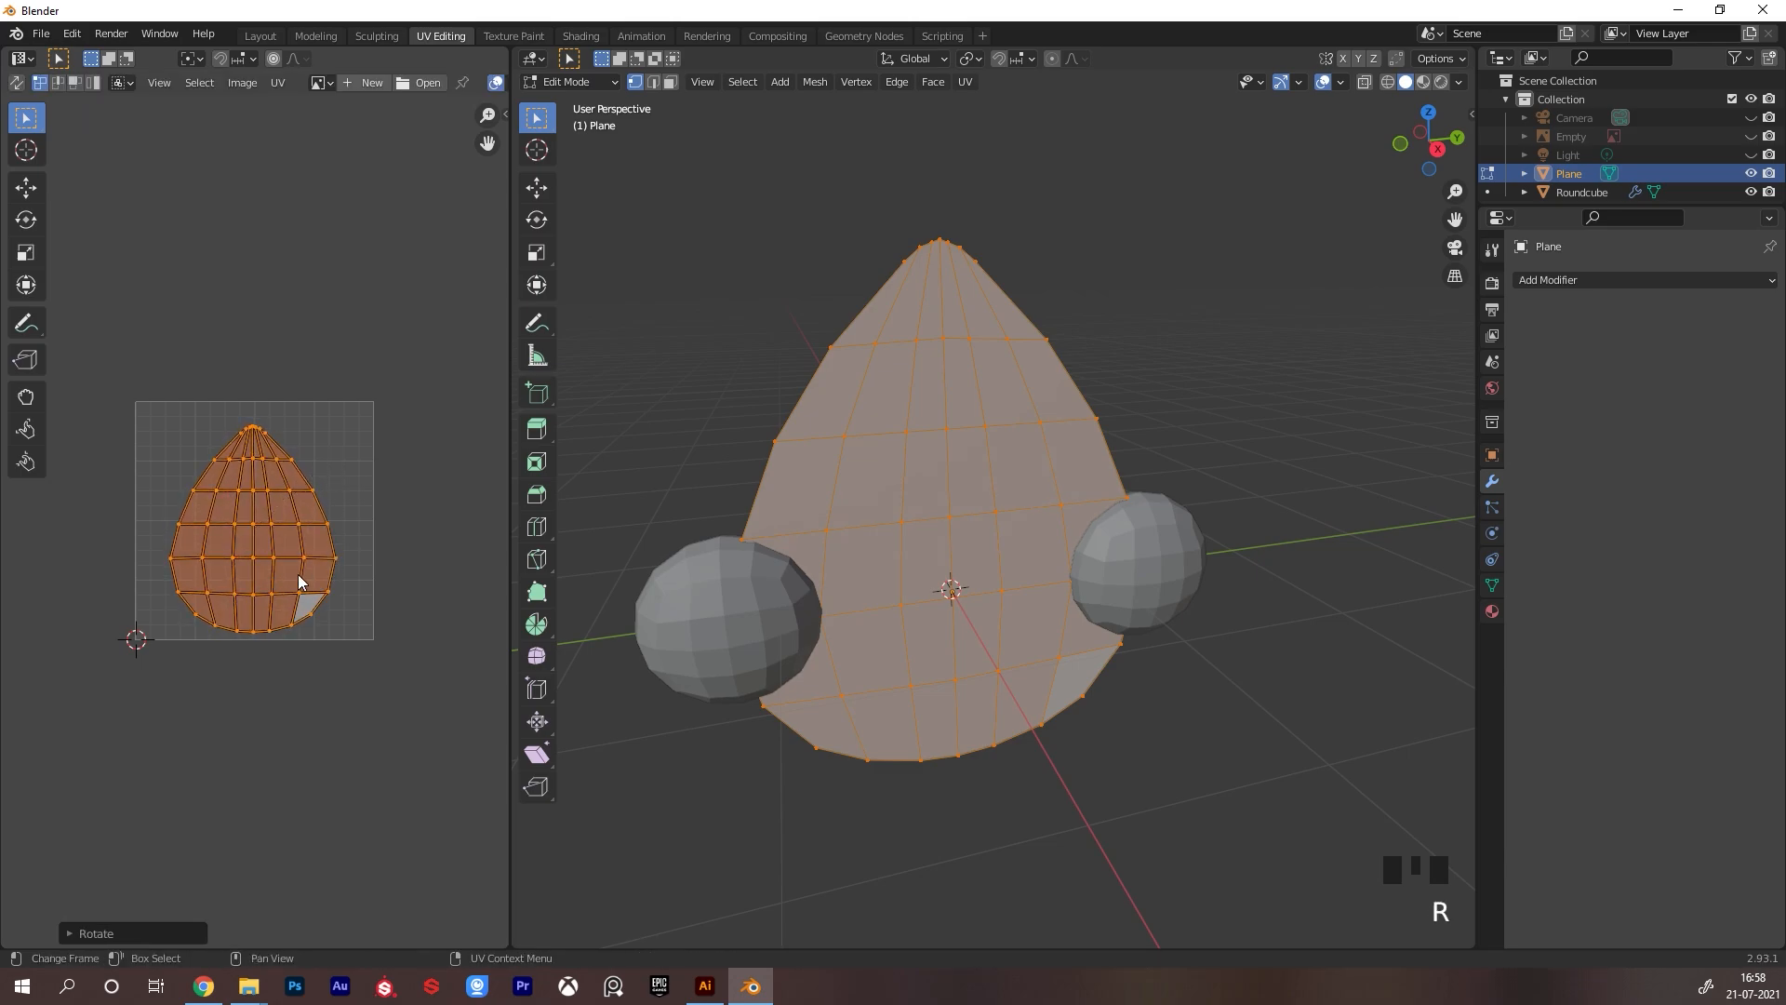
# Display the existing image globo_Mesa de trabajo 1.png behind the UV layout
pyautogui.click(404, 90)
pyautogui.click(326, 83)
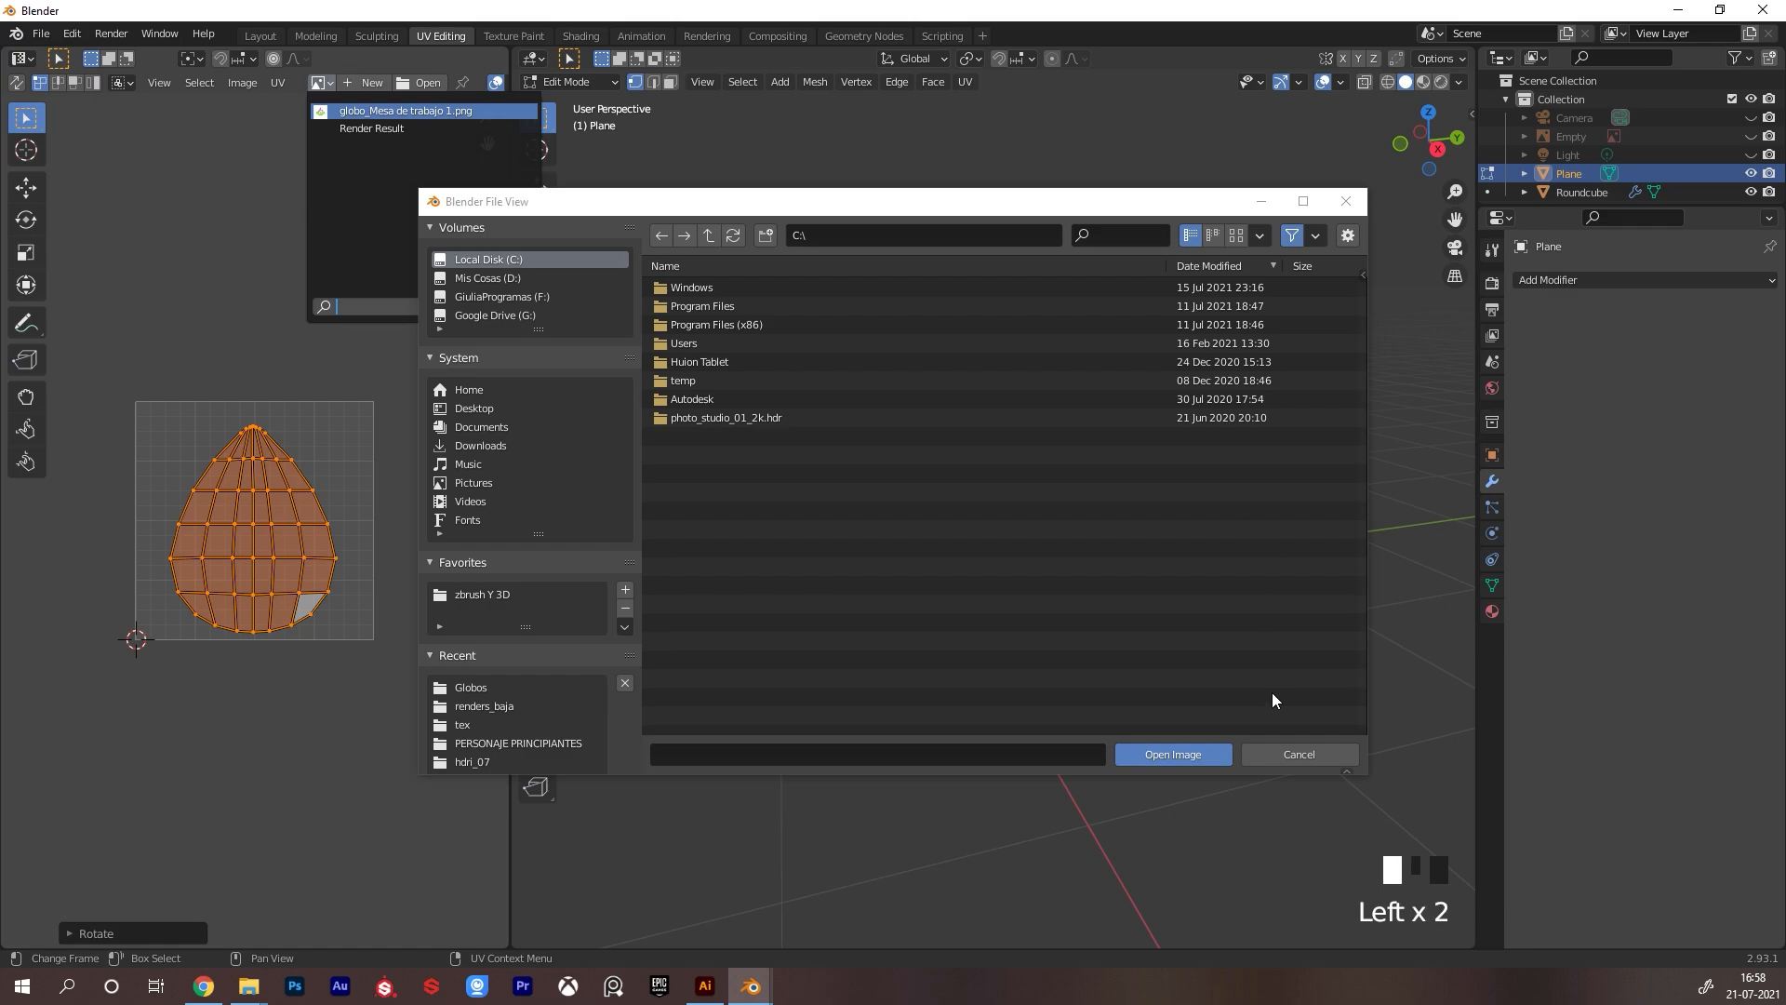
pyautogui.click(1299, 753)
pyautogui.click(388, 112)
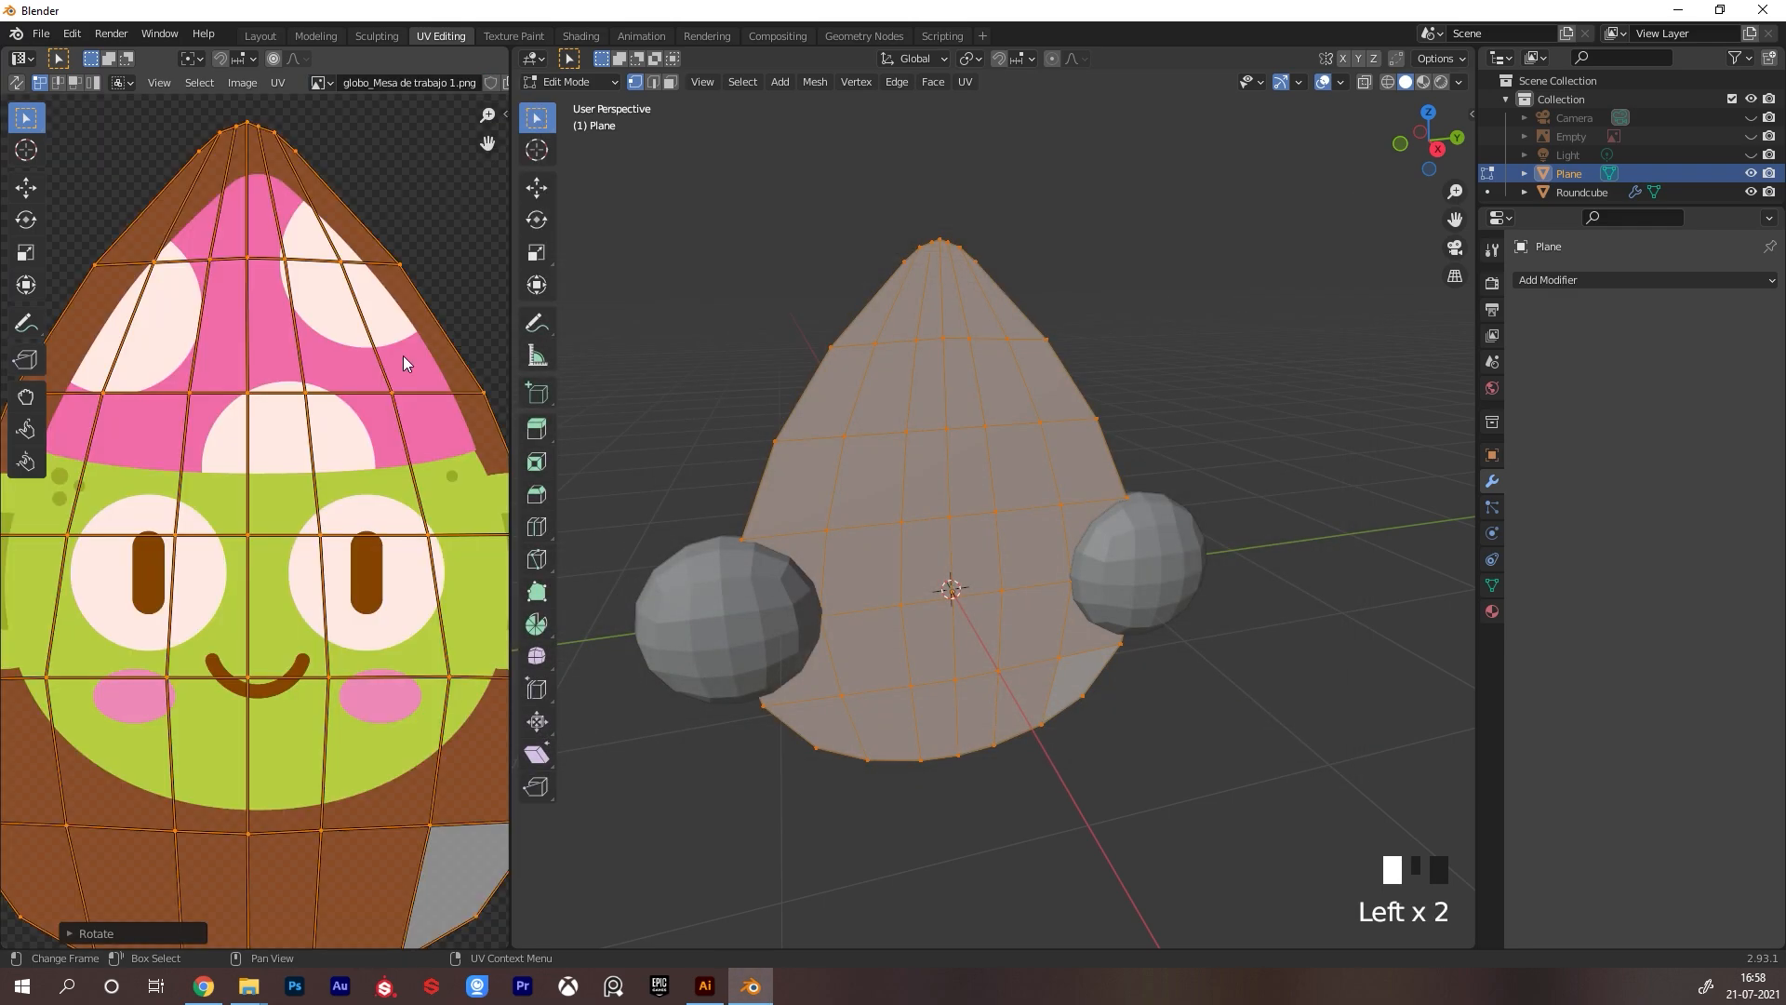
pyautogui.scroll(-1, 400, 437)
pyautogui.scroll(-2, 426, 540)
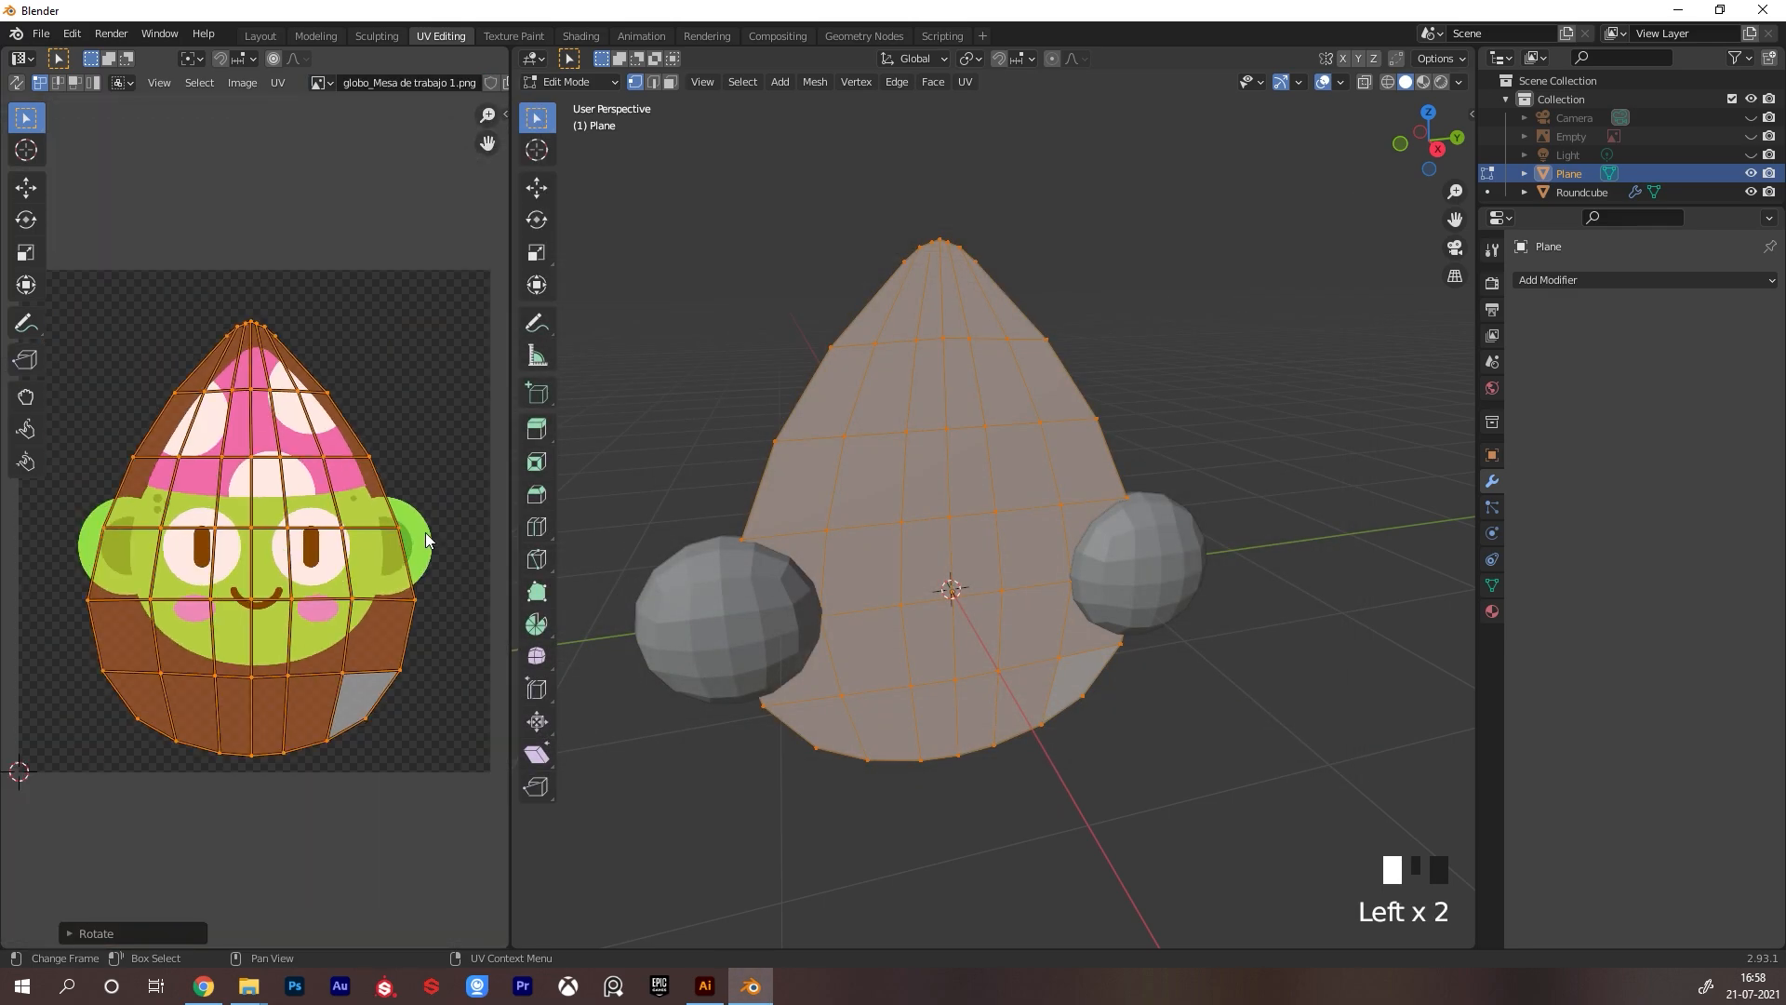
# Move the UV island over the character's head in the image and scale it down to roughly the head's width
pyautogui.press('g')
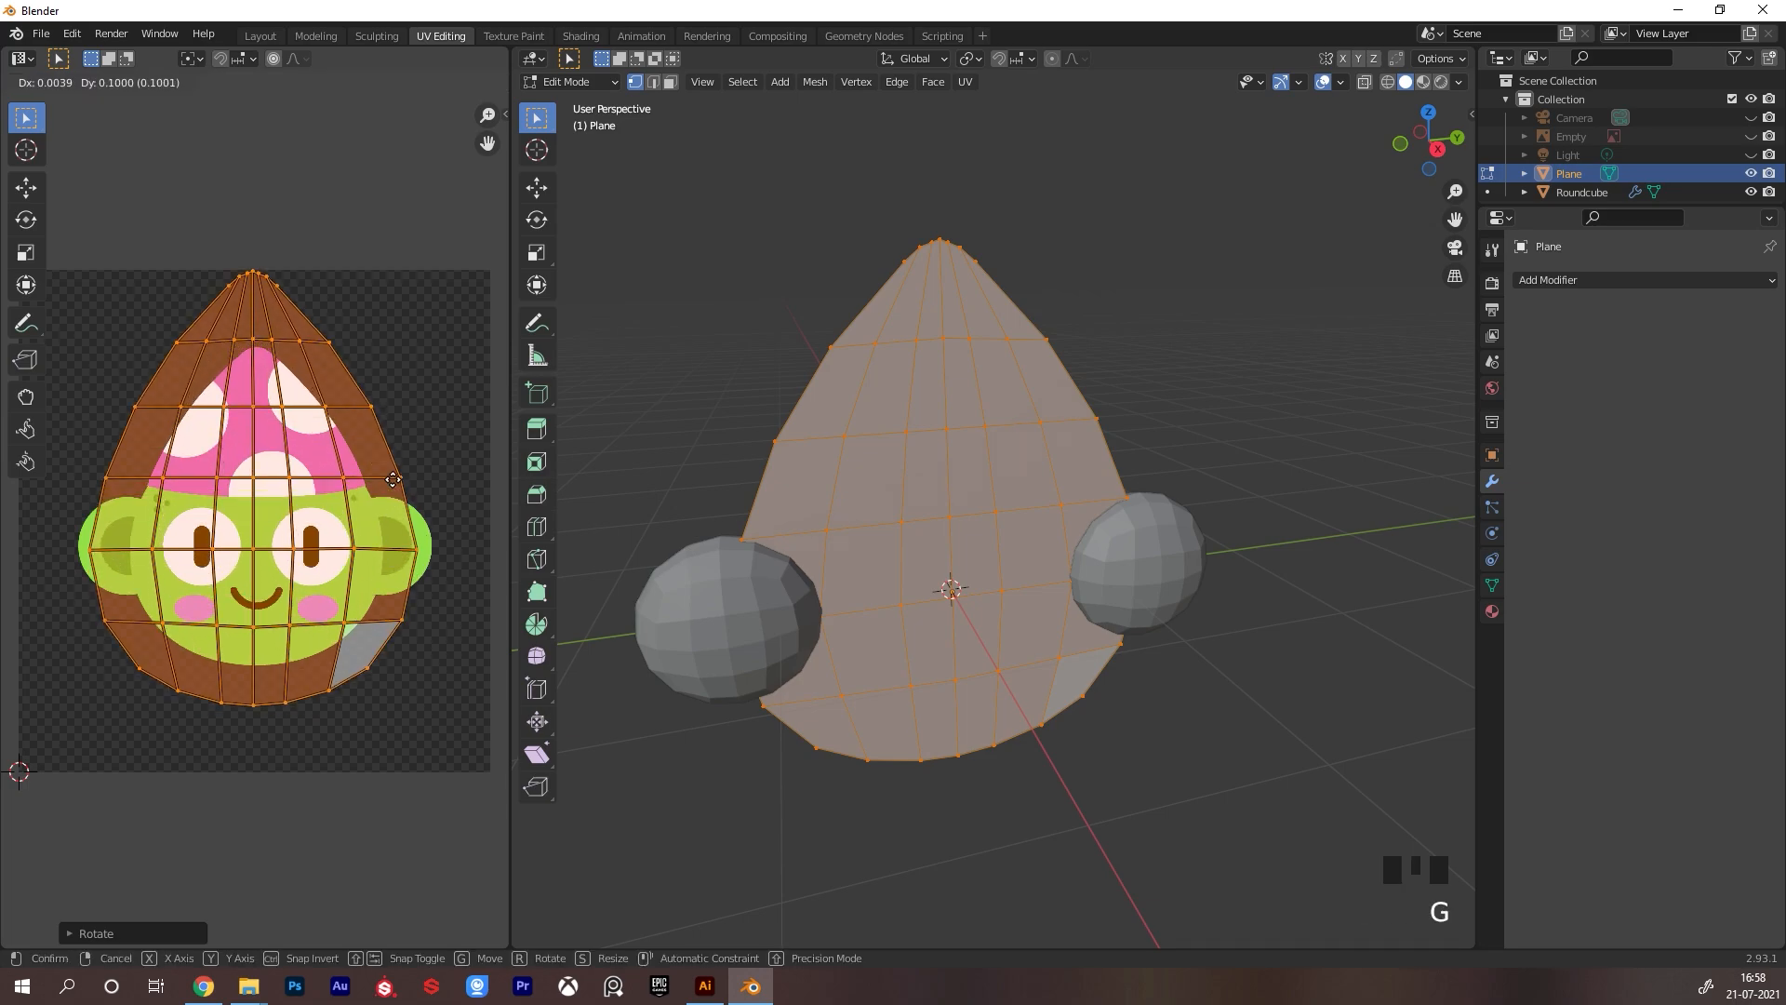
pyautogui.click(402, 467)
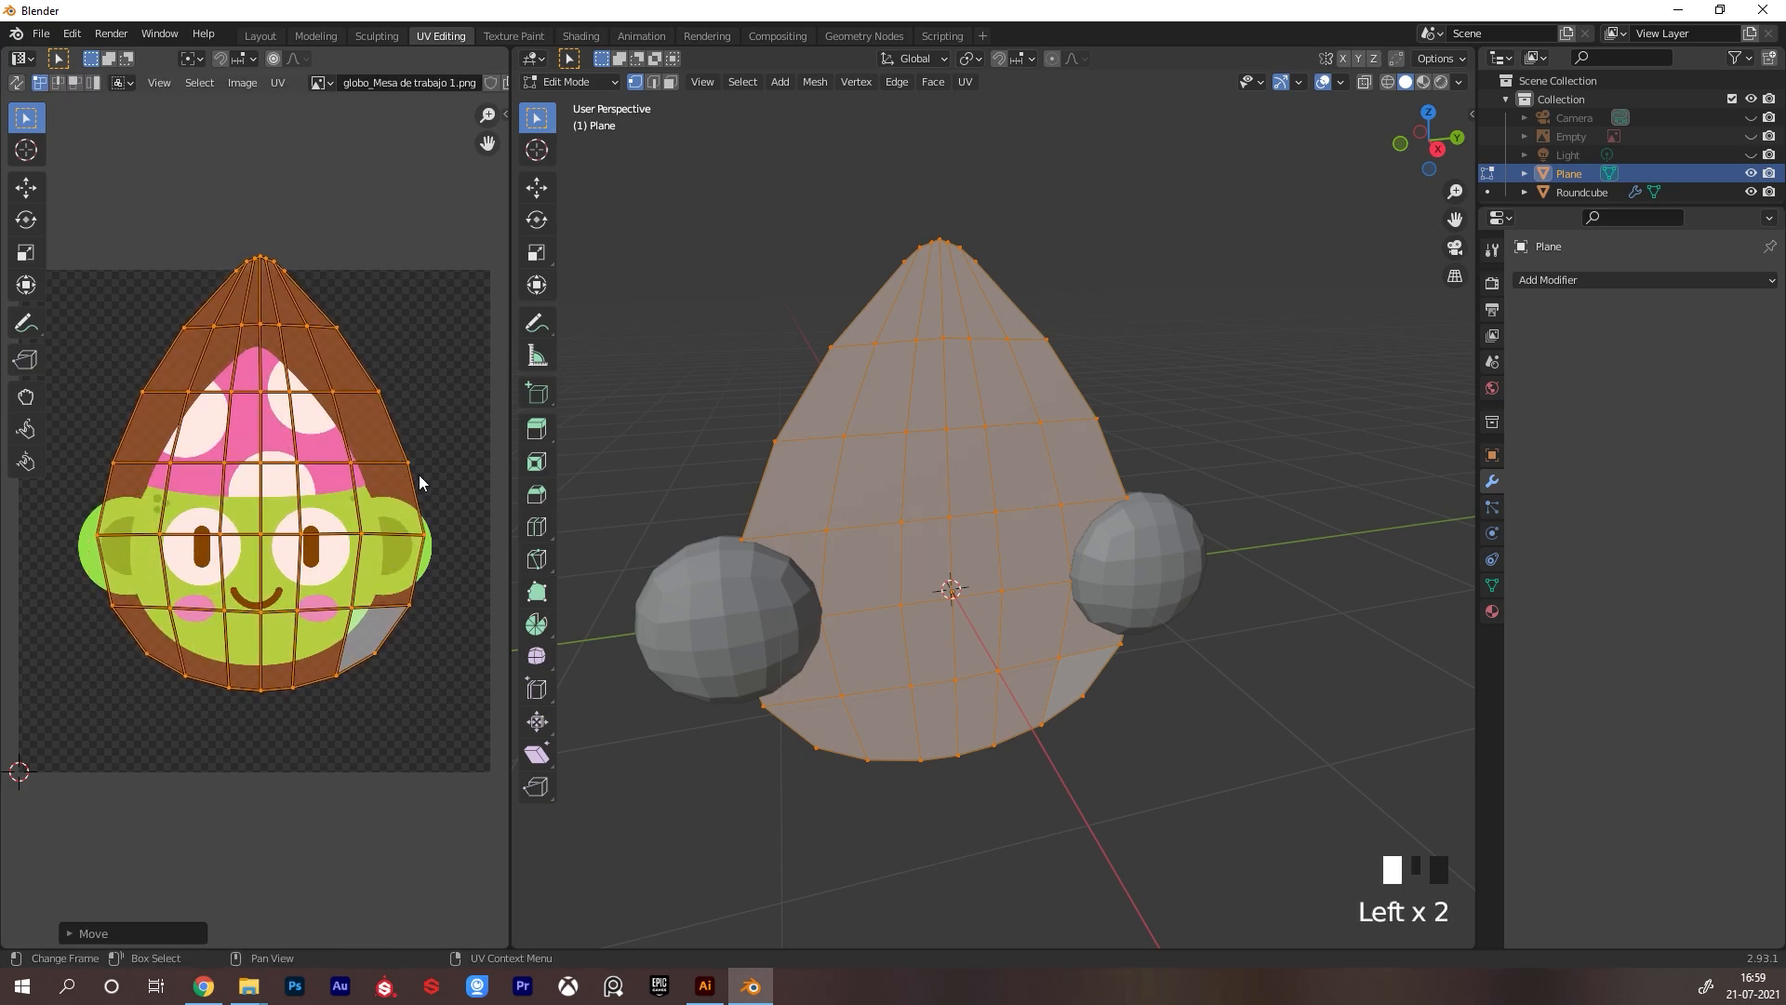
pyautogui.press('g')
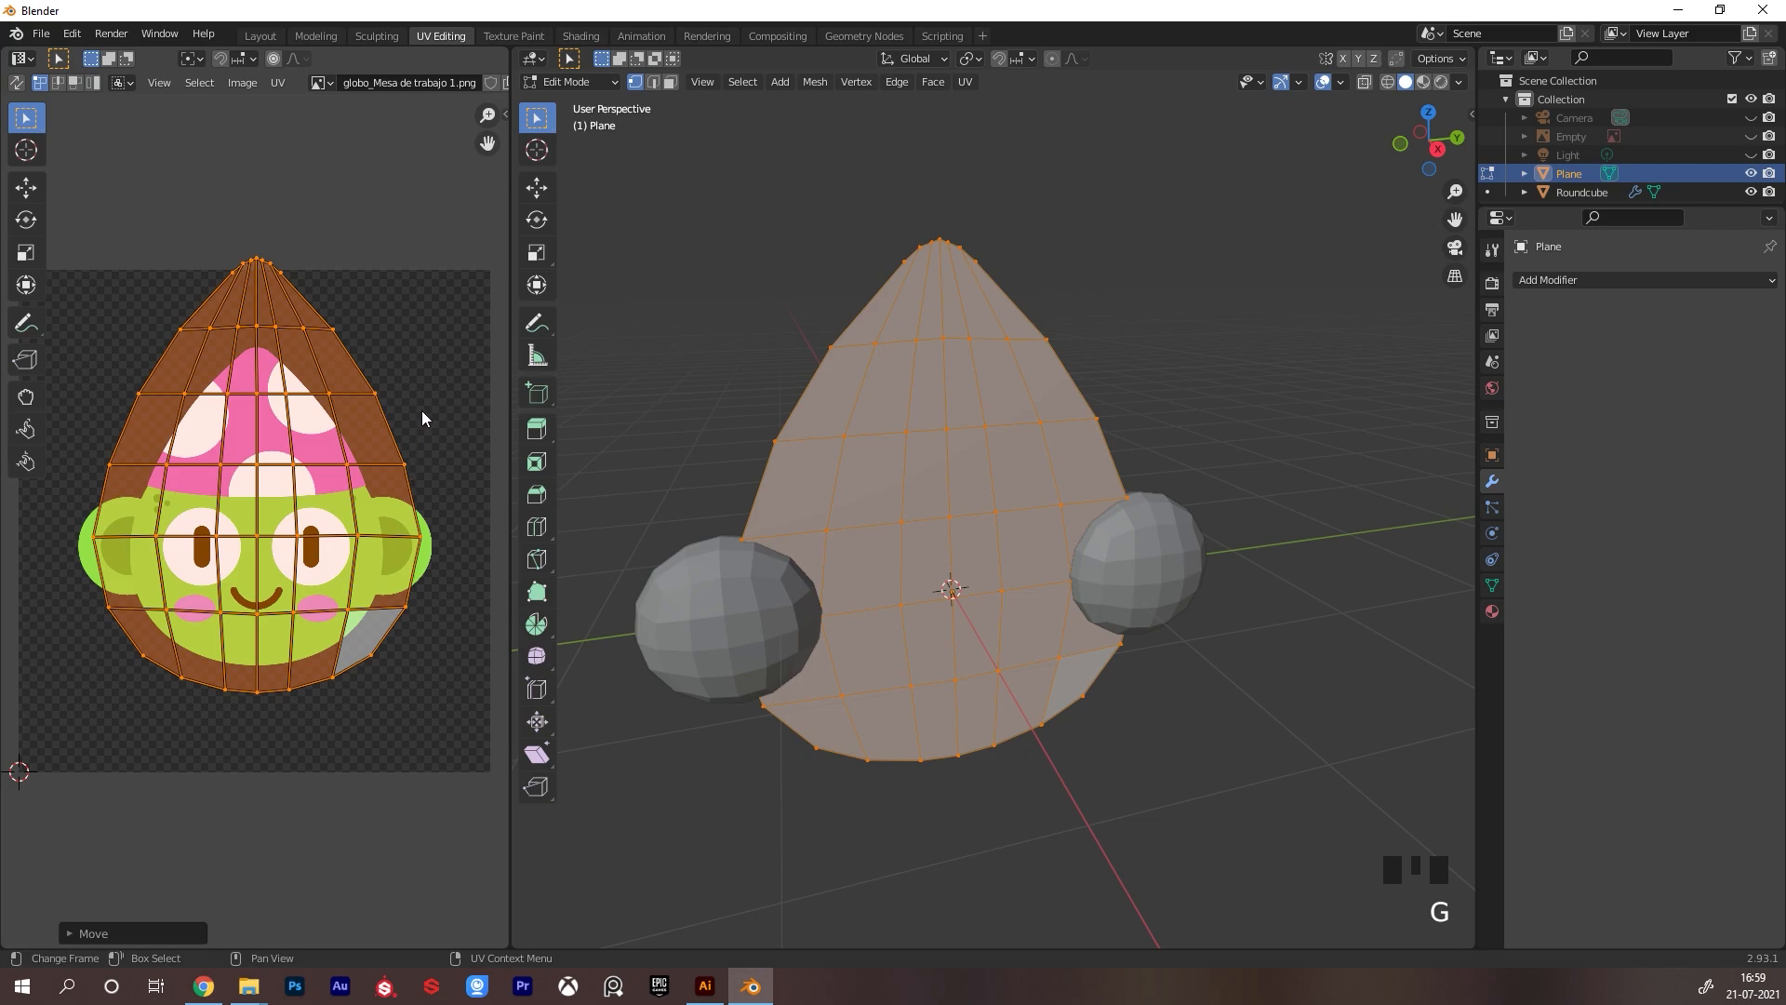
pyautogui.press('s')
pyautogui.click(391, 453)
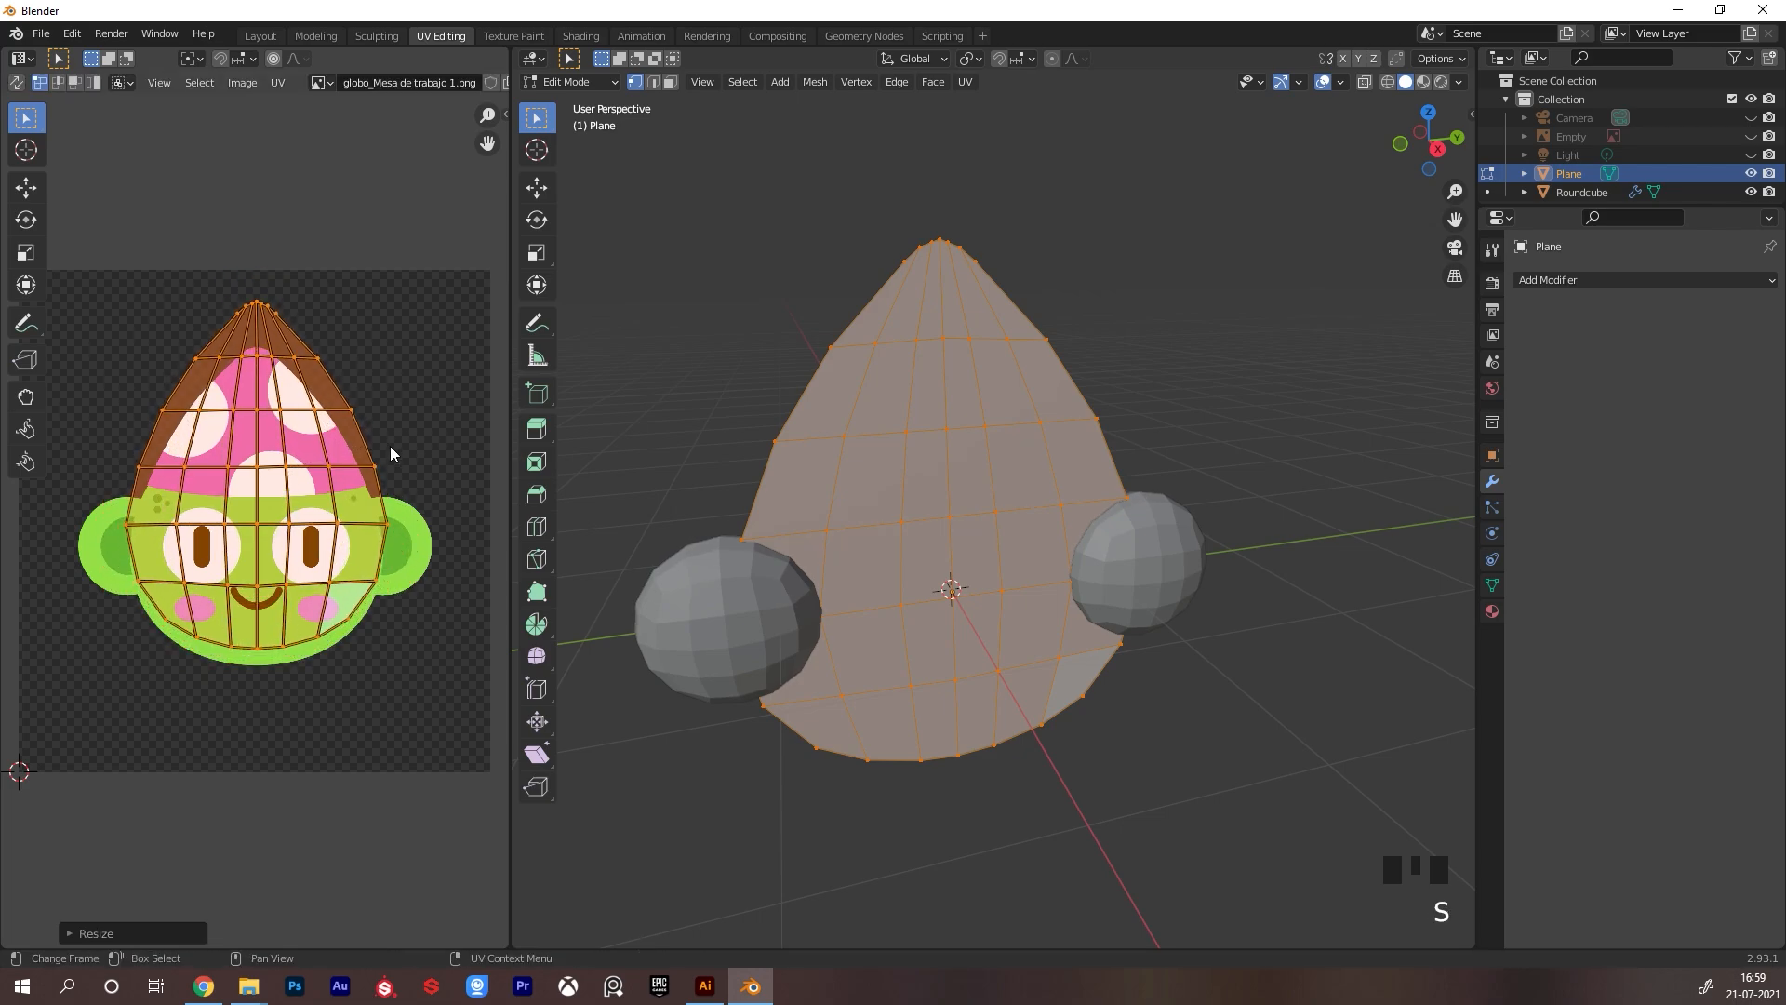
pyautogui.press('g')
pyautogui.click(389, 474)
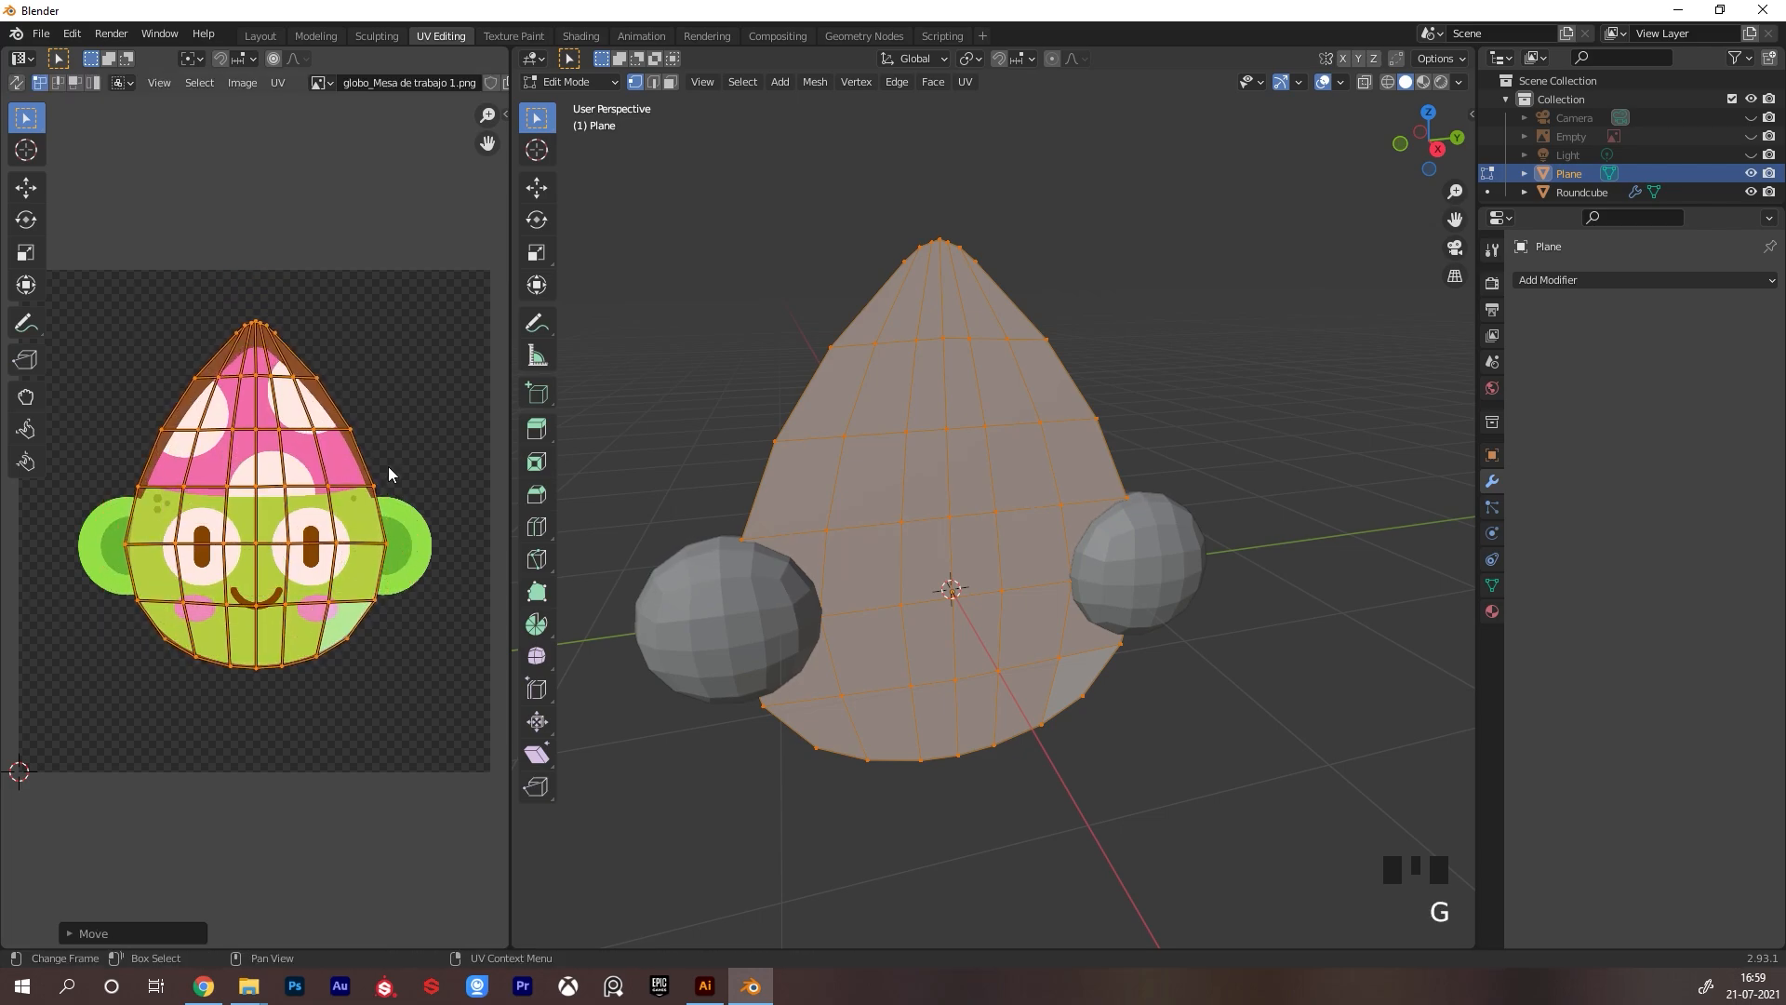
# Flatten the UV island vertically, scale it down slightly and move it down to match the character's head outline in the image
pyautogui.click(26, 220)
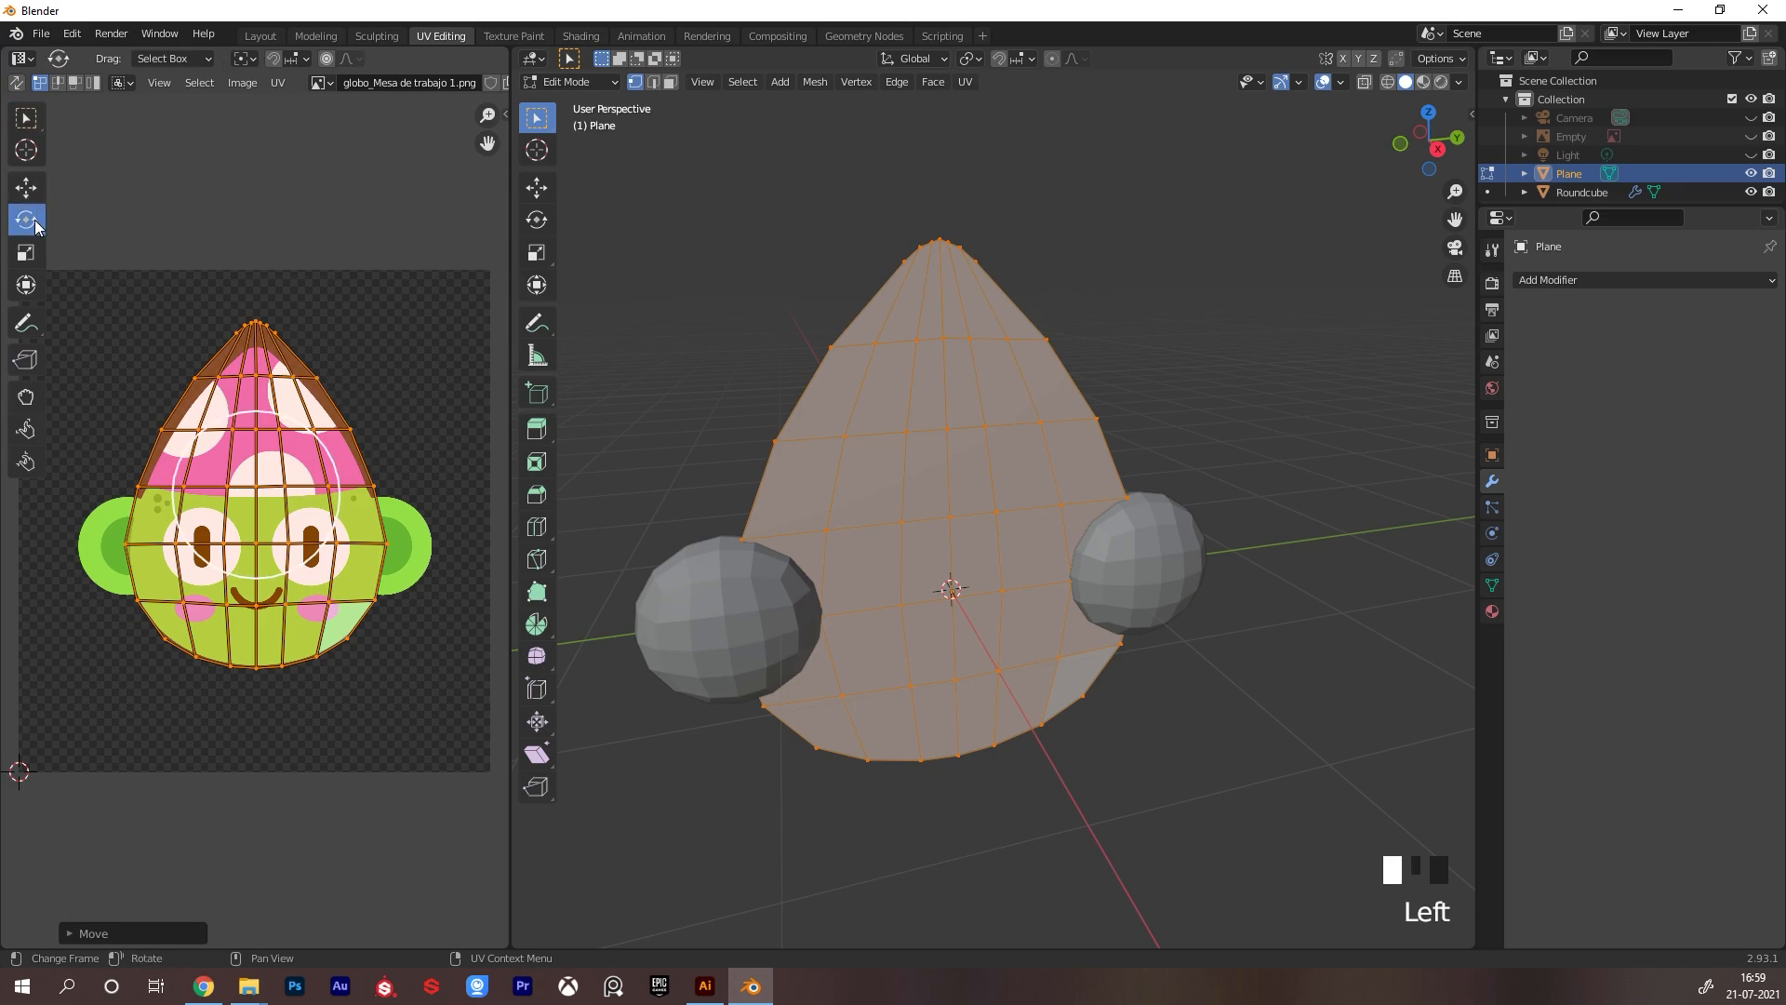
pyautogui.click(26, 252)
pyautogui.moveTo(258, 423); pyautogui.dragTo(262, 454)
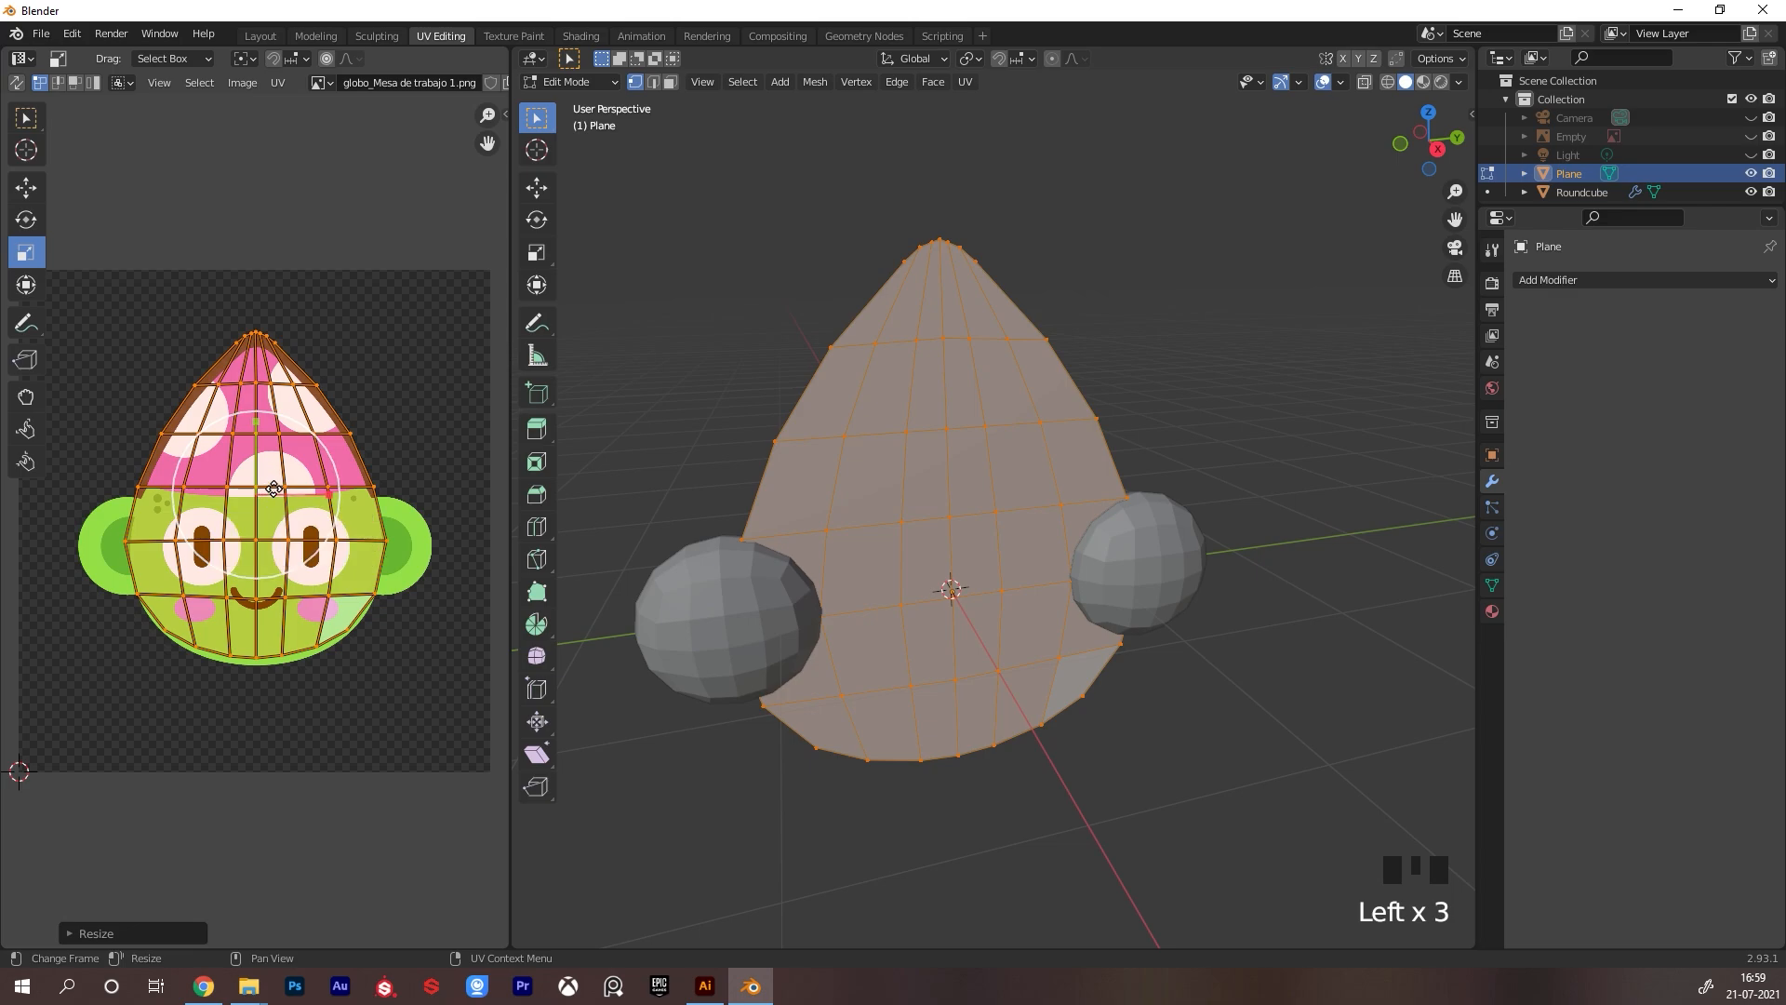
pyautogui.press('g')
pyautogui.click(277, 505)
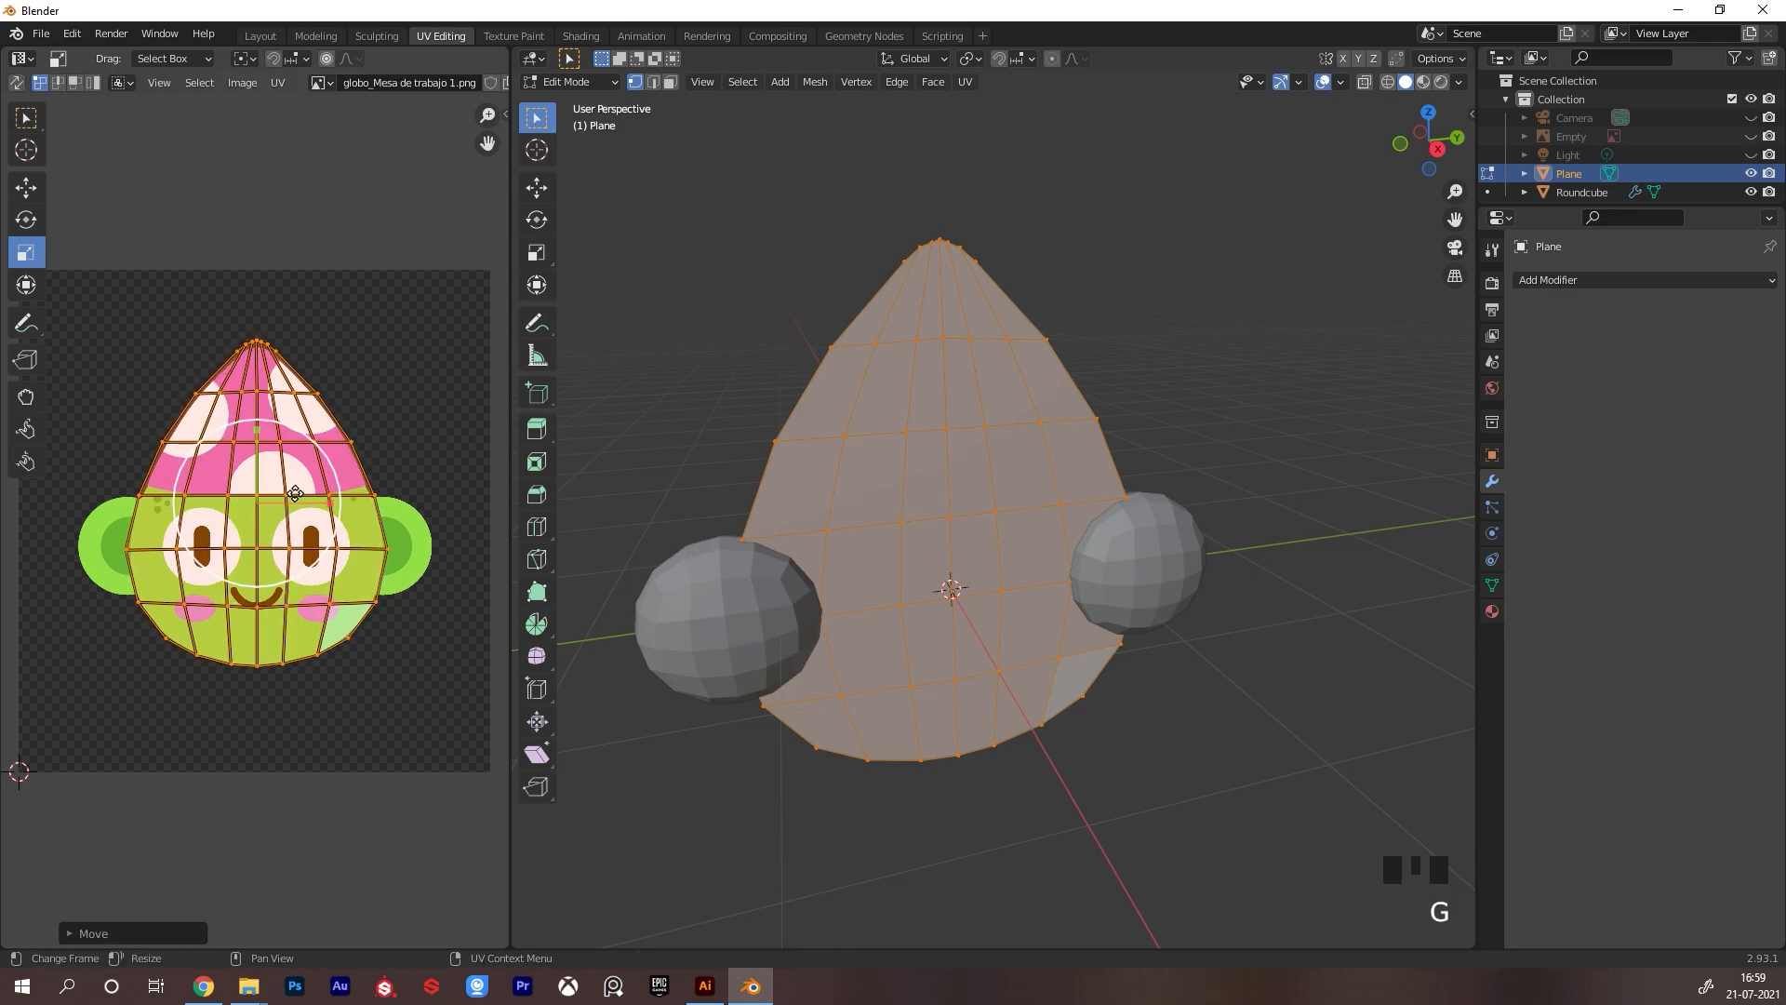
pyautogui.press('s')
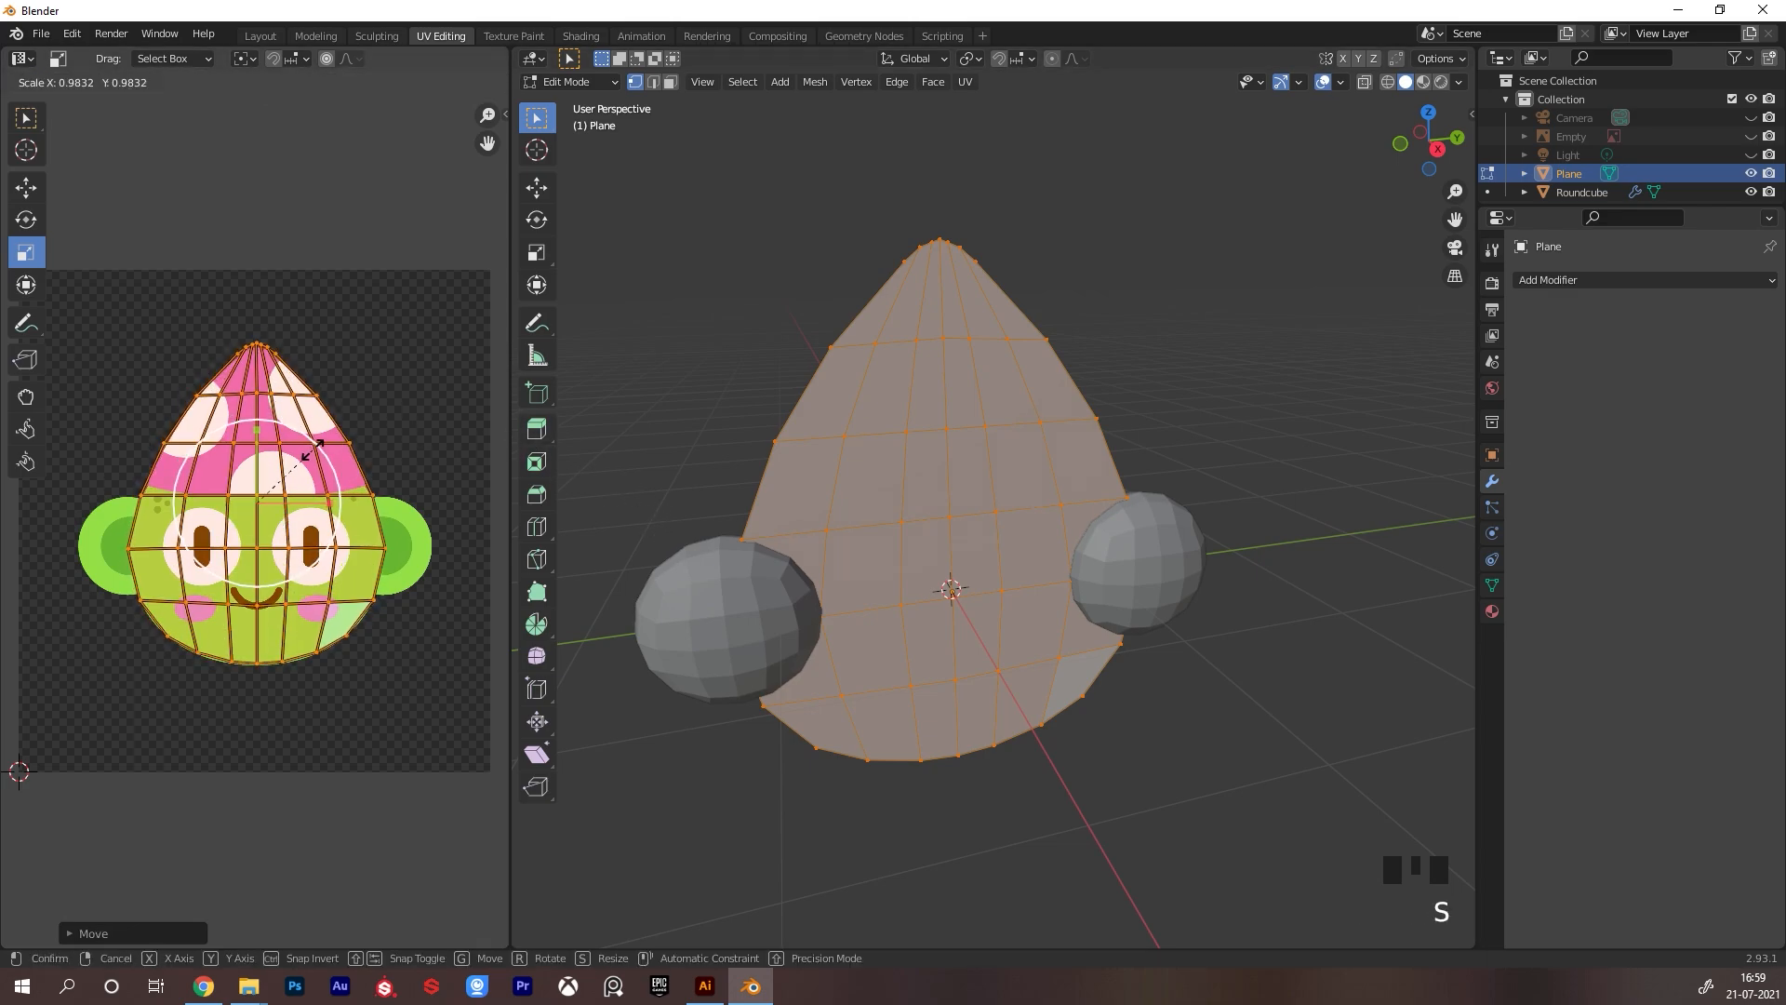
pyautogui.click(316, 447)
pyautogui.press('g')
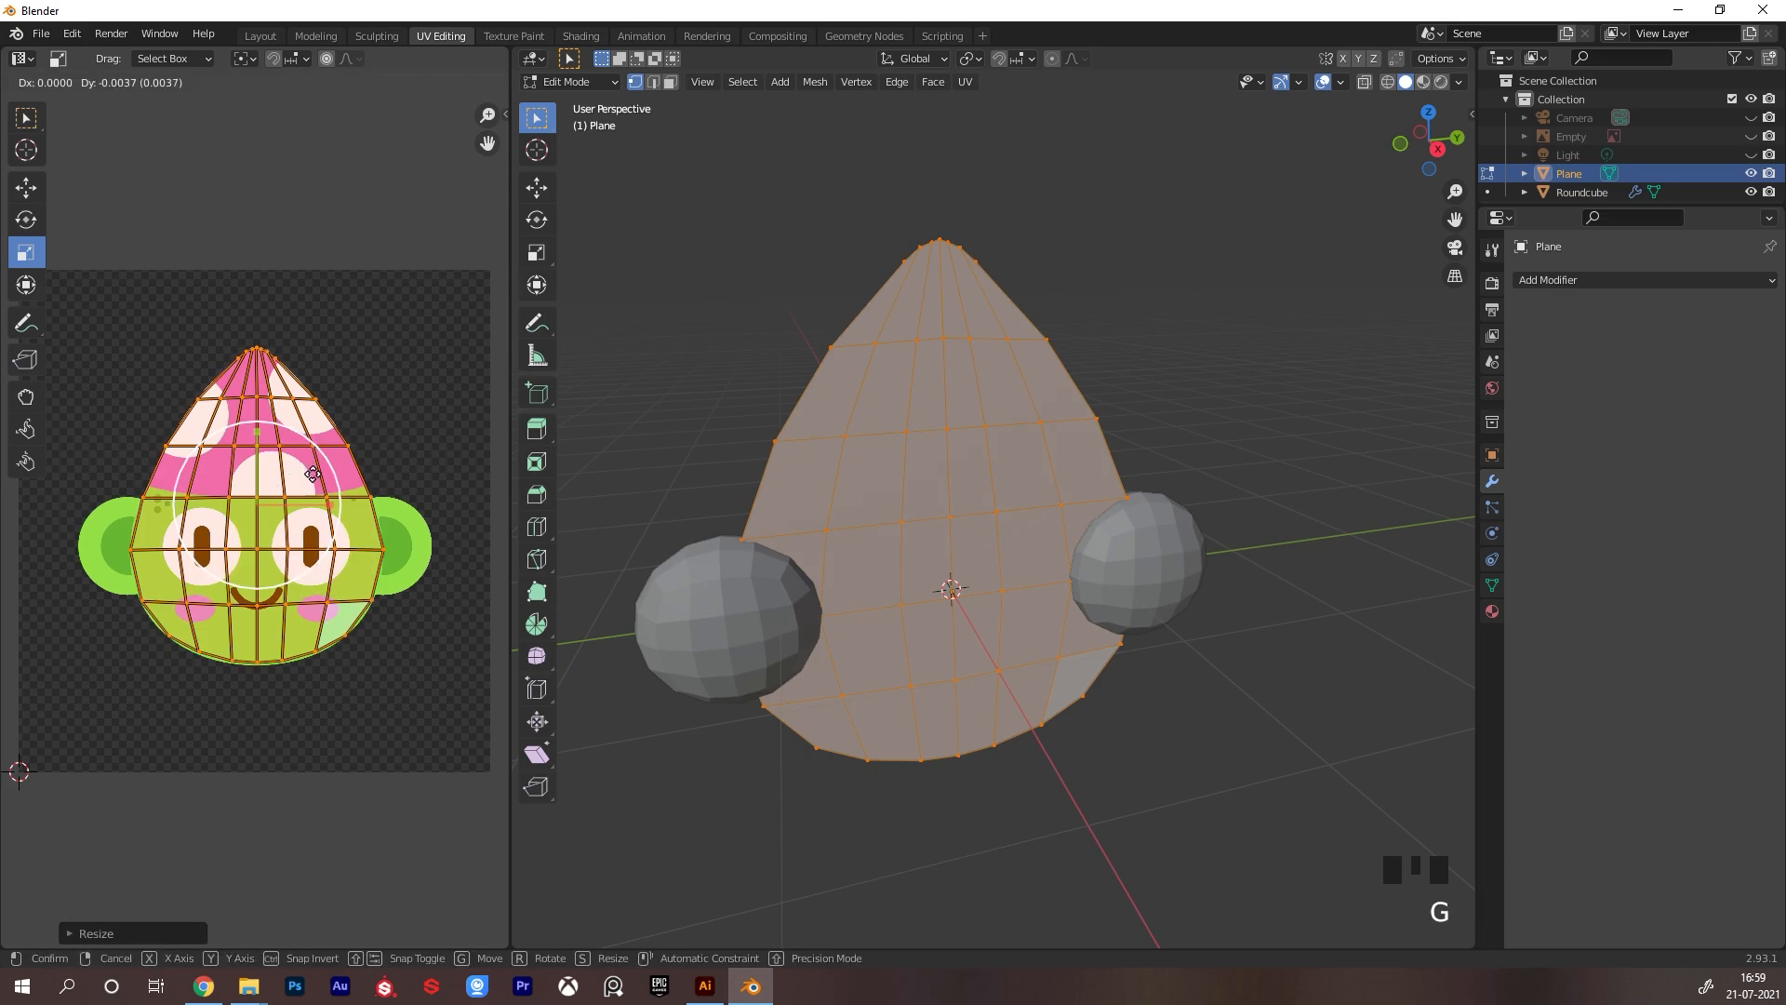
pyautogui.click(313, 474)
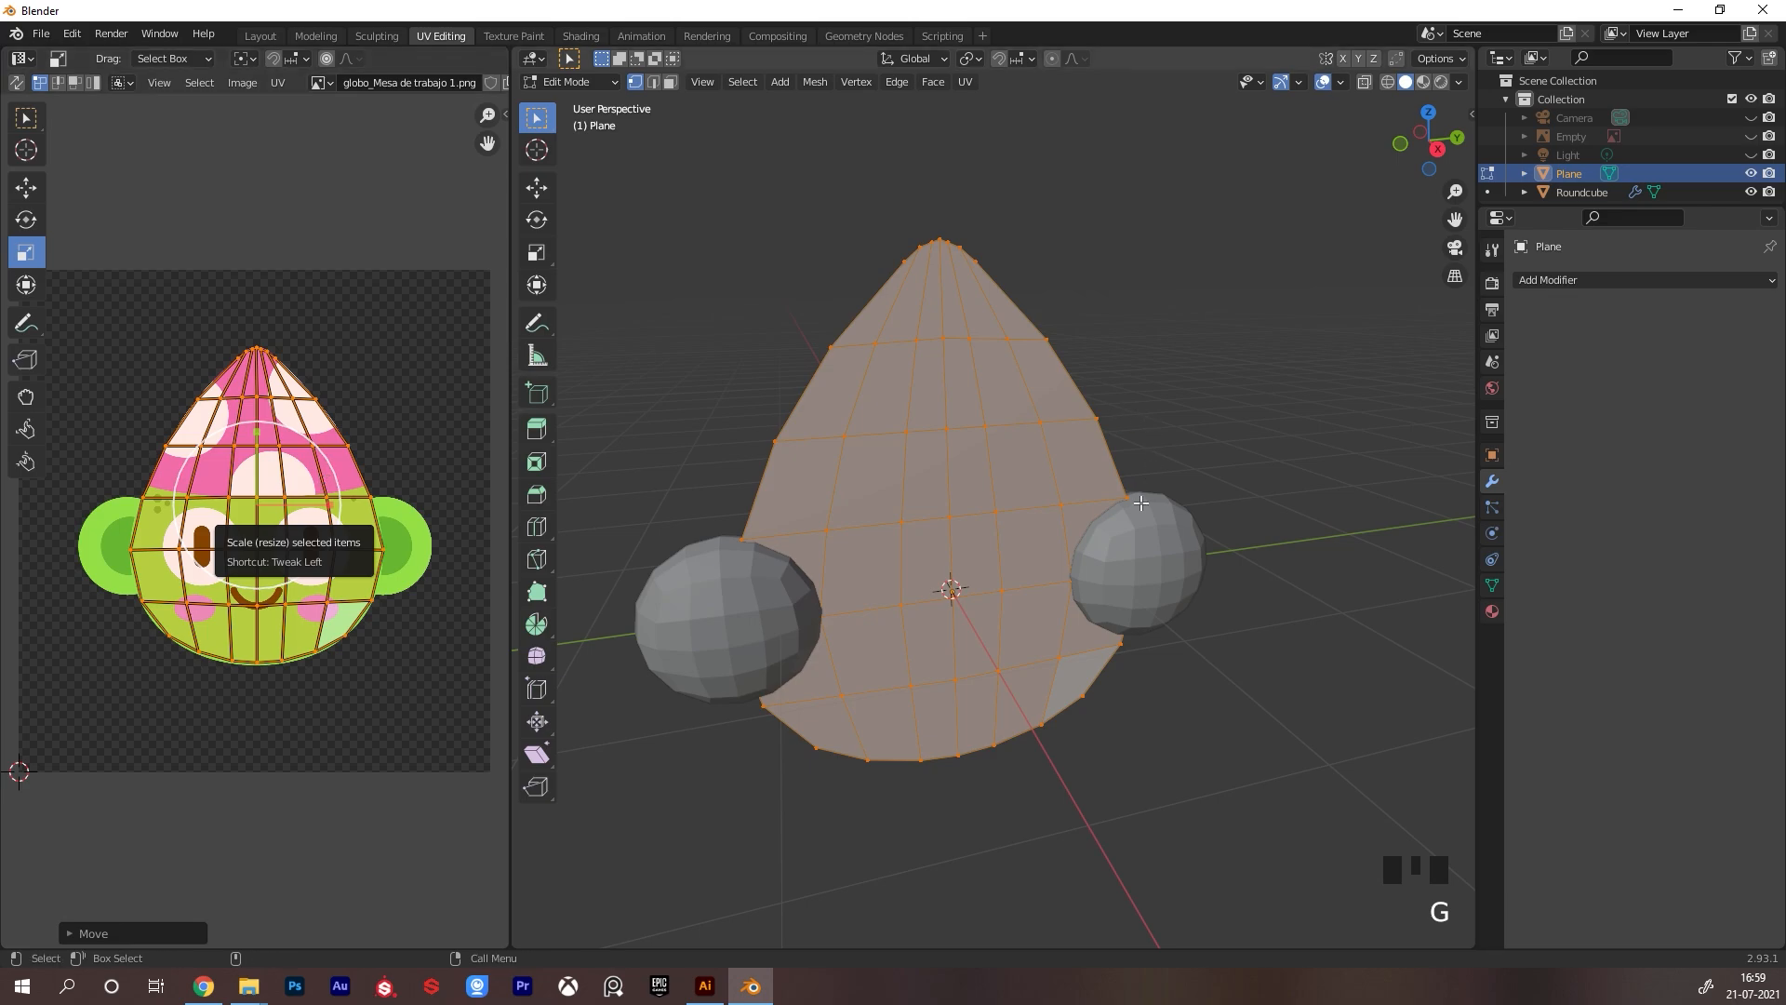
# Return the face mesh to Object Mode and display the viewport in Material Preview shading
pyautogui.keyDown('alt'); pyautogui.moveTo(1140, 502); pyautogui.dragTo(1101, 462); pyautogui.keyUp('alt')
pyautogui.hotkey('ctrl', 'Tab')
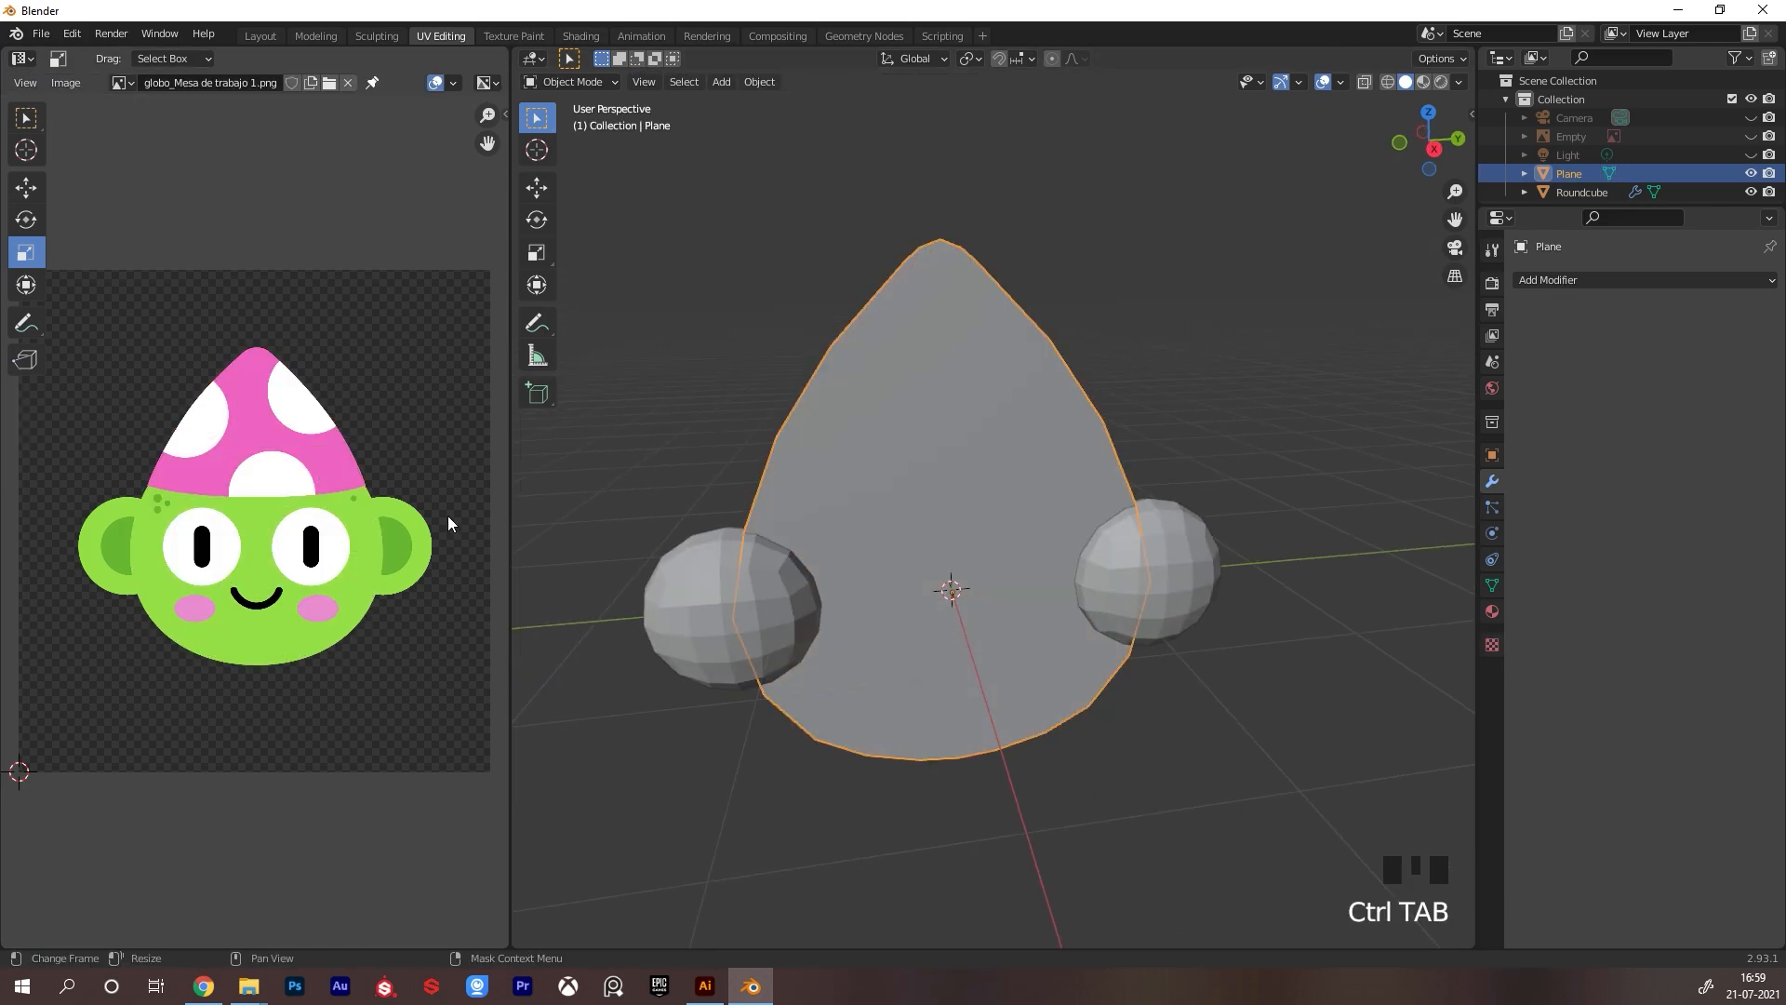
pyautogui.click(1423, 82)
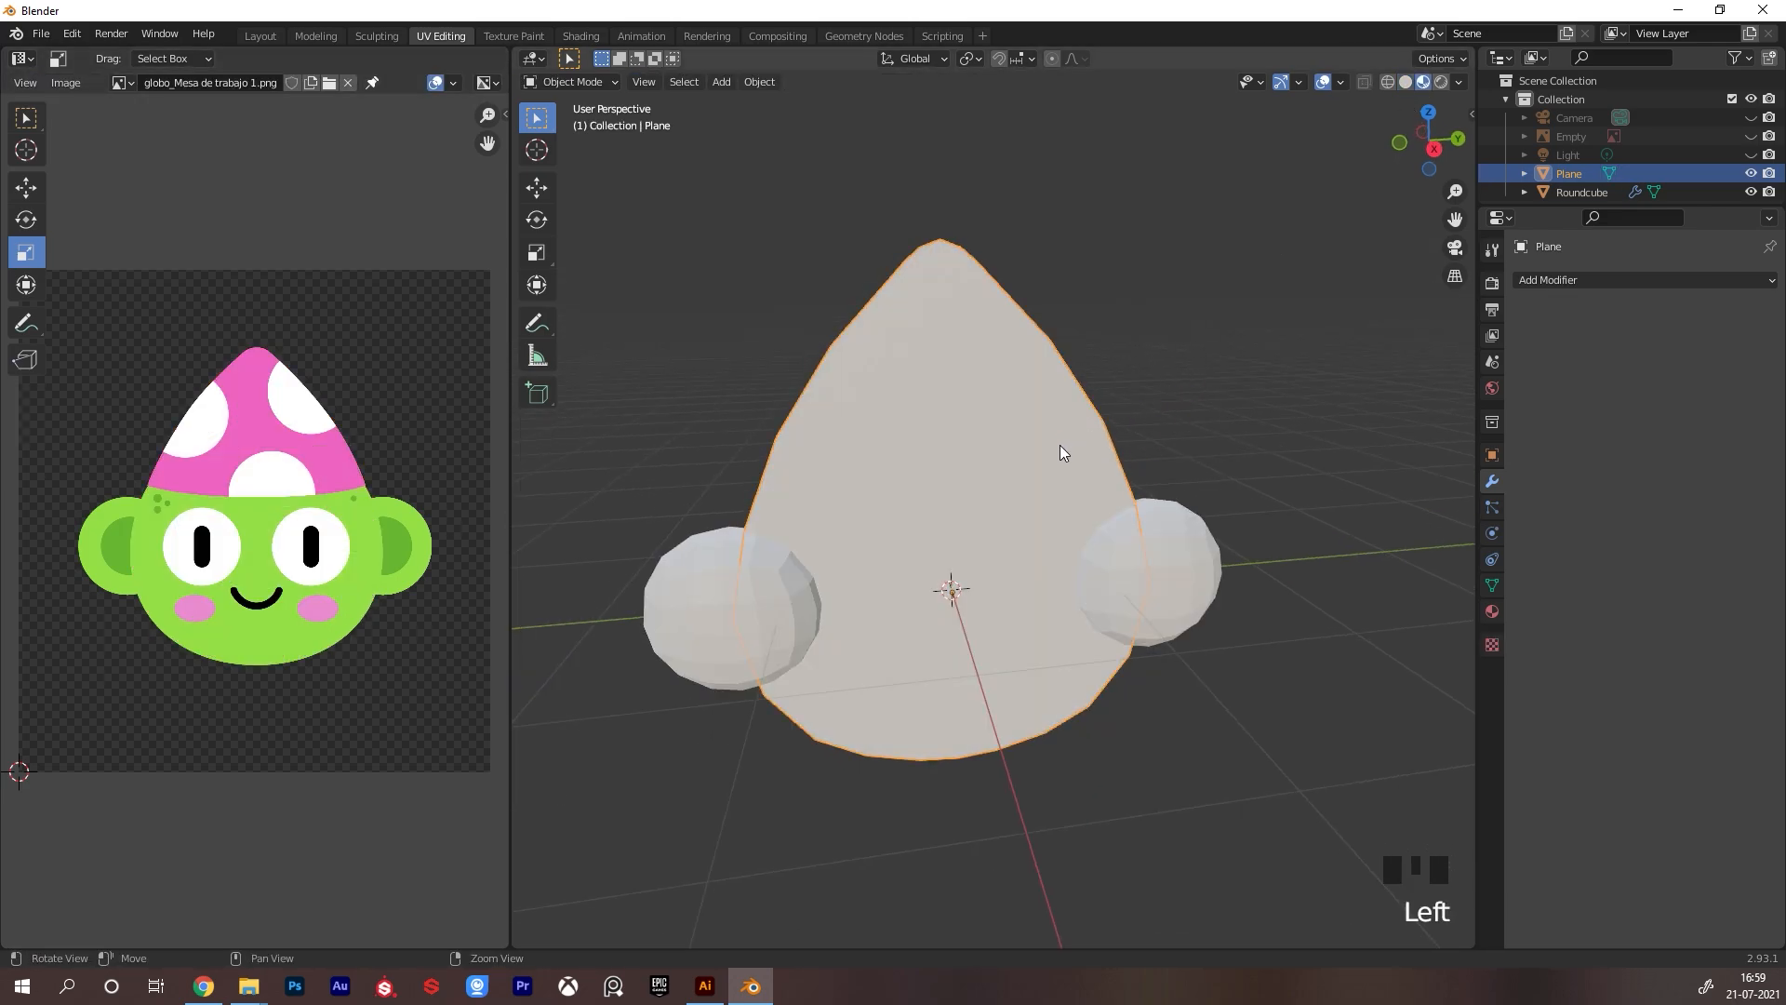
pyautogui.keyDown('alt'); pyautogui.moveTo(1239, 426); pyautogui.dragTo(1107, 482); pyautogui.keyUp('alt')
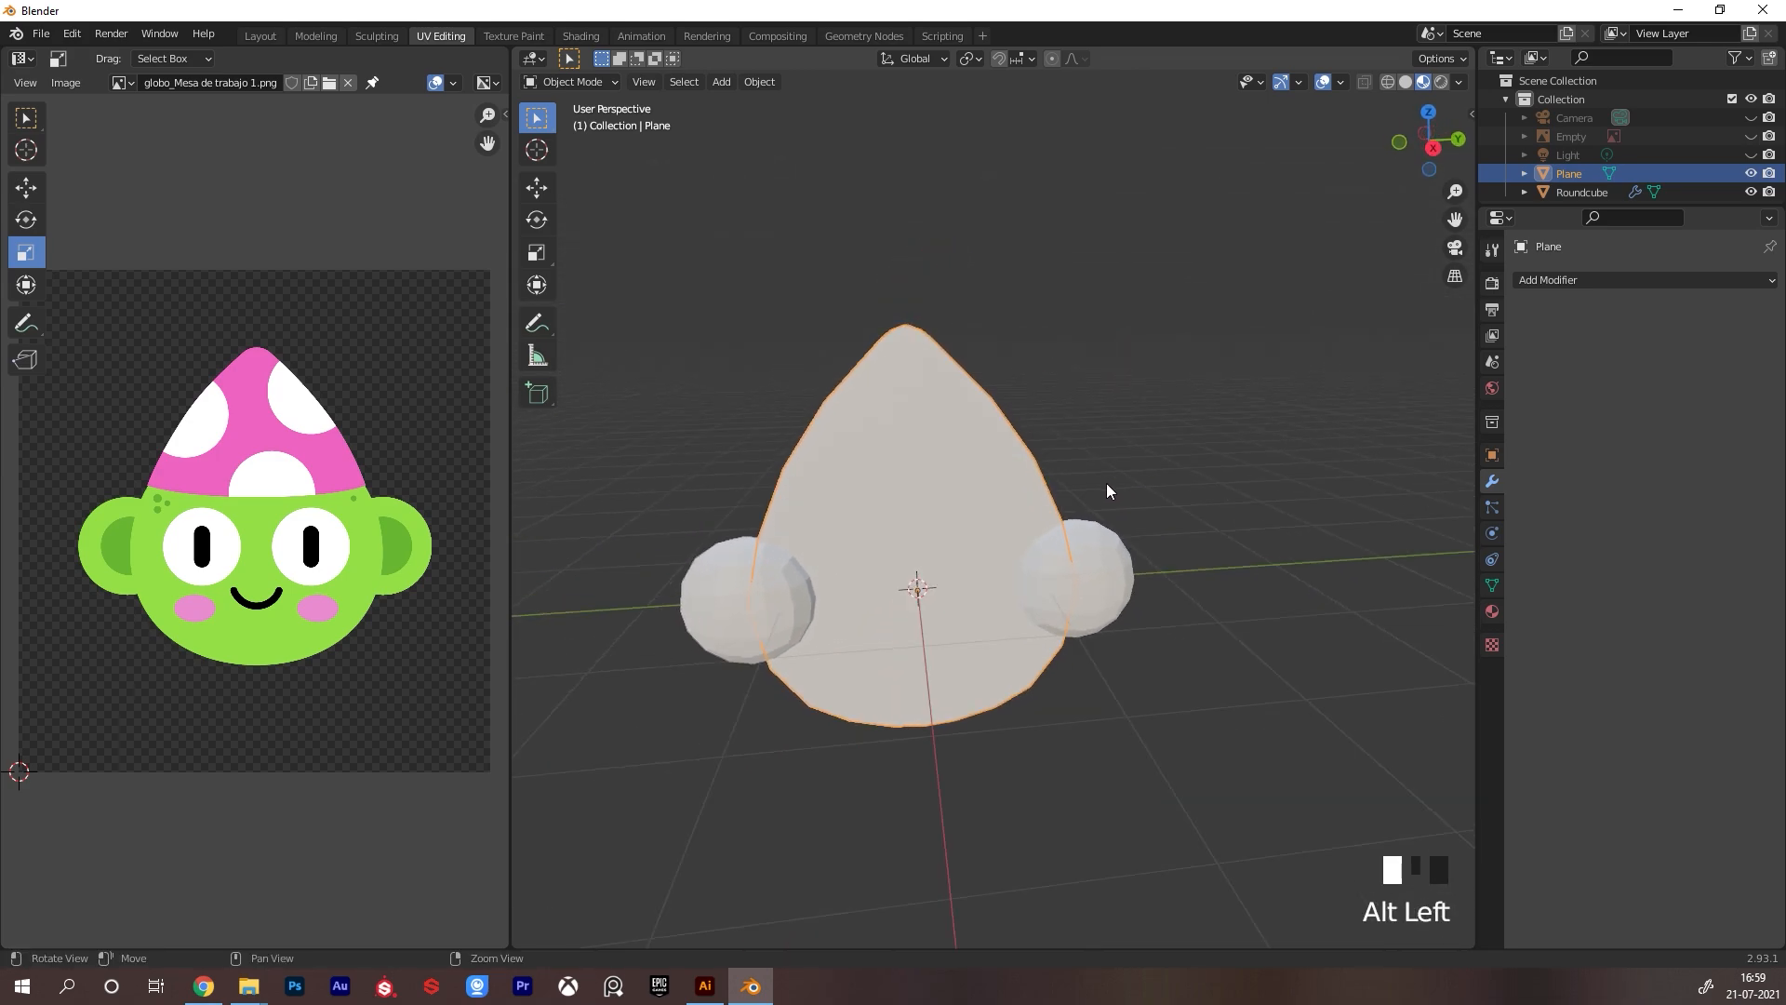
# Give the face mesh a new material named tex
pyautogui.click(1492, 612)
pyautogui.click(1581, 360)
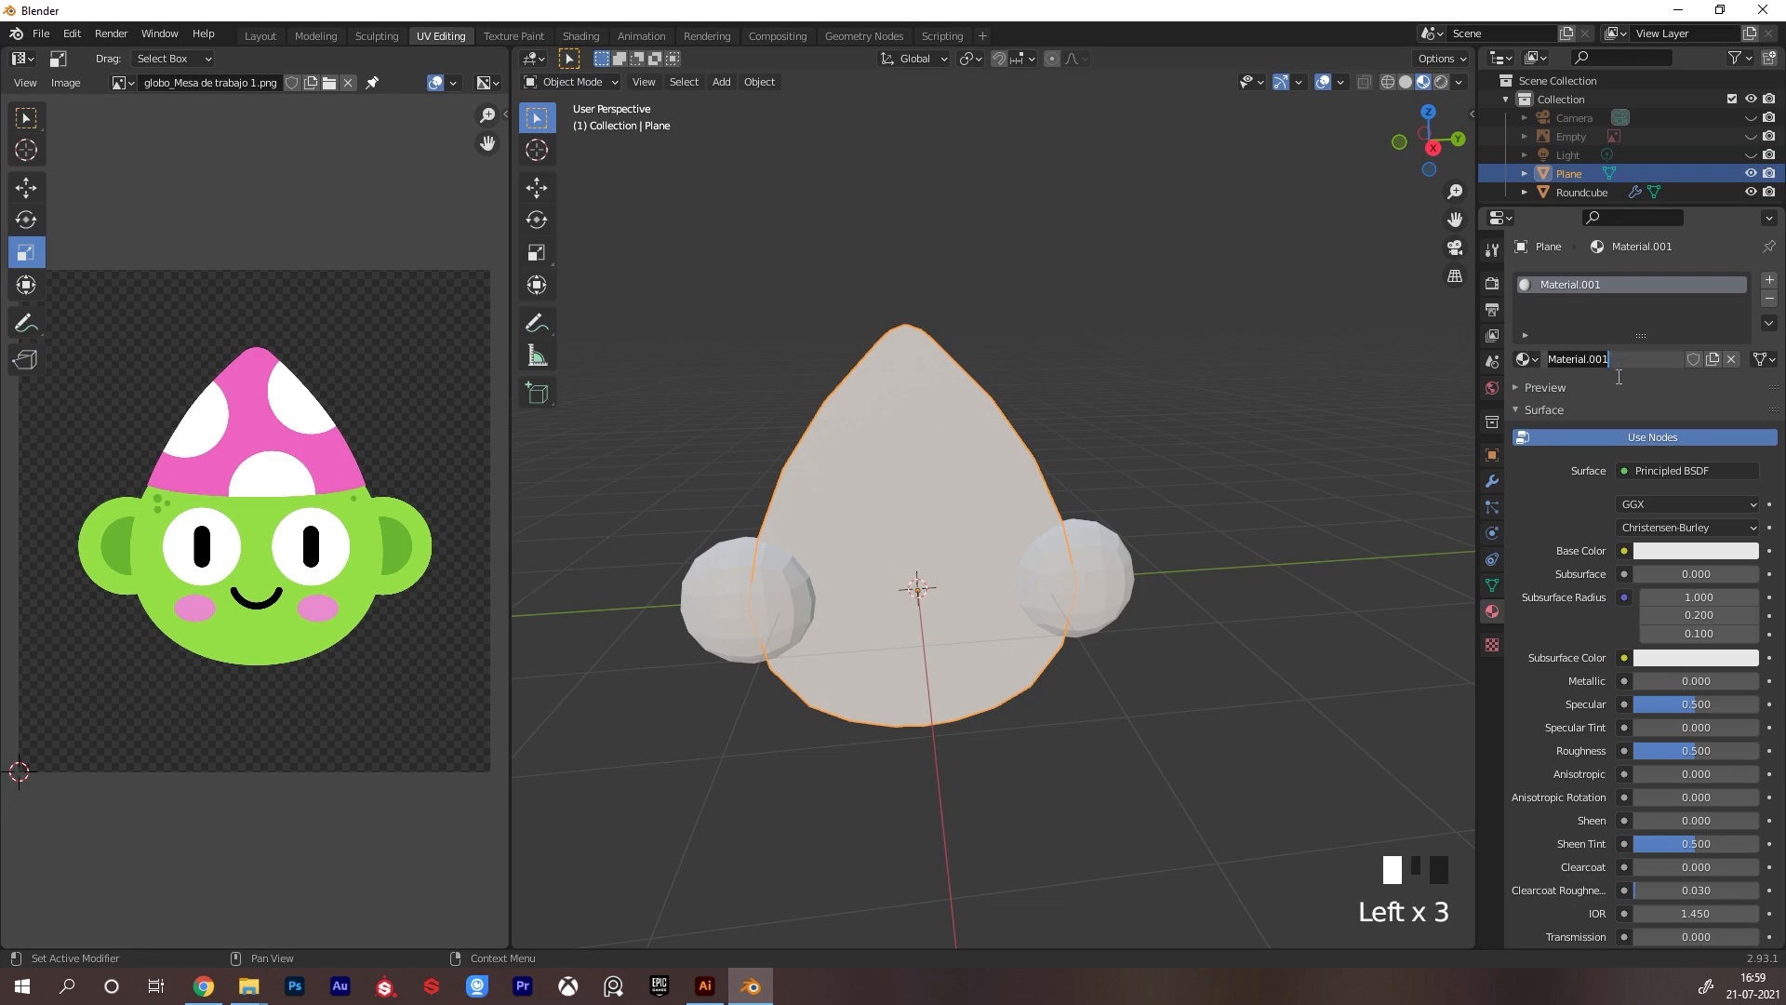
pyautogui.write('tex')
pyautogui.click(1617, 376)
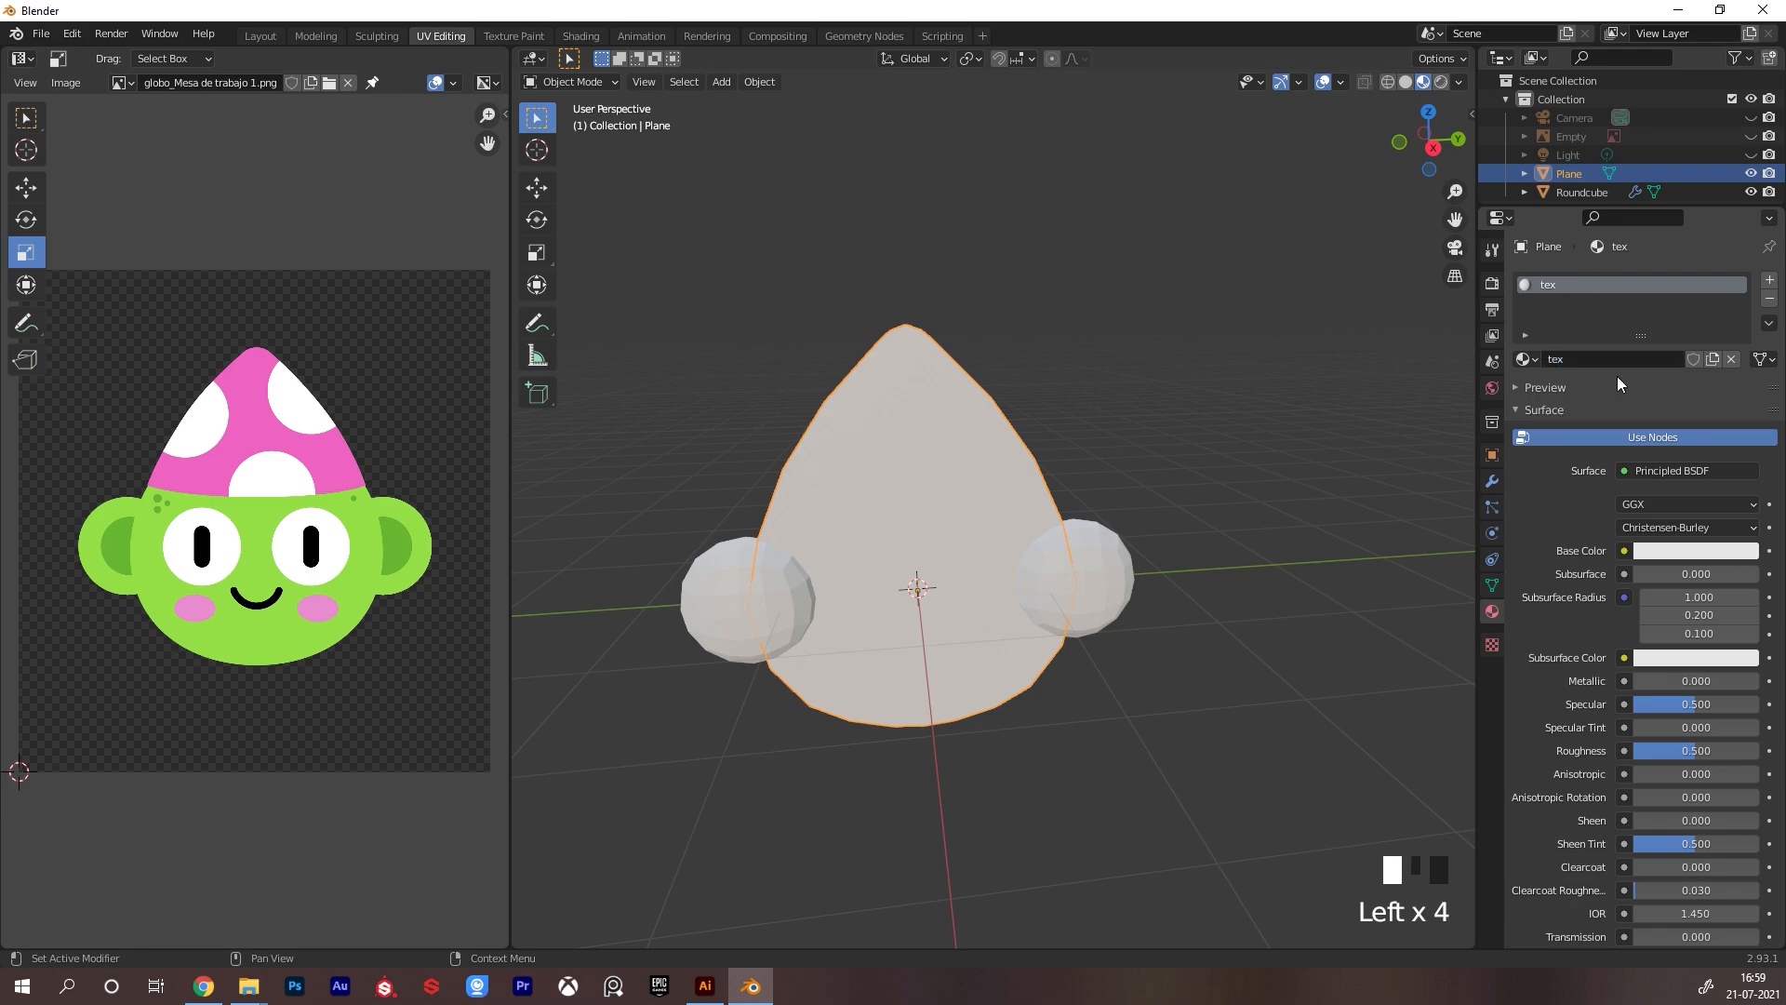
# Split the 3D viewport in two and turn one half into a Shader Editor with its sidebar hidden
pyautogui.keyDown('alt'); pyautogui.middleClick(996, 347); pyautogui.keyUp('alt')
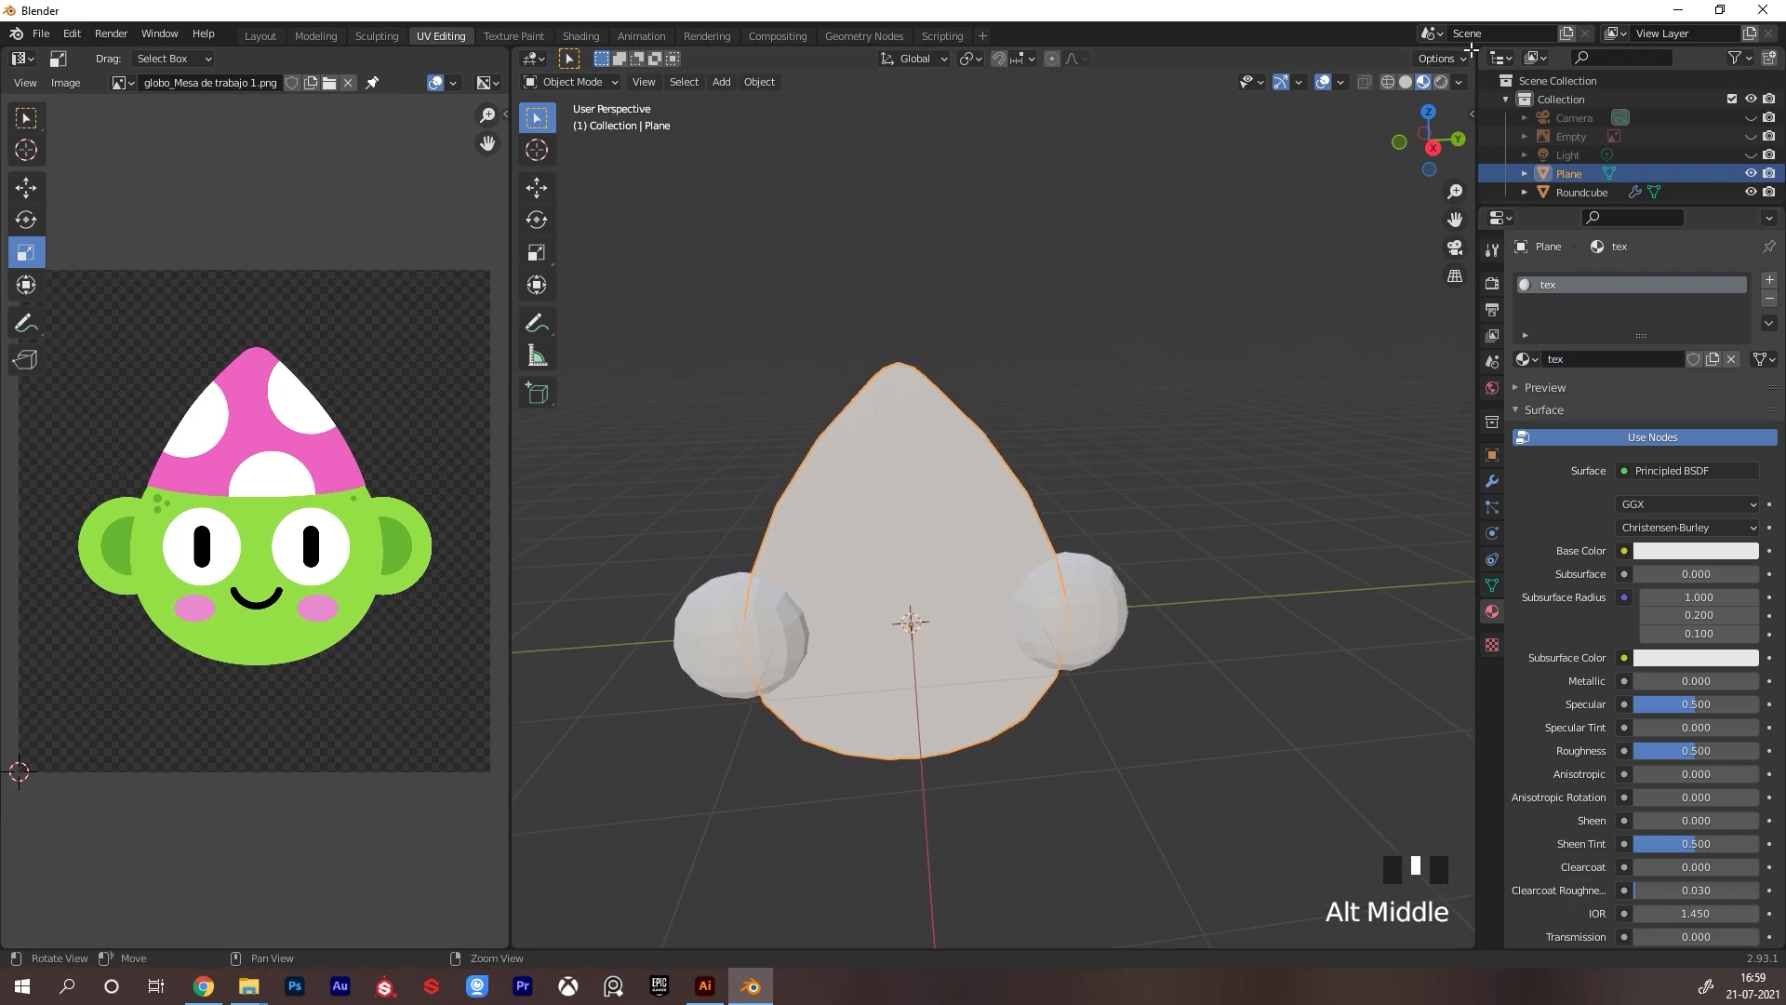
pyautogui.moveTo(1470, 48); pyautogui.dragTo(958, 132)
pyautogui.keyDown('alt'); pyautogui.moveTo(779, 466); pyautogui.dragTo(826, 452, button='middle'); pyautogui.keyUp('alt')
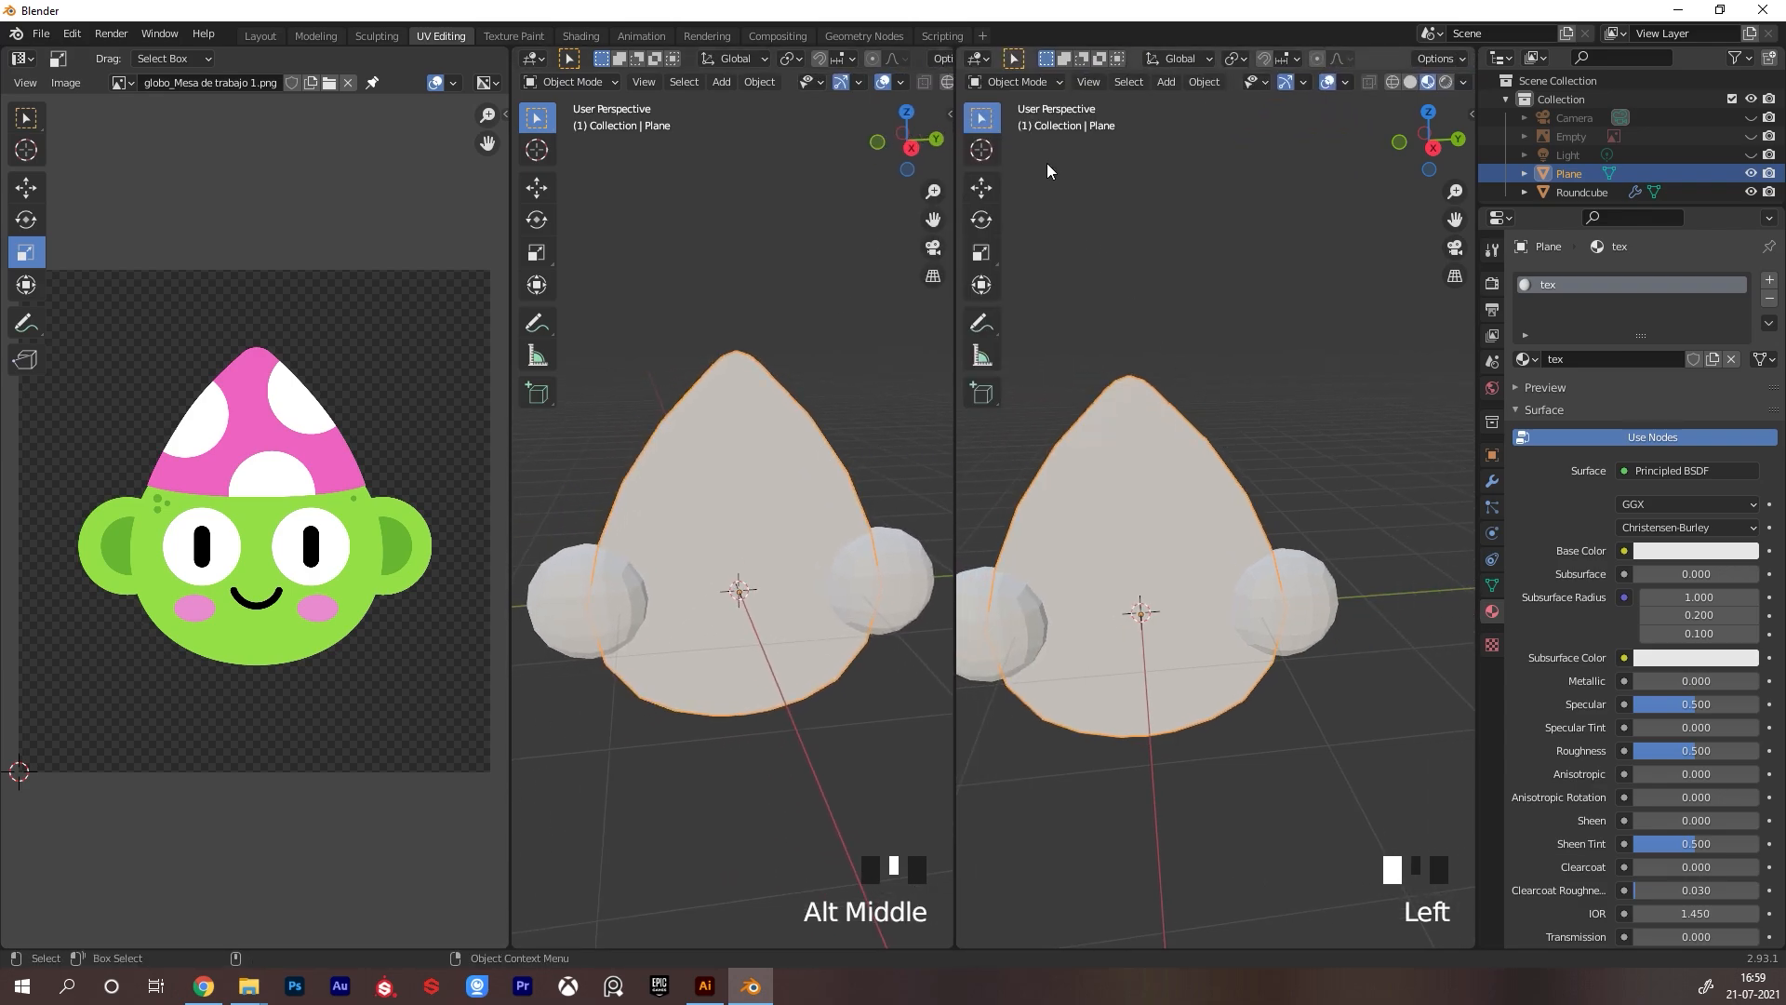
pyautogui.click(978, 57)
pyautogui.click(1025, 220)
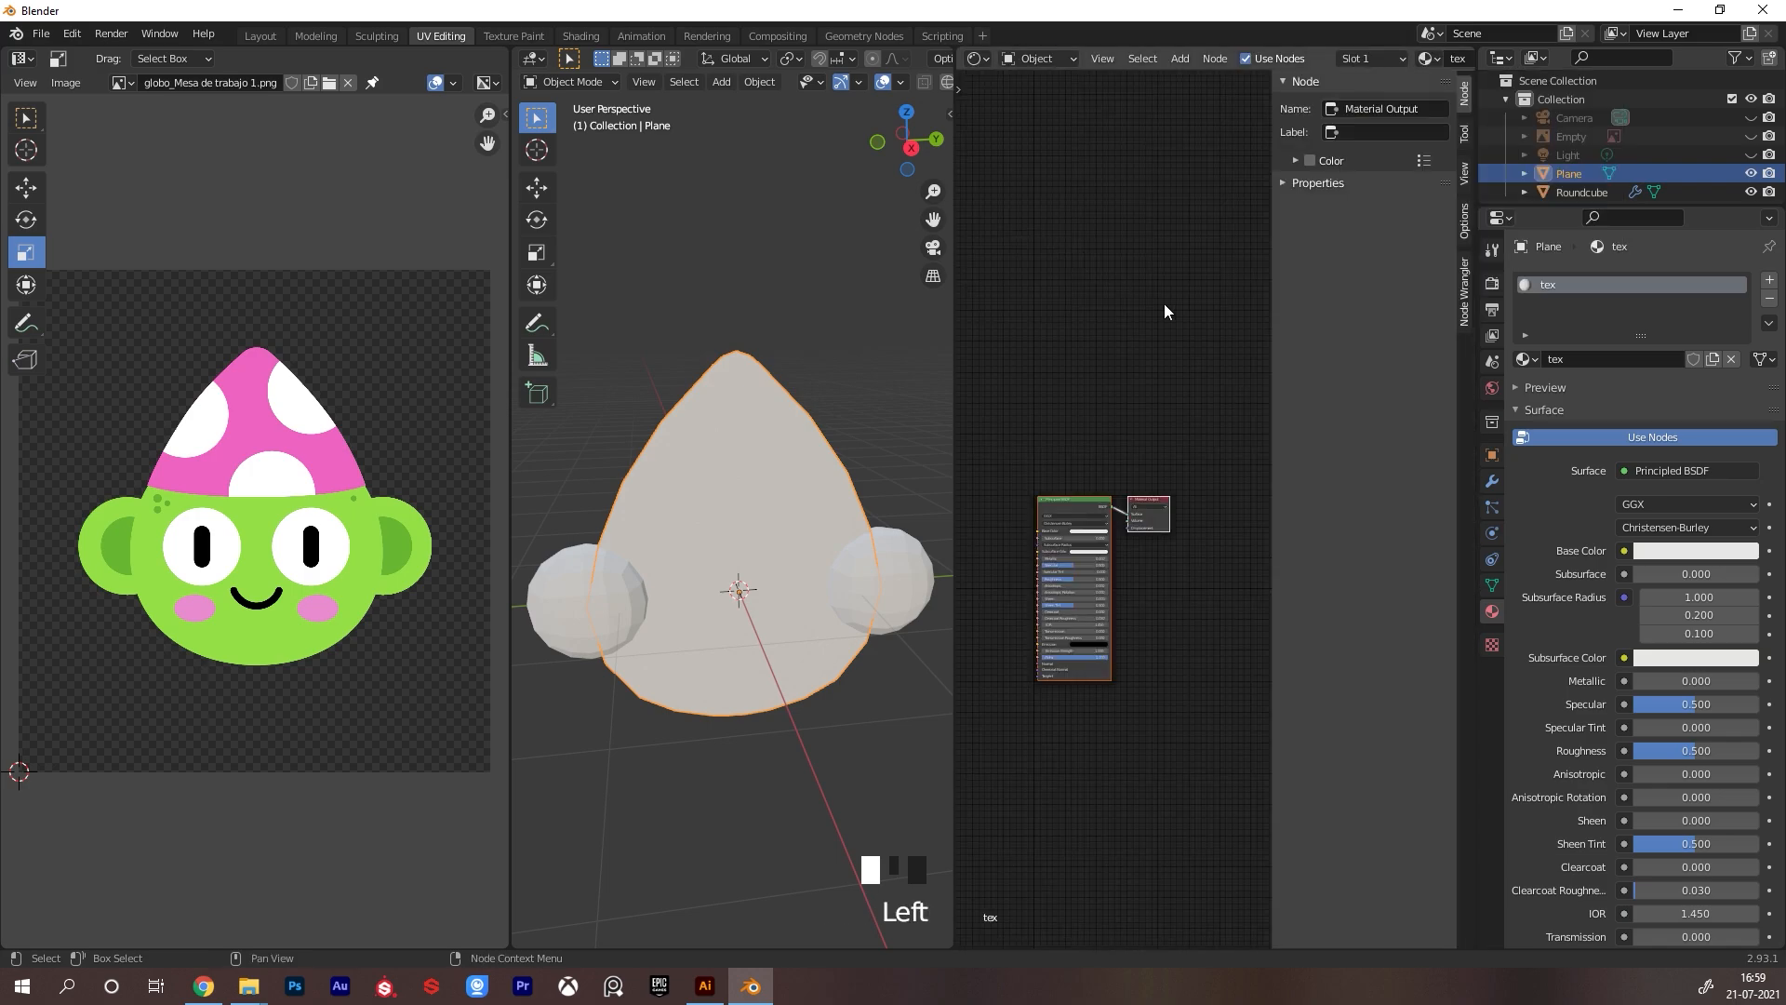
pyautogui.keyDown('alt'); pyautogui.moveTo(1163, 501); pyautogui.dragTo(1167, 469); pyautogui.keyUp('alt')
pyautogui.hotkey('ctrl', 'z')
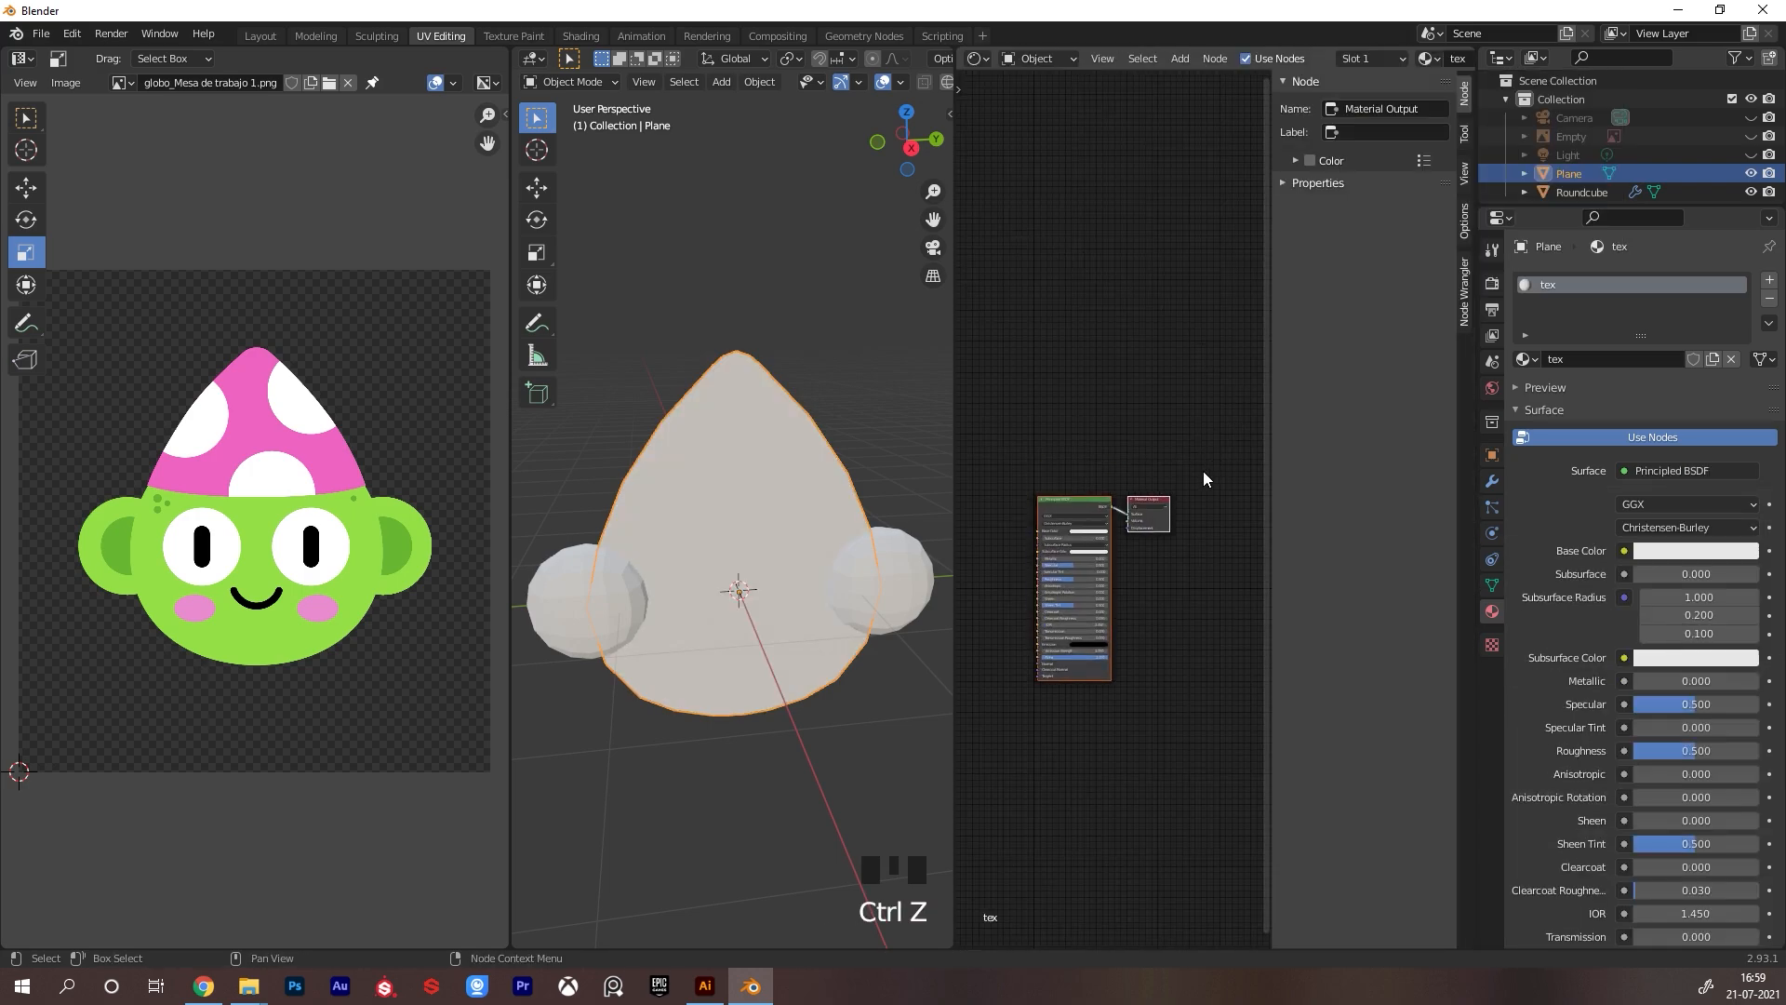
pyautogui.press('n')
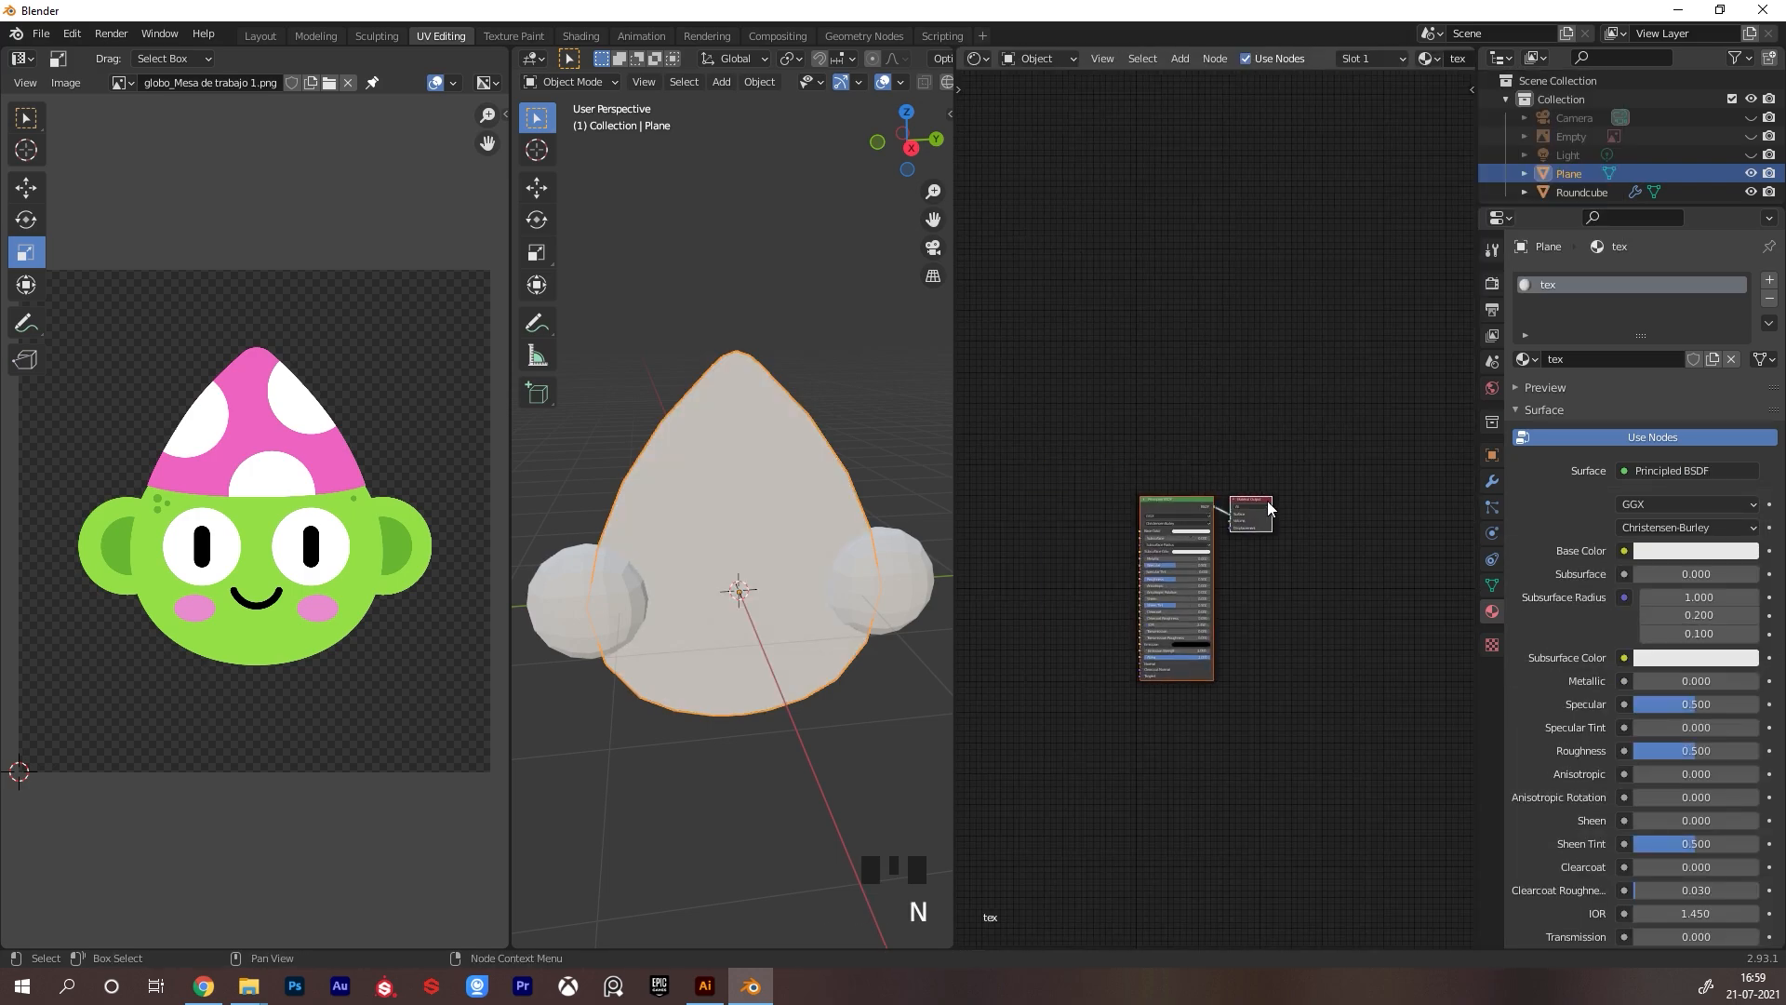
# Add an Image Texture node beside the Principled BSDF and assign the existing image globo_Mesa de trabajo 1.png to it
pyautogui.scroll(4, 1170, 506)
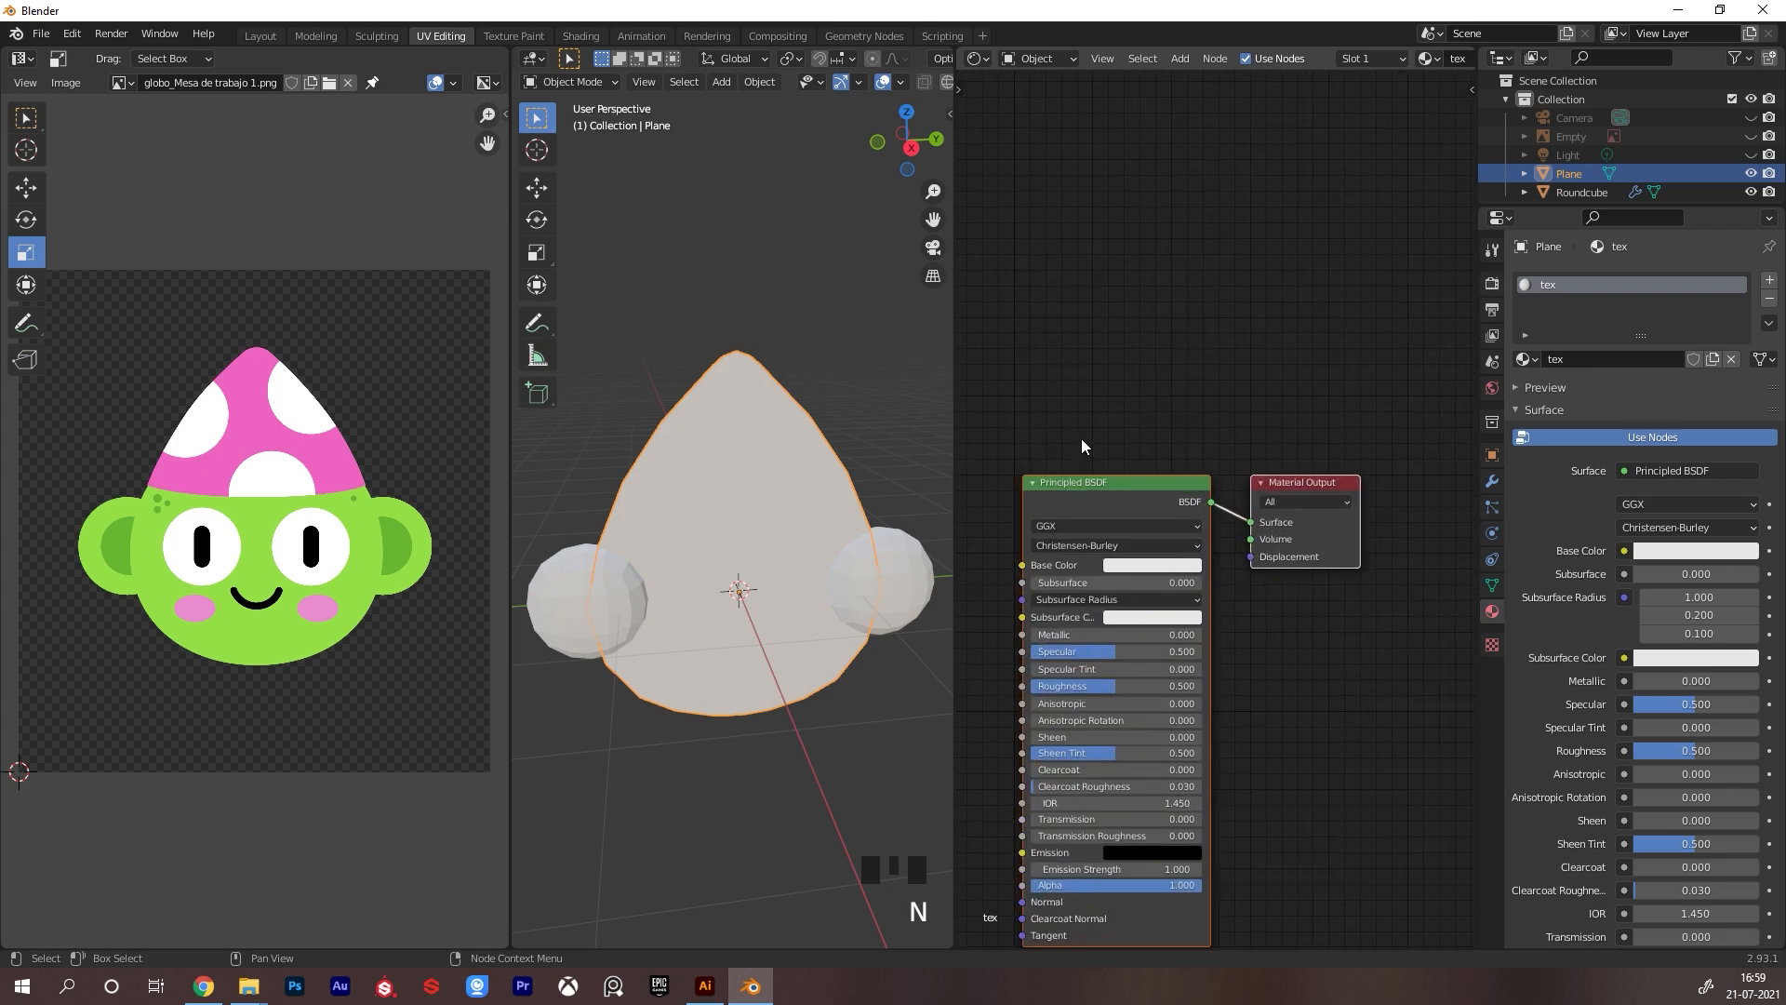
pyautogui.moveTo(1081, 438); pyautogui.dragTo(1254, 336, button='middle')
pyautogui.hotkey('shift', 'a')
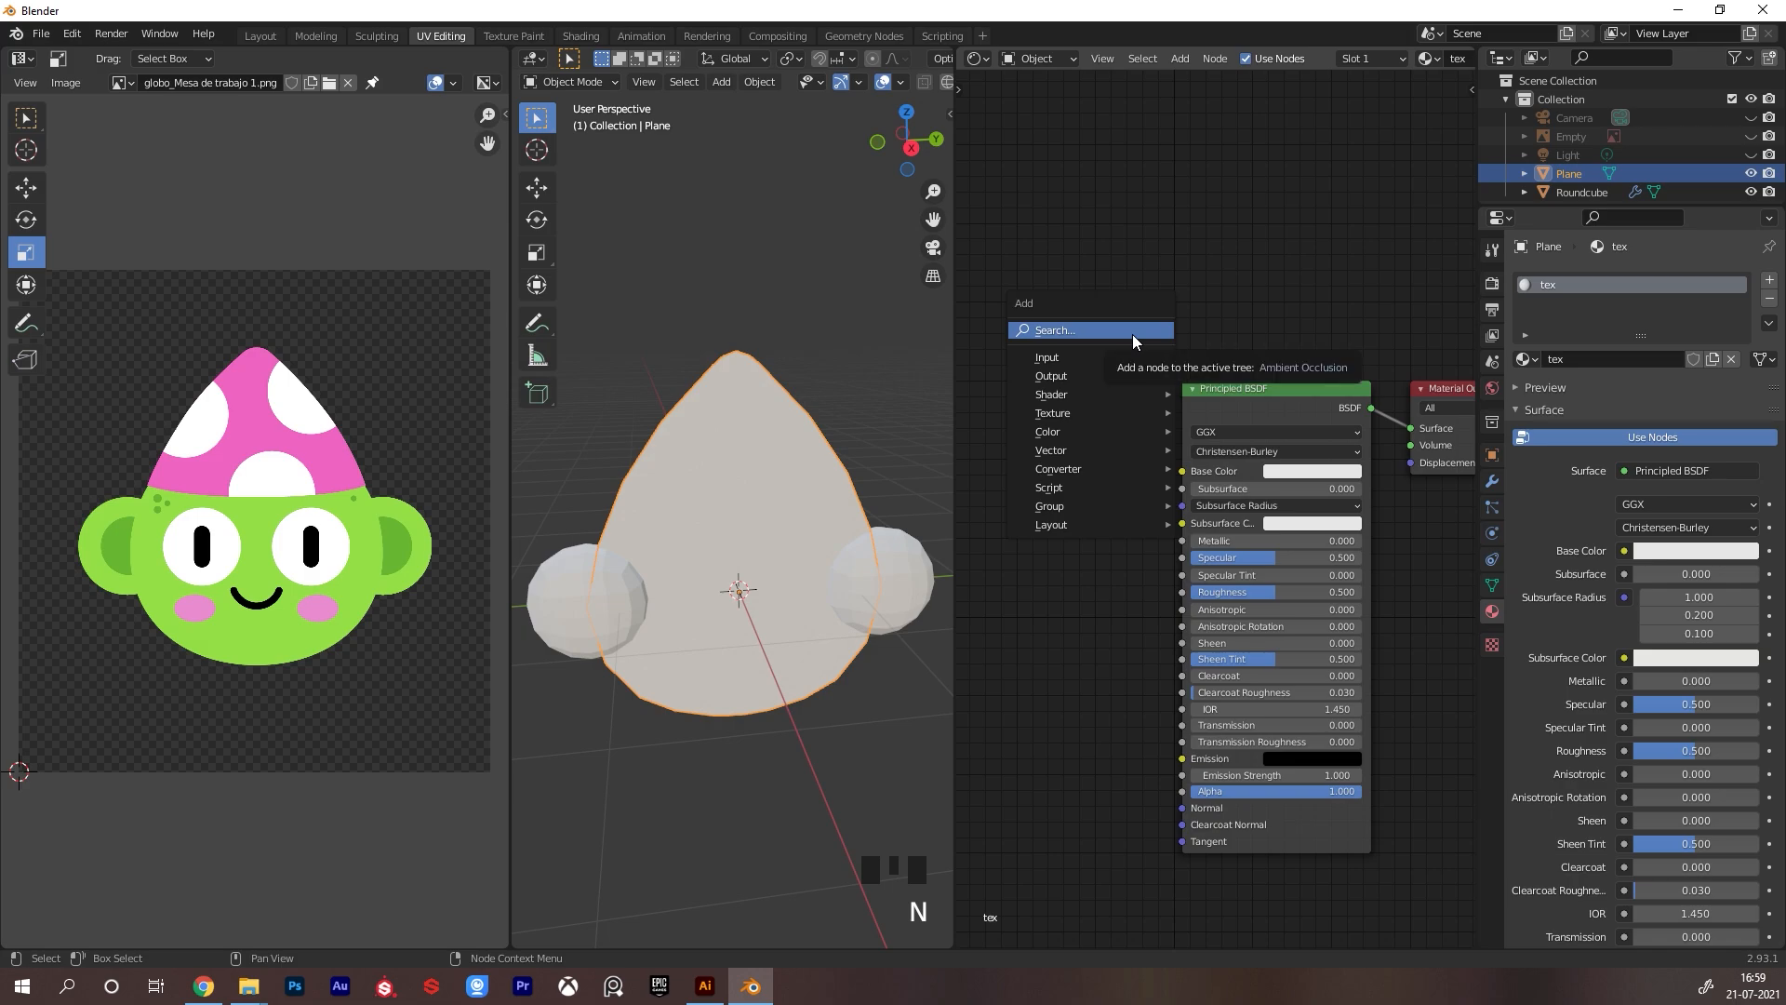
pyautogui.click(1077, 329)
pyautogui.write('im')
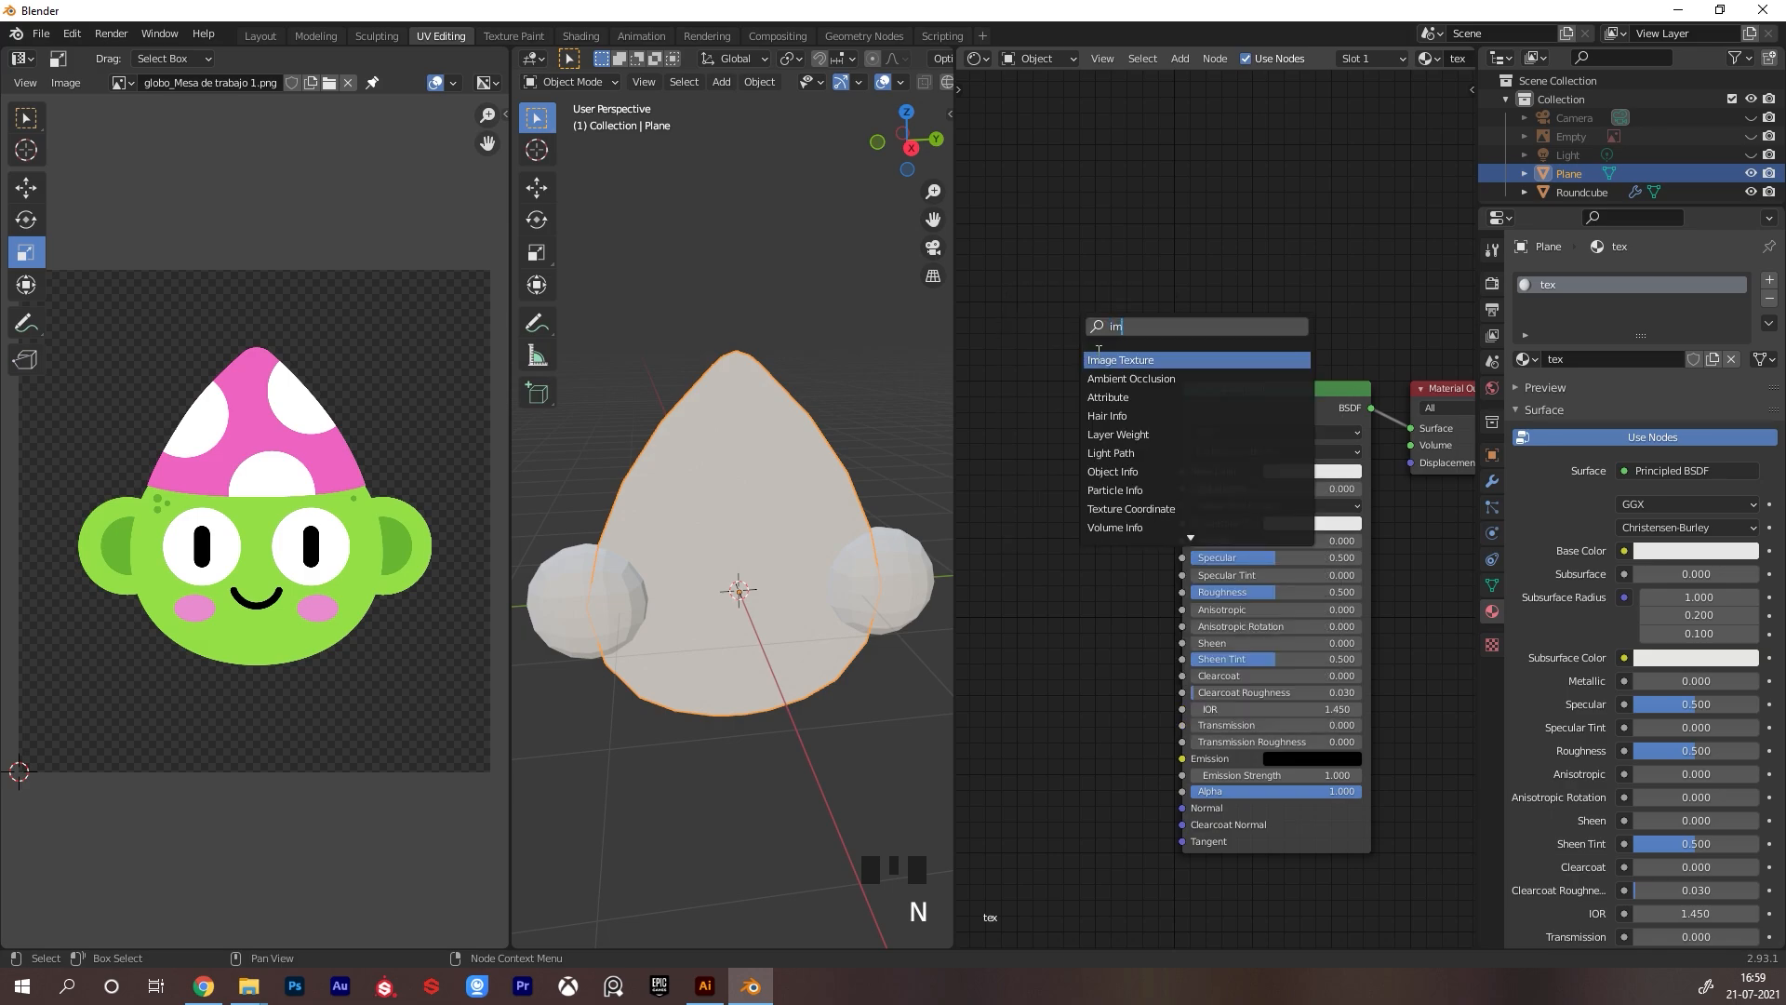
pyautogui.click(1102, 358)
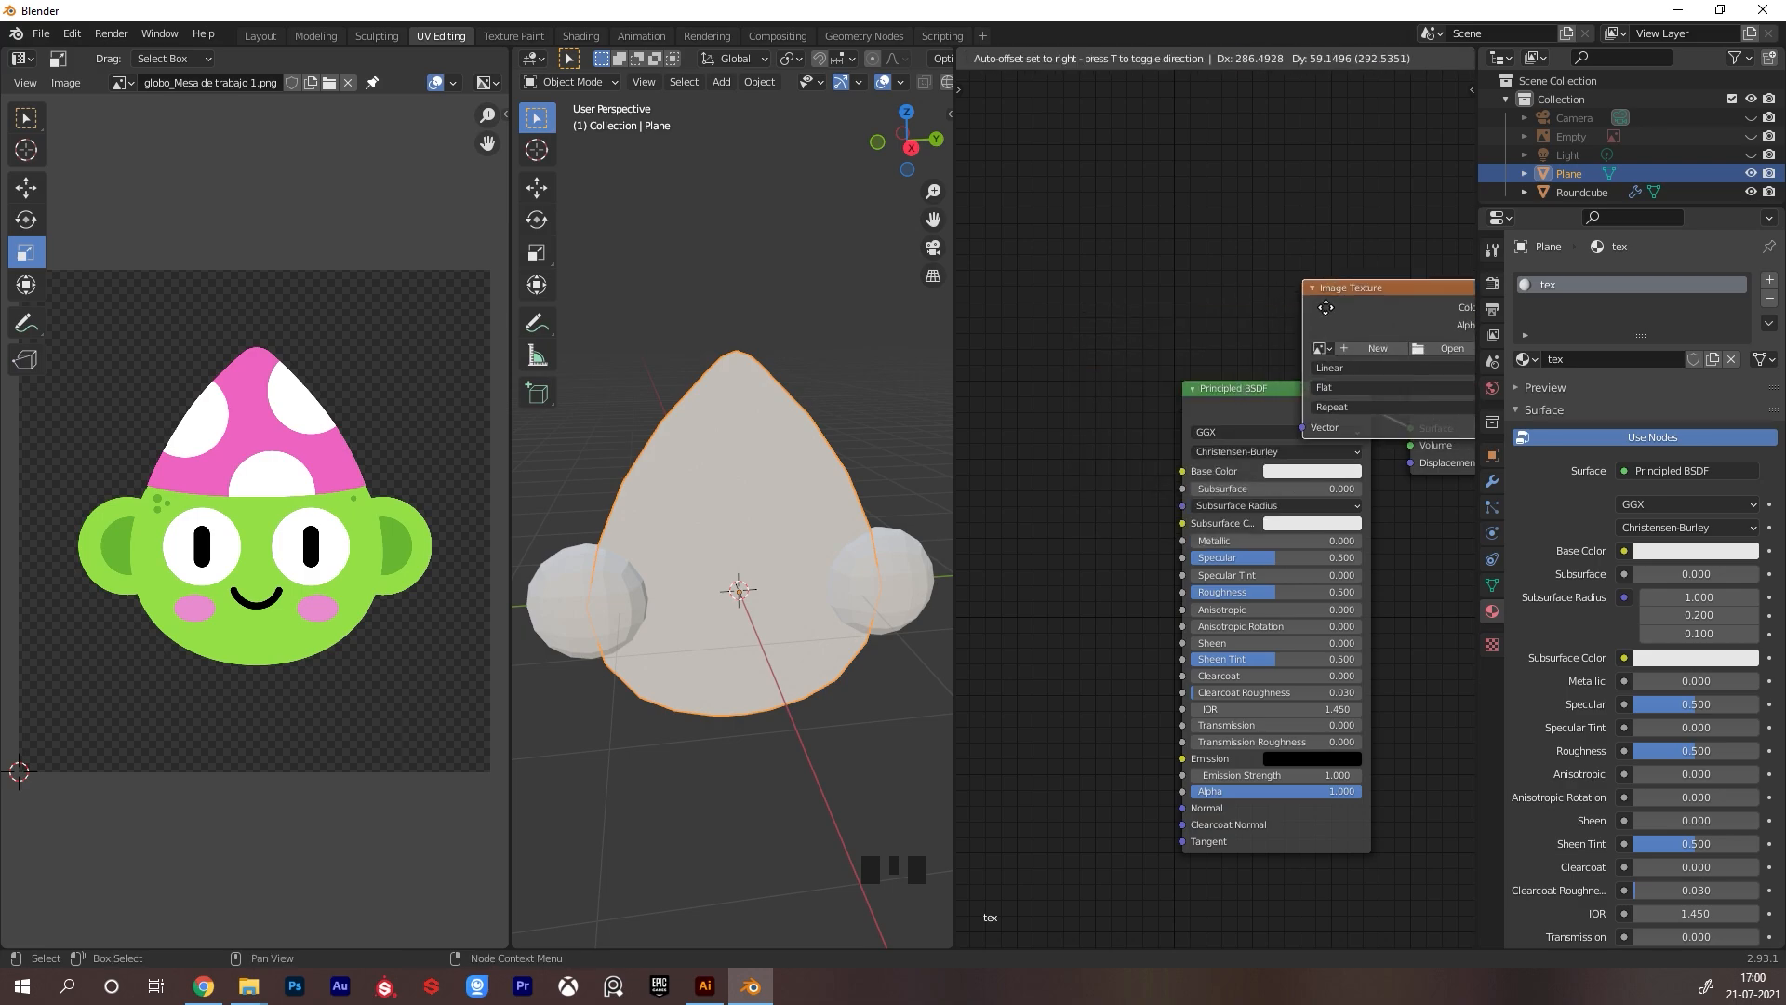
pyautogui.click(992, 391)
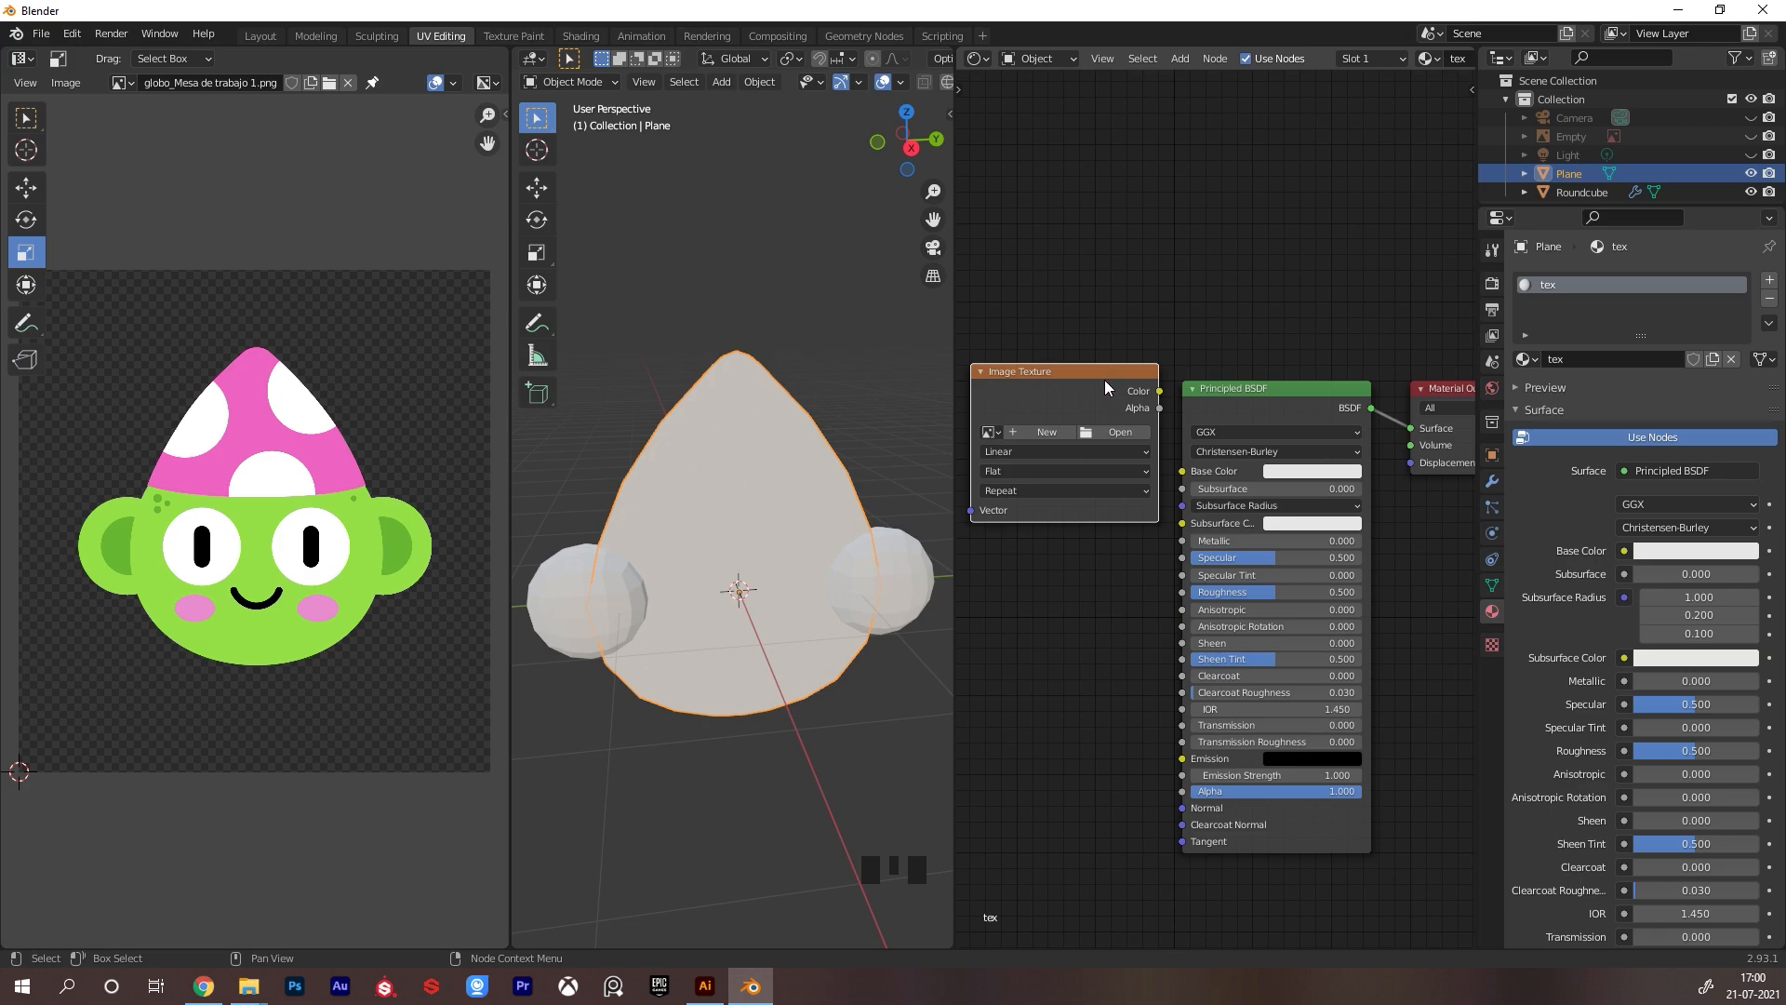
pyautogui.click(992, 443)
pyautogui.click(1034, 470)
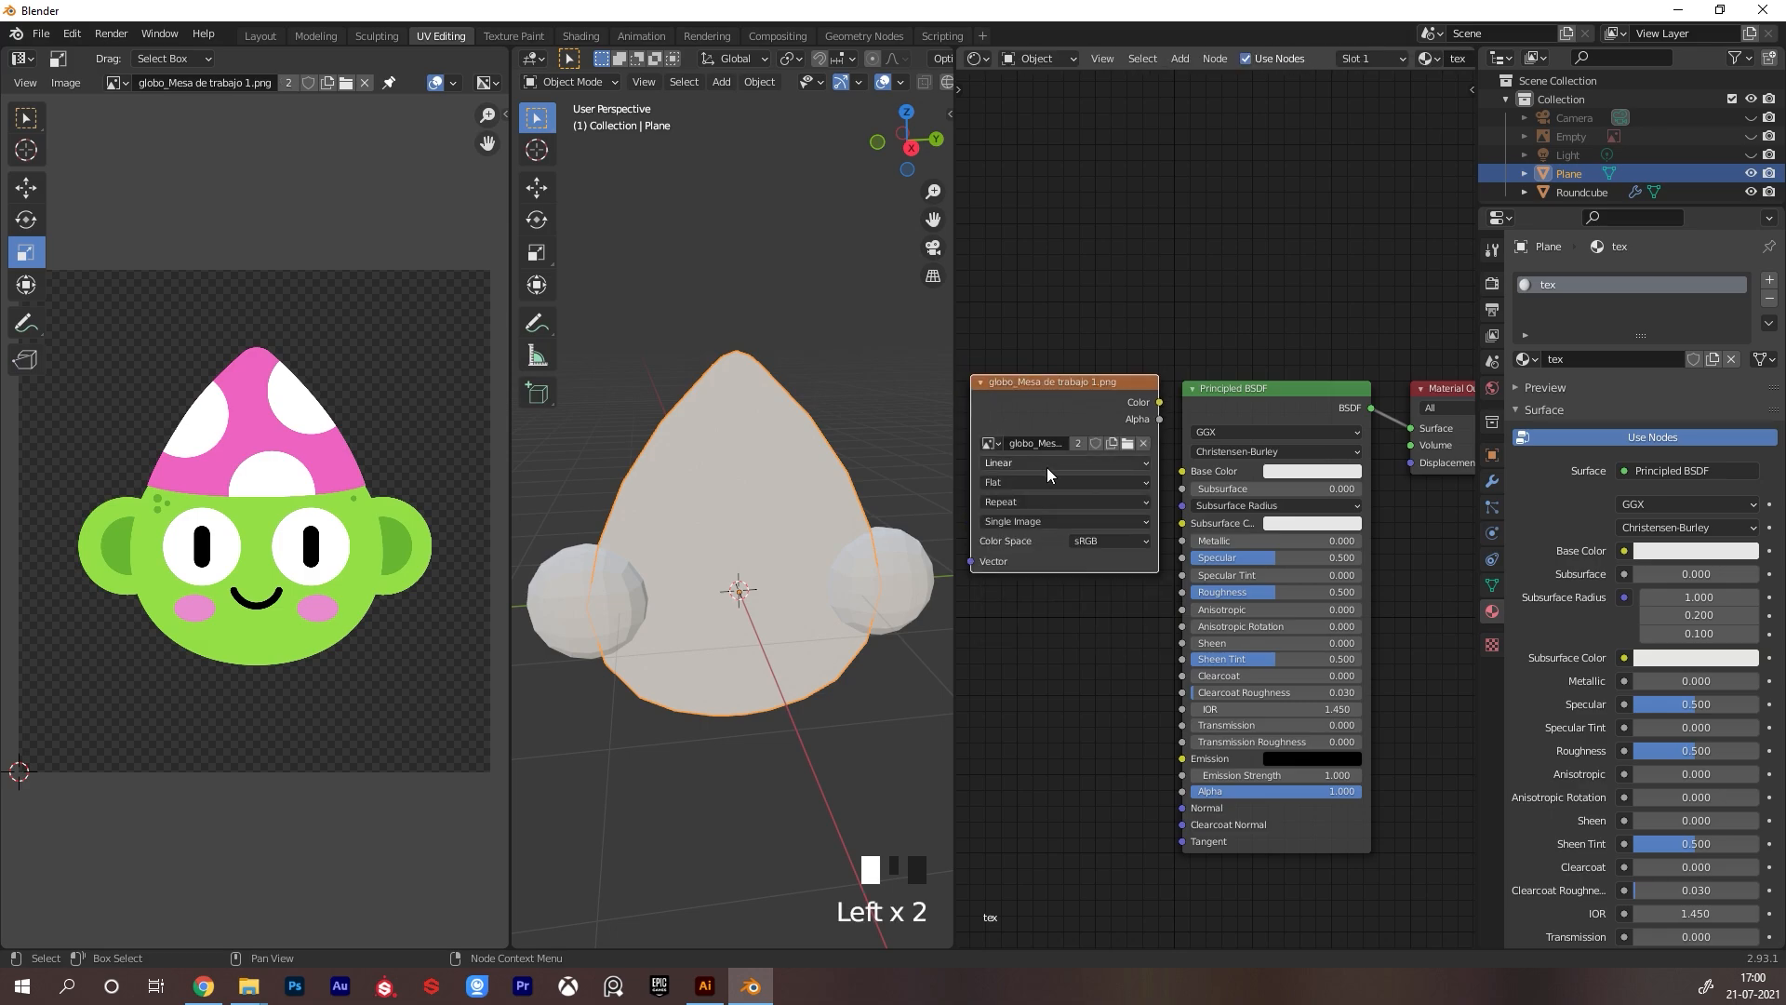
# Connect the image texture's Color output to the Principled BSDF's Base Color
pyautogui.scroll(-1, 1104, 426)
pyautogui.scroll(-3, 1104, 426)
pyautogui.moveTo(1105, 426); pyautogui.dragTo(1187, 476)
pyautogui.scroll(1, 1084, 449)
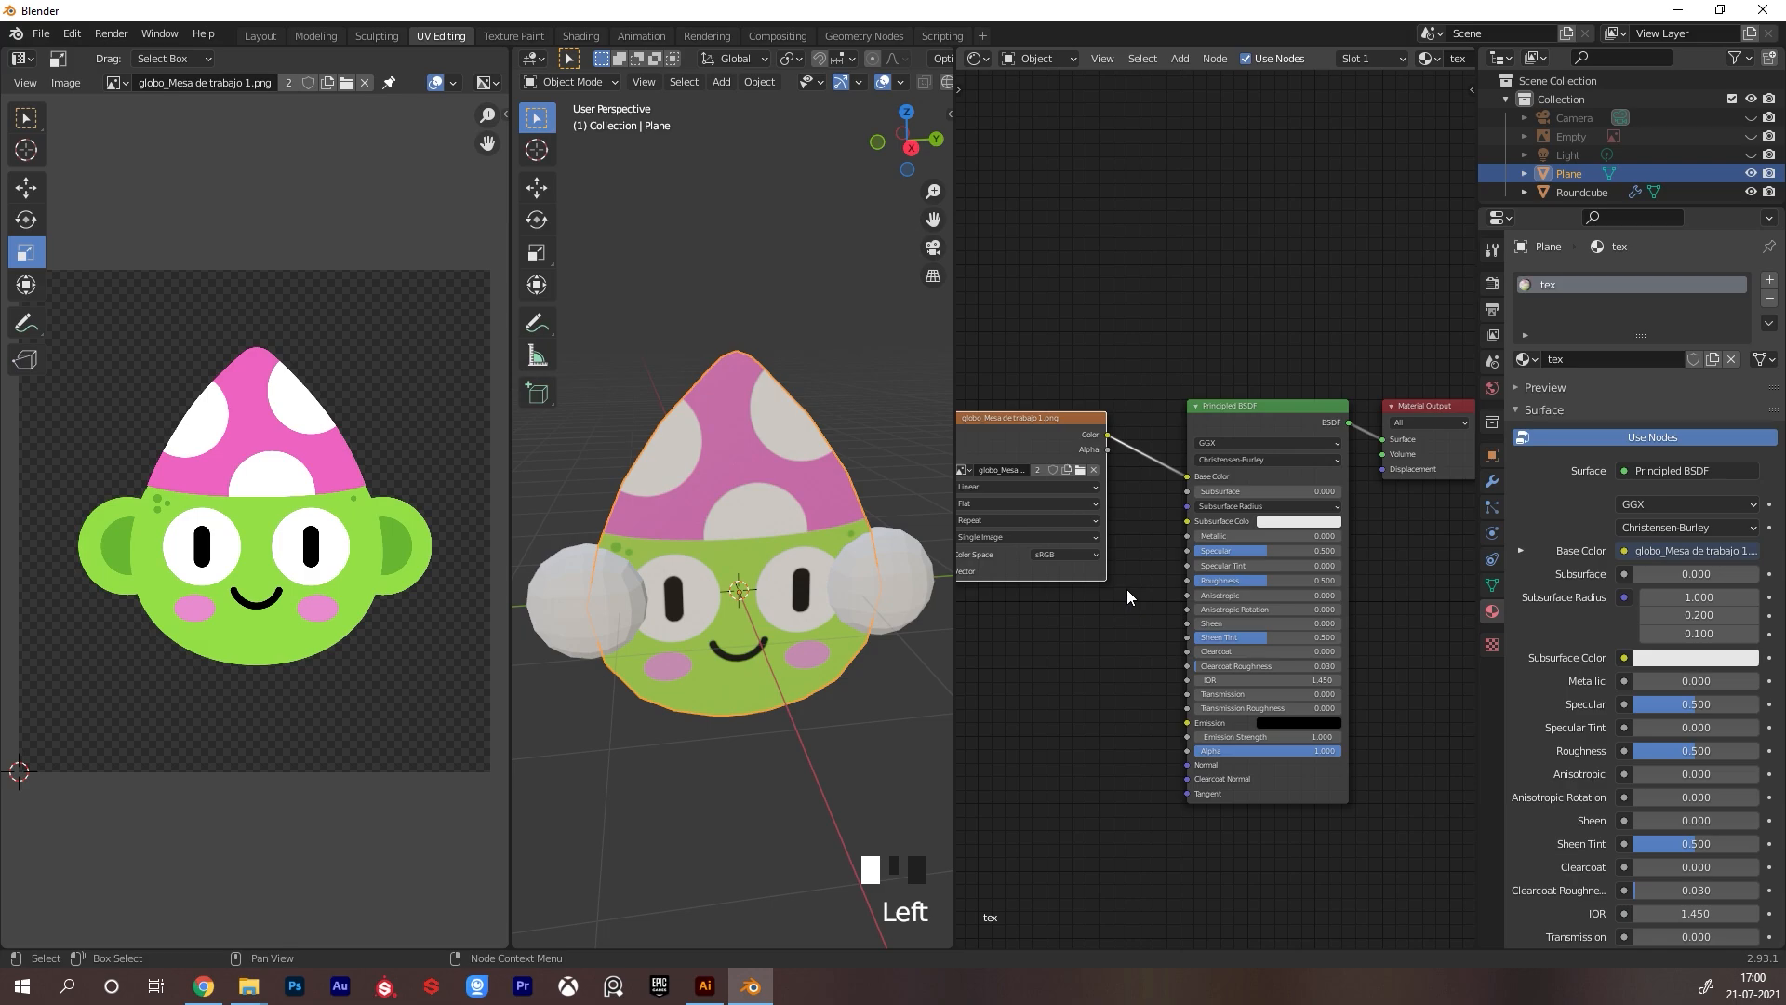
pyautogui.scroll(-1, 1127, 589)
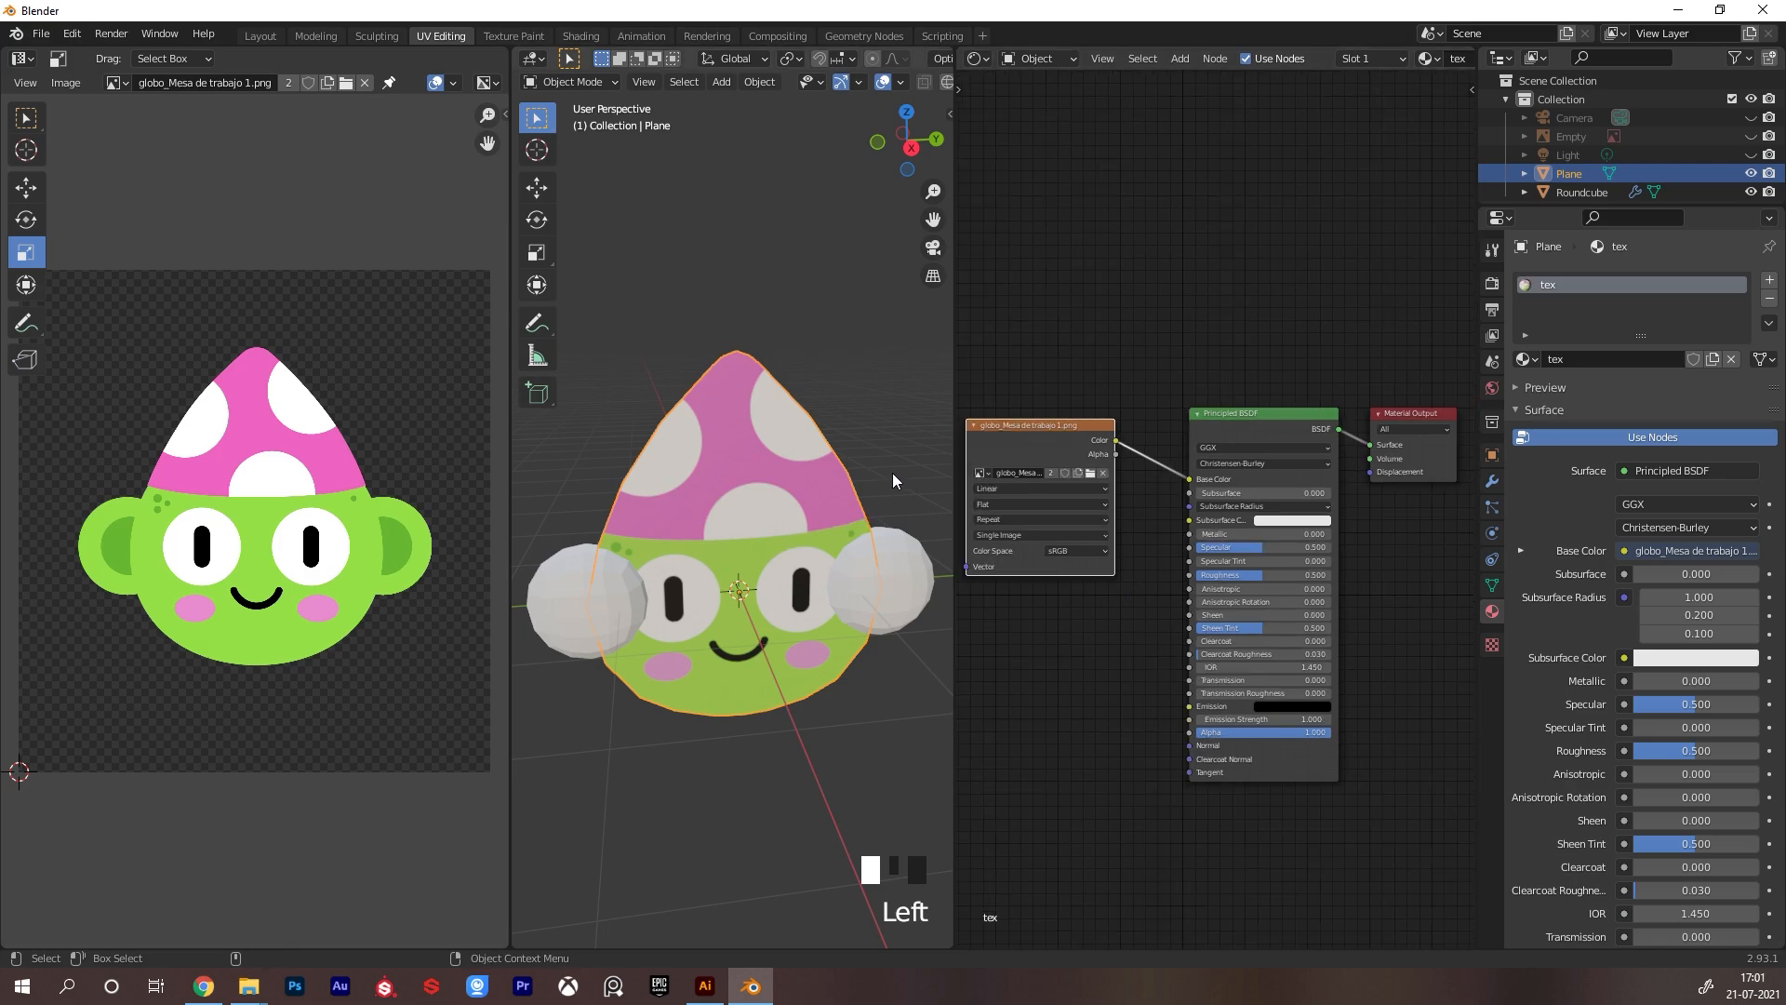
# Extrude the whole face mesh about 0.27 m backward in Edit Mode and scale up the extruded faces slightly
pyautogui.keyDown('alt'); pyautogui.moveTo(863, 497); pyautogui.dragTo(831, 559); pyautogui.keyUp('alt')
pyautogui.press('Tab')
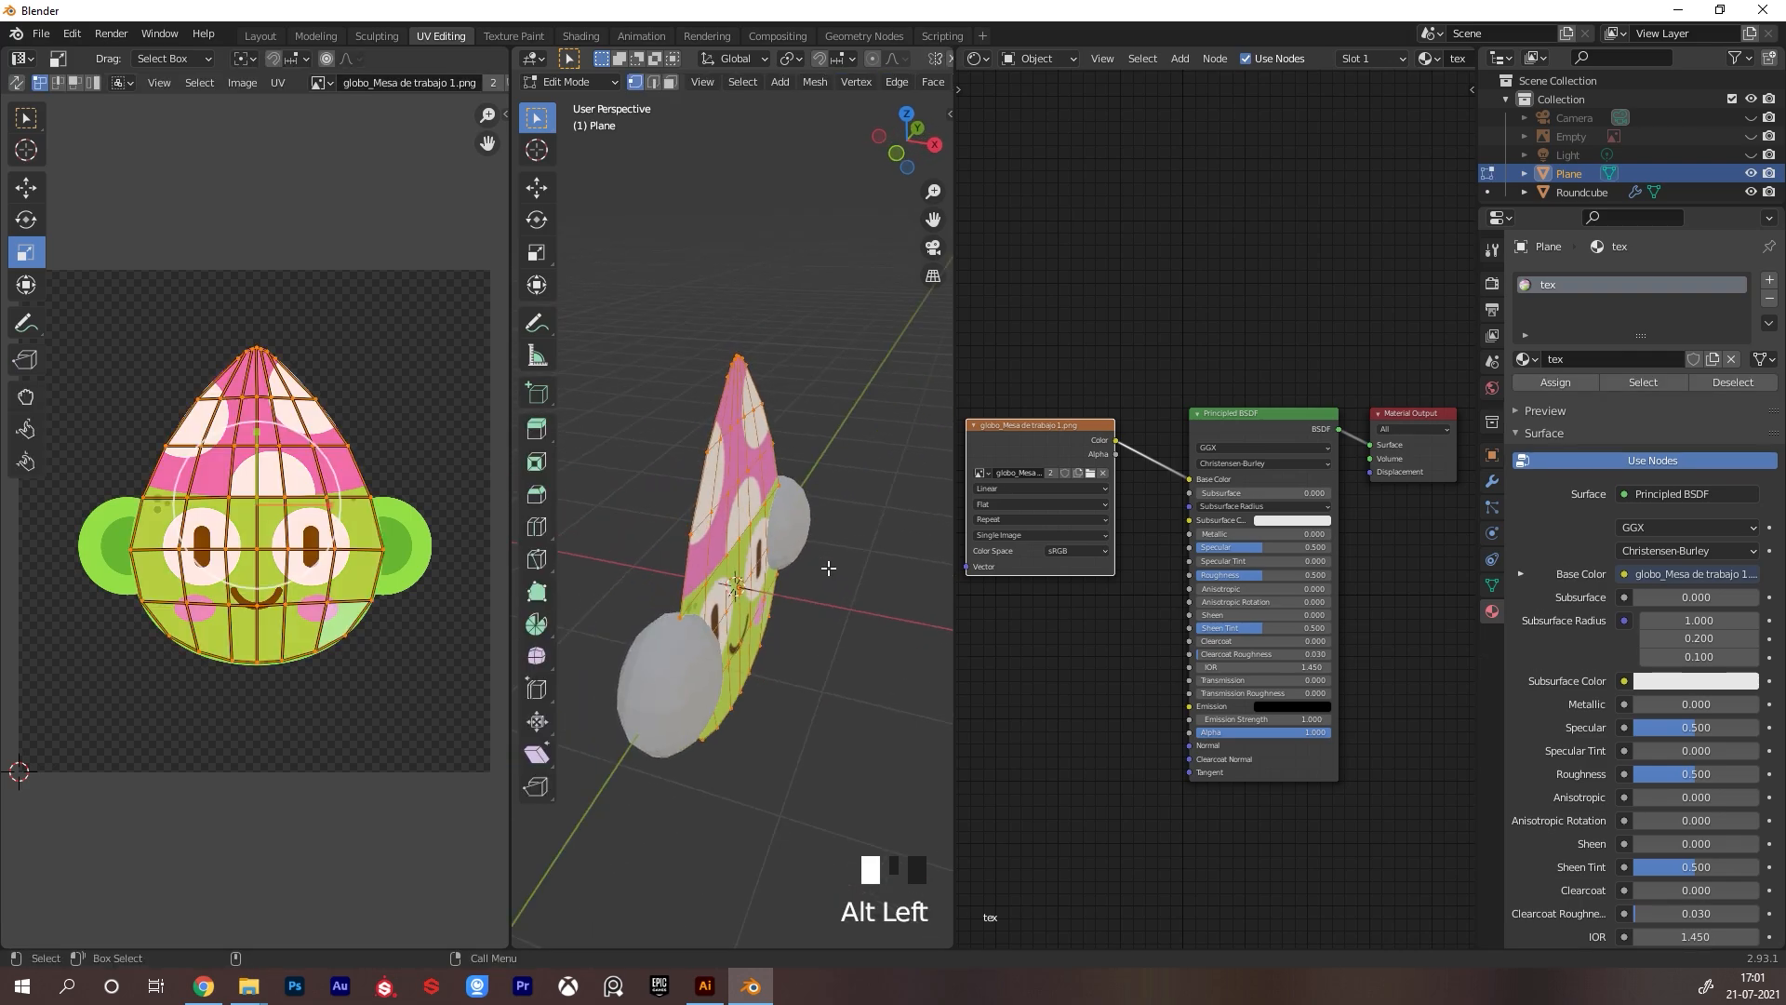
pyautogui.press('e')
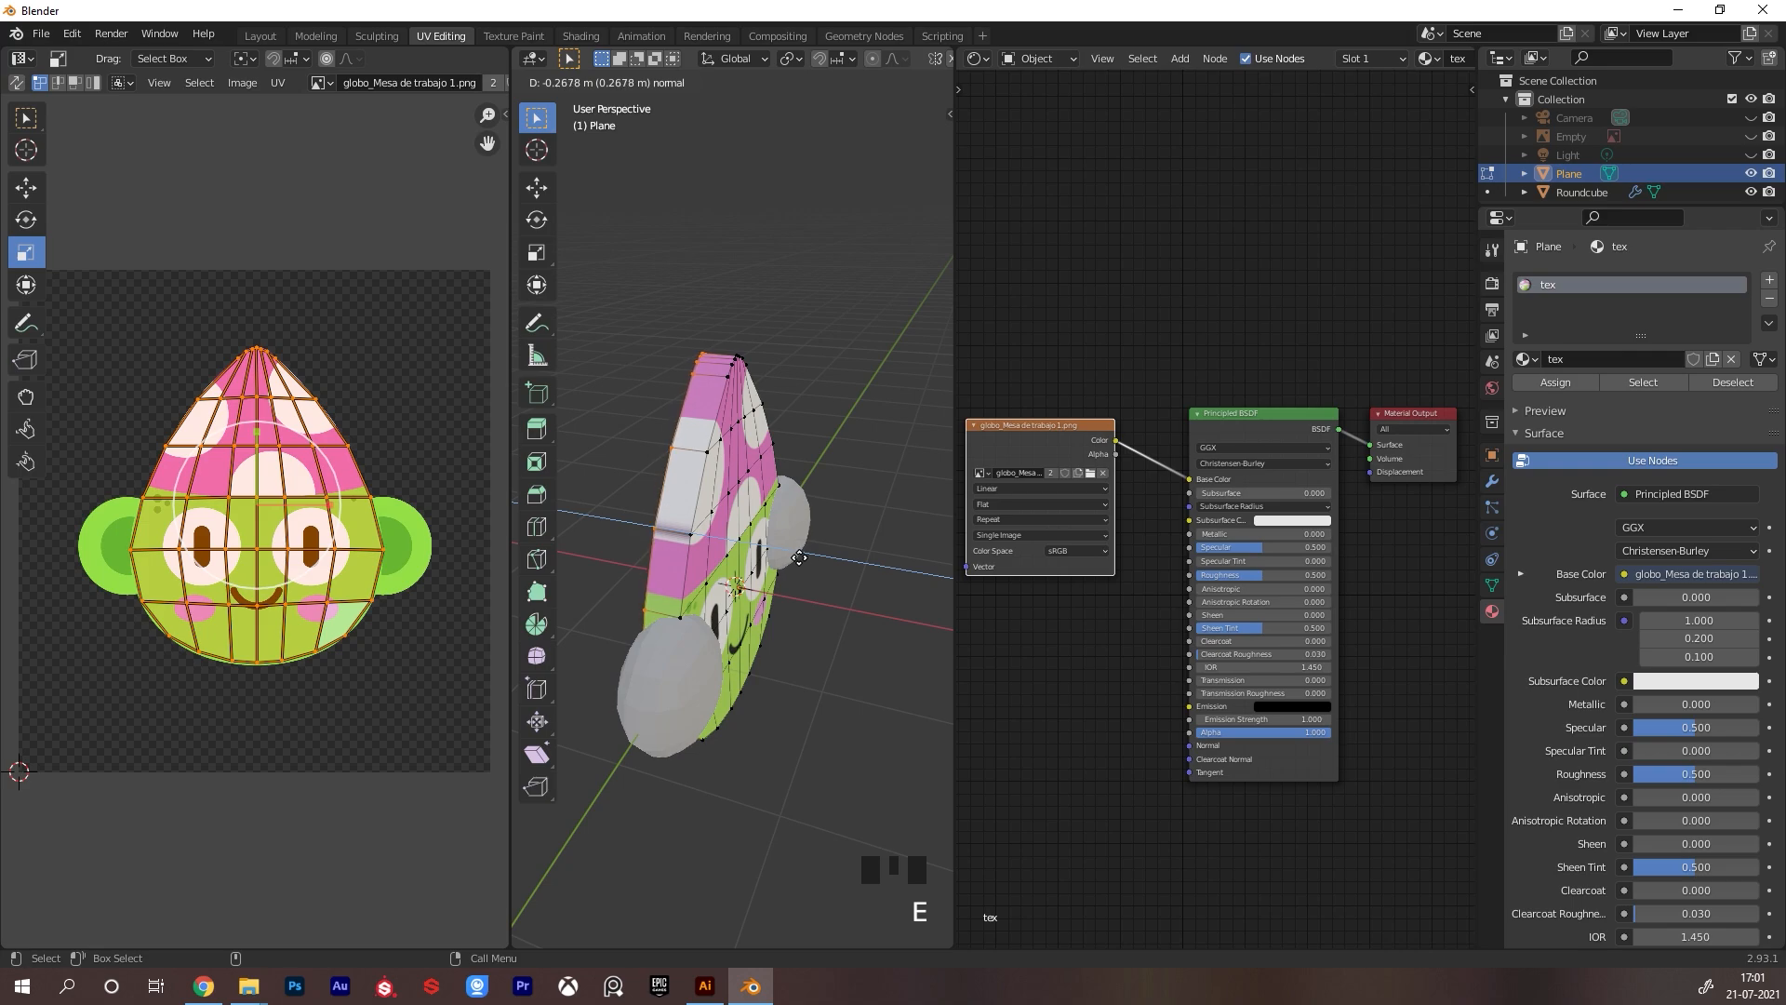
pyautogui.click(799, 556)
pyautogui.keyDown('alt'); pyautogui.moveTo(800, 556); pyautogui.dragTo(838, 498); pyautogui.keyUp('alt')
pyautogui.press('s')
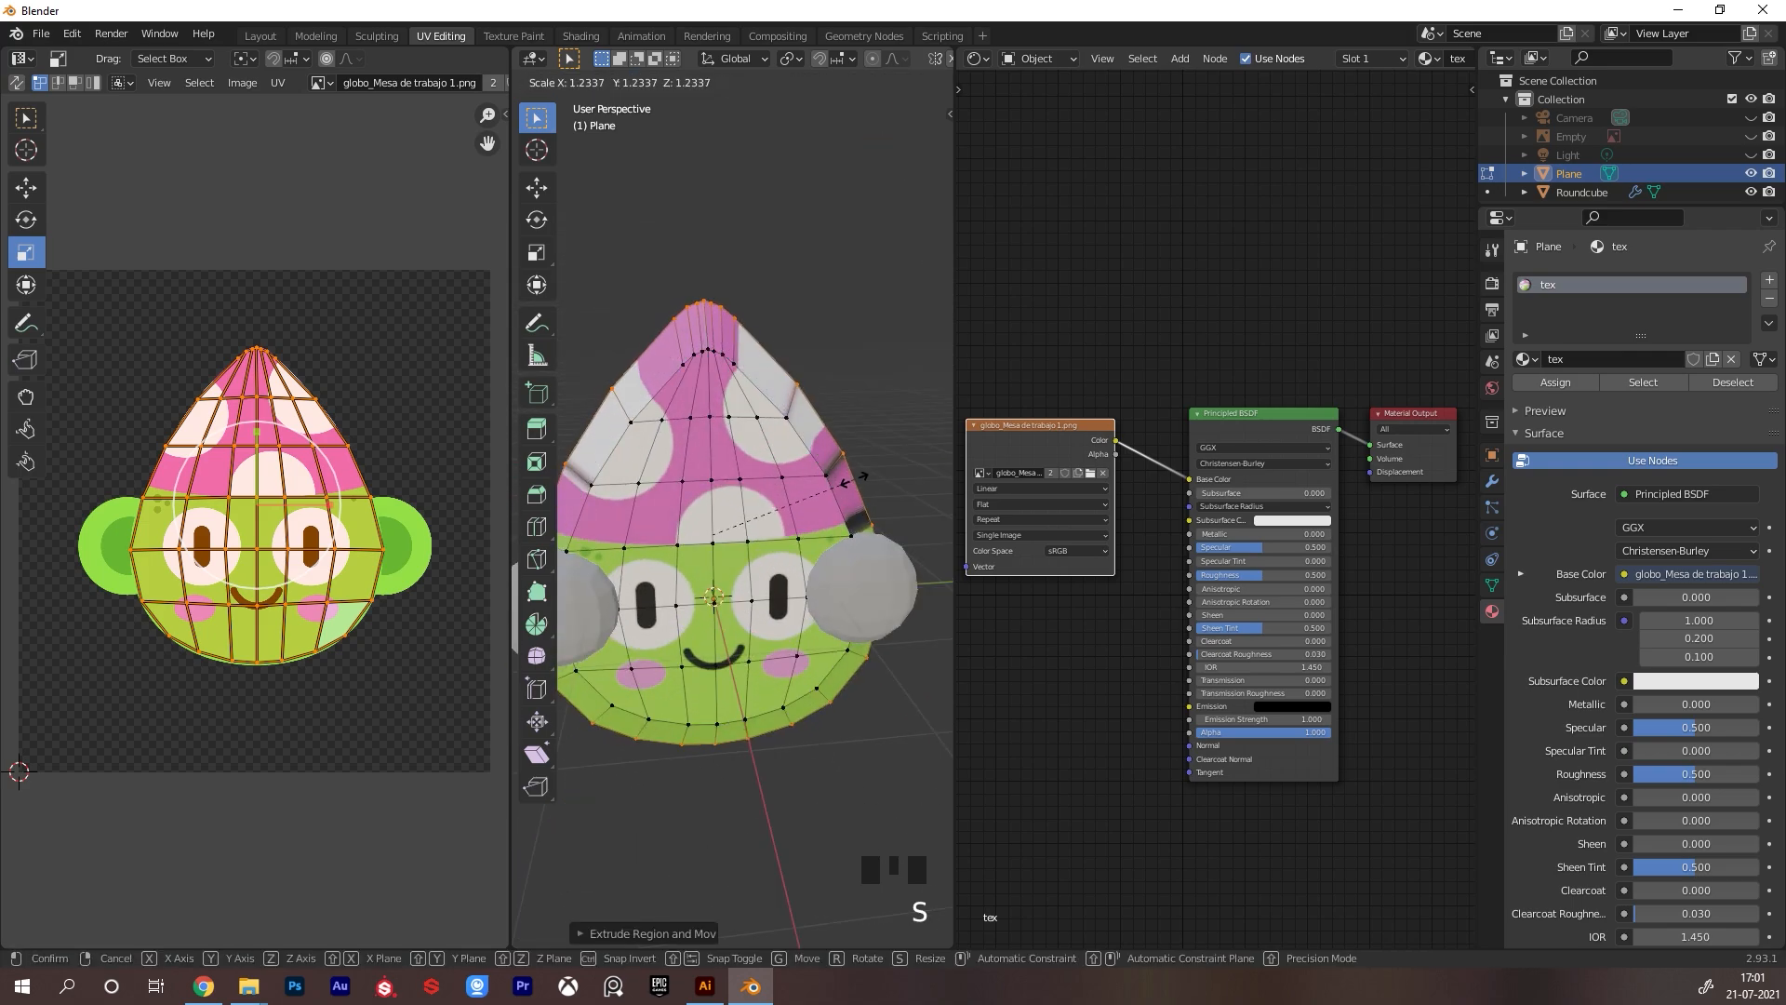
pyautogui.click(846, 493)
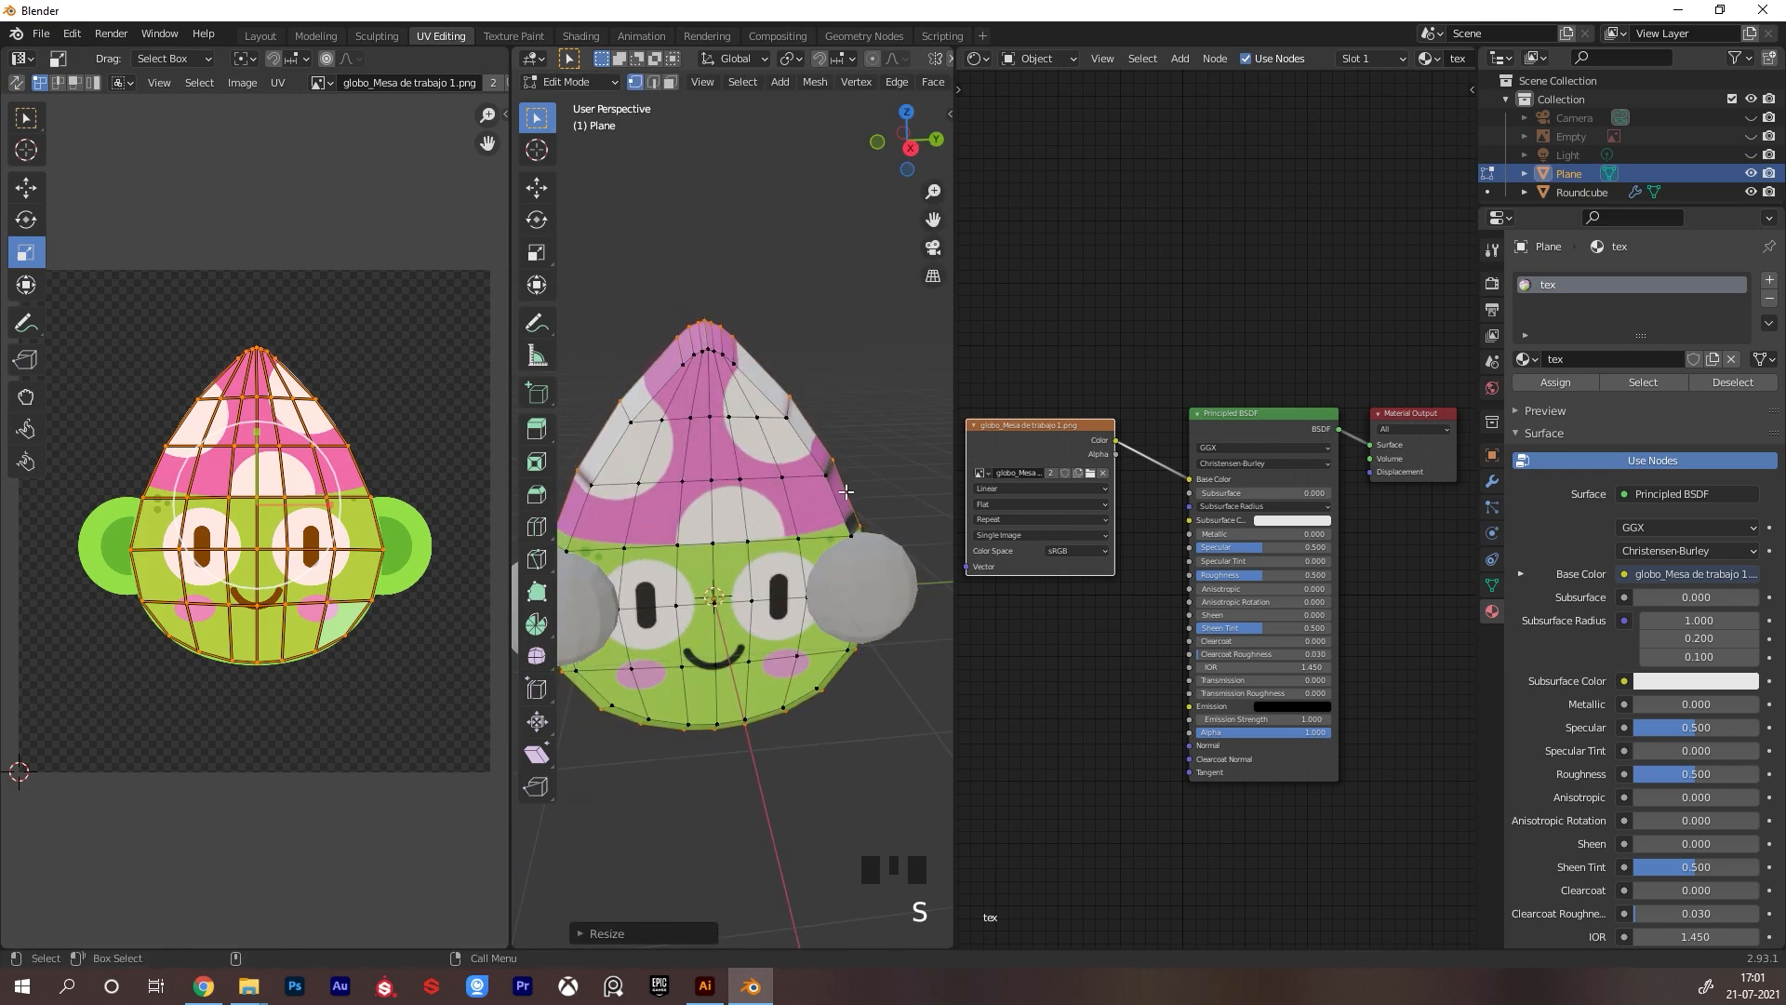
# Select the entire head mesh and soften its shape with the Smooth tool
pyautogui.keyDown('alt'); pyautogui.moveTo(851, 521); pyautogui.dragTo(753, 661); pyautogui.keyUp('alt')
pyautogui.press('a')
pyautogui.click(536, 656)
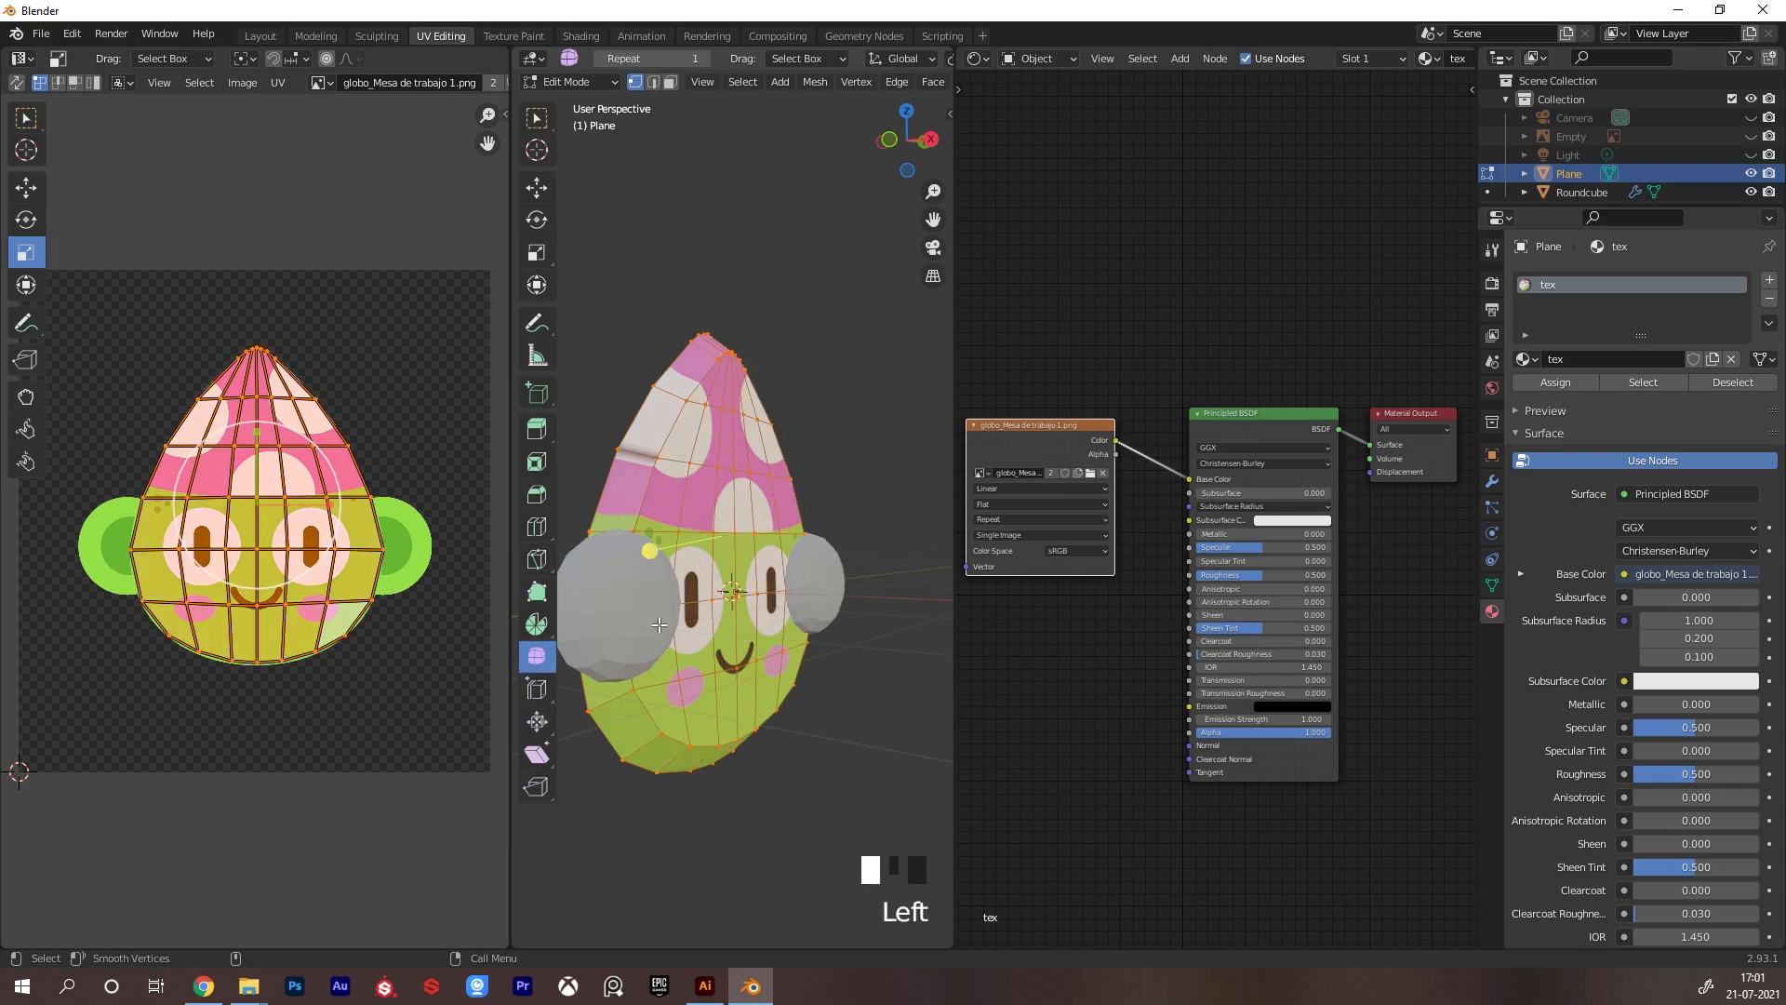
pyautogui.moveTo(650, 550); pyautogui.dragTo(626, 558)
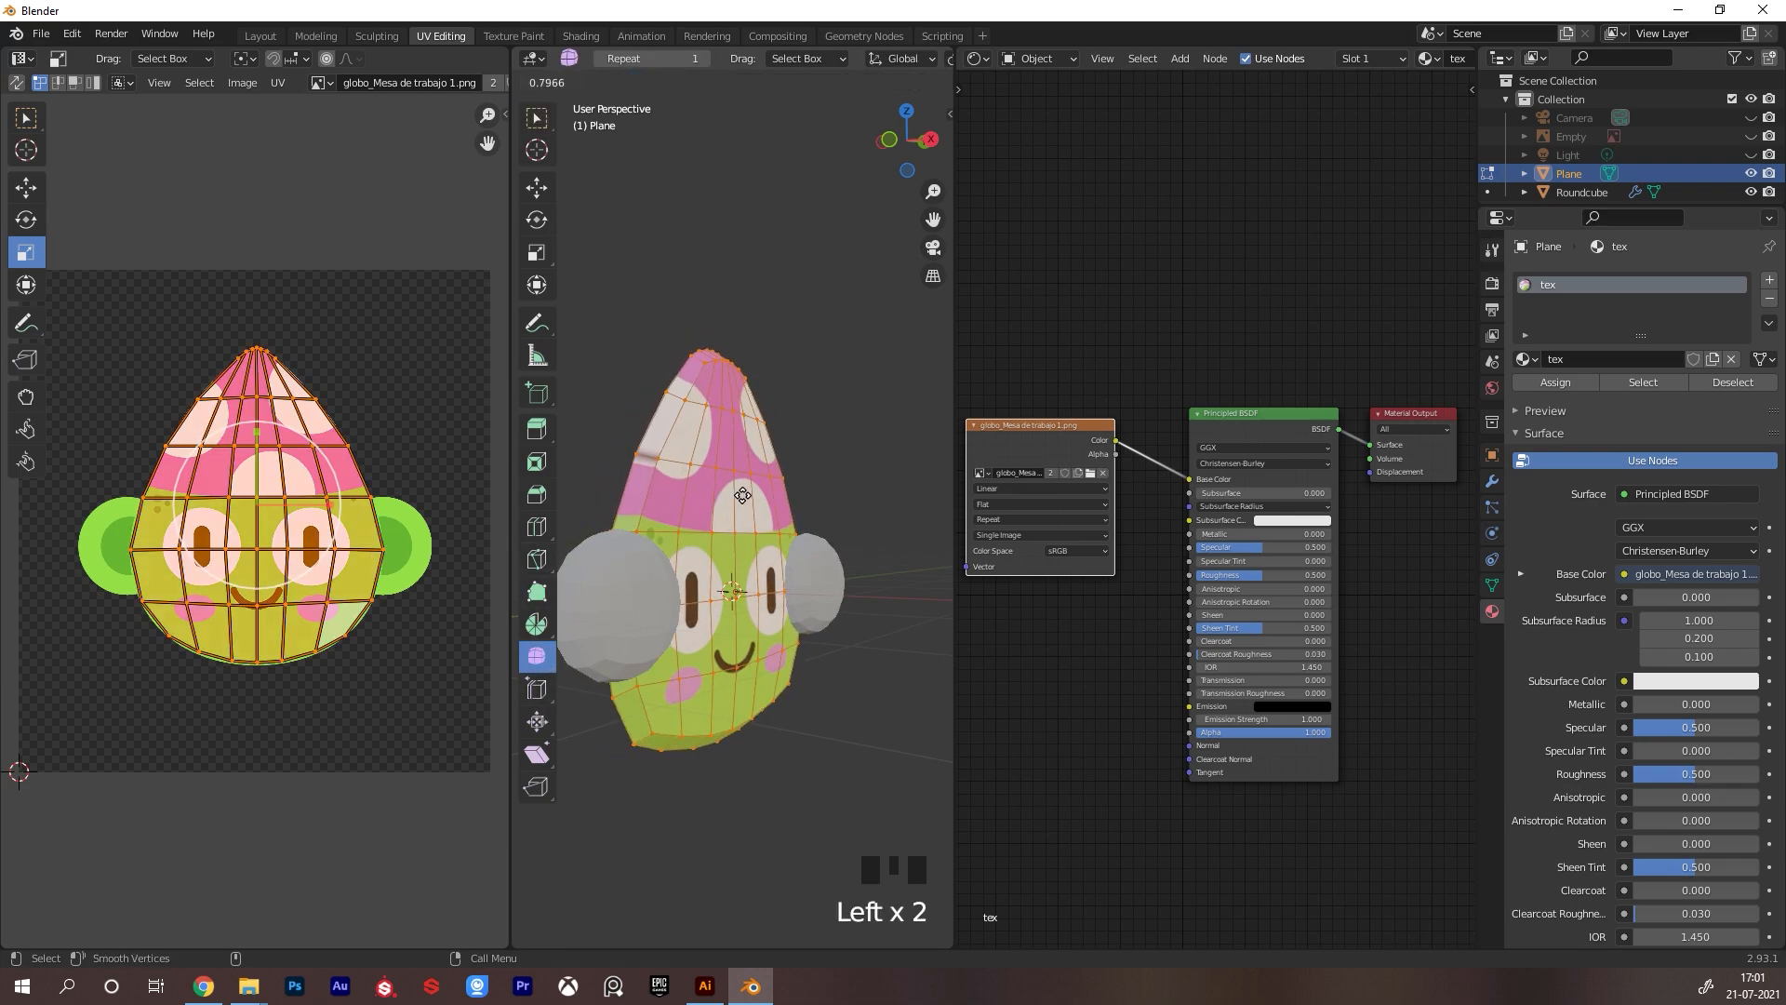
pyautogui.moveTo(742, 495); pyautogui.dragTo(788, 602)
# Scale the head's UV island down to about 0.98 so it stays inside the painted head outline
pyautogui.keyDown('alt'); pyautogui.moveTo(851, 638); pyautogui.dragTo(863, 630); pyautogui.keyUp('alt')
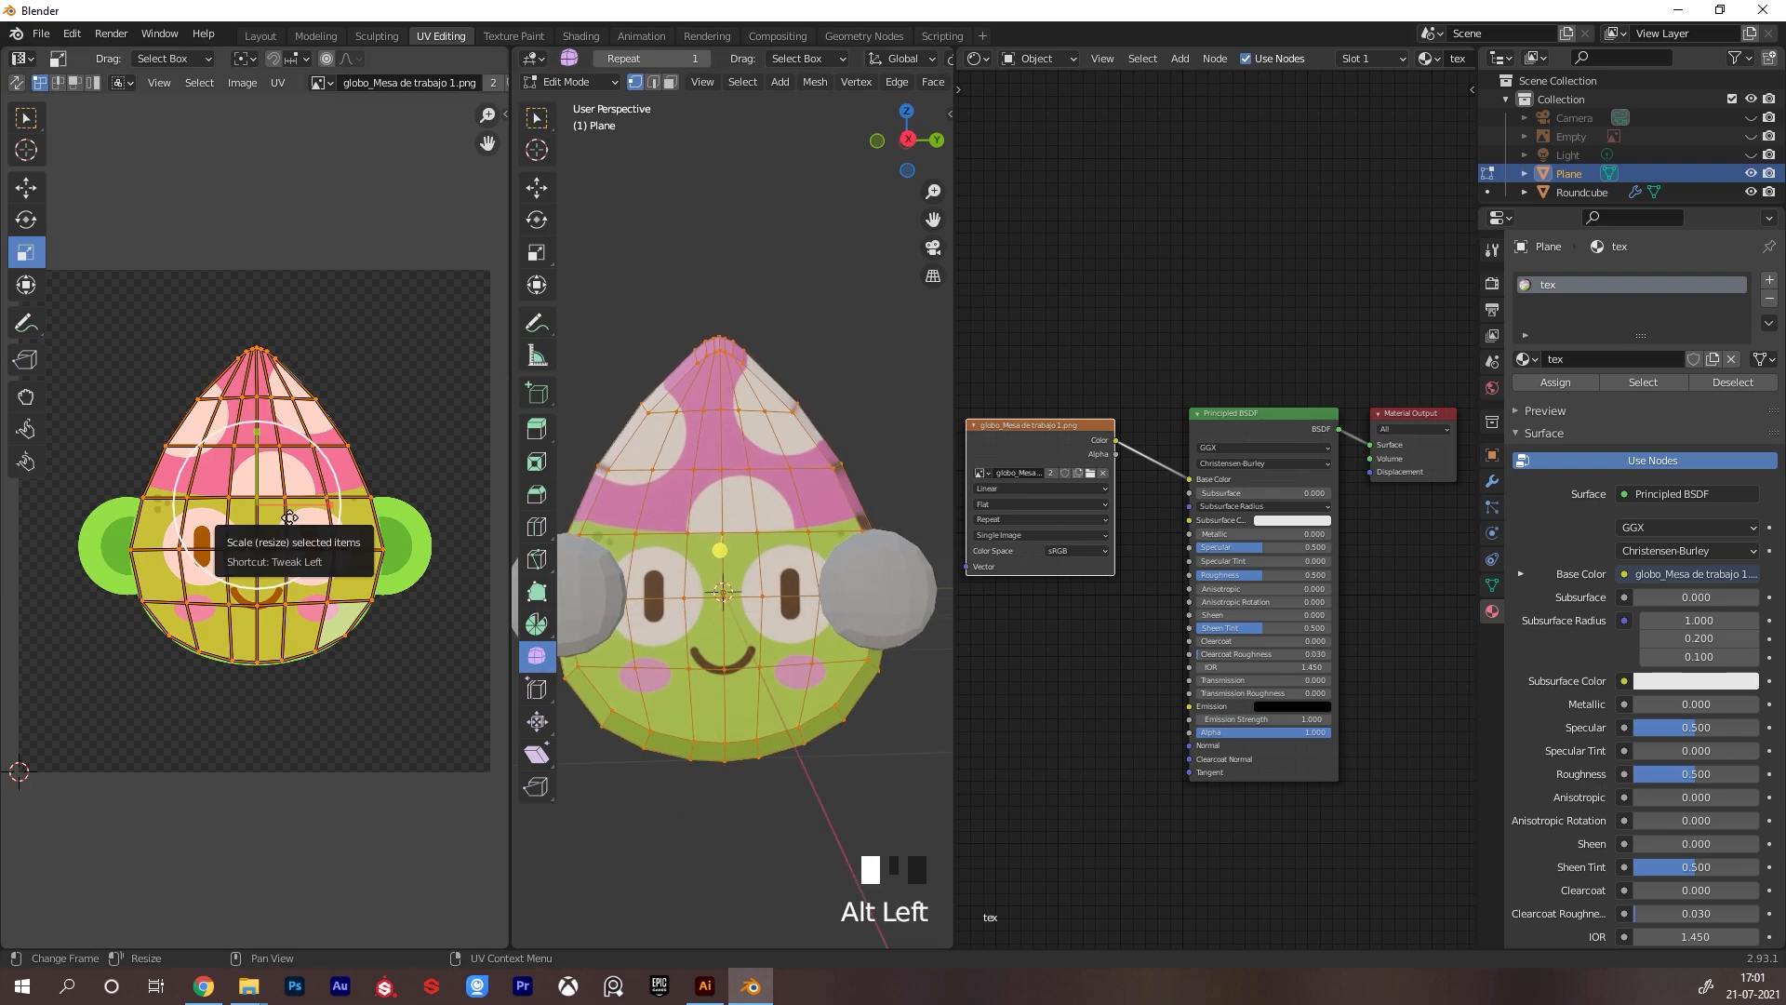
pyautogui.press('s')
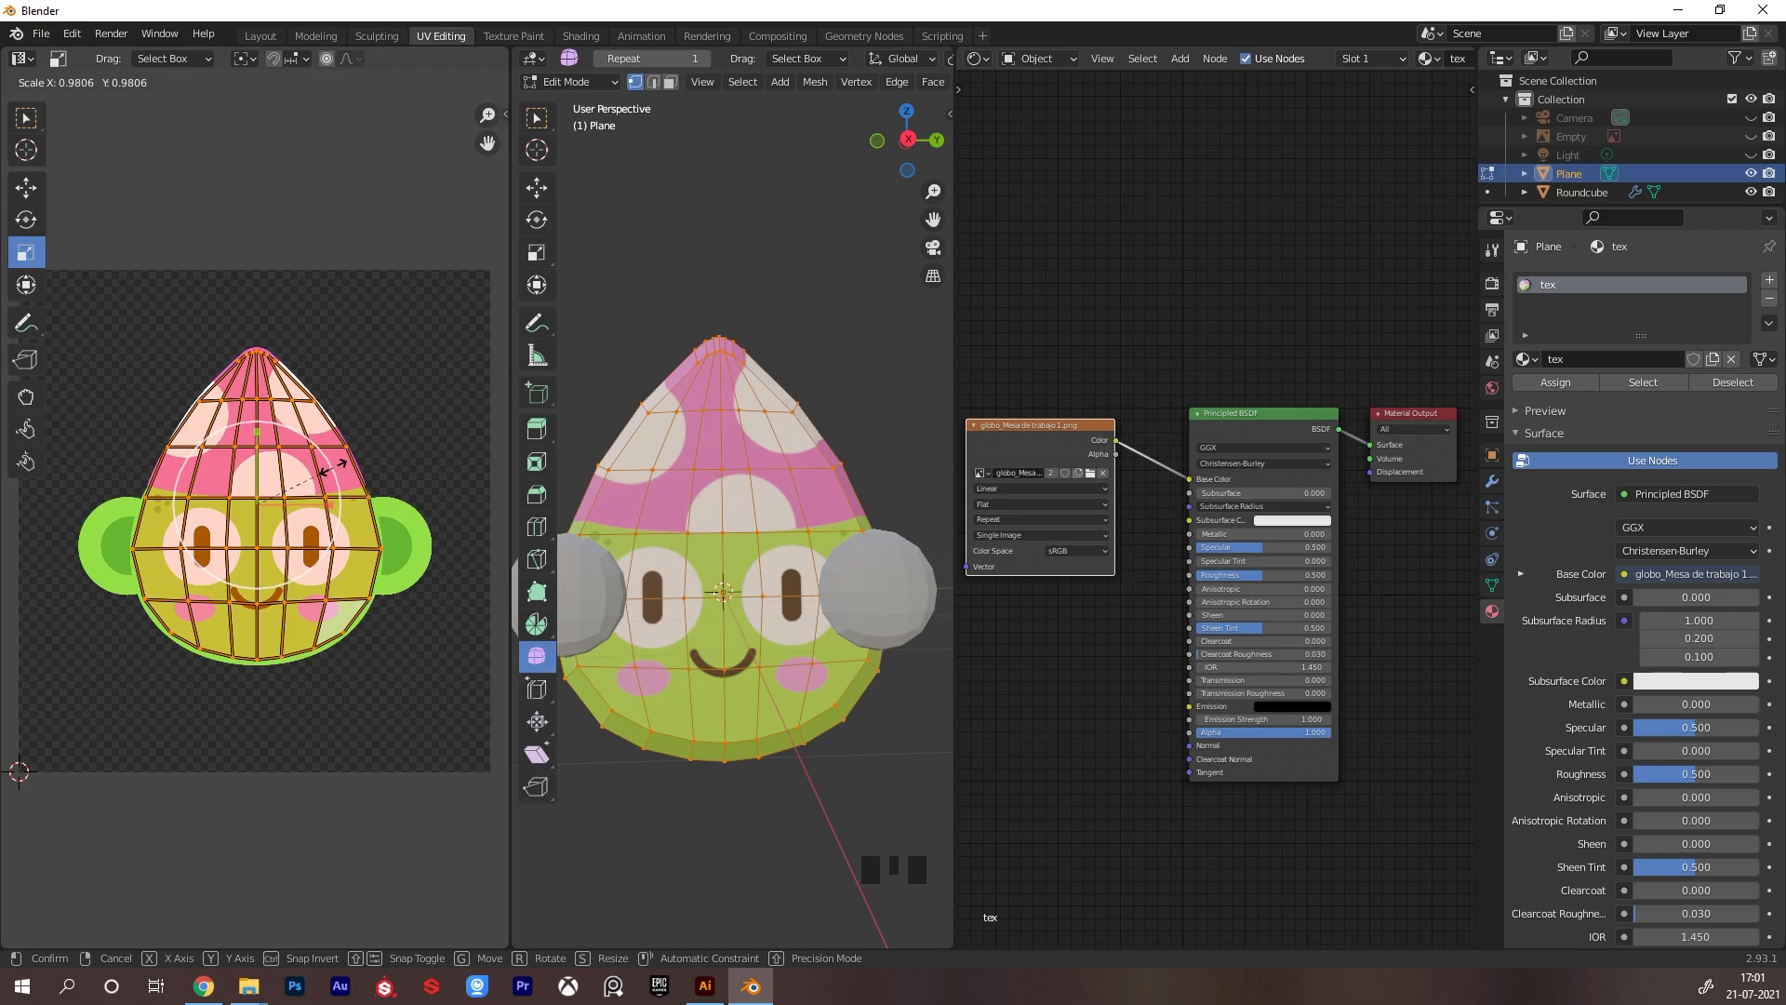
pyautogui.click(333, 470)
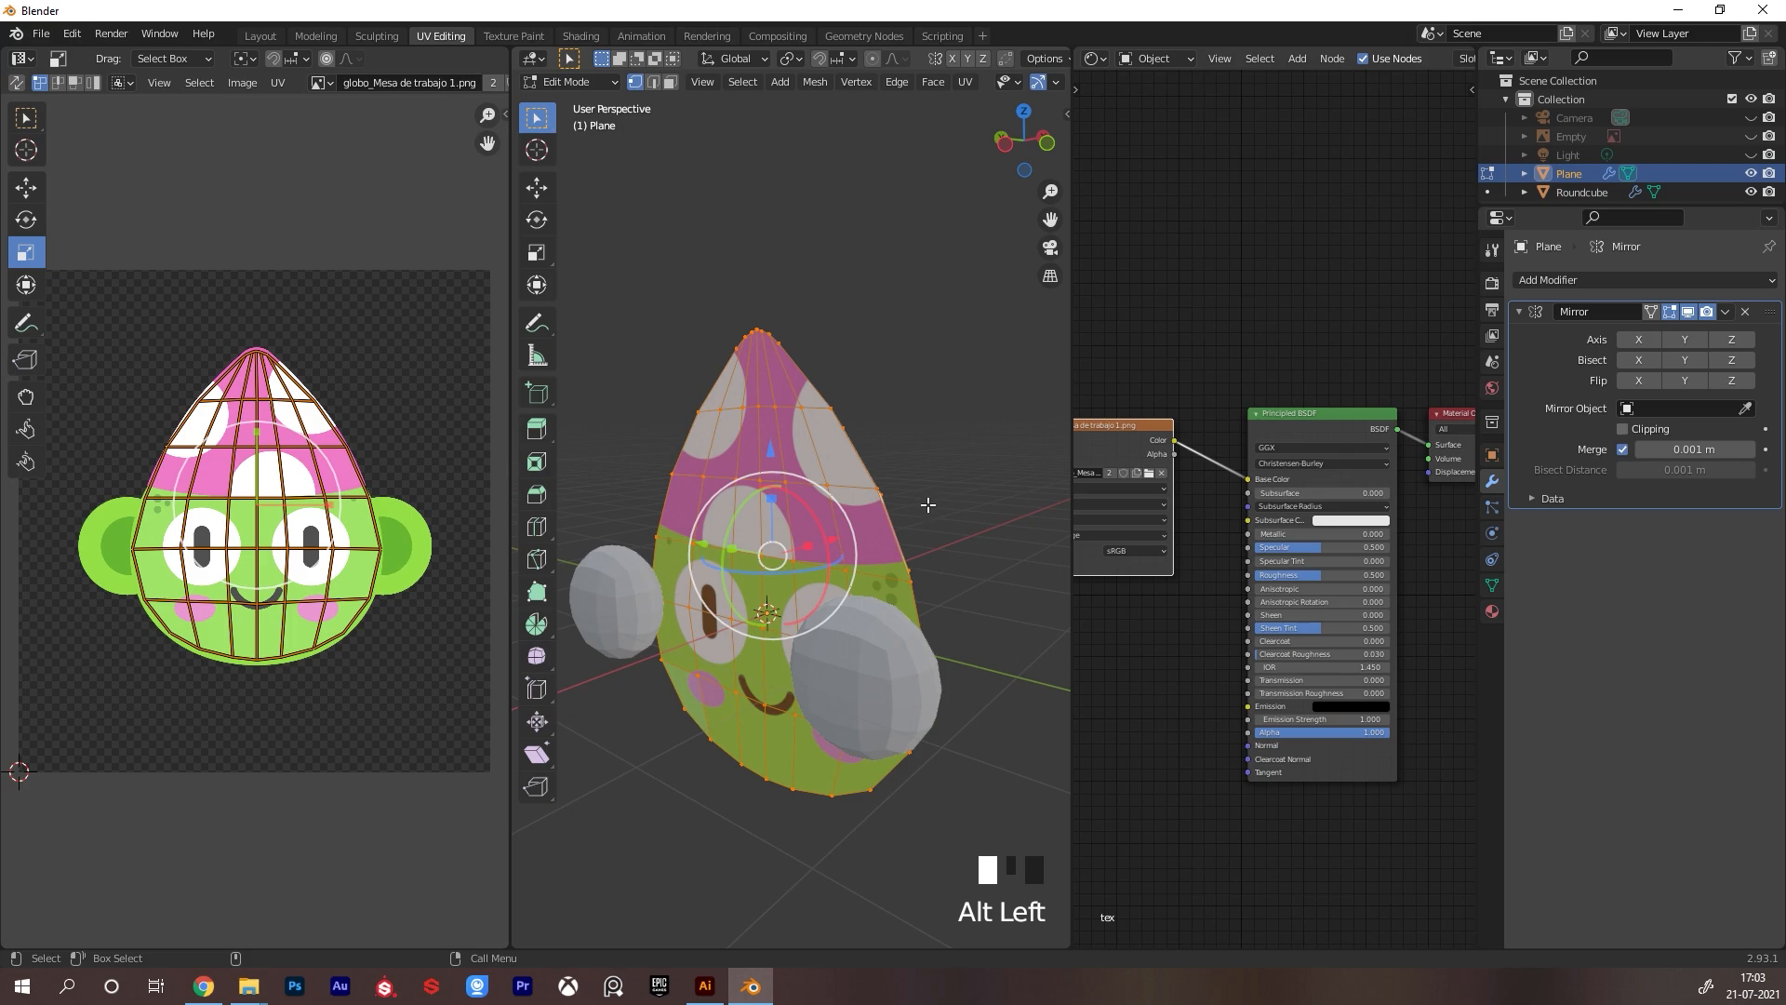
# Select all the front faces of the head mesh in face mode and delete them
pyautogui.press('3')
pyautogui.keyDown('alt'); pyautogui.moveTo(927, 504); pyautogui.dragTo(918, 484); pyautogui.keyUp('alt')
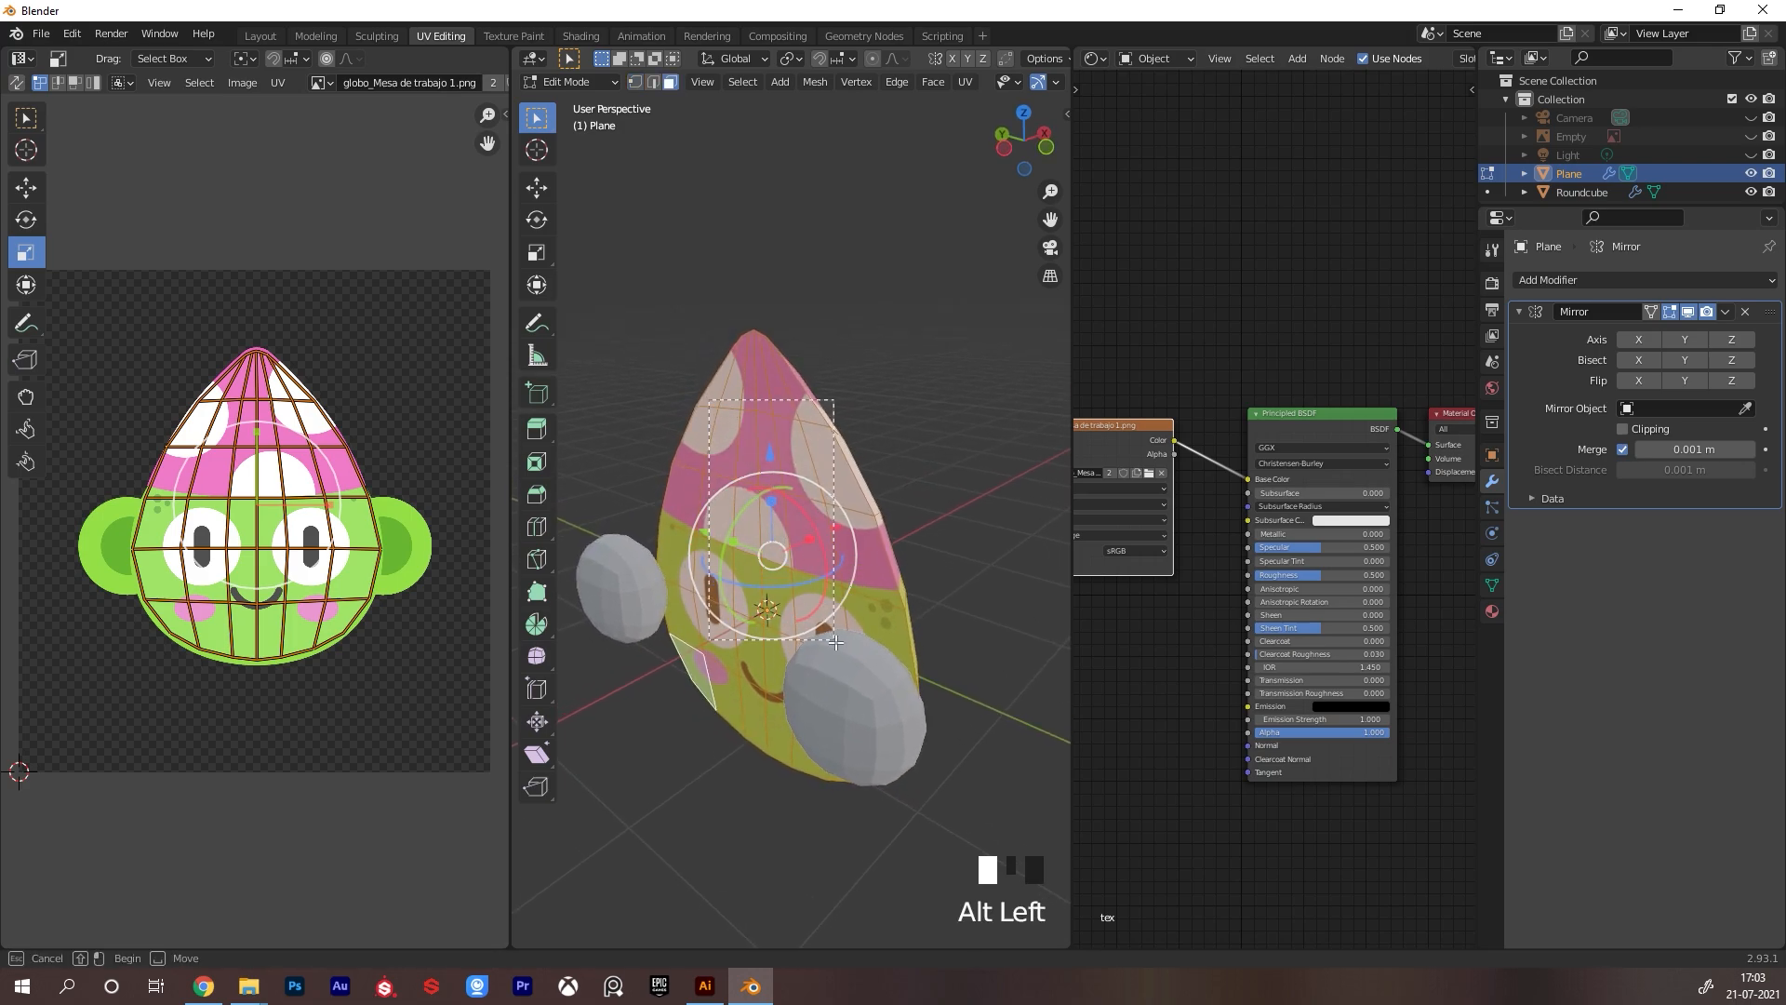
pyautogui.moveTo(808, 649); pyautogui.dragTo(809, 648)
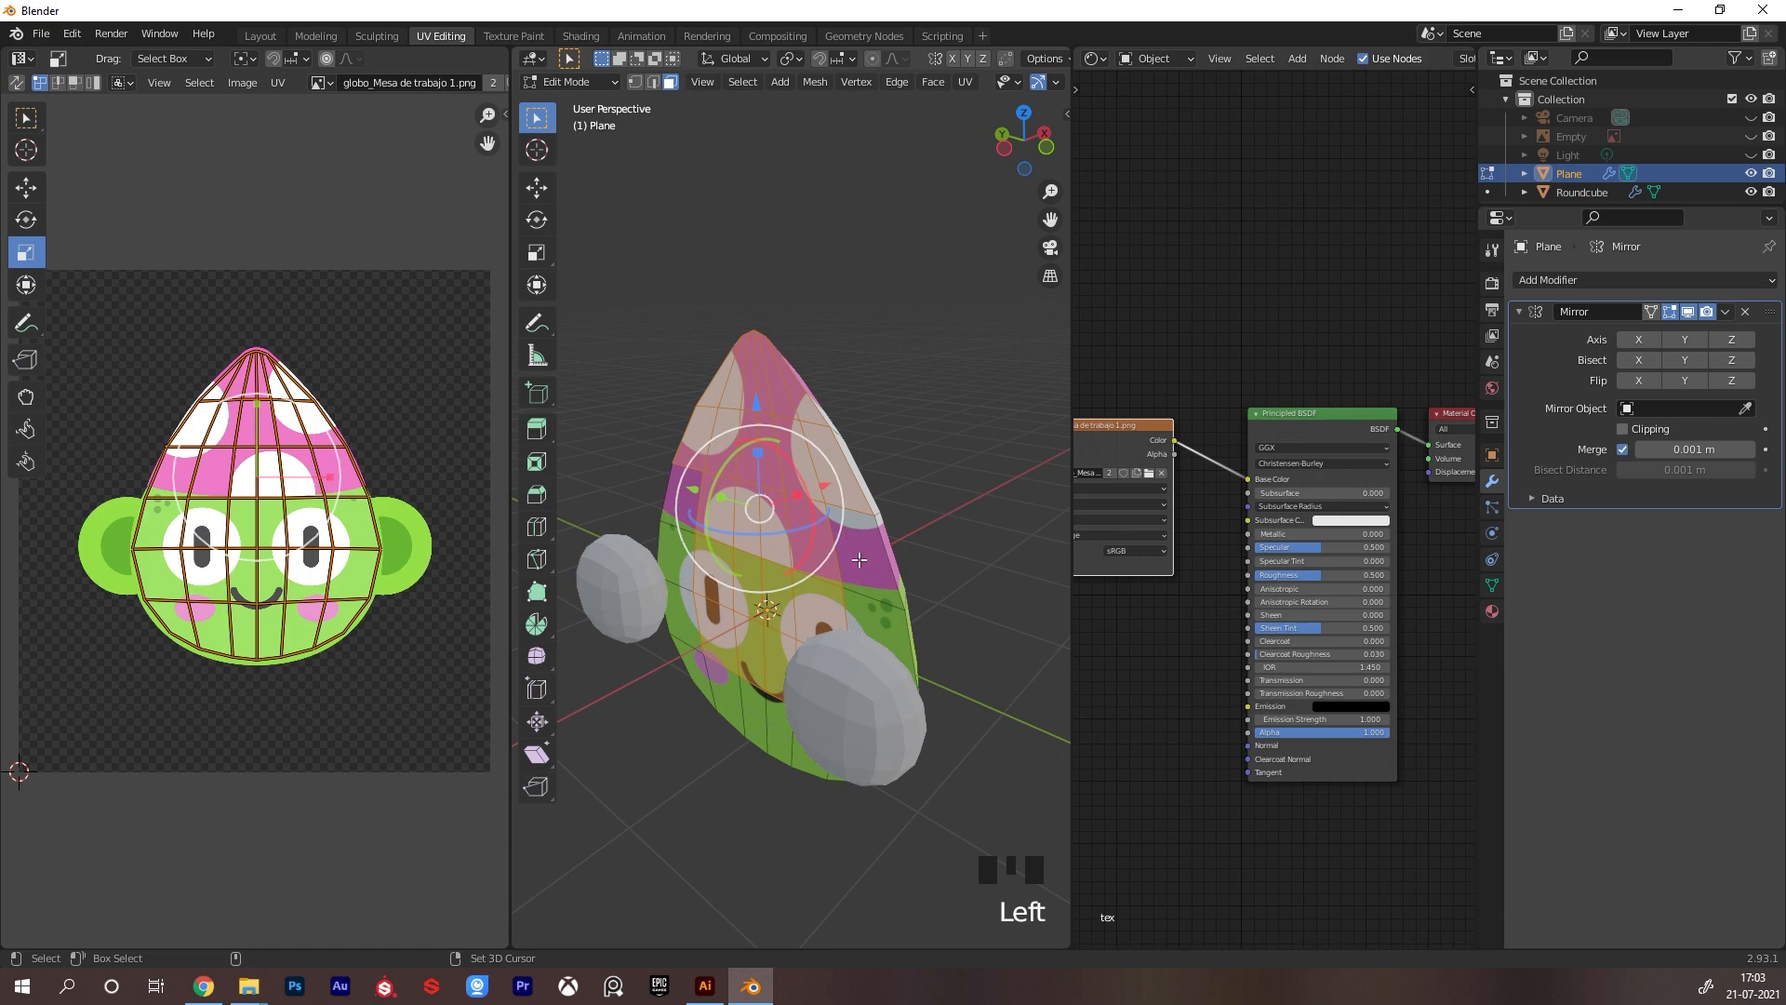
pyautogui.keyDown('shift'); pyautogui.click(859, 559); pyautogui.keyUp('shift')
pyautogui.keyDown('shift'); pyautogui.click(858, 559); pyautogui.keyUp('shift')
pyautogui.keyDown('alt'); pyautogui.moveTo(858, 559); pyautogui.dragTo(760, 557); pyautogui.keyUp('alt')
pyautogui.keyDown('shift'); pyautogui.click(760, 557); pyautogui.keyUp('shift')
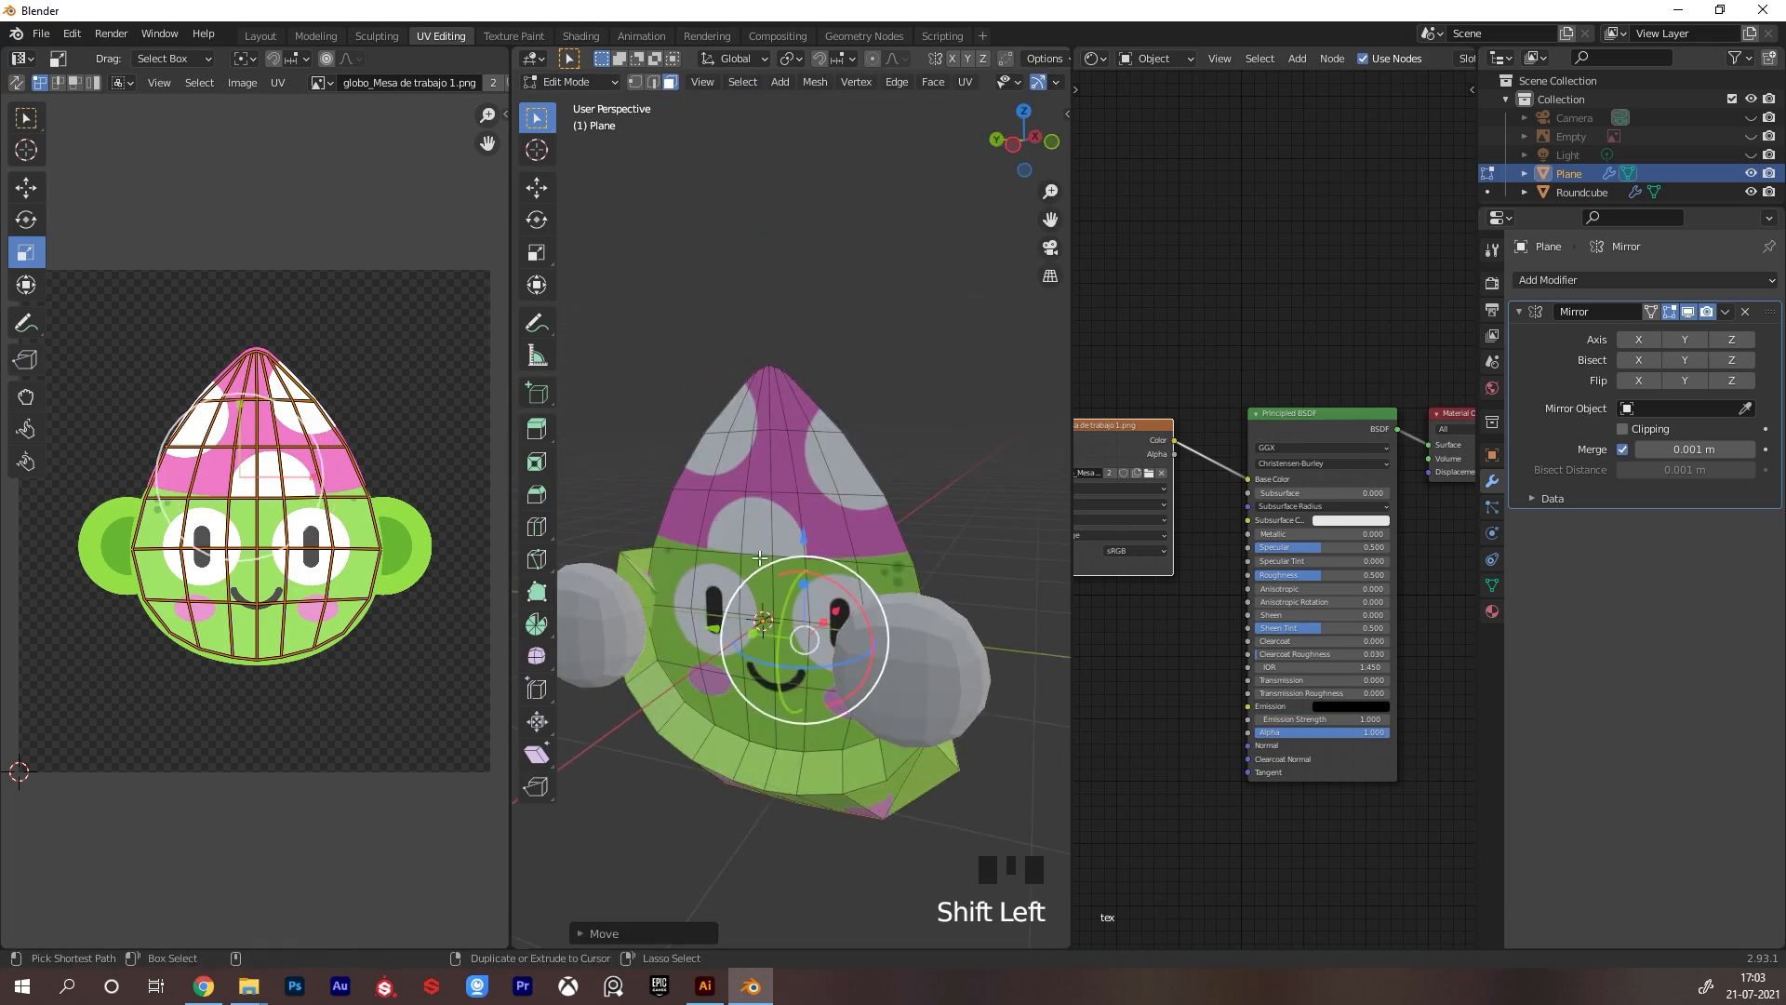
pyautogui.hotkey('ctrl', 'z')
pyautogui.keyDown('shift'); pyautogui.click(664, 538); pyautogui.keyUp('shift')
pyautogui.keyDown('shift'); pyautogui.click(655, 588); pyautogui.keyUp('shift')
pyautogui.keyDown('shift'); pyautogui.click(654, 649); pyautogui.keyUp('shift')
pyautogui.keyDown('shift'); pyautogui.click(672, 707); pyautogui.keyUp('shift')
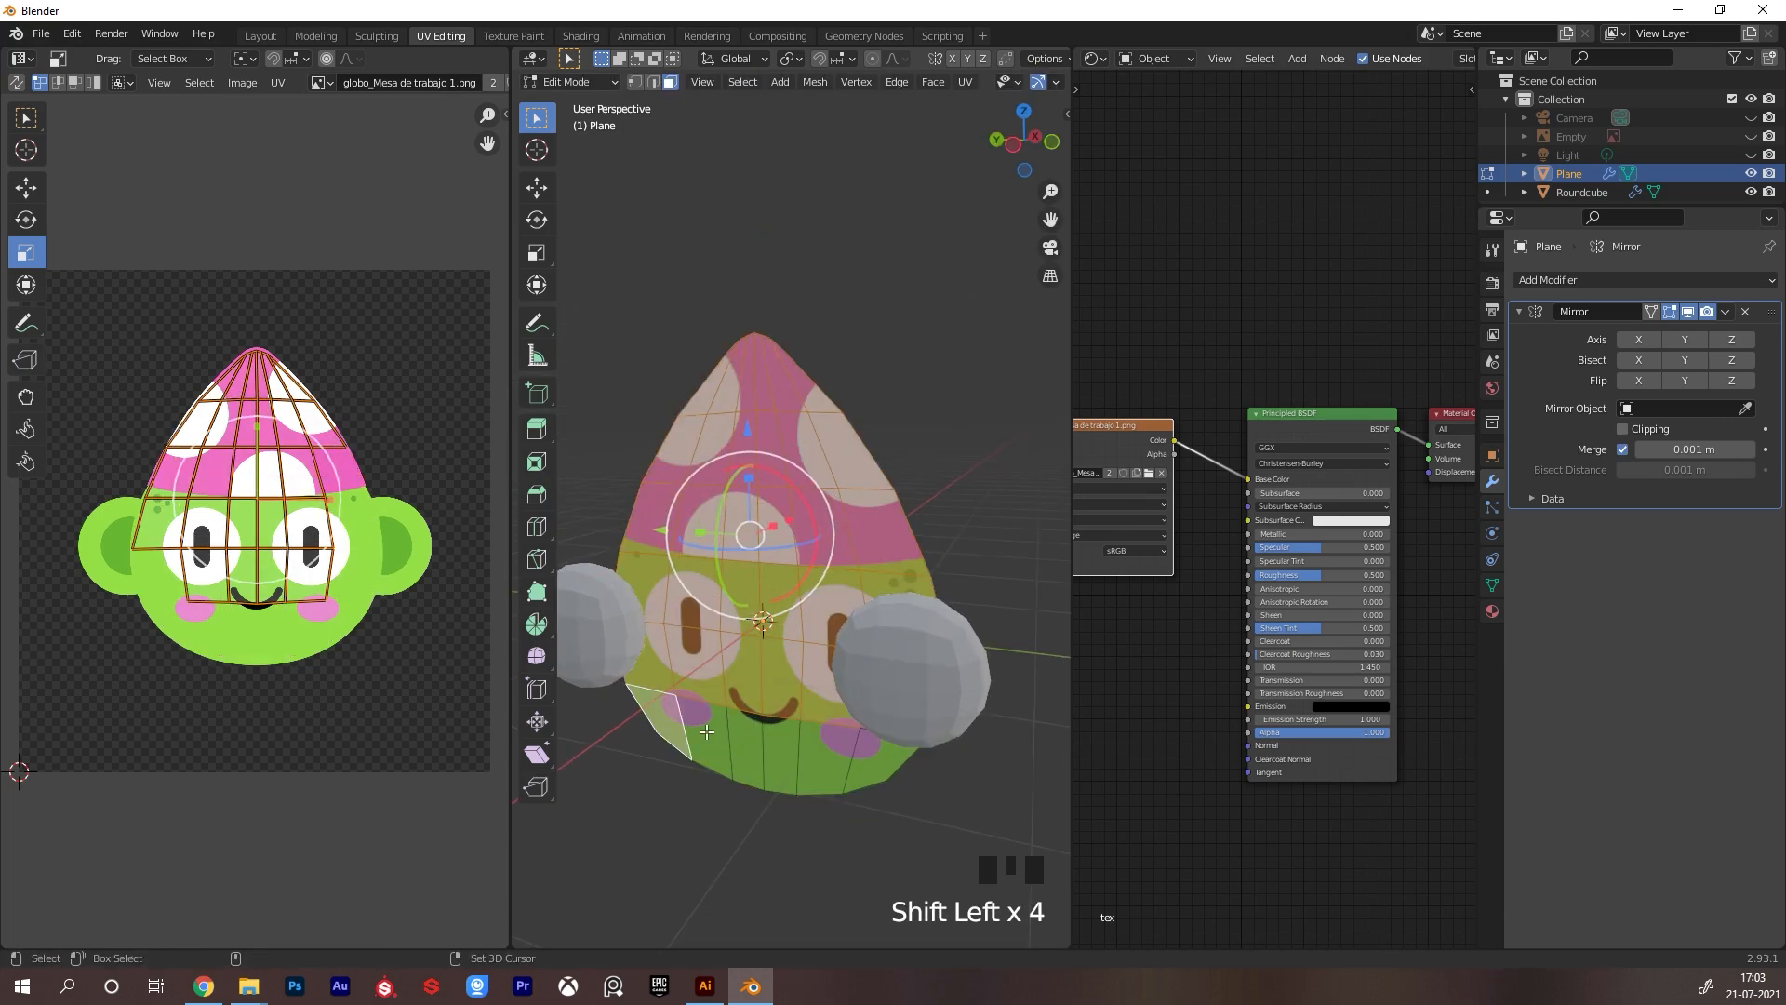
pyautogui.keyDown('shift'); pyautogui.click(712, 749); pyautogui.keyUp('shift')
pyautogui.keyDown('shift'); pyautogui.click(746, 752); pyautogui.keyUp('shift')
pyautogui.keyDown('shift'); pyautogui.click(782, 756); pyautogui.keyUp('shift')
pyautogui.keyDown('shift'); pyautogui.click(818, 755); pyautogui.keyUp('shift')
pyautogui.keyDown('shift'); pyautogui.click(873, 753); pyautogui.keyUp('shift')
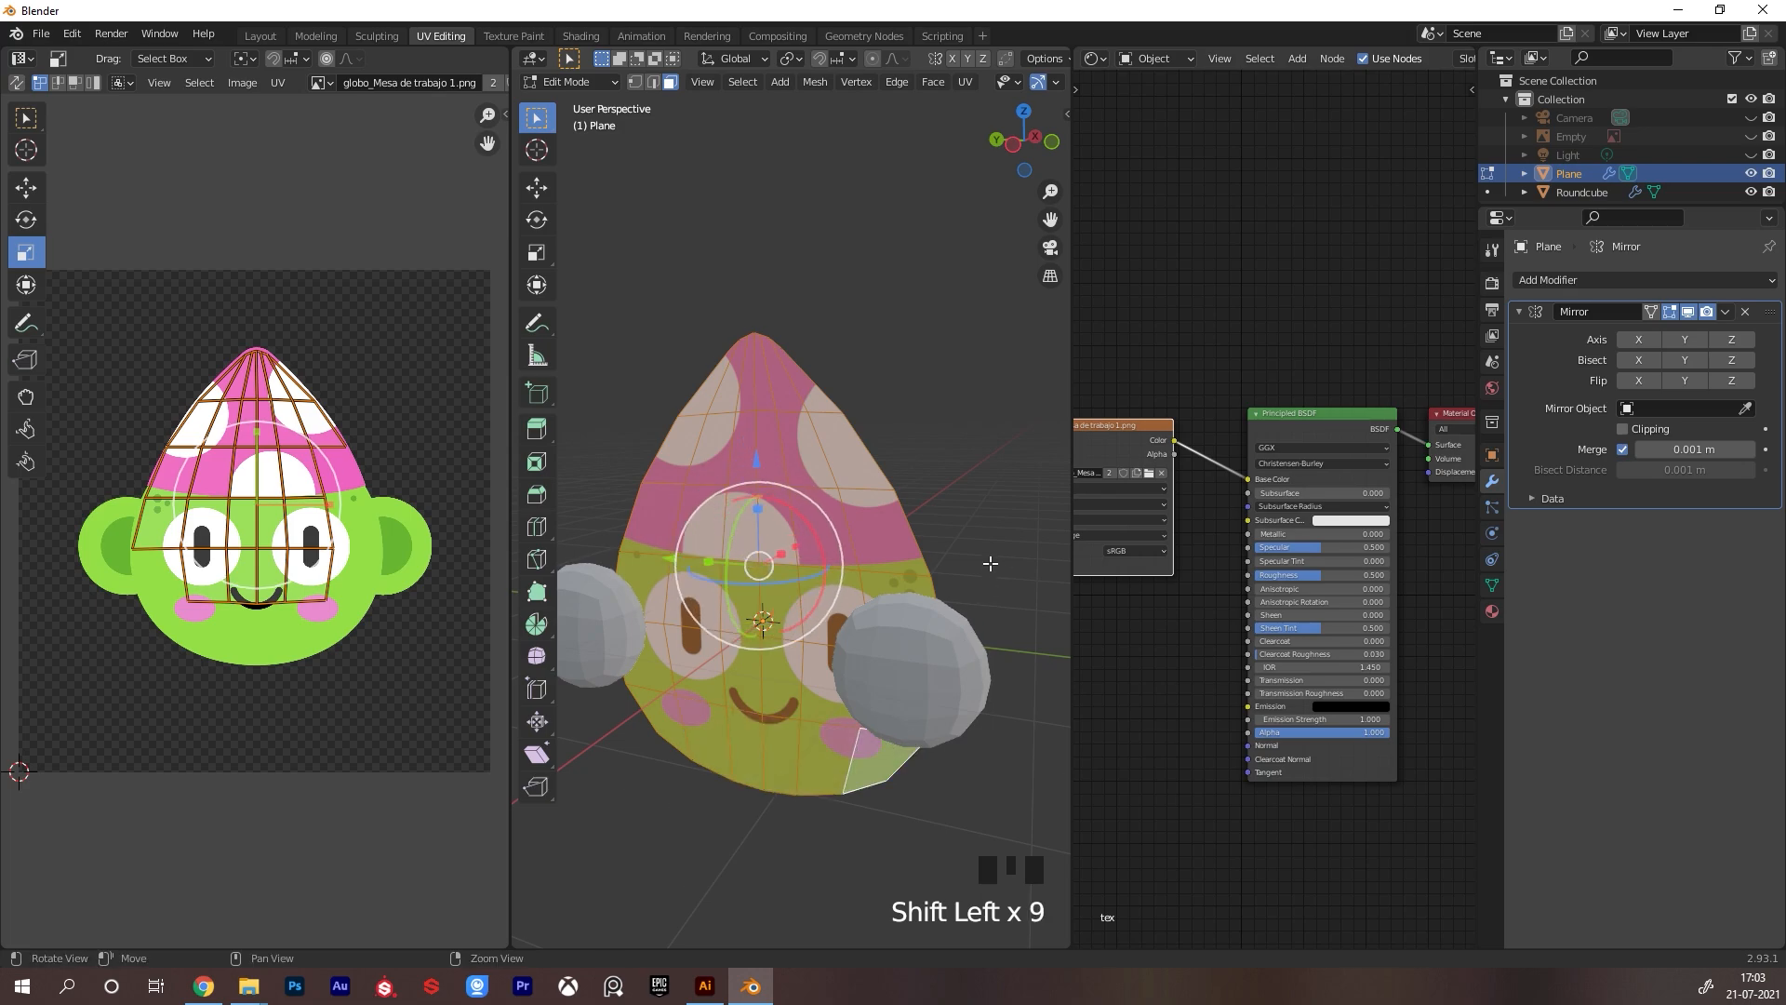
pyautogui.keyDown('alt'); pyautogui.moveTo(990, 562); pyautogui.dragTo(980, 585); pyautogui.keyUp('alt')
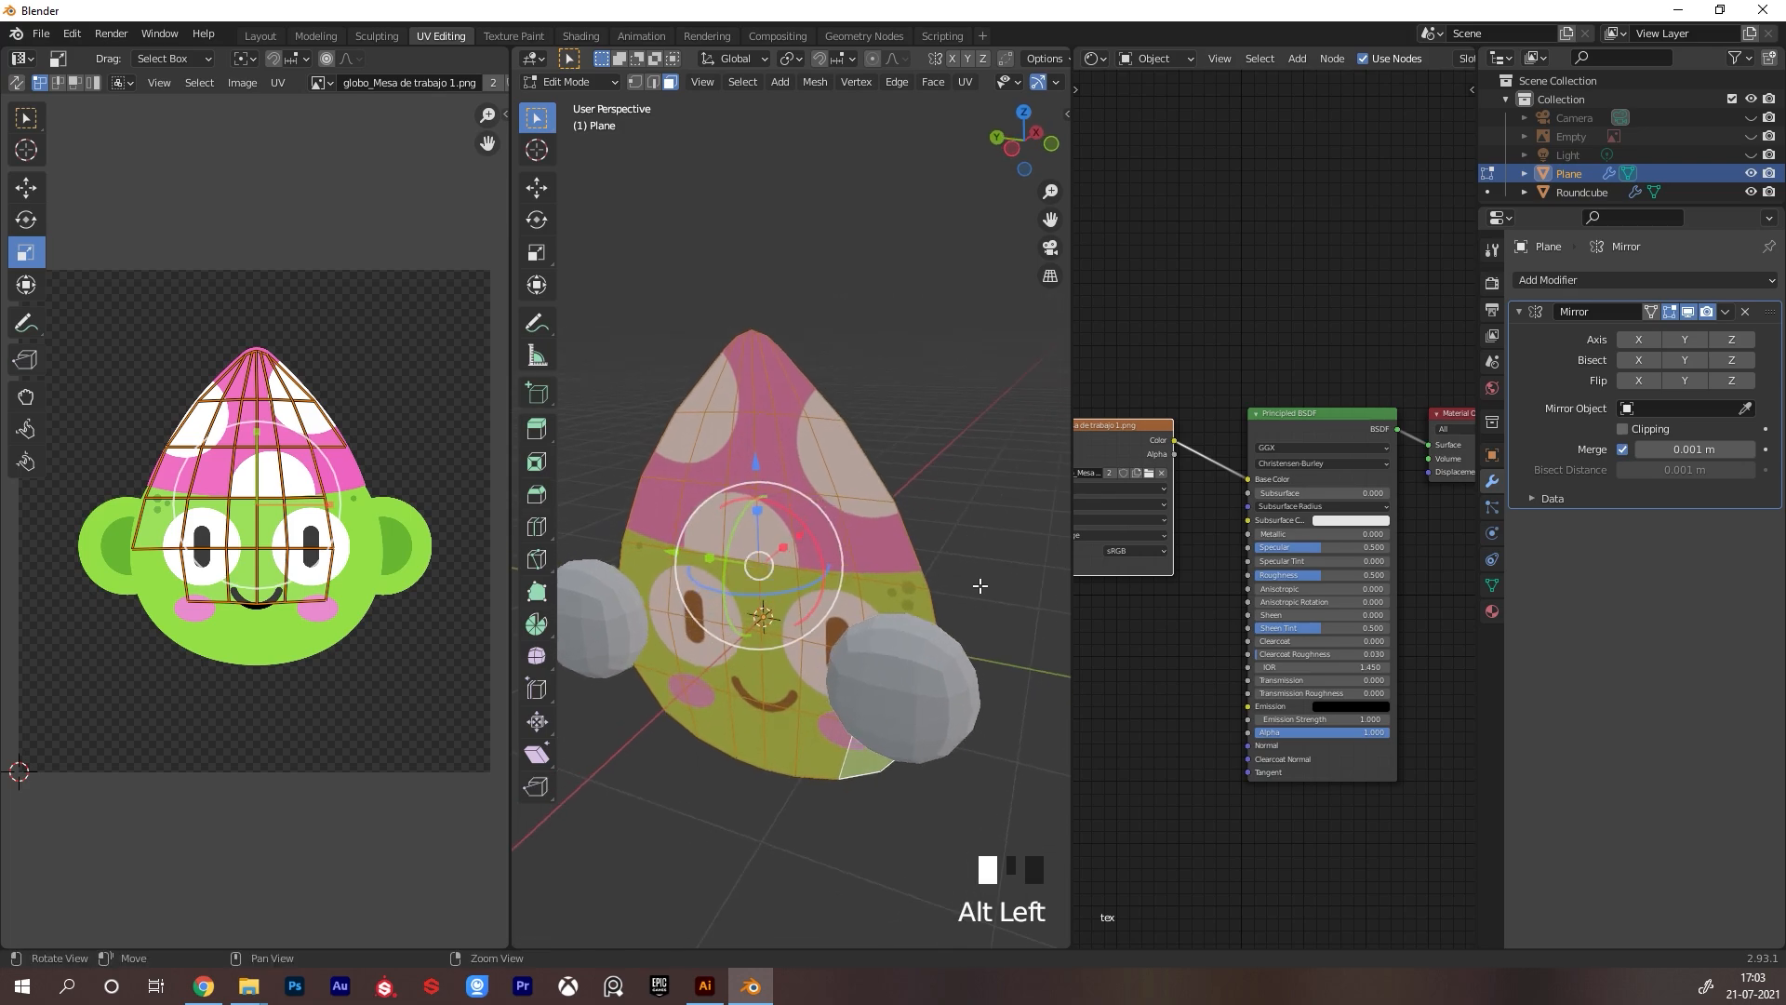
pyautogui.press('Delete')
pyautogui.click(905, 615)
# Hide the ear spheres and delete the leftover front face beside the cheek on the head mesh
pyautogui.press('Tab')
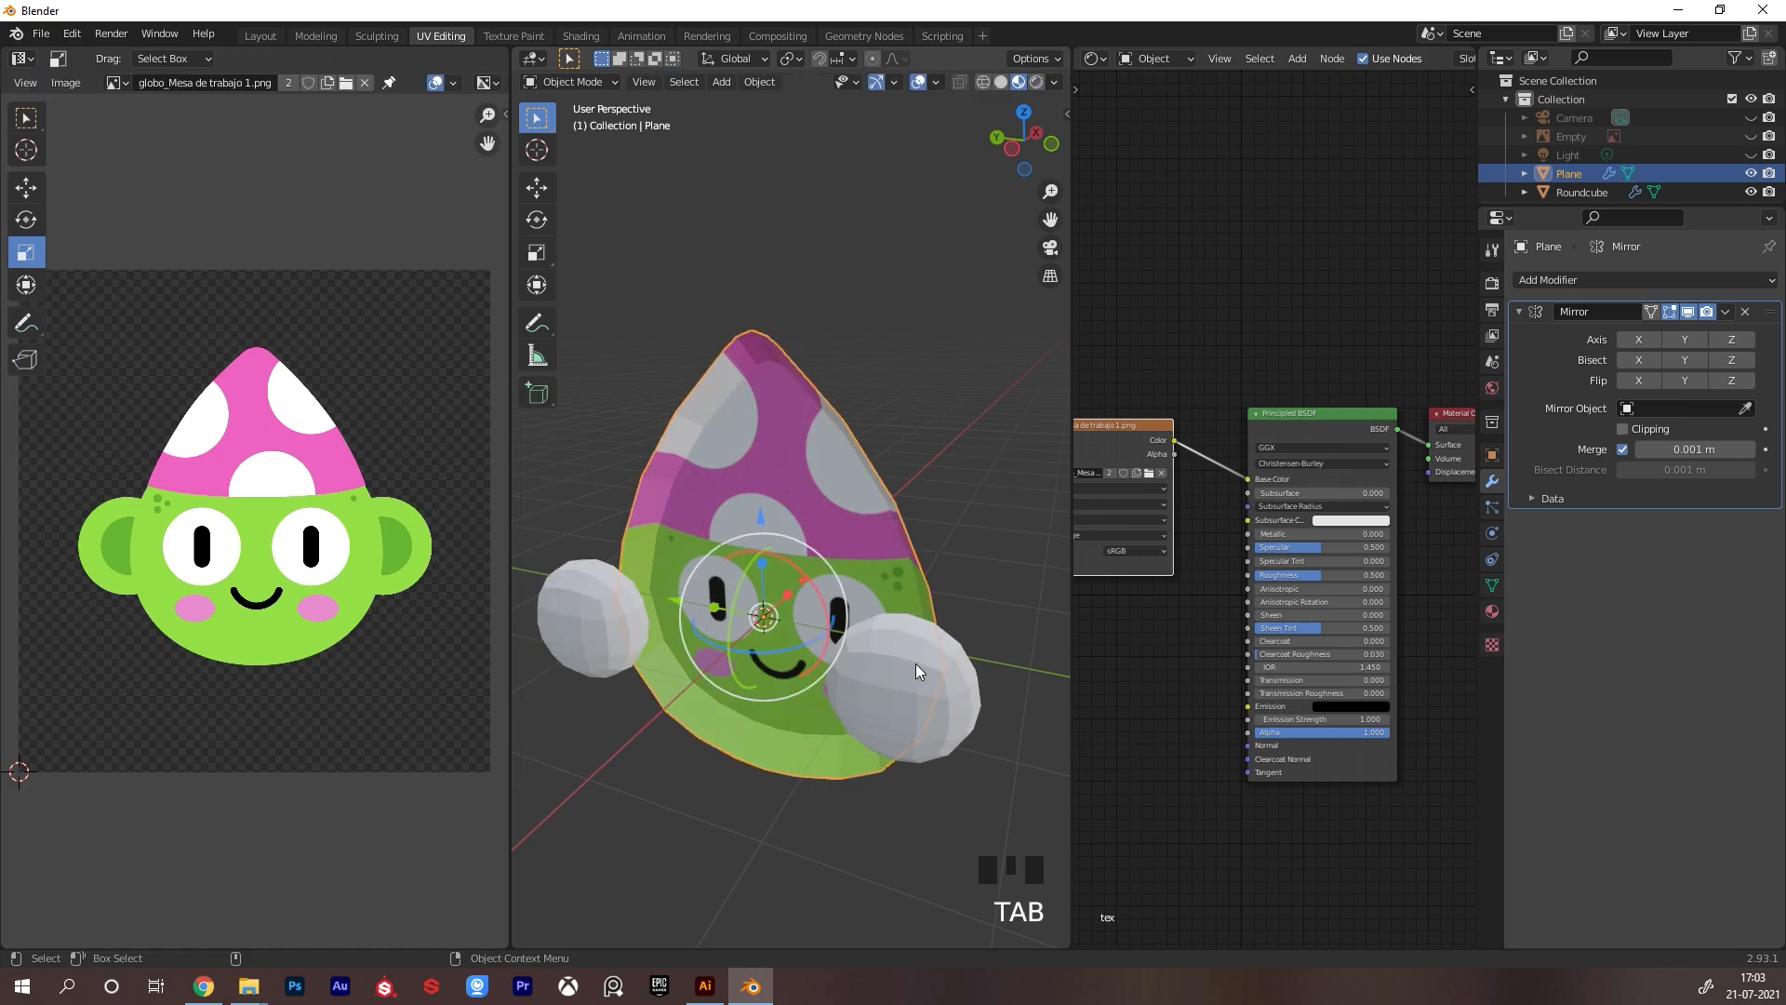
pyautogui.click(919, 665)
pyautogui.press('h')
pyautogui.click(930, 639)
pyautogui.press('Tab')
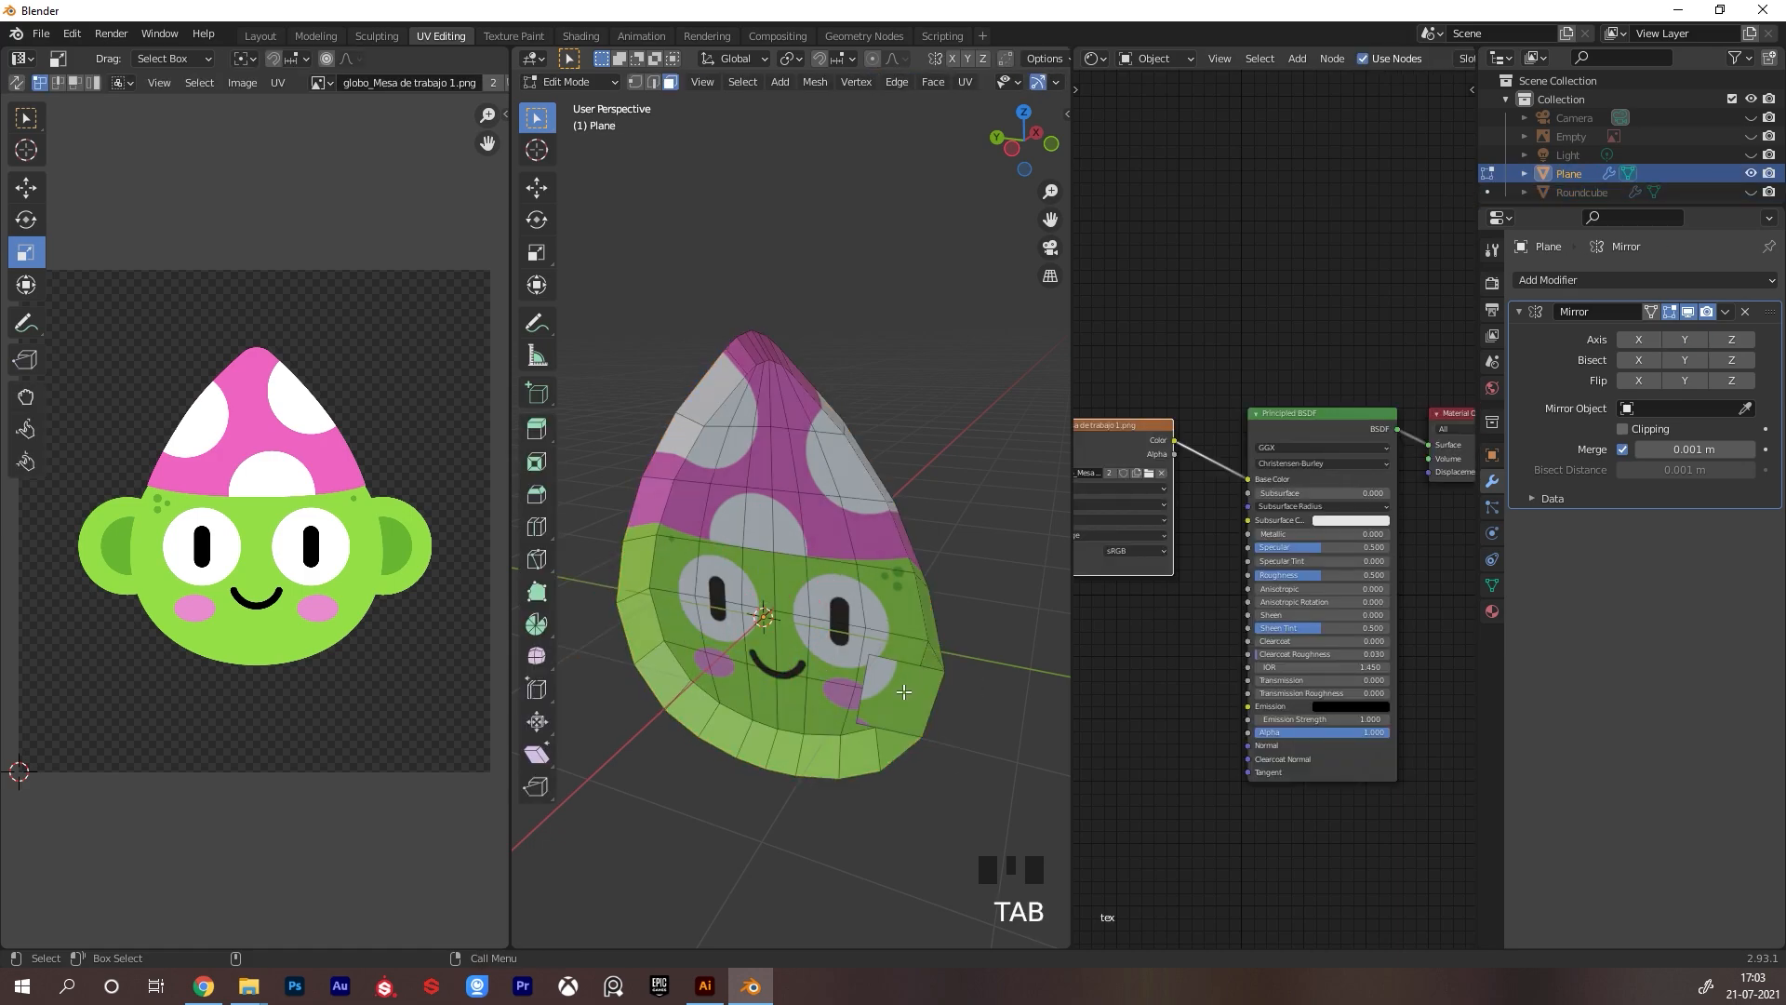
pyautogui.click(910, 693)
pyautogui.press('Delete')
pyautogui.click(904, 686)
# Try the head's Mirror modifier on the Y and Z axes, and set it to mirror across X only
pyautogui.keyDown('alt'); pyautogui.moveTo(904, 687); pyautogui.dragTo(949, 555); pyautogui.keyUp('alt')
pyautogui.hotkey('ctrl', 'Tab')
pyautogui.click(1684, 339)
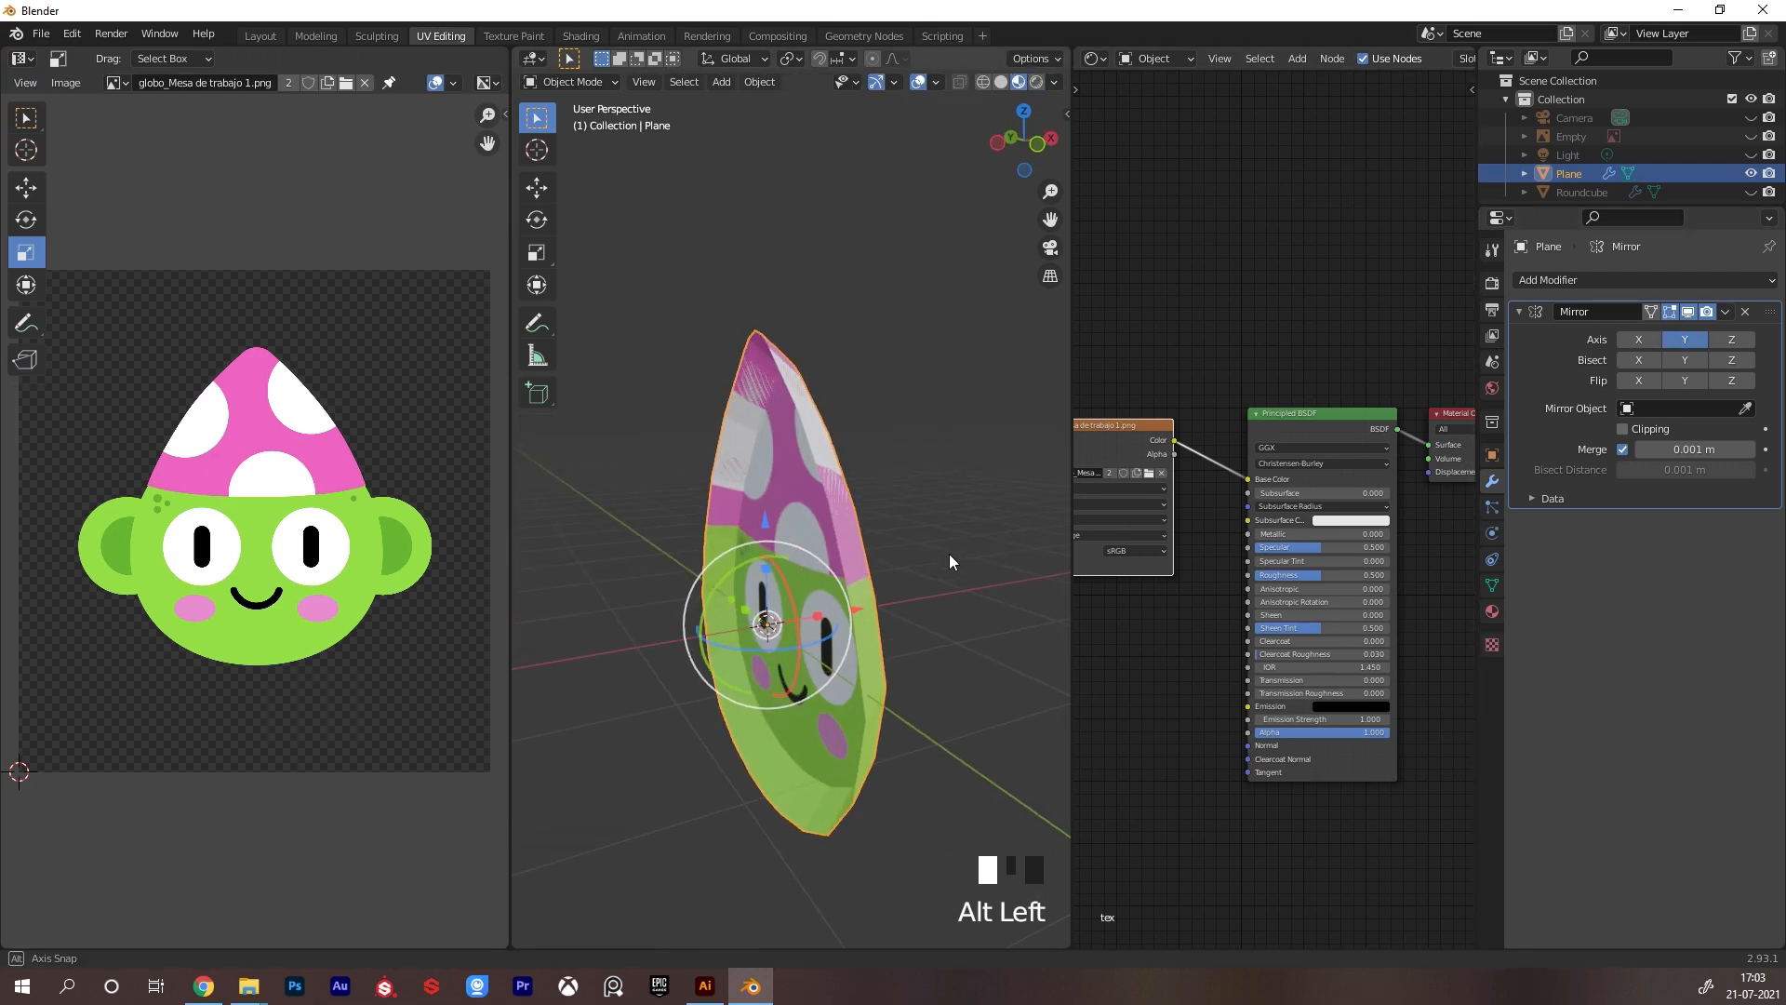
pyautogui.click(1684, 339)
pyautogui.click(1732, 340)
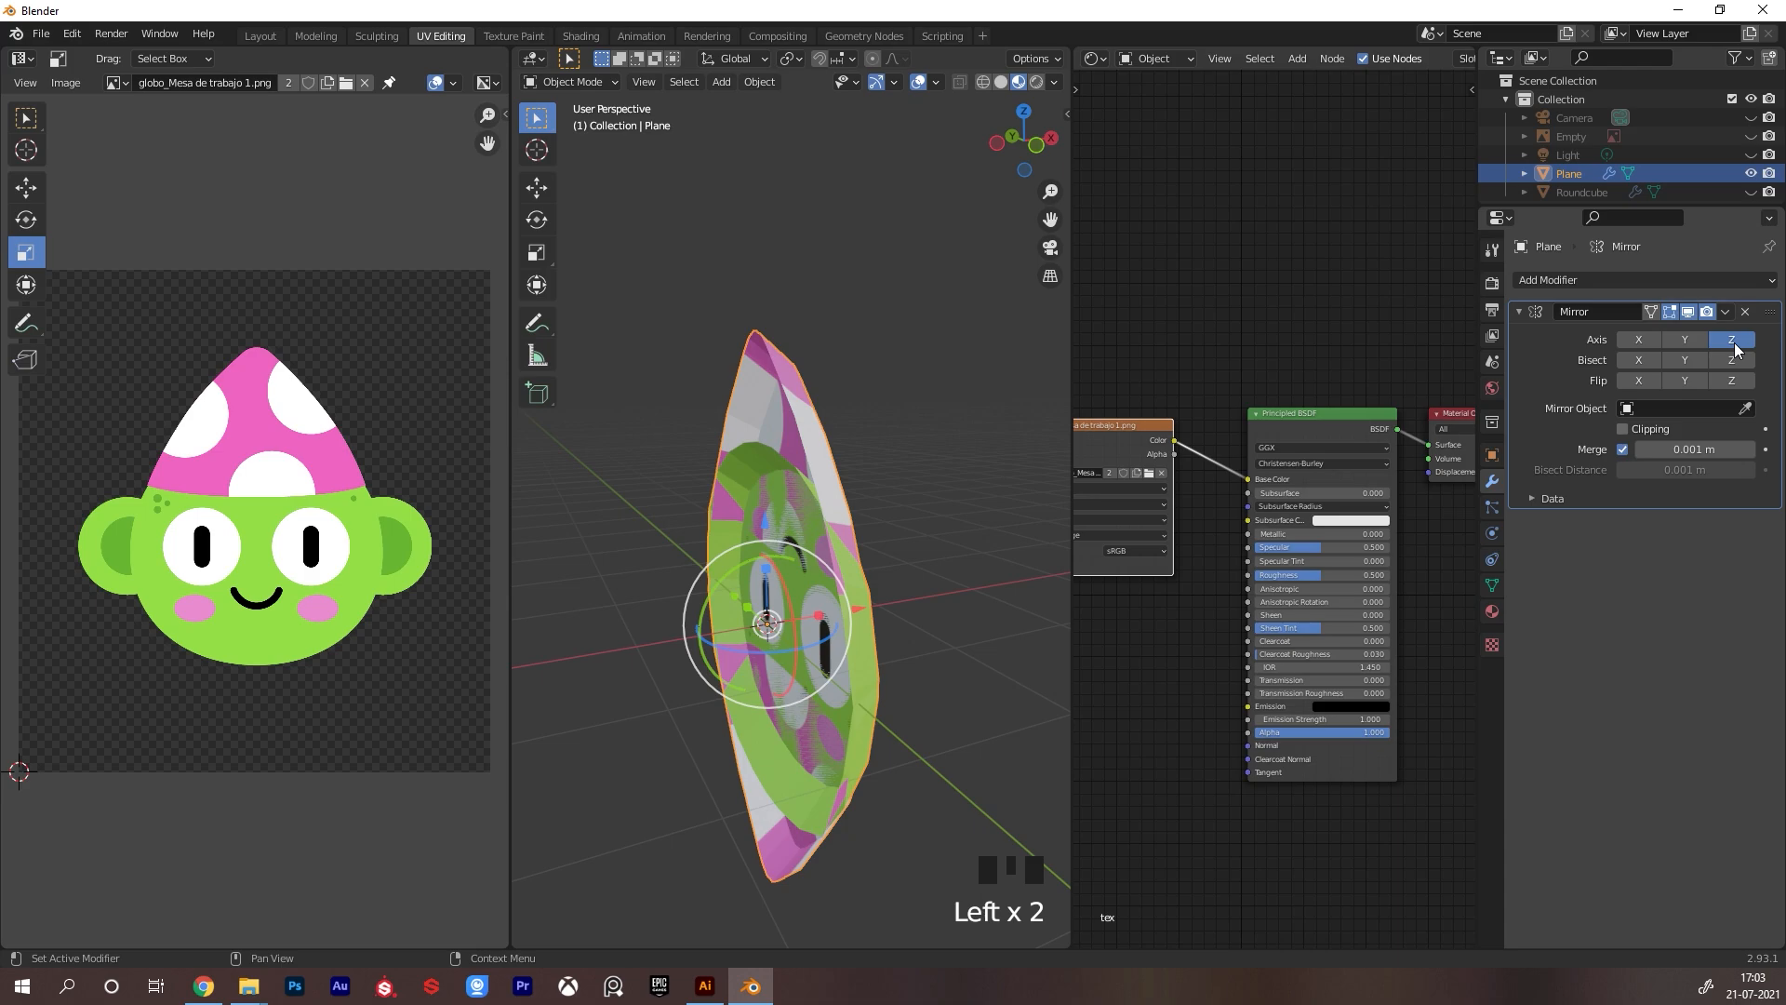
pyautogui.click(1732, 339)
pyautogui.click(1630, 339)
pyautogui.keyDown('alt'); pyautogui.moveTo(809, 558); pyautogui.dragTo(915, 575); pyautogui.keyUp('alt')
# Enable Clipping on the Mirror modifier and shift the entire head mesh slightly along X so the mirrored halves join
pyautogui.press('Tab')
pyautogui.press('a')
pyautogui.click(1623, 429)
pyautogui.moveTo(899, 564)
pyautogui.mouseDown()
pyautogui.moveTo(848, 563)
pyautogui.moveTo(881, 558)
pyautogui.mouseUp()
# Try to soften the entire mirrored head mesh with the Smooth tool
pyautogui.press('2')
pyautogui.keyDown('shift'); pyautogui.doubleClick(759, 523); pyautogui.keyUp('shift')
pyautogui.keyDown('alt'); pyautogui.moveTo(940, 596); pyautogui.dragTo(818, 559); pyautogui.keyUp('alt')
pyautogui.keyDown('shift'); pyautogui.doubleClick(865, 455); pyautogui.keyUp('shift')
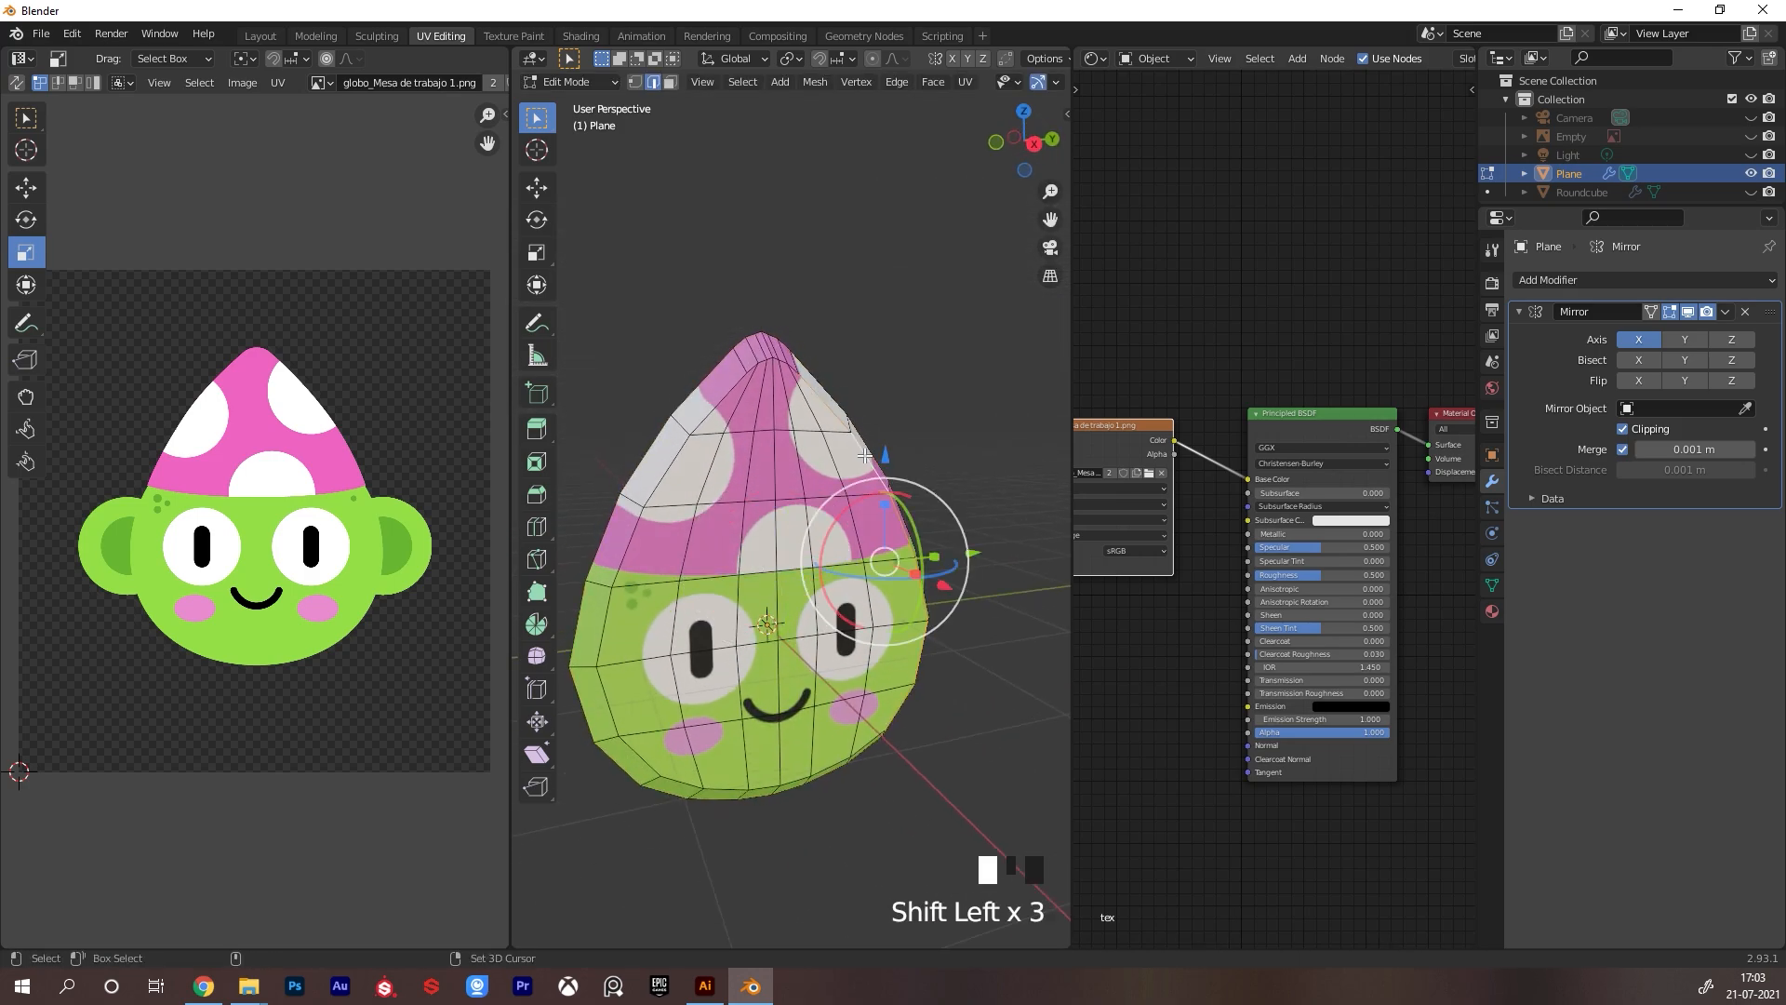
pyautogui.moveTo(928, 445)
pyautogui.keyDown('alt'); pyautogui.mouseDown()
pyautogui.moveTo(1053, 437)
pyautogui.moveTo(917, 365)
pyautogui.moveTo(967, 409)
pyautogui.moveTo(903, 453)
pyautogui.mouseUp(); pyautogui.keyUp('alt')
pyautogui.keyDown('alt'); pyautogui.keyDown('shift'); pyautogui.click(844, 409); pyautogui.keyUp('shift'); pyautogui.keyUp('alt')
pyautogui.press('a')
pyautogui.click(545, 658)
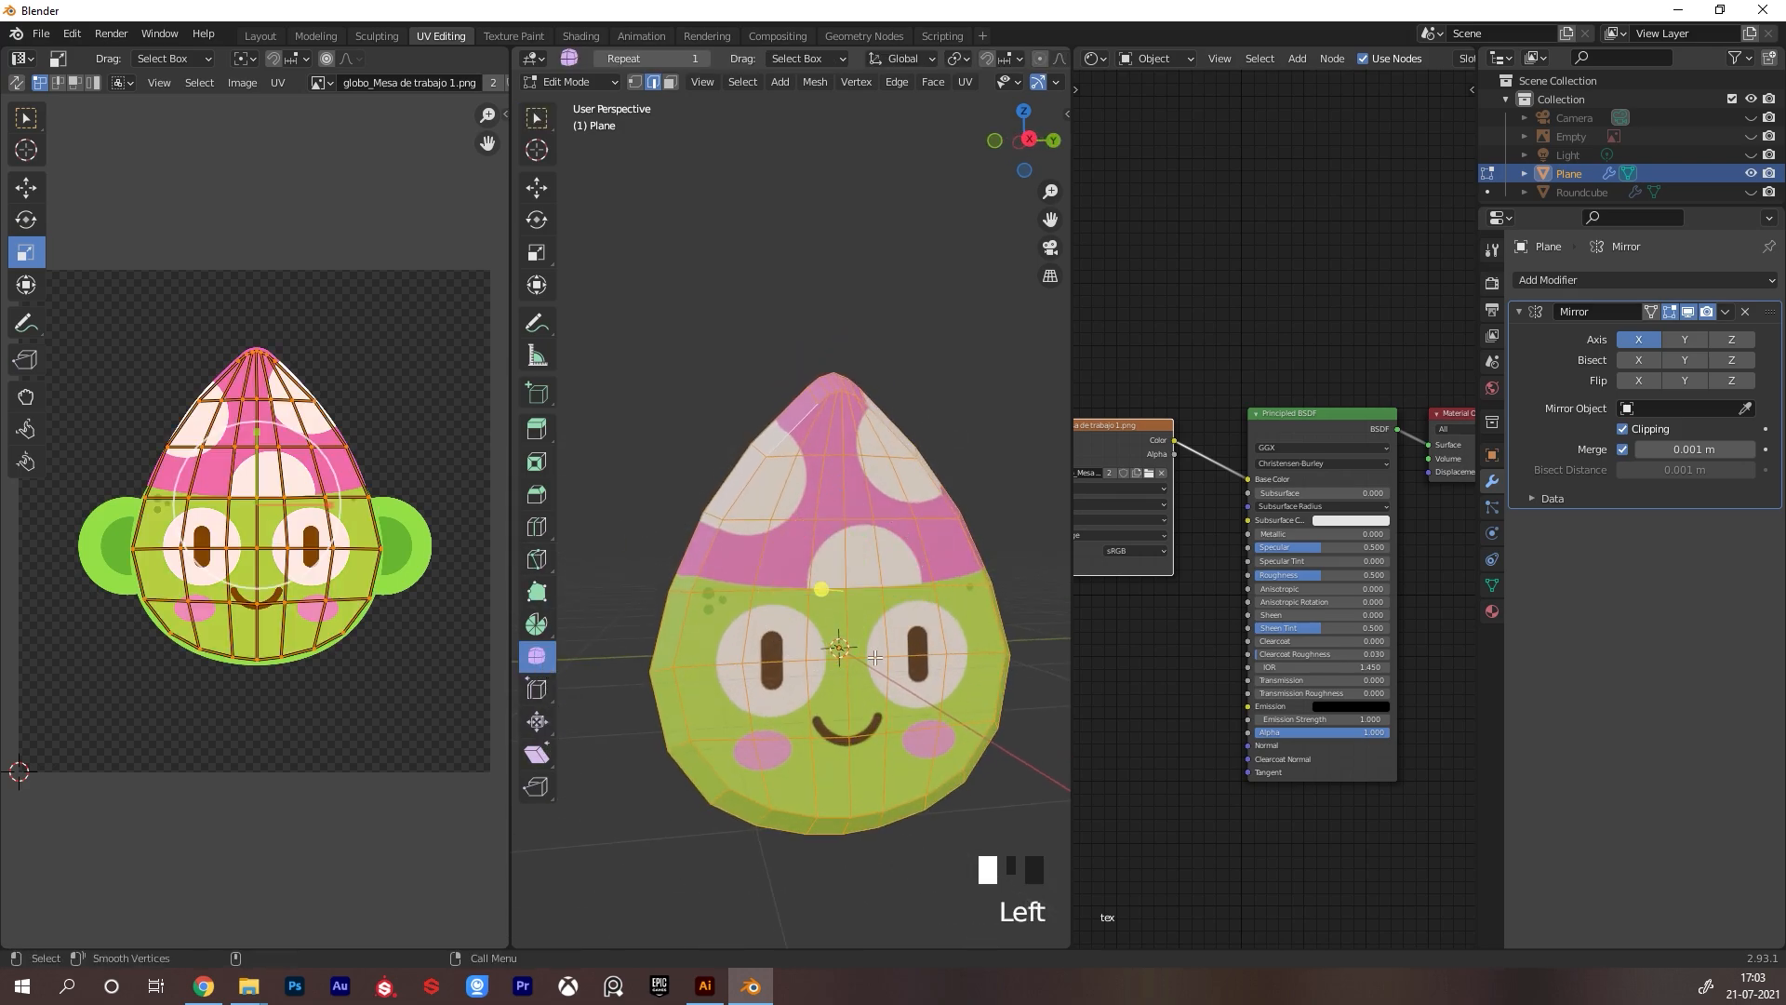
pyautogui.moveTo(819, 585); pyautogui.dragTo(1149, 458)
pyautogui.hotkey('ctrl', 'z')
# Select a vertex near the middle of the face in vertex mode and enable proportional editing
pyautogui.keyDown('alt'); pyautogui.moveTo(962, 547); pyautogui.dragTo(878, 525); pyautogui.keyUp('alt')
pyautogui.press('1')
pyautogui.click(899, 592)
pyautogui.keyDown('alt'); pyautogui.moveTo(893, 333); pyautogui.dragTo(921, 421); pyautogui.keyUp('alt')
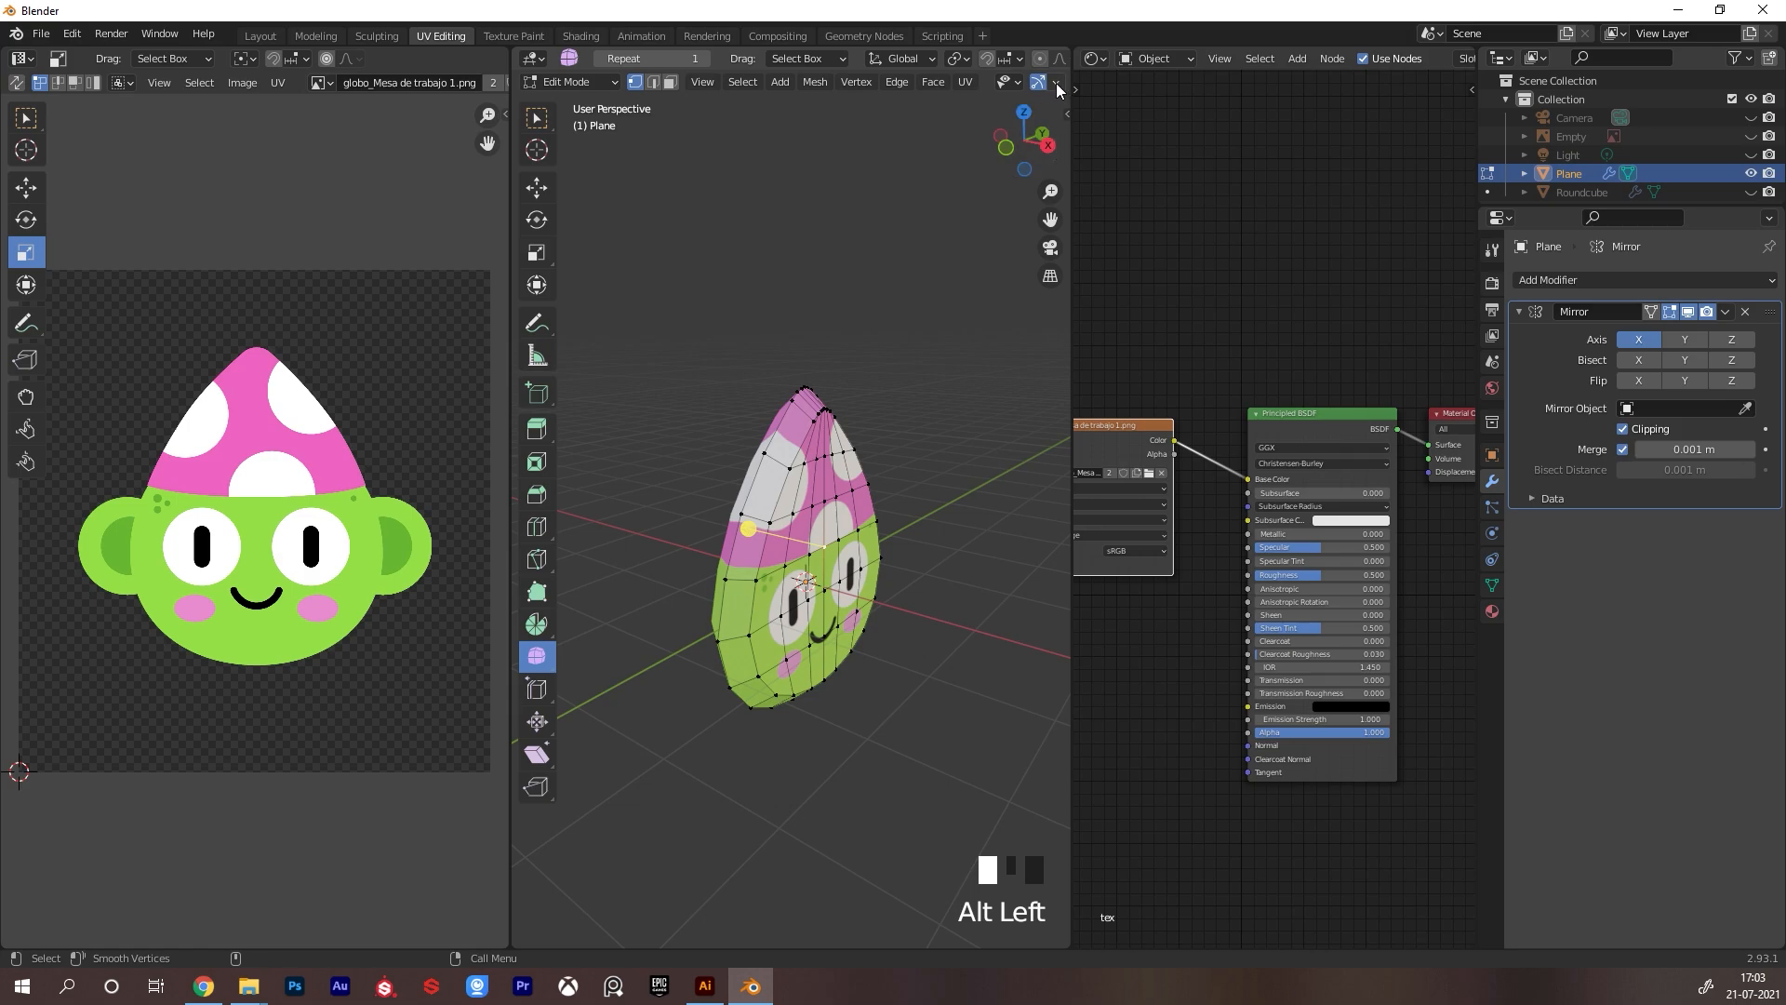
pyautogui.hscroll(4, 1042, 61)
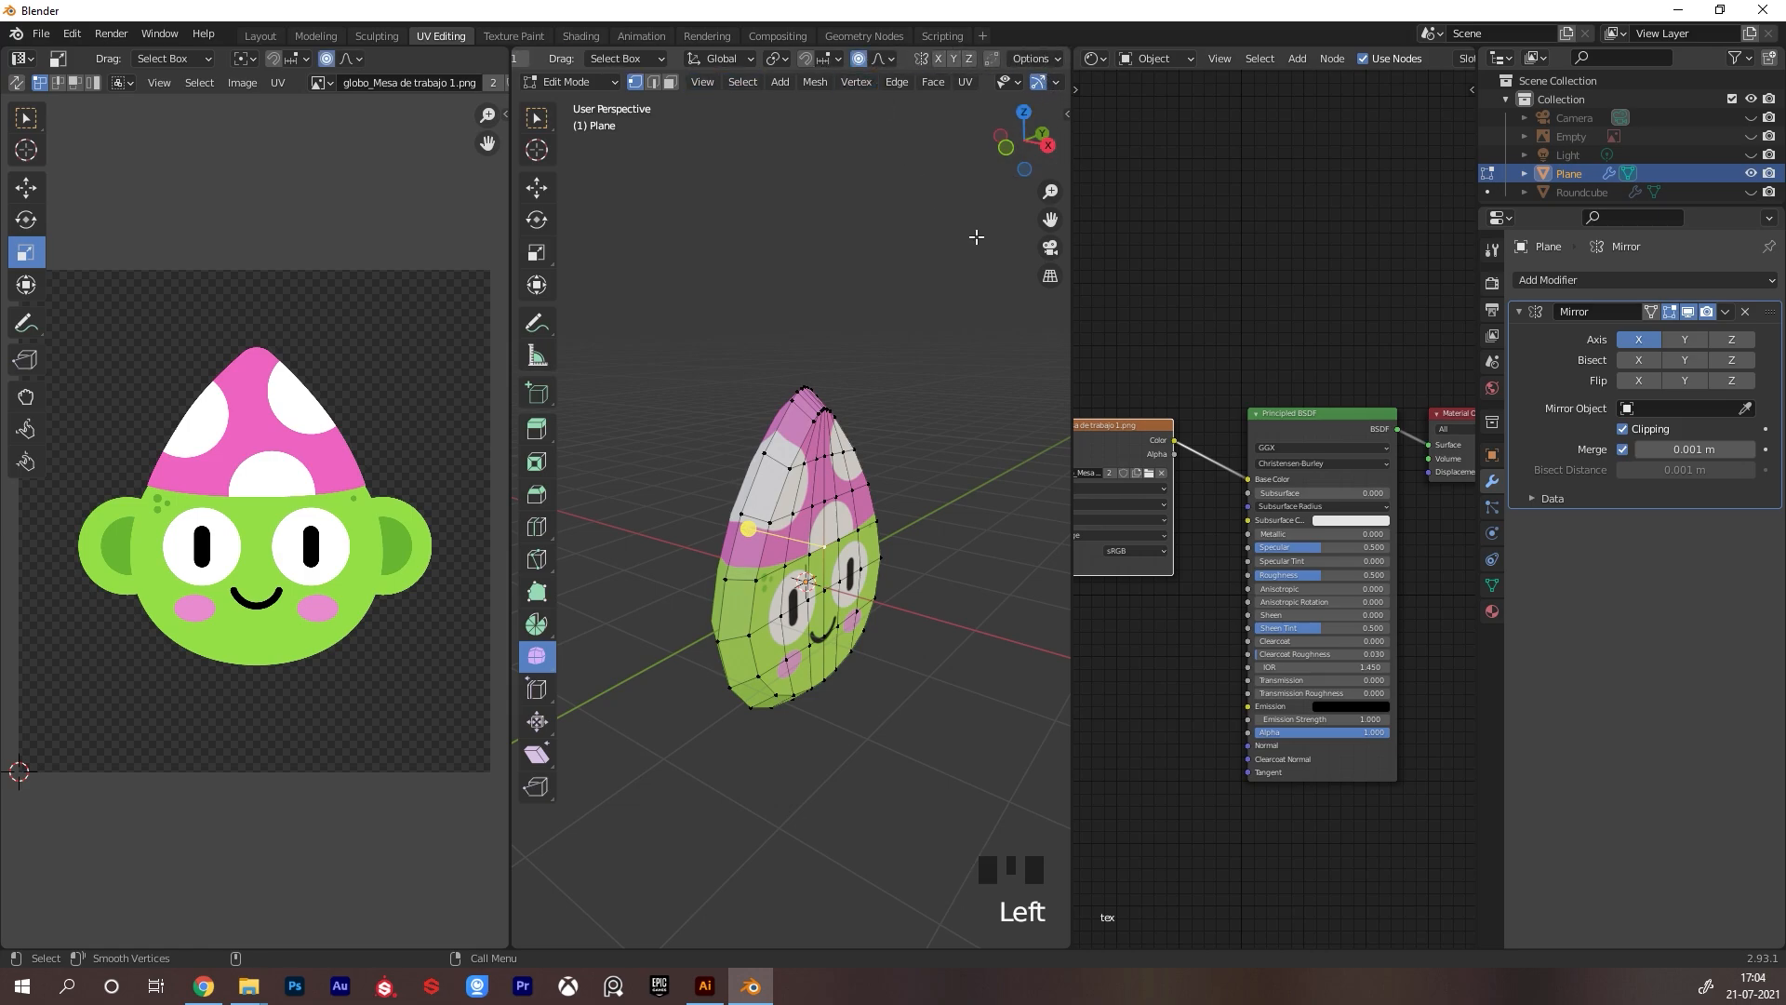
# Widen the 3D viewport and switch from the Smooth tool to the Select Box tool
pyautogui.moveTo(1071, 284); pyautogui.dragTo(1340, 320)
pyautogui.keyDown('alt'); pyautogui.moveTo(1115, 442); pyautogui.dragTo(1086, 455, button='middle'); pyautogui.keyUp('alt')
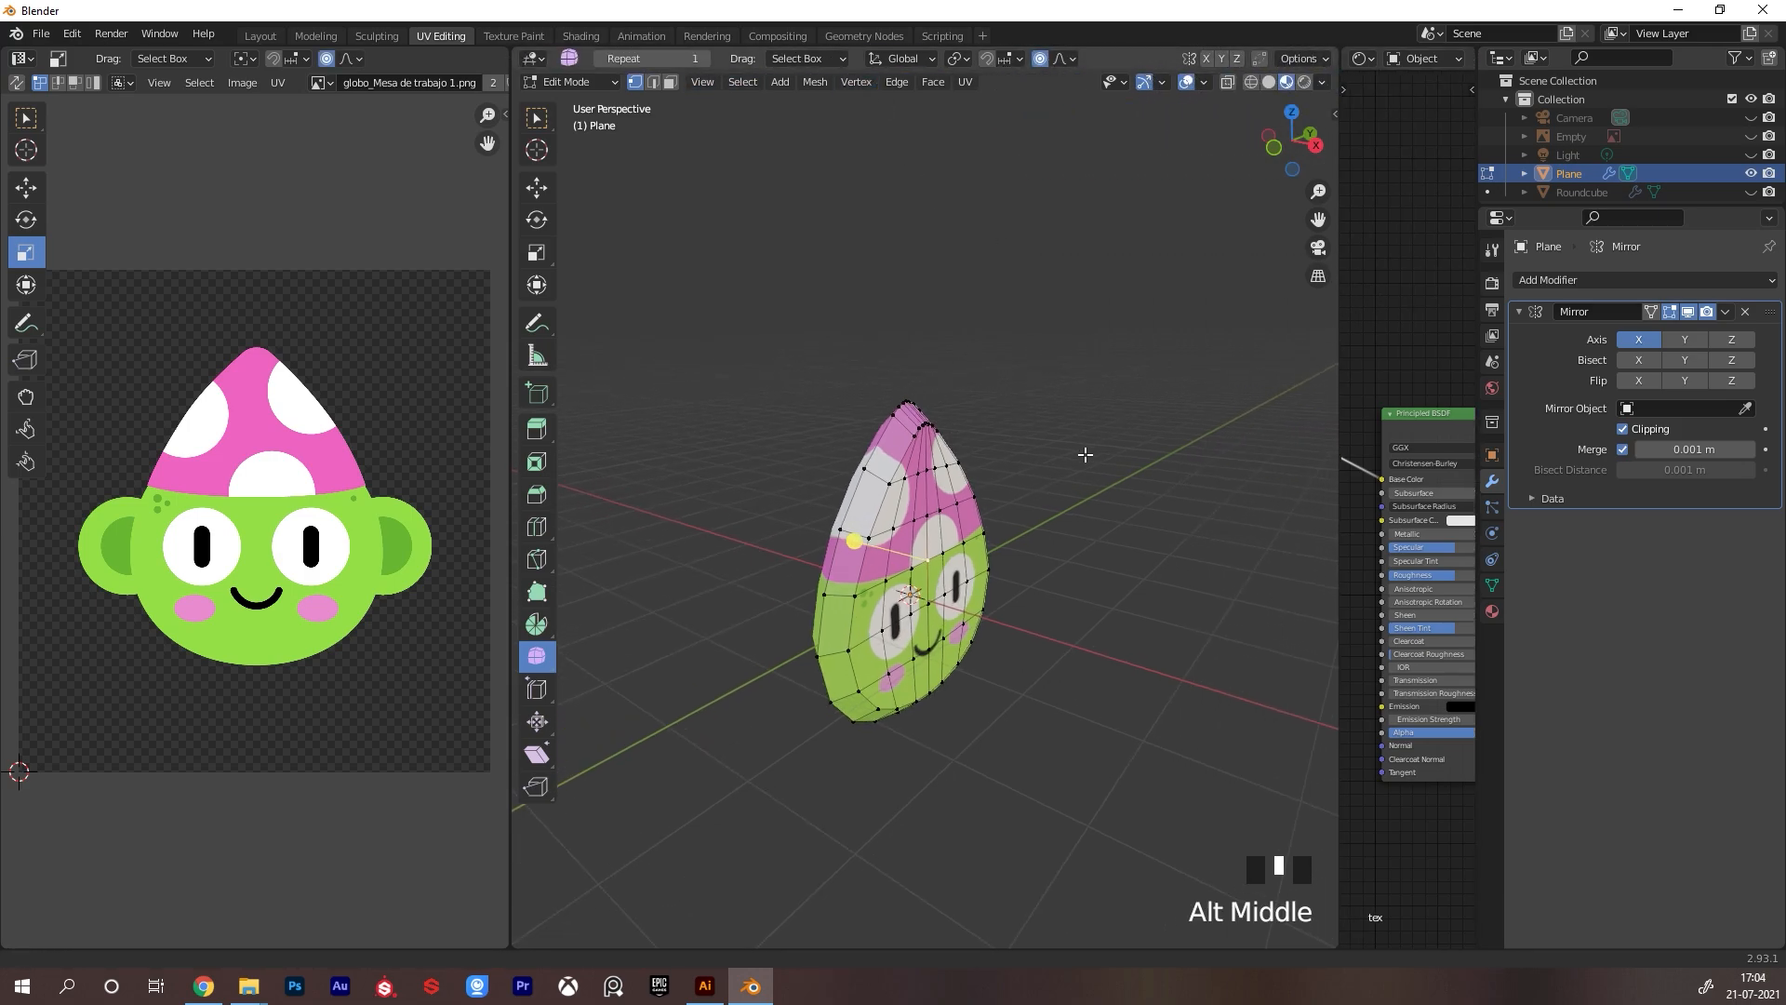
pyautogui.keyDown('alt'); pyautogui.moveTo(1085, 455); pyautogui.dragTo(938, 540); pyautogui.keyUp('alt')
pyautogui.click(539, 122)
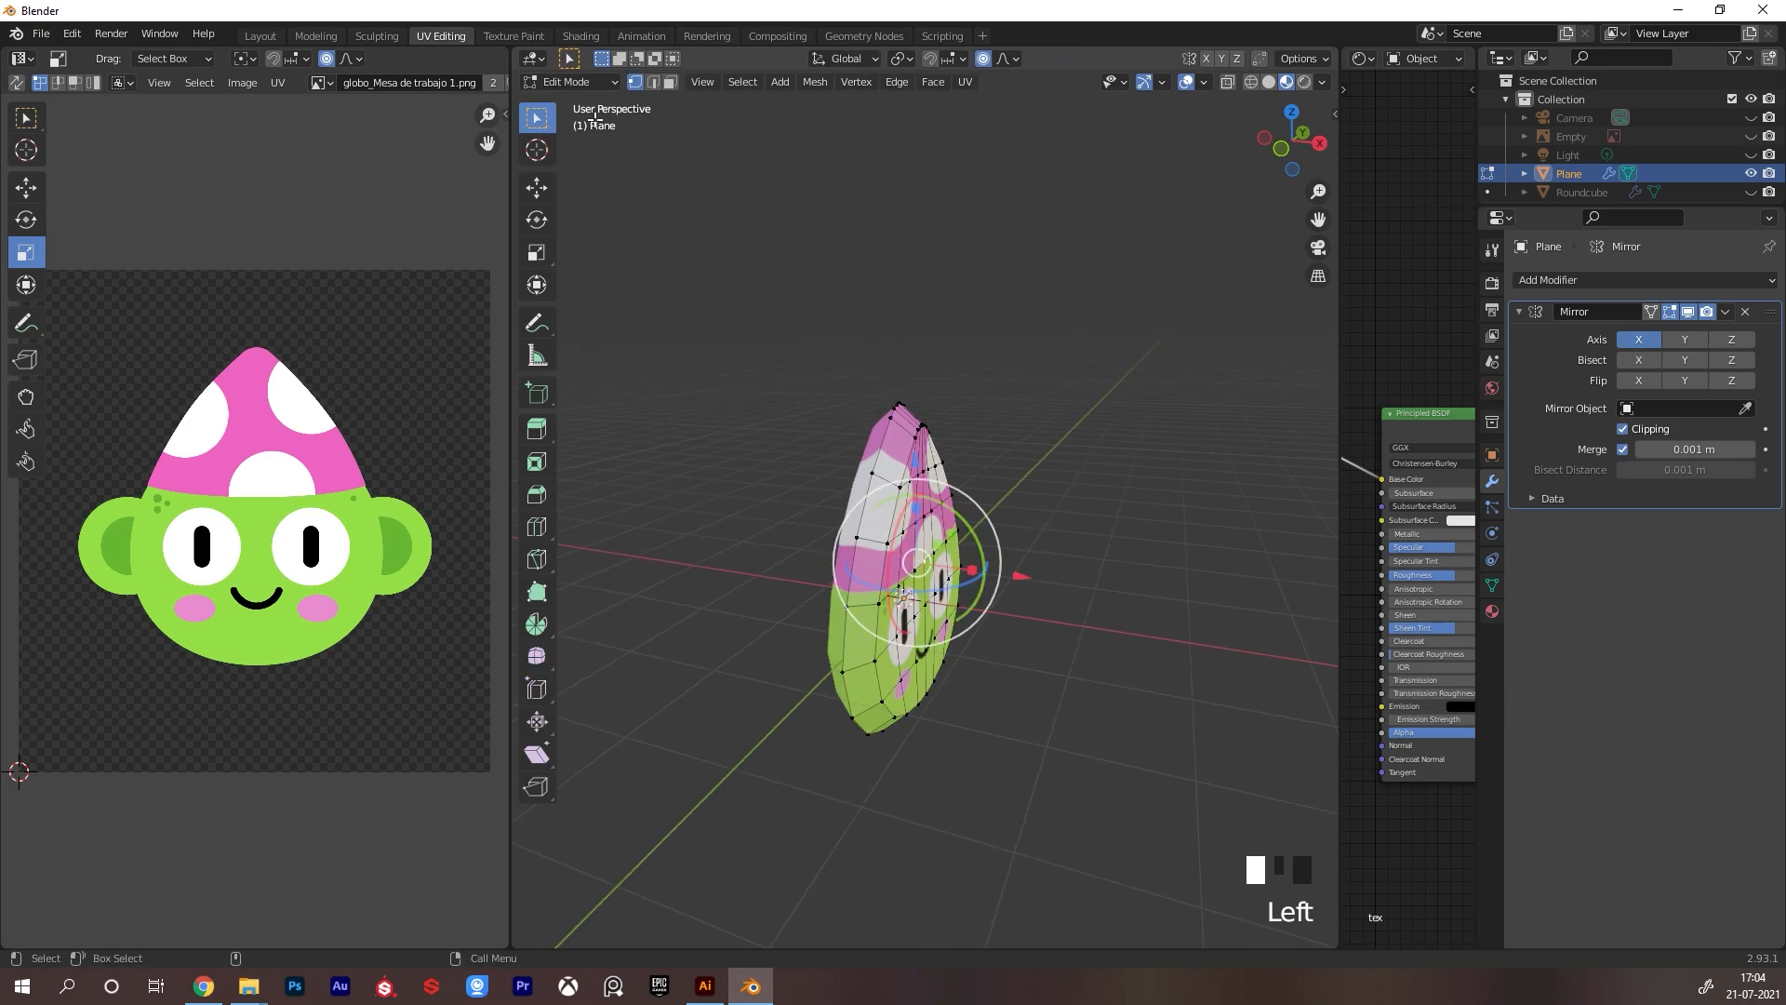
pyautogui.click(1206, 84)
pyautogui.click(1164, 83)
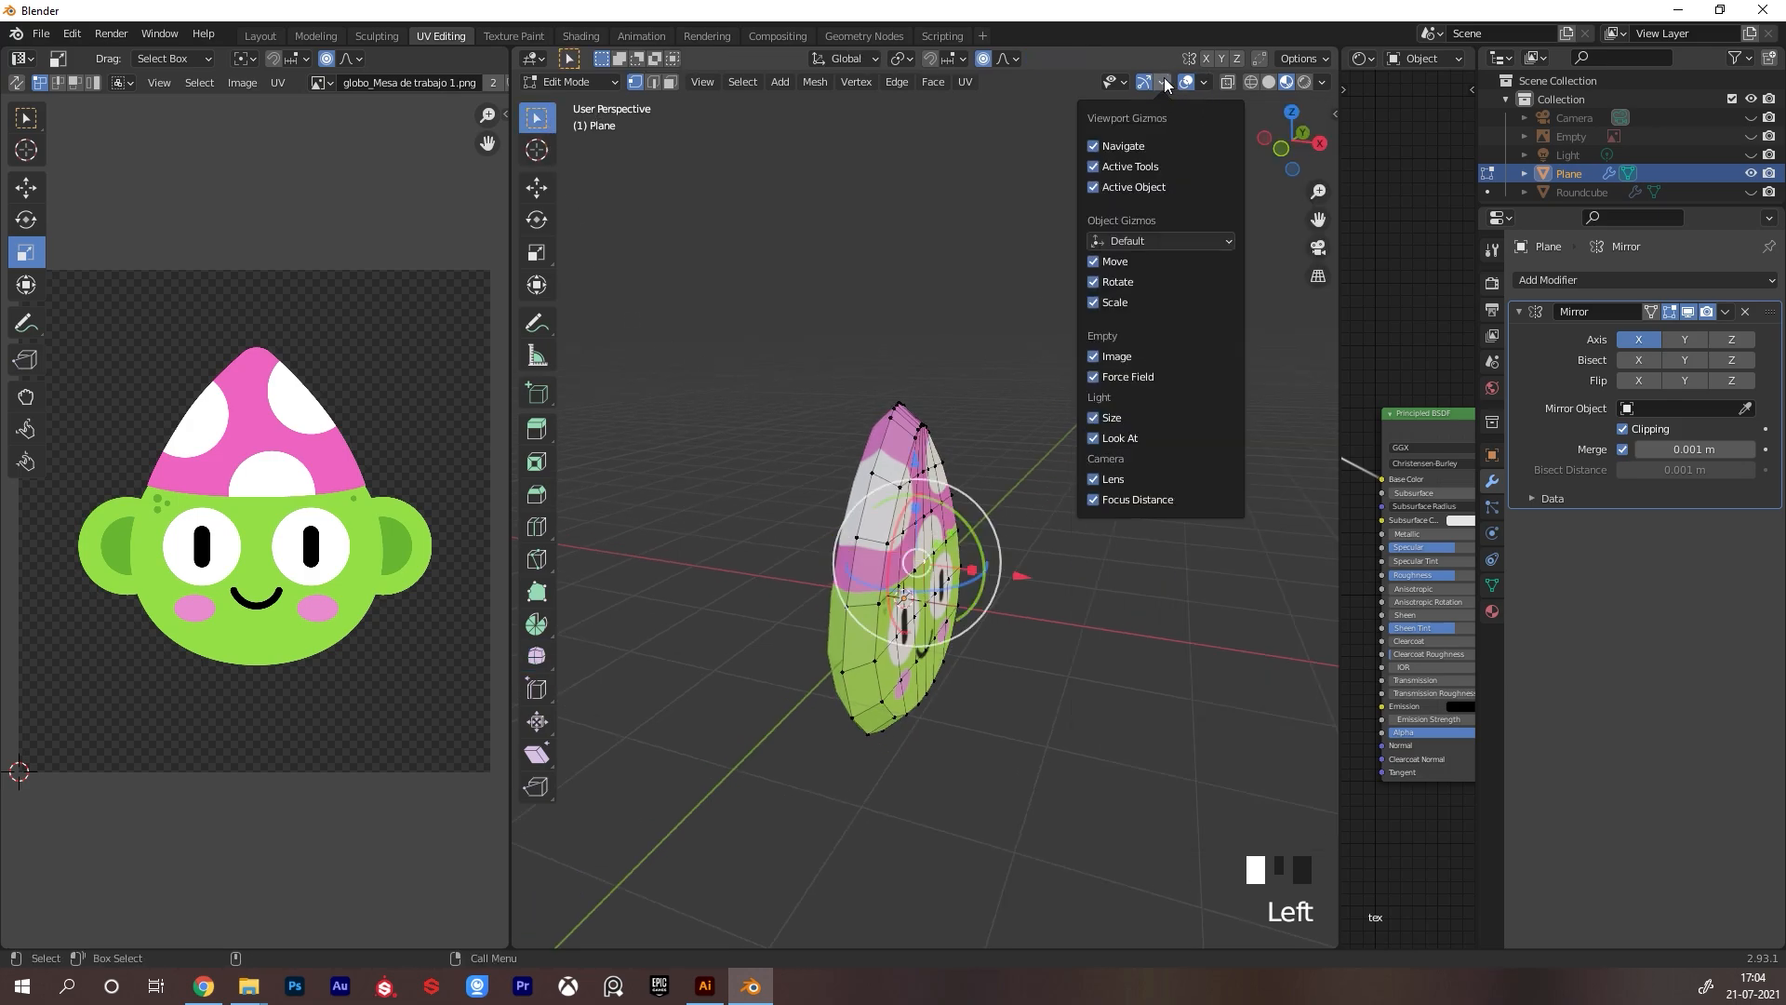
pyautogui.click(1030, 448)
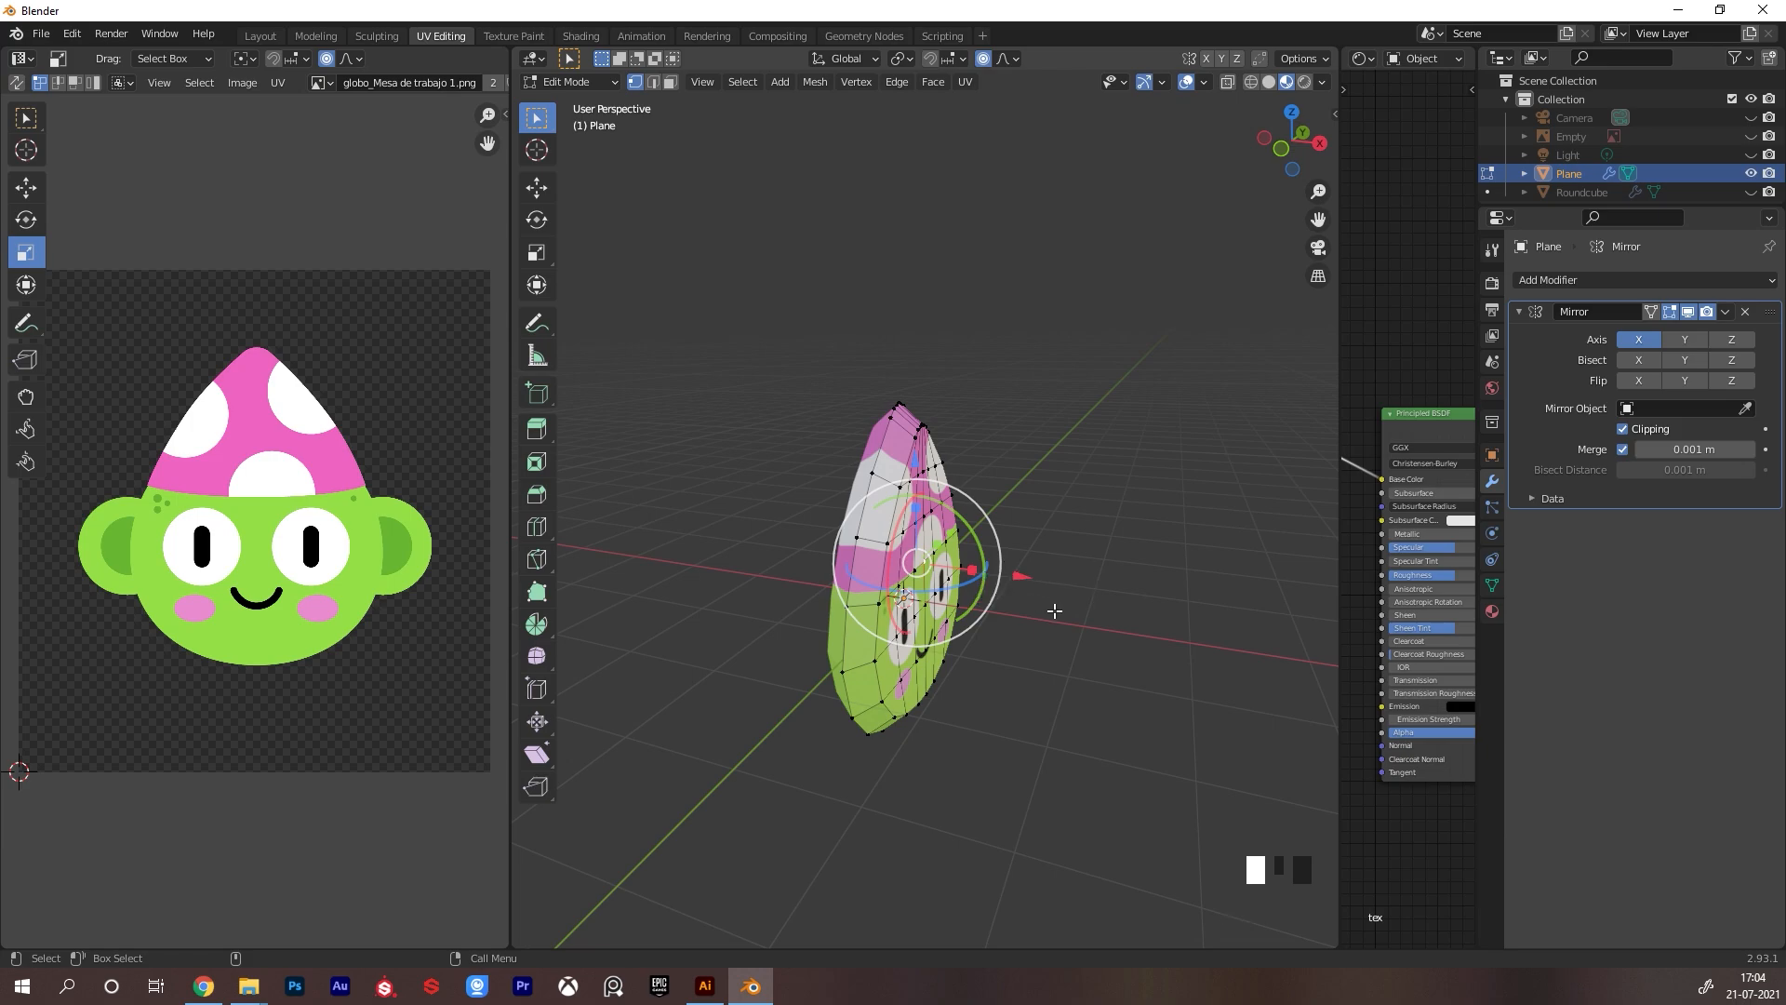
# Try pulling the selected face vertex outward along X with proportional editing in Smooth falloff
pyautogui.moveTo(1021, 574); pyautogui.dragTo(1073, 518)
pyautogui.scroll(-8, 1035, 589)
pyautogui.hotkey('ctrl', 'z')
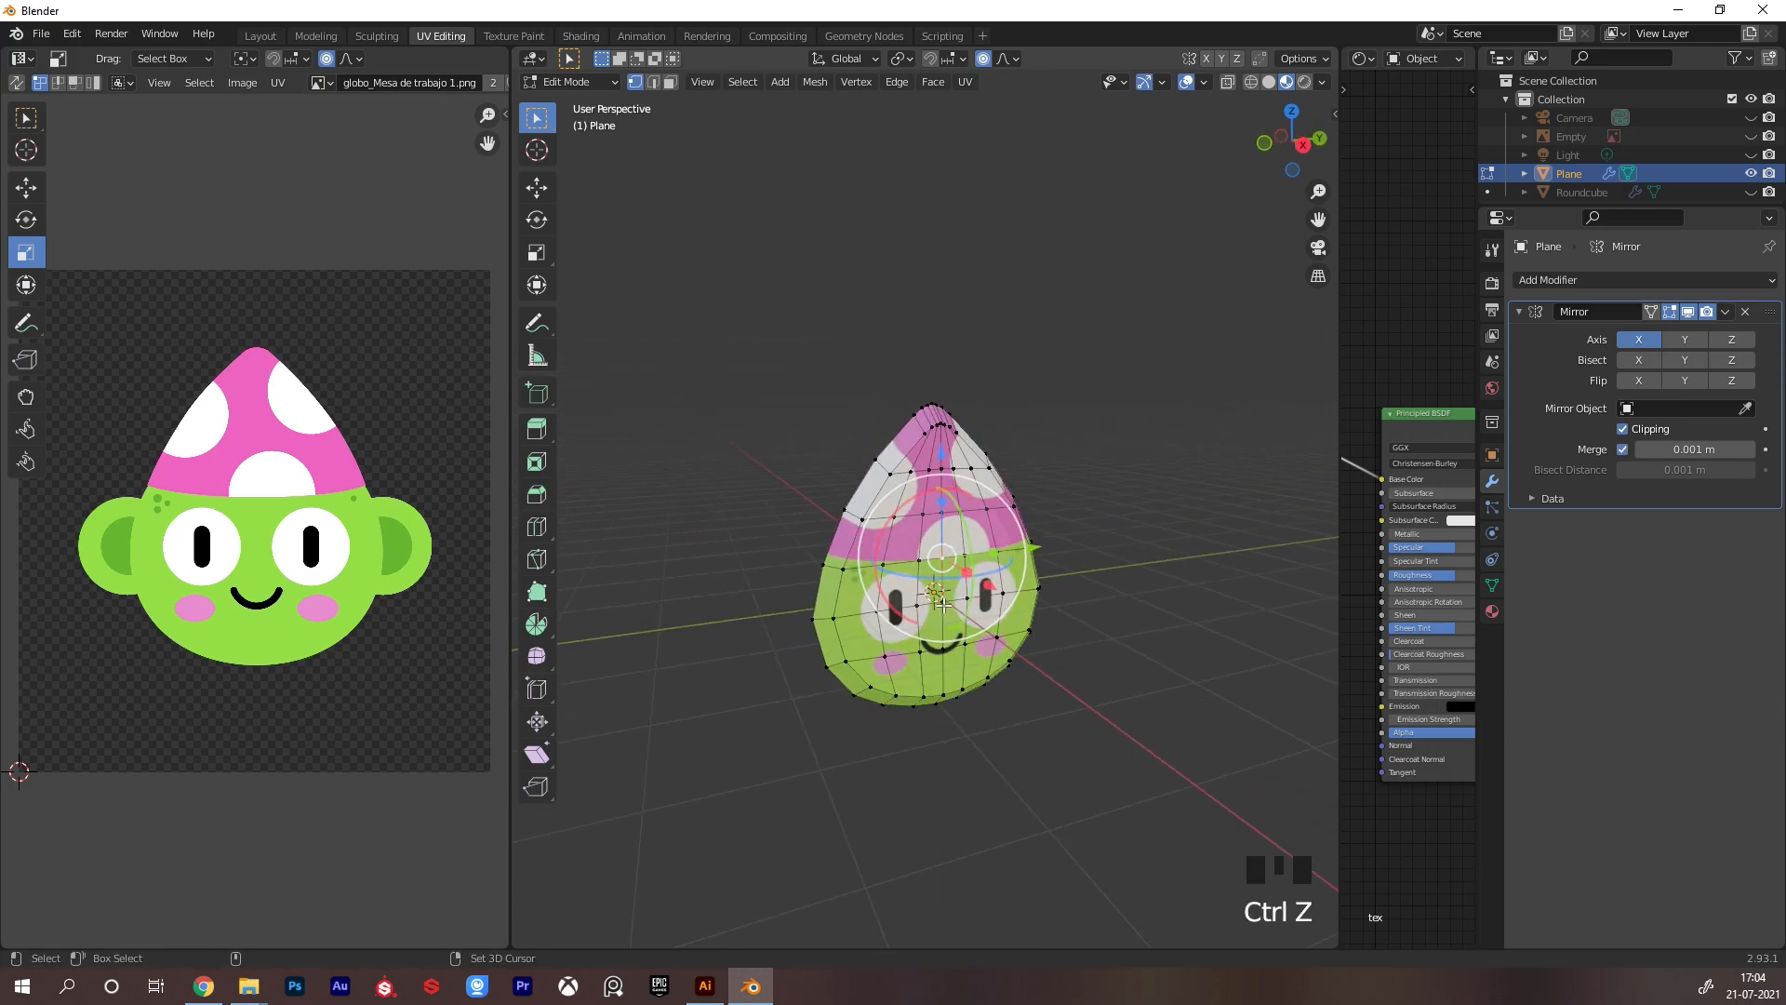
# Add a neighbouring central face vertex to the selection and set the proportional editing falloff to Sphere
pyautogui.keyDown('shift'); pyautogui.click(942, 606); pyautogui.keyUp('shift')
pyautogui.click(1003, 59)
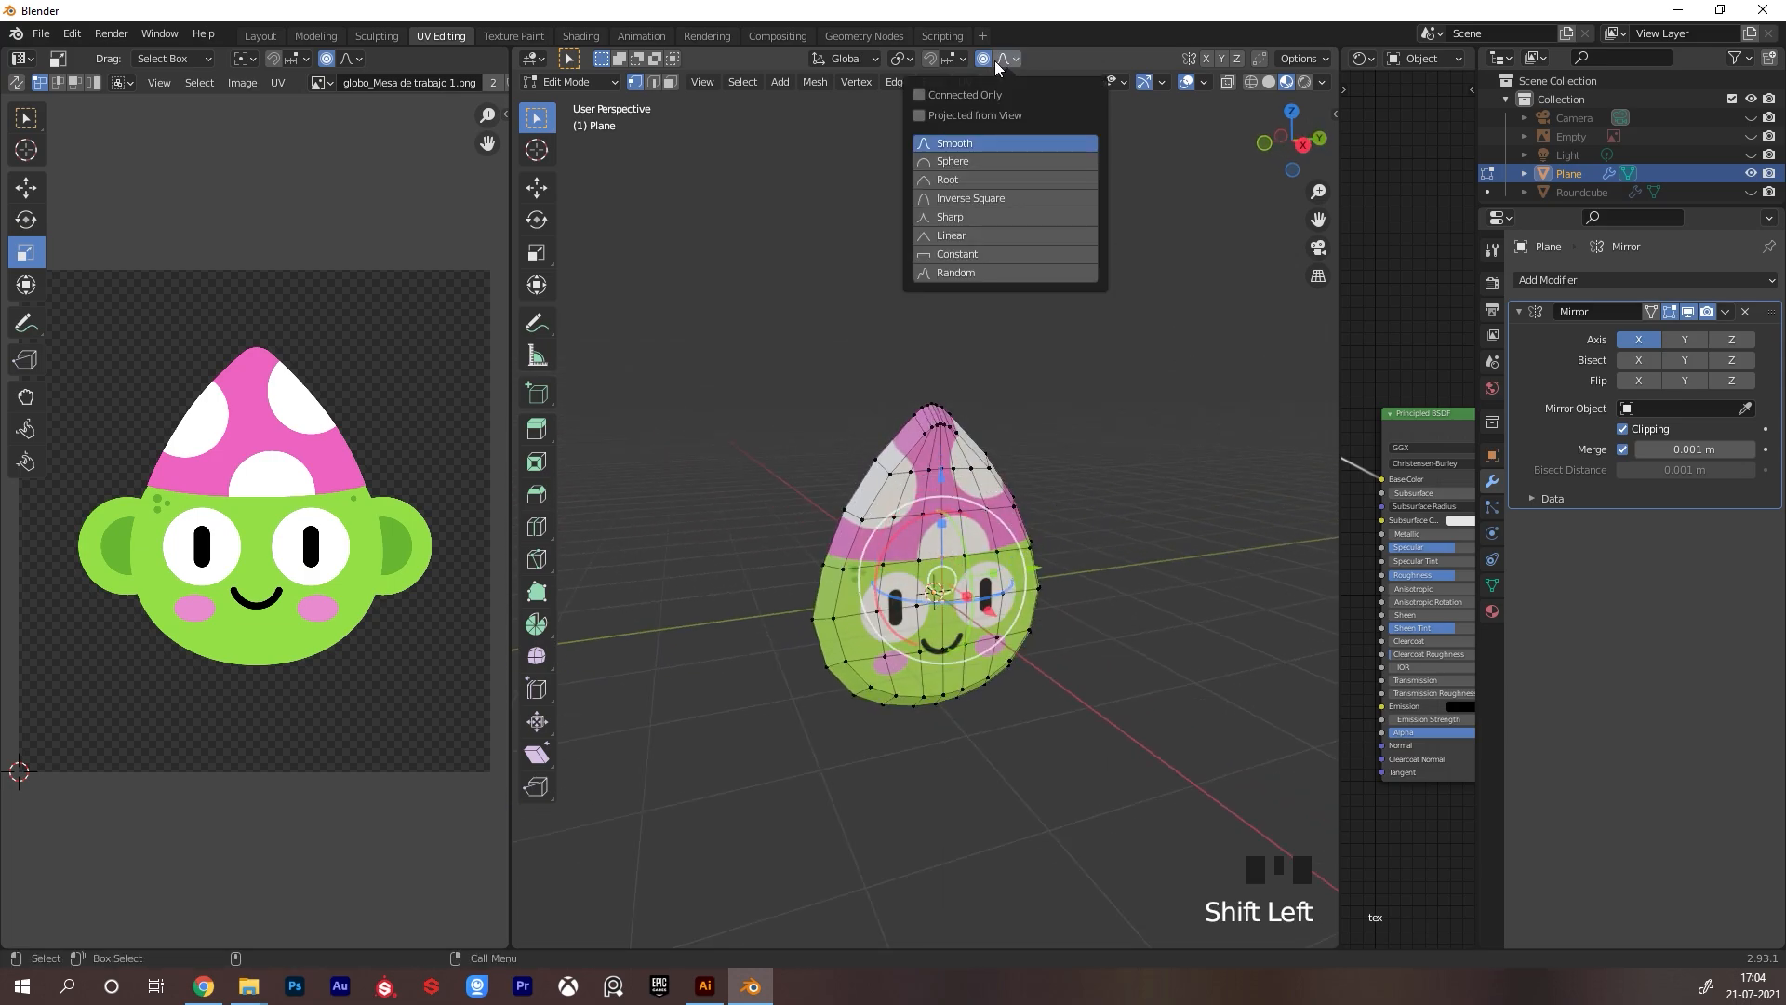
pyautogui.click(958, 161)
# Try pulling the two selected face vertices outward along X with the Sphere falloff
pyautogui.keyDown('alt'); pyautogui.moveTo(973, 176); pyautogui.dragTo(1152, 490); pyautogui.keyUp('alt')
pyautogui.scroll(7, 1046, 628)
pyautogui.click(1066, 632)
pyautogui.hotkey('ctrl', 'z')
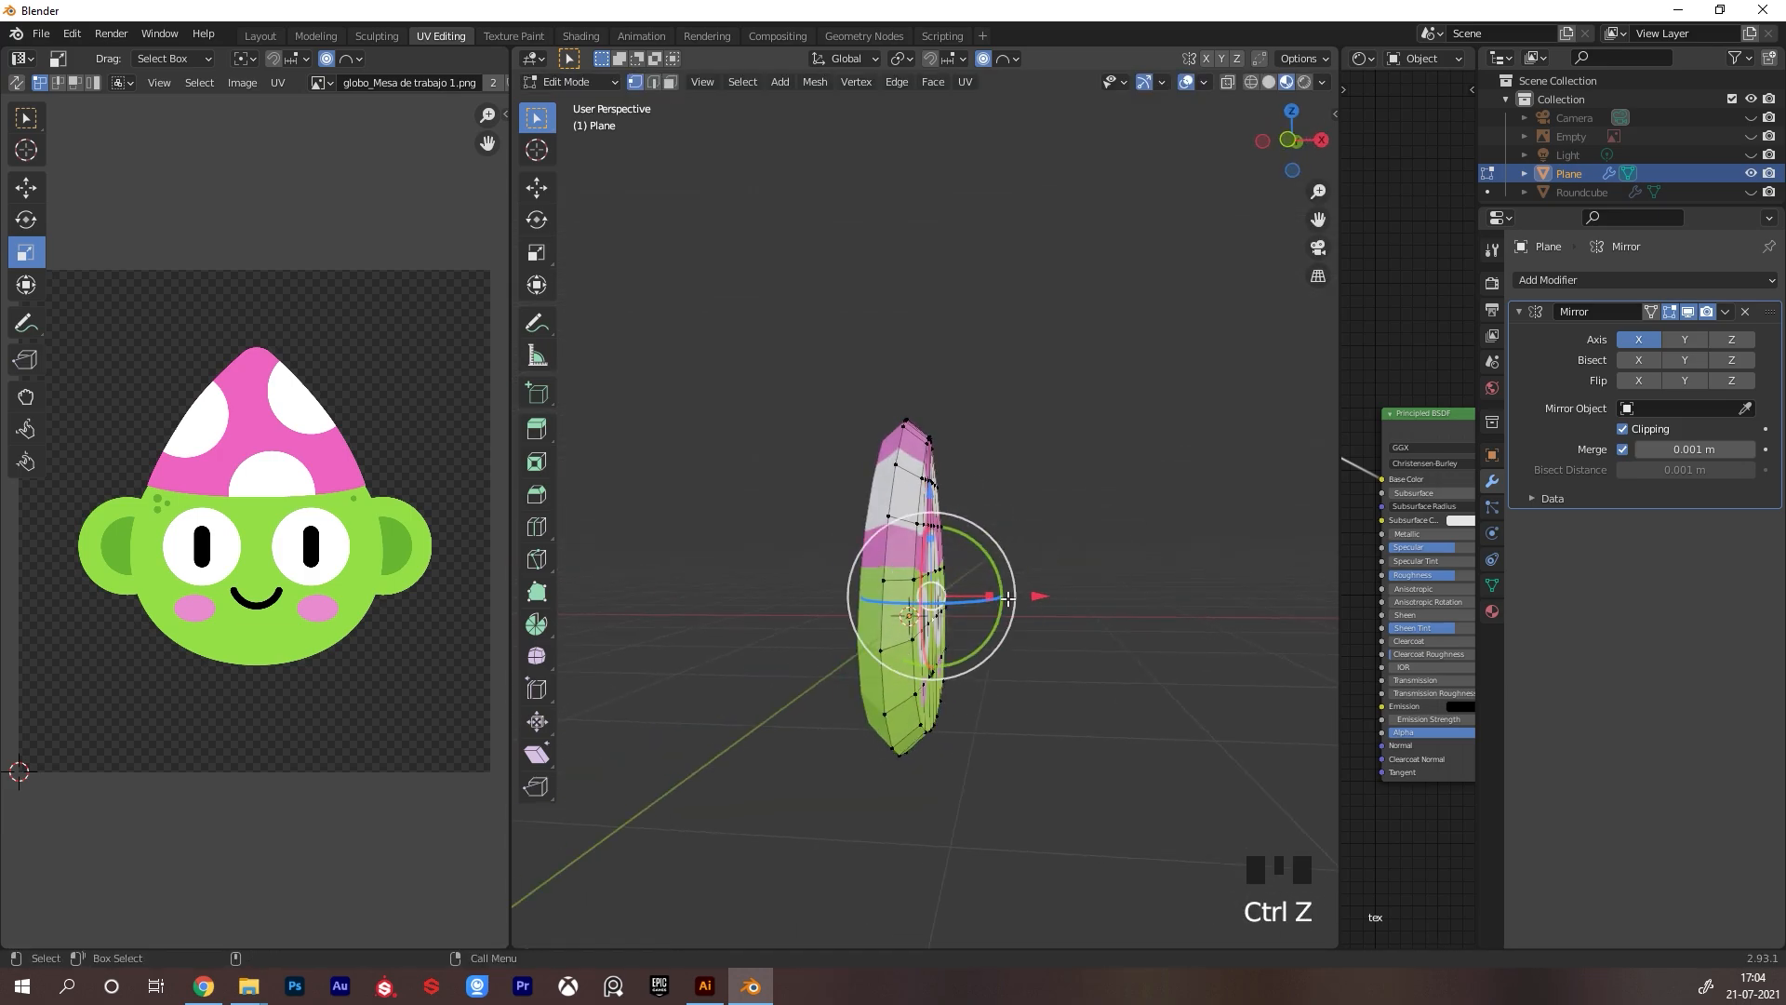
pyautogui.moveTo(1039, 598); pyautogui.dragTo(1053, 599)
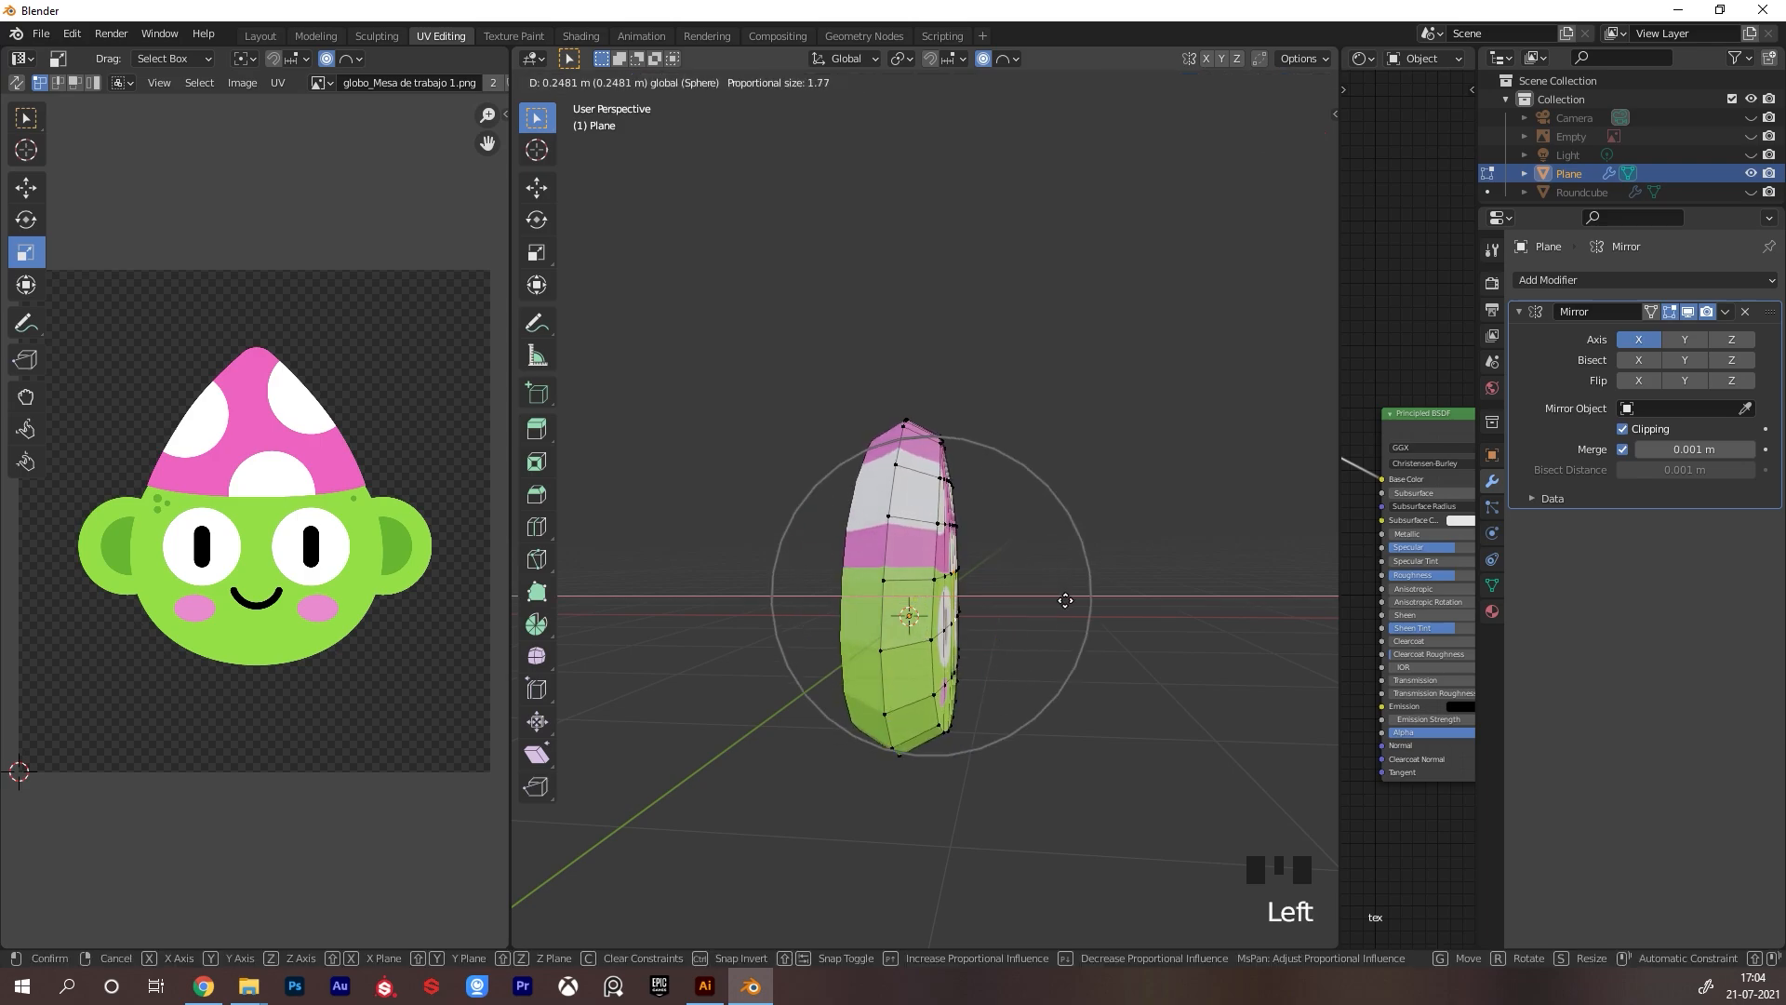
pyautogui.click(1071, 600)
pyautogui.hotkey('ctrl', 'z')
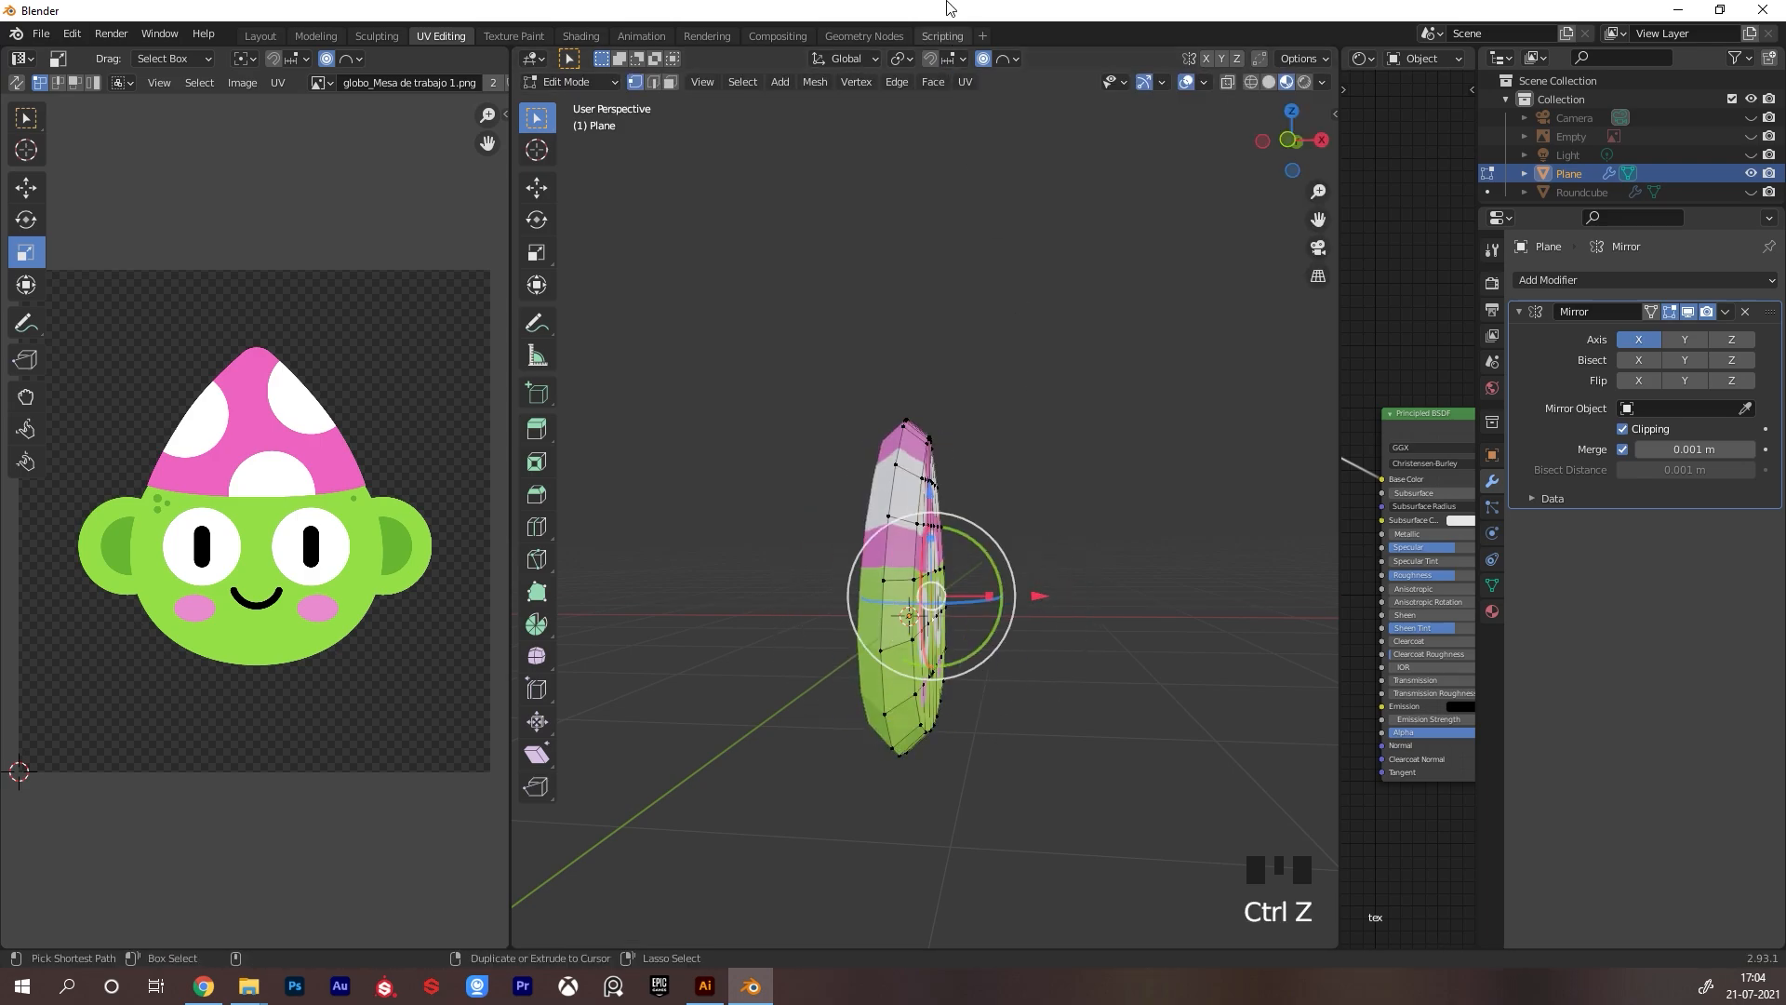
# Set the proportional falloff to Smooth and pull the selected face vertices outward along X to round the head
pyautogui.click(1006, 58)
pyautogui.click(955, 146)
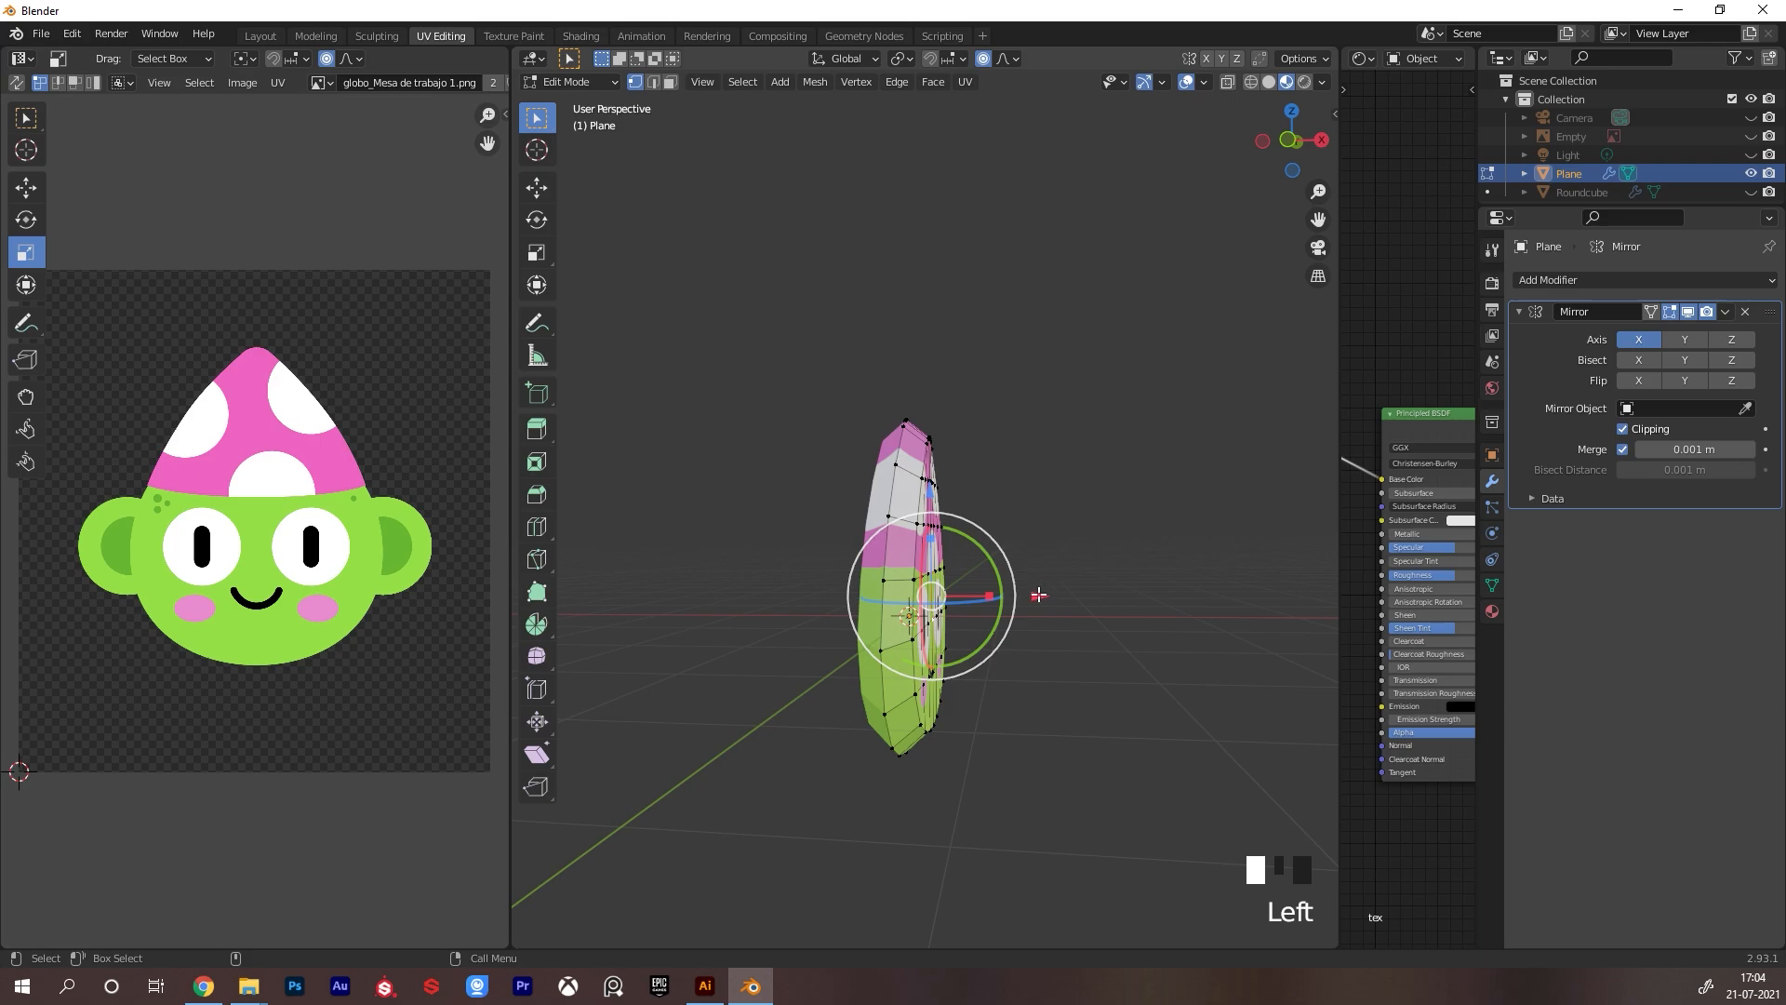
pyautogui.moveTo(1039, 594); pyautogui.dragTo(1079, 596)
pyautogui.keyDown('alt'); pyautogui.moveTo(1144, 455); pyautogui.dragTo(1052, 459); pyautogui.keyUp('alt')
pyautogui.keyDown('alt'); pyautogui.moveTo(1052, 459); pyautogui.dragTo(1060, 419, button='right'); pyautogui.keyUp('alt')
pyautogui.keyDown('alt'); pyautogui.moveTo(1060, 419); pyautogui.dragTo(1120, 470); pyautogui.keyUp('alt')
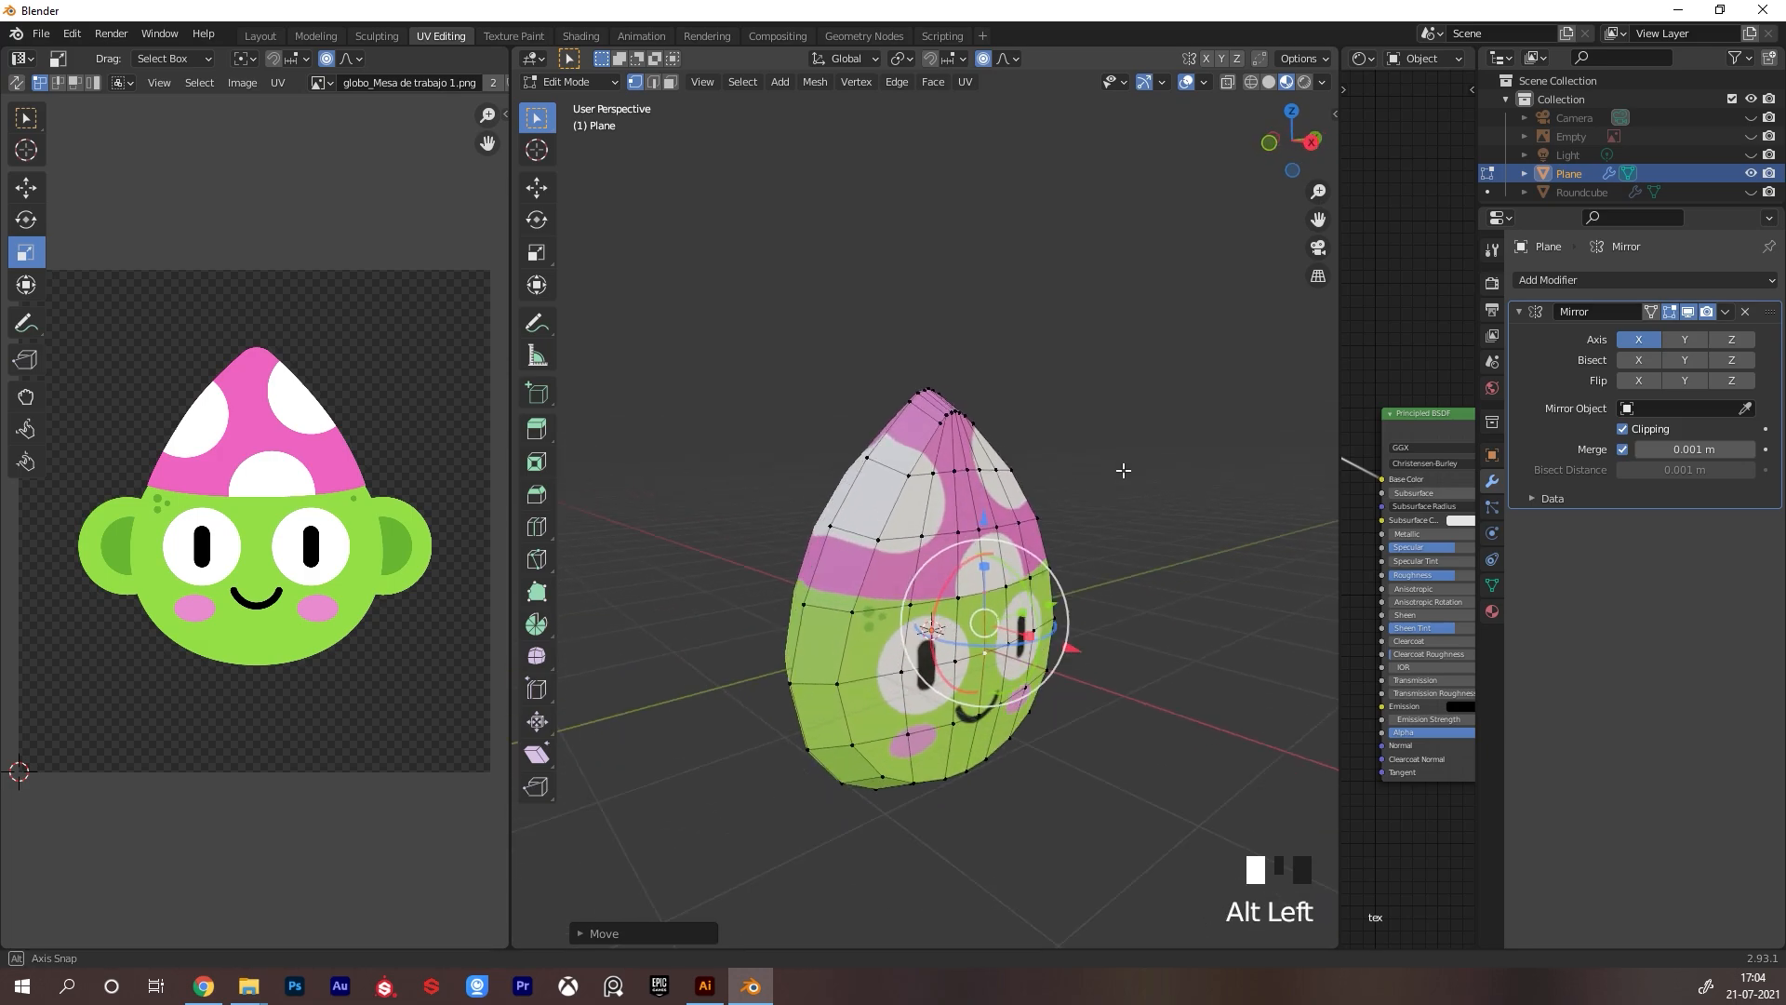
# Add a Subdivision Surface modifier to the head in Object Mode
pyautogui.hotkey('ctrl', 'Tab')
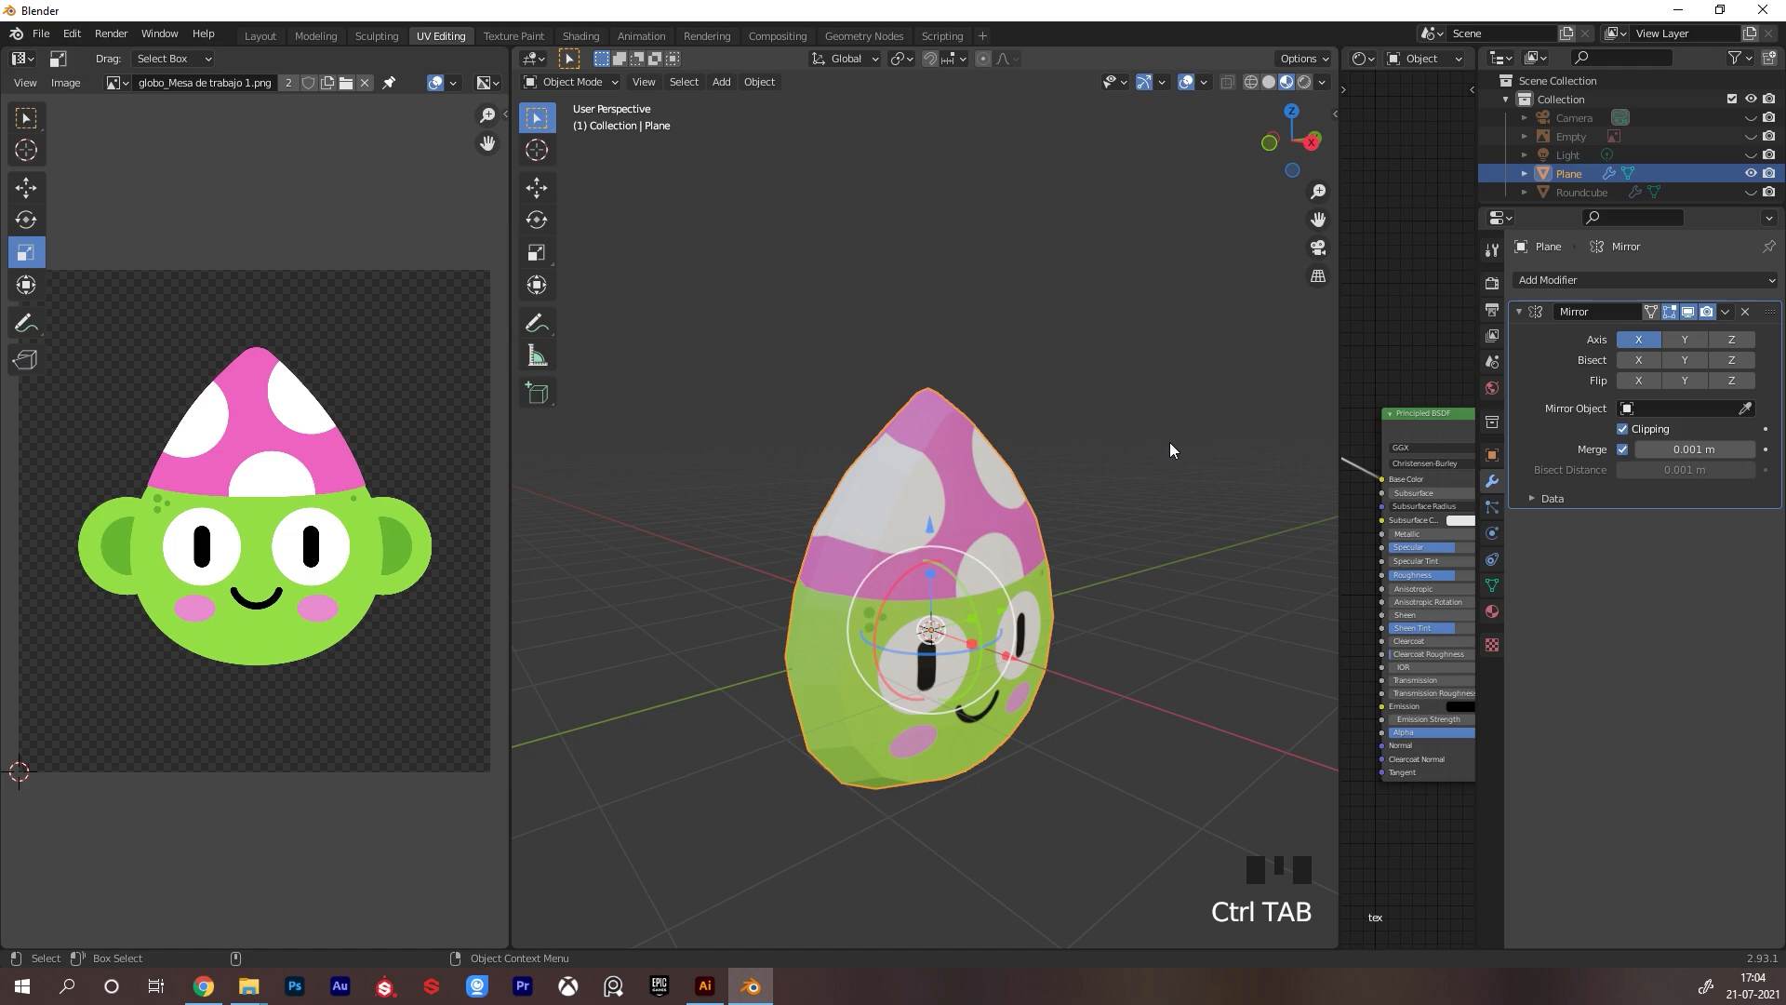
pyautogui.click(1594, 281)
pyautogui.click(1425, 608)
pyautogui.keyDown('alt'); pyautogui.moveTo(1309, 622); pyautogui.dragTo(1167, 485); pyautogui.keyUp('alt')
# Apply smooth shading to the head and scale it along the X axis
pyautogui.rightClick(993, 517)
pyautogui.moveTo(967, 522)
pyautogui.rightClick(1036, 505)
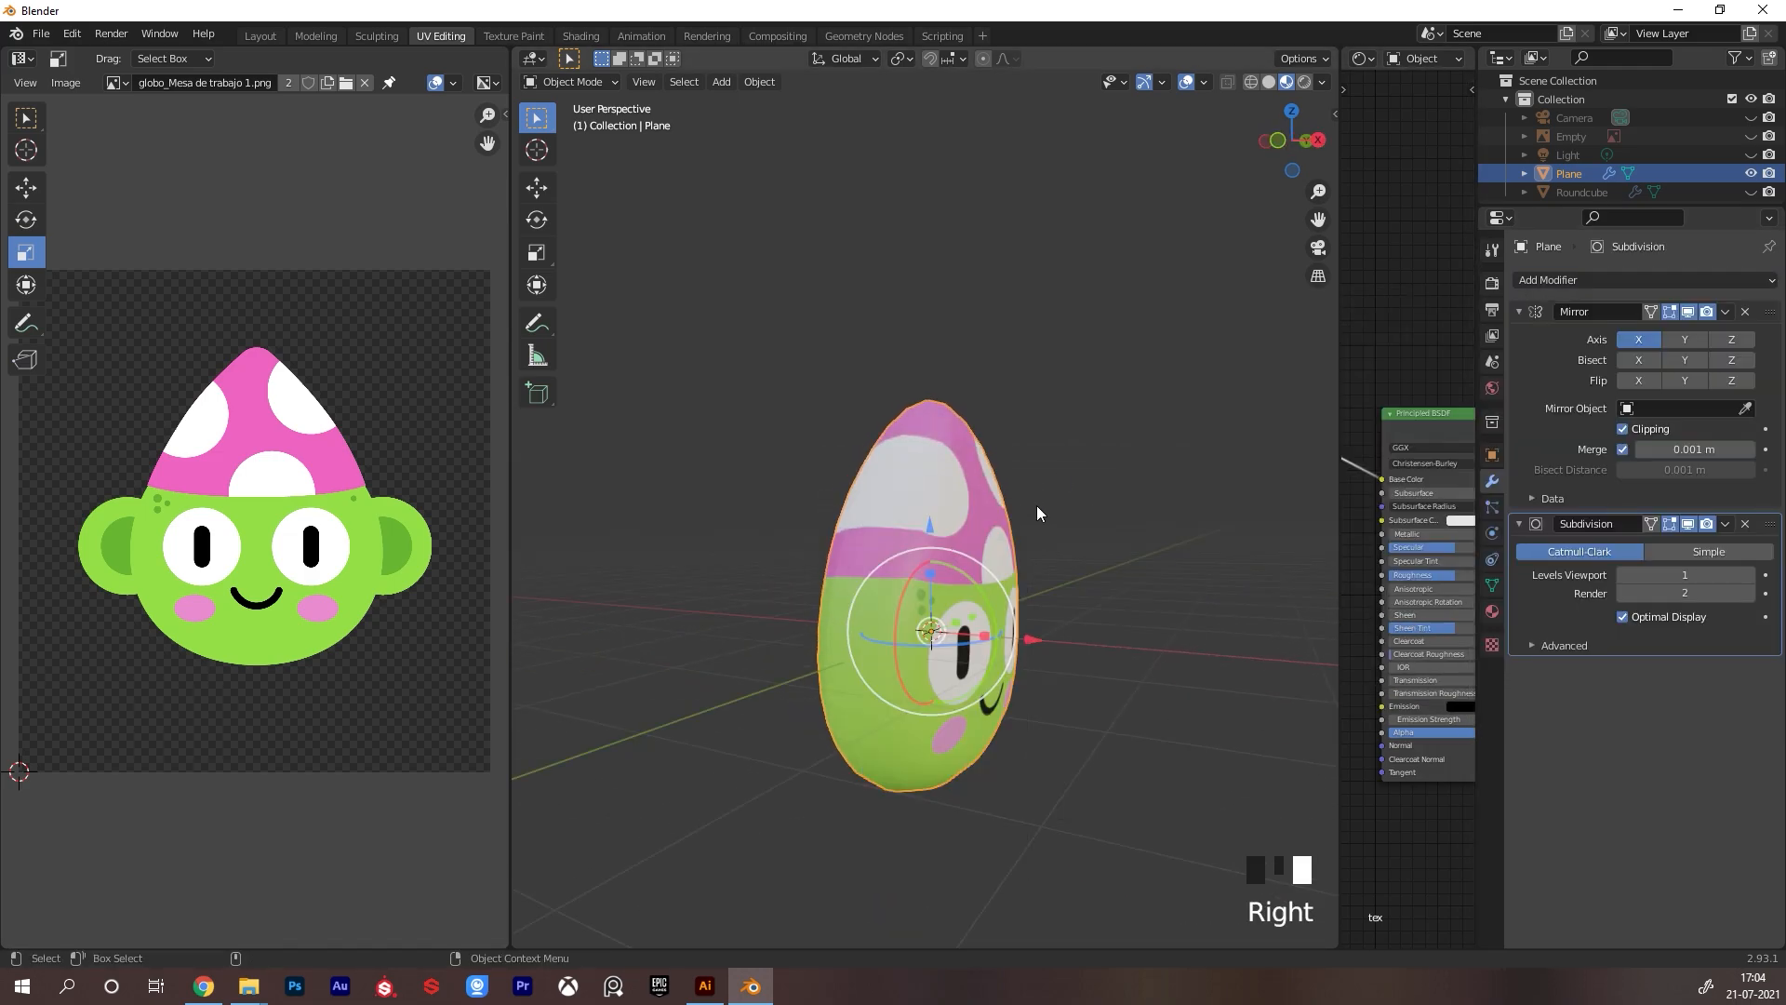
pyautogui.keyDown('alt'); pyautogui.moveTo(1036, 505); pyautogui.dragTo(1217, 564); pyautogui.keyUp('alt')
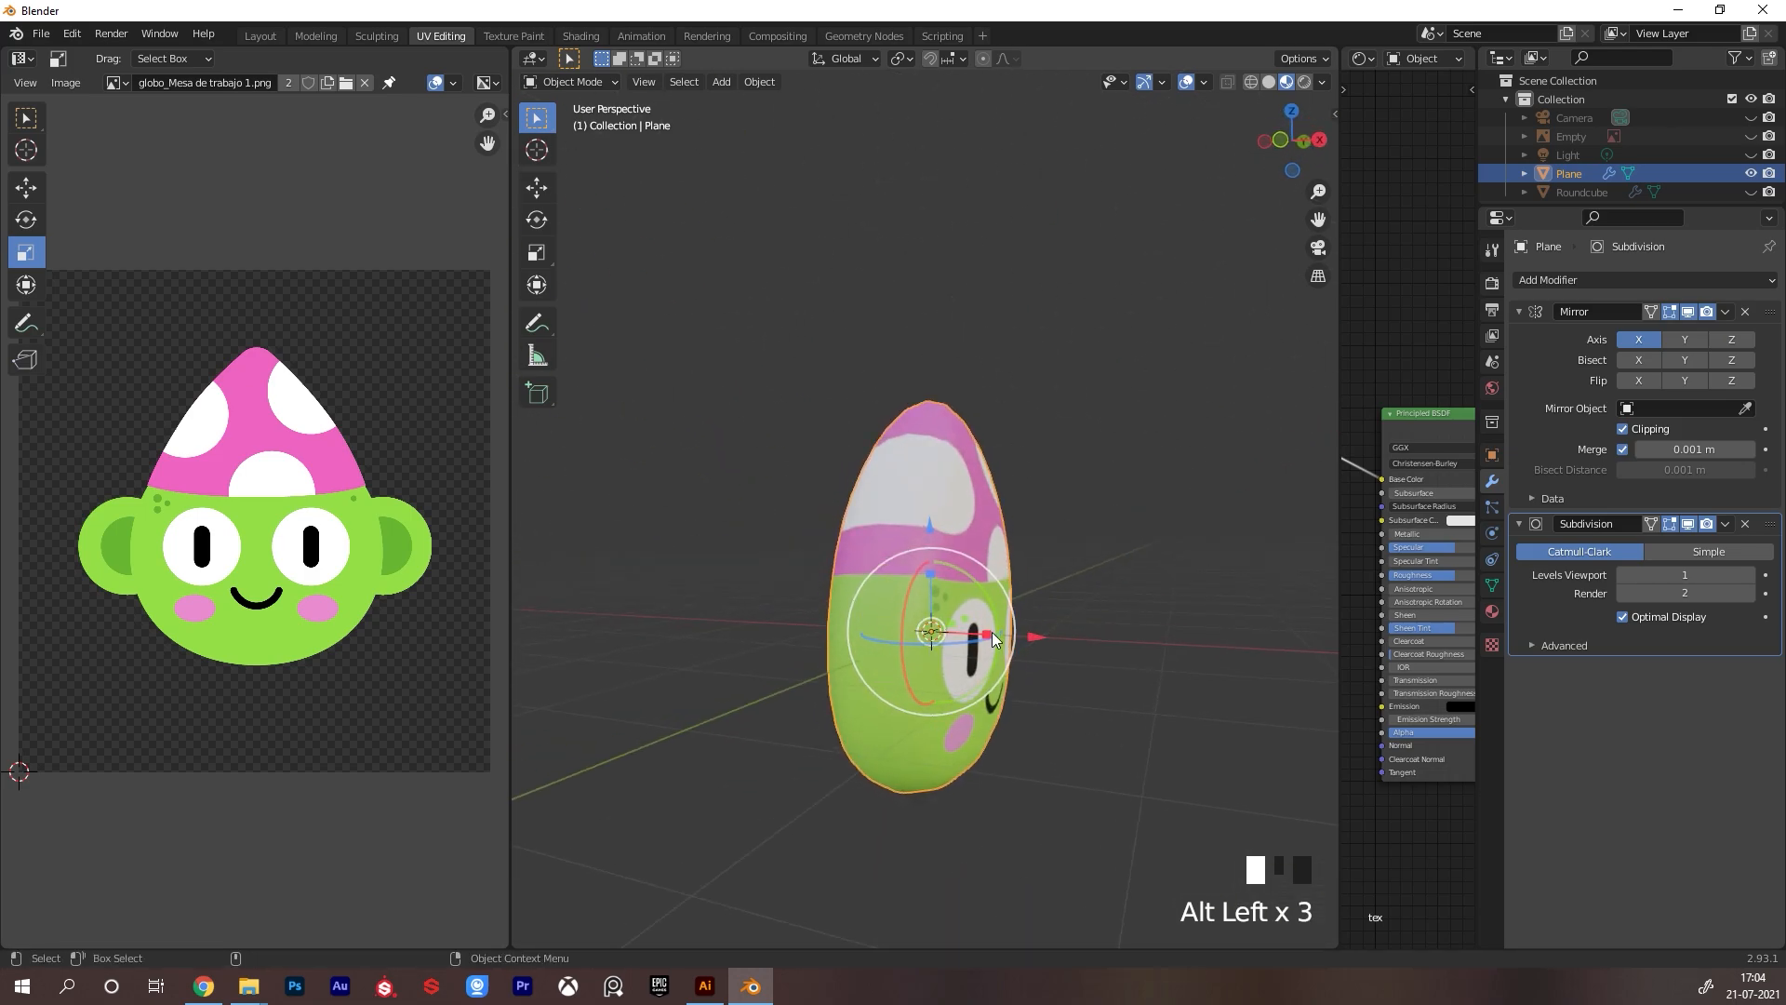
pyautogui.moveTo(991, 632); pyautogui.dragTo(1042, 549)
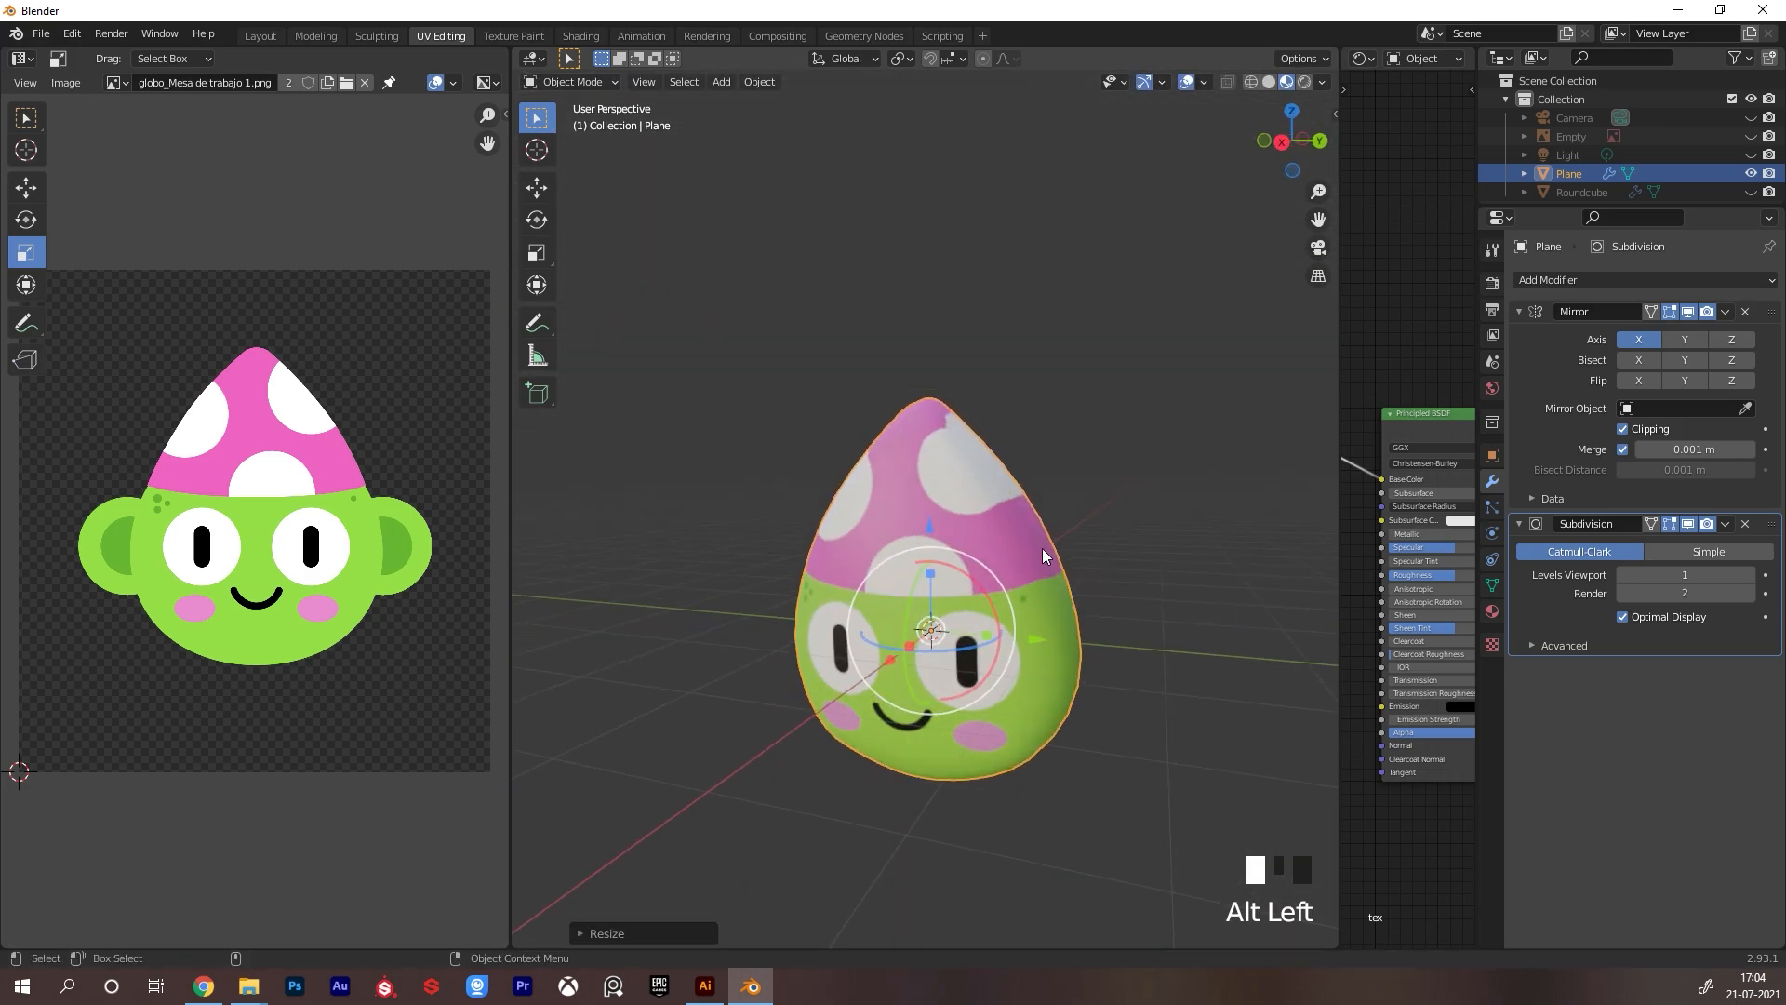
# Select the edge loop surrounding the face in Edit Mode and try moving it along X with proportional editing
pyautogui.press('Tab')
pyautogui.keyDown('alt'); pyautogui.moveTo(1163, 549); pyautogui.dragTo(1028, 402); pyautogui.keyUp('alt')
pyautogui.keyDown('alt'); pyautogui.moveTo(1079, 465); pyautogui.dragTo(1154, 473); pyautogui.keyUp('alt')
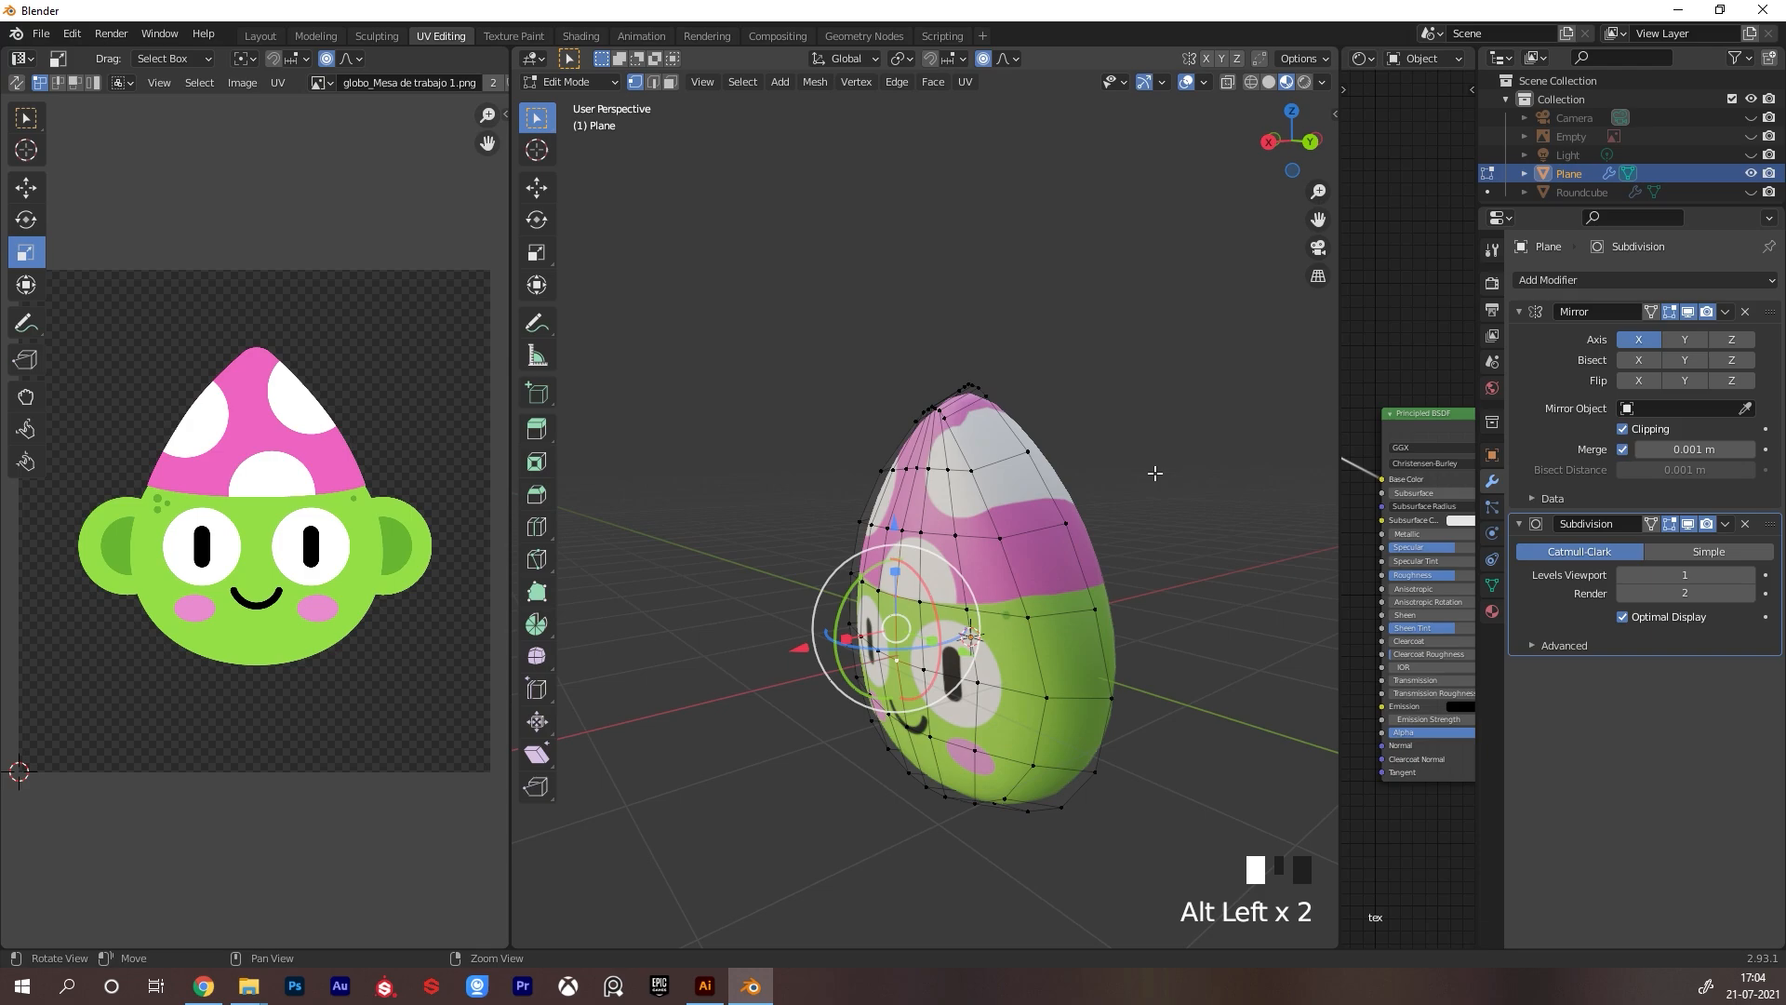
pyautogui.press('2')
pyautogui.keyDown('shift'); pyautogui.click(992, 515); pyautogui.keyUp('shift')
pyautogui.keyDown('alt'); pyautogui.moveTo(998, 502); pyautogui.dragTo(1115, 652); pyautogui.keyUp('alt')
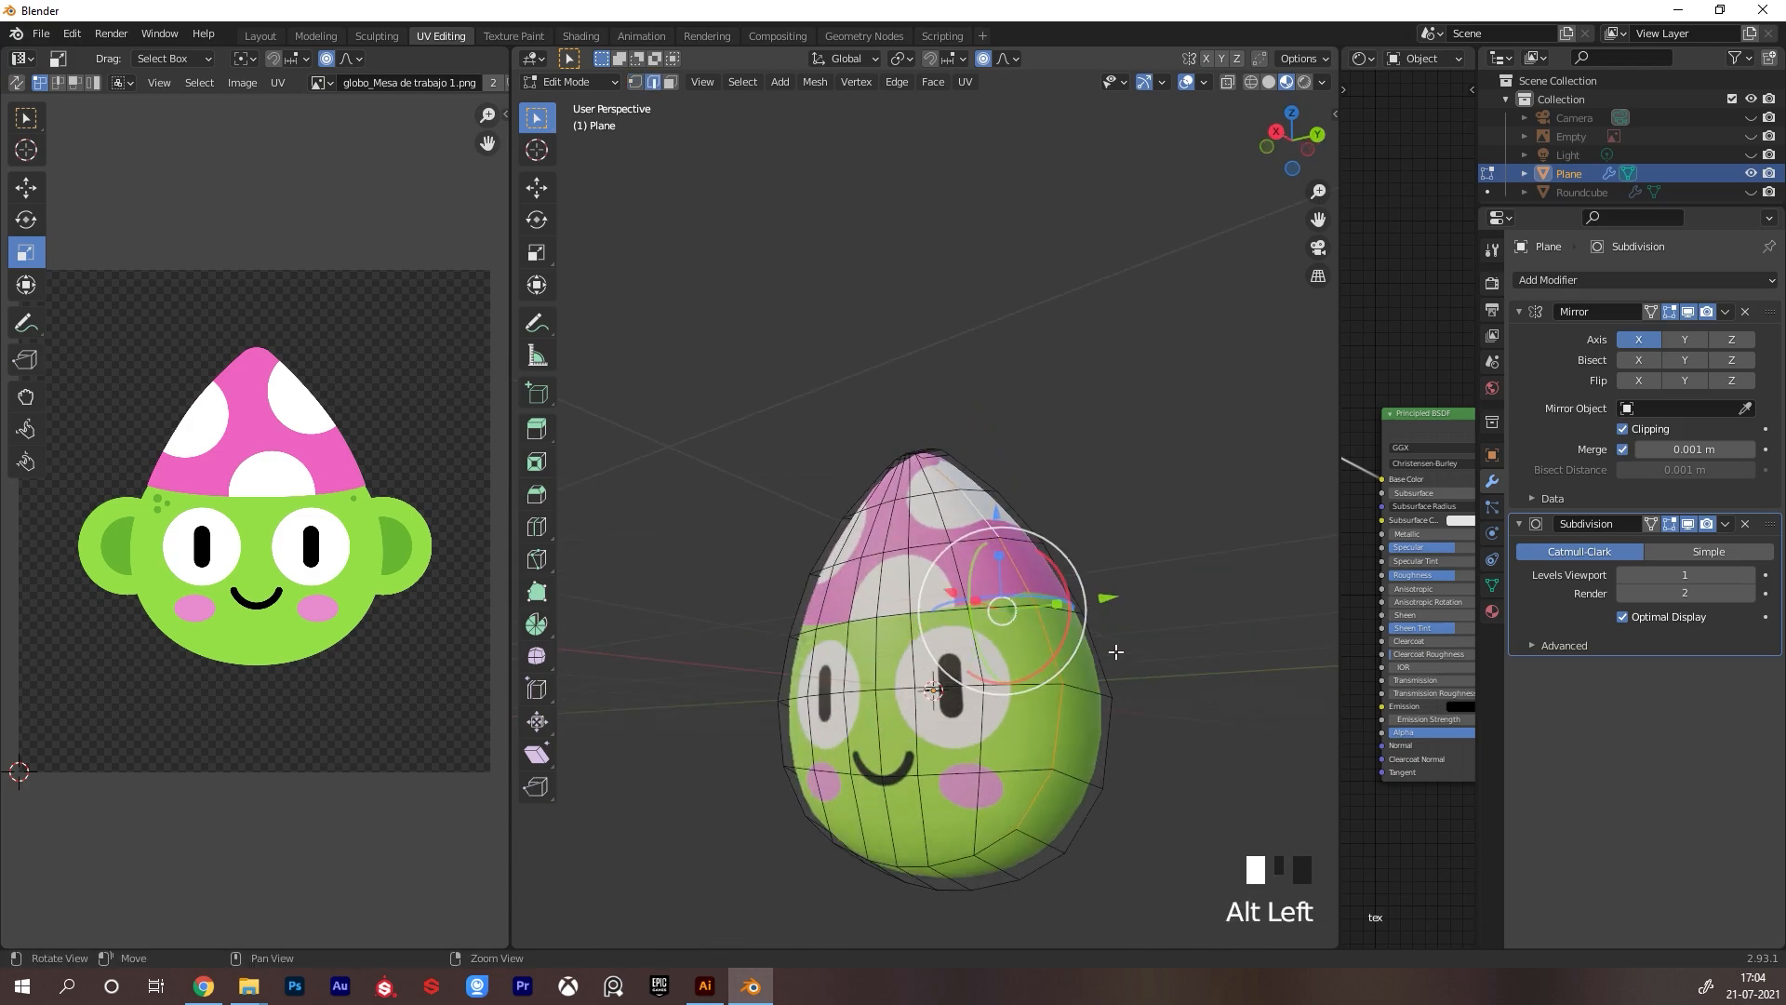
pyautogui.keyDown('alt'); pyautogui.keyDown('shift'); pyautogui.click(1003, 840); pyautogui.keyUp('shift'); pyautogui.keyUp('alt')
pyautogui.keyDown('alt'); pyautogui.moveTo(1002, 841); pyautogui.dragTo(1001, 586); pyautogui.keyUp('alt')
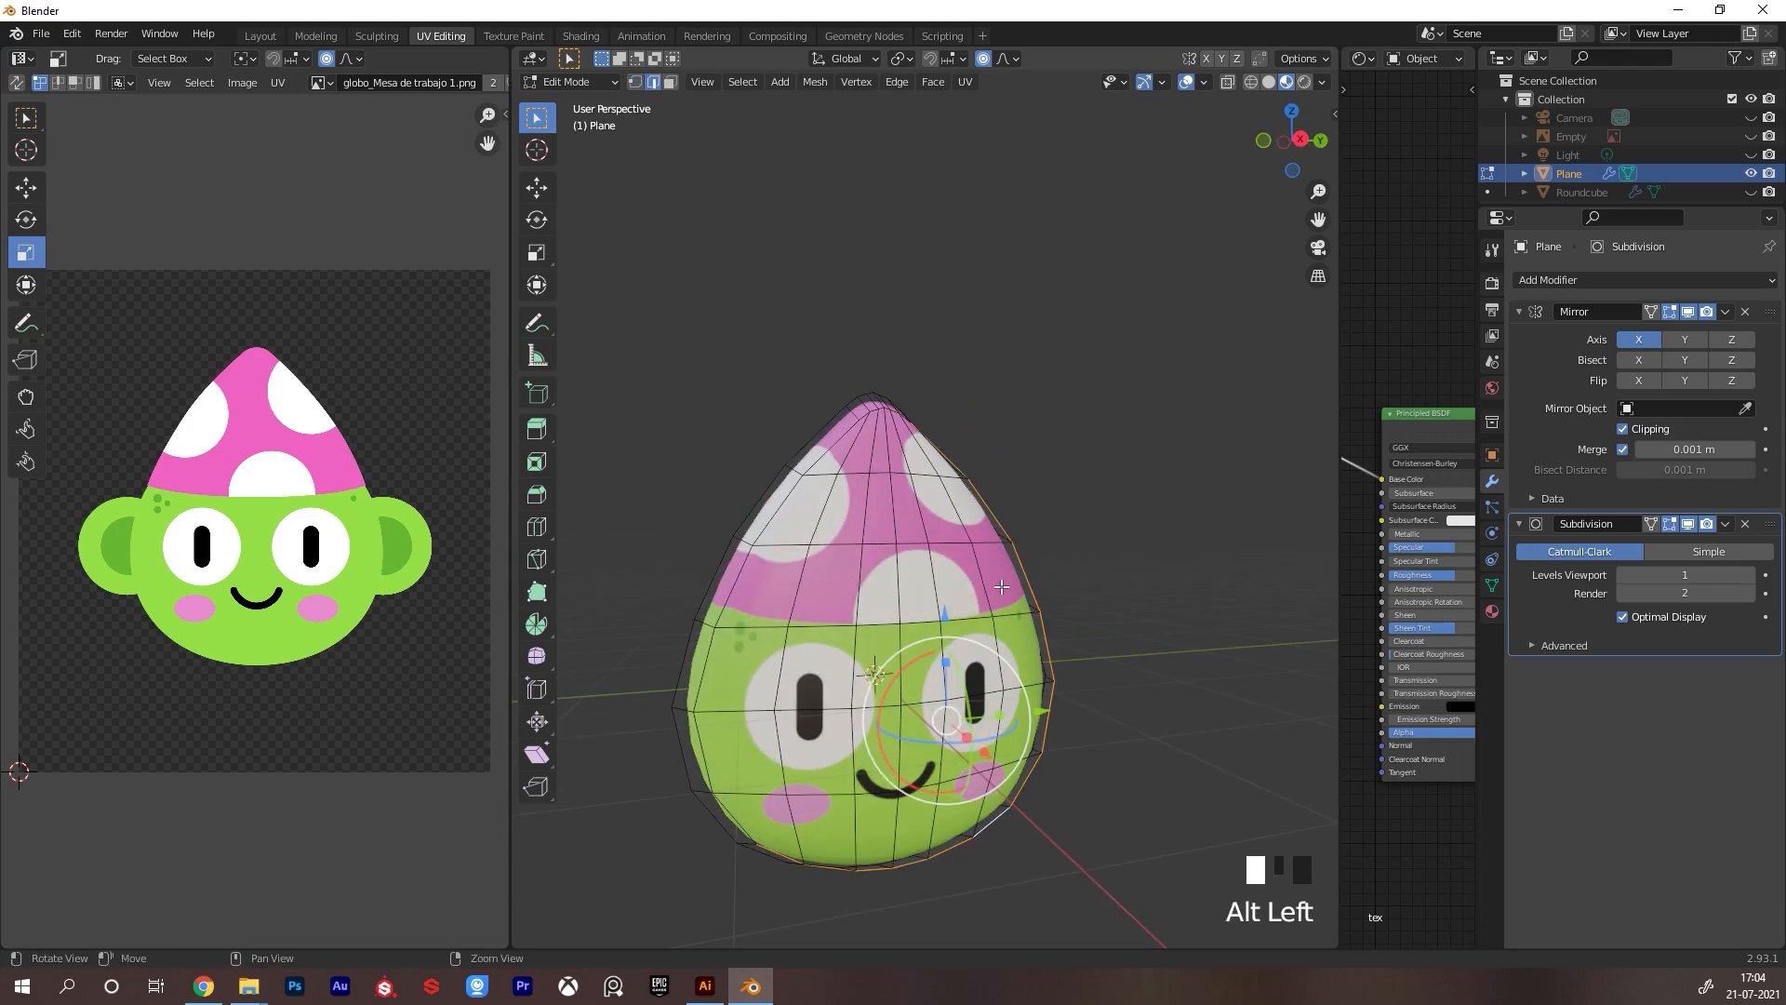
pyautogui.keyDown('alt'); pyautogui.keyDown('shift'); pyautogui.click(734, 815); pyautogui.keyUp('shift'); pyautogui.keyUp('alt')
pyautogui.keyDown('alt'); pyautogui.keyDown('shift'); pyautogui.click(863, 416); pyautogui.keyUp('shift'); pyautogui.keyUp('alt')
pyautogui.keyDown('alt'); pyautogui.moveTo(863, 416); pyautogui.dragTo(949, 552); pyautogui.keyUp('alt')
pyautogui.moveTo(786, 637); pyautogui.dragTo(795, 634)
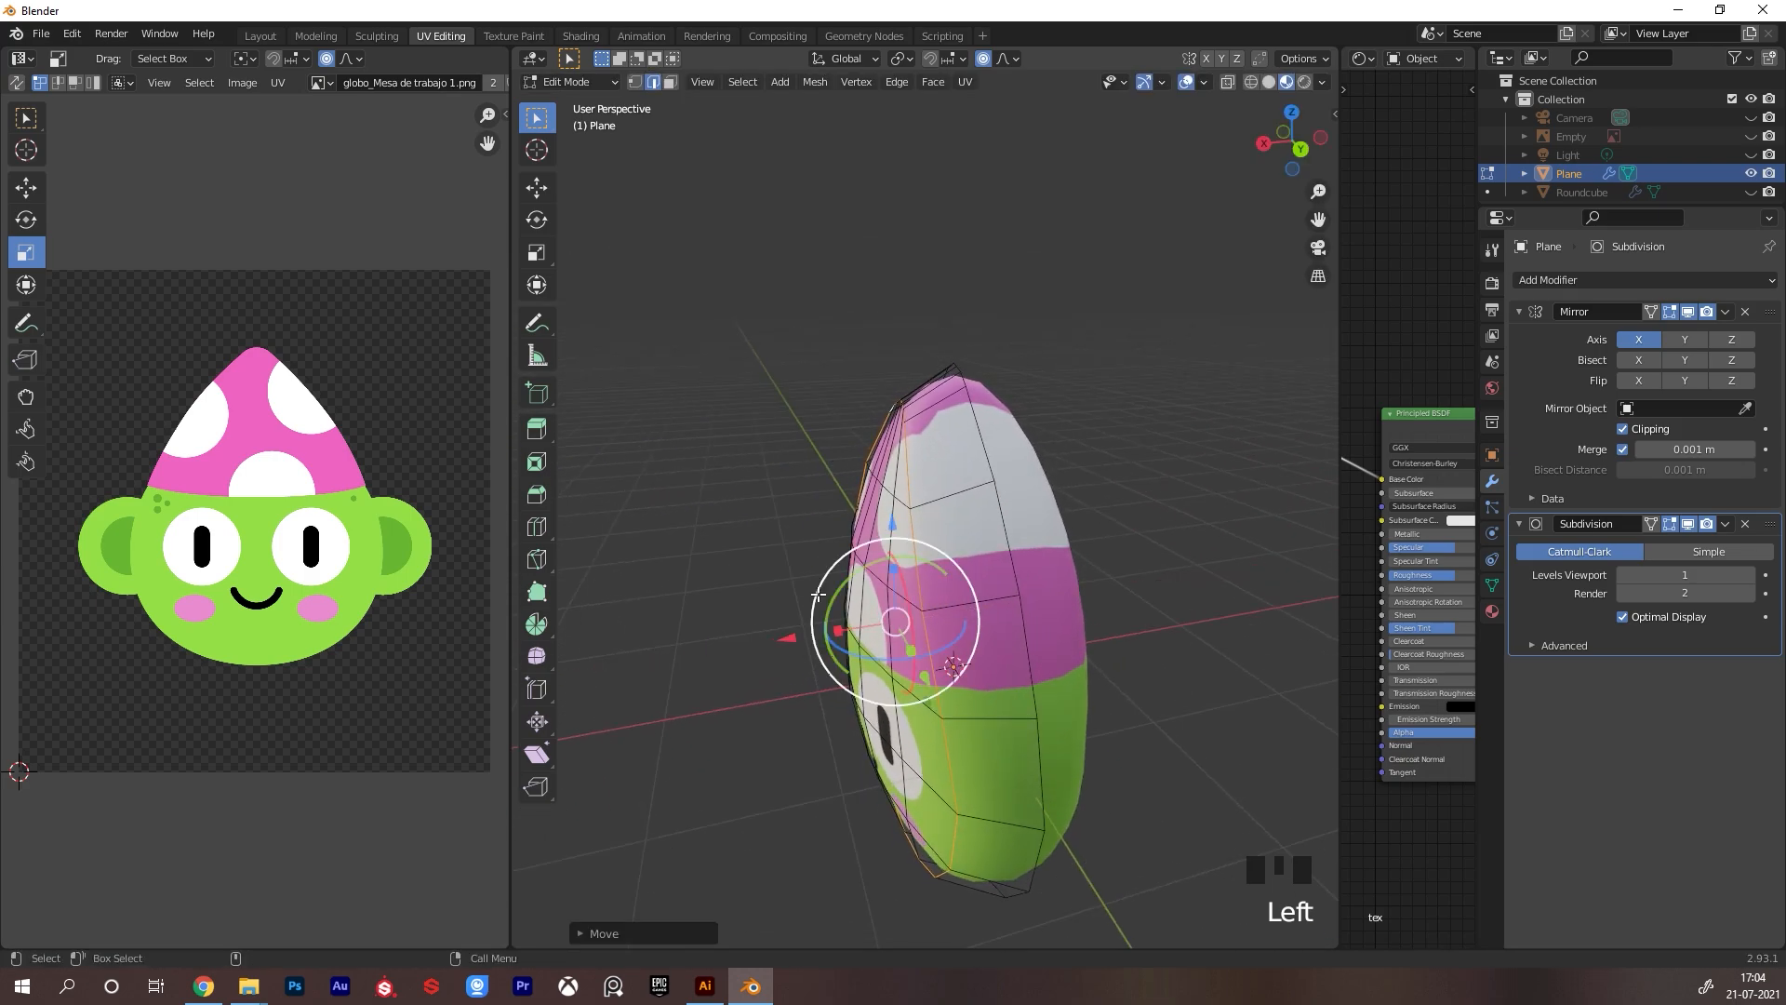
pyautogui.hotkey('ctrl', 'z')
# Turn off proportional editing and move the selected edge loop about 0.12 m along X toward the middle of the head
pyautogui.click(987, 62)
pyautogui.click(796, 644)
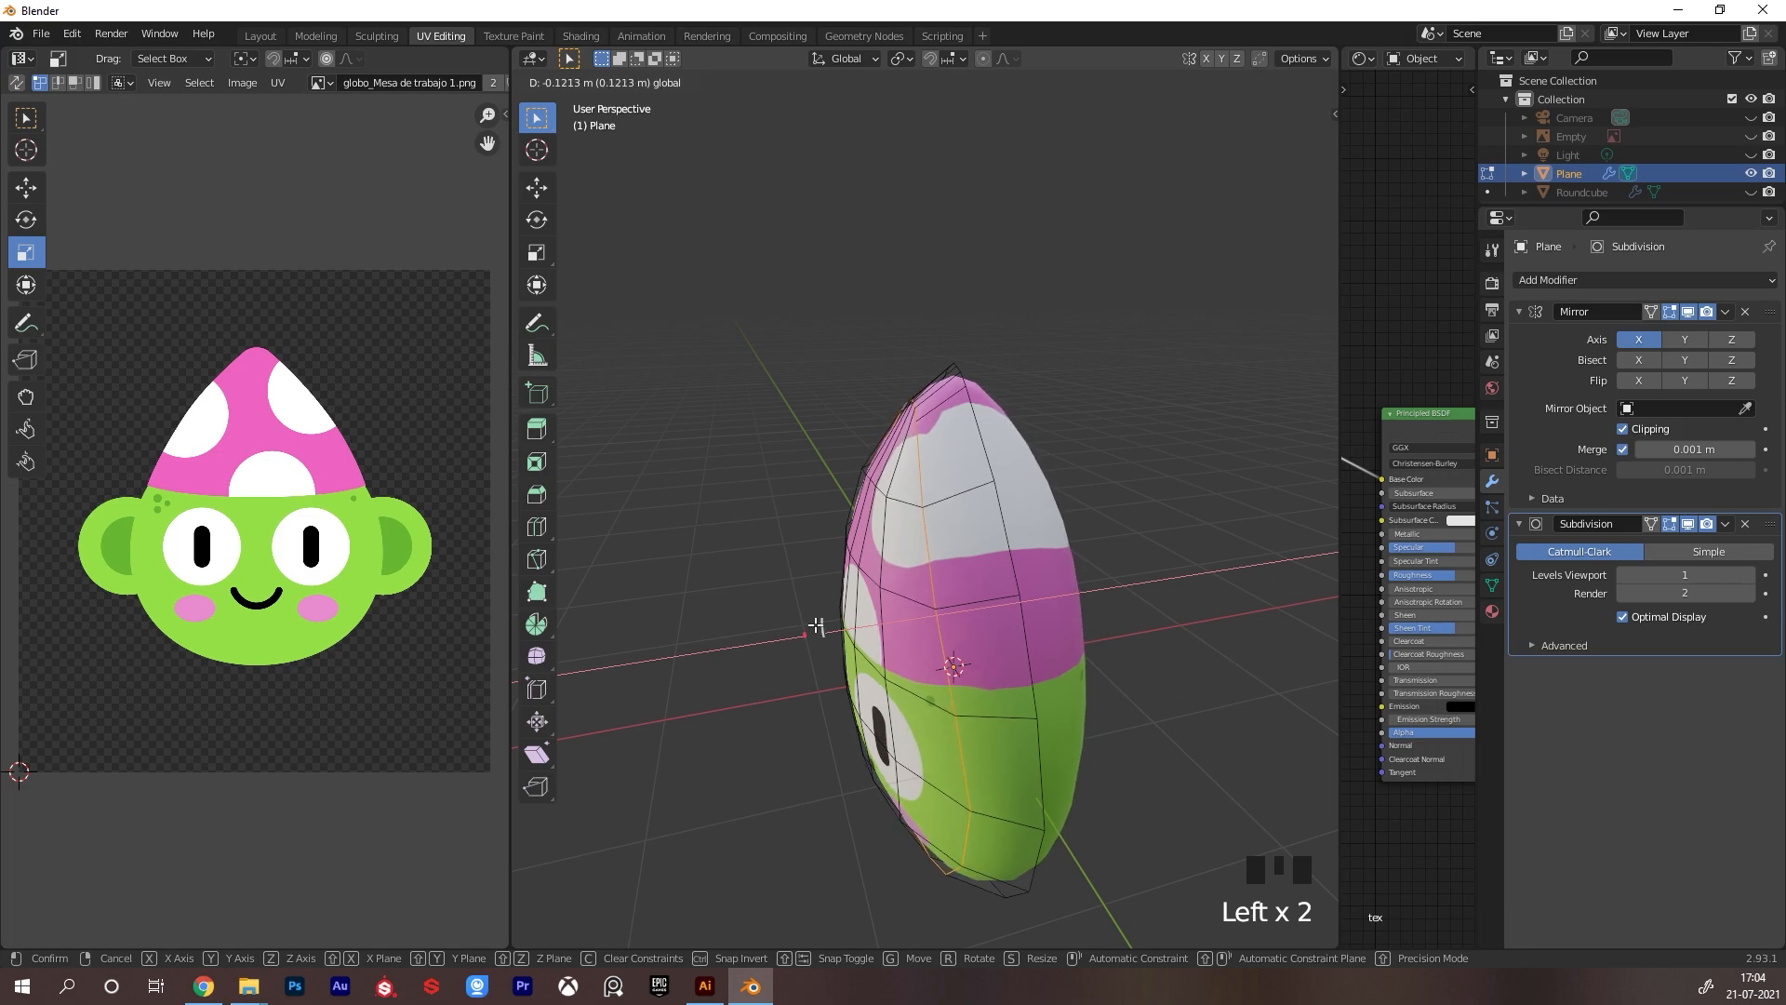
pyautogui.press('s')
pyautogui.click(1077, 499)
pyautogui.keyDown('alt'); pyautogui.moveTo(1077, 502); pyautogui.dragTo(1003, 618); pyautogui.keyUp('alt')
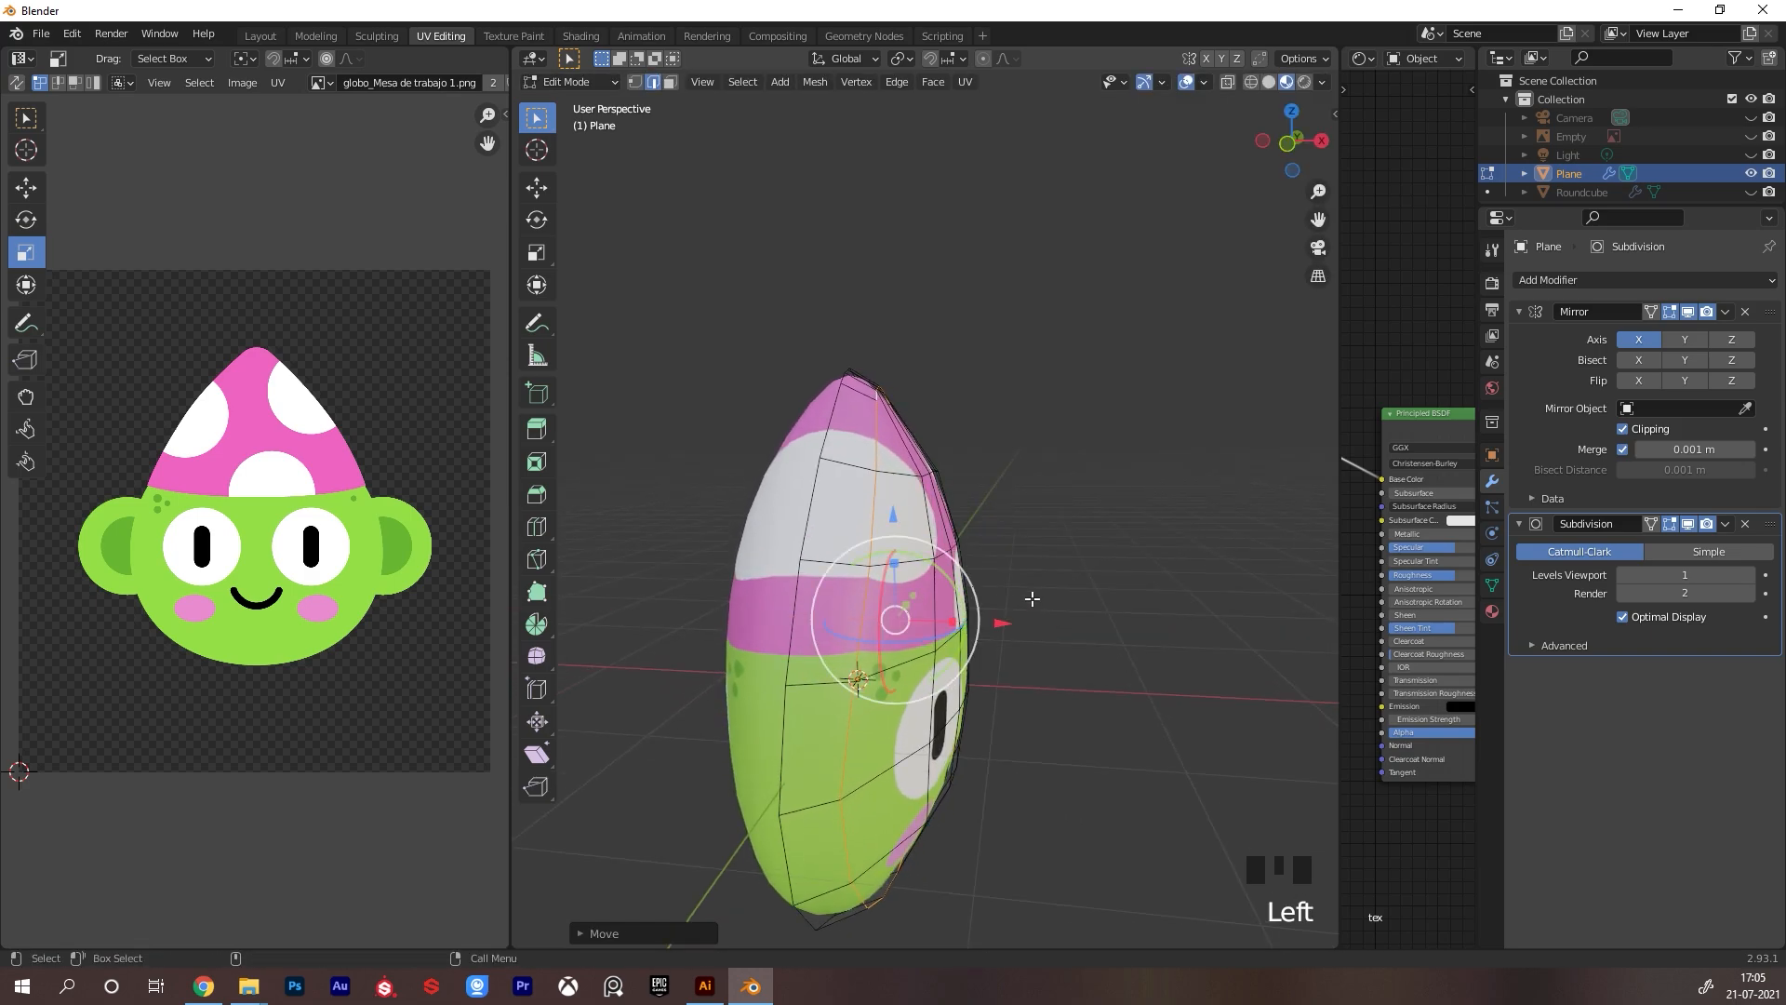
# Scale the selected edge loop near the middle of the head's side
pyautogui.press('s')
pyautogui.click(1119, 516)
pyautogui.keyDown('alt'); pyautogui.moveTo(1119, 517); pyautogui.dragTo(1070, 598); pyautogui.keyUp('alt')
# Return to Object Mode and set the Subdivision modifier's viewport level to 2
pyautogui.hotkey('ctrl', 'Tab')
pyautogui.click(1141, 514)
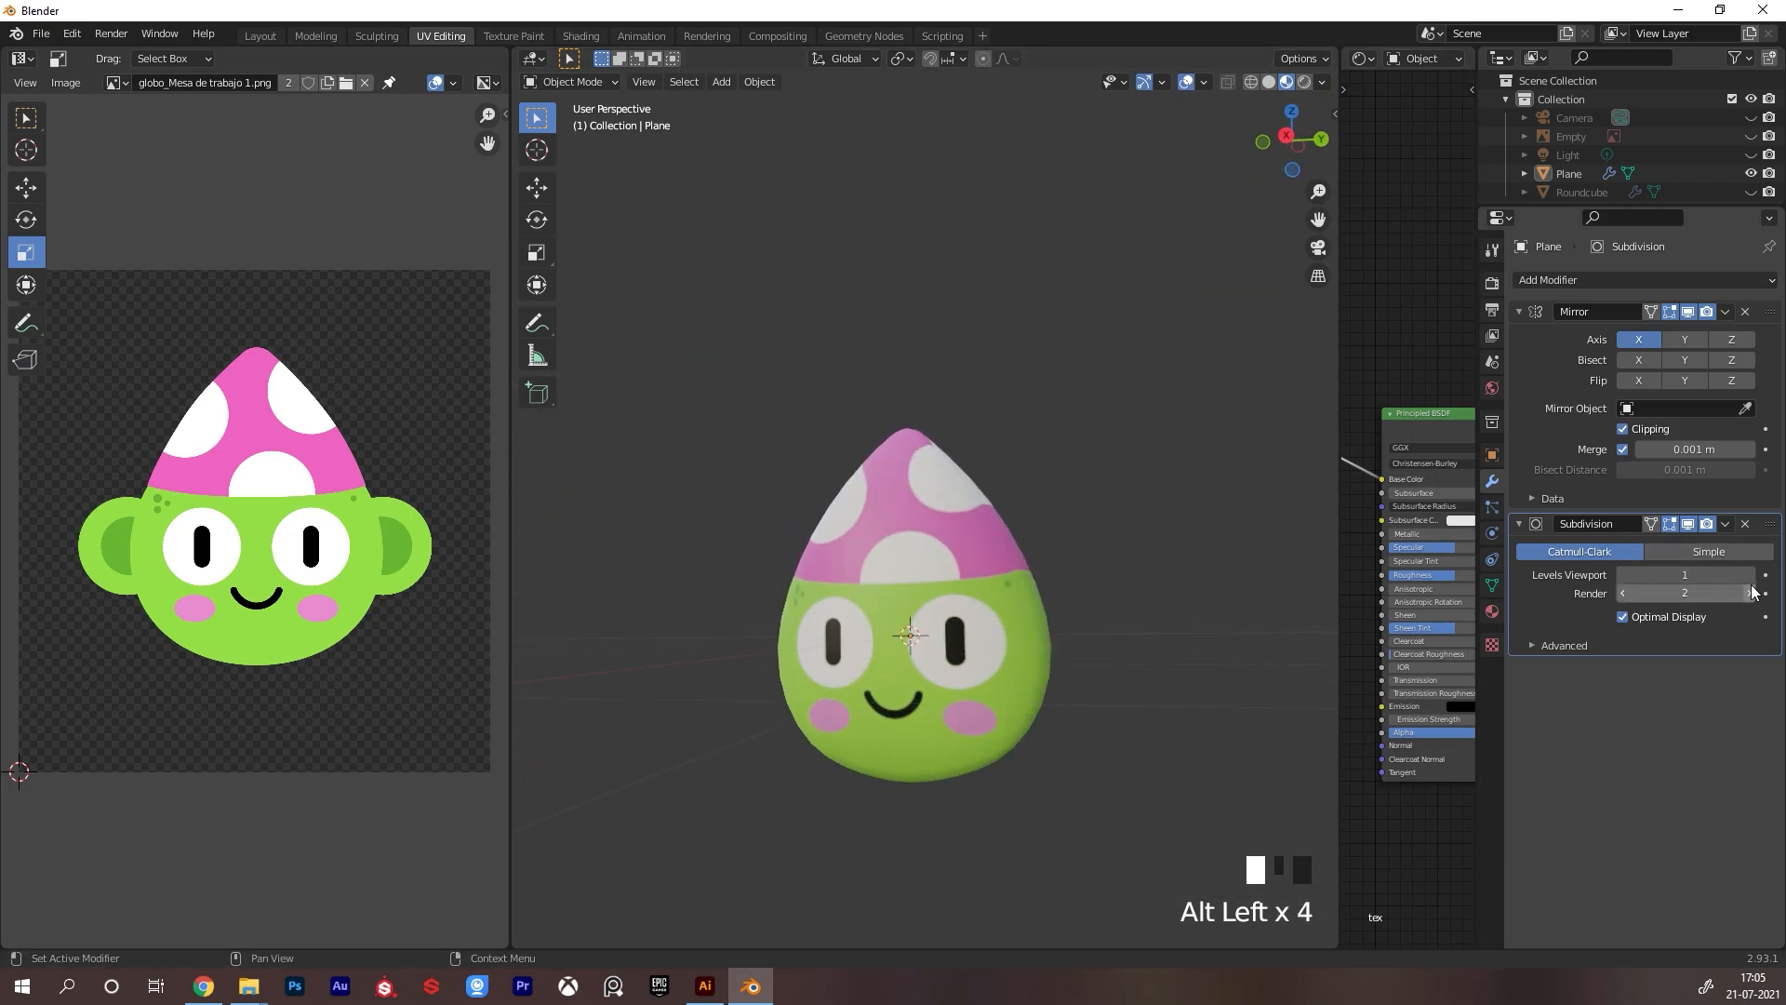
pyautogui.keyDown('alt'); pyautogui.moveTo(1033, 588); pyautogui.dragTo(1035, 594, button='right'); pyautogui.keyUp('alt')
pyautogui.keyDown('alt'); pyautogui.moveTo(1035, 593); pyautogui.dragTo(983, 577); pyautogui.keyUp('alt')
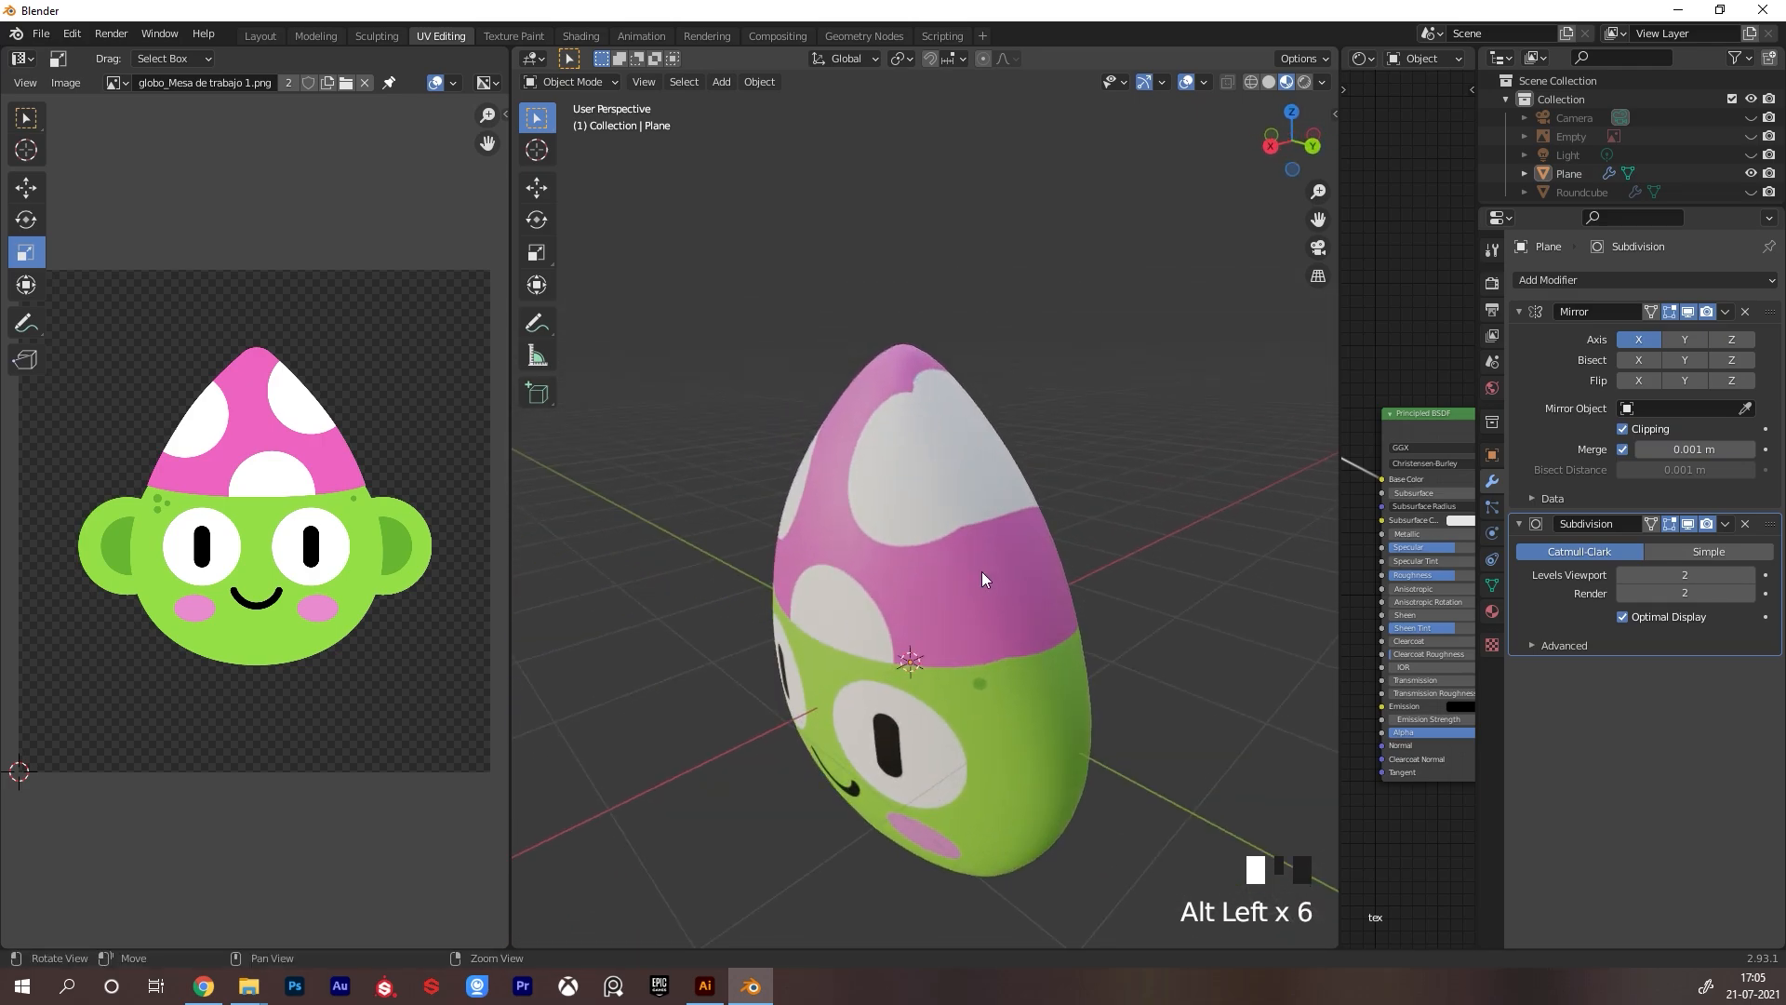
# Select the whole head mesh in Edit Mode and activate the Grab brush in the UV editor
pyautogui.press('Tab')
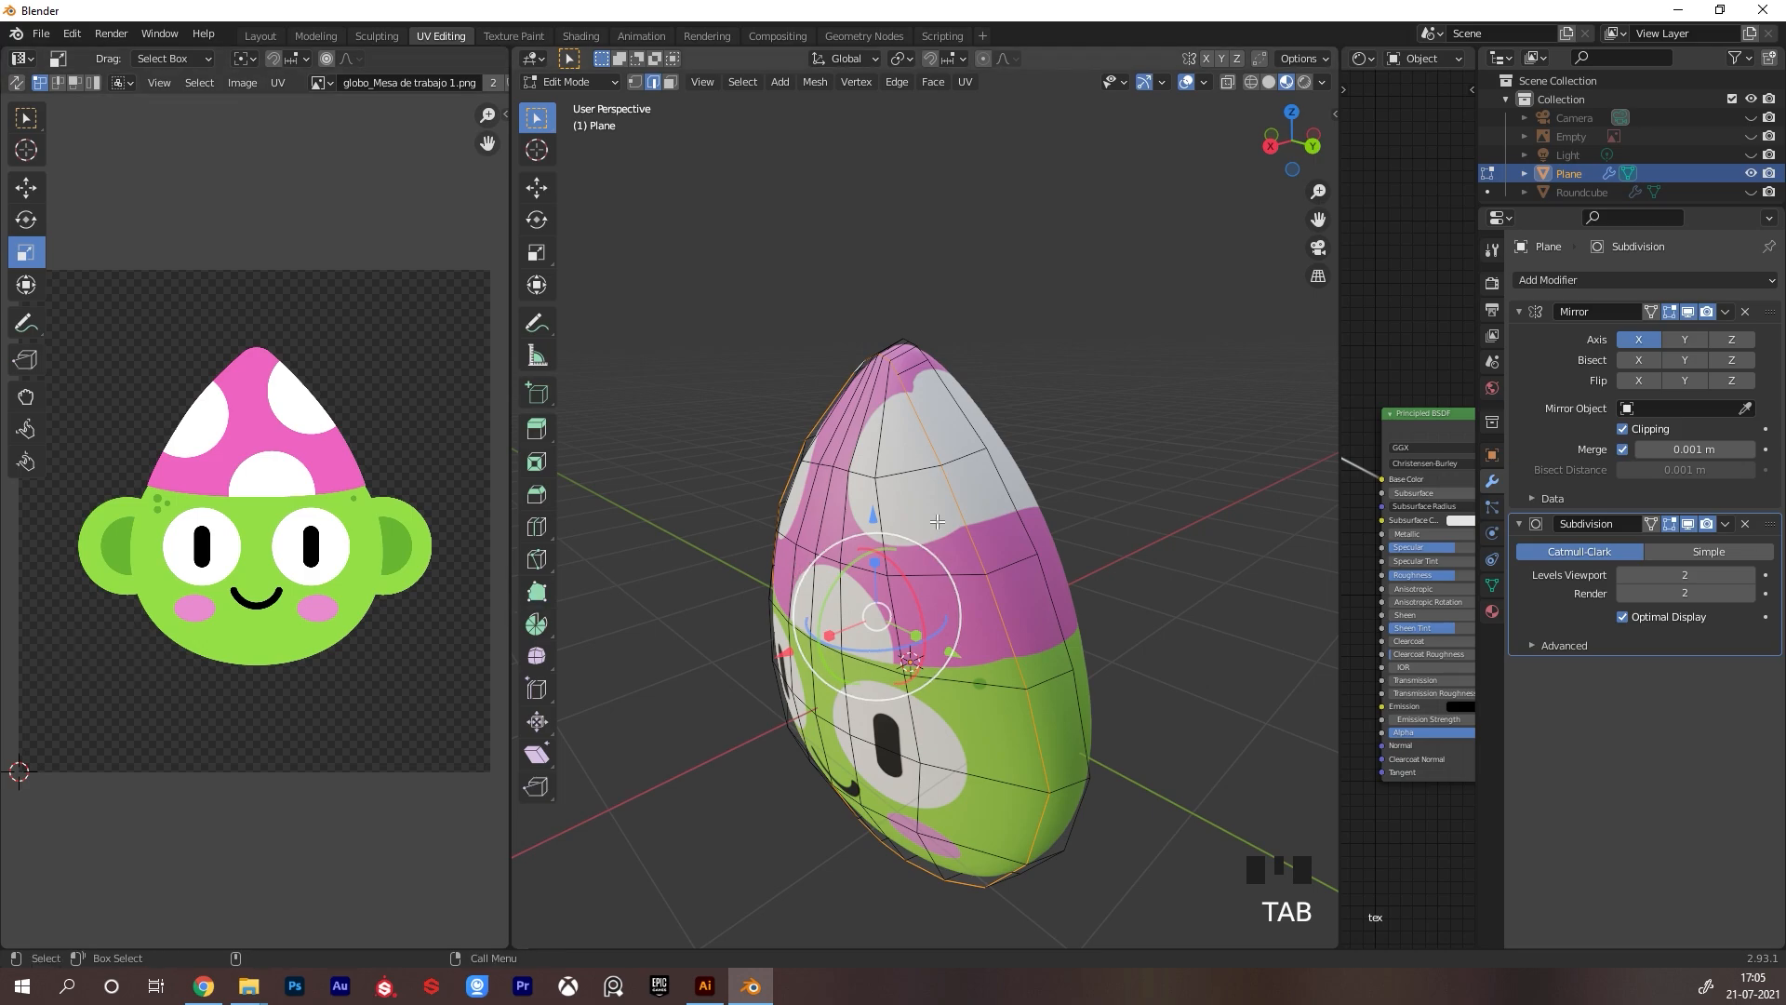
pyautogui.press('a')
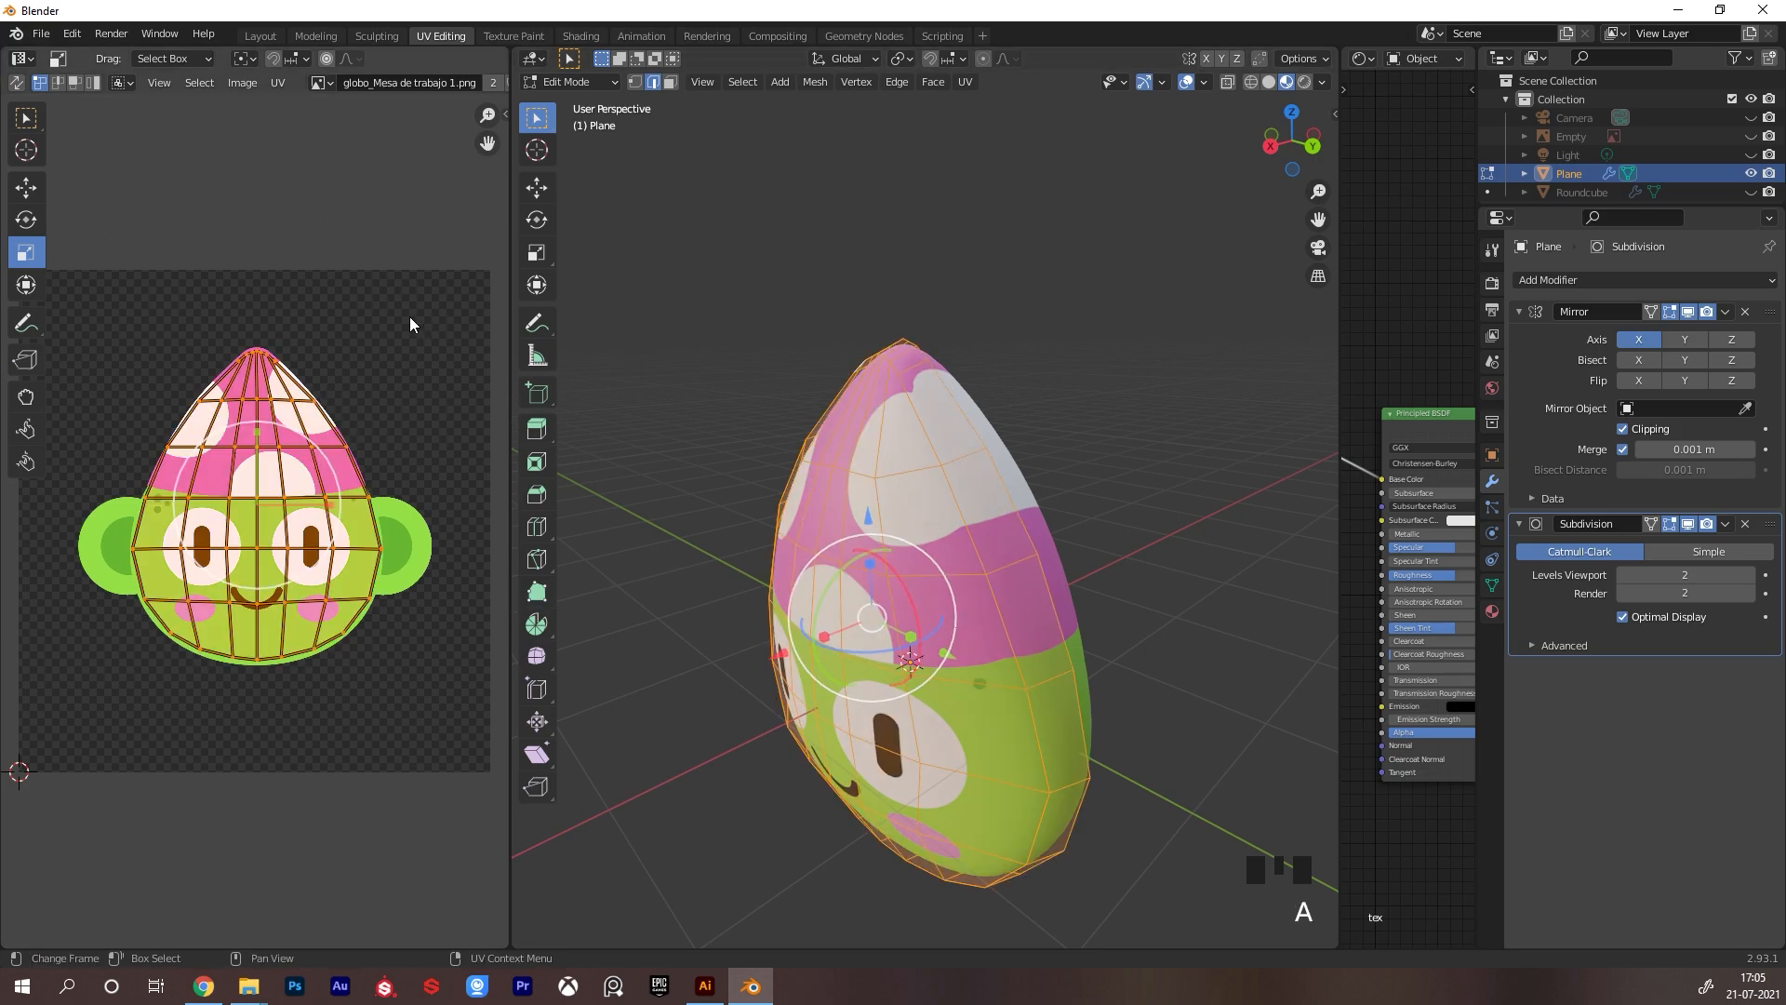
pyautogui.scroll(2, 288, 420)
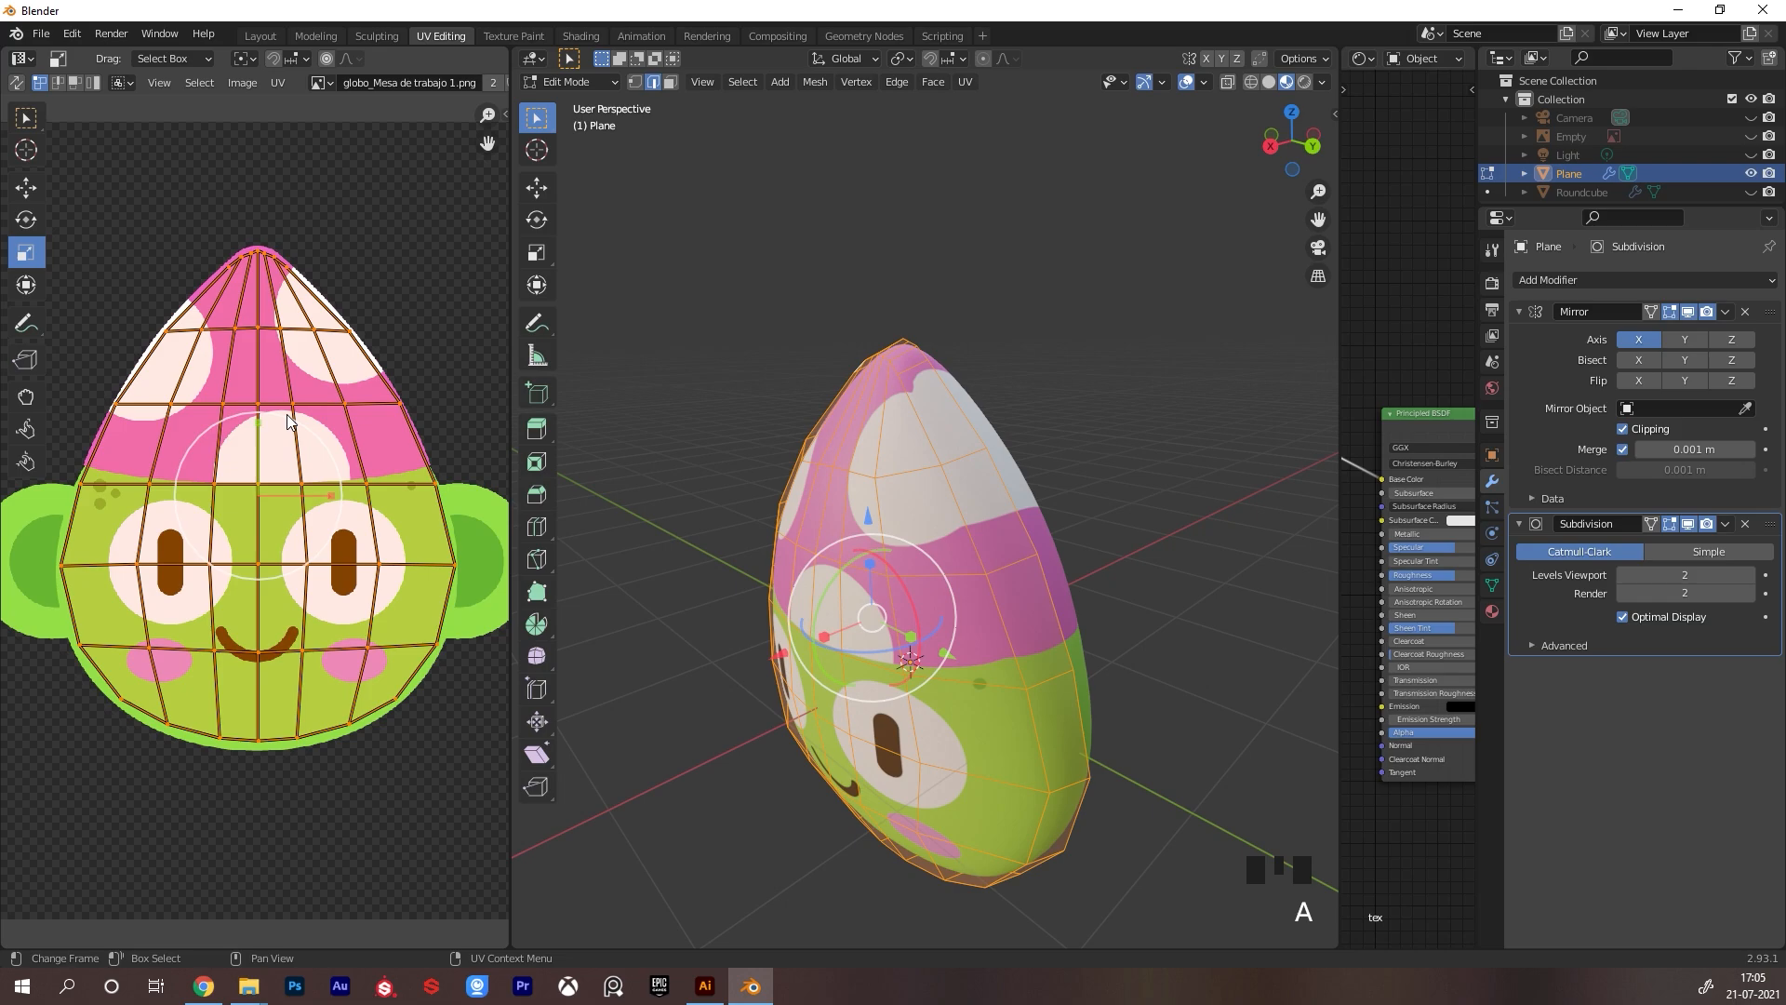
pyautogui.click(356, 317)
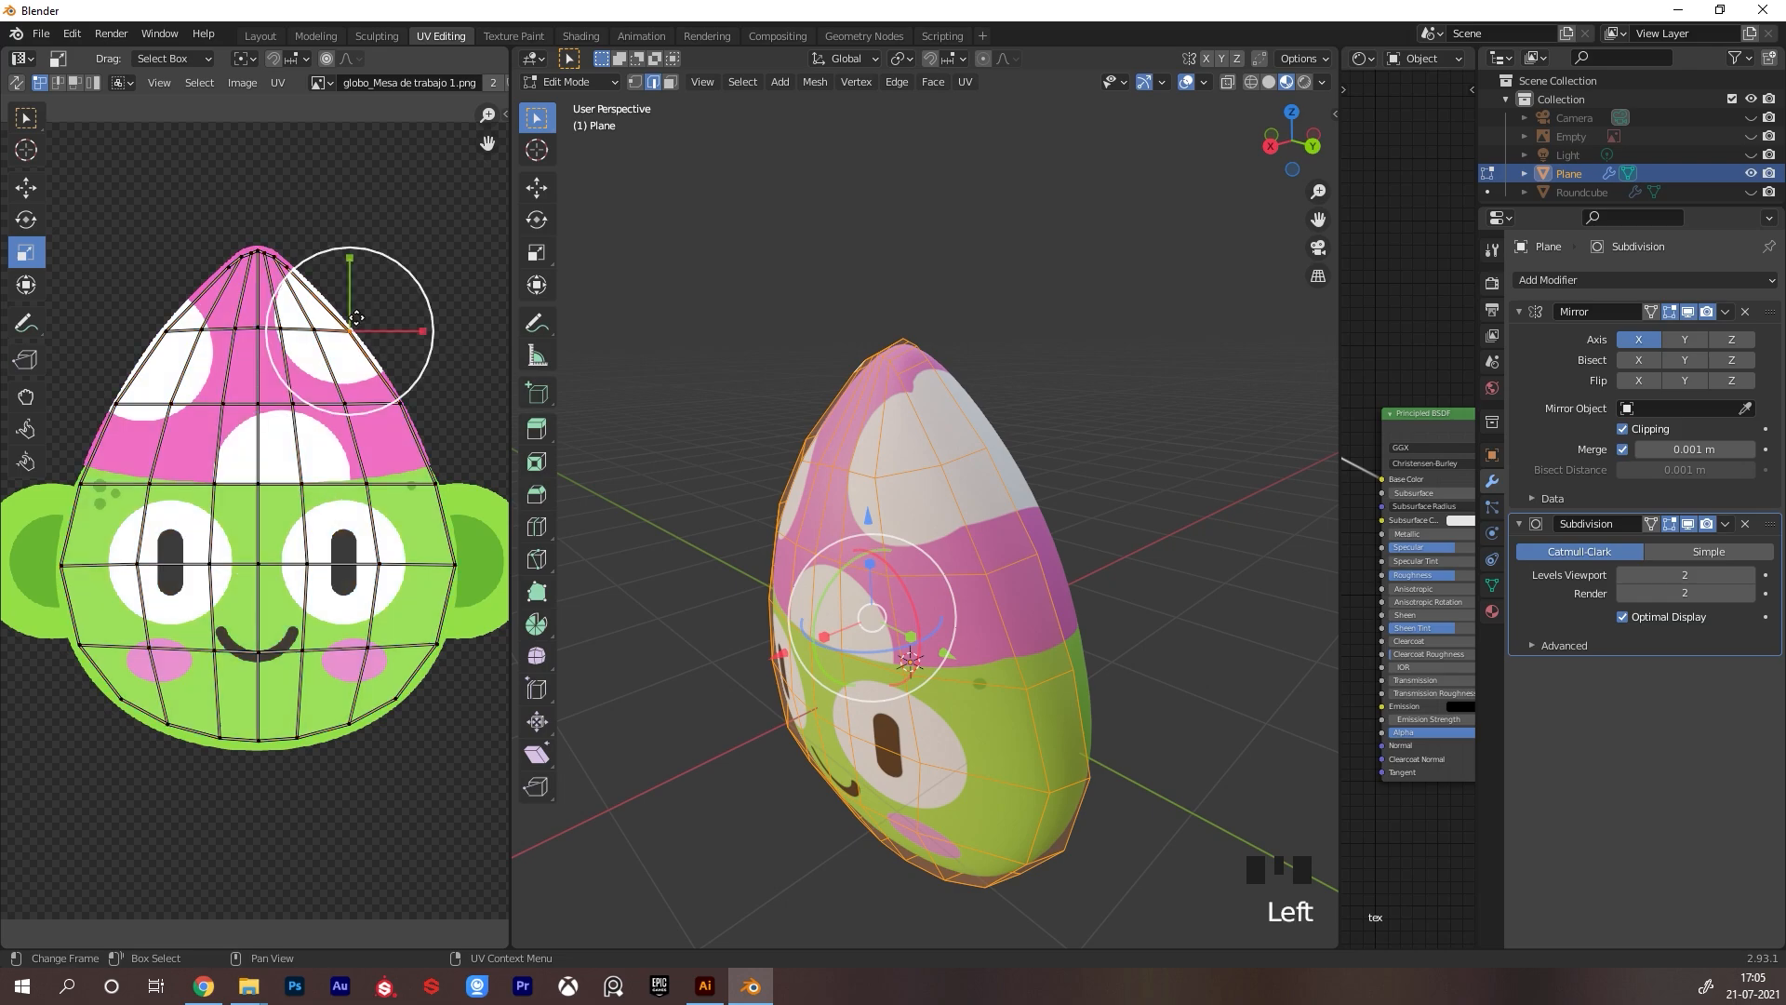
pyautogui.click(25, 402)
pyautogui.press('f')
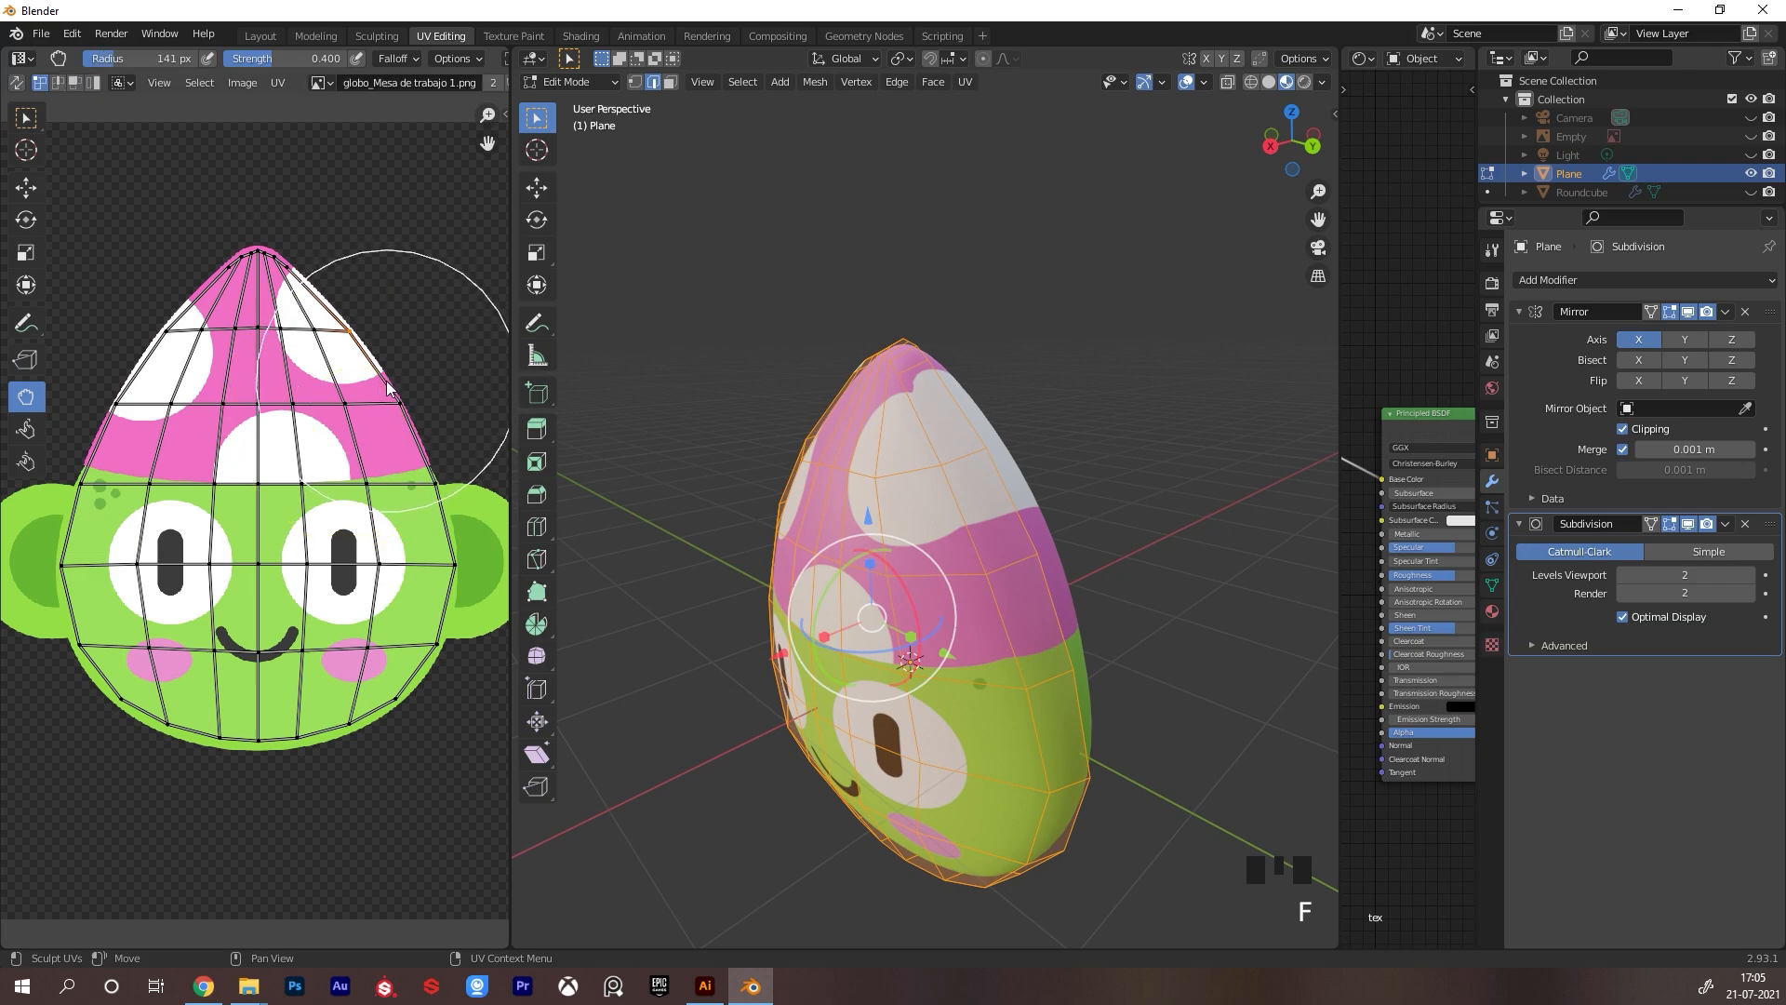
# Try pulling the UV vertices along the hat and head outline with the Grab brush, and undo the strokes
pyautogui.click(390, 402)
pyautogui.hotkey('ctrl', 'z')
pyautogui.moveTo(441, 486); pyautogui.dragTo(455, 476)
pyautogui.hotkey('ctrl', 'z')
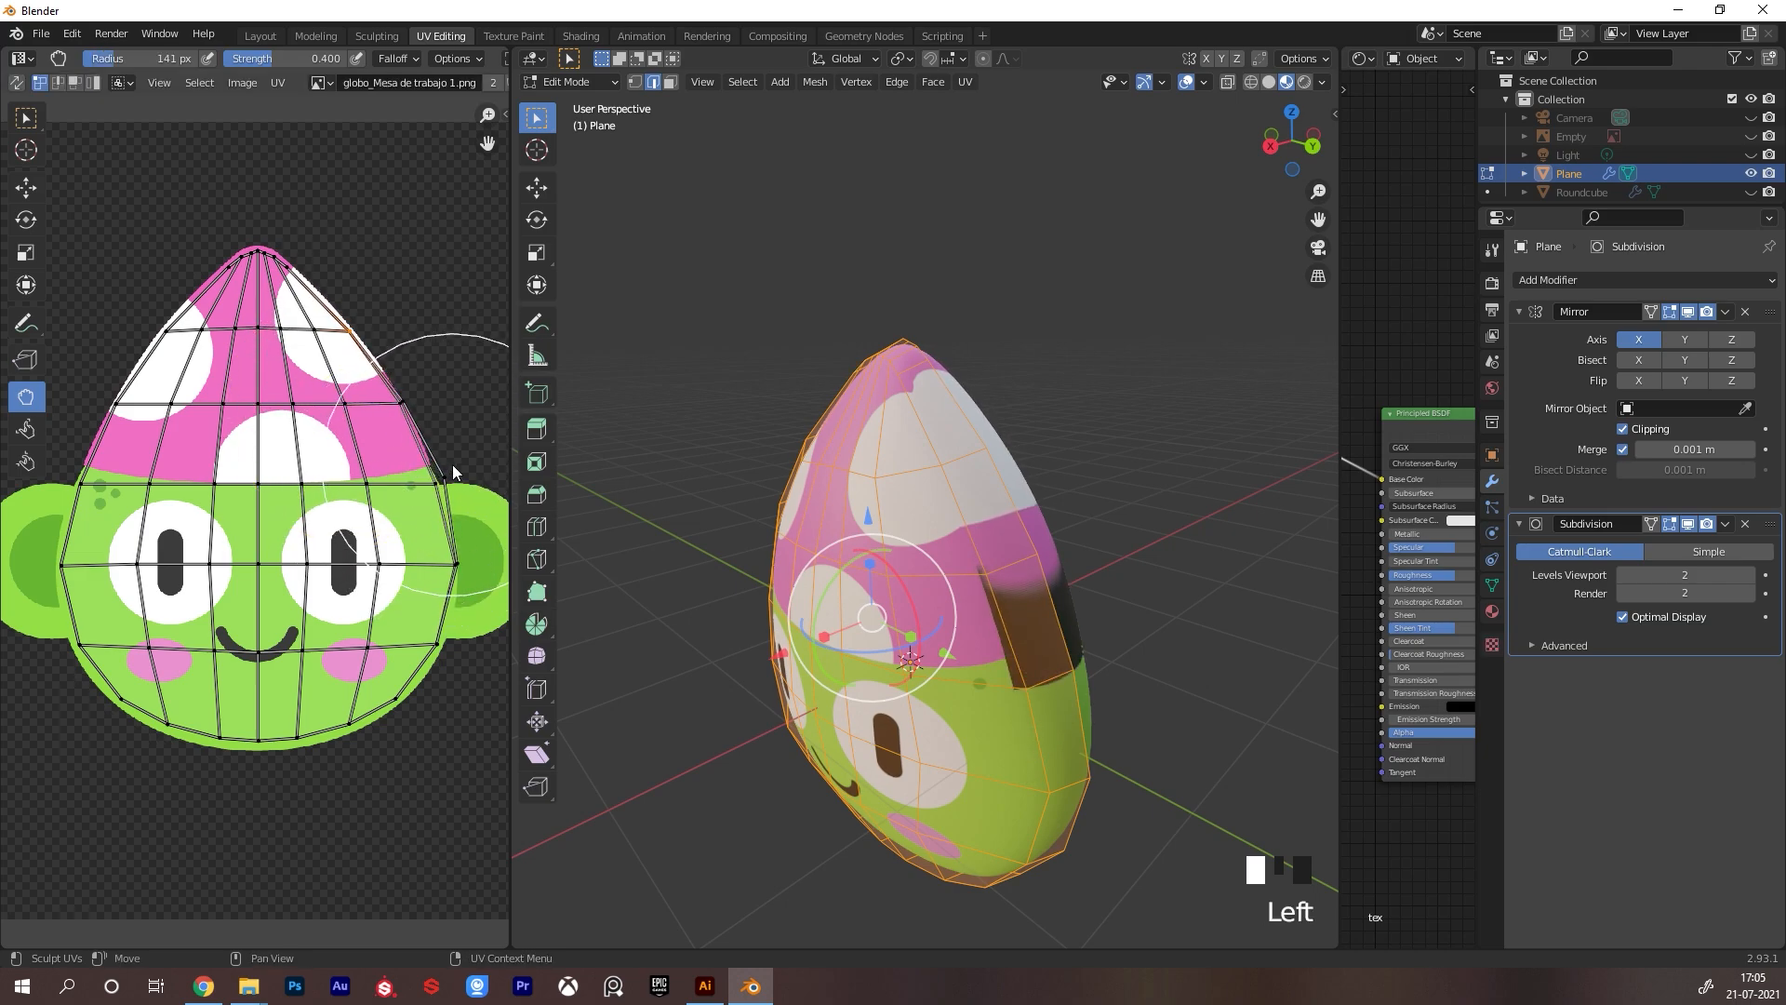
pyautogui.hotkey('ctrl', 'z')
pyautogui.moveTo(271, 265)
pyautogui.mouseDown()
pyautogui.moveTo(300, 271)
pyautogui.moveTo(337, 327)
pyautogui.moveTo(327, 346)
pyautogui.mouseUp()
pyautogui.hotkey('ctrl', 'z')
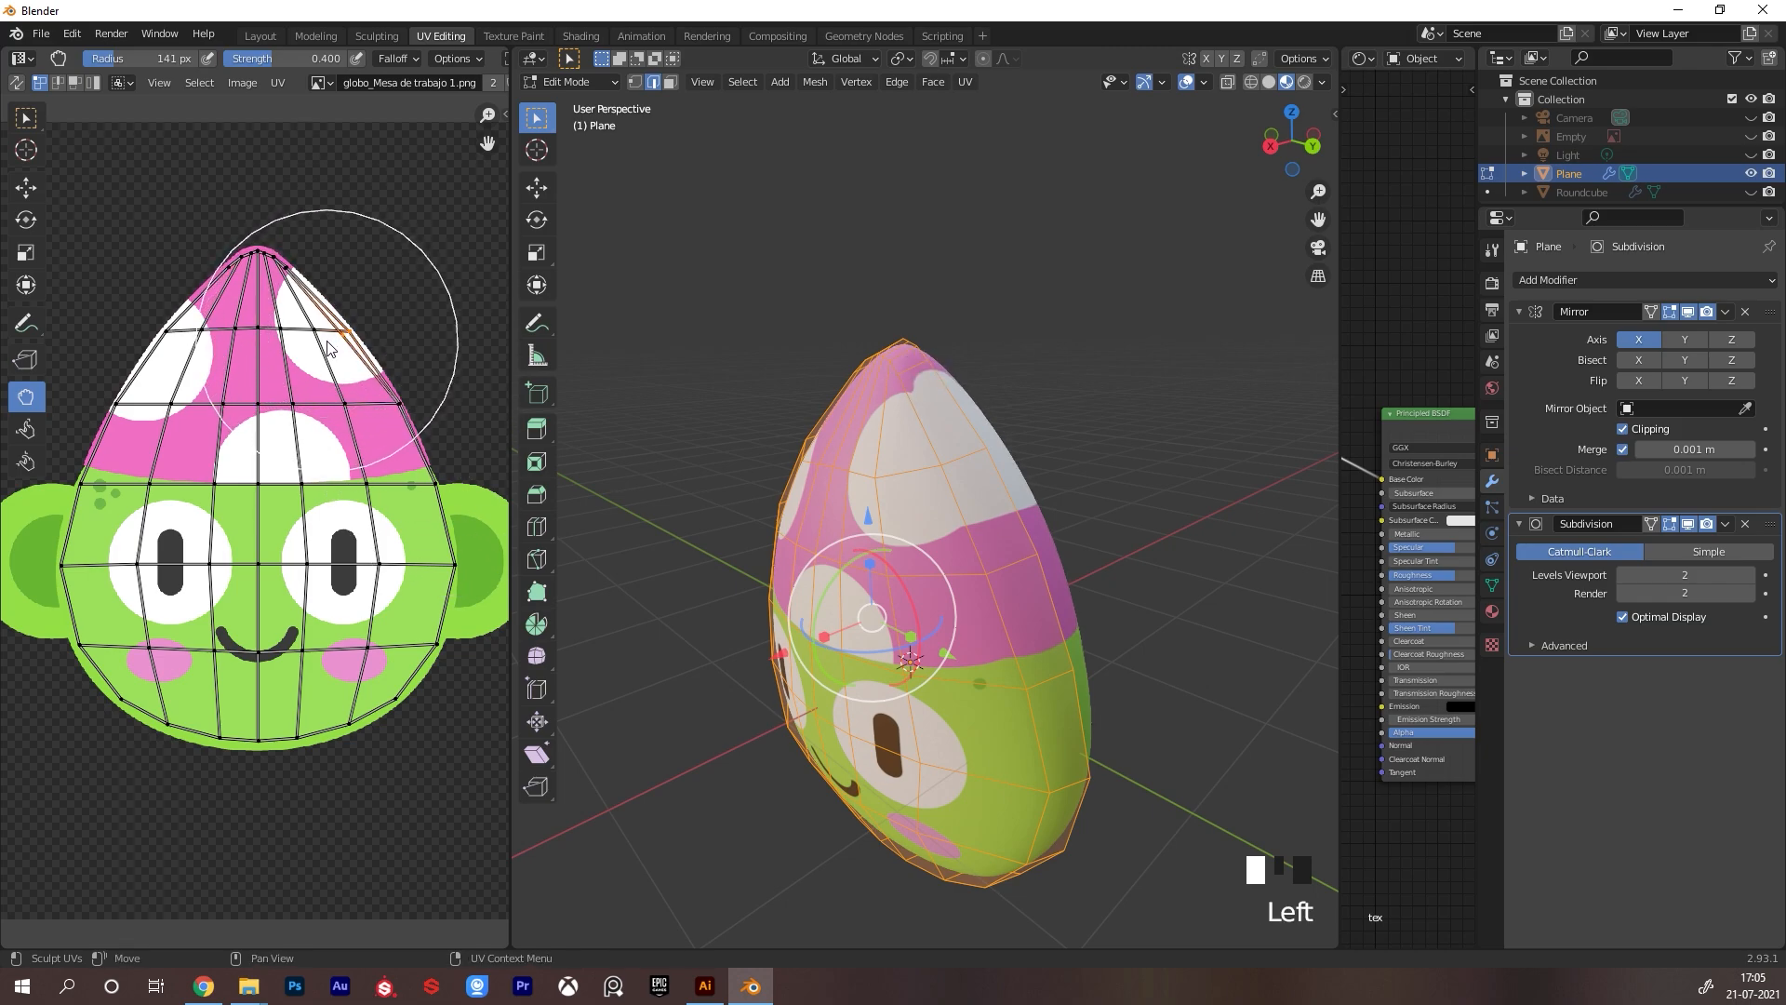
pyautogui.hotkey('ctrl', 'z')
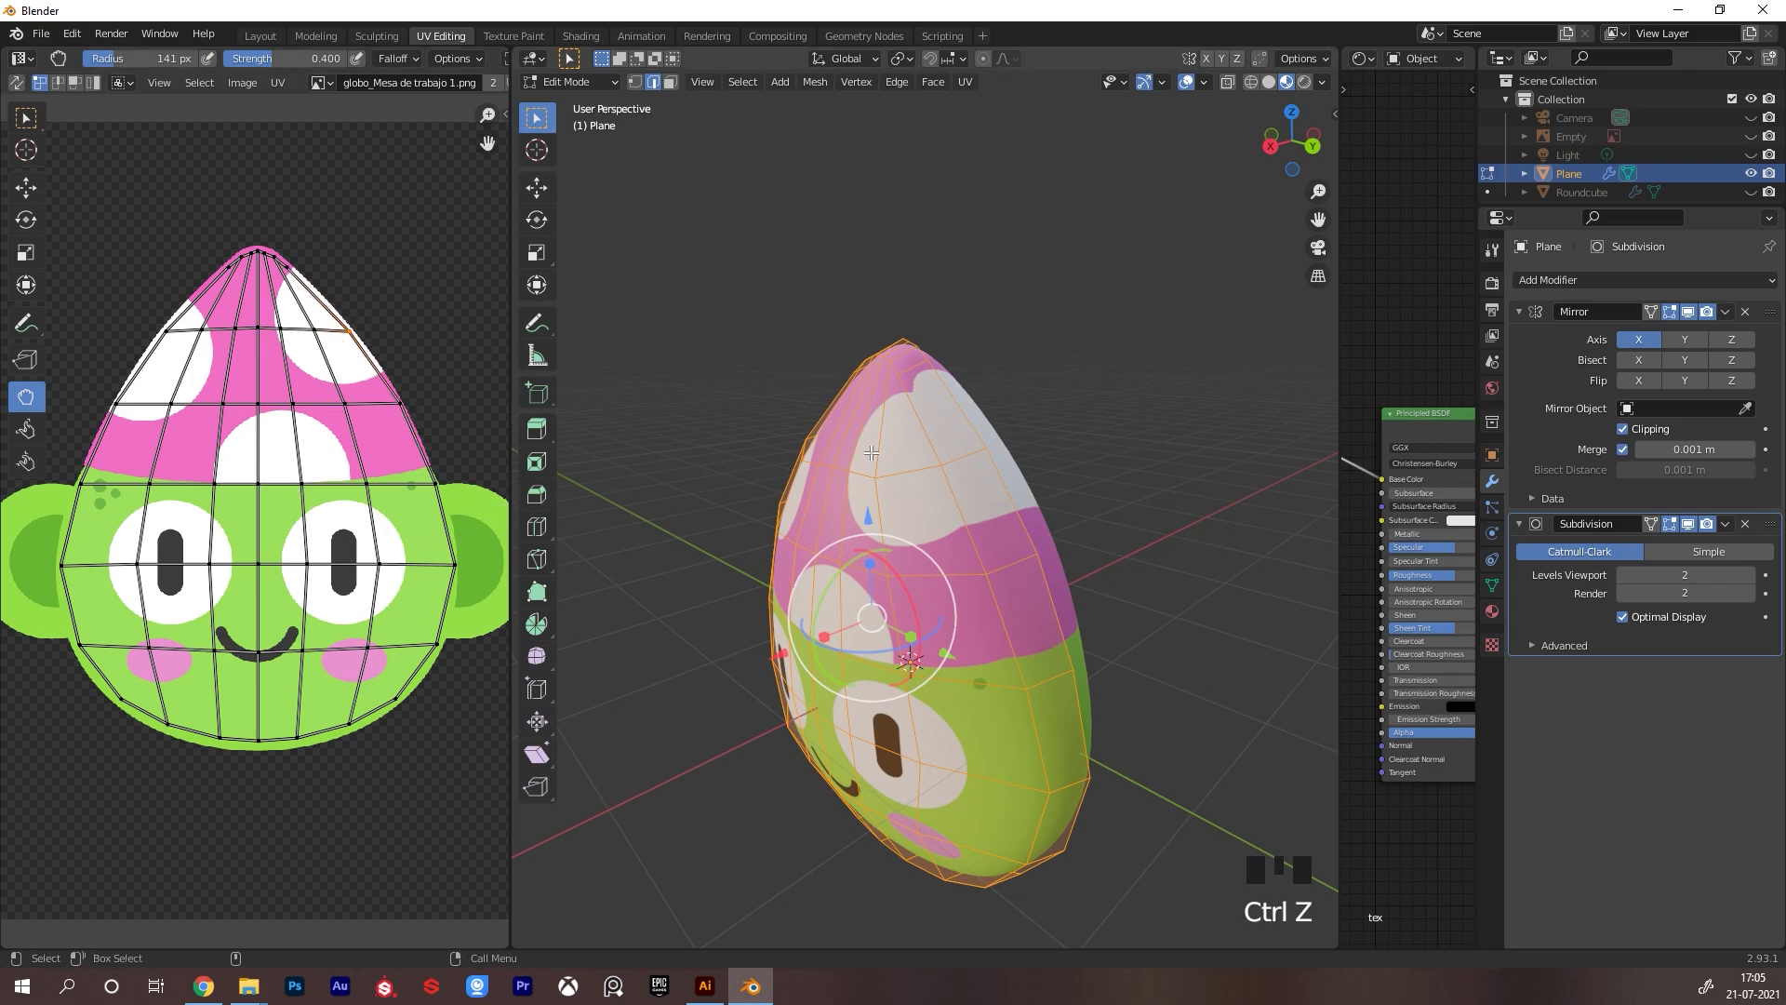
# Unwrap the UVs of the whole head mesh
pyautogui.press('Tab')
pyautogui.press('Tab')
pyautogui.click(967, 82)
pyautogui.click(993, 104)
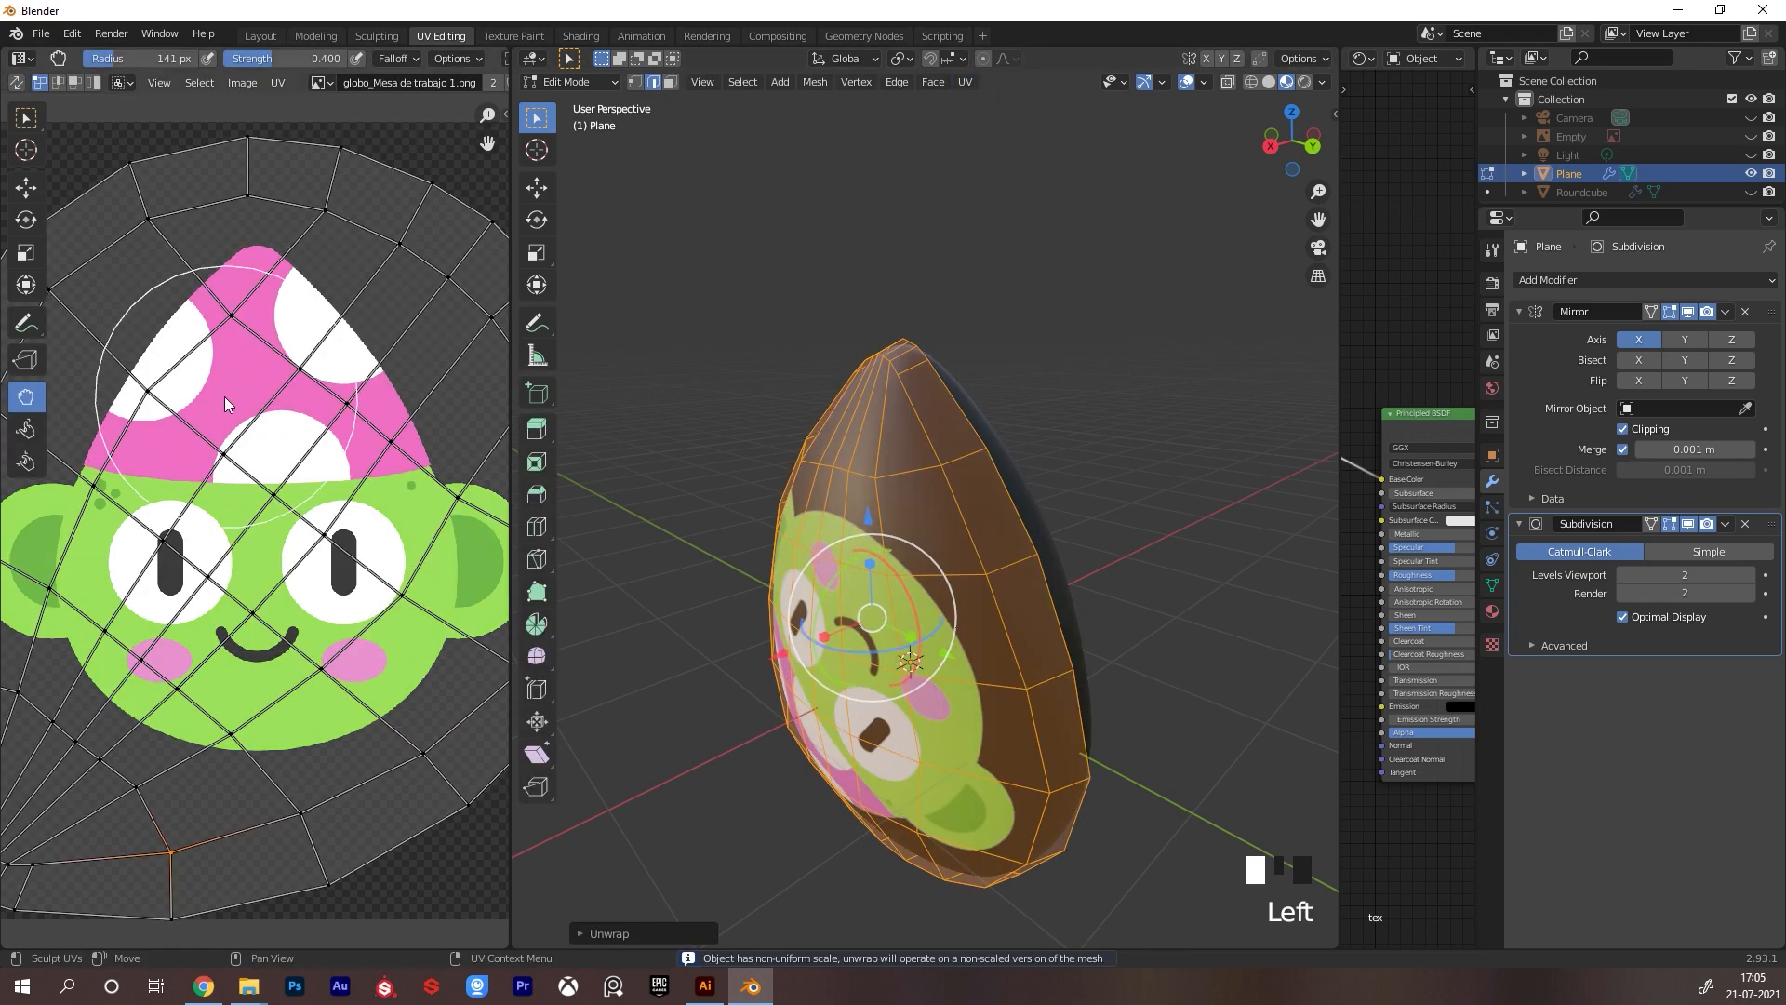
# Rotate all unwrapped UVs about 142° so the tip points up, then scale them down and move them over the head image
pyautogui.scroll(-4, 276, 412)
pyautogui.press('a')
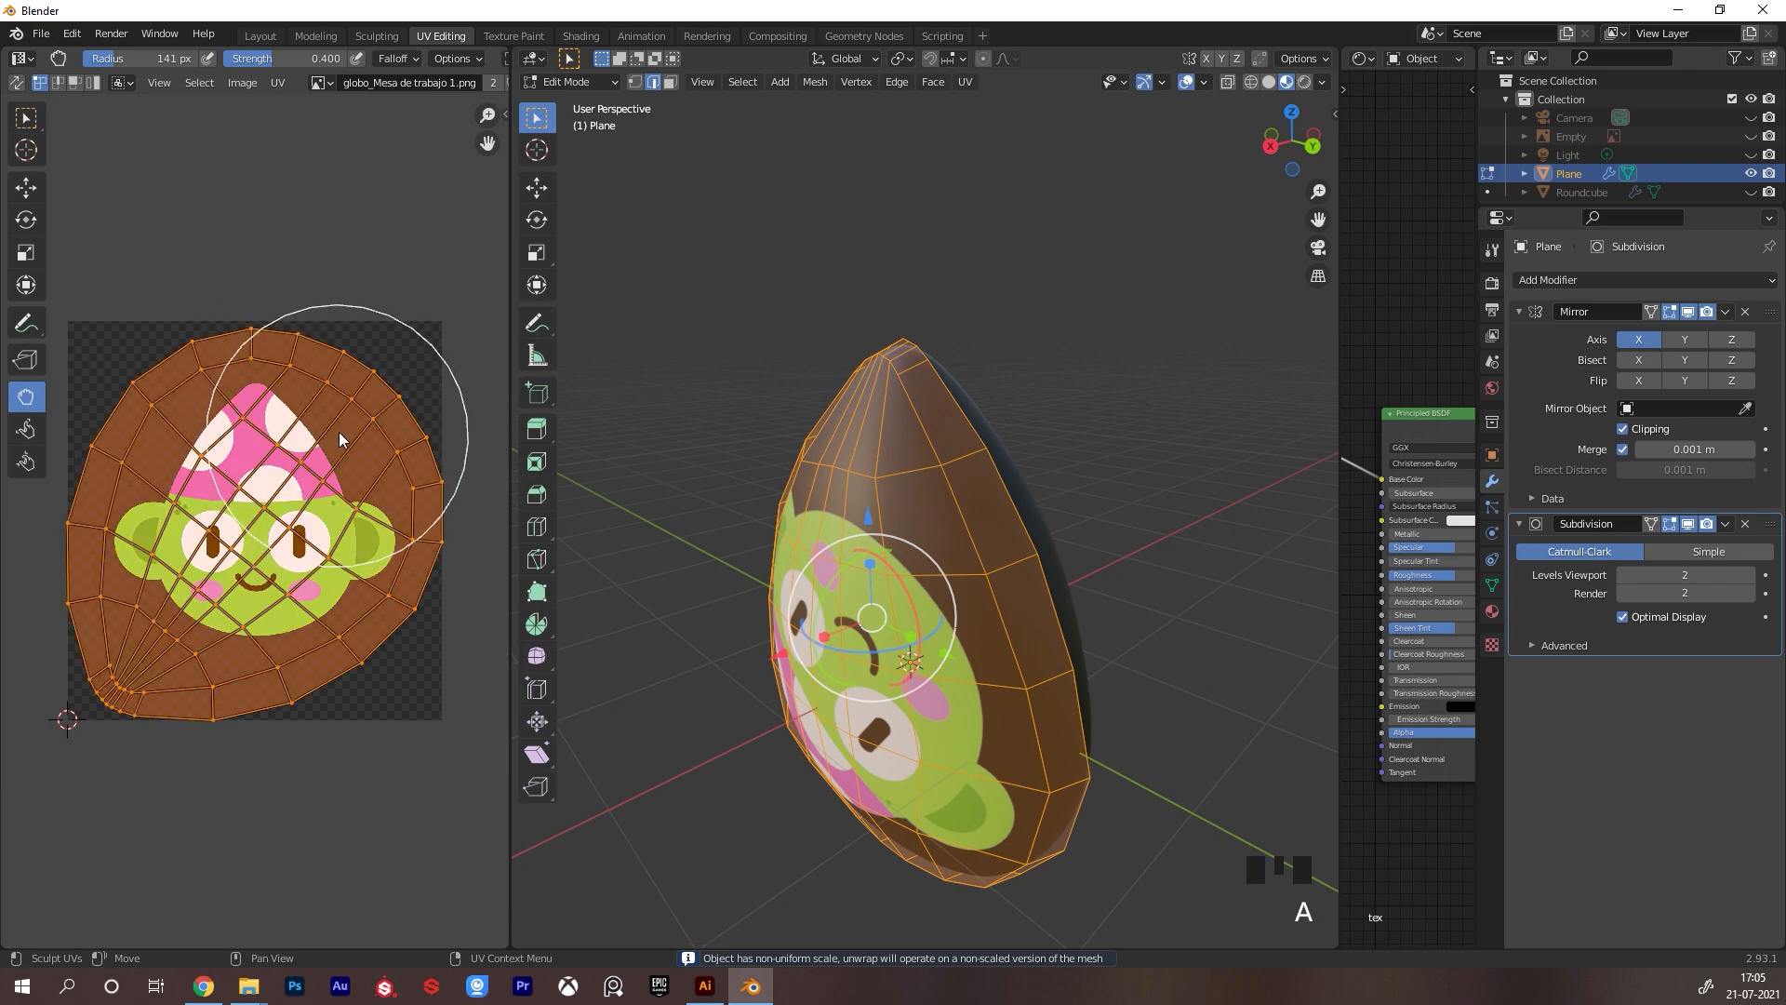
pyautogui.press('r')
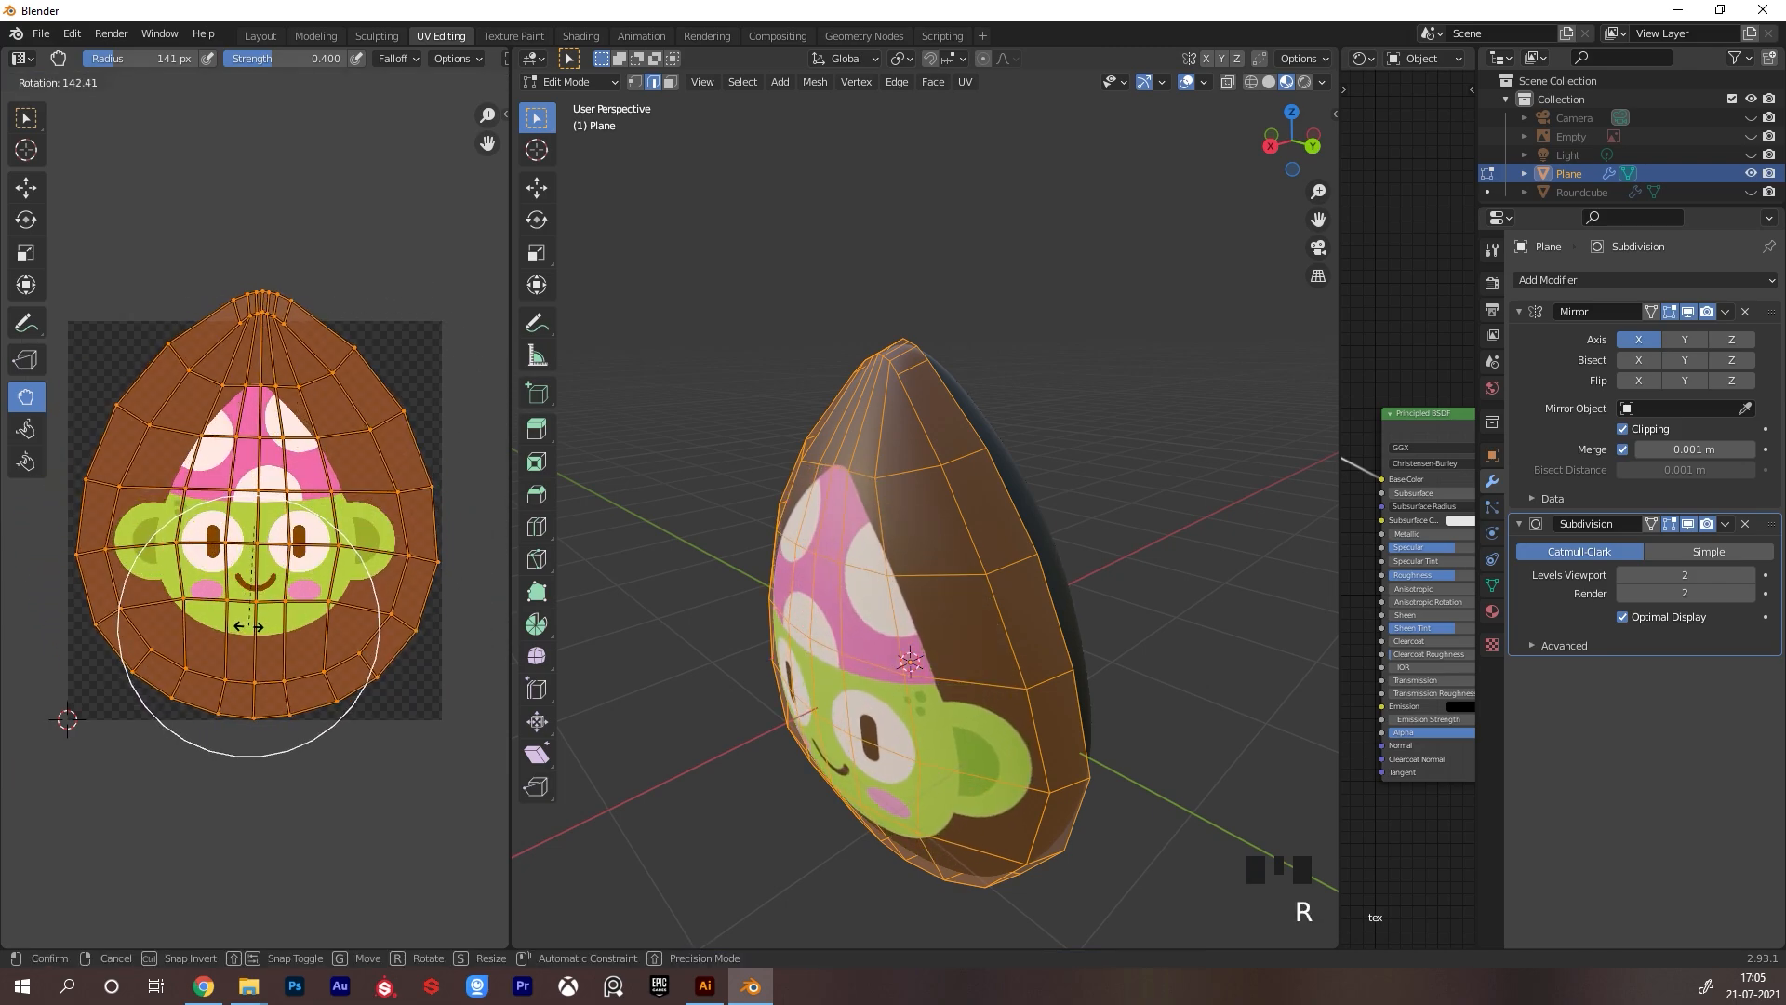
pyautogui.click(259, 637)
pyautogui.press('s')
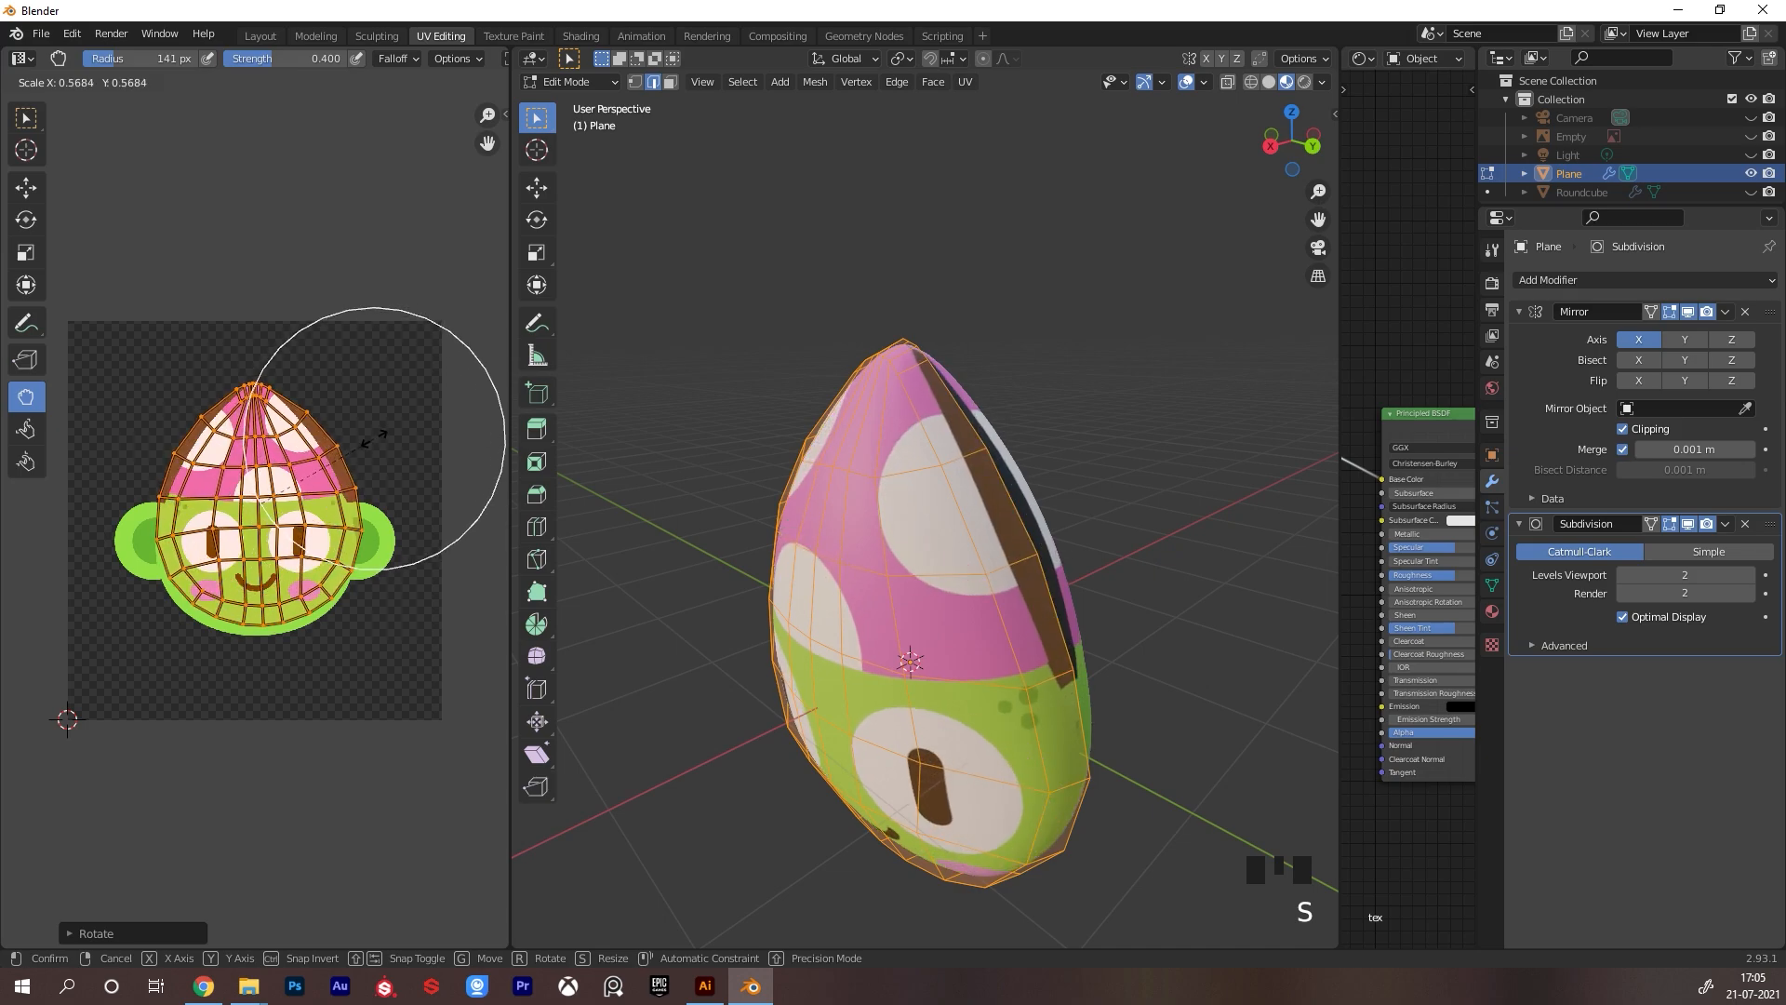
pyautogui.click(357, 479)
pyautogui.press('g')
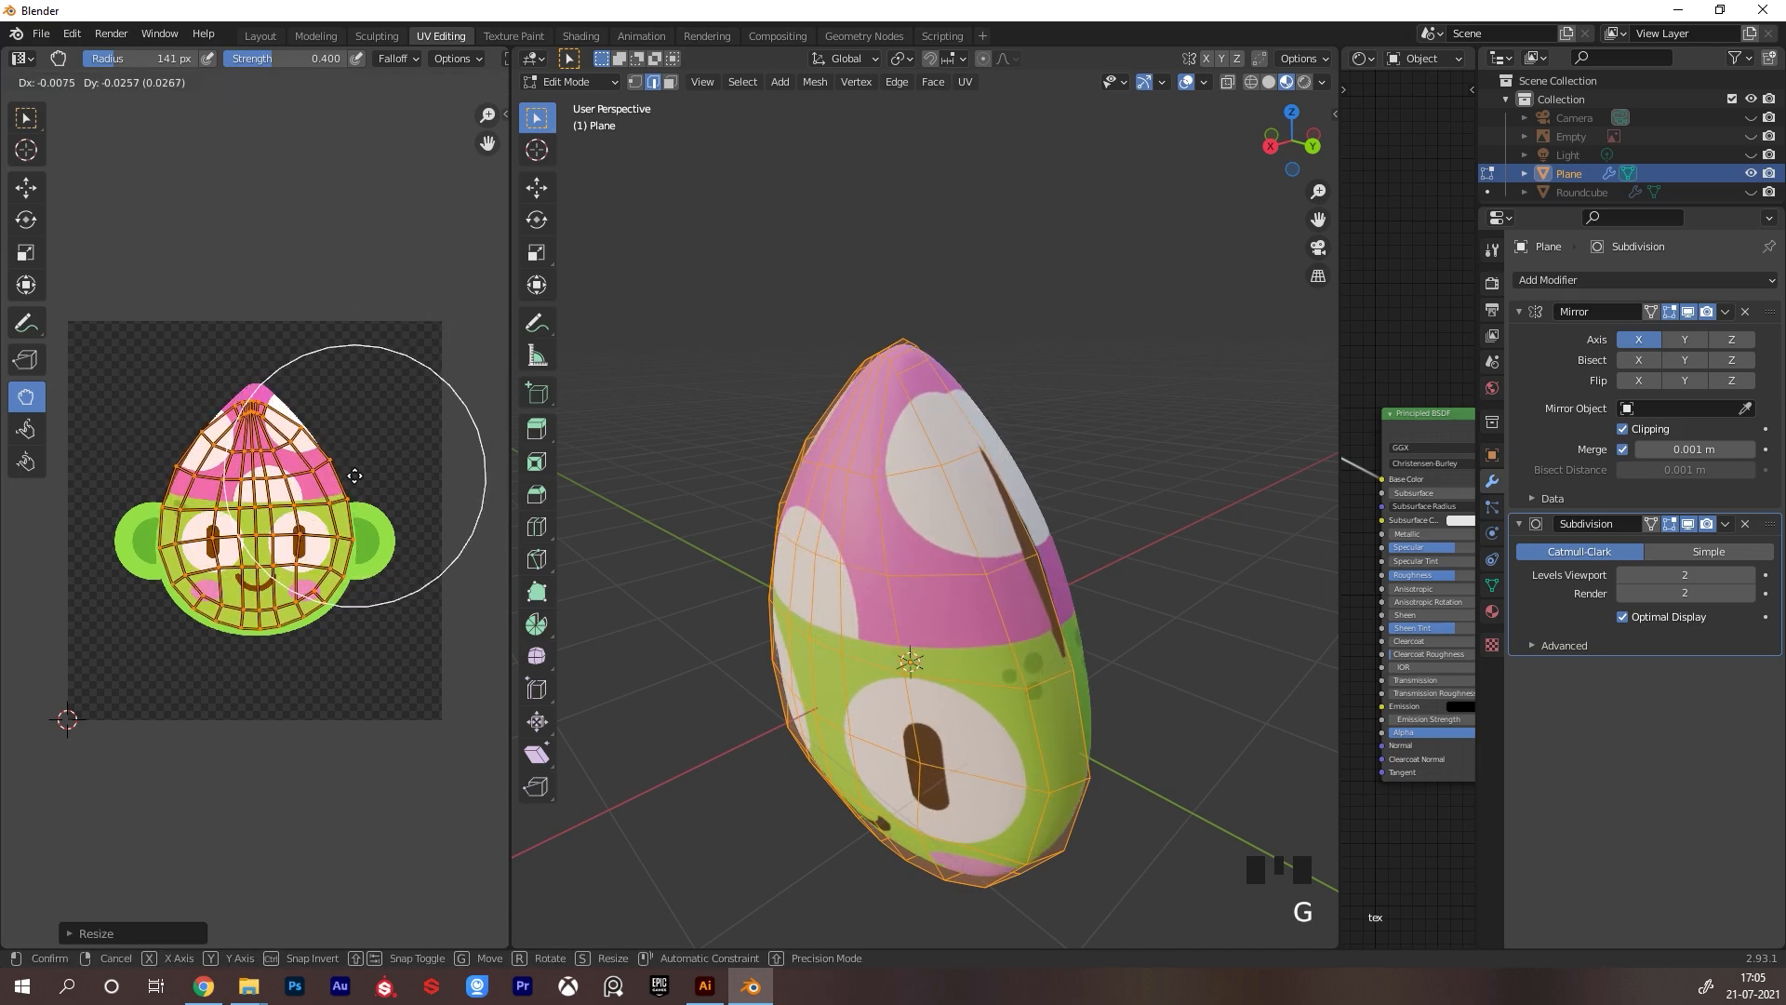
pyautogui.click(359, 473)
# Pull the UV island's tip and upper edge onto the hat outline with the Grab brush, reducing its radius to 59 px
pyautogui.moveTo(256, 421); pyautogui.dragTo(263, 376)
pyautogui.press('f')
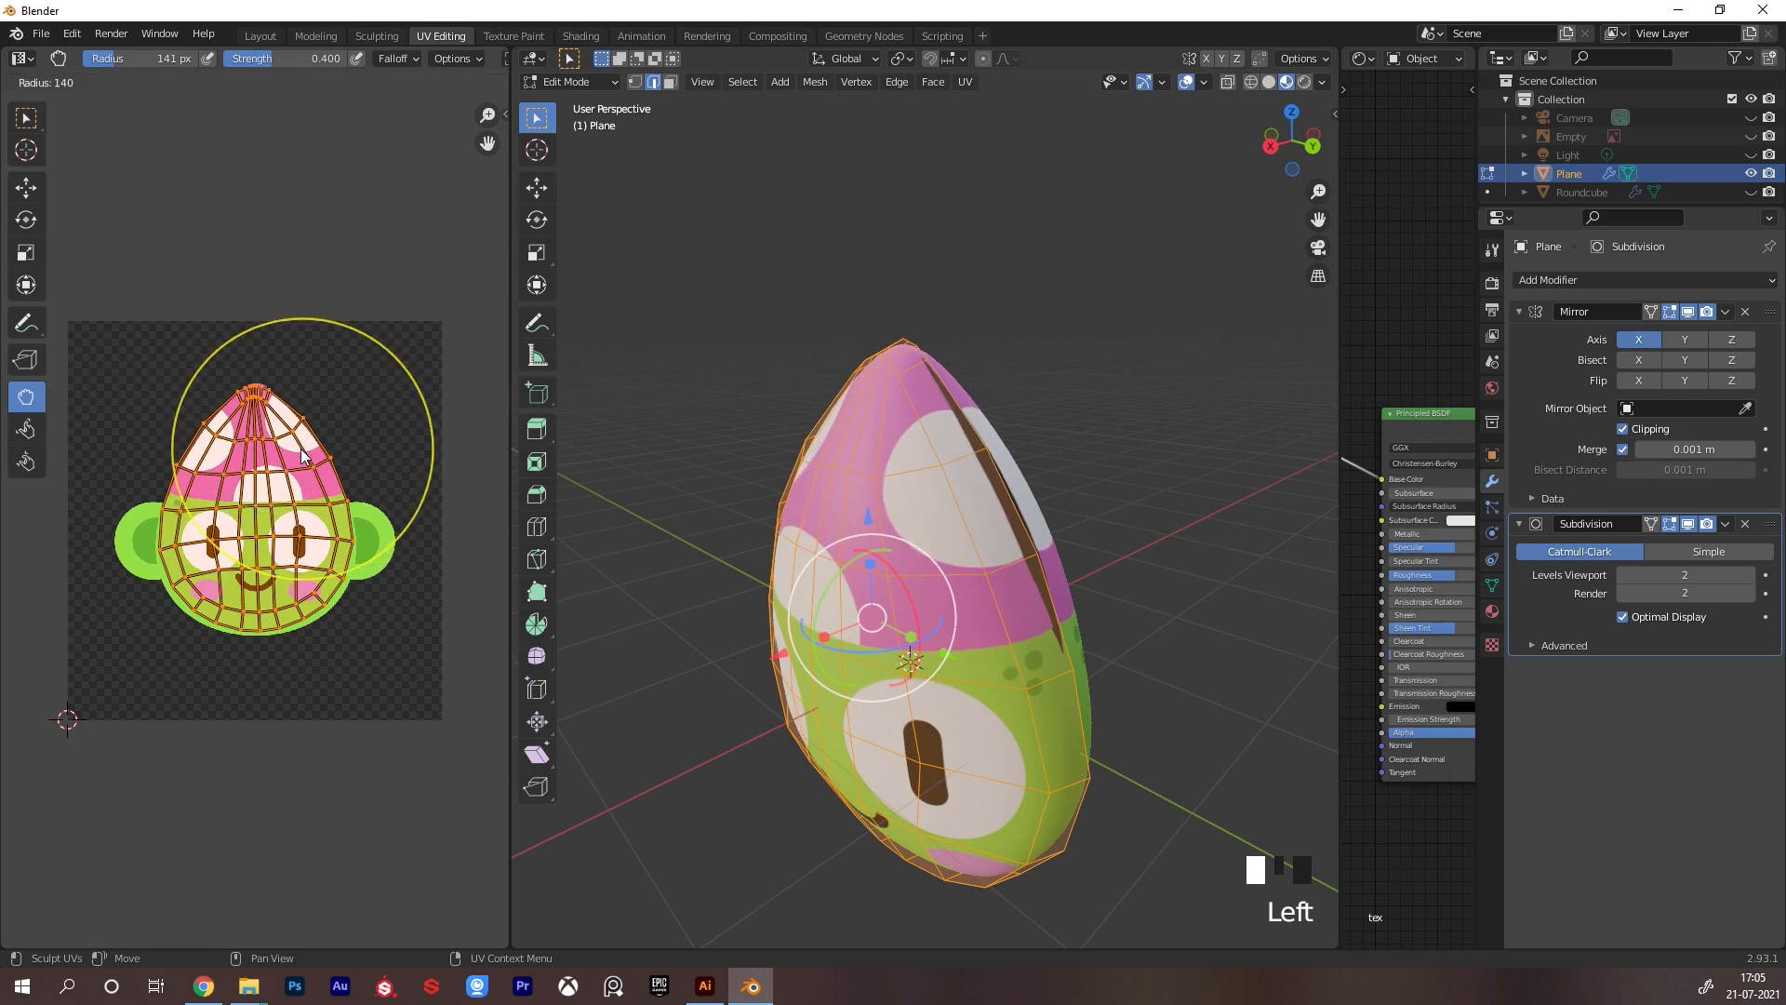
pyautogui.click(261, 488)
pyautogui.moveTo(205, 435); pyautogui.dragTo(197, 446)
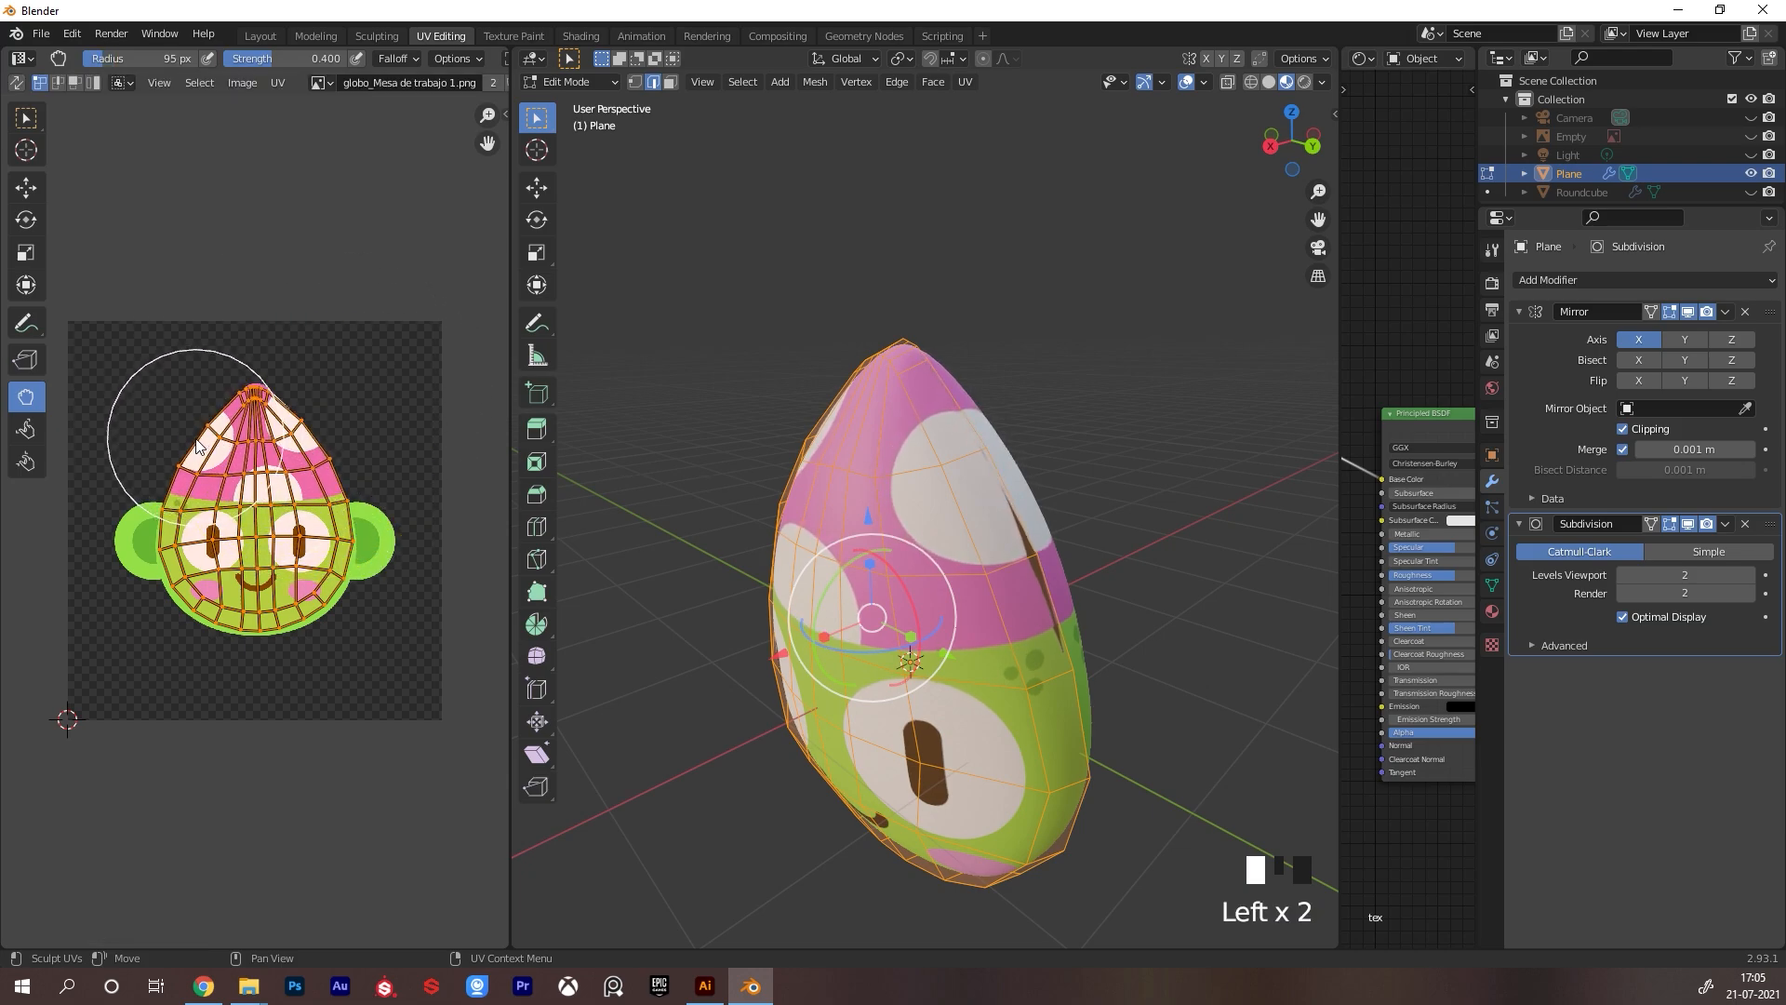
pyautogui.press('f')
pyautogui.click(301, 431)
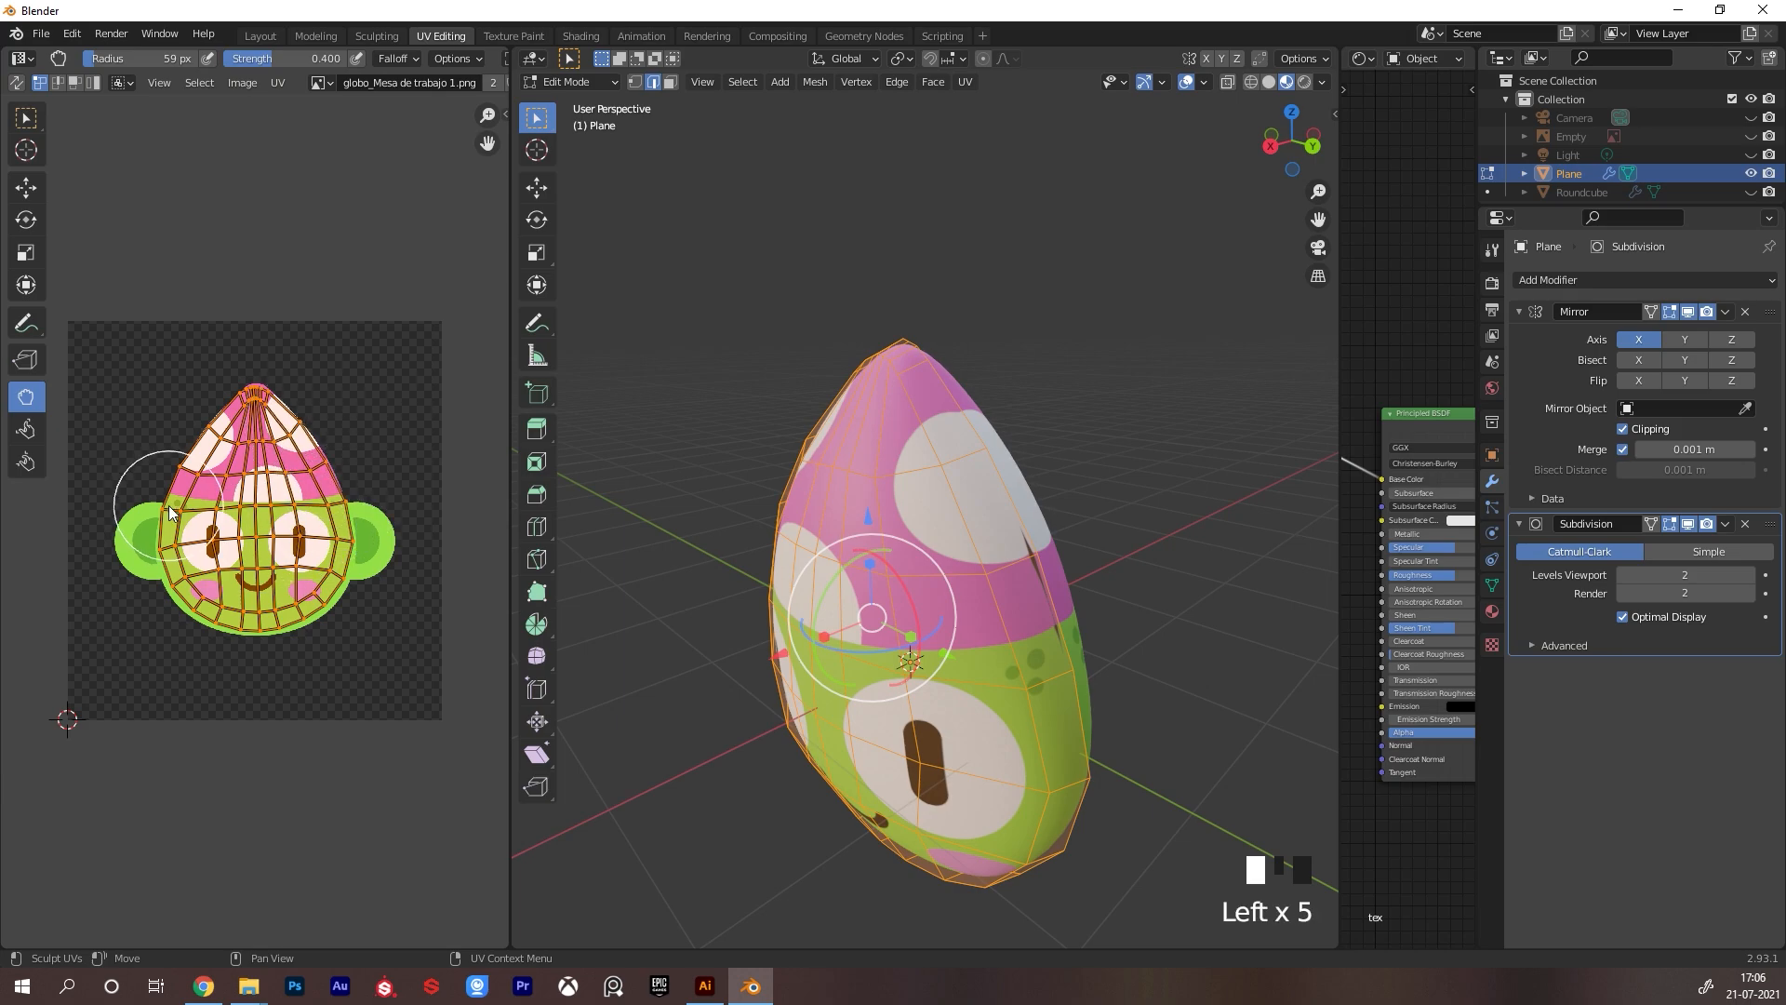
# Try scaling the UV island up by about 1.12, check the face on the model, and undo the scaling
pyautogui.moveTo(1029, 446)
pyautogui.keyDown('alt'); pyautogui.mouseDown()
pyautogui.moveTo(1184, 487)
pyautogui.moveTo(1201, 445)
pyautogui.moveTo(940, 335)
pyautogui.moveTo(1061, 437)
pyautogui.mouseUp(); pyautogui.keyUp('alt')
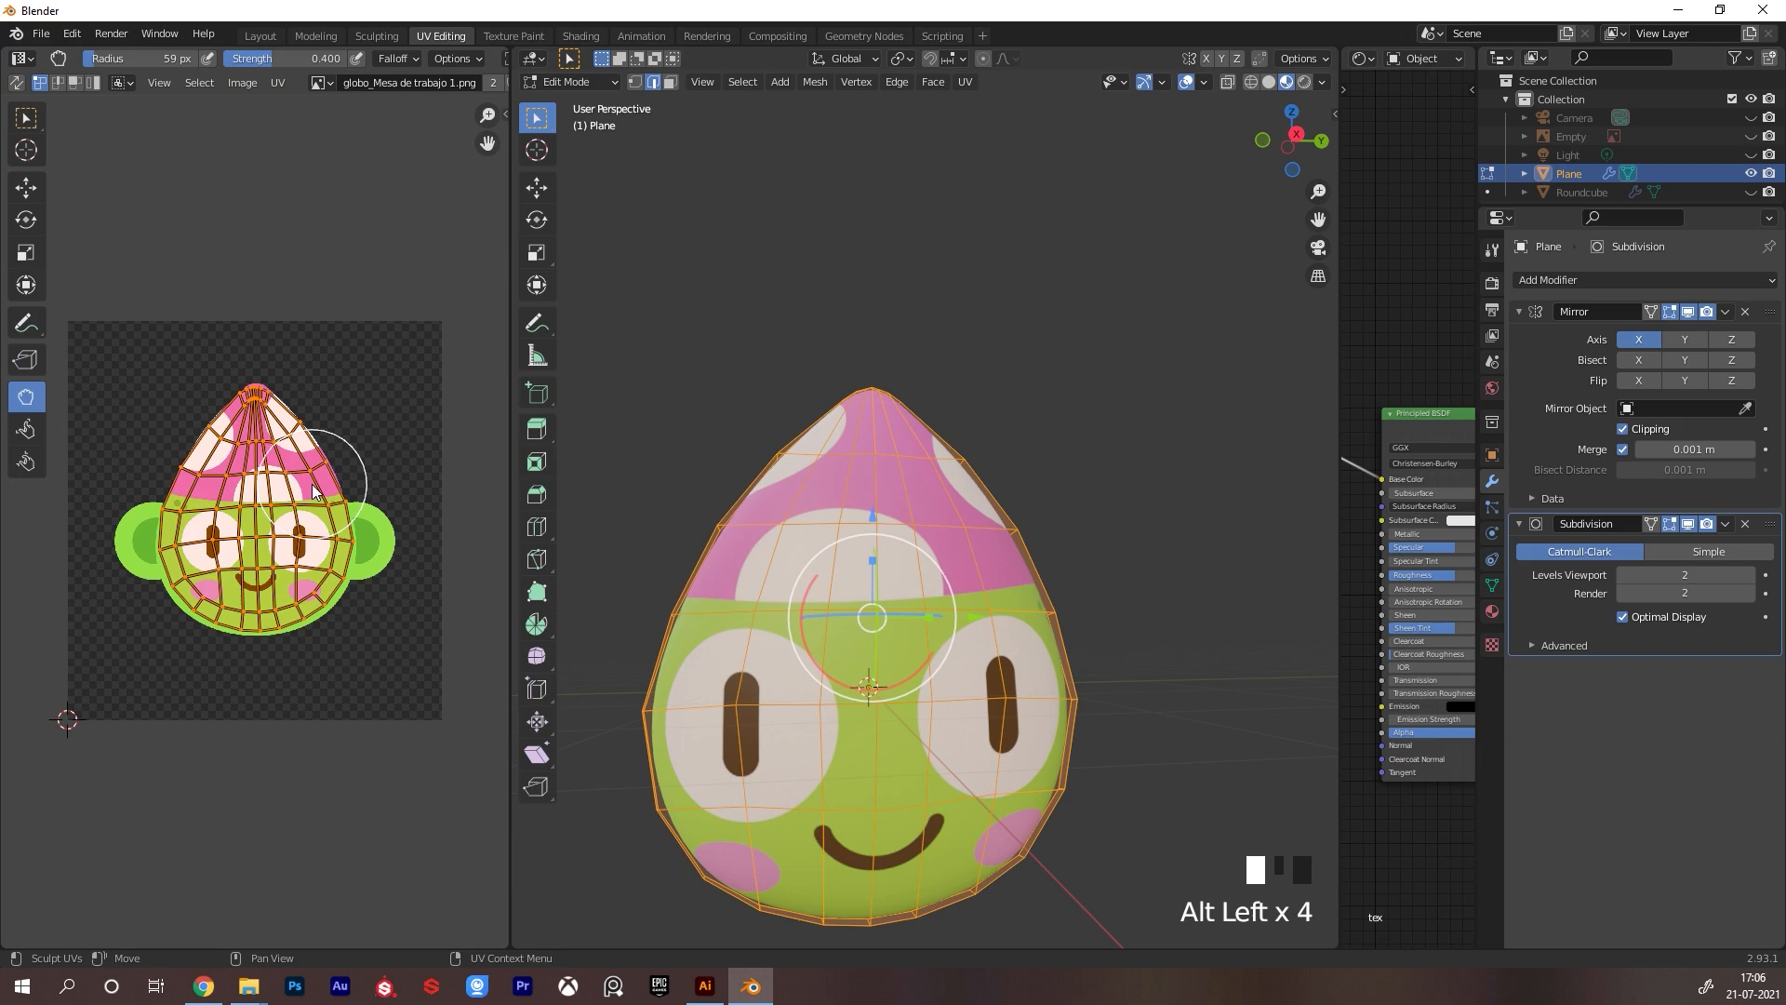
pyautogui.press('s')
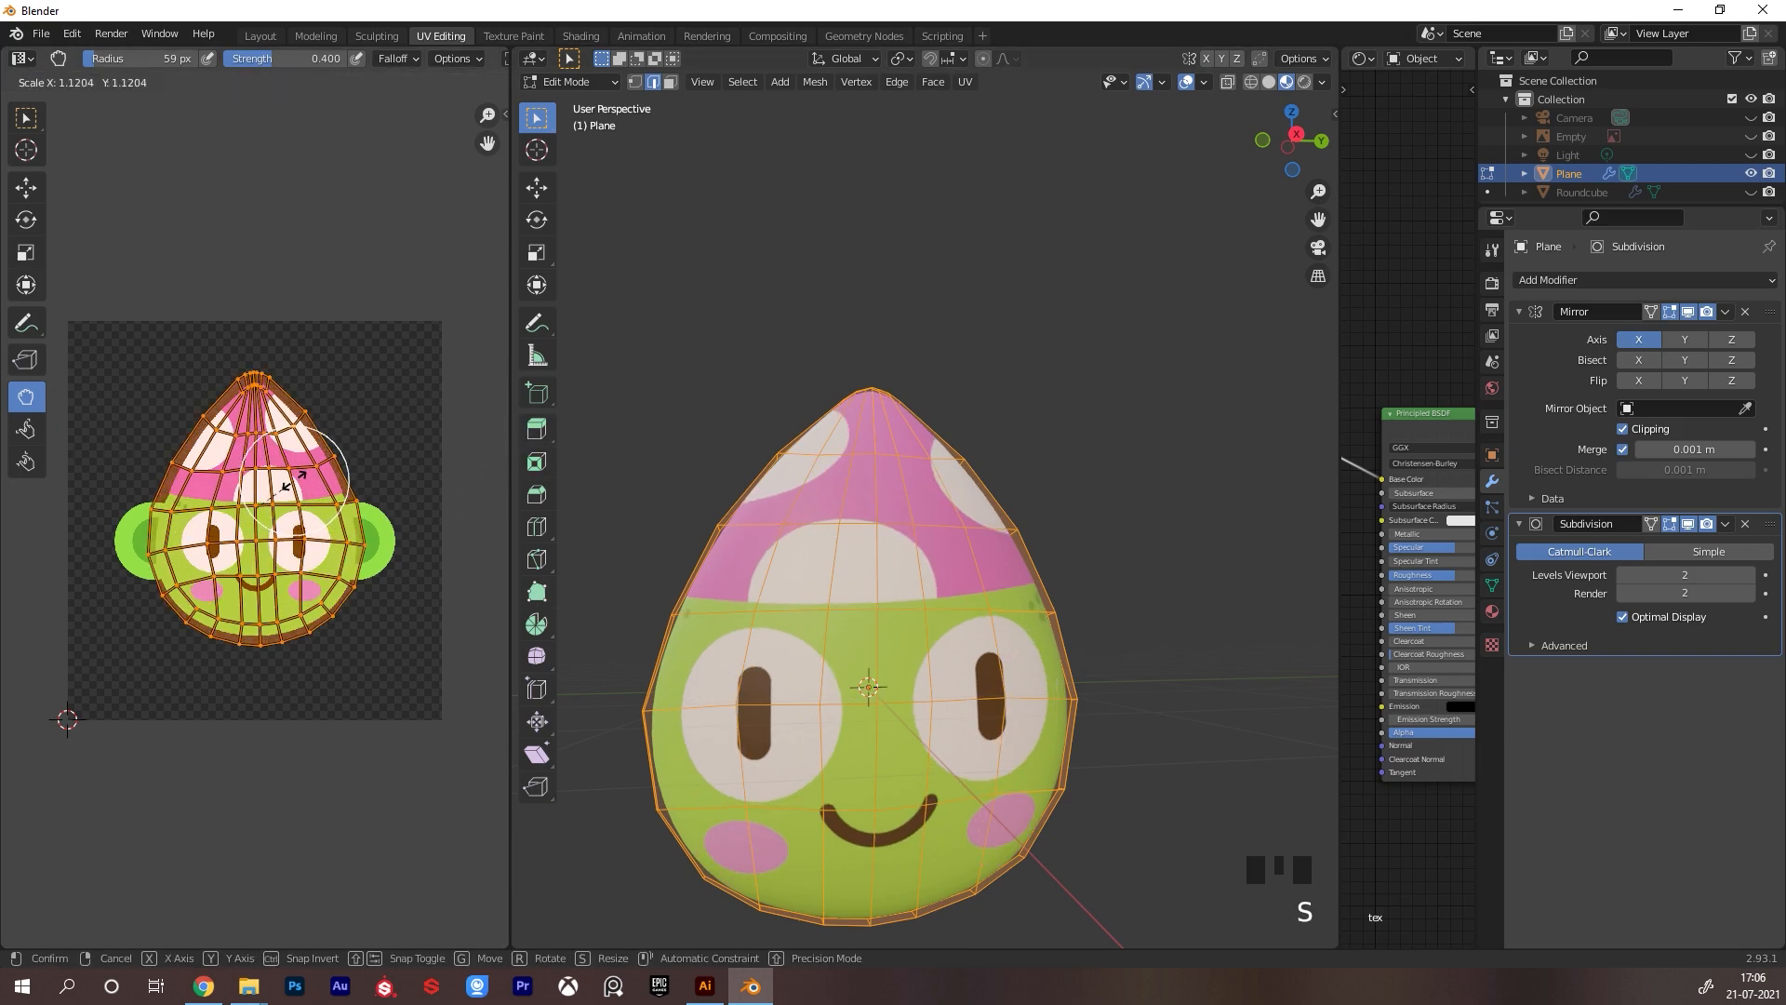
pyautogui.click(283, 483)
pyautogui.keyDown('alt'); pyautogui.moveTo(931, 372); pyautogui.dragTo(909, 288); pyautogui.keyUp('alt')
pyautogui.hotkey('ctrl', 'z')
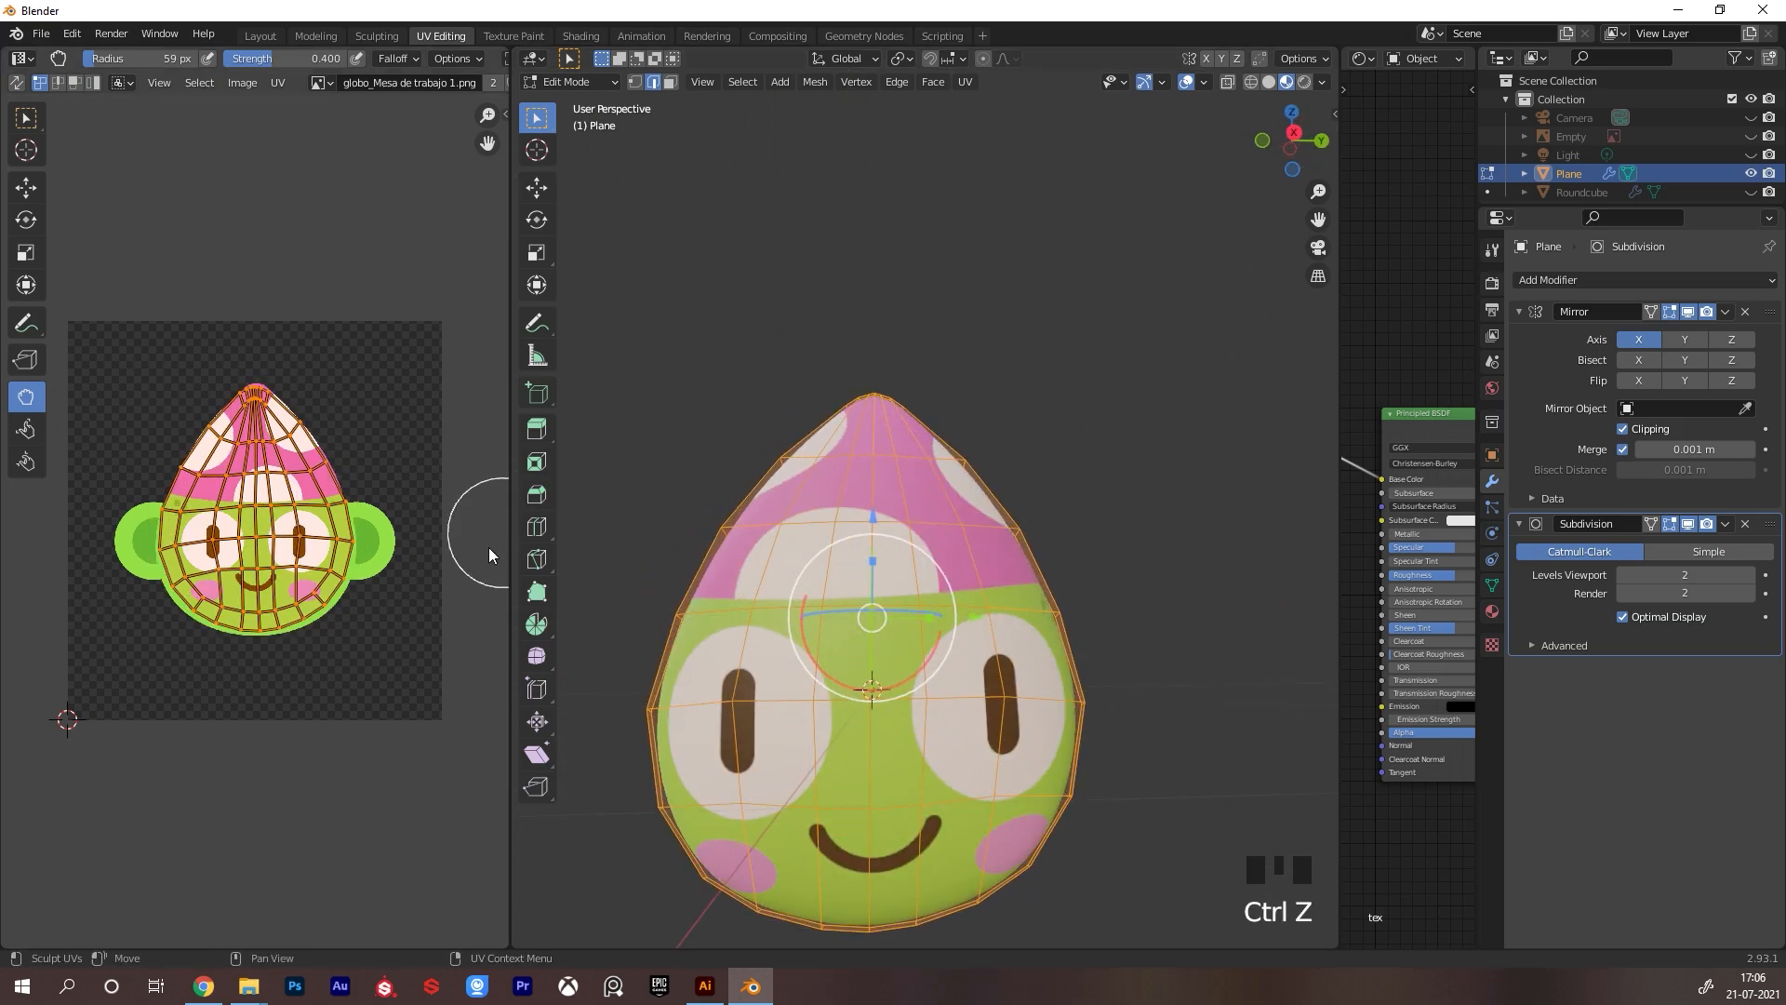
# Set the Grab brush radius to 137 px and pull the UV island's lower and side edges onto the green head outline
pyautogui.scroll(3, 324, 613)
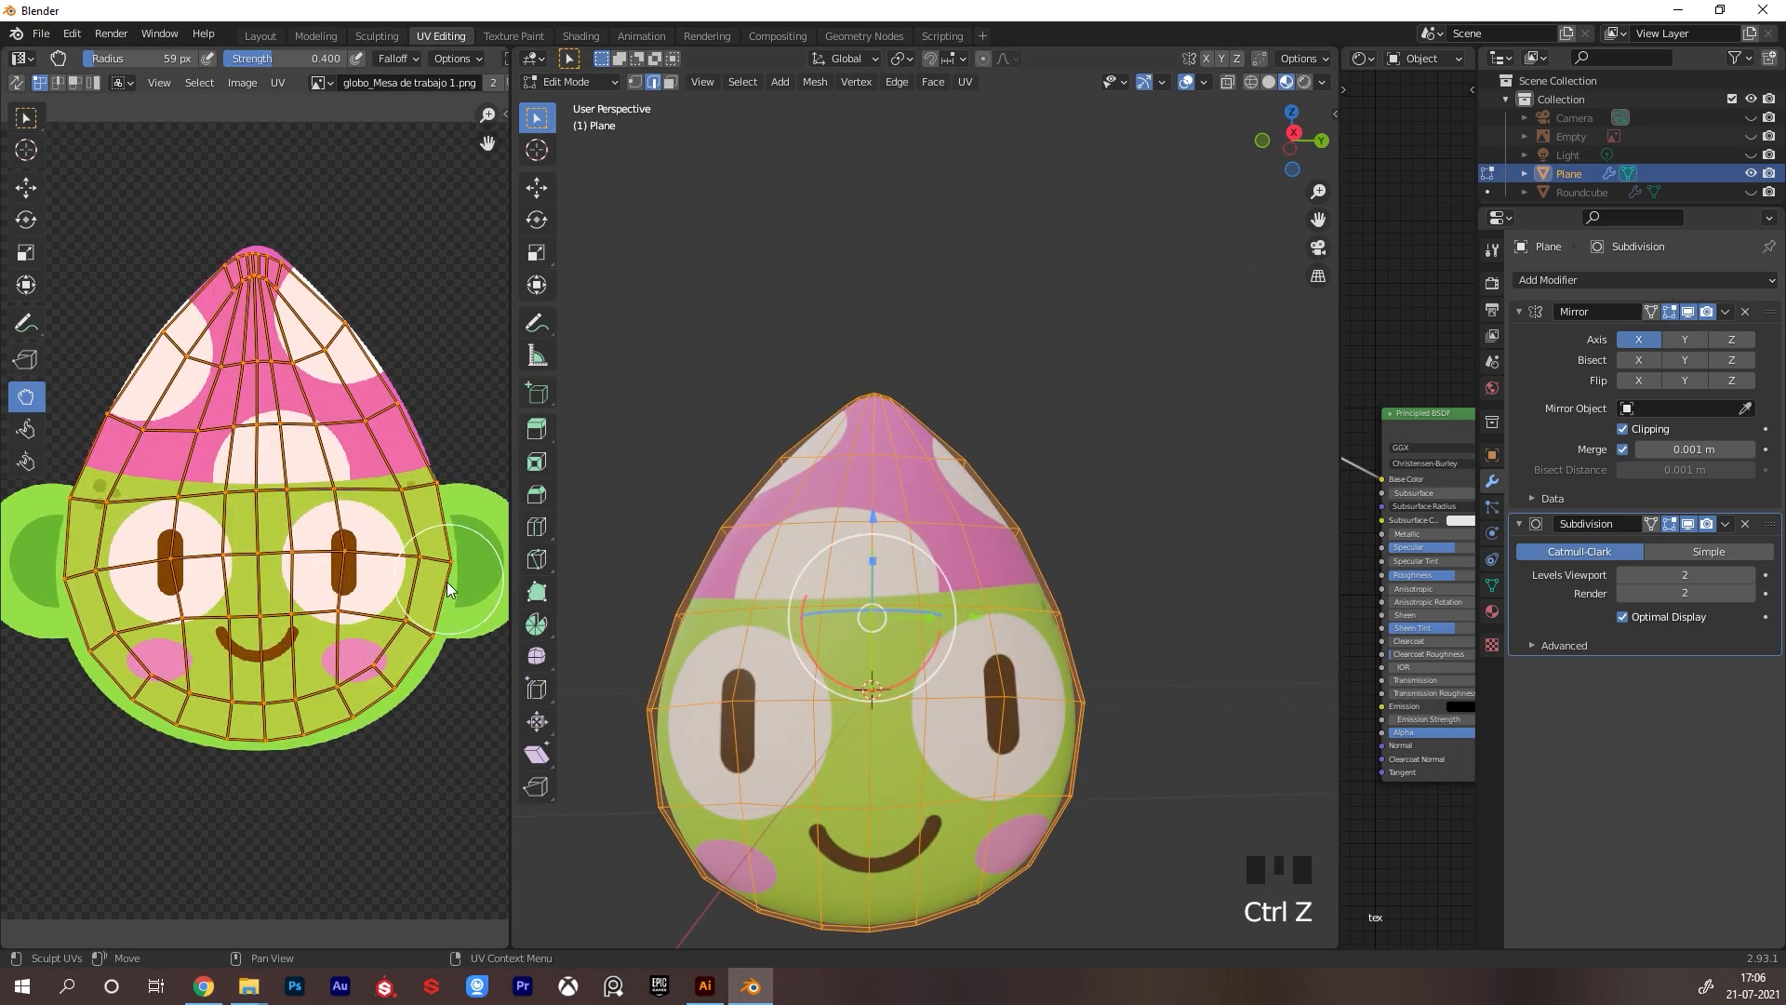
pyautogui.press('f')
pyautogui.click(376, 688)
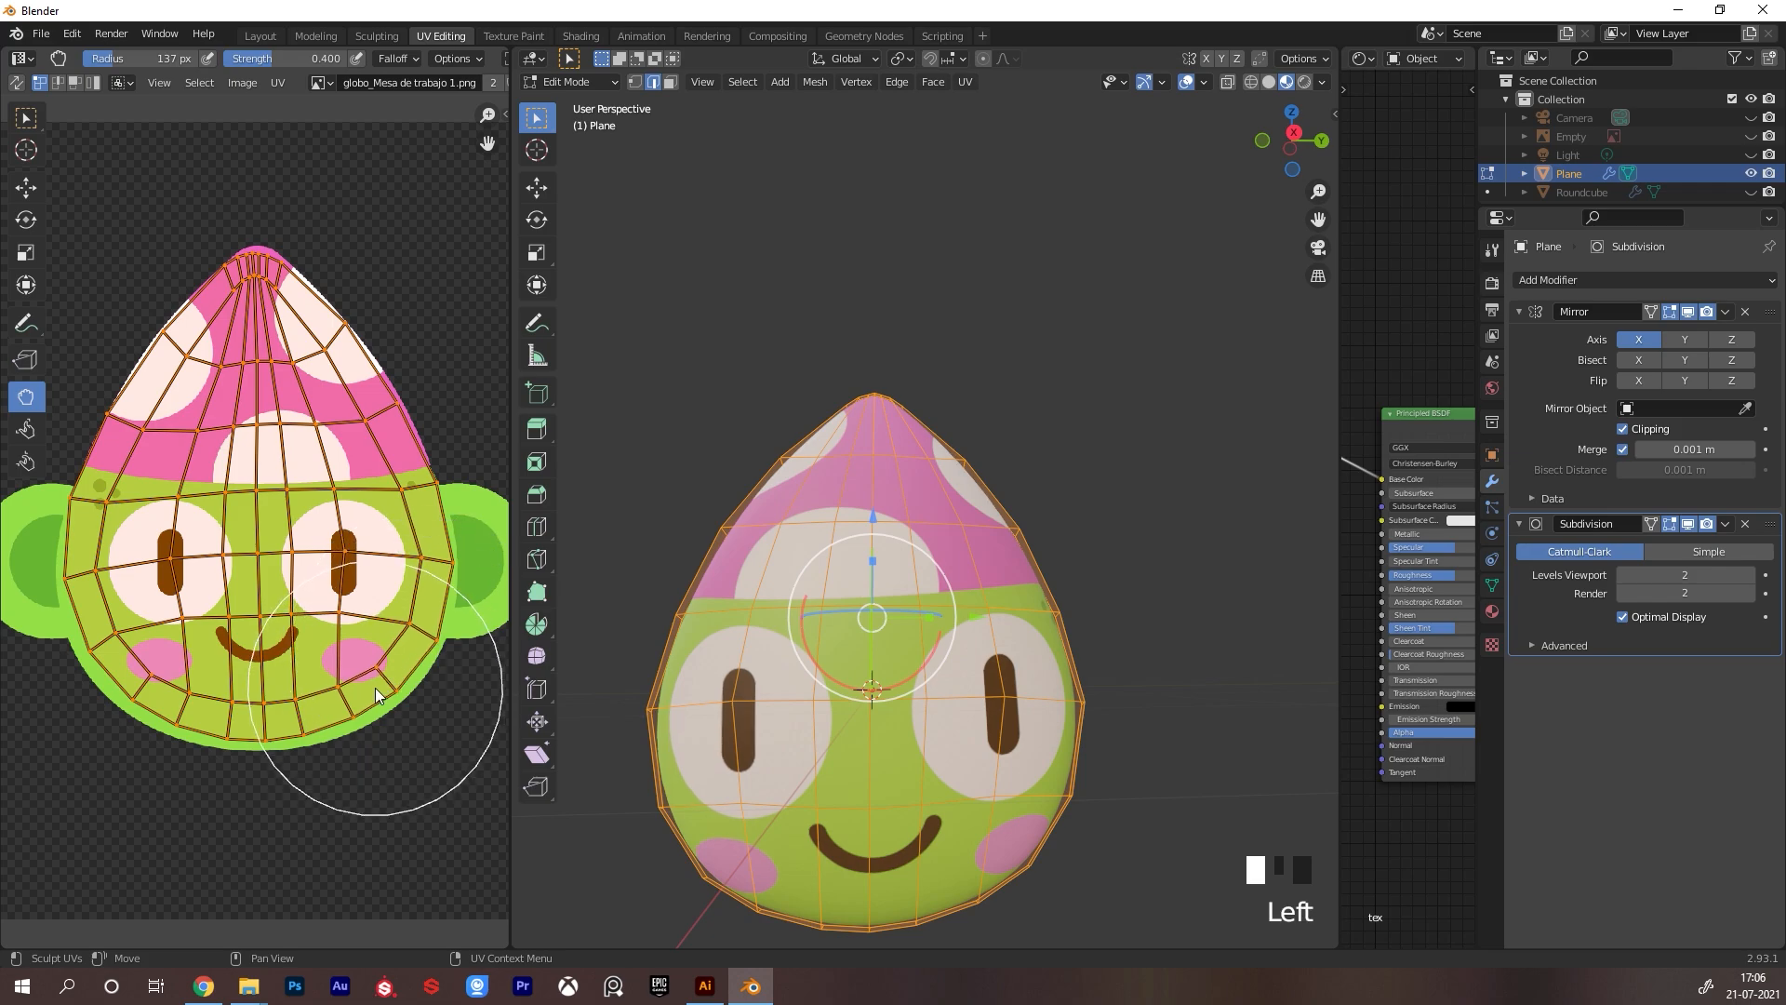
pyautogui.click(297, 707)
pyautogui.moveTo(298, 710); pyautogui.dragTo(265, 722)
pyautogui.moveTo(167, 685); pyautogui.dragTo(105, 648)
pyautogui.moveTo(75, 537); pyautogui.dragTo(88, 592)
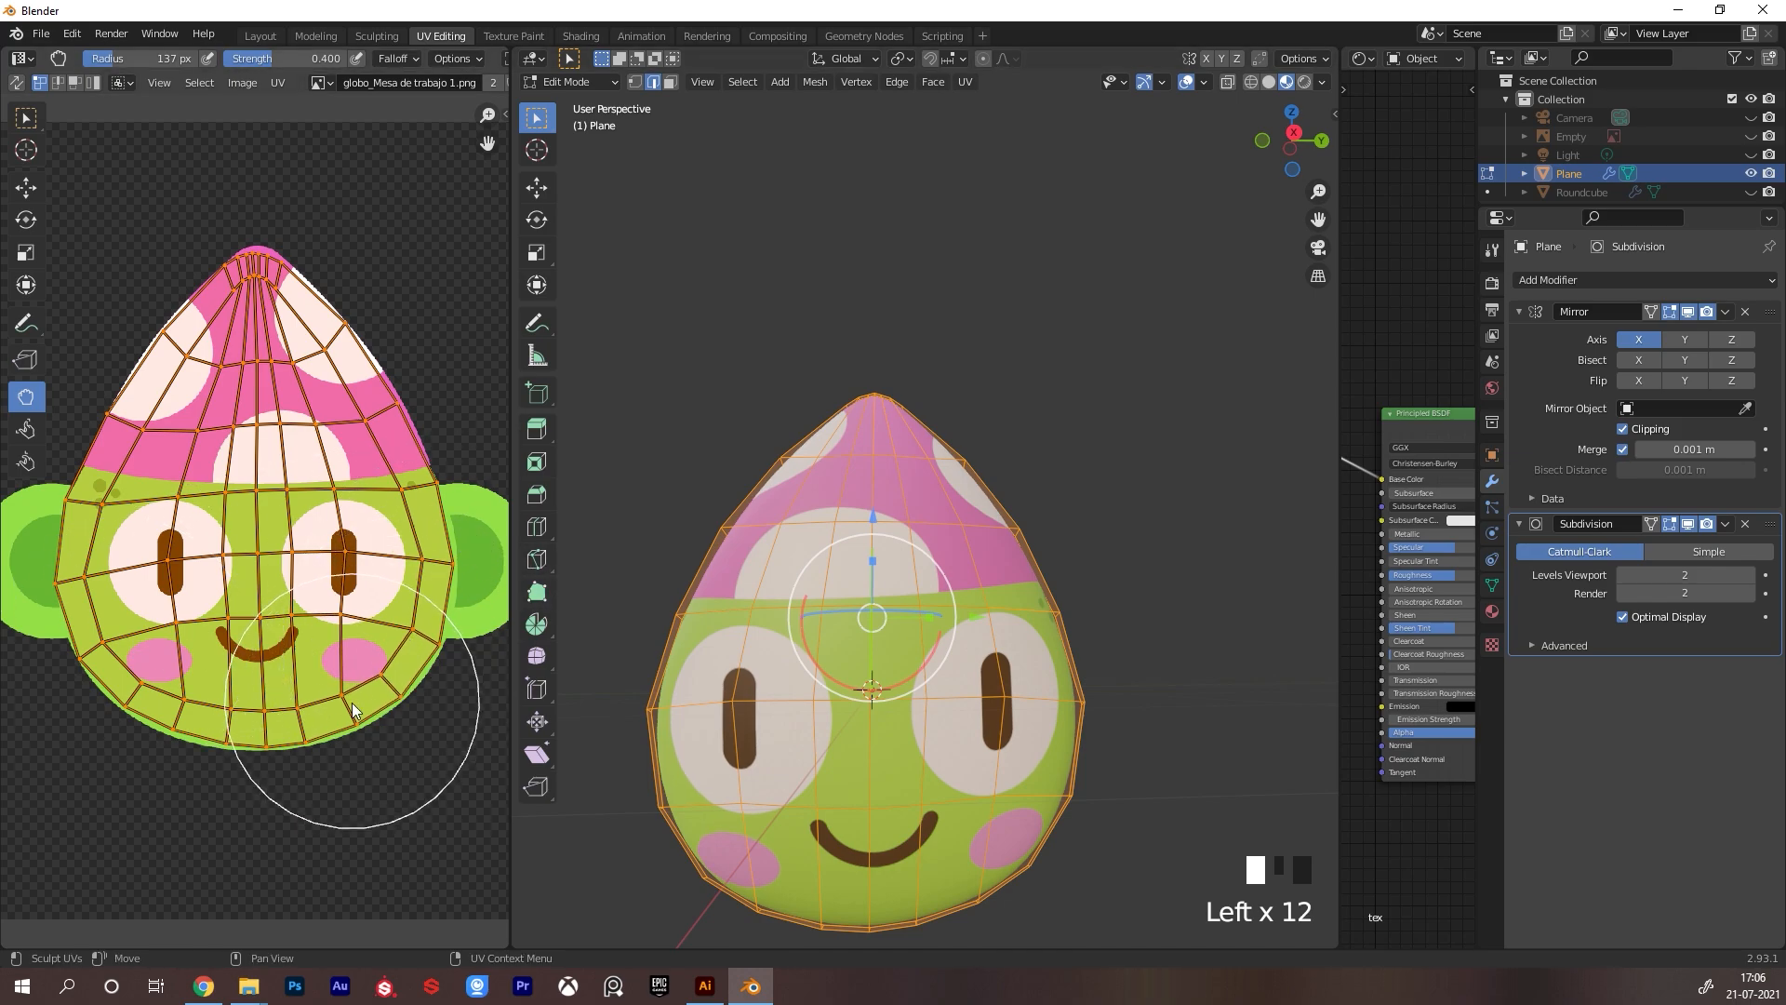
pyautogui.moveTo(210, 711); pyautogui.dragTo(276, 733)
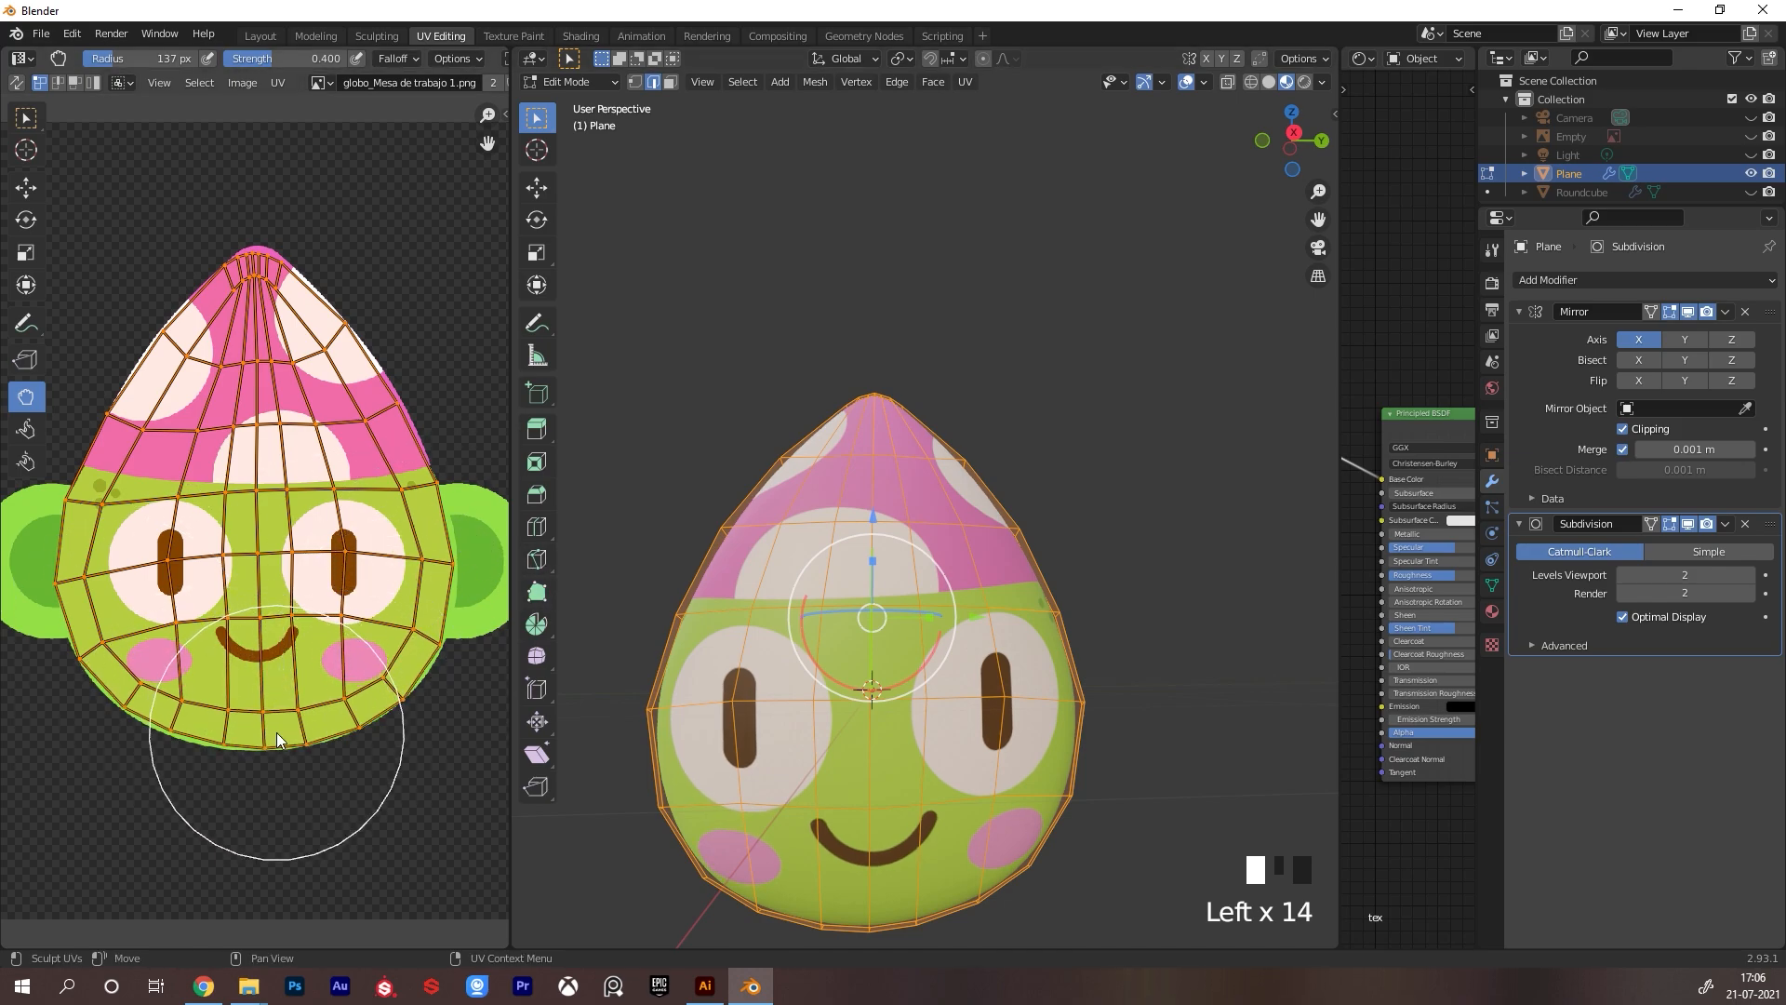
pyautogui.keyDown('alt'); pyautogui.moveTo(1092, 562); pyautogui.dragTo(1155, 549); pyautogui.keyUp('alt')
pyautogui.keyDown('alt'); pyautogui.moveTo(1121, 556); pyautogui.dragTo(1138, 563); pyautogui.keyUp('alt')
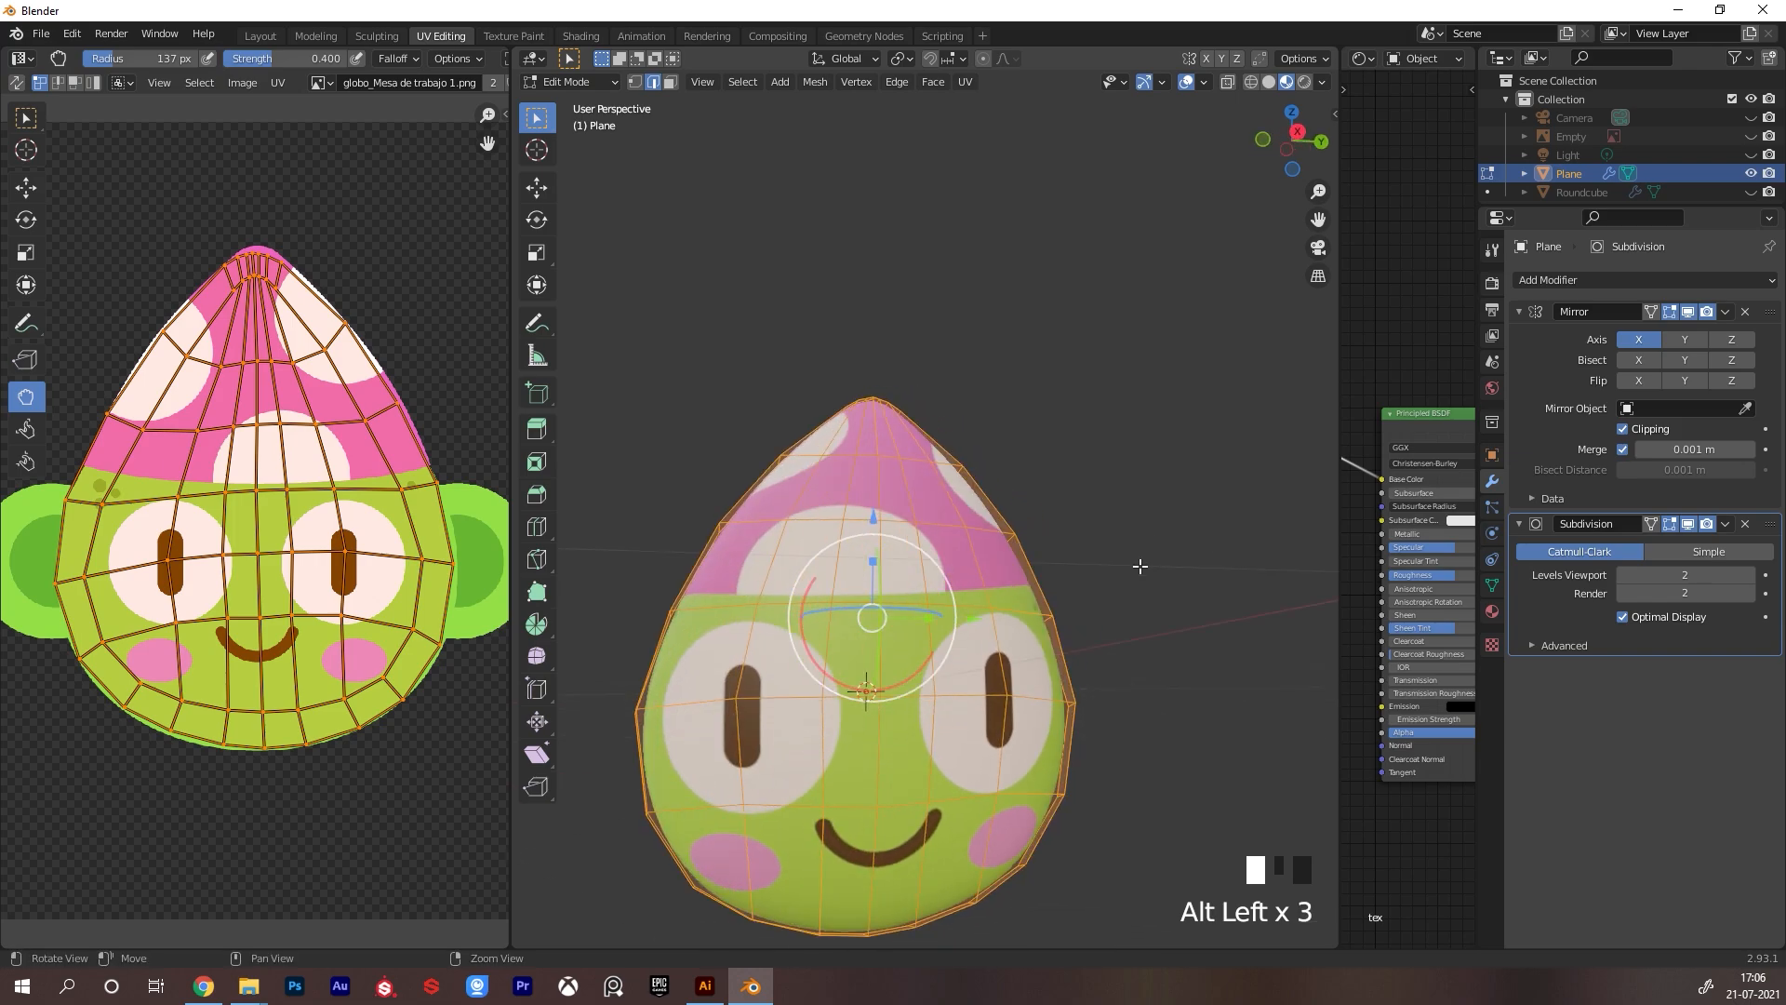
pyautogui.keyDown('alt'); pyautogui.moveTo(1107, 586); pyautogui.dragTo(1031, 633, button='right'); pyautogui.keyUp('alt')
pyautogui.keyDown('alt'); pyautogui.moveTo(1084, 631); pyautogui.dragTo(1051, 667); pyautogui.keyUp('alt')
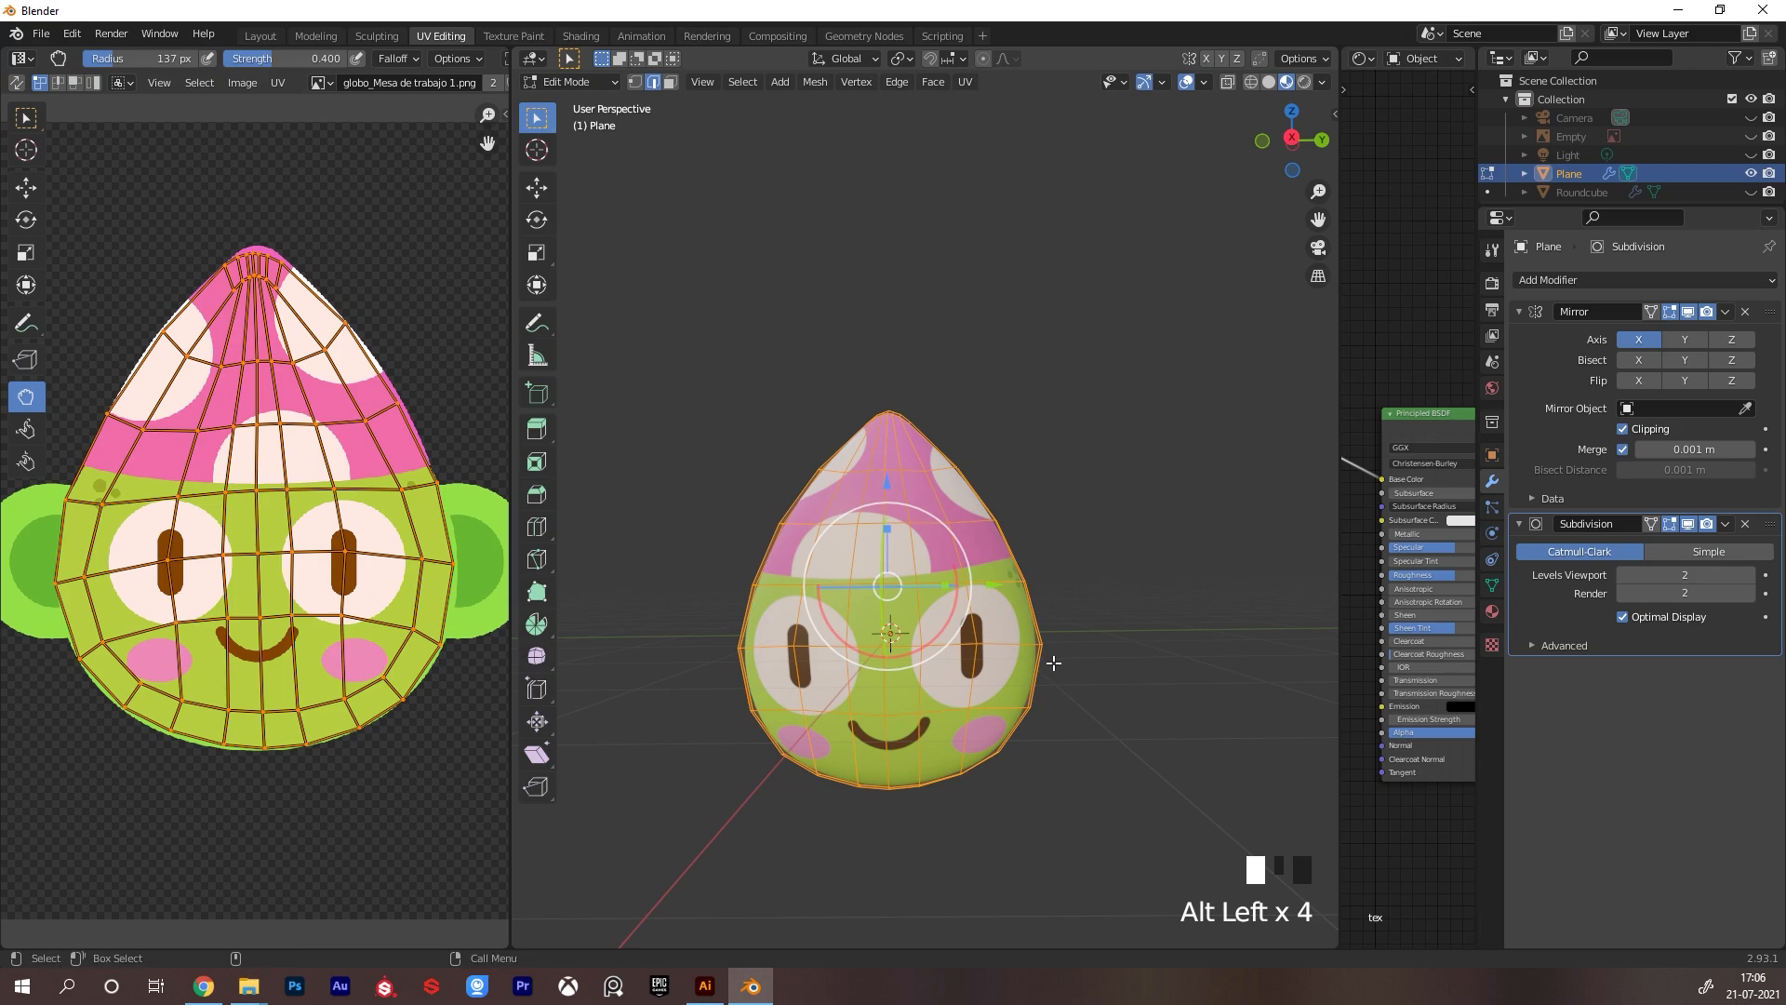
pyautogui.keyDown('alt'); pyautogui.moveTo(1095, 622); pyautogui.dragTo(1044, 666, button='right'); pyautogui.keyUp('alt')
pyautogui.keyDown('alt'); pyautogui.moveTo(1045, 666); pyautogui.dragTo(1070, 651); pyautogui.keyUp('alt')
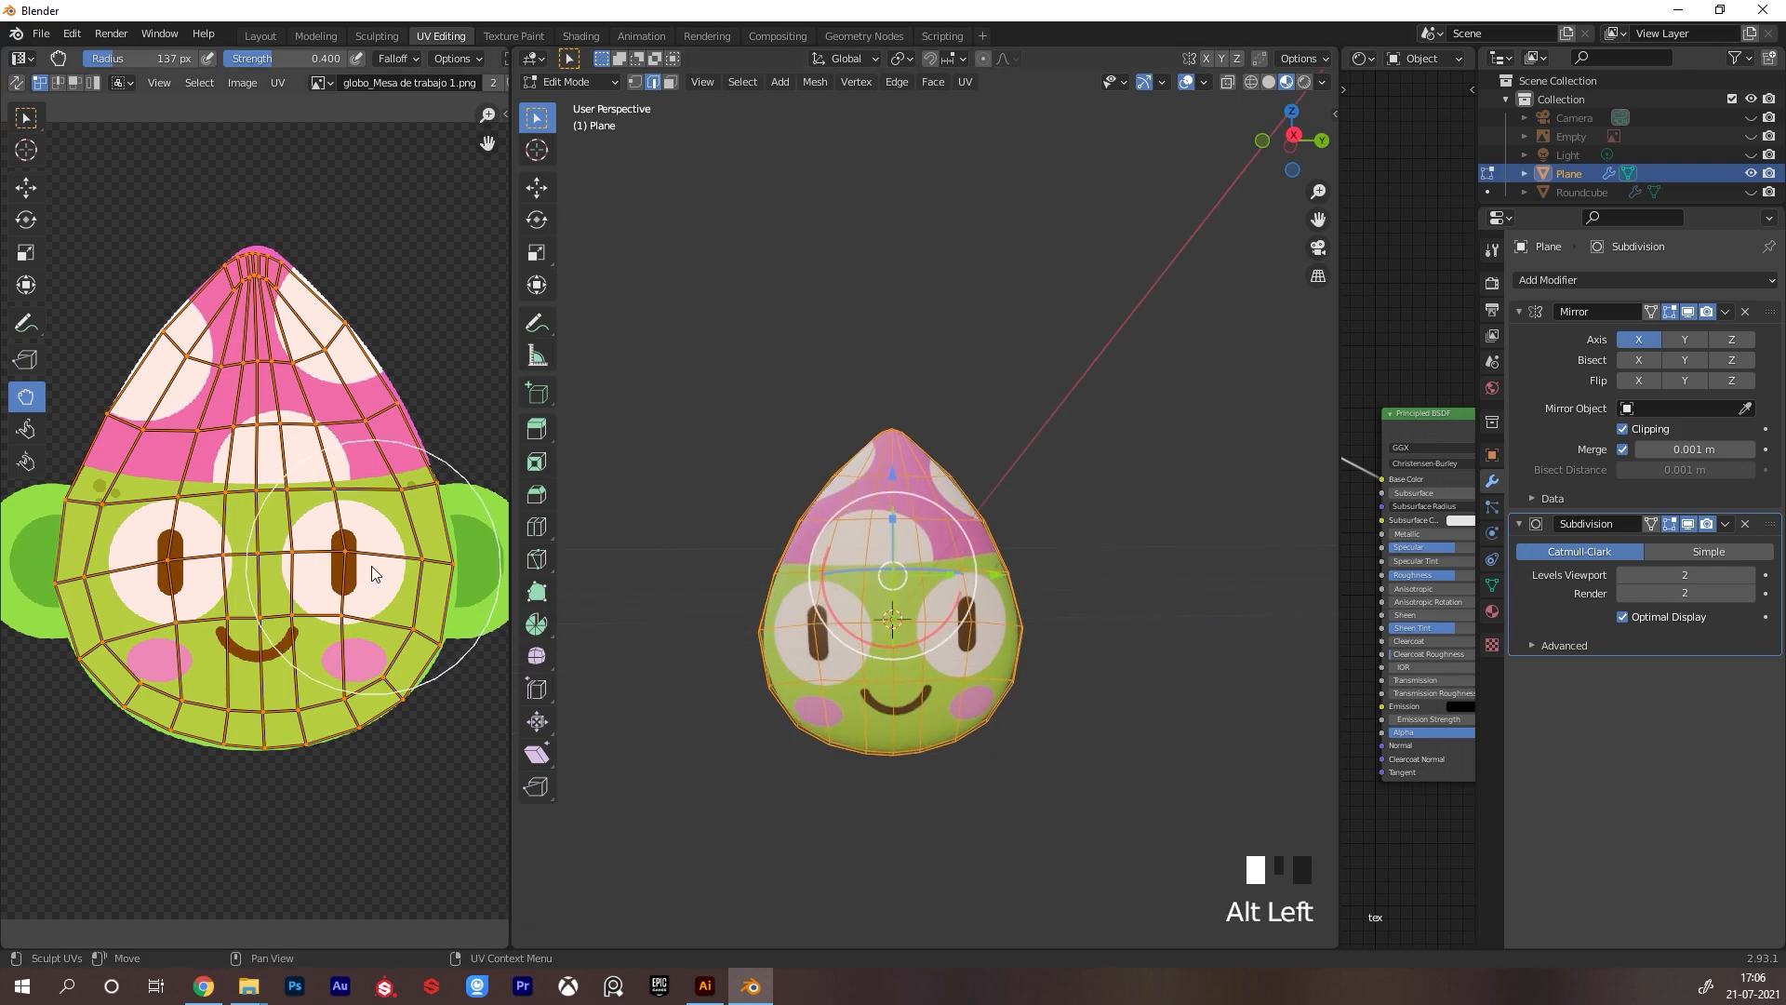
# Try pulling the UVs around the eye and the head's side with a 222 px Grab brush, and undo the strokes
pyautogui.press('f')
pyautogui.click(453, 551)
pyautogui.moveTo(382, 588)
pyautogui.mouseDown()
pyautogui.moveTo(419, 574)
pyautogui.moveTo(411, 610)
pyautogui.mouseUp()
pyautogui.hotkey('ctrl', 'z')
pyautogui.moveTo(893, 735)
pyautogui.keyDown('alt'); pyautogui.mouseDown()
pyautogui.moveTo(1129, 765)
pyautogui.moveTo(989, 701)
pyautogui.mouseUp(); pyautogui.keyUp('alt')
pyautogui.hotkey('ctrl', 'z')
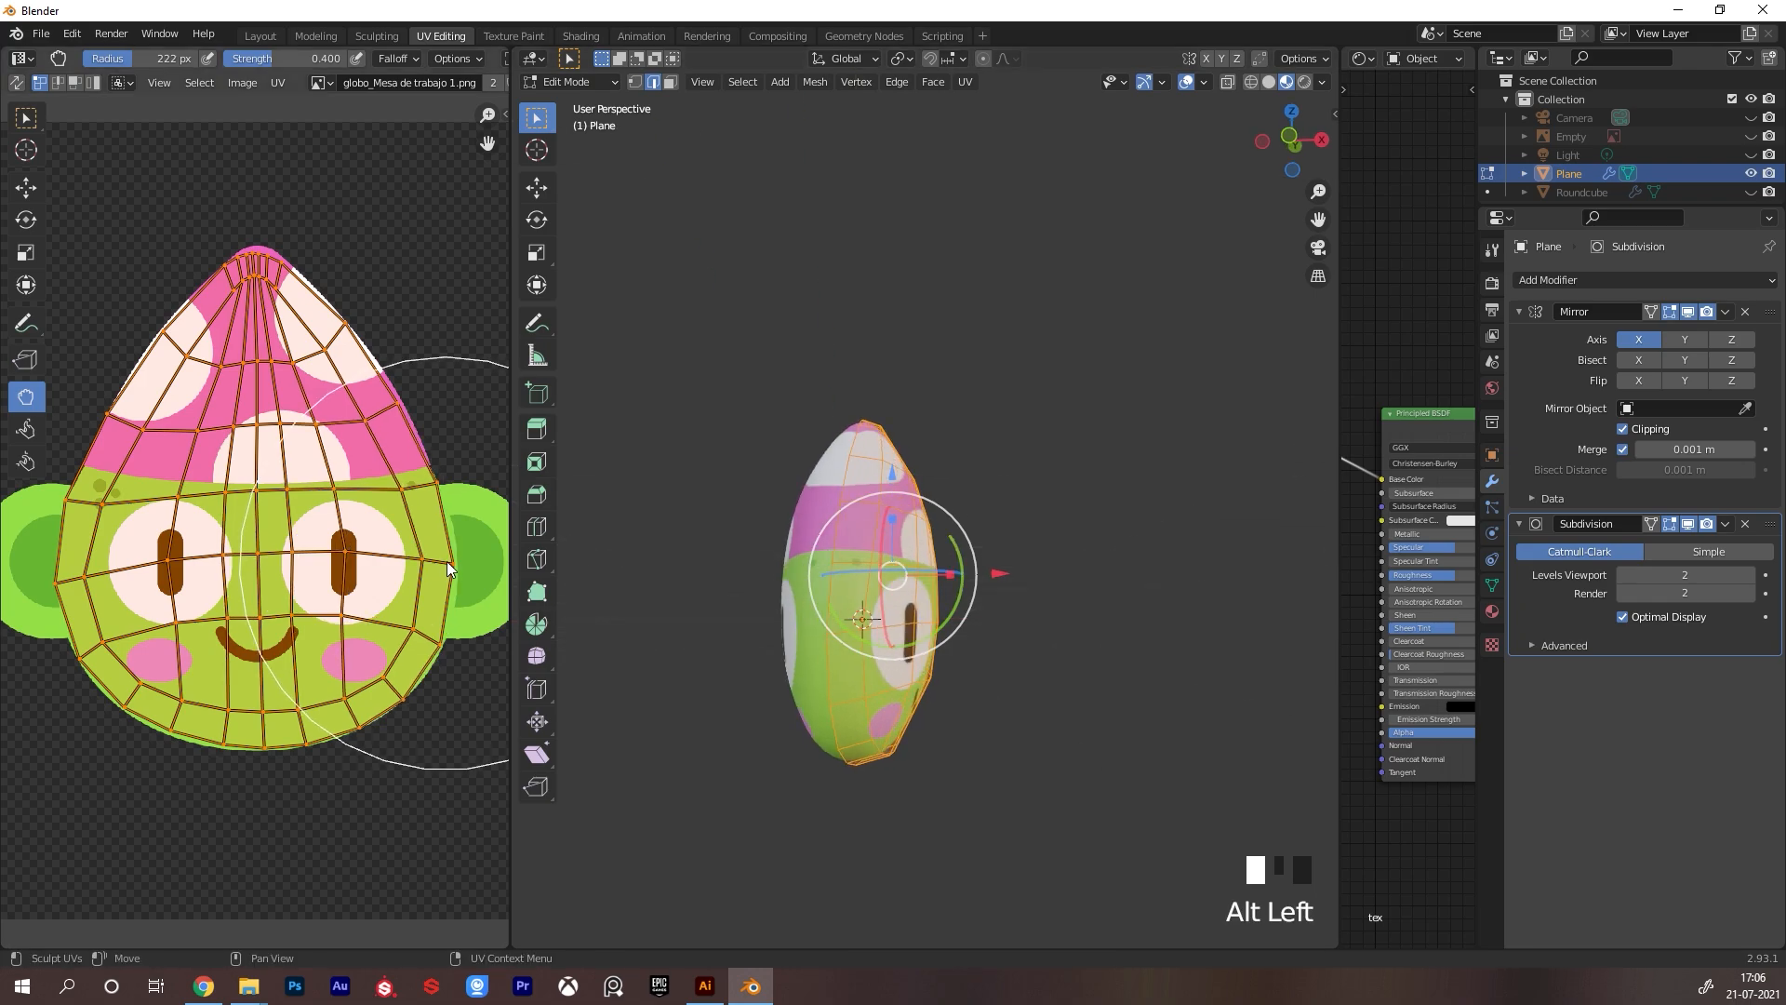
pyautogui.moveTo(446, 561)
pyautogui.mouseDown()
pyautogui.moveTo(490, 554)
pyautogui.moveTo(501, 618)
pyautogui.mouseUp()
pyautogui.hotkey('ctrl', 'z')
pyautogui.hotkey('ctrl', 'z')
pyautogui.keyDown('alt'); pyautogui.moveTo(1116, 632); pyautogui.dragTo(891, 622); pyautogui.keyUp('alt')
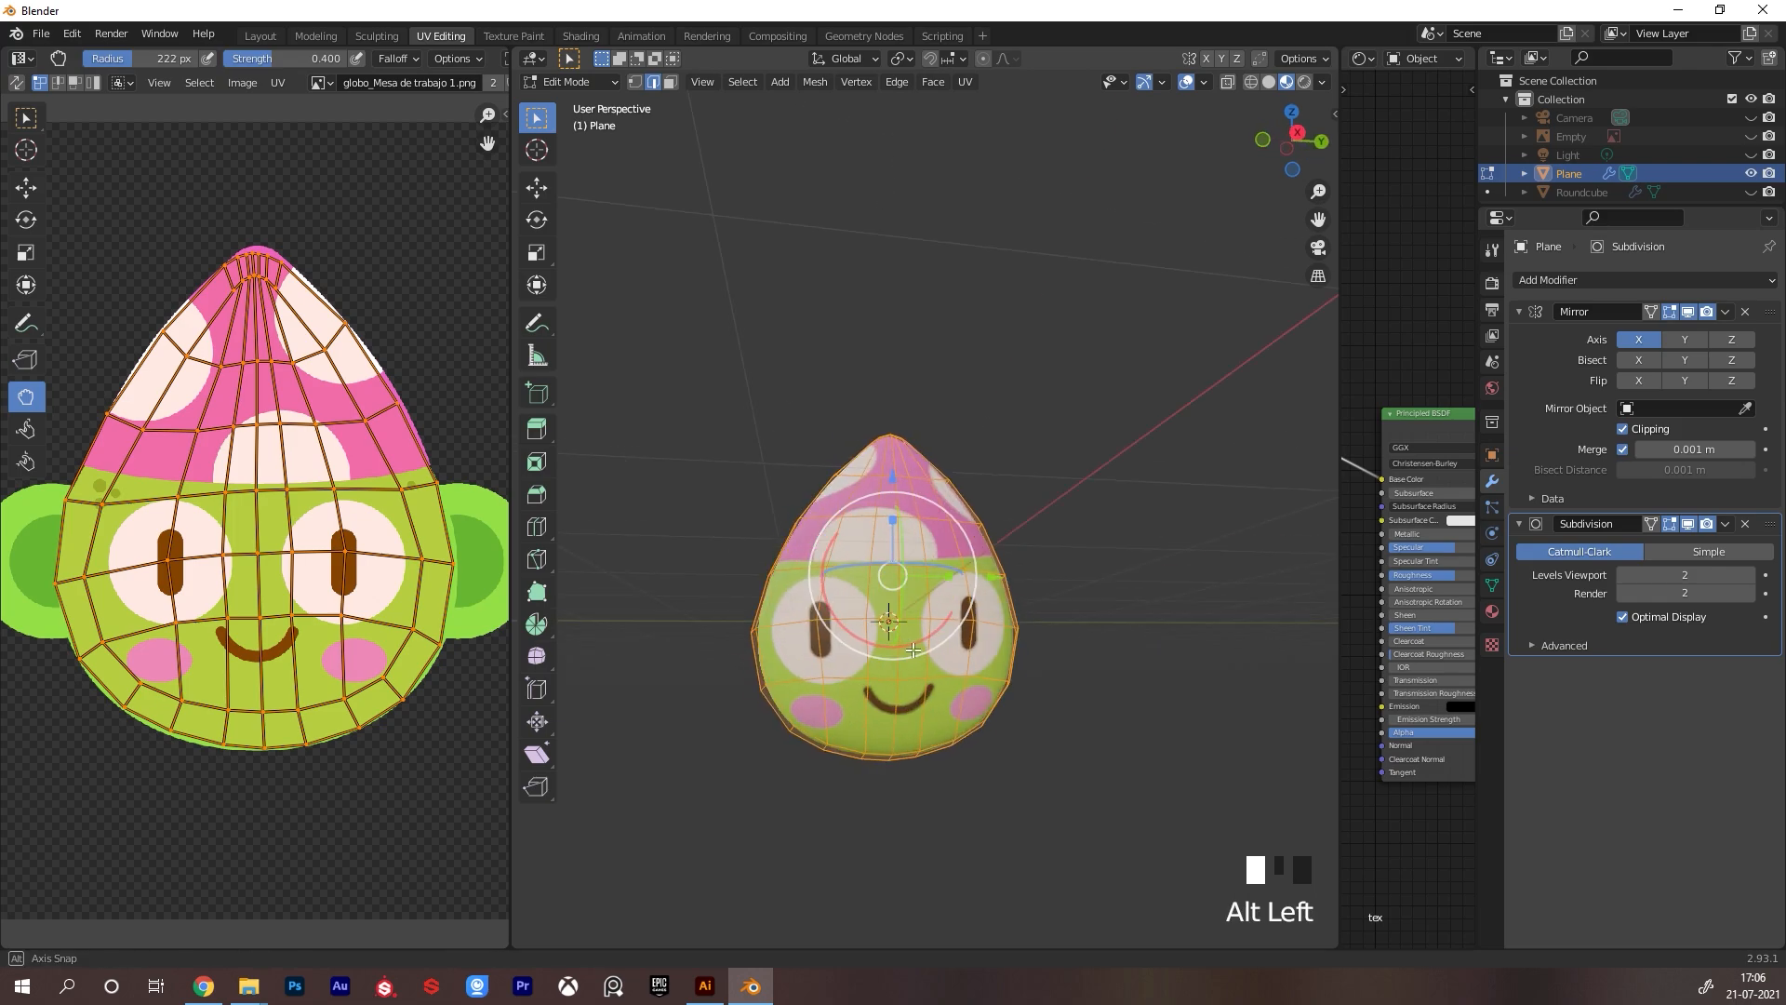
# Switch to Object Mode and unhide the Roundcube ears
pyautogui.hotkey('ctrl', 'Tab')
pyautogui.click(626, 674)
pyautogui.click(1079, 525)
pyautogui.keyDown('alt'); pyautogui.moveTo(1077, 569); pyautogui.dragTo(1041, 637, button='right'); pyautogui.keyUp('alt')
pyautogui.keyDown('alt'); pyautogui.moveTo(1041, 637); pyautogui.dragTo(1026, 671); pyautogui.keyUp('alt')
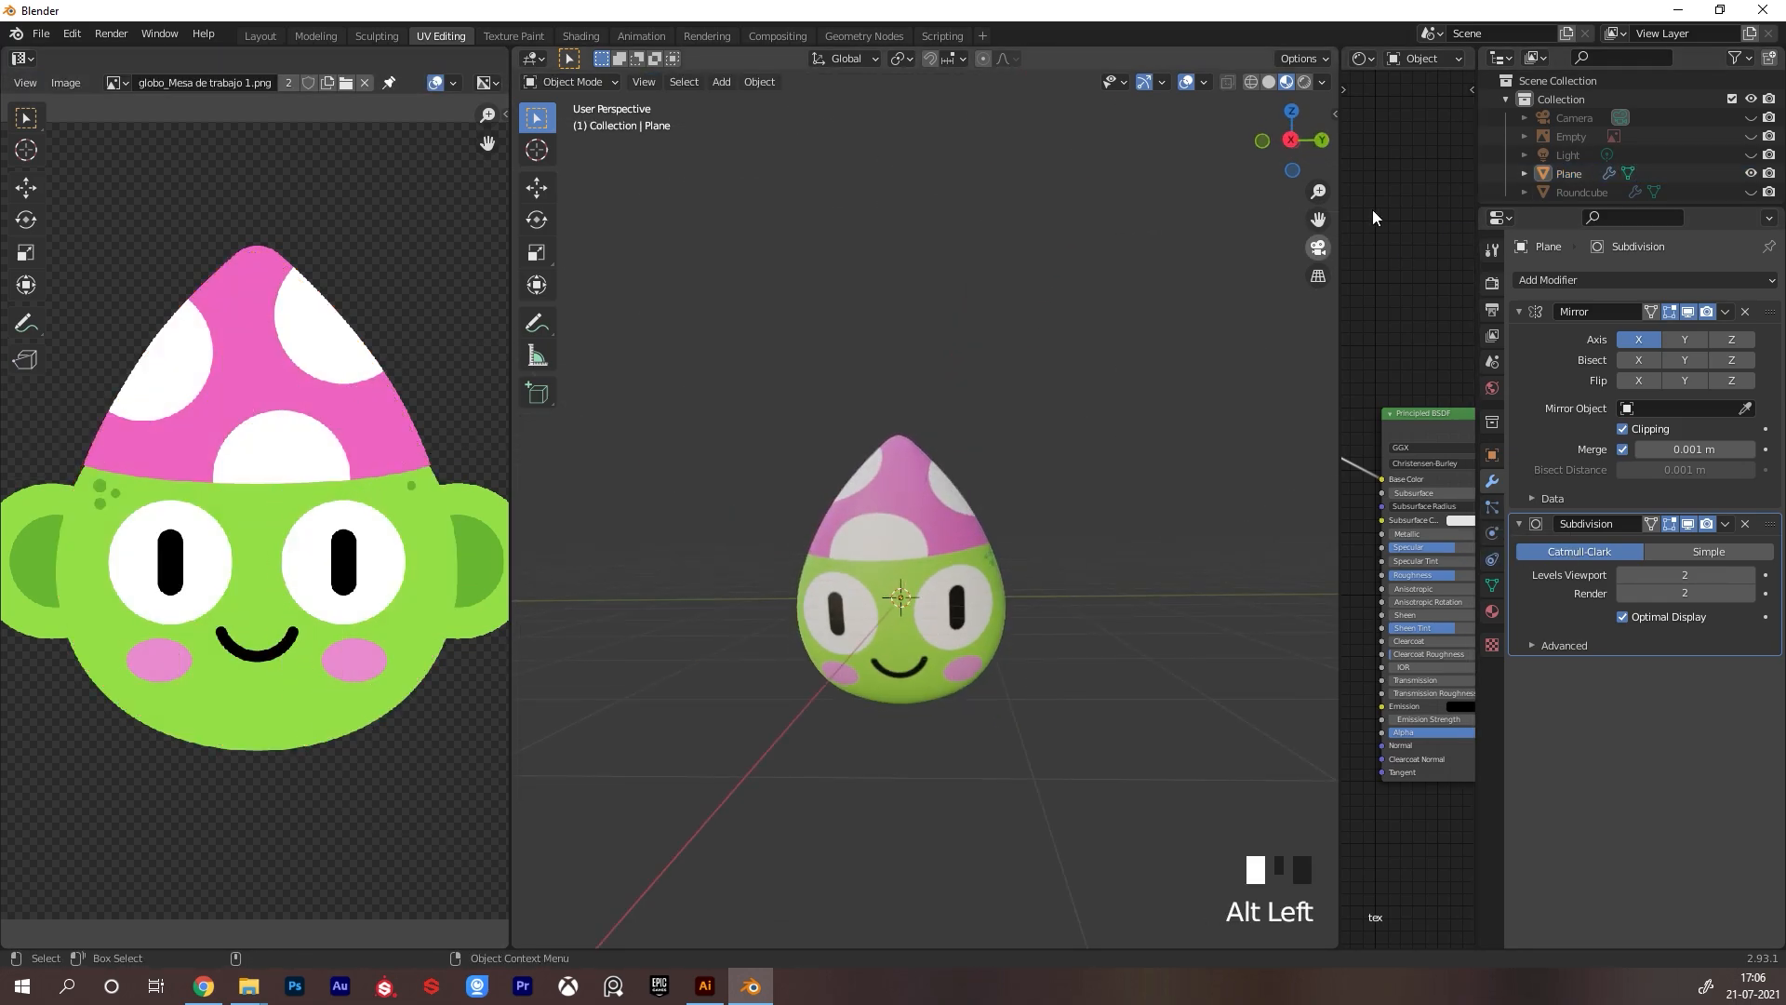
pyautogui.click(1750, 191)
pyautogui.keyDown('alt'); pyautogui.moveTo(1304, 410); pyautogui.dragTo(1176, 589); pyautogui.keyUp('alt')
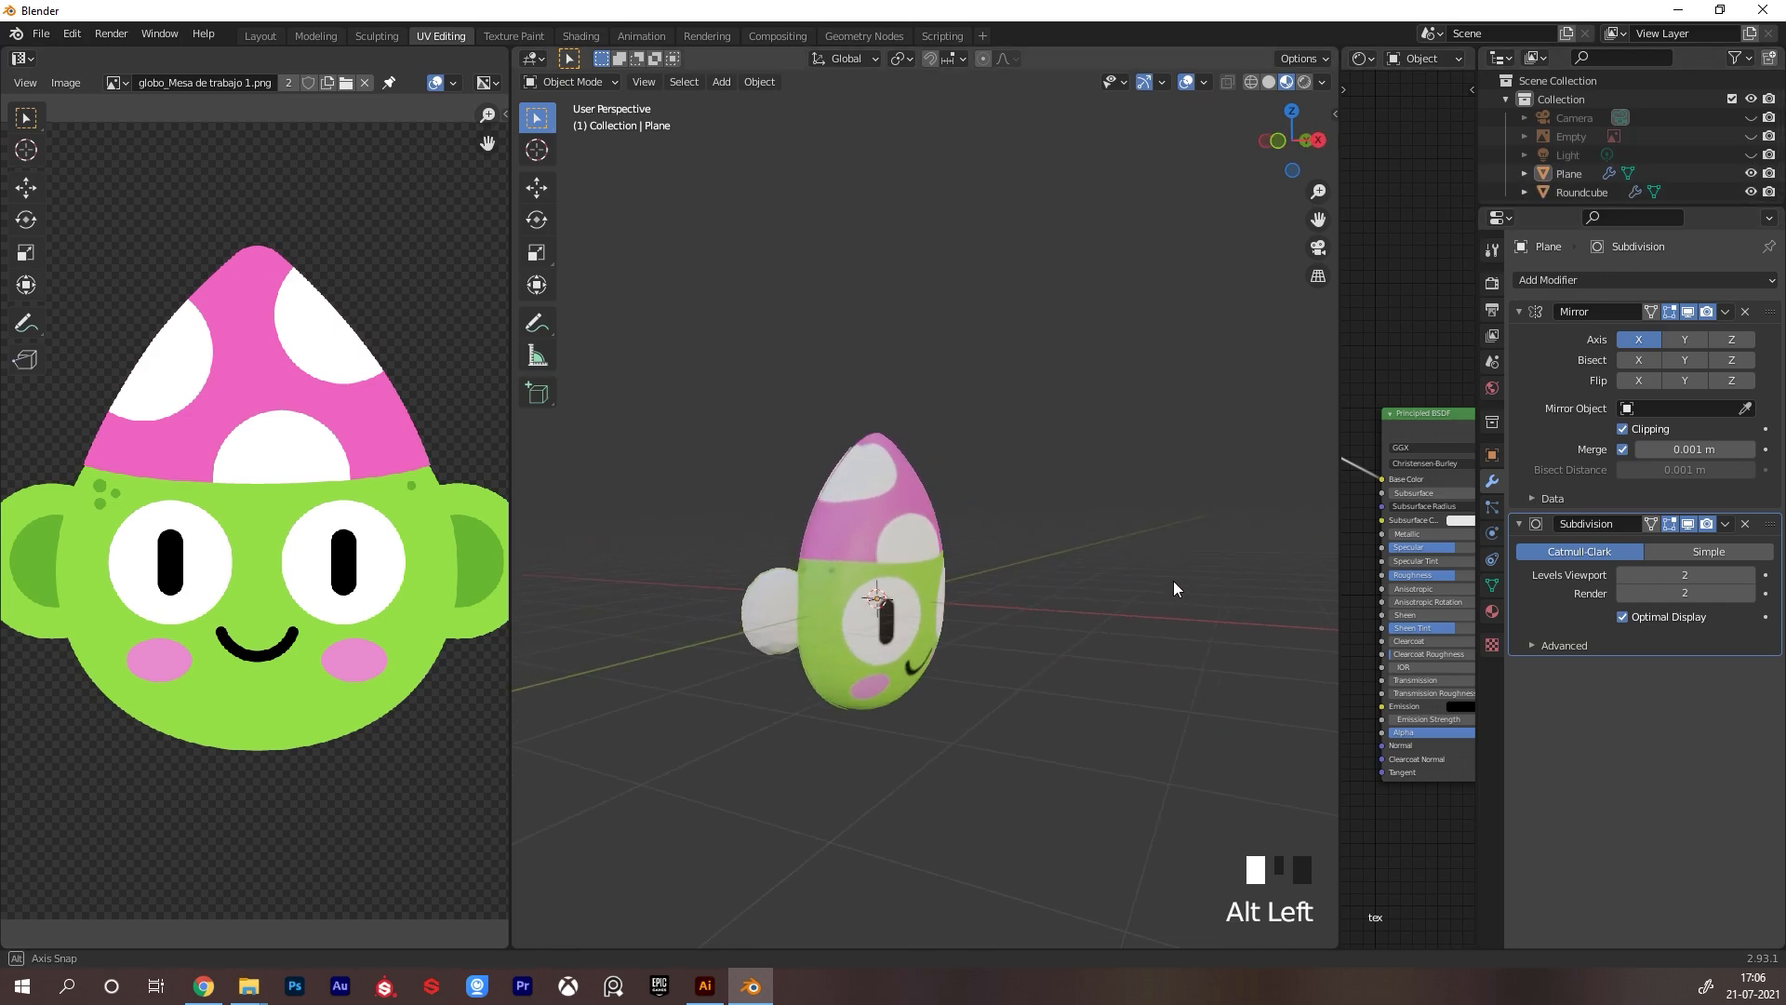
# Select the ears and move them along X toward the middle of the head's sides
pyautogui.click(805, 612)
pyautogui.moveTo(940, 614); pyautogui.dragTo(980, 607)
pyautogui.keyDown('alt'); pyautogui.moveTo(984, 597); pyautogui.dragTo(1047, 624); pyautogui.keyUp('alt')
pyautogui.keyDown('alt'); pyautogui.moveTo(1047, 623); pyautogui.dragTo(1042, 549, button='right'); pyautogui.keyUp('alt')
pyautogui.keyDown('ctrl'); pyautogui.moveTo(1023, 582); pyautogui.dragTo(1144, 558, button='middle'); pyautogui.keyUp('ctrl')
pyautogui.keyDown('alt'); pyautogui.moveTo(1144, 558); pyautogui.dragTo(990, 547, button='right'); pyautogui.keyUp('alt')
pyautogui.keyDown('alt'); pyautogui.moveTo(989, 547); pyautogui.dragTo(962, 578, button='middle'); pyautogui.keyUp('alt')
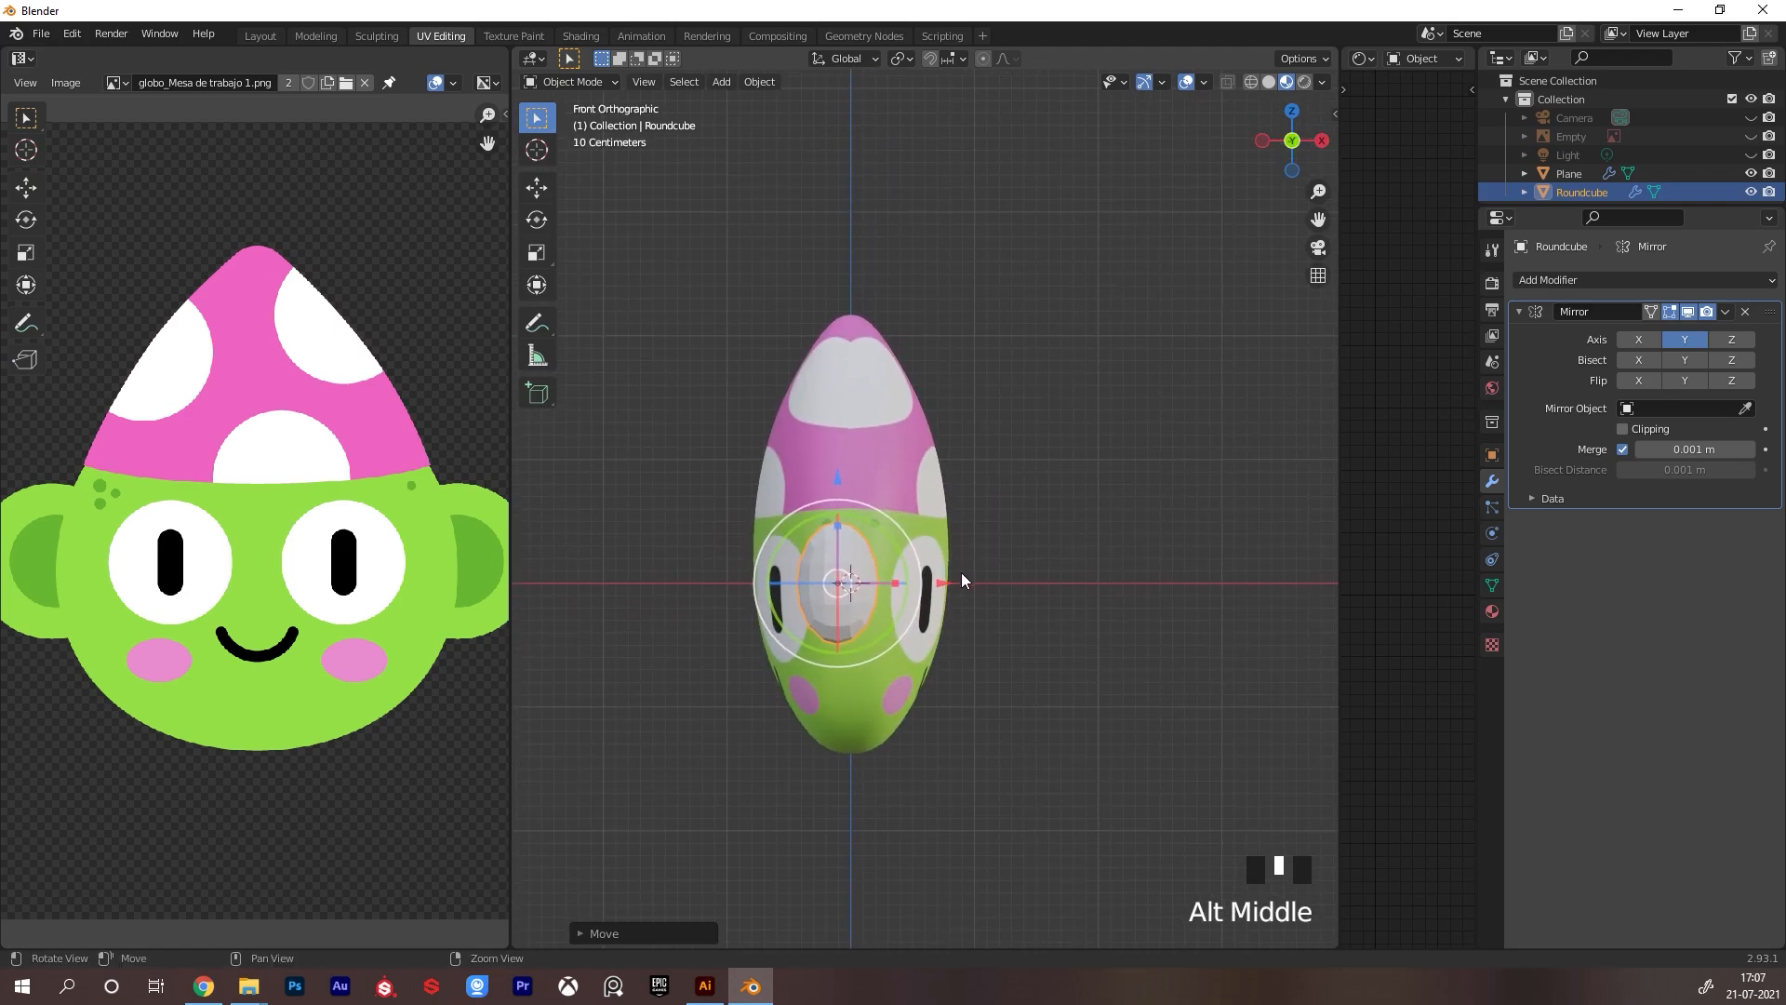
pyautogui.moveTo(961, 579); pyautogui.dragTo(744, 633)
# In the ear mesh, delete the central vertical face loop and all linked faces on one side of it
pyautogui.keyDown('alt'); pyautogui.moveTo(949, 572); pyautogui.dragTo(1075, 625, button='right'); pyautogui.keyUp('alt')
pyautogui.moveTo(1051, 614)
pyautogui.keyDown('alt'); pyautogui.mouseDown()
pyautogui.moveTo(1130, 611)
pyautogui.moveTo(1042, 605)
pyautogui.mouseUp(); pyautogui.keyUp('alt')
pyautogui.press('Tab')
pyautogui.keyDown('alt'); pyautogui.moveTo(1042, 604); pyautogui.dragTo(1073, 600, button='right'); pyautogui.keyUp('alt')
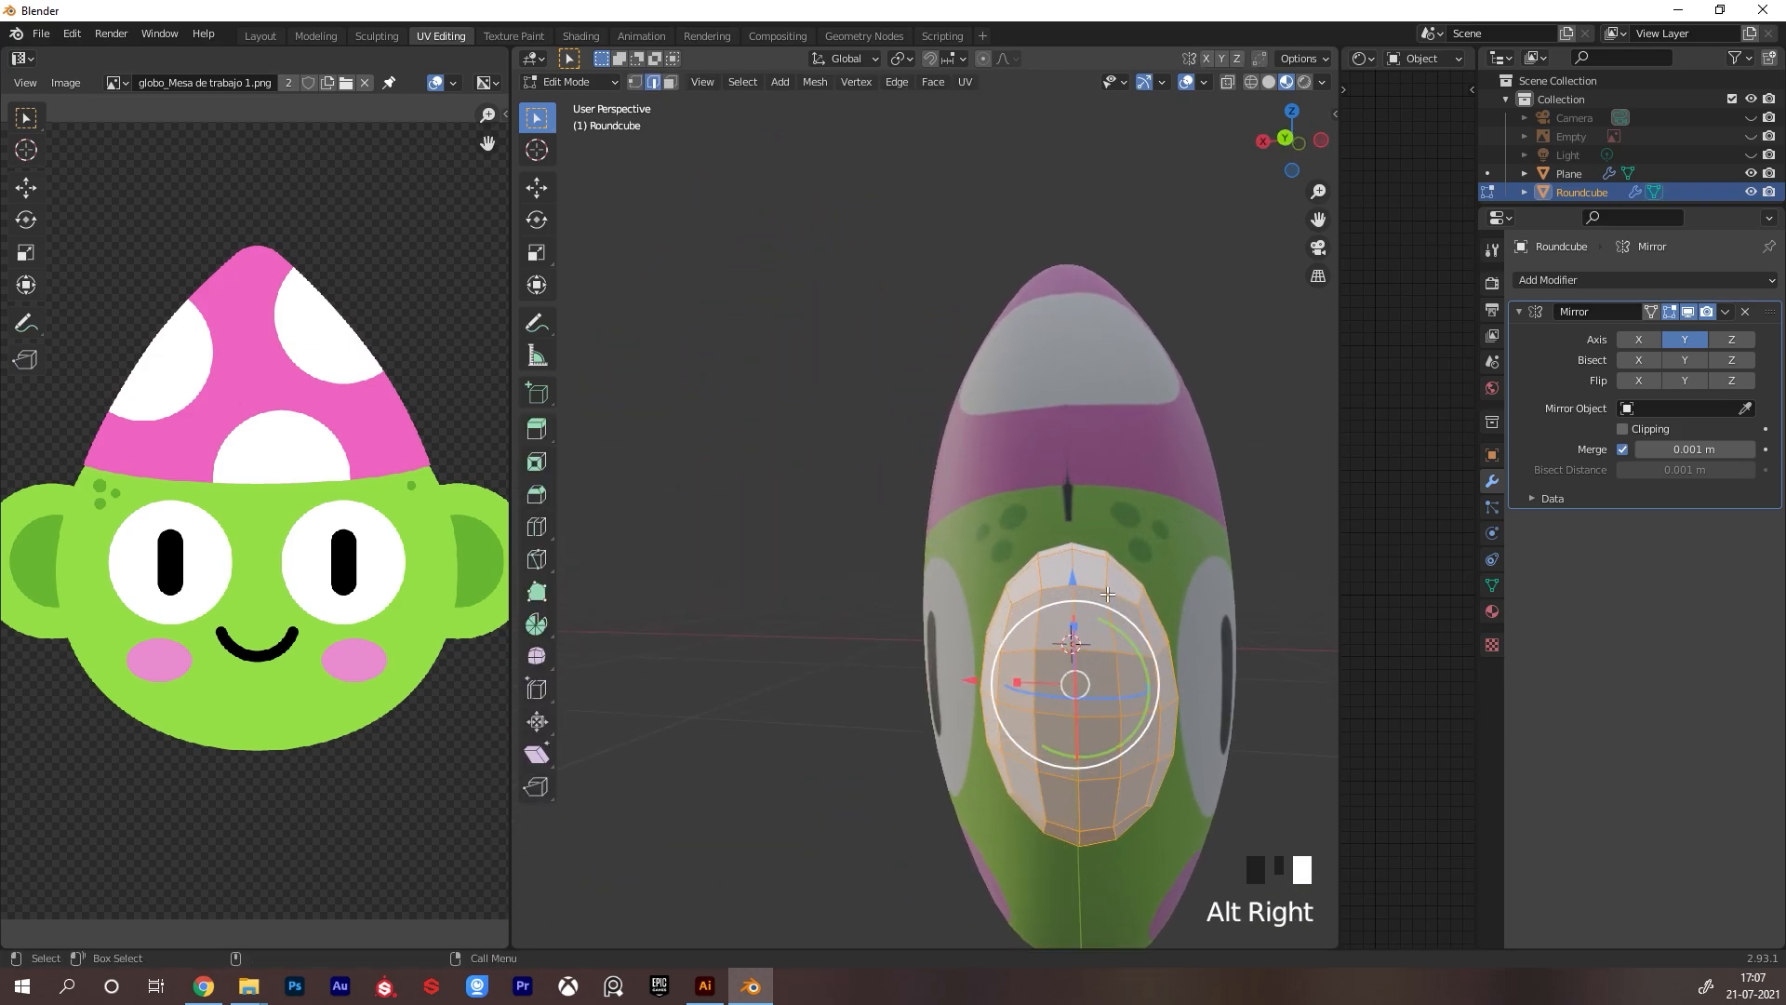
pyautogui.keyDown('shift'); pyautogui.doubleClick(1099, 588); pyautogui.keyUp('shift')
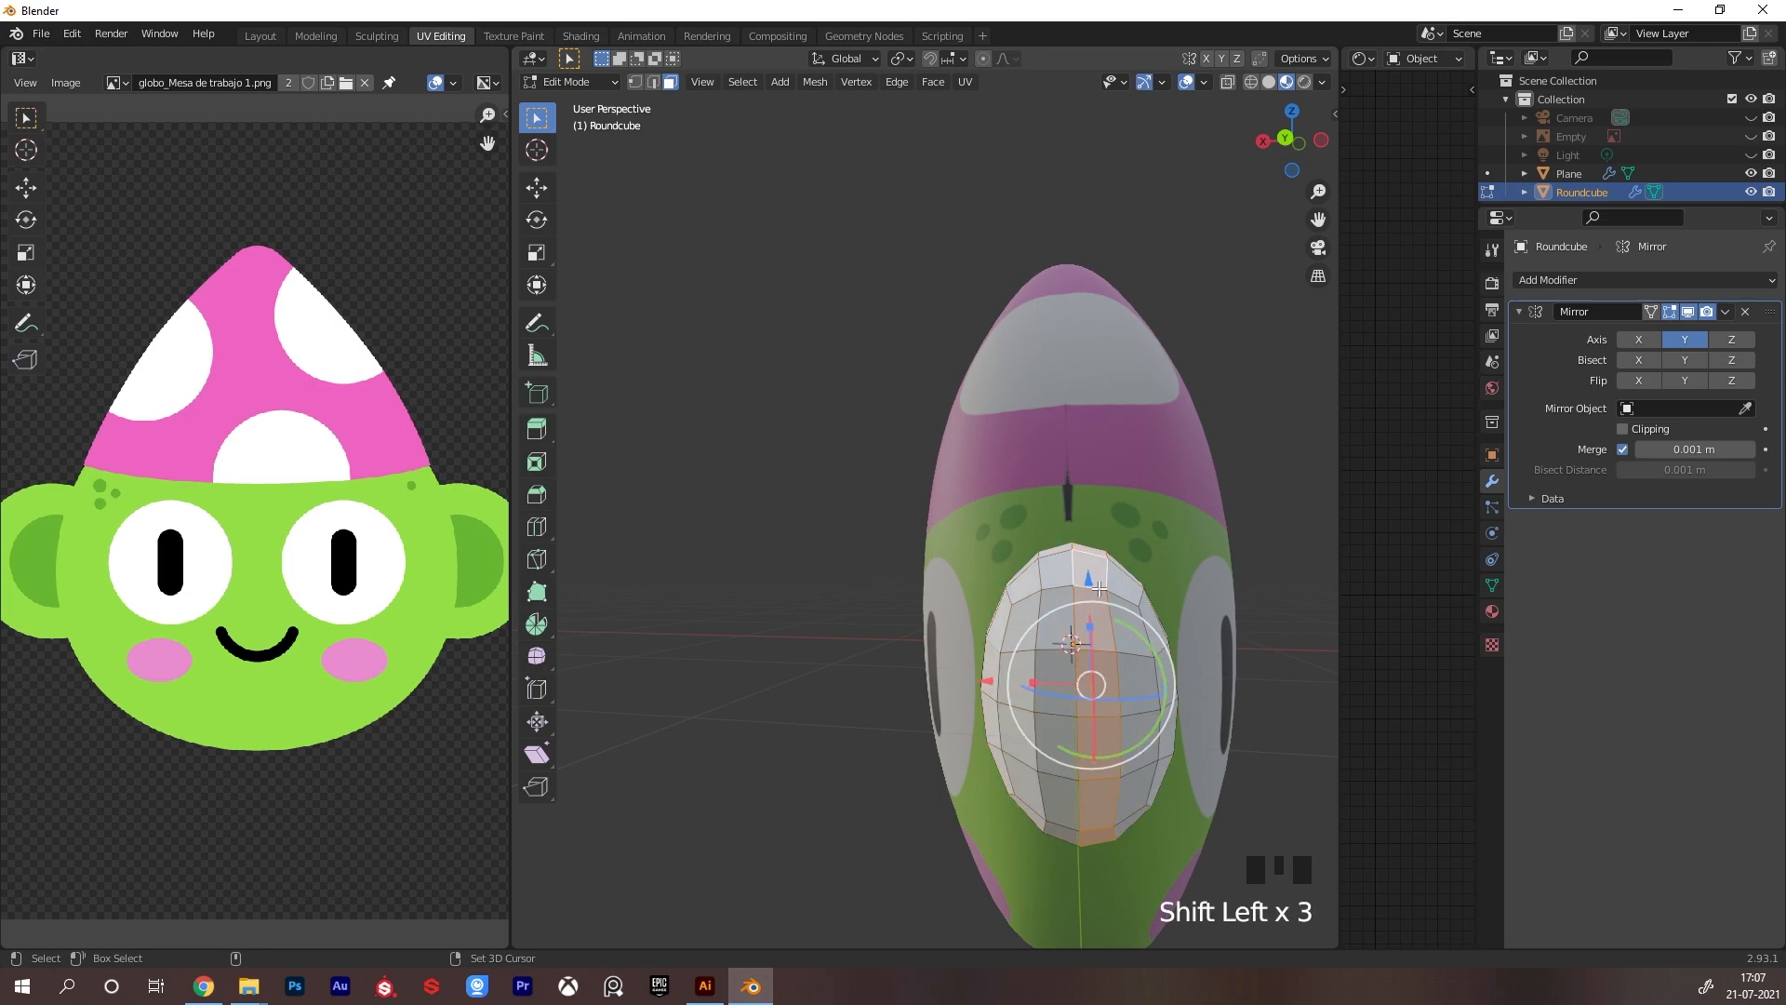
pyautogui.press('x')
pyautogui.click(1104, 588)
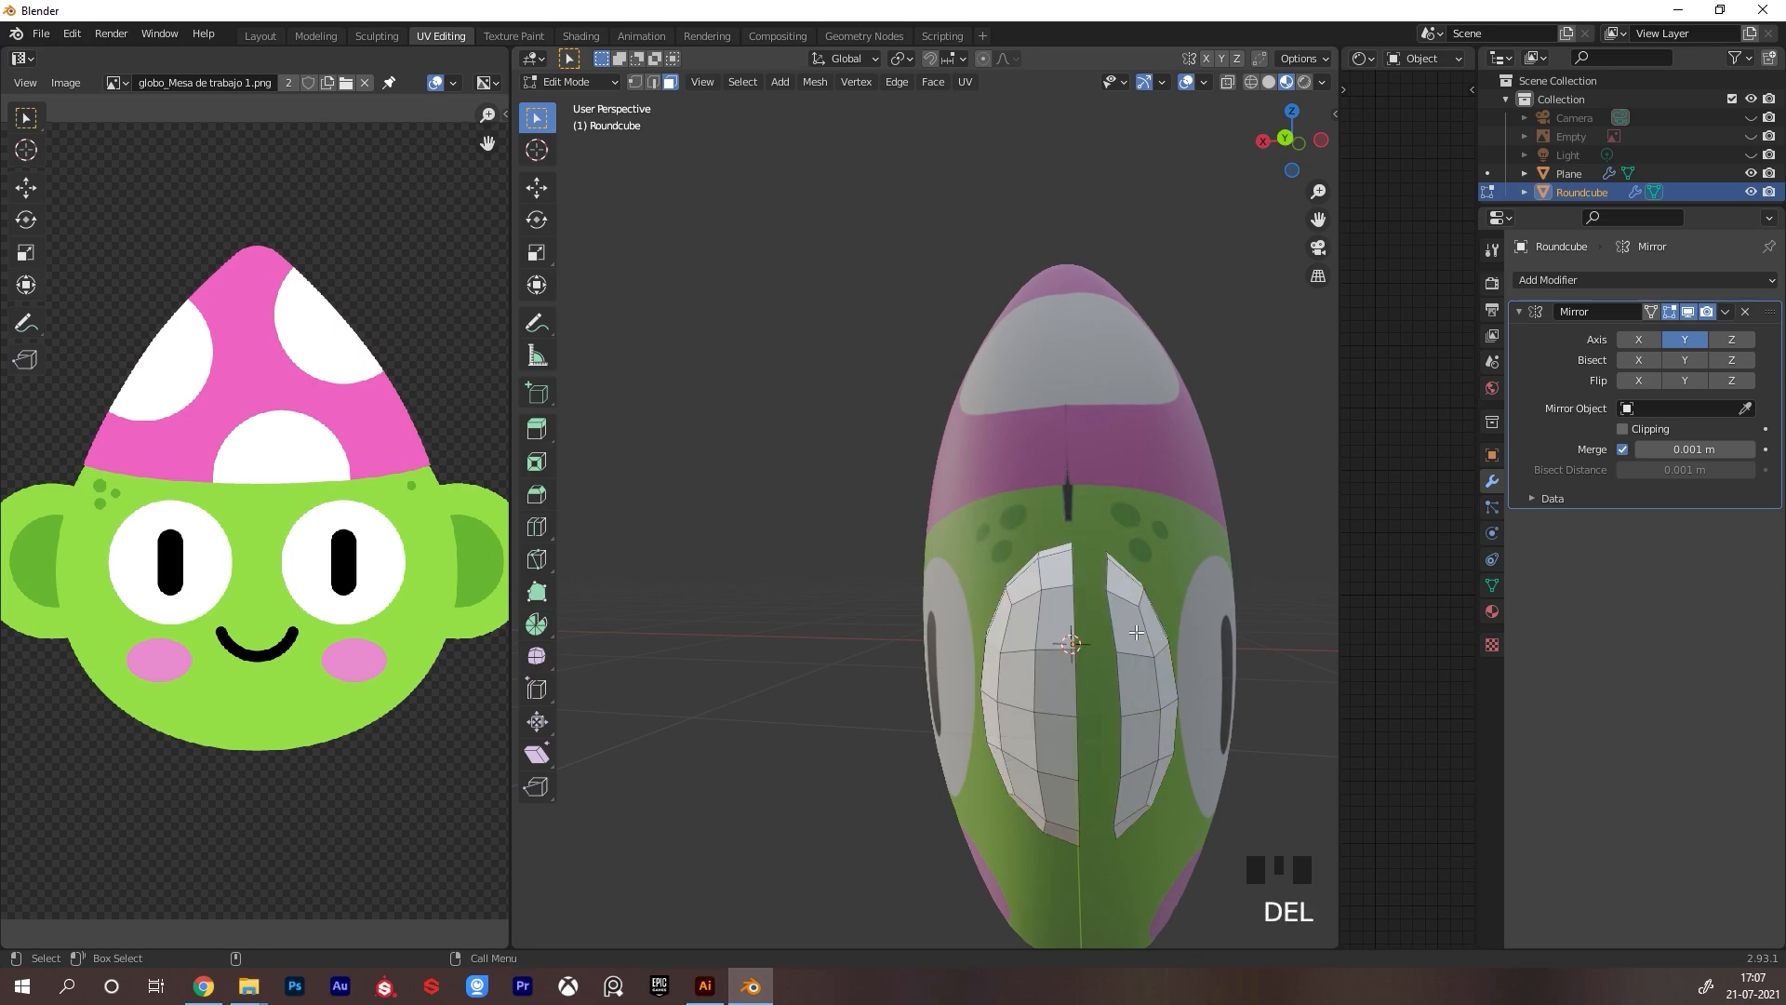
pyautogui.press('l')
pyautogui.press('Delete')
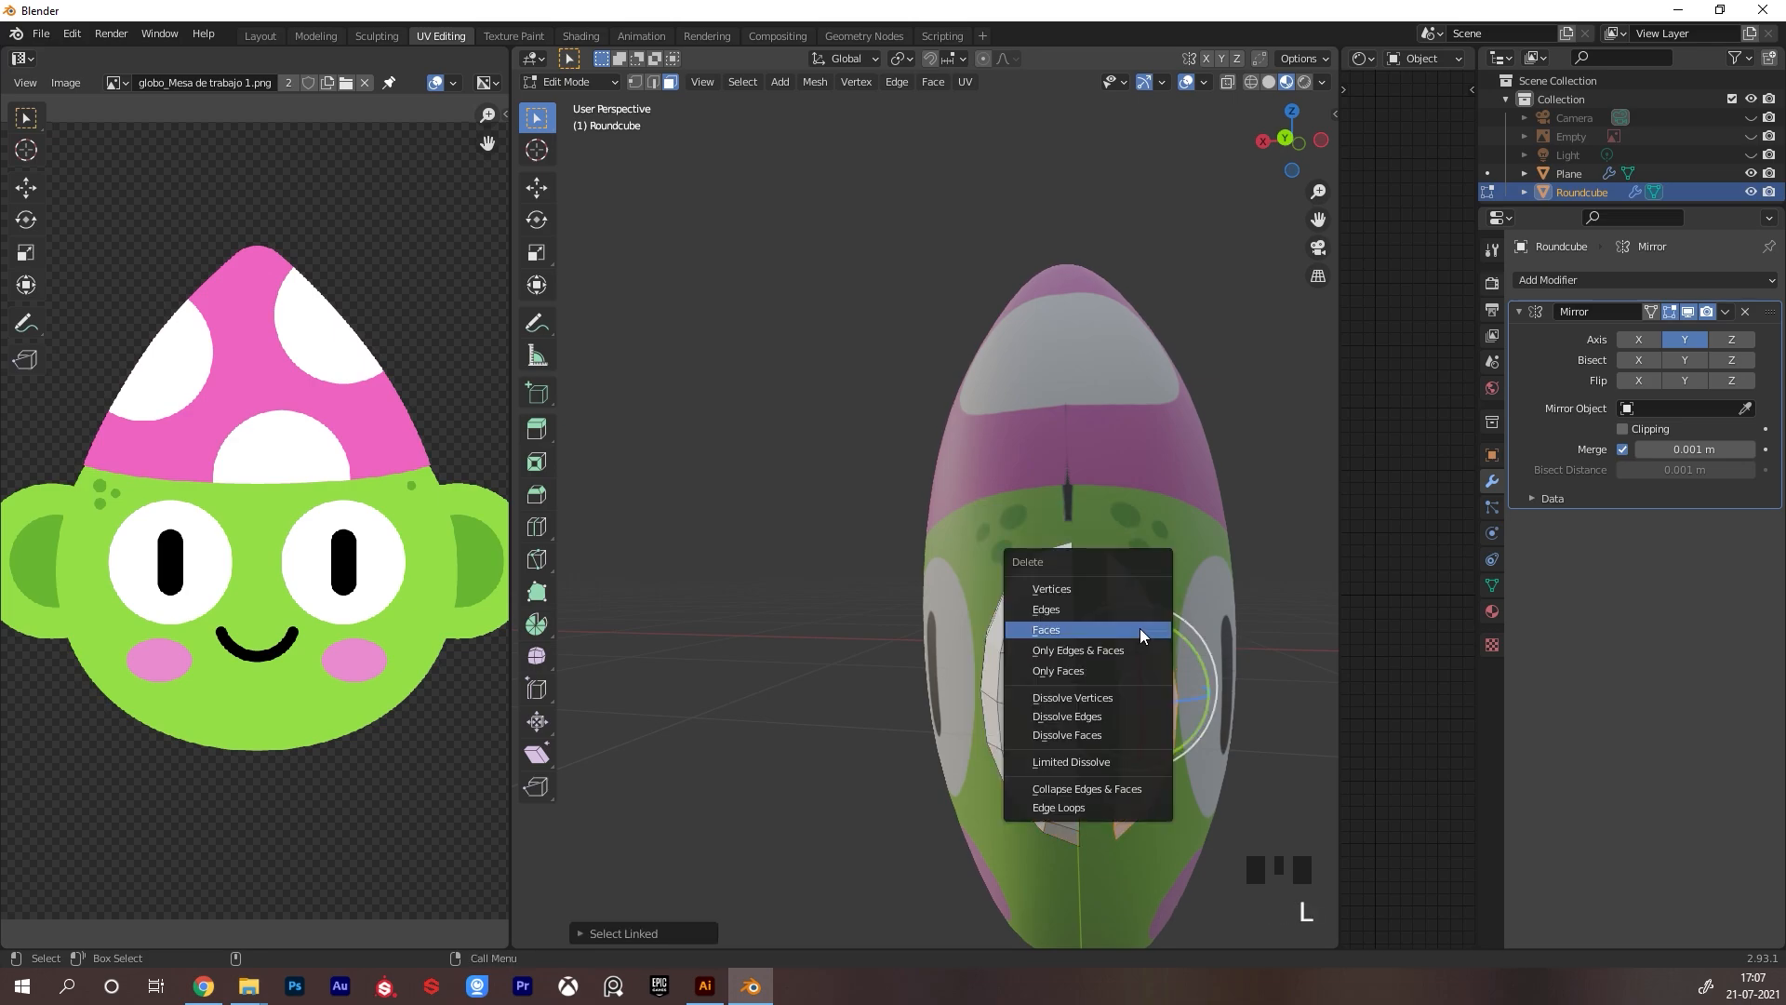
pyautogui.click(1143, 633)
# In Object Mode, enable the X axis on the ears' Mirror modifier and add a level 2 Subdivision modifier
pyautogui.keyDown('alt'); pyautogui.moveTo(1241, 586); pyautogui.dragTo(1028, 651, button='right'); pyautogui.keyUp('alt')
pyautogui.moveTo(1029, 651)
pyautogui.keyDown('alt'); pyautogui.mouseDown()
pyautogui.moveTo(1181, 681)
pyautogui.moveTo(1042, 656)
pyautogui.mouseUp(); pyautogui.keyUp('alt')
pyautogui.keyDown('alt'); pyautogui.moveTo(1251, 616); pyautogui.dragTo(1069, 595); pyautogui.keyUp('alt')
pyautogui.keyDown('alt'); pyautogui.moveTo(1166, 642); pyautogui.dragTo(1005, 684, button='right'); pyautogui.keyUp('alt')
pyautogui.keyDown('alt'); pyautogui.moveTo(1061, 670); pyautogui.dragTo(865, 624); pyautogui.keyUp('alt')
pyautogui.keyDown('alt'); pyautogui.moveTo(1035, 614); pyautogui.dragTo(1100, 557, button='right'); pyautogui.keyUp('alt')
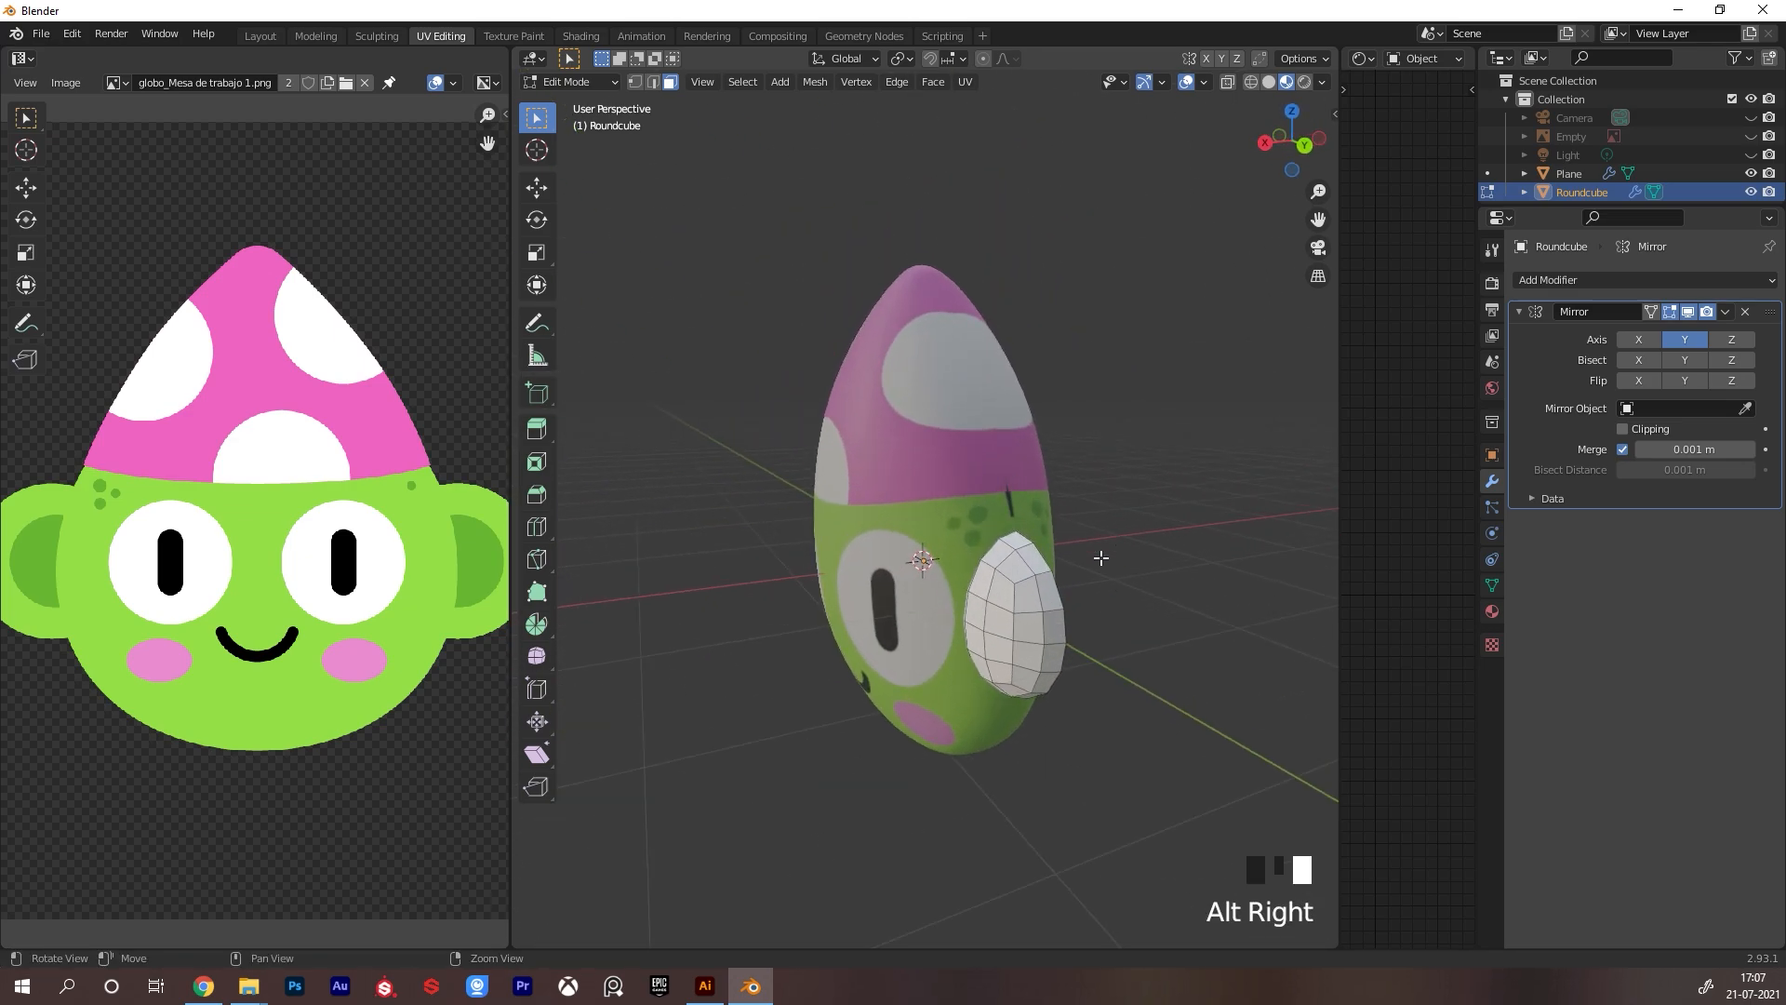
pyautogui.hotkey('ctrl', 'Tab')
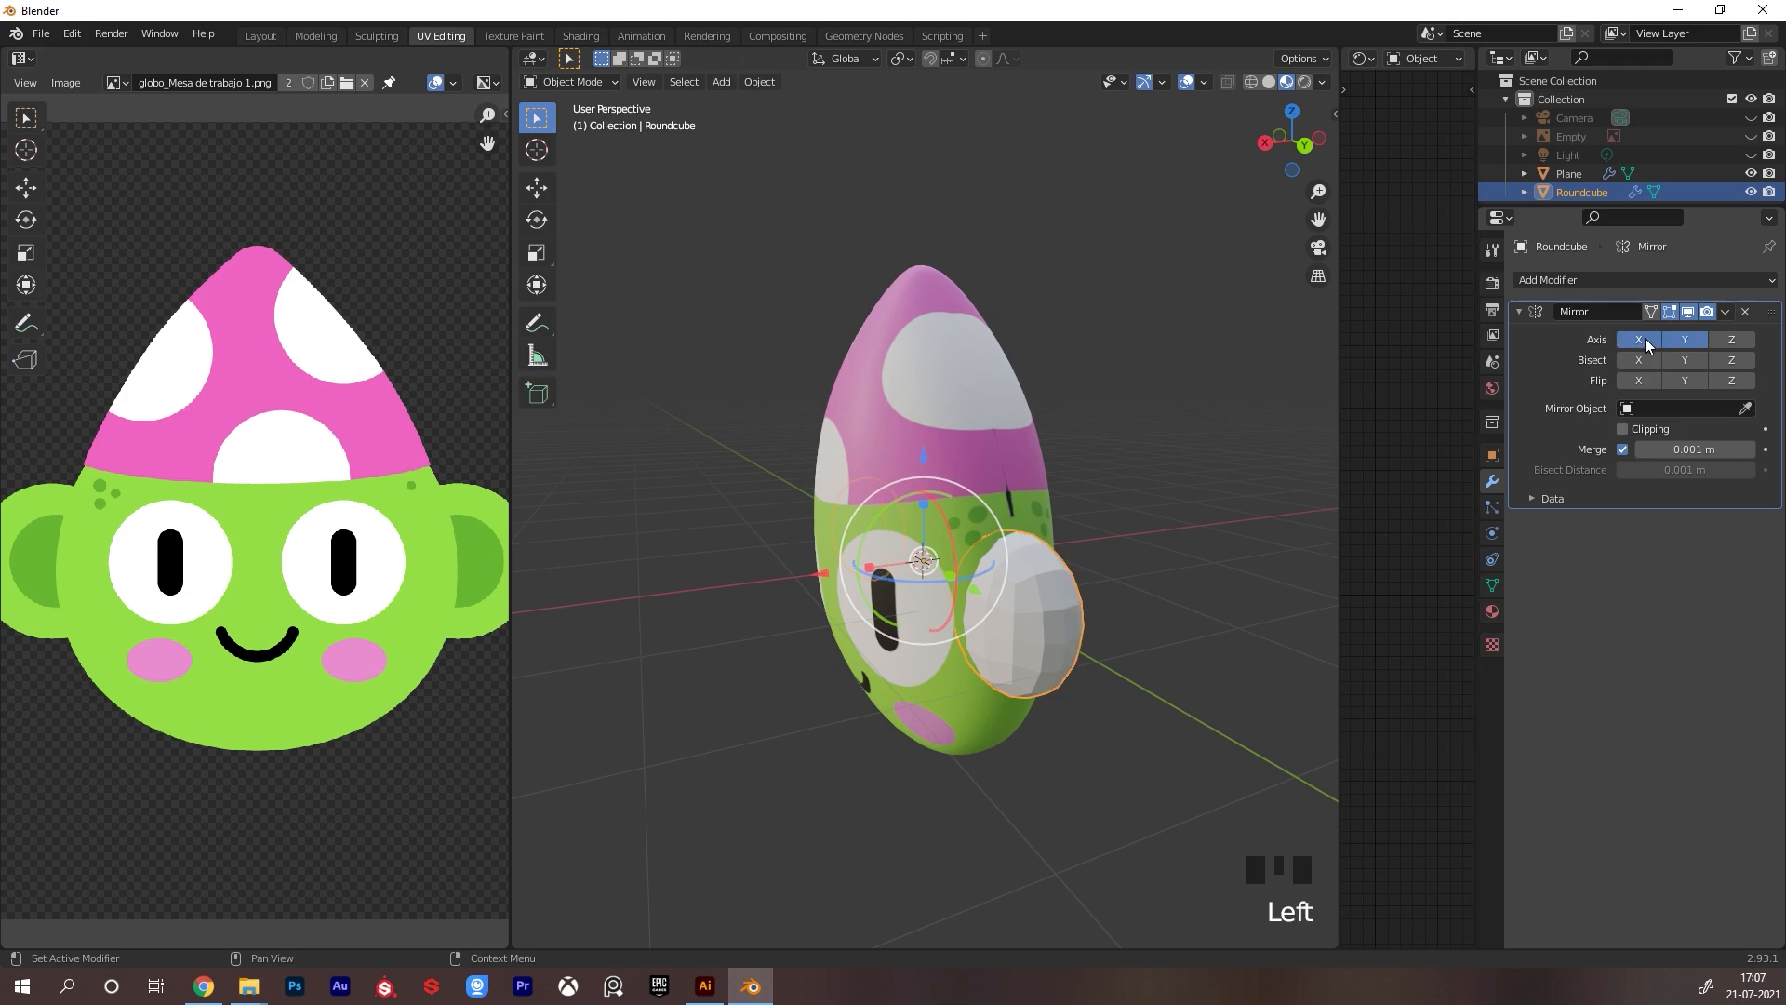
pyautogui.keyDown('alt'); pyautogui.moveTo(1118, 568); pyautogui.dragTo(1149, 588); pyautogui.keyUp('alt')
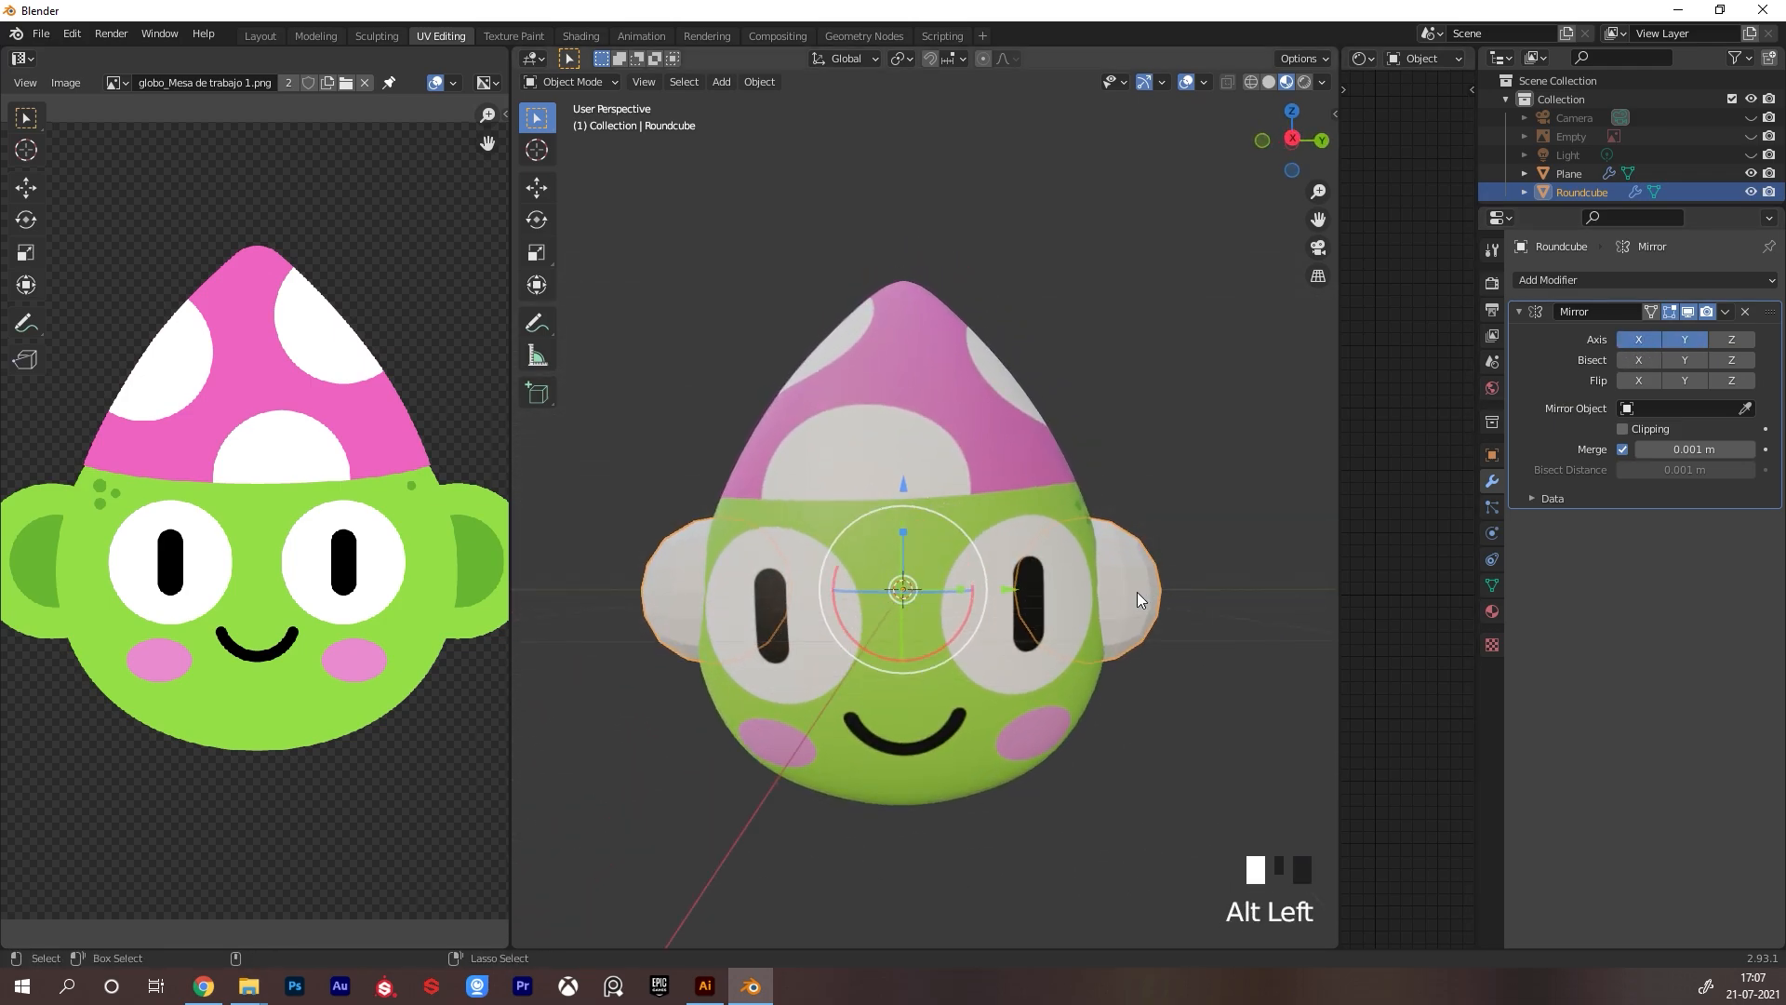
pyautogui.hotkey('ctrl', '2')
# Enter Edit Mode on the ear mesh and unwrap its faces
pyautogui.press('Tab')
pyautogui.keyDown('alt'); pyautogui.moveTo(1231, 537); pyautogui.dragTo(1144, 502); pyautogui.keyUp('alt')
pyautogui.click(965, 82)
pyautogui.click(1007, 103)
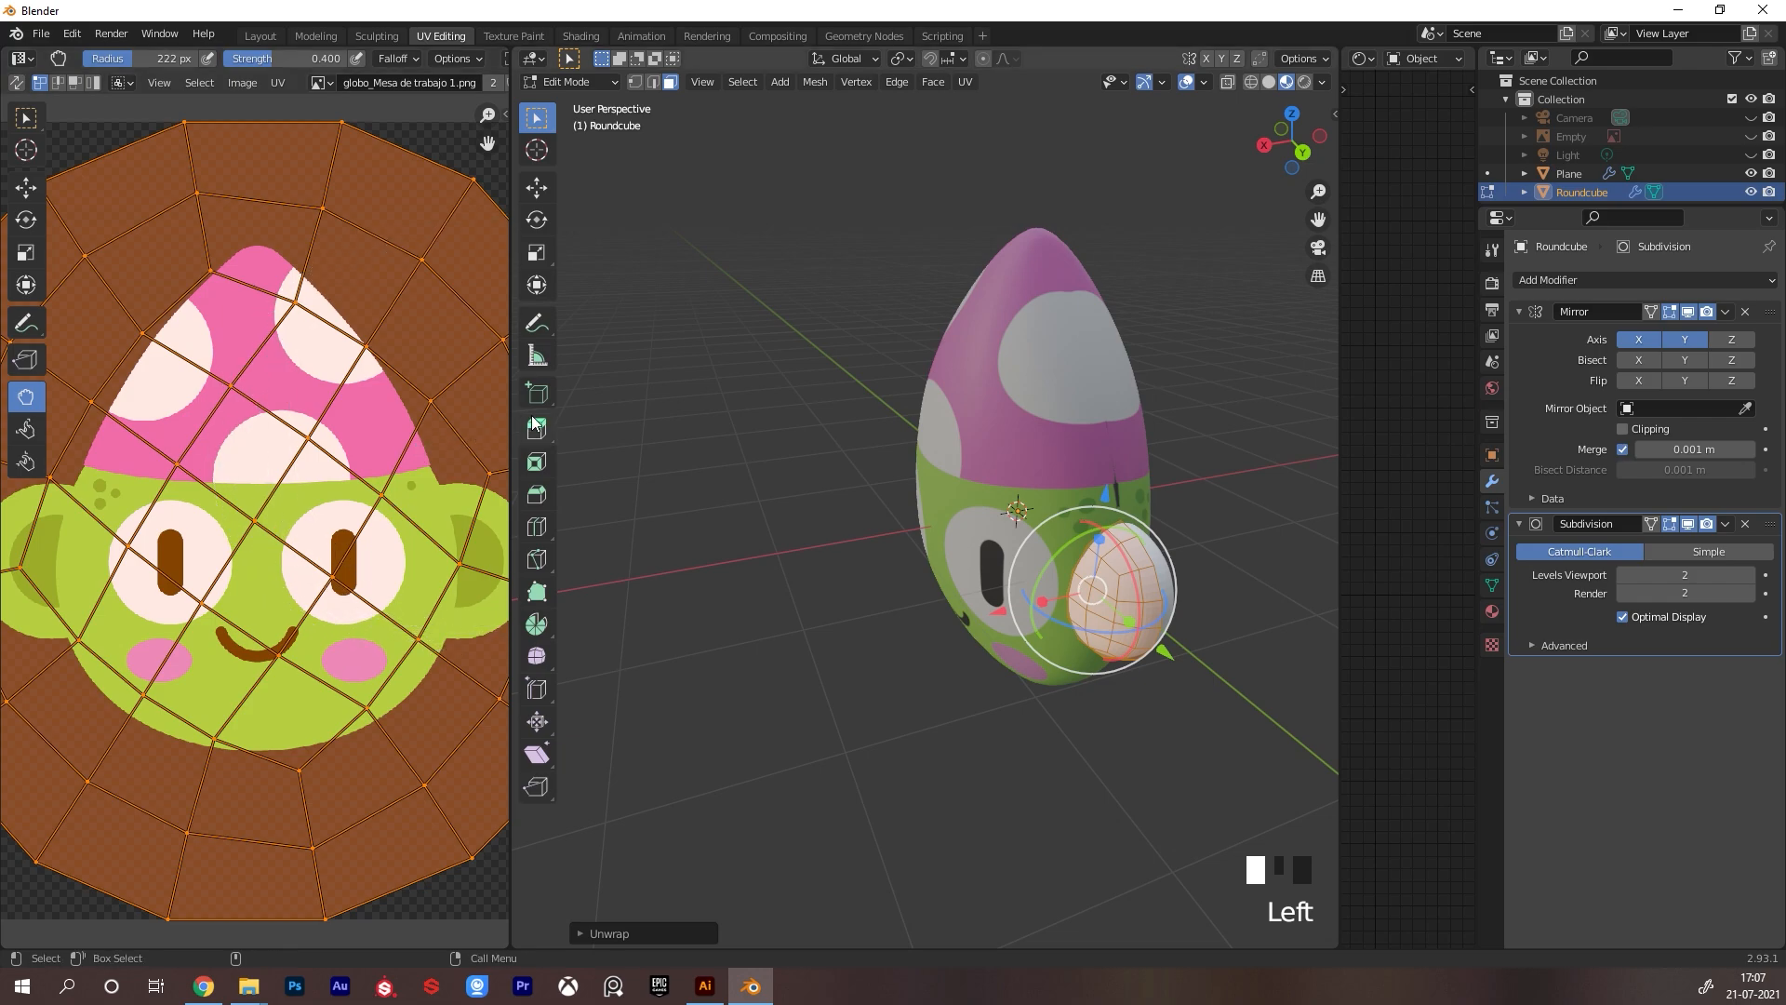
# Widen the UV editor, then scale down the ear's UV island and rotate it until its grid is upright
pyautogui.moveTo(611, 424); pyautogui.dragTo(744, 426)
pyautogui.scroll(-2, 361, 564)
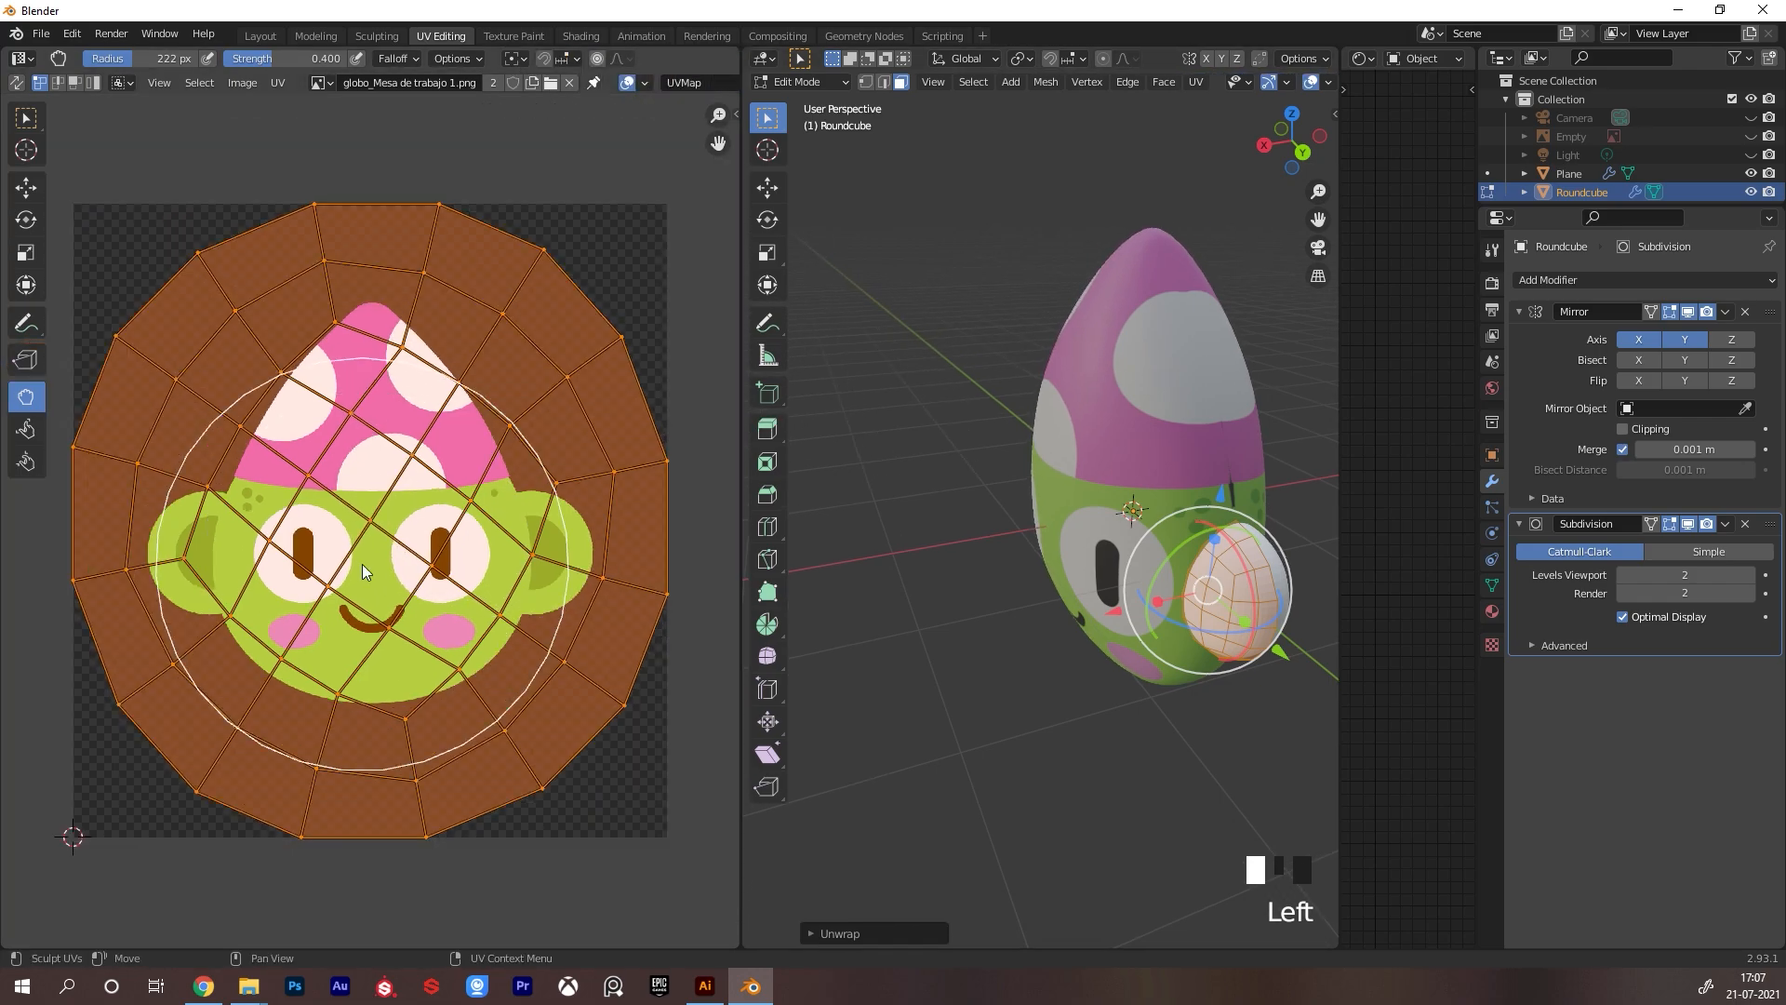
pyautogui.press('s')
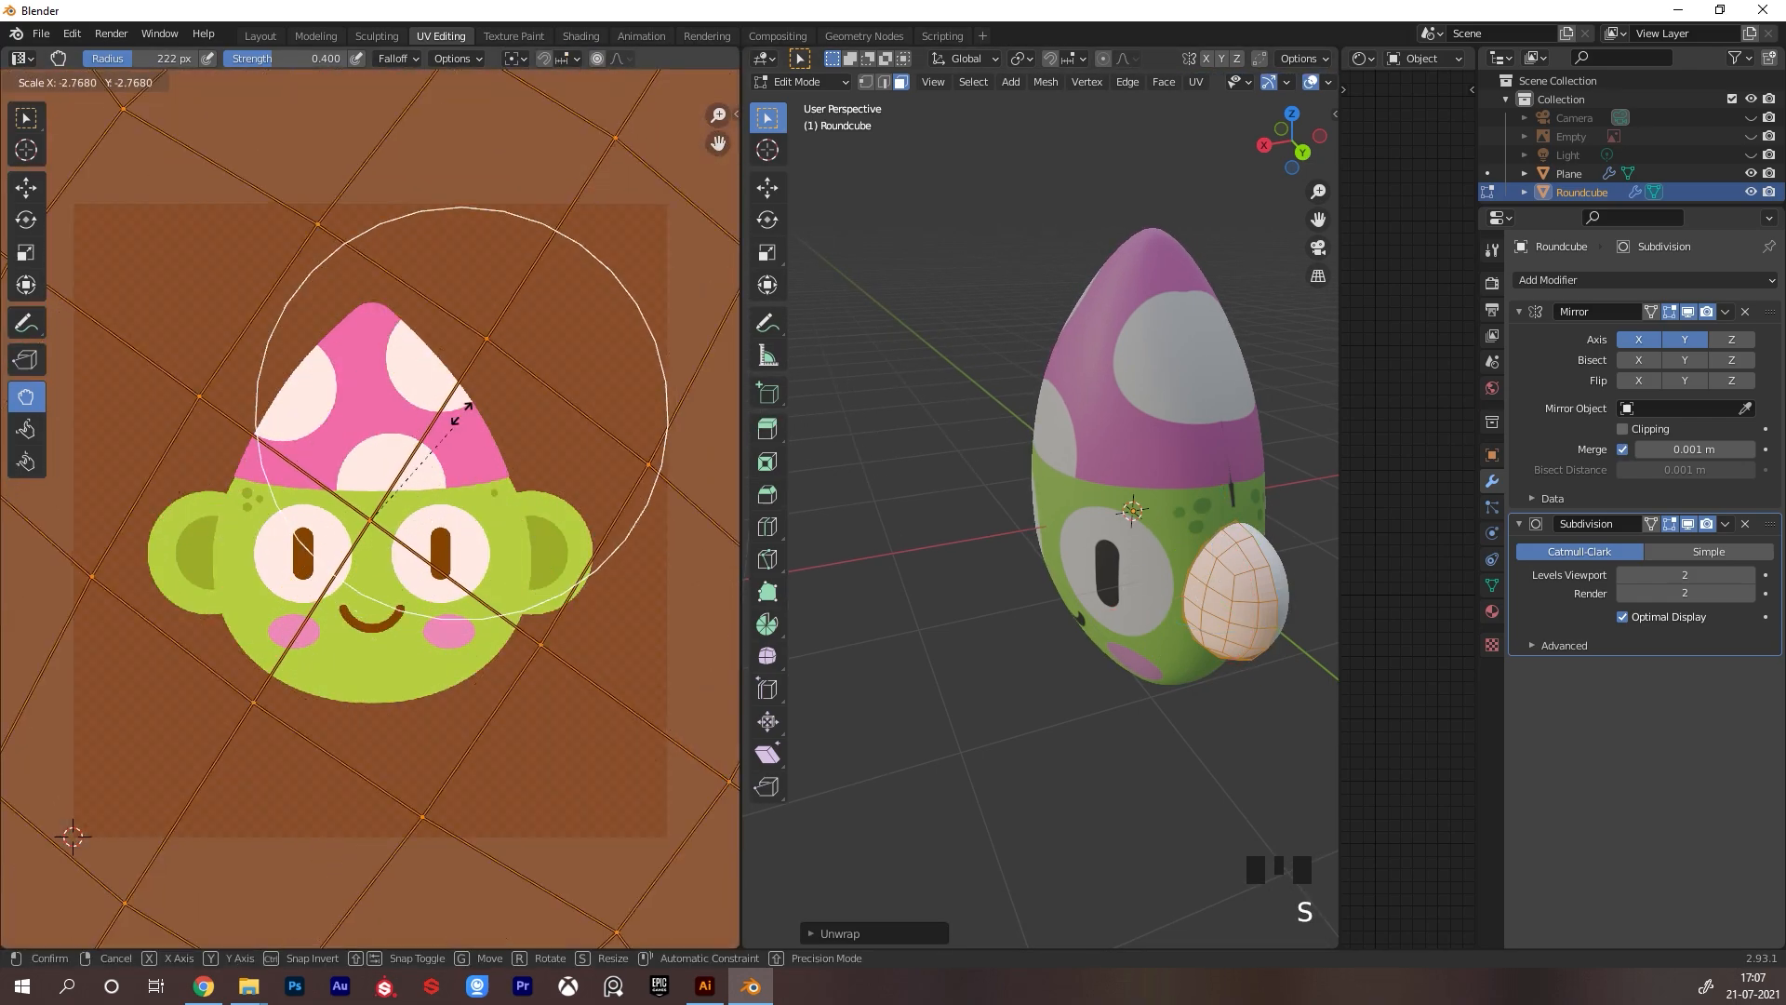
pyautogui.click(416, 539)
pyautogui.press('s')
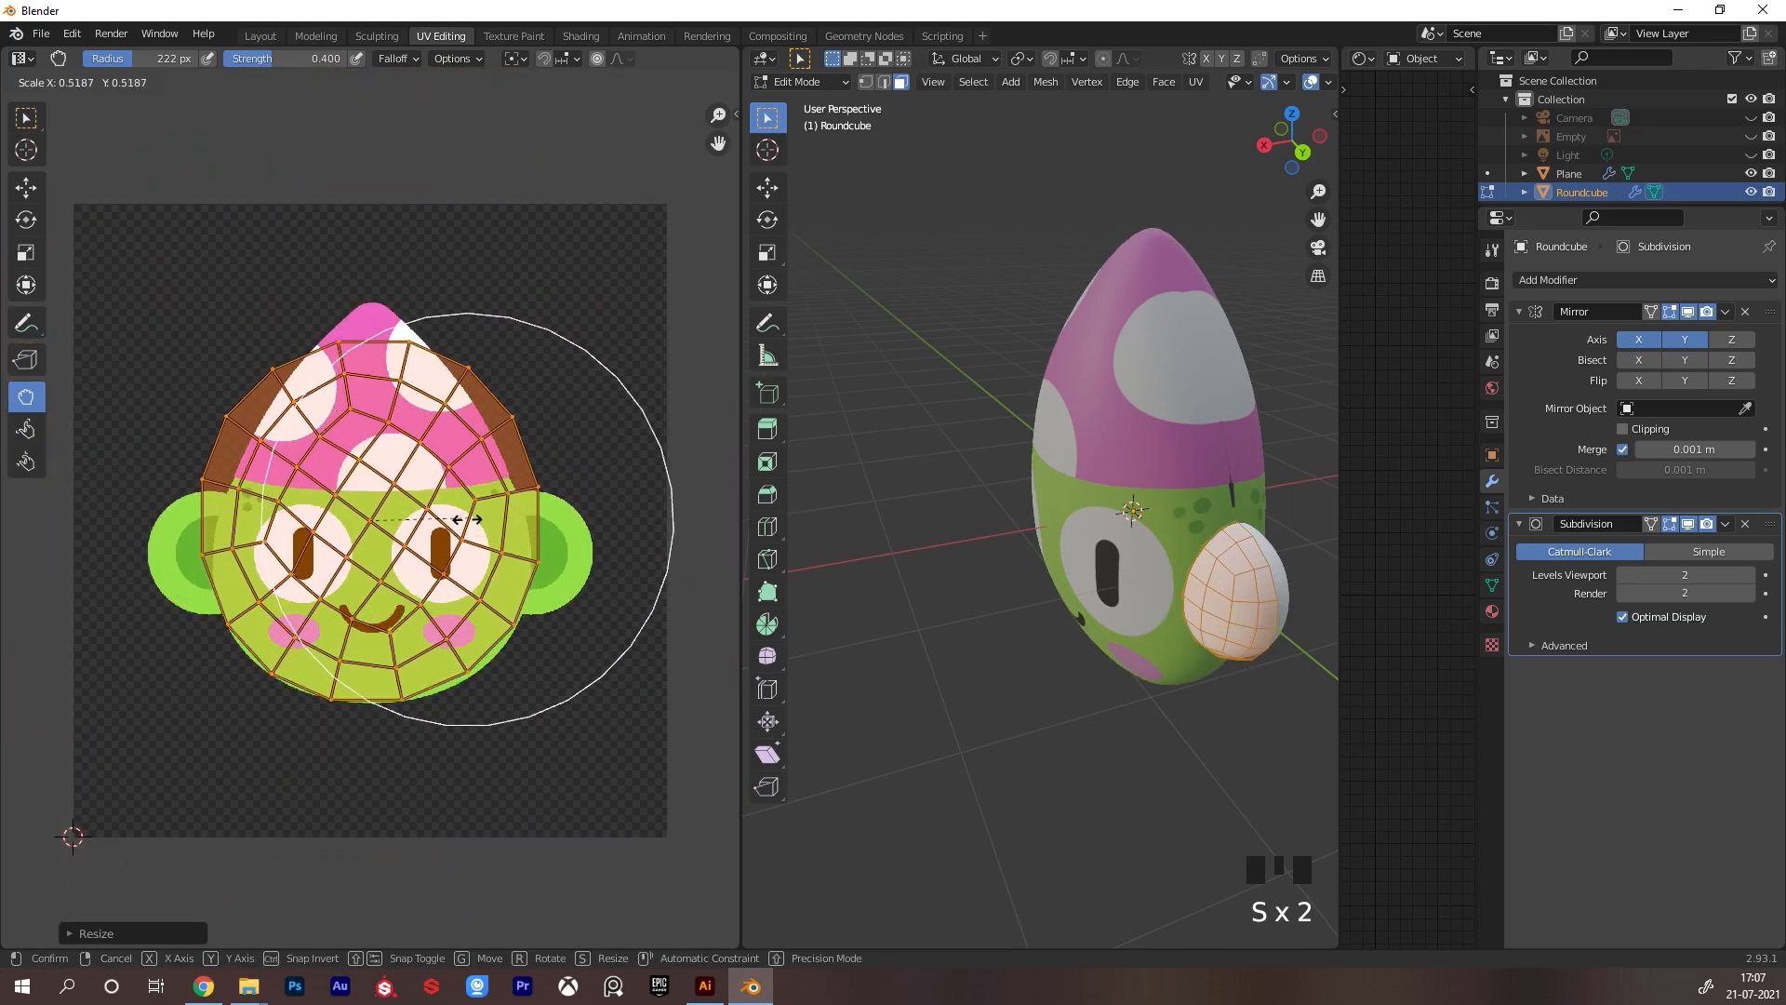
pyautogui.click(398, 575)
pyautogui.press('r')
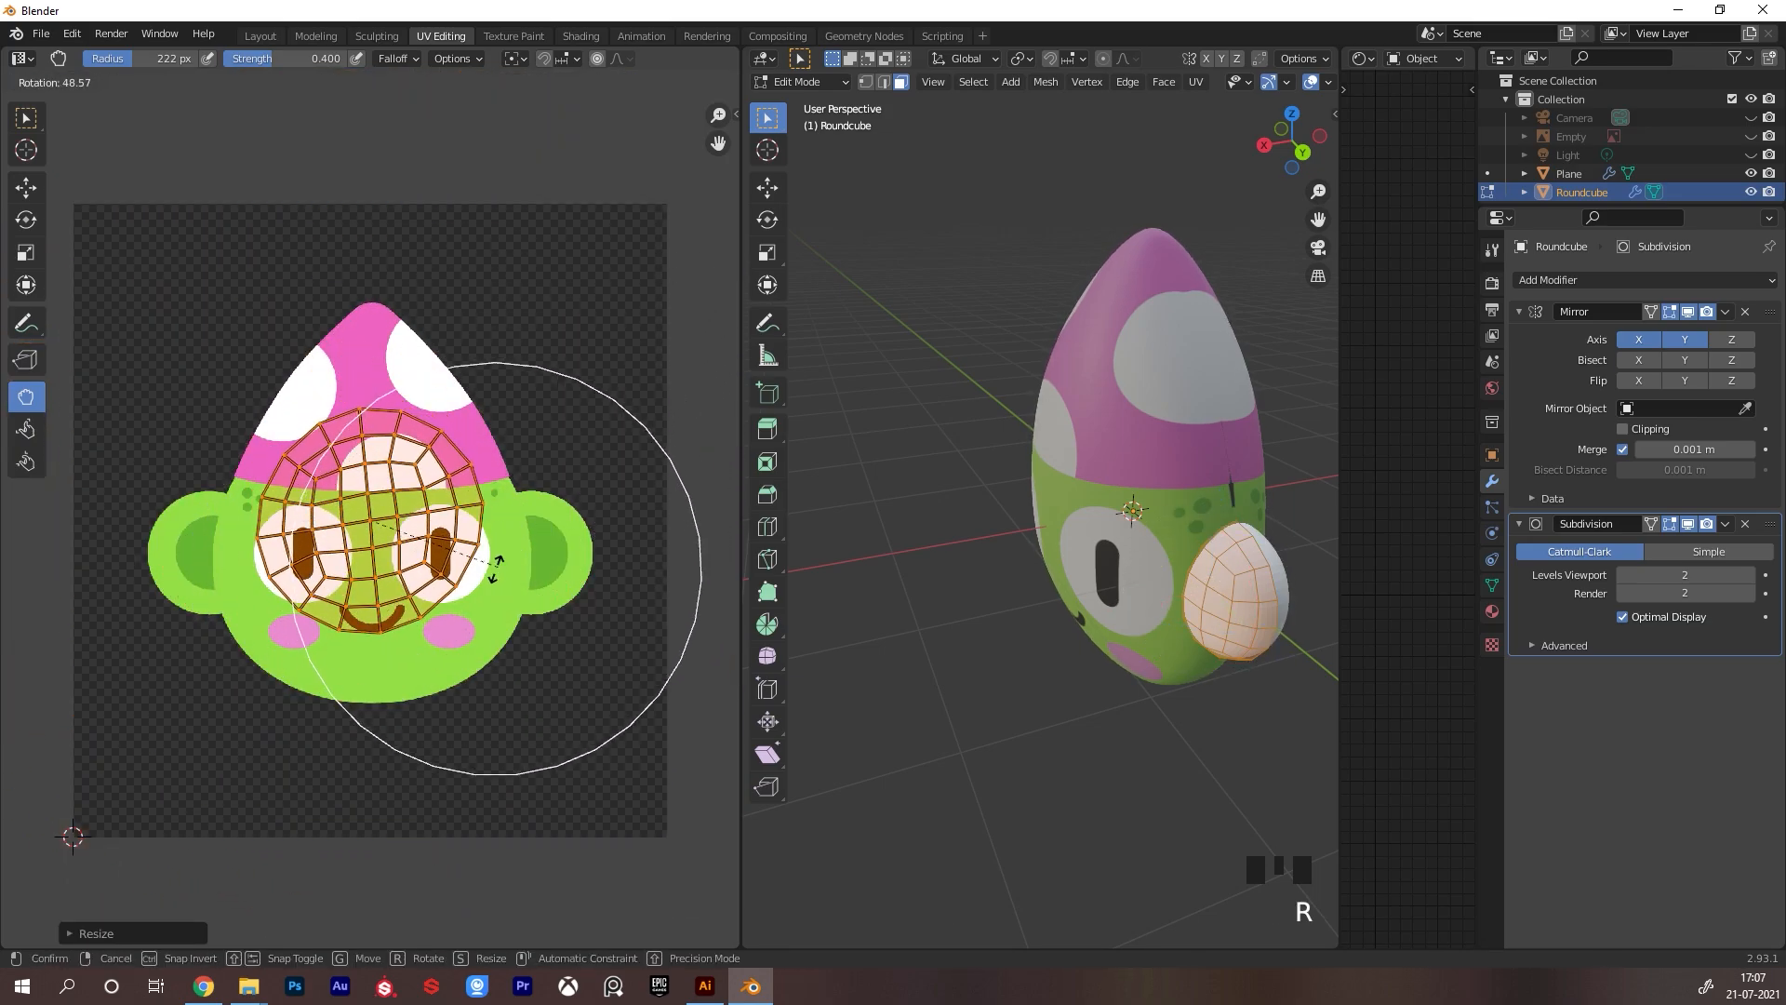
pyautogui.click(472, 583)
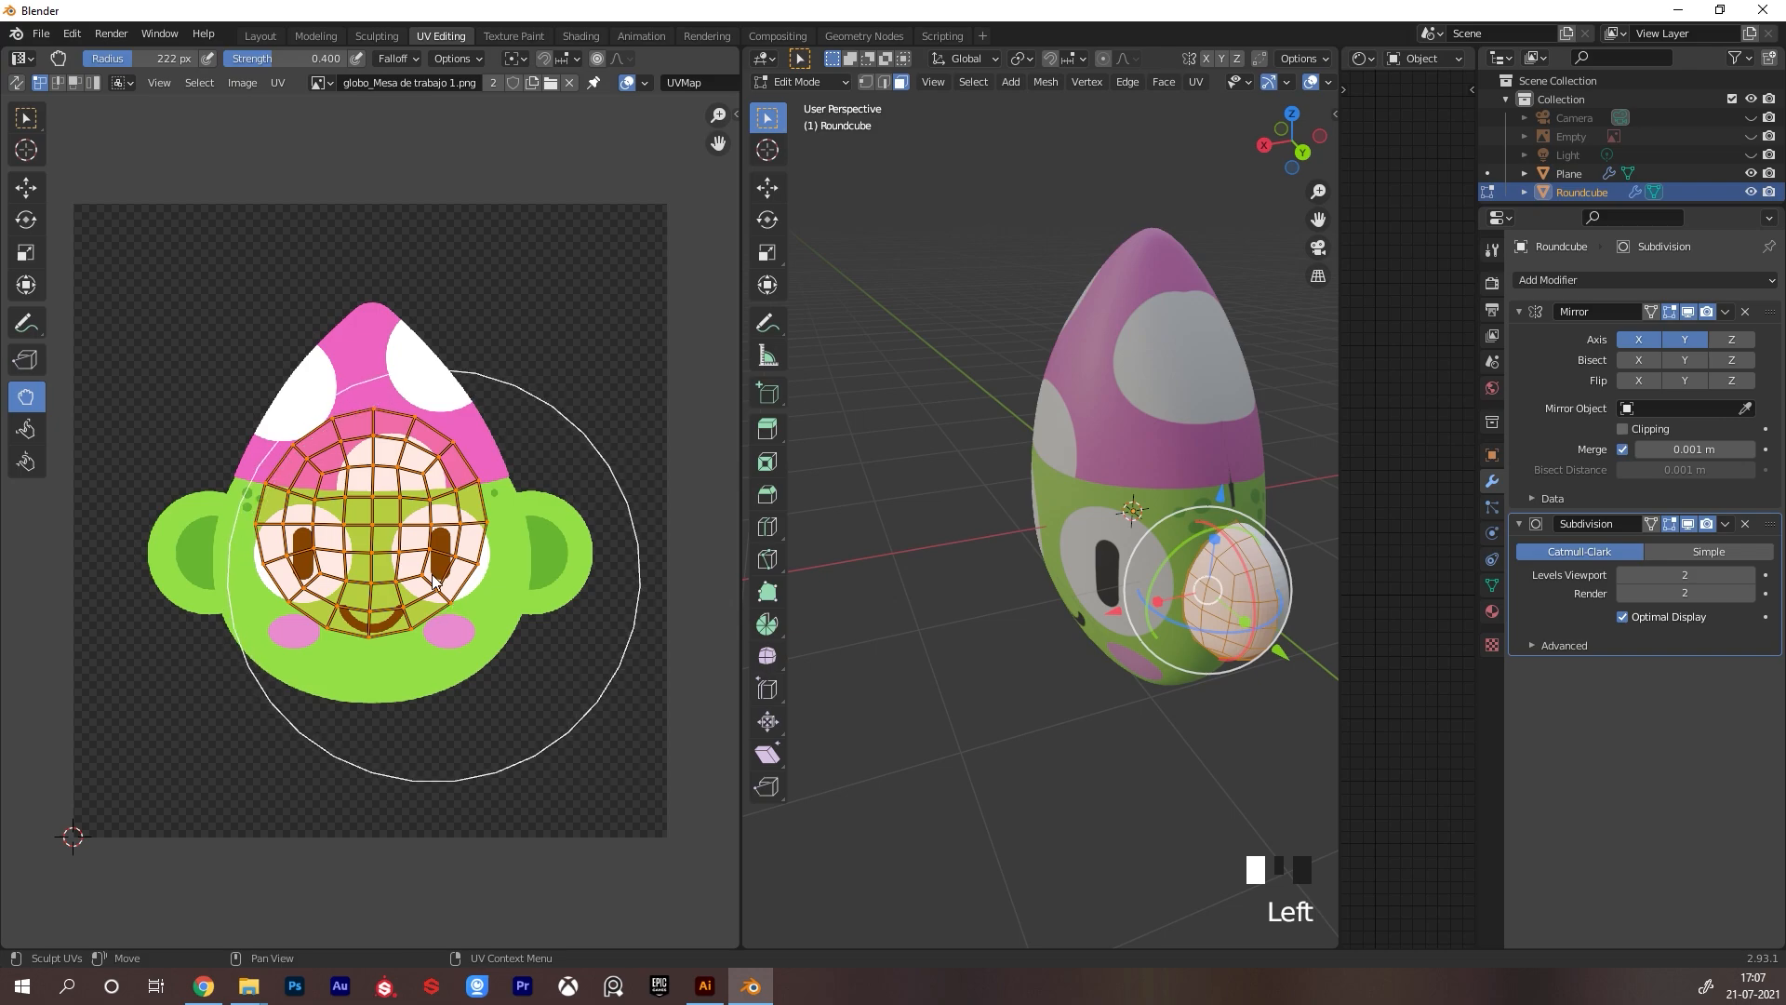
# Move the ear's UV island onto the image's right ear and scale it down to about the ear's size
pyautogui.press('g')
pyautogui.click(592, 580)
pyautogui.press('s')
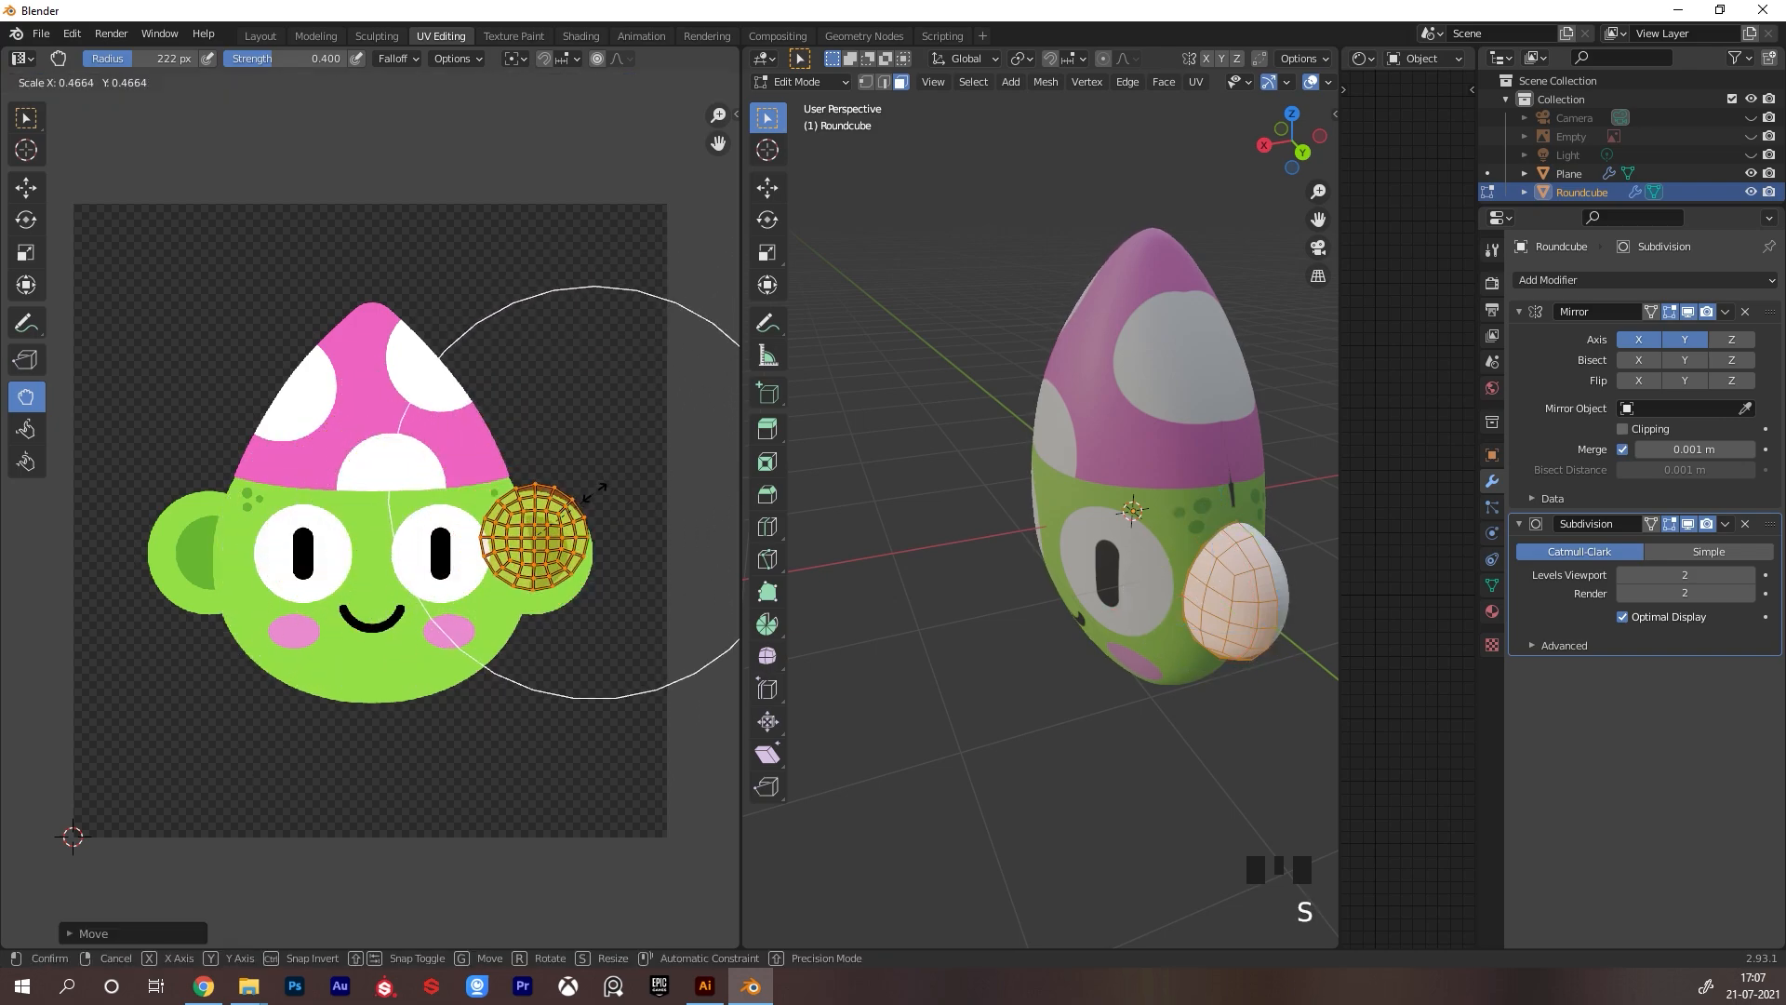
pyautogui.click(599, 483)
pyautogui.press('g')
pyautogui.click(595, 518)
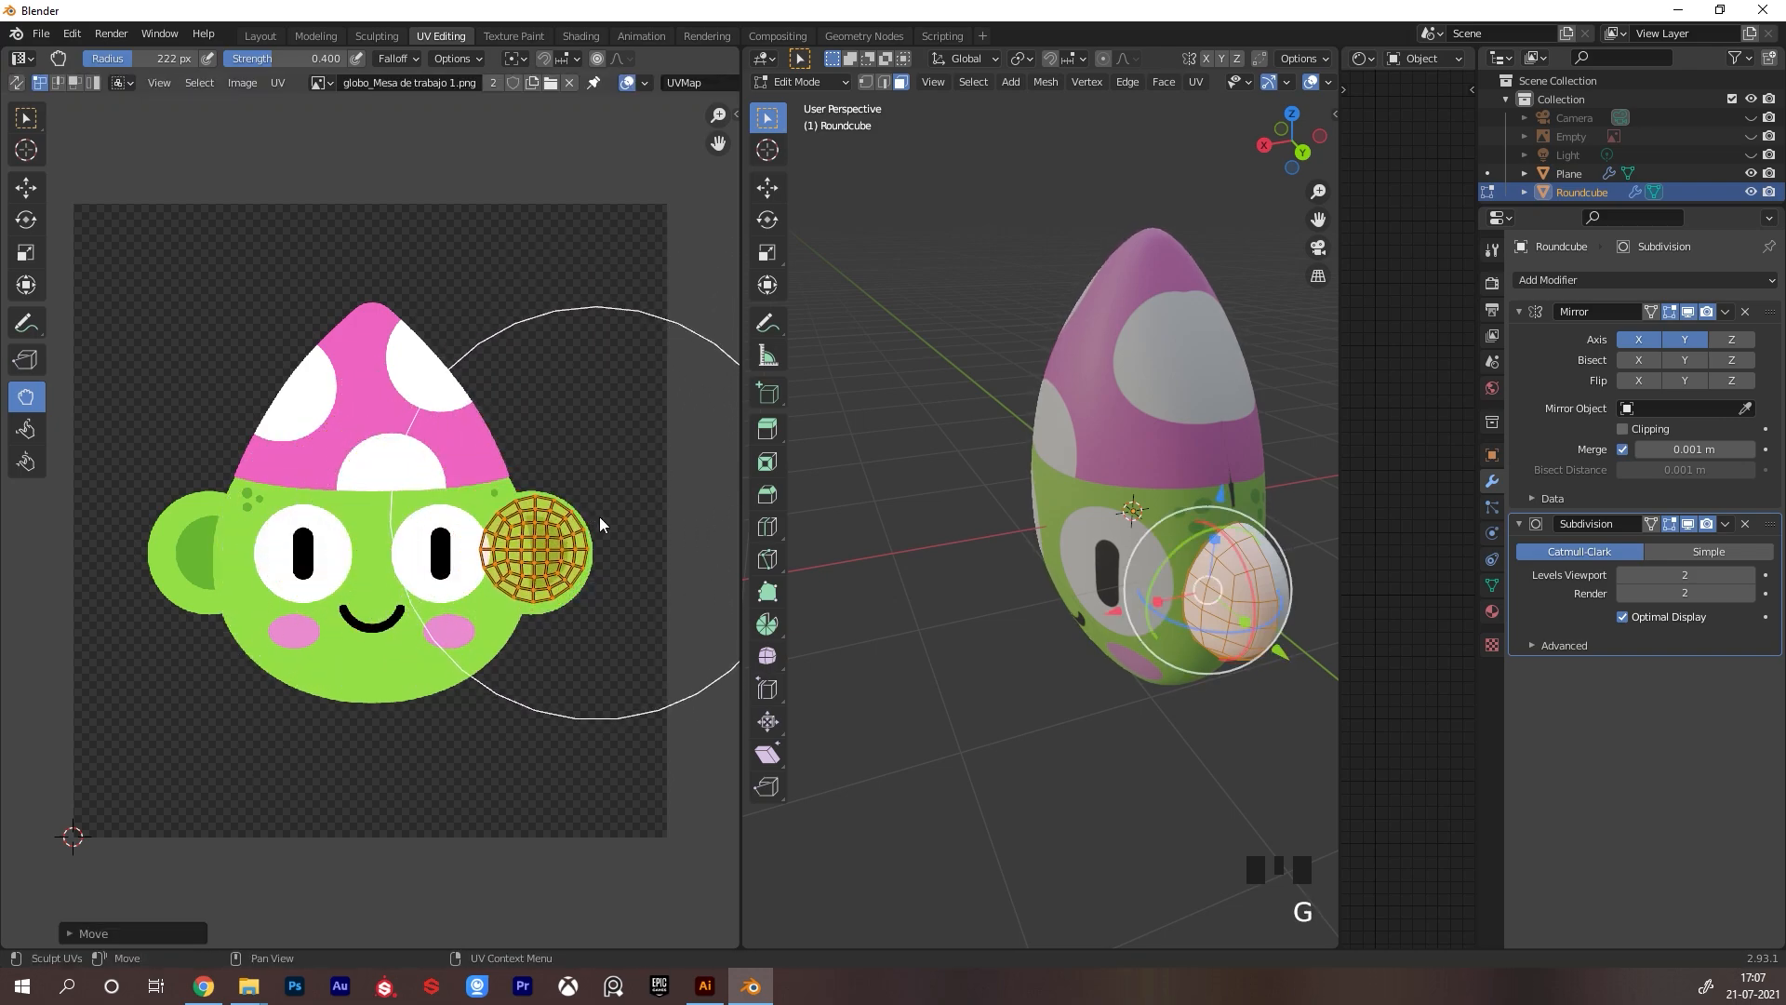
# Give the Roundcube ears the existing tex material
pyautogui.keyDown('alt'); pyautogui.moveTo(1237, 558); pyautogui.dragTo(1427, 544); pyautogui.keyUp('alt')
pyautogui.click(1491, 611)
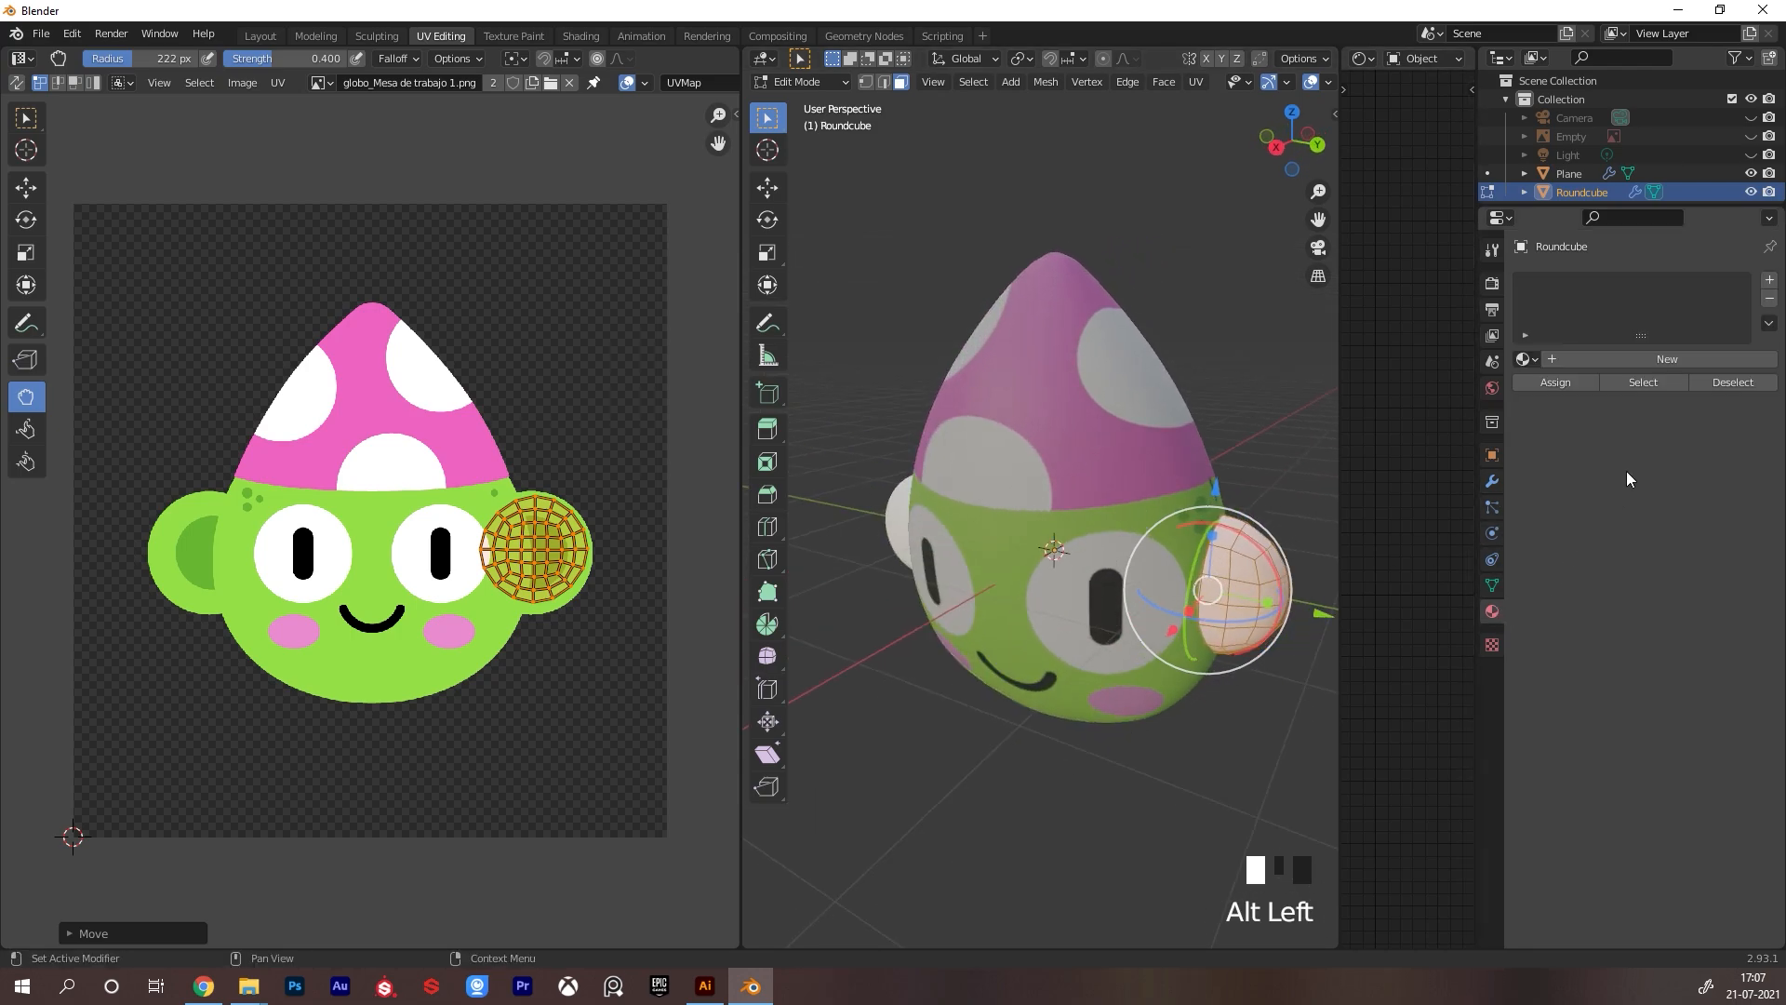
pyautogui.click(1528, 359)
pyautogui.click(1551, 405)
pyautogui.keyDown('alt'); pyautogui.moveTo(1153, 726); pyautogui.dragTo(1086, 724); pyautogui.keyUp('alt')
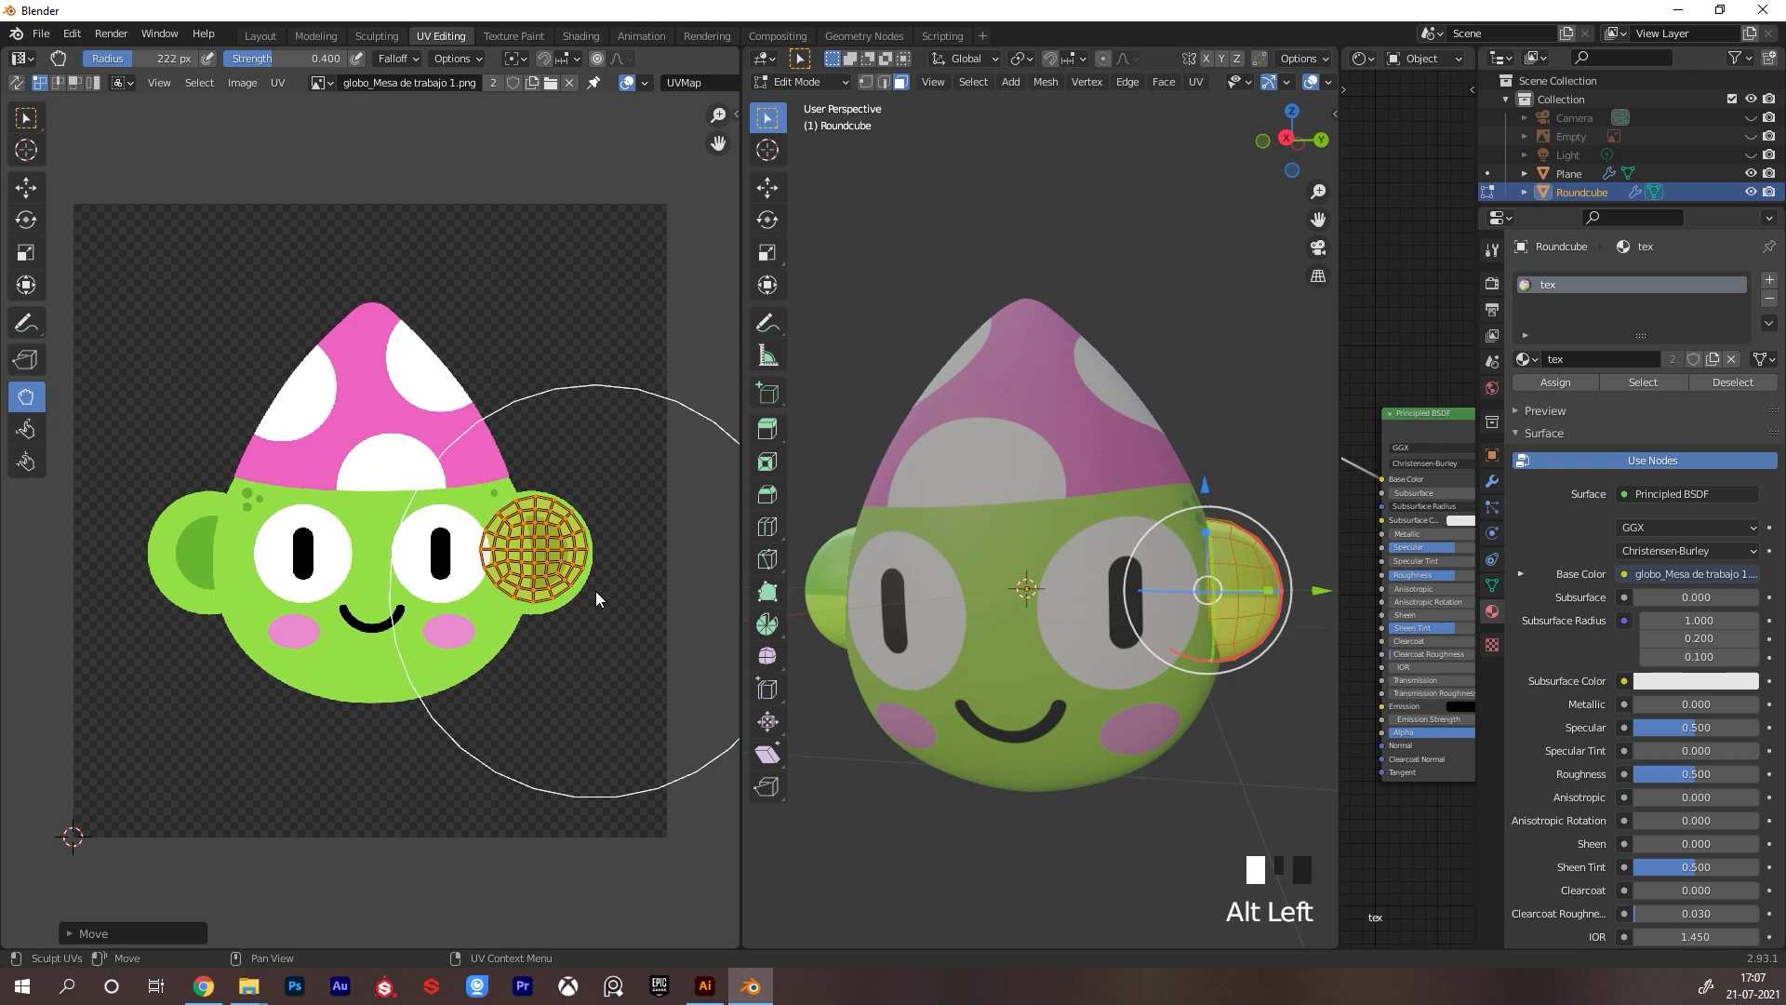
# Scale the ear's UV island up slightly and nudge it to fit inside the green ear outline
pyautogui.scroll(3, 504, 566)
pyautogui.keyDown('alt'); pyautogui.moveTo(666, 400); pyautogui.dragTo(454, 432); pyautogui.keyUp('alt')
pyautogui.press('s')
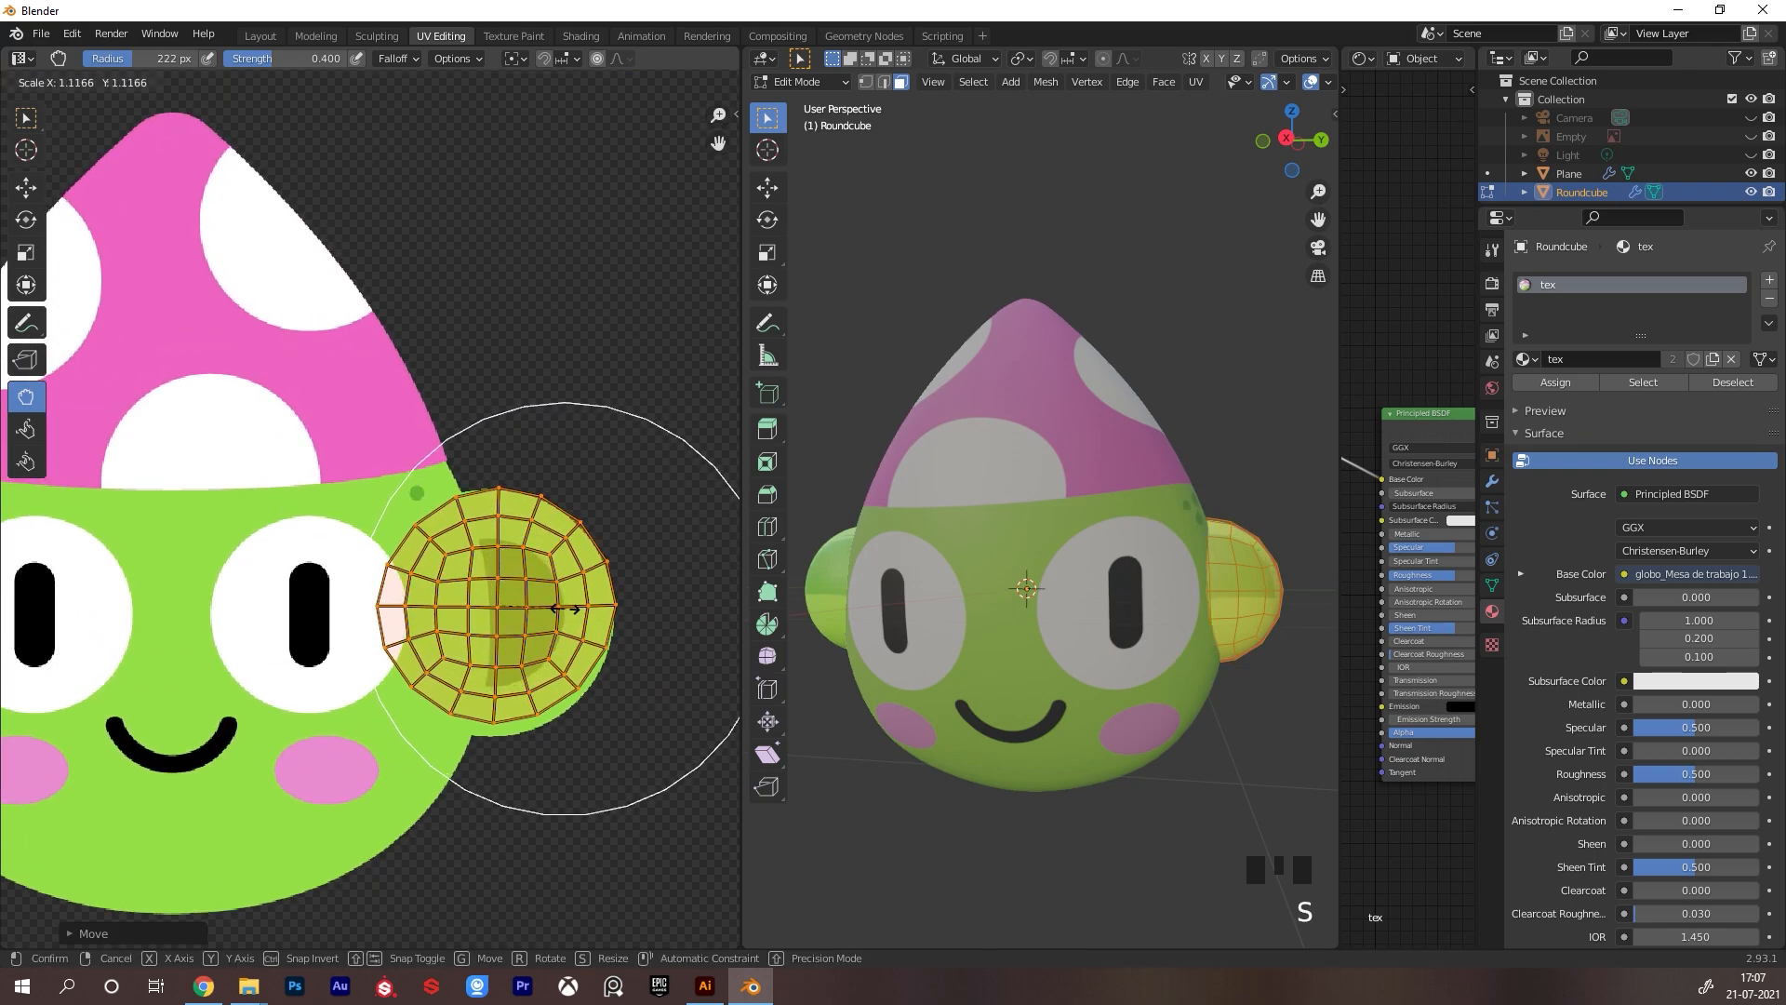
pyautogui.click(560, 612)
pyautogui.press('g')
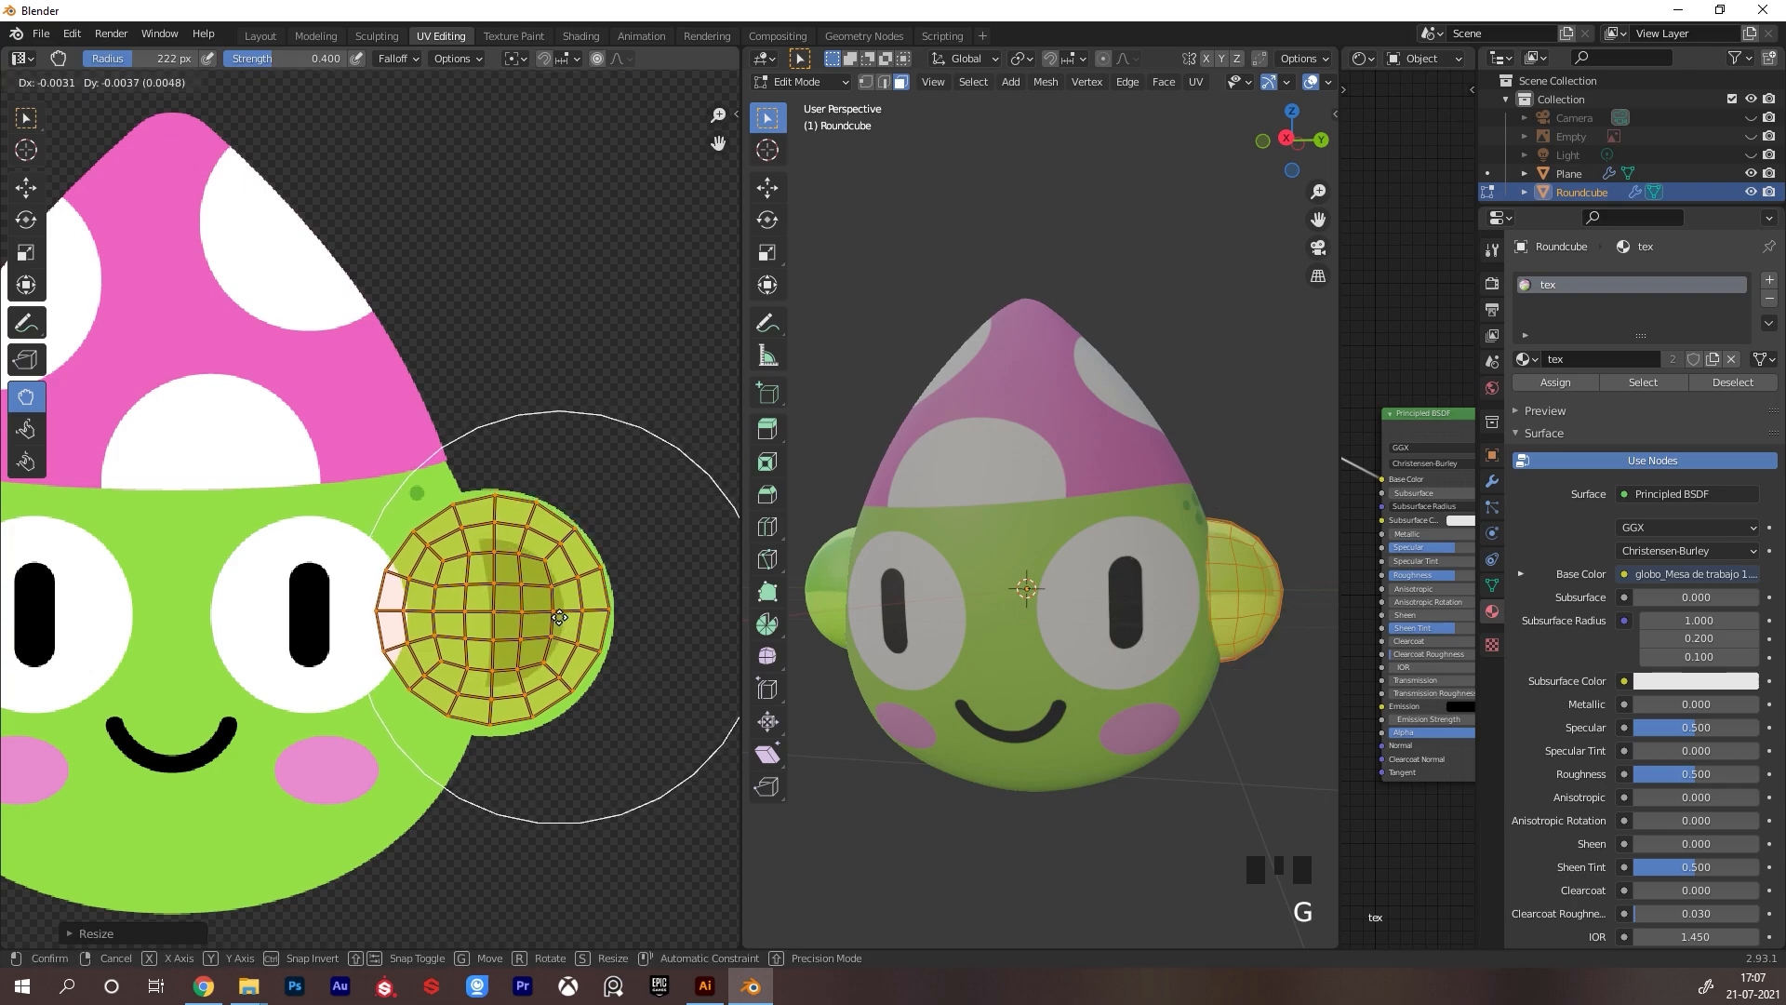
pyautogui.click(562, 586)
pyautogui.press('g')
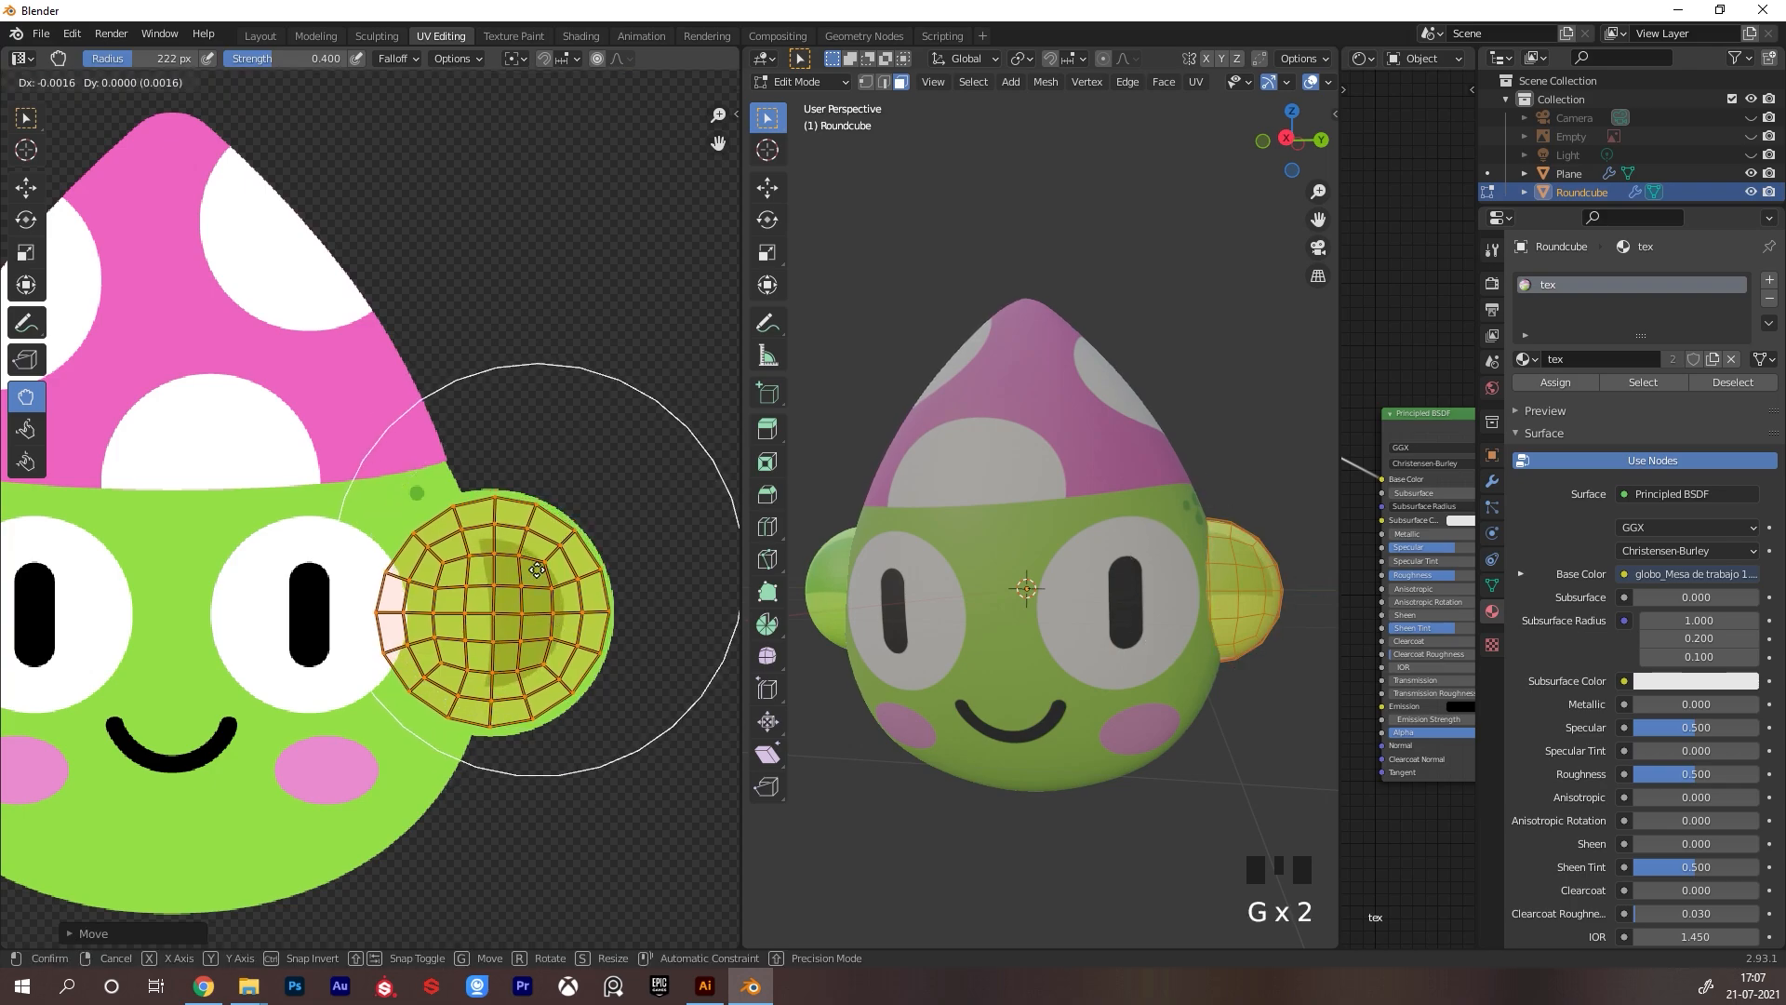
pyautogui.click(549, 576)
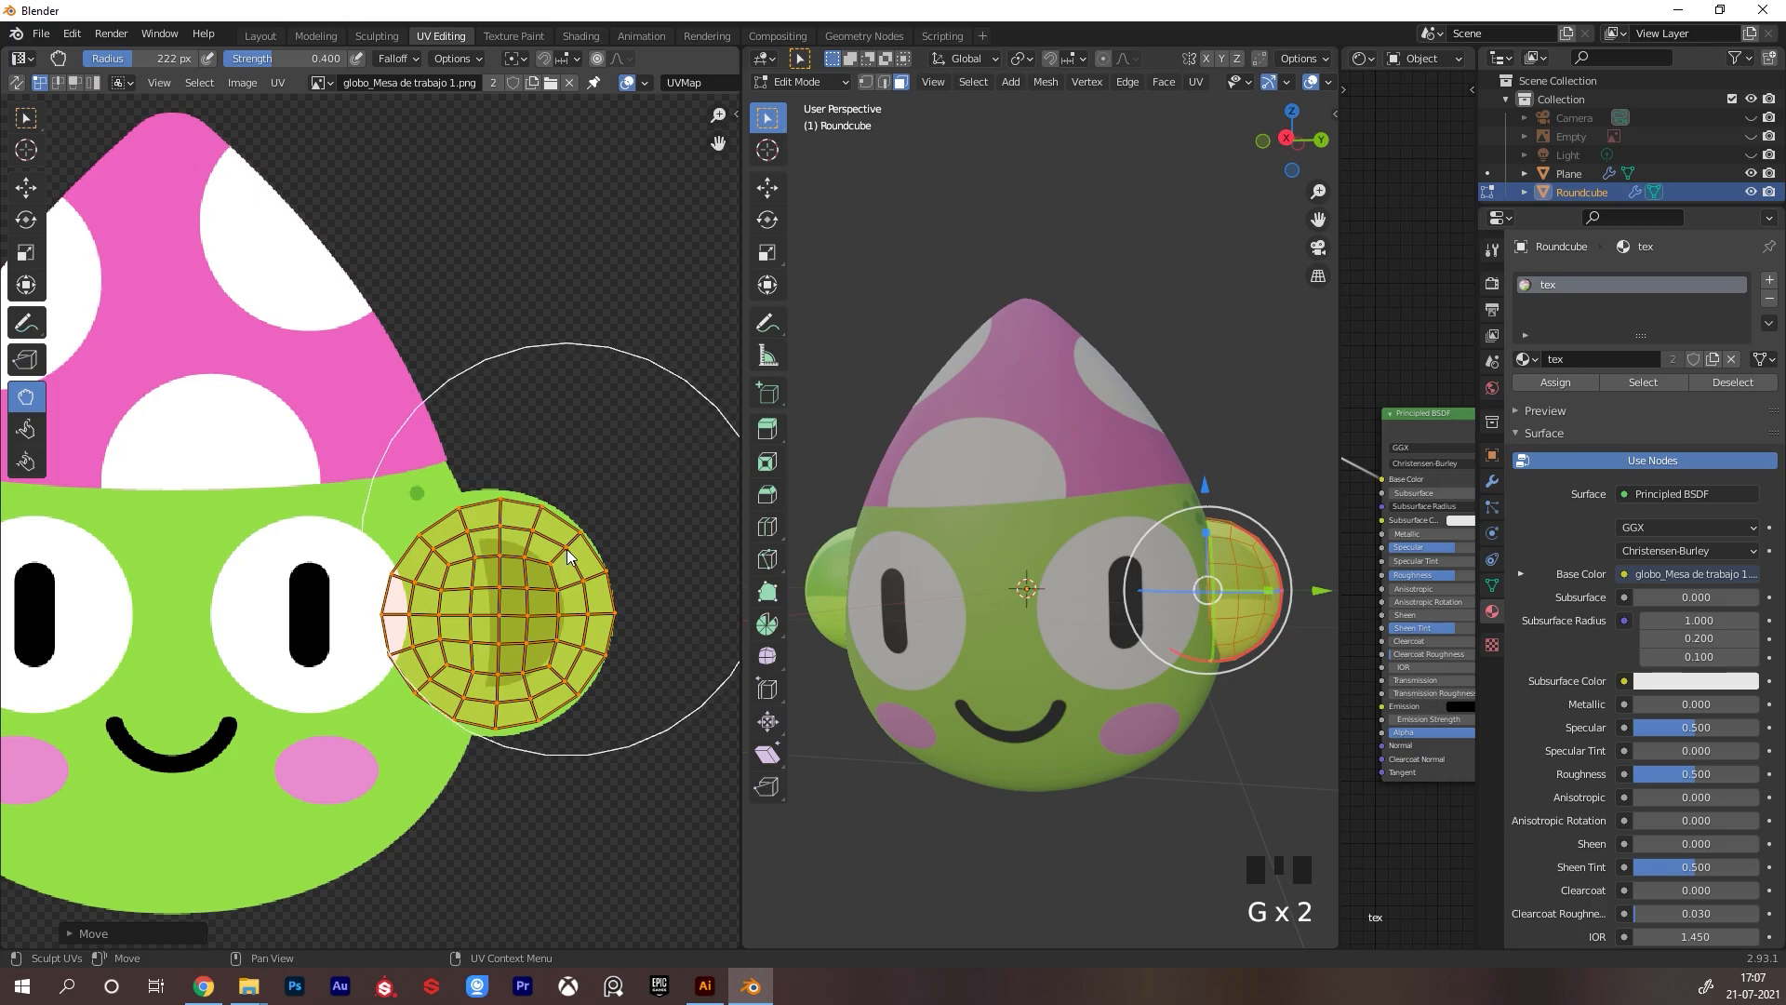
pyautogui.press('g')
pyautogui.click(557, 556)
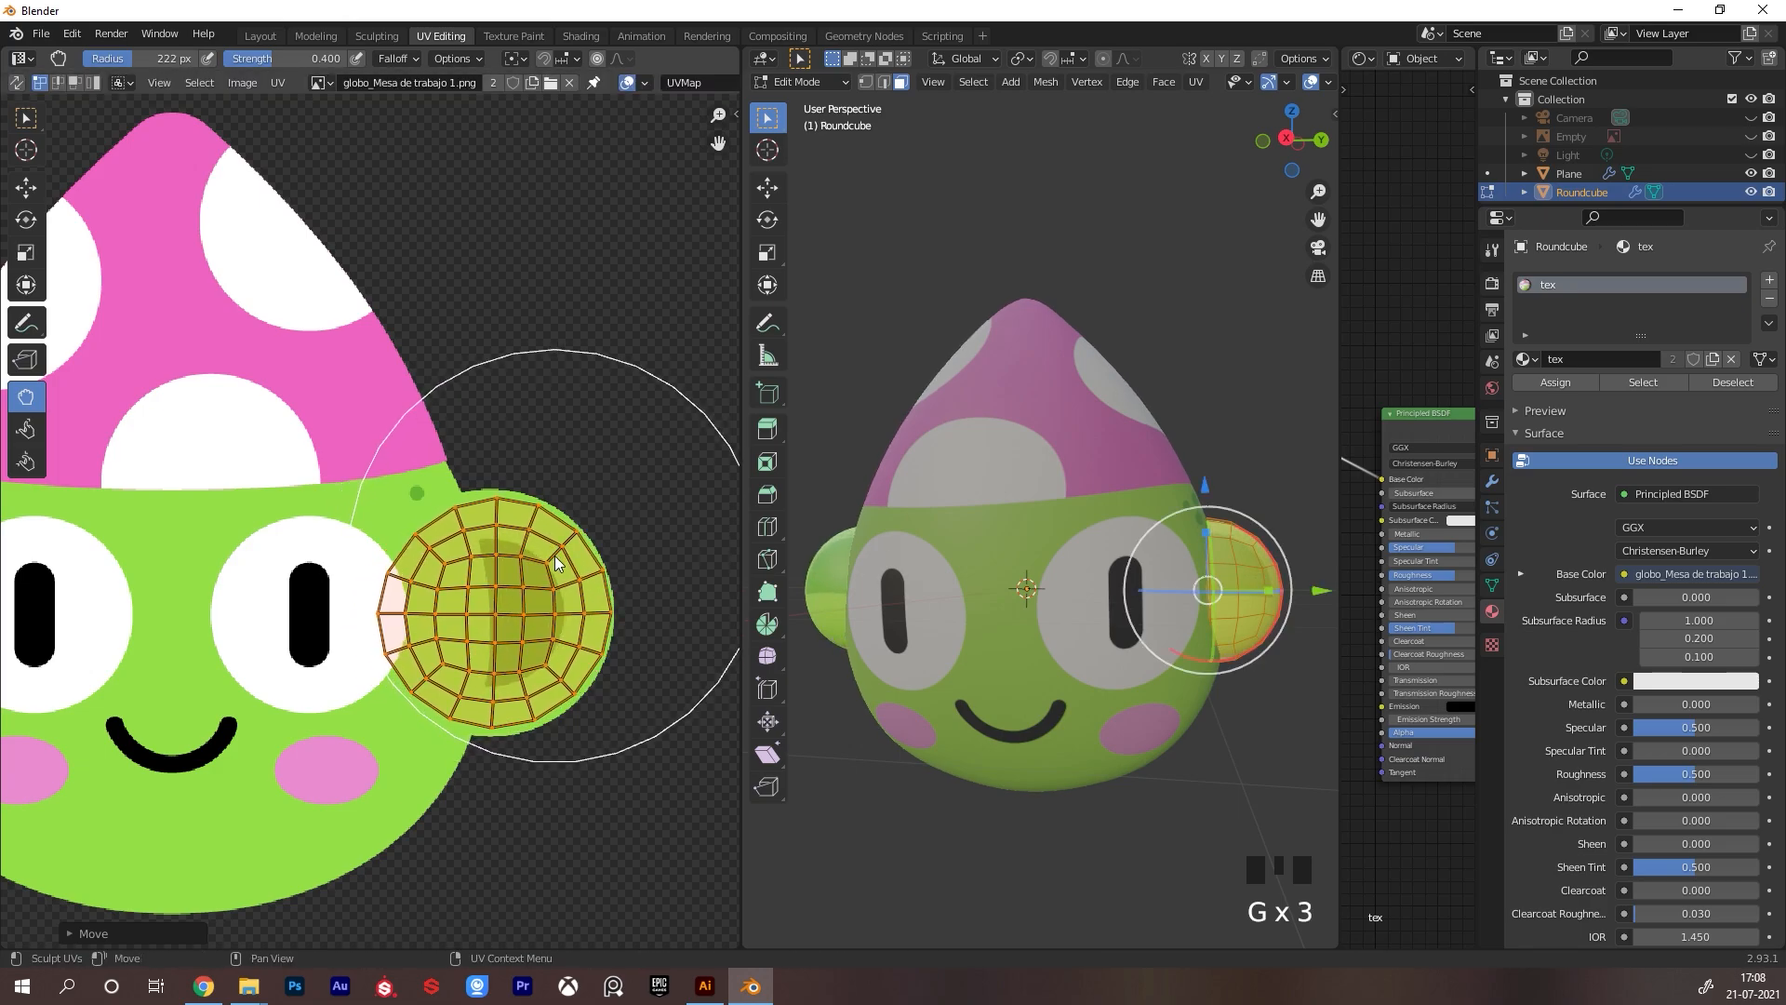
# Set the Grab brush radius to 149 px and pull the ear island's inner edge off the white of the eye
pyautogui.press('f')
pyautogui.click(490, 564)
pyautogui.moveTo(370, 623)
pyautogui.mouseDown()
pyautogui.moveTo(404, 634)
pyautogui.moveTo(419, 590)
pyautogui.mouseUp()
pyautogui.moveTo(1251, 754)
pyautogui.keyDown('alt'); pyautogui.mouseDown()
pyautogui.moveTo(1040, 759)
pyautogui.moveTo(917, 738)
pyautogui.moveTo(1232, 706)
pyautogui.mouseUp(); pyautogui.keyUp('alt')
pyautogui.hotkey('ctrl', 'Tab')
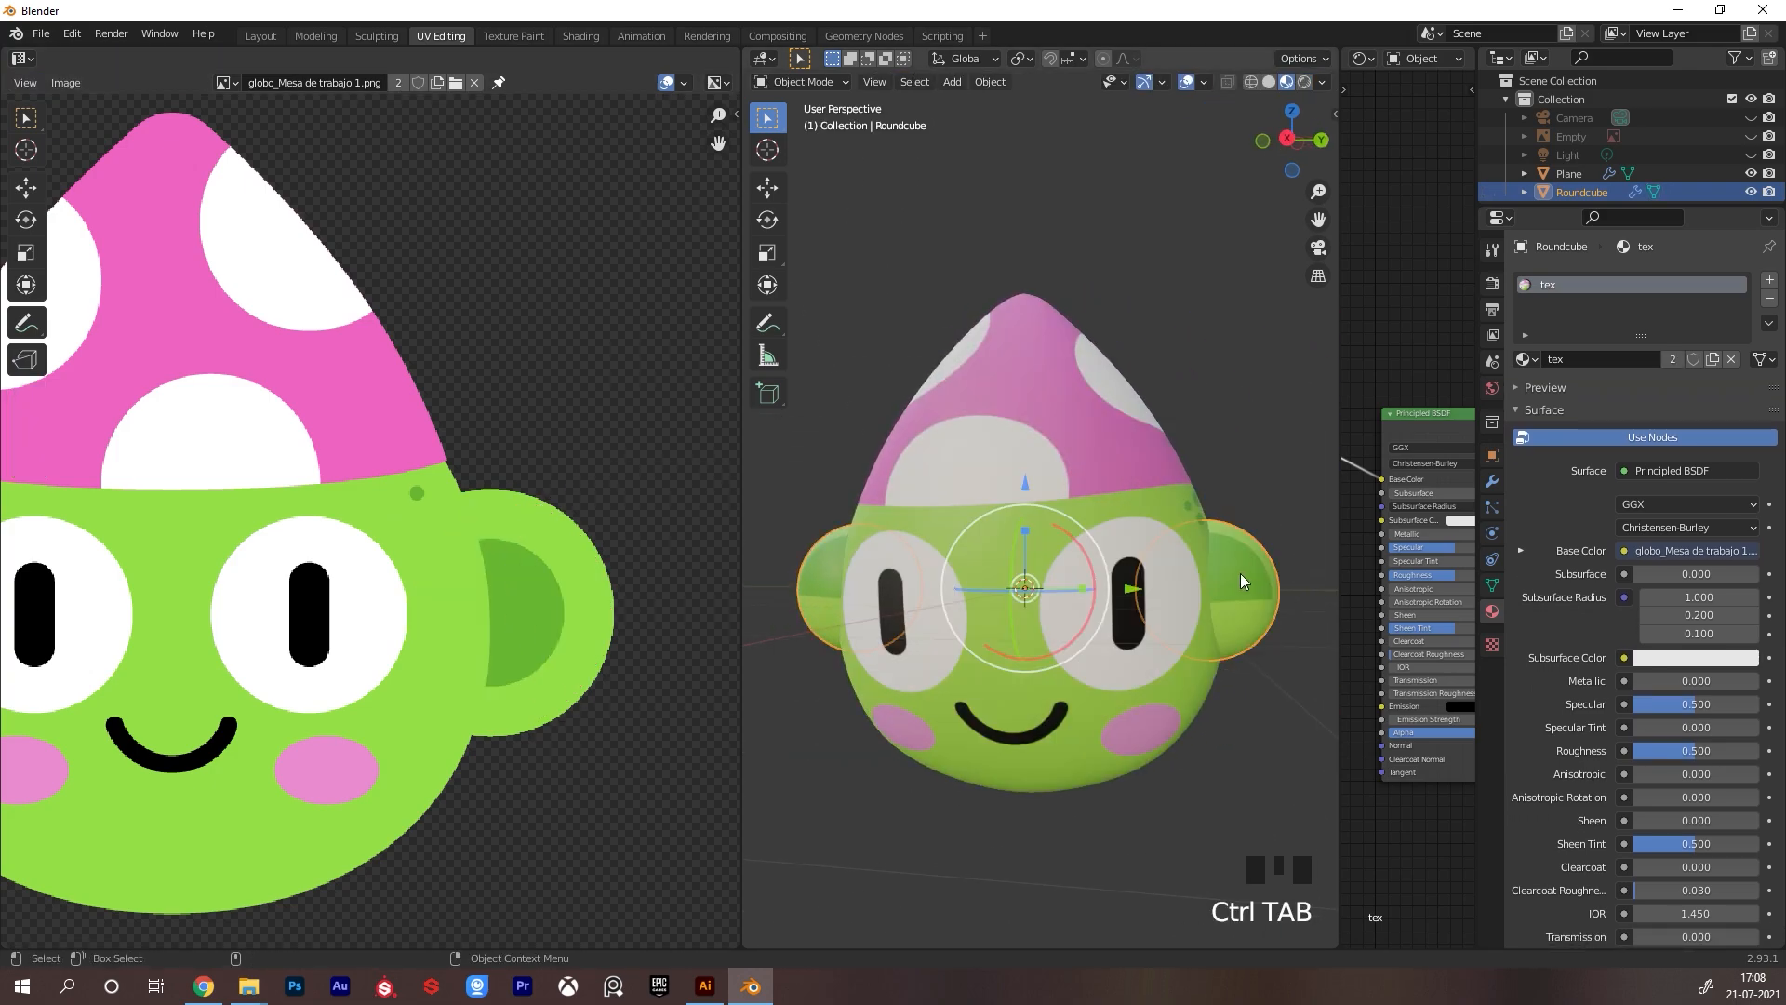
pyautogui.press('Tab')
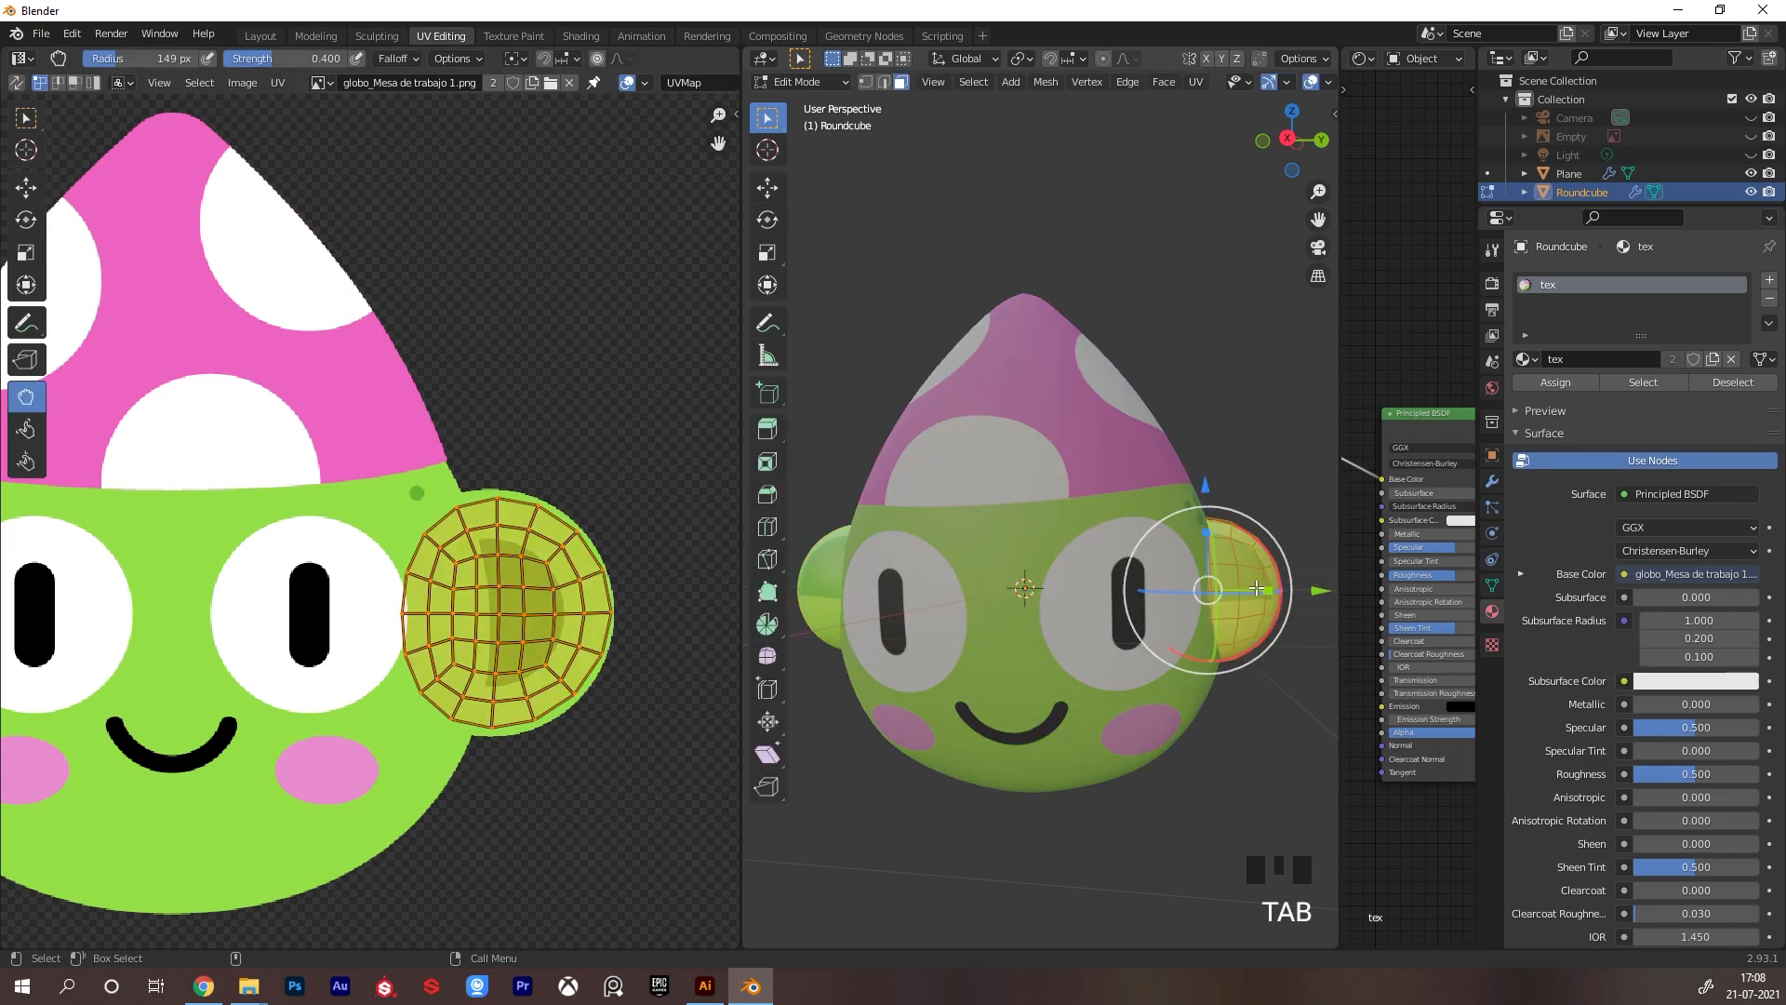
pyautogui.moveTo(1274, 562); pyautogui.dragTo(1382, 590)
pyautogui.hotkey('ctrl', 'z')
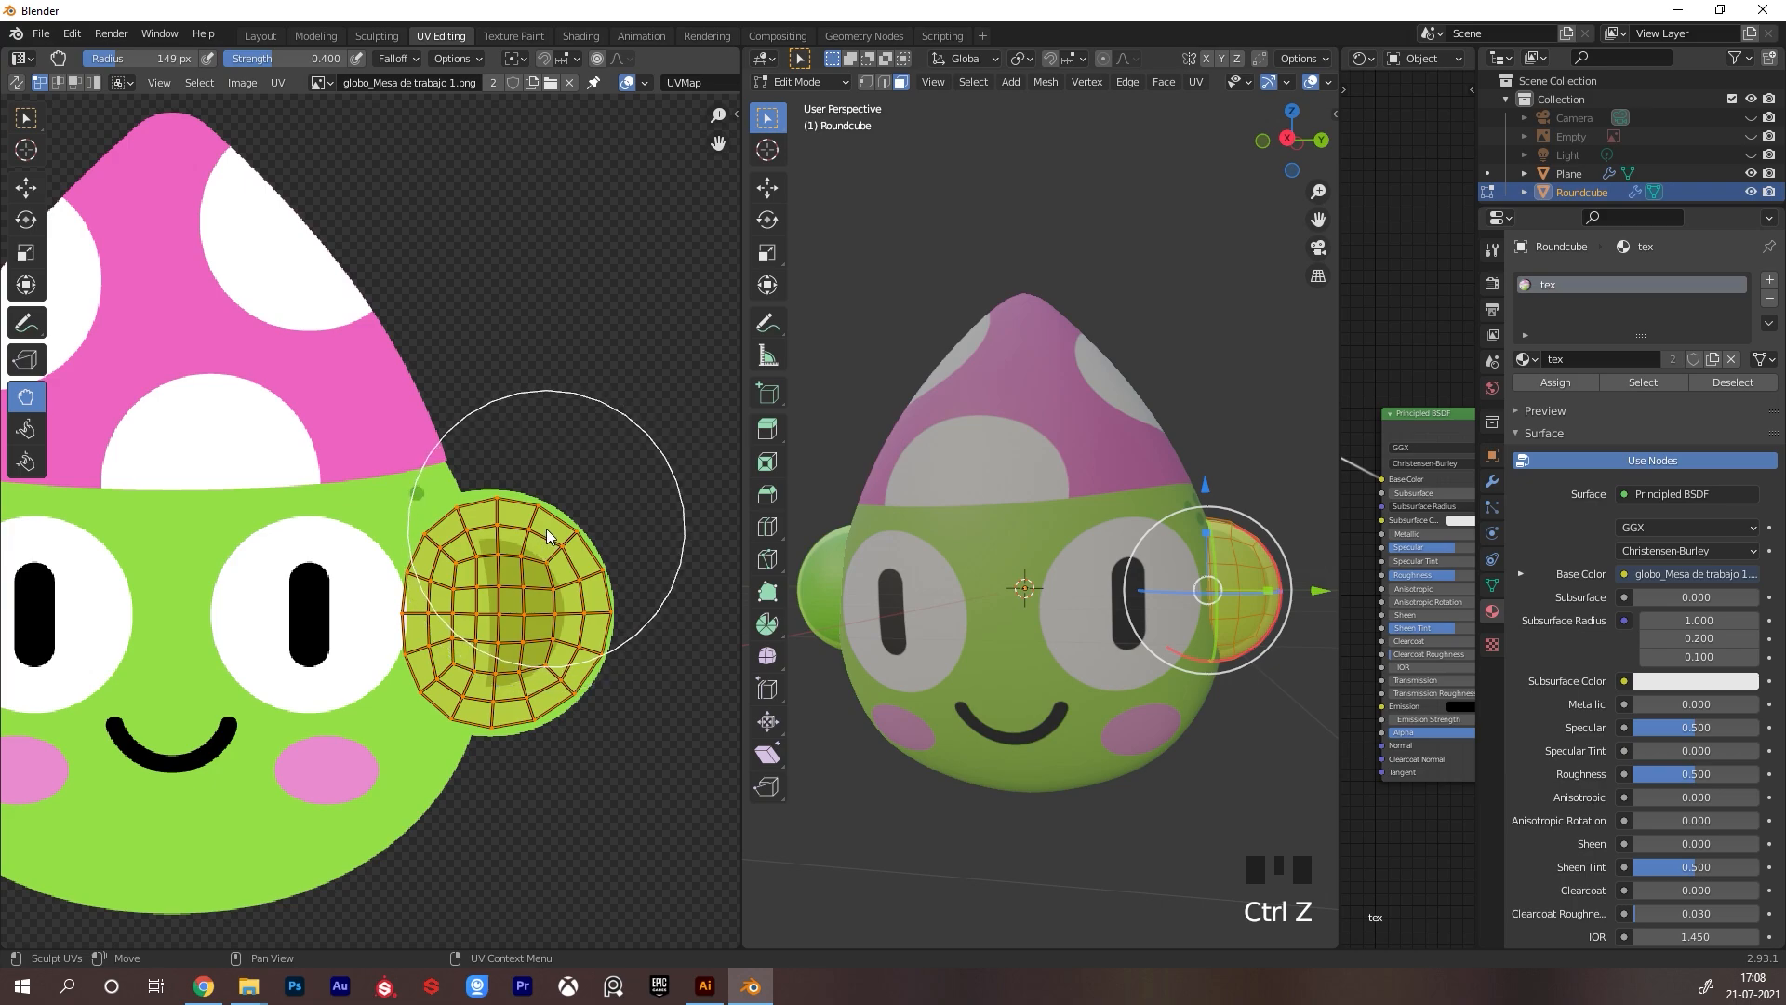
# Pull the ear's UVs around the dark green inner-ear shape with the 149 px Grab brush
pyautogui.moveTo(529, 555); pyautogui.dragTo(527, 547)
pyautogui.moveTo(520, 566); pyautogui.dragTo(515, 553)
pyautogui.moveTo(496, 581); pyautogui.dragTo(491, 560)
pyautogui.moveTo(500, 584); pyautogui.dragTo(501, 575)
pyautogui.moveTo(511, 600)
pyautogui.mouseDown()
pyautogui.moveTo(550, 593)
pyautogui.moveTo(482, 689)
pyautogui.moveTo(532, 639)
pyautogui.mouseUp()
# Set the Grab brush radius to 104 px and pull the ear island's upper and lower UVs outward
pyautogui.press('f')
pyautogui.click(494, 632)
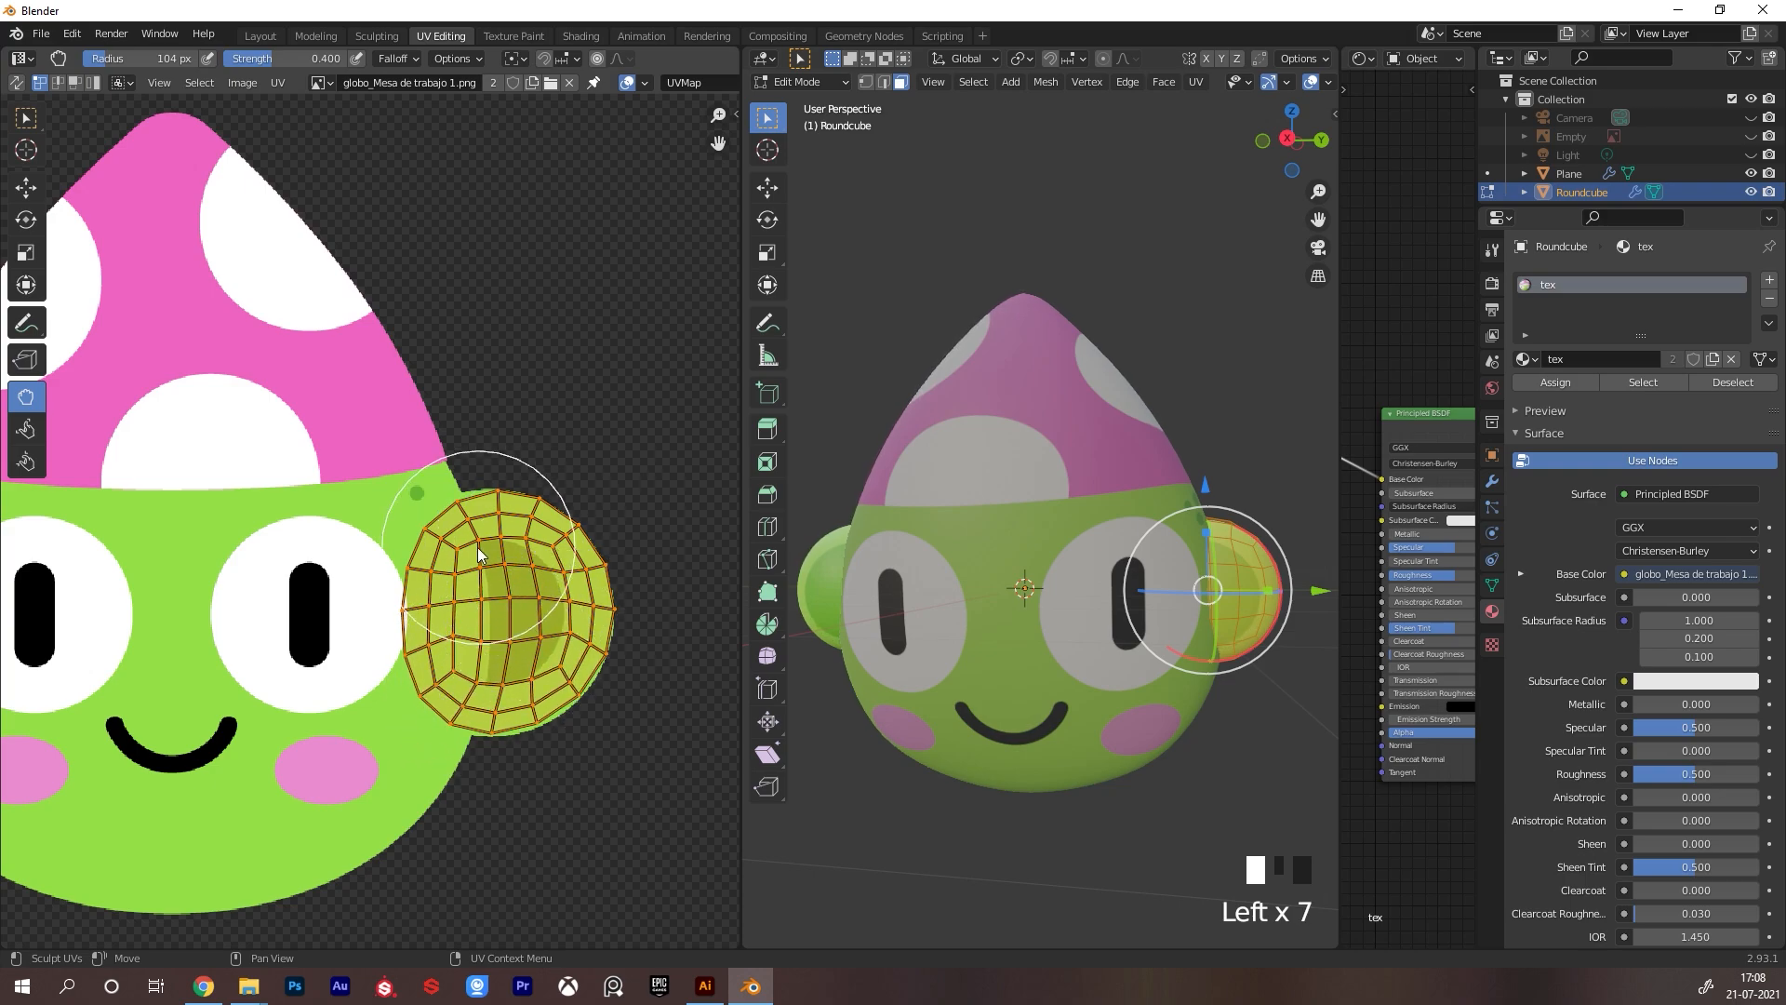
pyautogui.moveTo(477, 547); pyautogui.dragTo(476, 543)
pyautogui.moveTo(477, 544); pyautogui.dragTo(475, 540)
pyautogui.moveTo(475, 541); pyautogui.dragTo(474, 537)
pyautogui.moveTo(480, 651); pyautogui.dragTo(484, 707)
pyautogui.moveTo(484, 707); pyautogui.dragTo(485, 715)
pyautogui.moveTo(1270, 695)
pyautogui.keyDown('alt'); pyautogui.mouseDown()
pyautogui.moveTo(1283, 679)
pyautogui.moveTo(1274, 698)
pyautogui.mouseUp(); pyautogui.keyUp('alt')
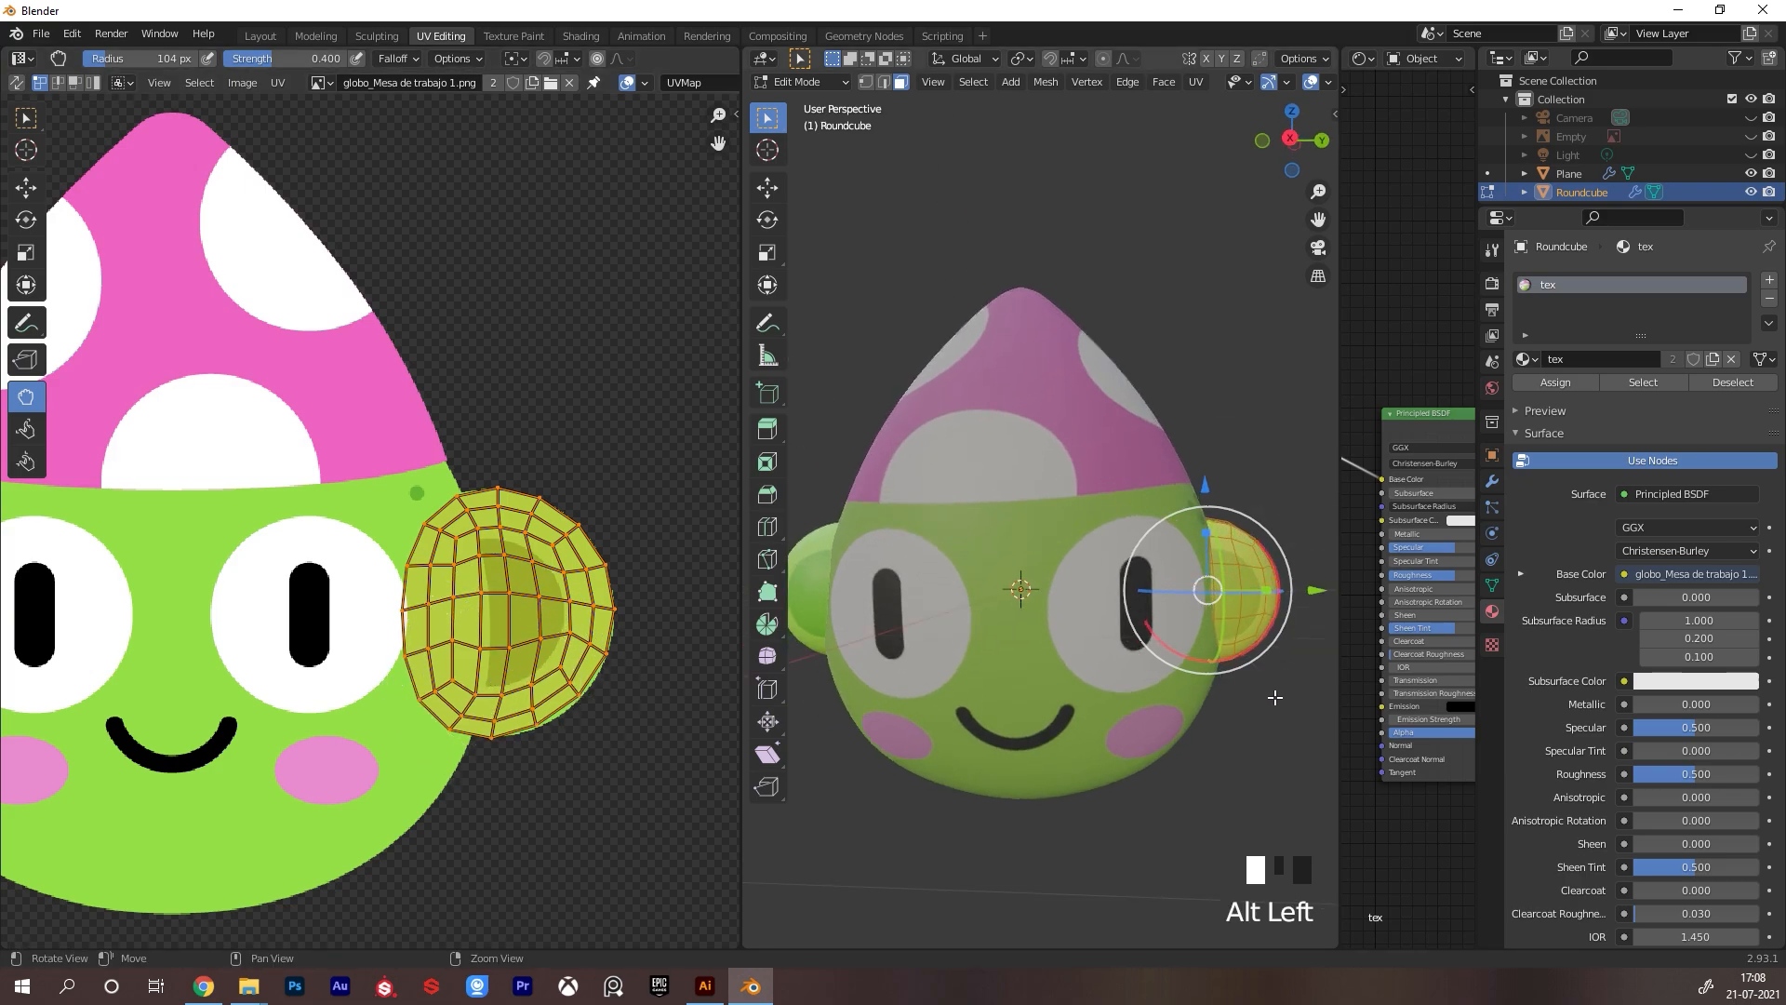
# Hide the gizmos and overlays in the 3D viewport and return to Object Mode
pyautogui.click(1268, 83)
pyautogui.click(1312, 82)
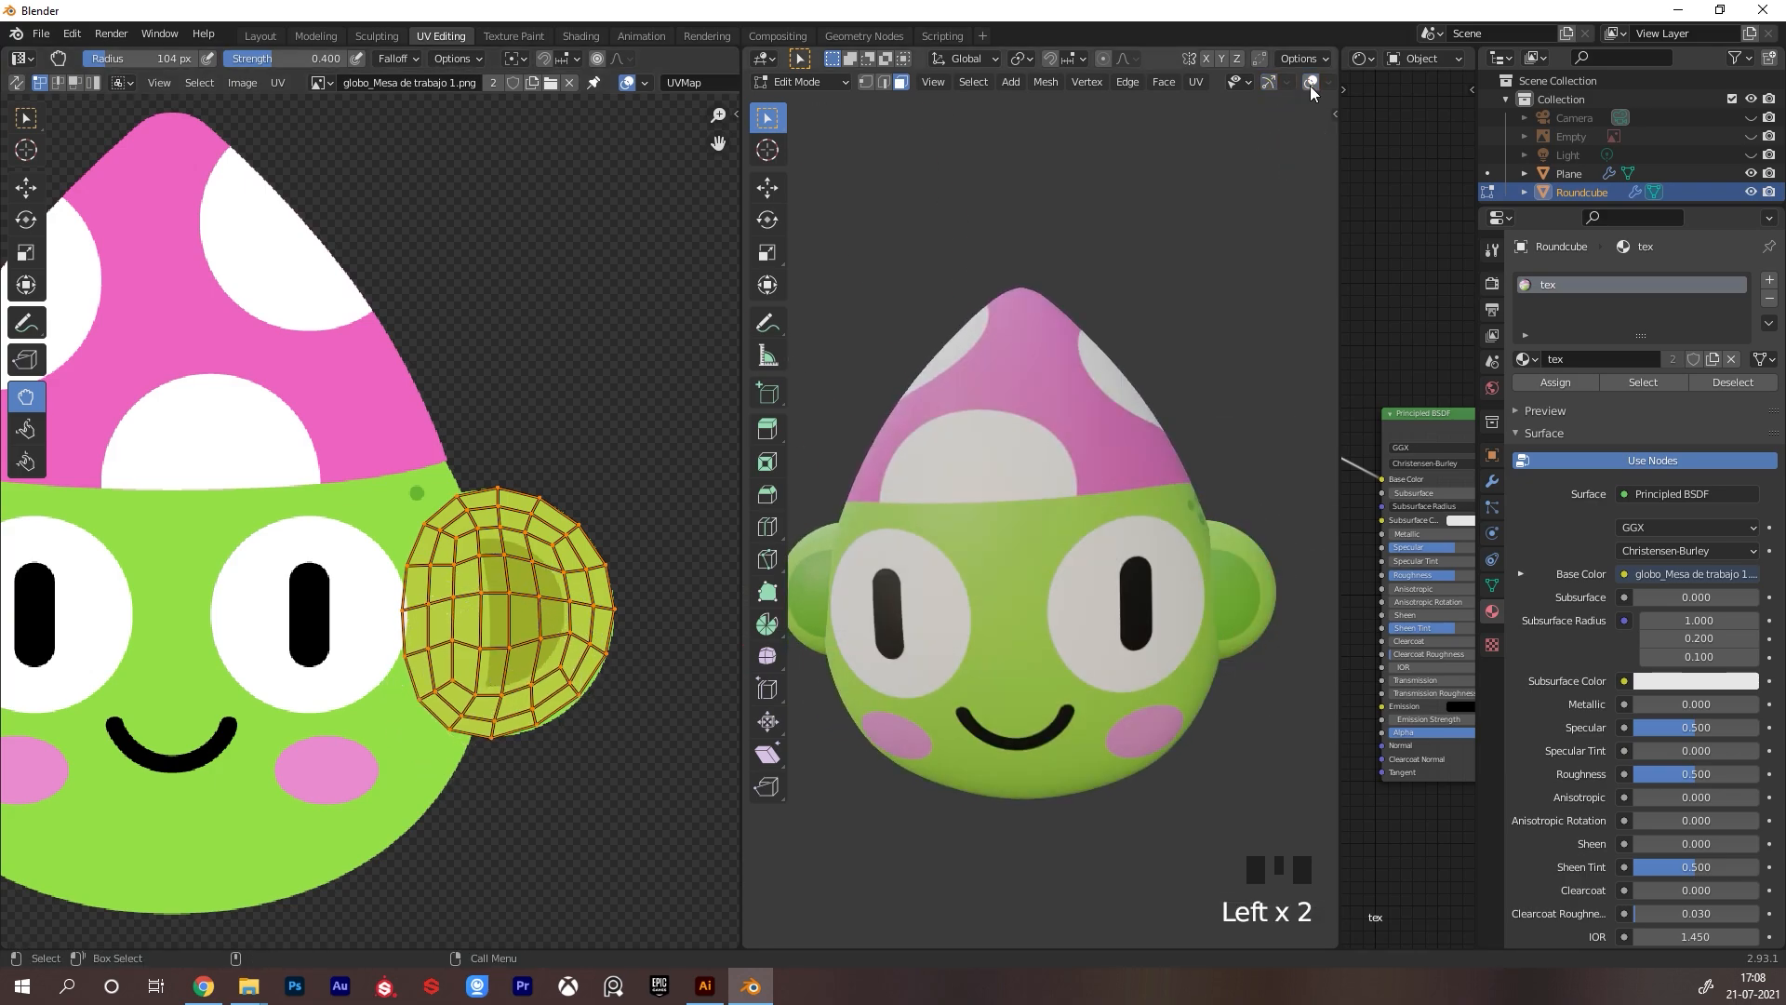
pyautogui.keyDown('alt'); pyautogui.moveTo(1236, 496); pyautogui.dragTo(1184, 499, button='right'); pyautogui.keyUp('alt')
pyautogui.keyDown('alt'); pyautogui.moveTo(1184, 498); pyautogui.dragTo(1208, 496, button='middle'); pyautogui.keyUp('alt')
pyautogui.keyDown('alt'); pyautogui.moveTo(1208, 496); pyautogui.dragTo(1212, 530); pyautogui.keyUp('alt')
pyautogui.hotkey('ctrl', 'Tab')
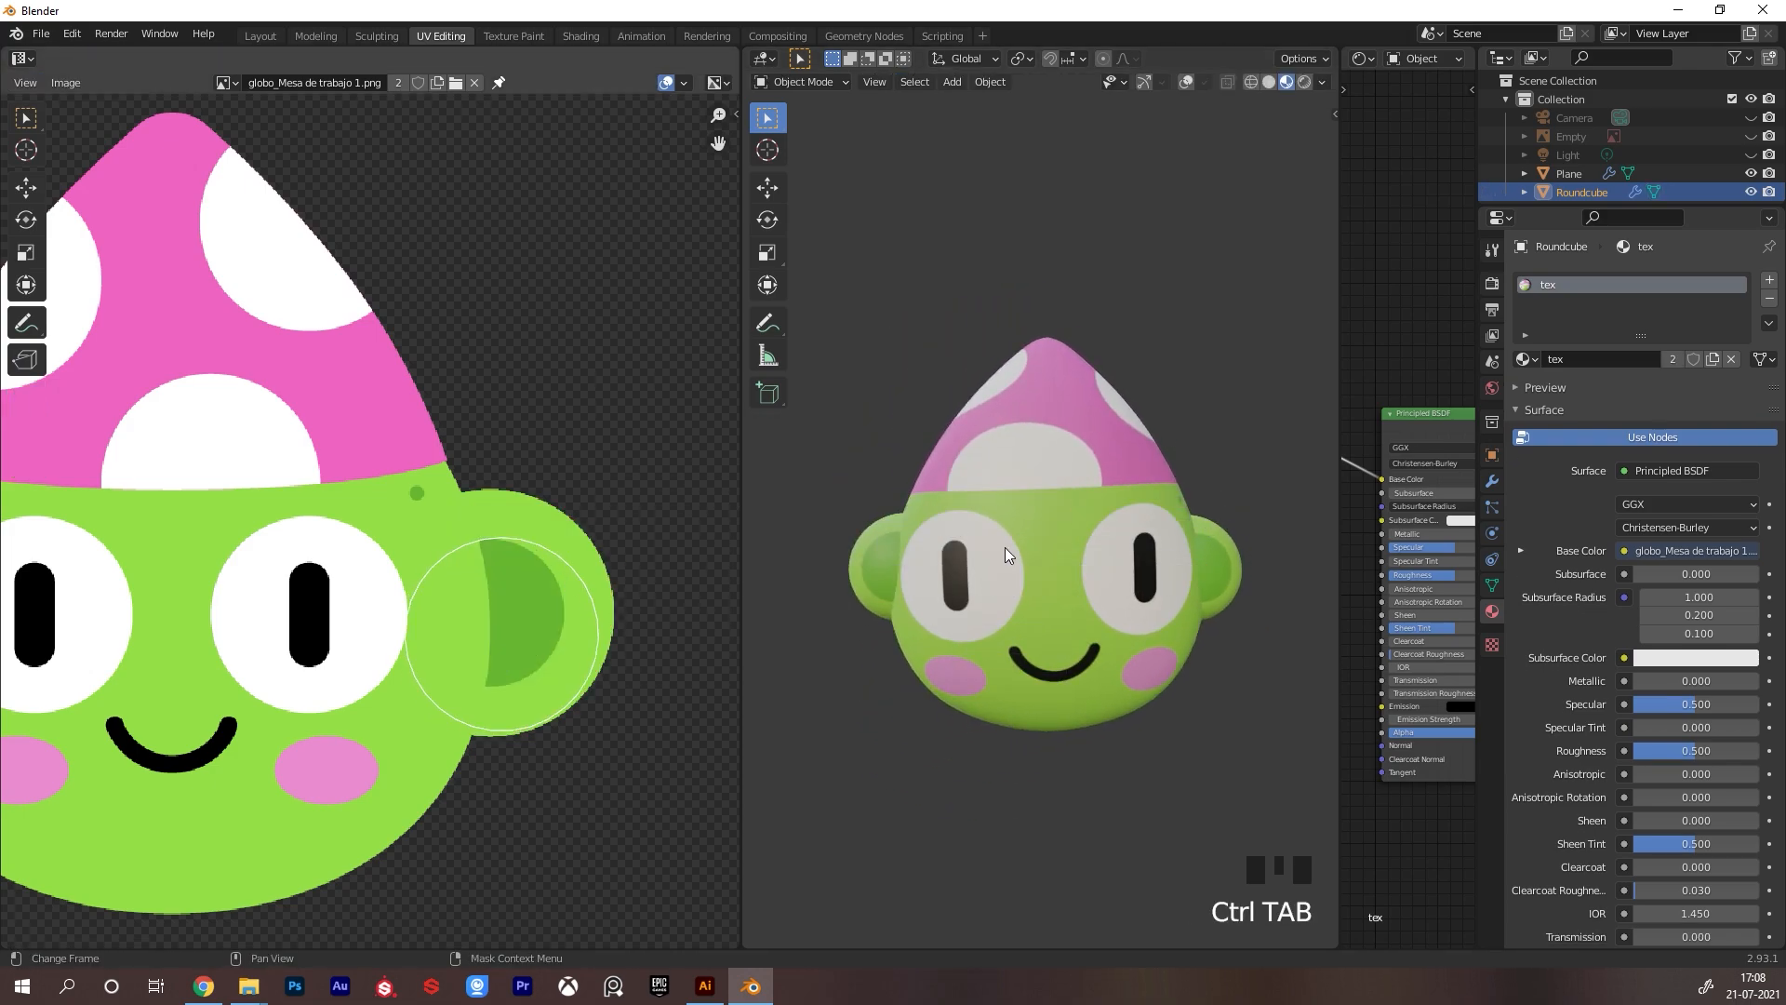
# Select the head, enter Edit Mode and set the Grab brush radius to 138 px for its UVs
pyautogui.click(1110, 602)
pyautogui.press('Tab')
pyautogui.press('Tab')
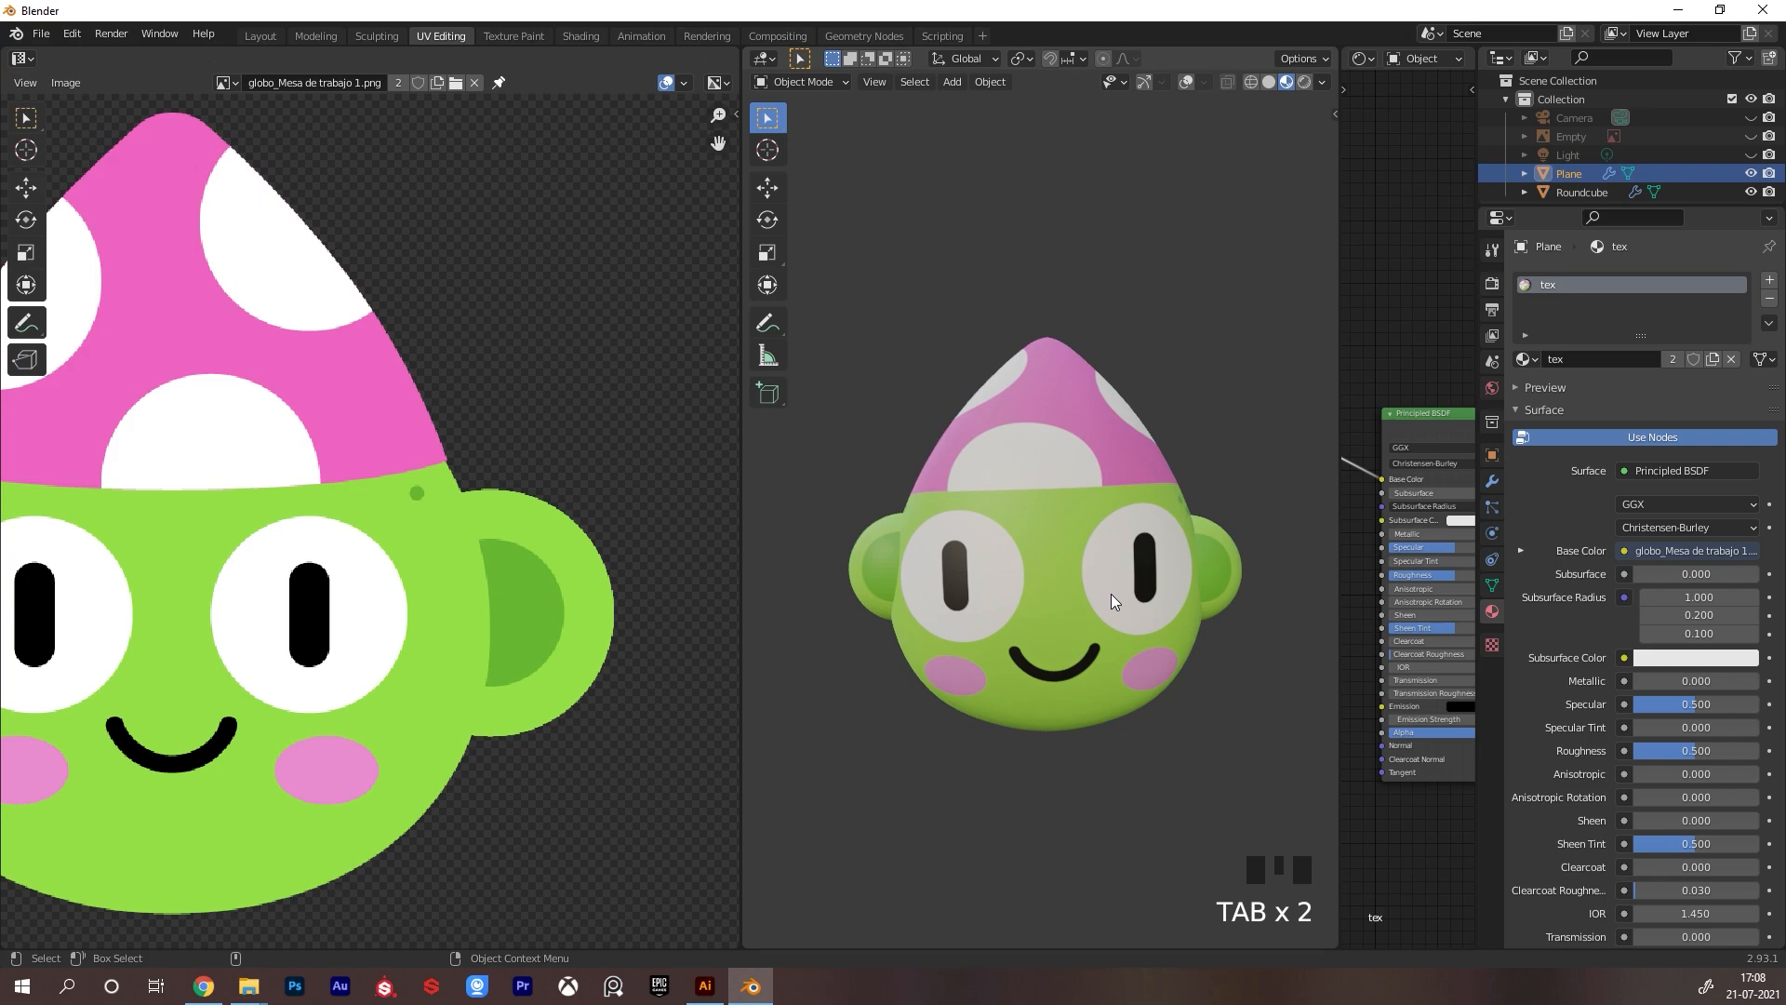
pyautogui.click(1112, 600)
pyautogui.press('Tab')
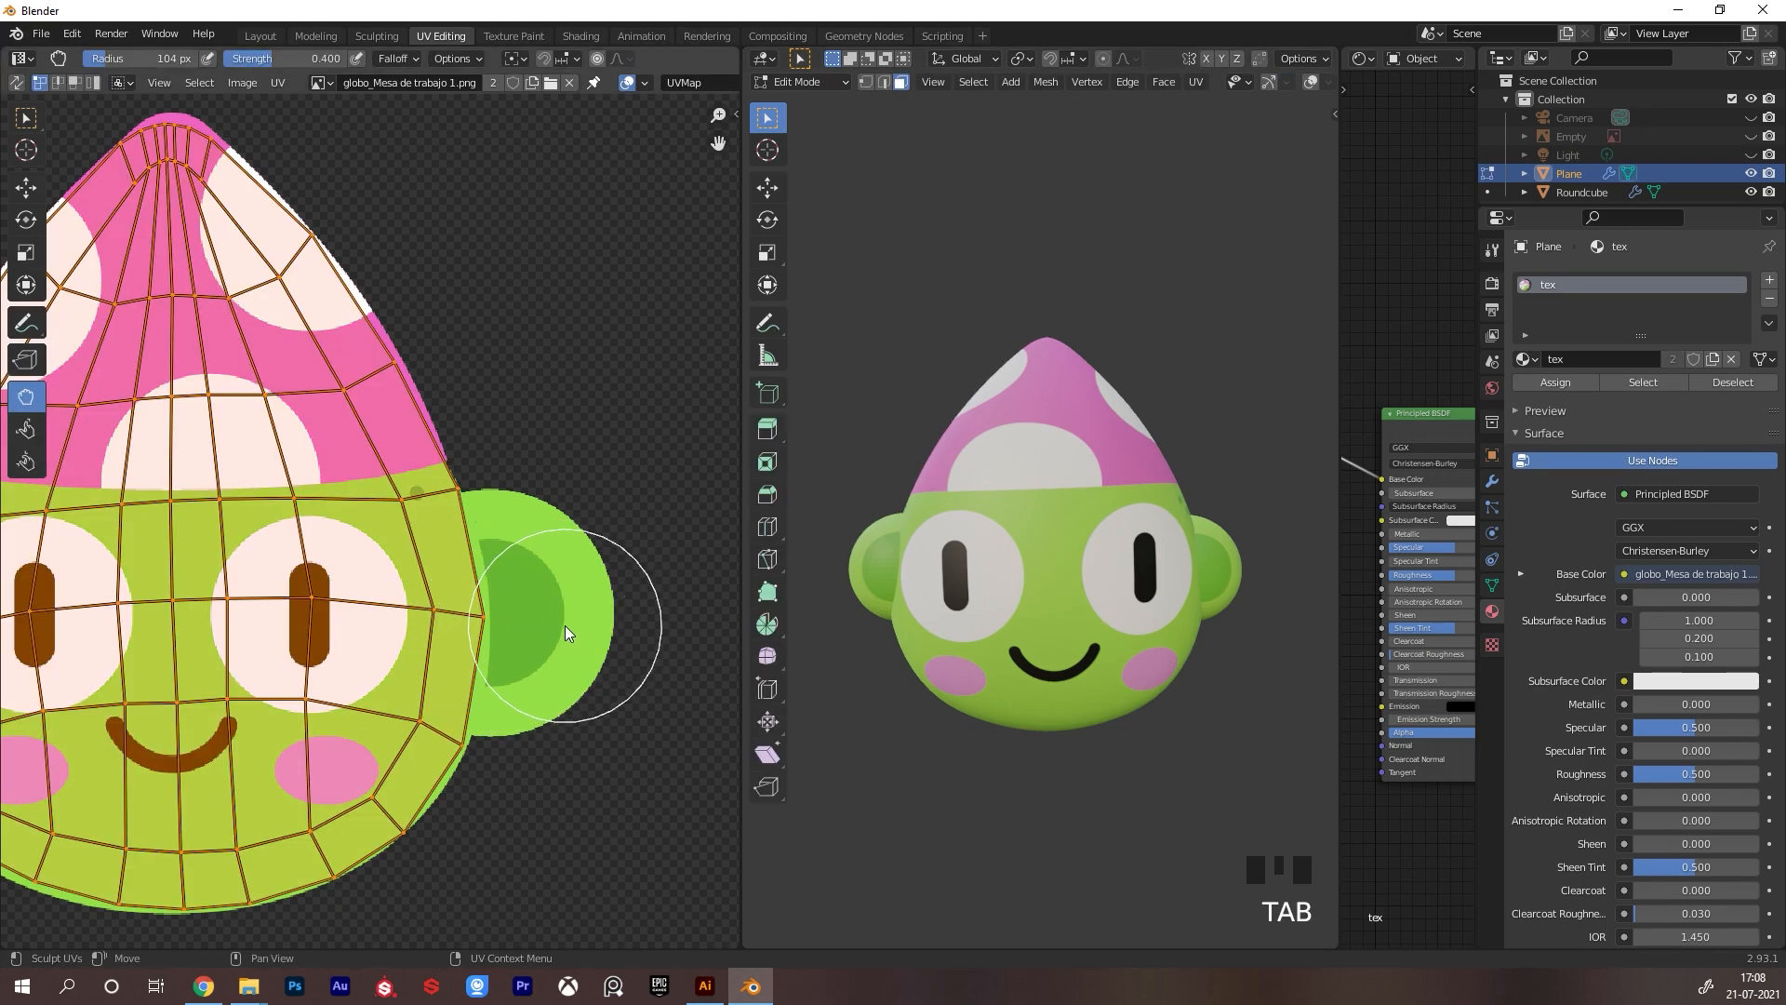
pyautogui.scroll(-2, 566, 625)
pyautogui.moveTo(500, 612); pyautogui.dragTo(688, 603, button='middle')
pyautogui.press('f')
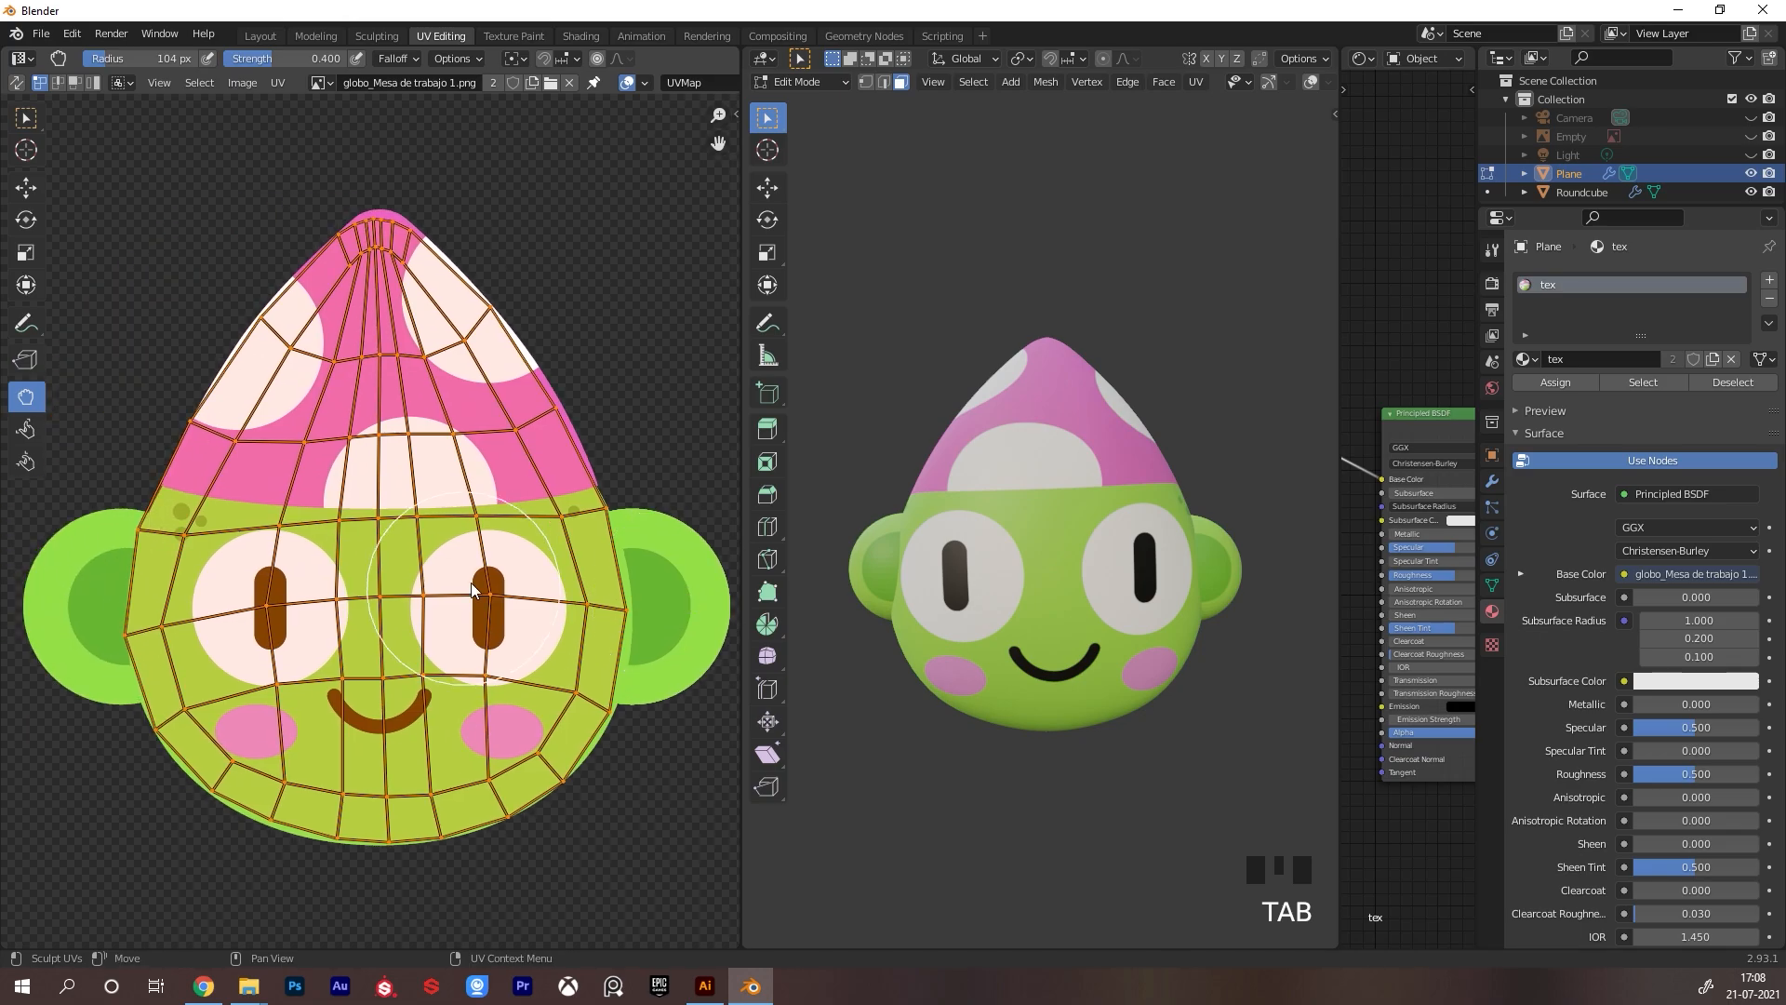
pyautogui.click(576, 539)
pyautogui.press('f')
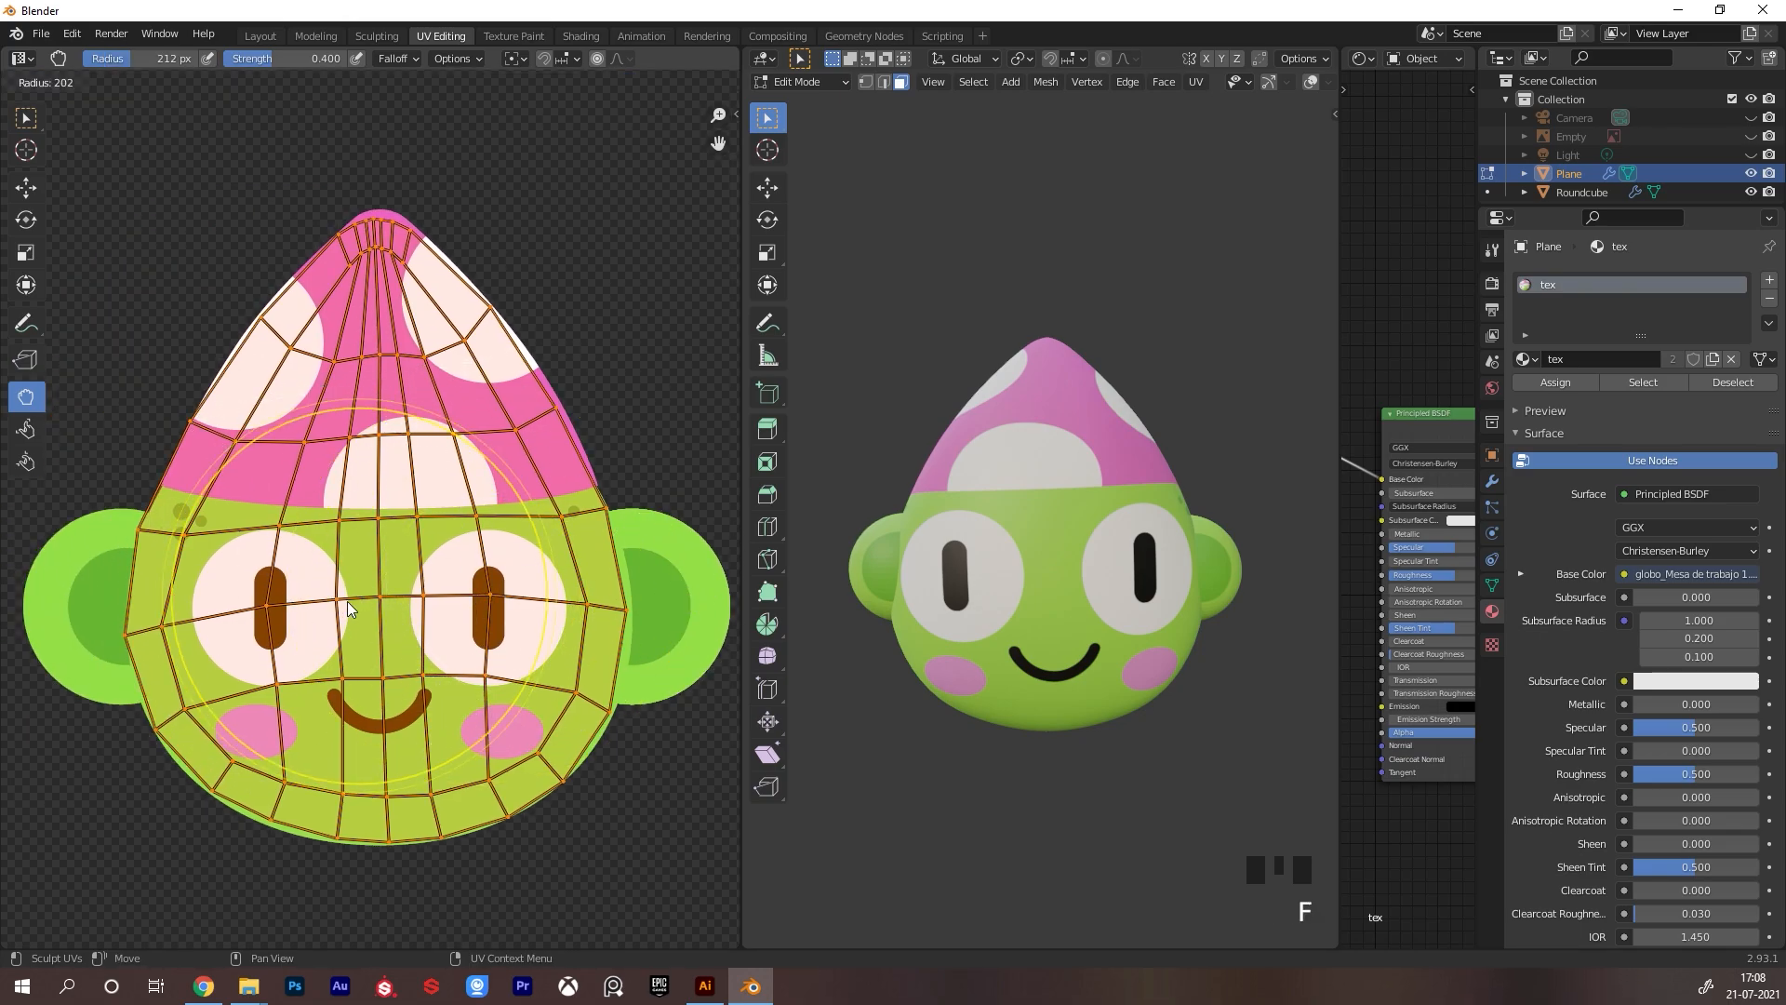
pyautogui.click(483, 594)
# Try to pull the head's UVs outward around the eye beside the large hat spot with the 138 px Grab brush
pyautogui.moveTo(270, 536); pyautogui.dragTo(254, 526)
pyautogui.moveTo(281, 493); pyautogui.dragTo(273, 490)
pyautogui.moveTo(276, 601); pyautogui.dragTo(195, 609)
pyautogui.moveTo(273, 674); pyautogui.dragTo(256, 679)
pyautogui.moveTo(279, 682); pyautogui.dragTo(257, 687)
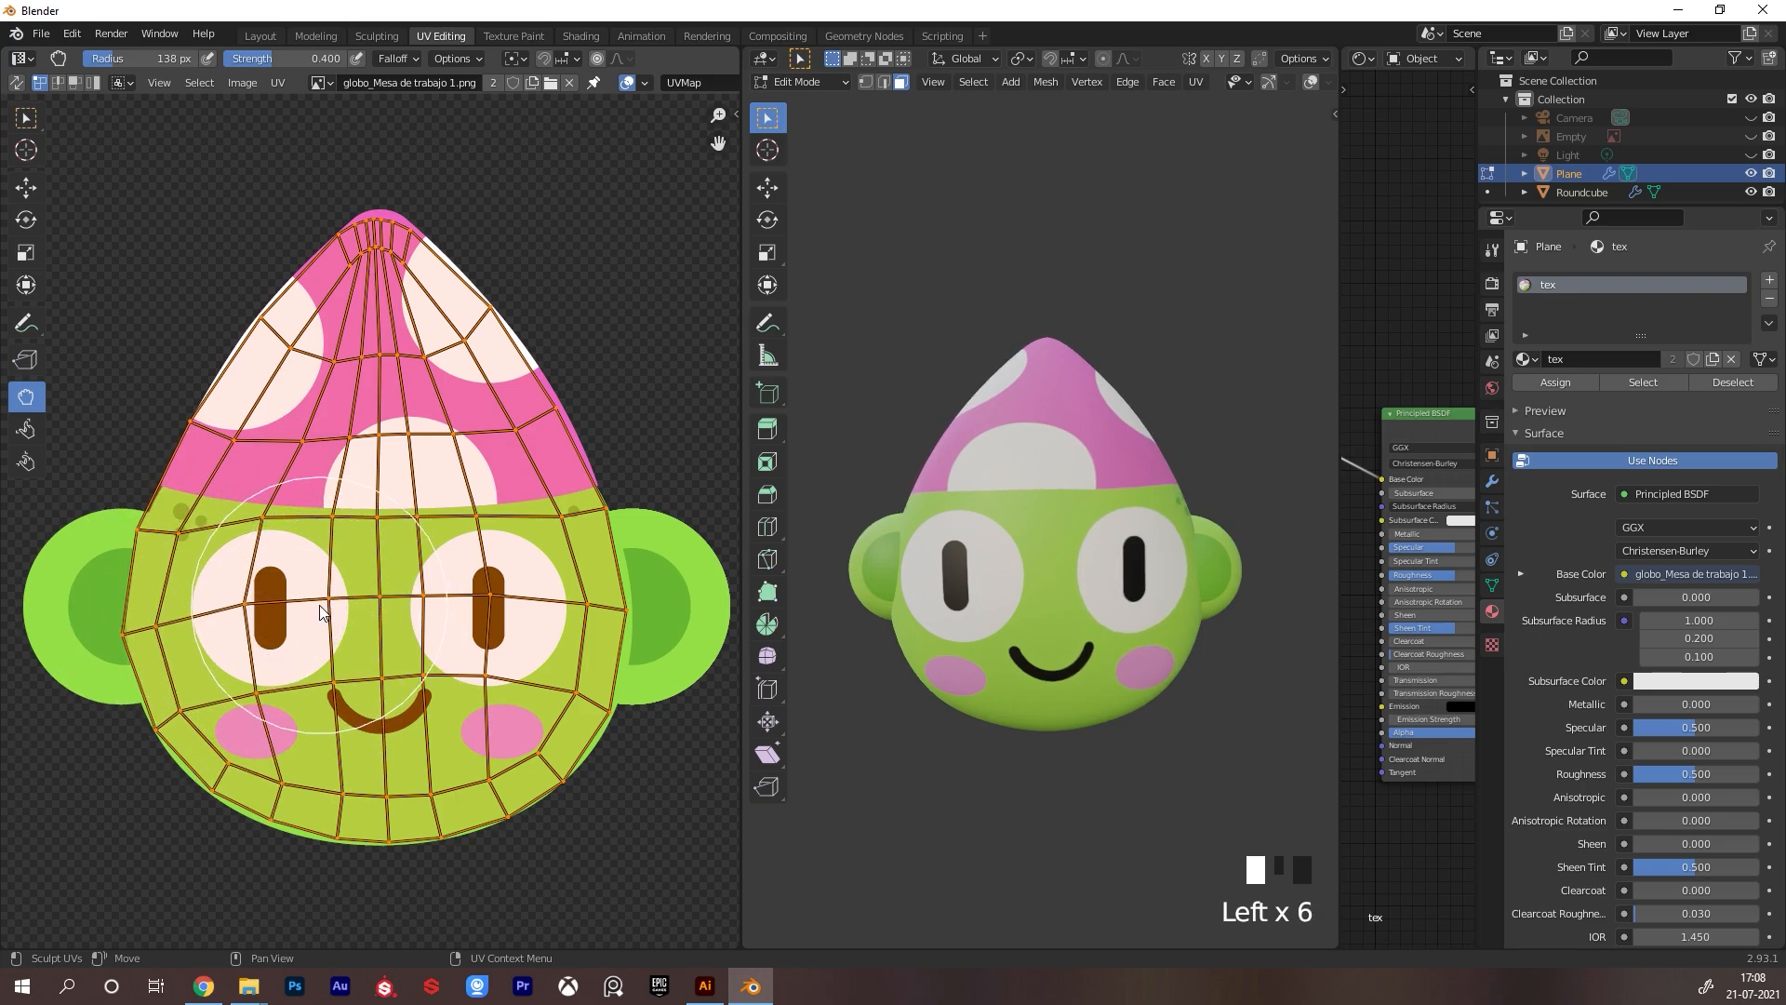
# Try to adjust the head's UVs between the eyes and around the mouth, and reduce the Grab brush radius to 68 px
pyautogui.moveTo(319, 606)
pyautogui.mouseDown()
pyautogui.moveTo(334, 609)
pyautogui.moveTo(309, 604)
pyautogui.mouseUp()
pyautogui.moveTo(383, 523)
pyautogui.mouseDown()
pyautogui.moveTo(366, 523)
pyautogui.moveTo(388, 532)
pyautogui.mouseUp()
pyautogui.moveTo(474, 595); pyautogui.dragTo(452, 674)
pyautogui.moveTo(337, 698); pyautogui.dragTo(370, 705)
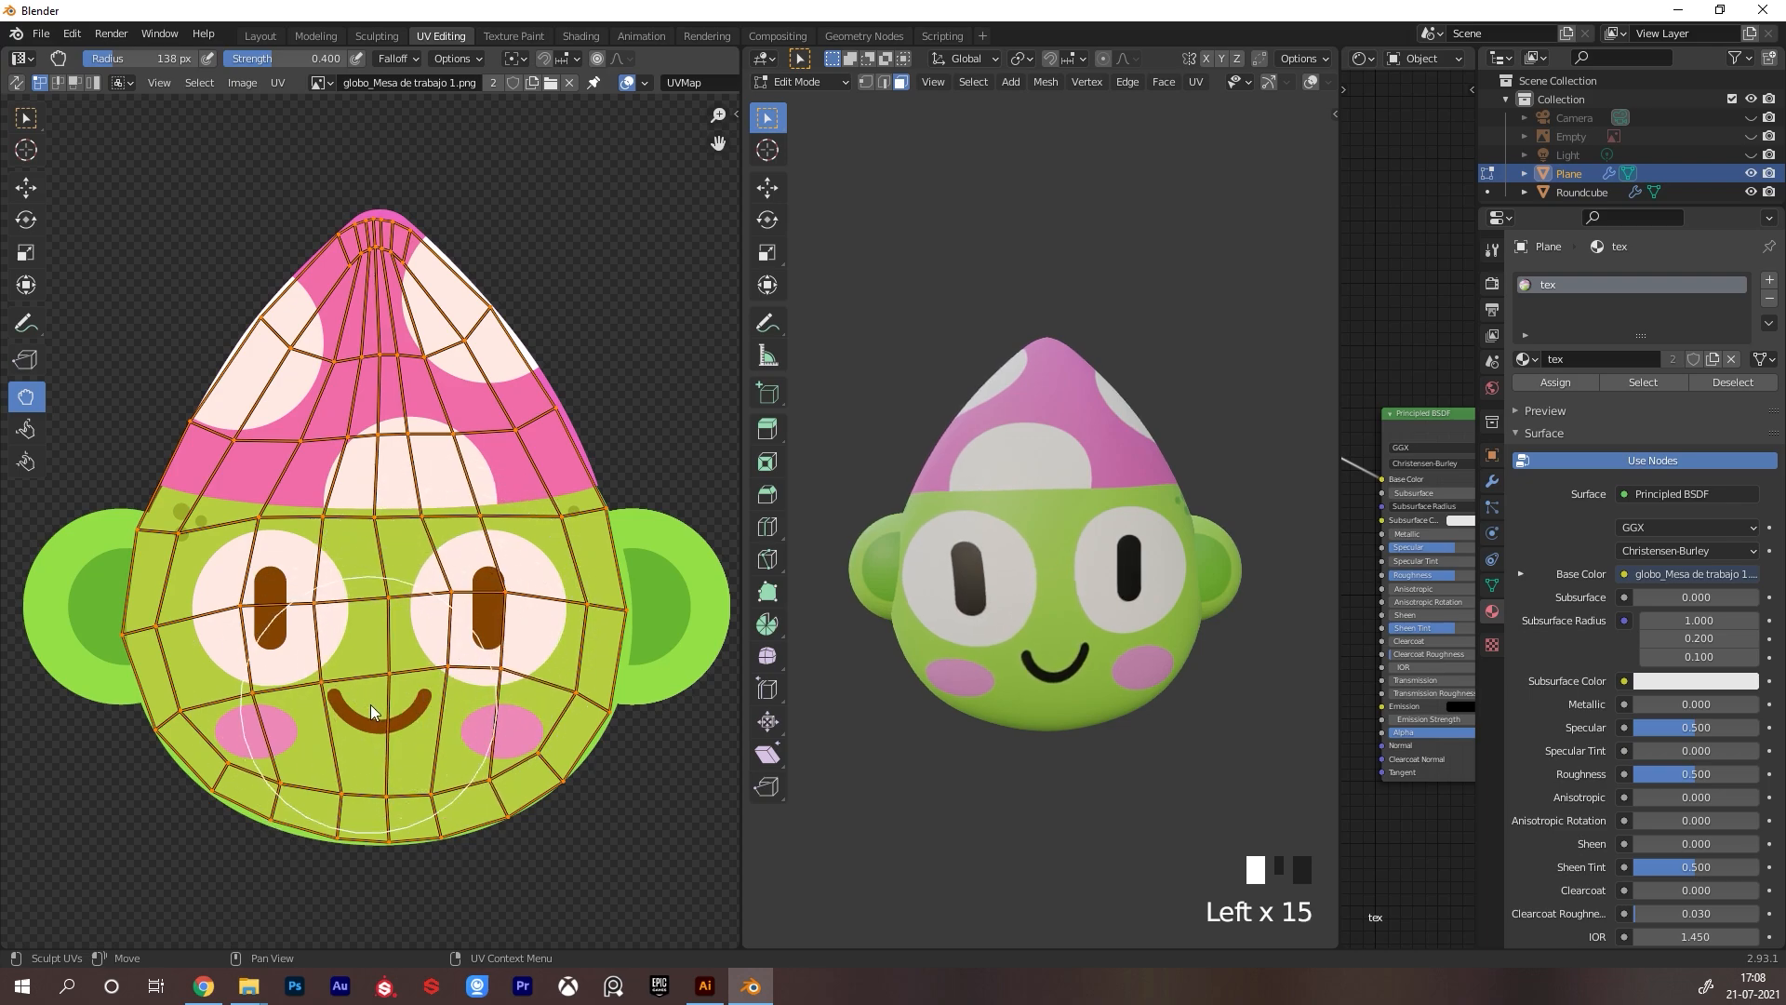
pyautogui.press('f')
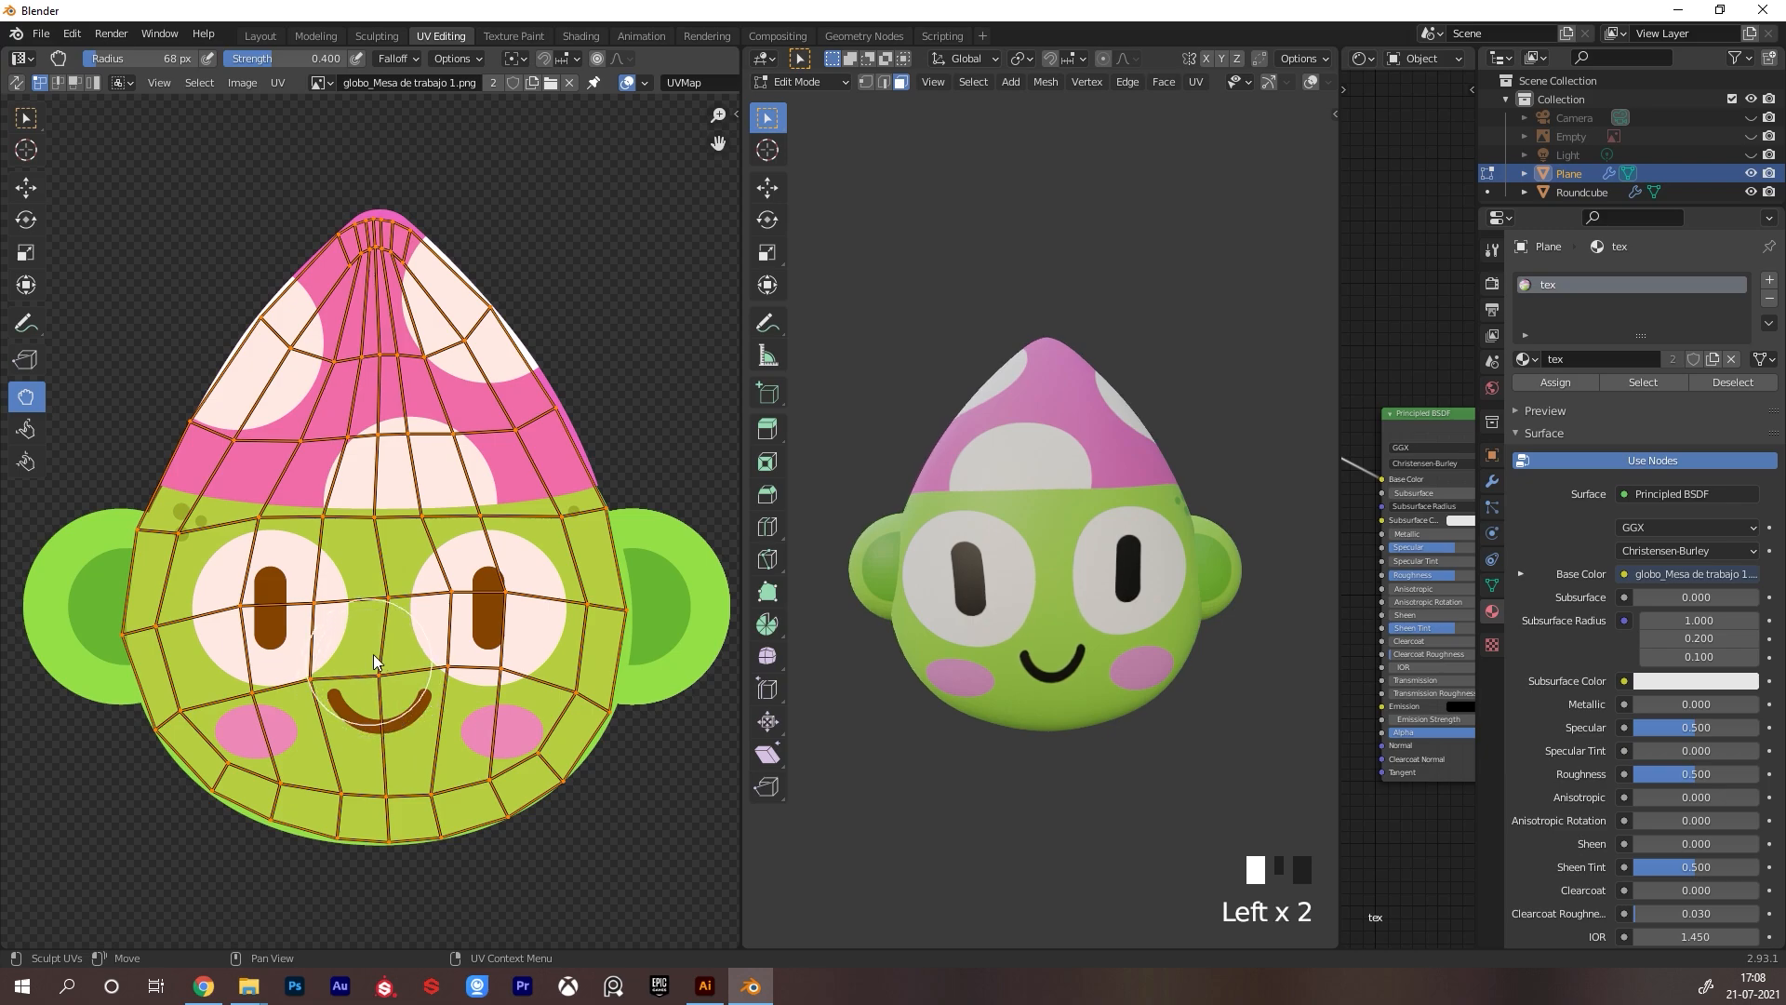
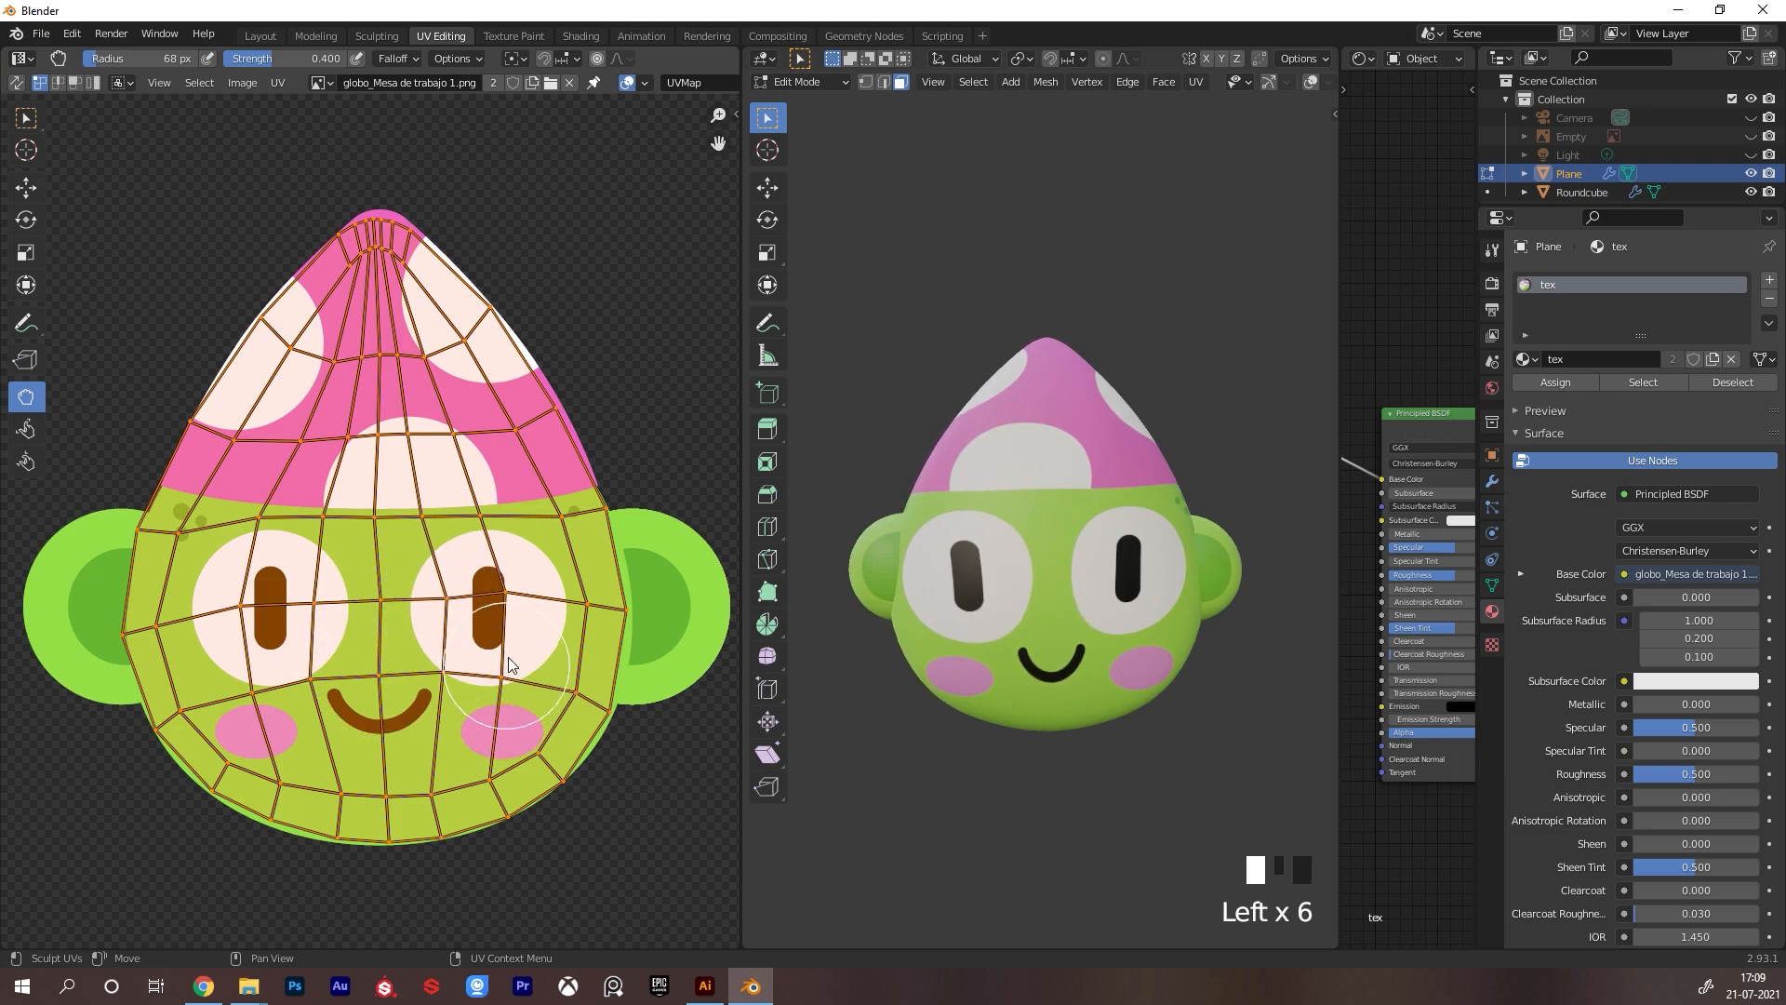
# Undo the recent Grab strokes on the head's UVs, stepping back to the ear's UV editing
pyautogui.moveTo(1009, 643)
pyautogui.keyDown('alt'); pyautogui.mouseDown()
pyautogui.moveTo(958, 642)
pyautogui.moveTo(1009, 644)
pyautogui.mouseUp(); pyautogui.keyUp('alt')
pyautogui.hotkey('ctrl', 'z')
pyautogui.hotkey('ctrl', 'z')
pyautogui.hotkey('ctrl', 'z')
pyautogui.hotkey('ctrl', 'z')
pyautogui.hotkey('ctrl', 'z')
pyautogui.hotkey('ctrl', 'z')
pyautogui.hotkey('ctrl', 'z')
pyautogui.hotkey('ctrl', 'z')
pyautogui.hotkey('ctrl', 'z')
pyautogui.hotkey('ctrl', 'z')
pyautogui.hotkey('ctrl', 'z')
pyautogui.hotkey('ctrl', 'z')
pyautogui.hotkey('ctrl', 'z')
pyautogui.hotkey('ctrl', 'z')
pyautogui.hotkey('ctrl', 'z')
pyautogui.hotkey('ctrl', 'z')
pyautogui.hotkey('ctrl', 'z')
pyautogui.hotkey('ctrl', 'z')
pyautogui.hotkey('ctrl', 'z')
pyautogui.hotkey('ctrl', 'z')
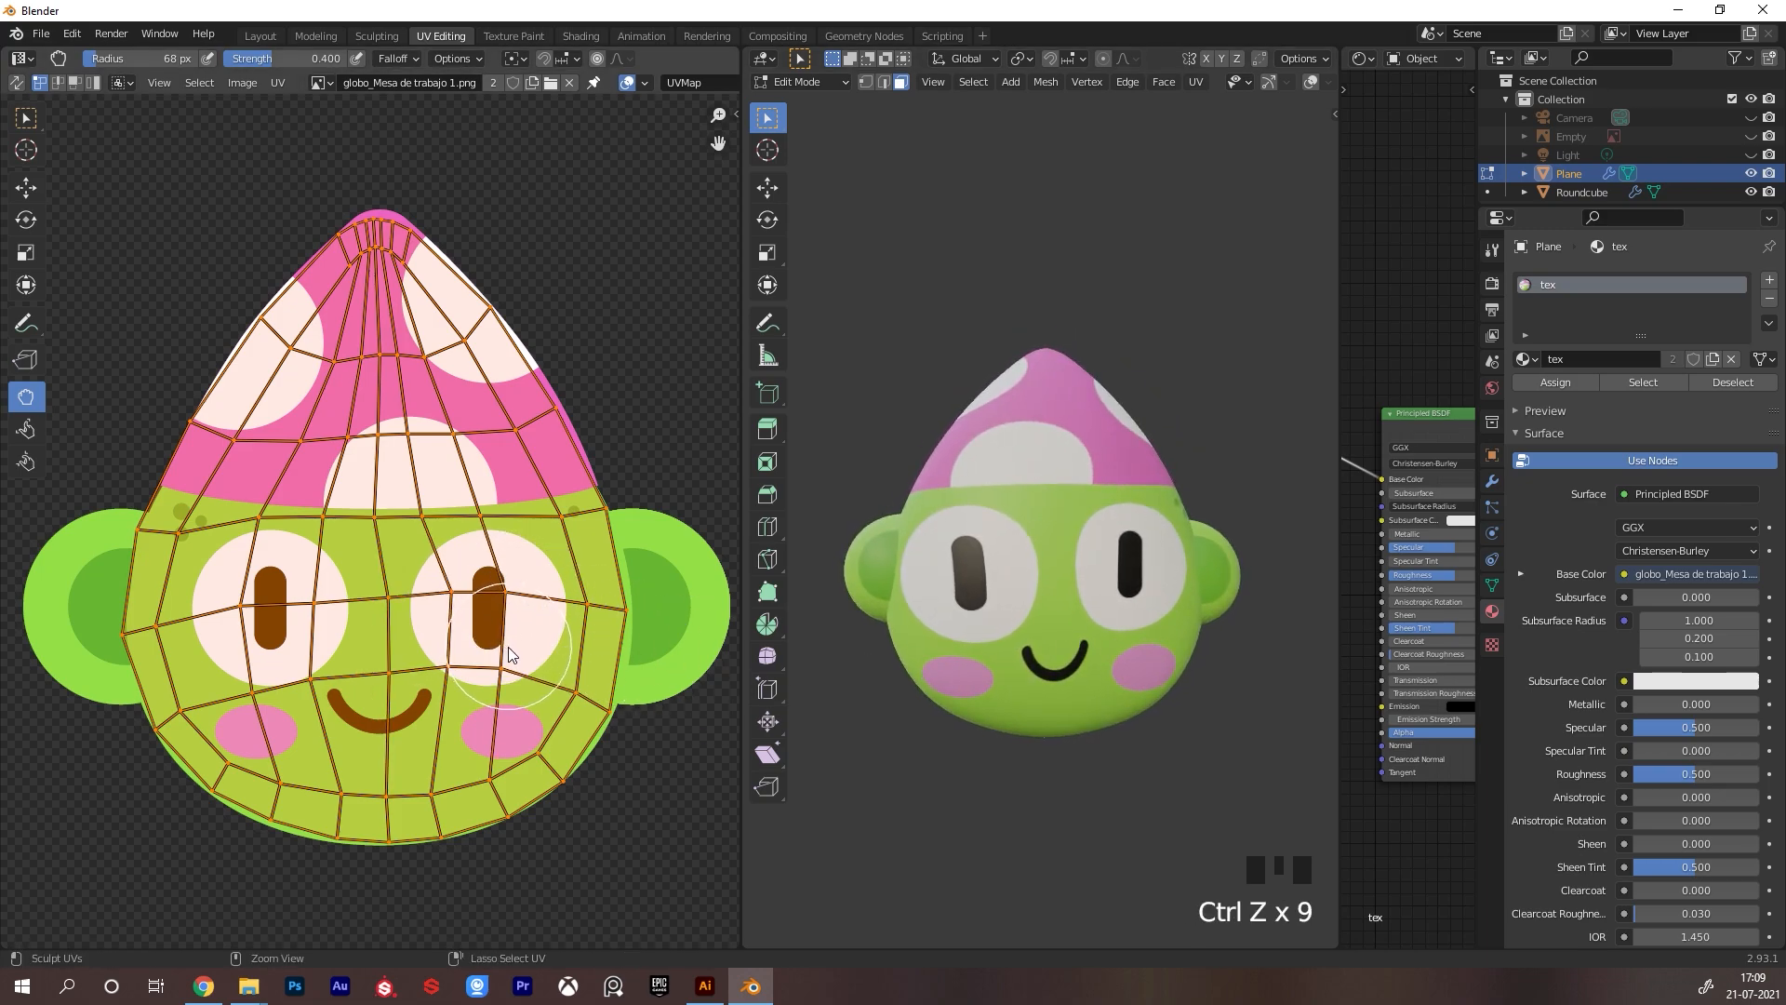
pyautogui.hotkey('ctrl', 'z')
pyautogui.hotkey('ctrl', 'z')
pyautogui.hotkey('ctrl', 'z')
pyautogui.hotkey('ctrl', 'z')
pyautogui.hotkey('ctrl', 'z')
pyautogui.hotkey('ctrl', 'z')
pyautogui.hotkey('ctrl', 'z')
pyautogui.hotkey('ctrl', 'z')
pyautogui.hotkey('ctrl', 'z')
pyautogui.hotkey('ctrl', 'z')
pyautogui.hotkey('ctrl', 'z')
pyautogui.hotkey('ctrl', 'z')
pyautogui.hotkey('ctrl', 'z')
pyautogui.hotkey('ctrl', 'z')
pyautogui.hotkey('ctrl', 'z')
pyautogui.hotkey('ctrl', 'z')
pyautogui.hotkey('ctrl', 'z')
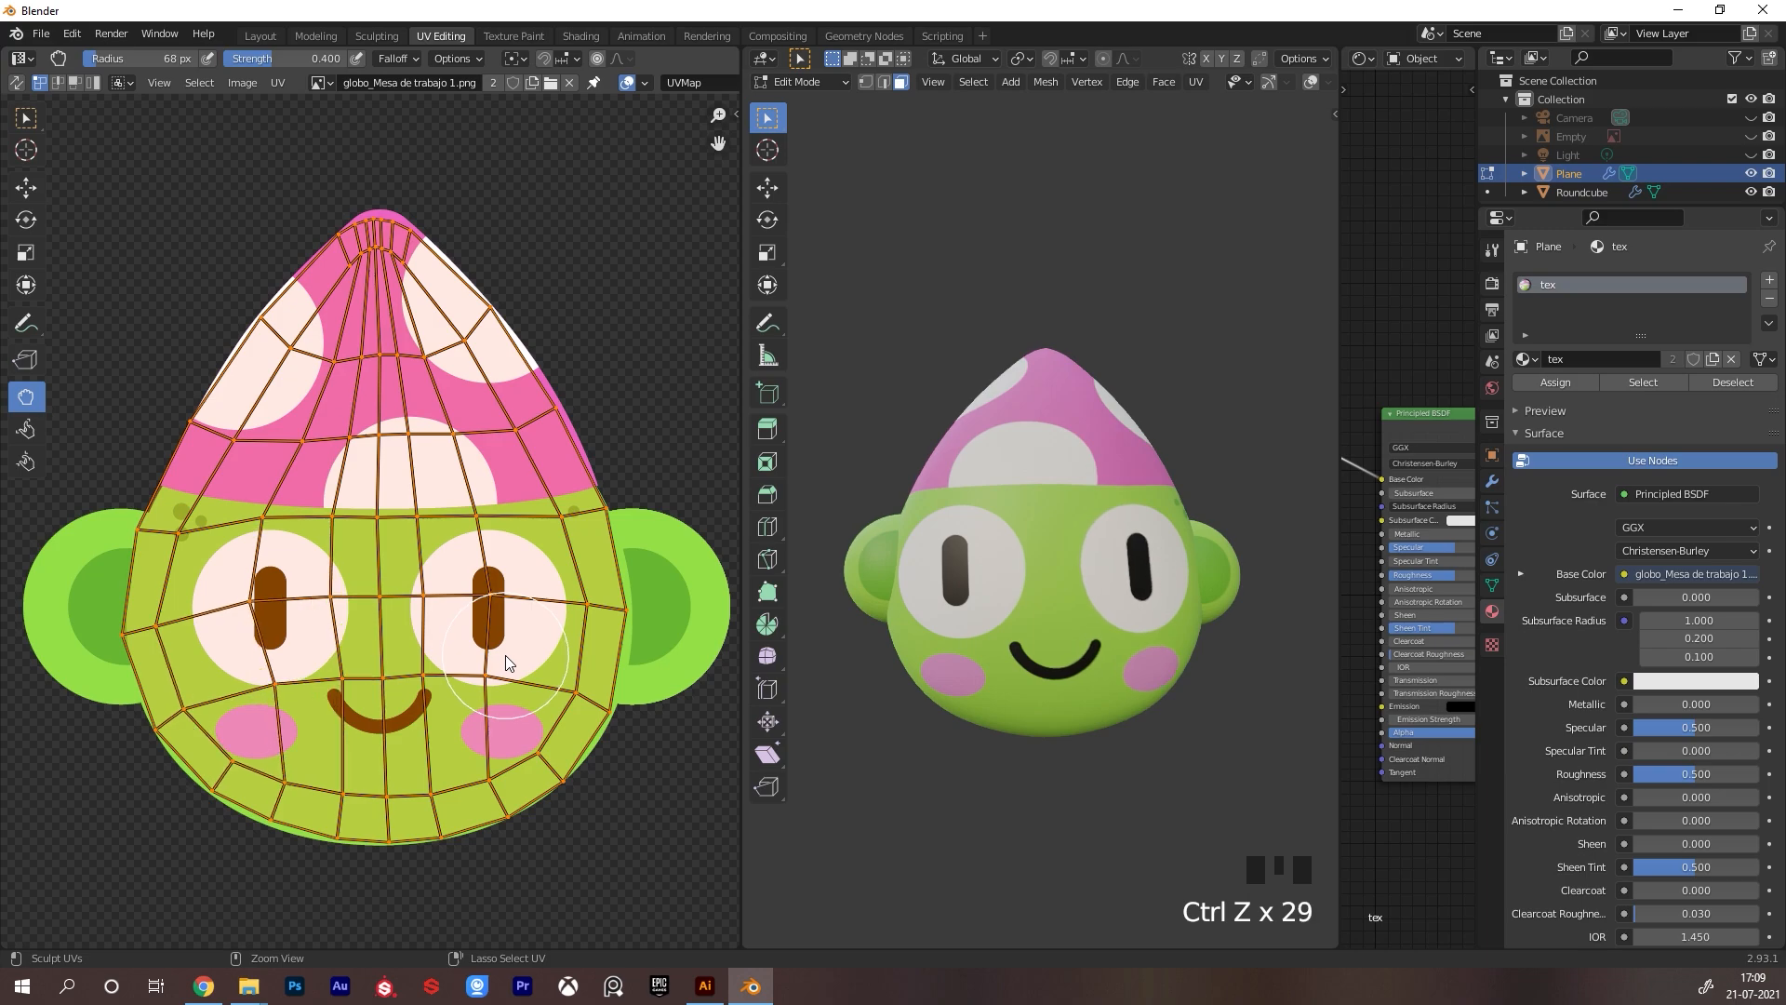
pyautogui.keyDown('alt'); pyautogui.moveTo(1136, 662); pyautogui.dragTo(1137, 658); pyautogui.keyUp('alt')
pyautogui.hotkey('ctrl', 'z')
pyautogui.hotkey('ctrl', 'z')
pyautogui.hotkey('ctrl', 'z')
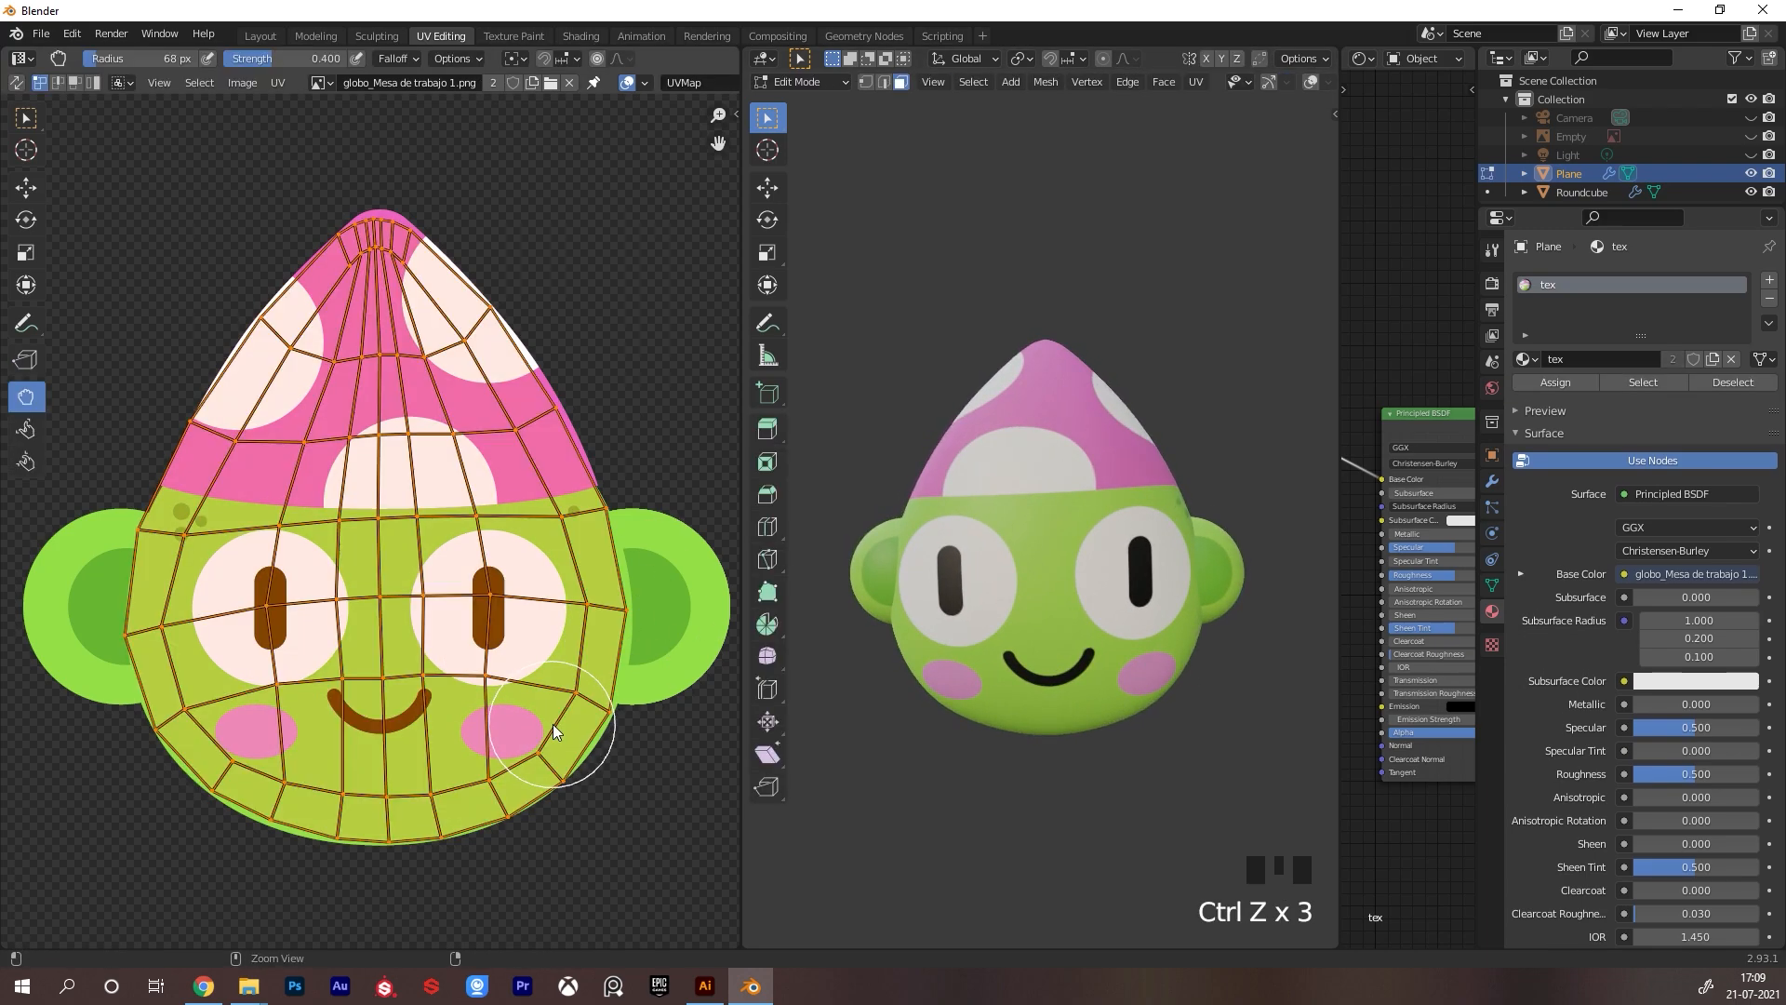
pyautogui.hotkey('ctrl', 'z')
pyautogui.hotkey('ctrl', 'z')
pyautogui.hotkey('ctrl', 'z')
pyautogui.hotkey('ctrl', 'z')
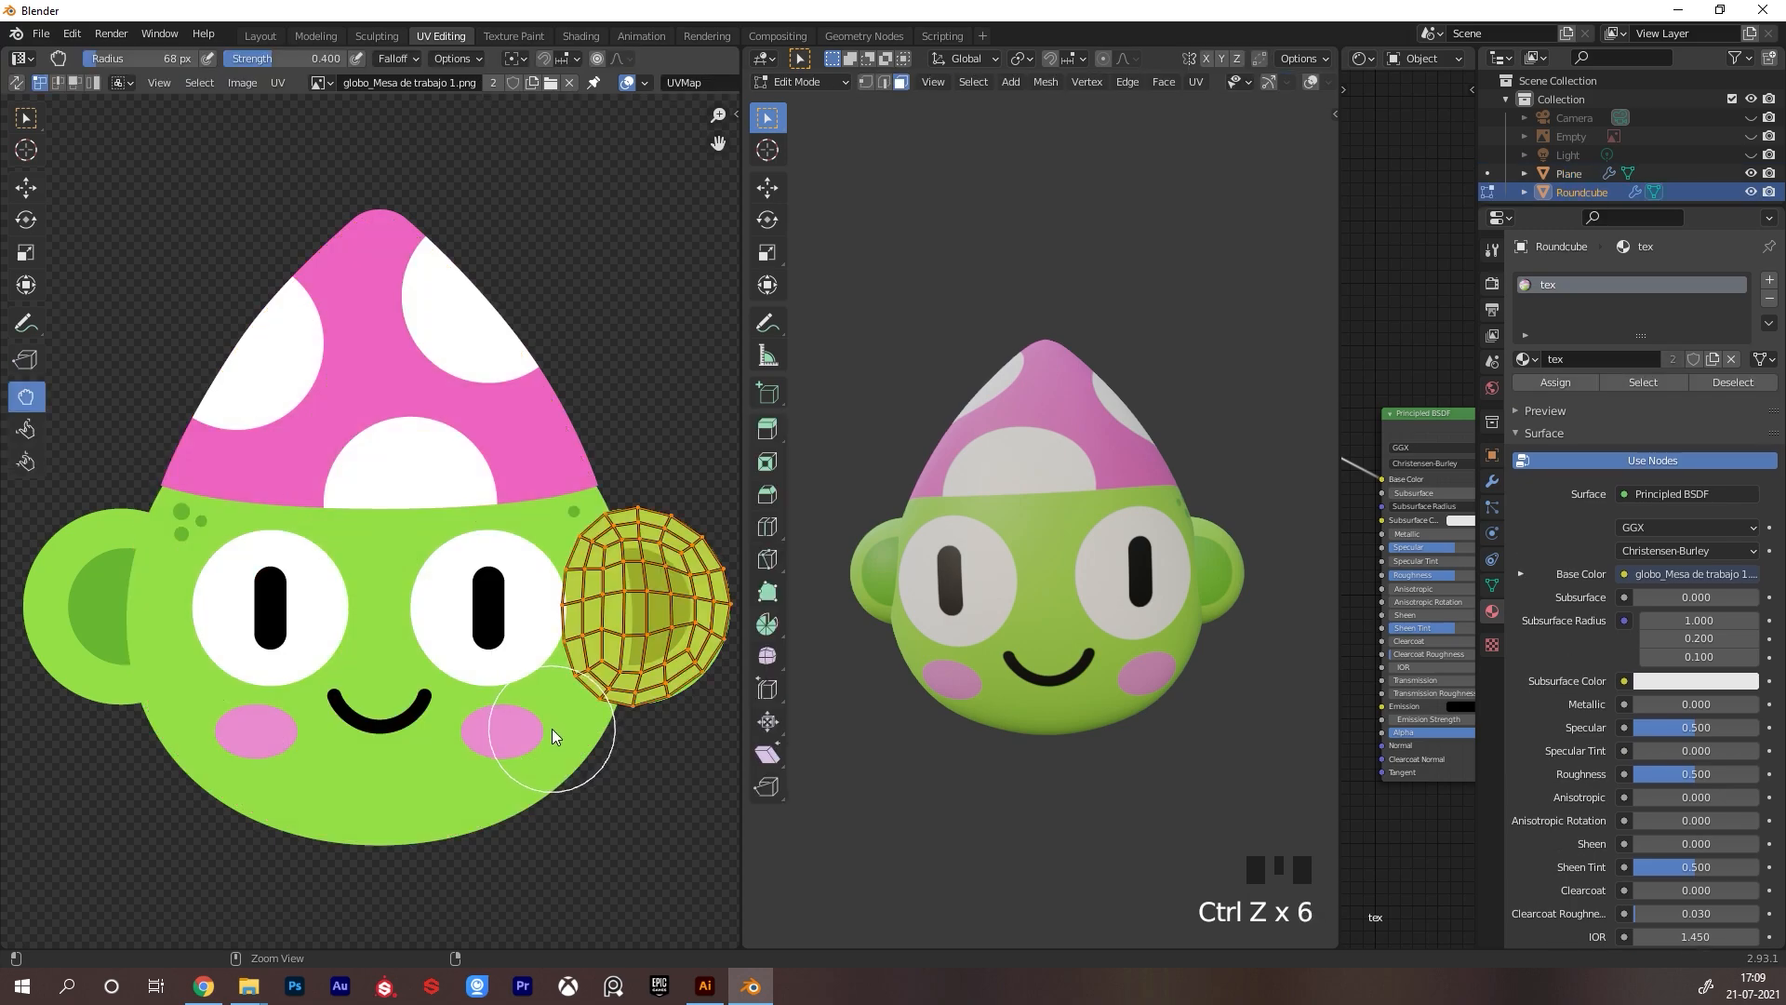
# Leave the ear's Edit Mode, select the head and enter Edit Mode to show its UVs
pyautogui.hotkey('ctrl', 'Tab')
pyautogui.keyDown('alt'); pyautogui.moveTo(1200, 662); pyautogui.dragTo(865, 646); pyautogui.keyUp('alt')
pyautogui.hotkey('ctrl', 'Tab')
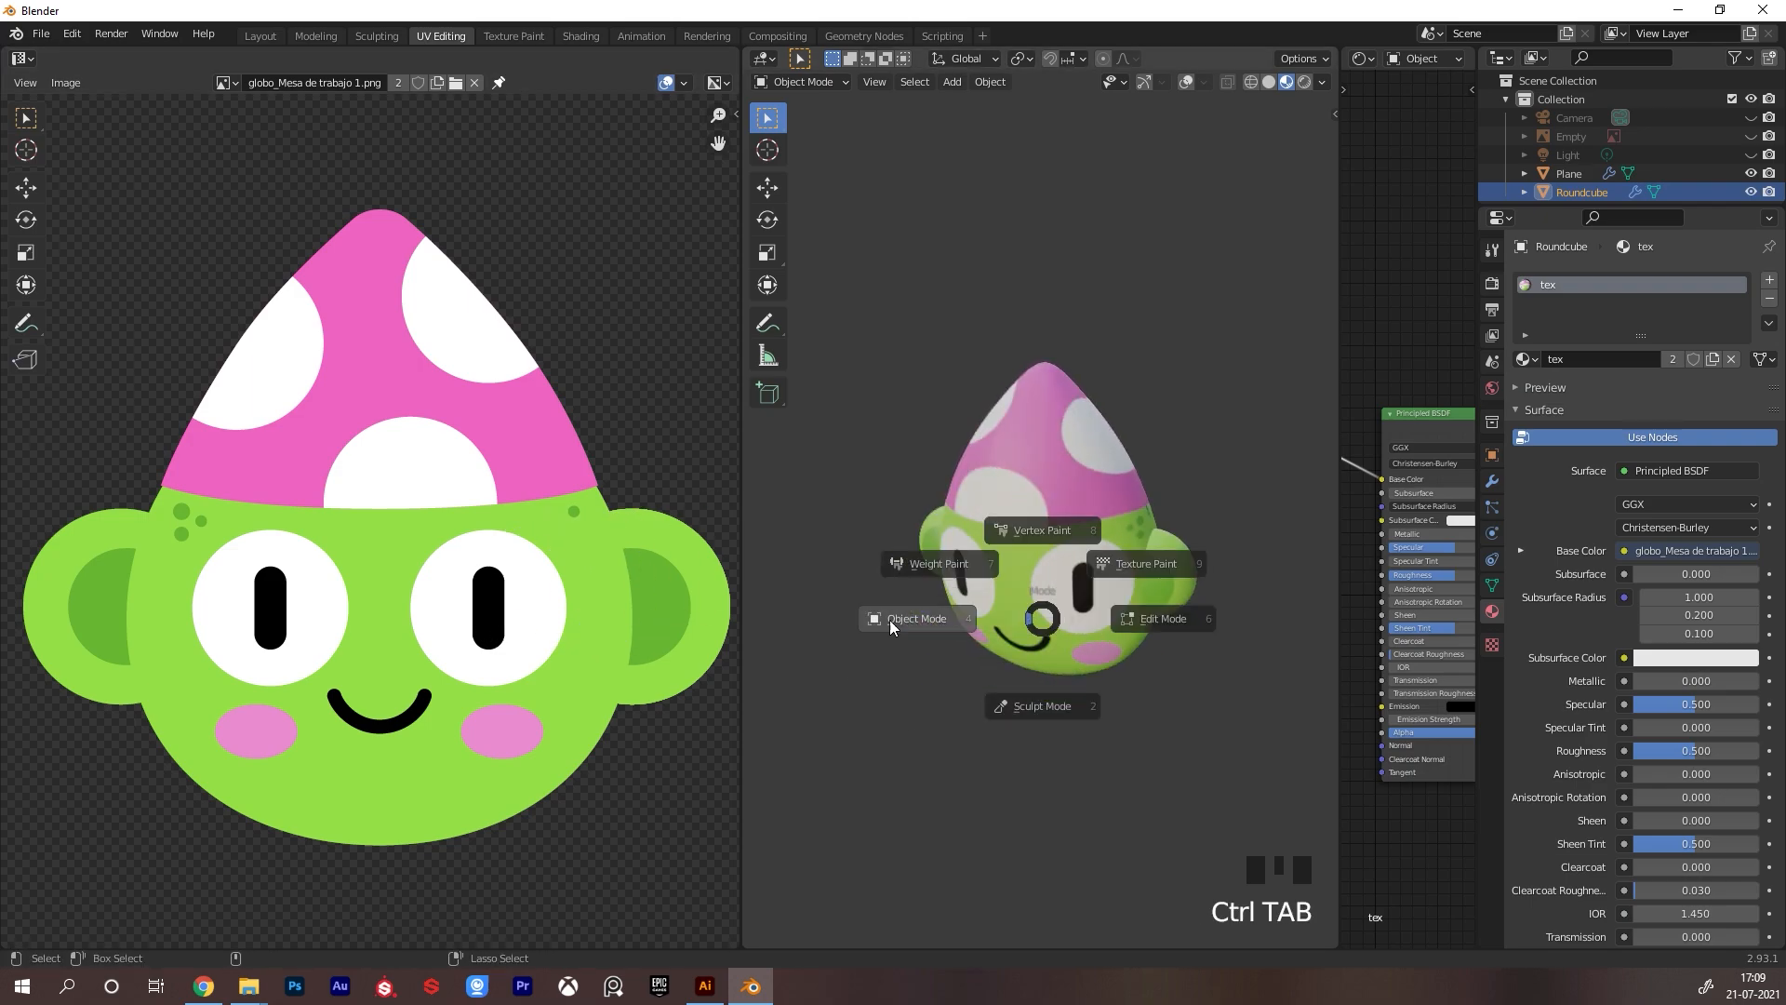
pyautogui.click(1074, 561)
pyautogui.press('Tab')
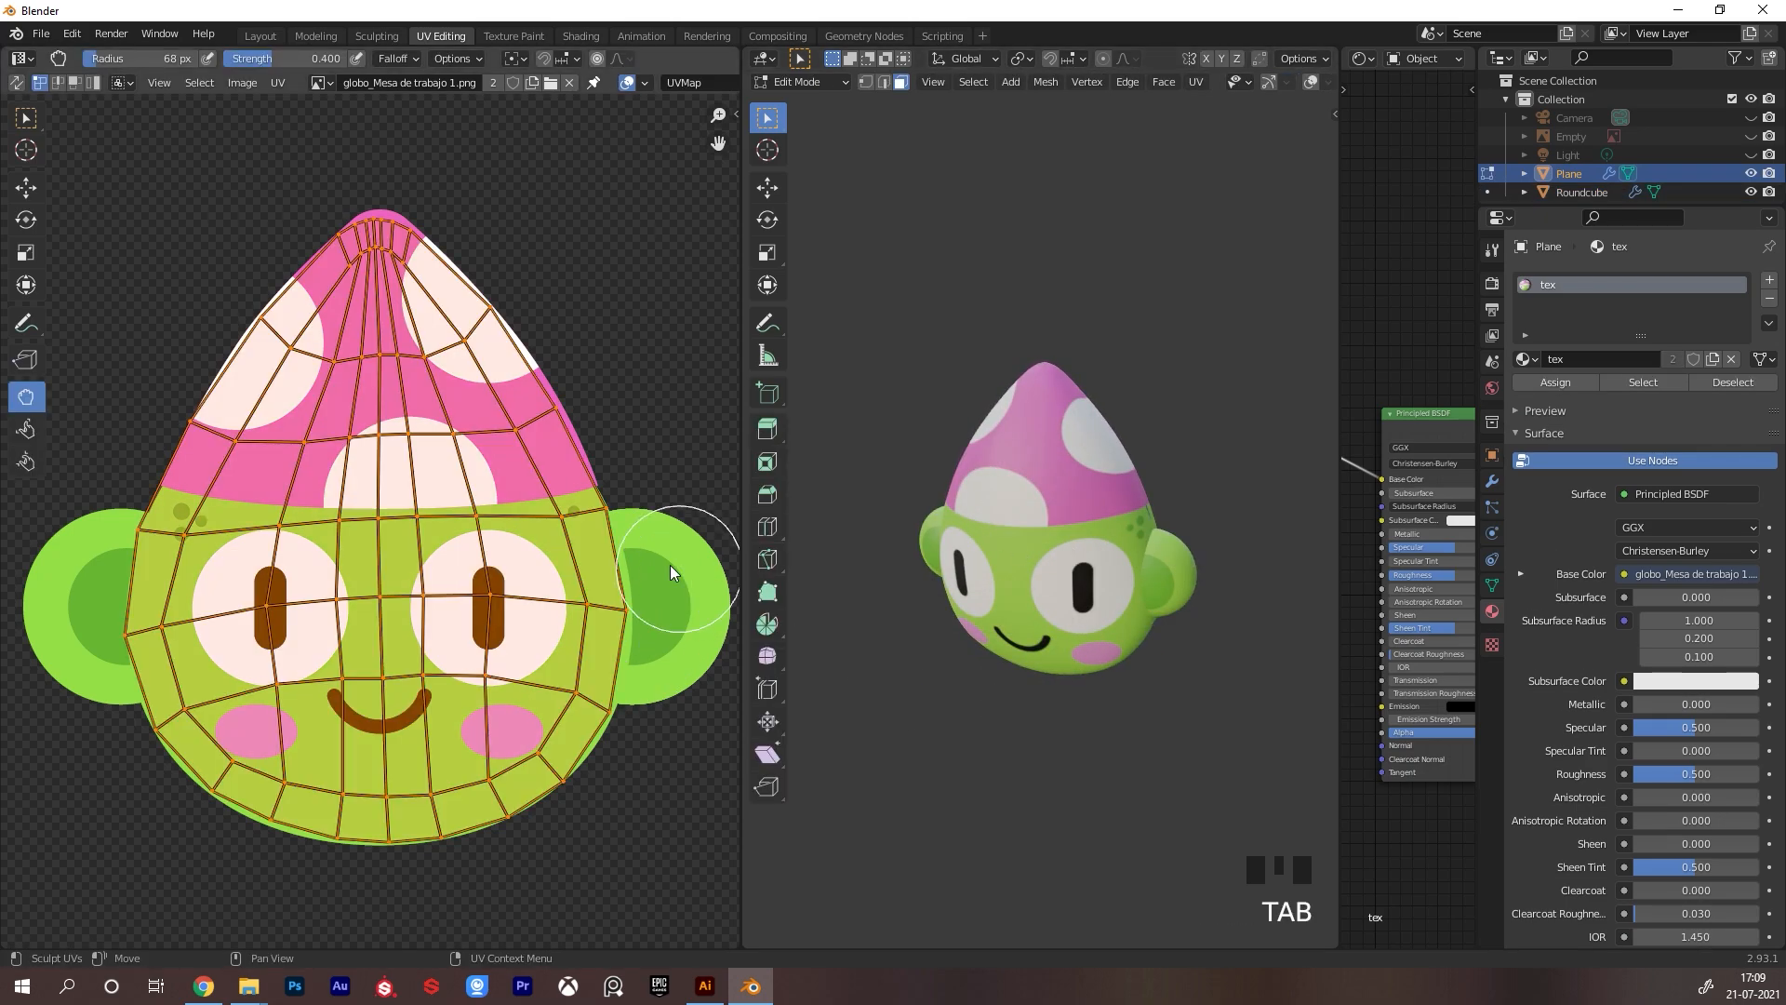
# Nudge the head's outer UVs along the hat's lower edge with the 68 px Grab brush and return to Object Mode
pyautogui.click(599, 511)
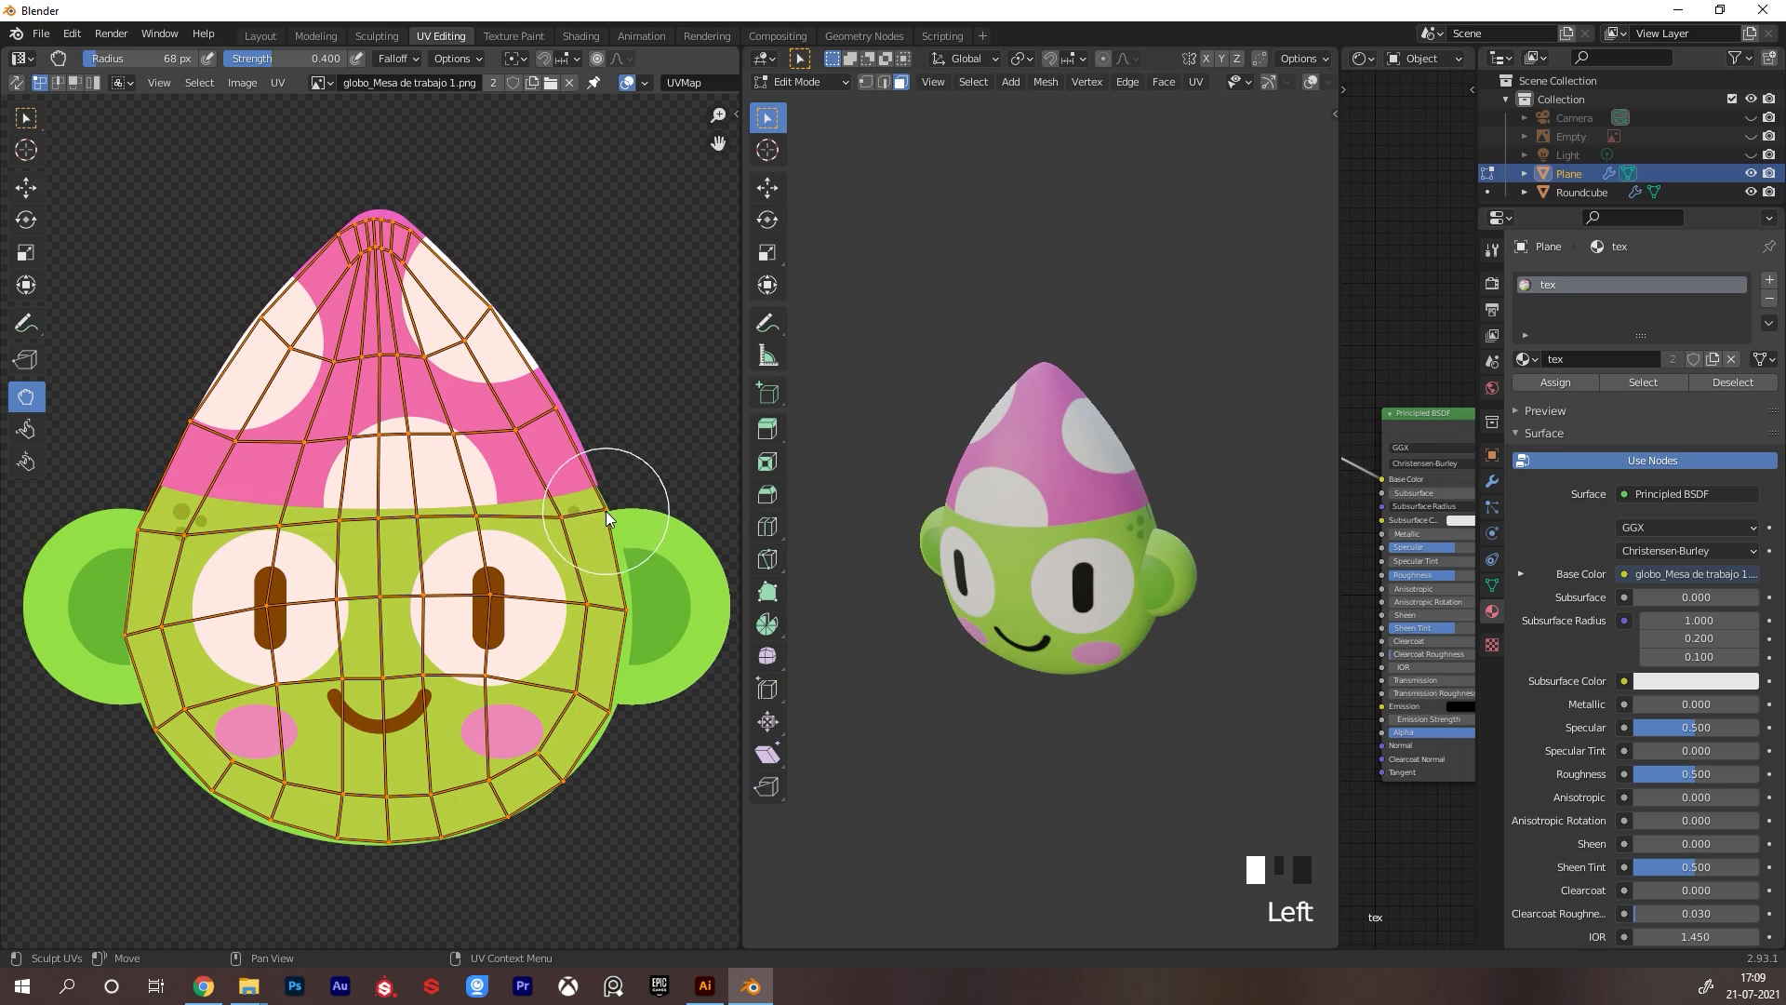
pyautogui.click(165, 488)
pyautogui.click(145, 529)
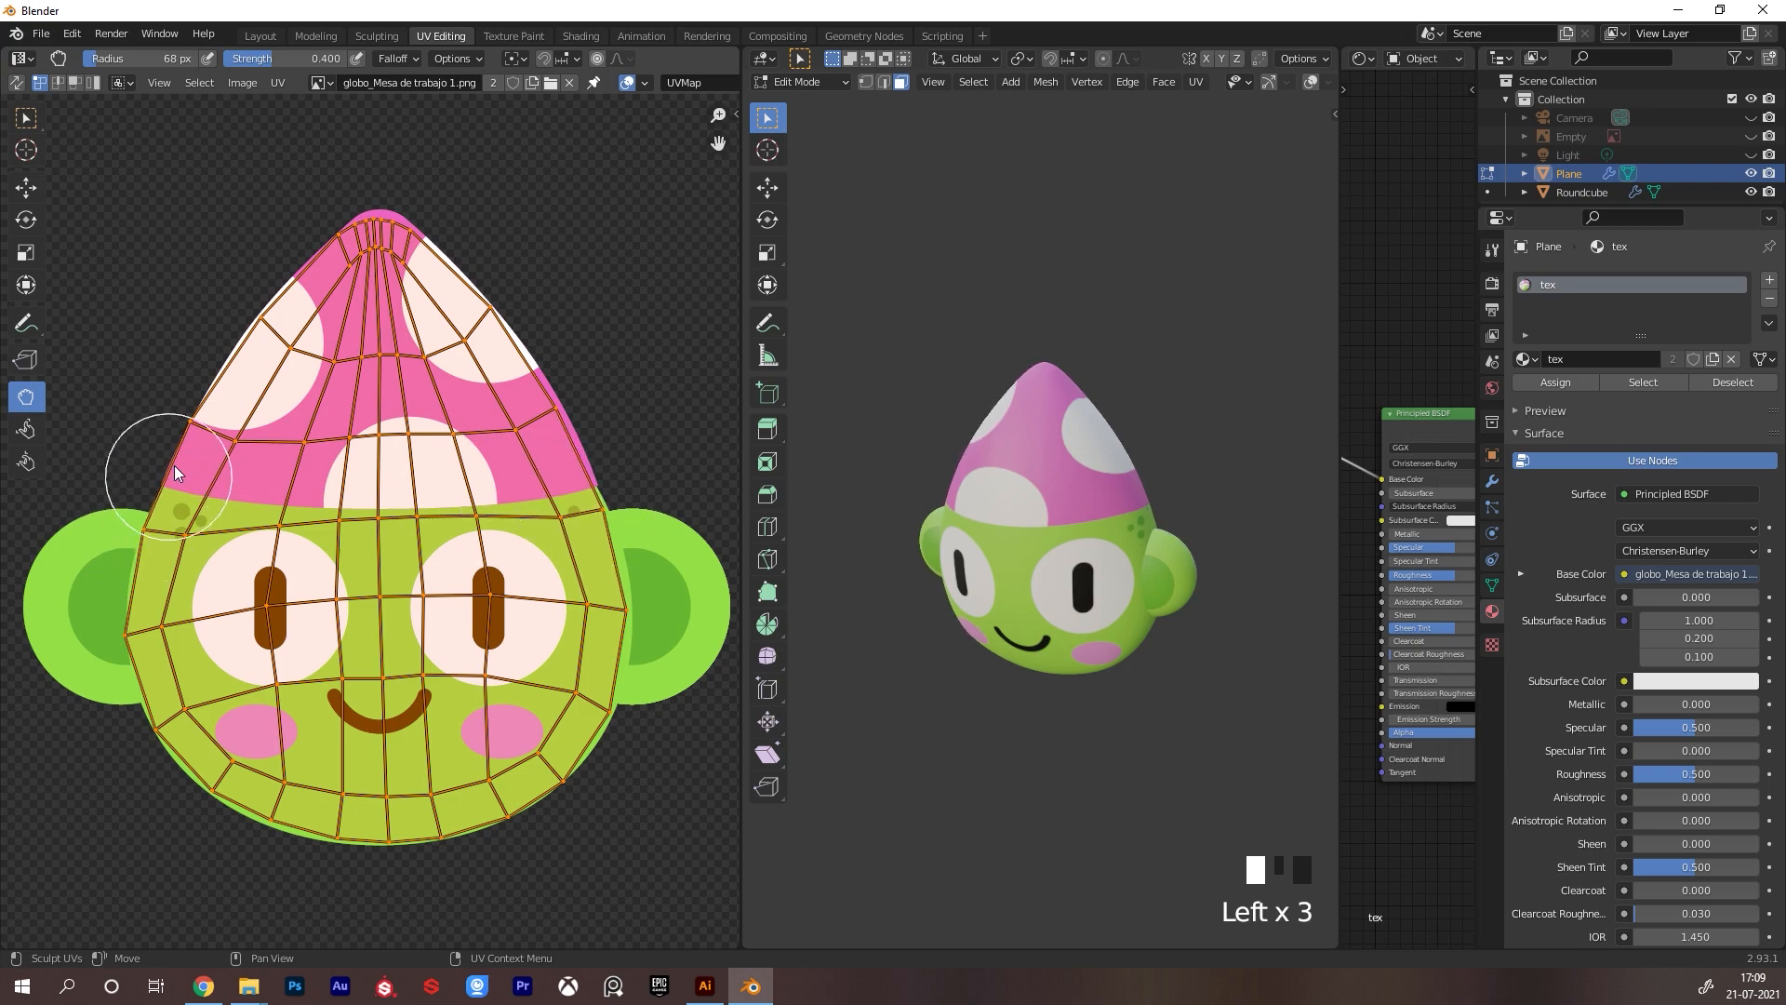
pyautogui.click(197, 434)
pyautogui.keyDown('alt'); pyautogui.moveTo(1098, 640); pyautogui.dragTo(1032, 656); pyautogui.keyUp('alt')
pyautogui.hotkey('ctrl', 'Tab')
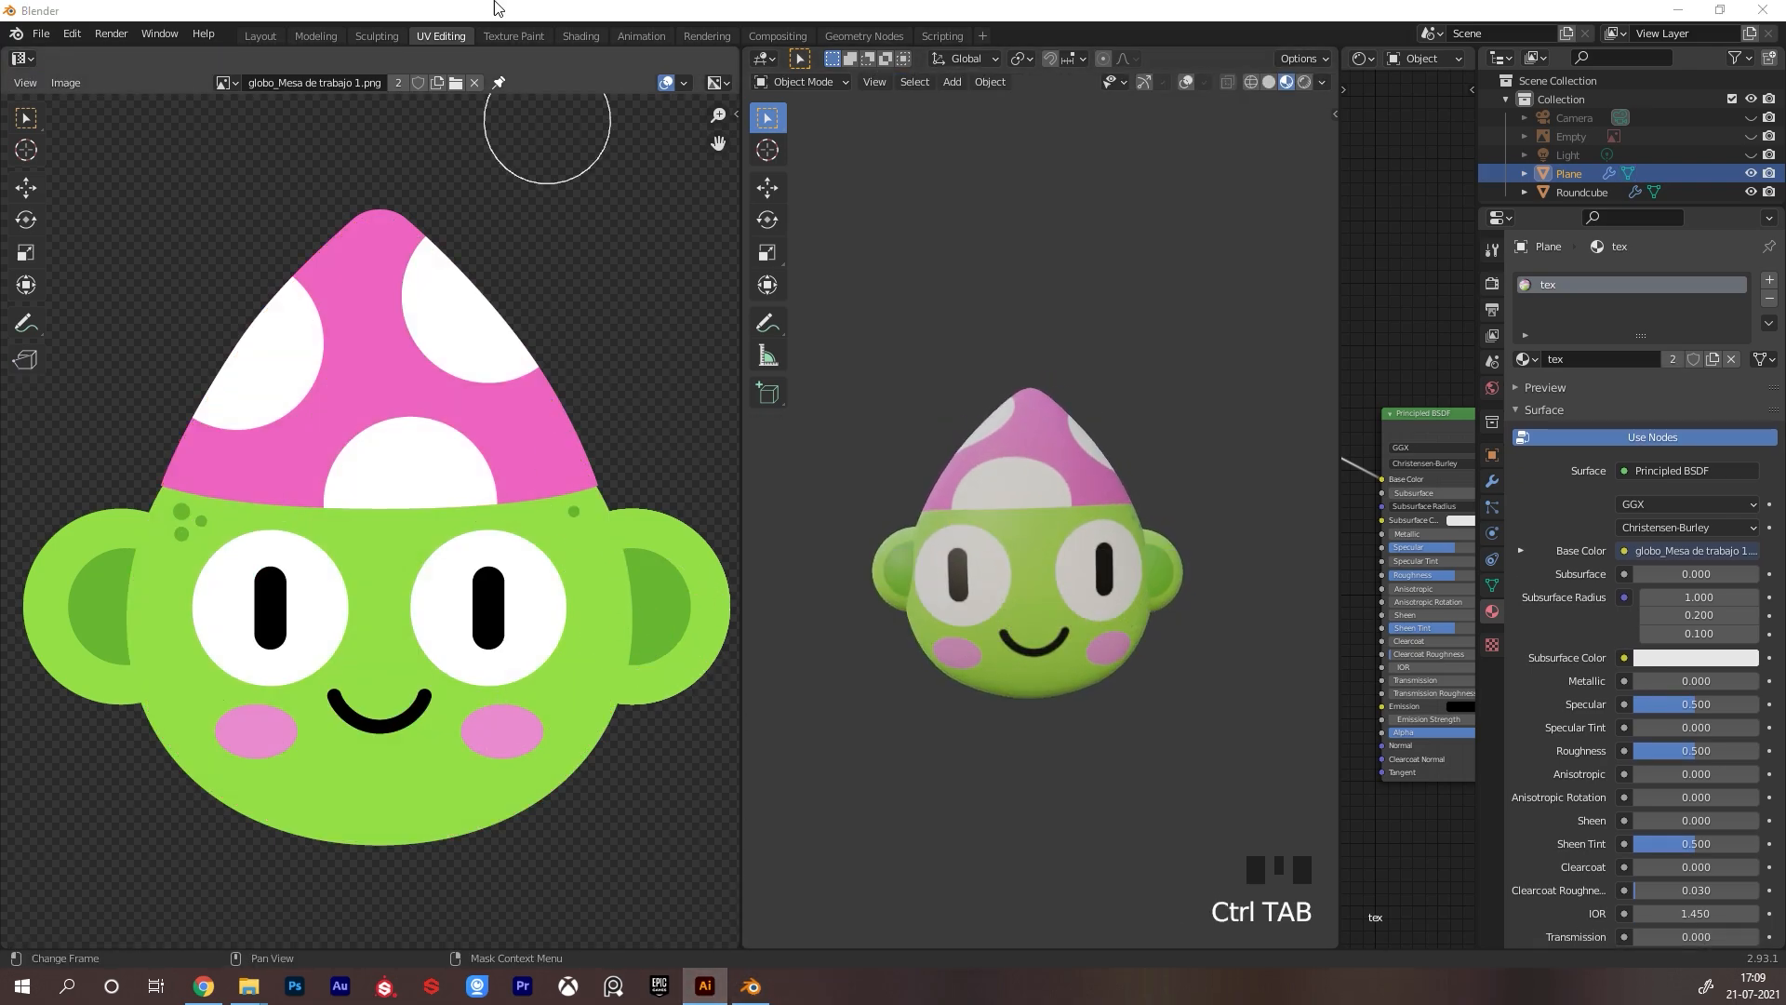
# Switch to Illustrator, maximize its window and zoom in on the head artwork in textura.ai
pyautogui.moveTo(1785, 253); pyautogui.dragTo(1002, 250)
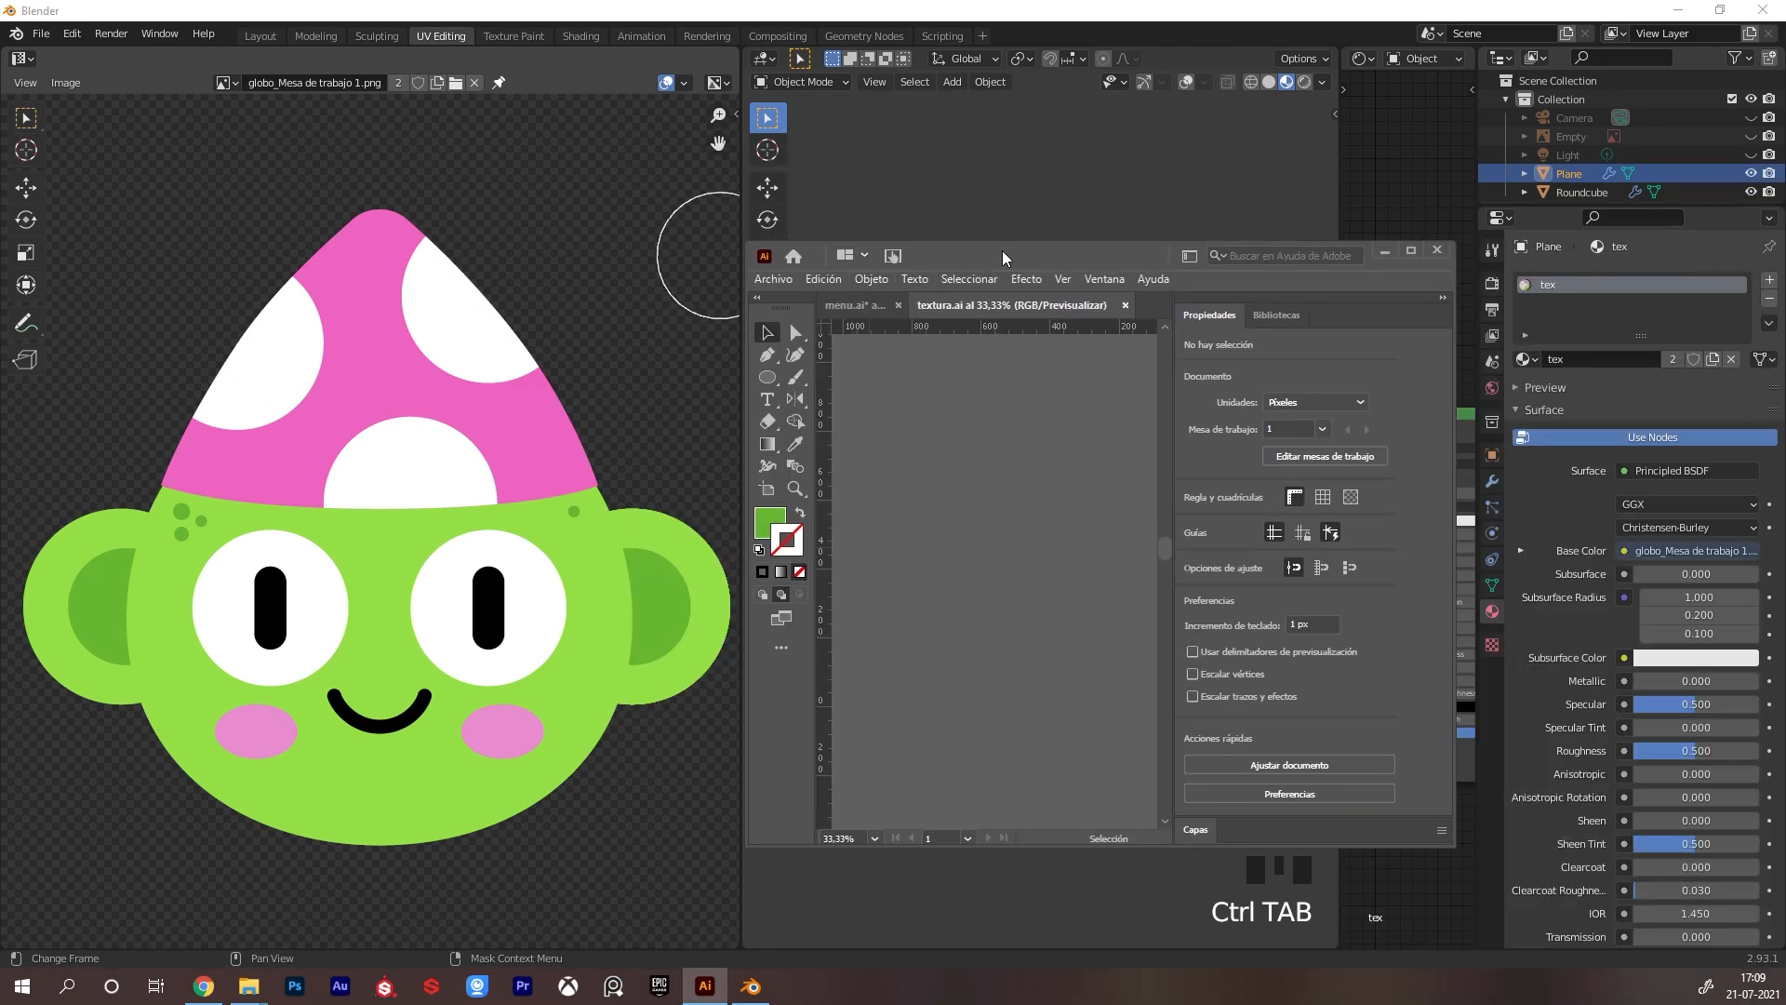
pyautogui.doubleClick(1001, 249)
pyautogui.press('z')
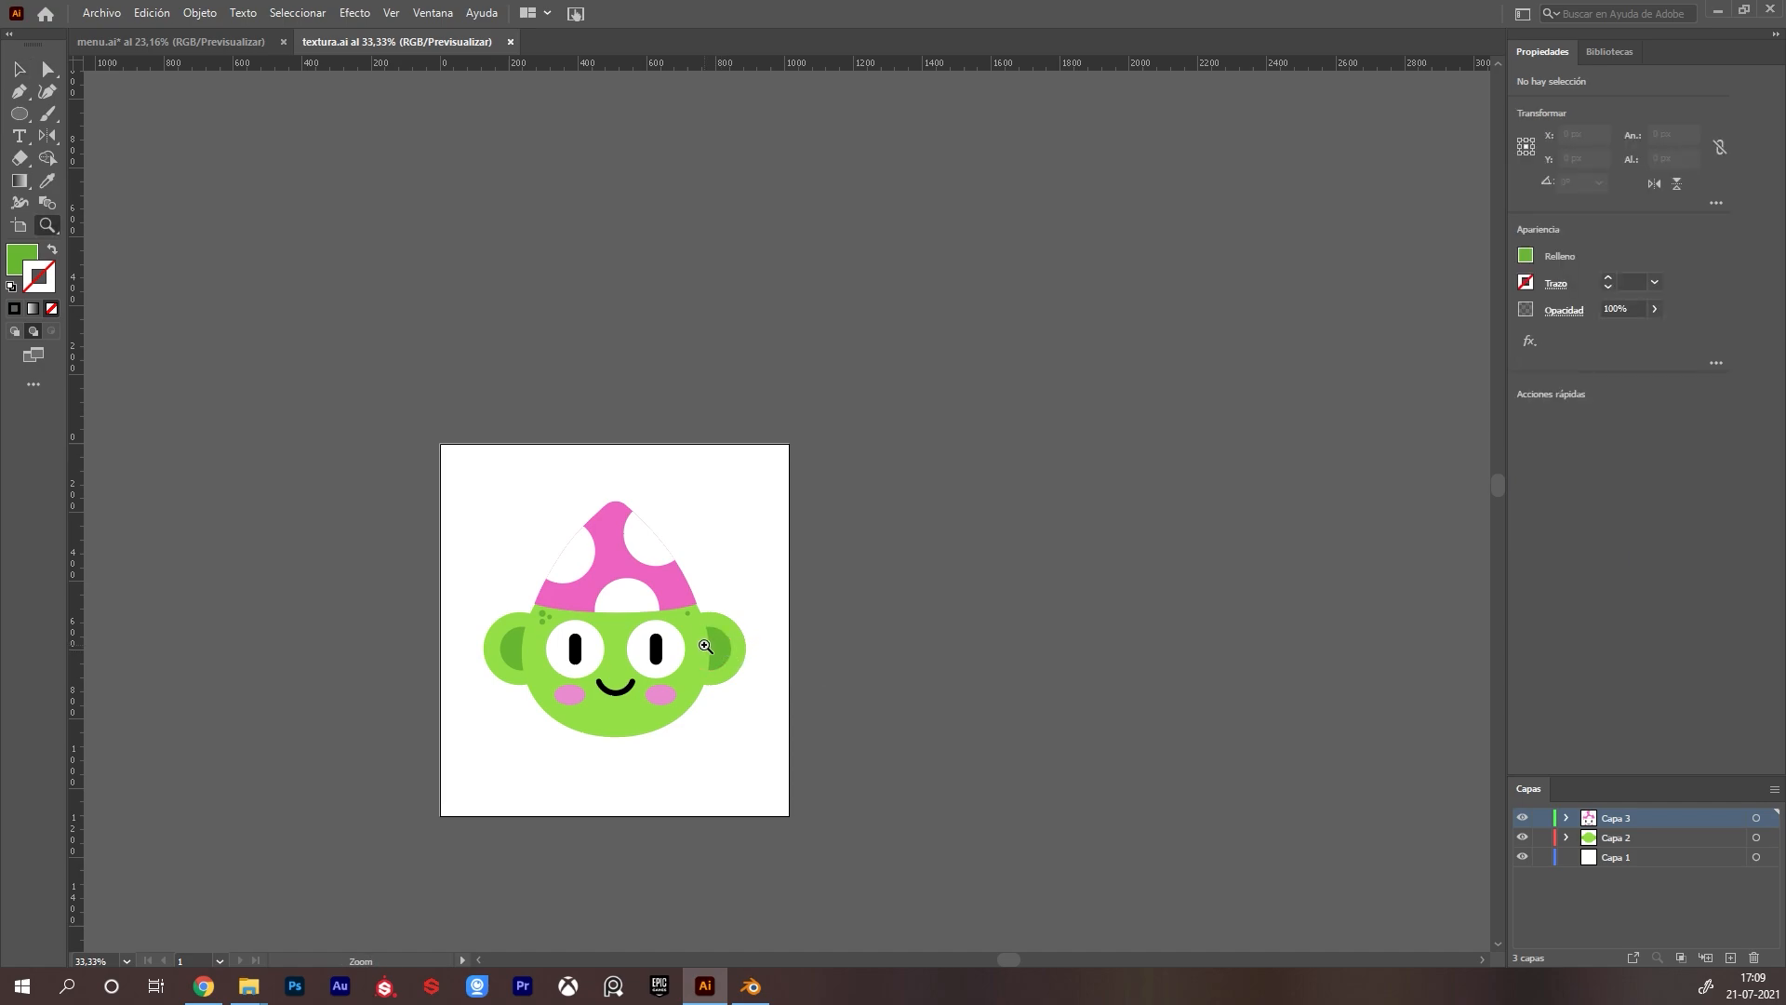
pyautogui.moveTo(709, 638); pyautogui.dragTo(572, 521)
pyautogui.press('v')
pyautogui.click(928, 708)
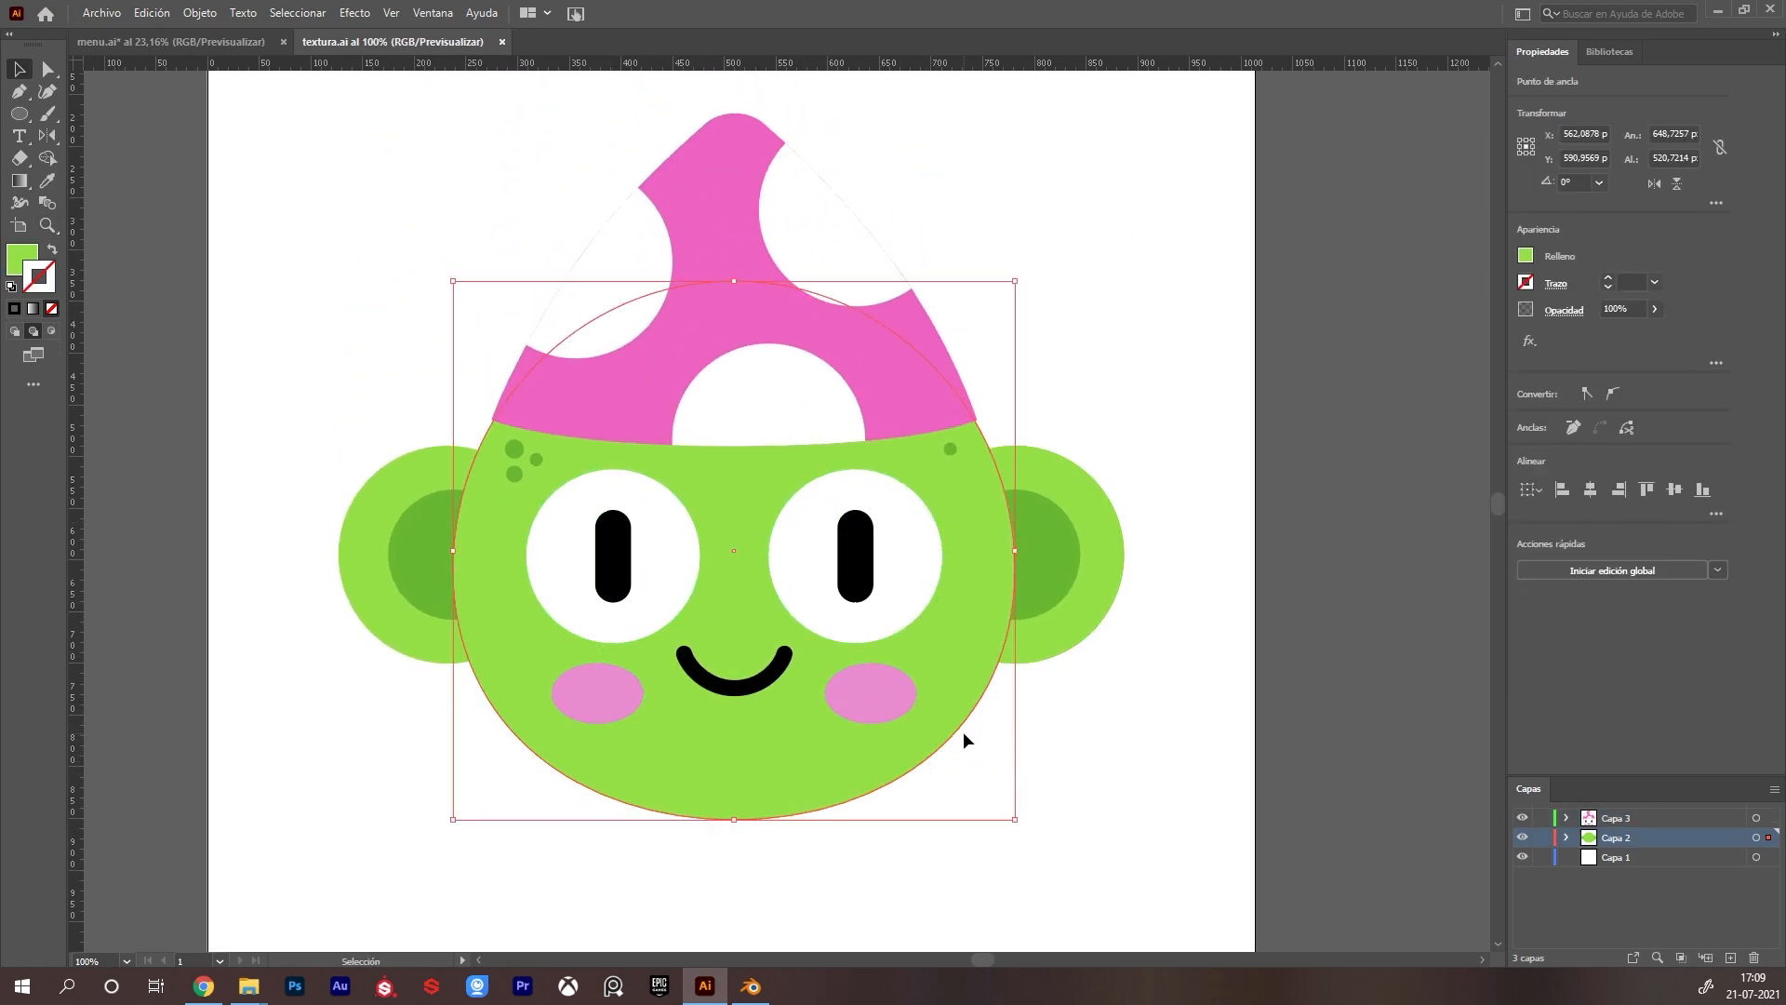
pyautogui.click(856, 572)
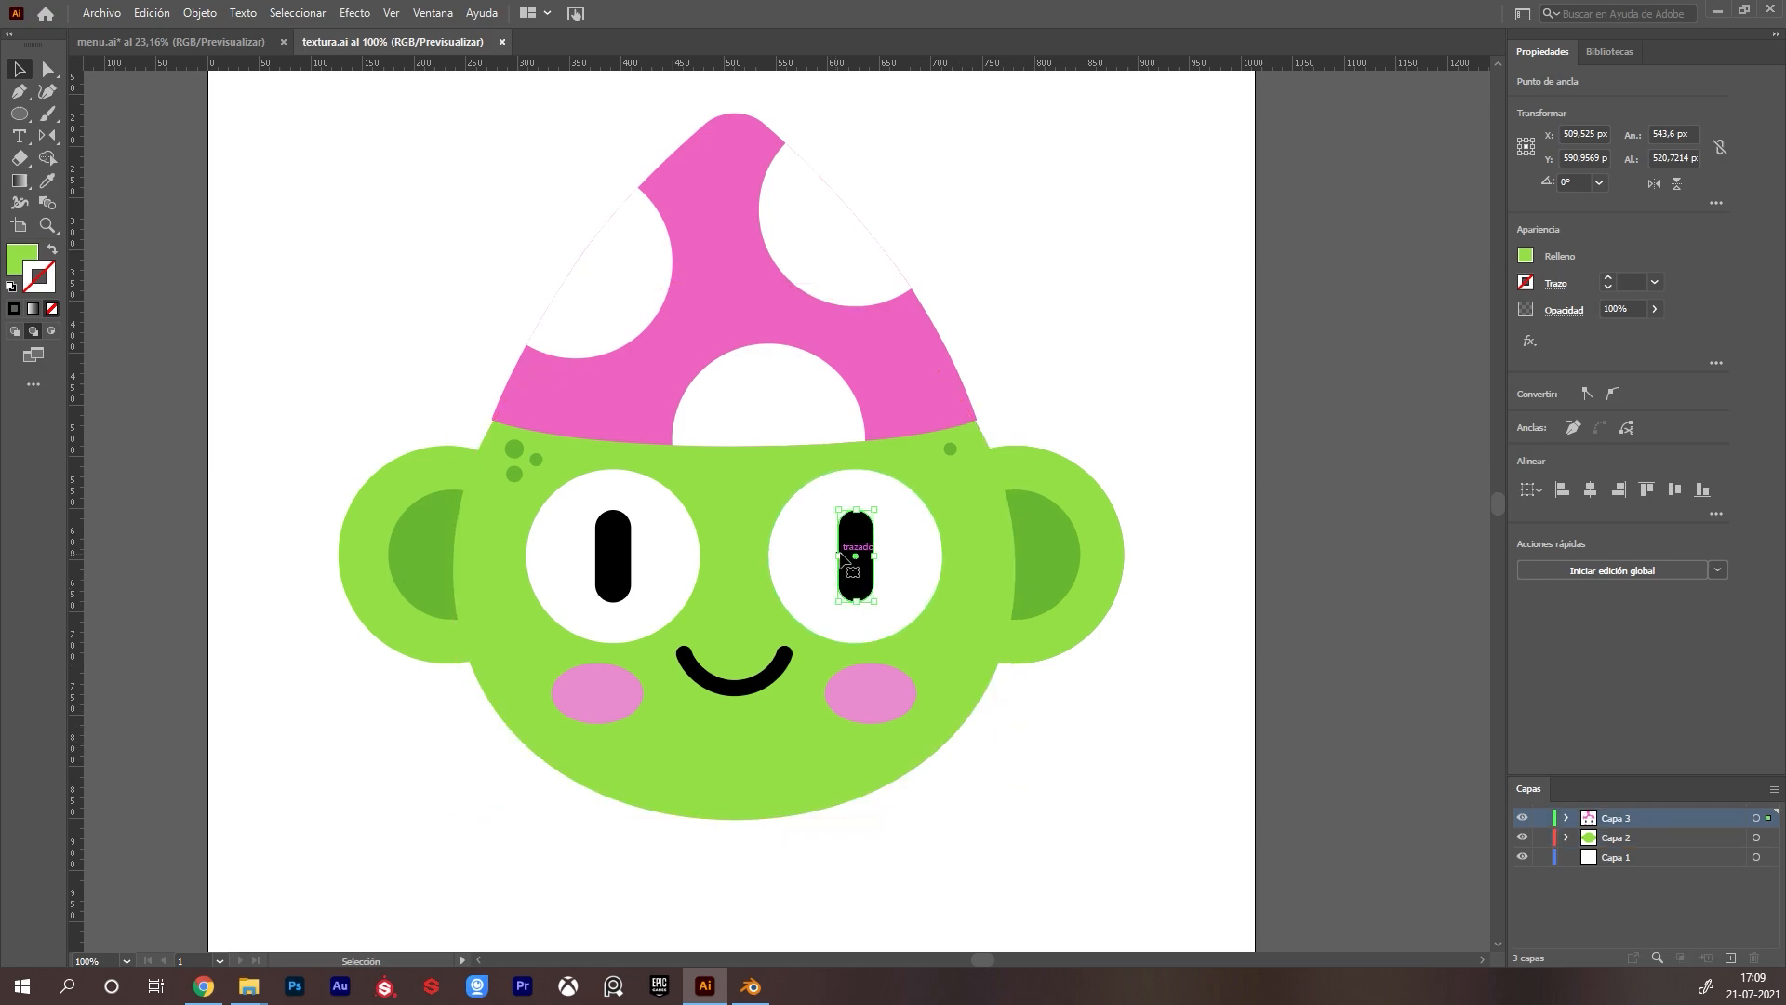
pyautogui.keyDown('shift'); pyautogui.click(611, 565); pyautogui.keyUp('shift')
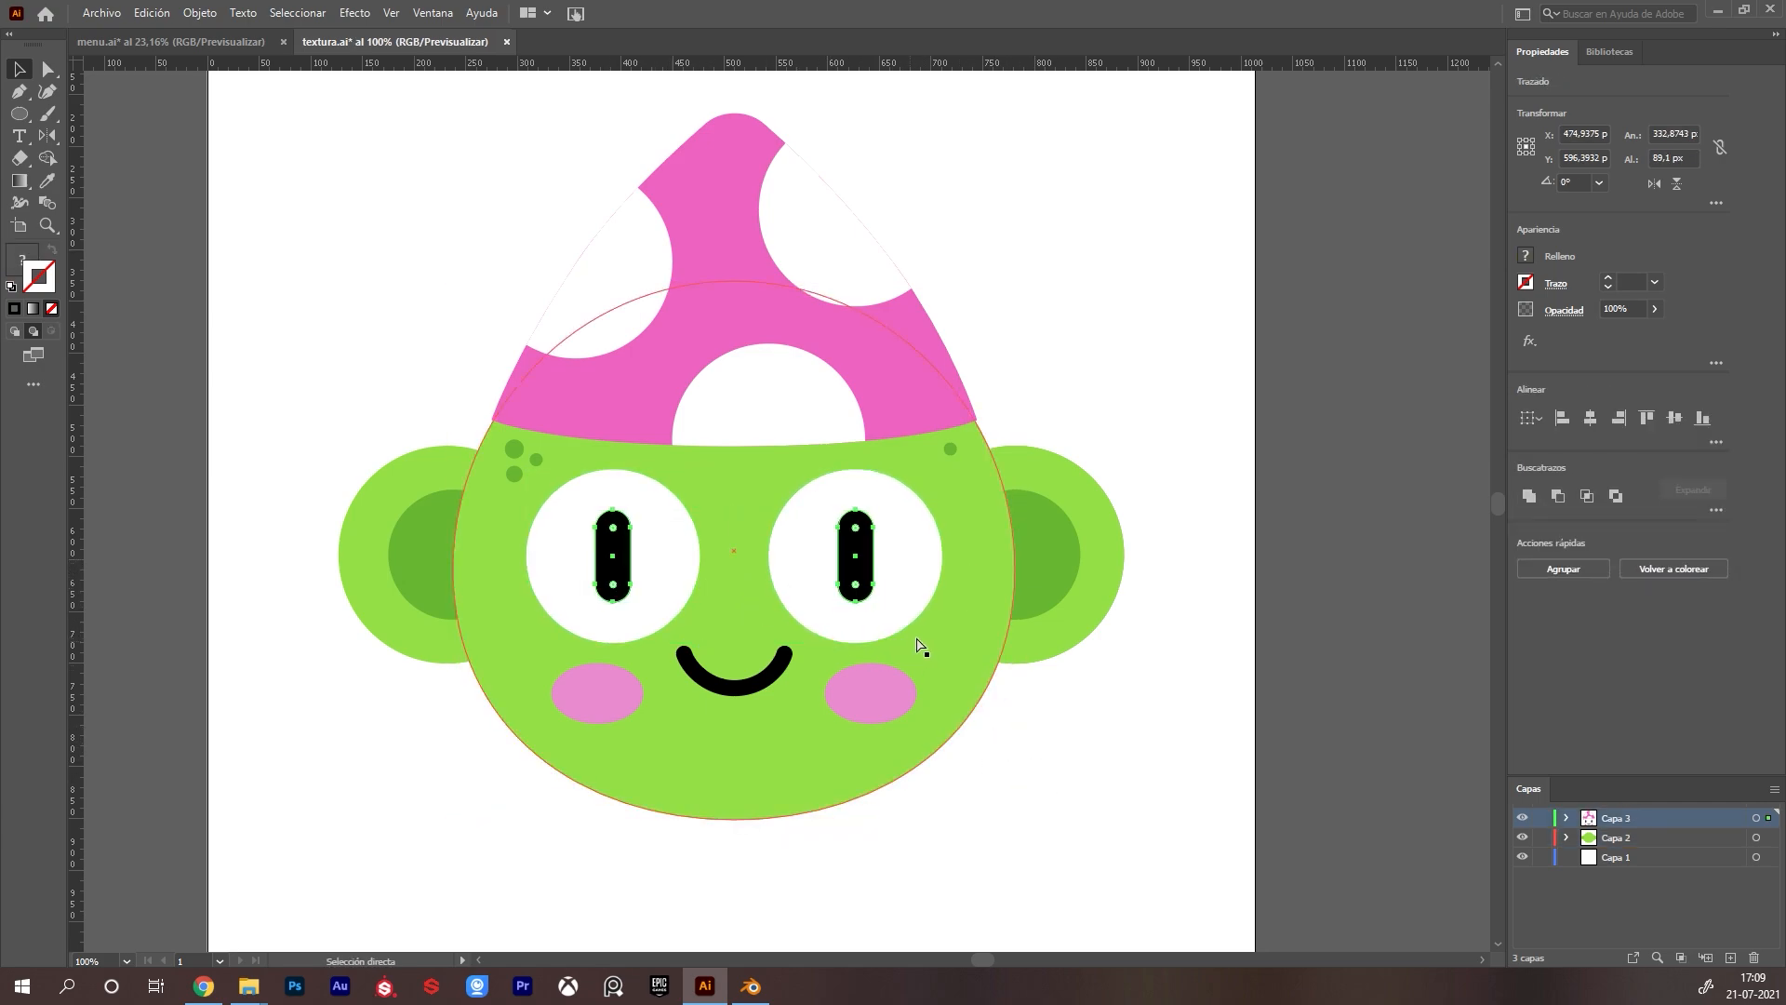
pyautogui.hotkey('ctrl', 'z')
pyautogui.keyDown('shift'); pyautogui.click(801, 605); pyautogui.keyUp('shift')
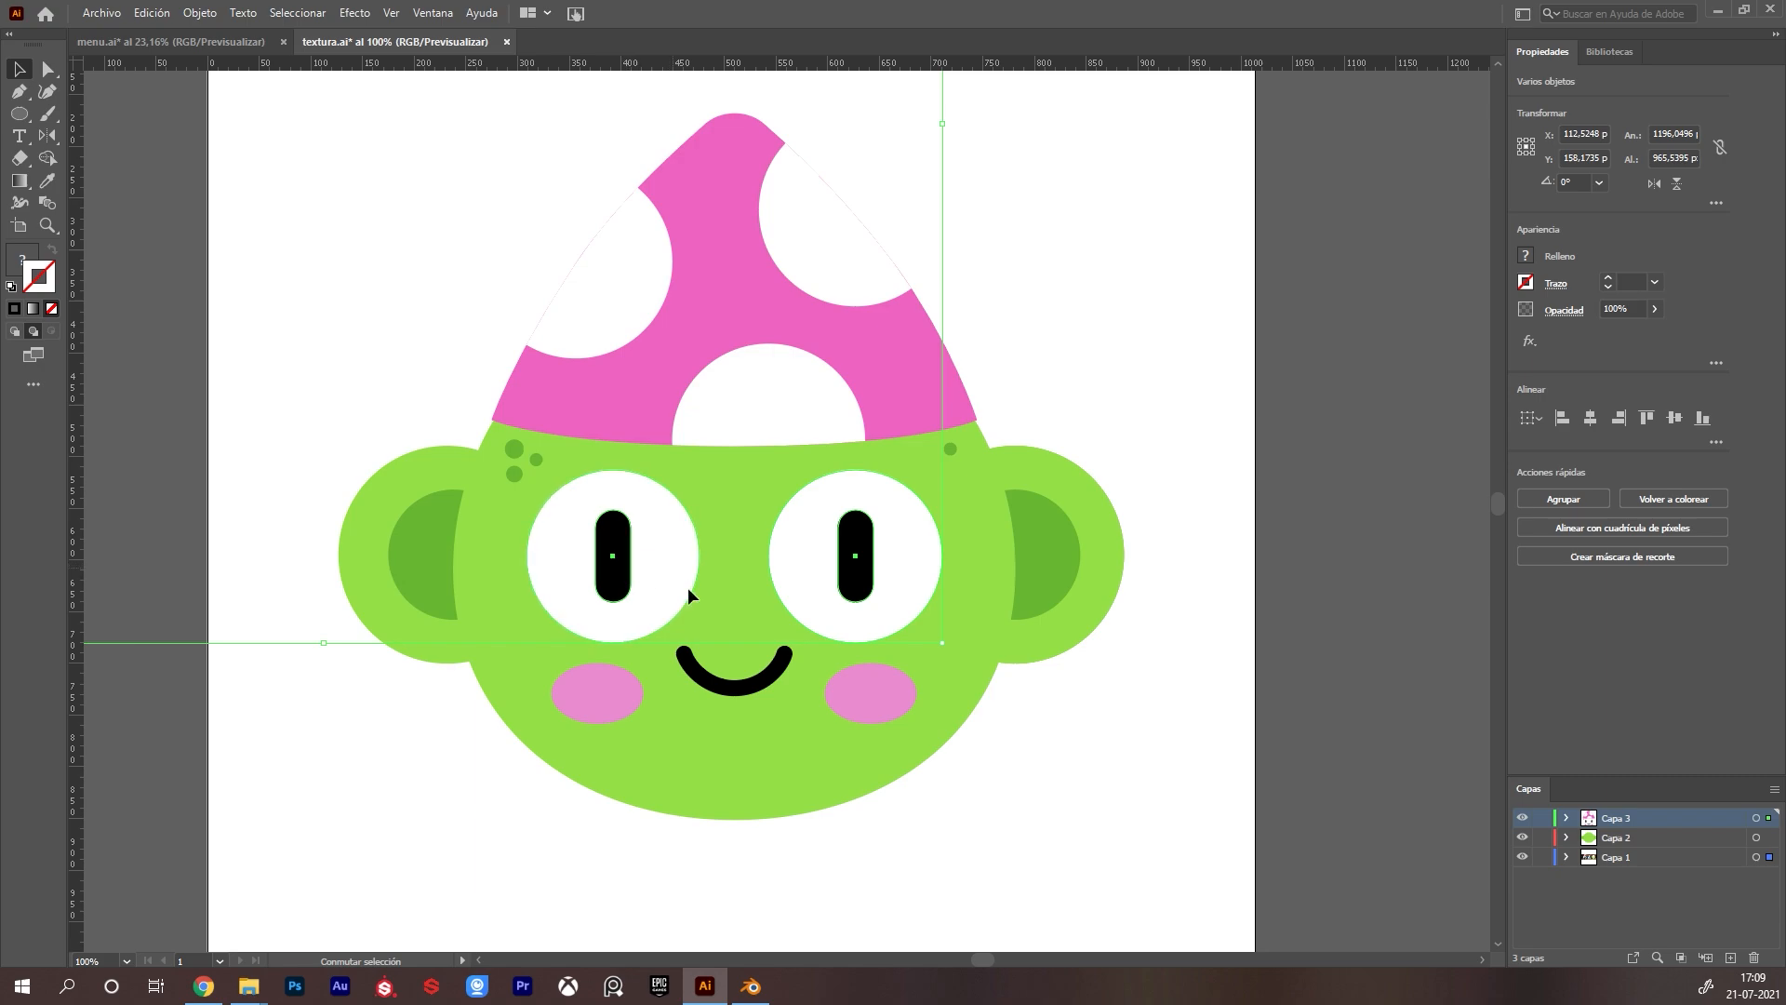
pyautogui.keyDown('shift'); pyautogui.click(773, 673); pyautogui.keyUp('shift')
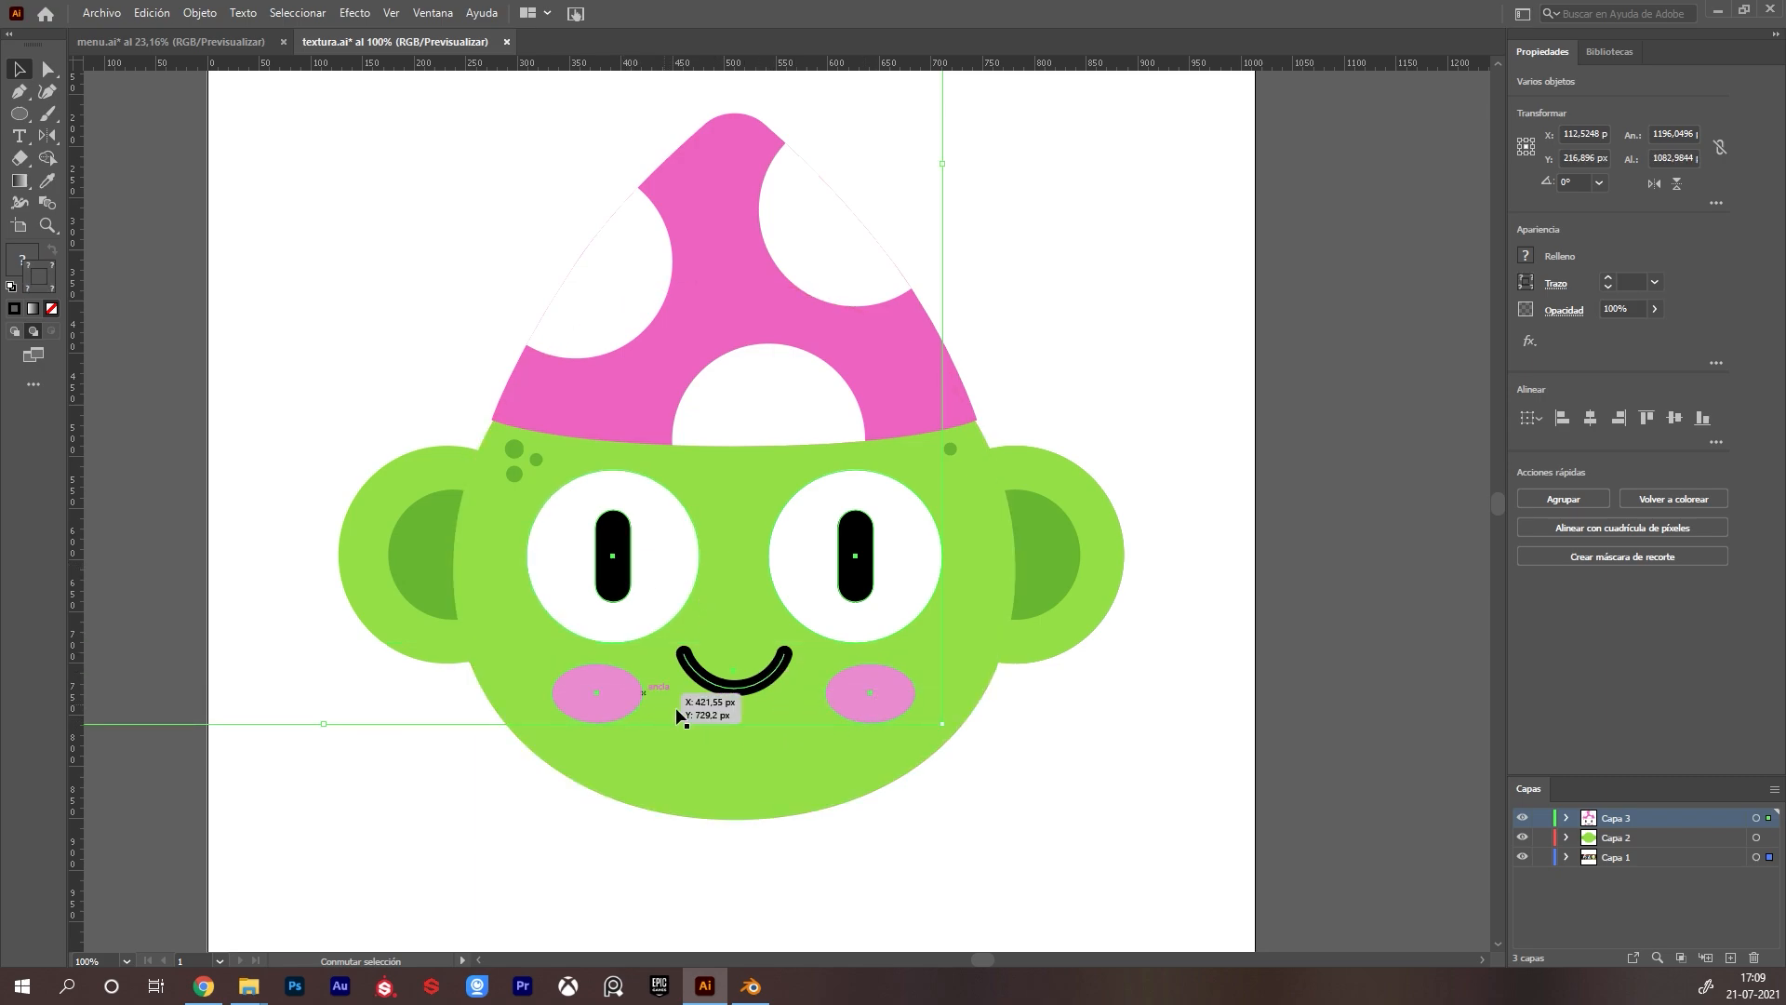
pyautogui.scroll(-5, 1120, 584)
pyautogui.scroll(5, 1107, 579)
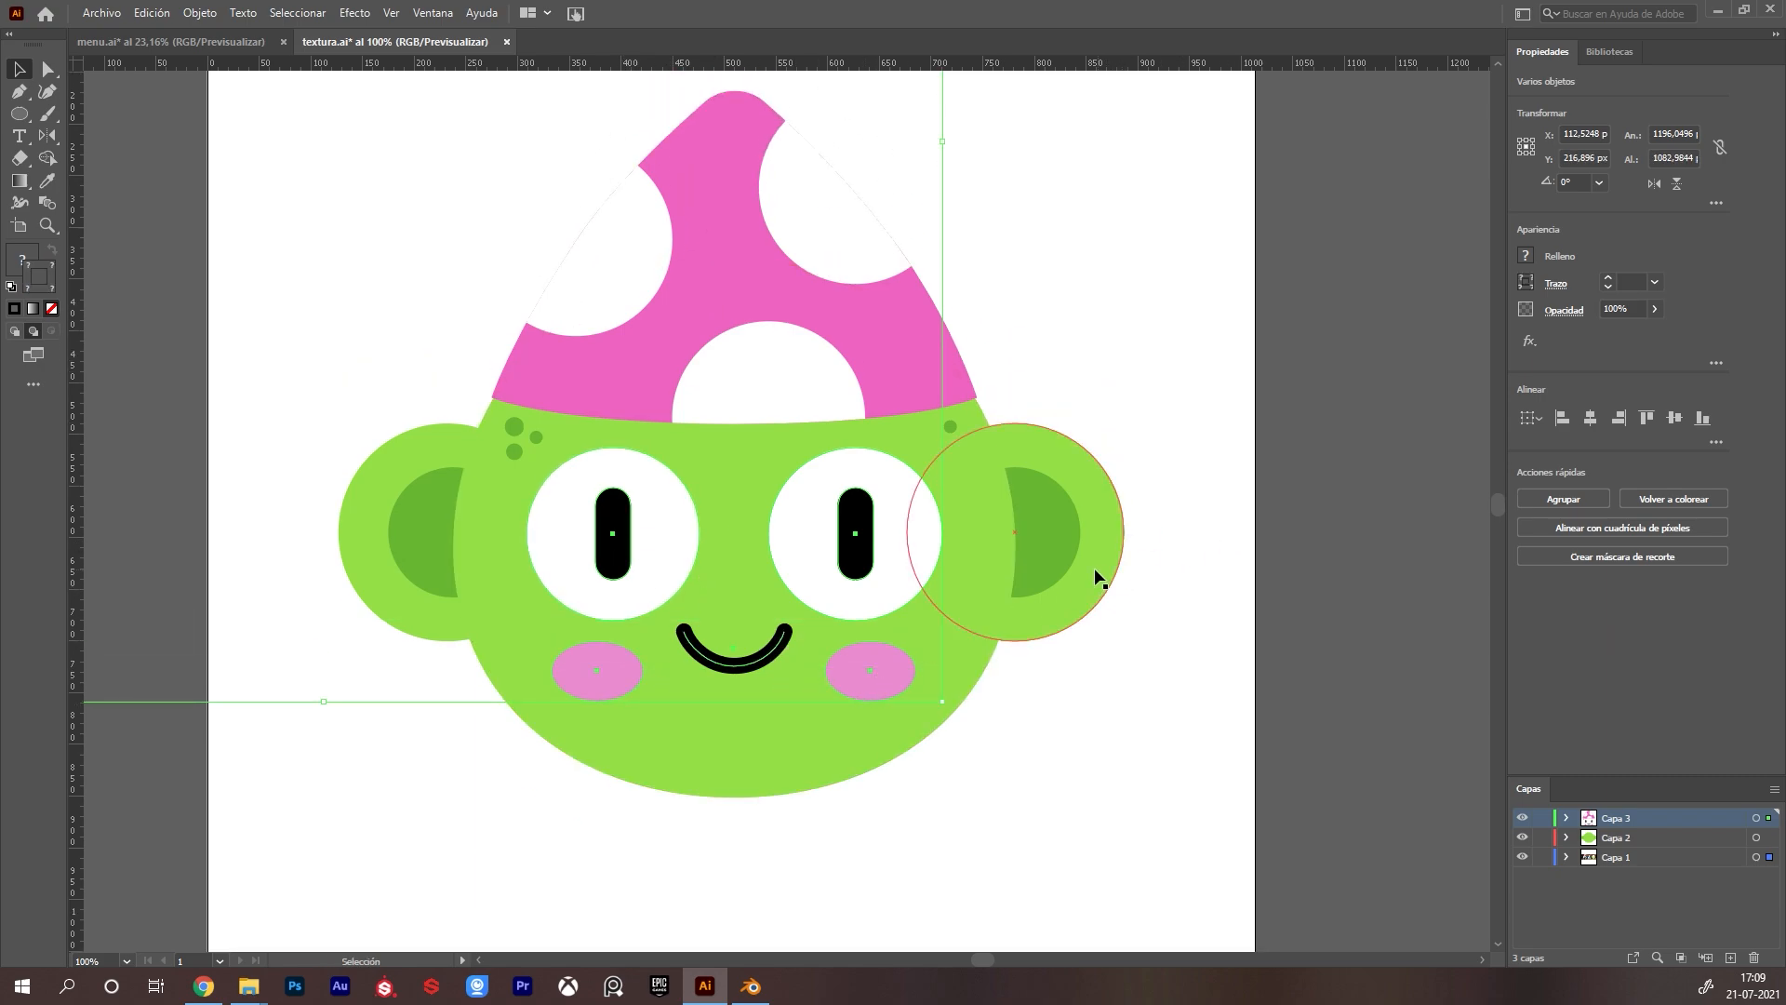
pyautogui.click(1341, 440)
# Select the eyes, pupils, mouth and cheeks and scale them down together to about 338 × 174 px
pyautogui.click(612, 555)
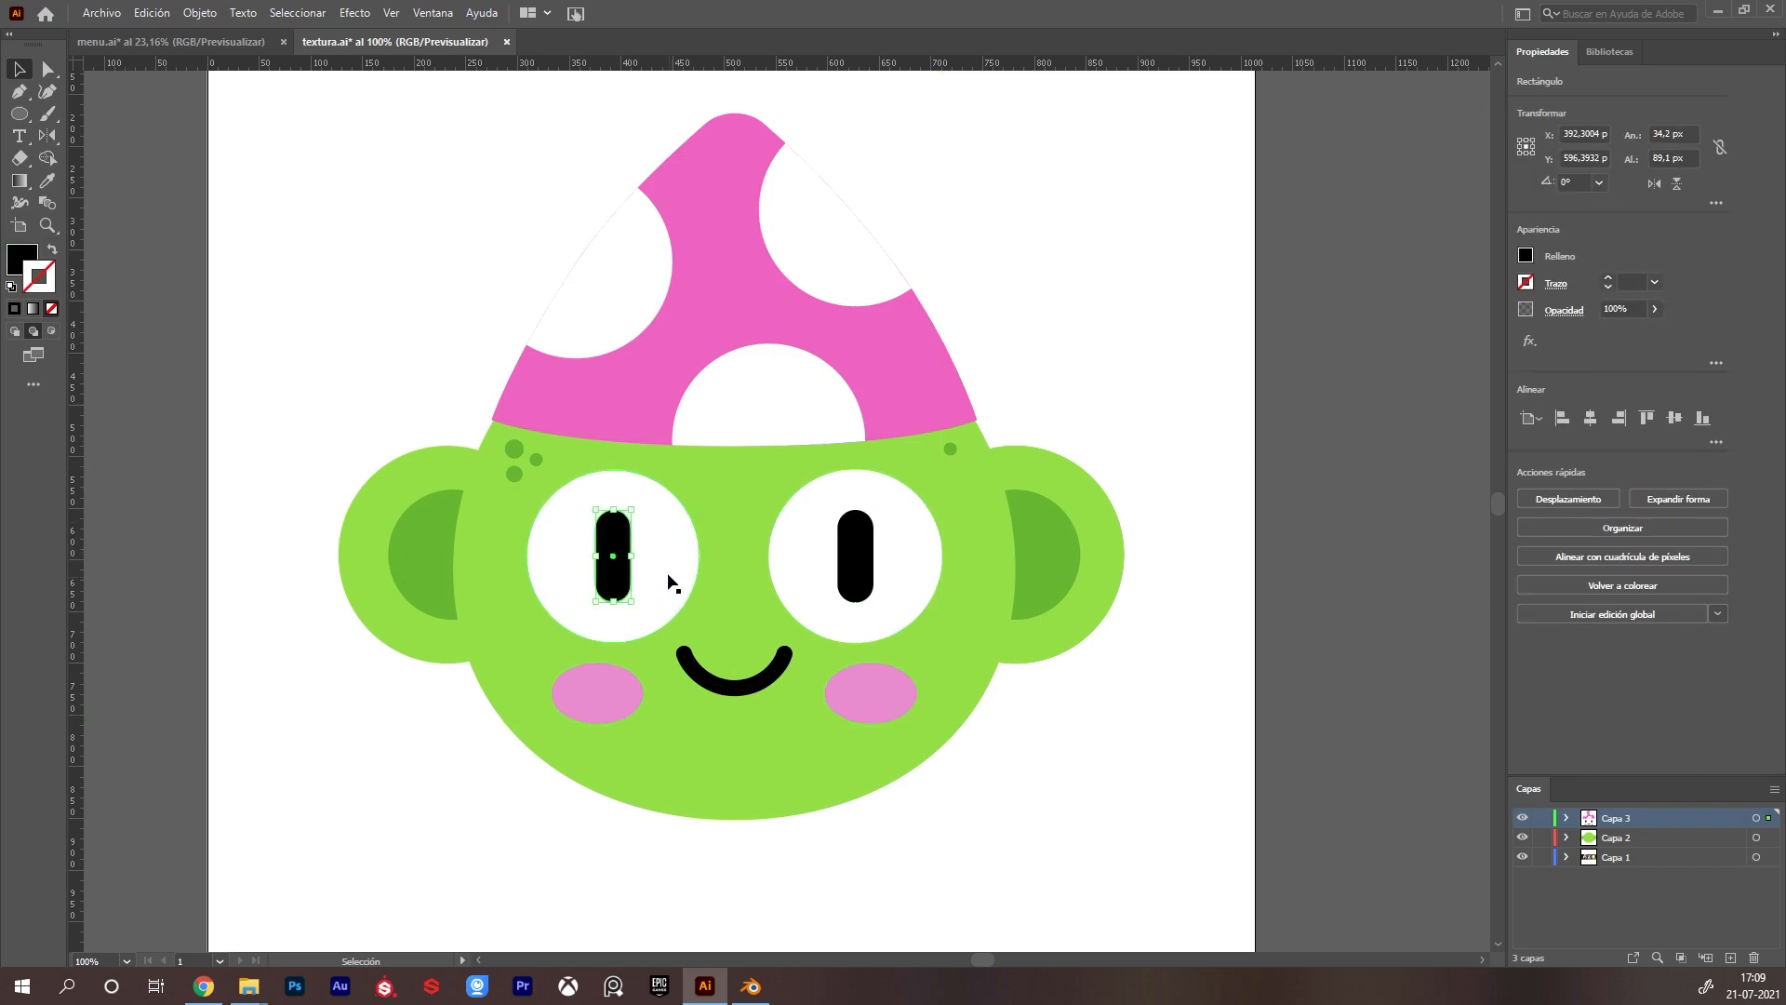
pyautogui.keyDown('shift'); pyautogui.click(770, 671); pyautogui.keyUp('shift')
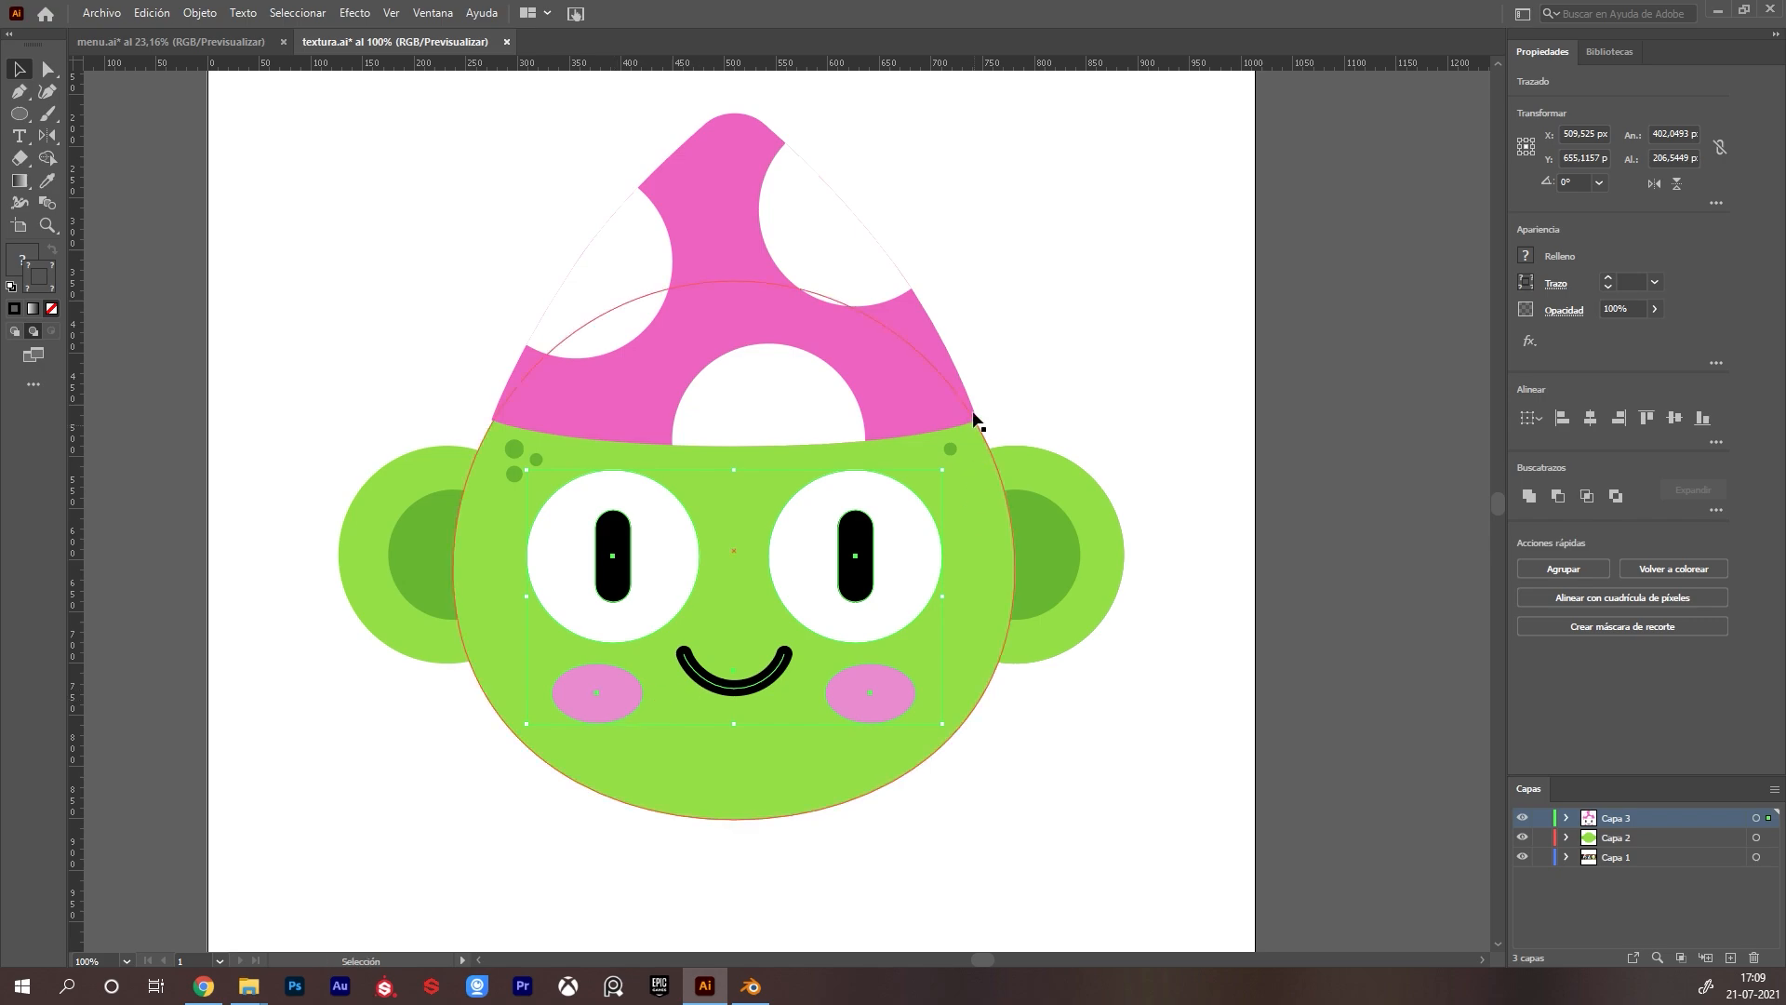
pyautogui.moveTo(942, 469); pyautogui.dragTo(918, 490)
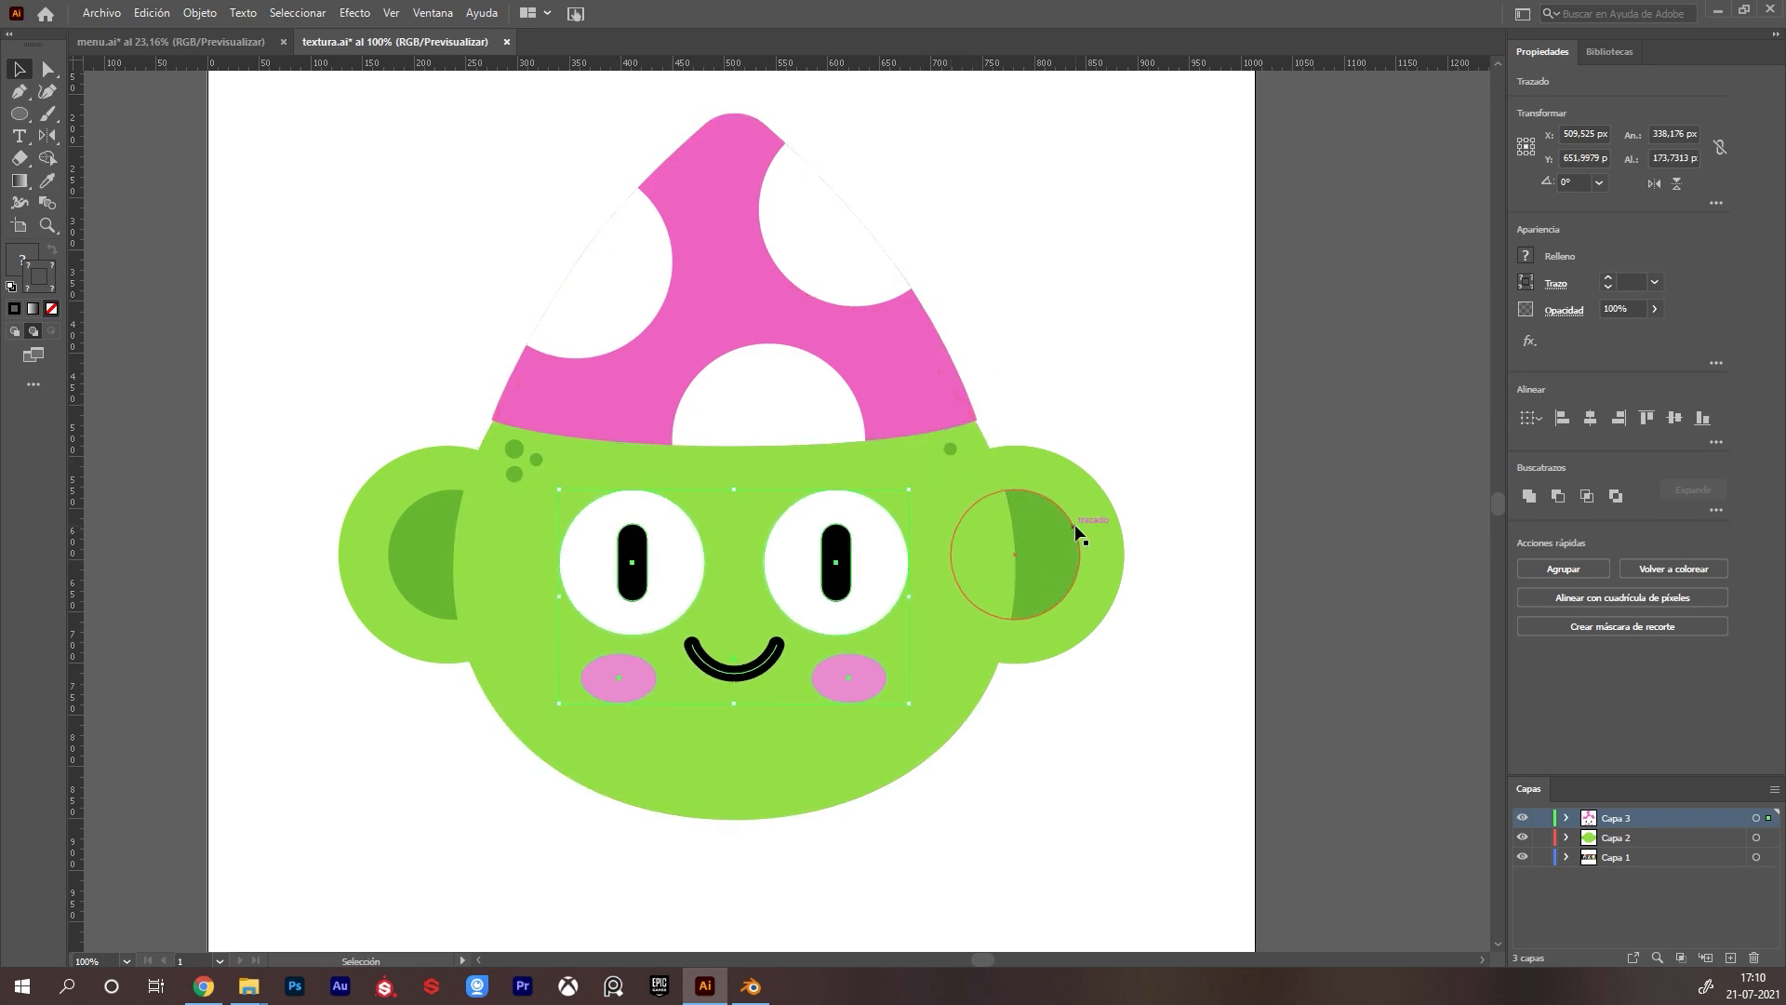
# Export the artwork as a PNG named globo_2, using artboards, at medium 150 ppi resolution with a transparent background
pyautogui.click(98, 17)
pyautogui.moveTo(158, 365)
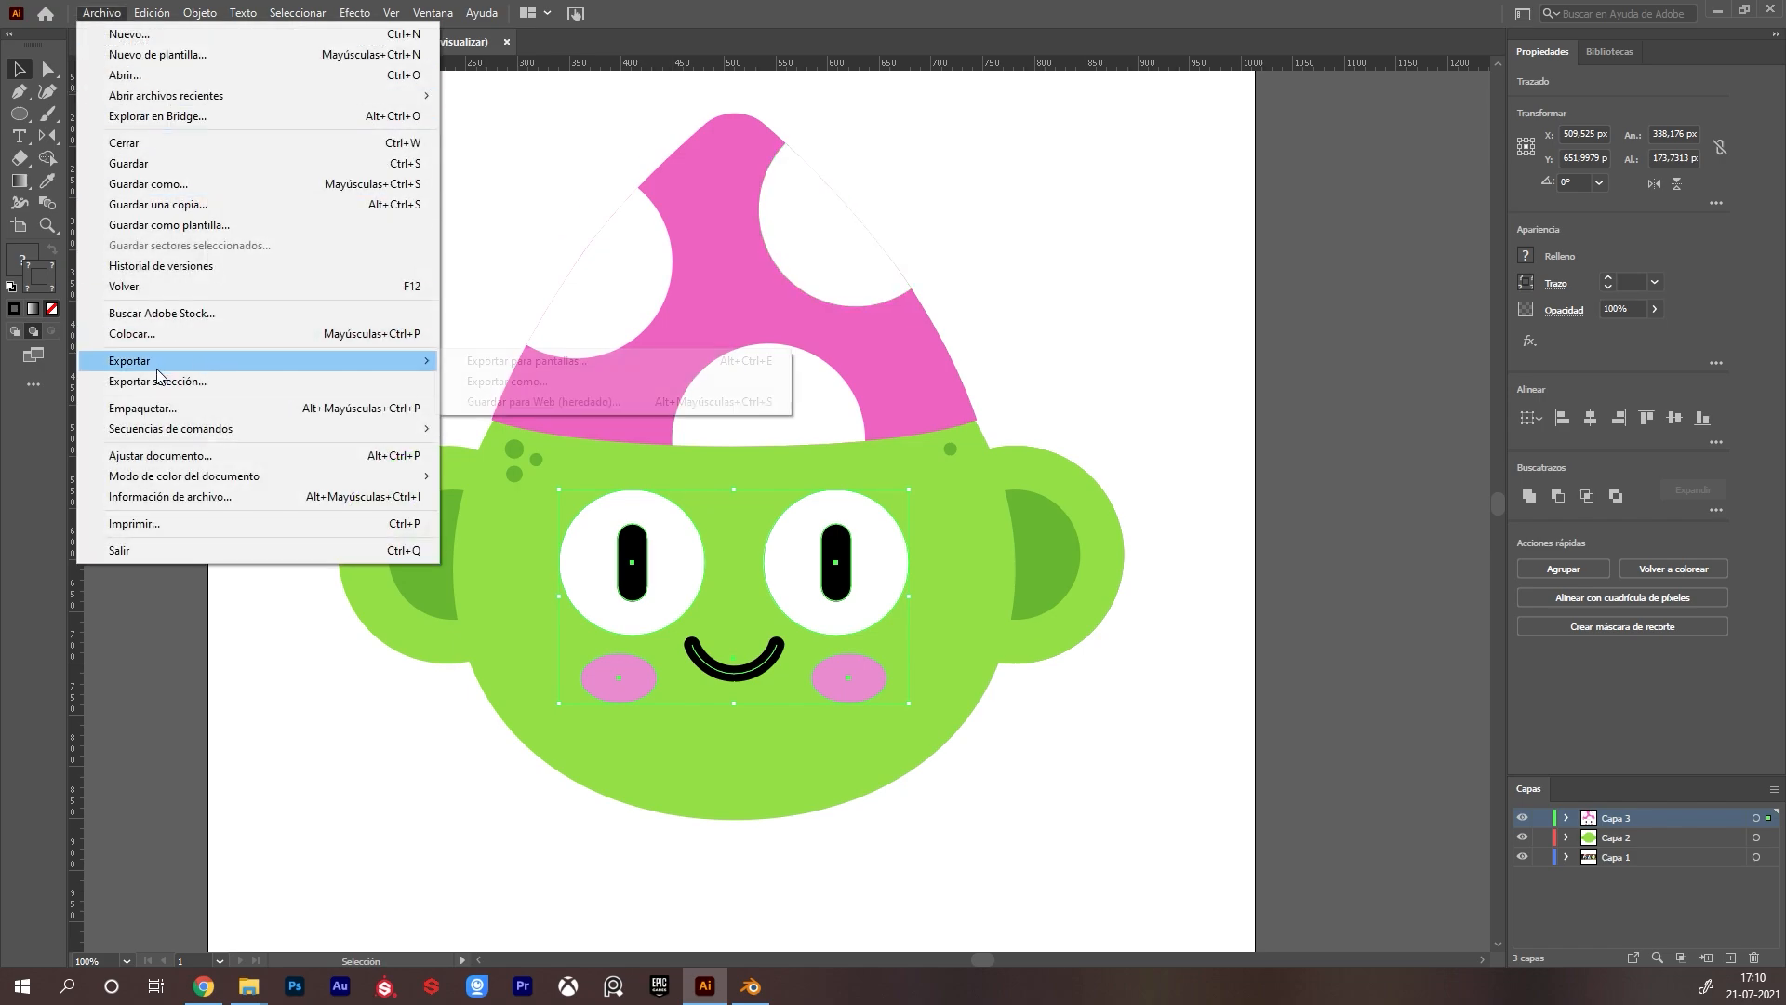
pyautogui.click(595, 385)
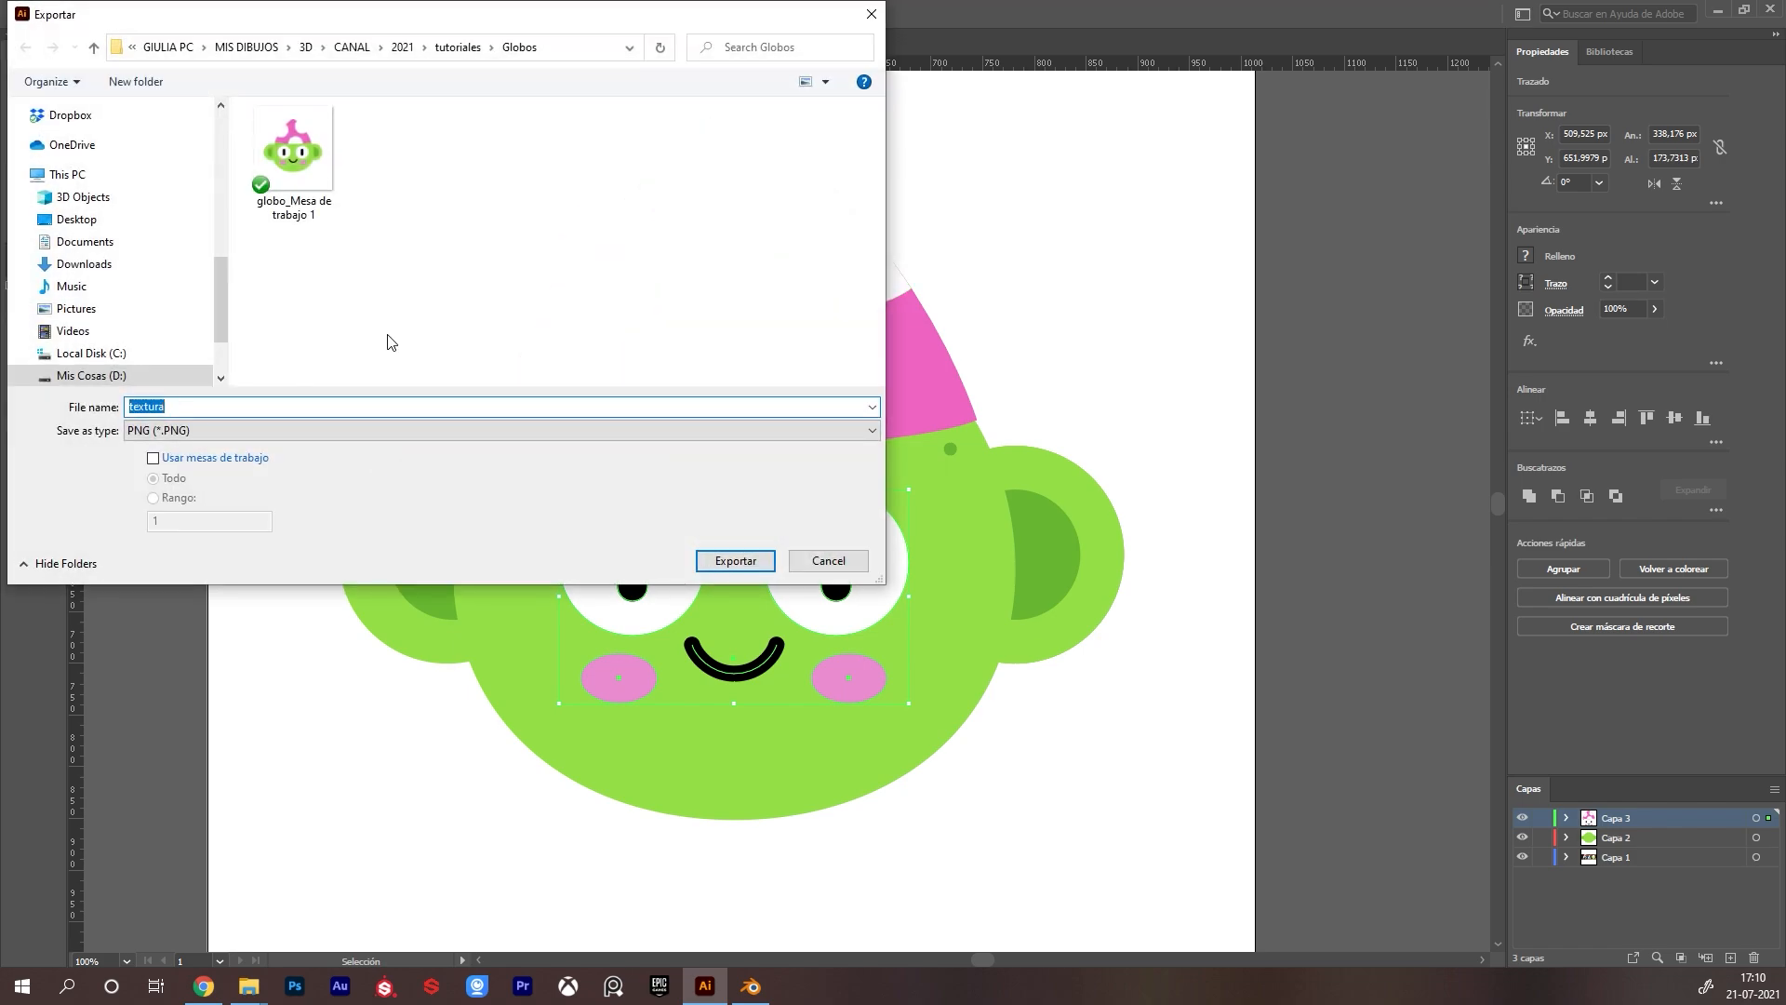
pyautogui.click(316, 192)
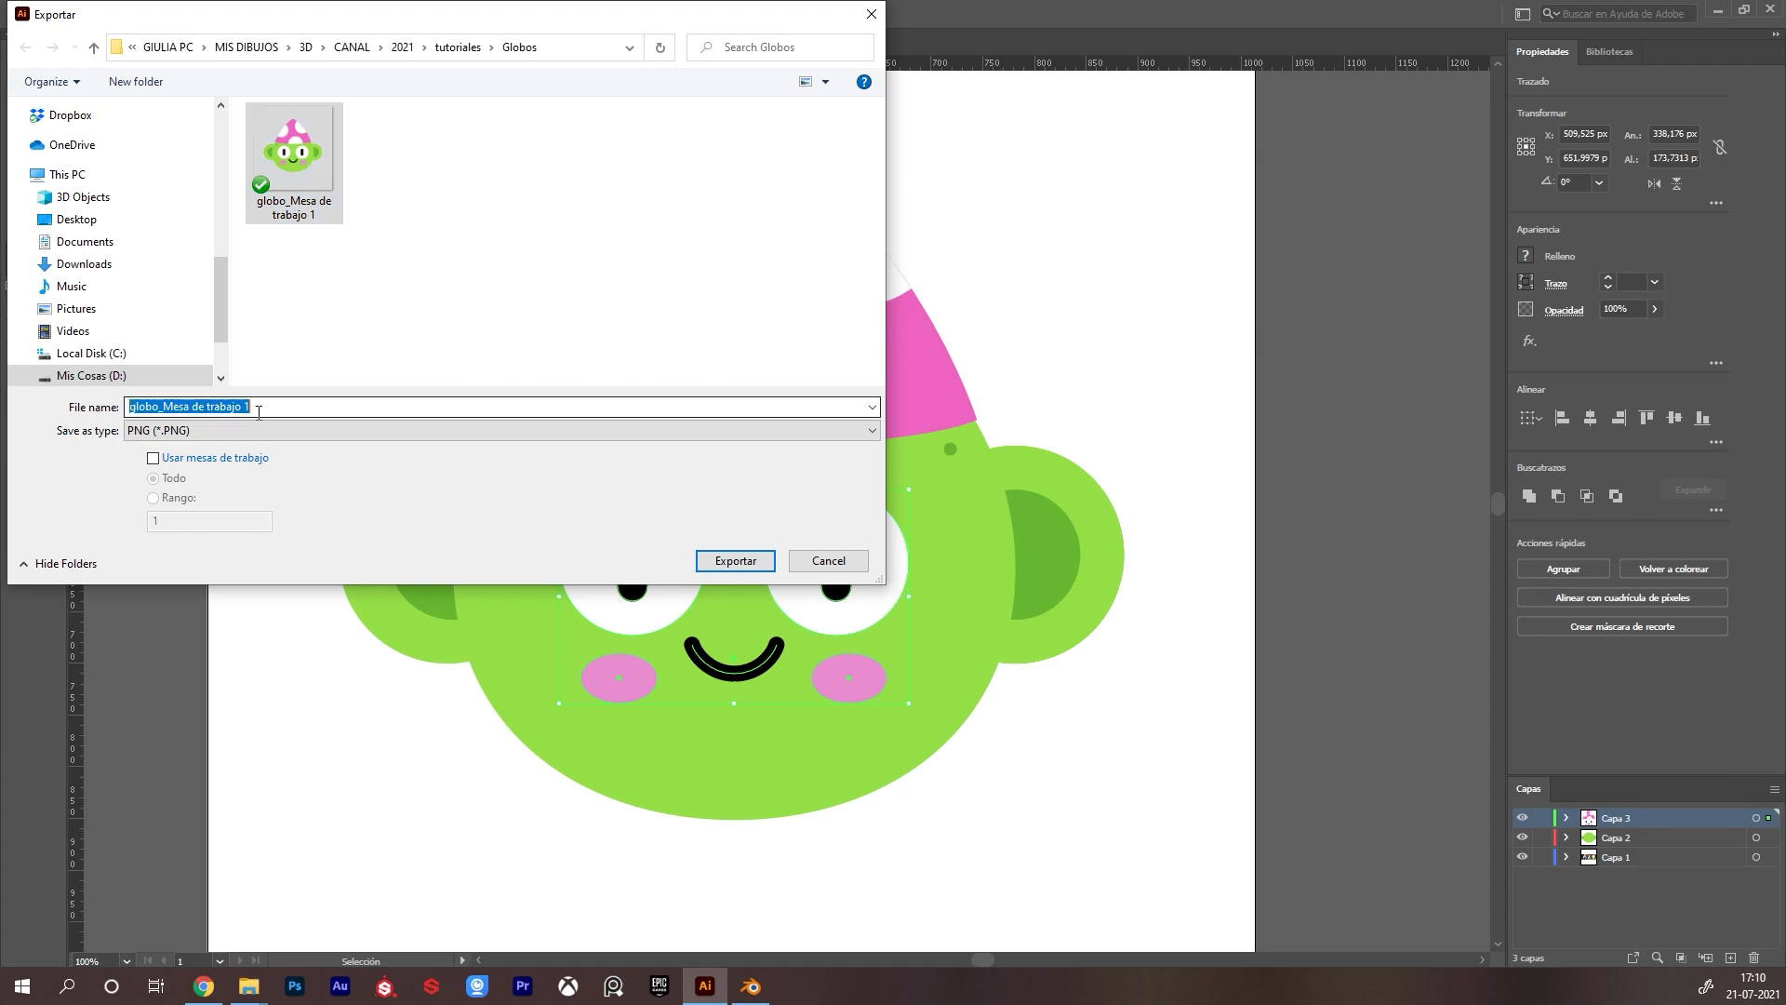
pyautogui.click(264, 410)
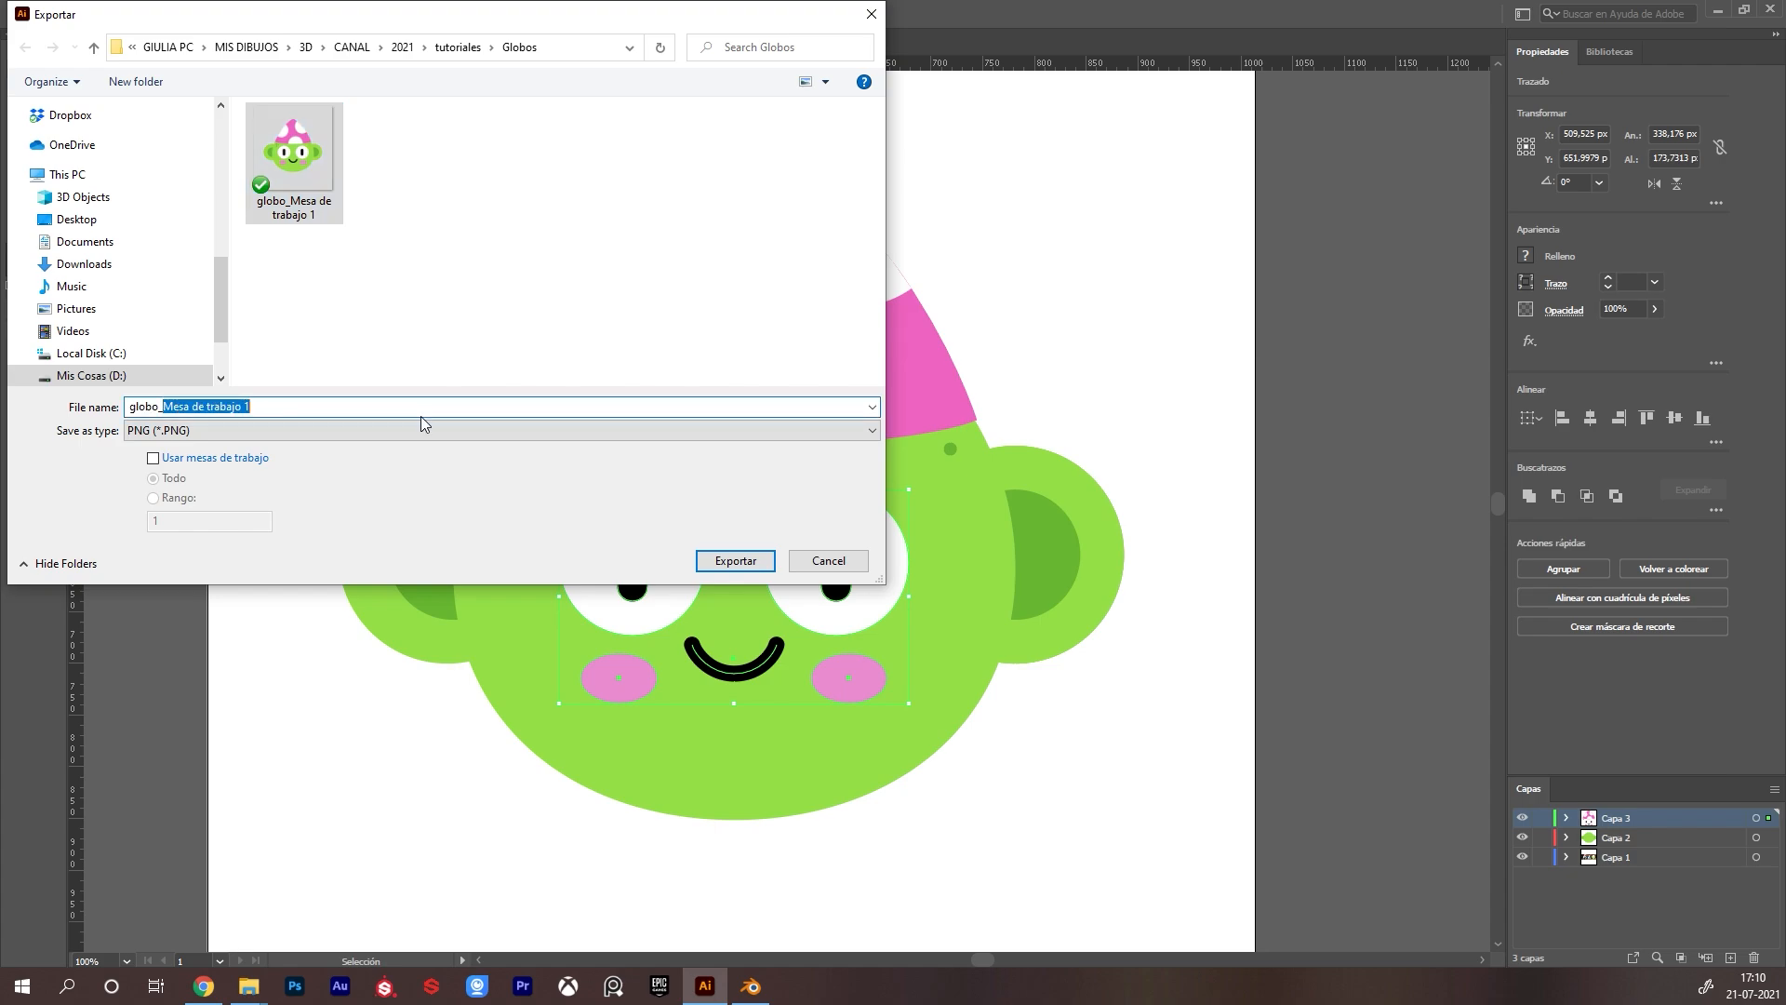
pyautogui.write('2')
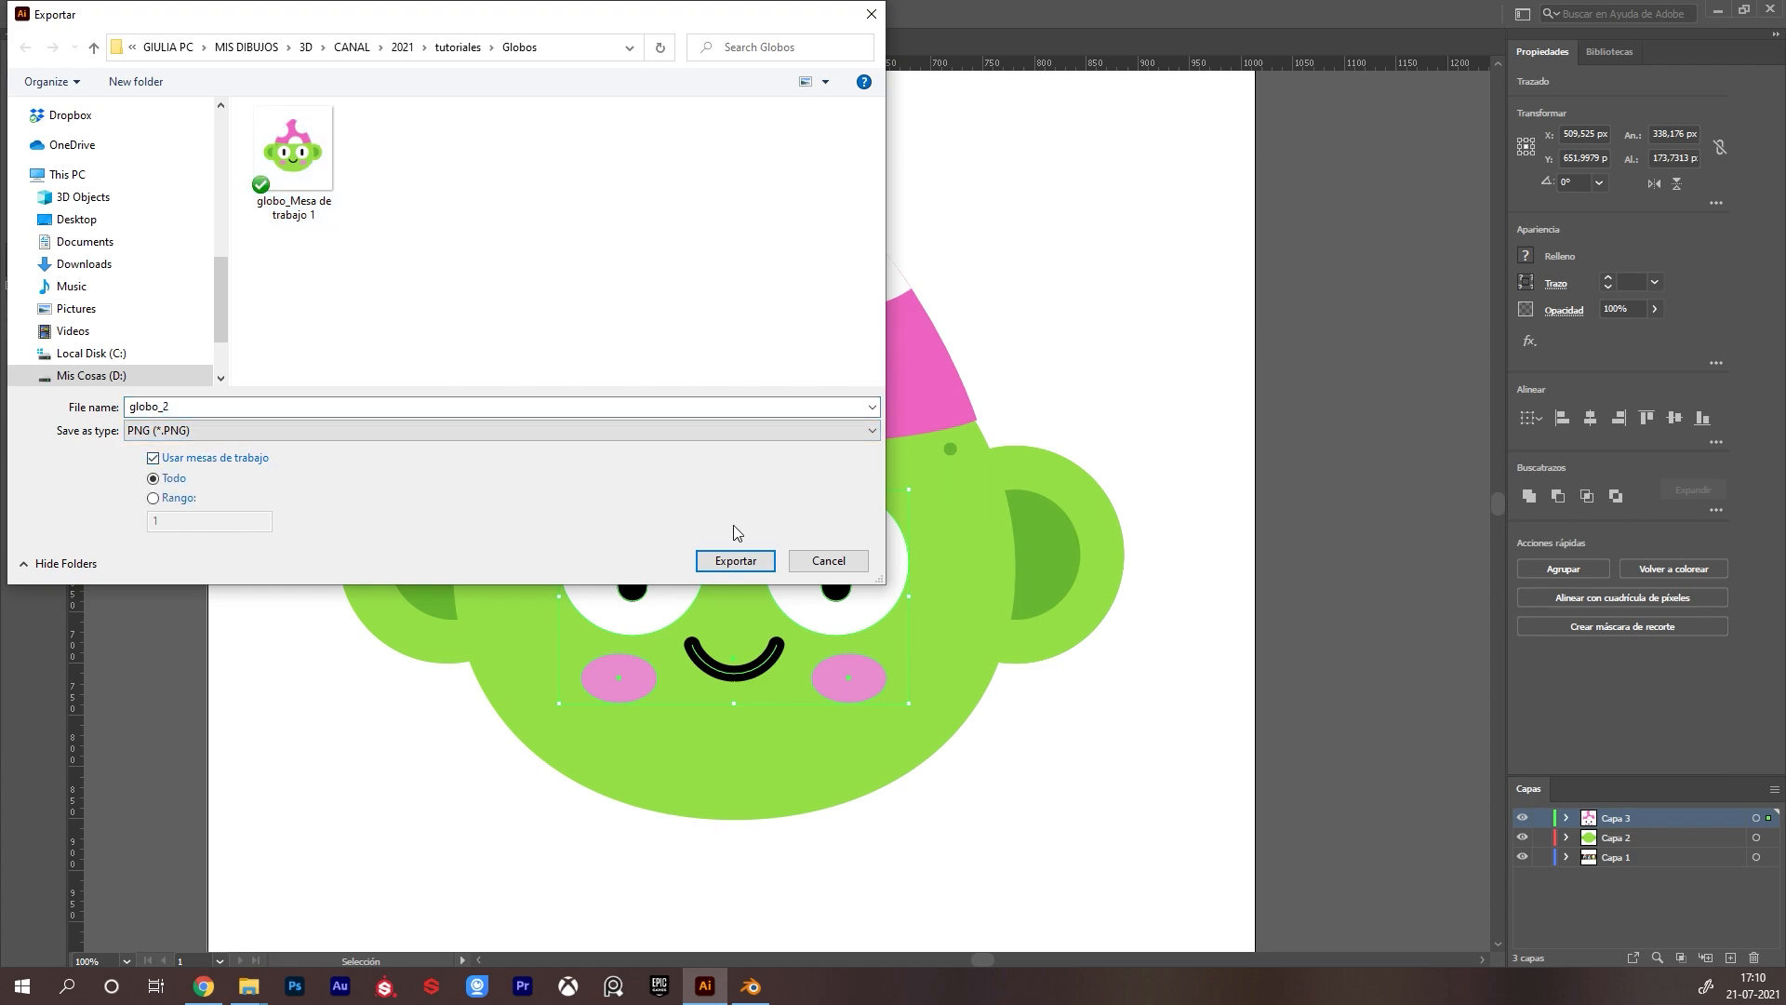
pyautogui.click(737, 562)
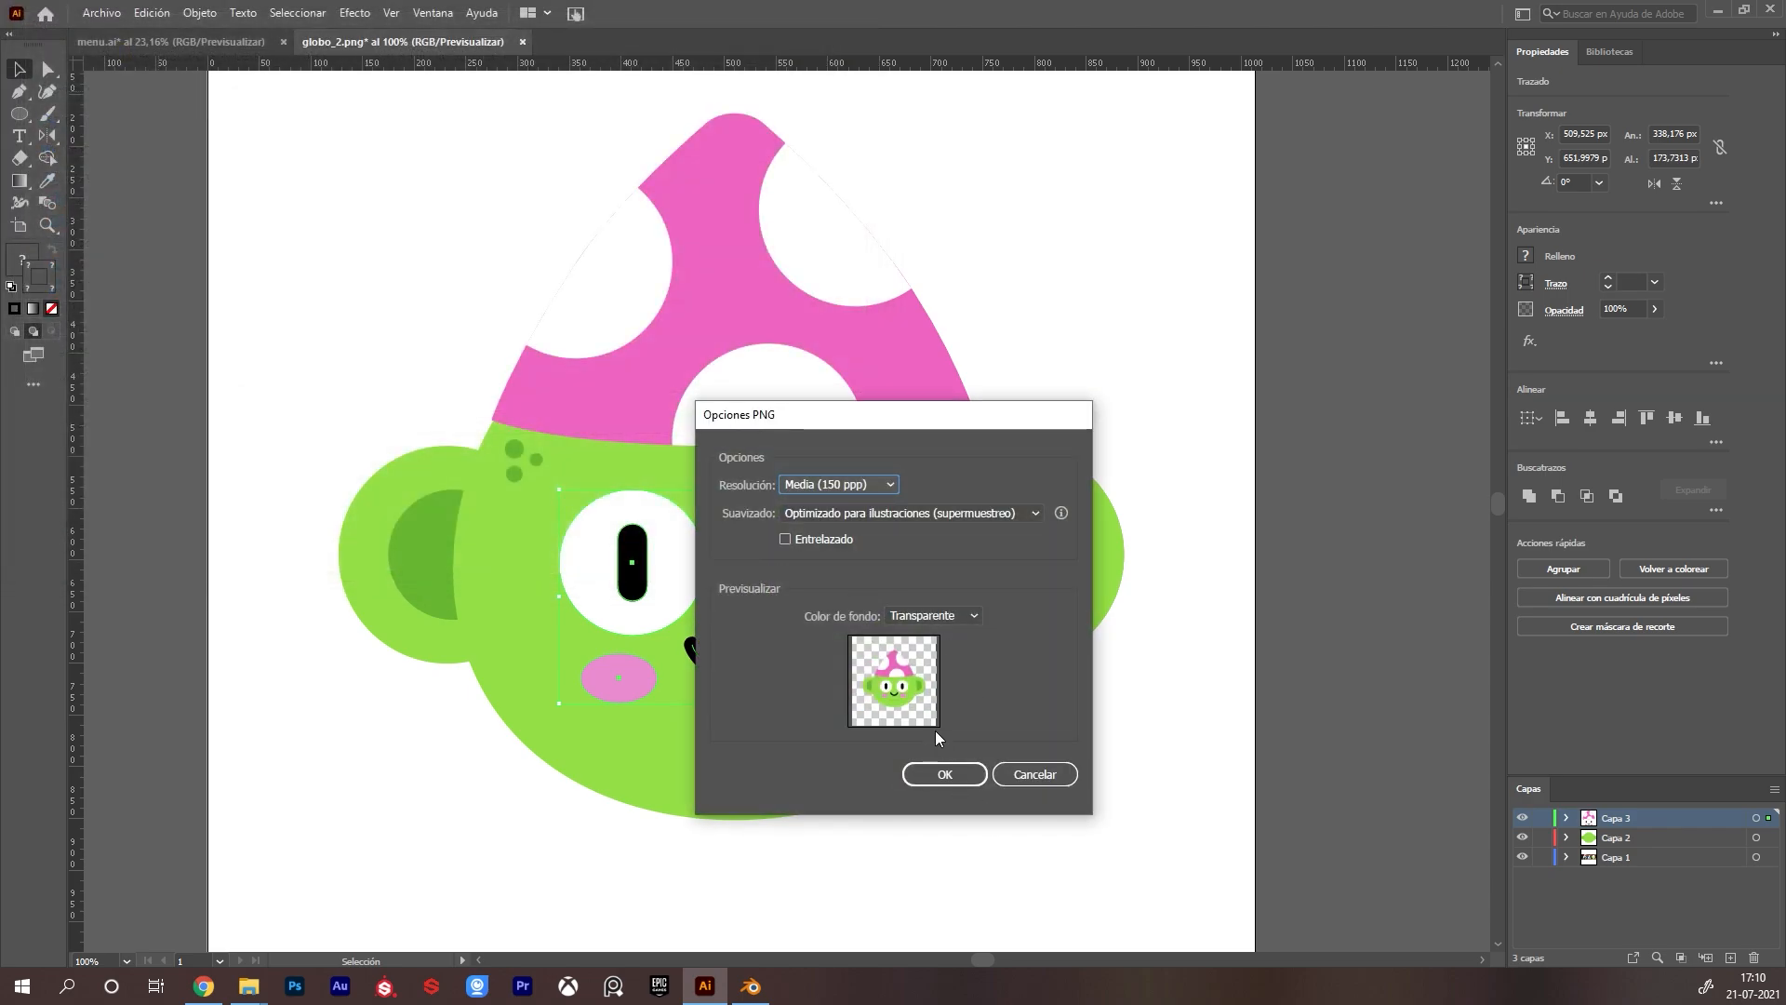
pyautogui.click(945, 774)
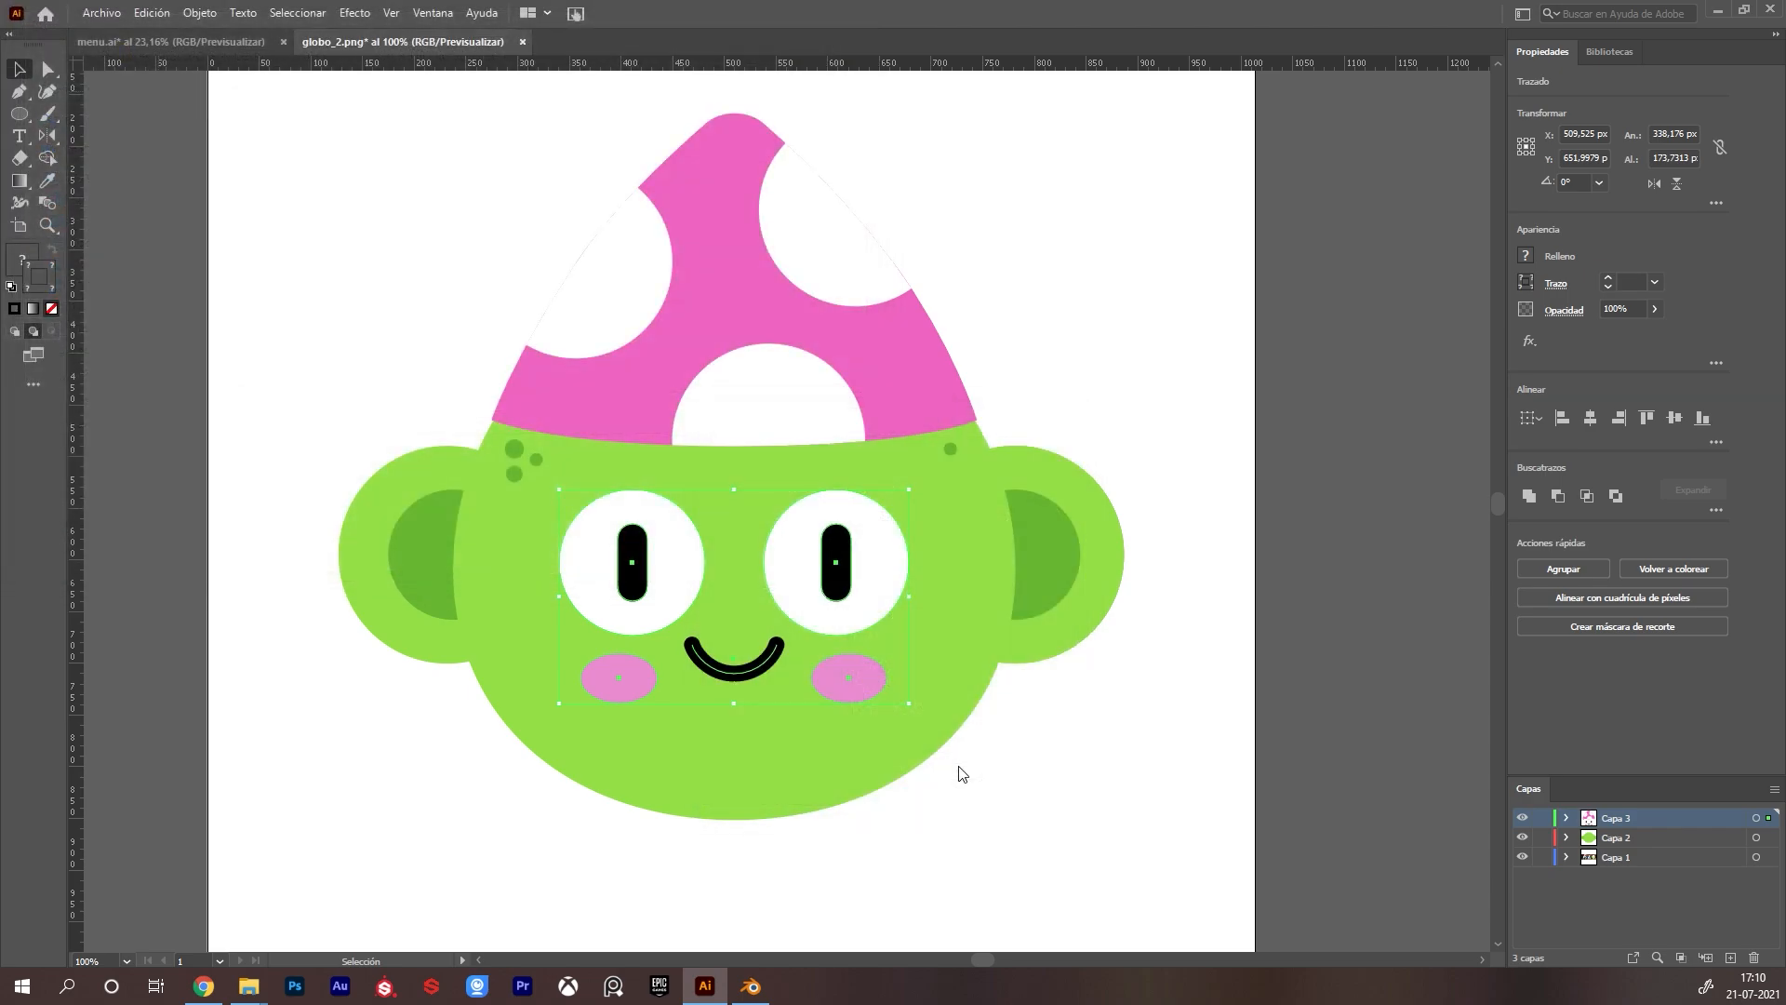
# Switch to Blender and load globo_2_Mesa de trabajo 1.png into the tex material's image texture node
pyautogui.click(750, 991)
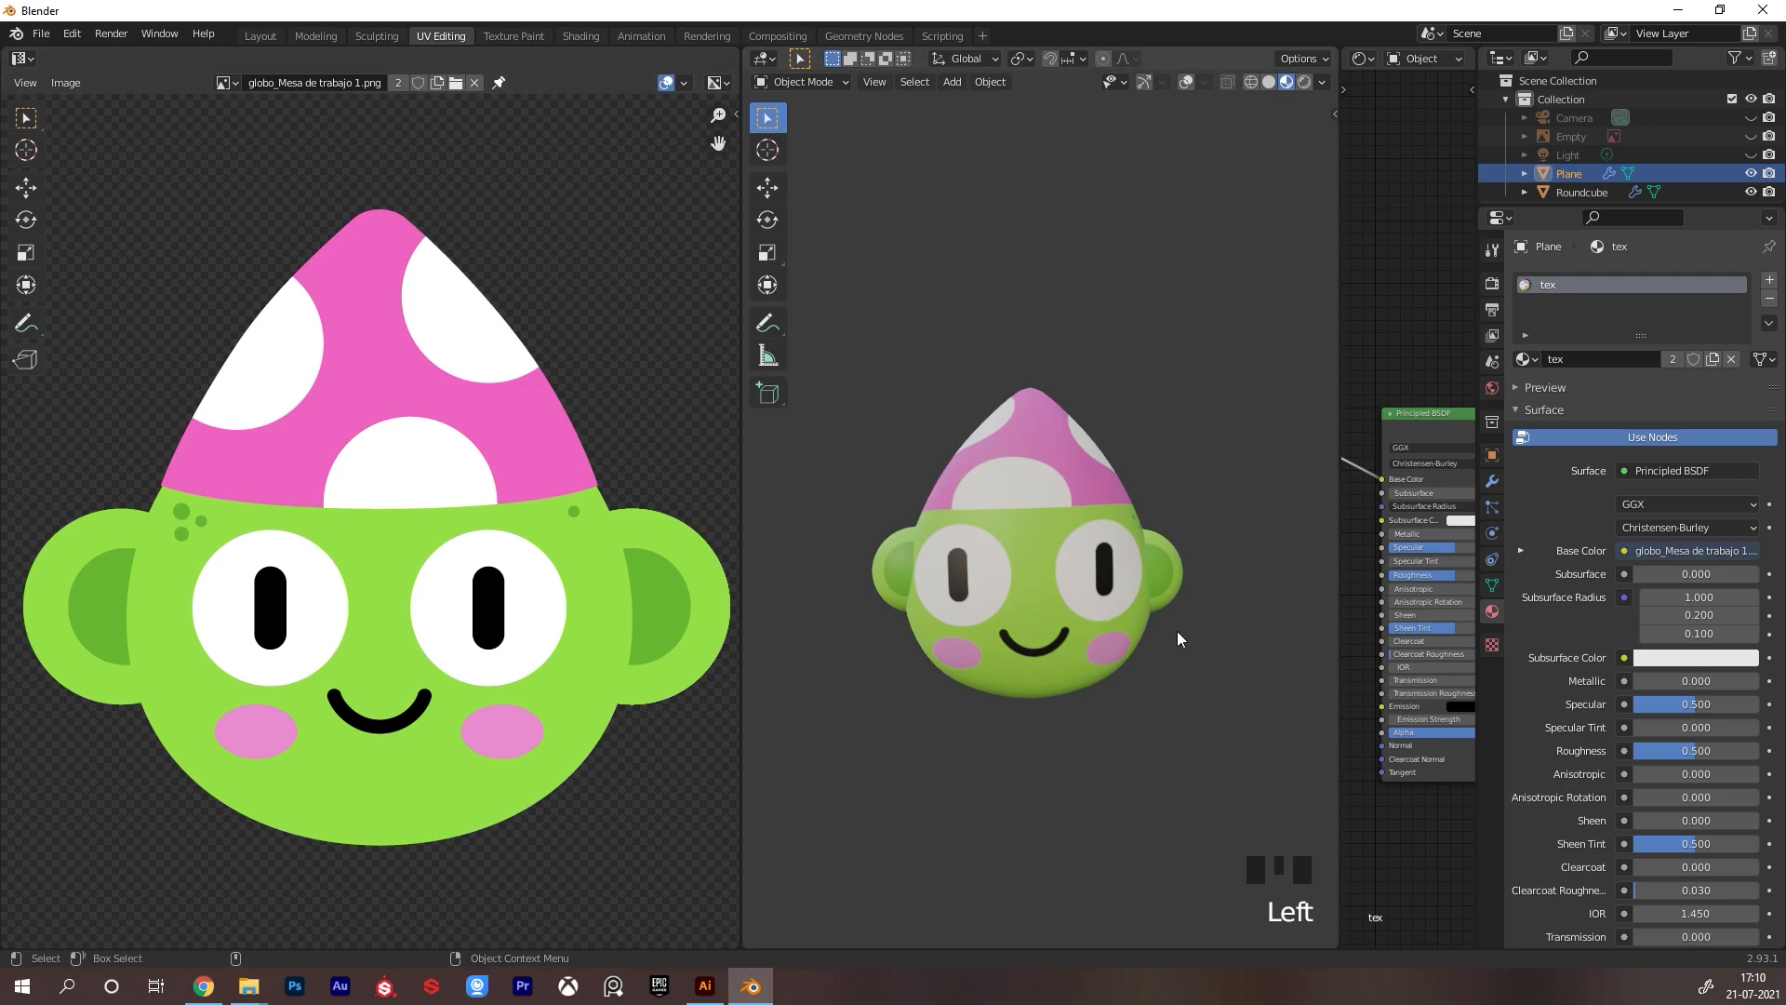
pyautogui.scroll(-1, 1177, 637)
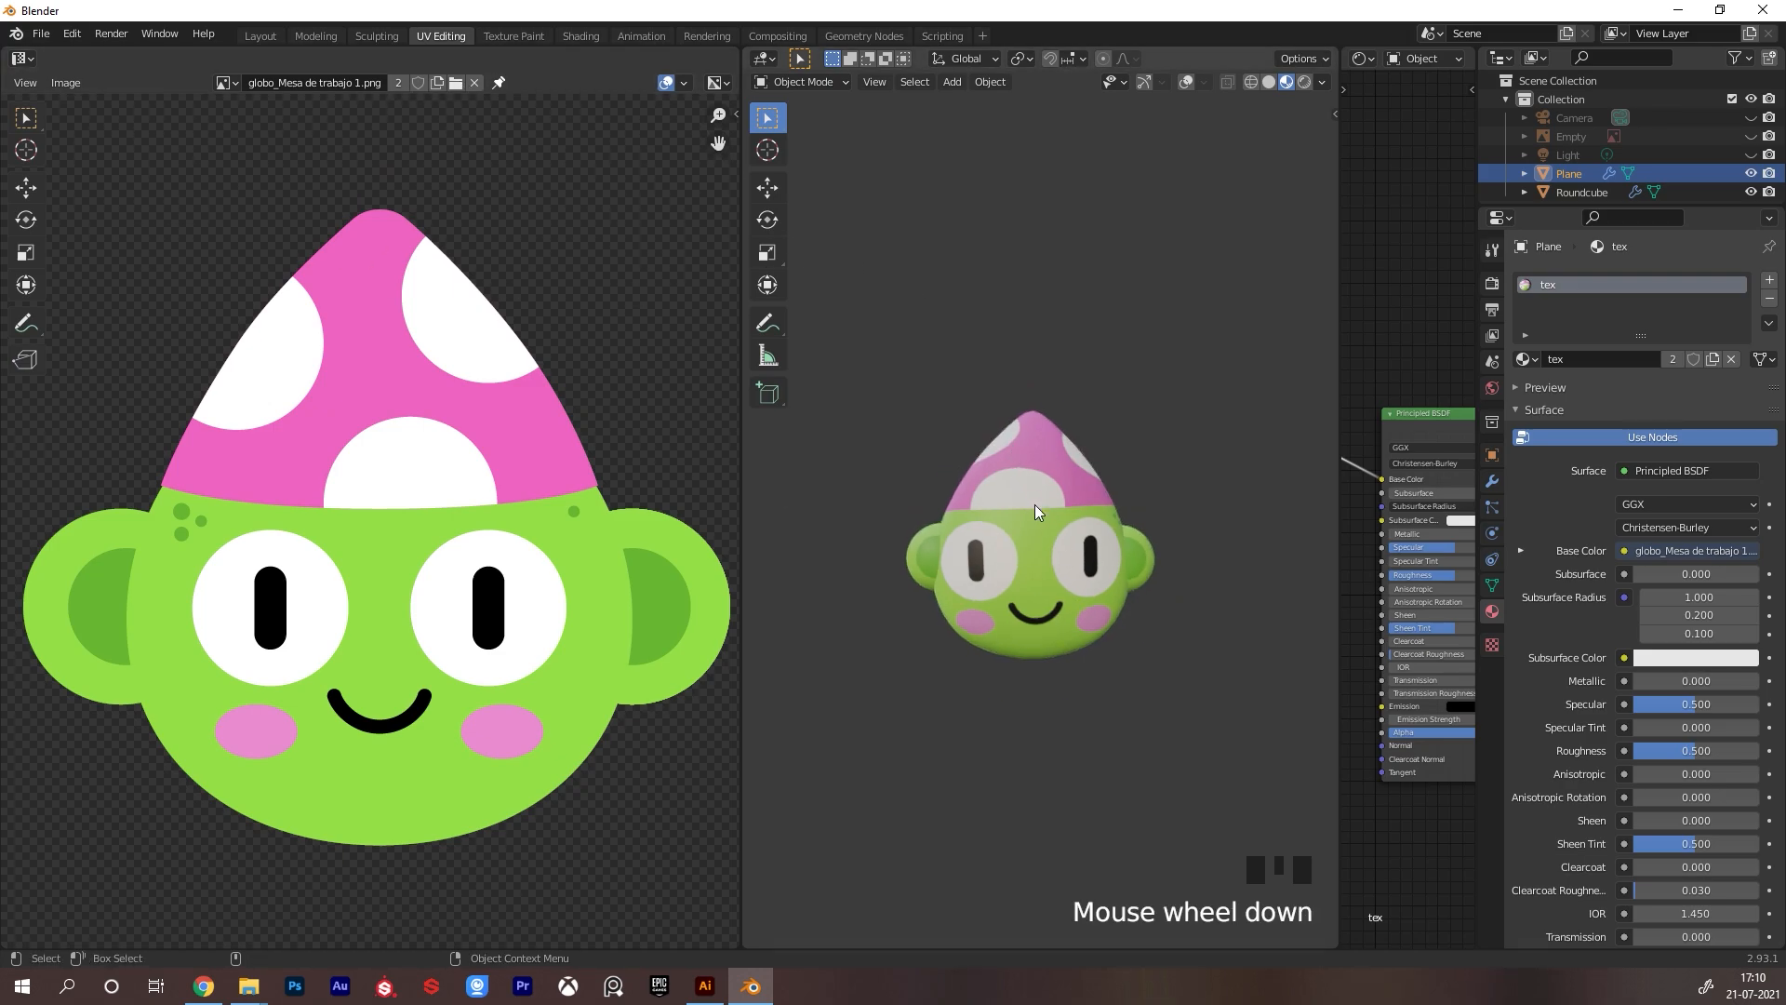
pyautogui.moveTo(1341, 394); pyautogui.dragTo(1061, 419)
pyautogui.click(1145, 486)
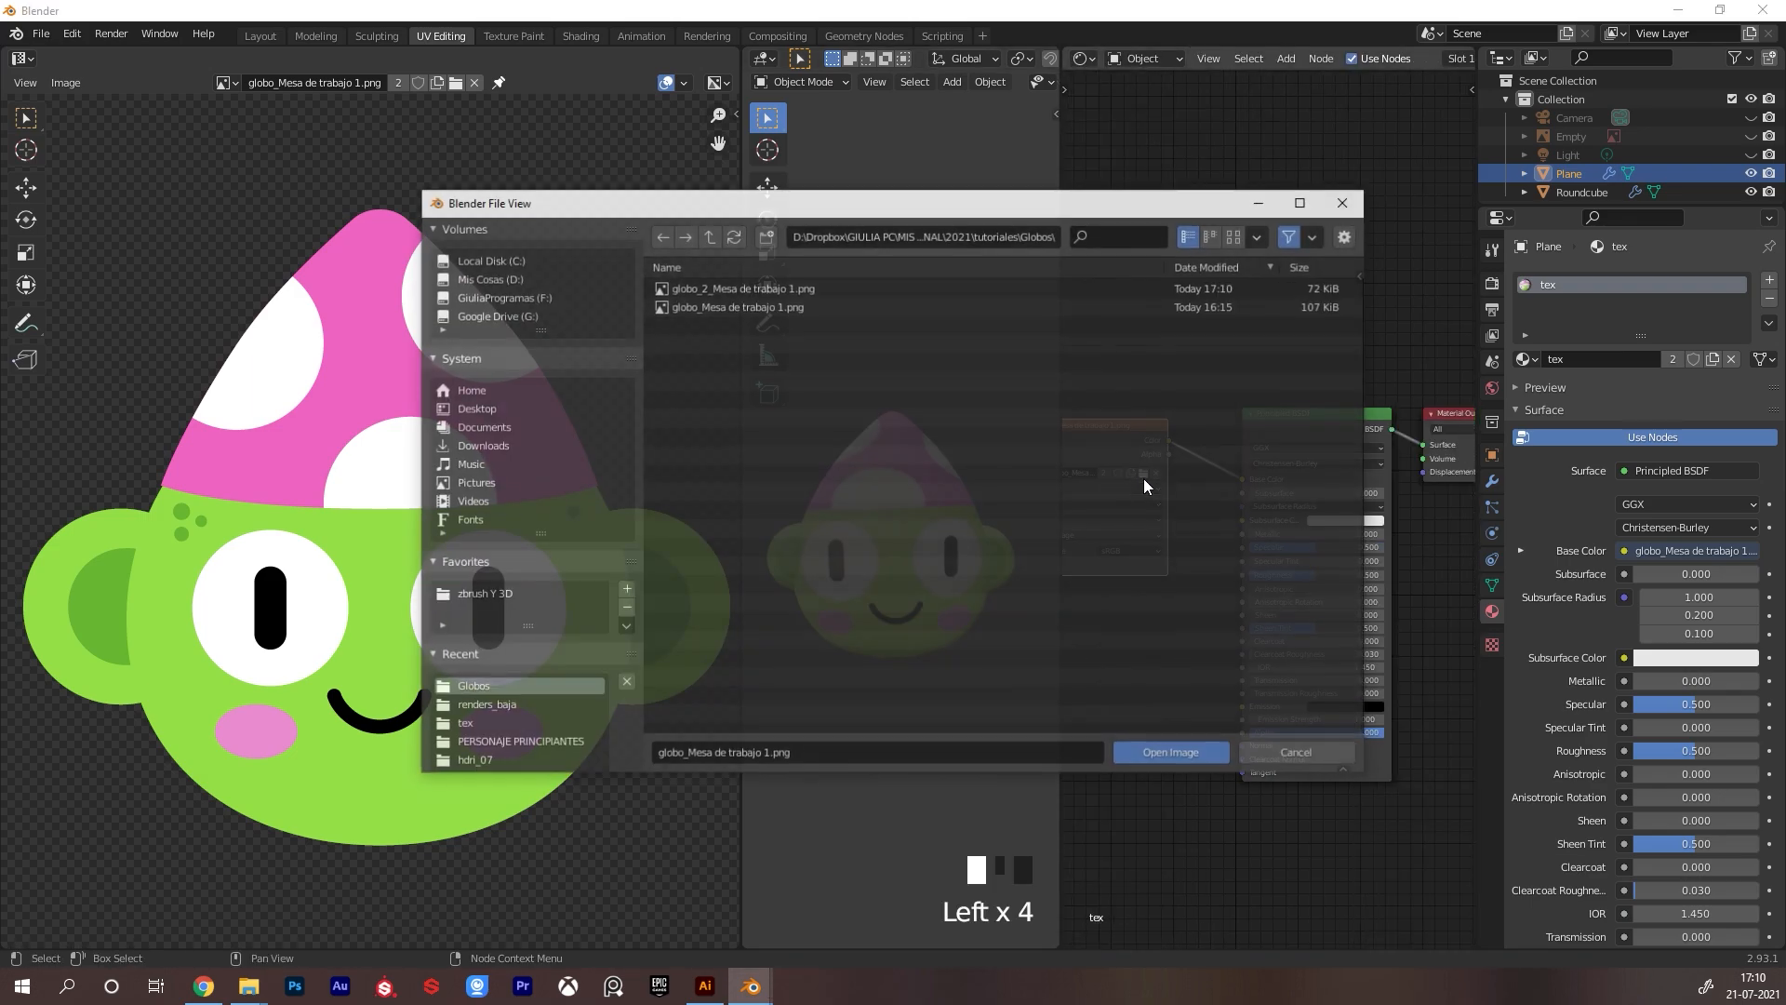
pyautogui.click(719, 289)
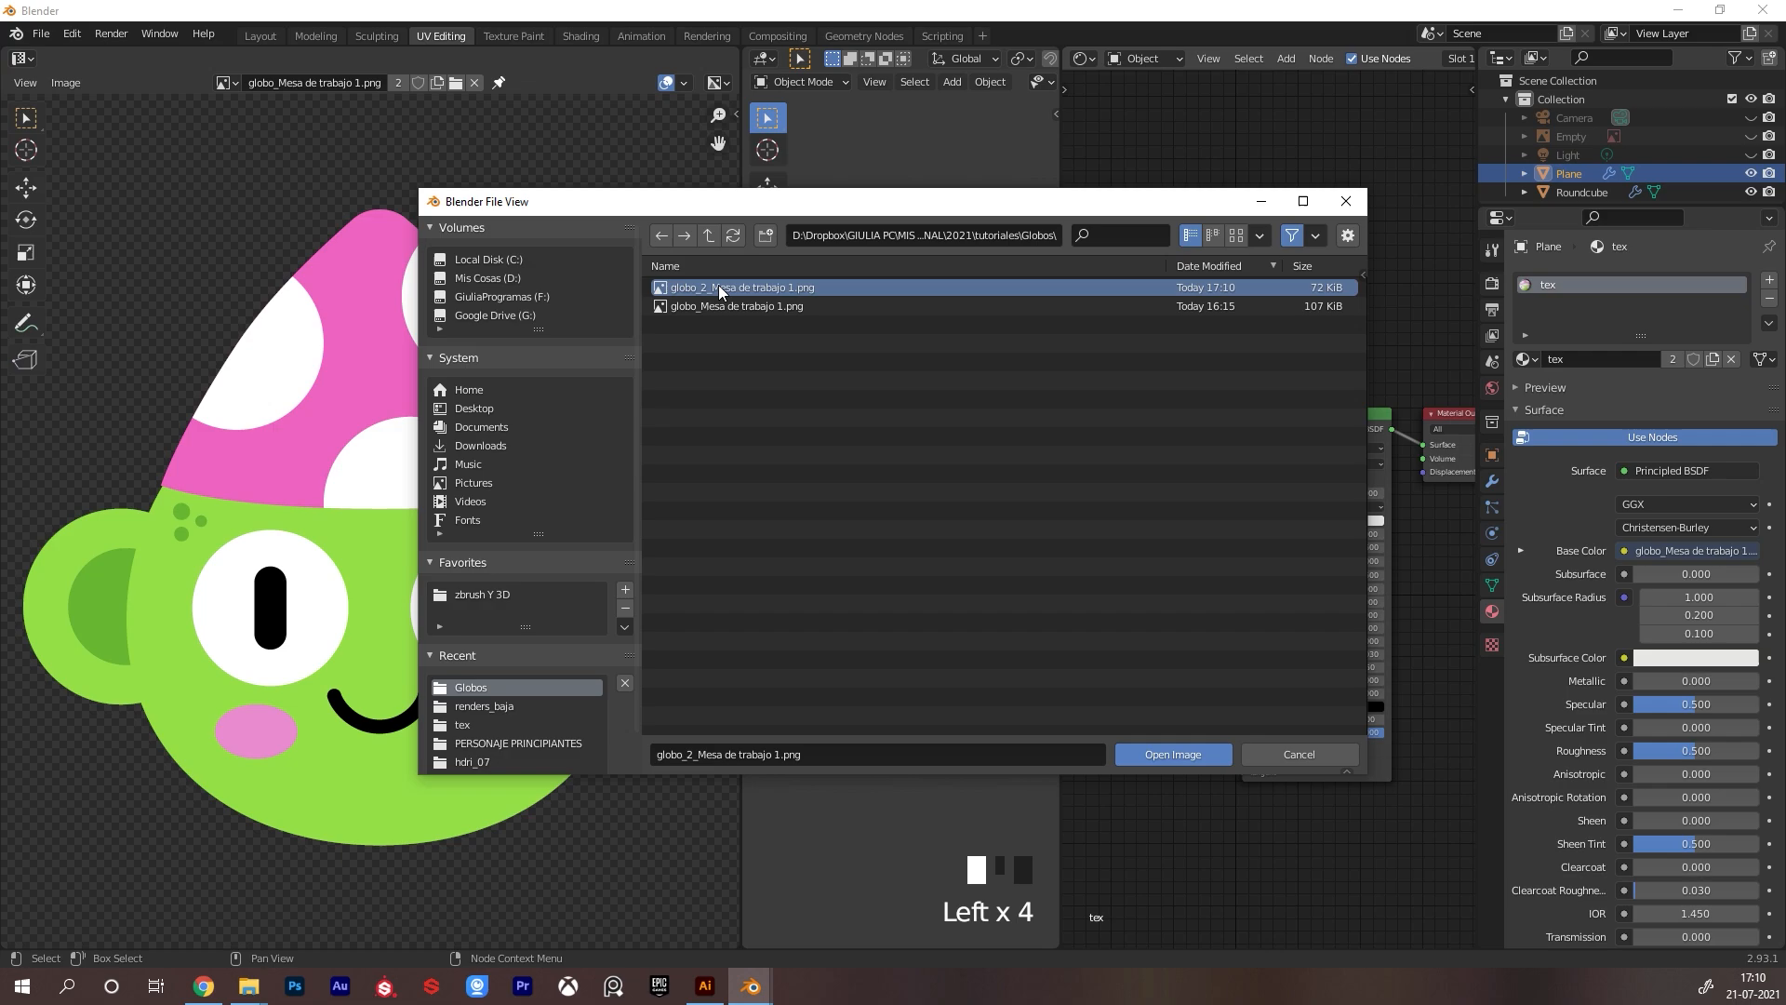
pyautogui.click(1180, 754)
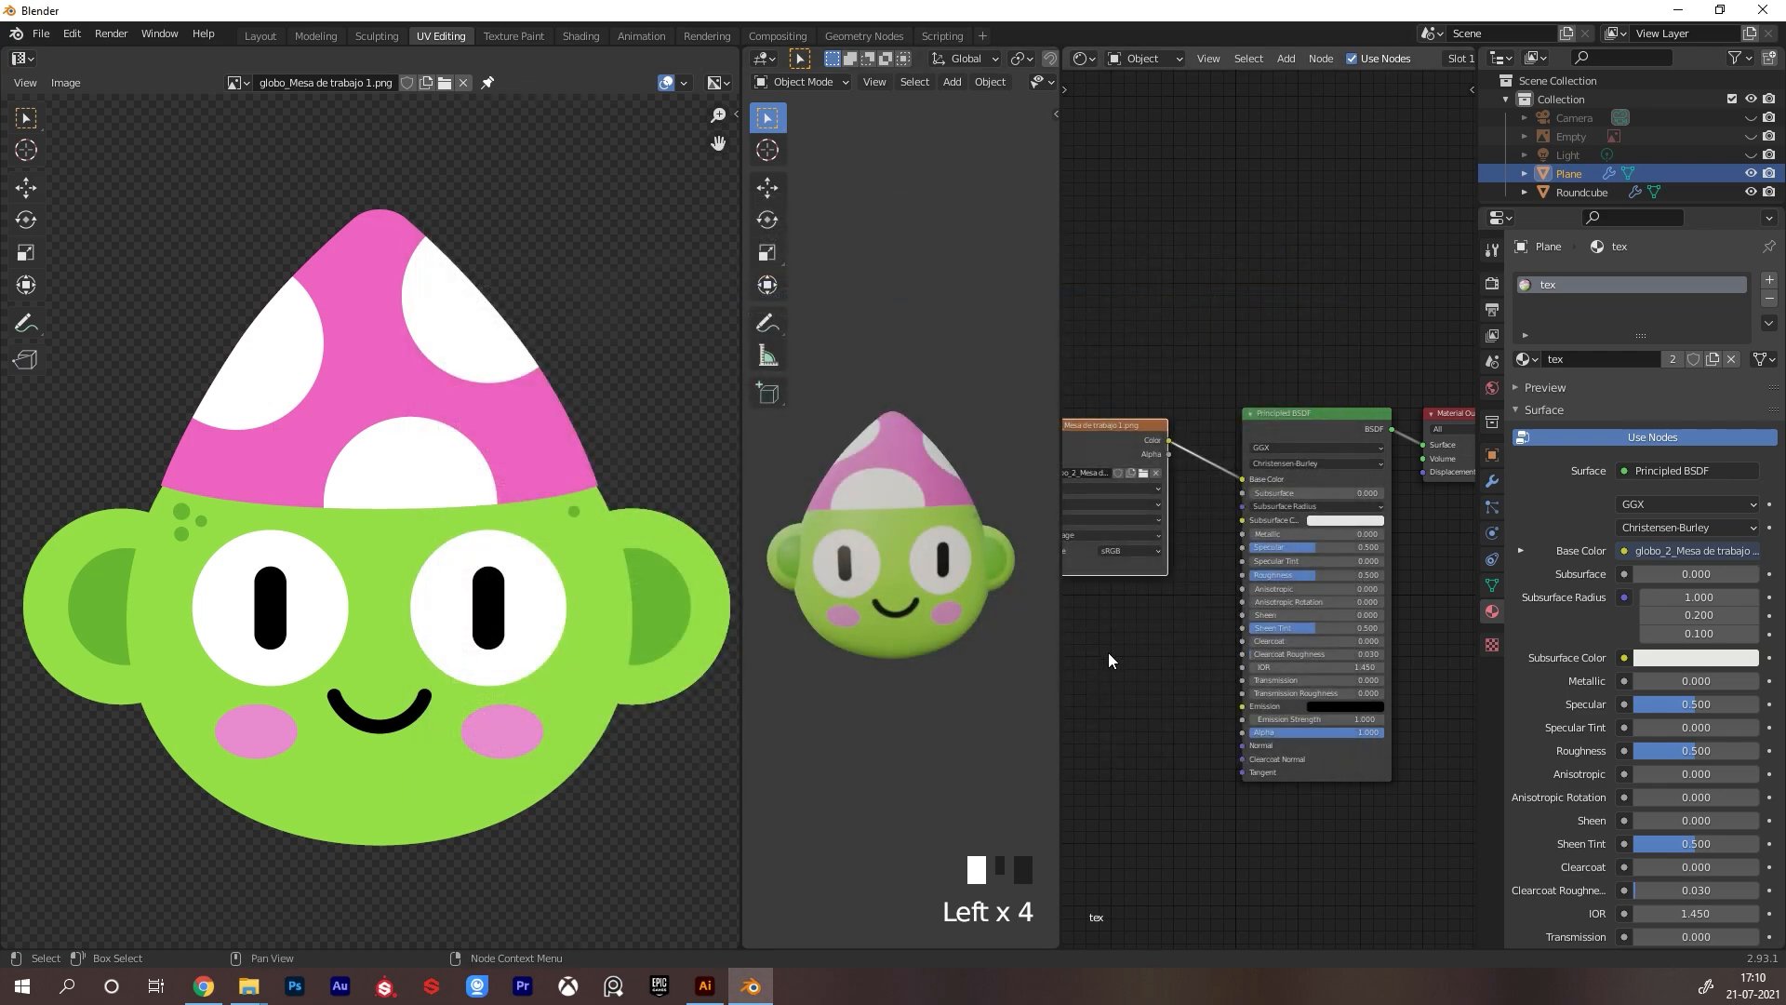
pyautogui.keyDown('alt'); pyautogui.moveTo(1009, 638); pyautogui.dragTo(1040, 610); pyautogui.keyUp('alt')
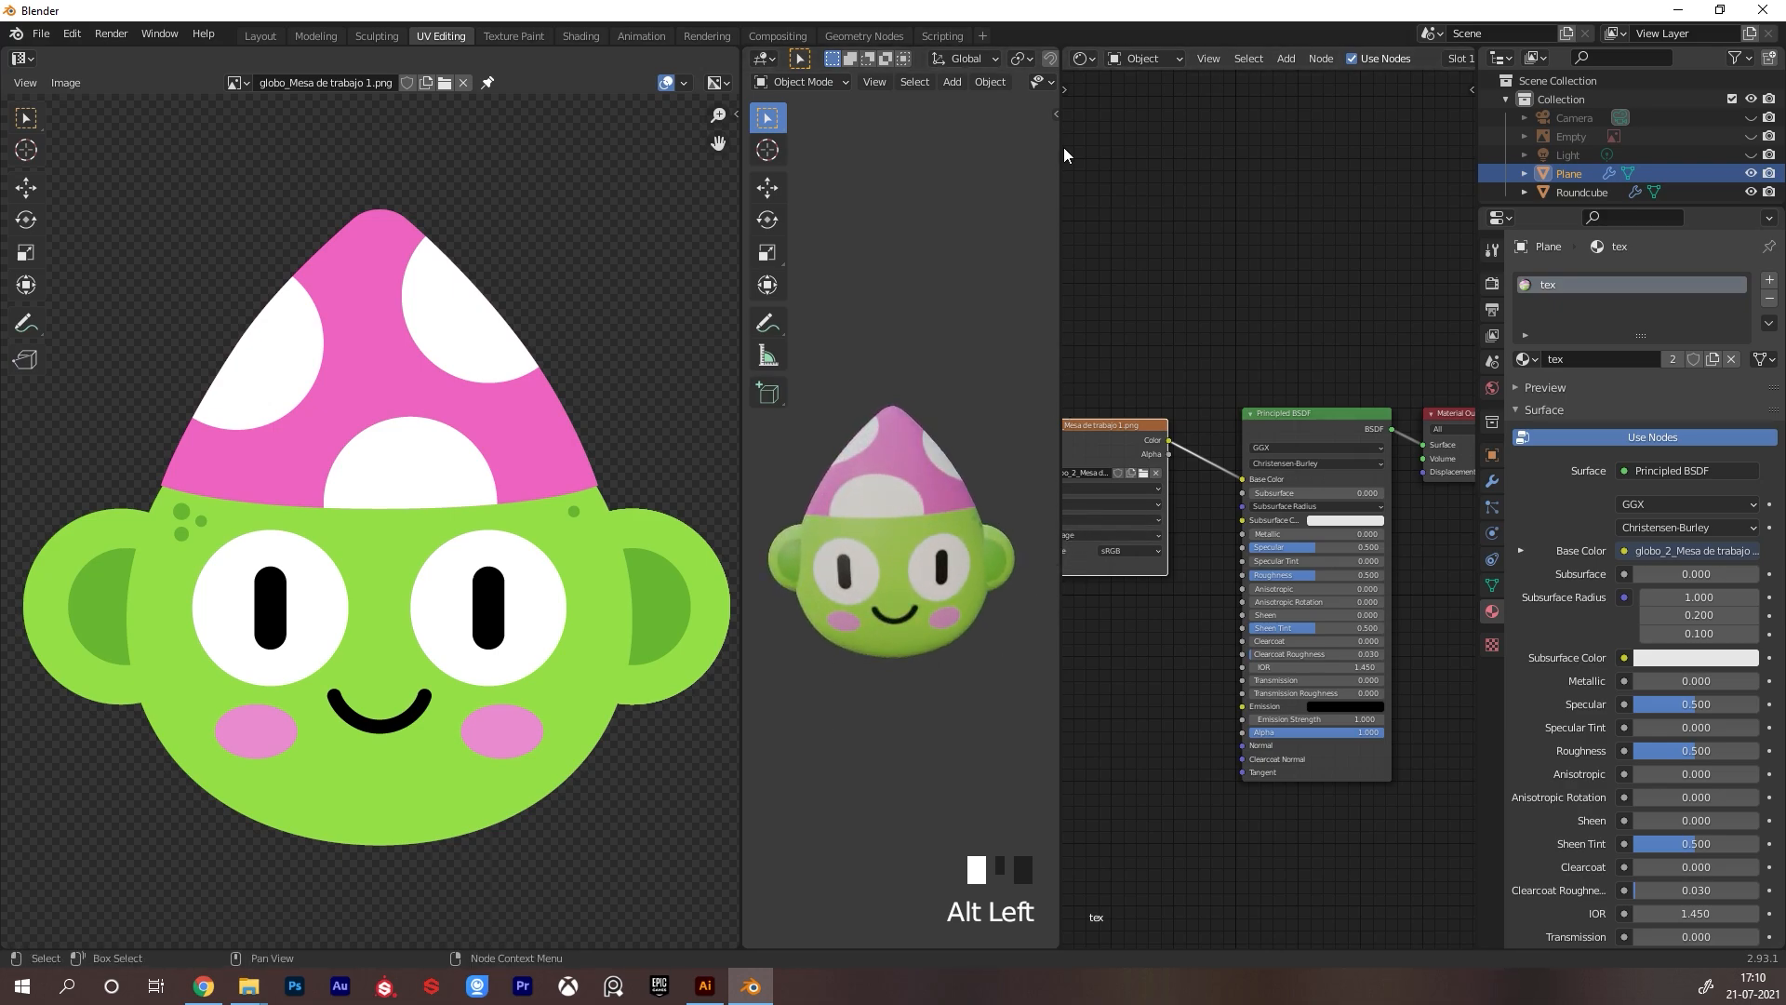
# Open the Layout workspace, split the 3D viewport in two and show the new view in Material Preview shading
pyautogui.moveTo(1056, 47); pyautogui.dragTo(1235, 142)
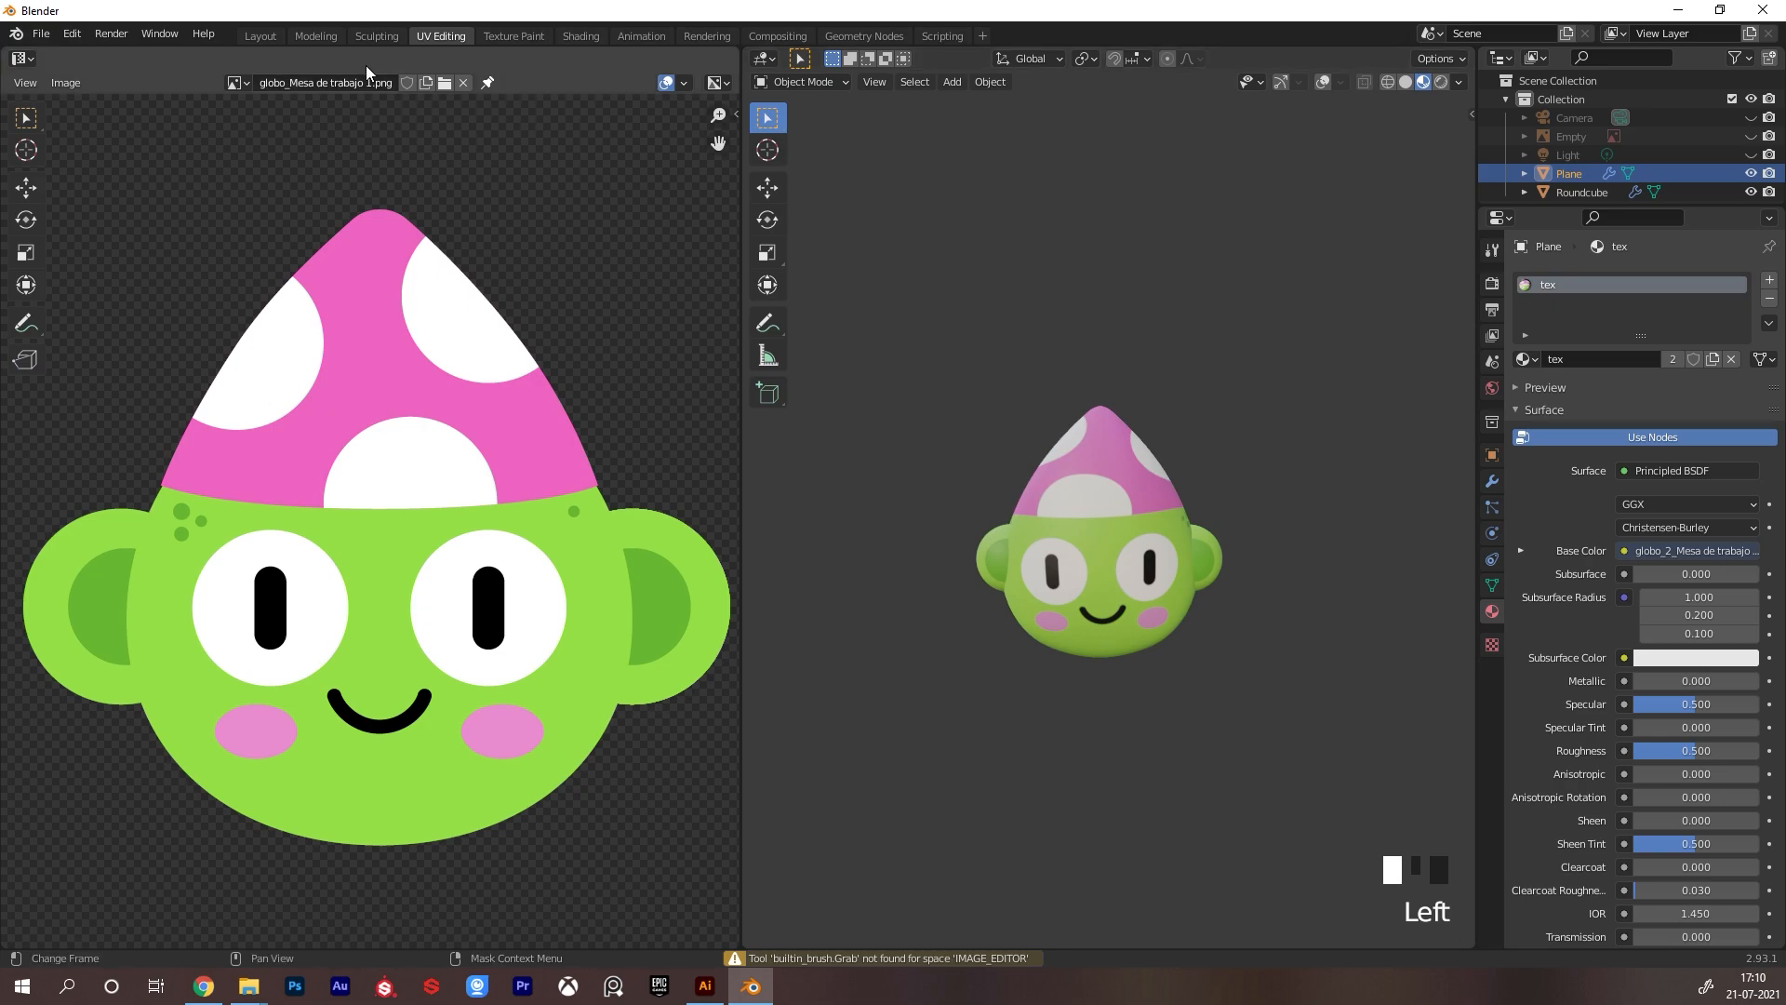
pyautogui.click(265, 39)
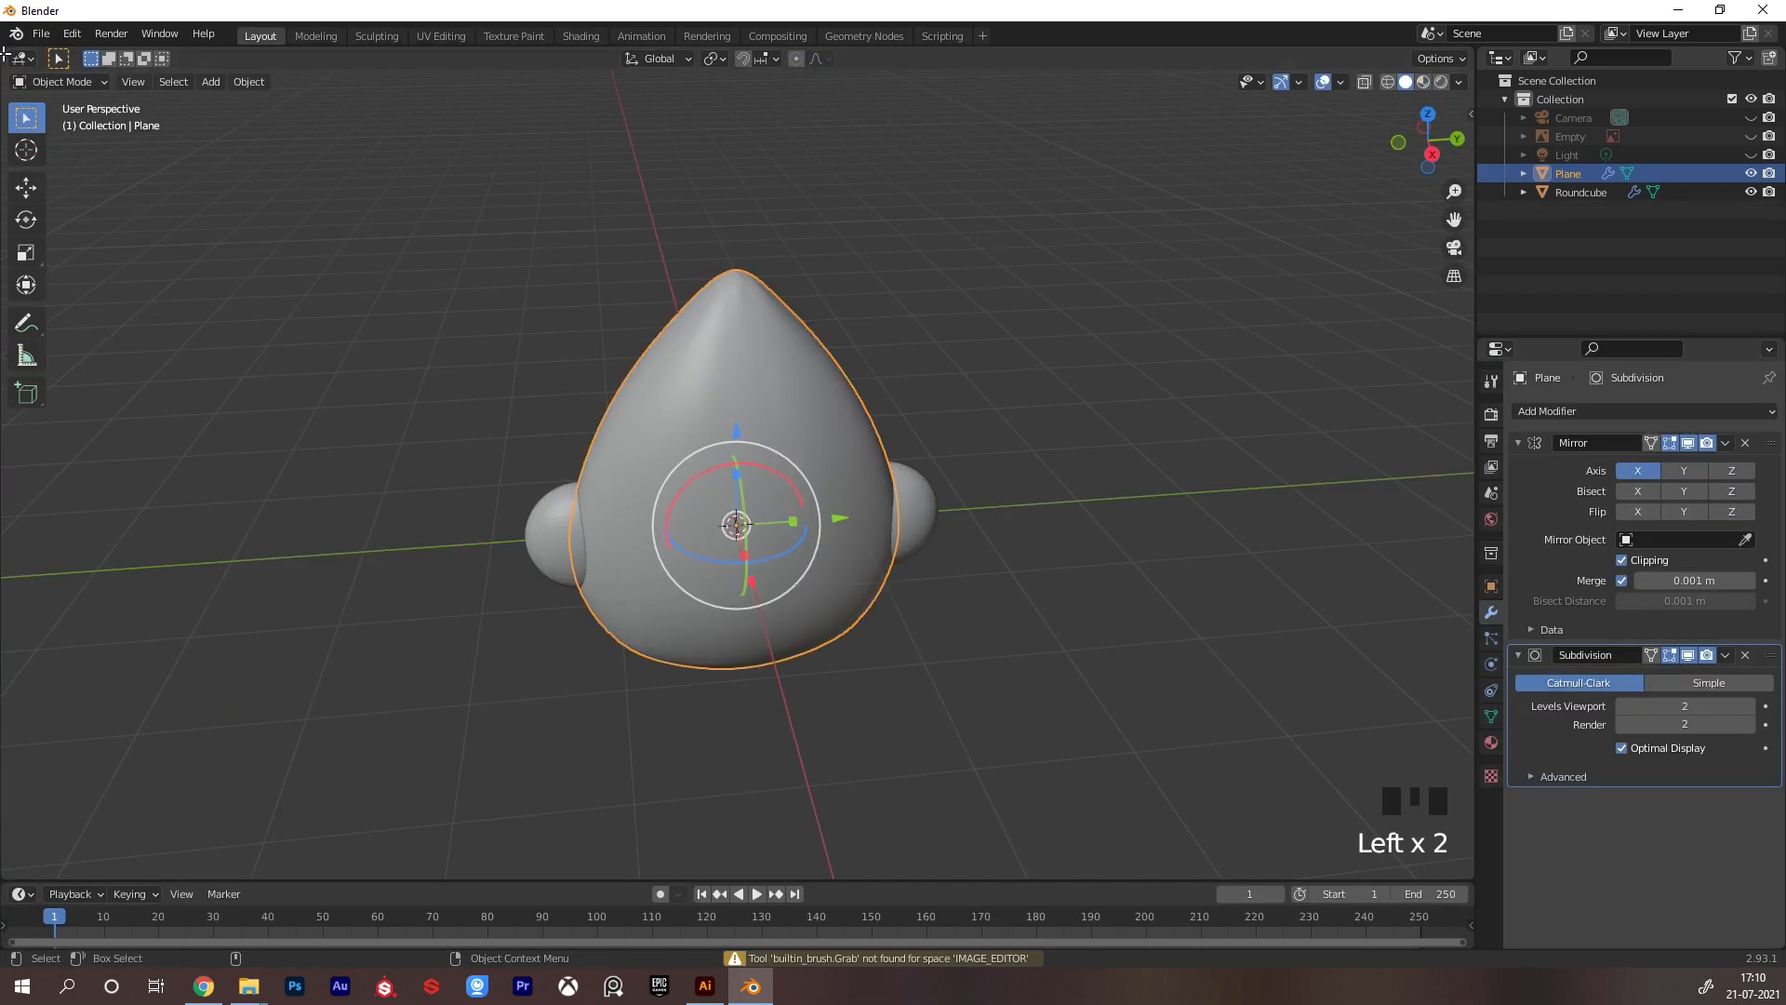
pyautogui.moveTo(6, 52); pyautogui.dragTo(631, 83)
pyautogui.click(597, 83)
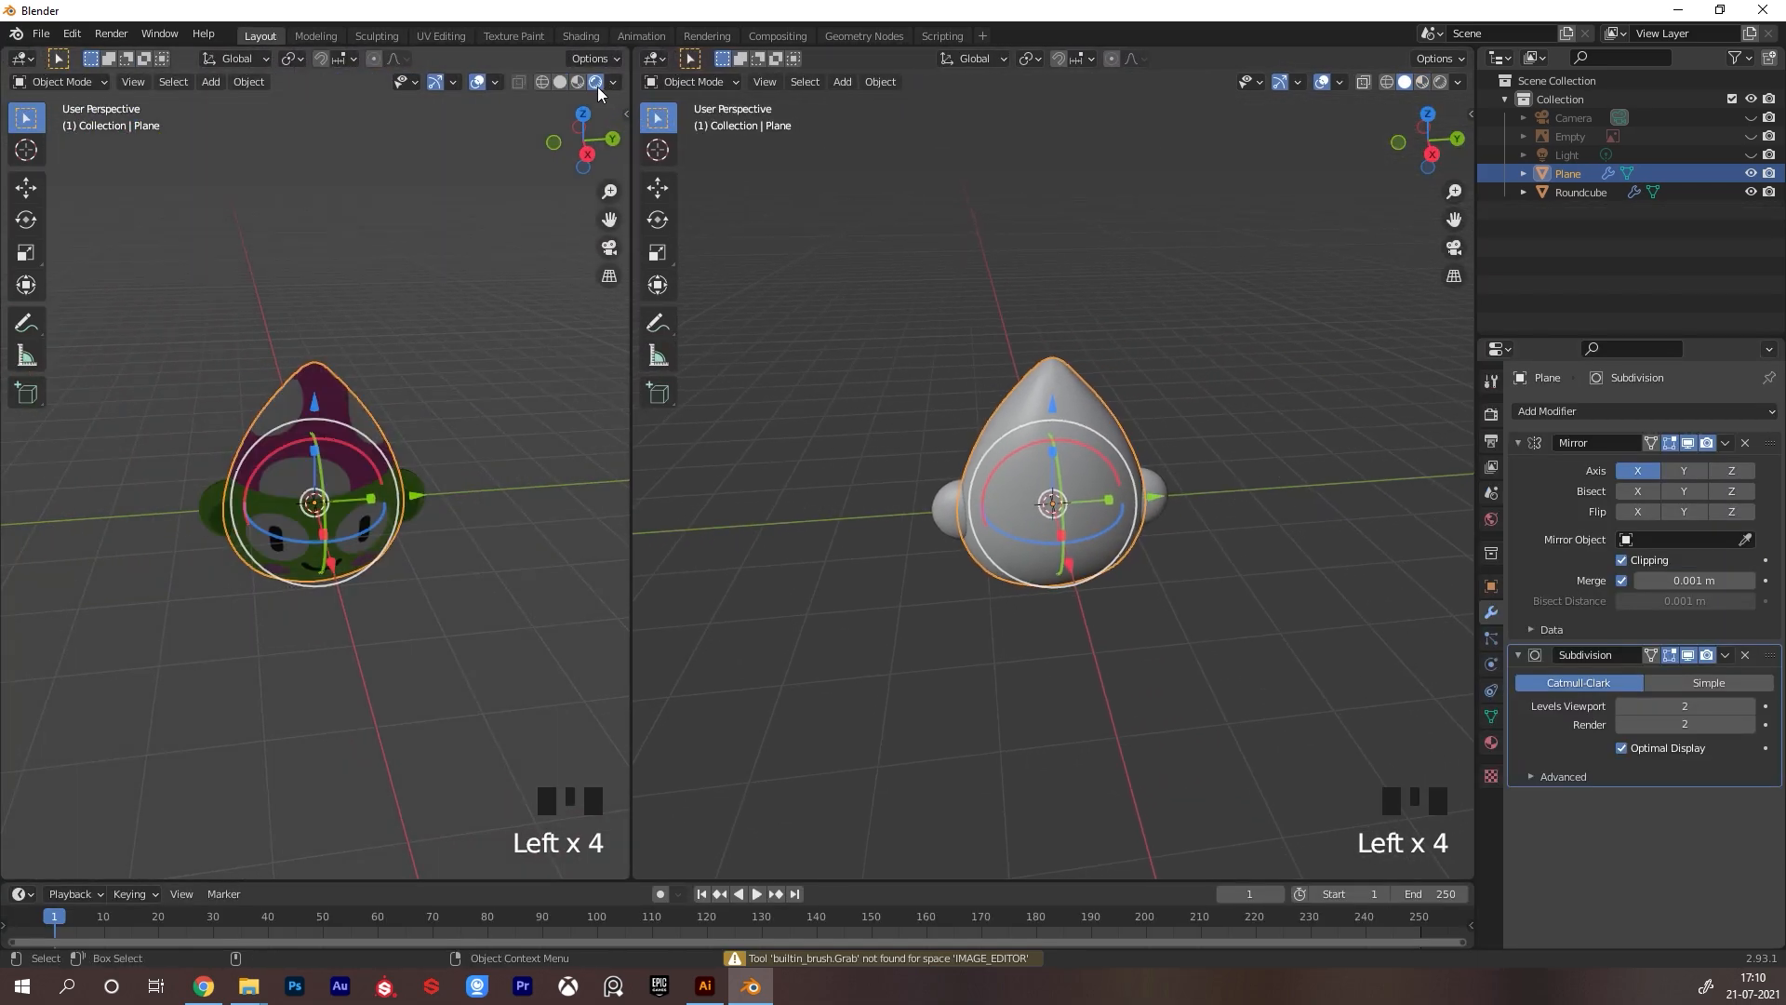
pyautogui.click(579, 82)
pyautogui.keyDown('alt'); pyautogui.moveTo(493, 458); pyautogui.dragTo(458, 380); pyautogui.keyUp('alt')
pyautogui.moveTo(458, 379)
pyautogui.keyDown('alt'); pyautogui.mouseDown(button='right')
pyautogui.moveTo(457, 415)
pyautogui.moveTo(473, 368)
pyautogui.mouseUp(button='right'); pyautogui.keyUp('alt')
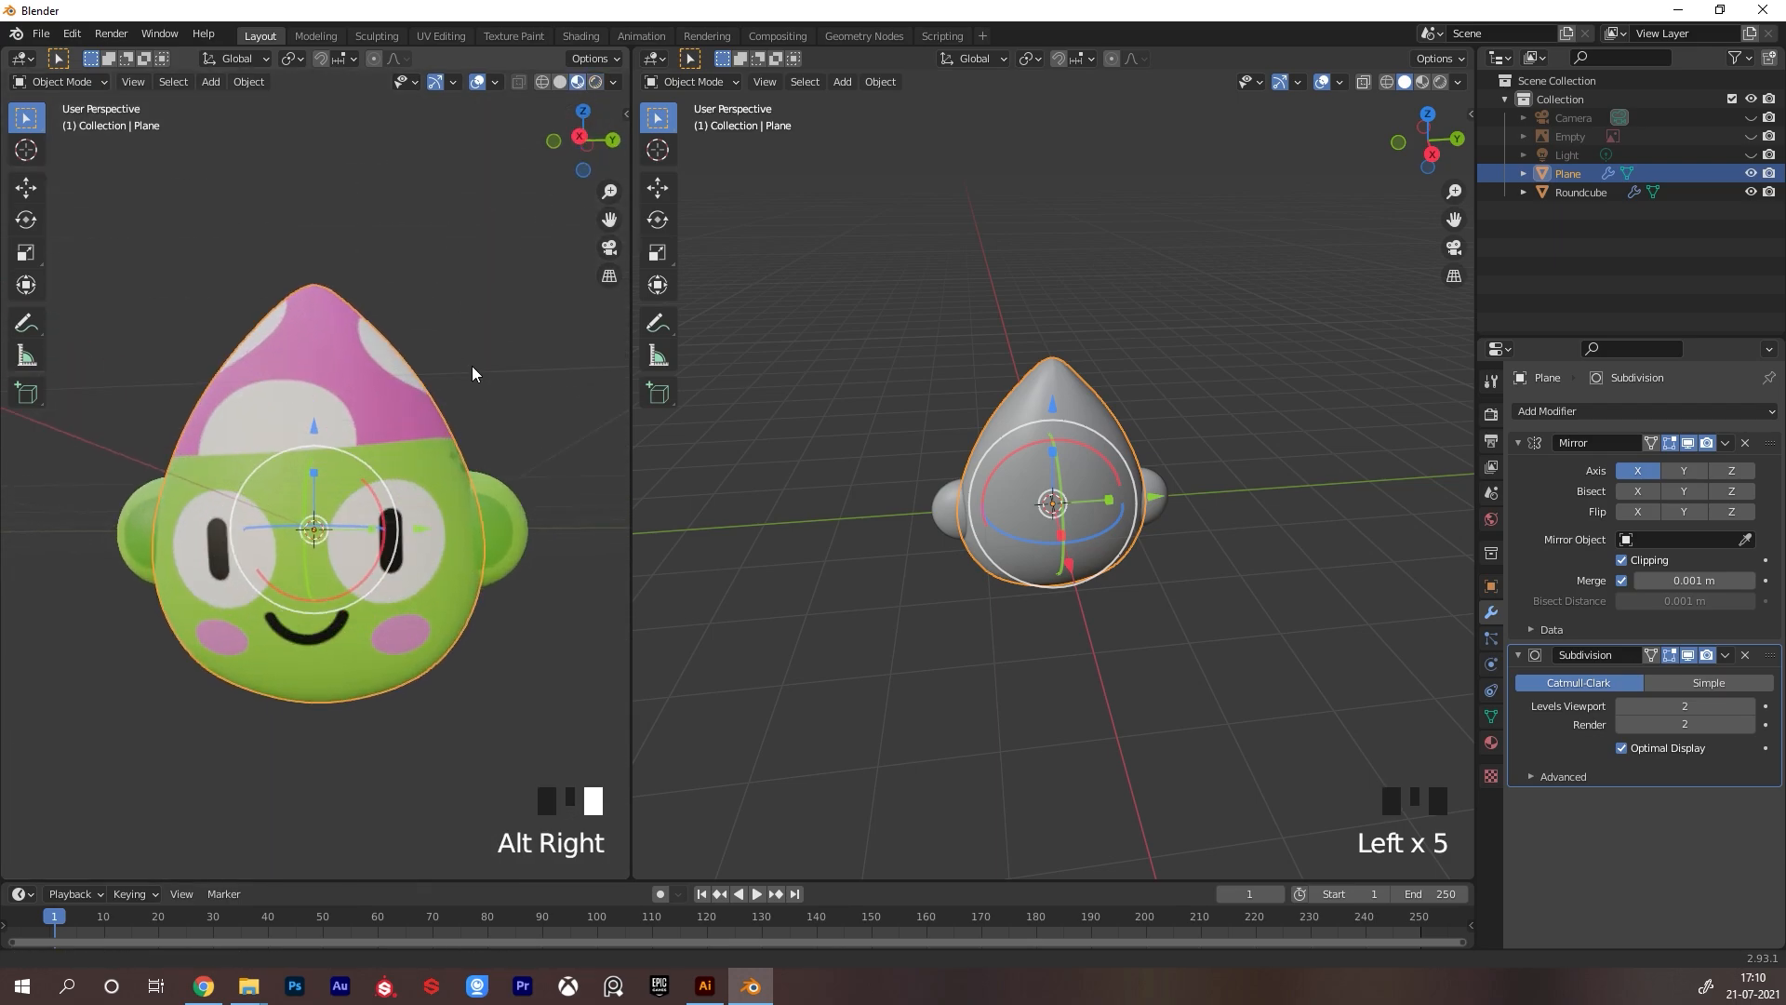
# Hide the overlays and gizmos in the textured preview viewport
pyautogui.click(478, 82)
pyautogui.click(437, 83)
pyautogui.keyDown('alt'); pyautogui.moveTo(485, 523); pyautogui.dragTo(493, 597, button='right'); pyautogui.keyUp('alt')
# Select the mirrored ears and move them about -0.117 m along the X axis
pyautogui.keyDown('alt'); pyautogui.moveTo(1056, 638); pyautogui.dragTo(1180, 606); pyautogui.keyUp('alt')
pyautogui.keyDown('alt'); pyautogui.moveTo(1181, 606); pyautogui.dragTo(1321, 432, button='right'); pyautogui.keyUp('alt')
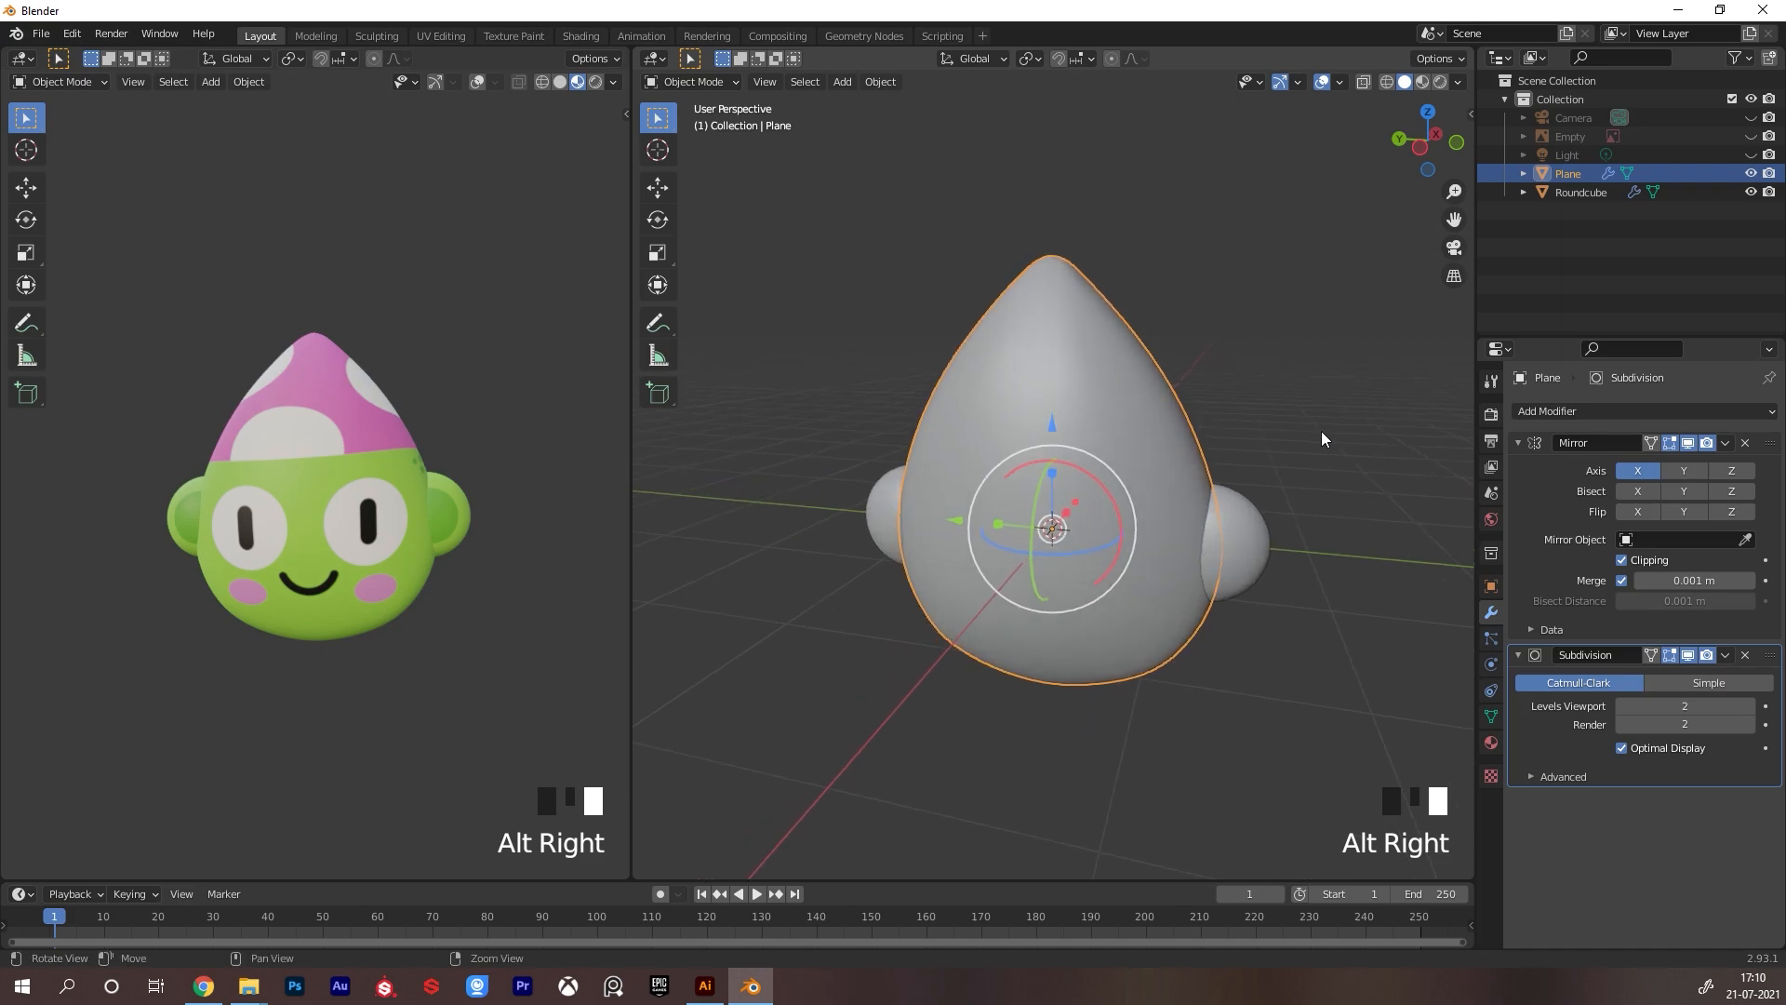
pyautogui.click(1290, 609)
pyautogui.keyDown('alt'); pyautogui.moveTo(1289, 605); pyautogui.dragTo(1161, 556); pyautogui.keyUp('alt')
pyautogui.press('g')
pyautogui.press('x')
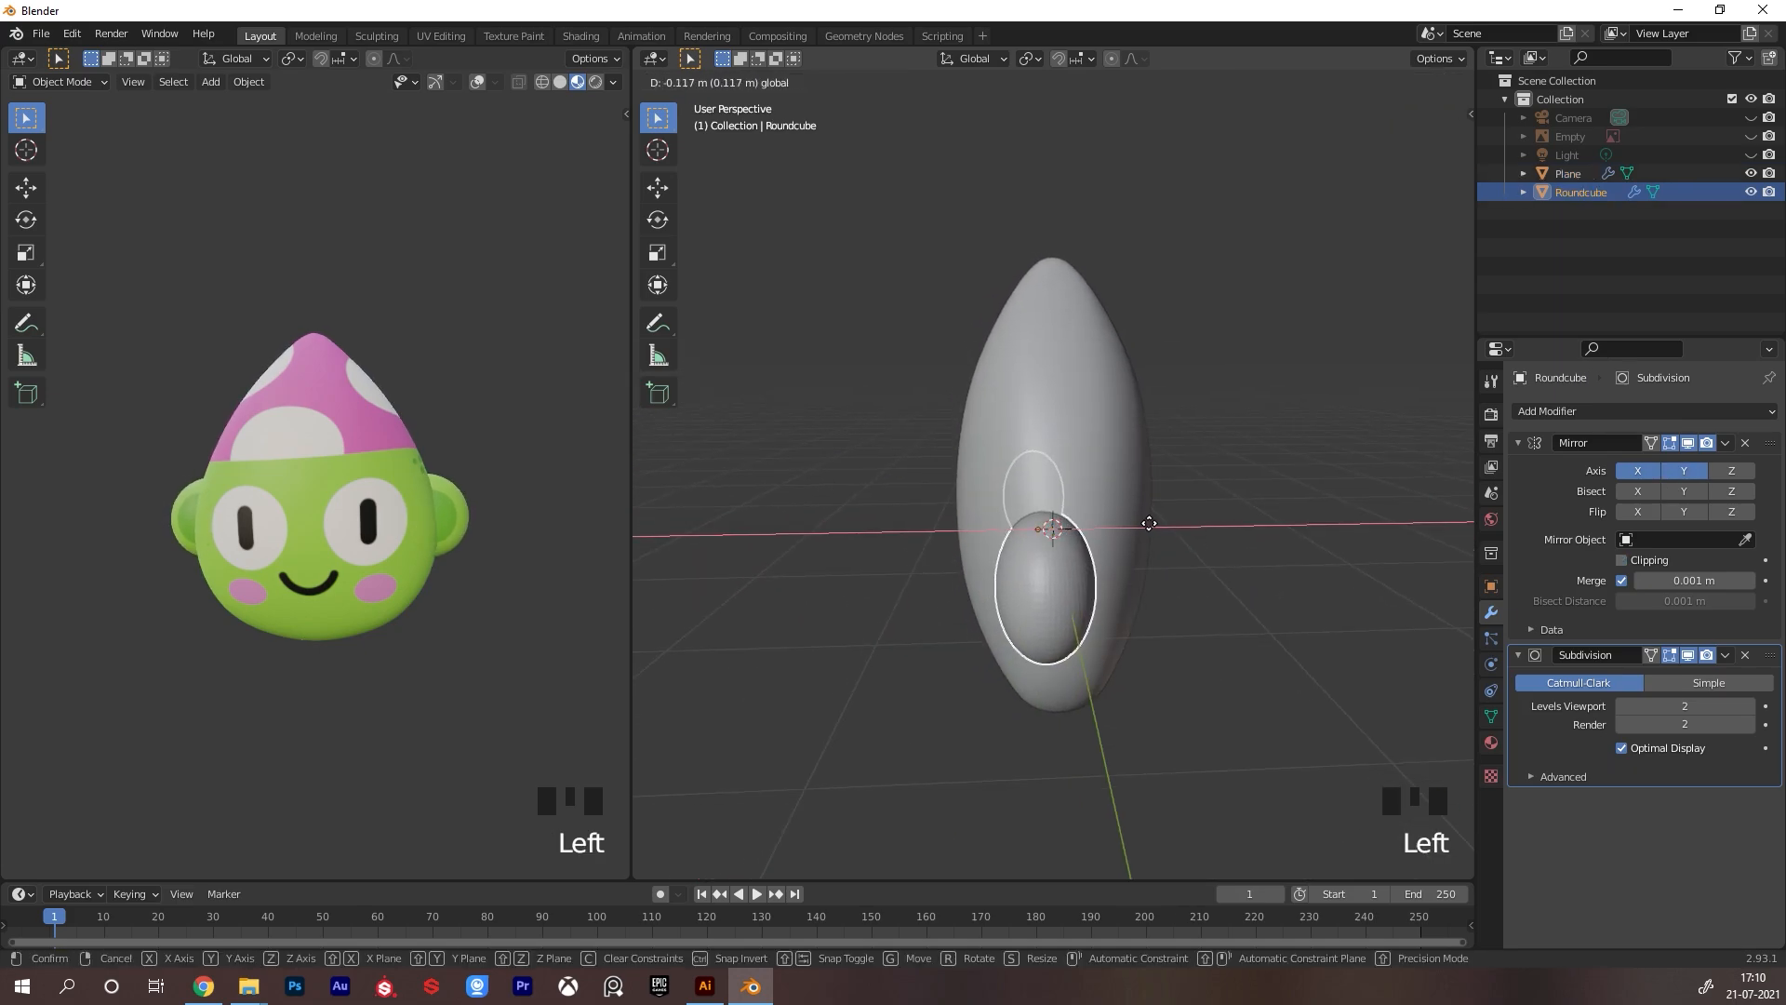
pyautogui.click(1146, 526)
pyautogui.keyDown('alt'); pyautogui.moveTo(1146, 526); pyautogui.dragTo(1218, 595); pyautogui.keyUp('alt')
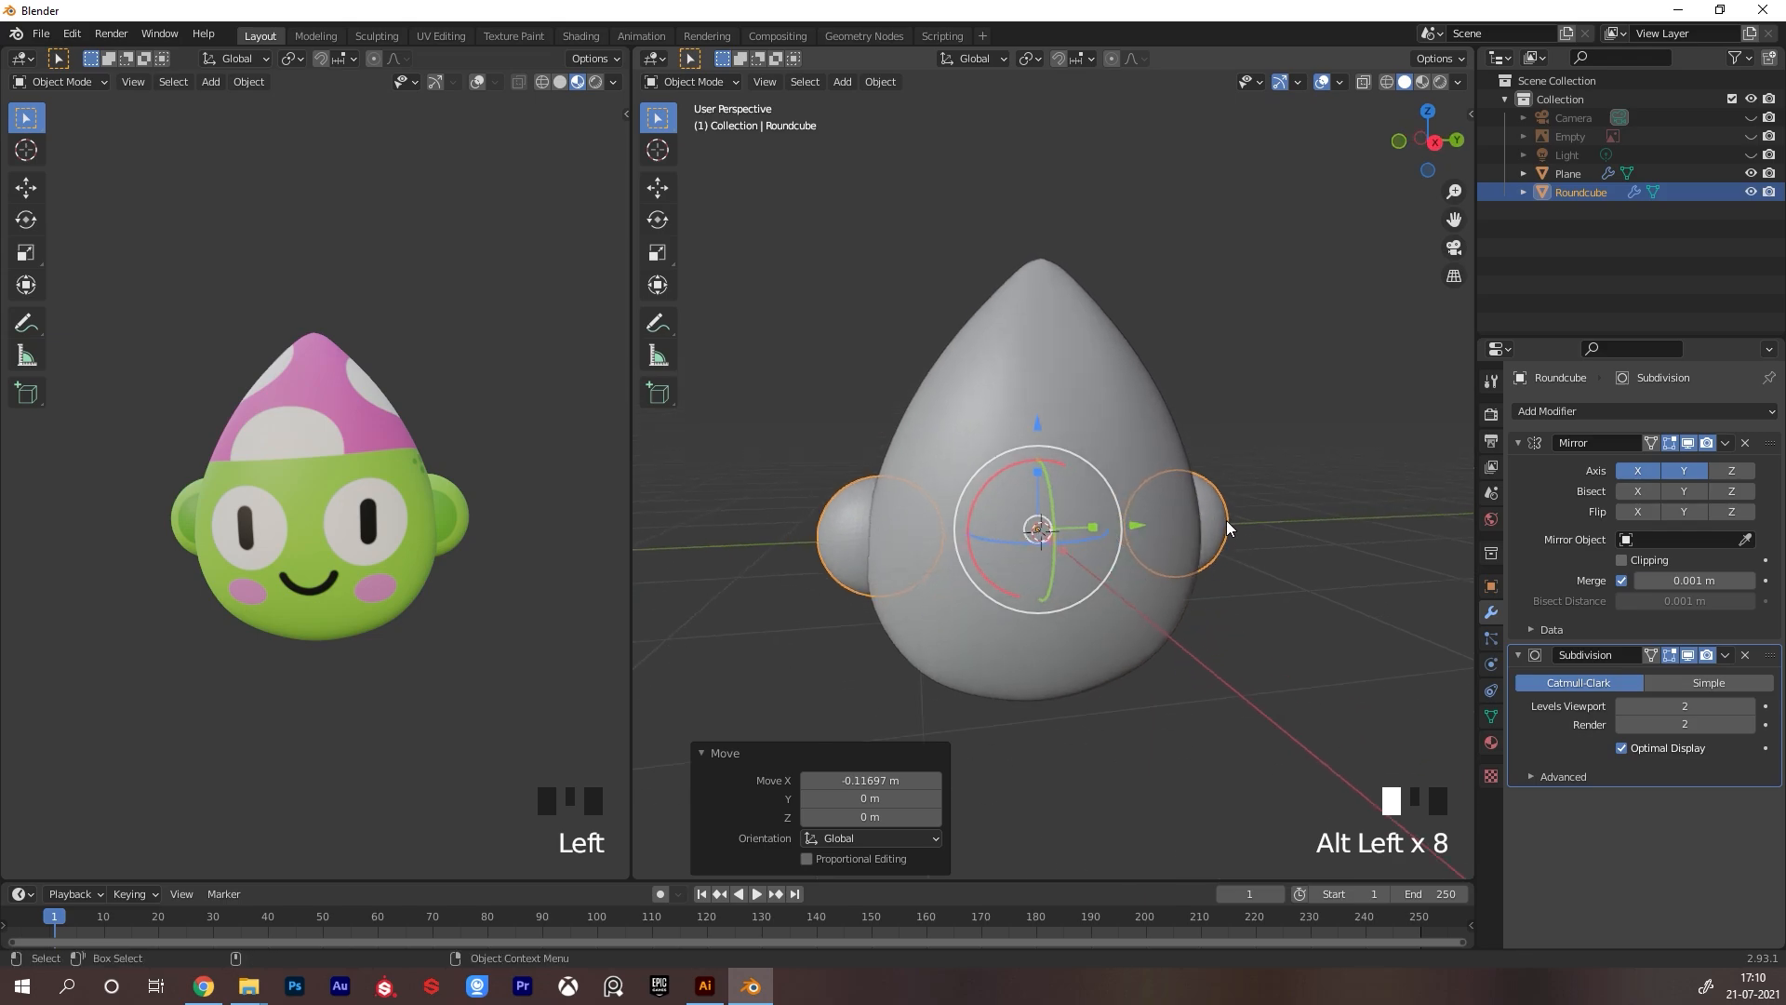
# Scale the ears up uniformly by a factor of about 1.08 and deselect them
pyautogui.press('s')
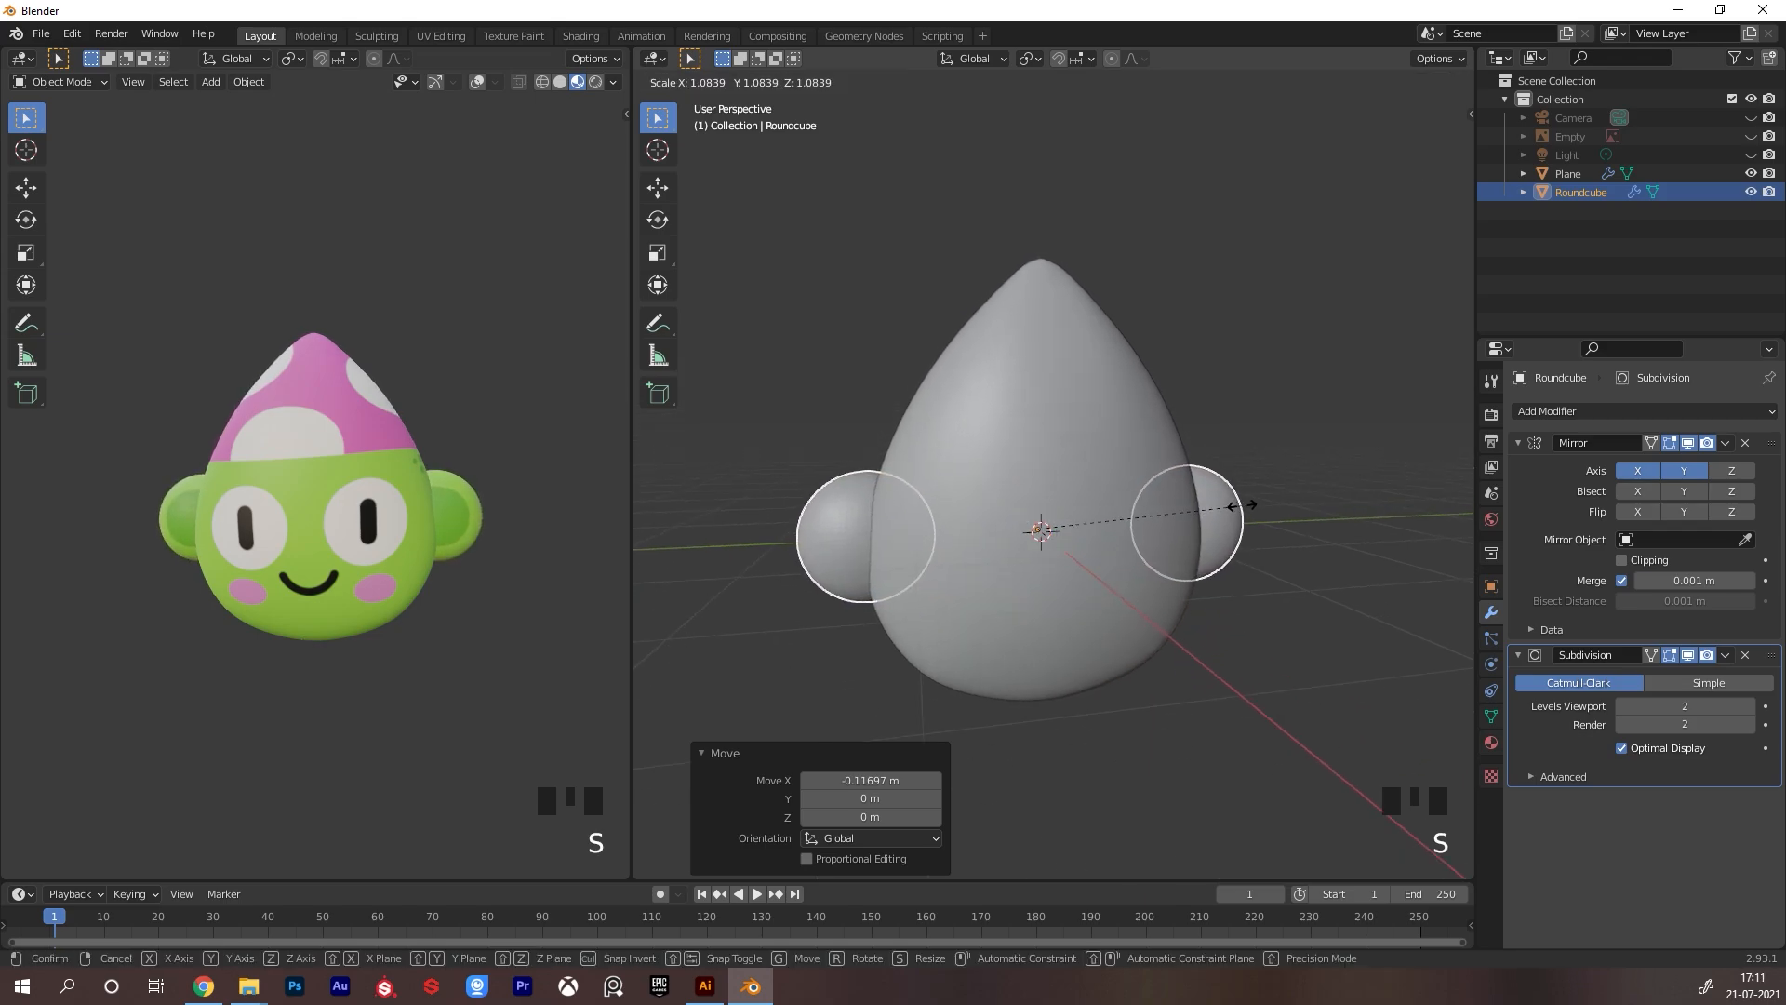
pyautogui.click(1240, 505)
pyautogui.keyDown('alt'); pyautogui.moveTo(1224, 586); pyautogui.dragTo(1293, 748); pyautogui.keyUp('alt')
pyautogui.keyDown('alt'); pyautogui.moveTo(582, 575); pyautogui.dragTo(465, 588); pyautogui.keyUp('alt')
pyautogui.keyDown('alt'); pyautogui.moveTo(464, 587); pyautogui.dragTo(1162, 604); pyautogui.keyUp('alt')
pyautogui.click(1296, 574)
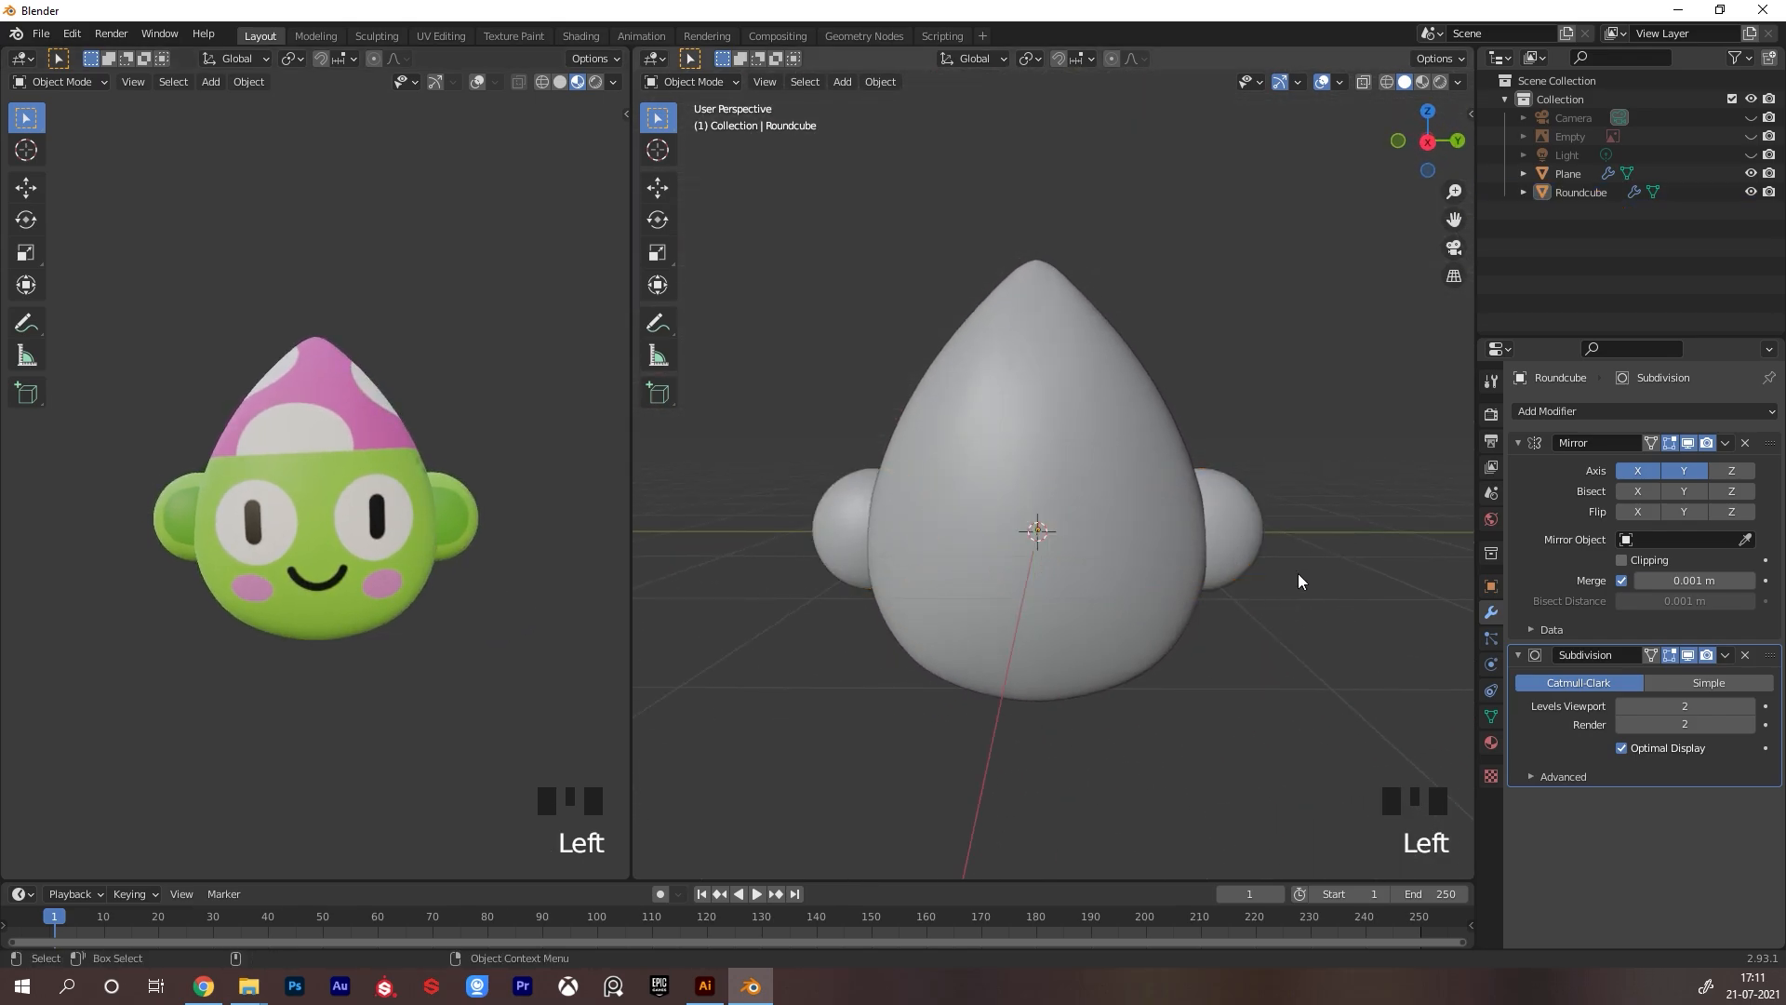
pyautogui.click(1248, 579)
pyautogui.press('Tab')
pyautogui.press('Tab')
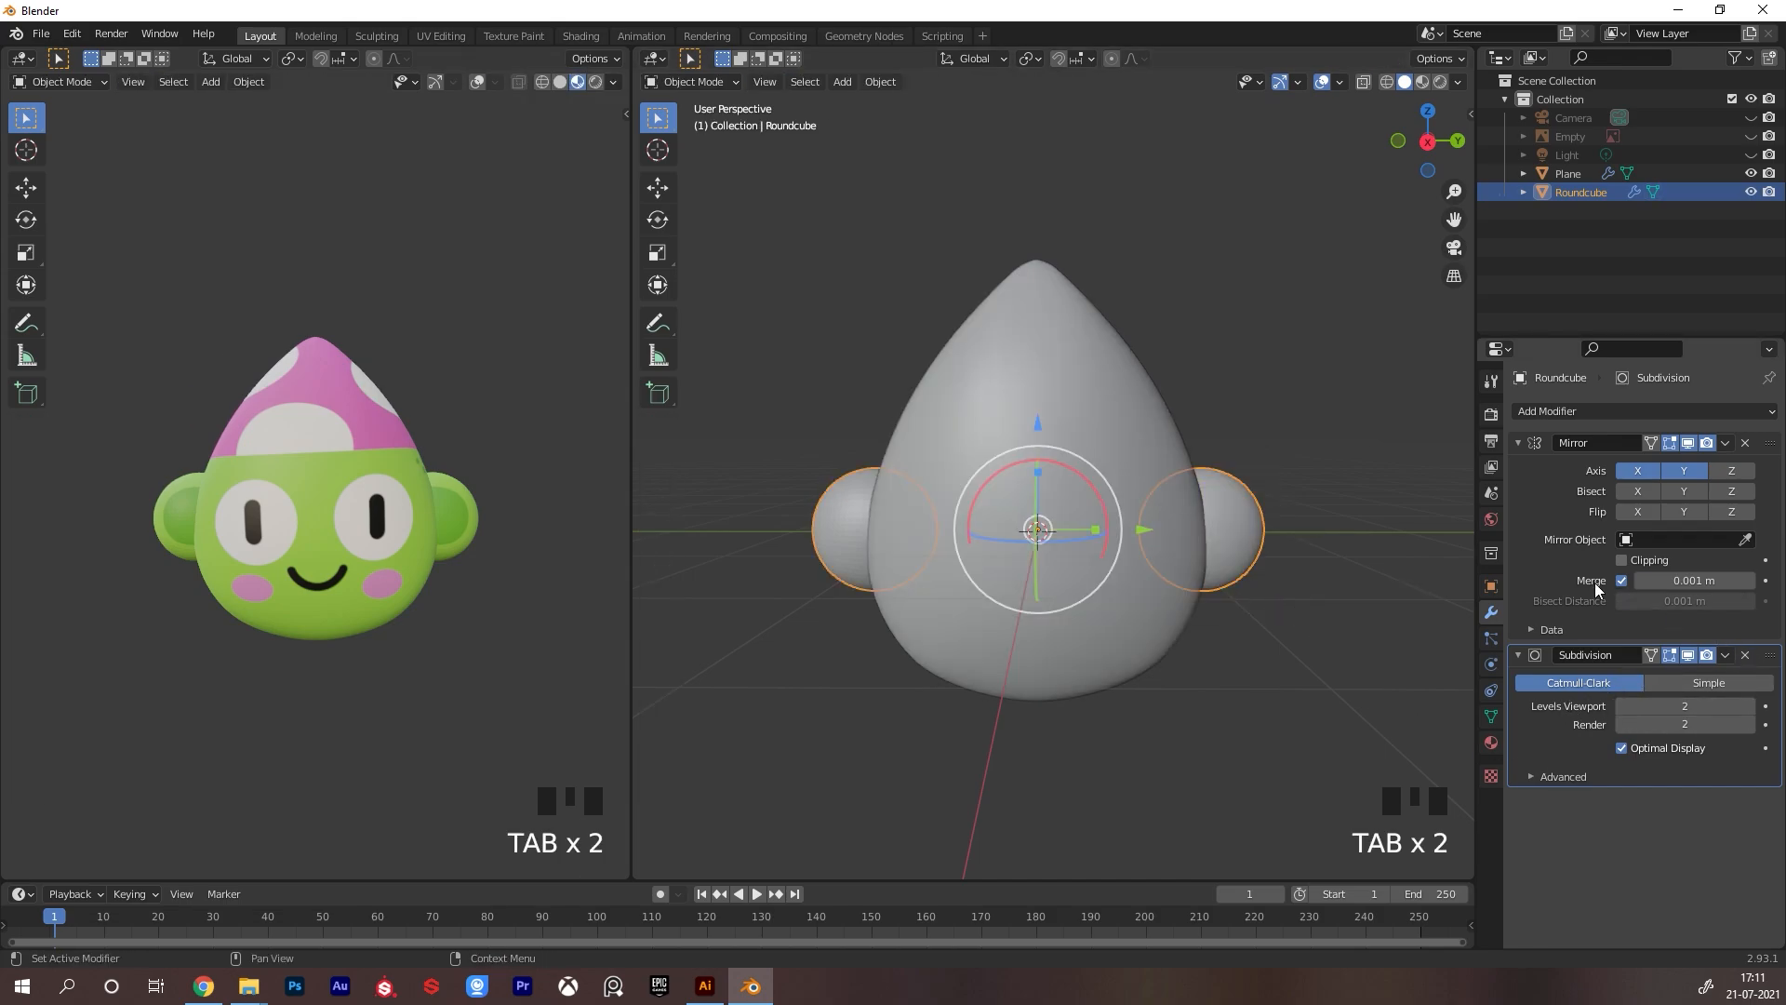
pyautogui.moveTo(1182, 651)
pyautogui.keyDown('alt'); pyautogui.mouseDown()
pyautogui.moveTo(1159, 657)
pyautogui.moveTo(1153, 612)
pyautogui.moveTo(1164, 642)
pyautogui.mouseUp(); pyautogui.keyUp('alt')
pyautogui.keyDown('alt'); pyautogui.moveTo(1213, 621); pyautogui.dragTo(1193, 637, button='middle'); pyautogui.keyUp('alt')
pyautogui.keyDown('alt'); pyautogui.moveTo(1193, 636); pyautogui.dragTo(1230, 632); pyautogui.keyUp('alt')
# Select the head and apply its Mirror modifier in Object Mode
pyautogui.click(1023, 394)
pyautogui.keyDown('alt'); pyautogui.moveTo(1144, 456); pyautogui.dragTo(1237, 489); pyautogui.keyUp('alt')
pyautogui.keyDown('alt'); pyautogui.moveTo(1174, 514); pyautogui.dragTo(1176, 542, button='middle'); pyautogui.keyUp('alt')
pyautogui.keyDown('alt'); pyautogui.moveTo(1176, 549); pyautogui.dragTo(1288, 478); pyautogui.keyUp('alt')
pyautogui.press('Tab')
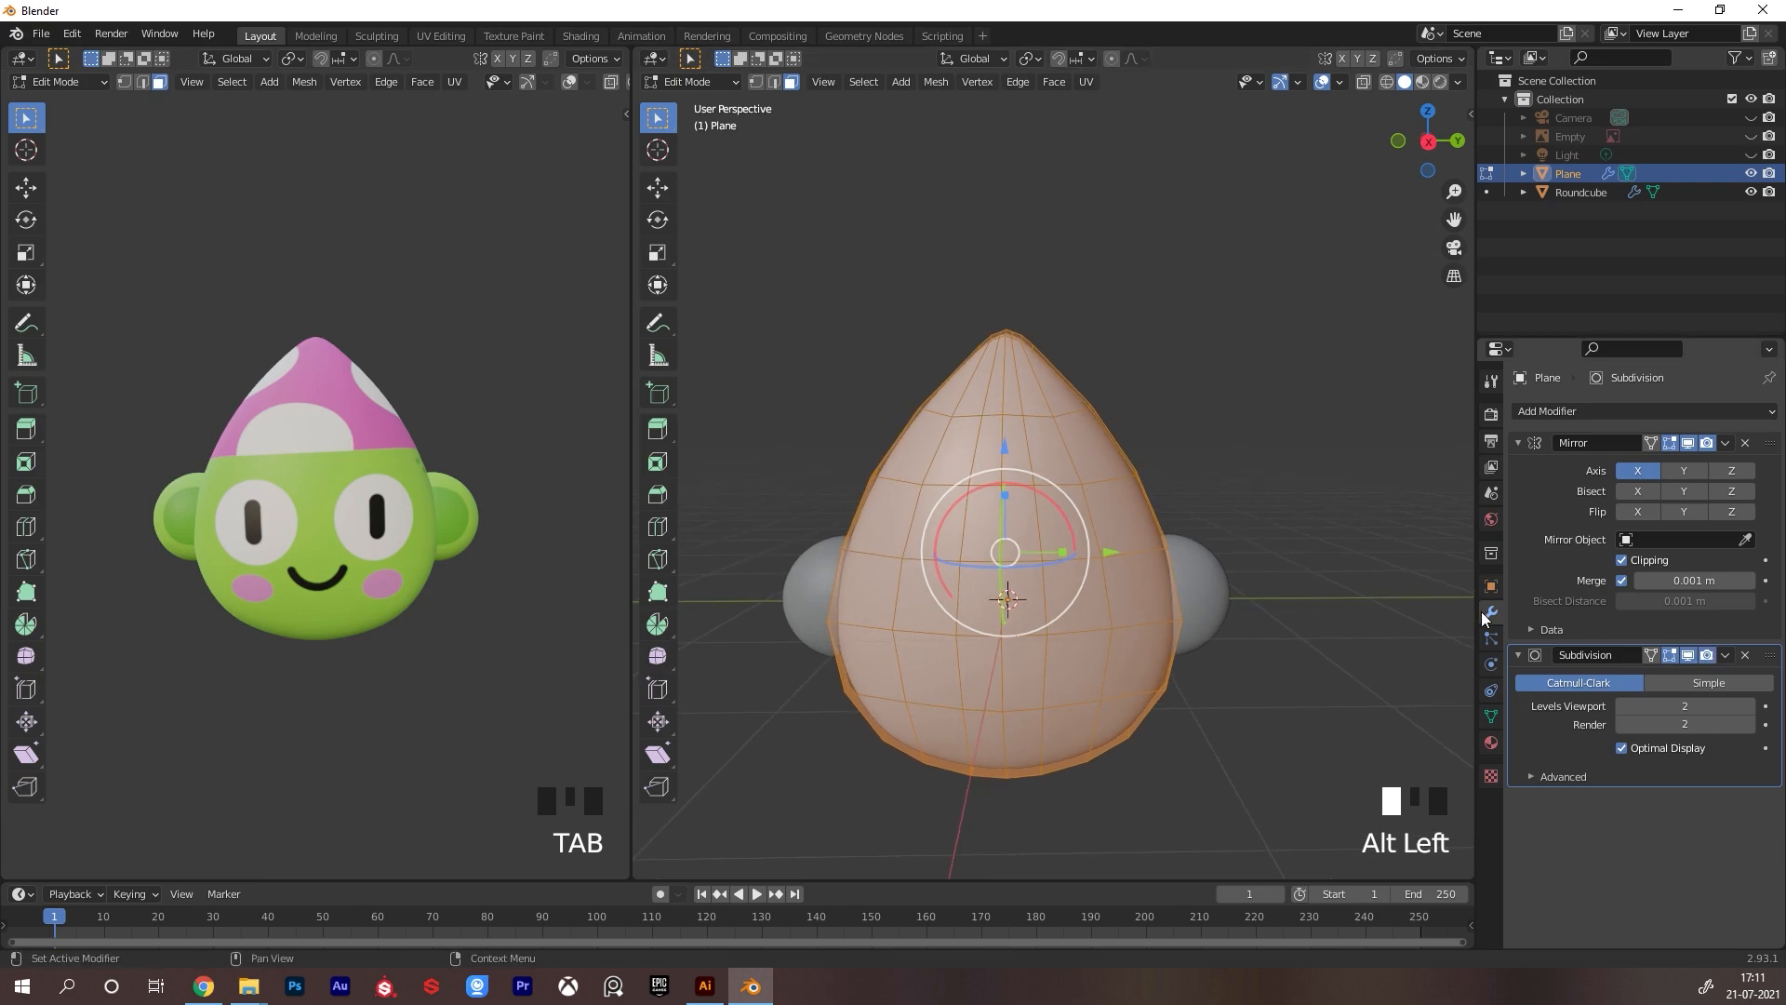
pyautogui.keyDown('alt'); pyautogui.moveTo(1154, 500); pyautogui.dragTo(1024, 491); pyautogui.keyUp('alt')
pyautogui.hotkey('ctrl', 'Tab')
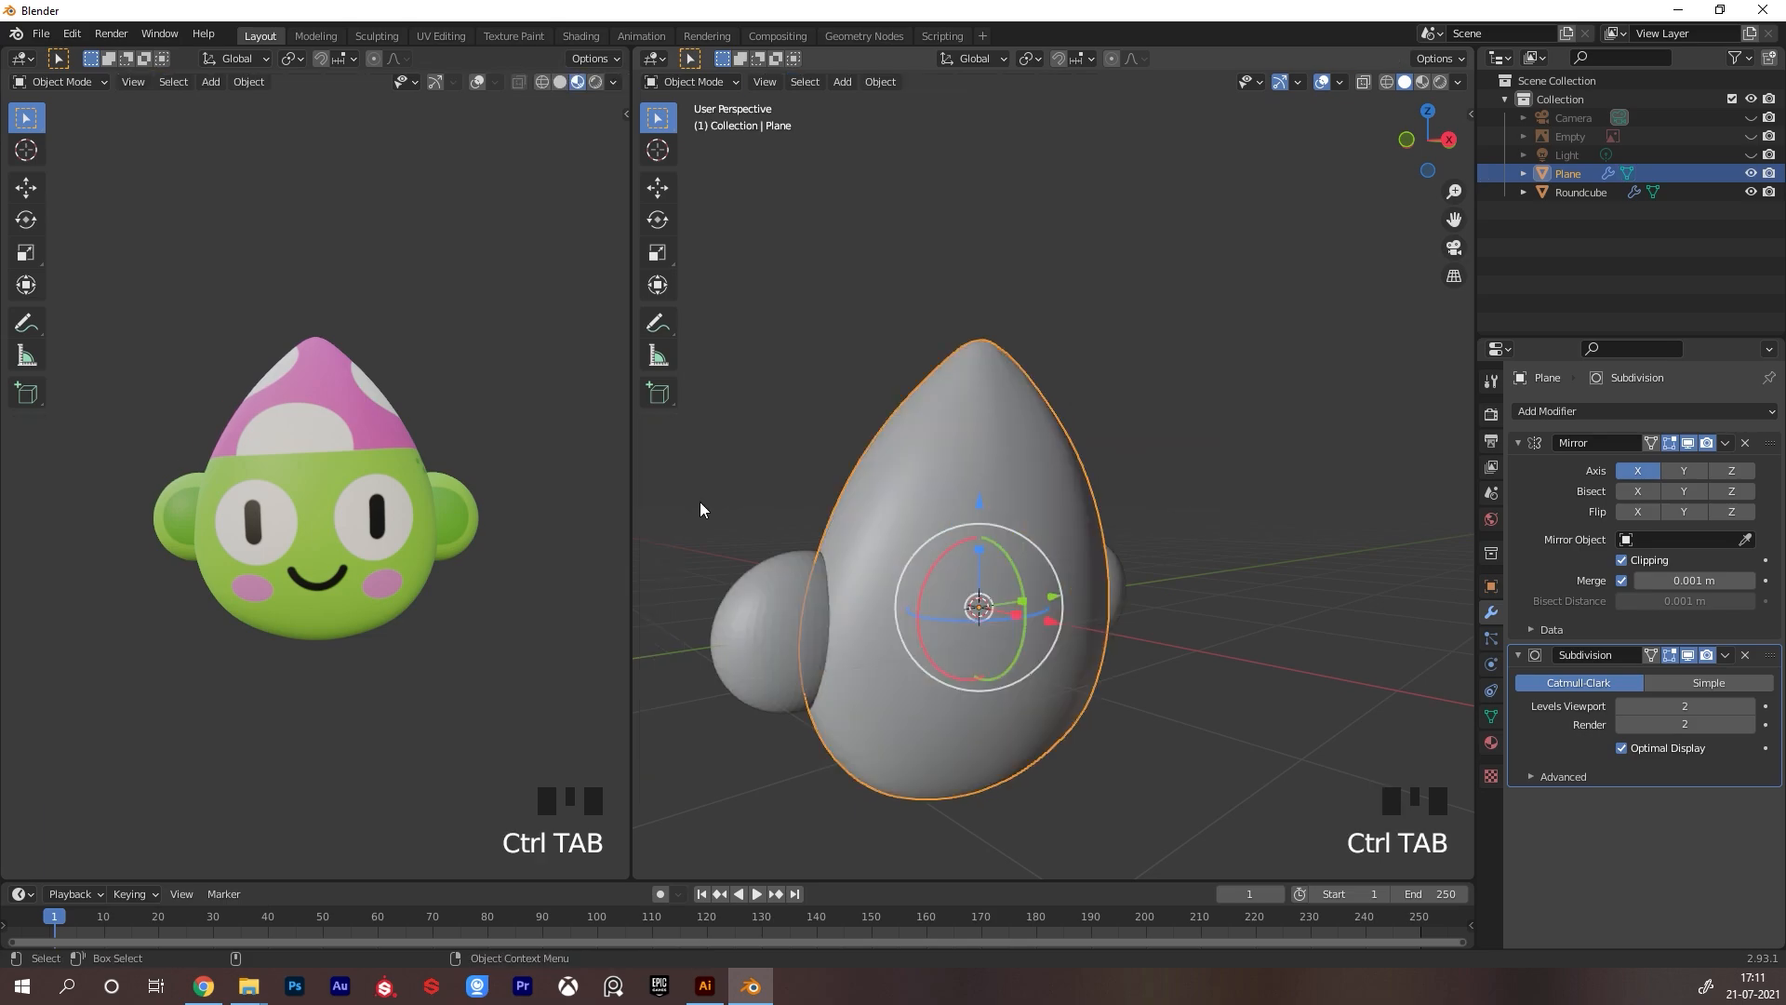
pyautogui.hotkey('ctrl', 'a')
# Examine the textured head and its mesh topology from several sides in both viewports
pyautogui.keyDown('alt'); pyautogui.moveTo(1304, 523); pyautogui.dragTo(686, 672); pyautogui.keyUp('alt')
pyautogui.keyDown('alt'); pyautogui.moveTo(519, 546); pyautogui.dragTo(329, 594); pyautogui.keyUp('alt')
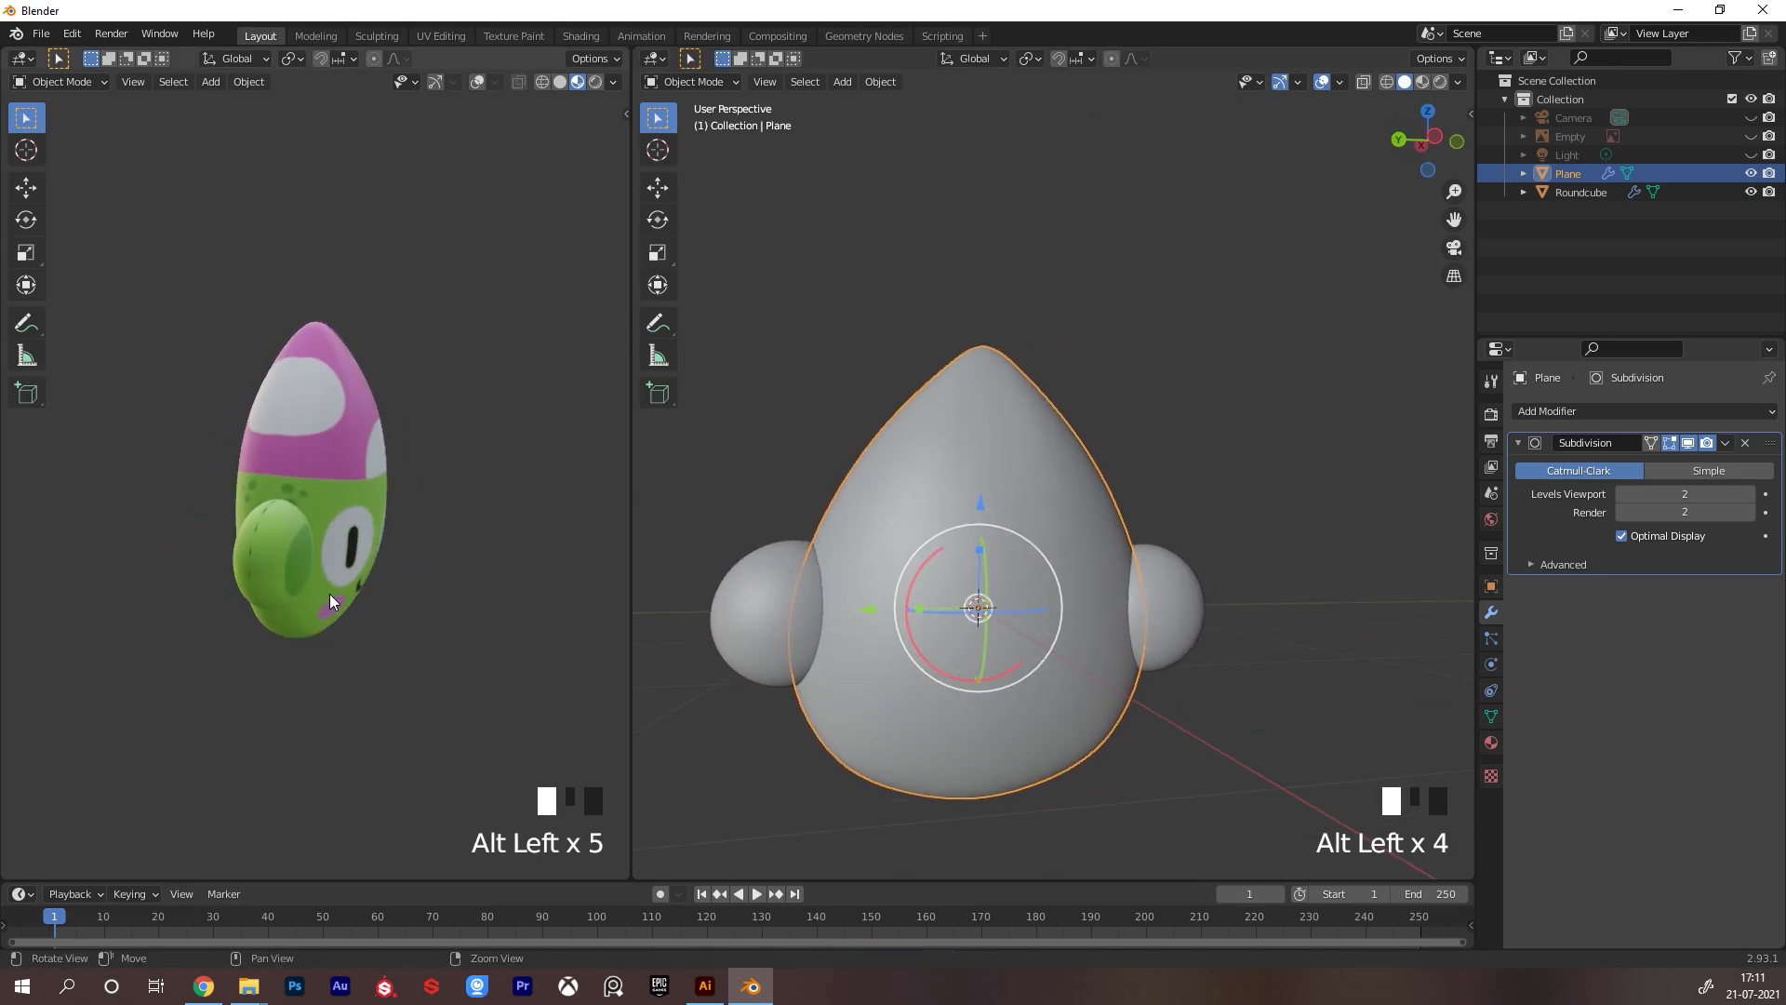
pyautogui.keyDown('alt'); pyautogui.moveTo(510, 597); pyautogui.dragTo(1081, 602); pyautogui.keyUp('alt')
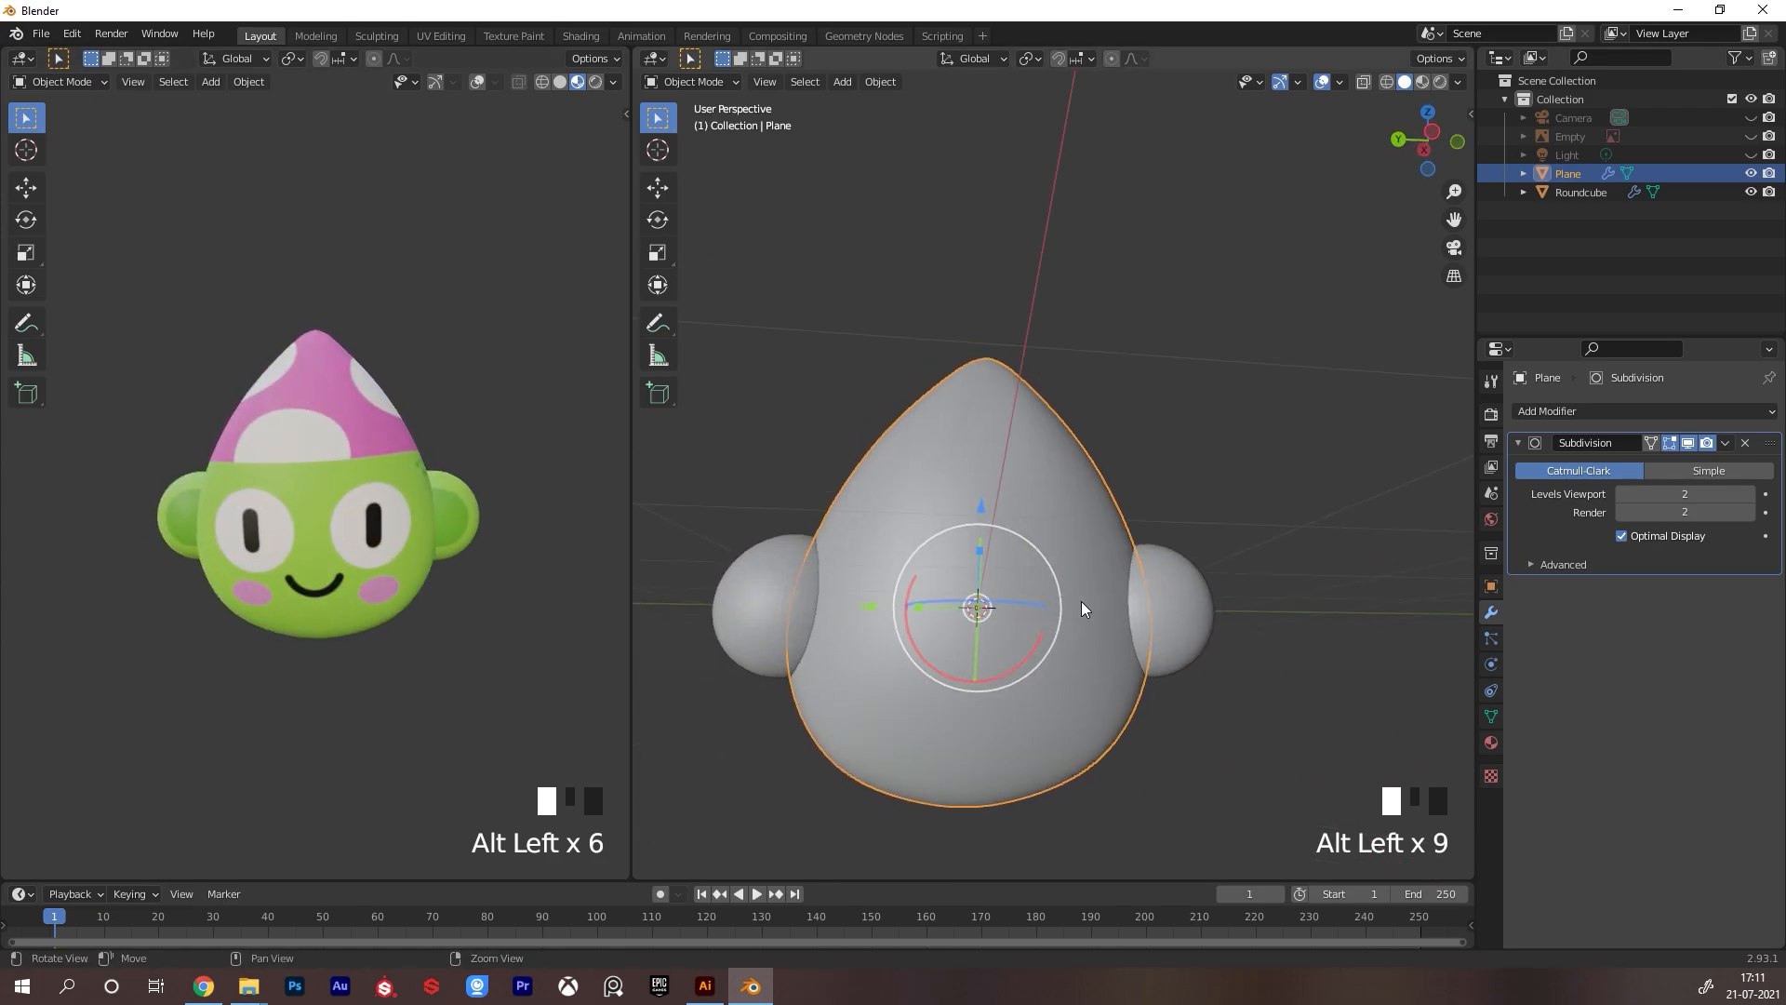
pyautogui.keyDown('alt'); pyautogui.rightClick(1232, 585); pyautogui.keyUp('alt')
pyautogui.keyDown('alt'); pyautogui.moveTo(1231, 584); pyautogui.dragTo(1224, 638); pyautogui.keyUp('alt')
pyautogui.keyDown('alt'); pyautogui.moveTo(1224, 640); pyautogui.dragTo(1202, 599, button='middle'); pyautogui.keyUp('alt')
pyautogui.press('Tab')
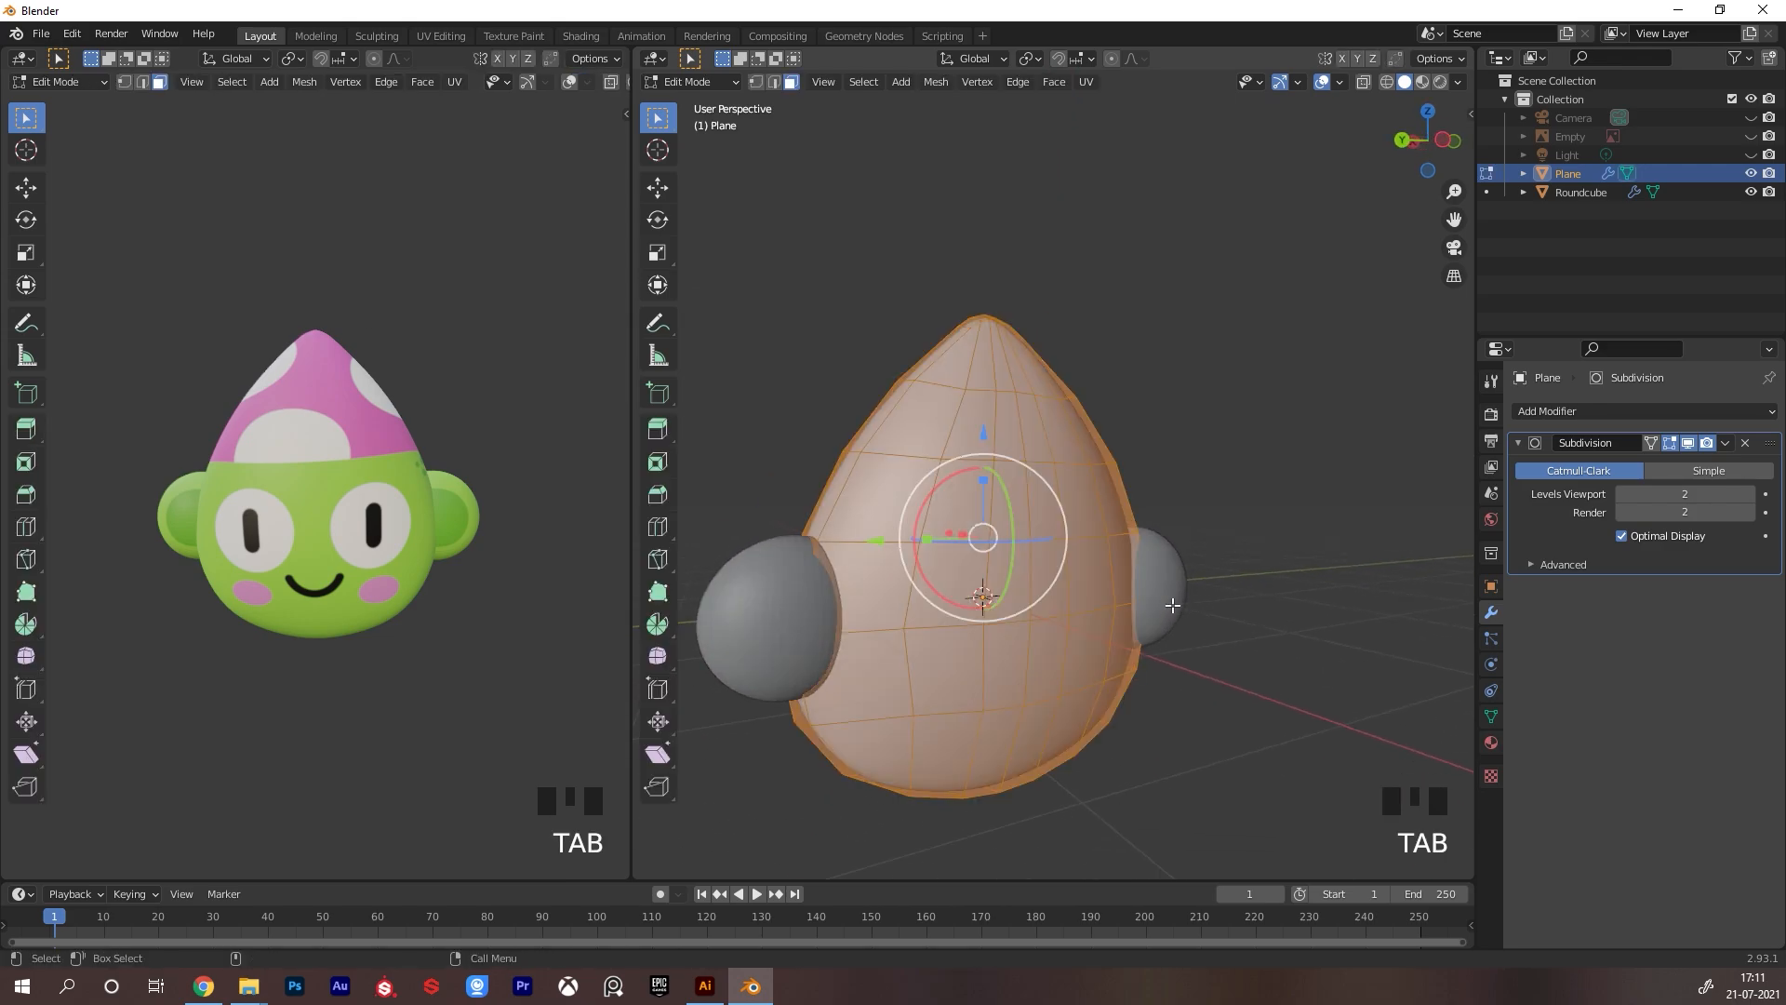
pyautogui.keyDown('alt'); pyautogui.moveTo(1203, 601); pyautogui.dragTo(1064, 645); pyautogui.keyUp('alt')
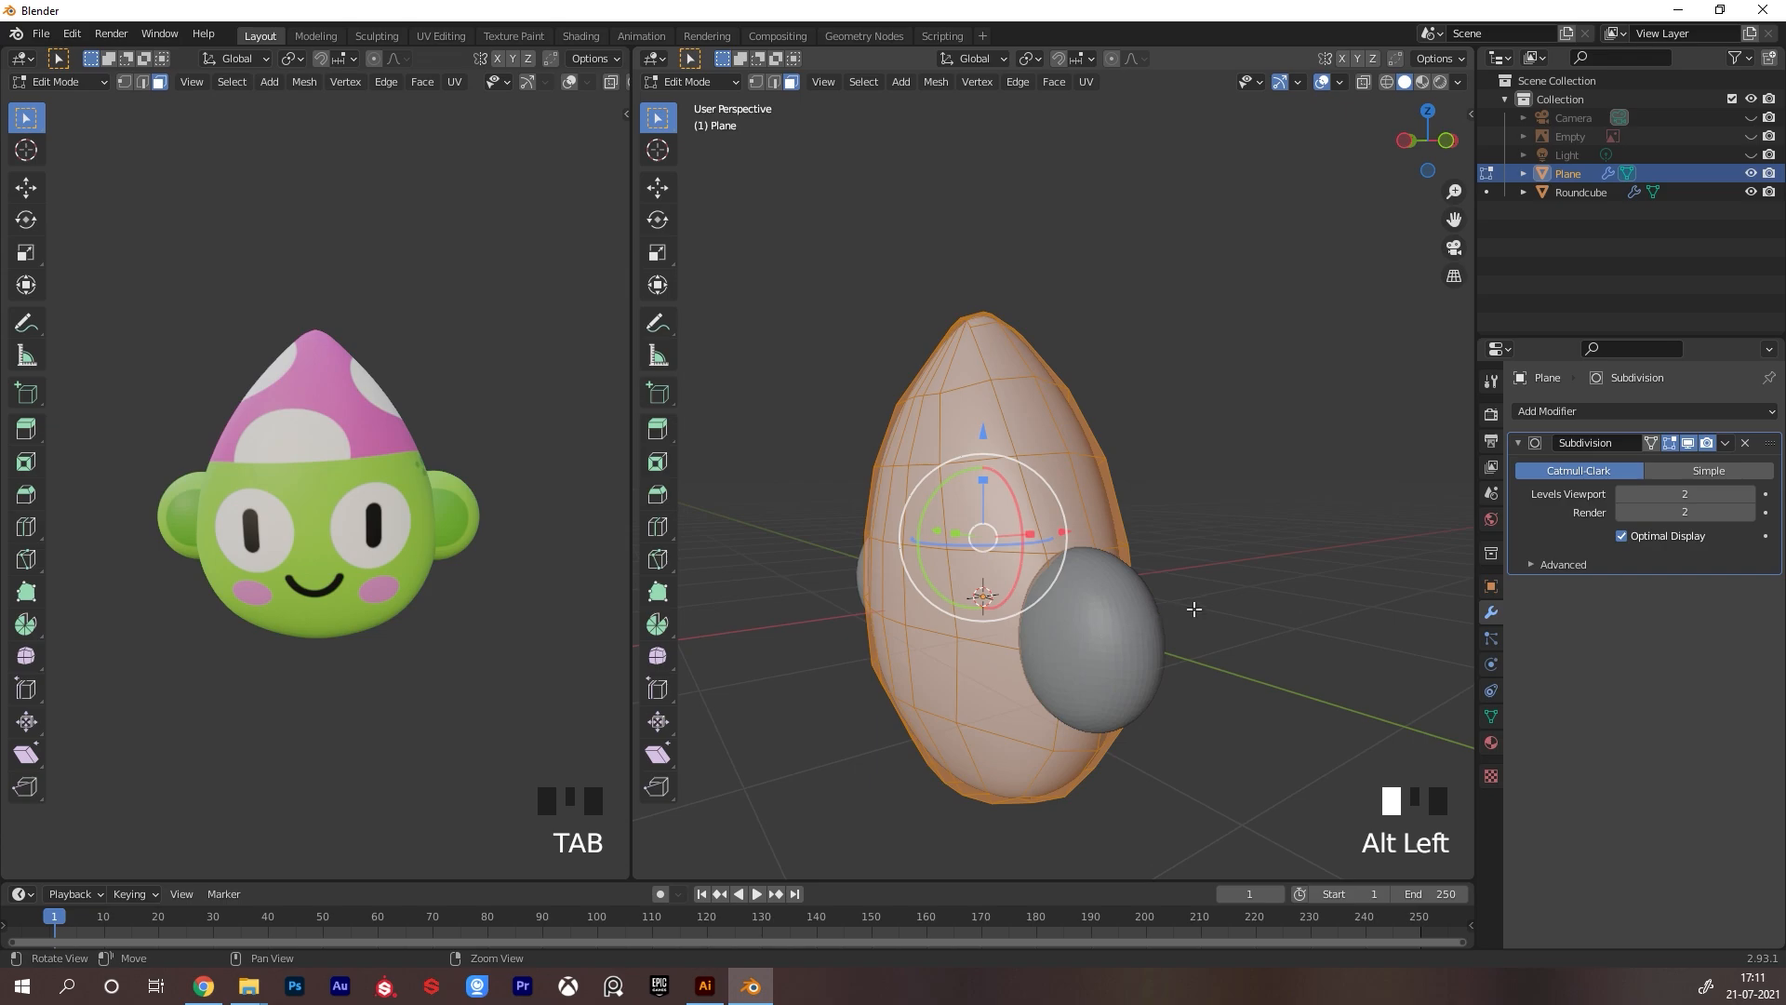
pyautogui.keyDown('alt'); pyautogui.moveTo(1194, 608); pyautogui.dragTo(1252, 598); pyautogui.keyUp('alt')
pyautogui.hotkey('ctrl', 'Tab')
pyautogui.keyDown('alt'); pyautogui.moveTo(1226, 591); pyautogui.dragTo(1234, 598, button='middle'); pyautogui.keyUp('alt')
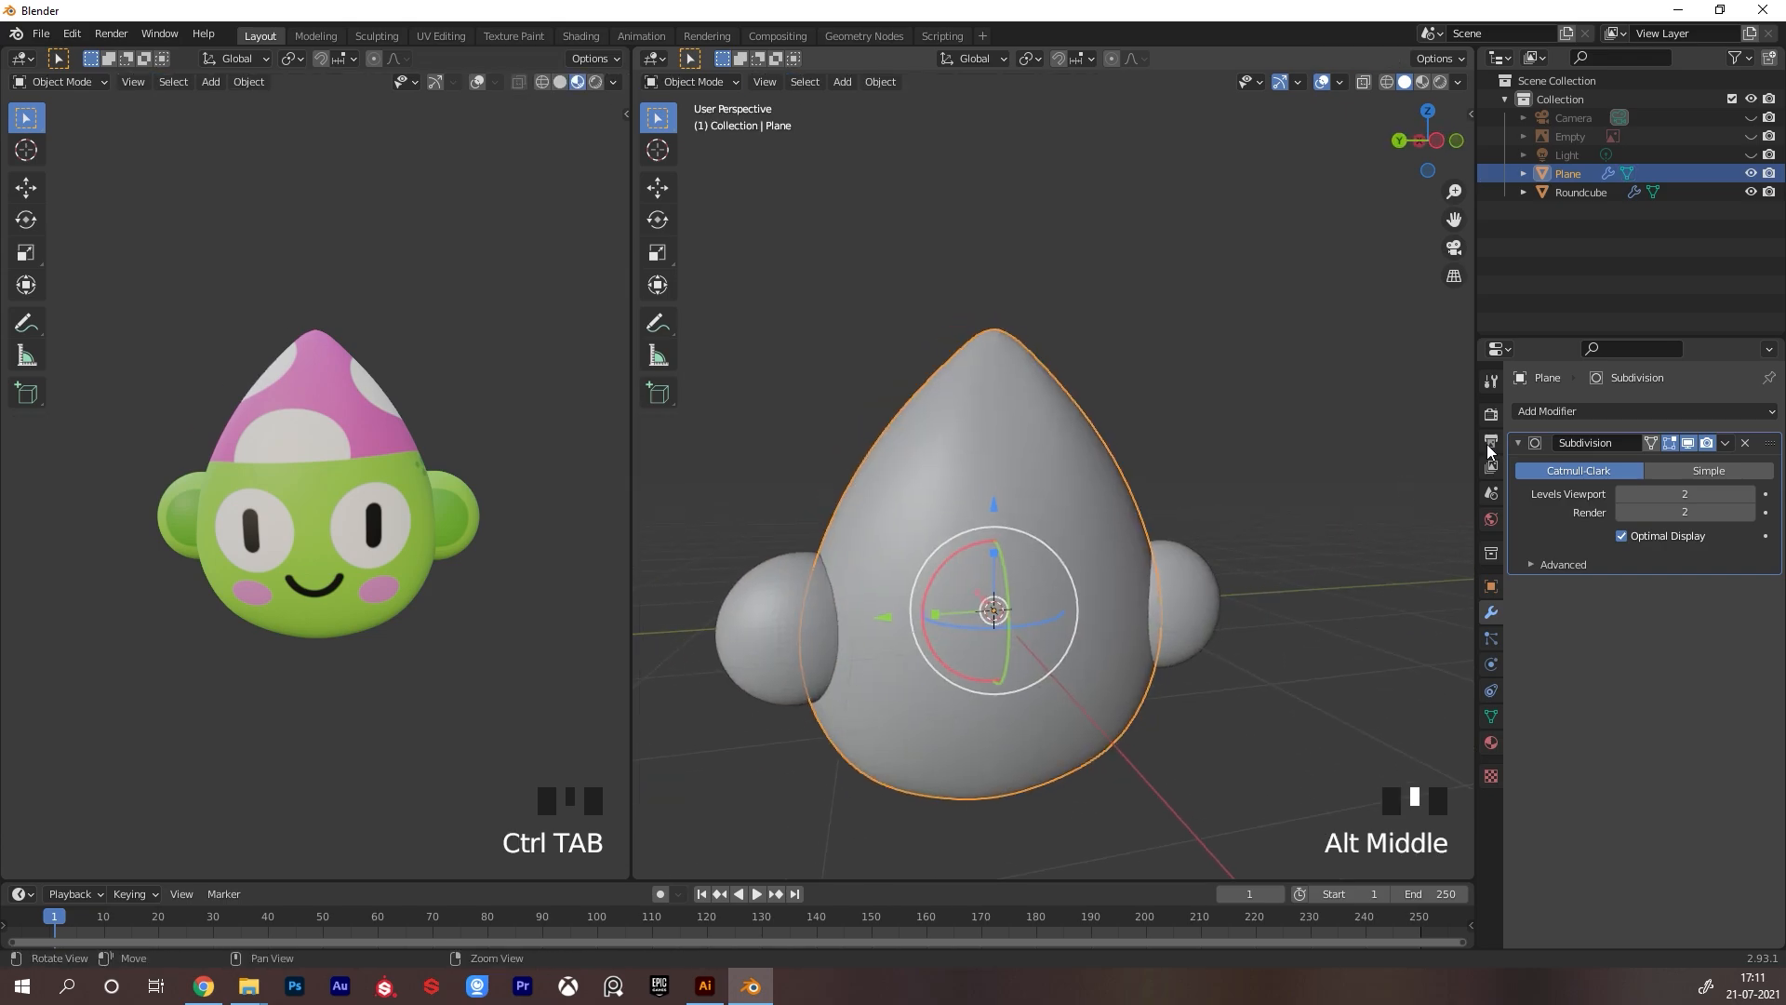
# Remove the Subdivision modifier from the head
pyautogui.click(1712, 411)
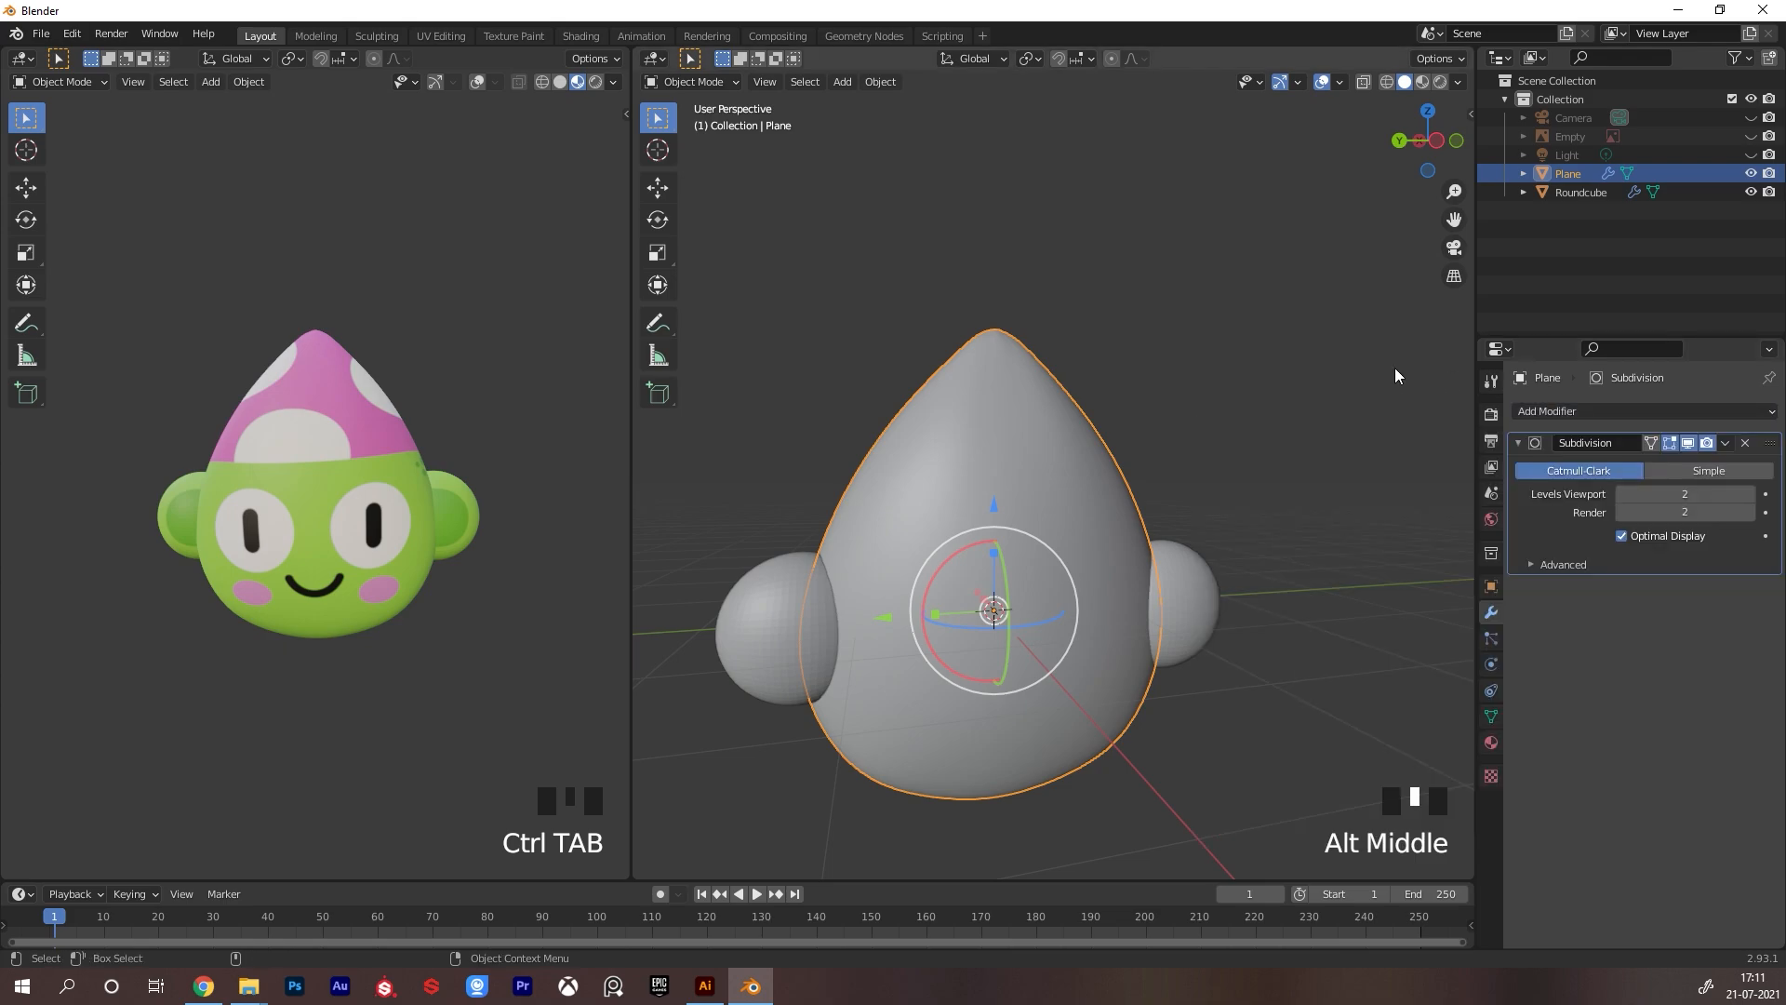
pyautogui.click(1745, 443)
pyautogui.keyDown('alt'); pyautogui.moveTo(1161, 497); pyautogui.dragTo(1226, 502); pyautogui.keyUp('alt')
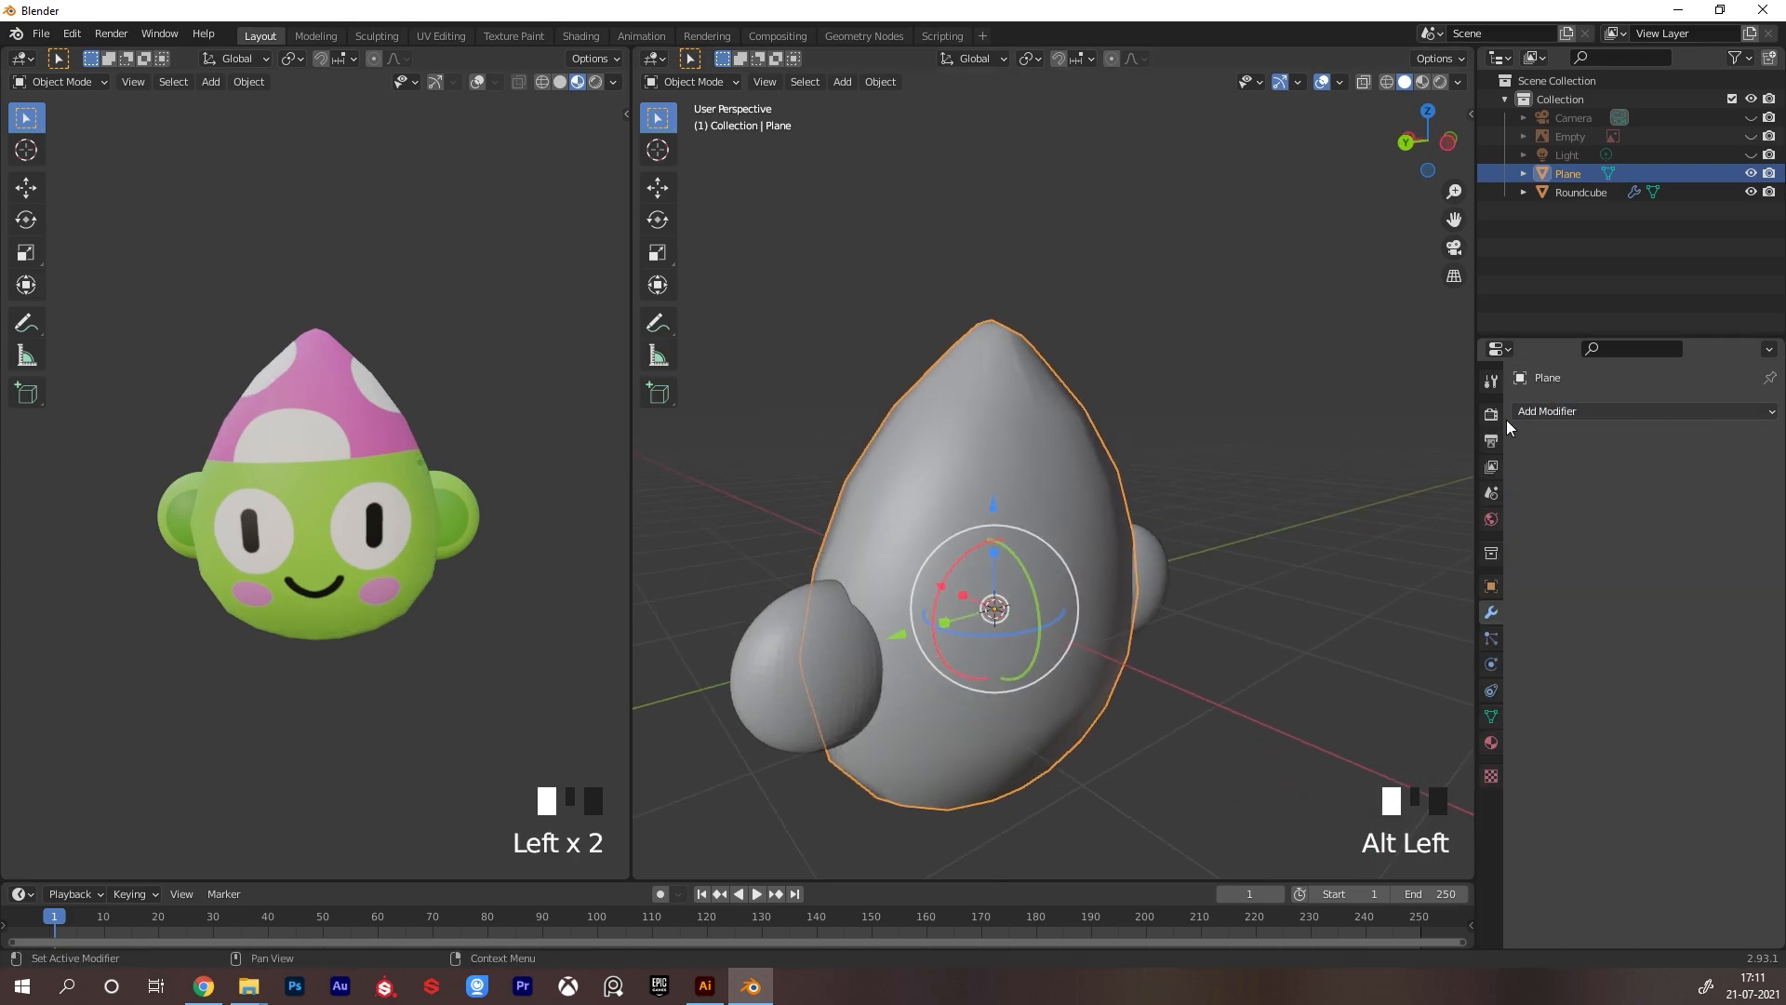
# Add a centred horizontal loop cut near the tip of the head in Edit Mode and return to Object Mode
pyautogui.press('Tab')
pyautogui.keyDown('alt'); pyautogui.moveTo(1120, 446); pyautogui.dragTo(1063, 425); pyautogui.keyUp('alt')
pyautogui.hotkey('ctrl', 'r')
pyautogui.click(1024, 396)
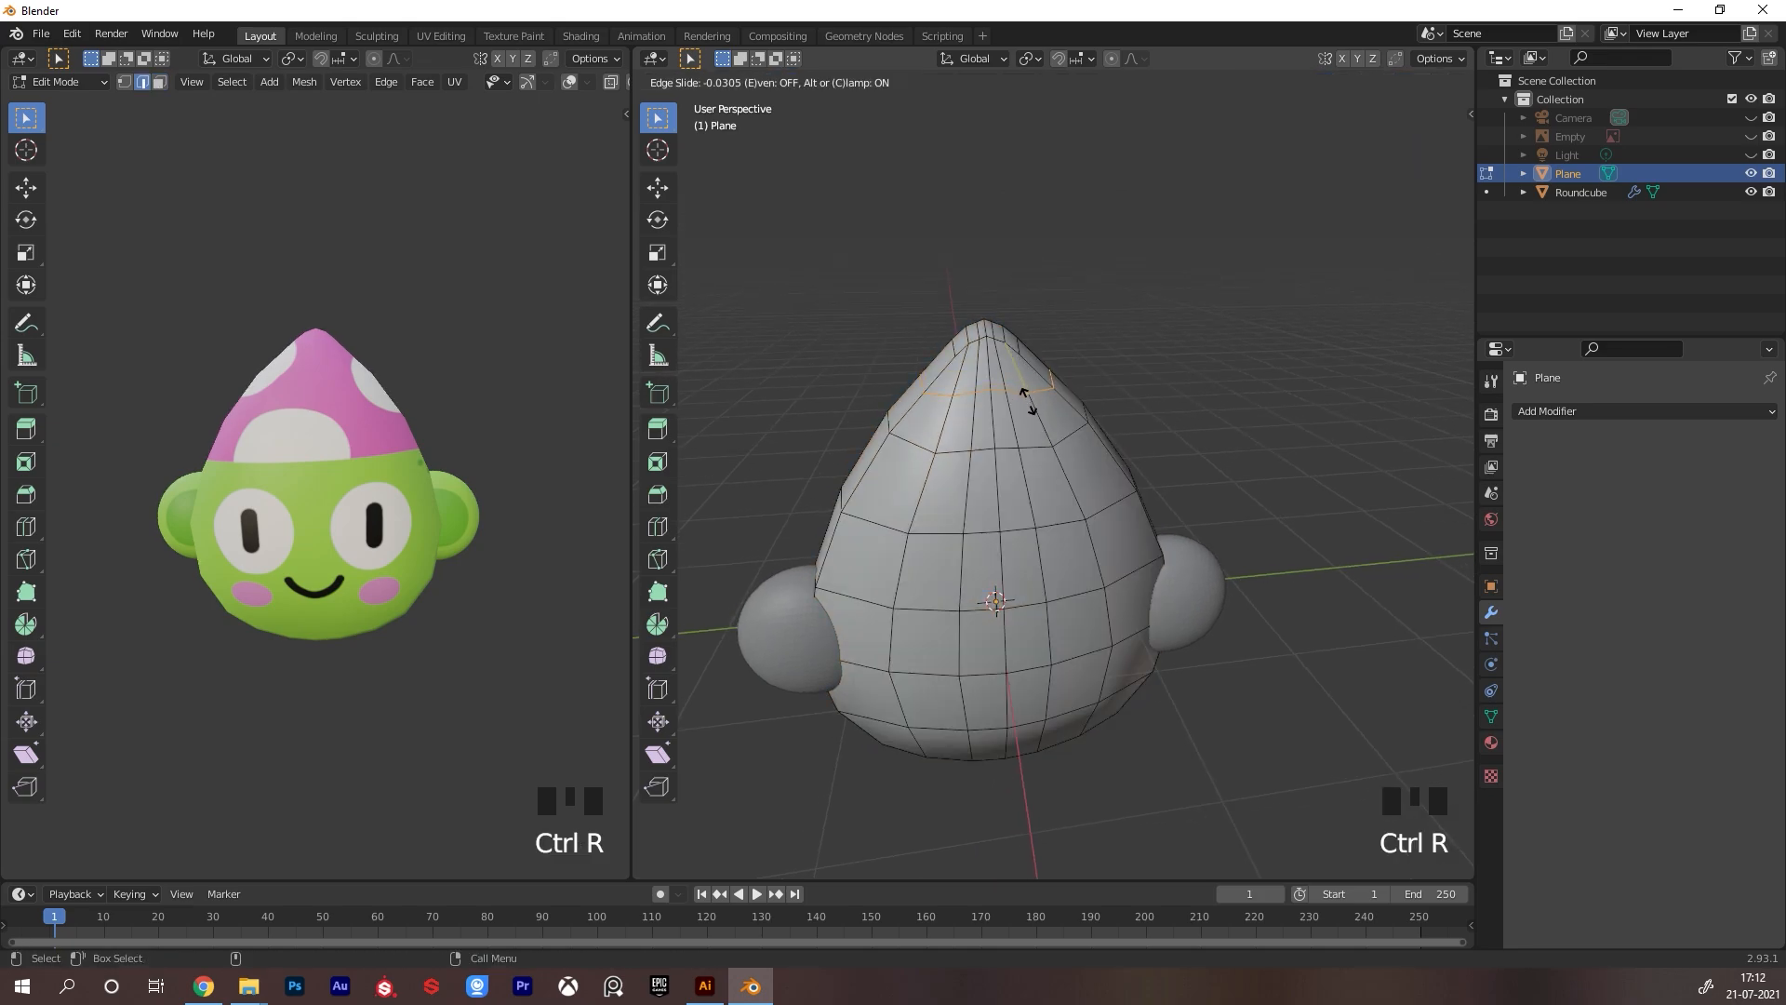
pyautogui.rightClick(1039, 406)
pyautogui.hotkey('ctrl', 'Tab')
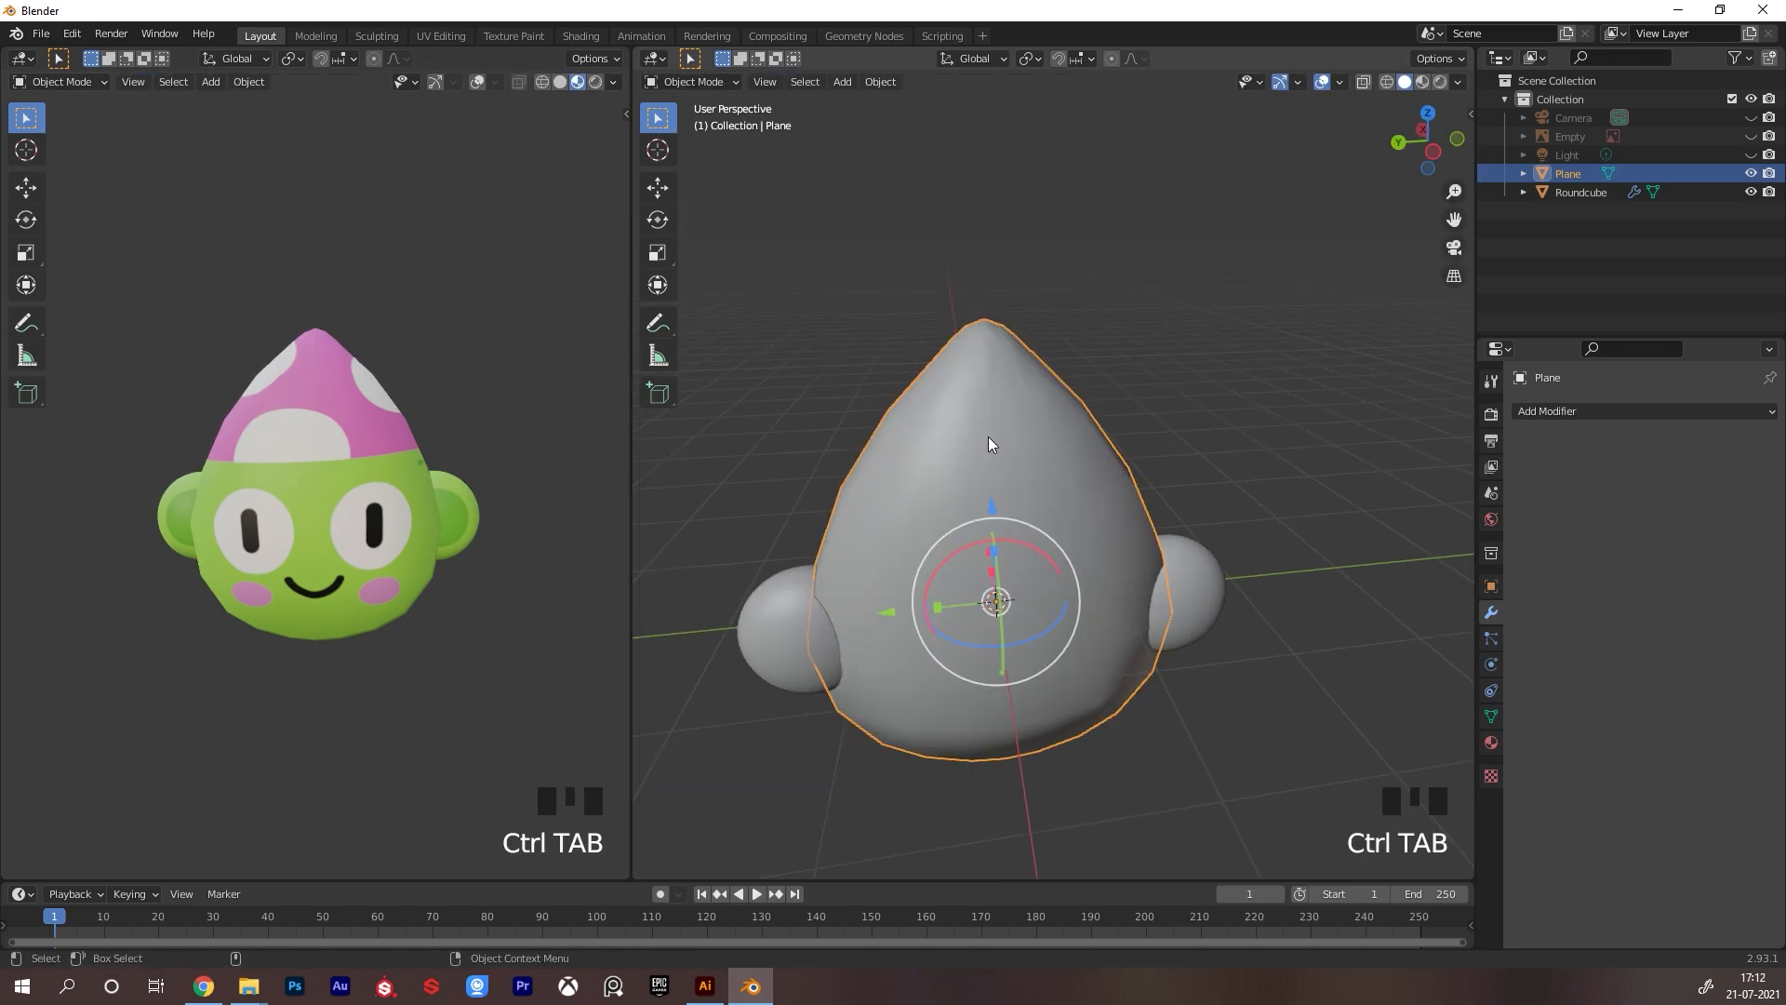
# Add a Multiresolution modifier to the head and subdivide it to level 5
pyautogui.click(1589, 409)
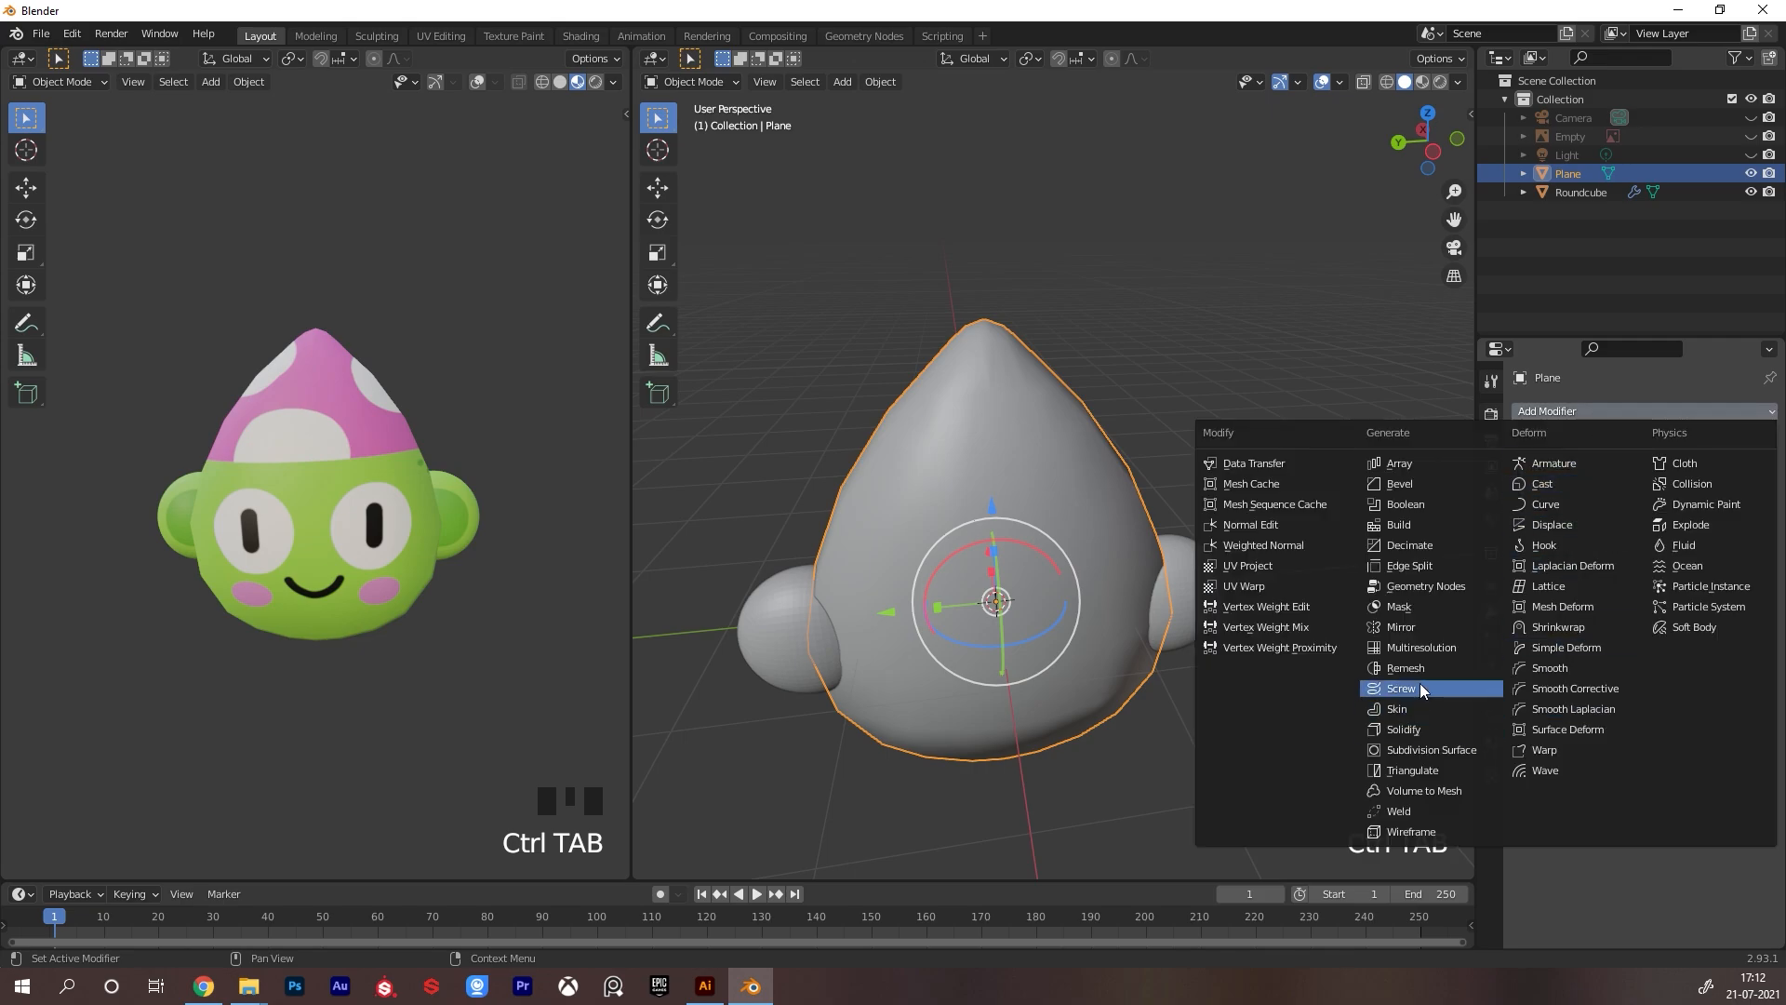
pyautogui.click(1428, 648)
pyautogui.click(1637, 606)
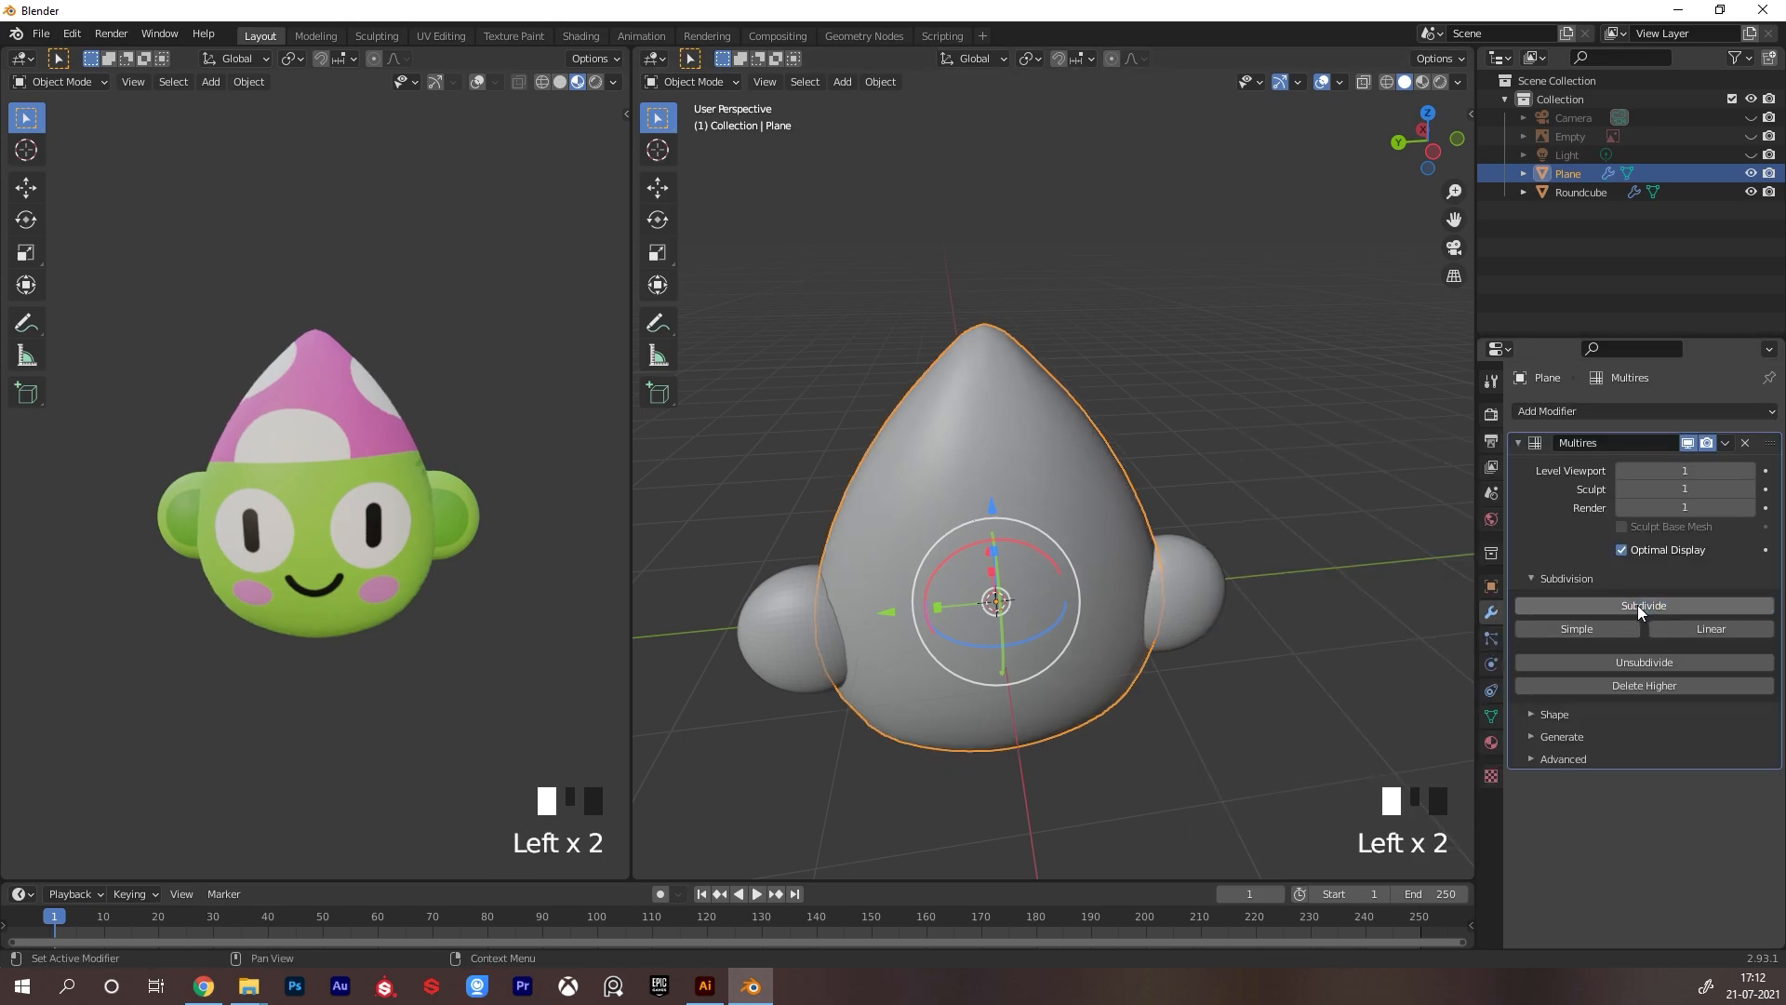
pyautogui.click(1643, 605)
pyautogui.click(1649, 605)
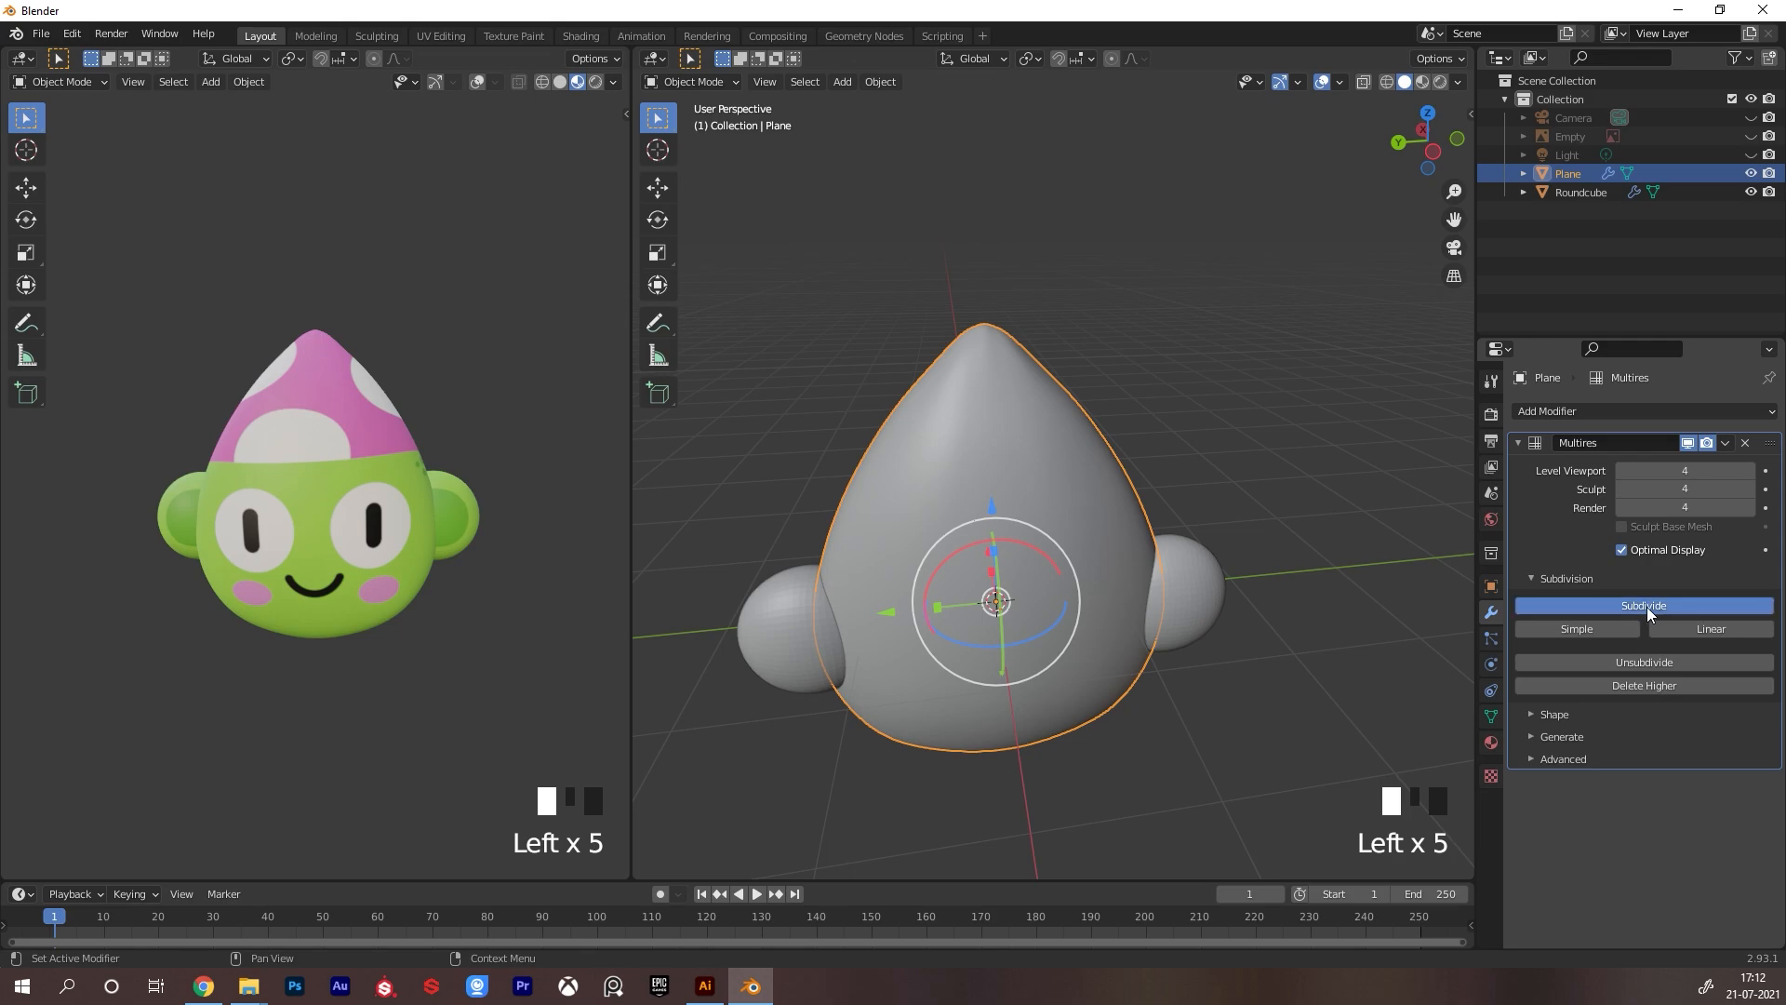
pyautogui.click(1646, 607)
# Put the head in Sculpt Mode and set the sculpting symmetry to the Y axis
pyautogui.hotkey('ctrl', 'Tab')
pyautogui.moveTo(934, 463)
pyautogui.keyDown('alt'); pyautogui.mouseDown()
pyautogui.moveTo(1131, 419)
pyautogui.moveTo(1128, 391)
pyautogui.mouseUp(); pyautogui.keyUp('alt')
pyautogui.hotkey('ctrl', 'z')
pyautogui.moveTo(1447, 60); pyautogui.dragTo(1163, 61, button='middle')
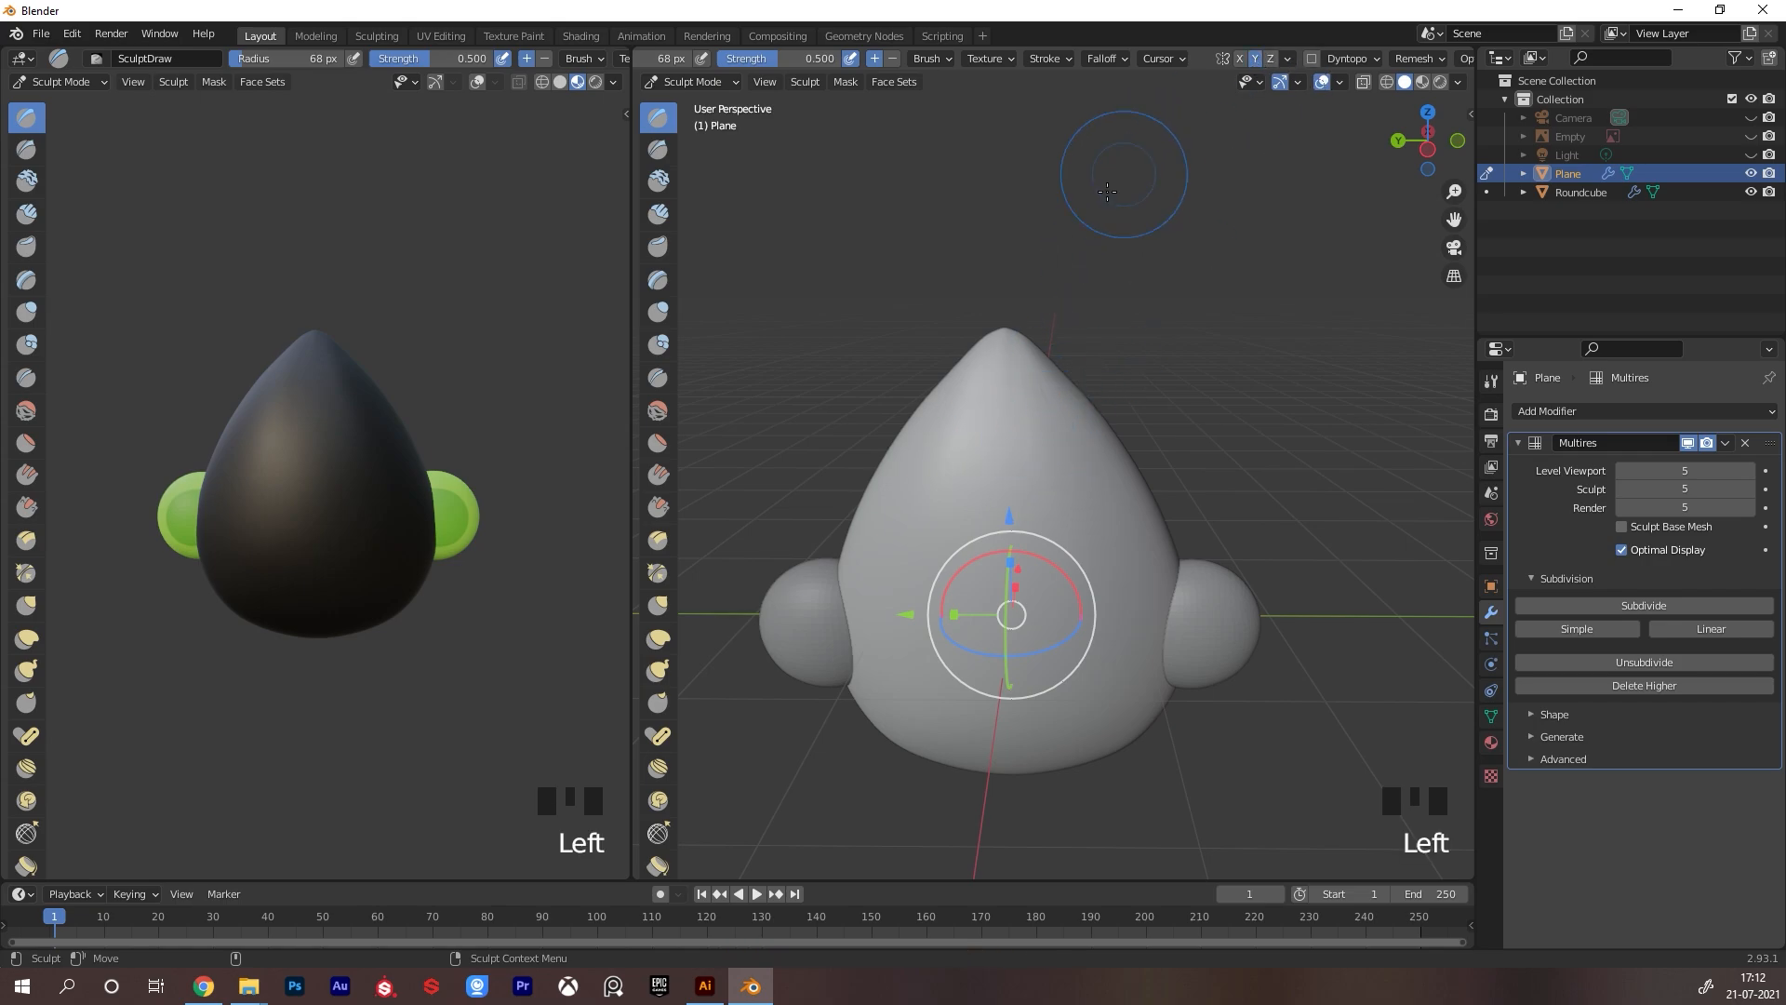
# Smooth the upper surface of the head with the 68 px brush
pyautogui.keyDown('shift'); pyautogui.moveTo(1019, 375); pyautogui.dragTo(996, 432); pyautogui.keyUp('shift')
pyautogui.keyDown('shift'); pyautogui.moveTo(996, 435); pyautogui.dragTo(941, 475); pyautogui.keyUp('shift')
pyautogui.moveTo(1095, 455)
pyautogui.keyDown('alt'); pyautogui.mouseDown()
pyautogui.moveTo(1209, 454)
pyautogui.moveTo(1148, 462)
pyautogui.mouseUp(); pyautogui.keyUp('alt')
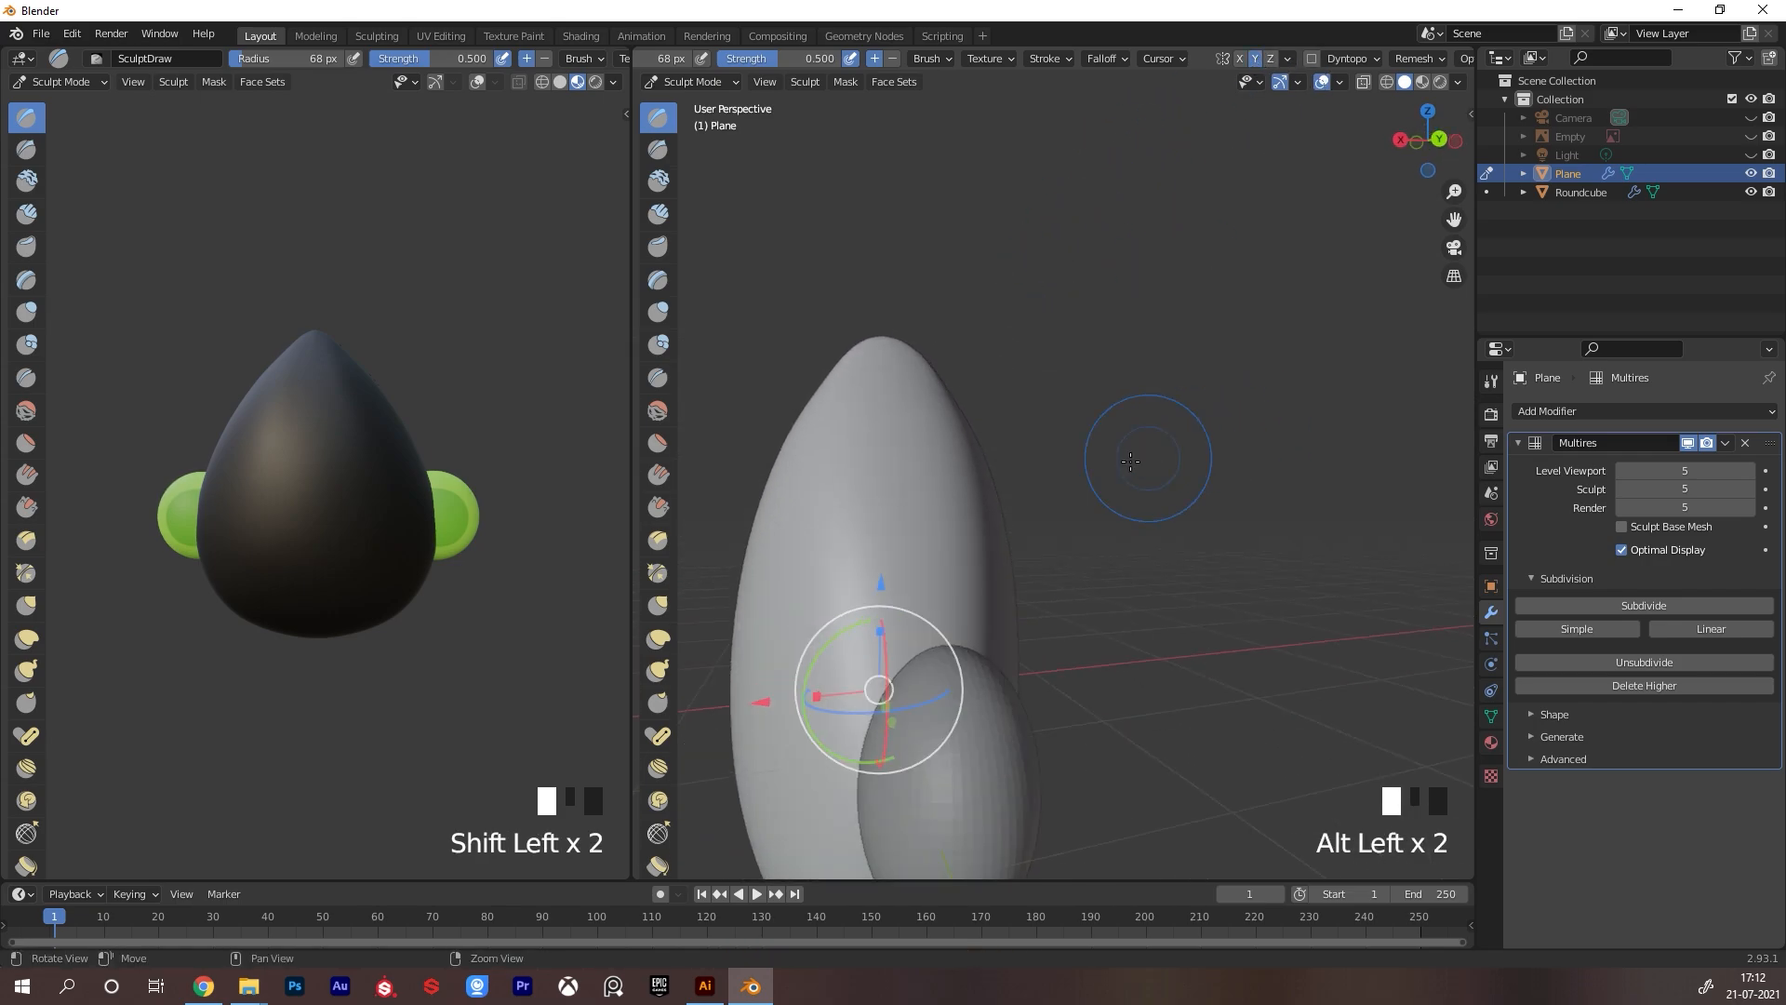
pyautogui.keyDown('alt'); pyautogui.moveTo(1044, 483); pyautogui.dragTo(1089, 423, button='middle'); pyautogui.keyUp('alt')
pyautogui.keyDown('alt'); pyautogui.moveTo(1163, 440); pyautogui.dragTo(1104, 459); pyautogui.keyUp('alt')
pyautogui.keyDown('alt'); pyautogui.moveTo(1106, 460); pyautogui.dragTo(1128, 453, button='middle'); pyautogui.keyUp('alt')
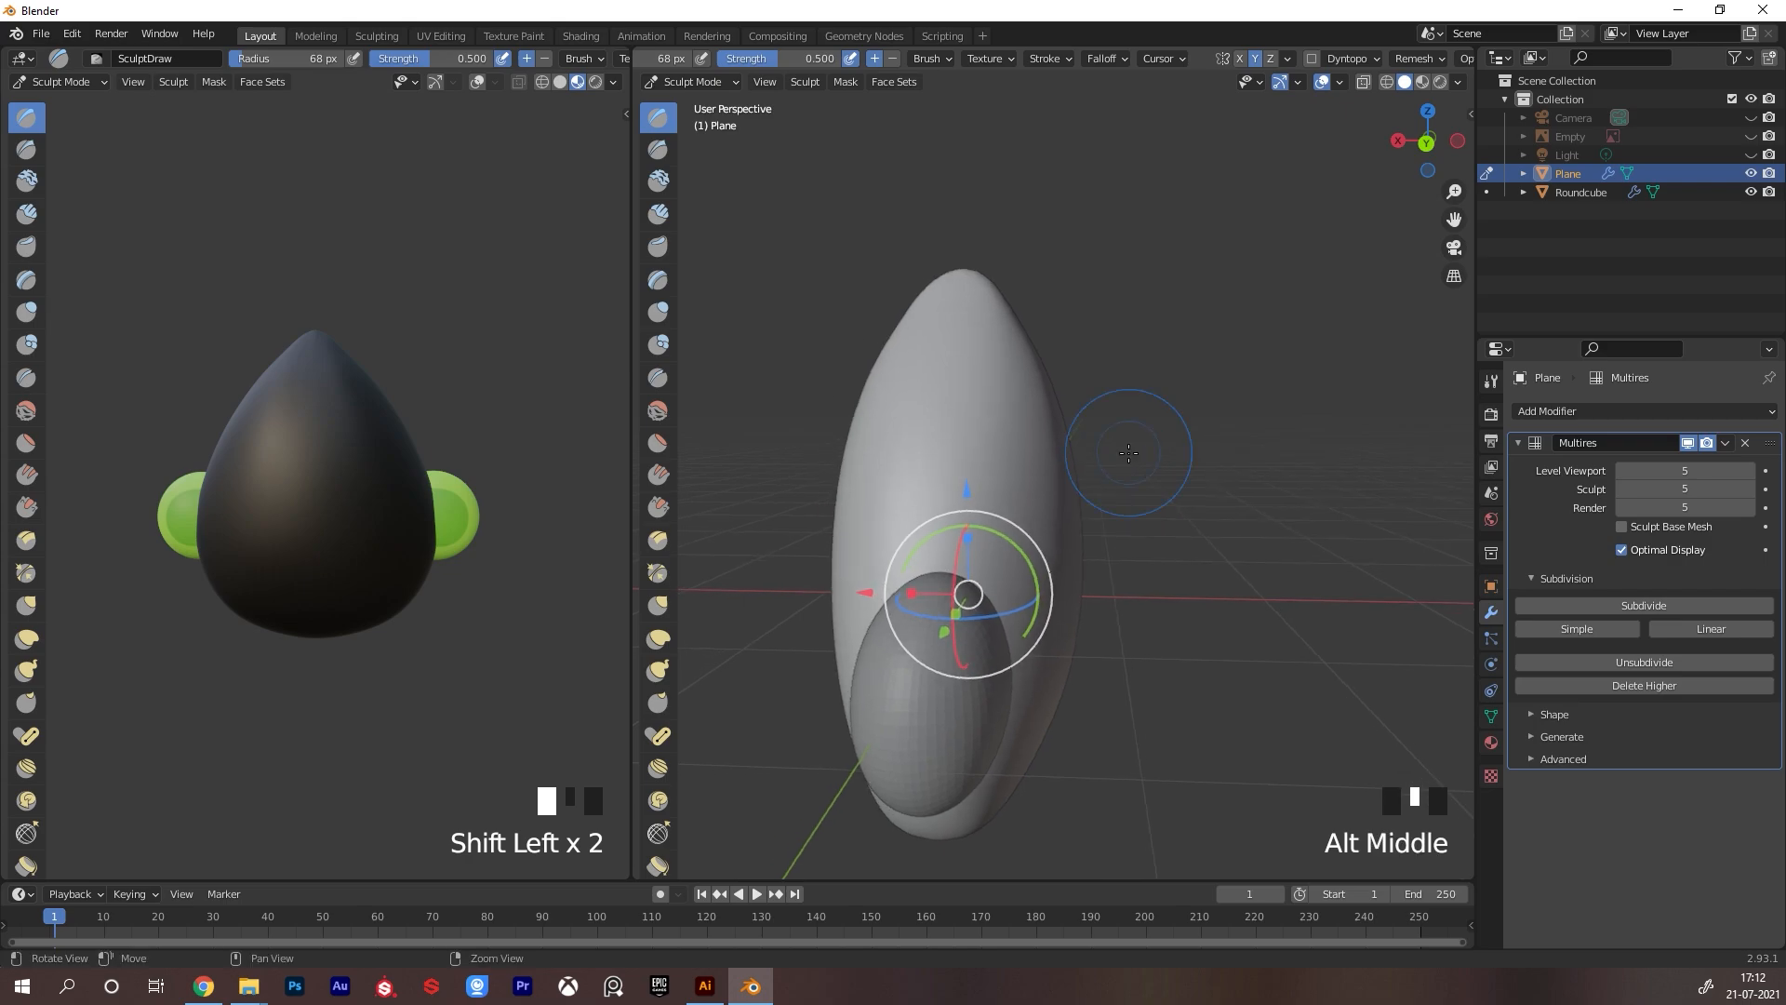
# Set the SculptDraw brush radius to 21 px and hide the gizmos in the widened sculpting viewport
pyautogui.press('f')
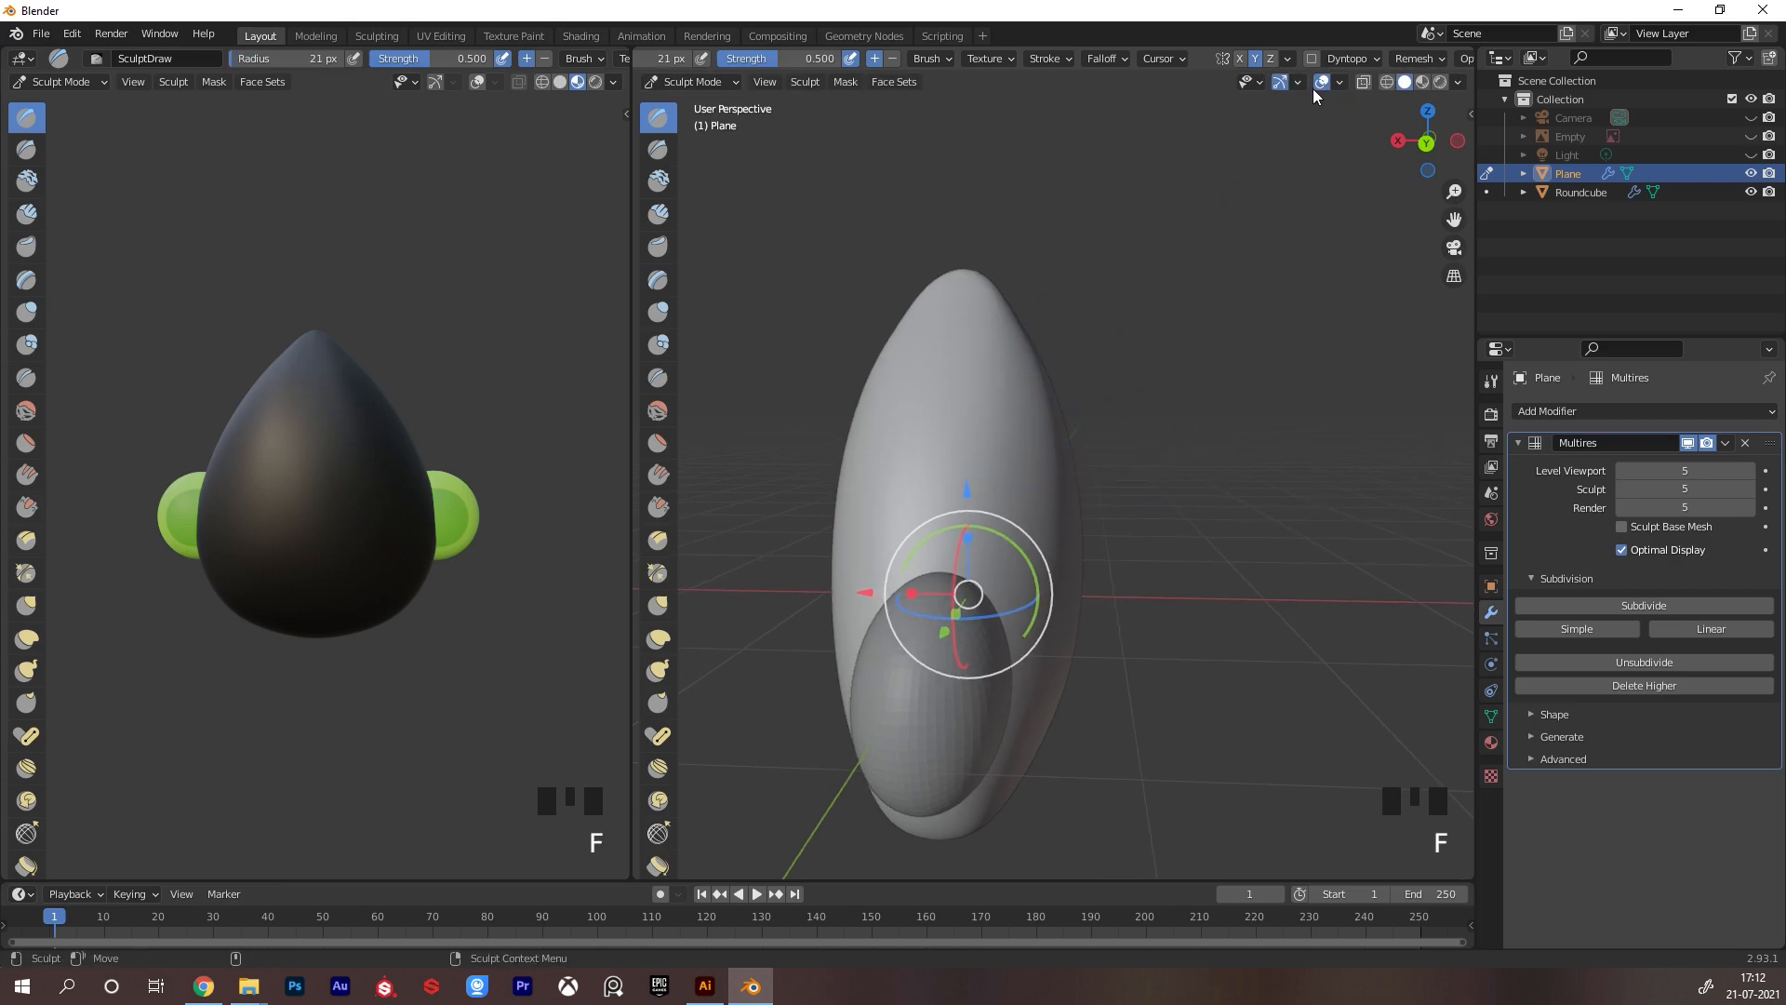
pyautogui.click(977, 438)
pyautogui.moveTo(631, 425); pyautogui.dragTo(524, 426)
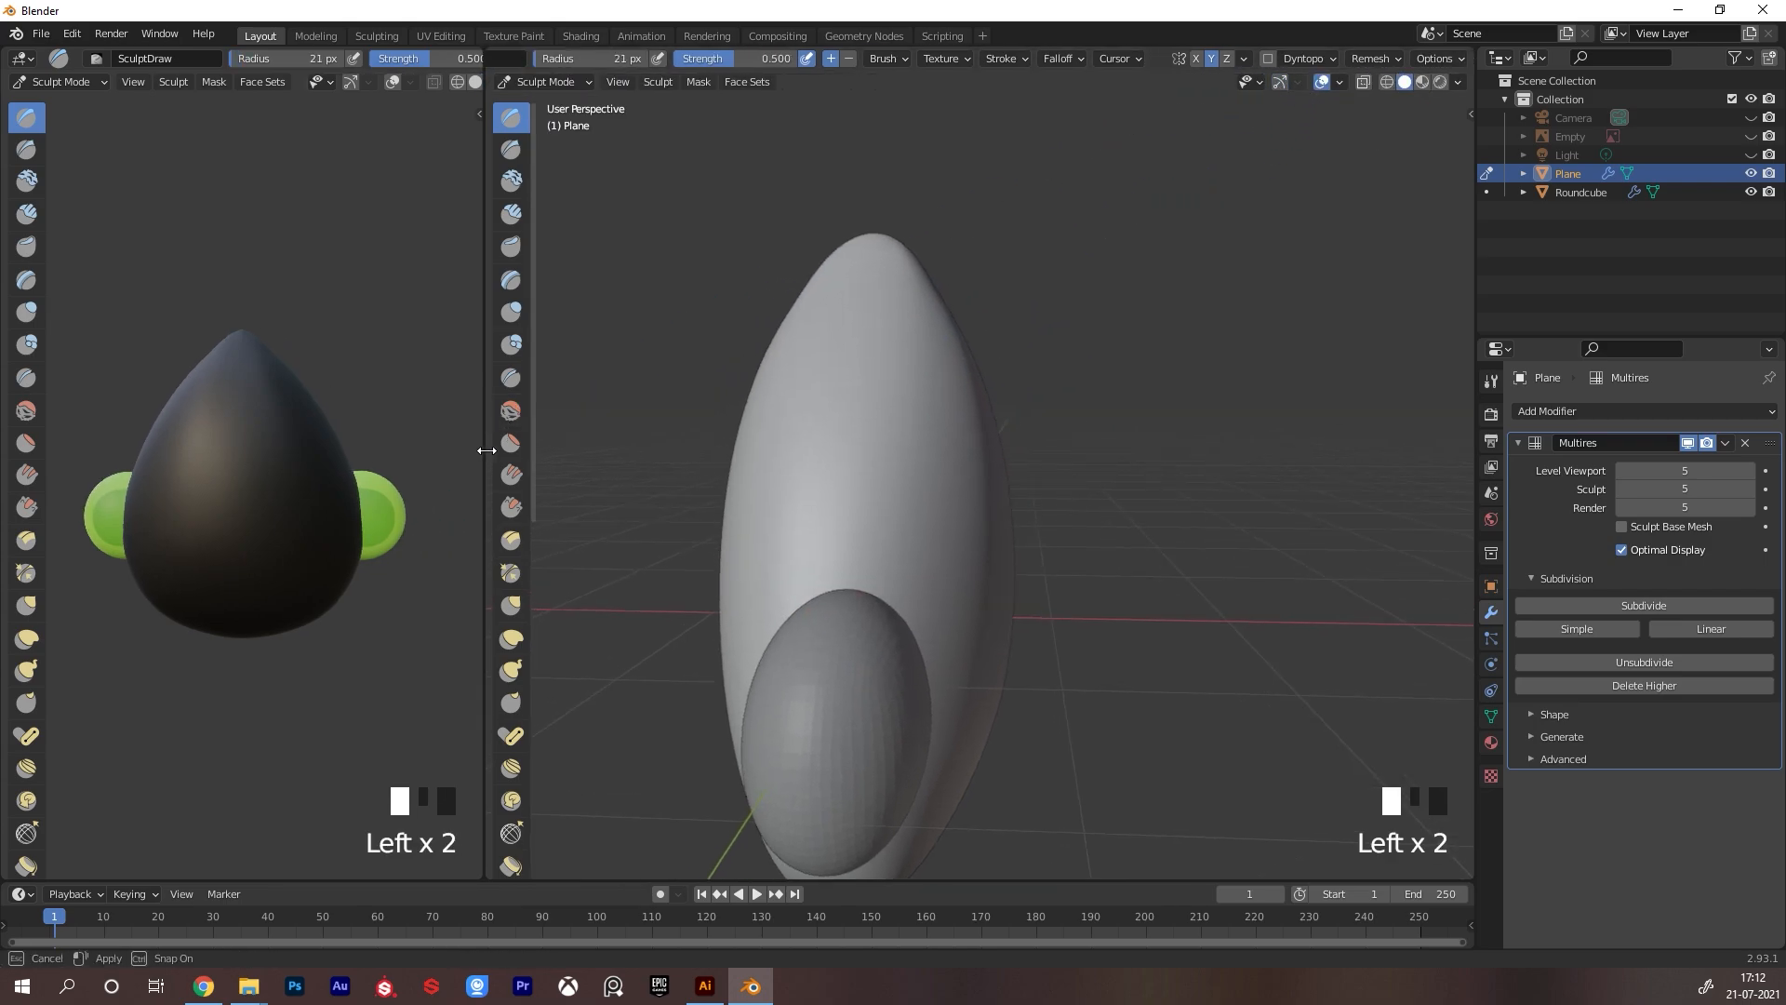
# Show the sculpting tools in the larger viewport only and select the Draw Sharp brush
pyautogui.press('n')
pyautogui.press('n')
pyautogui.press('t')
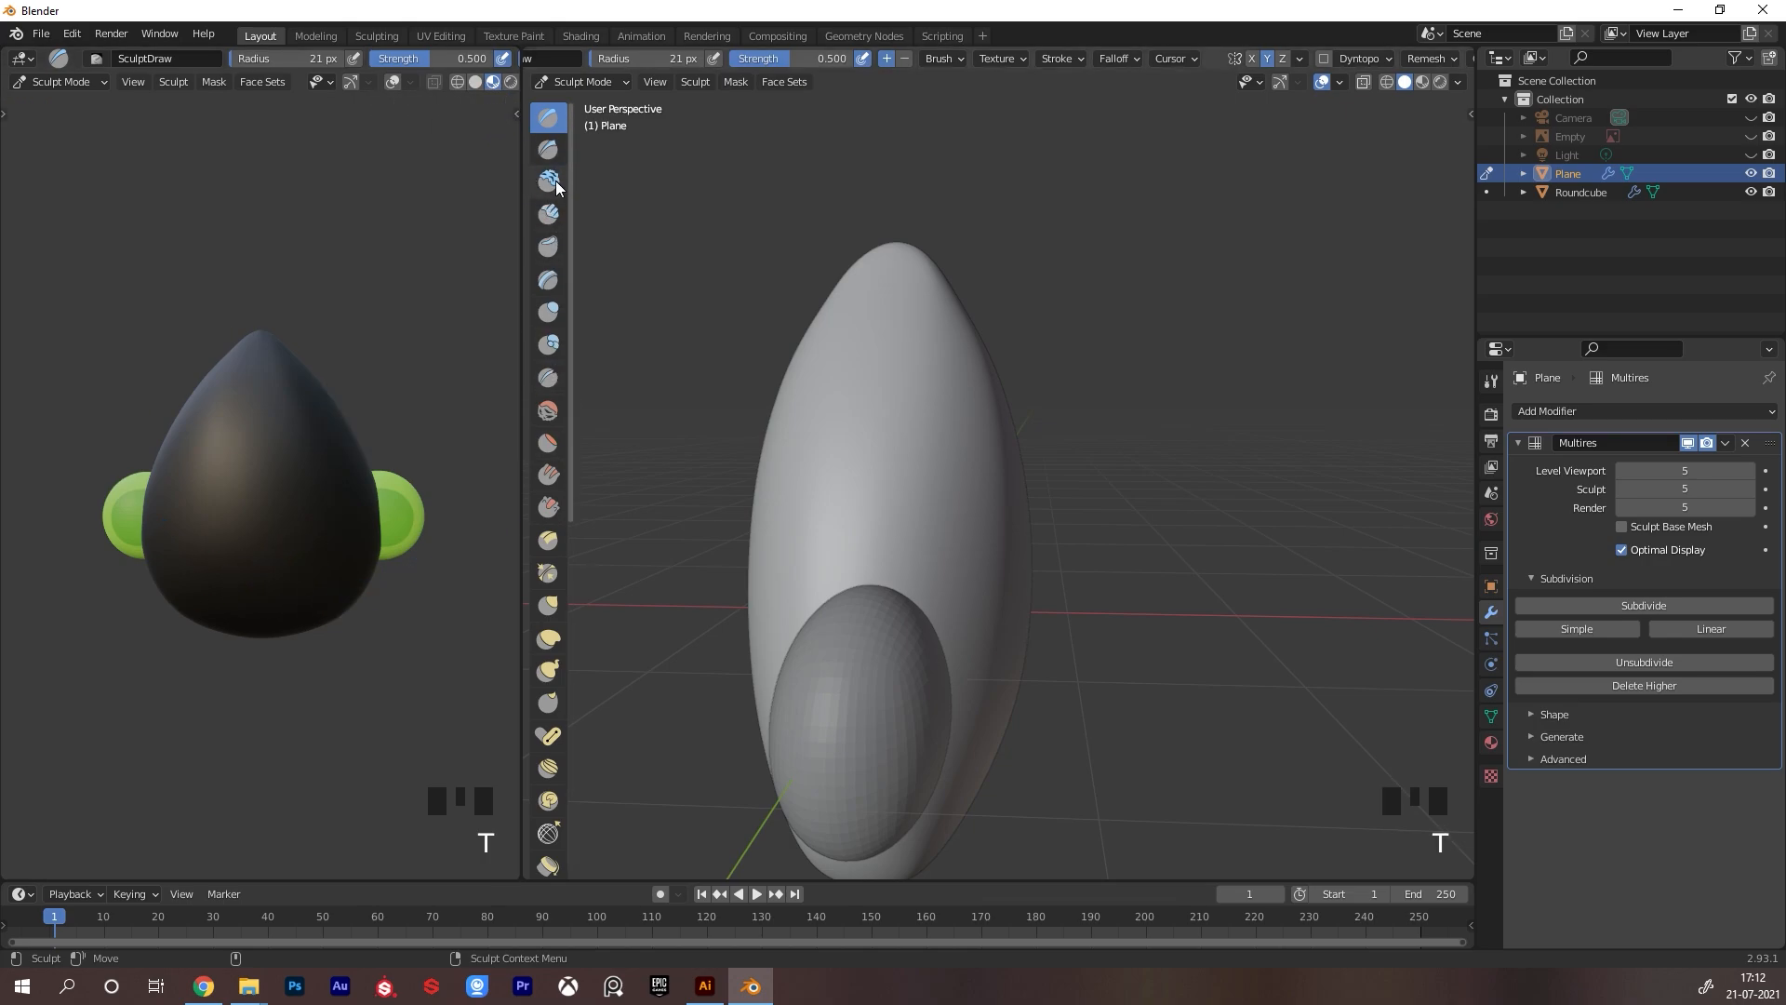
pyautogui.click(549, 148)
# Try Draw Sharp strokes on the narrow side of the head above the ear
pyautogui.keyDown('alt'); pyautogui.moveTo(837, 311); pyautogui.dragTo(988, 389); pyautogui.keyUp('alt')
pyautogui.moveTo(874, 247)
pyautogui.keyDown('ctrl'); pyautogui.mouseDown()
pyautogui.moveTo(930, 470)
pyautogui.moveTo(928, 260)
pyautogui.mouseUp(); pyautogui.keyUp('ctrl')
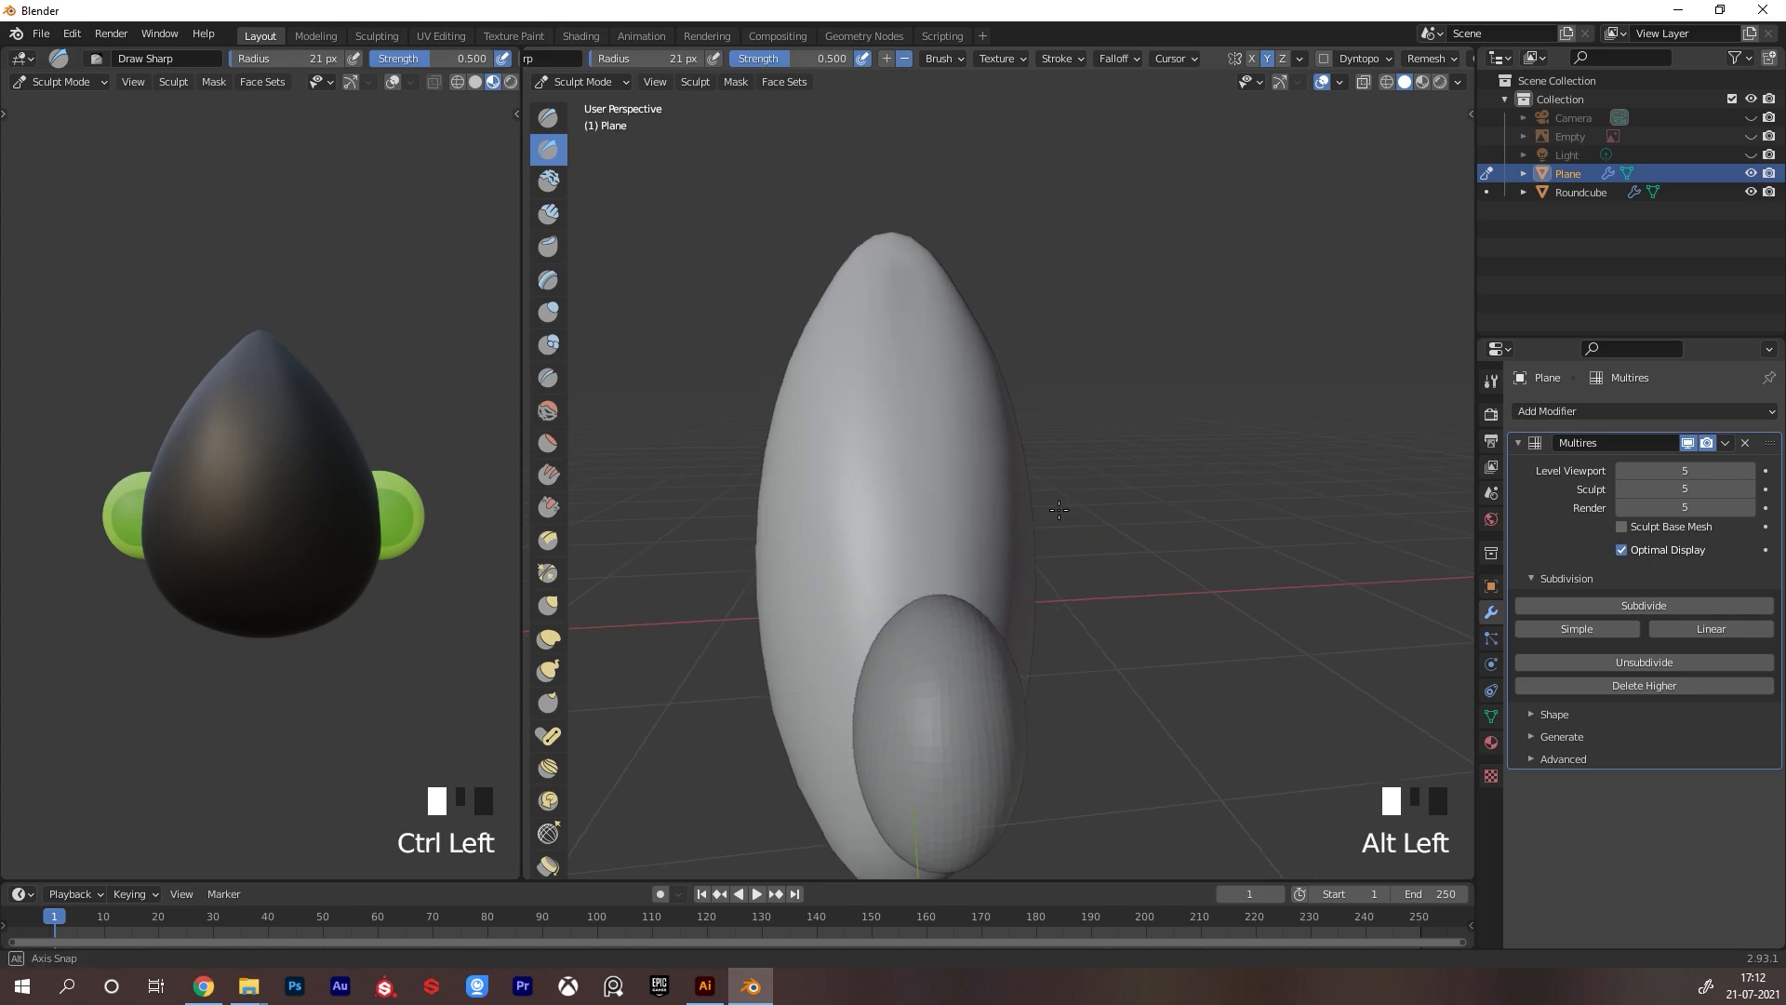
pyautogui.hotkey('ctrl', 'z')
pyautogui.moveTo(922, 410); pyautogui.dragTo(927, 609)
pyautogui.hotkey('ctrl', 'z')
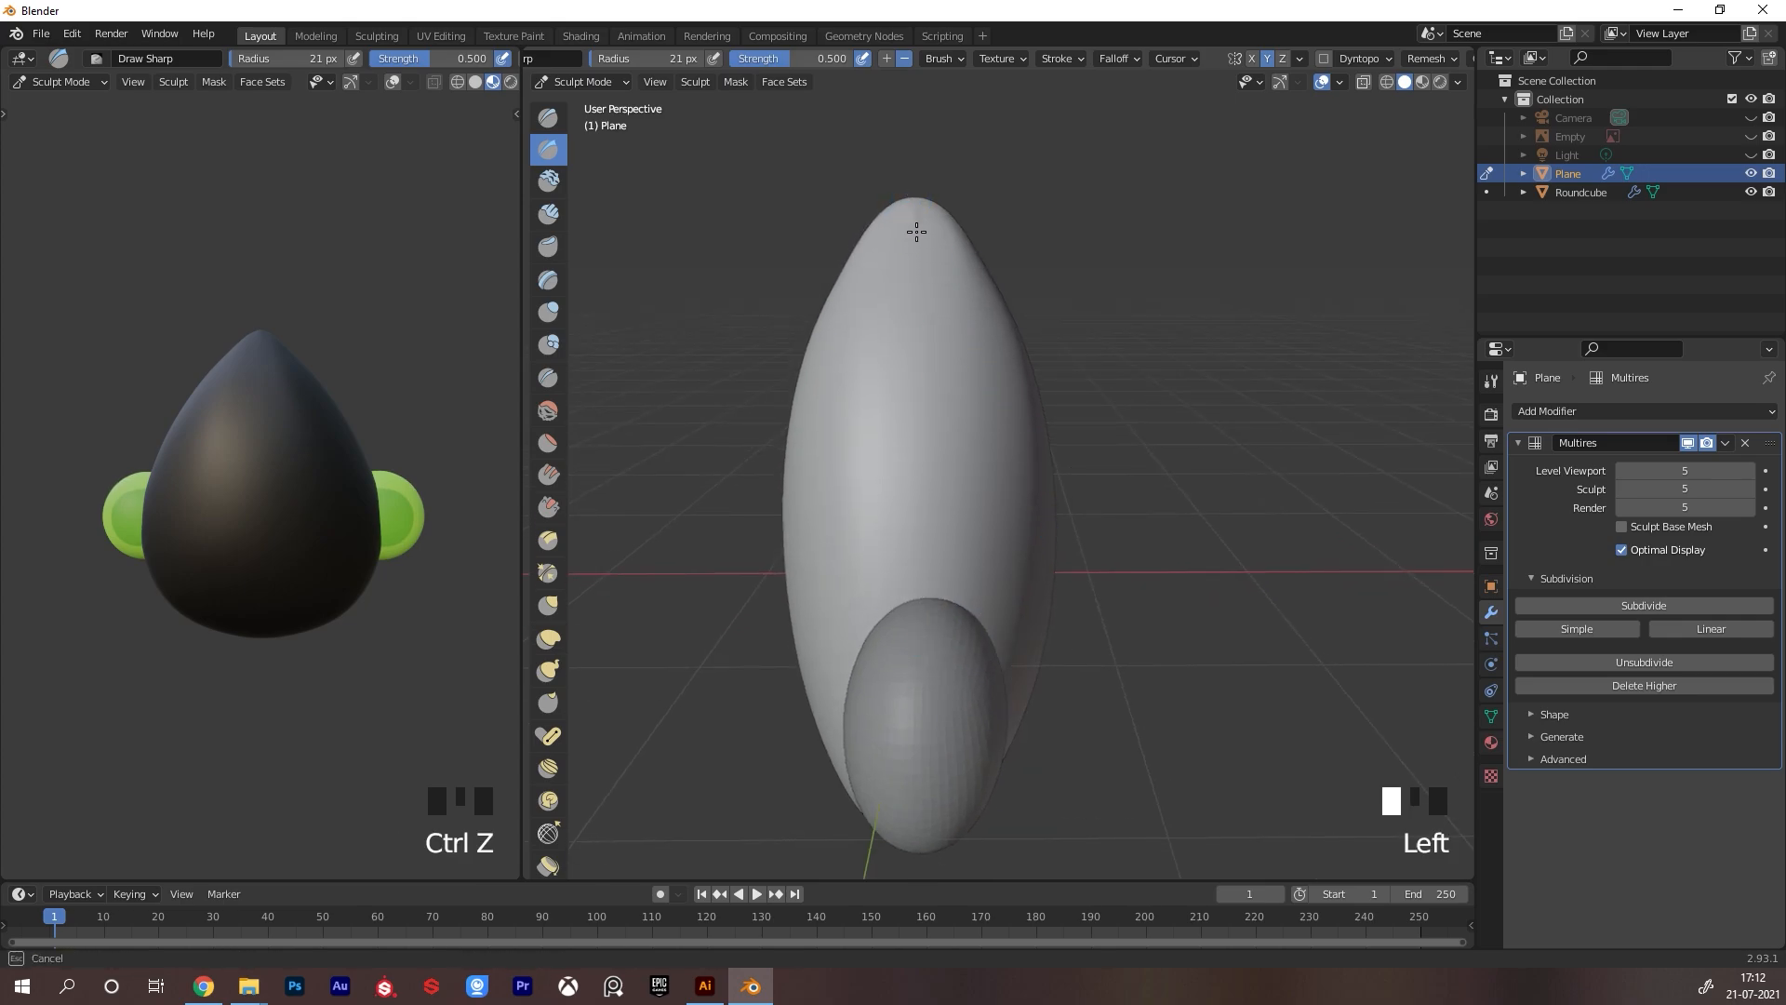
# Carve a central seam along the narrow side of the head, above and below the ear, with the 21 px Draw Sharp brush
pyautogui.moveTo(920, 227); pyautogui.dragTo(922, 603)
pyautogui.keyDown('ctrl'); pyautogui.keyDown('alt'); pyautogui.moveTo(1126, 523); pyautogui.dragTo(1122, 596); pyautogui.keyUp('alt'); pyautogui.keyUp('ctrl')
pyautogui.keyDown('alt'); pyautogui.moveTo(1121, 531); pyautogui.dragTo(1070, 647); pyautogui.keyUp('alt')
pyautogui.keyDown('alt'); pyautogui.moveTo(1116, 558); pyautogui.dragTo(1028, 558); pyautogui.keyUp('alt')
pyautogui.moveTo(1042, 297); pyautogui.dragTo(1071, 274)
pyautogui.moveTo(1014, 651)
pyautogui.keyDown('alt'); pyautogui.mouseDown()
pyautogui.moveTo(1028, 604)
pyautogui.moveTo(1161, 469)
pyautogui.mouseUp(); pyautogui.keyUp('alt')
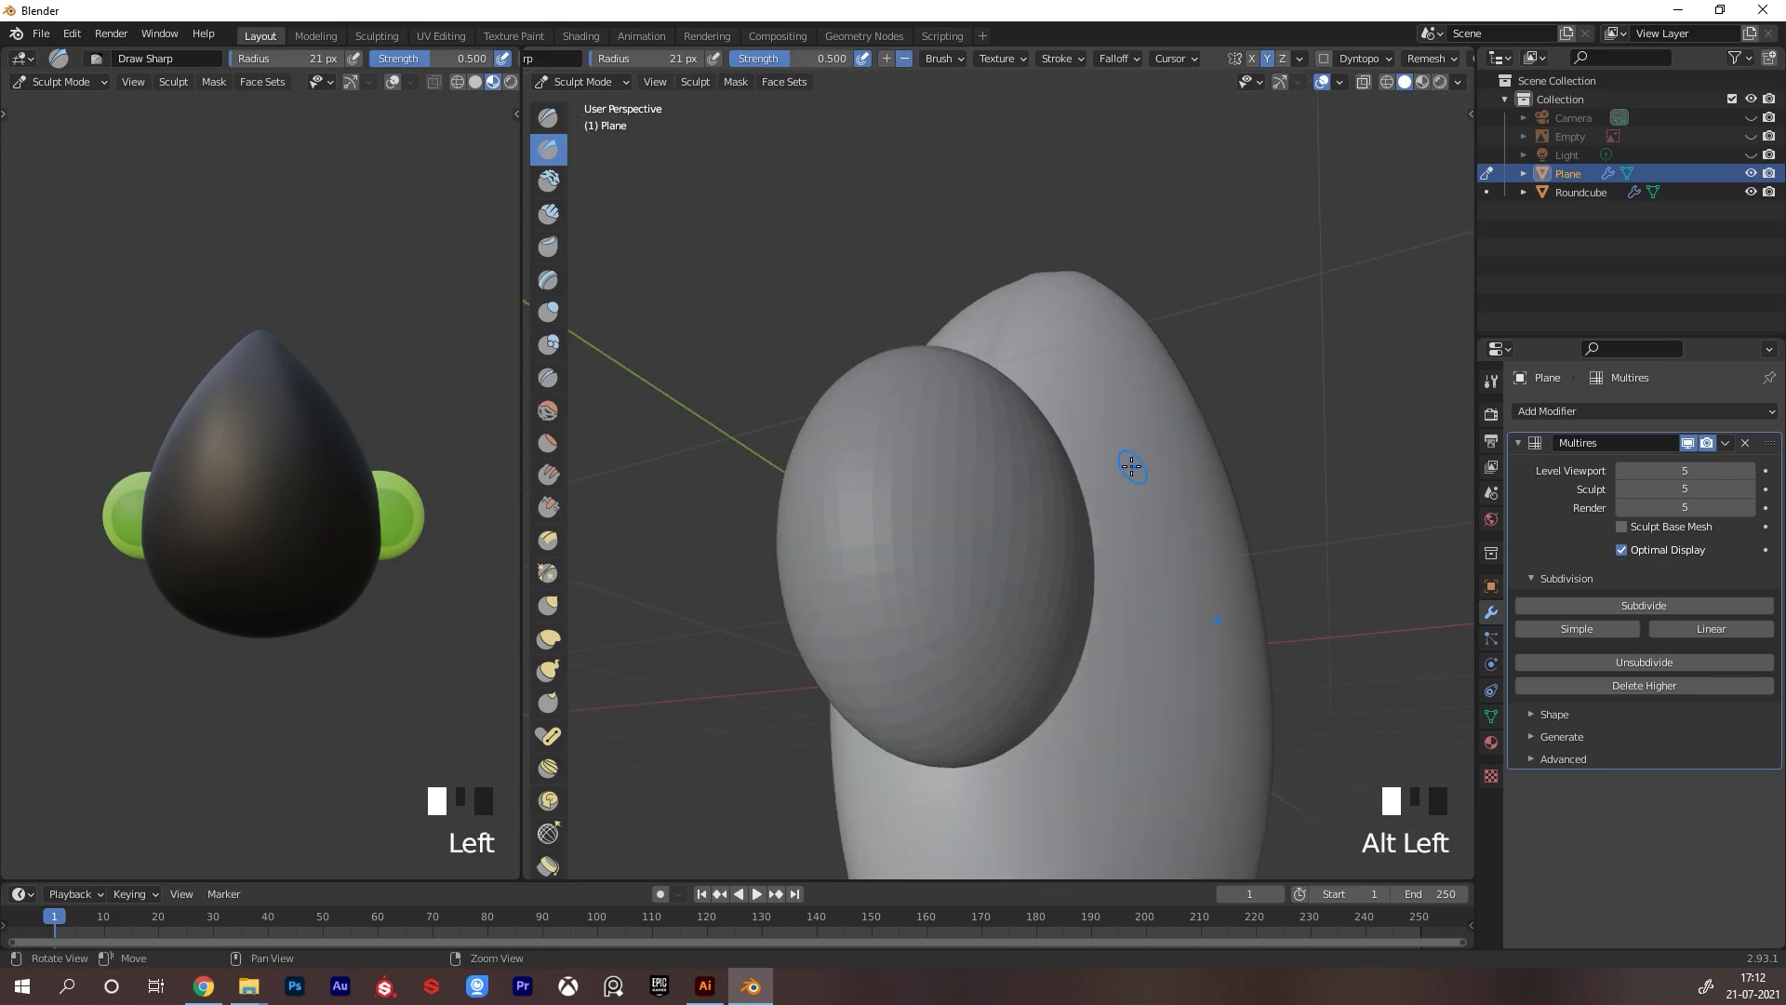
pyautogui.keyDown('alt'); pyautogui.moveTo(1130, 468); pyautogui.dragTo(1045, 602, button='right'); pyautogui.keyUp('alt')
pyautogui.keyDown('alt'); pyautogui.moveTo(1044, 602); pyautogui.dragTo(1098, 596); pyautogui.keyUp('alt')
pyautogui.keyDown('alt'); pyautogui.moveTo(1081, 600); pyautogui.dragTo(1076, 551, button='middle'); pyautogui.keyUp('alt')
pyautogui.keyDown('alt'); pyautogui.moveTo(1077, 551); pyautogui.dragTo(1072, 552); pyautogui.keyUp('alt')
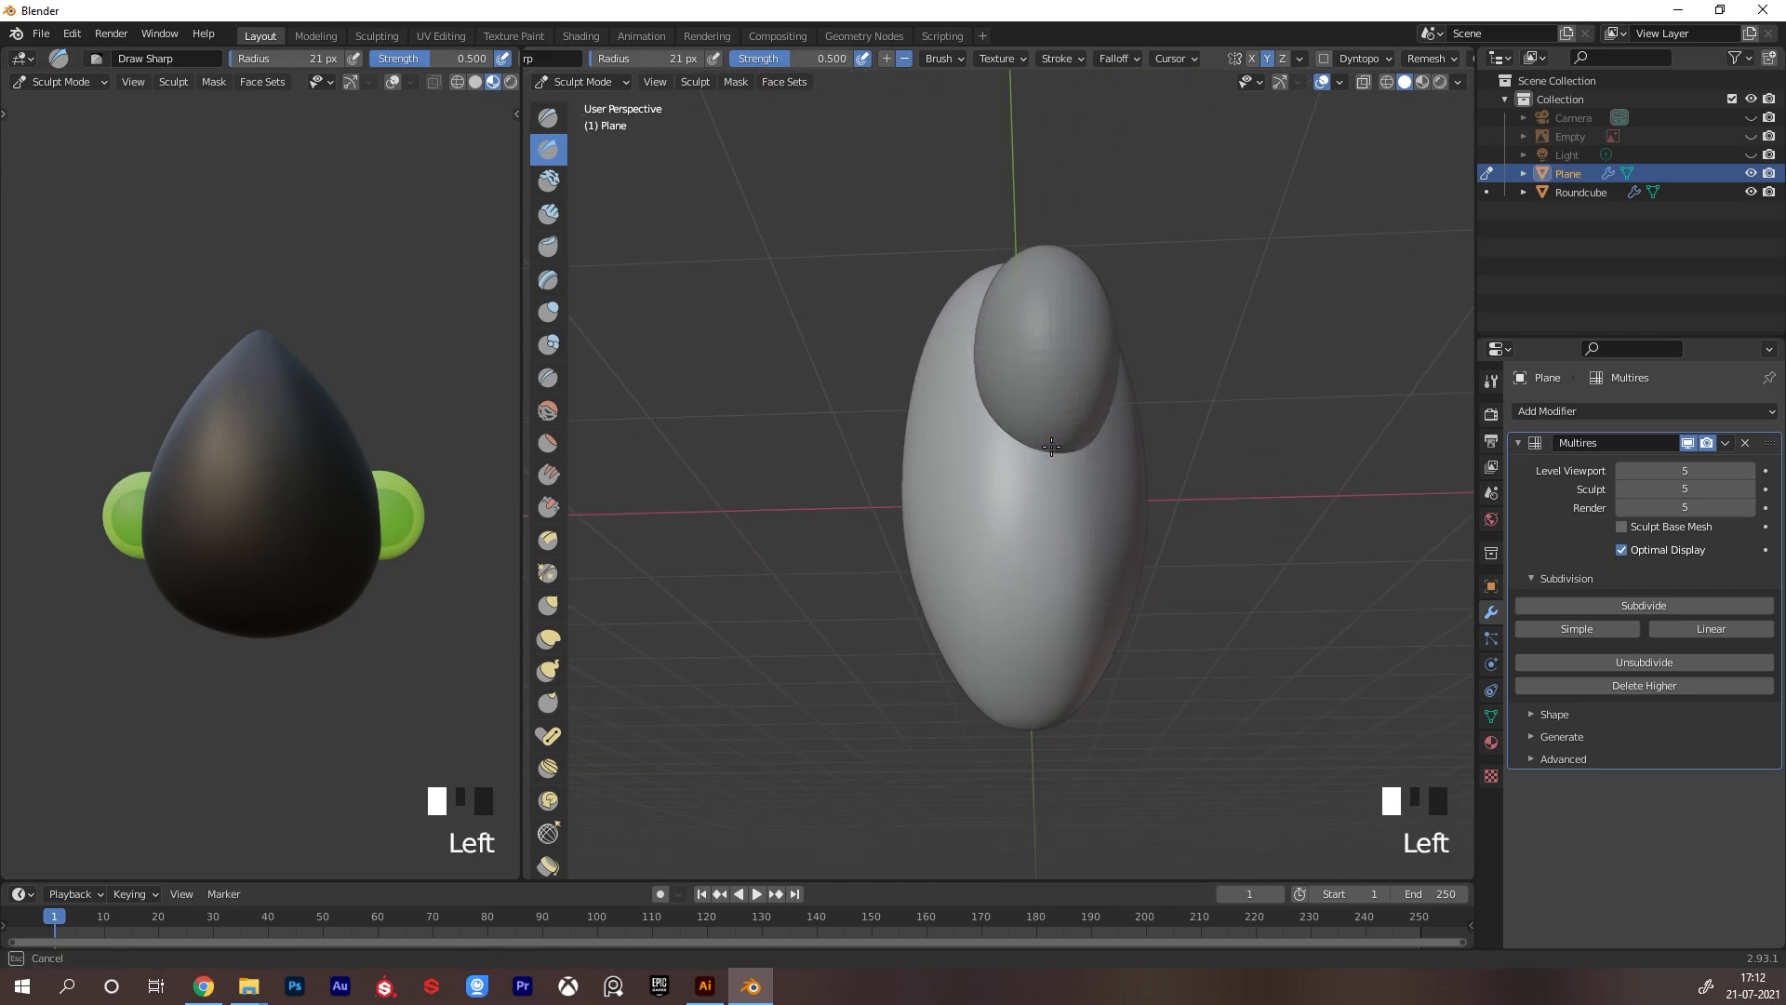
pyautogui.keyDown('alt'); pyautogui.moveTo(1043, 631); pyautogui.dragTo(1120, 590); pyautogui.keyUp('alt')
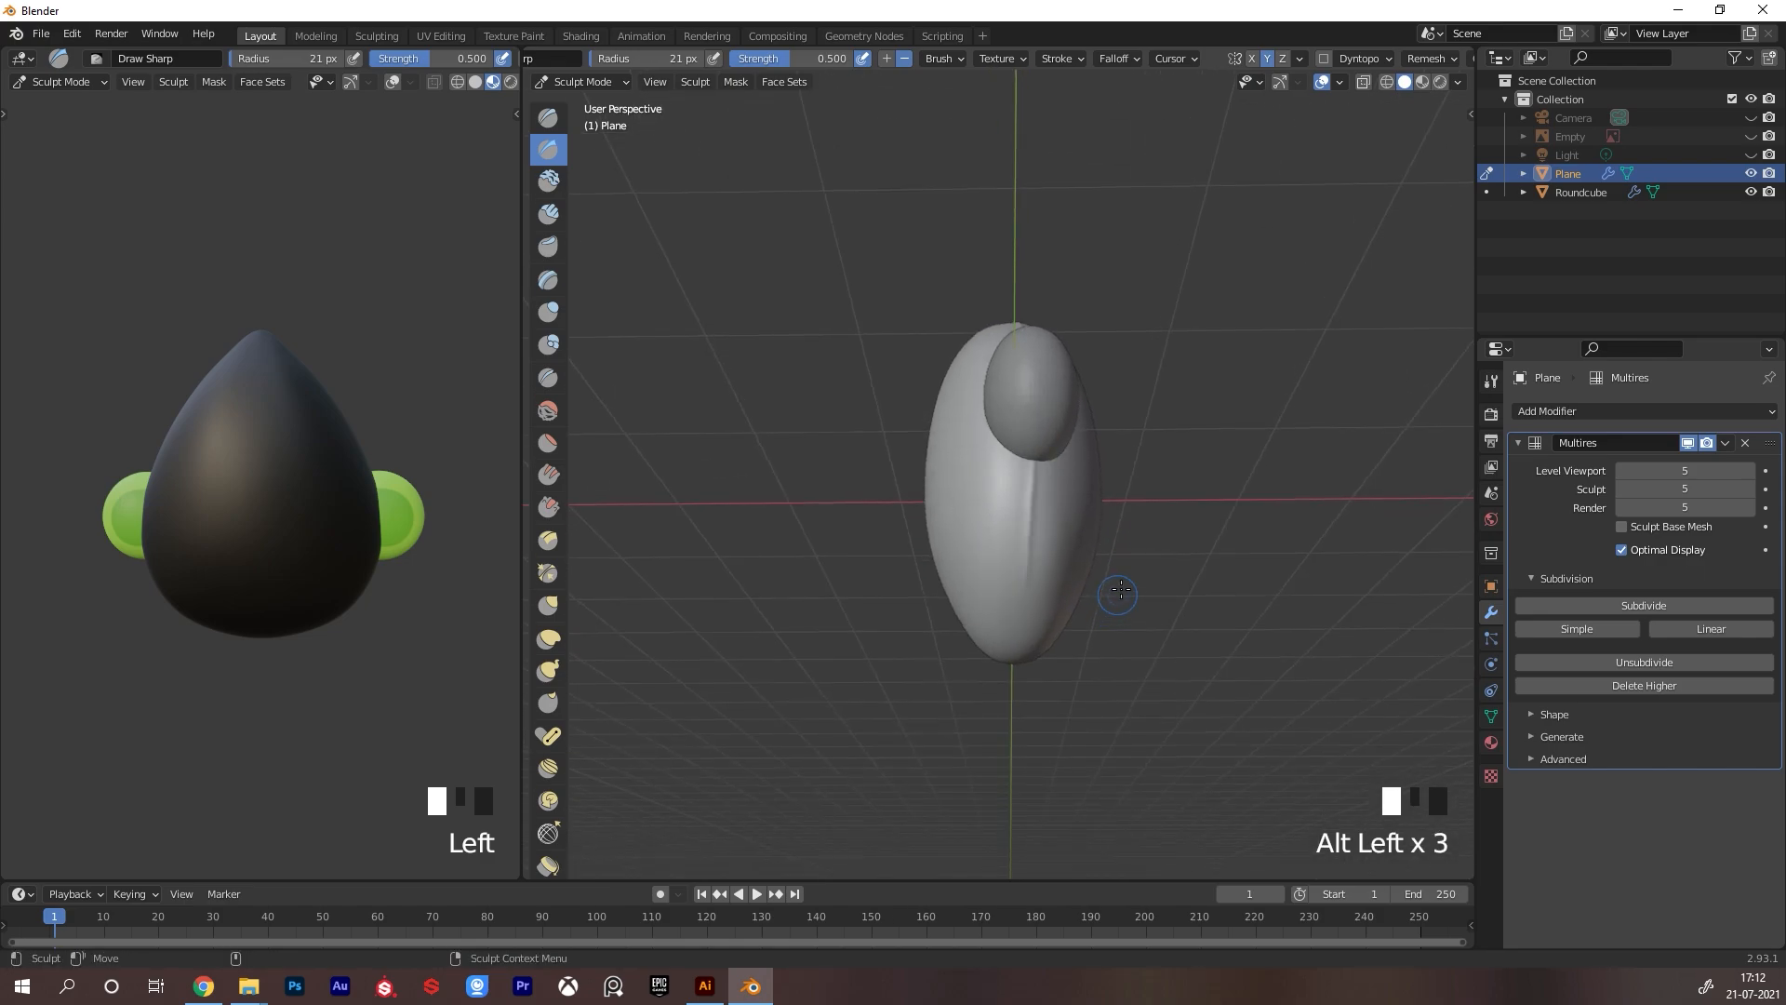
pyautogui.keyDown('ctrl'); pyautogui.moveTo(1137, 514); pyautogui.dragTo(1076, 522, button='middle'); pyautogui.keyUp('ctrl')
pyautogui.keyDown('alt'); pyautogui.moveTo(1066, 495); pyautogui.dragTo(1060, 491, button='right'); pyautogui.keyUp('alt')
pyautogui.scroll(3, 1139, 371)
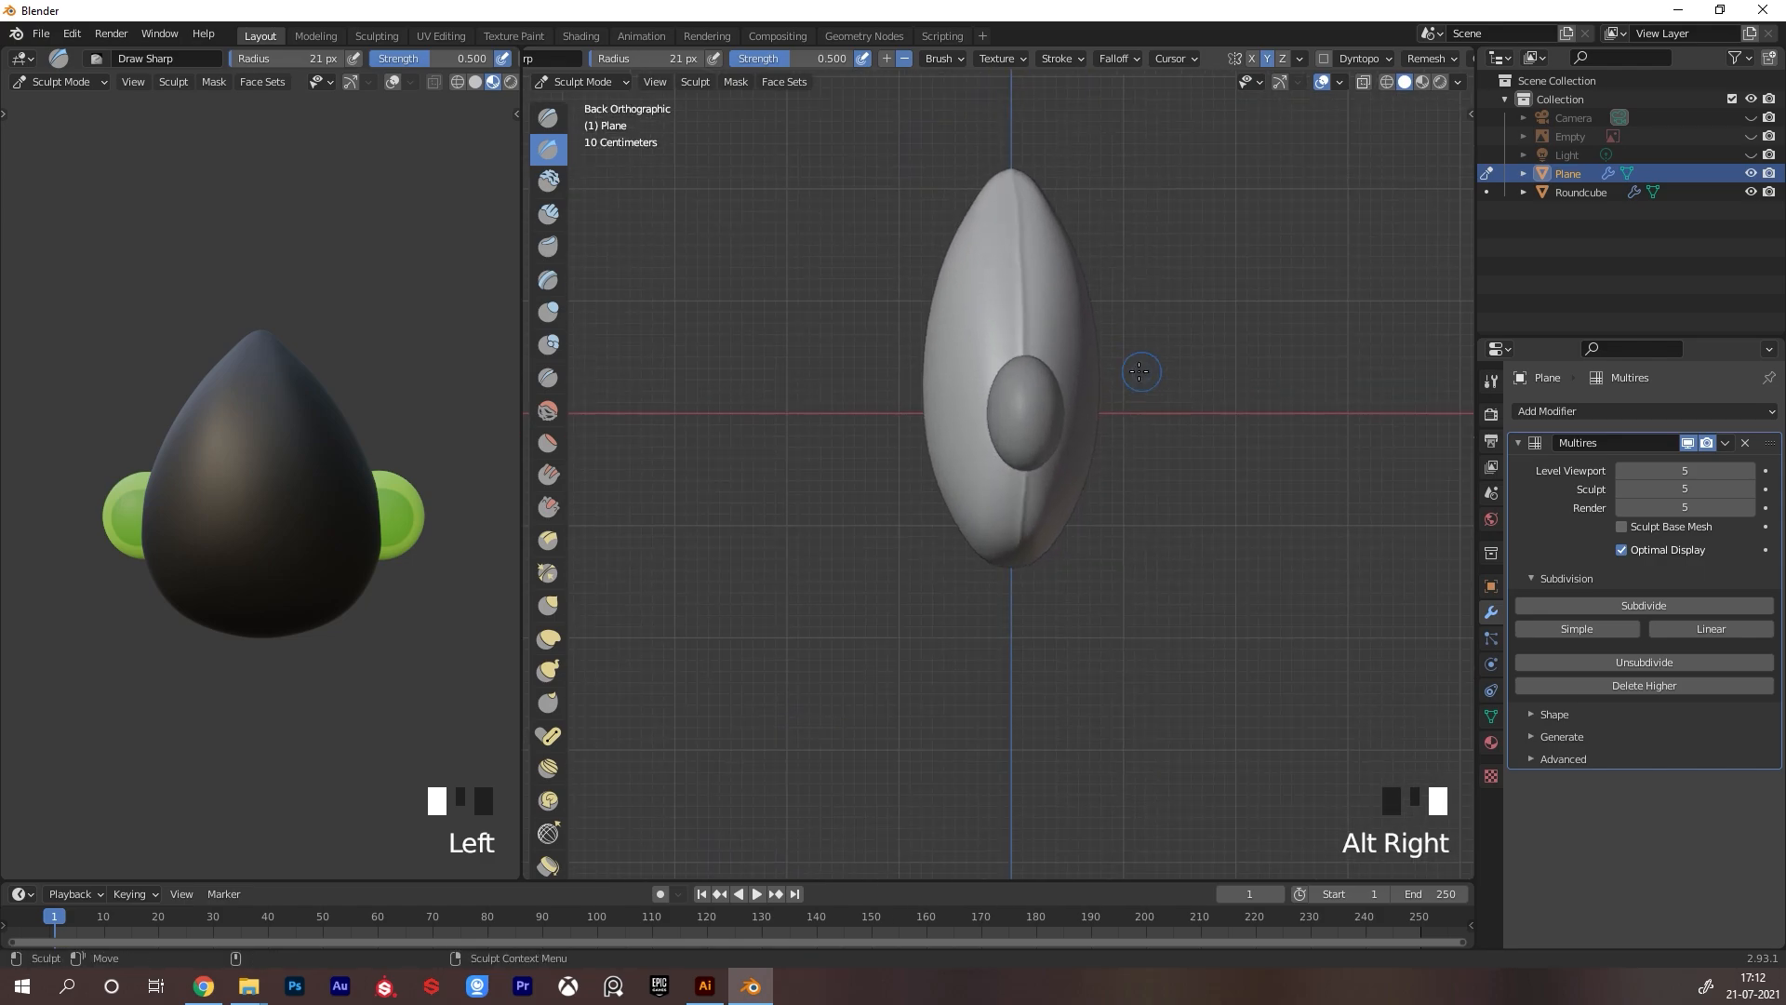
# Continue the central Draw Sharp seam across the underside of the head from ear to ear
pyautogui.keyDown('alt'); pyautogui.moveTo(1102, 544); pyautogui.dragTo(1116, 418); pyautogui.keyUp('alt')
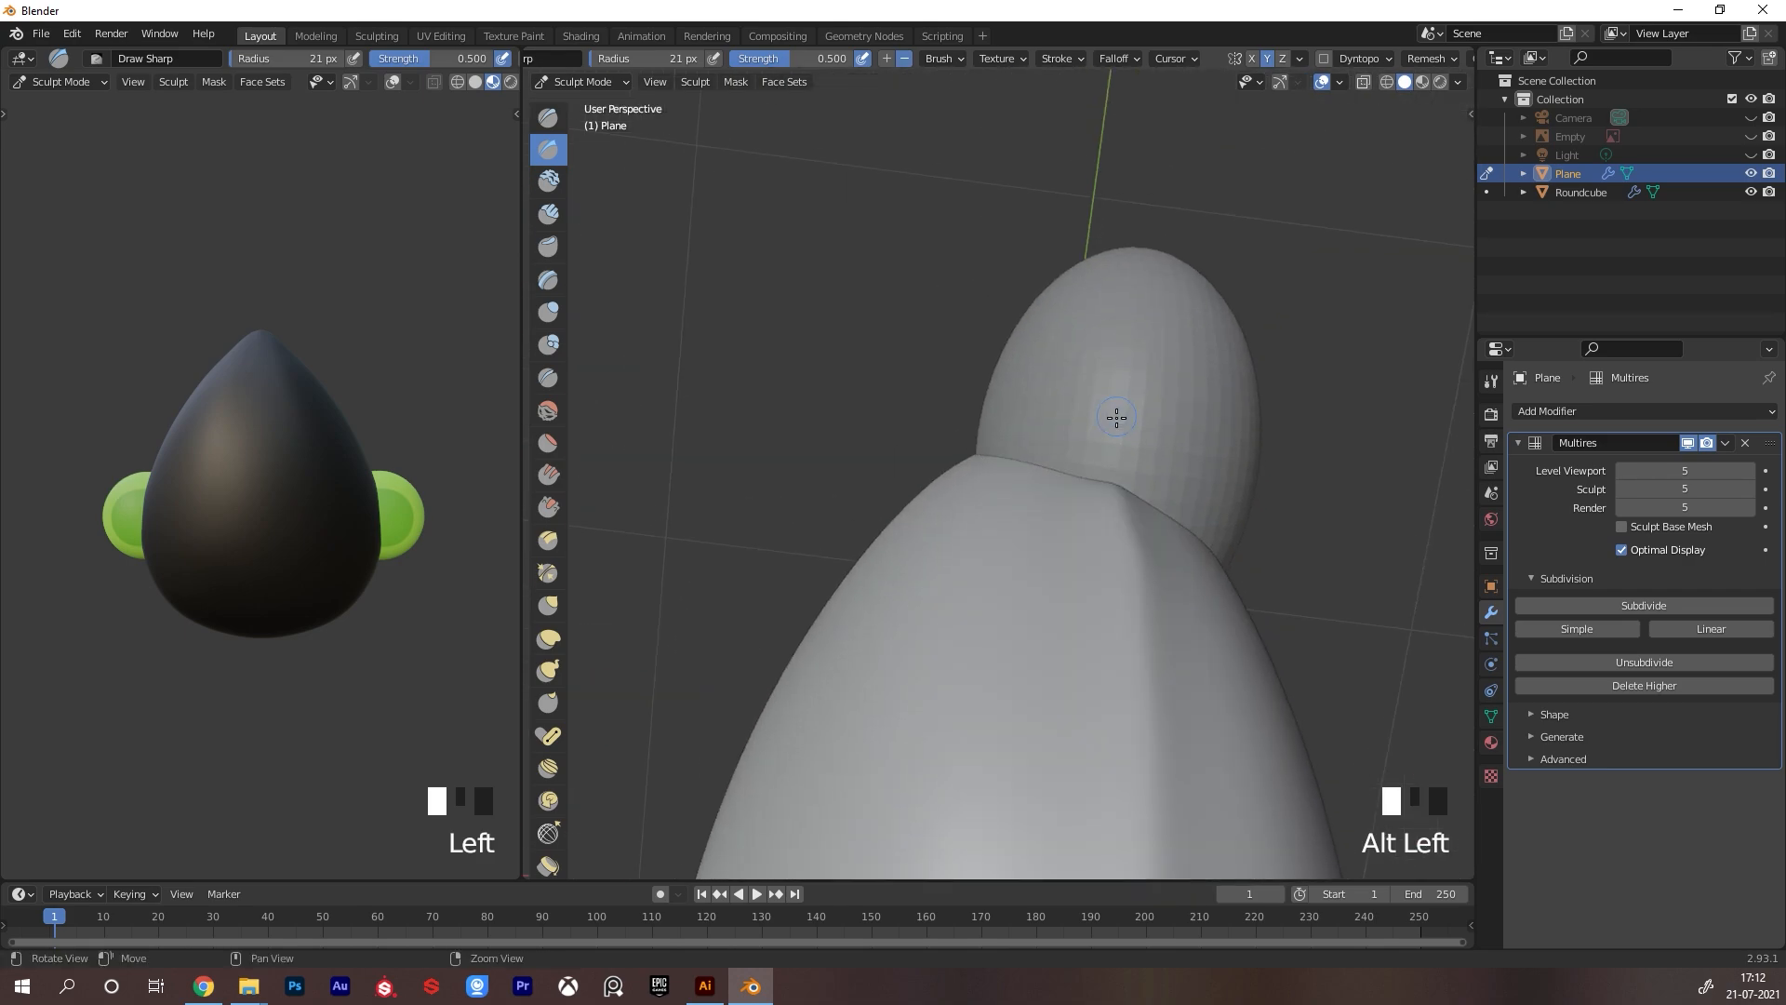
pyautogui.keyDown('alt'); pyautogui.moveTo(1150, 503); pyautogui.dragTo(1000, 674, button='right'); pyautogui.keyUp('alt')
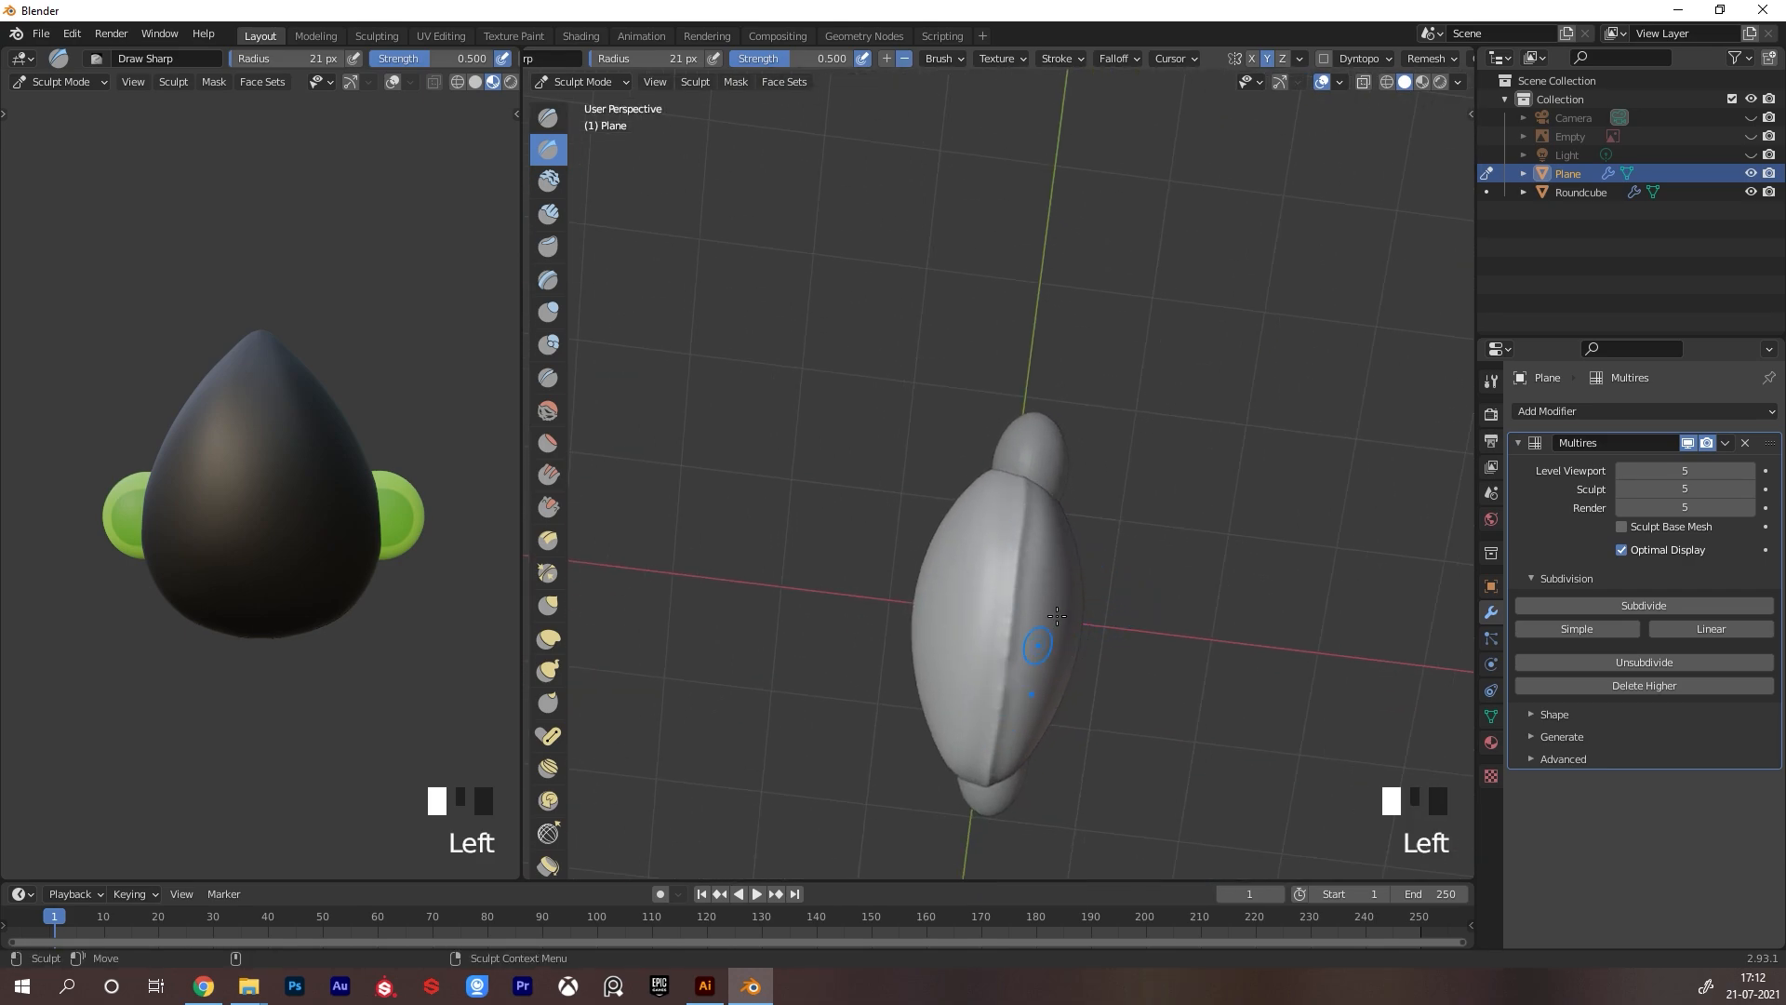
pyautogui.keyDown('alt'); pyautogui.moveTo(1057, 615); pyautogui.dragTo(1070, 568, button='right'); pyautogui.keyUp('alt')
pyautogui.keyDown('alt'); pyautogui.moveTo(1069, 568); pyautogui.dragTo(1202, 532); pyautogui.keyUp('alt')
pyautogui.keyDown('alt'); pyautogui.moveTo(1014, 442); pyautogui.dragTo(1069, 474); pyautogui.keyUp('alt')
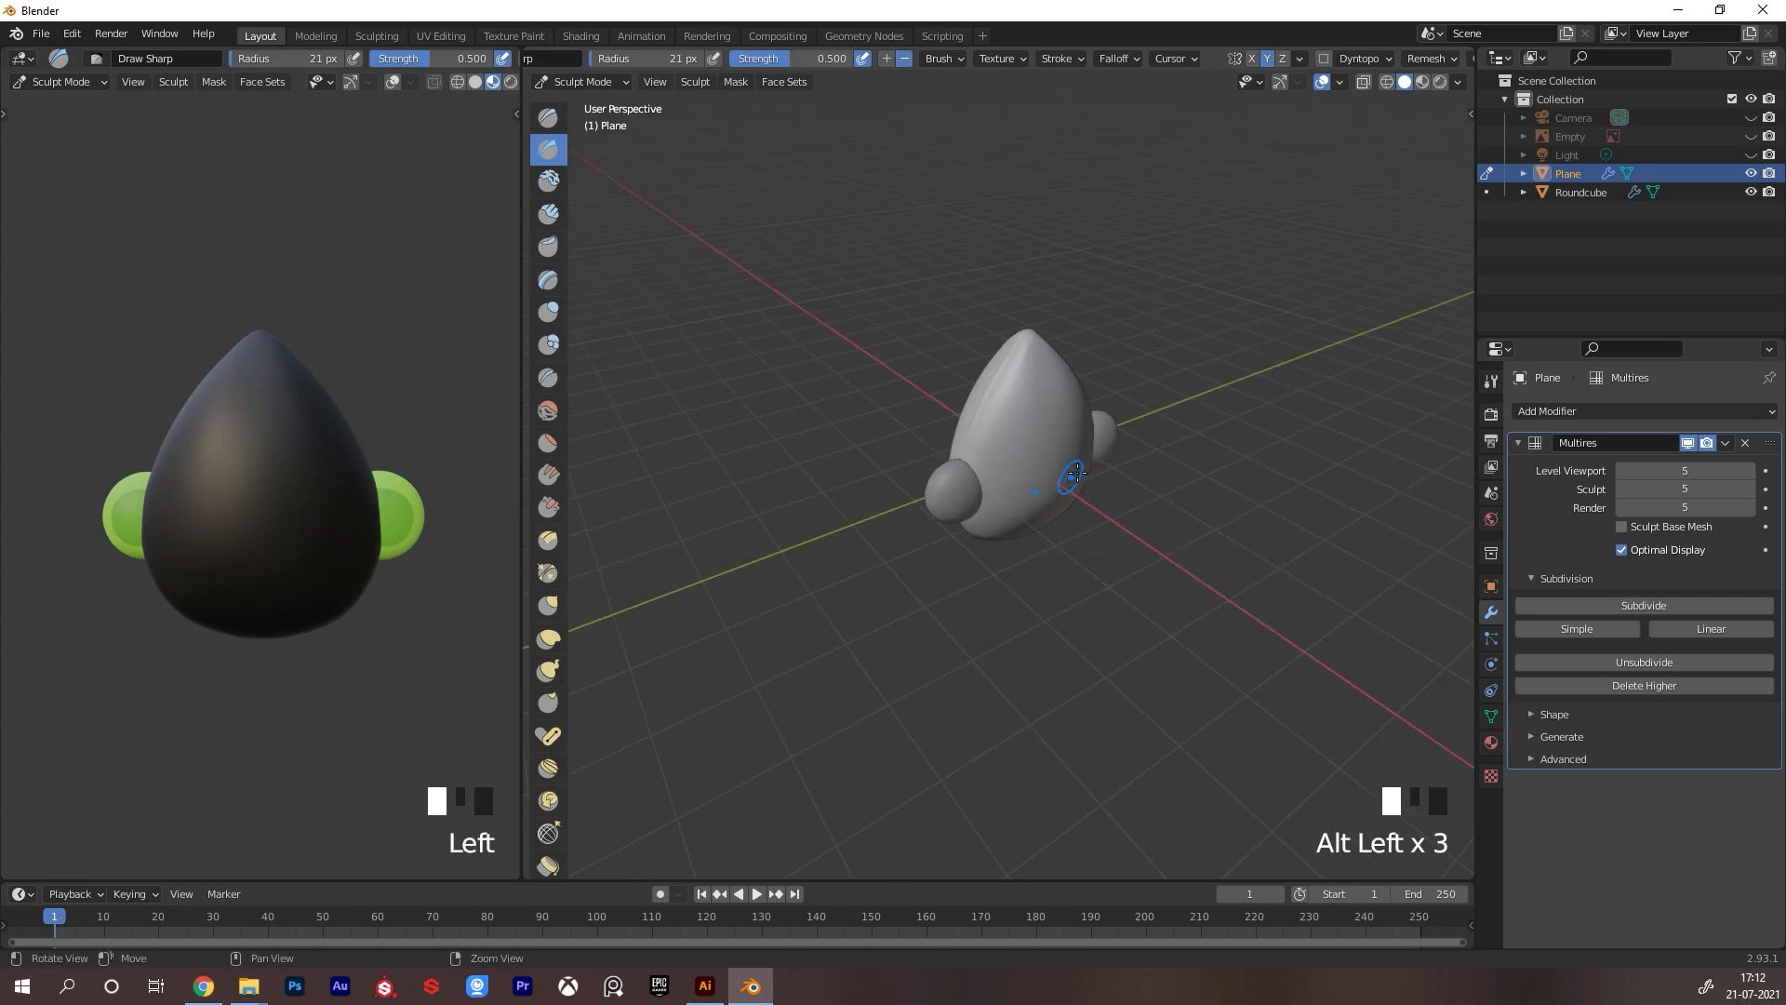
pyautogui.keyDown('alt'); pyautogui.moveTo(1069, 475); pyautogui.dragTo(1154, 409, button='right'); pyautogui.keyUp('alt')
pyautogui.keyDown('alt'); pyautogui.moveTo(1154, 391); pyautogui.dragTo(1144, 459, button='middle'); pyautogui.keyUp('alt')
pyautogui.keyDown('alt'); pyautogui.moveTo(995, 409); pyautogui.dragTo(1078, 419); pyautogui.keyUp('alt')
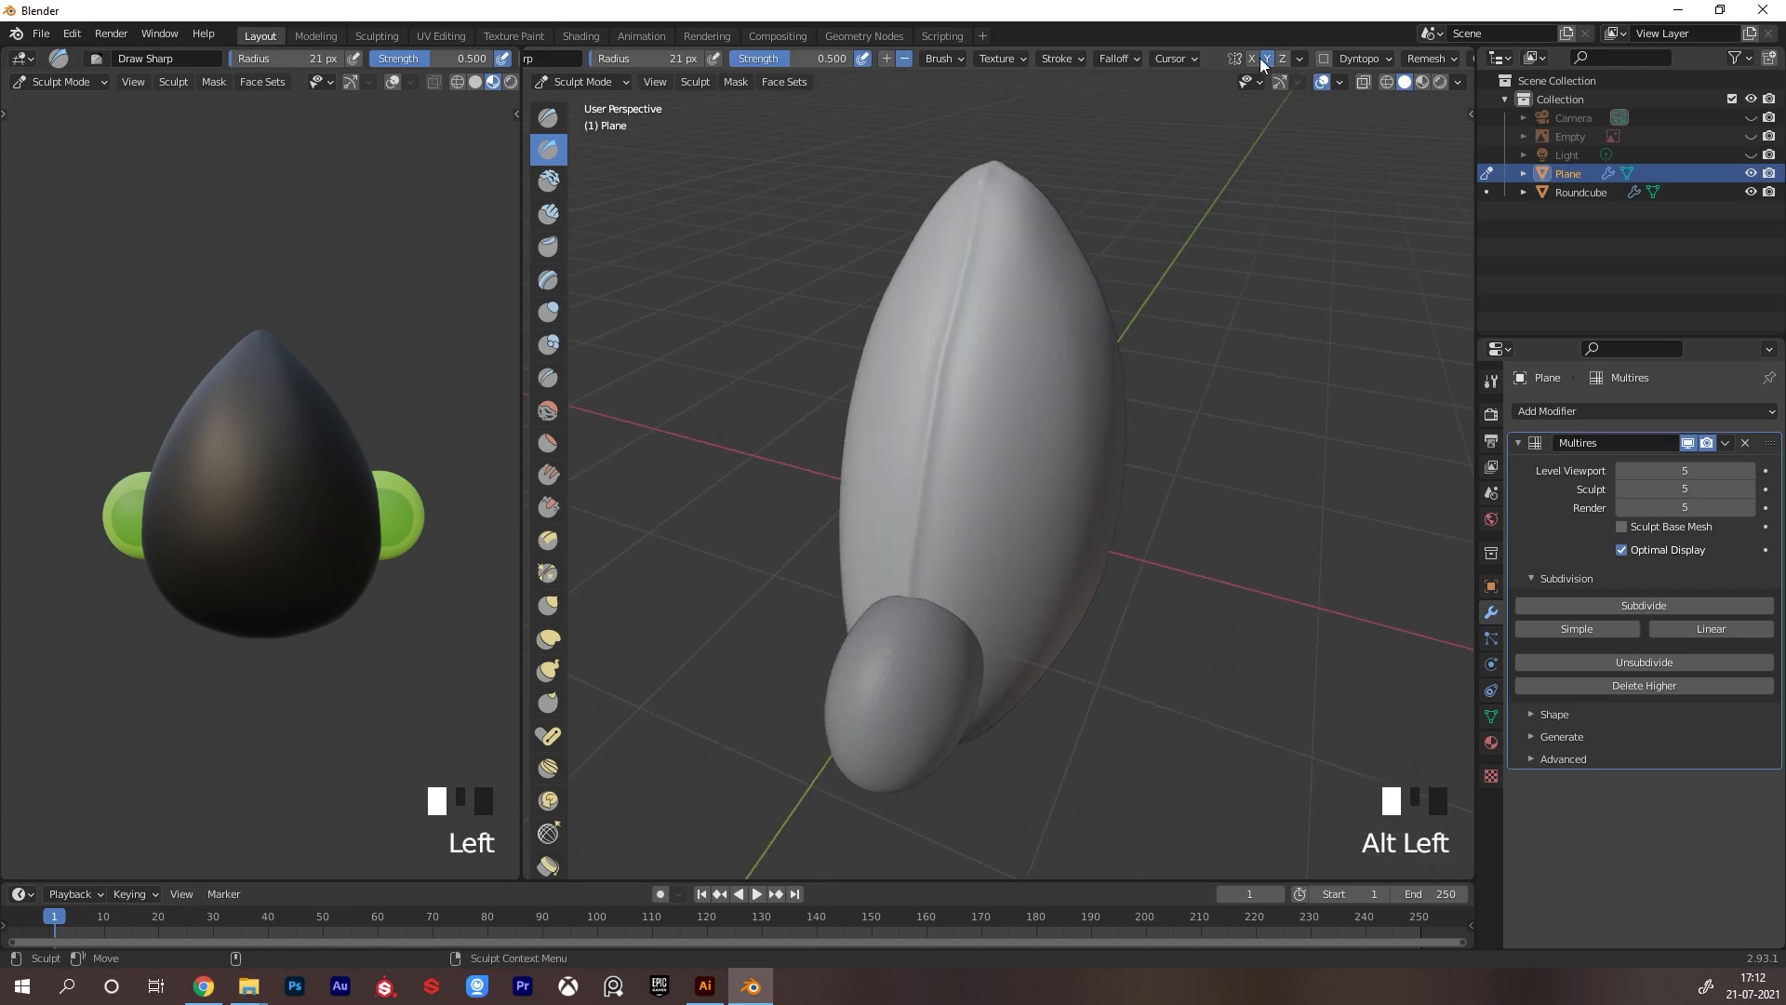
# Turn off Y-axis symmetry and try a wrinkle across the side seam with a 70 px Draw Sharp radius
pyautogui.press('f')
pyautogui.click(968, 493)
pyautogui.moveTo(967, 493)
pyautogui.keyDown('alt'); pyautogui.mouseDown()
pyautogui.moveTo(1005, 478)
pyautogui.moveTo(967, 477)
pyautogui.mouseUp(); pyautogui.keyUp('alt')
pyautogui.hotkey('ctrl', 'z')
pyautogui.hotkey('ctrl', 'z')
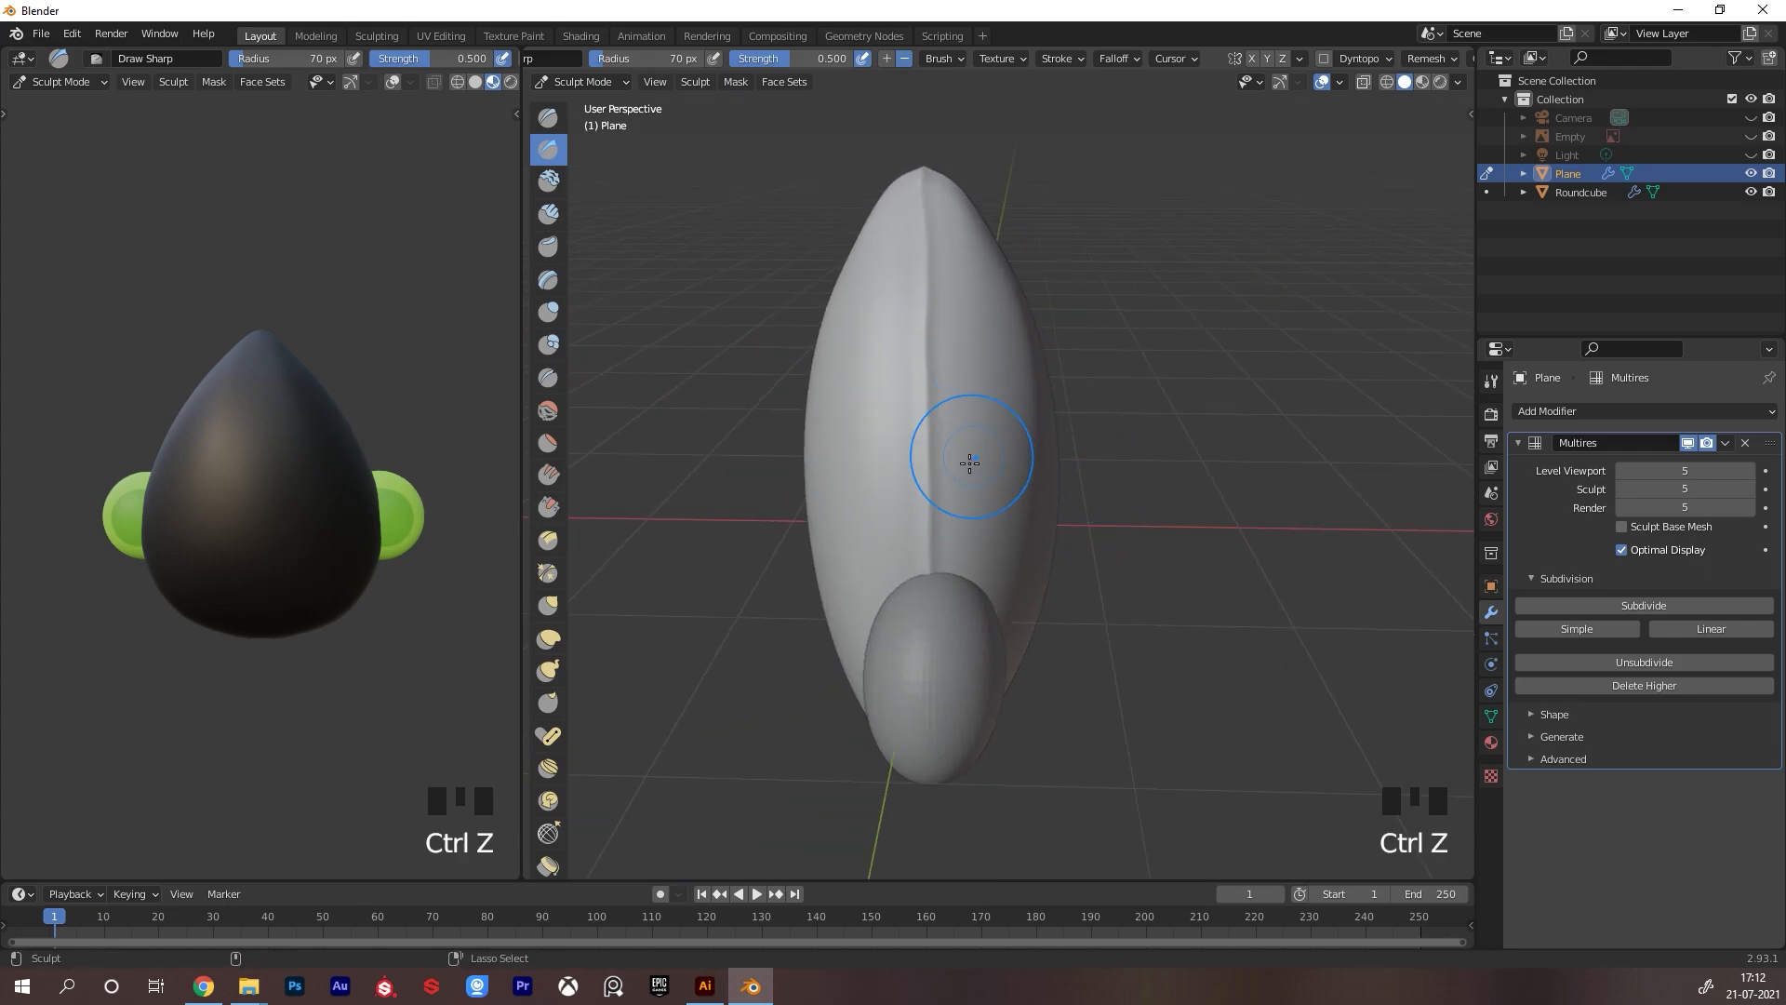
pyautogui.moveTo(930, 410)
pyautogui.keyDown('ctrl'); pyautogui.mouseDown()
pyautogui.moveTo(1005, 443)
pyautogui.moveTo(1044, 409)
pyautogui.moveTo(986, 437)
pyautogui.mouseUp(); pyautogui.keyUp('ctrl')
pyautogui.hotkey('ctrl', 'z')
# Set the Draw Sharp radius to 38 px and sculpt short wrinkles across the side seam above the ear
pyautogui.press('f')
pyautogui.click(907, 472)
pyautogui.hotkey('ctrl', 'z')
pyautogui.keyDown('ctrl'); pyautogui.moveTo(879, 462); pyautogui.dragTo(879, 462); pyautogui.keyUp('ctrl')
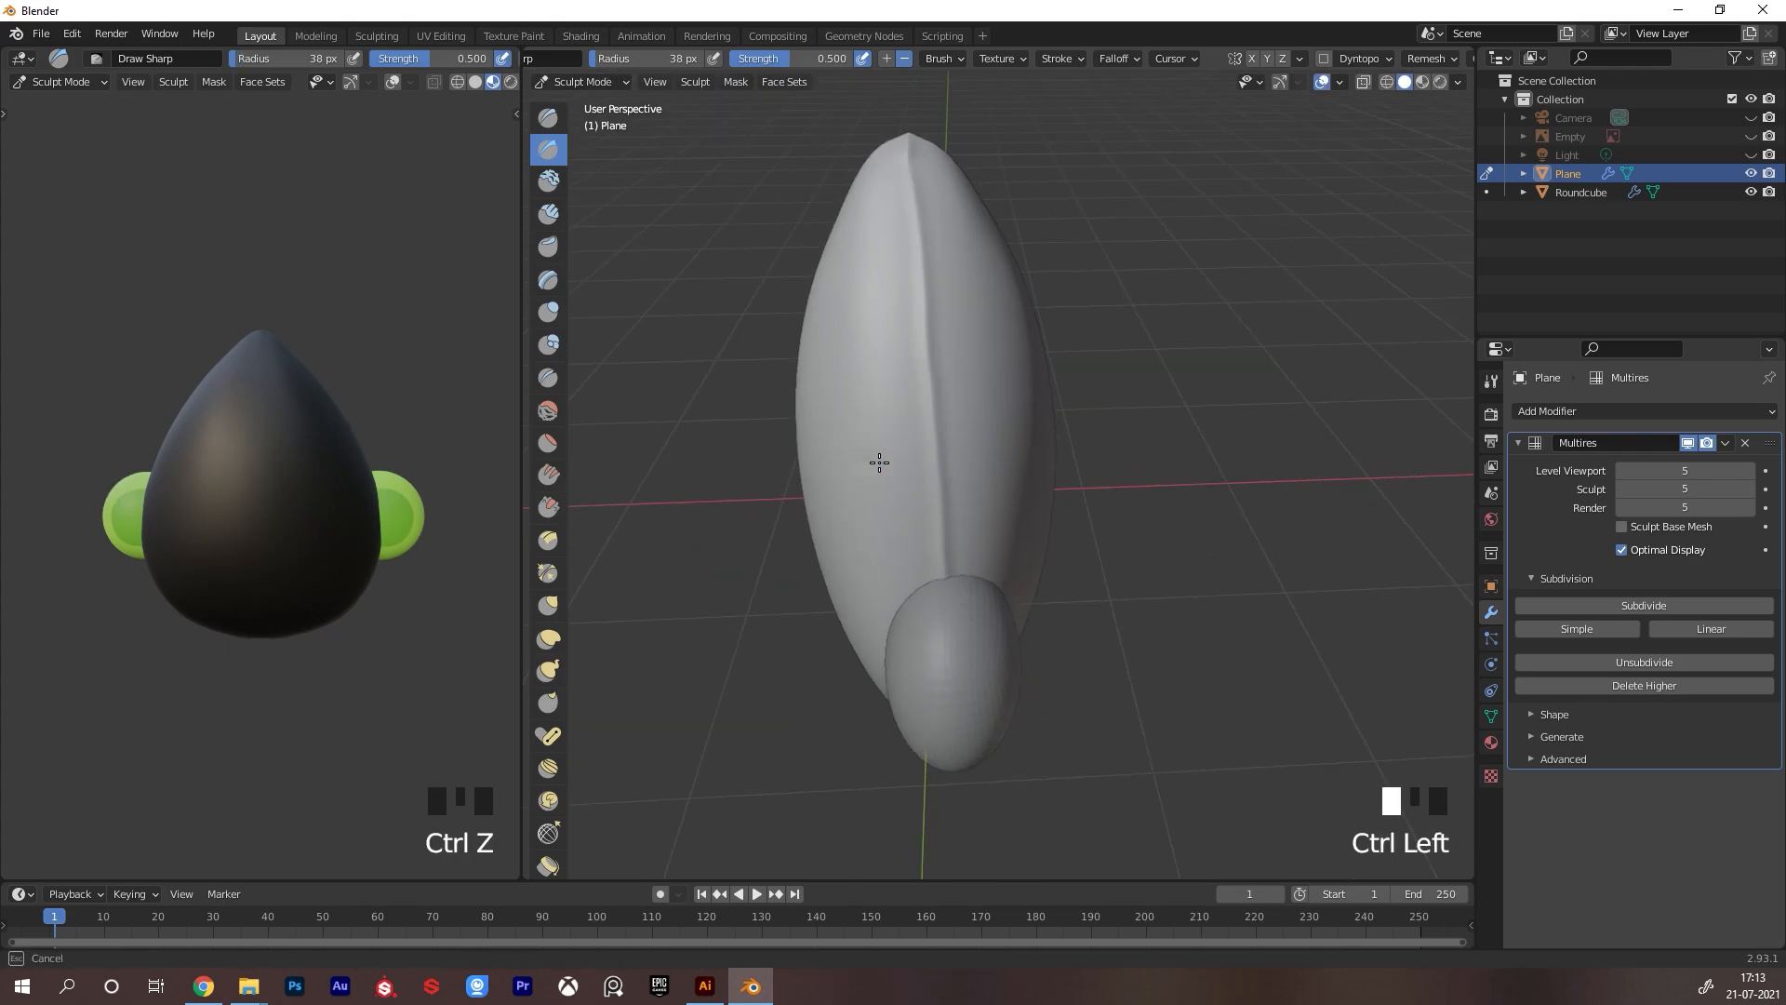
pyautogui.moveTo(1082, 494)
pyautogui.keyDown('alt'); pyautogui.mouseDown()
pyautogui.moveTo(885, 550)
pyautogui.moveTo(1010, 520)
pyautogui.moveTo(893, 510)
pyautogui.mouseUp(); pyautogui.keyUp('alt')
pyautogui.hotkey('ctrl', 'z')
pyautogui.hotkey('ctrl', 'z')
pyautogui.keyDown('ctrl'); pyautogui.click(980, 526); pyautogui.keyUp('ctrl')
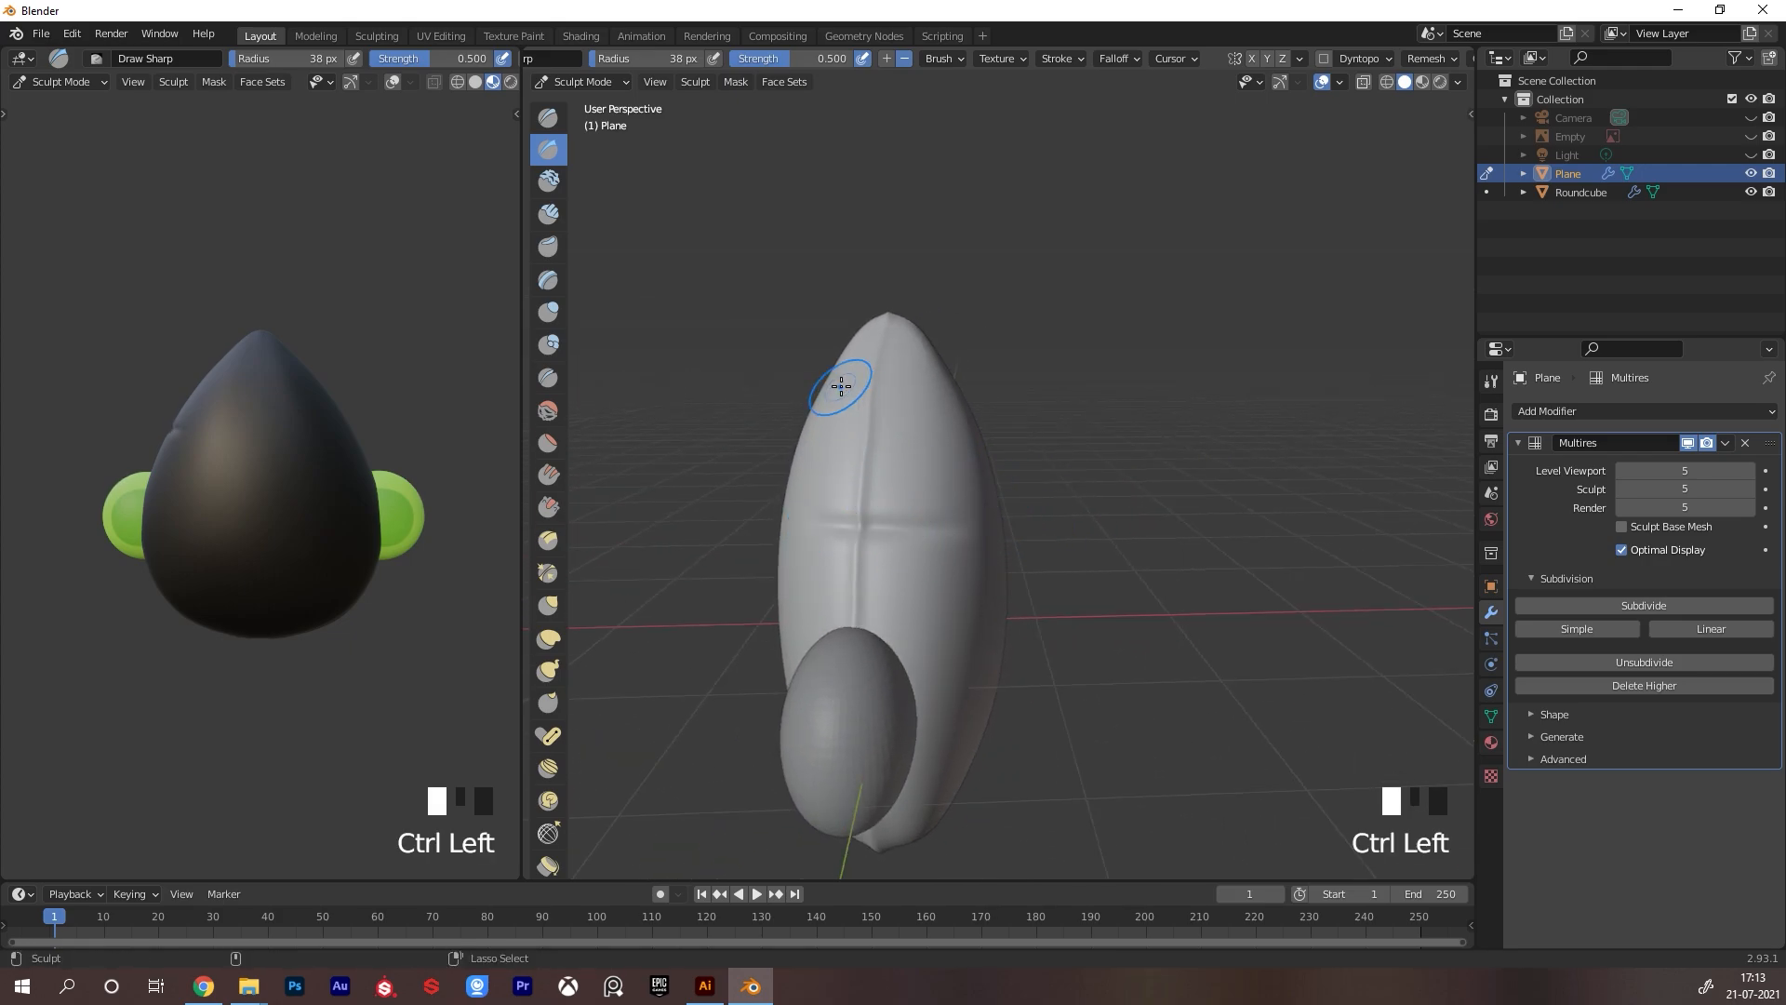
pyautogui.keyDown('ctrl'); pyautogui.moveTo(841, 386); pyautogui.dragTo(947, 394); pyautogui.keyUp('ctrl')
pyautogui.keyDown('alt'); pyautogui.rightClick(986, 609); pyautogui.keyUp('alt')
# Sculpt short Draw Sharp wrinkles across the seam on the underside of the head
pyautogui.keyDown('alt'); pyautogui.moveTo(1048, 618); pyautogui.dragTo(1052, 472); pyautogui.keyUp('alt')
pyautogui.moveTo(862, 593)
pyautogui.keyDown('alt'); pyautogui.mouseDown()
pyautogui.moveTo(841, 558)
pyautogui.moveTo(925, 606)
pyautogui.moveTo(1008, 577)
pyautogui.moveTo(934, 660)
pyautogui.moveTo(989, 607)
pyautogui.mouseUp(); pyautogui.keyUp('alt')
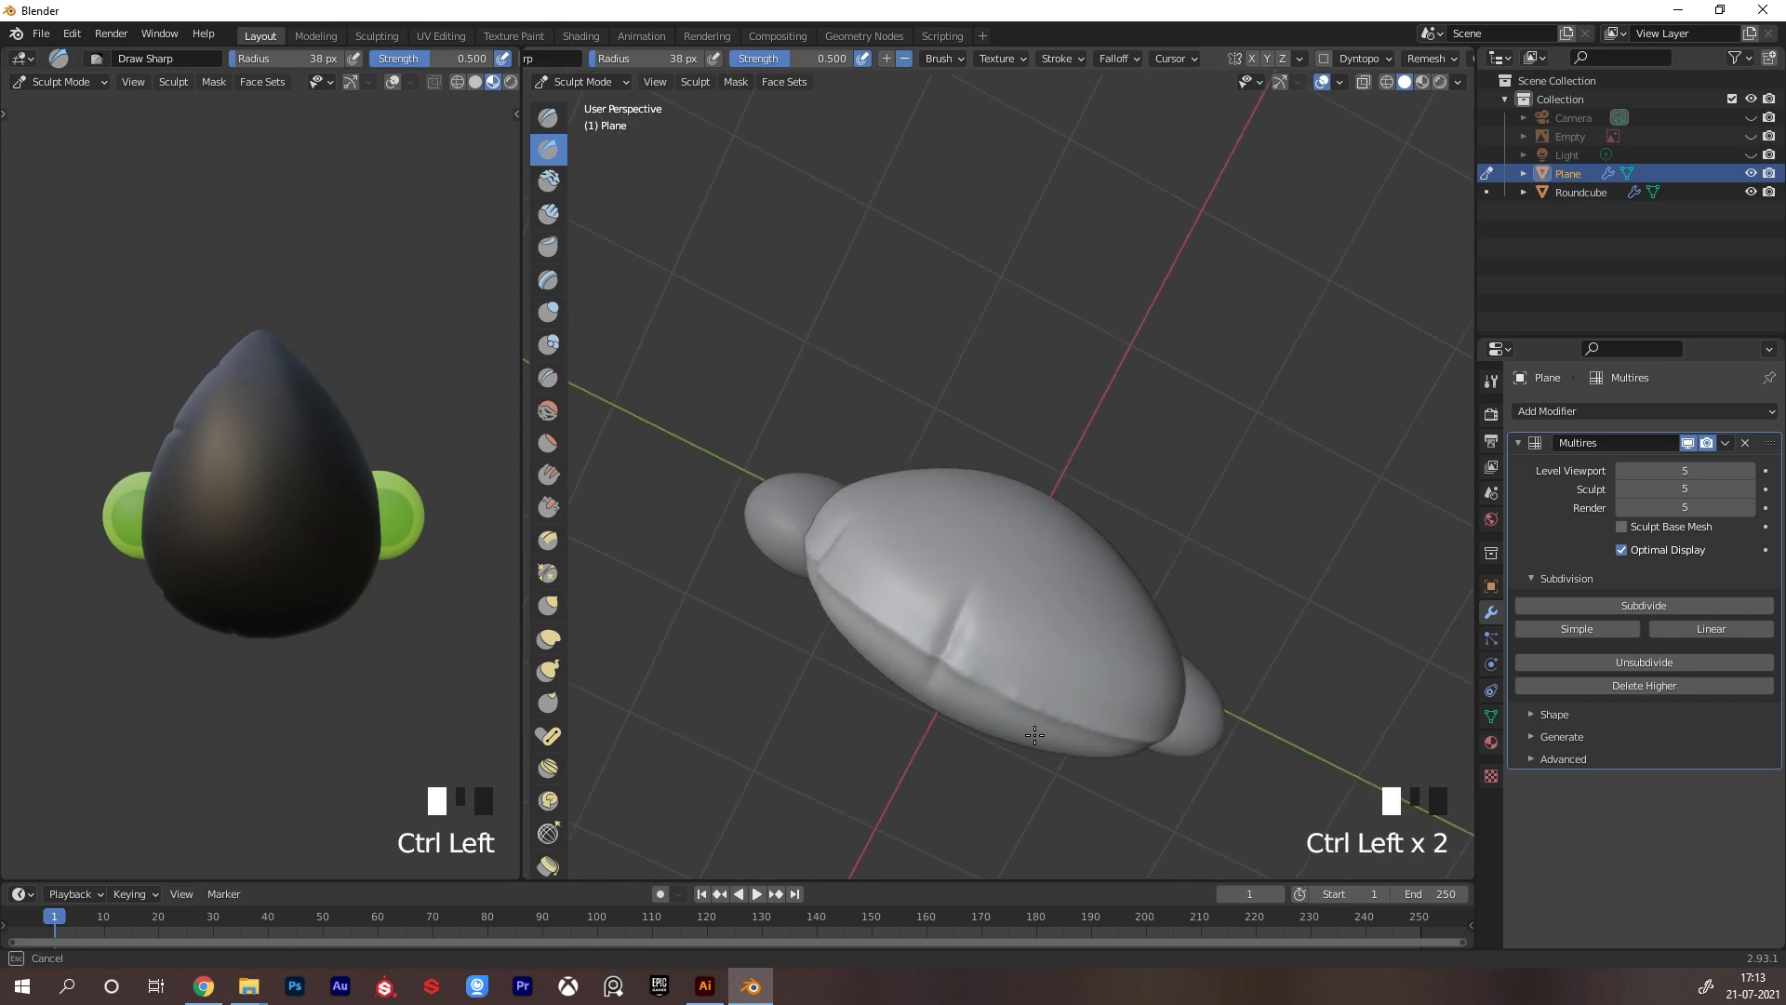
pyautogui.keyDown('alt'); pyautogui.rightClick(1069, 697); pyautogui.keyUp('alt')
pyautogui.moveTo(1107, 657)
pyautogui.keyDown('alt'); pyautogui.mouseDown()
pyautogui.moveTo(1082, 526)
pyautogui.moveTo(990, 545)
pyautogui.mouseUp(); pyautogui.keyUp('alt')
pyautogui.keyDown('alt'); pyautogui.moveTo(990, 545); pyautogui.dragTo(1144, 521); pyautogui.keyUp('alt')
pyautogui.moveTo(1044, 487)
pyautogui.keyDown('alt'); pyautogui.mouseDown()
pyautogui.moveTo(1017, 618)
pyautogui.moveTo(1015, 547)
pyautogui.moveTo(1252, 488)
pyautogui.mouseUp(); pyautogui.keyUp('alt')
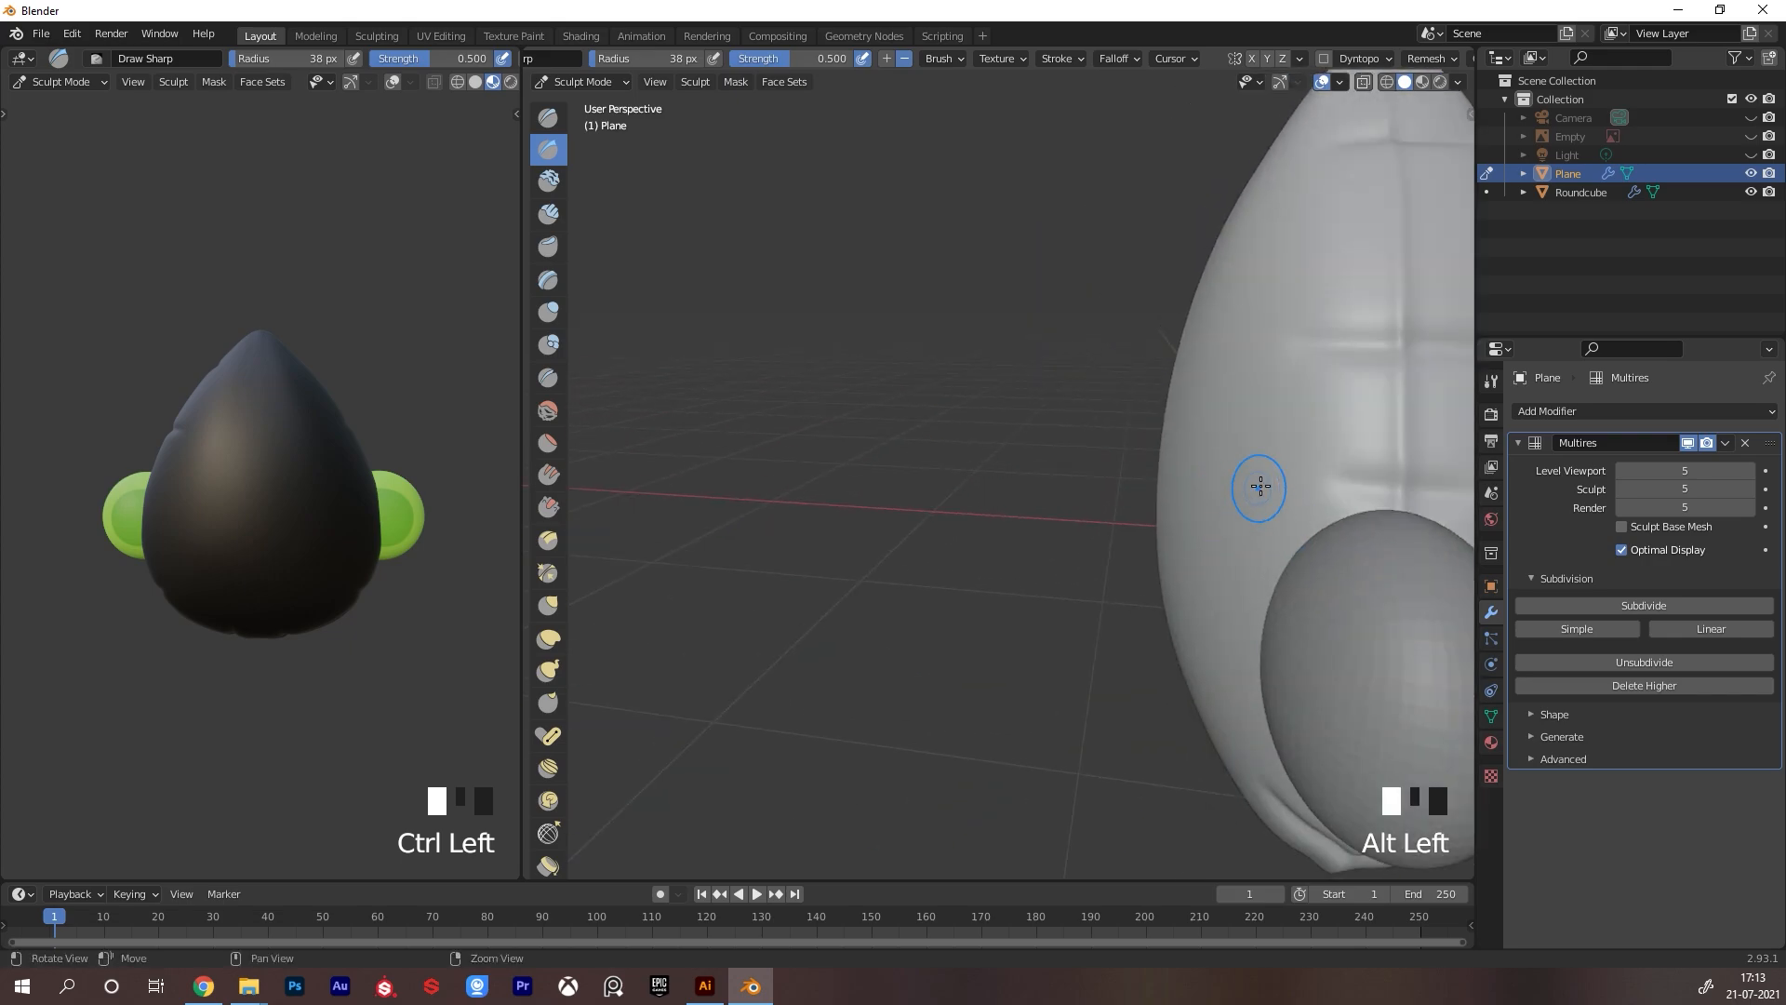
# Sculpt several Draw Sharp wrinkles on the head where it meets the first ear
pyautogui.keyDown('alt'); pyautogui.middleClick(1079, 470); pyautogui.keyUp('alt')
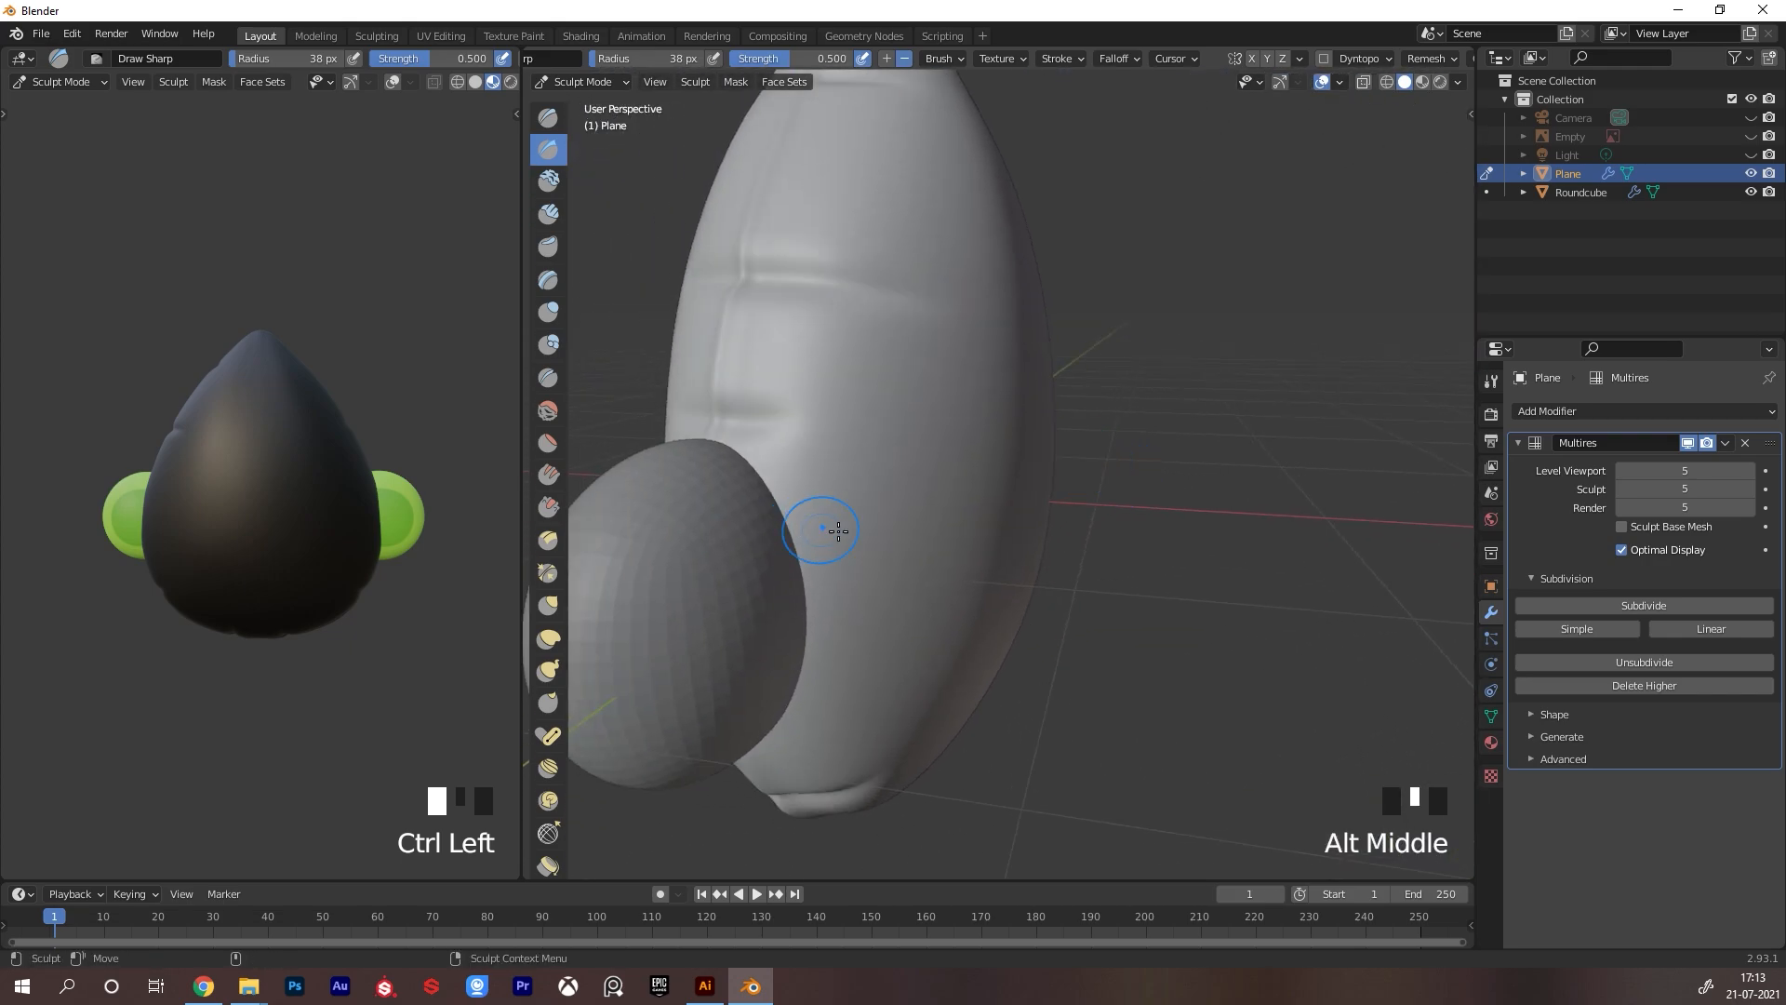
pyautogui.keyDown('alt'); pyautogui.moveTo(837, 530); pyautogui.dragTo(784, 458); pyautogui.keyUp('alt')
pyautogui.keyDown('alt'); pyautogui.middleClick(945, 455); pyautogui.keyUp('alt')
pyautogui.keyDown('alt'); pyautogui.moveTo(945, 455); pyautogui.dragTo(977, 439); pyautogui.keyUp('alt')
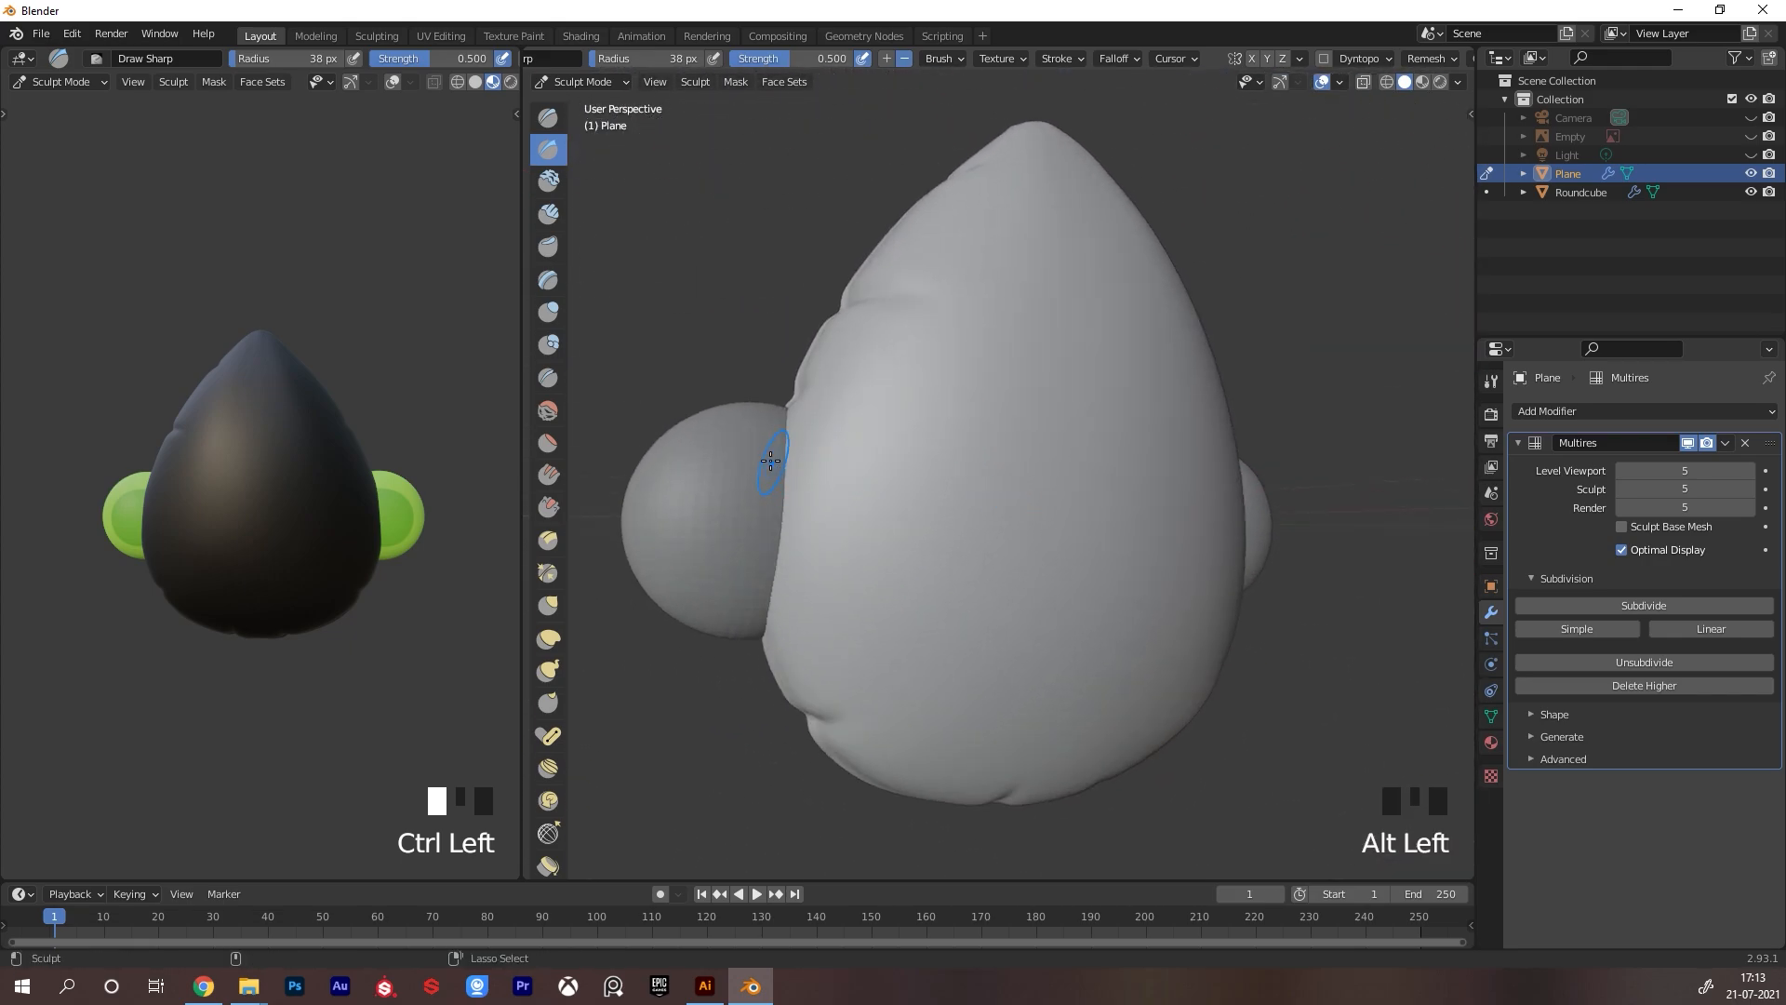
pyautogui.keyDown('ctrl'); pyautogui.moveTo(830, 482); pyautogui.dragTo(789, 486); pyautogui.keyUp('ctrl')
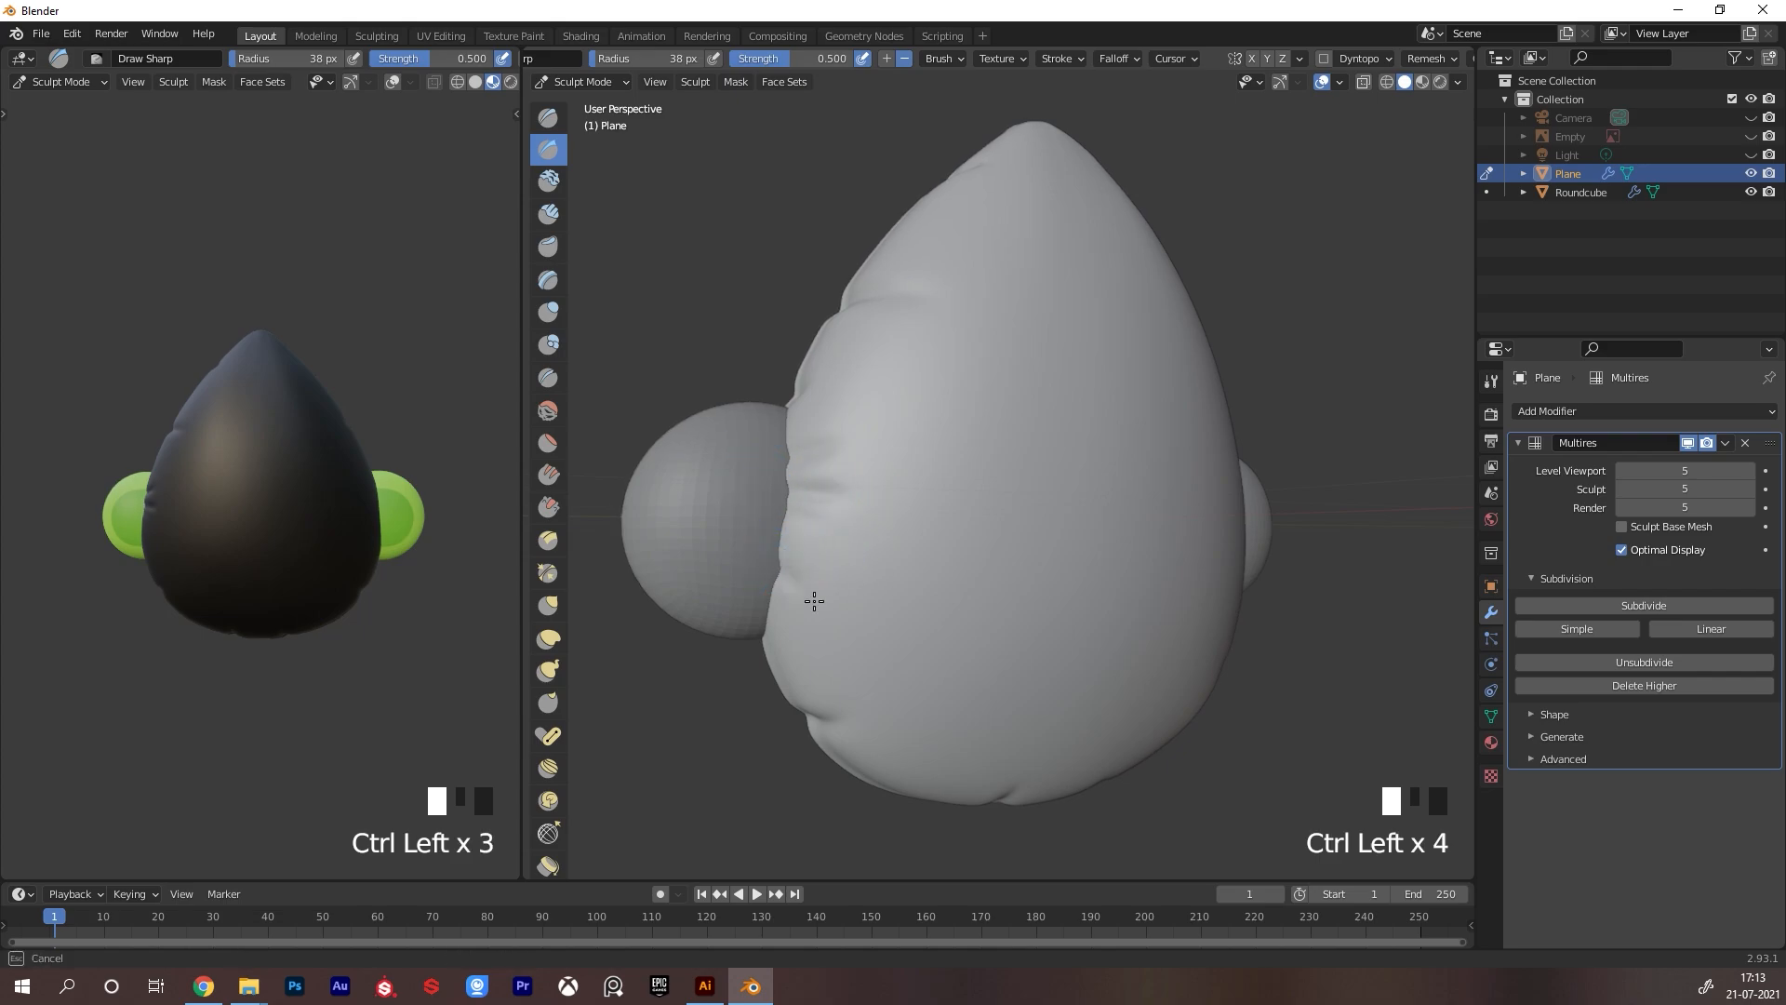
# Sculpt matching Draw Sharp wrinkles along the opposite side of the head around the other ear
pyautogui.keyDown('alt'); pyautogui.moveTo(1340, 529); pyautogui.dragTo(1240, 527); pyautogui.keyUp('alt')
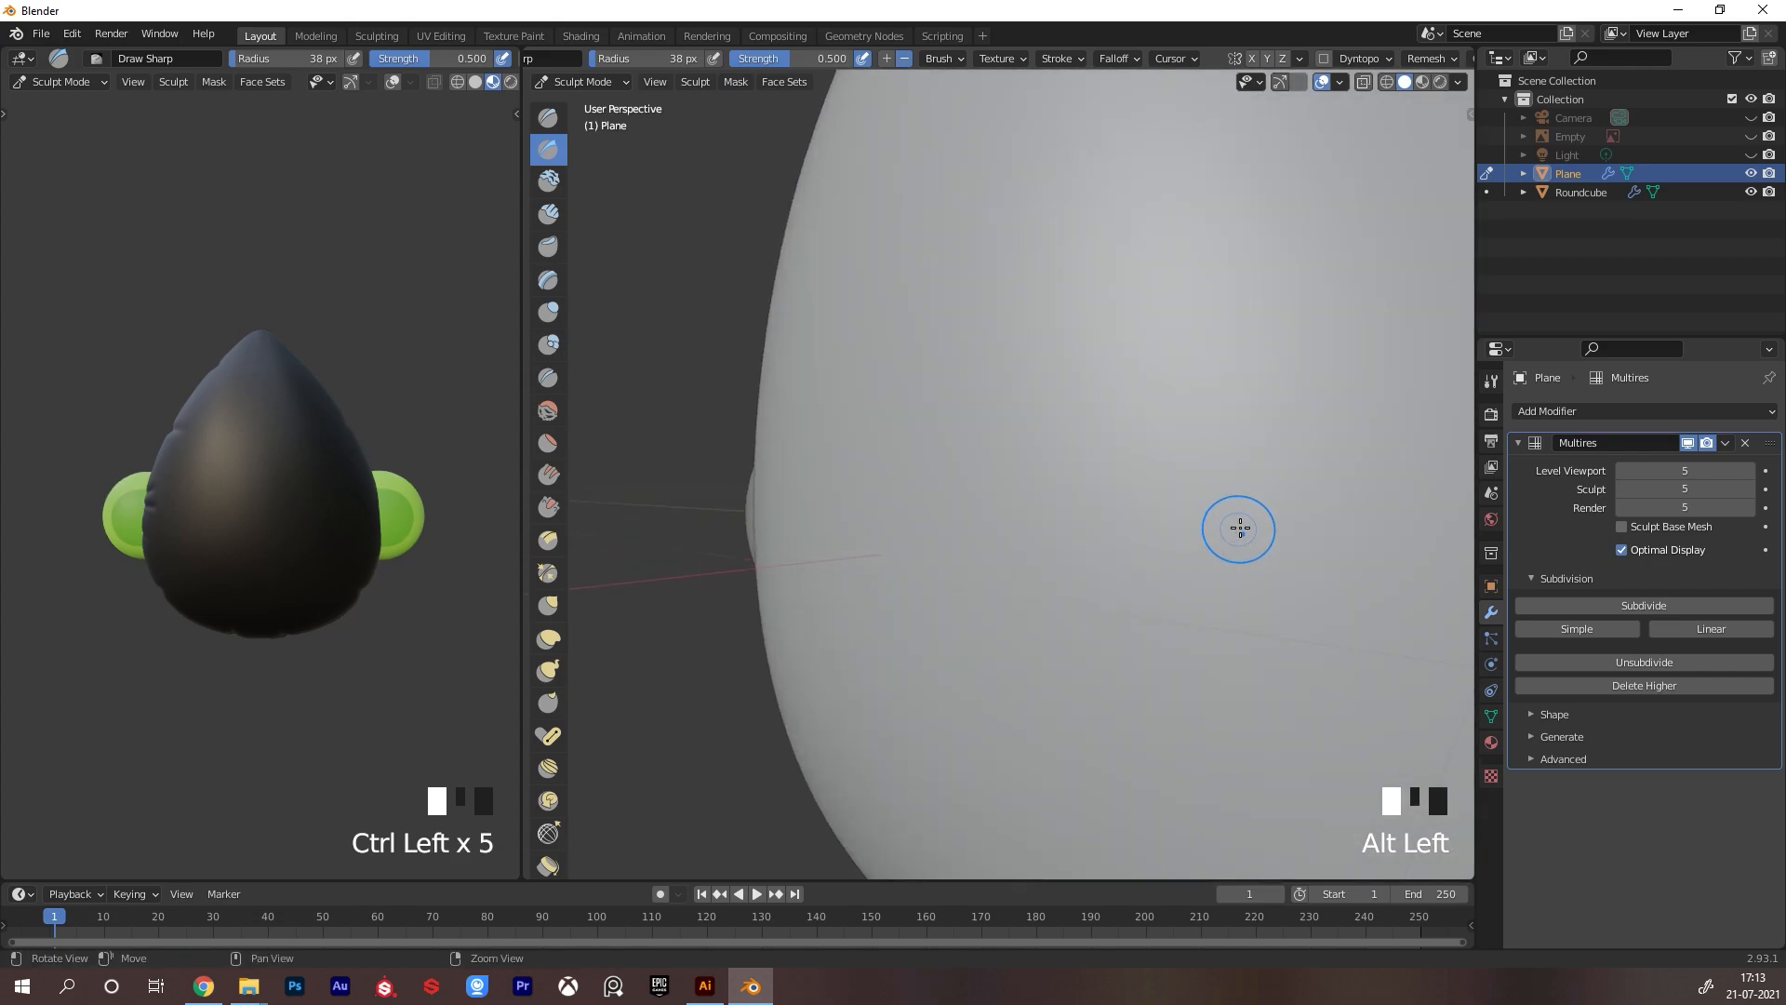
pyautogui.keyDown('alt'); pyautogui.moveTo(1232, 531); pyautogui.dragTo(1200, 534, button='right'); pyautogui.keyUp('alt')
pyautogui.keyDown('alt'); pyautogui.moveTo(1293, 533); pyautogui.dragTo(1160, 533, button='middle'); pyautogui.keyUp('alt')
pyautogui.moveTo(1160, 533)
pyautogui.keyDown('alt'); pyautogui.mouseDown()
pyautogui.moveTo(1201, 472)
pyautogui.moveTo(1132, 427)
pyautogui.moveTo(1158, 512)
pyautogui.mouseUp(); pyautogui.keyUp('alt')
pyautogui.keyDown('ctrl'); pyautogui.moveTo(1159, 579); pyautogui.dragTo(1098, 753); pyautogui.keyUp('ctrl')
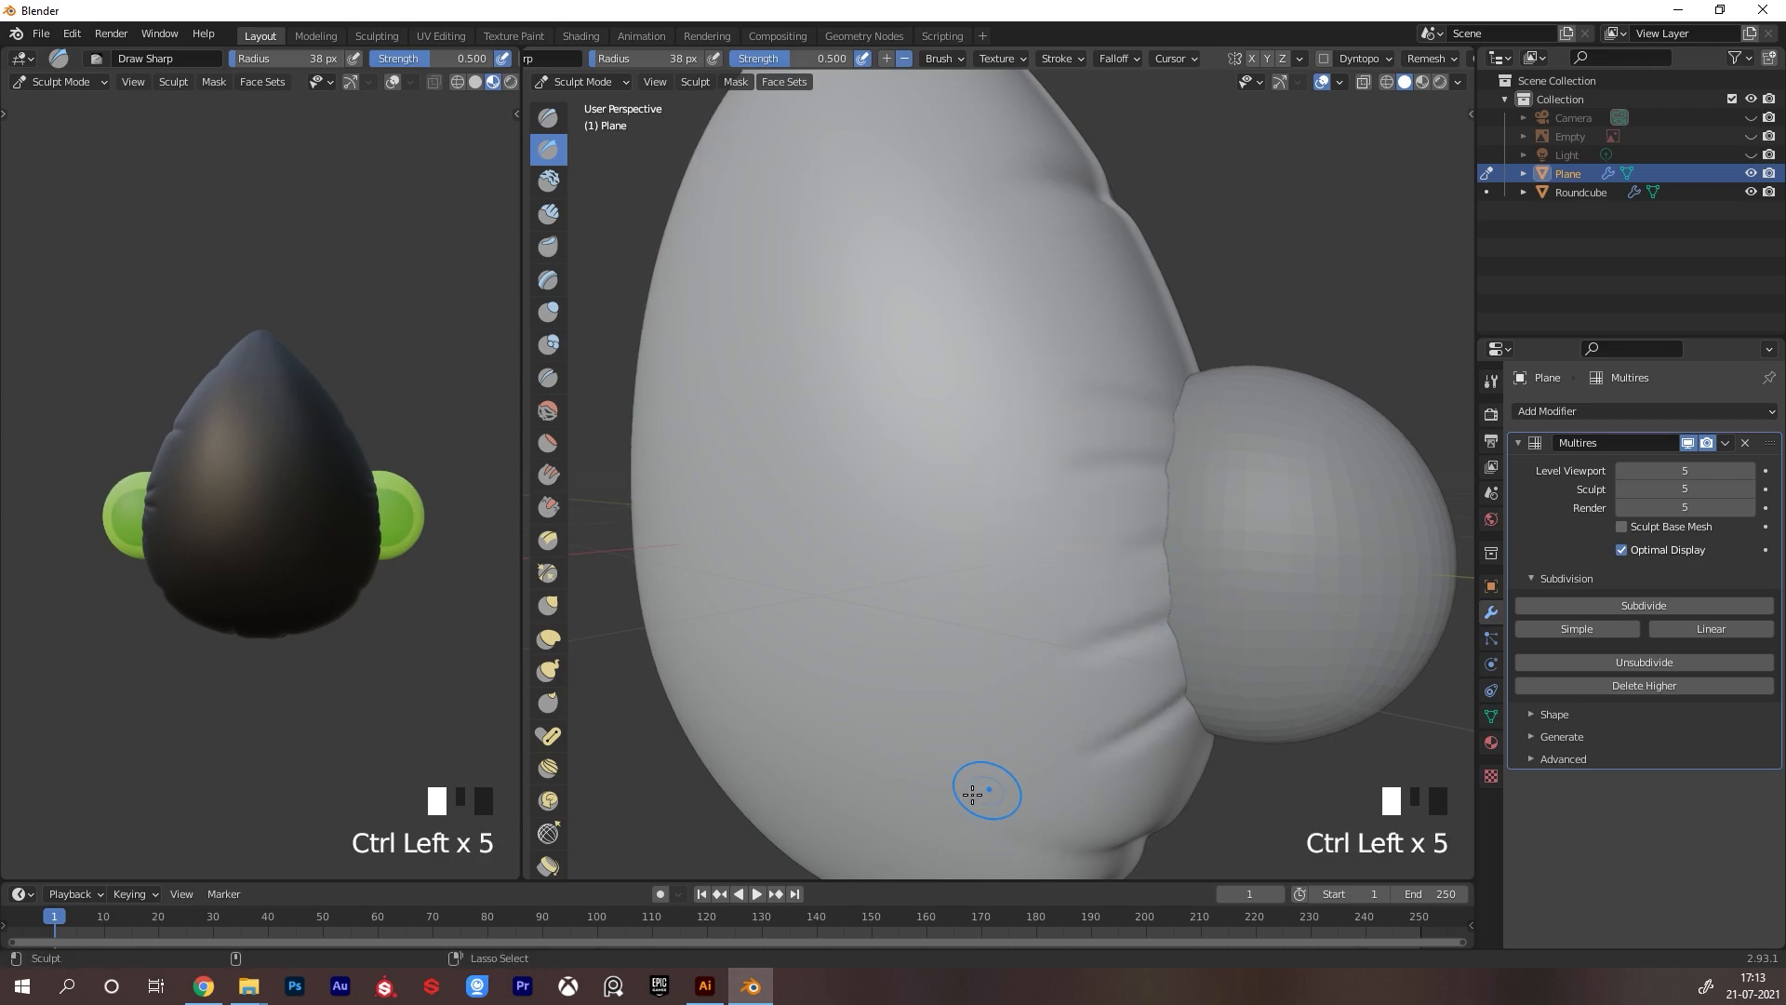
pyautogui.keyDown('alt'); pyautogui.moveTo(1168, 557); pyautogui.dragTo(1033, 566, button='right'); pyautogui.keyUp('alt')
pyautogui.keyDown('alt'); pyautogui.moveTo(1032, 567); pyautogui.dragTo(1080, 534); pyautogui.keyUp('alt')
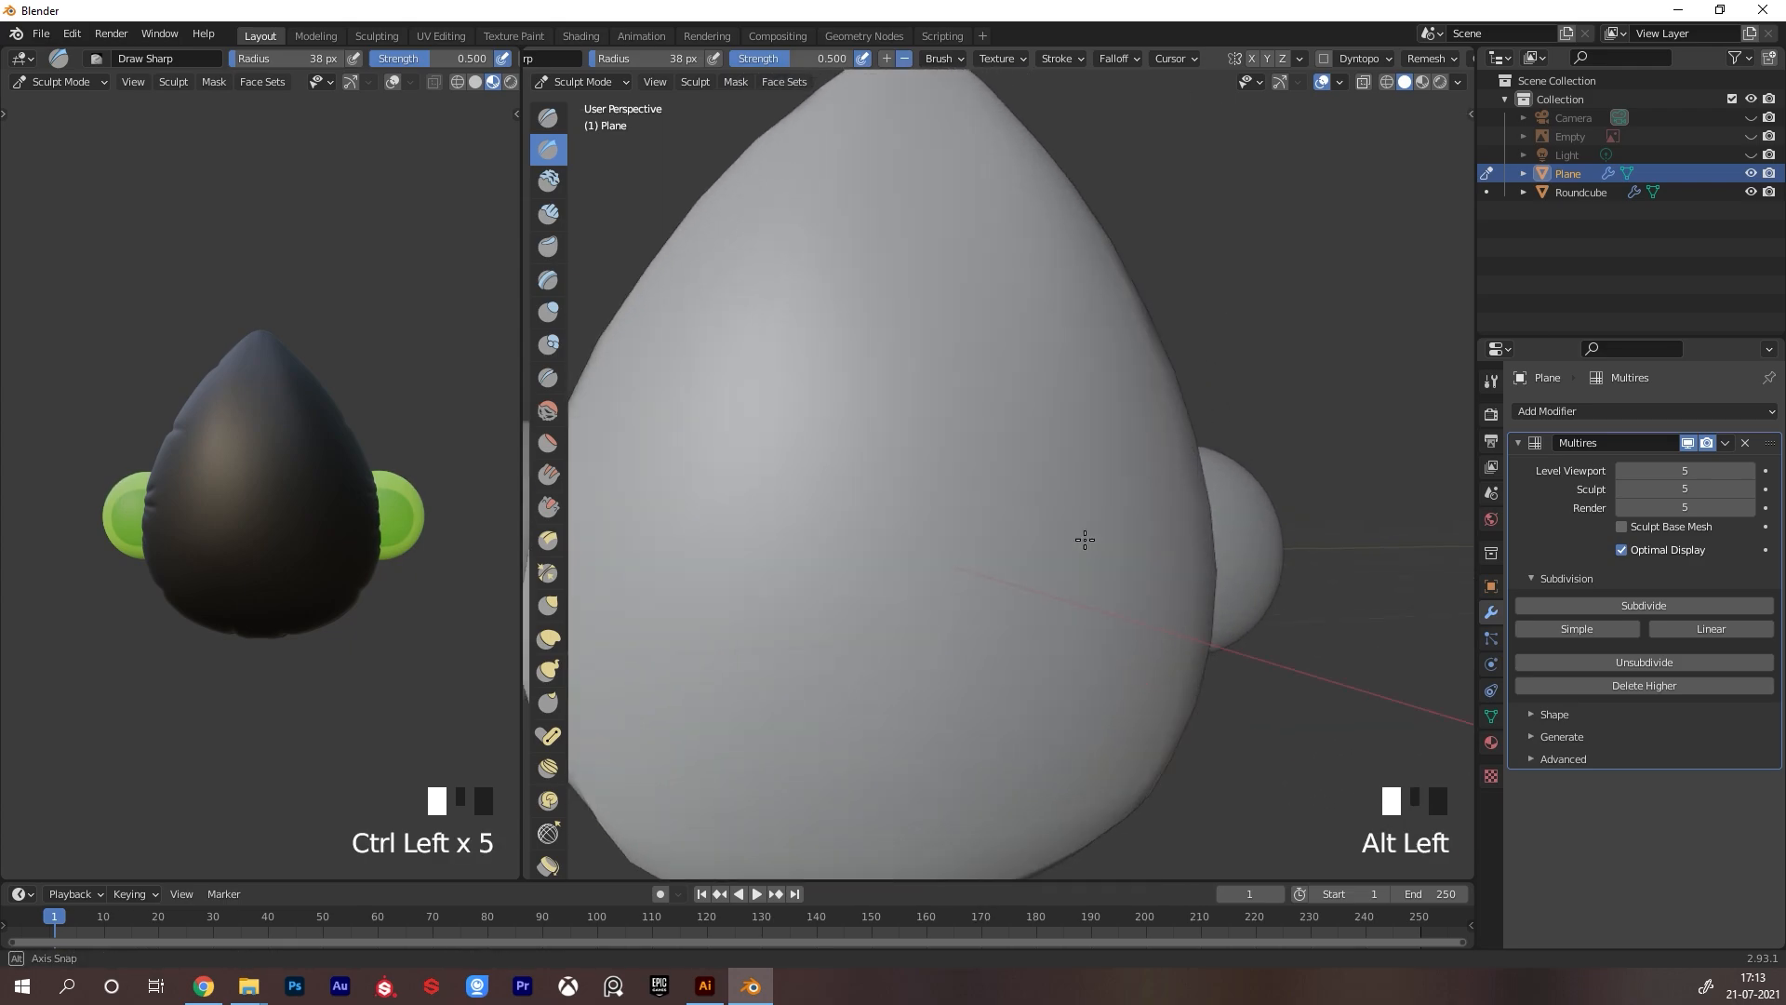
pyautogui.keyDown('alt'); pyautogui.moveTo(1080, 534); pyautogui.dragTo(1048, 533, button='middle'); pyautogui.keyUp('alt')
pyautogui.keyDown('alt'); pyautogui.moveTo(1048, 533); pyautogui.dragTo(1021, 570, button='right'); pyautogui.keyUp('alt')
pyautogui.keyDown('alt'); pyautogui.moveTo(1020, 571); pyautogui.dragTo(943, 364); pyautogui.keyUp('alt')
# Switch to the SculptDraw brush at 8 px radius and engrave fine wrinkles between the larger ones above the first ear
pyautogui.click(548, 116)
pyautogui.press('f')
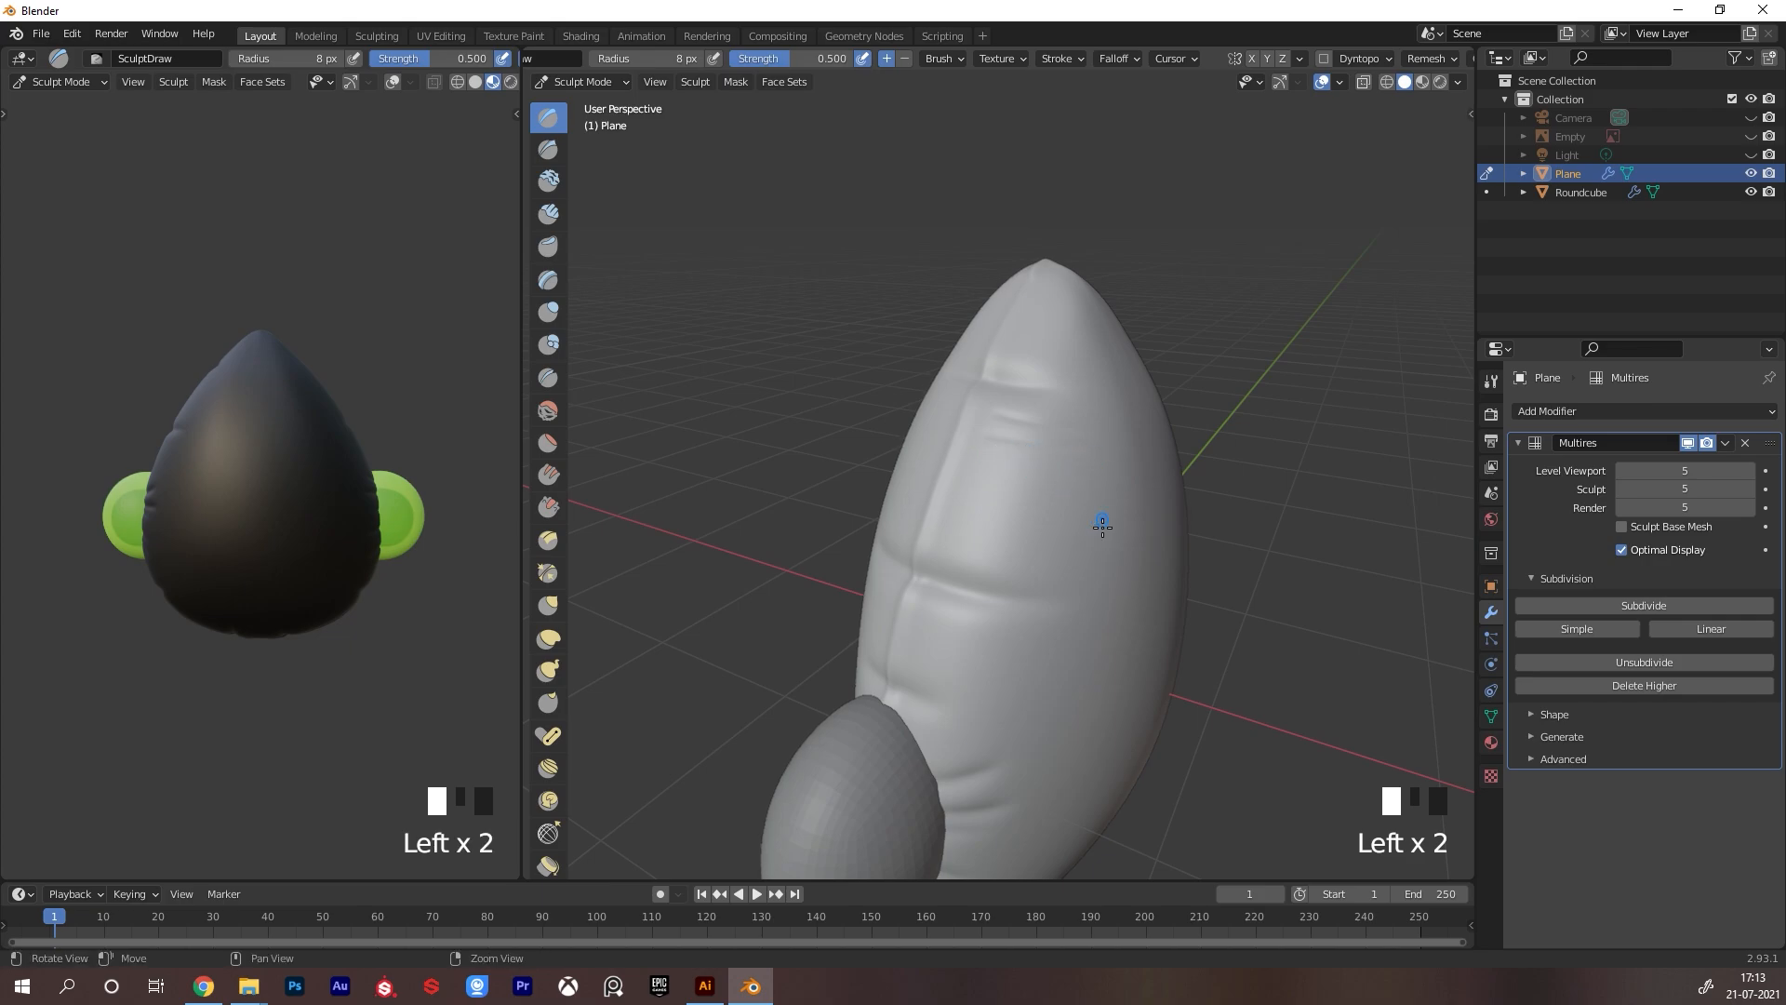
pyautogui.moveTo(1103, 527)
pyautogui.keyDown('alt'); pyautogui.mouseDown()
pyautogui.moveTo(1105, 596)
pyautogui.moveTo(1041, 499)
pyautogui.moveTo(1146, 389)
pyautogui.moveTo(1051, 386)
pyautogui.moveTo(1097, 446)
pyautogui.mouseUp(); pyautogui.keyUp('alt')
pyautogui.hotkey('ctrl', 'z')
pyautogui.hotkey('ctrl', 'z')
pyautogui.hotkey('ctrl', 'z')
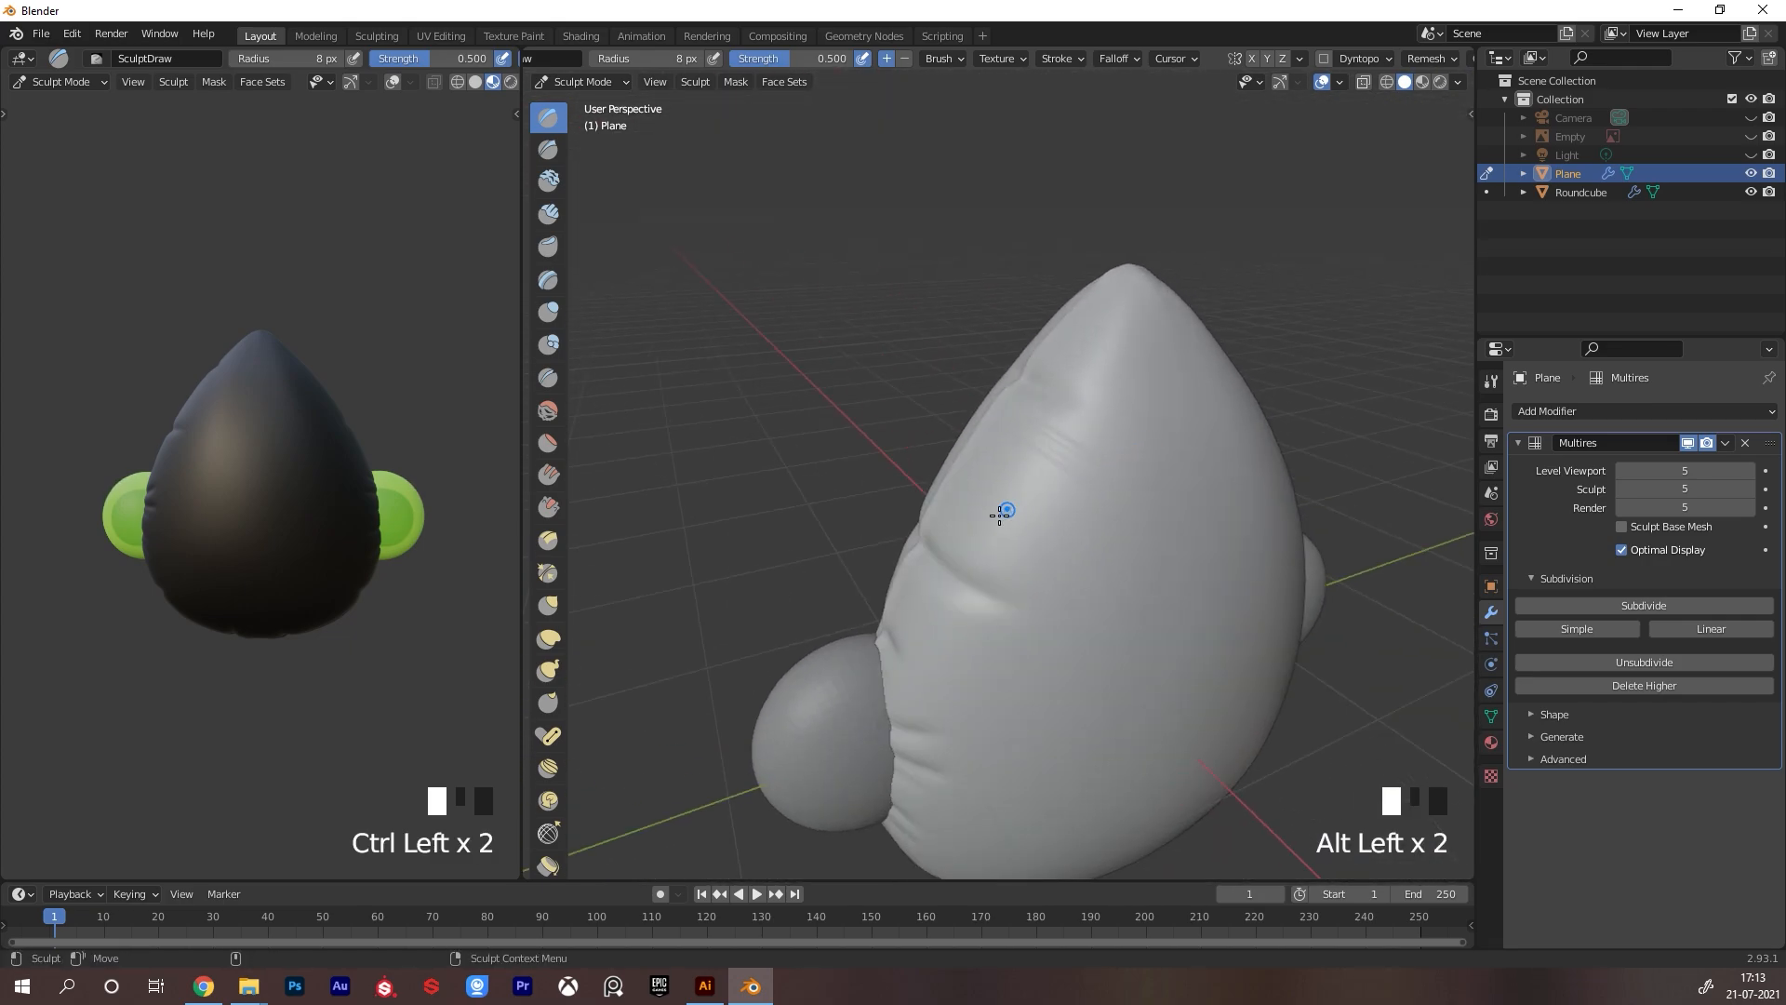
pyautogui.moveTo(974, 545)
pyautogui.keyDown('ctrl'); pyautogui.mouseDown()
pyautogui.moveTo(1037, 574)
pyautogui.moveTo(1079, 550)
pyautogui.mouseUp(); pyautogui.keyUp('ctrl')
pyautogui.keyDown('alt'); pyautogui.moveTo(1080, 549); pyautogui.dragTo(1105, 506, button='middle'); pyautogui.keyUp('alt')
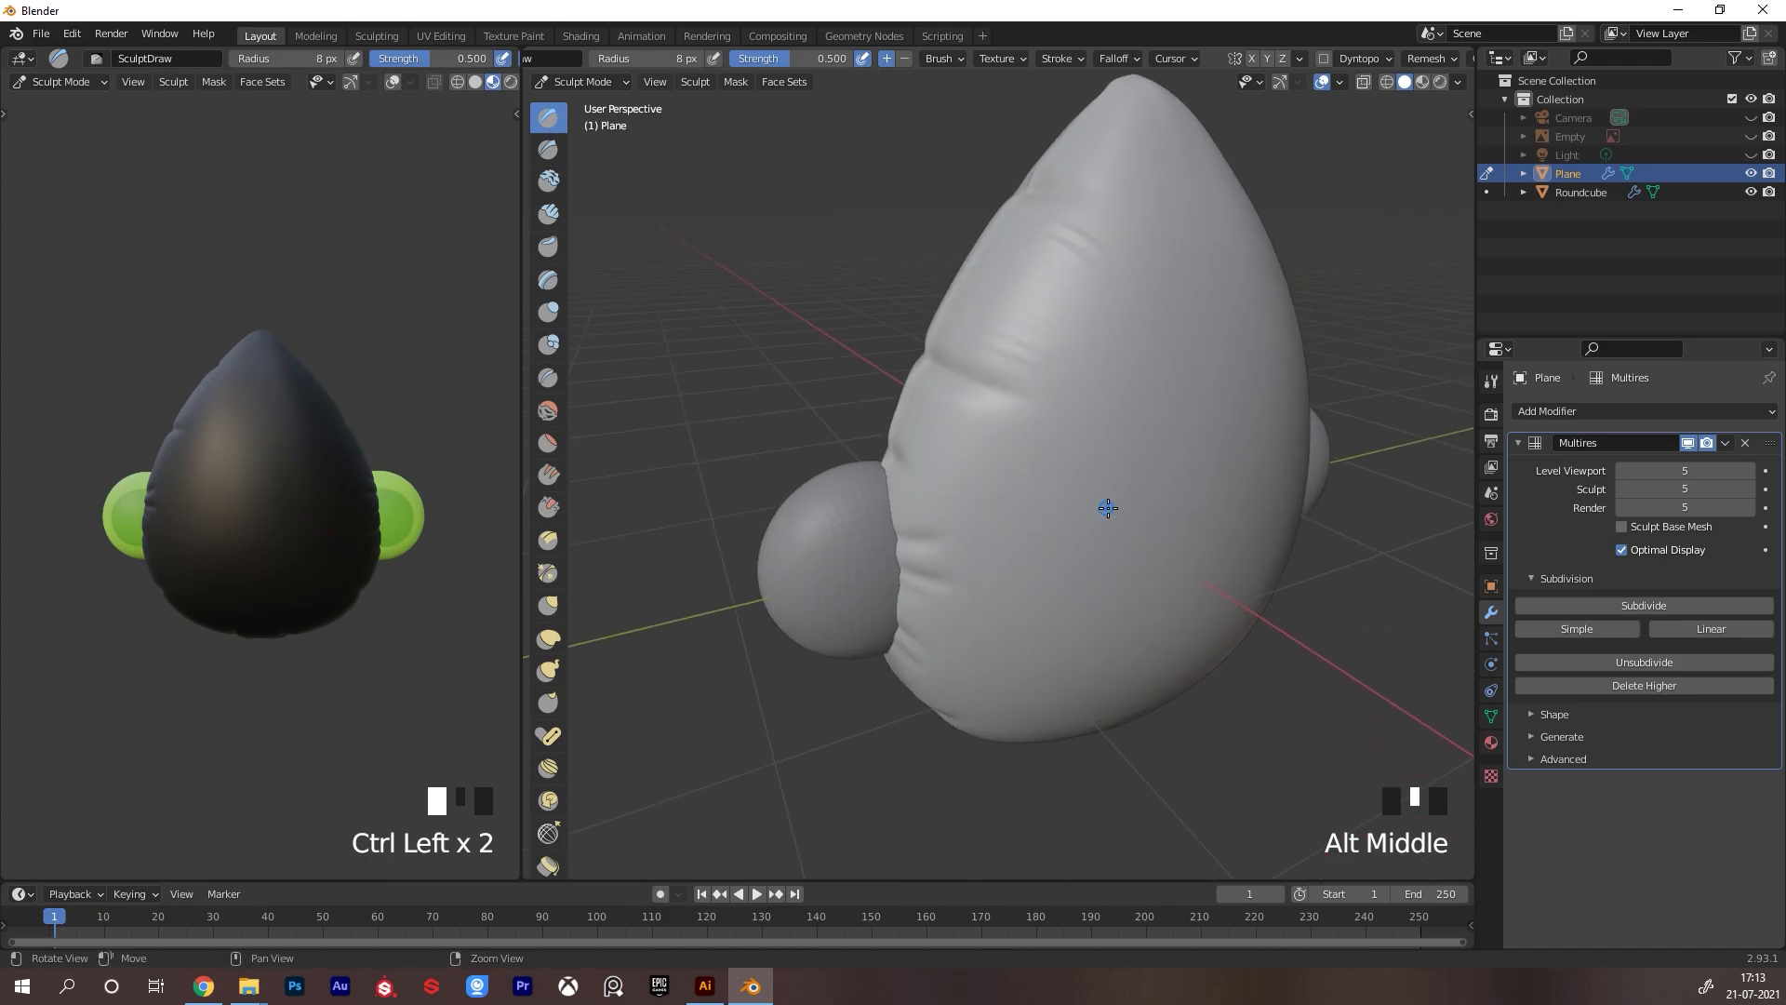
pyautogui.keyDown('alt'); pyautogui.moveTo(1104, 506); pyautogui.dragTo(1060, 547); pyautogui.keyUp('alt')
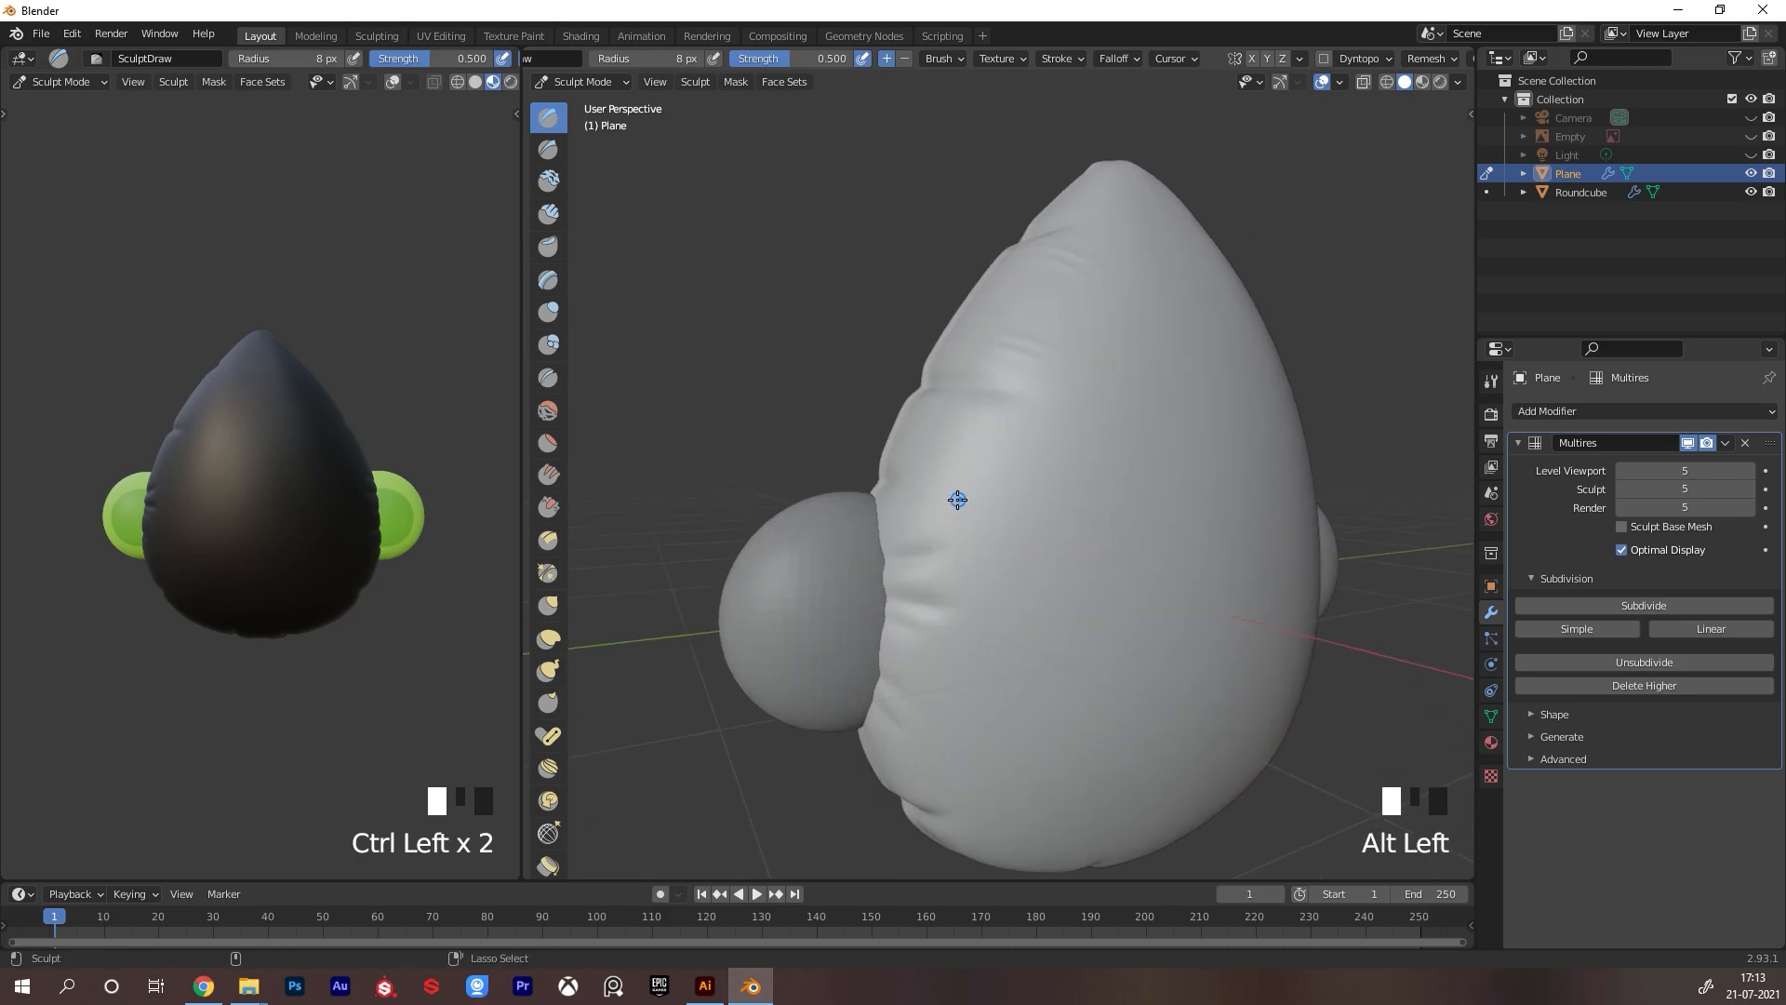
pyautogui.keyDown('ctrl'); pyautogui.moveTo(957, 499); pyautogui.dragTo(968, 529); pyautogui.keyUp('ctrl')
pyautogui.keyDown('ctrl'); pyautogui.moveTo(968, 528); pyautogui.dragTo(980, 543); pyautogui.keyUp('ctrl')
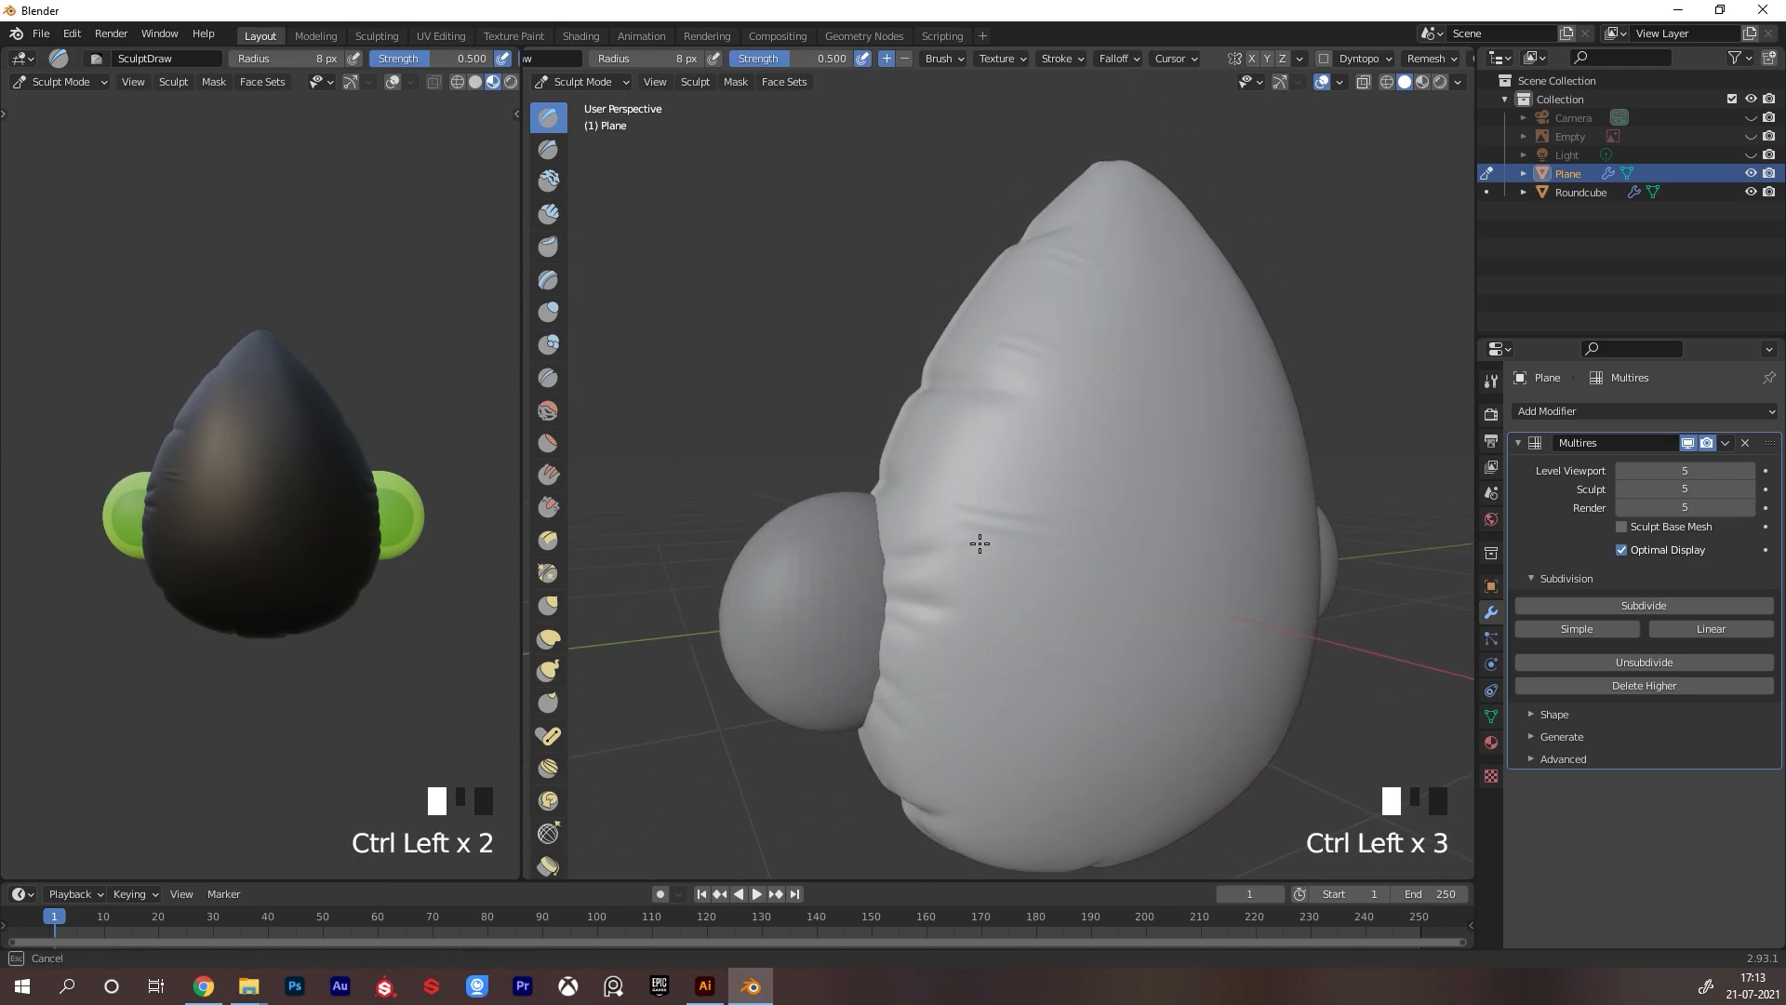
# Subdivide the head's Multires modifier once more to sculpt level 6
pyautogui.click(1643, 606)
pyautogui.keyDown('alt'); pyautogui.moveTo(1116, 626); pyautogui.dragTo(1144, 600); pyautogui.keyUp('alt')
pyautogui.keyDown('alt'); pyautogui.moveTo(1144, 600); pyautogui.dragTo(1108, 550, button='middle'); pyautogui.keyUp('alt')
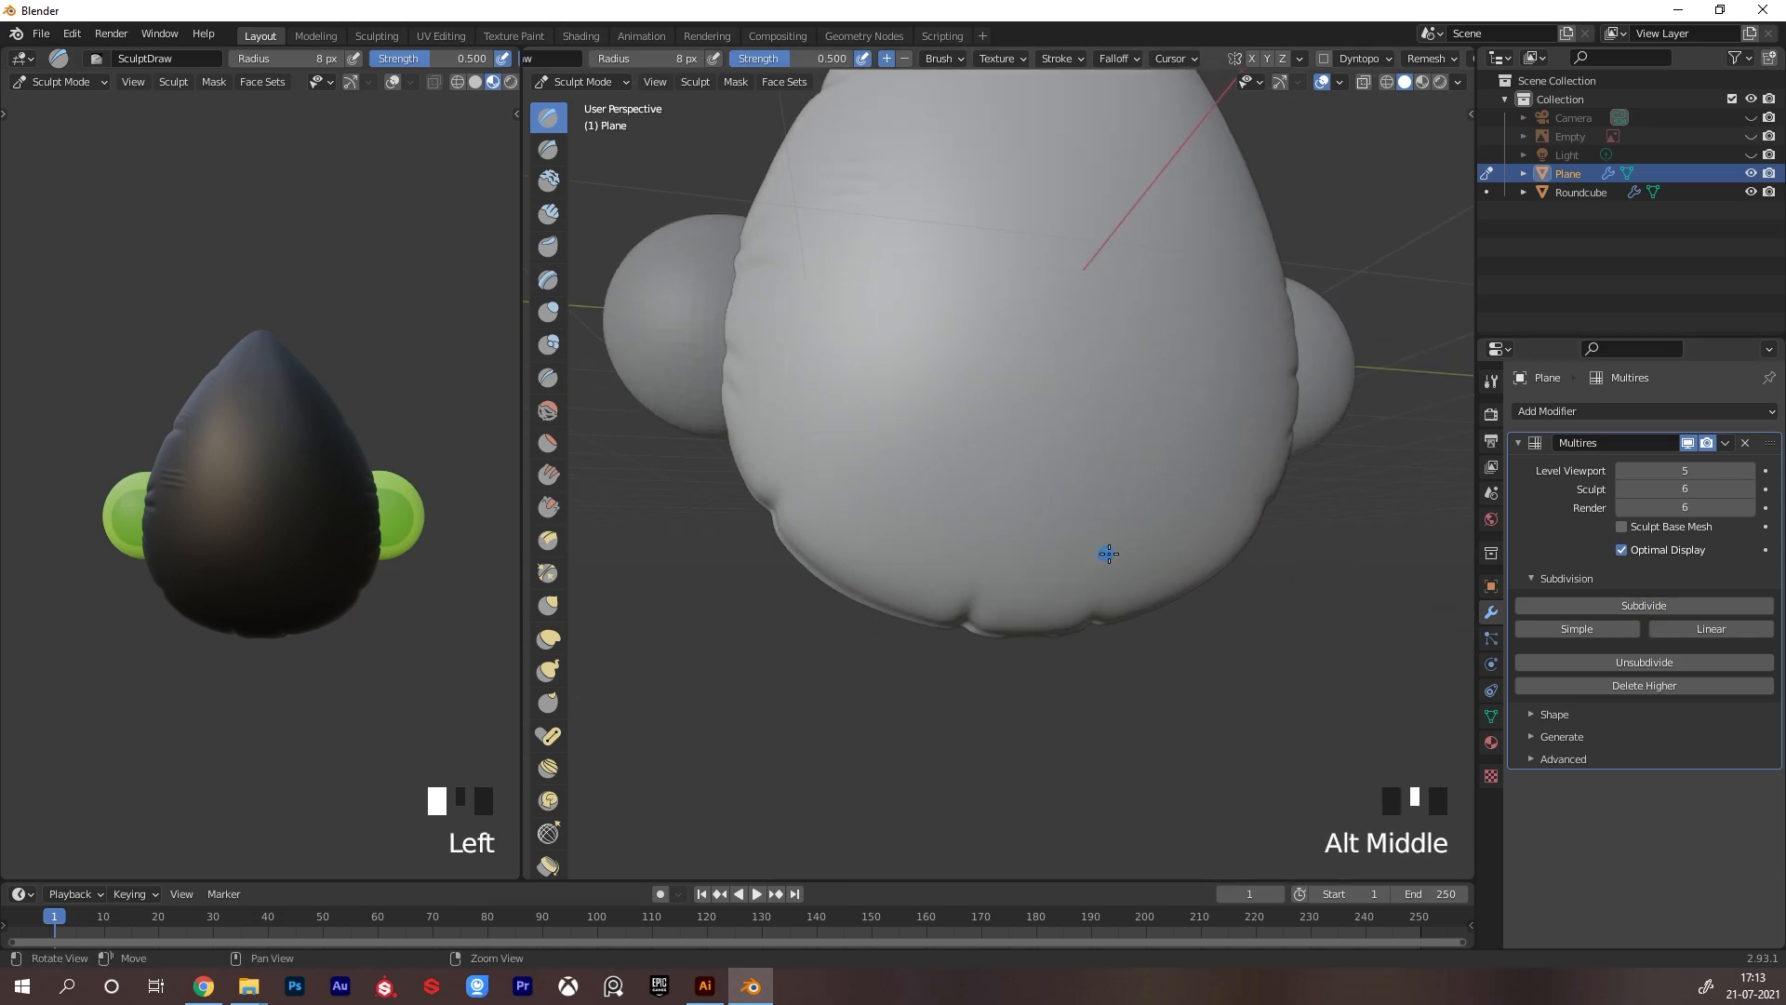
# Engrave fine SculptDraw wrinkles along the lower edge of the head and beside the opposite ear
pyautogui.moveTo(1108, 550)
pyautogui.keyDown('alt'); pyautogui.mouseDown()
pyautogui.moveTo(827, 482)
pyautogui.moveTo(857, 506)
pyautogui.moveTo(868, 473)
pyautogui.moveTo(1007, 496)
pyautogui.mouseUp(); pyautogui.keyUp('alt')
pyautogui.hotkey('ctrl', 'z')
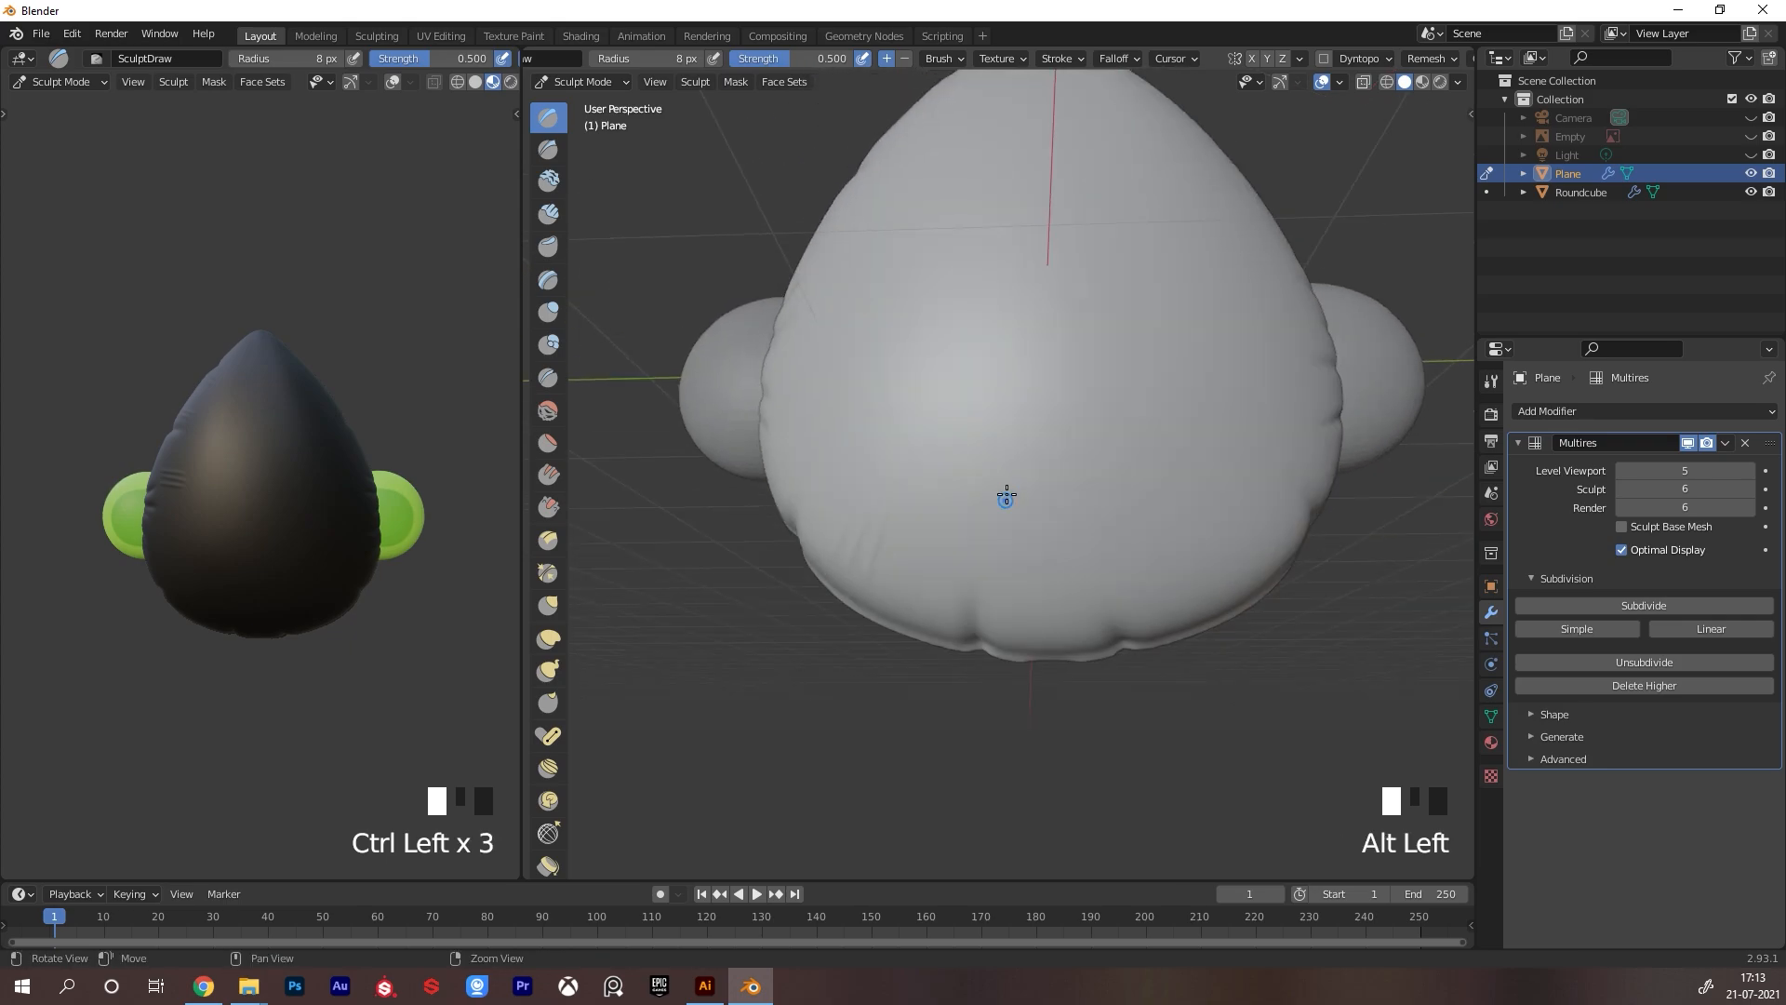
pyautogui.keyDown('ctrl'); pyautogui.moveTo(1061, 612); pyautogui.dragTo(1077, 550); pyautogui.keyUp('ctrl')
pyautogui.moveTo(1203, 483)
pyautogui.keyDown('alt'); pyautogui.mouseDown()
pyautogui.moveTo(1164, 530)
pyautogui.moveTo(1210, 378)
pyautogui.moveTo(1113, 543)
pyautogui.moveTo(1180, 462)
pyautogui.mouseUp(); pyautogui.keyUp('alt')
pyautogui.keyDown('ctrl'); pyautogui.click(1204, 395); pyautogui.keyUp('ctrl')
pyautogui.keyDown('ctrl'); pyautogui.click(1200, 315); pyautogui.keyUp('ctrl')
pyautogui.keyDown('ctrl'); pyautogui.click(1226, 694); pyautogui.keyUp('ctrl')
pyautogui.keyDown('ctrl'); pyautogui.click(1180, 506); pyautogui.keyUp('ctrl')
# Engrave fine SculptDraw wrinkles on the upper side of the head above the opposite ear
pyautogui.keyDown('alt'); pyautogui.moveTo(1159, 404); pyautogui.dragTo(1138, 415, button='right'); pyautogui.keyUp('alt')
pyautogui.keyDown('alt'); pyautogui.moveTo(1137, 415); pyautogui.dragTo(1141, 431, button='middle'); pyautogui.keyUp('alt')
pyautogui.keyDown('alt'); pyautogui.moveTo(1141, 431); pyautogui.dragTo(1220, 307); pyautogui.keyUp('alt')
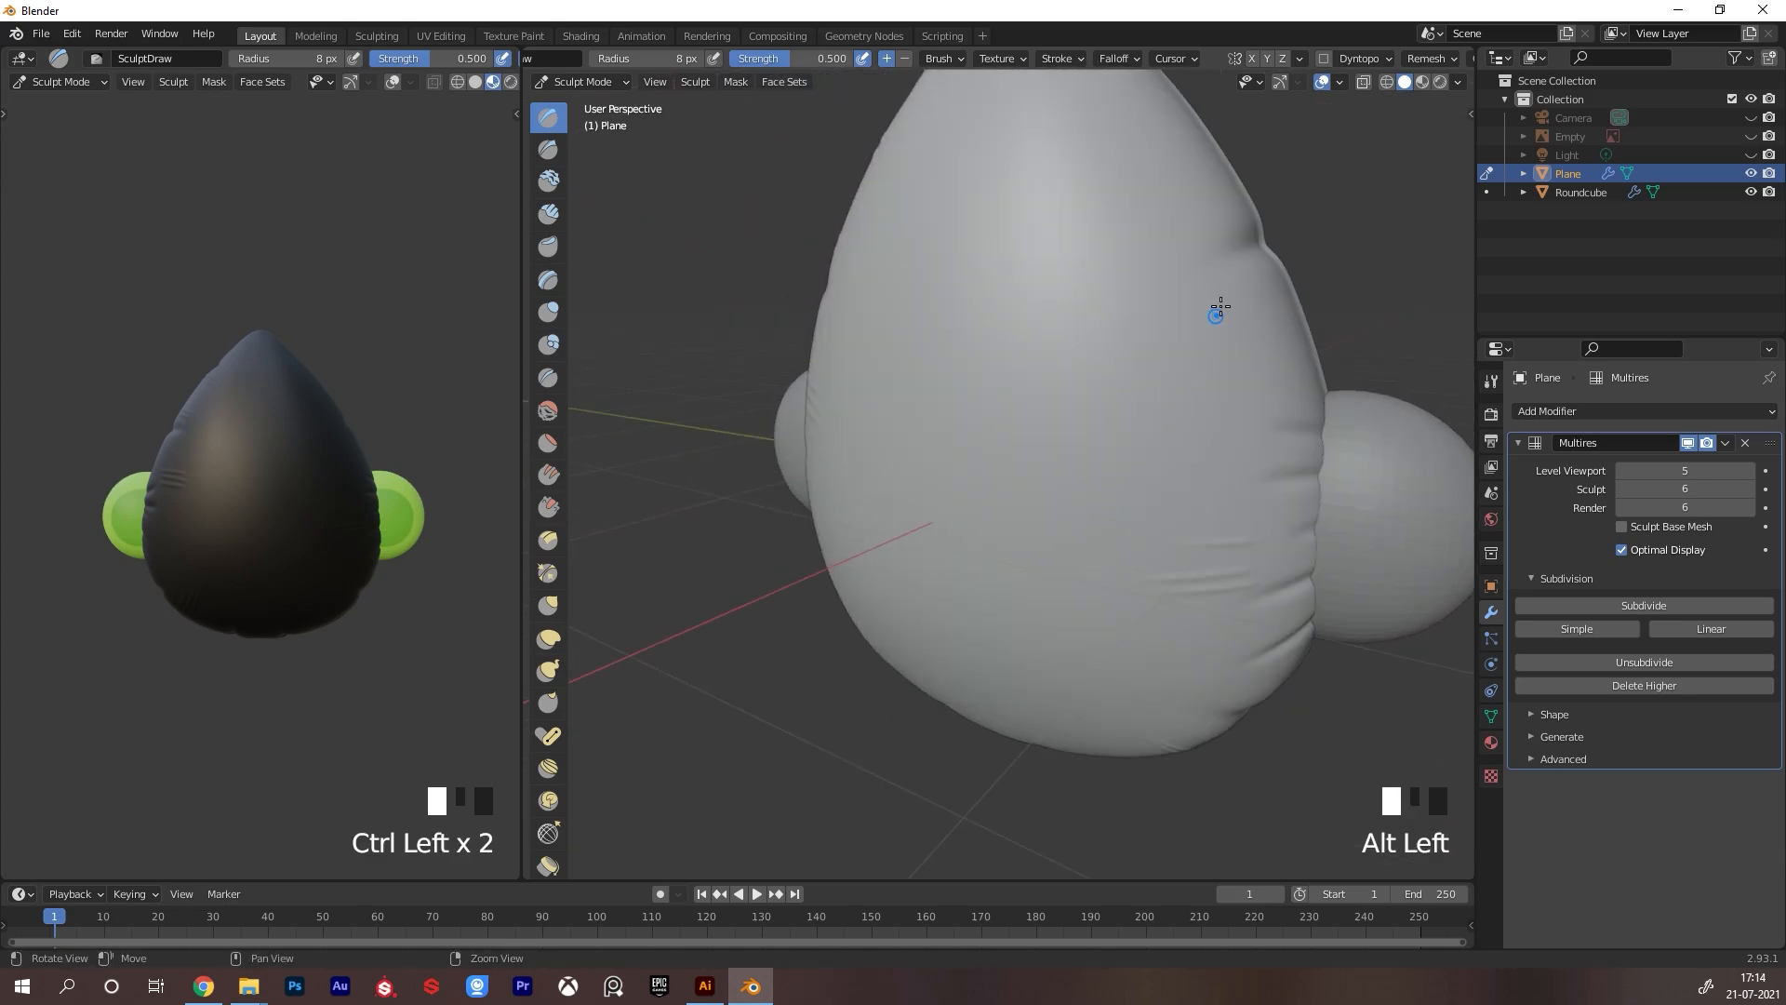
pyautogui.keyDown('ctrl'); pyautogui.moveTo(1133, 233); pyautogui.dragTo(1123, 236); pyautogui.keyUp('ctrl')
pyautogui.keyDown('ctrl'); pyautogui.moveTo(1195, 265); pyautogui.dragTo(1092, 298); pyautogui.keyUp('ctrl')
pyautogui.keyDown('alt'); pyautogui.moveTo(1197, 276); pyautogui.dragTo(1129, 326, button='right'); pyautogui.keyUp('alt')
pyautogui.keyDown('alt'); pyautogui.moveTo(1129, 326); pyautogui.dragTo(1242, 349); pyautogui.keyUp('alt')
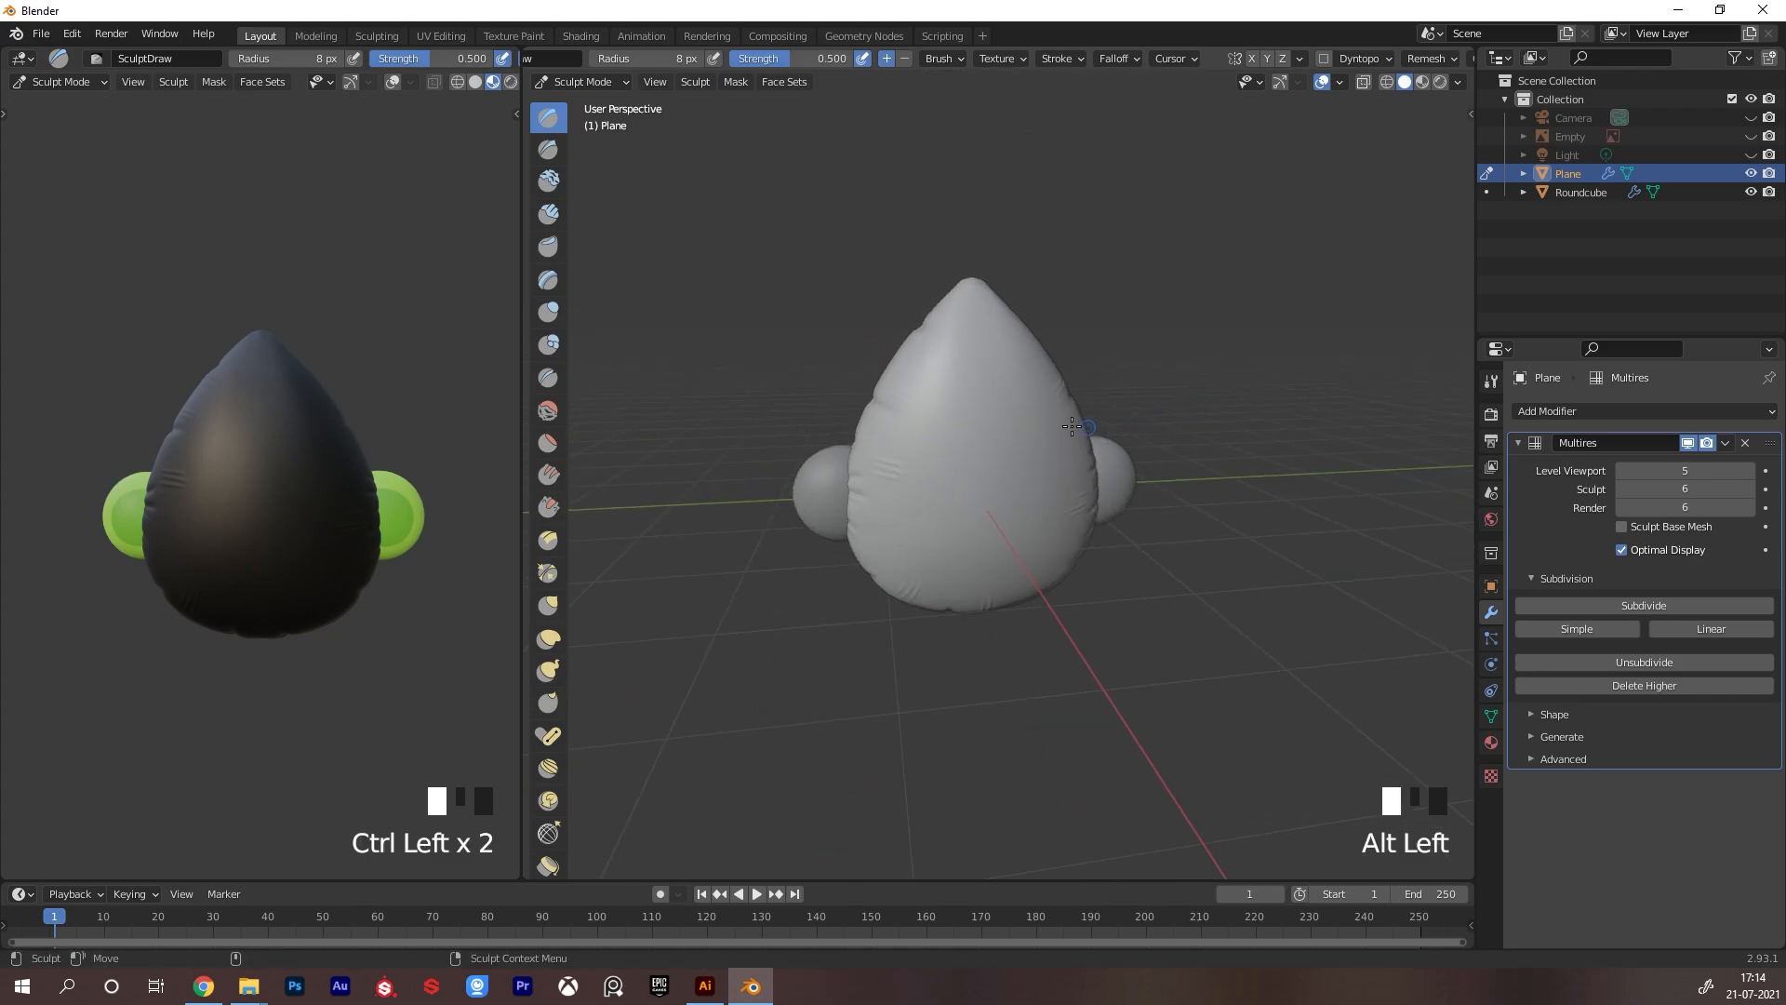
# Switch the head from Sculpt Mode to Object Mode
pyautogui.hotkey('ctrl', 'Tab')
pyautogui.click(1120, 382)
pyautogui.keyDown('alt'); pyautogui.moveTo(1120, 381); pyautogui.dragTo(1120, 400, button='right'); pyautogui.keyUp('alt')
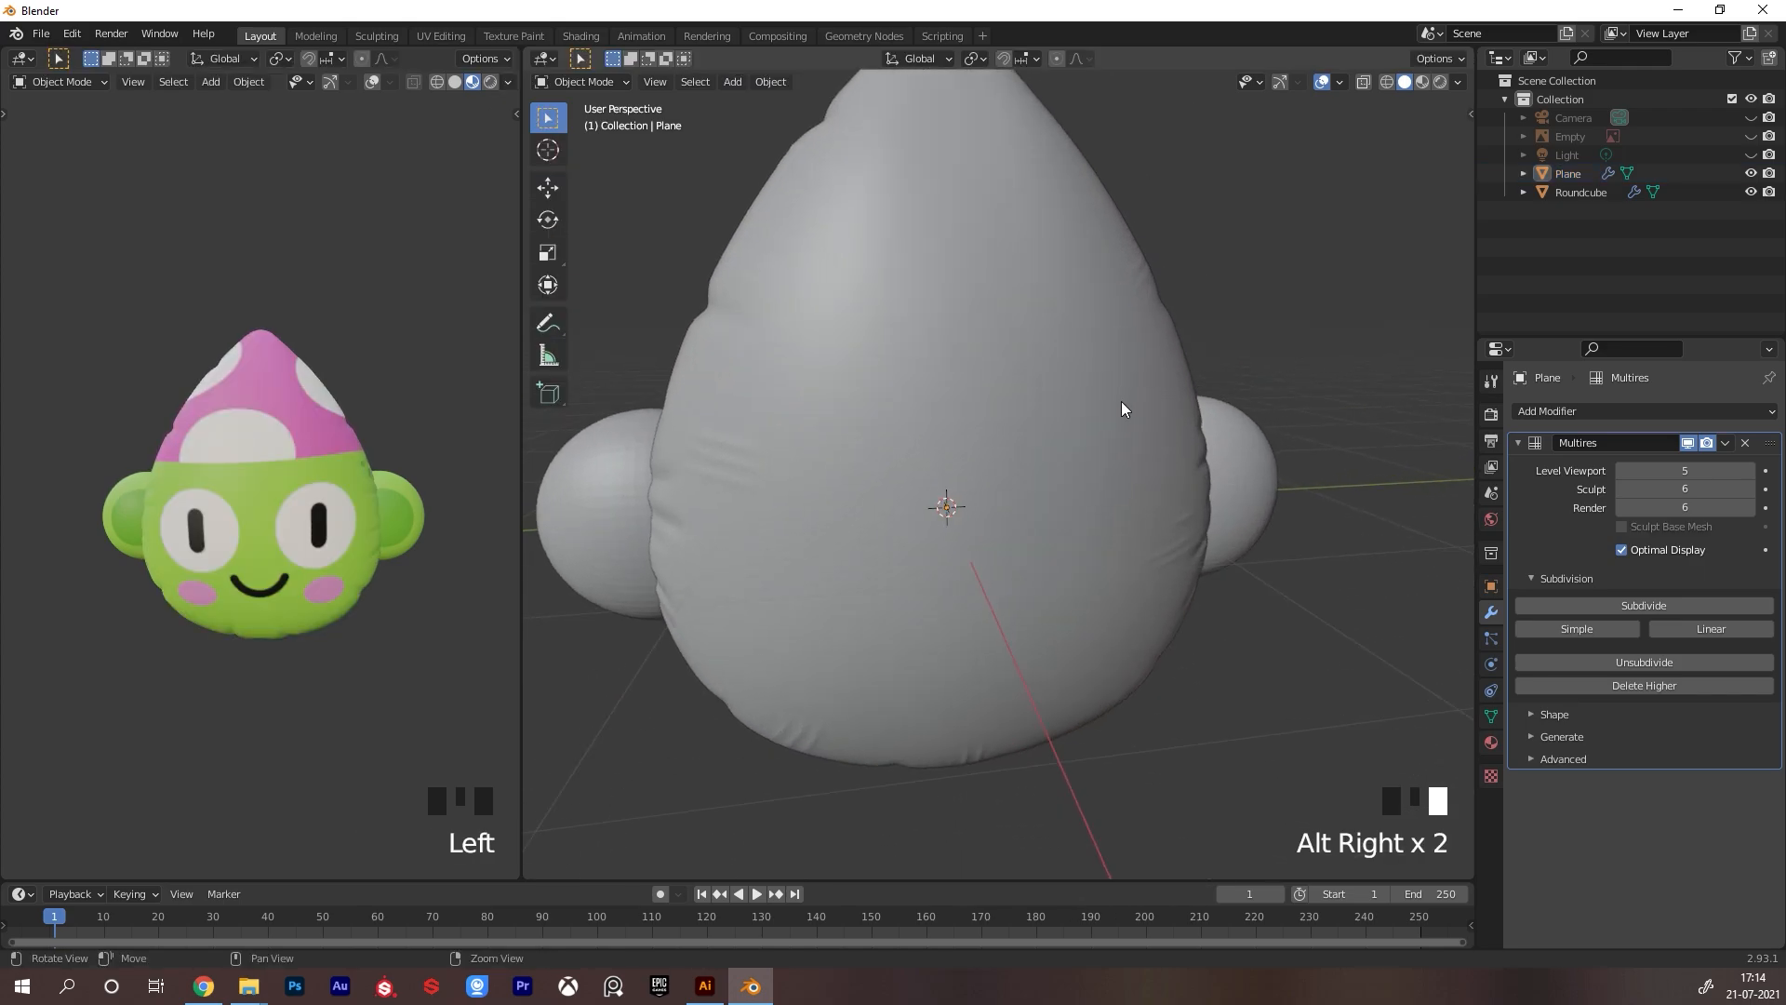
pyautogui.keyDown('alt'); pyautogui.moveTo(1120, 400); pyautogui.dragTo(1172, 456); pyautogui.keyUp('alt')
# Duplicate the head's central seam edge loop in place in Edit Mode and separate the copy into its own object
pyautogui.click(968, 387)
pyautogui.press('Tab')
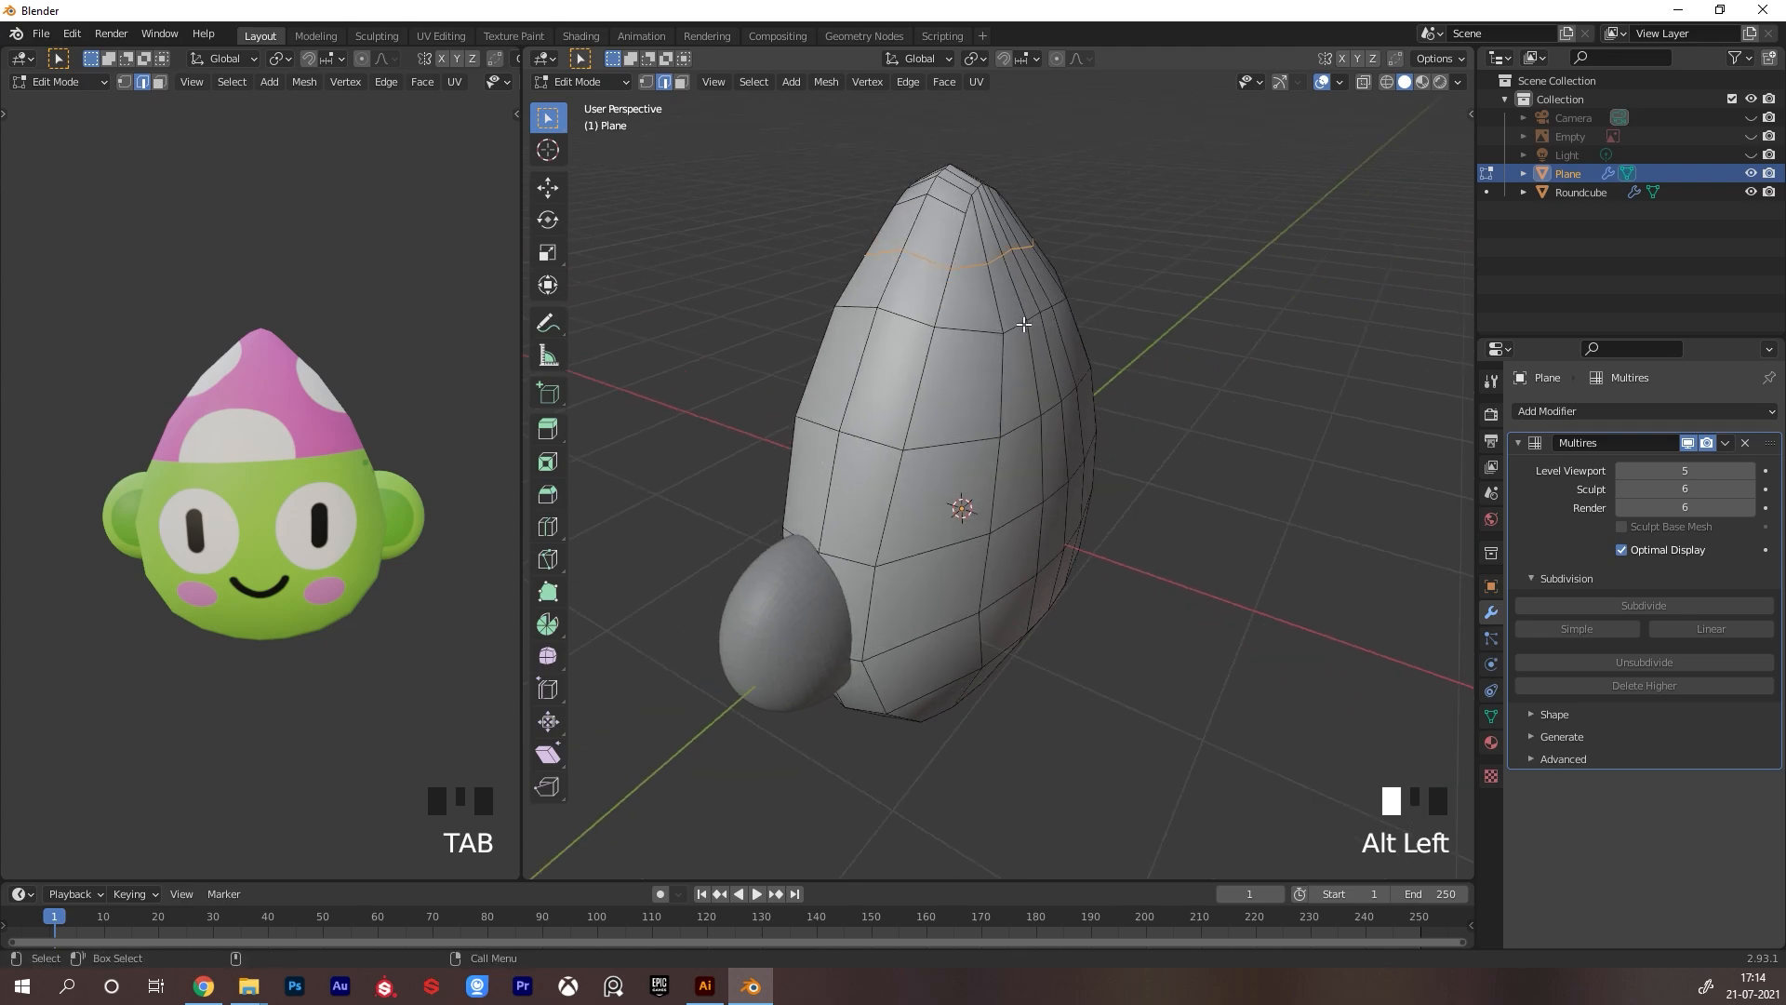
pyautogui.doubleClick(864, 348)
pyautogui.keyDown('alt'); pyautogui.moveTo(1174, 347); pyautogui.dragTo(1098, 348); pyautogui.keyUp('alt')
pyautogui.hotkey('shift', 'd')
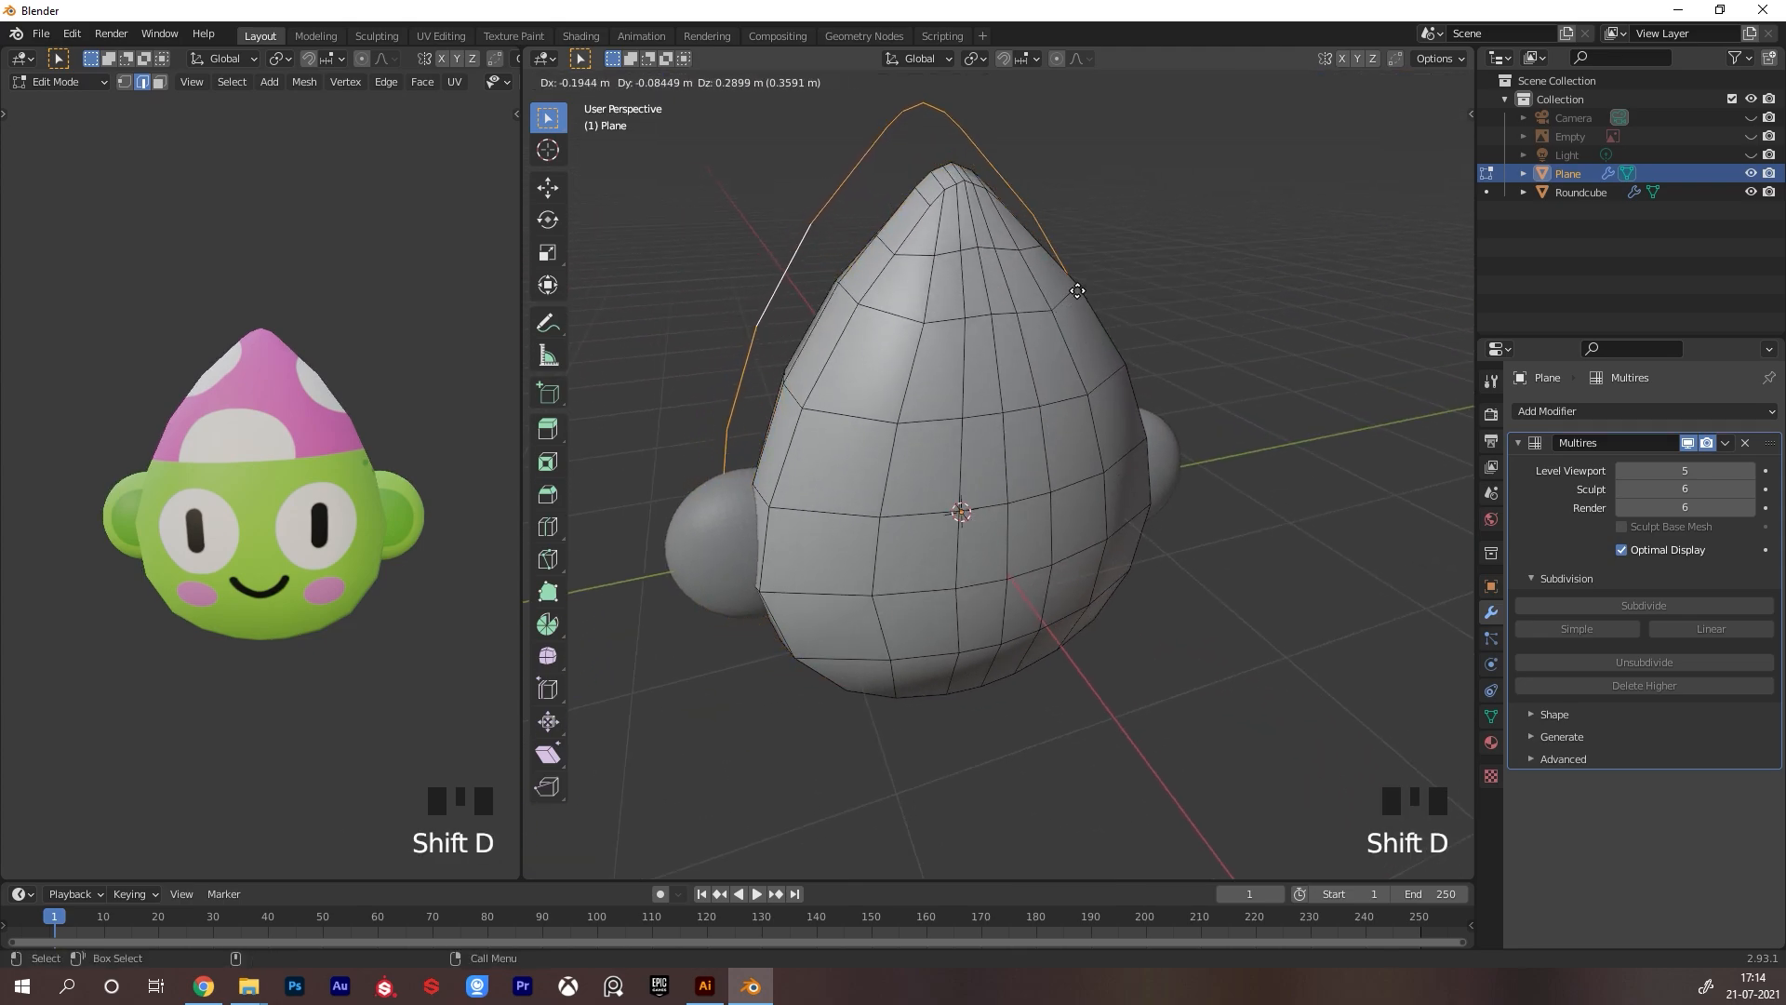
pyautogui.rightClick(1070, 307)
pyautogui.press('p')
pyautogui.click(1050, 307)
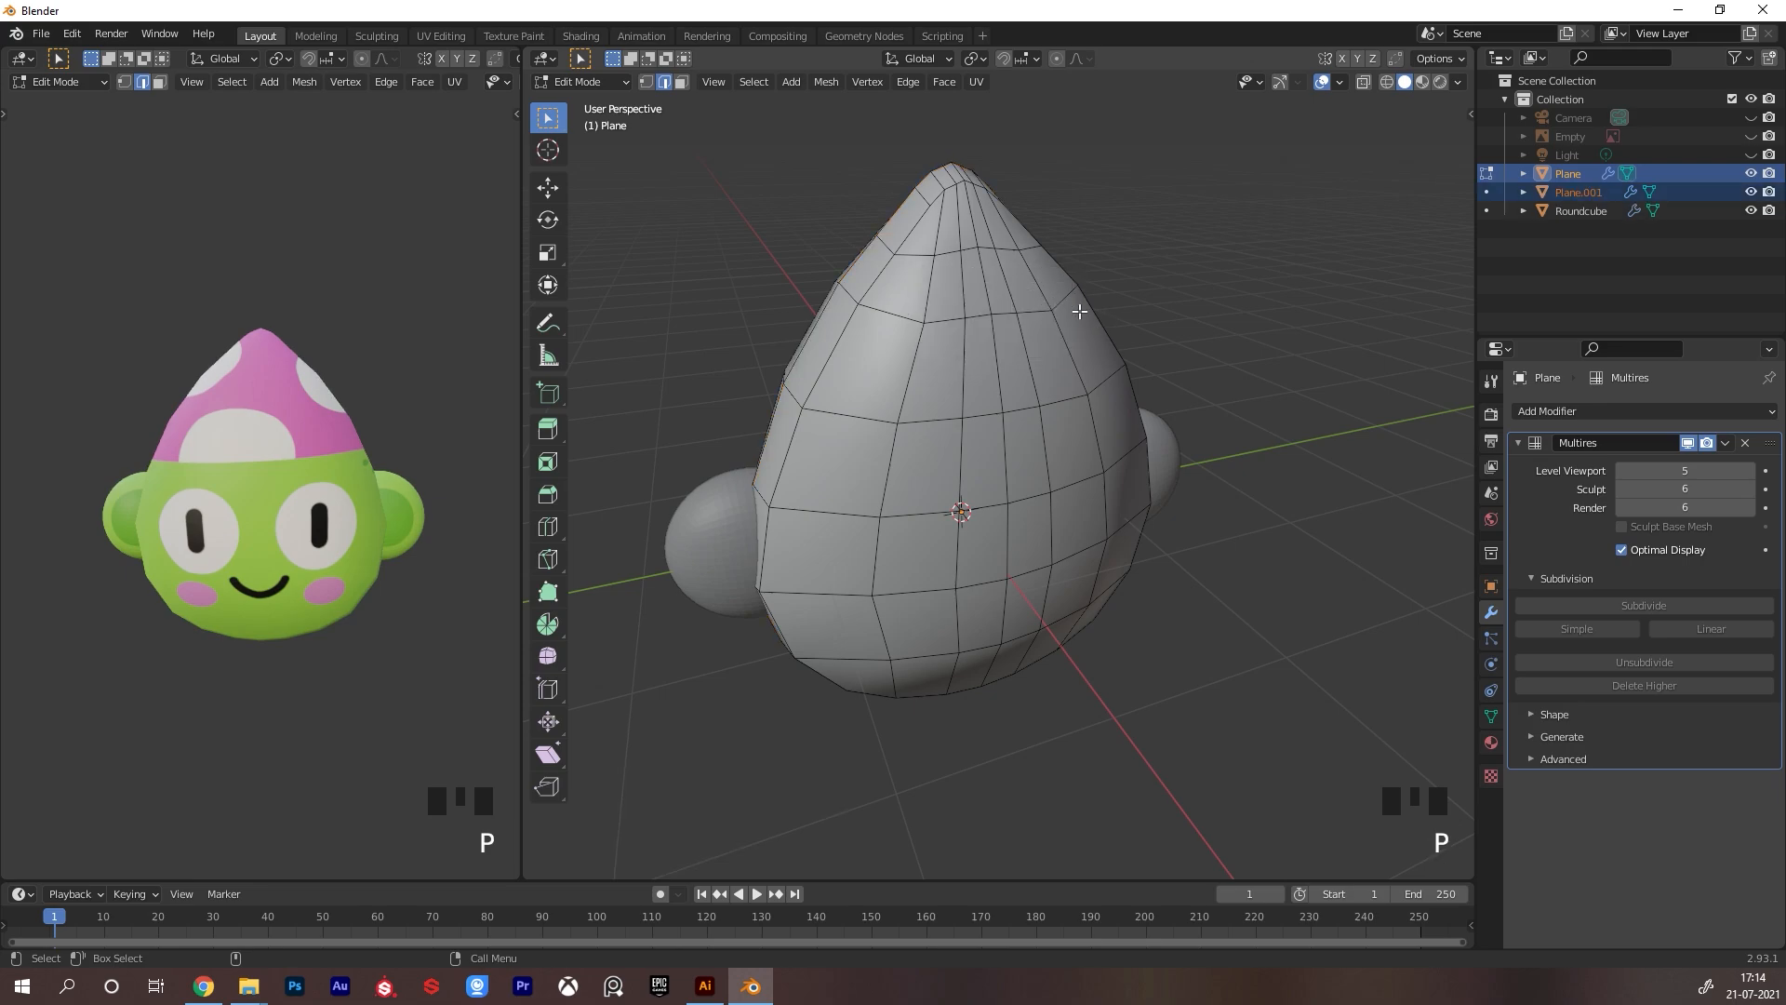
# Return to Object Mode and select the separated seam loop object
pyautogui.keyDown('alt'); pyautogui.moveTo(1050, 307); pyautogui.dragTo(654, 409); pyautogui.keyUp('alt')
pyautogui.hotkey('ctrl', 'Tab')
pyautogui.click(1101, 343)
pyautogui.click(1107, 346)
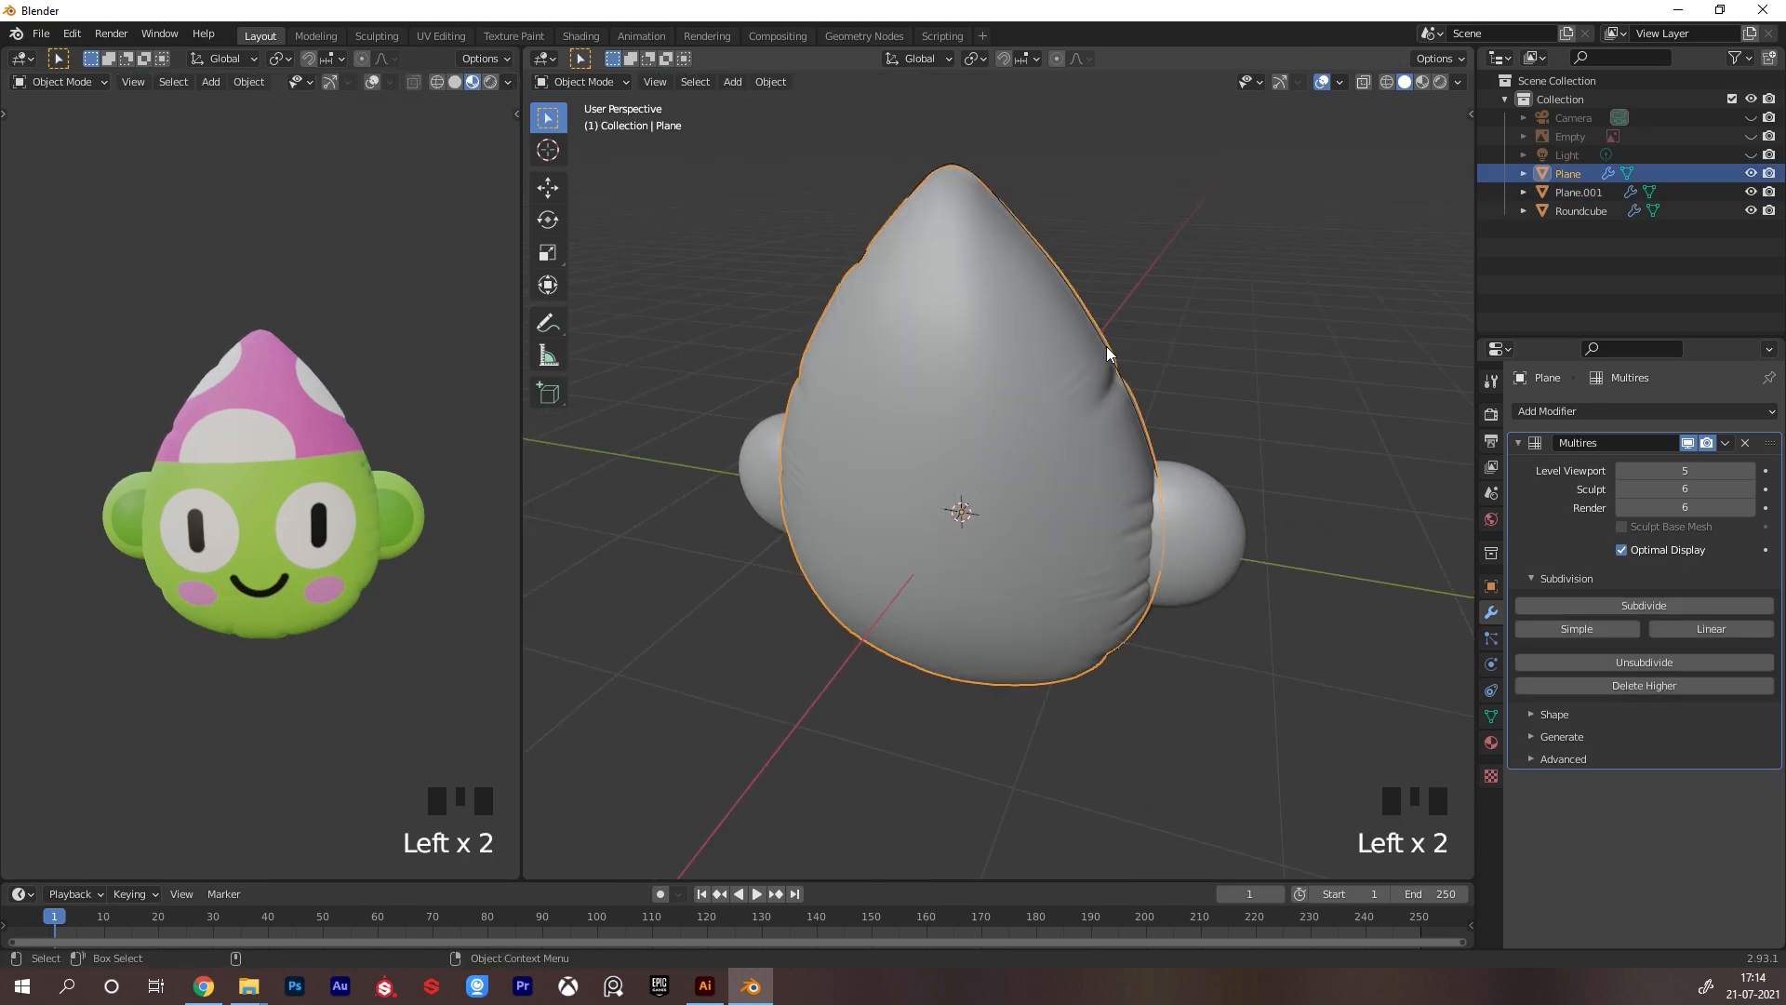
pyautogui.click(1111, 353)
# Apply location, rotation and scale to the separated seam loop
pyautogui.keyDown('alt'); pyautogui.moveTo(1124, 365); pyautogui.dragTo(1224, 355); pyautogui.keyUp('alt')
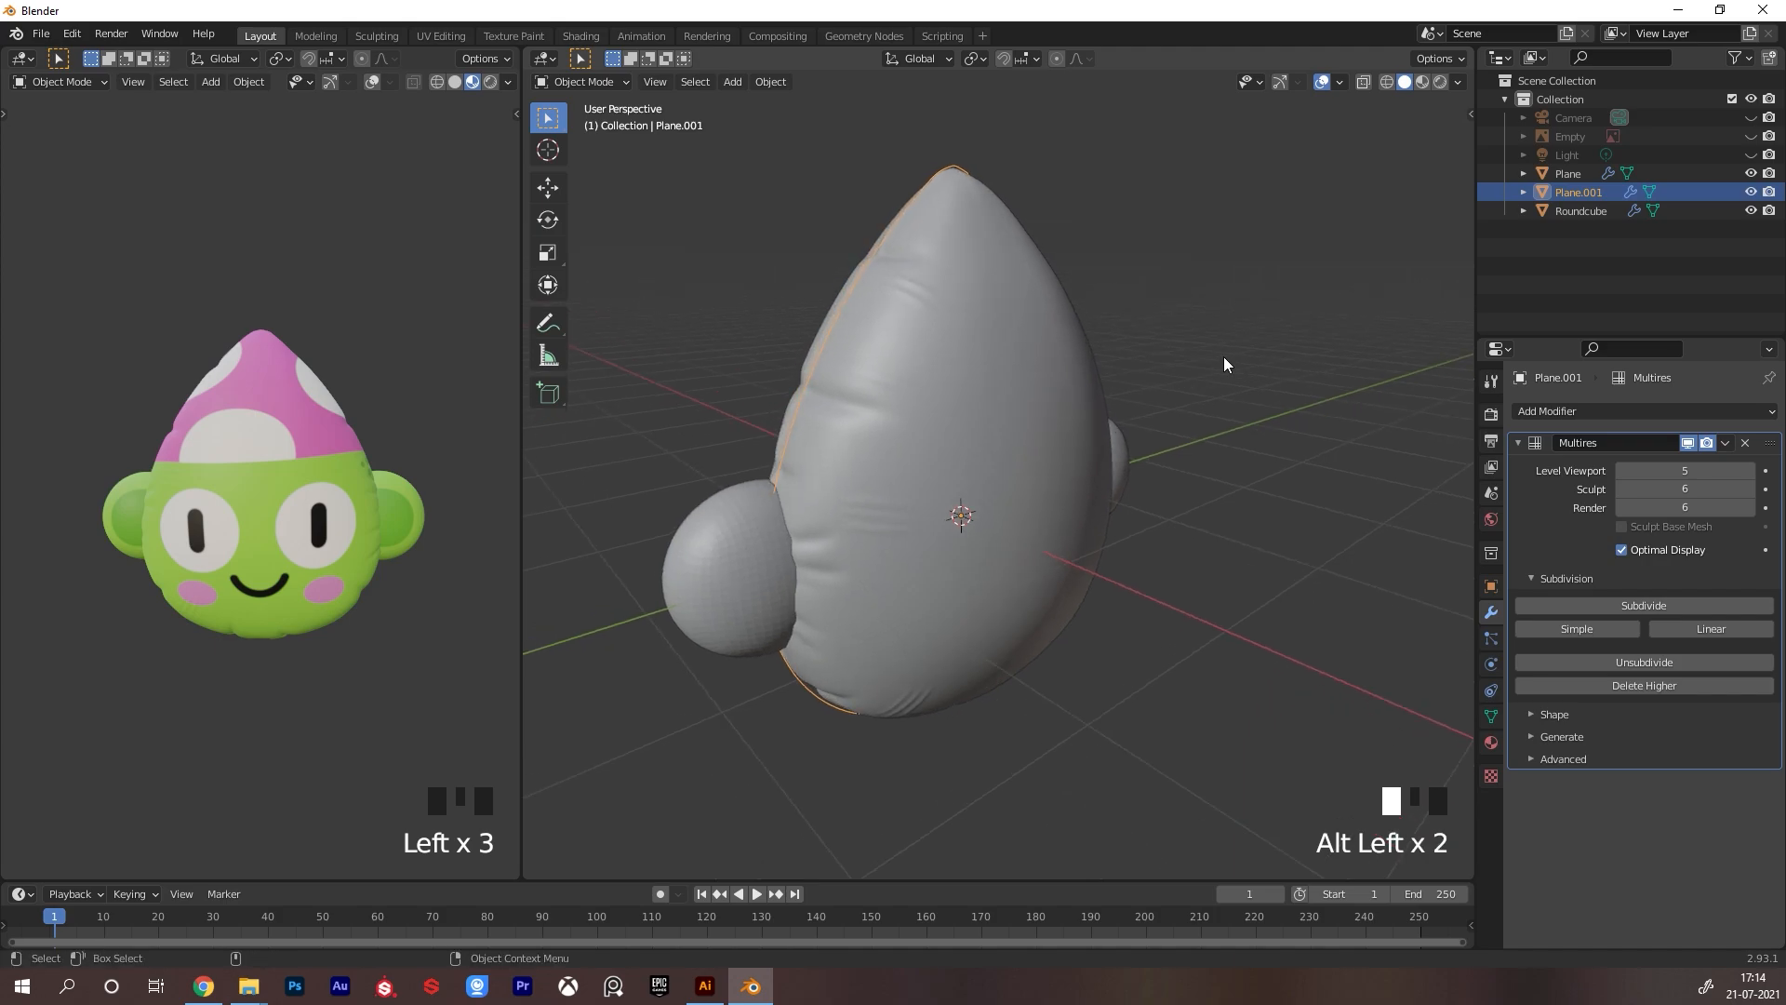
pyautogui.keyDown('alt'); pyautogui.moveTo(1216, 534); pyautogui.dragTo(1249, 547, button='middle'); pyautogui.keyUp('alt')
pyautogui.keyDown('alt'); pyautogui.moveTo(1032, 549); pyautogui.dragTo(1055, 526, button='middle'); pyautogui.keyUp('alt')
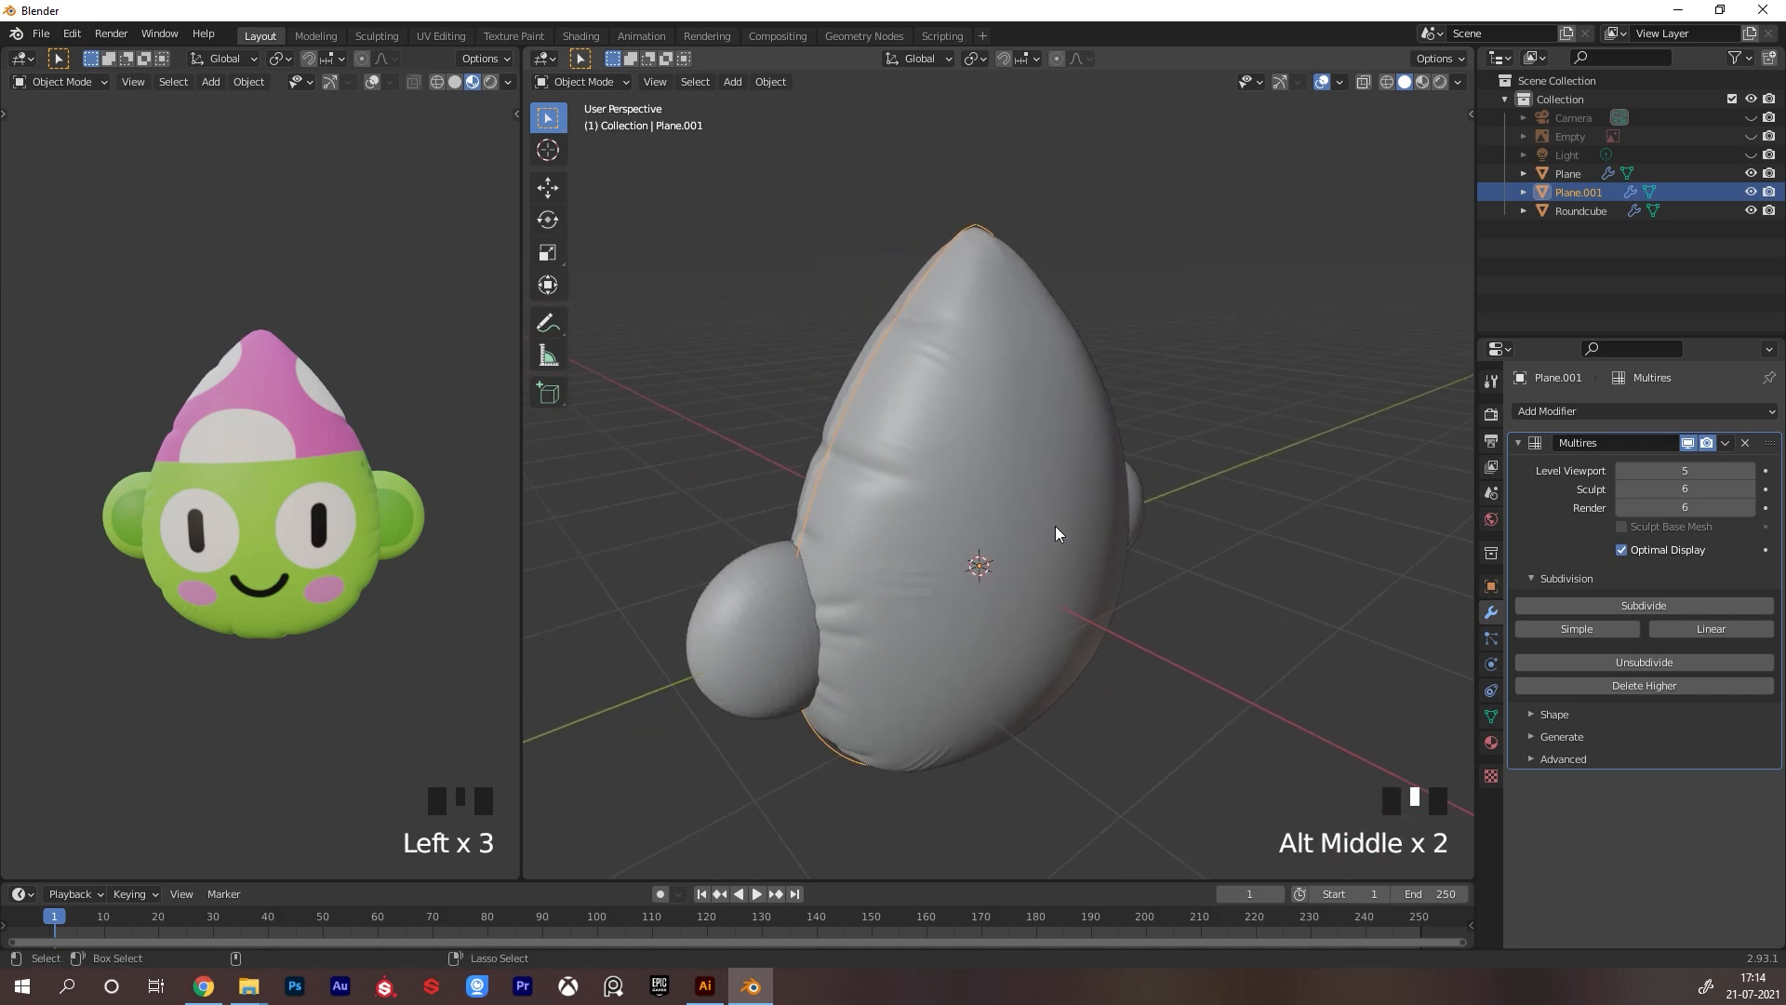
pyautogui.hotkey('ctrl', 'a')
pyautogui.click(1054, 524)
# Convert the separated seam loop from a mesh to a curve
pyautogui.rightClick(1147, 406)
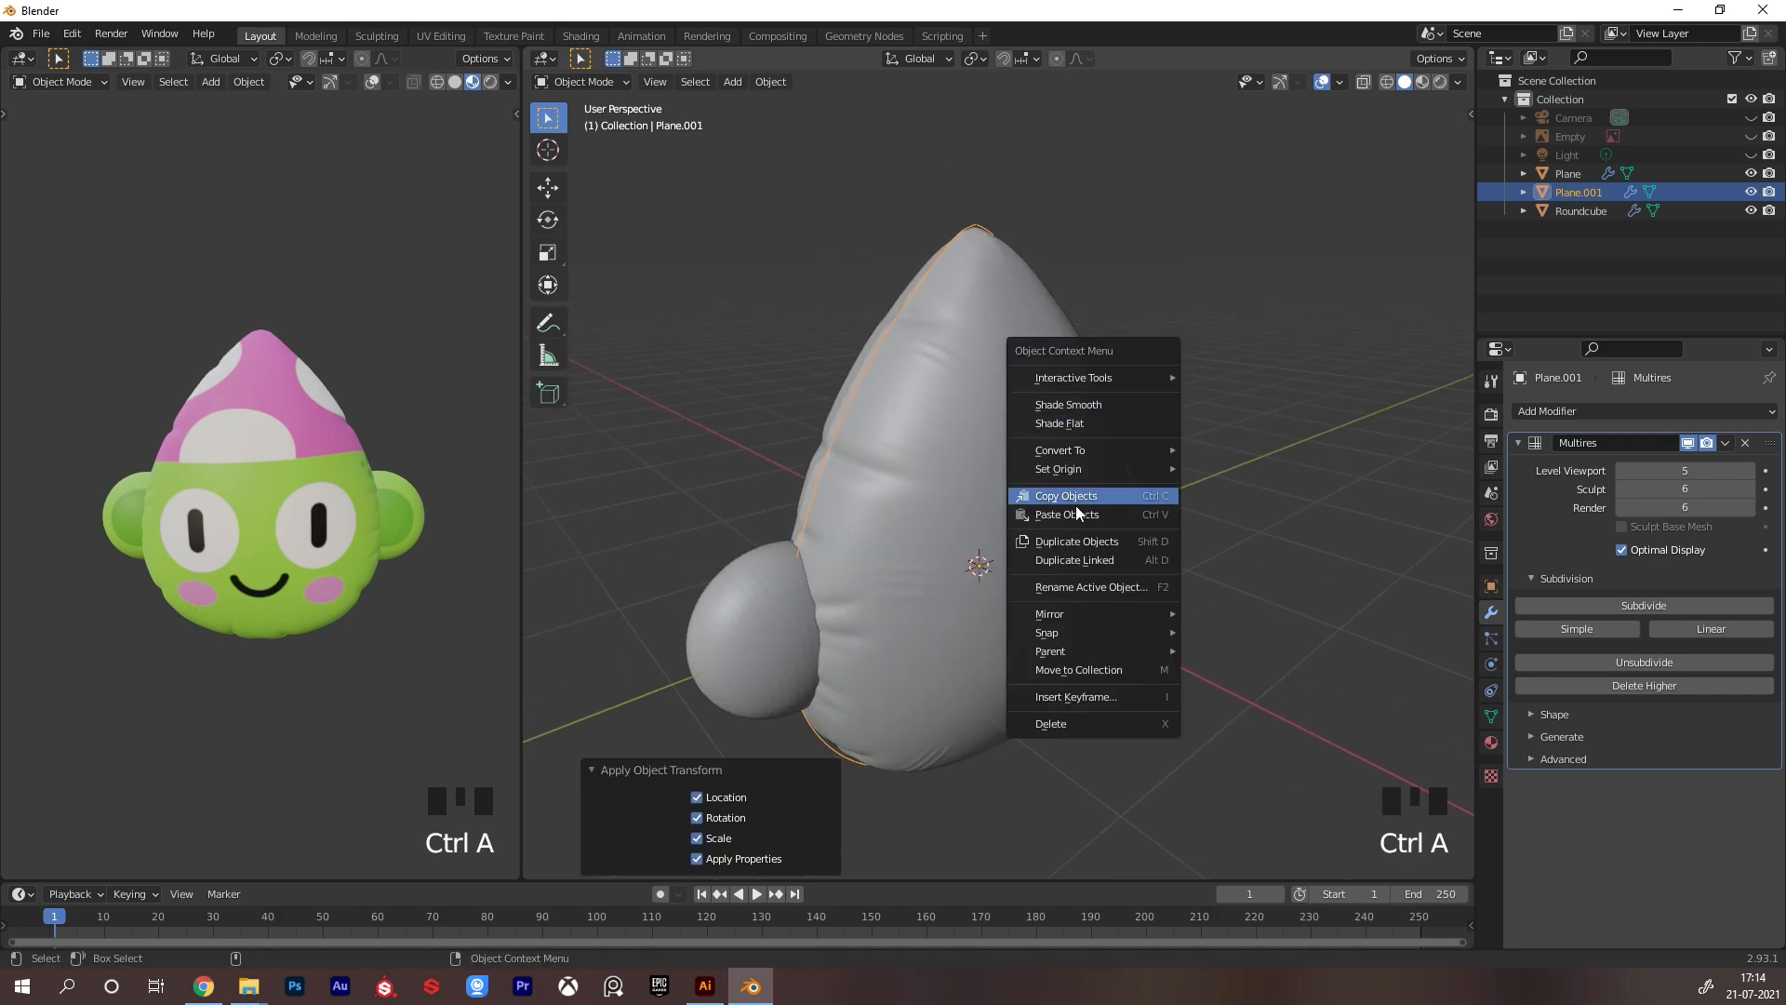
pyautogui.moveTo(1133, 452)
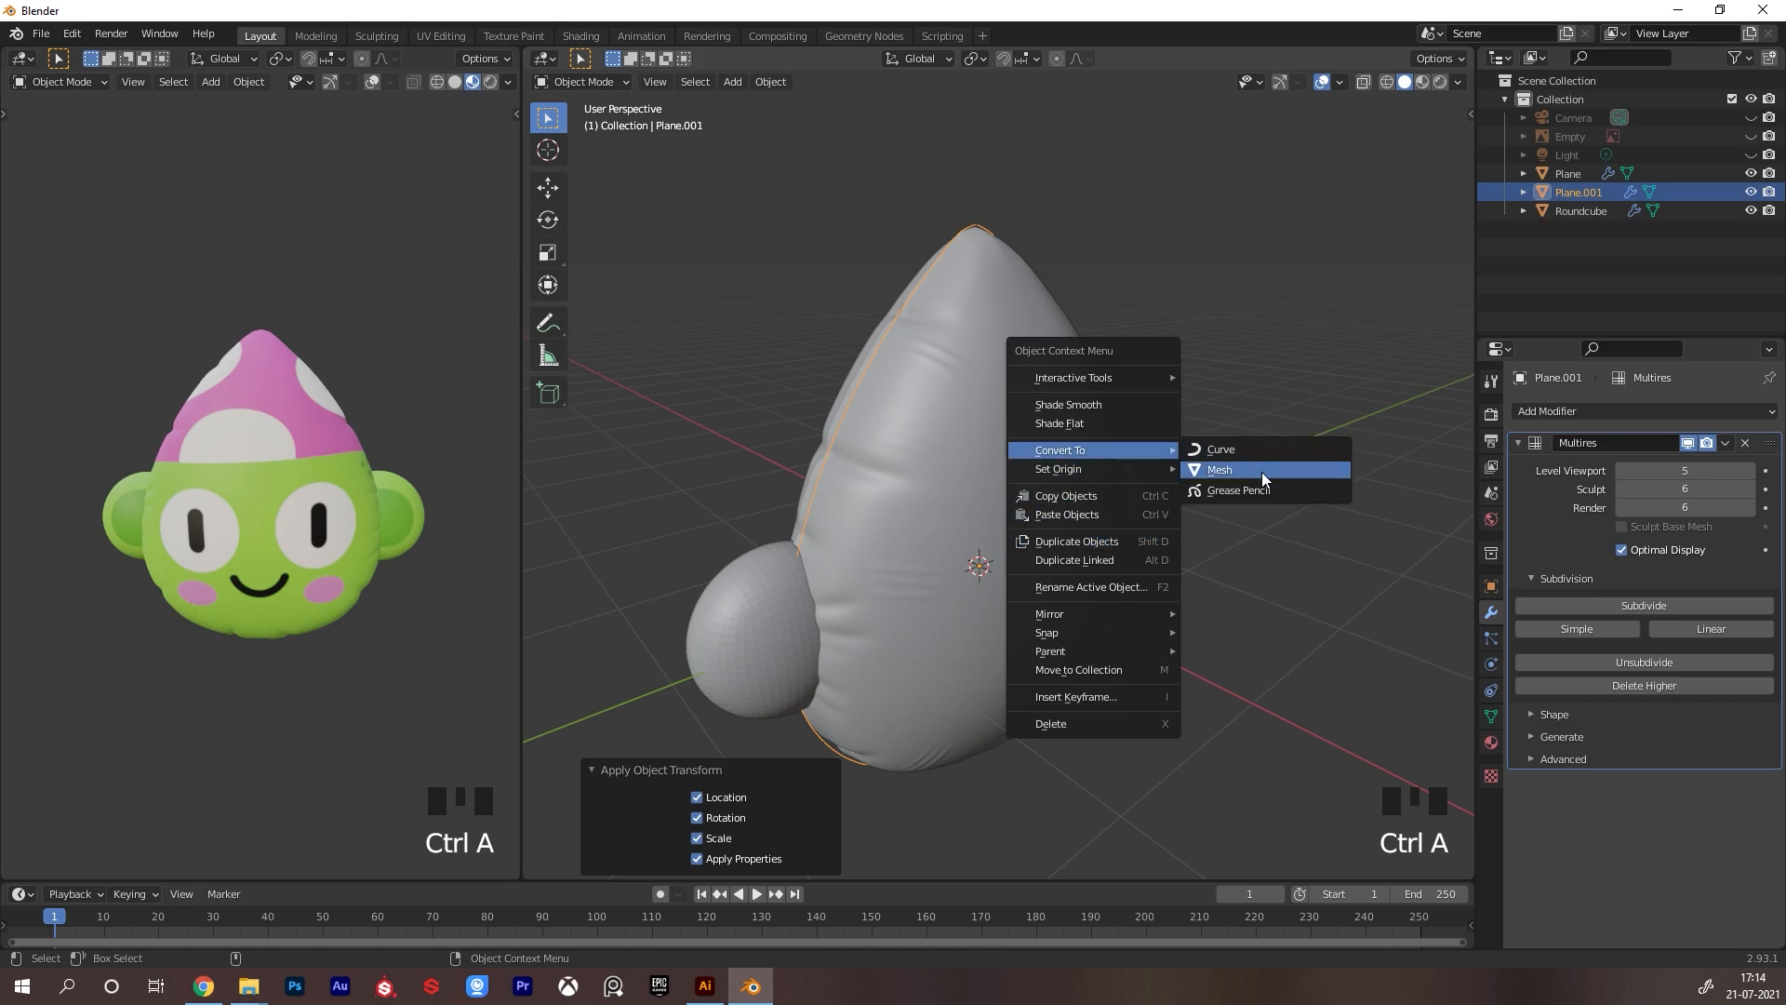
pyautogui.rightClick(1220, 450)
# Set the seam curve's geometry extrusion to 0.057 m to form a flat band around the head
pyautogui.click(1491, 691)
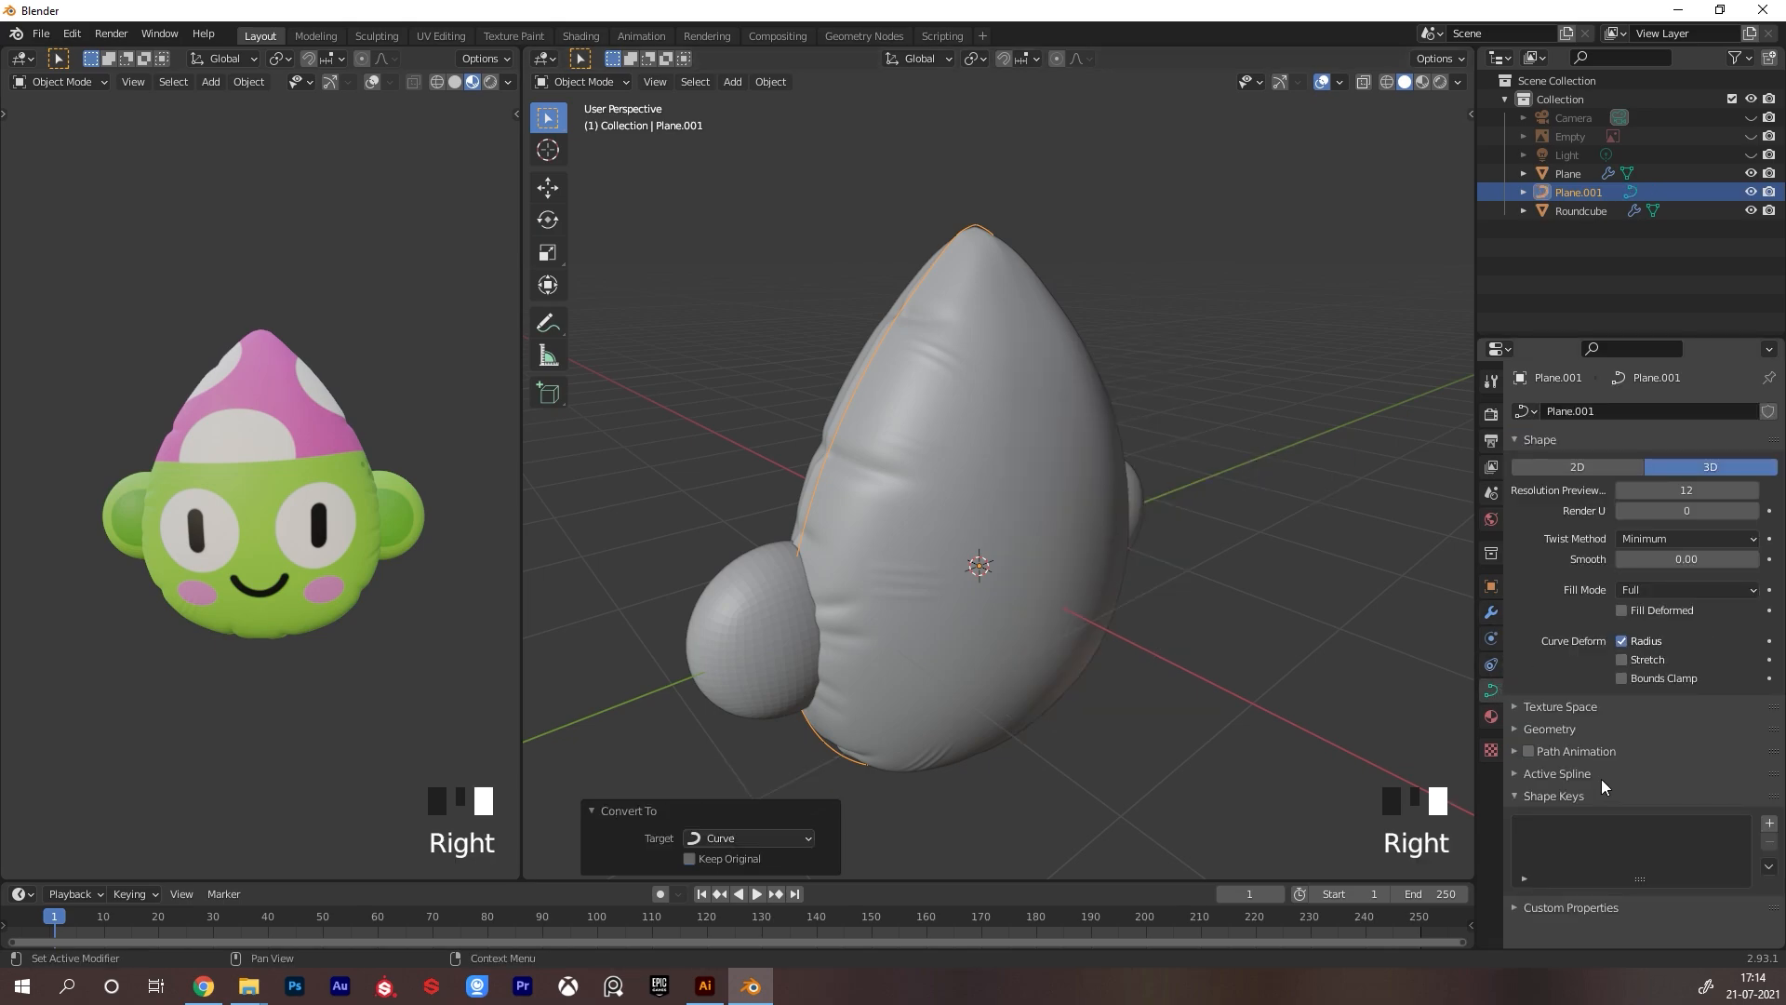
pyautogui.click(1521, 731)
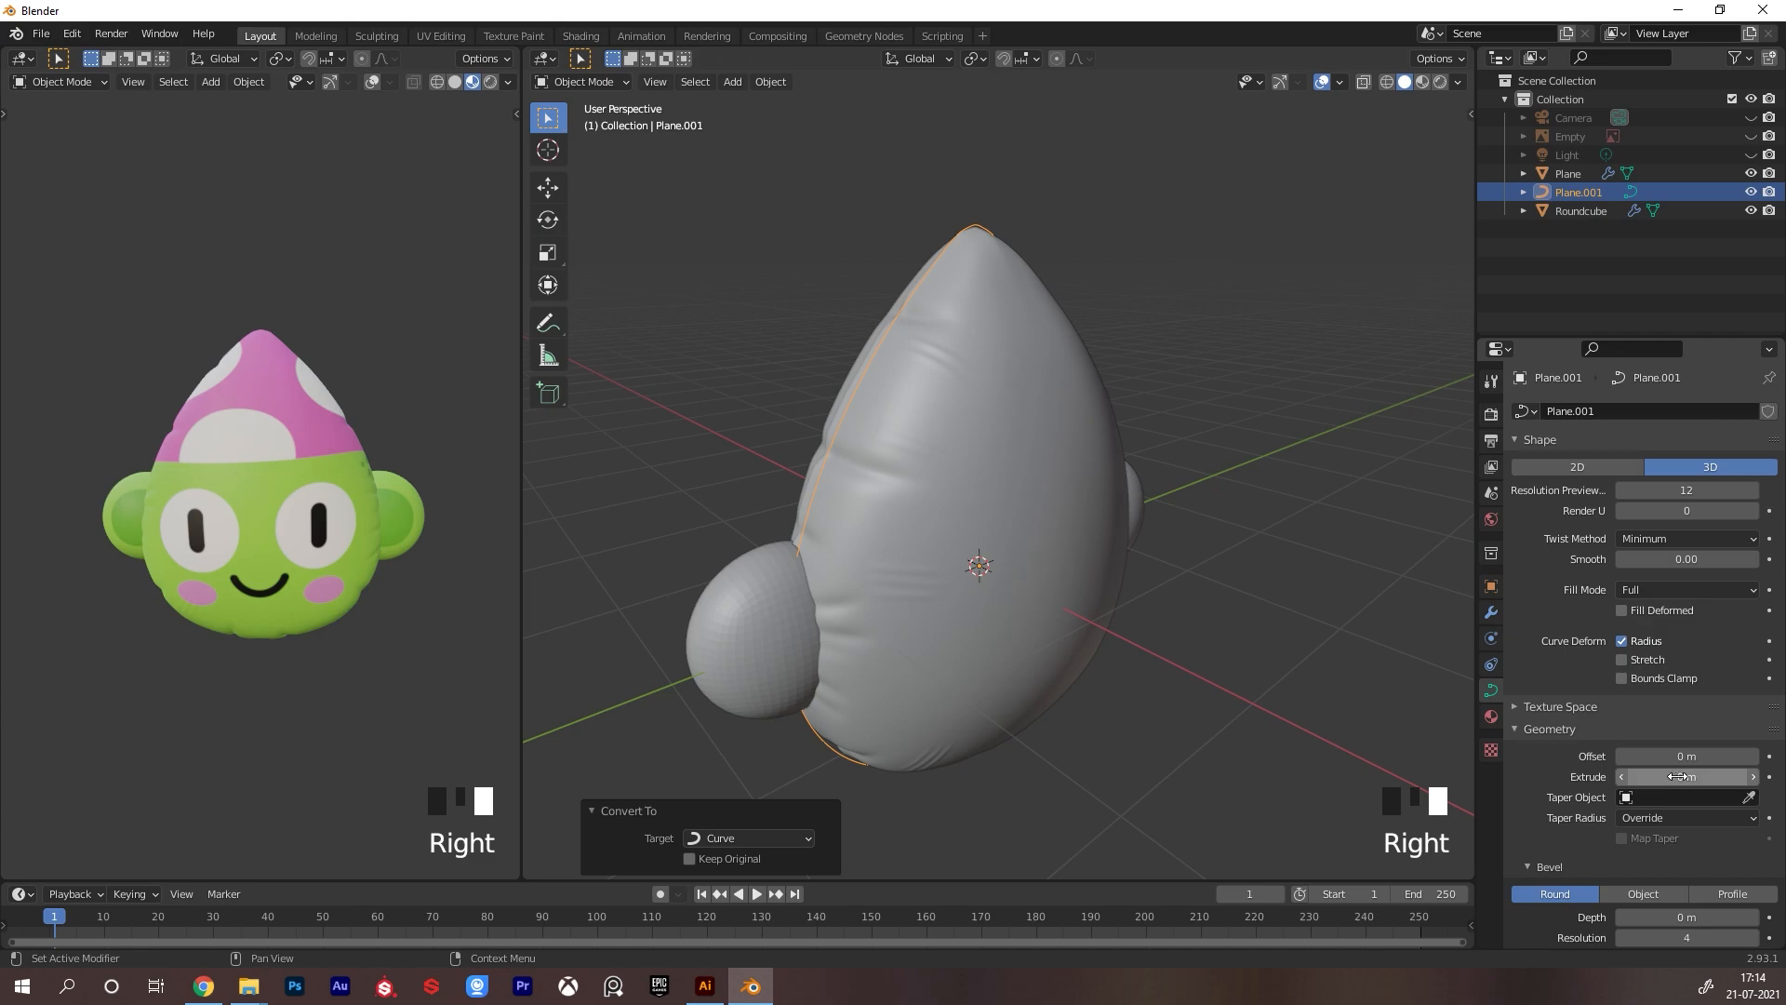
pyautogui.scroll(-2, 1677, 775)
pyautogui.moveTo(1677, 711); pyautogui.dragTo(1682, 711)
pyautogui.keyDown('alt'); pyautogui.moveTo(1301, 654); pyautogui.dragTo(1261, 578); pyautogui.keyUp('alt')
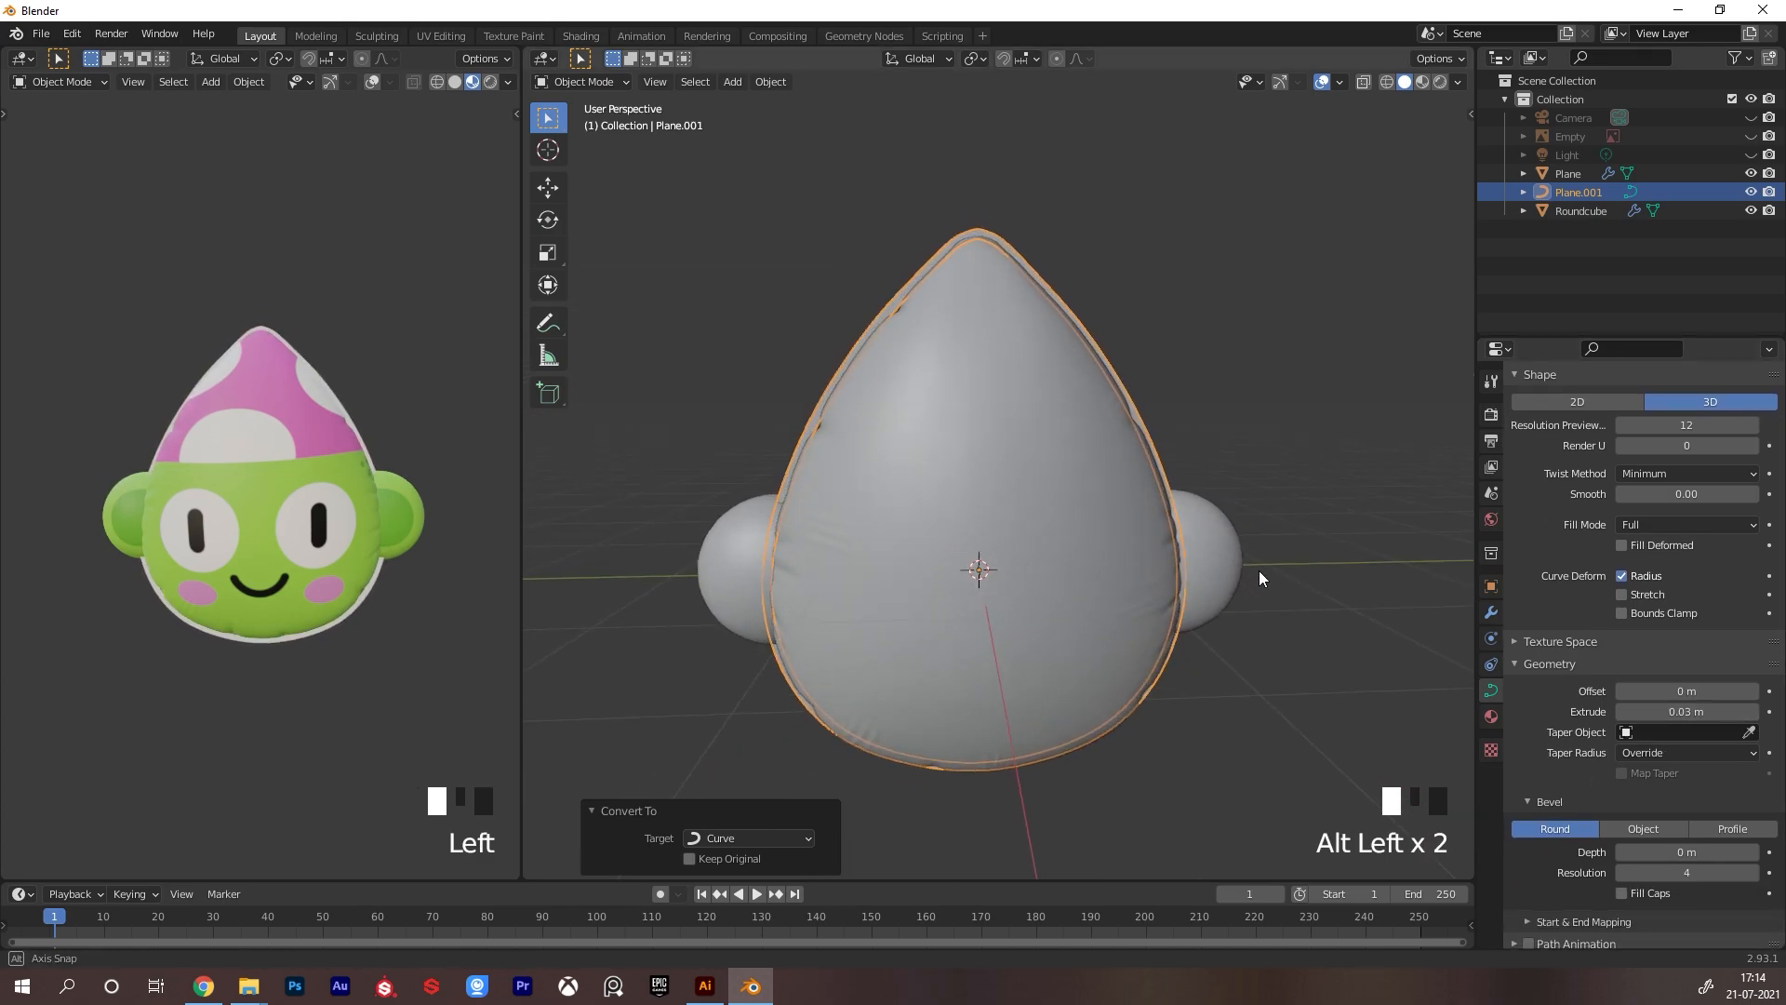
pyautogui.moveTo(1686, 710); pyautogui.dragTo(1714, 711)
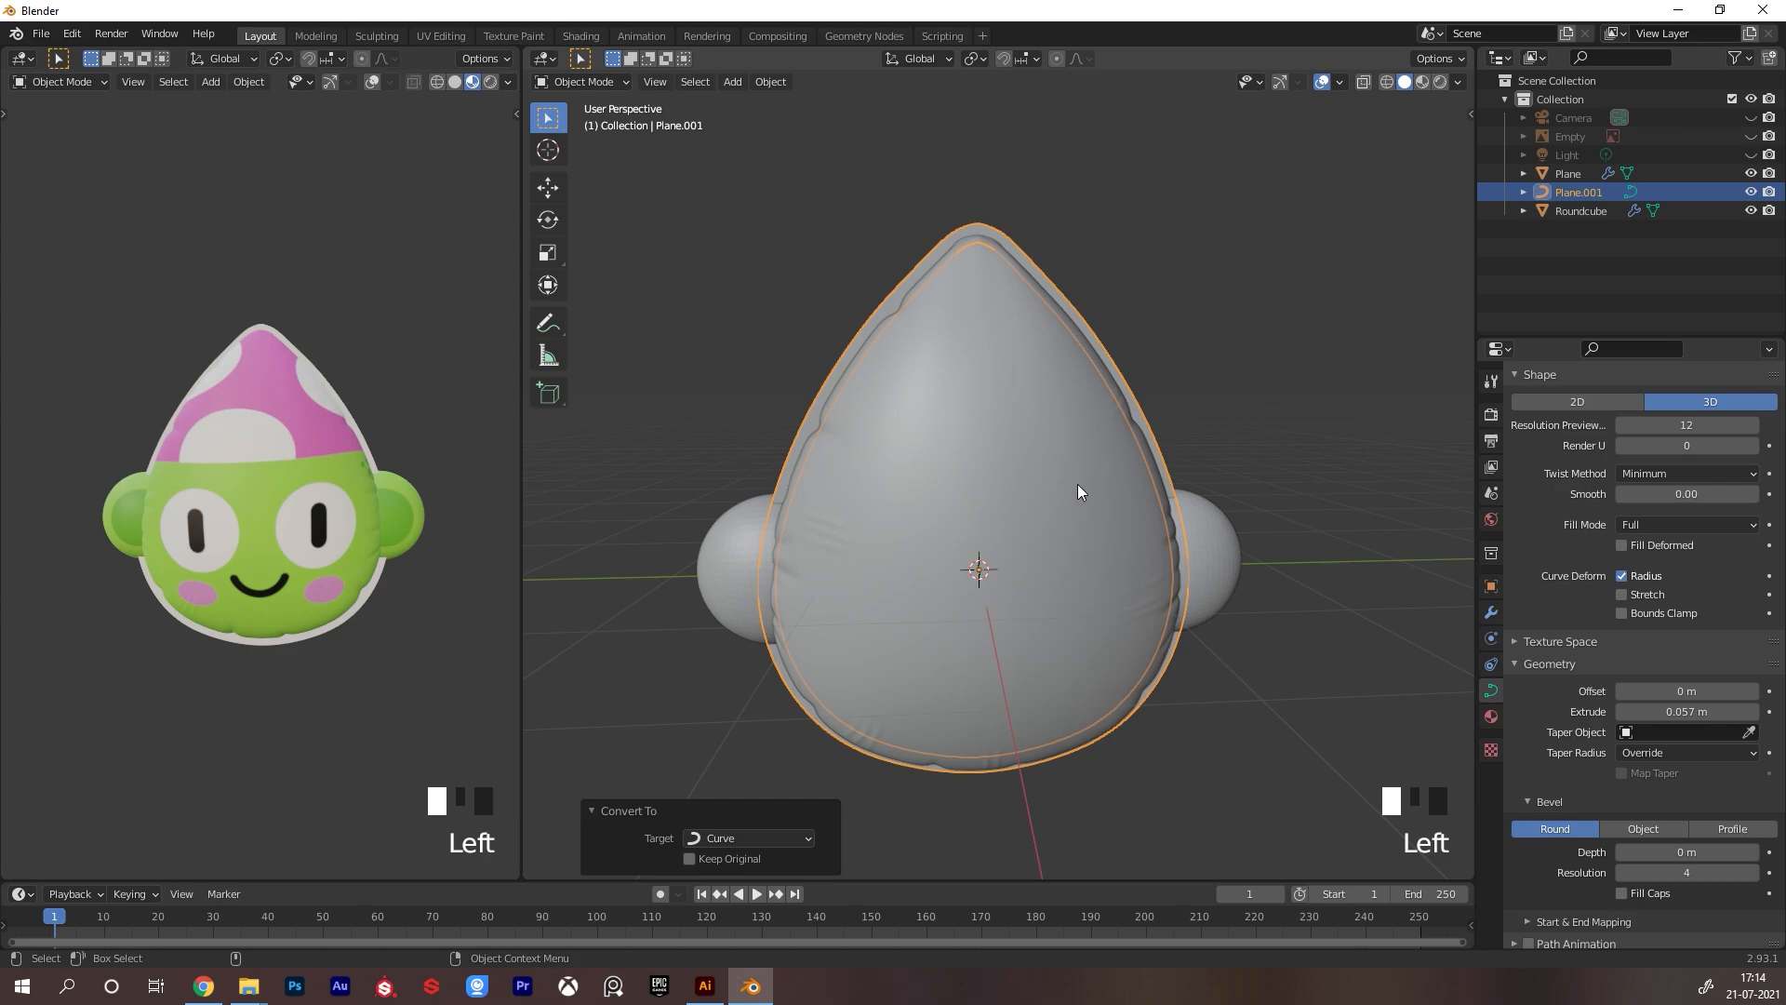
# Reduce the seam curve's preview resolution to 9 and convert the curve back to a mesh
pyautogui.scroll(2, 1544, 596)
pyautogui.click(1622, 489)
pyautogui.click(1622, 489)
pyautogui.click(1622, 489)
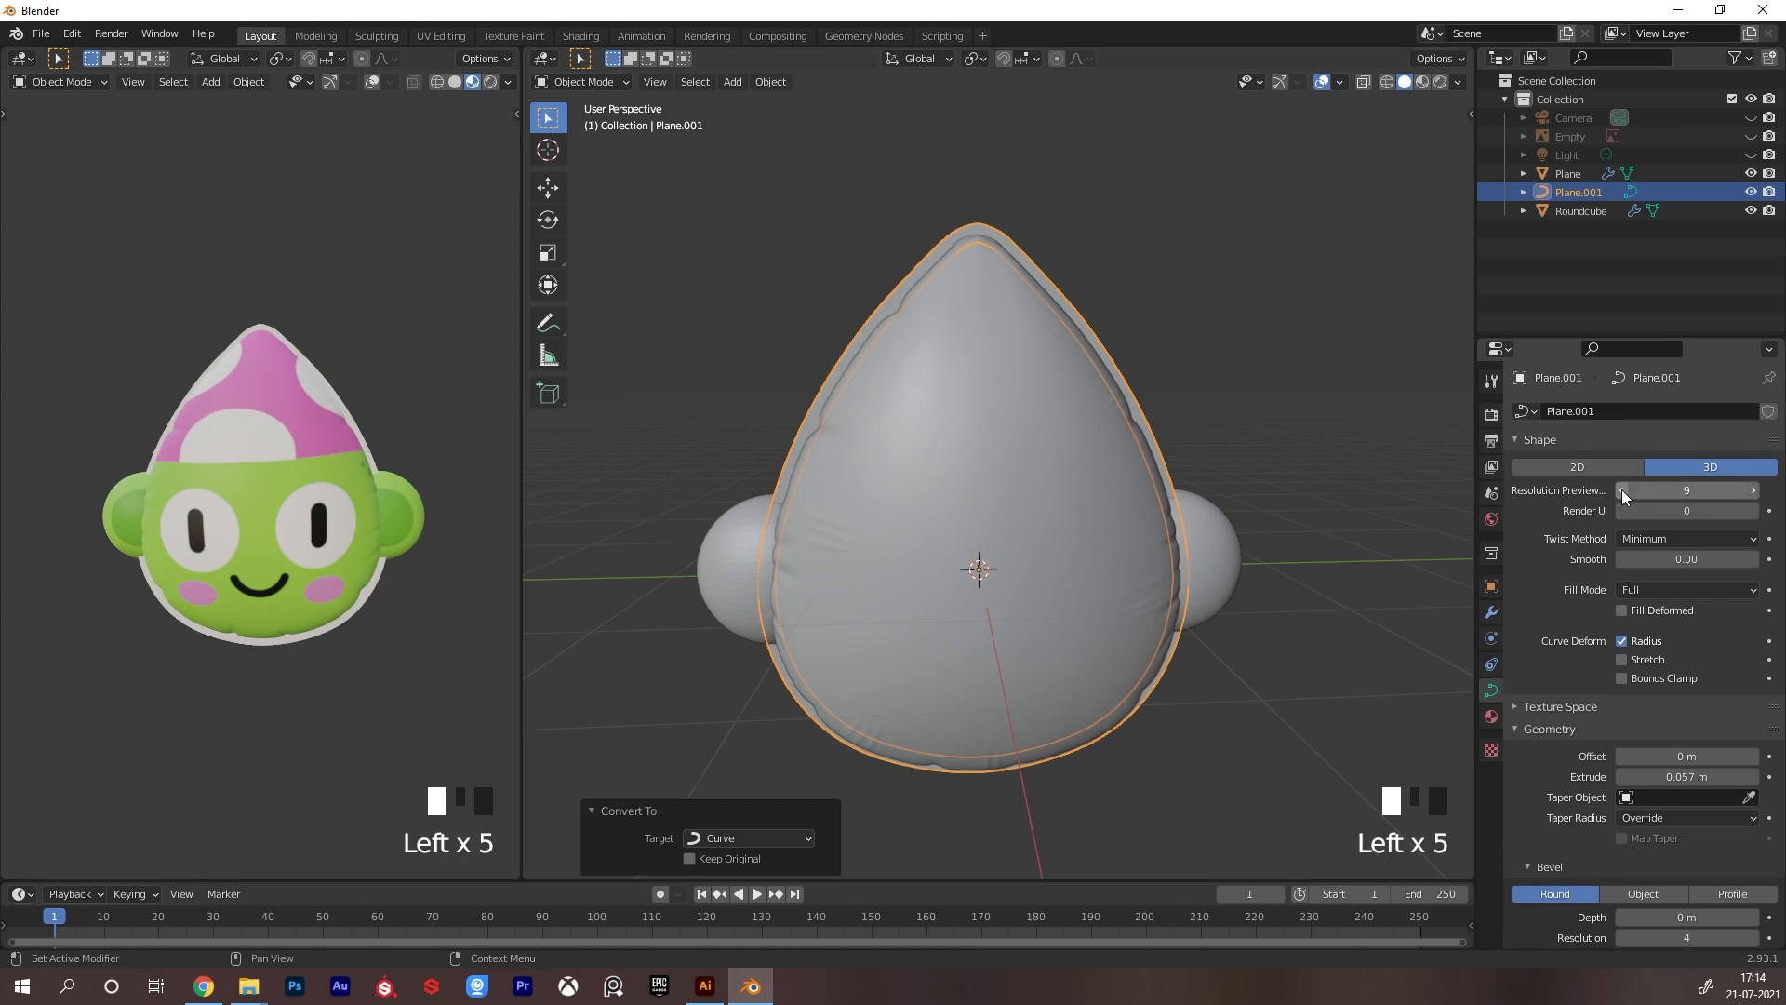
pyautogui.rightClick(1172, 361)
pyautogui.moveTo(1174, 363)
pyautogui.click(1248, 383)
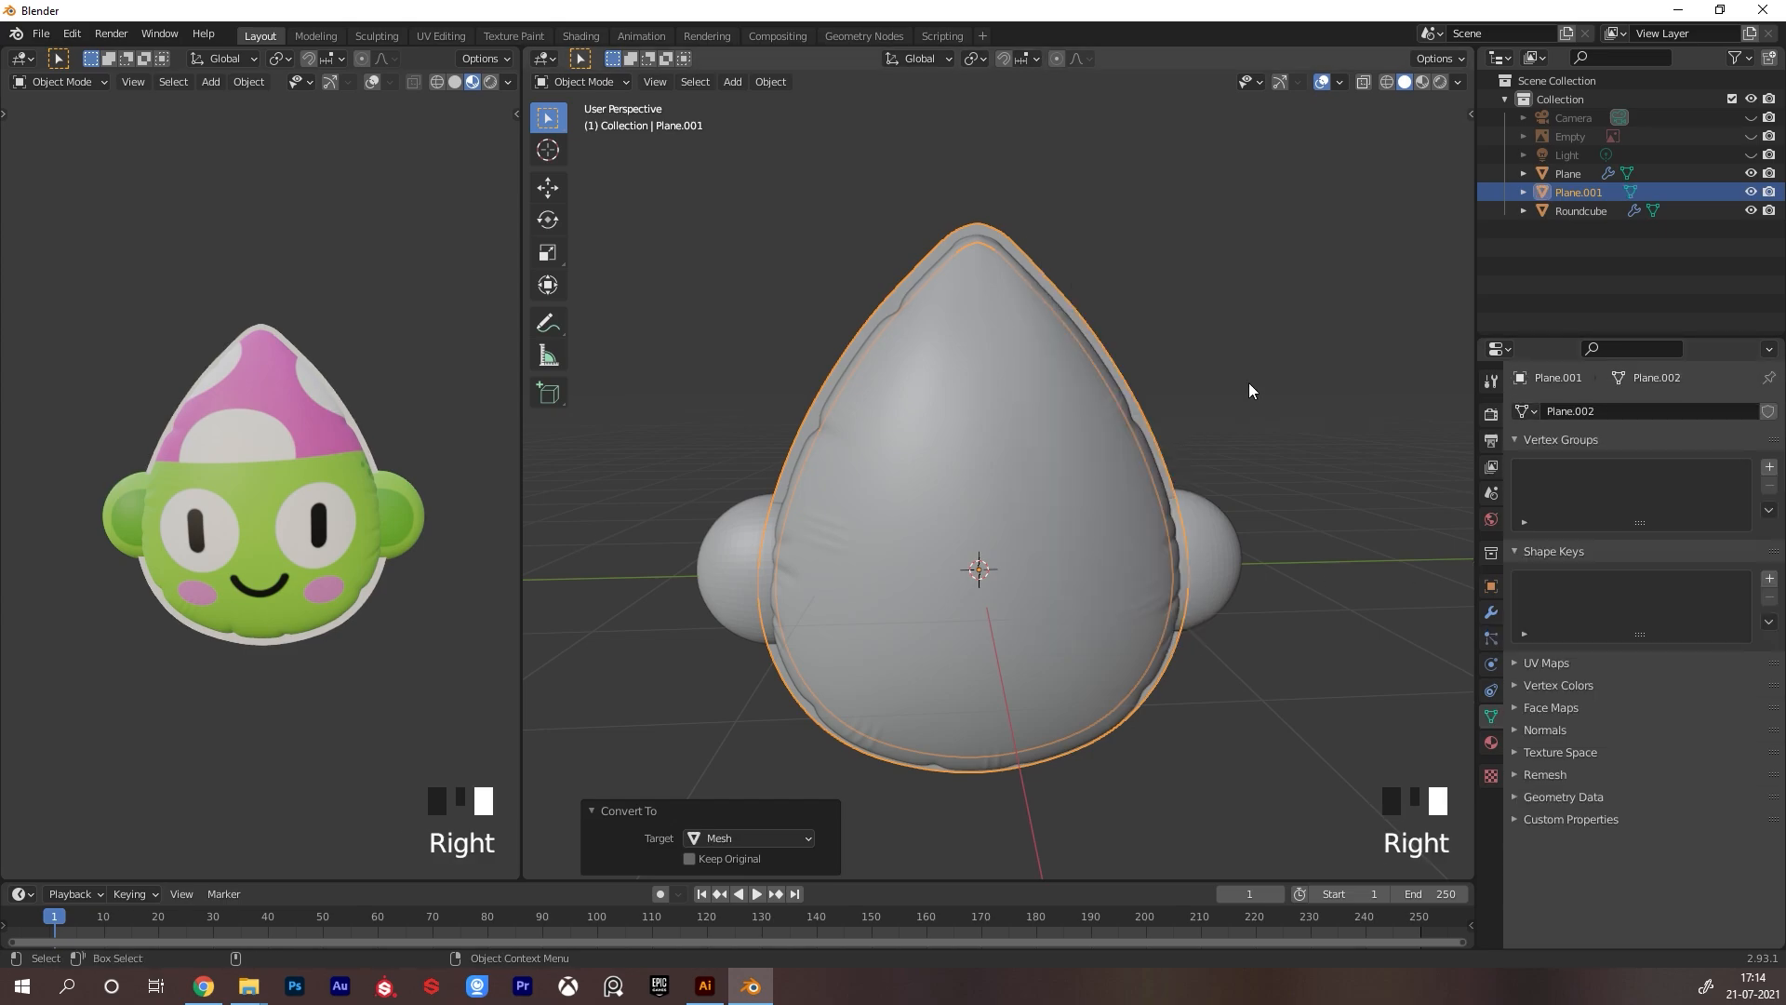
# Switch the seam mesh to Sculpt Mode and add a Subdivision Surface modifier to it
pyautogui.press('Tab')
pyautogui.keyDown('alt'); pyautogui.moveTo(1192, 428); pyautogui.dragTo(1207, 413); pyautogui.keyUp('alt')
pyautogui.hotkey('ctrl', 'Tab')
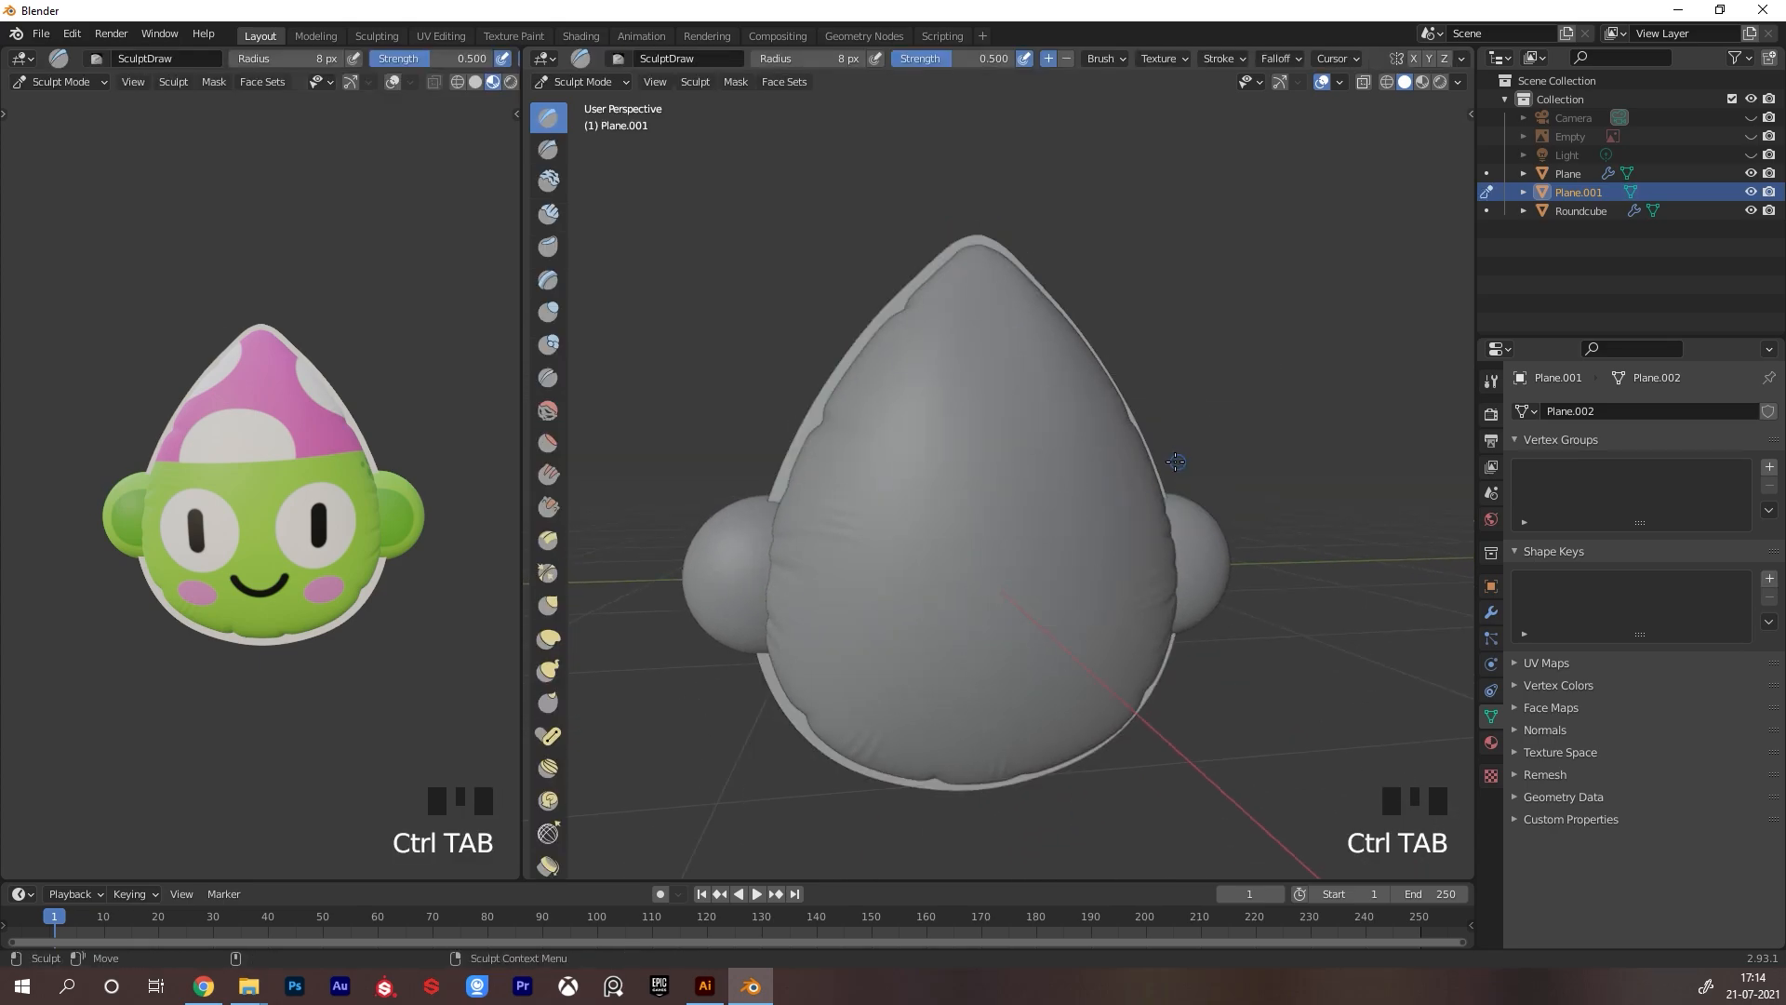
pyautogui.click(1491, 612)
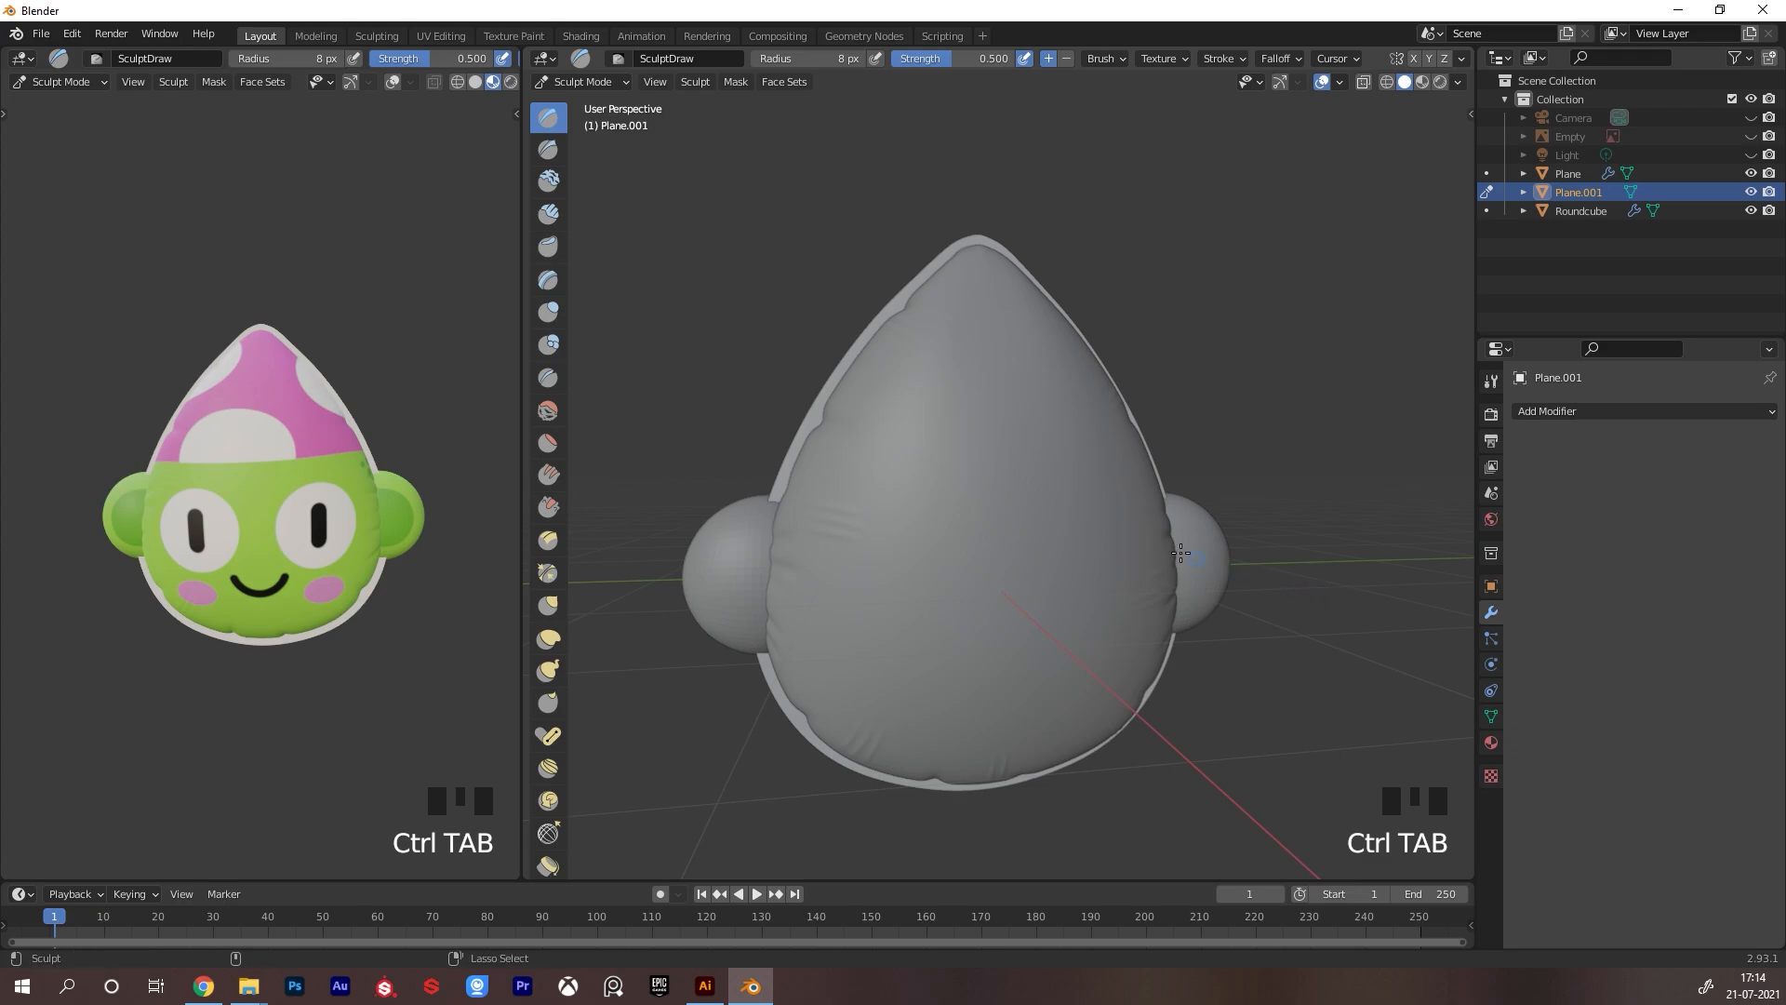
pyautogui.click(1581, 411)
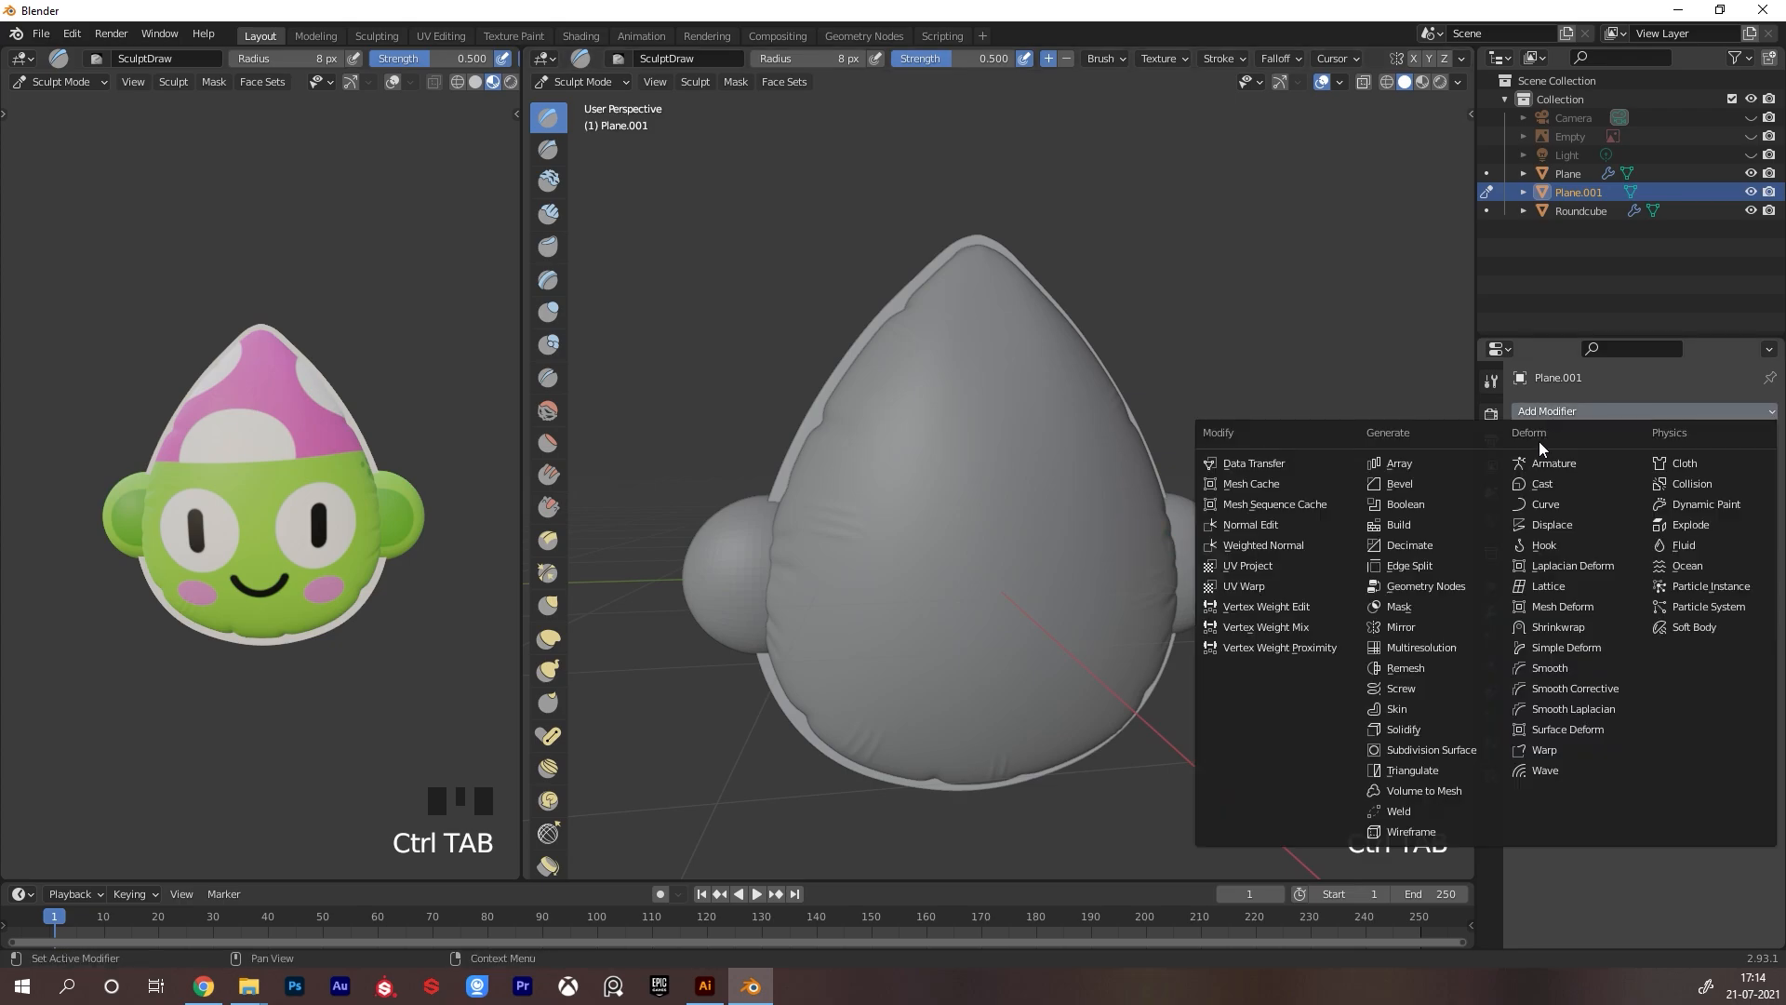
pyautogui.click(1422, 752)
# Choose the Grab brush with a 24 px radius and pull the seam band into waves above the first ear
pyautogui.keyDown('alt'); pyautogui.moveTo(1265, 477); pyautogui.dragTo(1226, 474); pyautogui.keyUp('alt')
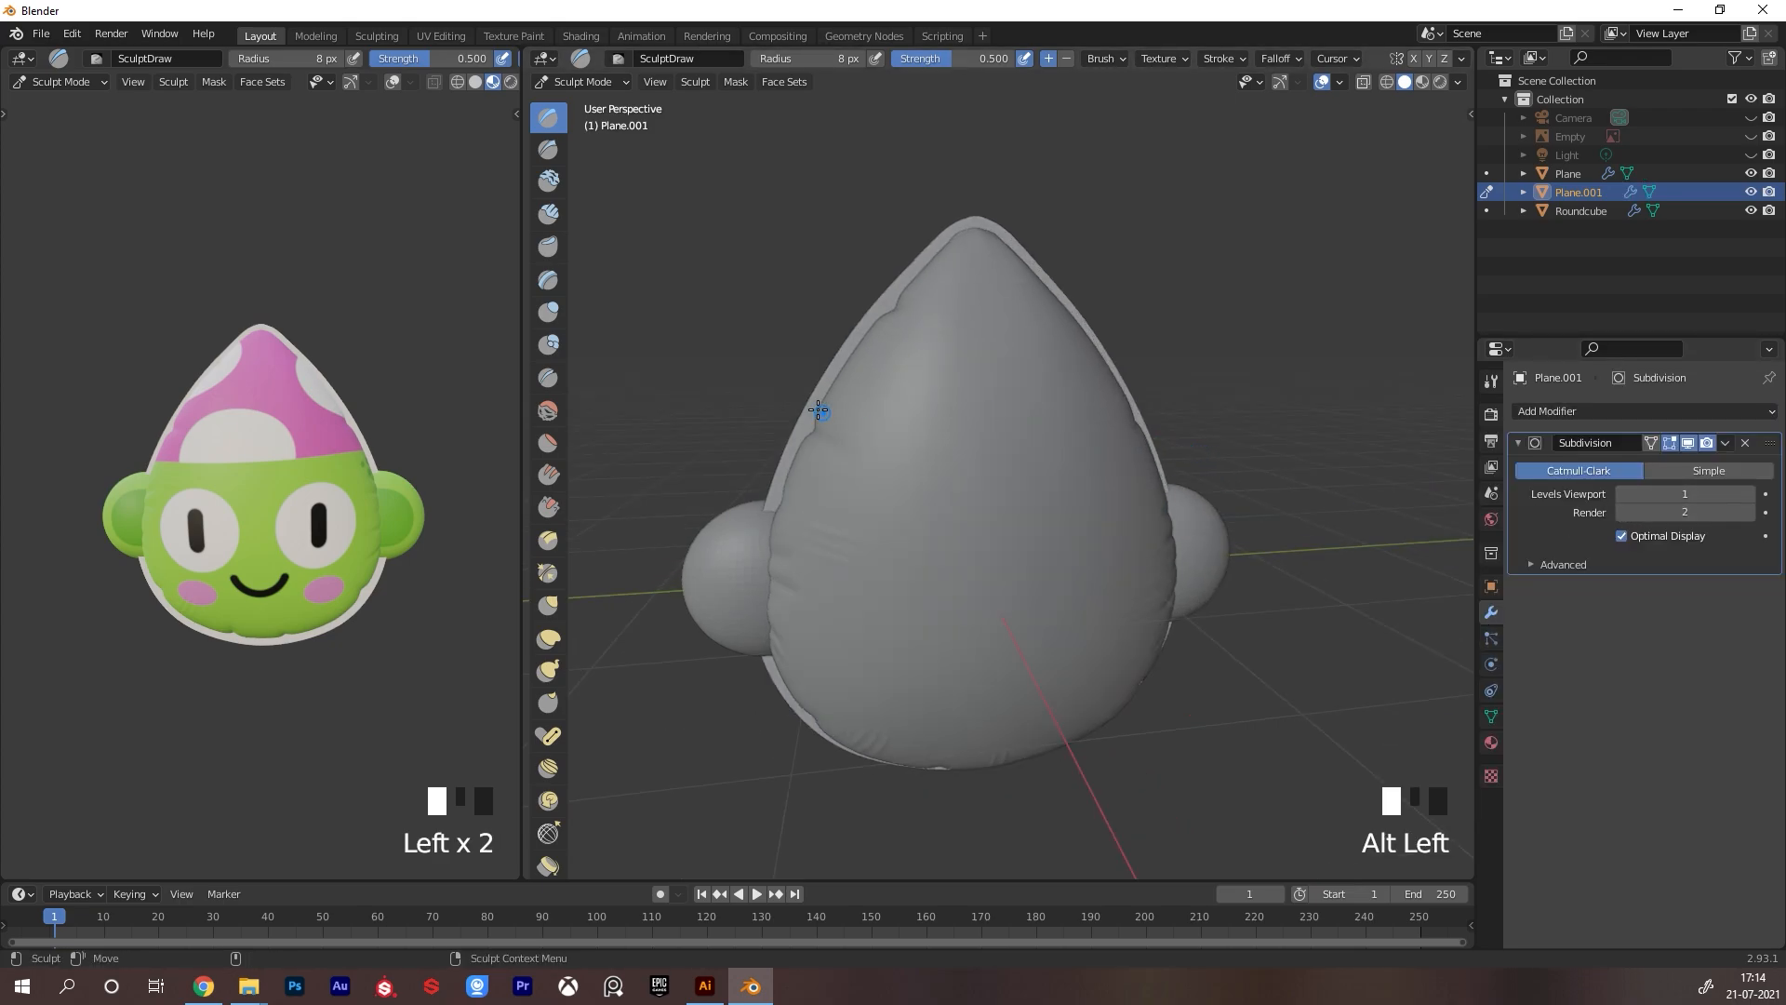
pyautogui.press('g')
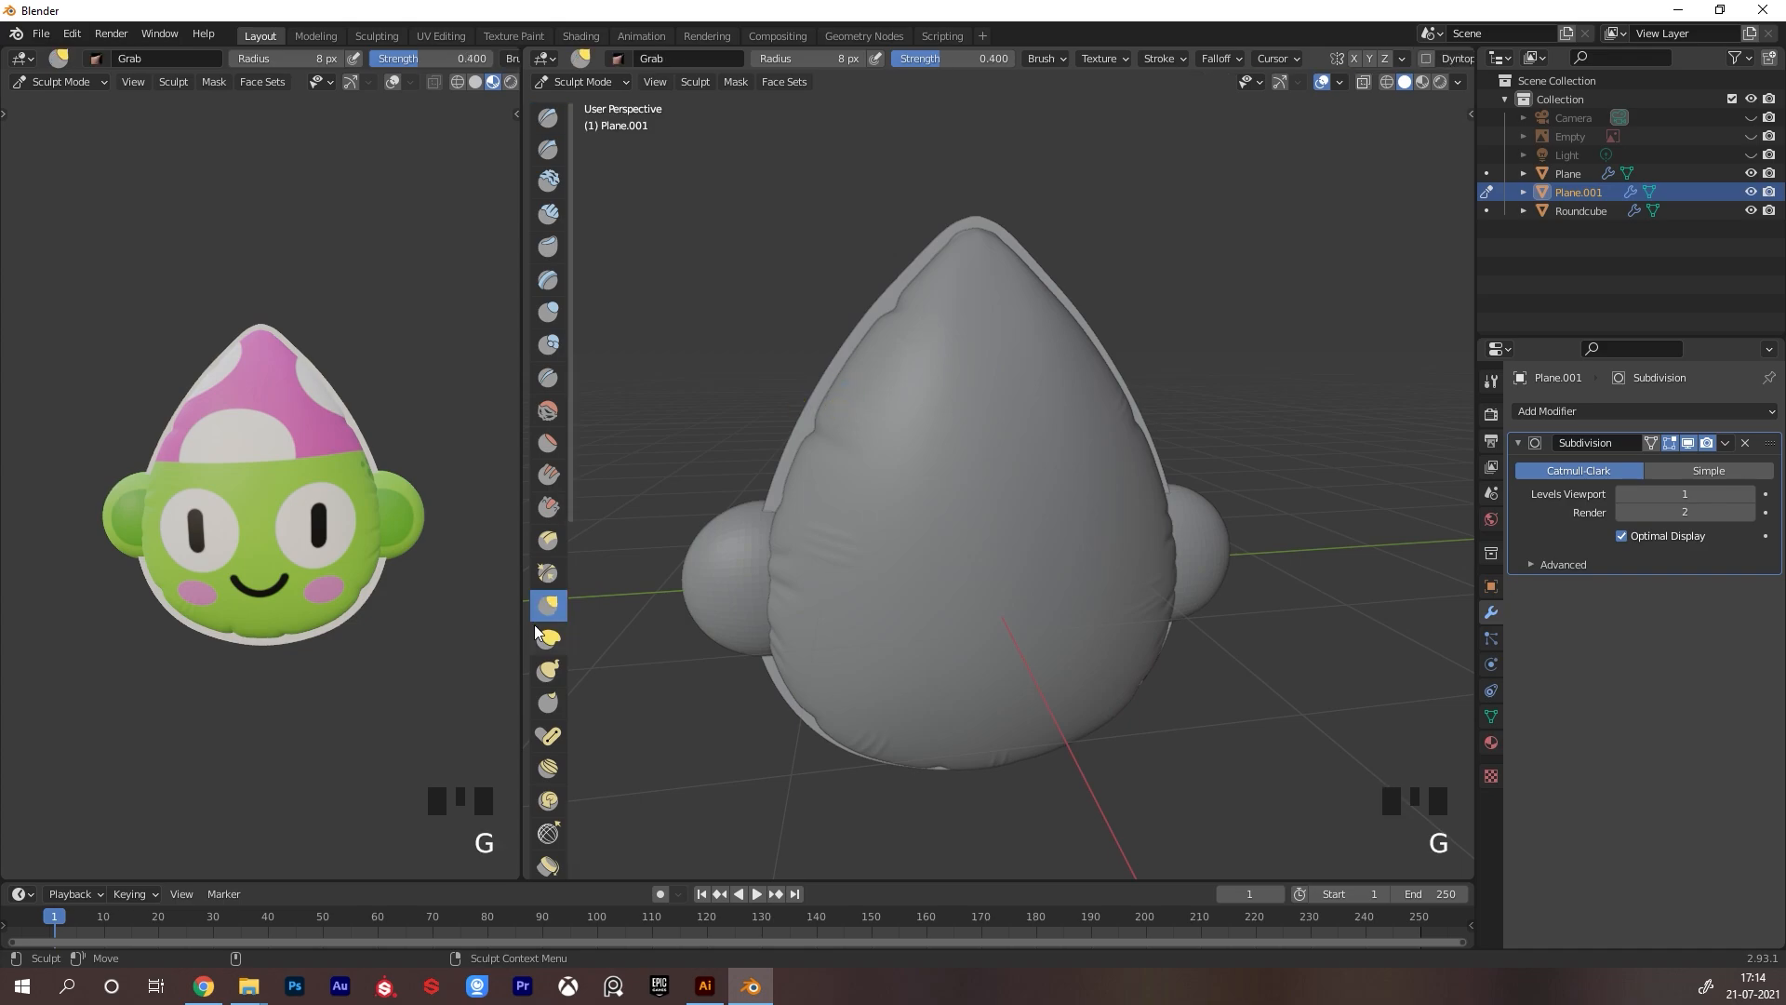
pyautogui.press('f')
pyautogui.click(832, 400)
pyautogui.moveTo(819, 383); pyautogui.dragTo(811, 424)
pyautogui.moveTo(778, 469); pyautogui.dragTo(784, 477)
pyautogui.moveTo(823, 412); pyautogui.dragTo(830, 400)
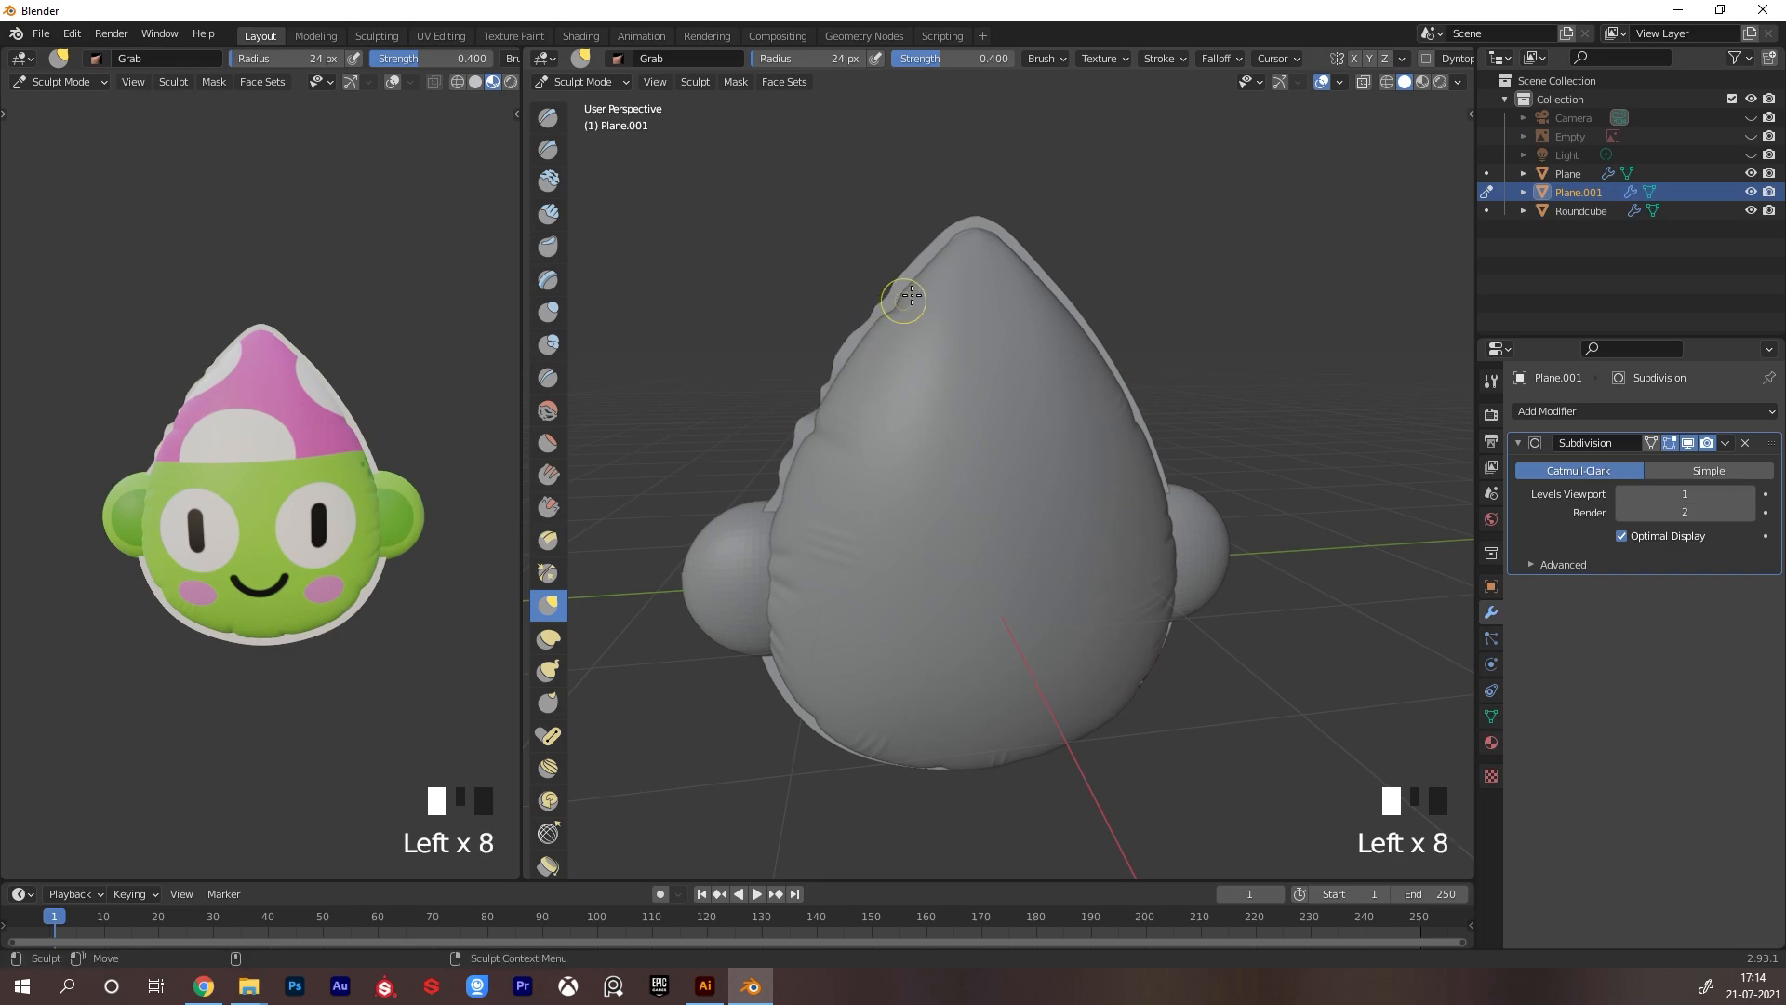
# Continue the Grab waves on the seam band around the head's pointed tip and down to the opposite ear
pyautogui.moveTo(906, 270); pyautogui.dragTo(916, 277)
pyautogui.moveTo(933, 244); pyautogui.dragTo(973, 231)
pyautogui.moveTo(1012, 241); pyautogui.dragTo(1005, 253)
pyautogui.moveTo(1091, 306)
pyautogui.keyDown('alt'); pyautogui.mouseDown()
pyautogui.moveTo(1063, 298)
pyautogui.moveTo(1086, 338)
pyautogui.mouseUp(); pyautogui.keyUp('alt')
pyautogui.moveTo(1142, 379); pyautogui.dragTo(1148, 386)
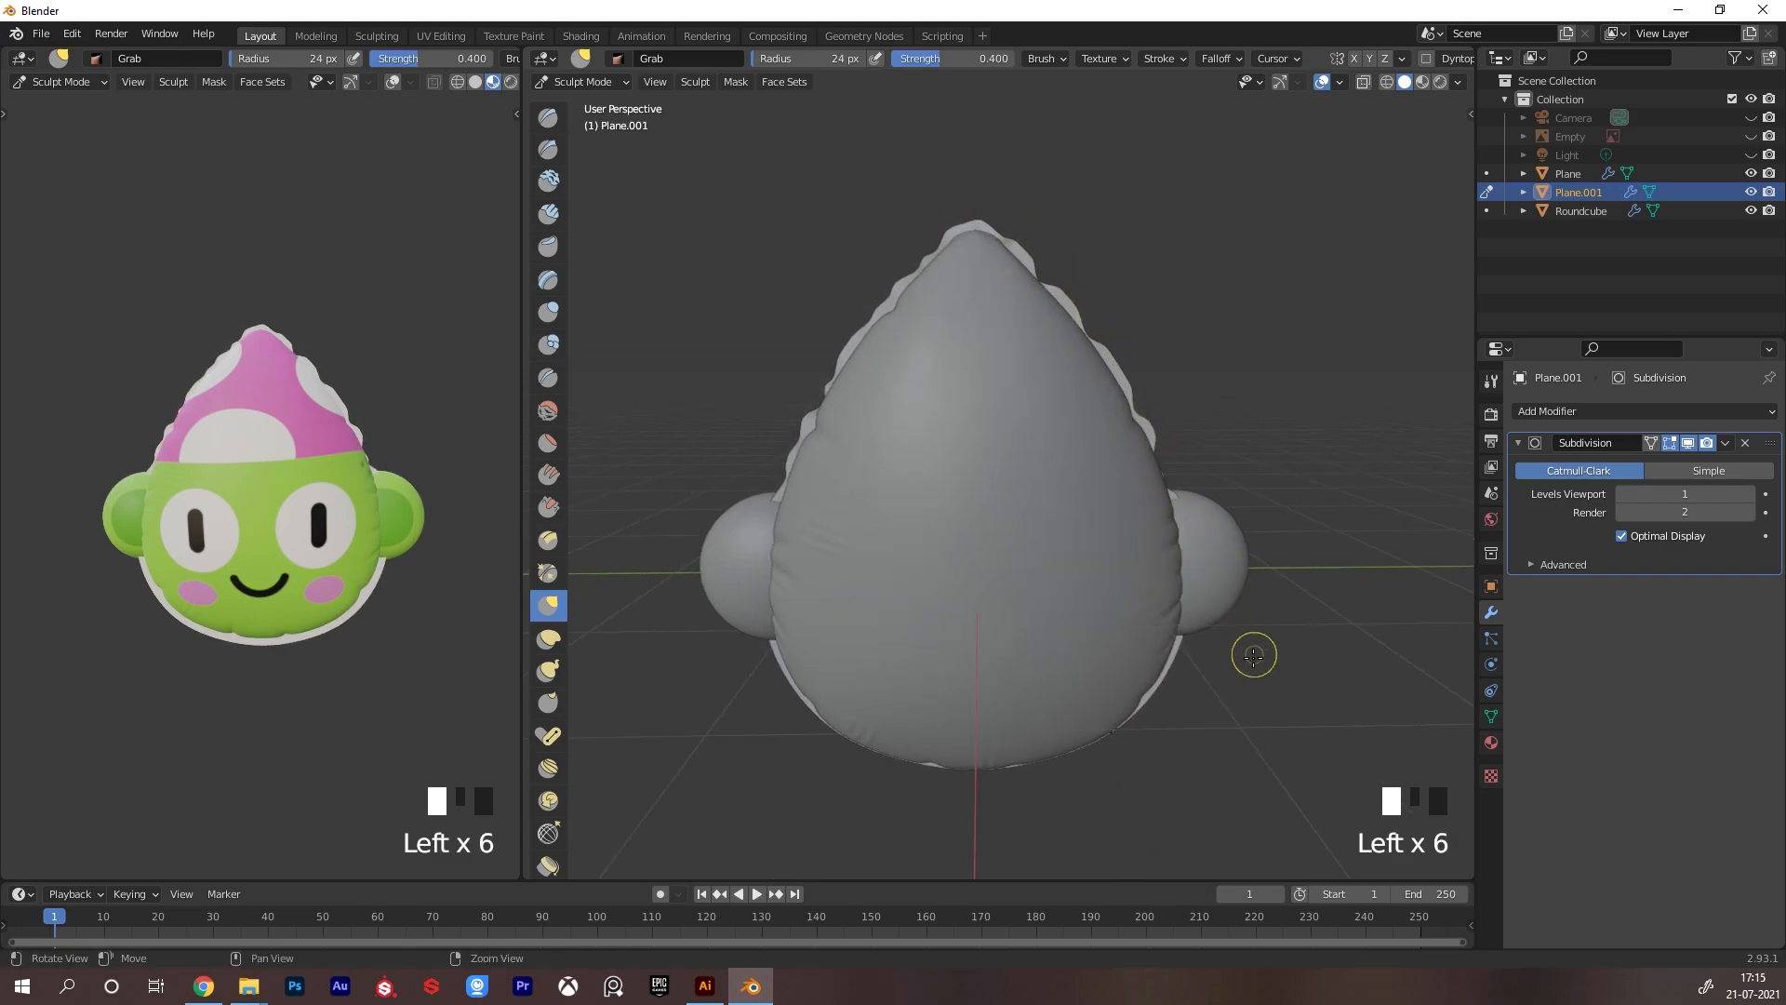
# Pull Grab waves into the seam band below the opposite ear and along the head's lower edge
pyautogui.keyDown('alt'); pyautogui.moveTo(1252, 650); pyautogui.dragTo(1220, 640); pyautogui.keyUp('alt')
pyautogui.moveTo(1189, 674); pyautogui.dragTo(1176, 668)
pyautogui.moveTo(1141, 739); pyautogui.dragTo(1096, 753)
pyautogui.moveTo(1053, 789); pyautogui.dragTo(945, 768)
# Pull Grab waves into the remaining smooth part of the seam band below the first ear
pyautogui.moveTo(768, 680); pyautogui.dragTo(764, 674)
pyautogui.moveTo(764, 674)
pyautogui.keyDown('alt'); pyautogui.mouseDown()
pyautogui.moveTo(885, 626)
pyautogui.moveTo(826, 646)
pyautogui.mouseUp(); pyautogui.keyUp('alt')
pyautogui.moveTo(822, 645); pyautogui.dragTo(817, 638)
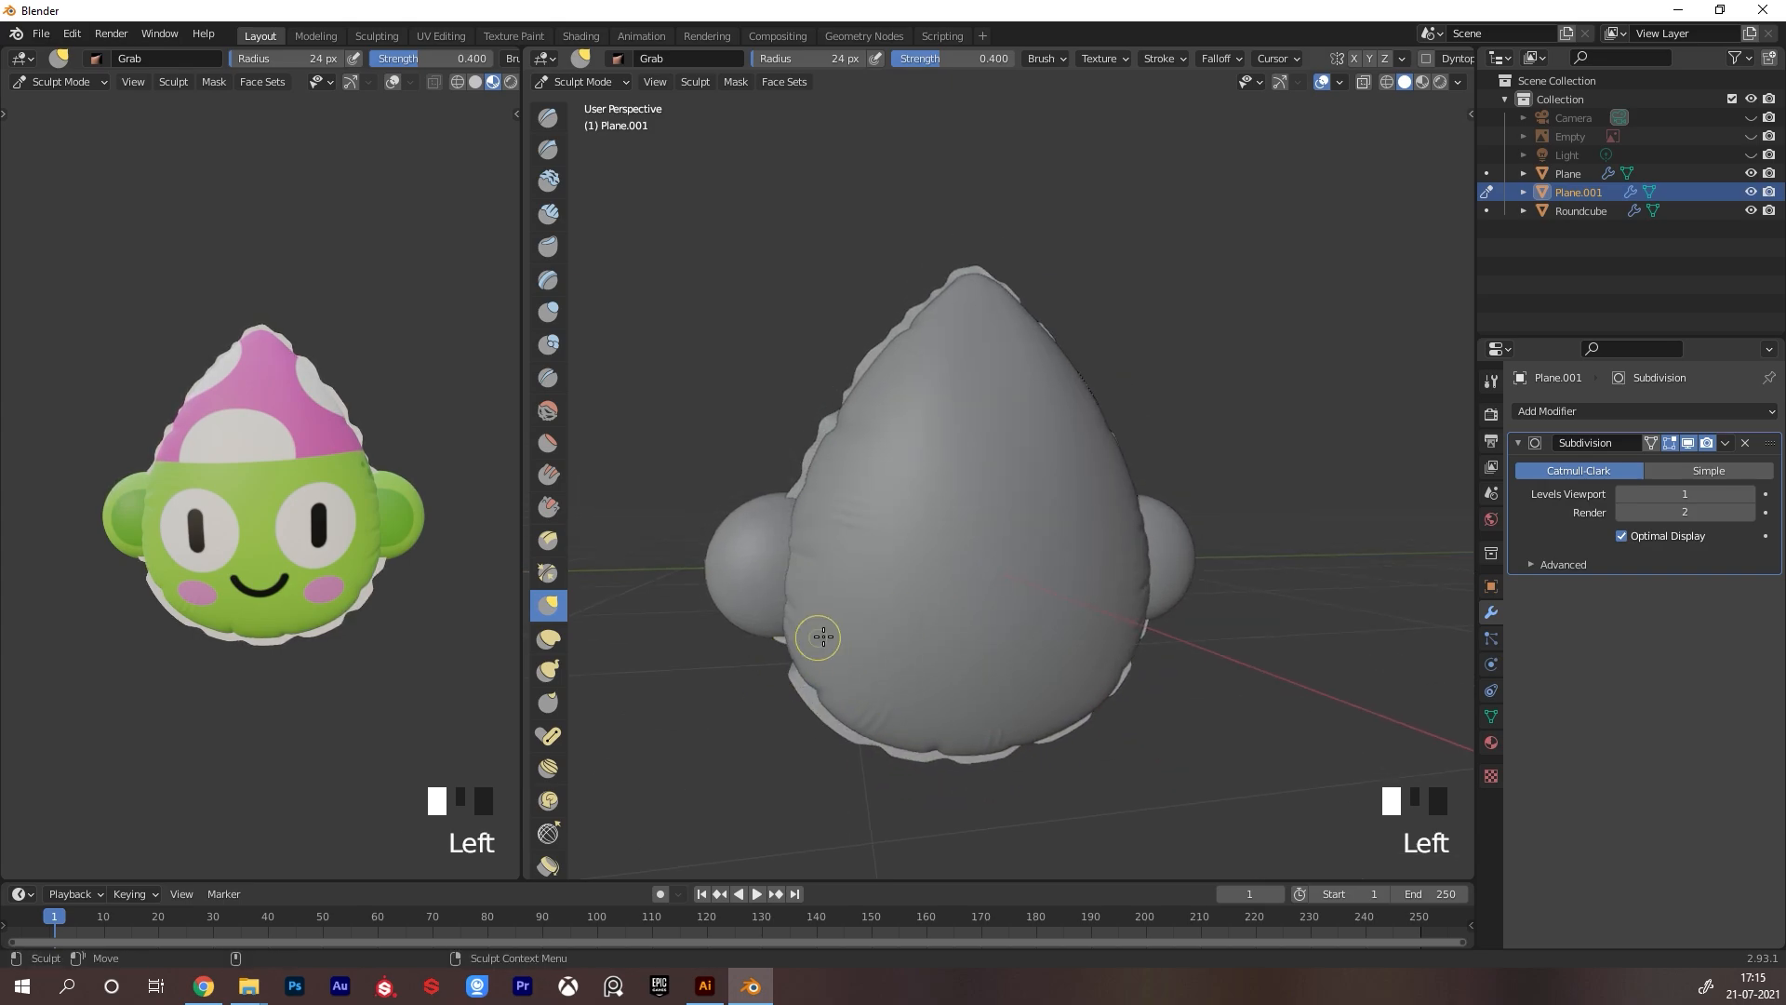
pyautogui.moveTo(837, 704)
pyautogui.mouseDown()
pyautogui.moveTo(864, 723)
pyautogui.moveTo(845, 725)
pyautogui.mouseUp()
pyautogui.keyDown('alt'); pyautogui.moveTo(1029, 574); pyautogui.dragTo(1064, 601); pyautogui.keyUp('alt')
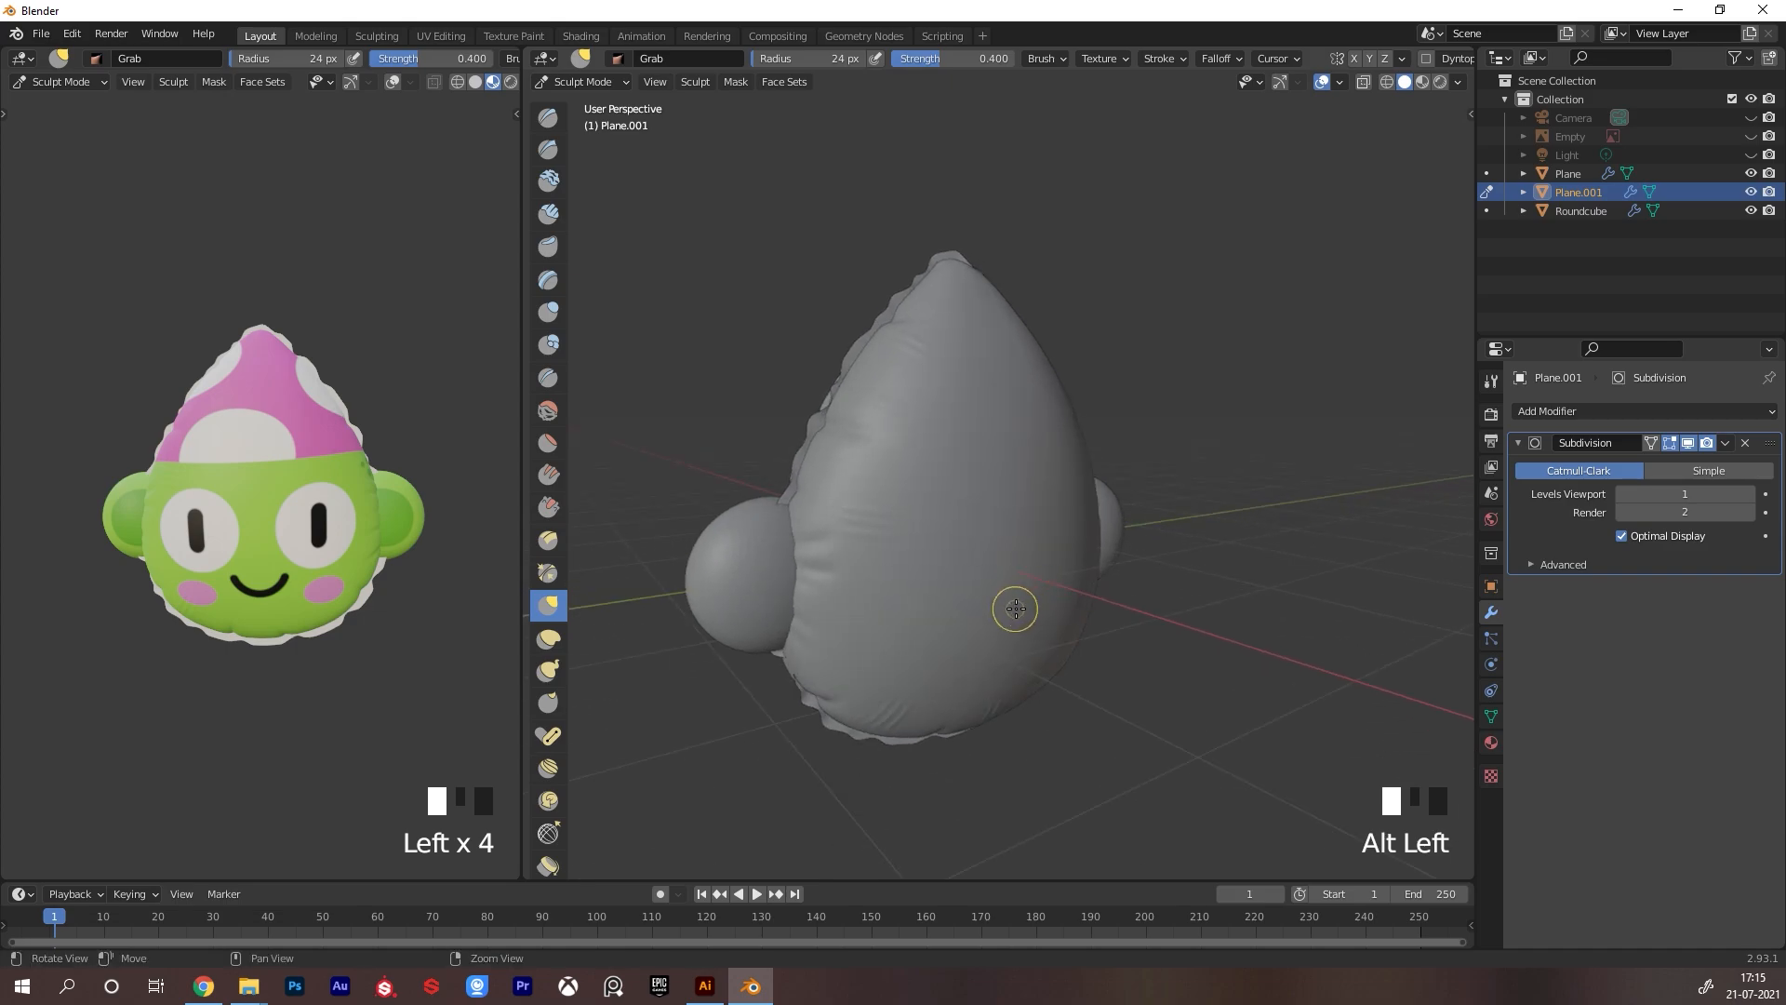
# Nudge the crimped rim along the underside of the head inward with short Grab brush strokes
pyautogui.keyDown('alt'); pyautogui.moveTo(1012, 577); pyautogui.dragTo(1015, 511, button='middle'); pyautogui.keyUp('alt')
pyautogui.moveTo(859, 664); pyautogui.dragTo(853, 654)
pyautogui.keyDown('alt'); pyautogui.moveTo(933, 639); pyautogui.dragTo(905, 610); pyautogui.keyUp('alt')
pyautogui.moveTo(881, 684); pyautogui.dragTo(907, 689)
pyautogui.moveTo(925, 696); pyautogui.dragTo(954, 694)
pyautogui.moveTo(978, 702); pyautogui.dragTo(993, 695)
pyautogui.moveTo(1007, 698); pyautogui.dragTo(1013, 691)
pyautogui.moveTo(1041, 689); pyautogui.dragTo(1062, 675)
pyautogui.moveTo(1096, 659); pyautogui.dragTo(1093, 653)
pyautogui.moveTo(1098, 655); pyautogui.dragTo(1096, 652)
pyautogui.moveTo(1101, 652); pyautogui.dragTo(1098, 649)
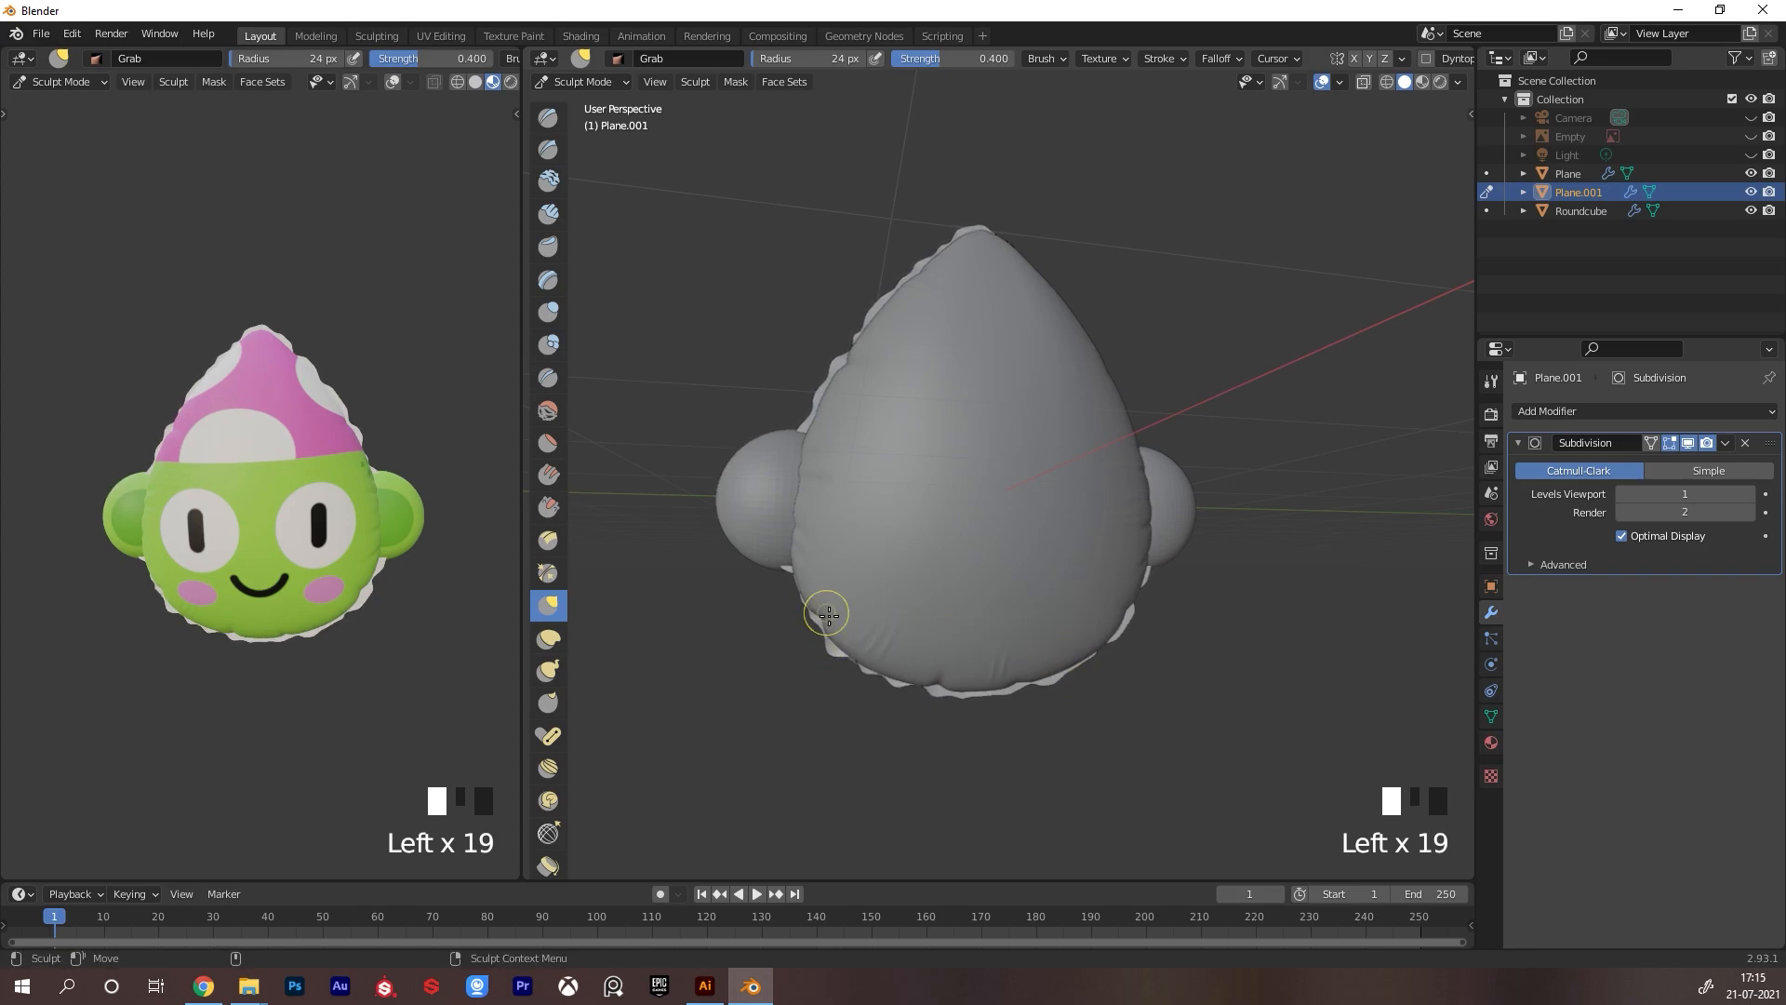
pyautogui.moveTo(832, 653); pyautogui.dragTo(836, 647)
# Pull in the rim along the head's side and around its pointed tip with Grab strokes, and return to Object Mode
pyautogui.moveTo(914, 405)
pyautogui.keyDown('alt'); pyautogui.mouseDown()
pyautogui.moveTo(879, 489)
pyautogui.moveTo(834, 486)
pyautogui.mouseUp(); pyautogui.keyUp('alt')
pyautogui.moveTo(807, 513); pyautogui.dragTo(814, 517)
pyautogui.moveTo(792, 545); pyautogui.dragTo(798, 548)
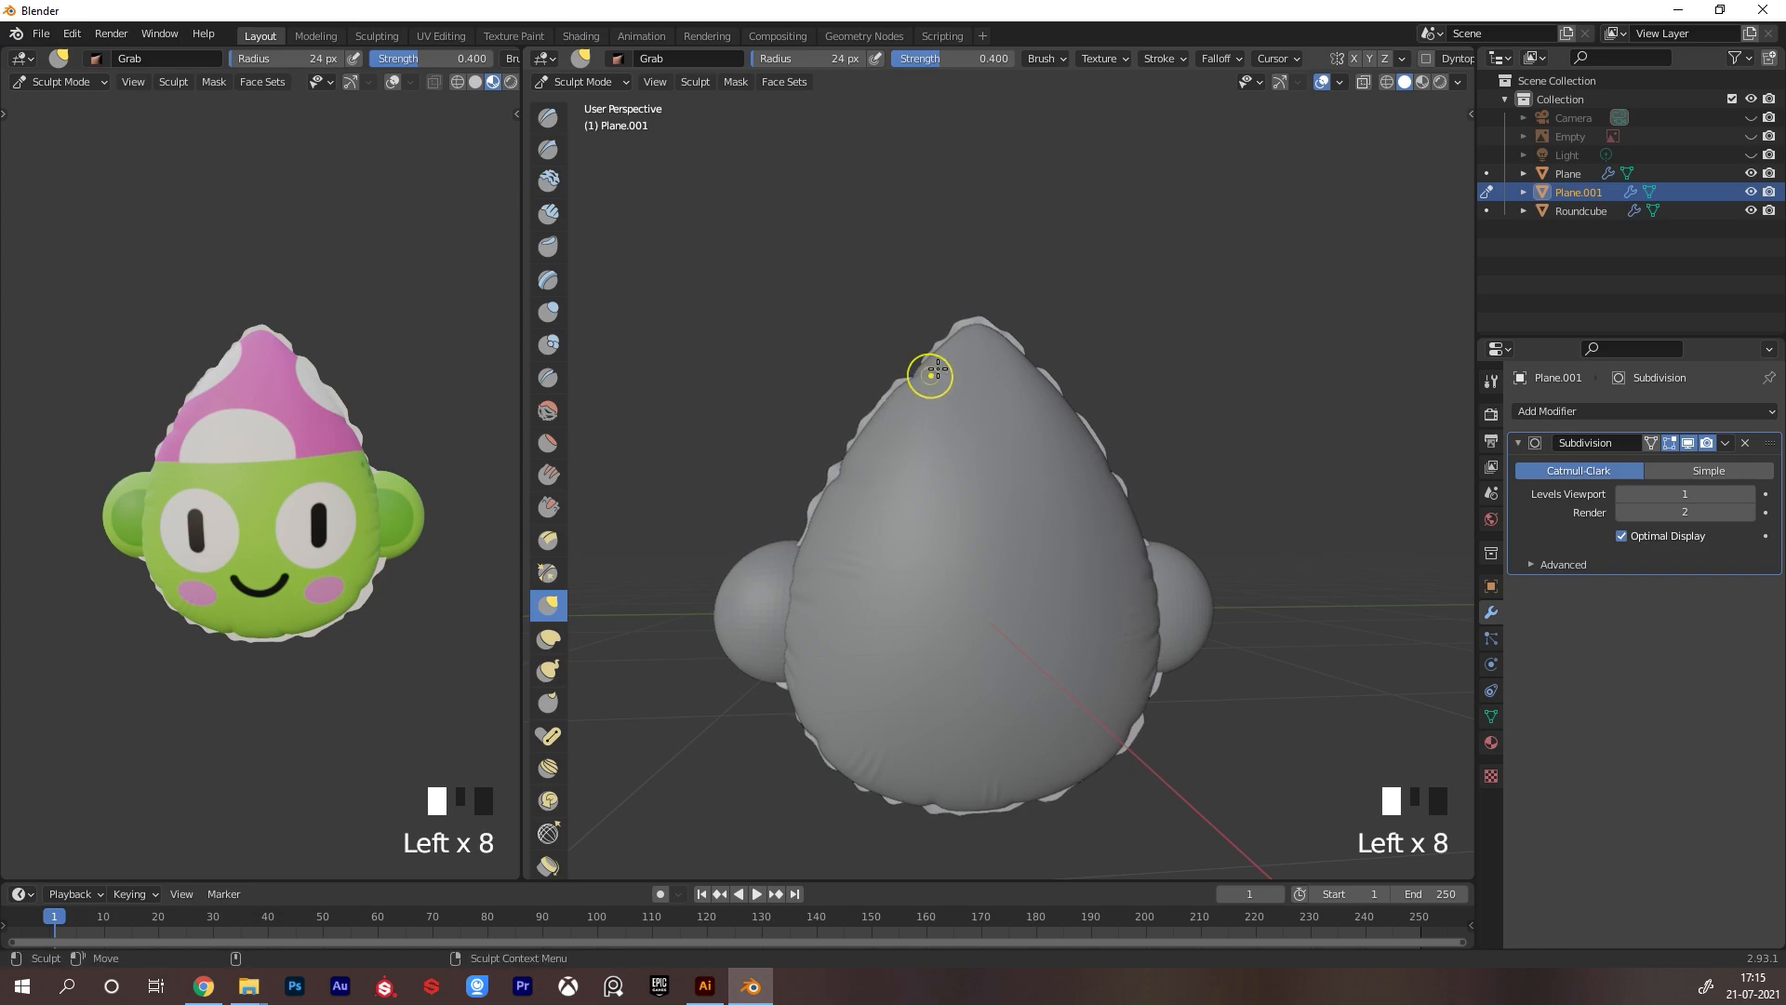
pyautogui.moveTo(962, 347); pyautogui.dragTo(966, 352)
pyautogui.moveTo(1033, 345); pyautogui.dragTo(1037, 348)
pyautogui.keyDown('alt'); pyautogui.moveTo(1146, 454); pyautogui.dragTo(1168, 487); pyautogui.keyUp('alt')
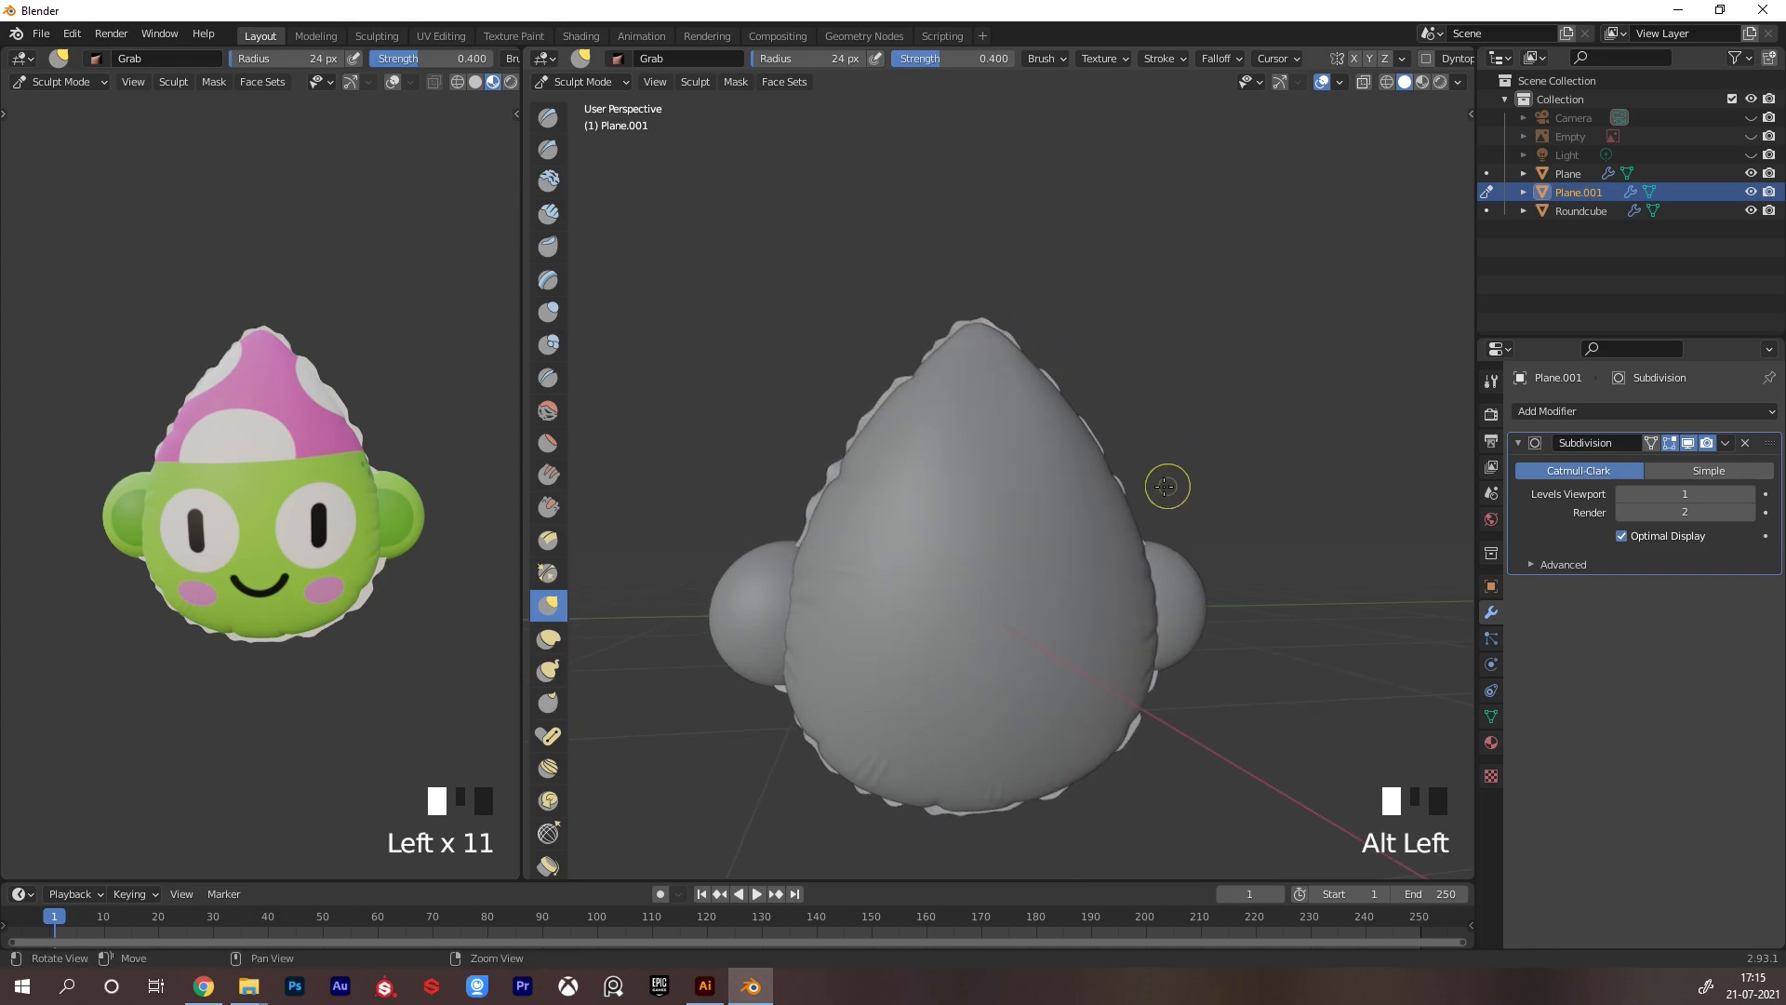
pyautogui.keyDown('alt'); pyautogui.moveTo(1009, 512); pyautogui.dragTo(1036, 522); pyautogui.keyUp('alt')
pyautogui.hotkey('ctrl', 'Tab')
pyautogui.click(921, 525)
# Refine the crimped rim's edge with further Grab strokes in Sculpt Mode, finishing in Object Mode
pyautogui.keyDown('alt'); pyautogui.moveTo(1163, 423); pyautogui.dragTo(1196, 429); pyautogui.keyUp('alt')
pyautogui.keyDown('alt'); pyautogui.moveTo(1154, 436); pyautogui.dragTo(1110, 485, button='right'); pyautogui.keyUp('alt')
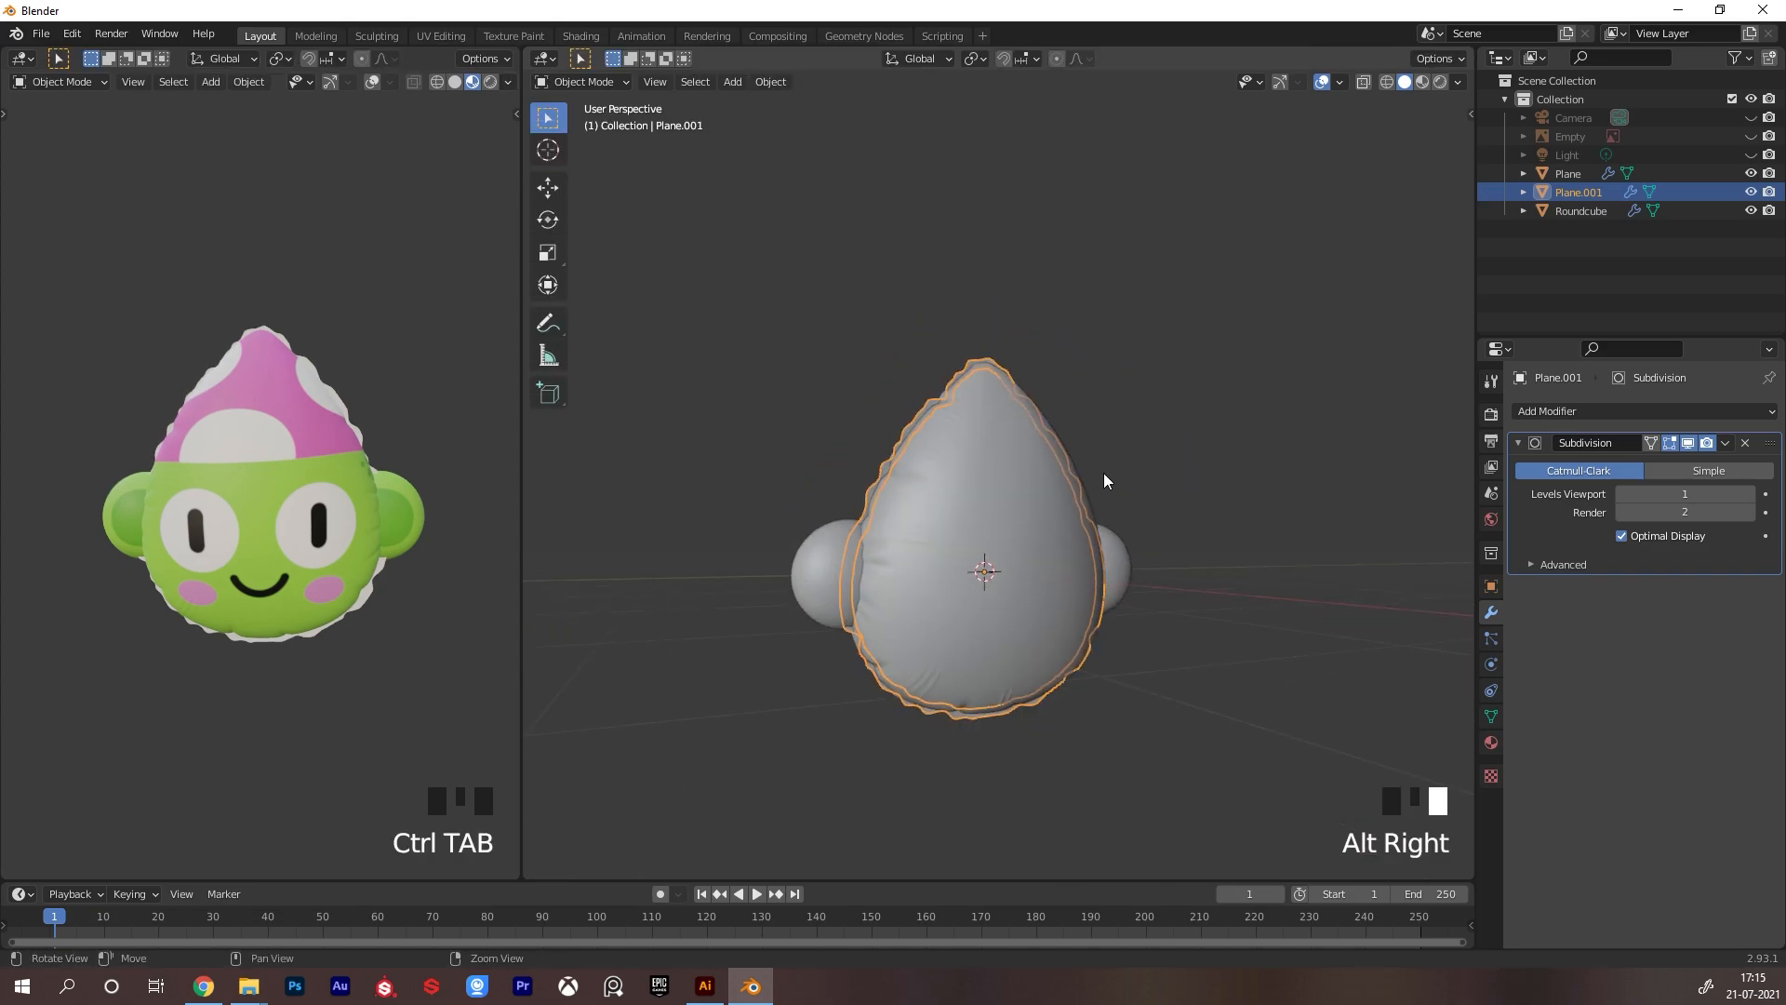
pyautogui.keyDown('alt'); pyautogui.moveTo(1103, 473); pyautogui.dragTo(1030, 533, button='middle'); pyautogui.keyUp('alt')
pyautogui.click(1030, 533)
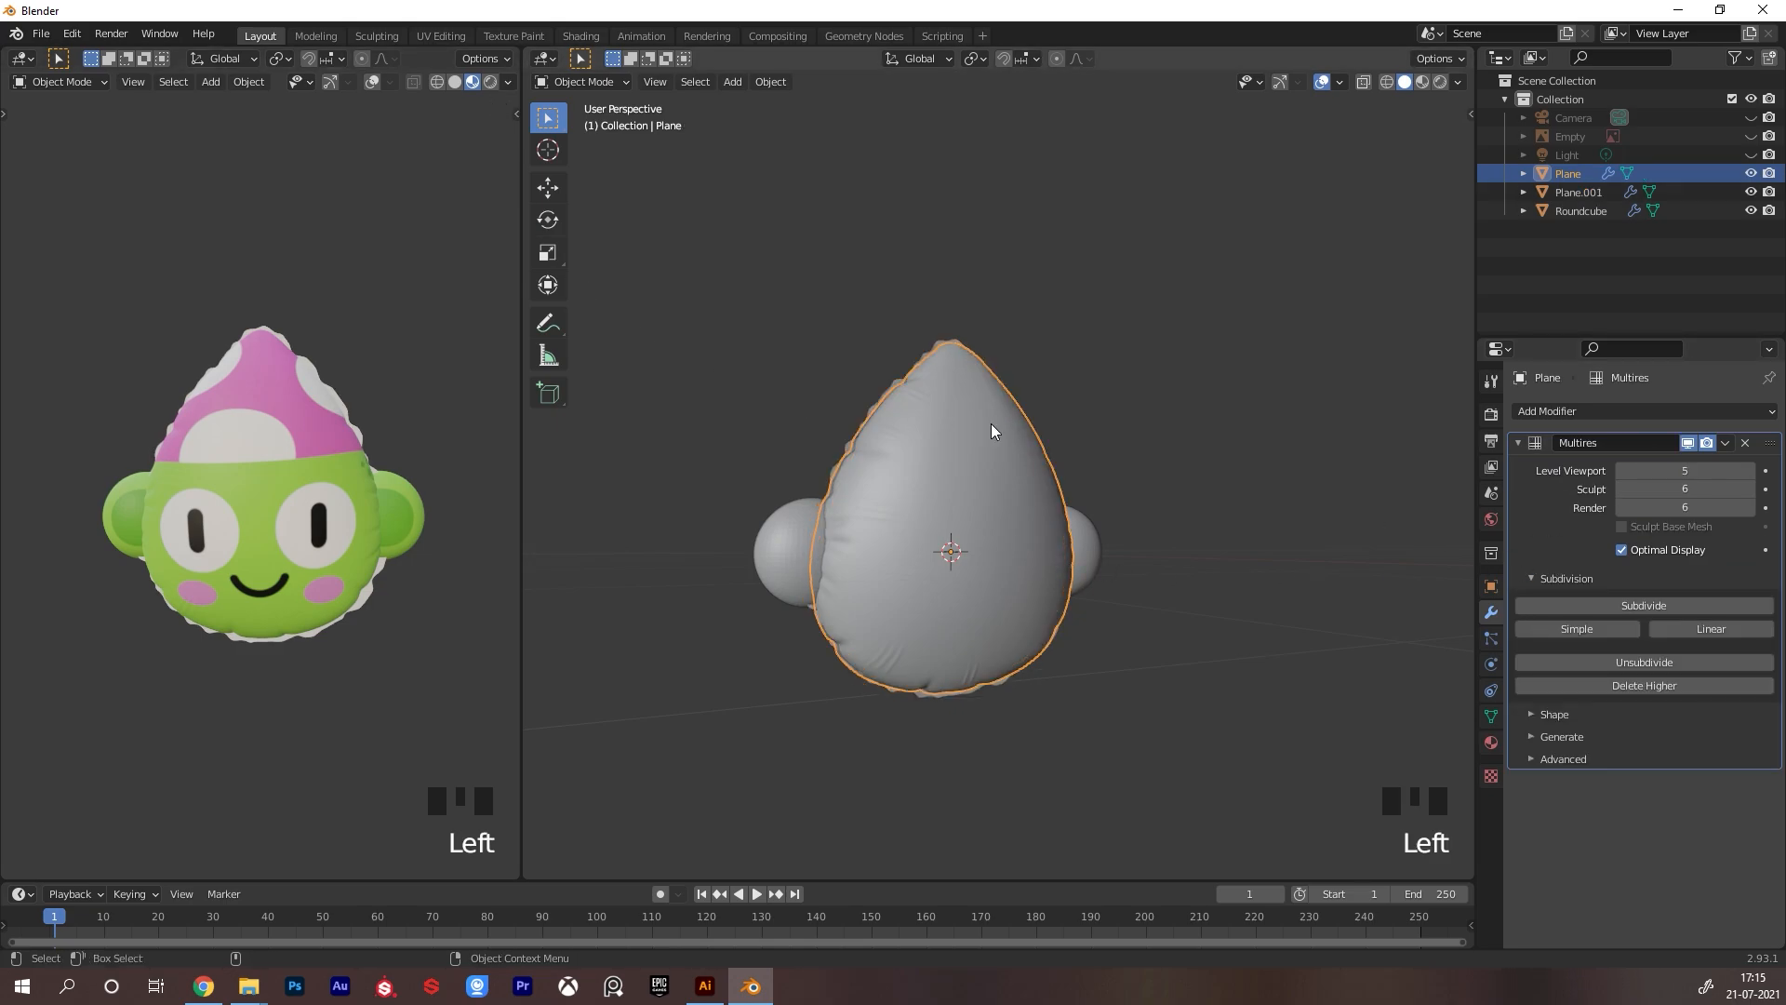
pyautogui.moveTo(992, 428)
pyautogui.keyDown('alt'); pyautogui.mouseDown()
pyautogui.moveTo(1063, 596)
pyautogui.moveTo(1088, 594)
pyautogui.mouseUp(); pyautogui.keyUp('alt')
pyautogui.click(1070, 614)
pyautogui.hotkey('ctrl', 'Tab')
pyautogui.click(1093, 824)
pyautogui.moveTo(1096, 594); pyautogui.dragTo(1089, 555)
pyautogui.moveTo(1089, 475)
pyautogui.keyDown('alt'); pyautogui.mouseDown()
pyautogui.moveTo(1091, 504)
pyautogui.moveTo(825, 498)
pyautogui.moveTo(832, 558)
pyautogui.moveTo(809, 614)
pyautogui.mouseUp(); pyautogui.keyUp('alt')
pyautogui.moveTo(809, 614); pyautogui.dragTo(944, 590)
pyautogui.hotkey('ctrl', 'Tab')
pyautogui.click(1056, 537)
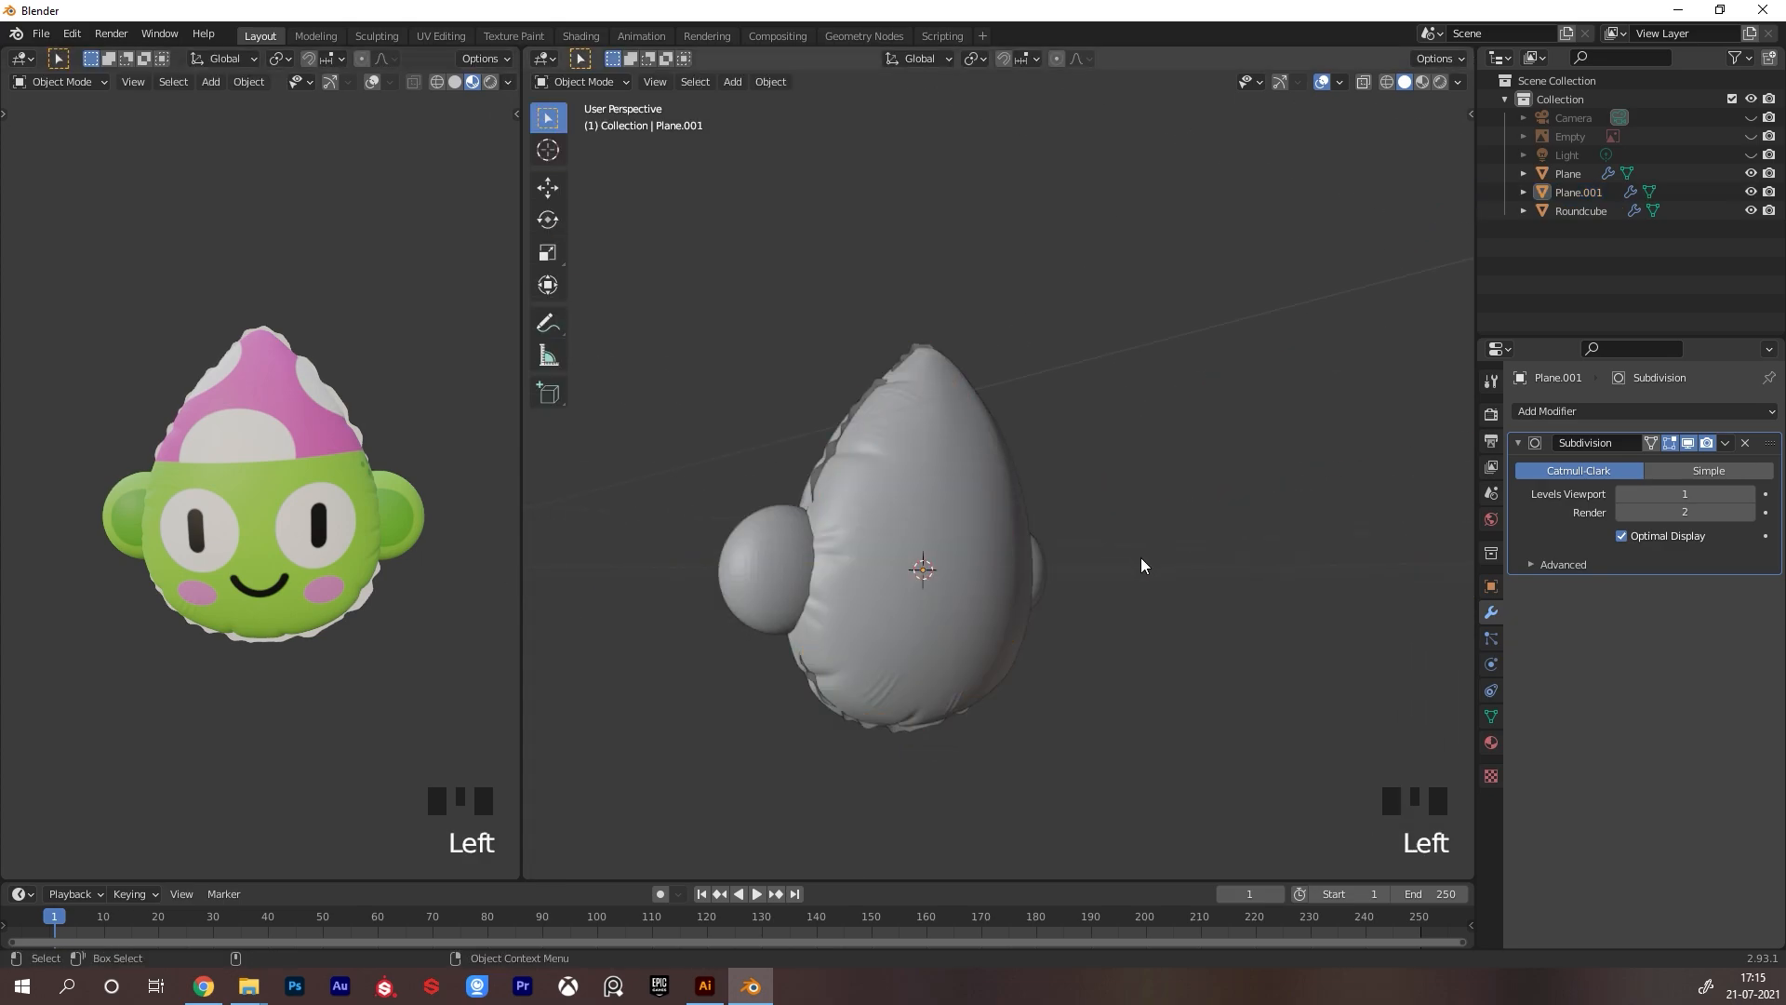
# Select the round ears in Object Mode and inspect how they sit against the head from above
pyautogui.keyDown('alt'); pyautogui.moveTo(1141, 558); pyautogui.dragTo(1255, 551); pyautogui.keyUp('alt')
pyautogui.click(1184, 577)
pyautogui.press('Tab')
pyautogui.keyDown('shift'); pyautogui.click(1163, 544); pyautogui.keyUp('shift')
pyautogui.keyDown('shift'); pyautogui.click(1163, 545); pyautogui.keyUp('shift')
pyautogui.keyDown('shift'); pyautogui.click(1162, 544); pyautogui.keyUp('shift')
pyautogui.hotkey('ctrl', 'Tab')
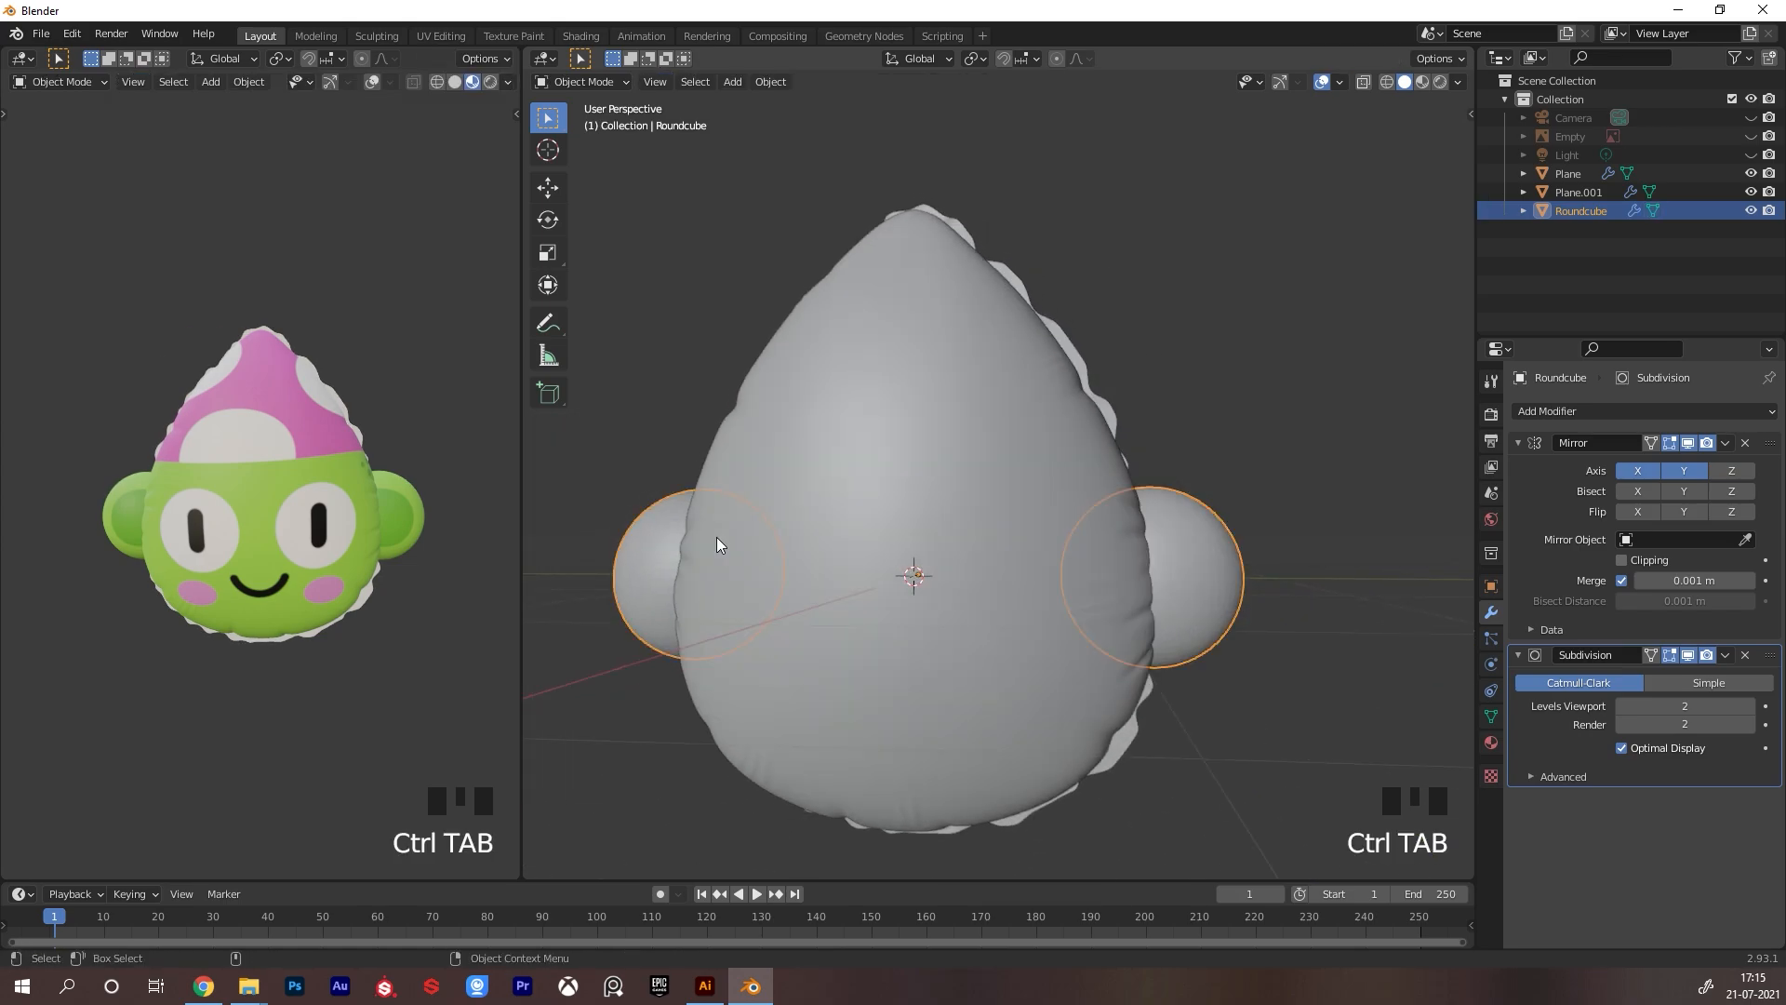
pyautogui.keyDown('alt'); pyautogui.moveTo(1291, 539); pyautogui.dragTo(1207, 574, button='right'); pyautogui.keyUp('alt')
pyautogui.keyDown('alt'); pyautogui.moveTo(1208, 574); pyautogui.dragTo(1215, 715); pyautogui.keyUp('alt')
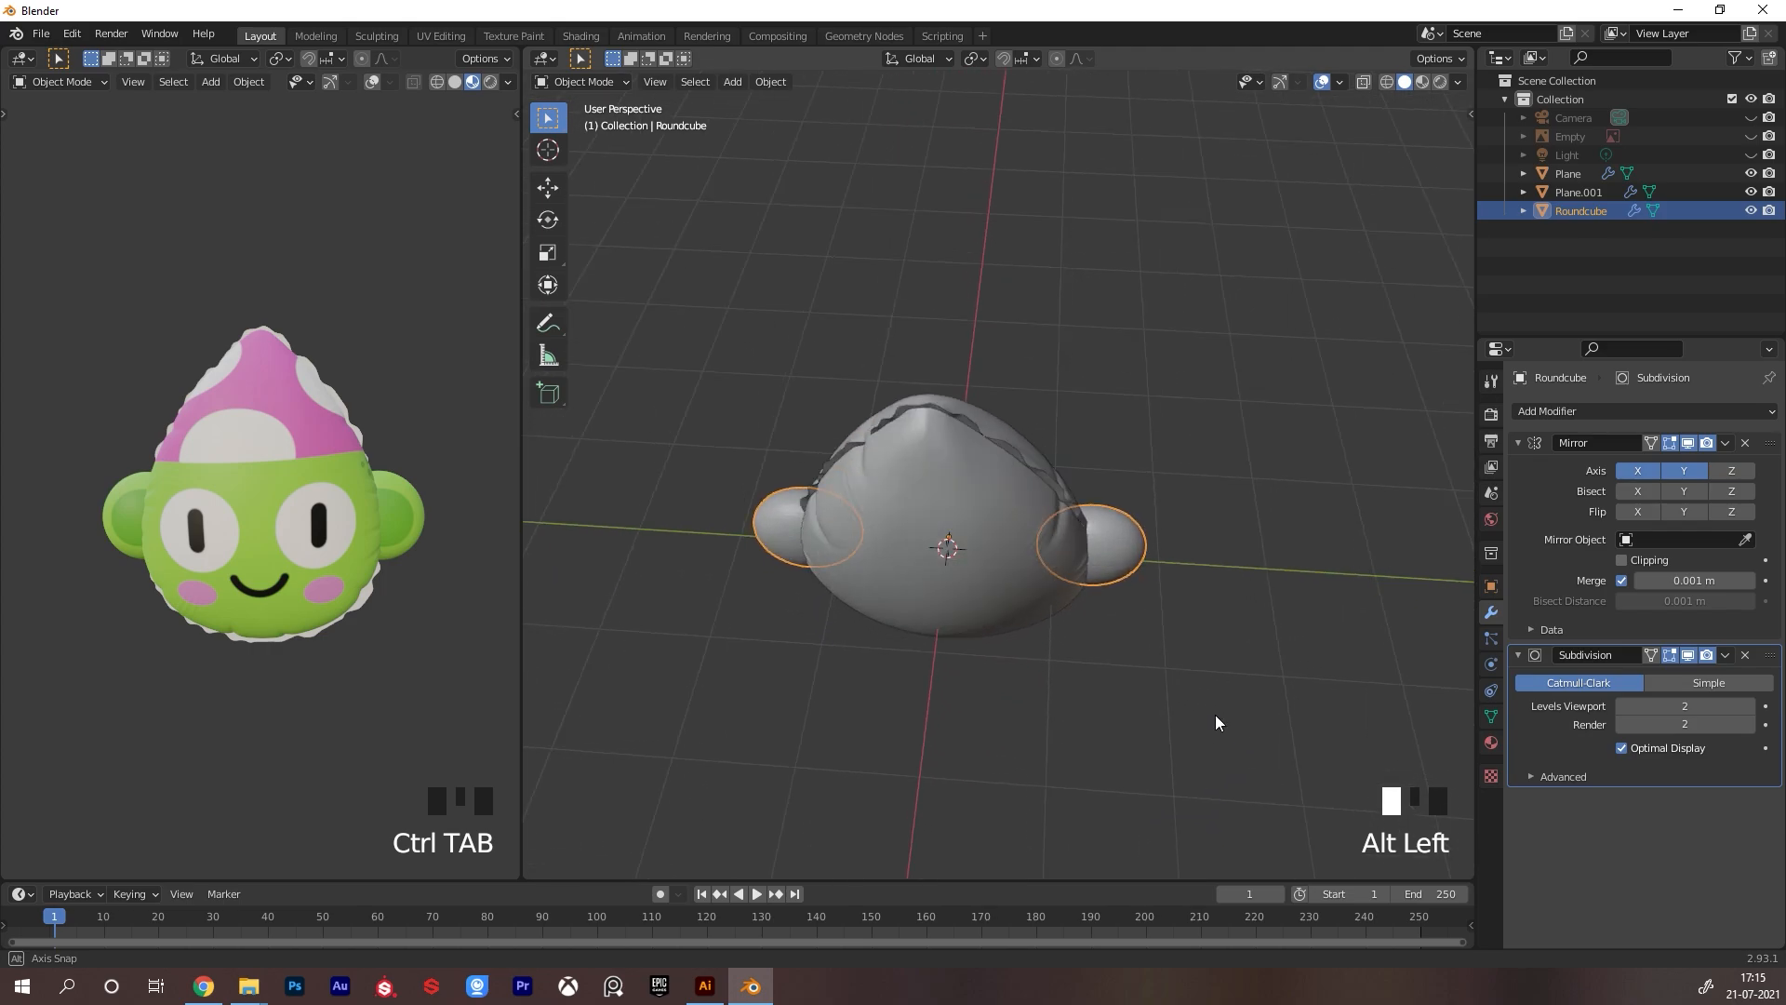
# Toggle the X and Y axes of the ears' Mirror modifier off and on again to check each one's effect
pyautogui.click(1643, 470)
pyautogui.click(1643, 470)
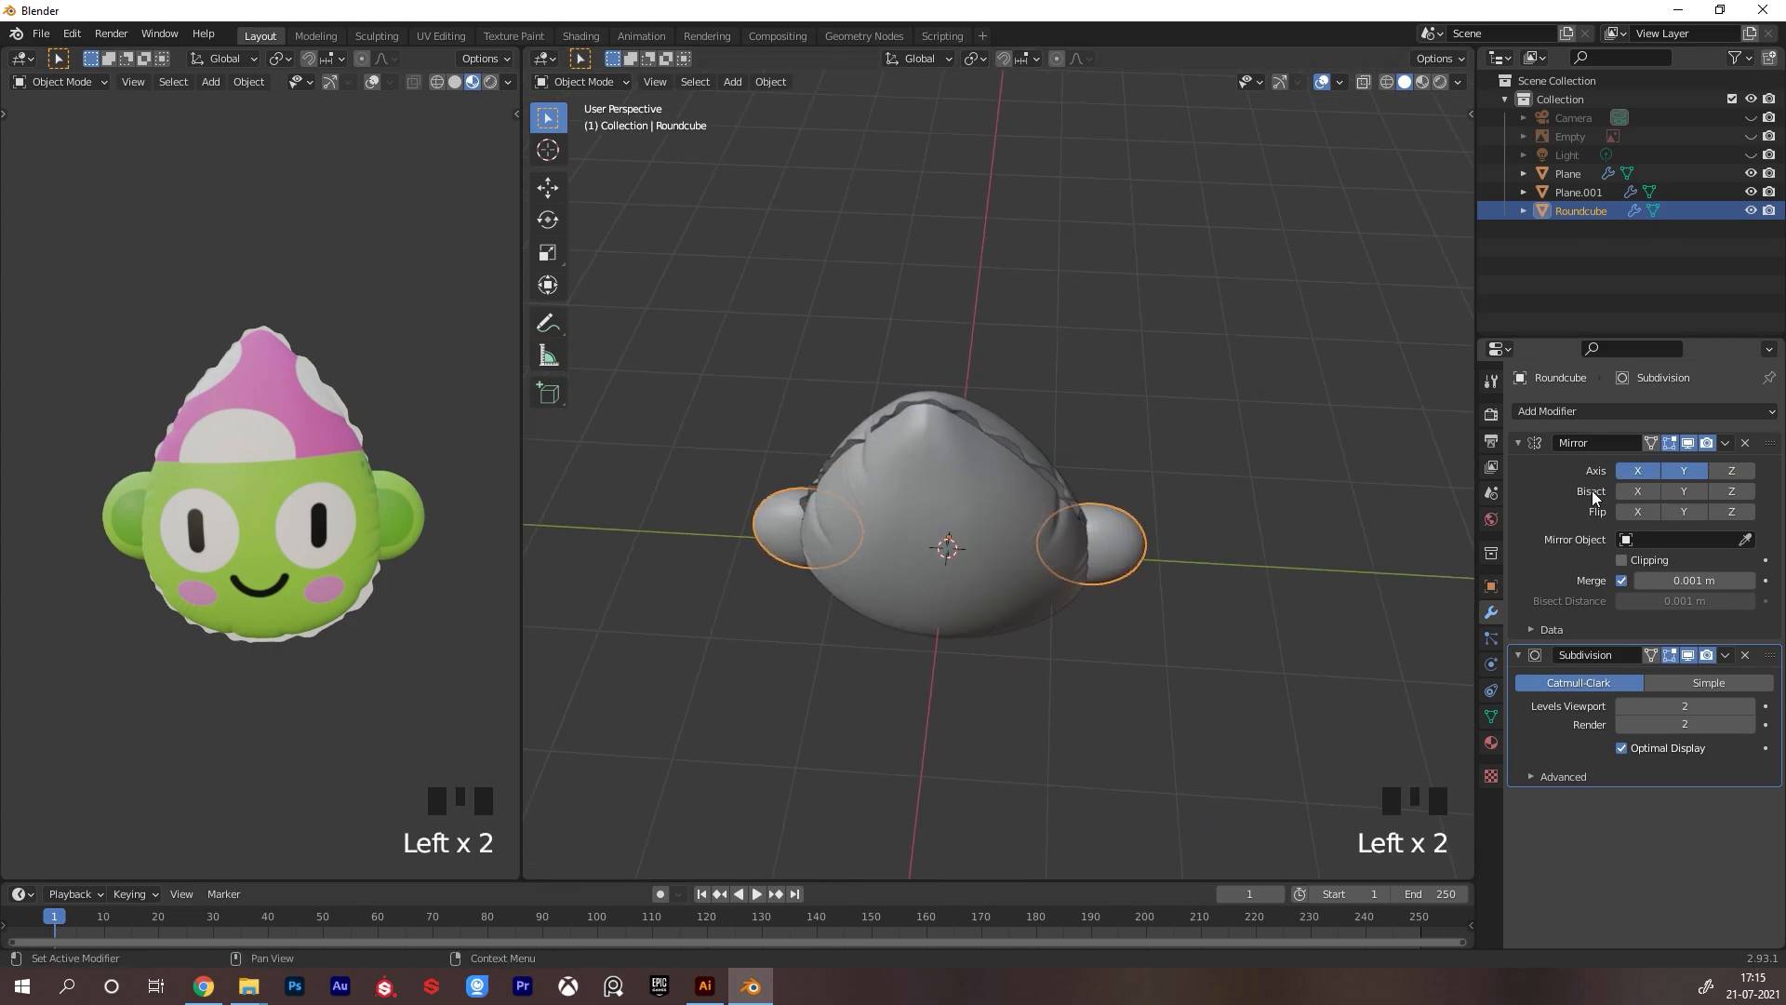
pyautogui.click(1643, 471)
pyautogui.click(1687, 470)
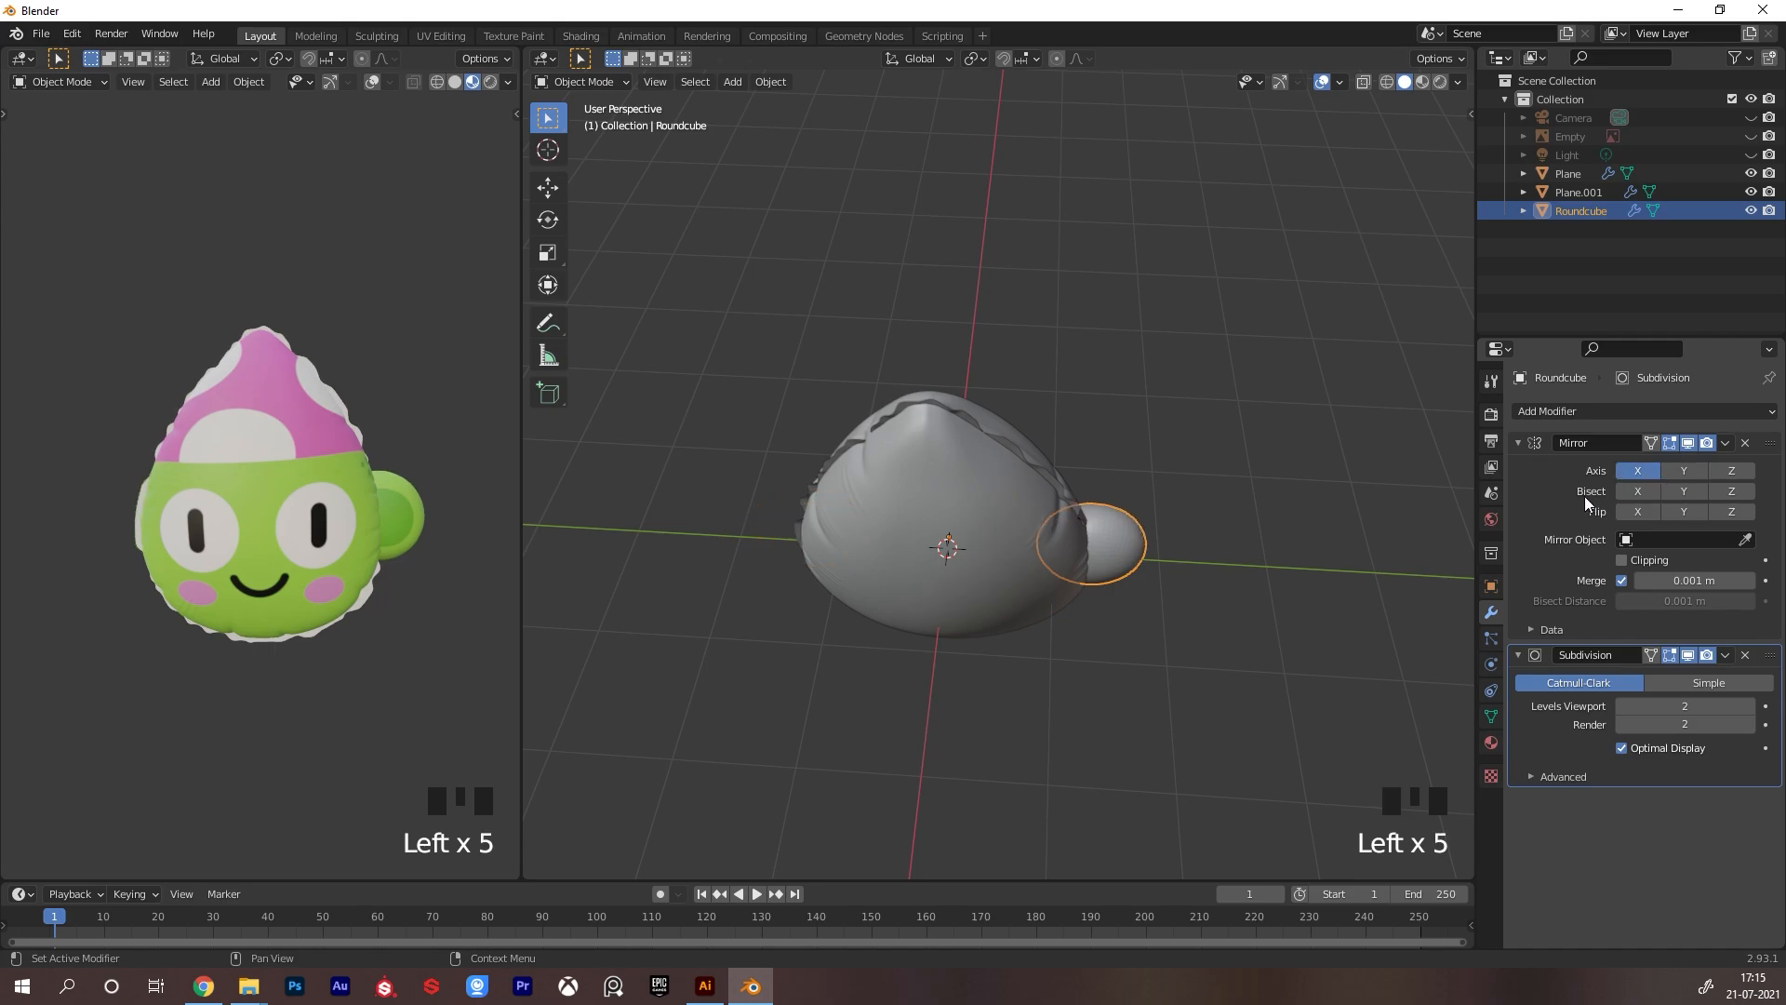
pyautogui.click(1681, 470)
pyautogui.keyDown('alt'); pyautogui.moveTo(1176, 555); pyautogui.dragTo(1197, 532); pyautogui.keyUp('alt')
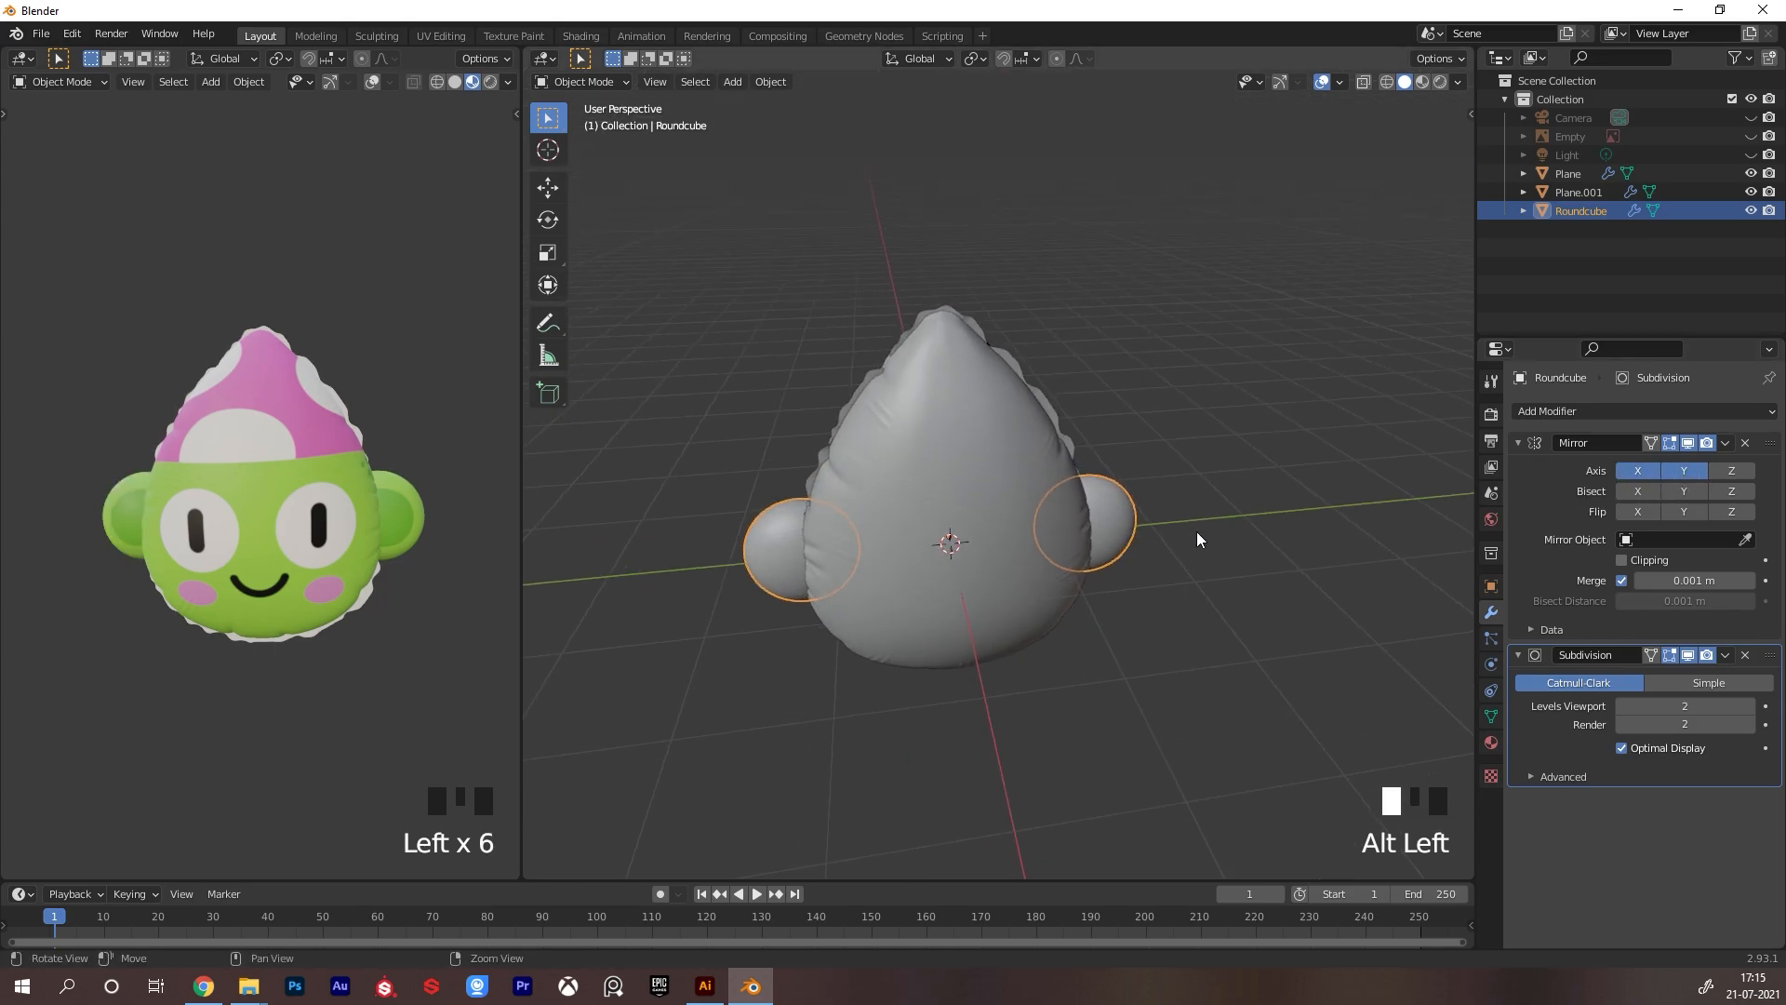
pyautogui.keyDown('alt'); pyautogui.moveTo(1170, 539); pyautogui.dragTo(1144, 563, button='middle'); pyautogui.keyUp('alt')
pyautogui.keyDown('alt'); pyautogui.moveTo(1144, 564); pyautogui.dragTo(1139, 543); pyautogui.keyUp('alt')
pyautogui.keyDown('alt'); pyautogui.moveTo(1138, 544); pyautogui.dragTo(1041, 530, button='right'); pyautogui.keyUp('alt')
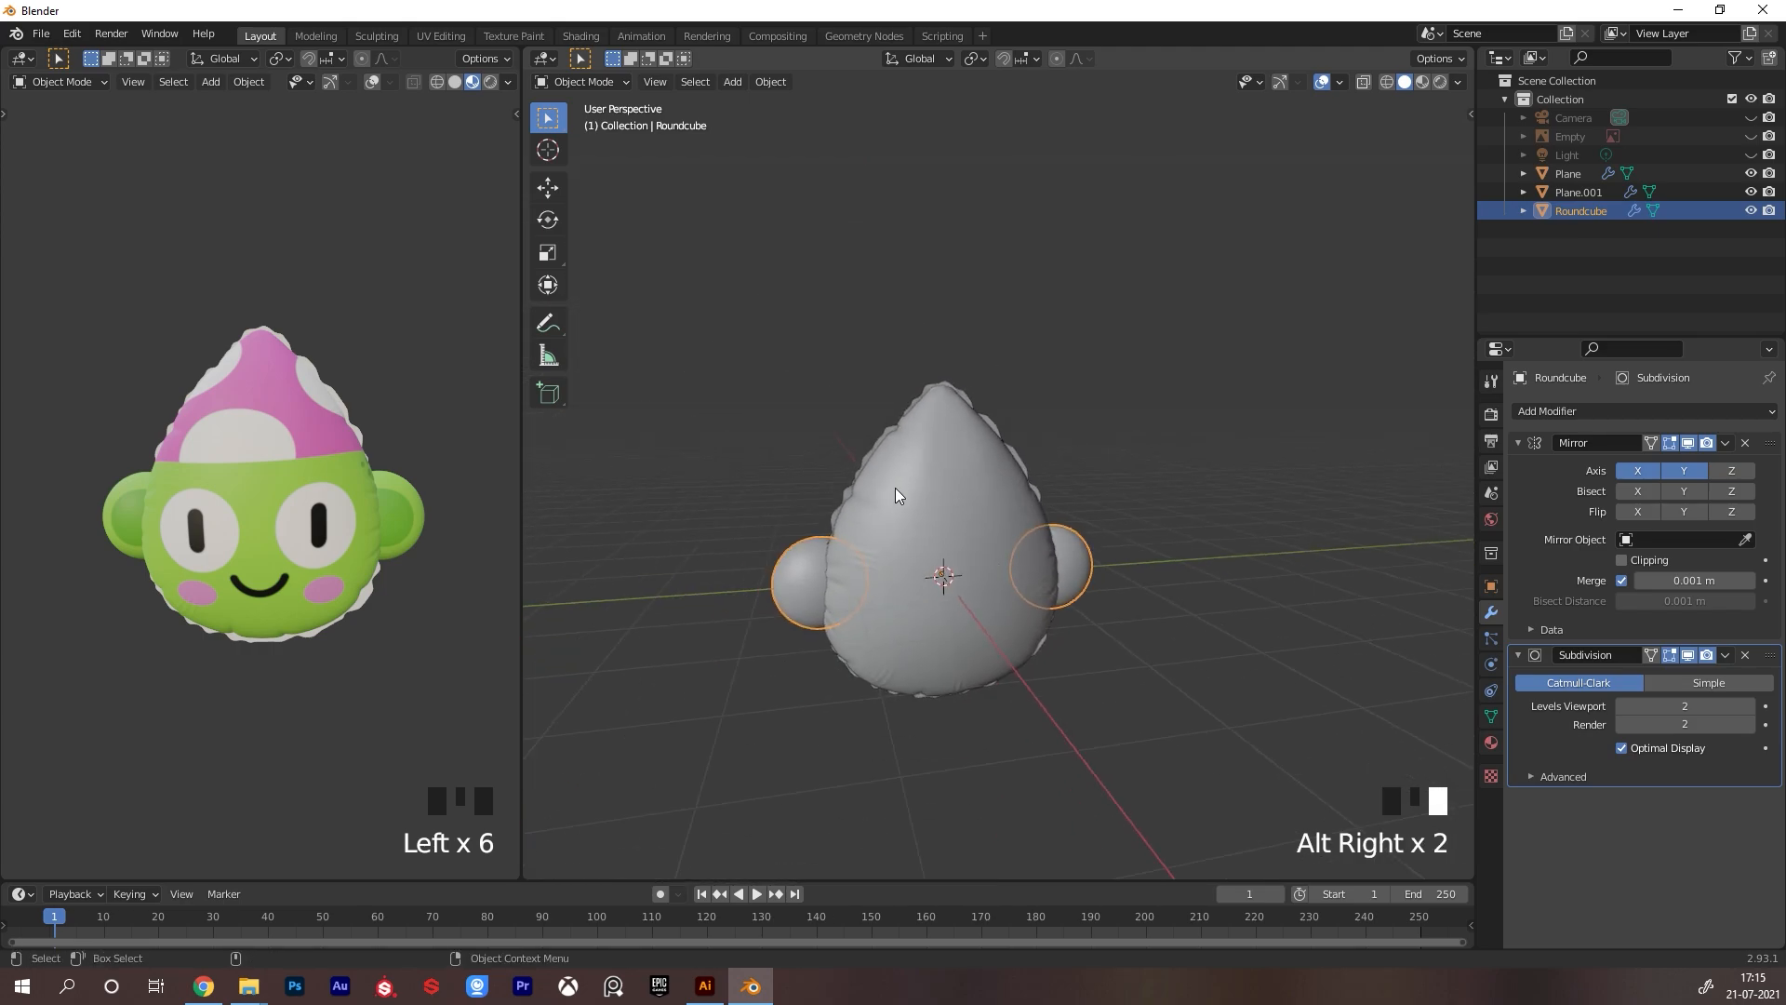
# Add a plane at the scene origin and show the viewport gizmos
pyautogui.hotkey('shift', 'a')
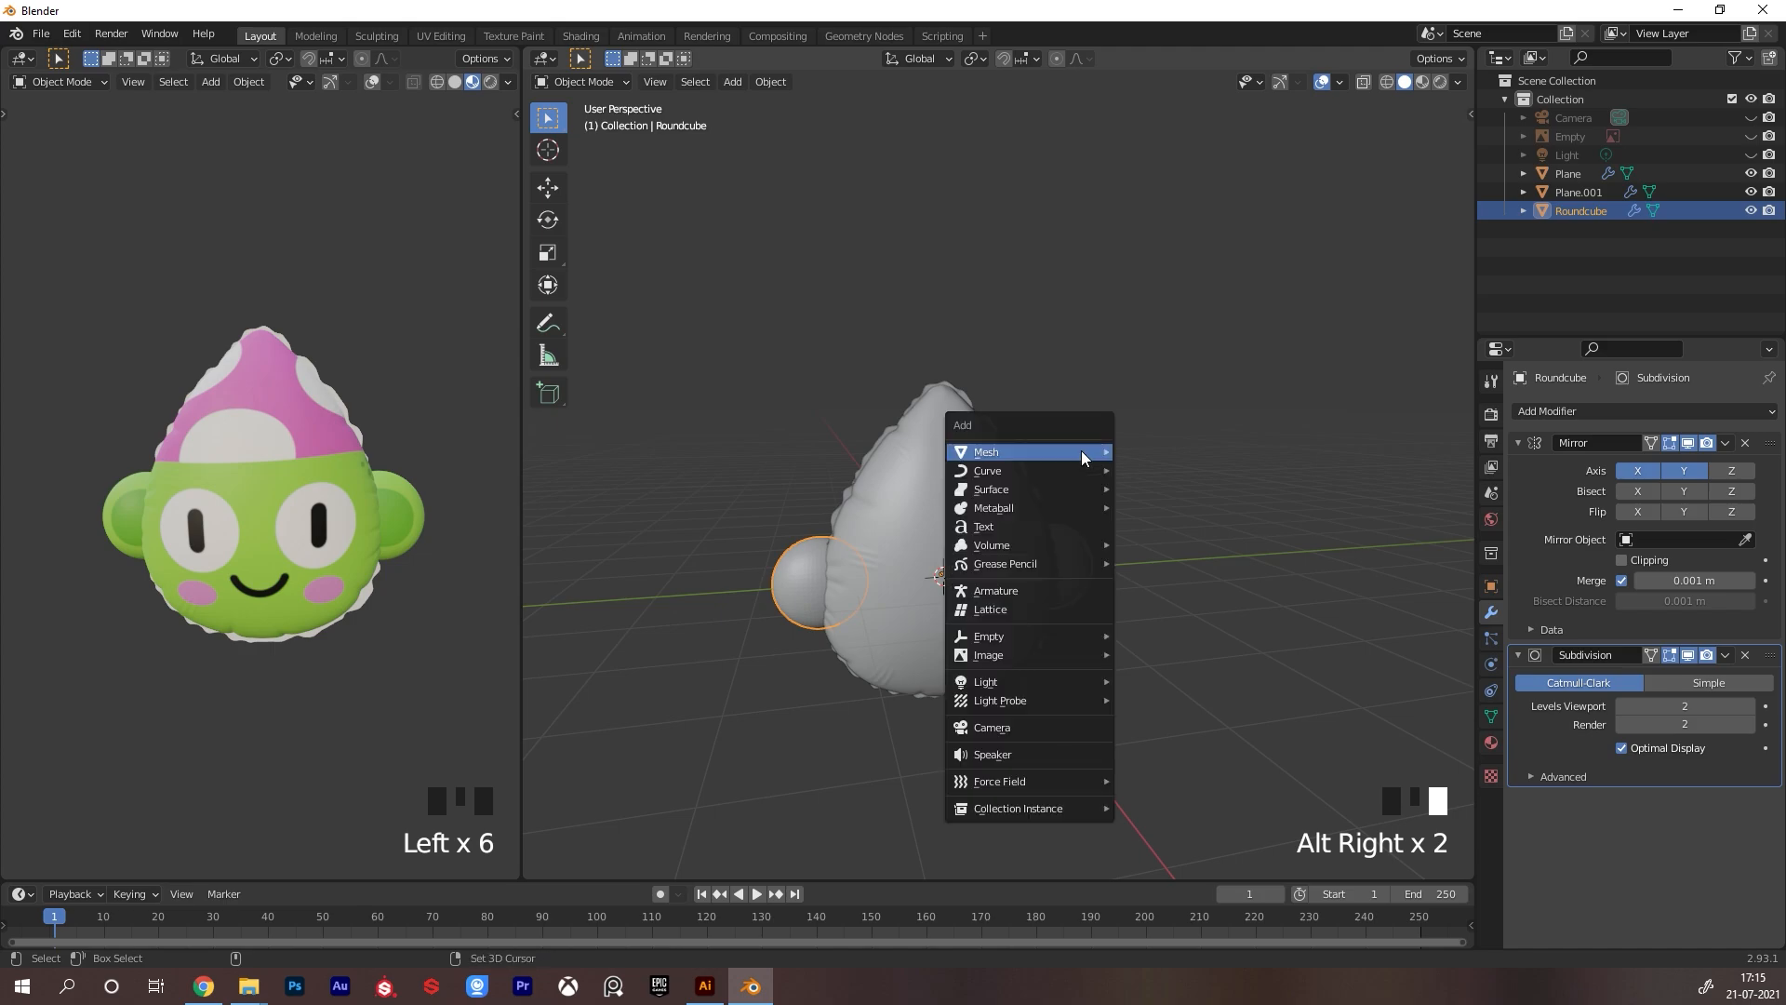
pyautogui.moveTo(1084, 457)
pyautogui.click(1215, 452)
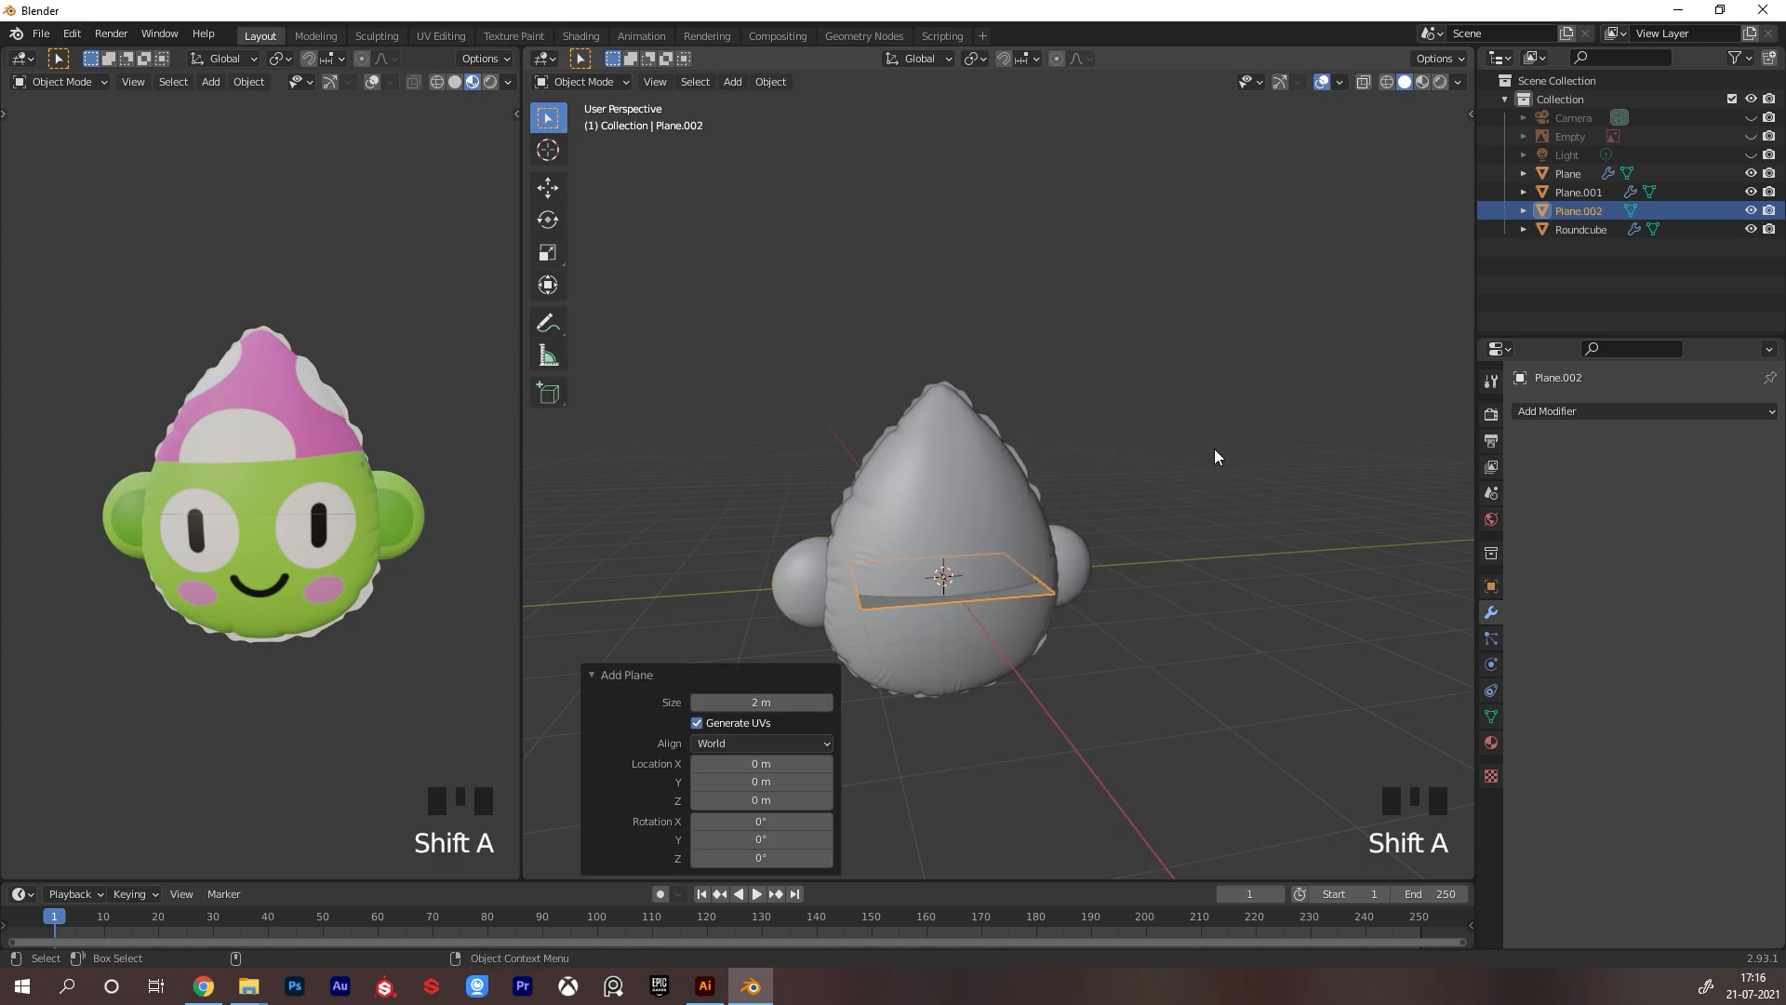
pyautogui.click(1279, 84)
# Rotate the plane 90° so it stands upright and move it about 2.9 m behind the head along X
pyautogui.keyDown('alt'); pyautogui.moveTo(1168, 370); pyautogui.dragTo(991, 547); pyautogui.keyUp('alt')
pyautogui.write('90')
pyautogui.moveTo(1042, 606); pyautogui.dragTo(907, 523)
# Scale the upright plane up by about 3.57 and again by about 2.1 to form a large backdrop
pyautogui.press('s')
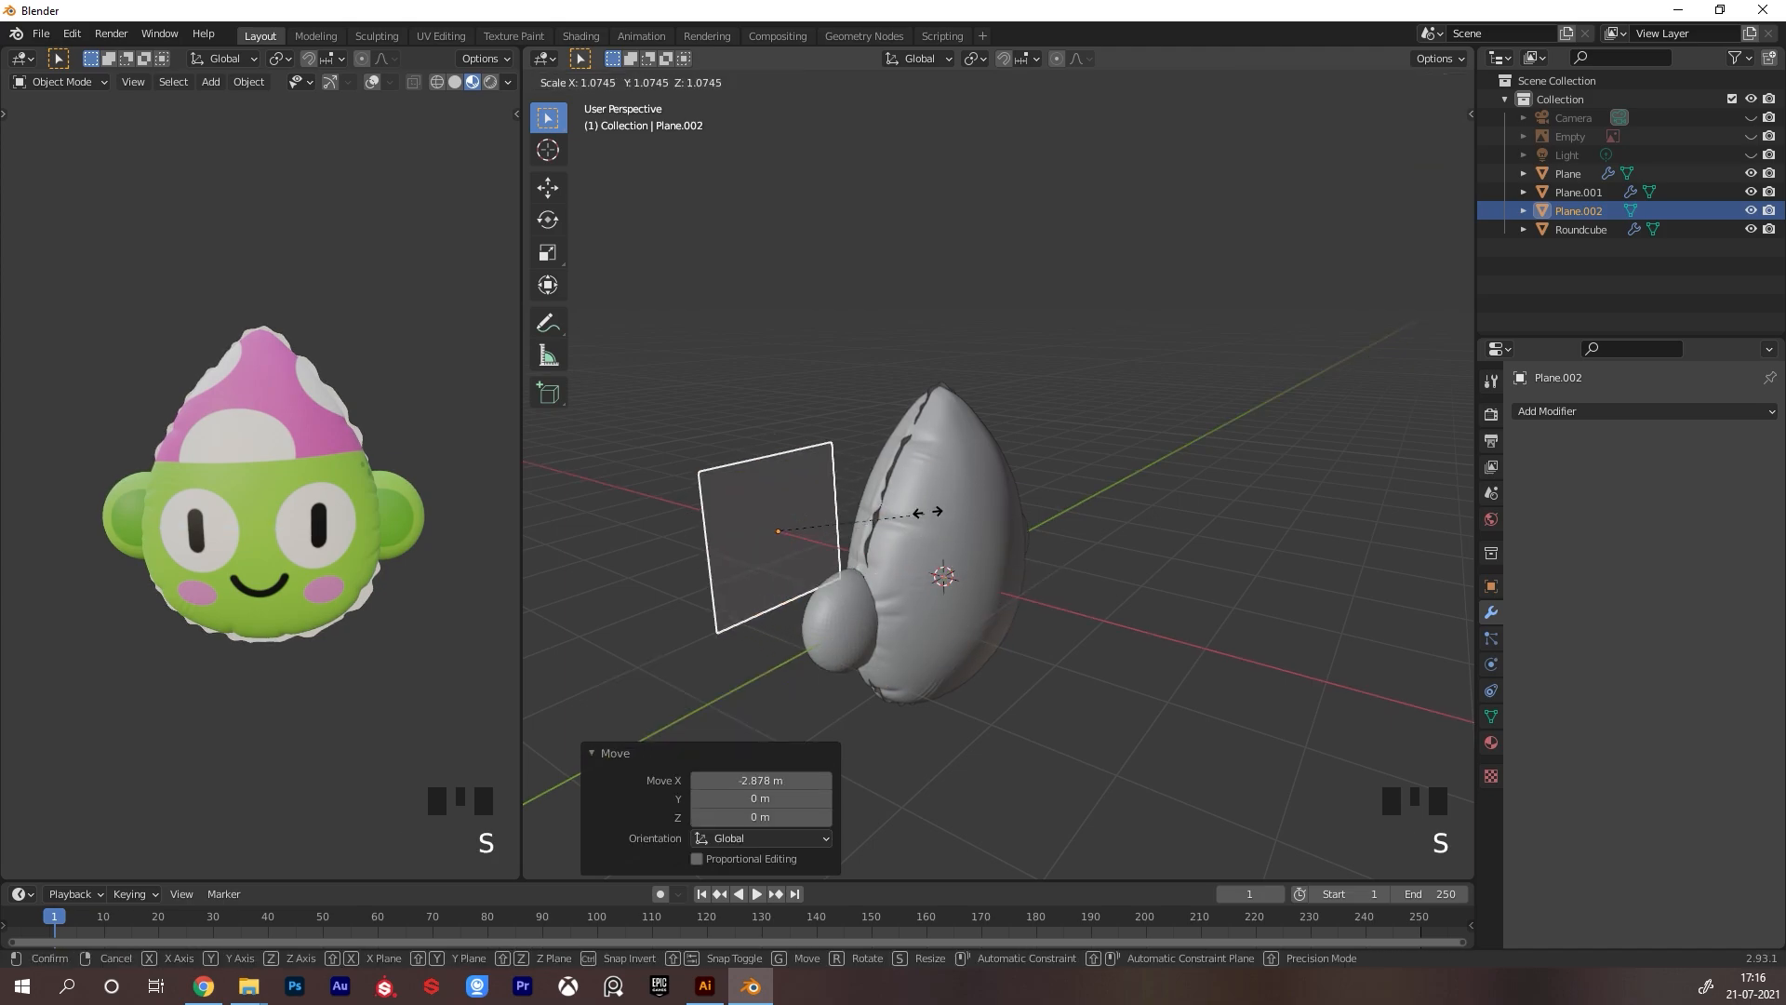
pyautogui.click(1168, 299)
pyautogui.keyDown('alt'); pyautogui.moveTo(1116, 387); pyautogui.dragTo(1042, 487); pyautogui.keyUp('alt')
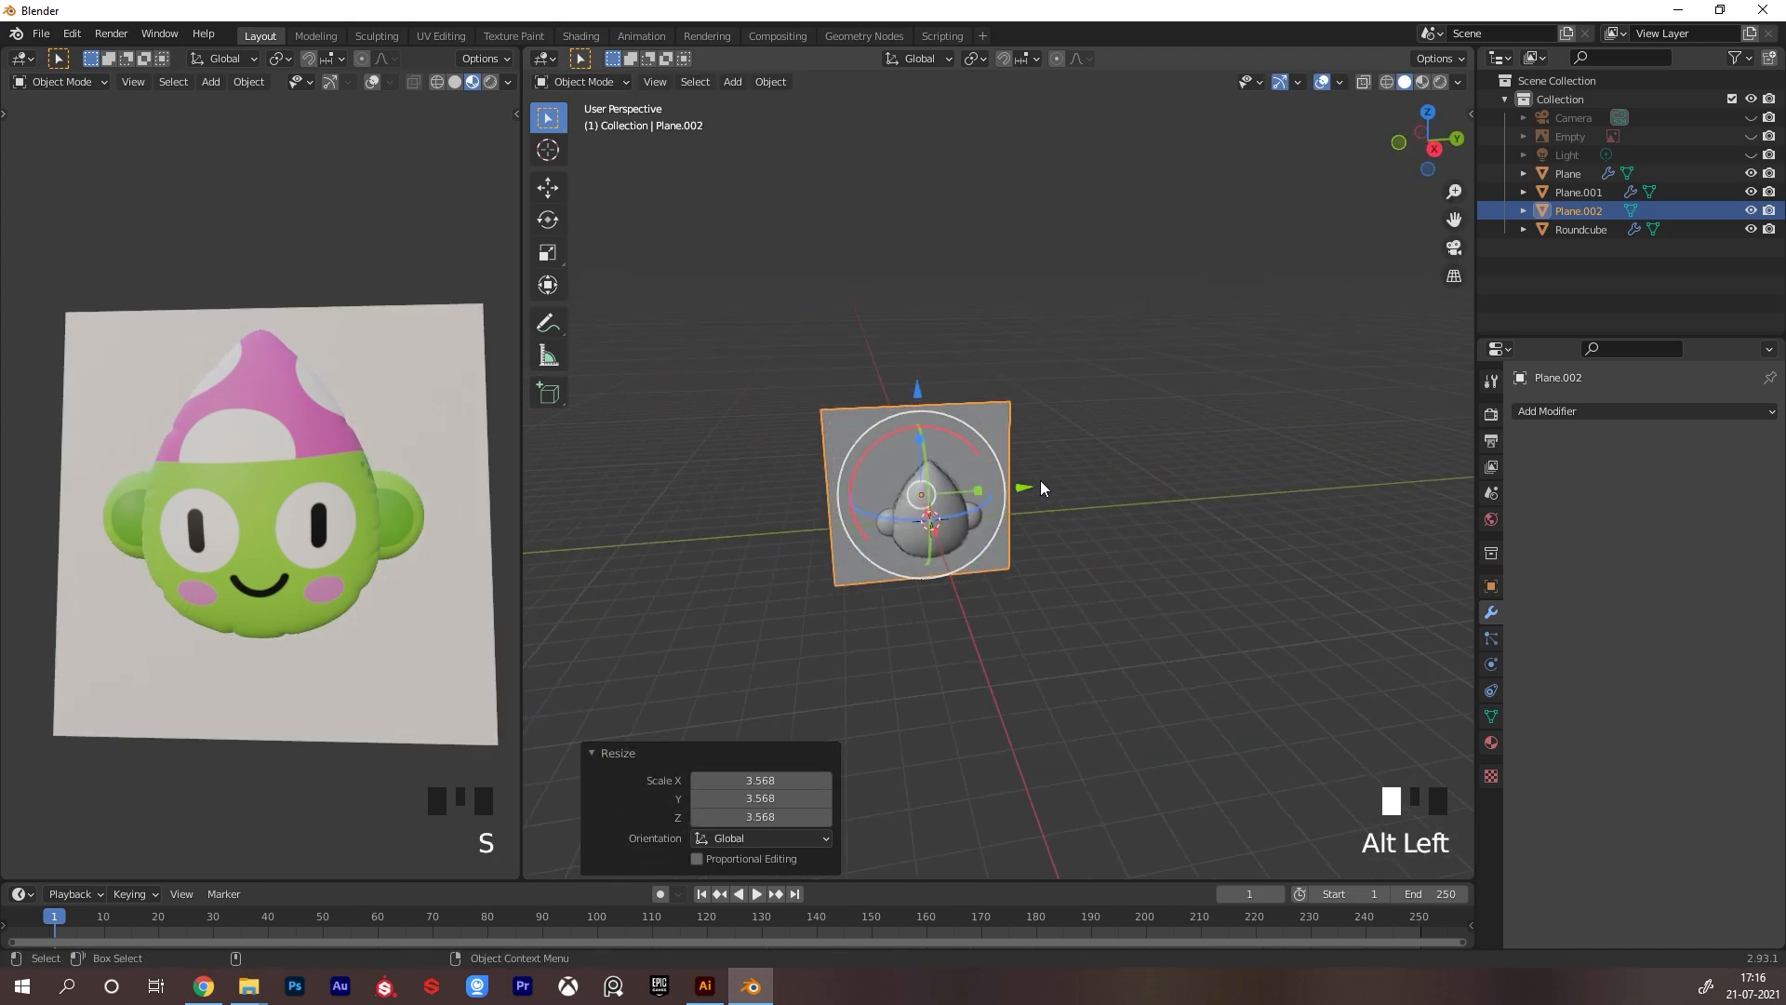
pyautogui.press('s')
pyautogui.click(1147, 399)
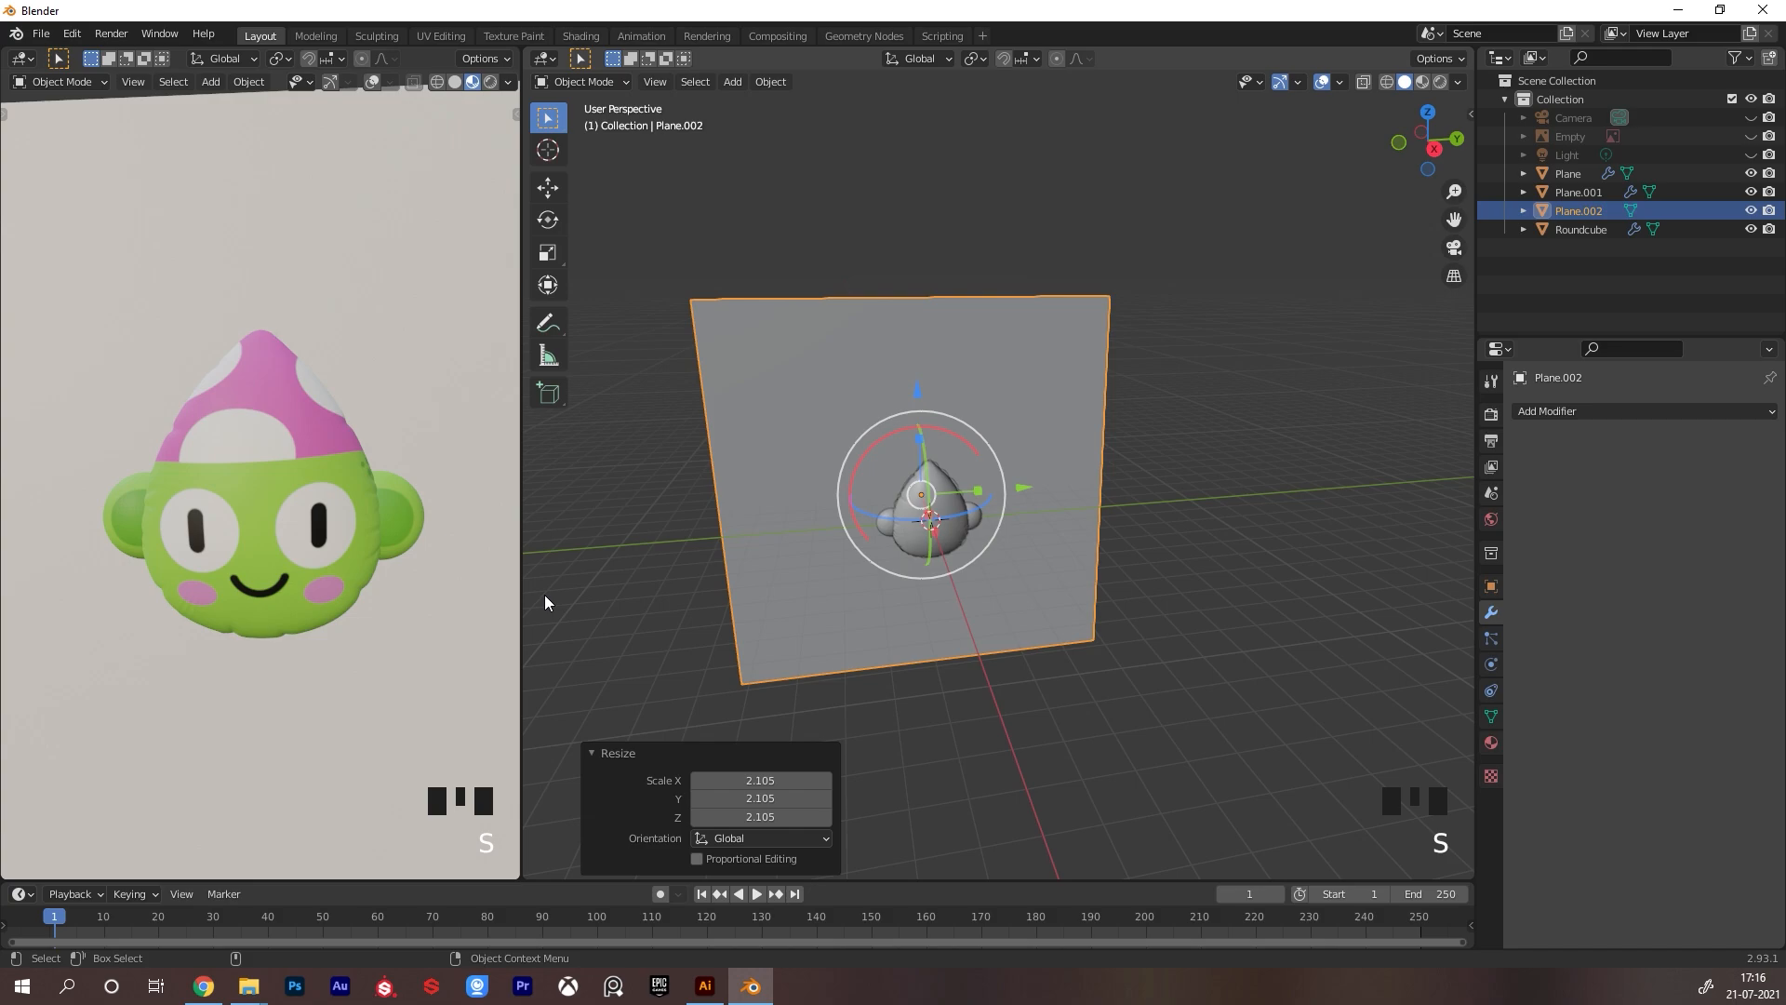
# Widen the textured preview viewport and show the scene through the camera in it
pyautogui.moveTo(524, 606); pyautogui.dragTo(755, 609)
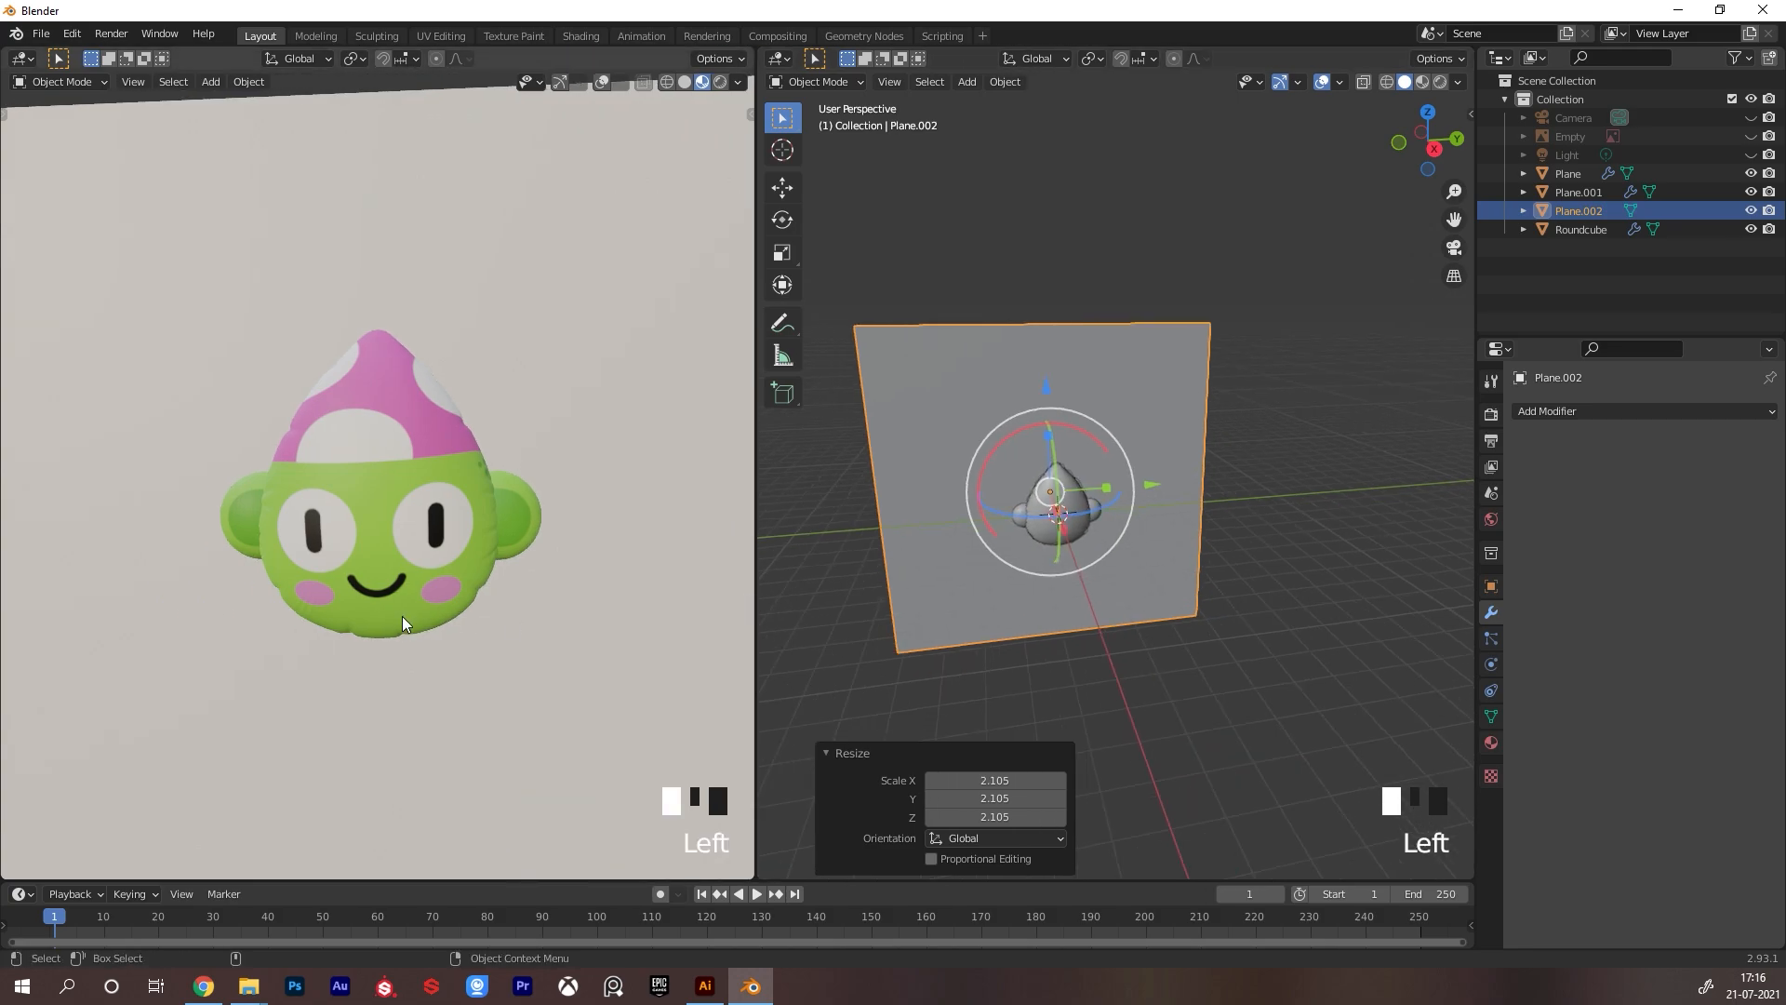
pyautogui.scroll(-4, 402, 616)
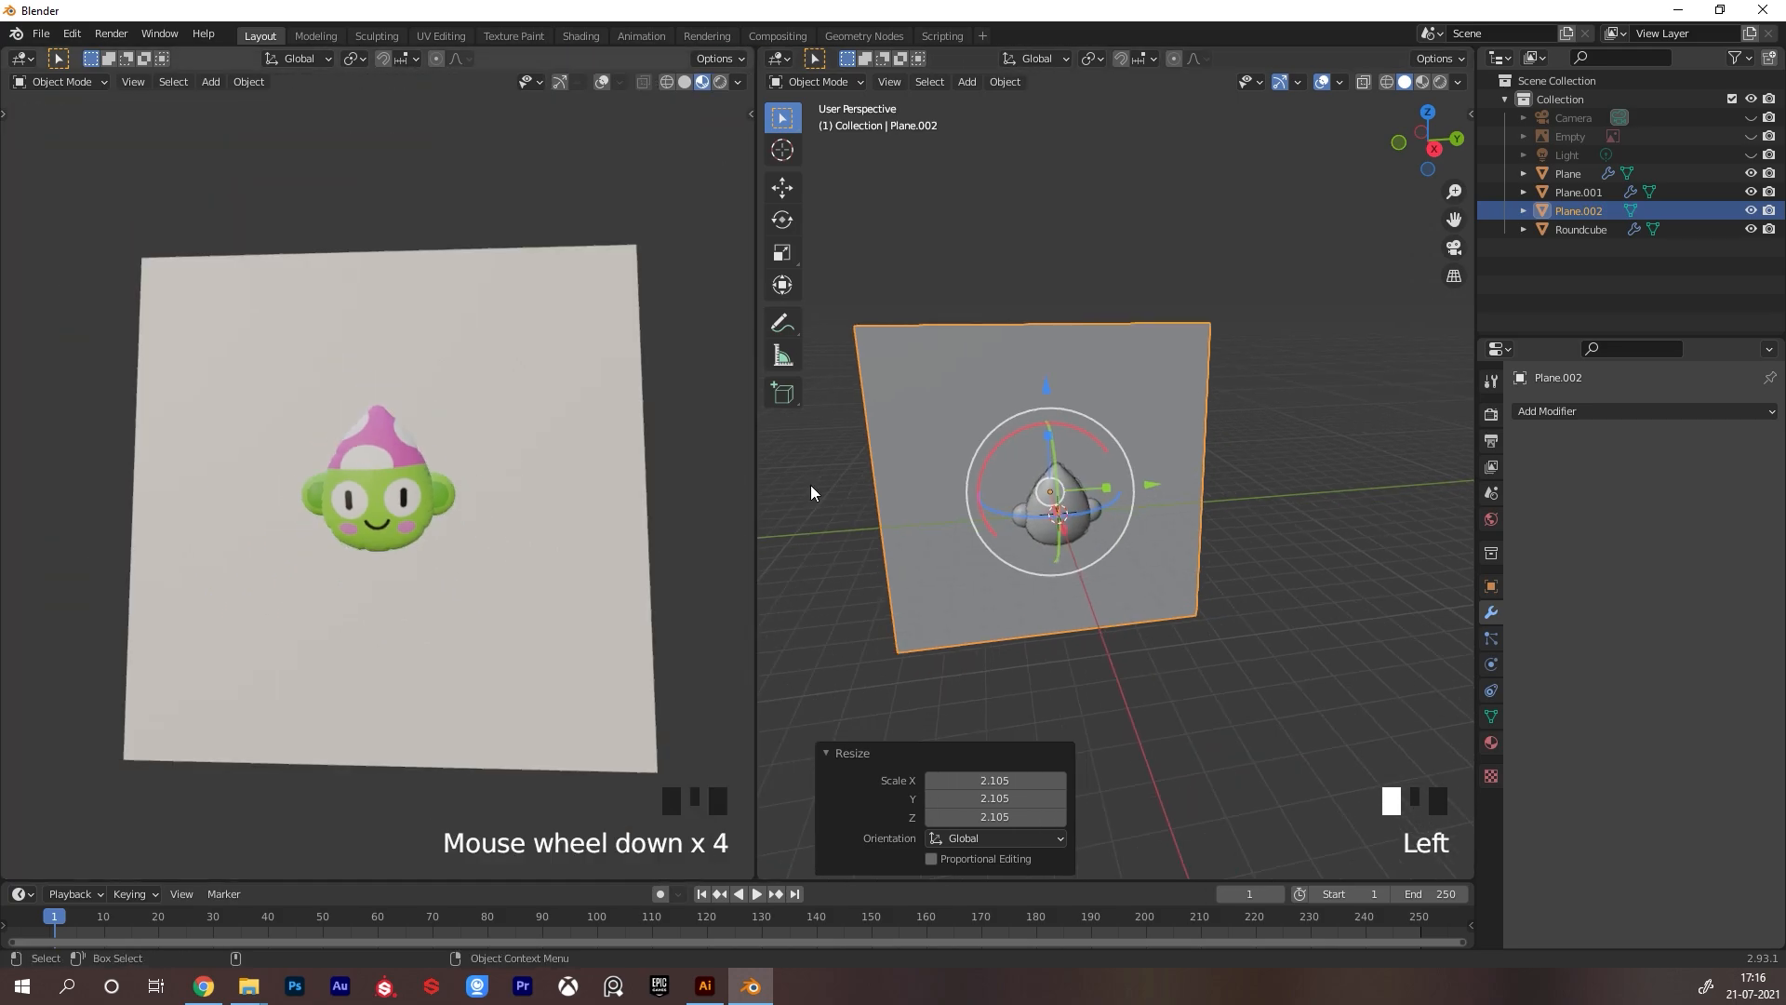
pyautogui.click(1586, 119)
pyautogui.press('KP_0')
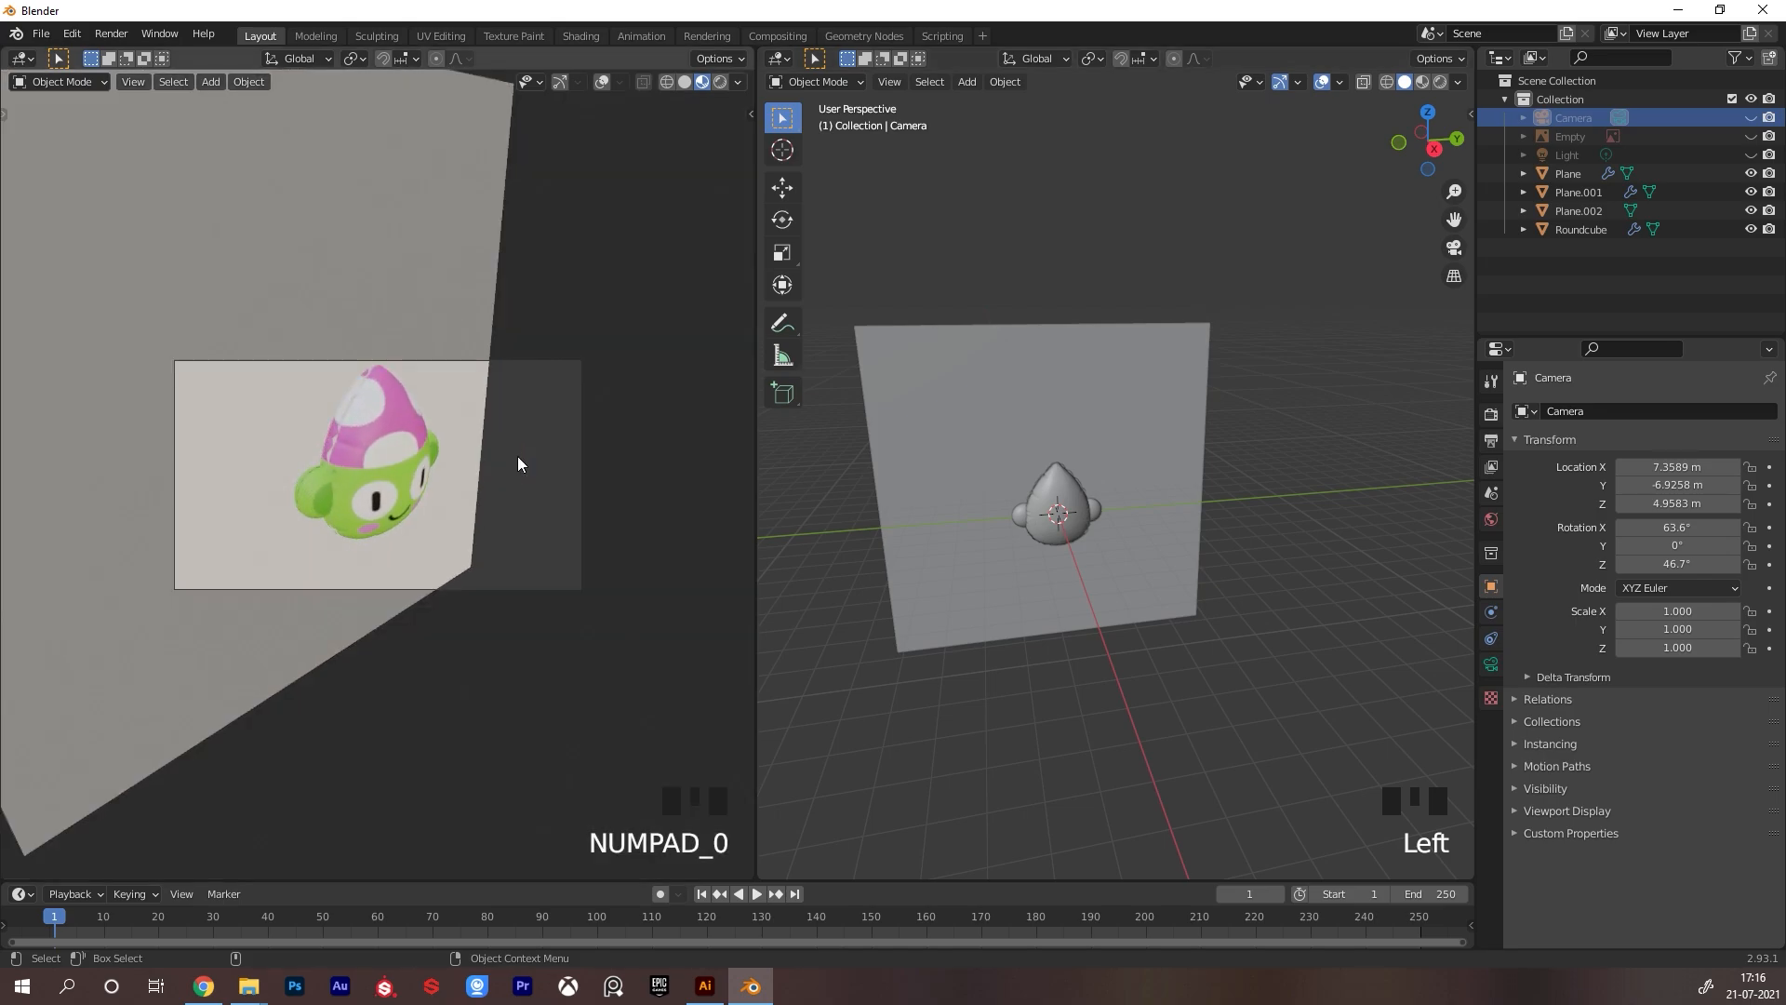
# Set the output's horizontal resolution to 1080 px for a square frame
pyautogui.click(1491, 413)
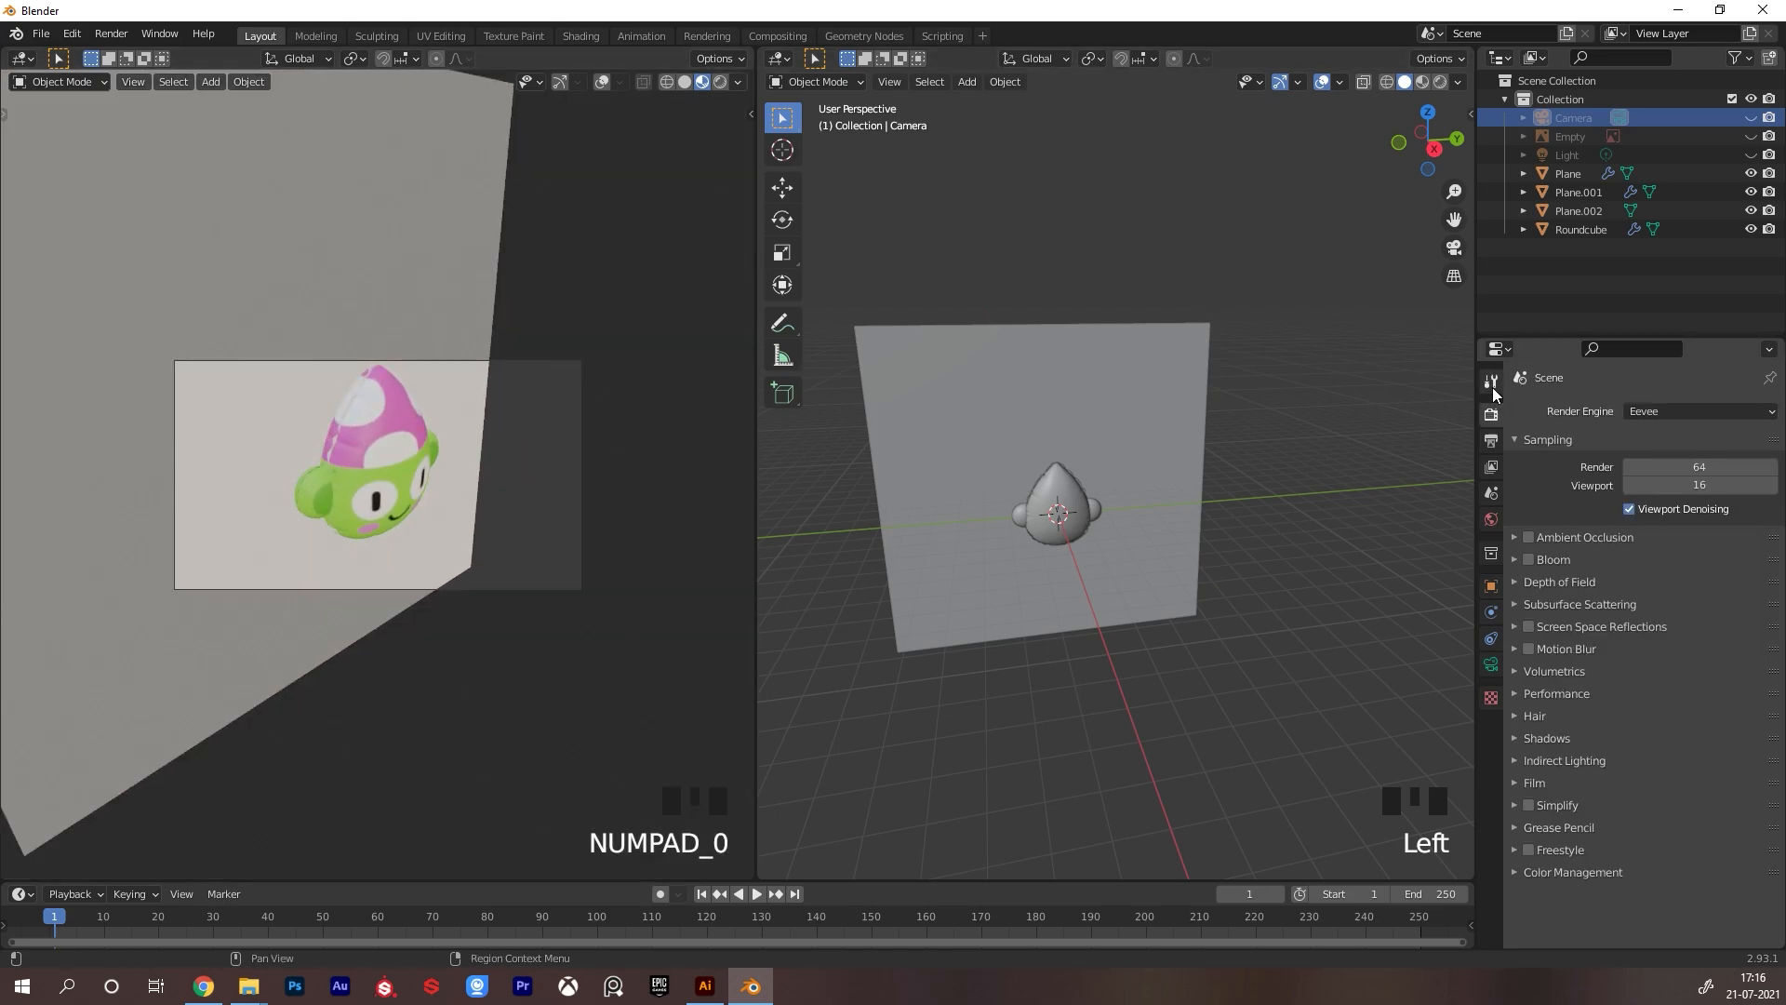
pyautogui.click(1492, 383)
pyautogui.click(1491, 413)
pyautogui.click(1491, 440)
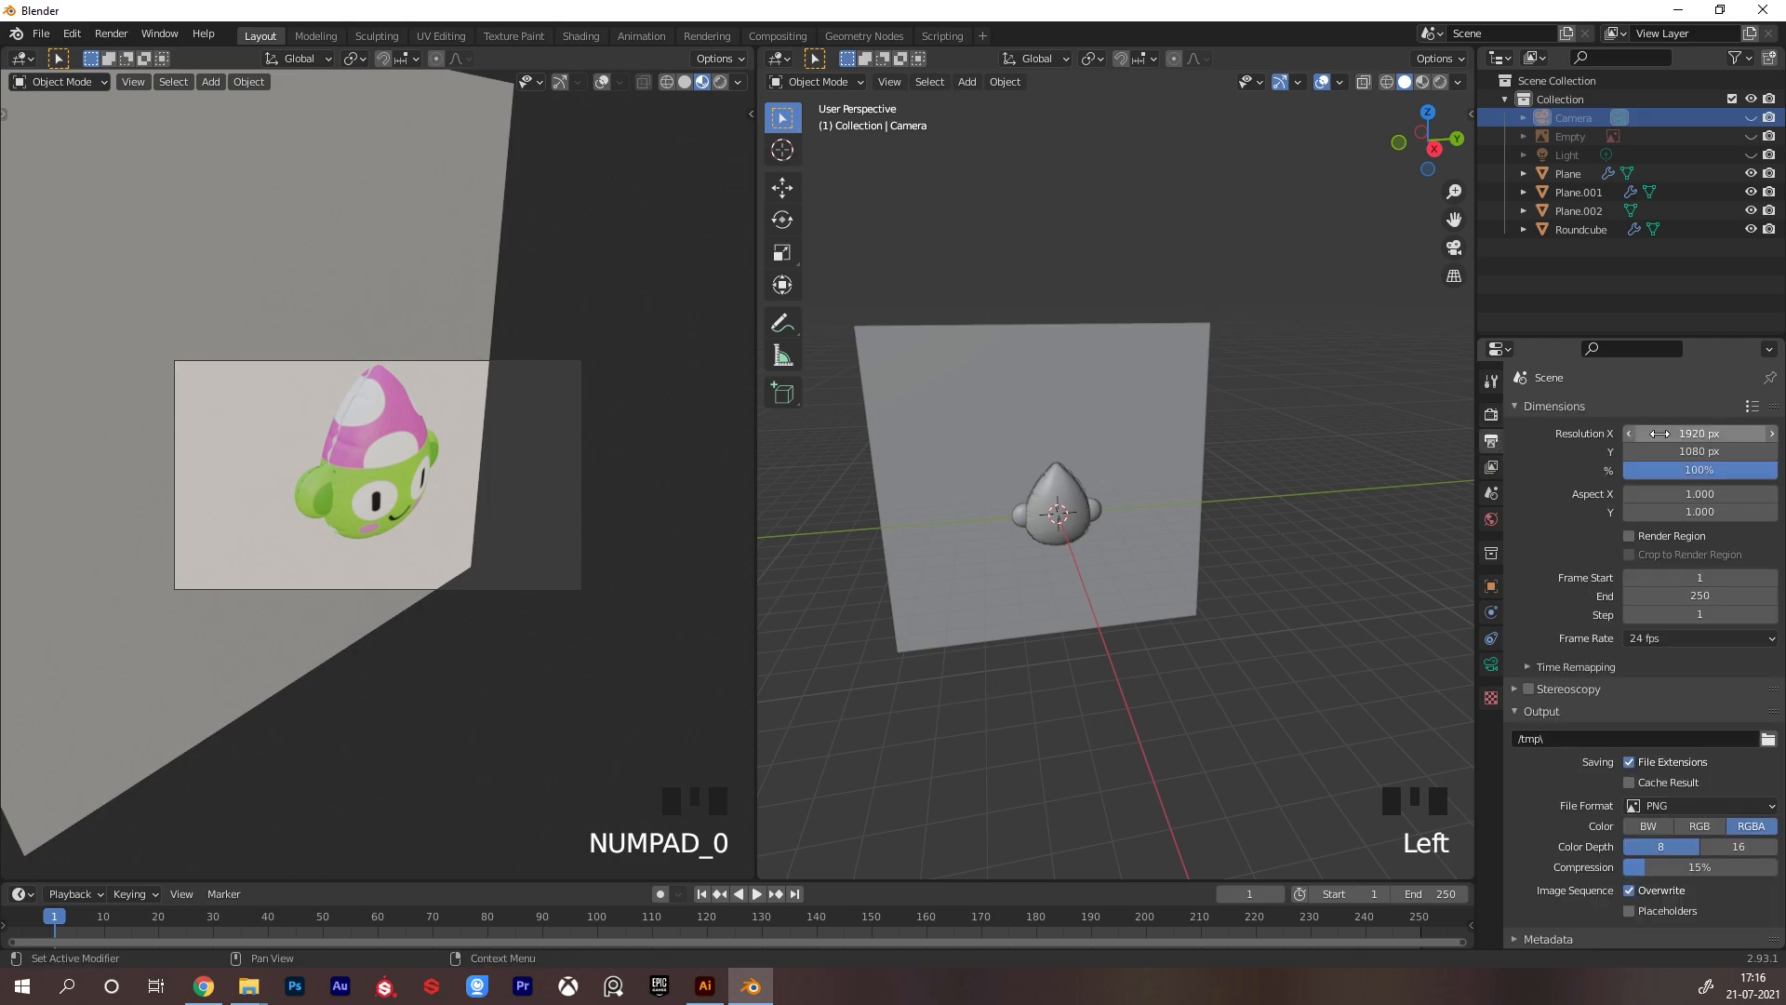
pyautogui.click(1693, 433)
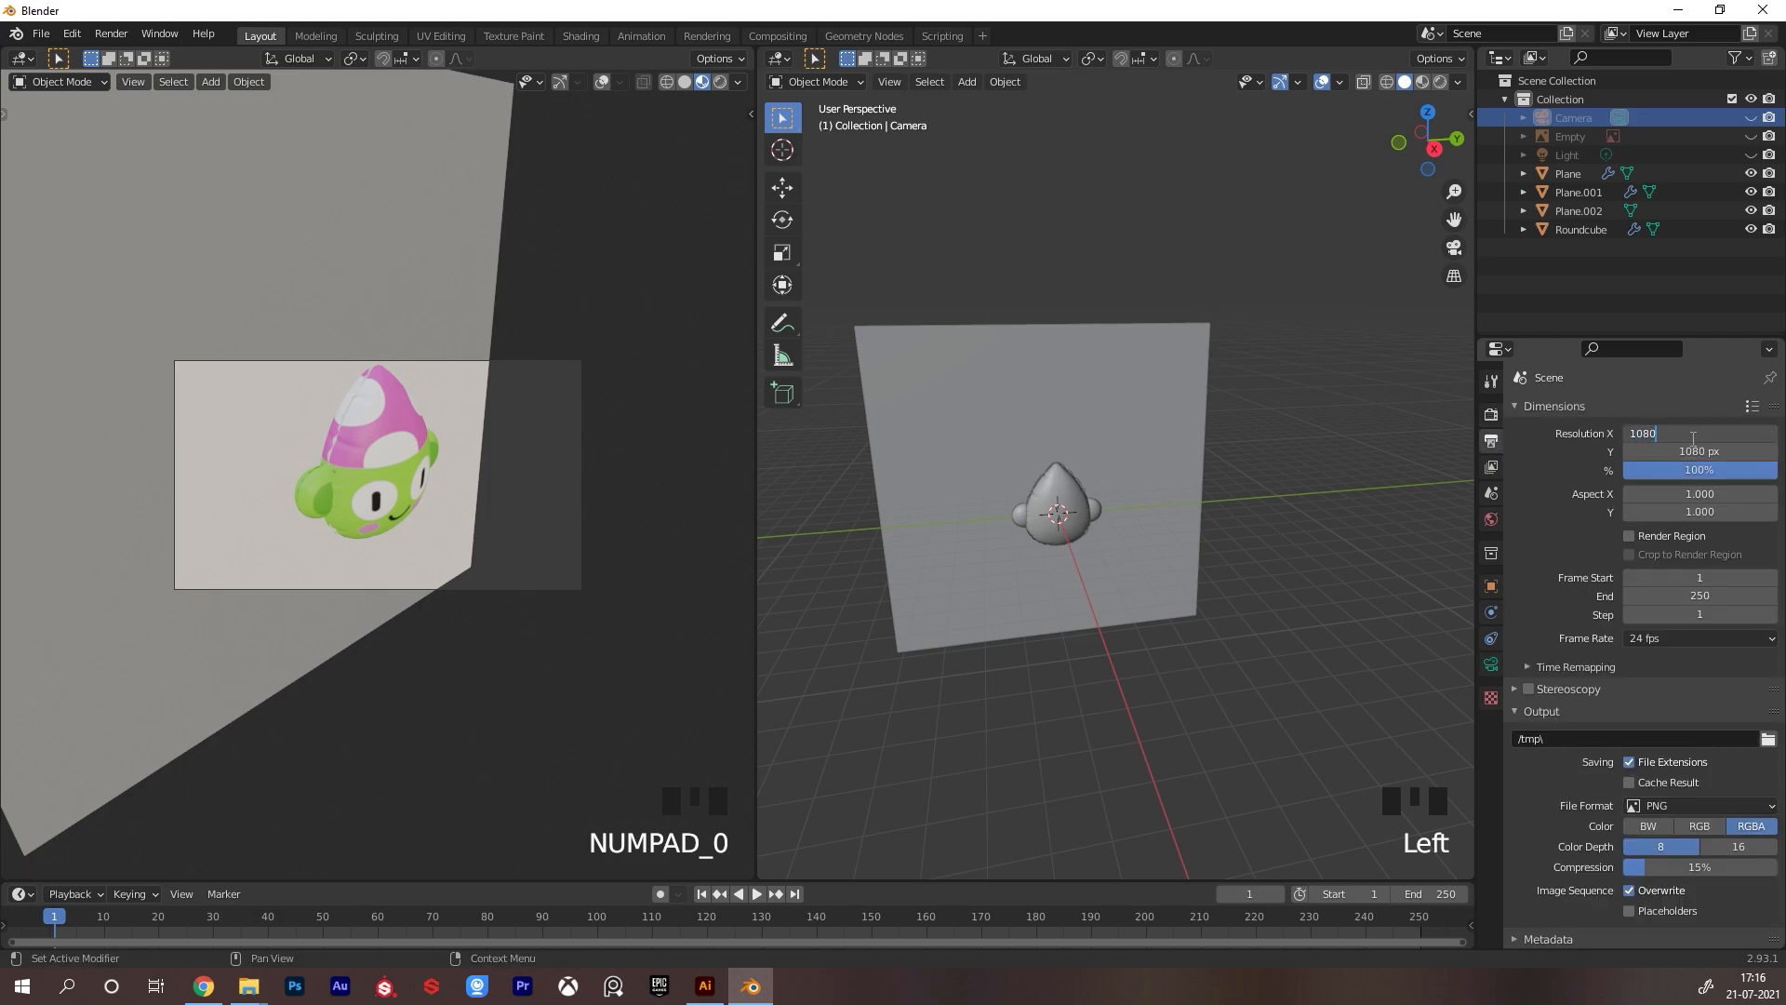
pyautogui.write('1080')
pyautogui.press('Return')
# Lock the camera to the view and turn it to face the front of the character
pyautogui.press('n')
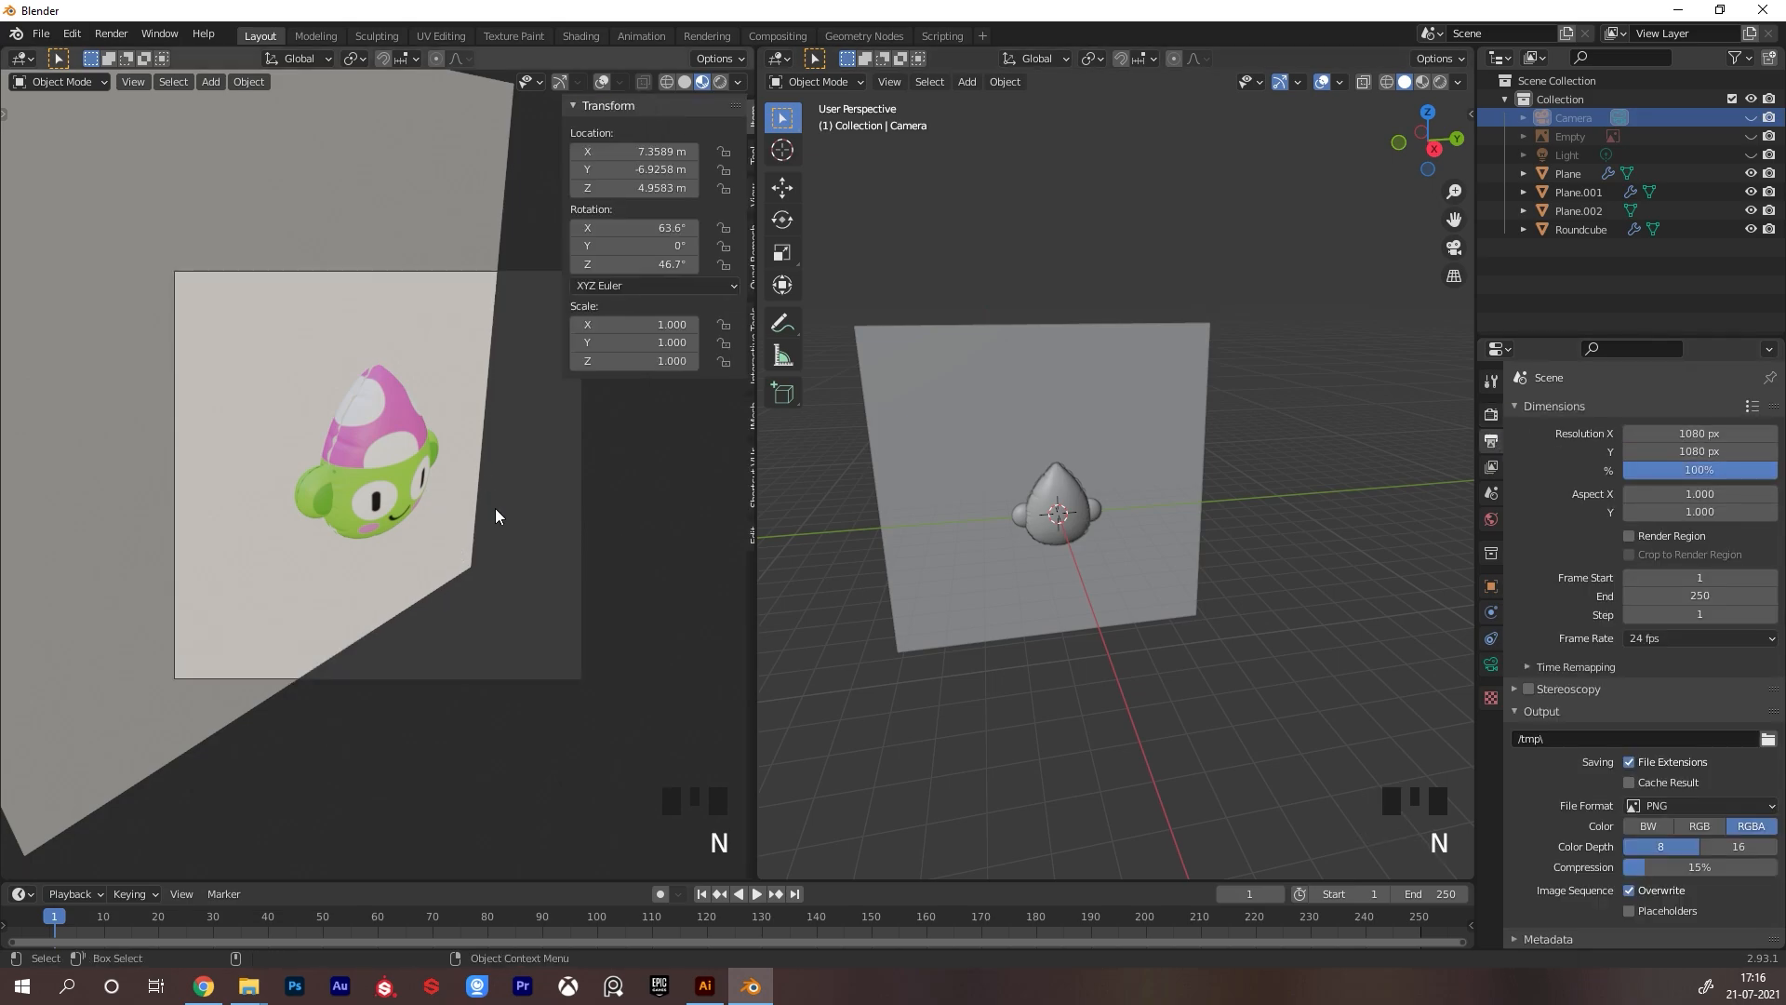
pyautogui.click(746, 194)
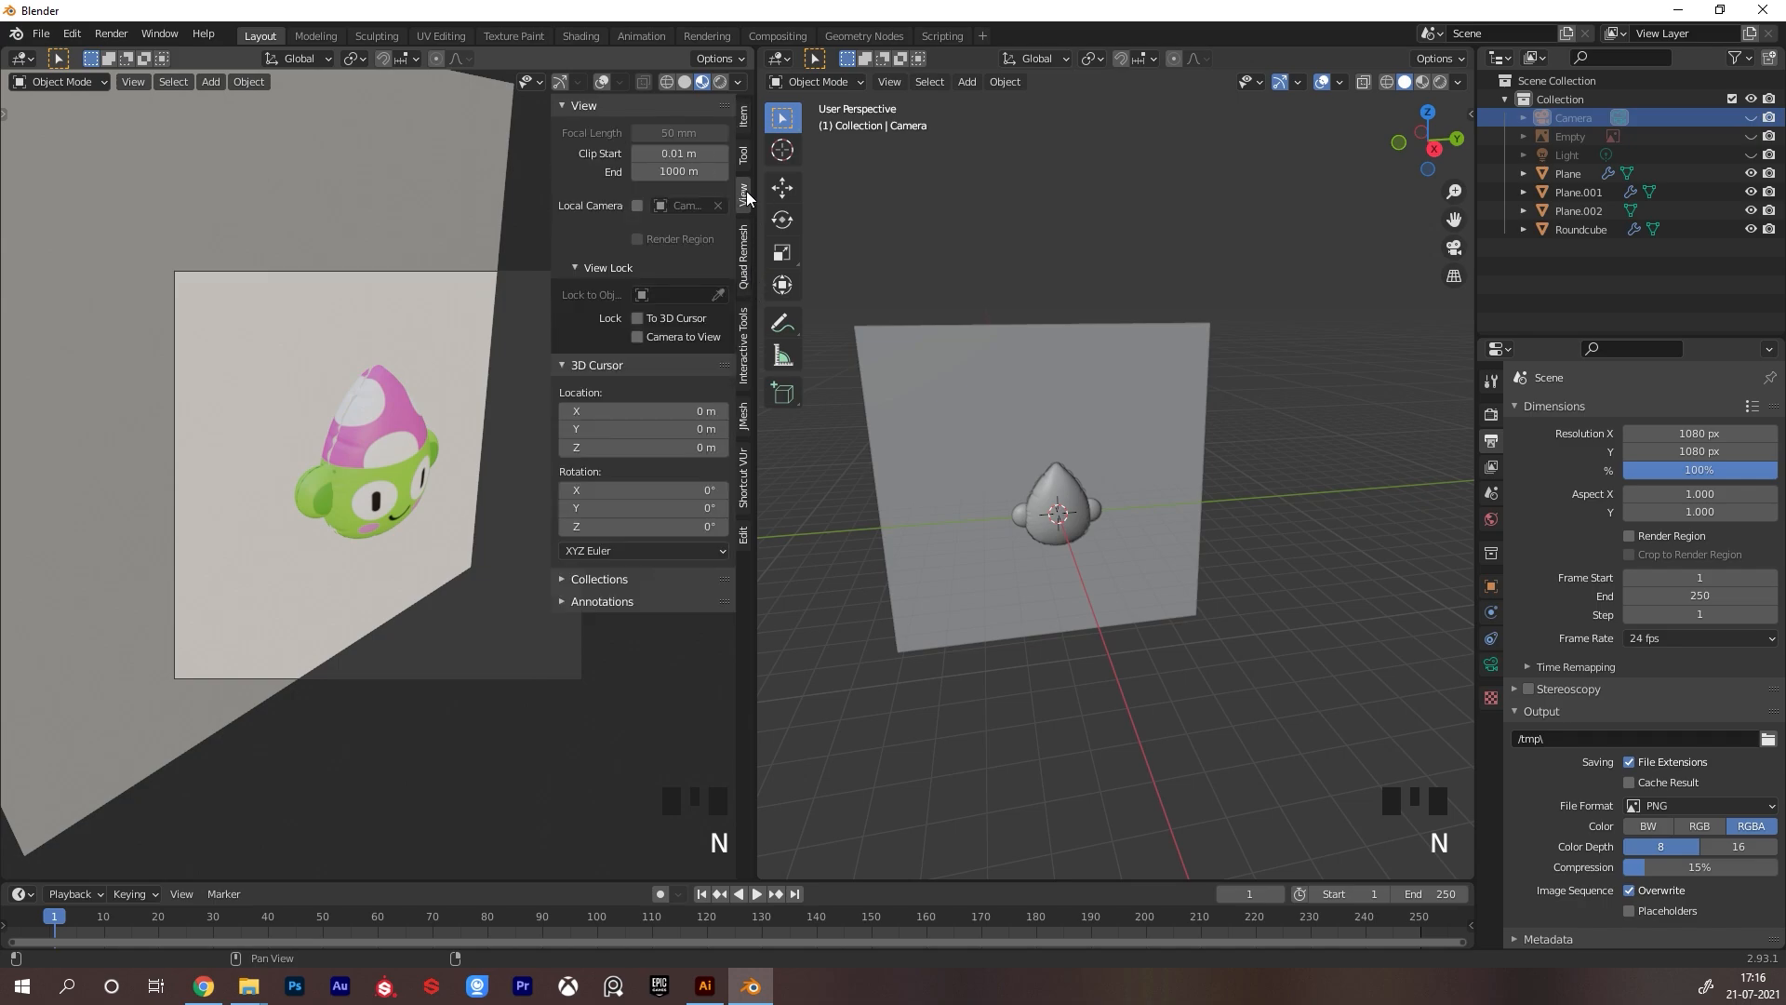
pyautogui.click(637, 336)
pyautogui.keyDown('alt'); pyautogui.moveTo(503, 465); pyautogui.dragTo(359, 445); pyautogui.keyUp('alt')
pyautogui.click(389, 427)
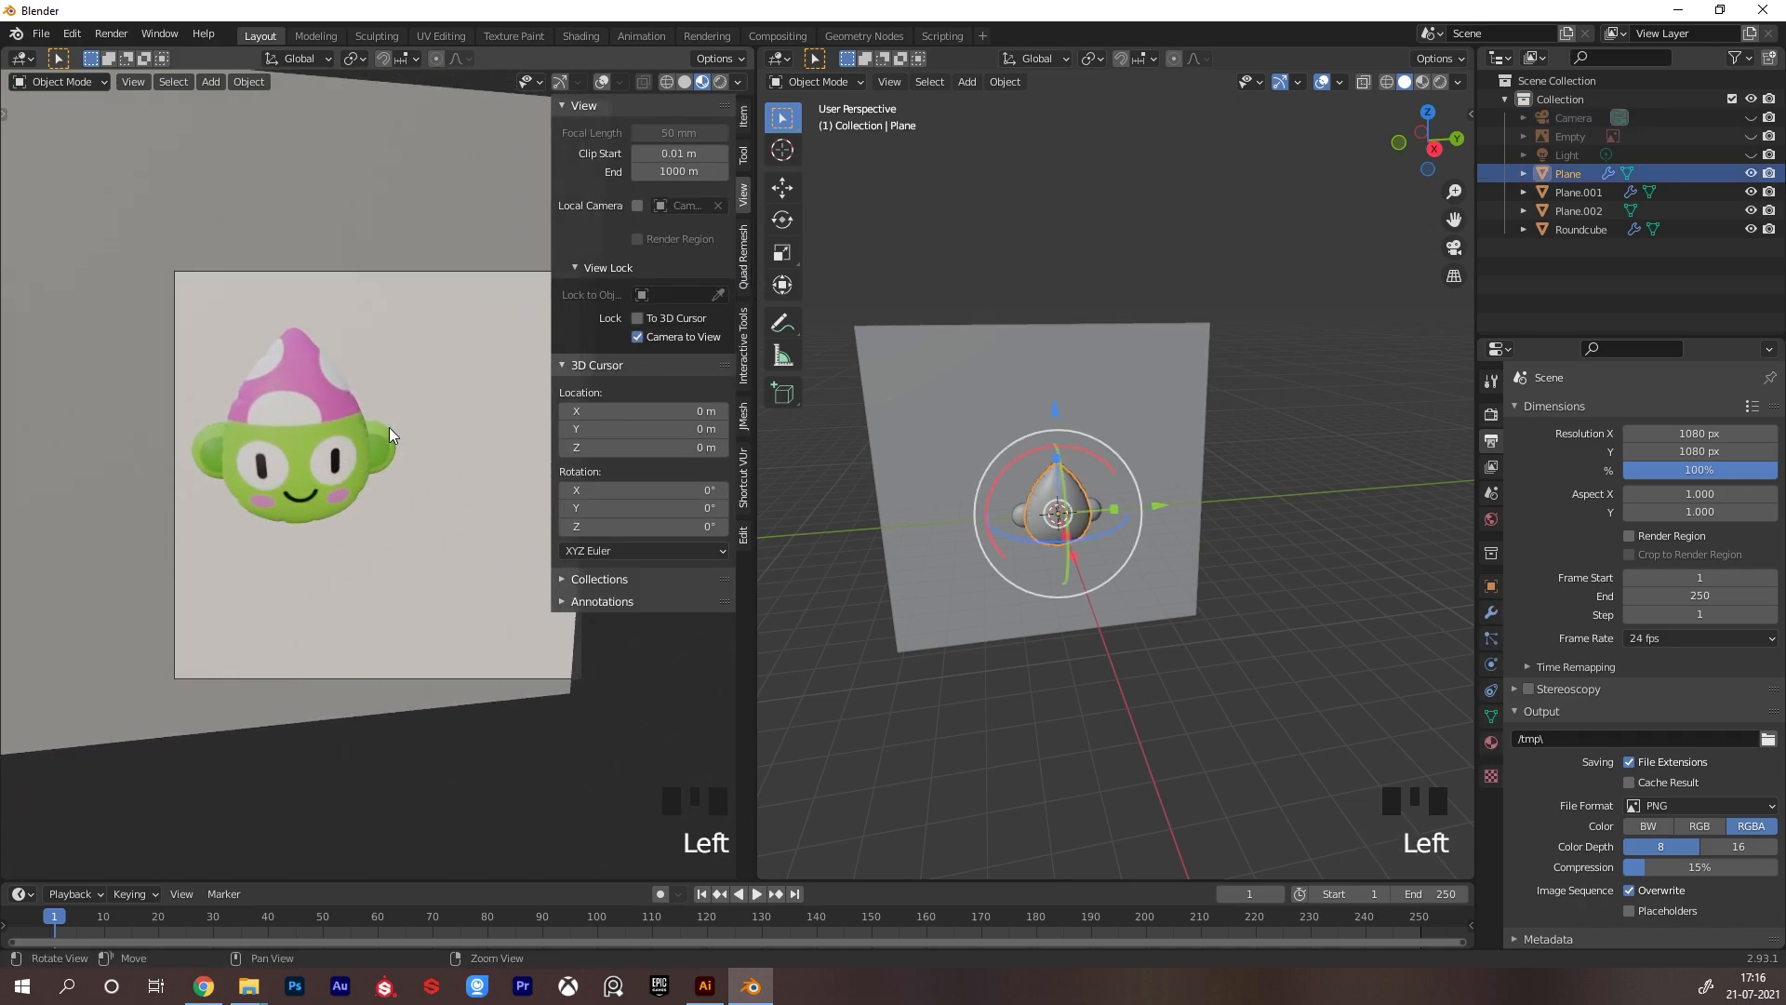
pyautogui.keyDown('alt'); pyautogui.moveTo(389, 427); pyautogui.dragTo(479, 510, button='middle'); pyautogui.keyUp('alt')
pyautogui.moveTo(478, 509)
pyautogui.keyDown('alt'); pyautogui.mouseDown()
pyautogui.moveTo(467, 469)
pyautogui.moveTo(495, 496)
pyautogui.mouseUp(); pyautogui.keyUp('alt')
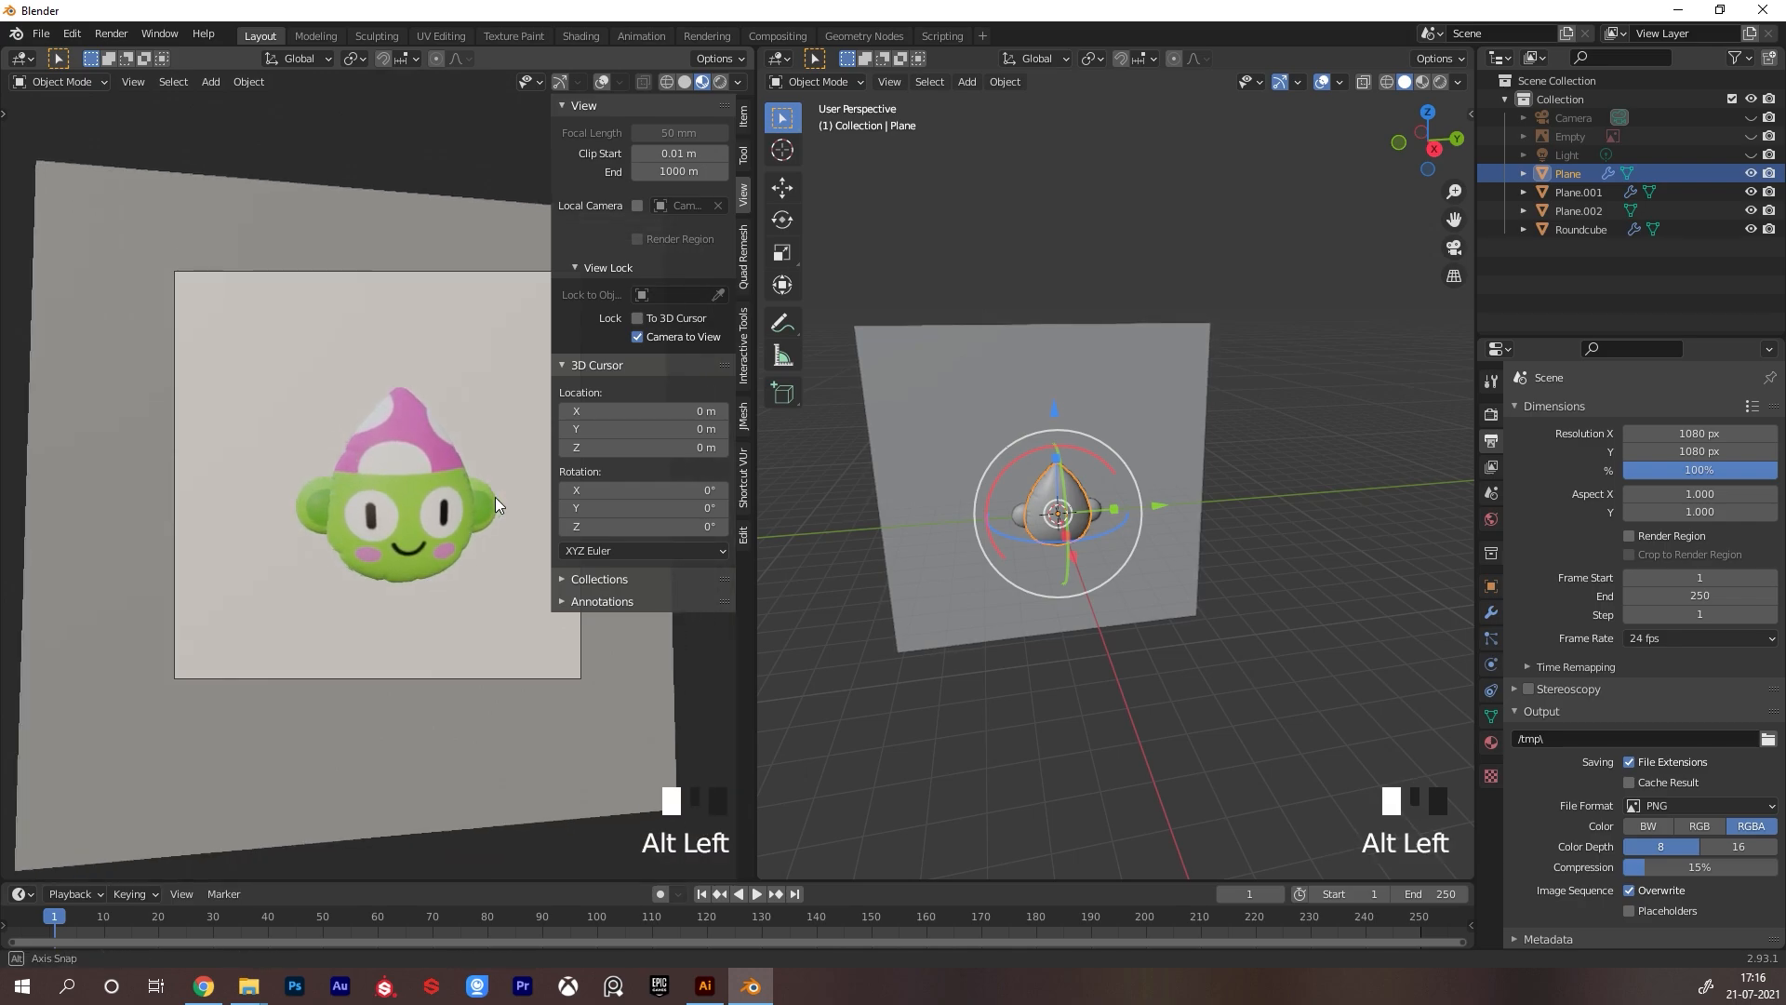
pyautogui.moveTo(494, 506)
pyautogui.keyDown('ctrl'); pyautogui.mouseDown(button='middle')
pyautogui.moveTo(383, 522)
pyautogui.moveTo(495, 493)
pyautogui.mouseUp(button='middle'); pyautogui.keyUp('ctrl')
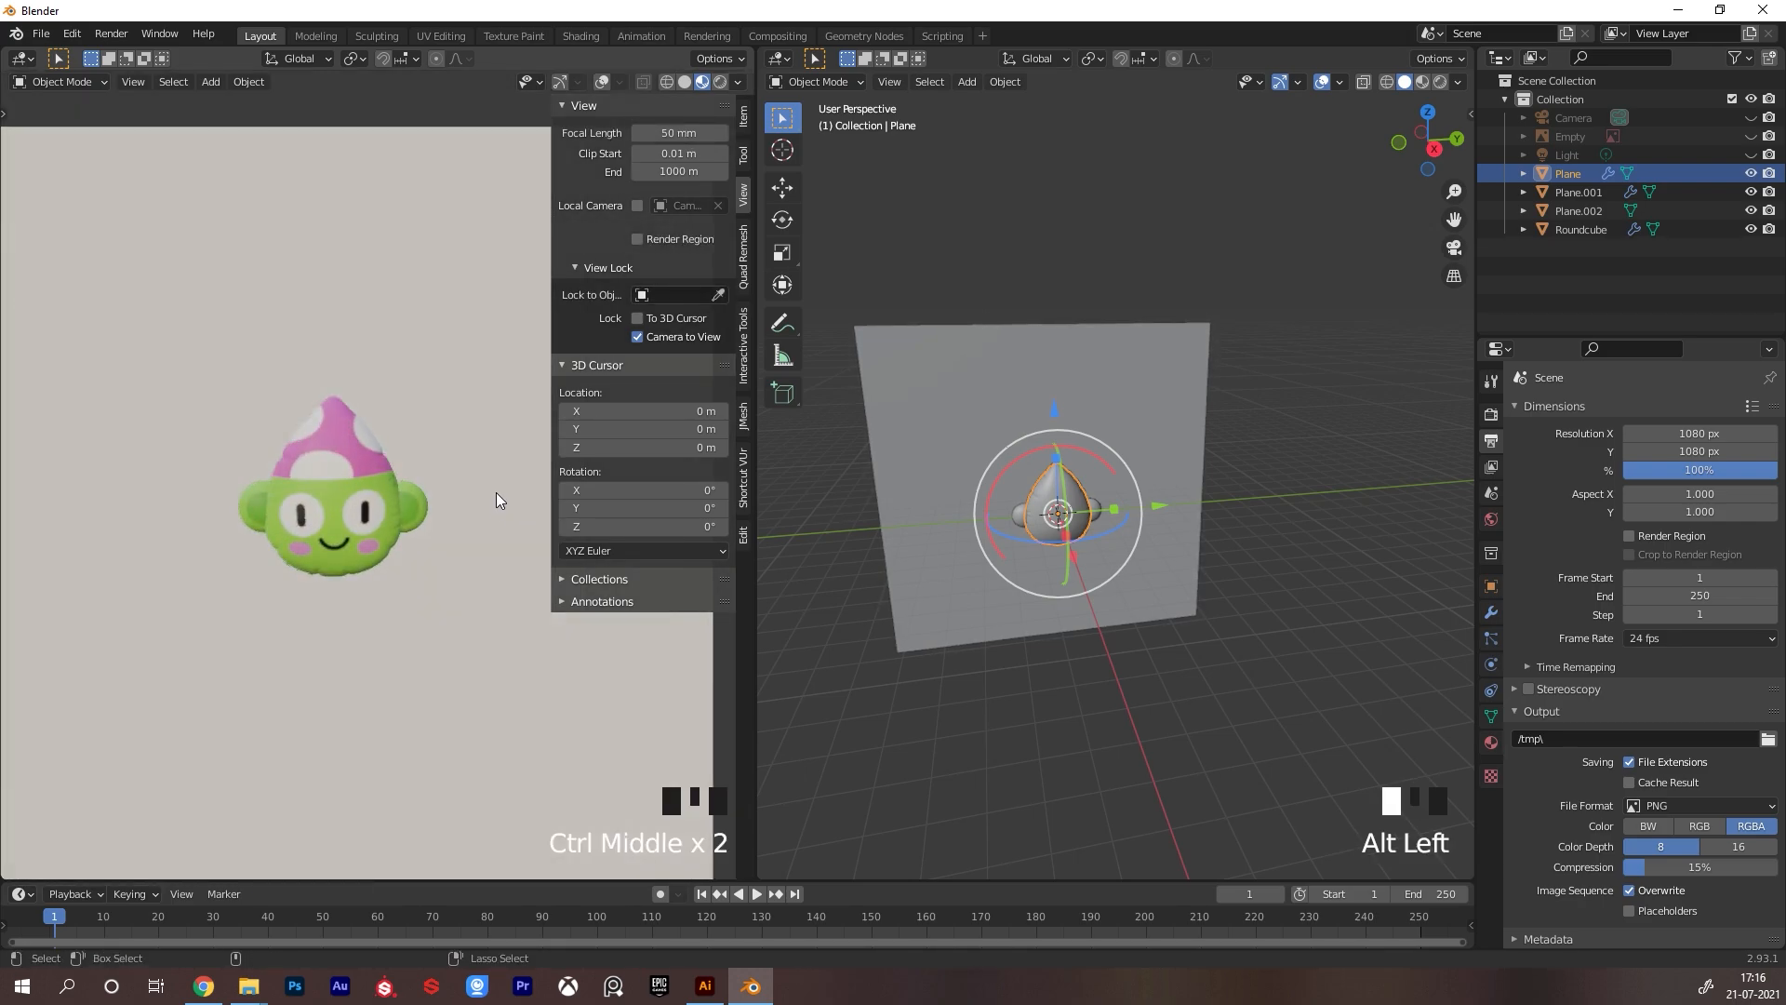
pyautogui.keyDown('alt'); pyautogui.moveTo(476, 486); pyautogui.dragTo(411, 543, button='right'); pyautogui.keyUp('alt')
pyautogui.press('KP_0')
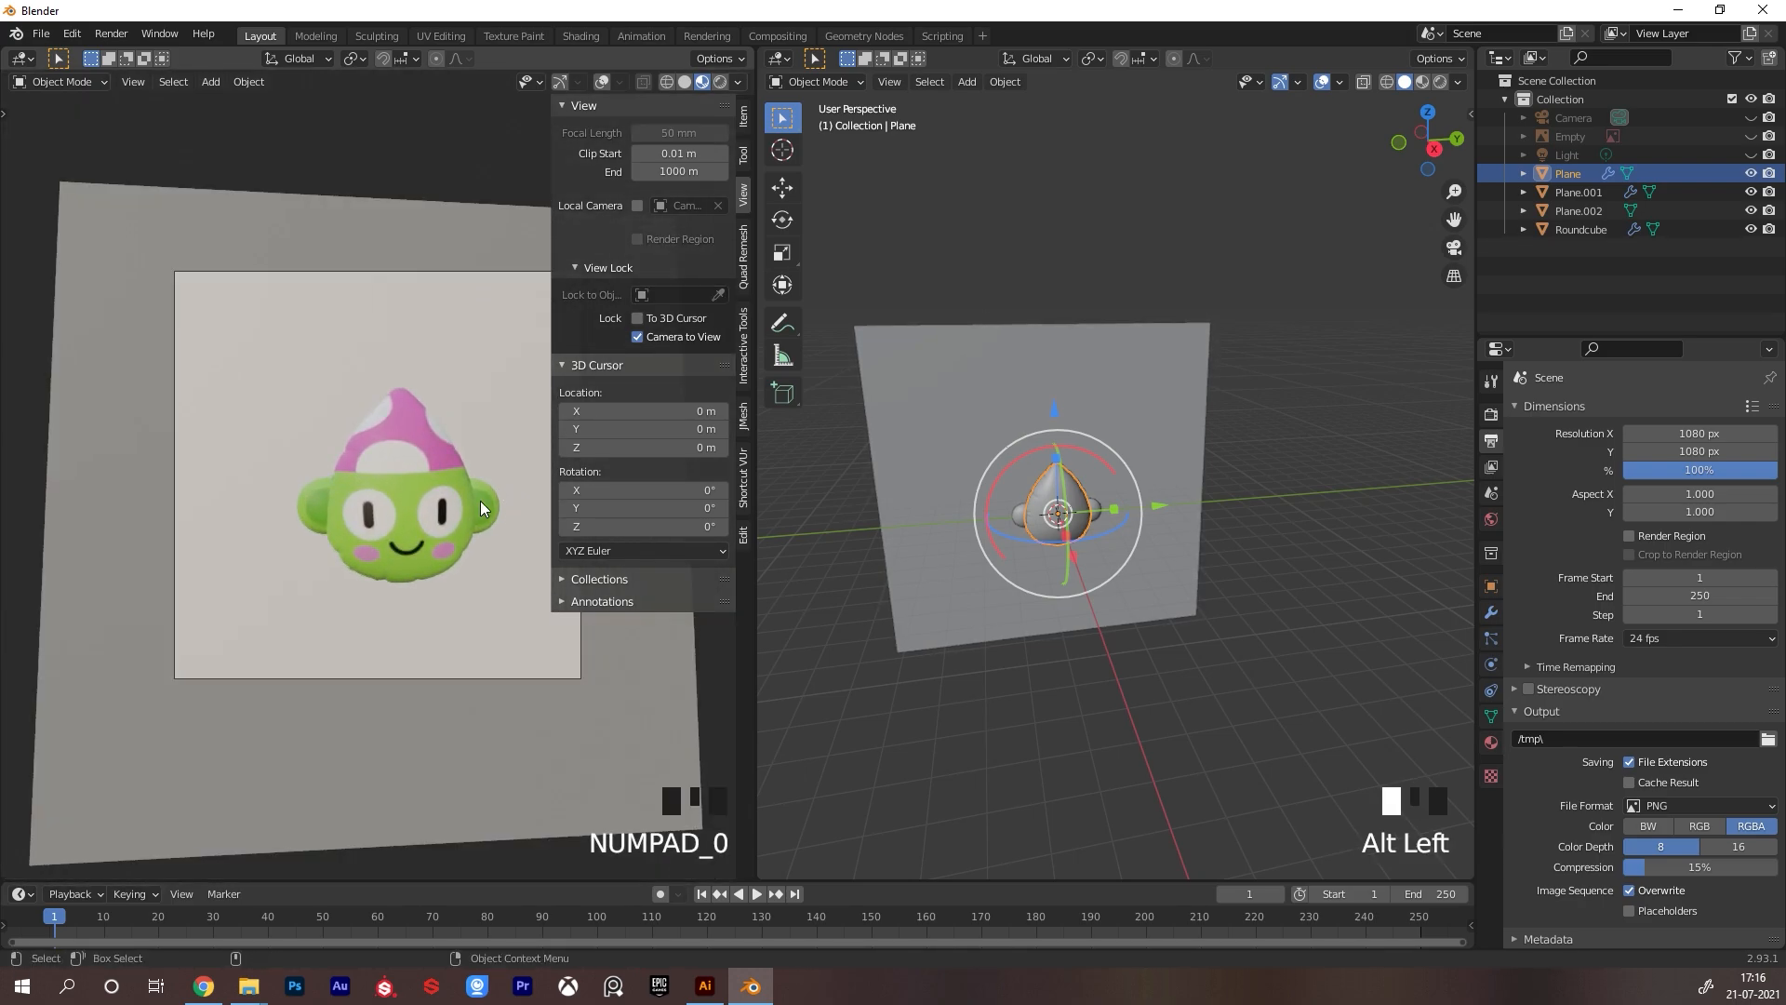
# Adjust the camera until the character is larger and near the centre of the frame, and unlock the camera from the view
pyautogui.moveTo(480, 501)
pyautogui.keyDown('alt'); pyautogui.mouseDown()
pyautogui.moveTo(443, 504)
pyautogui.moveTo(460, 482)
pyautogui.mouseUp(); pyautogui.keyUp('alt')
pyautogui.keyDown('alt'); pyautogui.moveTo(460, 483); pyautogui.dragTo(444, 504, button='middle'); pyautogui.keyUp('alt')
pyautogui.keyDown('alt'); pyautogui.moveTo(443, 505); pyautogui.dragTo(486, 506); pyautogui.keyUp('alt')
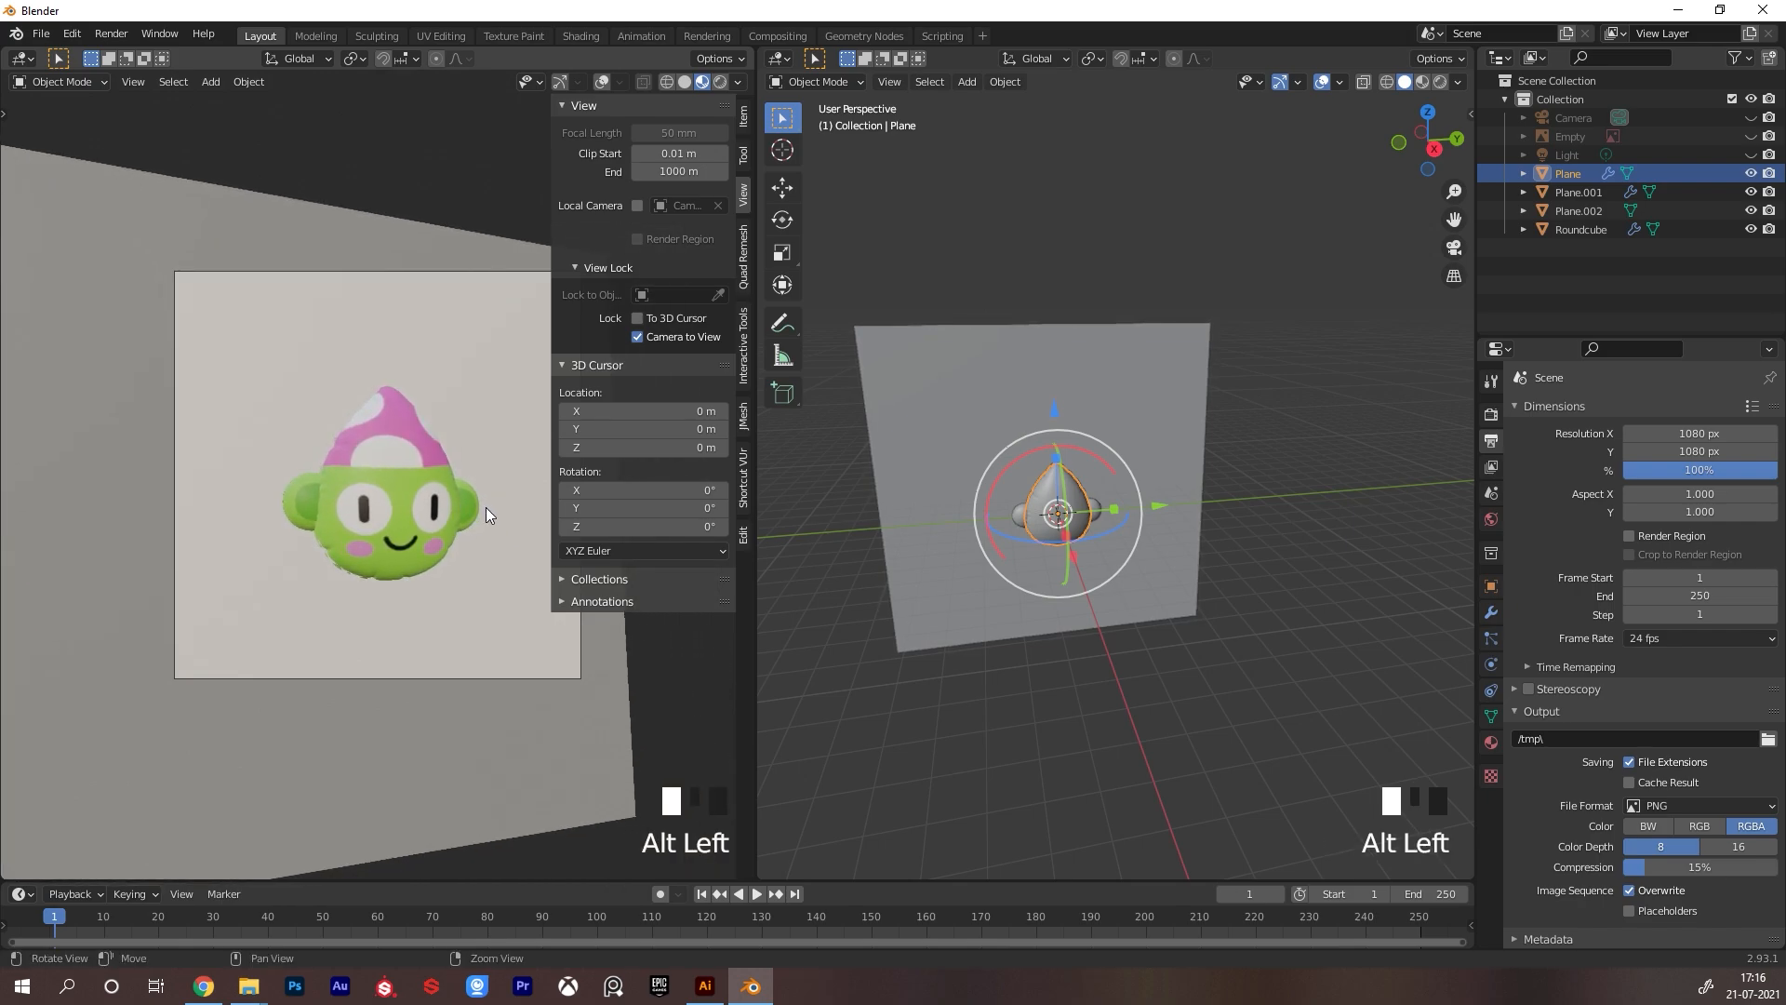
pyautogui.keyDown('alt'); pyautogui.moveTo(485, 506); pyautogui.dragTo(488, 498, button='middle'); pyautogui.keyUp('alt')
pyautogui.moveTo(487, 499)
pyautogui.keyDown('alt'); pyautogui.mouseDown()
pyautogui.moveTo(450, 510)
pyautogui.moveTo(476, 515)
pyautogui.mouseUp(); pyautogui.keyUp('alt')
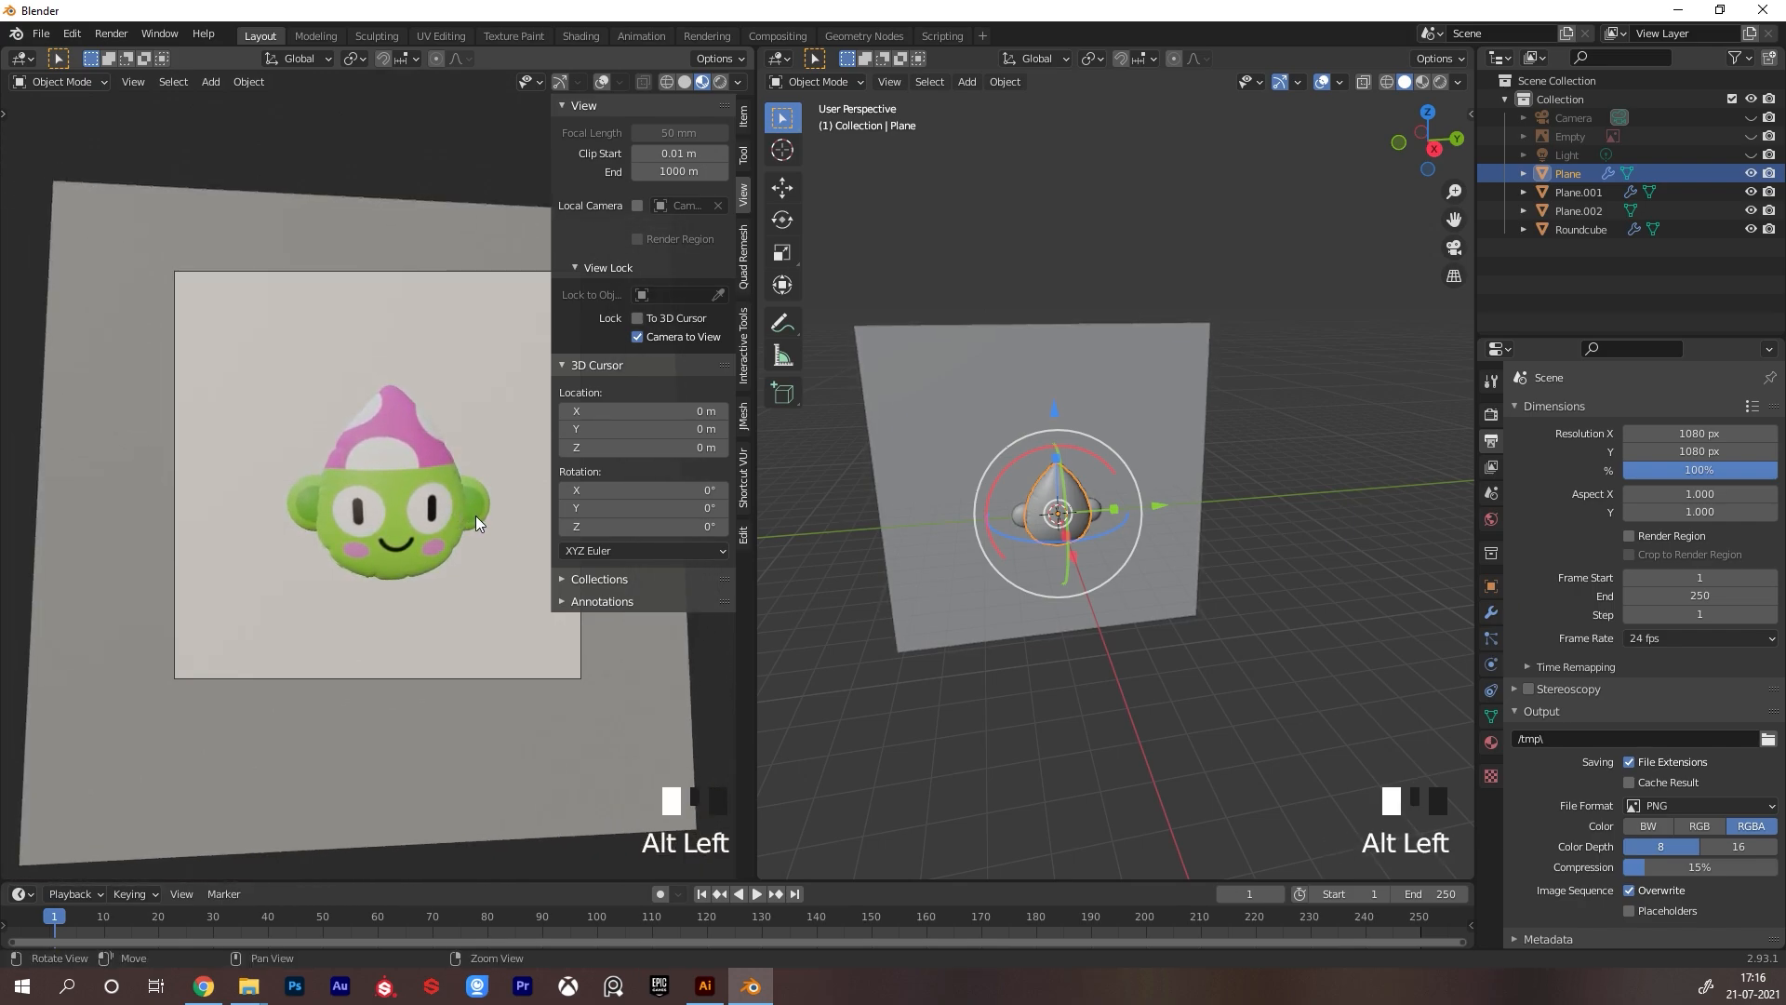
pyautogui.keyDown('alt'); pyautogui.moveTo(477, 516); pyautogui.dragTo(474, 467, button='right'); pyautogui.keyUp('alt')
pyautogui.keyDown('alt'); pyautogui.moveTo(474, 467); pyautogui.dragTo(467, 467, button='middle'); pyautogui.keyUp('alt')
pyautogui.click(688, 333)
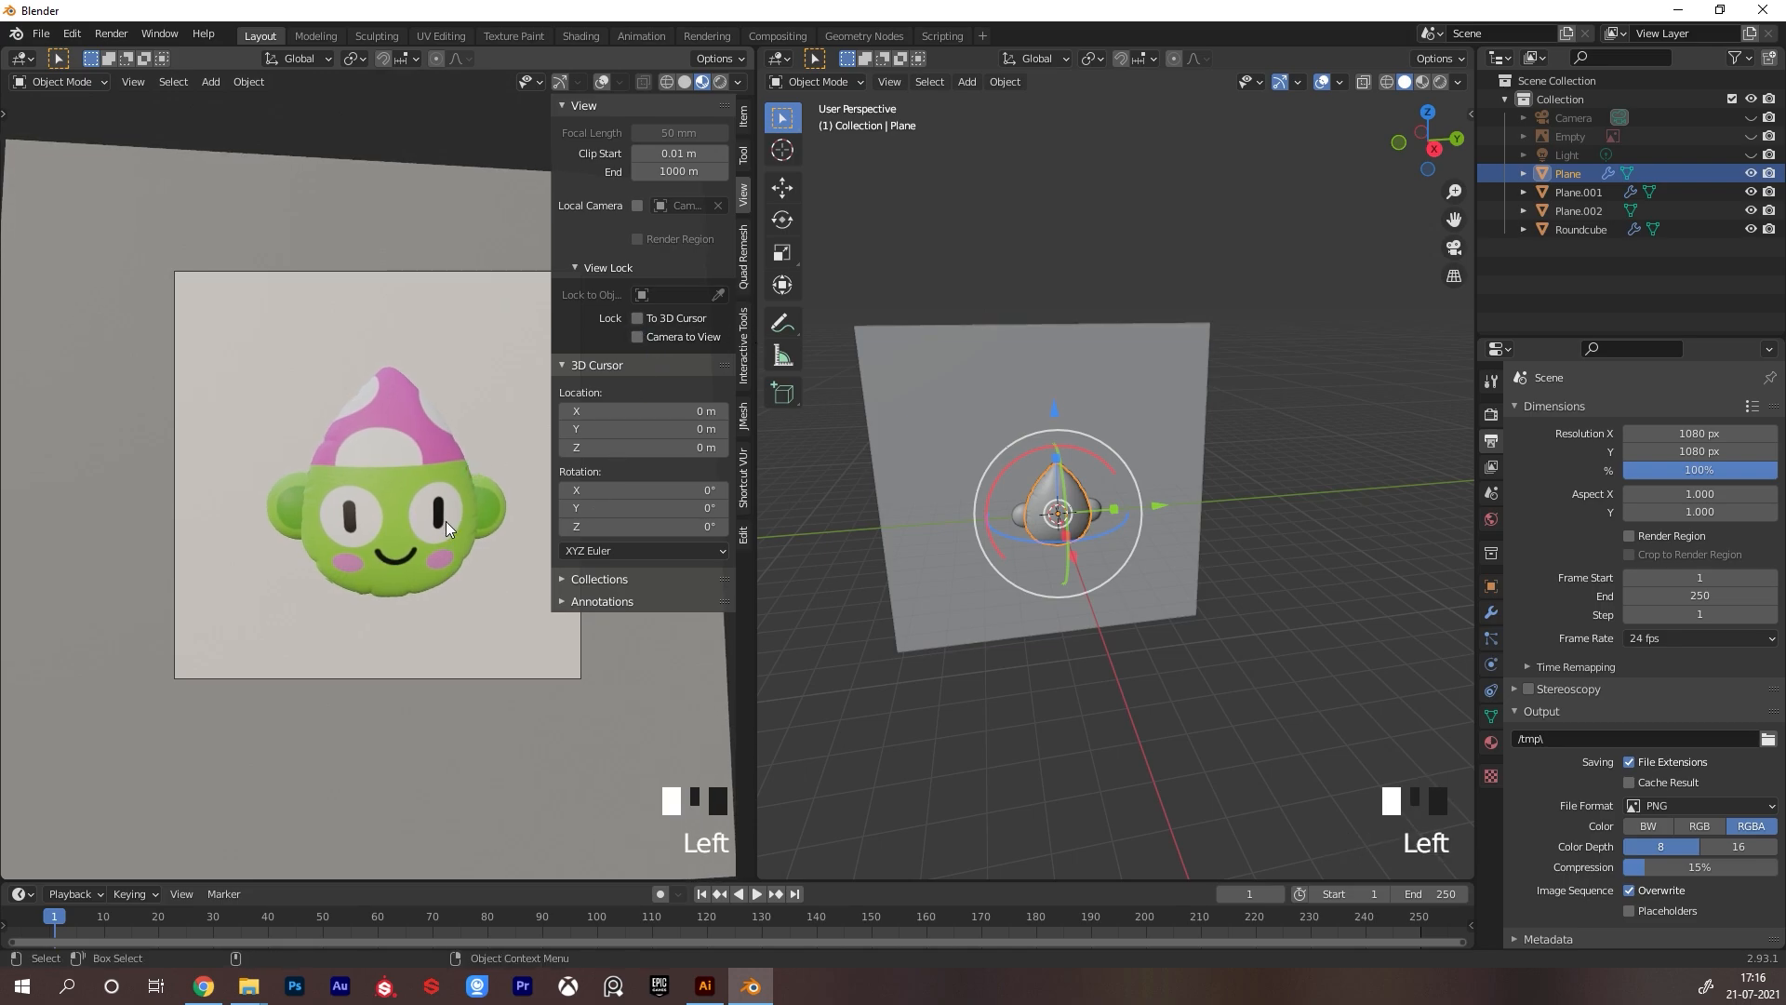
pyautogui.press('n')
# Switch the enlarged camera preview to Rendered shading
pyautogui.keyDown('alt'); pyautogui.moveTo(517, 565); pyautogui.dragTo(582, 430, button='right'); pyautogui.keyUp('alt')
pyautogui.keyDown('alt'); pyautogui.moveTo(583, 431); pyautogui.dragTo(556, 439, button='middle'); pyautogui.keyUp('alt')
pyautogui.click(719, 81)
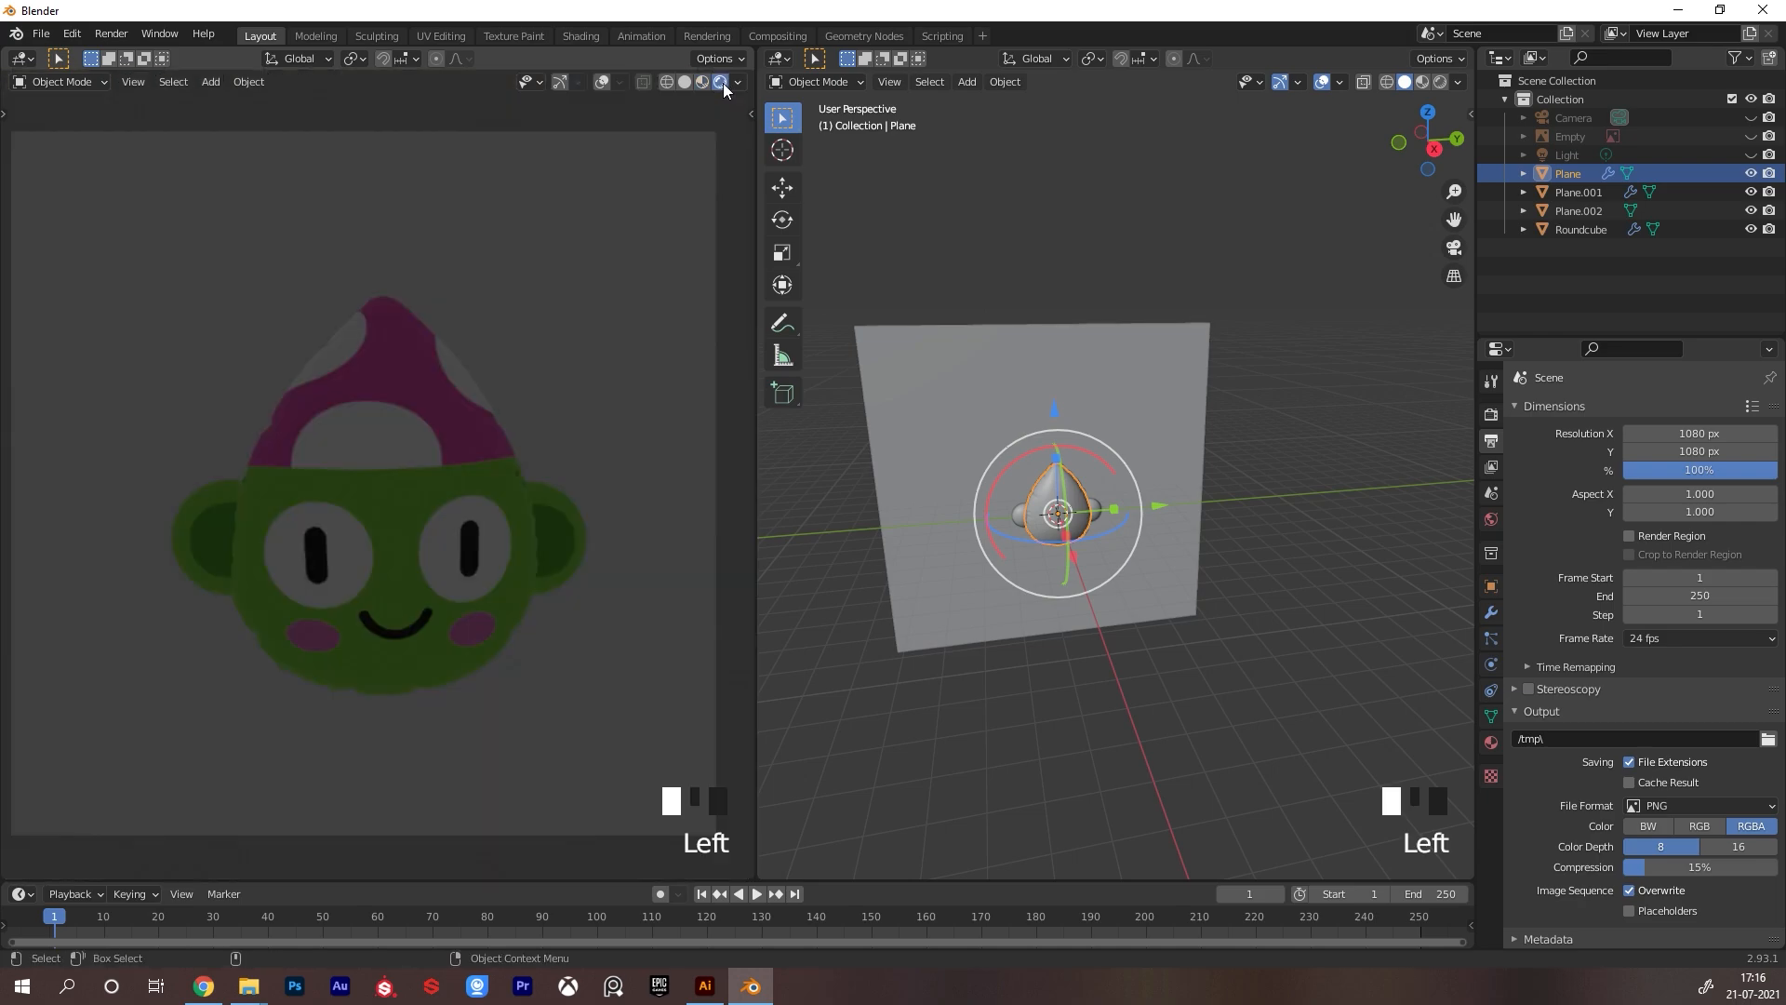
pyautogui.scroll(-2, 1014, 414)
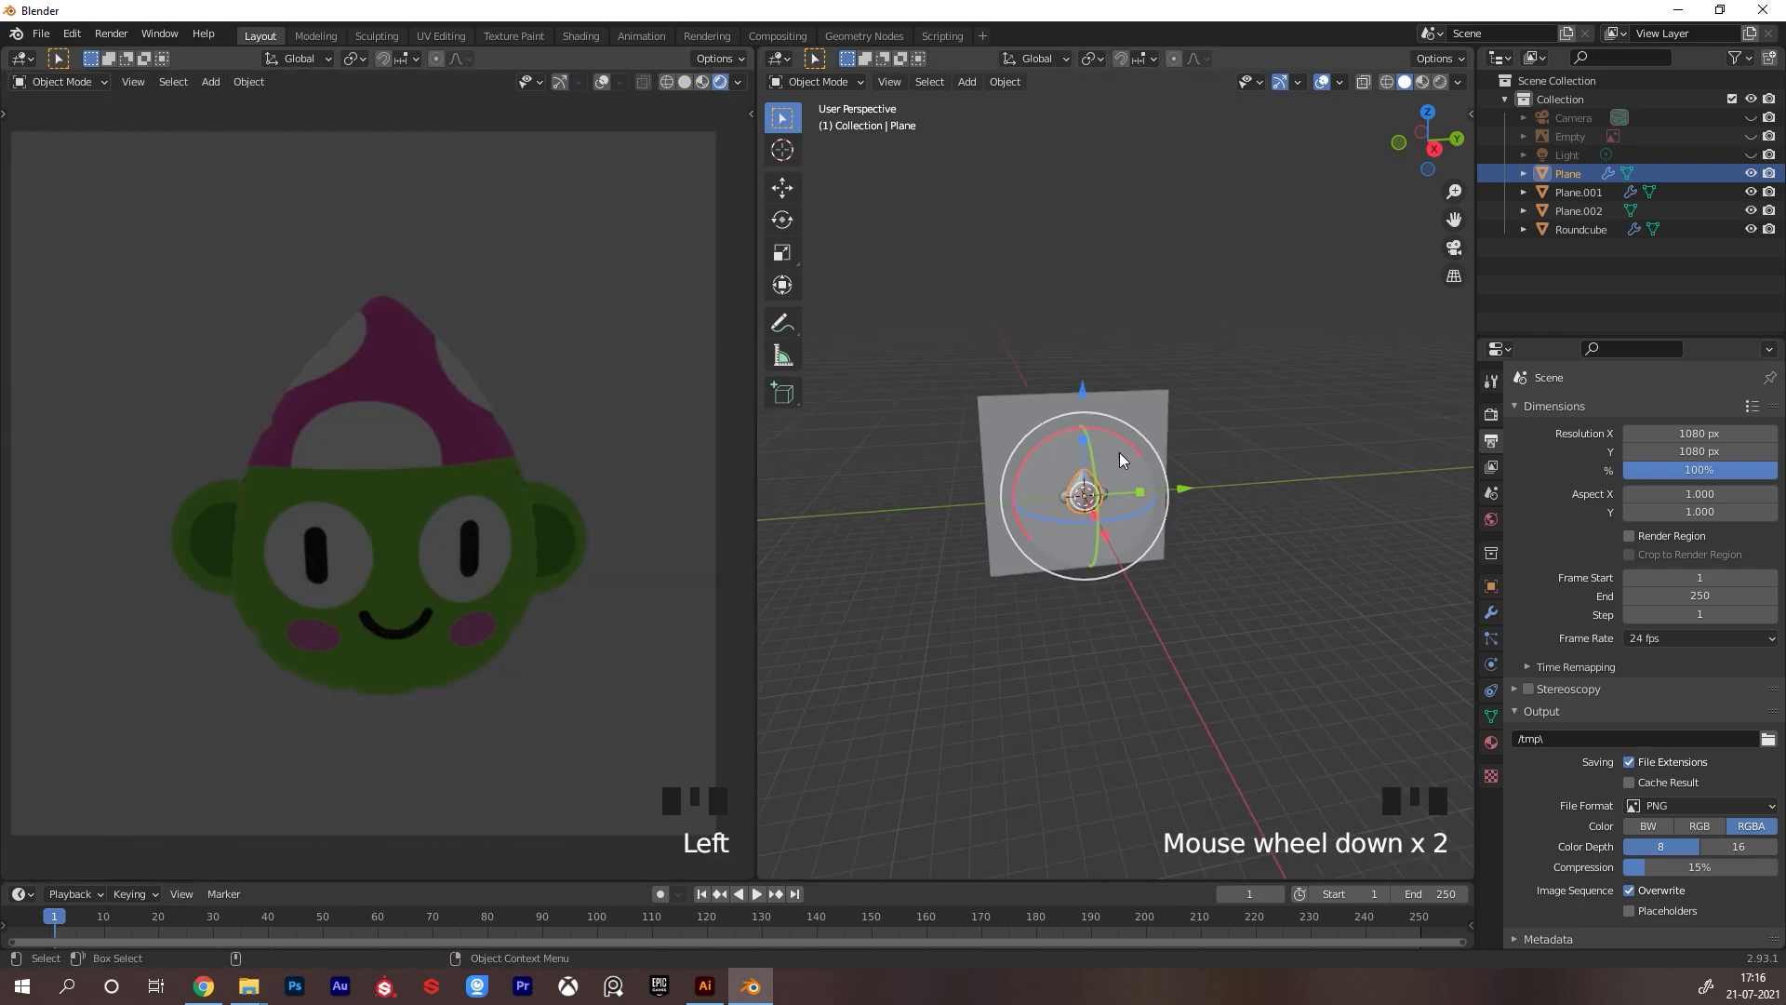
pyautogui.hotkey('shift', 'a')
pyautogui.moveTo(1115, 459)
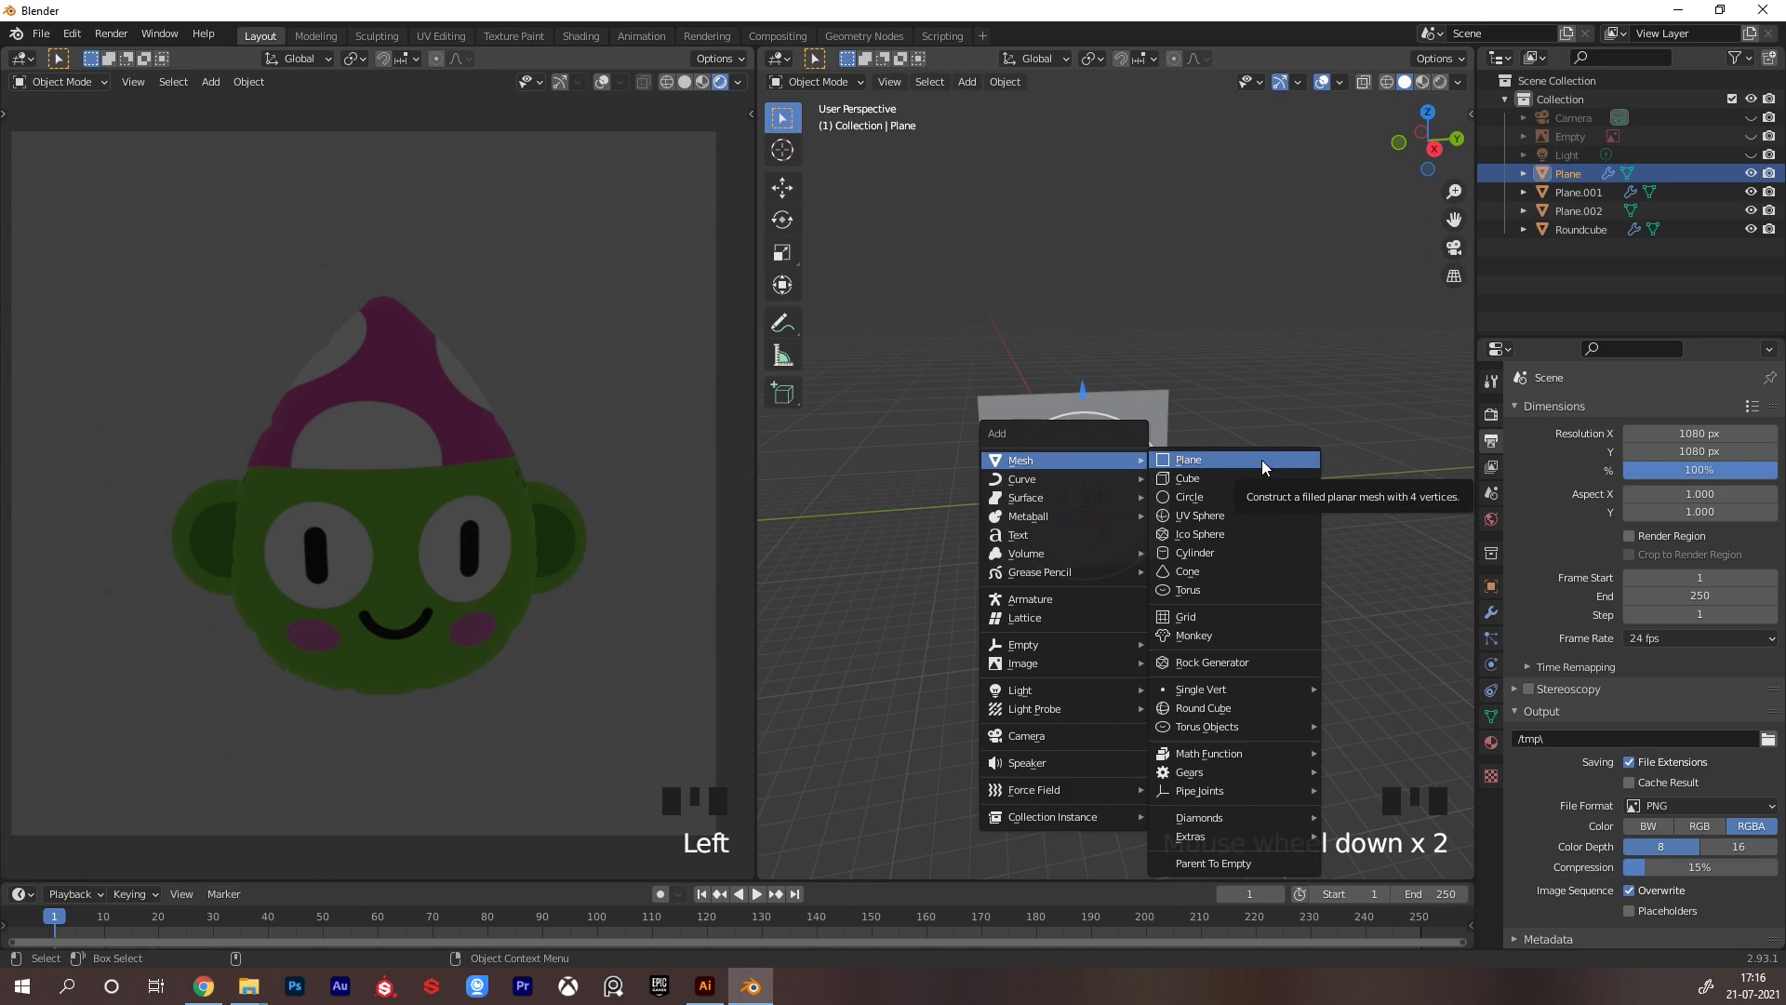
# Split the 3D viewport, make the upper area a Shader Editor showing the World nodes, and select the Background node
pyautogui.moveTo(761, 51); pyautogui.dragTo(787, 380)
pyautogui.click(772, 62)
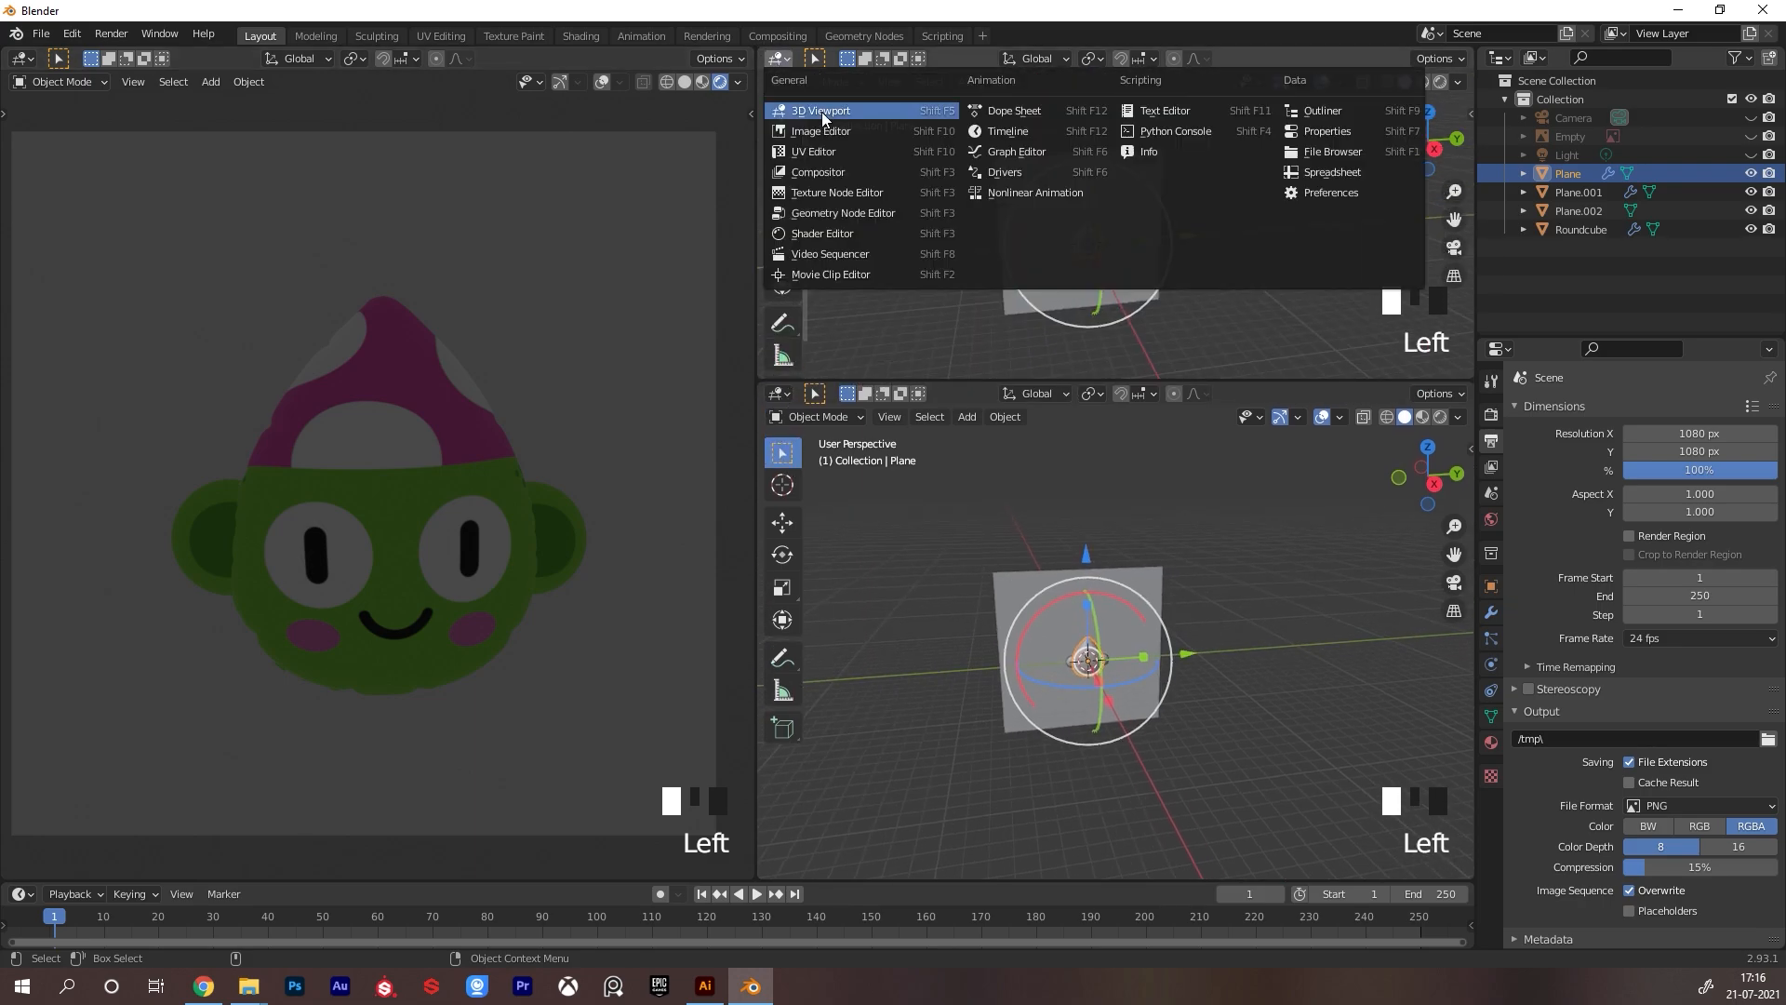
pyautogui.click(842, 231)
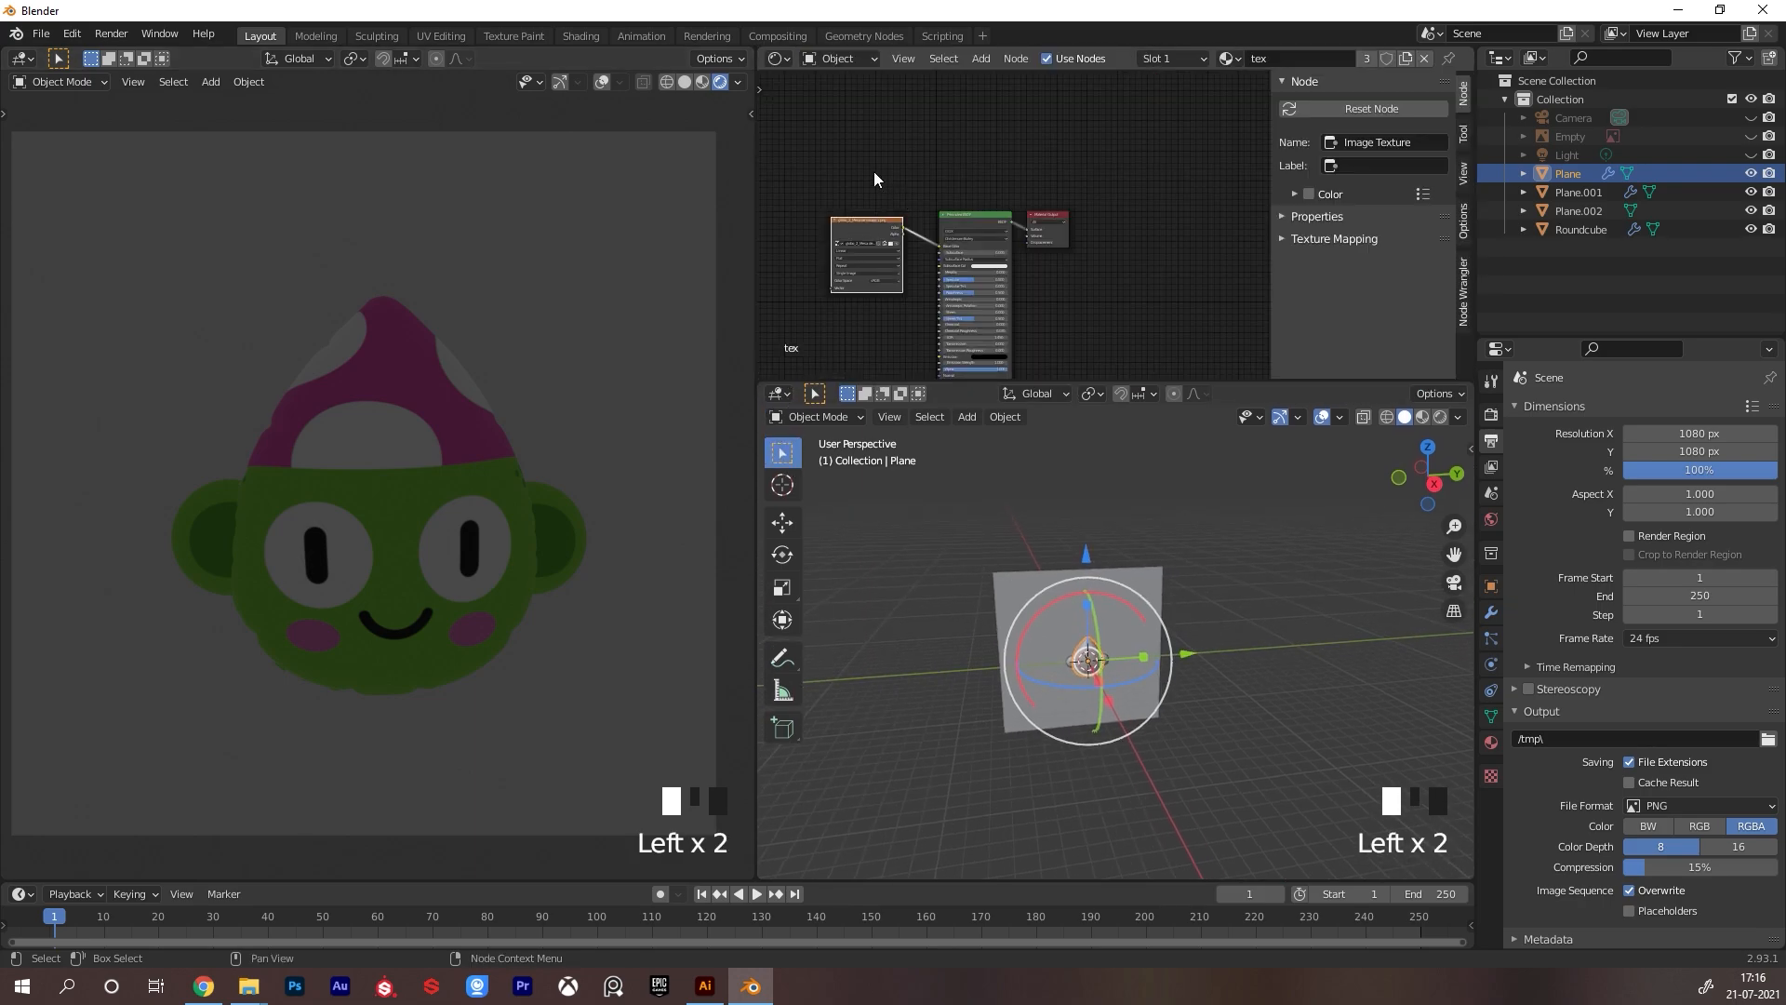
pyautogui.click(834, 54)
pyautogui.click(847, 100)
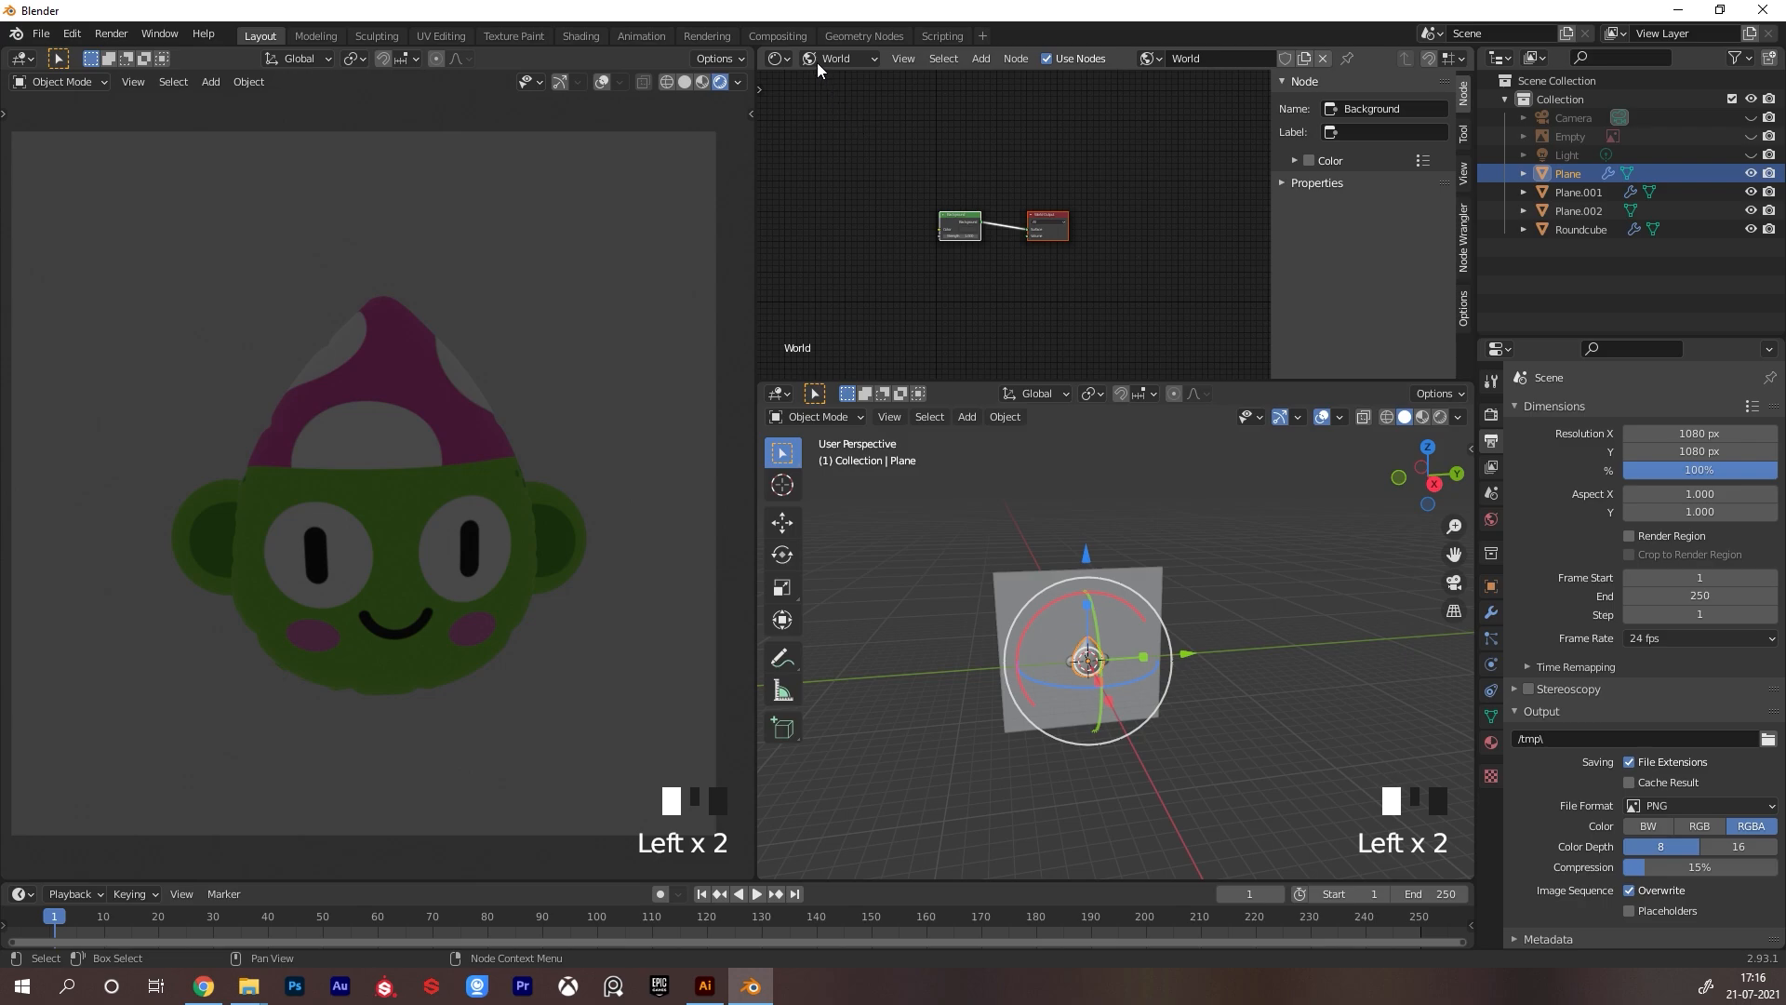
pyautogui.click(786, 57)
pyautogui.tripleClick(934, 216)
pyautogui.scroll(4, 958, 200)
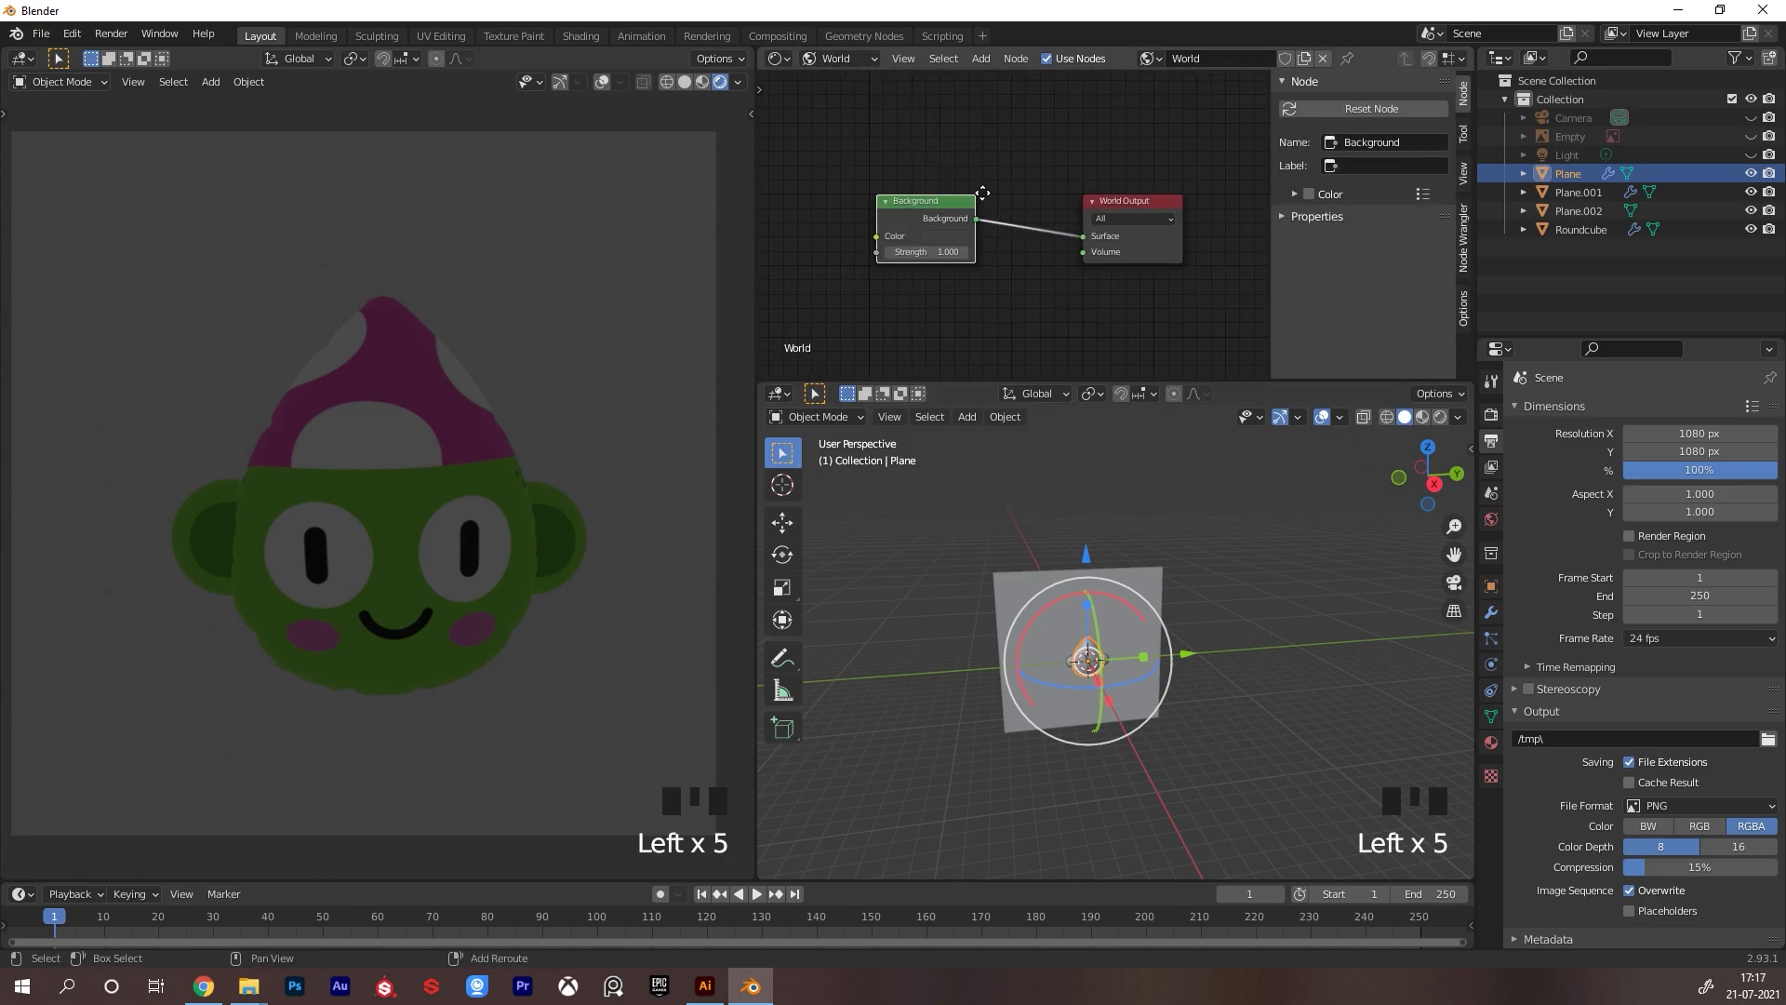
pyautogui.moveTo(982, 192); pyautogui.dragTo(1075, 225, button='middle')
# Search the add-on preferences for "node" to check whether Node Wrangler is enabled, and close the preferences
pyautogui.click(74, 32)
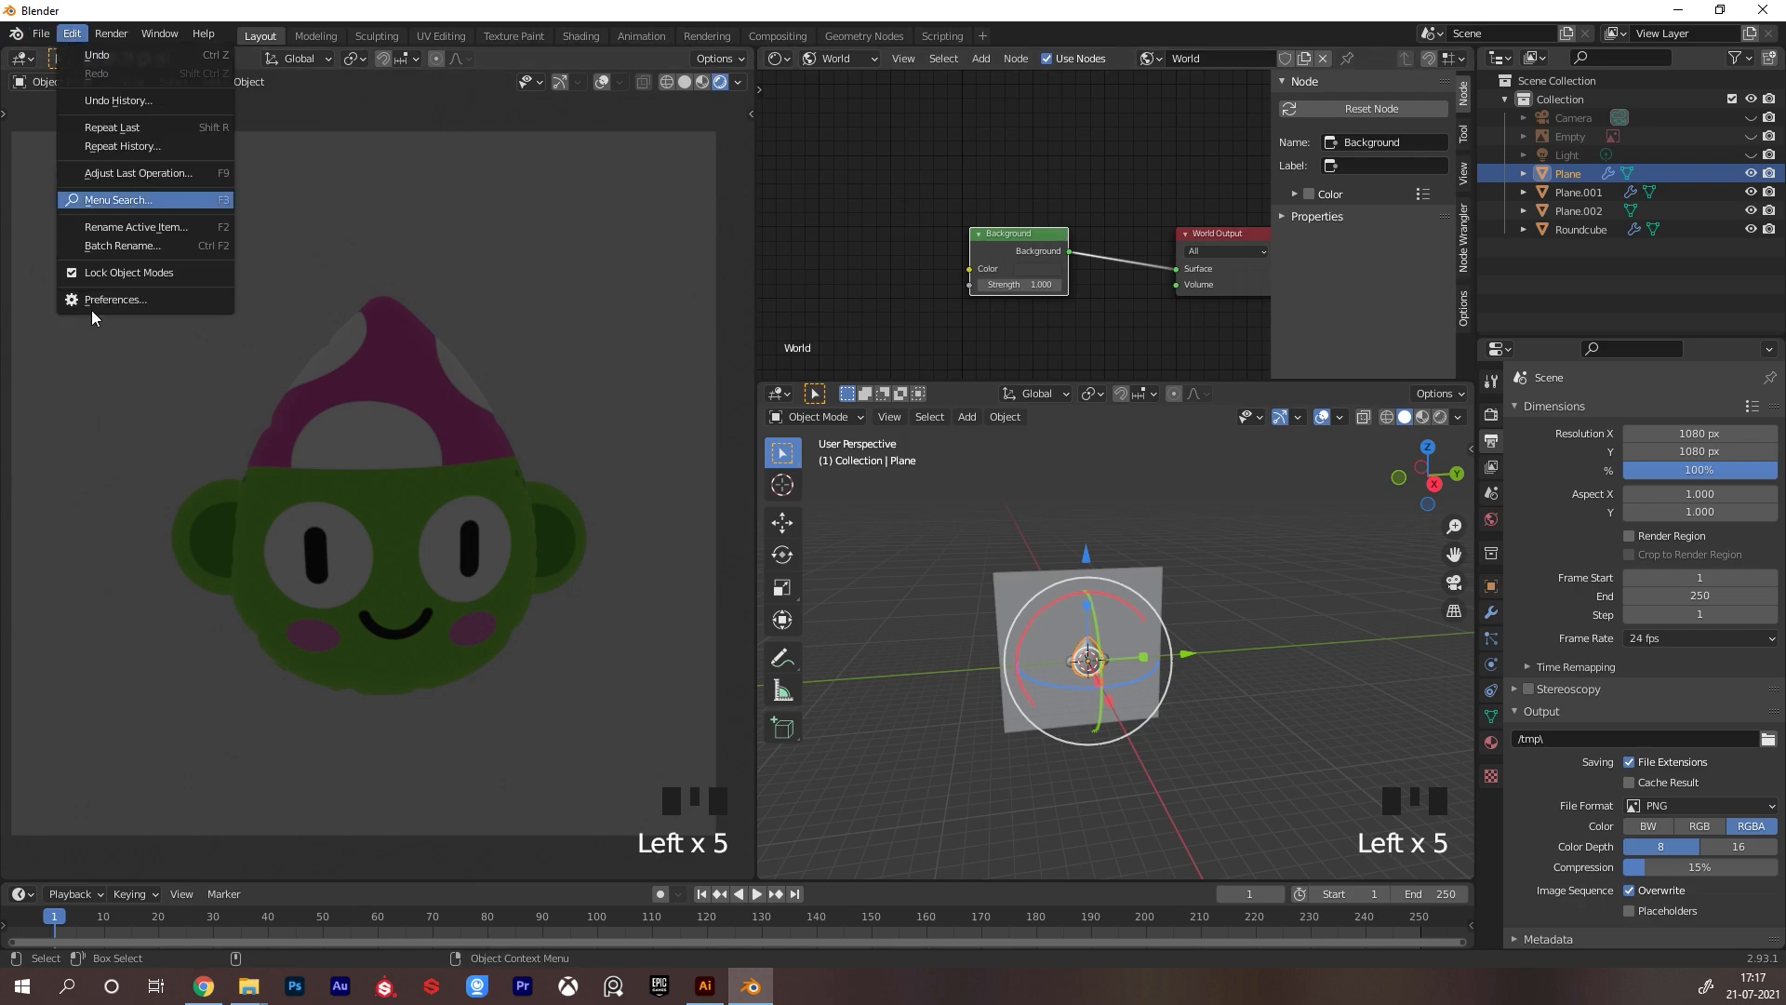
pyautogui.click(87, 299)
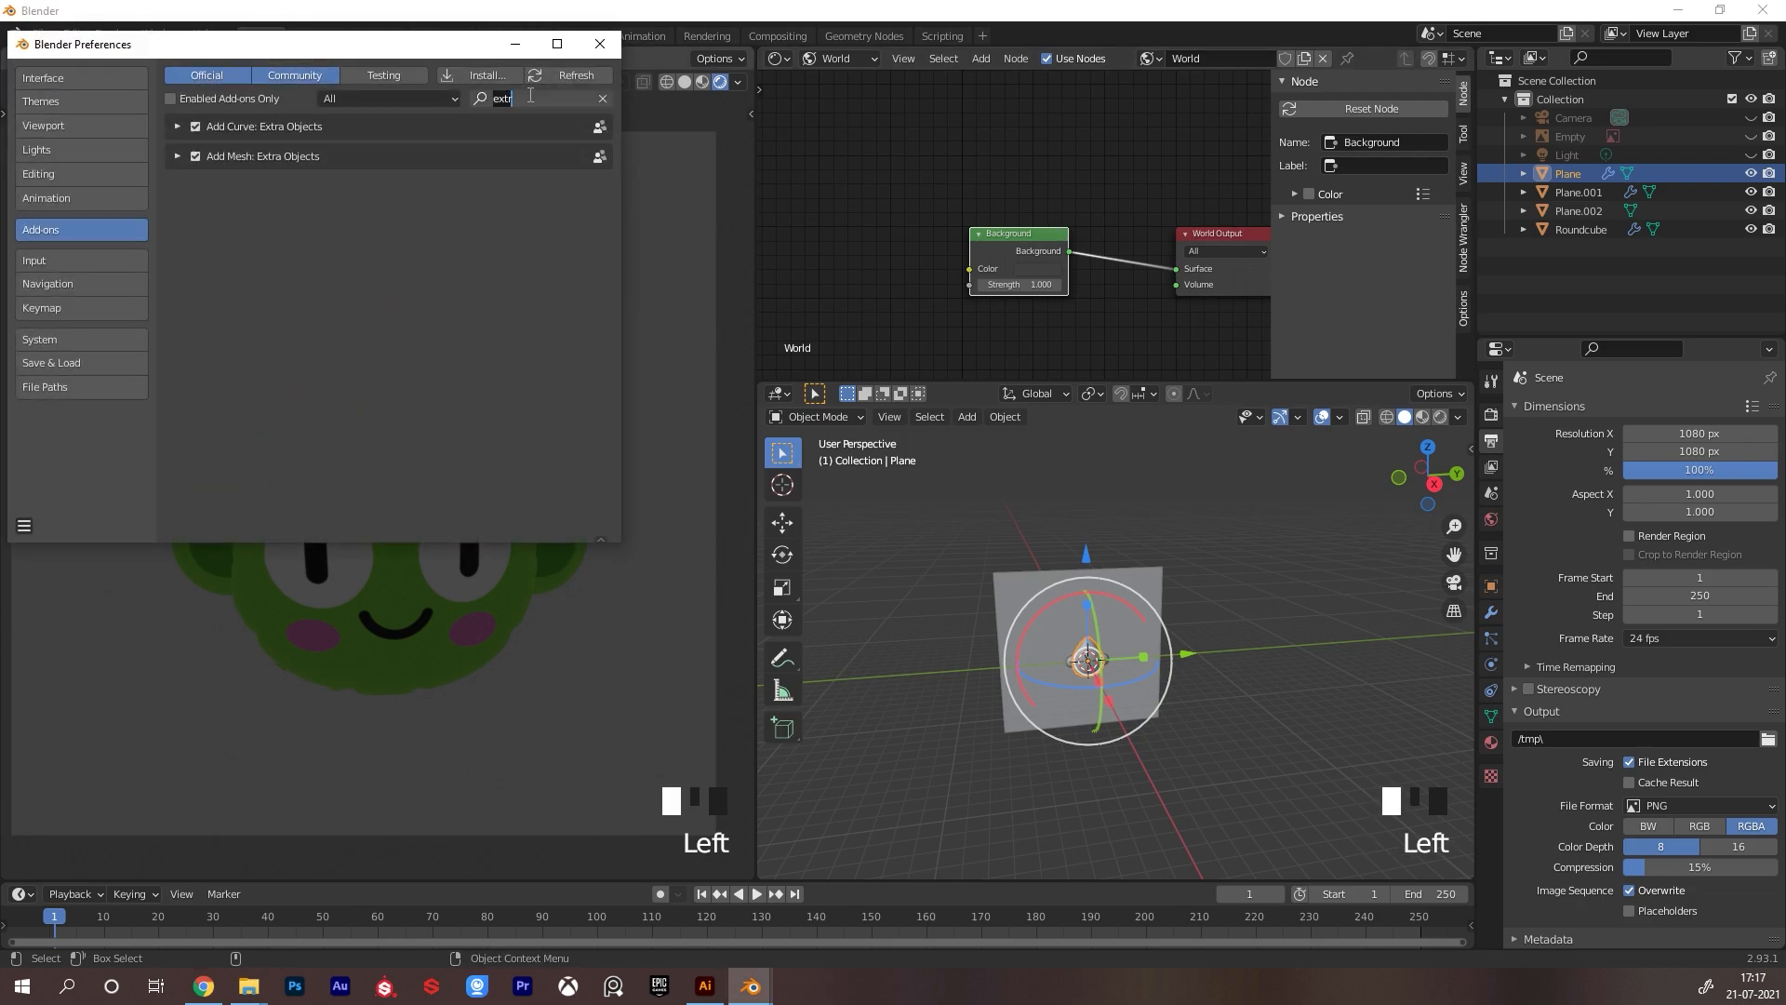
pyautogui.press('BackSpace')
pyautogui.press('BackSpace')
pyautogui.press('BackSpace')
pyautogui.press('BackSpace')
pyautogui.write('node')
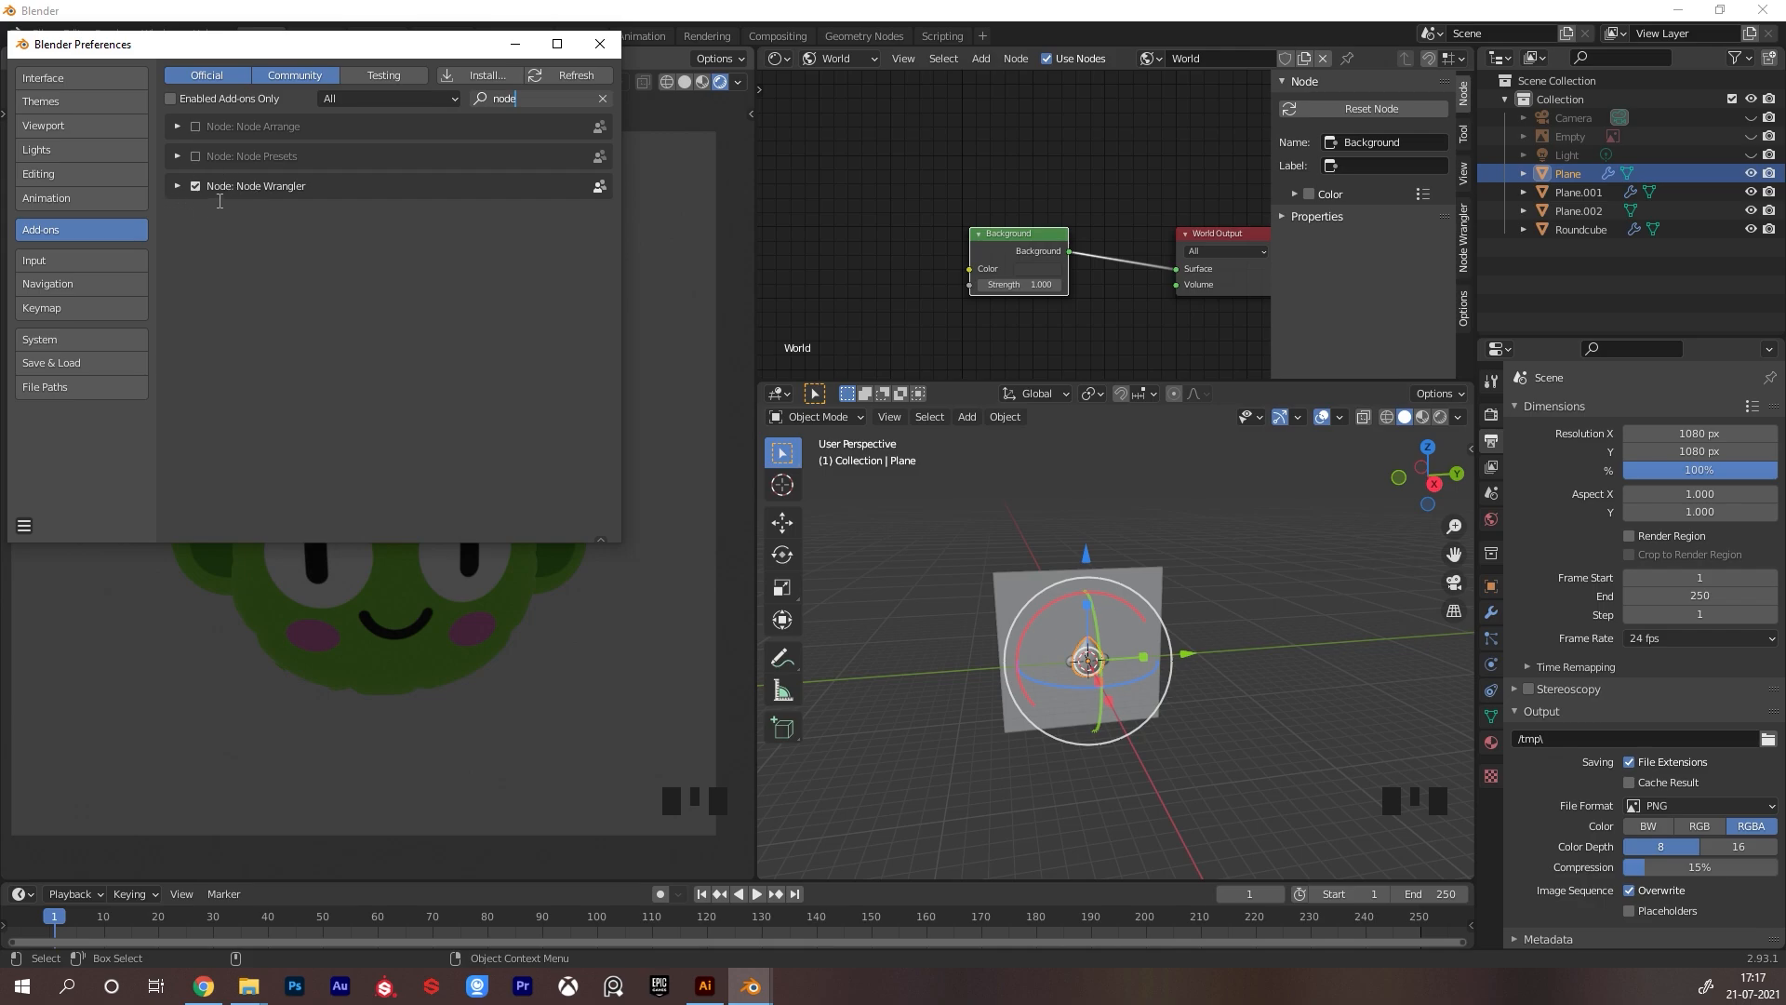
pyautogui.press('Escape')
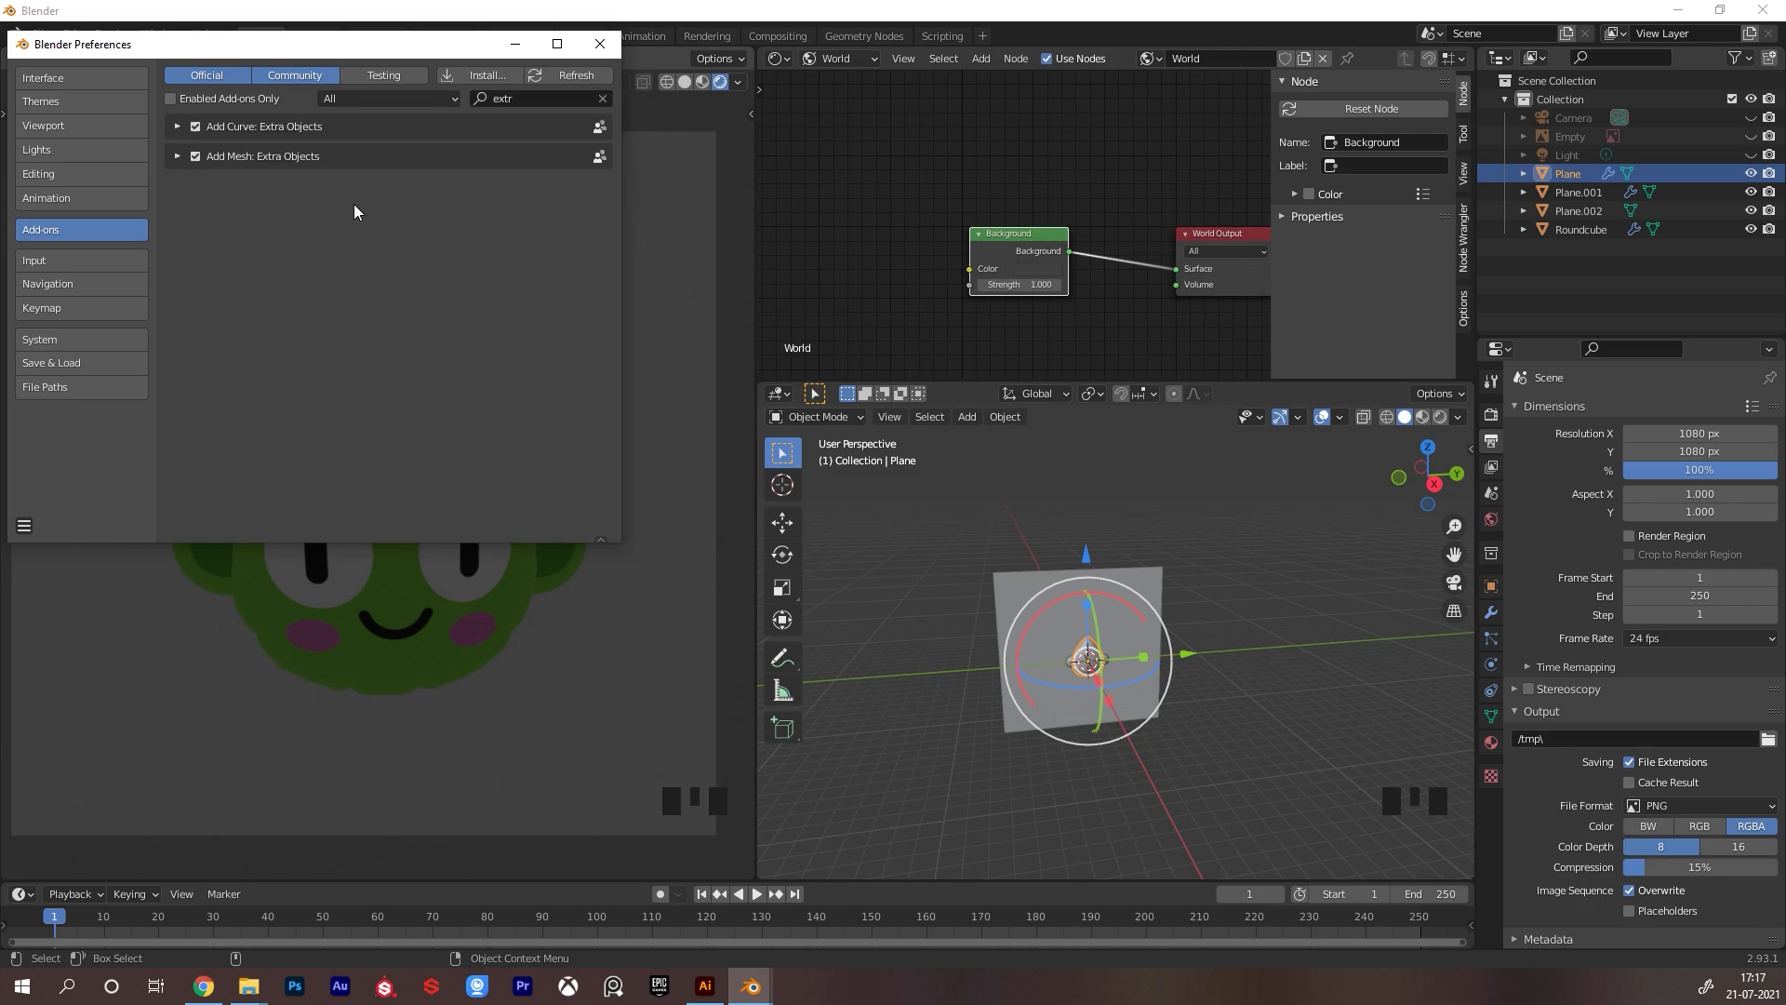
pyautogui.click(611, 46)
# Add an Environment Texture with its mapping setup to the Background node and move the texture node clear of it
pyautogui.hotkey('ctrl', 't')
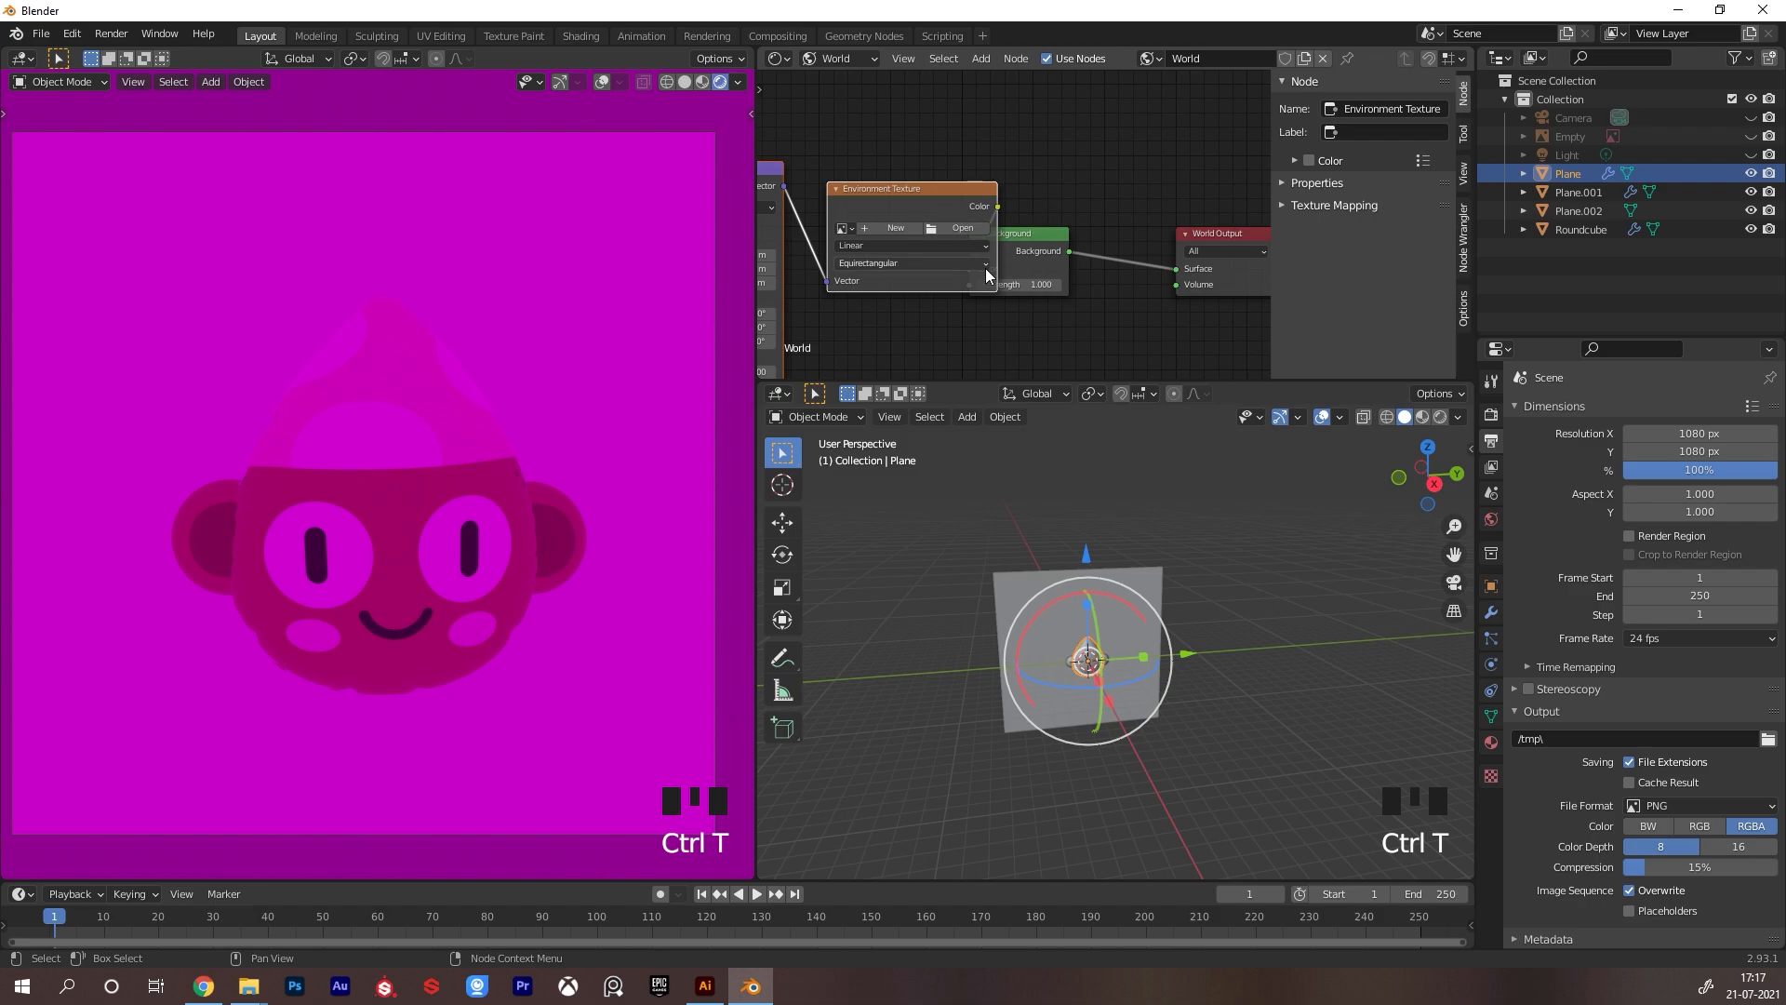
pyautogui.scroll(-4, 986, 268)
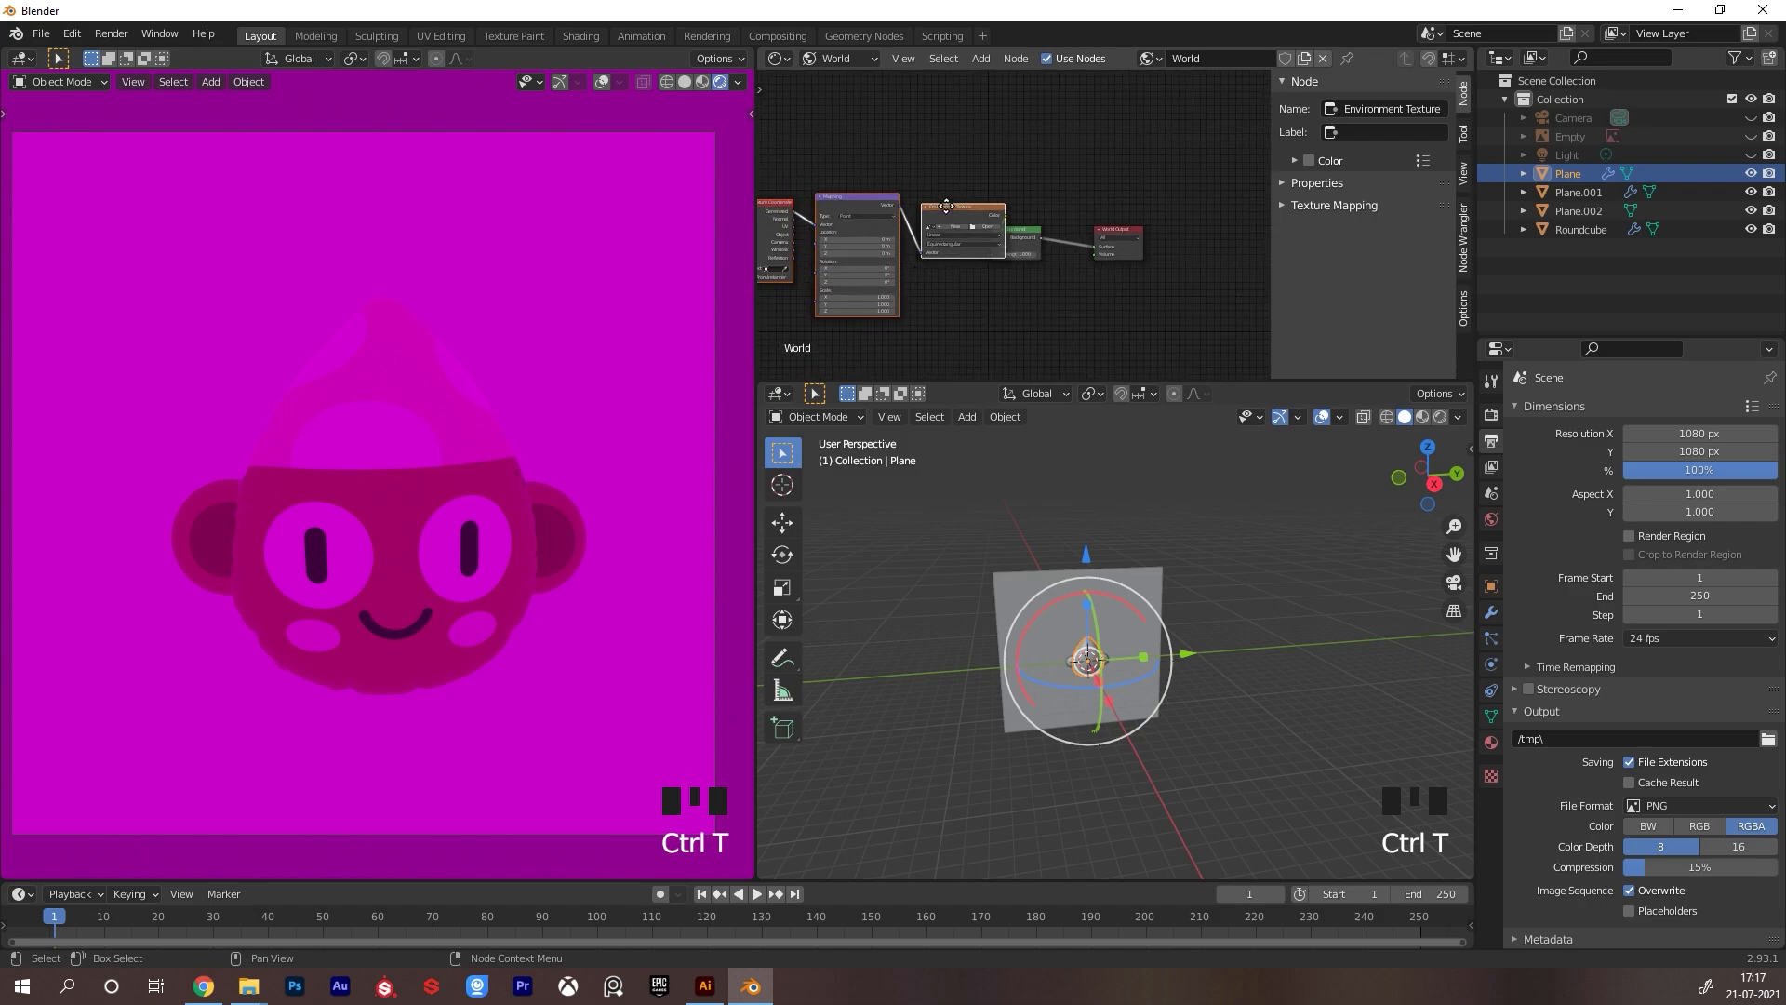
pyautogui.moveTo(946, 205); pyautogui.dragTo(906, 216)
# Load the studio_006 HDR image into the Environment Texture node
pyautogui.click(953, 232)
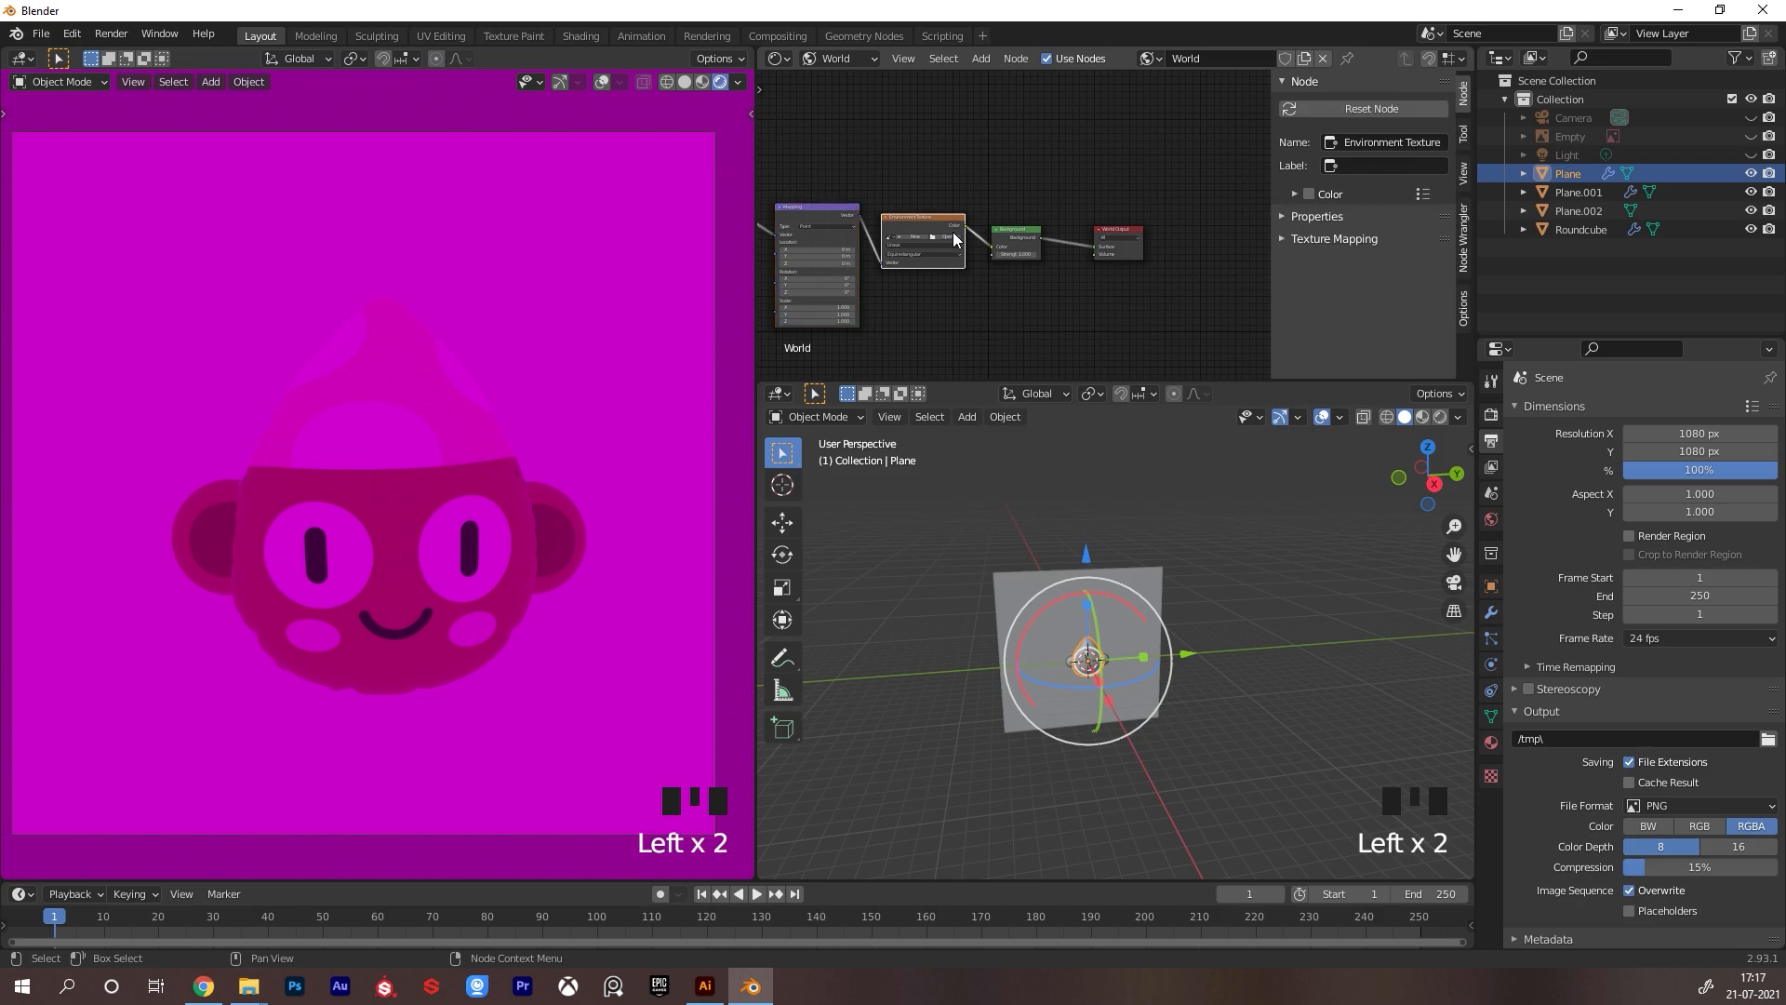
pyautogui.click(950, 236)
pyautogui.press('Escape')
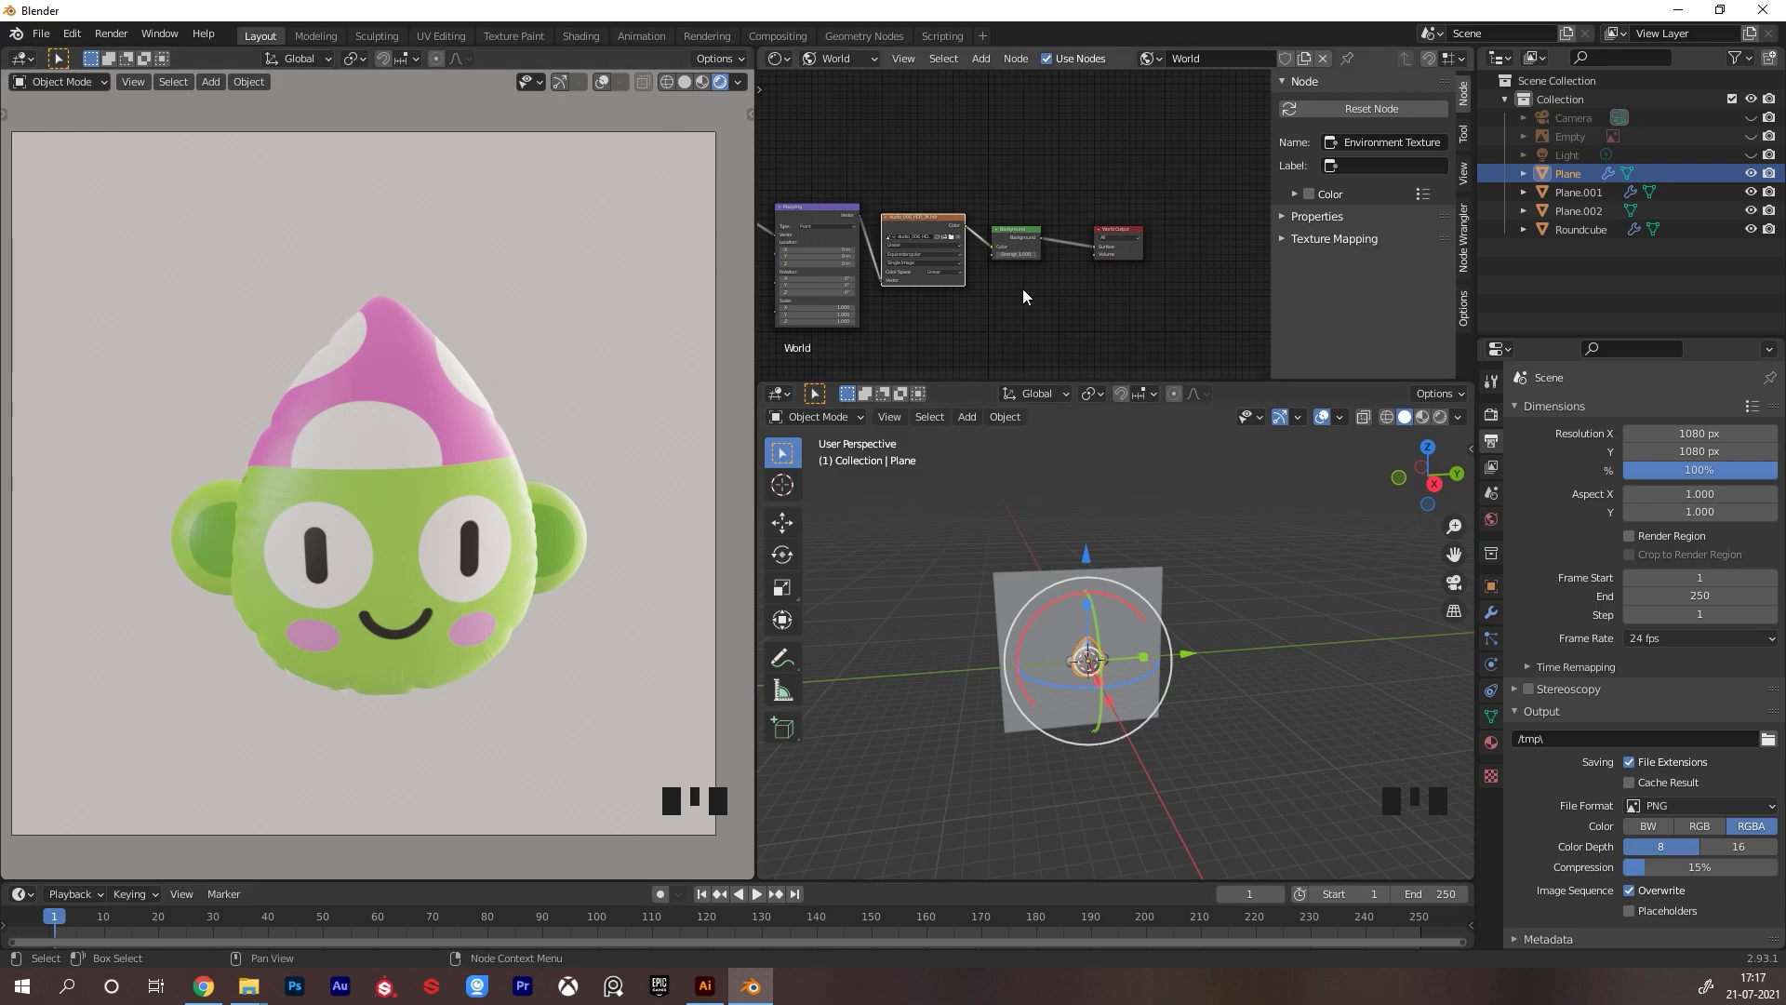
# Rotate the environment mapping to about 15.6° on Z and set the Background strength to 0.5
pyautogui.scroll(3, 1023, 288)
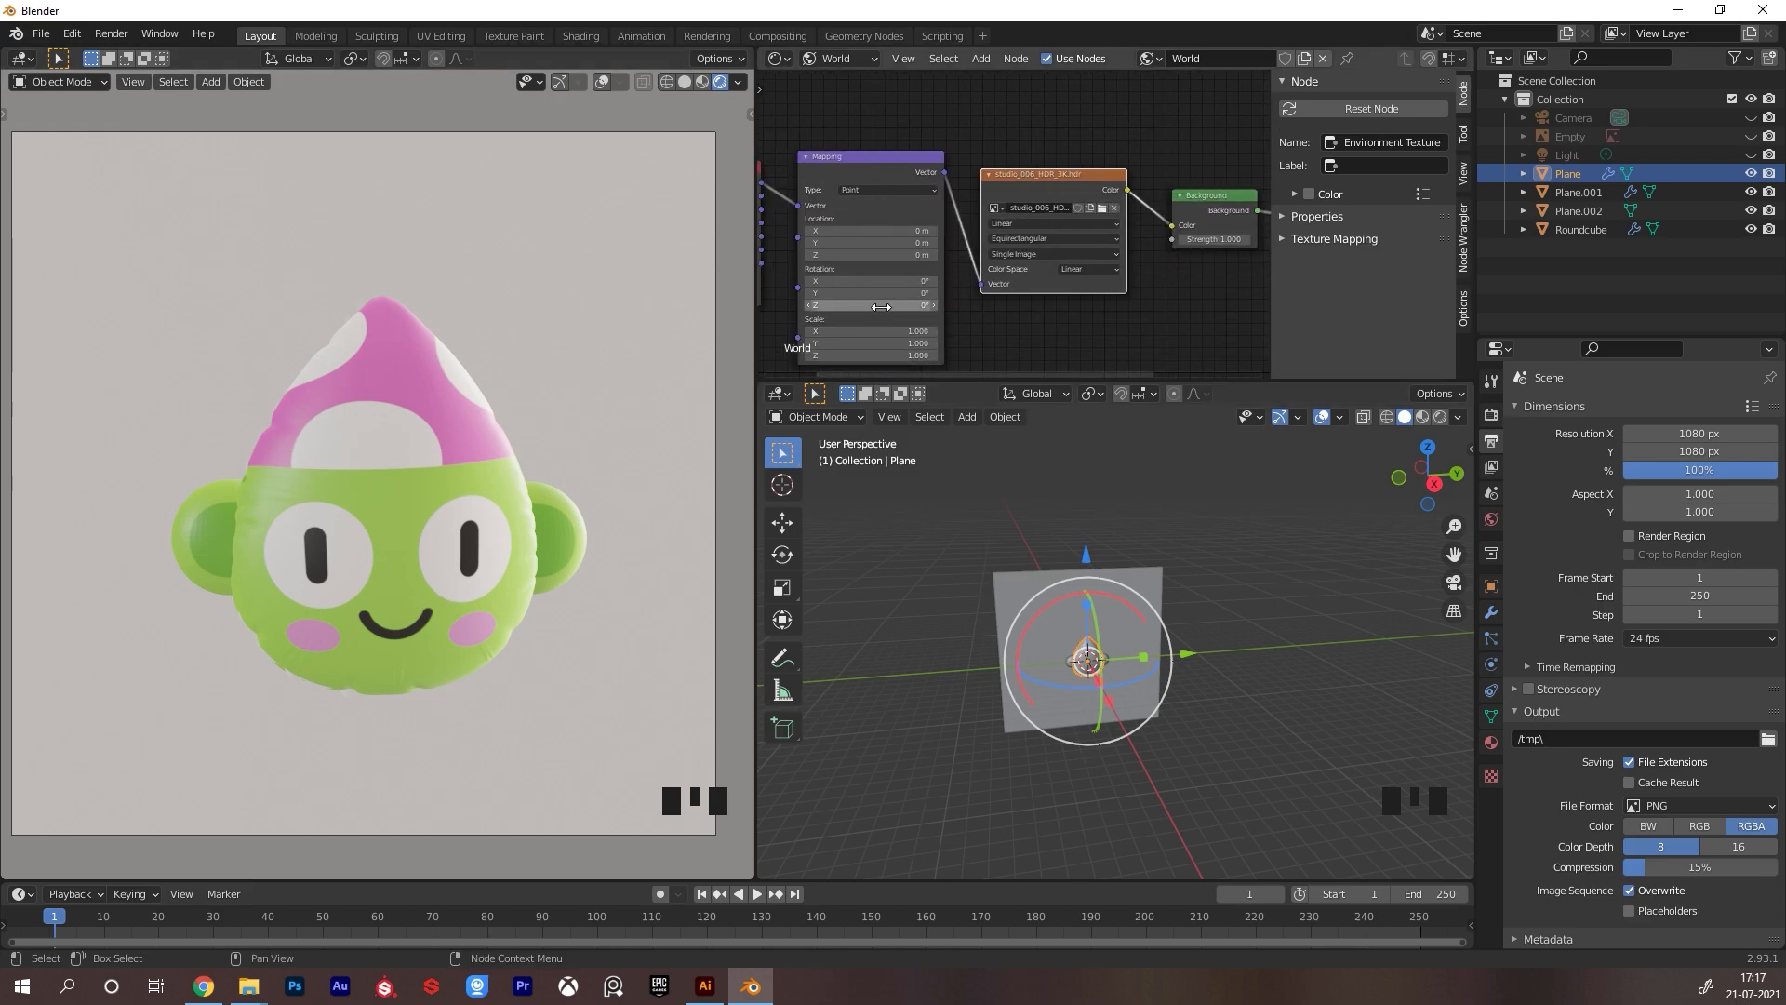
pyautogui.moveTo(881, 307)
pyautogui.mouseDown()
pyautogui.moveTo(823, 307)
pyautogui.moveTo(907, 307)
pyautogui.mouseUp()
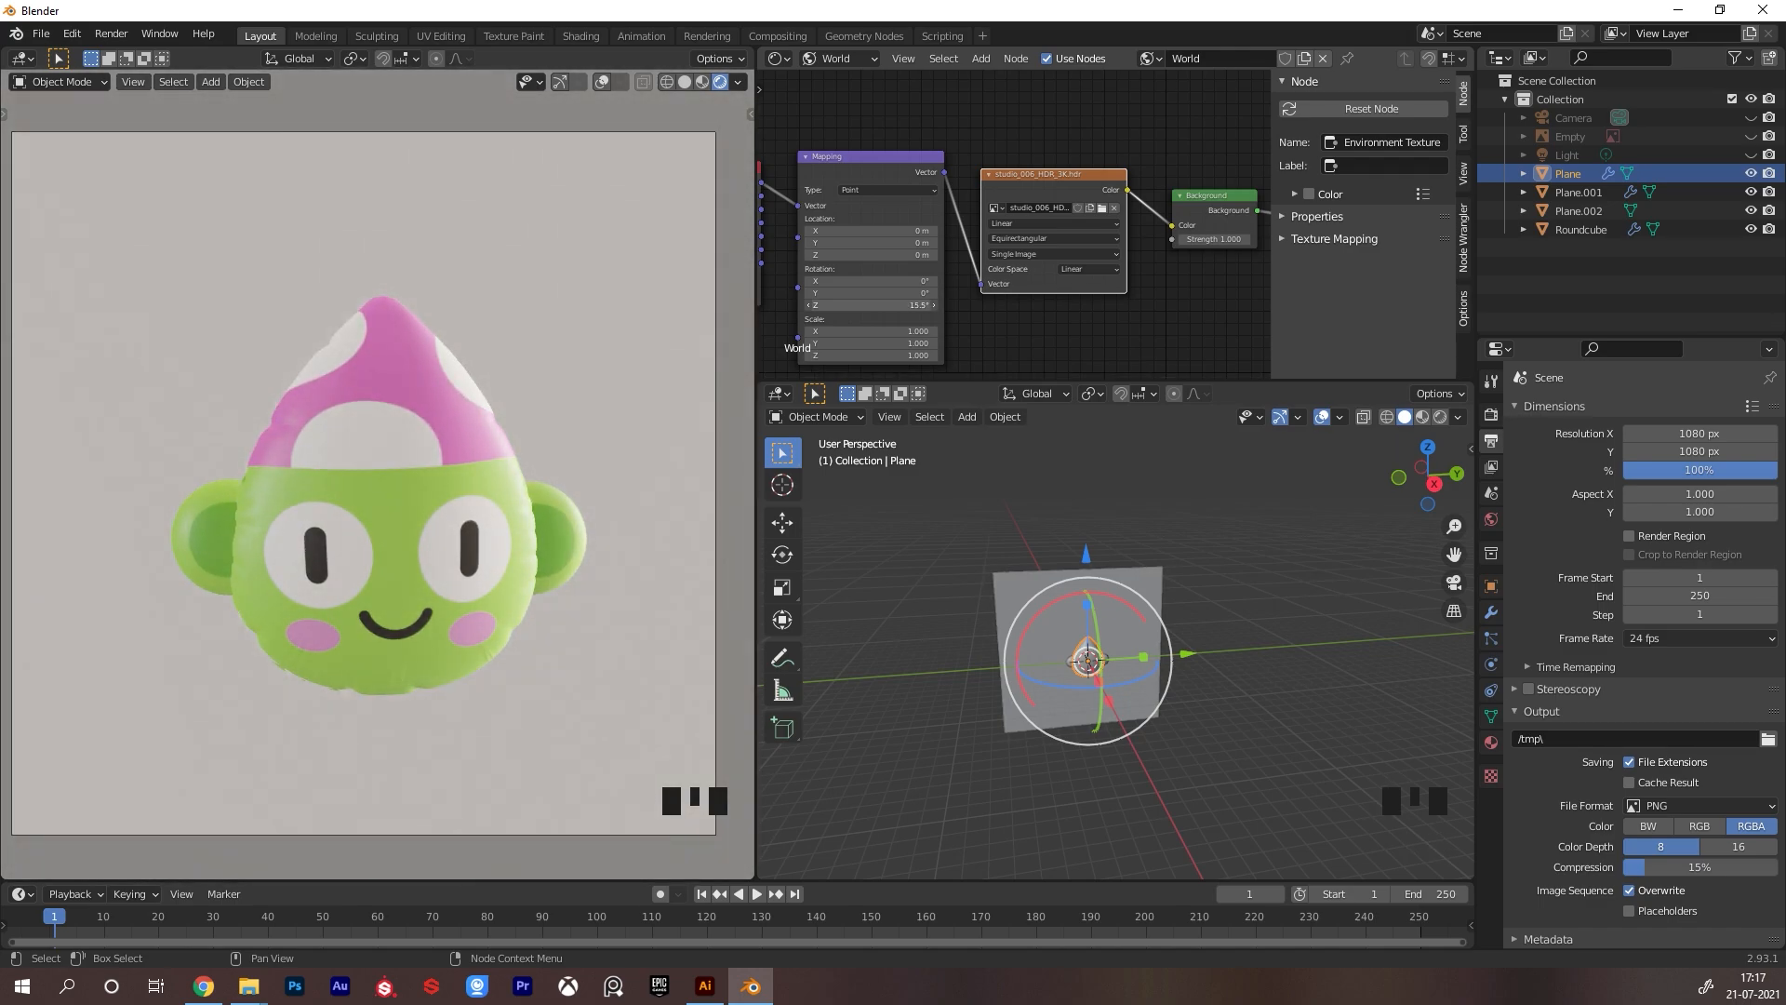
pyautogui.click(1230, 239)
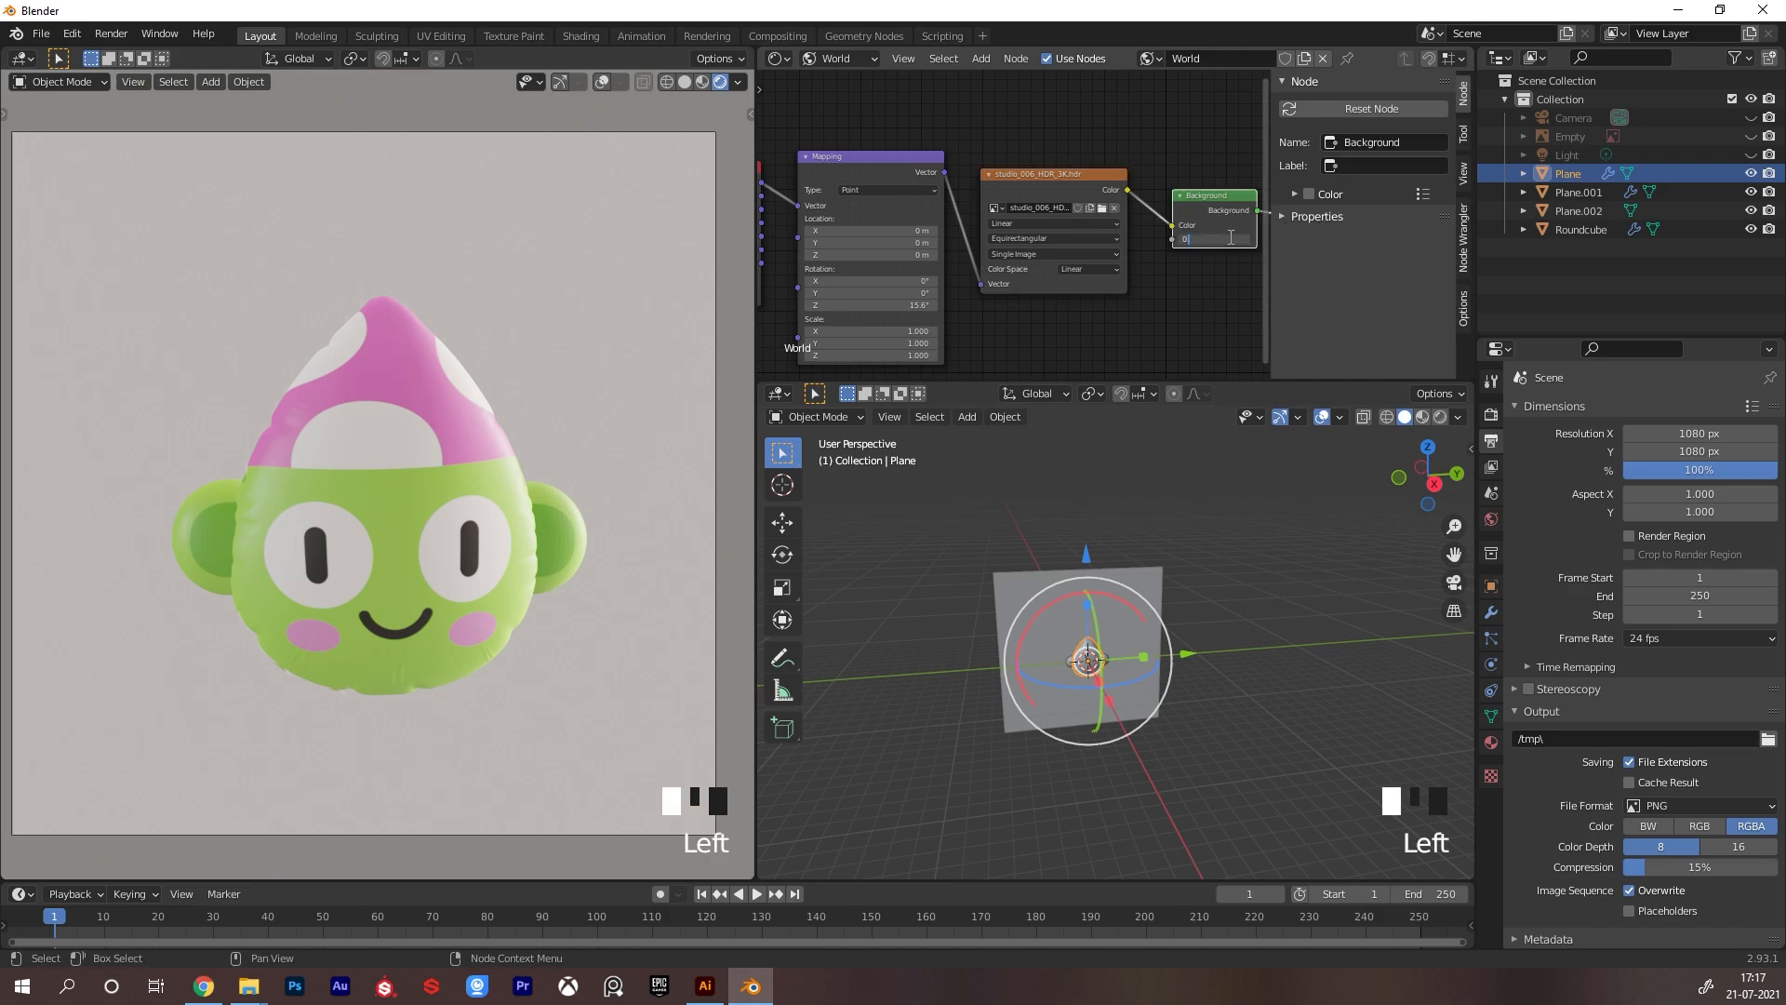
pyautogui.write('0.5')
pyautogui.press('Return')
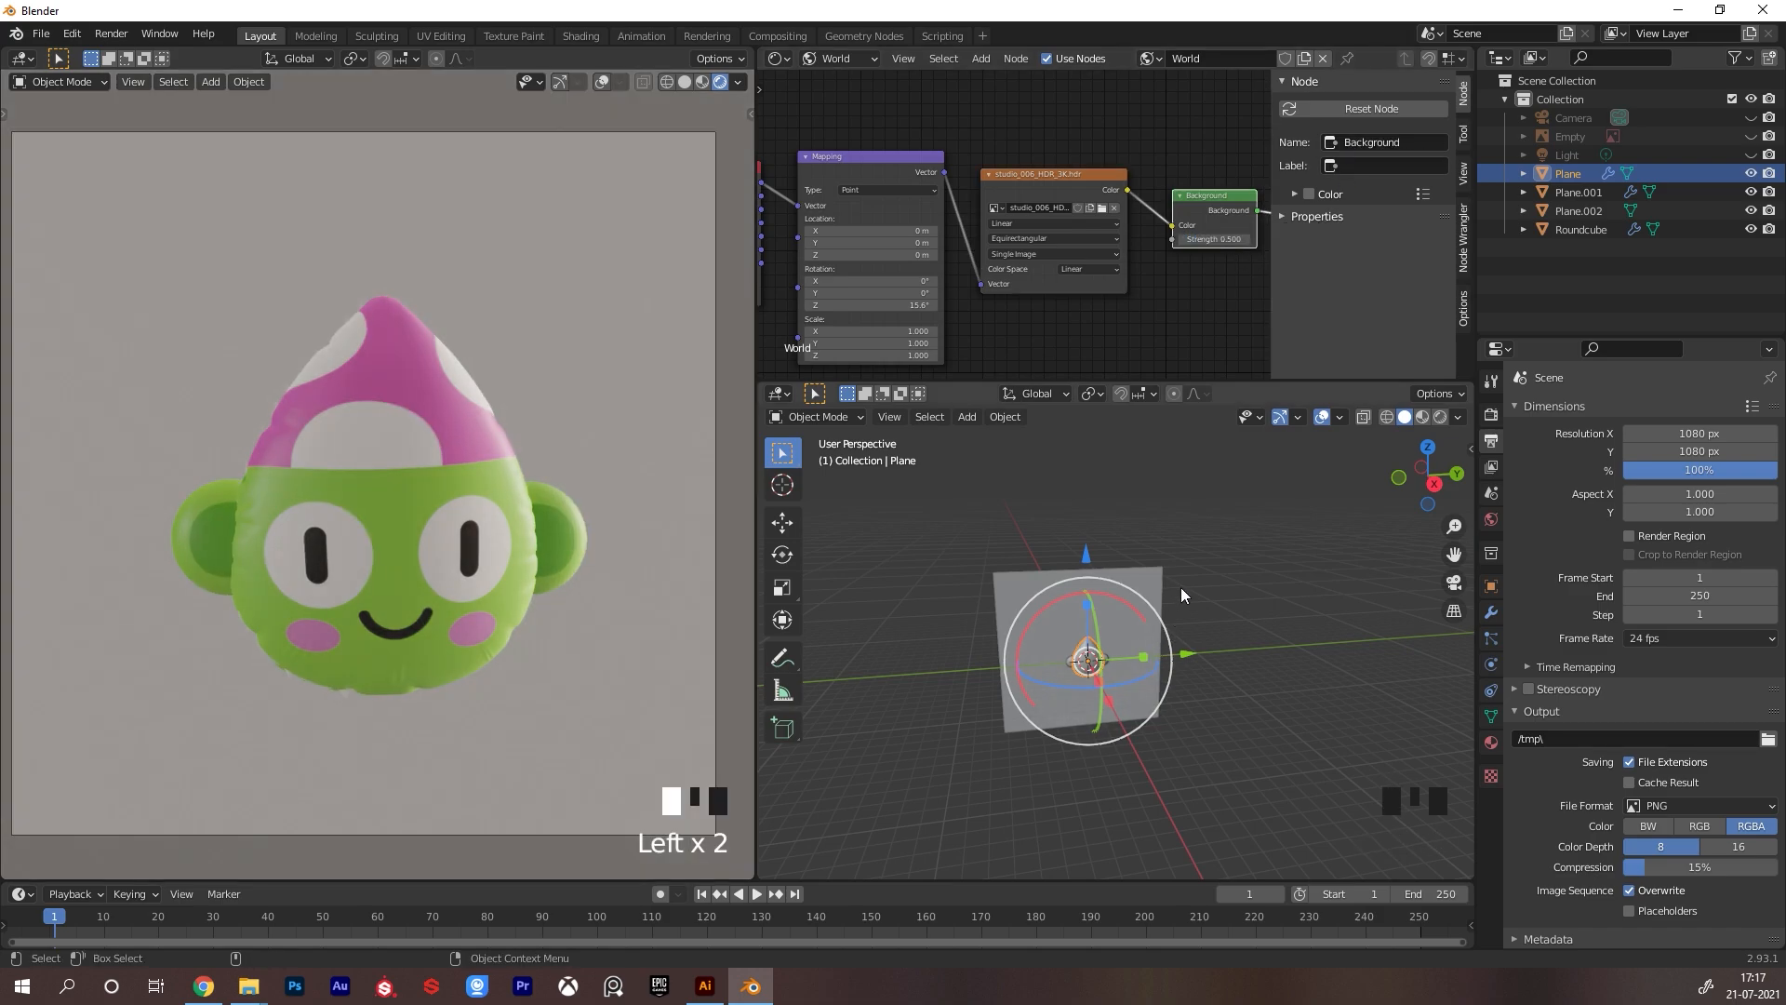
# Add an area light and raise it above the character
pyautogui.keyDown('alt'); pyautogui.middleClick(1205, 614); pyautogui.keyUp('alt')
pyautogui.click(1150, 597)
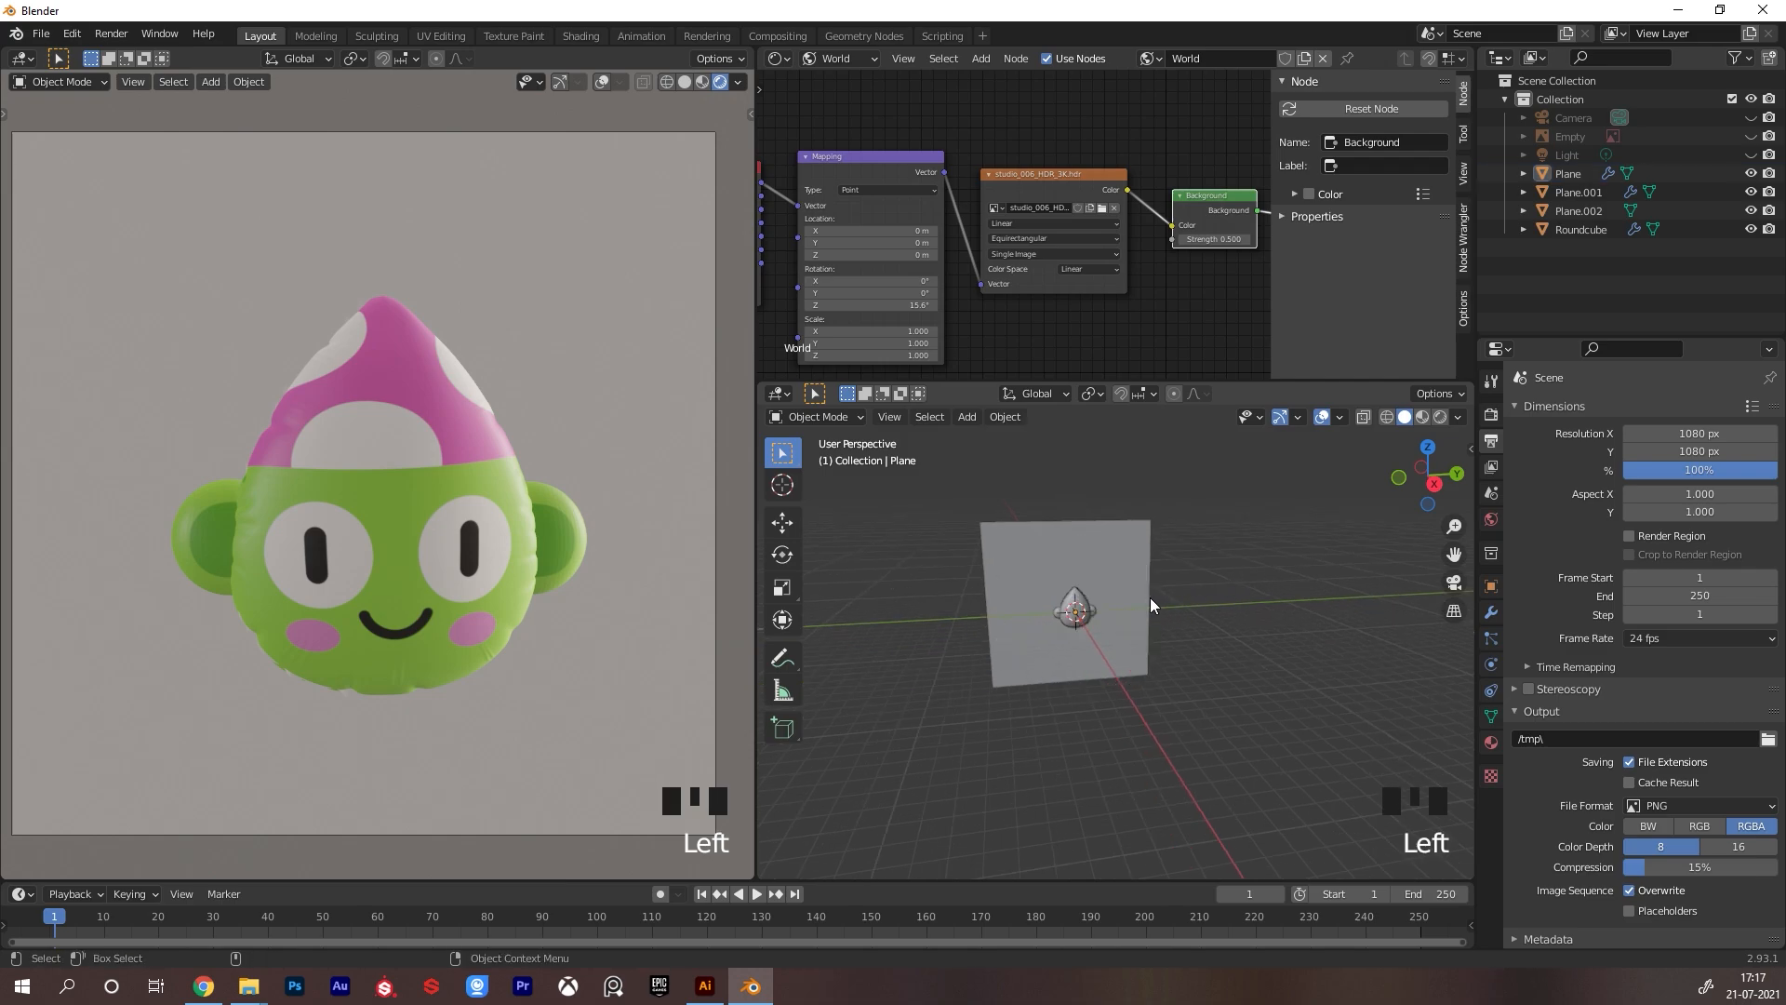
pyautogui.hotkey('shift', 'a')
pyautogui.moveTo(1151, 605)
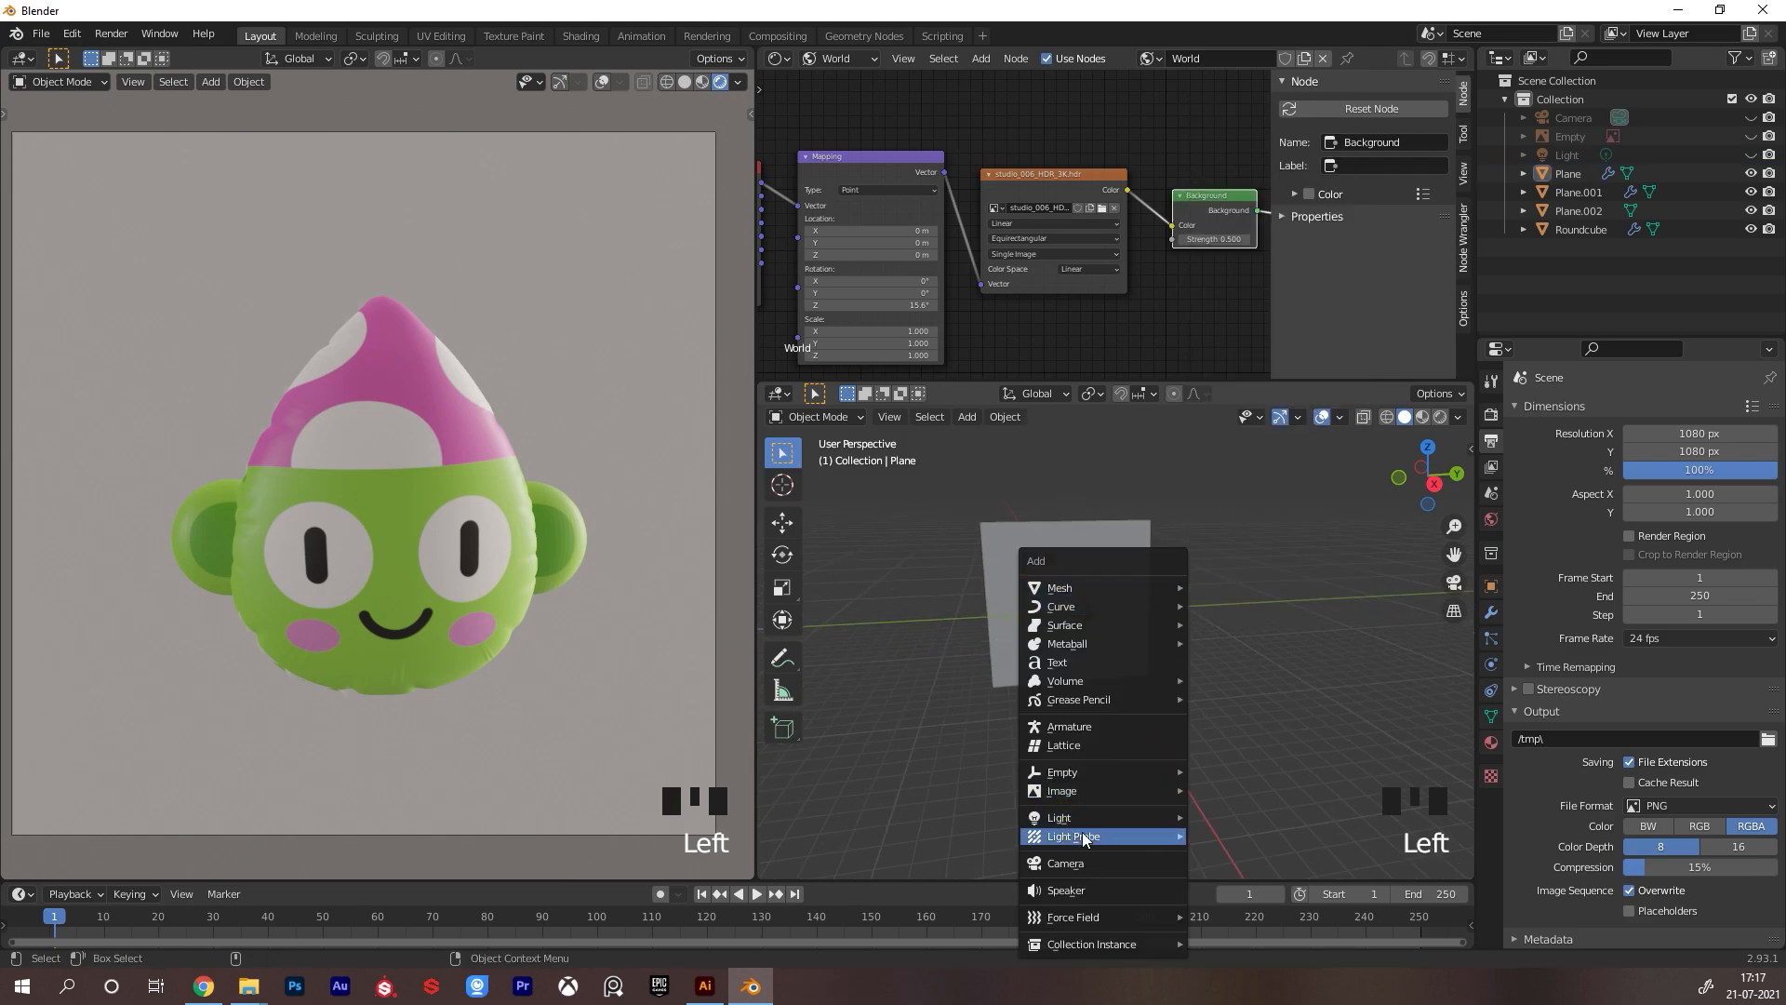
pyautogui.moveTo(1158, 683)
pyautogui.moveTo(1080, 816)
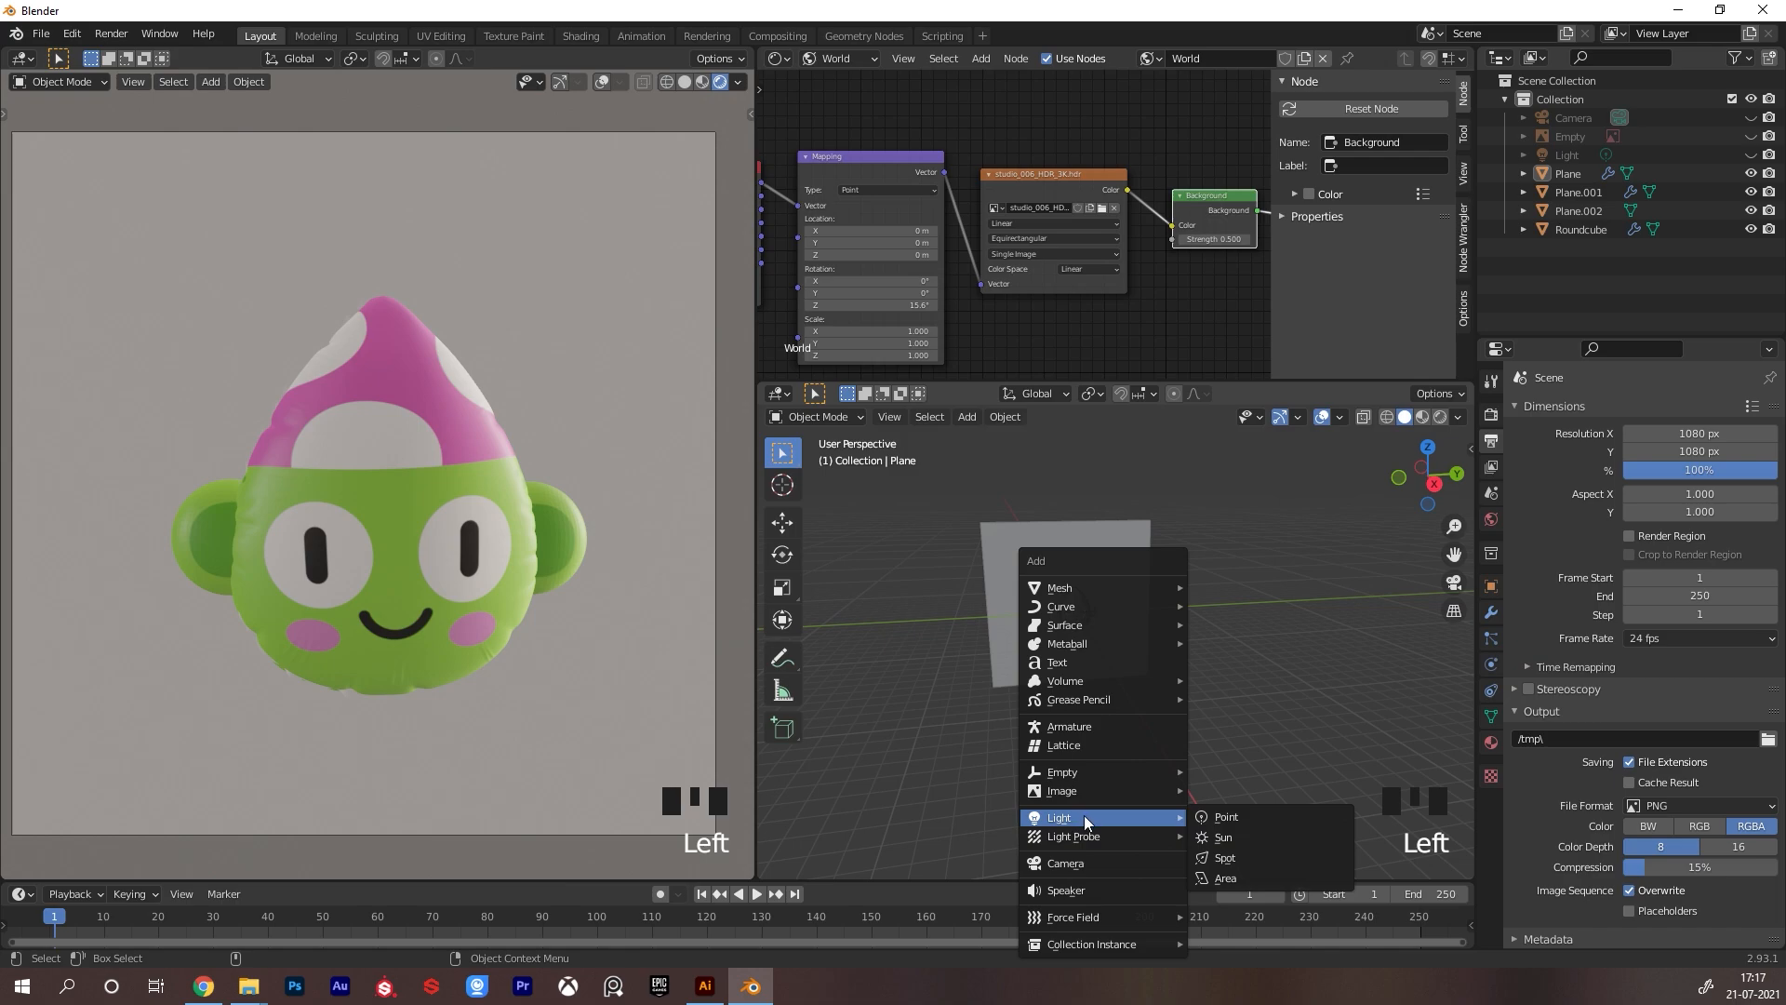
pyautogui.click(1226, 876)
pyautogui.moveTo(1073, 504); pyautogui.dragTo(1073, 436)
# Enlarge the area light by about 3.2 times and again by about 5.6 times
pyautogui.press('s')
pyautogui.click(1271, 472)
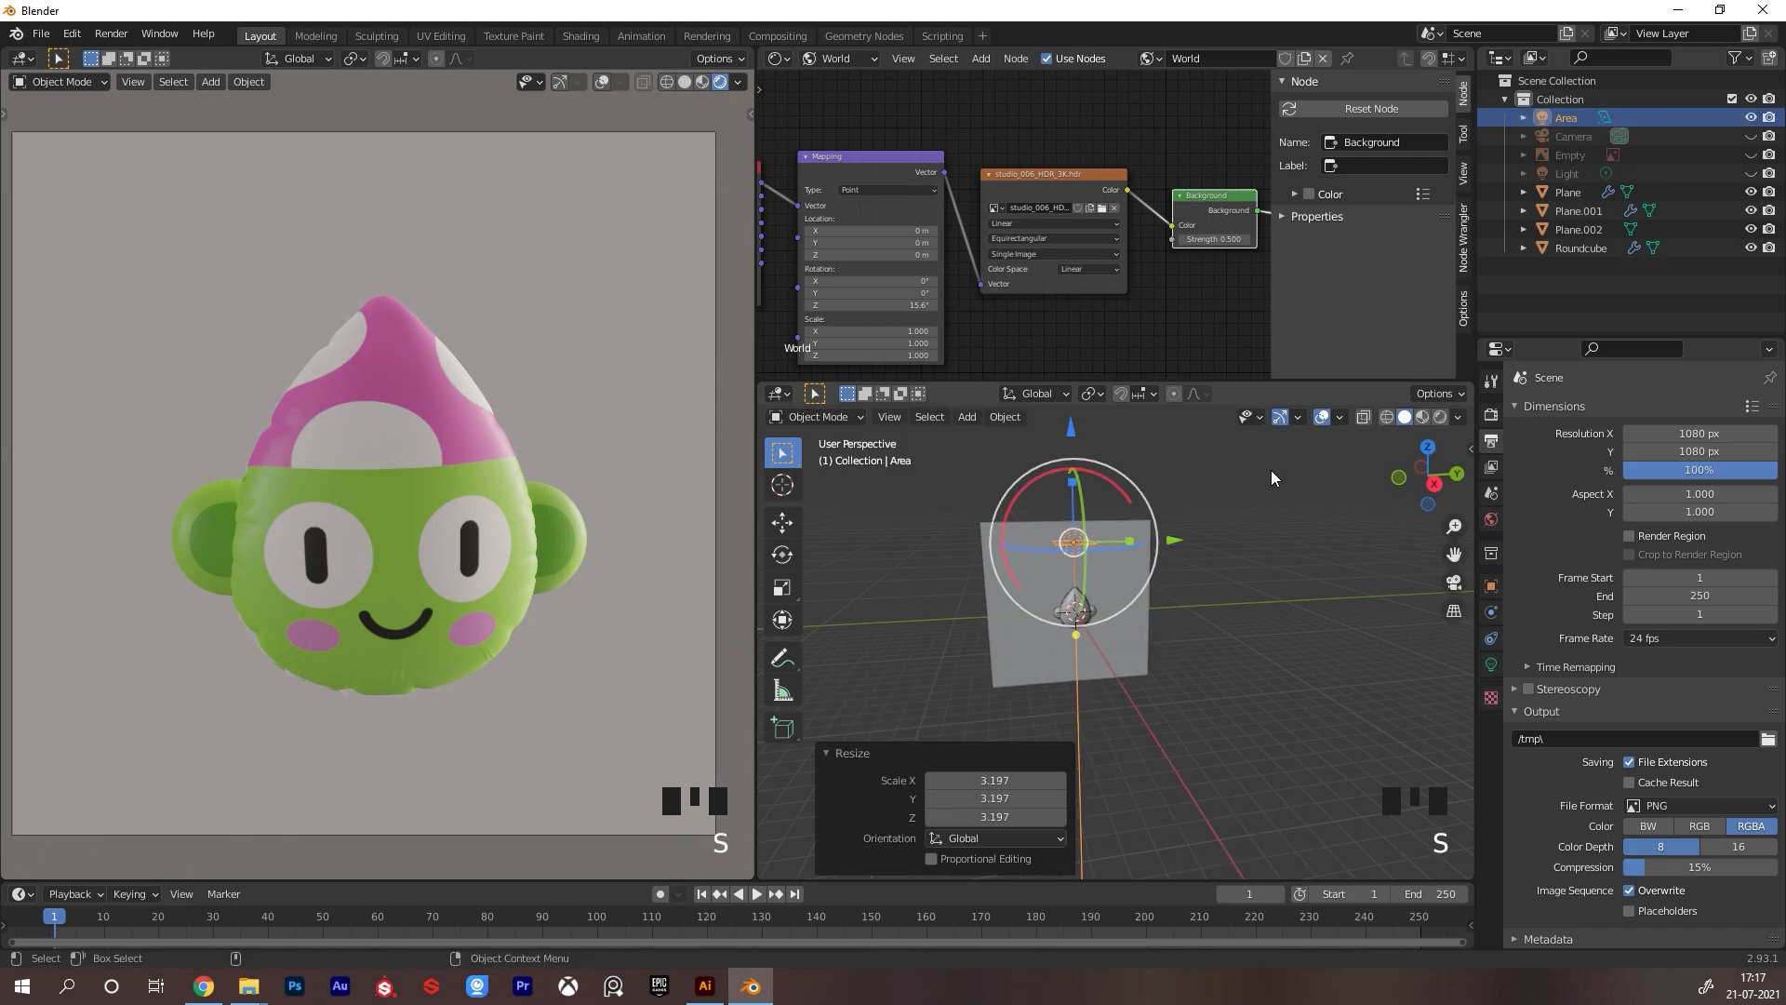
pyautogui.press('s')
pyautogui.click(1178, 530)
# Set the area light's power to 500 W
pyautogui.keyDown('alt'); pyautogui.moveTo(1177, 528); pyautogui.dragTo(1166, 601); pyautogui.keyUp('alt')
pyautogui.click(1491, 664)
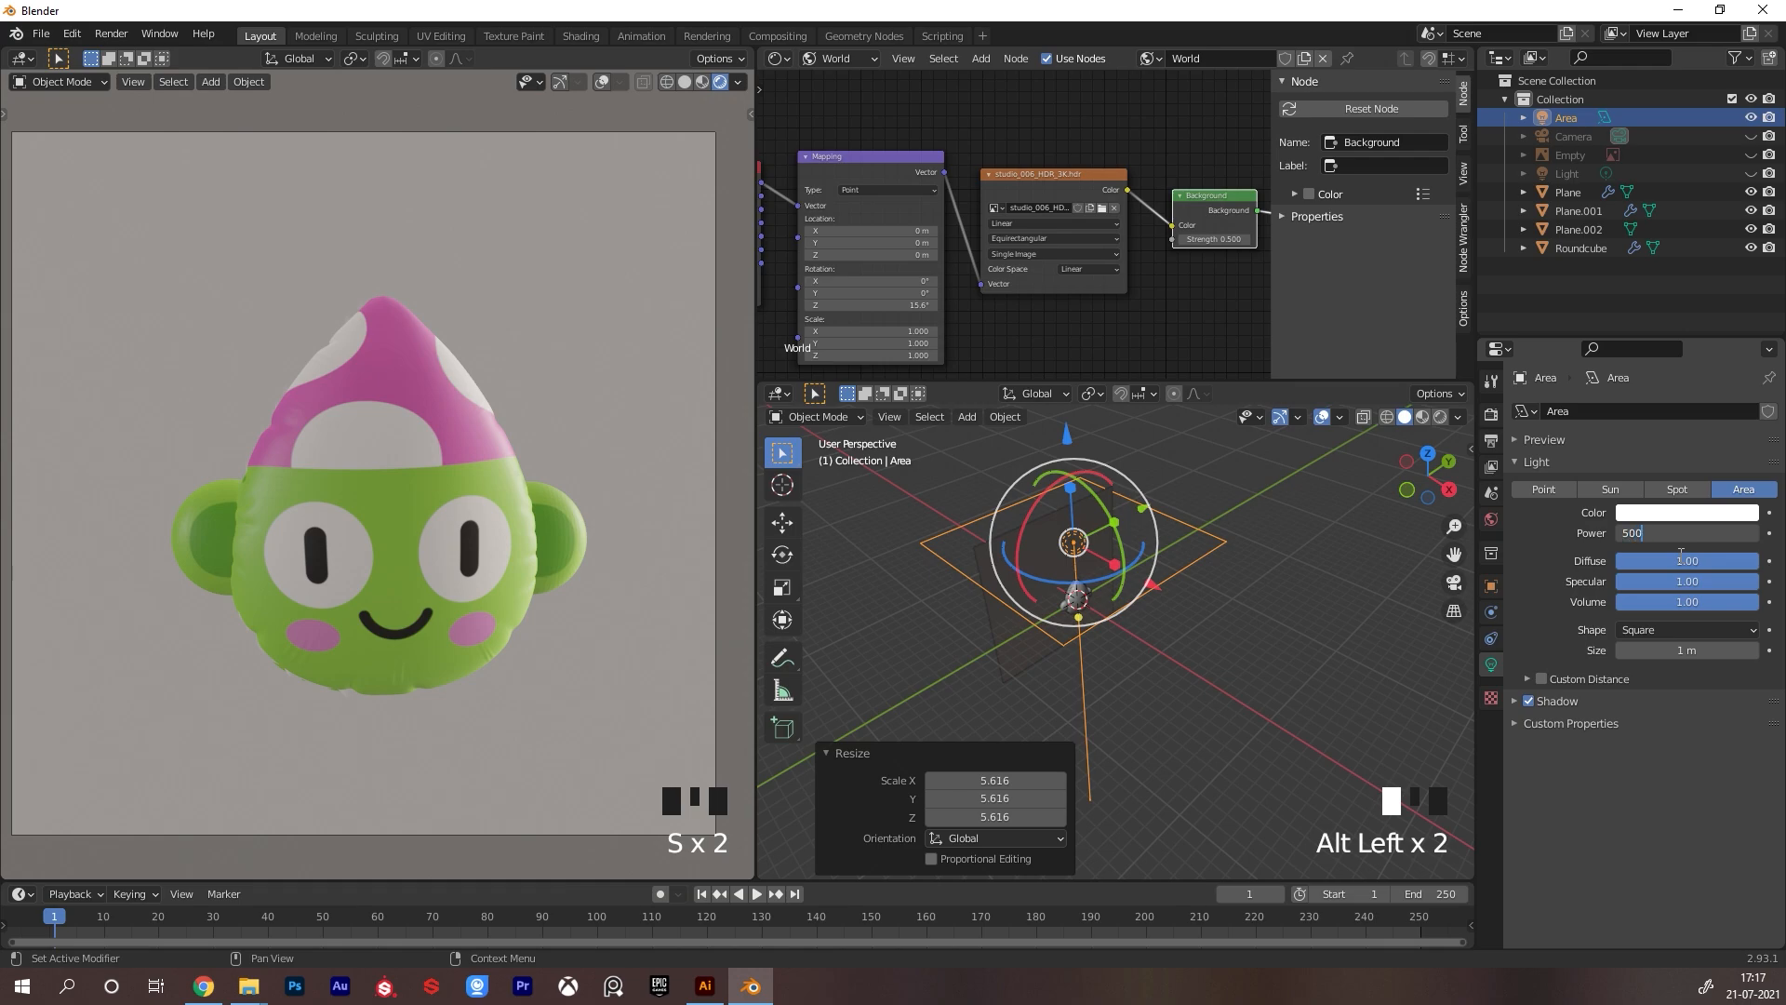
pyautogui.press('Return')
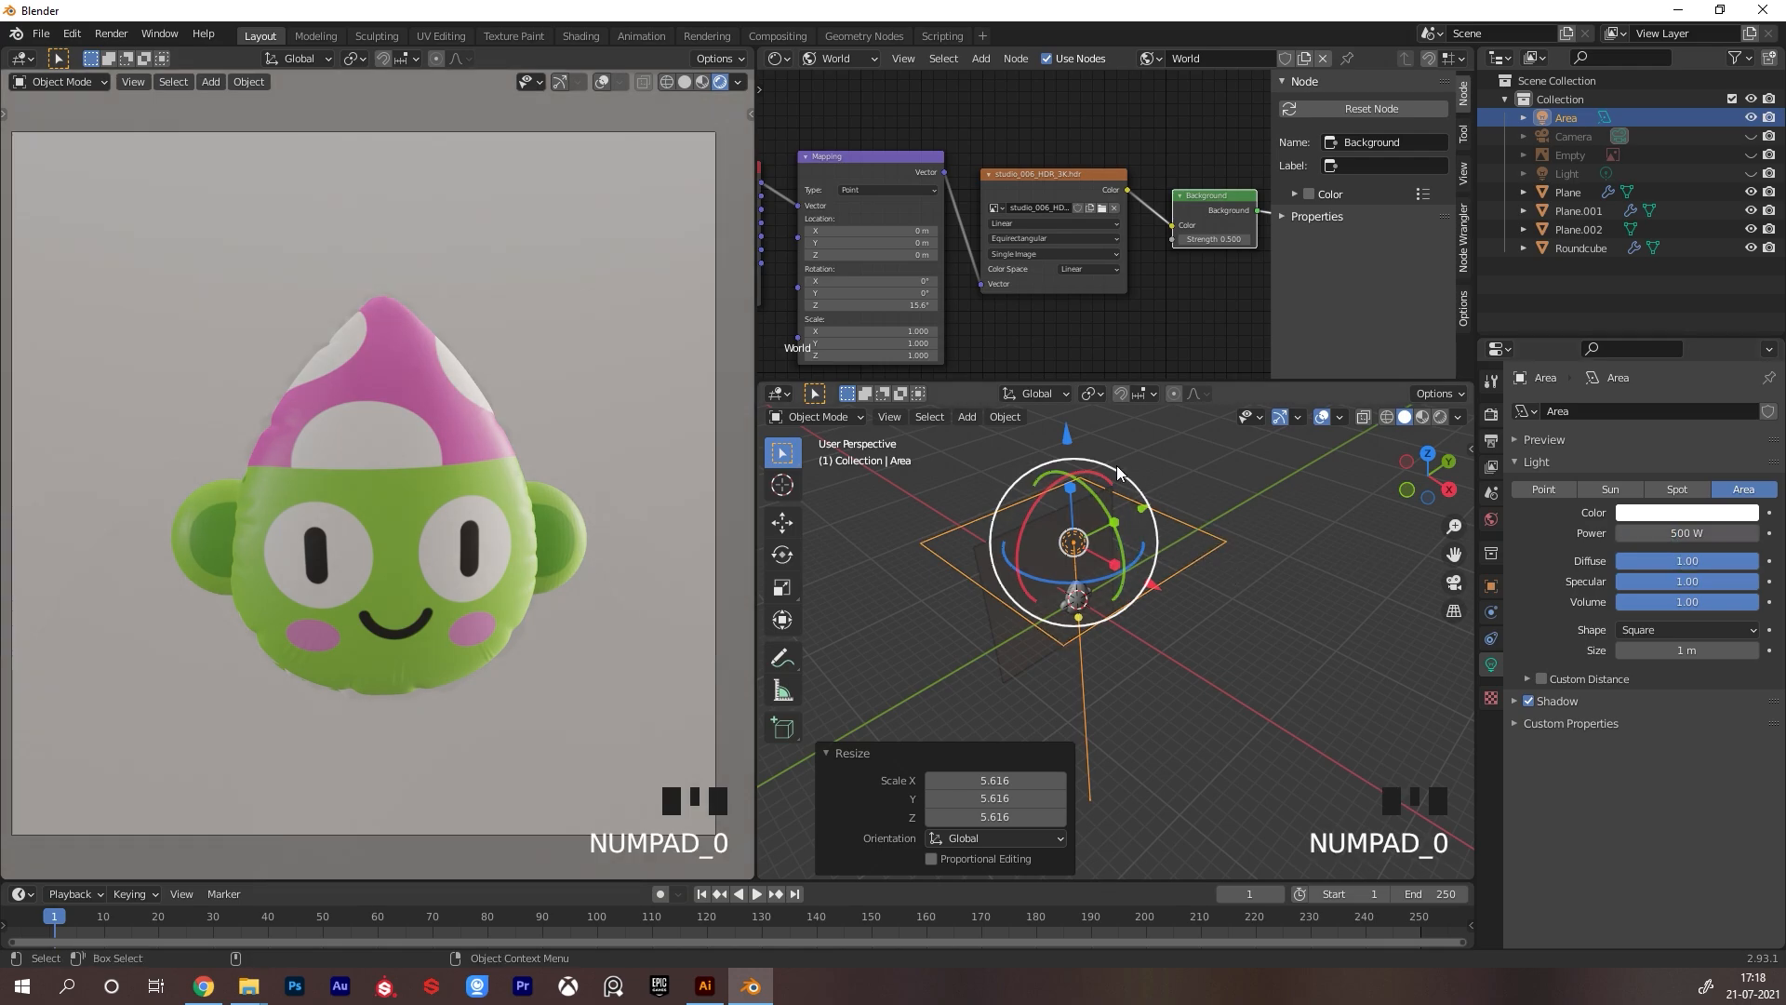
# Duplicate the area light and place the copy upright in front of the character on its negative Y side
pyautogui.hotkey('shift', 'd')
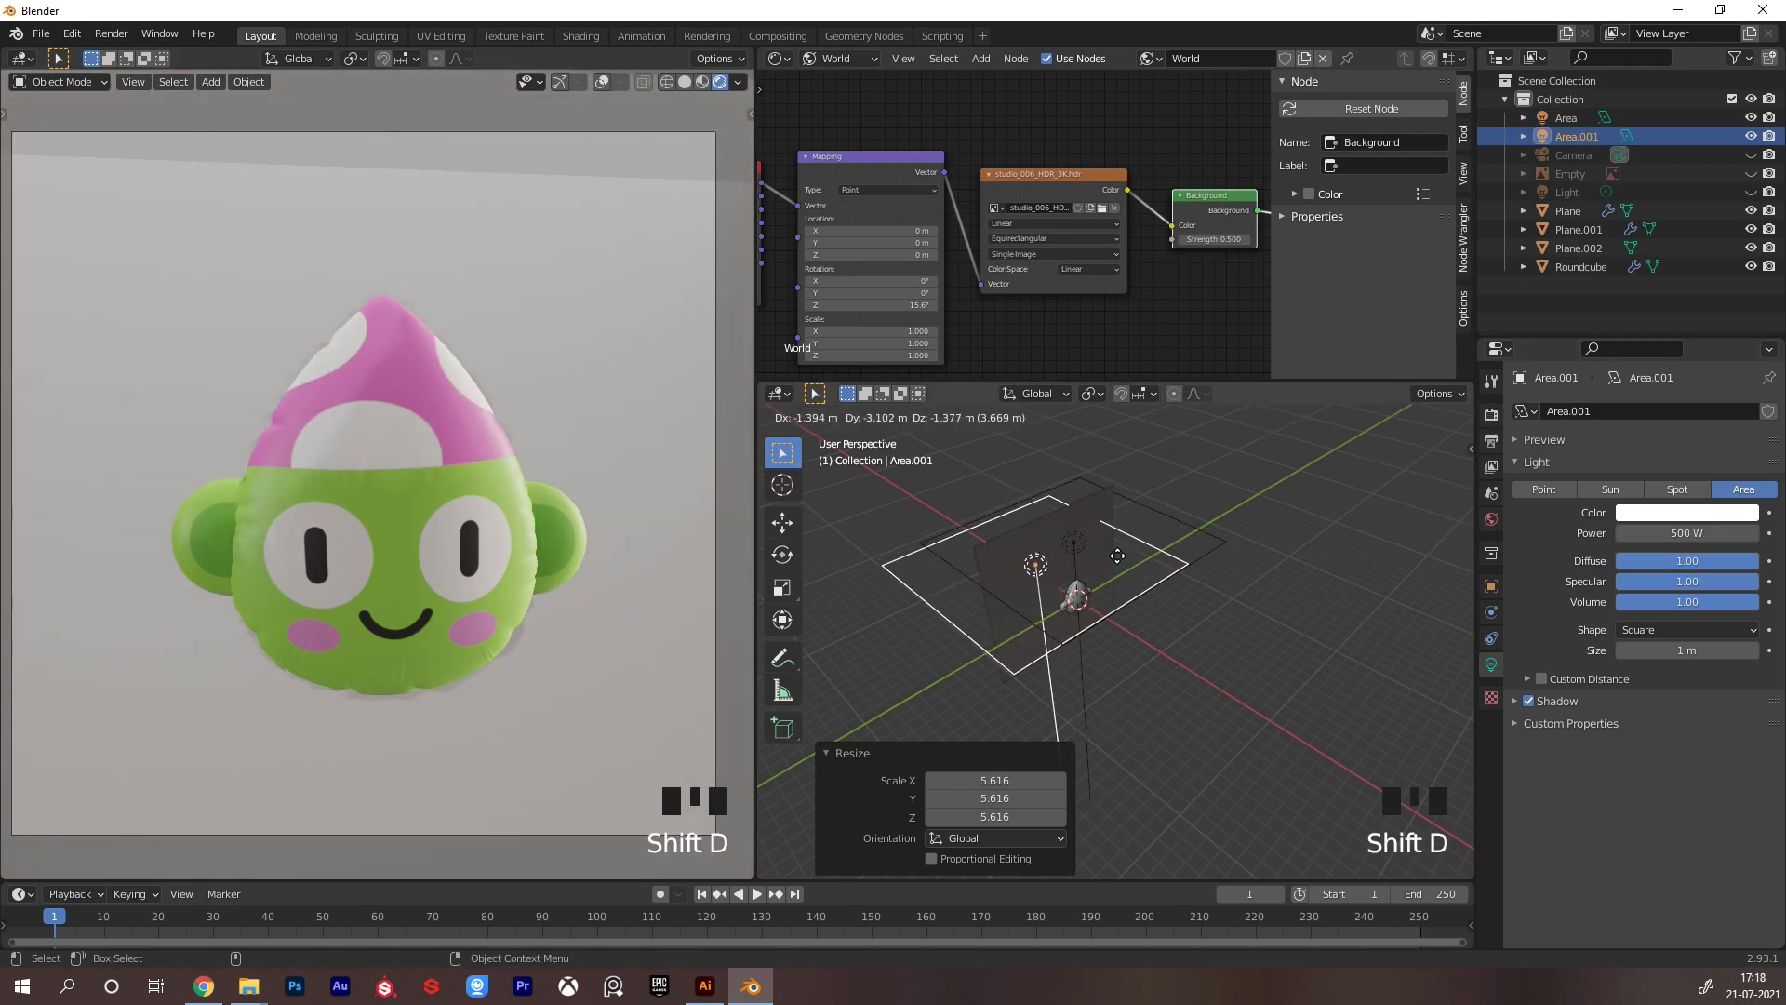
pyautogui.rightClick(1117, 555)
pyautogui.keyDown('alt'); pyautogui.moveTo(1158, 568); pyautogui.dragTo(1084, 541); pyautogui.keyUp('alt')
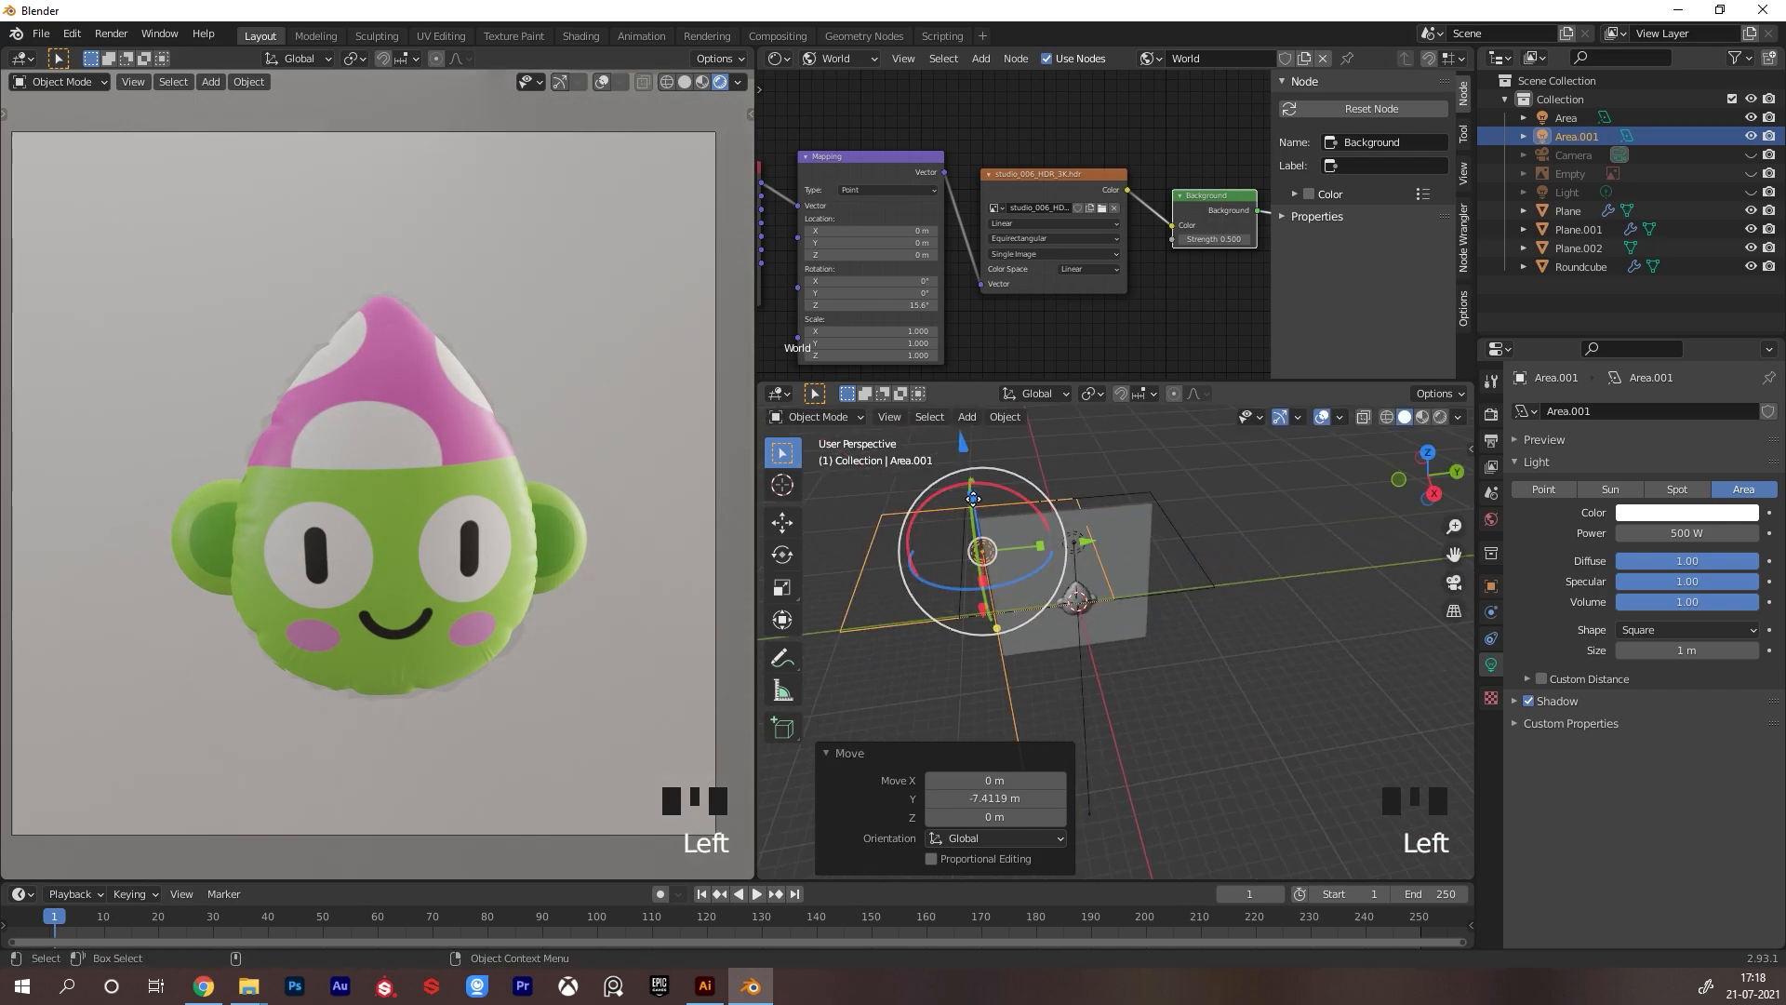
pyautogui.moveTo(972, 499); pyautogui.dragTo(1237, 675)
pyautogui.moveTo(1121, 663); pyautogui.dragTo(1086, 645)
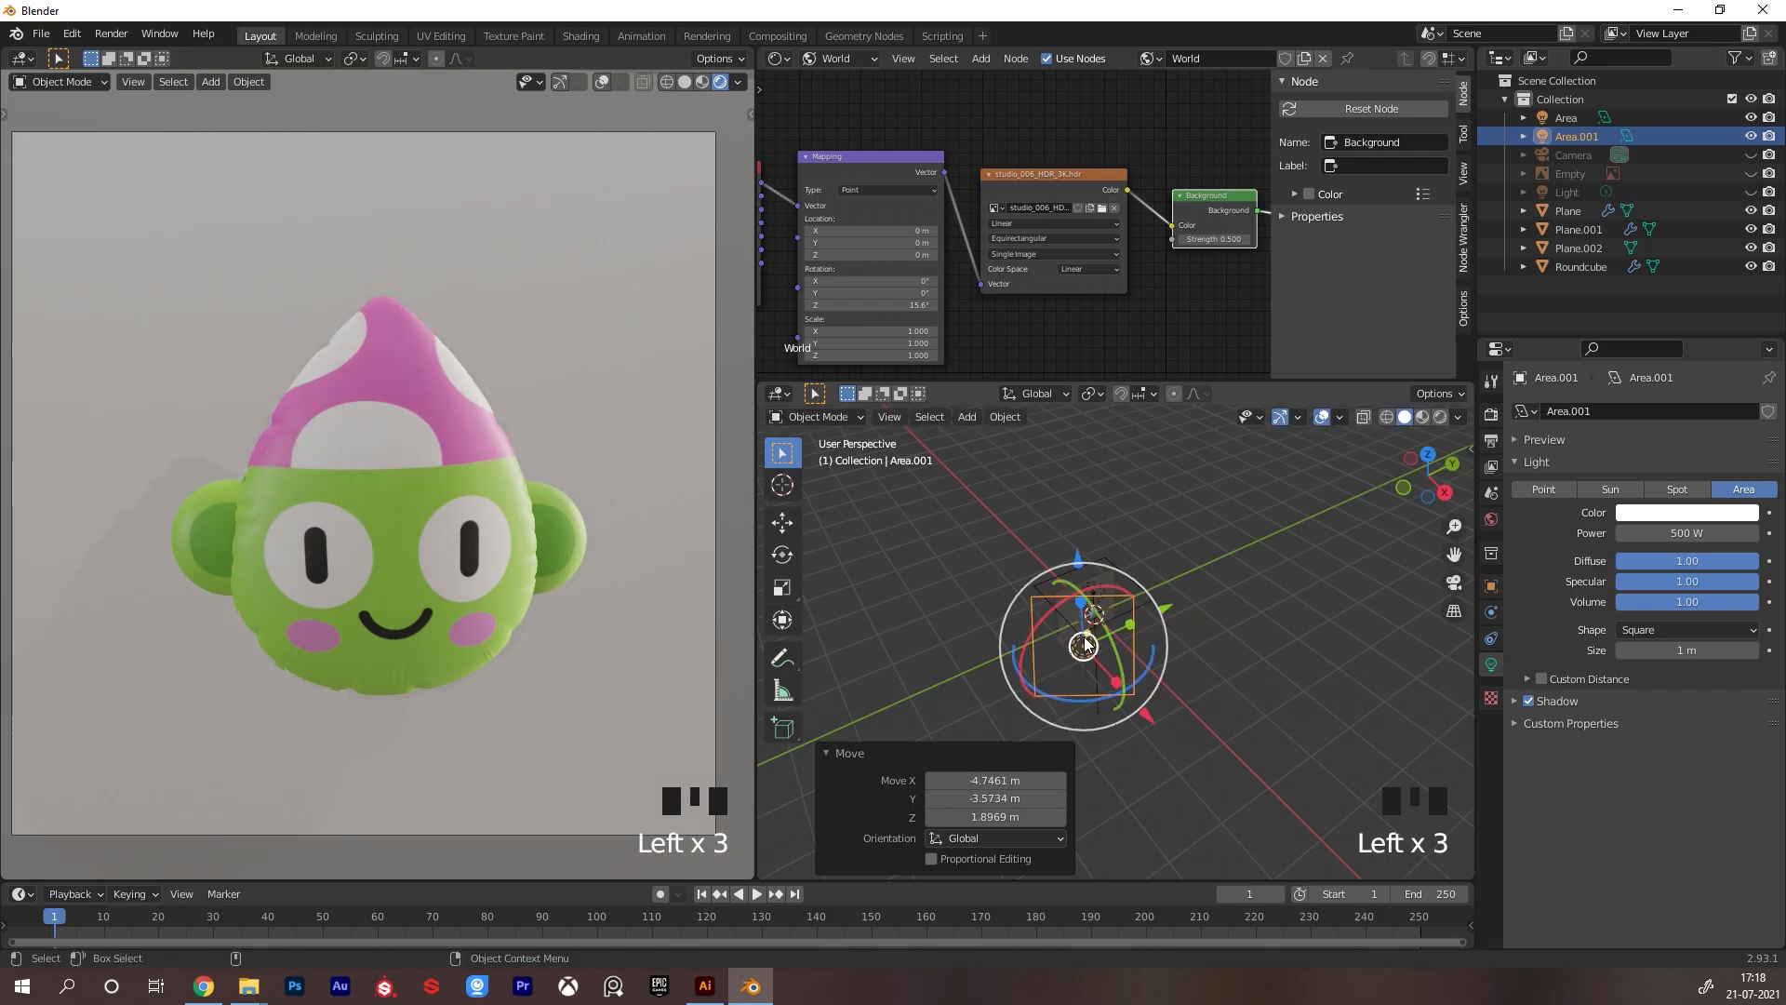
# Aim the duplicated area light at the character from the side
pyautogui.keyDown('alt'); pyautogui.moveTo(1284, 631); pyautogui.dragTo(1170, 566); pyautogui.keyUp('alt')
pyautogui.keyDown('alt'); pyautogui.moveTo(1199, 596); pyautogui.dragTo(1180, 578, button='middle'); pyautogui.keyUp('alt')
pyautogui.keyDown('alt'); pyautogui.moveTo(1180, 578); pyautogui.dragTo(1241, 547, button='right'); pyautogui.keyUp('alt')
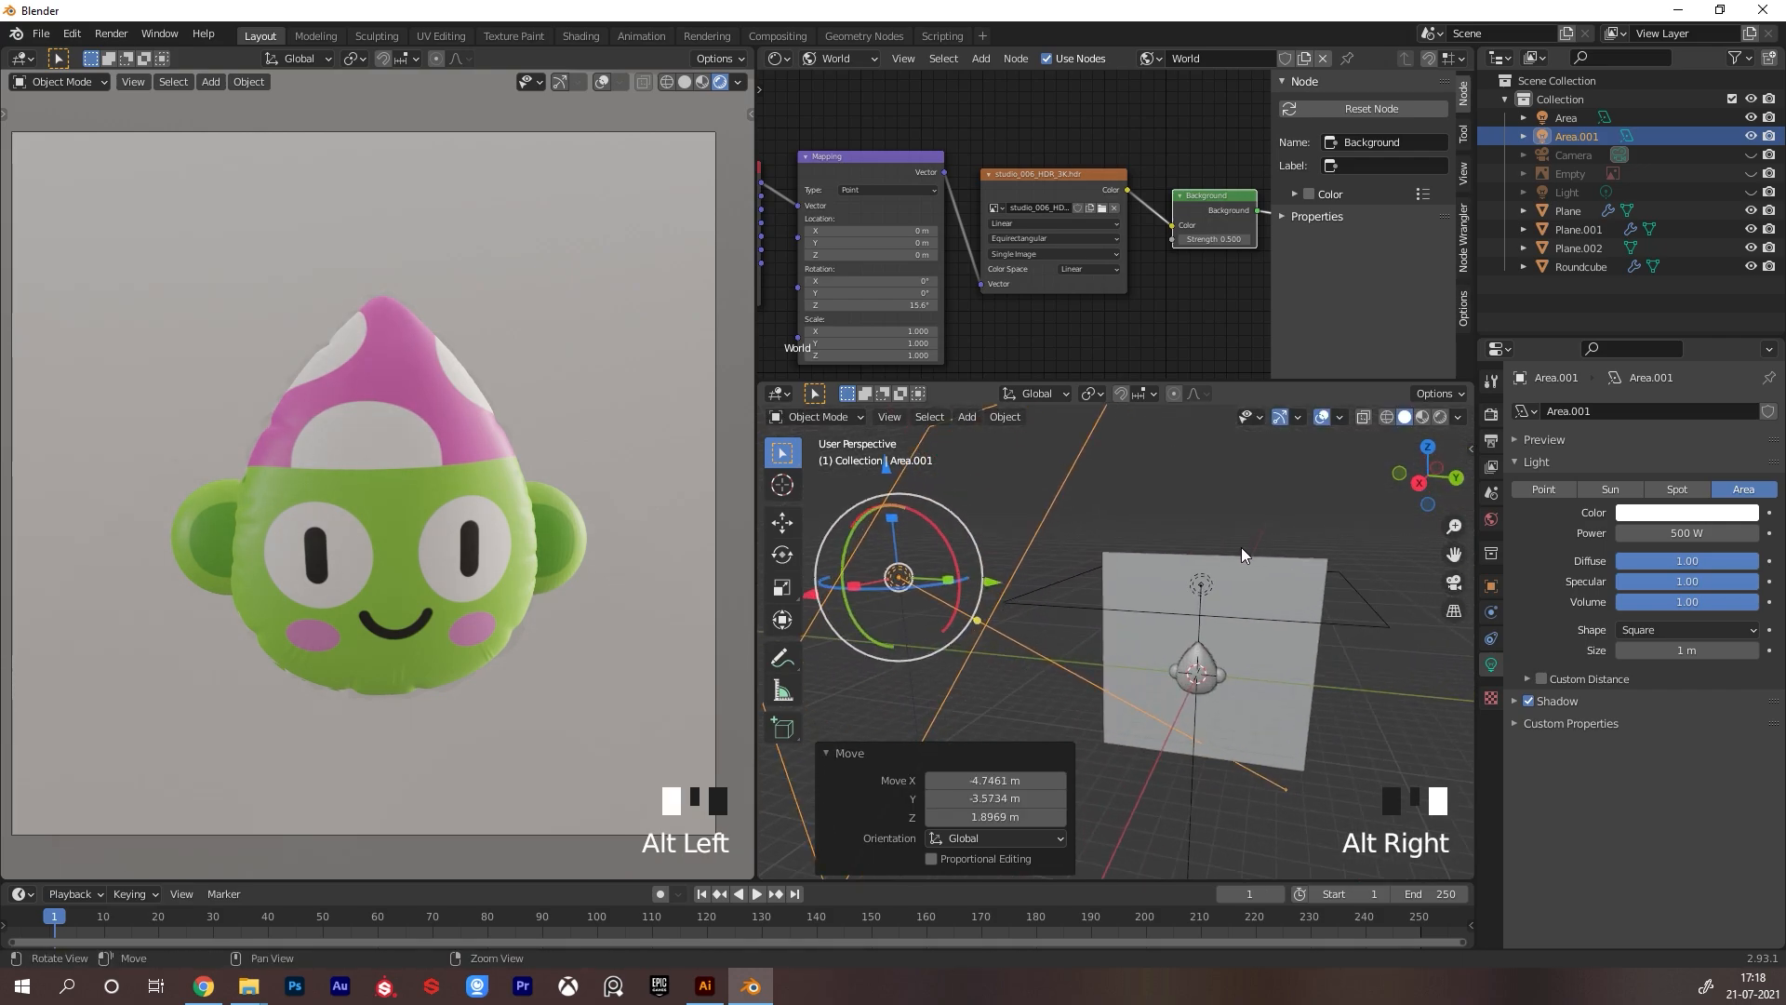
pyautogui.keyDown('alt'); pyautogui.moveTo(1241, 546); pyautogui.dragTo(1003, 527); pyautogui.keyUp('alt')
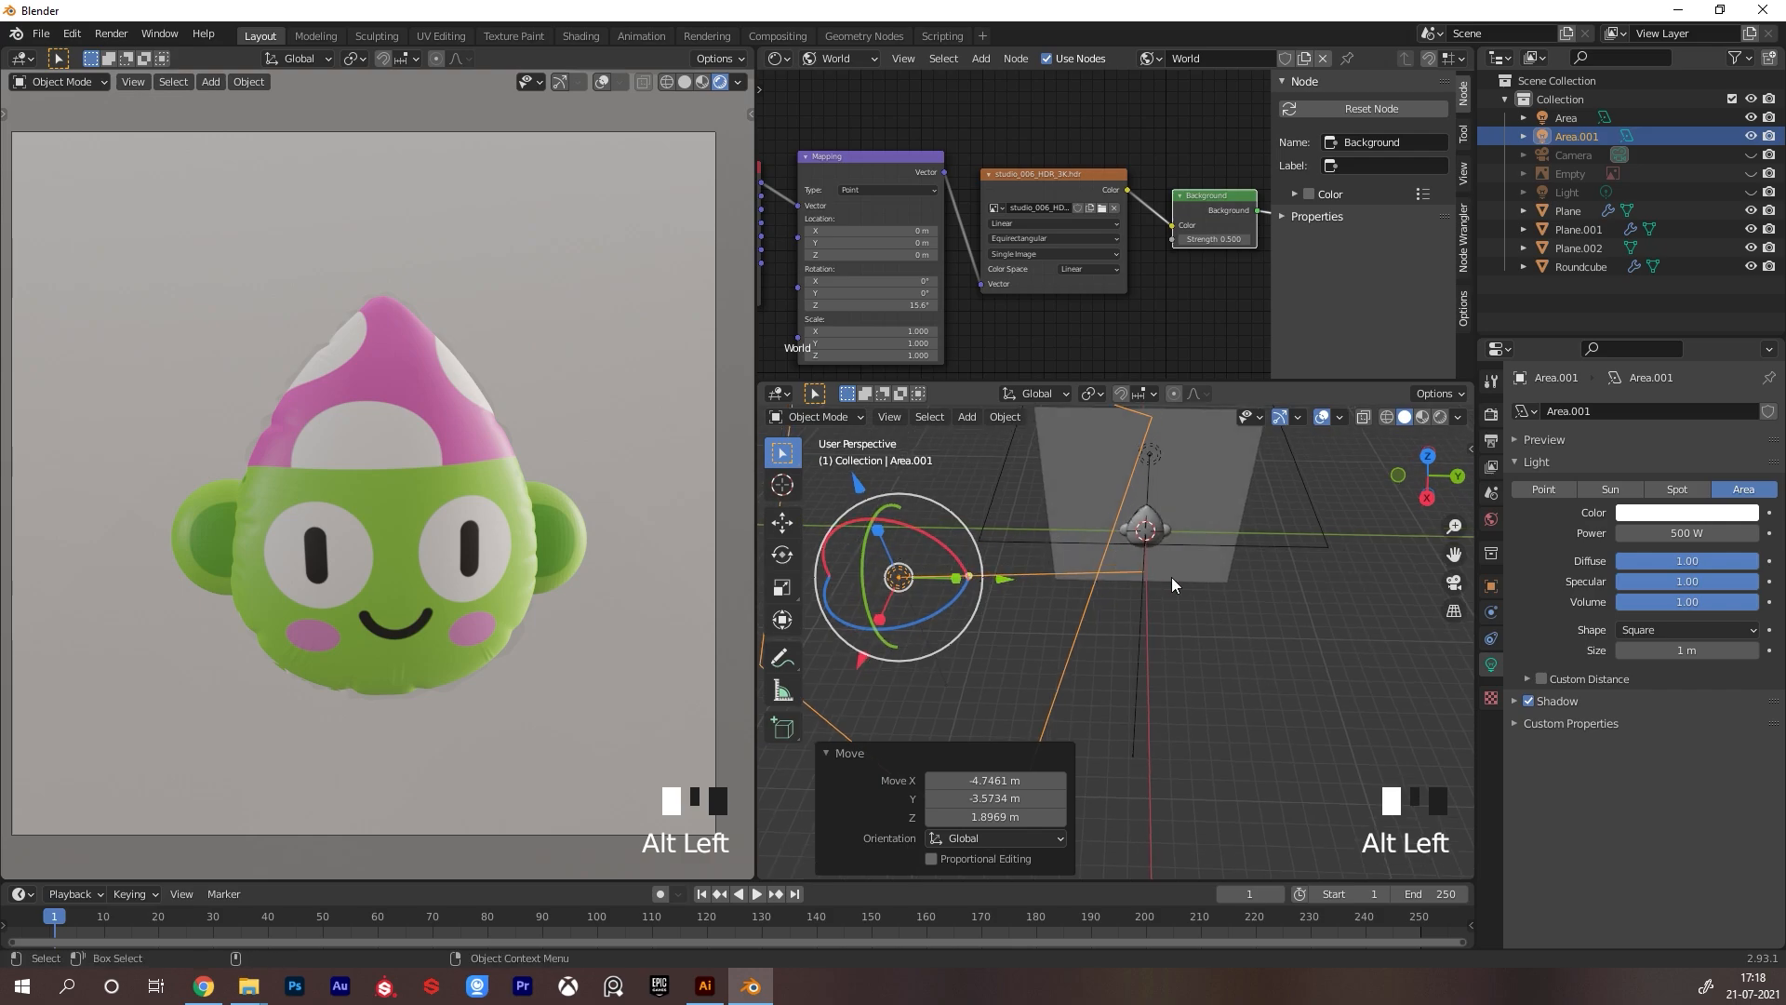
pyautogui.keyDown('alt'); pyautogui.moveTo(1217, 607); pyautogui.dragTo(1105, 621); pyautogui.keyUp('alt')
pyautogui.moveTo(978, 607); pyautogui.dragTo(1275, 744)
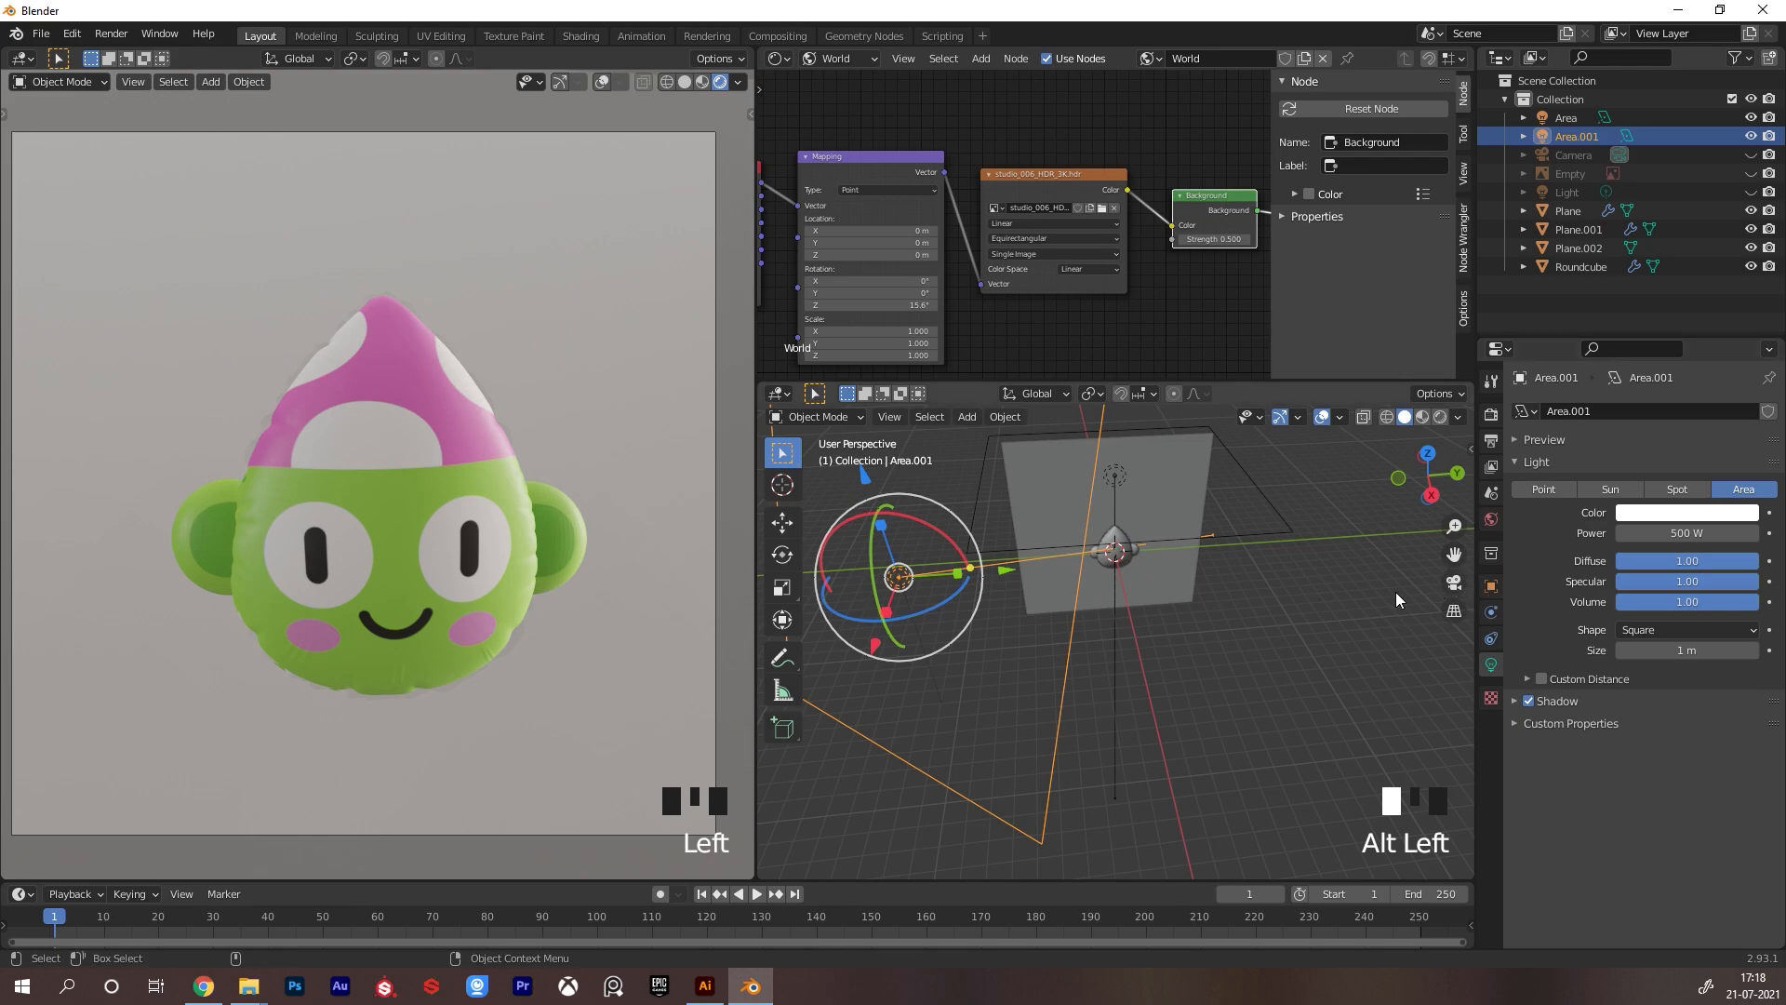
pyautogui.keyDown('alt'); pyautogui.moveTo(1276, 595); pyautogui.dragTo(1264, 634, button='middle'); pyautogui.keyUp('alt')
# Switch the render engine to Cycles and the device to GPU Compute
pyautogui.click(1491, 382)
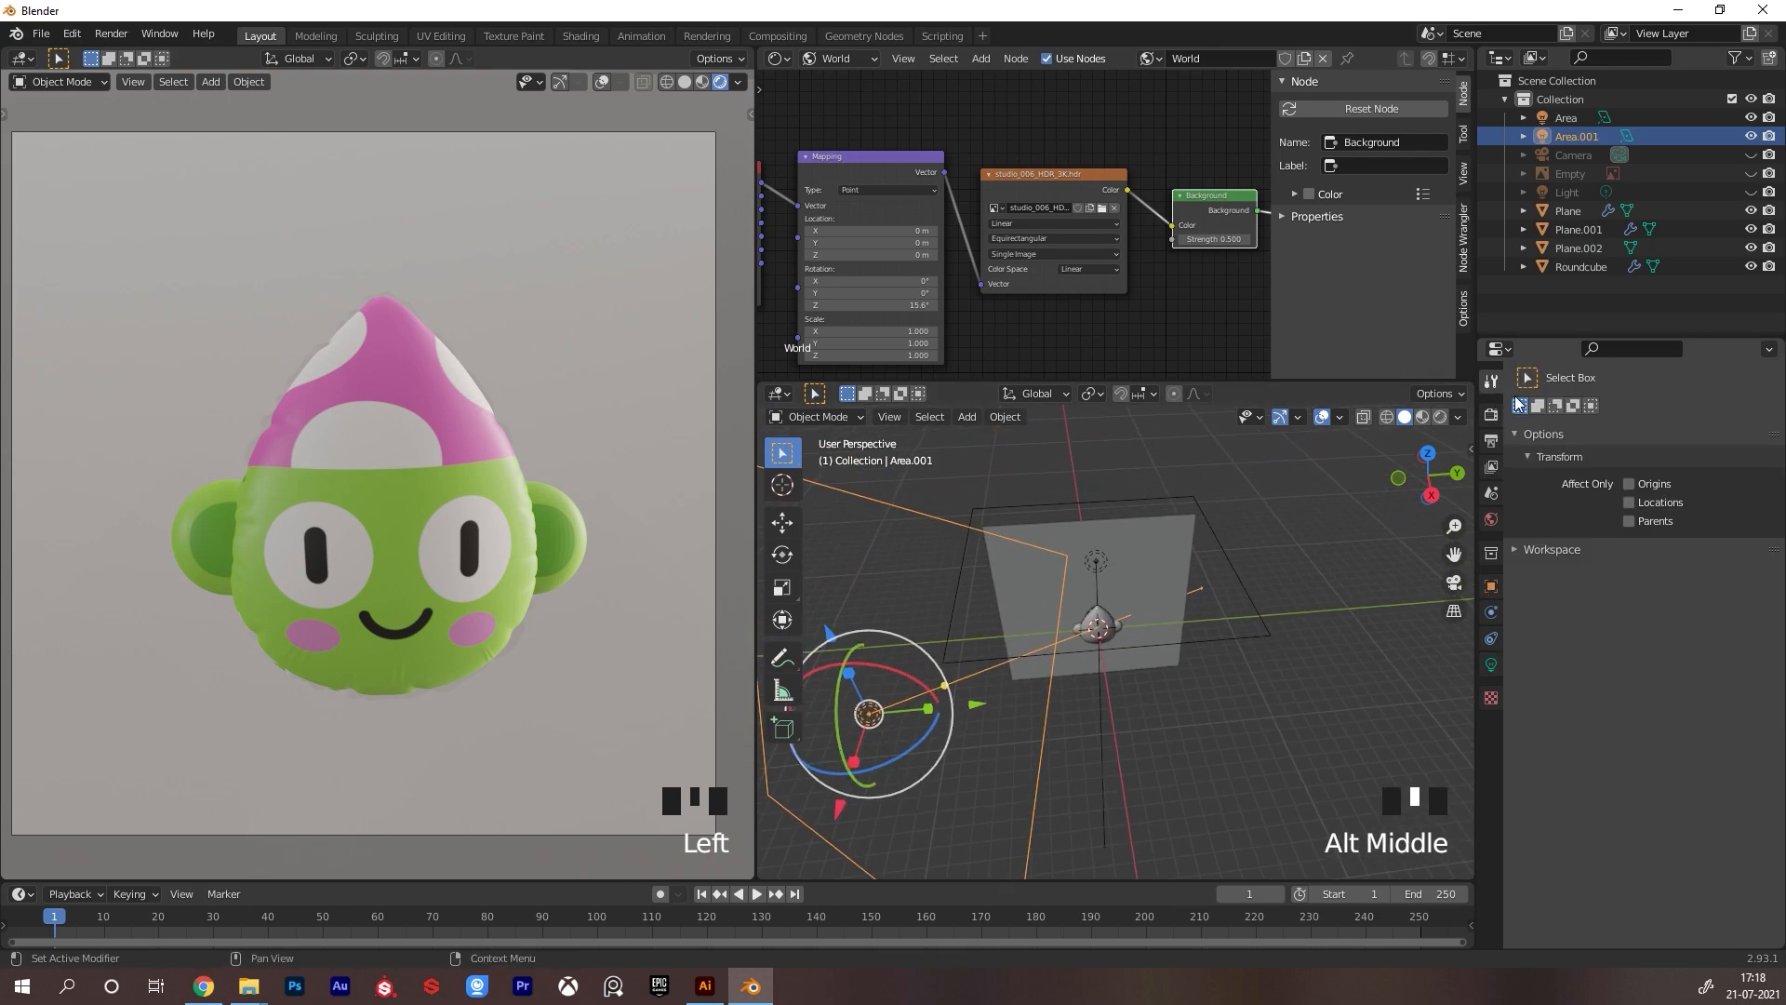
pyautogui.click(1491, 415)
pyautogui.click(1662, 410)
pyautogui.click(1650, 471)
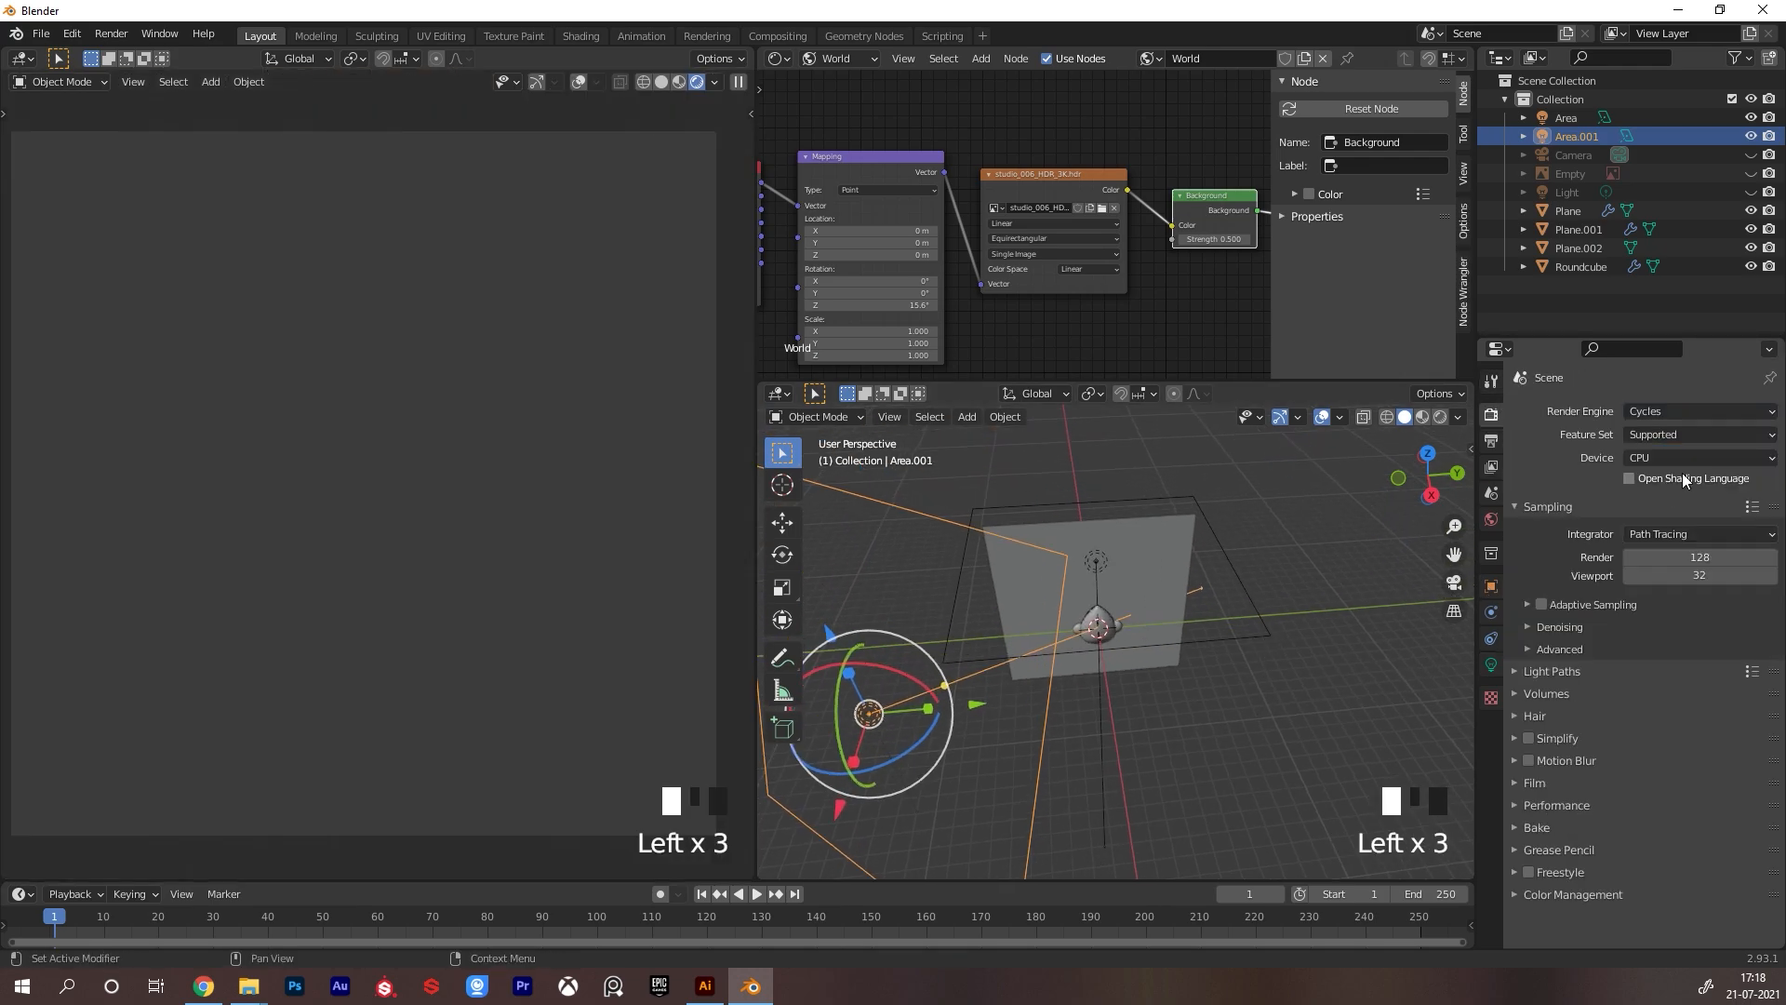
pyautogui.click(1660, 459)
pyautogui.click(1634, 506)
# Set both the render and viewport samples to 200
pyautogui.moveTo(1700, 512); pyautogui.dragTo(1688, 534)
pyautogui.write('200')
pyautogui.press('Return')
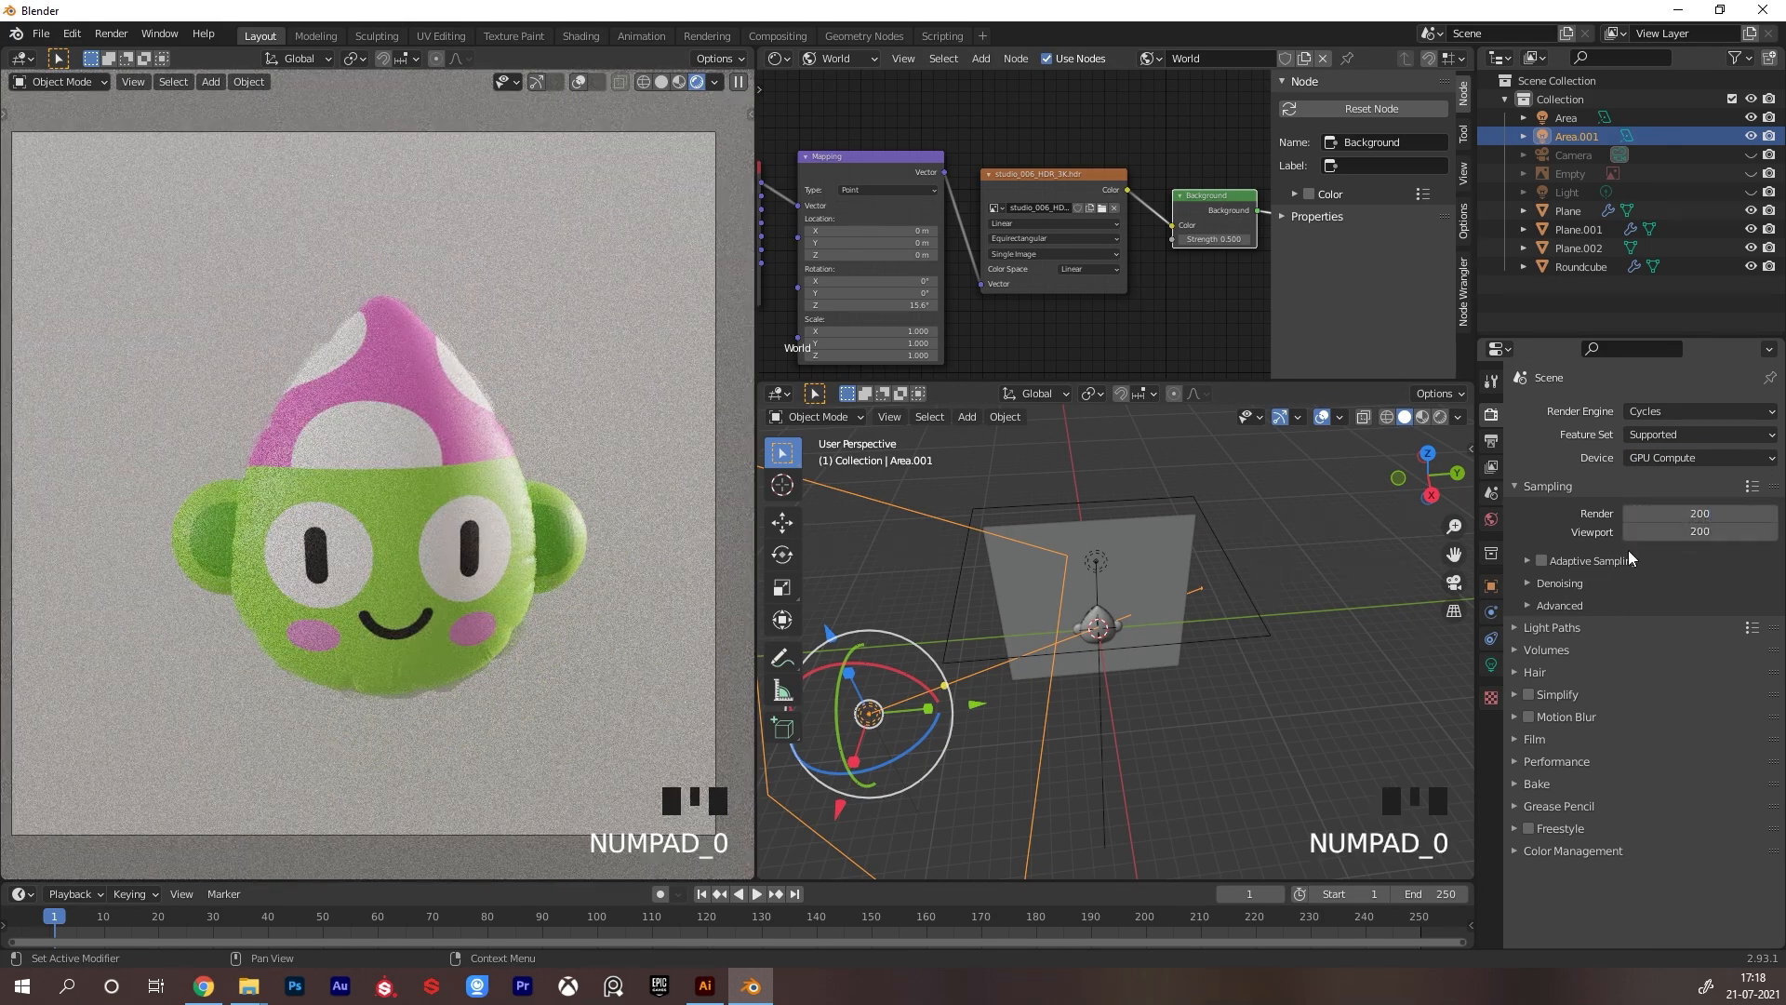
# Select the balloon body, show its tex material properties, and remove the node editor area to give the viewport full height
pyautogui.click(1111, 633)
pyautogui.keyDown('alt'); pyautogui.moveTo(1131, 644); pyautogui.dragTo(1184, 656); pyautogui.keyUp('alt')
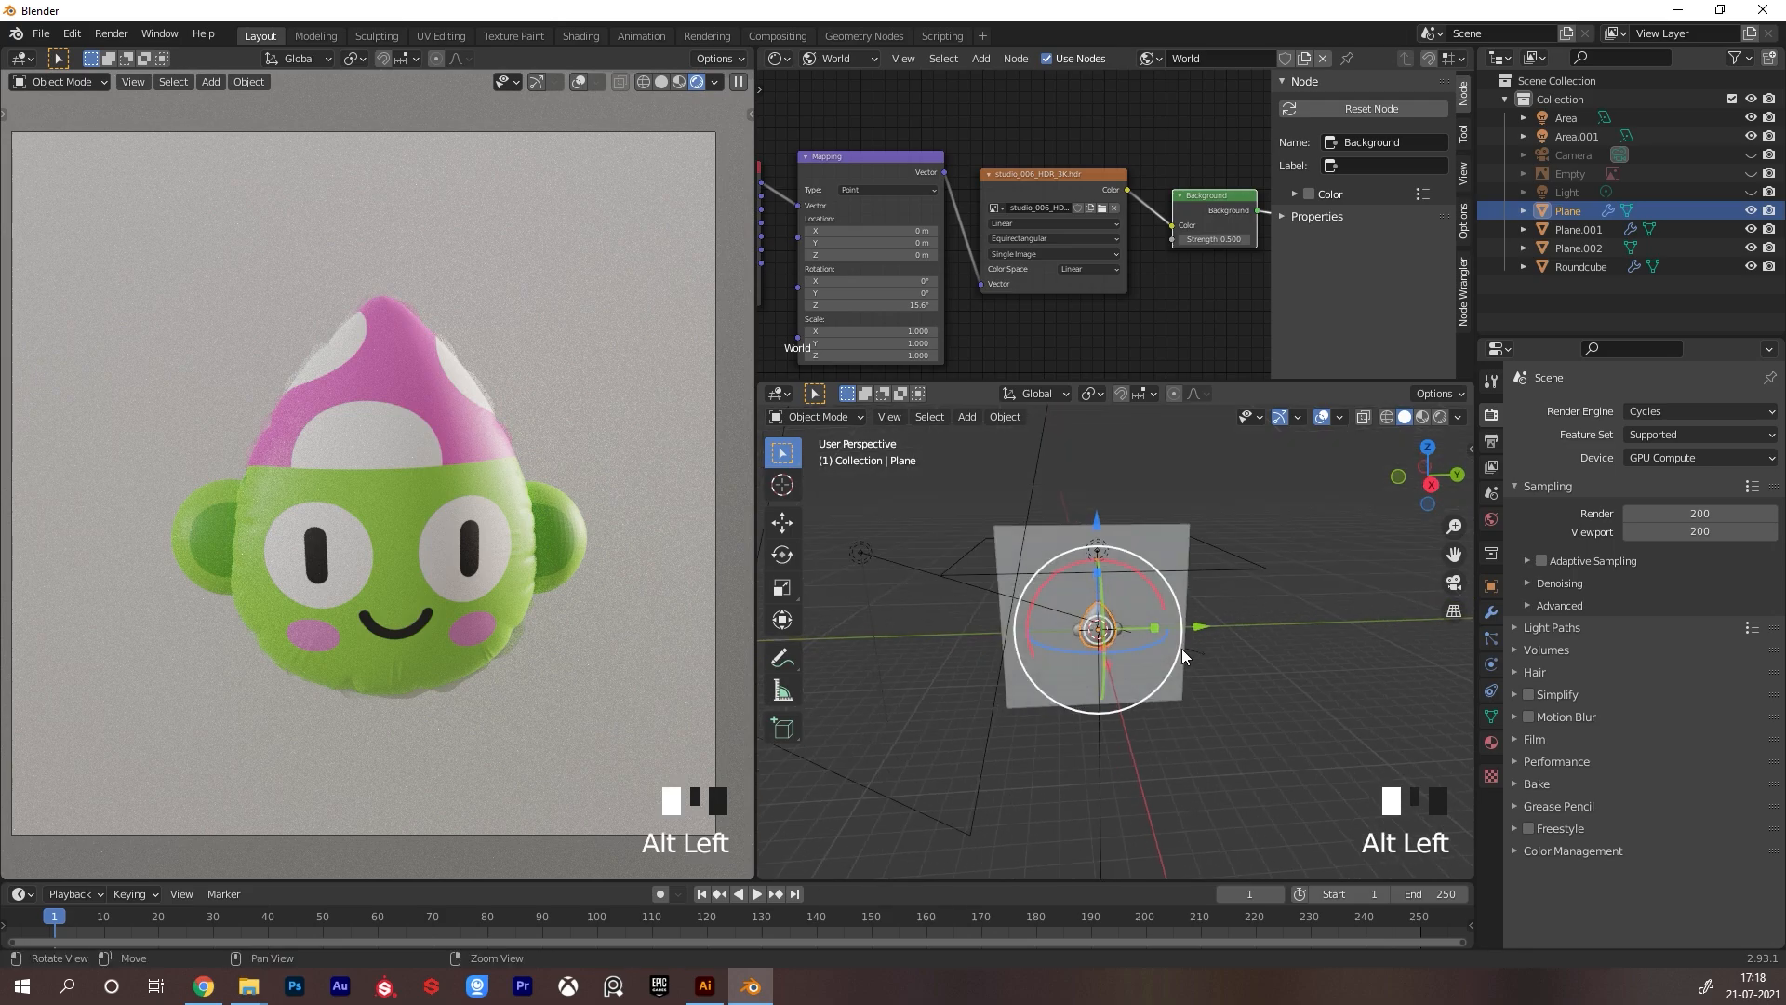
pyautogui.keyDown('alt'); pyautogui.moveTo(1184, 656); pyautogui.dragTo(1218, 594, button='right'); pyautogui.keyUp('alt')
pyautogui.keyDown('alt'); pyautogui.moveTo(1219, 594); pyautogui.dragTo(1238, 629, button='middle'); pyautogui.keyUp('alt')
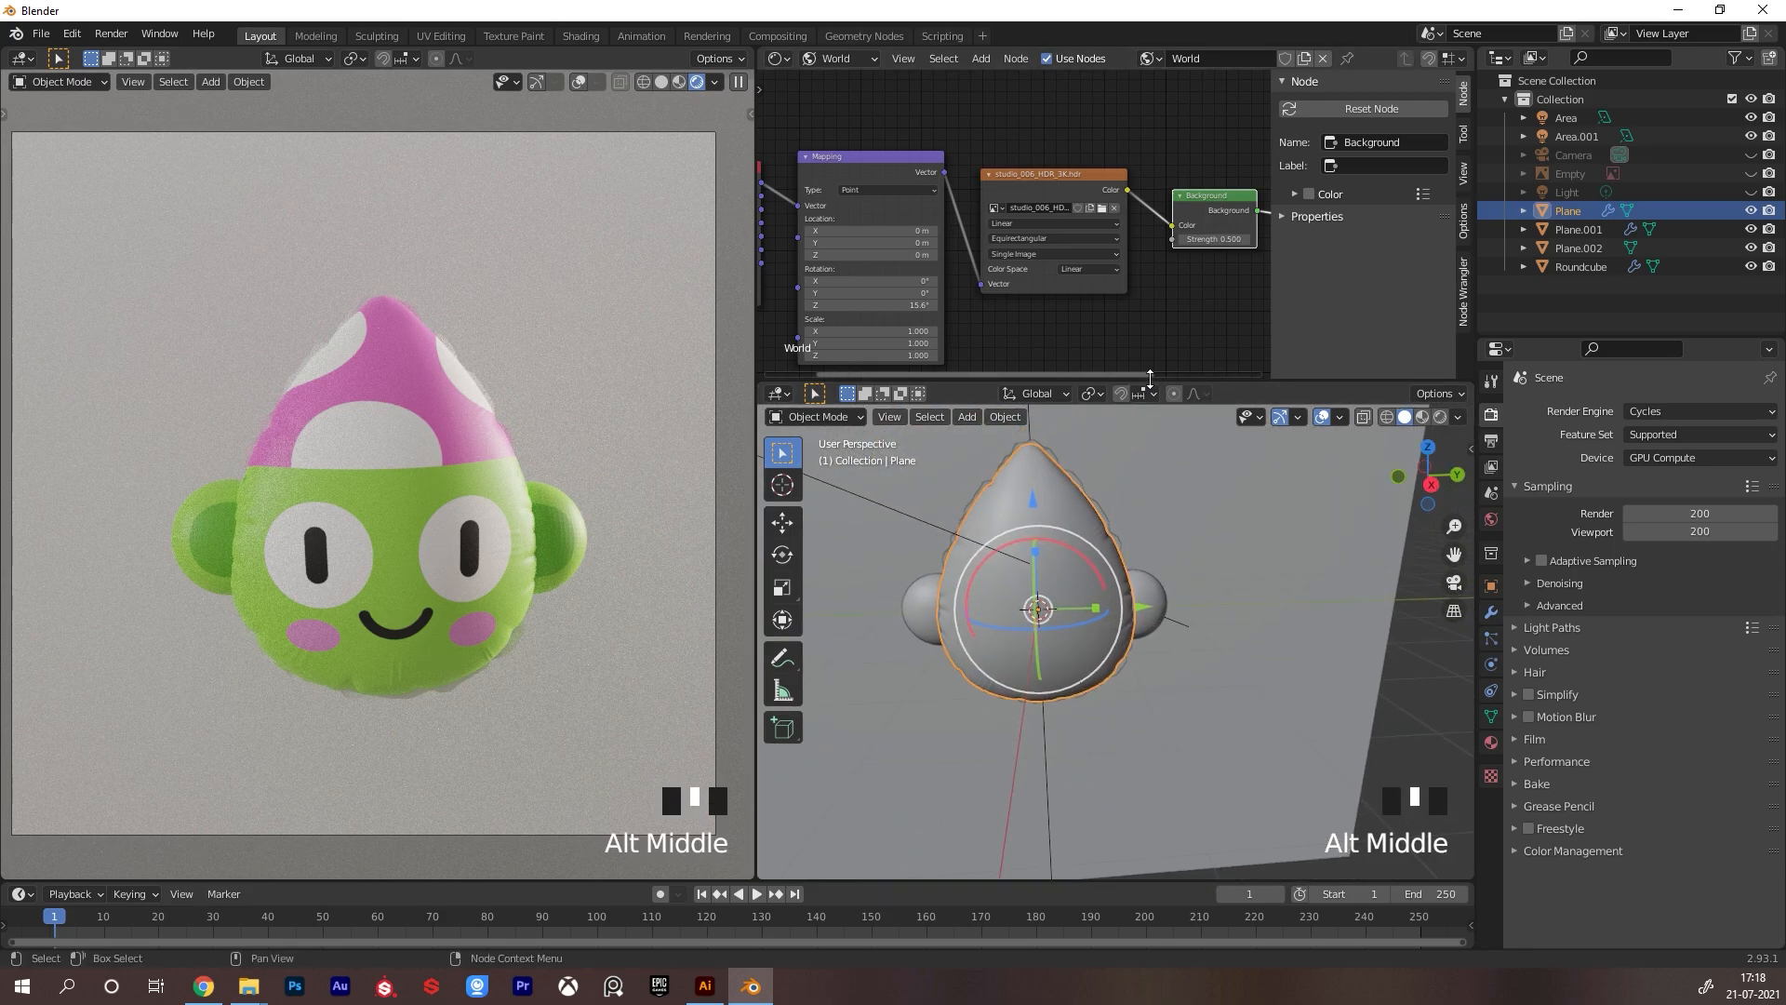
pyautogui.moveTo(1151, 380); pyautogui.dragTo(1141, 250)
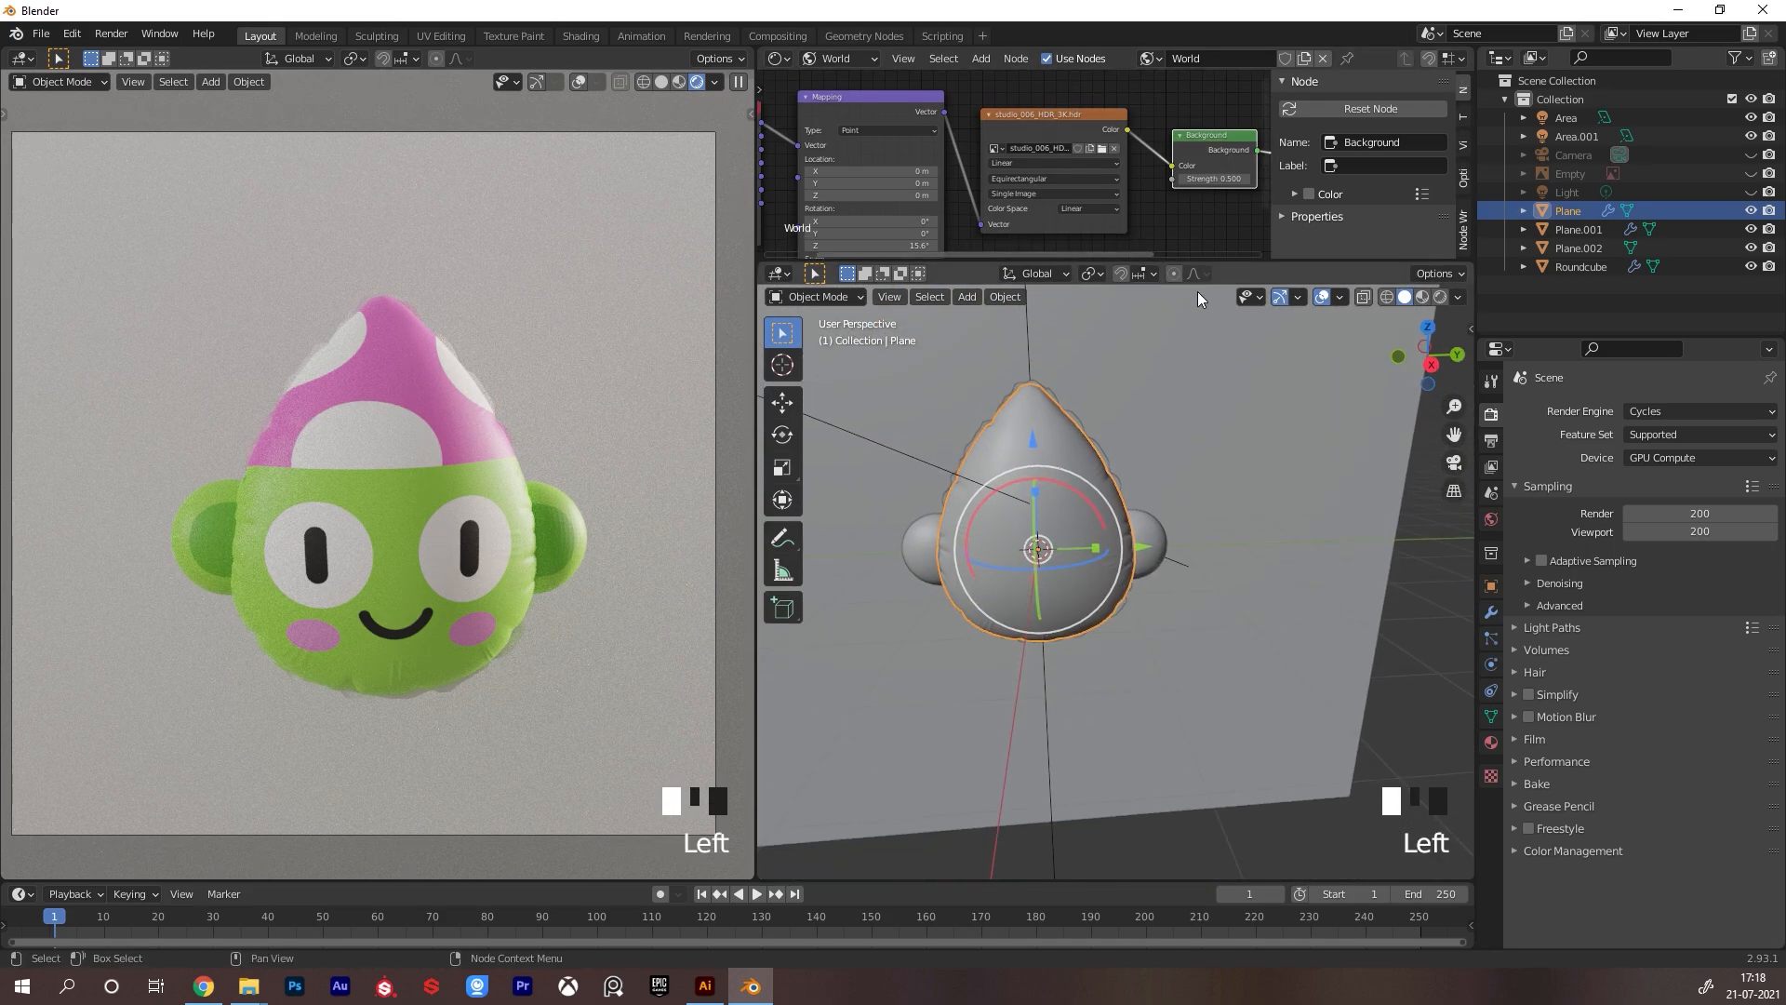
pyautogui.click(1496, 743)
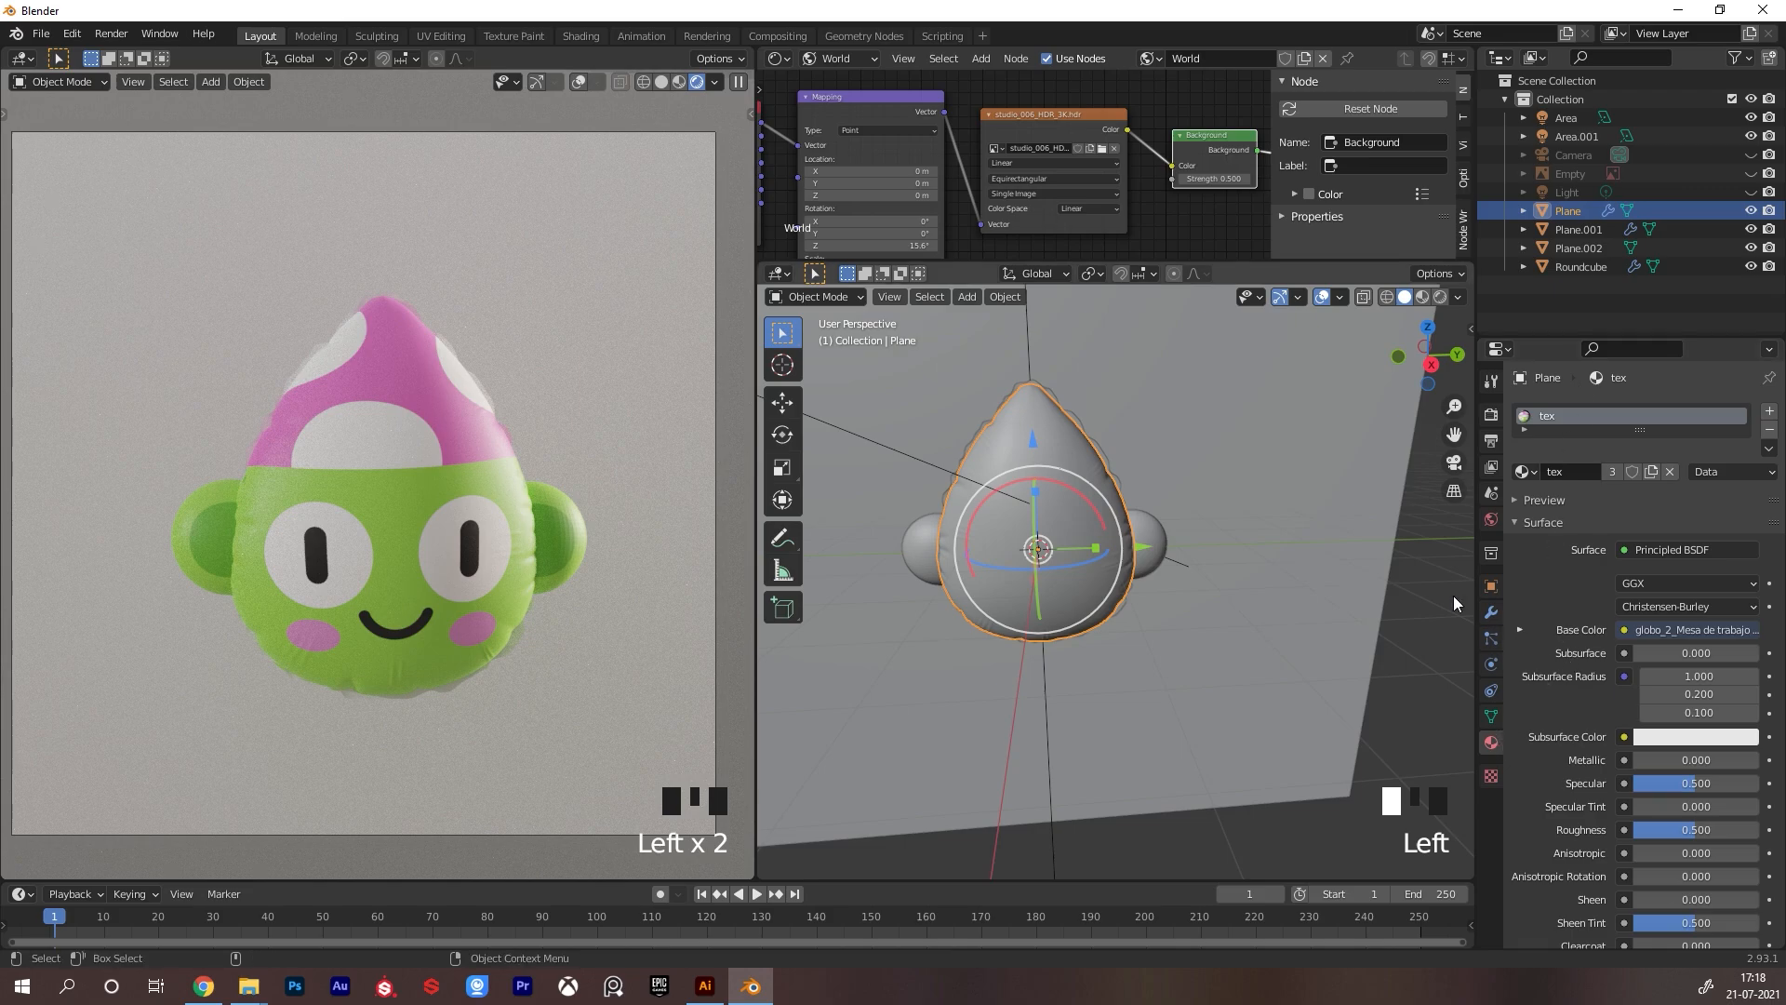
pyautogui.moveTo(763, 249); pyautogui.dragTo(765, 216)
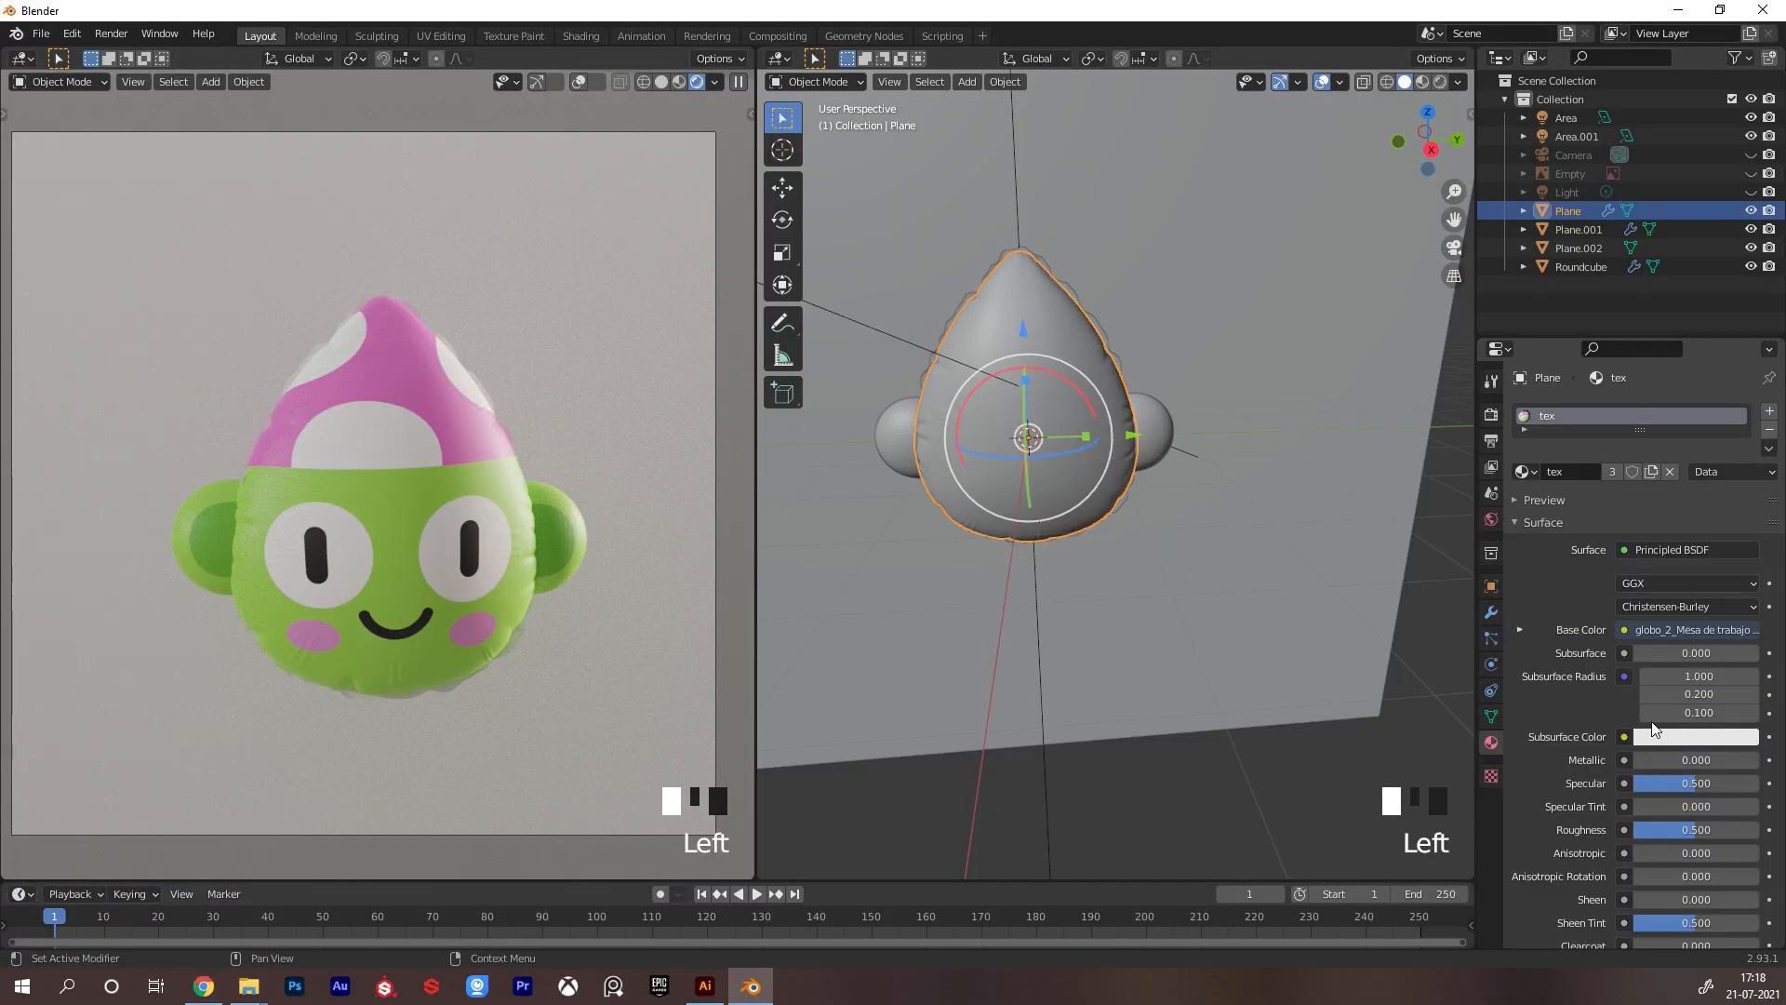
# Set the balloon's tex material to metallic 0.941 and roughness 0.221, then select the ears
pyautogui.moveTo(1665, 760); pyautogui.dragTo(1737, 769)
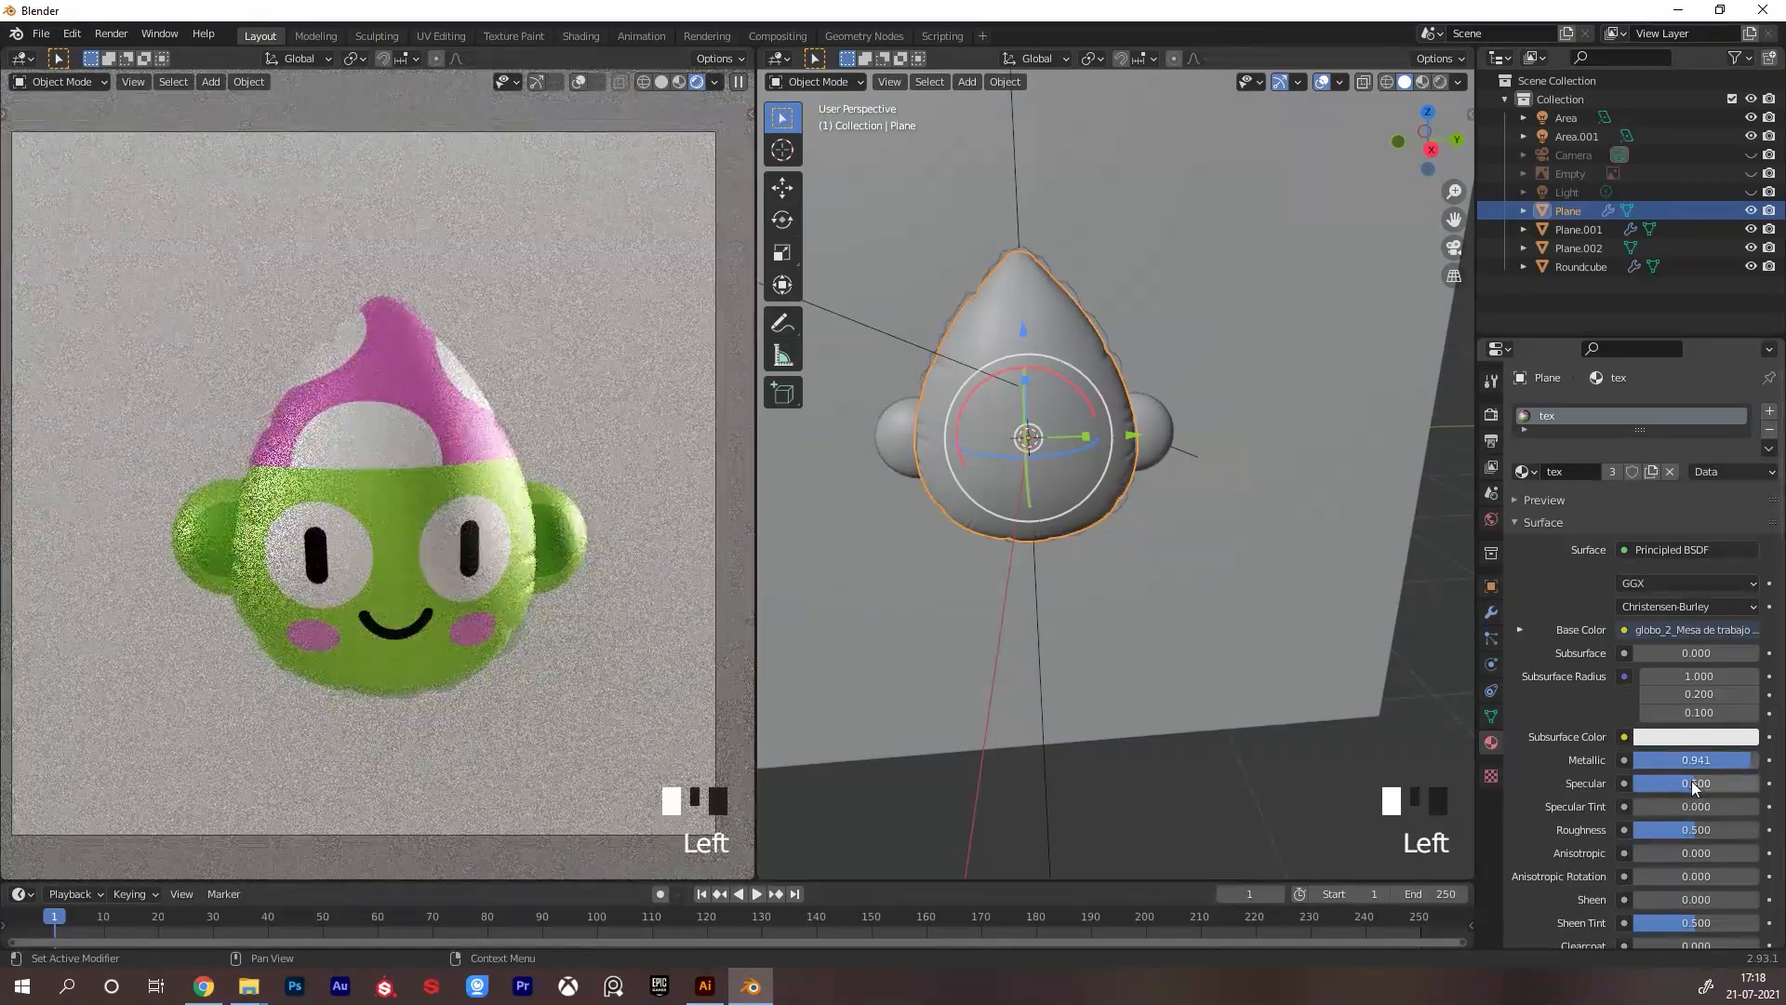
pyautogui.moveTo(1693, 833); pyautogui.dragTo(1660, 818)
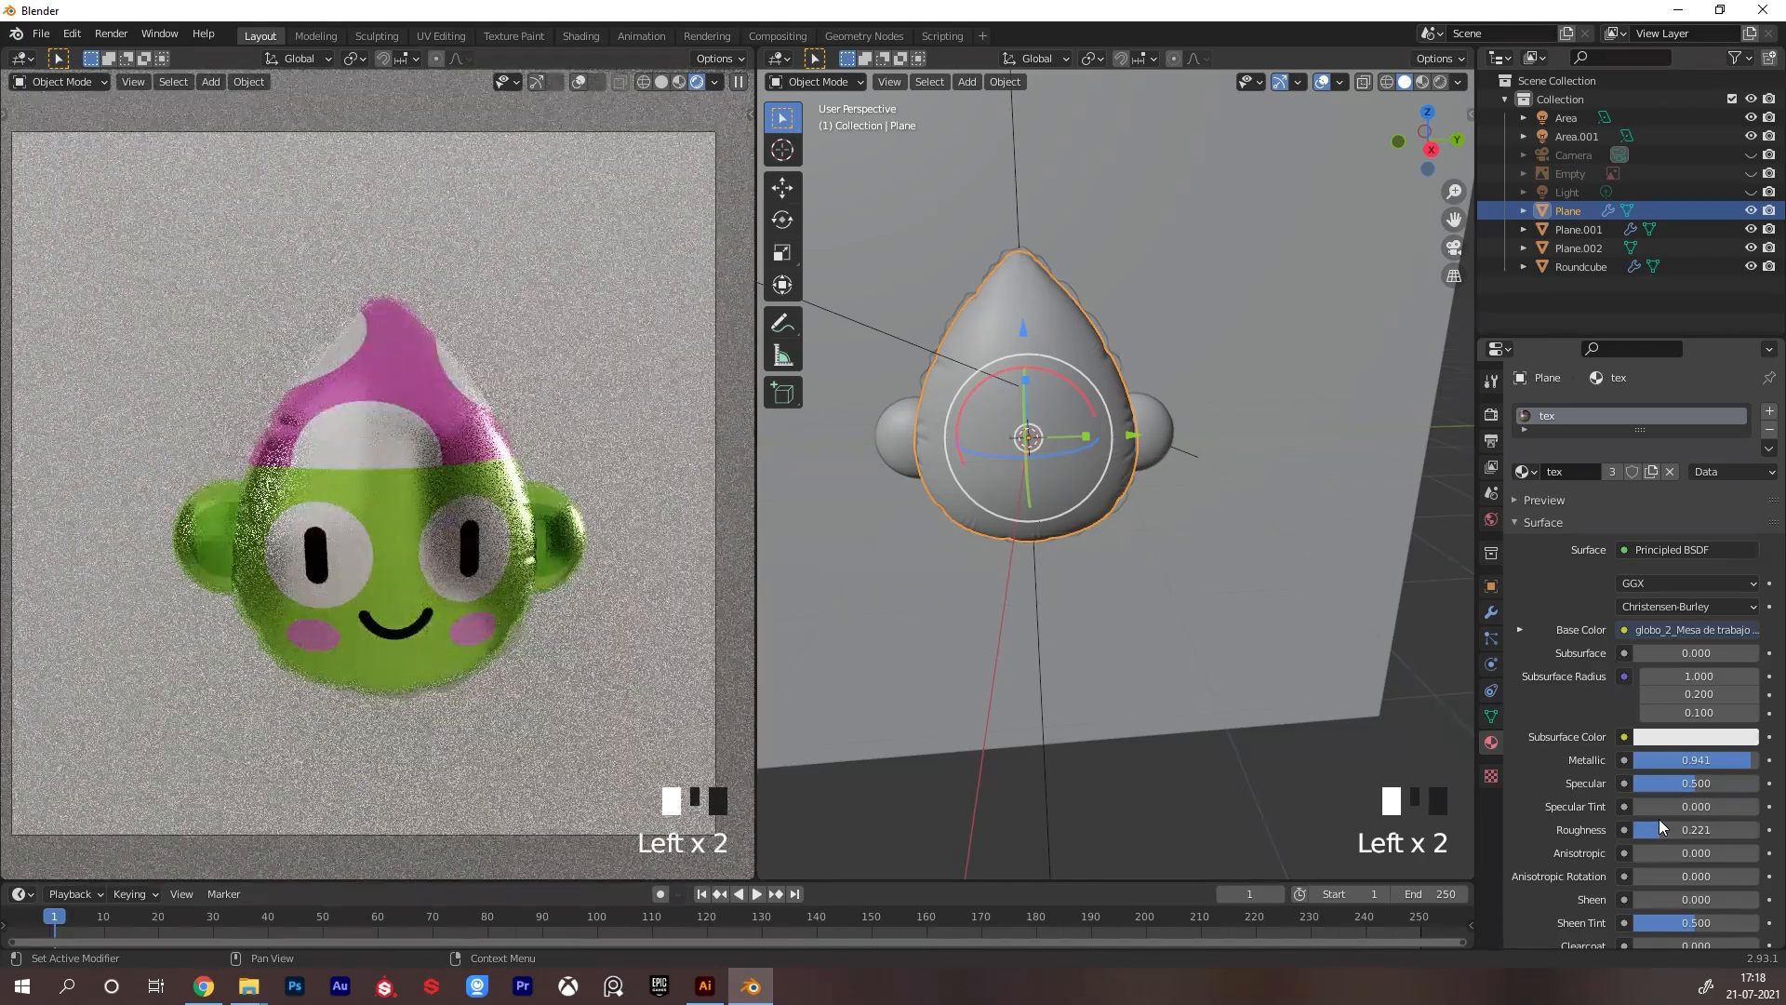
pyautogui.keyDown('alt'); pyautogui.moveTo(1168, 404); pyautogui.dragTo(1169, 415); pyautogui.keyUp('alt')
pyautogui.click(1152, 415)
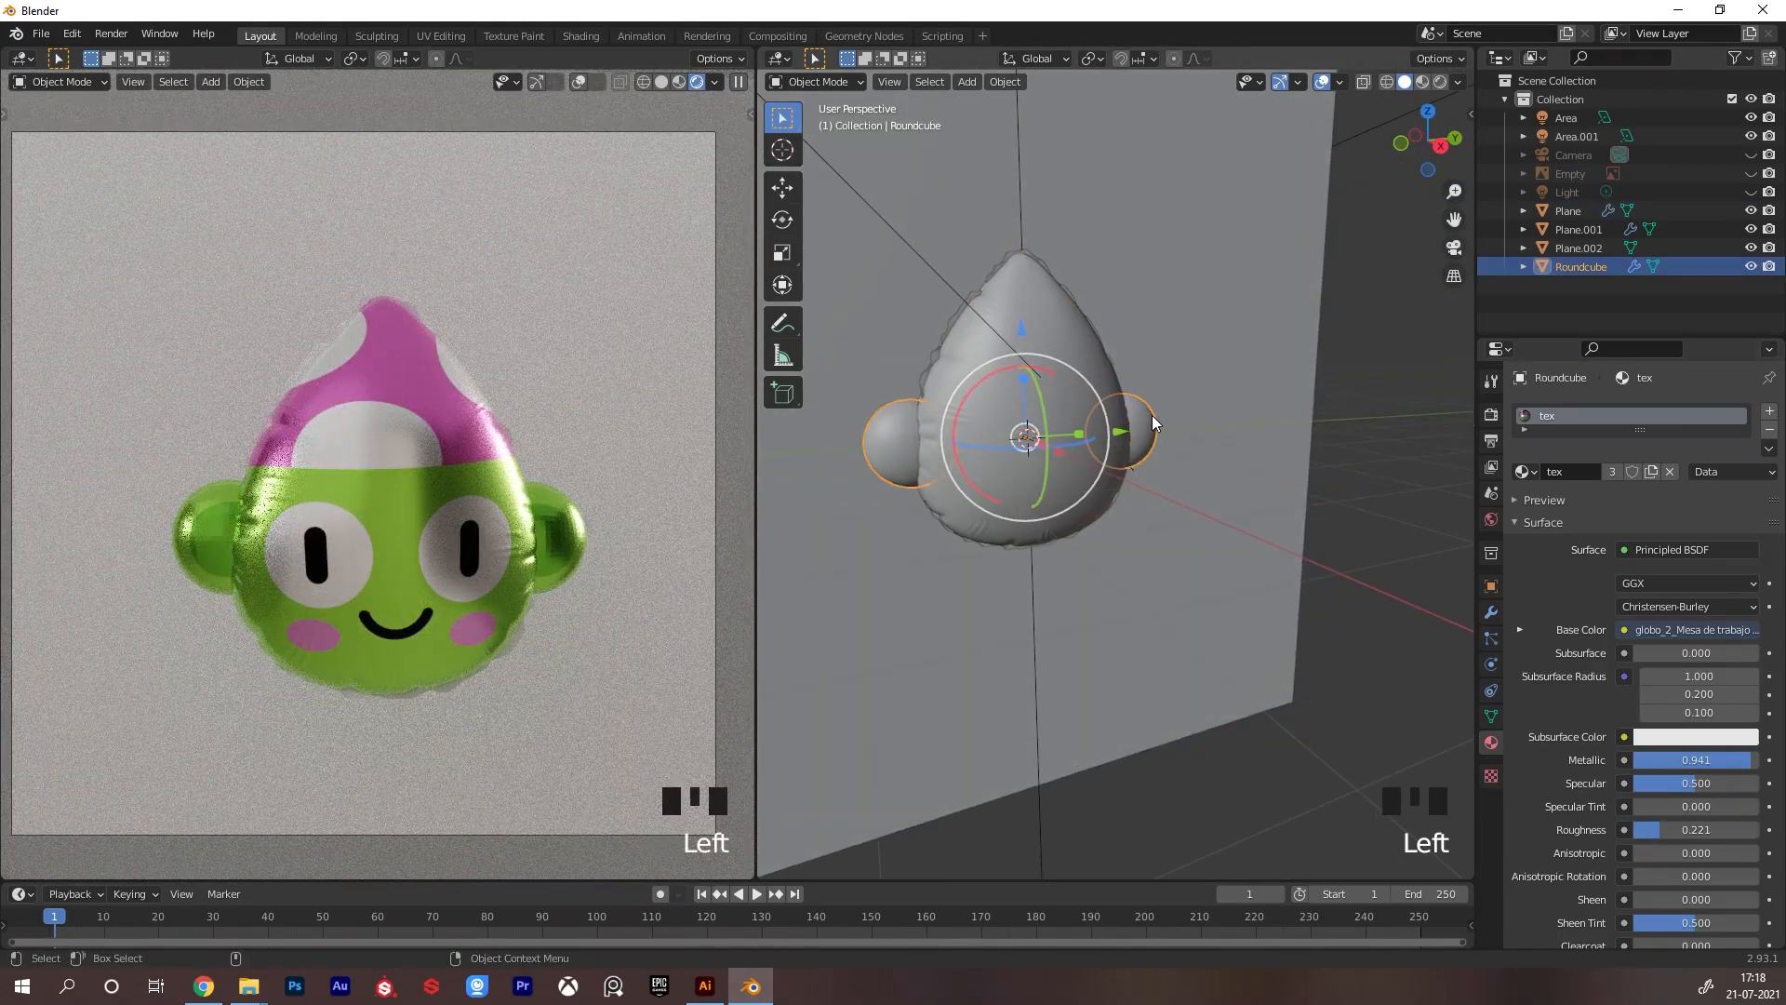
pyautogui.rightClick(1146, 421)
pyautogui.click(1110, 372)
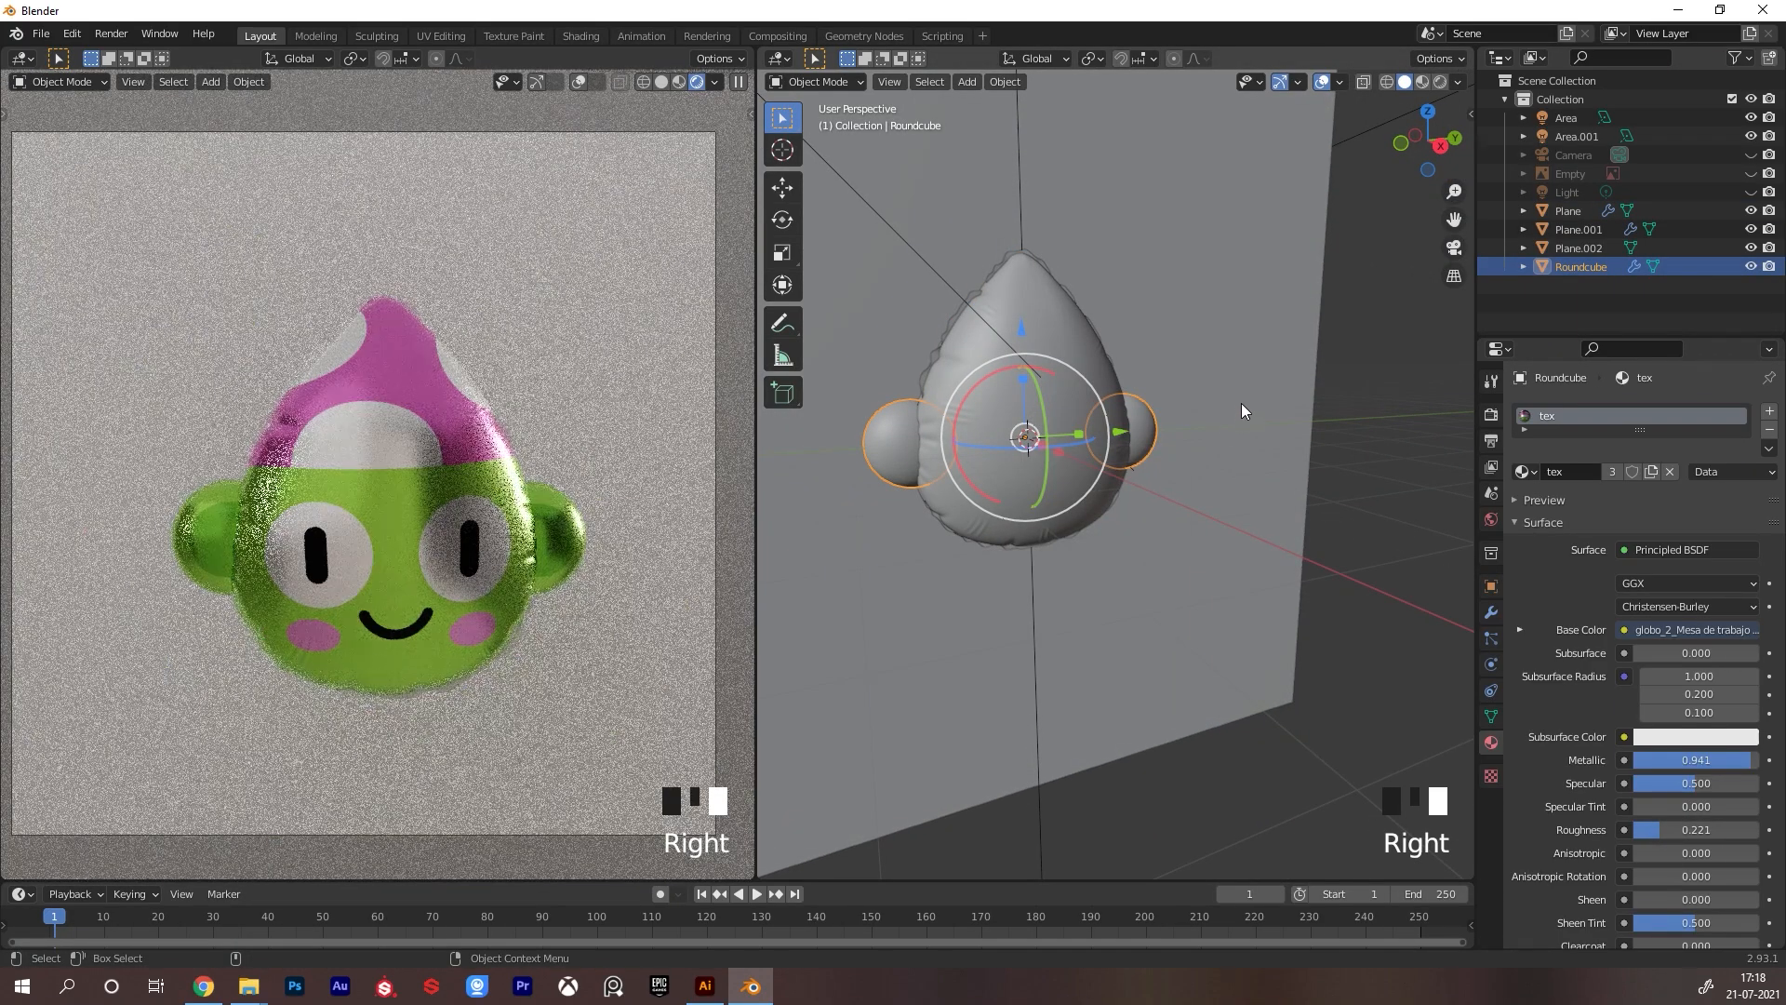
# Duplicate the side area light and place the copy on the other side of the character
pyautogui.click(1241, 421)
pyautogui.keyDown('alt'); pyautogui.moveTo(1269, 421); pyautogui.dragTo(1173, 429); pyautogui.keyUp('alt')
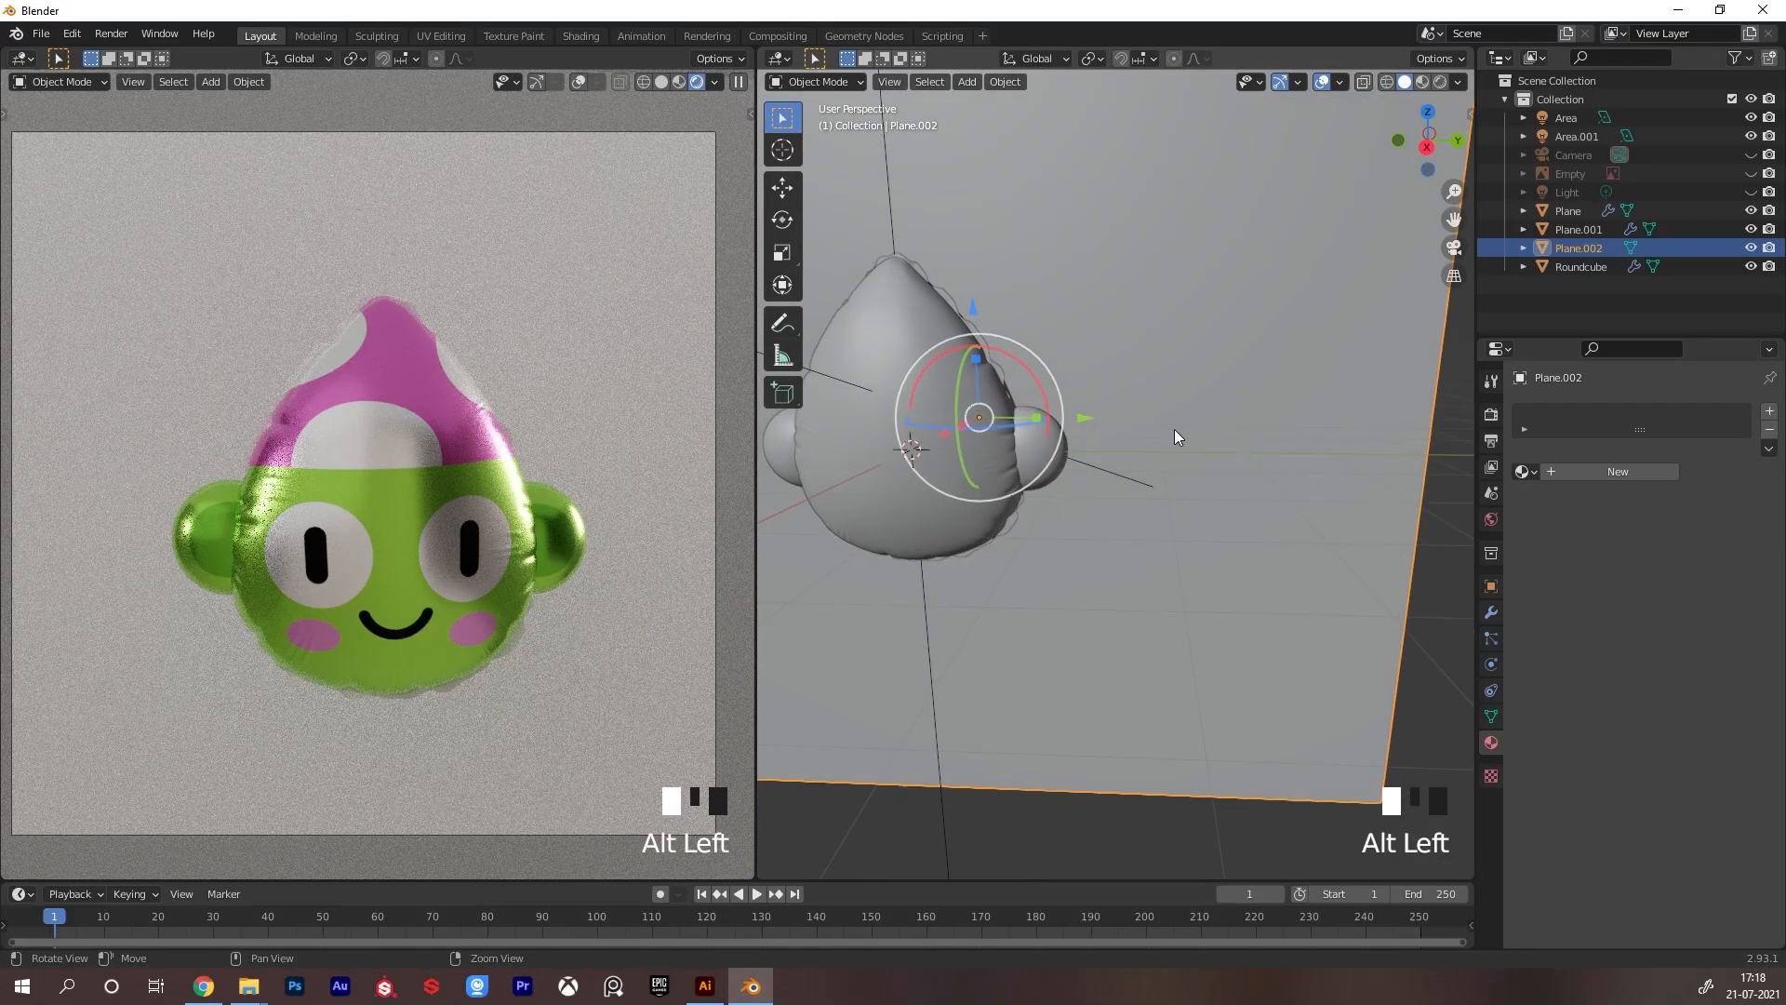
pyautogui.keyDown('alt'); pyautogui.moveTo(1174, 430); pyautogui.dragTo(1190, 501, button='right'); pyautogui.keyUp('alt')
pyautogui.keyDown('alt'); pyautogui.moveTo(1191, 501); pyautogui.dragTo(1206, 508); pyautogui.keyUp('alt')
pyautogui.keyDown('alt'); pyautogui.moveTo(1206, 508); pyautogui.dragTo(1176, 508, button='right'); pyautogui.keyUp('alt')
pyautogui.click(928, 469)
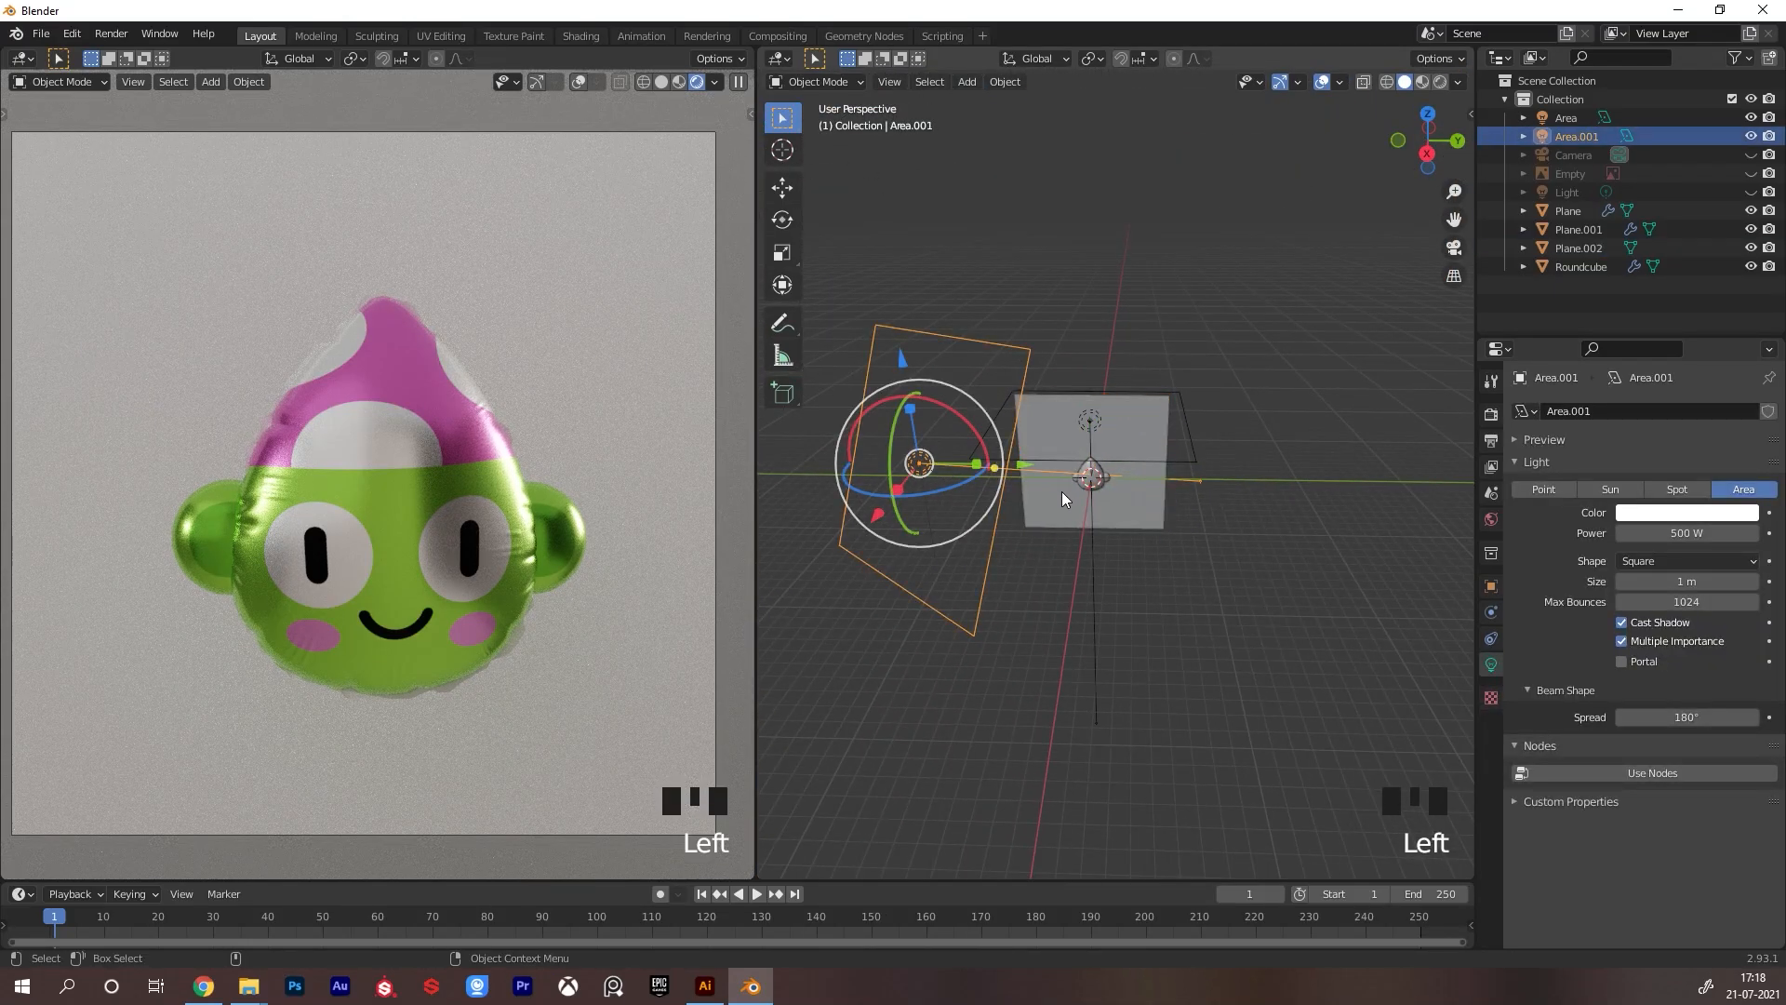
pyautogui.hotkey('shift', 'd')
pyautogui.click(1270, 558)
# Scale the new area light by 1.073 and move it about -0.5 m in X and 0.92 m up
pyautogui.moveTo(1176, 554); pyautogui.dragTo(1251, 746)
pyautogui.moveTo(1276, 541)
pyautogui.mouseDown()
pyautogui.moveTo(1310, 536)
pyautogui.moveTo(1273, 537)
pyautogui.moveTo(1271, 514)
pyautogui.mouseUp()
pyautogui.press('s')
pyautogui.click(1275, 486)
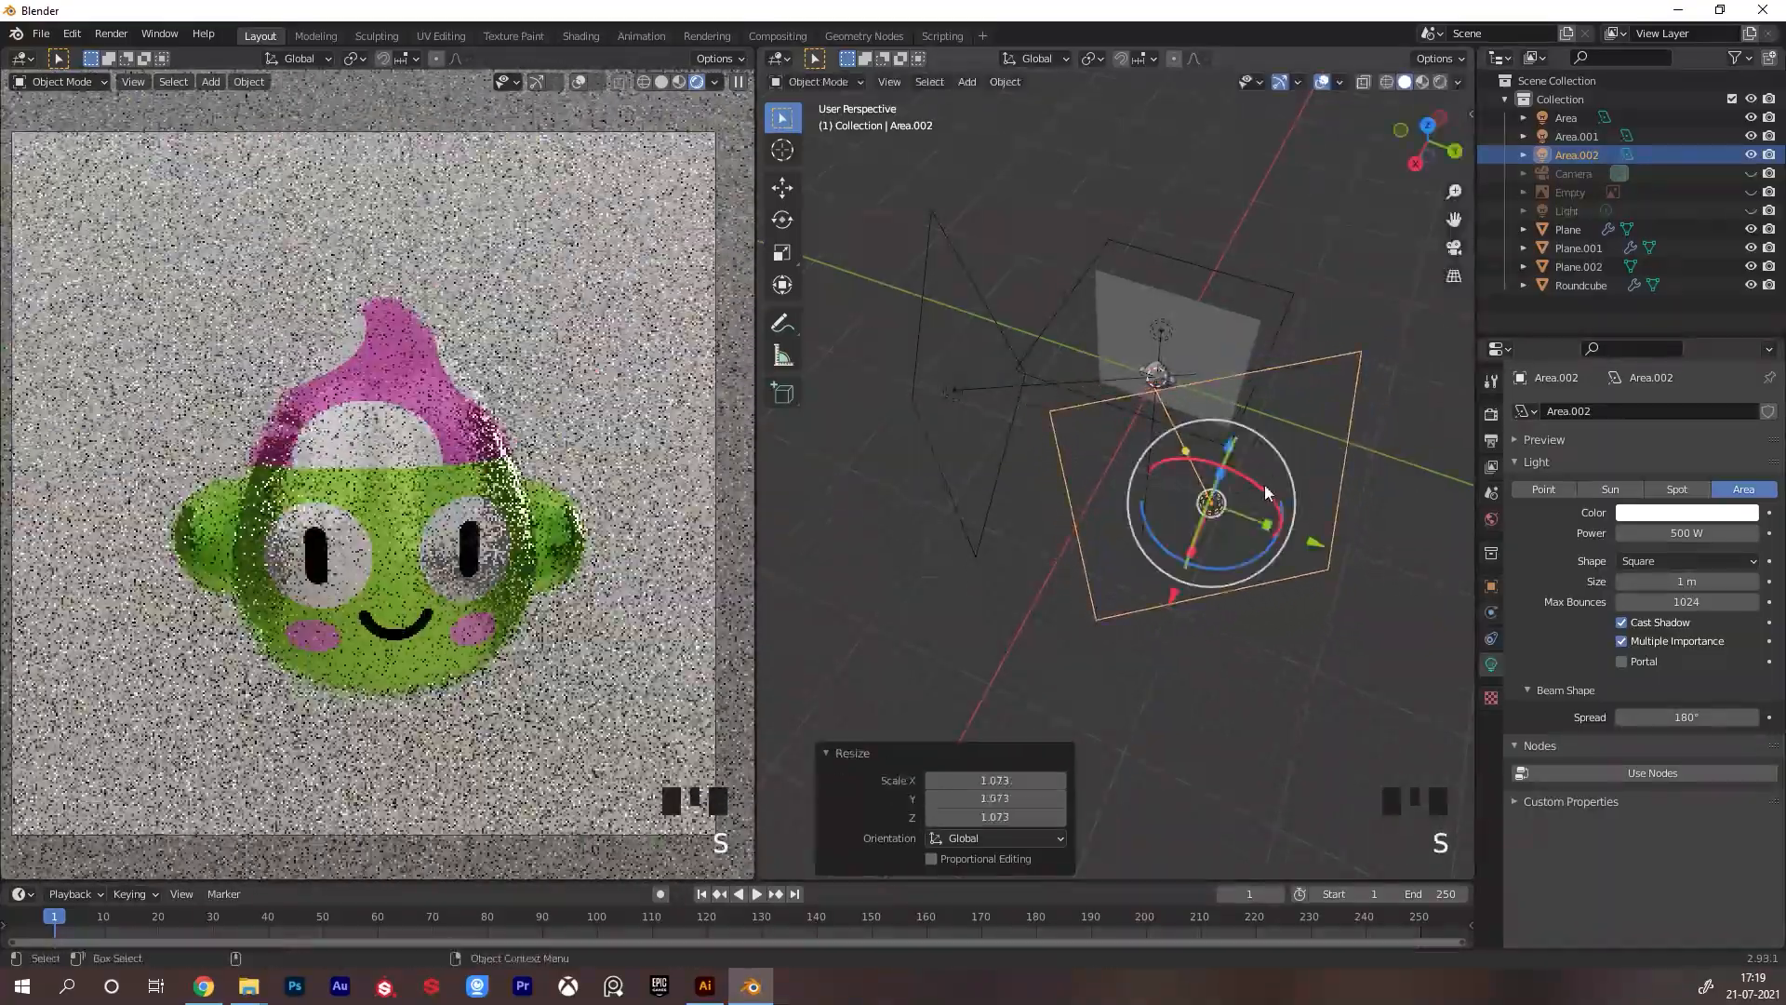
pyautogui.keyDown('alt'); pyautogui.moveTo(1321, 433); pyautogui.dragTo(1351, 349); pyautogui.keyUp('alt')
pyautogui.moveTo(1214, 481); pyautogui.dragTo(1214, 465)
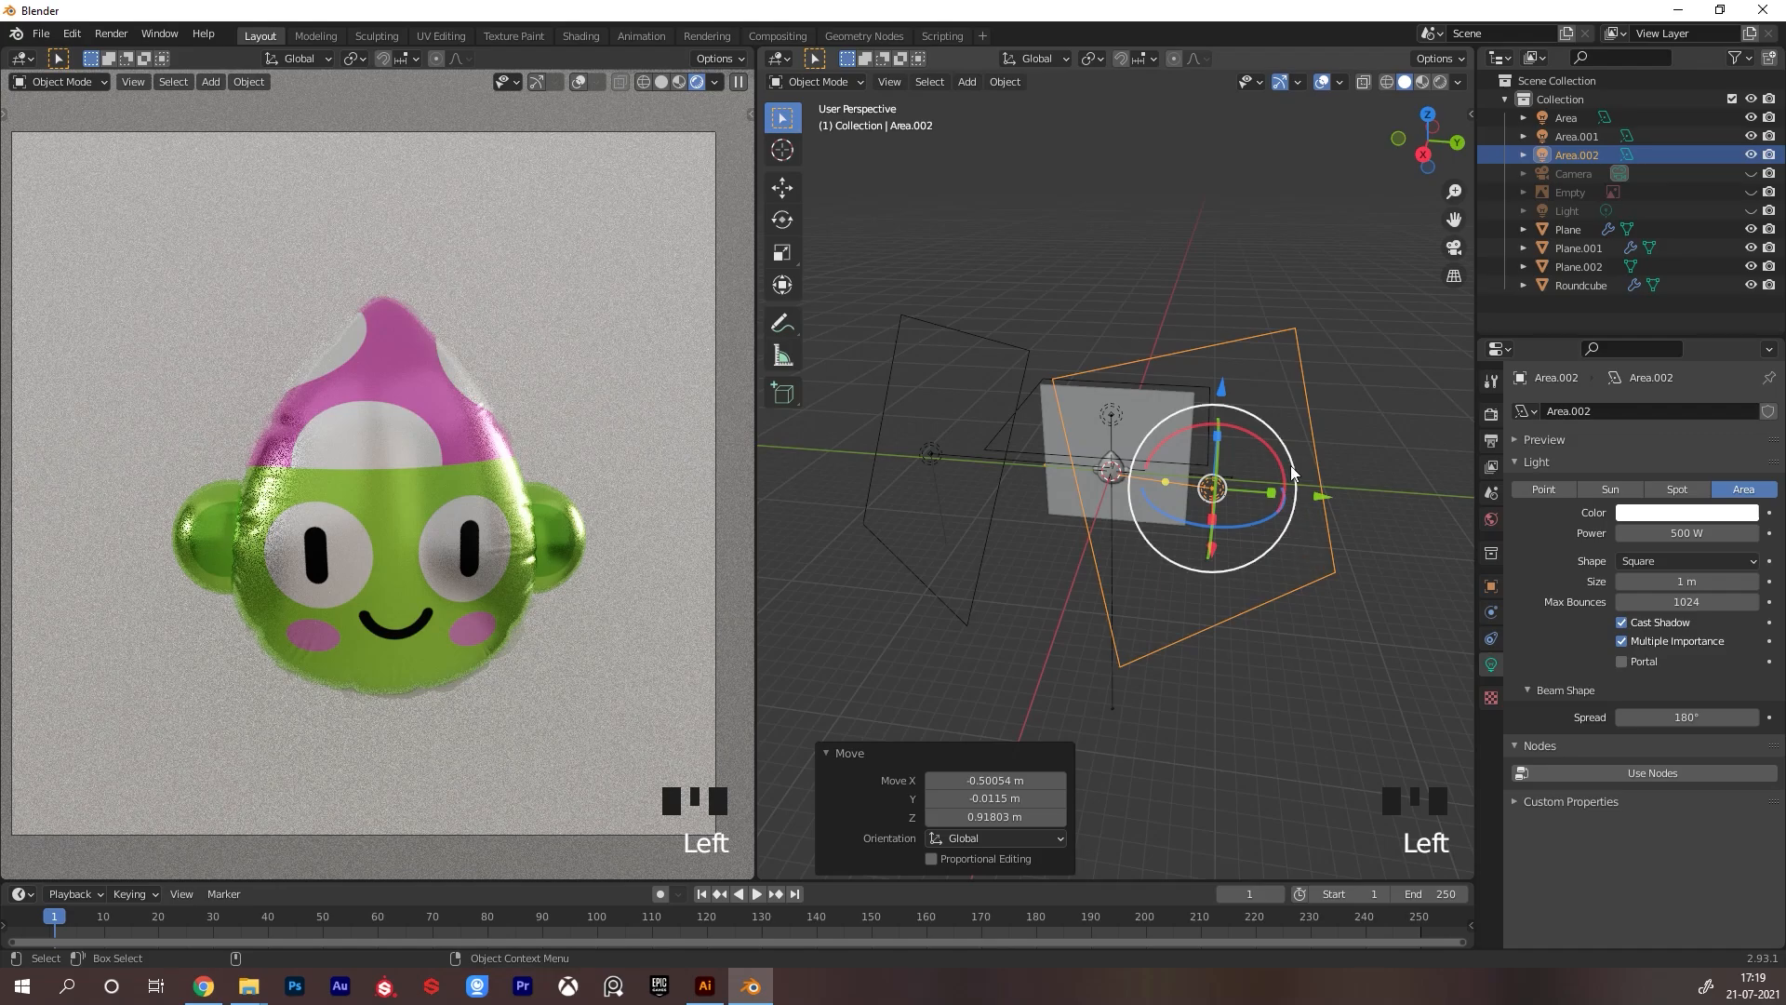
# Set the new area light's power to 1500 W and shift it about -0.48 m in X and 0.54 m in Y
pyautogui.keyDown('alt'); pyautogui.moveTo(1310, 640); pyautogui.dragTo(1276, 712); pyautogui.keyUp('alt')
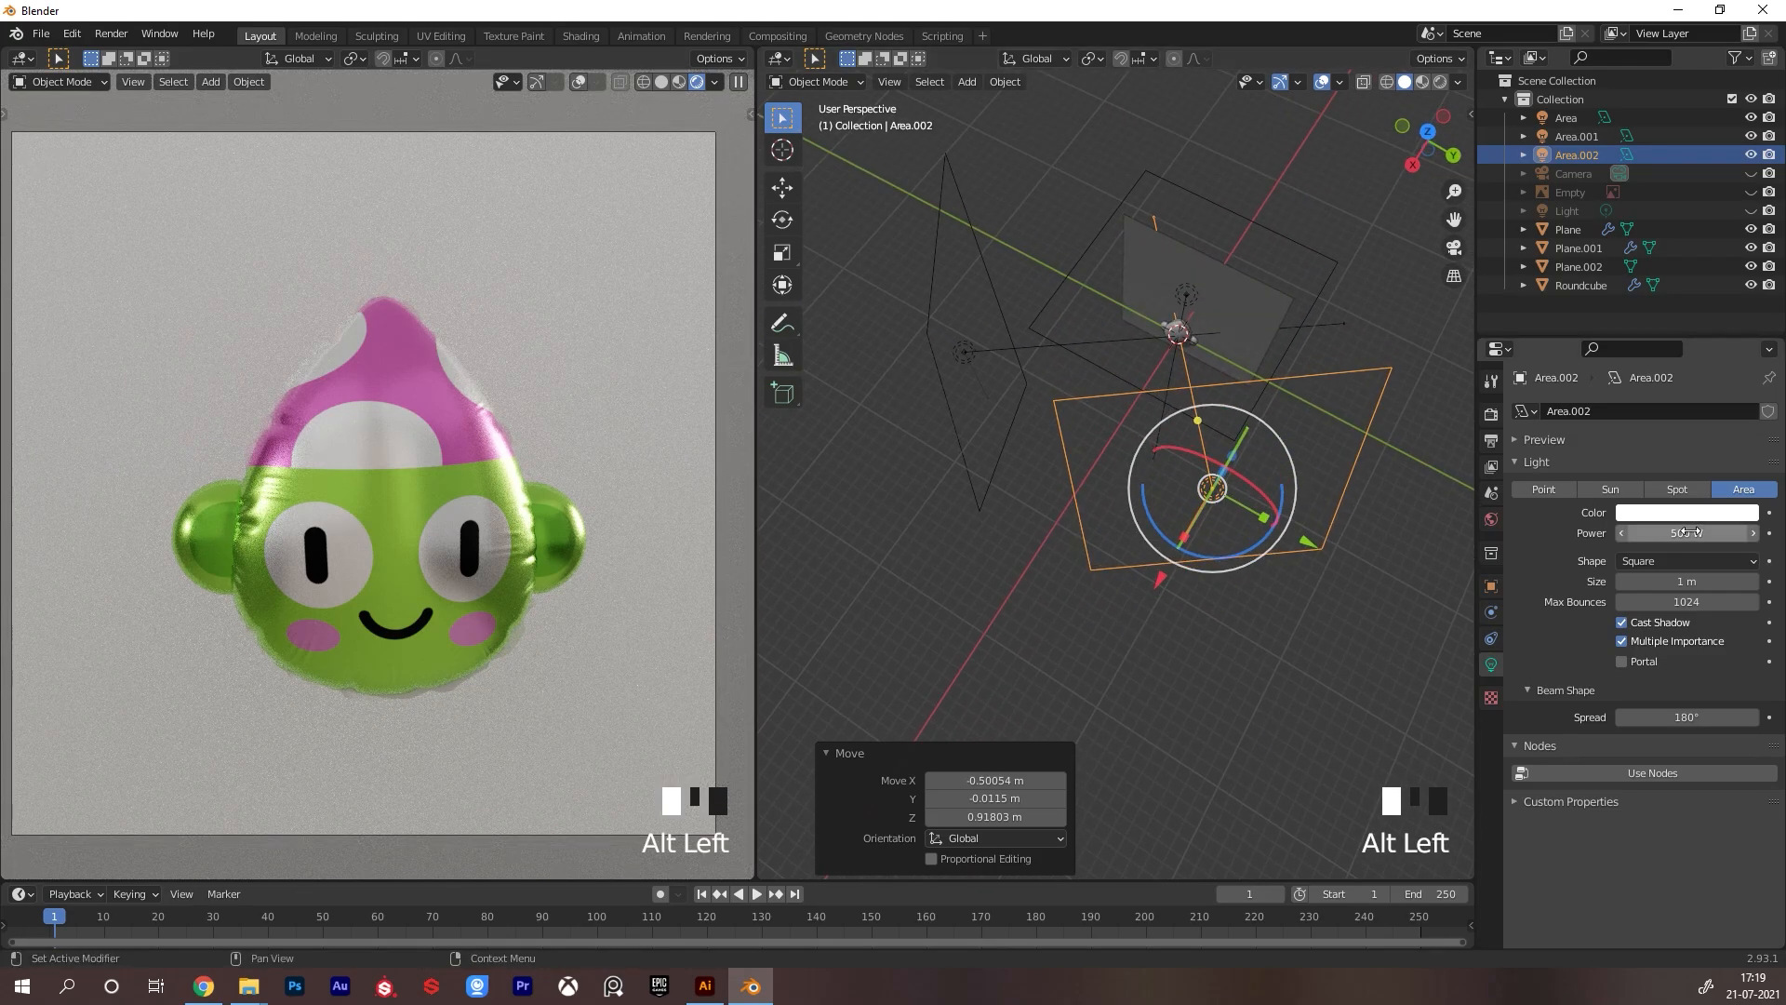
pyautogui.press('Return')
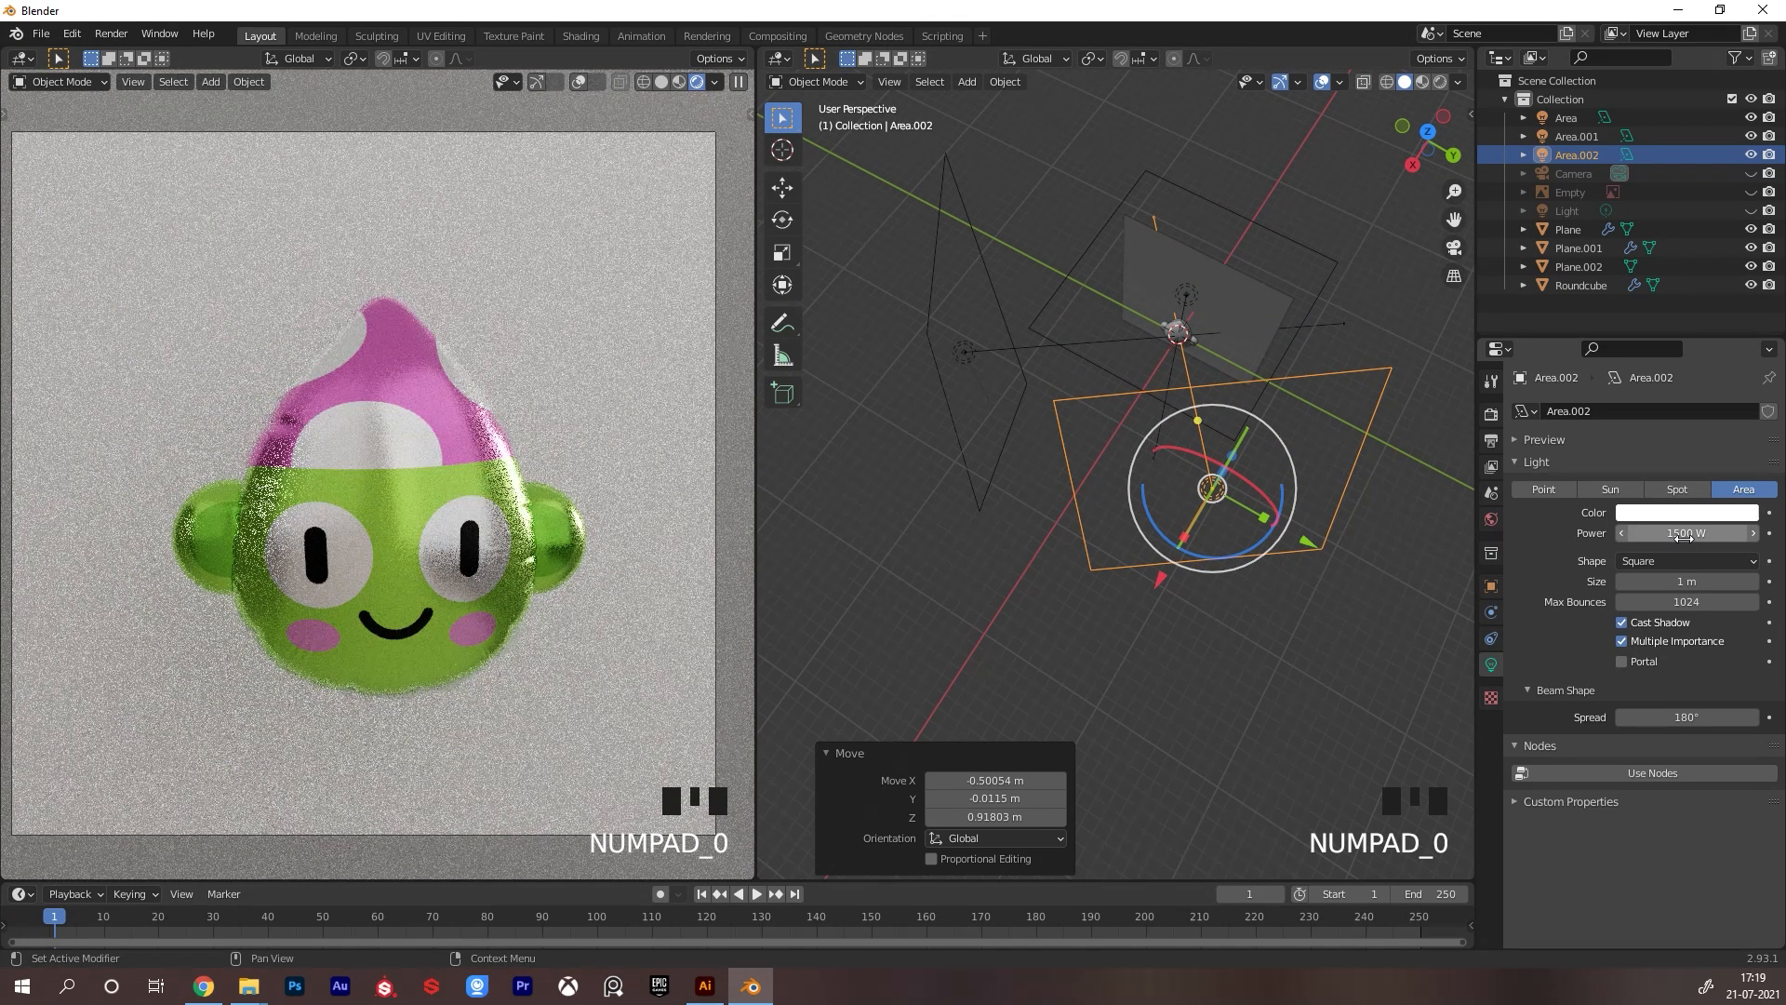
pyautogui.keyDown('alt'); pyautogui.moveTo(1258, 712); pyautogui.dragTo(1233, 616); pyautogui.keyUp('alt')
pyautogui.moveTo(1215, 492); pyautogui.dragTo(1203, 527)
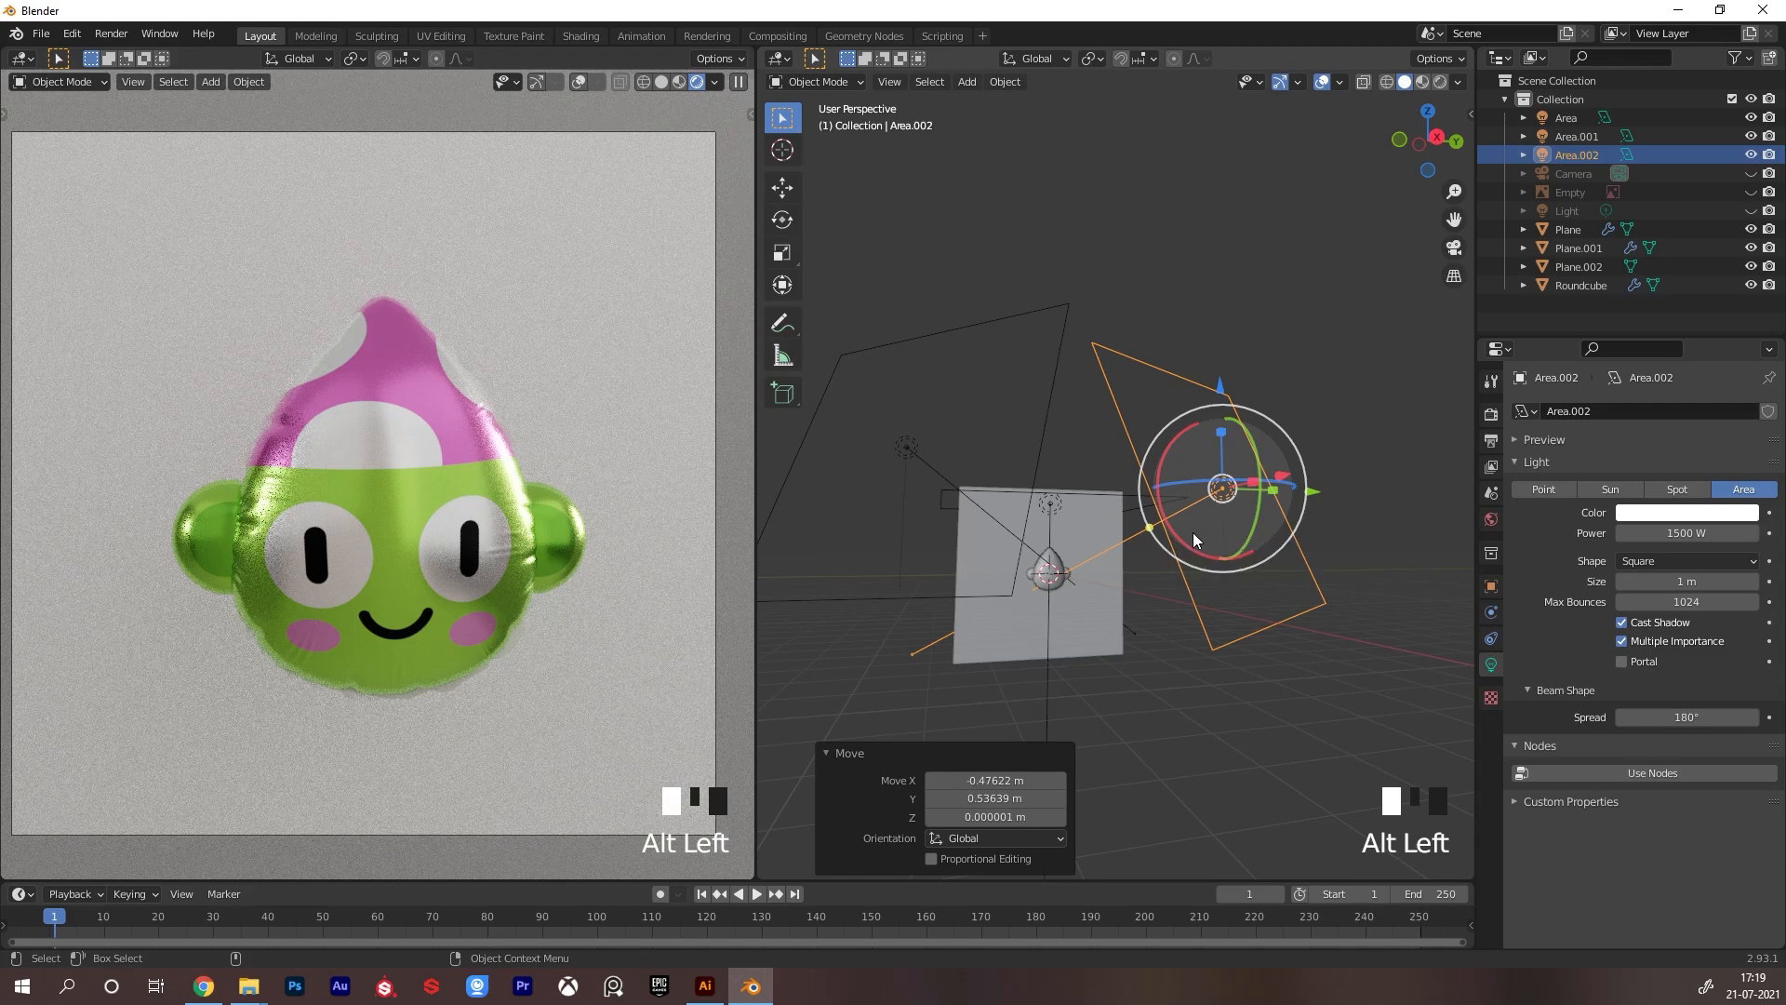
# Select the seam rim around the balloon (Plane.001) and give it a new material
pyautogui.keyDown('alt'); pyautogui.moveTo(1086, 517); pyautogui.dragTo(1143, 431, button='right'); pyautogui.keyUp('alt')
pyautogui.keyDown('alt'); pyautogui.moveTo(1018, 614); pyautogui.dragTo(1083, 427, button='middle'); pyautogui.keyUp('alt')
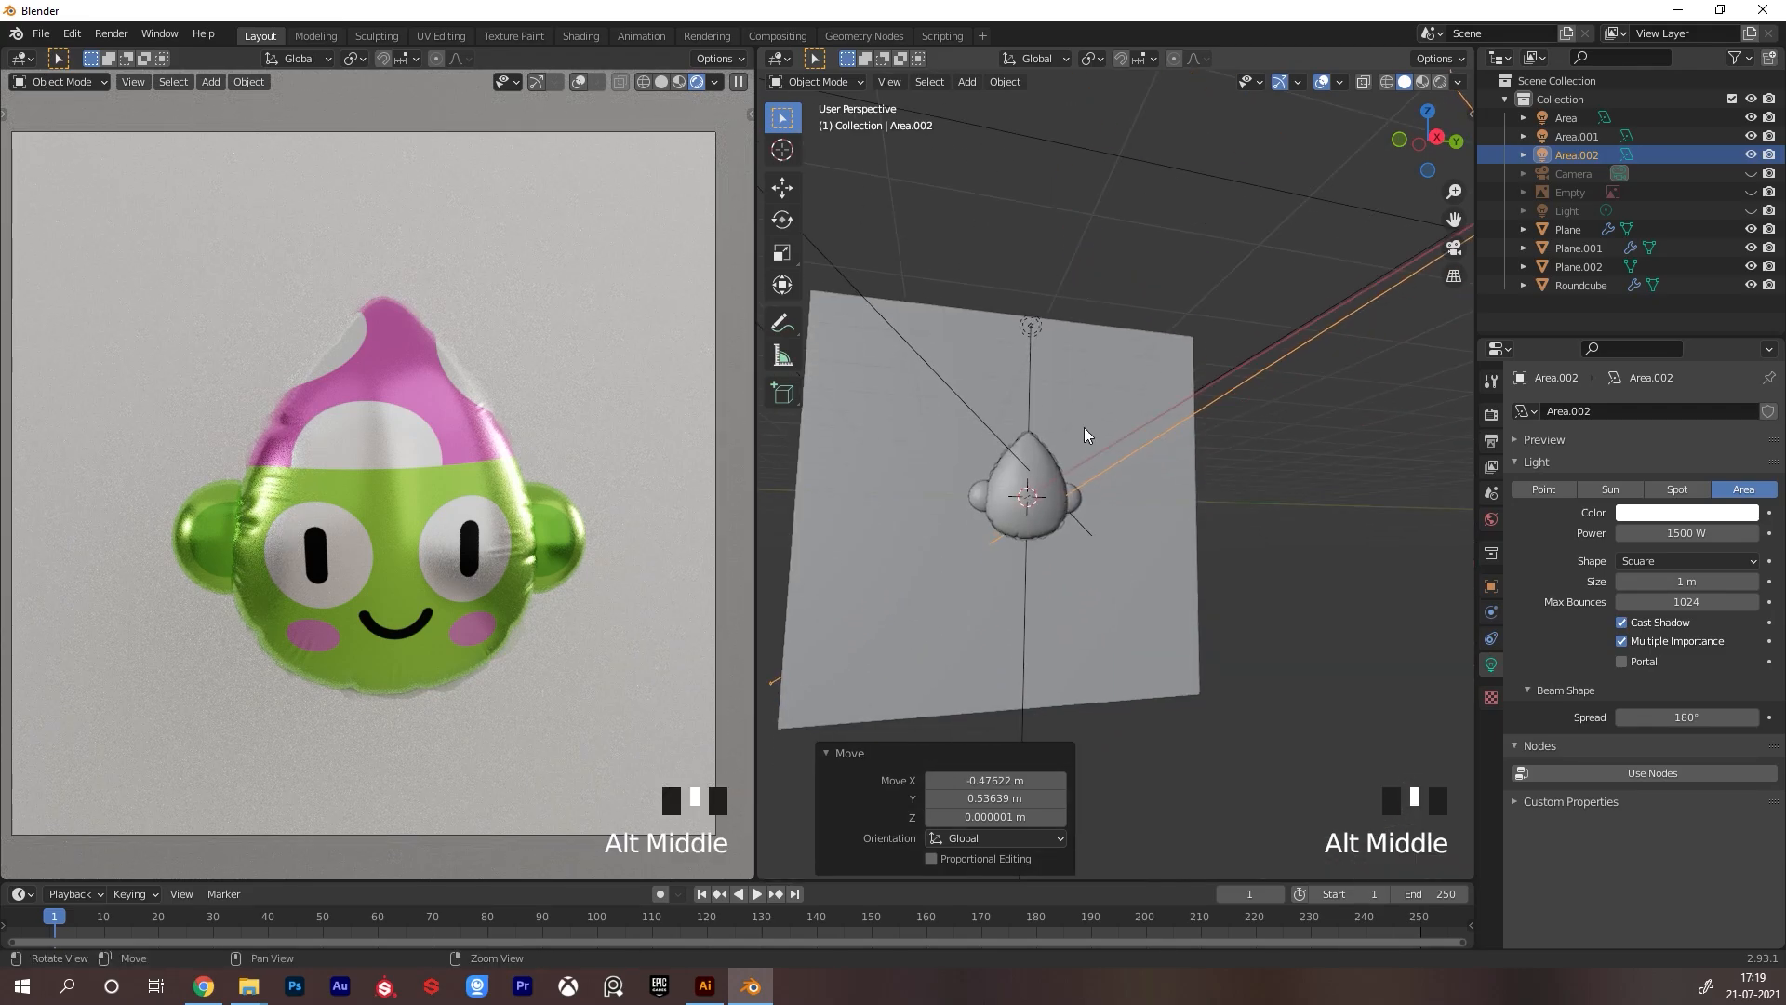
pyautogui.keyDown('alt'); pyautogui.moveTo(1068, 498); pyautogui.dragTo(1101, 427, button='right'); pyautogui.keyUp('alt')
pyautogui.keyDown('alt'); pyautogui.moveTo(1100, 427); pyautogui.dragTo(1057, 479, button='middle'); pyautogui.keyUp('alt')
pyautogui.click(1073, 485)
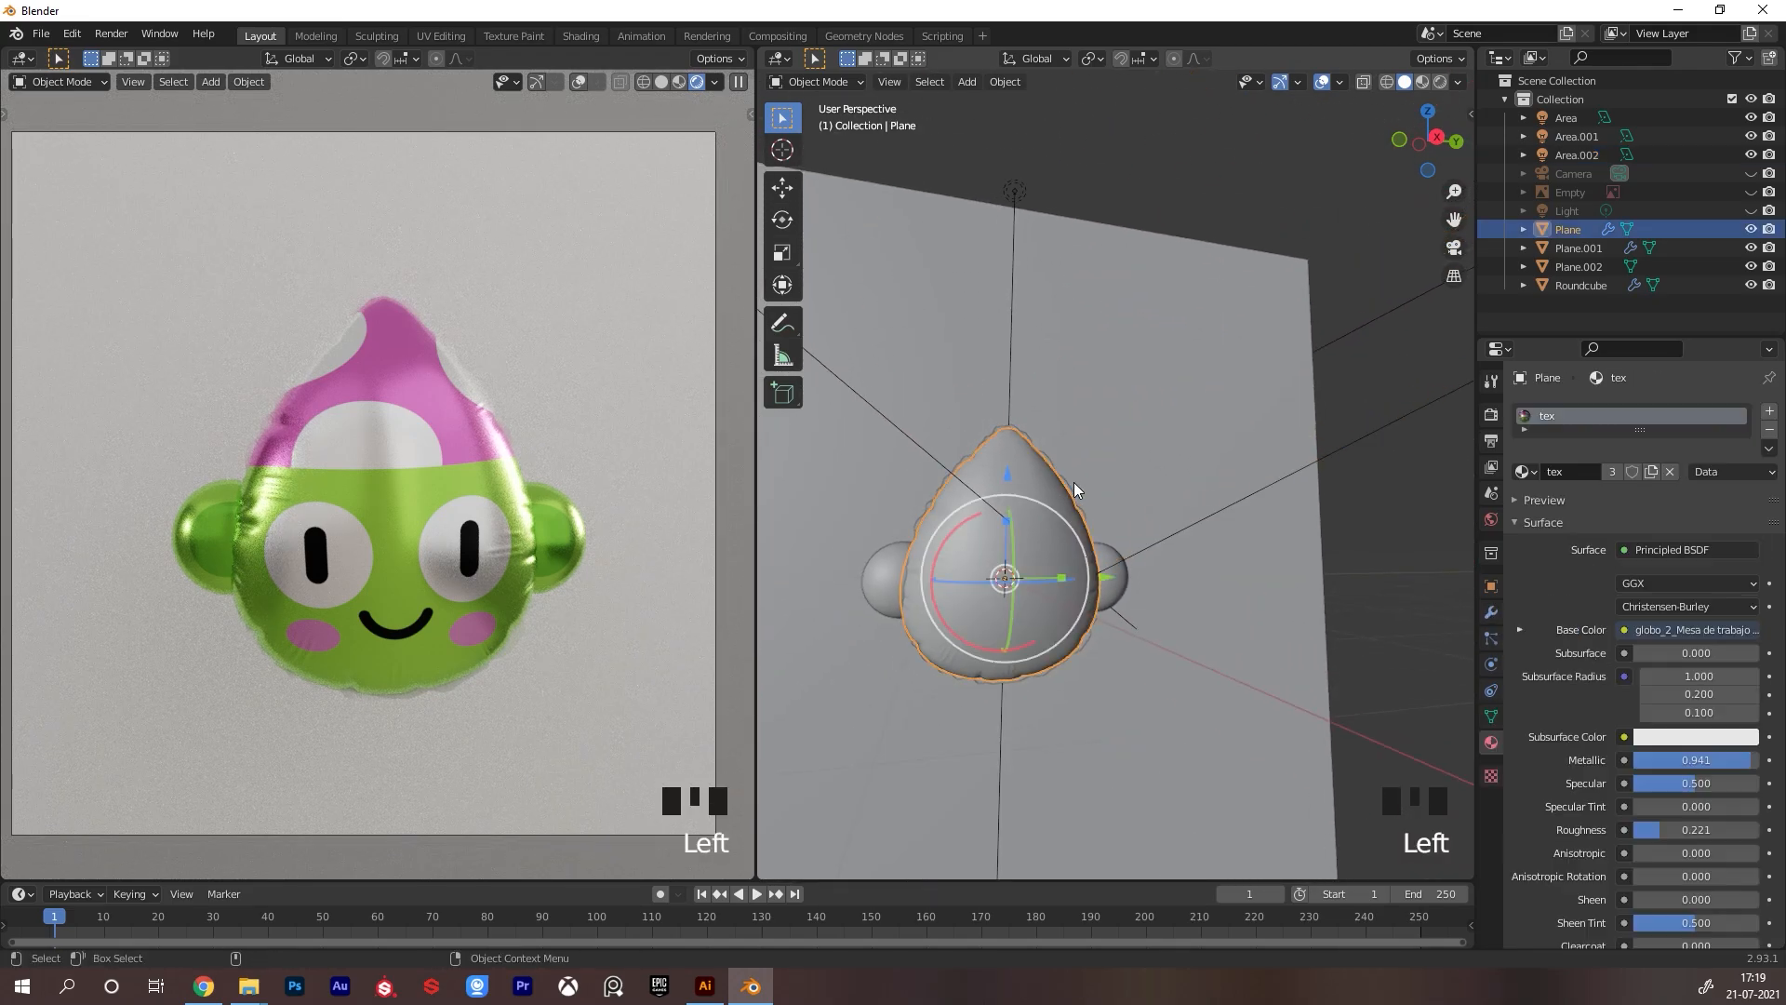
pyautogui.click(1076, 505)
pyautogui.keyDown('alt'); pyautogui.moveTo(1153, 493); pyautogui.dragTo(1103, 506); pyautogui.keyUp('alt')
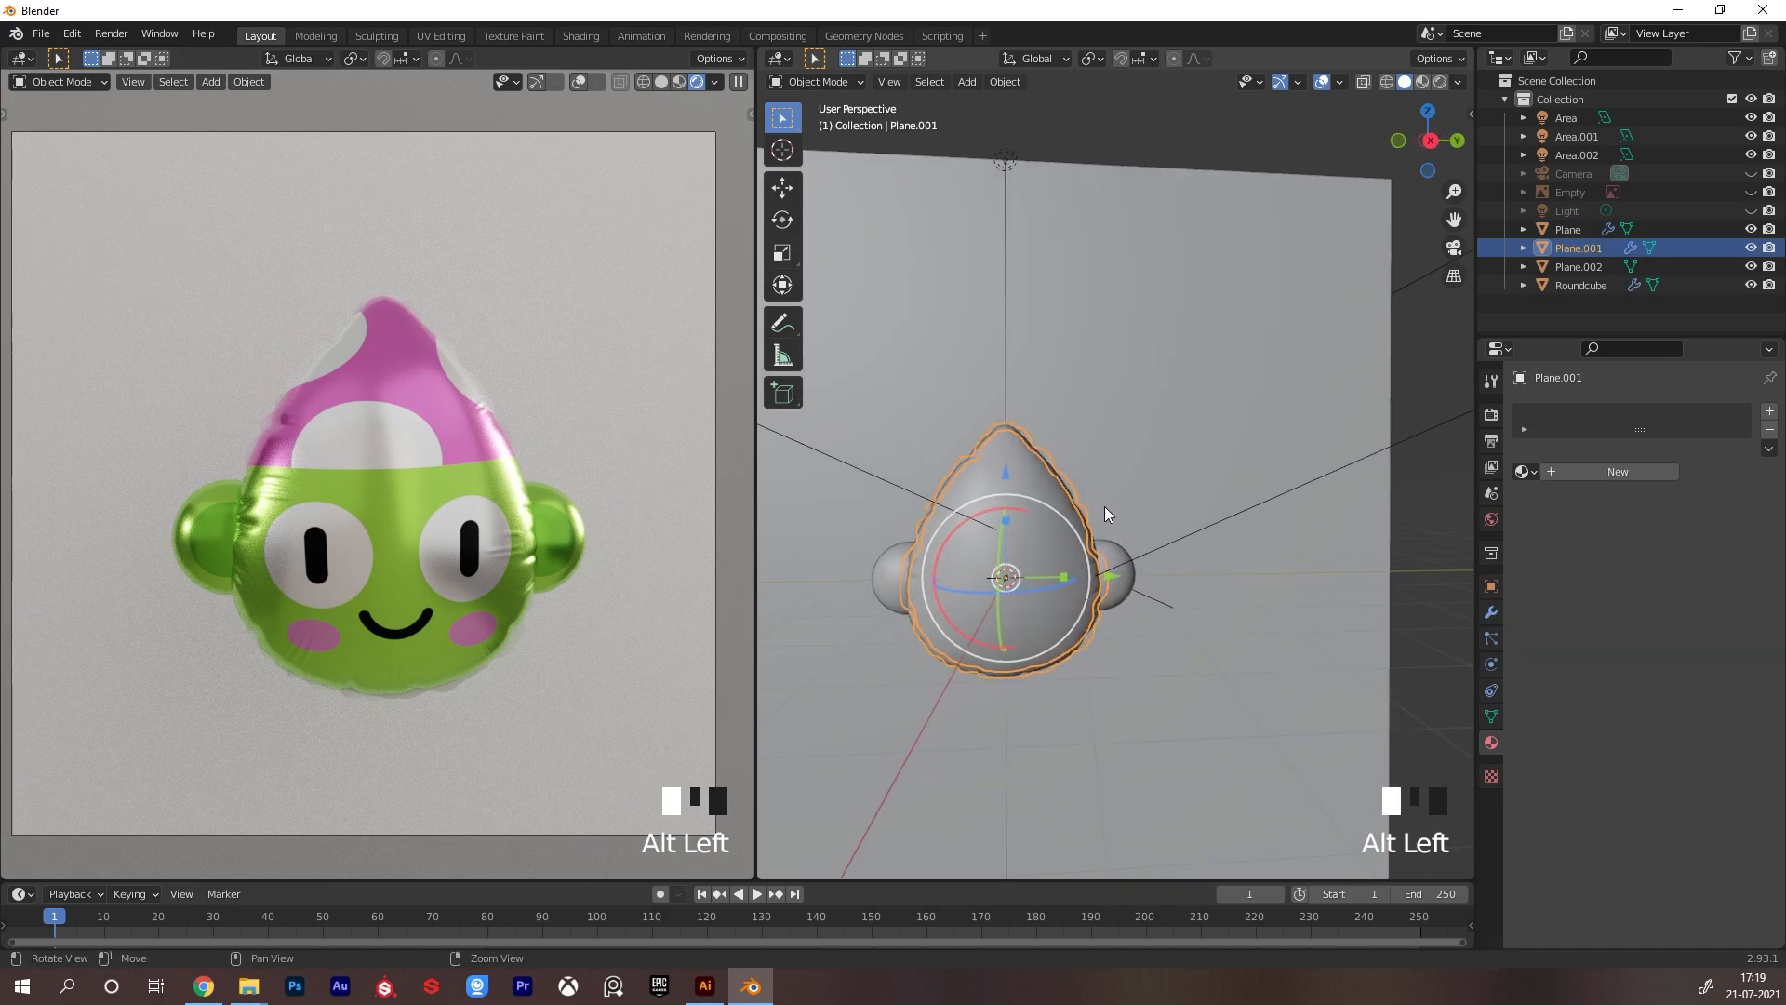
pyautogui.keyDown('alt'); pyautogui.moveTo(1103, 506); pyautogui.dragTo(1123, 465, button='right'); pyautogui.keyUp('alt')
pyautogui.keyDown('alt'); pyautogui.moveTo(1124, 465); pyautogui.dragTo(1142, 437, button='middle'); pyautogui.keyUp('alt')
pyautogui.keyDown('alt'); pyautogui.moveTo(1142, 437); pyautogui.dragTo(1119, 456, button='right'); pyautogui.keyUp('alt')
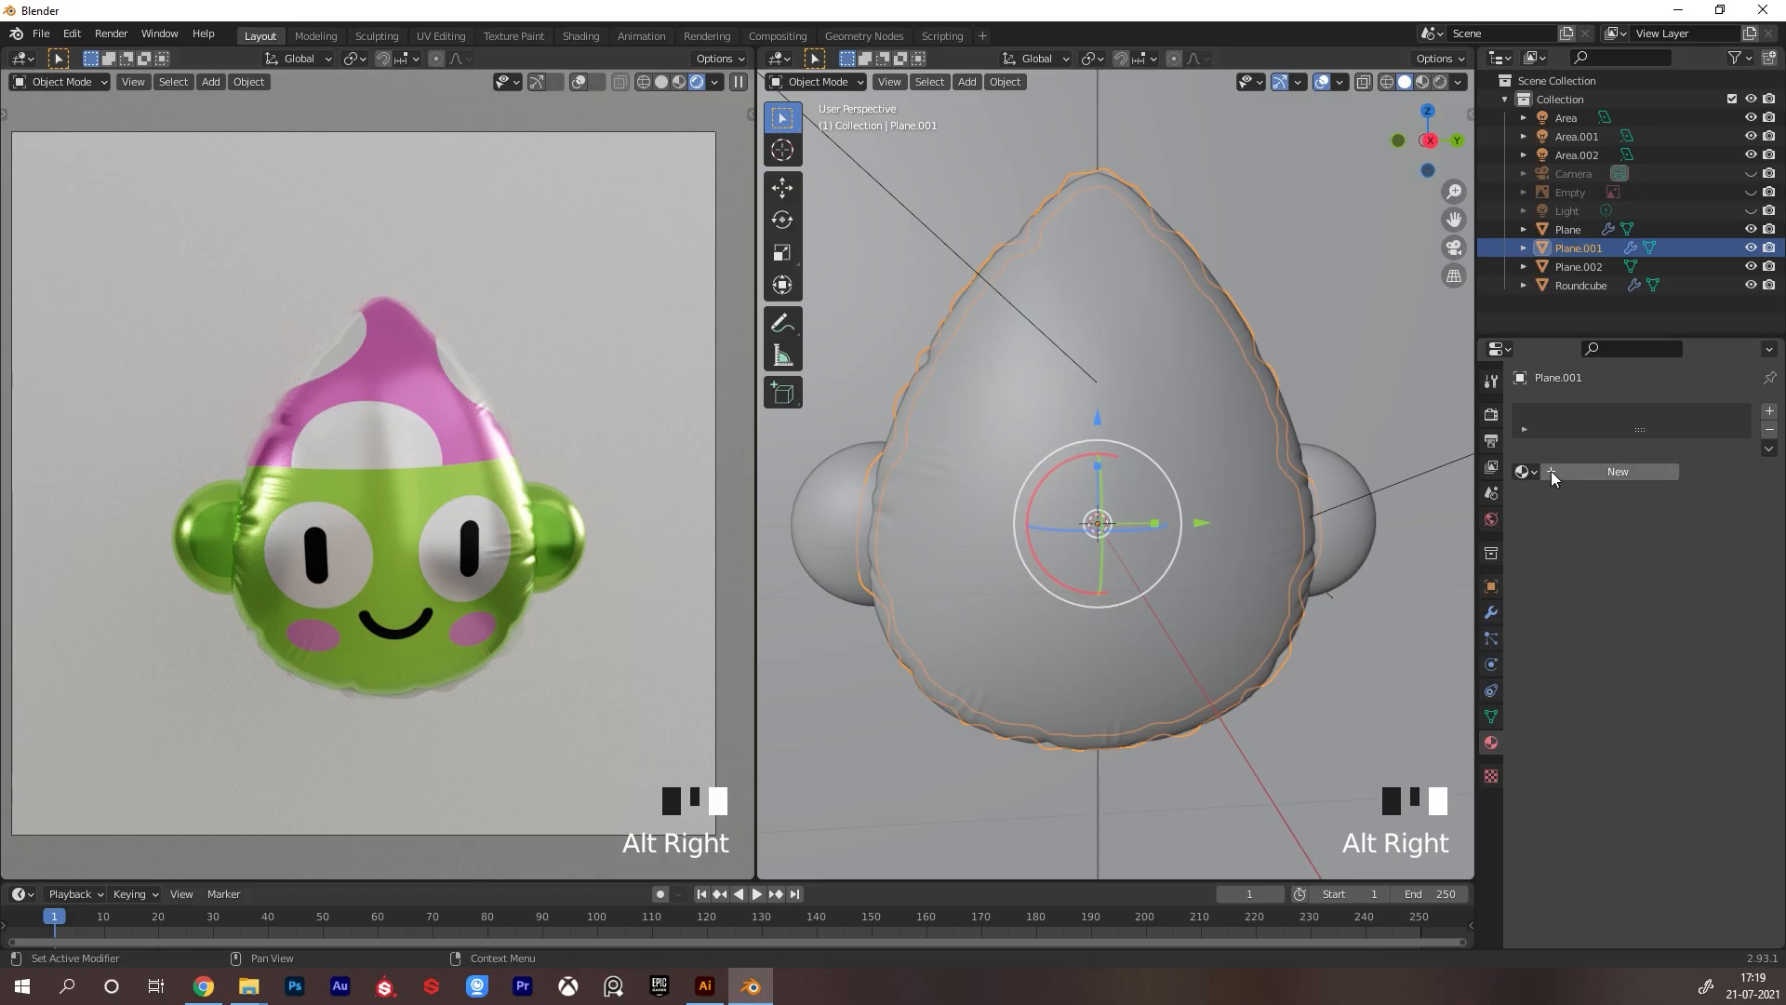
pyautogui.click(1581, 471)
# Set the rim material to metallic 0.926, roughness 0.081 and a green base color with hue 0.283 and saturation 0.941
pyautogui.moveTo(1657, 769); pyautogui.dragTo(1747, 765)
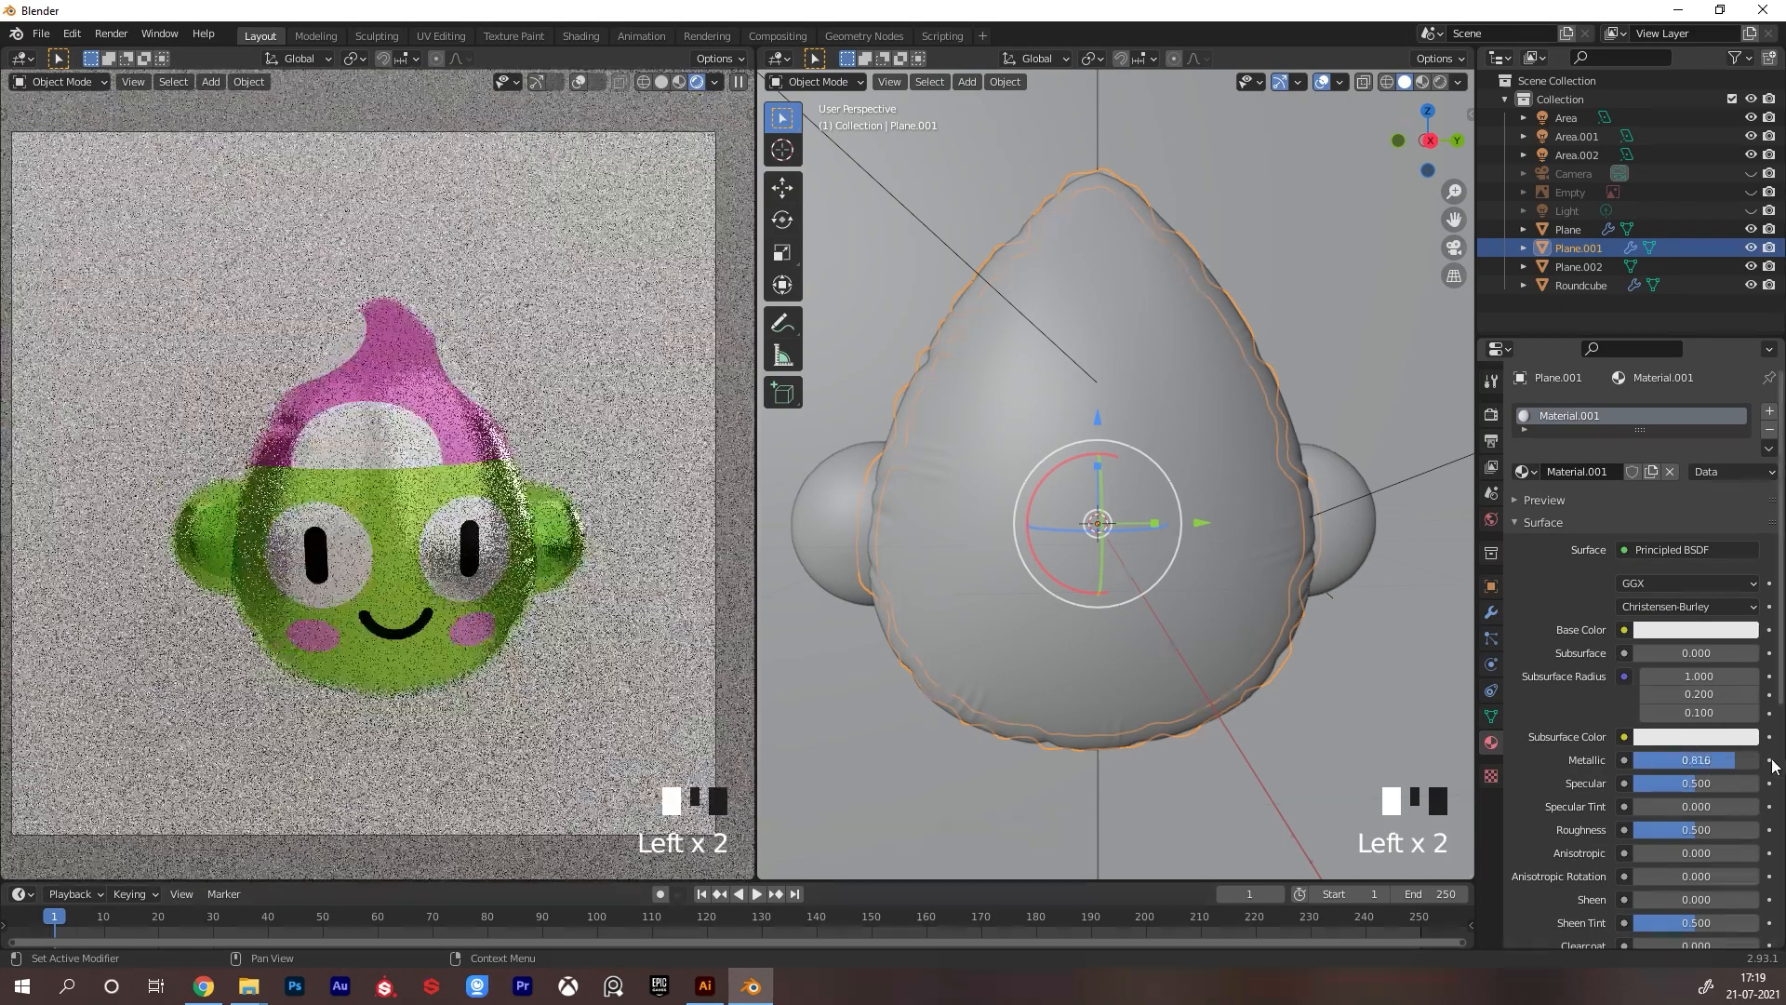
pyautogui.moveTo(1688, 834); pyautogui.dragTo(1627, 836)
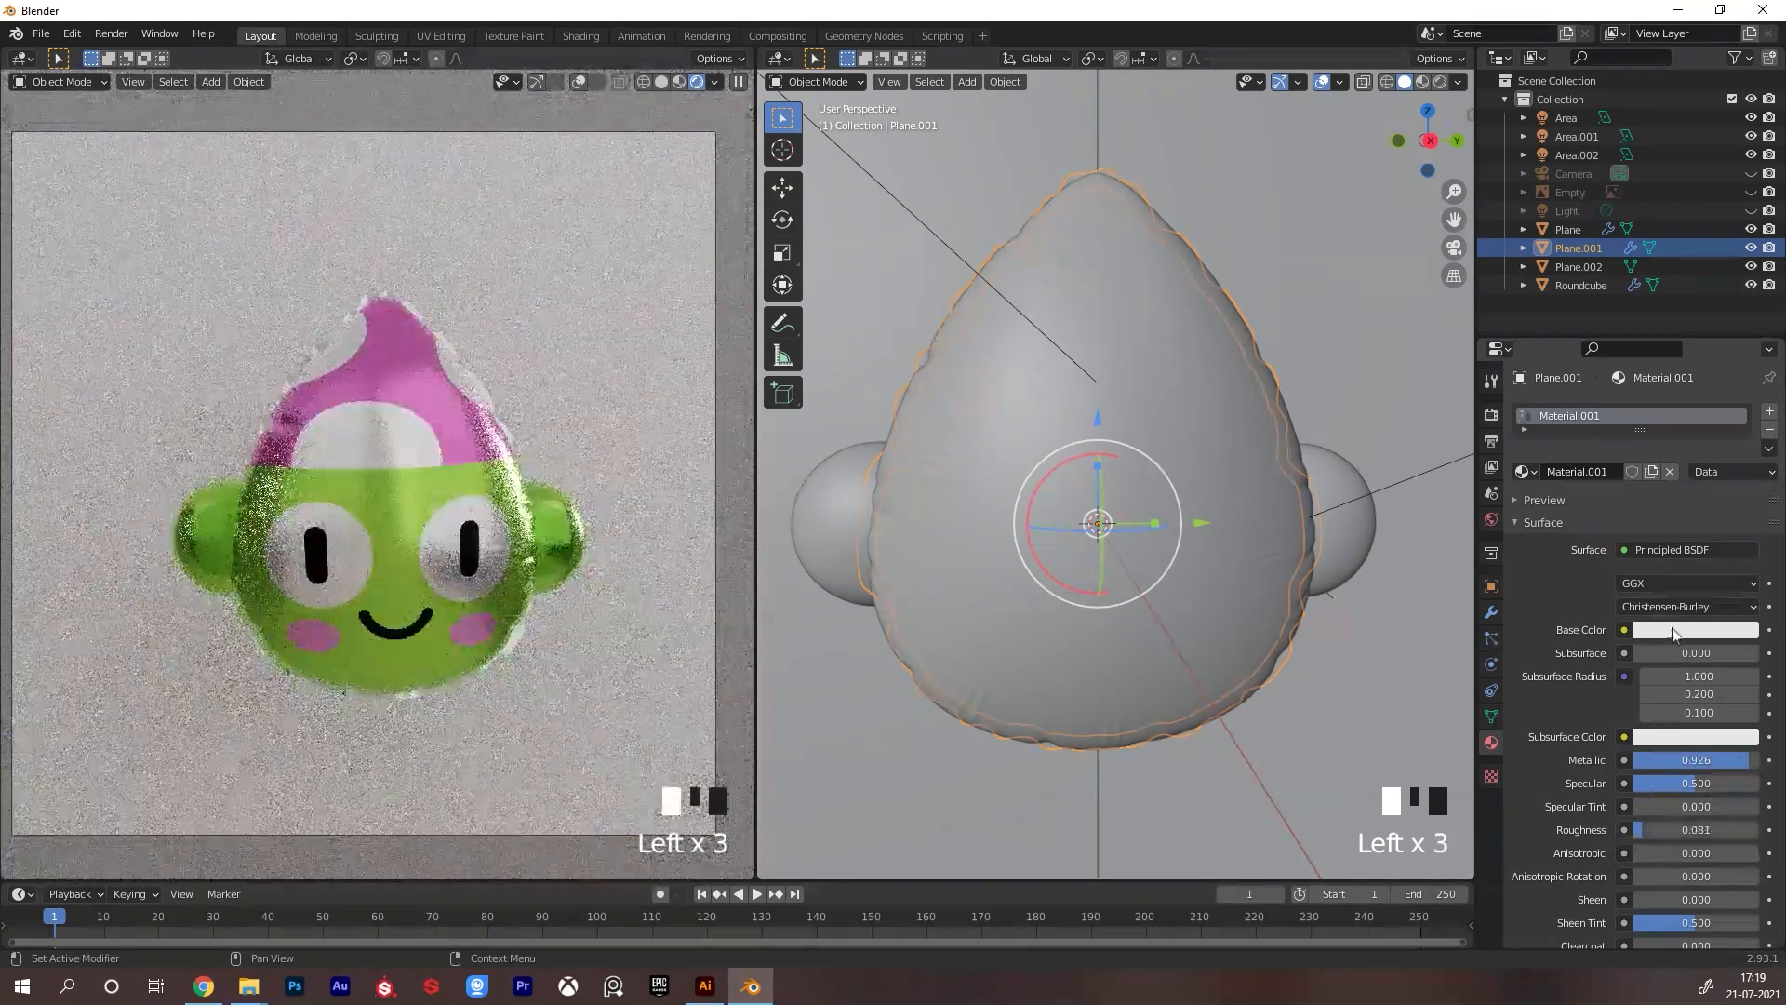
pyautogui.click(1660, 631)
pyautogui.moveTo(1634, 415); pyautogui.dragTo(1611, 428)
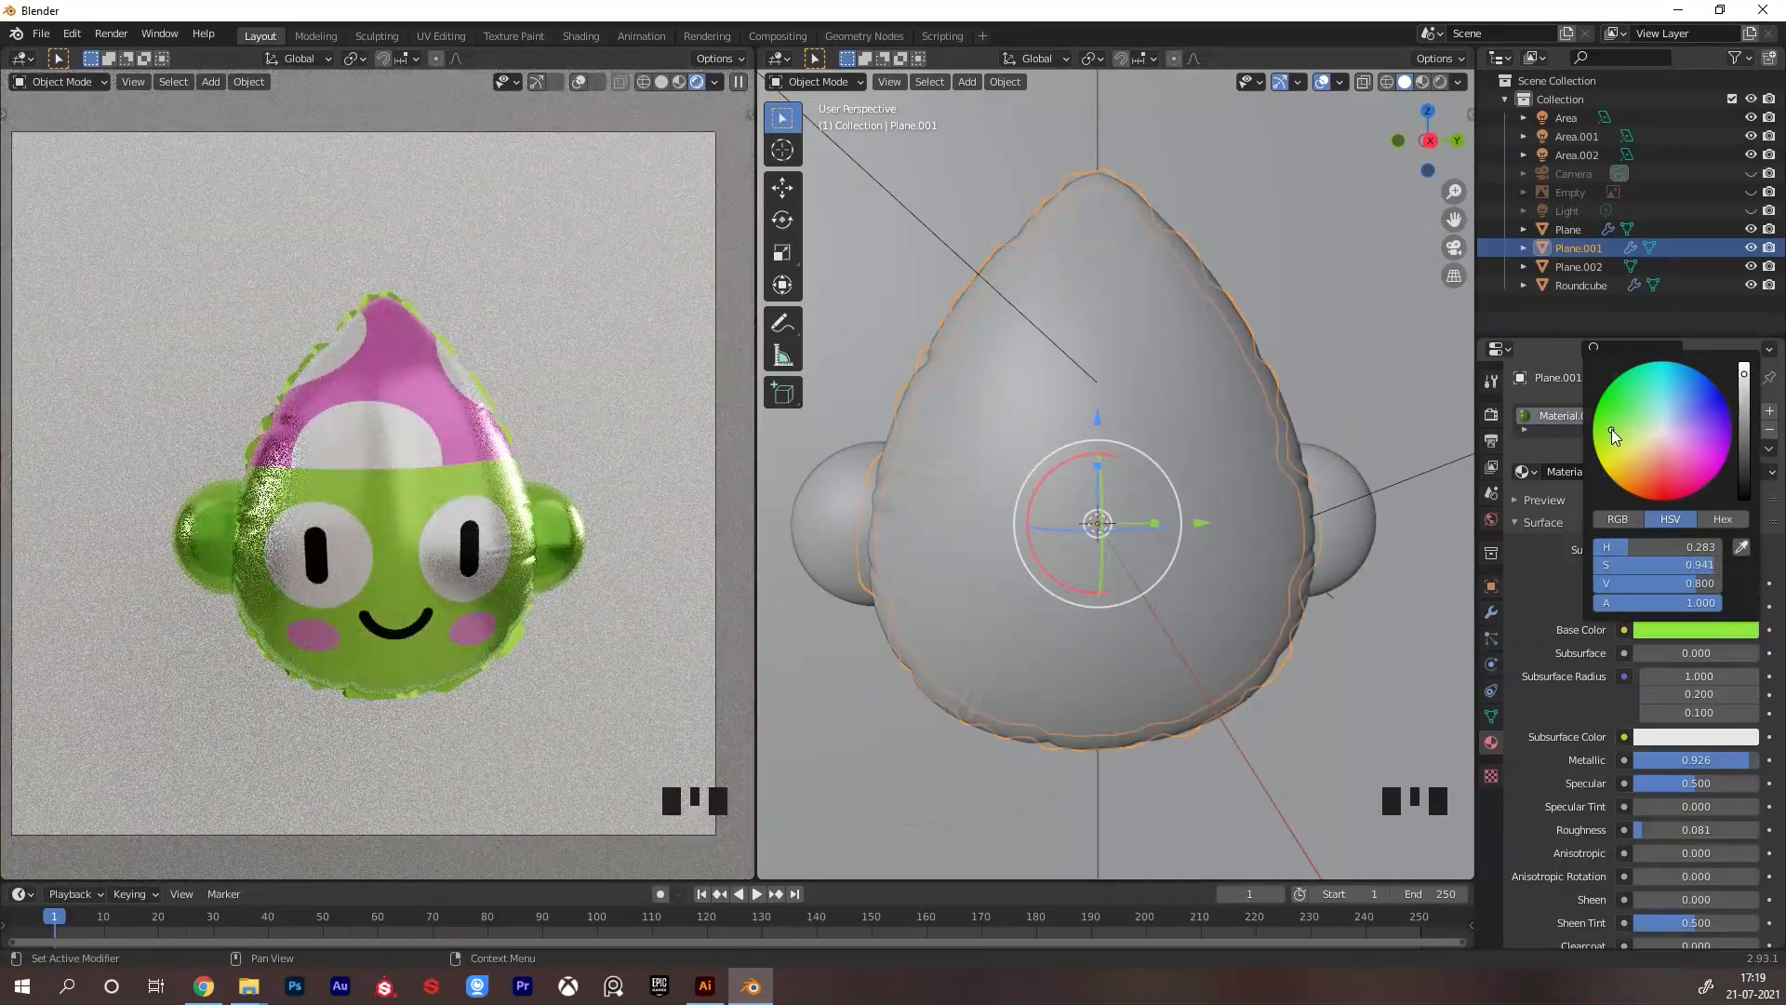
# Apply a level 1 subdivision to the seam rim and shade it smooth
pyautogui.moveTo(1246, 435)
pyautogui.keyDown('alt'); pyautogui.mouseDown(button='middle')
pyautogui.moveTo(1241, 469)
pyautogui.moveTo(1252, 456)
pyautogui.mouseUp(button='middle'); pyautogui.keyUp('alt')
pyautogui.moveTo(1253, 455)
pyautogui.keyDown('alt'); pyautogui.mouseDown(button='right')
pyautogui.moveTo(1232, 474)
pyautogui.moveTo(1252, 464)
pyautogui.mouseUp(button='right'); pyautogui.keyUp('alt')
pyautogui.rightClick(1189, 450)
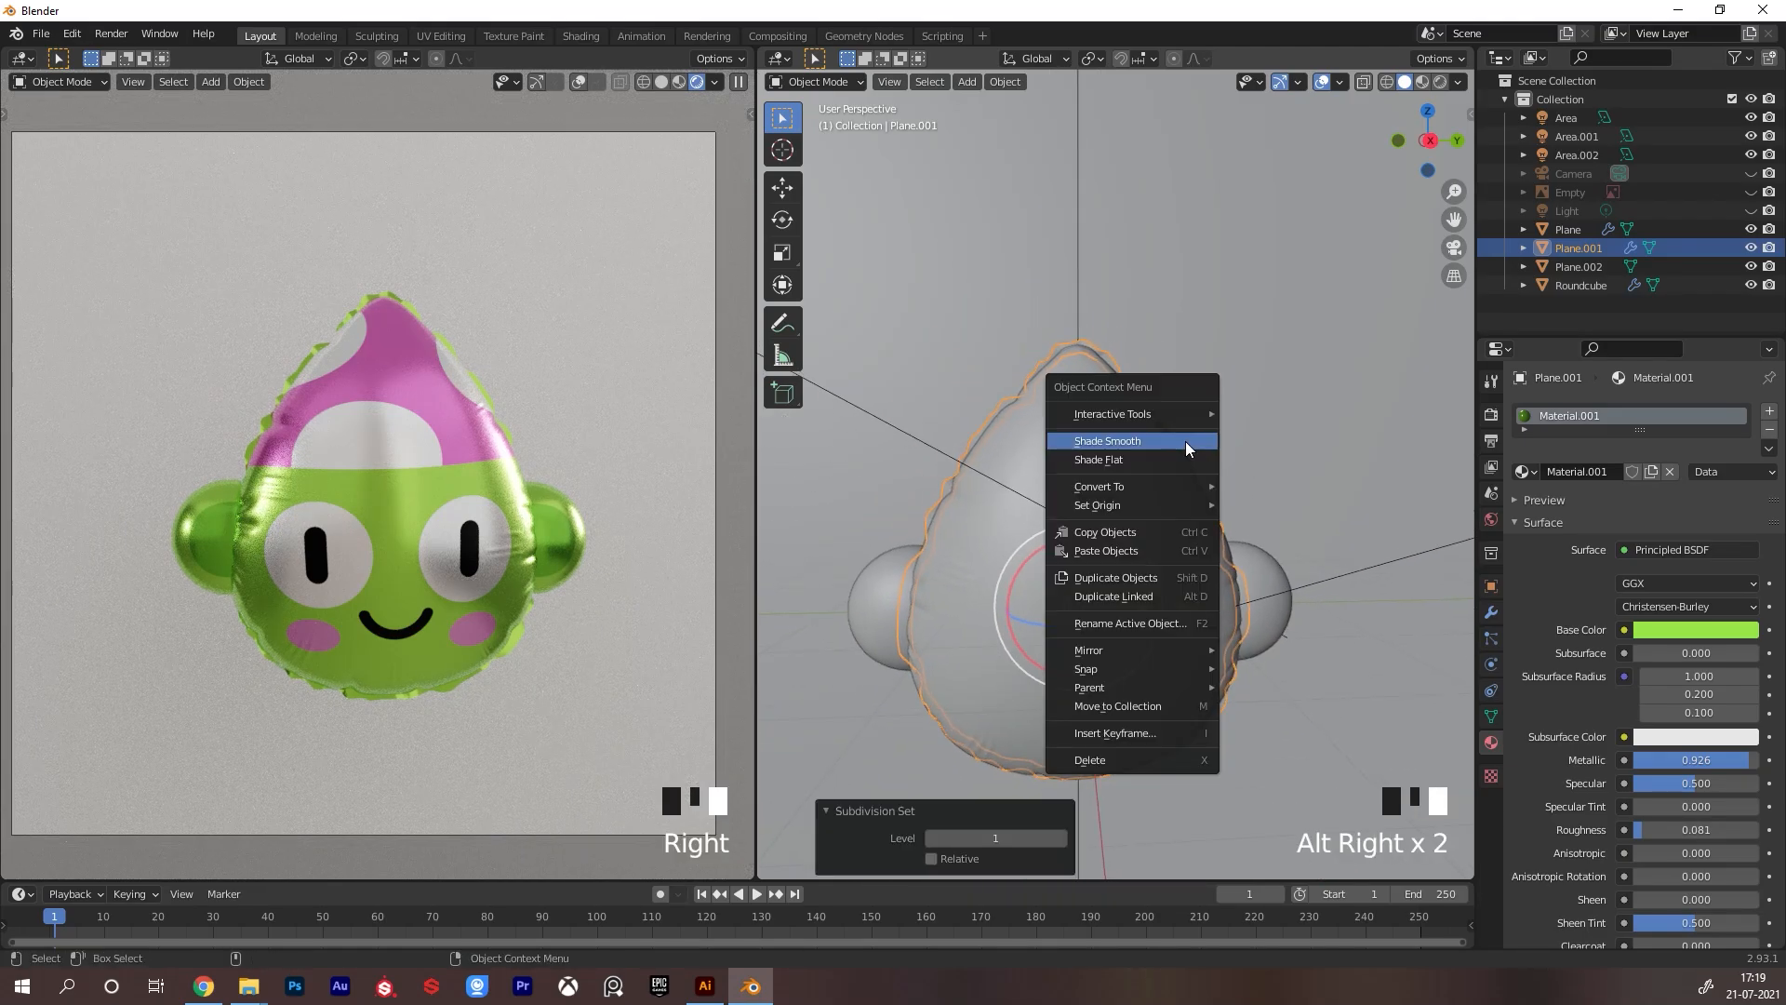
pyautogui.keyDown('alt'); pyautogui.moveTo(1248, 457); pyautogui.dragTo(1280, 449); pyautogui.keyUp('alt')
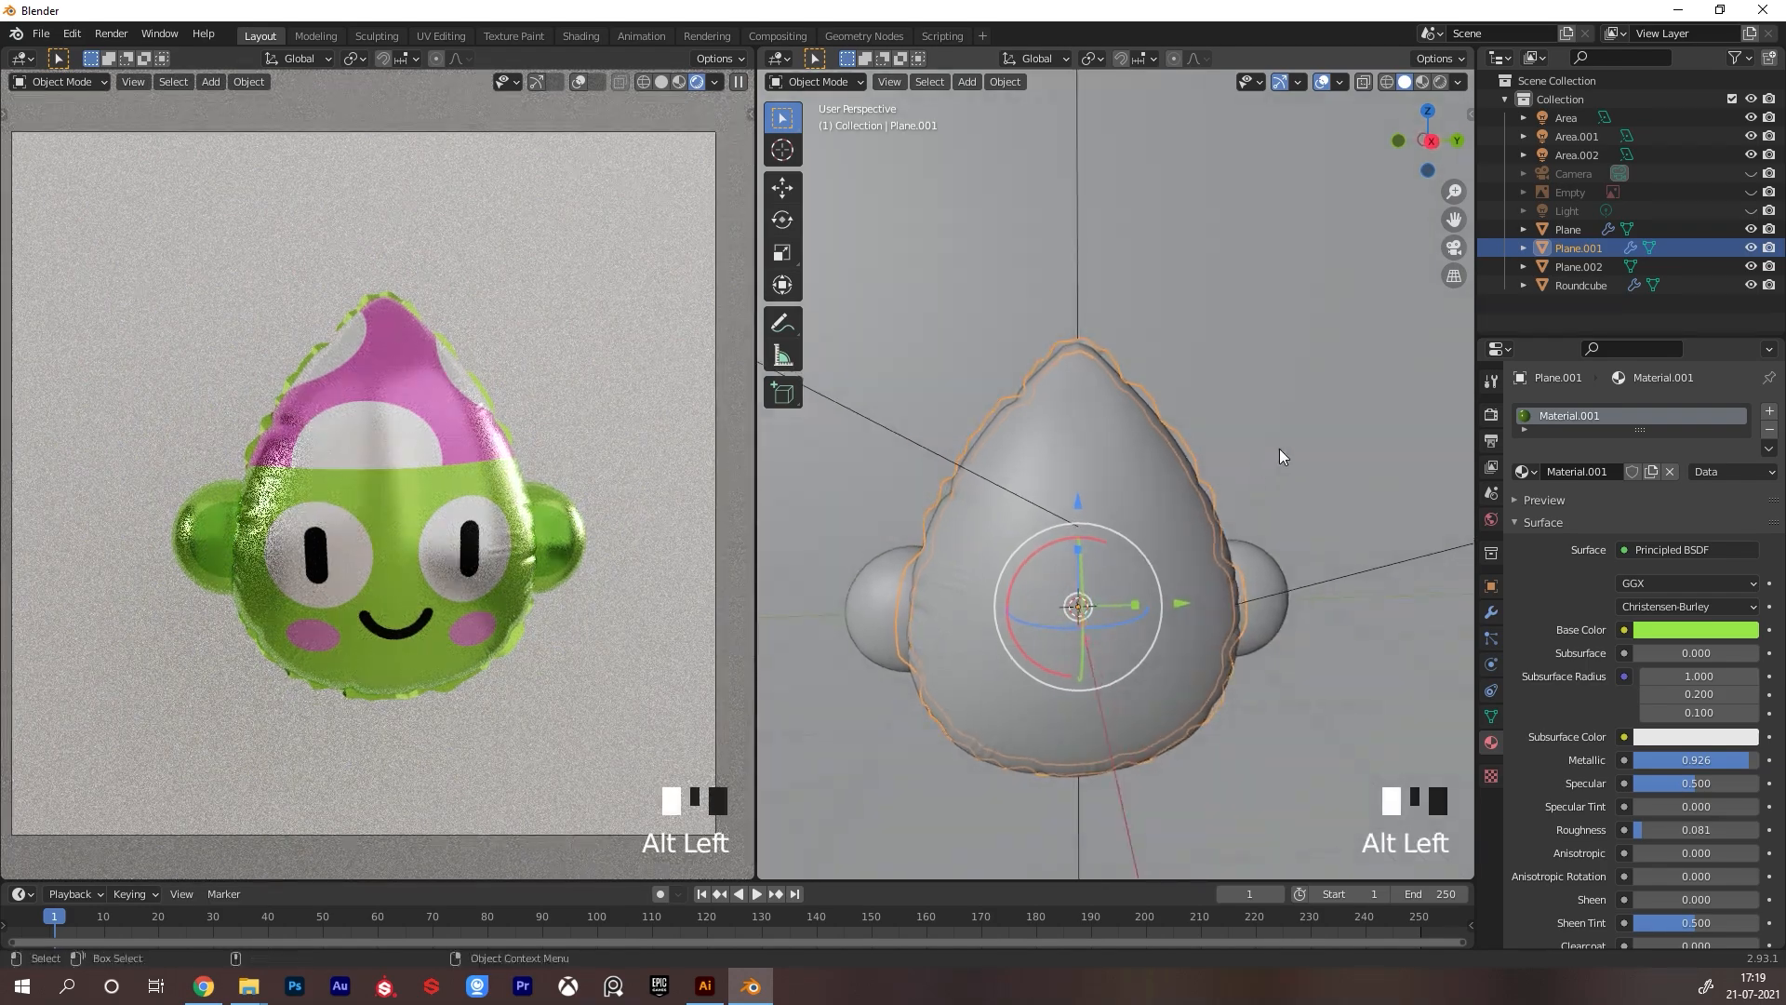
# Add a second material slot to the rim with an independent copy of the green material and make its base color pink
pyautogui.moveTo(1640, 429); pyautogui.dragTo(1665, 482)
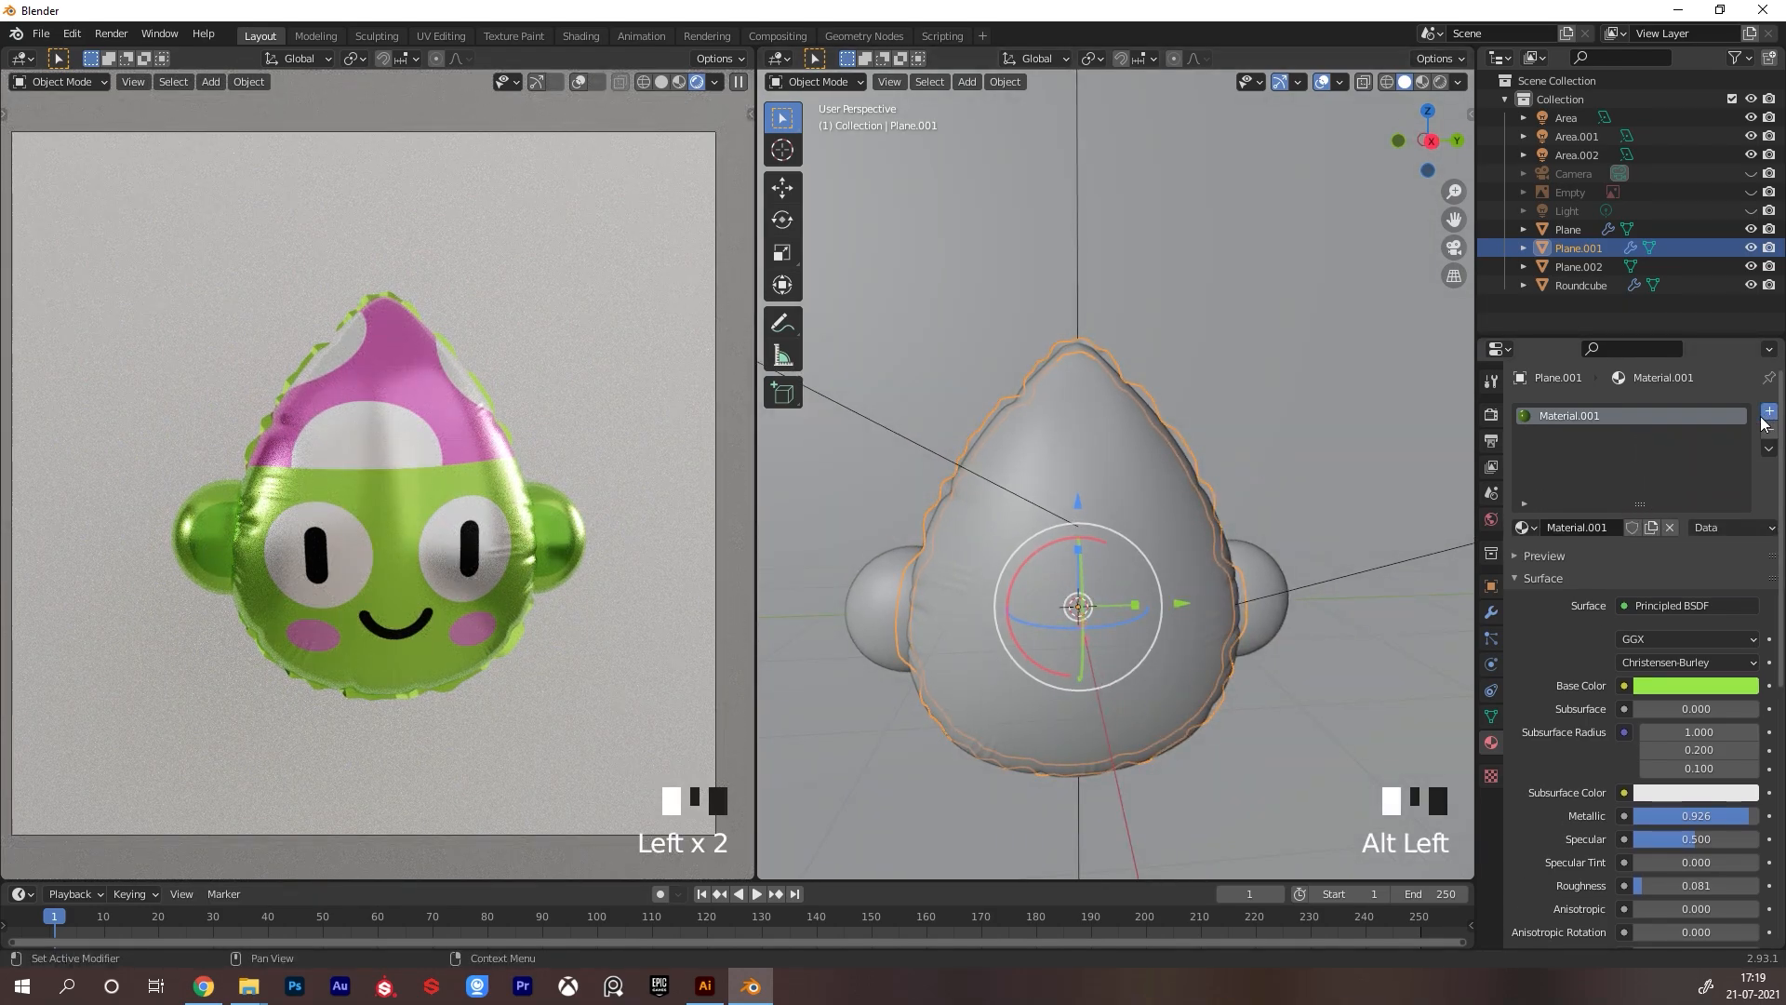
pyautogui.click(1768, 410)
pyautogui.click(1522, 527)
pyautogui.click(1581, 567)
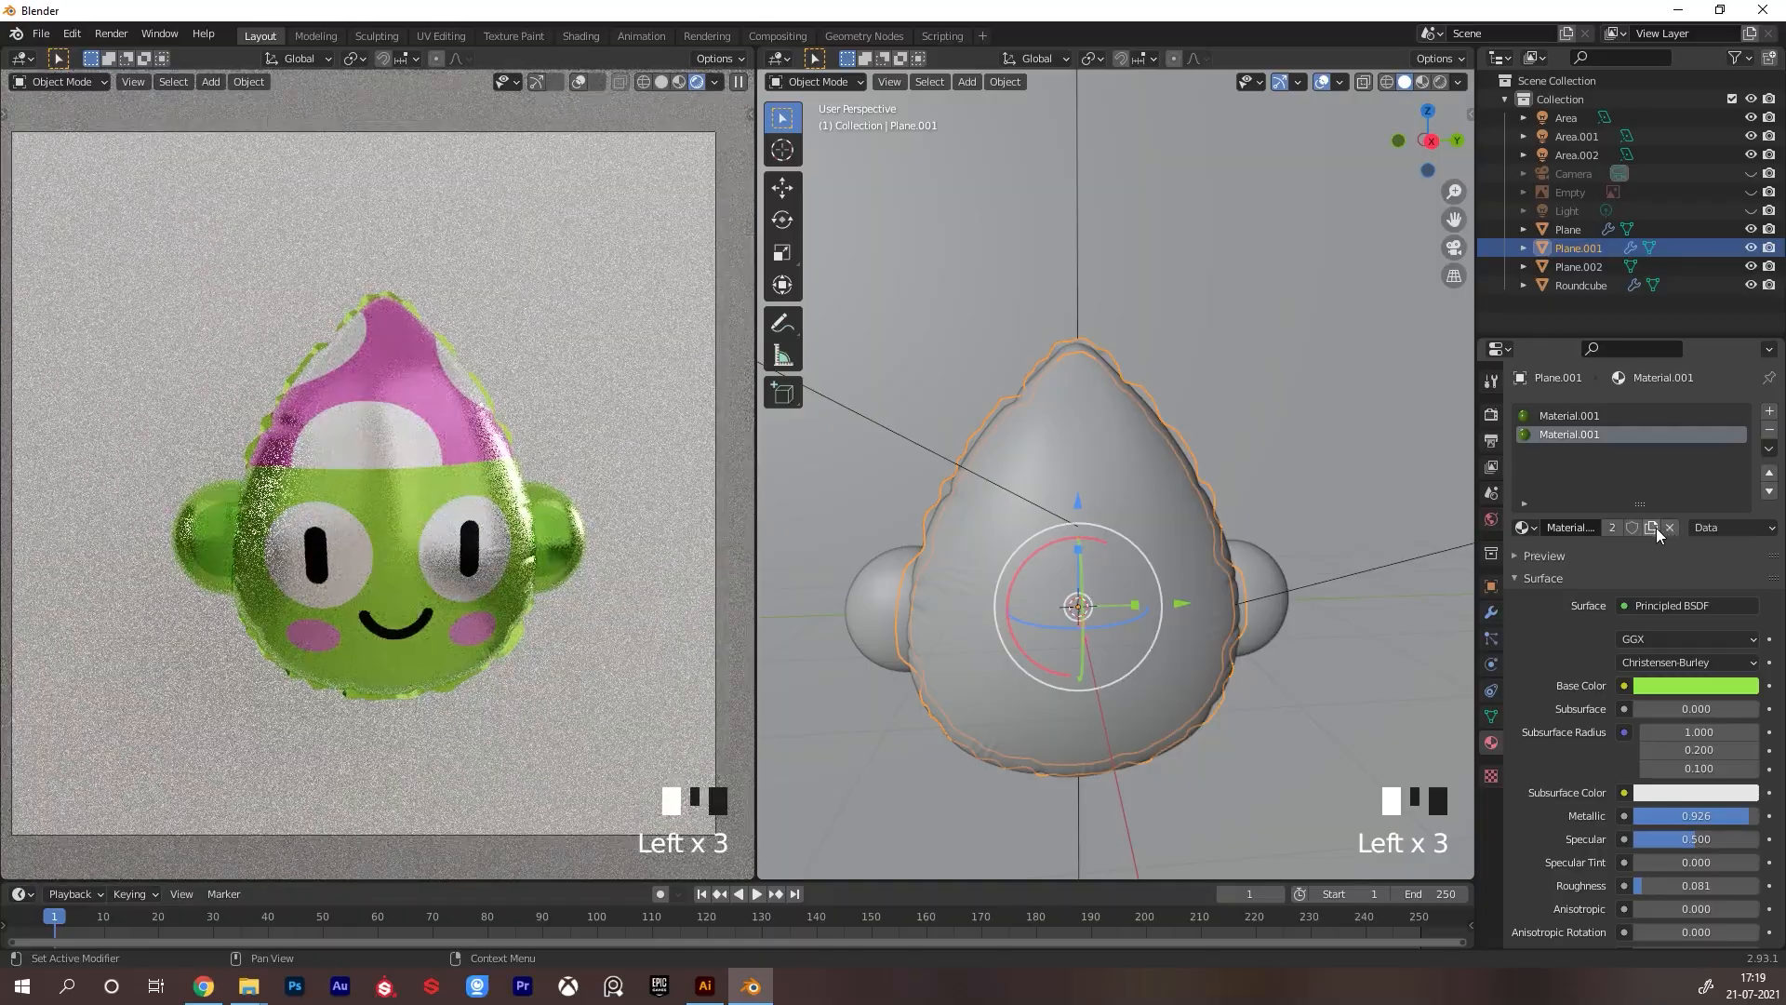
pyautogui.click(1652, 527)
pyautogui.click(1694, 684)
pyautogui.click(1687, 505)
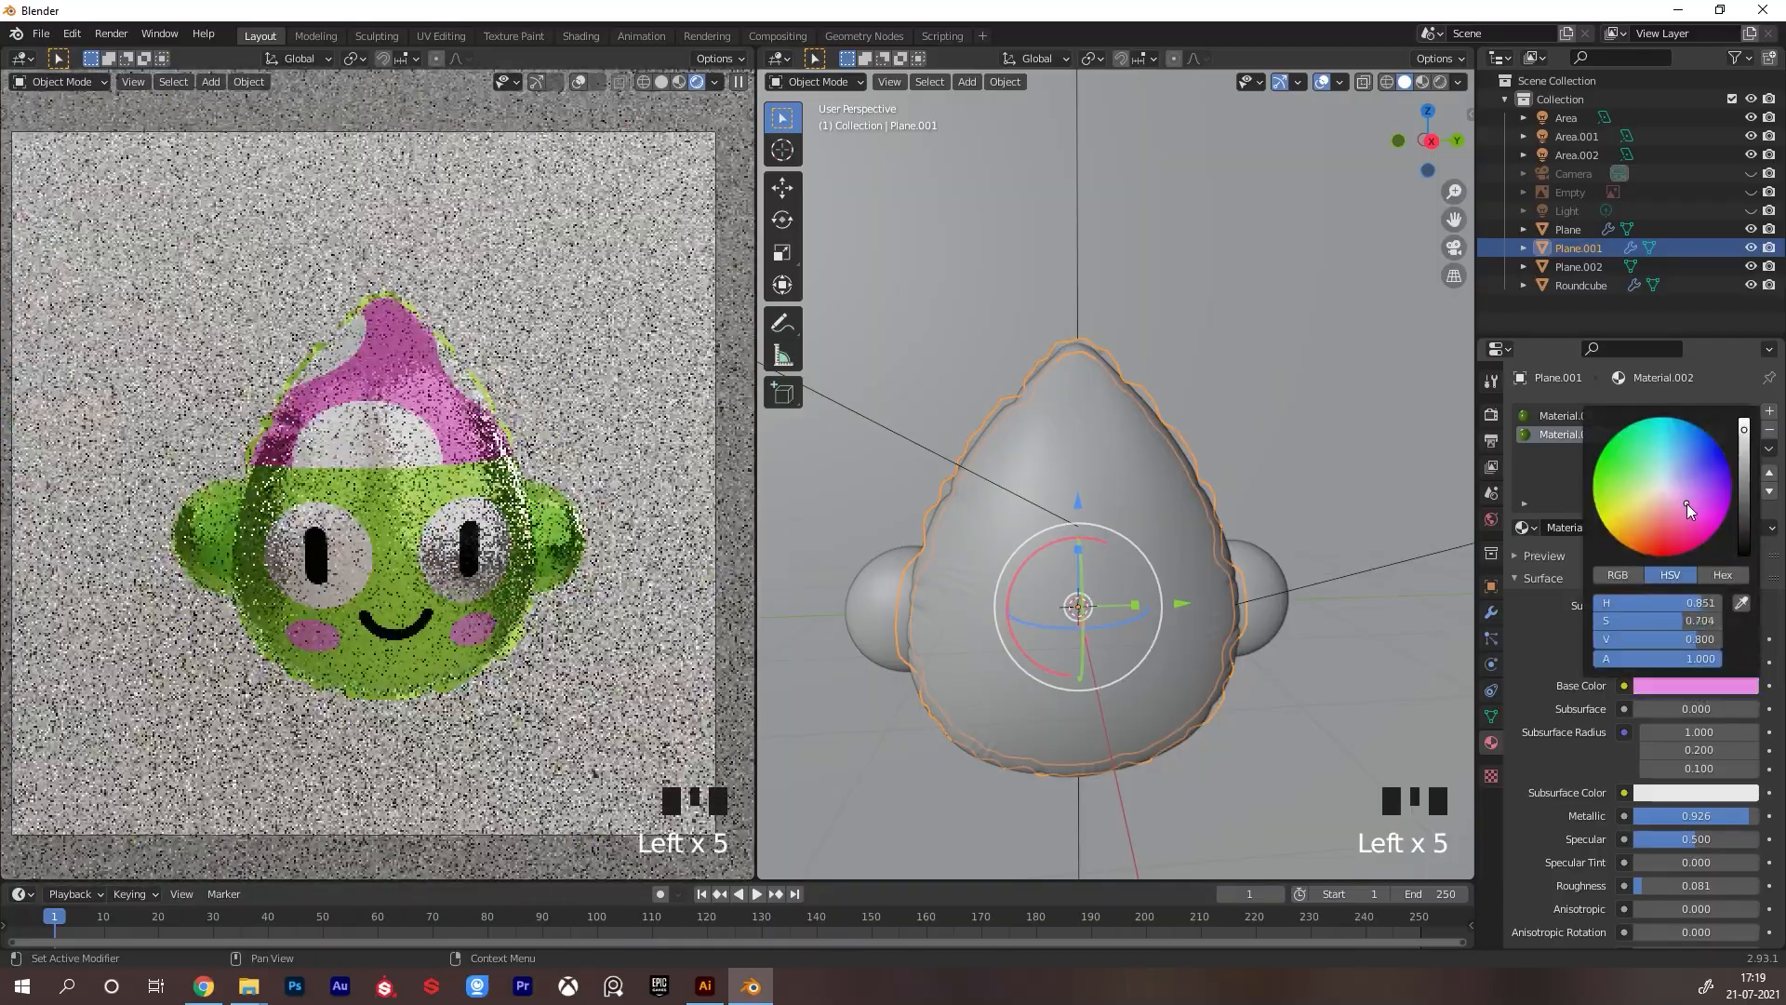
pyautogui.click(1683, 507)
# Edit the rim mesh in the right orthographic view, select its upper part around the hat, and display the viewport in material preview
pyautogui.press('Tab')
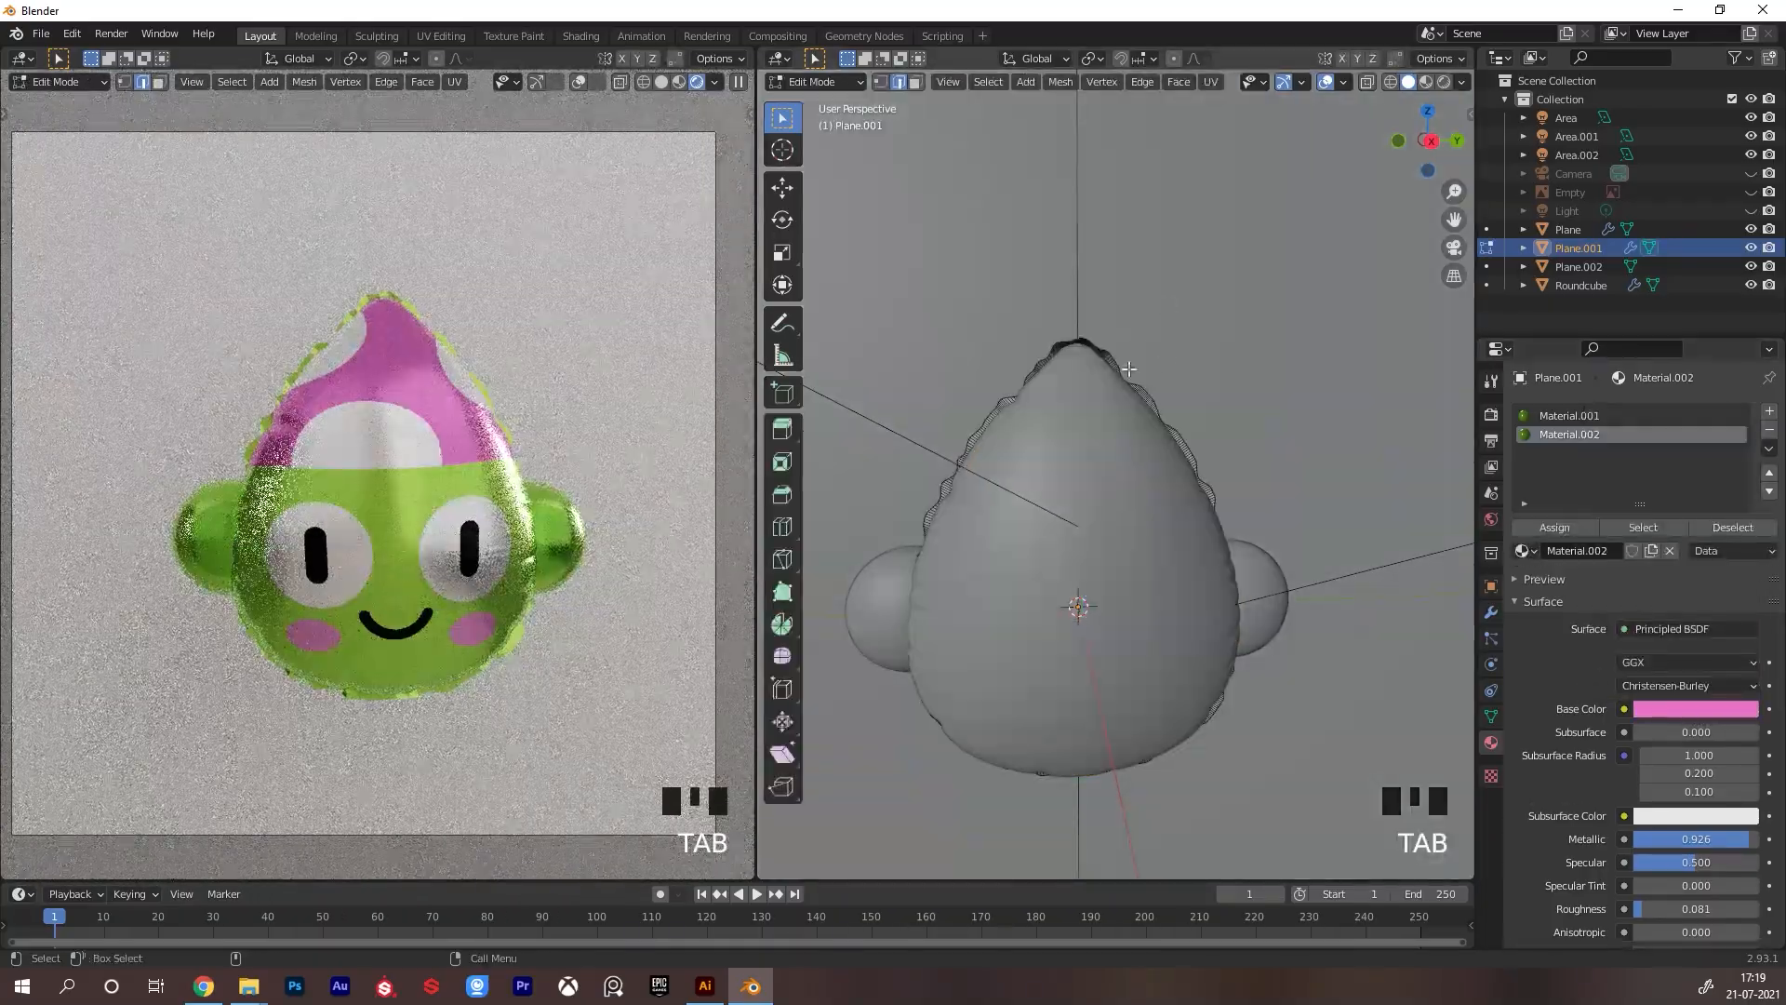
pyautogui.keyDown('ctrl'); pyautogui.moveTo(1128, 368); pyautogui.dragTo(1243, 411, button='middle'); pyautogui.keyUp('ctrl')
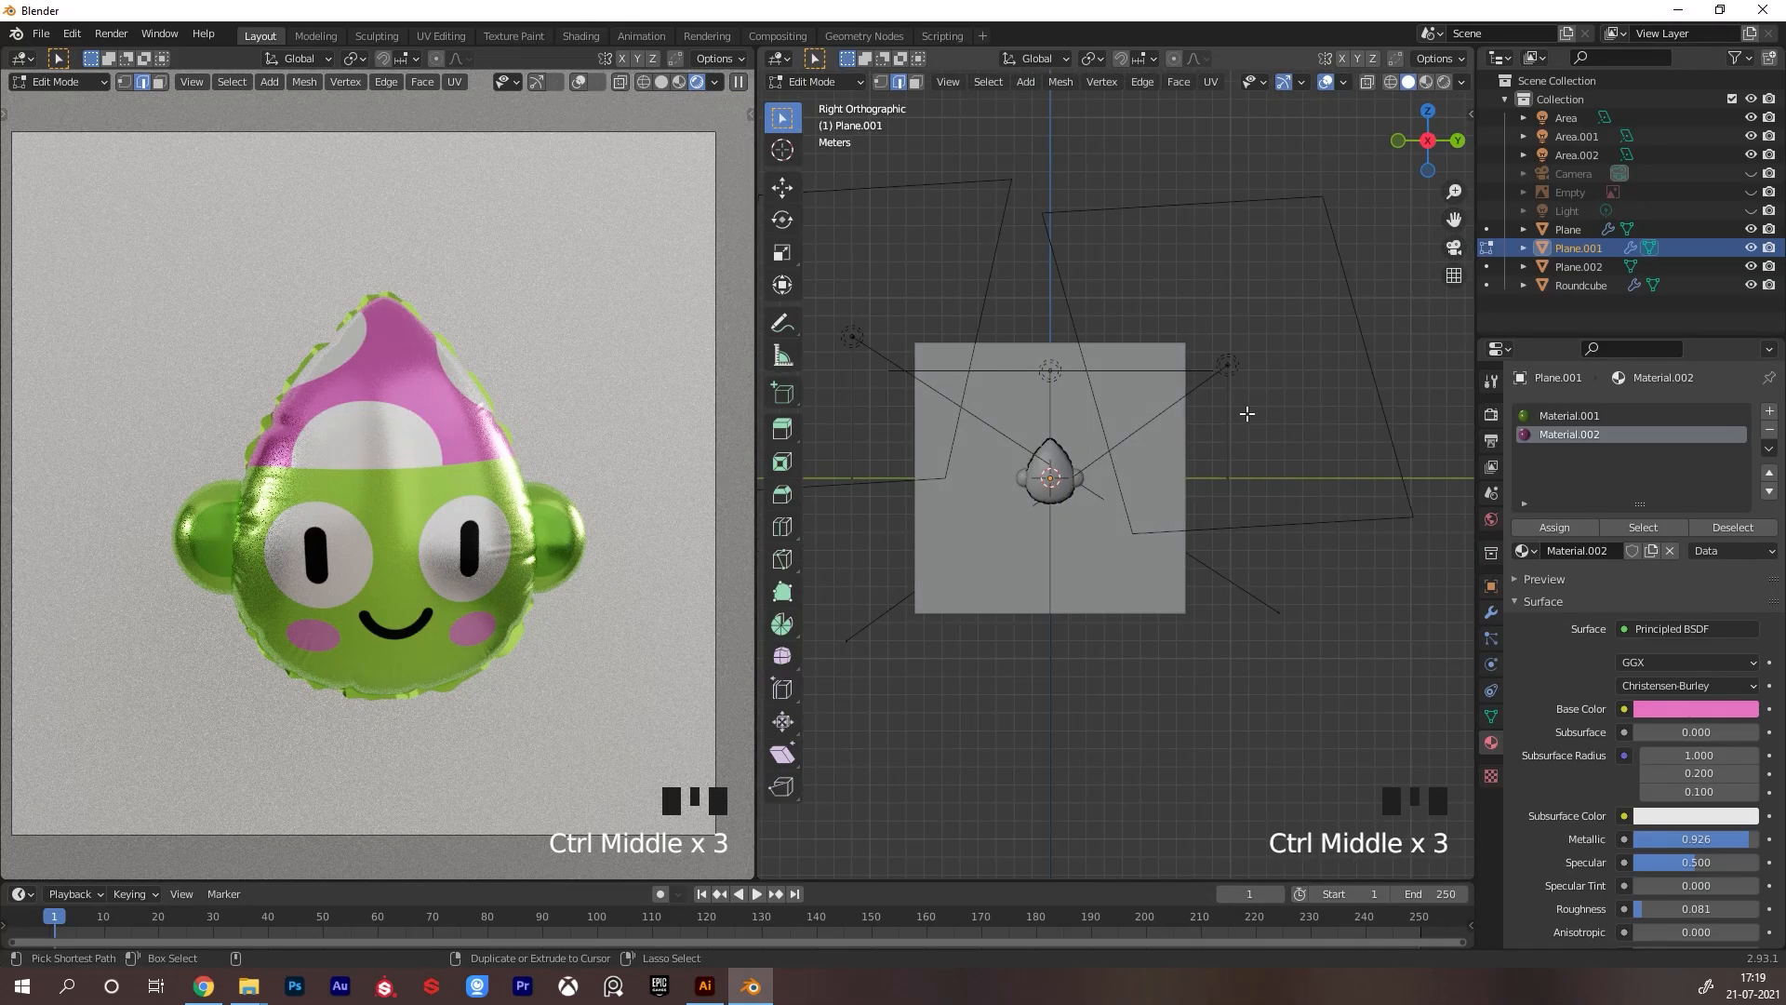
pyautogui.keyDown('alt'); pyautogui.moveTo(1097, 437); pyautogui.dragTo(1150, 275, button='right'); pyautogui.keyUp('alt')
pyautogui.keyDown('alt'); pyautogui.moveTo(1057, 373); pyautogui.dragTo(1295, 428, button='middle'); pyautogui.keyUp('alt')
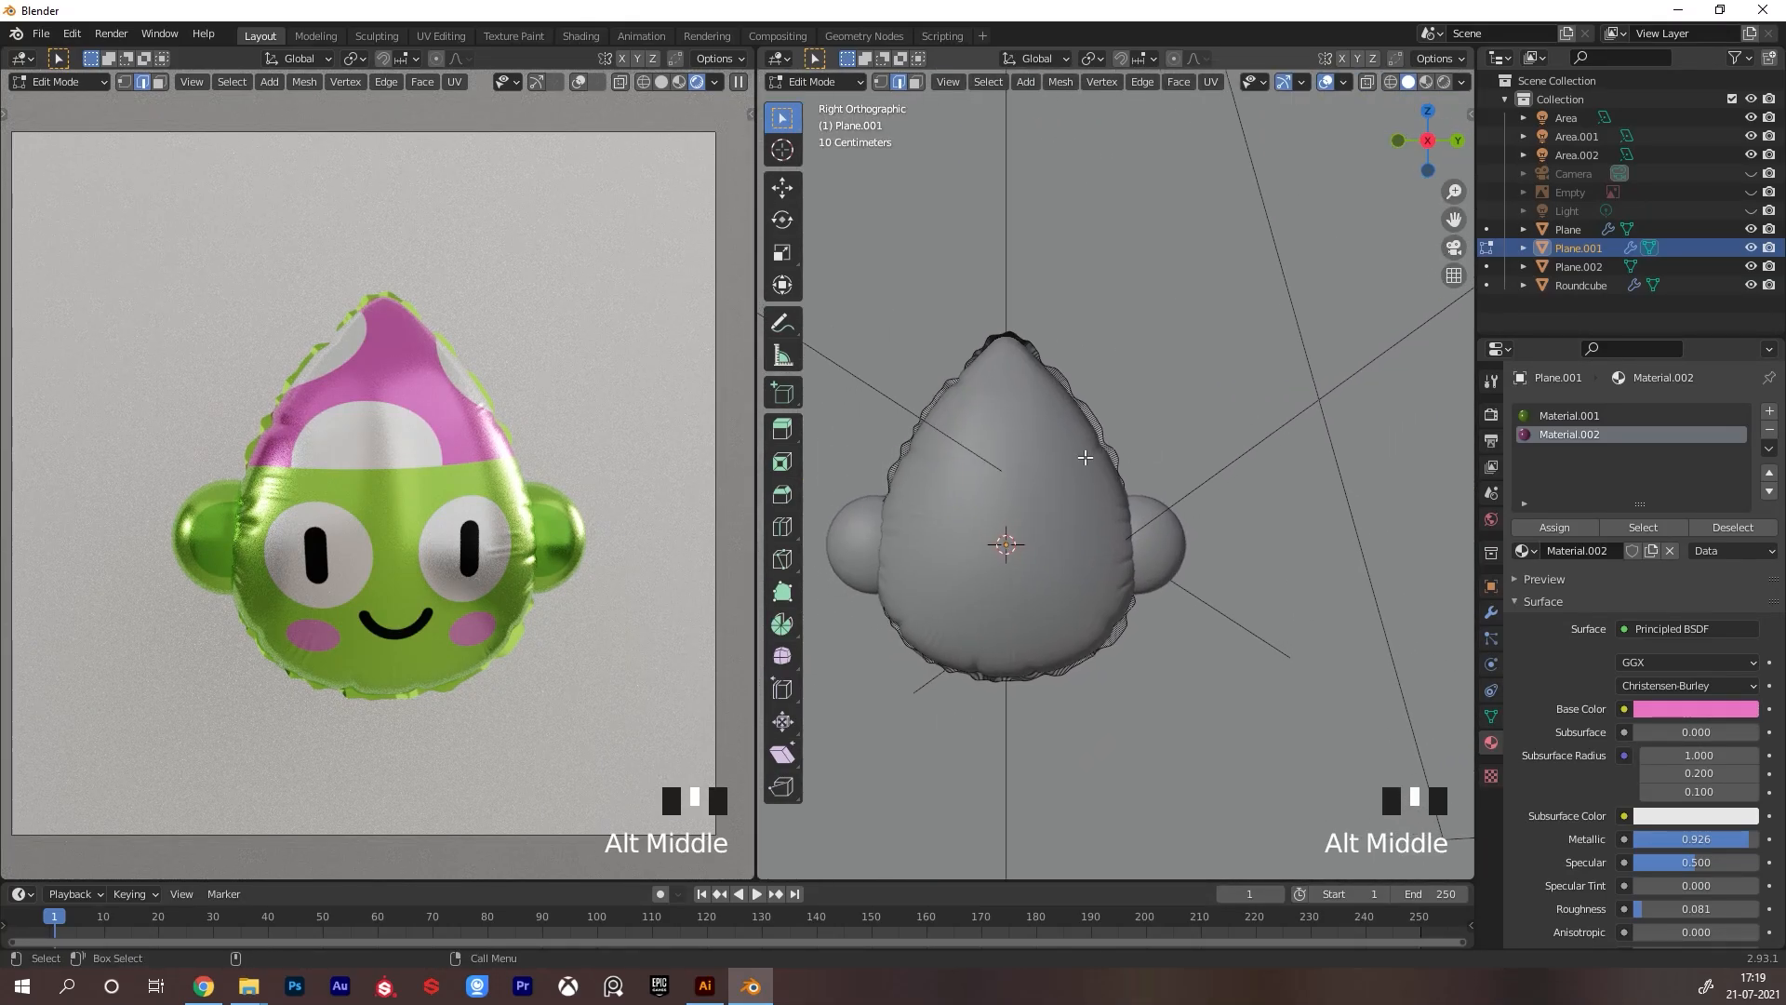
pyautogui.press('z')
pyautogui.moveTo(855, 288)
pyautogui.mouseDown()
pyautogui.moveTo(1206, 511)
pyautogui.moveTo(1205, 488)
pyautogui.mouseUp()
pyautogui.click(1426, 82)
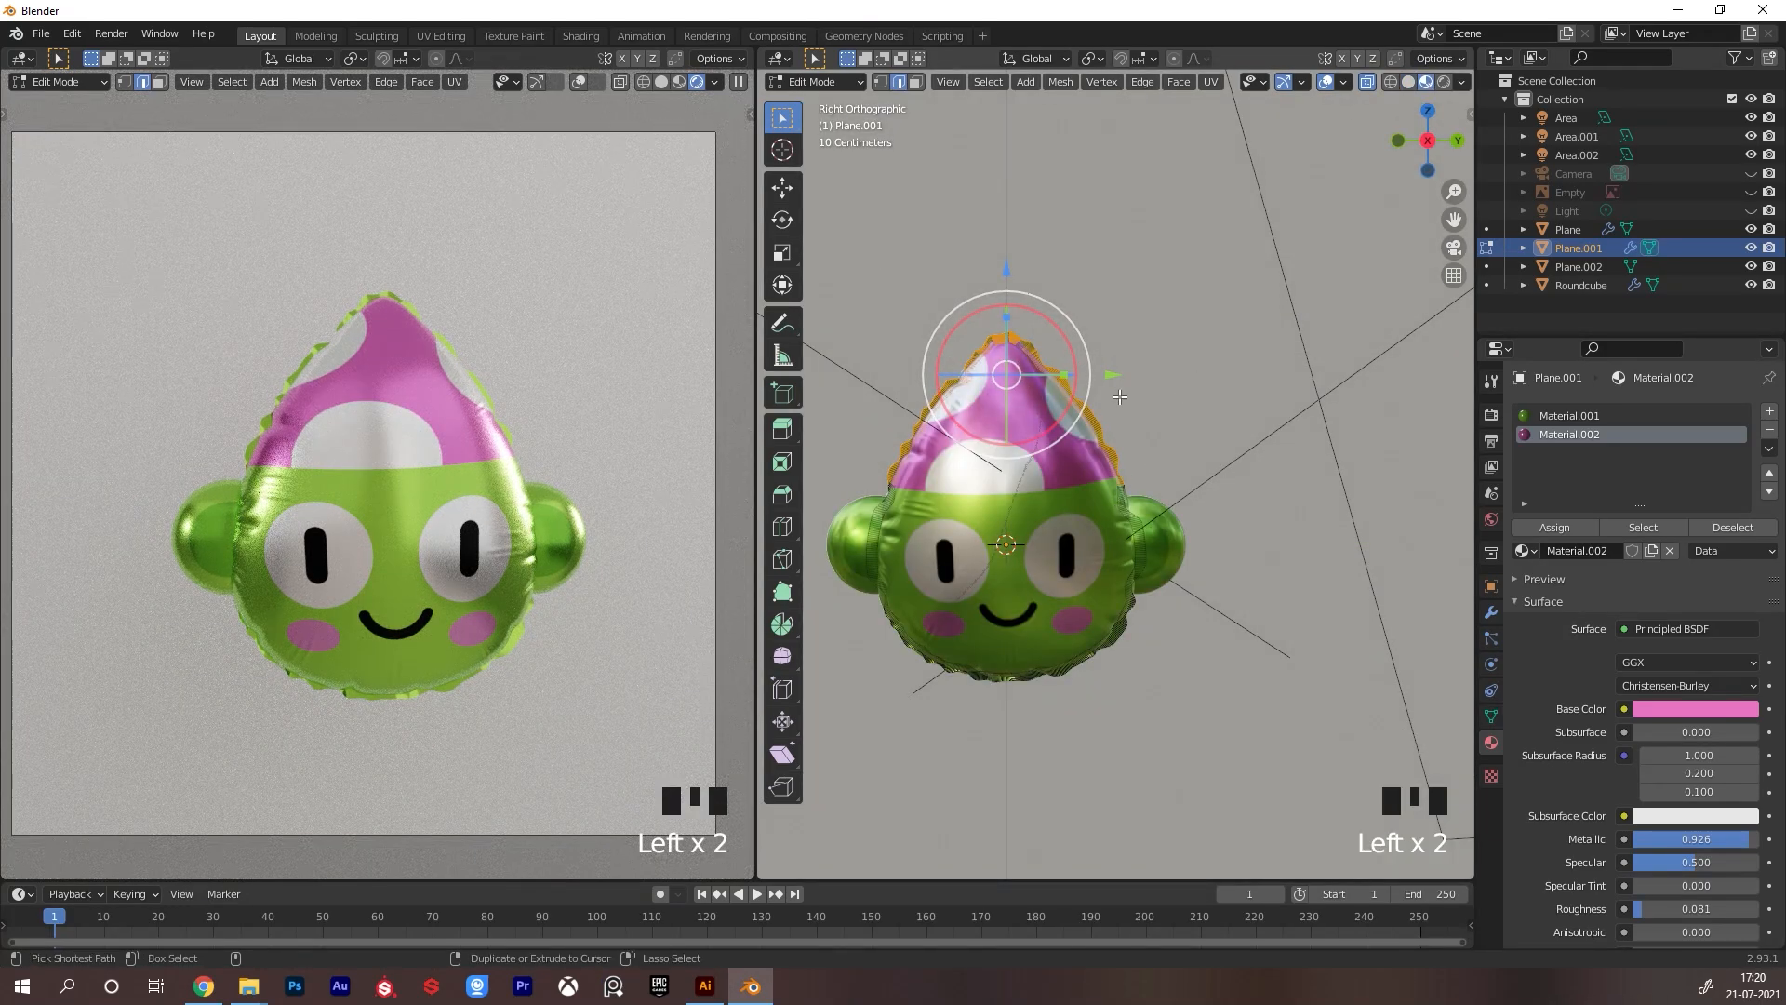
# Extend the rim selection down to the hat's lower edge and assign the pink material to it
pyautogui.keyDown('ctrl'); pyautogui.moveTo(1119, 397); pyautogui.dragTo(1157, 399, button='middle'); pyautogui.keyUp('ctrl')
pyautogui.keyDown('ctrl'); pyautogui.moveTo(1158, 399); pyautogui.dragTo(1196, 402, button='middle'); pyautogui.keyUp('ctrl')
pyautogui.moveTo(847, 268); pyautogui.dragTo(910, 388)
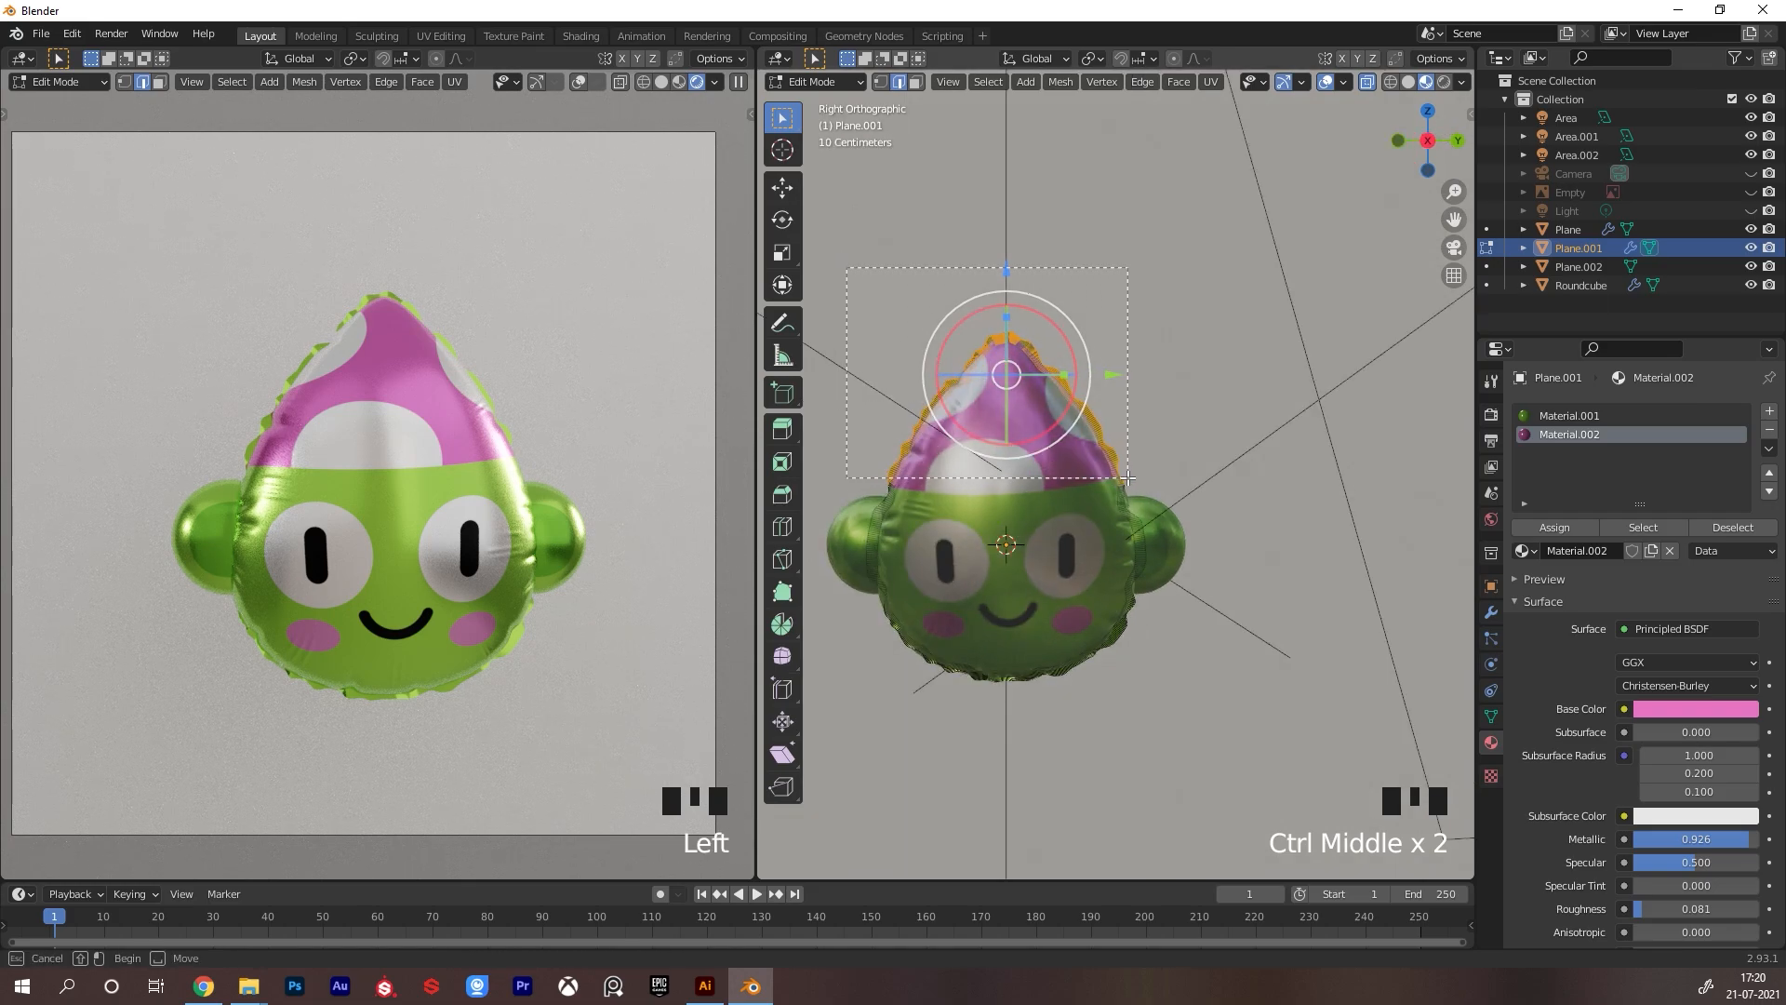
pyautogui.moveTo(1127, 477); pyautogui.dragTo(1127, 478)
pyautogui.keyDown('shift'); pyautogui.moveTo(868, 456); pyautogui.dragTo(918, 484); pyautogui.keyUp('shift')
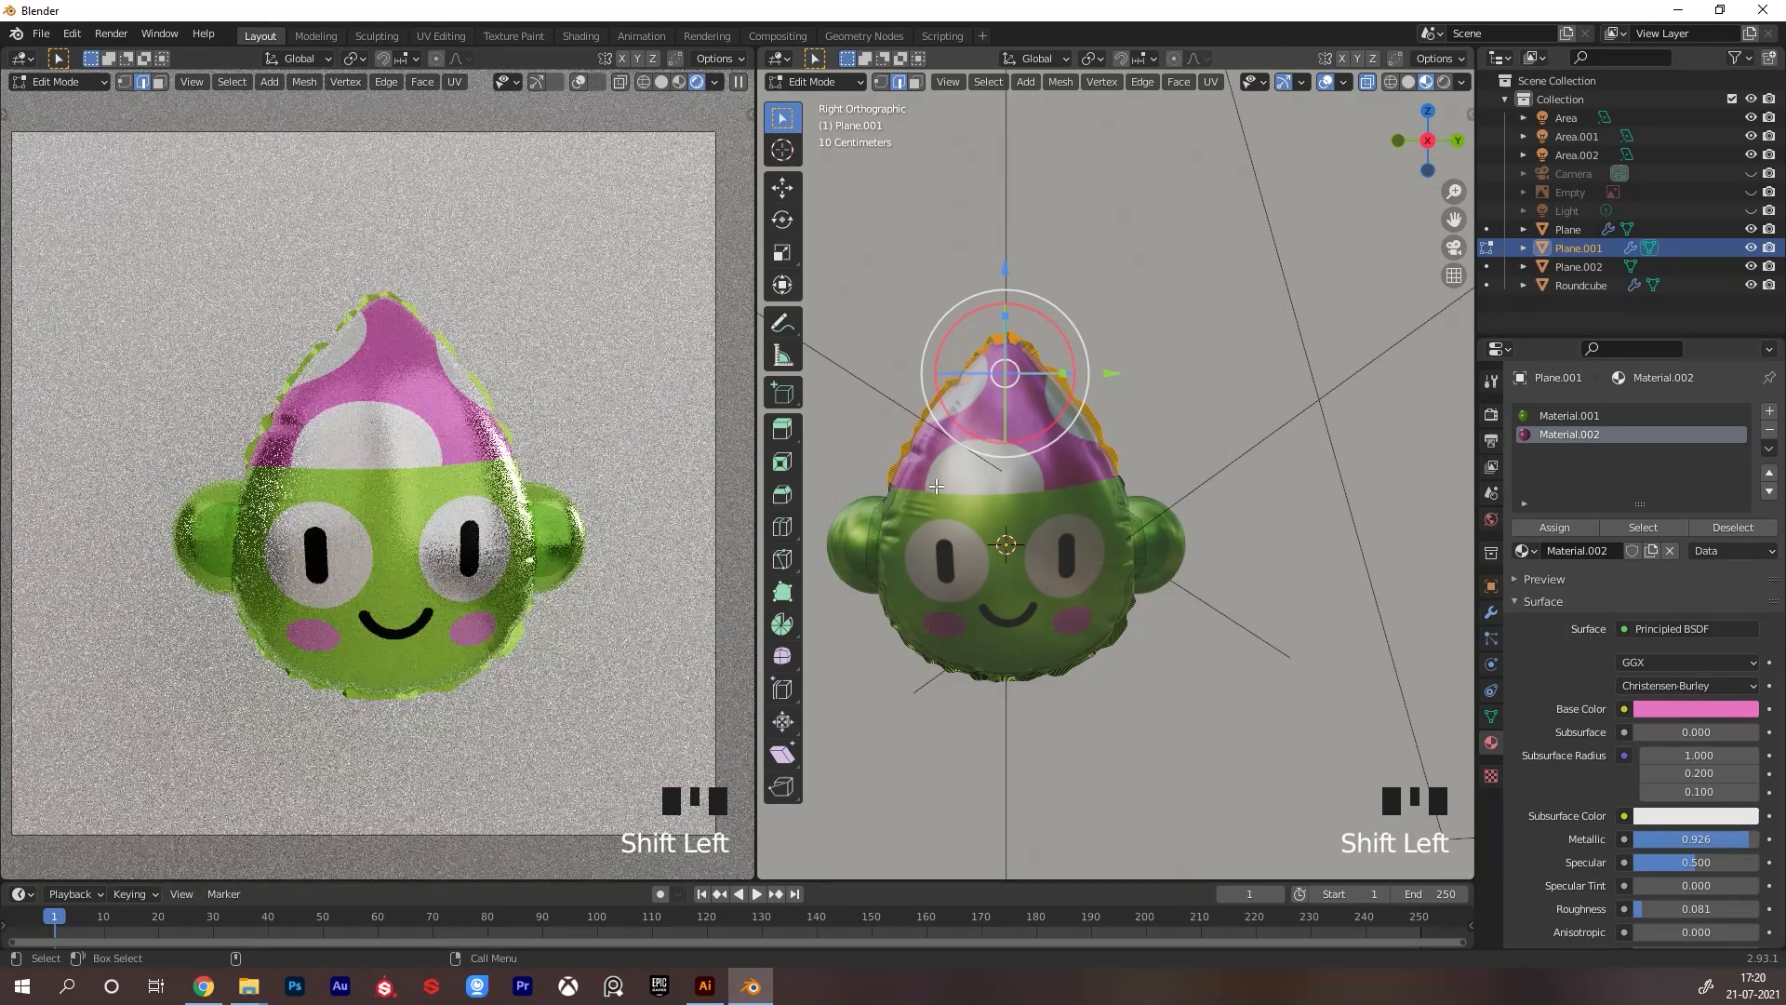
pyautogui.click(1557, 528)
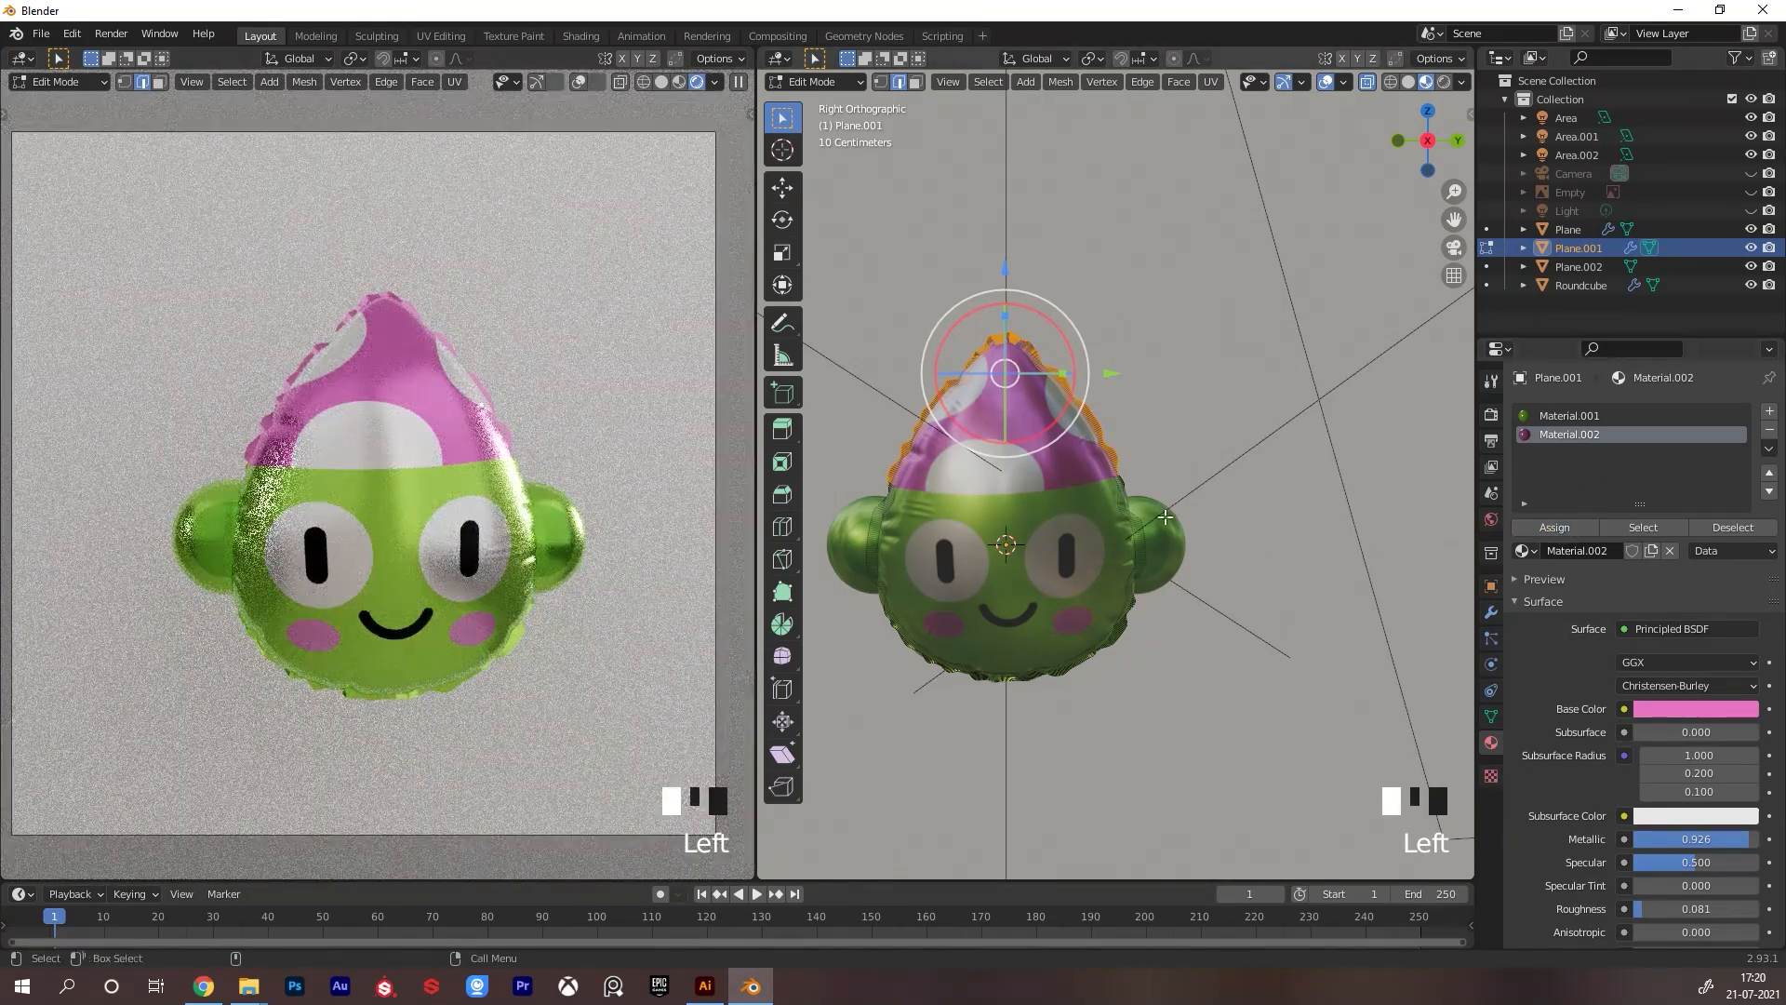
# Return the rim to Object Mode and deselect it to check the pink and green seam around the balloon
pyautogui.hotkey('ctrl', 'Tab')
pyautogui.click(1034, 502)
pyautogui.keyDown('alt'); pyautogui.moveTo(1214, 379); pyautogui.dragTo(1119, 435, button='right'); pyautogui.keyUp('alt')
pyautogui.keyDown('alt'); pyautogui.moveTo(1156, 441); pyautogui.dragTo(1162, 454, button='middle'); pyautogui.keyUp('alt')
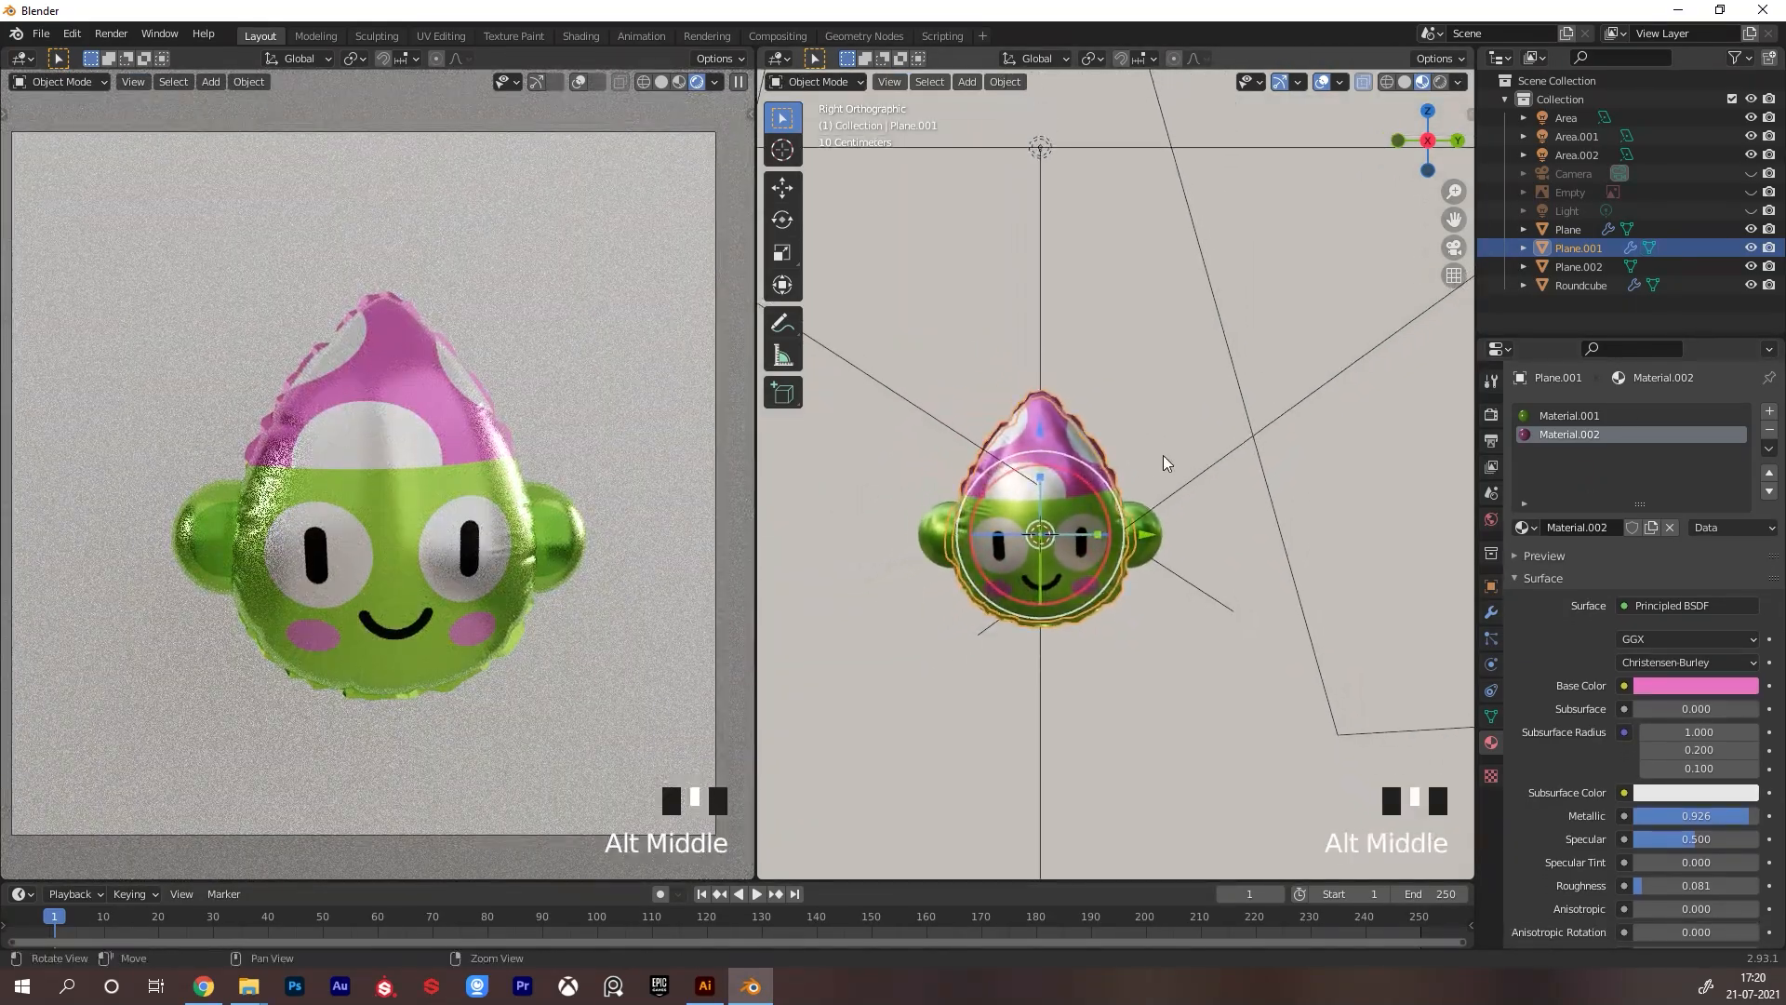
pyautogui.keyDown('alt'); pyautogui.moveTo(1163, 455); pyautogui.dragTo(1185, 443); pyautogui.keyUp('alt')
pyautogui.keyDown('alt'); pyautogui.moveTo(1185, 443); pyautogui.dragTo(848, 713, button='right'); pyautogui.keyUp('alt')
pyautogui.keyDown('alt'); pyautogui.moveTo(1097, 493); pyautogui.dragTo(1195, 335, button='right'); pyautogui.keyUp('alt')
pyautogui.click(1188, 315)
pyautogui.keyDown('alt'); pyautogui.moveTo(1125, 472); pyautogui.dragTo(1169, 435, button='right'); pyautogui.keyUp('alt')
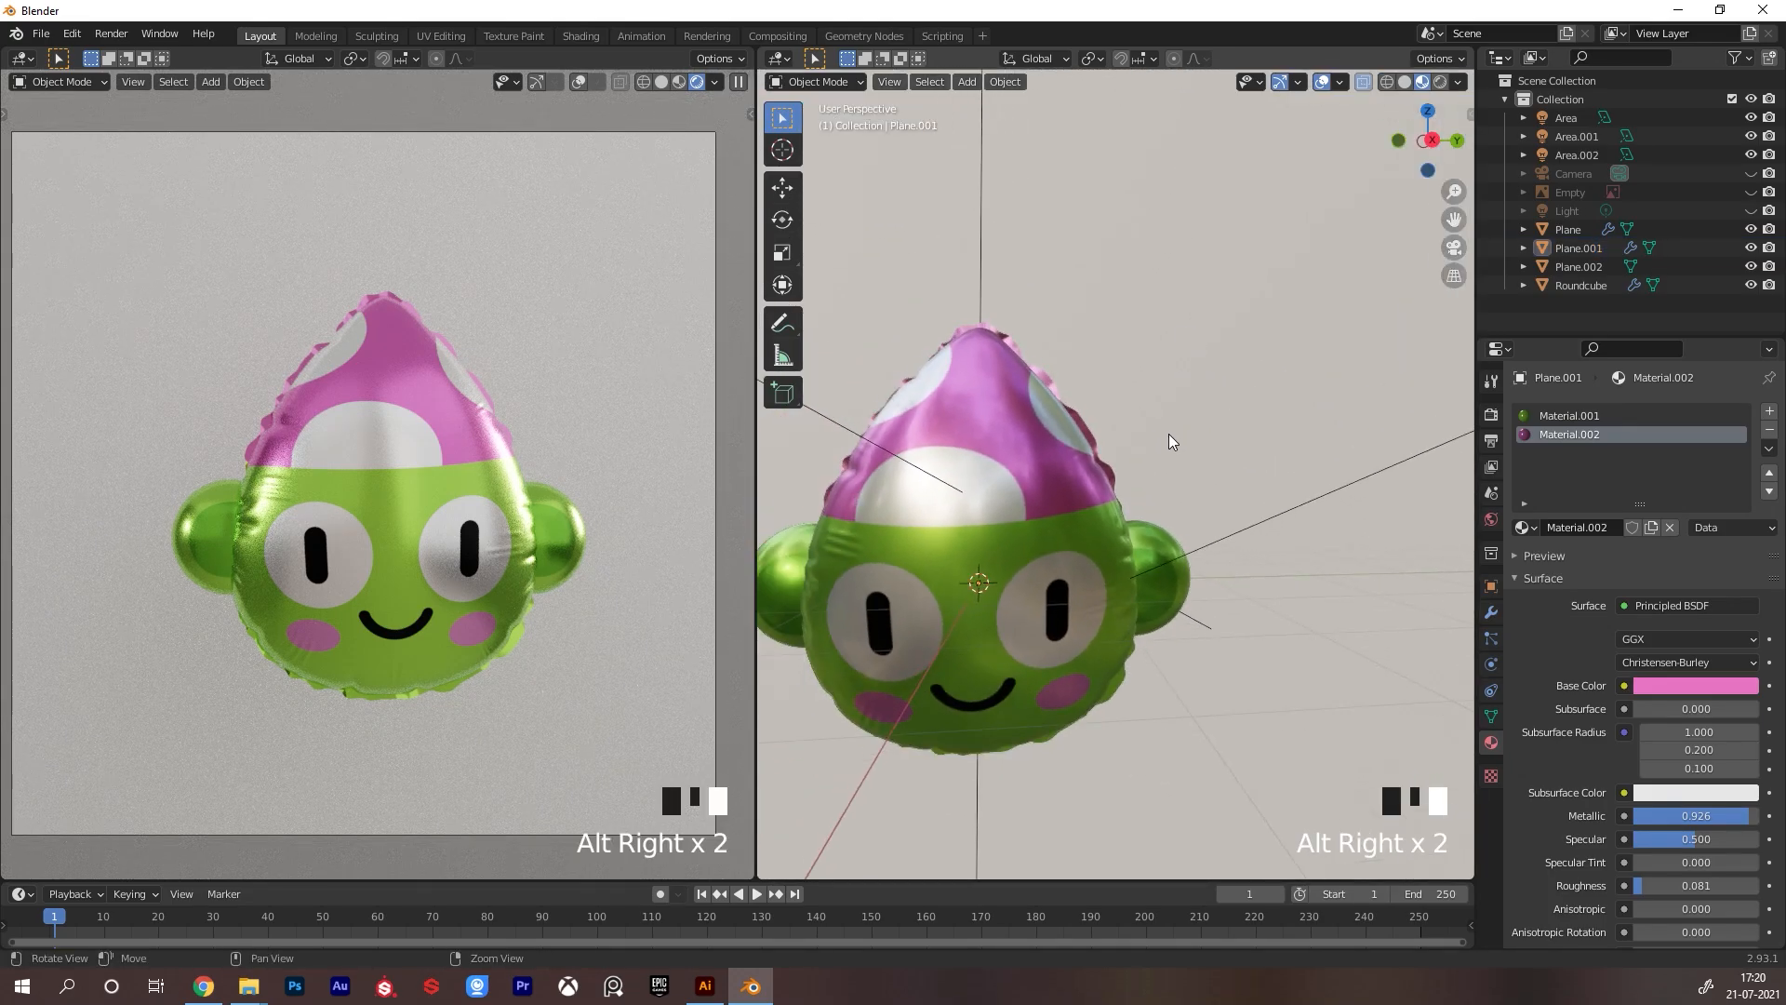
# Select the ears object and examine from the side how its color meets the balloon's body
pyautogui.keyDown('alt'); pyautogui.moveTo(1168, 434); pyautogui.dragTo(1051, 493); pyautogui.keyUp('alt')
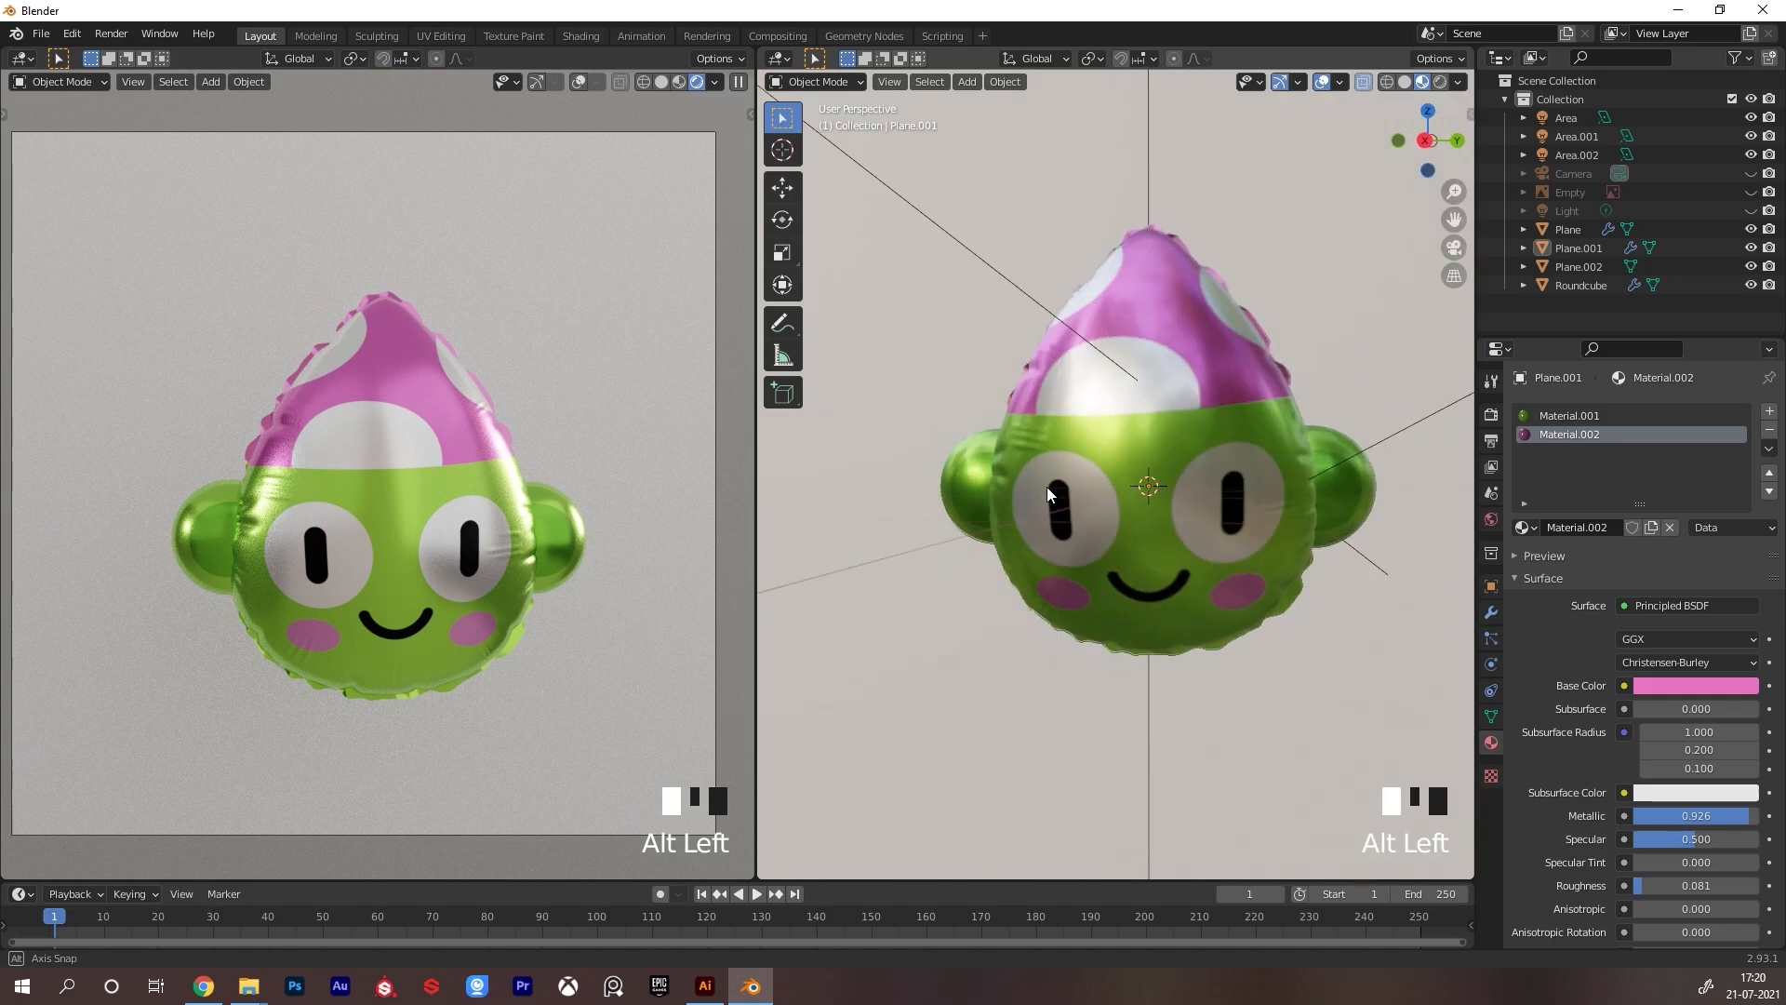
pyautogui.keyDown('alt'); pyautogui.moveTo(1239, 445); pyautogui.dragTo(1121, 446); pyautogui.keyUp('alt')
pyautogui.keyDown('alt'); pyautogui.moveTo(1330, 396); pyautogui.dragTo(1218, 418, button='middle'); pyautogui.keyUp('alt')
pyautogui.keyDown('alt'); pyautogui.moveTo(1163, 493); pyautogui.dragTo(1114, 507); pyautogui.keyUp('alt')
pyautogui.click(1114, 507)
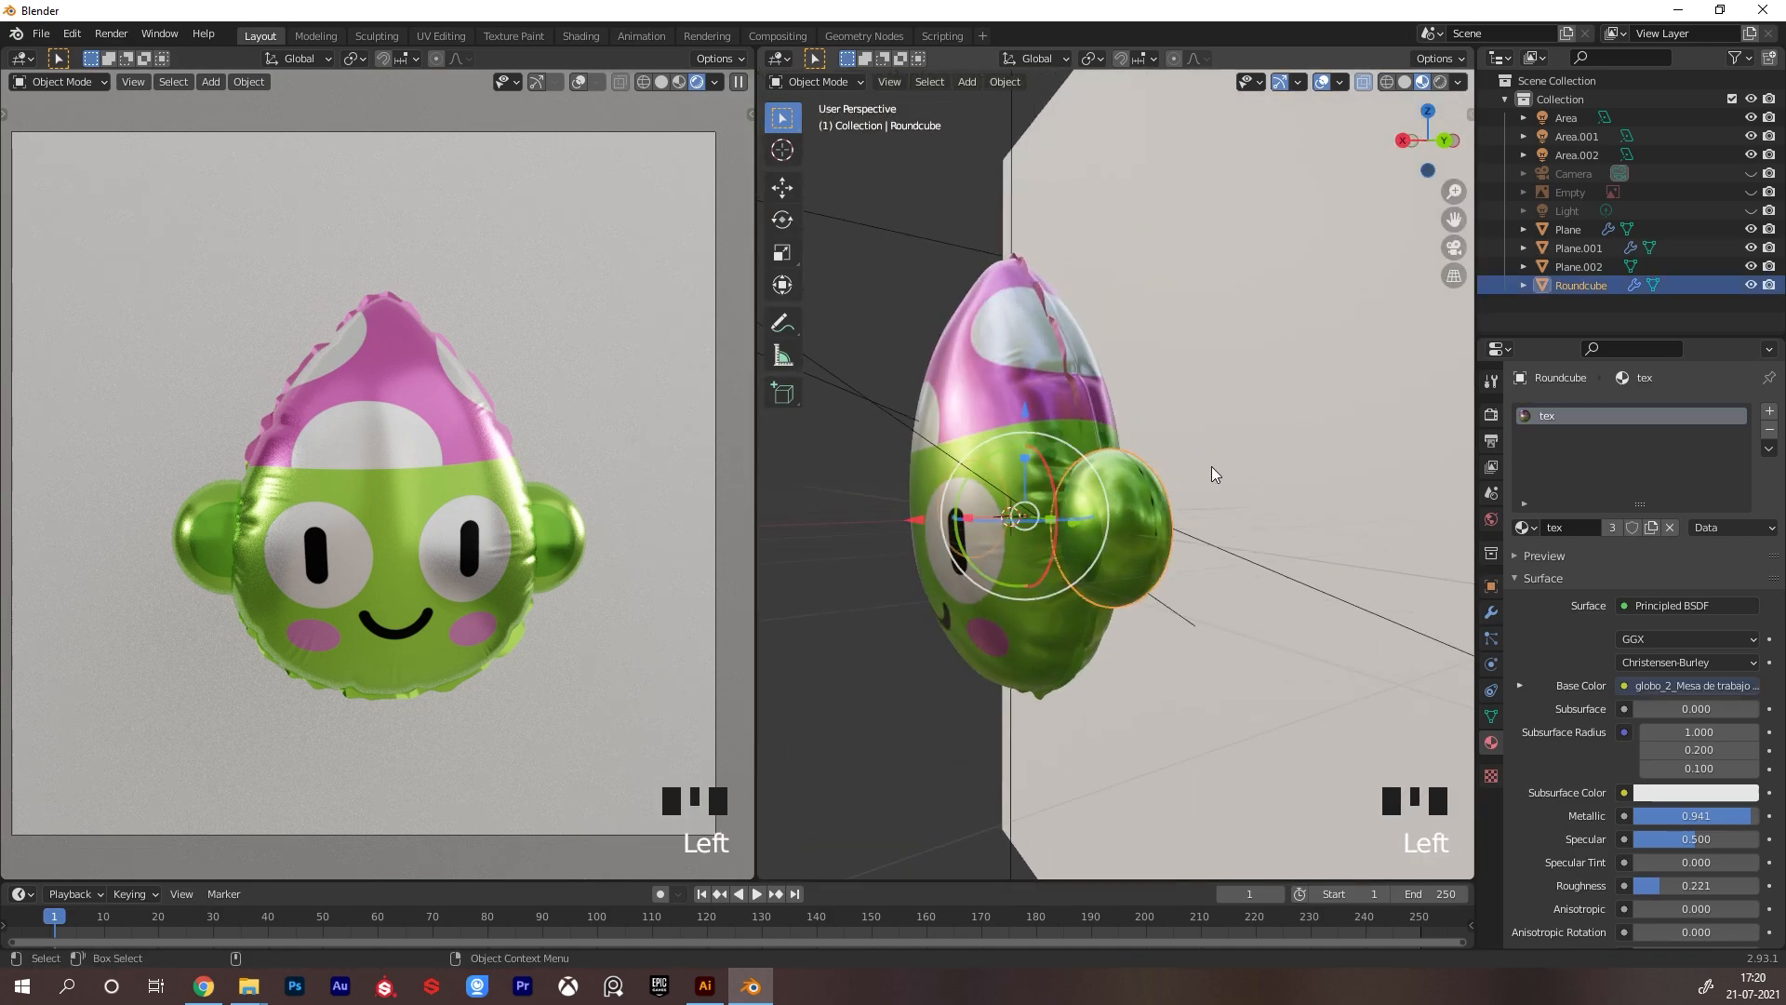
pyautogui.keyDown('alt'); pyautogui.moveTo(1212, 471); pyautogui.dragTo(1187, 521); pyautogui.keyUp('alt')
pyautogui.keyDown('alt'); pyautogui.moveTo(1063, 558); pyautogui.dragTo(1088, 511, button='right'); pyautogui.keyUp('alt')
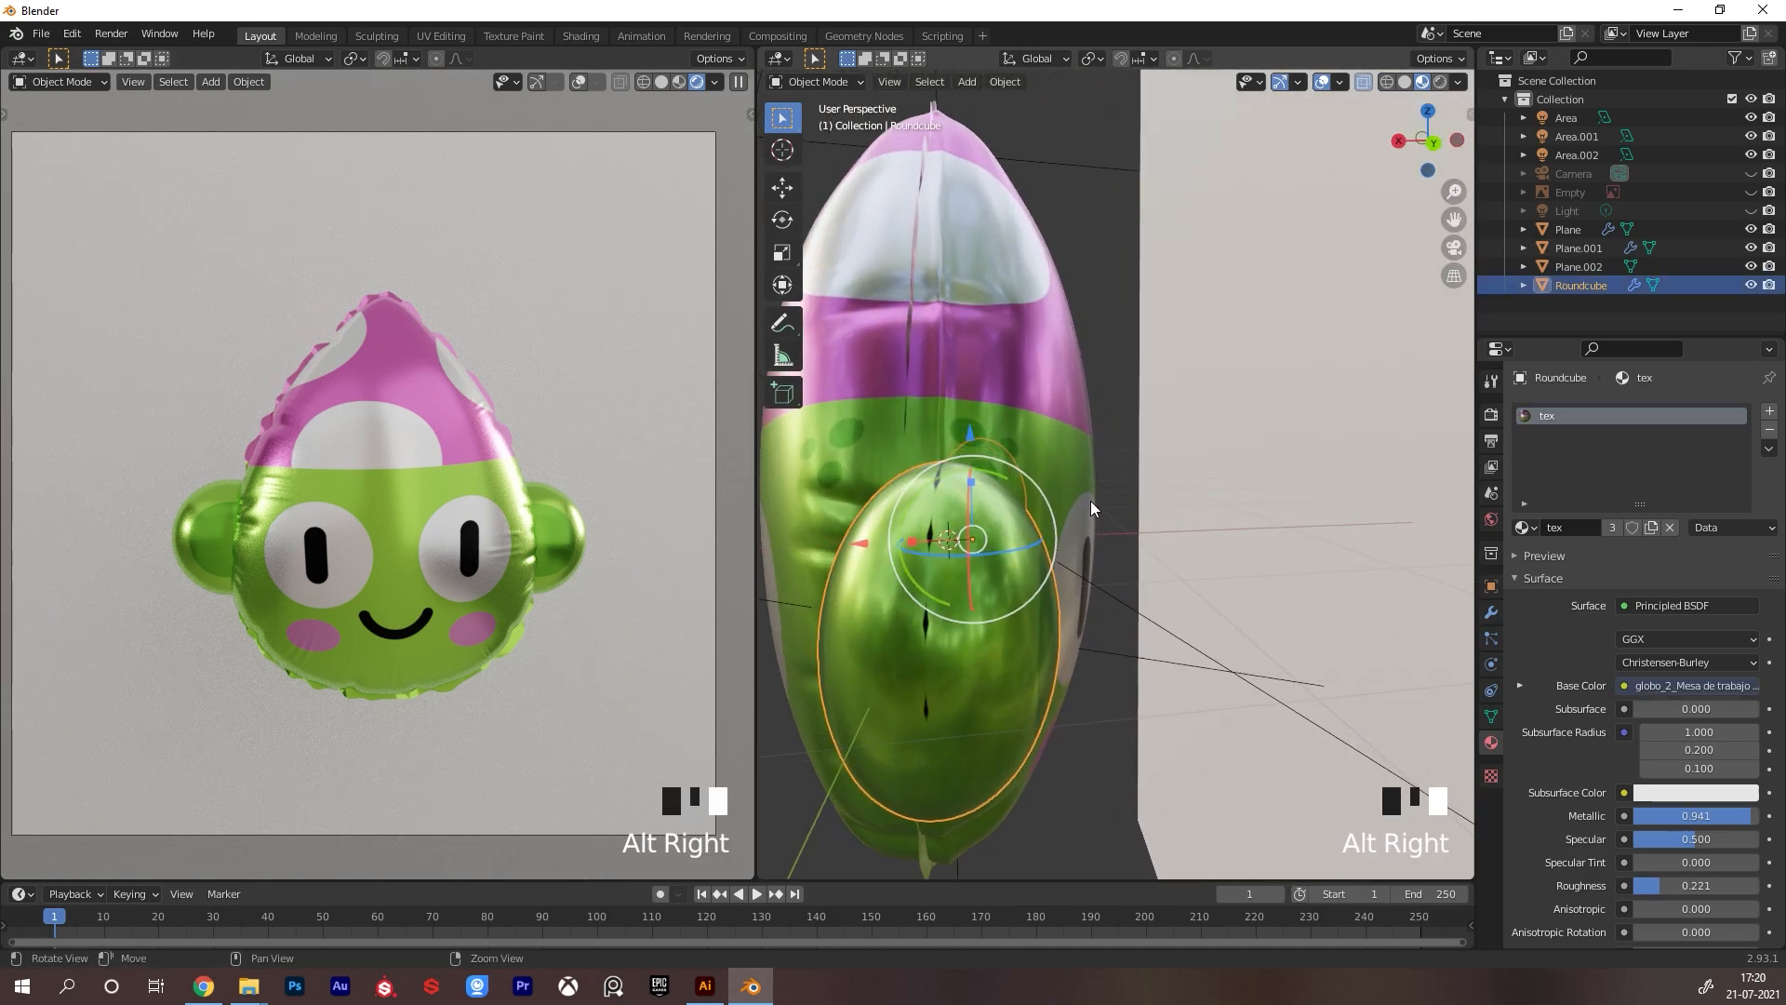
pyautogui.keyDown('alt'); pyautogui.moveTo(1088, 510); pyautogui.dragTo(1100, 505, button='middle'); pyautogui.keyUp('alt')
pyautogui.keyDown('alt'); pyautogui.moveTo(1174, 553); pyautogui.dragTo(1163, 567, button='right'); pyautogui.keyUp('alt')
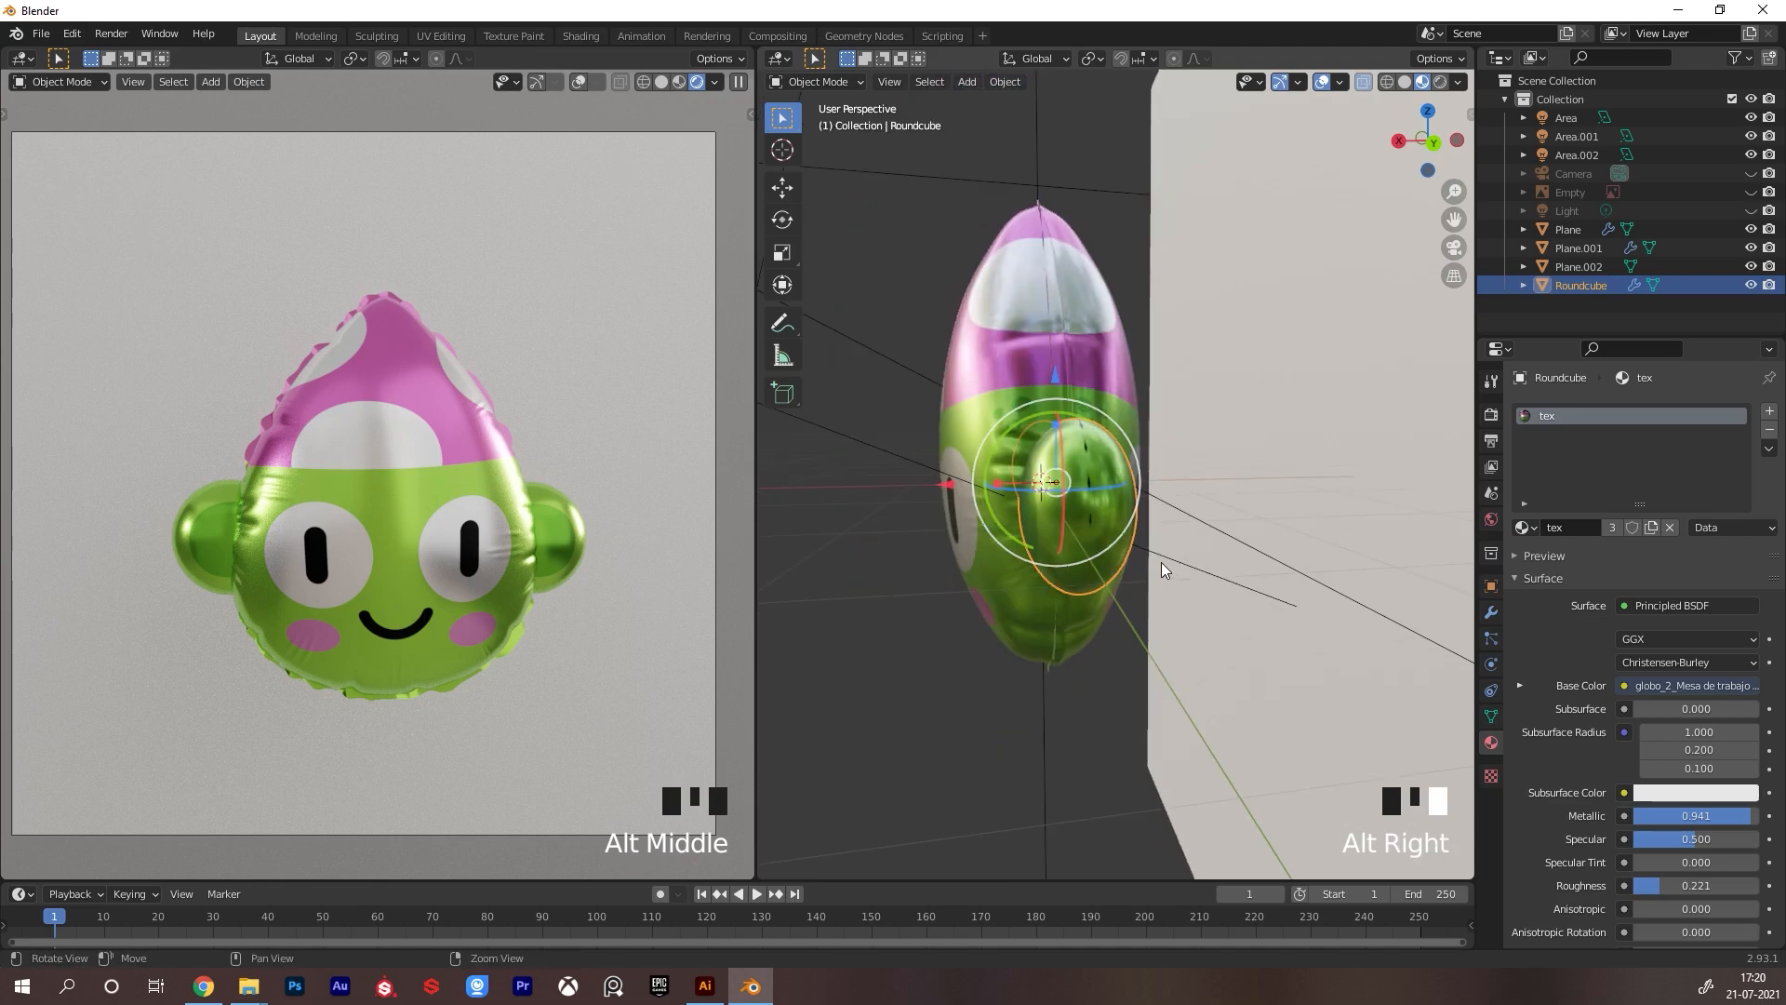
# Edit the ears mesh in the UV Editing workspace and select its entire geometry to show its UVs over the texture
pyautogui.press('Tab')
pyautogui.keyDown('alt'); pyautogui.moveTo(1144, 493); pyautogui.dragTo(1134, 467, button='right'); pyautogui.keyUp('alt')
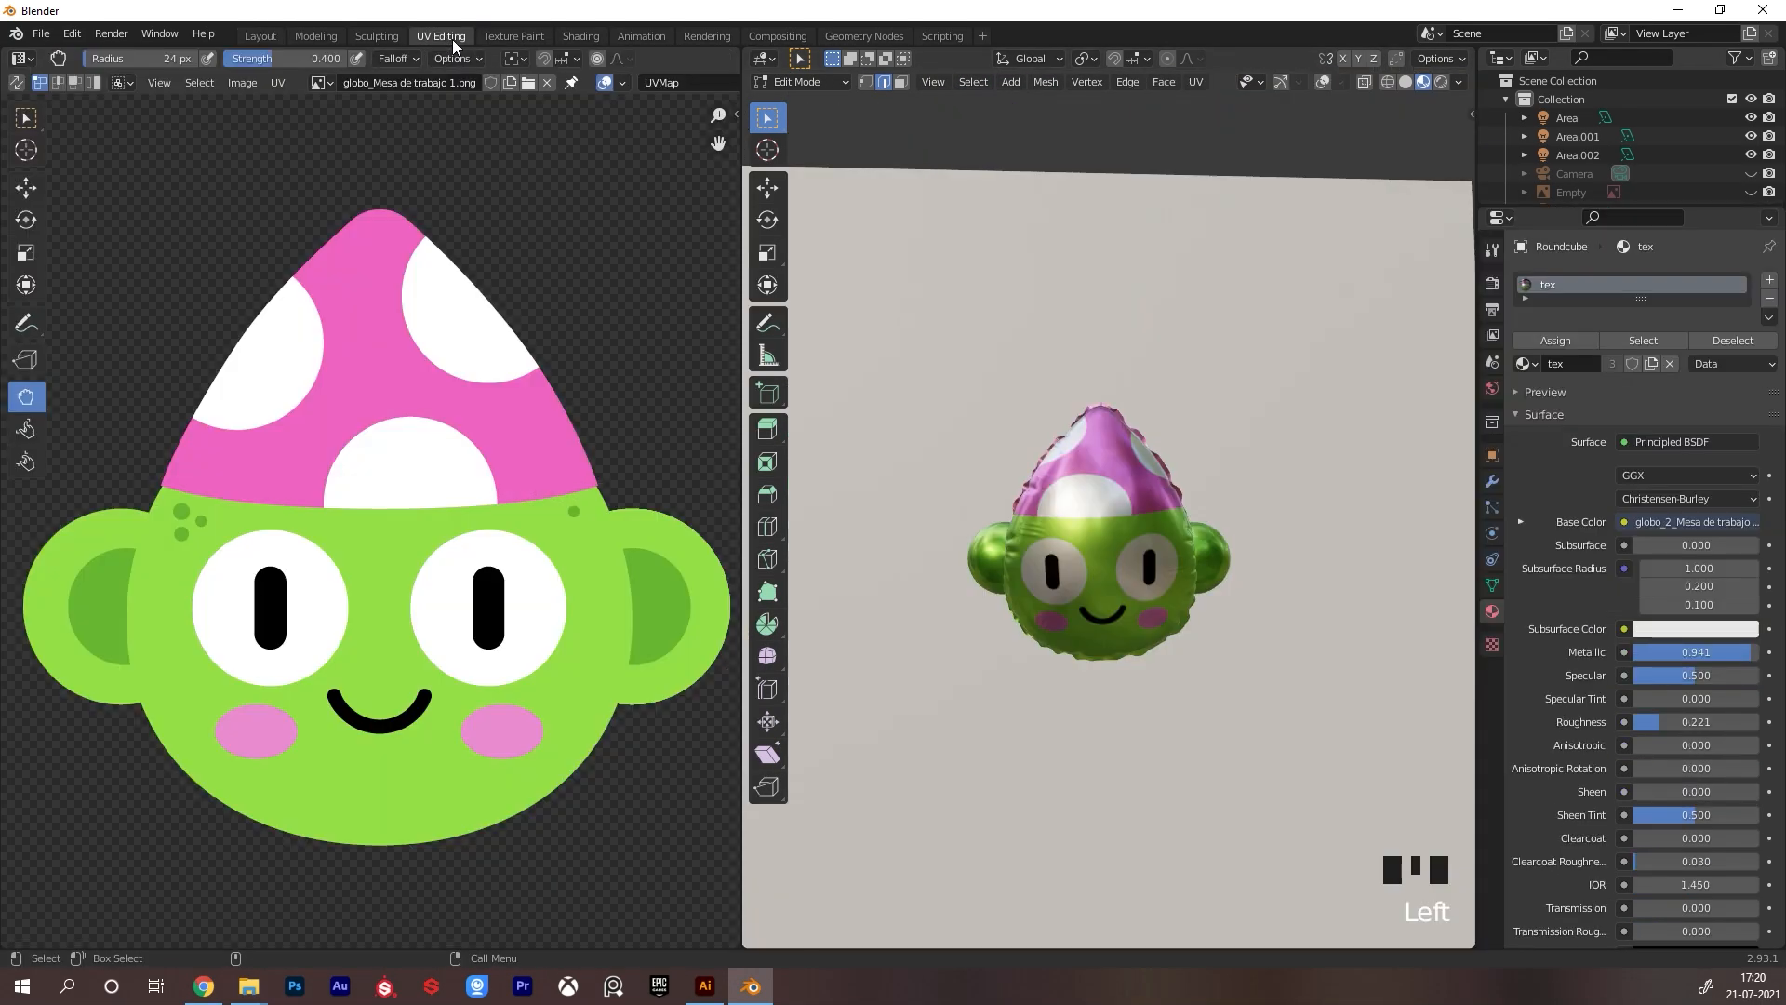
pyautogui.click(441, 36)
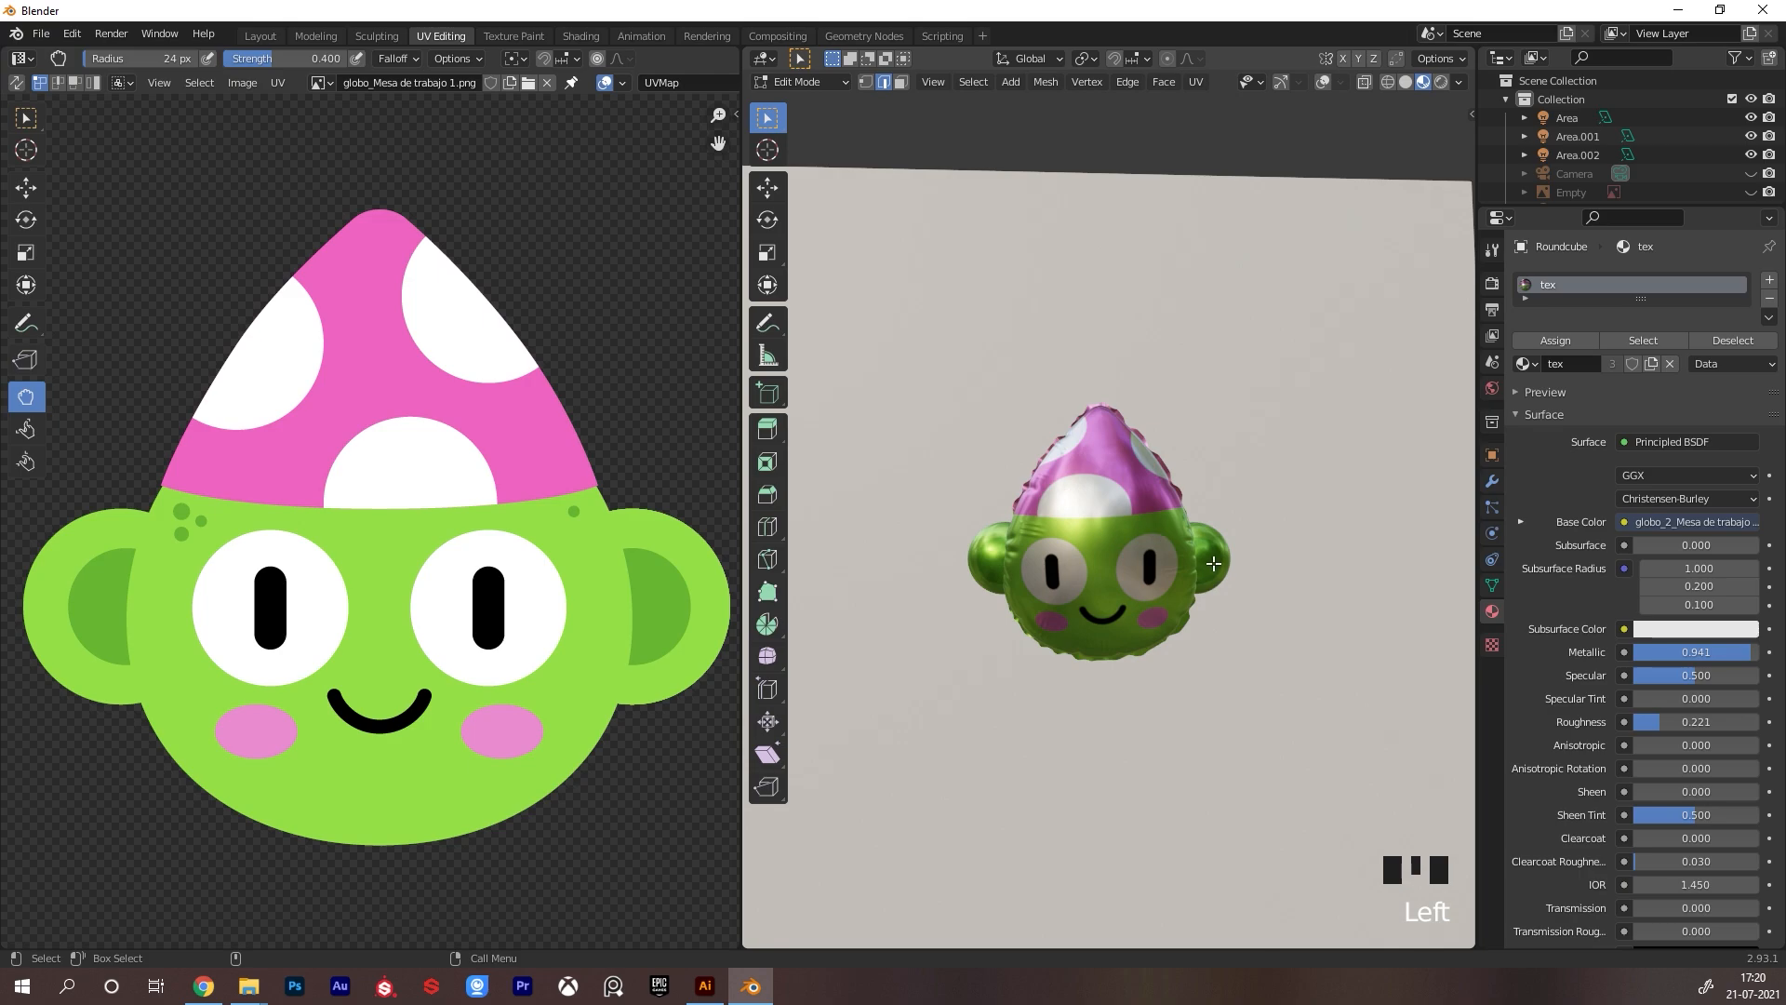
pyautogui.keyDown('alt'); pyautogui.moveTo(1213, 563); pyautogui.dragTo(1187, 525); pyautogui.keyUp('alt')
pyautogui.press('a')
pyautogui.keyDown('alt'); pyautogui.moveTo(1230, 517); pyautogui.dragTo(1297, 395, button='right'); pyautogui.keyUp('alt')
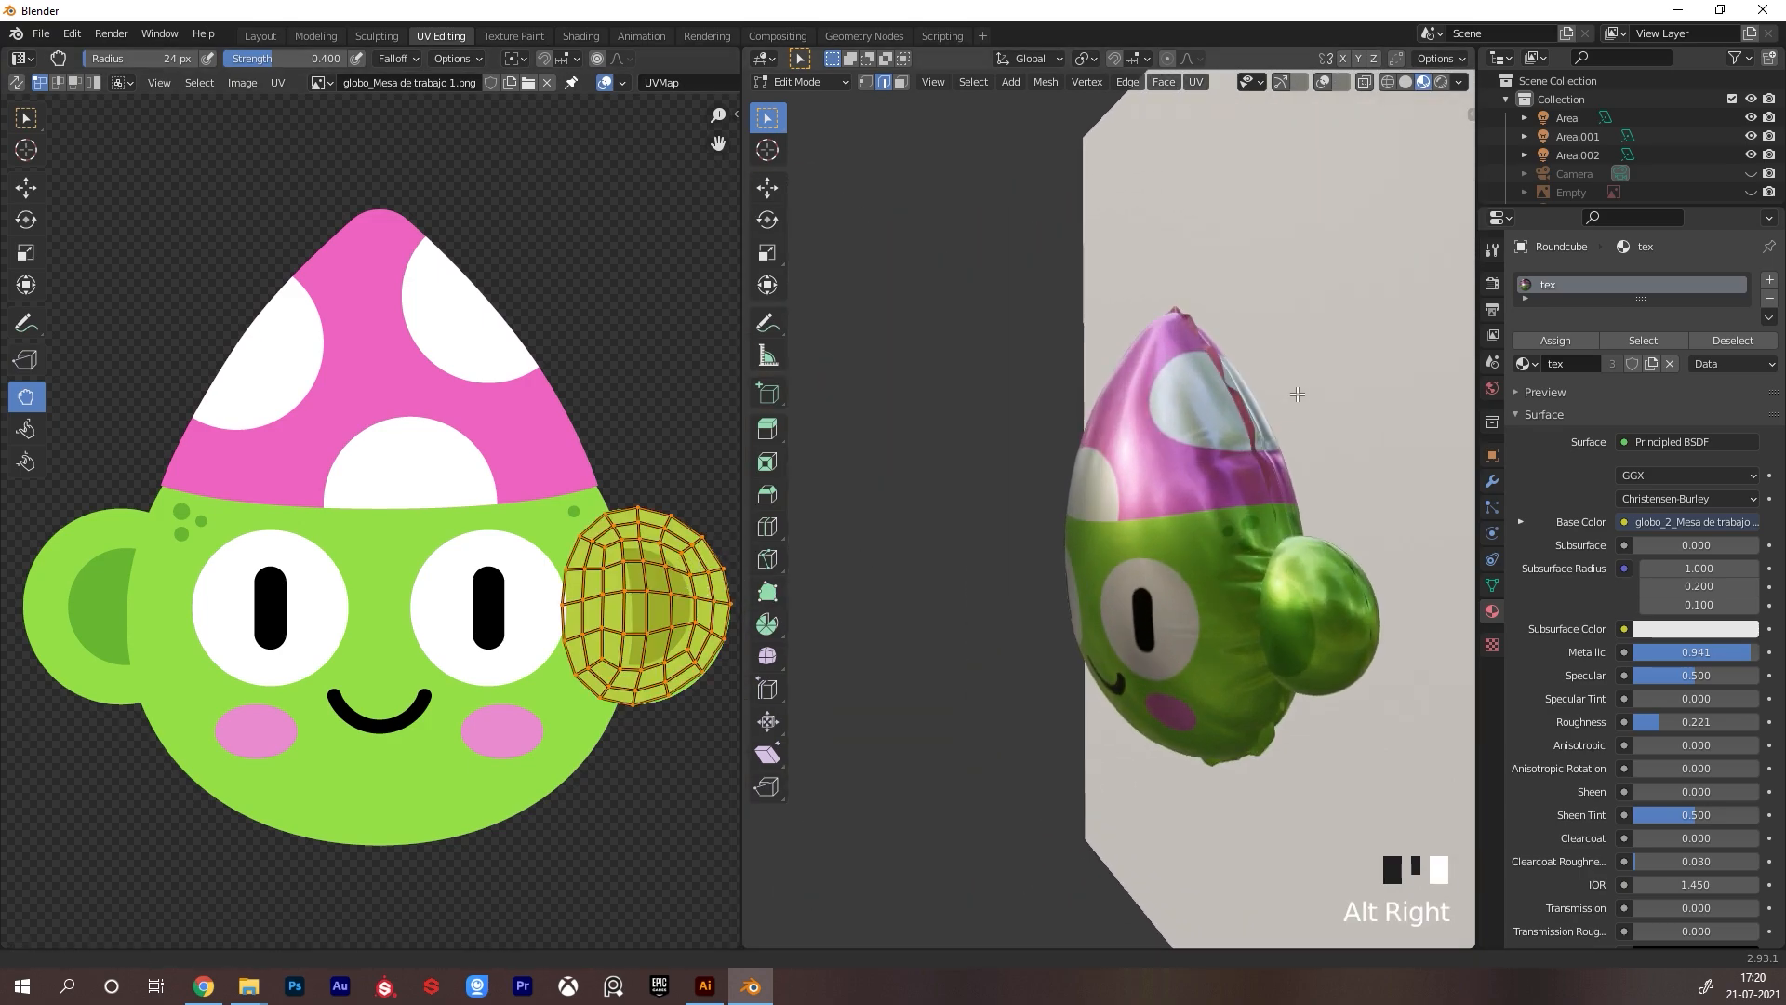
# Try rescaling the ear's UV island over the texture and undo the change
pyautogui.keyDown('alt'); pyautogui.moveTo(1281, 433); pyautogui.dragTo(1133, 391, button='middle'); pyautogui.keyUp('alt')
pyautogui.press('s')
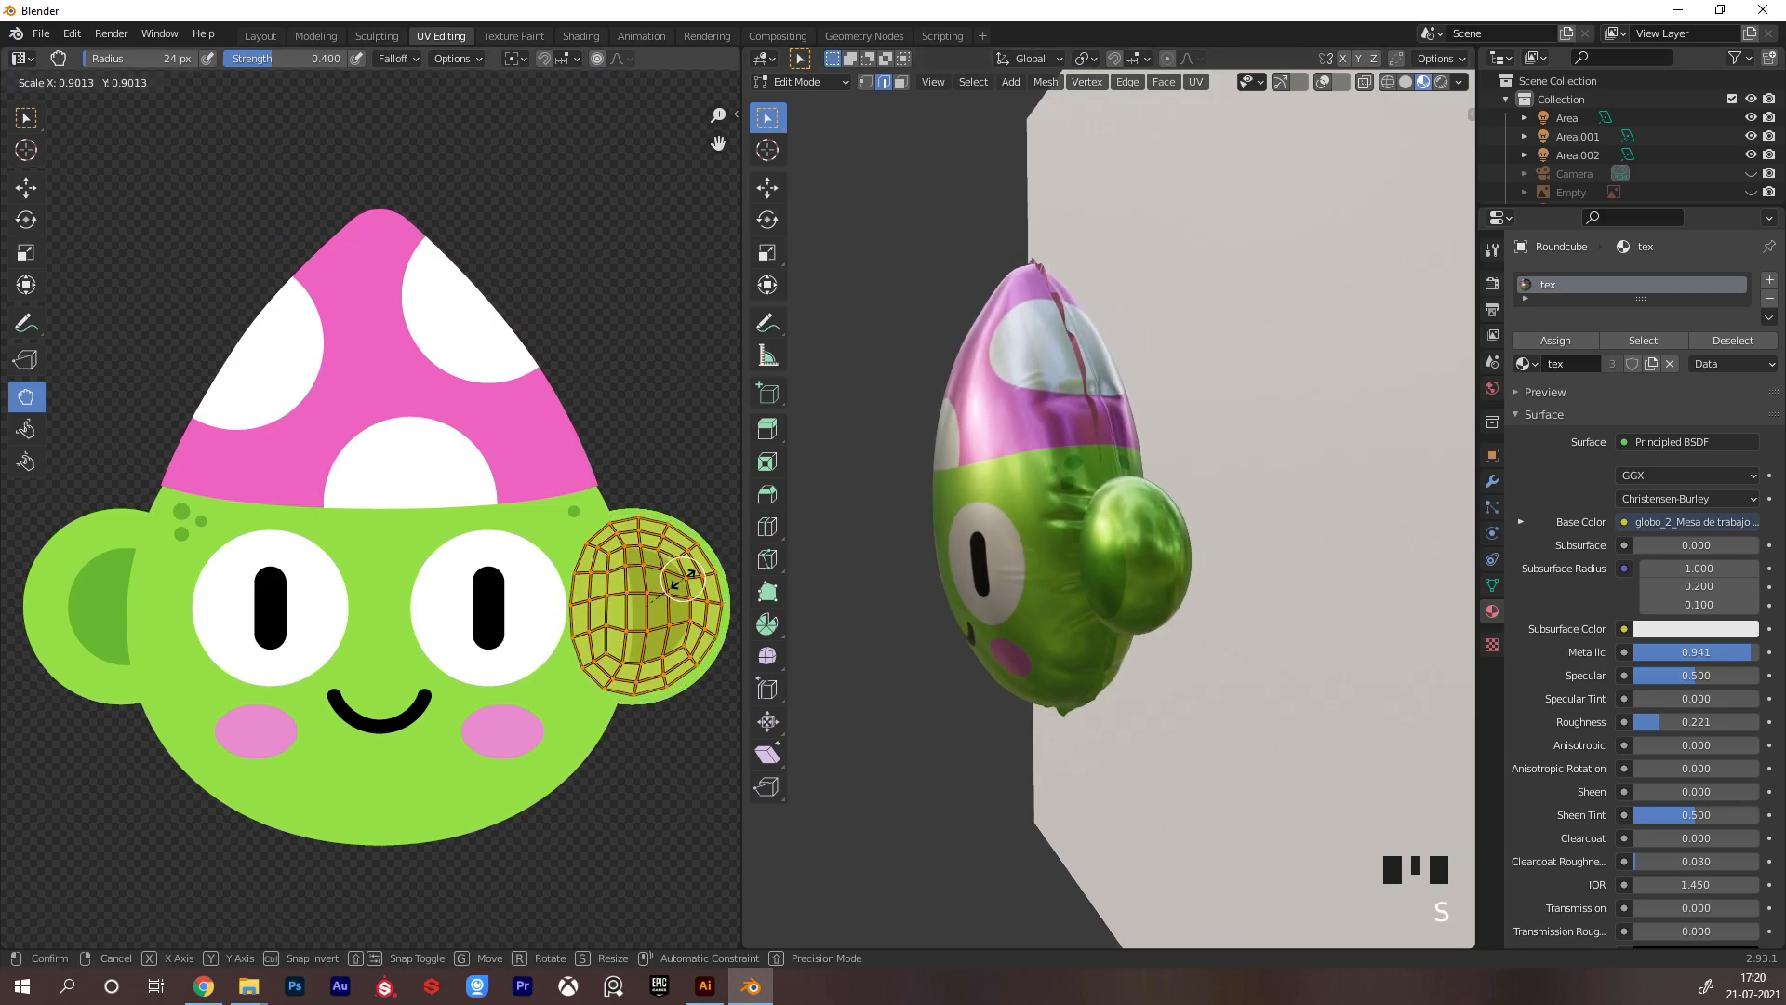
pyautogui.click(717, 550)
pyautogui.keyDown('alt'); pyautogui.moveTo(1023, 484); pyautogui.dragTo(1195, 409); pyautogui.keyUp('alt')
pyautogui.hotkey('ctrl', 'z')
# Enlarge the ear's UV island so that it extends slightly beyond the ear artwork, adjusting the scale in two passes
pyautogui.press('s')
pyautogui.click(677, 556)
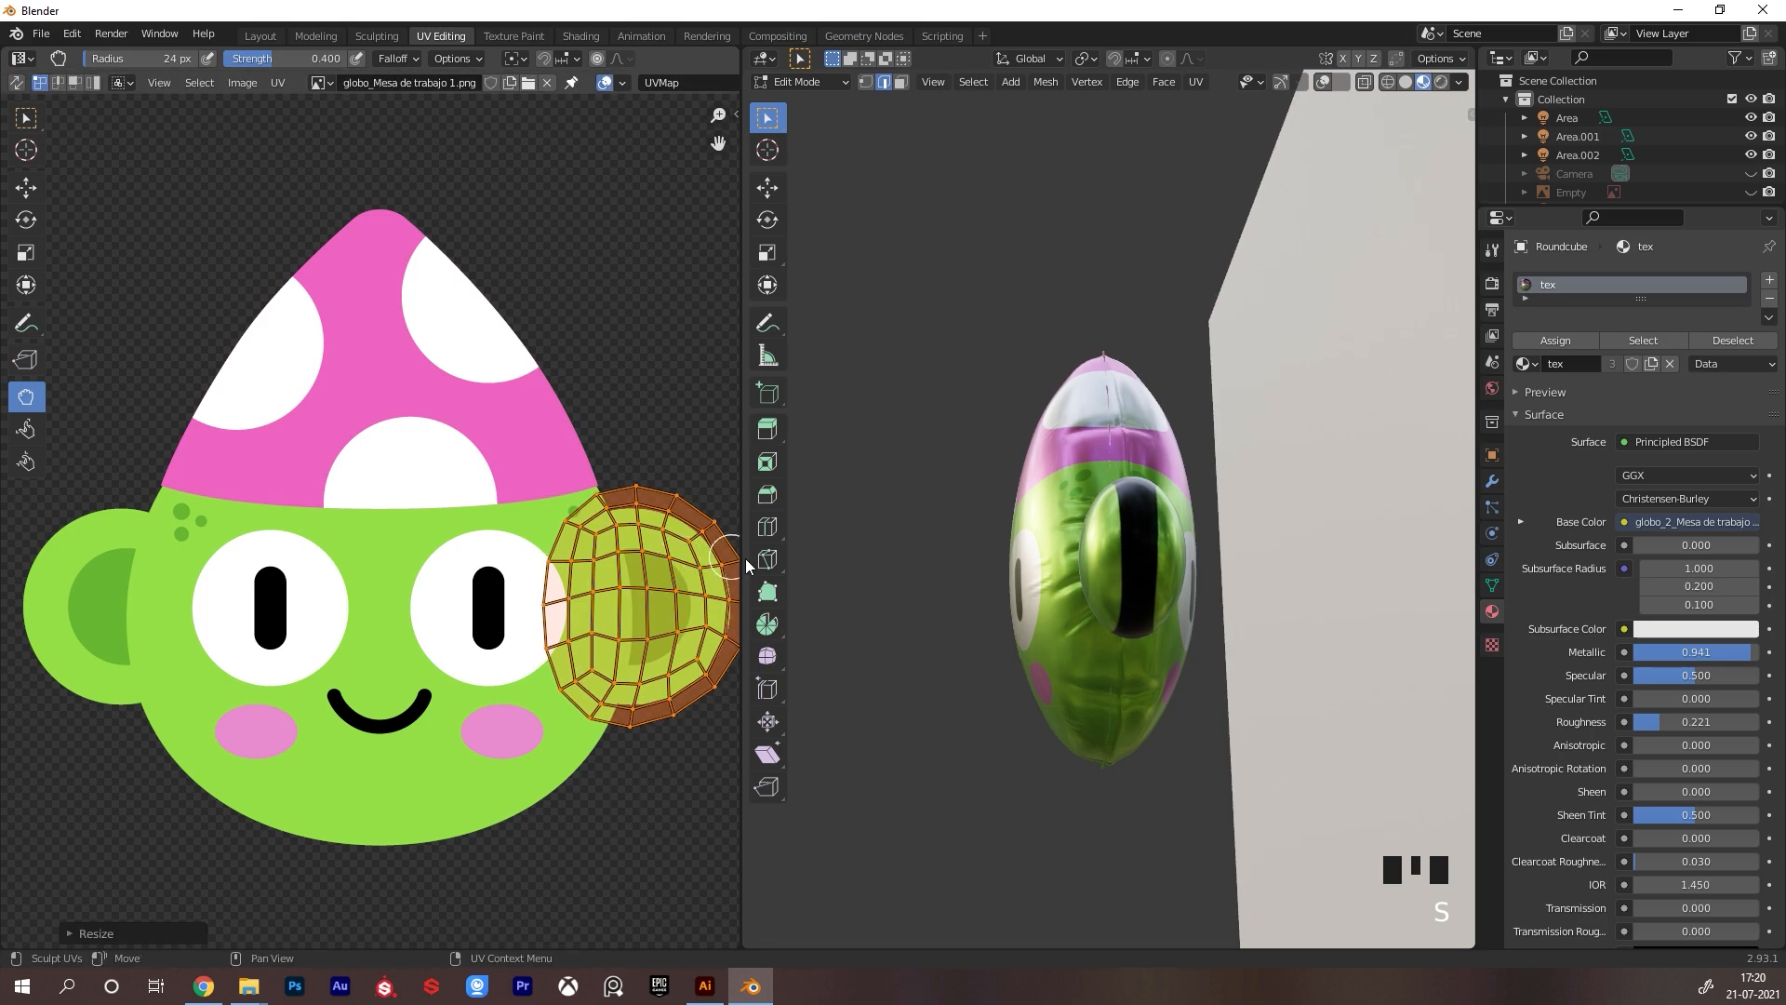
pyautogui.keyDown('alt'); pyautogui.moveTo(1210, 595); pyautogui.dragTo(1263, 596); pyautogui.keyUp('alt')
pyautogui.keyDown('alt'); pyautogui.moveTo(1157, 511); pyautogui.dragTo(1088, 511); pyautogui.keyUp('alt')
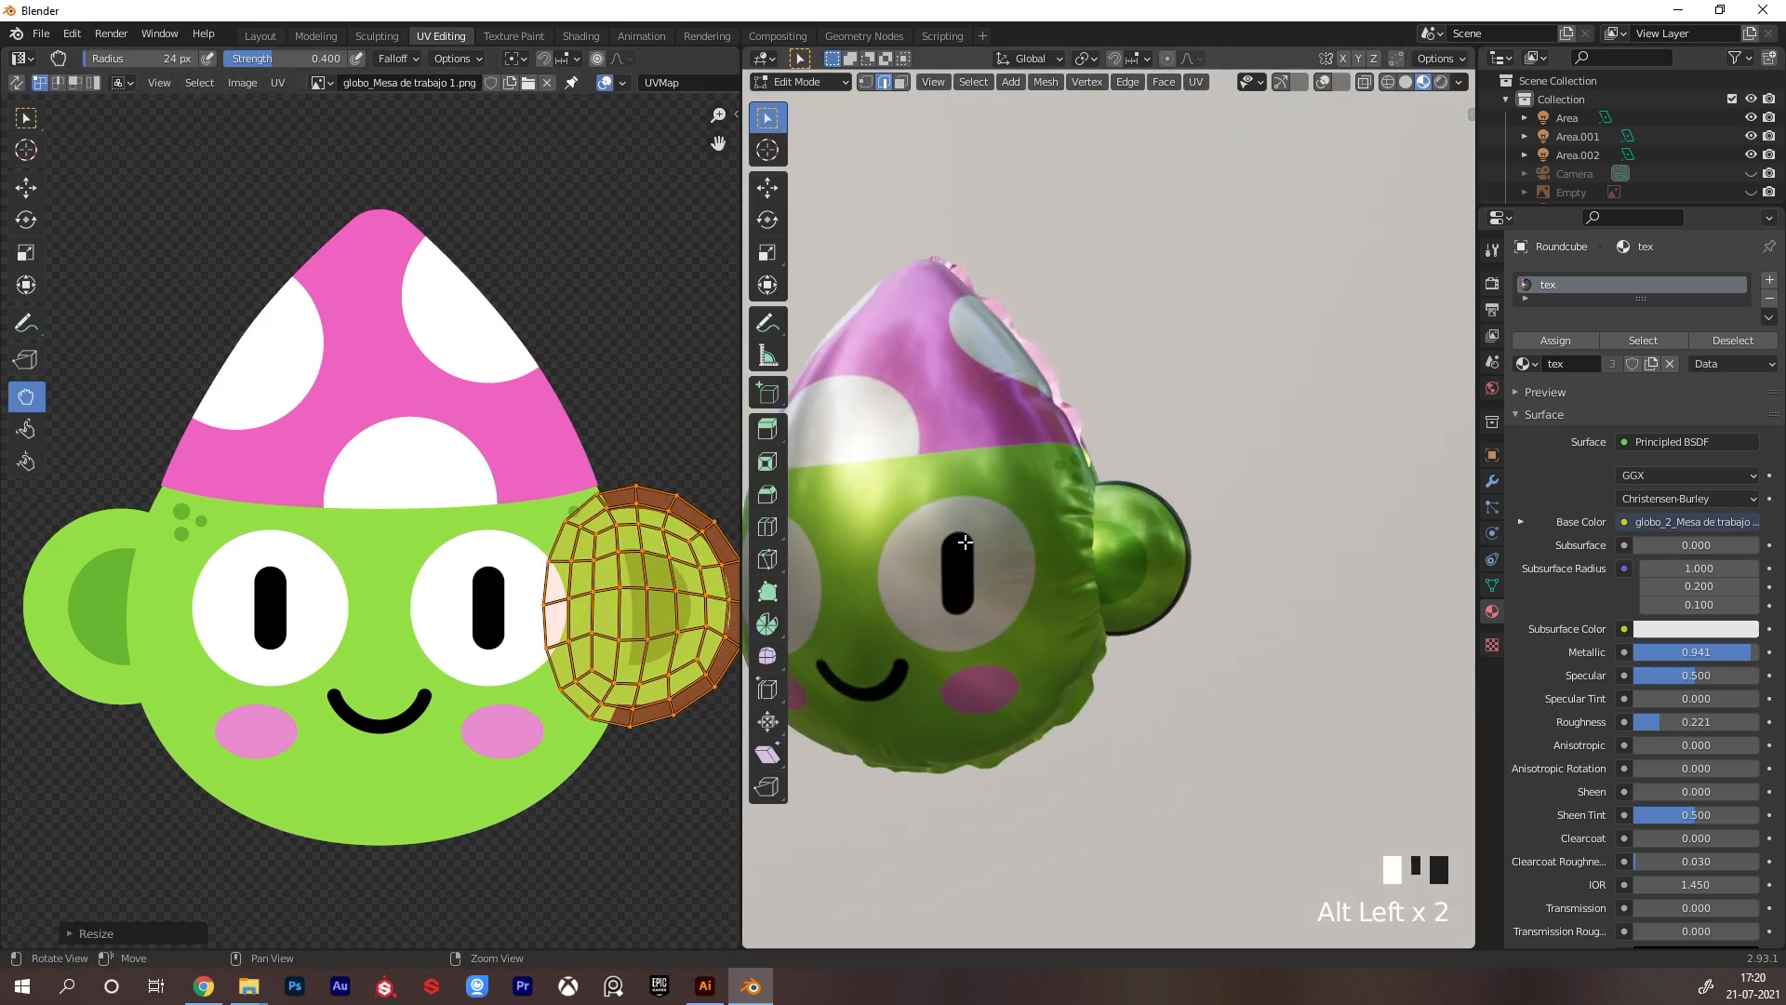
pyautogui.press('s')
pyautogui.click(678, 557)
pyautogui.keyDown('alt'); pyautogui.moveTo(1339, 521); pyautogui.dragTo(1189, 472); pyautogui.keyUp('alt')
pyautogui.keyDown('alt'); pyautogui.middleClick(1121, 471); pyautogui.keyUp('alt')
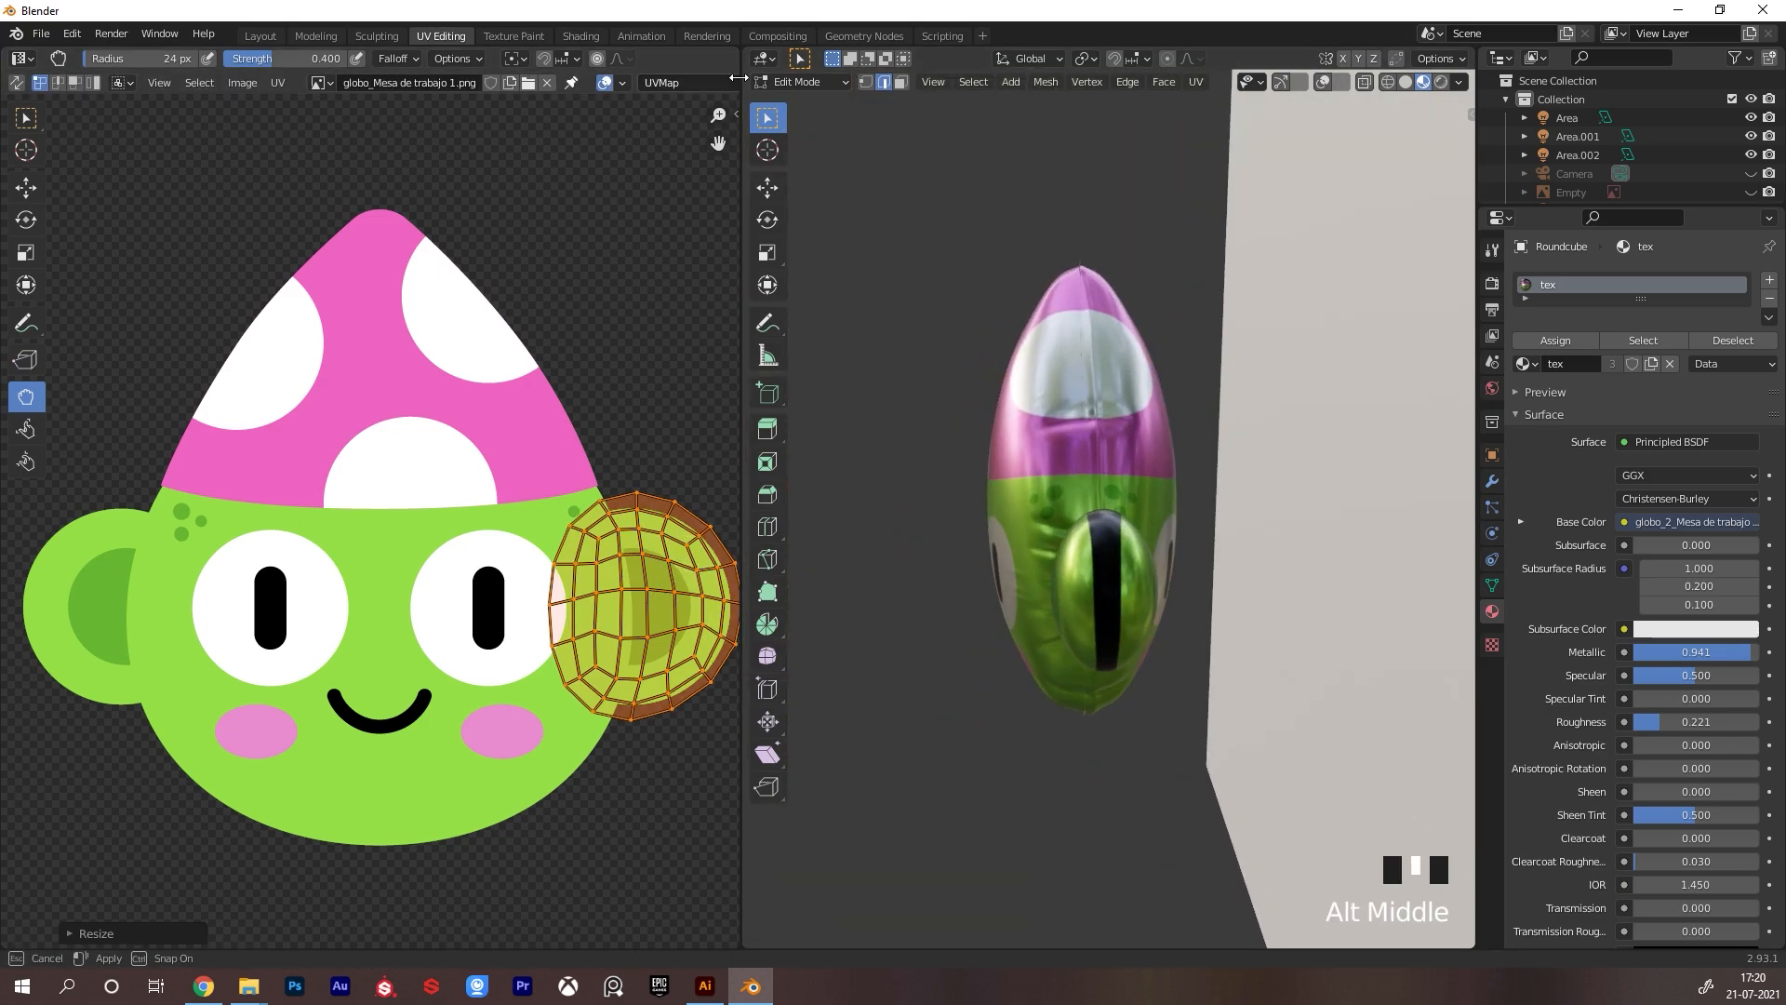
# Split the 3D viewport into two stacked areas, turn the upper one into a Shader Editor, and return the ears to Object Mode
pyautogui.moveTo(744, 73); pyautogui.dragTo(564, 453)
pyautogui.click(573, 58)
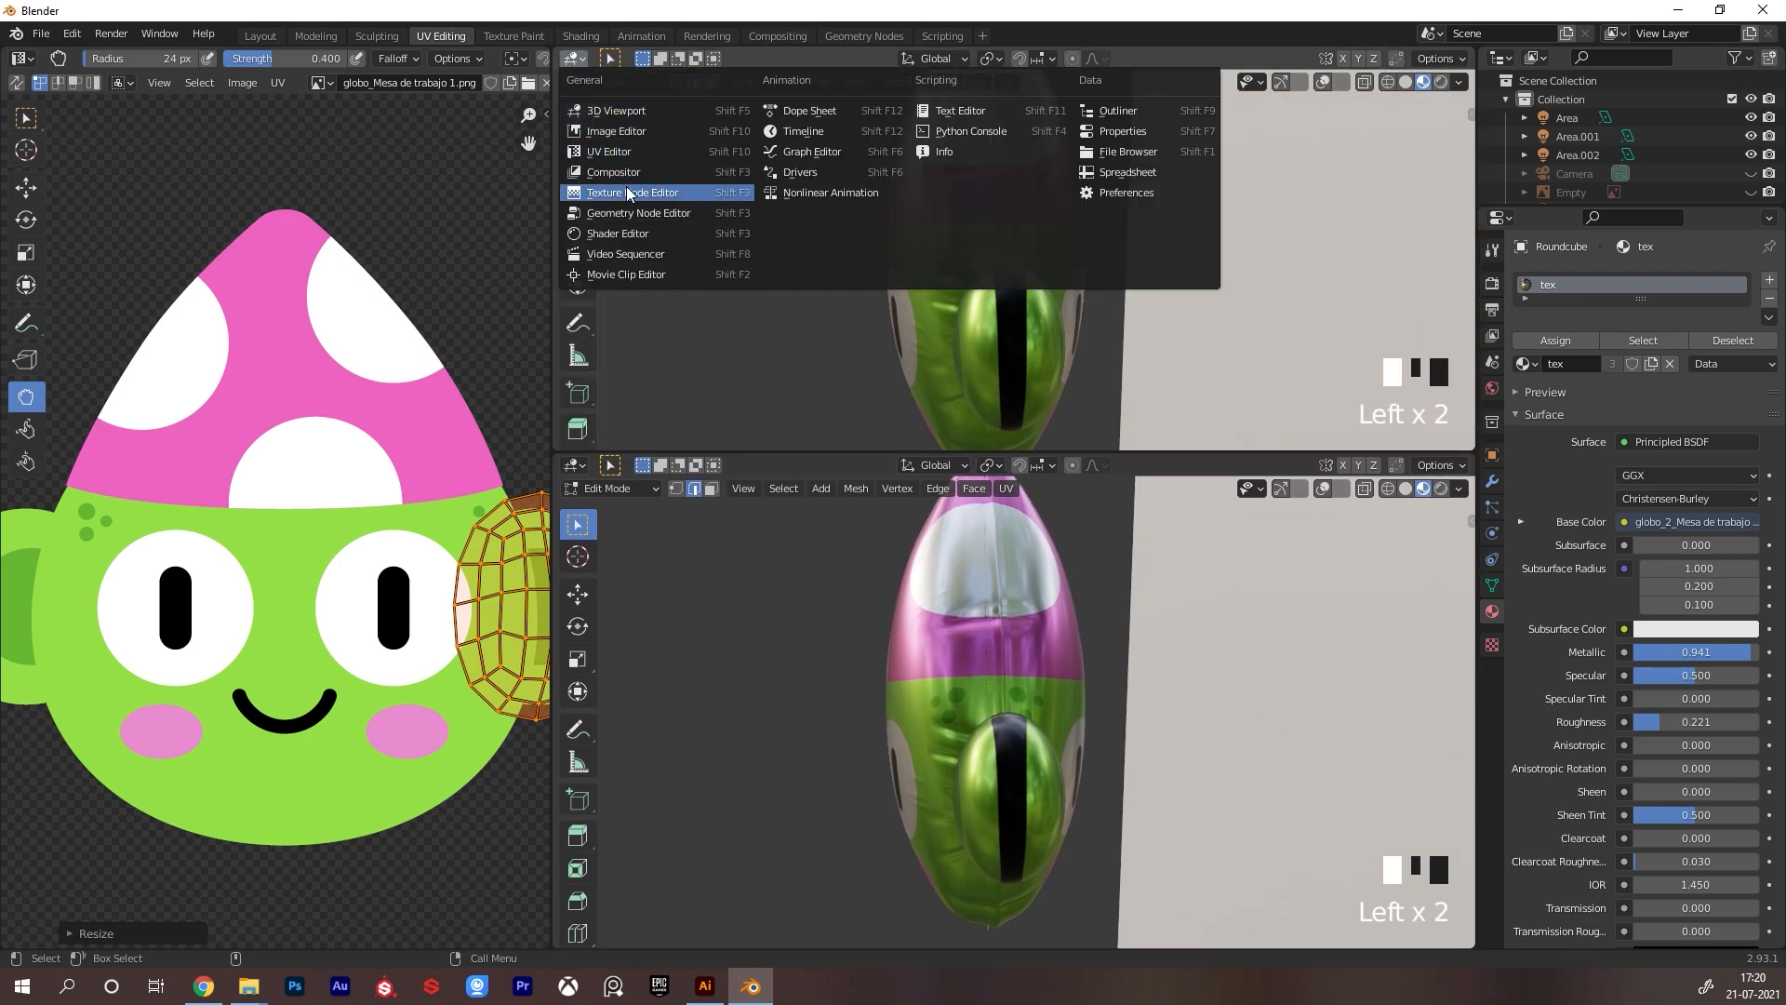
pyautogui.click(628, 234)
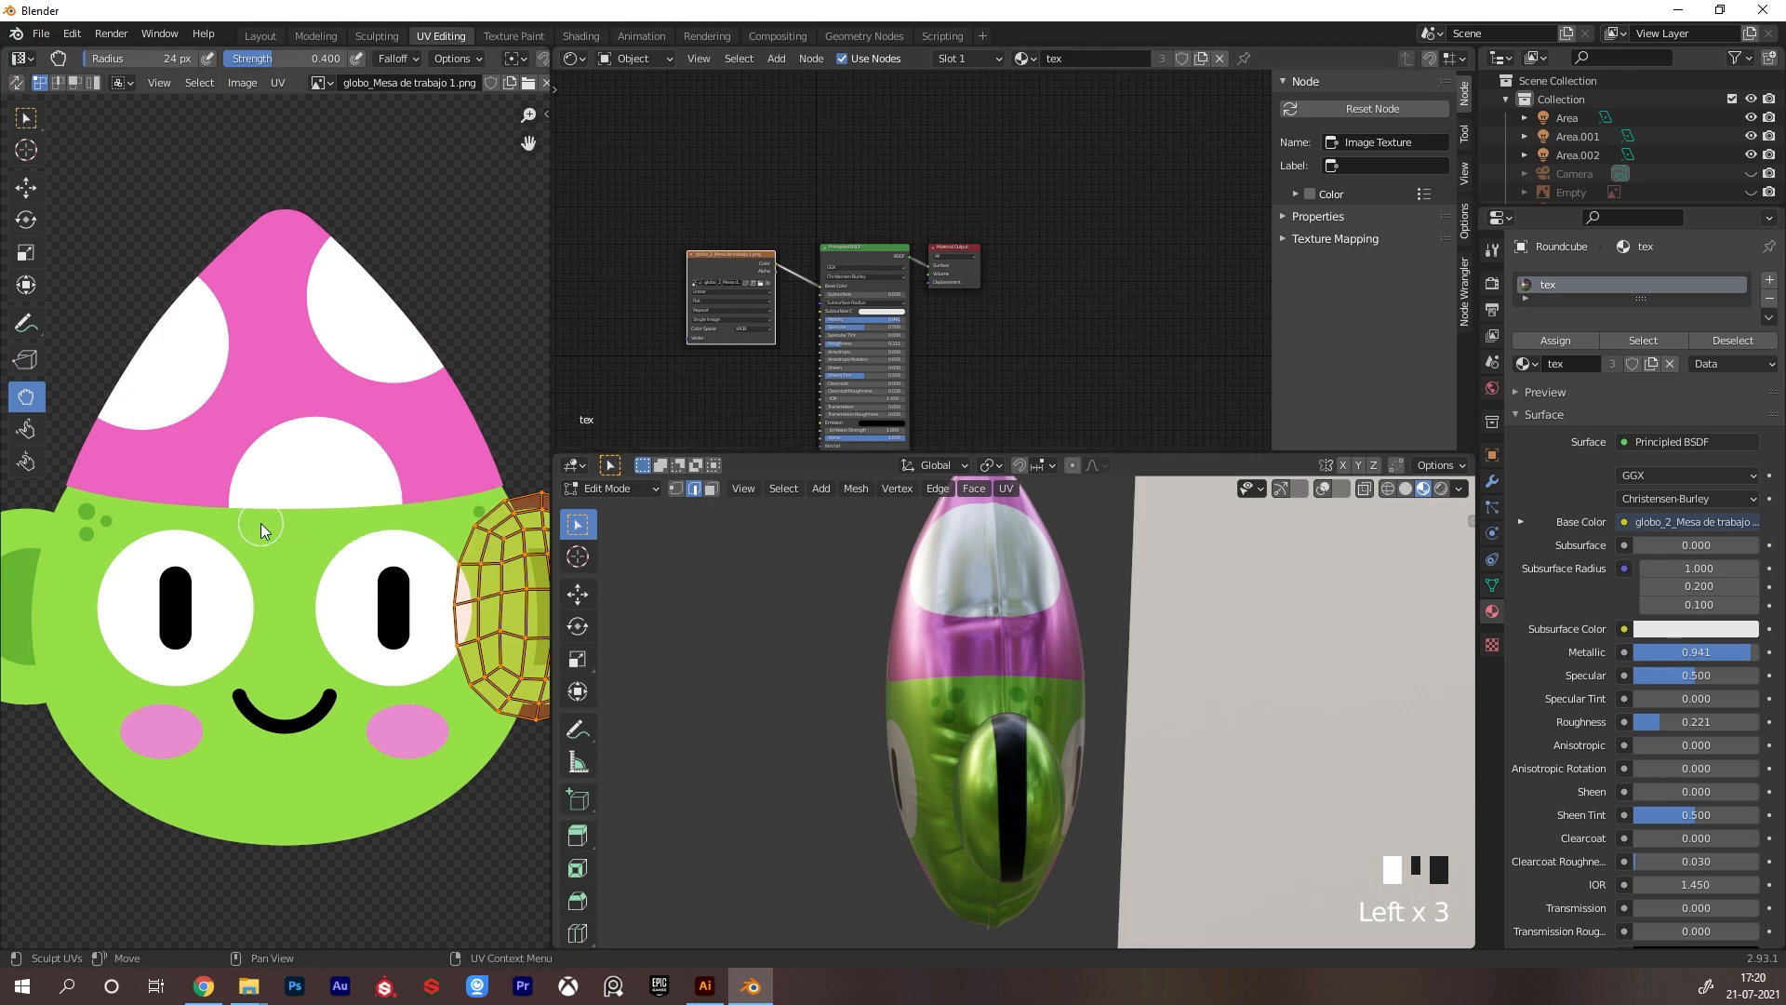
pyautogui.hotkey('ctrl', 'Tab')
pyautogui.click(614, 634)
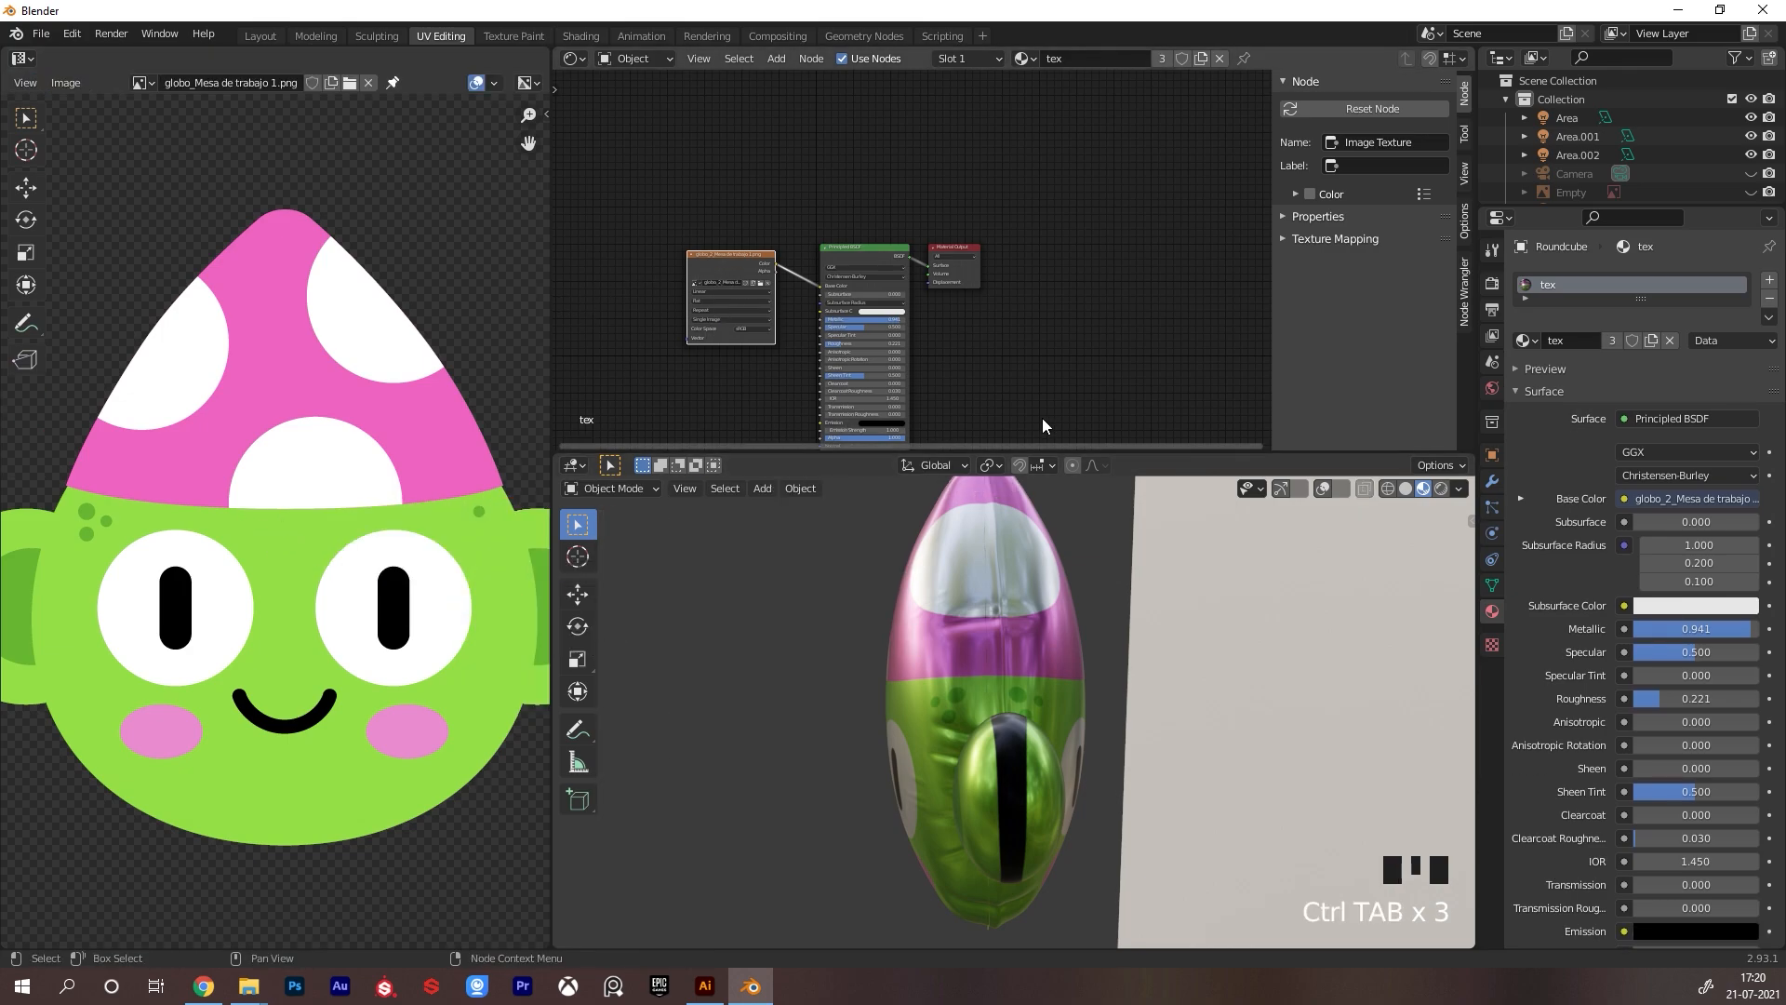
pyautogui.hotkey('alt', 'Left')
pyautogui.hotkey('ctrl', 'z')
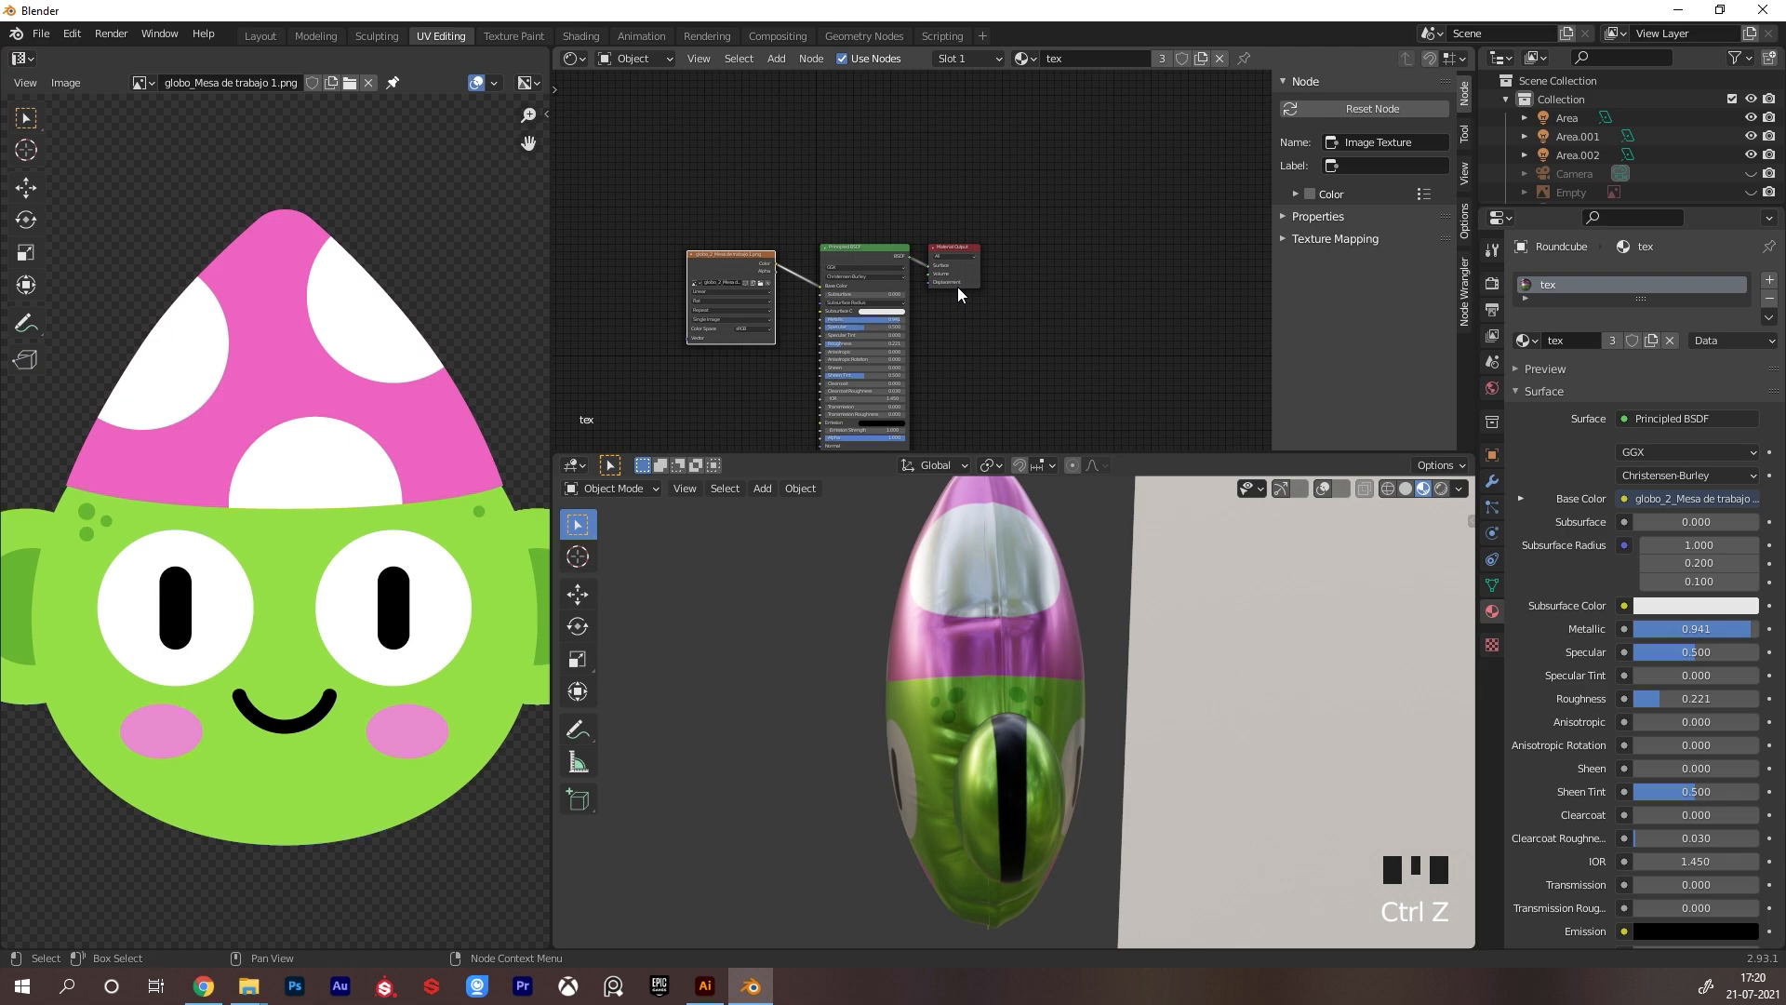
# Move the image texture node away from the Principled BSDF and place a MixRGB node between them
pyautogui.scroll(2, 967, 223)
pyautogui.keyDown('shift'); pyautogui.moveTo(772, 190); pyautogui.dragTo(900, 241, button='middle'); pyautogui.keyUp('shift')
pyautogui.moveTo(840, 274); pyautogui.dragTo(709, 268)
pyautogui.click(835, 217)
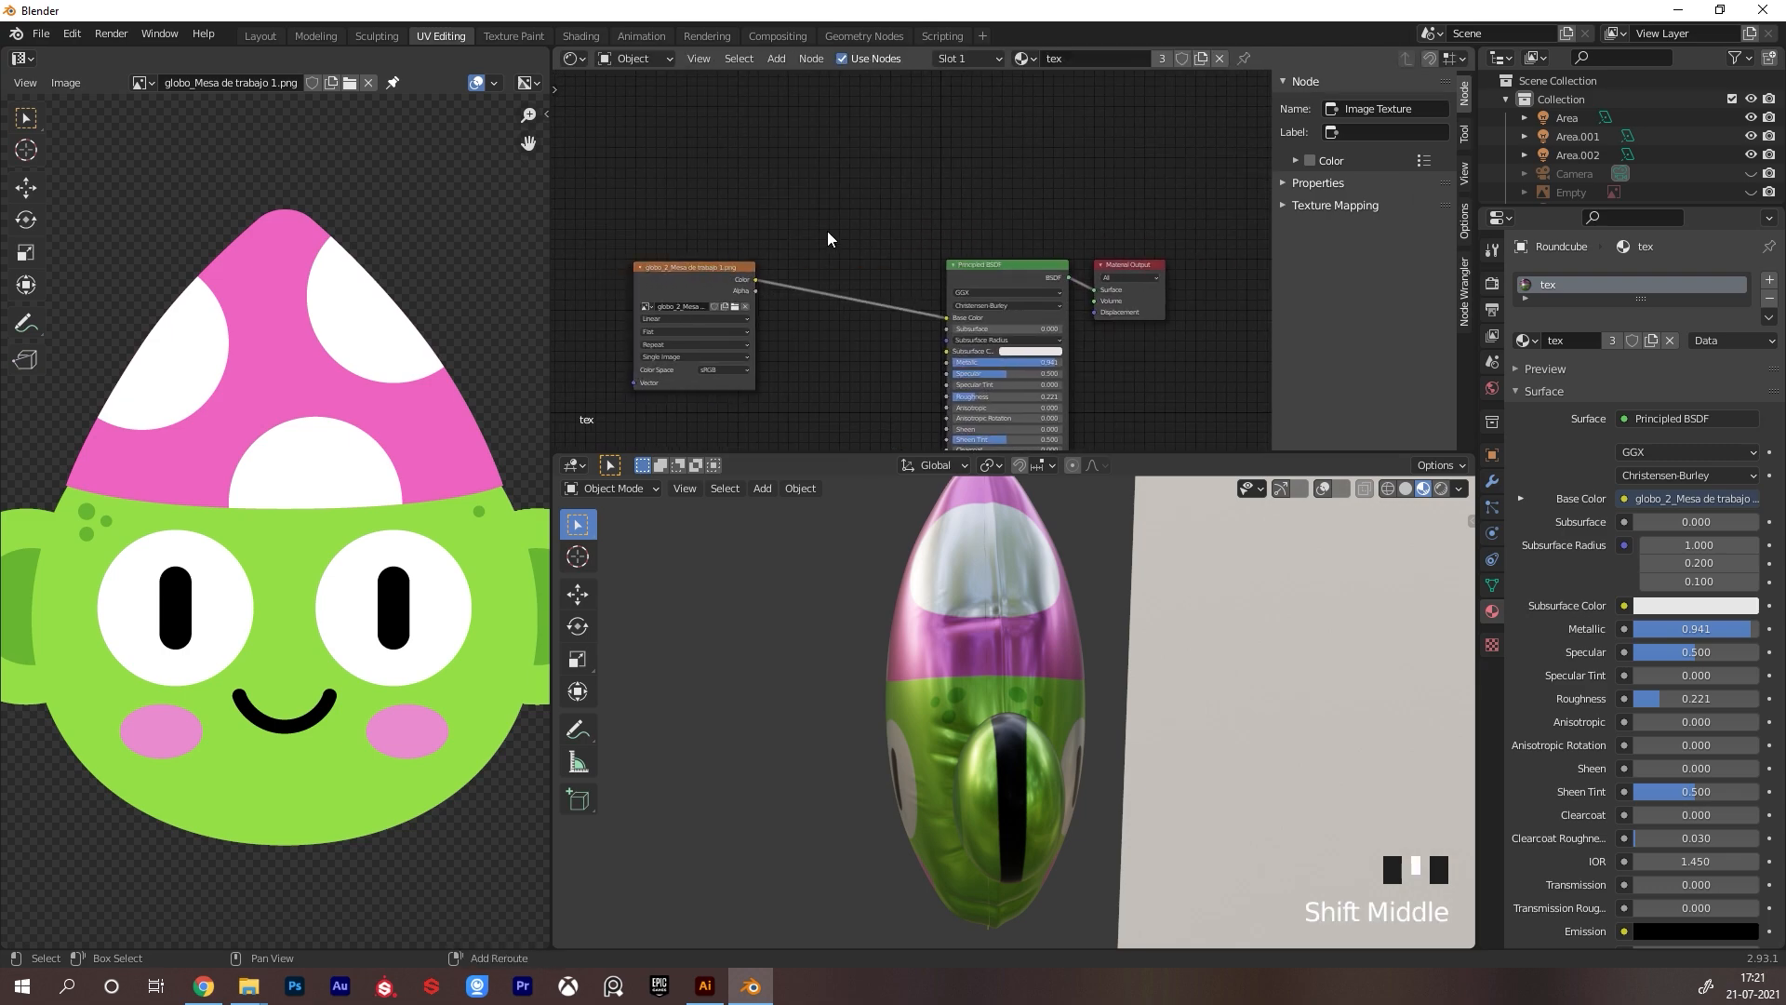
pyautogui.hotkey('shift', 'a')
pyautogui.click(828, 232)
pyautogui.write('mix')
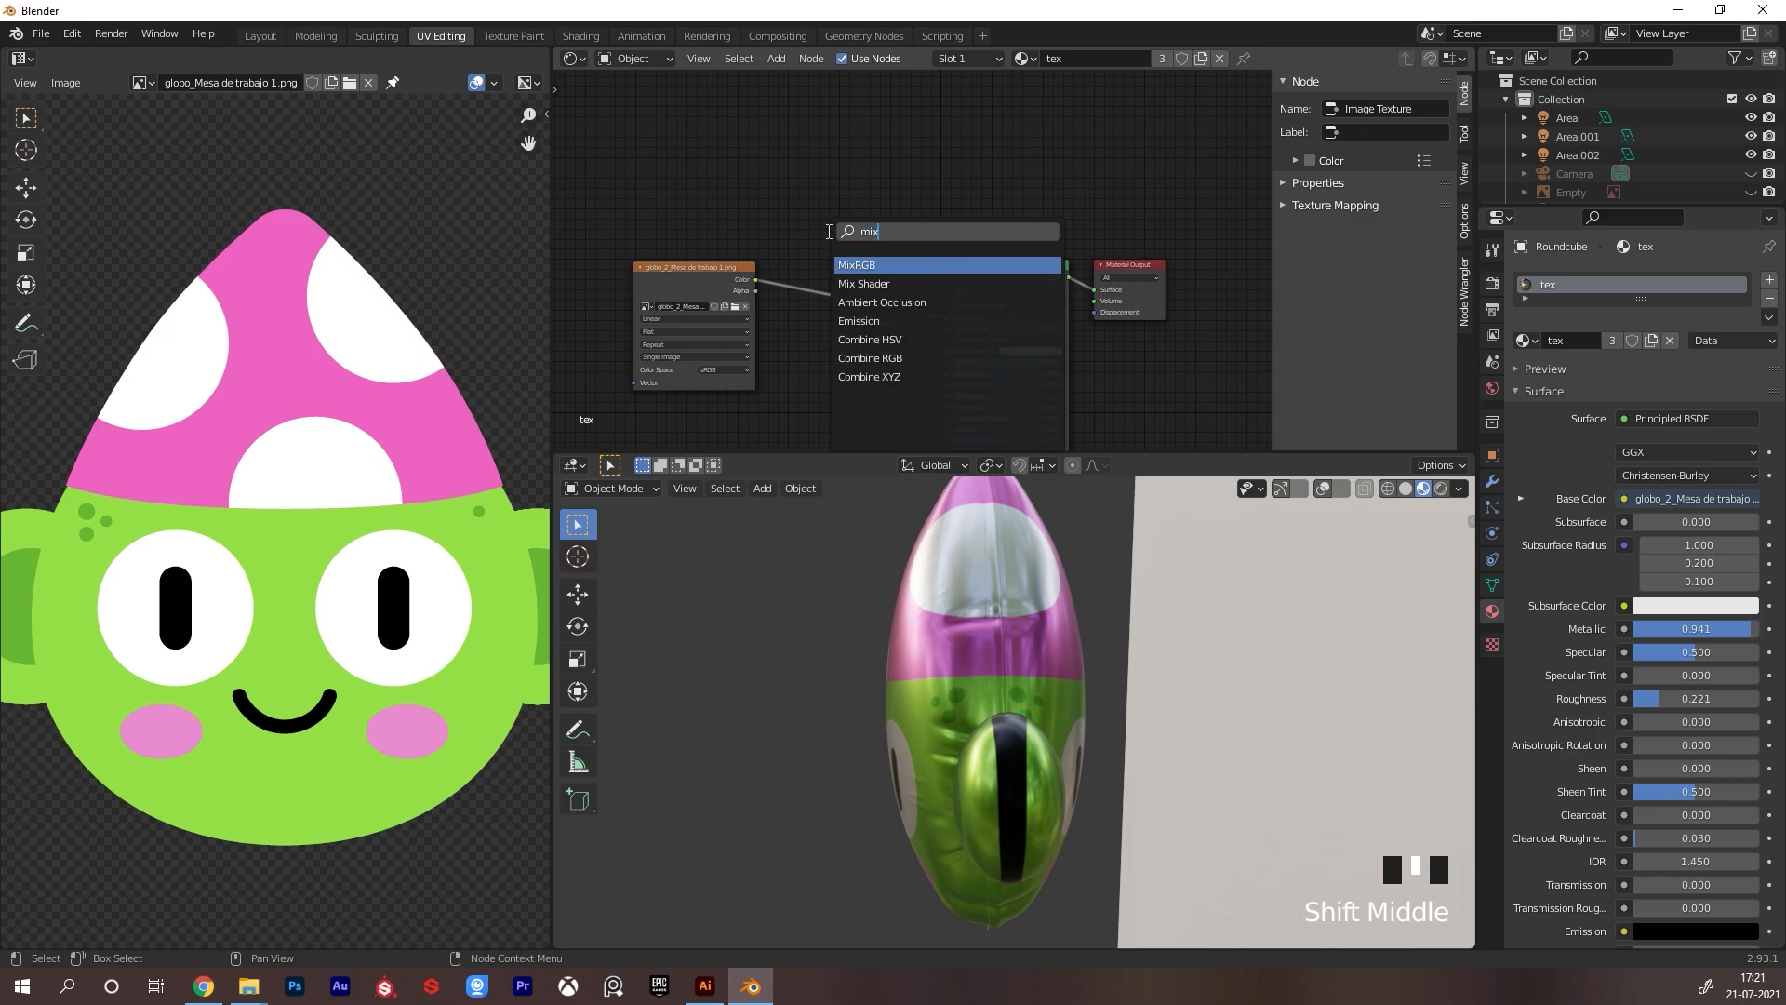
pyautogui.press('Return')
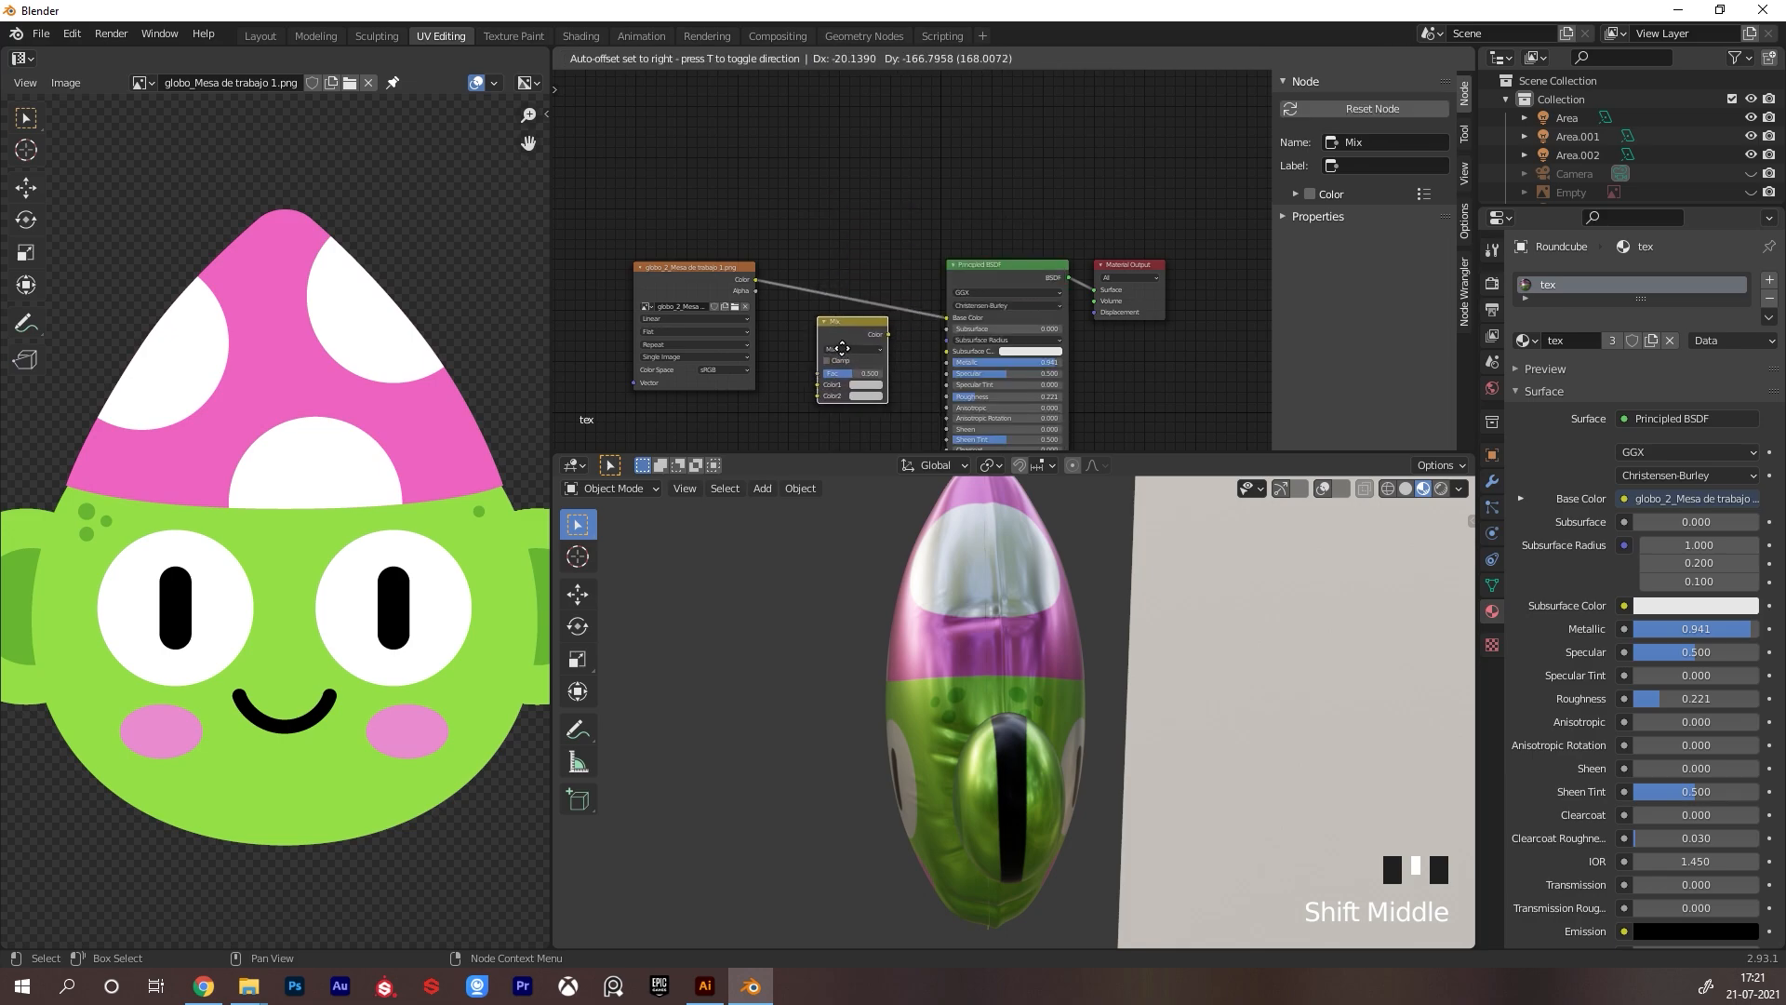
pyautogui.click(843, 341)
# Link the image's Alpha to the Mix factor, move its Color link from Base Color to Color2, and sample the texture's green for Color1
pyautogui.moveTo(755, 291); pyautogui.dragTo(818, 373)
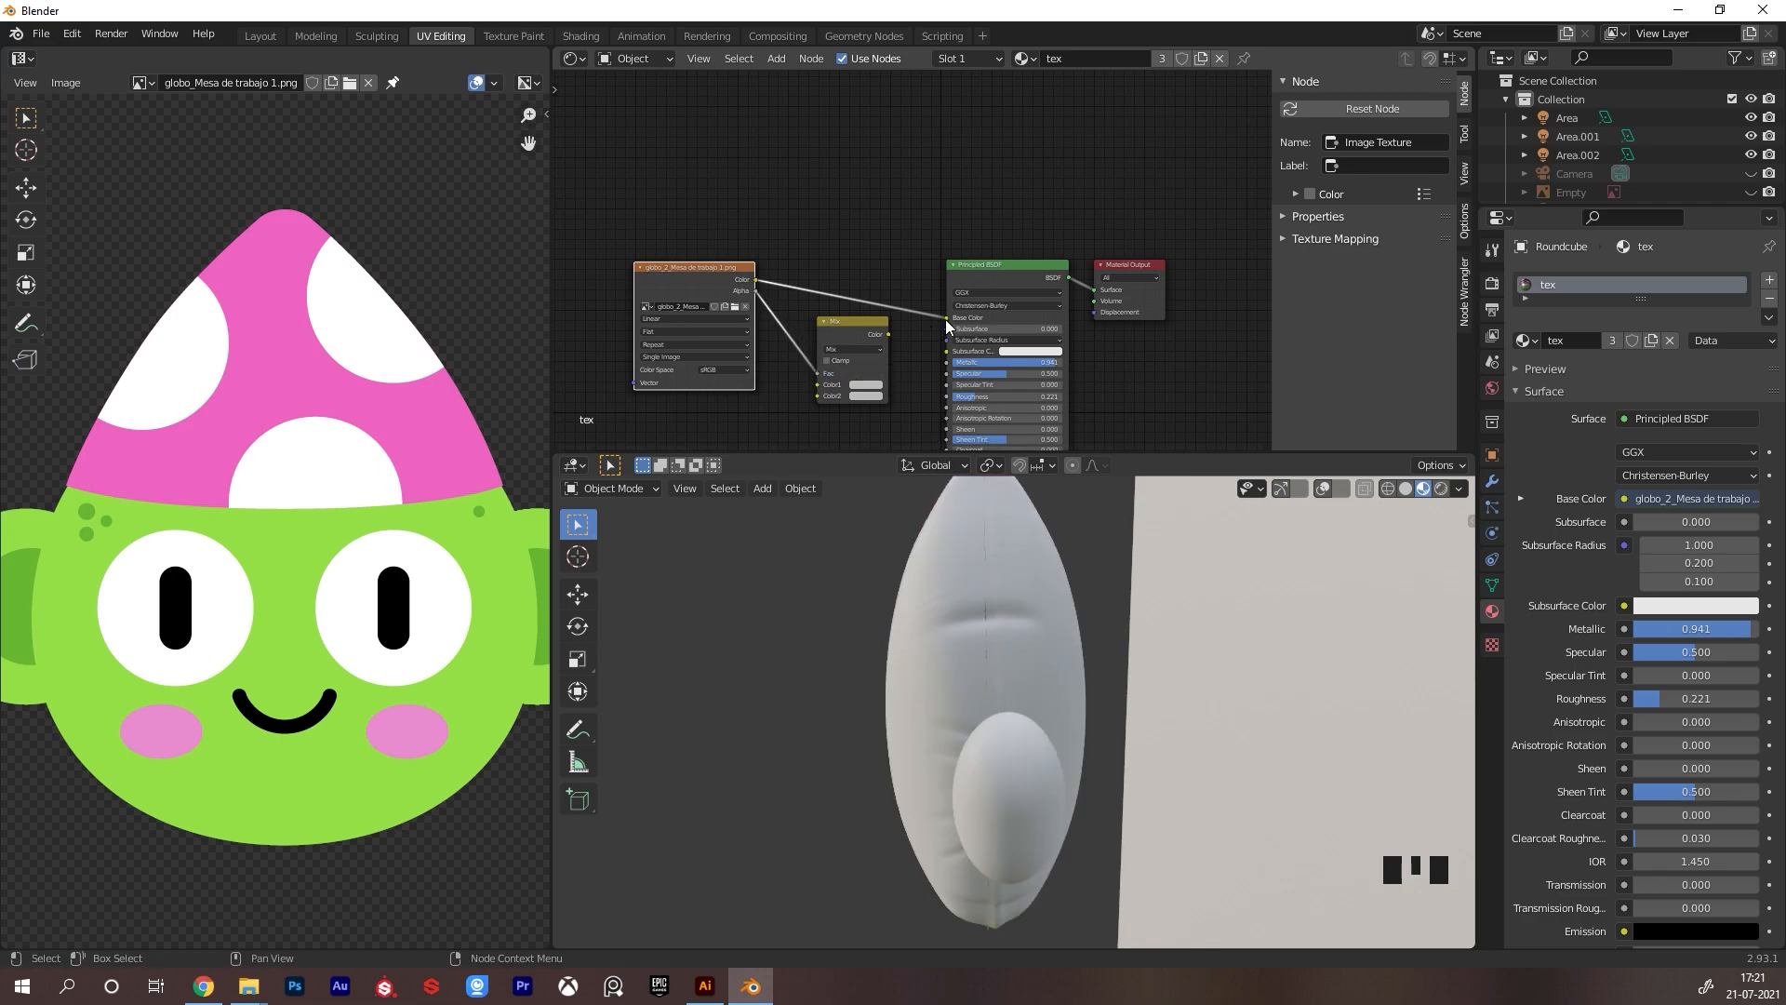
pyautogui.moveTo(946, 320); pyautogui.dragTo(827, 398)
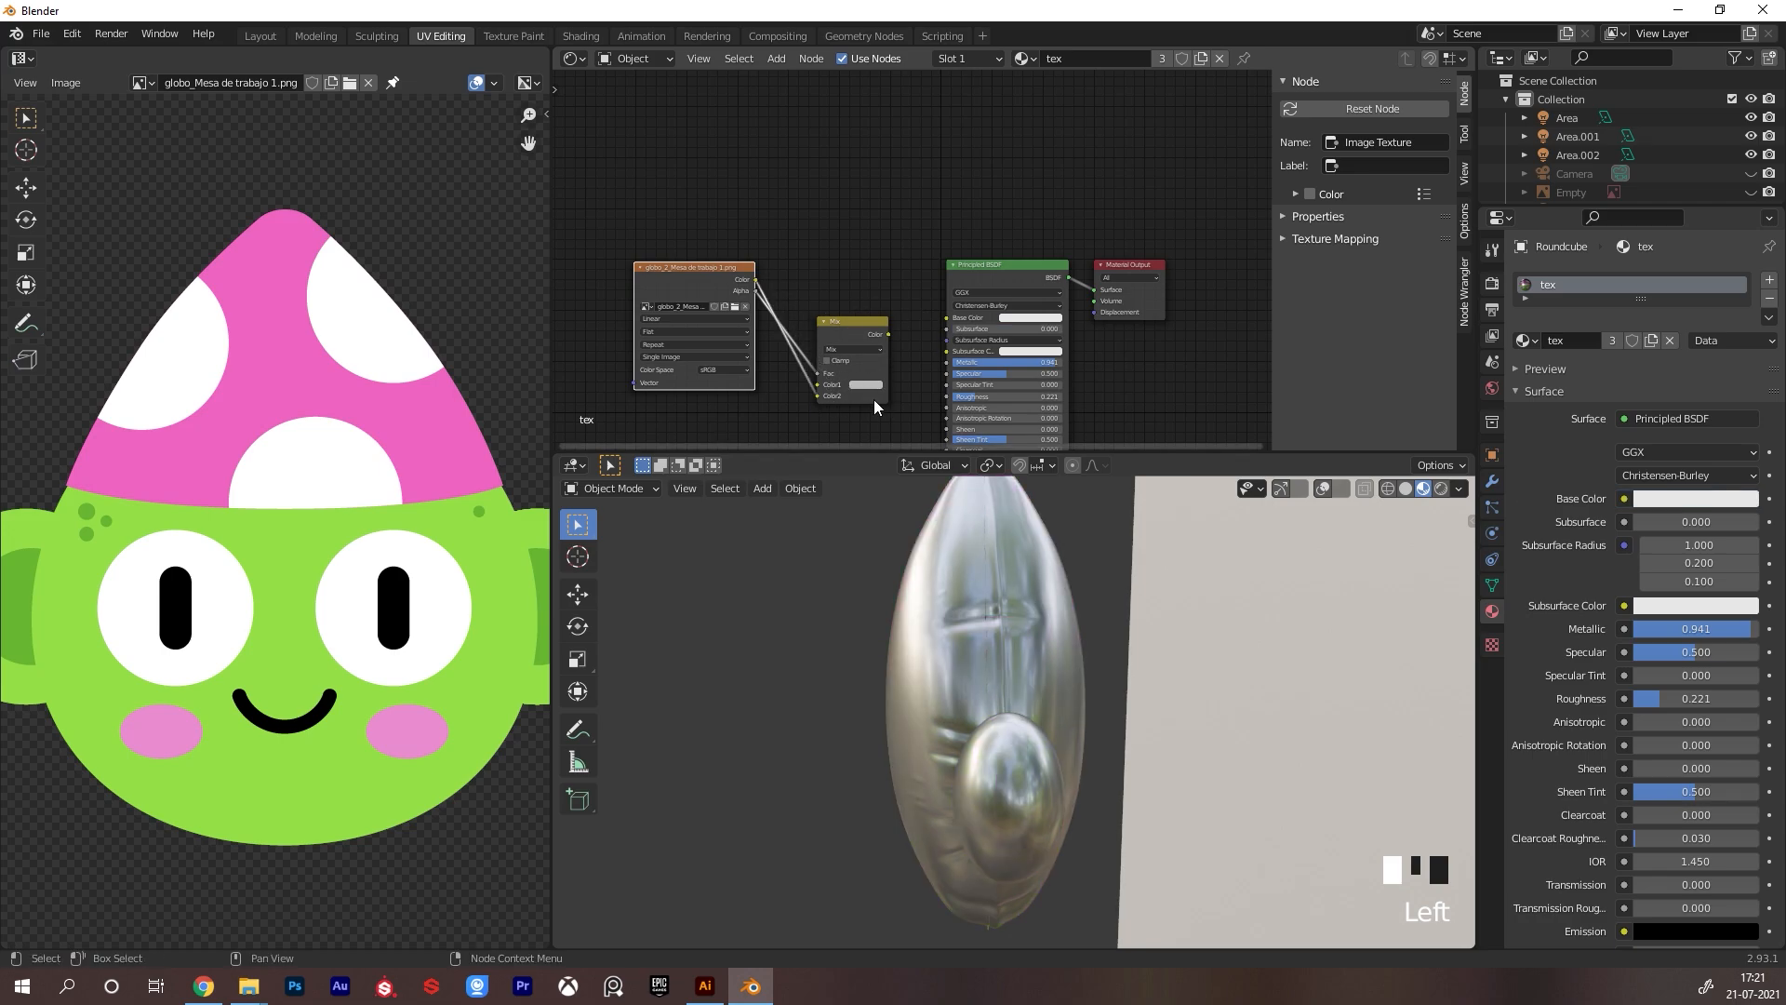
pyautogui.click(867, 394)
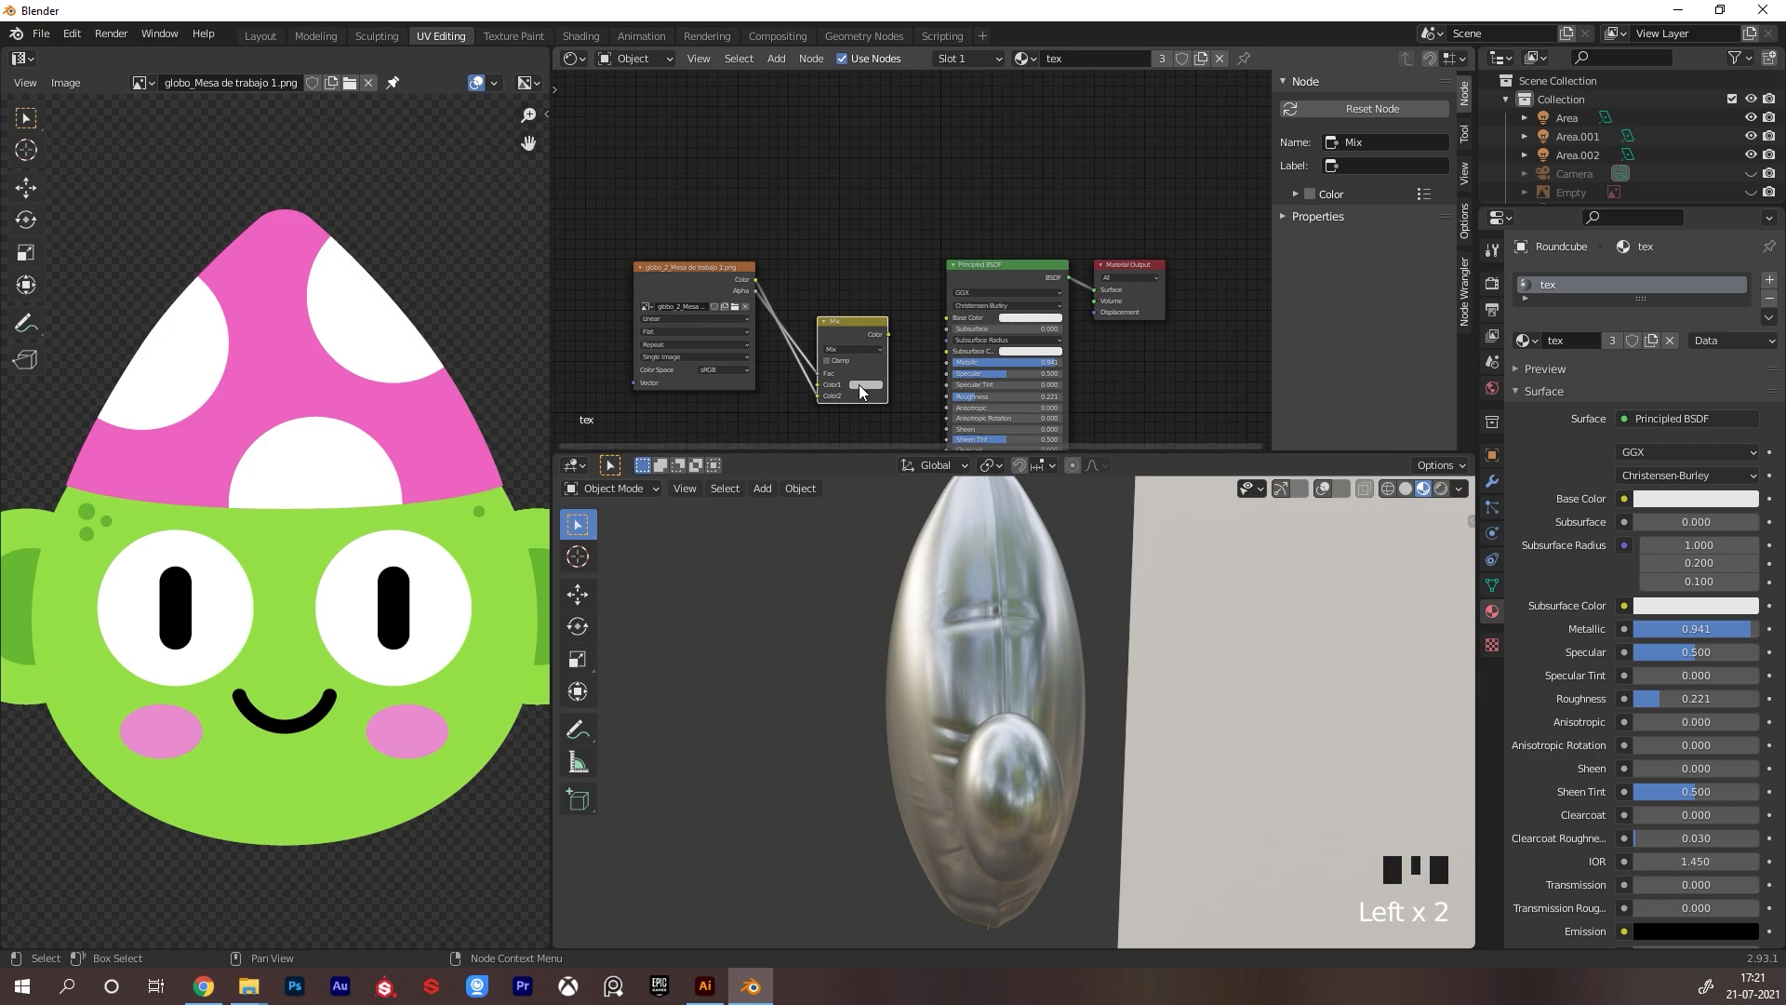
pyautogui.click(864, 384)
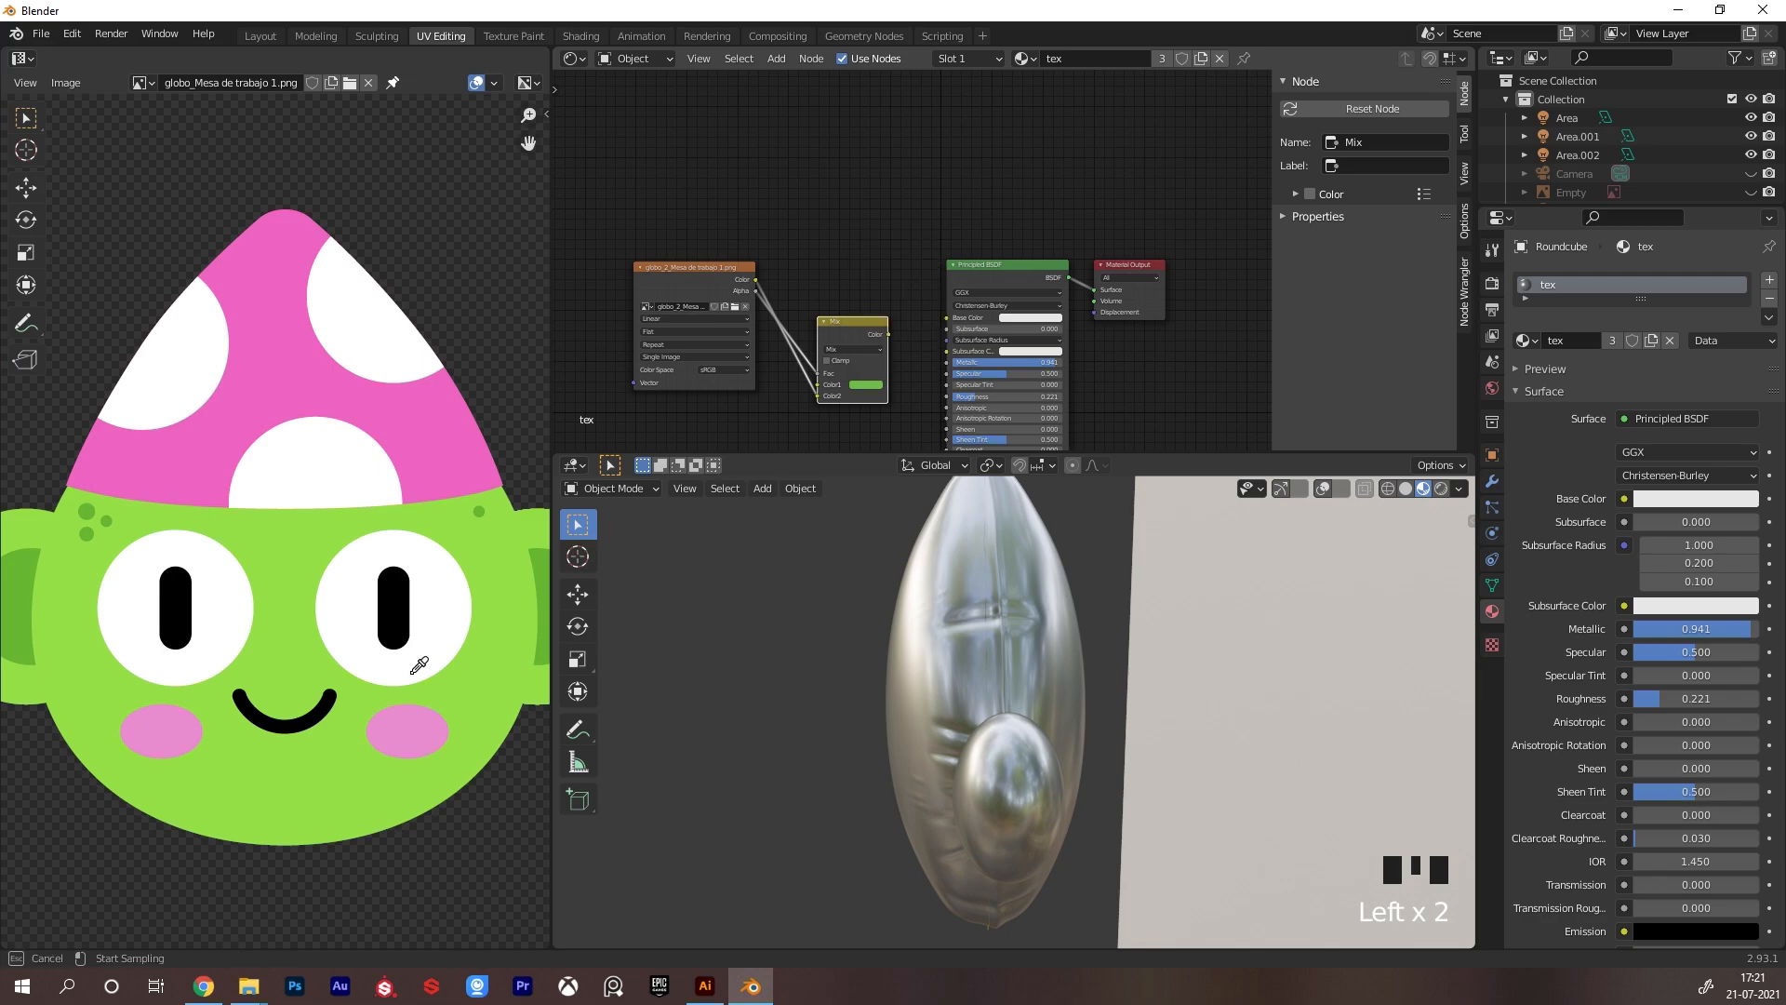
# Disconnect the image from the Mix node's Color2 and sample the texture's light green as Color2
pyautogui.click(817, 395)
pyautogui.click(868, 396)
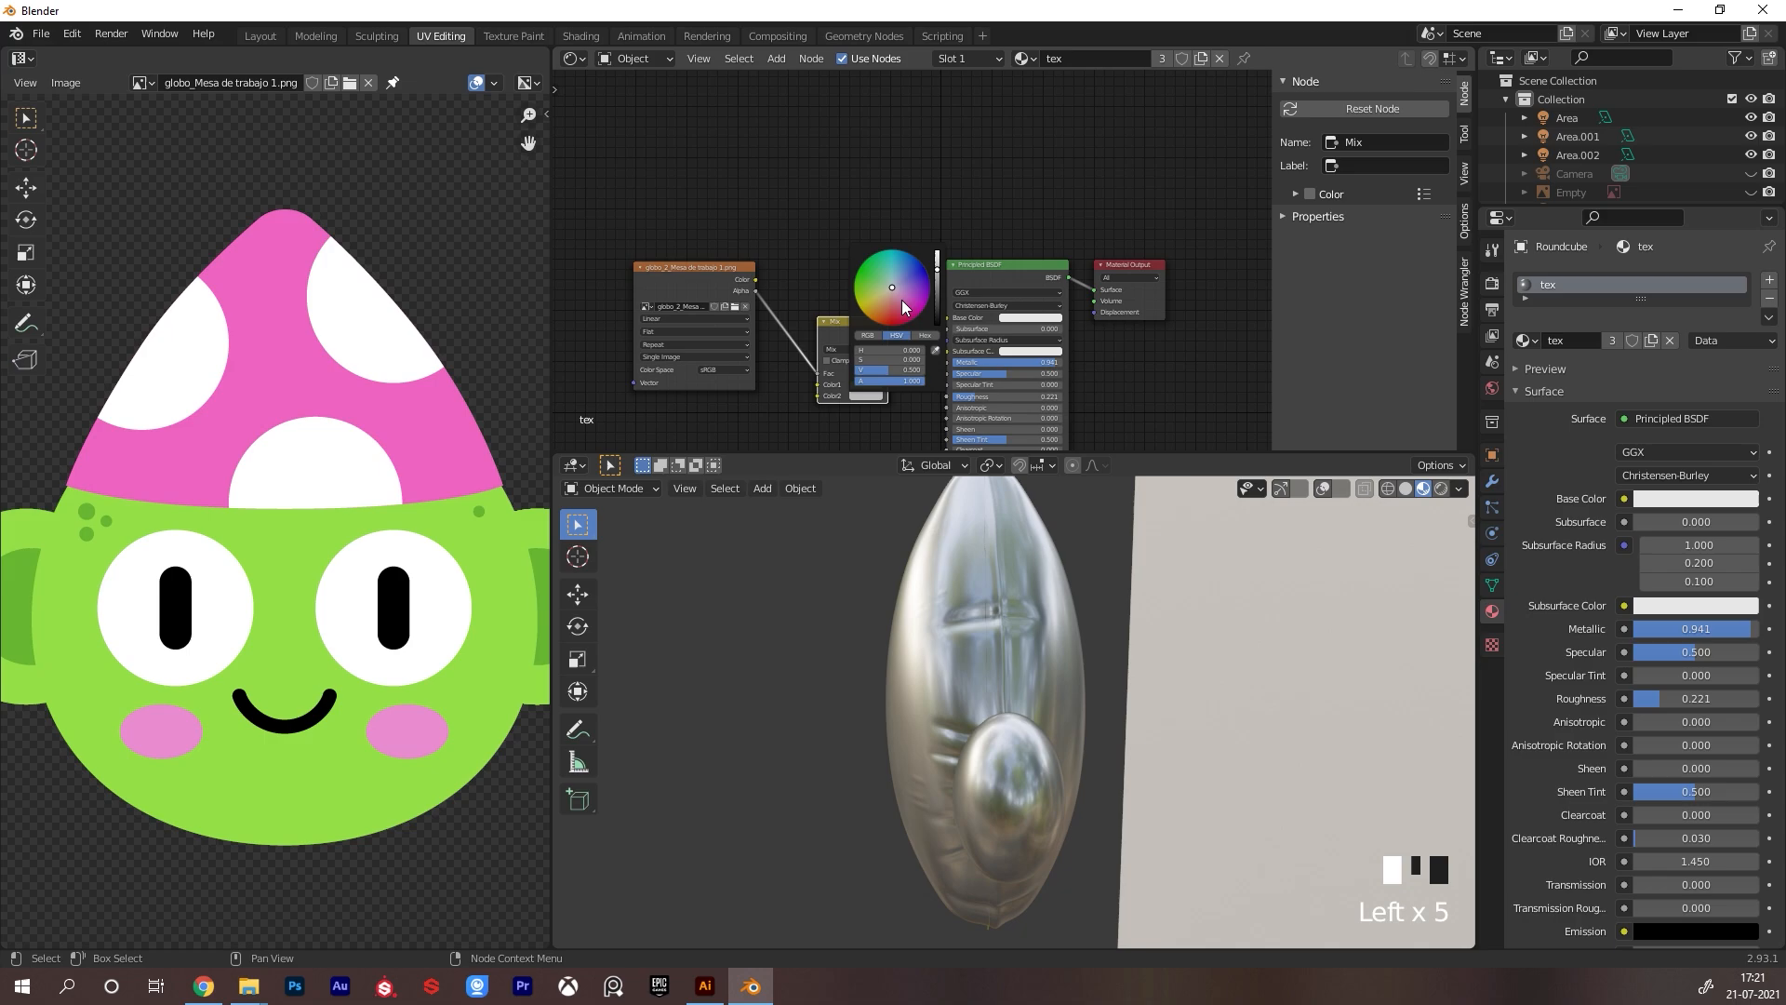
pyautogui.click(936, 351)
pyautogui.click(534, 638)
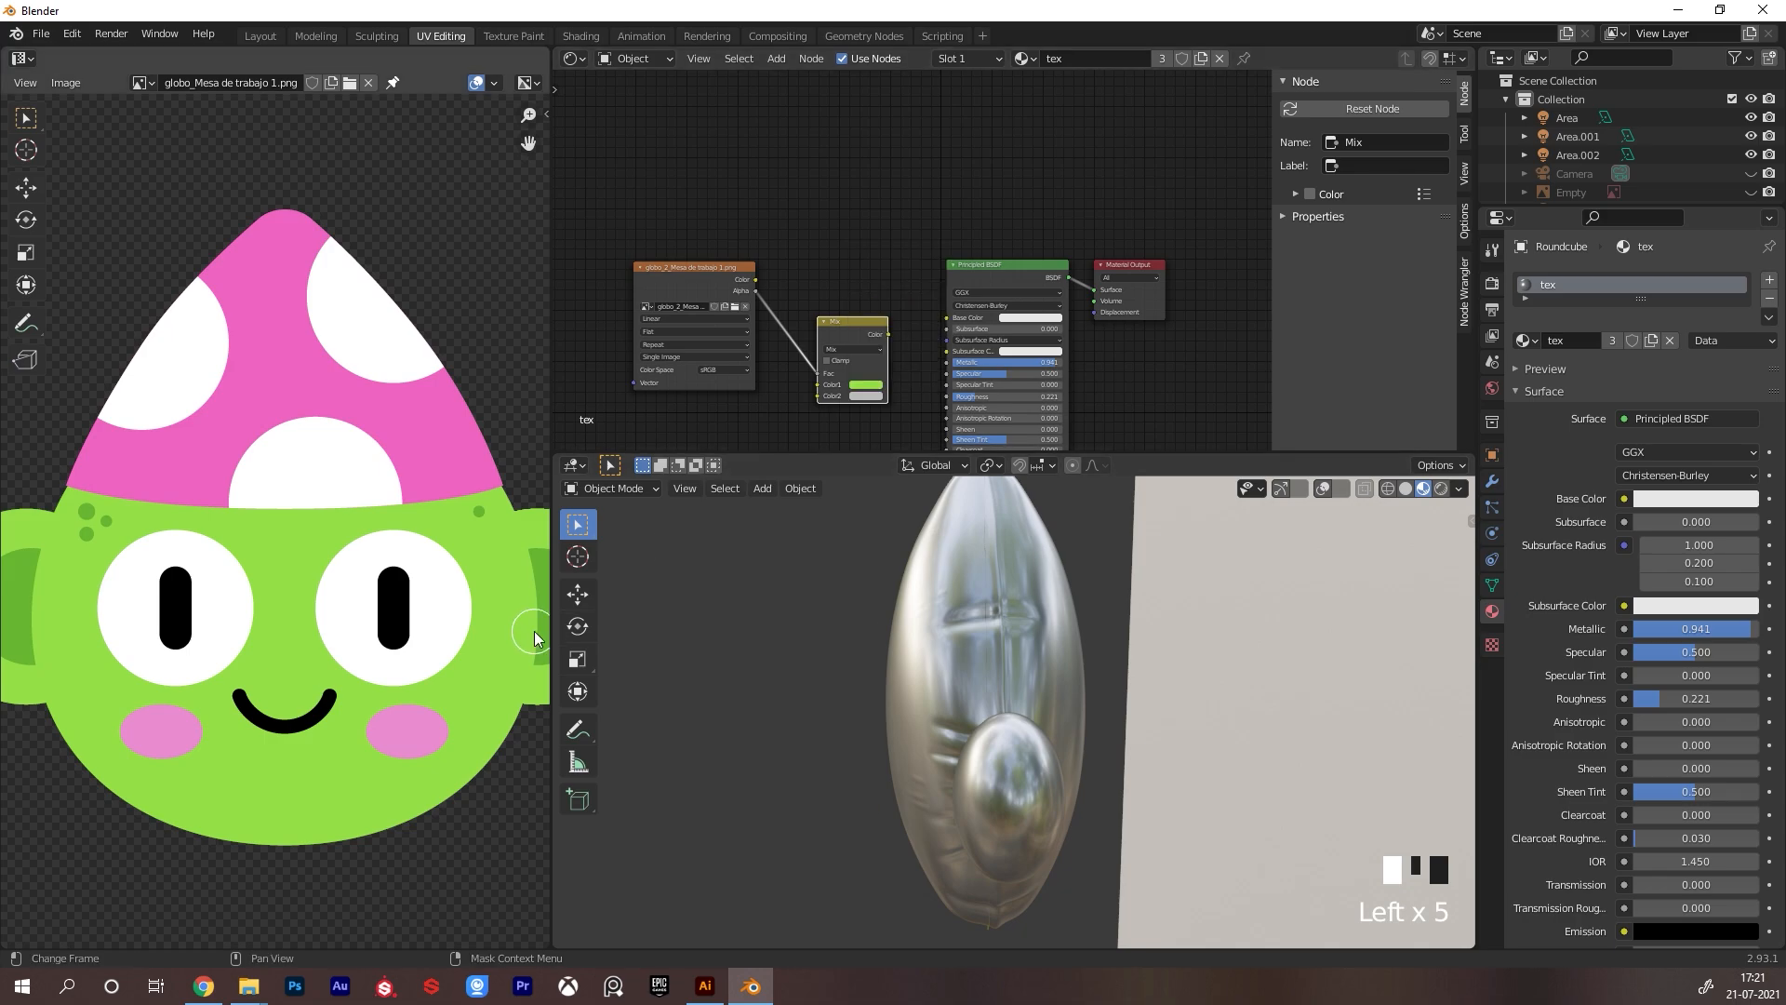
pyautogui.click(866, 395)
pyautogui.click(937, 351)
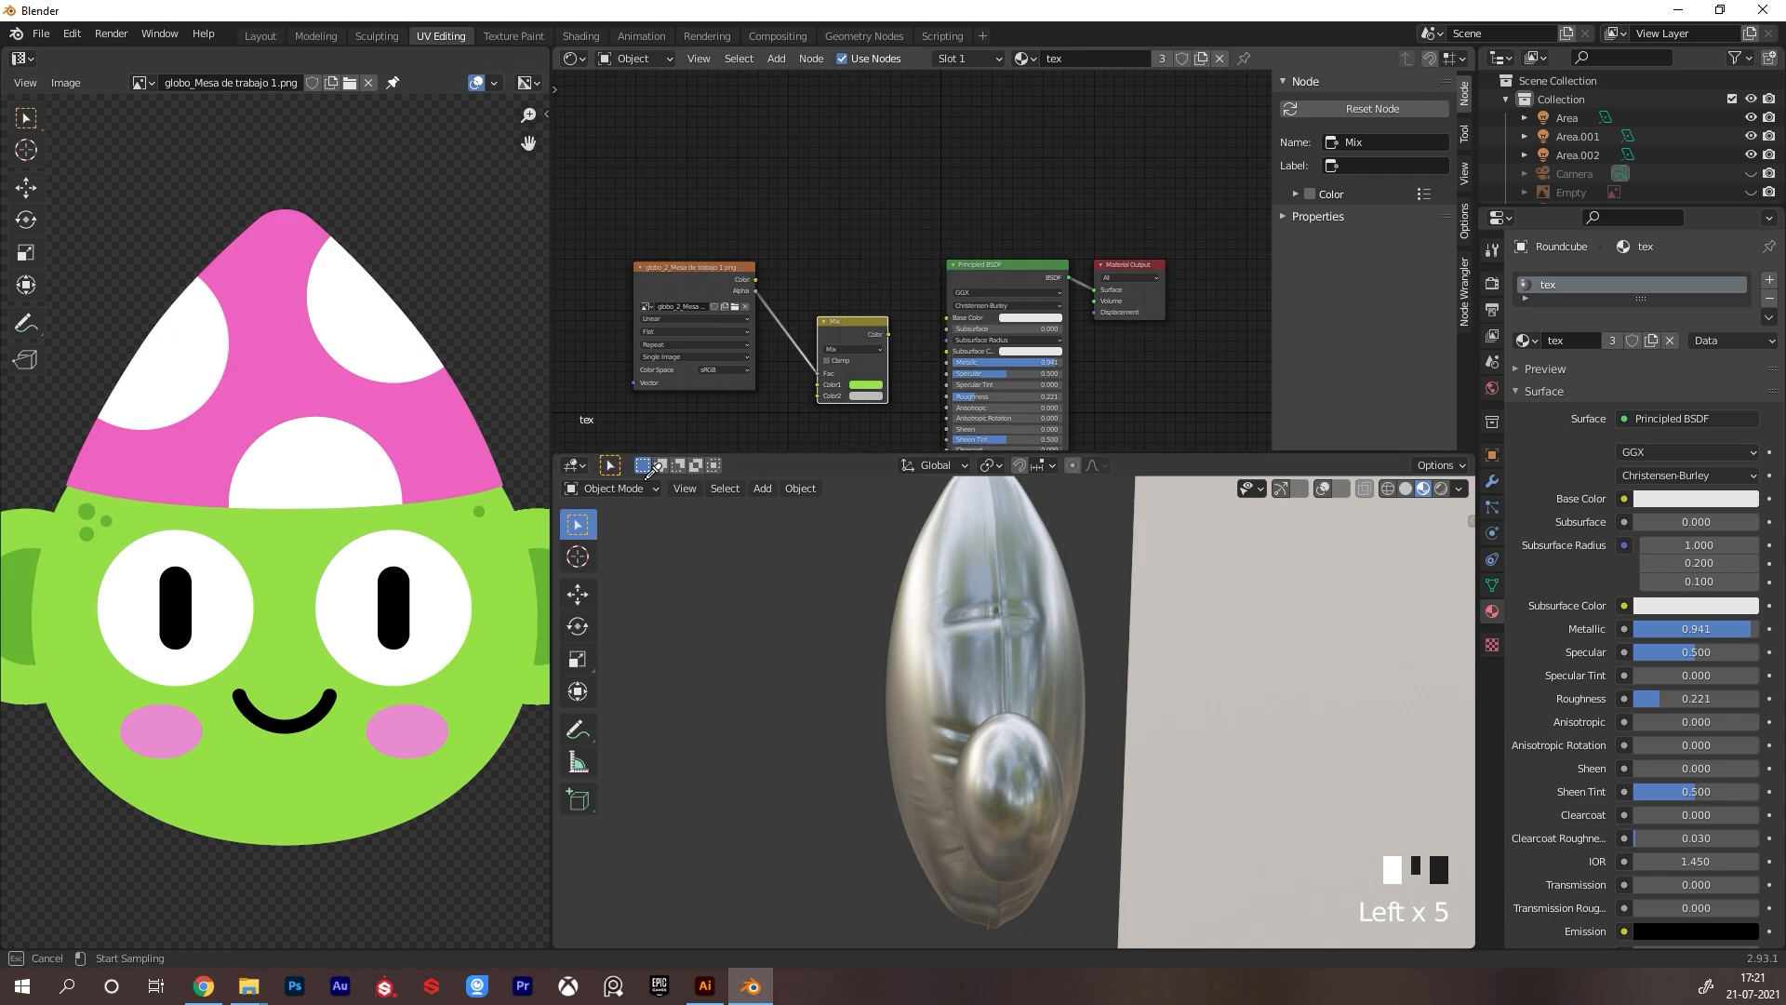
pyautogui.click(494, 545)
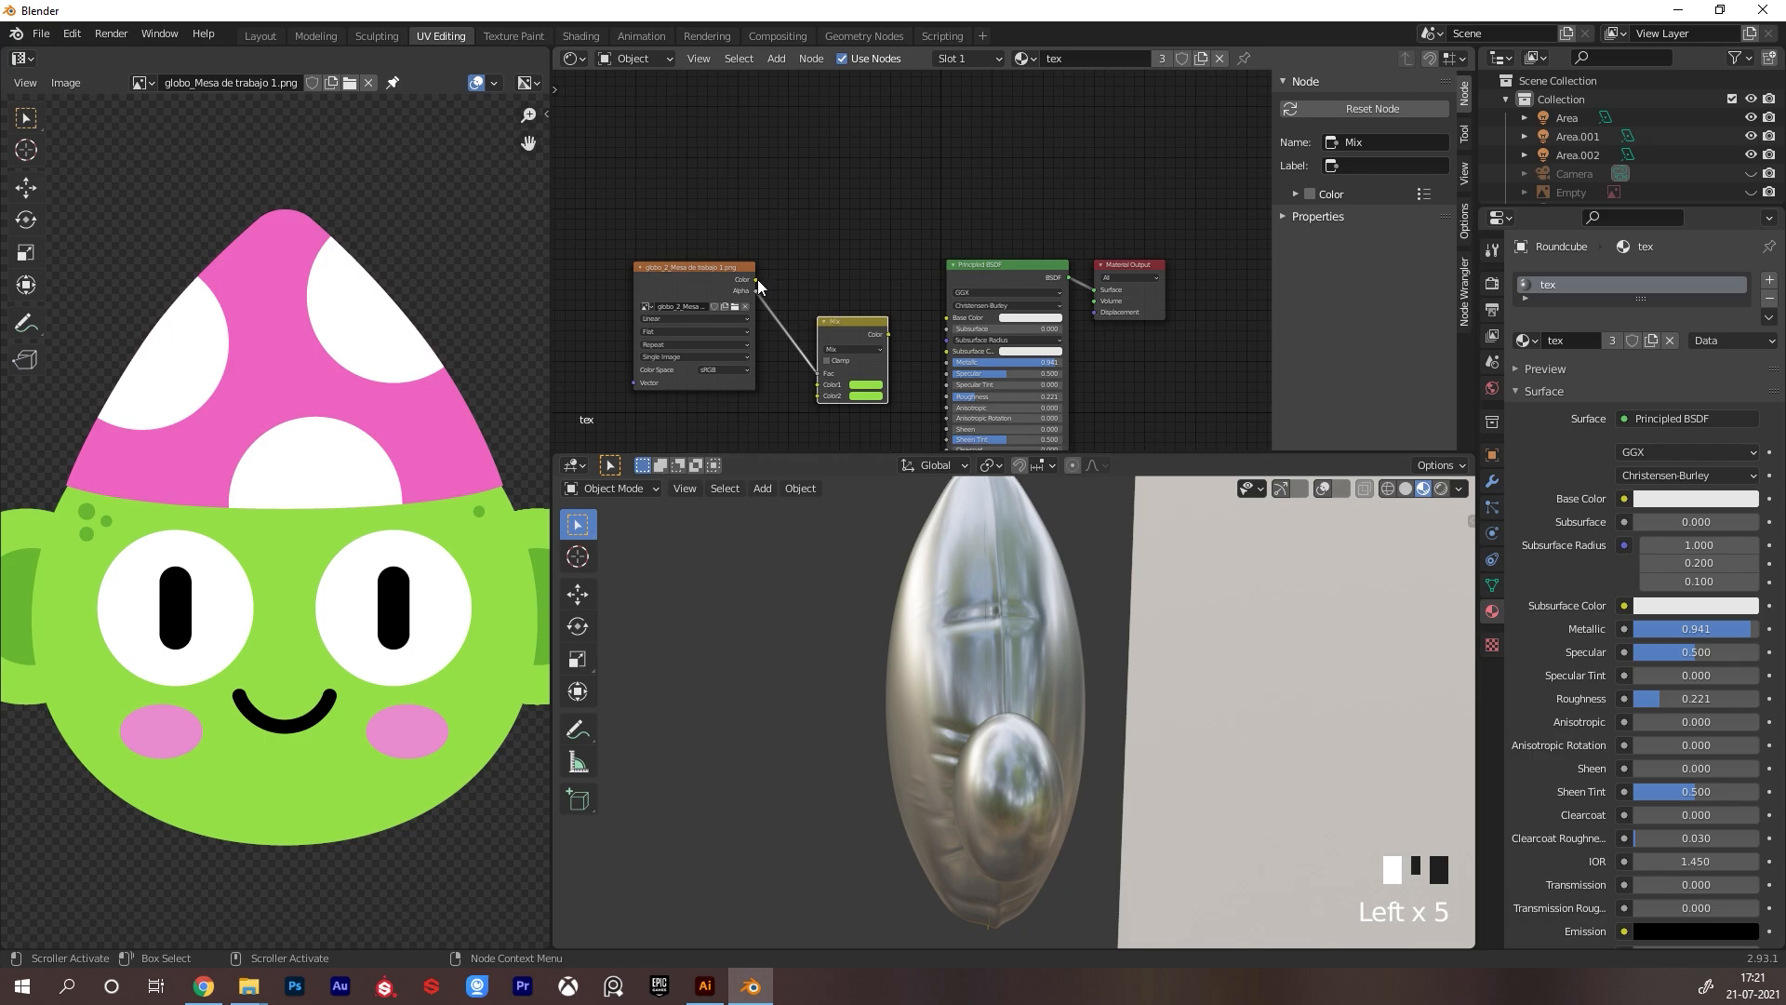
# Connect the image's Color output to the Mix node's Color2 and the Mix output to the Principled BSDF's Base Color
pyautogui.moveTo(755, 279); pyautogui.dragTo(817, 395)
pyautogui.moveTo(886, 335); pyautogui.dragTo(947, 318)
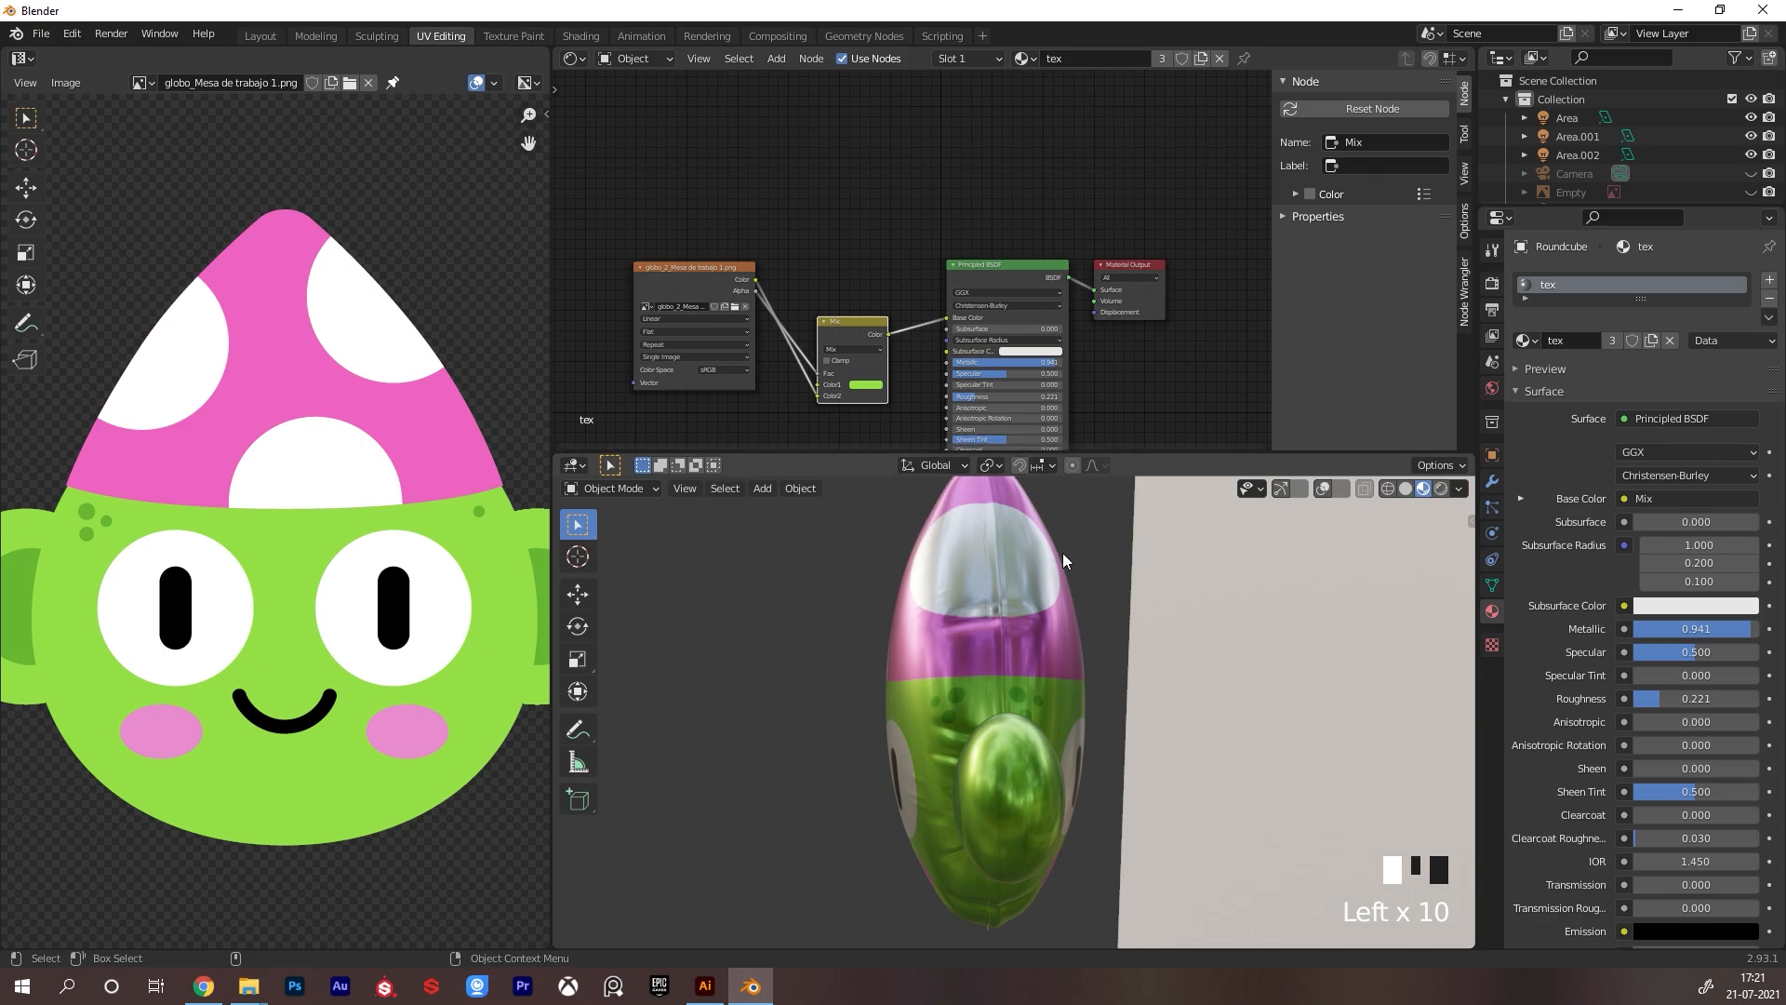
pyautogui.keyDown('alt'); pyautogui.moveTo(1070, 732); pyautogui.dragTo(1121, 720); pyautogui.keyUp('alt')
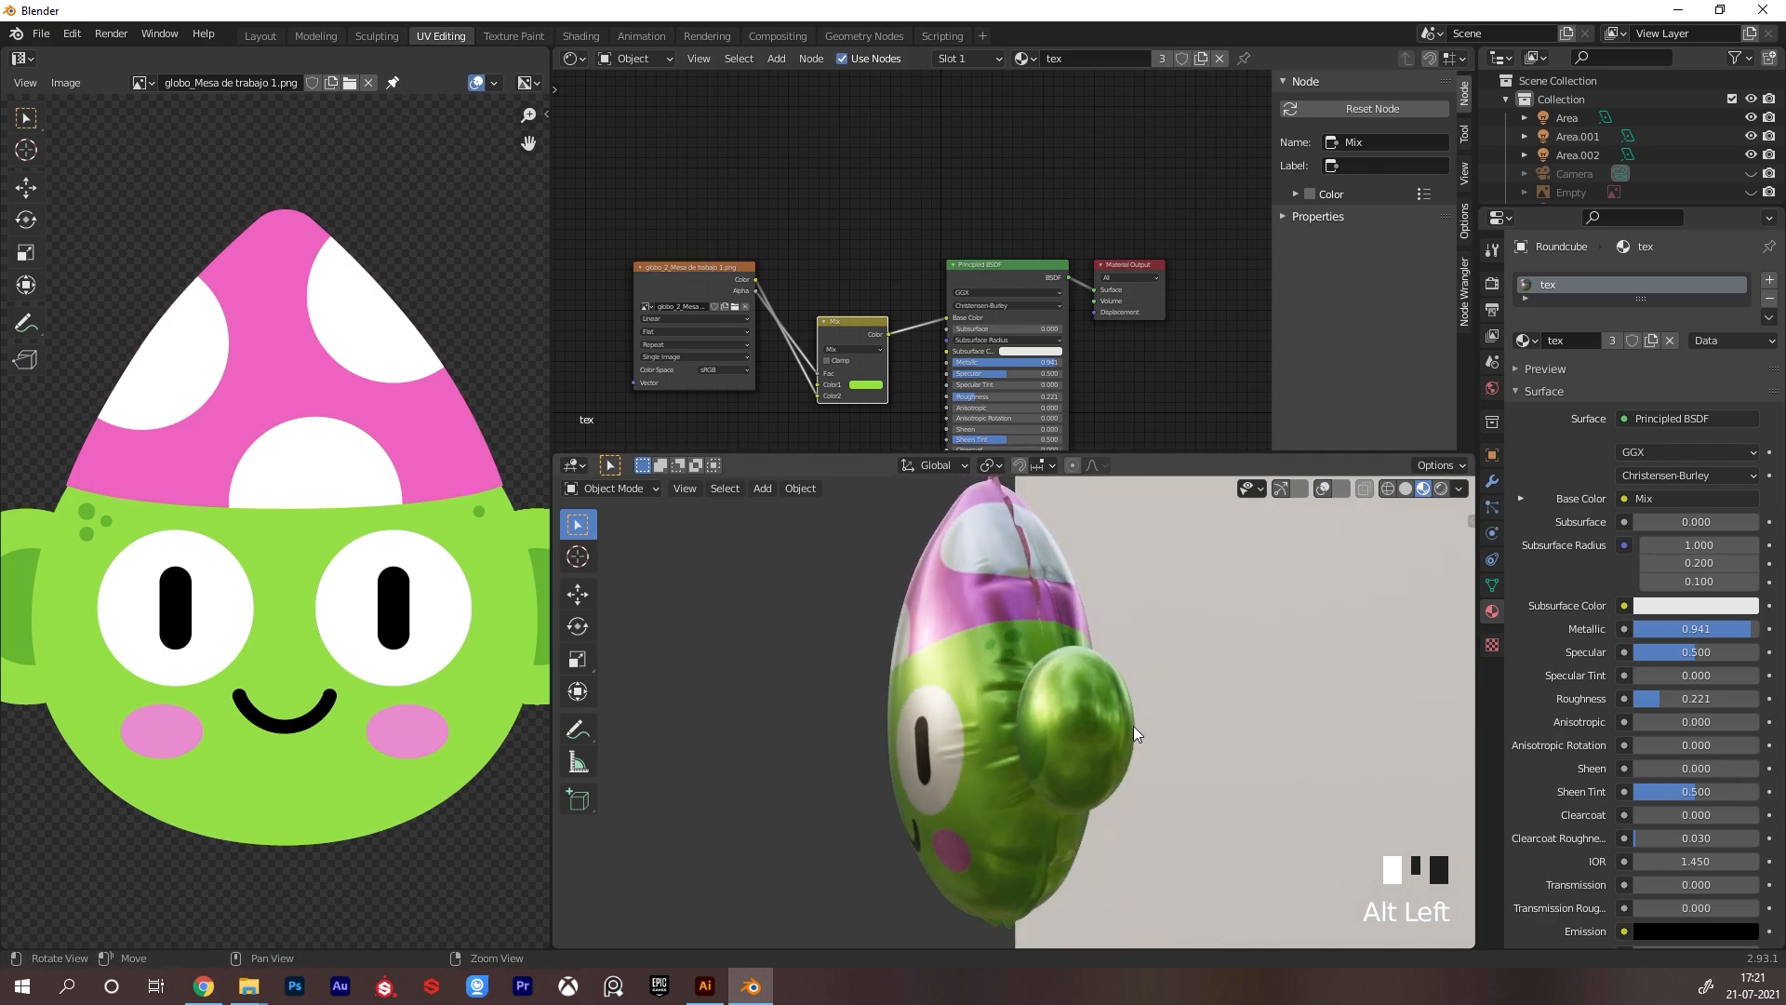
# Examine the ear and the balloon body from the side and front to check the green filling the texture's transparent areas
pyautogui.keyDown('alt'); pyautogui.moveTo(1133, 726); pyautogui.dragTo(1175, 675, button='right'); pyautogui.keyUp('alt')
pyautogui.keyDown('alt'); pyautogui.moveTo(1175, 675); pyautogui.dragTo(1108, 668, button='middle'); pyautogui.keyUp('alt')
pyautogui.keyDown('alt'); pyautogui.moveTo(1108, 668); pyautogui.dragTo(1143, 699); pyautogui.keyUp('alt')
pyautogui.keyDown('alt'); pyautogui.moveTo(1142, 700); pyautogui.dragTo(1036, 739, button='right'); pyautogui.keyUp('alt')
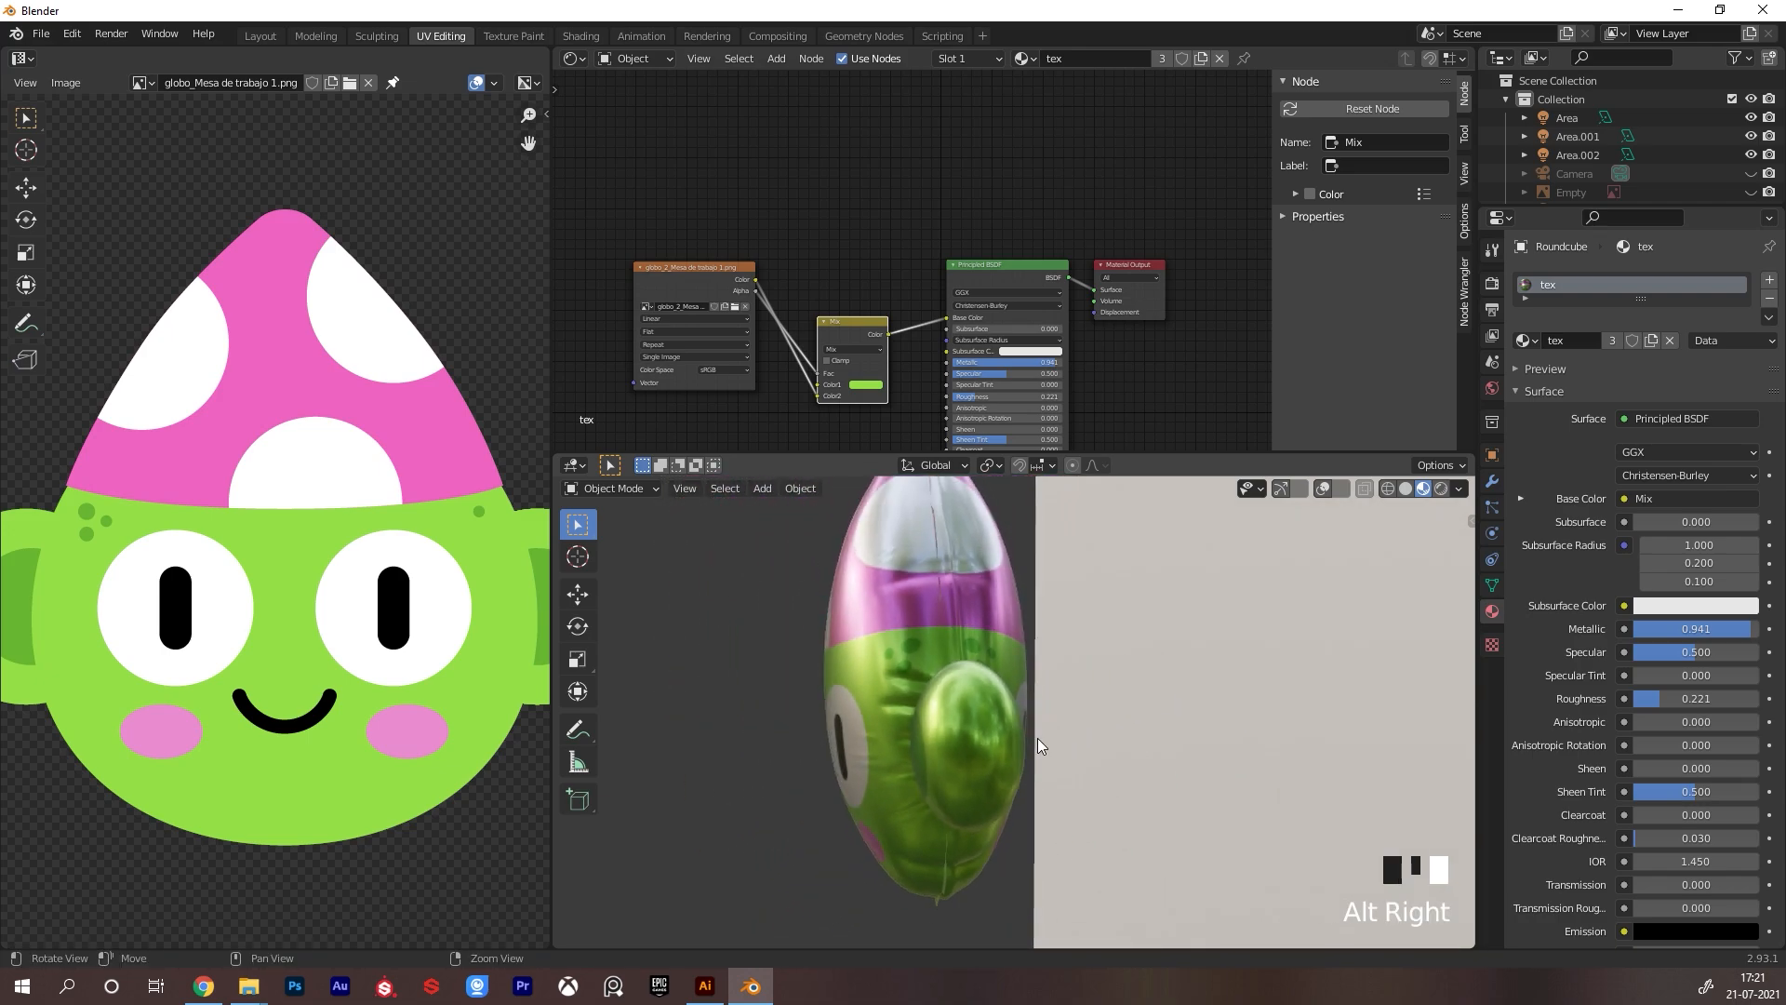
pyautogui.keyDown('alt'); pyautogui.moveTo(1036, 738); pyautogui.dragTo(1052, 756, button='middle'); pyautogui.keyUp('alt')
pyautogui.keyDown('alt'); pyautogui.moveTo(1059, 728); pyautogui.dragTo(1024, 768, button='right'); pyautogui.keyUp('alt')
pyautogui.keyDown('alt'); pyautogui.moveTo(1023, 768); pyautogui.dragTo(1231, 751); pyautogui.keyUp('alt')
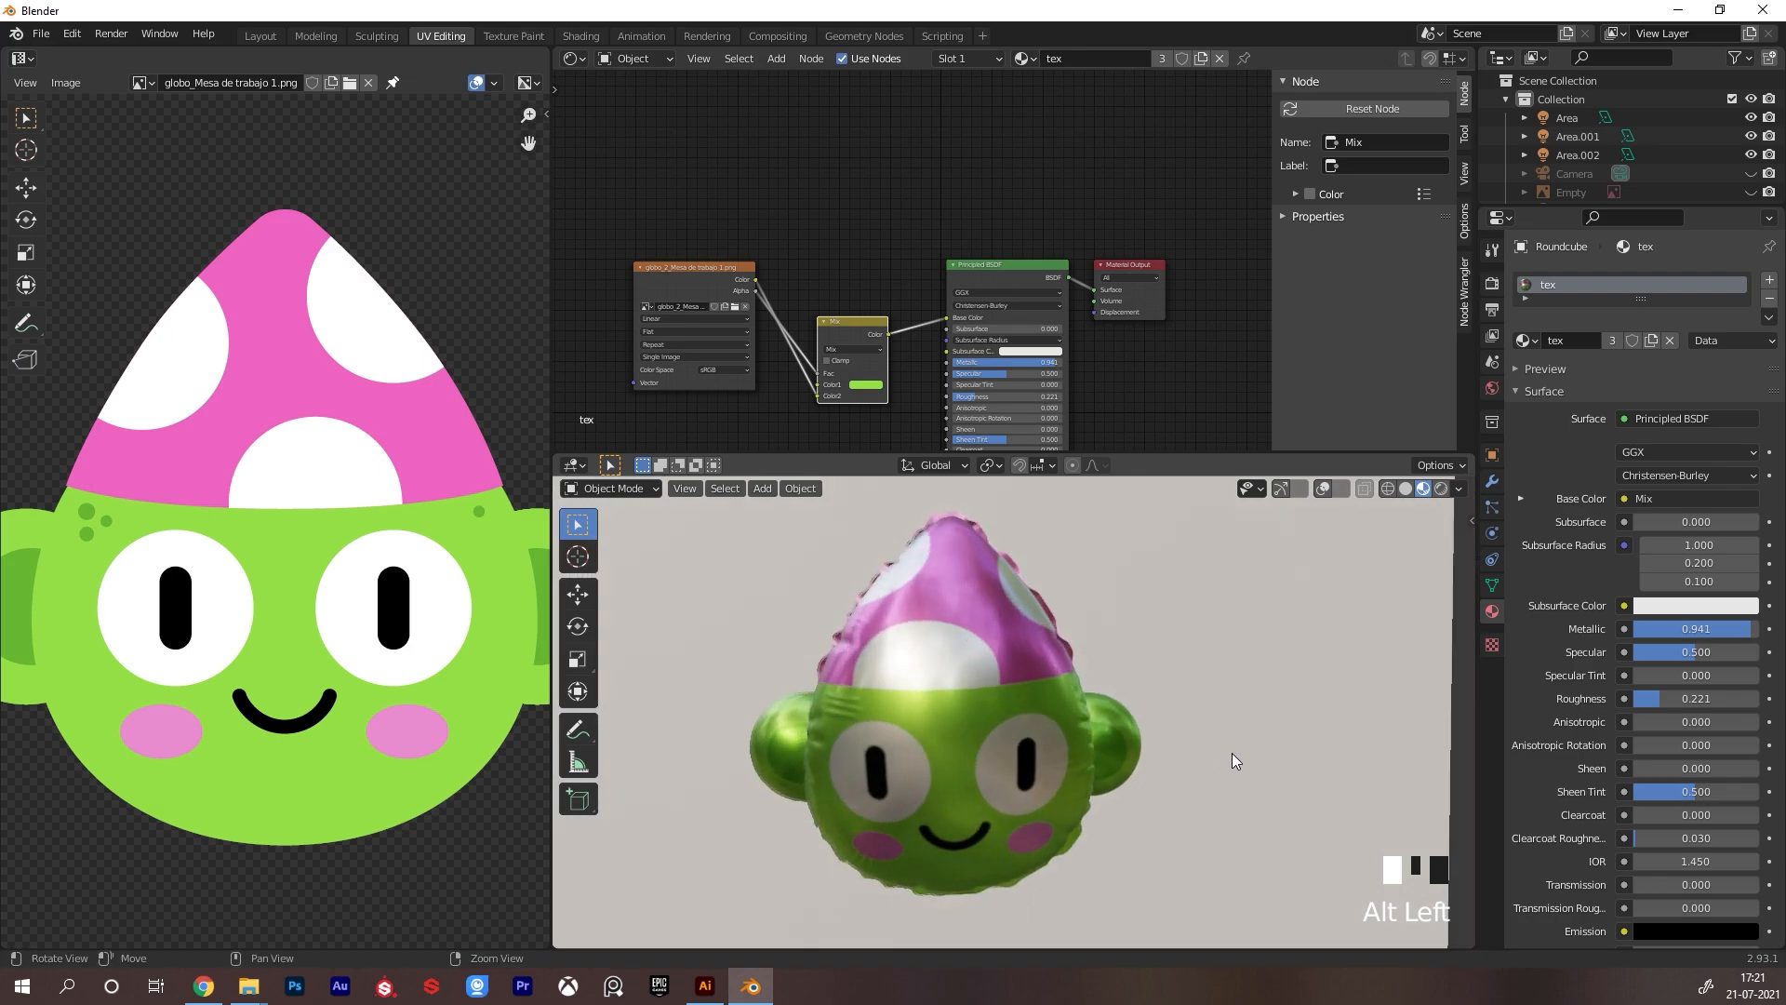
pyautogui.keyDown('alt'); pyautogui.moveTo(1126, 712); pyautogui.dragTo(1042, 753, button='right'); pyautogui.keyUp('alt')
pyautogui.keyDown('alt'); pyautogui.moveTo(1040, 751); pyautogui.dragTo(1158, 733); pyautogui.keyUp('alt')
pyautogui.keyDown('alt'); pyautogui.moveTo(1144, 727); pyautogui.dragTo(1115, 655, button='right'); pyautogui.keyUp('alt')
# Set the Mix node's Color1 to pink
pyautogui.click(858, 386)
pyautogui.click(865, 395)
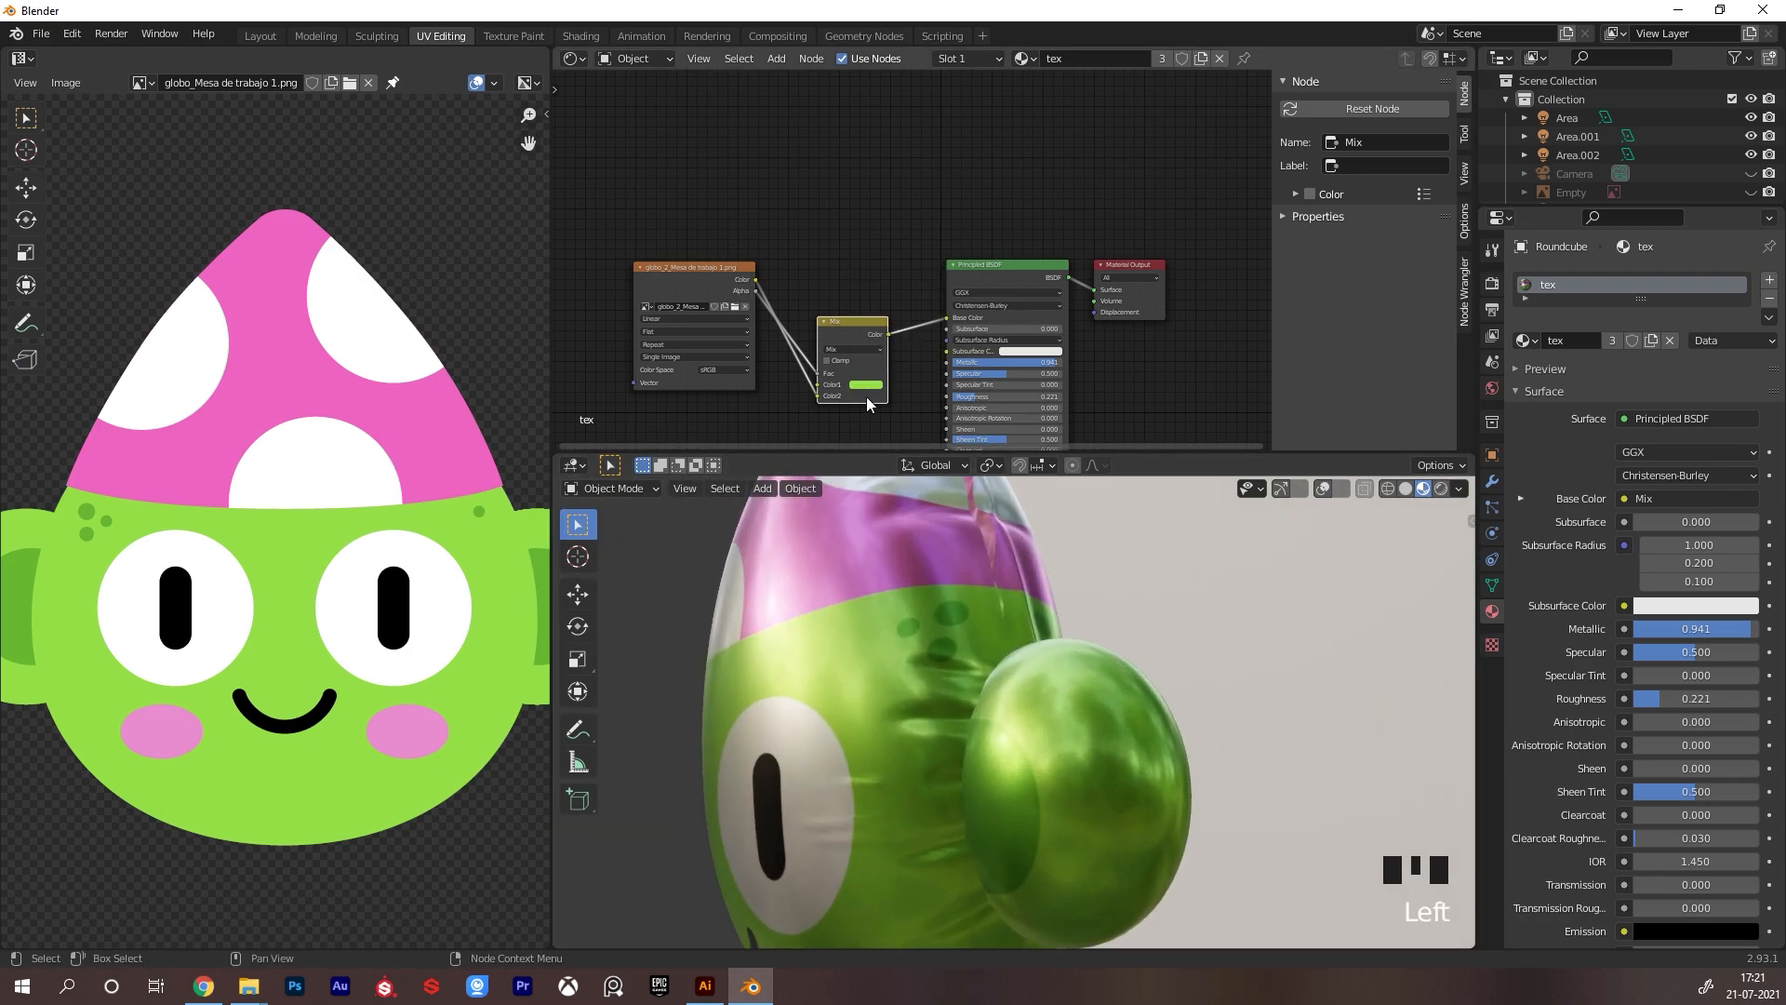
pyautogui.click(866, 385)
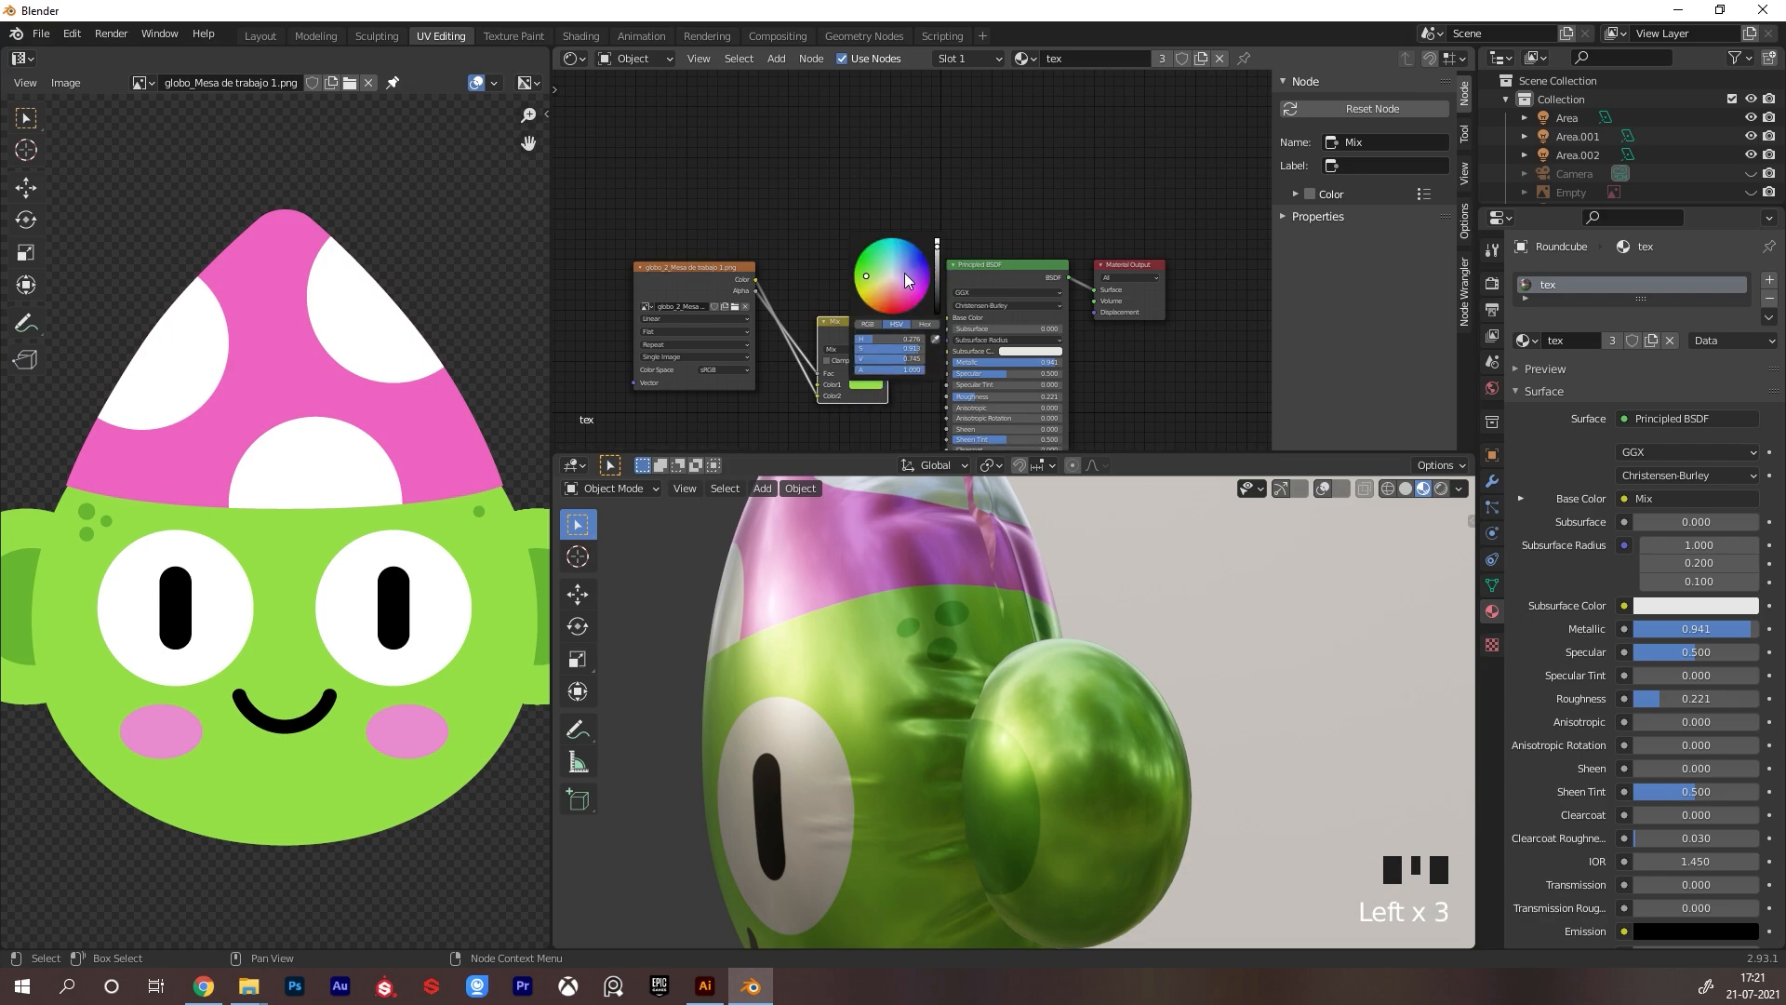
pyautogui.click(903, 290)
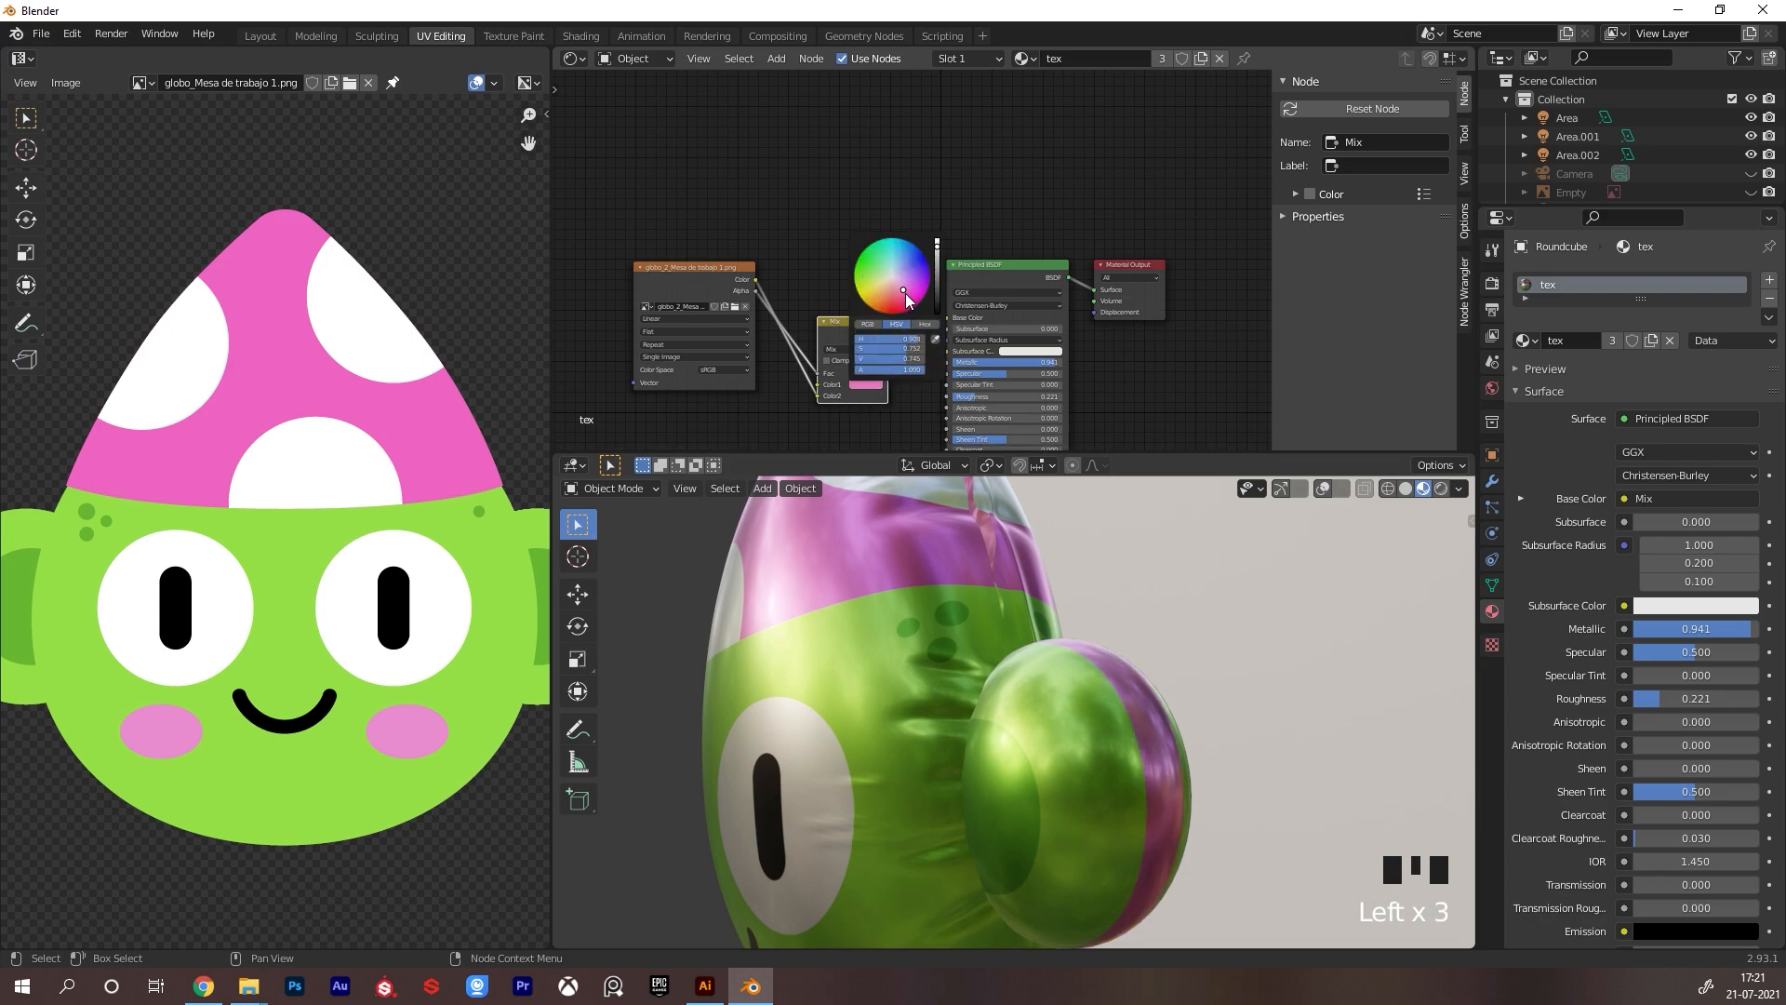
# Restore the Mix node to a light green Color1 with the image linked to Color2 after trying a red Color1 and swapped inputs
pyautogui.moveTo(906, 294); pyautogui.dragTo(894, 307)
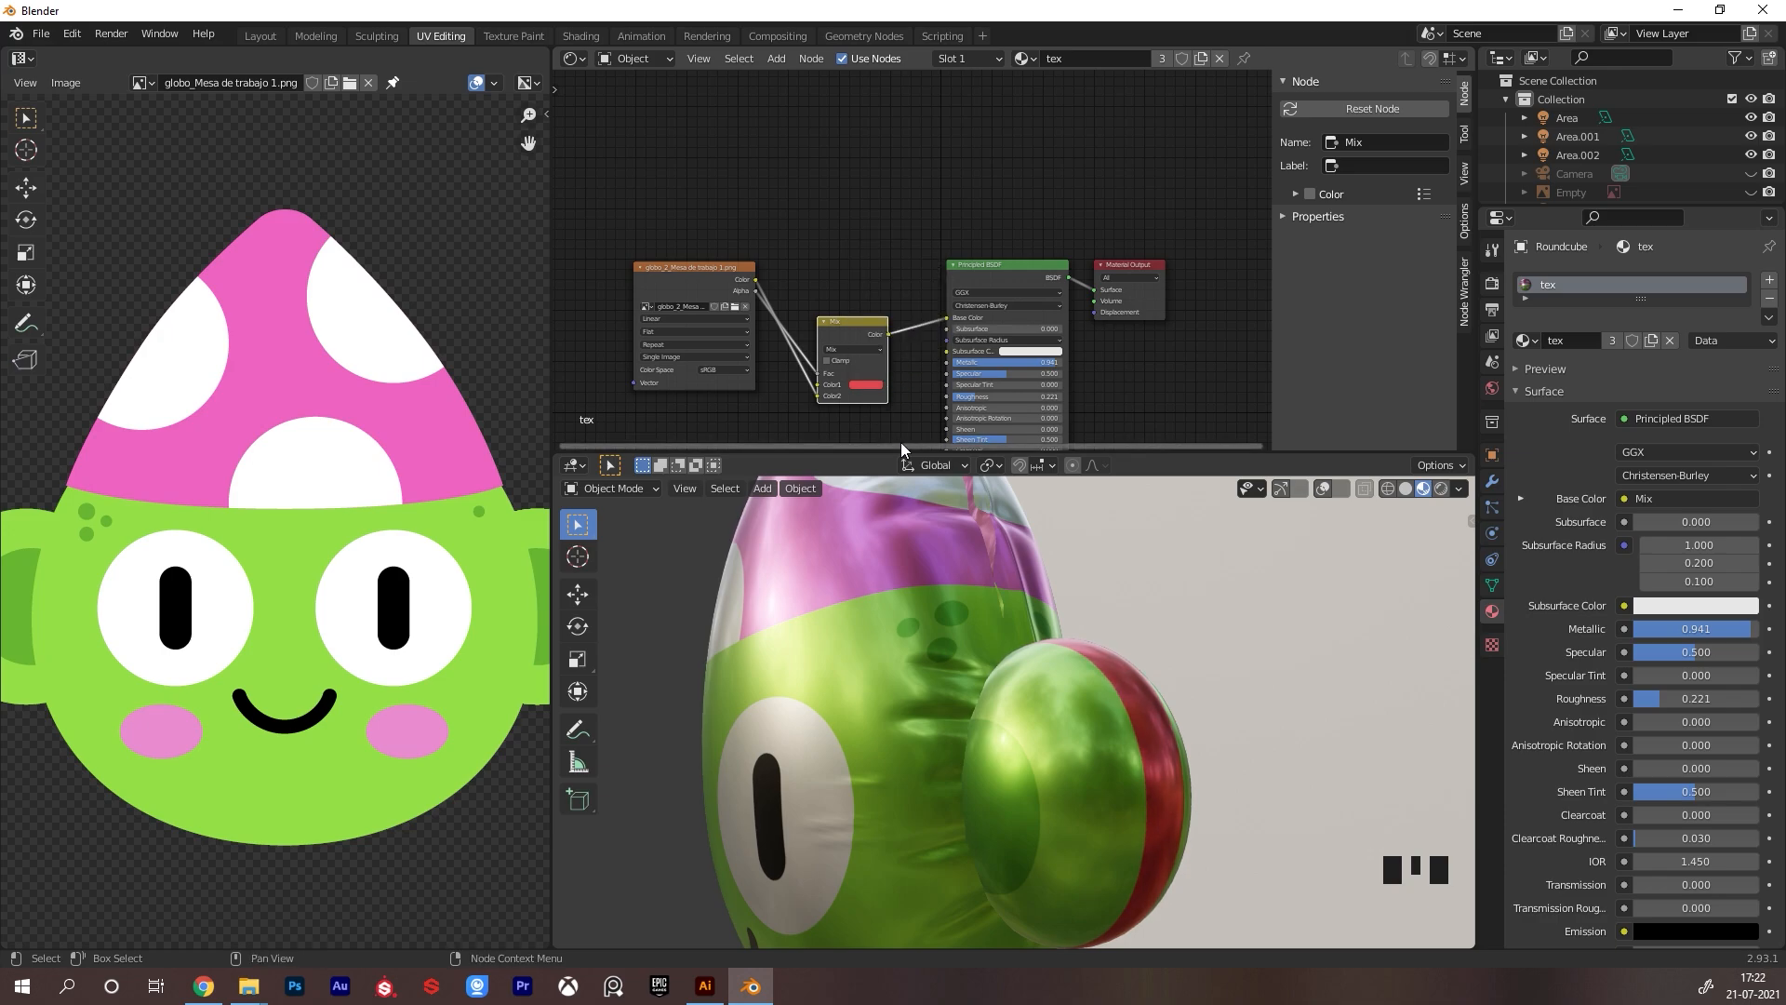
pyautogui.hotkey('ctrl', 'z')
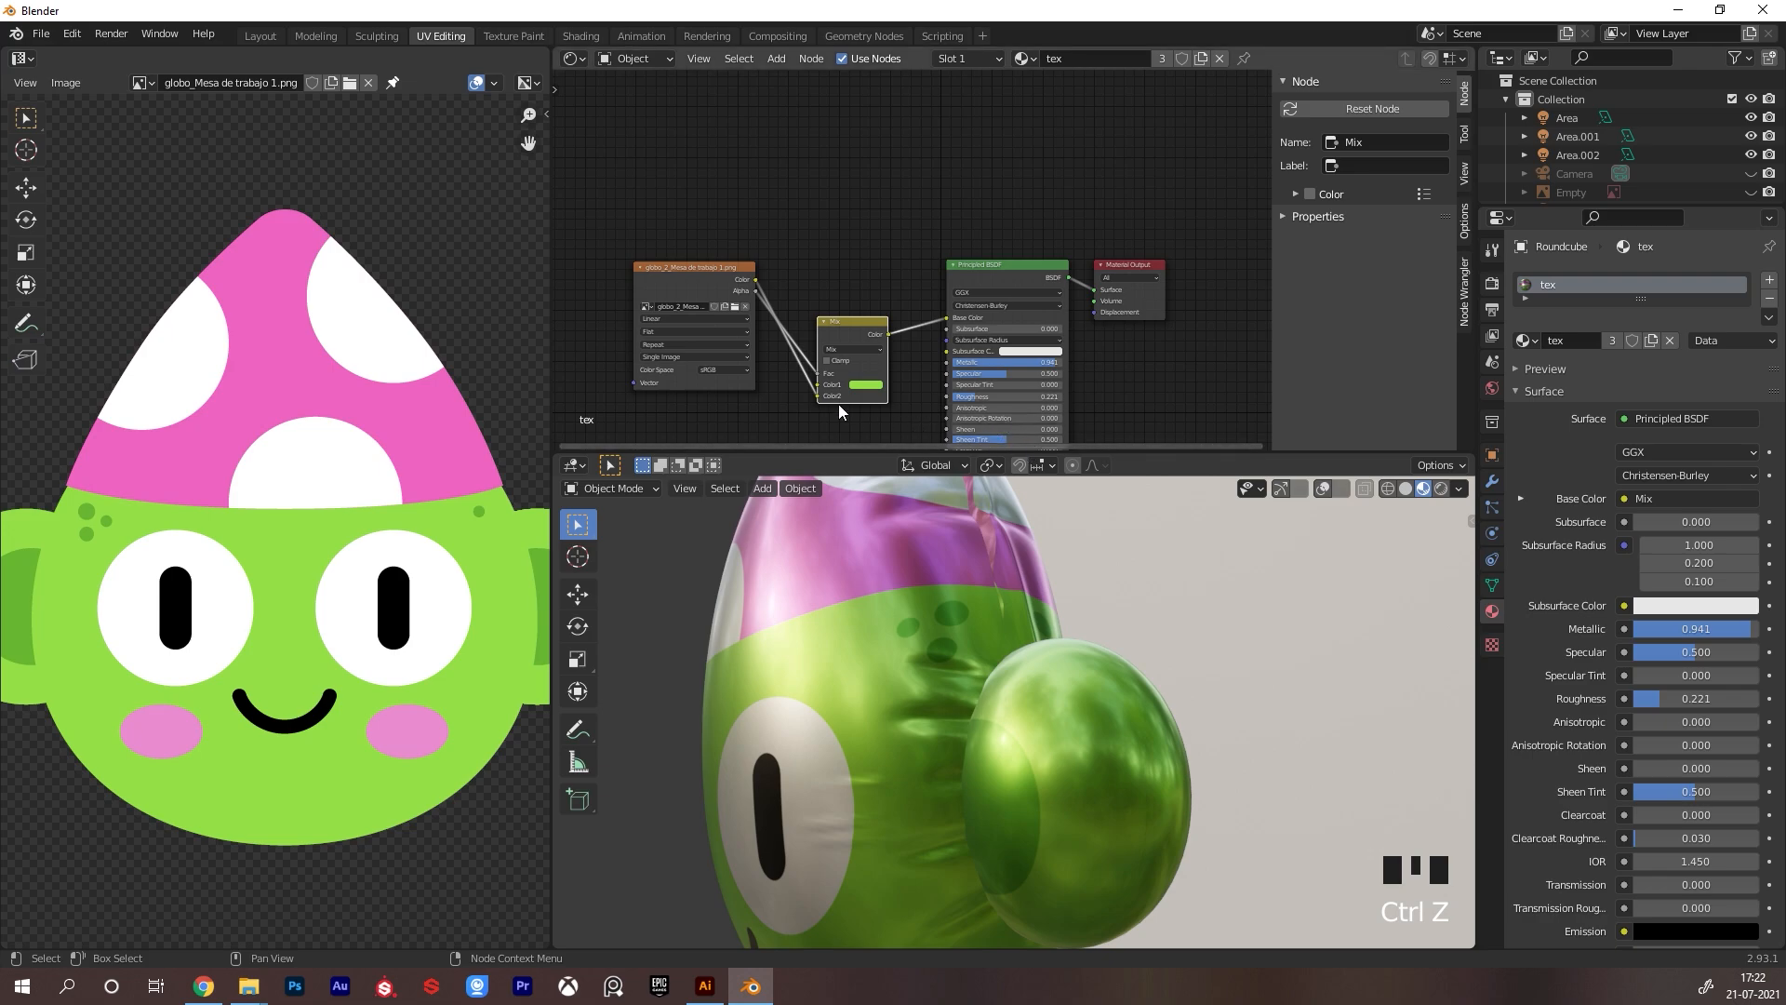
pyautogui.moveTo(808, 394); pyautogui.dragTo(813, 387)
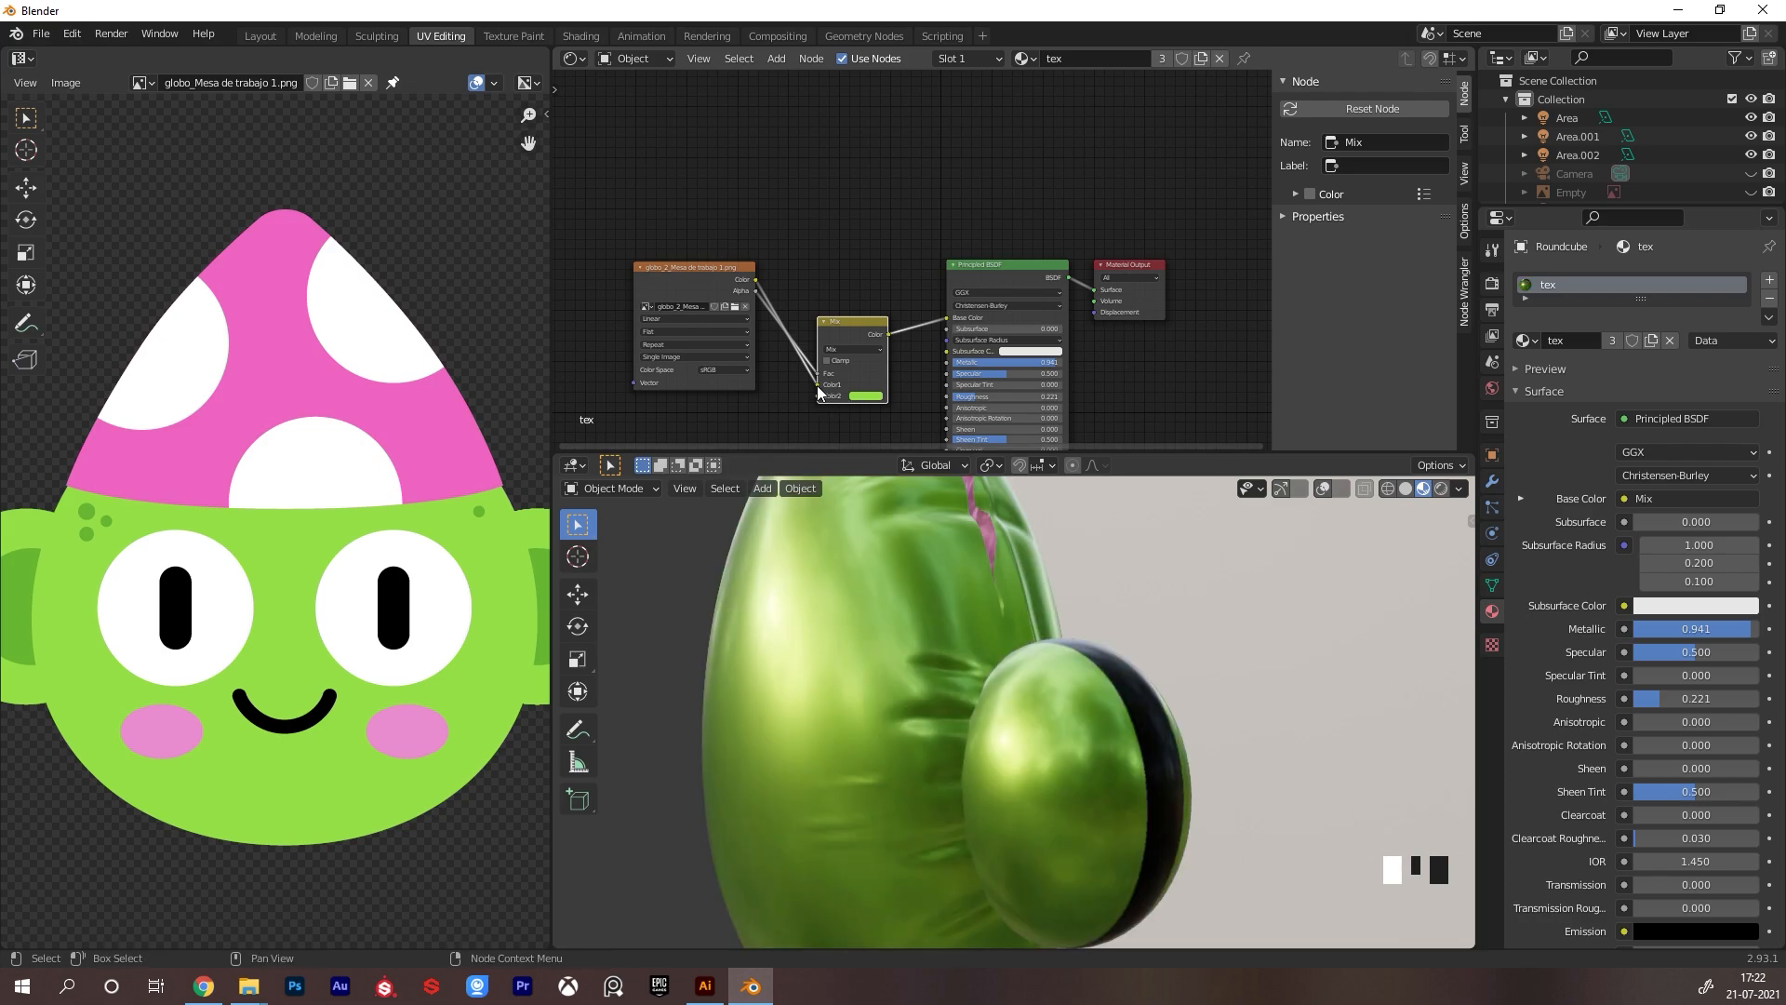
pyautogui.moveTo(818, 385); pyautogui.dragTo(819, 395)
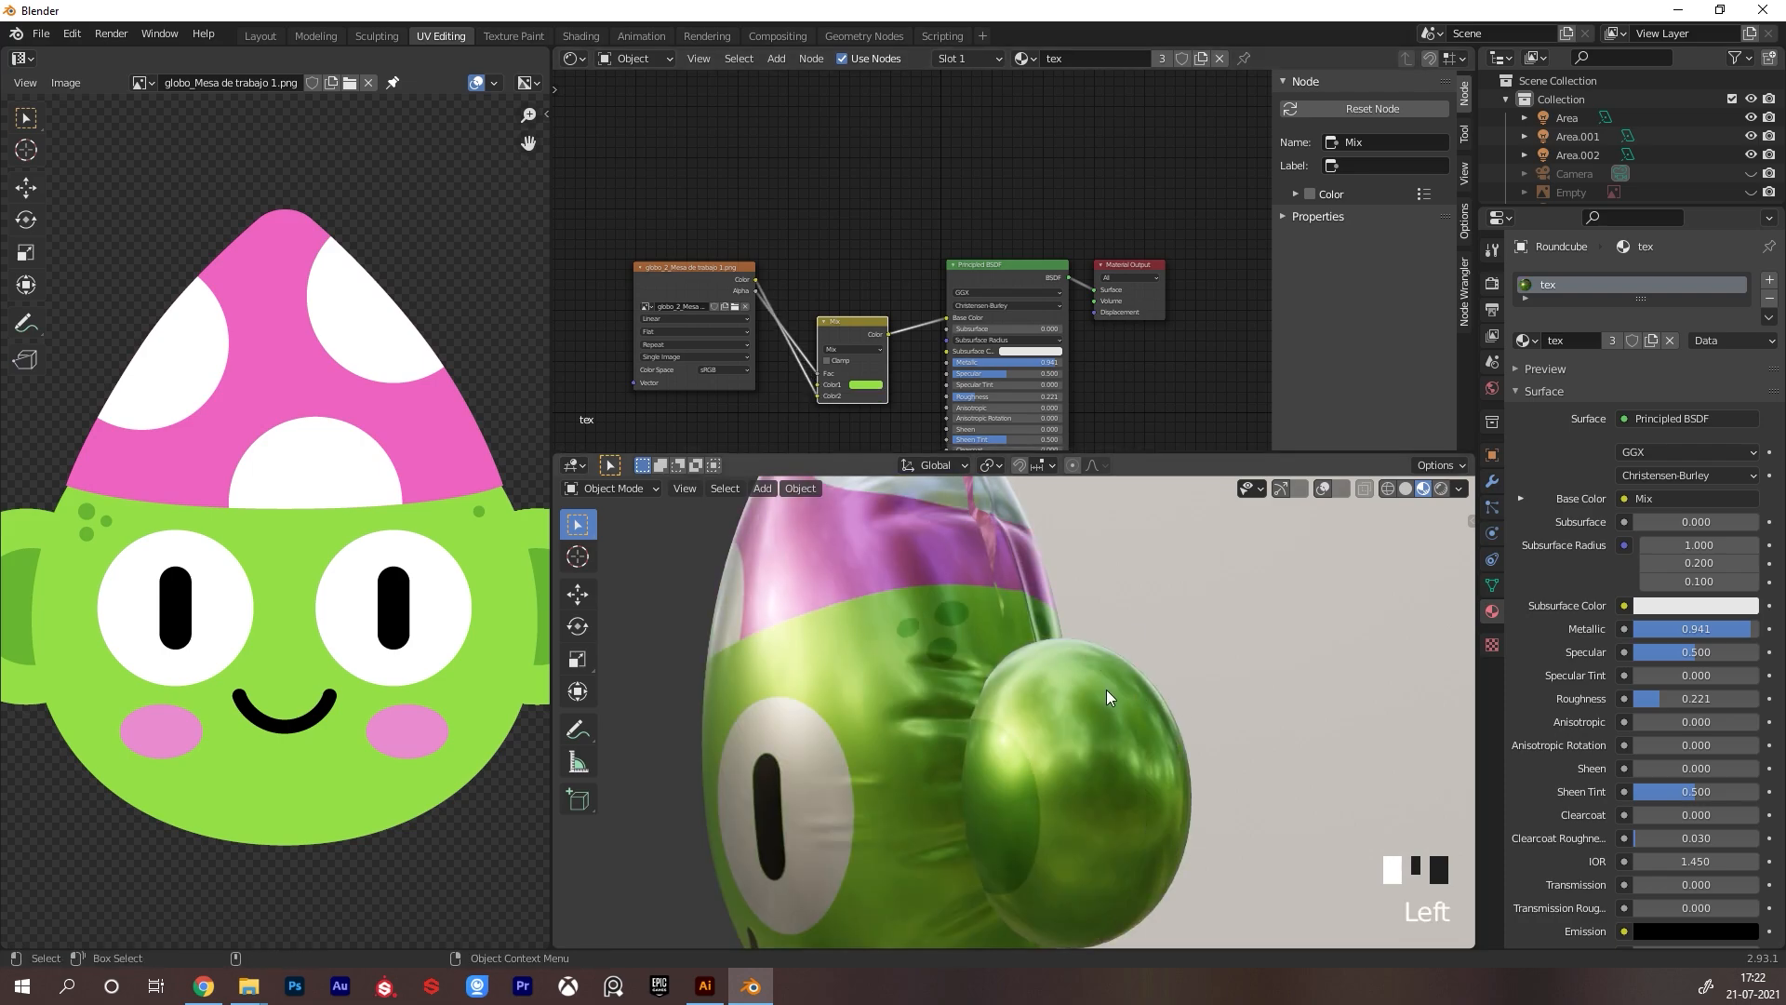
# Switch to the Layout workspace and narrow the rendered camera view to widen the working viewport
pyautogui.scroll(-1, 1107, 690)
pyautogui.keyDown('alt'); pyautogui.moveTo(1038, 674); pyautogui.dragTo(1161, 671); pyautogui.keyUp('alt')
pyautogui.scroll(-3, 1163, 684)
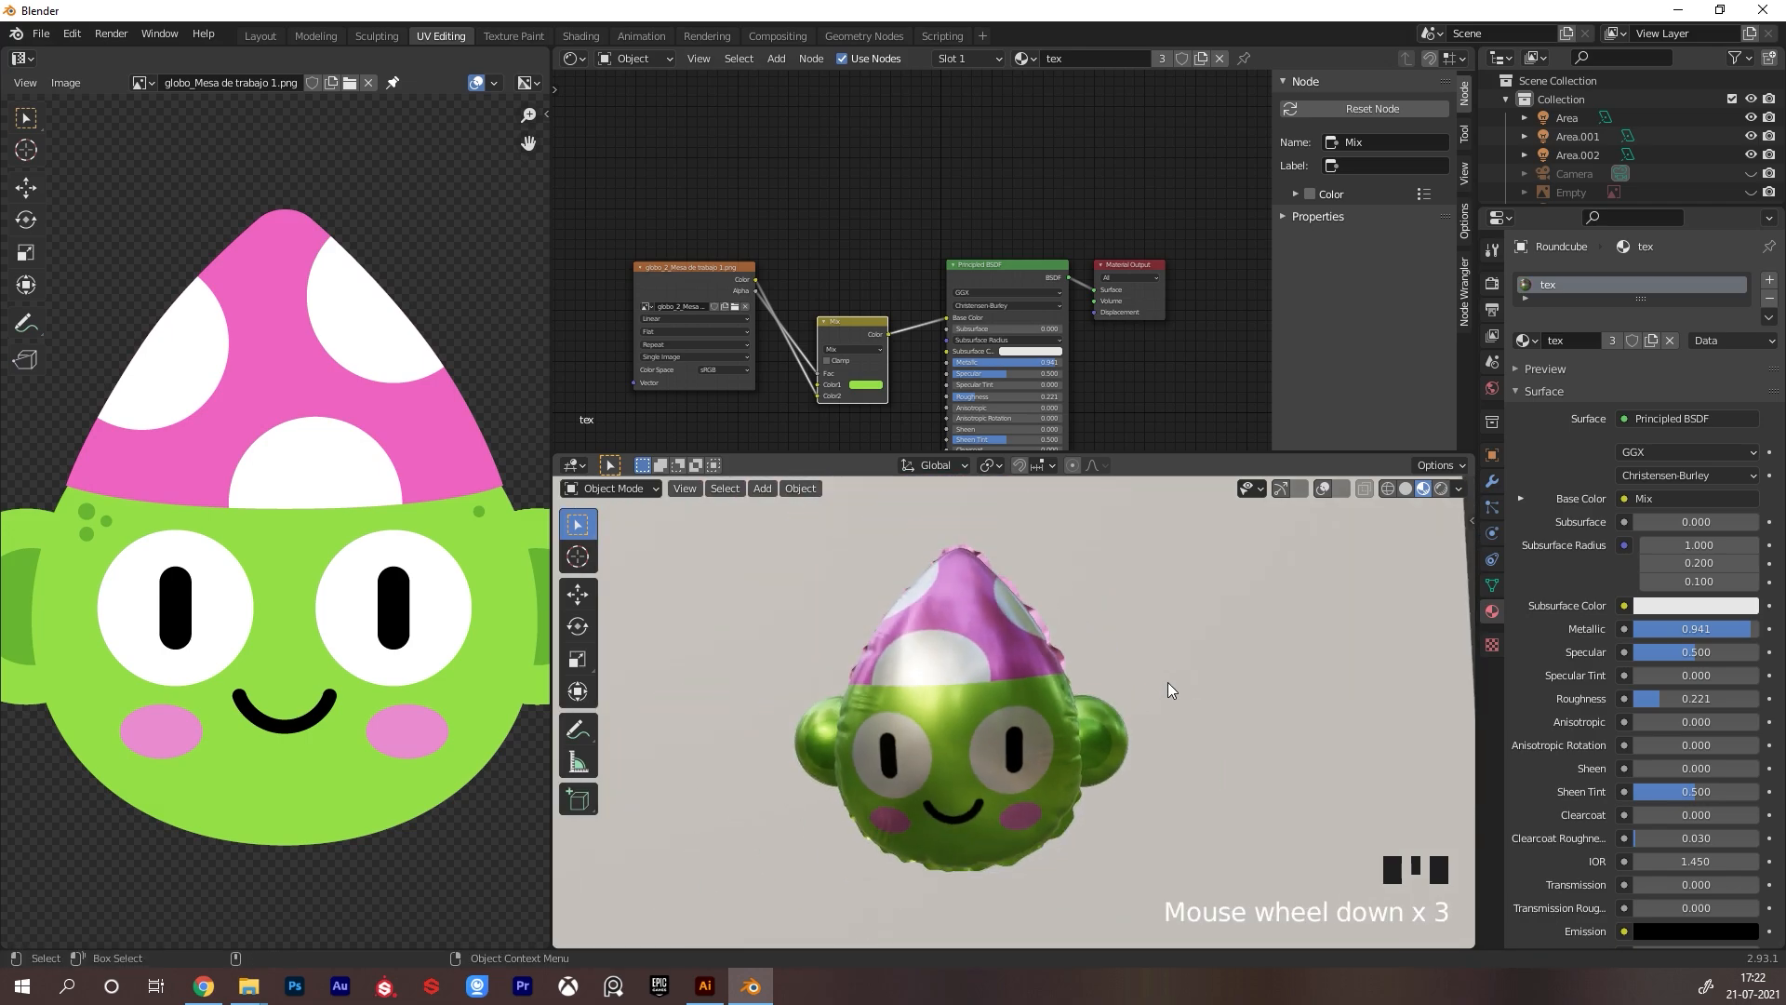
pyautogui.click(261, 36)
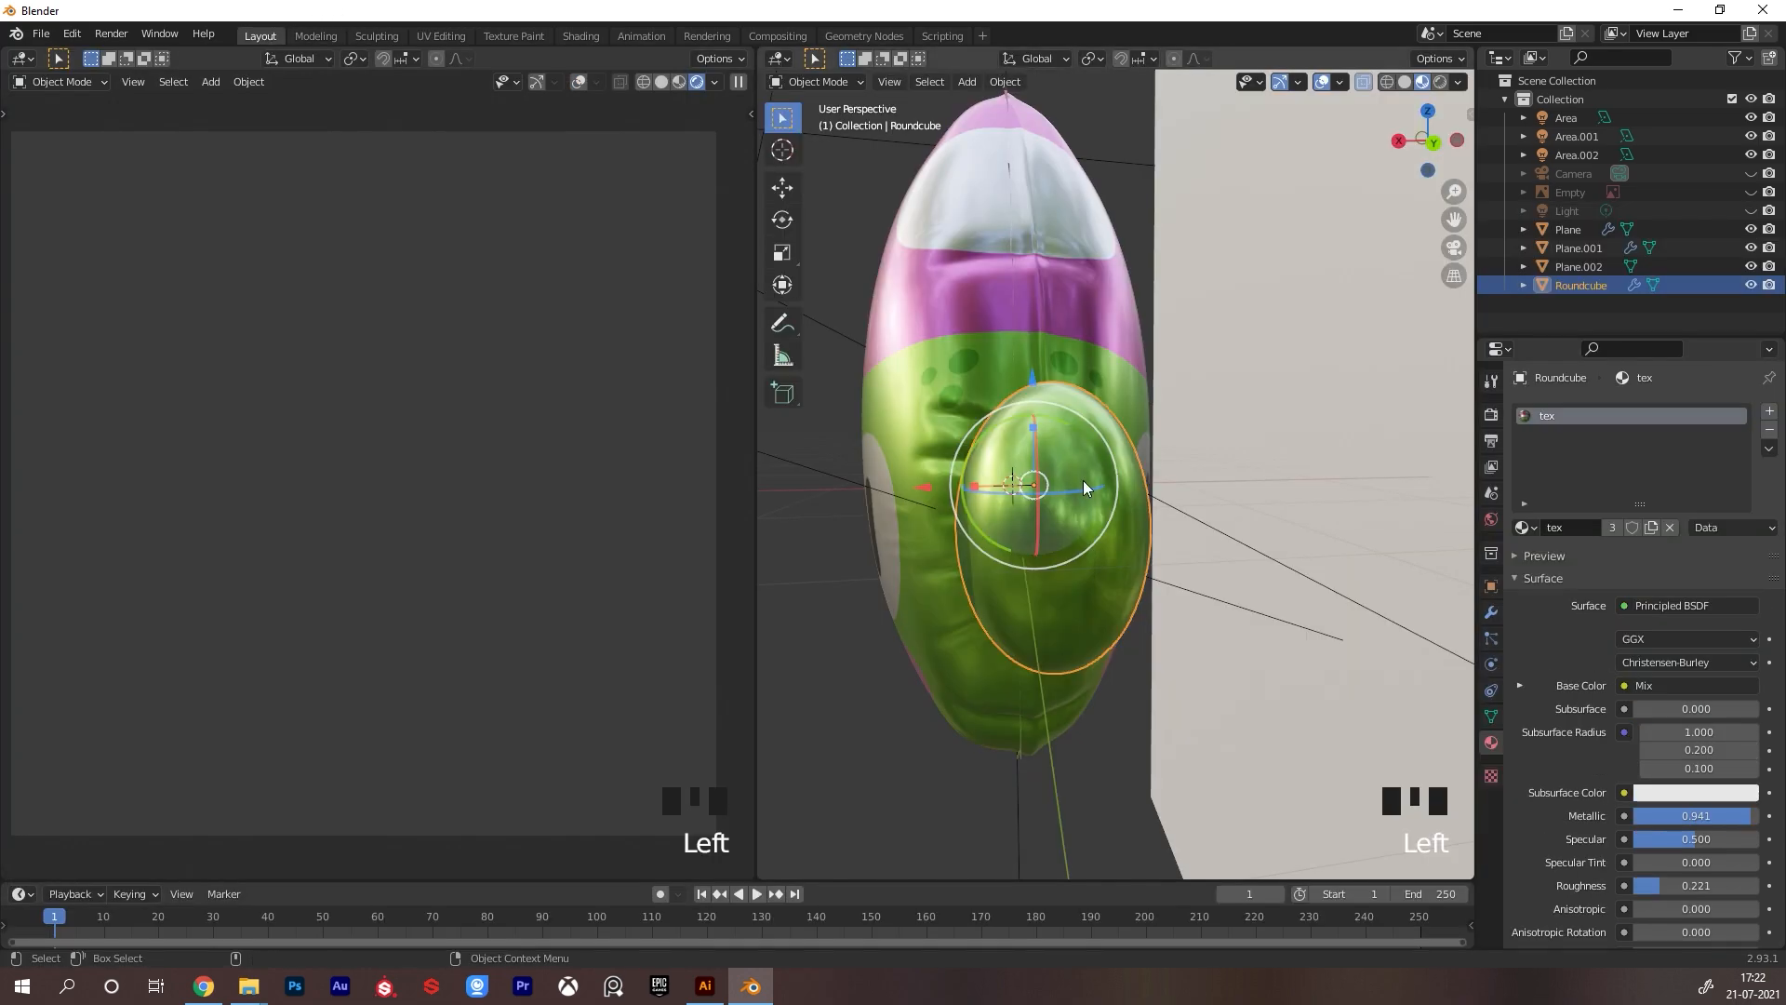
pyautogui.moveTo(757, 224); pyautogui.dragTo(605, 245)
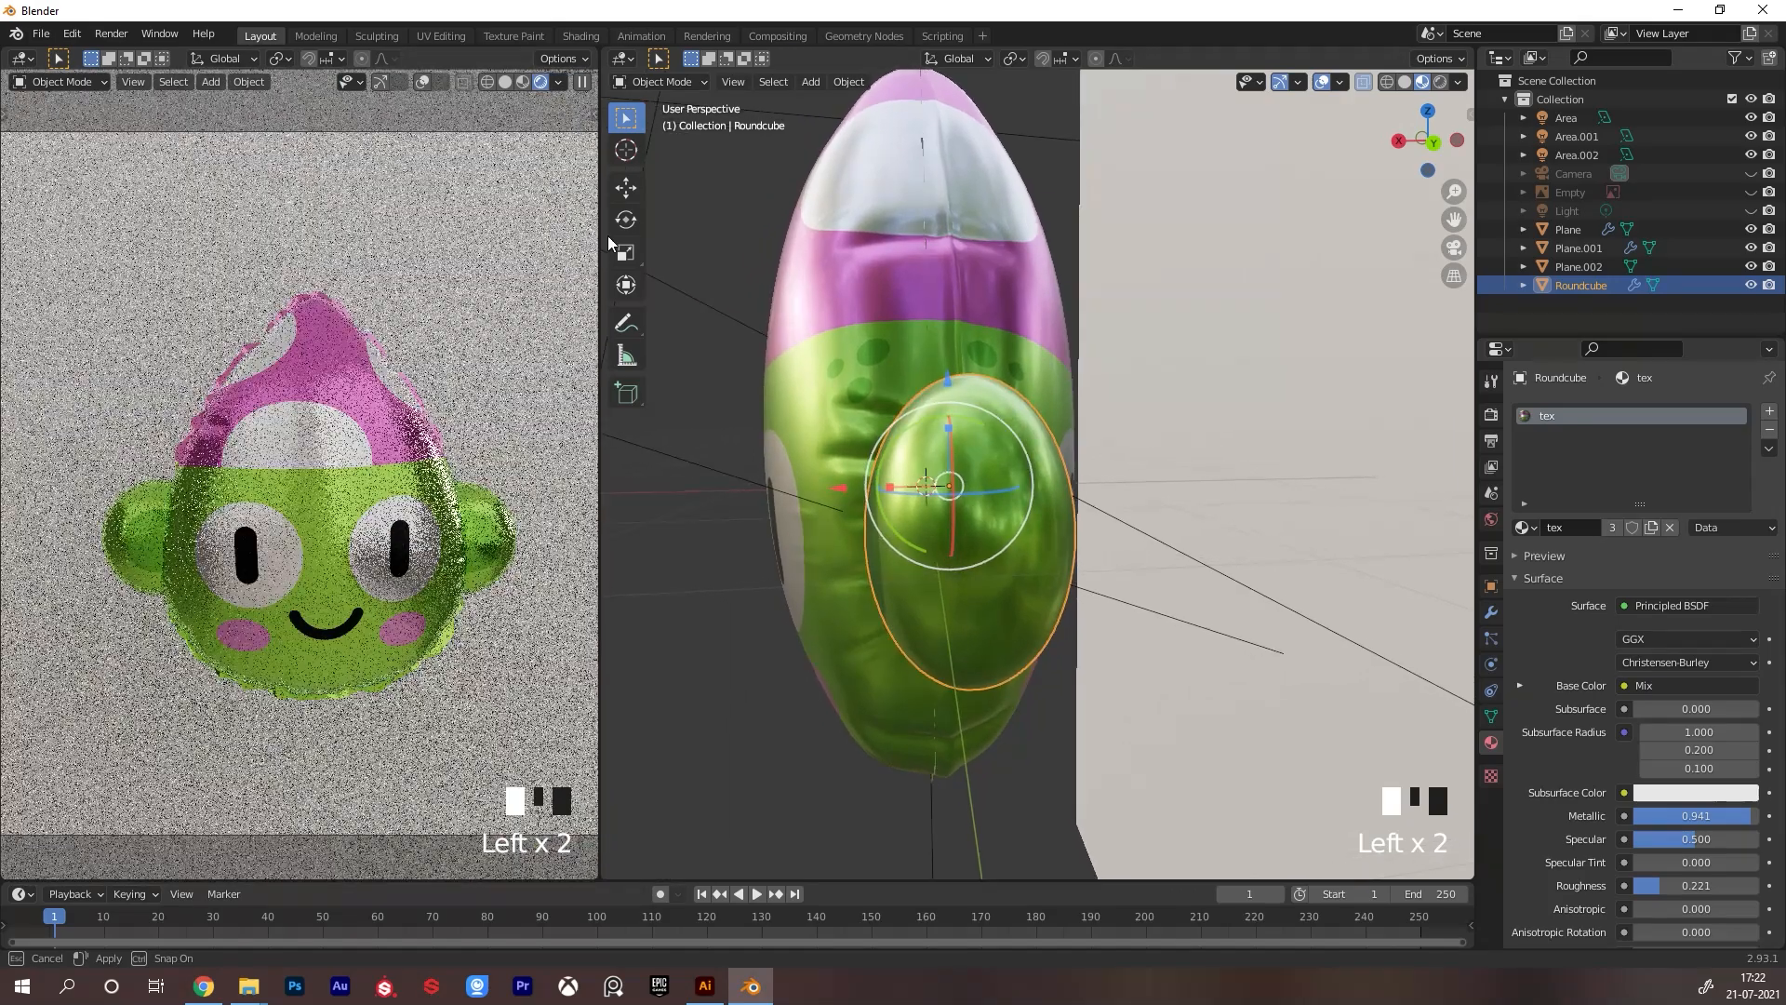
# Examine the balloon character's body and ears from the side, the front and a three-quarter angle
pyautogui.keyDown('alt'); pyautogui.moveTo(1187, 433); pyautogui.dragTo(1278, 404); pyautogui.keyUp('alt')
pyautogui.scroll(-6, 1278, 419)
pyautogui.keyDown('alt'); pyautogui.moveTo(1226, 566); pyautogui.dragTo(1311, 569); pyautogui.keyUp('alt')
pyautogui.keyDown('alt'); pyautogui.moveTo(1060, 498); pyautogui.dragTo(1191, 471, button='right'); pyautogui.keyUp('alt')
pyautogui.keyDown('alt'); pyautogui.moveTo(1033, 512); pyautogui.dragTo(1187, 524); pyautogui.keyUp('alt')
pyautogui.keyDown('alt'); pyautogui.moveTo(949, 528); pyautogui.dragTo(1217, 467); pyautogui.keyUp('alt')
pyautogui.keyDown('alt'); pyautogui.moveTo(1217, 467); pyautogui.dragTo(1196, 476, button='middle'); pyautogui.keyUp('alt')
pyautogui.keyDown('alt'); pyautogui.moveTo(1196, 477); pyautogui.dragTo(1124, 499); pyautogui.keyUp('alt')
pyautogui.keyDown('alt'); pyautogui.moveTo(1124, 499); pyautogui.dragTo(1102, 516, button='right'); pyautogui.keyUp('alt')
pyautogui.keyDown('alt'); pyautogui.moveTo(1102, 515); pyautogui.dragTo(993, 433); pyautogui.keyUp('alt')
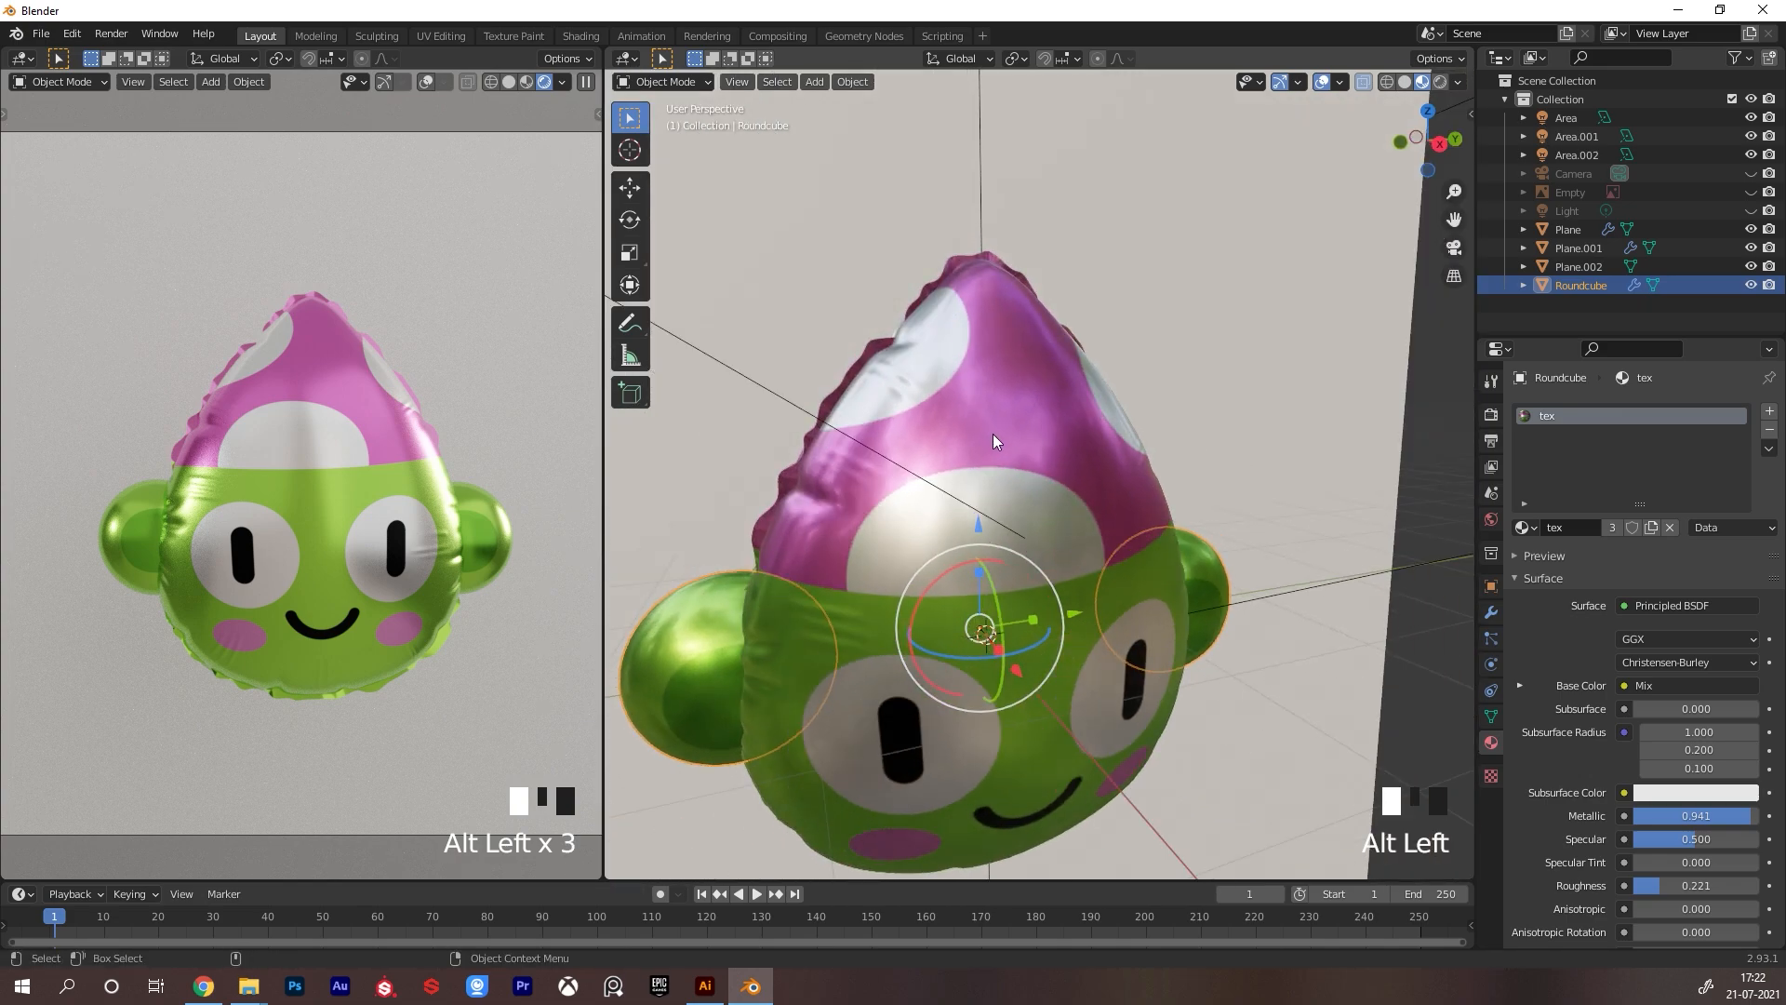
# Try a Grab stroke on the upper front of the balloon body in Sculpt Mode
pyautogui.click(1048, 432)
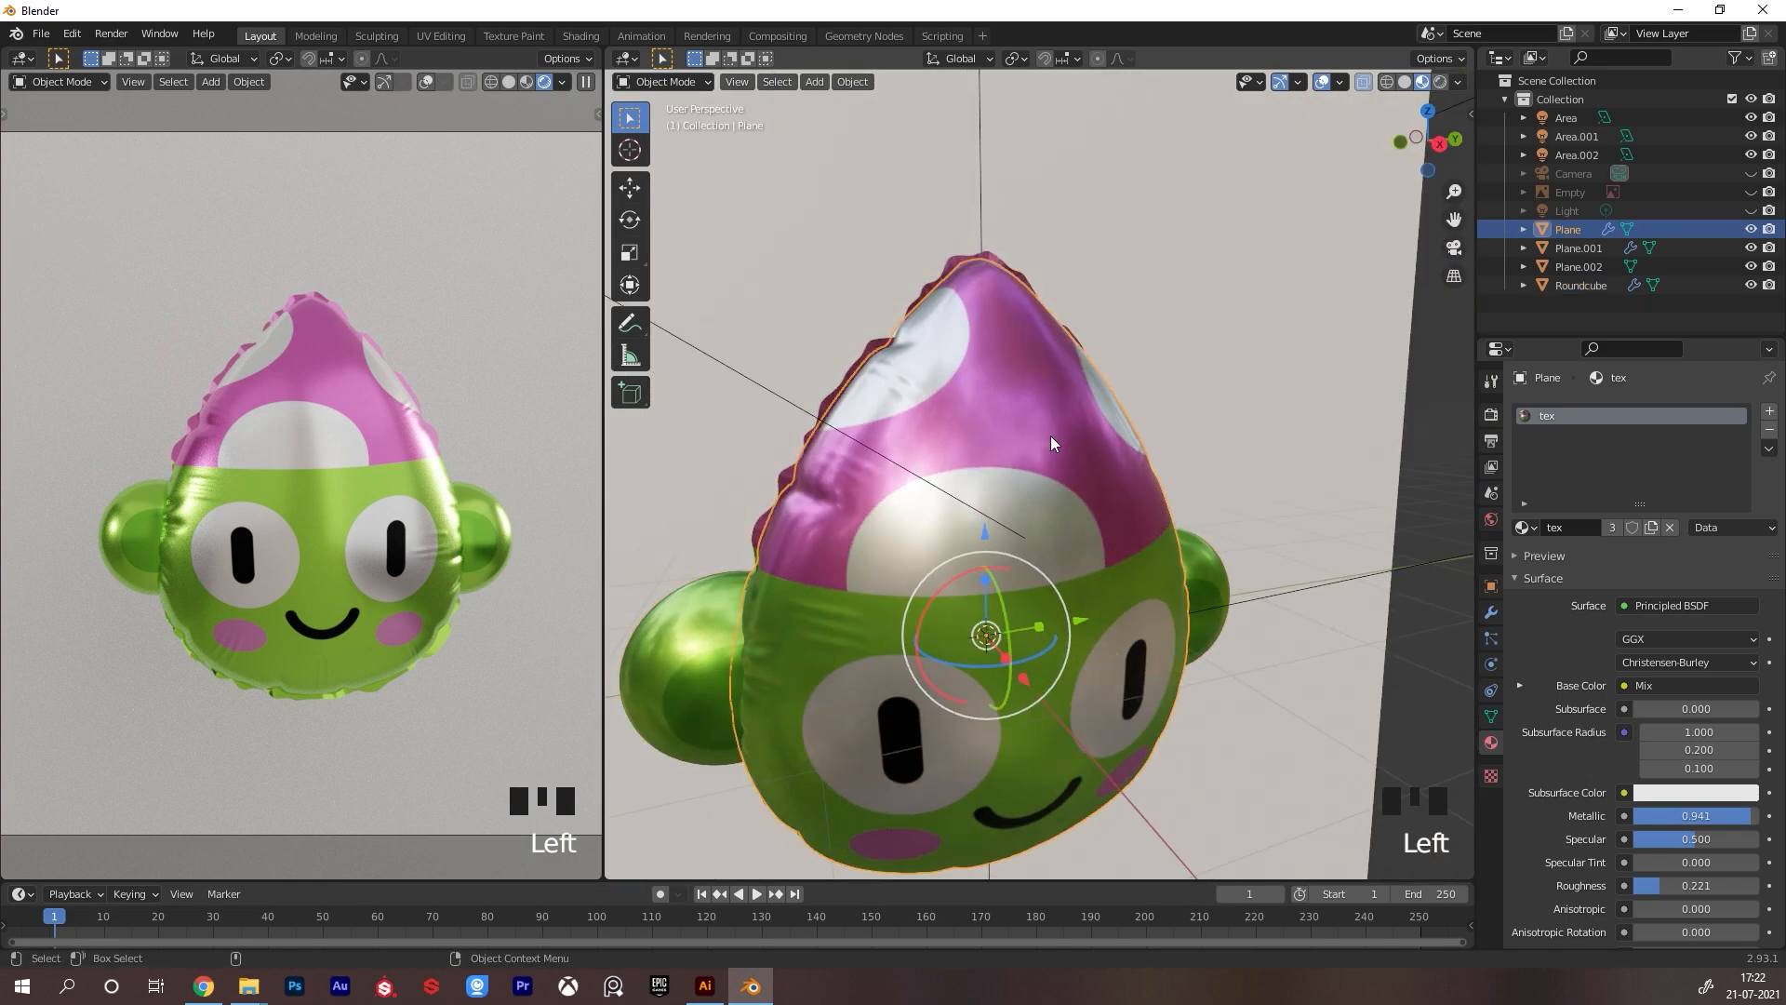
pyautogui.hotkey('ctrl', 'Tab')
pyautogui.moveTo(957, 354); pyautogui.dragTo(1007, 386)
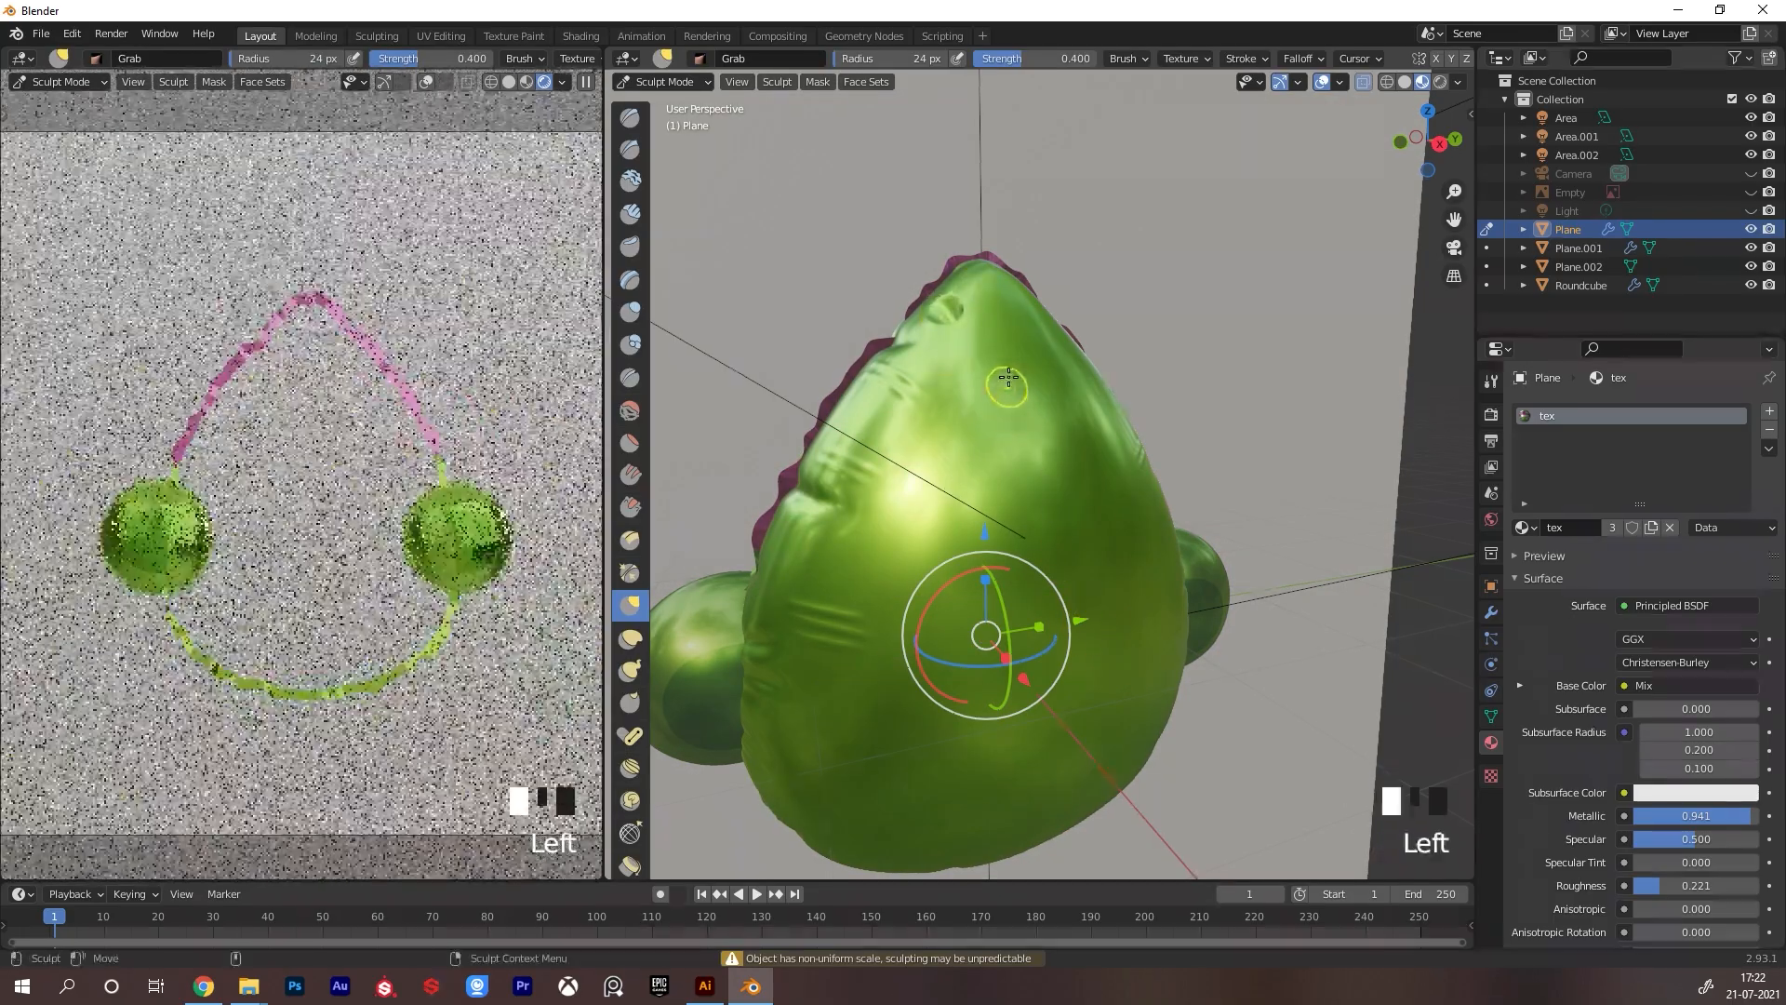
pyautogui.hotkey('ctrl', 'z')
# Try a Draw brush stroke with a 10 px radius on the upper front of the balloon body
pyautogui.click(631, 119)
pyautogui.click(632, 120)
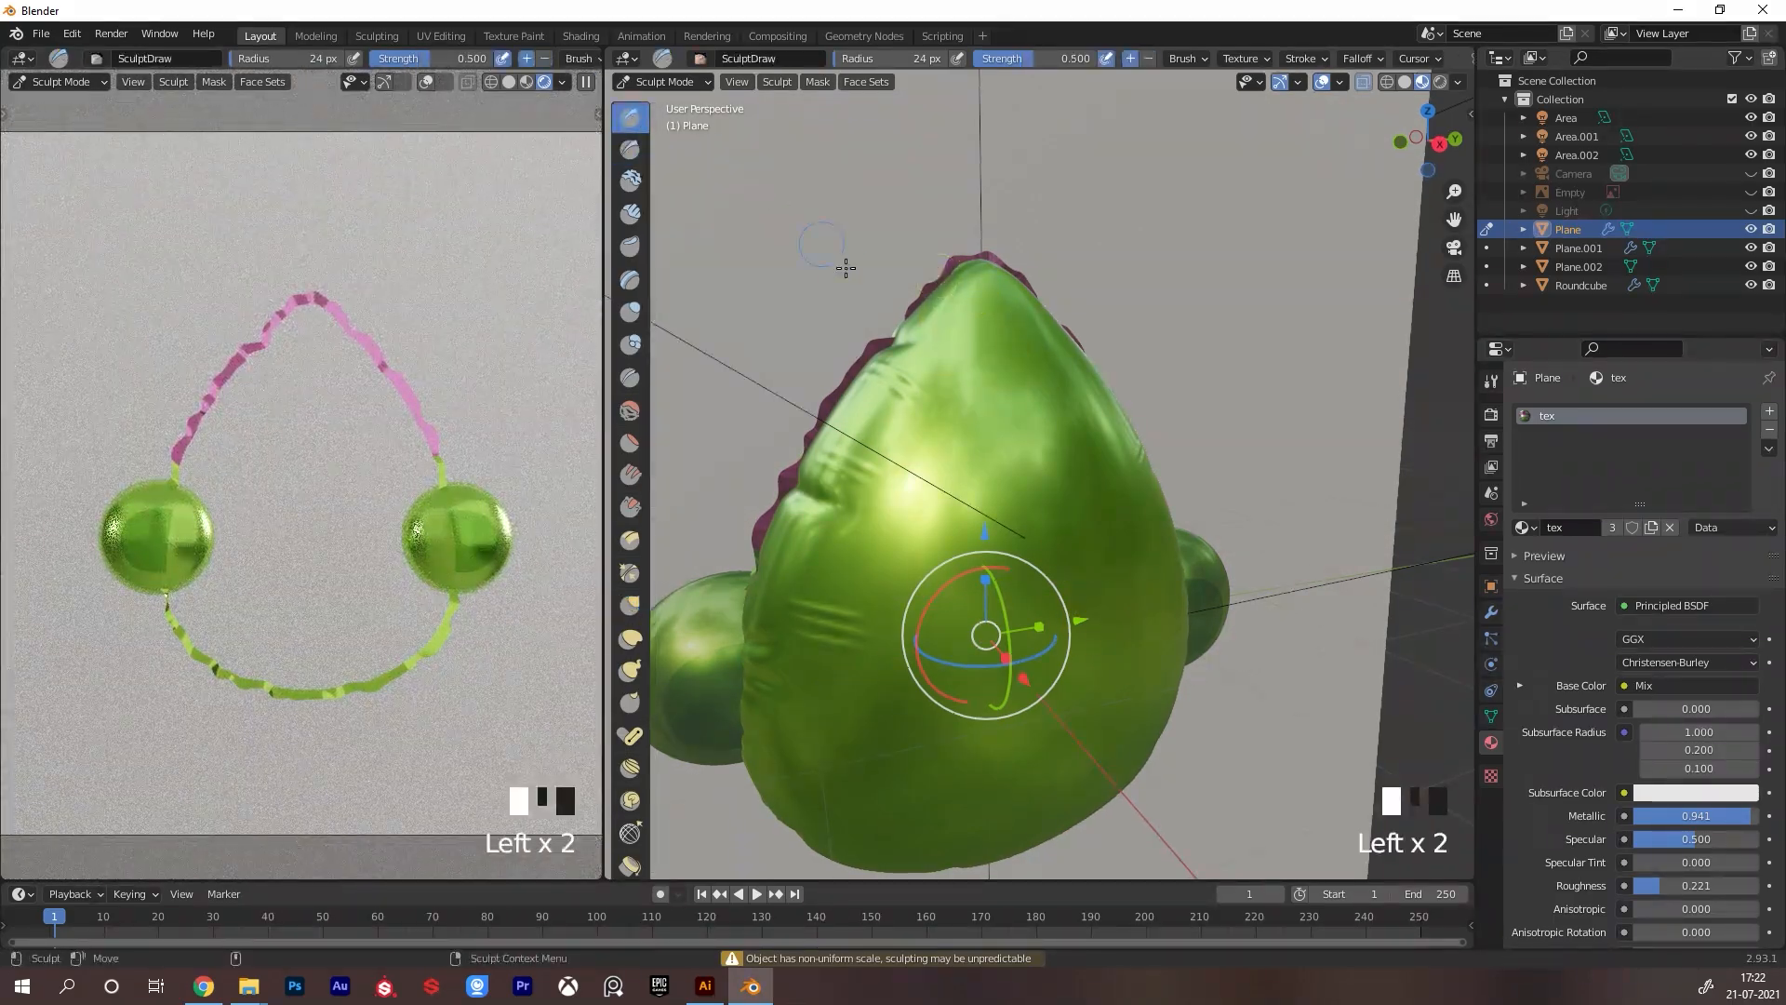
pyautogui.press('f')
pyautogui.click(907, 386)
pyautogui.moveTo(944, 302); pyautogui.dragTo(996, 377)
pyautogui.hotkey('ctrl', 'z')
pyautogui.hotkey('ctrl', 'z')
pyautogui.hotkey('ctrl', 'z')
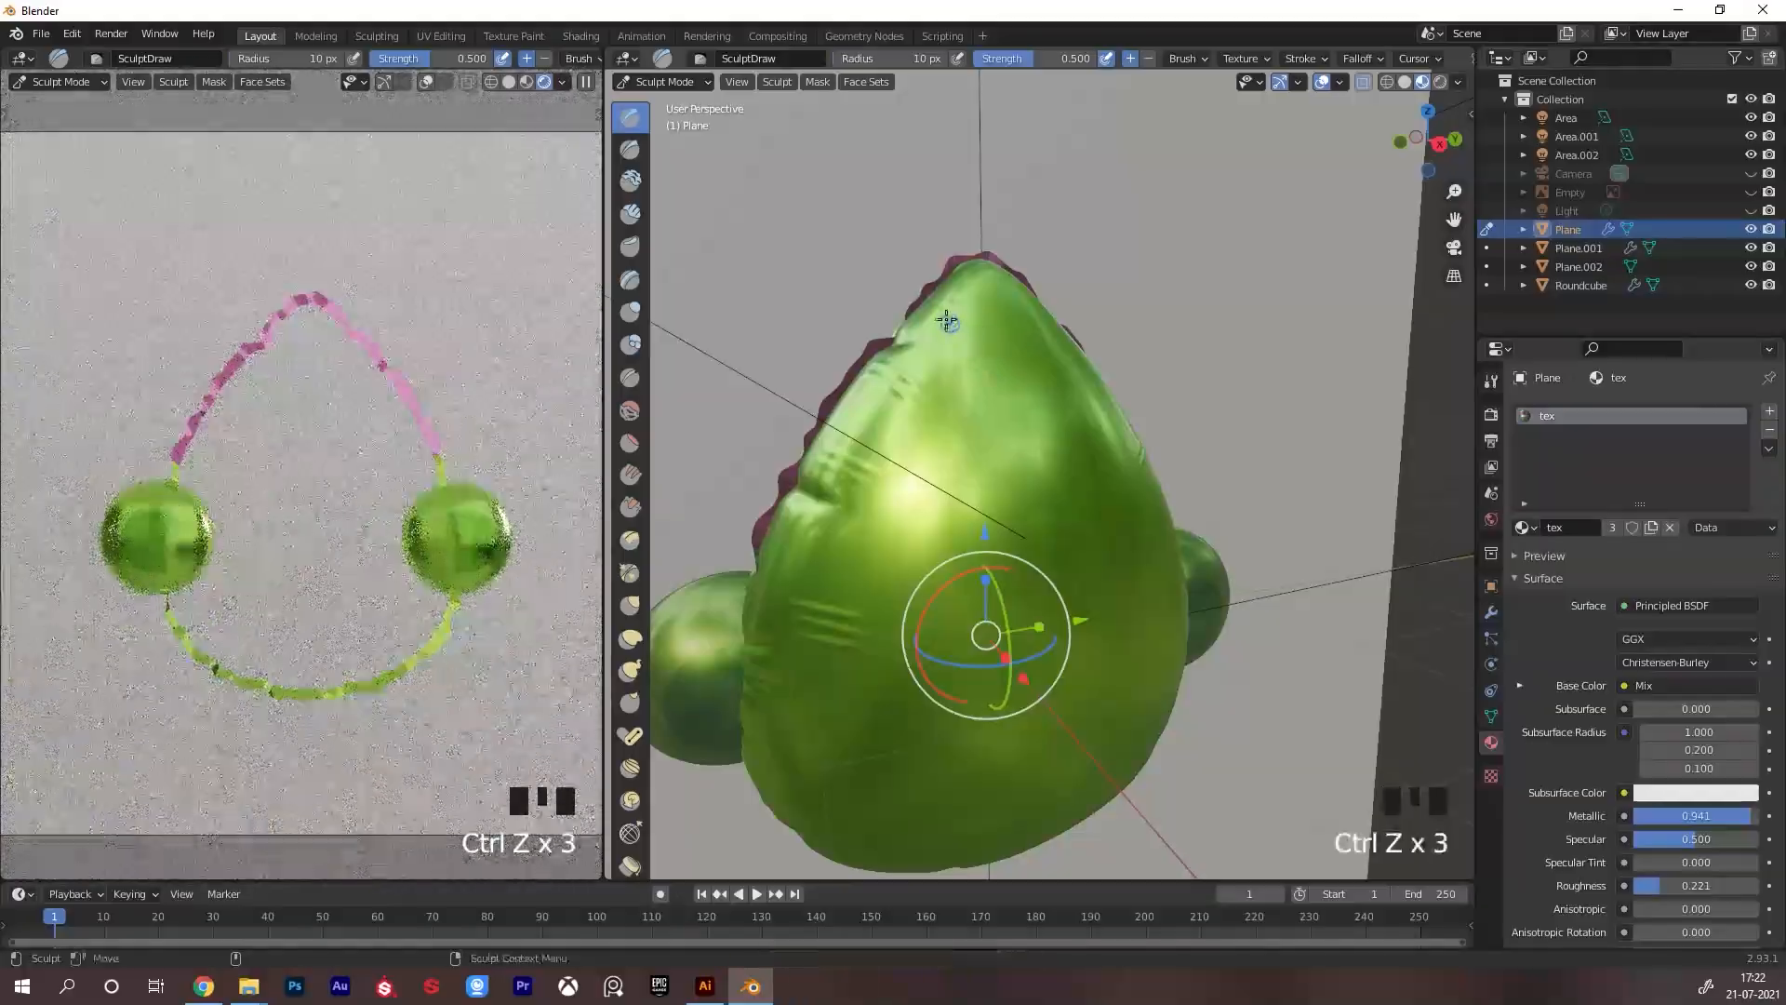
# Try carving a crease near the body's tip with the inverted Draw brush and return to Object Mode
pyautogui.keyDown('ctrl'); pyautogui.moveTo(949, 313); pyautogui.dragTo(997, 384); pyautogui.keyUp('ctrl')
pyautogui.moveTo(1140, 296)
pyautogui.keyDown('alt'); pyautogui.mouseDown()
pyautogui.moveTo(1023, 279)
pyautogui.moveTo(1031, 320)
pyautogui.moveTo(986, 342)
pyautogui.moveTo(1000, 333)
pyautogui.mouseUp(); pyautogui.keyUp('alt')
pyautogui.hotkey('ctrl', 'z')
pyautogui.moveTo(1124, 322)
pyautogui.keyDown('alt'); pyautogui.mouseDown()
pyautogui.moveTo(1030, 366)
pyautogui.moveTo(1128, 400)
pyautogui.moveTo(1137, 426)
pyautogui.mouseUp(); pyautogui.keyUp('alt')
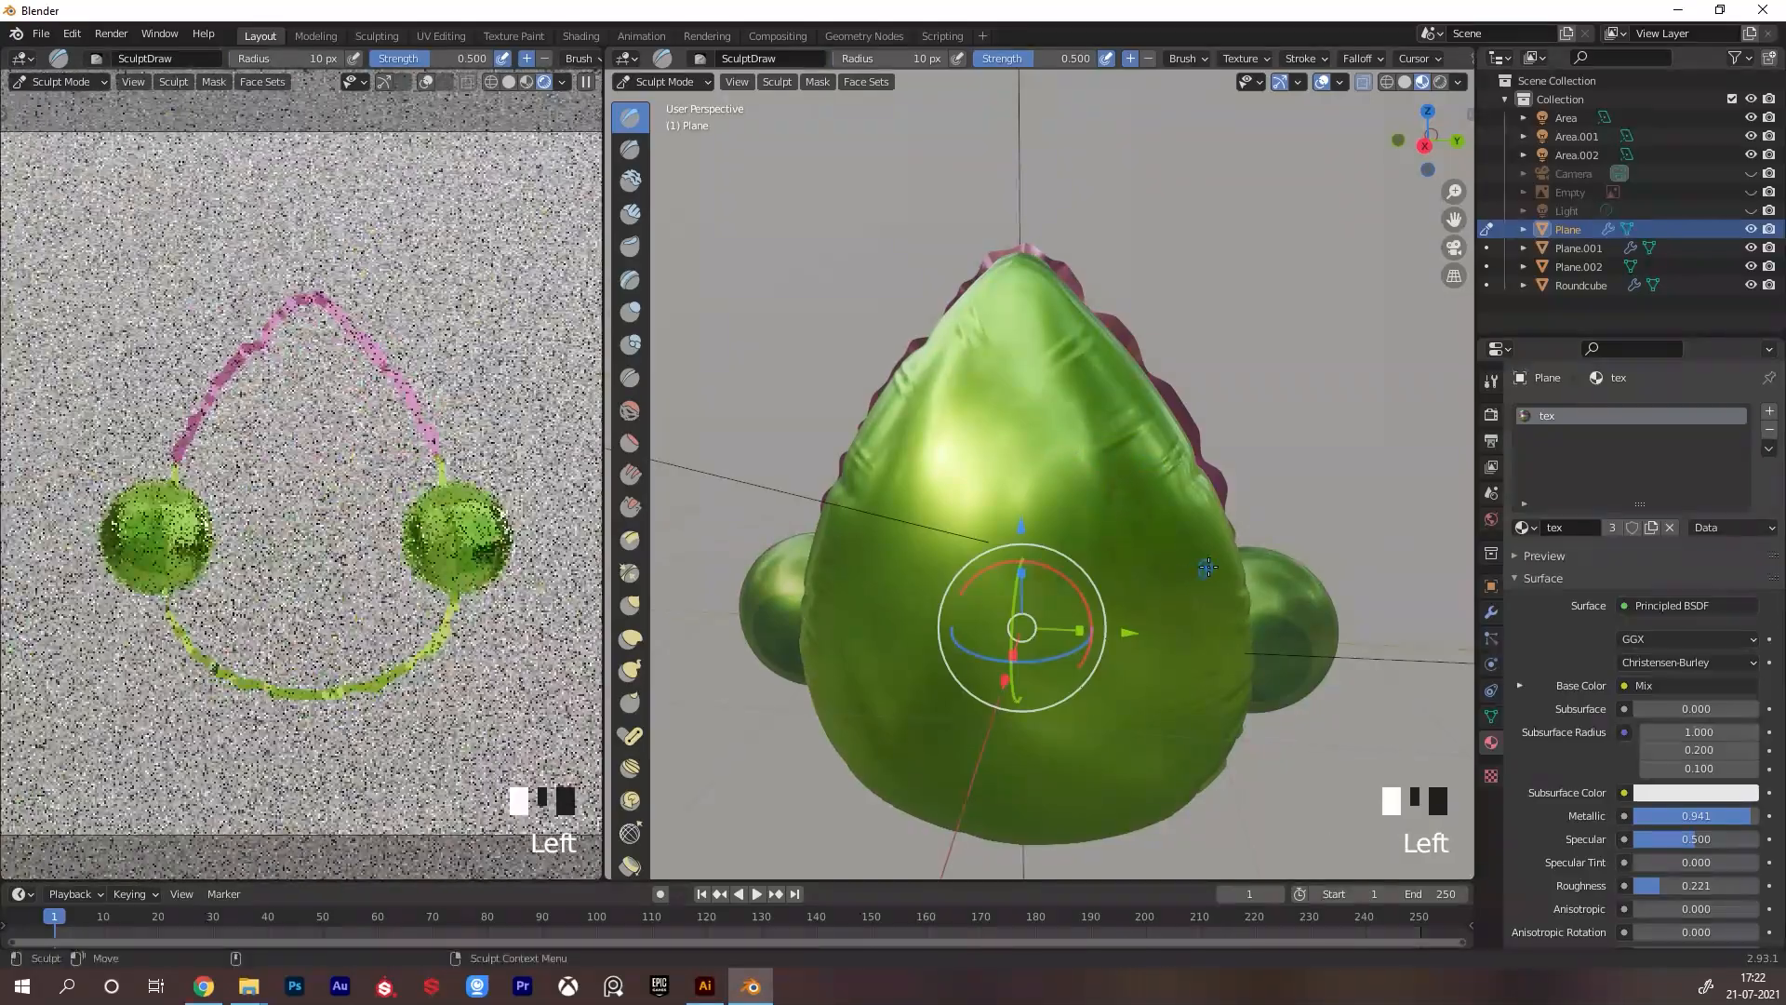
pyautogui.keyDown('alt'); pyautogui.moveTo(1206, 568); pyautogui.dragTo(1235, 418); pyautogui.keyUp('alt')
pyautogui.keyDown('alt'); pyautogui.moveTo(1235, 419); pyautogui.dragTo(1156, 447, button='right'); pyautogui.keyUp('alt')
pyautogui.keyDown('alt'); pyautogui.moveTo(1156, 446); pyautogui.dragTo(1196, 387); pyautogui.keyUp('alt')
pyautogui.hotkey('ctrl', 'Tab')
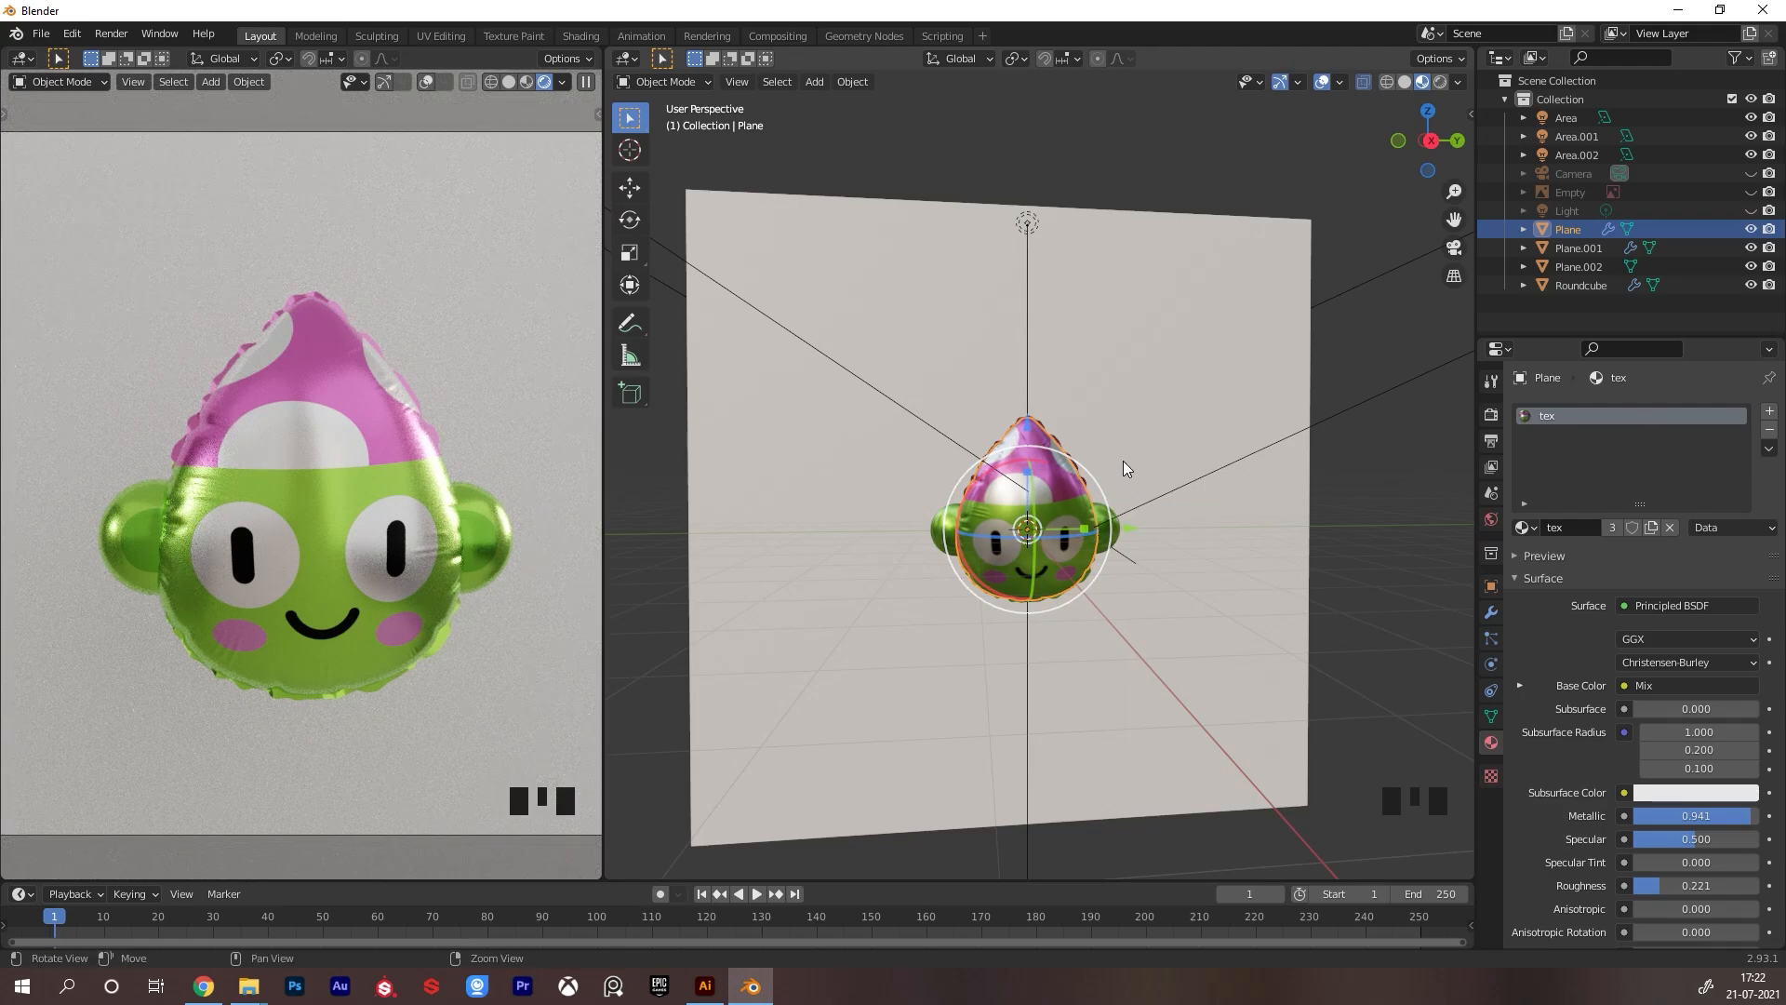
# Try small raised and carved Draw strokes with a 4 px radius near the balloon body's side edge in Sculpt Mode
pyautogui.keyDown('alt'); pyautogui.moveTo(1123, 461); pyautogui.dragTo(1192, 403, button='right'); pyautogui.keyUp('alt')
pyautogui.keyDown('alt'); pyautogui.moveTo(1192, 404); pyautogui.dragTo(1174, 406); pyautogui.keyUp('alt')
pyautogui.keyDown('alt'); pyautogui.moveTo(1174, 406); pyautogui.dragTo(1183, 418, button='right'); pyautogui.keyUp('alt')
pyautogui.hotkey('ctrl', 'Tab')
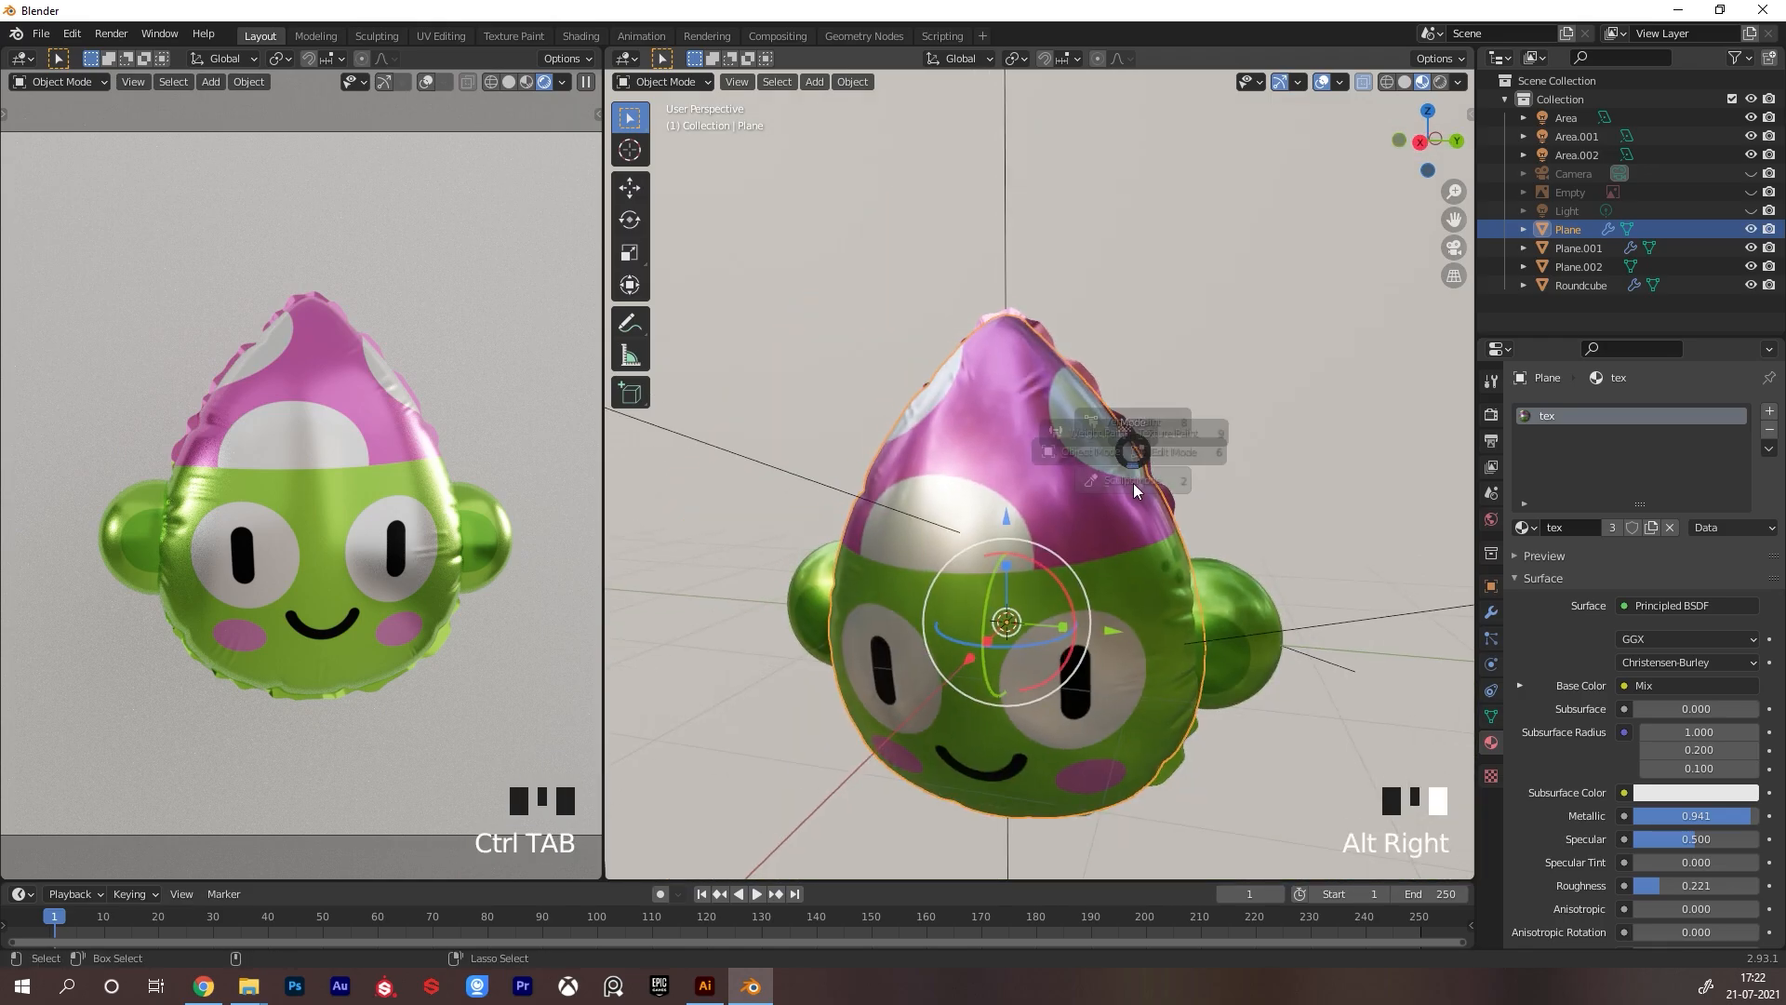
pyautogui.press('f')
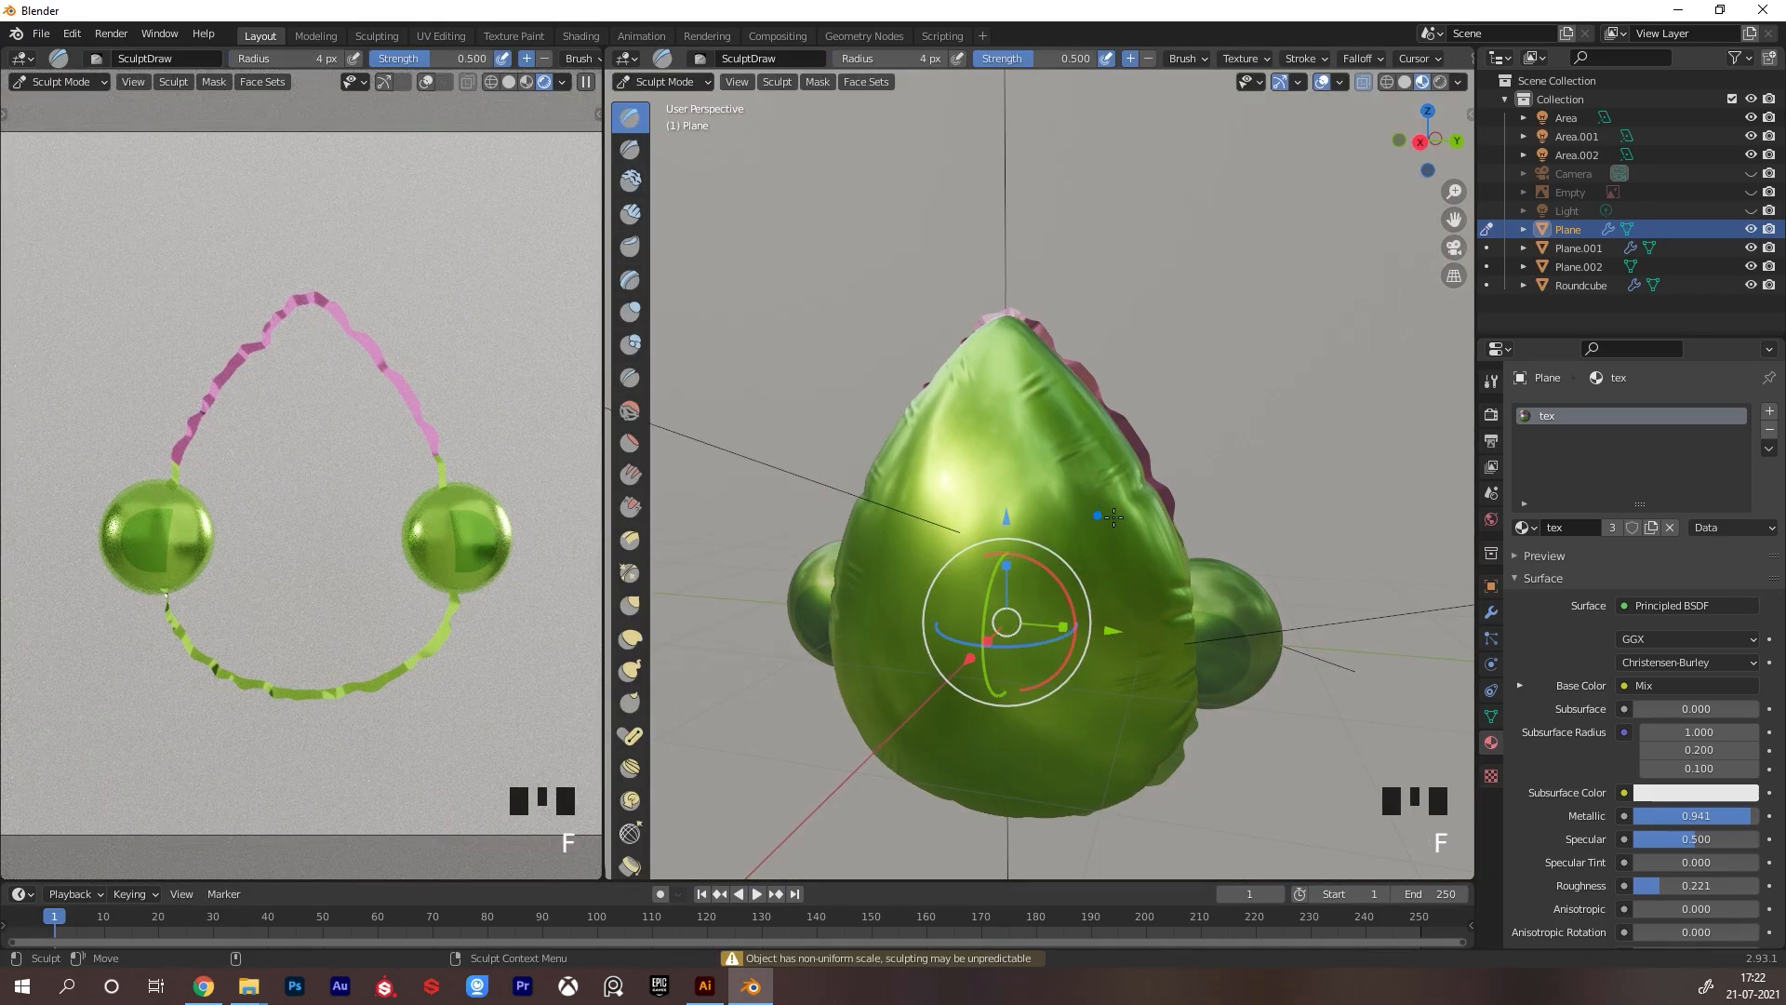
pyautogui.click(1149, 539)
pyautogui.hotkey('ctrl', 'z')
pyautogui.keyDown('ctrl'); pyautogui.click(1149, 534); pyautogui.keyUp('ctrl')
pyautogui.keyDown('ctrl'); pyautogui.click(1149, 534); pyautogui.keyUp('ctrl')
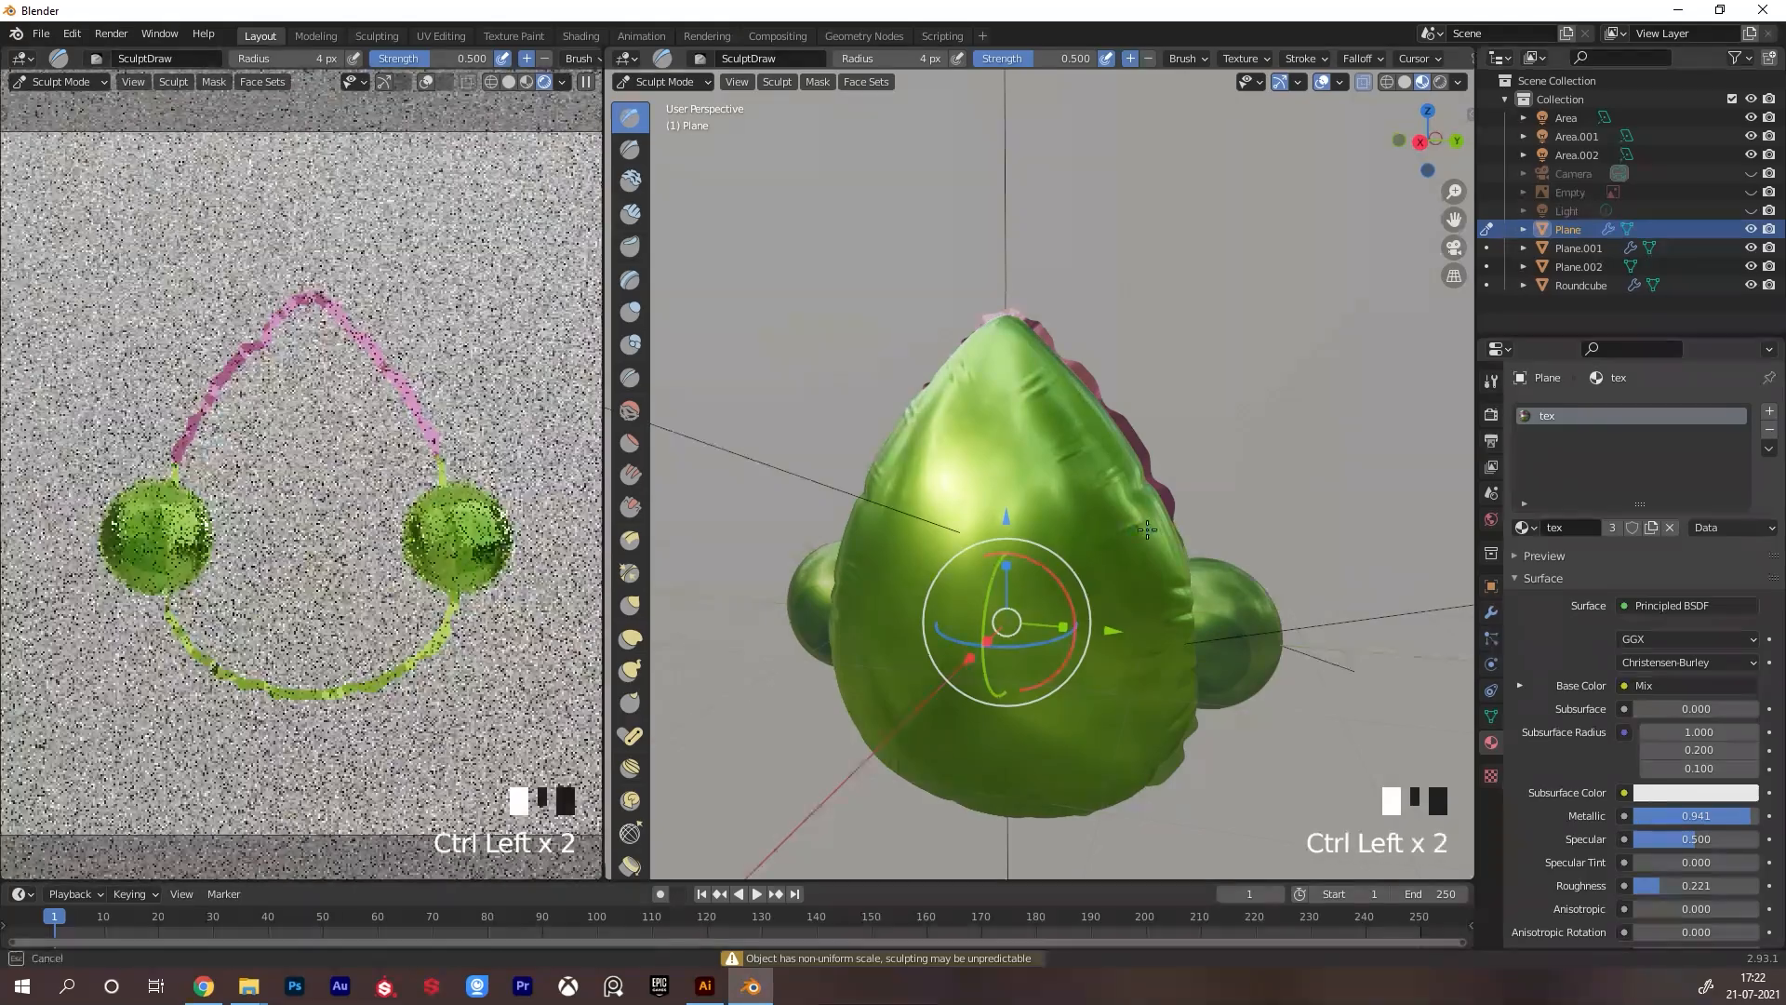
pyautogui.hotkey('ctrl', 'z')
pyautogui.hotkey('ctrl', 'z')
pyautogui.hotkey('ctrl', 'z')
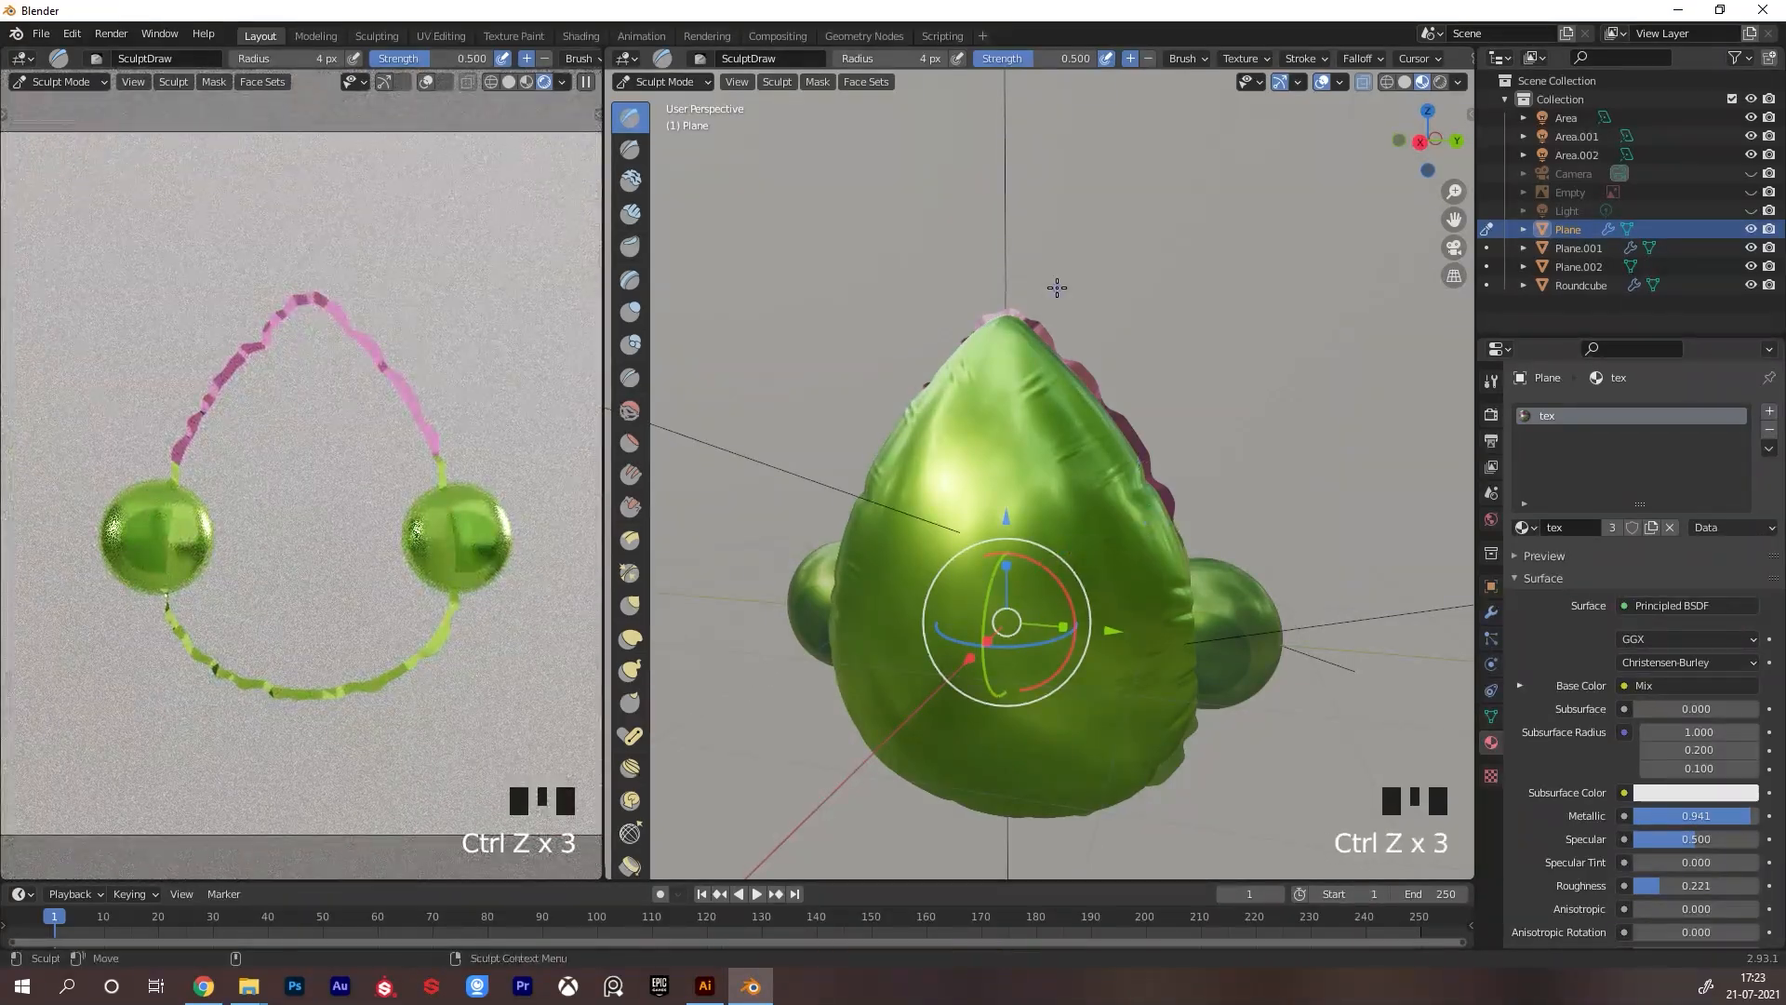
# Switch the camera view to Material Preview shading and try carving dents near the body's side edge
pyautogui.click(526, 82)
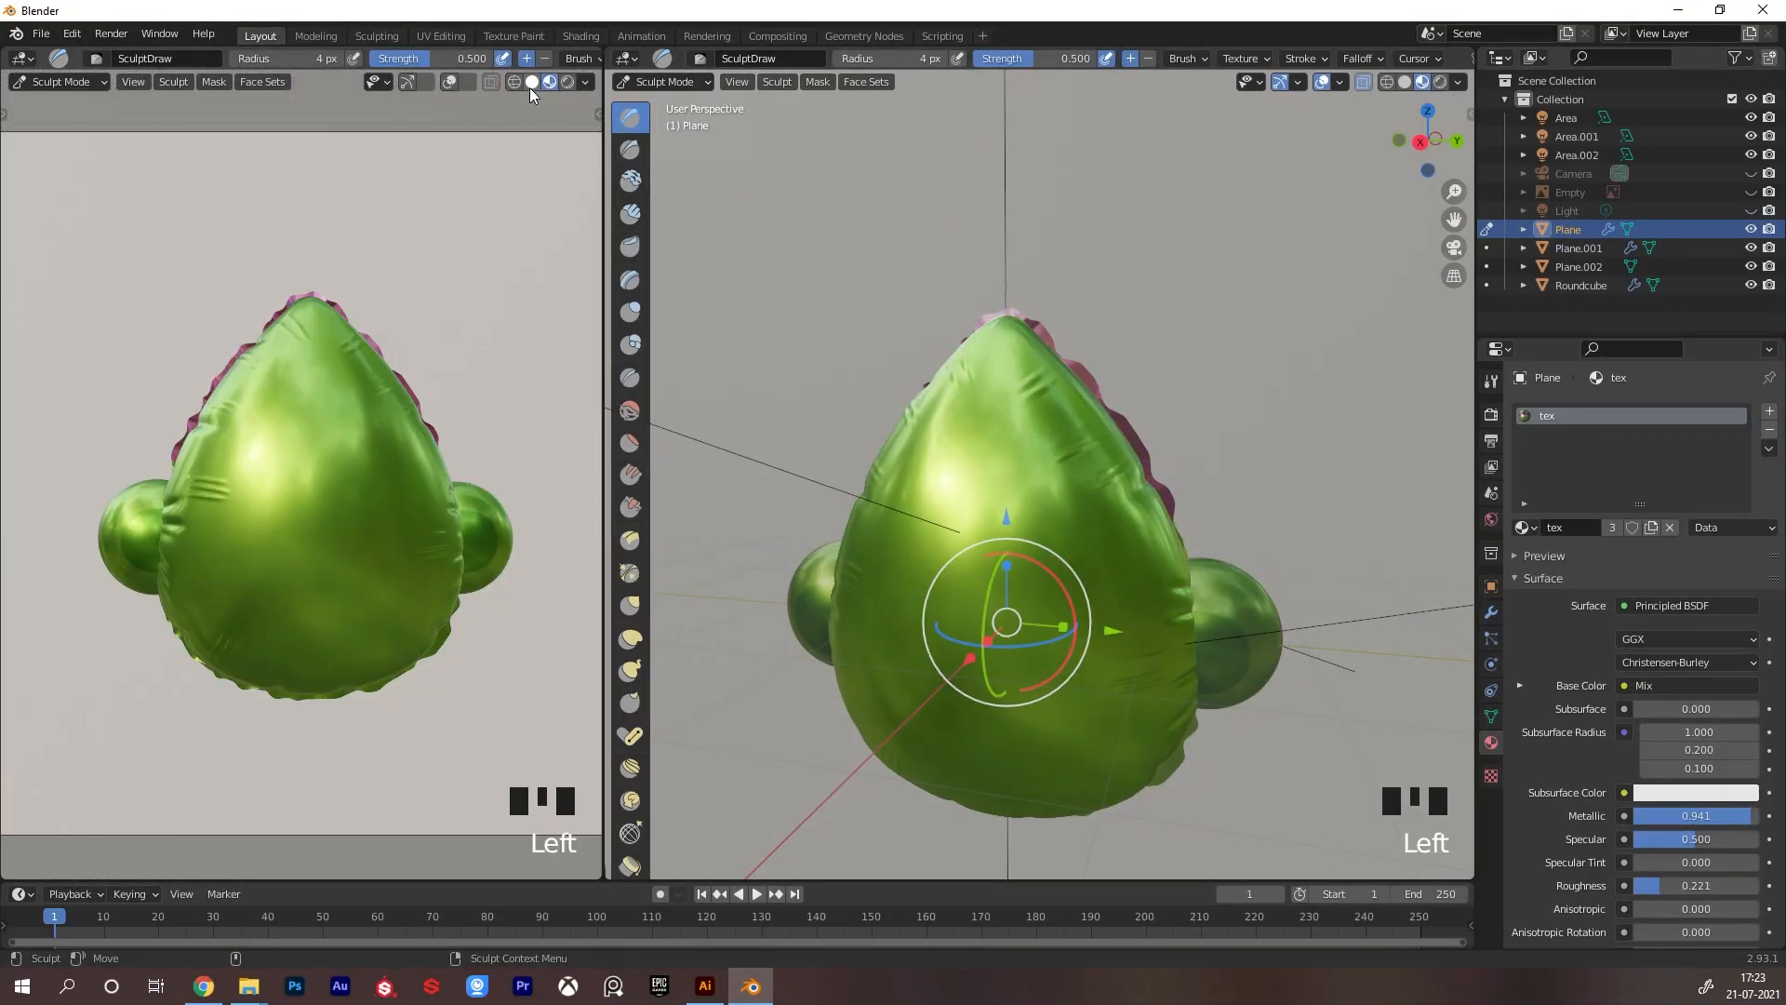
pyautogui.keyDown('ctrl'); pyautogui.click(1163, 545); pyautogui.keyUp('ctrl')
pyautogui.keyDown('alt'); pyautogui.moveTo(1129, 460); pyautogui.dragTo(1181, 453); pyautogui.keyUp('alt')
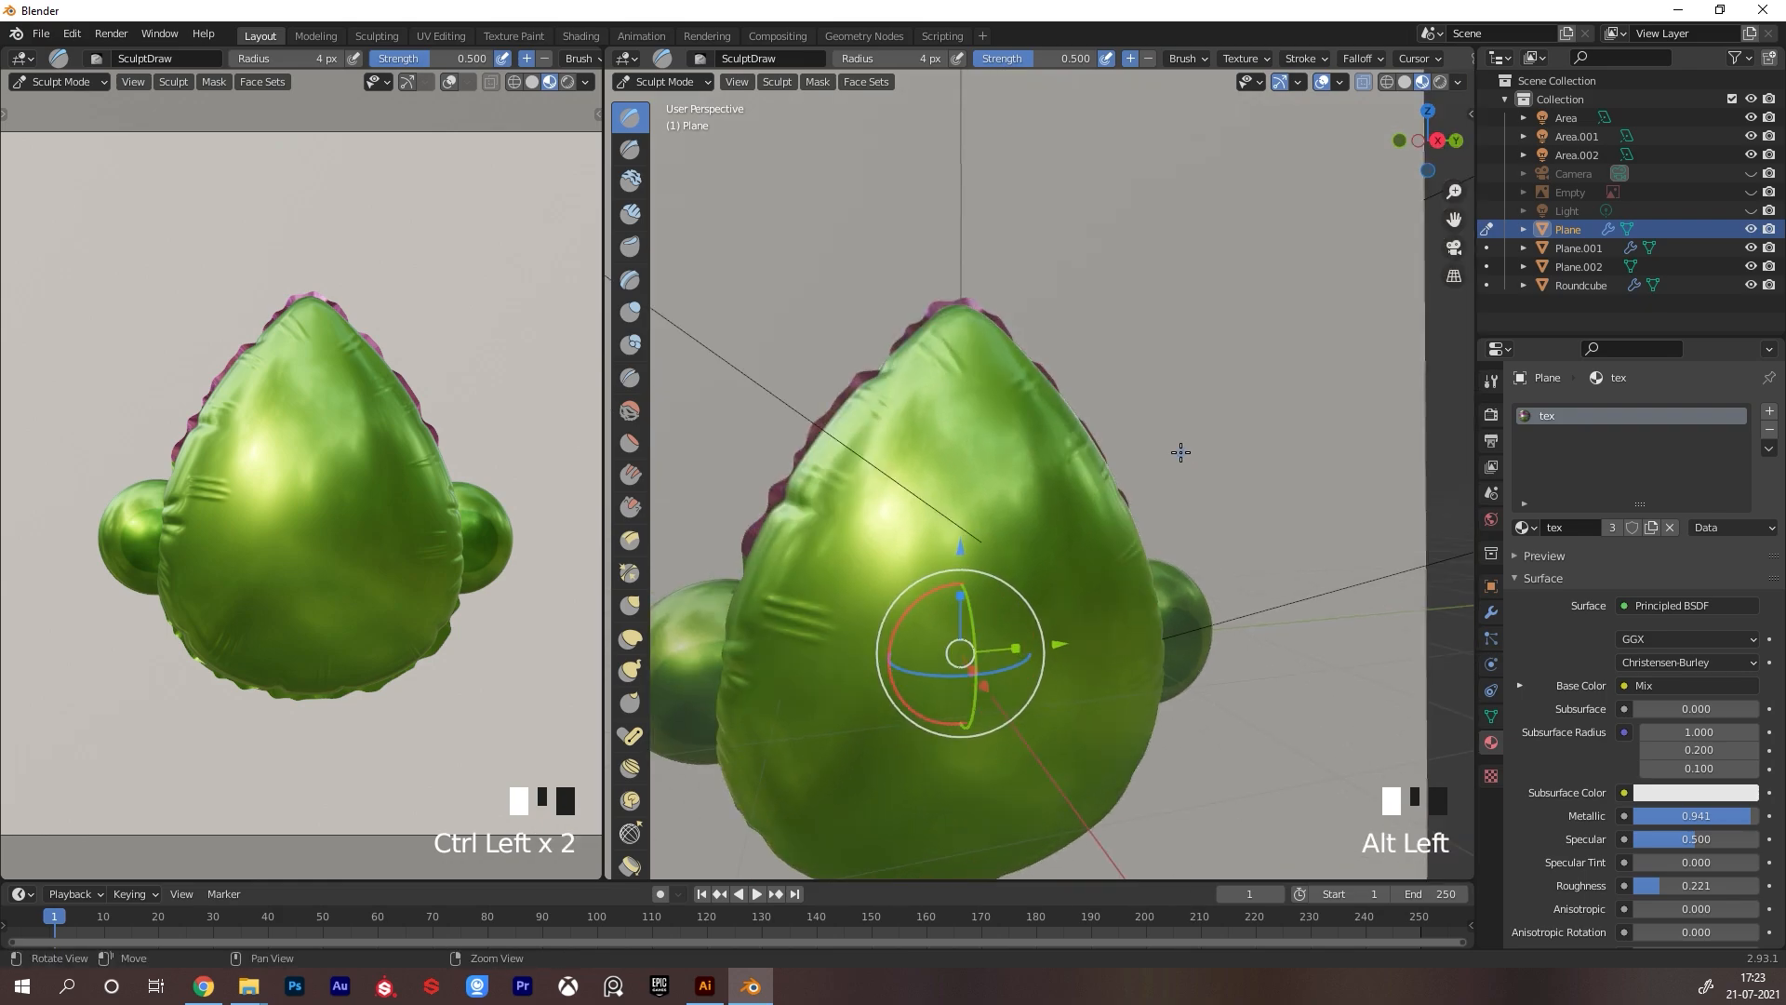
pyautogui.moveTo(928, 408)
pyautogui.keyDown('alt'); pyautogui.mouseDown()
pyautogui.moveTo(963, 446)
pyautogui.moveTo(971, 427)
pyautogui.mouseUp(); pyautogui.keyUp('alt')
pyautogui.keyDown('alt'); pyautogui.moveTo(1021, 476); pyautogui.dragTo(997, 272, button='middle'); pyautogui.keyUp('alt')
pyautogui.hotkey('ctrl', 'z')
pyautogui.hotkey('ctrl', 'z')
pyautogui.hotkey('ctrl', 'z')
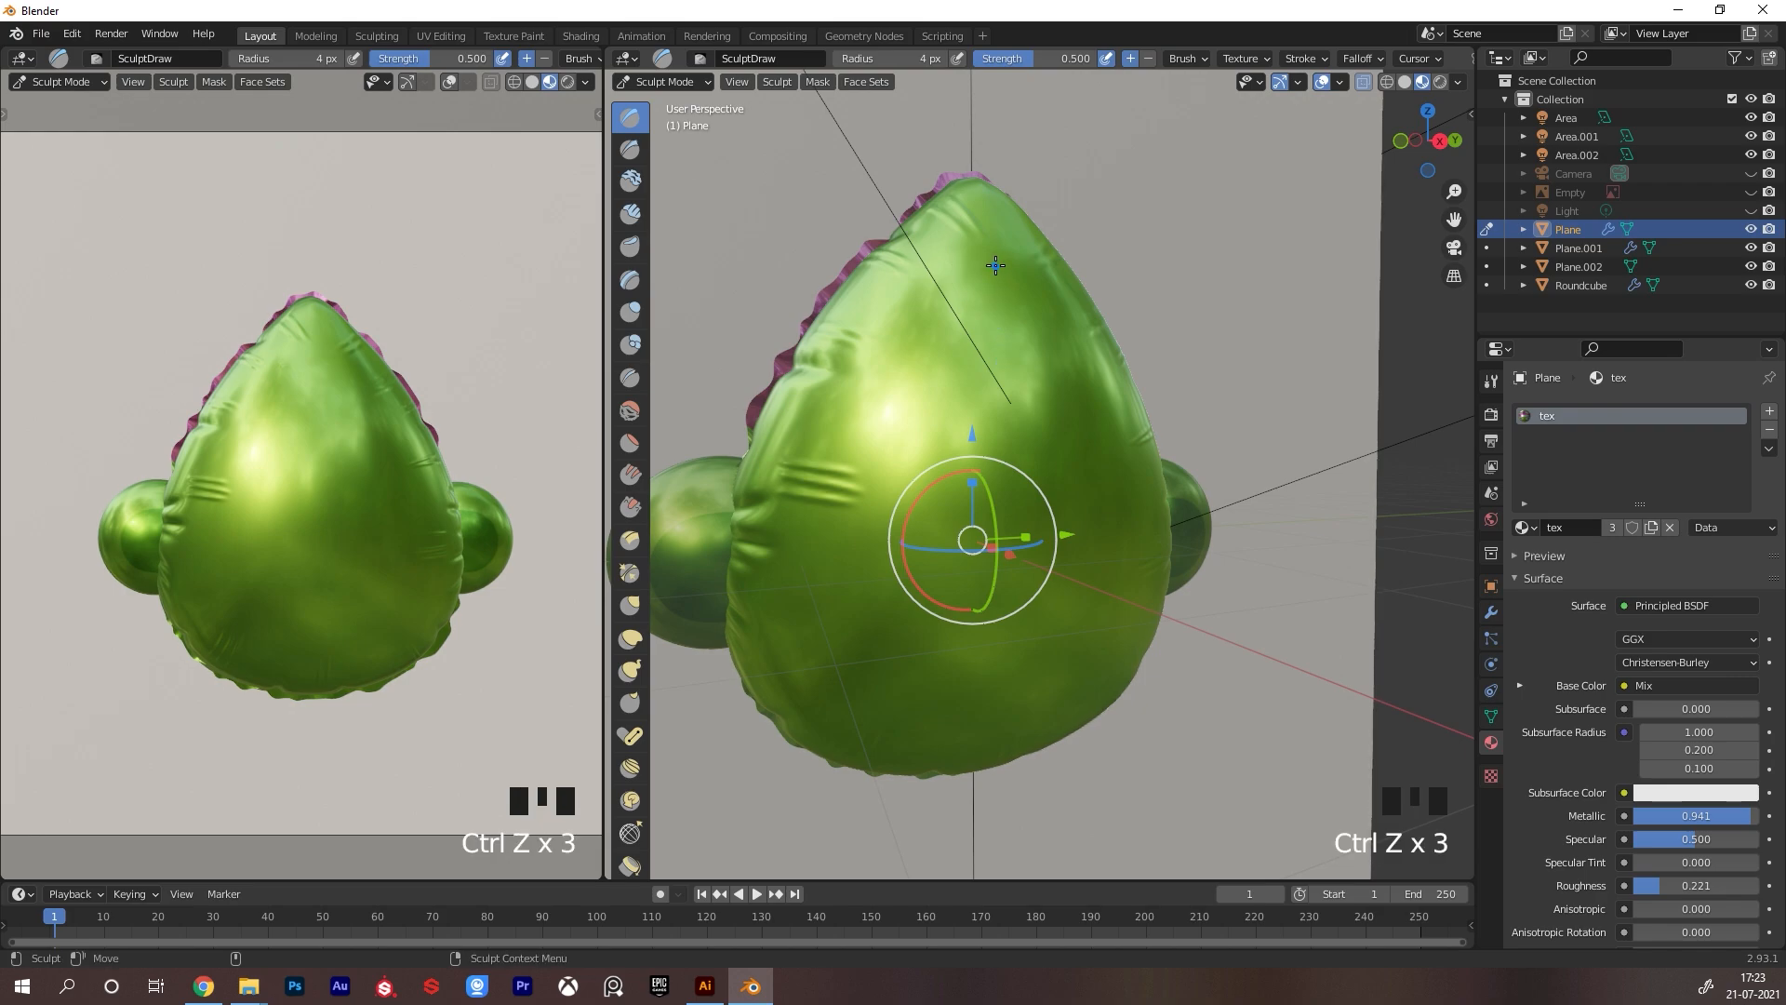
# Try carving dents across the middle of the balloon body with the 4 px Draw brush
pyautogui.keyDown('ctrl'); pyautogui.click(909, 403); pyautogui.keyUp('ctrl')
pyautogui.keyDown('ctrl'); pyautogui.click(946, 407); pyautogui.keyUp('ctrl')
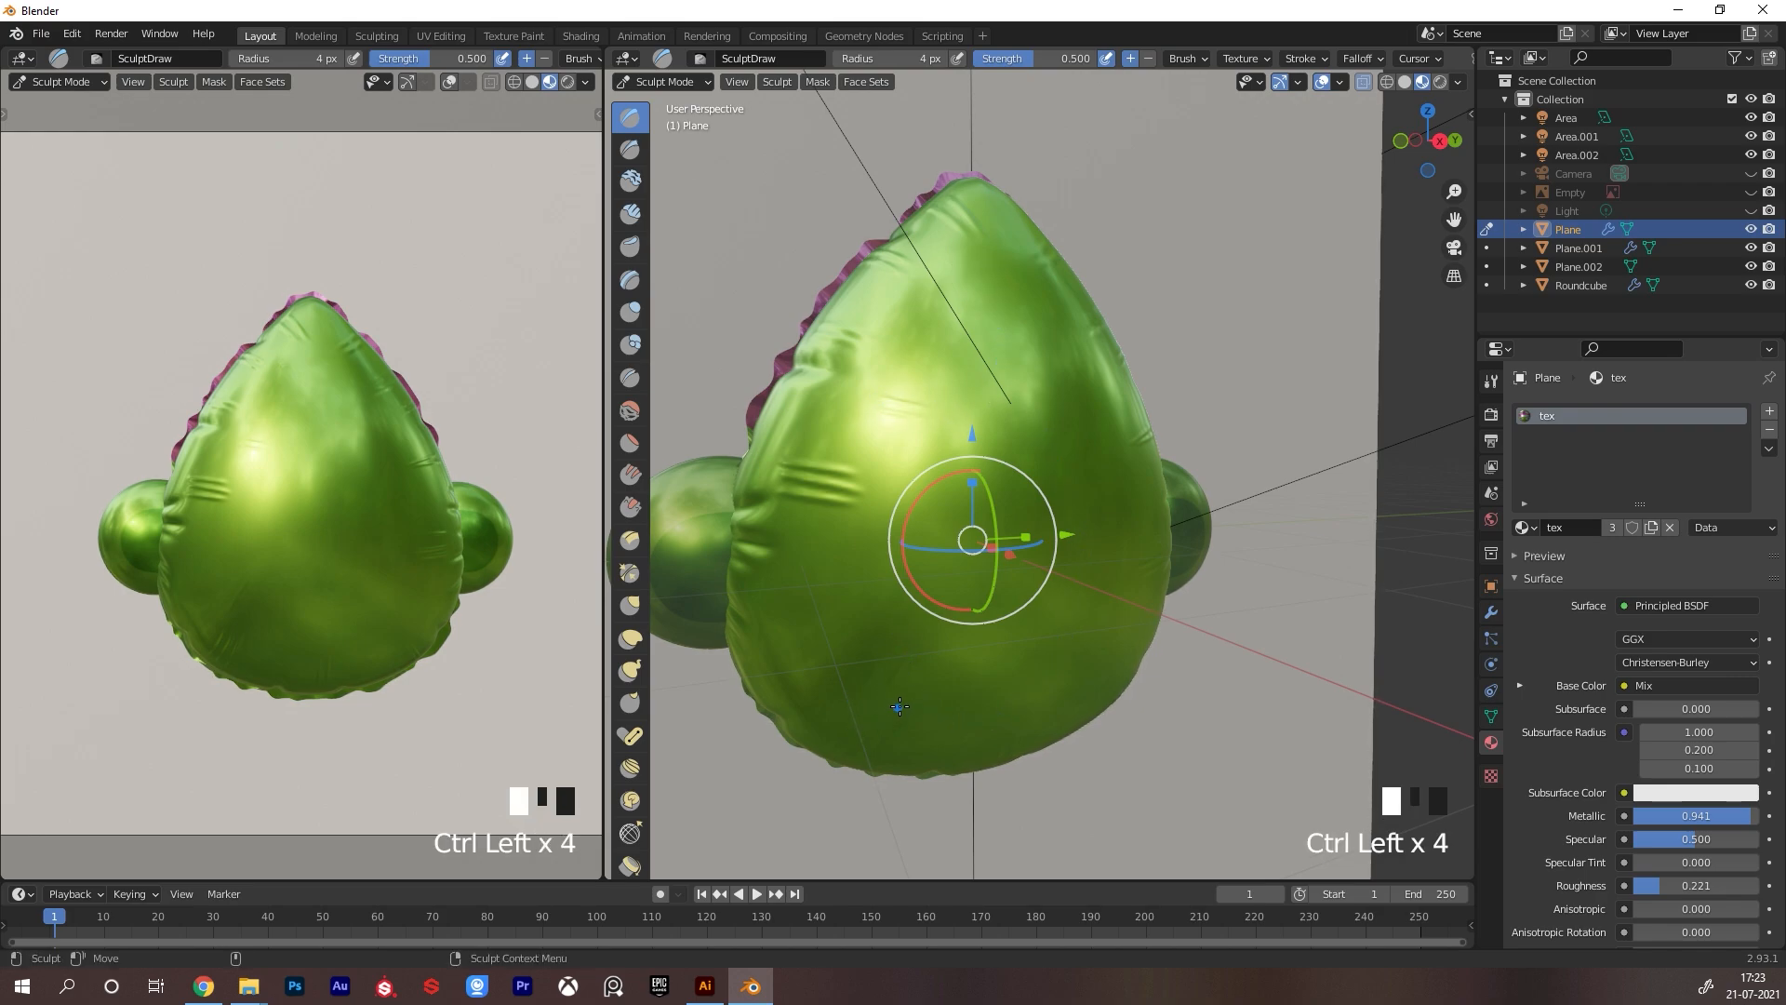
pyautogui.hotkey('ctrl', 'z')
pyautogui.hotkey('ctrl', 'z')
pyautogui.hotkey('ctrl', 'z')
# Set the Draw brush radius to 7 px and try carving a short crease on the lower front of the body
pyautogui.press('f')
pyautogui.click(901, 669)
pyautogui.keyDown('ctrl'); pyautogui.moveTo(860, 651); pyautogui.dragTo(884, 657); pyautogui.keyUp('ctrl')
pyautogui.hotkey('ctrl', 'z')
pyautogui.hotkey('ctrl', 'z')
pyautogui.hotkey('ctrl', 'z')
# Try several carved 7 px marks on the lower front and side of the body and undo them
pyautogui.keyDown('ctrl'); pyautogui.click(877, 655); pyautogui.keyUp('ctrl')
pyautogui.keyDown('ctrl'); pyautogui.click(893, 651); pyautogui.keyUp('ctrl')
pyautogui.keyDown('alt'); pyautogui.moveTo(1007, 675); pyautogui.dragTo(1061, 688); pyautogui.keyUp('alt')
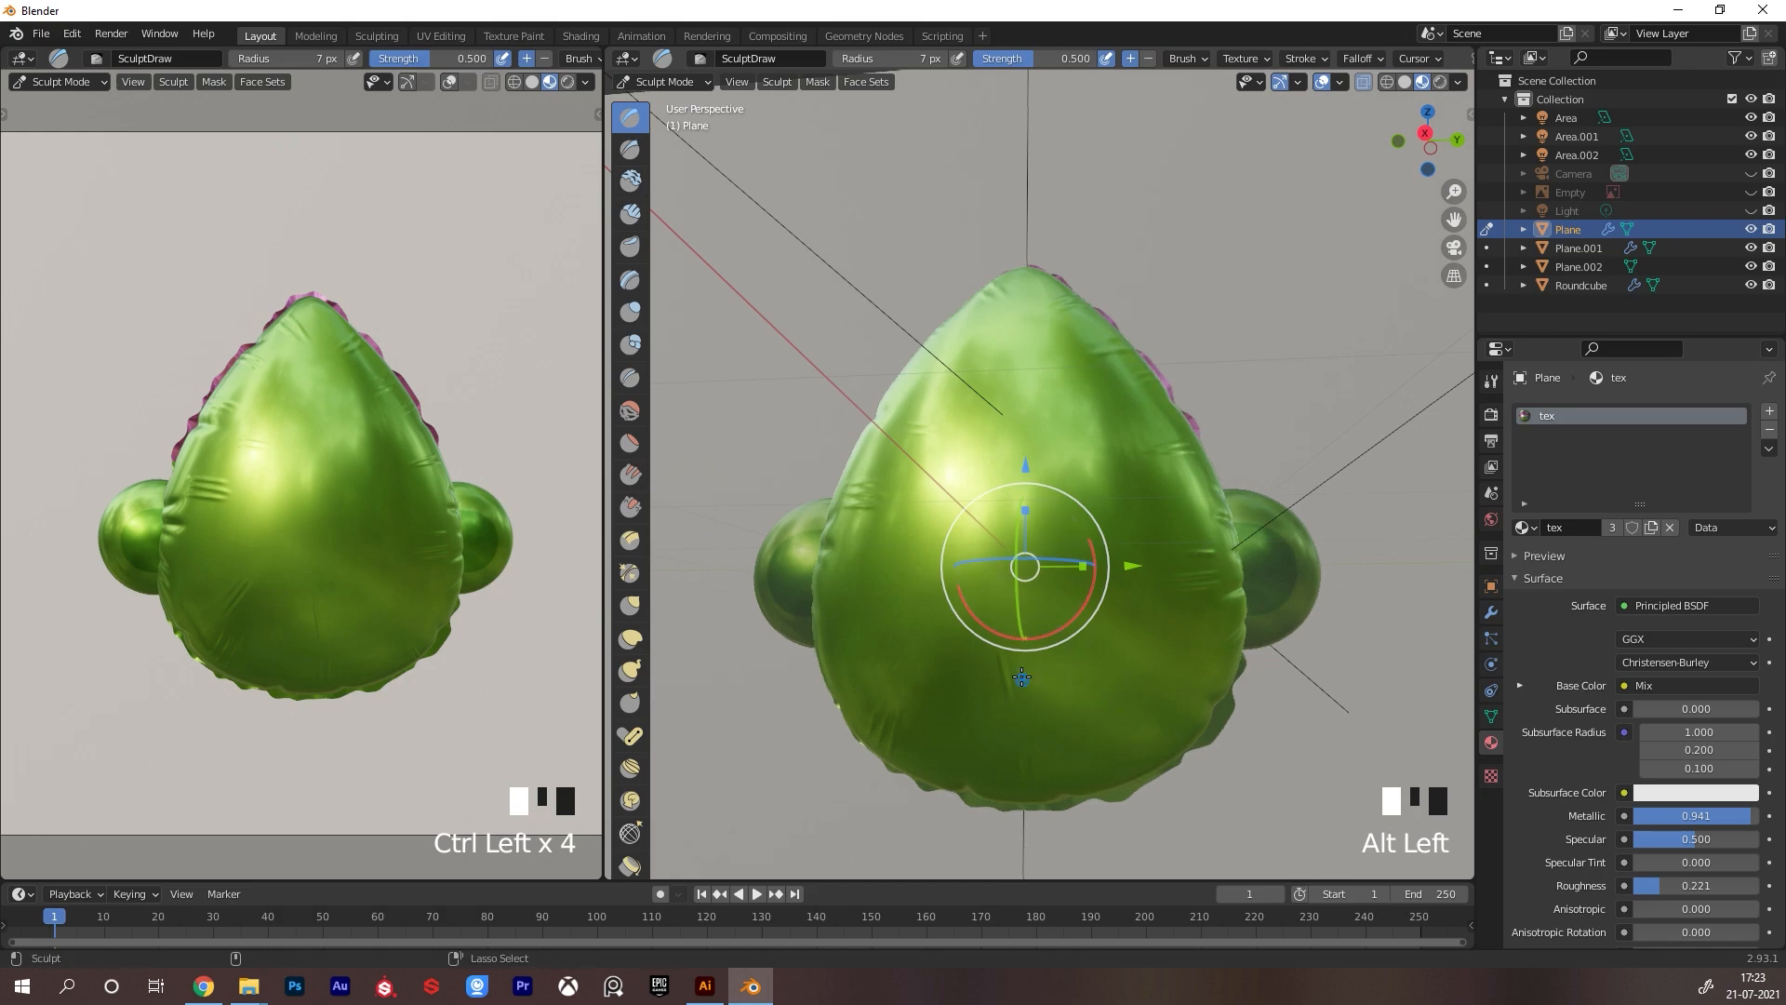
pyautogui.hotkey('ctrl', 'z')
pyautogui.keyDown('ctrl'); pyautogui.click(1124, 680); pyautogui.keyUp('ctrl')
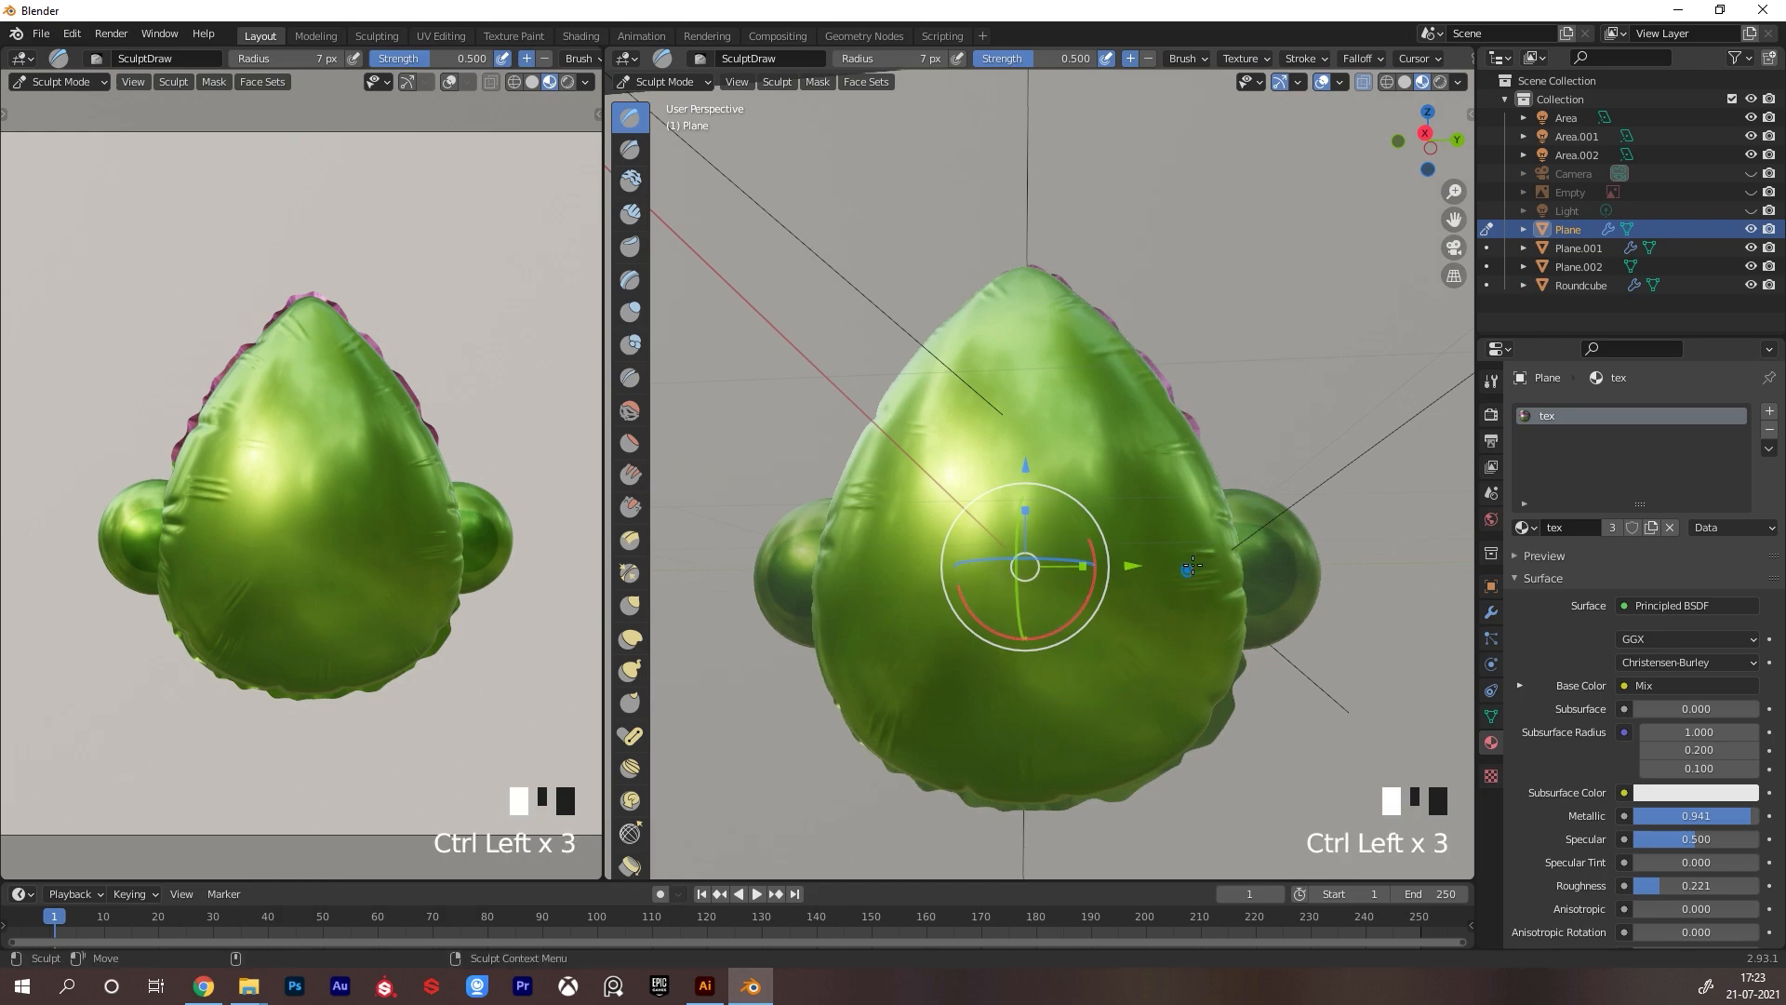
pyautogui.hotkey('ctrl', 'Tab')
pyautogui.moveTo(1181, 448)
pyautogui.keyDown('alt'); pyautogui.mouseDown()
pyautogui.moveTo(1269, 528)
pyautogui.moveTo(1252, 527)
pyautogui.mouseUp(); pyautogui.keyUp('alt')
pyautogui.hotkey('ctrl', 'z')
pyautogui.hotkey('ctrl', 'z')
pyautogui.hotkey('ctrl', 'z')
pyautogui.hotkey('ctrl', 'z')
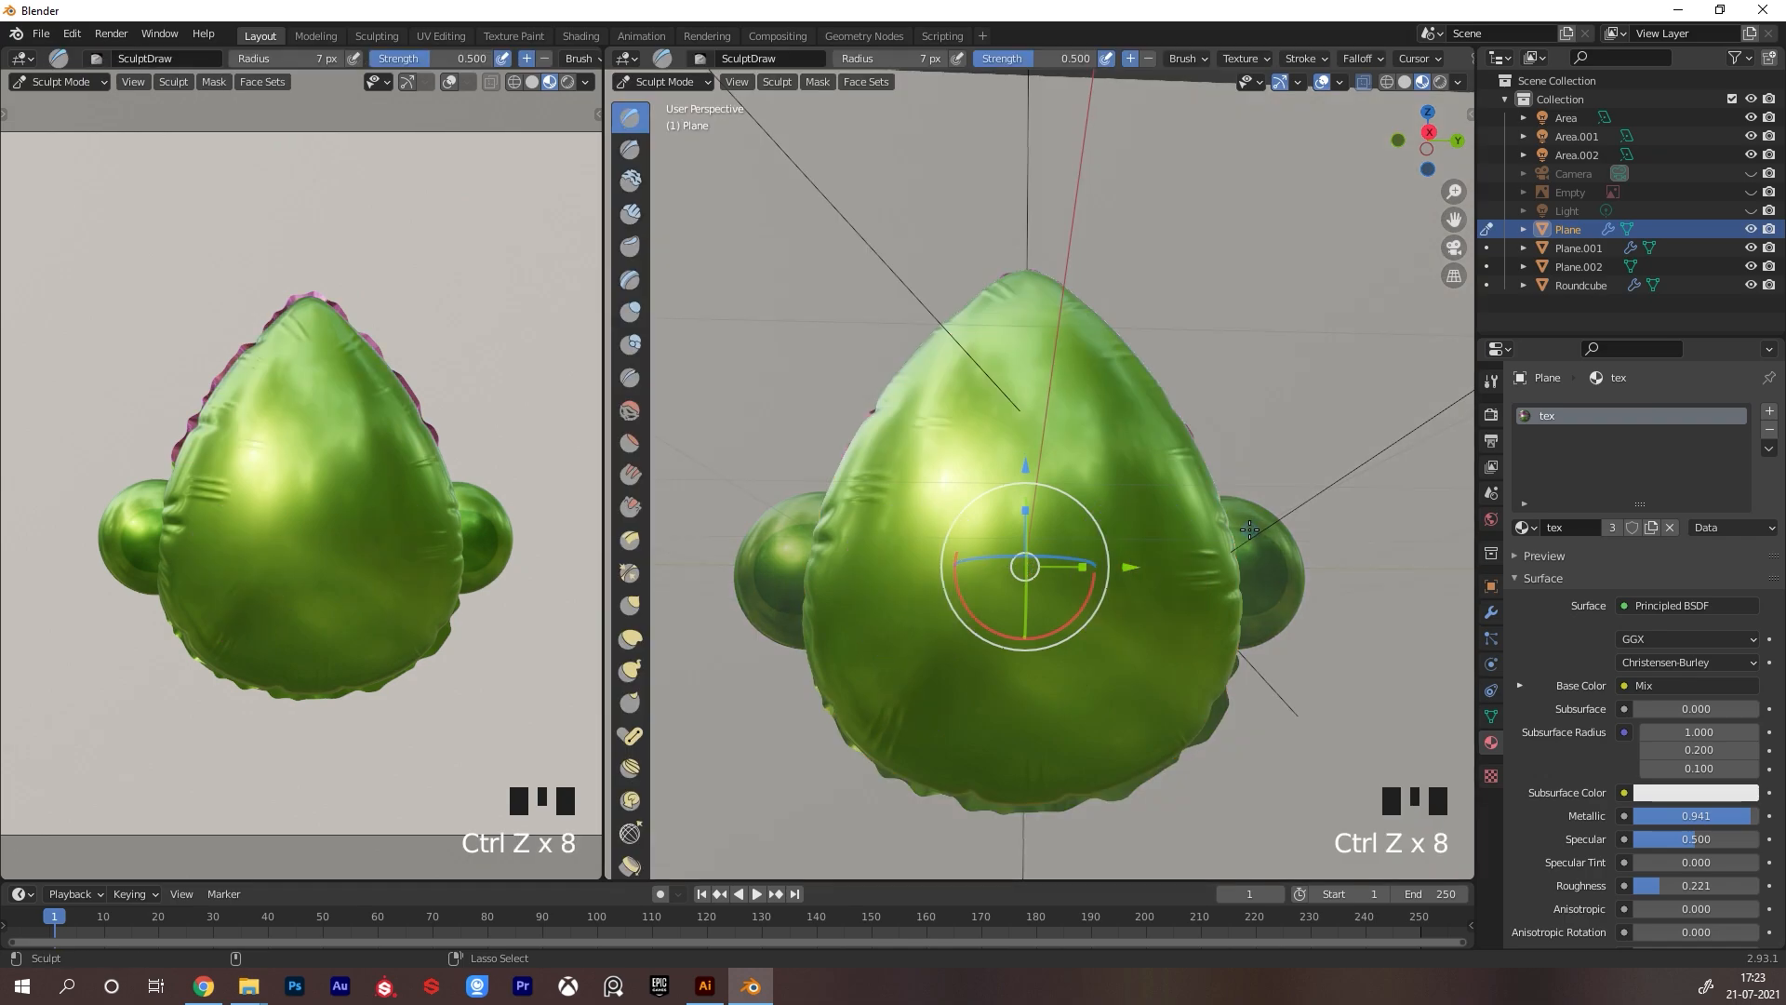
# Undo the remaining sculpt strokes on the balloon body and return to Object Mode
pyautogui.moveTo(1137, 645)
pyautogui.keyDown('alt'); pyautogui.mouseDown()
pyautogui.moveTo(836, 619)
pyautogui.moveTo(917, 582)
pyautogui.mouseUp(); pyautogui.keyUp('alt')
pyautogui.hotkey('ctrl', 'z')
pyautogui.moveTo(1209, 662)
pyautogui.keyDown('alt'); pyautogui.mouseDown()
pyautogui.moveTo(1233, 645)
pyautogui.moveTo(1201, 648)
pyautogui.moveTo(1238, 634)
pyautogui.mouseUp(); pyautogui.keyUp('alt')
pyautogui.hotkey('ctrl', 'z')
pyautogui.hotkey('ctrl', 'Tab')
pyautogui.click(801, 642)
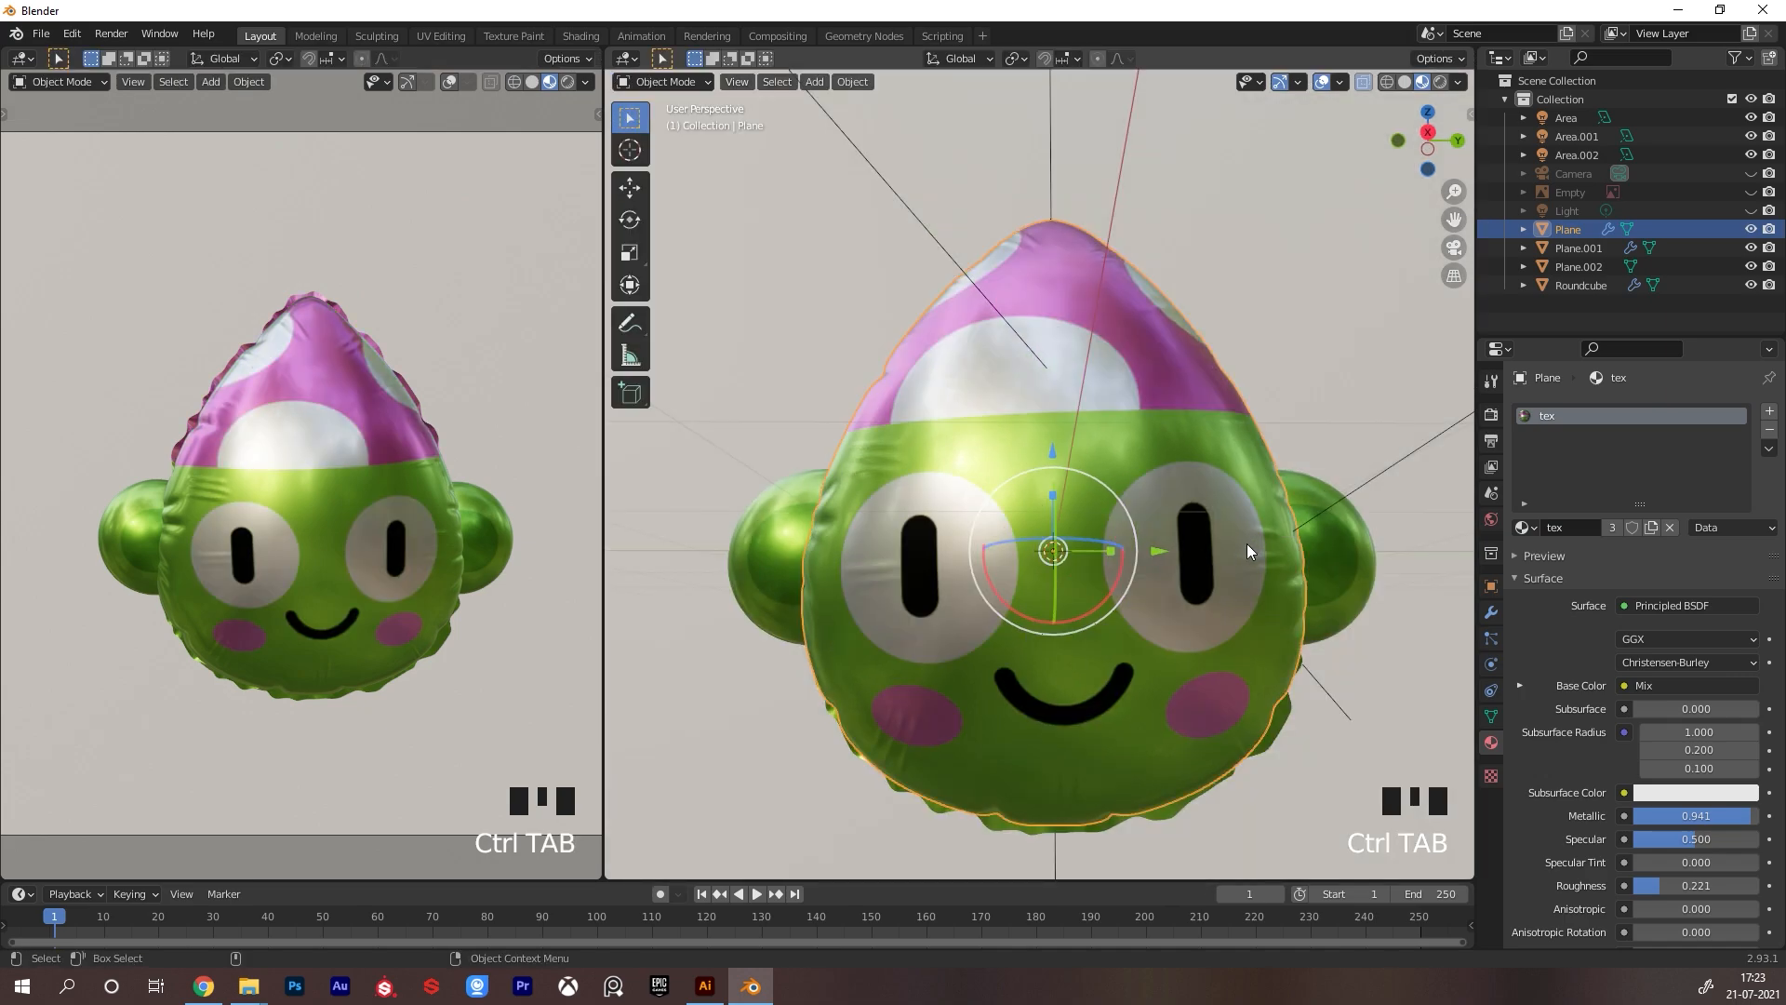
pyautogui.hotkey('ctrl', 'z')
pyautogui.hotkey('ctrl', 'z')
pyautogui.hotkey('ctrl', 'z')
pyautogui.hotkey('ctrl', 'z')
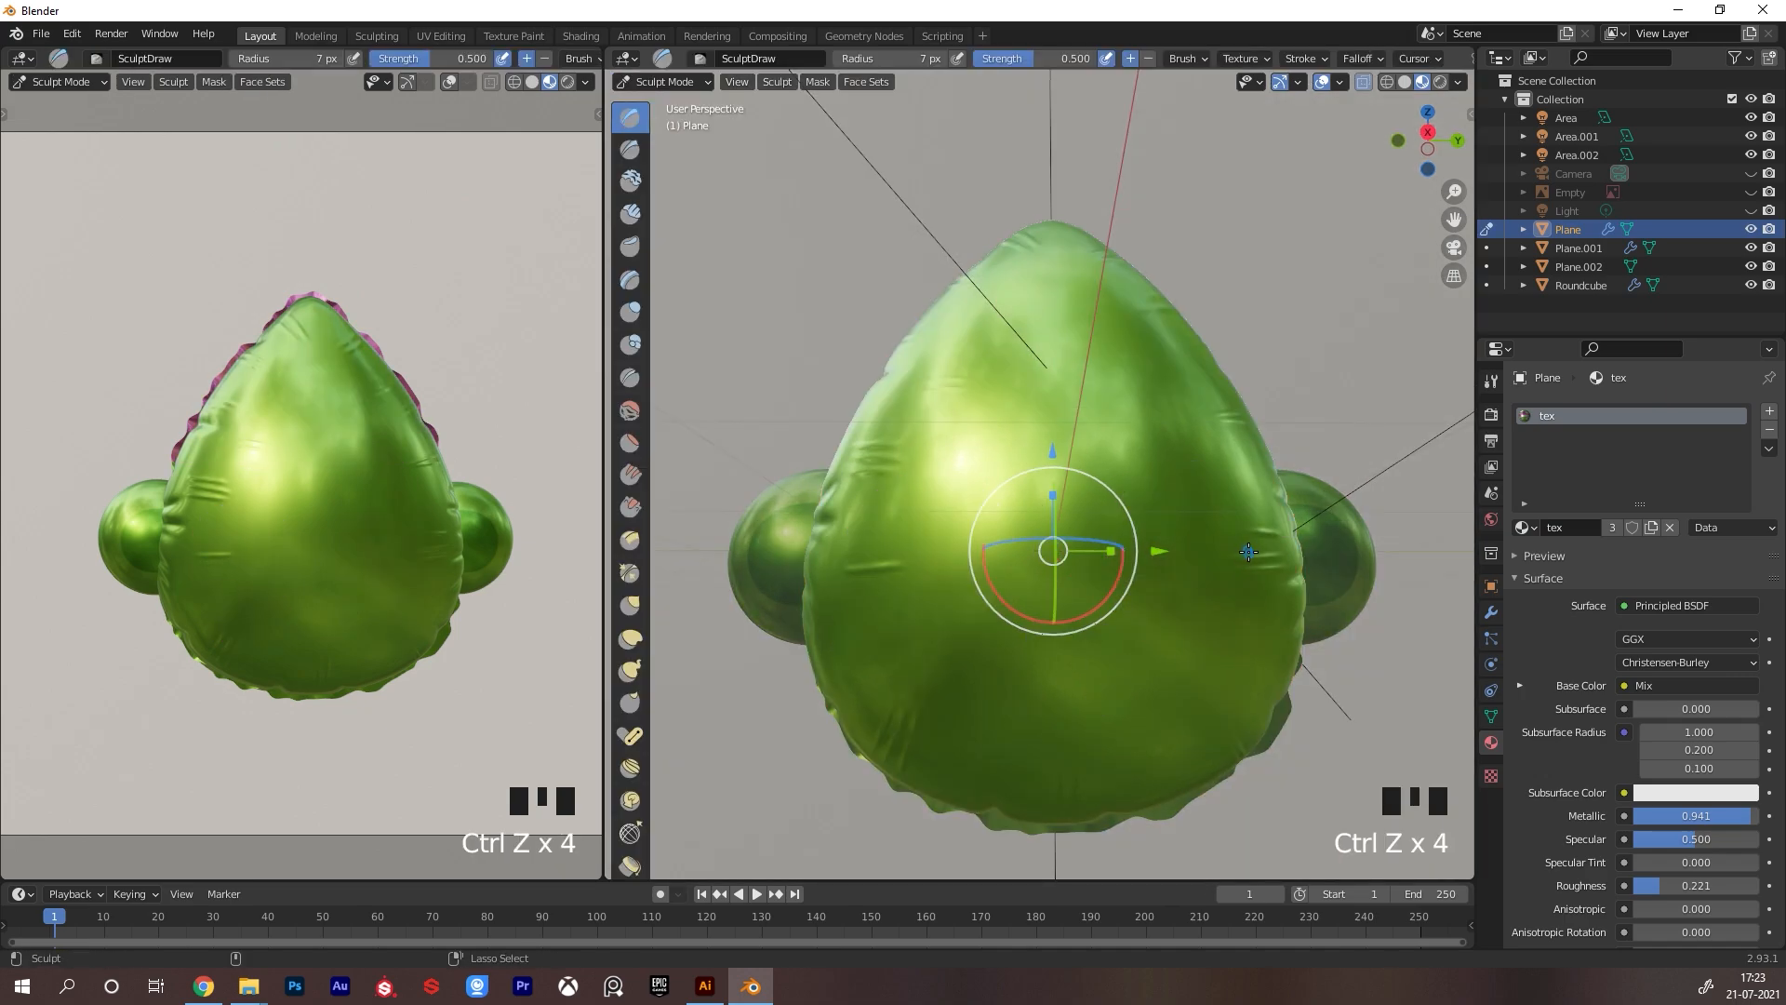
pyautogui.hotkey('ctrl', 'Tab')
pyautogui.click(687, 606)
# Select the ears and open their modifier settings
pyautogui.keyDown('alt'); pyautogui.moveTo(1220, 411); pyautogui.dragTo(1189, 450, button='right'); pyautogui.keyUp('alt')
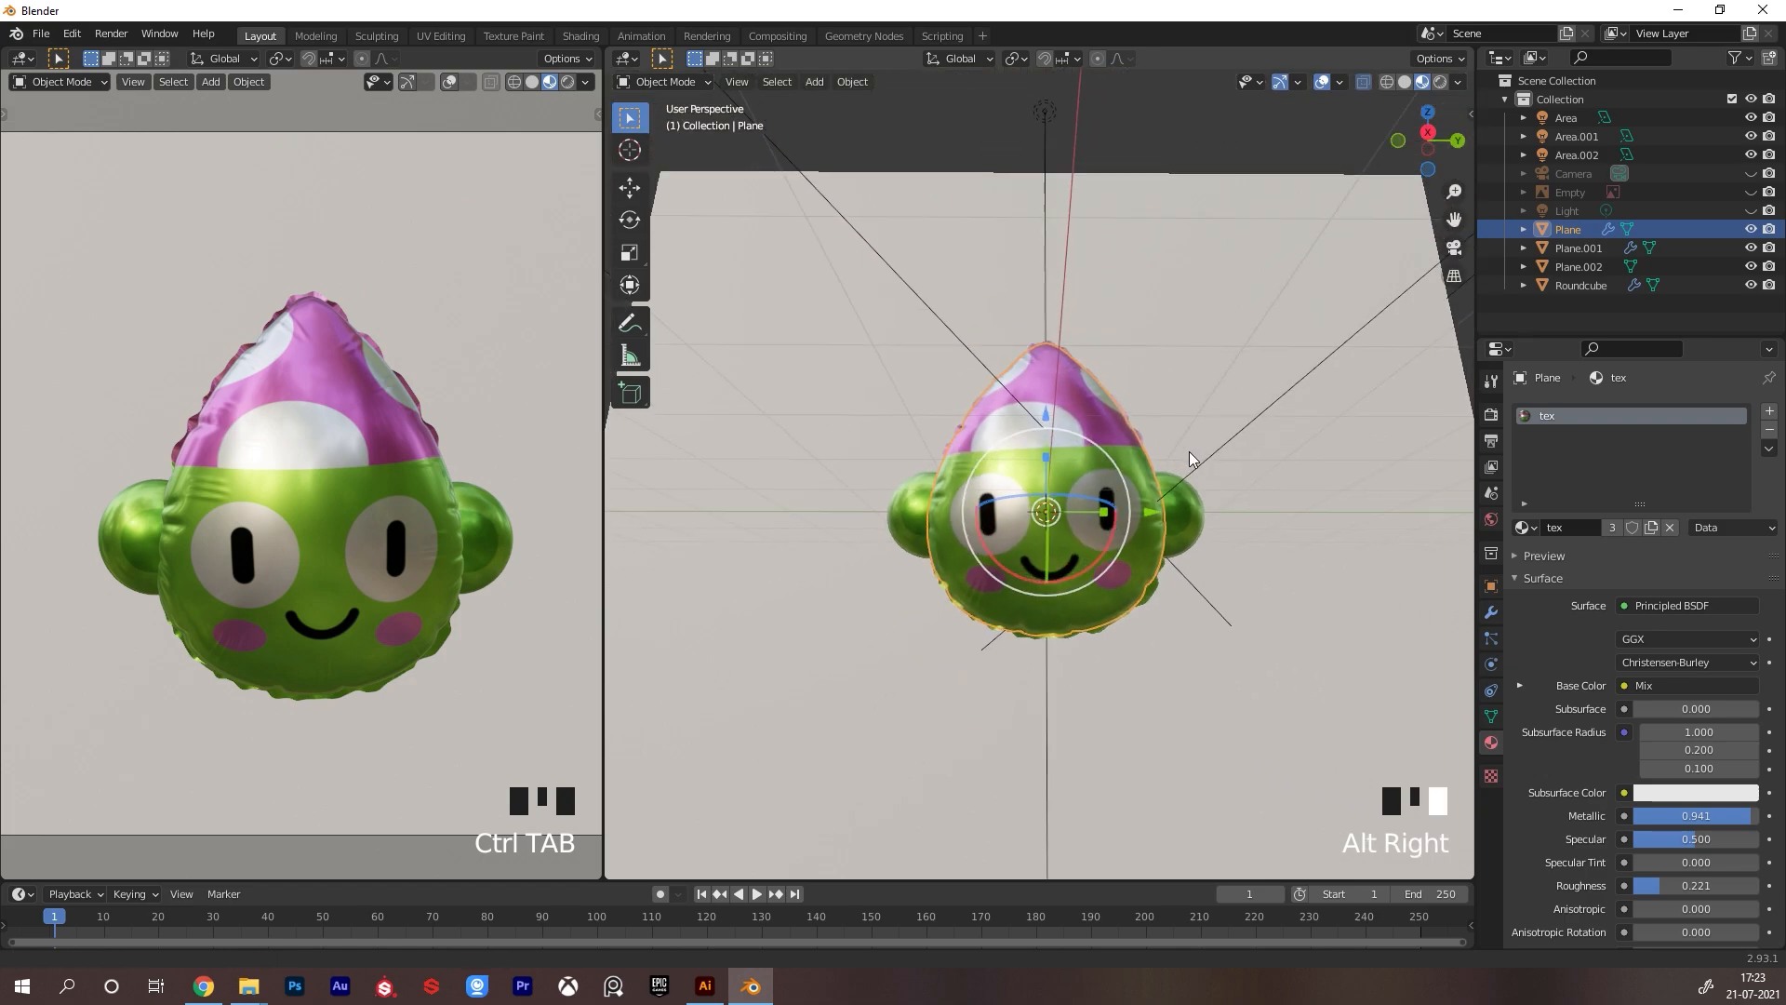
pyautogui.keyDown('alt'); pyautogui.moveTo(1188, 450); pyautogui.dragTo(1246, 470); pyautogui.keyUp('alt')
pyautogui.keyDown('alt'); pyautogui.moveTo(1247, 469); pyautogui.dragTo(1215, 449, button='right'); pyautogui.keyUp('alt')
pyautogui.keyDown('alt'); pyautogui.moveTo(1215, 448); pyautogui.dragTo(1231, 454); pyautogui.keyUp('alt')
pyautogui.keyDown('alt'); pyautogui.moveTo(1232, 454); pyautogui.dragTo(1226, 460, button='right'); pyautogui.keyUp('alt')
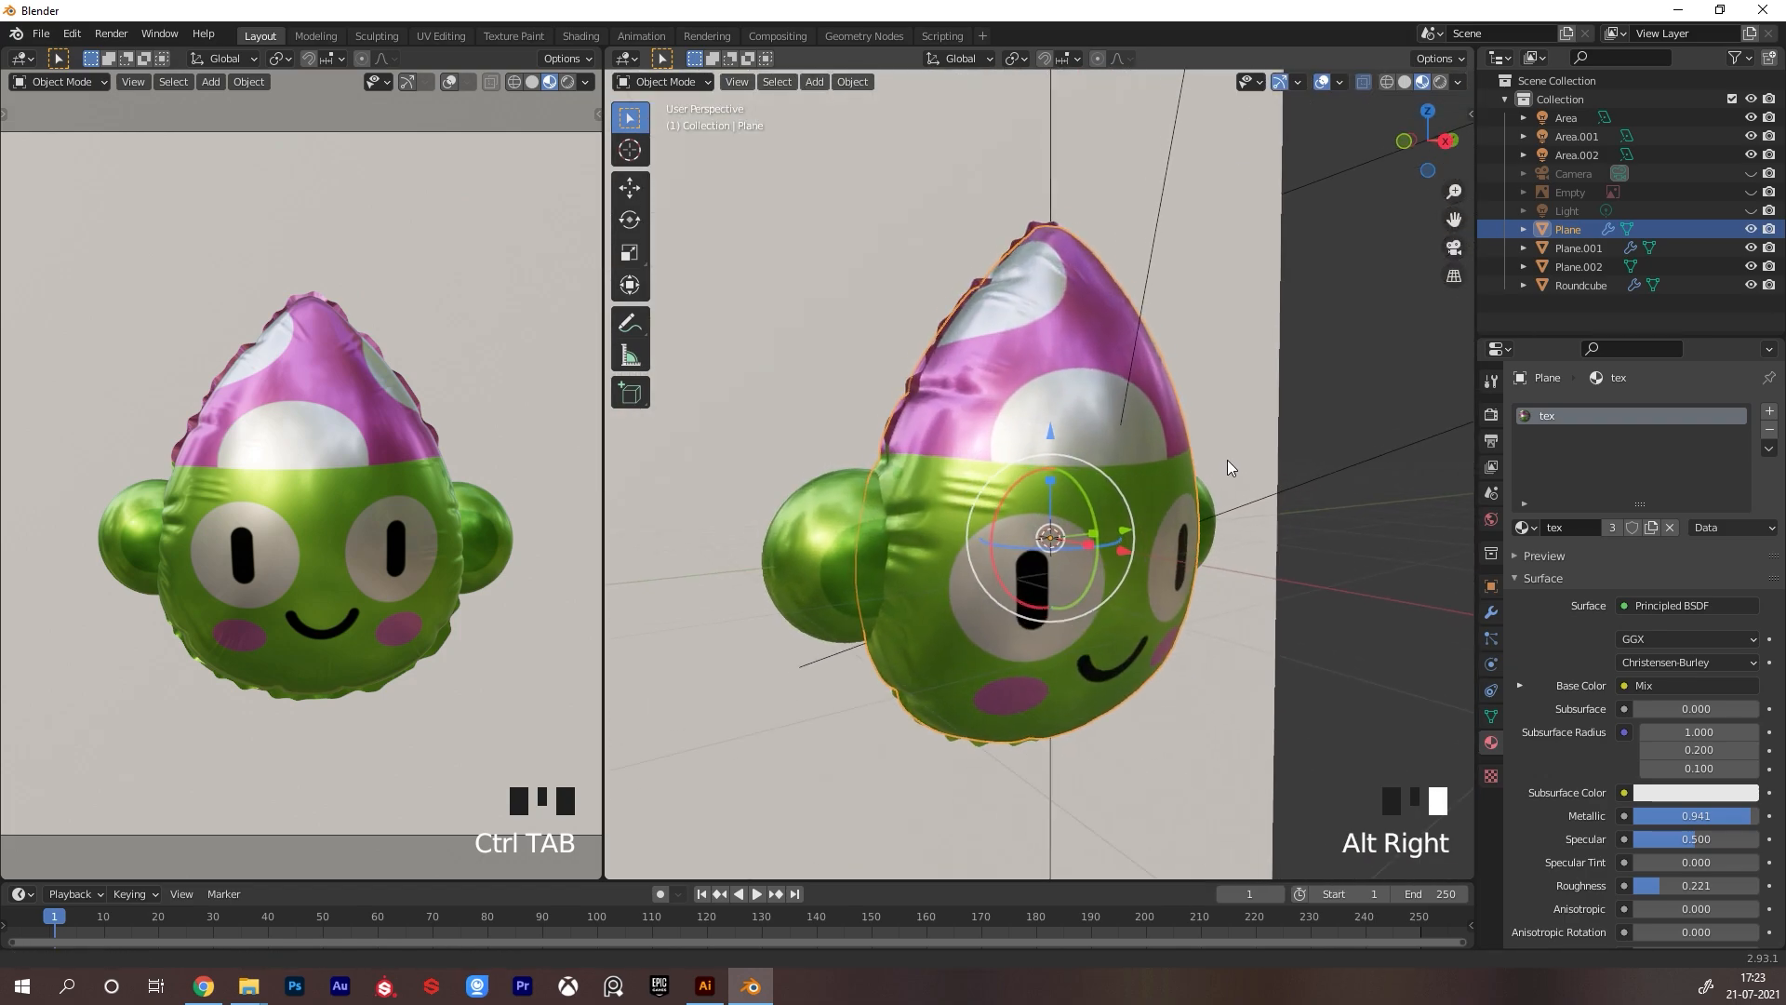
pyautogui.keyDown('alt'); pyautogui.moveTo(1226, 460); pyautogui.dragTo(1273, 472); pyautogui.keyUp('alt')
pyautogui.click(857, 587)
pyautogui.keyDown('alt'); pyautogui.moveTo(858, 588); pyautogui.dragTo(1209, 583); pyautogui.keyUp('alt')
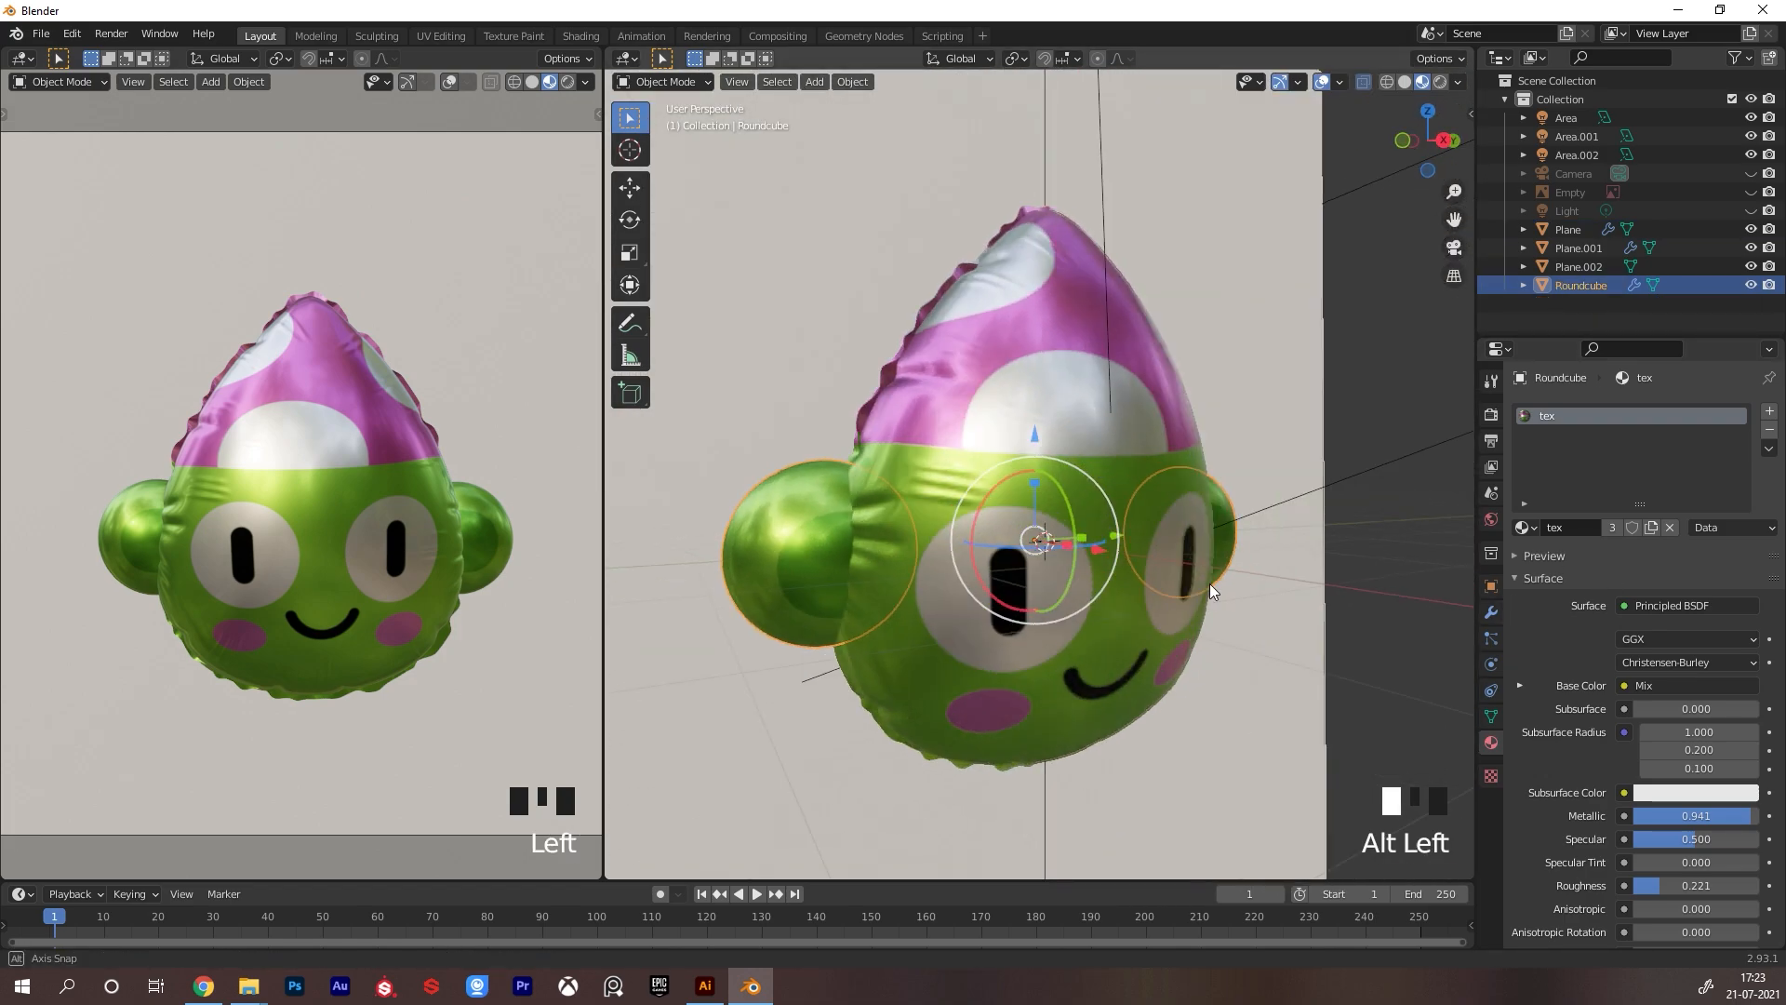
pyautogui.keyDown('alt'); pyautogui.moveTo(1209, 584); pyautogui.dragTo(1253, 544, button='middle'); pyautogui.keyUp('alt')
pyautogui.click(1491, 612)
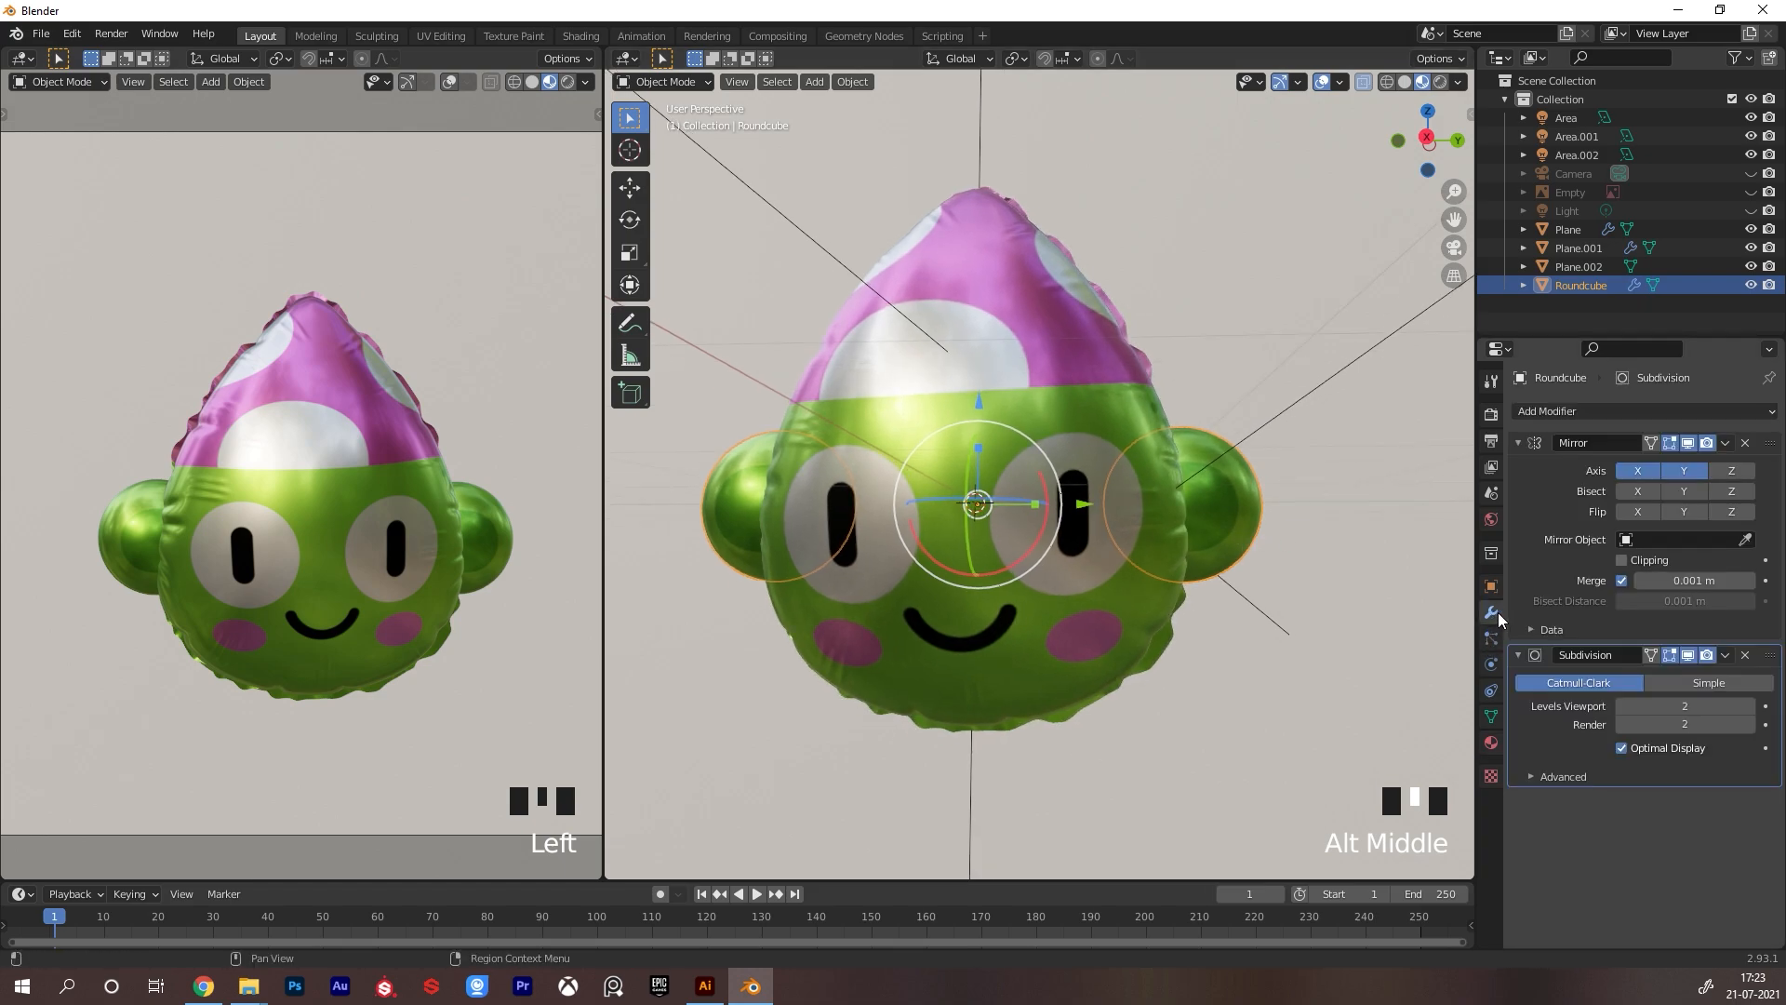
# Leave only the X axis enabled in the ears' Mirror modifier and apply the modifier
pyautogui.click(1647, 471)
pyautogui.keyDown('alt'); pyautogui.moveTo(1321, 531); pyautogui.dragTo(1149, 593); pyautogui.keyUp('alt')
pyautogui.click(1637, 471)
pyautogui.click(1680, 471)
pyautogui.keyDown('alt'); pyautogui.moveTo(1273, 539); pyautogui.dragTo(1119, 566); pyautogui.keyUp('alt')
pyautogui.hotkey('ctrl', 'a')
# Select the vertical edge loop running around the middle of the ear mesh in Edit Mode
pyautogui.keyDown('alt'); pyautogui.moveTo(1119, 565); pyautogui.dragTo(1153, 601, button='right'); pyautogui.keyUp('alt')
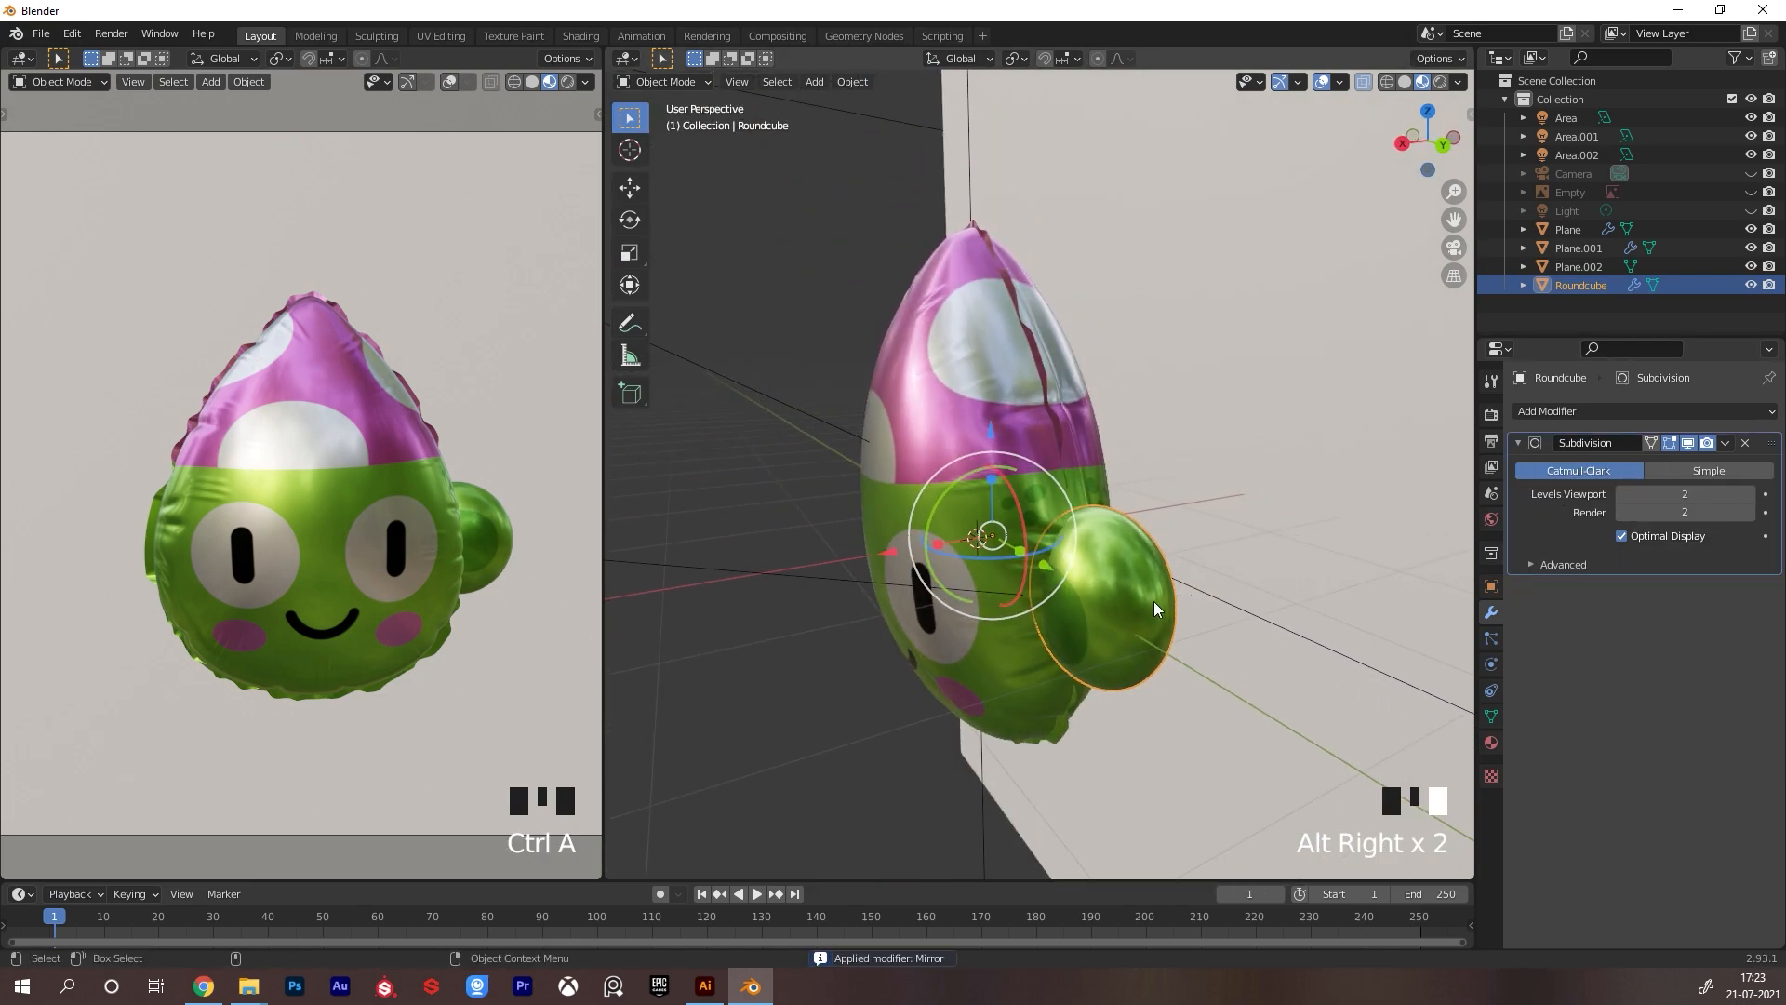
pyautogui.press('Tab')
pyautogui.keyDown('alt'); pyautogui.moveTo(1161, 592); pyautogui.dragTo(1200, 558); pyautogui.keyUp('alt')
pyautogui.keyDown('alt'); pyautogui.moveTo(1200, 559); pyautogui.dragTo(1178, 493, button='right'); pyautogui.keyUp('alt')
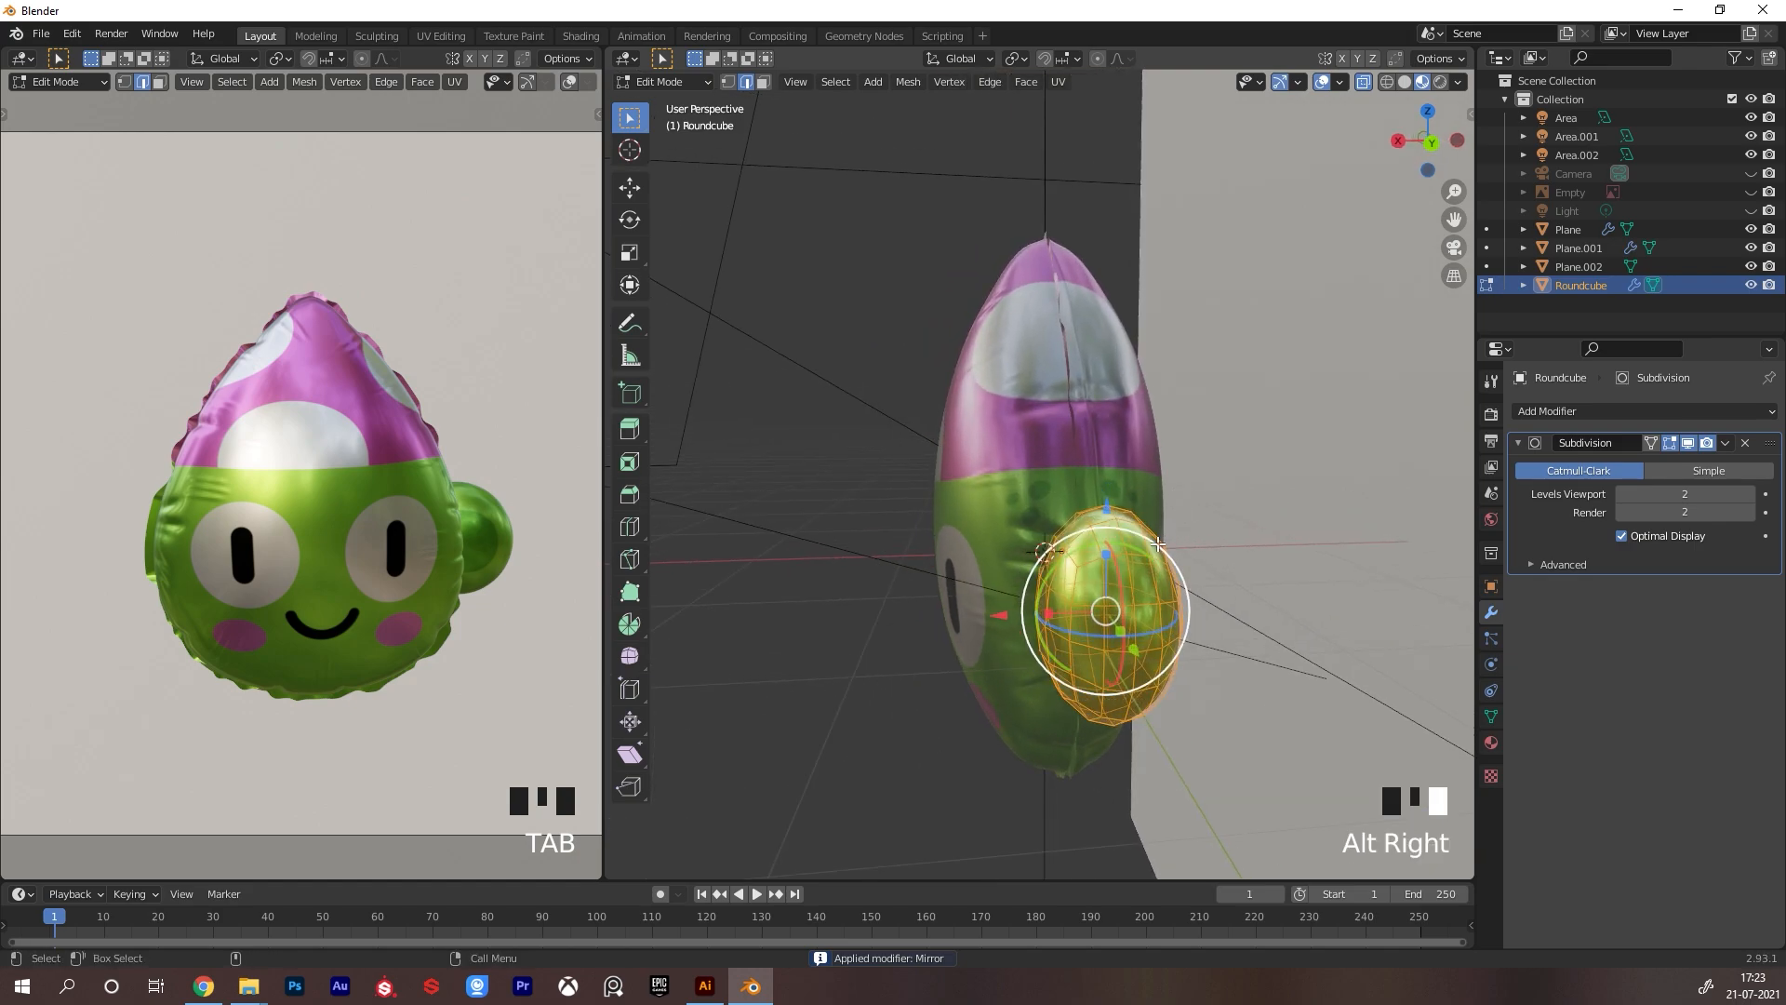
pyautogui.press('2')
pyautogui.click(1186, 523)
pyautogui.keyDown('shift'); pyautogui.click(1123, 547); pyautogui.keyUp('shift')
pyautogui.keyDown('shift'); pyautogui.click(1122, 548); pyautogui.keyUp('shift')
pyautogui.keyDown('shift'); pyautogui.click(1123, 548); pyautogui.keyUp('shift')
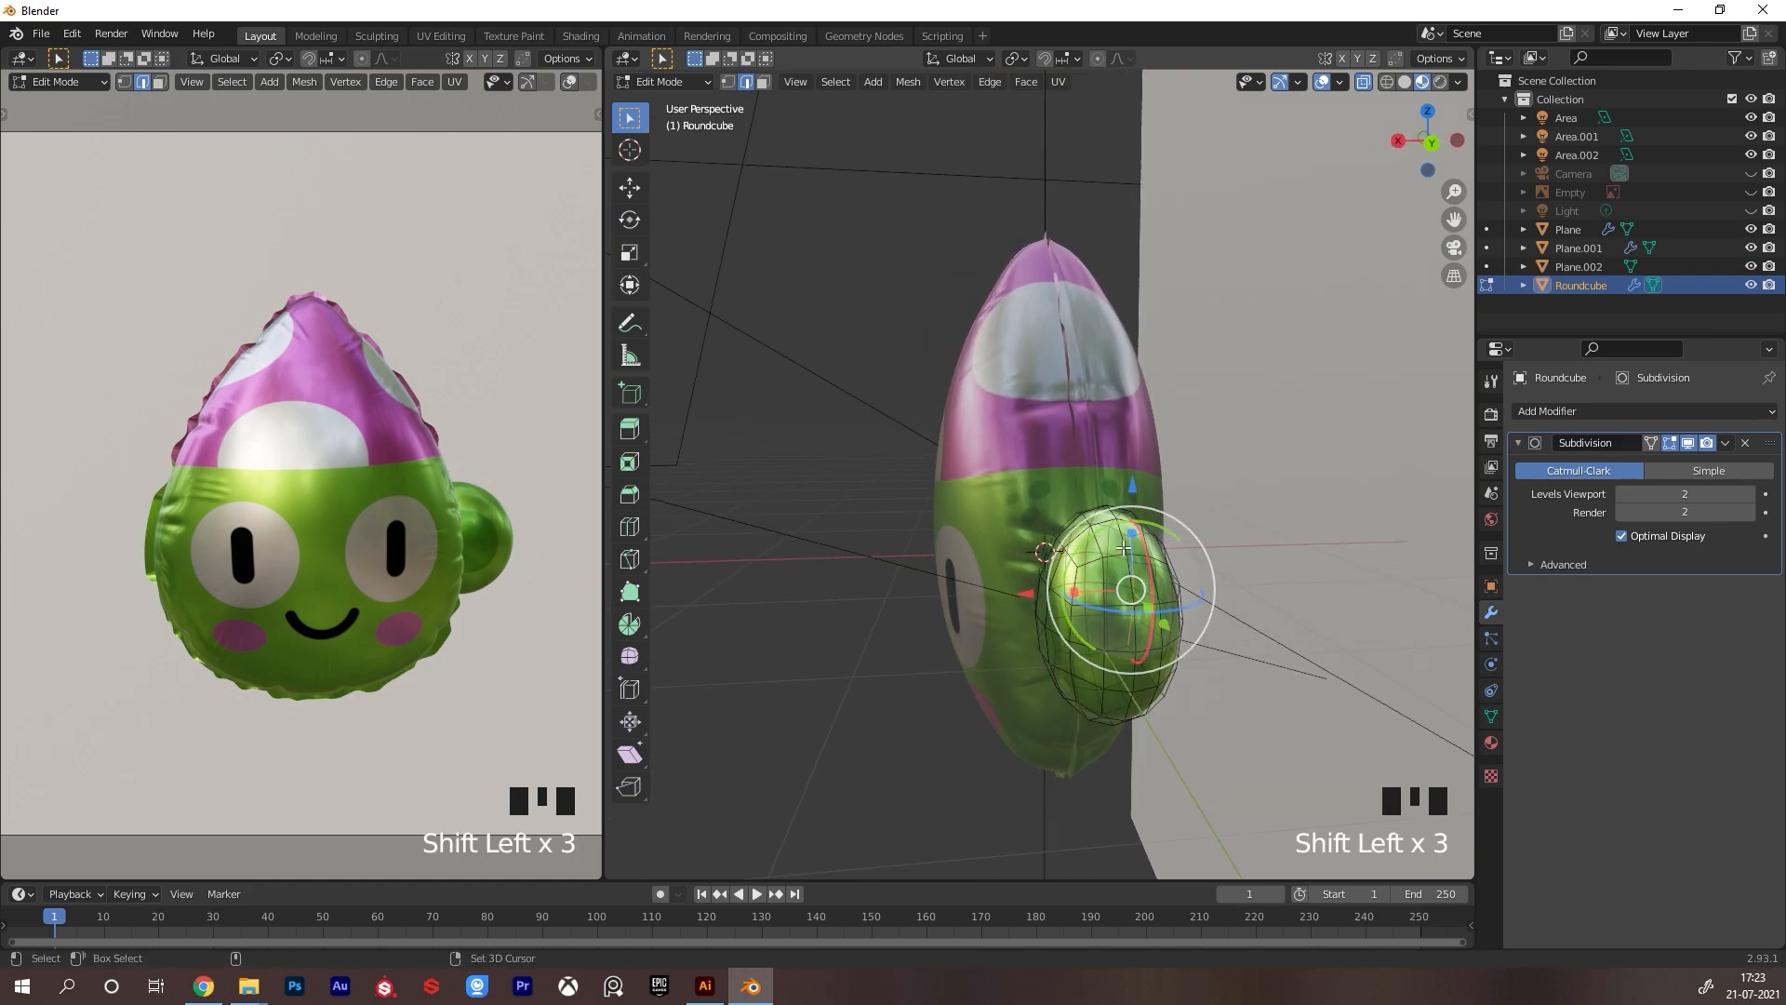
pyautogui.keyDown('shift'); pyautogui.click(1123, 548); pyautogui.keyUp('shift')
pyautogui.keyDown('shift'); pyautogui.click(1123, 548); pyautogui.keyUp('shift')
pyautogui.keyDown('shift'); pyautogui.click(1123, 548); pyautogui.keyUp('shift')
pyautogui.press('z')
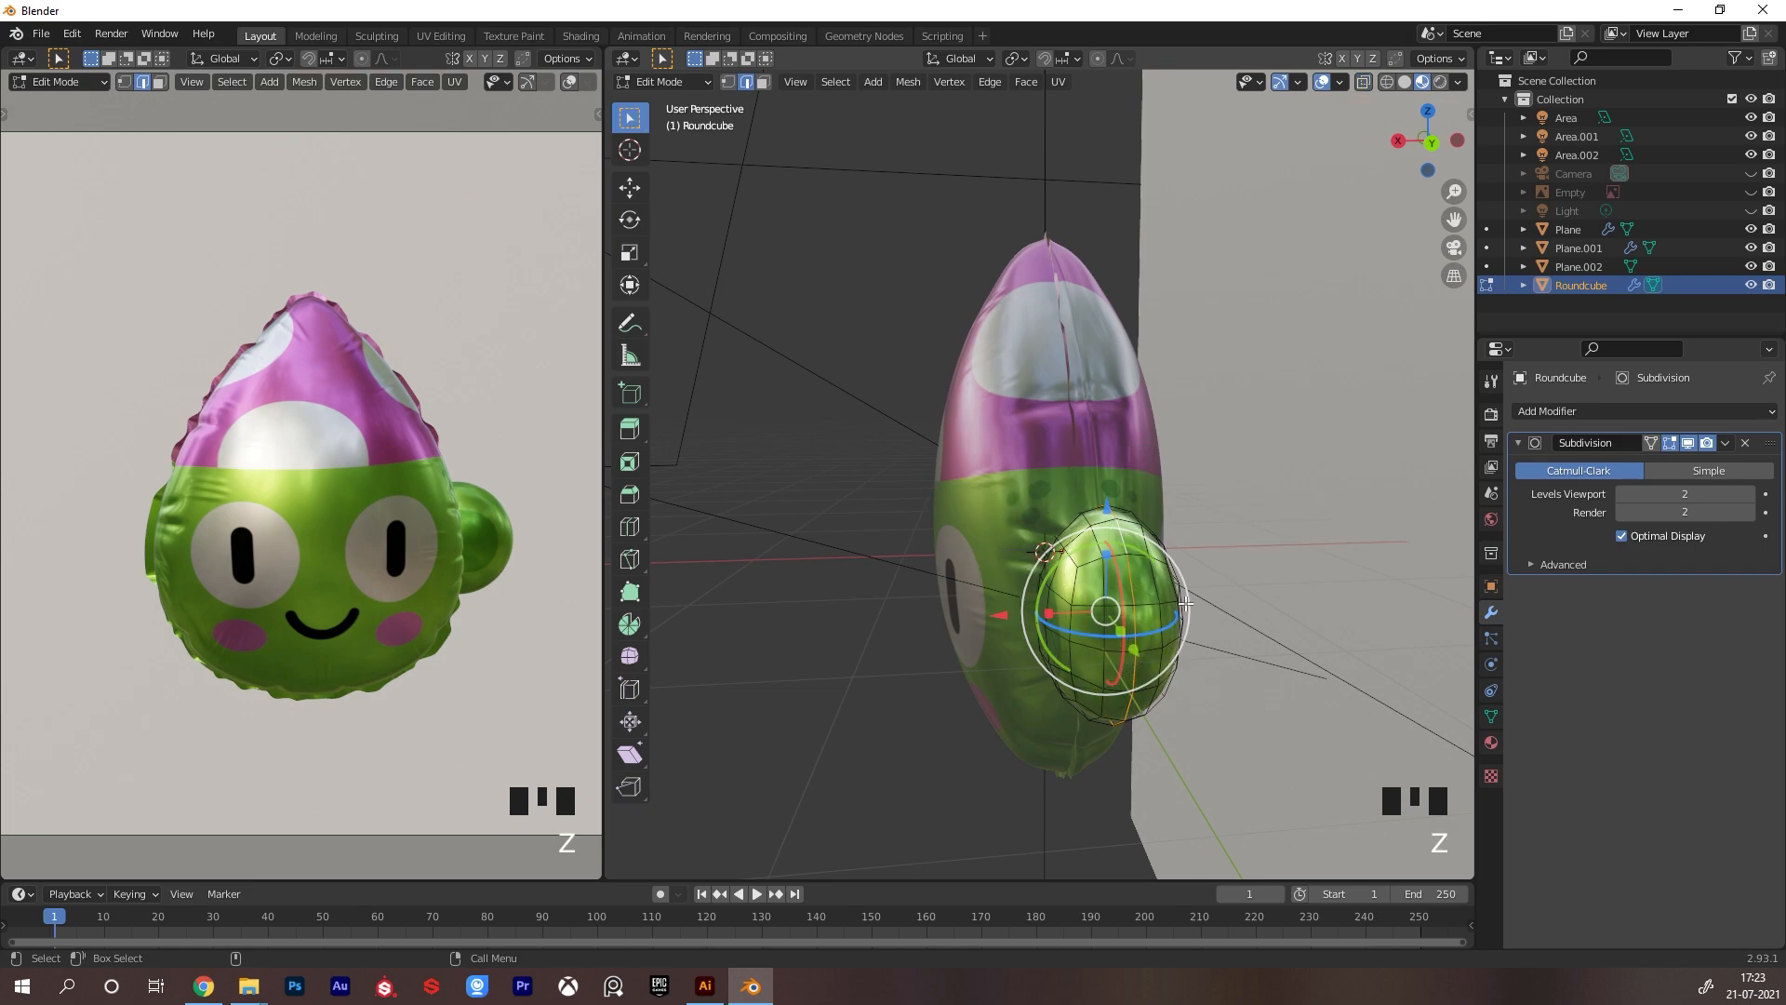
# Duplicate the ear's edge loop in place and separate it into its own object
pyautogui.keyDown('alt'); pyautogui.moveTo(1185, 603); pyautogui.dragTo(1201, 581); pyautogui.keyUp('alt')
pyautogui.keyDown('alt'); pyautogui.moveTo(1202, 581); pyautogui.dragTo(1214, 558, button='right'); pyautogui.keyUp('alt')
pyautogui.keyDown('alt'); pyautogui.moveTo(1214, 559); pyautogui.dragTo(1263, 503); pyautogui.keyUp('alt')
pyautogui.hotkey('shift', 'd')
pyautogui.rightClick(1293, 500)
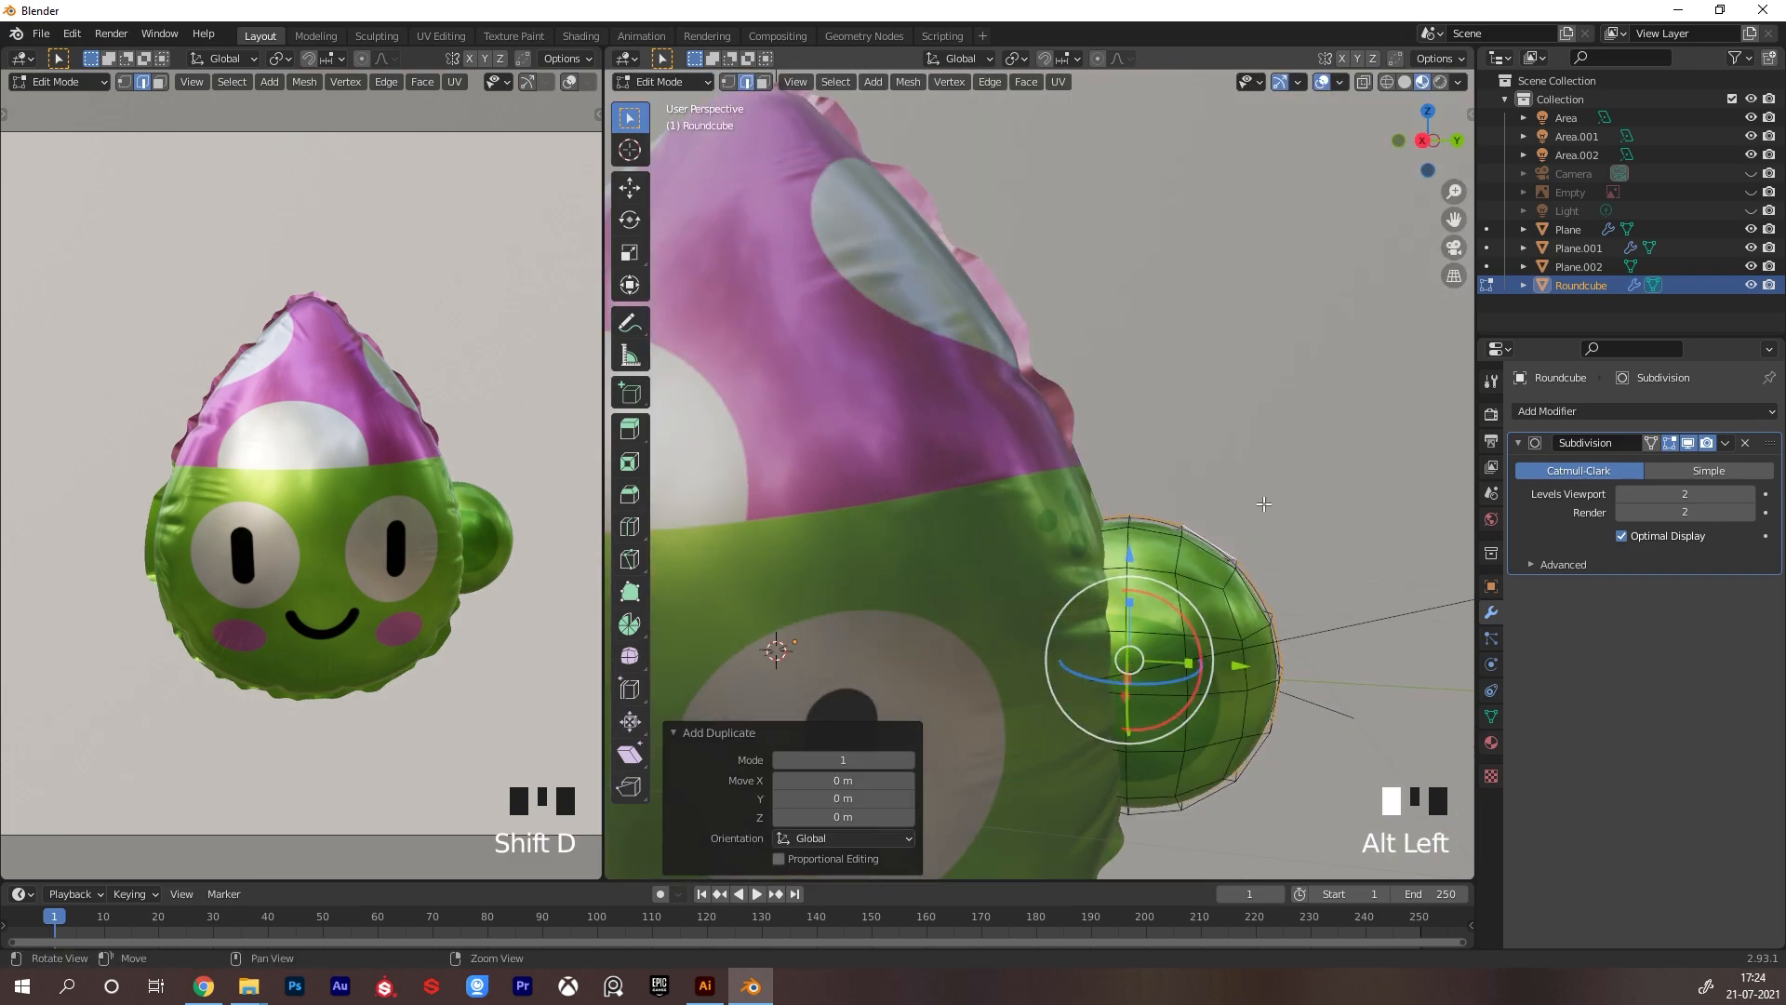
pyautogui.keyDown('alt'); pyautogui.moveTo(1263, 503); pyautogui.dragTo(1075, 478, button='middle'); pyautogui.keyUp('alt')
pyautogui.press('p')
pyautogui.click(915, 470)
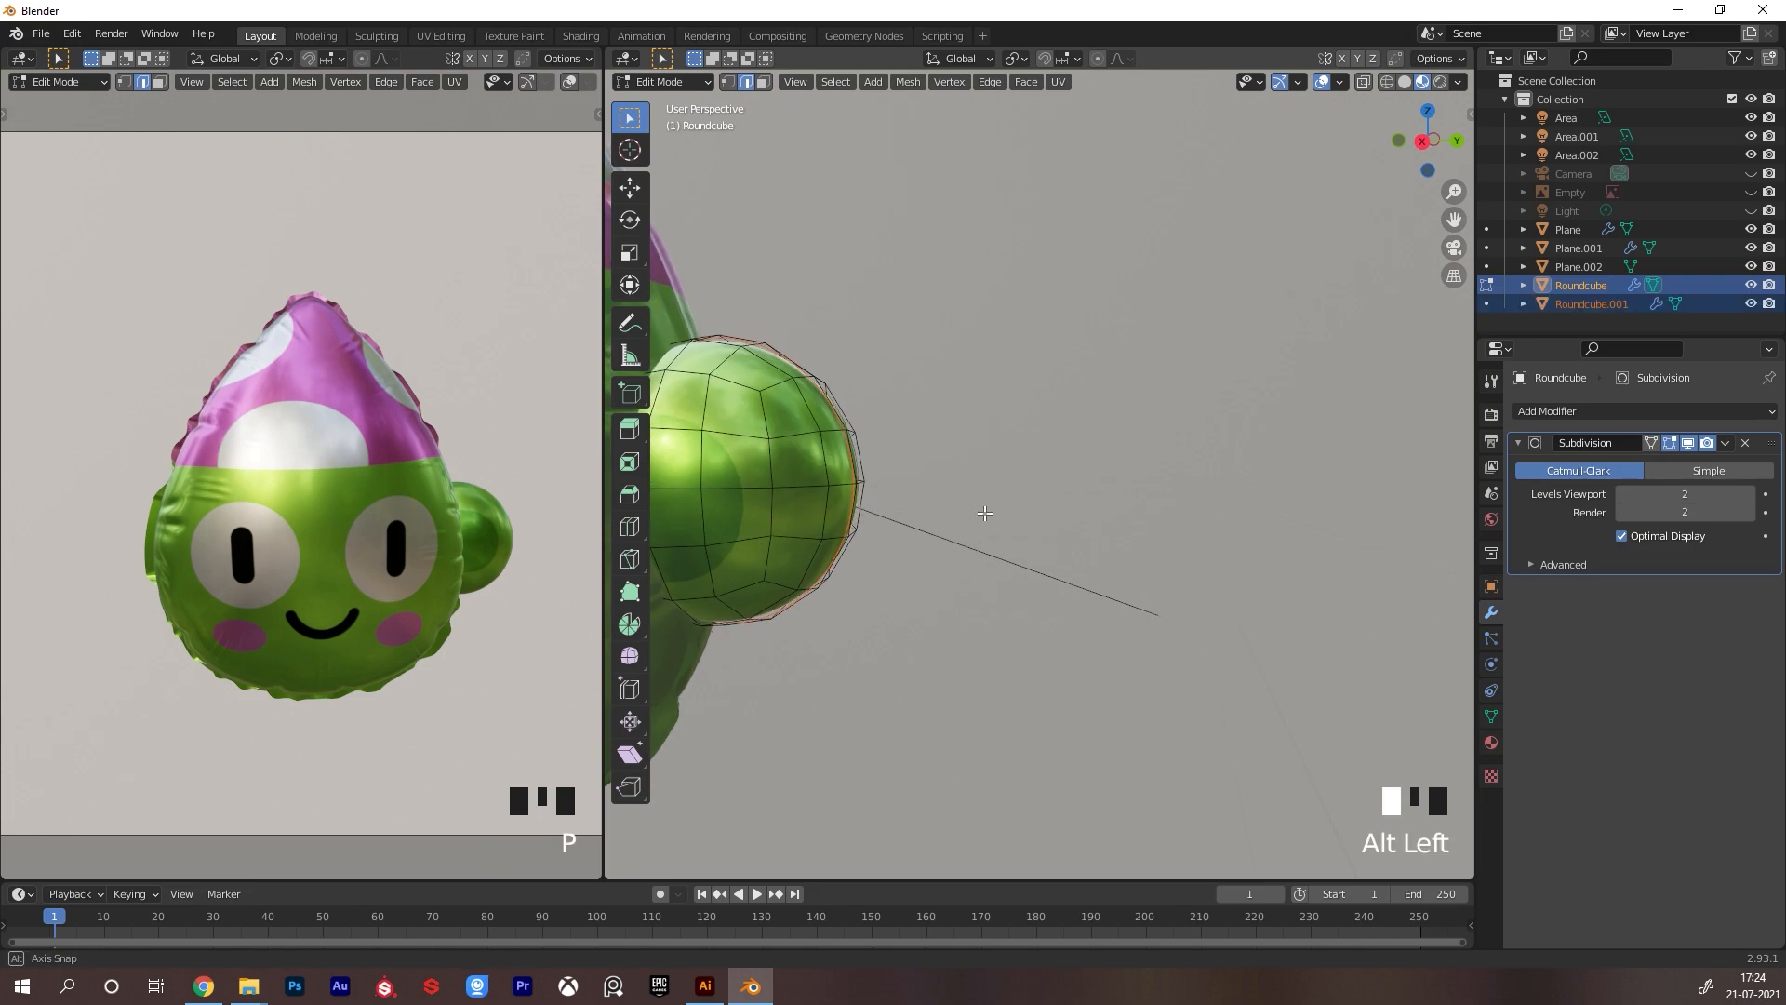
# Return to Object Mode and select only the separated ring around the ear
pyautogui.keyDown('alt'); pyautogui.moveTo(916, 475); pyautogui.dragTo(961, 511); pyautogui.keyUp('alt')
pyautogui.hotkey('ctrl', 'Tab')
pyautogui.keyDown('alt'); pyautogui.moveTo(902, 449); pyautogui.dragTo(926, 457, button='middle'); pyautogui.keyUp('alt')
pyautogui.keyDown('alt'); pyautogui.moveTo(926, 458); pyautogui.dragTo(885, 532); pyautogui.keyUp('alt')
pyautogui.click(885, 532)
pyautogui.click(889, 544)
pyautogui.click(891, 549)
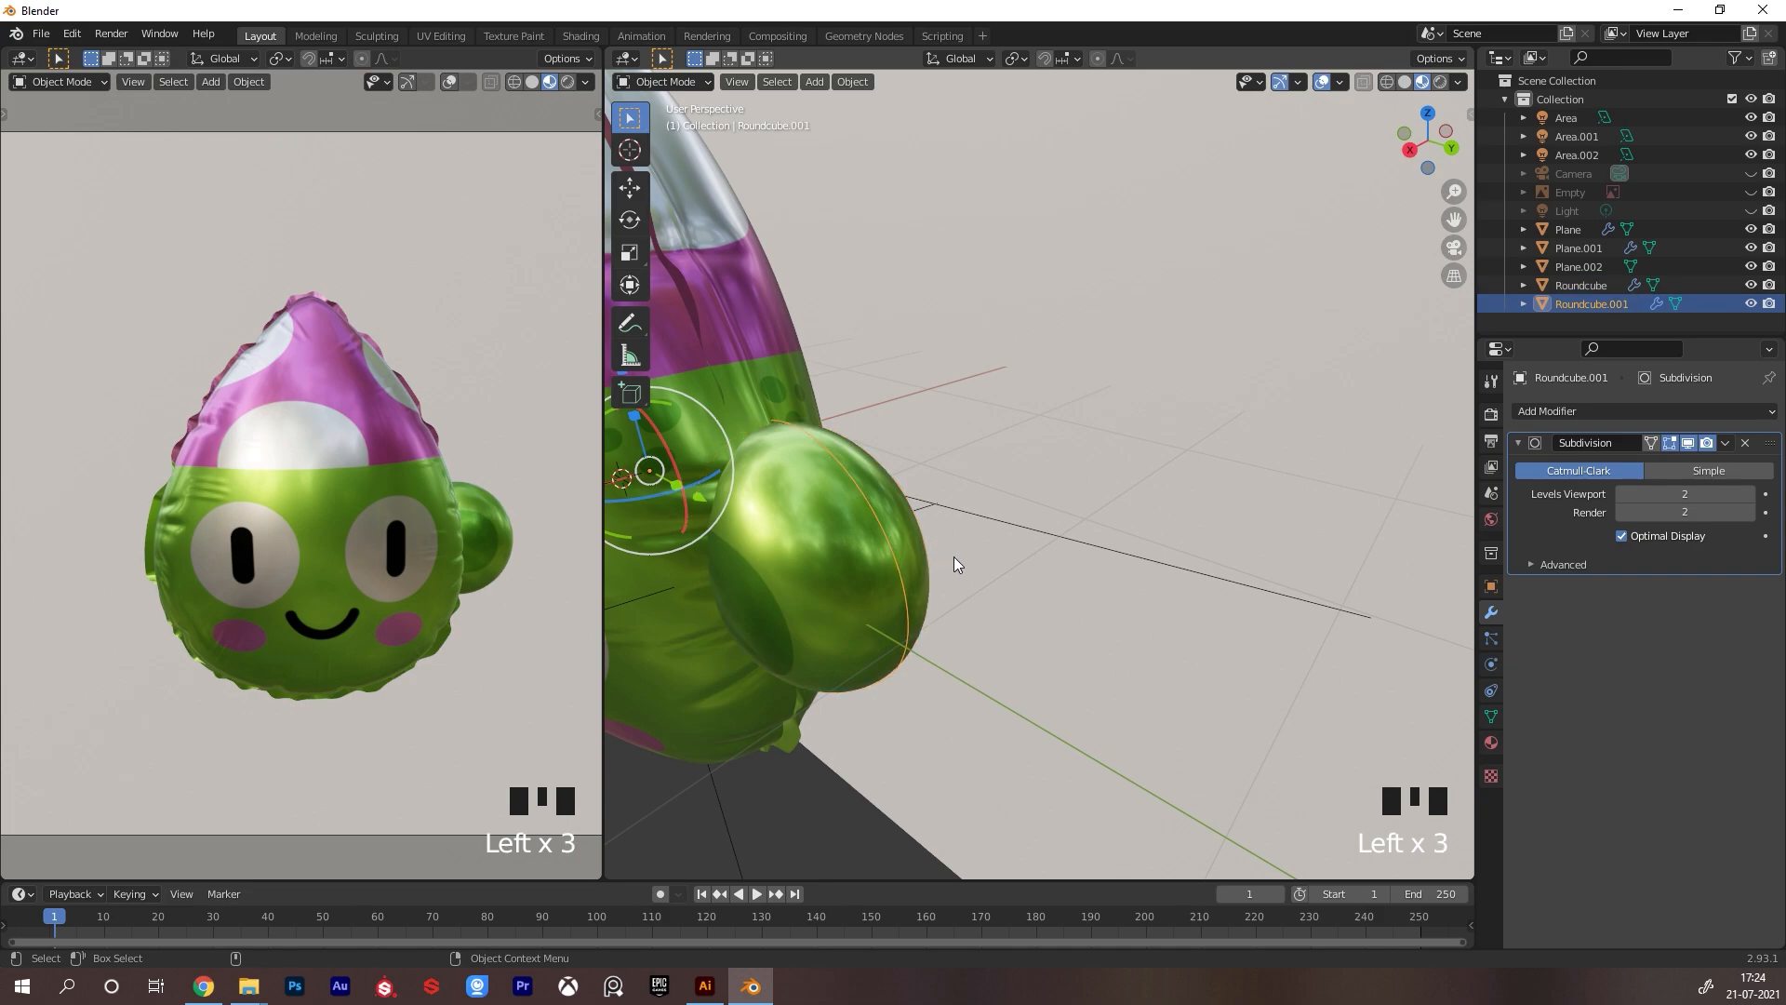
# Convert the ear's separated ring from a mesh to a curve
pyautogui.keyDown('alt'); pyautogui.moveTo(952, 556); pyautogui.dragTo(981, 547, button='middle'); pyautogui.keyUp('alt')
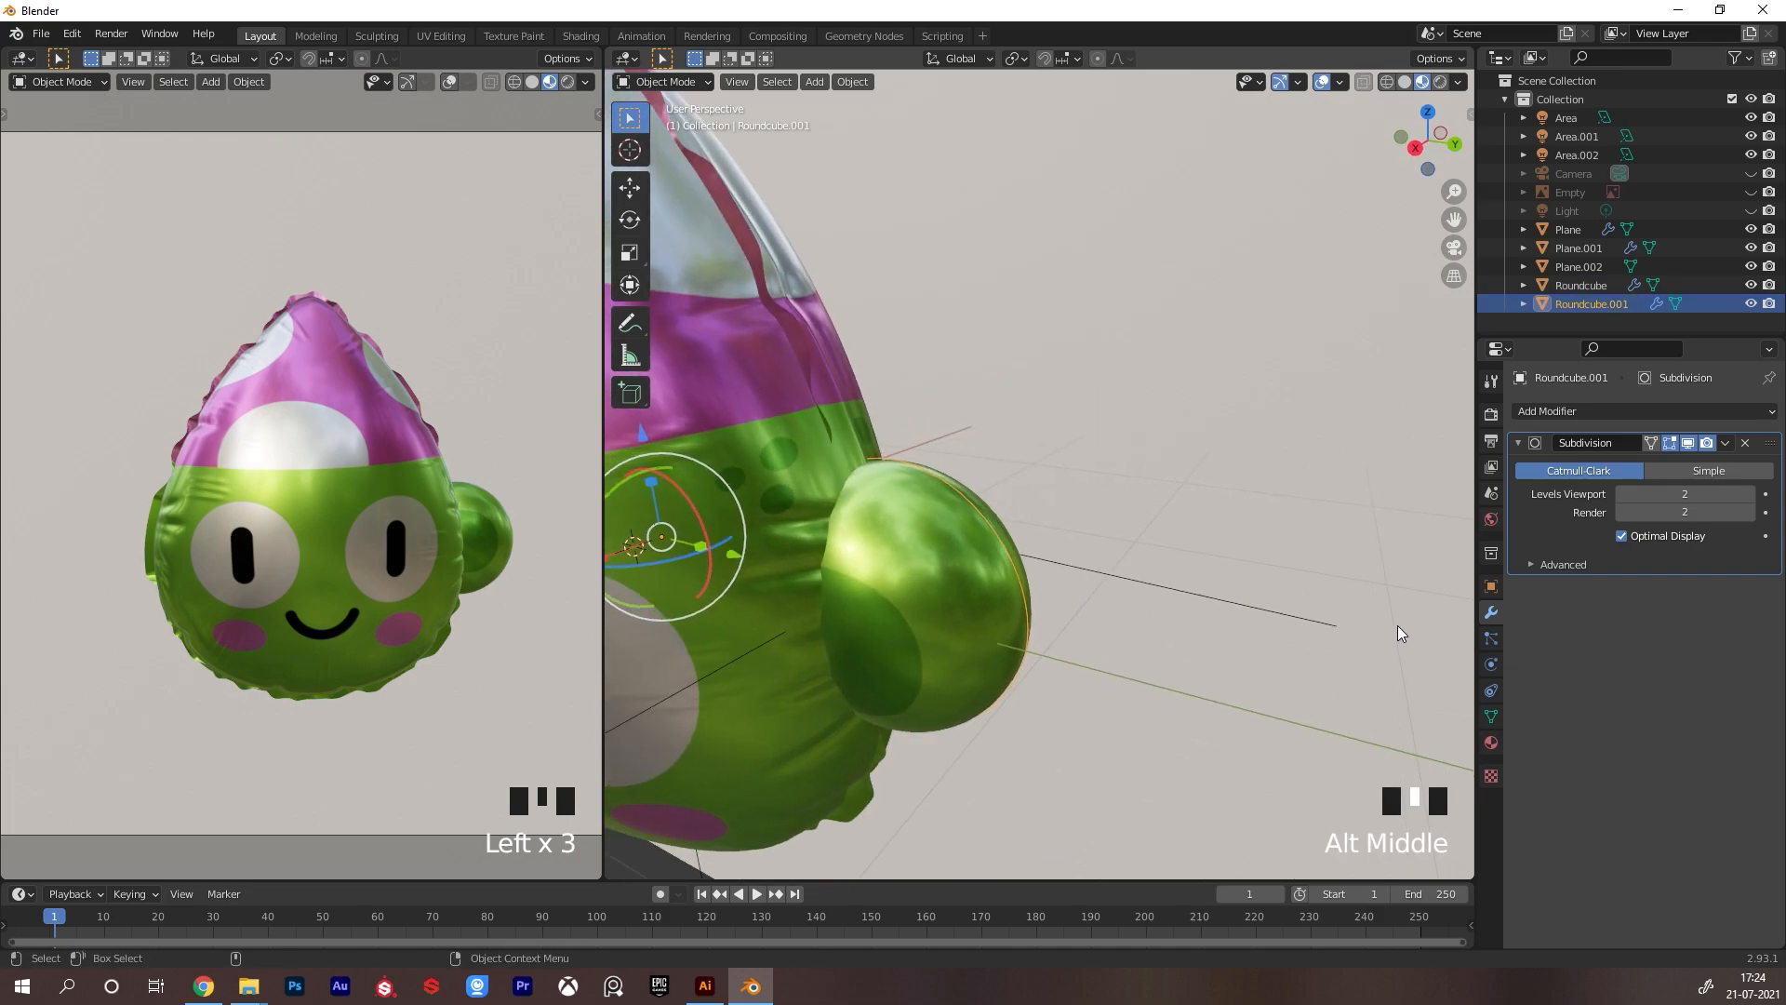
pyautogui.press('Tab')
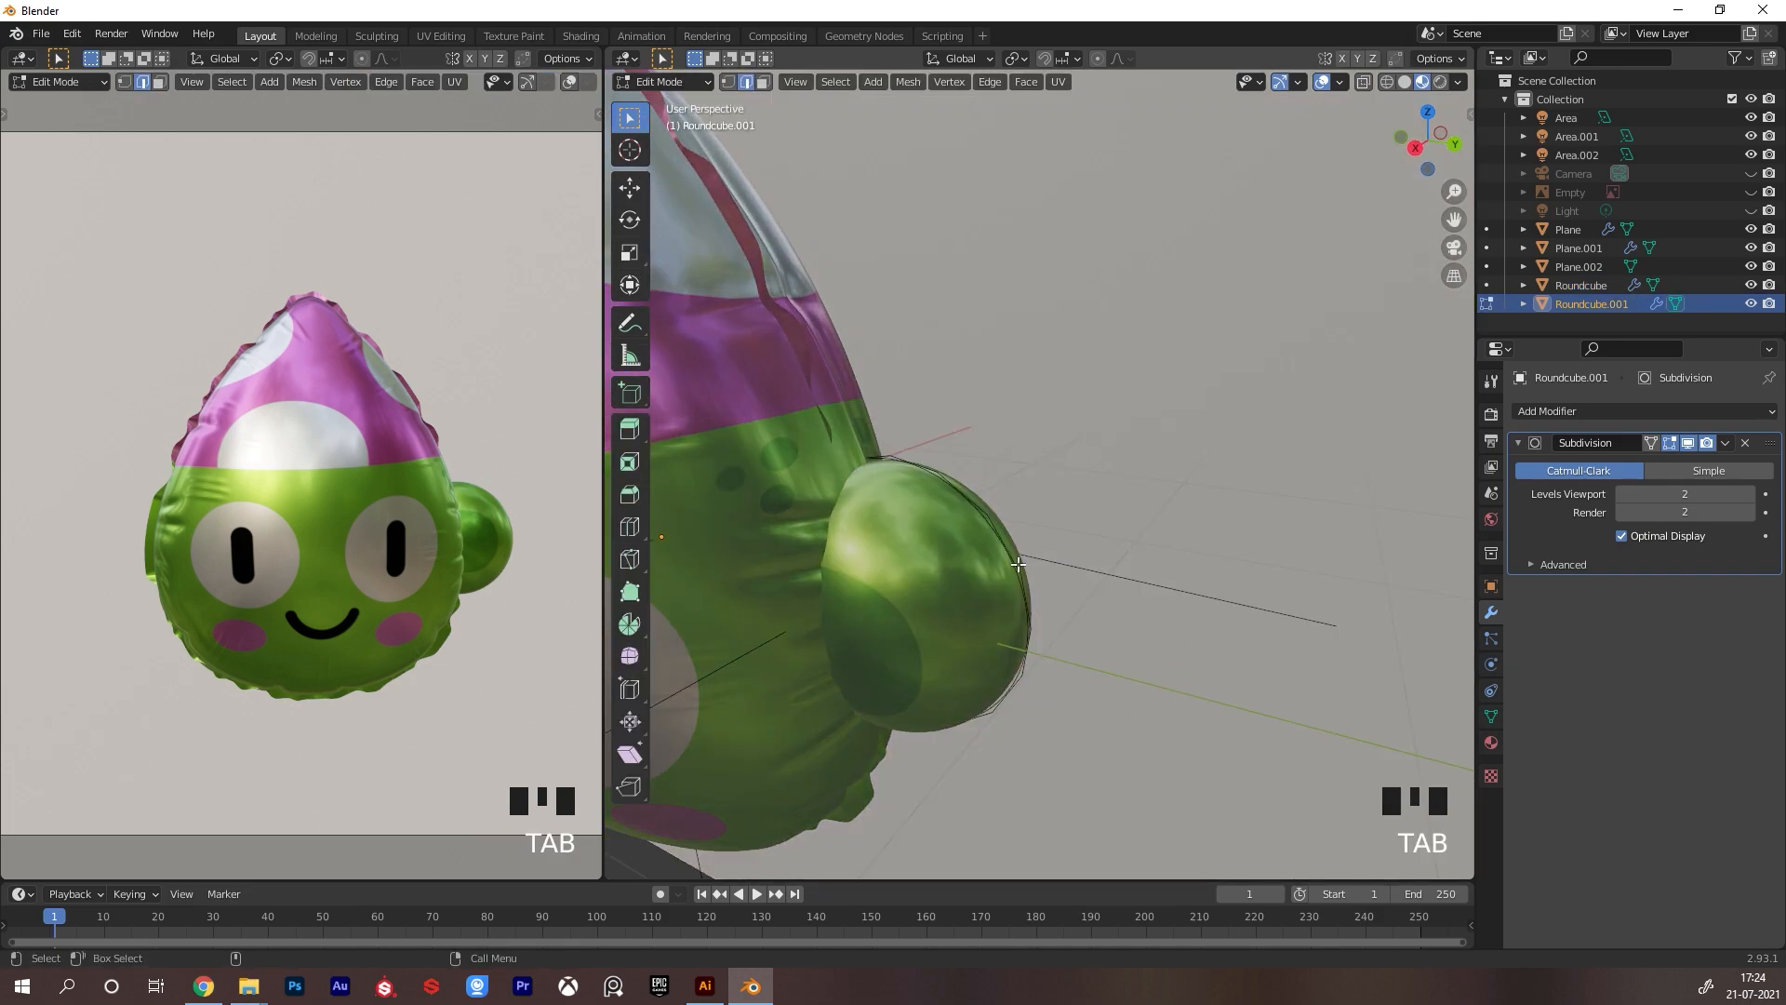
pyautogui.click(1019, 564)
pyautogui.press('Tab')
pyautogui.rightClick(1069, 519)
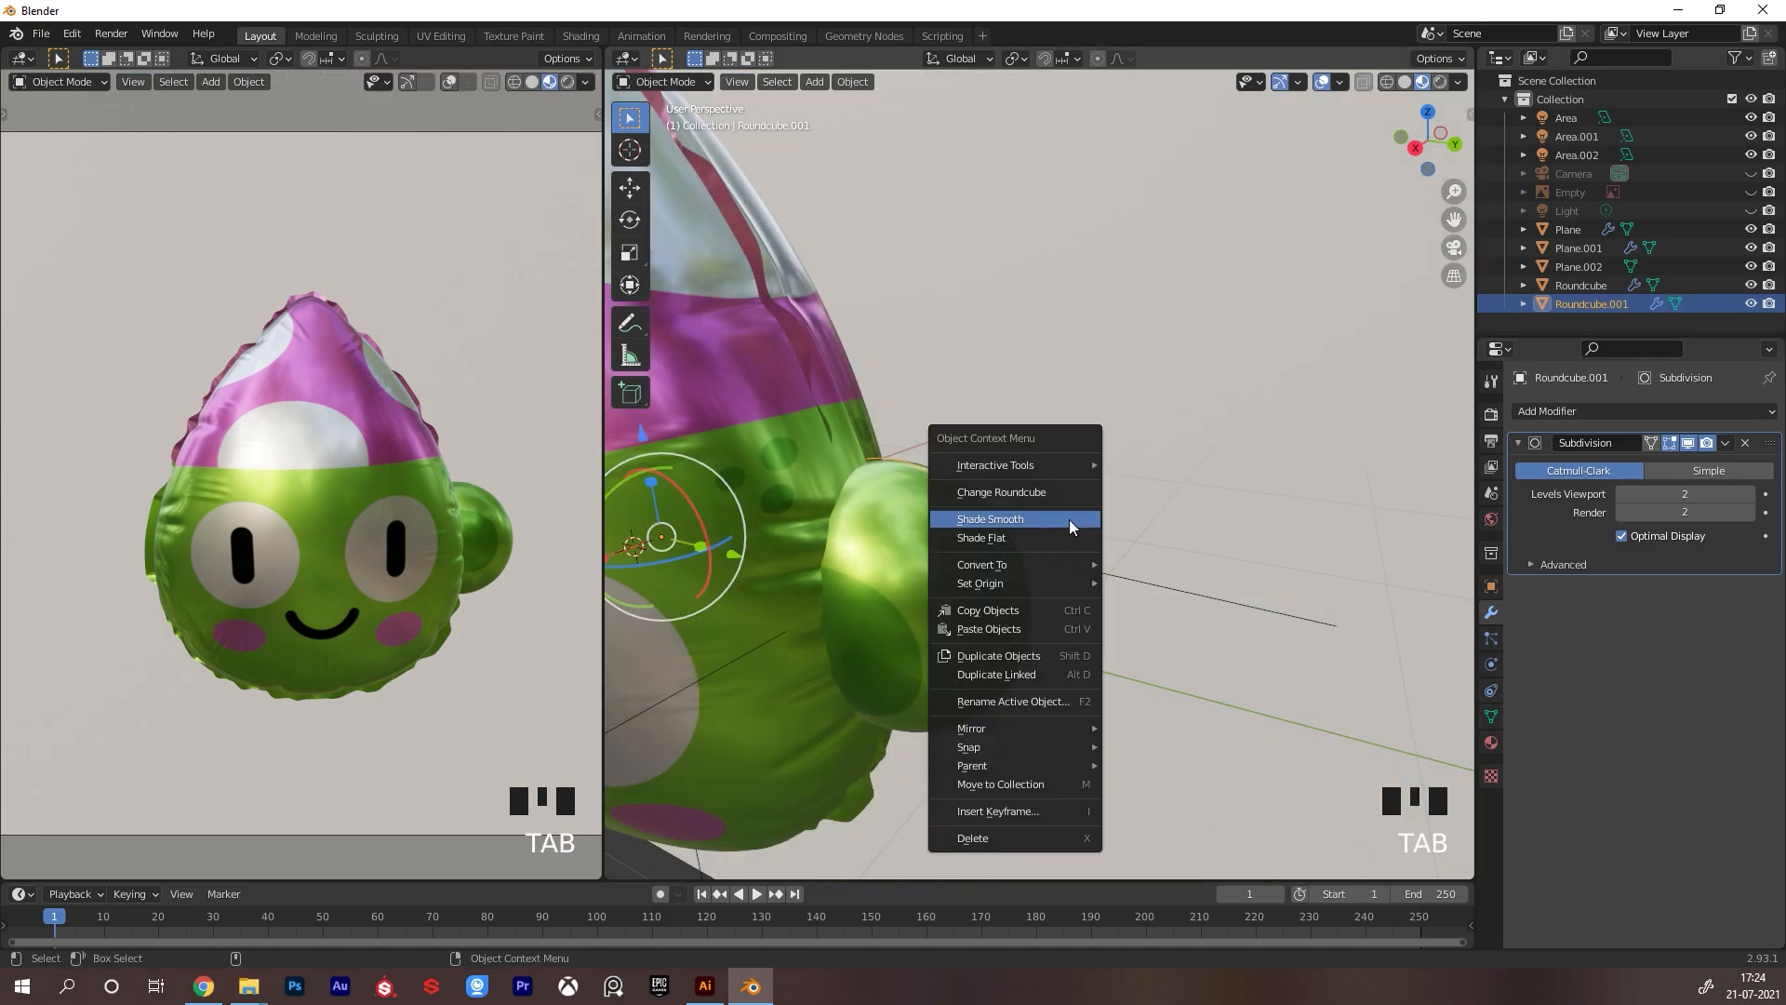
pyautogui.hotkey('ctrl', 'Tab')
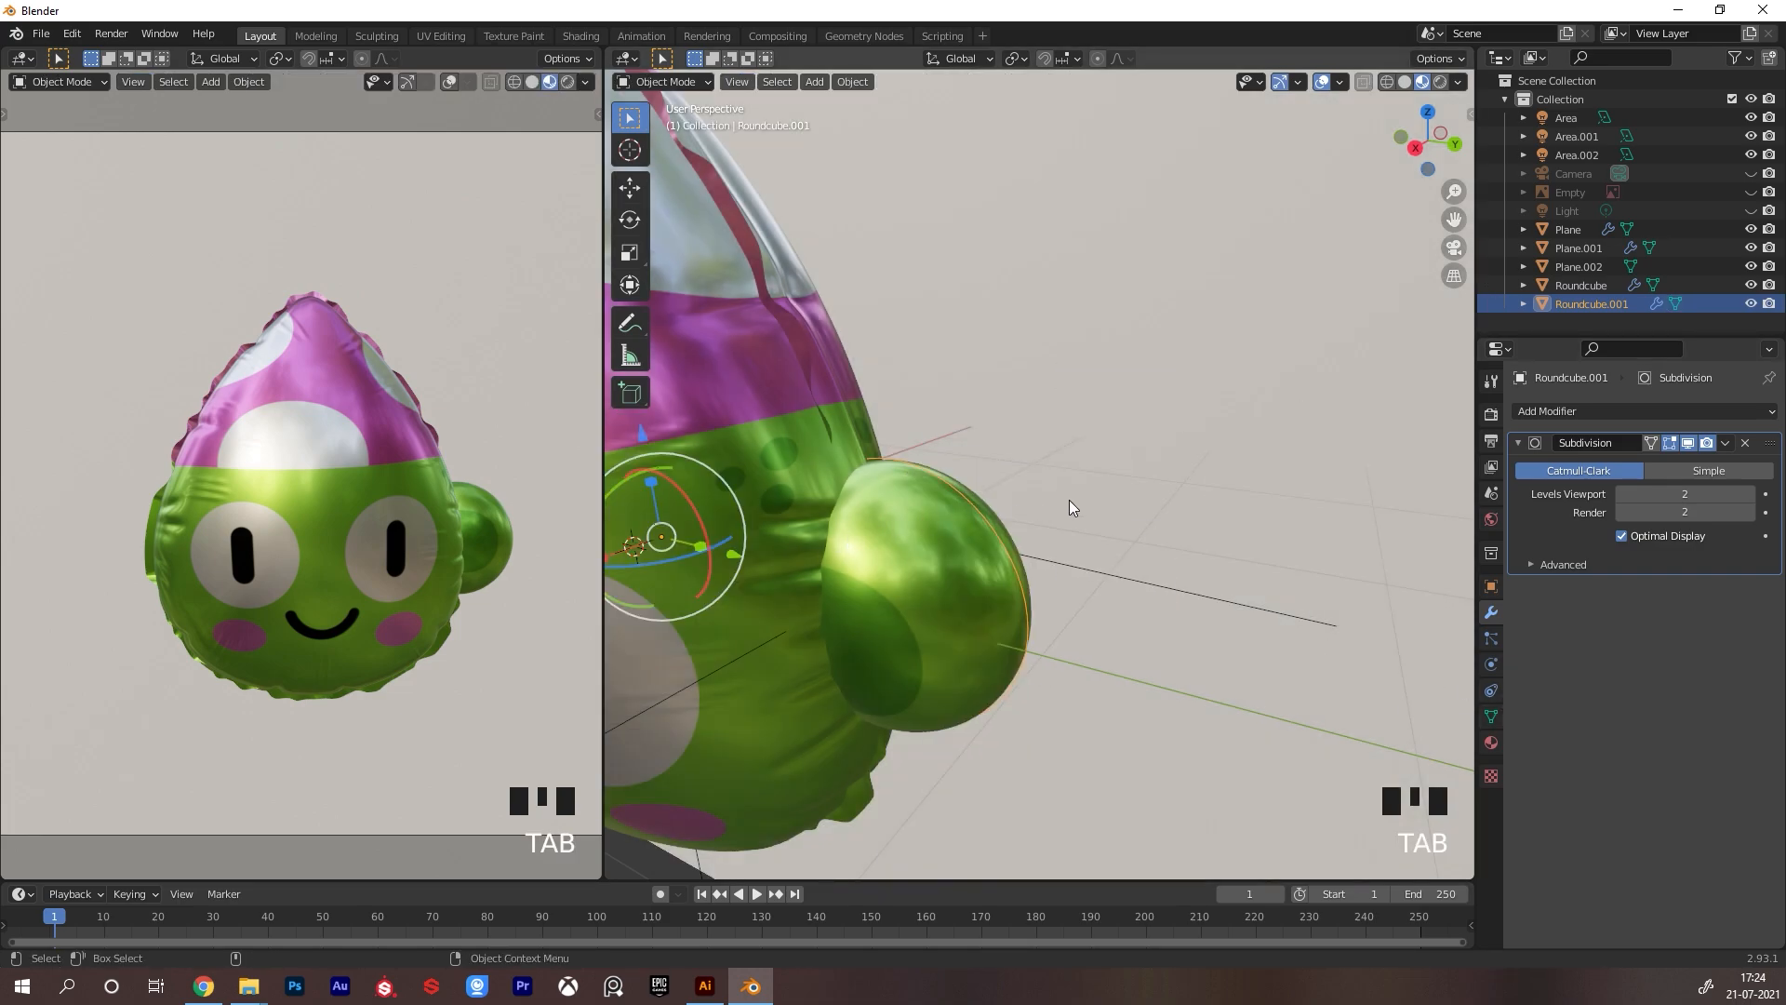
pyautogui.rightClick(1069, 501)
pyautogui.moveTo(1048, 547)
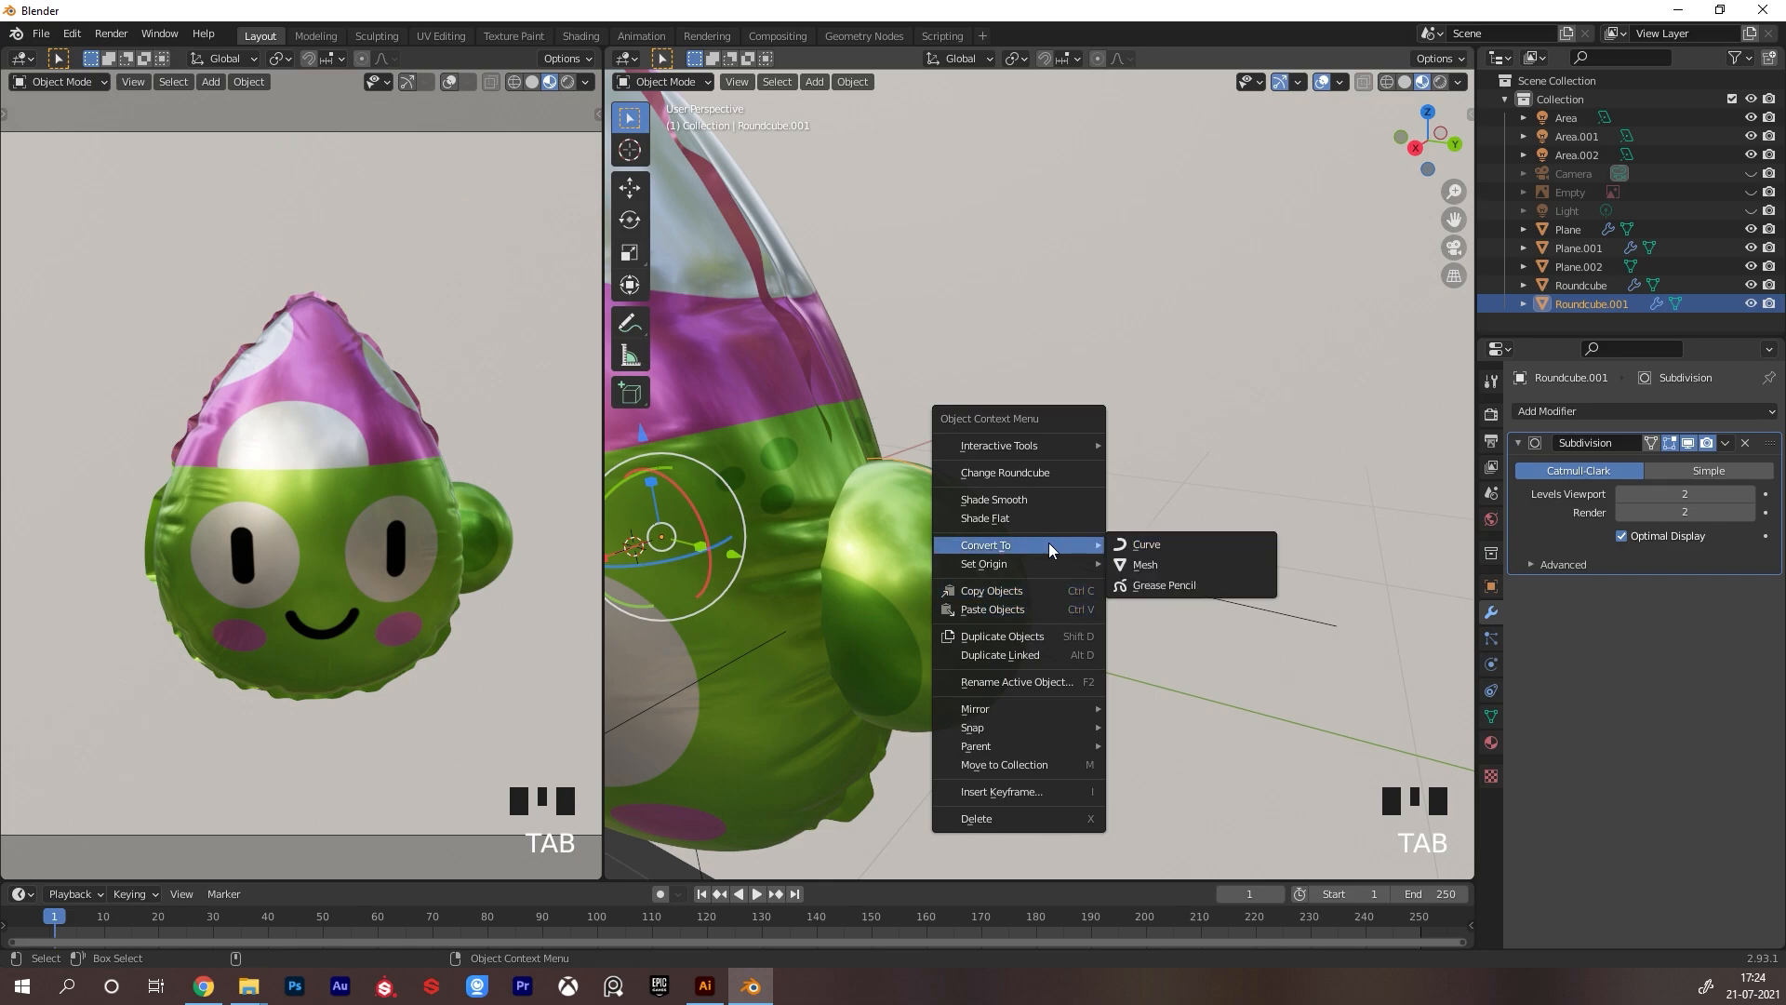
pyautogui.rightClick(1147, 545)
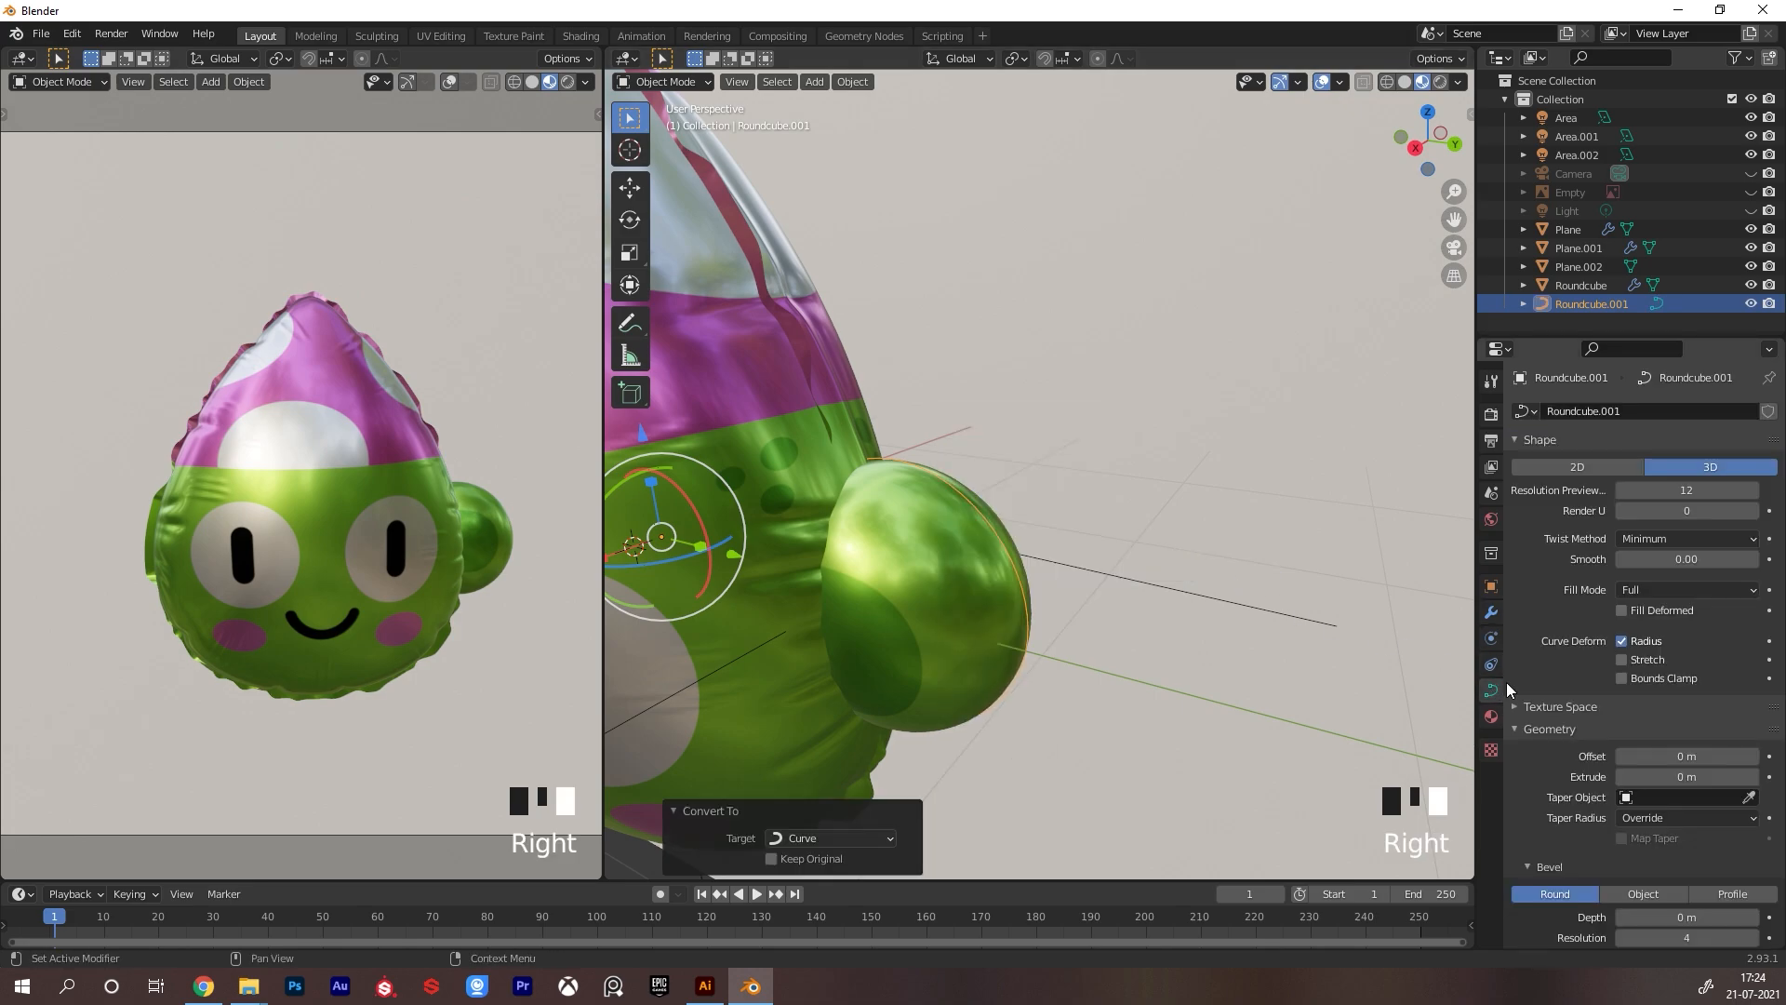
# Apply all transforms to the ring curve and set its extrude to 0.03 m
pyautogui.hotkey('ctrl', 'a')
pyautogui.click(1002, 562)
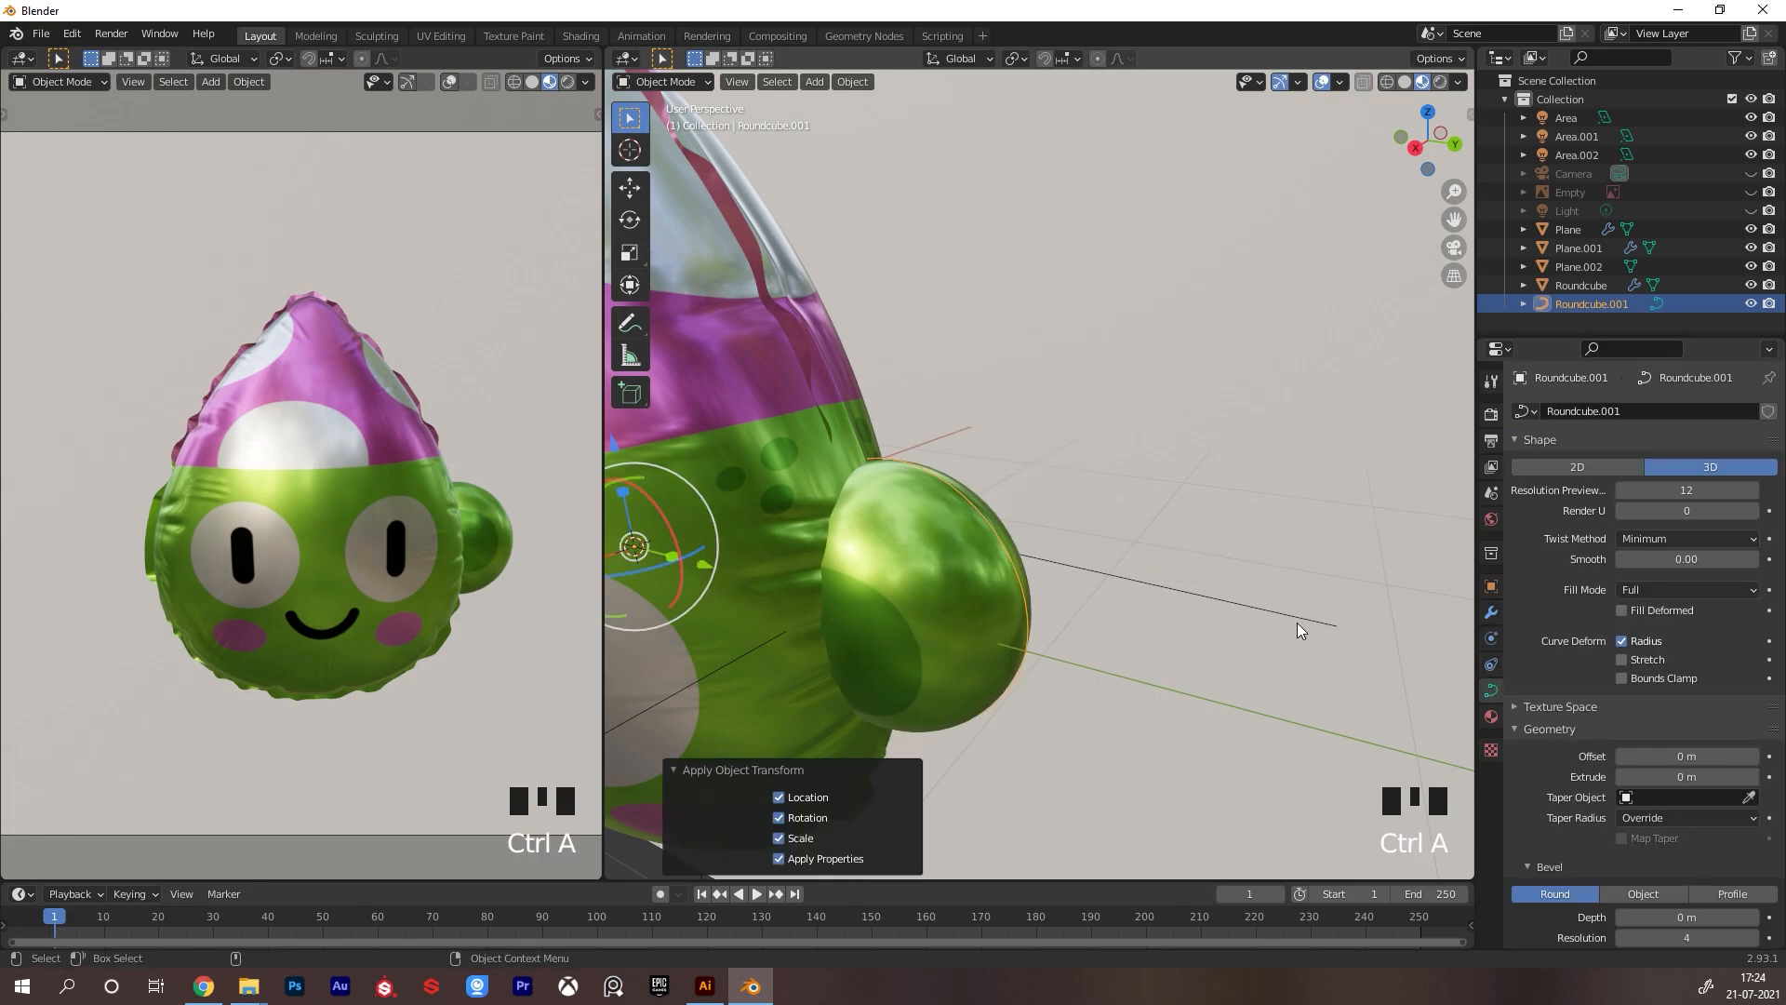
pyautogui.moveTo(1684, 776); pyautogui.dragTo(1690, 776)
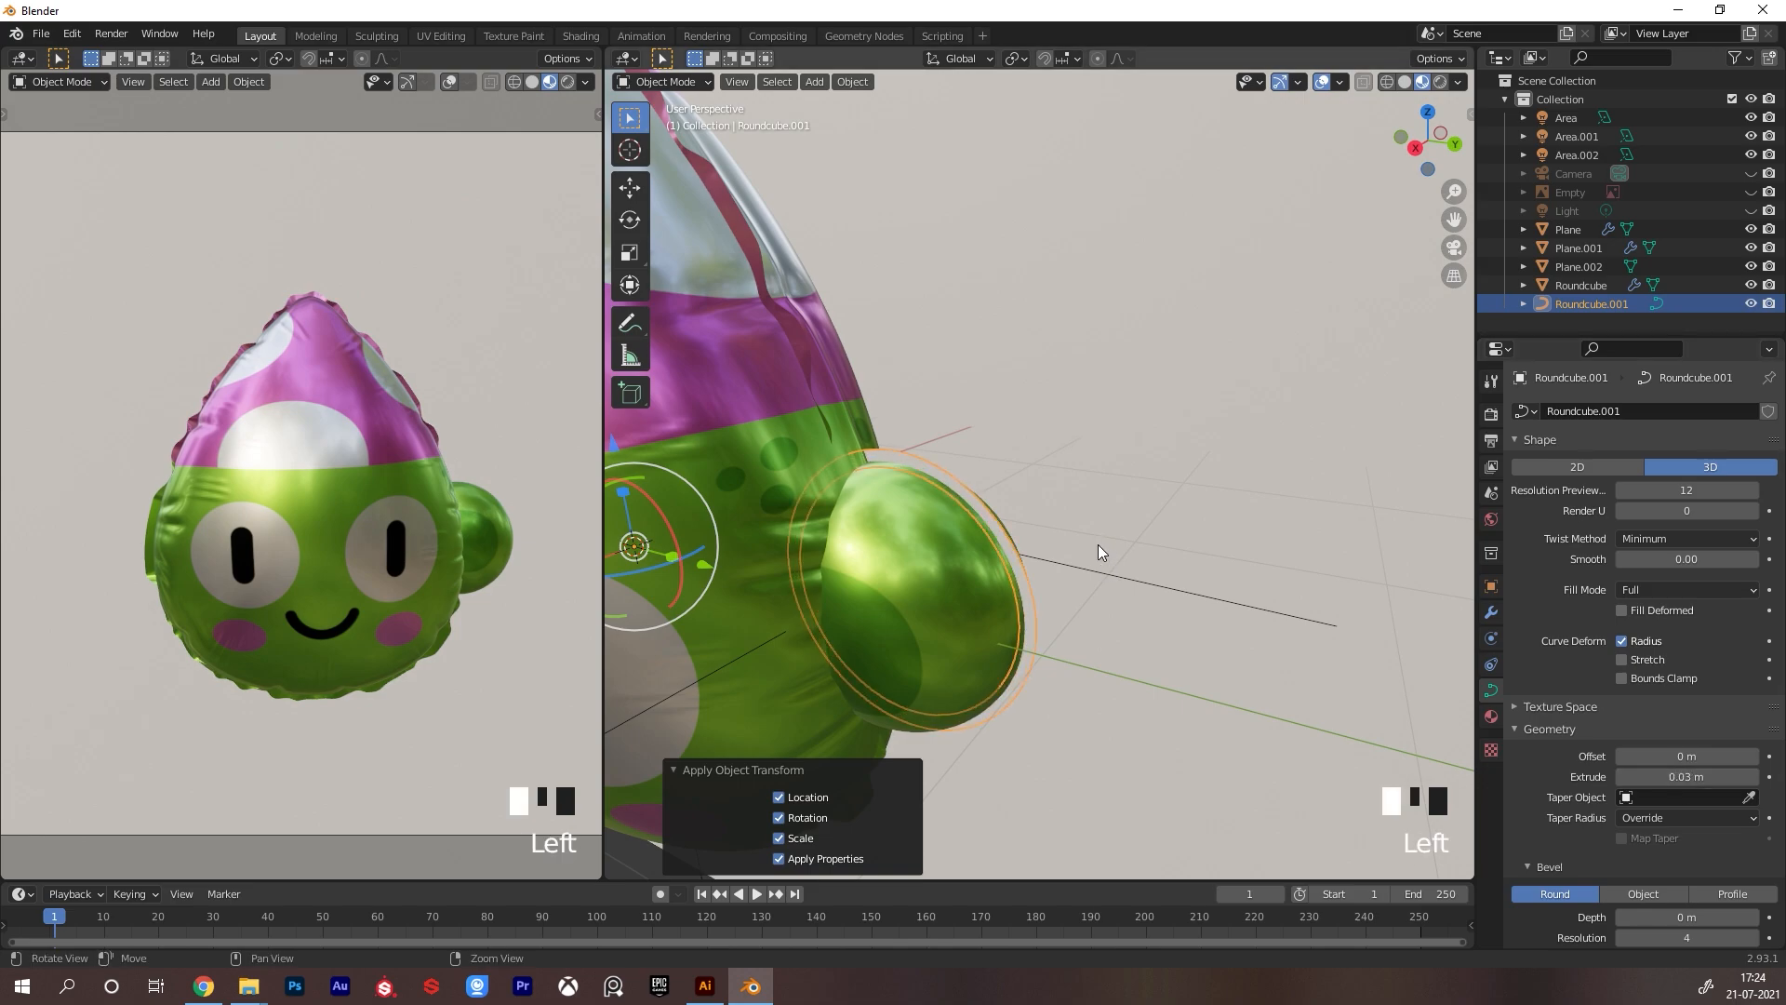
pyautogui.keyDown('alt'); pyautogui.moveTo(1098, 544); pyautogui.dragTo(1126, 519); pyautogui.keyUp('alt')
pyautogui.keyDown('alt'); pyautogui.moveTo(1130, 506); pyautogui.dragTo(1152, 519, button='middle'); pyautogui.keyUp('alt')
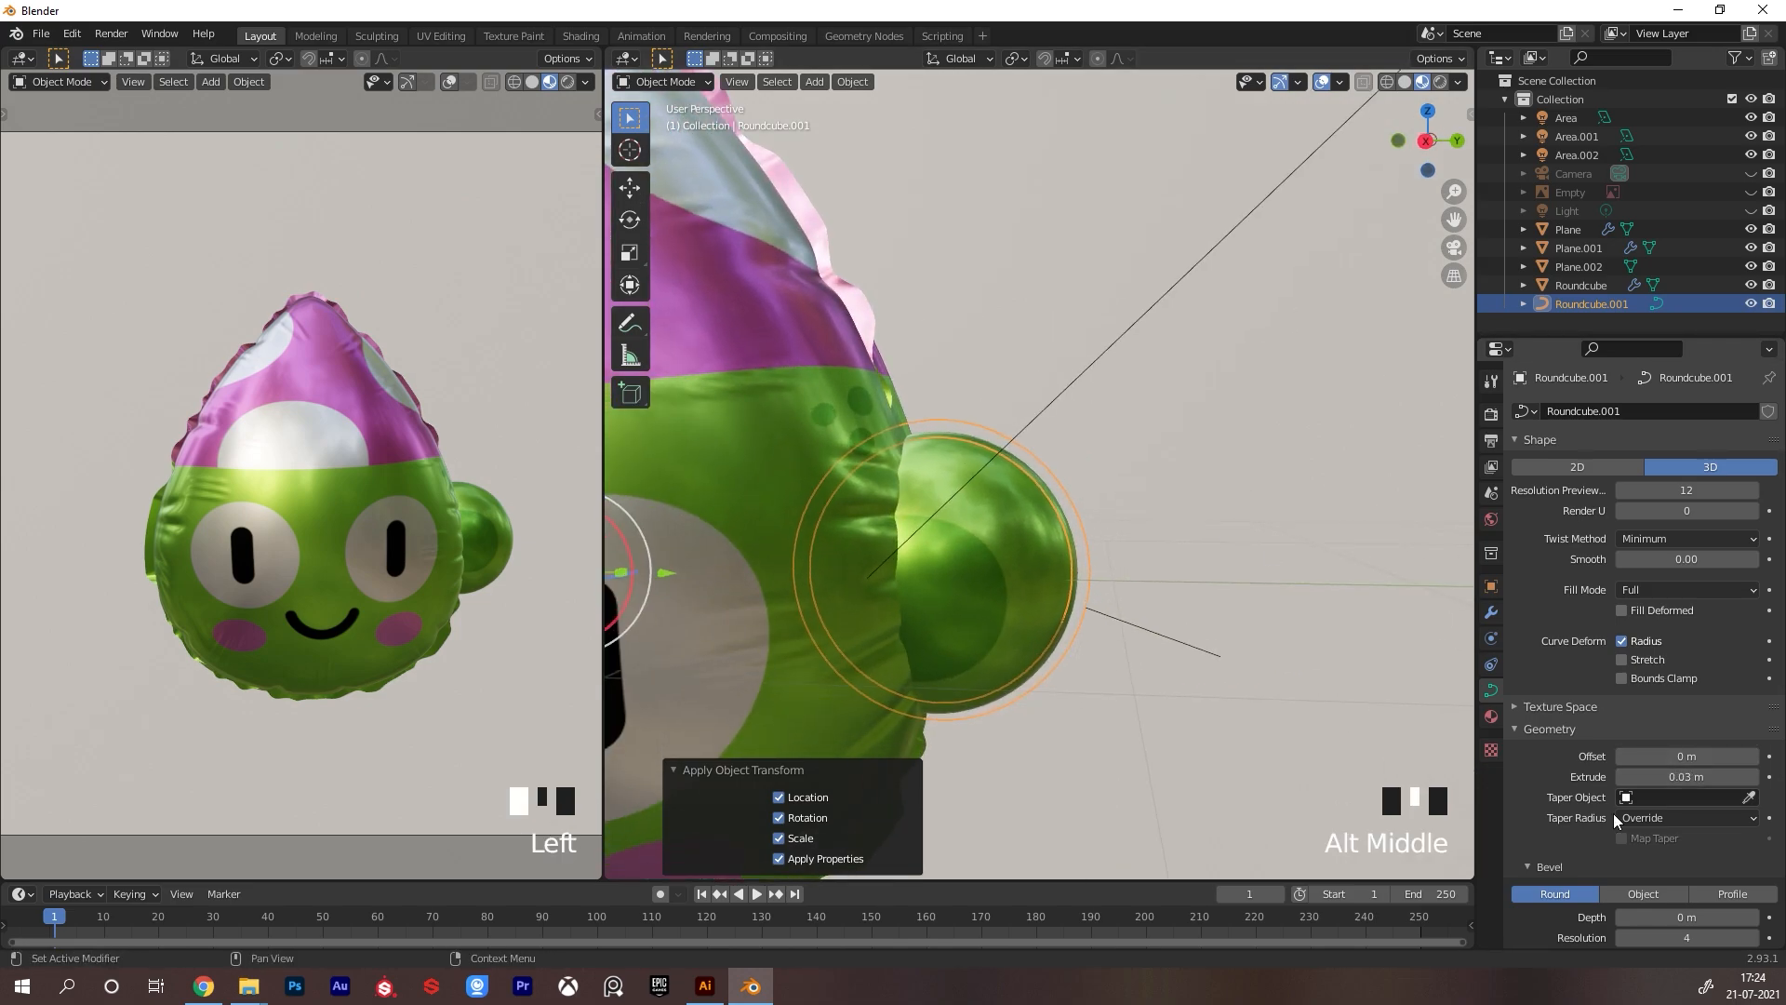
# Set the ring curve's preview resolution to 9 and convert the curve back to a mesh
pyautogui.click(1621, 490)
pyautogui.click(1621, 490)
pyautogui.click(1621, 491)
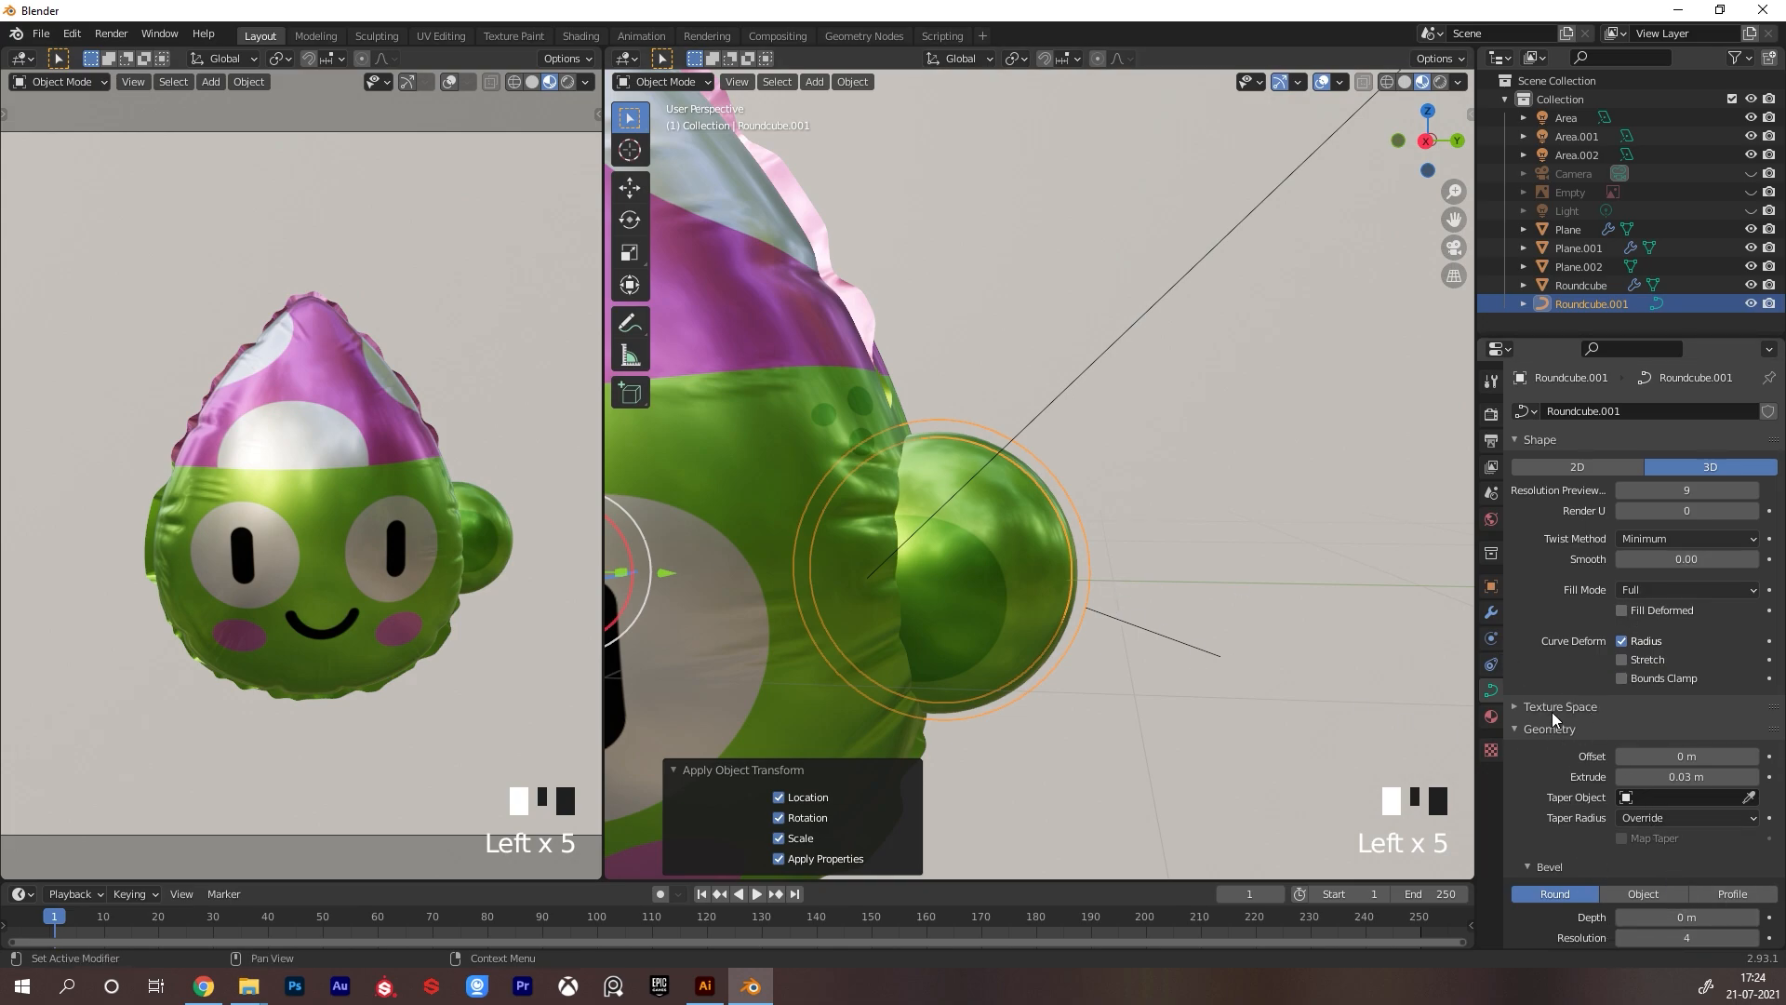
pyautogui.rightClick(1118, 499)
pyautogui.moveTo(1092, 508)
pyautogui.click(1220, 519)
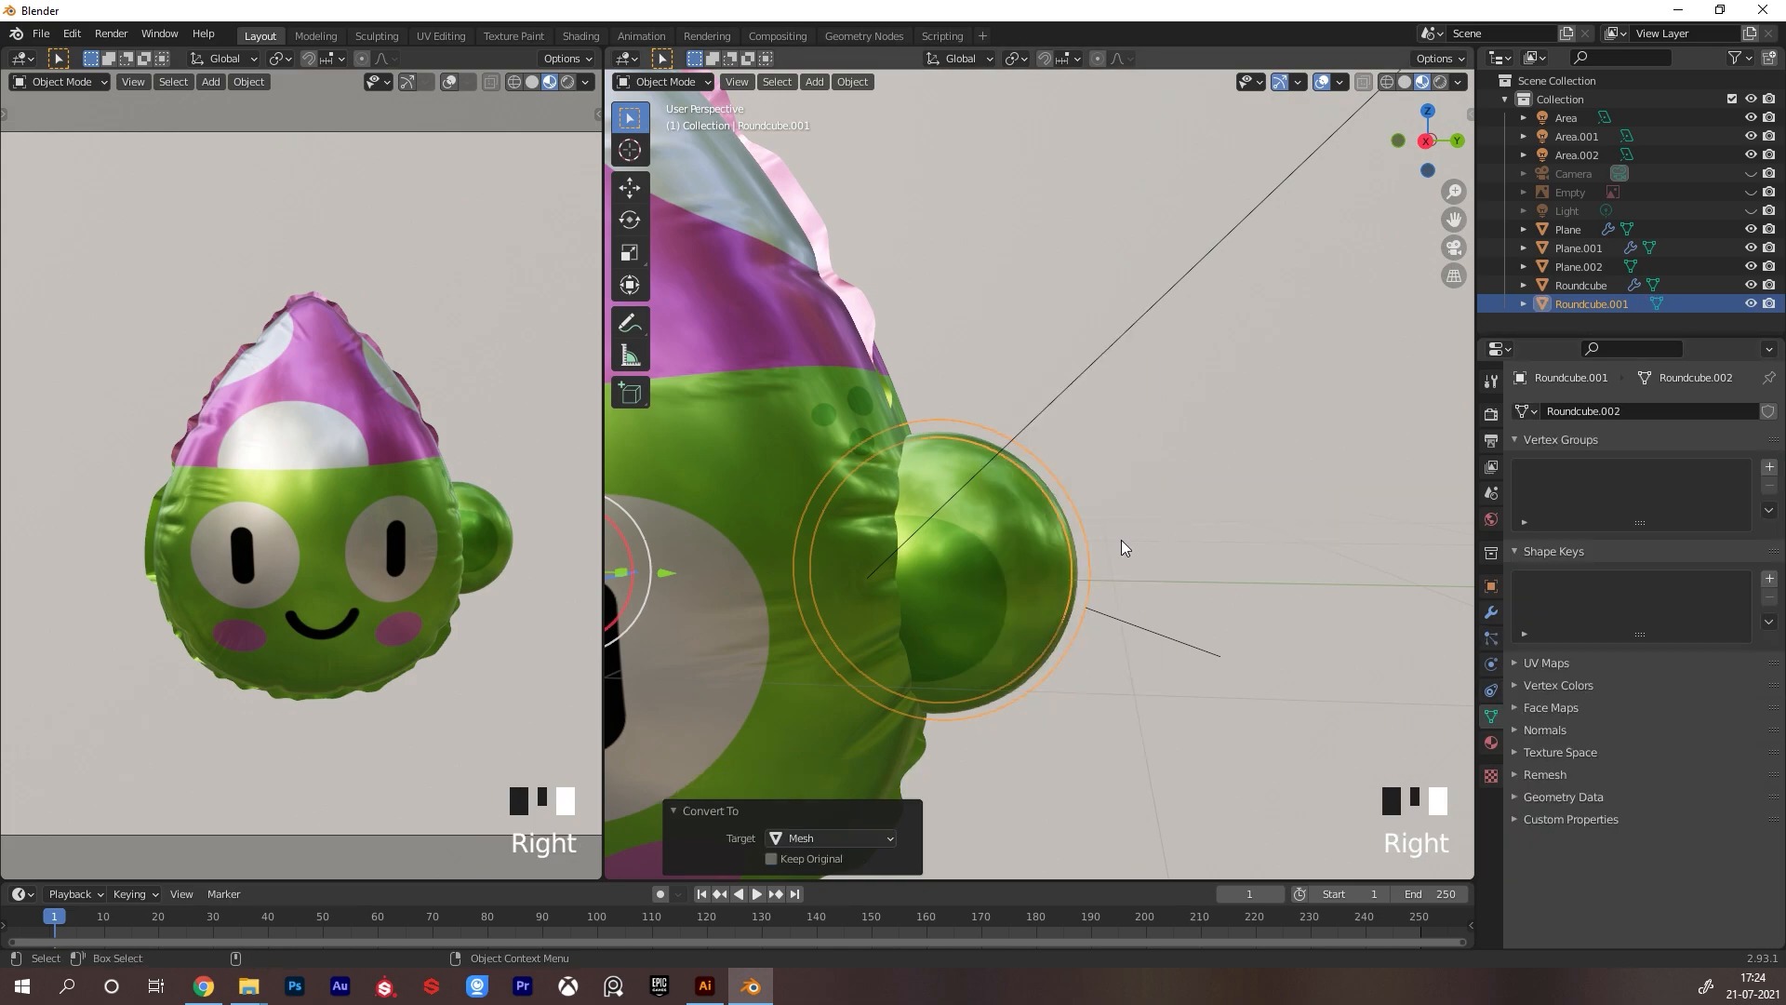
# Add a Subdivision modifier at level 2 to the ear's ring
pyautogui.press('Tab')
pyautogui.press('Tab')
pyautogui.click(1492, 612)
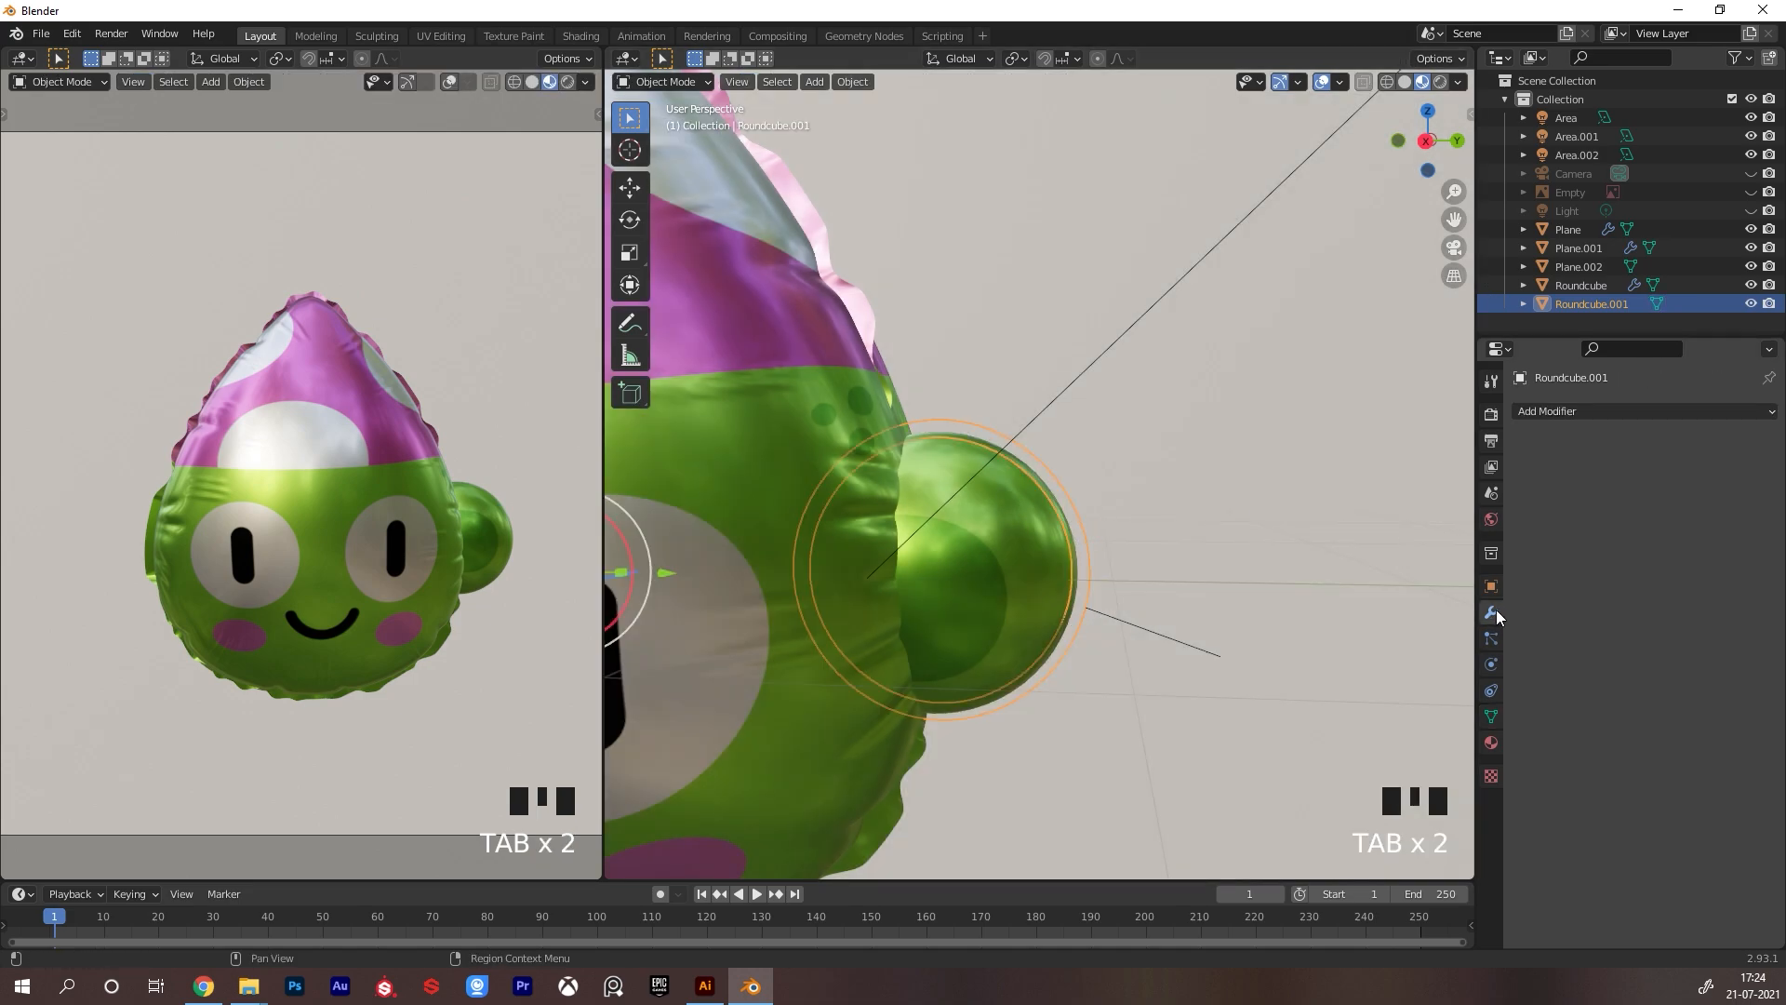
pyautogui.hotkey('ctrl', '2')
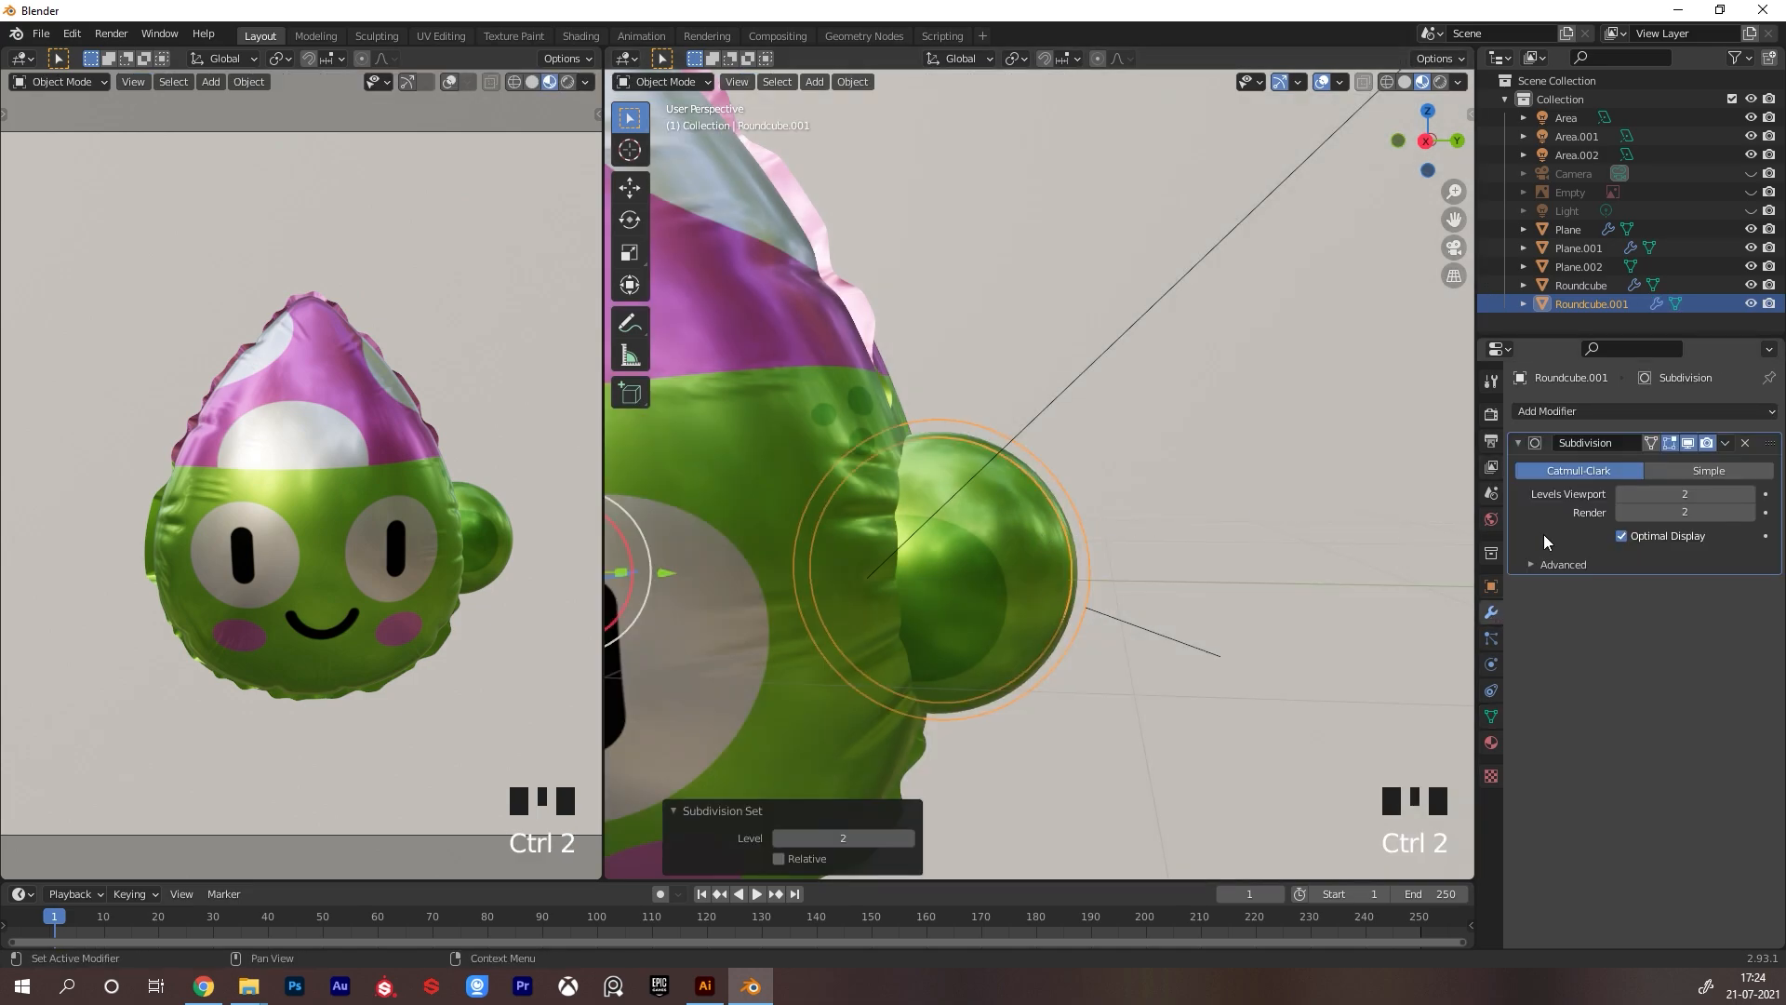
# In Sculpt Mode, hide the viewport gizmos and start bending the upper ring edge with a 16 px Grab brush
pyautogui.hotkey('ctrl', 'Tab')
pyautogui.click(1076, 795)
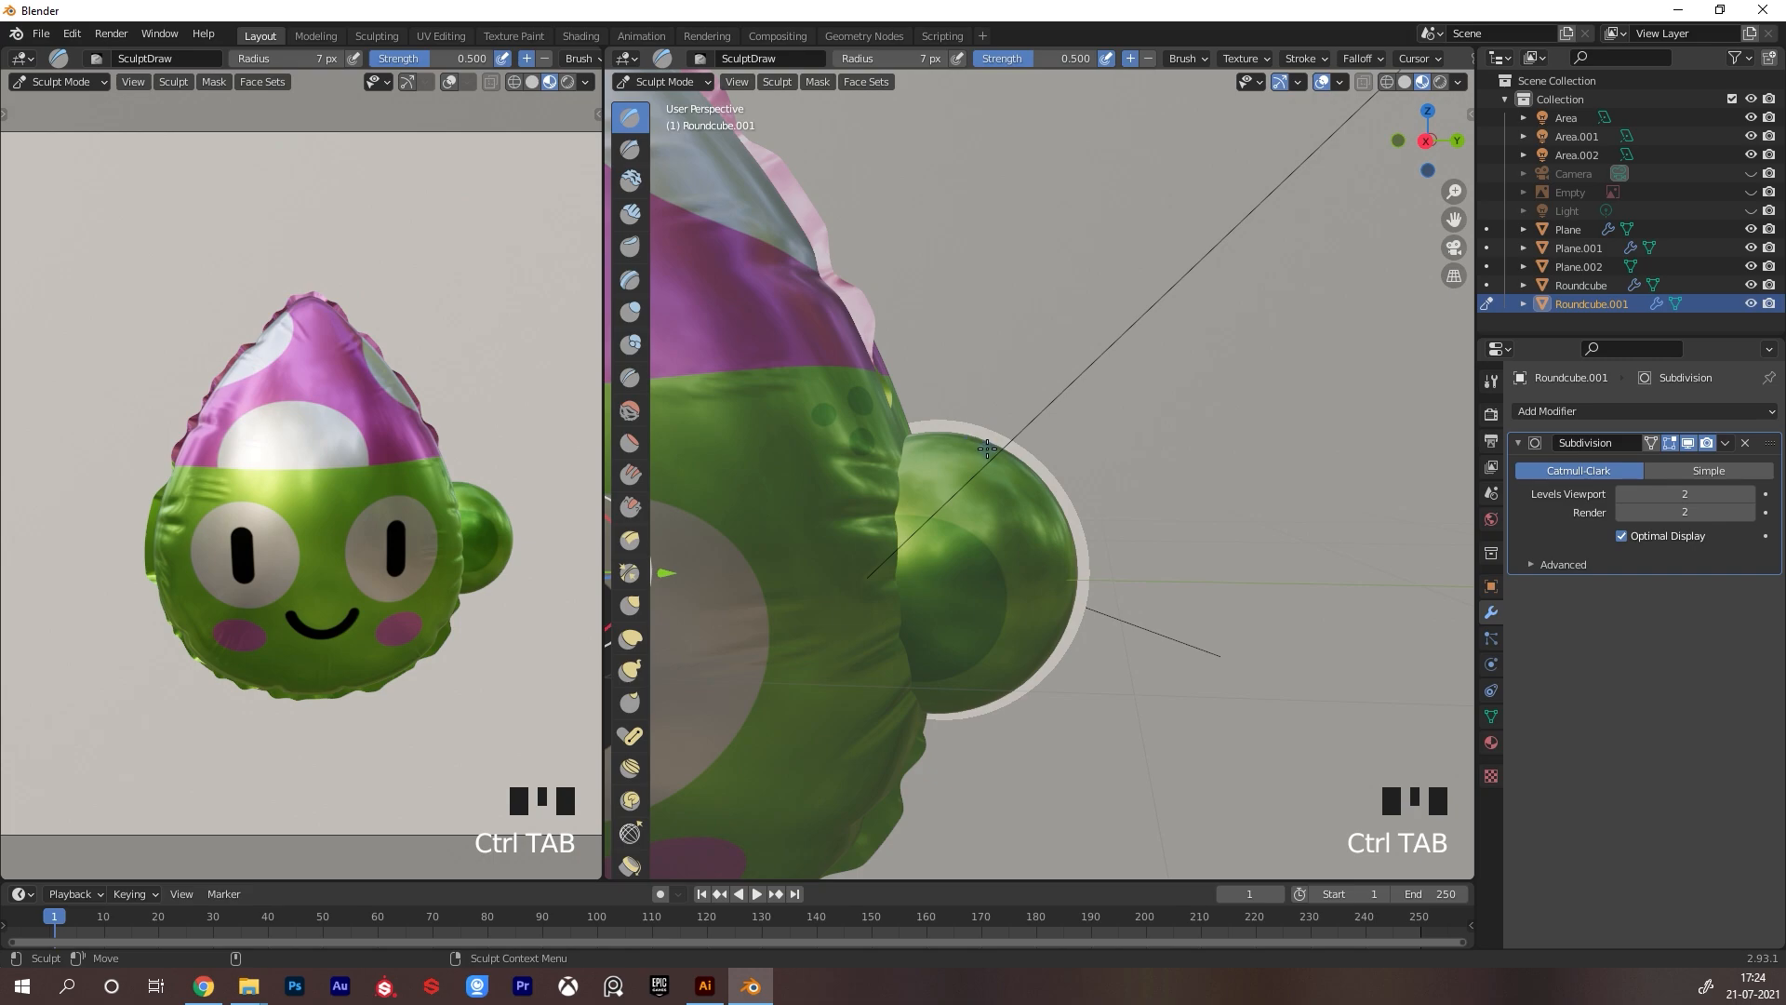
pyautogui.press('g')
pyautogui.press('f')
pyautogui.click(924, 427)
pyautogui.moveTo(924, 427)
pyautogui.keyDown('alt'); pyautogui.mouseDown()
pyautogui.moveTo(959, 506)
pyautogui.moveTo(905, 518)
pyautogui.moveTo(977, 483)
pyautogui.moveTo(951, 456)
pyautogui.mouseUp(); pyautogui.keyUp('alt')
pyautogui.click(1276, 85)
pyautogui.moveTo(965, 519); pyautogui.dragTo(974, 522)
pyautogui.moveTo(973, 544); pyautogui.dragTo(986, 547)
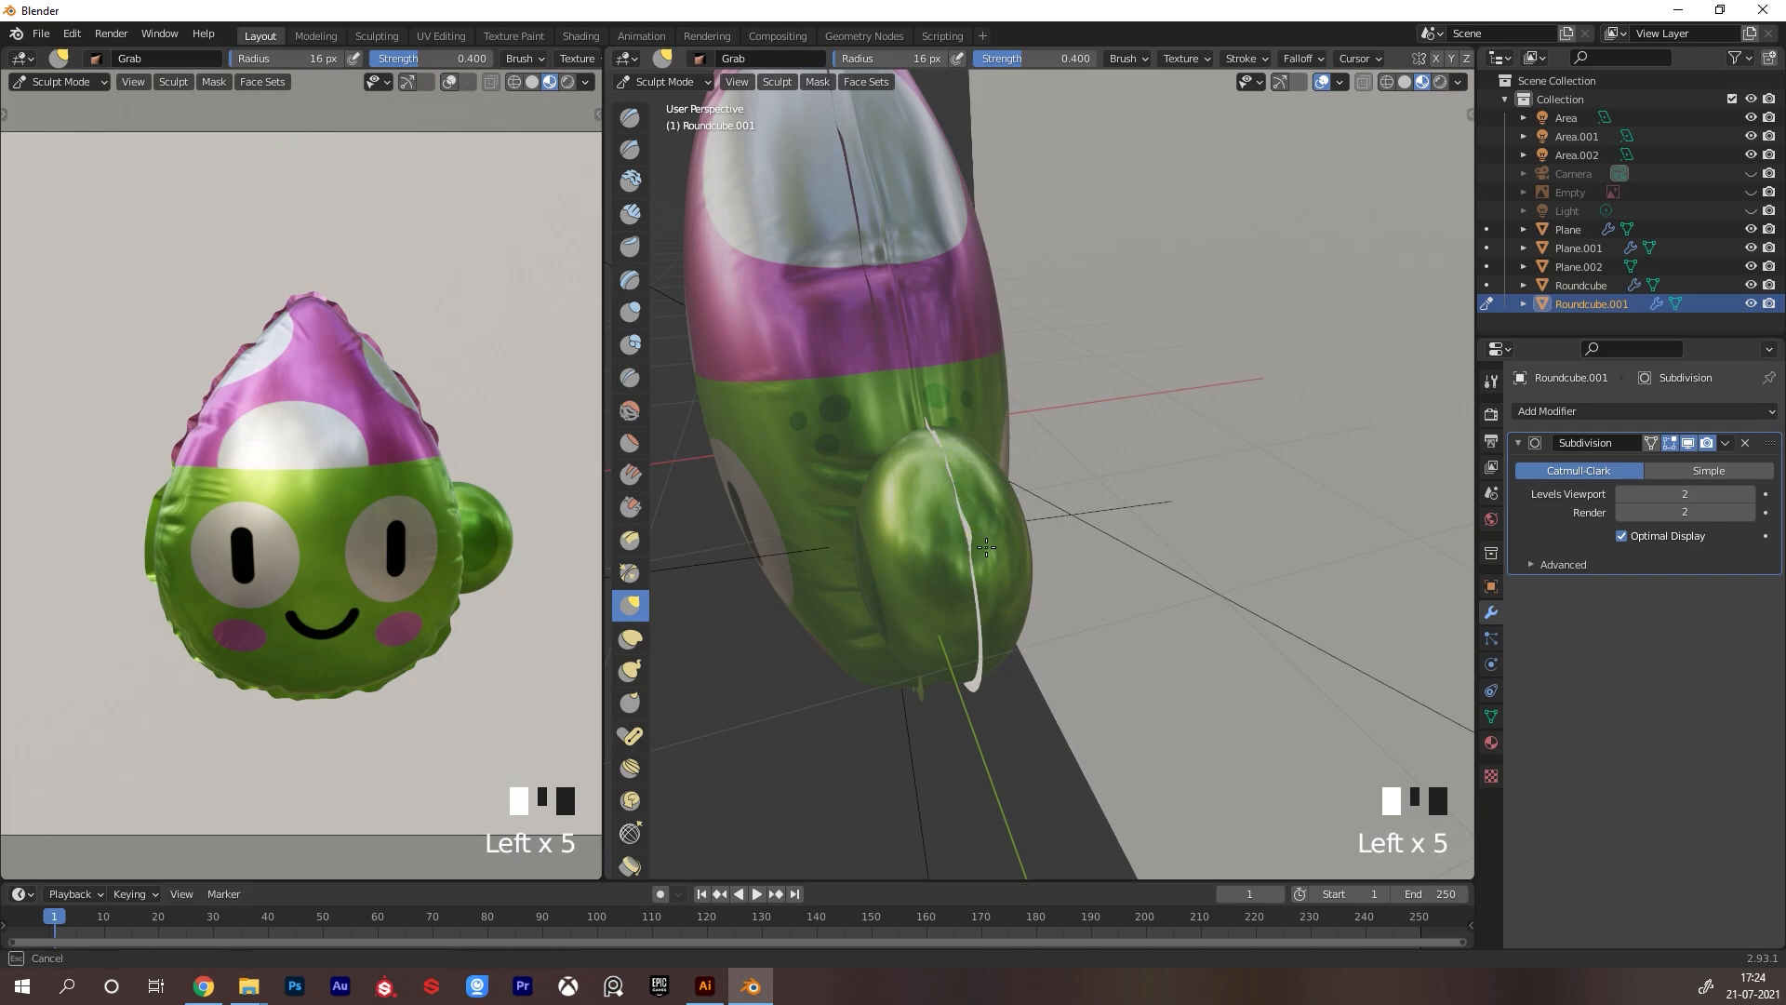
# Pull the rest of the ring's outer edge into small irregular waves with the Grab brush
pyautogui.moveTo(1004, 618)
pyautogui.keyDown('alt'); pyautogui.mouseDown()
pyautogui.moveTo(1007, 566)
pyautogui.moveTo(986, 624)
pyautogui.mouseUp(); pyautogui.keyUp('alt')
pyautogui.moveTo(982, 666); pyautogui.dragTo(1091, 576)
pyautogui.moveTo(988, 739); pyautogui.dragTo(958, 783)
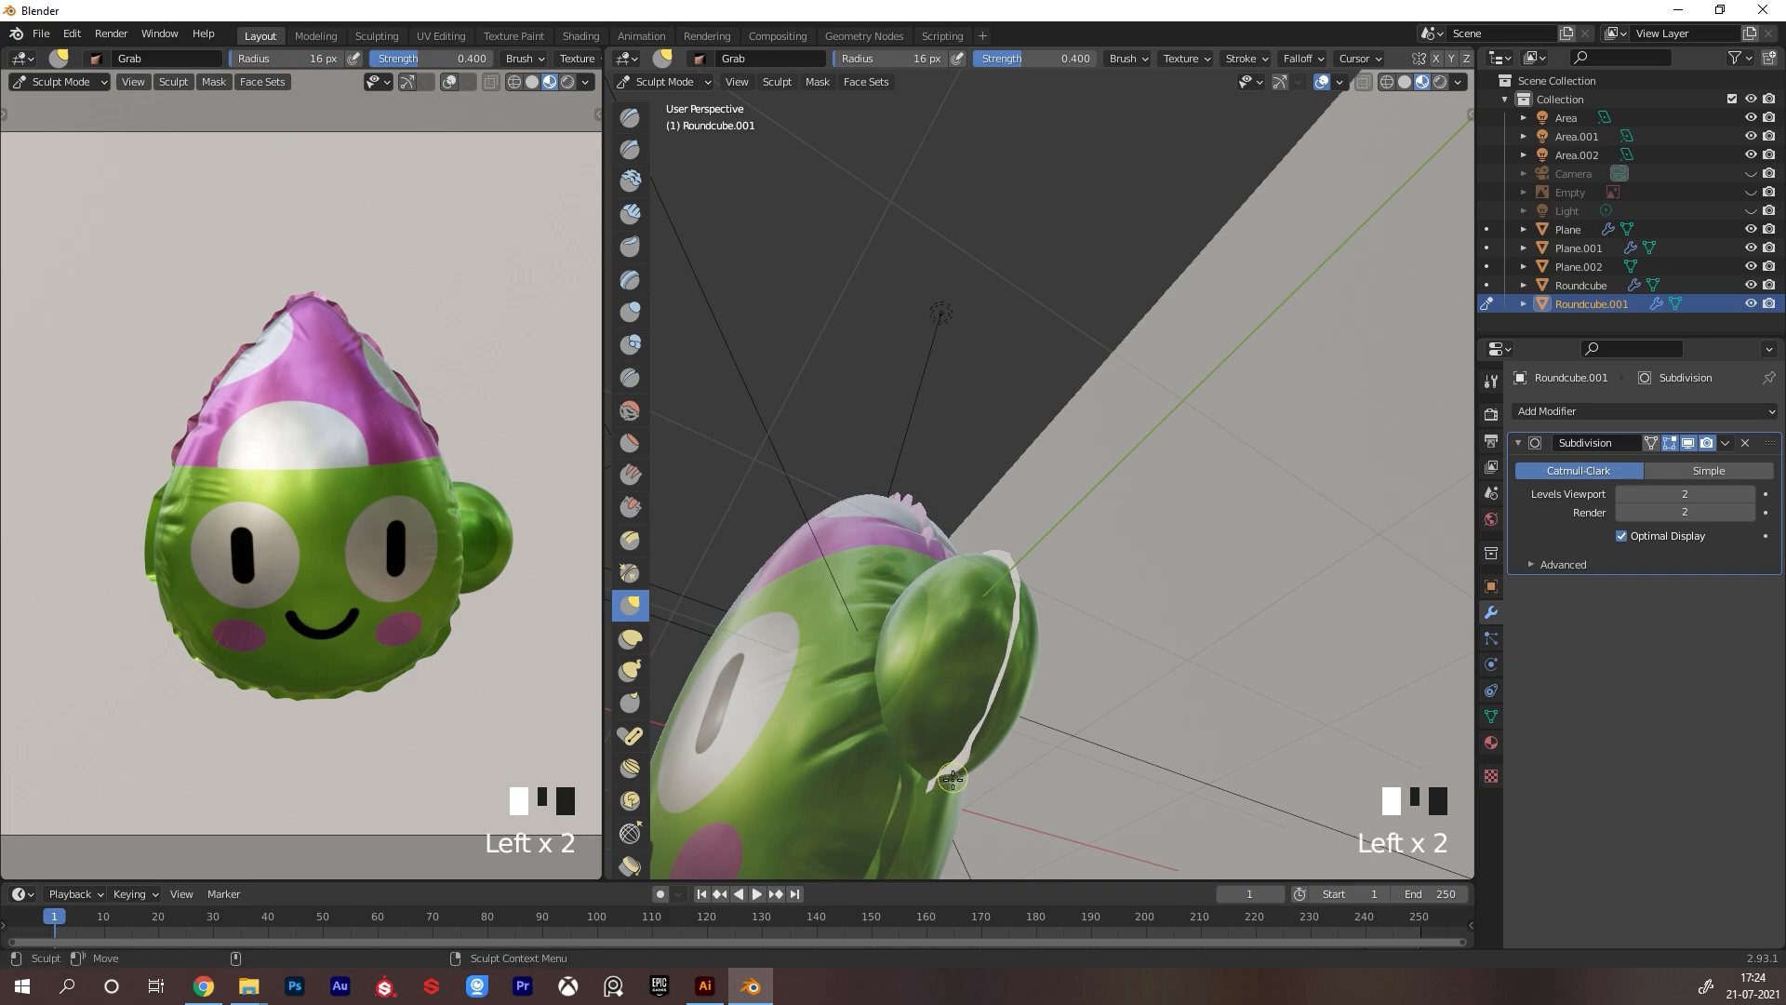
pyautogui.moveTo(1046, 637)
pyautogui.keyDown('alt'); pyautogui.mouseDown()
pyautogui.moveTo(1066, 716)
pyautogui.moveTo(1107, 684)
pyautogui.mouseUp(); pyautogui.keyUp('alt')
pyautogui.moveTo(1041, 596)
pyautogui.keyDown('alt'); pyautogui.mouseDown()
pyautogui.moveTo(1072, 562)
pyautogui.moveTo(1024, 527)
pyautogui.moveTo(1038, 540)
pyautogui.mouseUp(); pyautogui.keyUp('alt')
pyautogui.moveTo(1046, 566); pyautogui.dragTo(1054, 560)
pyautogui.moveTo(1058, 592); pyautogui.dragTo(1072, 613)
pyautogui.moveTo(1064, 644); pyautogui.dragTo(1053, 697)
pyautogui.moveTo(971, 763)
pyautogui.mouseDown()
pyautogui.moveTo(1007, 767)
pyautogui.moveTo(952, 784)
pyautogui.mouseUp()
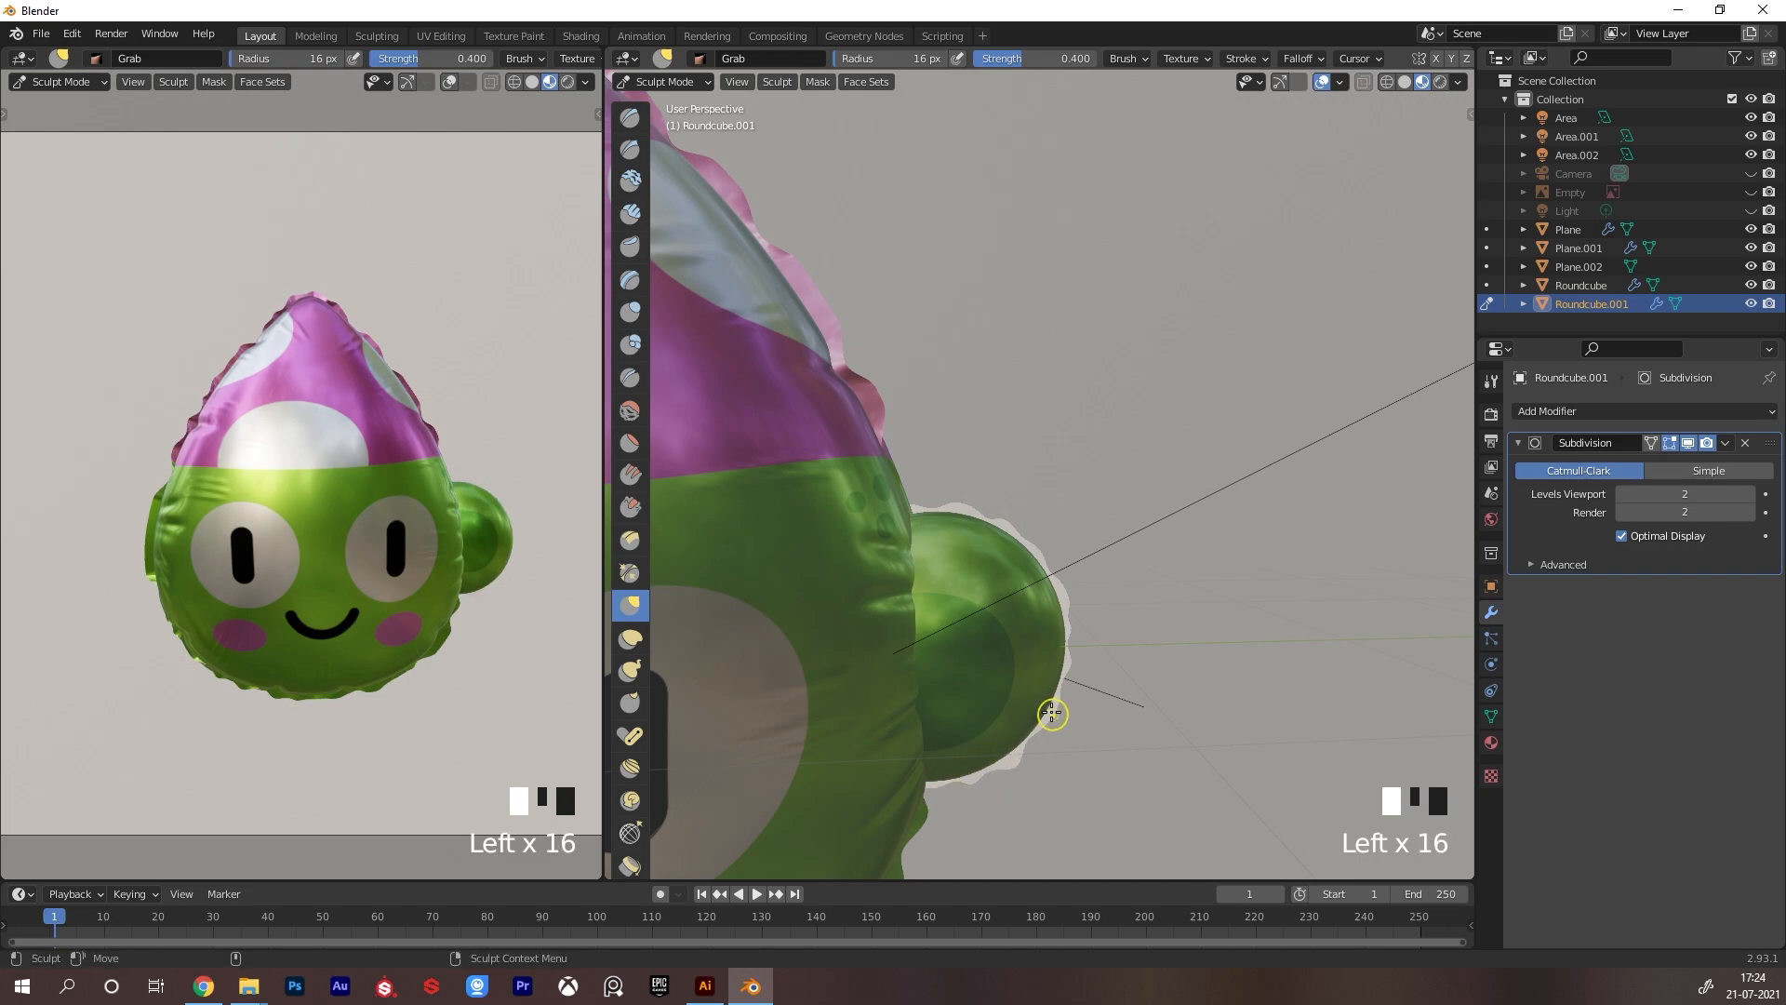
pyautogui.moveTo(1072, 684); pyautogui.dragTo(1076, 680)
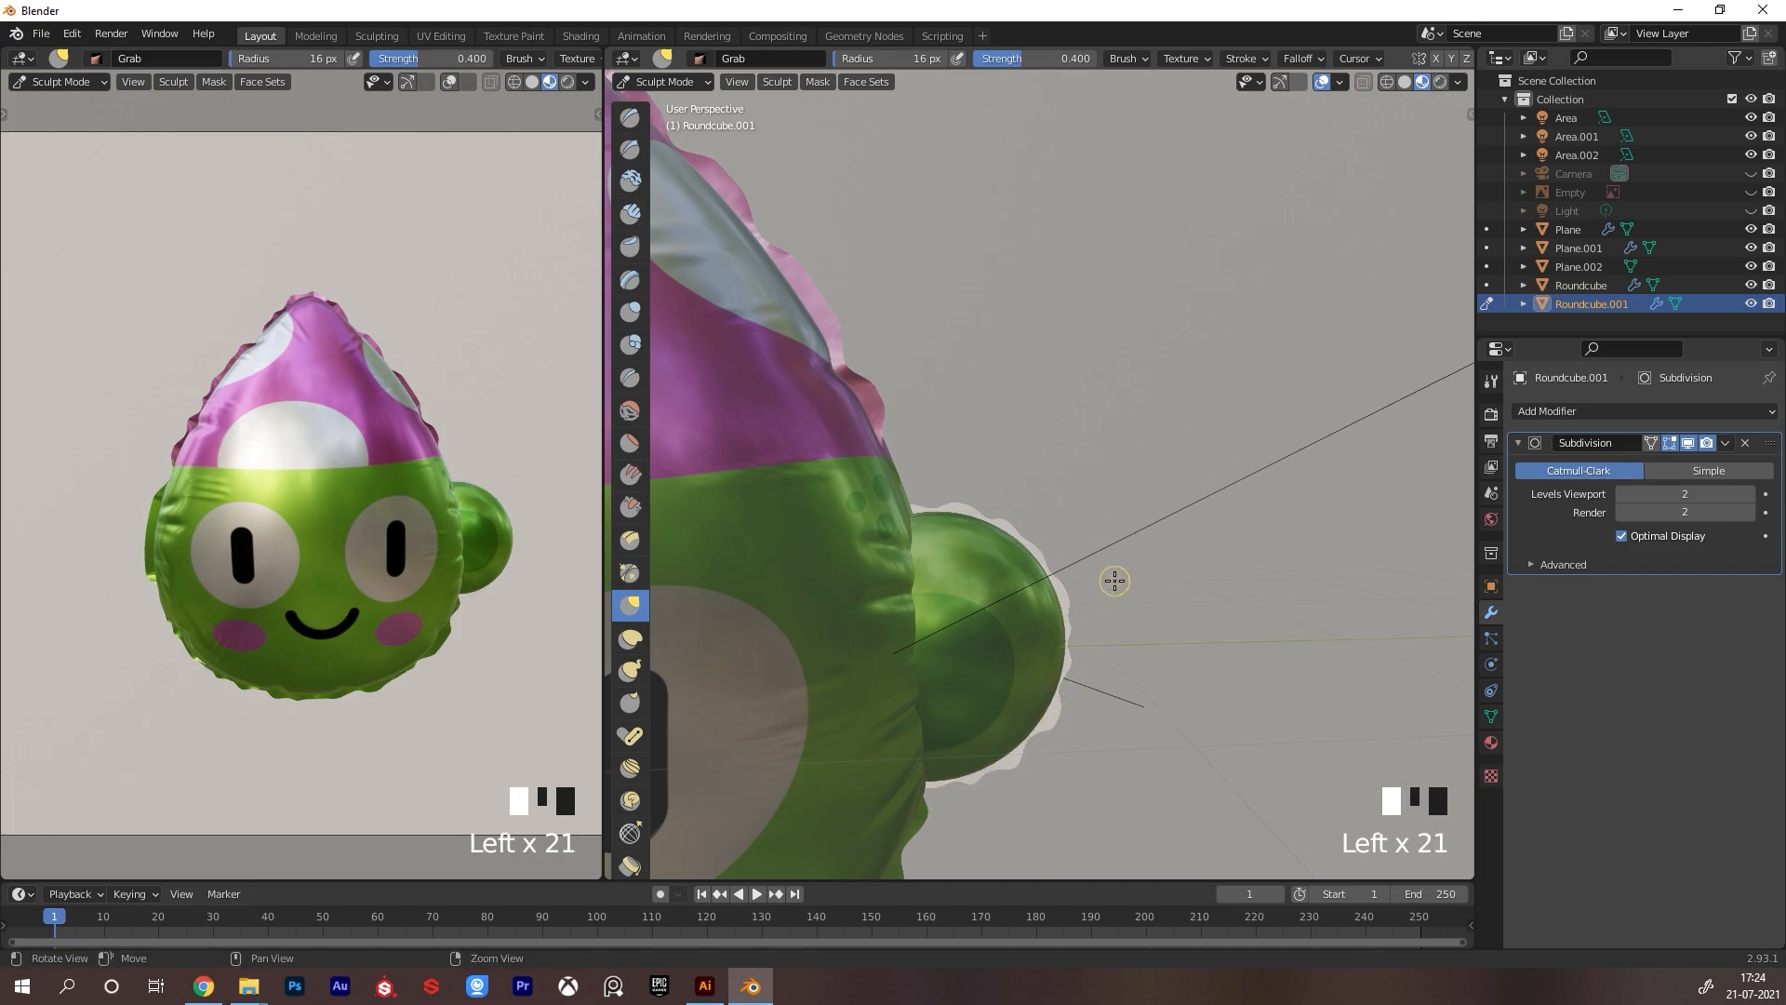
# Return to Object Mode and assign the green Material.001 to the ear's seam ring
pyautogui.hotkey('ctrl', 'Tab')
pyautogui.keyDown('alt'); pyautogui.moveTo(1114, 581); pyautogui.dragTo(1148, 532); pyautogui.keyUp('alt')
pyautogui.click(792, 582)
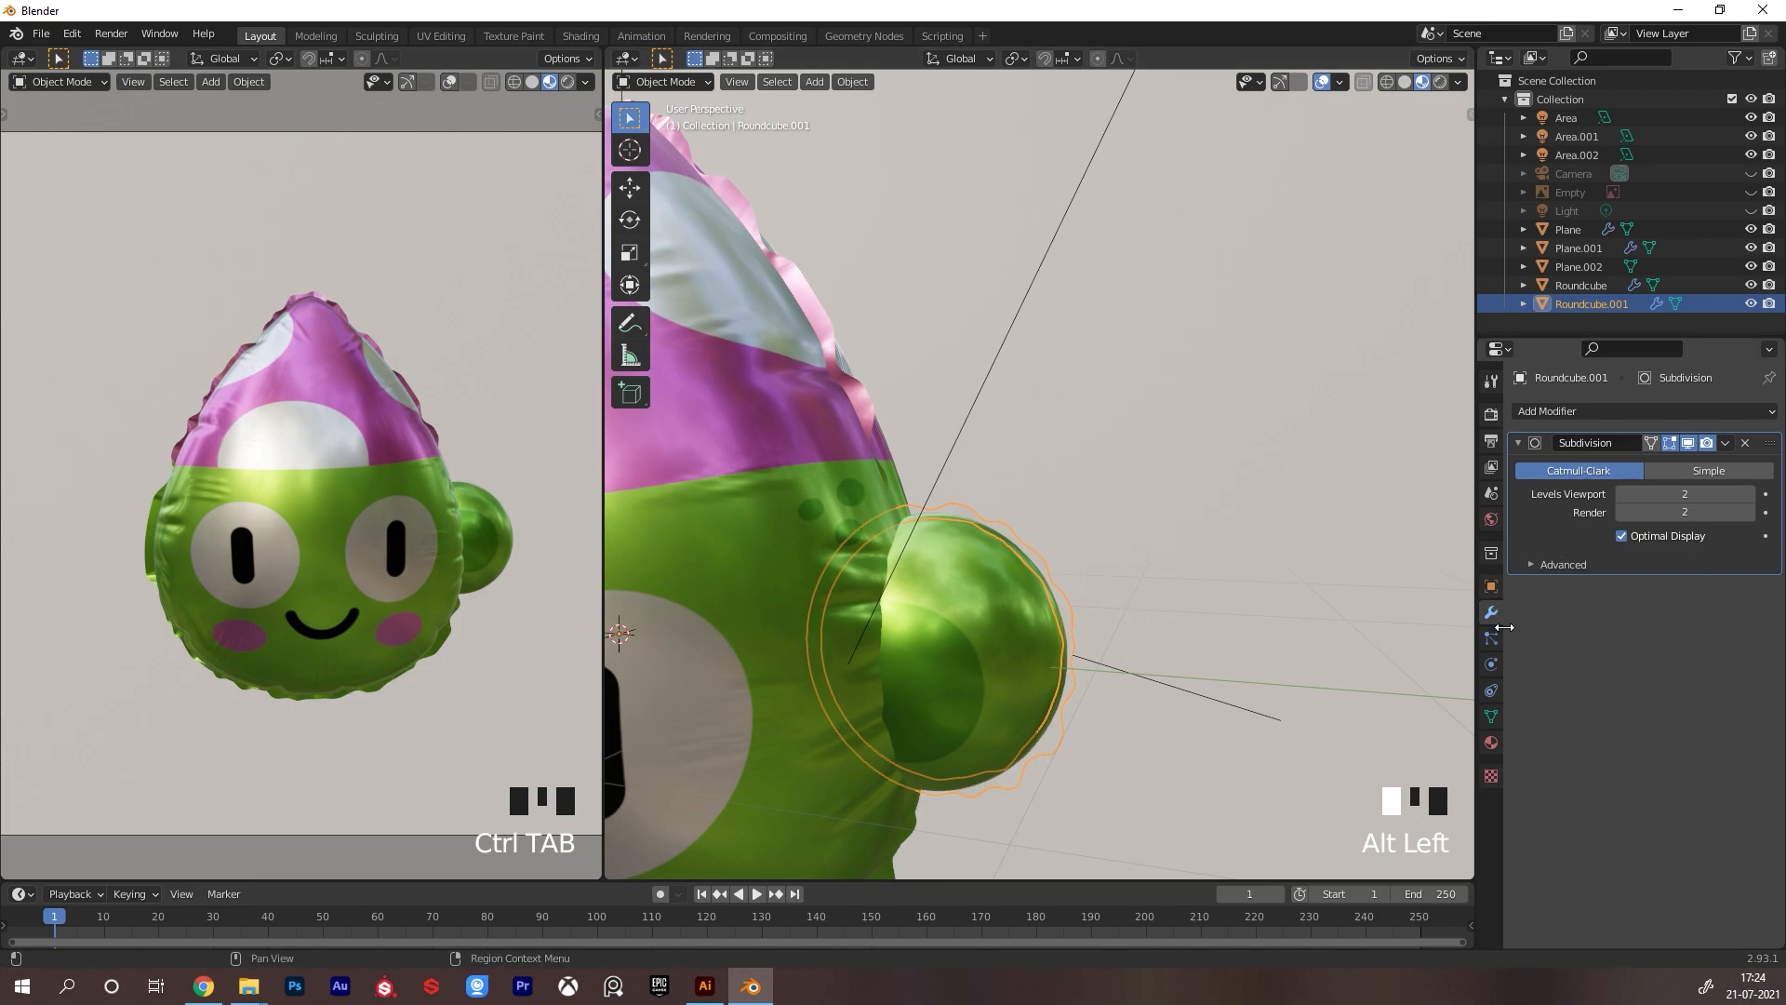
pyautogui.click(1491, 743)
pyautogui.click(1535, 530)
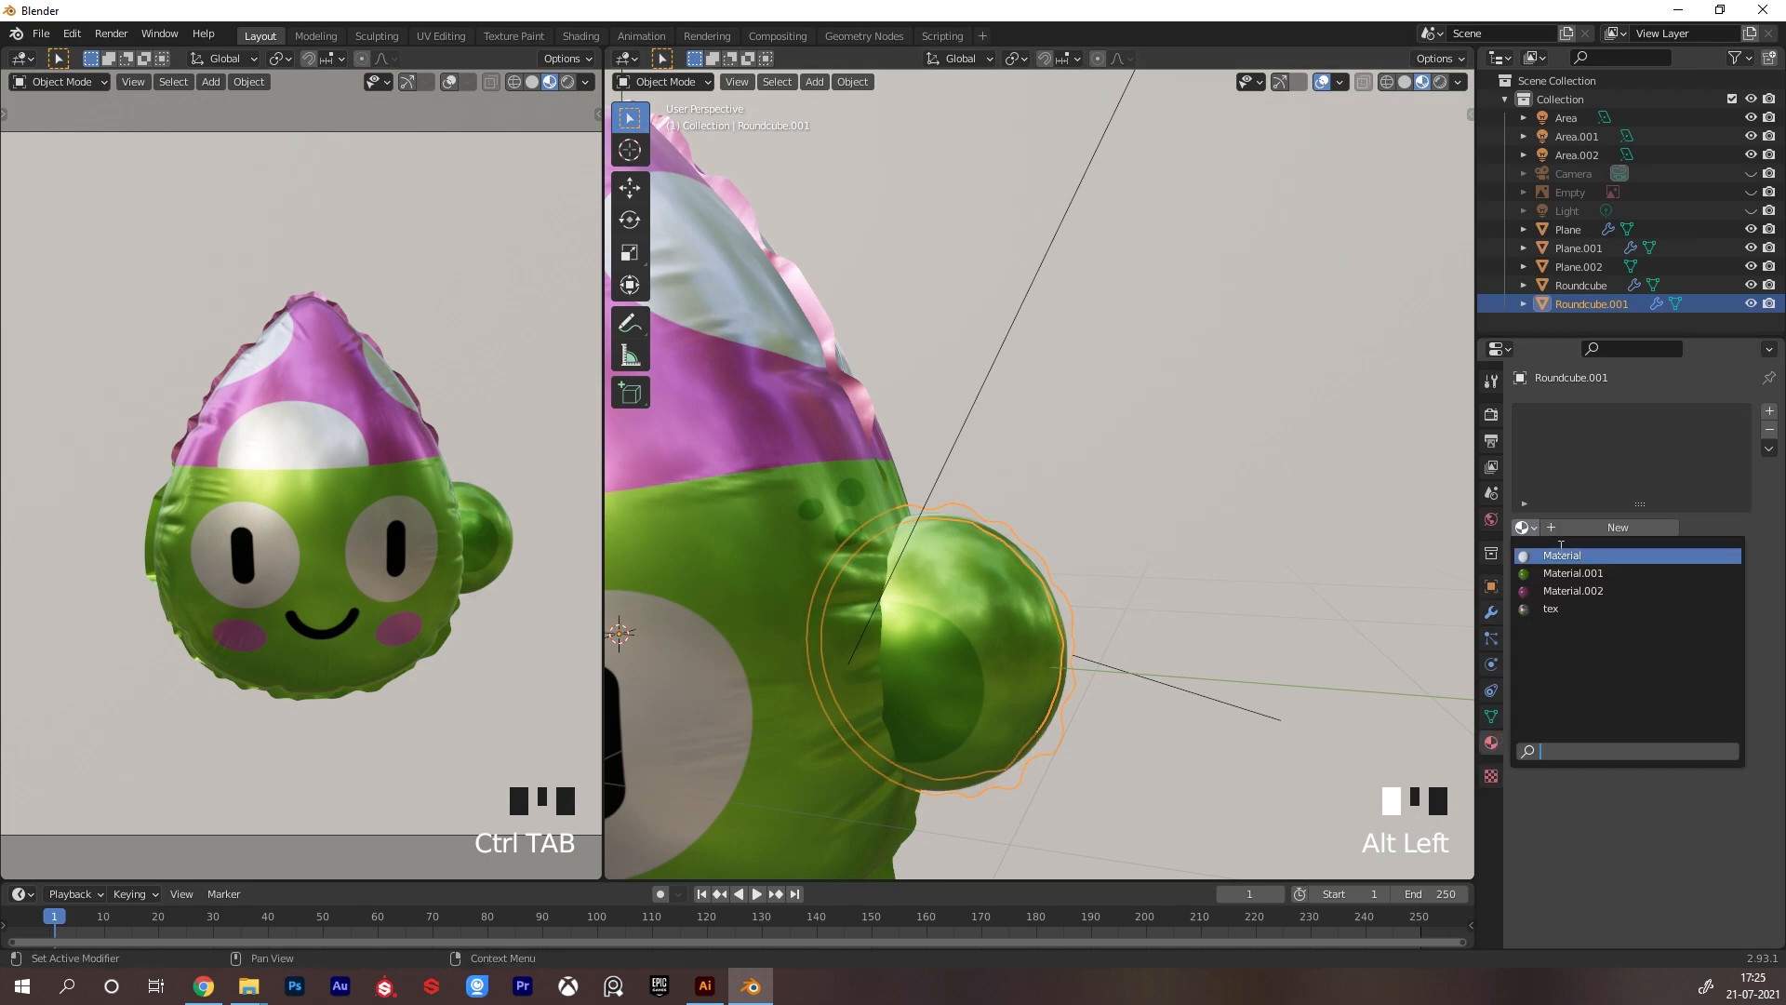
pyautogui.click(1572, 574)
# Shade the ear's seam ring smooth
pyautogui.keyDown('alt'); pyautogui.moveTo(1090, 584); pyautogui.dragTo(1030, 553); pyautogui.keyUp('alt')
pyautogui.rightClick(1031, 552)
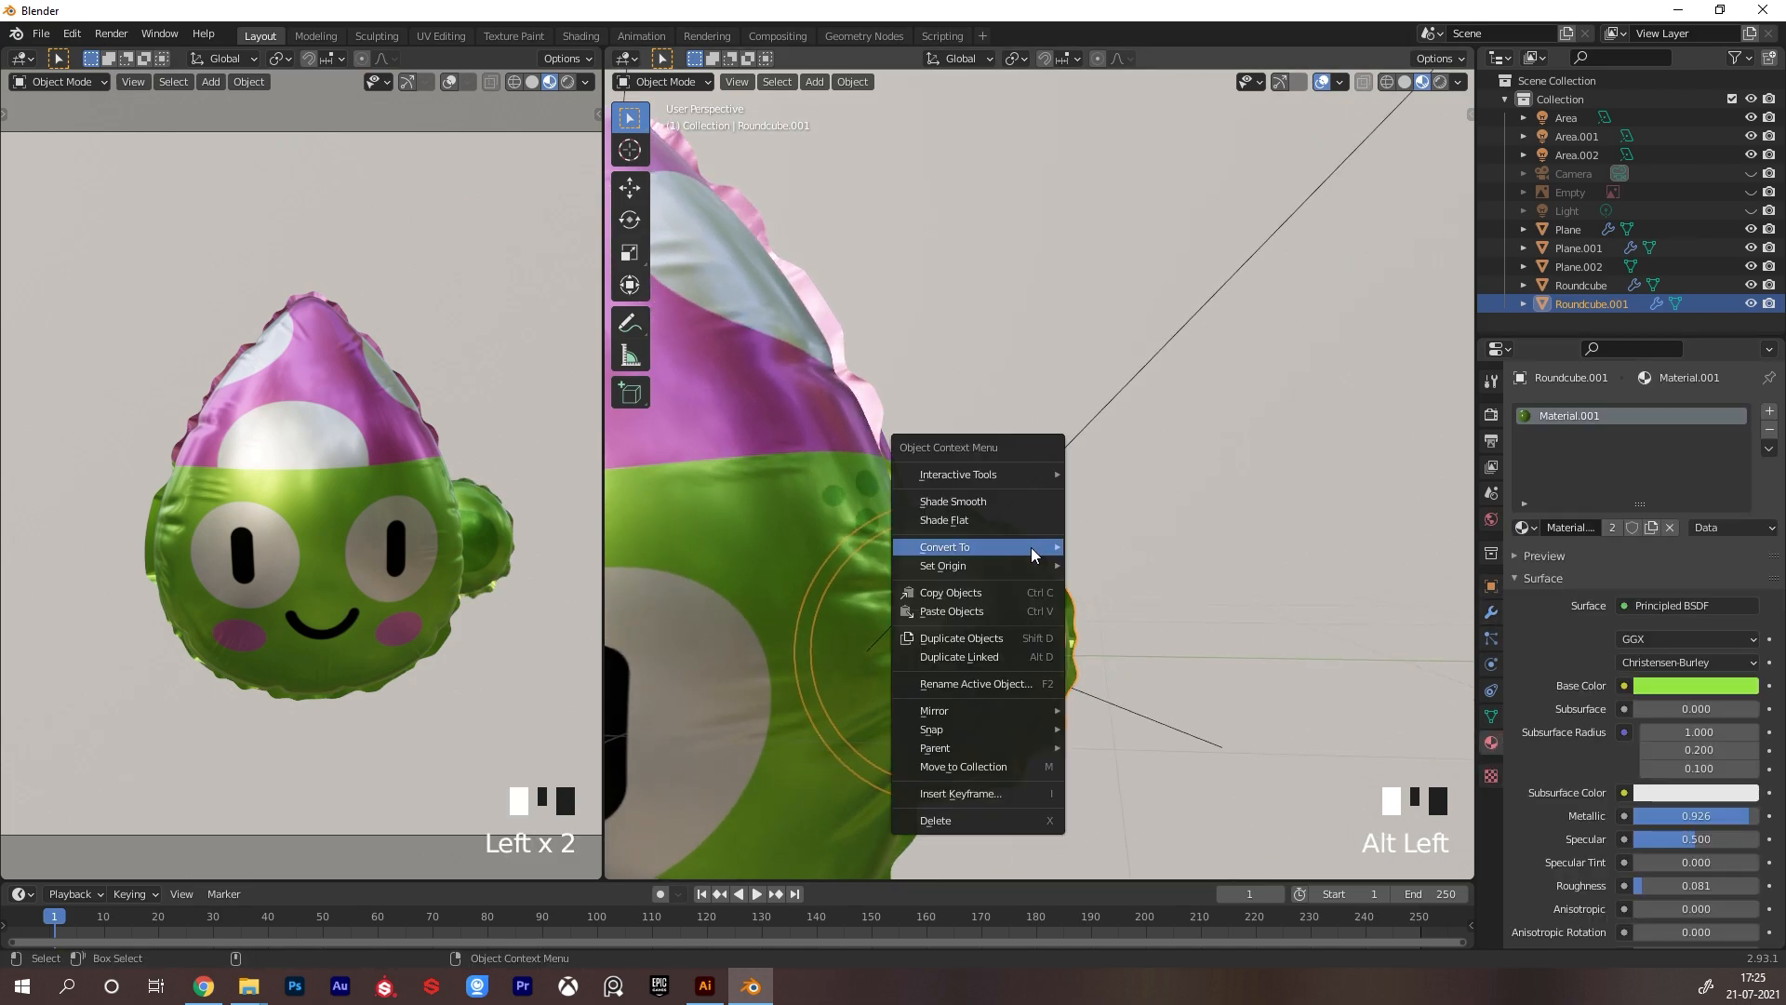
pyautogui.click(981, 498)
pyautogui.click(1174, 536)
# Refine the crinkles along the seam ring's lower and upper edge with the Grab brush, then return to Object Mode
pyautogui.moveTo(1096, 561)
pyautogui.keyDown('alt'); pyautogui.mouseDown(button='right')
pyautogui.moveTo(1036, 597)
pyautogui.moveTo(1092, 552)
pyautogui.mouseUp(button='right'); pyautogui.keyUp('alt')
pyautogui.click(1044, 659)
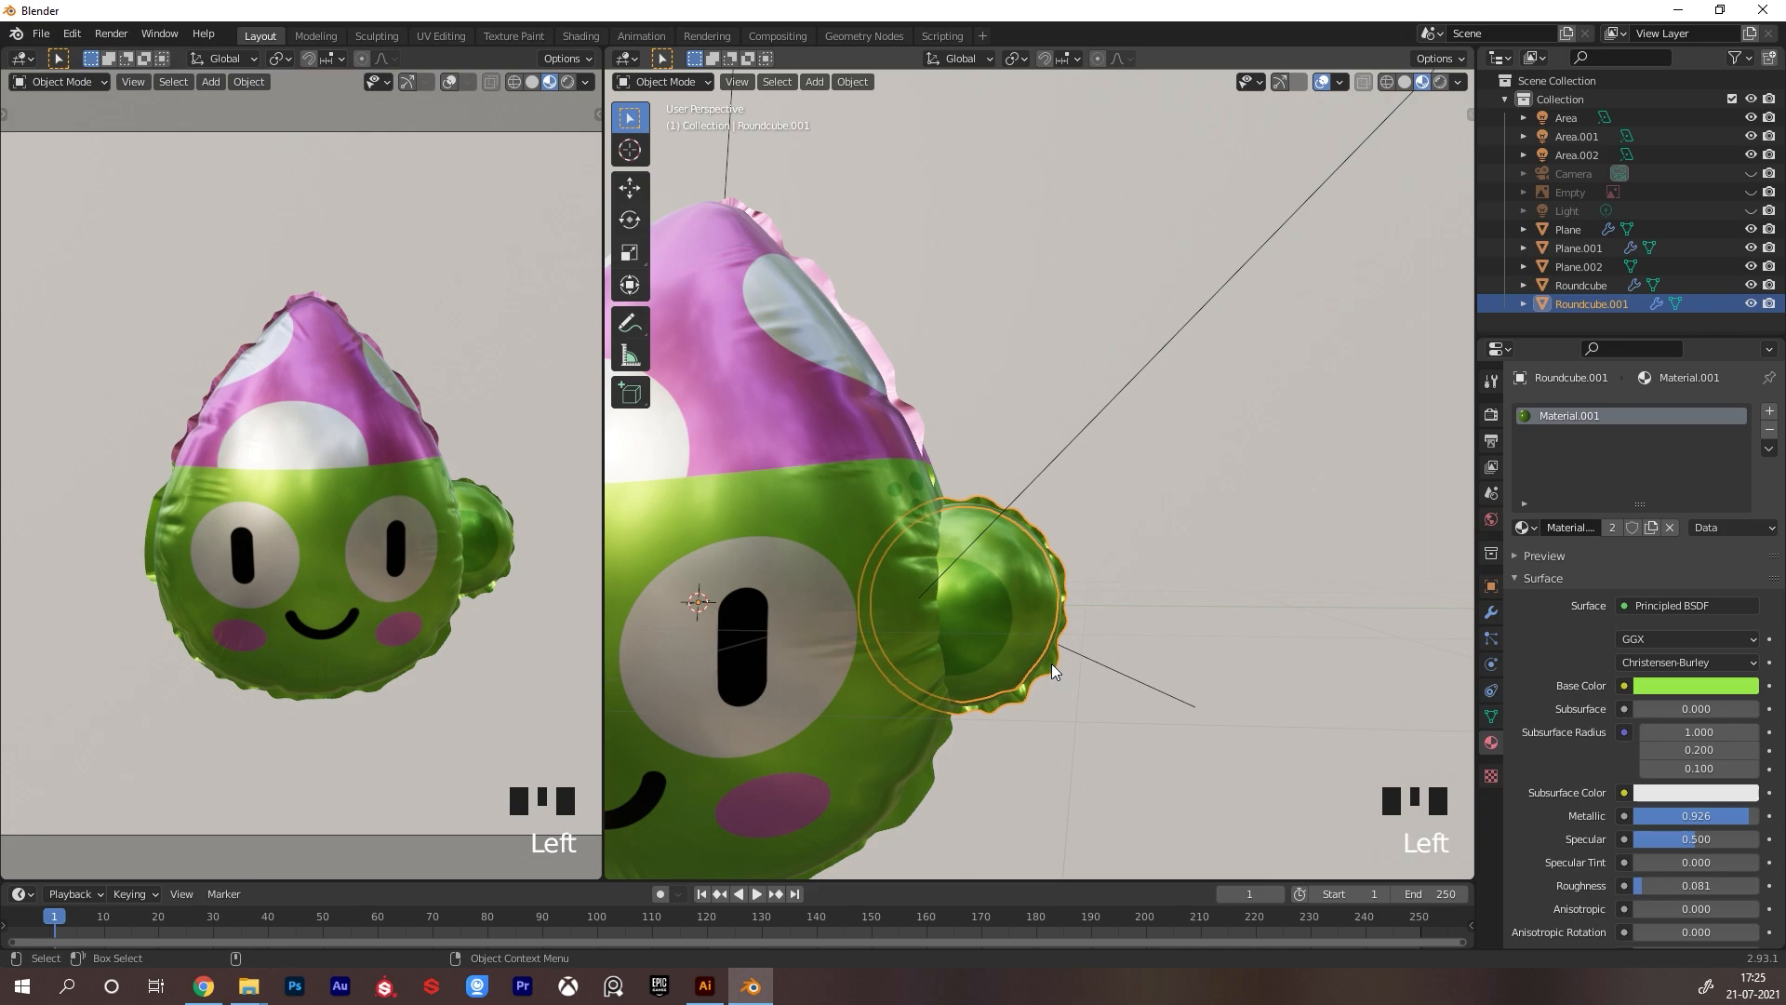
pyautogui.hotkey('ctrl', 'Tab')
pyautogui.click(1047, 747)
pyautogui.moveTo(1019, 698); pyautogui.dragTo(1012, 692)
pyautogui.moveTo(1016, 696); pyautogui.dragTo(1011, 693)
pyautogui.moveTo(1017, 694); pyautogui.dragTo(1013, 697)
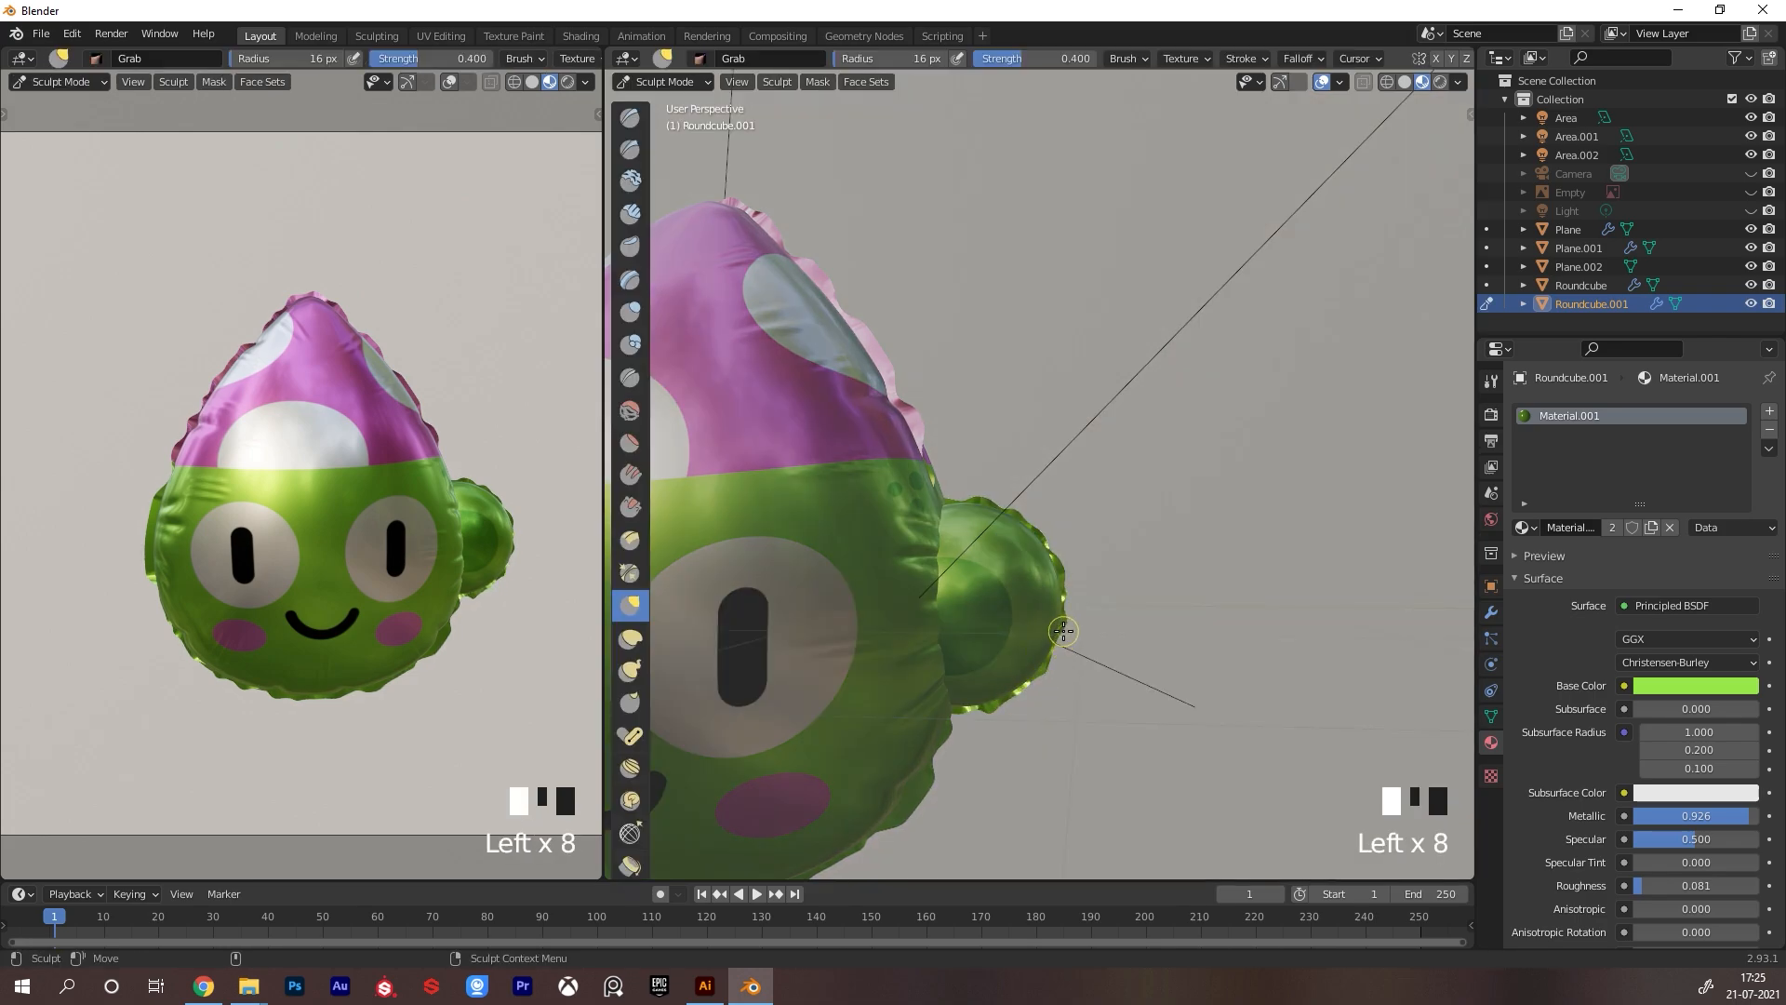
pyautogui.moveTo(1035, 525)
pyautogui.mouseDown()
pyautogui.moveTo(1084, 556)
pyautogui.moveTo(1020, 557)
pyautogui.mouseUp()
pyautogui.hotkey('ctrl', 'Tab')
# Replace the round ear's Subdivision modifier with a Multiresolution modifier
pyautogui.keyDown('alt'); pyautogui.moveTo(1020, 556); pyautogui.dragTo(1074, 530, button='right'); pyautogui.keyUp('alt')
pyautogui.click(1044, 575)
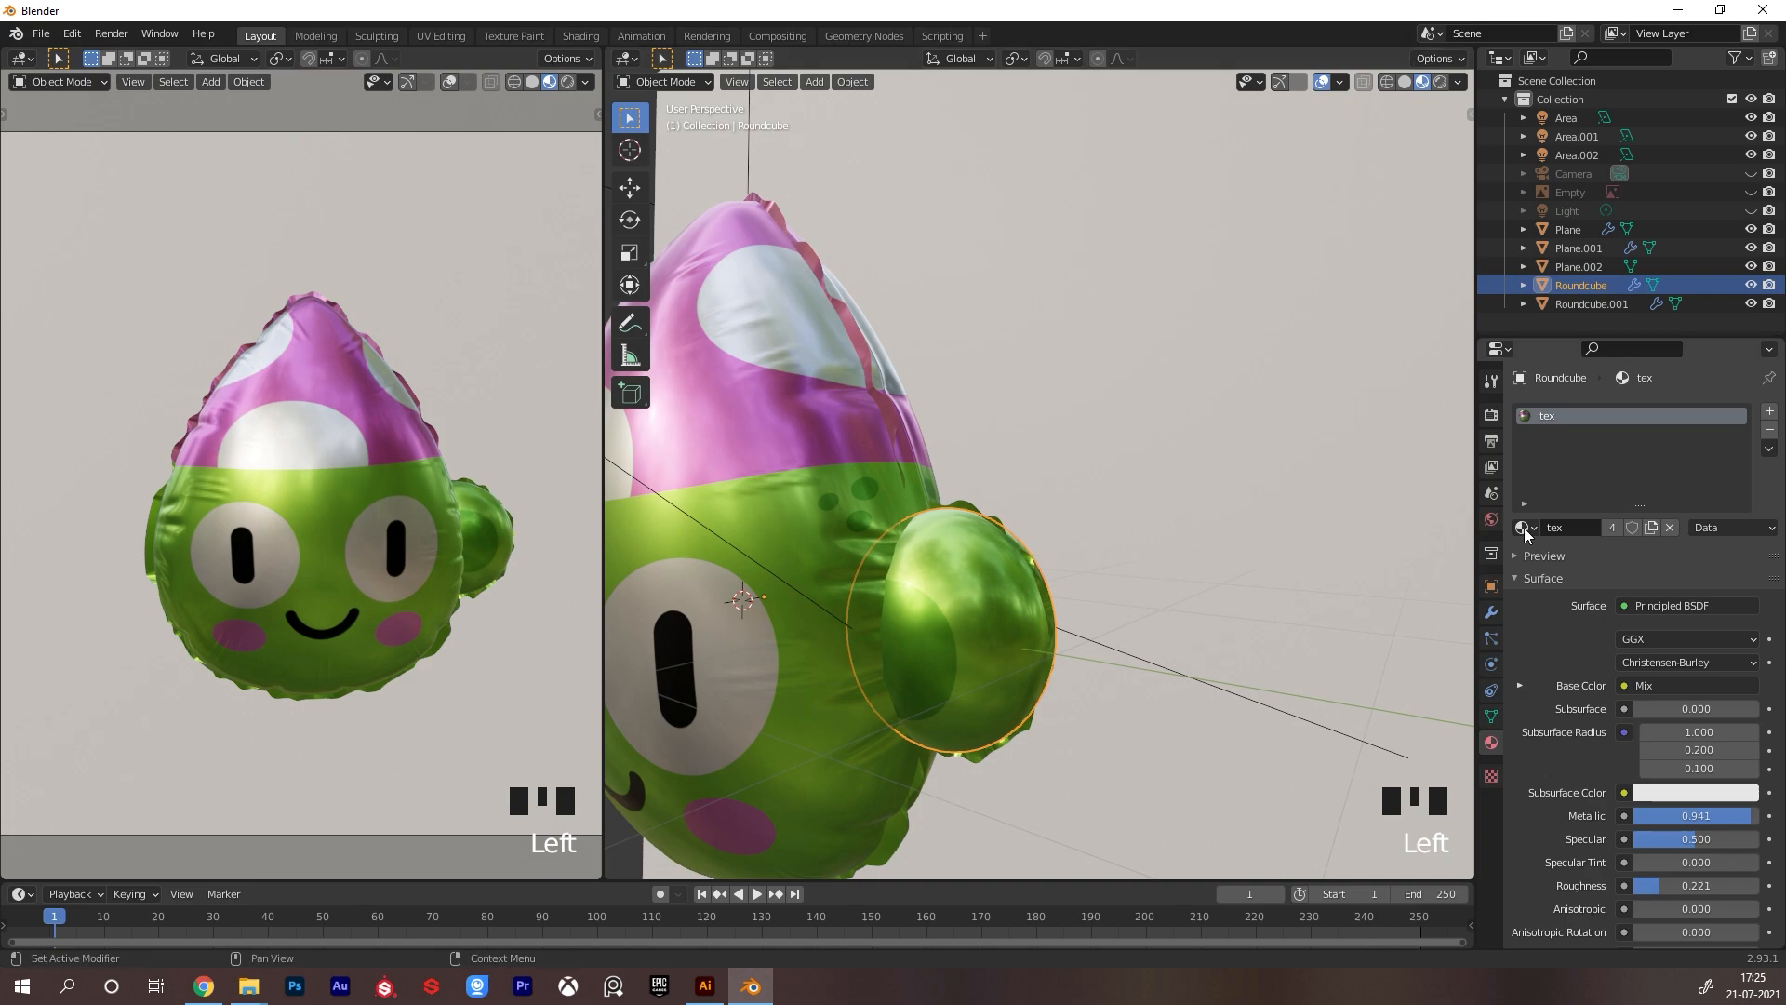
pyautogui.click(1491, 611)
pyautogui.click(1745, 443)
pyautogui.click(1589, 410)
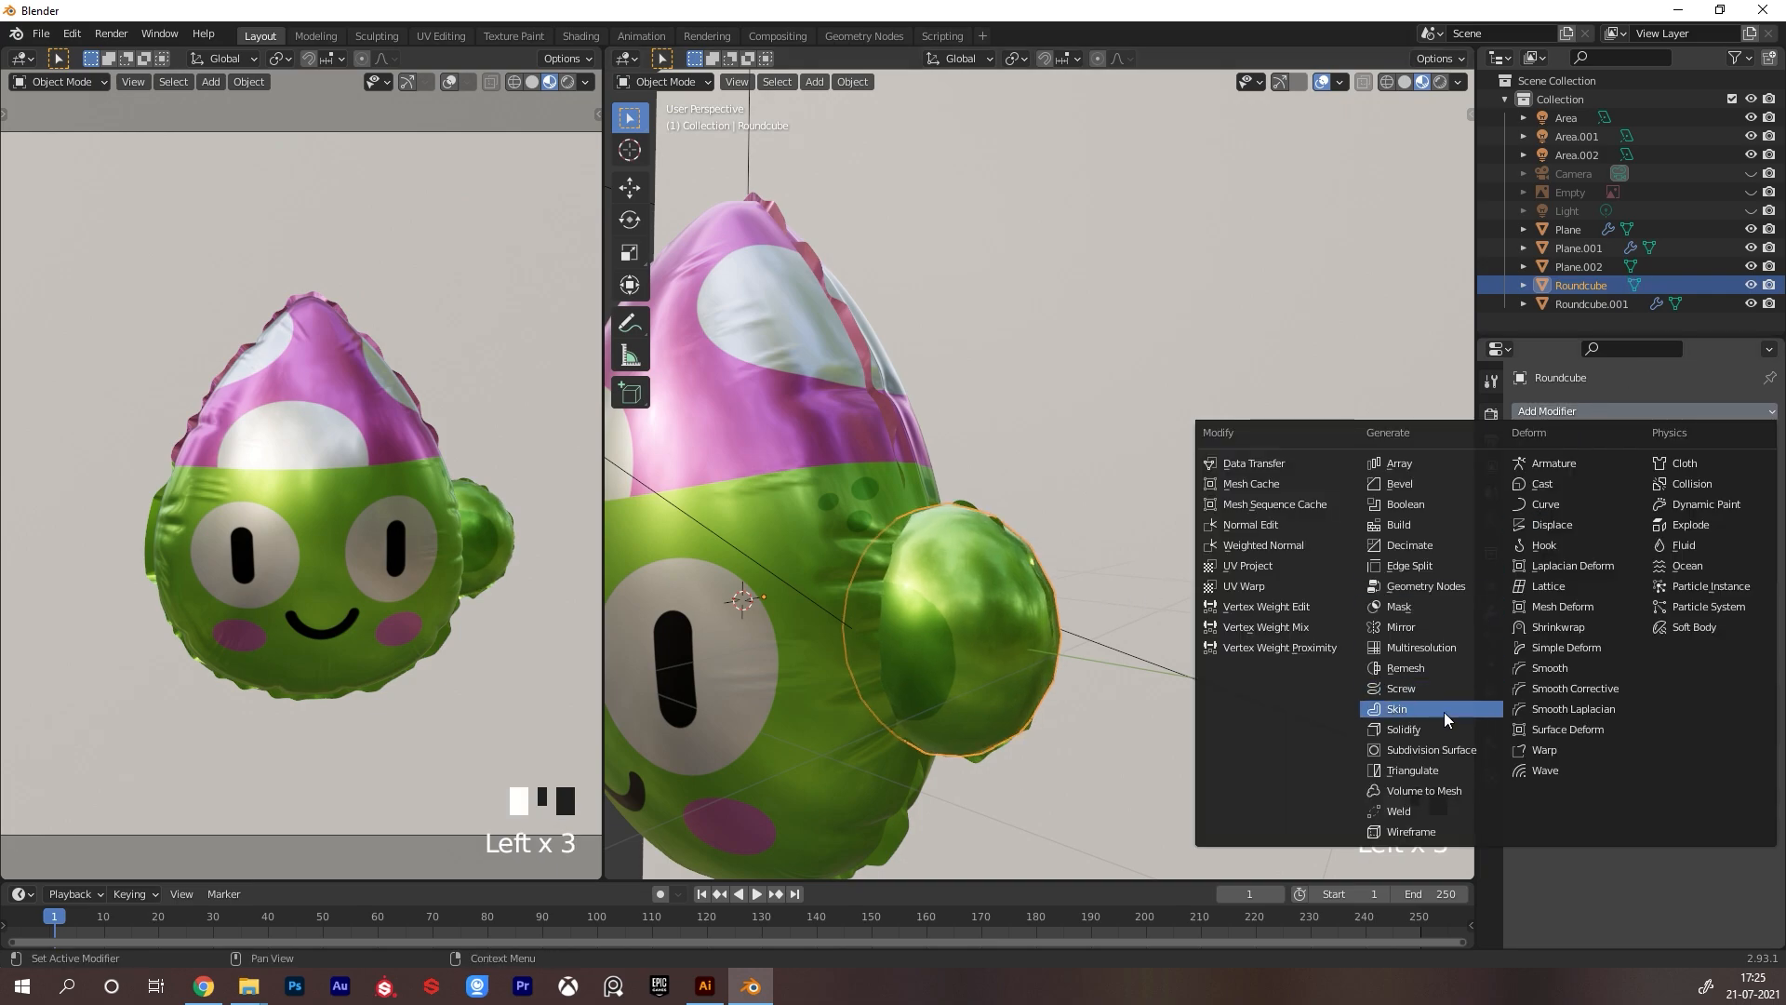
pyautogui.click(1420, 647)
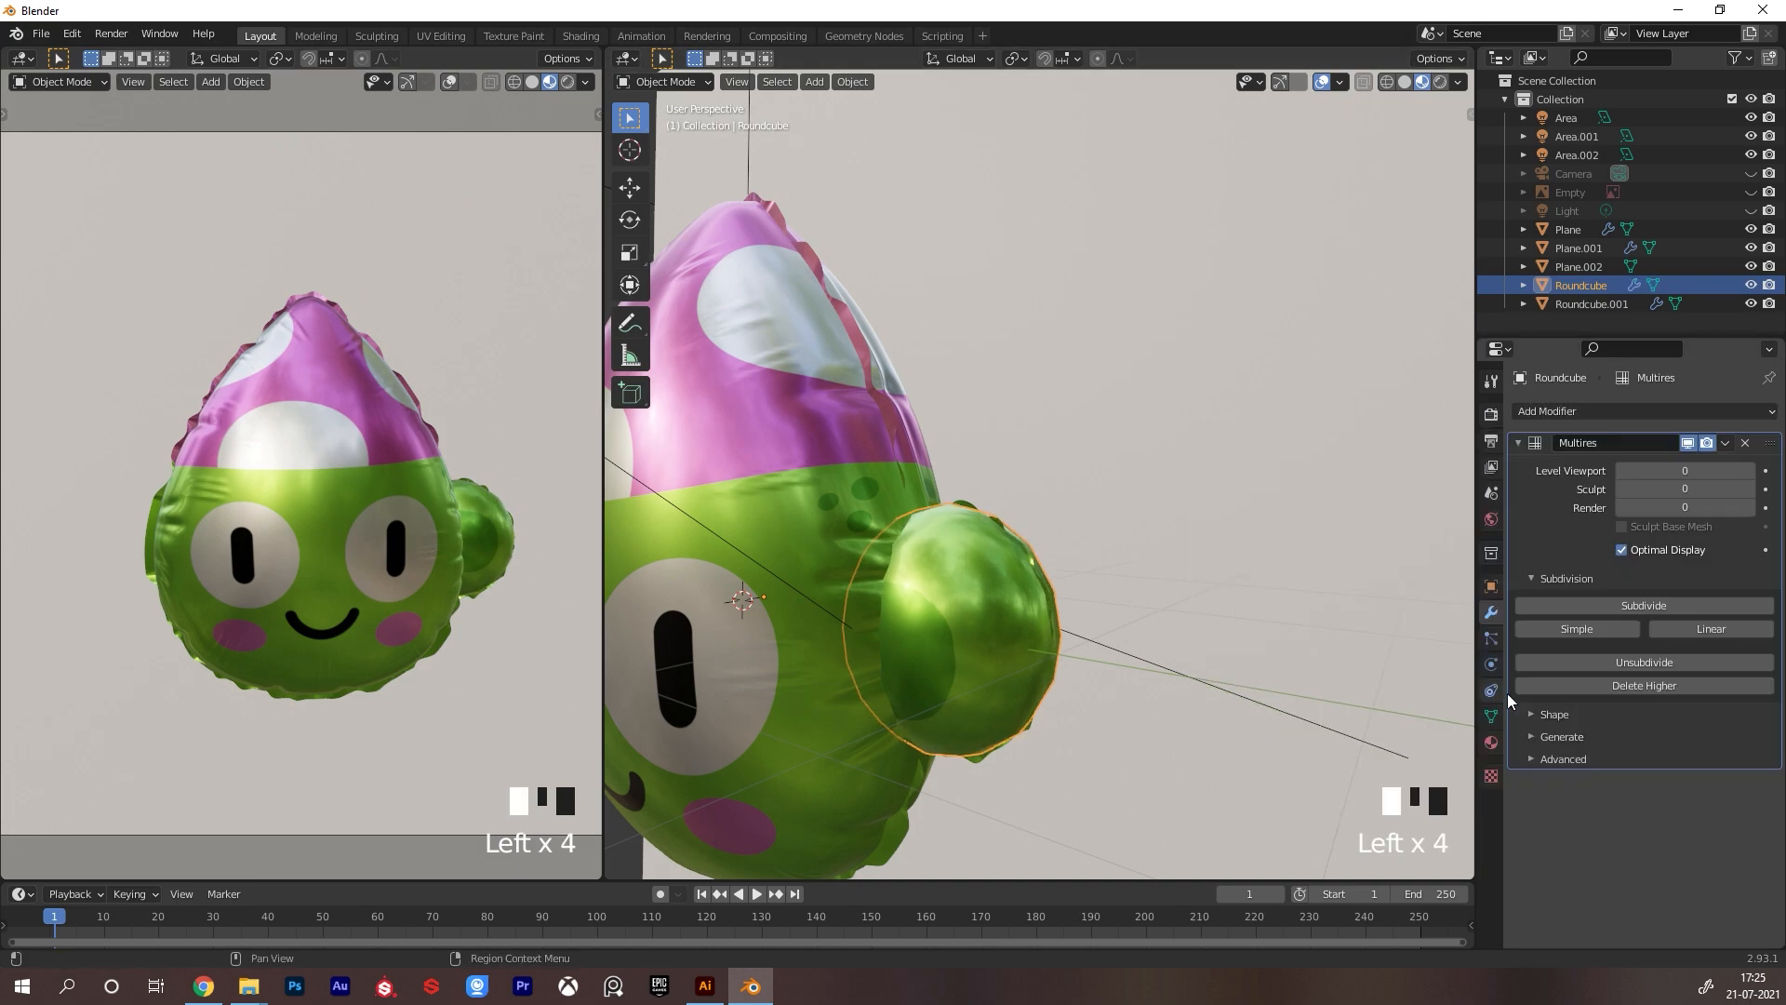
# Subdivide the ear's Multiresolution modifier to level 5
pyautogui.click(1623, 605)
pyautogui.click(1624, 605)
pyautogui.click(1625, 606)
pyautogui.click(1626, 606)
pyautogui.click(1625, 606)
pyautogui.click(1626, 605)
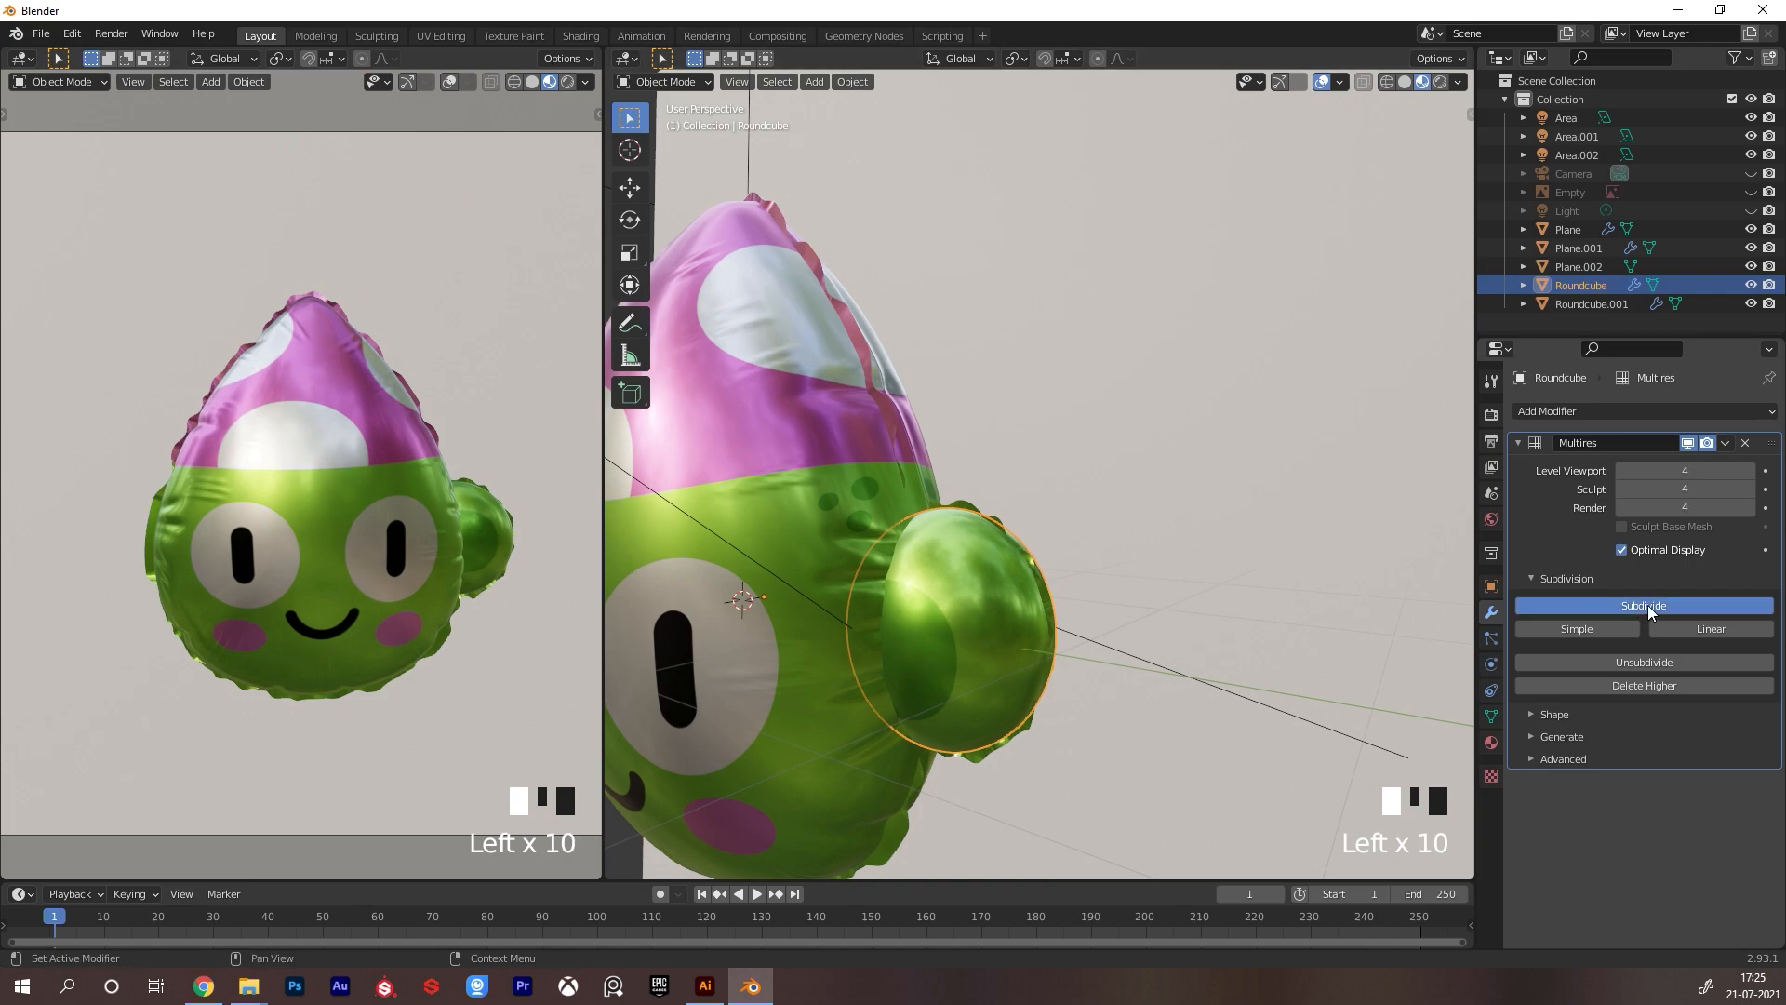
pyautogui.click(1648, 606)
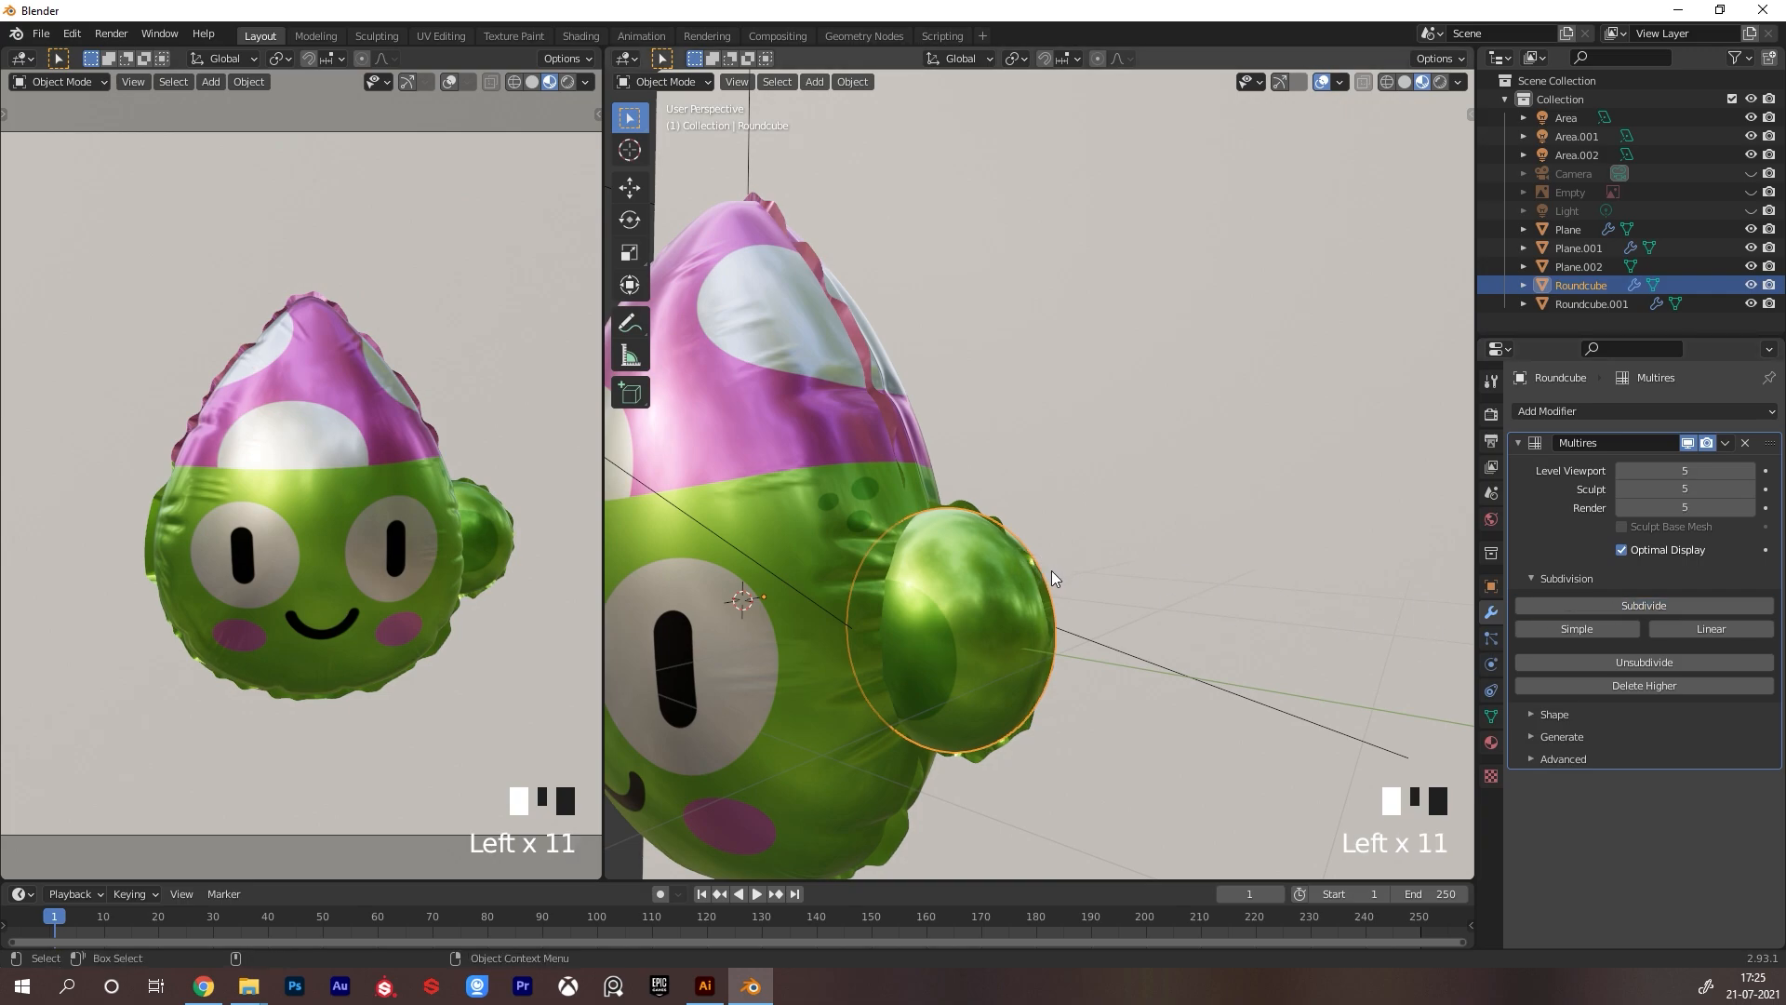
# Put the round ear into Sculpt Mode and set up the Draw Sharp brush with a 55 px radius
pyautogui.hotkey('ctrl', 'Tab')
pyautogui.moveTo(1041, 666)
pyautogui.keyDown('alt'); pyautogui.mouseDown()
pyautogui.moveTo(1140, 590)
pyautogui.moveTo(1036, 586)
pyautogui.mouseUp(); pyautogui.keyUp('alt')
pyautogui.keyDown('alt'); pyautogui.moveTo(1036, 586); pyautogui.dragTo(1061, 642, button='right'); pyautogui.keyUp('alt')
pyautogui.keyDown('alt'); pyautogui.moveTo(1060, 642); pyautogui.dragTo(1053, 567, button='middle'); pyautogui.keyUp('alt')
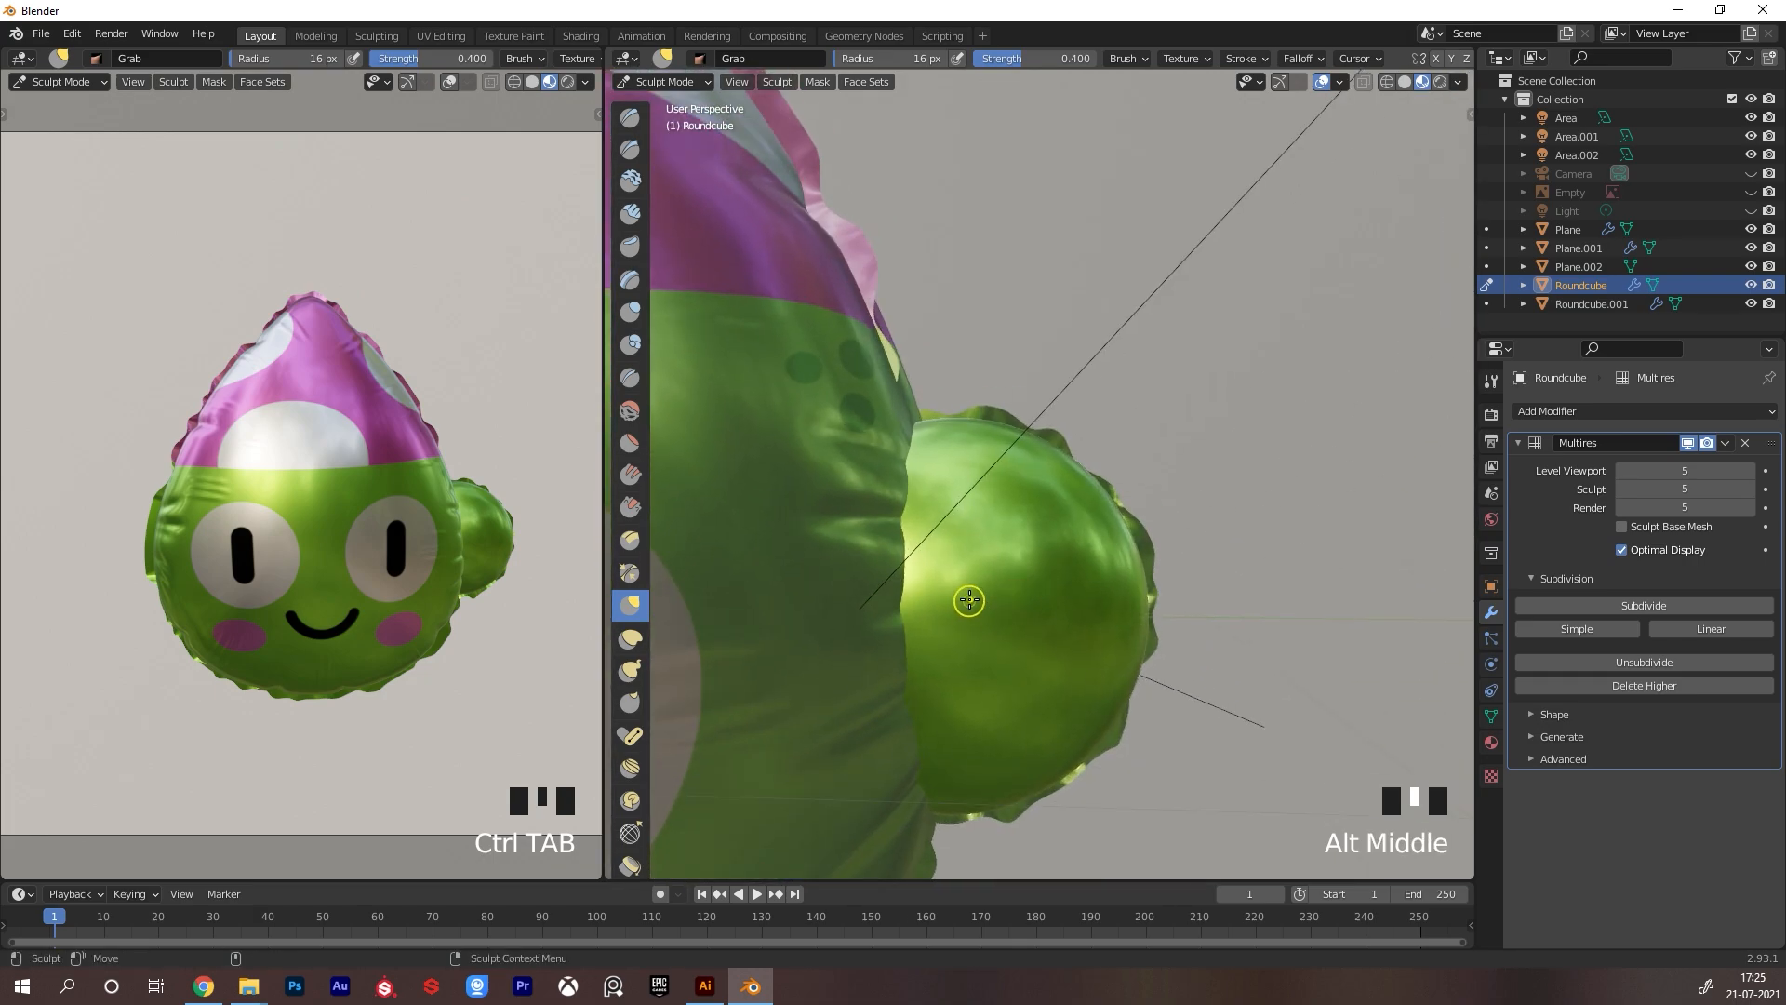
pyautogui.press('f')
pyautogui.click(1033, 576)
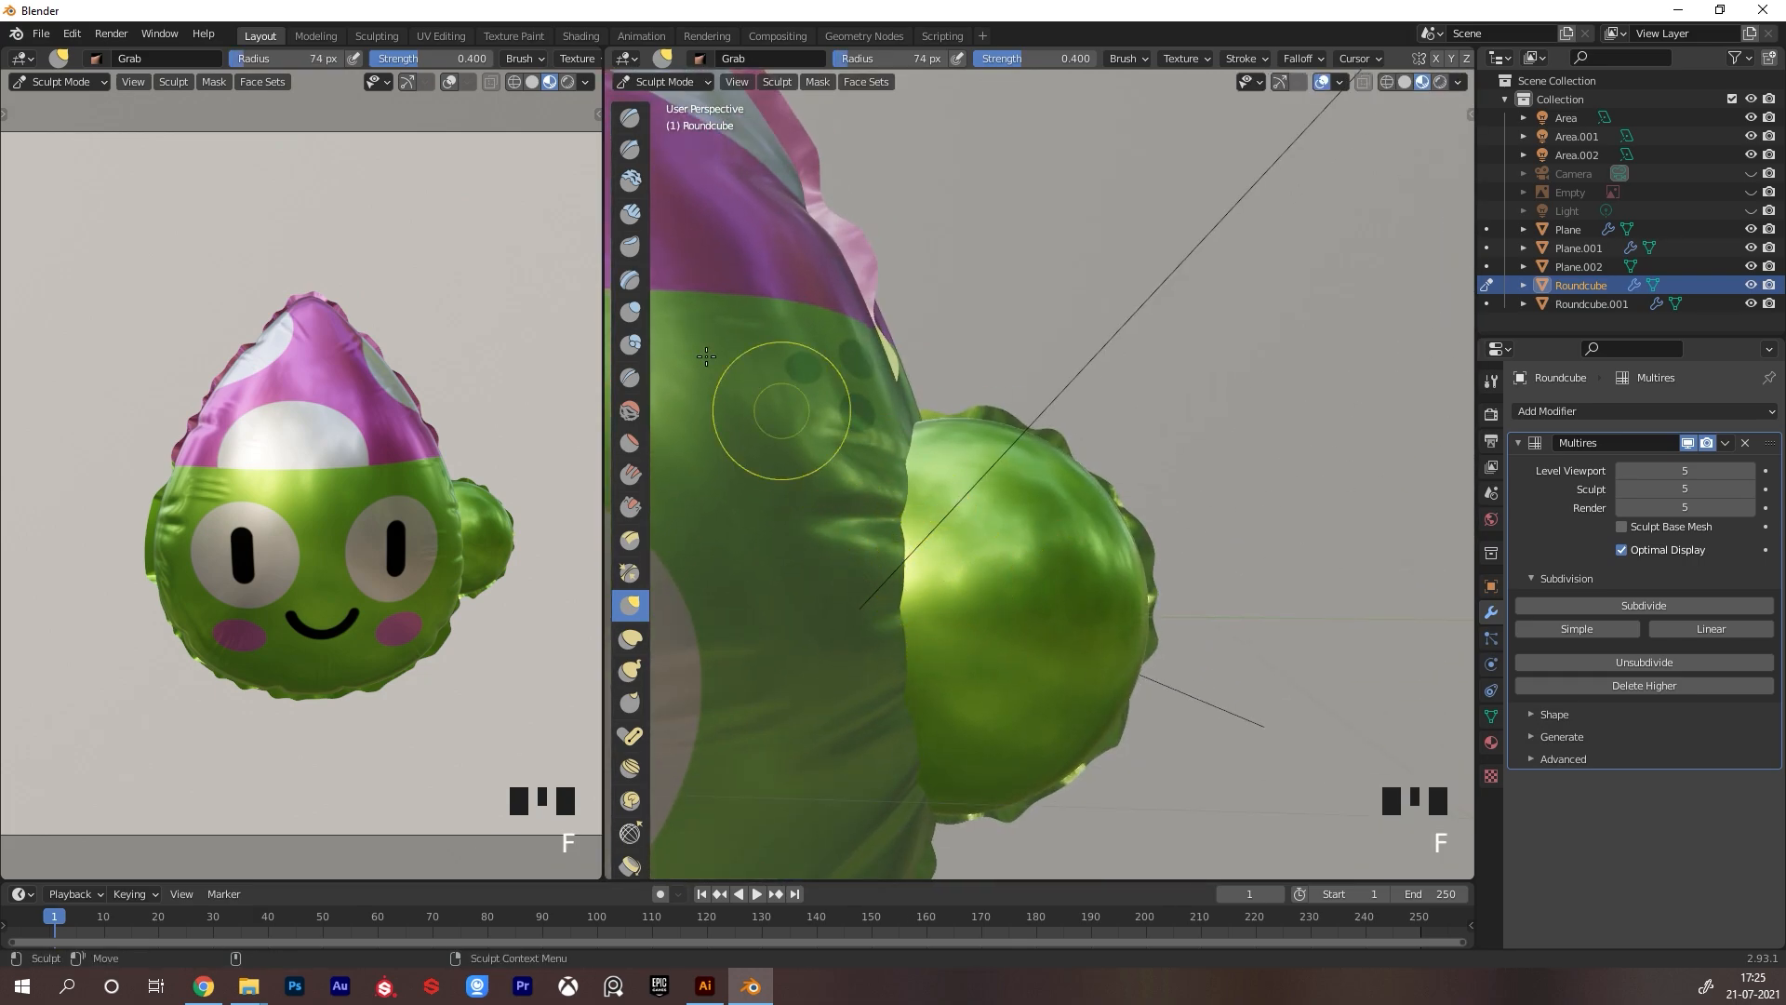
pyautogui.click(630, 149)
pyautogui.moveTo(956, 521)
pyautogui.mouseDown()
pyautogui.moveTo(917, 582)
pyautogui.moveTo(972, 551)
pyautogui.mouseUp()
pyautogui.hotkey('ctrl', 'z')
# Sculpt Draw Sharp creases running outward from the edge where the ear meets the head
pyautogui.click(917, 583)
pyautogui.keyDown('alt'); pyautogui.moveTo(905, 552); pyautogui.dragTo(963, 513); pyautogui.keyUp('alt')
pyautogui.moveTo(875, 586); pyautogui.dragTo(968, 563)
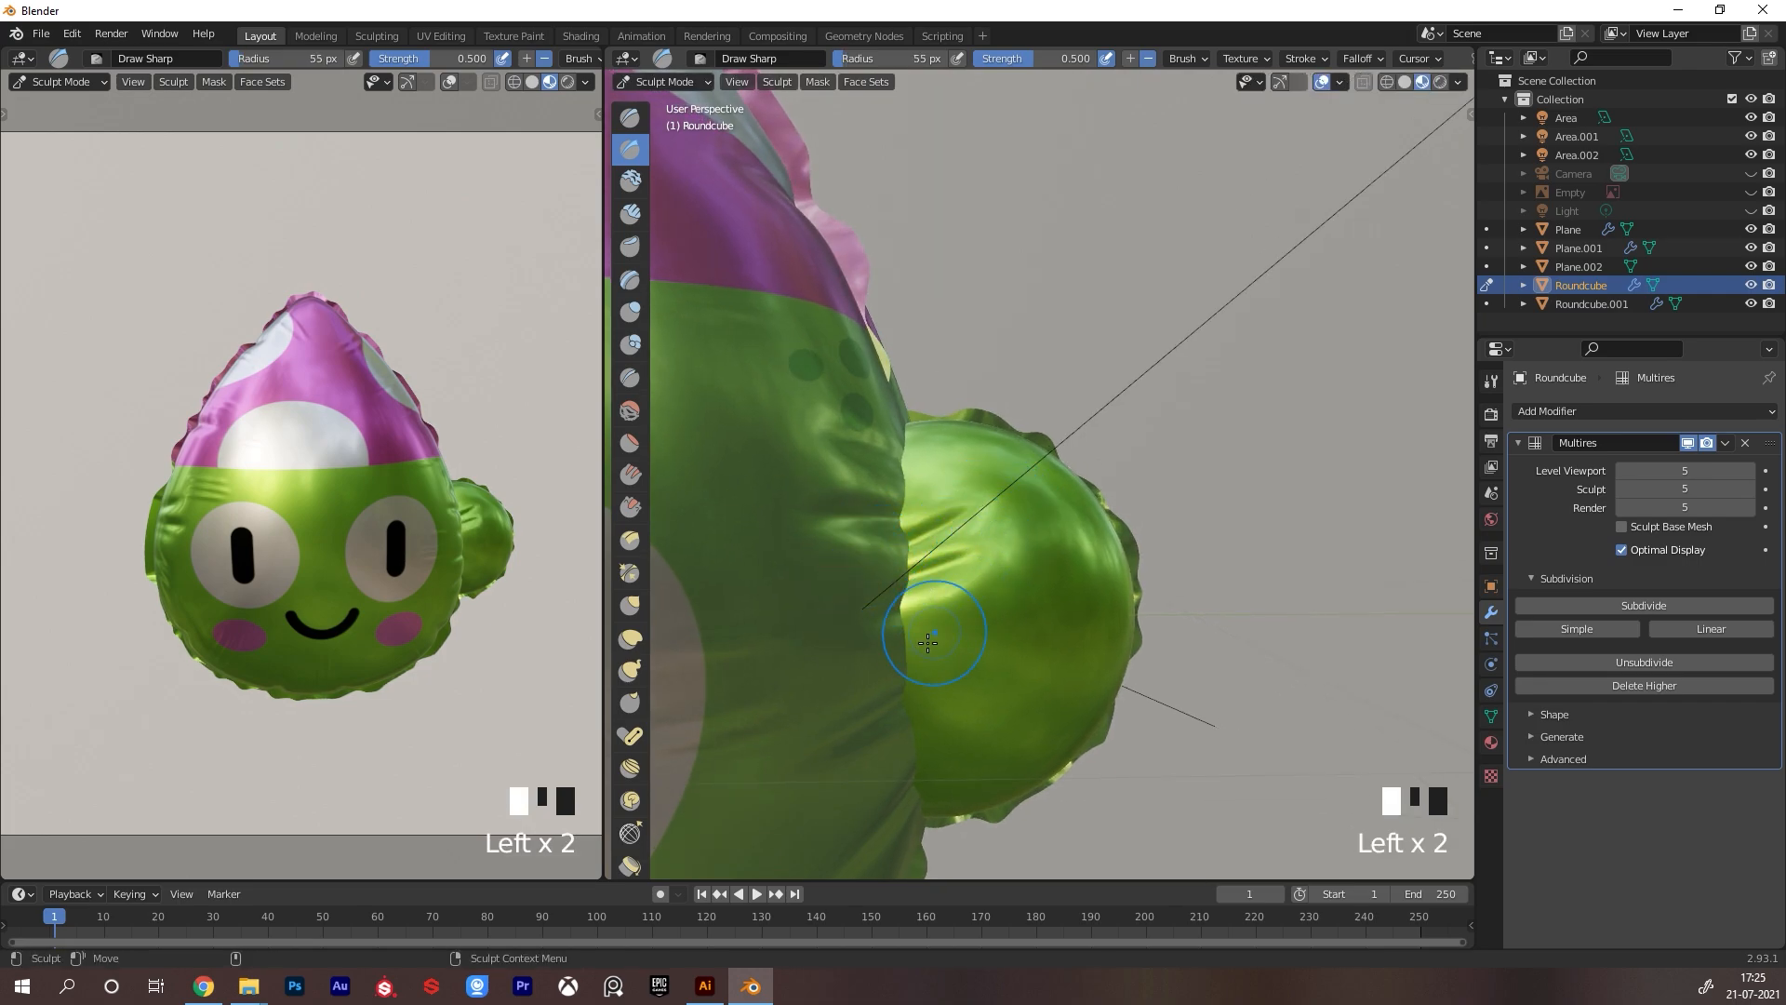
pyautogui.moveTo(876, 686); pyautogui.dragTo(977, 681)
pyautogui.moveTo(884, 737); pyautogui.dragTo(975, 715)
pyautogui.moveTo(901, 564); pyautogui.dragTo(992, 501)
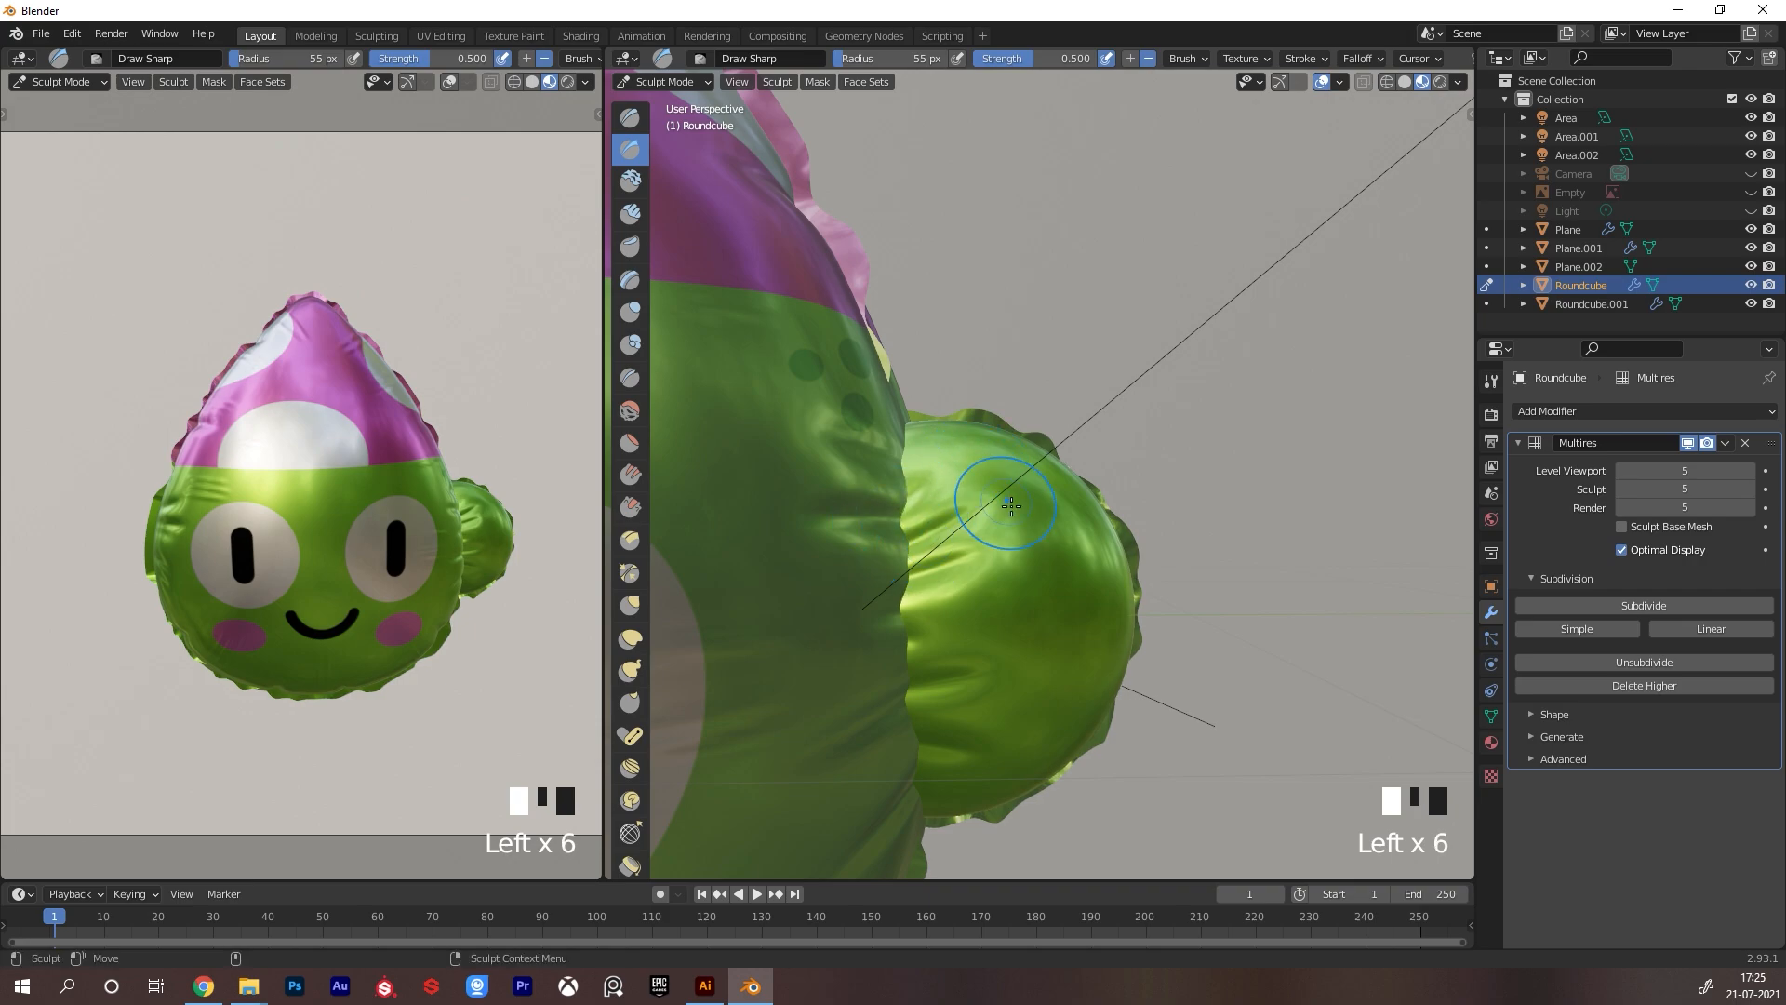
# Add more Draw Sharp creases on the ear's lower and upper part beside the head, undoing the last stroke
pyautogui.keyDown('alt'); pyautogui.moveTo(988, 523); pyautogui.dragTo(945, 567, button='right'); pyautogui.keyUp('alt')
pyautogui.keyDown('alt'); pyautogui.moveTo(940, 586); pyautogui.dragTo(981, 600); pyautogui.keyUp('alt')
pyautogui.moveTo(937, 688); pyautogui.dragTo(1004, 670)
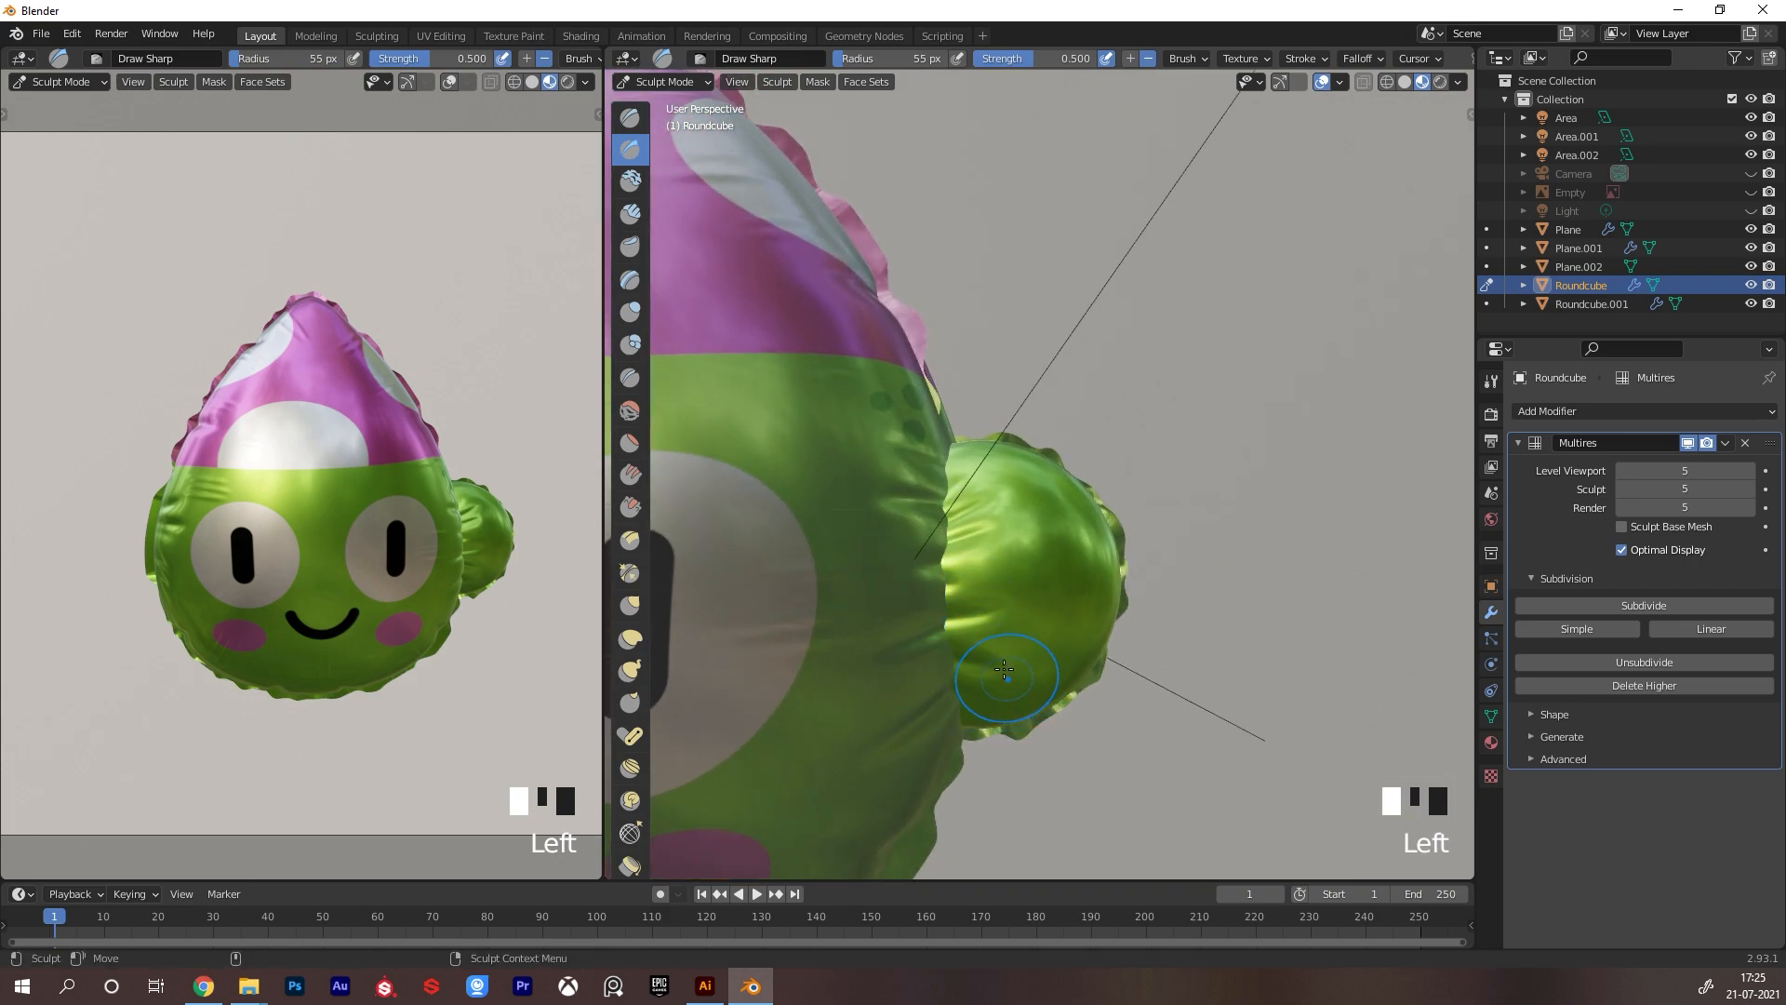
pyautogui.moveTo(932, 544); pyautogui.dragTo(942, 533)
pyautogui.moveTo(962, 716); pyautogui.dragTo(1009, 684)
pyautogui.keyDown('alt'); pyautogui.moveTo(1064, 598); pyautogui.dragTo(1063, 640); pyautogui.keyUp('alt')
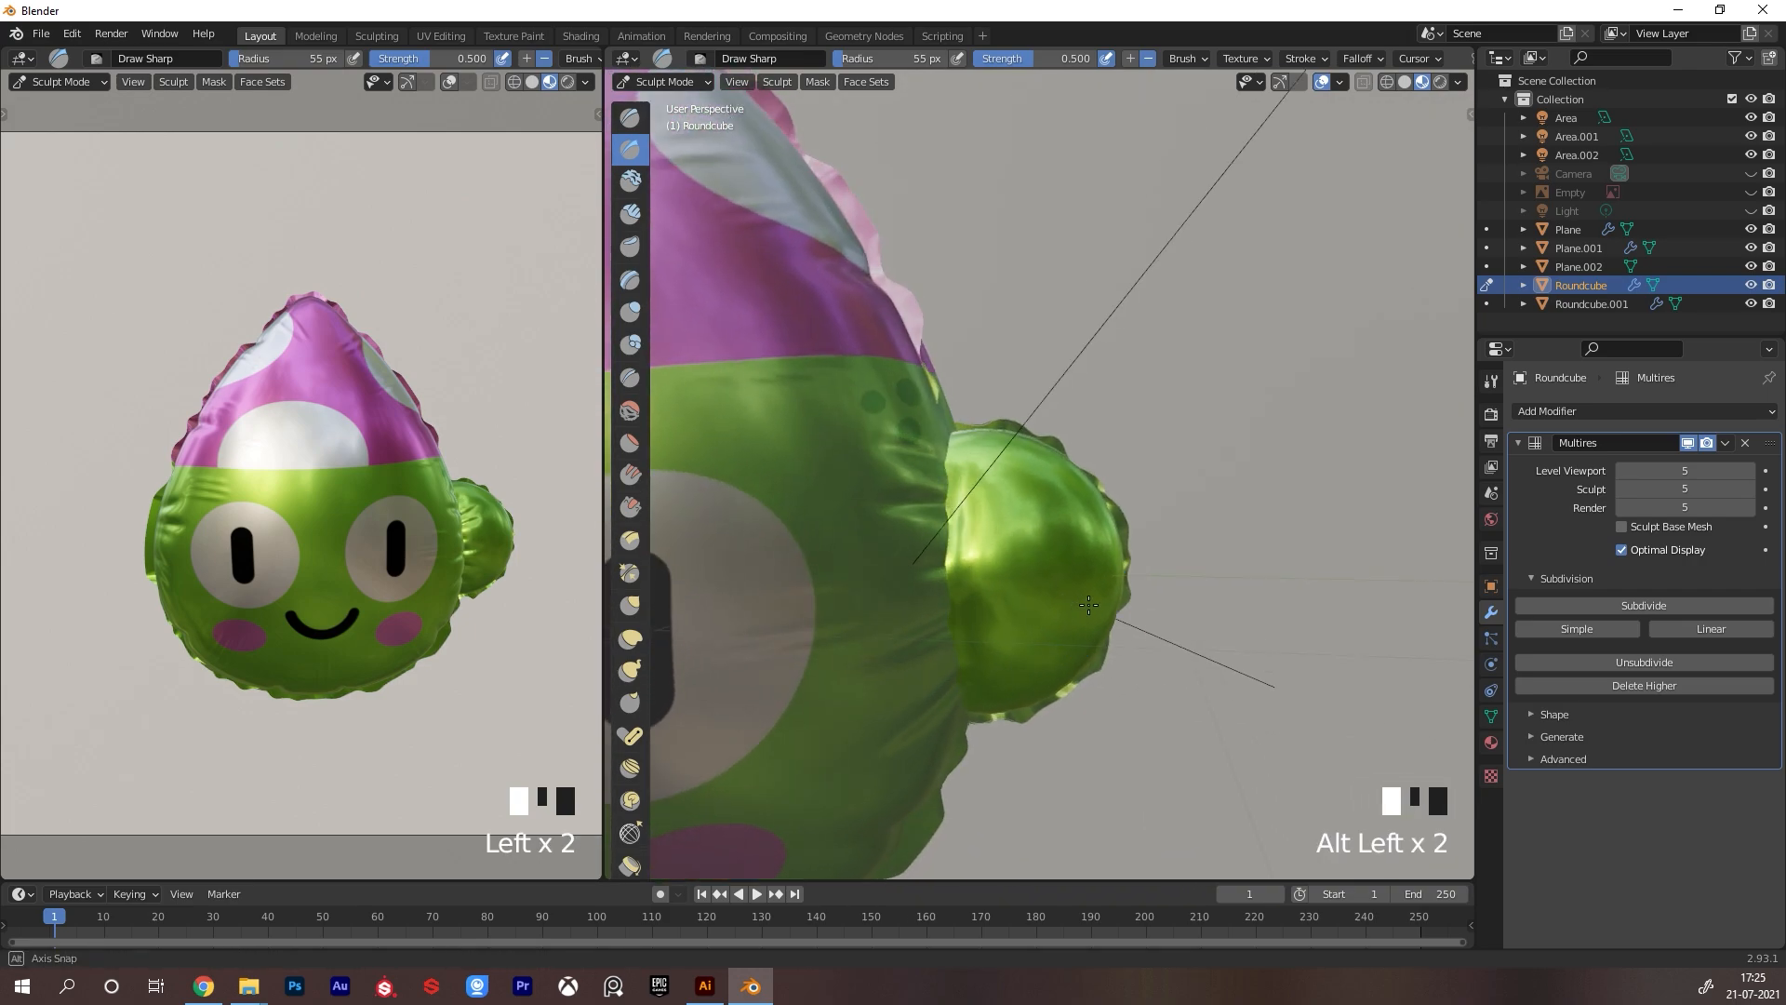
pyautogui.moveTo(951, 489); pyautogui.dragTo(975, 473)
pyautogui.hotkey('ctrl', 'z')
# Reduce the Draw Sharp radius to 42 px and rework the creases along the ear's inner edge, undoing unwanted strokes
pyautogui.press('f')
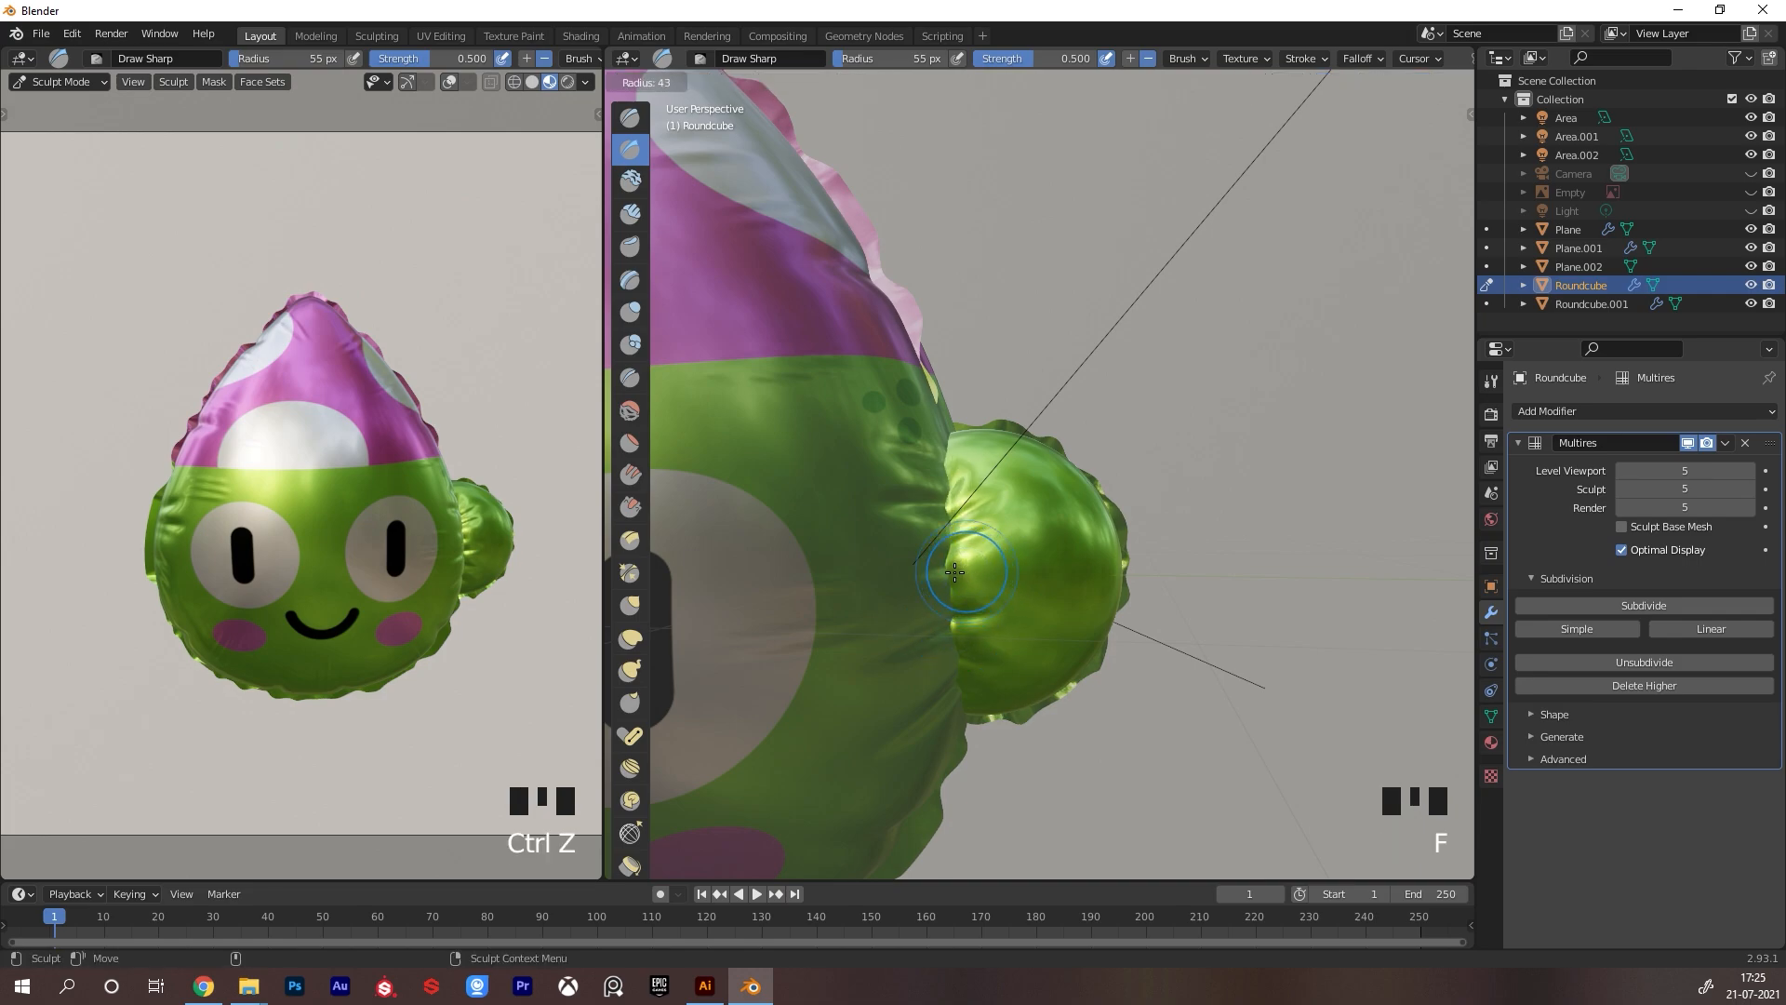
pyautogui.click(960, 582)
pyautogui.keyDown('alt'); pyautogui.moveTo(964, 680); pyautogui.dragTo(976, 521); pyautogui.keyUp('alt')
pyautogui.hotkey('ctrl', 'z')
pyautogui.keyDown('alt'); pyautogui.moveTo(945, 701); pyautogui.dragTo(946, 530); pyautogui.keyUp('alt')
pyautogui.click(946, 519)
pyautogui.keyDown('alt'); pyautogui.moveTo(996, 450); pyautogui.dragTo(1025, 580); pyautogui.keyUp('alt')
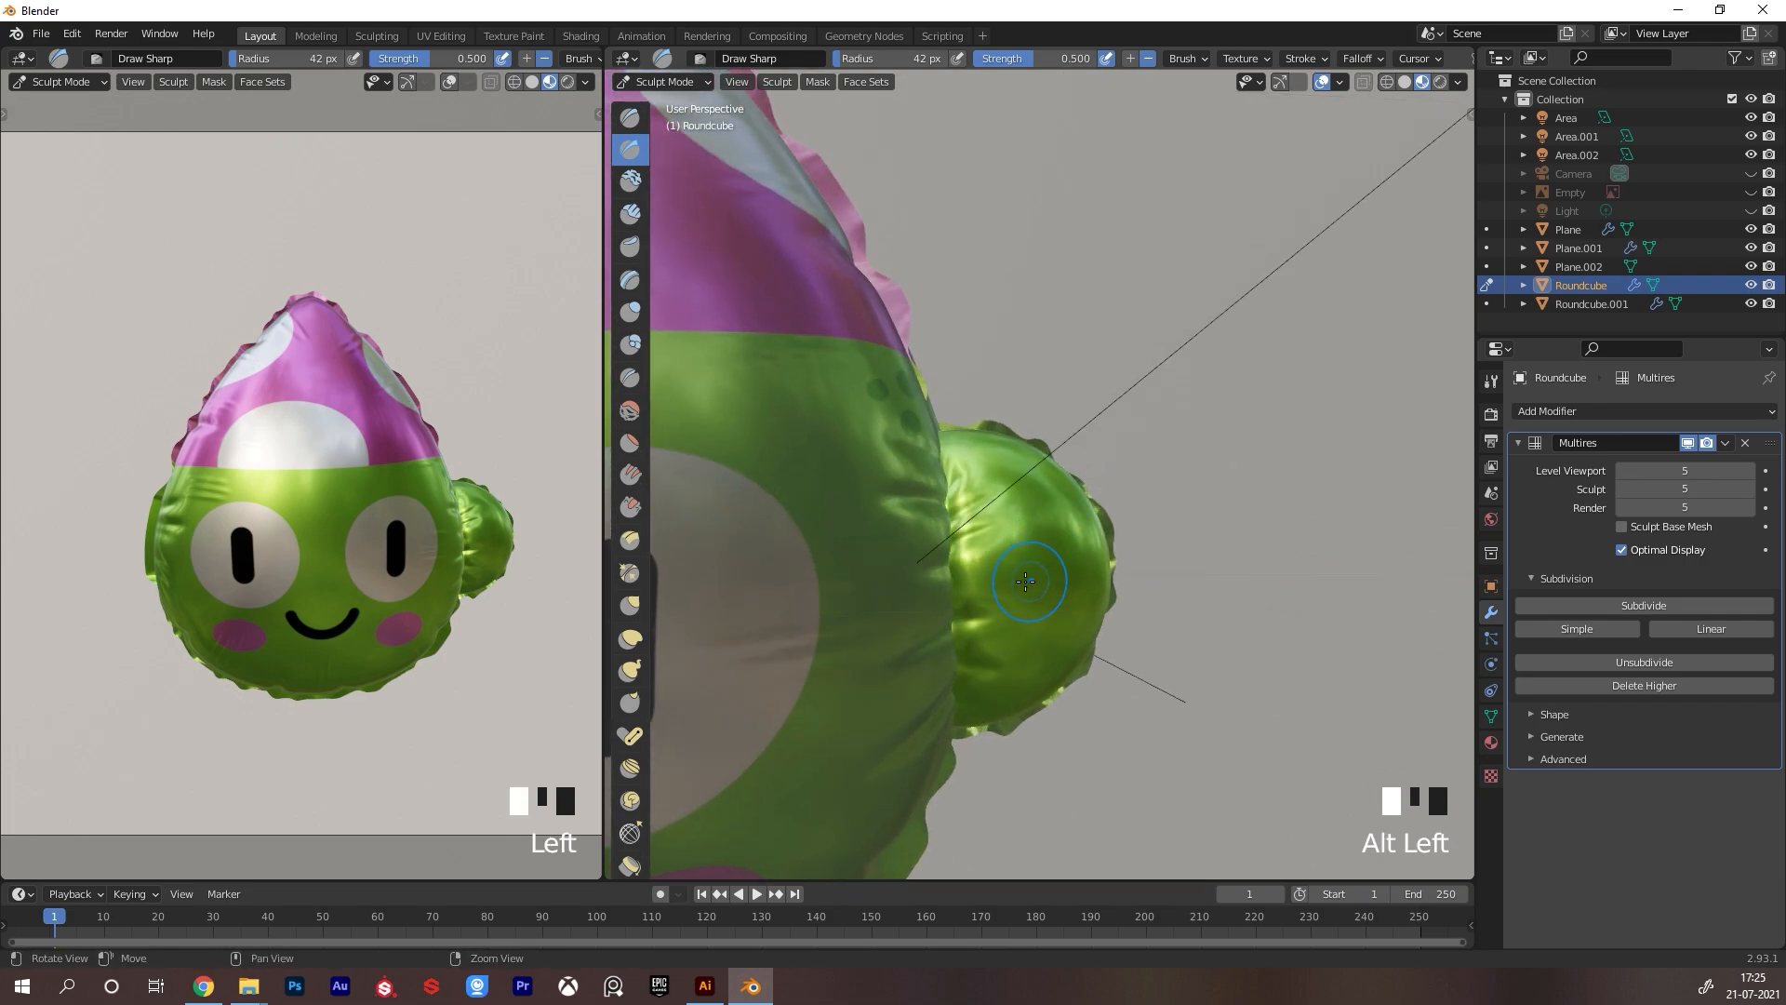
pyautogui.hotkey('ctrl', 'z')
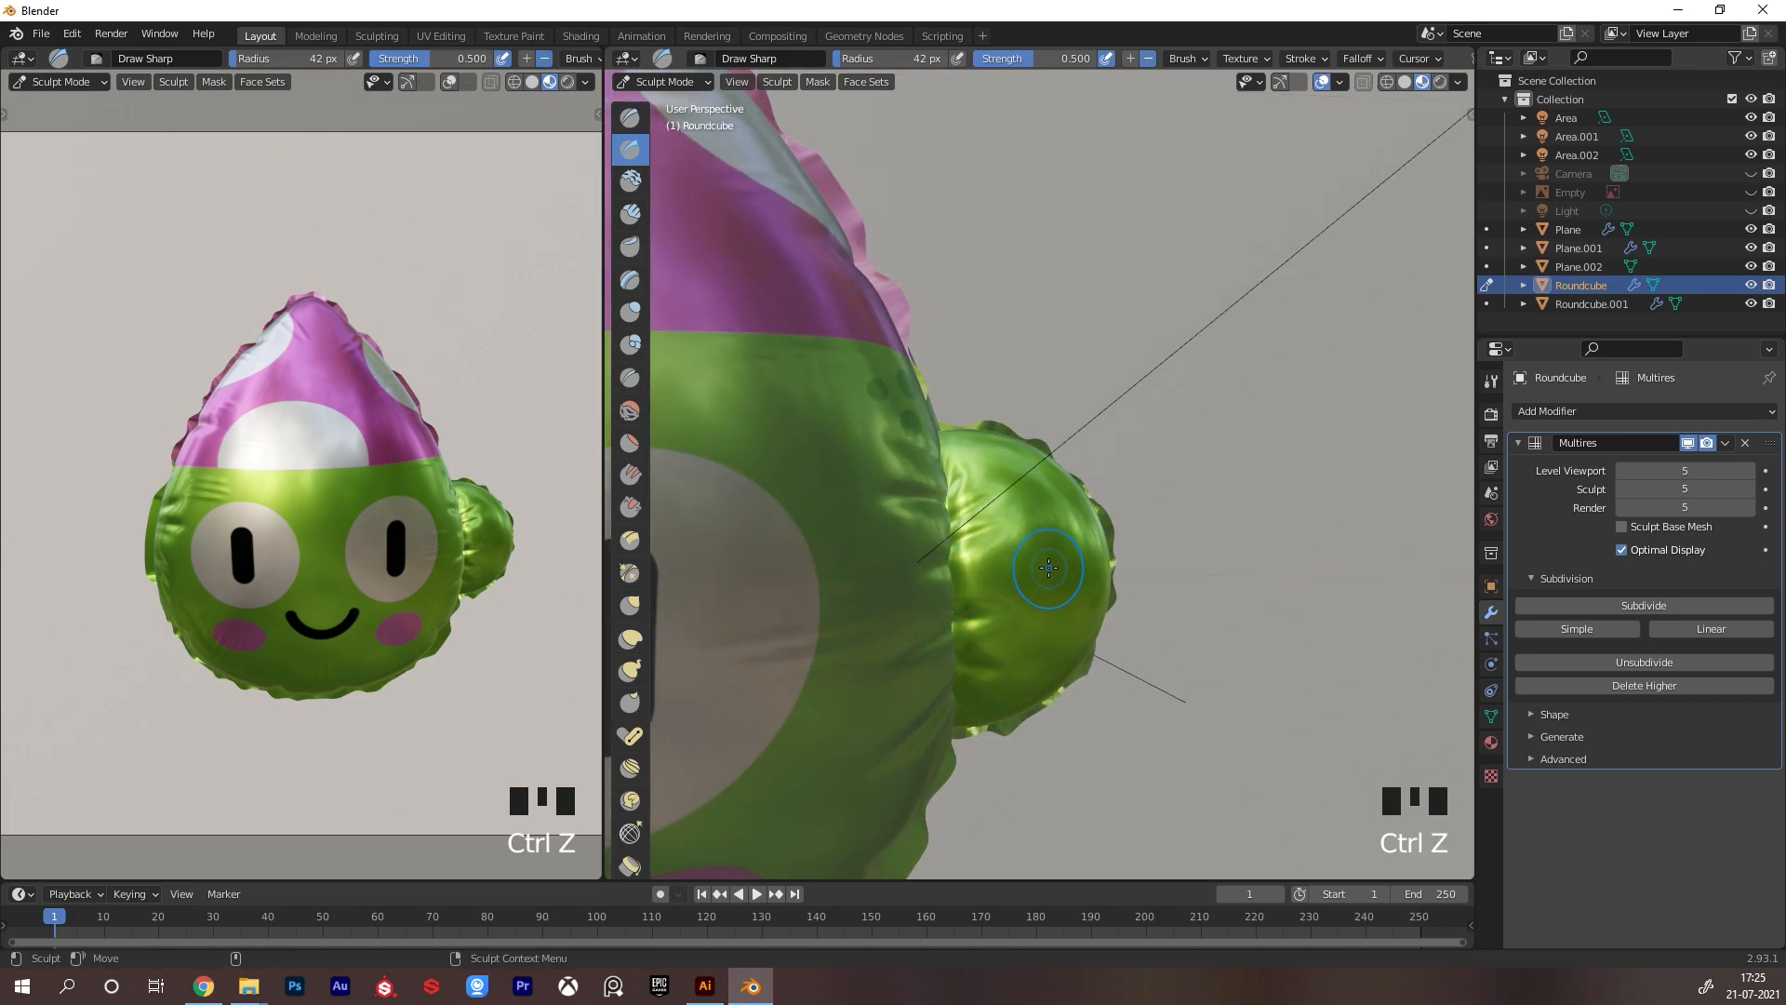
# Reduce the Draw Sharp radius to 22 px and try small creases in the middle of the ear
pyautogui.press('f')
pyautogui.click(1028, 572)
pyautogui.hotkey('ctrl', 'z')
pyautogui.click(1065, 635)
pyautogui.hotkey('ctrl', 'z')
pyautogui.click(1028, 605)
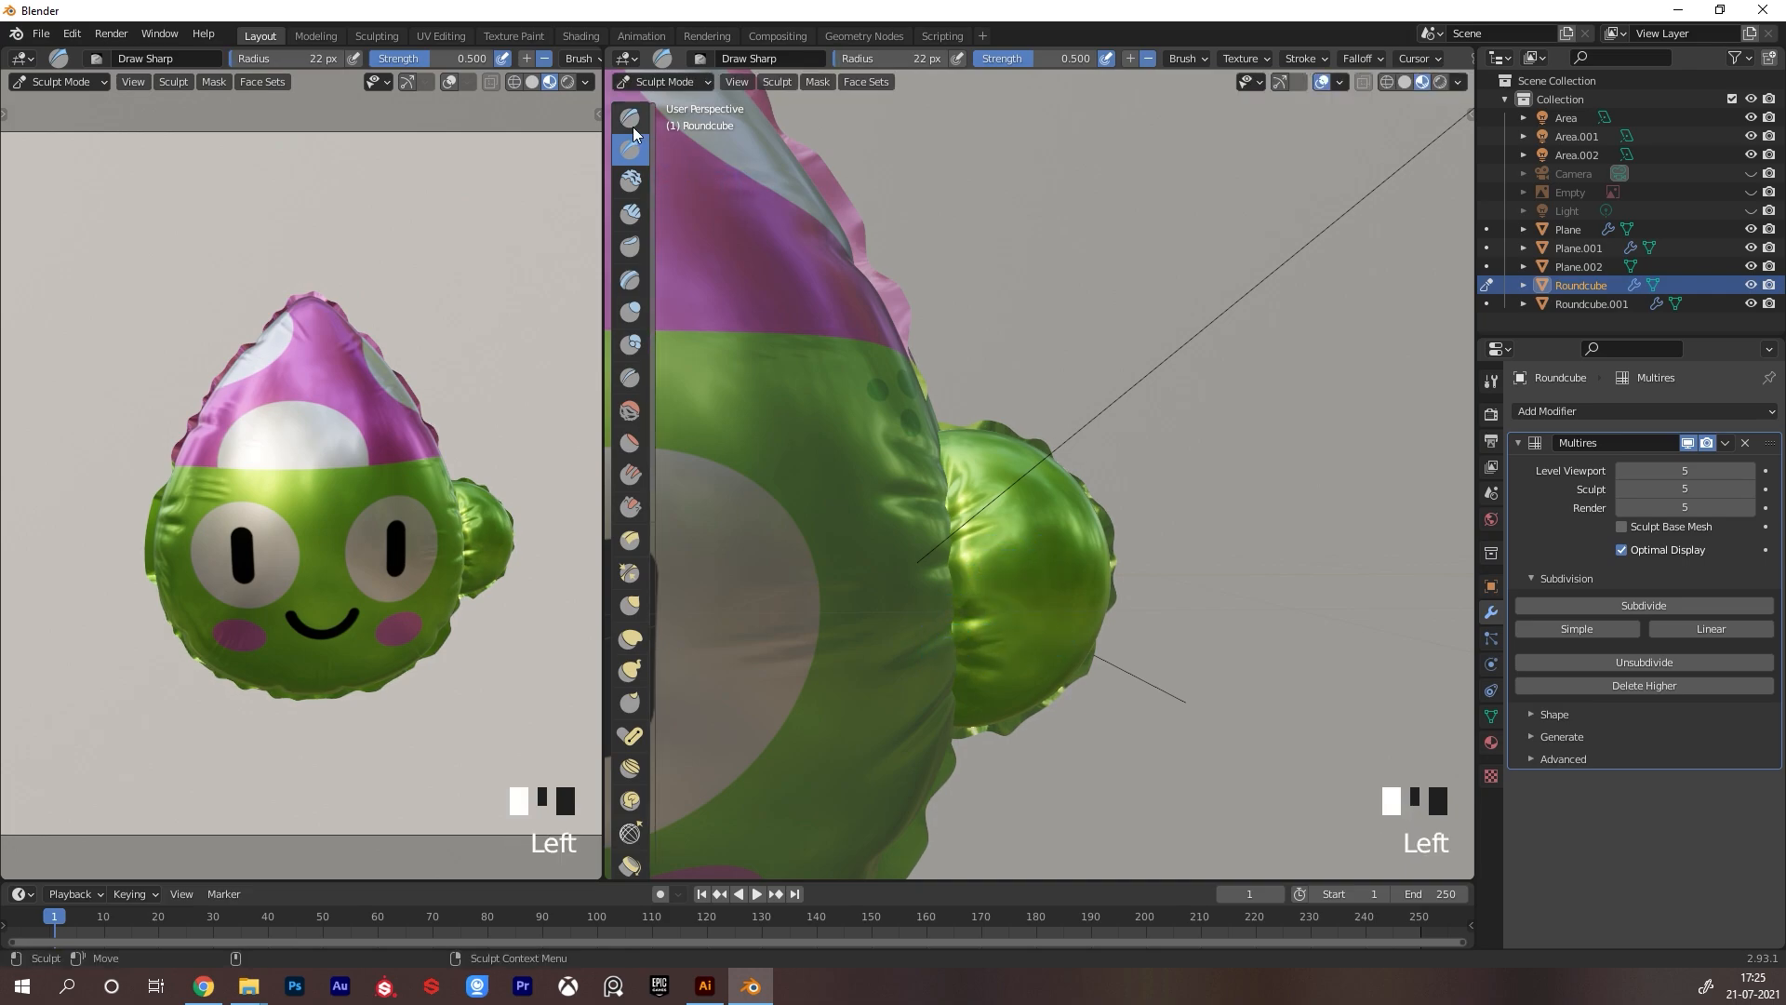
# Sculpt narrow Draw Sharp creases from the outer seam across the ear's upper part, side and underside
pyautogui.keyDown('alt'); pyautogui.moveTo(1174, 516); pyautogui.dragTo(1032, 595); pyautogui.keyUp('alt')
pyautogui.moveTo(1146, 456); pyautogui.dragTo(1037, 498)
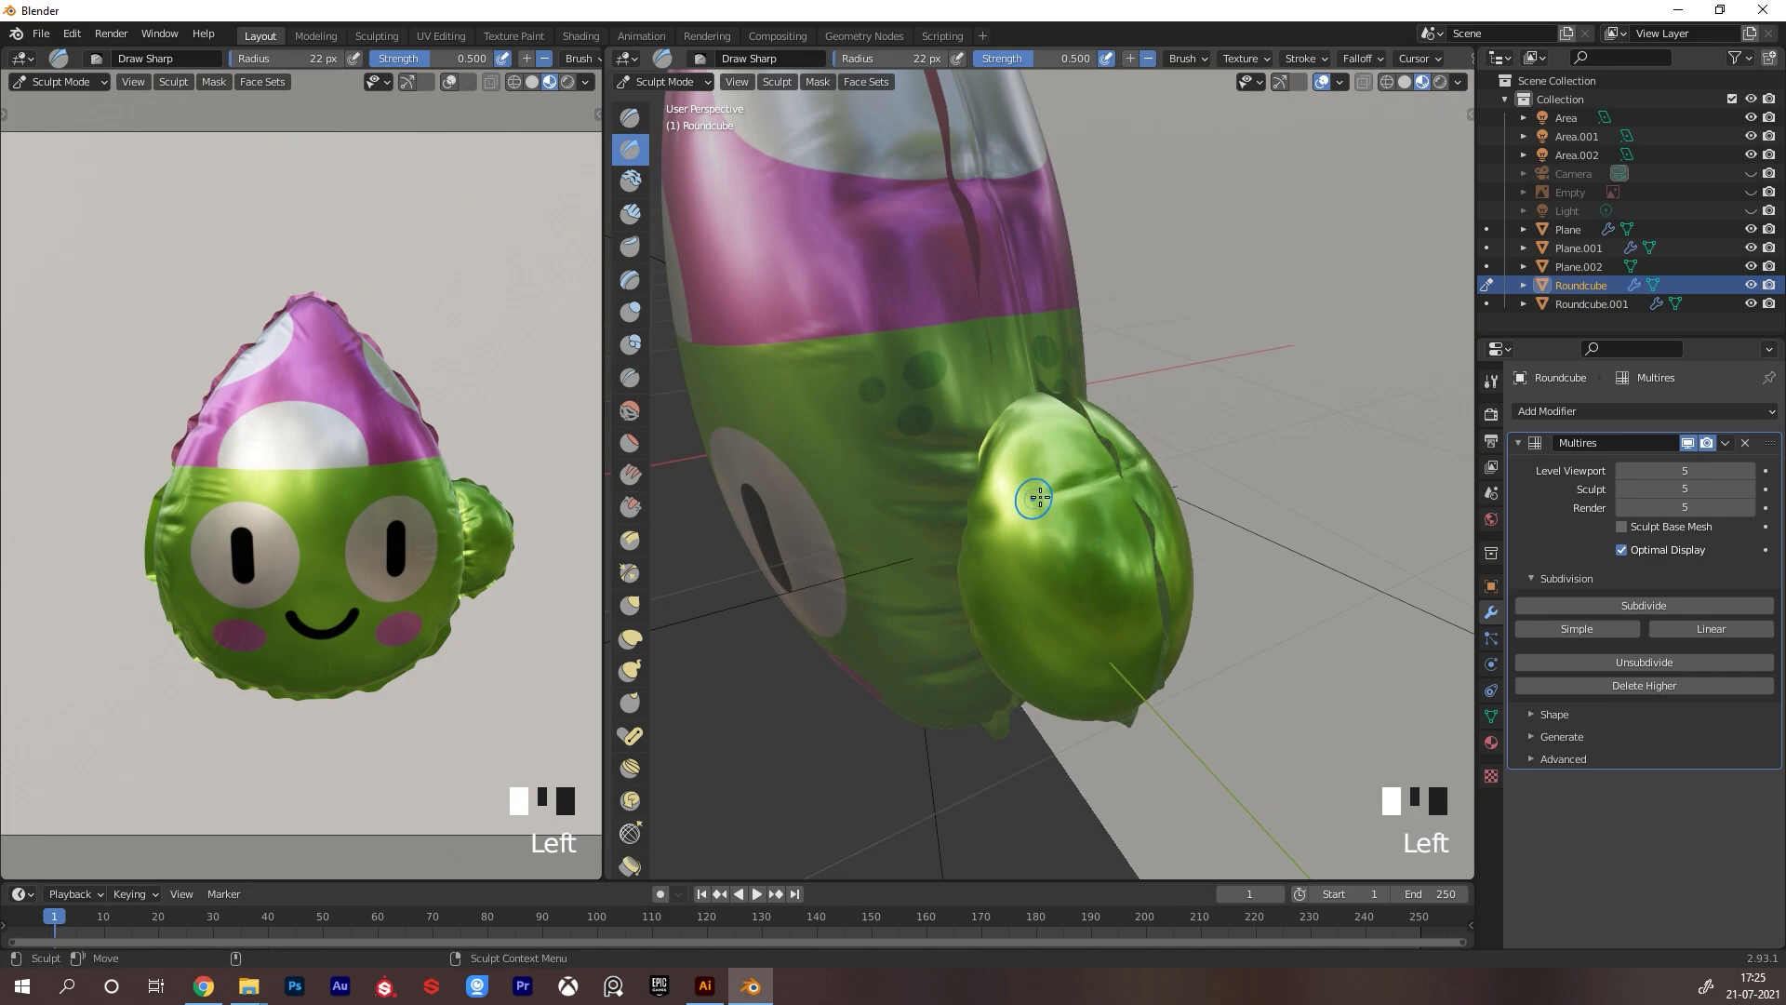
pyautogui.moveTo(1062, 434); pyautogui.dragTo(1048, 439)
pyautogui.keyDown('alt'); pyautogui.moveTo(1107, 567); pyautogui.dragTo(1059, 488); pyautogui.keyUp('alt')
pyautogui.moveTo(1186, 609); pyautogui.dragTo(1063, 625)
pyautogui.keyDown('alt'); pyautogui.moveTo(1196, 654); pyautogui.dragTo(1168, 649); pyautogui.keyUp('alt')
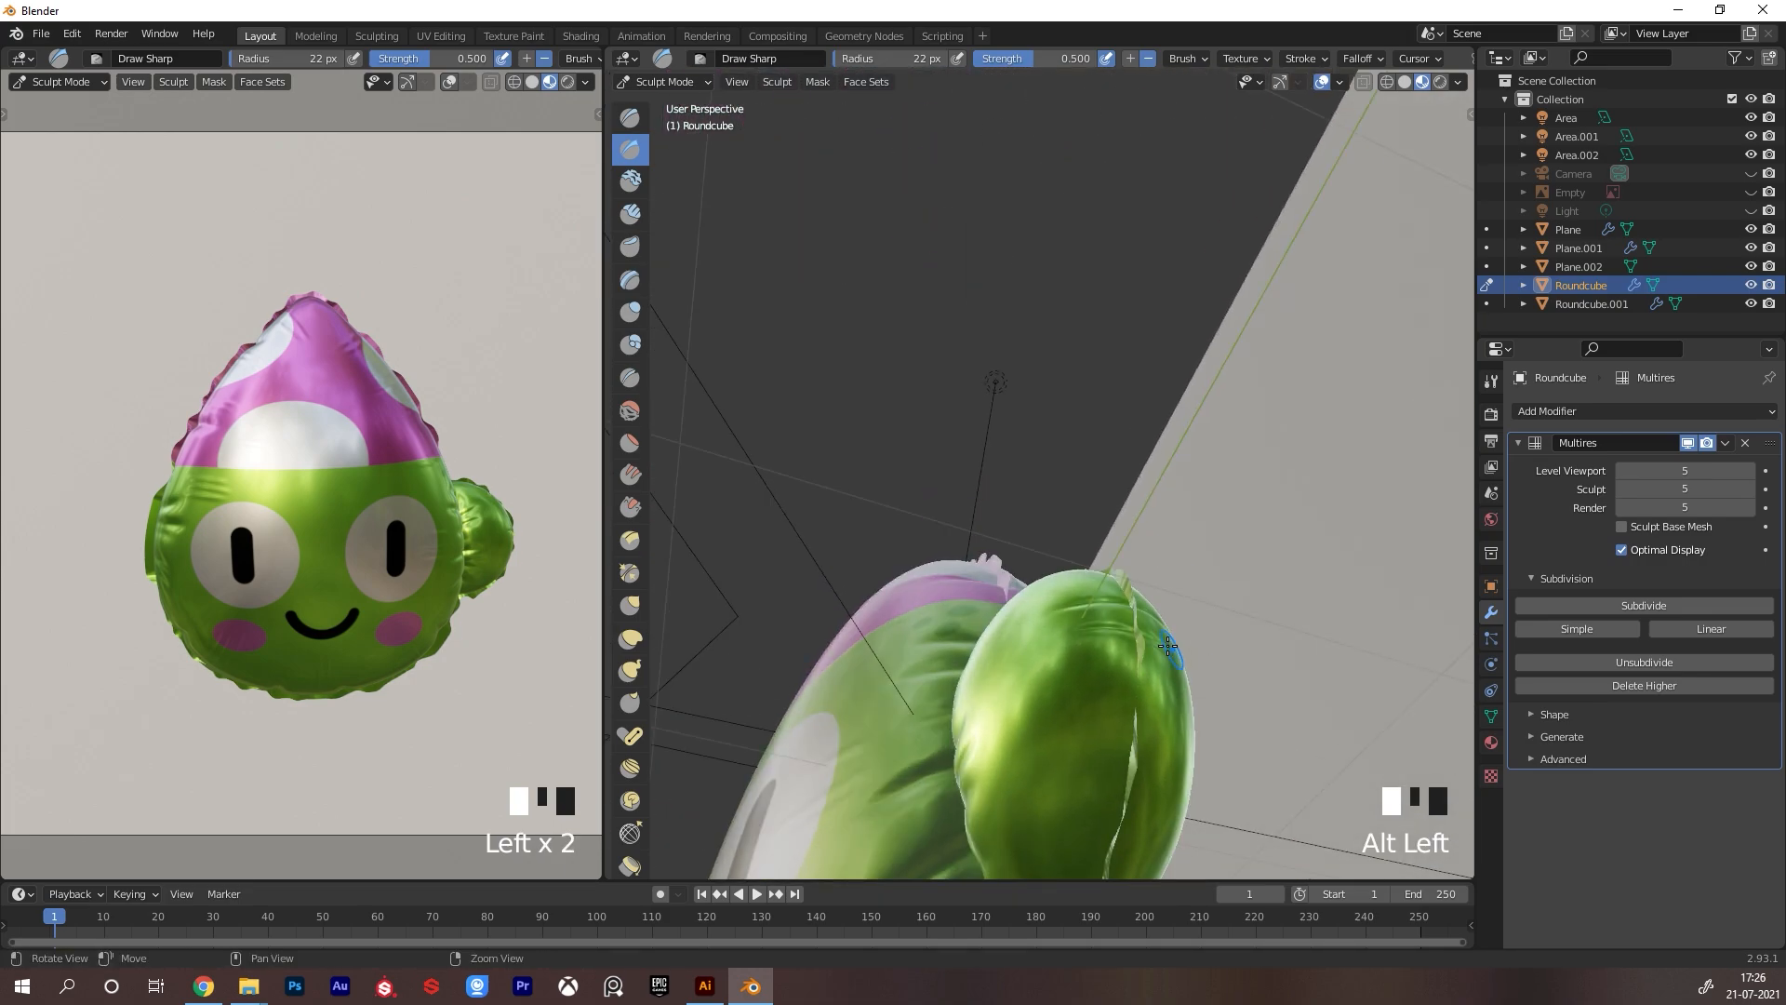
pyautogui.keyDown('alt'); pyautogui.middleClick(1164, 646); pyautogui.keyUp('alt')
pyautogui.moveTo(980, 690); pyautogui.dragTo(949, 722)
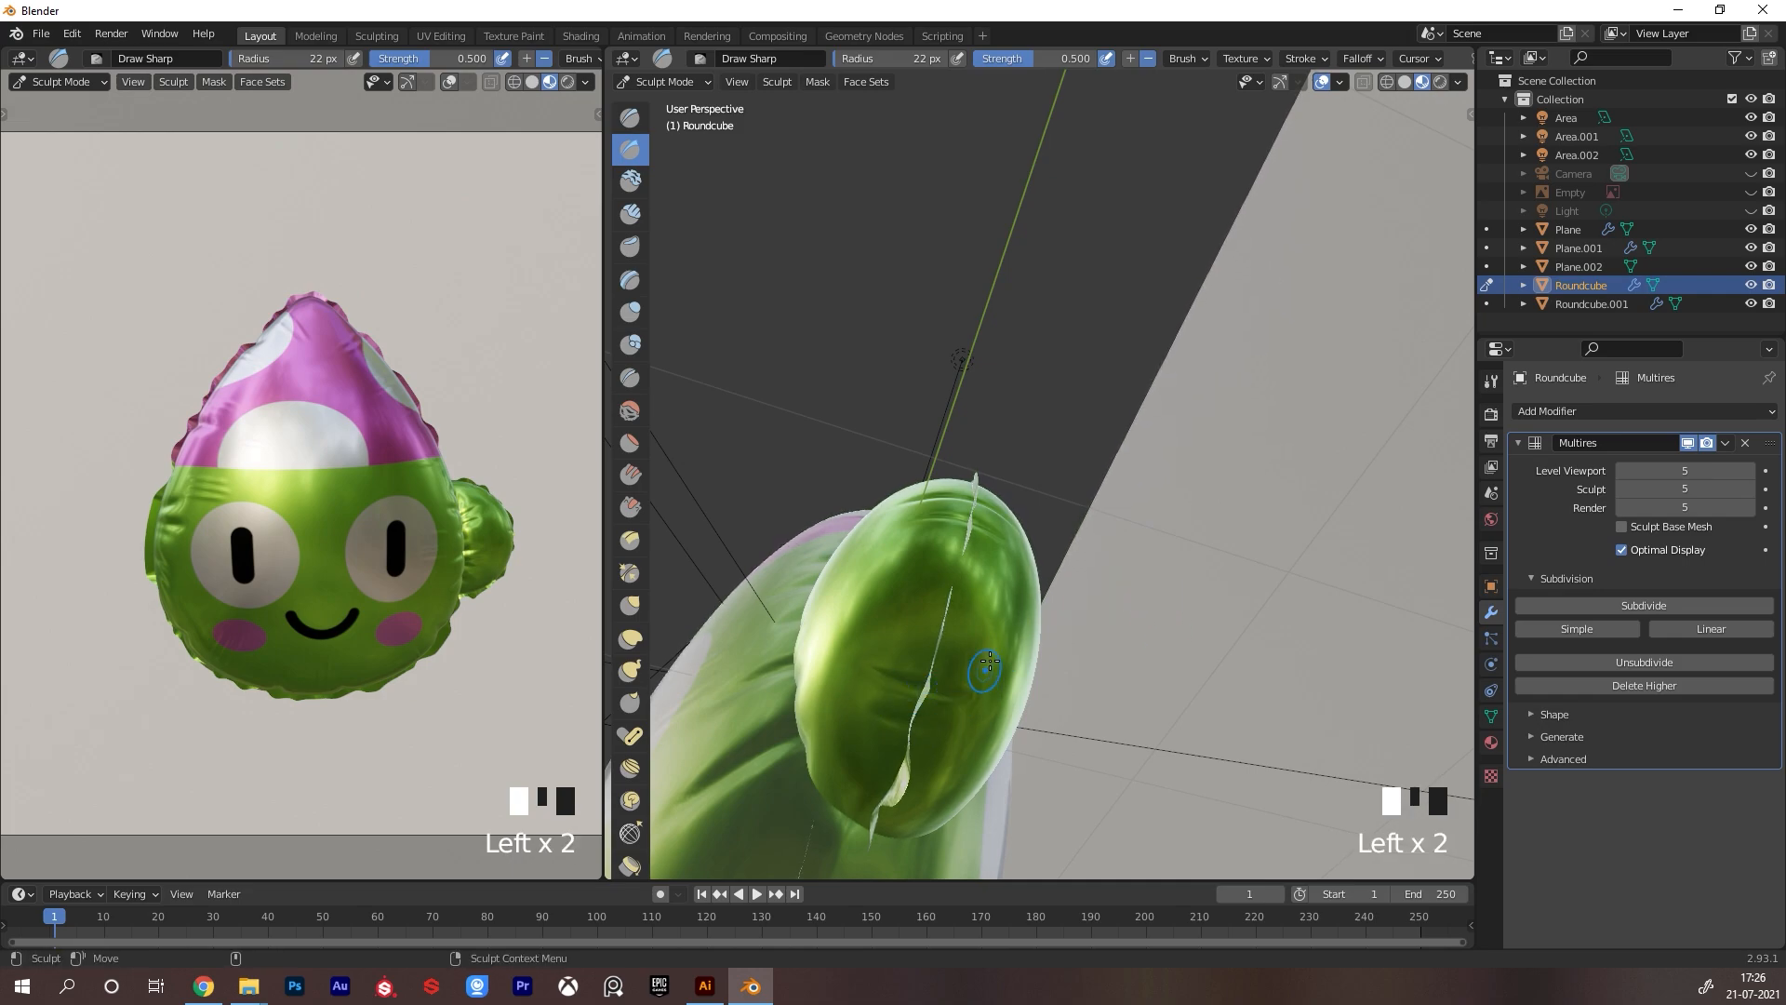
pyautogui.keyDown('alt'); pyautogui.moveTo(989, 662); pyautogui.dragTo(989, 429); pyautogui.keyUp('alt')
# Switch to the Draw brush at a 10 px radius and try fine wrinkles near the ear's outer seam, undoing the last three changes
pyautogui.keyDown('alt'); pyautogui.middleClick(1103, 581); pyautogui.keyUp('alt')
pyautogui.press('f')
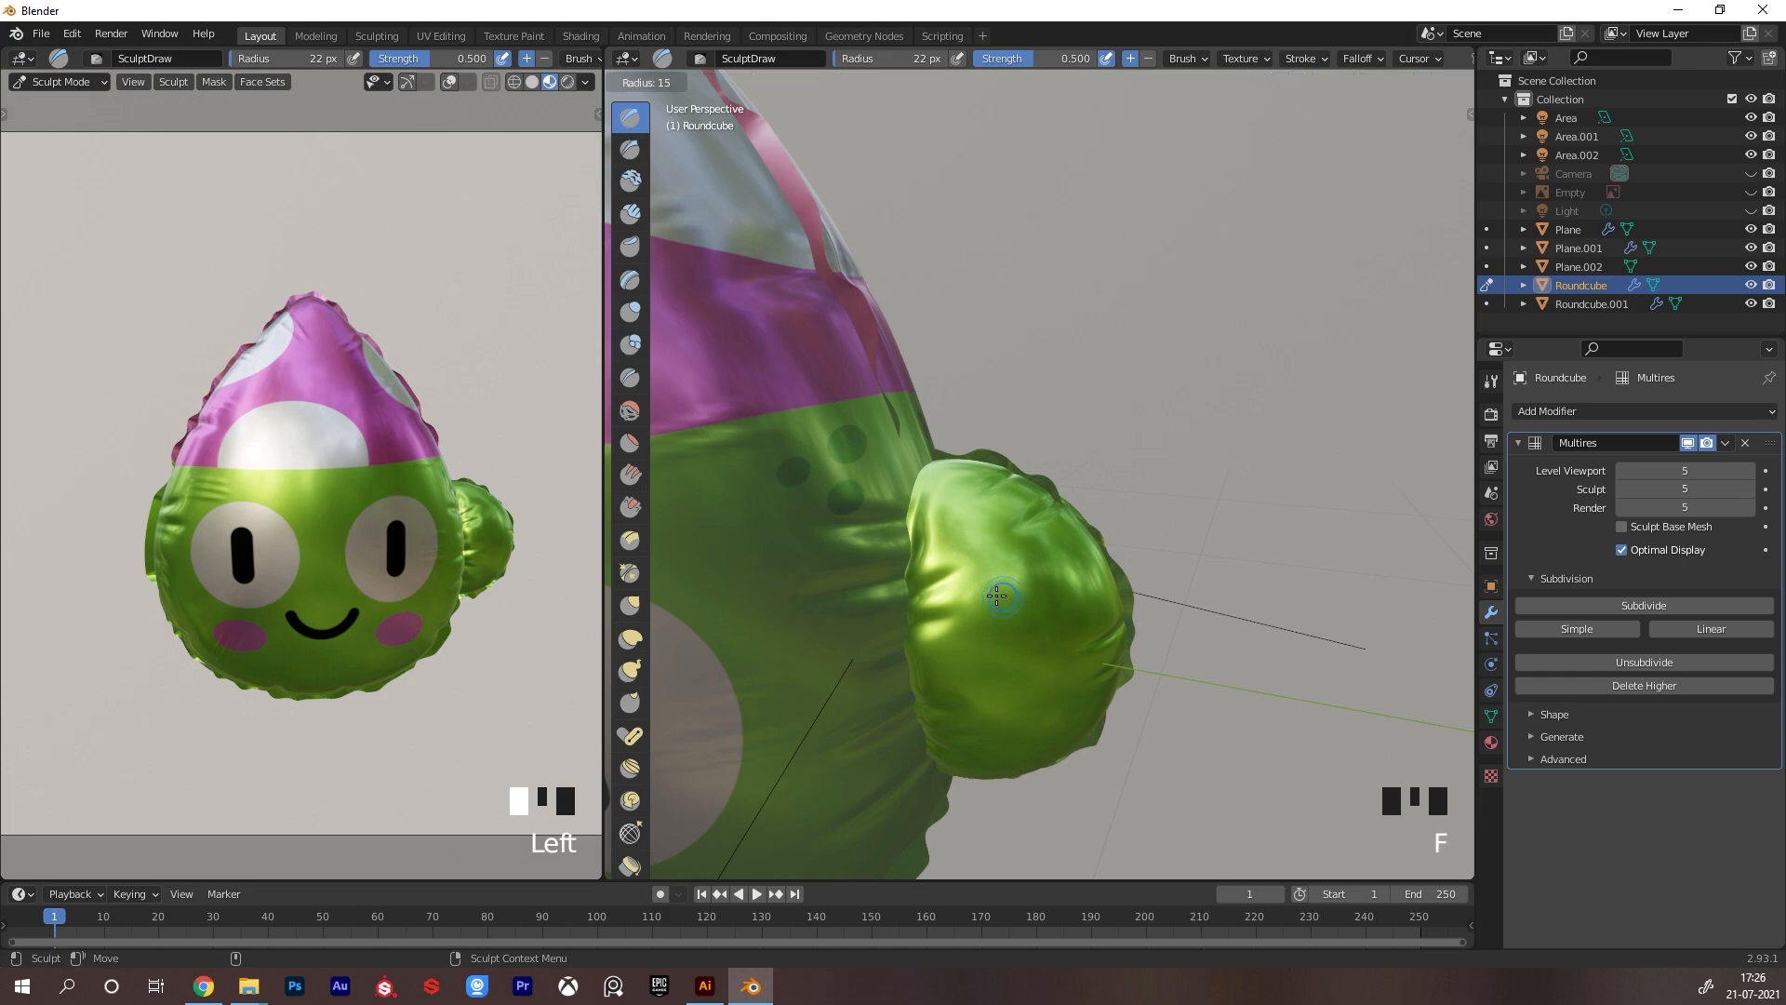
pyautogui.click(1047, 577)
pyautogui.click(1074, 610)
pyautogui.keyDown('alt'); pyautogui.moveTo(1074, 610); pyautogui.dragTo(1097, 614); pyautogui.keyUp('alt')
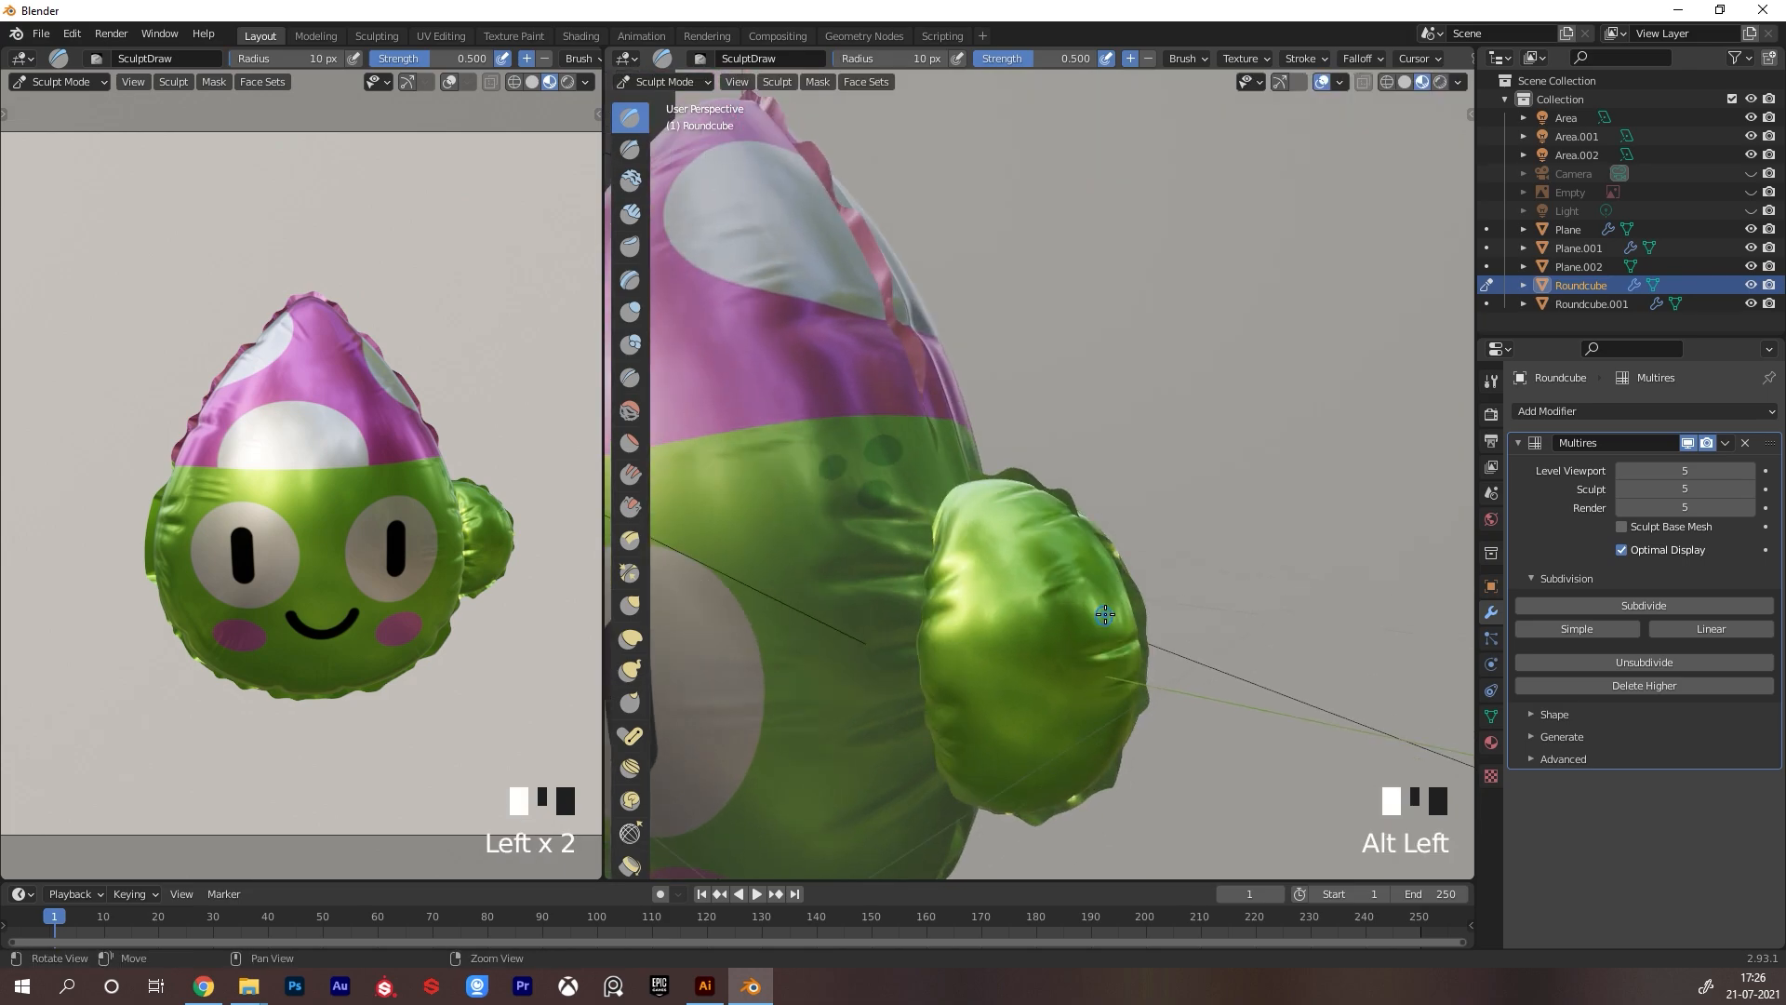
pyautogui.keyDown('alt'); pyautogui.moveTo(1098, 614); pyautogui.dragTo(1128, 595, button='right'); pyautogui.keyUp('alt')
pyautogui.keyDown('alt'); pyautogui.moveTo(1128, 596); pyautogui.dragTo(1143, 670); pyautogui.keyUp('alt')
pyautogui.hotkey('ctrl', 'z')
pyautogui.hotkey('ctrl', 'z')
pyautogui.hotkey('ctrl', 'z')
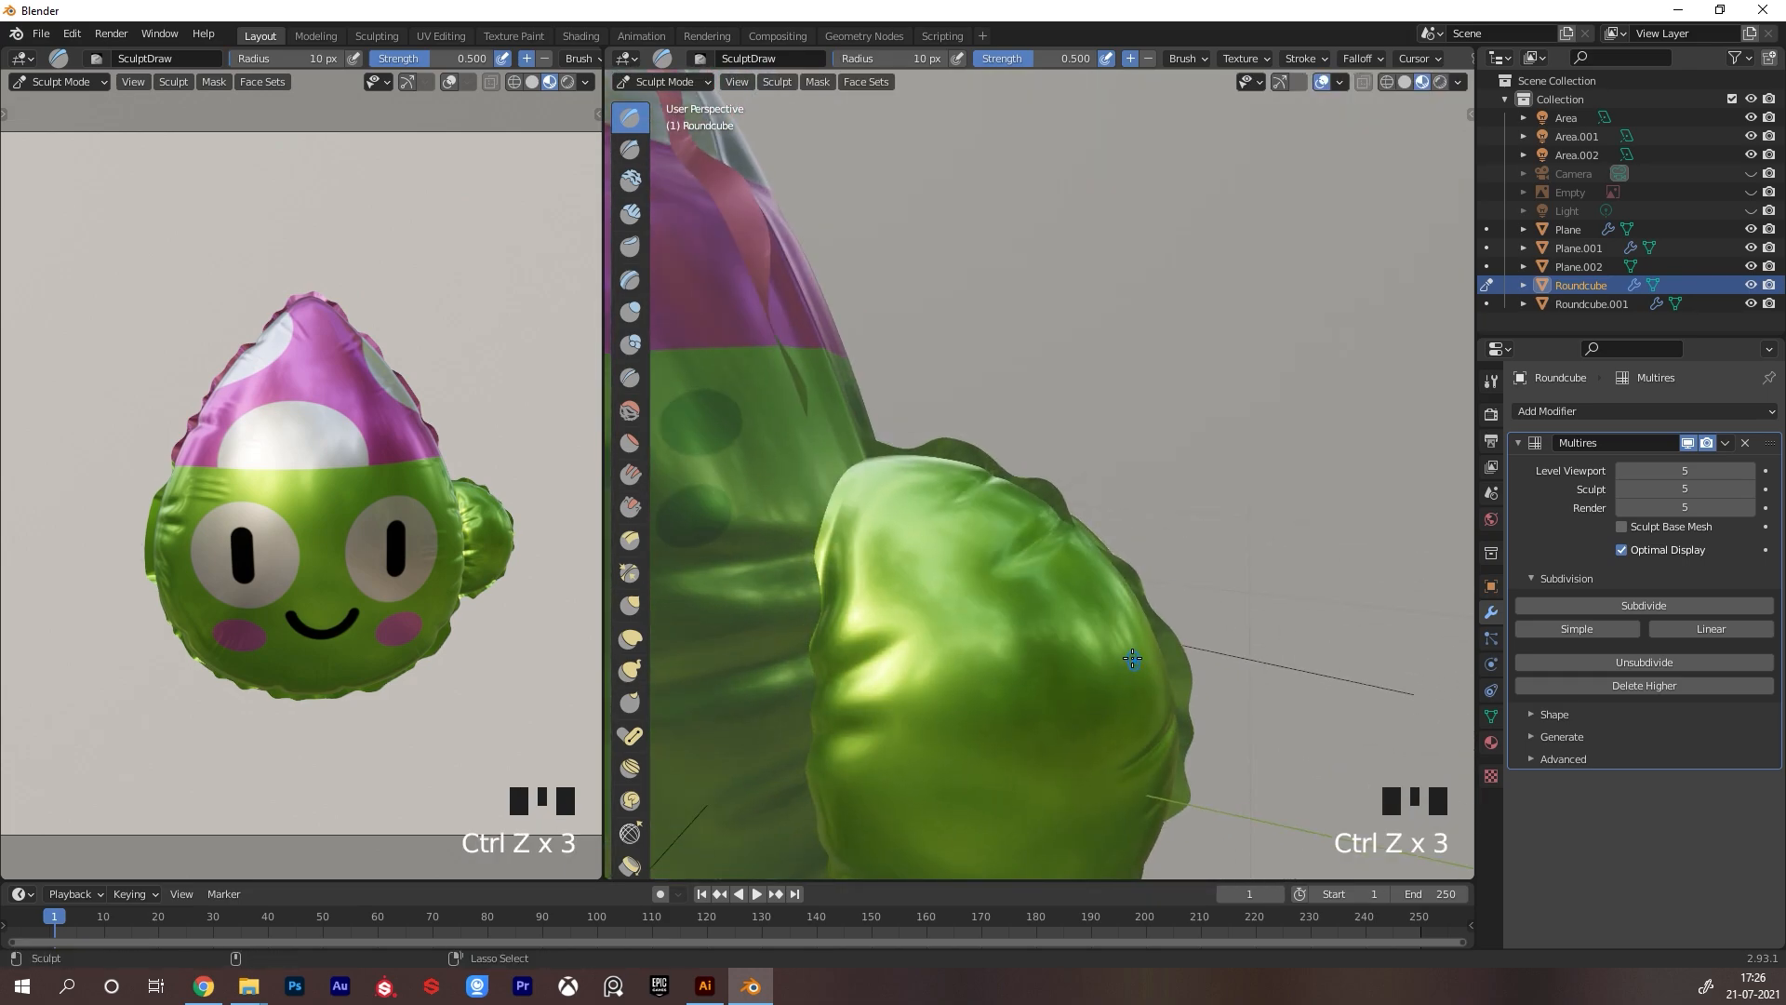
# Sculpt fine Draw brush wrinkles near the ear's outer seam and across its upper part
pyautogui.click(1086, 625)
pyautogui.click(1079, 641)
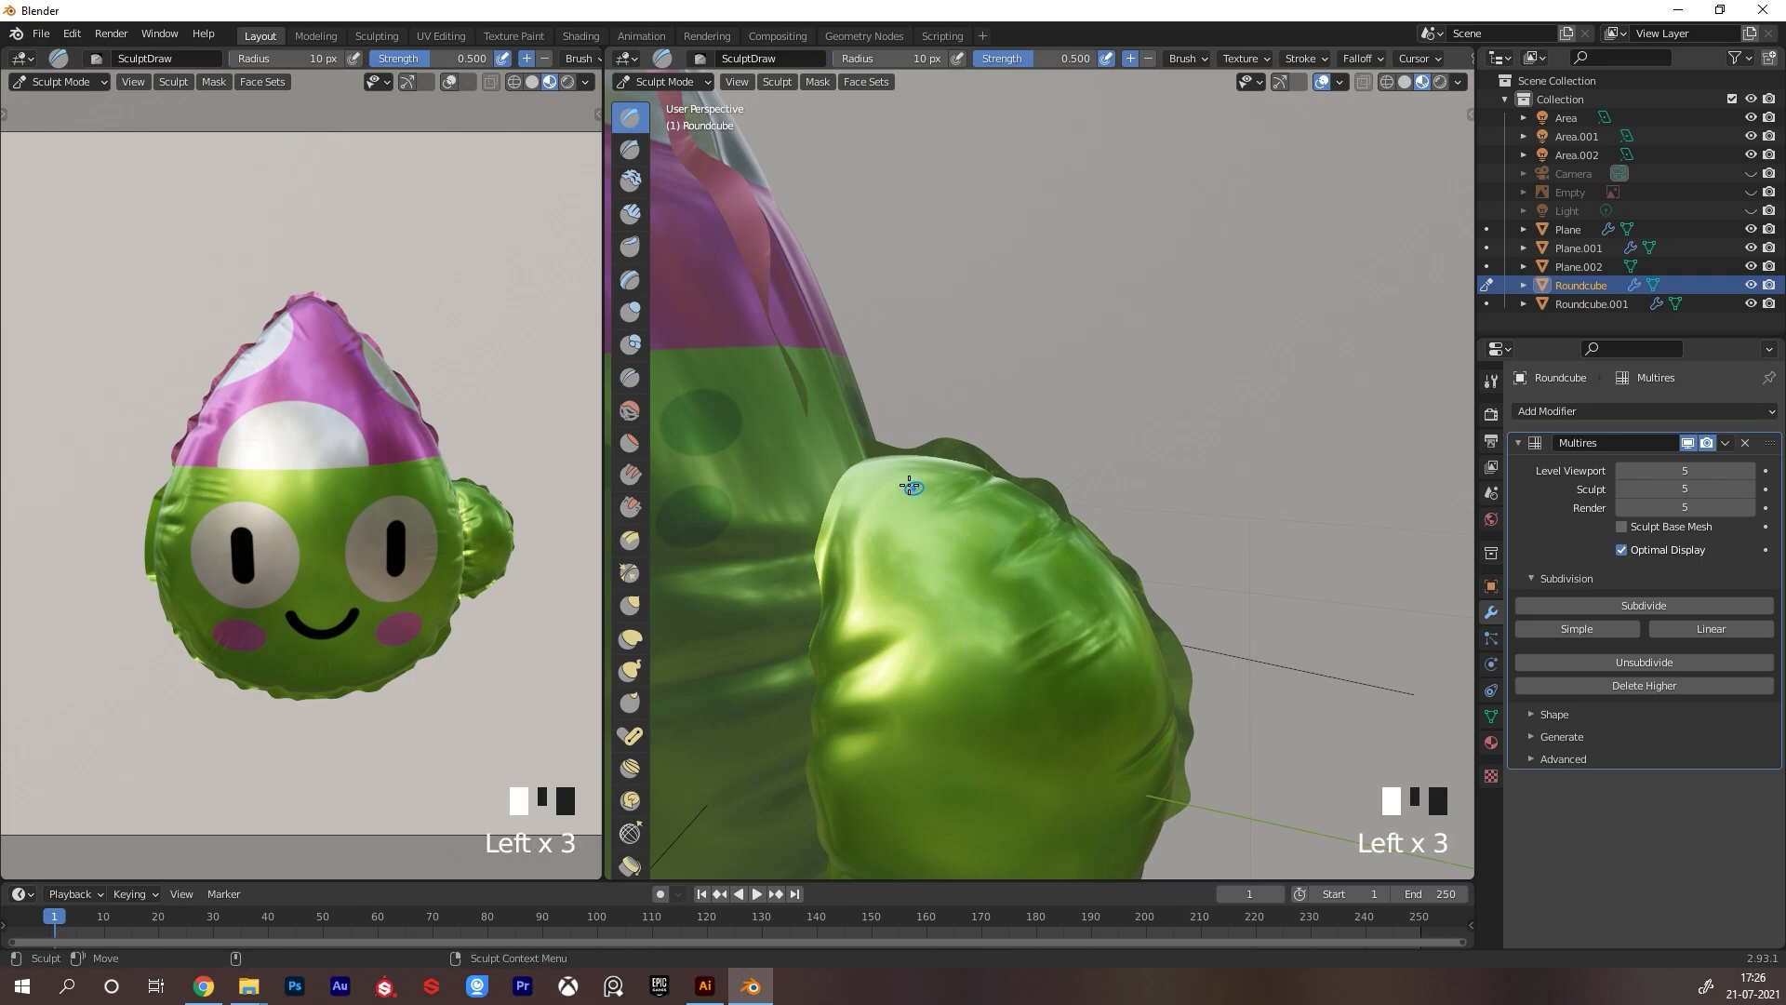
pyautogui.hotkey('ctrl', 'z')
pyautogui.moveTo(916, 532); pyautogui.dragTo(936, 575)
pyautogui.moveTo(997, 657)
pyautogui.keyDown('alt'); pyautogui.mouseDown(button='middle')
pyautogui.moveTo(1024, 622)
pyautogui.moveTo(1011, 522)
pyautogui.mouseUp(button='middle'); pyautogui.keyUp('alt')
pyautogui.click(1011, 522)
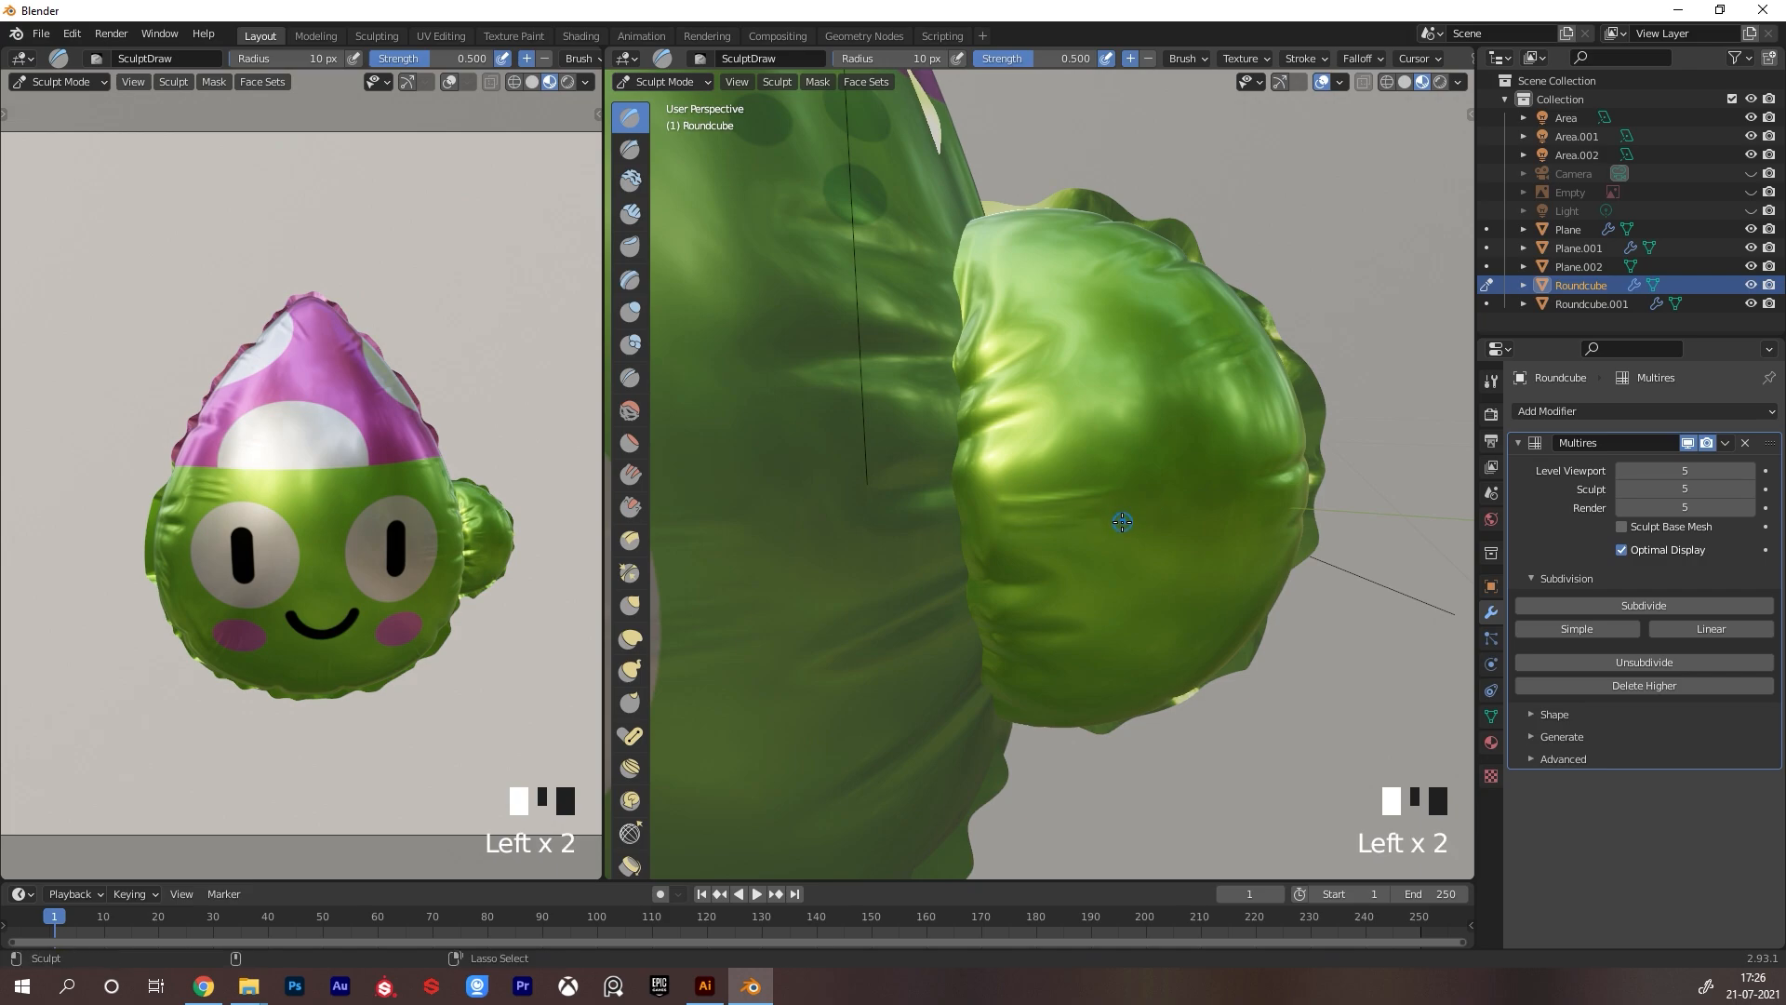
# Undo the last three strokes, sculpt fine wrinkles from the ear's inner and outer edges, and return to Object Mode
pyautogui.hotkey('ctrl', 'z')
pyautogui.hotkey('ctrl', 'z')
pyautogui.hotkey('ctrl', 'z')
pyautogui.moveTo(1001, 498); pyautogui.dragTo(1107, 493)
pyautogui.moveTo(1004, 518)
pyautogui.mouseDown()
pyautogui.moveTo(1256, 522)
pyautogui.moveTo(1352, 590)
pyautogui.mouseUp()
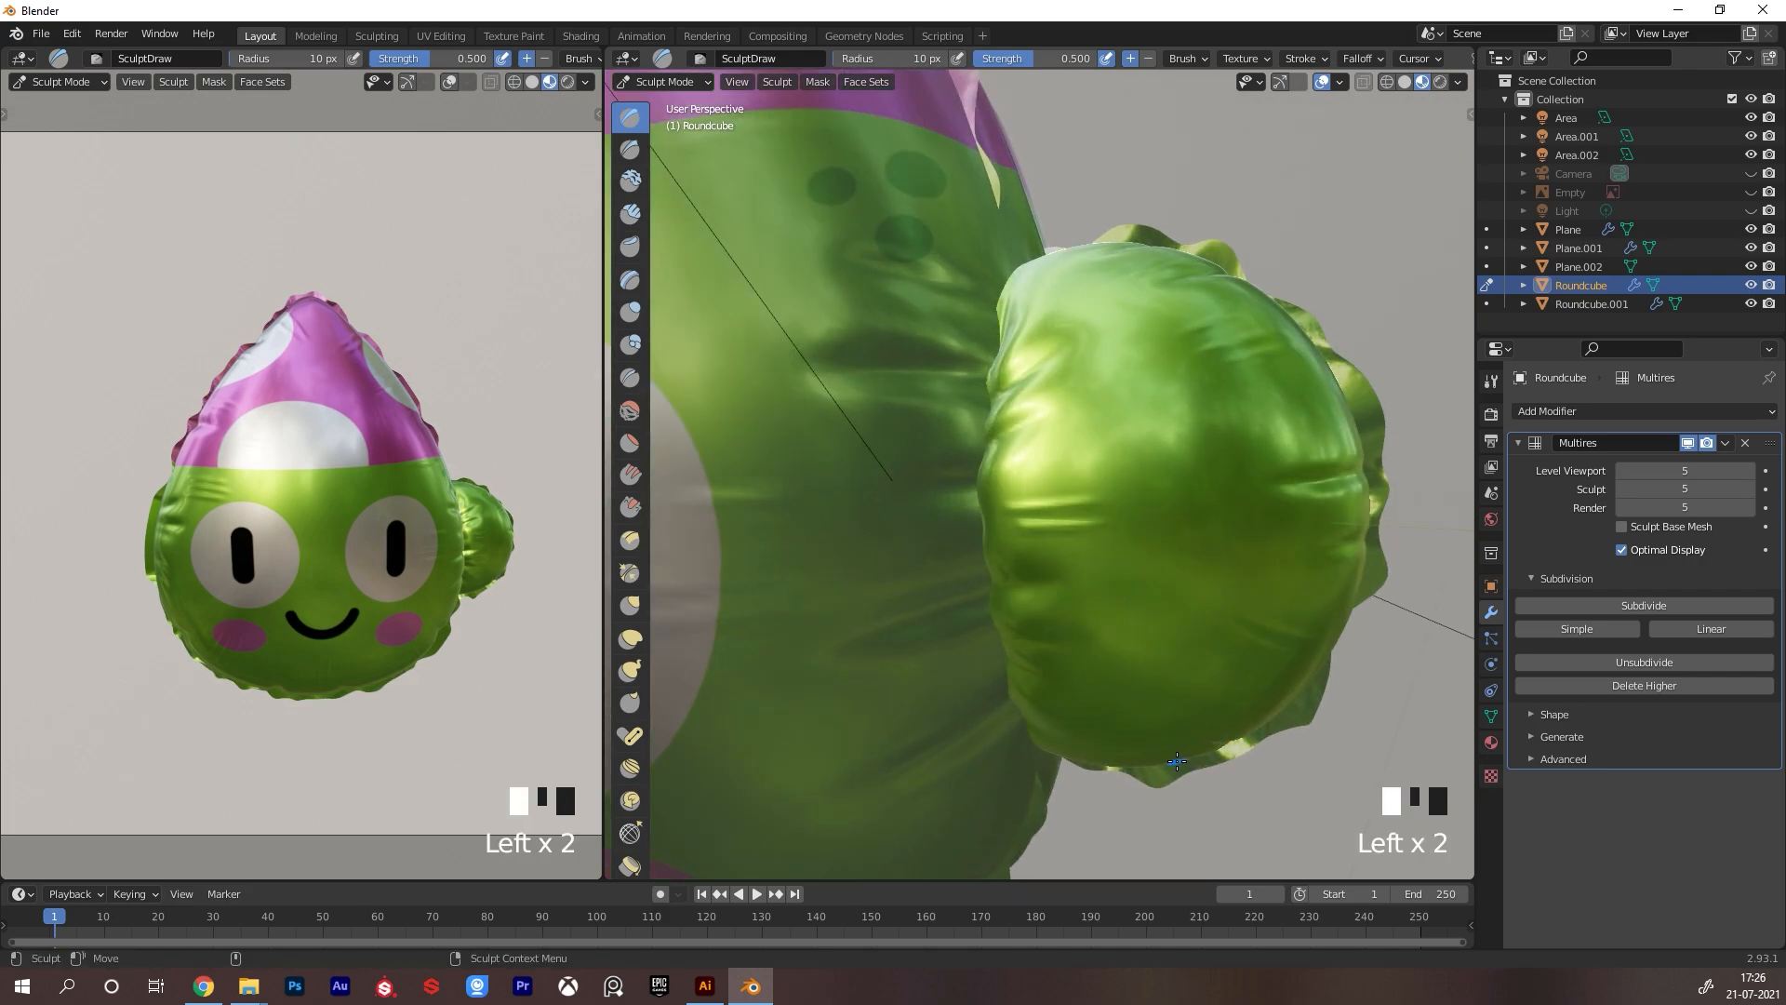
pyautogui.keyDown('alt'); pyautogui.moveTo(1220, 677); pyautogui.dragTo(1177, 558, button='right'); pyautogui.keyUp('alt')
pyautogui.keyDown('alt'); pyautogui.moveTo(1176, 558); pyautogui.dragTo(1097, 506); pyautogui.keyUp('alt')
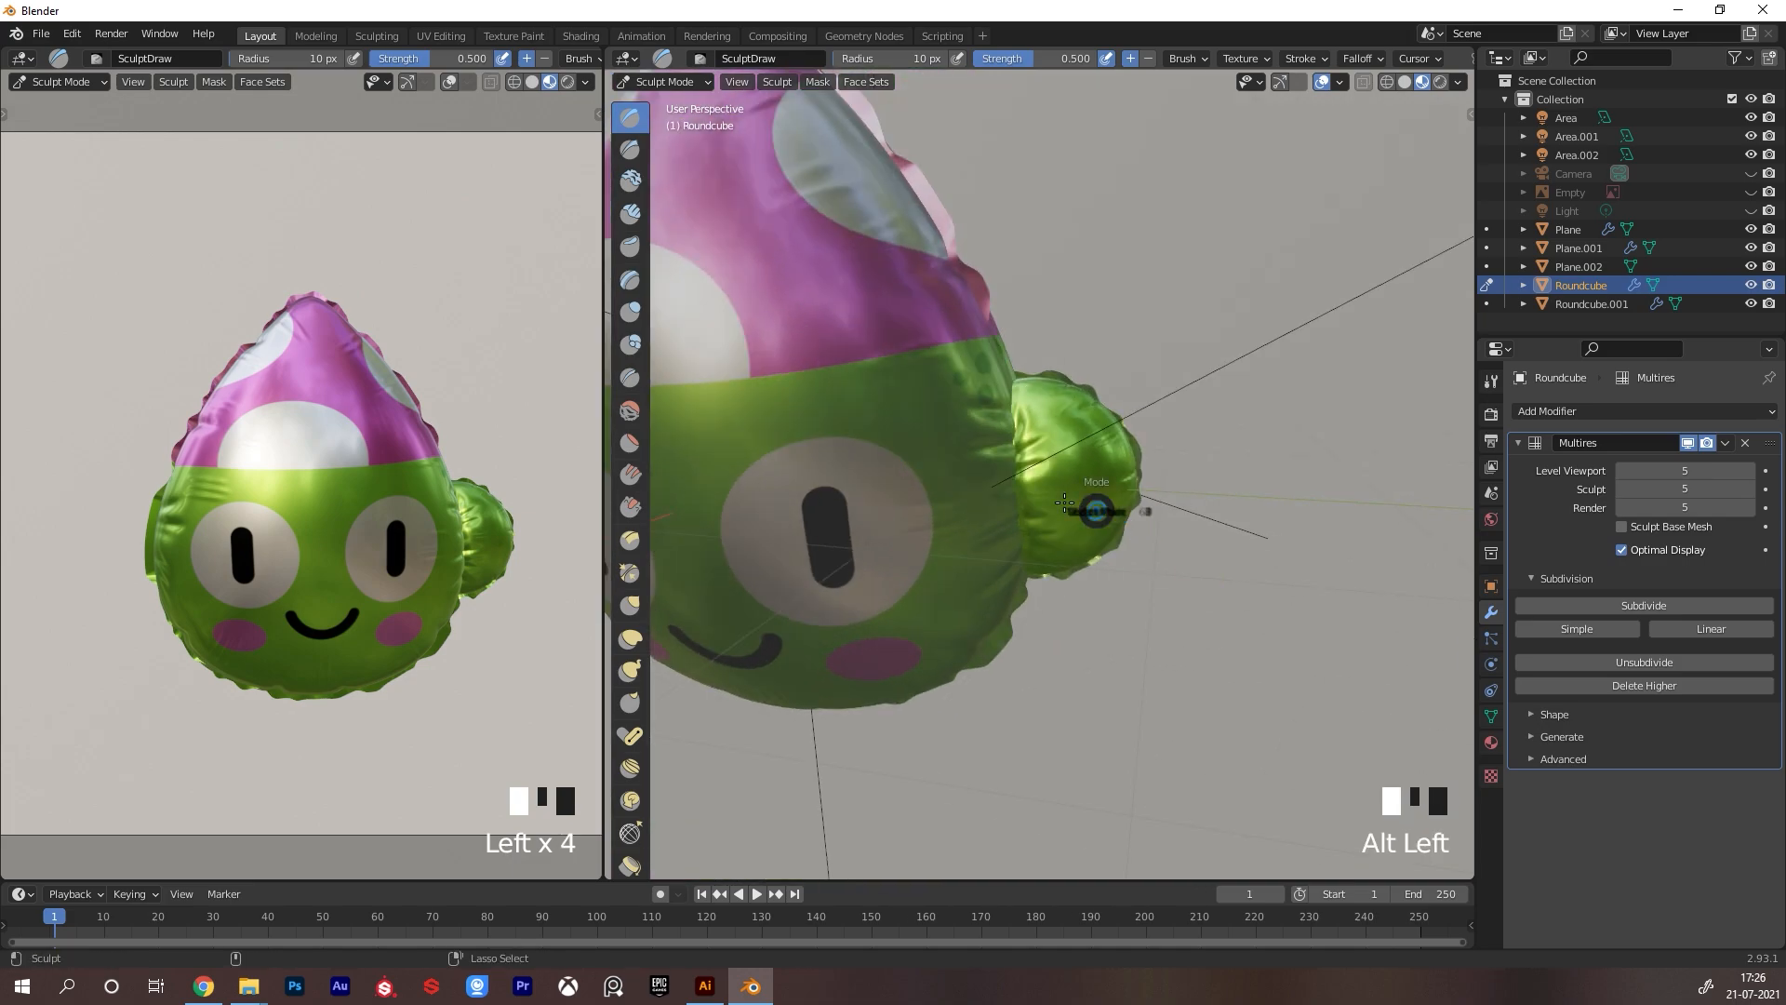
pyautogui.hotkey('ctrl', 'Tab')
# Add a Mirror modifier to the round ear and mirror it on the Y axis only
pyautogui.keyDown('alt'); pyautogui.moveTo(1188, 427); pyautogui.dragTo(1169, 468); pyautogui.keyUp('alt')
pyautogui.keyDown('alt'); pyautogui.moveTo(1167, 468); pyautogui.dragTo(1141, 485, button='middle'); pyautogui.keyUp('alt')
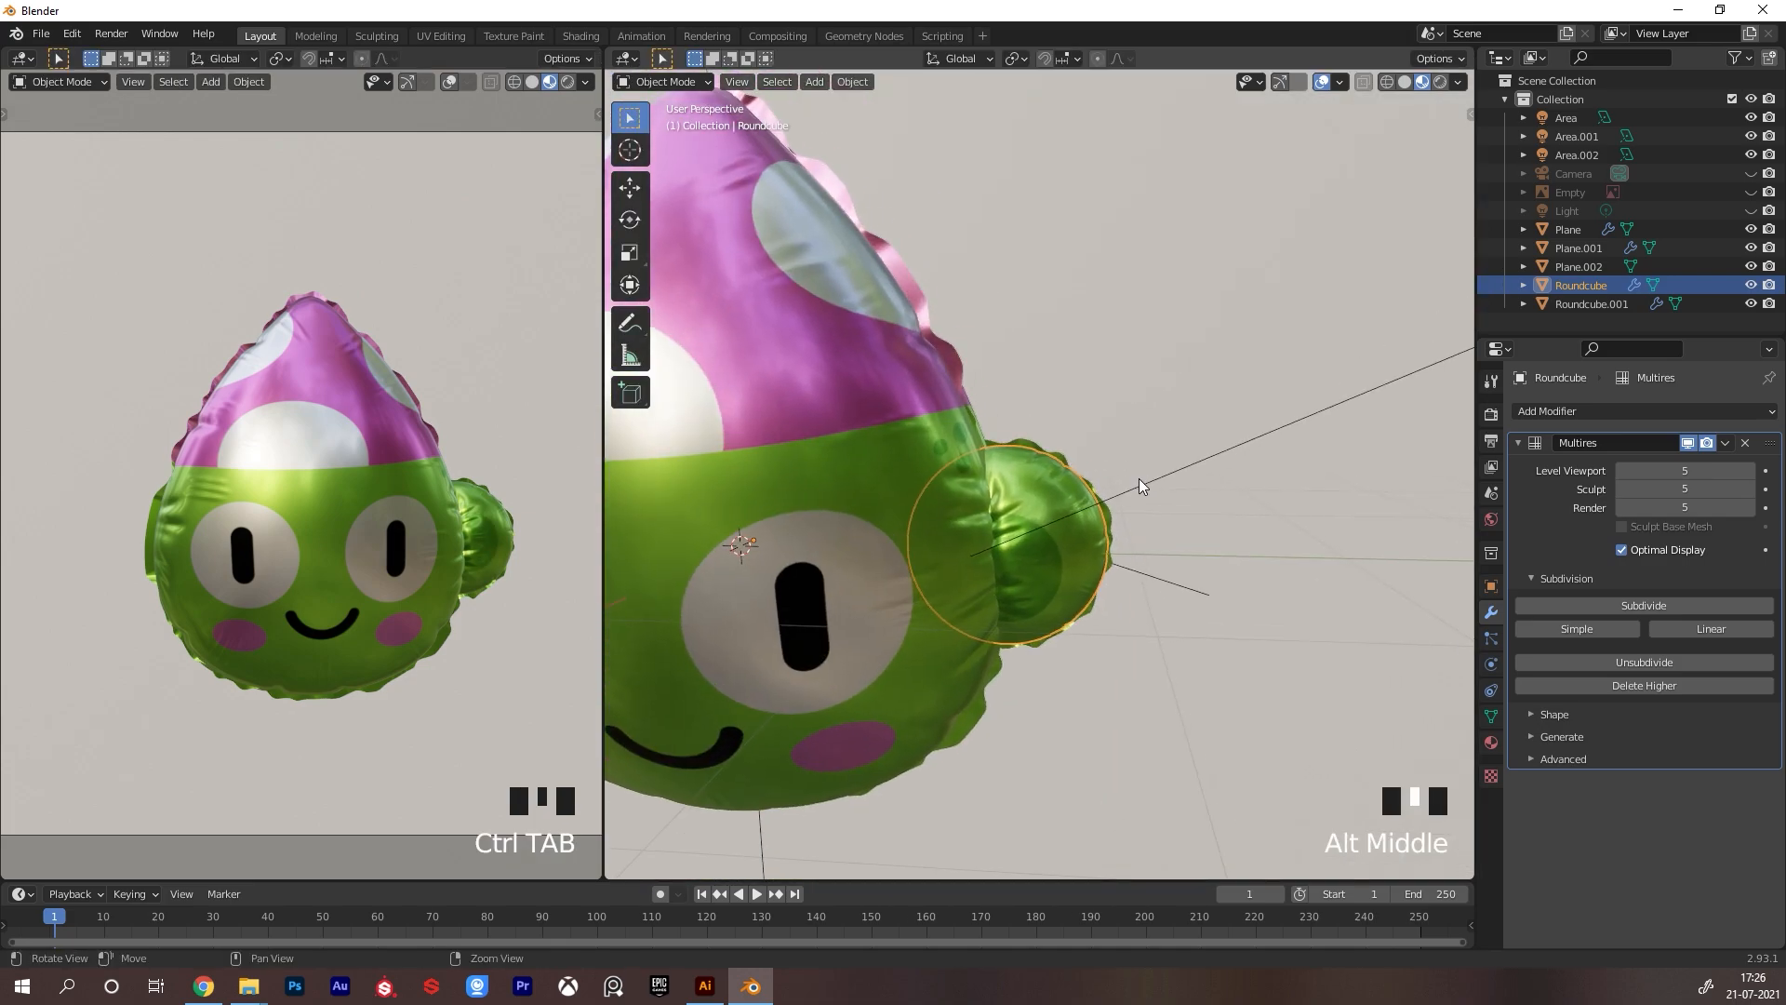
pyautogui.press('q')
pyautogui.click(1103, 522)
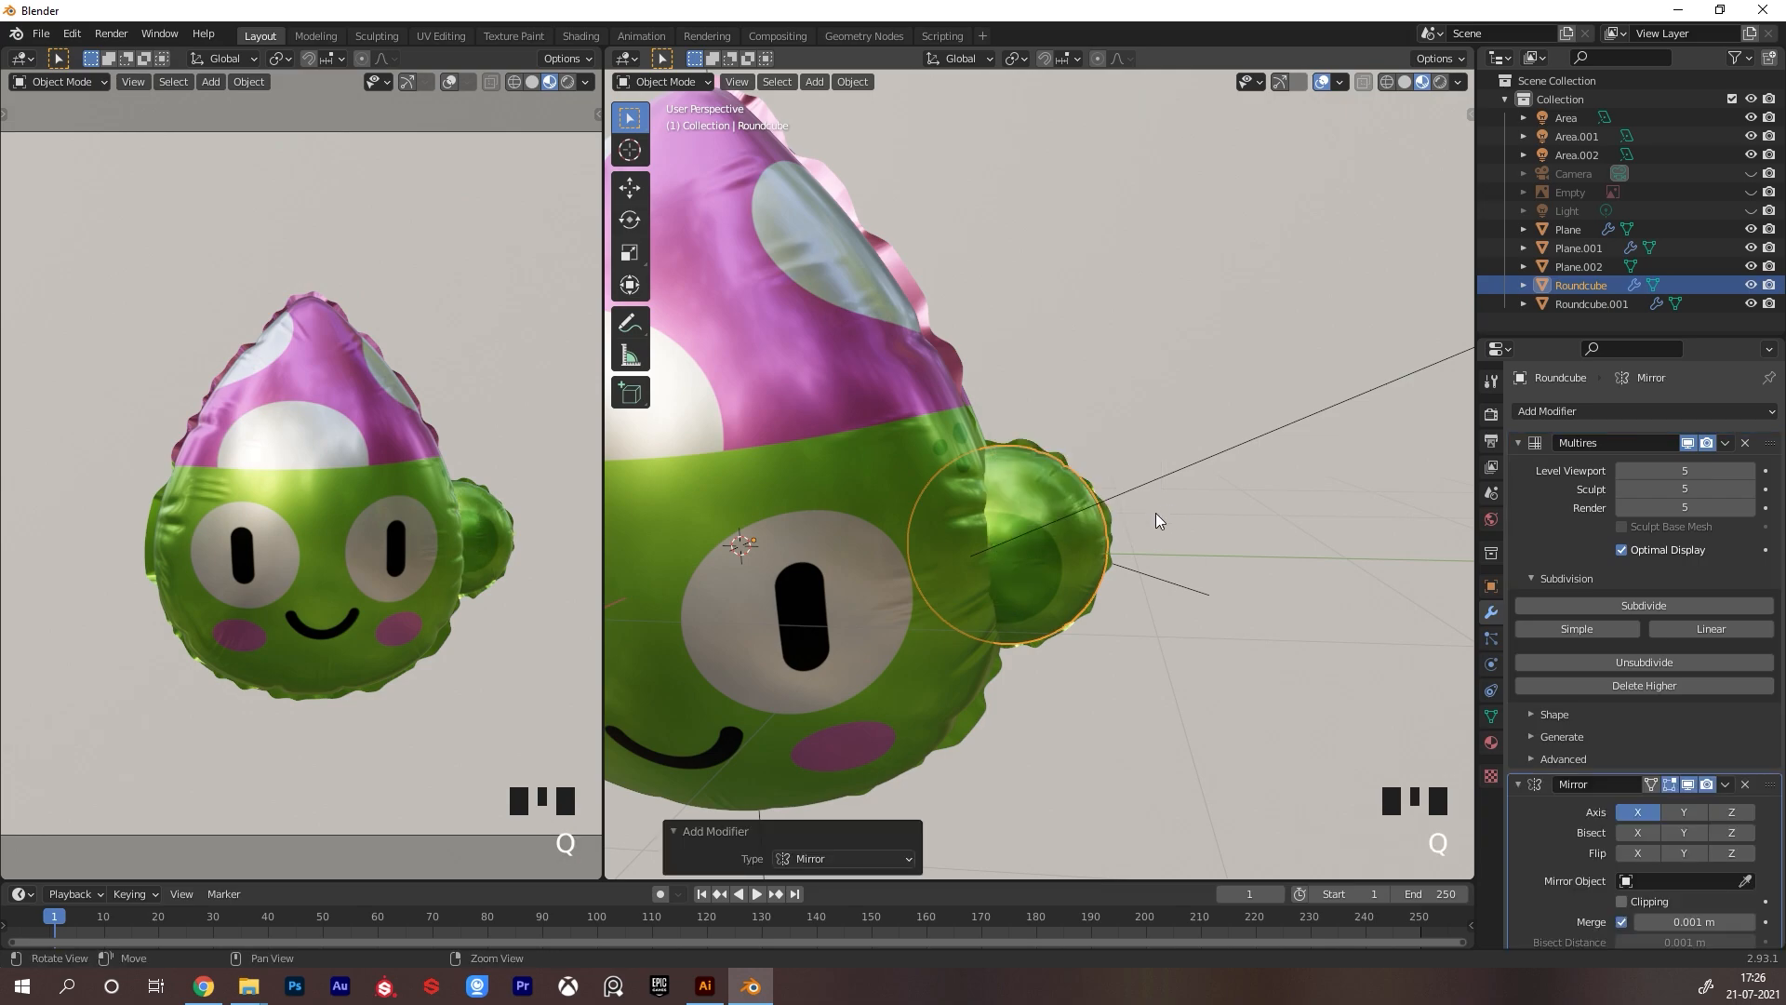
pyautogui.keyDown('alt'); pyautogui.moveTo(1155, 511); pyautogui.dragTo(1260, 506); pyautogui.keyUp('alt')
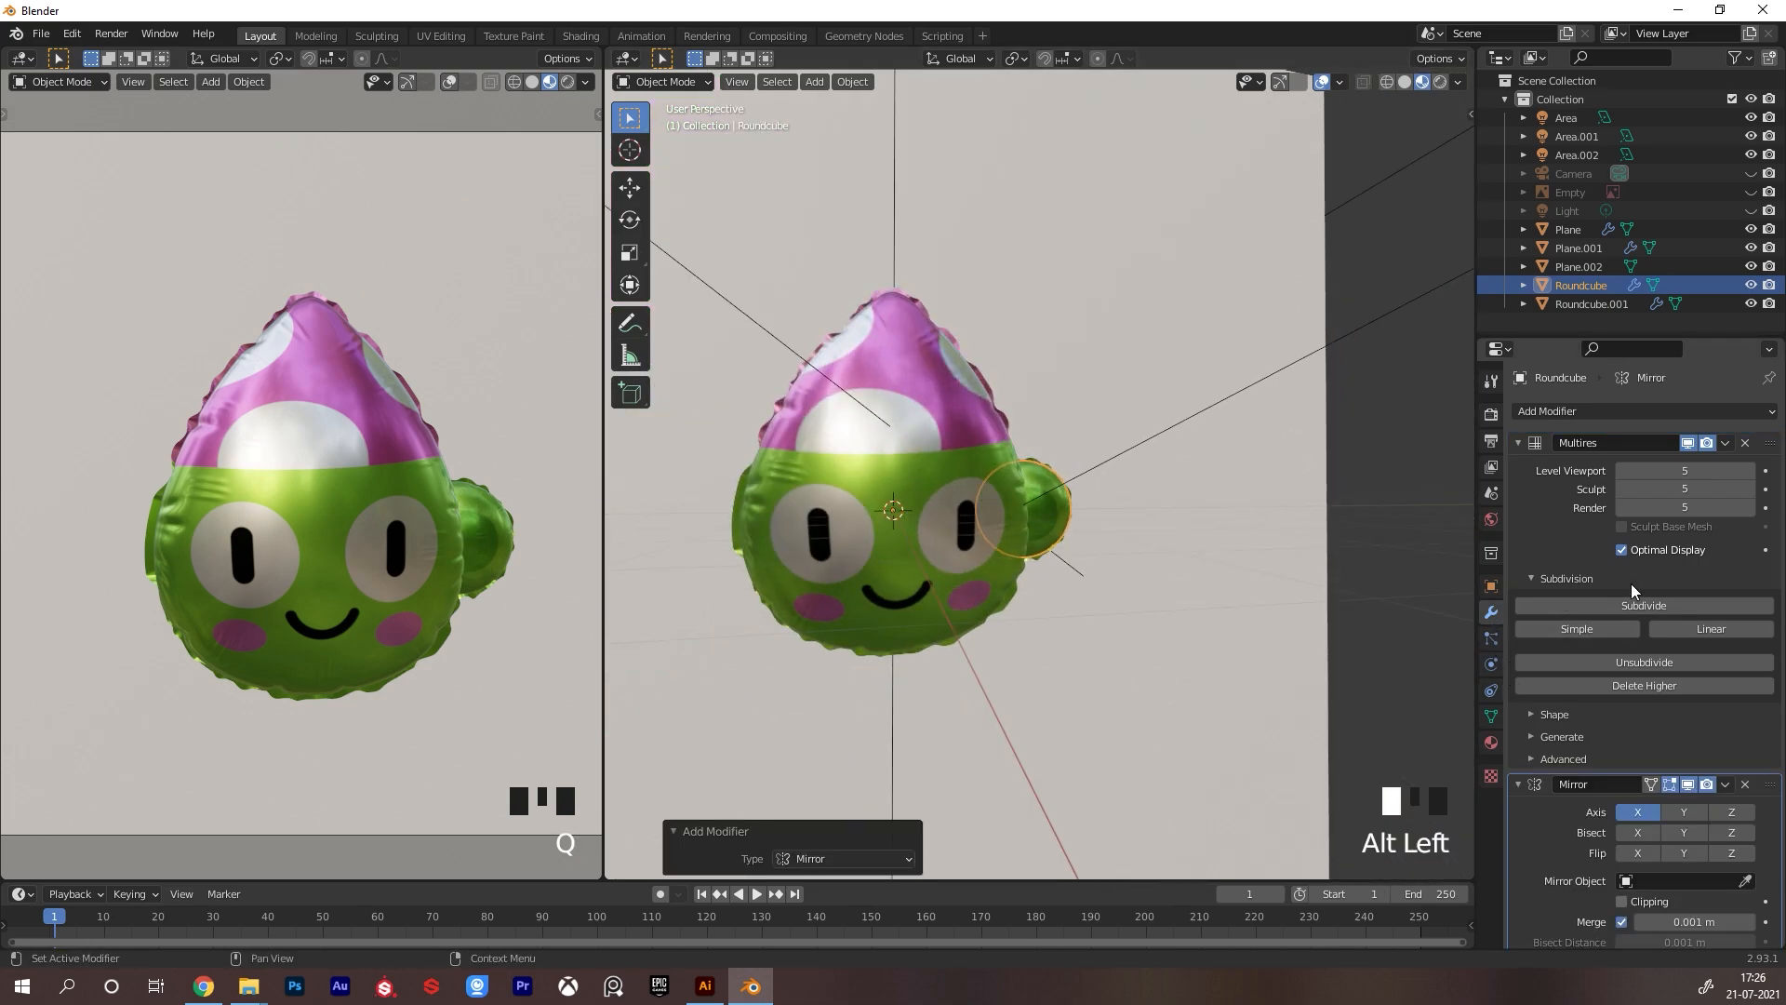
pyautogui.click(1752, 449)
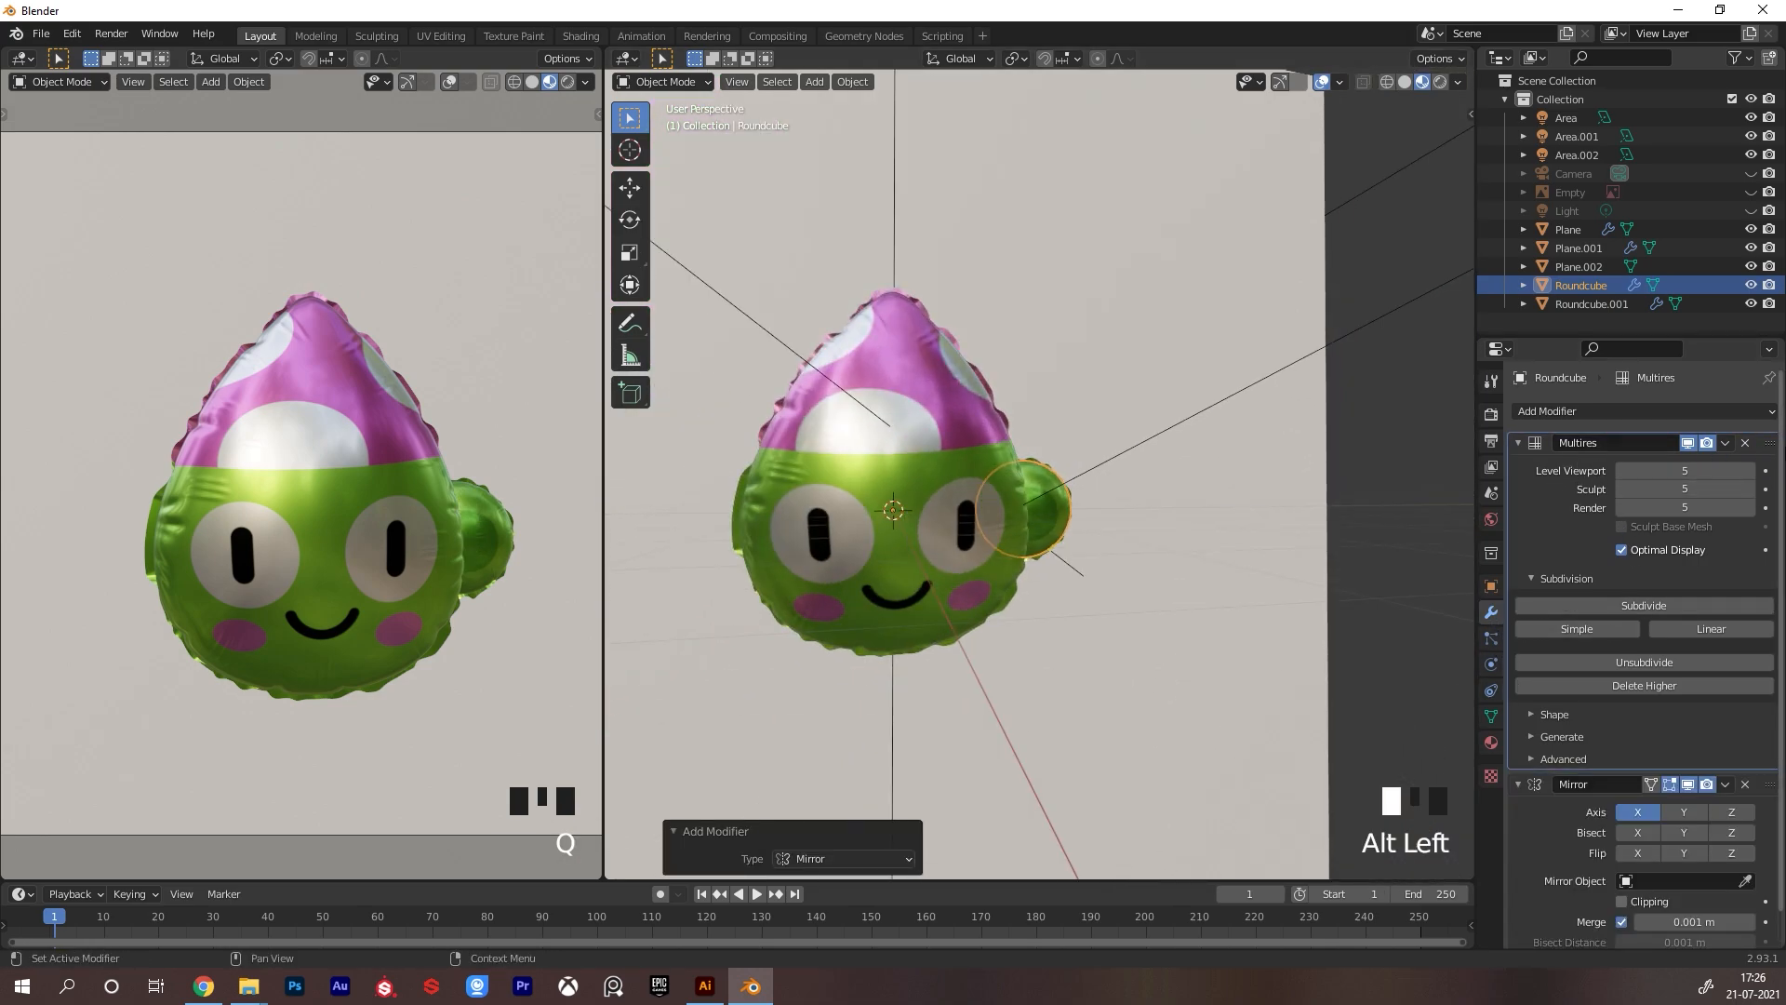
pyautogui.click(1519, 443)
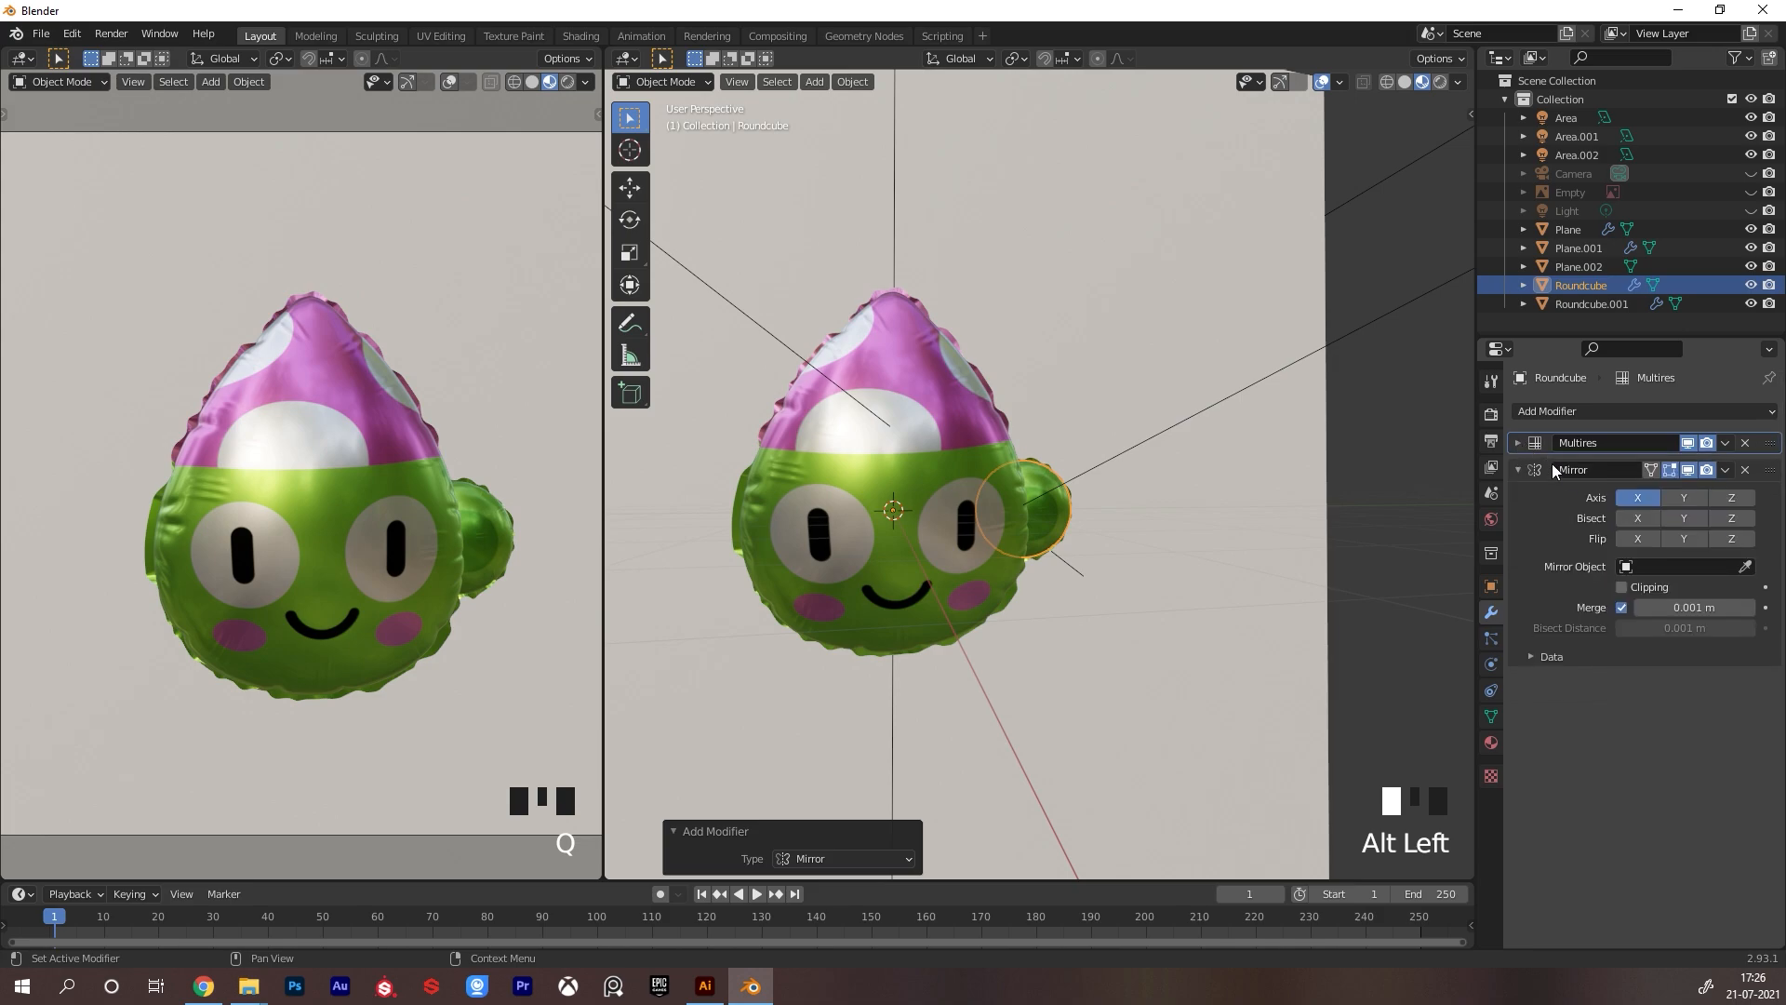
pyautogui.click(1684, 495)
pyautogui.click(1639, 499)
# Add a Mirror modifier to the ear's seam ring and mirror it on the Y axis only
pyautogui.keyDown('alt'); pyautogui.moveTo(1127, 521); pyautogui.dragTo(1041, 500); pyautogui.keyUp('alt')
pyautogui.click(1044, 505)
pyautogui.press('q')
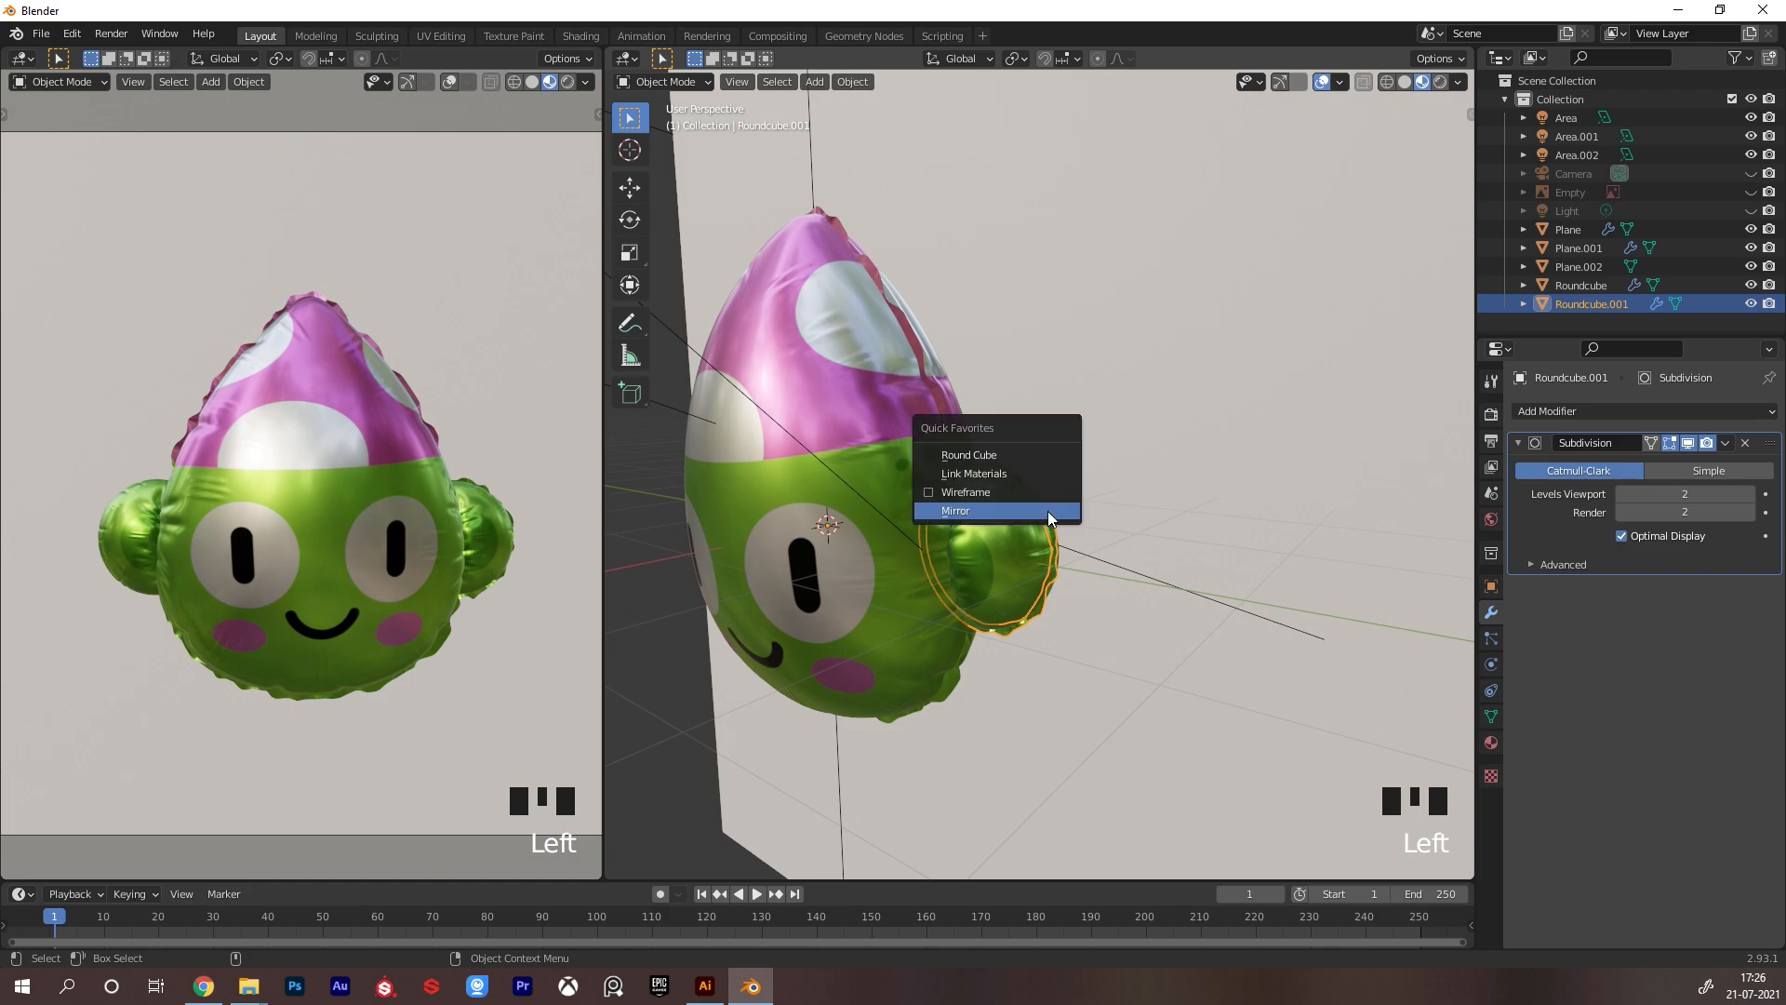
pyautogui.click(1039, 510)
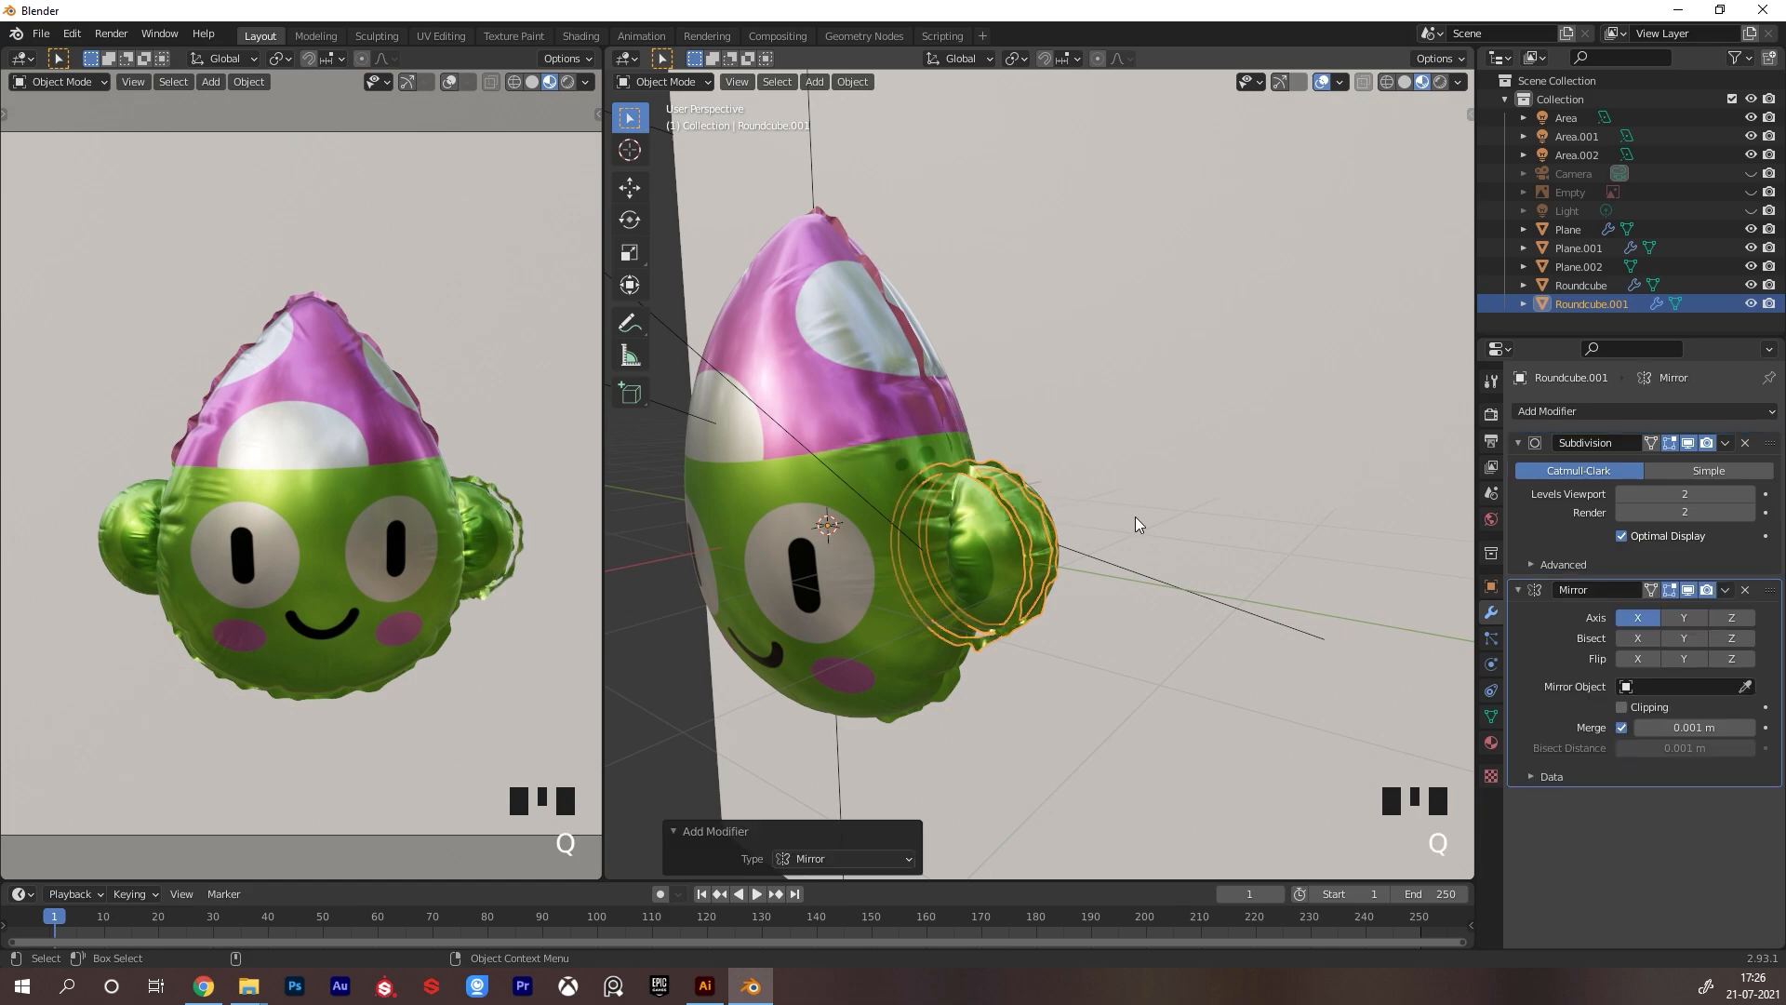
pyautogui.click(1682, 617)
pyautogui.click(1639, 618)
pyautogui.keyDown('alt'); pyautogui.moveTo(1214, 575); pyautogui.dragTo(1120, 542); pyautogui.keyUp('alt')
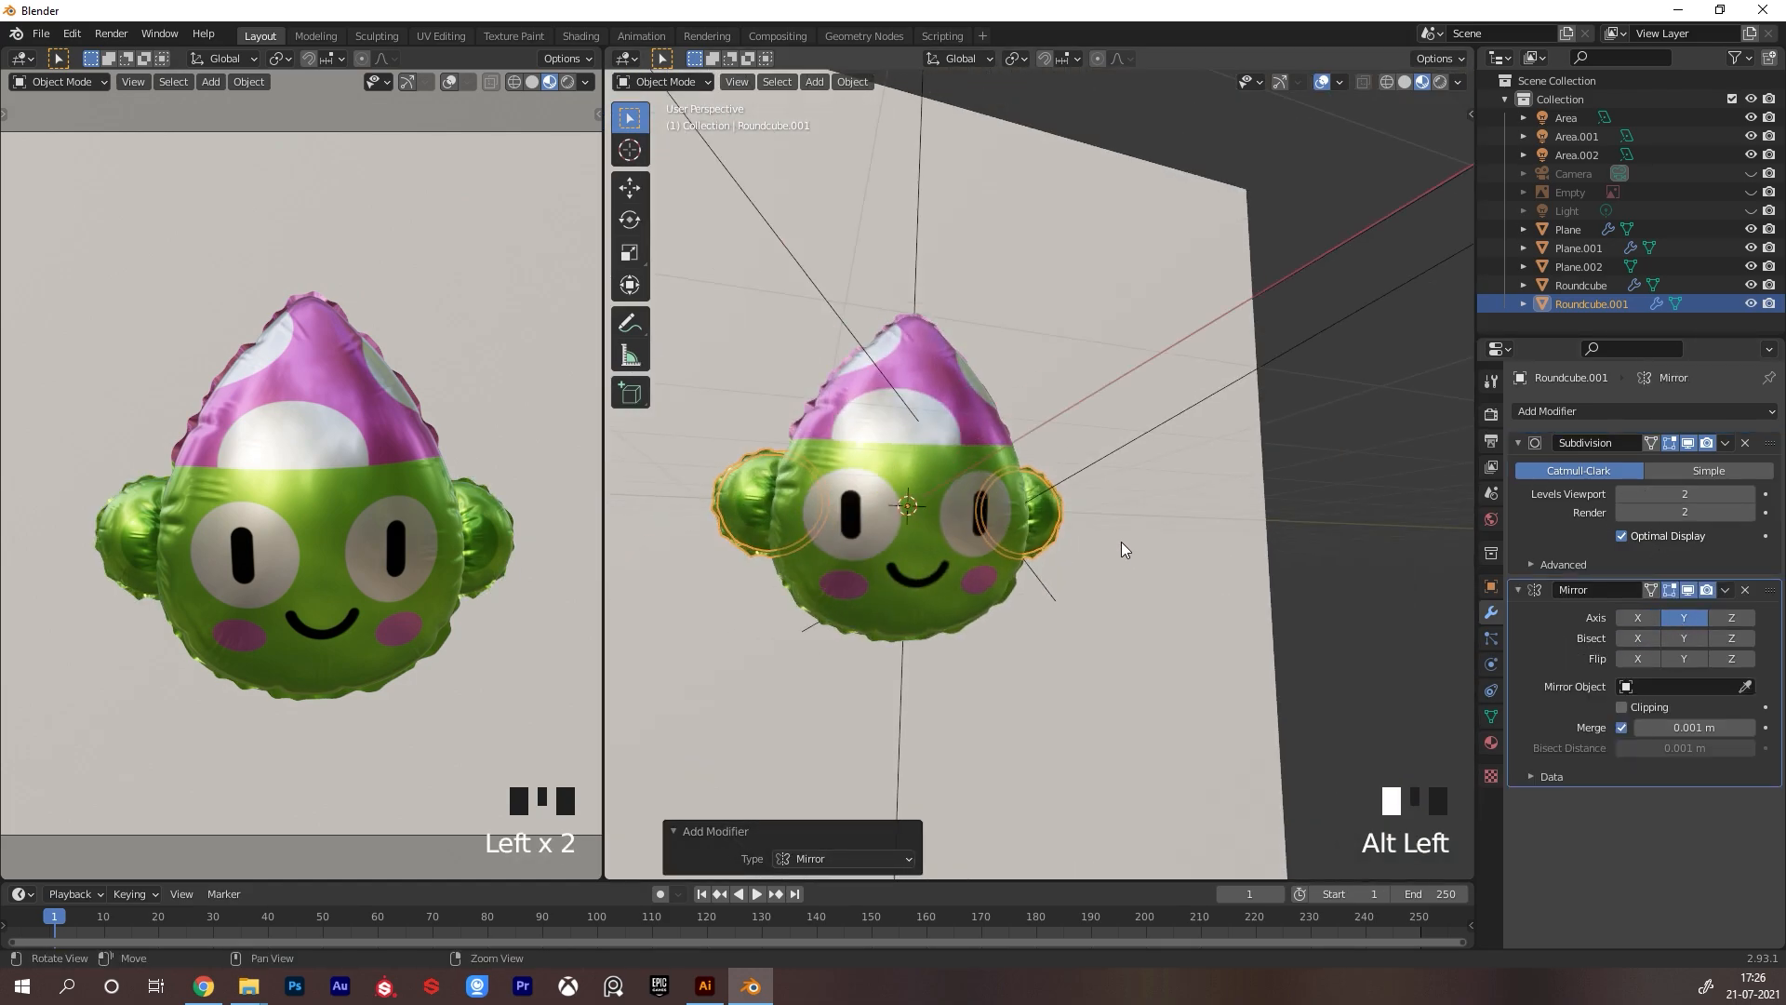
# Deselect everything and switch the camera view to rendered shading to check the mirrored ears
pyautogui.keyDown('alt'); pyautogui.moveTo(1121, 543); pyautogui.dragTo(1033, 514, button='right'); pyautogui.keyUp('alt')
pyautogui.click(1280, 446)
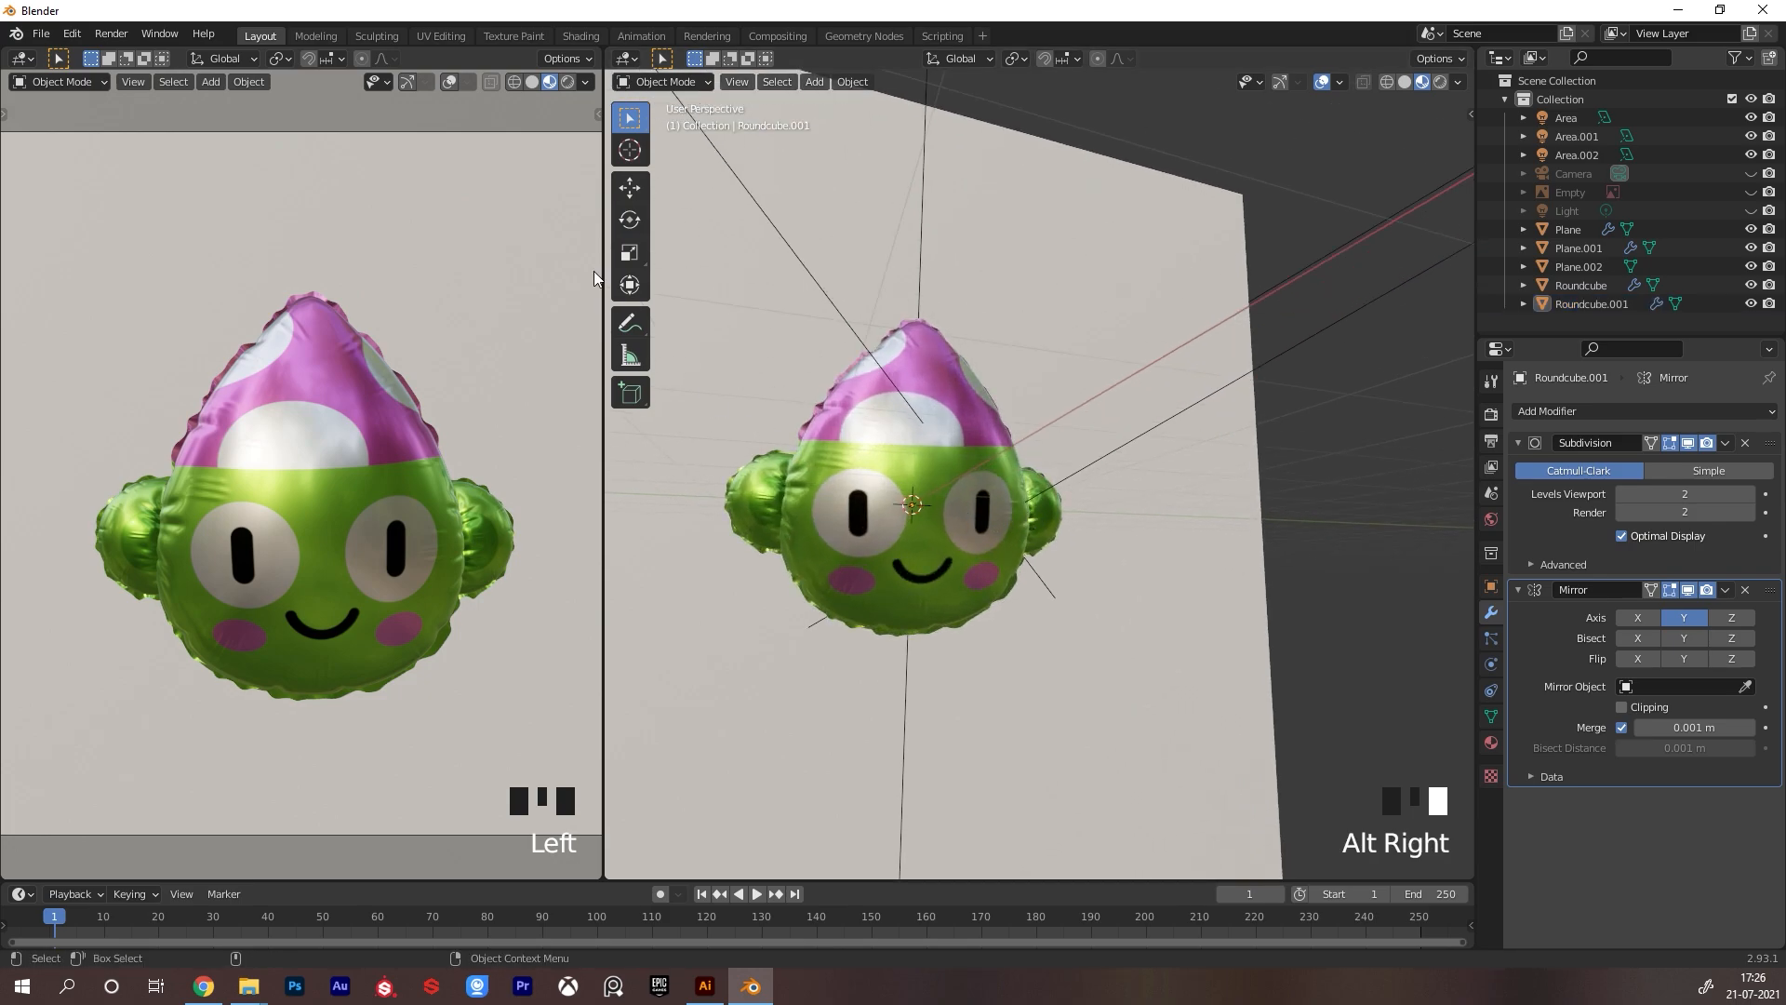
pyautogui.click(567, 82)
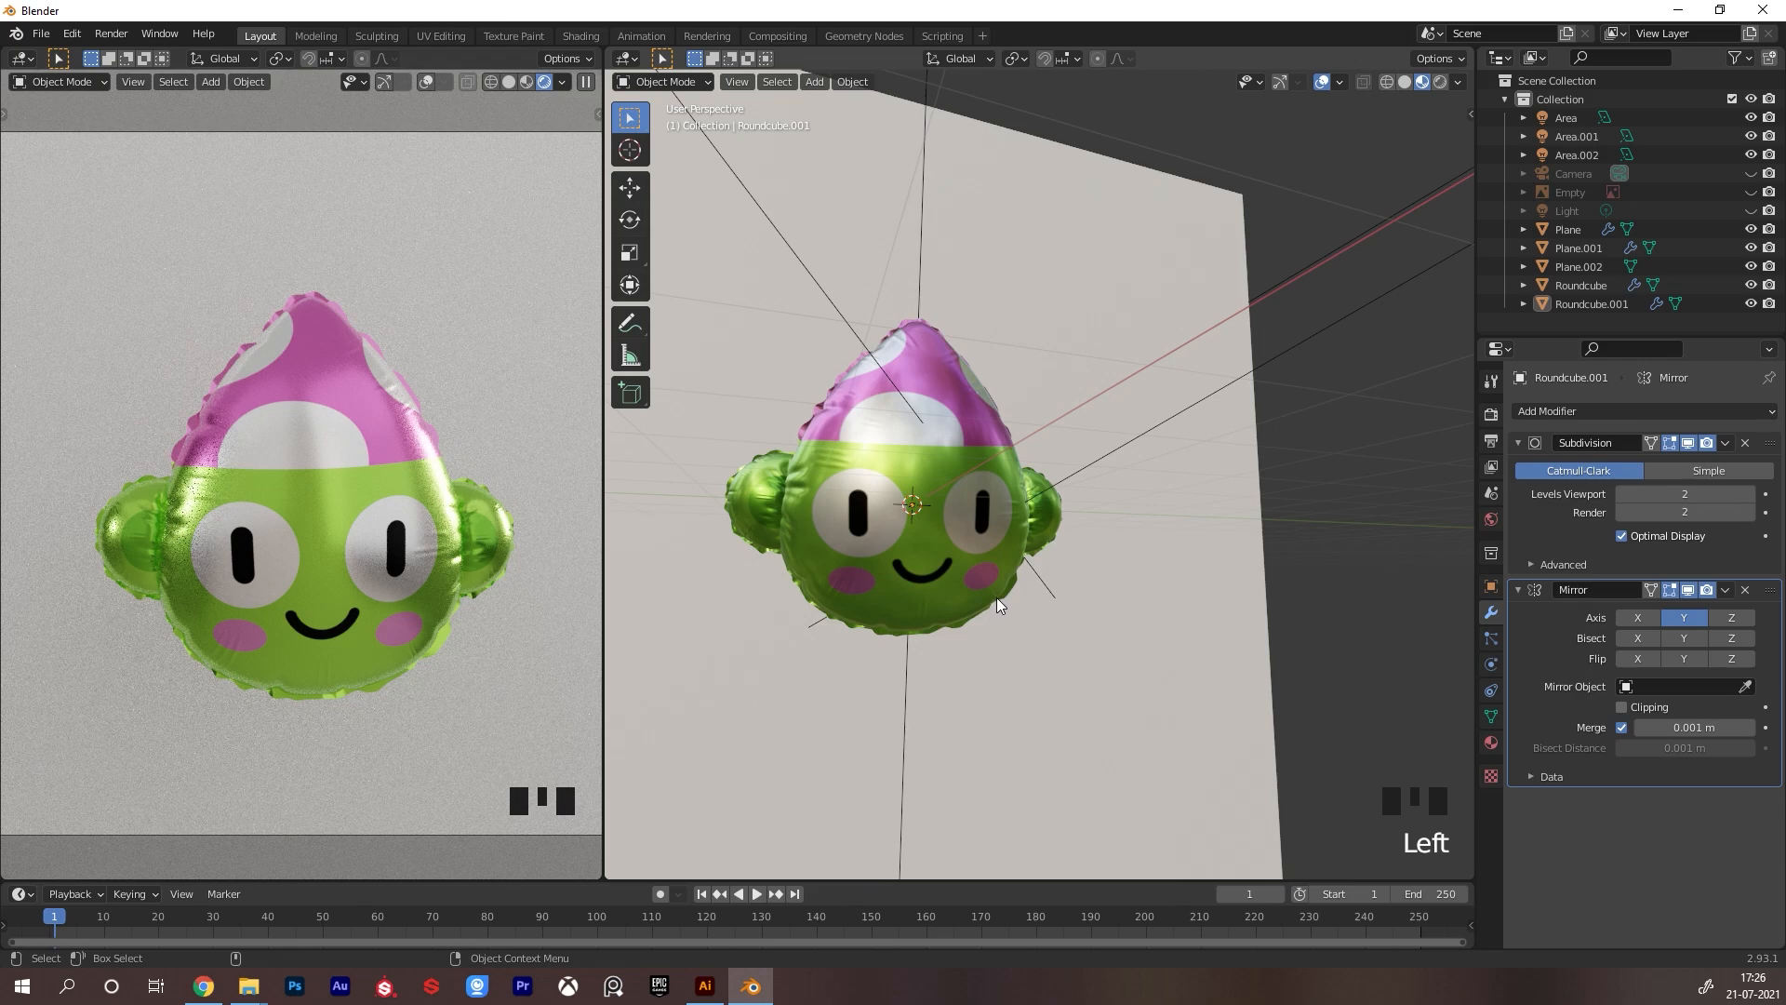
pyautogui.moveTo(1025, 577)
pyautogui.keyDown('alt'); pyautogui.mouseDown()
pyautogui.moveTo(1001, 569)
pyautogui.moveTo(1024, 571)
pyautogui.mouseUp(); pyautogui.keyUp('alt')
pyautogui.keyDown('alt'); pyautogui.moveTo(1024, 571); pyautogui.dragTo(1041, 564, button='right'); pyautogui.keyUp('alt')
pyautogui.keyDown('alt'); pyautogui.moveTo(1041, 564); pyautogui.dragTo(1051, 569, button='middle'); pyautogui.keyUp('alt')
pyautogui.keyDown('alt'); pyautogui.moveTo(1051, 570); pyautogui.dragTo(1078, 601); pyautogui.keyUp('alt')
pyautogui.keyDown('alt'); pyautogui.moveTo(1077, 601); pyautogui.dragTo(1035, 601, button='middle'); pyautogui.keyUp('alt')
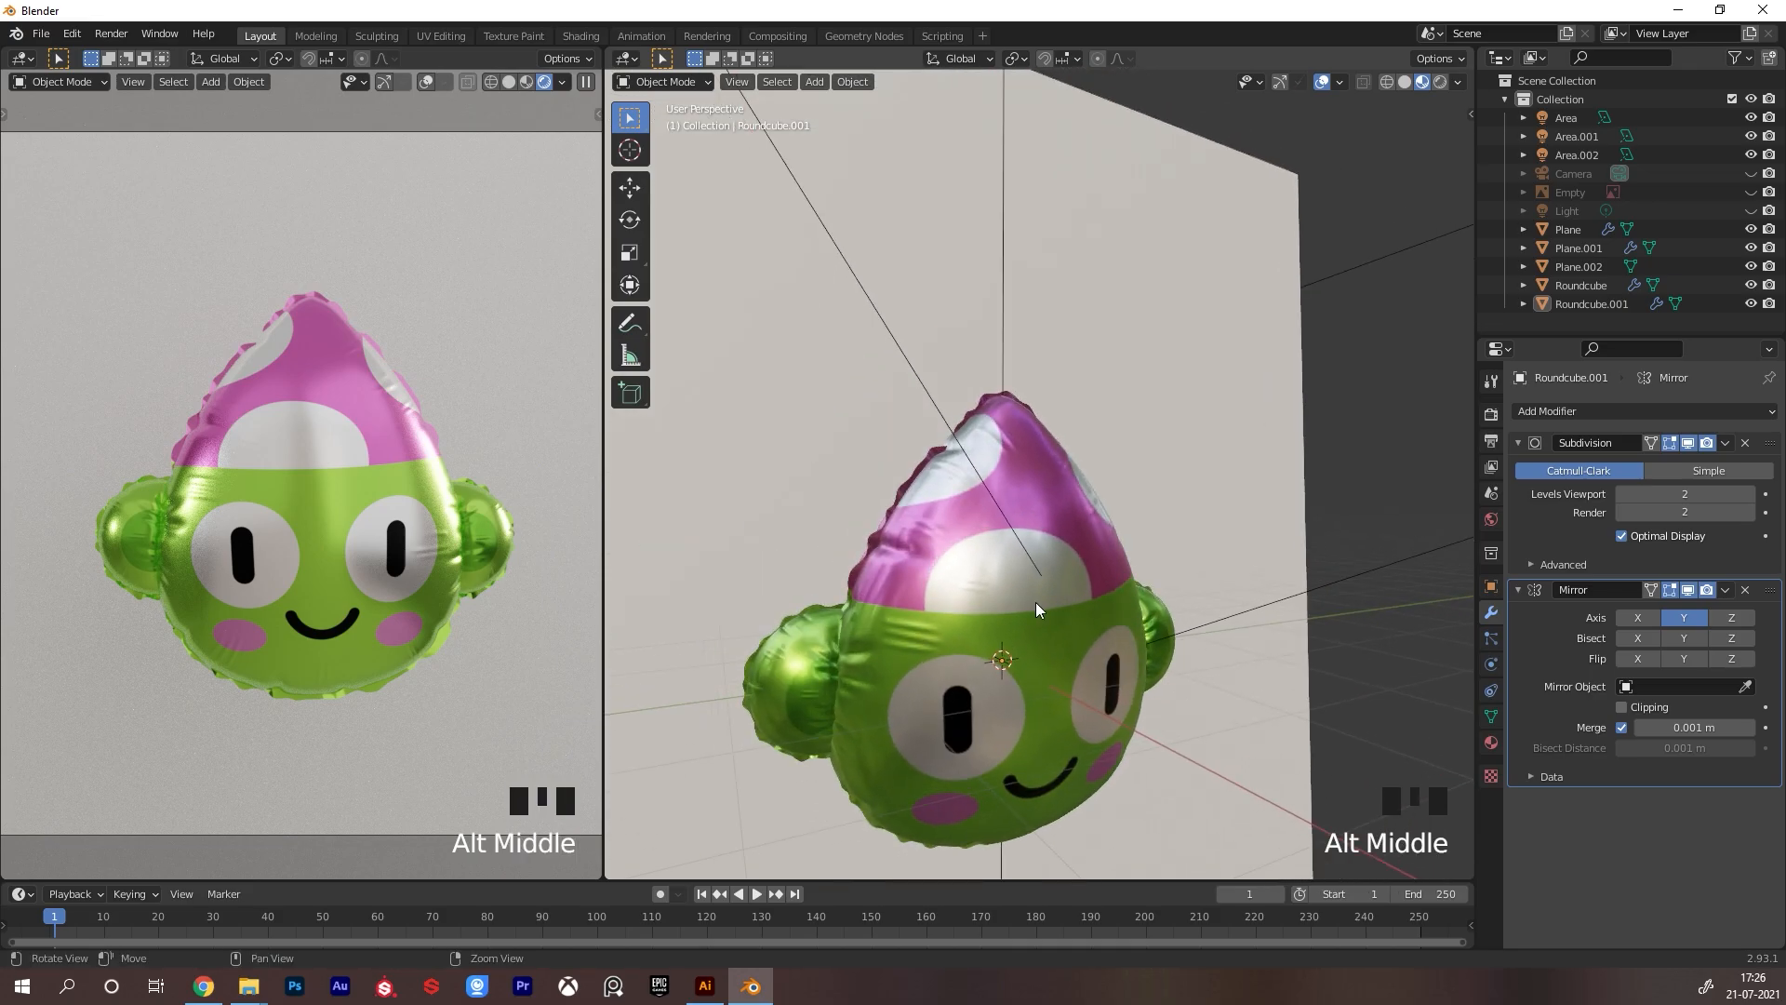
# Select the seam strip around the head, not the head itself, and switch it to Sculpt Mode
pyautogui.keyDown('alt'); pyautogui.moveTo(1036, 601); pyautogui.dragTo(1005, 516, button='right'); pyautogui.keyUp('alt')
pyautogui.click(908, 461)
pyautogui.press('Tab')
pyautogui.press('Tab')
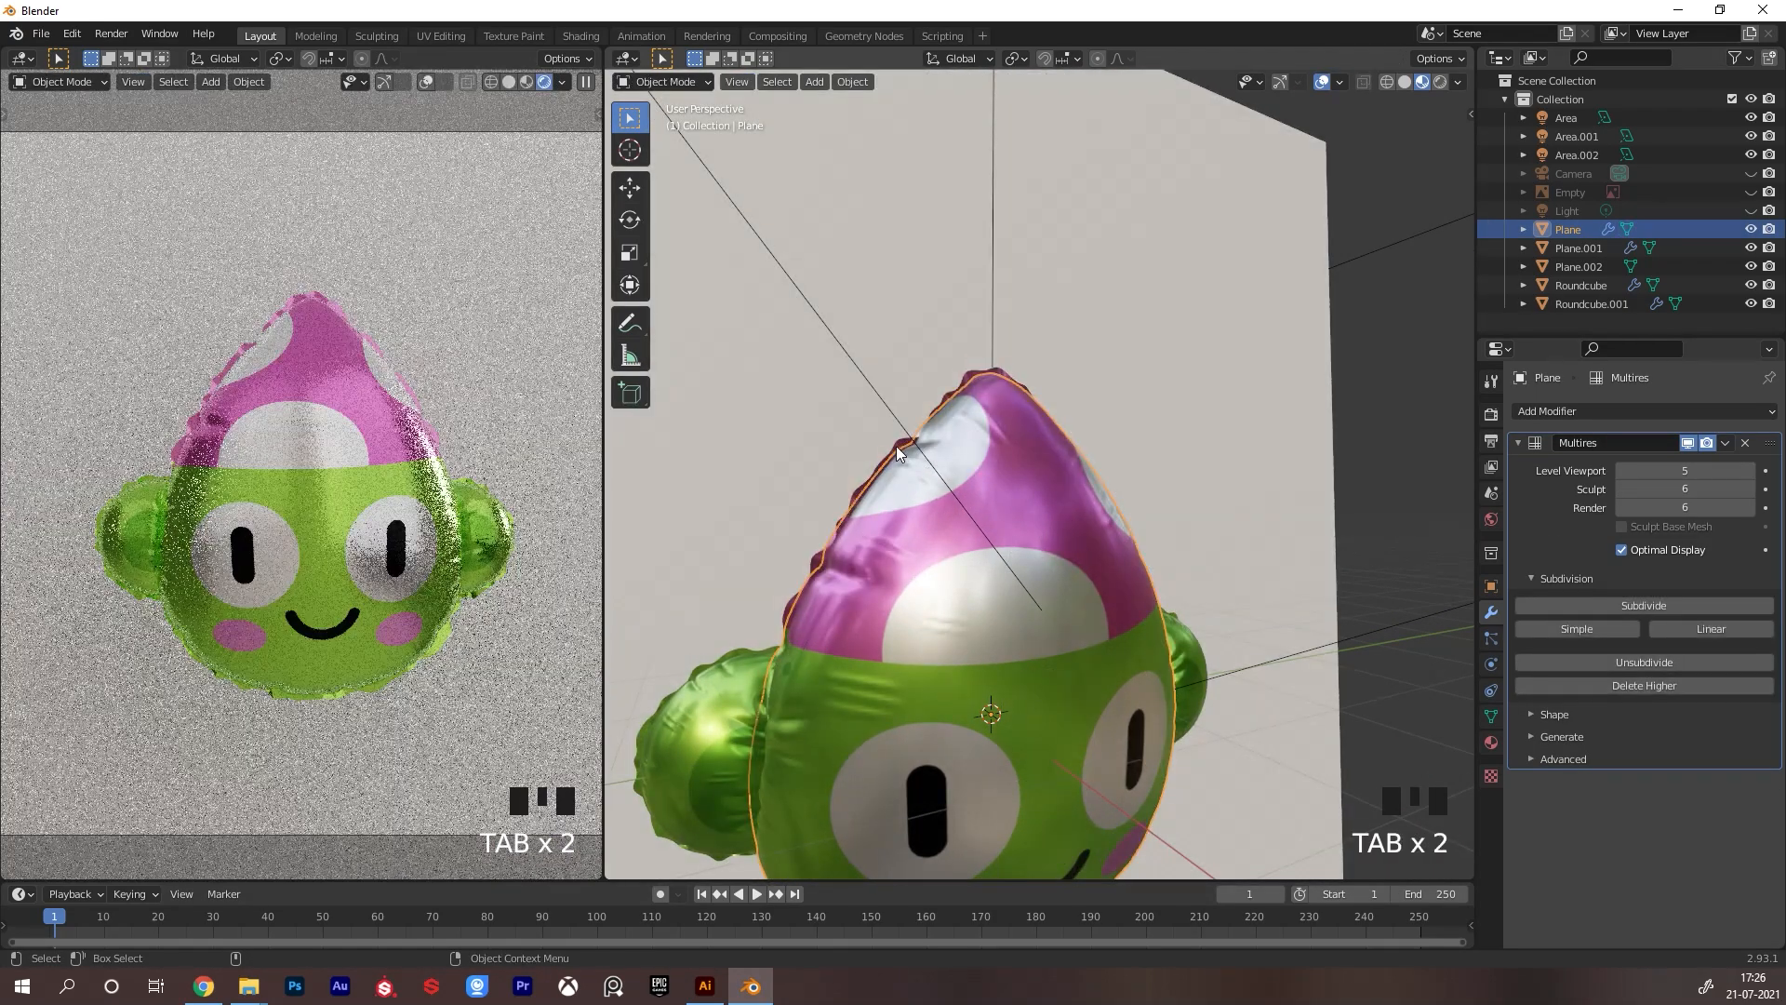
pyautogui.click(898, 447)
pyautogui.press('Tab')
pyautogui.press('Tab')
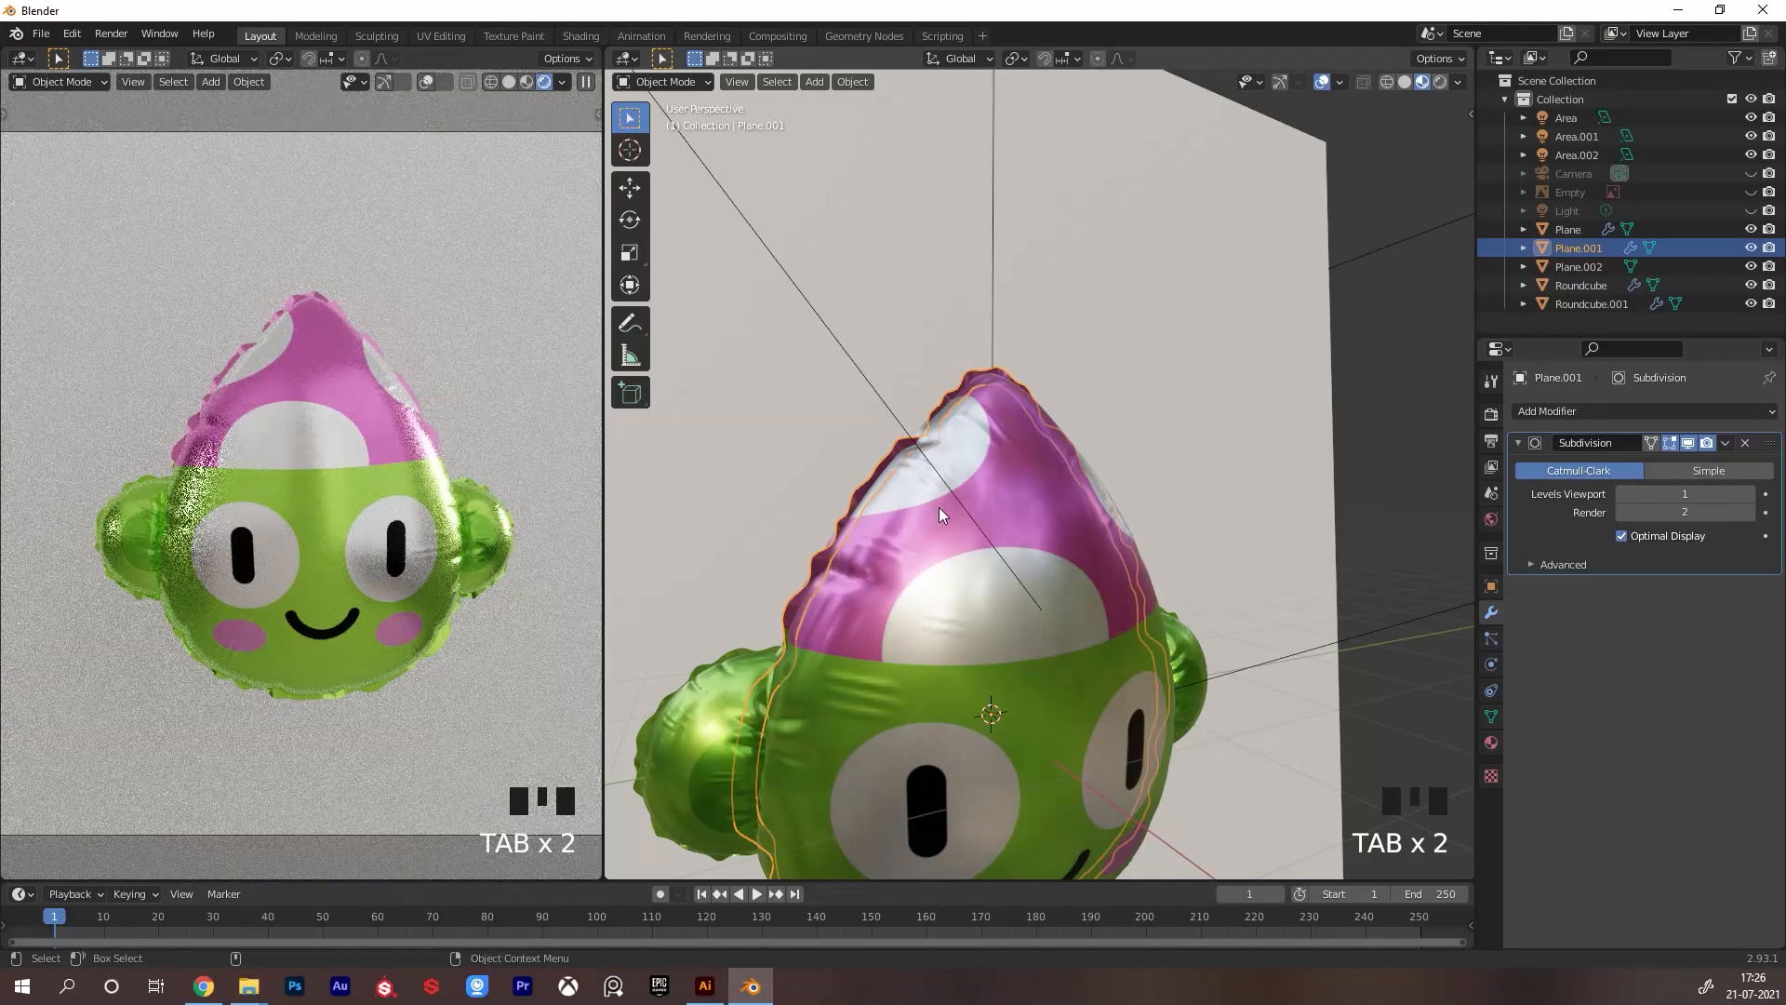
pyautogui.keyDown('alt'); pyautogui.moveTo(939, 506); pyautogui.dragTo(1074, 543); pyautogui.keyUp('alt')
pyautogui.hotkey('ctrl', 'Tab')
pyautogui.click(1004, 622)
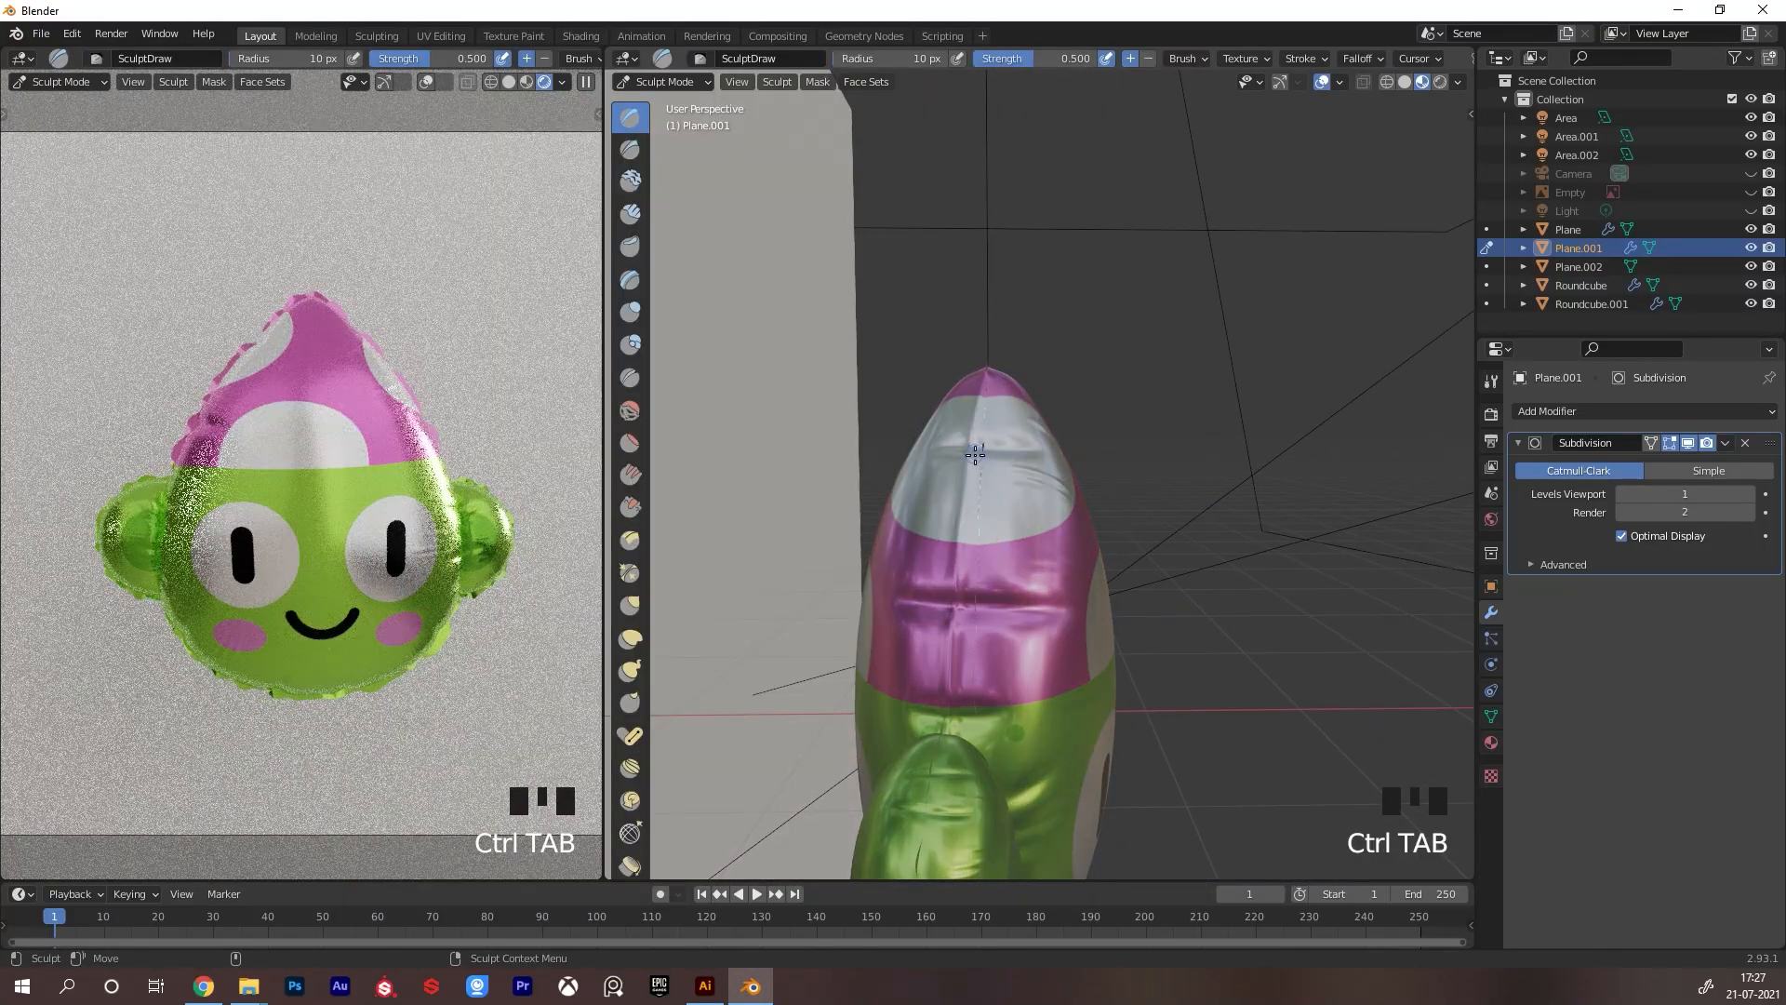
# Choose the Grab brush with a 38 px radius and shift the seam along one side of the pink cap
pyautogui.press('g')
pyautogui.press('f')
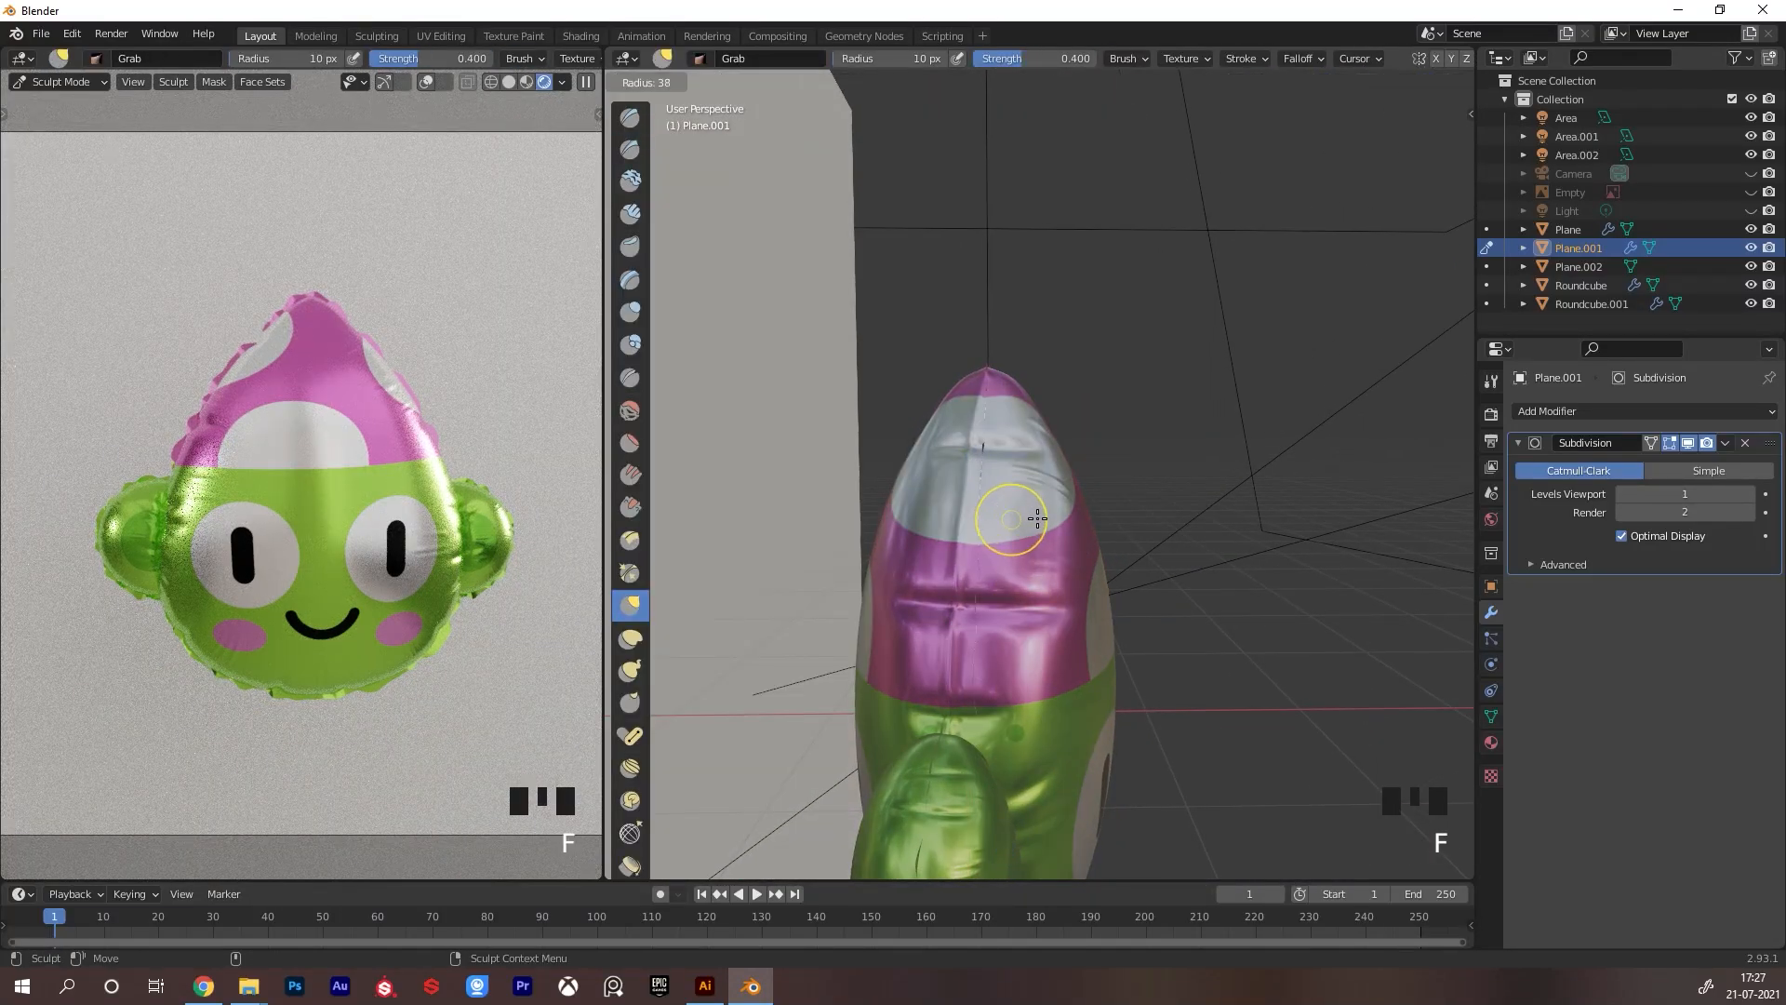
pyautogui.click(1040, 520)
pyautogui.keyDown('alt'); pyautogui.moveTo(1034, 519); pyautogui.dragTo(938, 514); pyautogui.keyUp('alt')
pyautogui.moveTo(925, 616); pyautogui.dragTo(915, 687)
pyautogui.moveTo(915, 712); pyautogui.dragTo(908, 715)
pyautogui.keyDown('alt'); pyautogui.moveTo(985, 650); pyautogui.dragTo(952, 585); pyautogui.keyUp('alt')
# Enlarge the Grab brush to 80 px and pull the cap's side seam toward the back, from the white spot down to the ear
pyautogui.press('f')
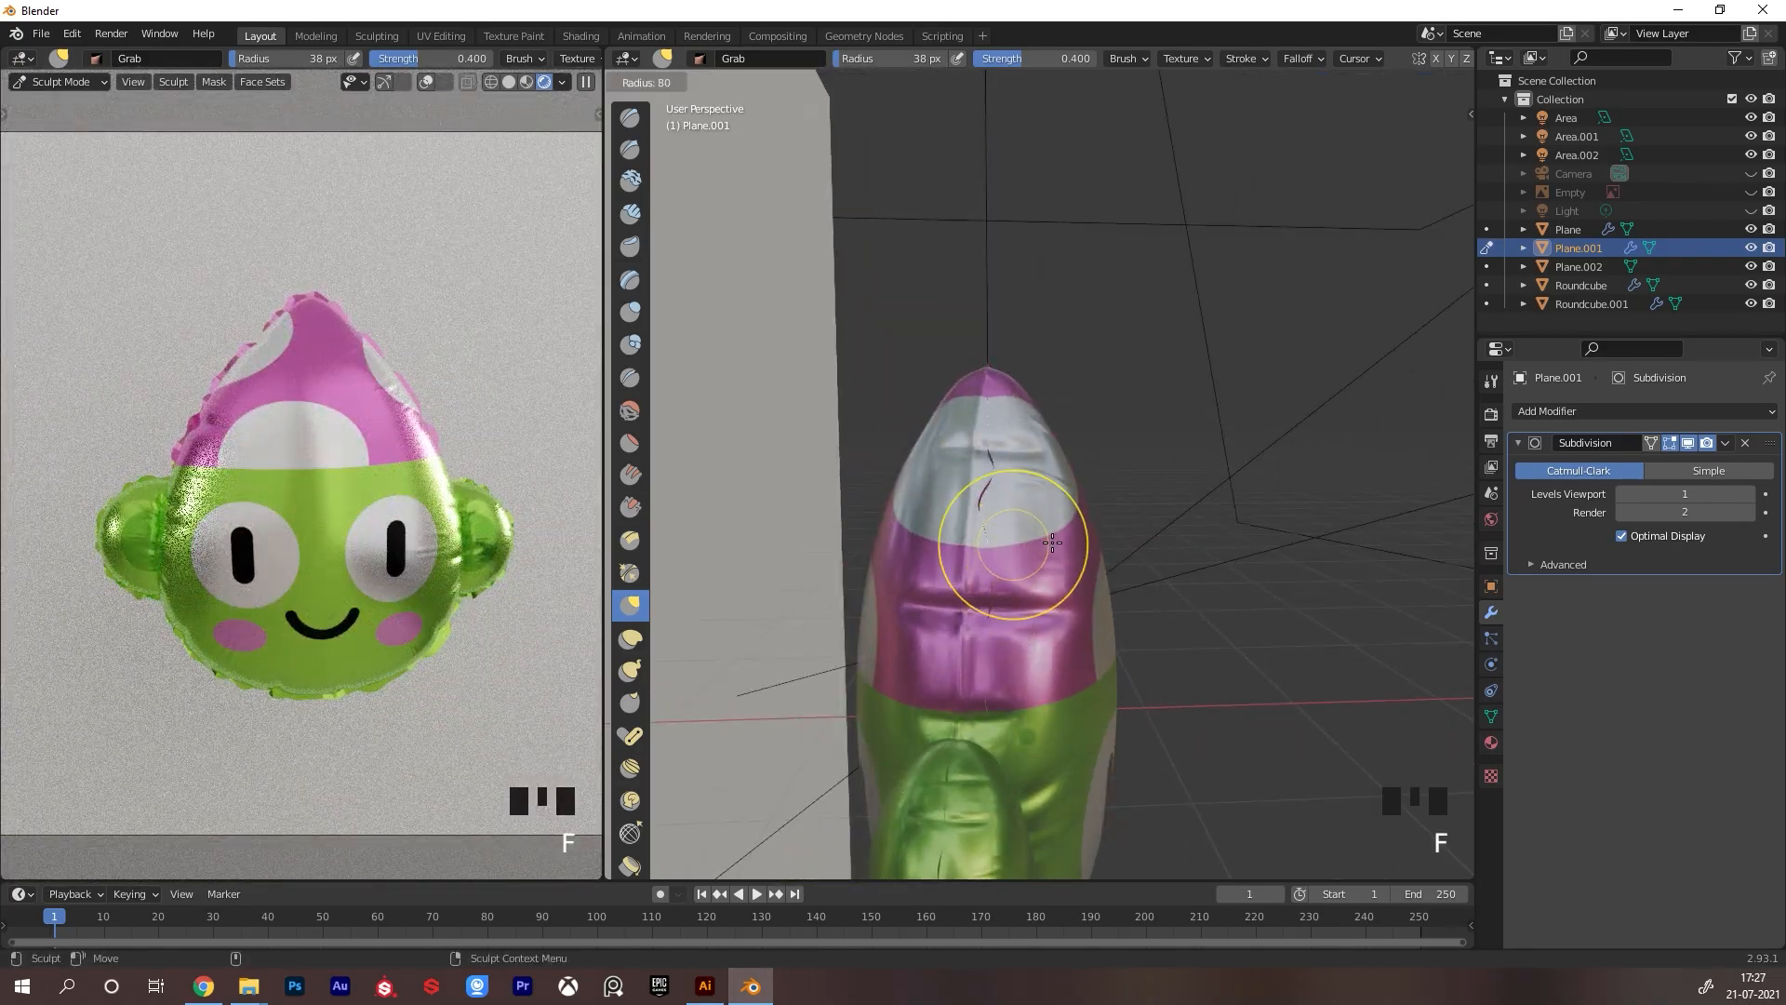
pyautogui.click(1088, 544)
pyautogui.moveTo(997, 463); pyautogui.dragTo(987, 465)
pyautogui.moveTo(988, 497); pyautogui.dragTo(979, 505)
pyautogui.moveTo(999, 578); pyautogui.dragTo(988, 580)
pyautogui.moveTo(989, 595); pyautogui.dragTo(979, 689)
pyautogui.moveTo(978, 711)
pyautogui.mouseDown()
pyautogui.moveTo(1003, 754)
pyautogui.moveTo(957, 728)
pyautogui.moveTo(983, 693)
pyautogui.moveTo(969, 694)
pyautogui.mouseUp()
pyautogui.moveTo(972, 651); pyautogui.dragTo(962, 654)
pyautogui.moveTo(991, 581); pyautogui.dragTo(986, 583)
pyautogui.moveTo(1000, 550); pyautogui.dragTo(995, 512)
pyautogui.moveTo(1003, 321)
pyautogui.keyDown('alt'); pyautogui.mouseDown()
pyautogui.moveTo(1047, 350)
pyautogui.moveTo(1032, 358)
pyautogui.moveTo(1020, 308)
pyautogui.mouseUp(); pyautogui.keyUp('alt')
pyautogui.click(1028, 329)
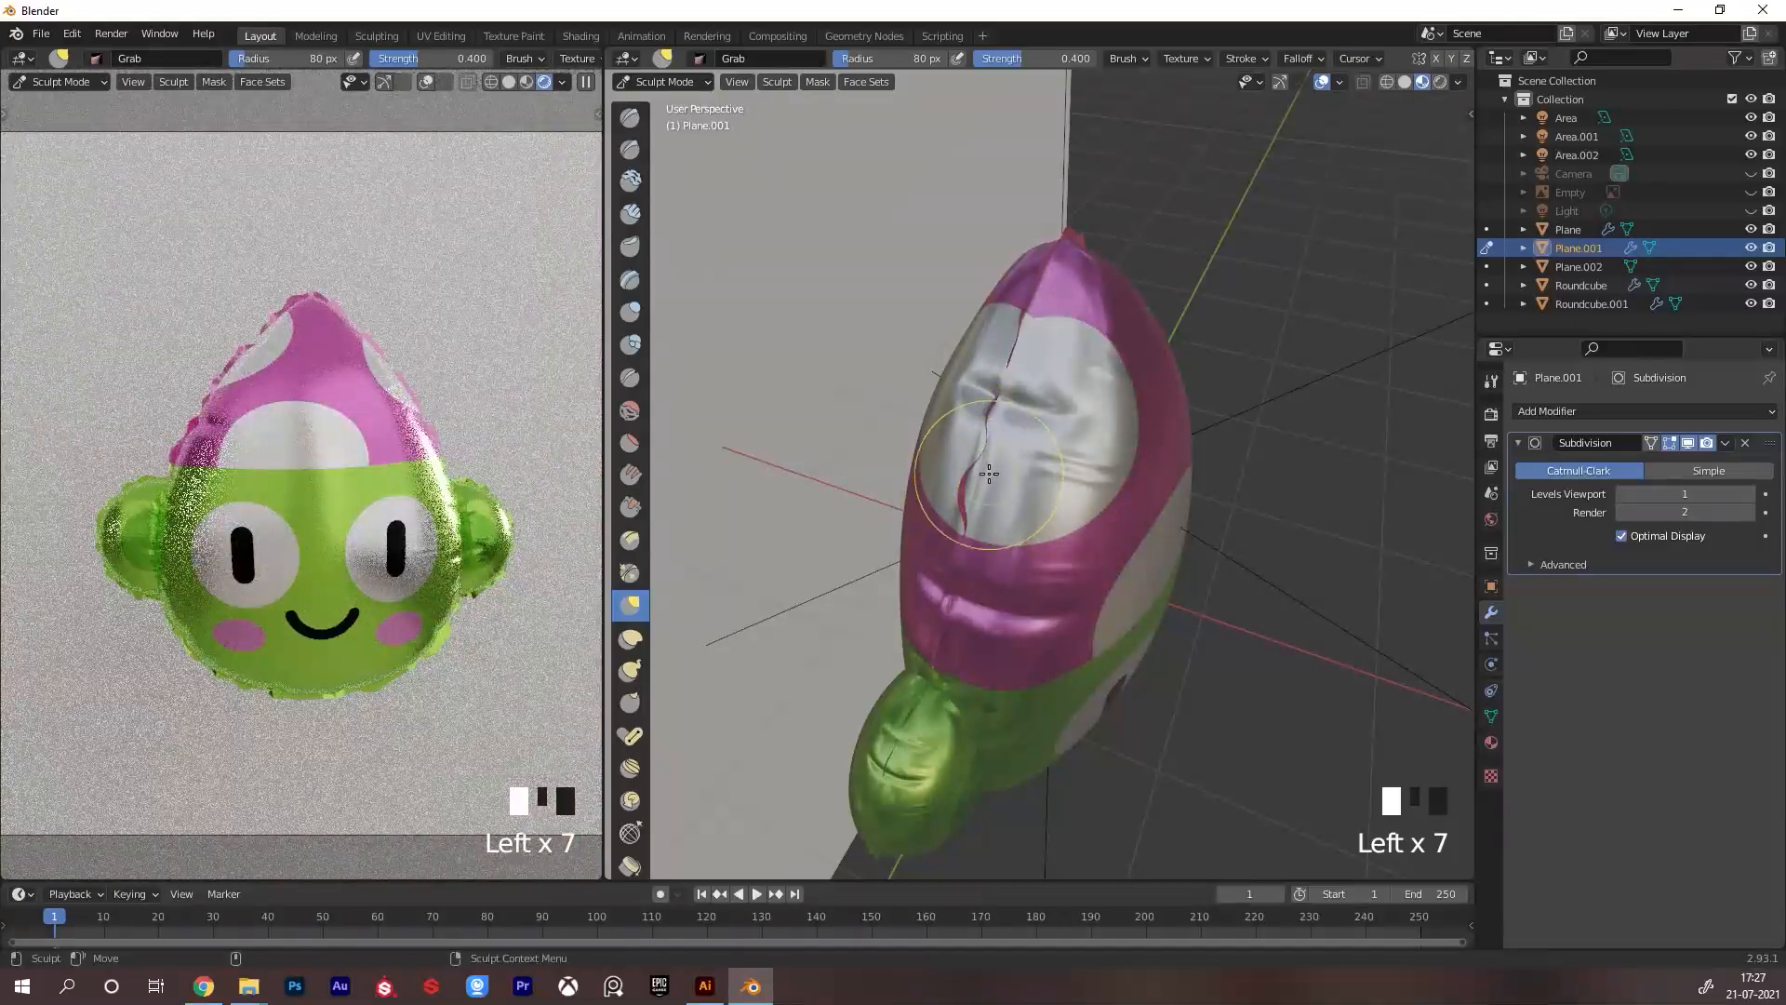
# Set the Grab brush radius to 81 px and reshape the seam on the head's lower side below the ear
pyautogui.press('f')
pyautogui.click(977, 481)
pyautogui.keyDown('alt'); pyautogui.moveTo(1000, 560); pyautogui.dragTo(1006, 507); pyautogui.keyUp('alt')
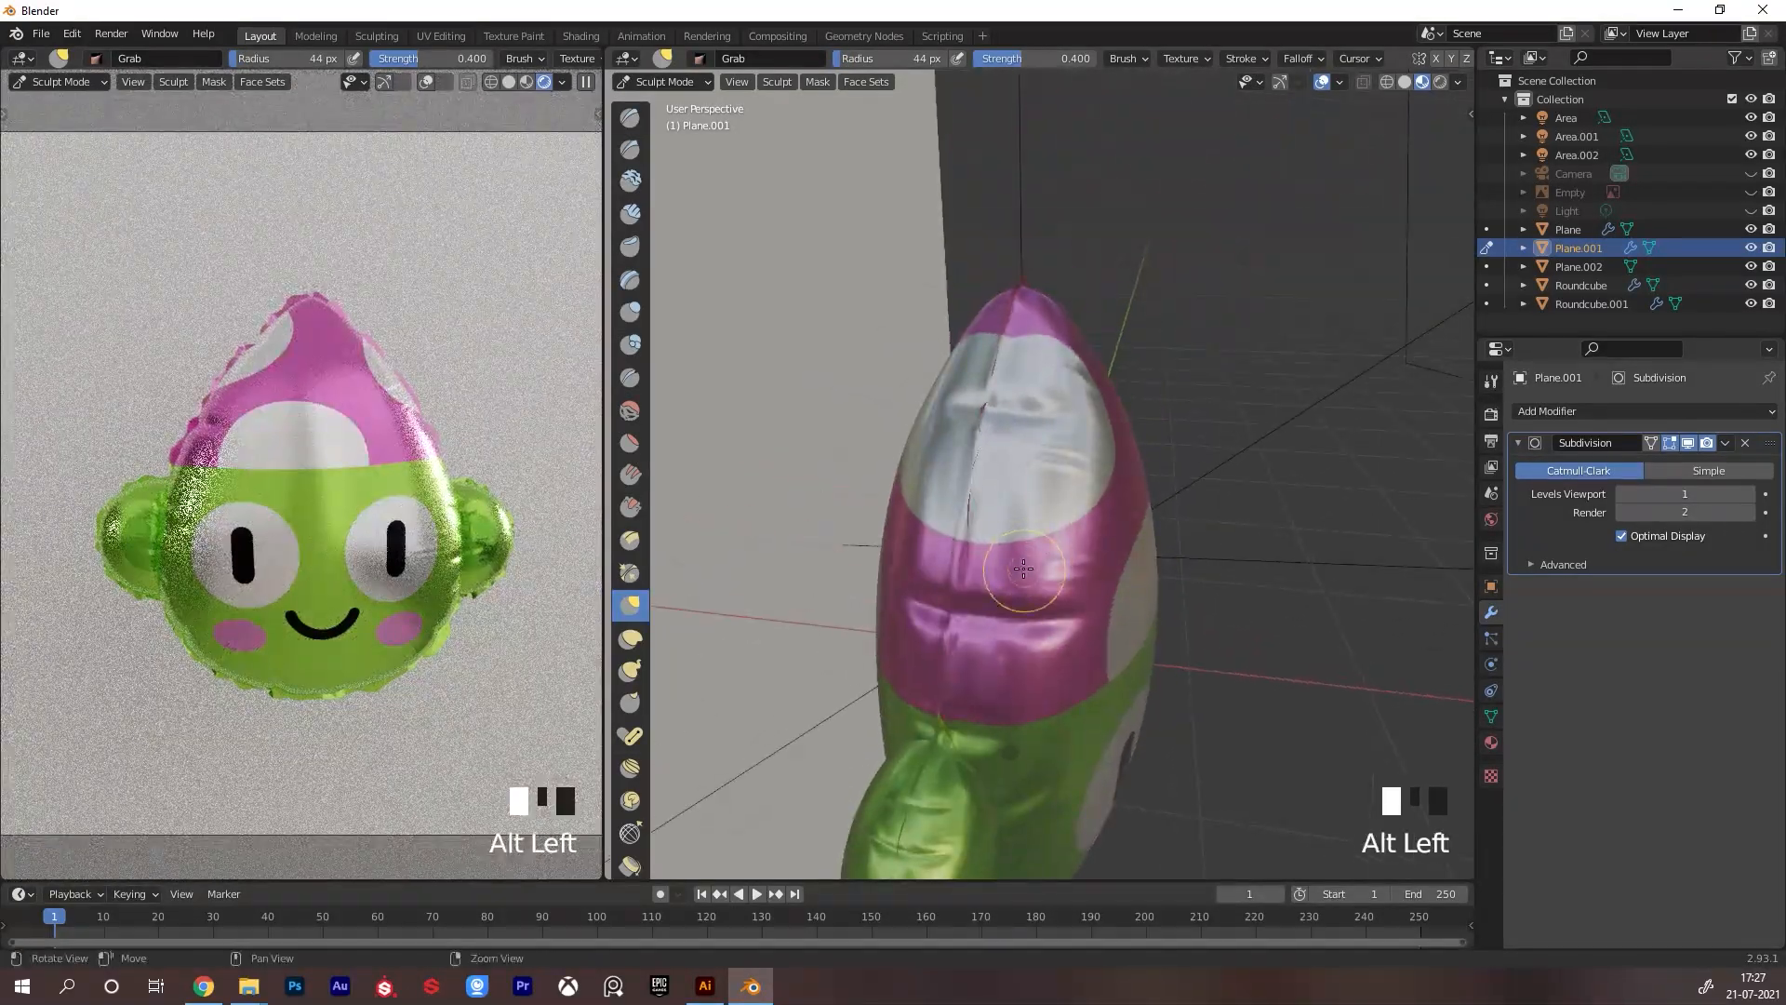
pyautogui.keyDown('alt'); pyautogui.moveTo(1014, 595); pyautogui.dragTo(1098, 456, button='middle'); pyautogui.keyUp('alt')
pyautogui.keyDown('alt'); pyautogui.moveTo(1121, 568); pyautogui.dragTo(1072, 586); pyautogui.keyUp('alt')
pyautogui.keyDown('alt'); pyautogui.moveTo(1072, 586); pyautogui.dragTo(1057, 666, button='right'); pyautogui.keyUp('alt')
pyautogui.keyDown('alt'); pyautogui.moveTo(1056, 666); pyautogui.dragTo(997, 628, button='middle'); pyautogui.keyUp('alt')
pyautogui.moveTo(998, 628)
pyautogui.keyDown('alt'); pyautogui.mouseDown()
pyautogui.moveTo(923, 502)
pyautogui.moveTo(861, 493)
pyautogui.moveTo(830, 512)
pyautogui.moveTo(841, 502)
pyautogui.mouseUp(); pyautogui.keyUp('alt')
pyautogui.press('f')
pyautogui.click(990, 549)
pyautogui.moveTo(831, 521); pyautogui.dragTo(882, 625)
pyautogui.moveTo(869, 641); pyautogui.dragTo(893, 663)
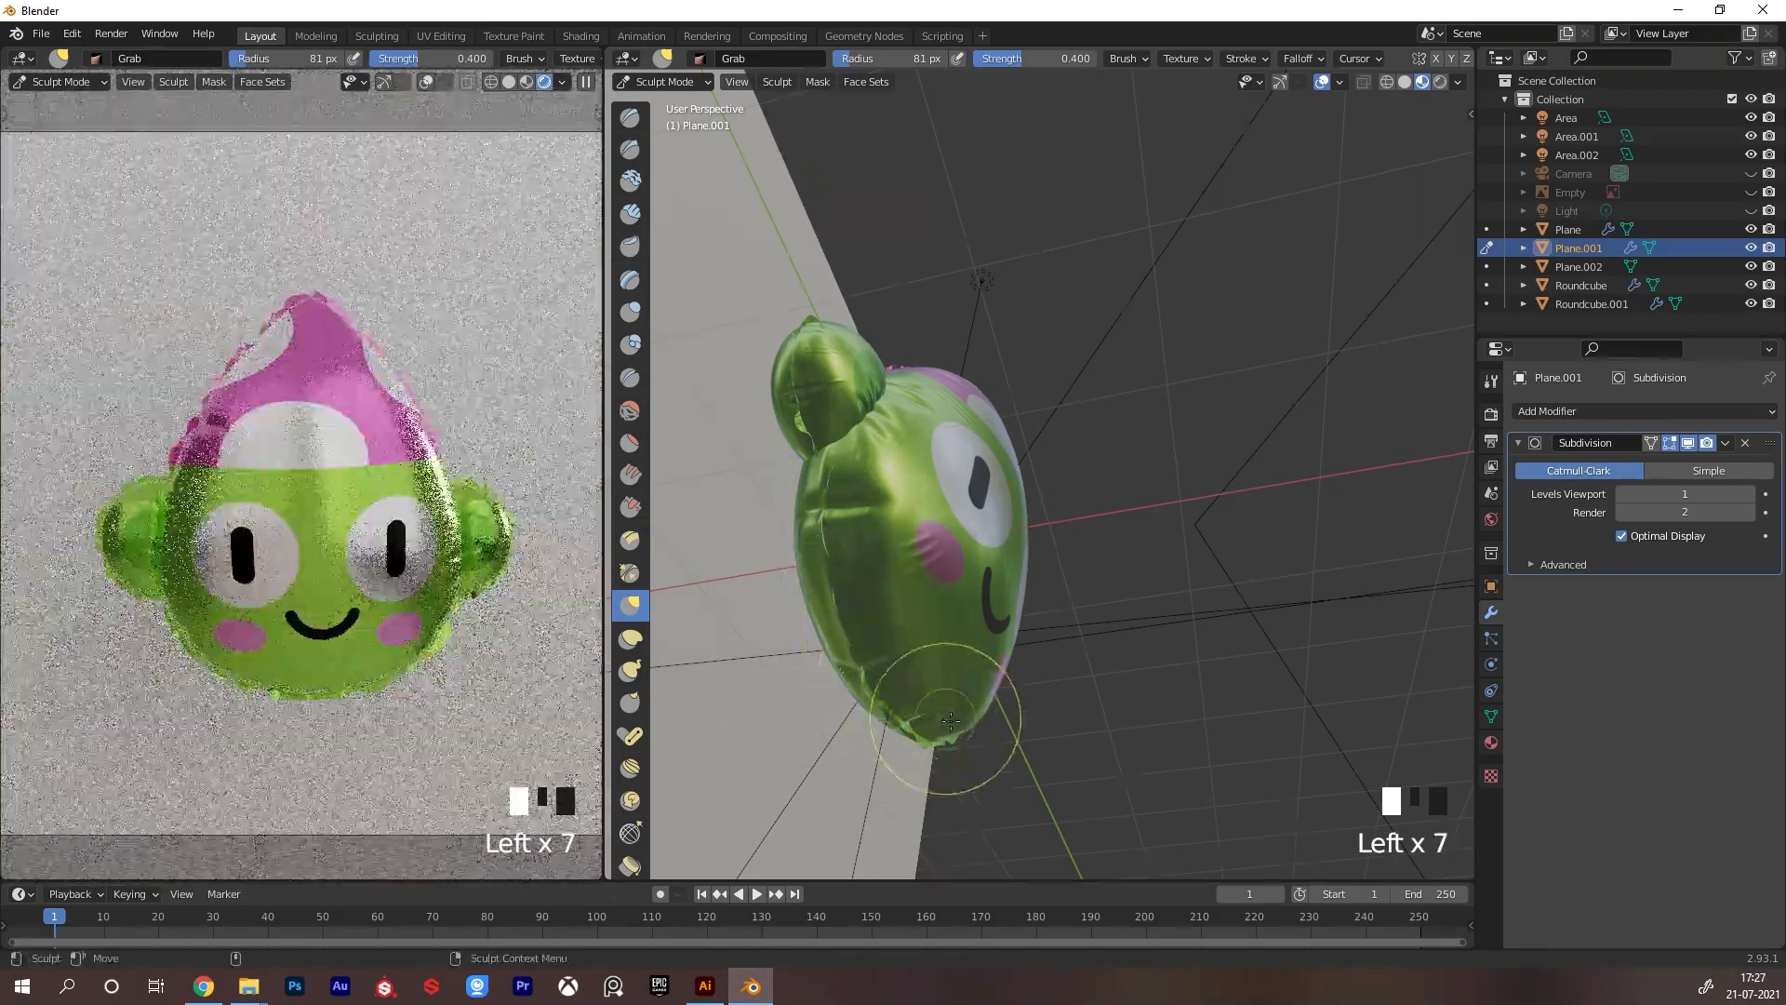
# Continue adjusting the green head's seam from below, between the chin and the ear, with the Grab brush
pyautogui.moveTo(986, 768)
pyautogui.keyDown('alt'); pyautogui.mouseDown()
pyautogui.moveTo(1078, 689)
pyautogui.moveTo(999, 654)
pyautogui.moveTo(1000, 725)
pyautogui.mouseUp(); pyautogui.keyUp('alt')
pyautogui.moveTo(1000, 726)
pyautogui.keyDown('alt'); pyautogui.mouseDown(button='middle')
pyautogui.moveTo(999, 563)
pyautogui.moveTo(1028, 535)
pyautogui.mouseUp(button='middle'); pyautogui.keyUp('alt')
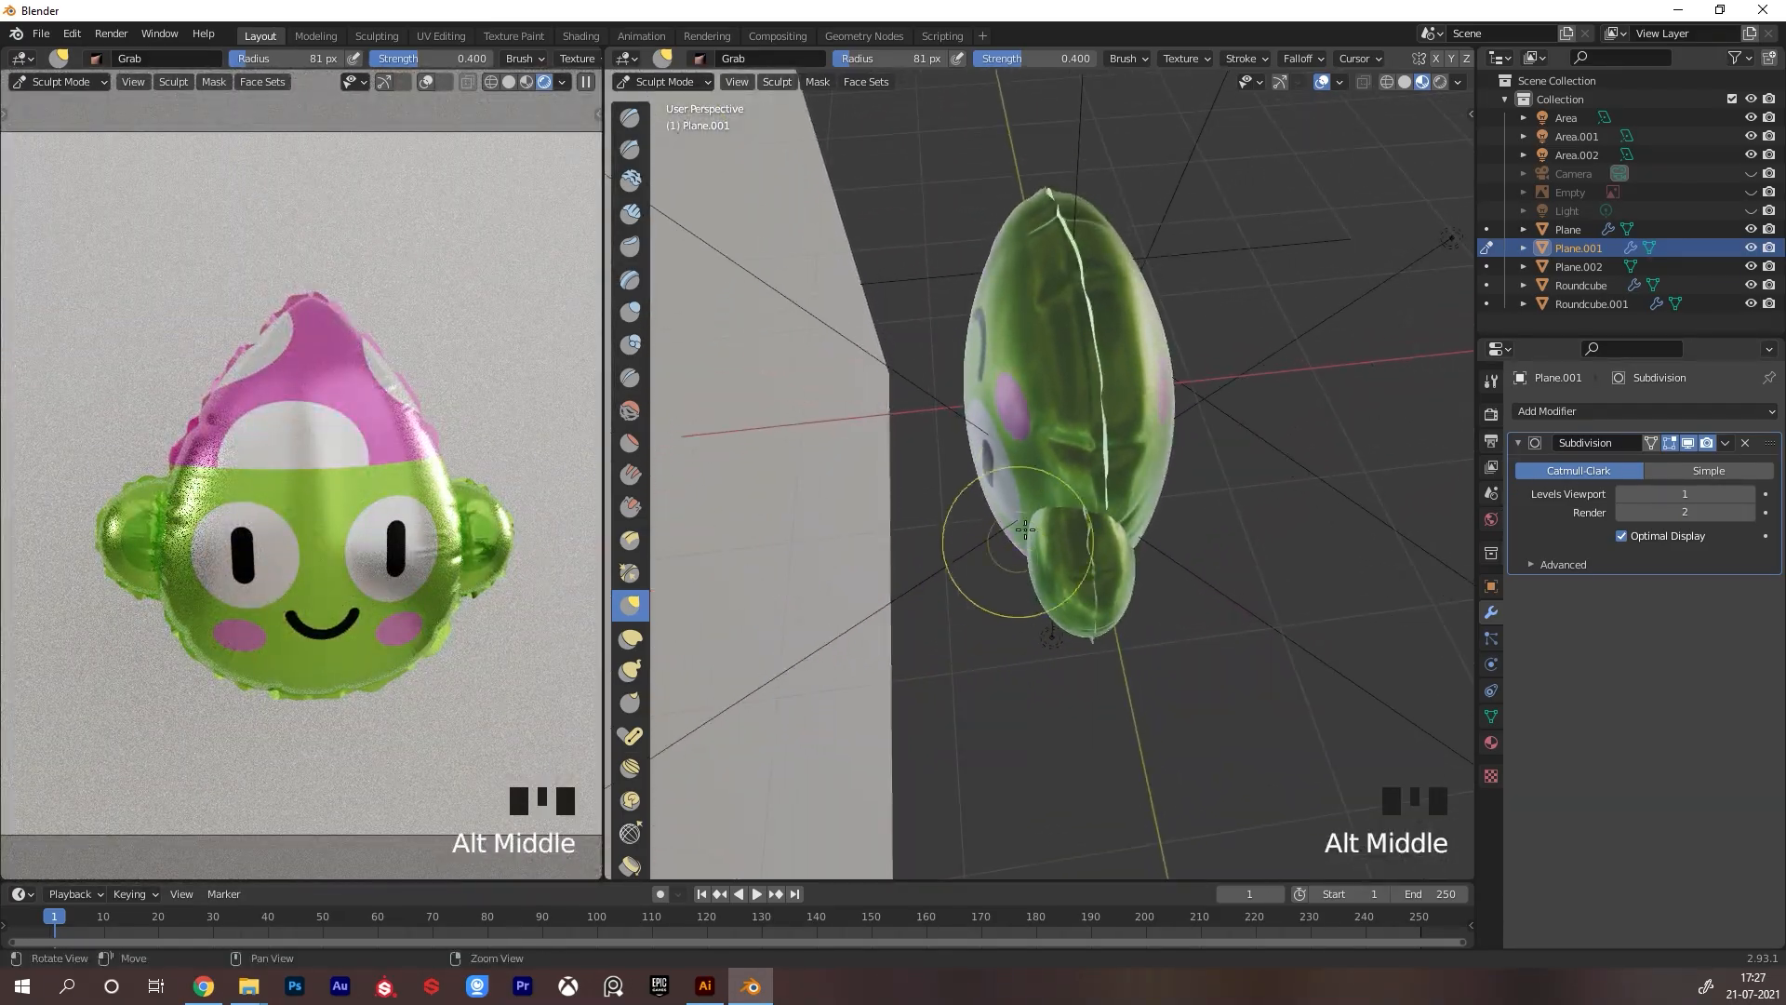
pyautogui.moveTo(1100, 340); pyautogui.dragTo(1087, 357)
pyautogui.moveTo(1107, 441)
pyautogui.mouseDown()
pyautogui.moveTo(1042, 469)
pyautogui.moveTo(1090, 484)
pyautogui.moveTo(1093, 525)
pyautogui.moveTo(1140, 507)
pyautogui.moveTo(1112, 532)
pyautogui.mouseUp()
# Reduce the Grab brush to 25 px, refine the seam under the chin, and undo the last stroke
pyautogui.moveTo(1164, 469)
pyautogui.keyDown('alt'); pyautogui.mouseDown()
pyautogui.moveTo(1256, 556)
pyautogui.moveTo(1155, 449)
pyautogui.moveTo(1077, 439)
pyautogui.moveTo(1056, 386)
pyautogui.moveTo(1116, 432)
pyautogui.mouseUp(); pyautogui.keyUp('alt')
pyautogui.press('f')
pyautogui.click(999, 445)
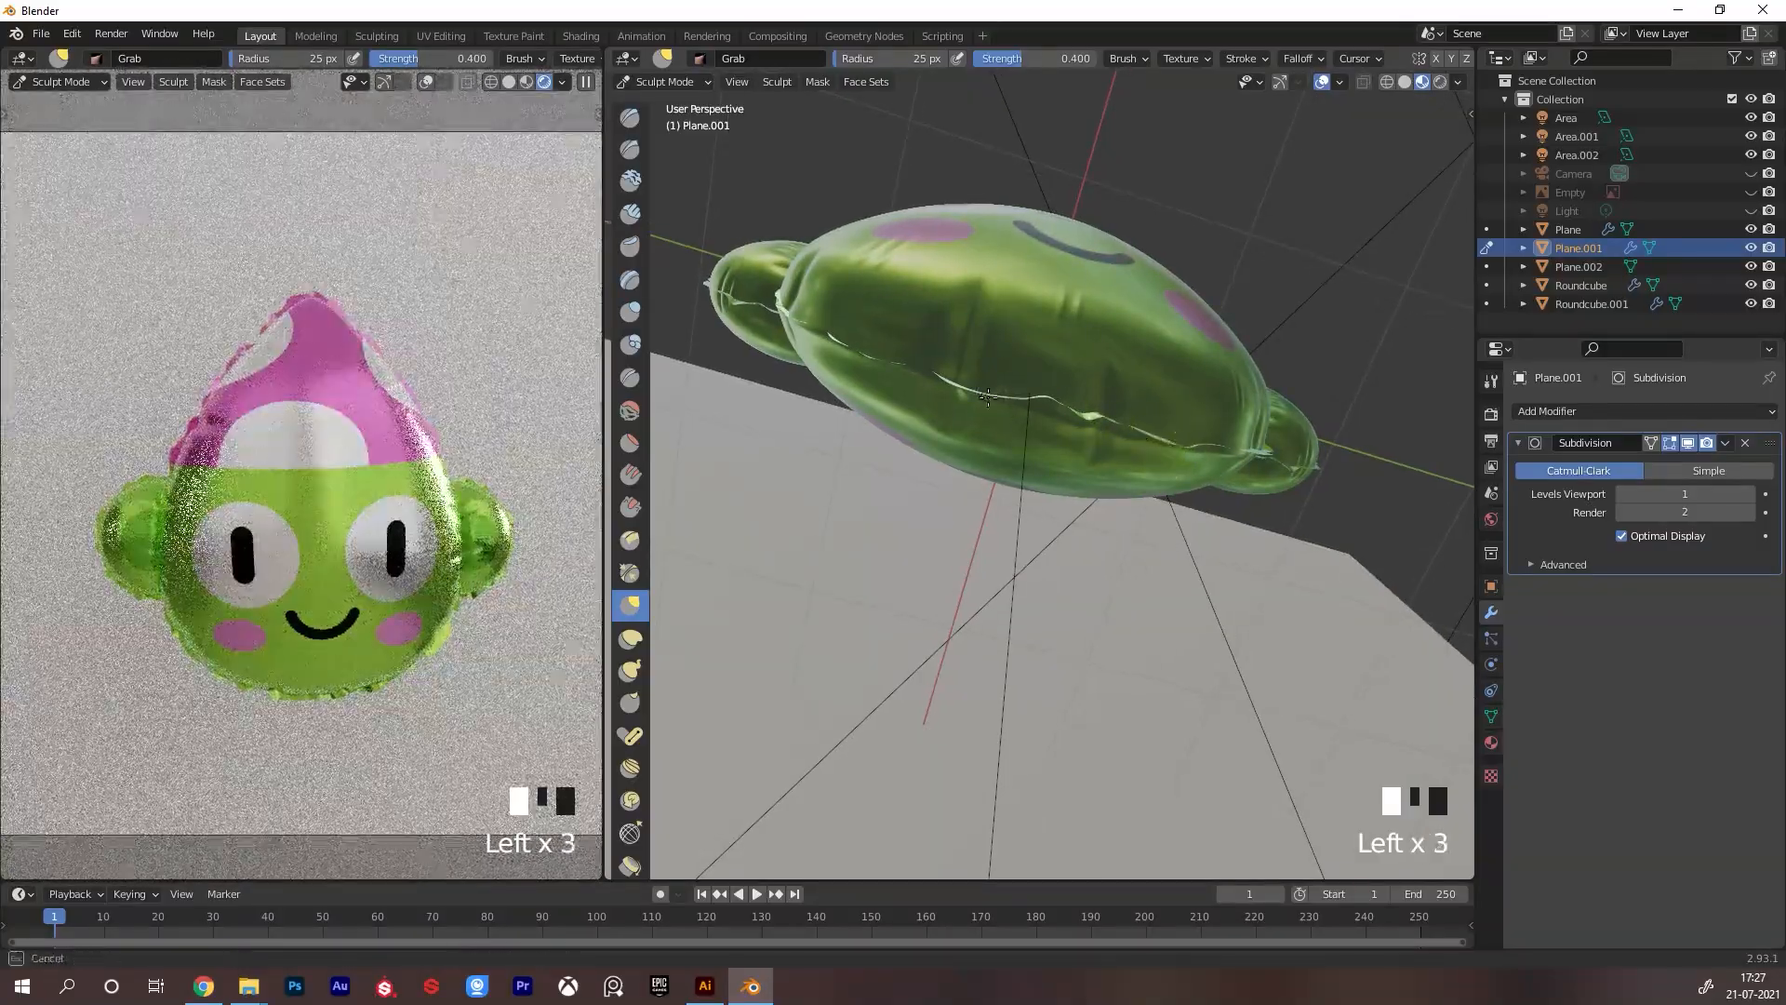
pyautogui.moveTo(1031, 369)
pyautogui.keyDown('alt'); pyautogui.mouseDown()
pyautogui.moveTo(901, 326)
pyautogui.moveTo(897, 483)
pyautogui.moveTo(865, 419)
pyautogui.moveTo(925, 408)
pyautogui.moveTo(875, 450)
pyautogui.moveTo(927, 515)
pyautogui.mouseUp(); pyautogui.keyUp('alt')
pyautogui.keyDown('alt'); pyautogui.middleClick(985, 348); pyautogui.keyUp('alt')
pyautogui.hotkey('ctrl', 'z')
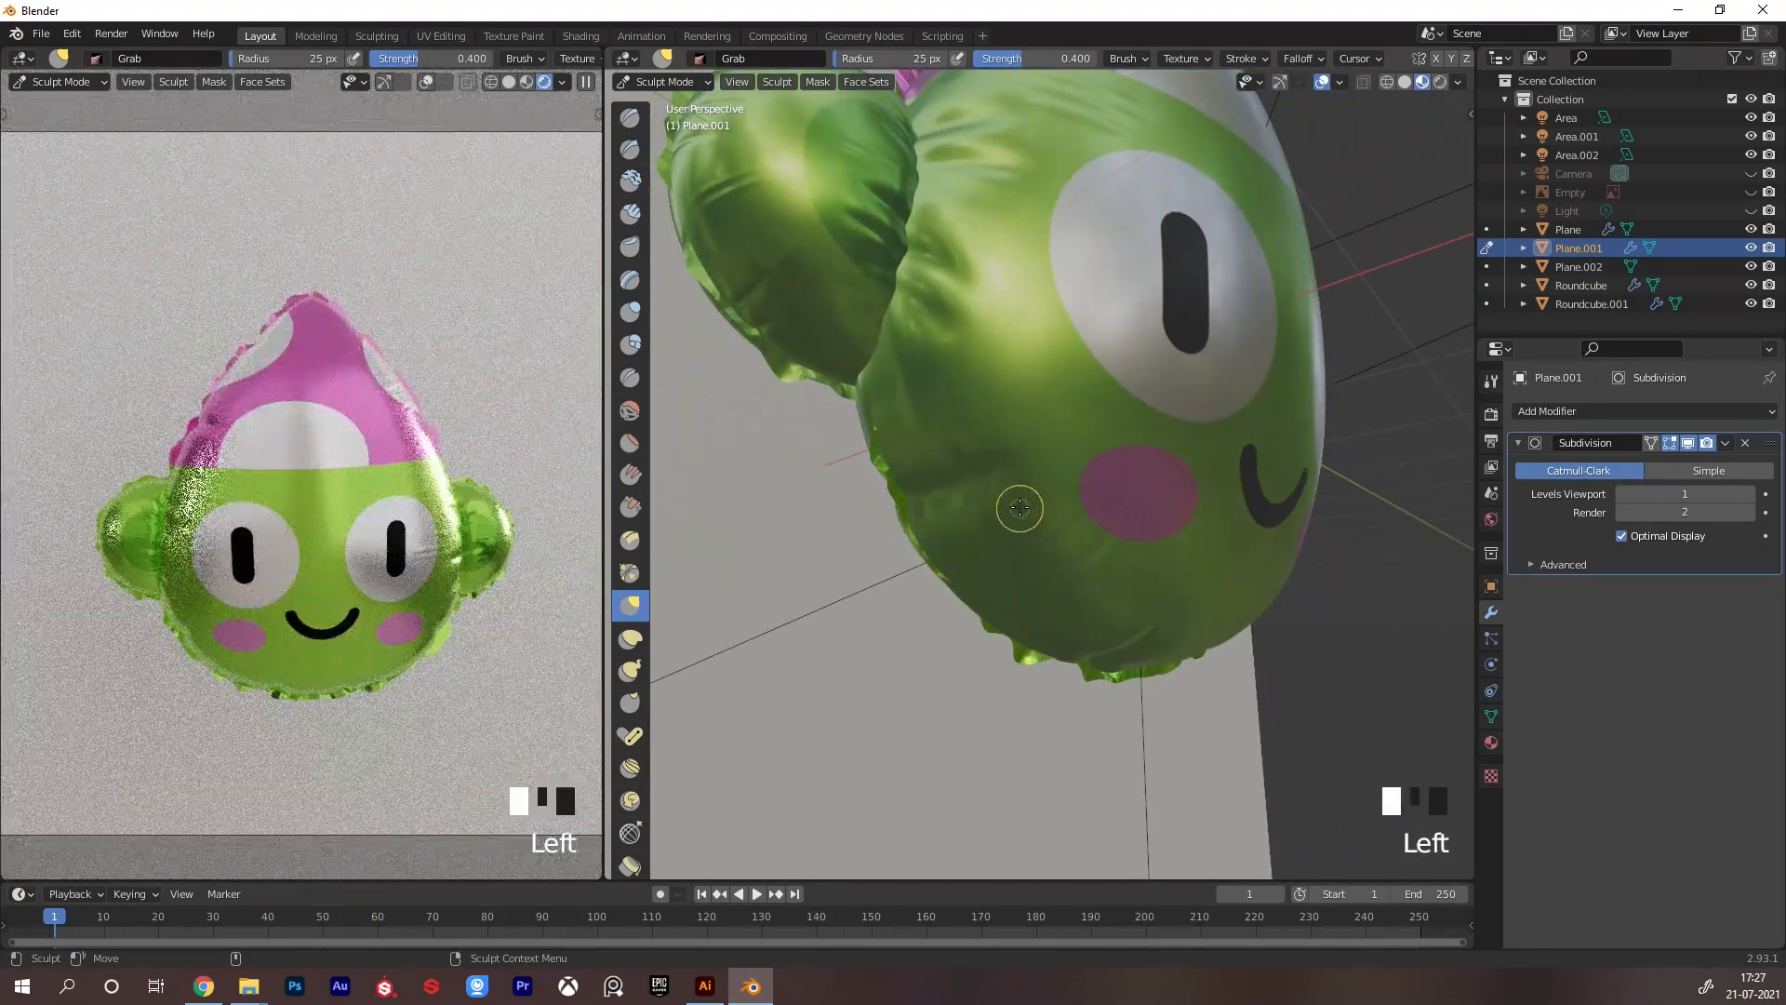
# Nudge the crinkled seam beside the cap's white spot and up to its tip with the 25 px Grab brush
pyautogui.keyDown('alt'); pyautogui.moveTo(1065, 498); pyautogui.dragTo(1089, 558, button='middle'); pyautogui.keyUp('alt')
pyautogui.keyDown('alt'); pyautogui.moveTo(1088, 558); pyautogui.dragTo(1085, 583); pyautogui.keyUp('alt')
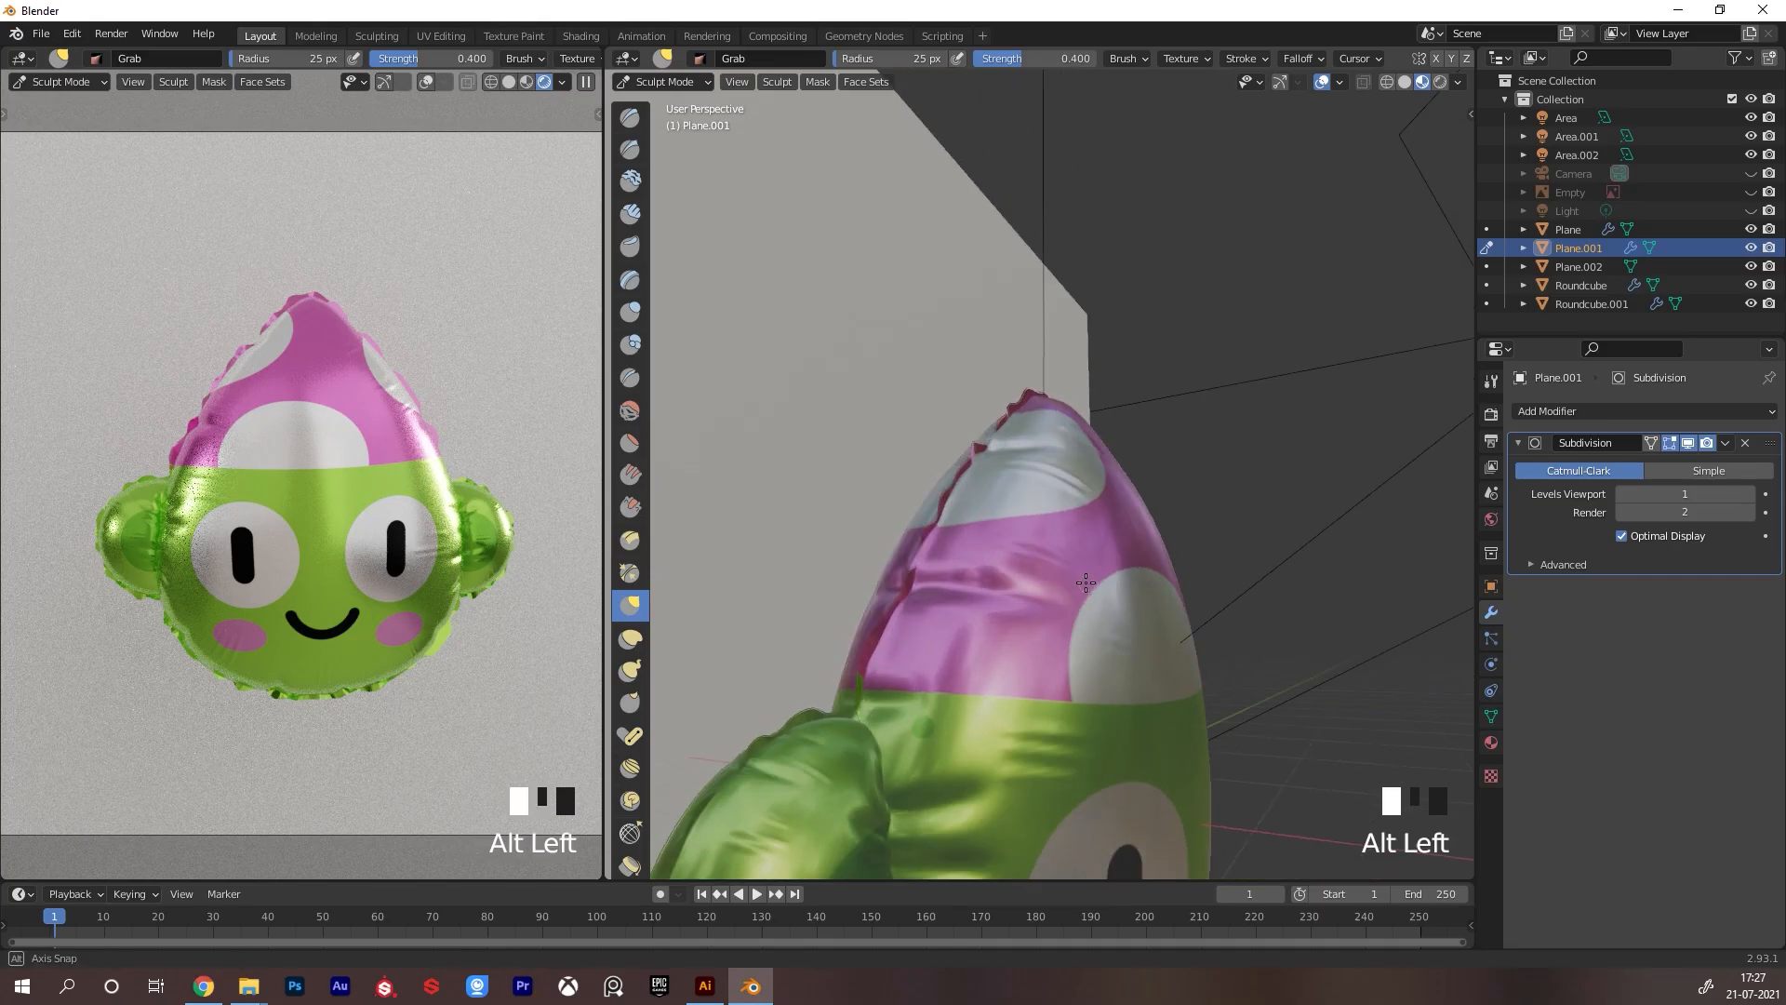
pyautogui.keyDown('alt'); pyautogui.moveTo(867, 650); pyautogui.dragTo(933, 496); pyautogui.keyUp('alt')
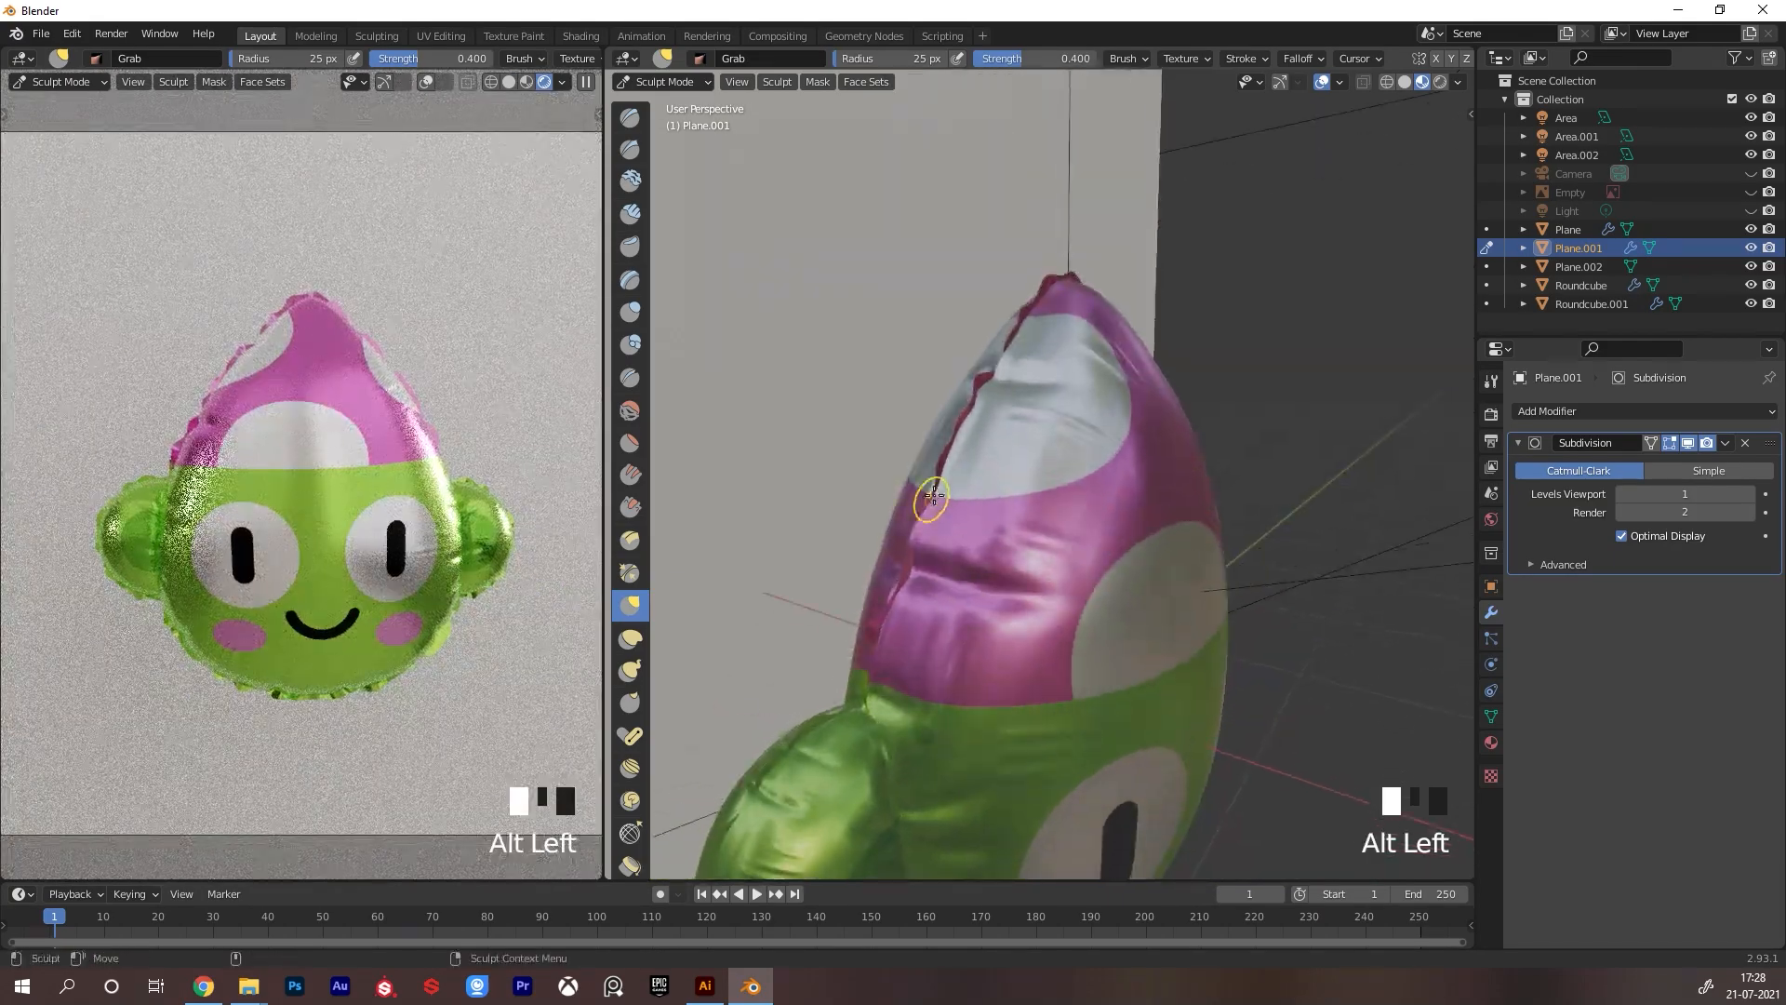
pyautogui.moveTo(976, 431); pyautogui.dragTo(962, 428)
pyautogui.keyDown('alt'); pyautogui.moveTo(1009, 400); pyautogui.dragTo(960, 410); pyautogui.keyUp('alt')
pyautogui.keyDown('alt'); pyautogui.moveTo(1045, 341); pyautogui.dragTo(1089, 363); pyautogui.keyUp('alt')
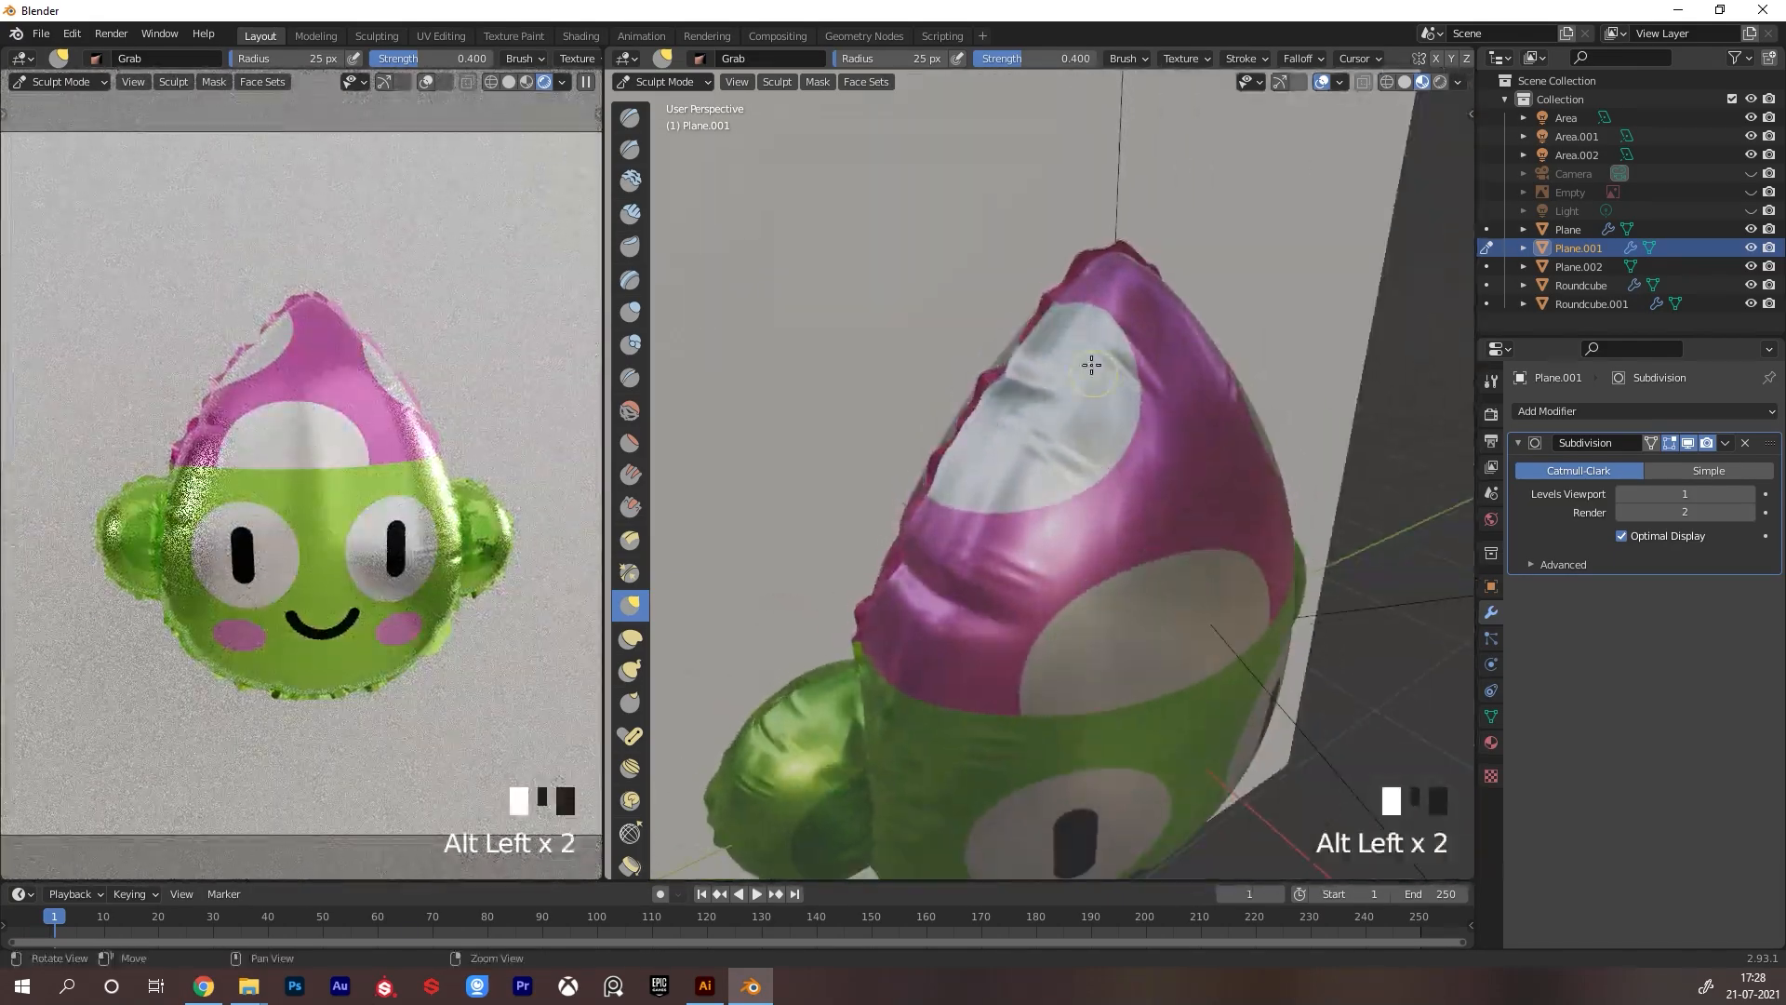
pyautogui.moveTo(1058, 284); pyautogui.dragTo(1076, 299)
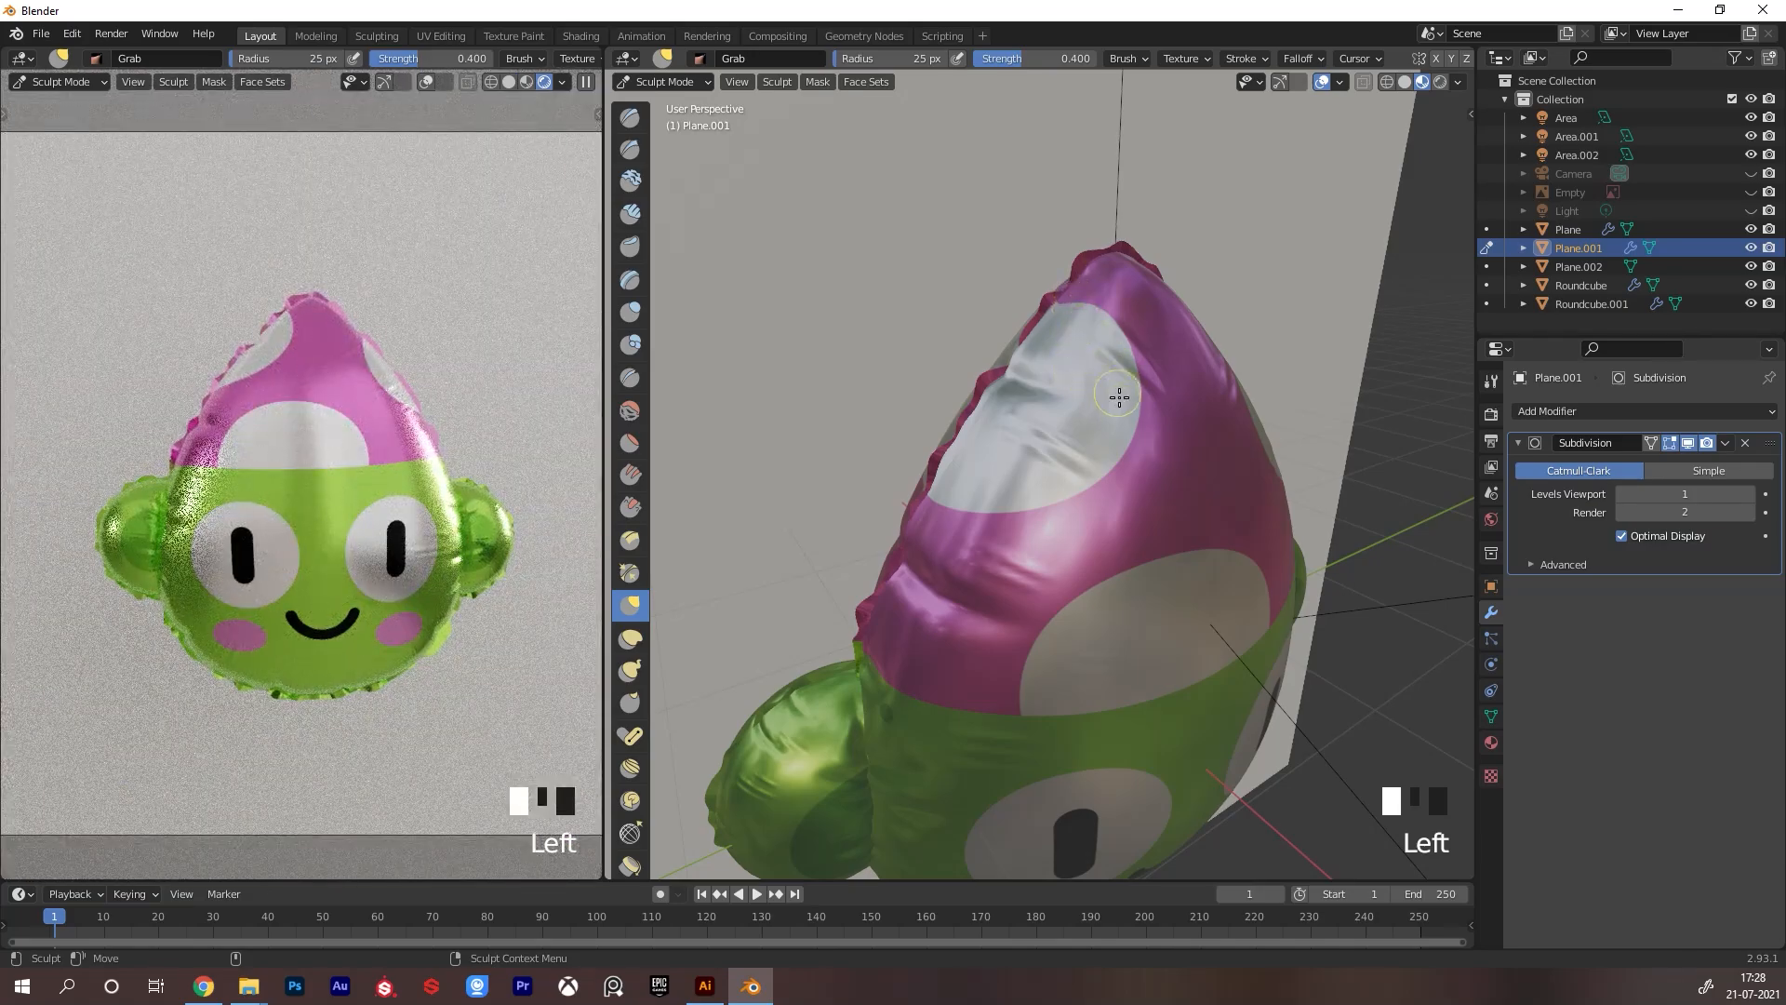
# Nudge the seam near the tip on the opposite side of the cap with the Grab brush
pyautogui.keyDown('alt'); pyautogui.moveTo(1237, 418); pyautogui.dragTo(1150, 367); pyautogui.keyUp('alt')
pyautogui.keyDown('alt'); pyautogui.moveTo(1260, 450); pyautogui.dragTo(1206, 455); pyautogui.keyUp('alt')
pyautogui.moveTo(1187, 387); pyautogui.dragTo(1181, 410)
pyautogui.keyDown('alt'); pyautogui.moveTo(1251, 372); pyautogui.dragTo(1180, 340); pyautogui.keyUp('alt')
pyautogui.moveTo(1190, 294); pyautogui.dragTo(1192, 288)
# Enlarge the Grab brush to 138 px and pull the seam on the cap's opposite side toward the back
pyautogui.press('f')
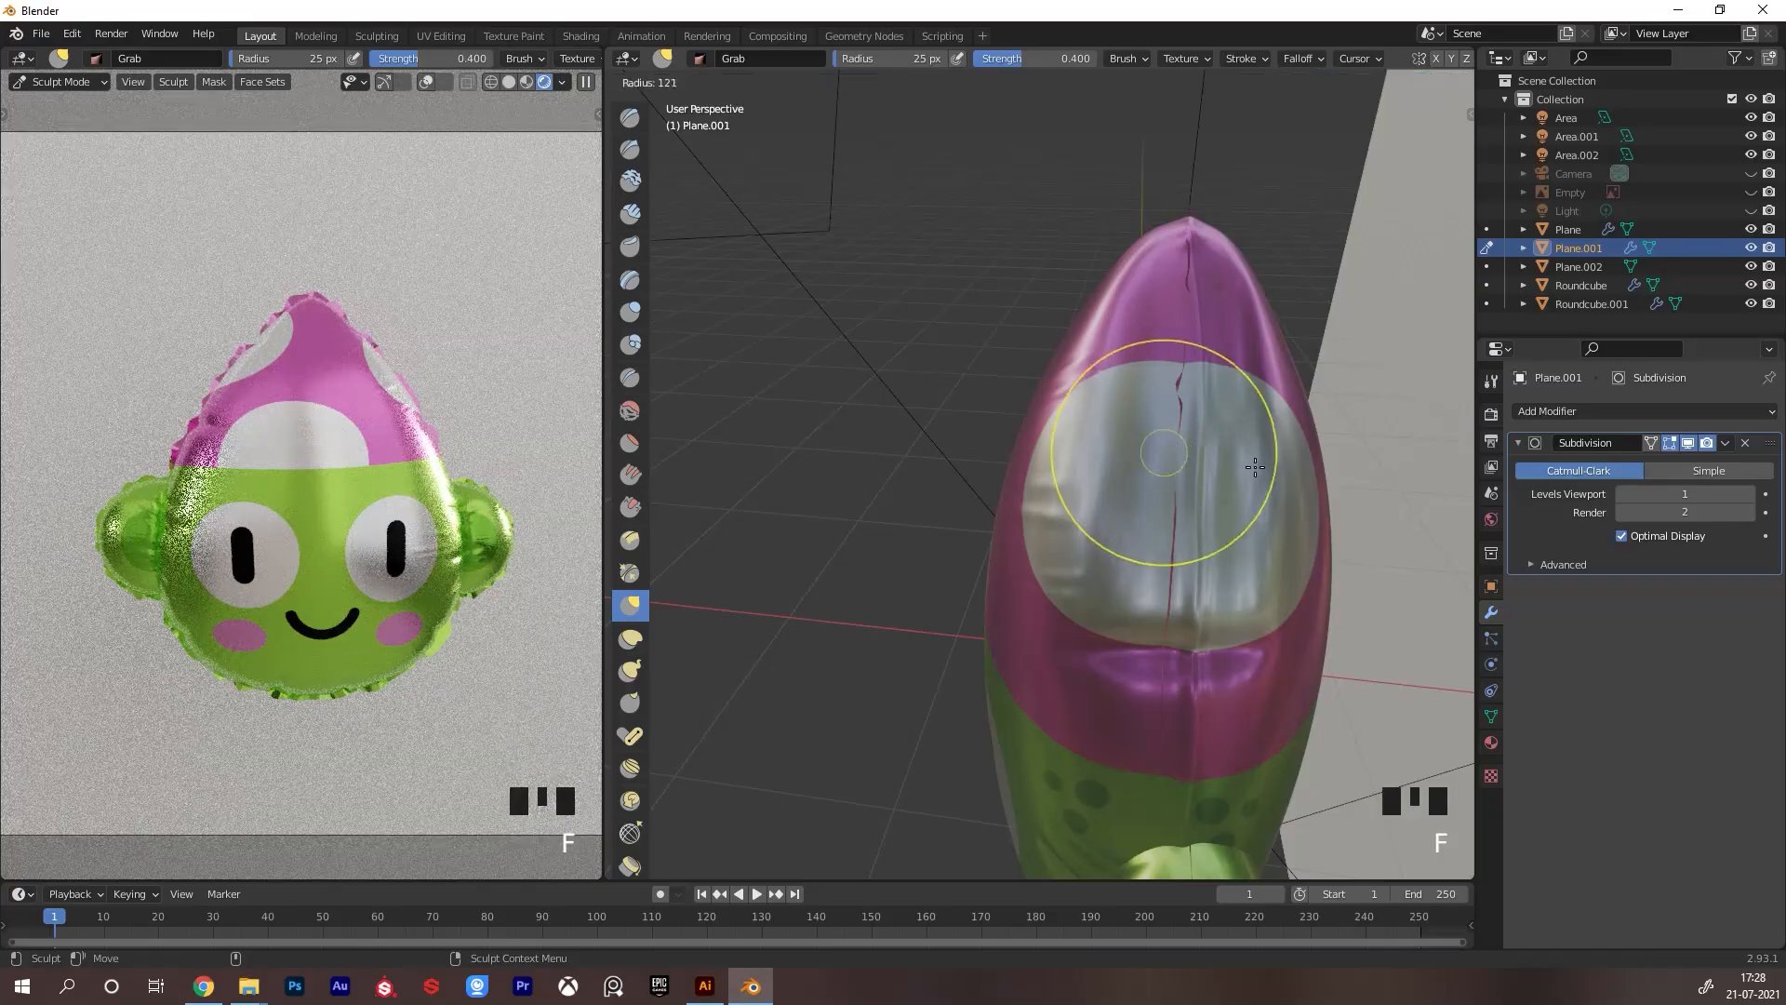
pyautogui.click(1279, 443)
pyautogui.moveTo(1279, 438)
pyautogui.keyDown('alt'); pyautogui.mouseDown()
pyautogui.moveTo(1226, 388)
pyautogui.moveTo(1268, 395)
pyautogui.mouseUp(); pyautogui.keyUp('alt')
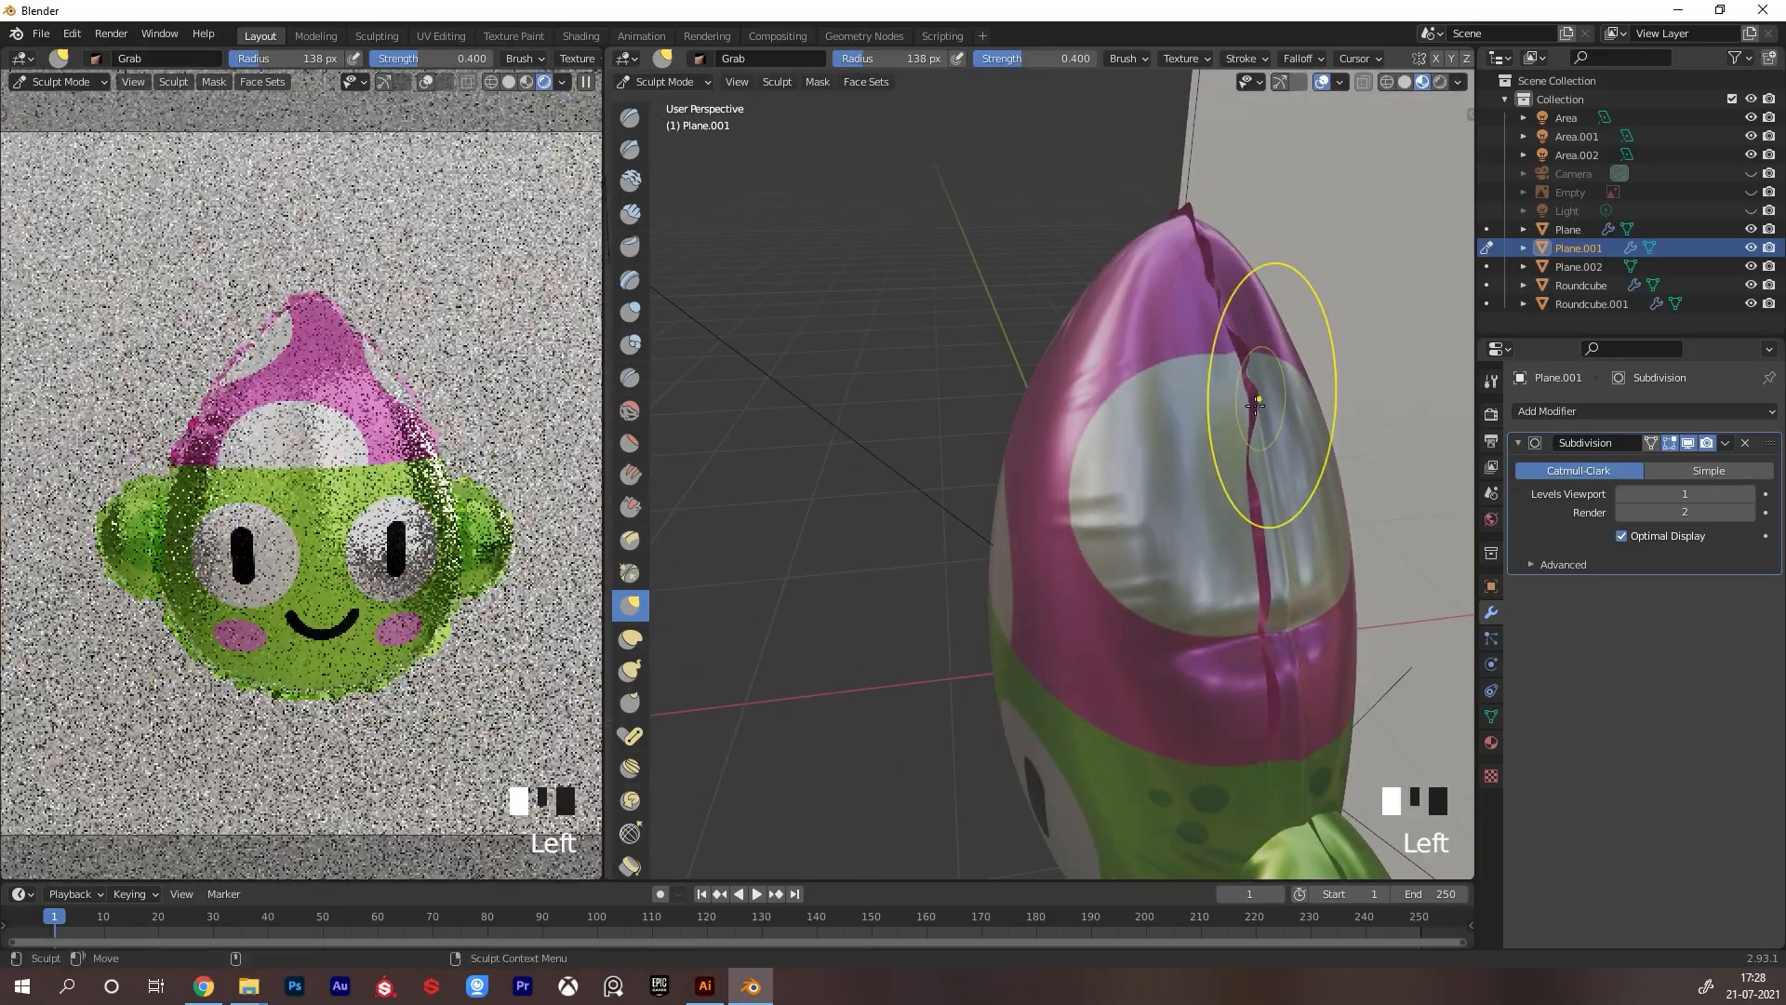
pyautogui.moveTo(1253, 535); pyautogui.dragTo(1282, 544)
pyautogui.moveTo(1265, 661)
pyautogui.mouseDown()
pyautogui.moveTo(1293, 697)
pyautogui.moveTo(1311, 799)
pyautogui.mouseUp()
pyautogui.moveTo(1291, 772); pyautogui.dragTo(1304, 770)
pyautogui.moveTo(1293, 666); pyautogui.dragTo(1305, 665)
pyautogui.moveTo(1271, 564); pyautogui.dragTo(1348, 509)
# Reduce the Grab brush to 20 px and refine the seam crinkles between the cap's white spot and the ear
pyautogui.press('f')
pyautogui.click(1251, 518)
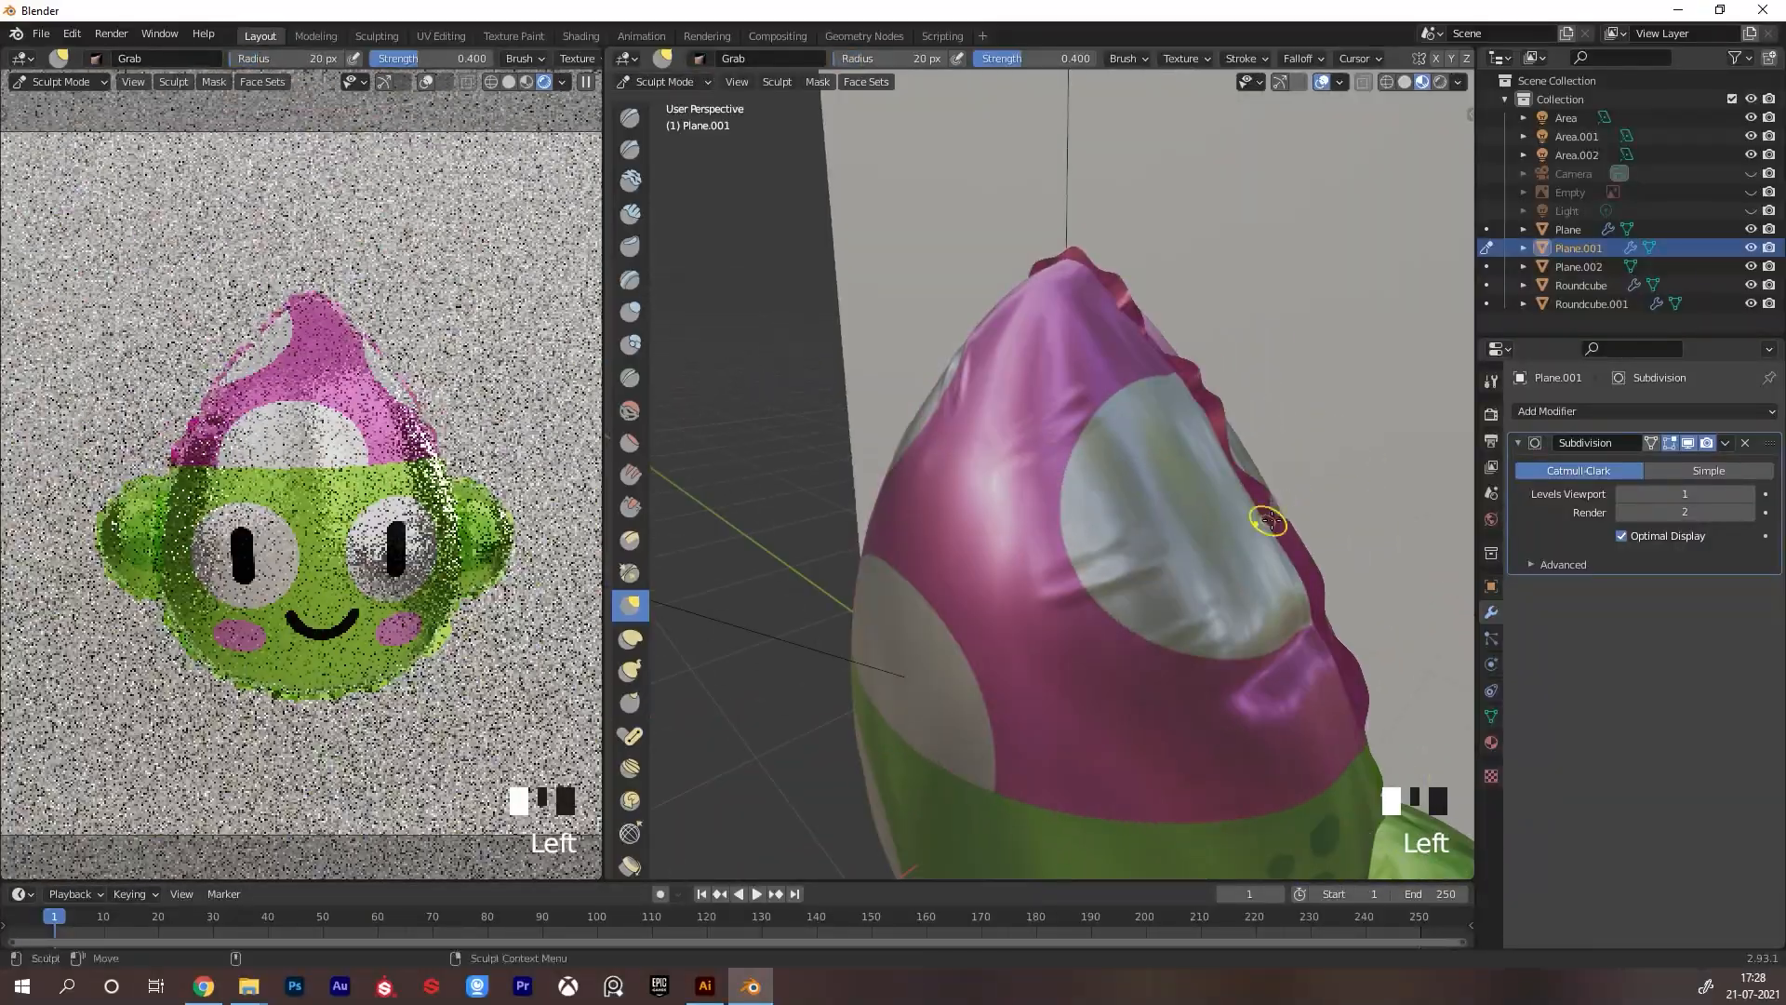
pyautogui.moveTo(1319, 664)
pyautogui.keyDown('alt'); pyautogui.mouseDown()
pyautogui.moveTo(1295, 396)
pyautogui.moveTo(1386, 555)
pyautogui.mouseUp(); pyautogui.keyUp('alt')
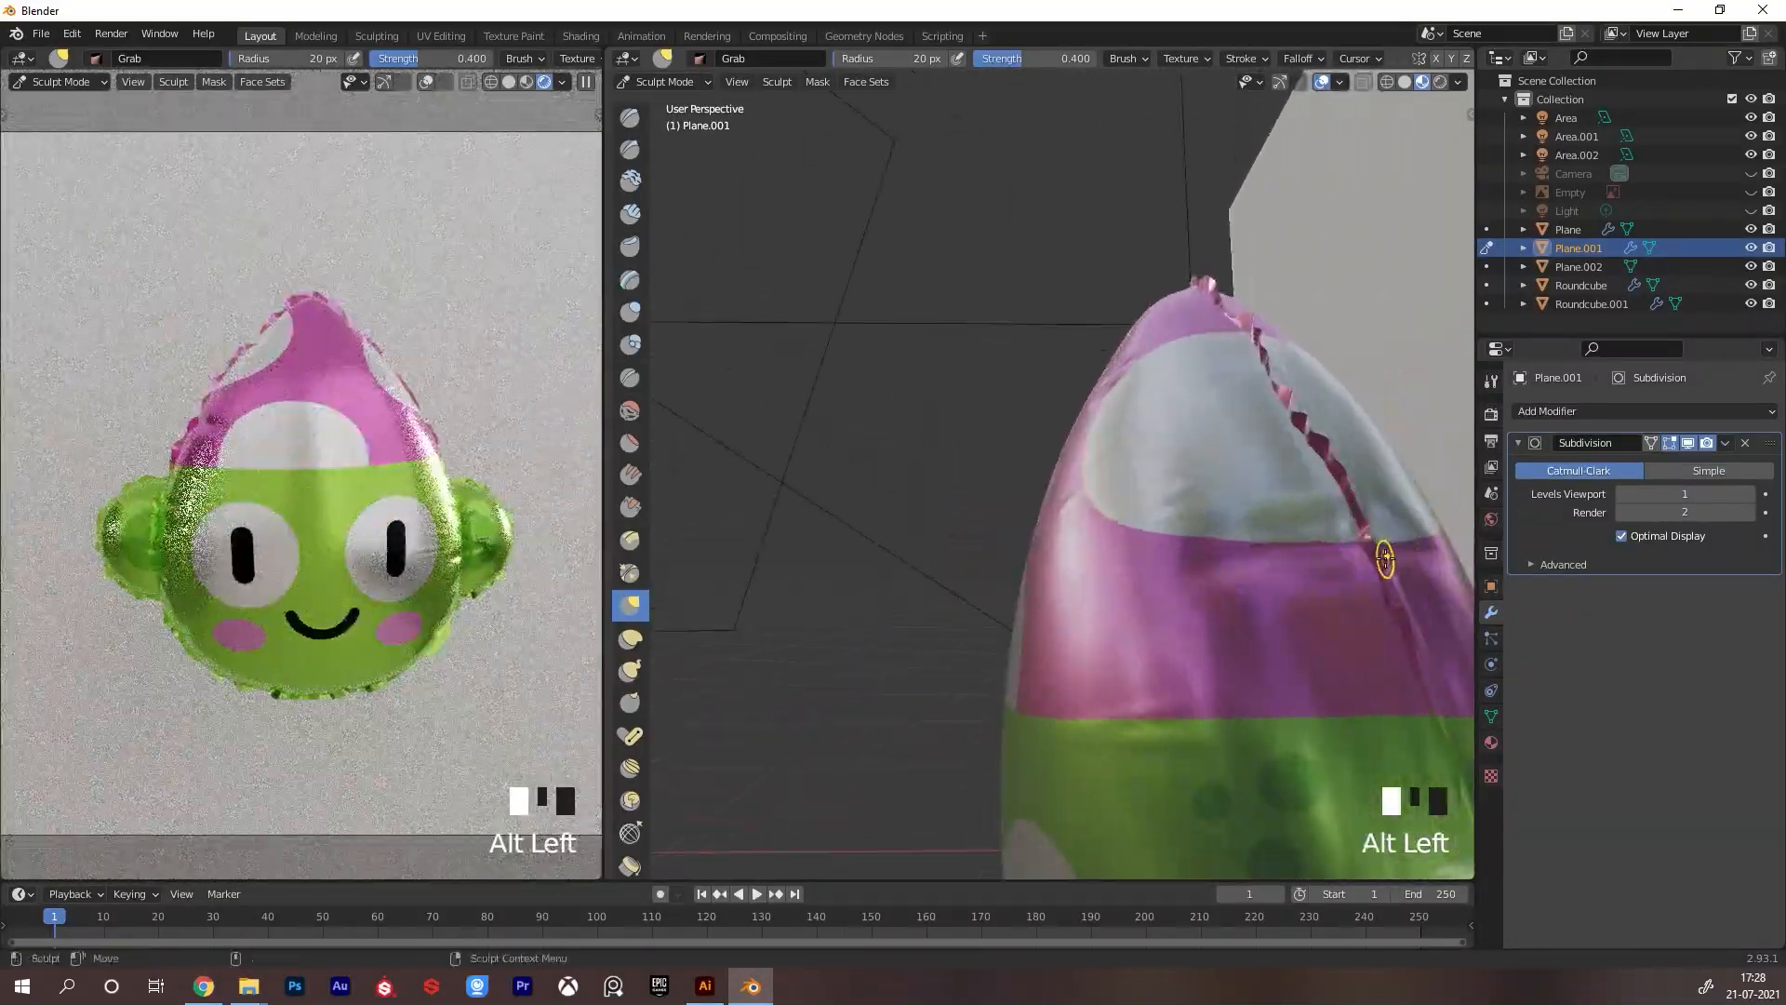
pyautogui.moveTo(1399, 638)
pyautogui.mouseDown()
pyautogui.moveTo(1445, 660)
pyautogui.moveTo(1407, 678)
pyautogui.moveTo(1341, 619)
pyautogui.moveTo(1395, 598)
pyautogui.mouseUp()
pyautogui.keyDown('alt'); pyautogui.moveTo(1395, 598); pyautogui.dragTo(1153, 574, button='right'); pyautogui.keyUp('alt')
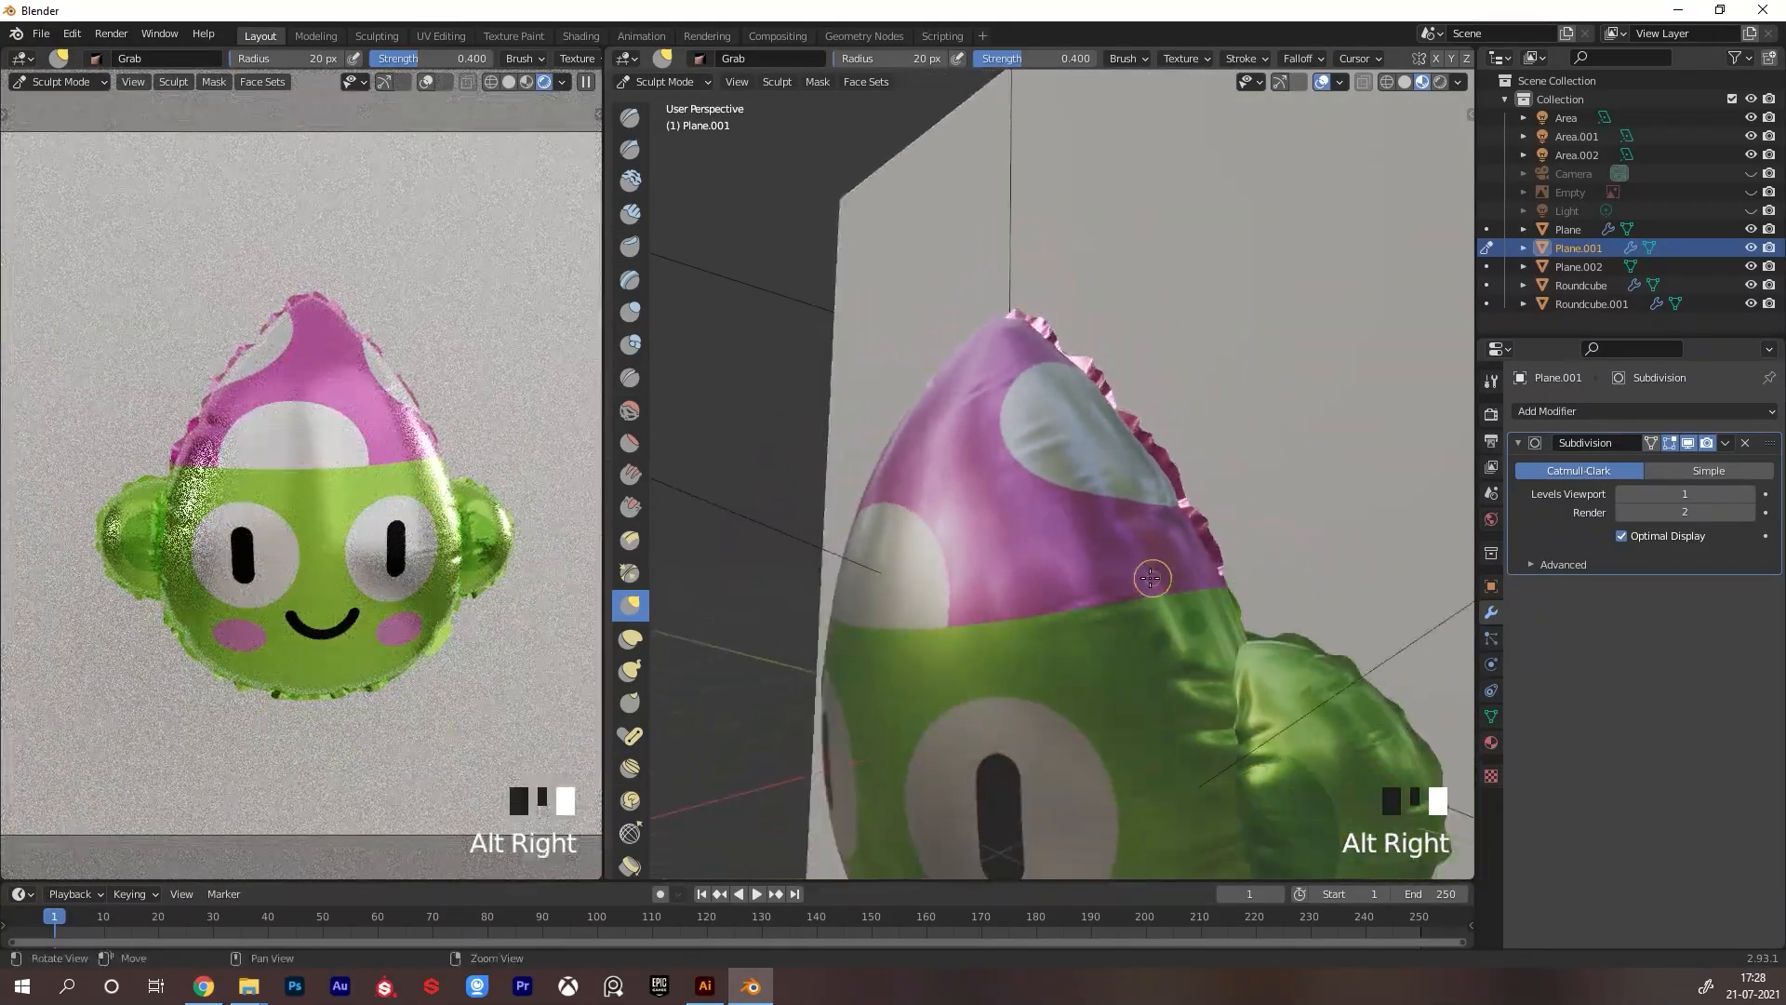
# Return the seam strip to Object Mode and check the whole character from the front
pyautogui.keyDown('alt'); pyautogui.moveTo(1102, 560); pyautogui.dragTo(1150, 537); pyautogui.keyUp('alt')
pyautogui.hotkey('ctrl', 'Tab')
pyautogui.click(1054, 519)
pyautogui.keyDown('alt'); pyautogui.moveTo(1179, 427); pyautogui.dragTo(1090, 473, button='right'); pyautogui.keyUp('alt')
pyautogui.keyDown('alt'); pyautogui.moveTo(1090, 473); pyautogui.dragTo(1159, 493); pyautogui.keyUp('alt')
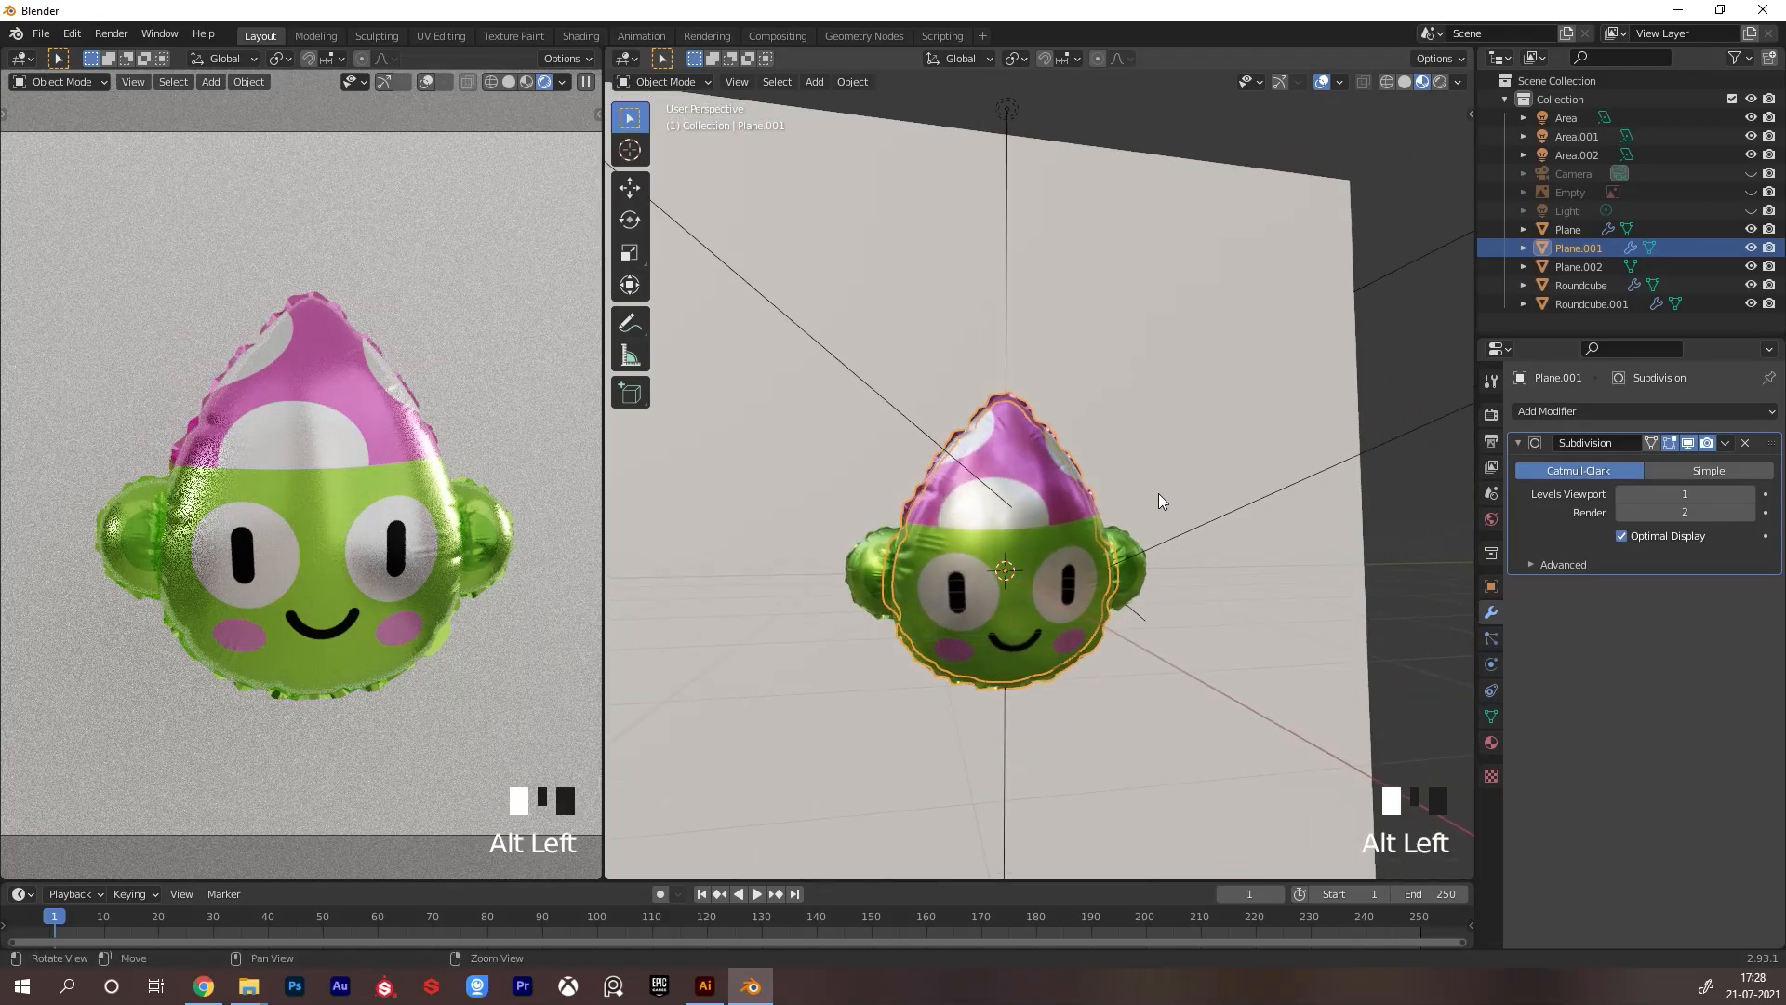
pyautogui.keyDown('alt'); pyautogui.moveTo(1098, 516); pyautogui.dragTo(1091, 497, button='right'); pyautogui.keyUp('alt')
# Add a new plane mesh at the character's centre, working from the right orthographic view
pyautogui.click(1148, 460)
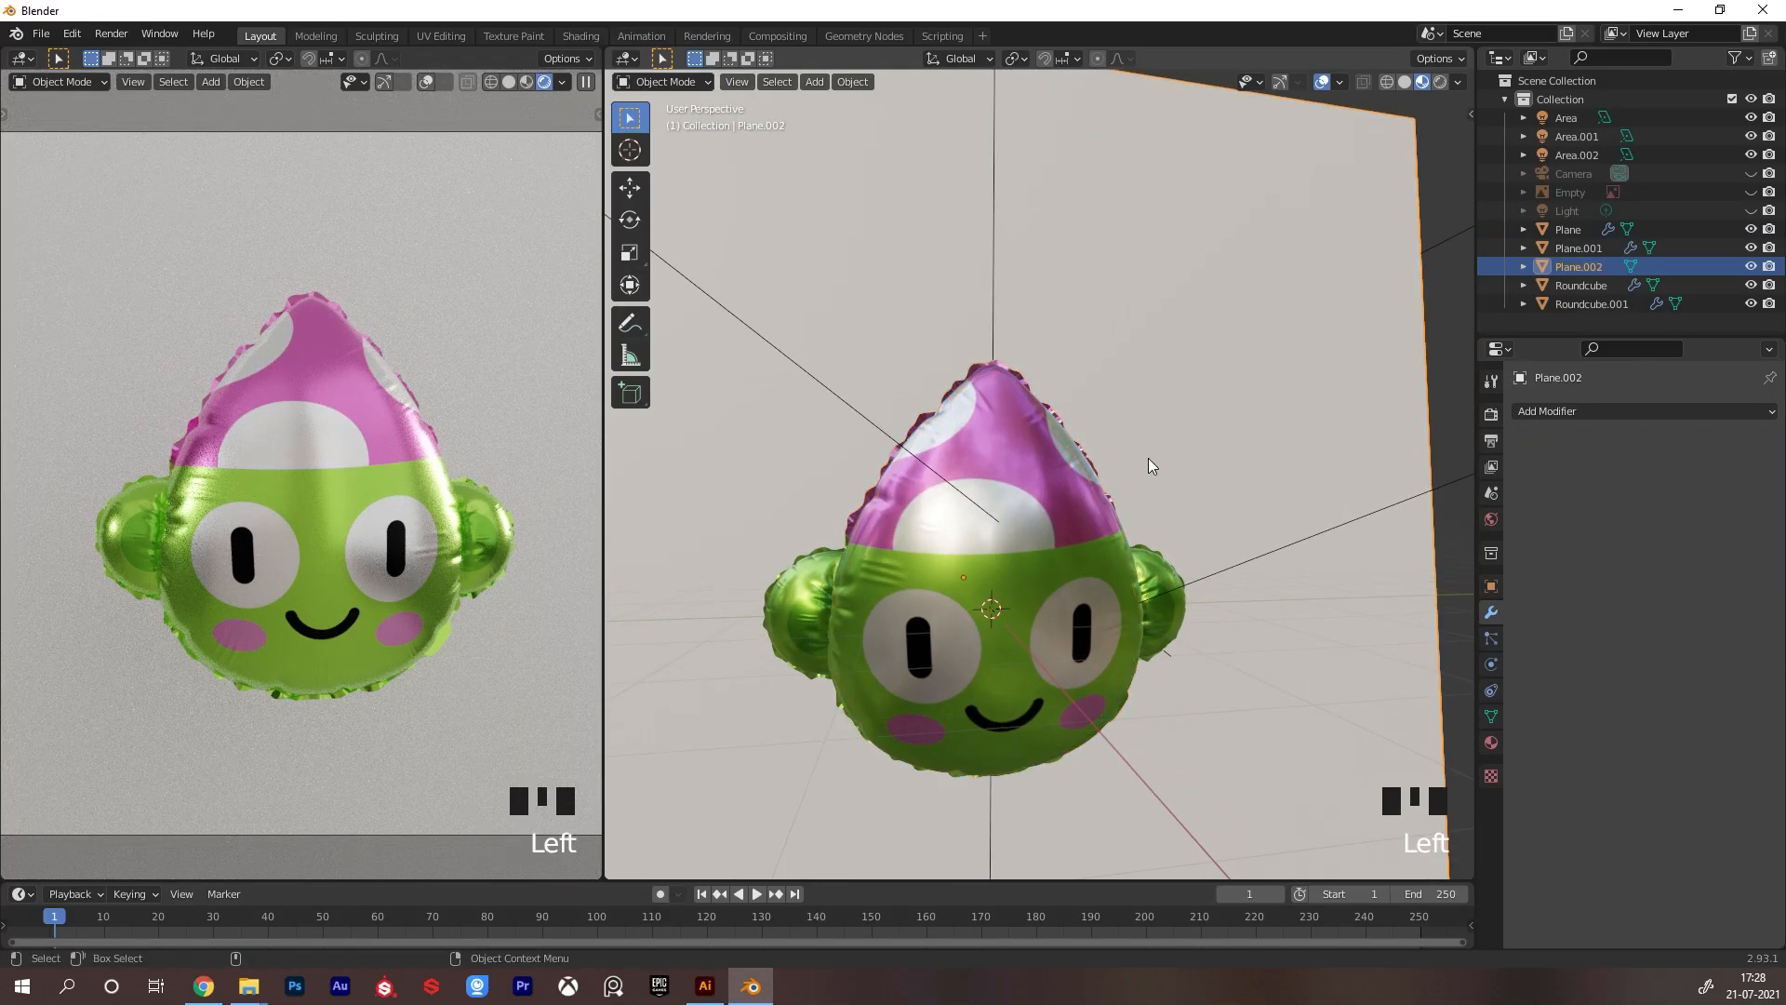
pyautogui.moveTo(1148, 460)
pyautogui.keyDown('alt'); pyautogui.mouseDown(button='middle')
pyautogui.moveTo(1072, 466)
pyautogui.moveTo(1072, 448)
pyautogui.moveTo(1128, 474)
pyautogui.mouseUp(button='middle'); pyautogui.keyUp('alt')
pyautogui.keyDown('ctrl'); pyautogui.moveTo(1135, 482); pyautogui.dragTo(1113, 482, button='middle'); pyautogui.keyUp('ctrl')
pyautogui.keyDown('alt'); pyautogui.moveTo(1044, 479); pyautogui.dragTo(1228, 270, button='right'); pyautogui.keyUp('alt')
pyautogui.keyDown('alt'); pyautogui.moveTo(1051, 424); pyautogui.dragTo(921, 582, button='right'); pyautogui.keyUp('alt')
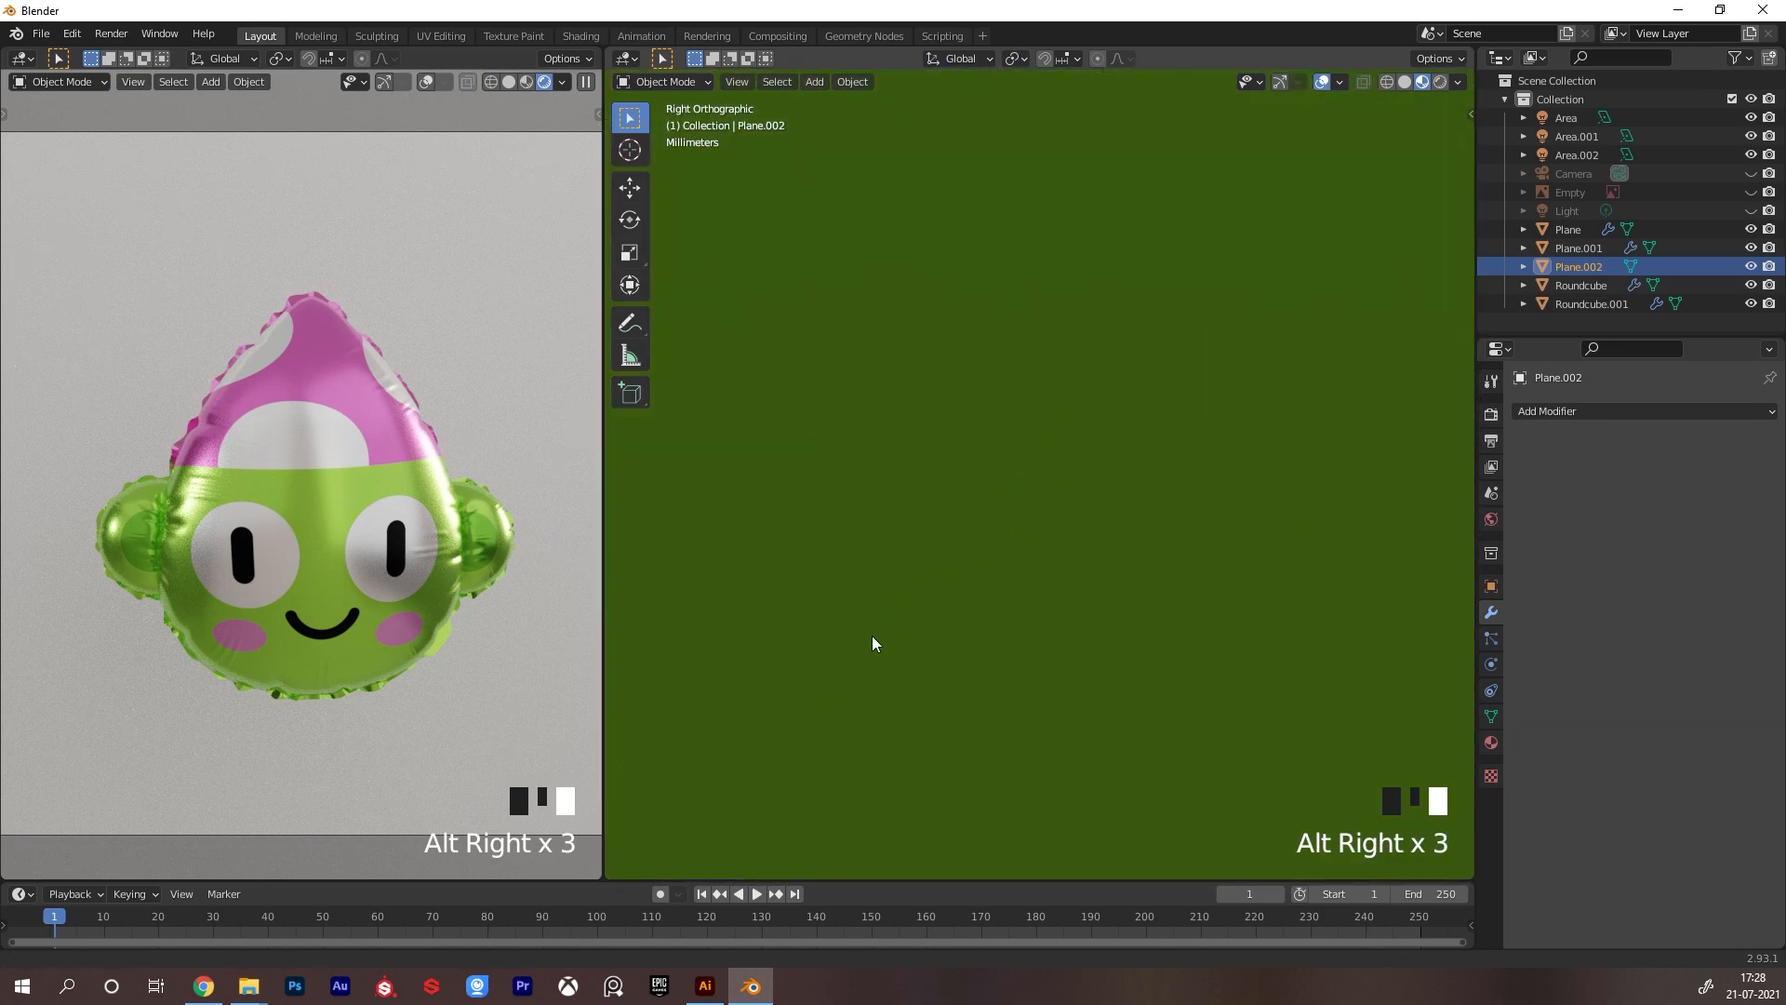
pyautogui.press('KP_Decimal')
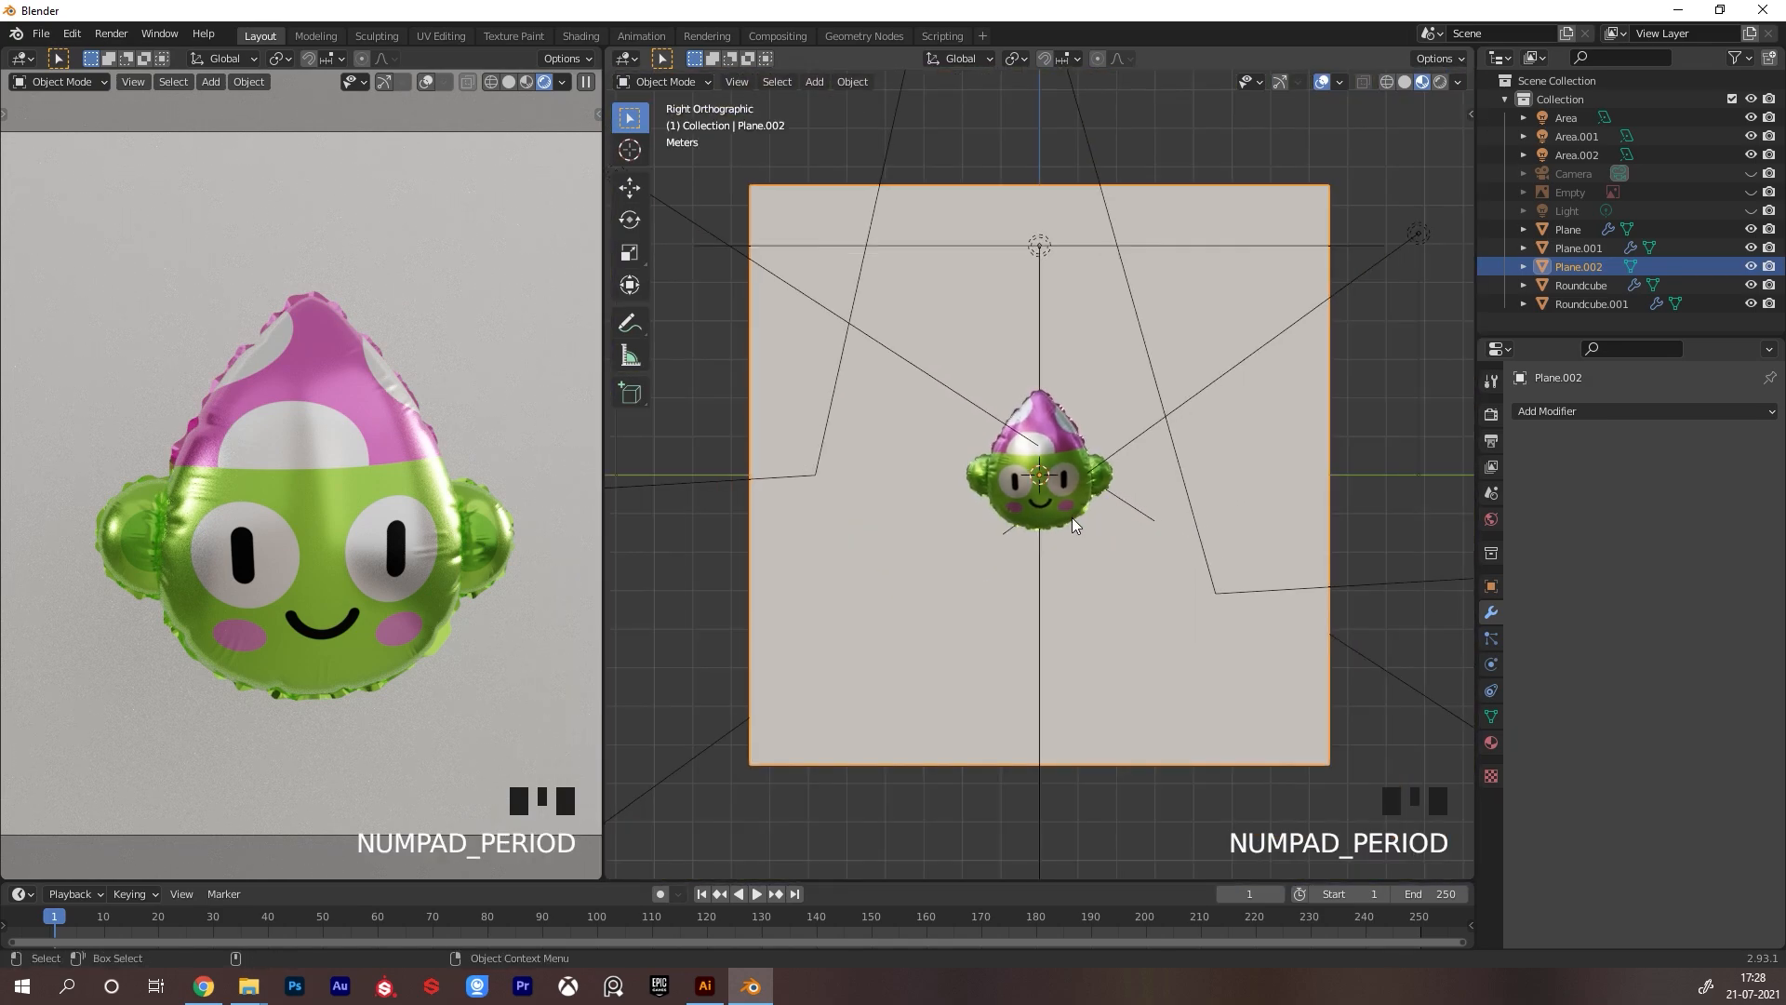
pyautogui.keyDown('alt'); pyautogui.moveTo(1071, 518); pyautogui.dragTo(1142, 437, button='right'); pyautogui.keyUp('alt')
pyautogui.hotkey('shift', 'a')
pyautogui.moveTo(1118, 461)
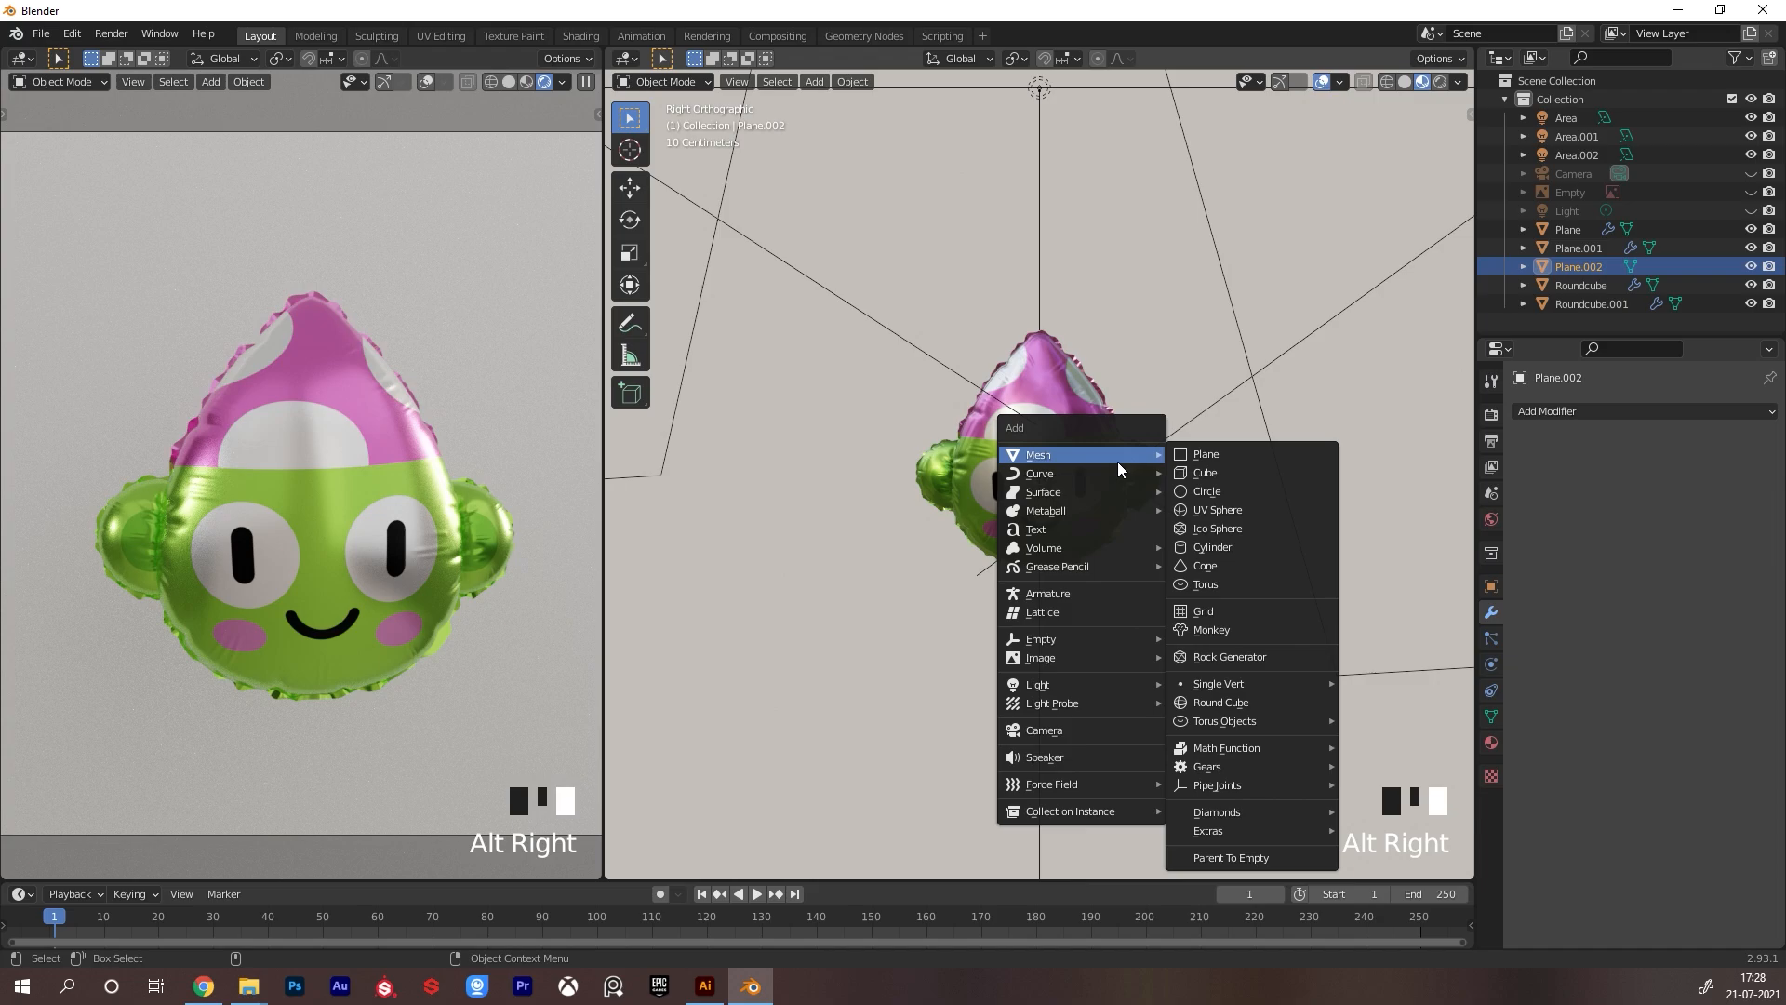
pyautogui.click(1246, 455)
pyautogui.keyDown('alt'); pyautogui.moveTo(1098, 355); pyautogui.dragTo(1224, 450); pyautogui.keyUp('alt')
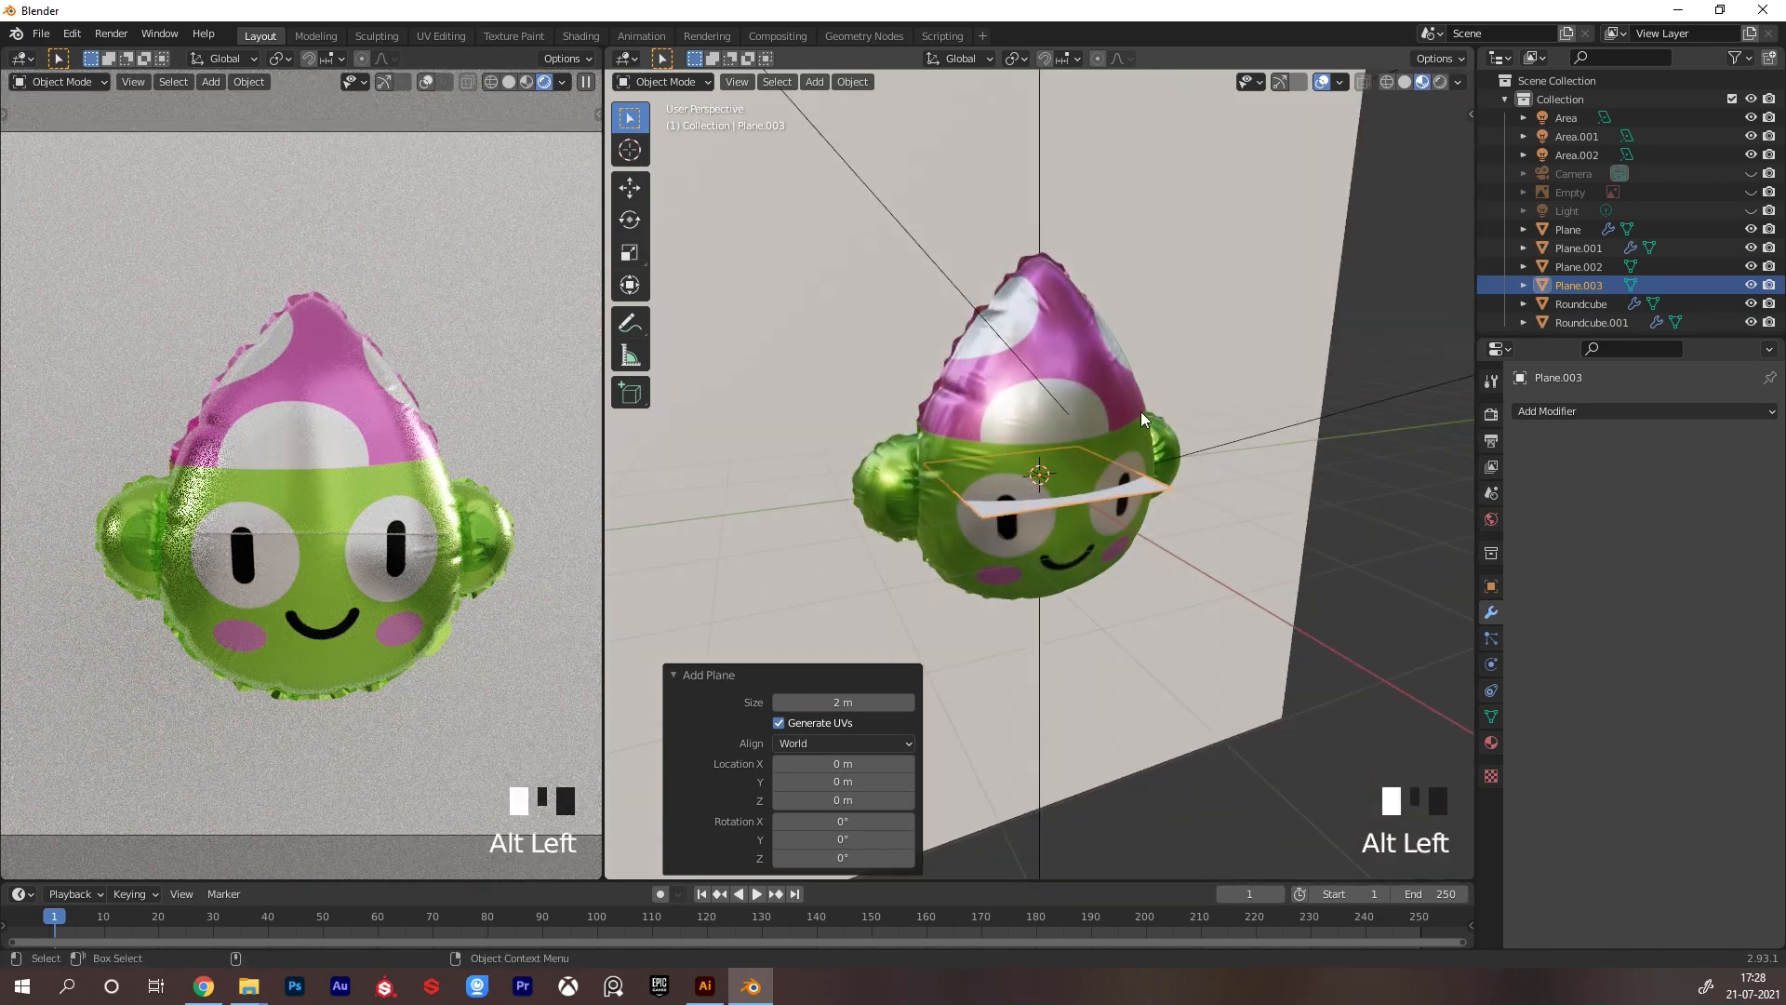
# Show the transform gizmos and rotate the new plane 90° around the Y axis so it stands upright
pyautogui.click(1174, 368)
pyautogui.keyDown('alt'); pyautogui.moveTo(1168, 390); pyautogui.dragTo(1269, 471); pyautogui.keyUp('alt')
pyautogui.click(1218, 499)
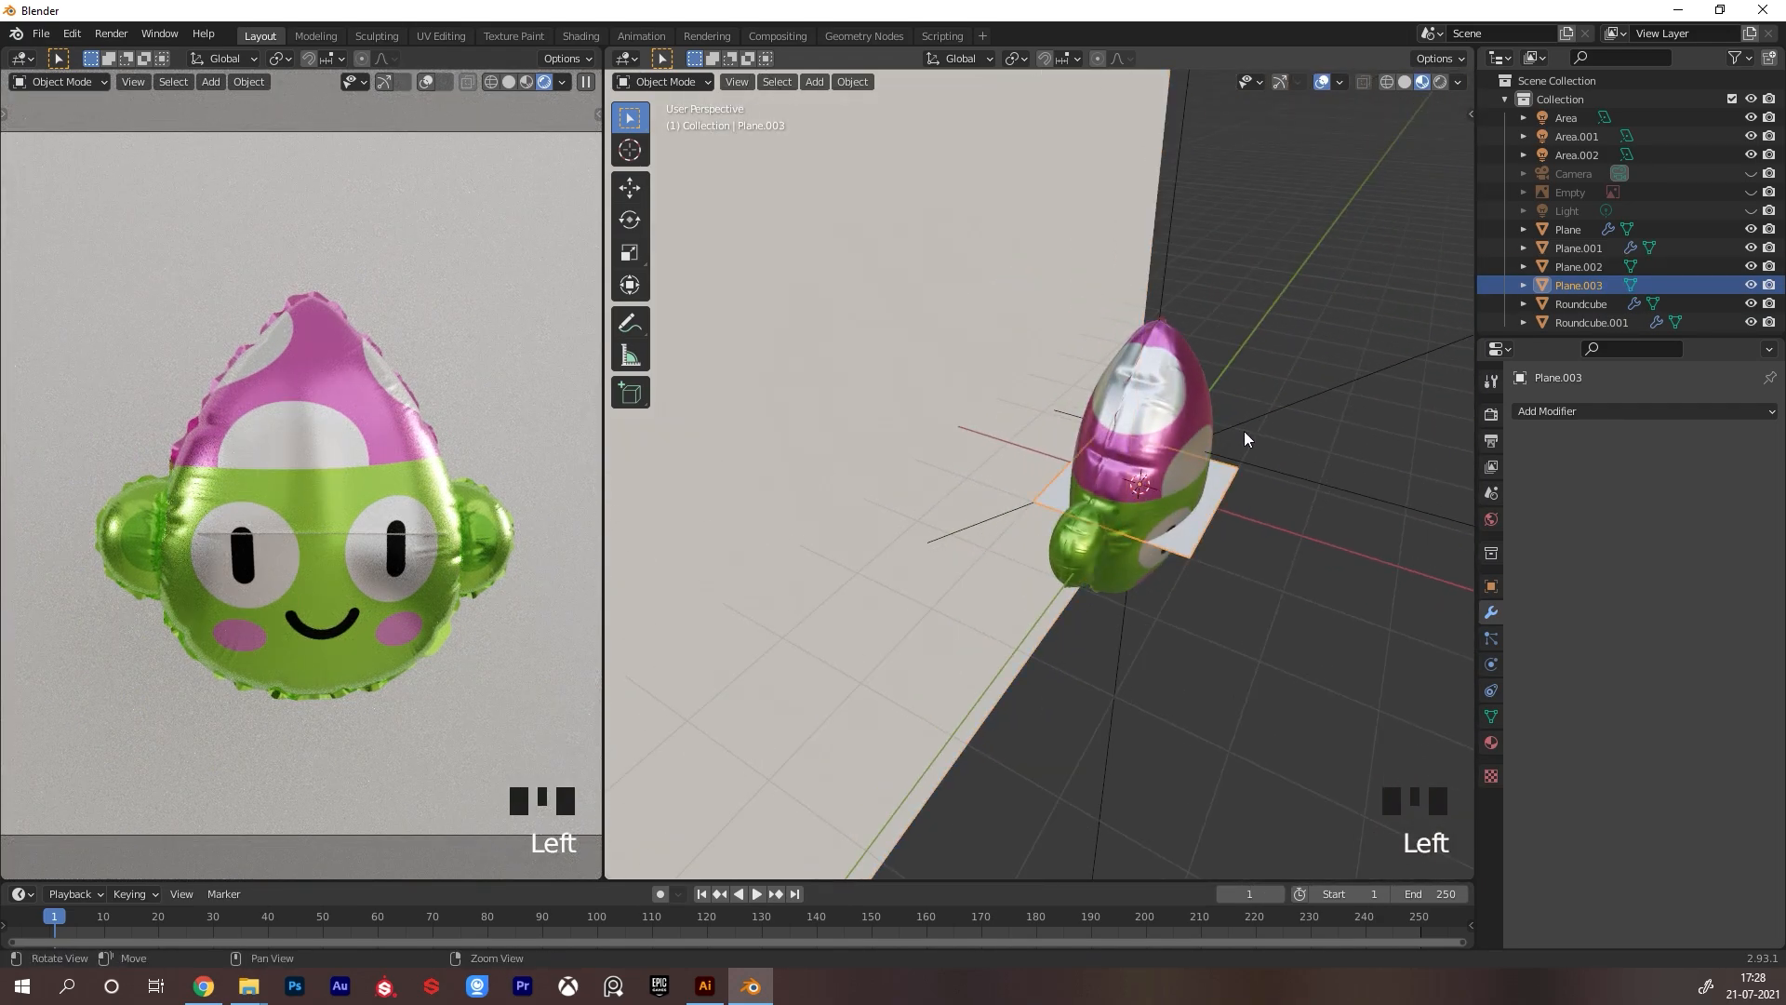
pyautogui.keyDown('alt'); pyautogui.moveTo(1245, 432); pyautogui.dragTo(1165, 430, button='middle'); pyautogui.keyUp('alt')
pyautogui.click(1280, 81)
pyautogui.moveTo(1177, 520); pyautogui.dragTo(1154, 456)
pyautogui.write('90')
pyautogui.keyDown('alt'); pyautogui.middleClick(1146, 453); pyautogui.keyUp('alt')
pyautogui.keyDown('alt'); pyautogui.middleClick(1163, 452); pyautogui.keyUp('alt')
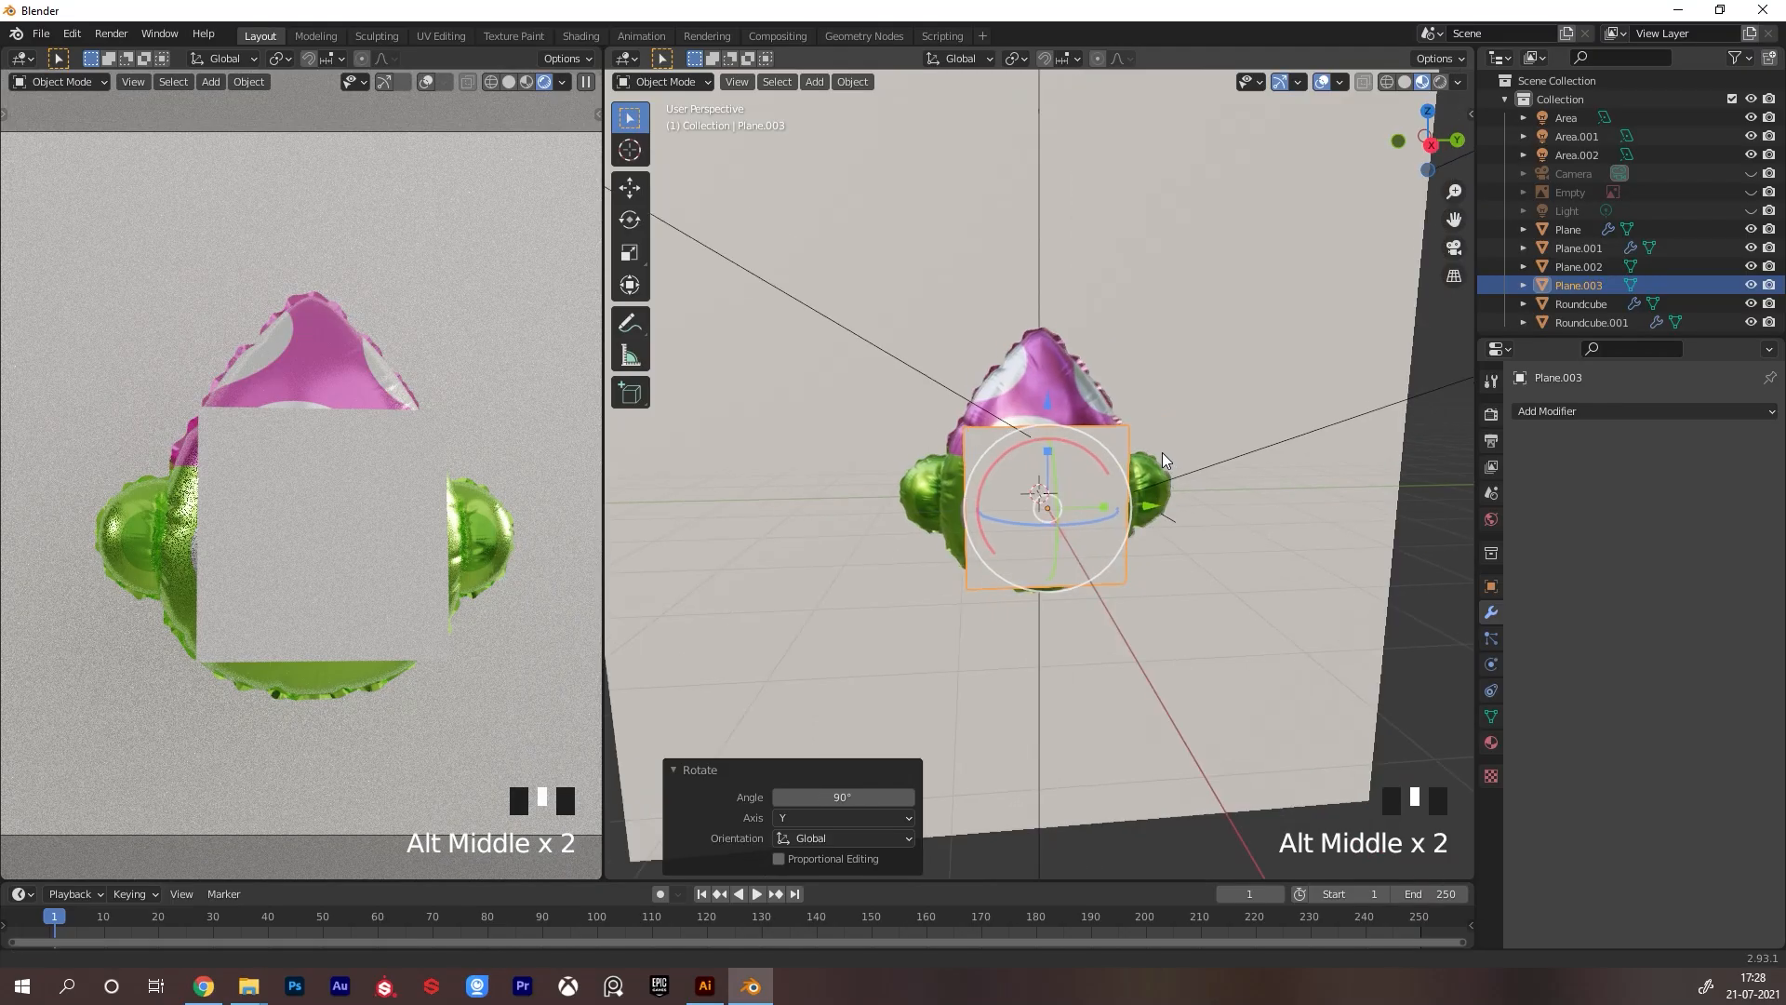
# Move the upright plane about 2 m down along the Z axis so it sits below the head
pyautogui.moveTo(1036, 399); pyautogui.dragTo(1078, 556)
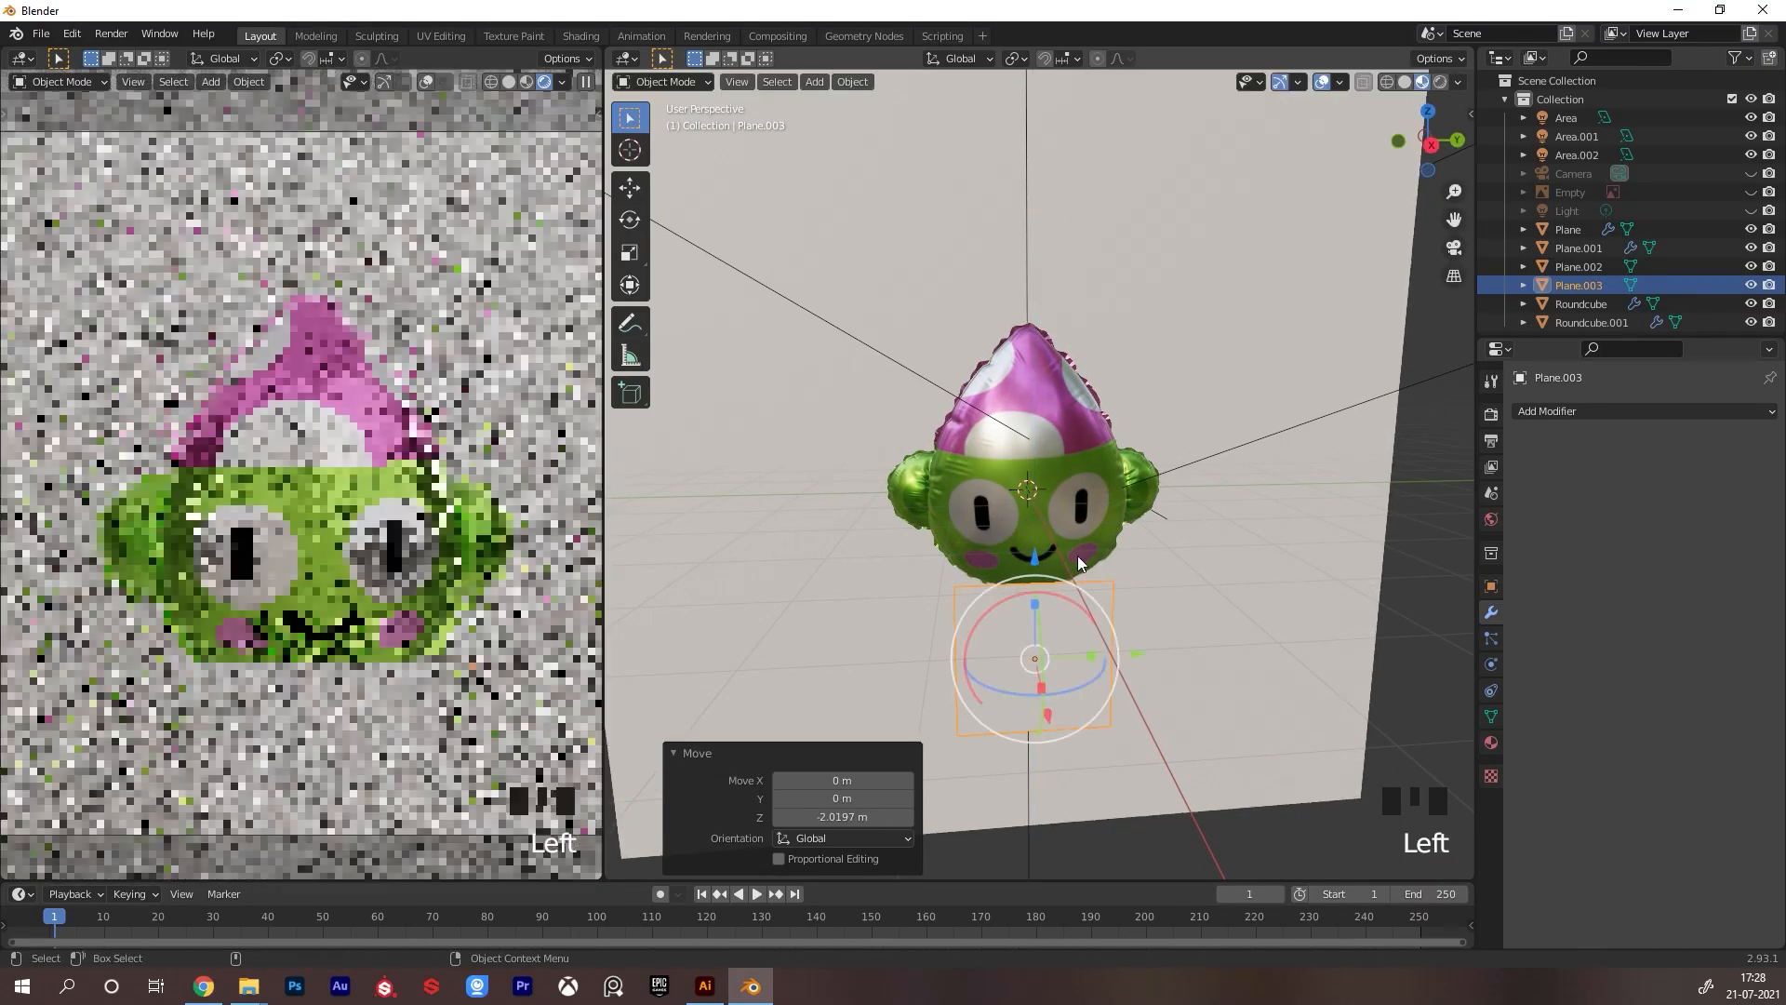
pyautogui.keyDown('alt'); pyautogui.middleClick(1059, 432); pyautogui.keyUp('alt')
pyautogui.keyDown('alt'); pyautogui.rightClick(1080, 458); pyautogui.keyUp('alt')
pyautogui.moveTo(973, 498); pyautogui.dragTo(1134, 521)
# Enter Edit Mode on the plane and add one centred vertical and one centred horizontal loop cut
pyautogui.press('Tab')
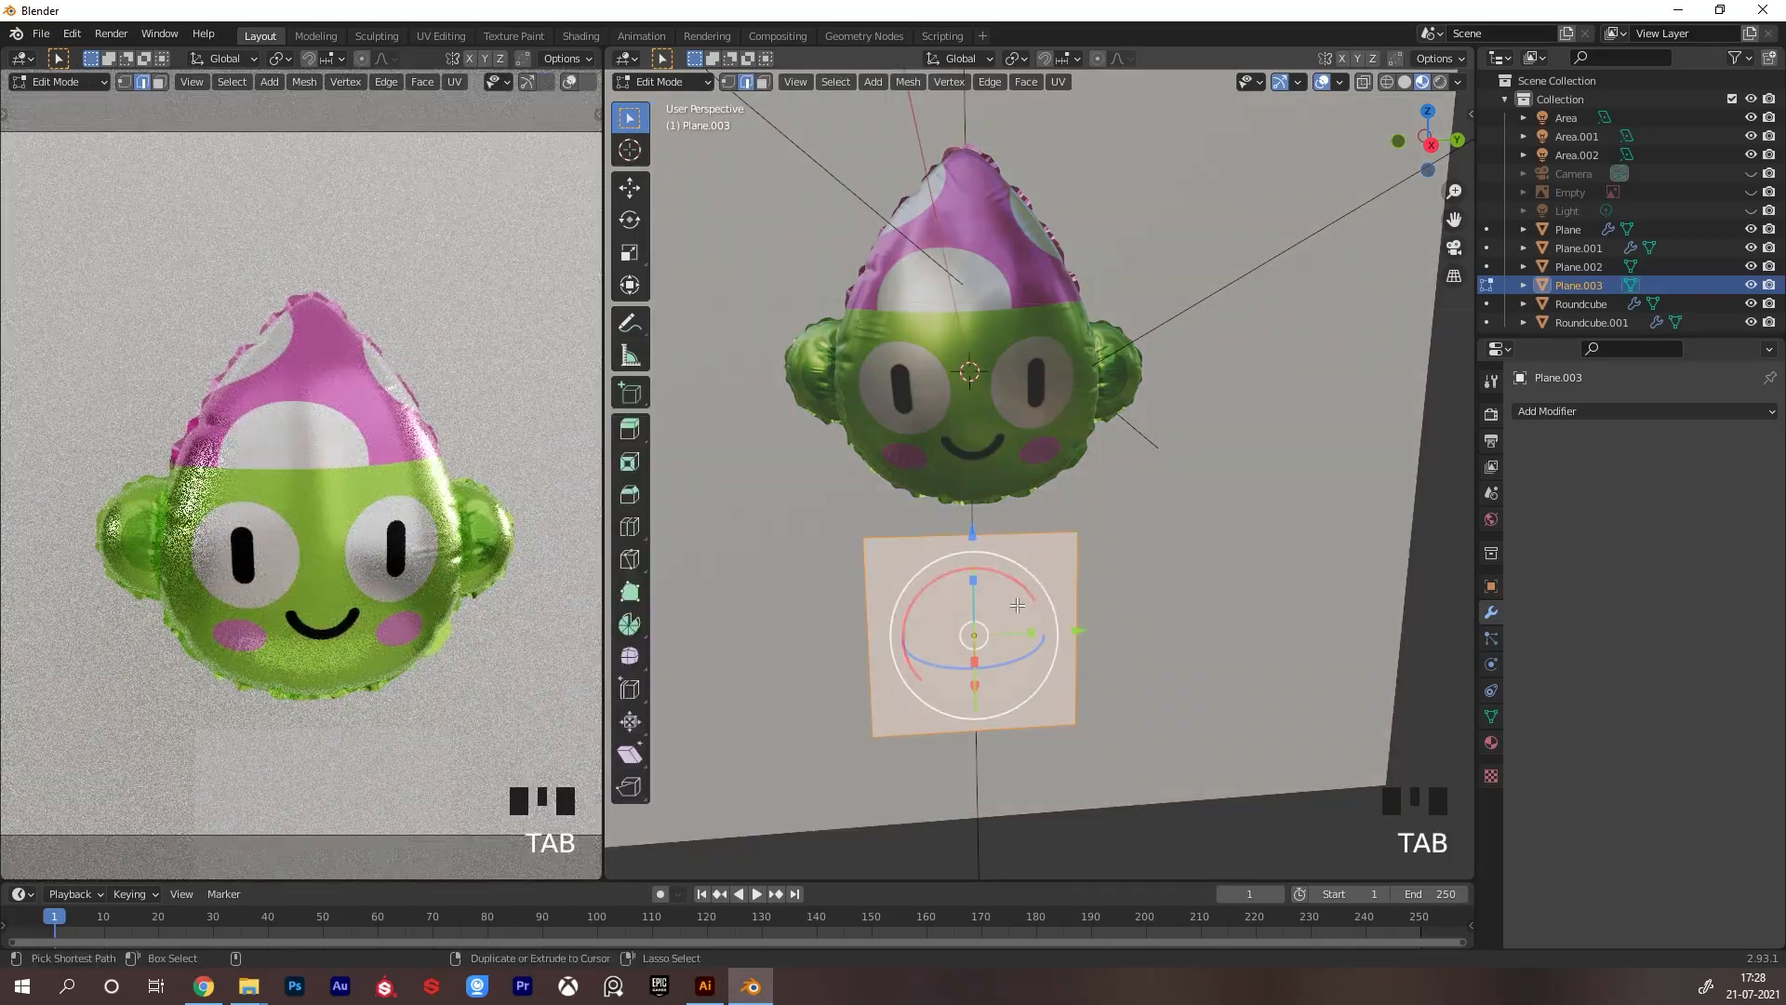
pyautogui.hotkey('ctrl', 'r')
pyautogui.click(973, 564)
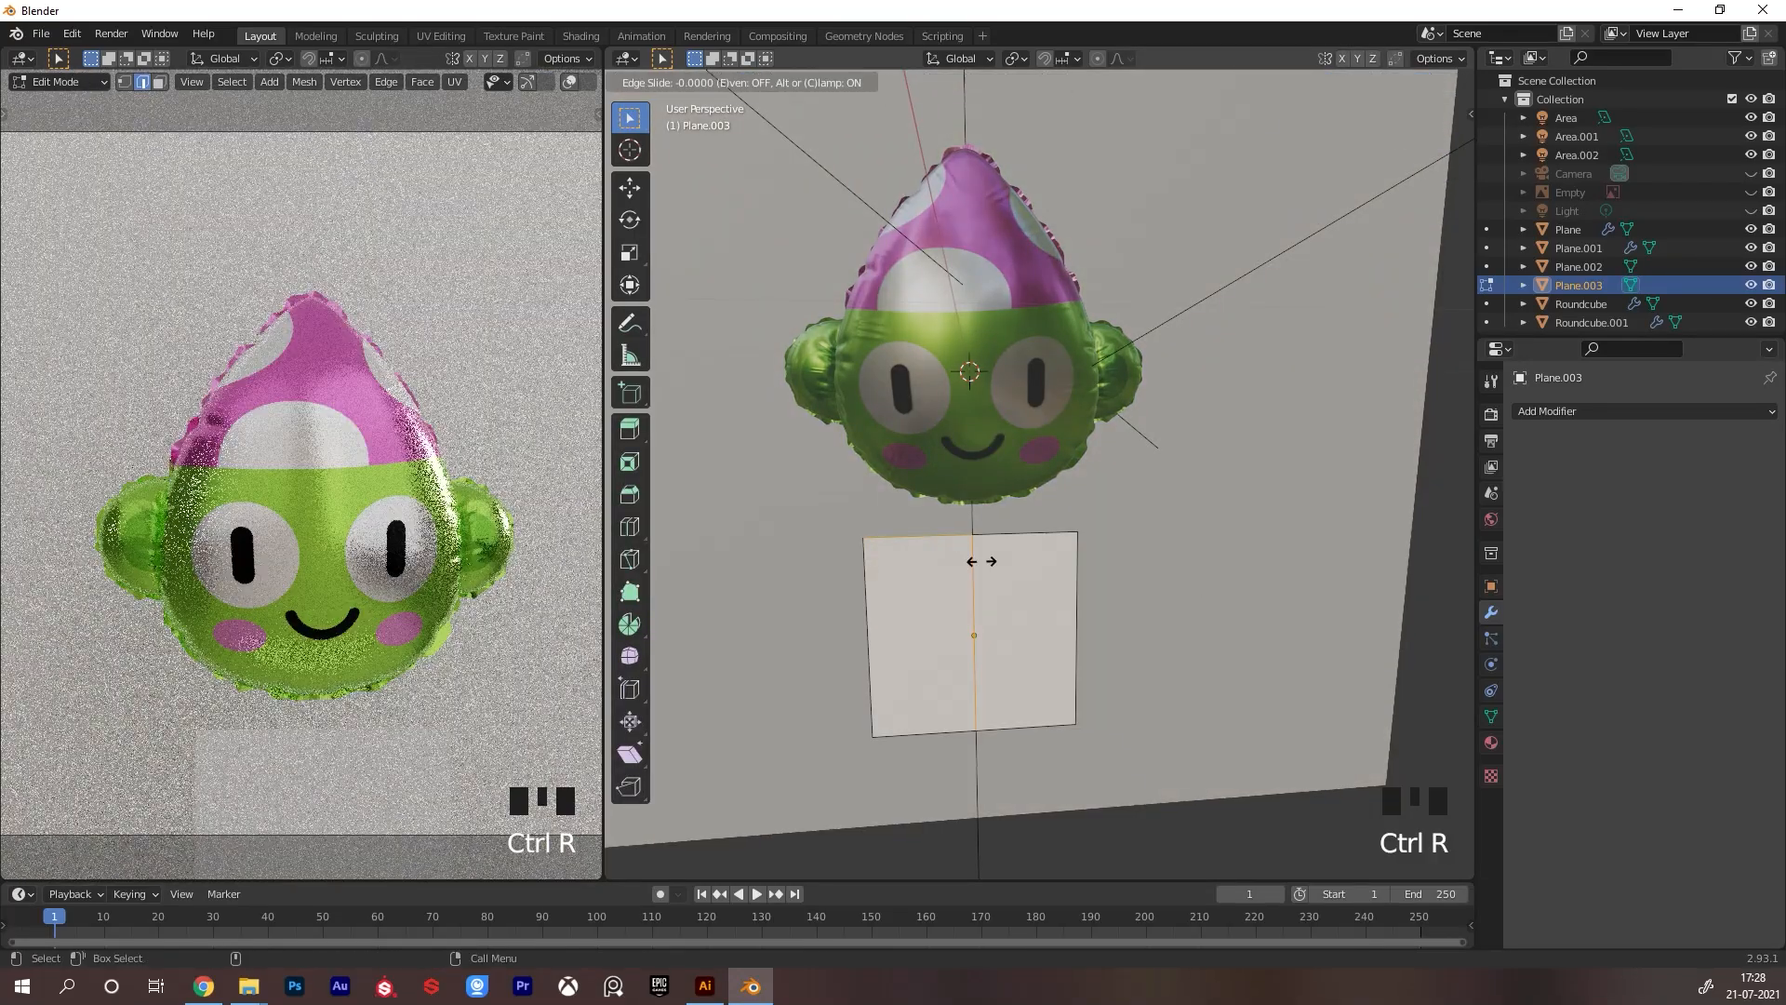
pyautogui.rightClick(981, 562)
pyautogui.hotkey('ctrl', 'r')
pyautogui.click(985, 637)
pyautogui.rightClick(985, 636)
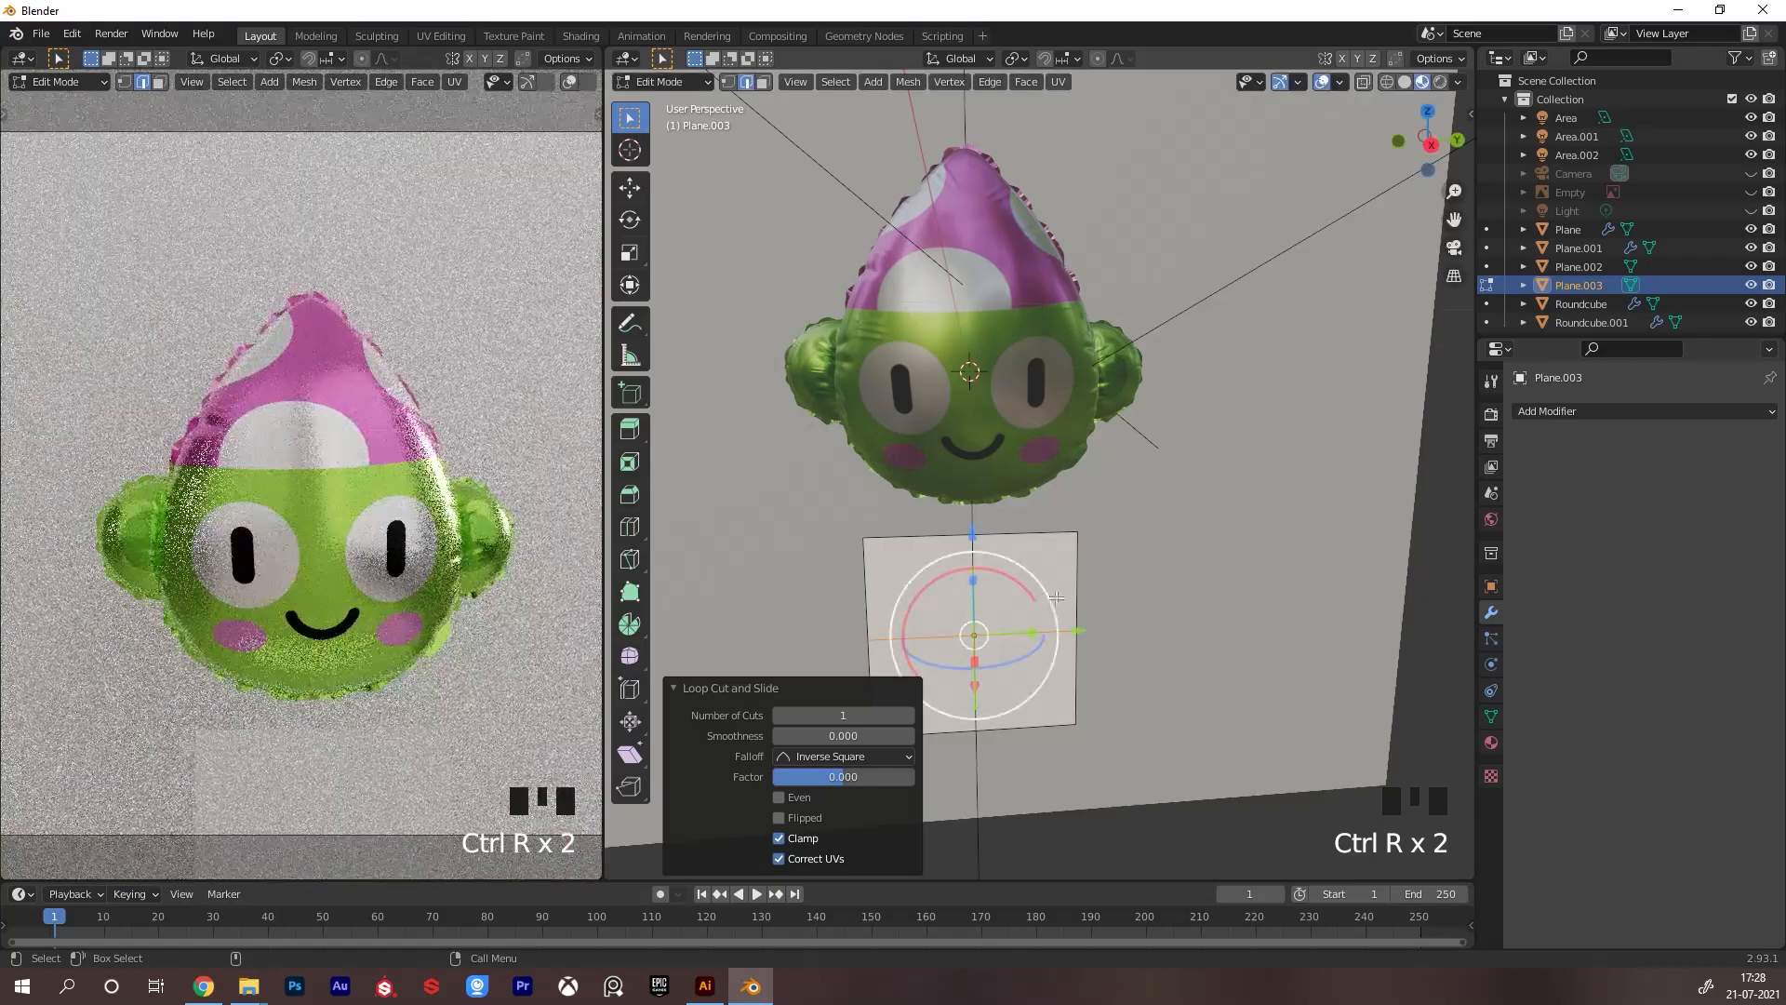
# Add a centred vertical loop cut to each of the plane's right and left halves
pyautogui.hotkey('ctrl', 'r')
pyautogui.click(1014, 619)
pyautogui.rightClick(1009, 610)
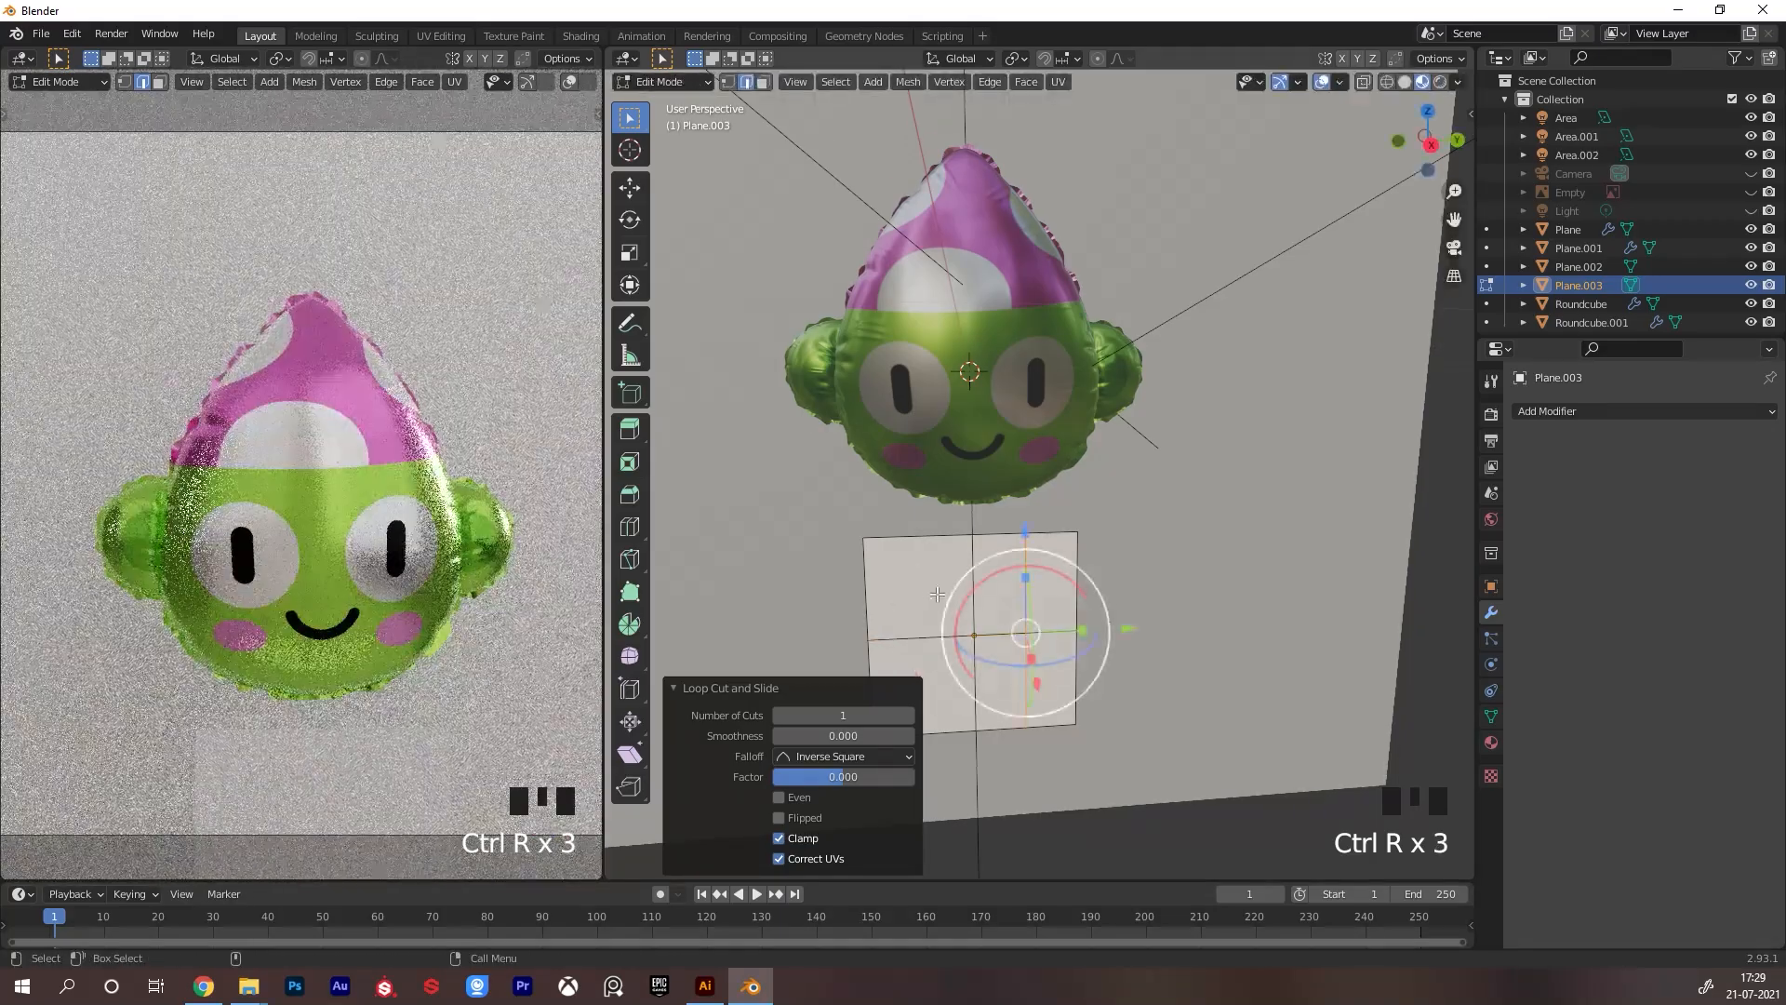
pyautogui.hotkey('ctrl', 'r')
pyautogui.click(930, 597)
pyautogui.rightClick(932, 597)
# Add a centred horizontal loop cut to each of the plane's upper and lower halves, completing a four-by-four grid
pyautogui.hotkey('ctrl', 'r')
pyautogui.click(972, 594)
pyautogui.rightClick(973, 595)
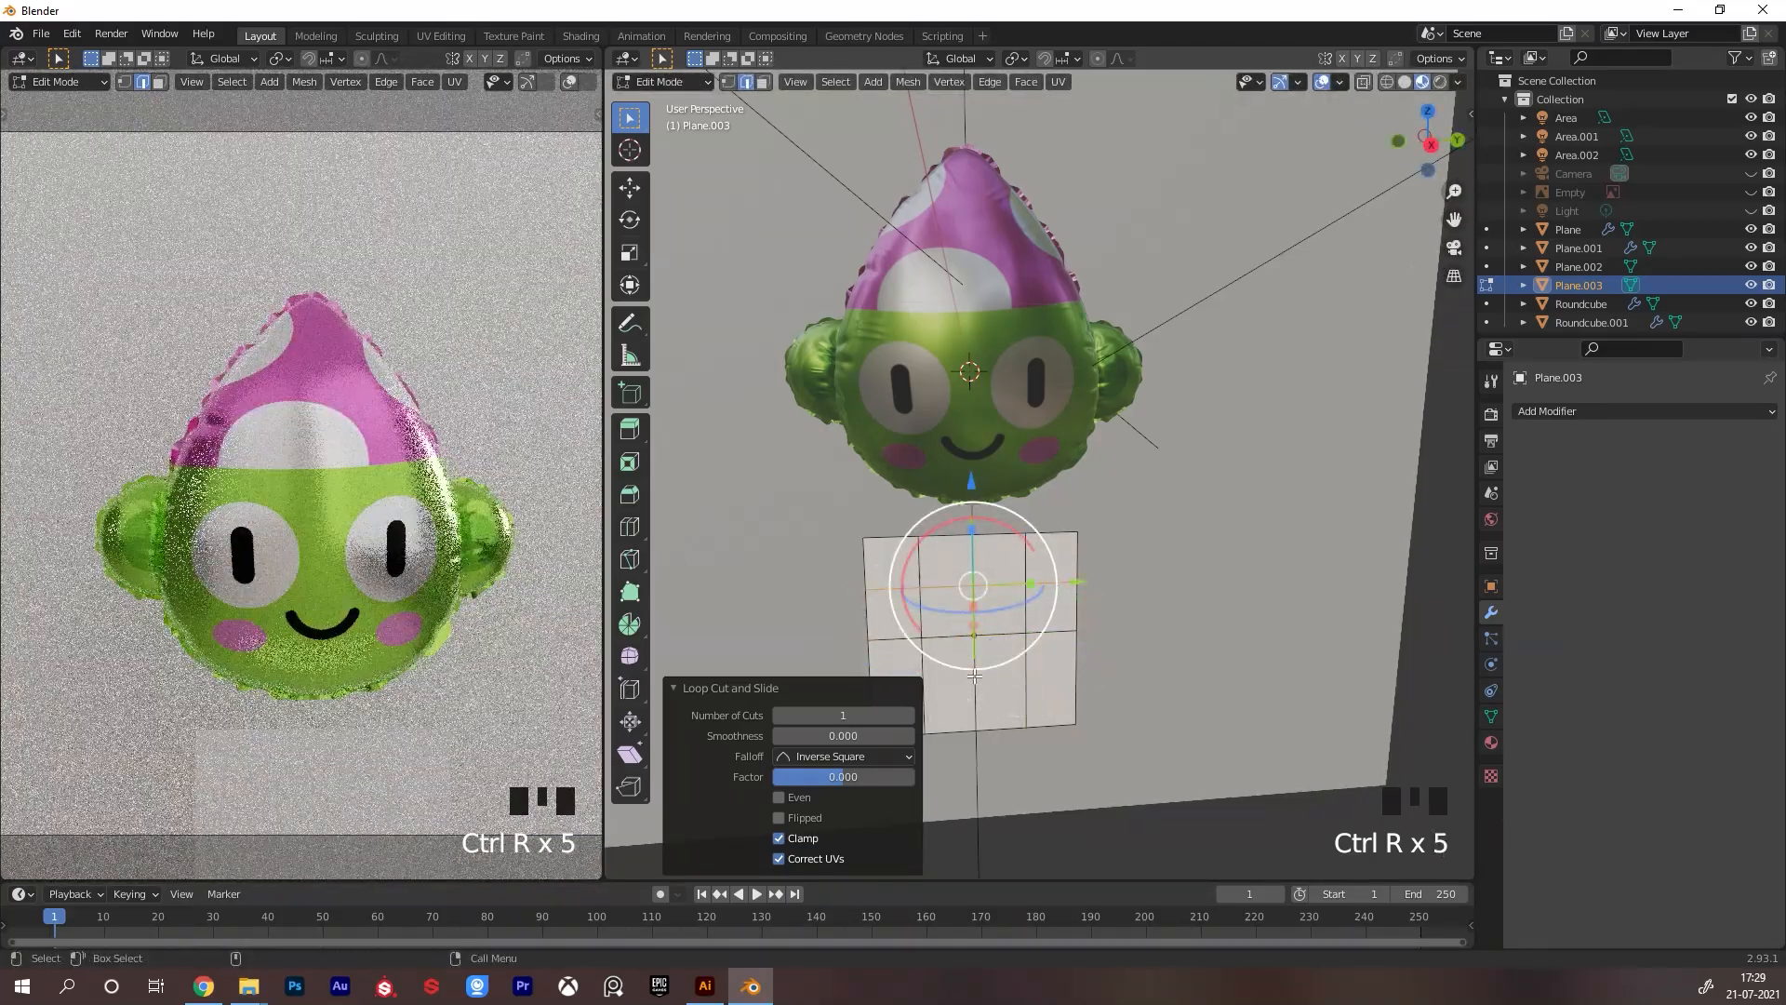
pyautogui.hotkey('ctrl', 'r')
pyautogui.click(976, 680)
pyautogui.rightClick(976, 680)
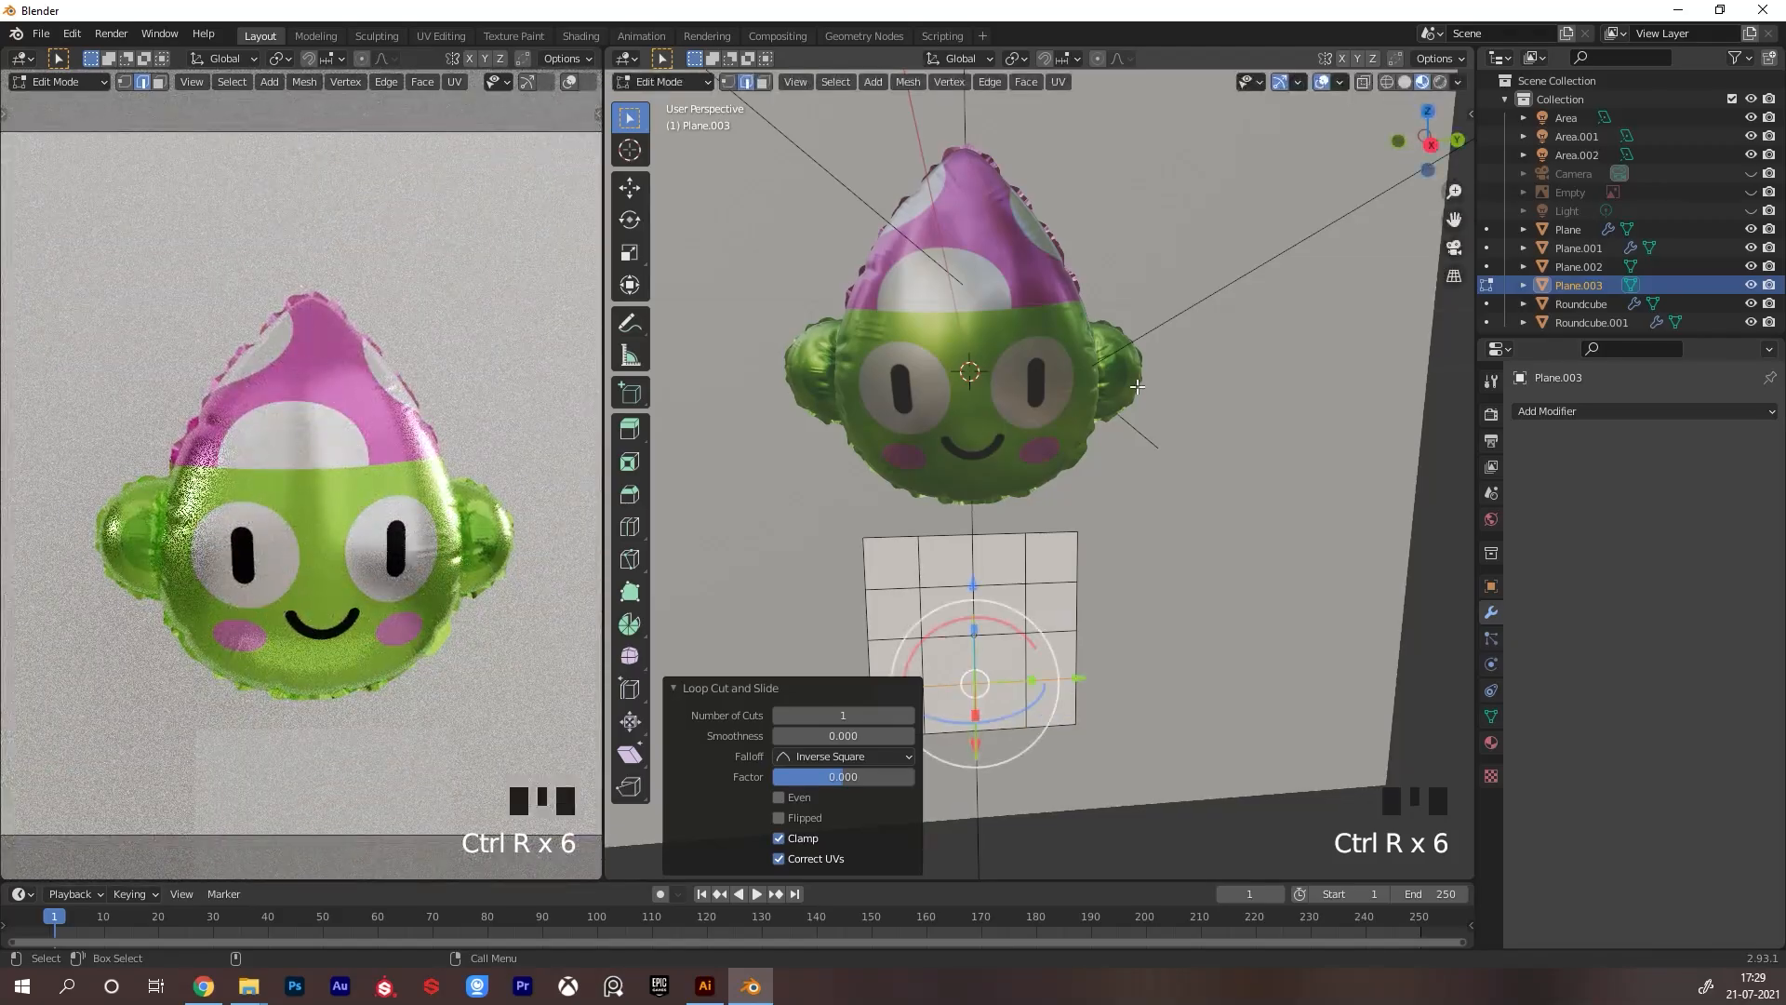
# Delete the four centre faces of the four-by-four plane grid to open a square hole
pyautogui.press('3')
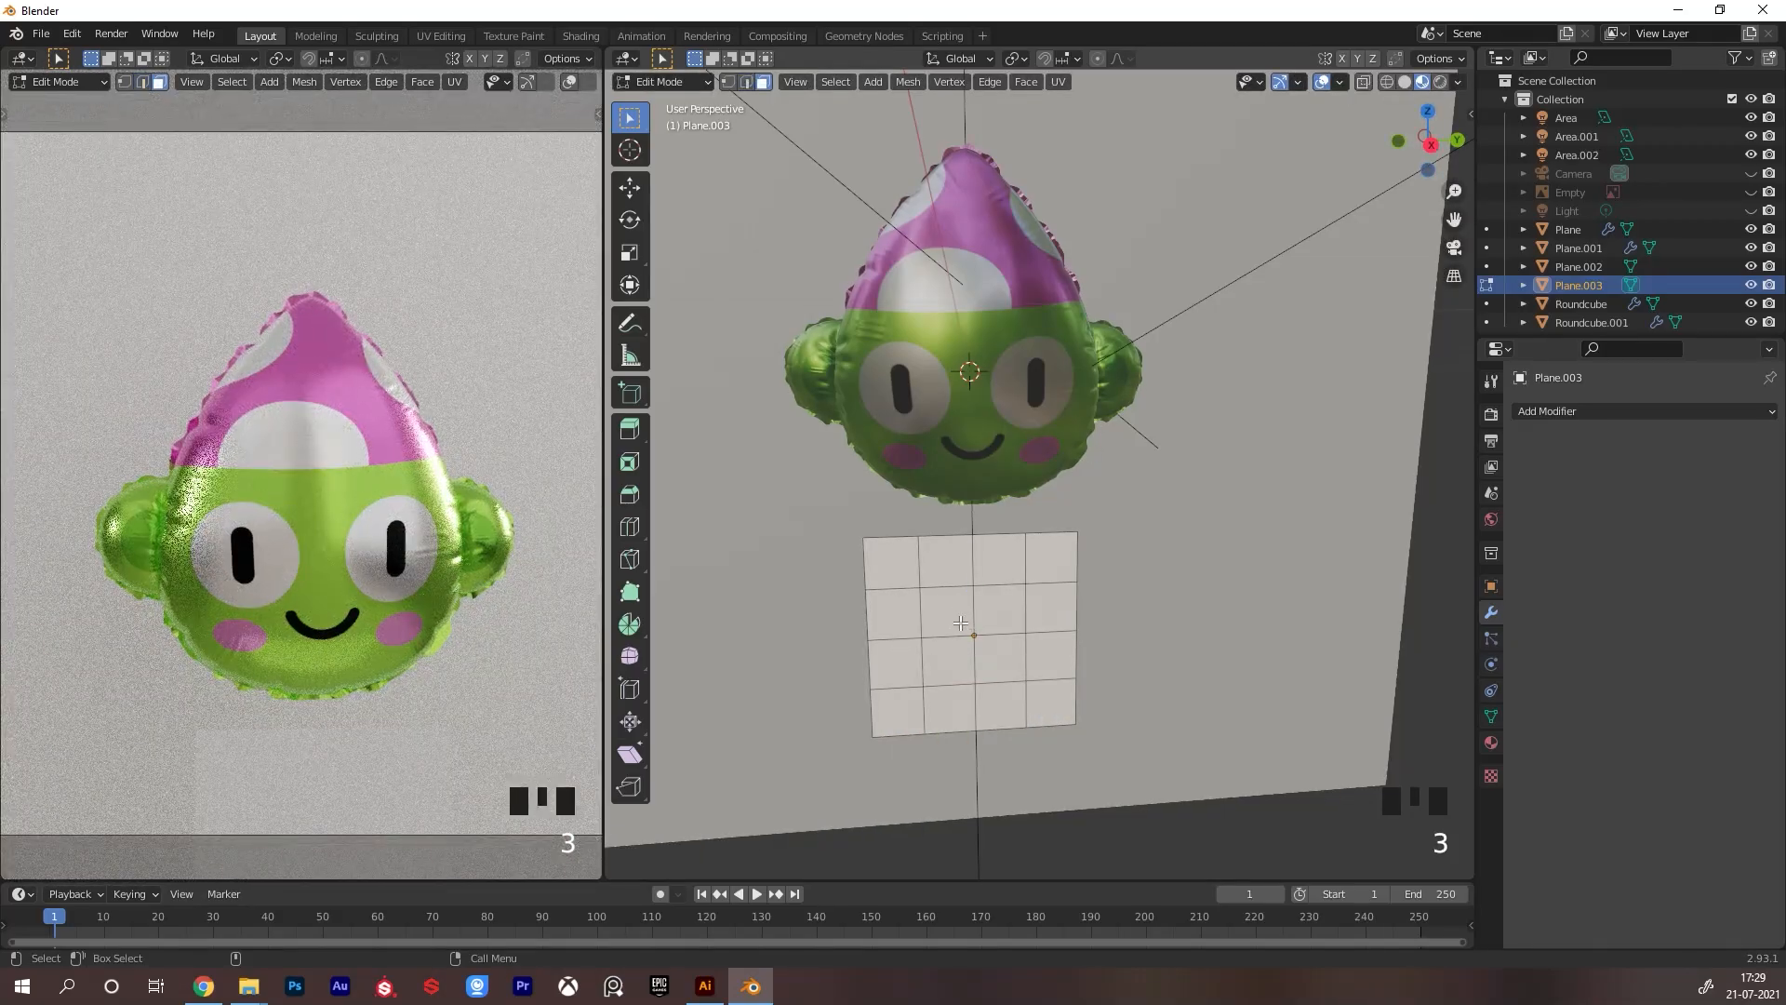
pyautogui.click(952, 616)
pyautogui.keyDown('shift'); pyautogui.click(999, 614); pyautogui.keyUp('shift')
pyautogui.keyDown('shift'); pyautogui.click(955, 659); pyautogui.keyUp('shift')
pyautogui.keyDown('shift'); pyautogui.click(1005, 659); pyautogui.keyUp('shift')
pyautogui.press('Delete')
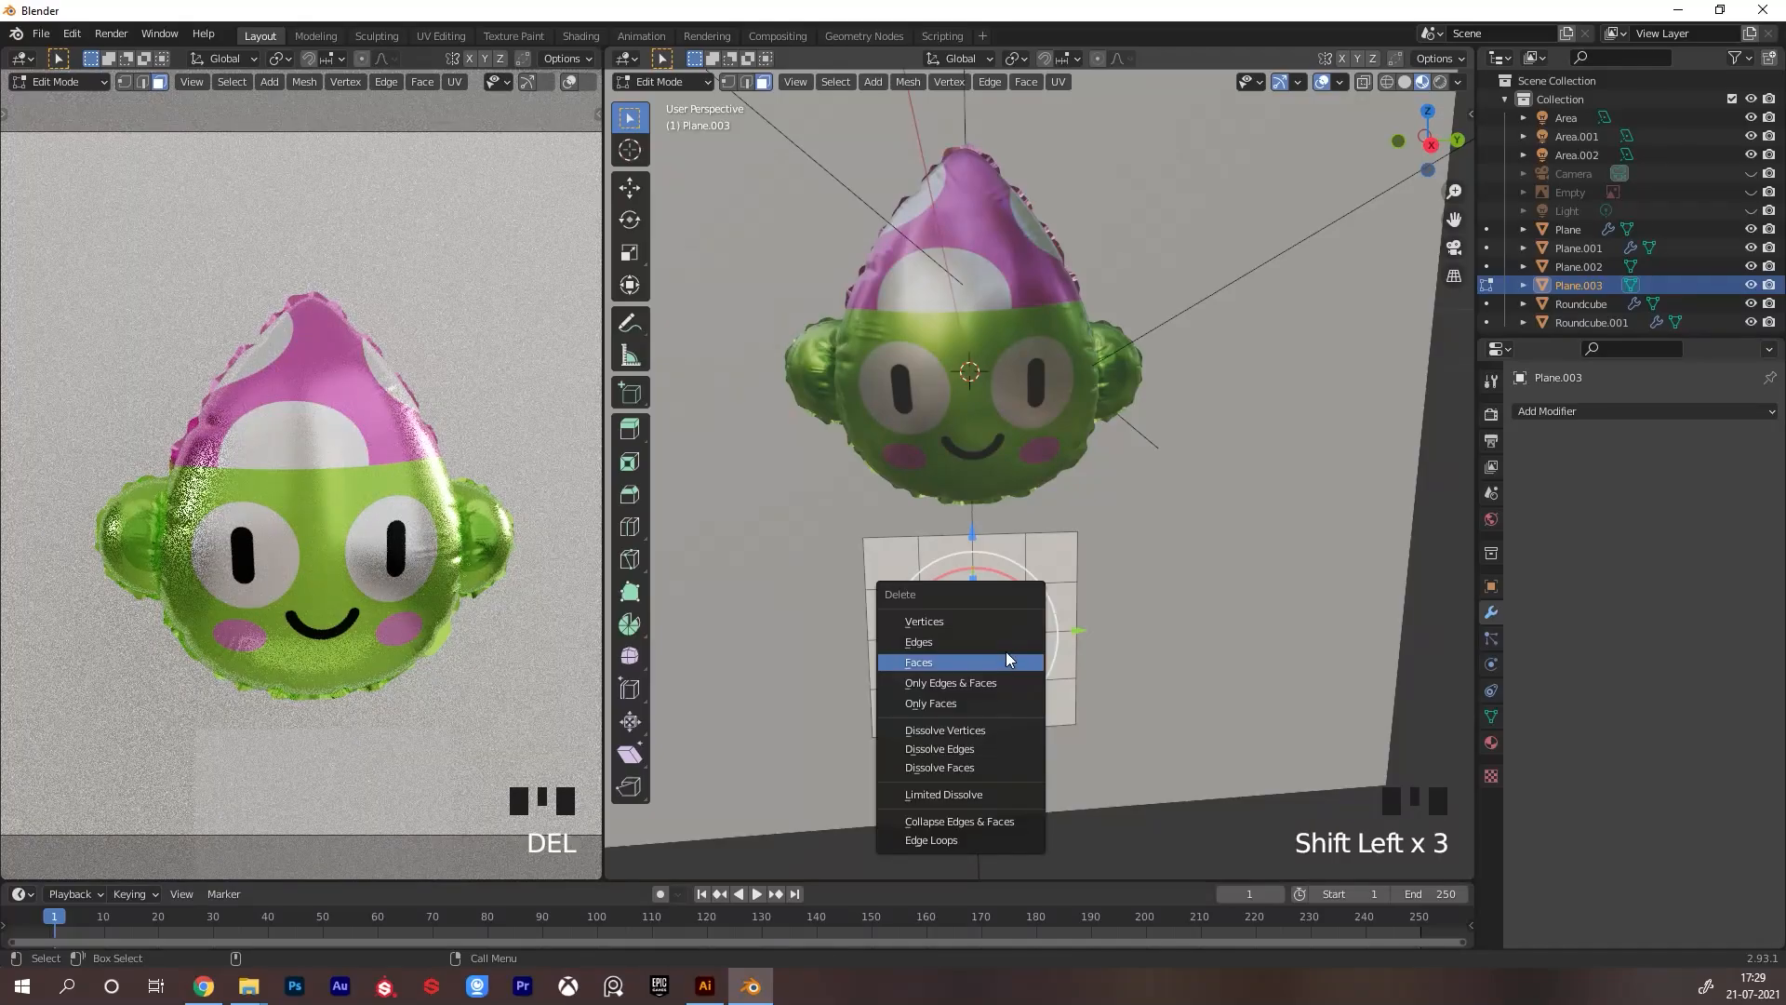
pyautogui.click(977, 662)
# Select the four edges along the plane's top side and scale them to about 0.587 to taper it
pyautogui.keyDown('alt'); pyautogui.moveTo(976, 662); pyautogui.dragTo(986, 522); pyautogui.keyUp('alt')
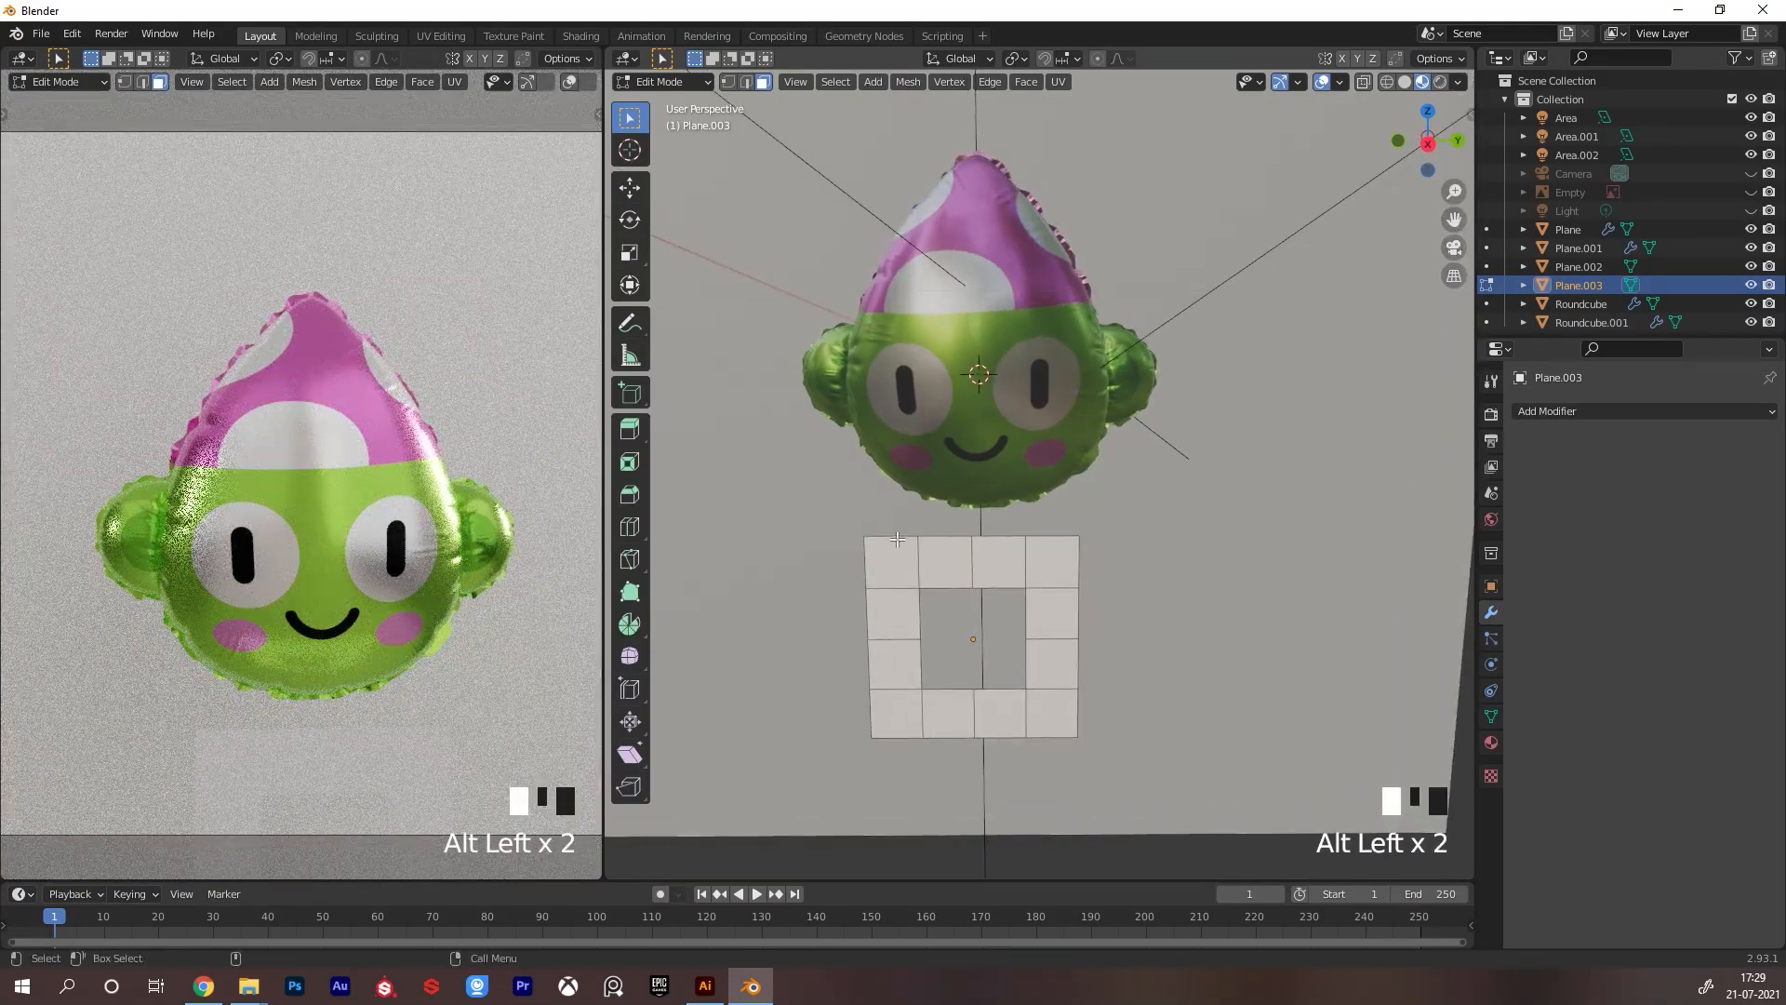
pyautogui.press('2')
pyautogui.click(892, 536)
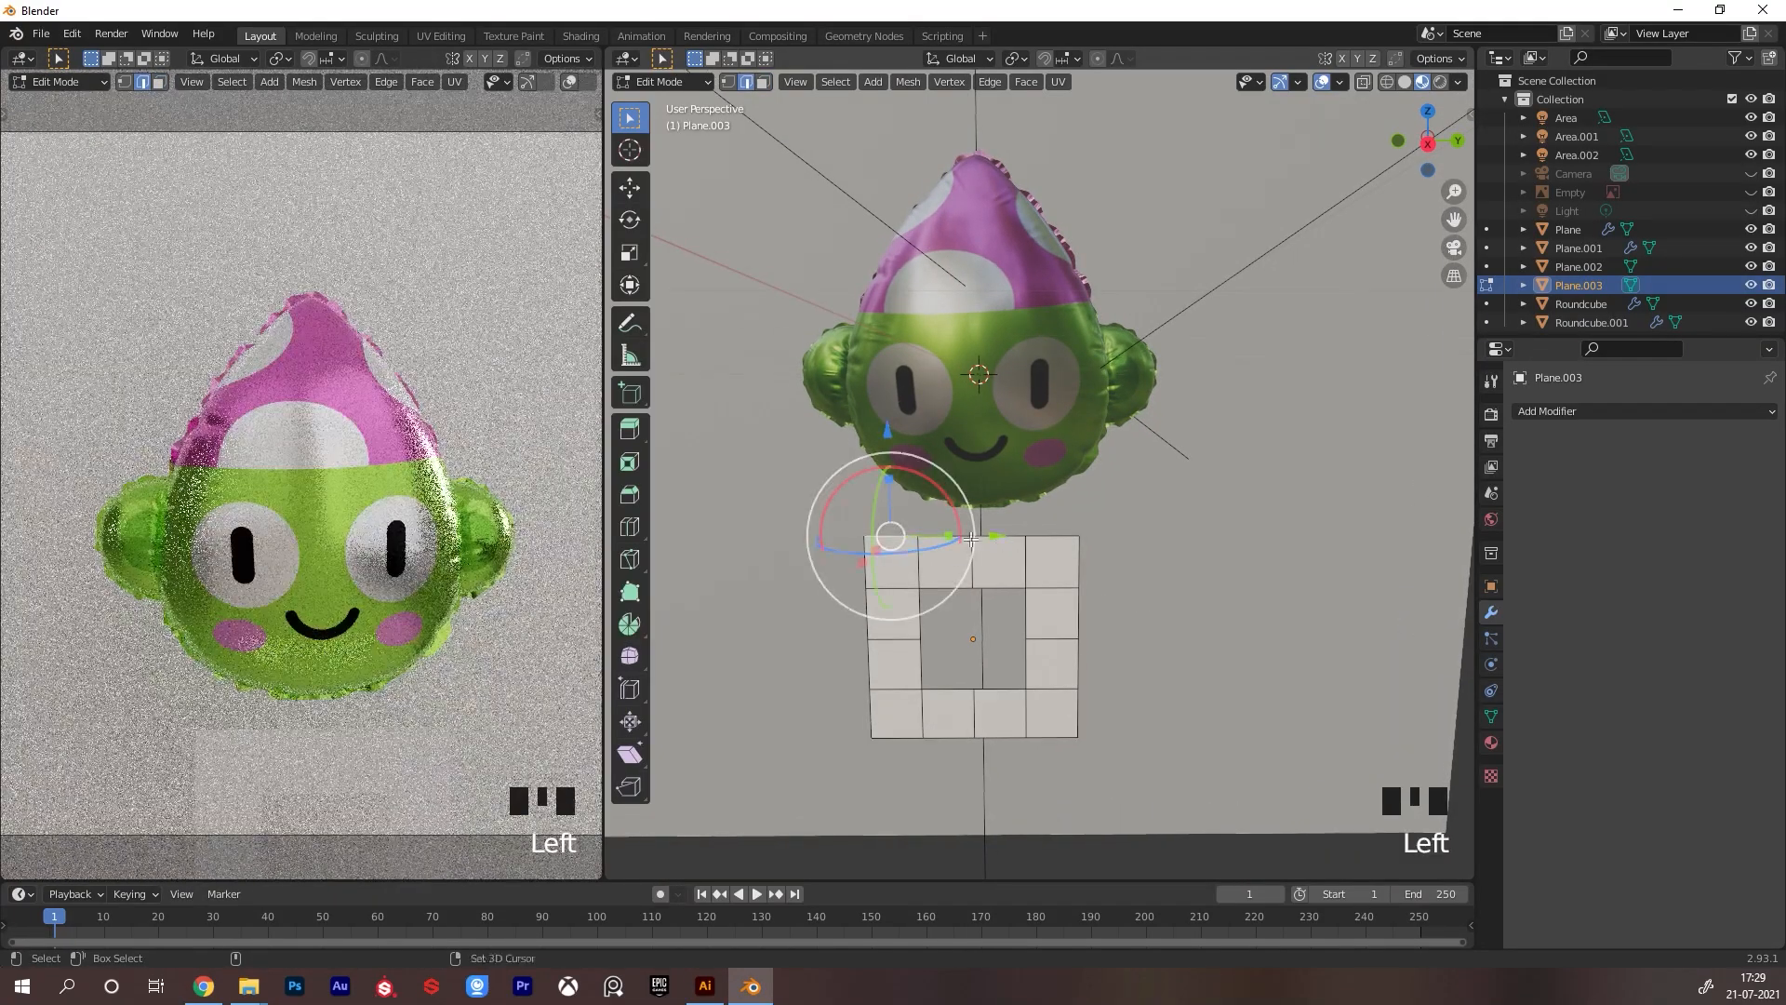
pyautogui.keyDown('shift'); pyautogui.click(945, 537); pyautogui.keyUp('shift')
pyautogui.keyDown('shift'); pyautogui.click(999, 537); pyautogui.keyUp('shift')
pyautogui.keyDown('shift'); pyautogui.click(1051, 534); pyautogui.keyUp('shift')
pyautogui.press('s')
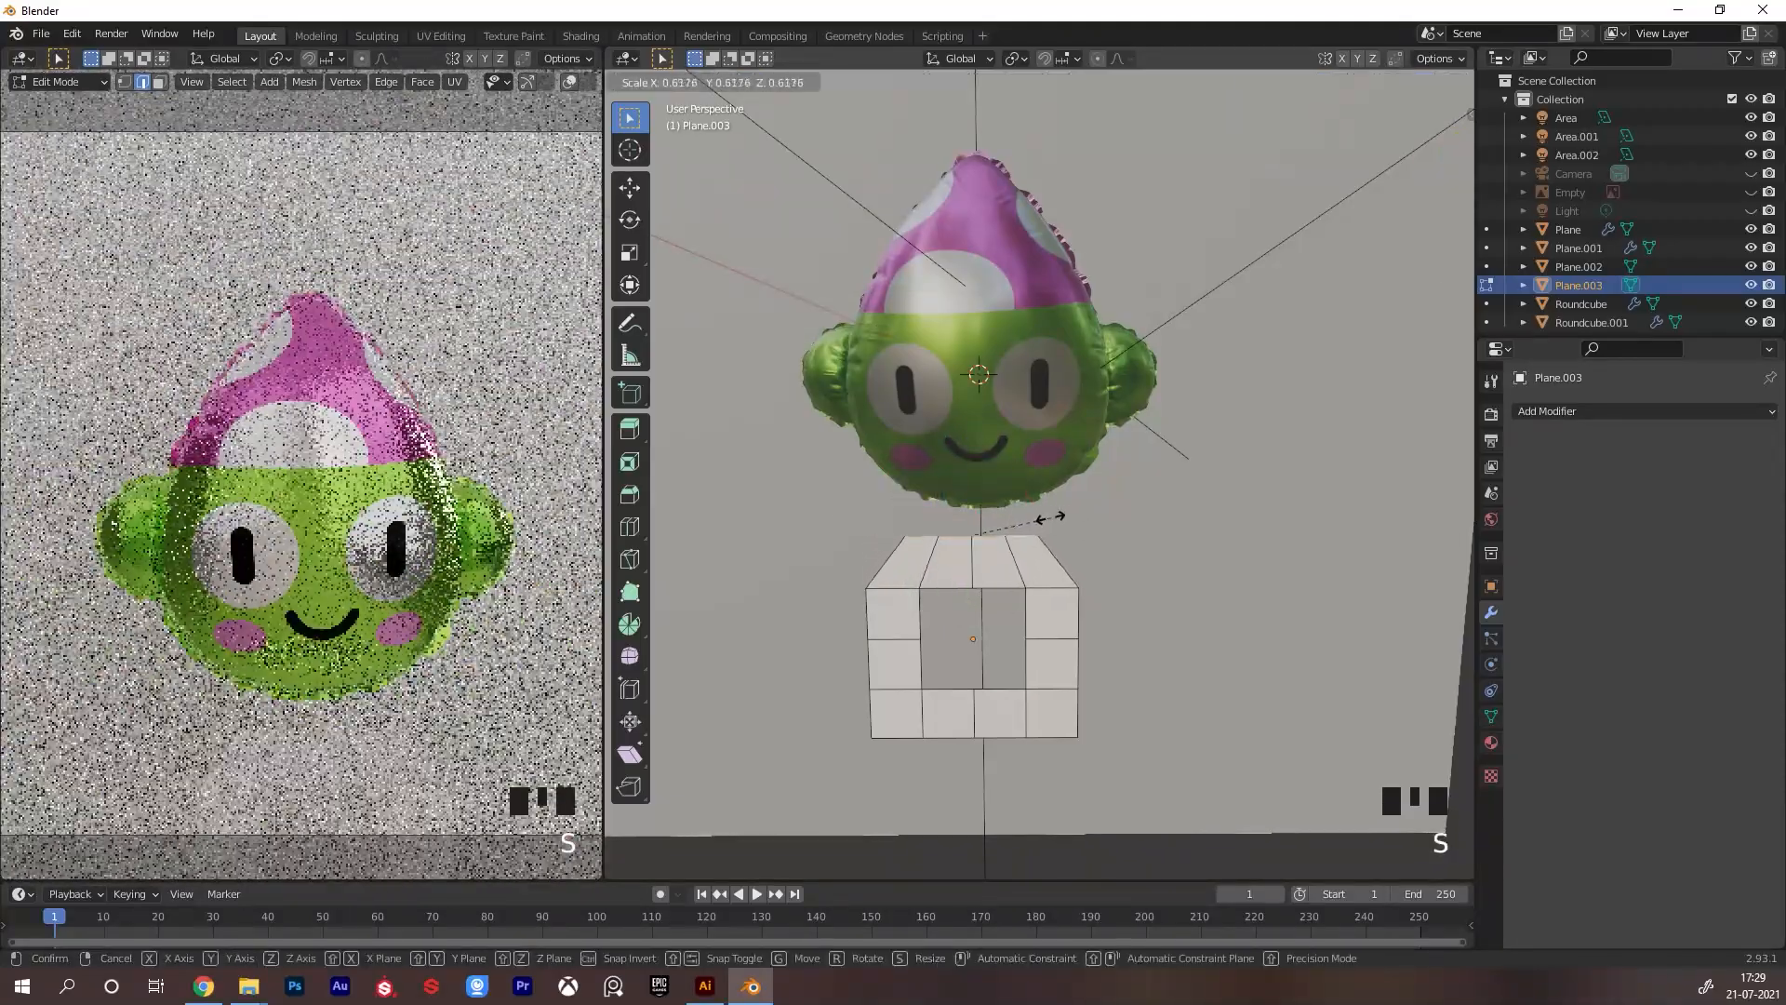
pyautogui.click(1061, 539)
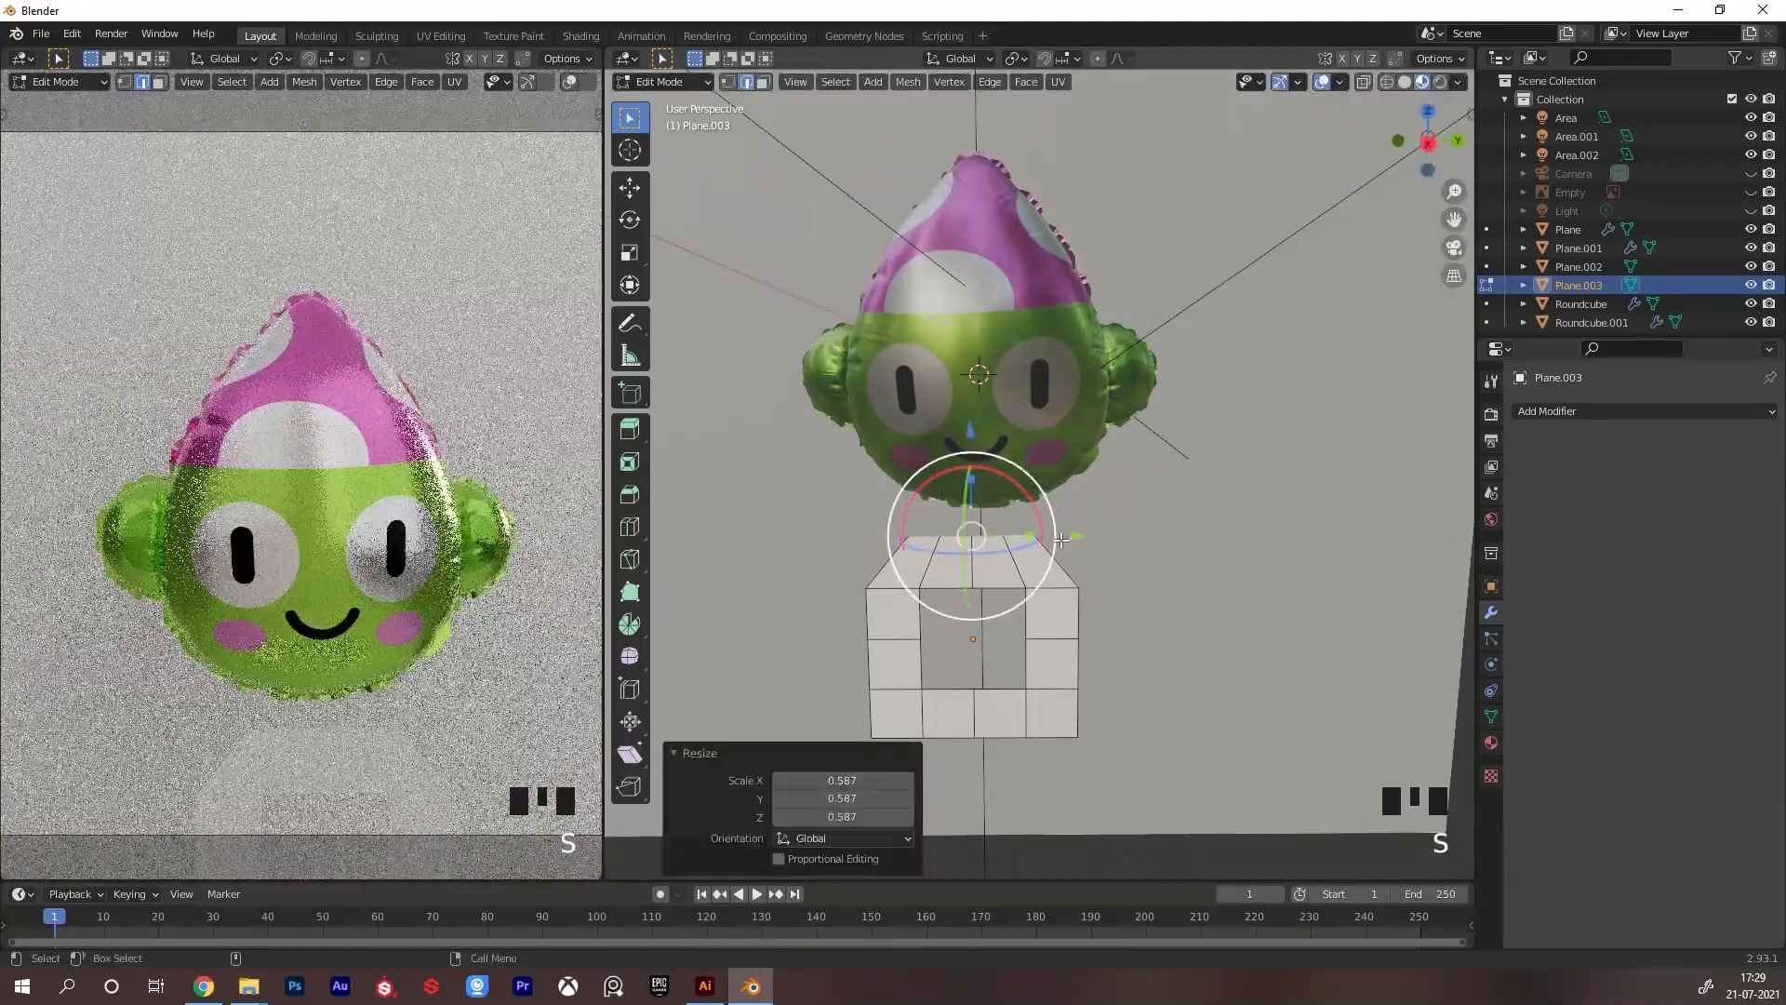
# Select the edge loop around the hole and round it with the LoopTools Circle operation
pyautogui.press('2')
pyautogui.keyDown('alt'); pyautogui.click(1010, 589); pyautogui.keyUp('alt')
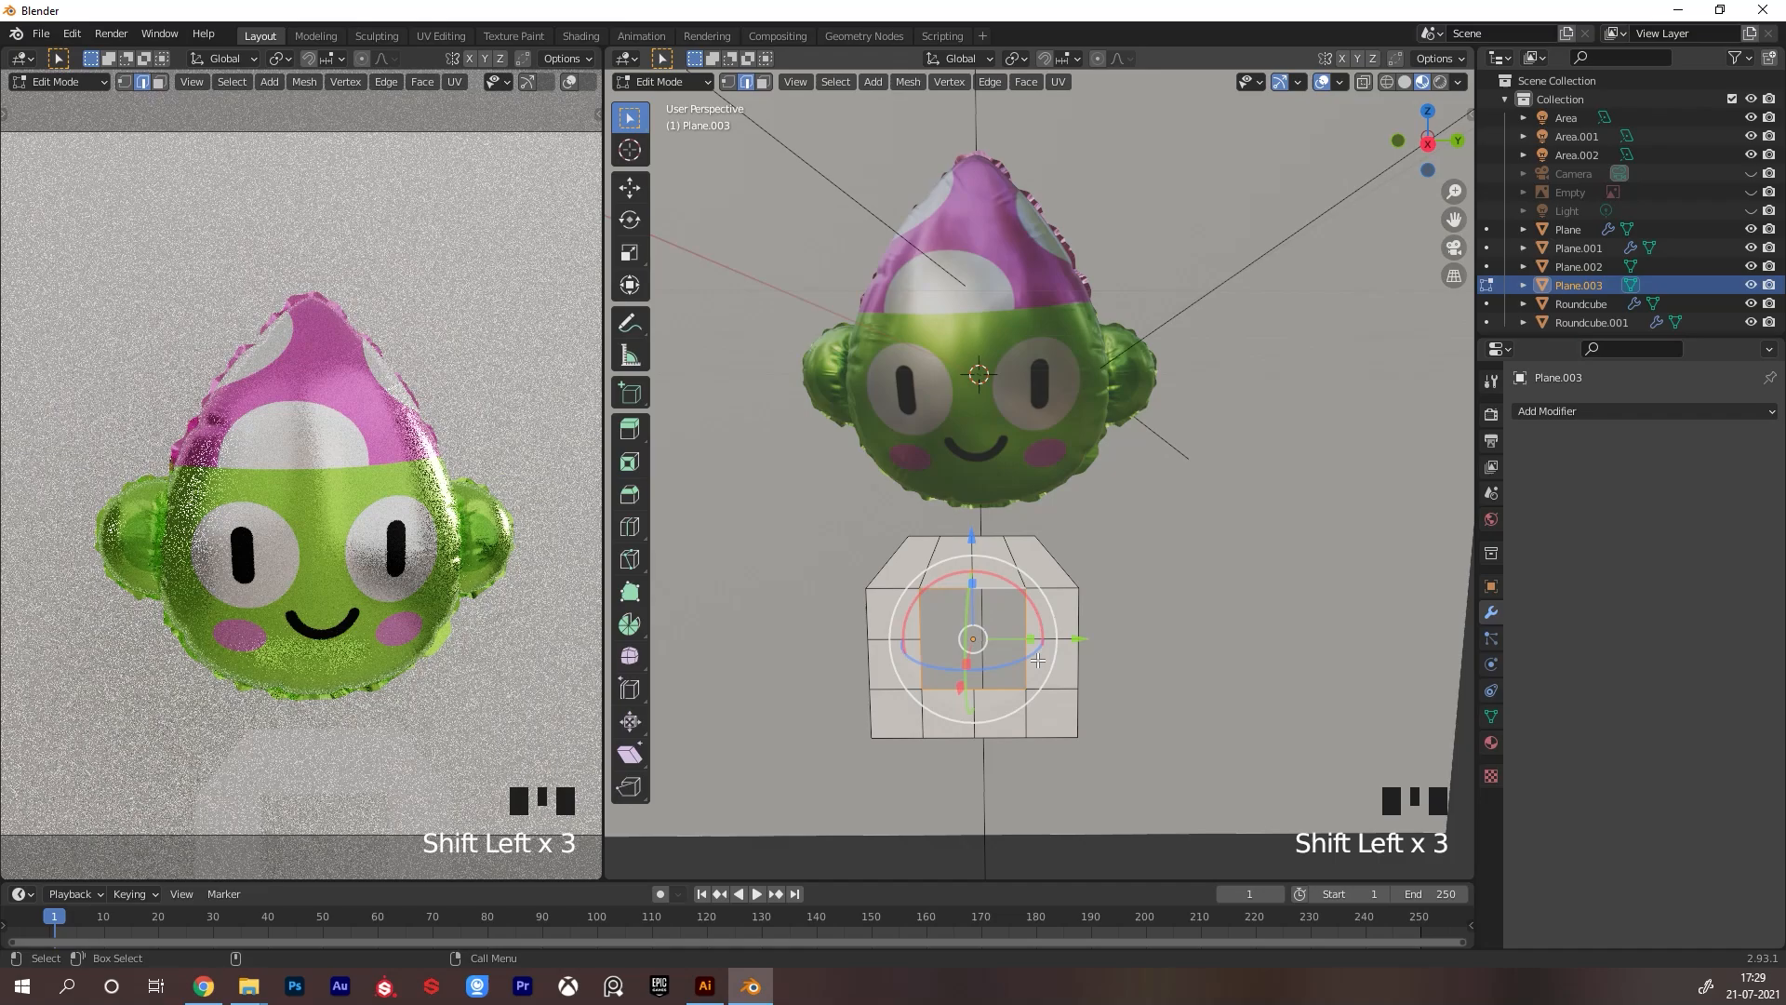
pyautogui.rightClick(1094, 476)
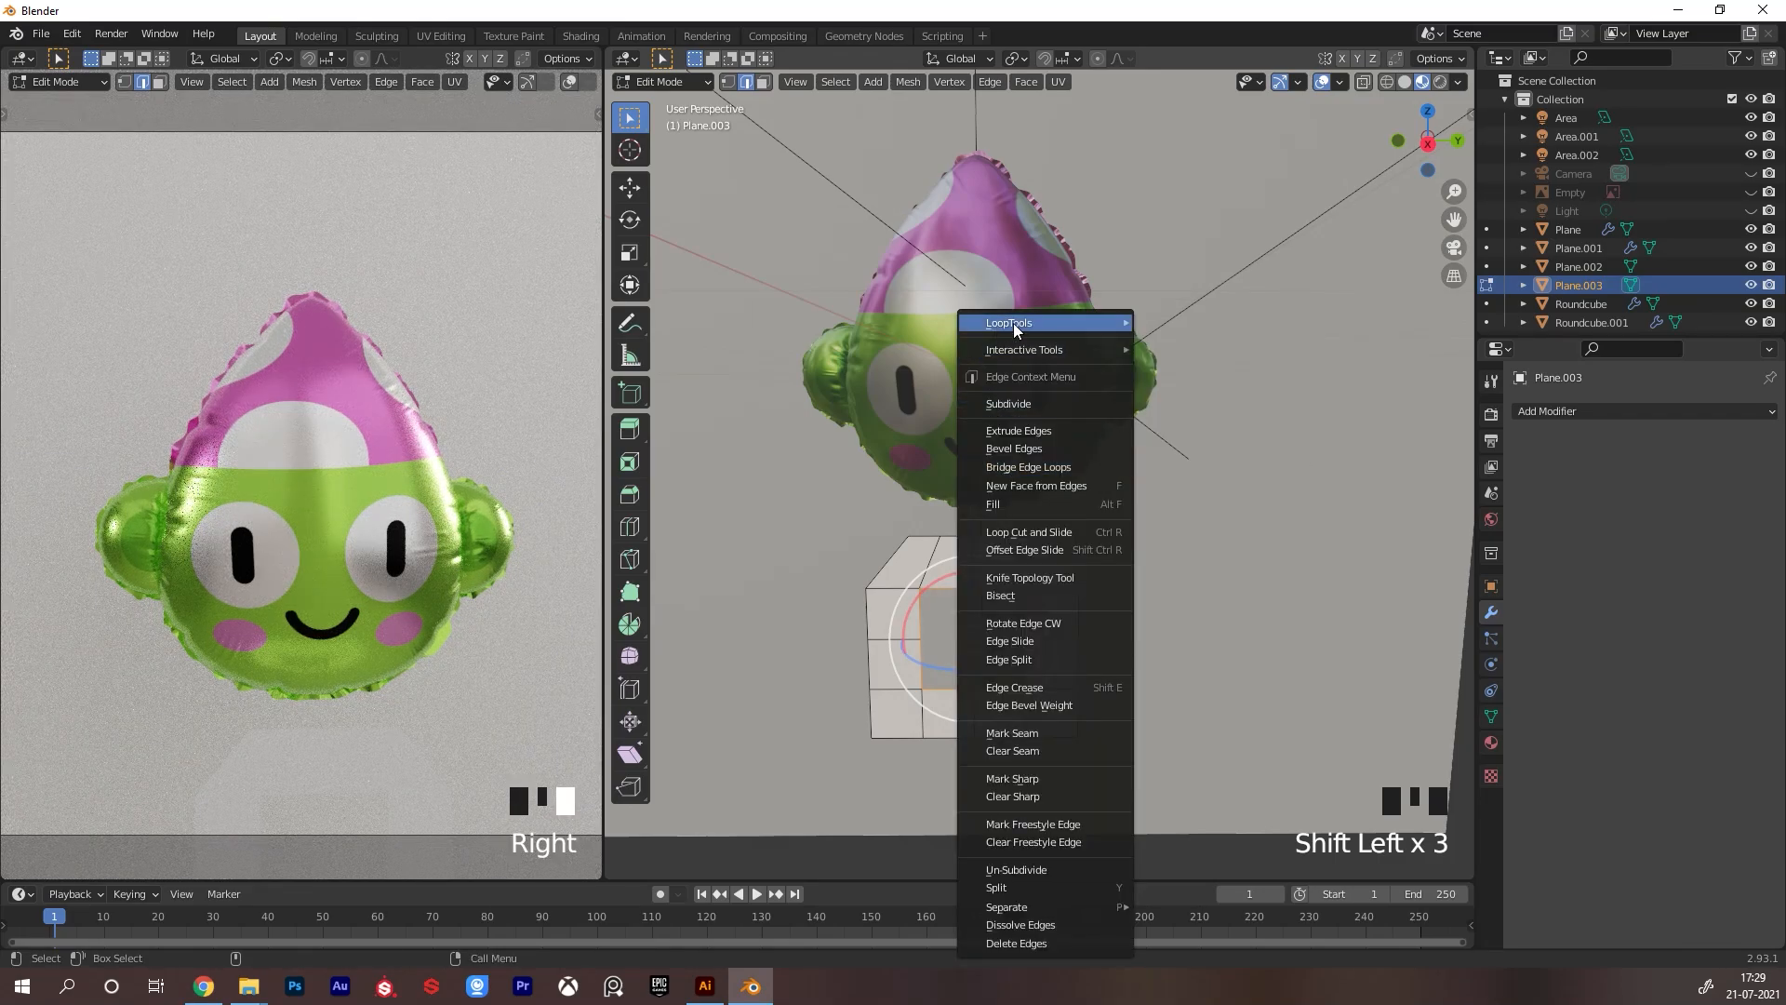
pyautogui.moveTo(1013, 322)
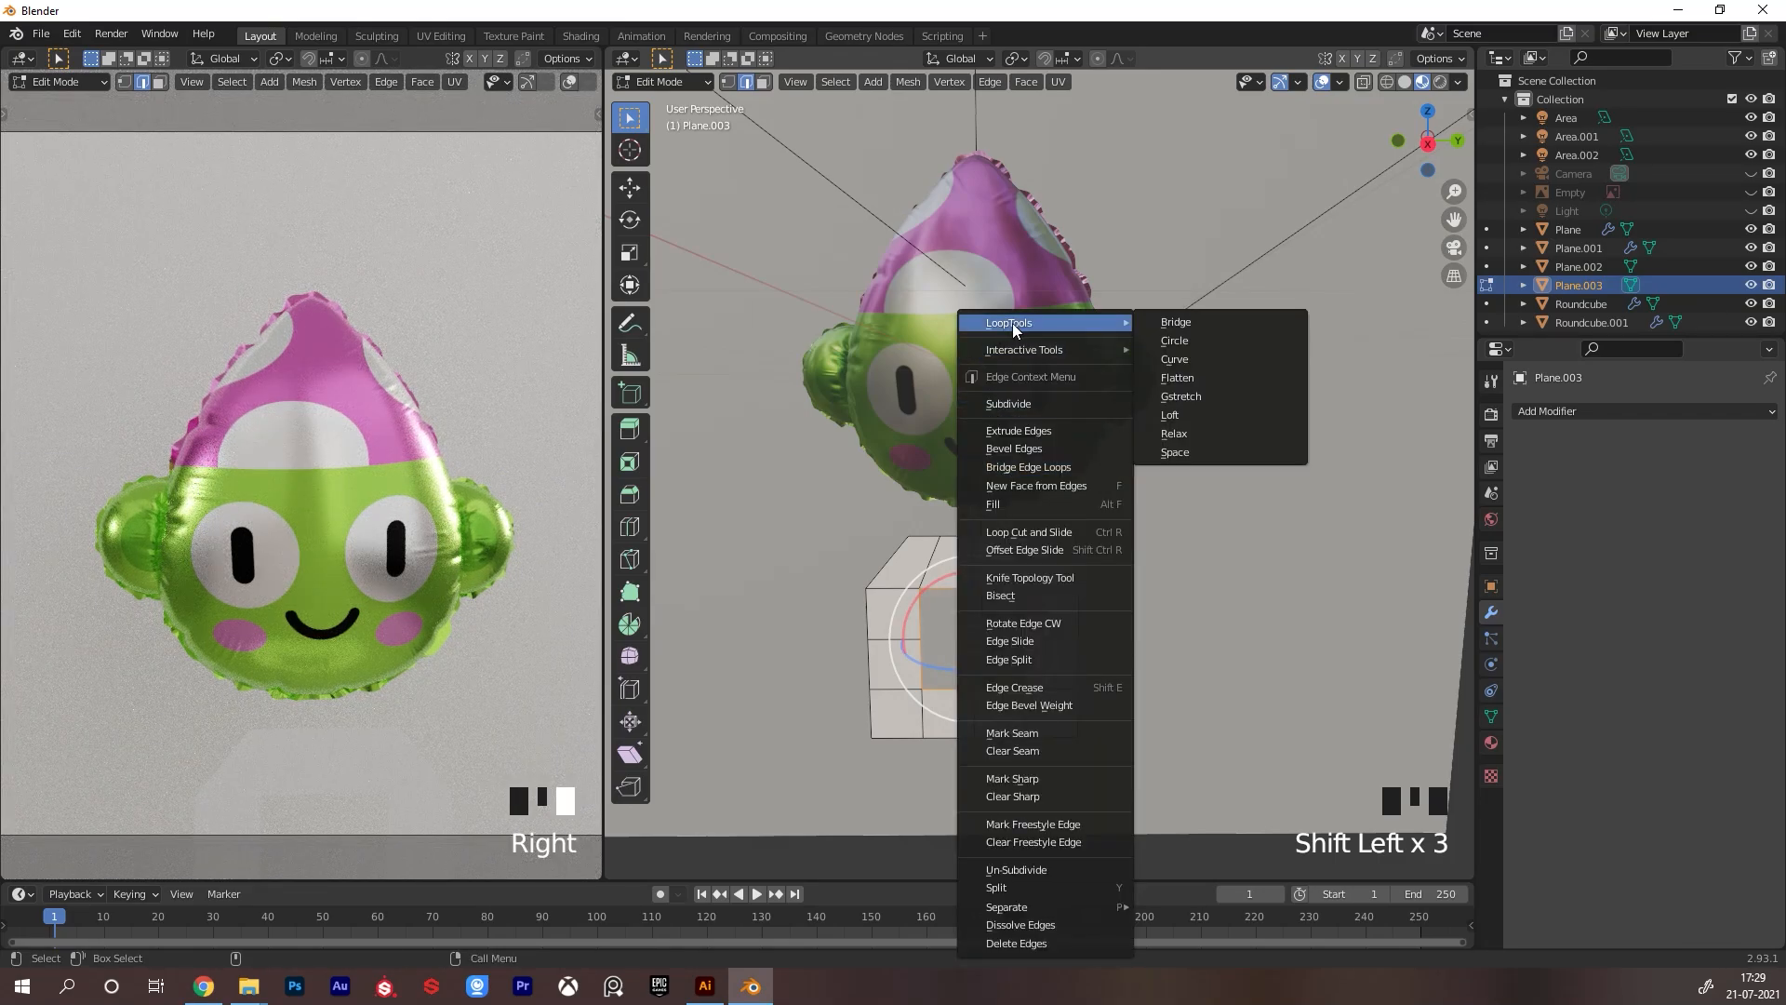
pyautogui.click(1190, 338)
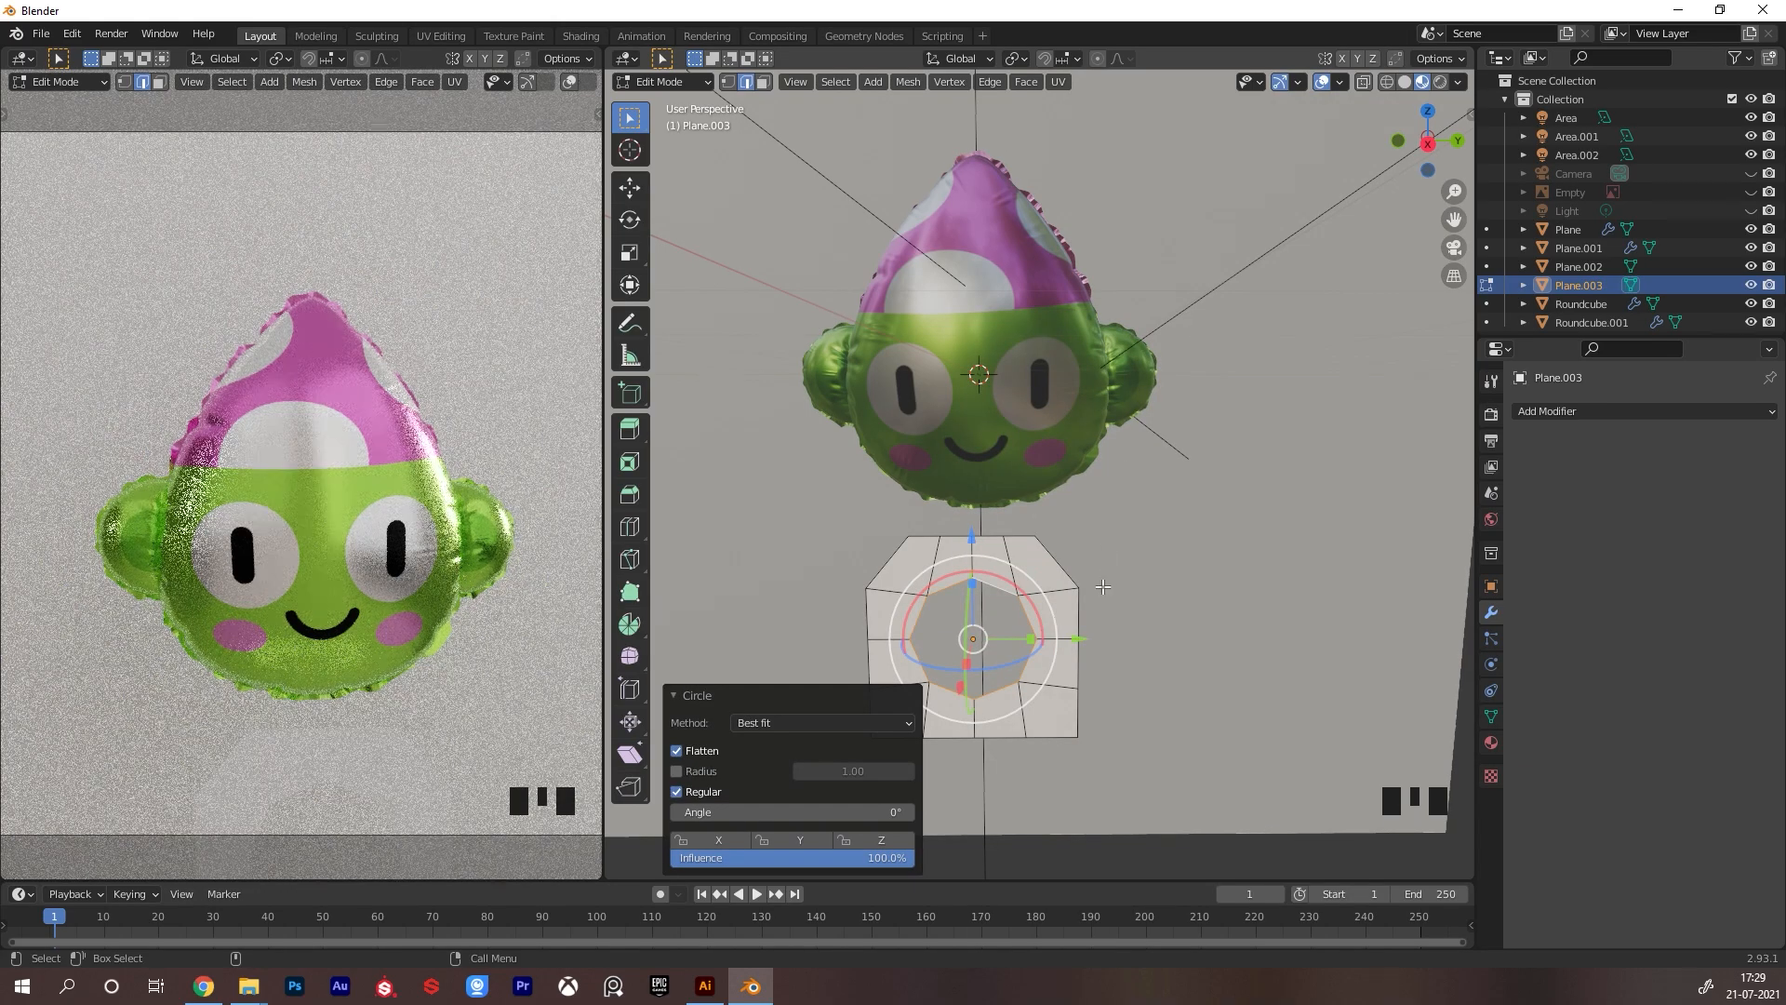
# Extrude the plane's top edges and move them up to form a straight neck overlapping the bottom of the head
pyautogui.keyDown('shift'); pyautogui.click(938, 536); pyautogui.keyUp('shift')
pyautogui.keyDown('shift'); pyautogui.click(938, 536); pyautogui.keyUp('shift')
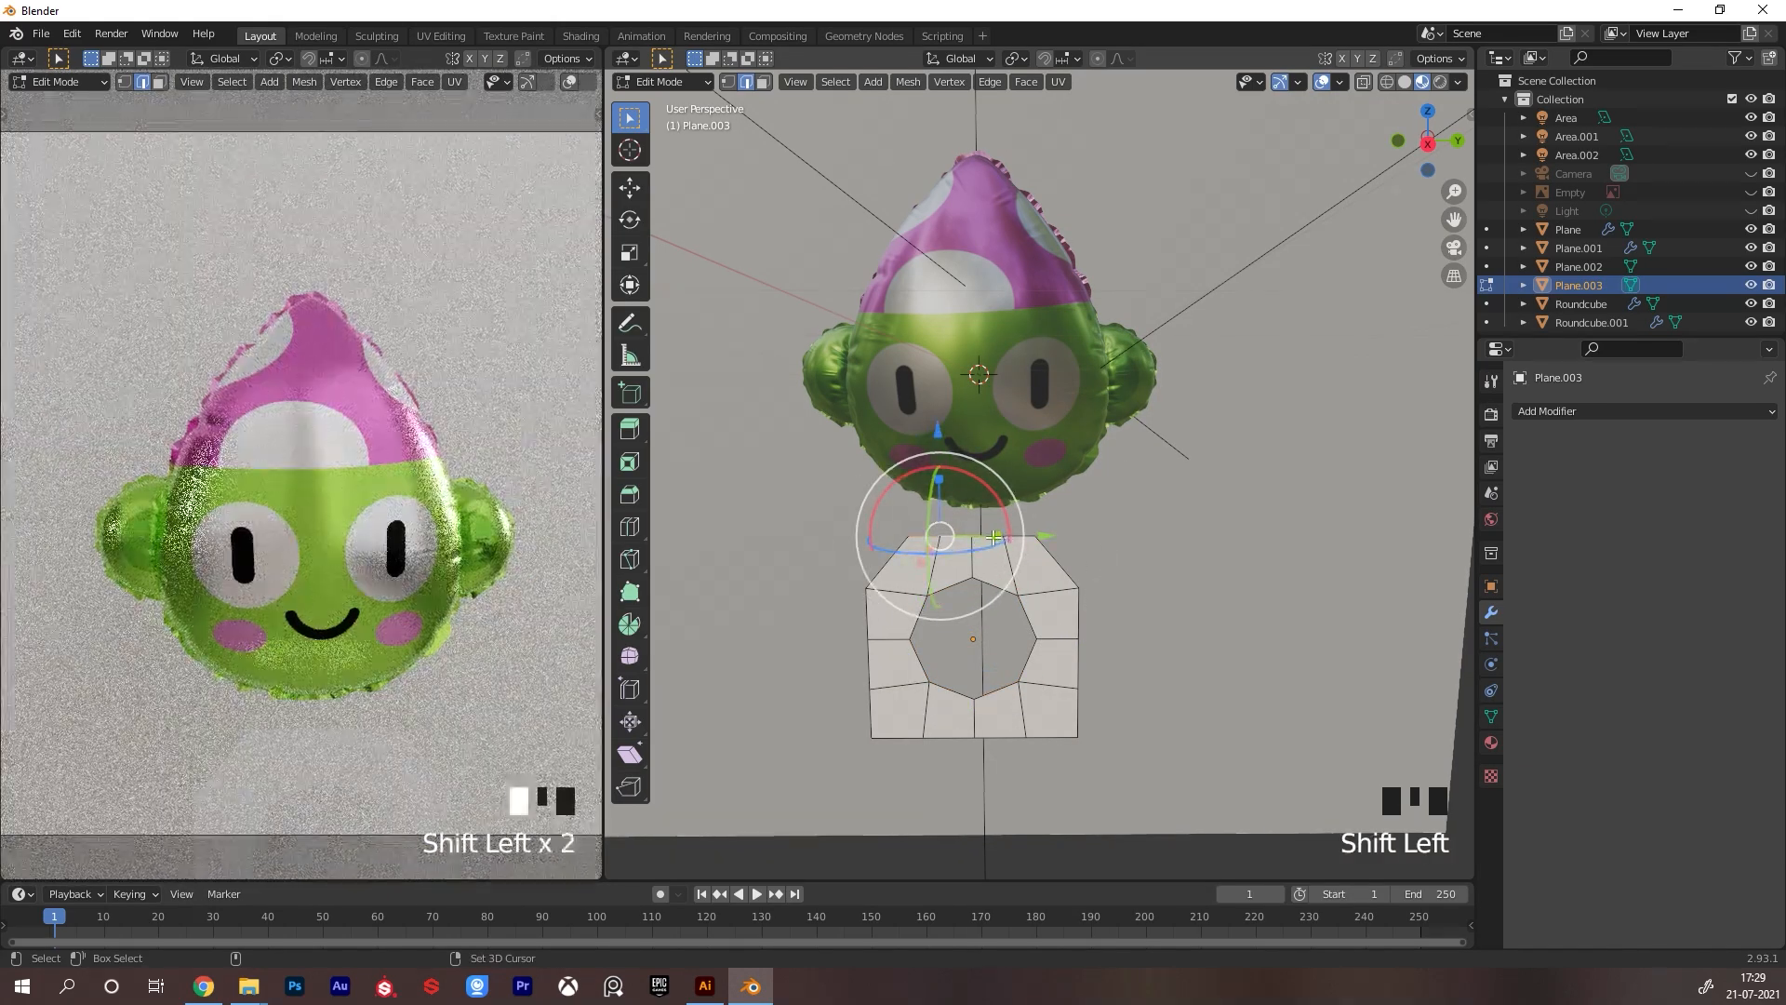
pyautogui.keyDown('shift'); pyautogui.click(937, 536); pyautogui.keyUp('shift')
pyautogui.keyDown('alt'); pyautogui.moveTo(967, 535); pyautogui.dragTo(1100, 518); pyautogui.keyUp('alt')
pyautogui.press('e')
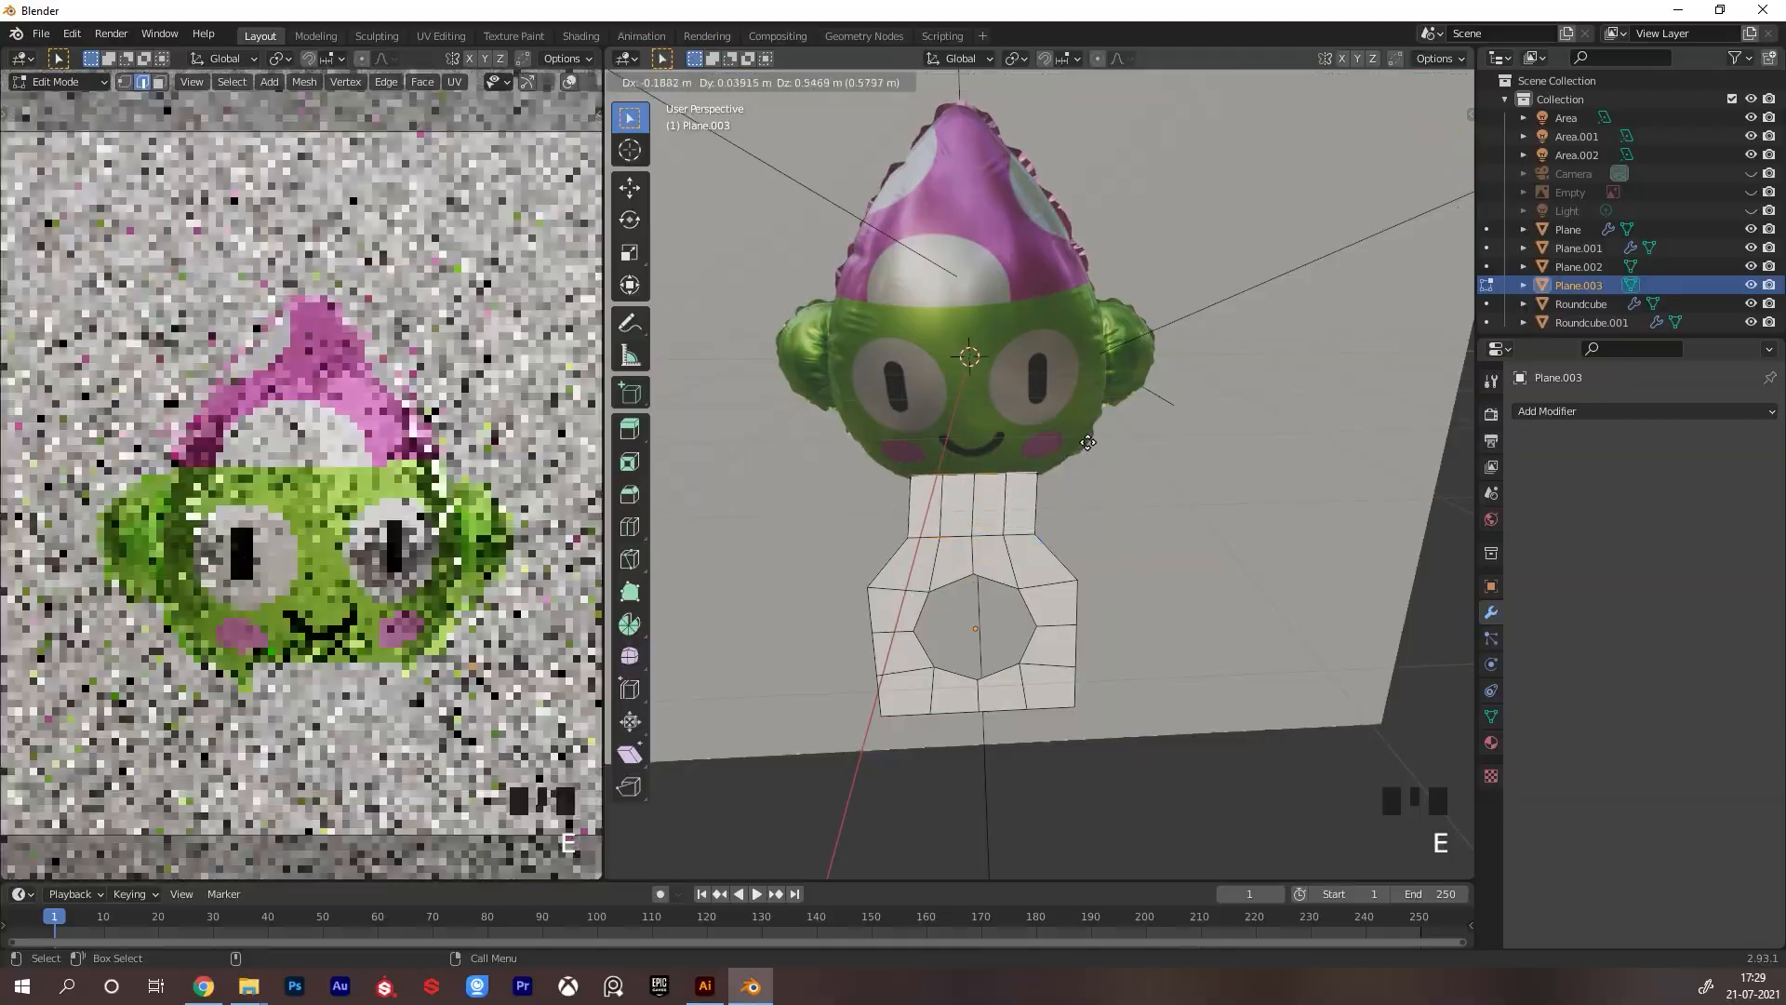
pyautogui.rightClick(1079, 445)
pyautogui.moveTo(967, 443); pyautogui.dragTo(1032, 472)
# Move the two middle bottom edges about 0.27 m down along Z and lower the bottom centre vertex slightly further
pyautogui.click(969, 713)
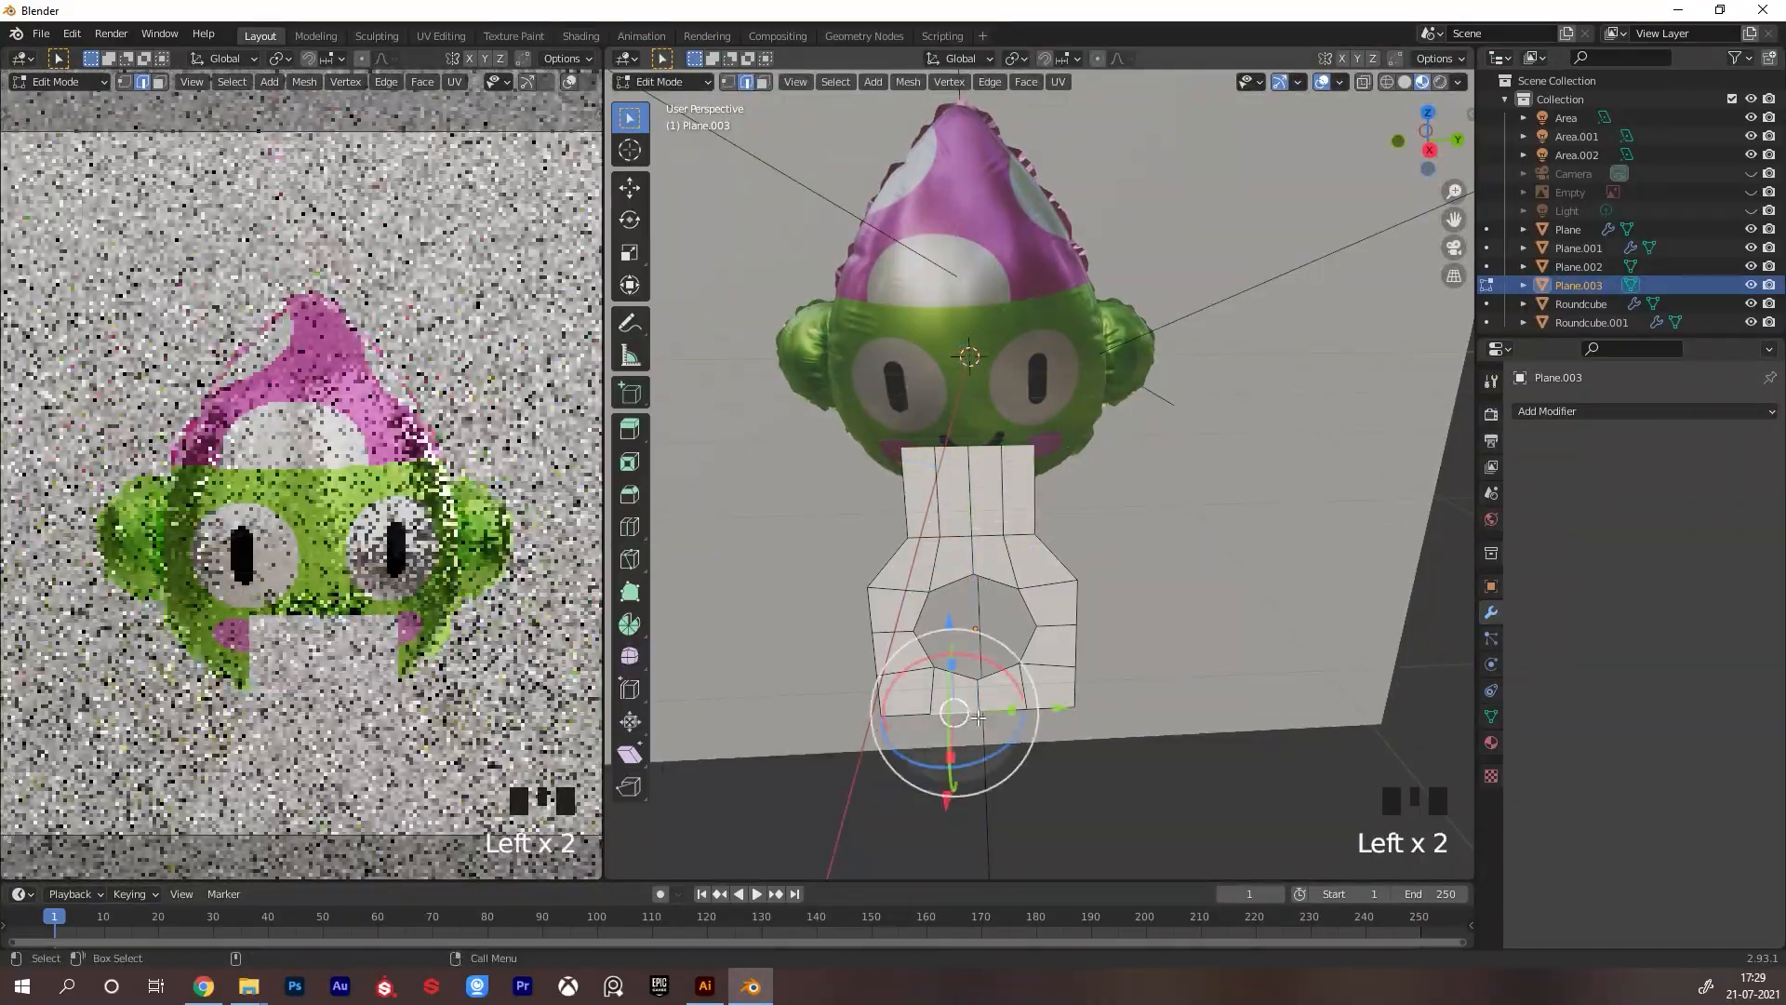
pyautogui.keyDown('shift'); pyautogui.click(999, 711); pyautogui.keyUp('shift')
pyautogui.moveTo(977, 636); pyautogui.dragTo(980, 660)
pyautogui.press('q')
pyautogui.press('q')
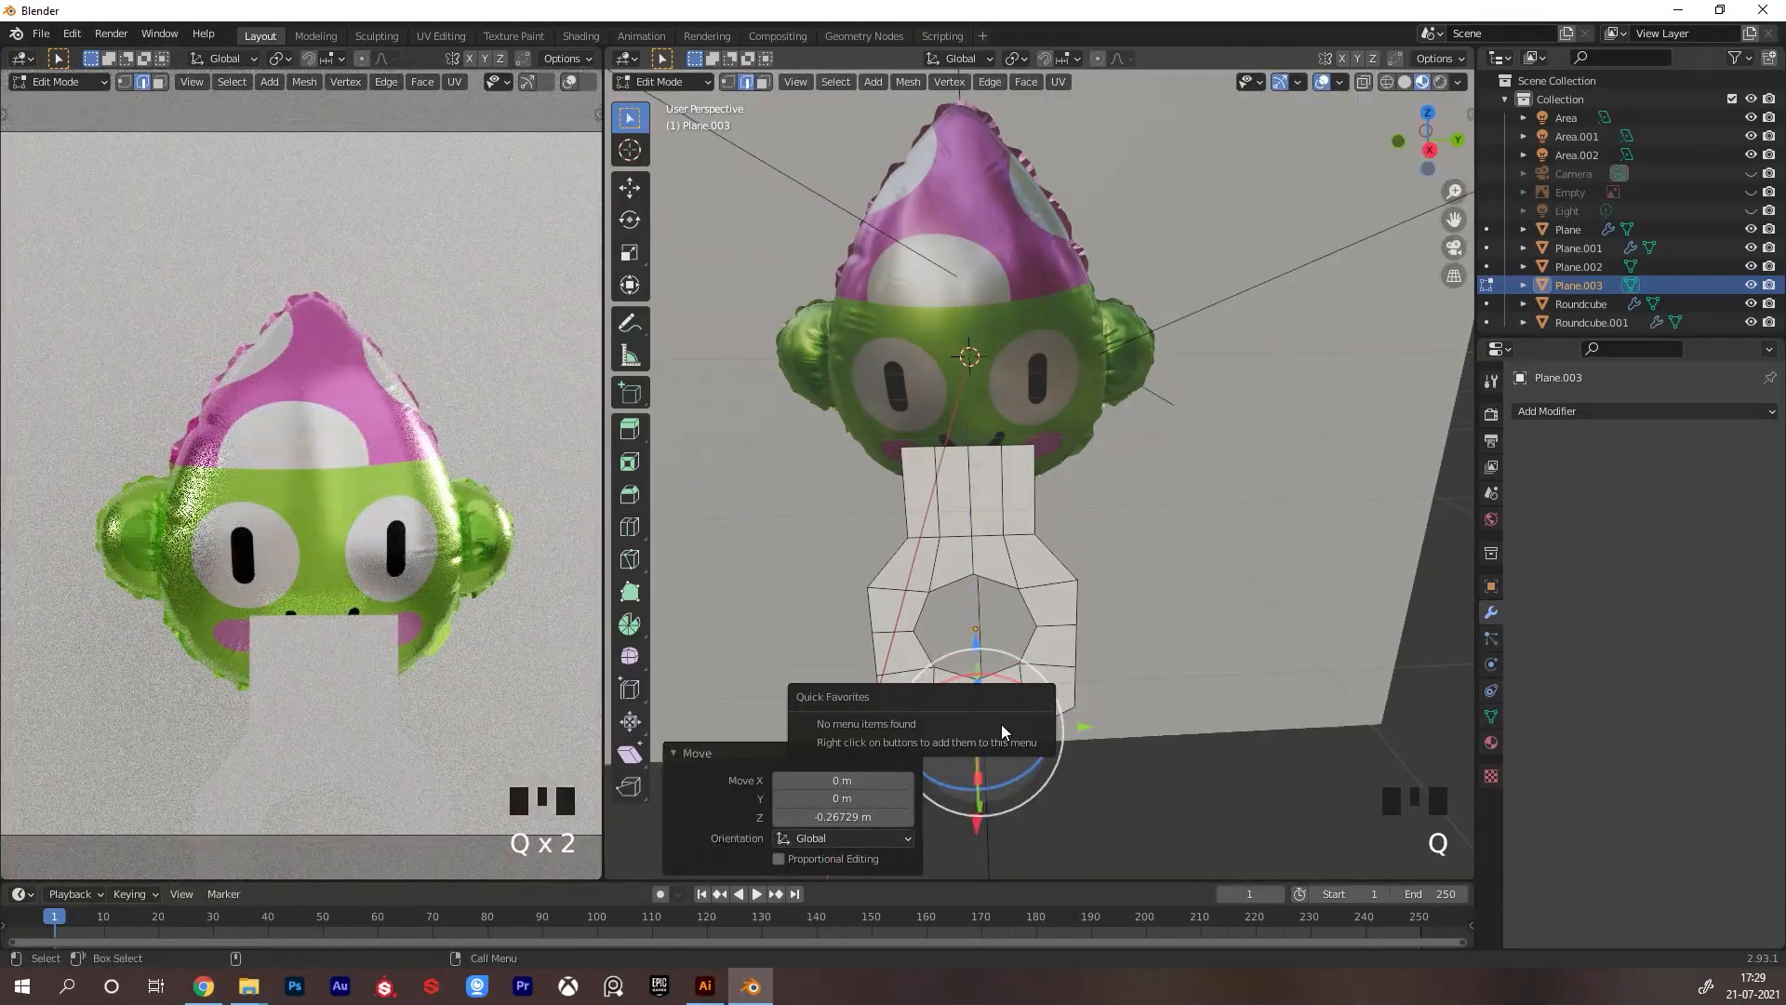
pyautogui.press('1')
pyautogui.click(984, 729)
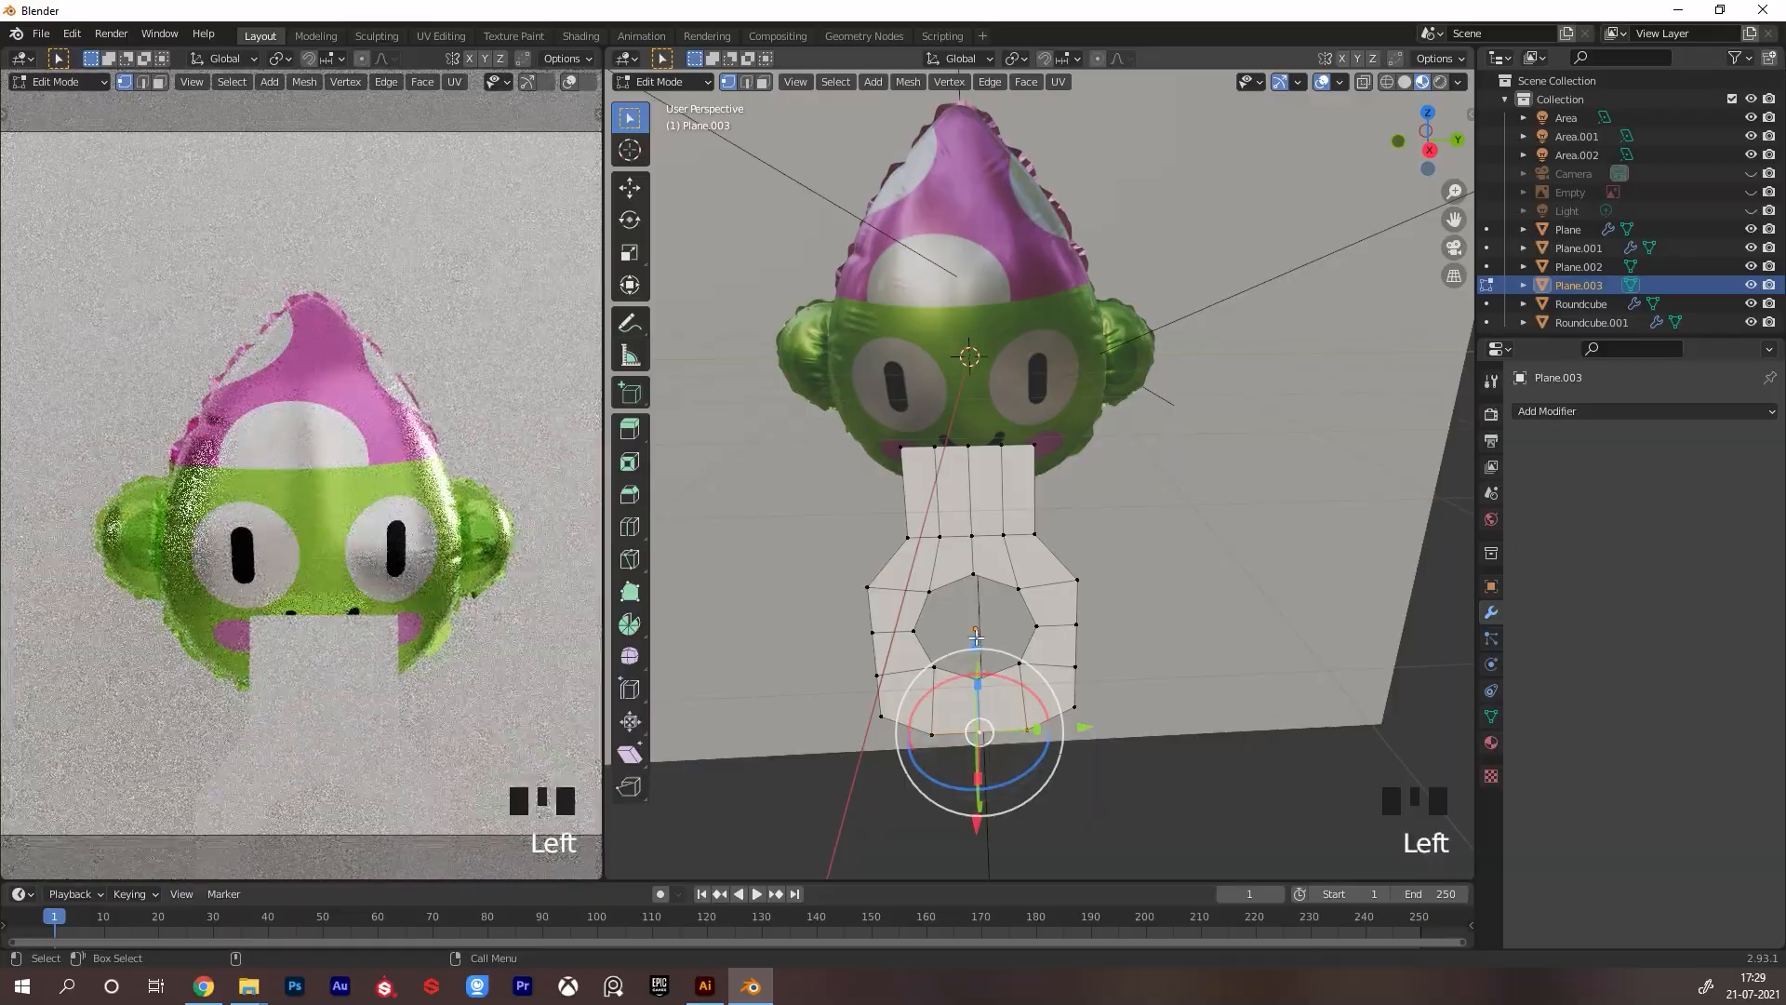
pyautogui.moveTo(978, 645); pyautogui.dragTo(980, 656)
# Add a level 2 Subdivision Surface modifier to the plane and resume editing its mesh
pyautogui.hotkey('ctrl', 'Tab')
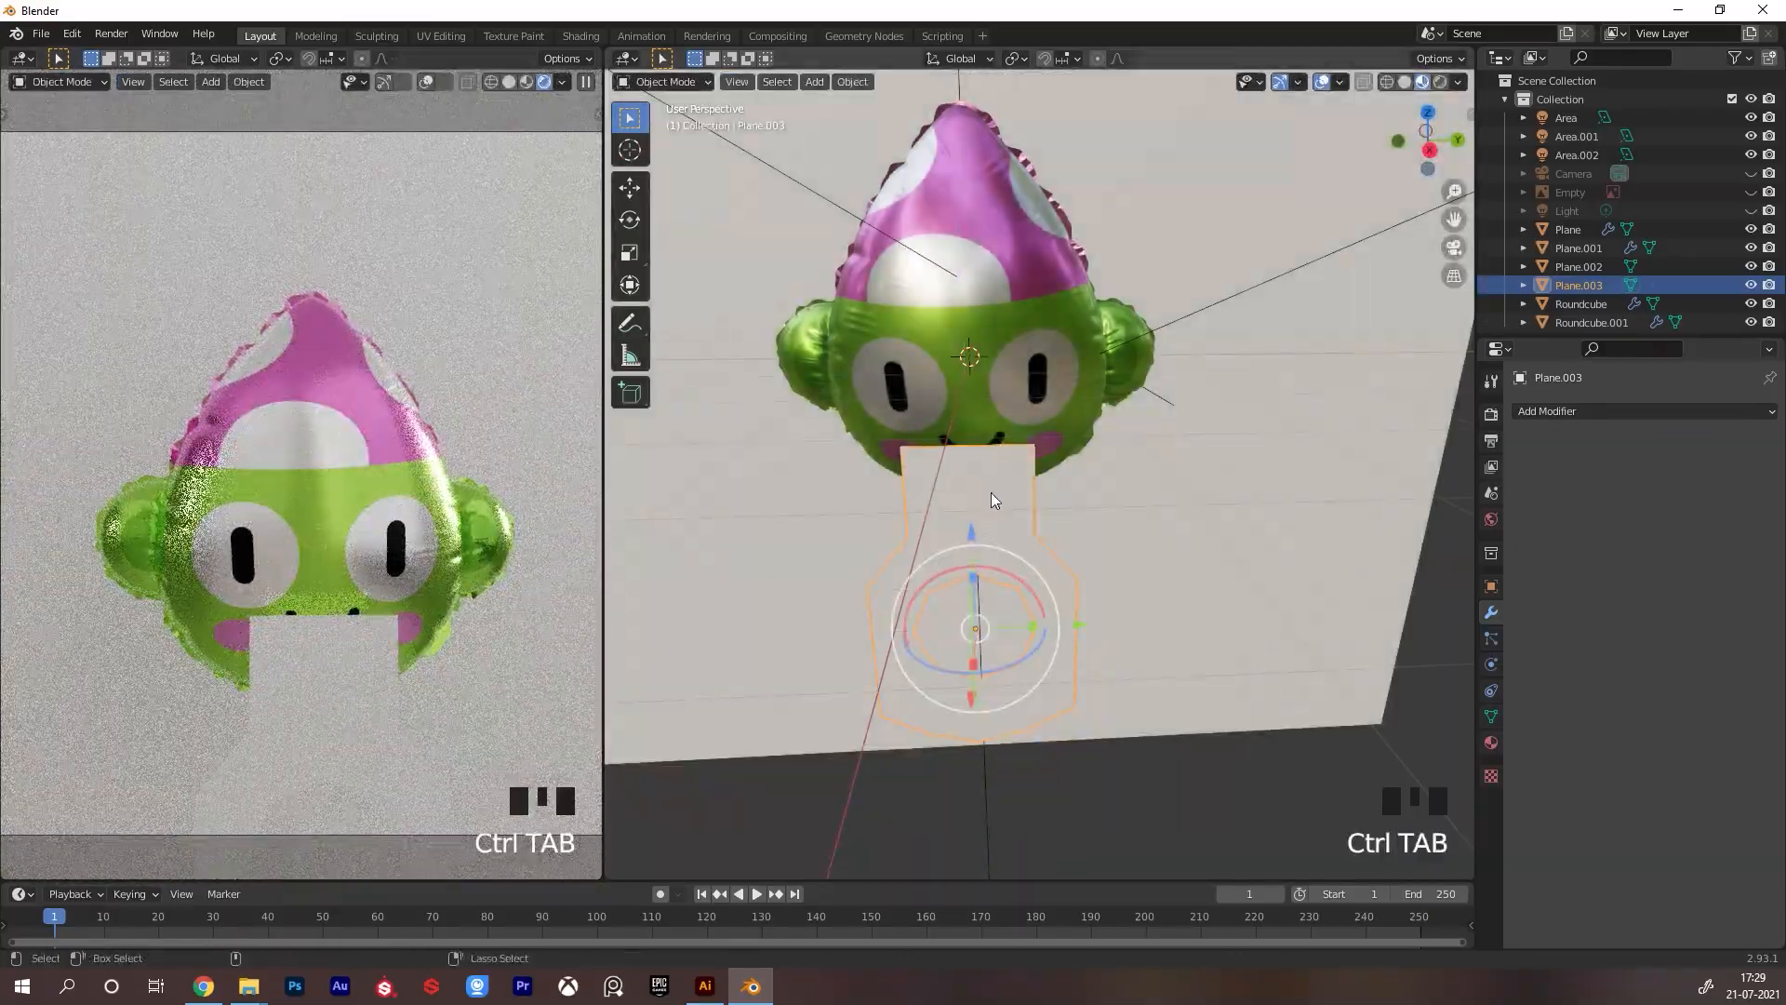
pyautogui.hotkey('ctrl', '2')
pyautogui.press('Tab')
# Scale the two outer shoulder vertices inward to 0.85, and pull the two lower corner vertices closer together the same way
pyautogui.click(875, 577)
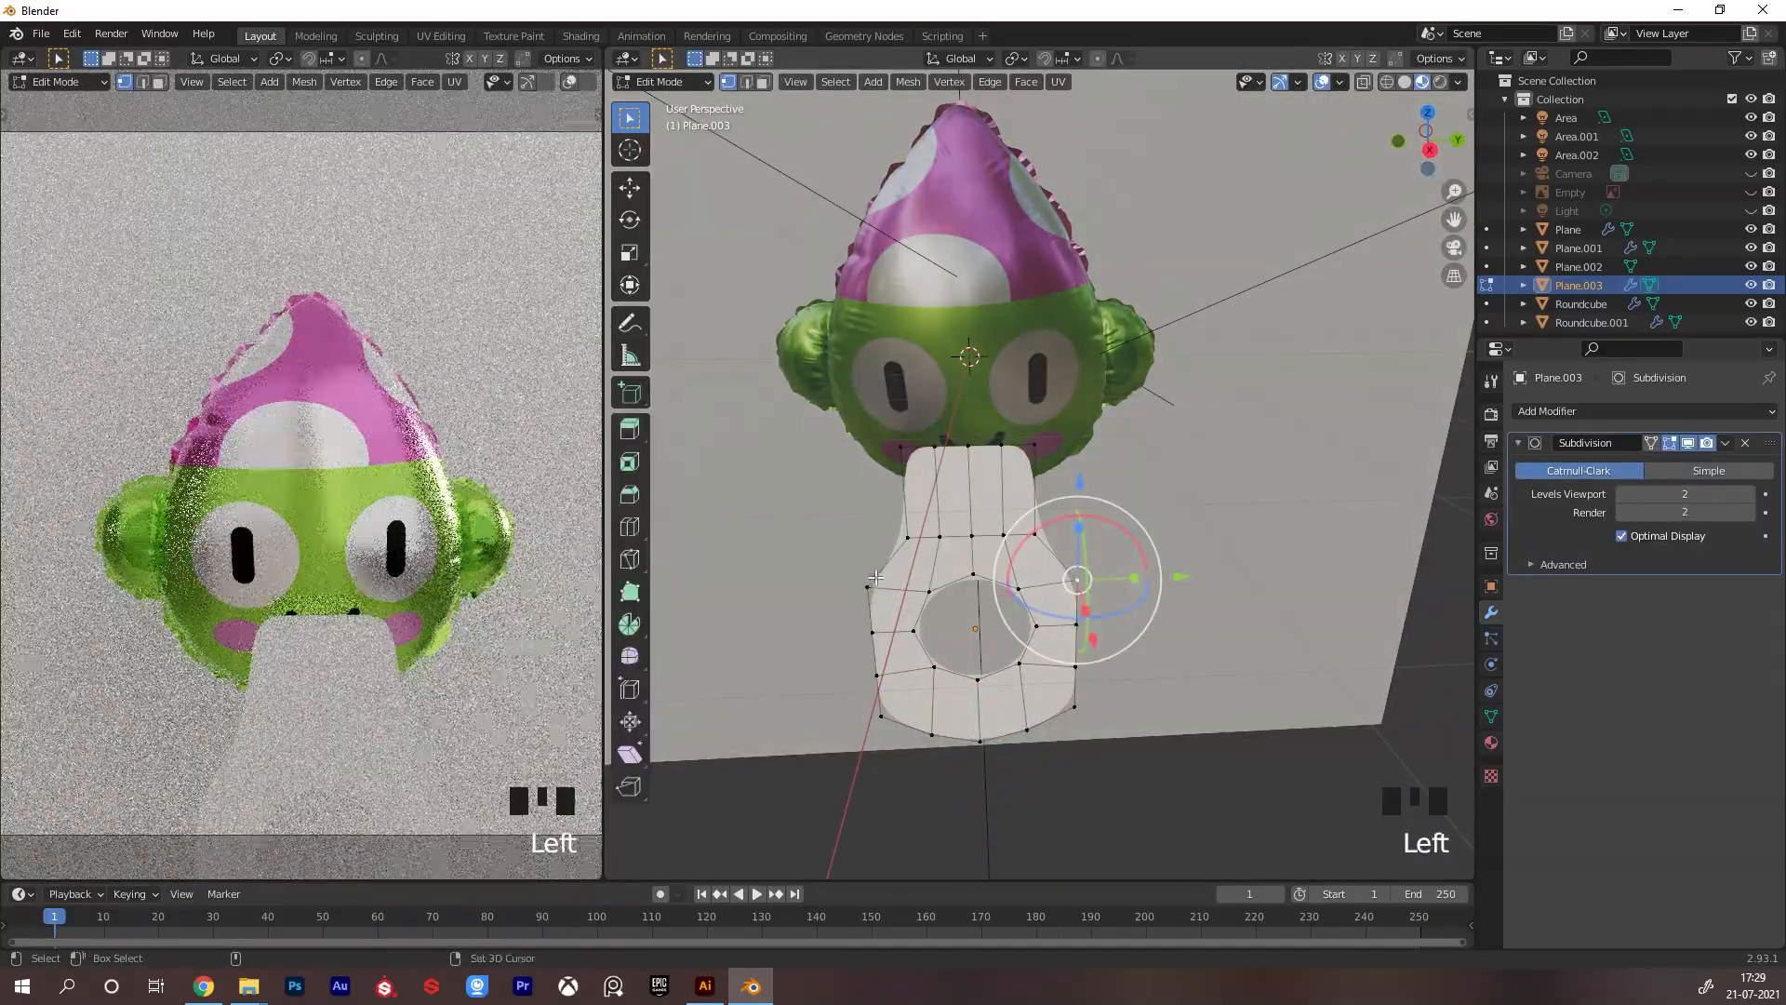
pyautogui.keyDown('shift'); pyautogui.click(875, 578); pyautogui.keyUp('shift')
pyautogui.press('s')
pyautogui.click(1123, 539)
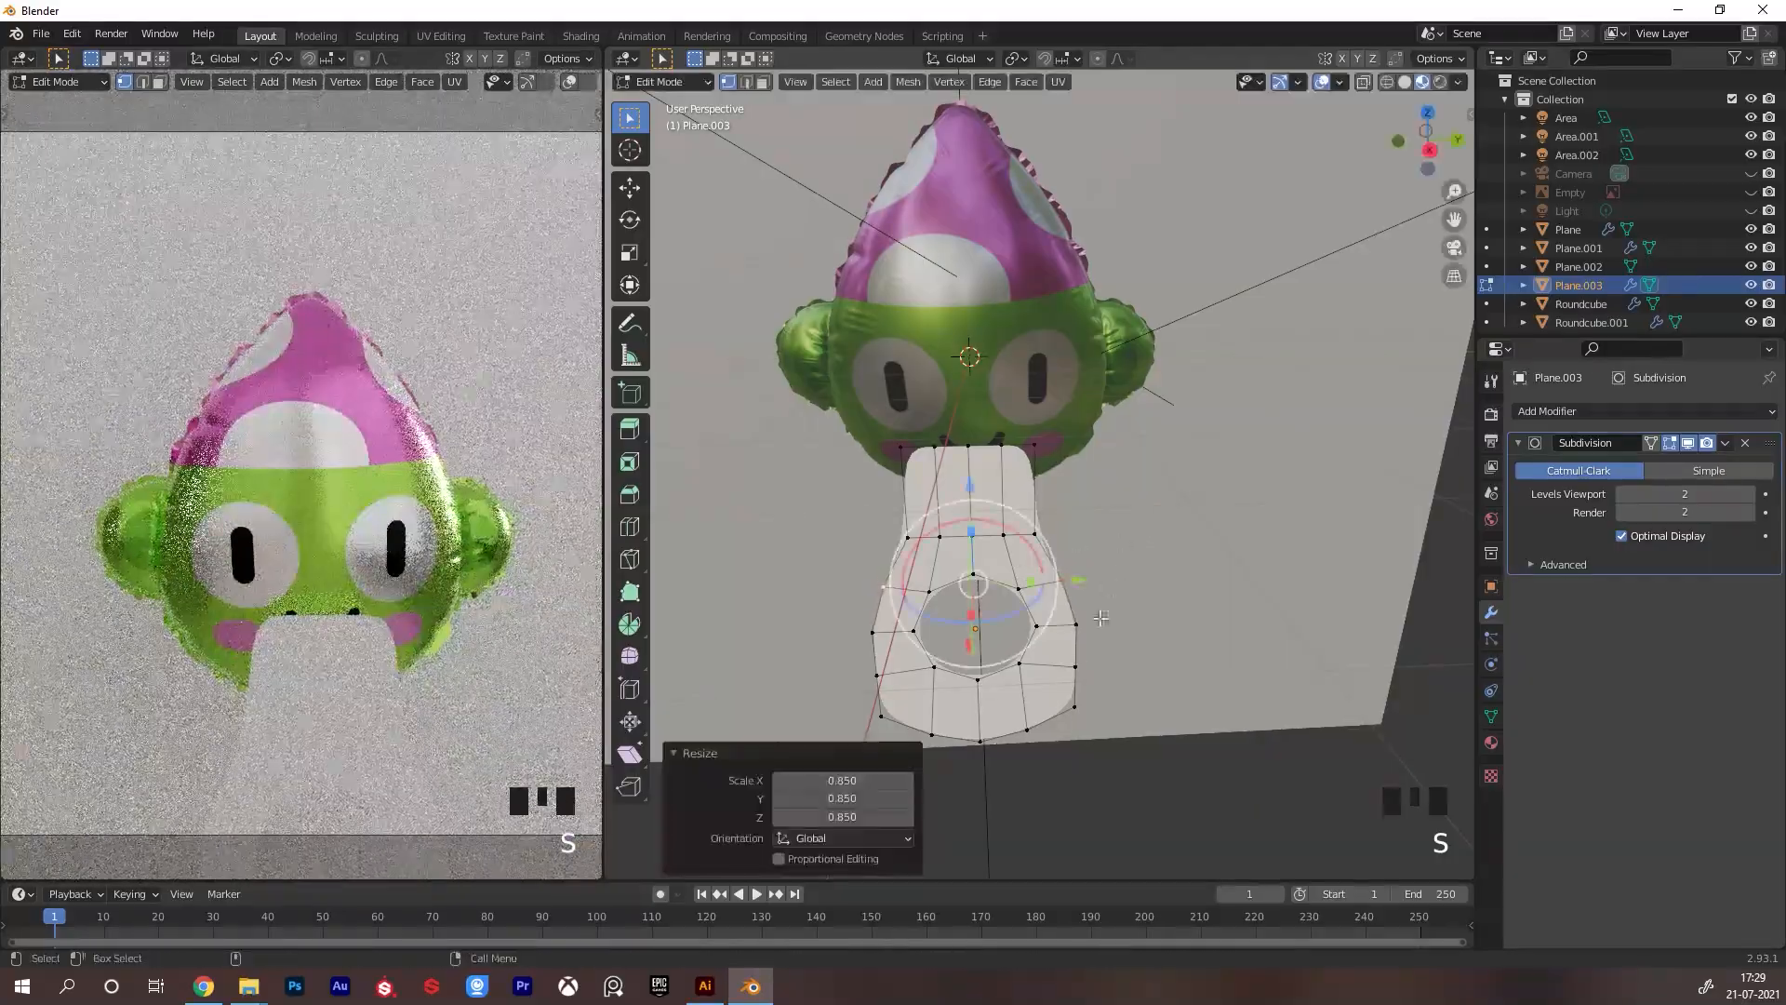
pyautogui.click(1077, 707)
pyautogui.keyDown('shift'); pyautogui.click(961, 727); pyautogui.keyUp('shift')
pyautogui.press('s')
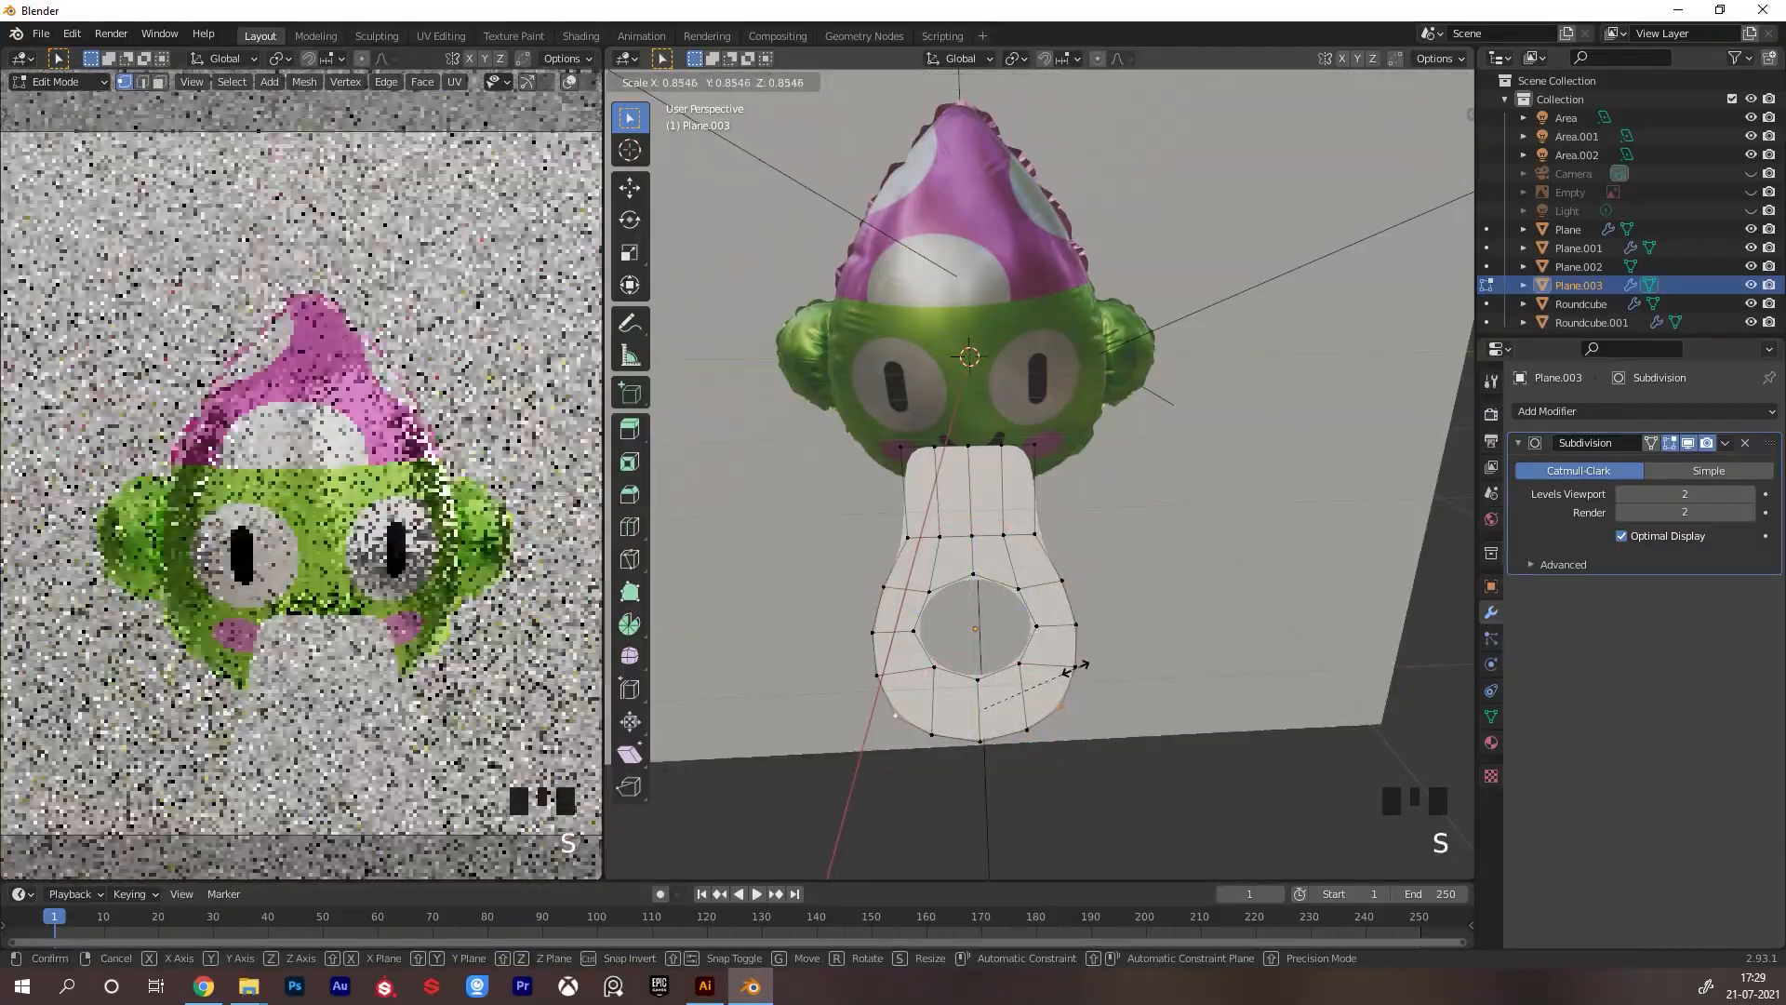
pyautogui.click(1066, 672)
pyautogui.hotkey('ctrl', 'Tab')
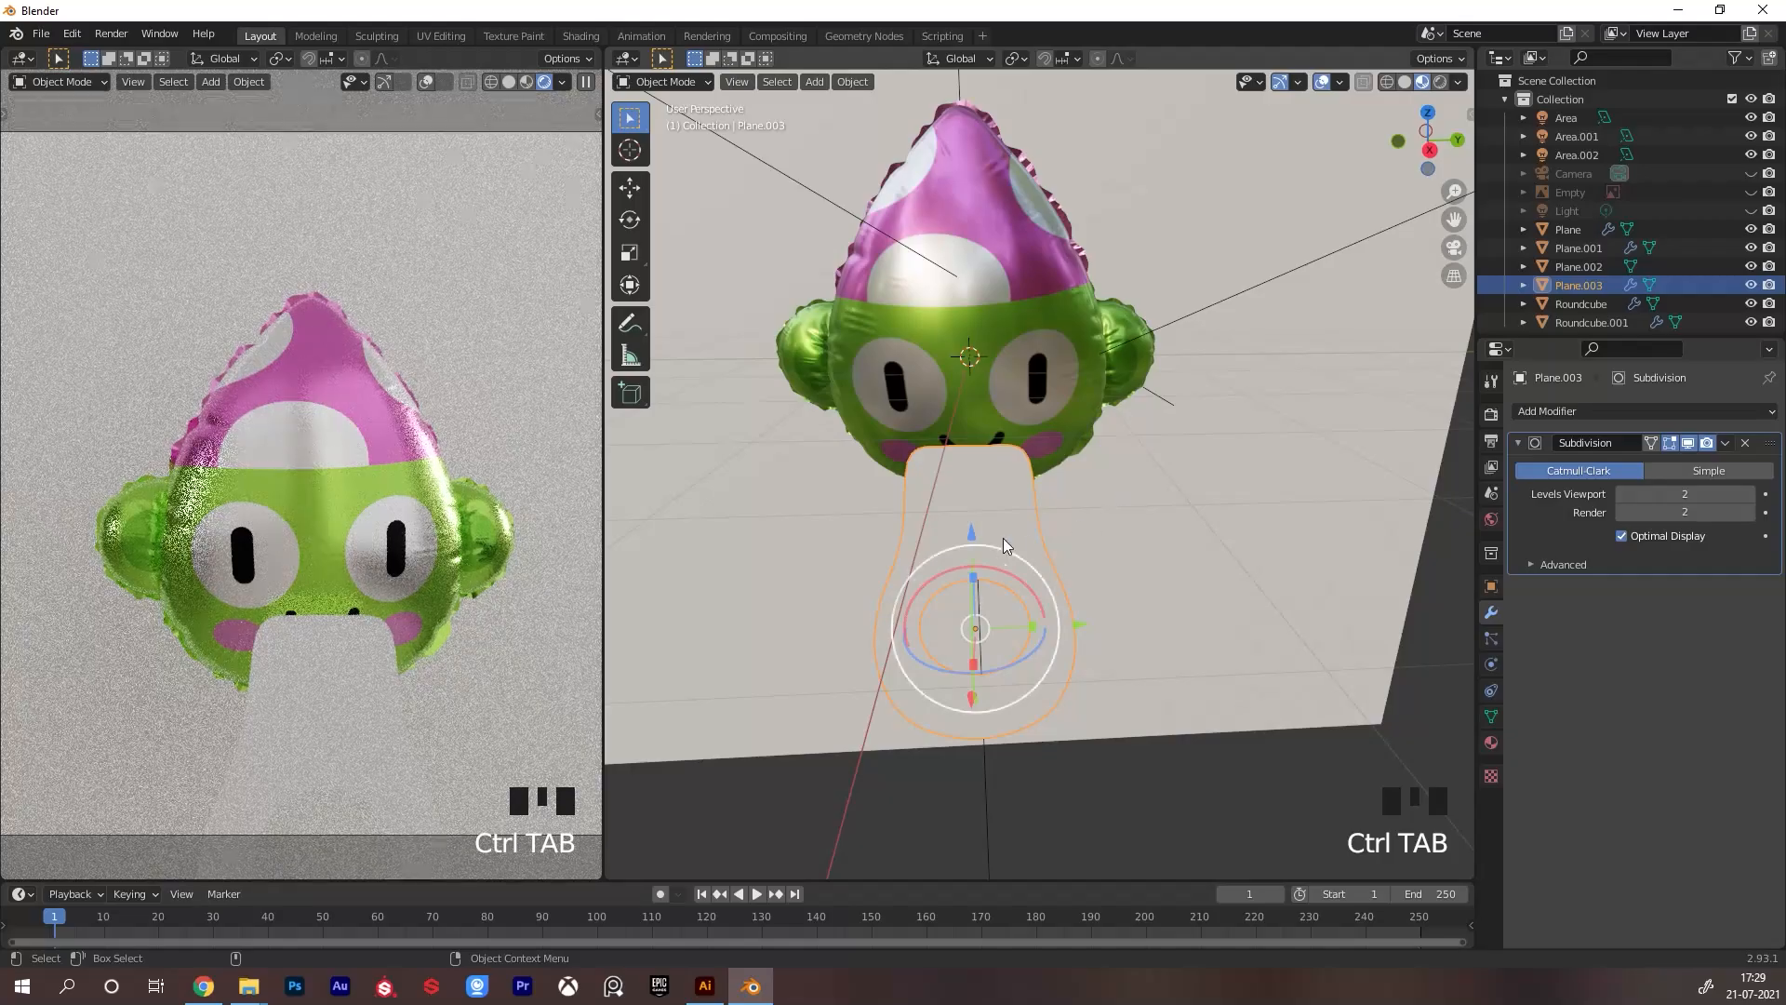
# Raise the vertices along the tab's bottom rim slightly along the Z axis and return to Object Mode
pyautogui.press('Tab')
pyautogui.keyDown('shift'); pyautogui.click(902, 721); pyautogui.keyUp('shift')
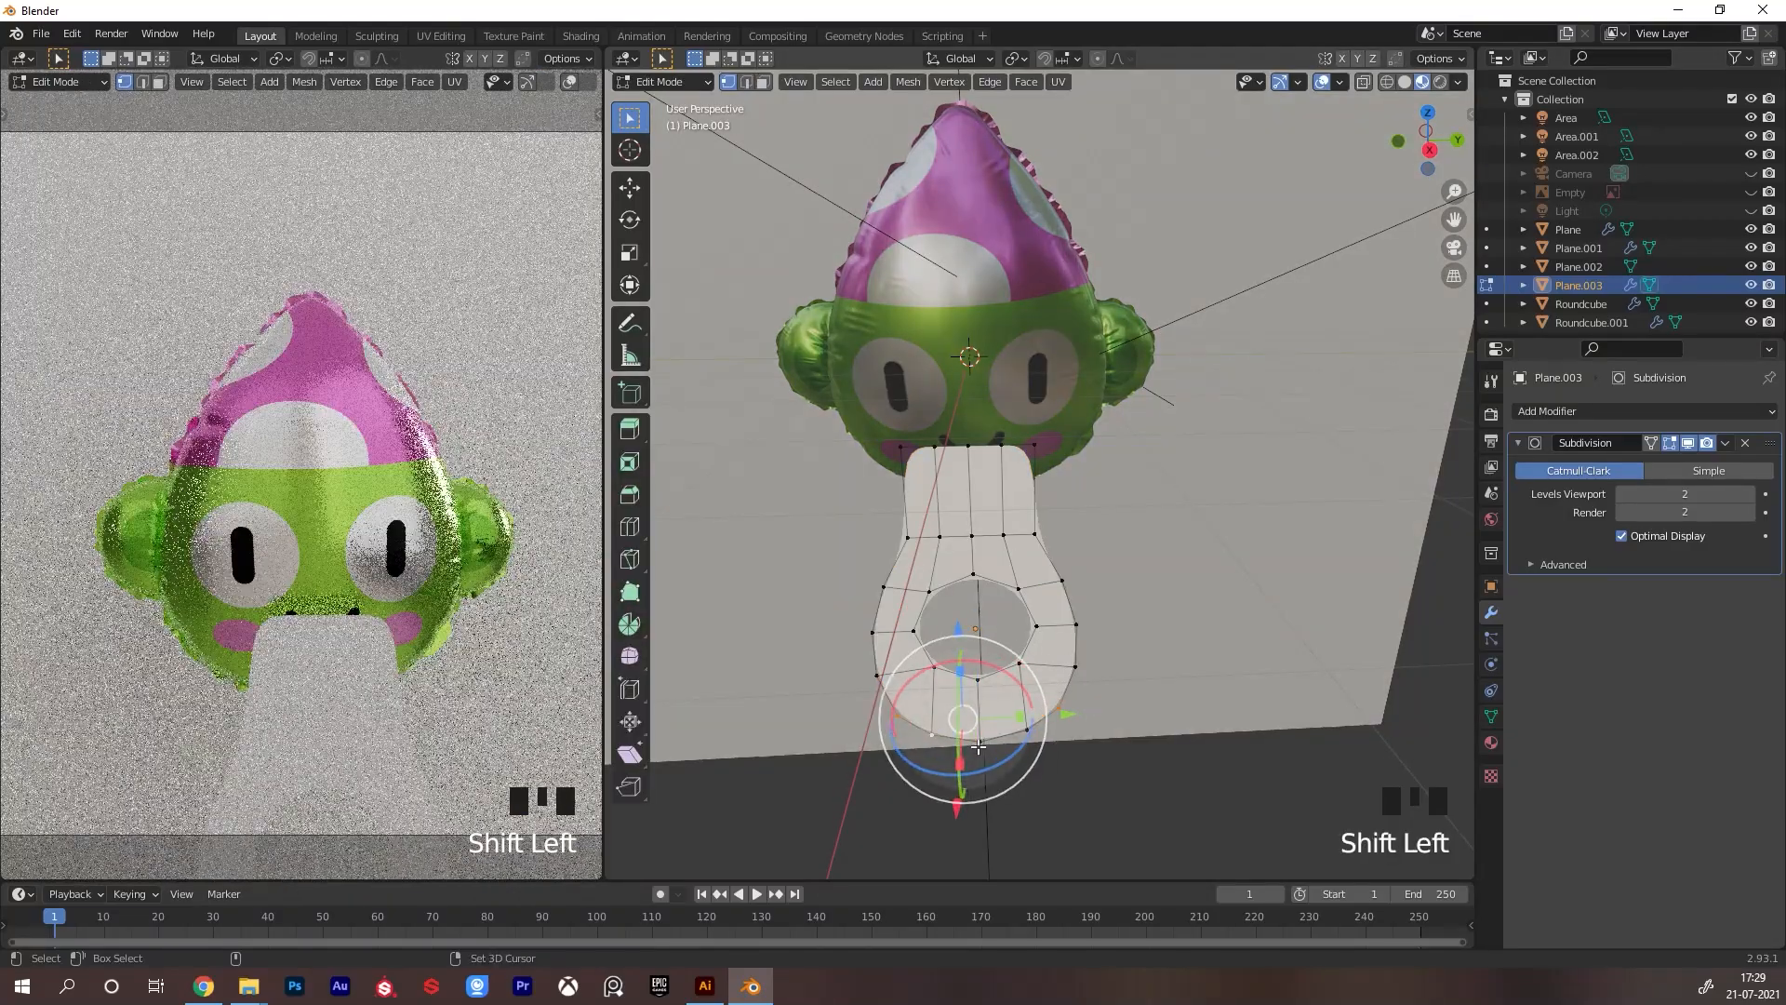
pyautogui.keyDown('shift'); pyautogui.click(933, 667); pyautogui.keyUp('shift')
pyautogui.keyDown('shift'); pyautogui.click(977, 625); pyautogui.keyUp('shift')
pyautogui.moveTo(977, 626); pyautogui.dragTo(977, 596)
pyautogui.hotkey('ctrl', 'Tab')
# Move the ring-shaped tab about 1.41 m along negative X and scale it to about 0.315
pyautogui.keyDown('alt'); pyautogui.moveTo(1079, 538); pyautogui.dragTo(1150, 543); pyautogui.keyUp('alt')
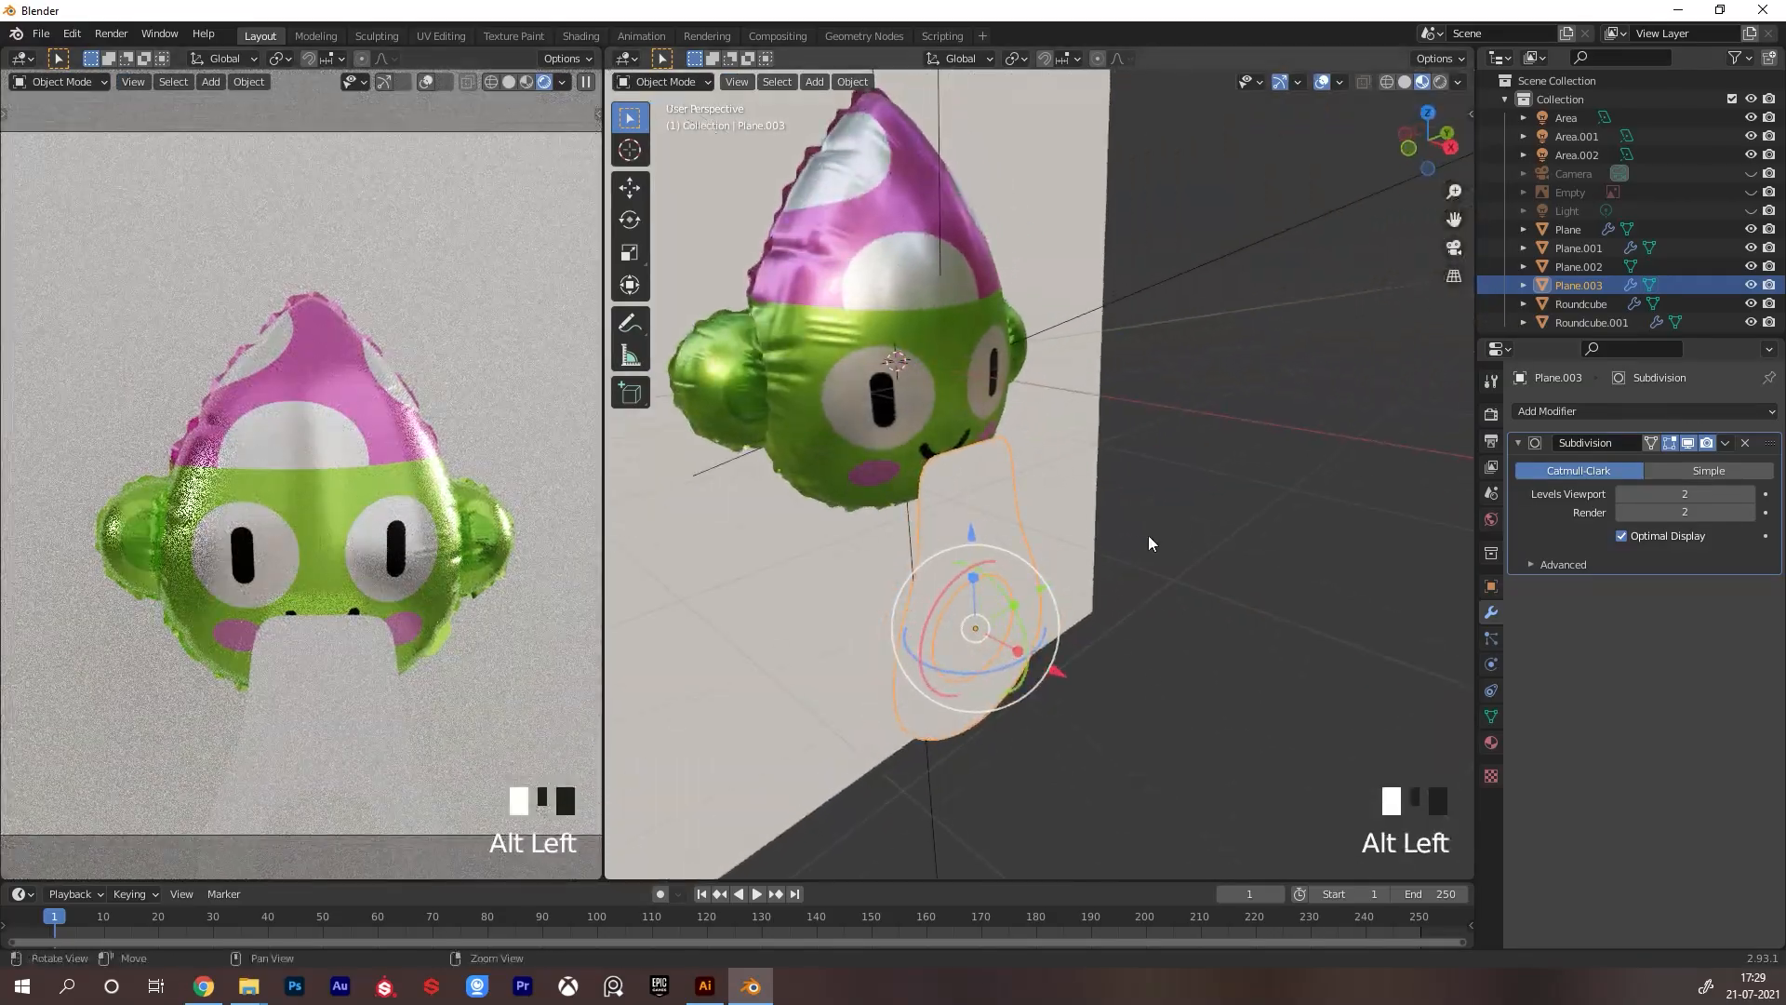
pyautogui.moveTo(1062, 666); pyautogui.dragTo(961, 621)
pyautogui.press('s')
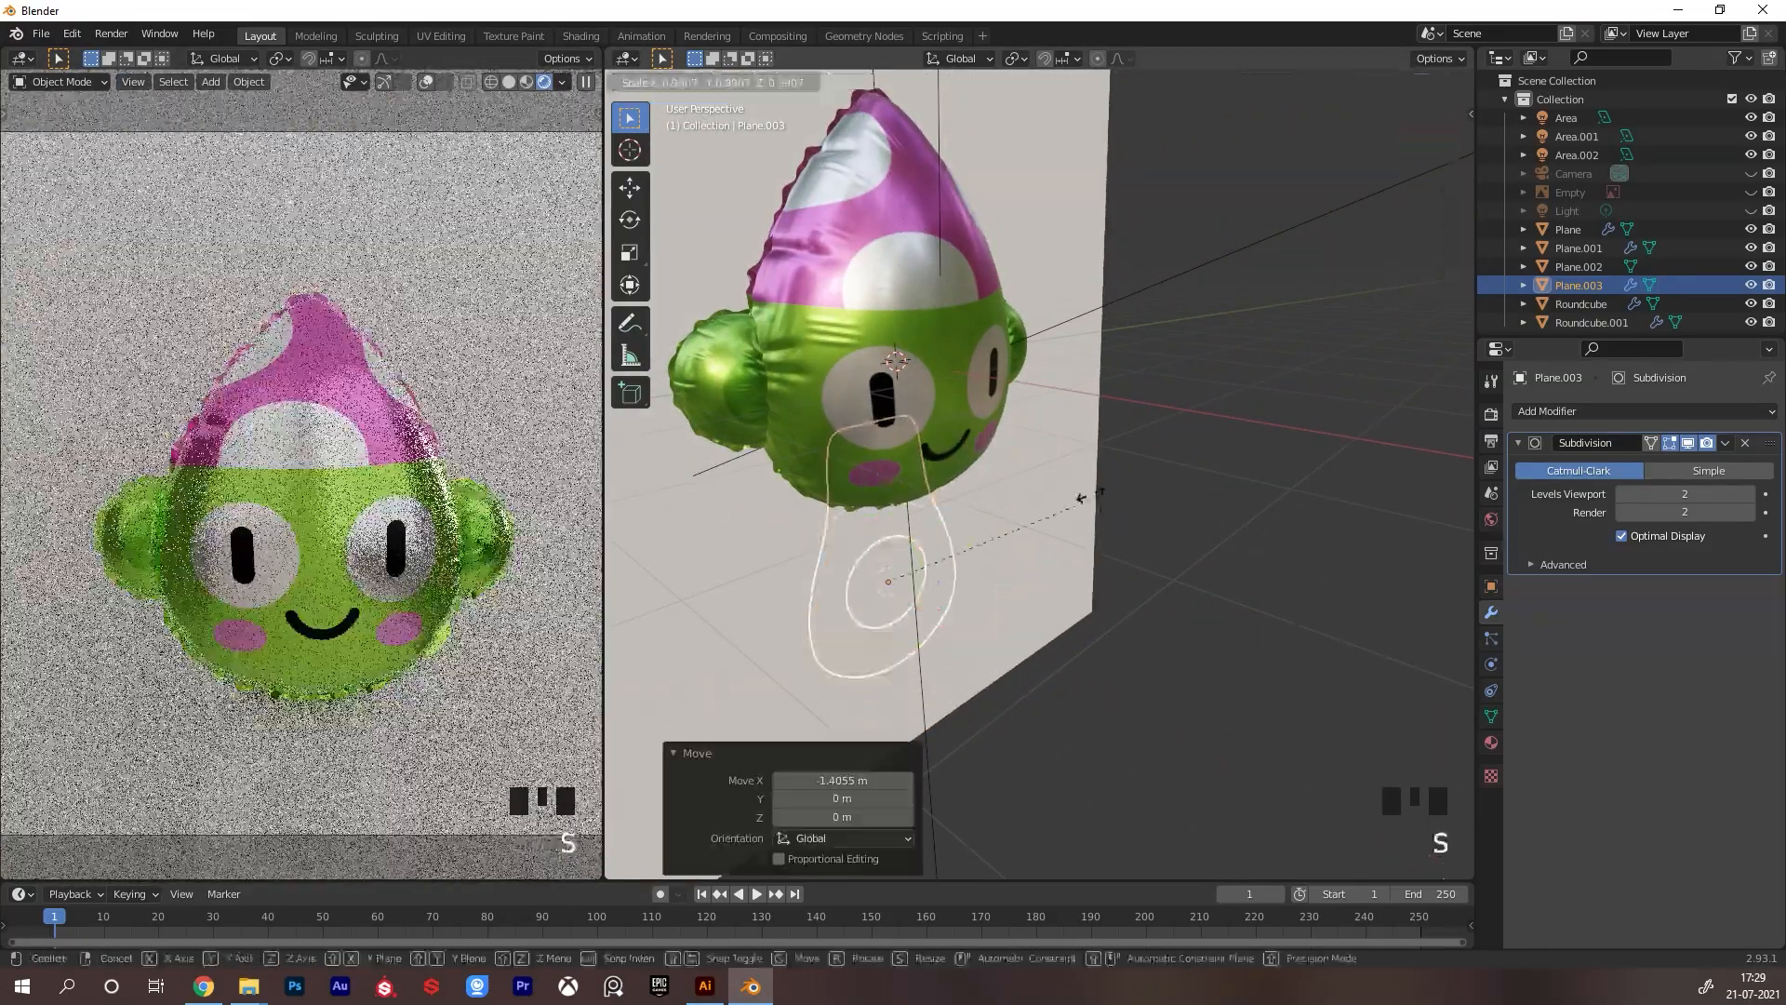
pyautogui.click(951, 528)
# Raise the tab about 0.66 m along Z, scale it down further, and raise it another 0.28 m against the head's underside
pyautogui.keyDown('alt'); pyautogui.moveTo(988, 533); pyautogui.dragTo(969, 534); pyautogui.keyUp('alt')
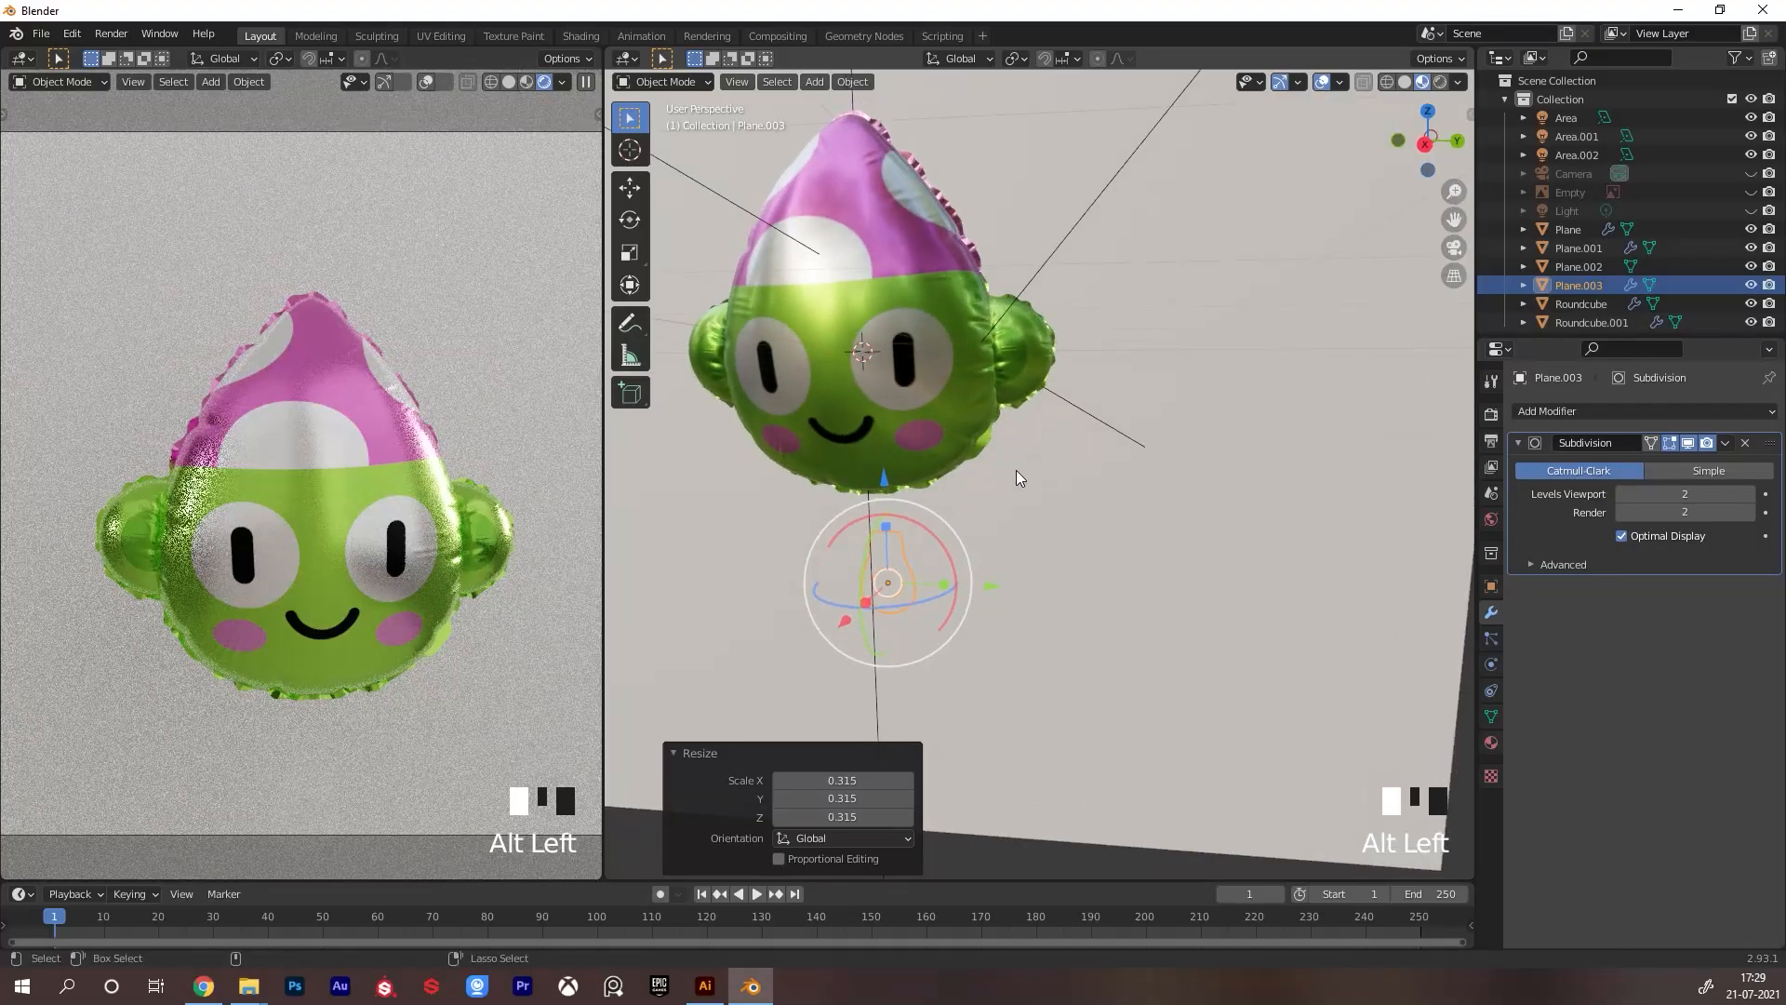
pyautogui.keyDown('ctrl'); pyautogui.moveTo(1016, 470); pyautogui.dragTo(1170, 499, button='middle'); pyautogui.keyUp('ctrl')
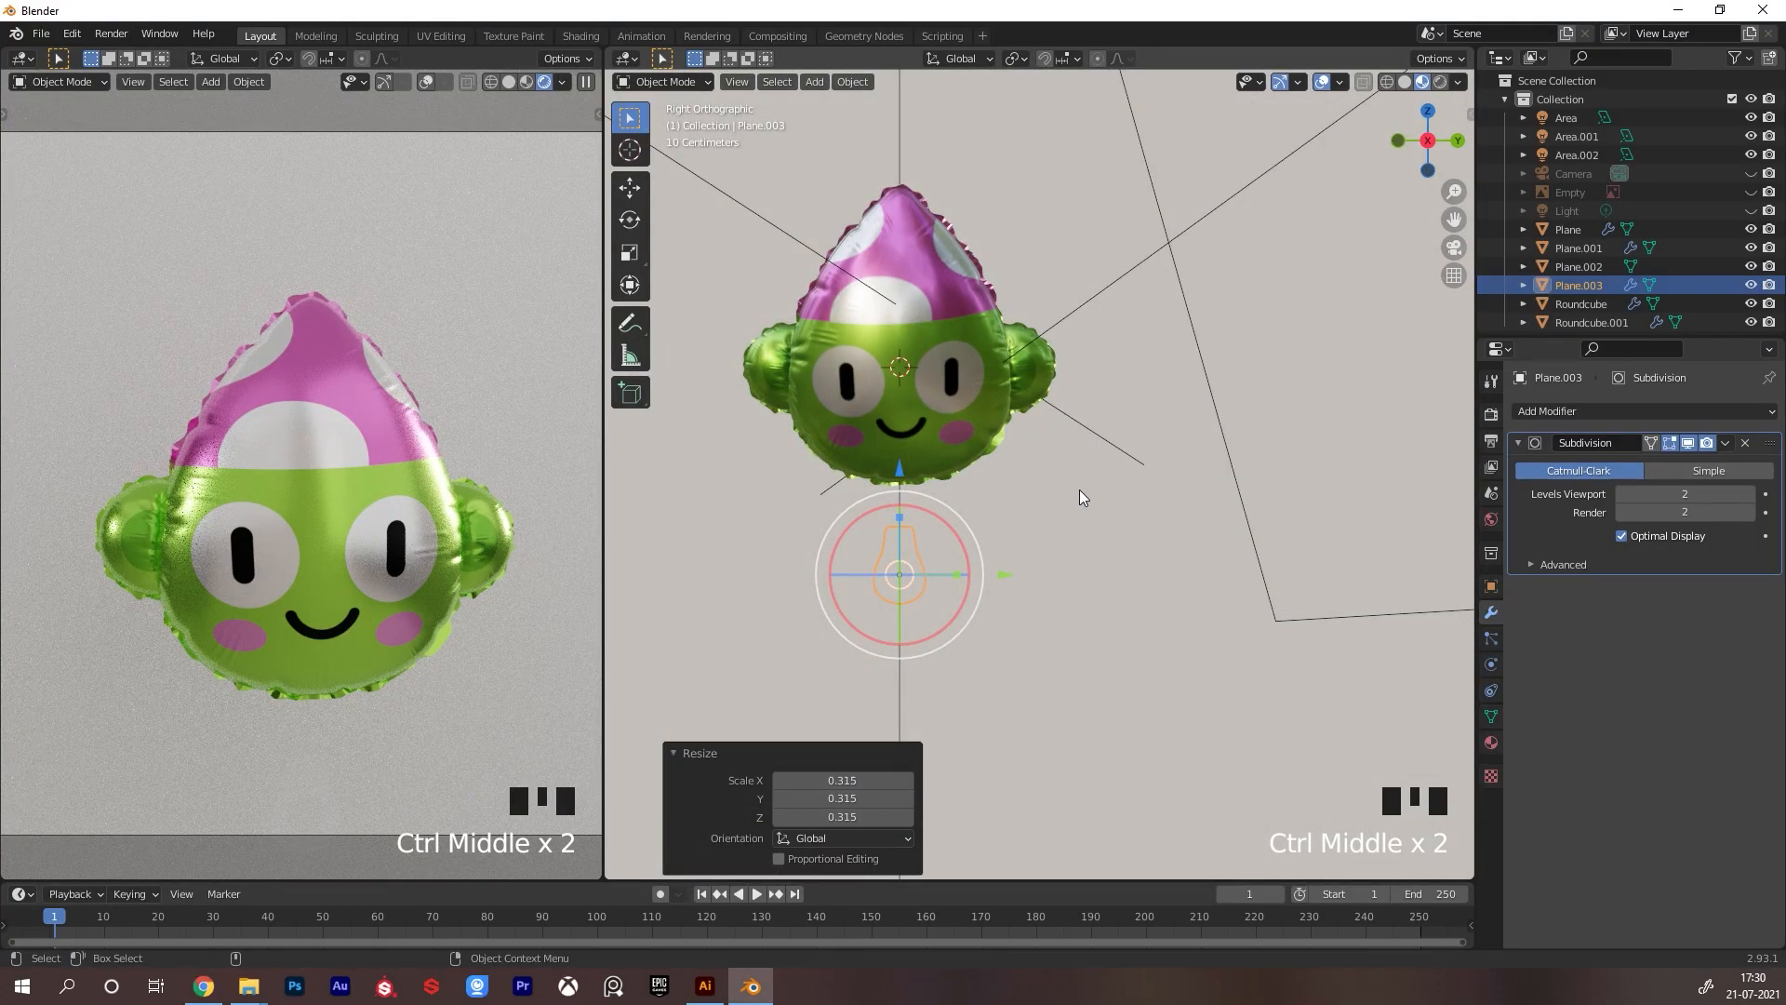
pyautogui.moveTo(900, 473); pyautogui.dragTo(985, 450)
pyautogui.press('s')
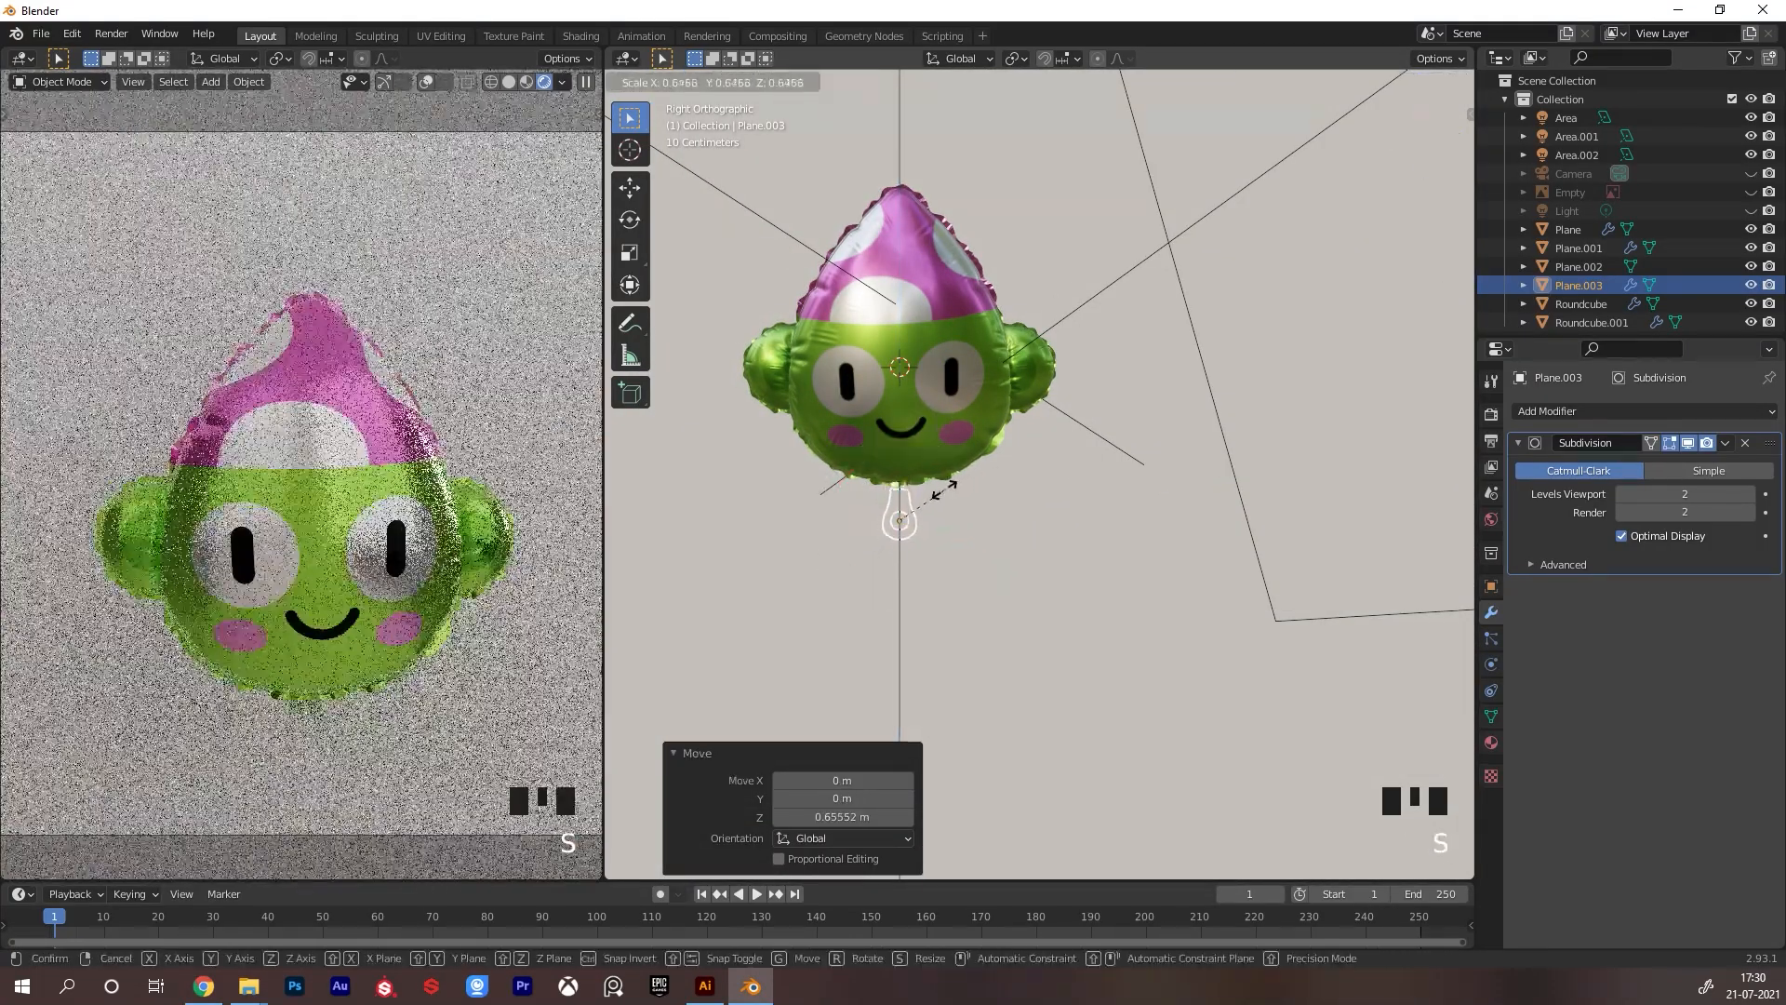
pyautogui.click(934, 495)
pyautogui.moveTo(901, 410); pyautogui.dragTo(902, 386)
# Move the tab about 0.45 m along X to align it with the head's central seam in front view
pyautogui.keyDown('ctrl'); pyautogui.moveTo(930, 435); pyautogui.dragTo(1174, 484, button='middle'); pyautogui.keyUp('ctrl')
pyautogui.keyDown('alt'); pyautogui.moveTo(988, 497); pyautogui.dragTo(1042, 404, button='right'); pyautogui.keyUp('alt')
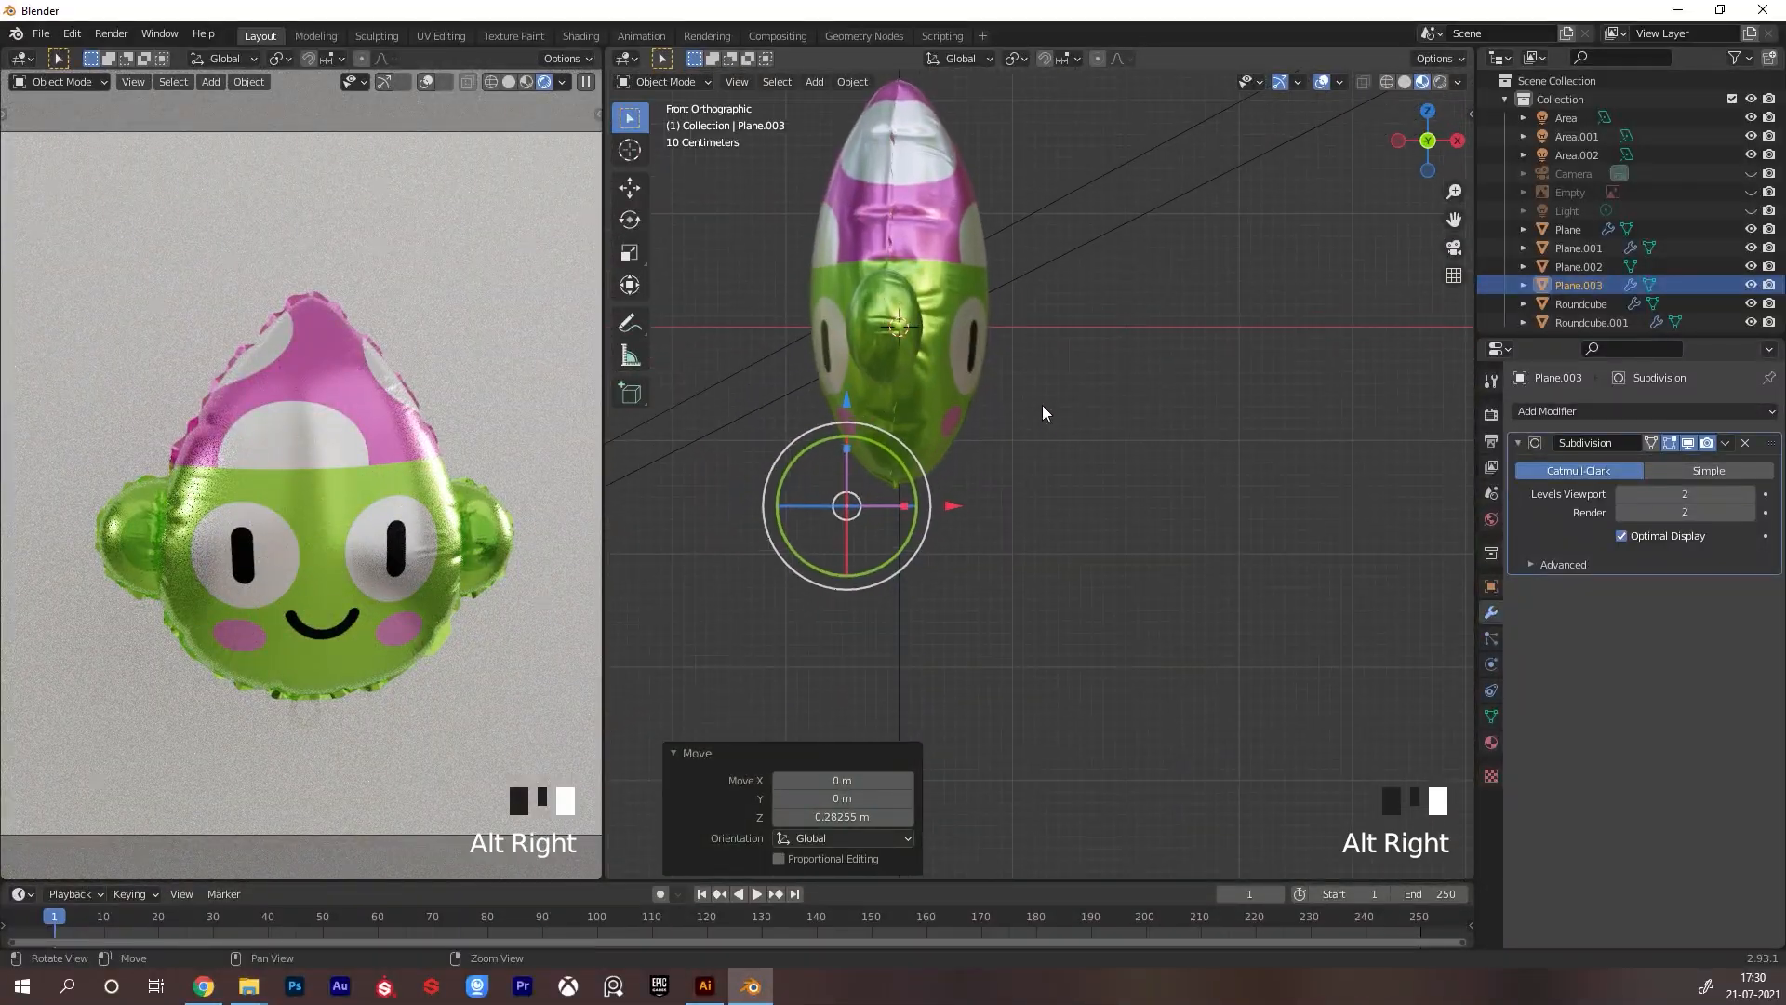
pyautogui.moveTo(963, 504); pyautogui.dragTo(1022, 503)
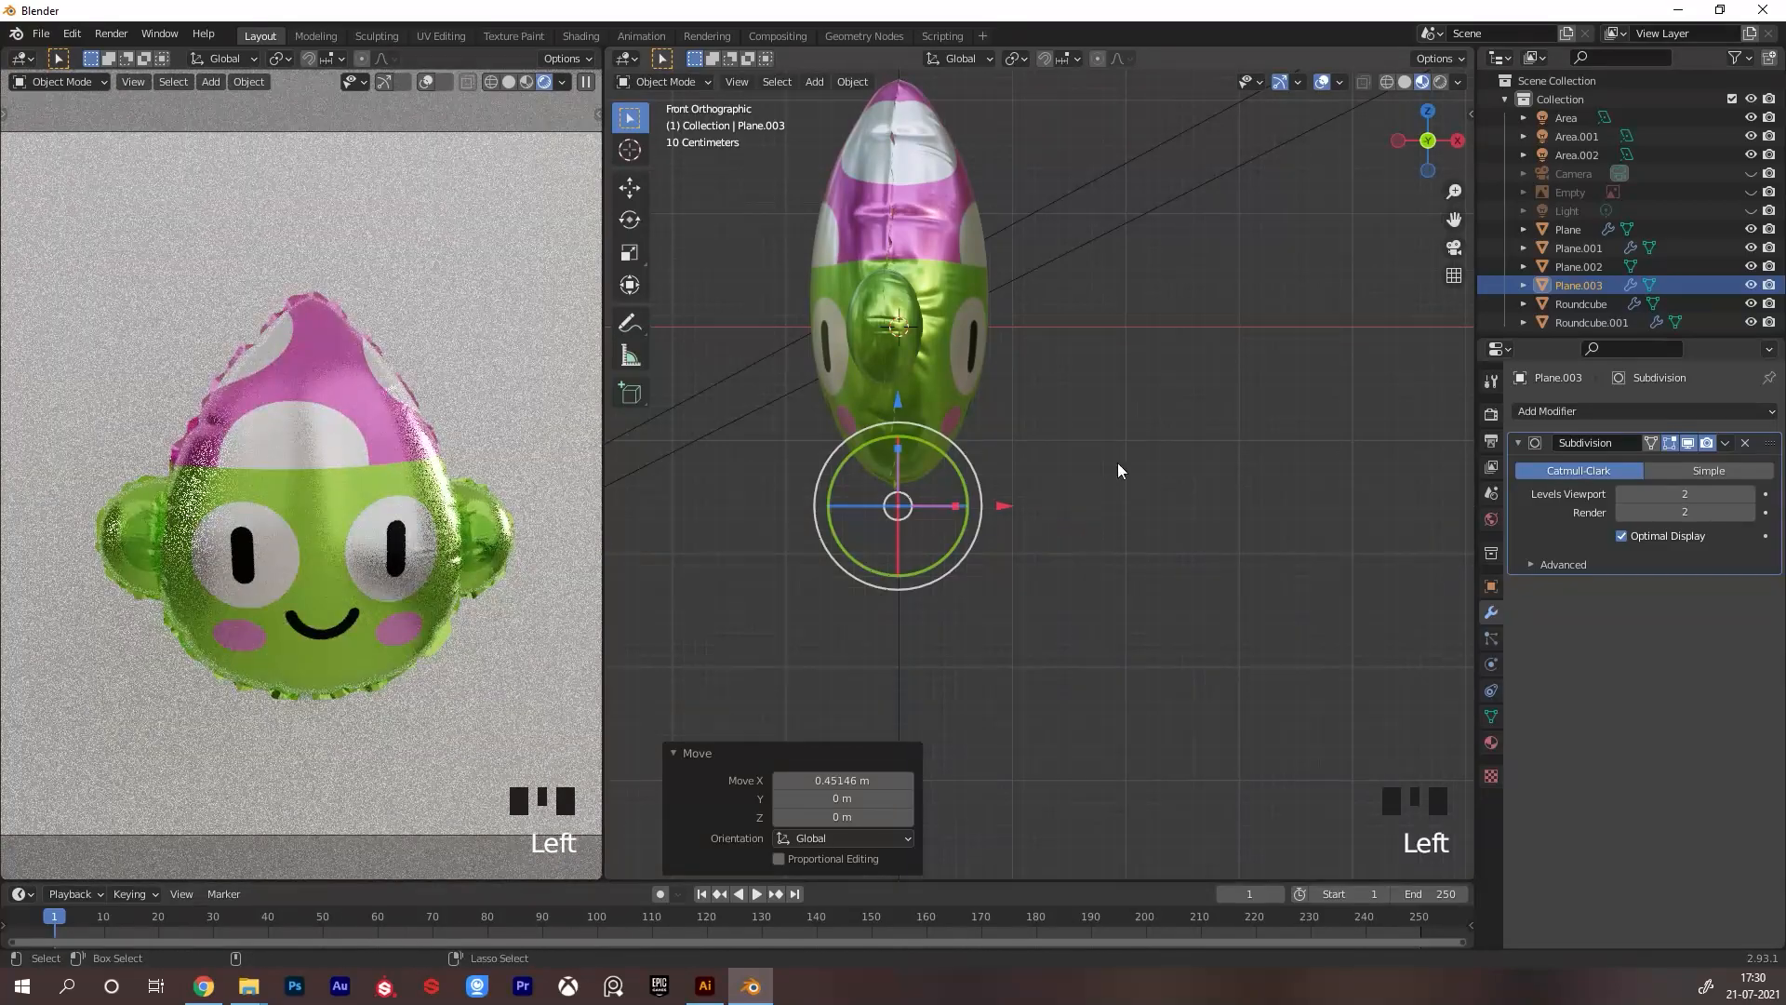
# Assign the existing green Material.001 to the tab
pyautogui.keyDown('ctrl'); pyautogui.moveTo(1118, 462); pyautogui.dragTo(1020, 477, button='middle'); pyautogui.keyUp('ctrl')
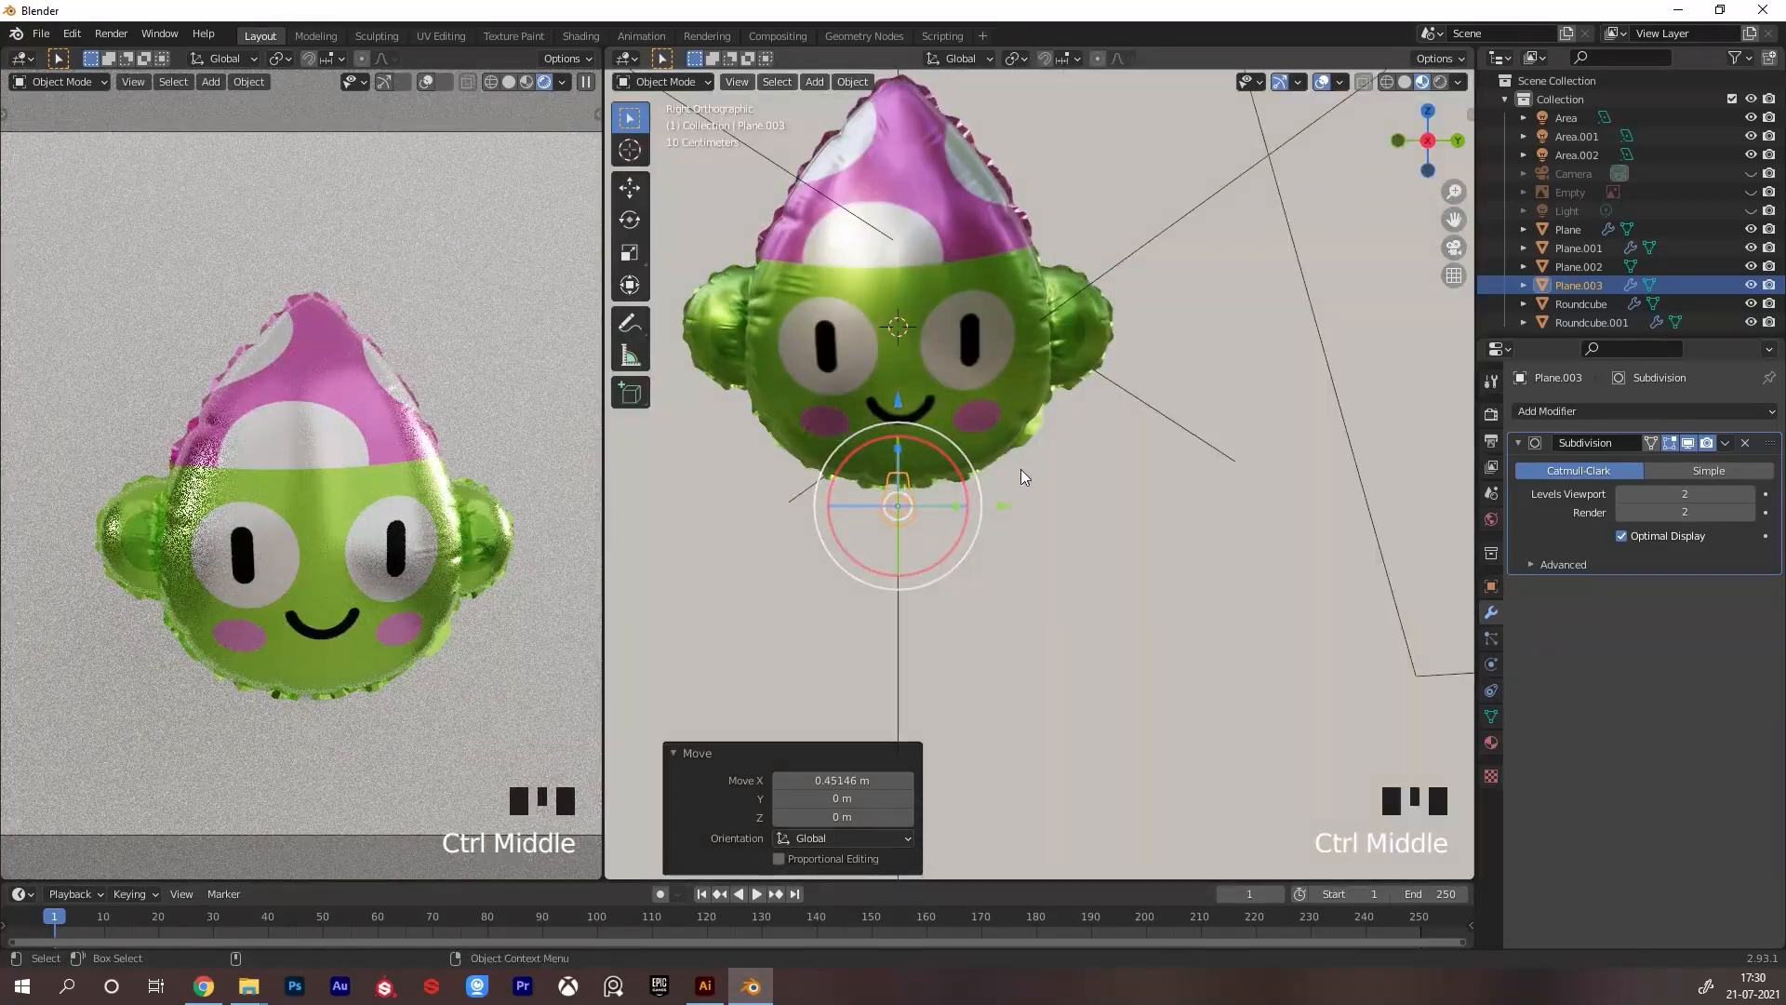
pyautogui.click(1492, 745)
pyautogui.click(1528, 528)
pyautogui.click(1555, 573)
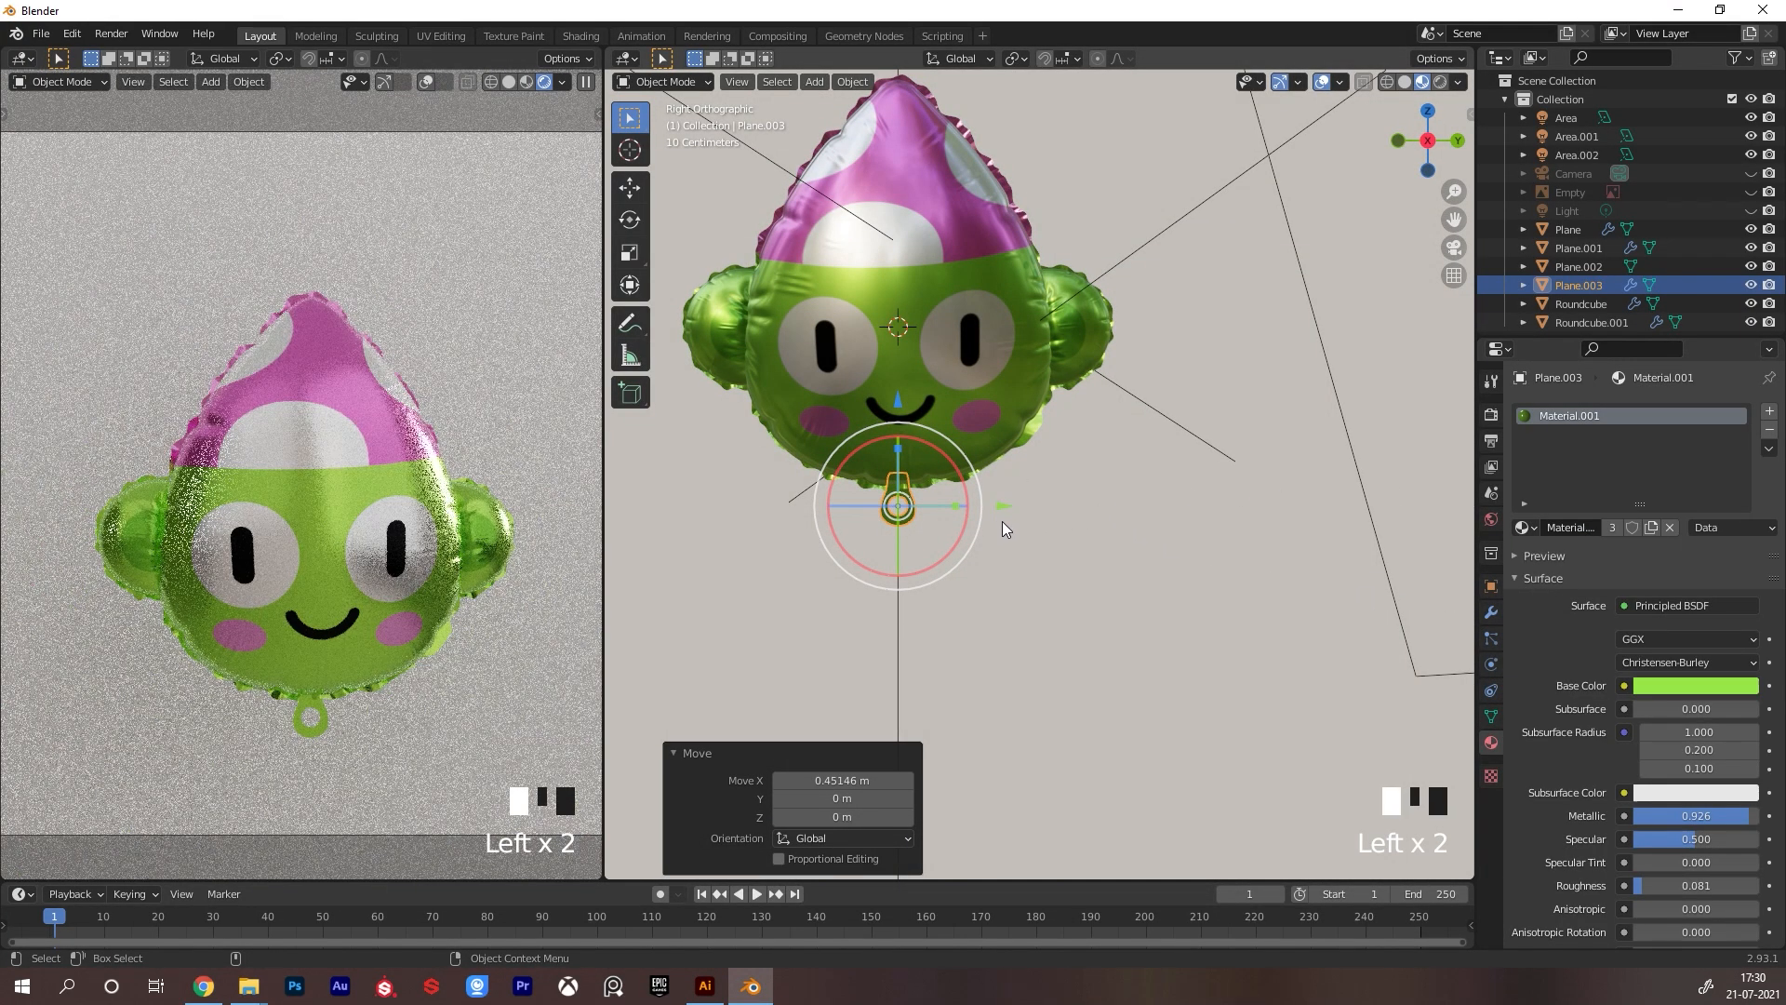
# Reshape the ring-shaped tab in Sculpt Mode with the Grab brush at a 42 px radius, and return to Object Mode
pyautogui.keyDown('alt'); pyautogui.moveTo(1051, 510); pyautogui.dragTo(984, 493); pyautogui.keyUp('alt')
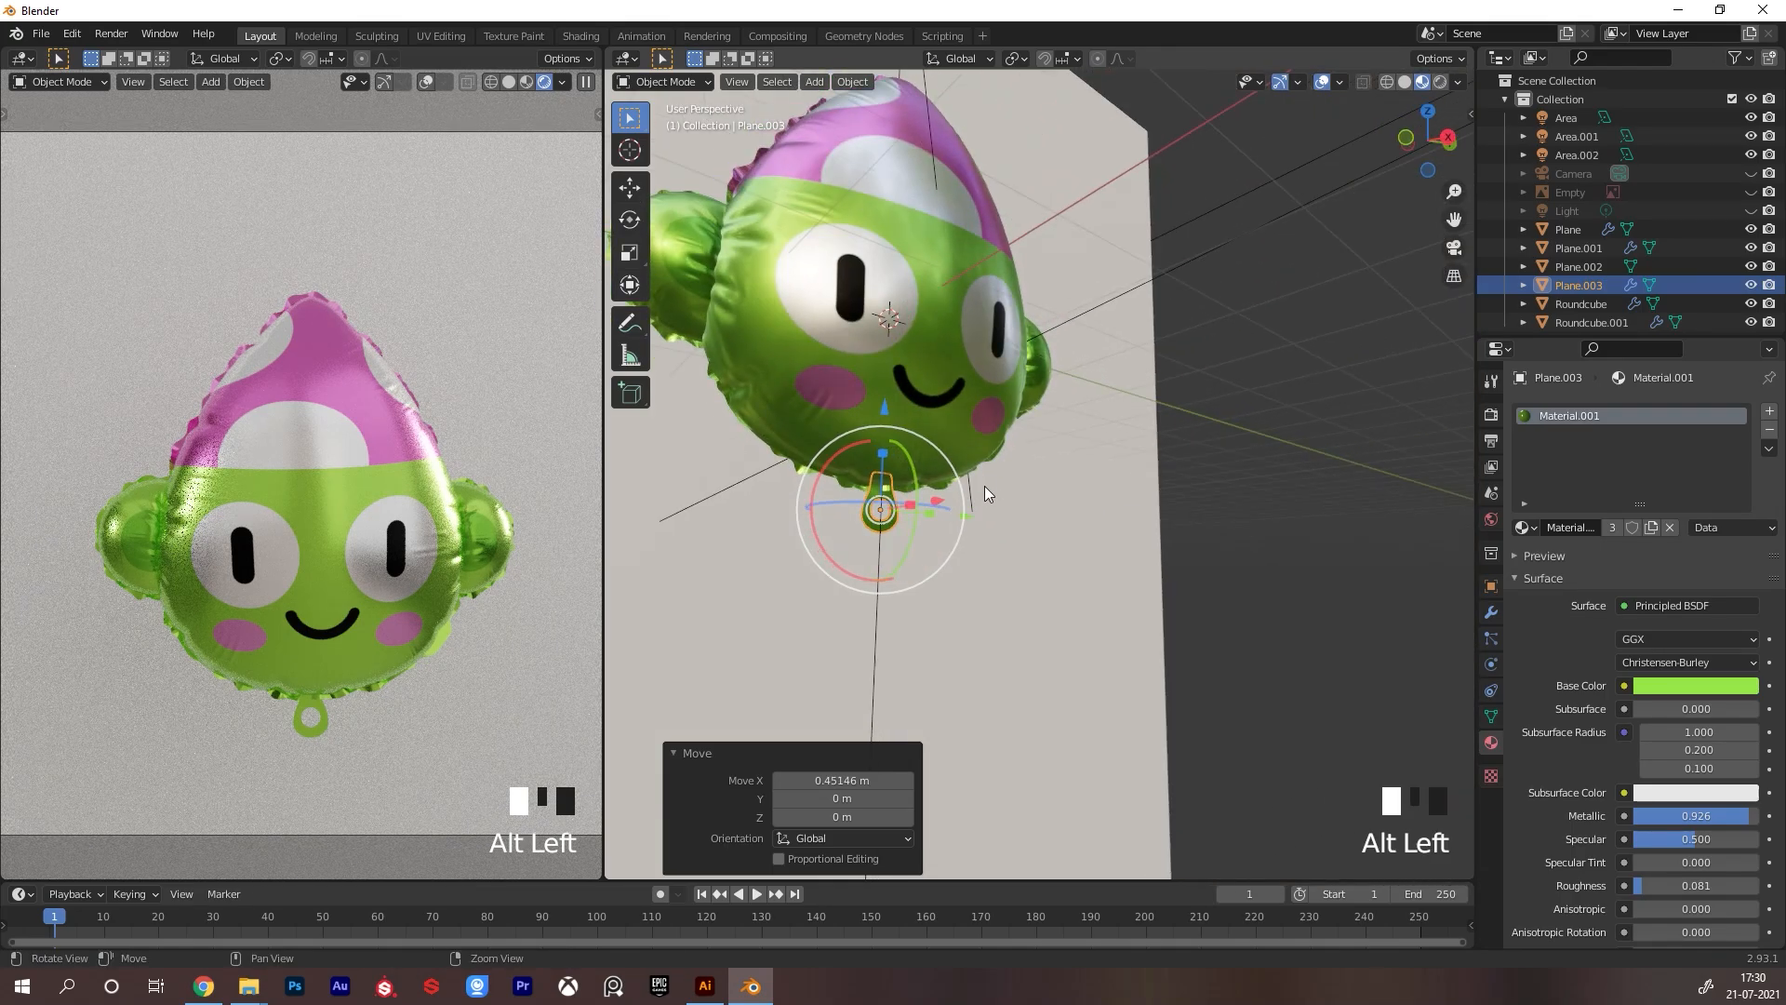
pyautogui.keyDown('alt'); pyautogui.moveTo(986, 488); pyautogui.dragTo(1004, 449, button='right'); pyautogui.keyUp('alt')
pyautogui.keyDown('alt'); pyautogui.moveTo(1005, 448); pyautogui.dragTo(1057, 432, button='middle'); pyautogui.keyUp('alt')
pyautogui.keyDown('alt'); pyautogui.moveTo(1057, 432); pyautogui.dragTo(1017, 444, button='right'); pyautogui.keyUp('alt')
pyautogui.keyDown('alt'); pyautogui.moveTo(1006, 482); pyautogui.dragTo(1113, 450, button='middle'); pyautogui.keyUp('alt')
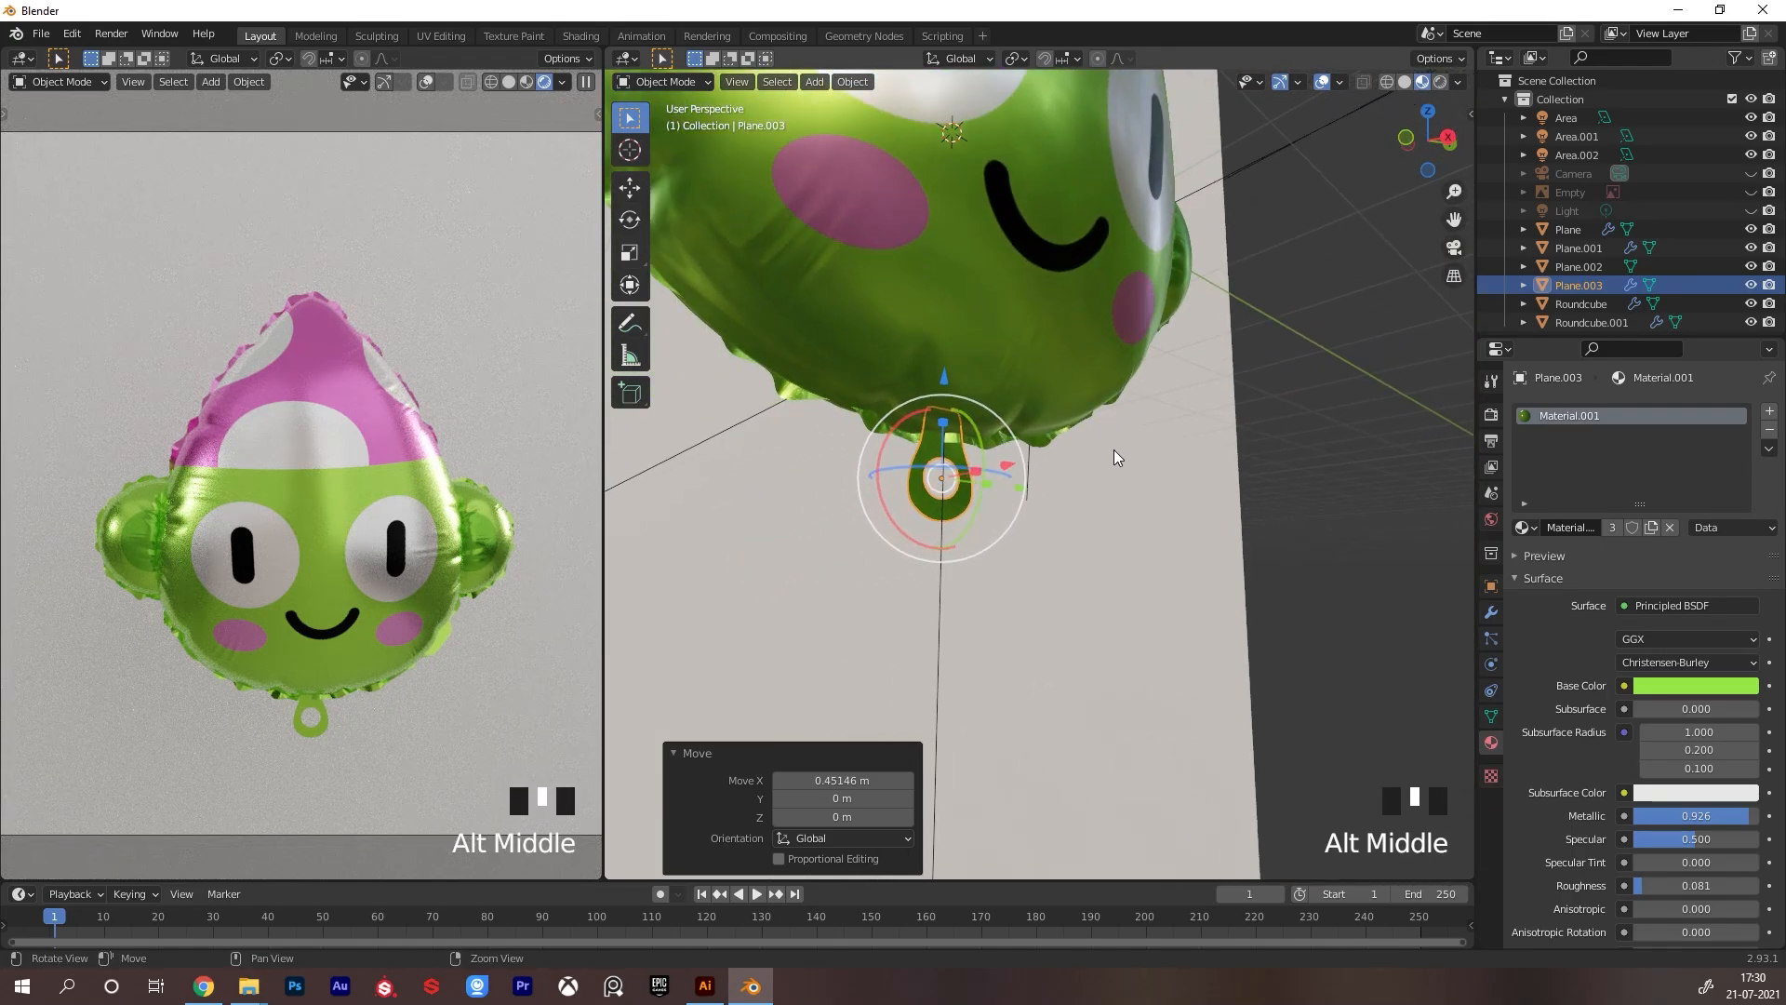
pyautogui.click(1491, 614)
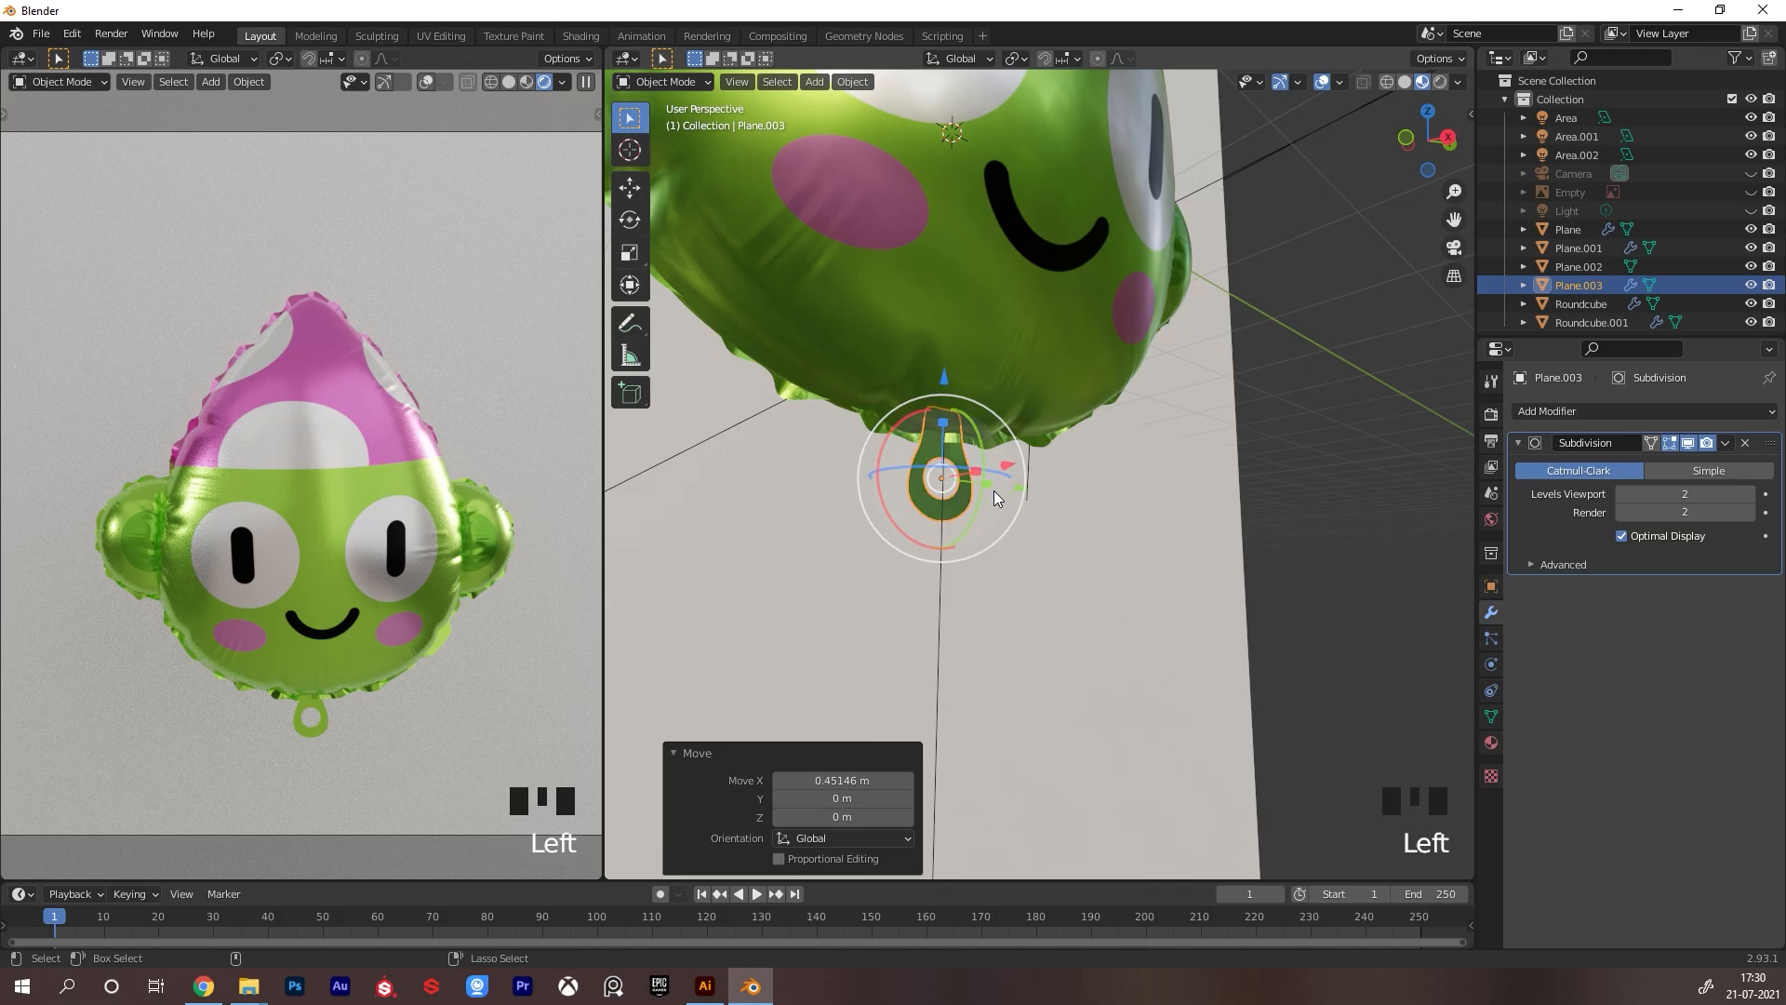
pyautogui.hotkey('ctrl', 'Tab')
pyautogui.click(1280, 82)
pyautogui.press('f')
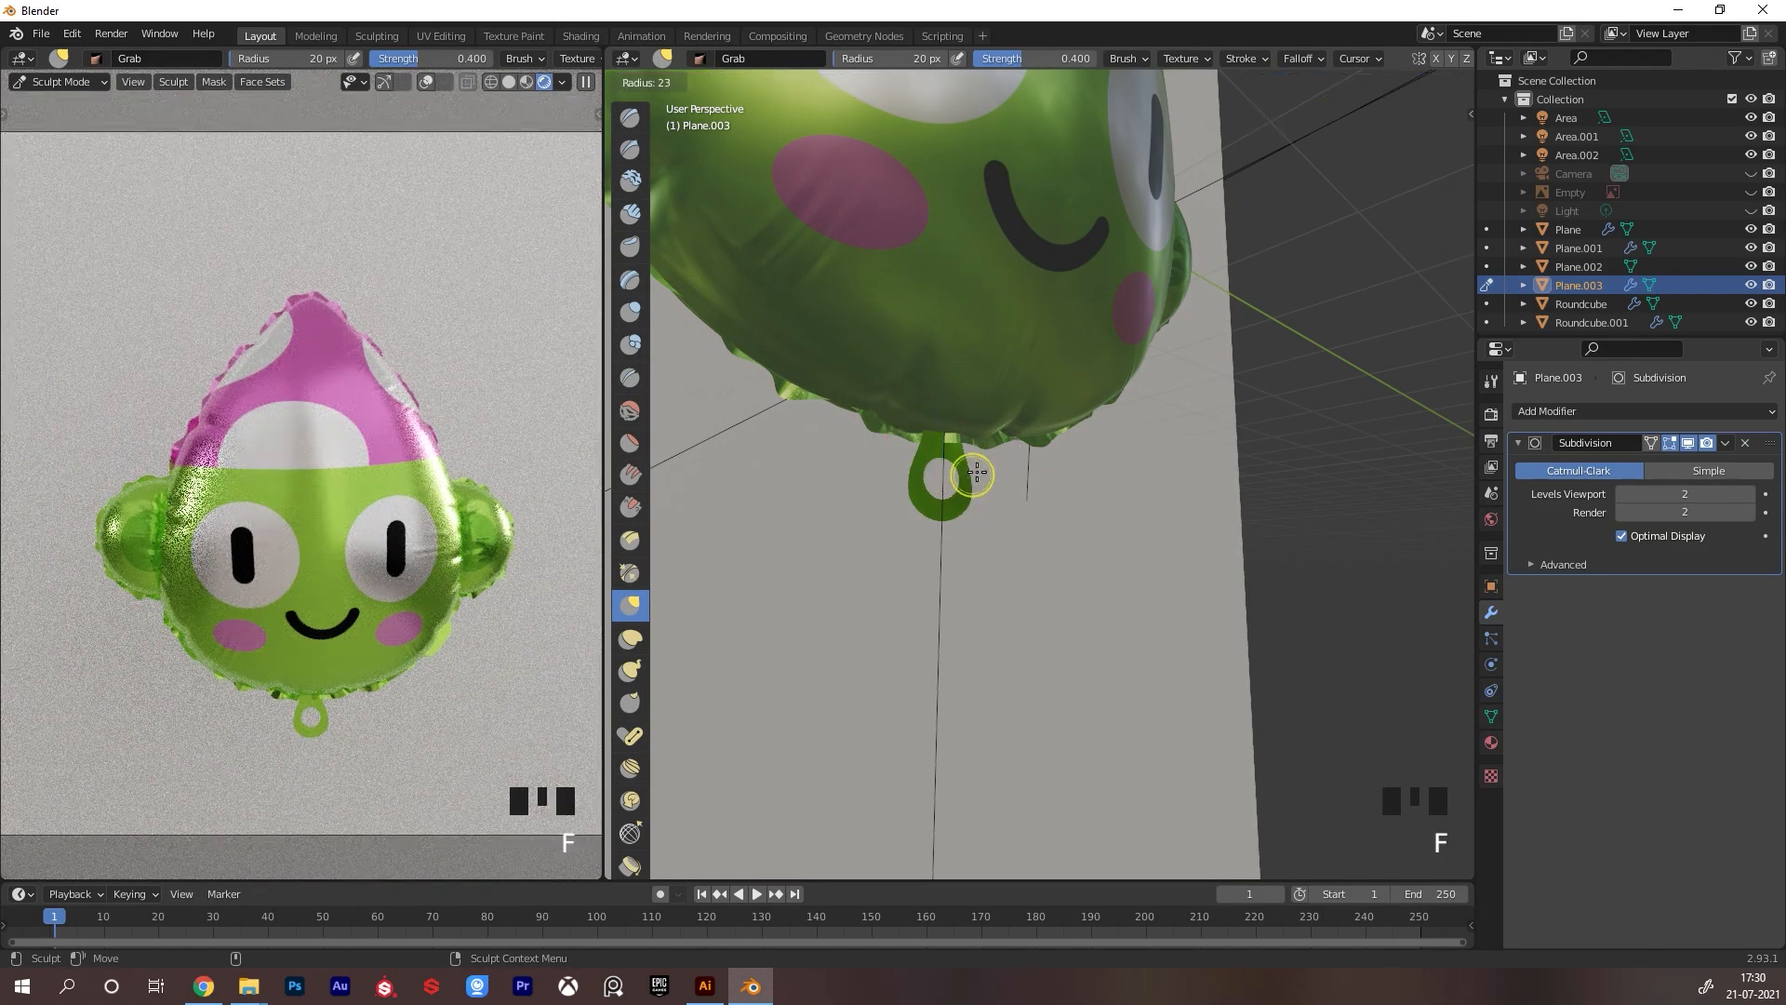
pyautogui.click(995, 467)
pyautogui.keyDown('alt'); pyautogui.moveTo(994, 467); pyautogui.dragTo(1041, 470); pyautogui.keyUp('alt')
pyautogui.moveTo(958, 498)
pyautogui.mouseDown()
pyautogui.moveTo(838, 539)
pyautogui.moveTo(753, 532)
pyautogui.moveTo(958, 503)
pyautogui.moveTo(957, 539)
pyautogui.moveTo(997, 518)
pyautogui.mouseUp()
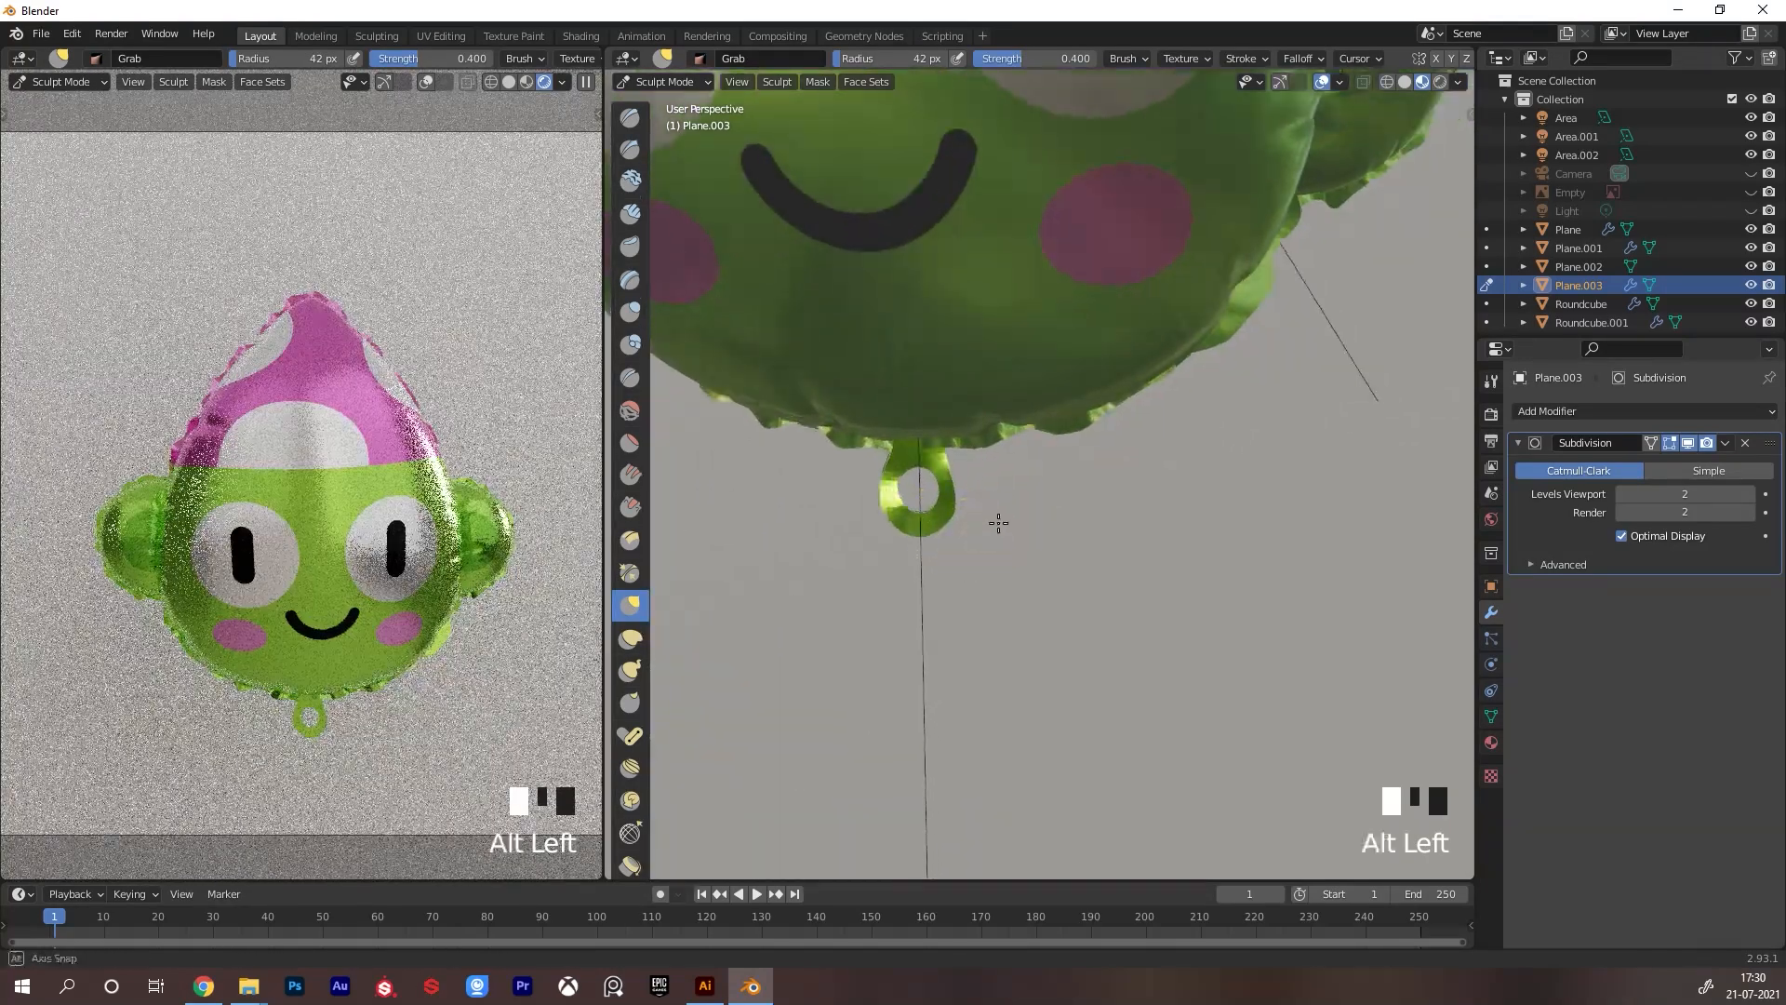
pyautogui.hotkey('ctrl', 'Tab')
pyautogui.rightClick(951, 462)
pyautogui.click(931, 464)
# Scale the ring-shaped tab down uniformly by a factor of about 0.838
pyautogui.keyDown('alt'); pyautogui.moveTo(934, 468); pyautogui.dragTo(1053, 466, button='right'); pyautogui.keyUp('alt')
pyautogui.keyDown('alt'); pyautogui.moveTo(1053, 466); pyautogui.dragTo(1027, 516, button='middle'); pyautogui.keyUp('alt')
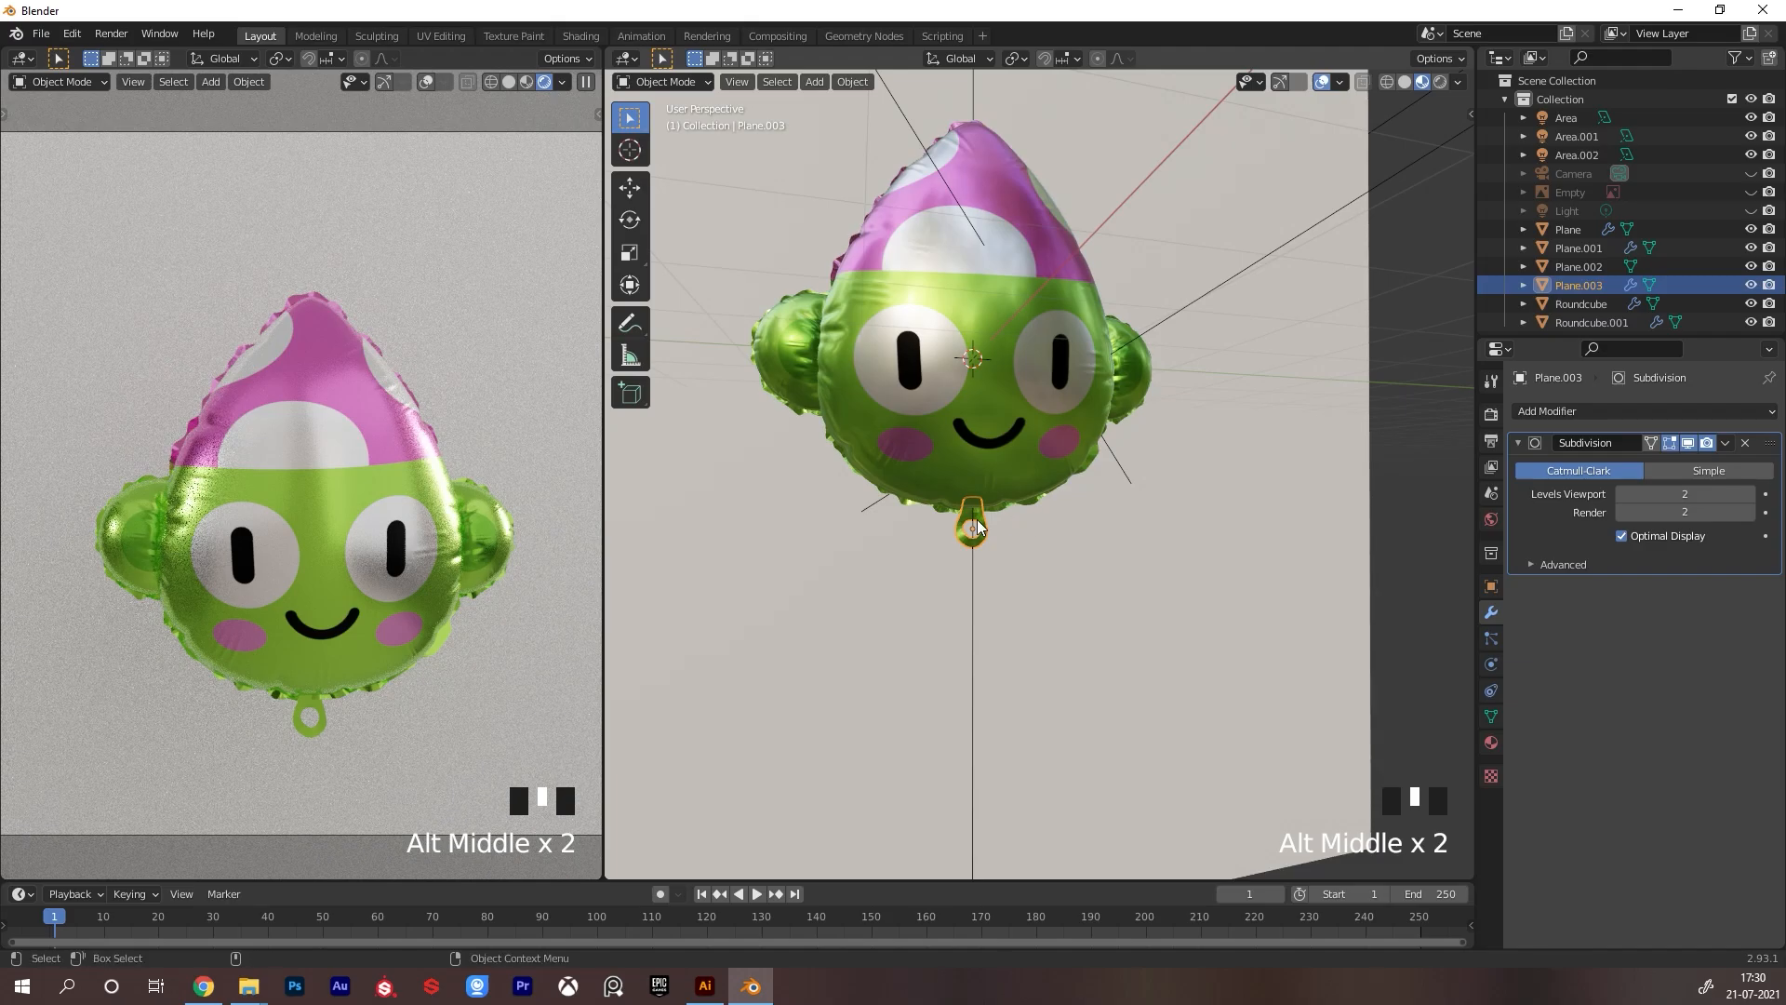
pyautogui.press('s')
pyautogui.click(1025, 500)
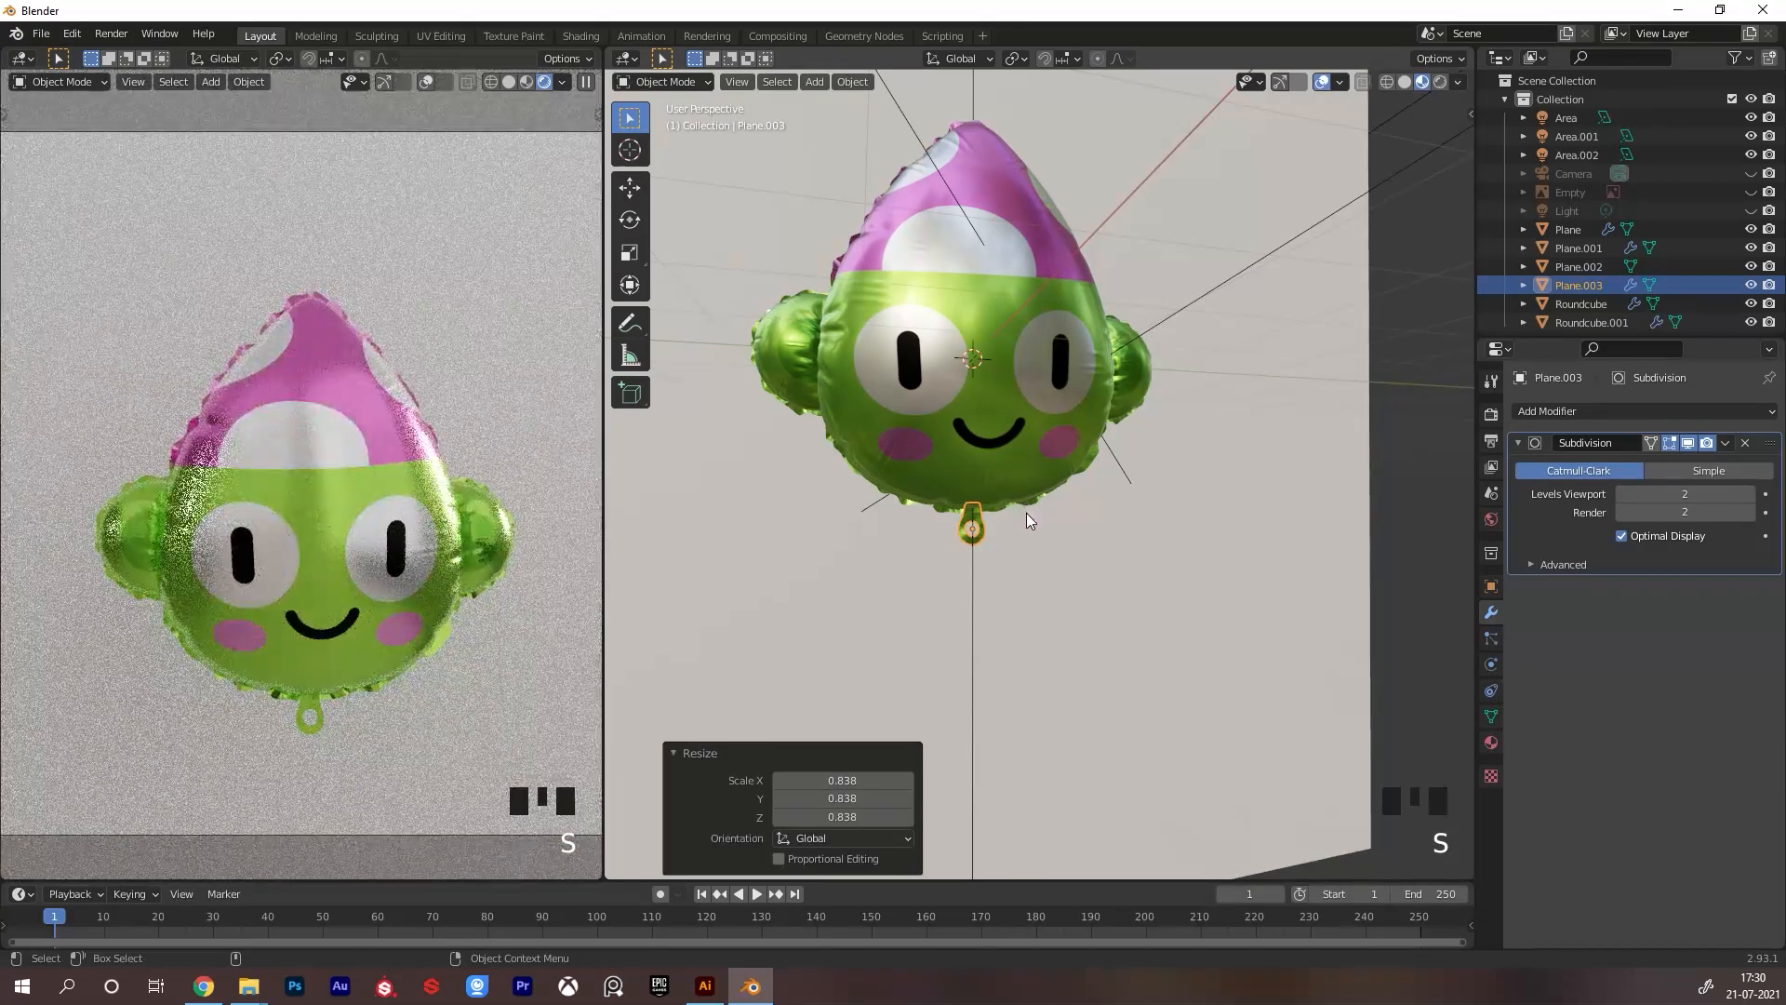
pyautogui.keyDown('alt'); pyautogui.moveTo(1073, 493); pyautogui.dragTo(1113, 495, button='right'); pyautogui.keyUp('alt')
pyautogui.keyDown('alt'); pyautogui.moveTo(1113, 495); pyautogui.dragTo(1089, 498, button='middle'); pyautogui.keyUp('alt')
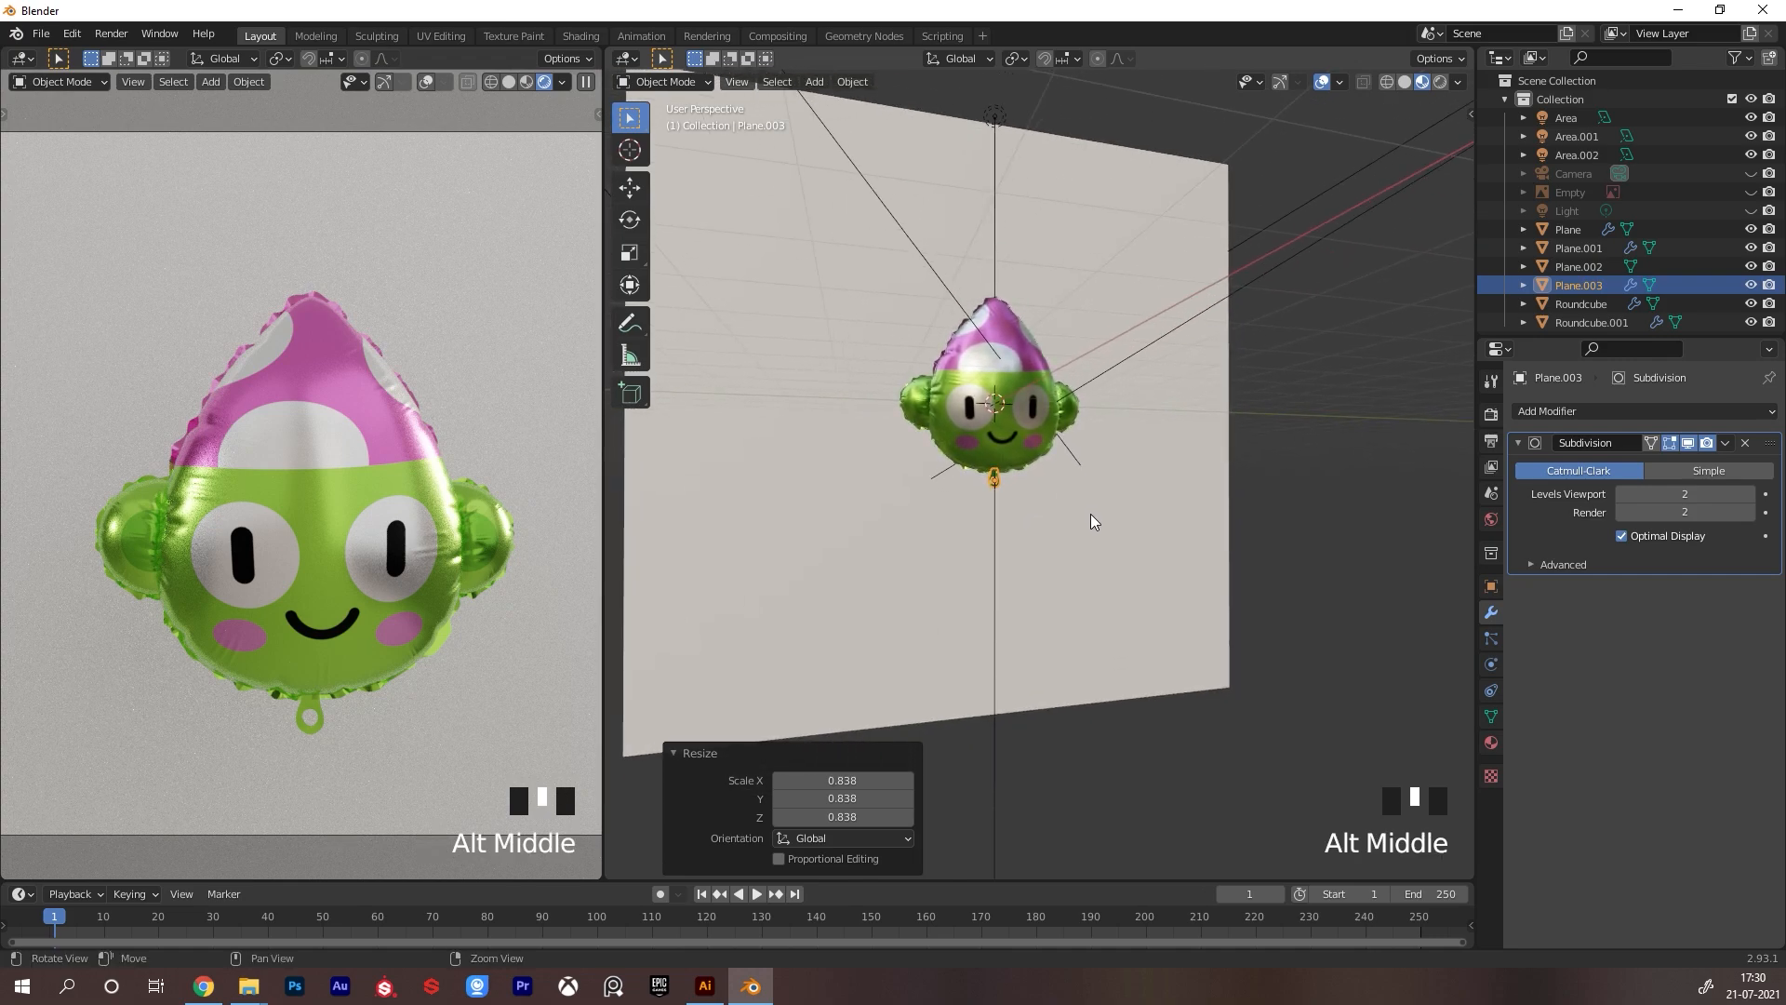
# Select all the balloon character's parts without the backdrop plane and scale them together by about 0.897
pyautogui.click(1254, 464)
pyautogui.keyDown('alt'); pyautogui.moveTo(1254, 463); pyautogui.dragTo(1122, 504); pyautogui.keyUp('alt')
pyautogui.keyDown('alt'); pyautogui.moveTo(1122, 497); pyautogui.dragTo(1192, 383, button='right'); pyautogui.keyUp('alt')
pyautogui.keyDown('alt'); pyautogui.moveTo(1191, 382); pyautogui.dragTo(1096, 462); pyautogui.keyUp('alt')
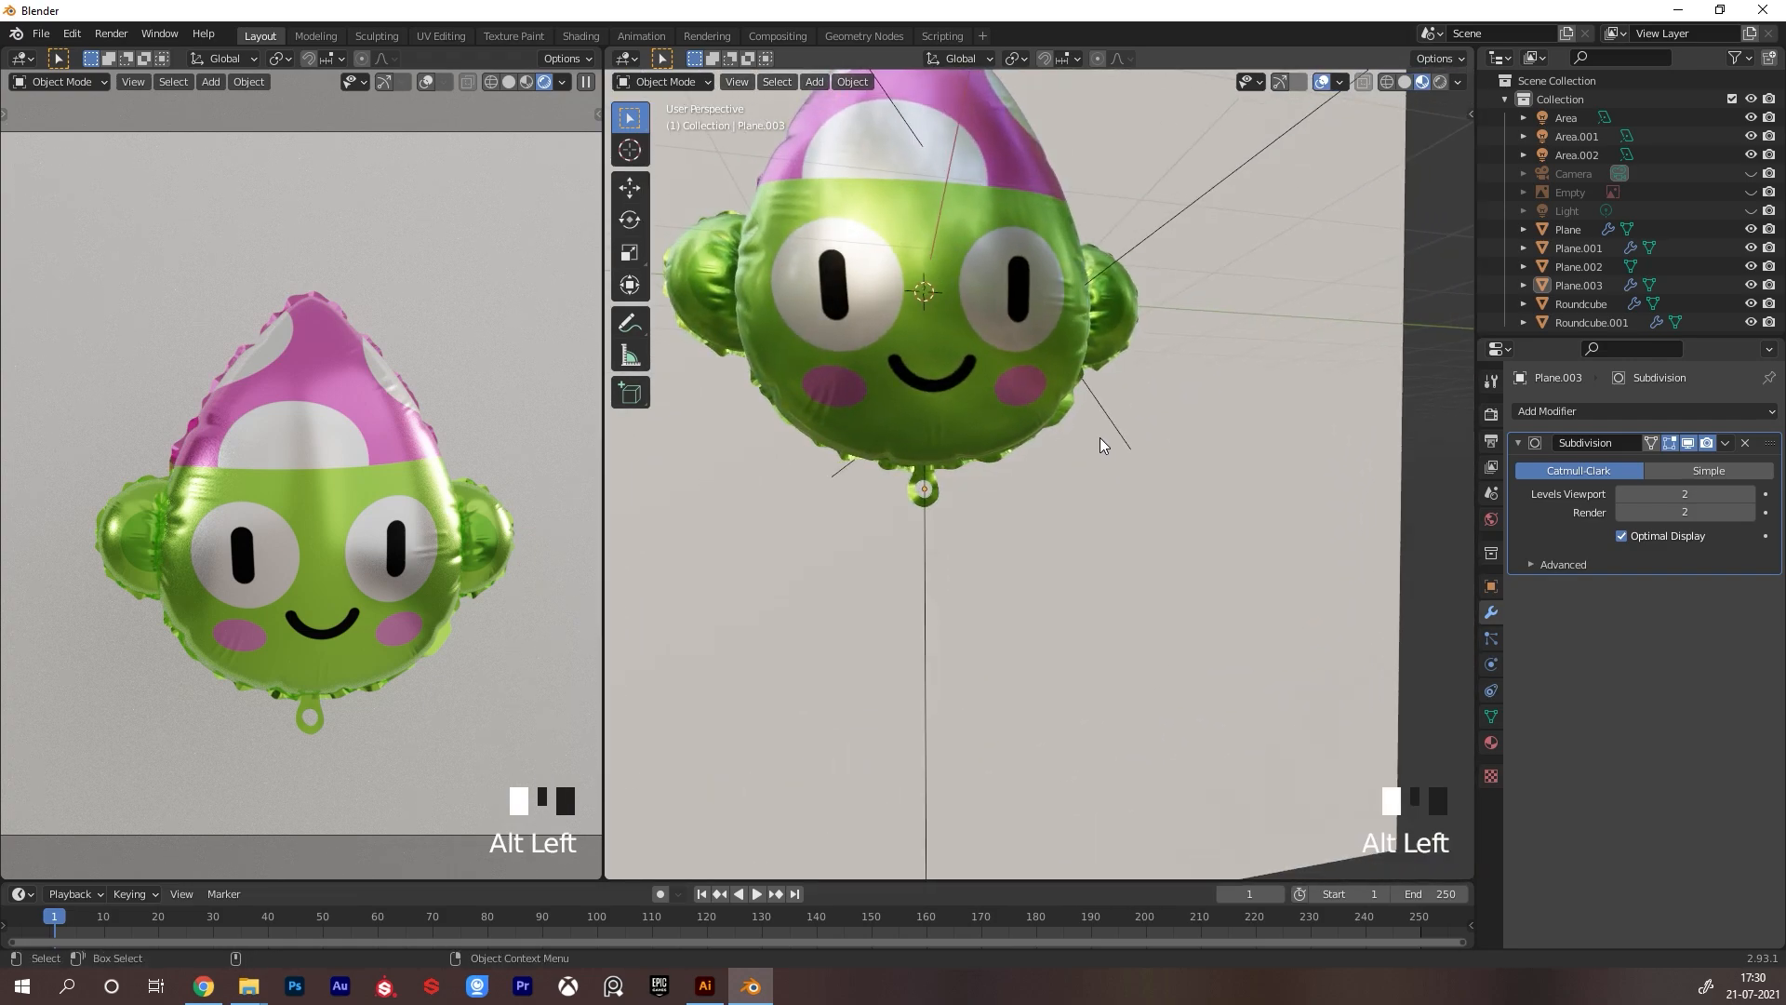
pyautogui.scroll(-1, 1037, 512)
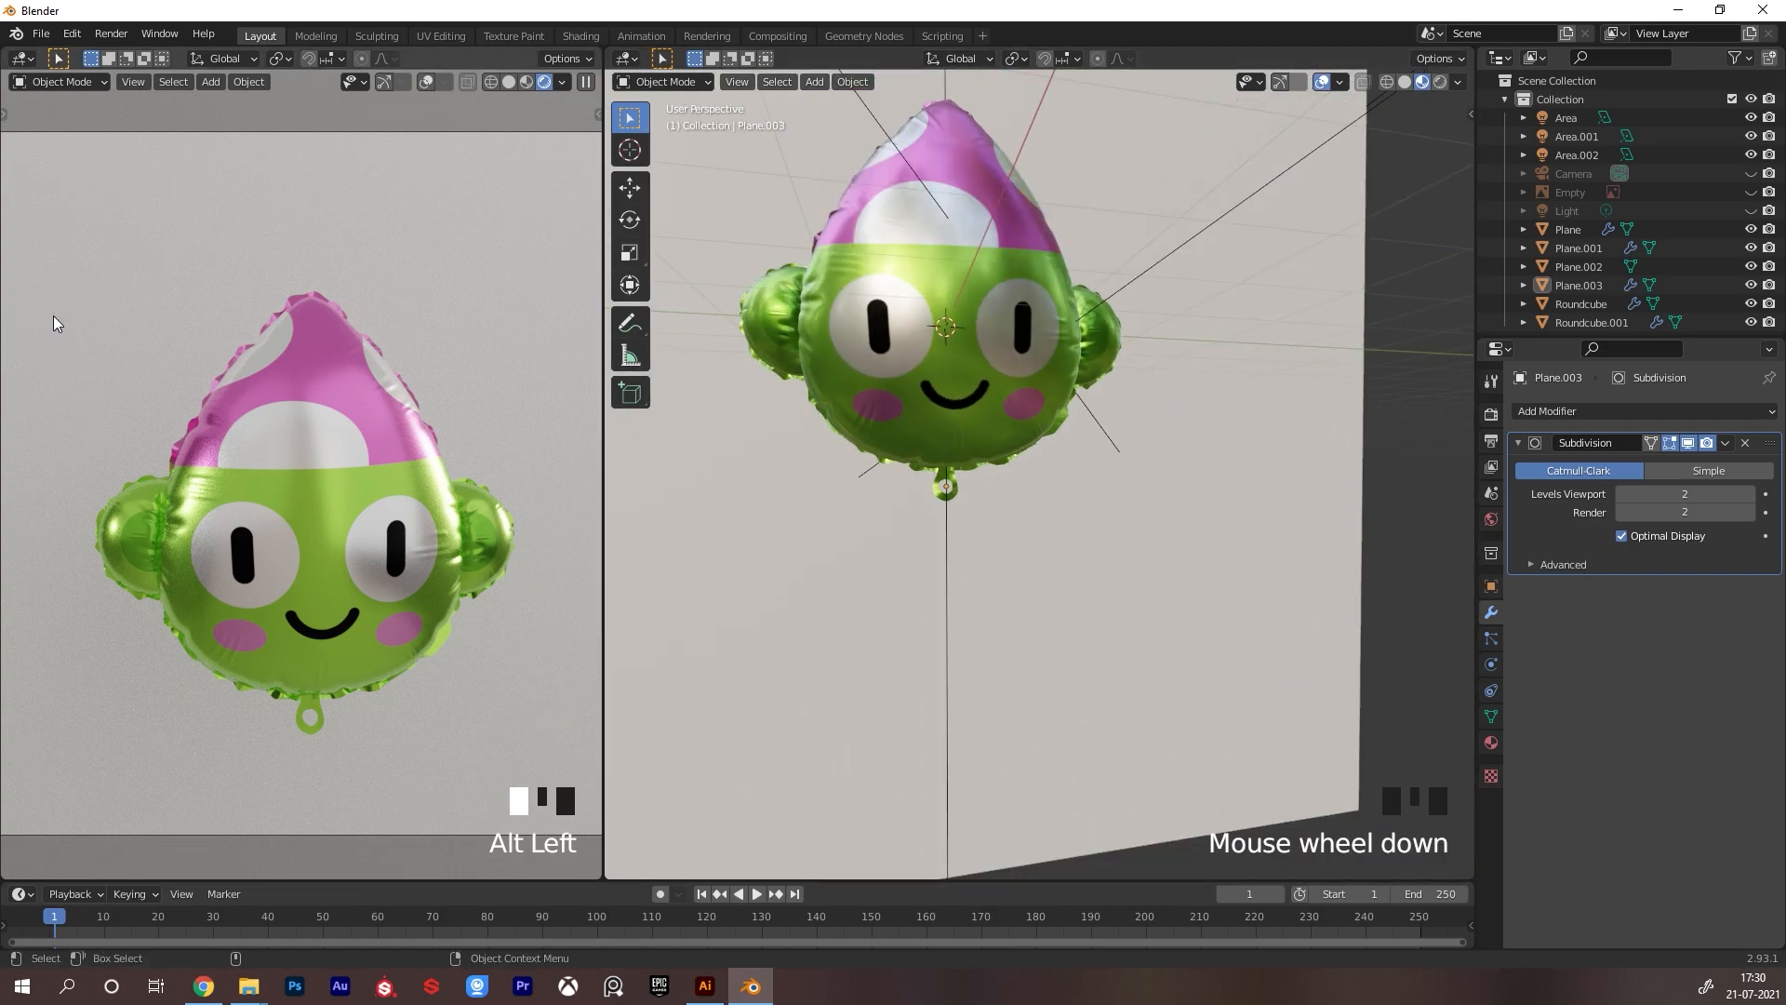
pyautogui.moveTo(526, 739); pyautogui.dragTo(526, 738)
pyautogui.scroll(-1, 1132, 518)
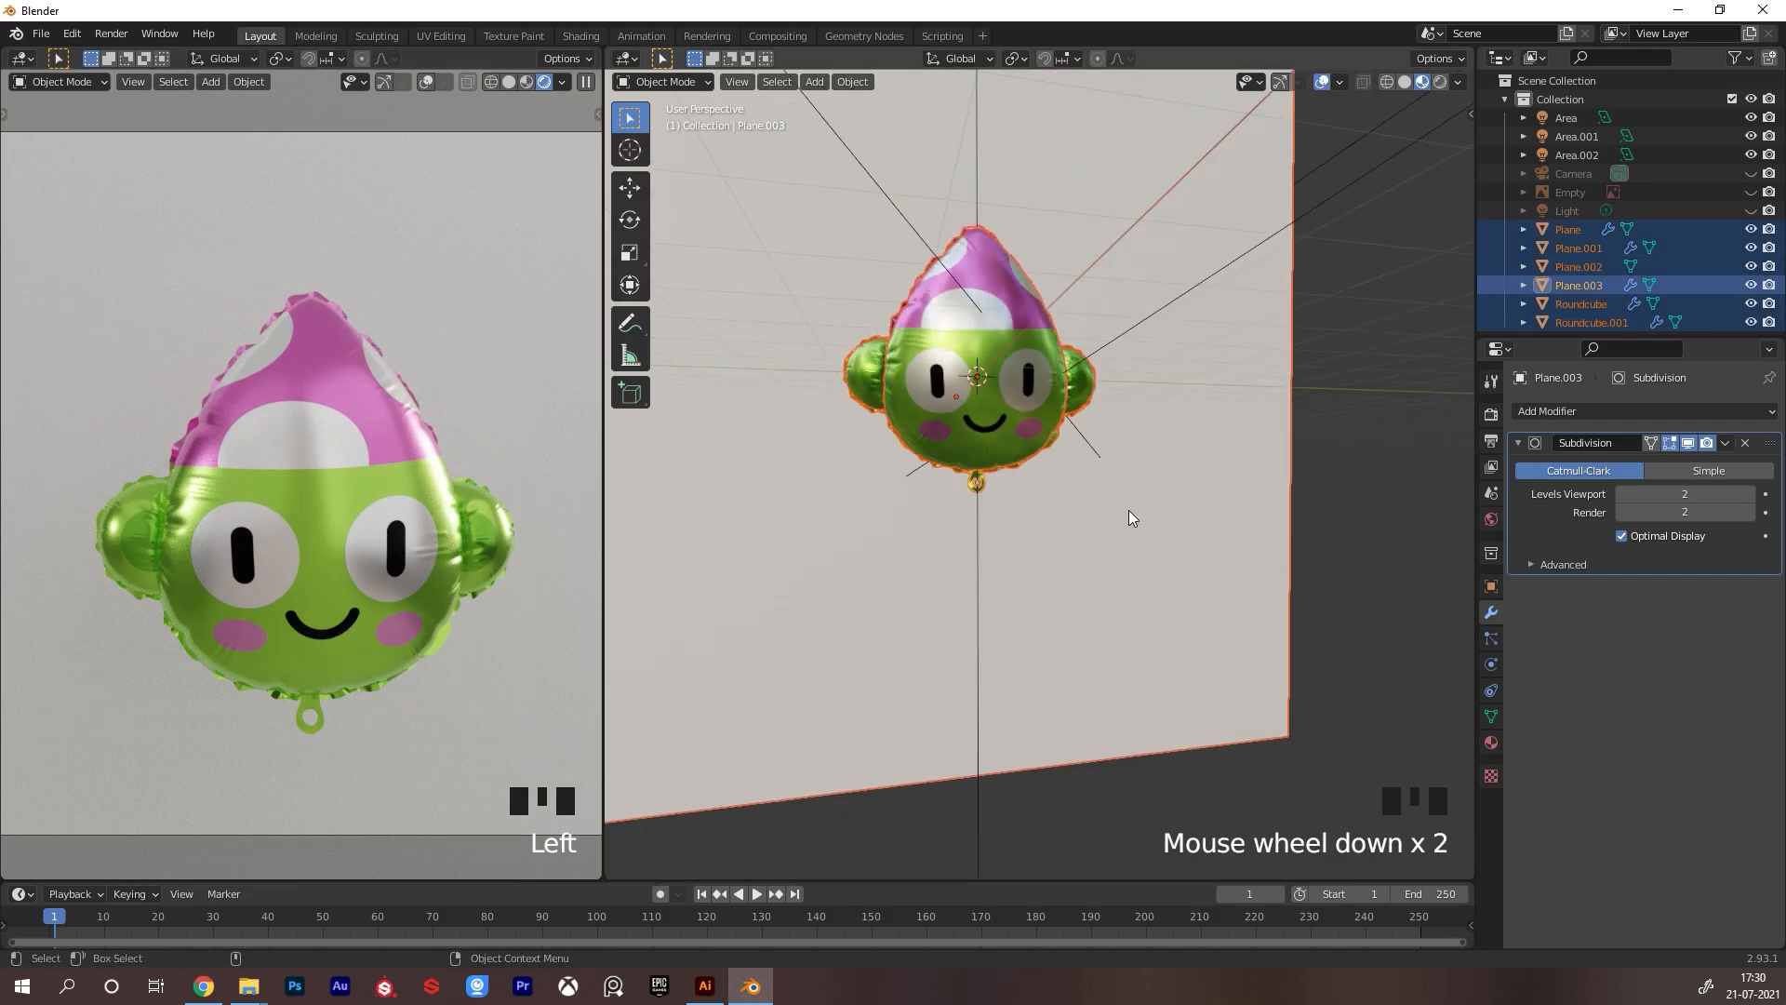
pyautogui.keyDown('ctrl'); pyautogui.moveTo(1276, 504); pyautogui.dragTo(1276, 503); pyautogui.keyUp('ctrl')
pyautogui.scroll(-1, 291, 473)
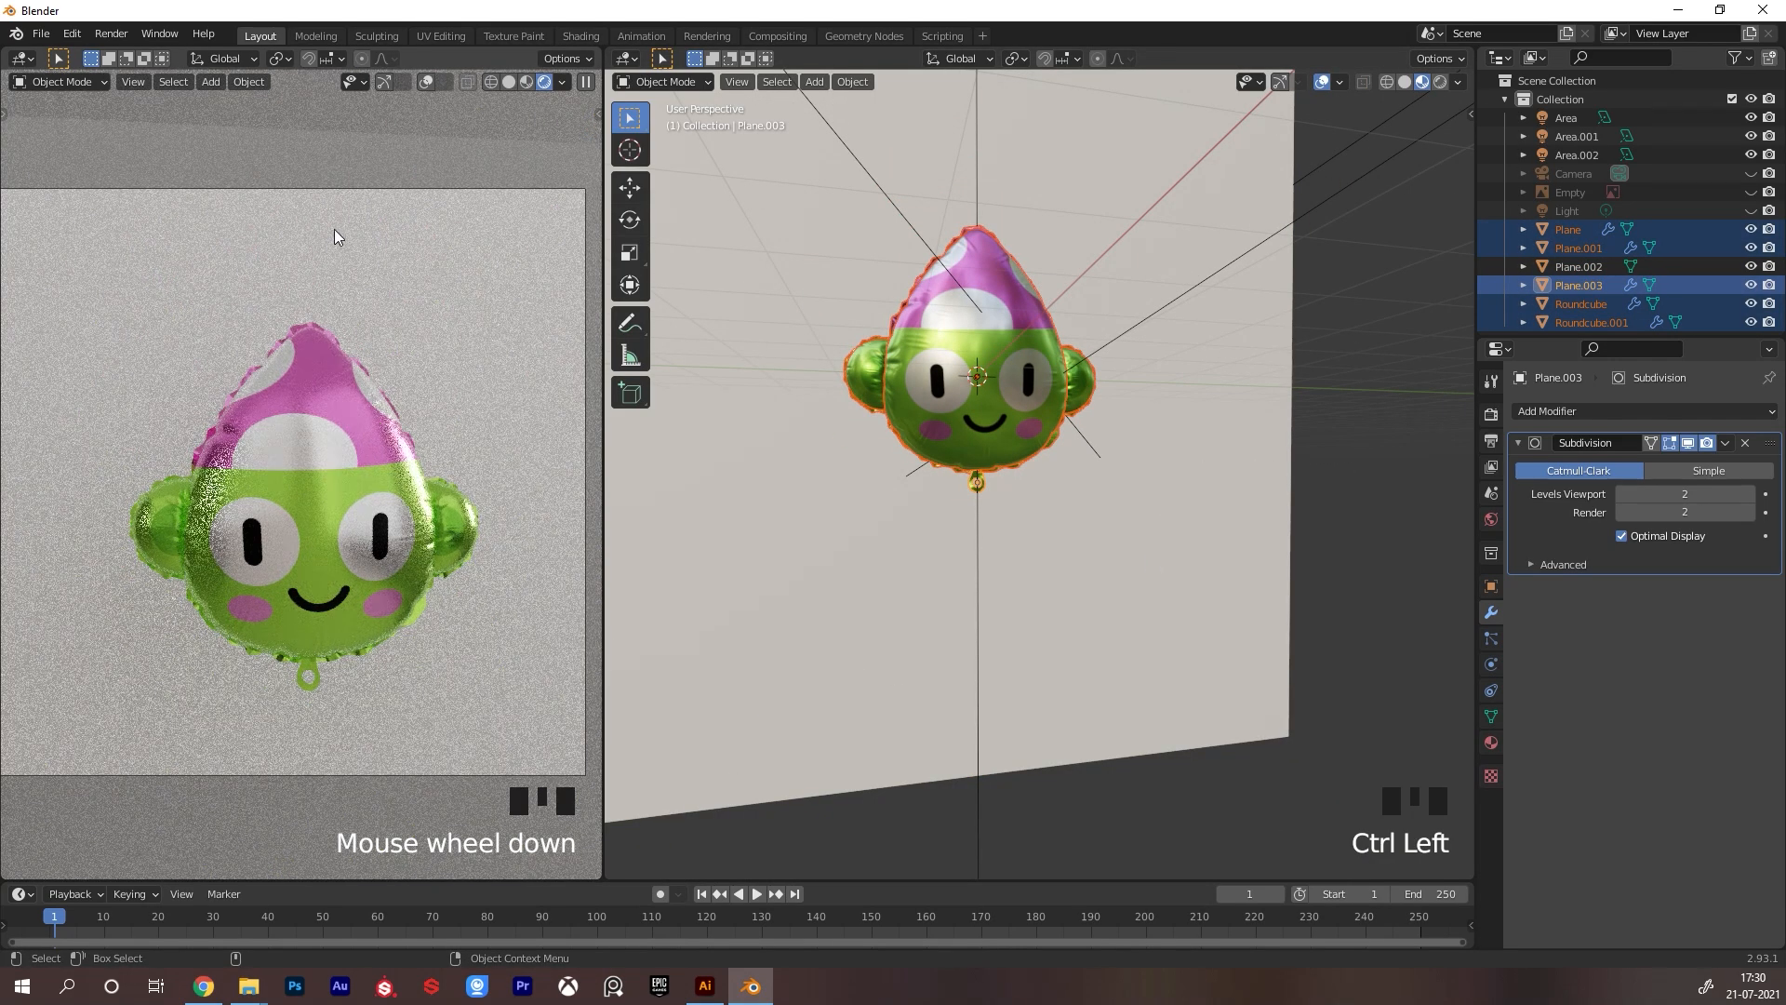
pyautogui.click(383, 81)
pyautogui.press('s')
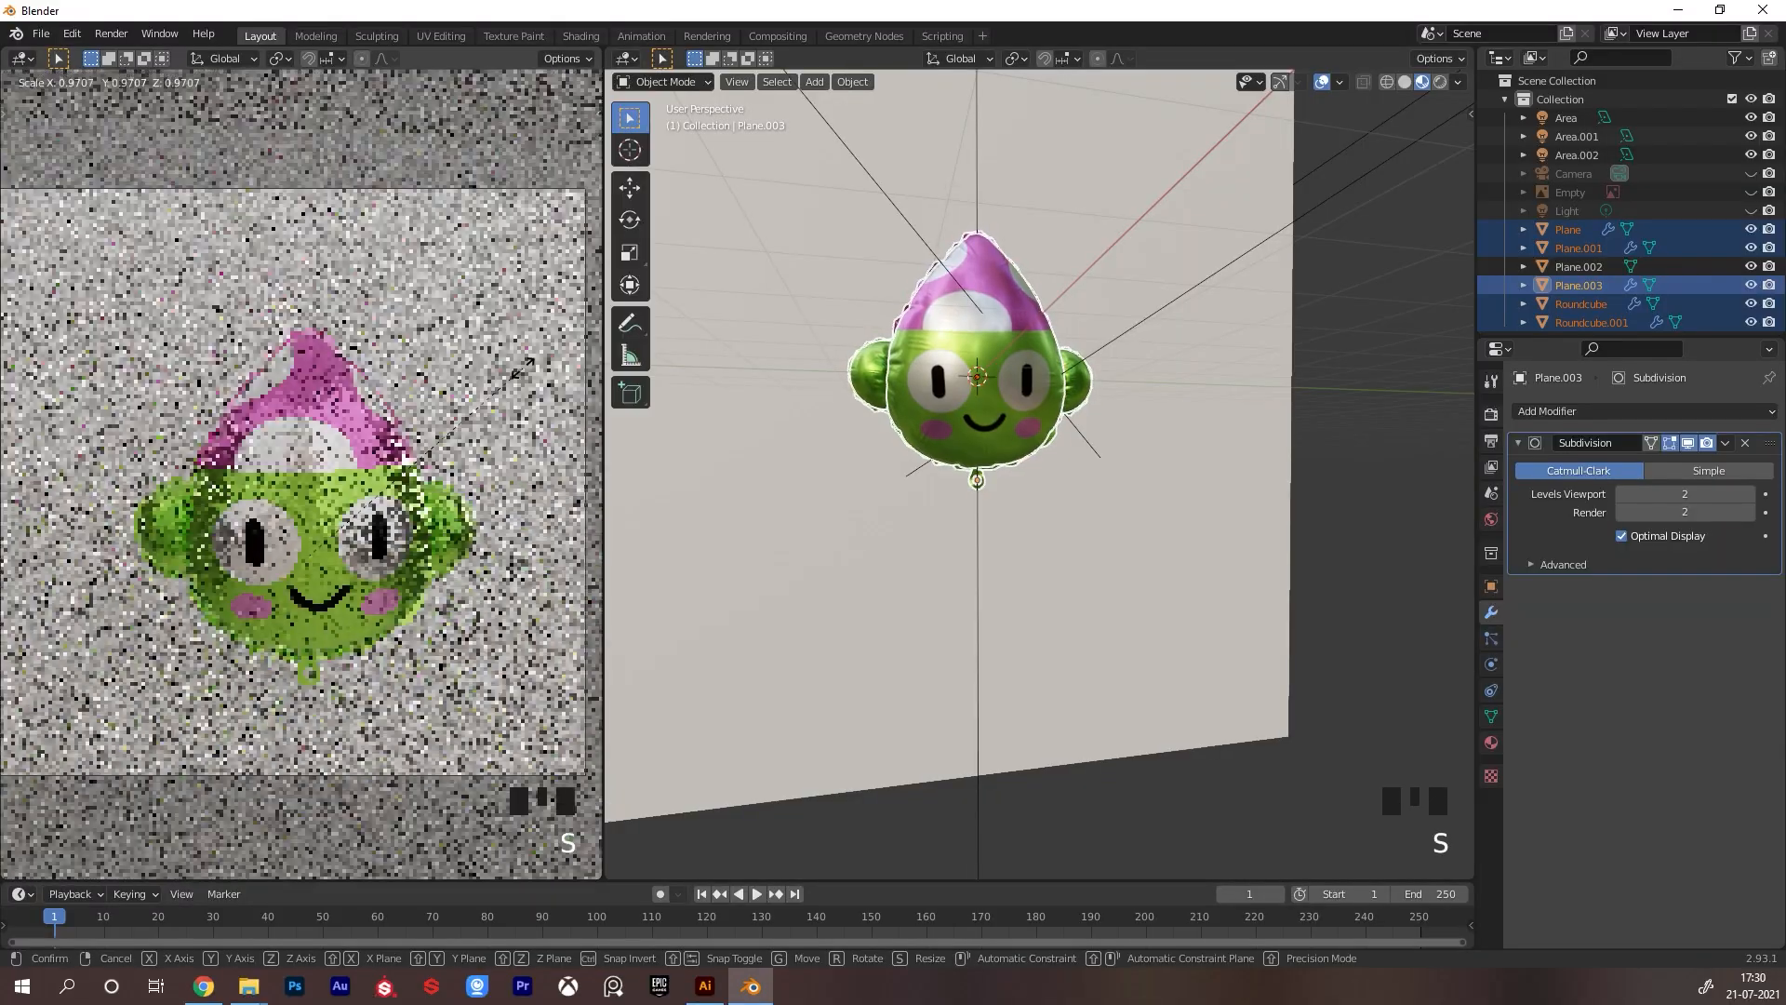
pyautogui.click(507, 383)
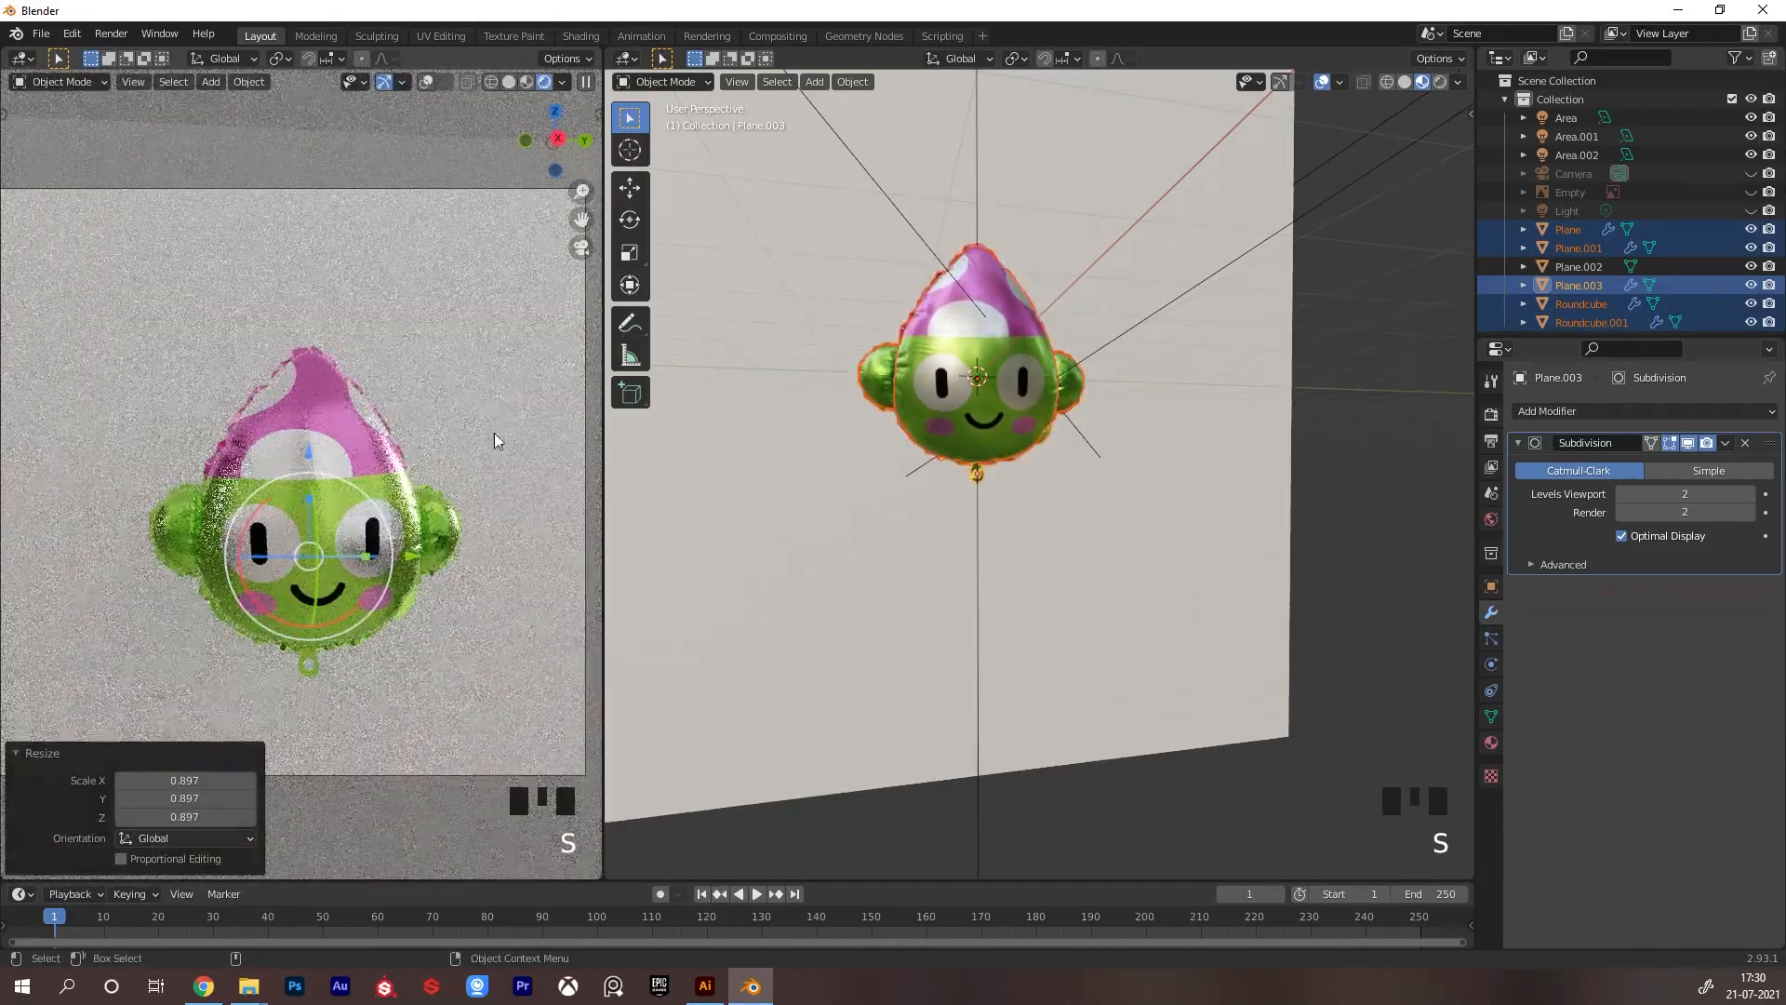
# Move the whole character about -0.2 m in Y and 0.35 m in Z, and widen the camera view to fit the frame
pyautogui.press('g')
pyautogui.click(476, 419)
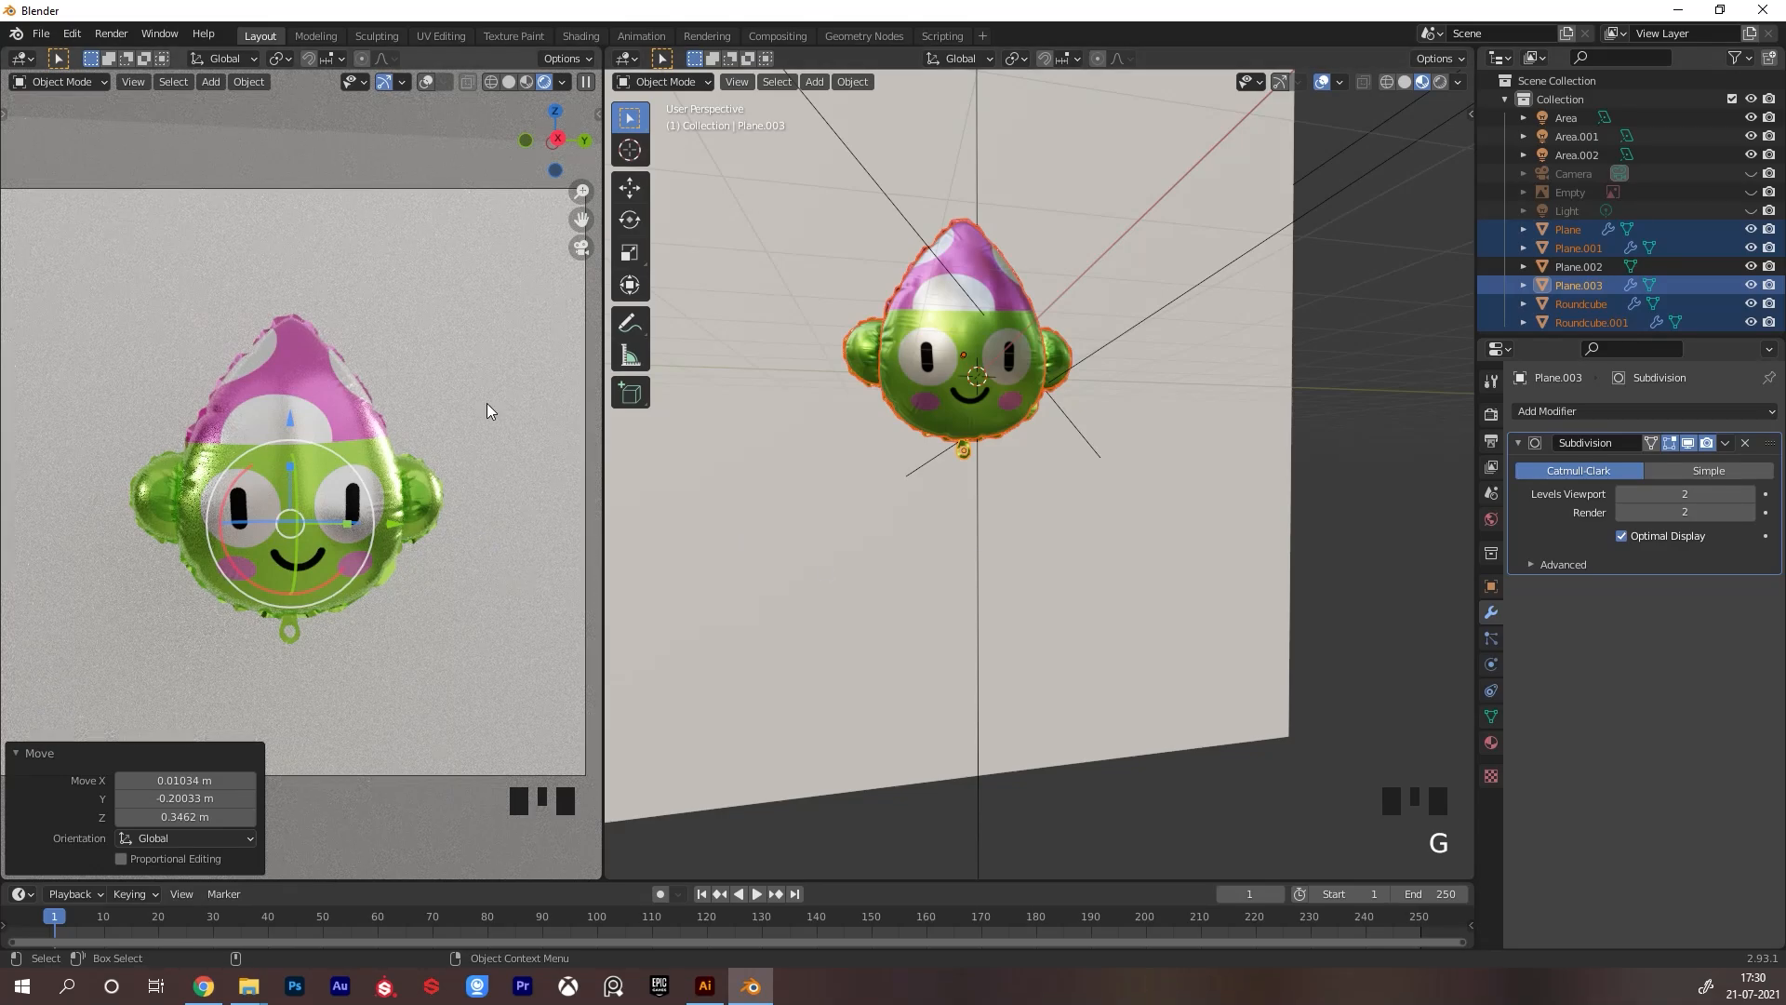
pyautogui.click(381, 83)
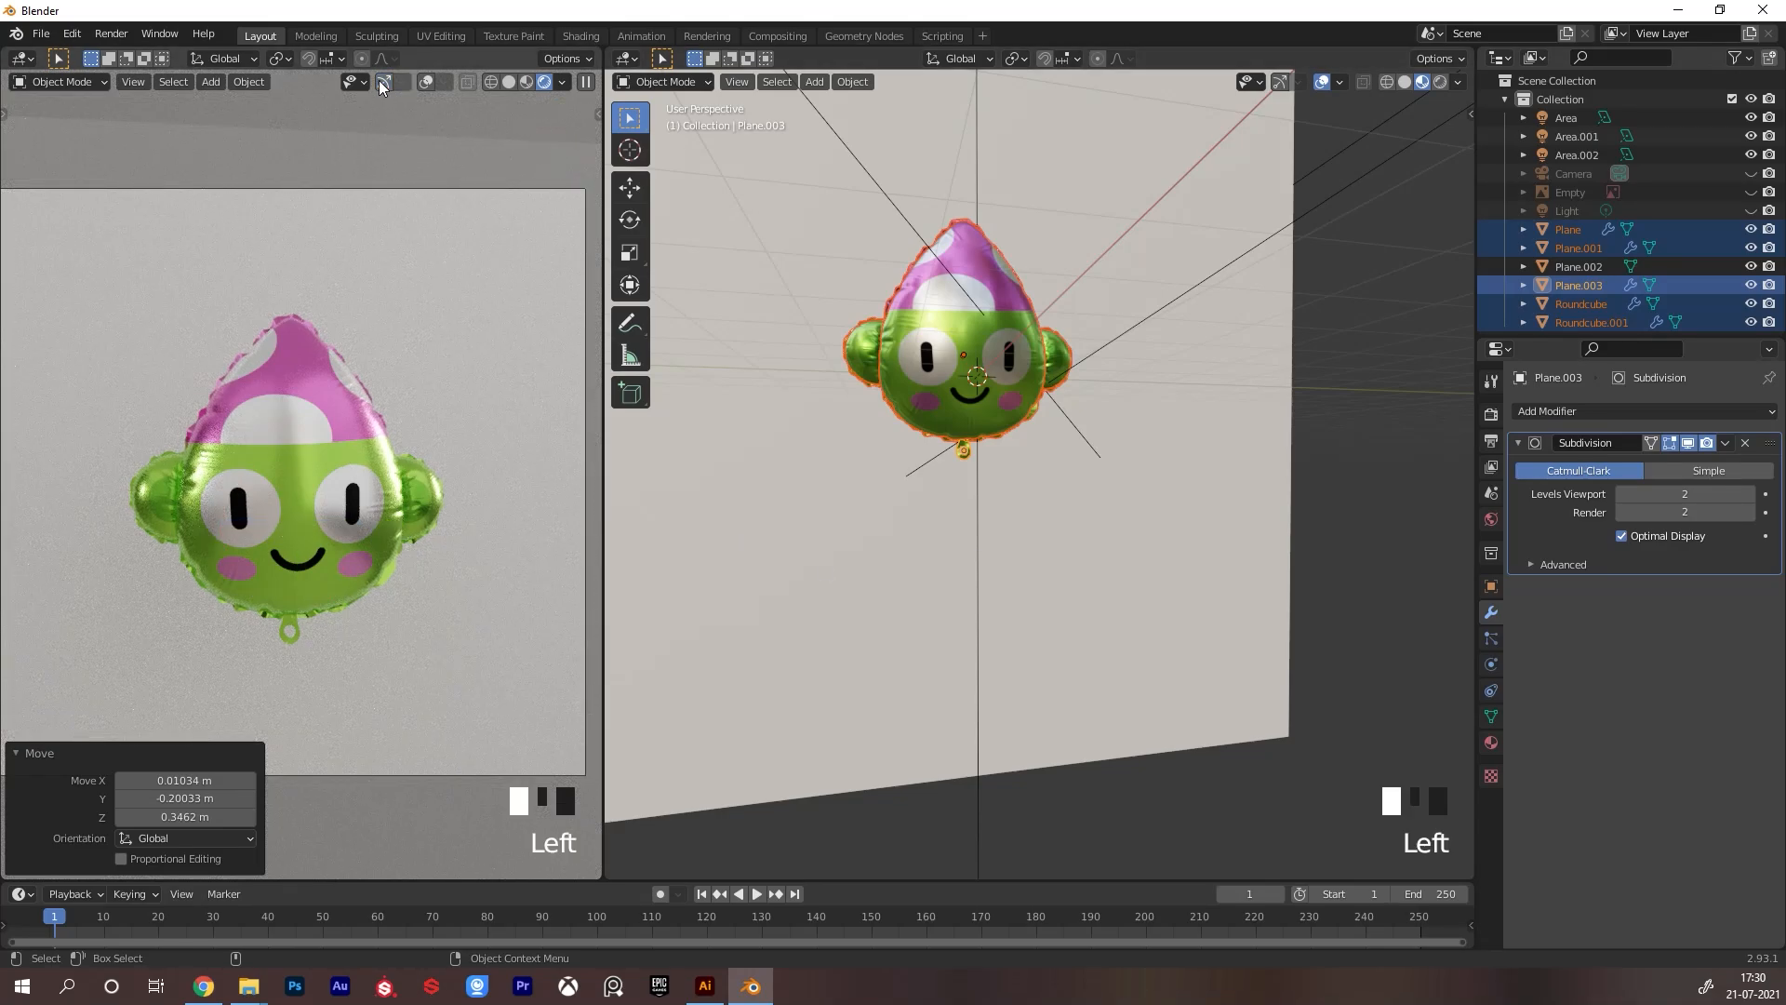
pyautogui.click(348, 791)
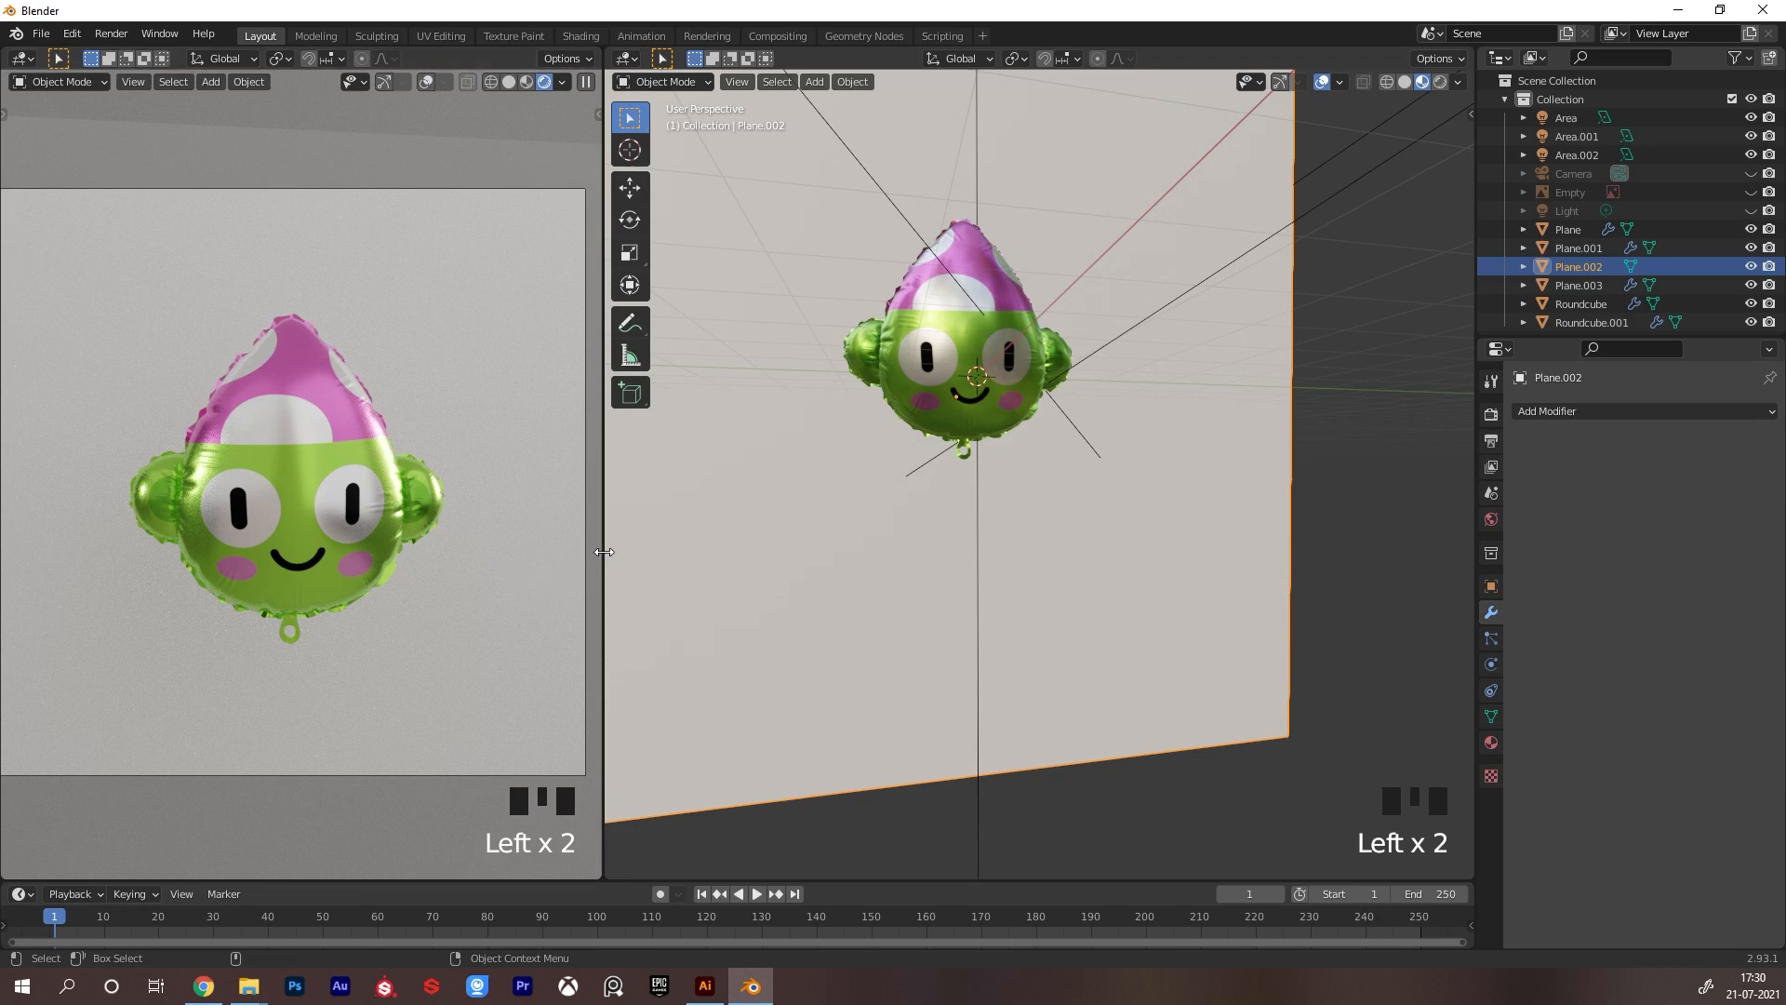
pyautogui.moveTo(604, 552); pyautogui.dragTo(637, 550)
# Enlarge the area light Area.002 by a scale factor of about 1.696
pyautogui.keyDown('alt'); pyautogui.moveTo(1094, 448); pyautogui.dragTo(1090, 495); pyautogui.keyUp('alt')
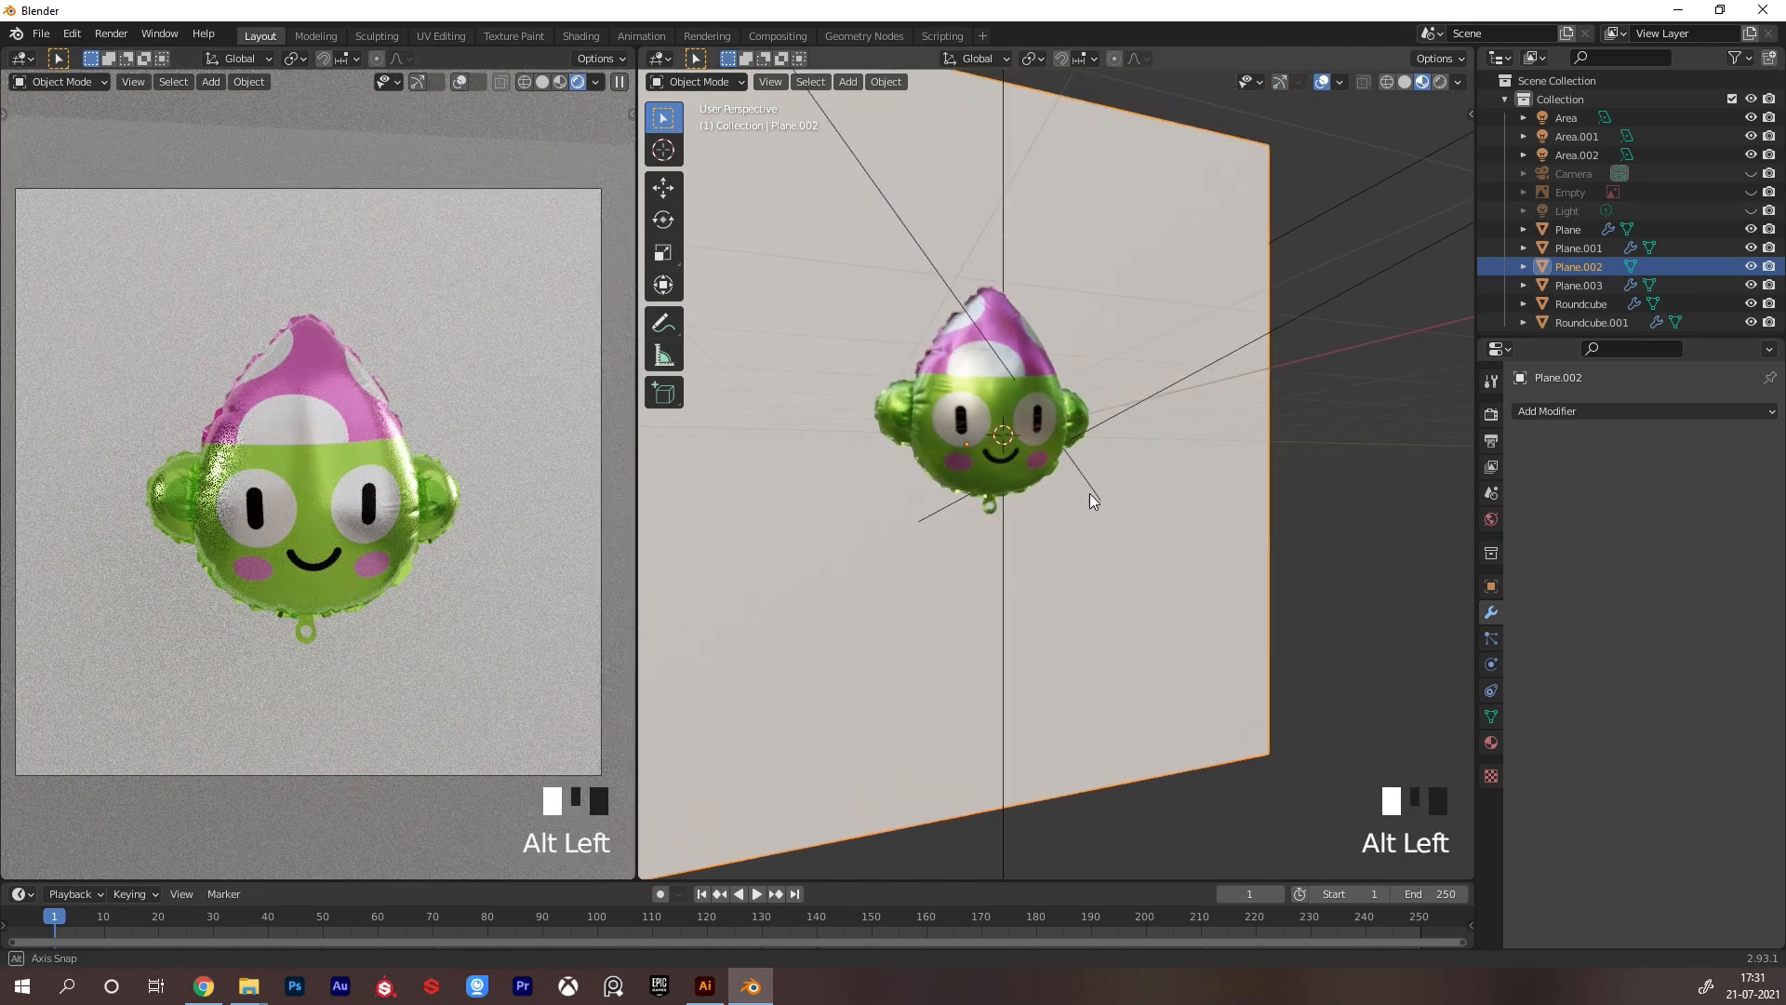
pyautogui.keyDown('alt'); pyautogui.moveTo(1090, 500); pyautogui.dragTo(1033, 507, button='right'); pyautogui.keyUp('alt')
pyautogui.keyDown('alt'); pyautogui.moveTo(1144, 530); pyautogui.dragTo(1125, 629); pyautogui.keyUp('alt')
pyautogui.keyDown('alt'); pyautogui.moveTo(1125, 629); pyautogui.dragTo(754, 820, button='right'); pyautogui.keyUp('alt')
pyautogui.keyDown('alt'); pyautogui.moveTo(1200, 563); pyautogui.dragTo(1122, 588, button='right'); pyautogui.keyUp('alt')
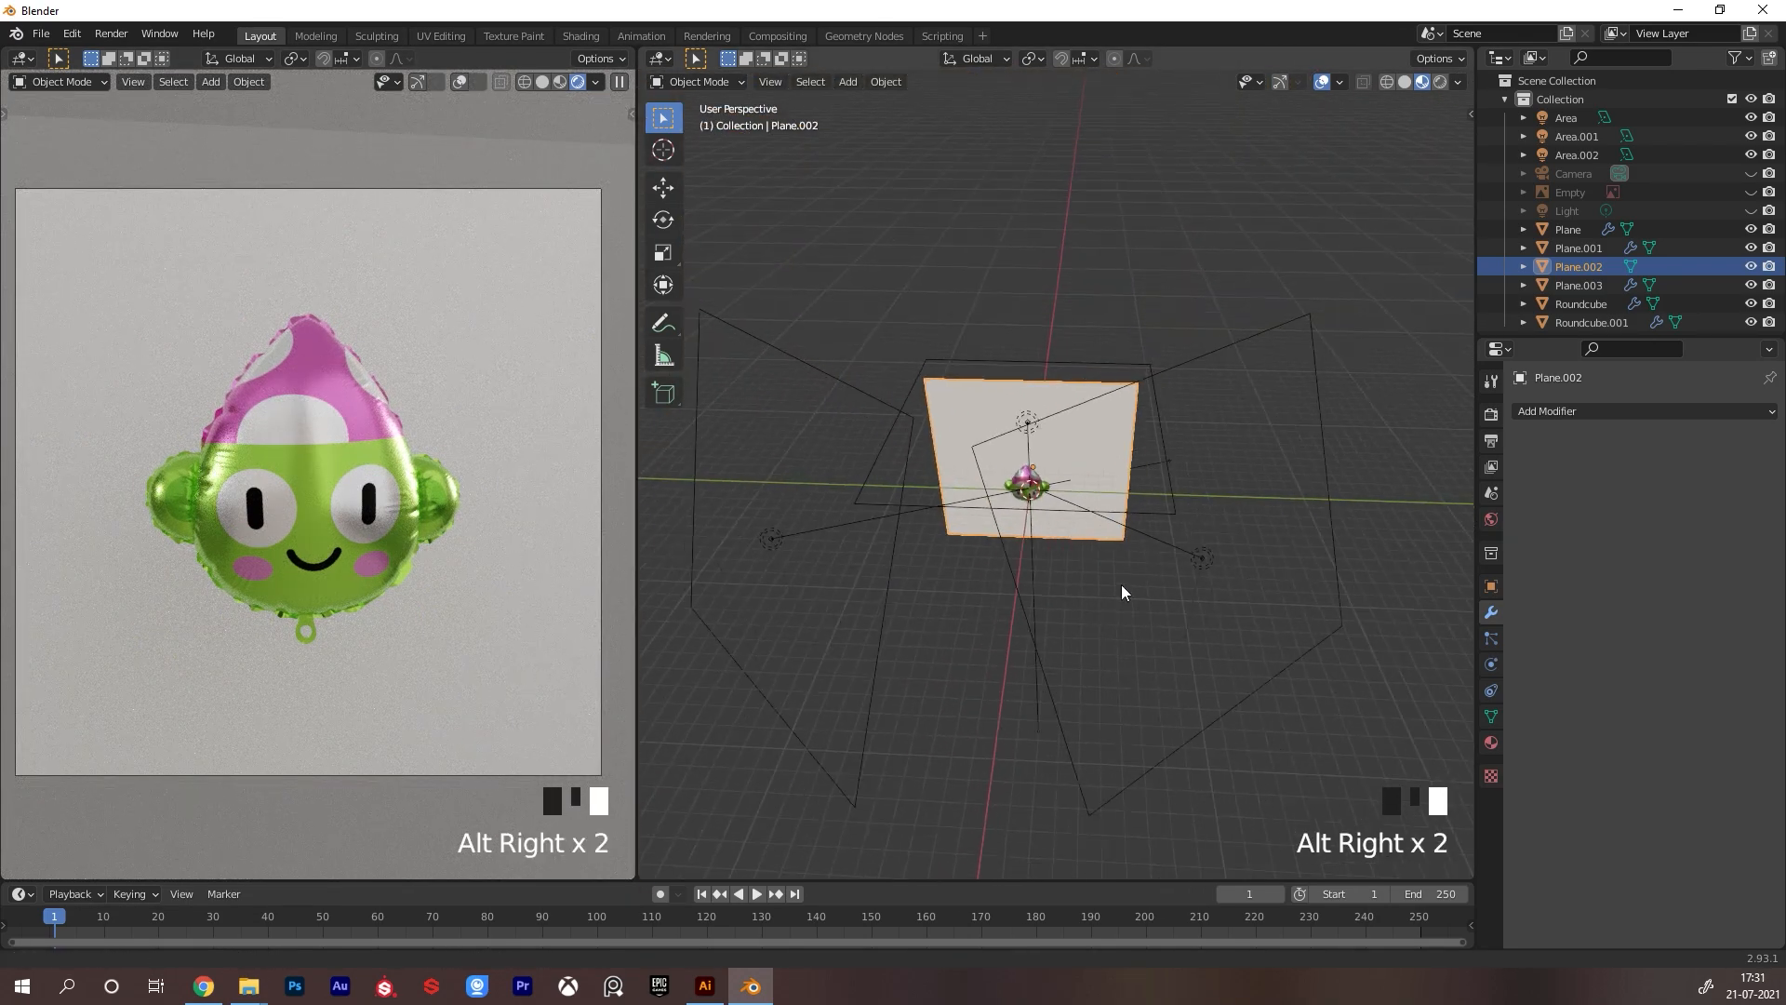
pyautogui.click(1202, 558)
pyautogui.press('s')
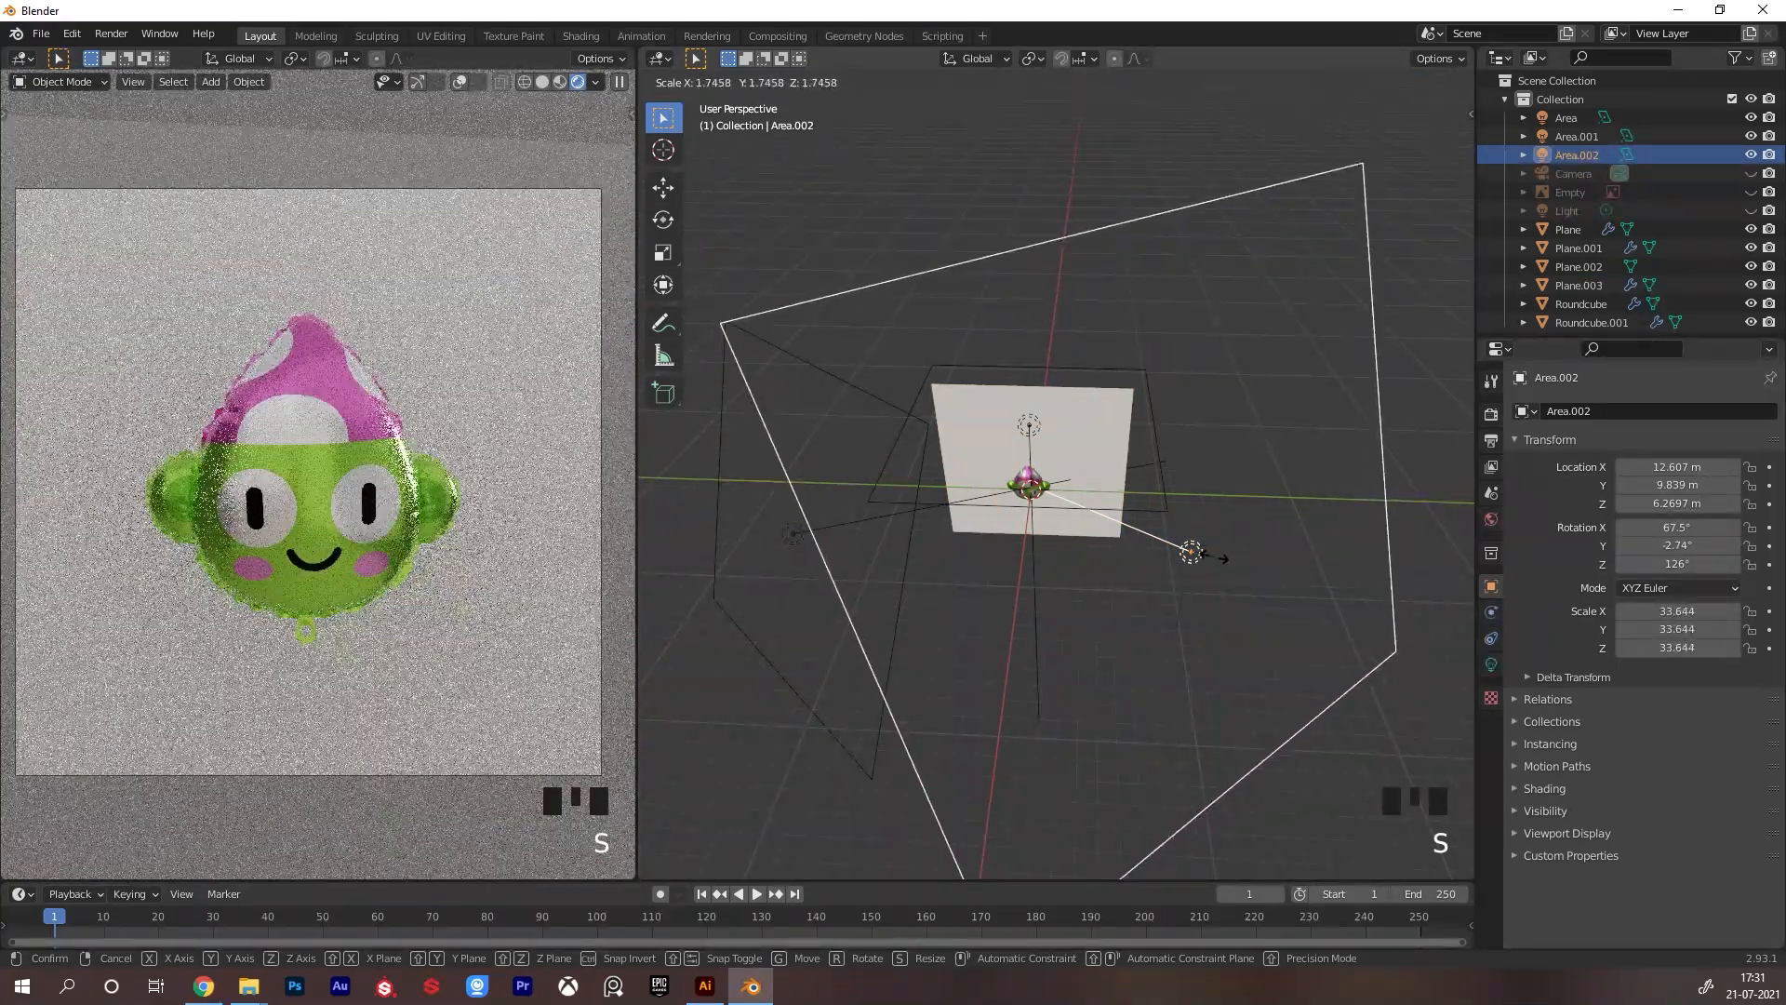
pyautogui.click(1213, 557)
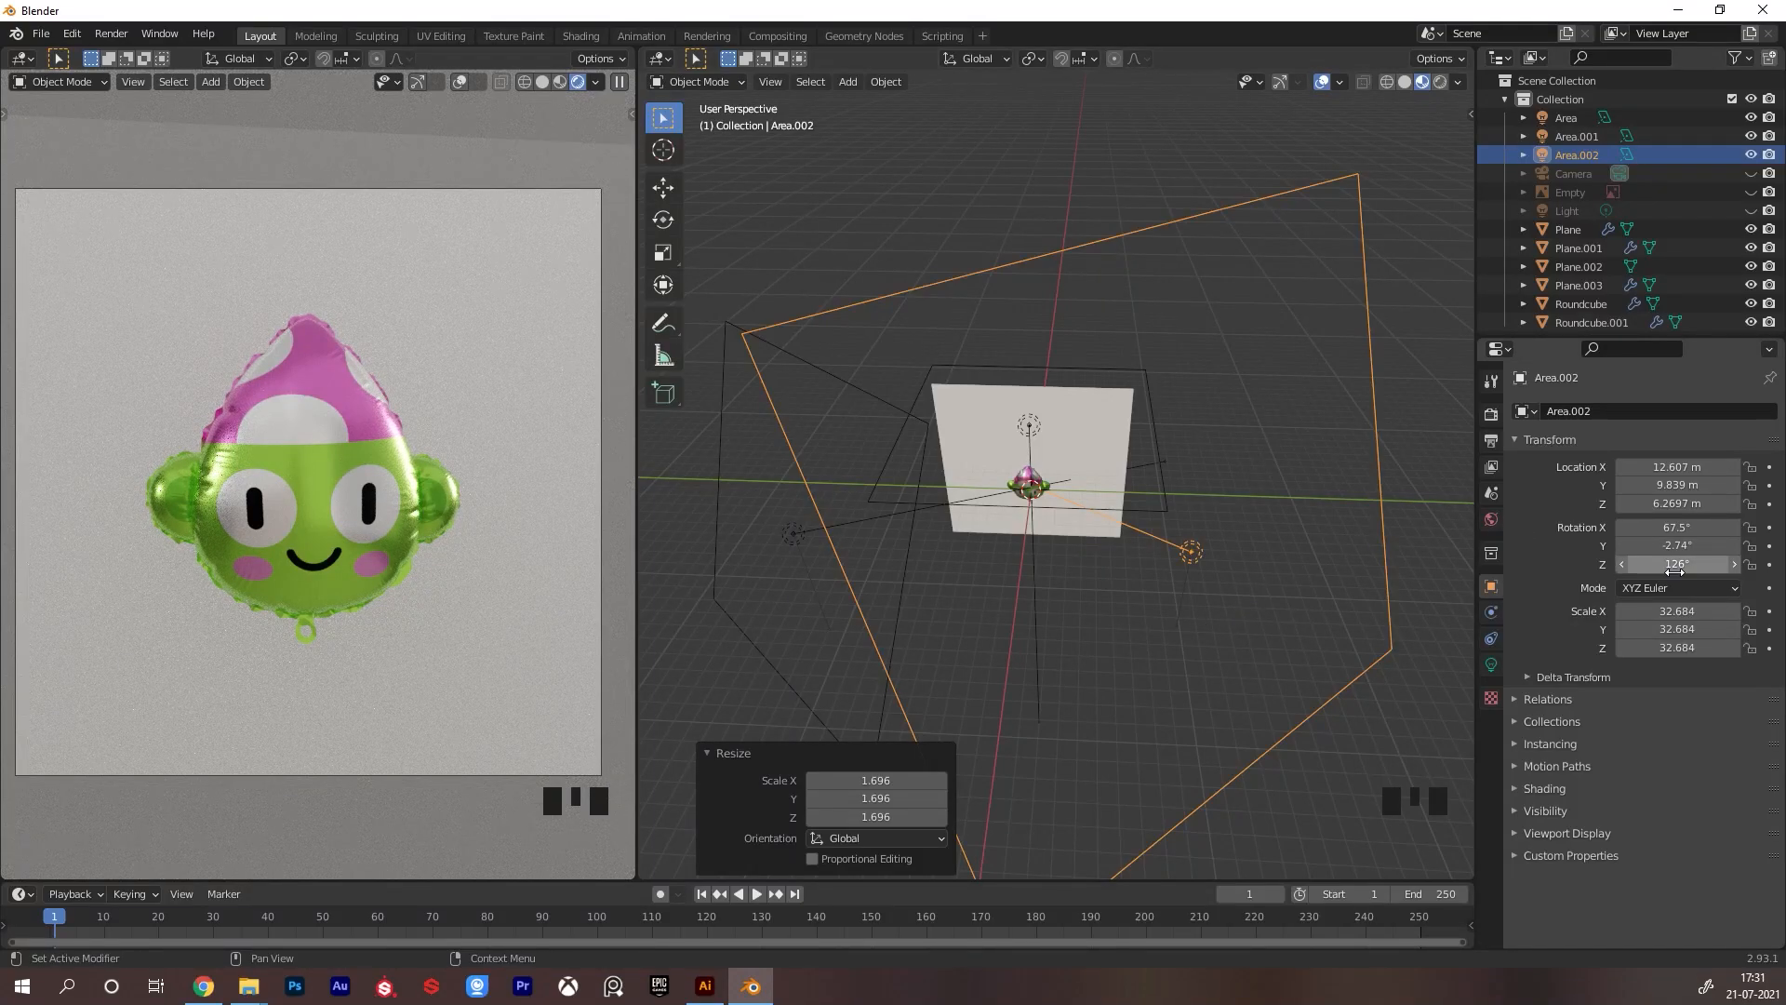
# Set the power of the area lights Area.002 and Area.001 to 1800 W each
pyautogui.click(1491, 664)
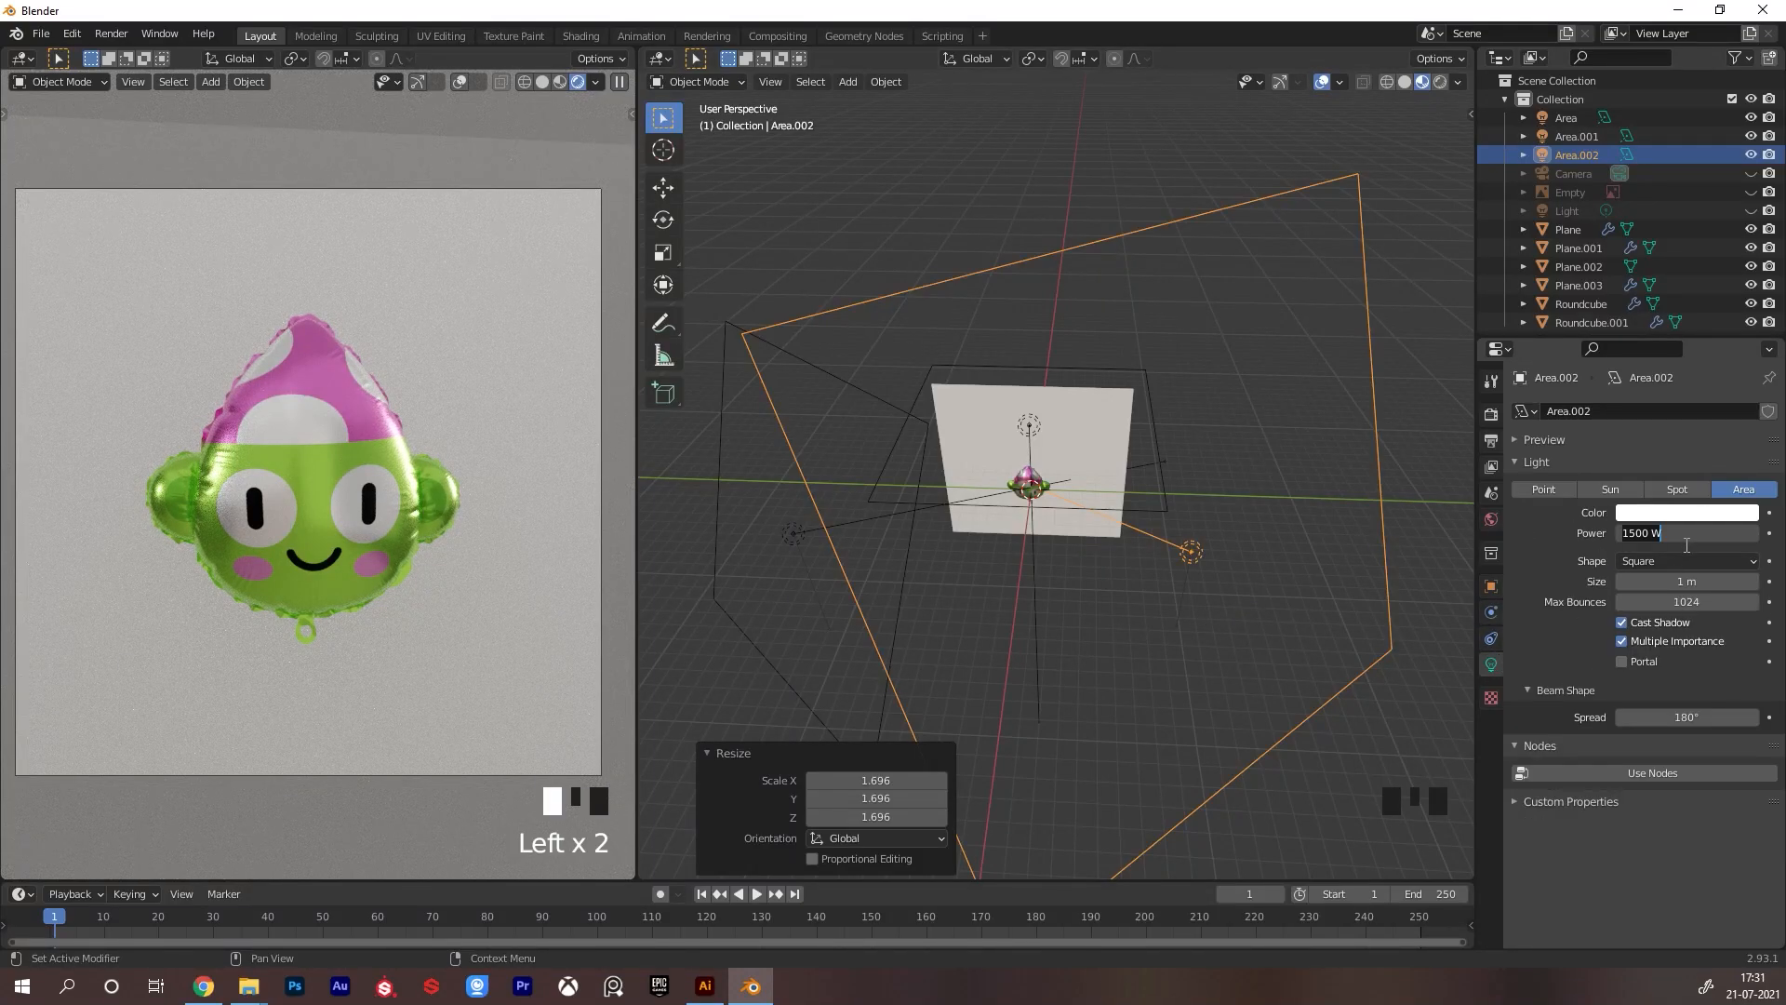
pyautogui.press('Return')
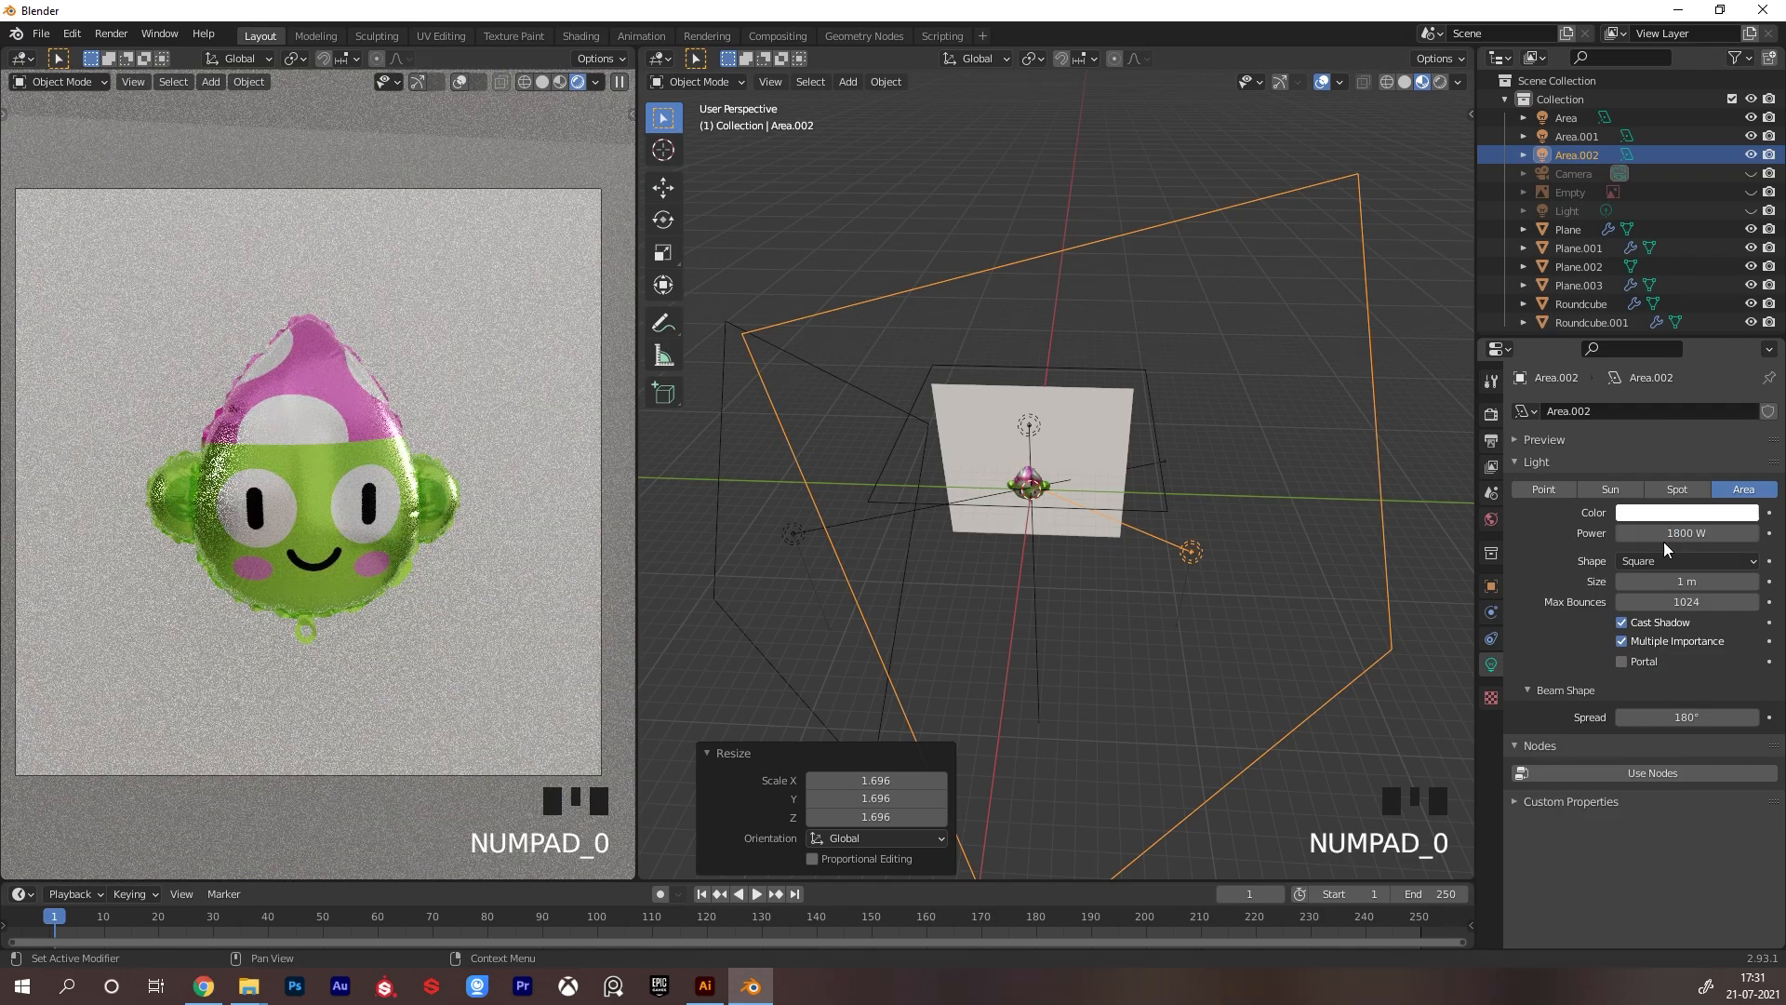
pyautogui.click(796, 535)
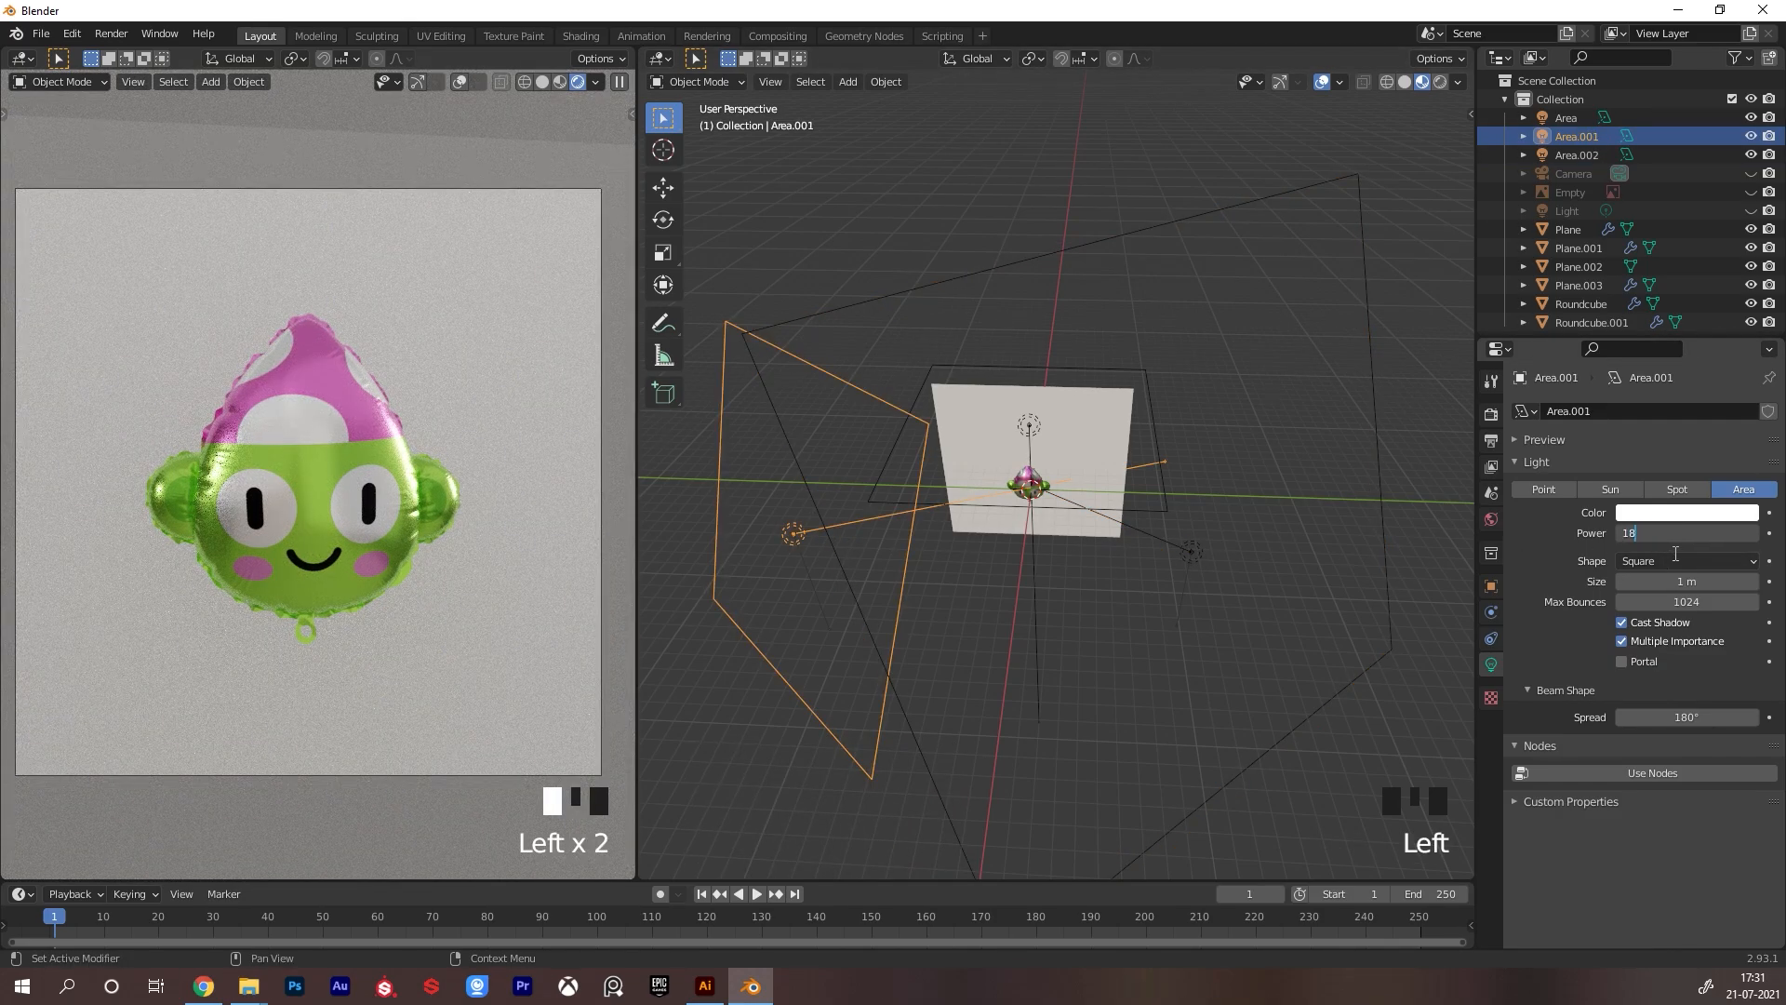
pyautogui.write('00')
pyautogui.press('Return')
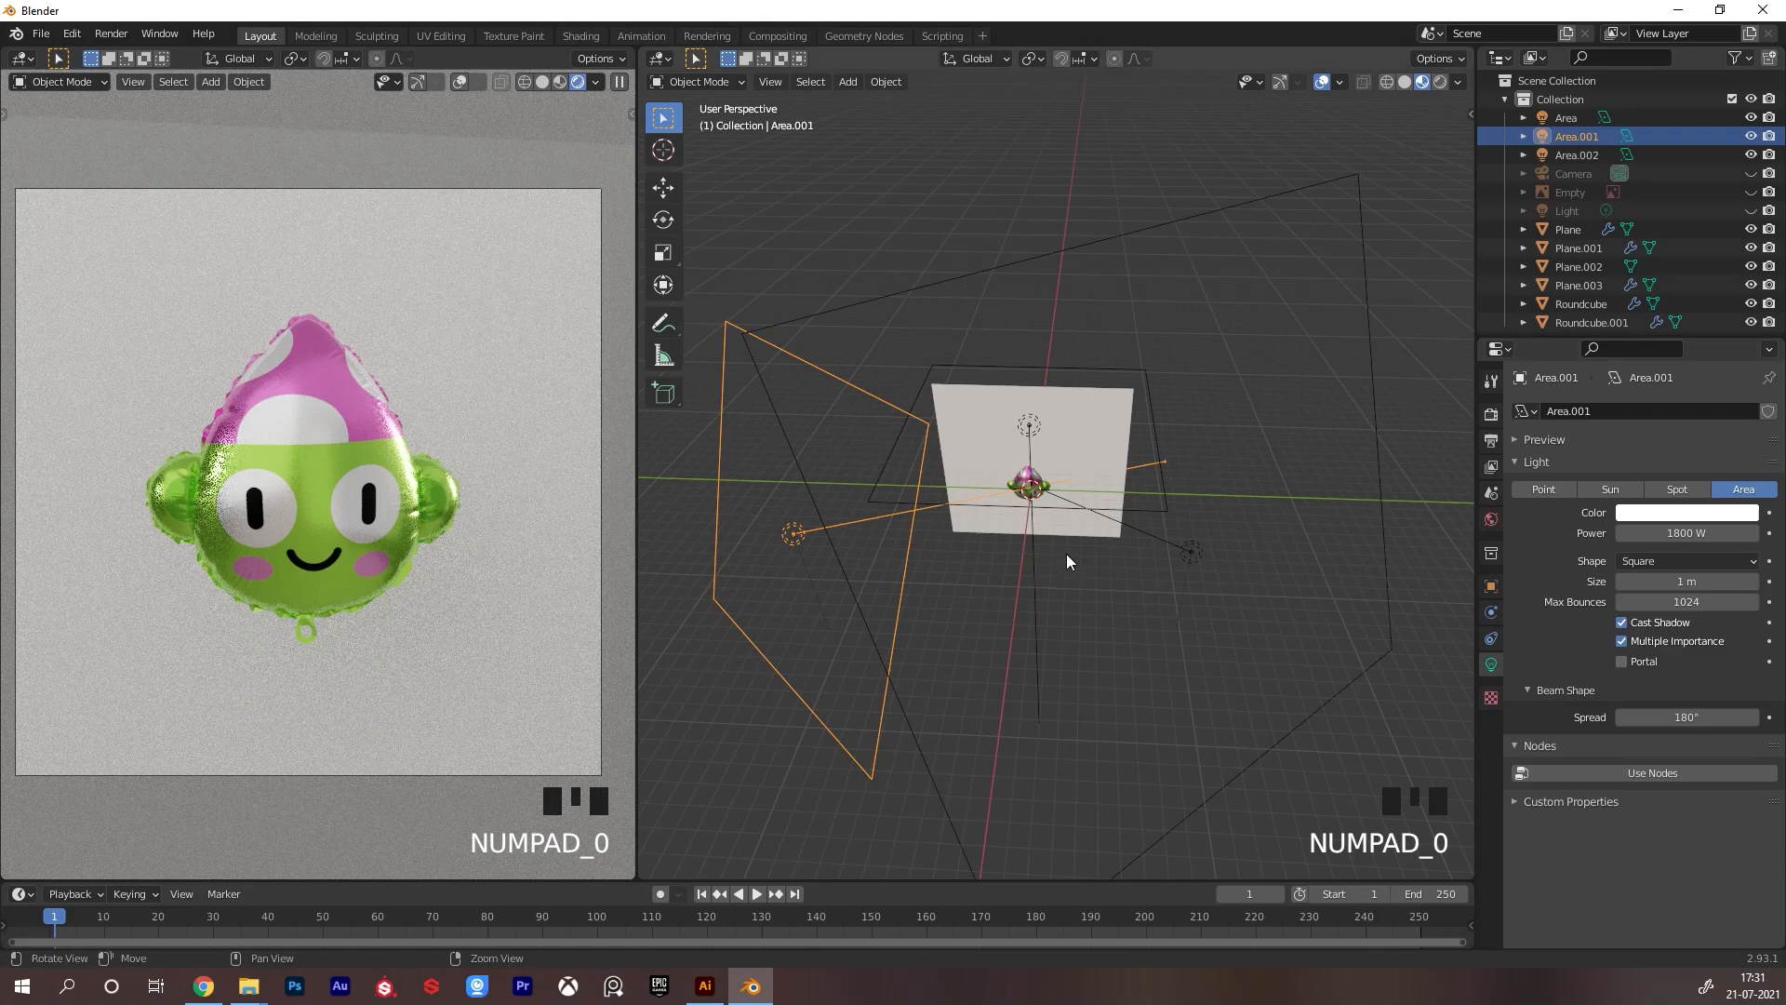
# Shift the area light Area.001 by about 0.02 m in X, -0.17 m in Y and -0.28 m in Z
pyautogui.keyDown('alt'); pyautogui.moveTo(1066, 555); pyautogui.dragTo(1135, 513); pyautogui.keyUp('alt')
pyautogui.click(802, 547)
pyautogui.click(798, 534)
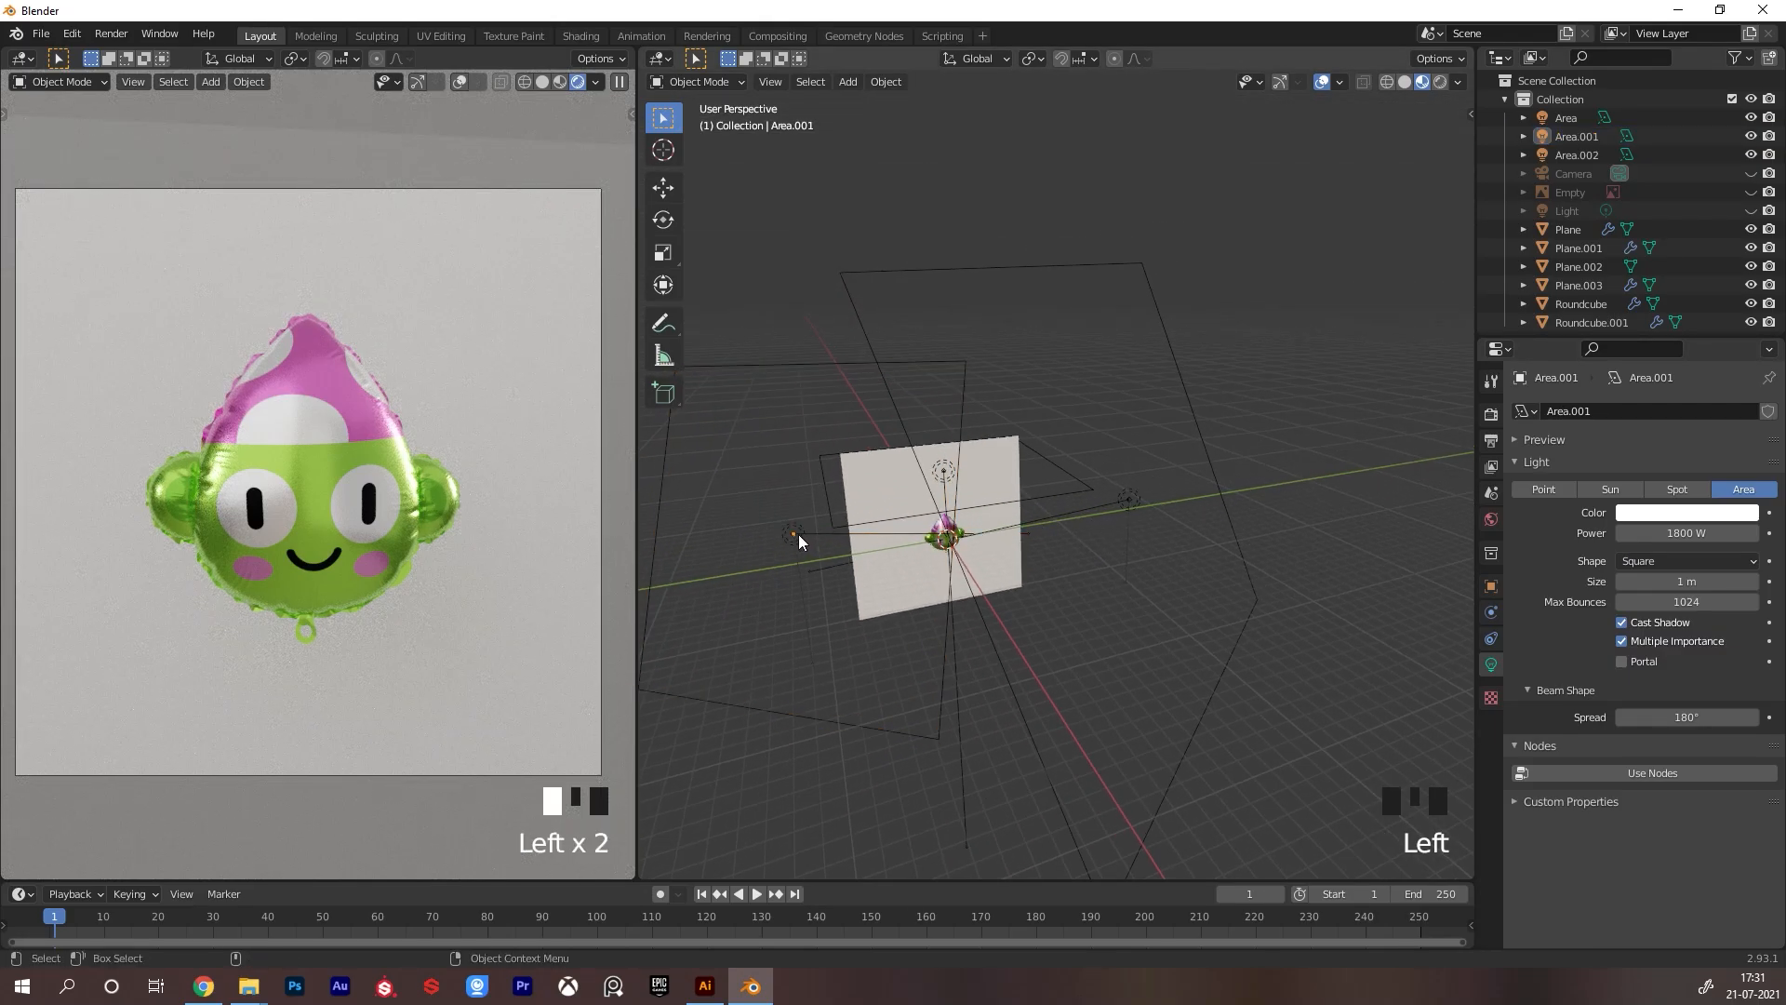
pyautogui.click(798, 534)
pyautogui.press('g')
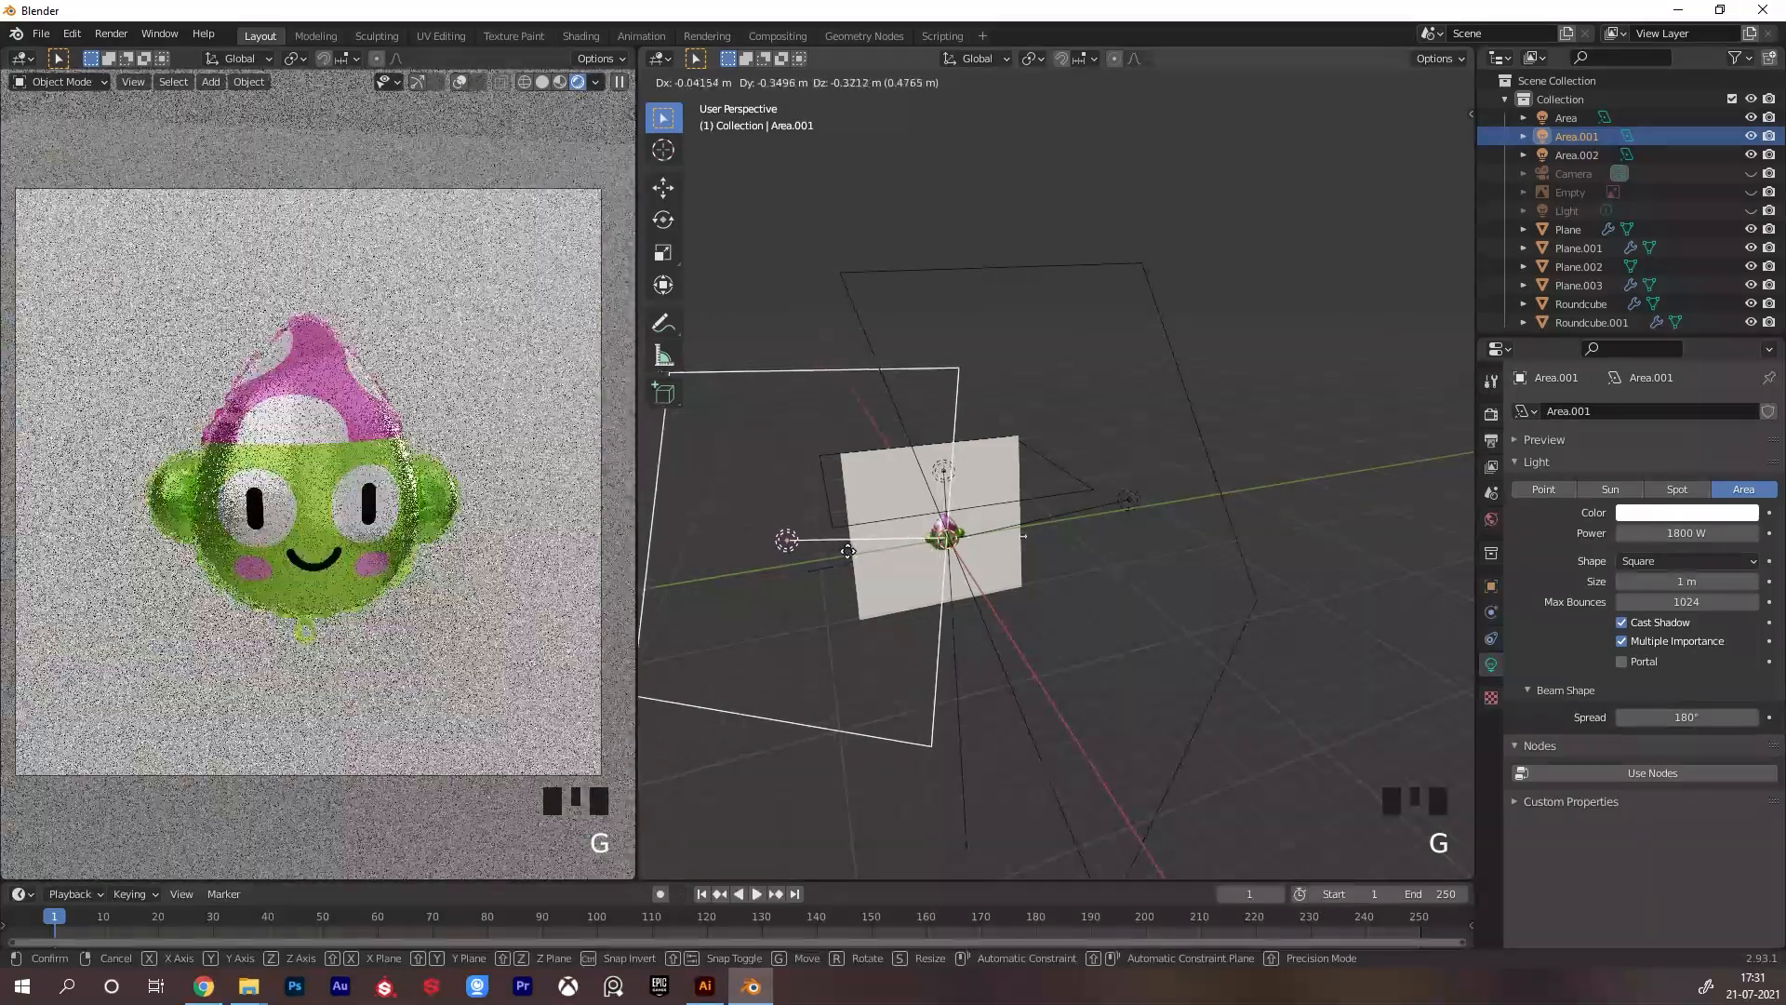
pyautogui.click(835, 549)
# Move the area light Area.001 about 7.32 m along negative X with the move gizmo
pyautogui.keyDown('alt'); pyautogui.moveTo(1060, 558); pyautogui.dragTo(1128, 601); pyautogui.keyUp('alt')
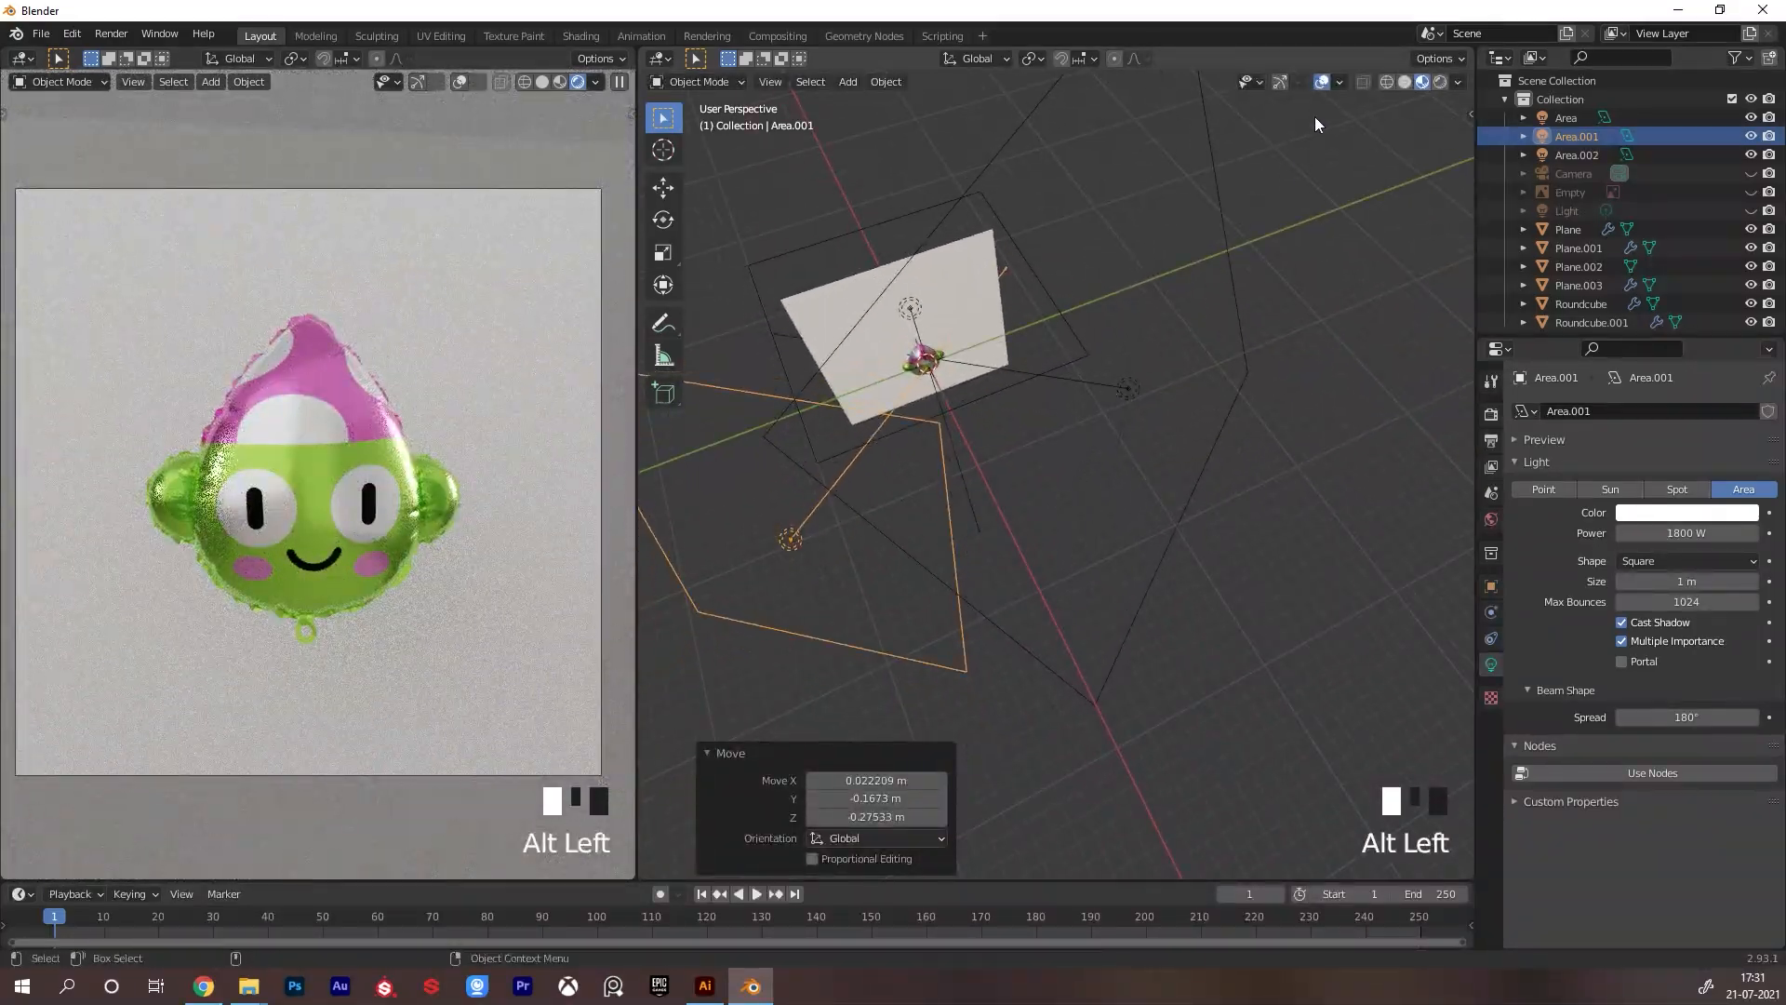
pyautogui.click(1280, 82)
pyautogui.keyDown('alt'); pyautogui.moveTo(1056, 400); pyautogui.dragTo(1223, 439, button='middle'); pyautogui.keyUp('alt')
pyautogui.moveTo(1019, 663); pyautogui.dragTo(941, 565)
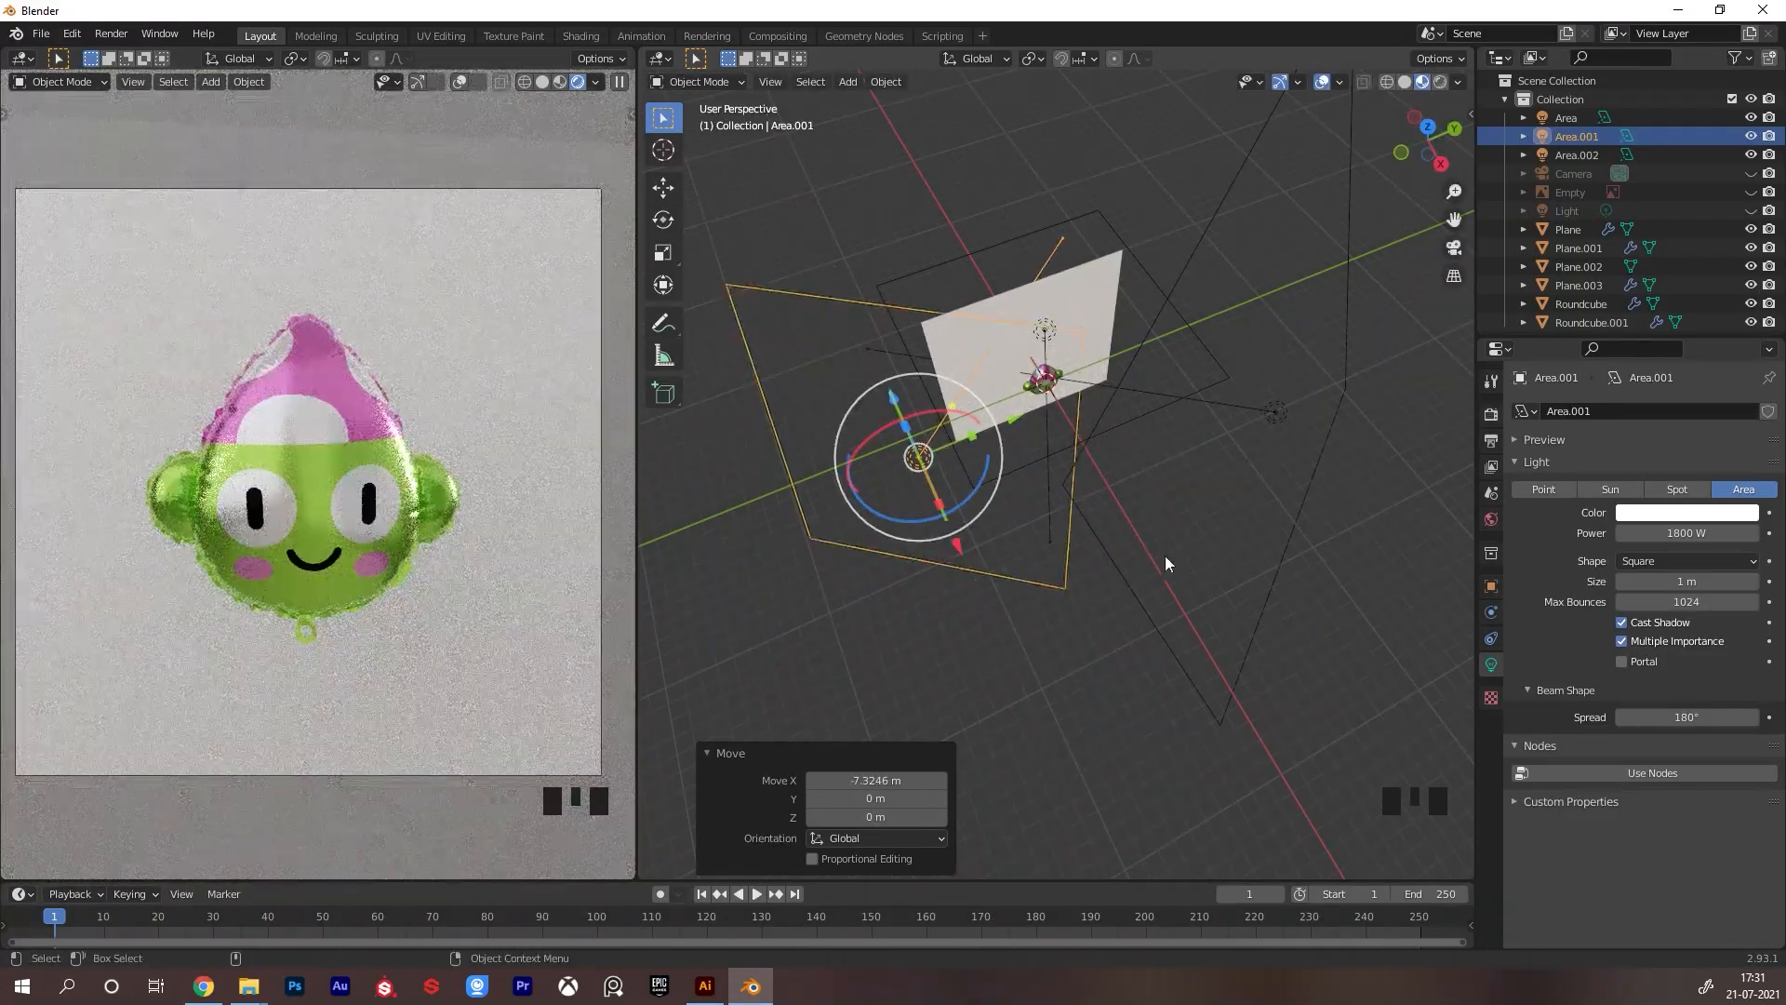
# Add a new area light and raise it along Z high above the character
pyautogui.keyDown('alt'); pyautogui.moveTo(1236, 510); pyautogui.dragTo(1038, 518); pyautogui.keyUp('alt')
pyautogui.hotkey('shift', 'a')
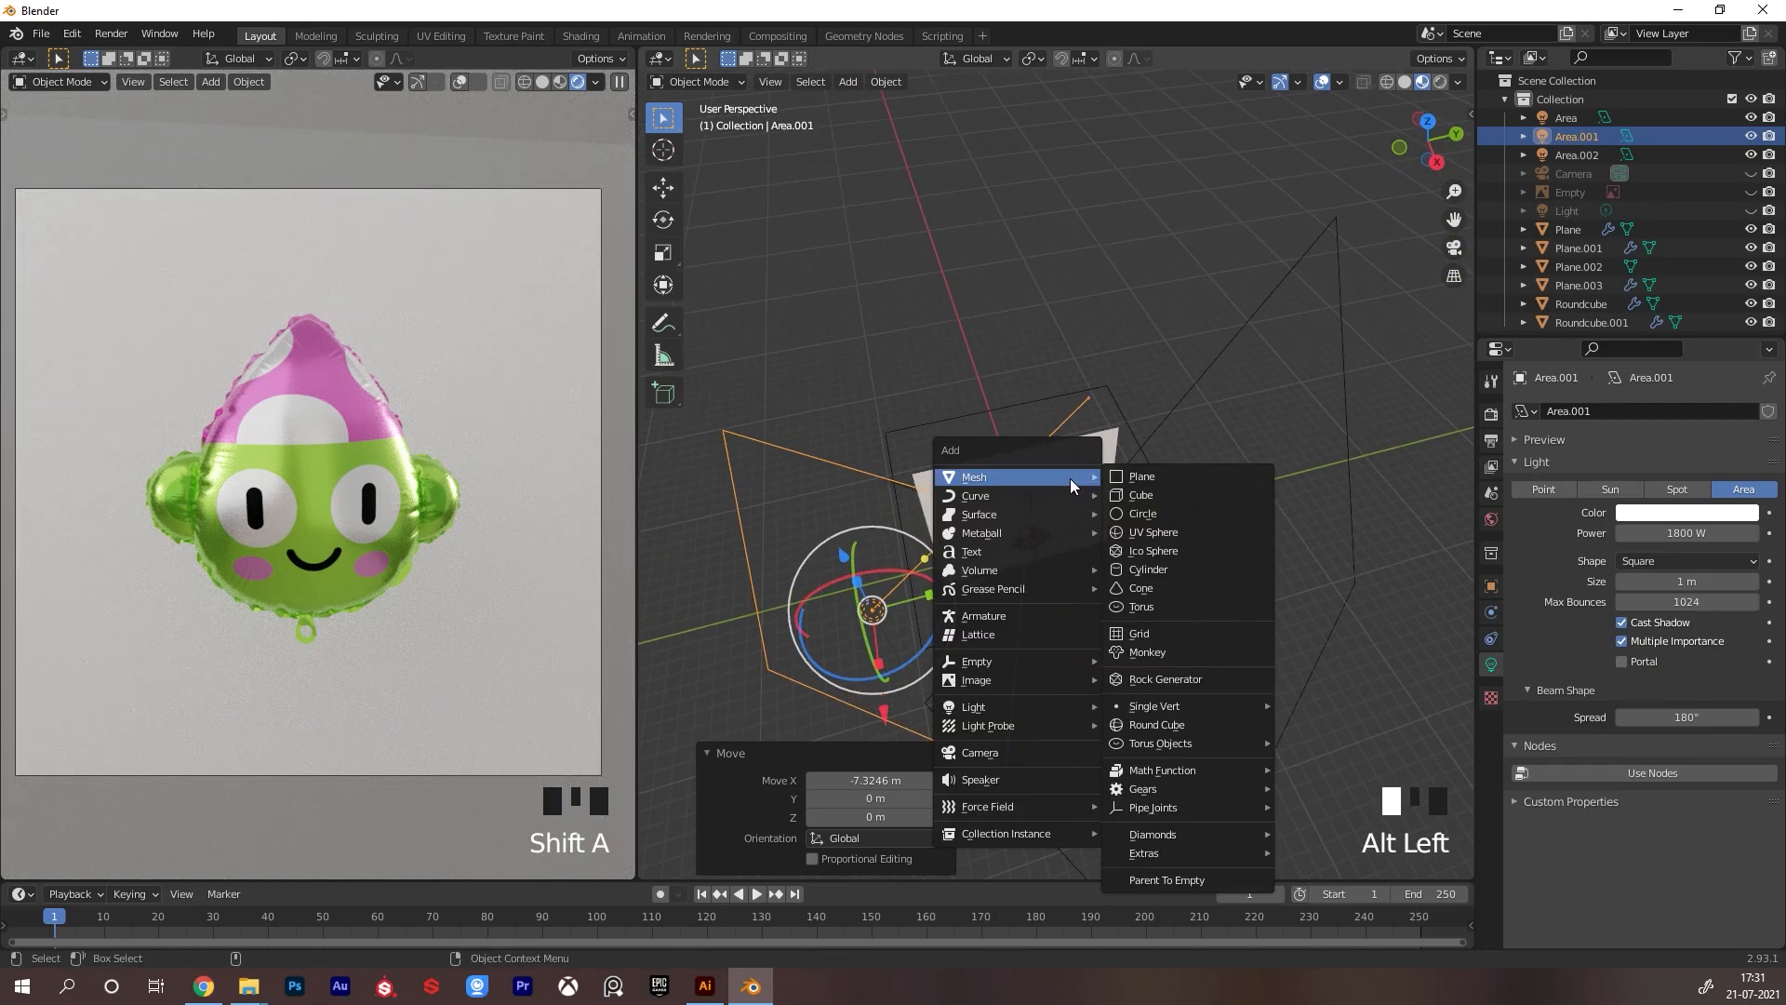
pyautogui.moveTo(1004, 709)
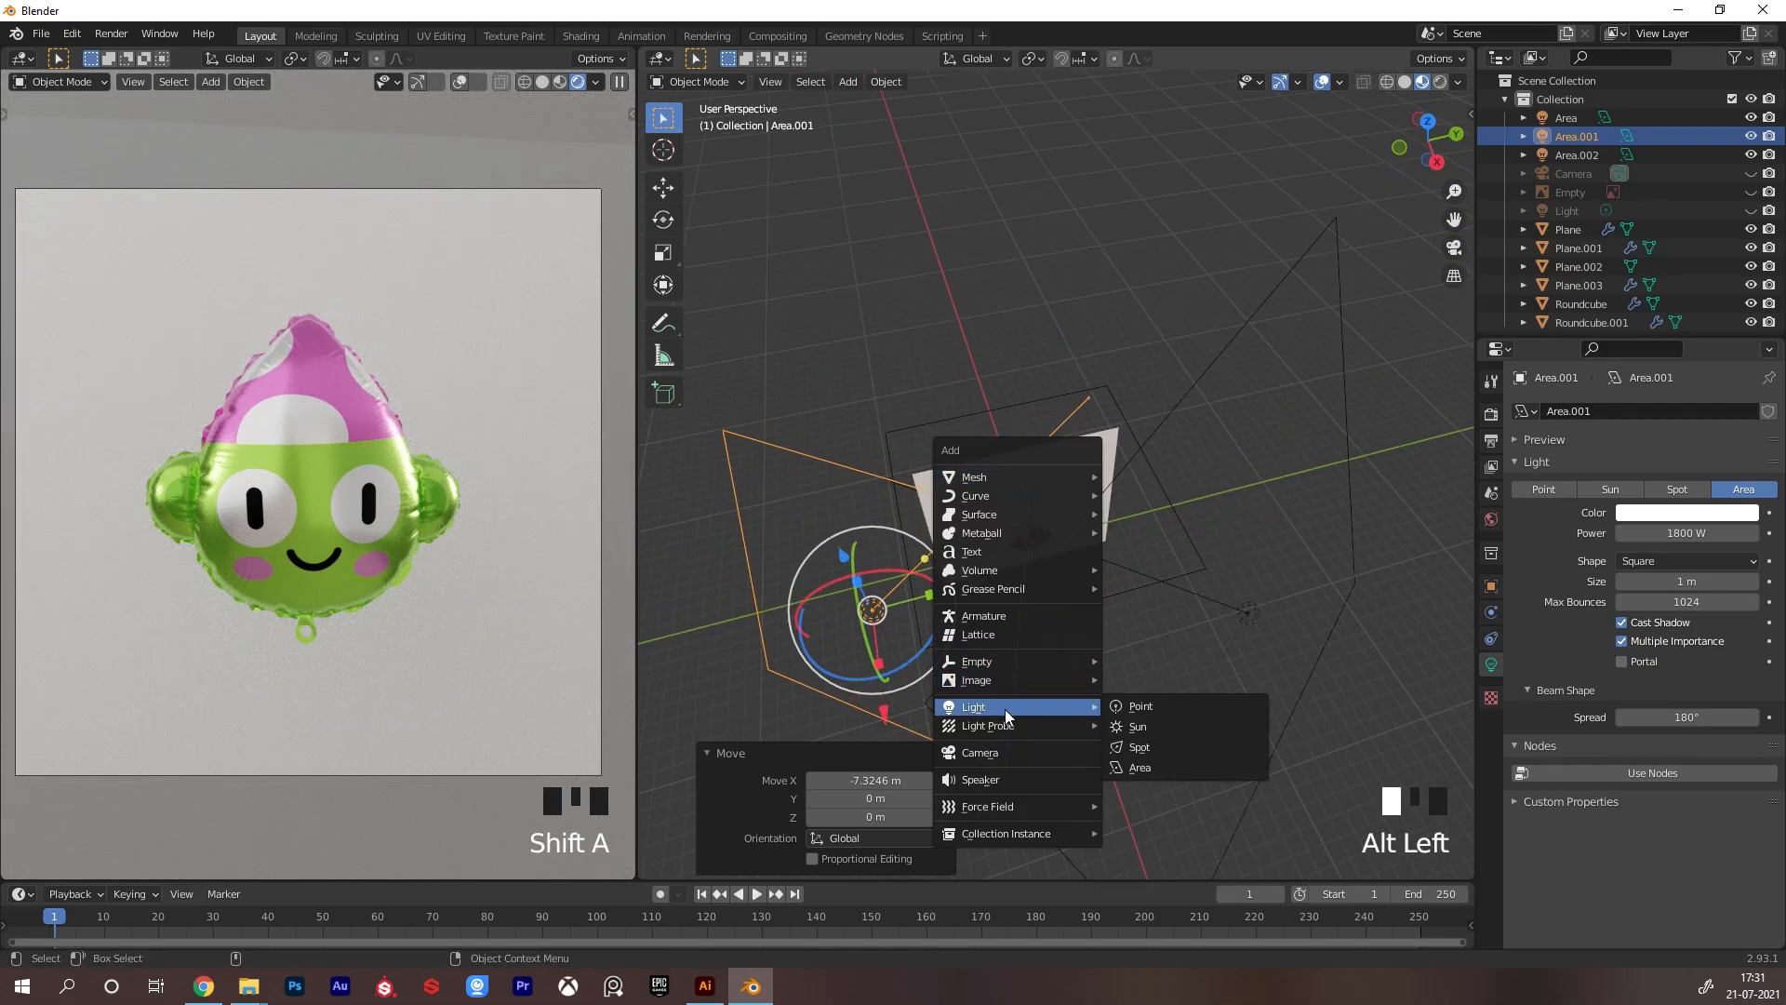
pyautogui.click(1141, 767)
pyautogui.keyDown('alt'); pyautogui.moveTo(1042, 484); pyautogui.dragTo(1144, 454); pyautogui.keyUp('alt')
pyautogui.moveTo(1030, 456); pyautogui.dragTo(1027, 228)
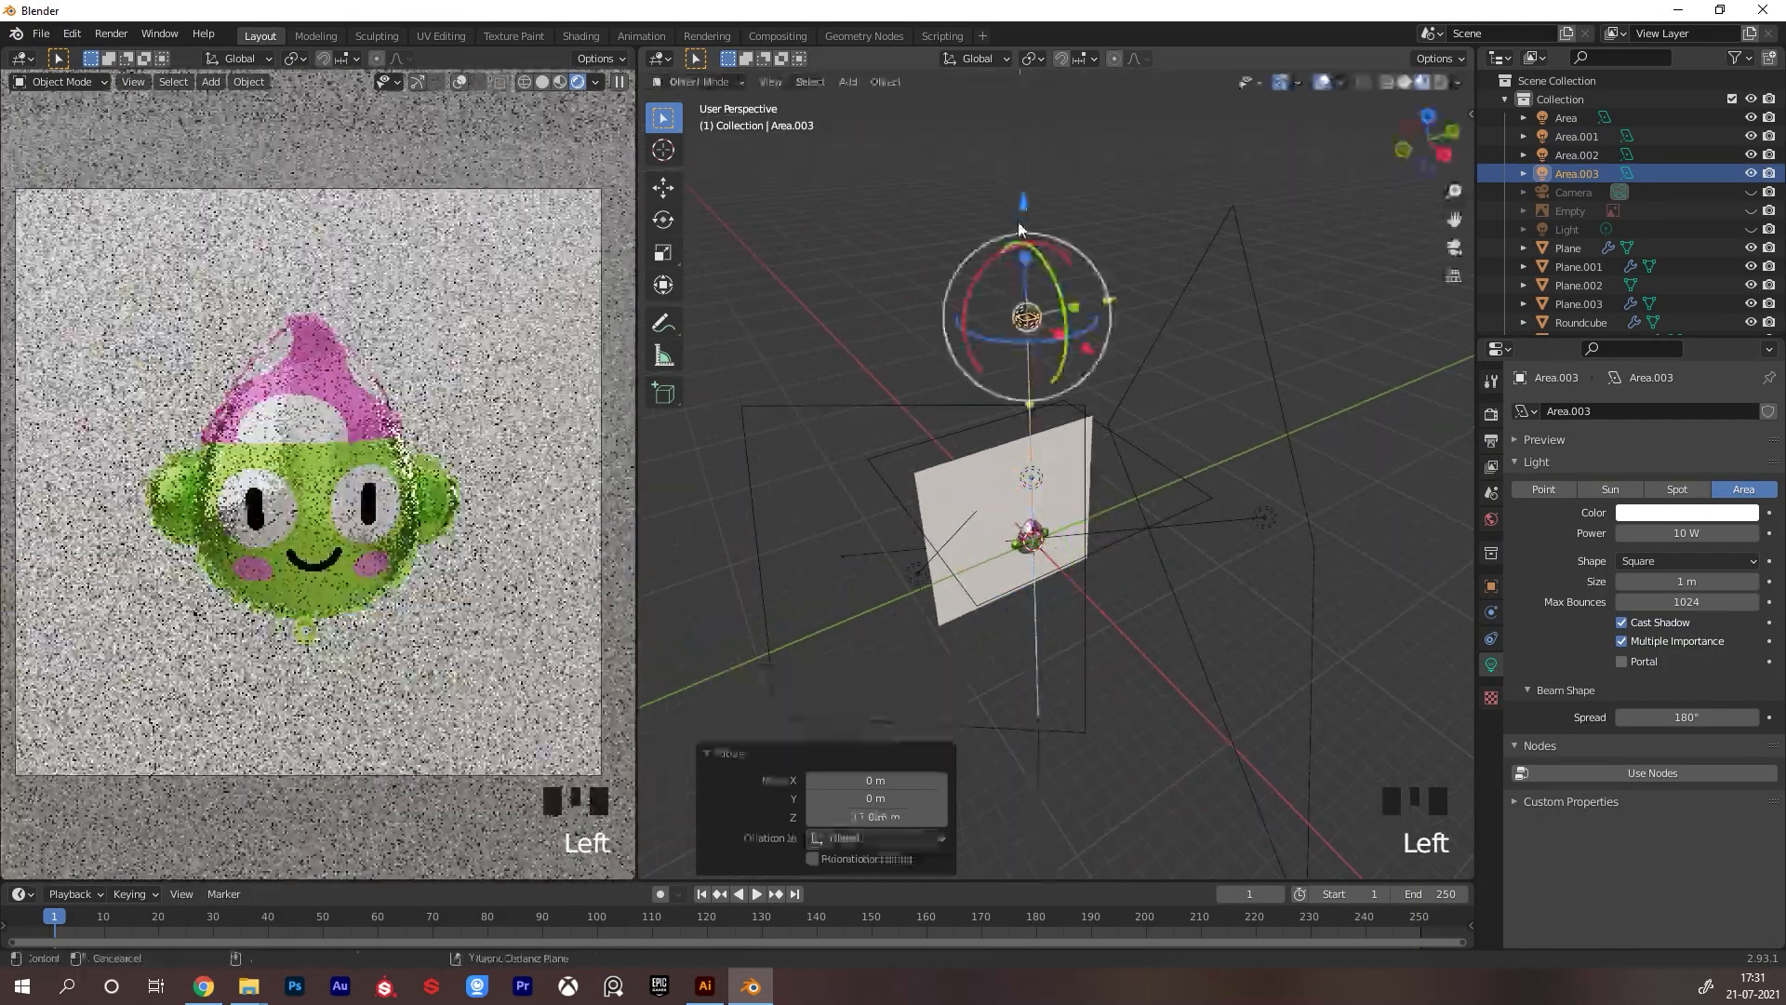
# Scale the new area light up by about 3.423 and lower it about 11.9 m along Z towards the character
pyautogui.press('s')
pyautogui.press('s')
pyautogui.click(1271, 220)
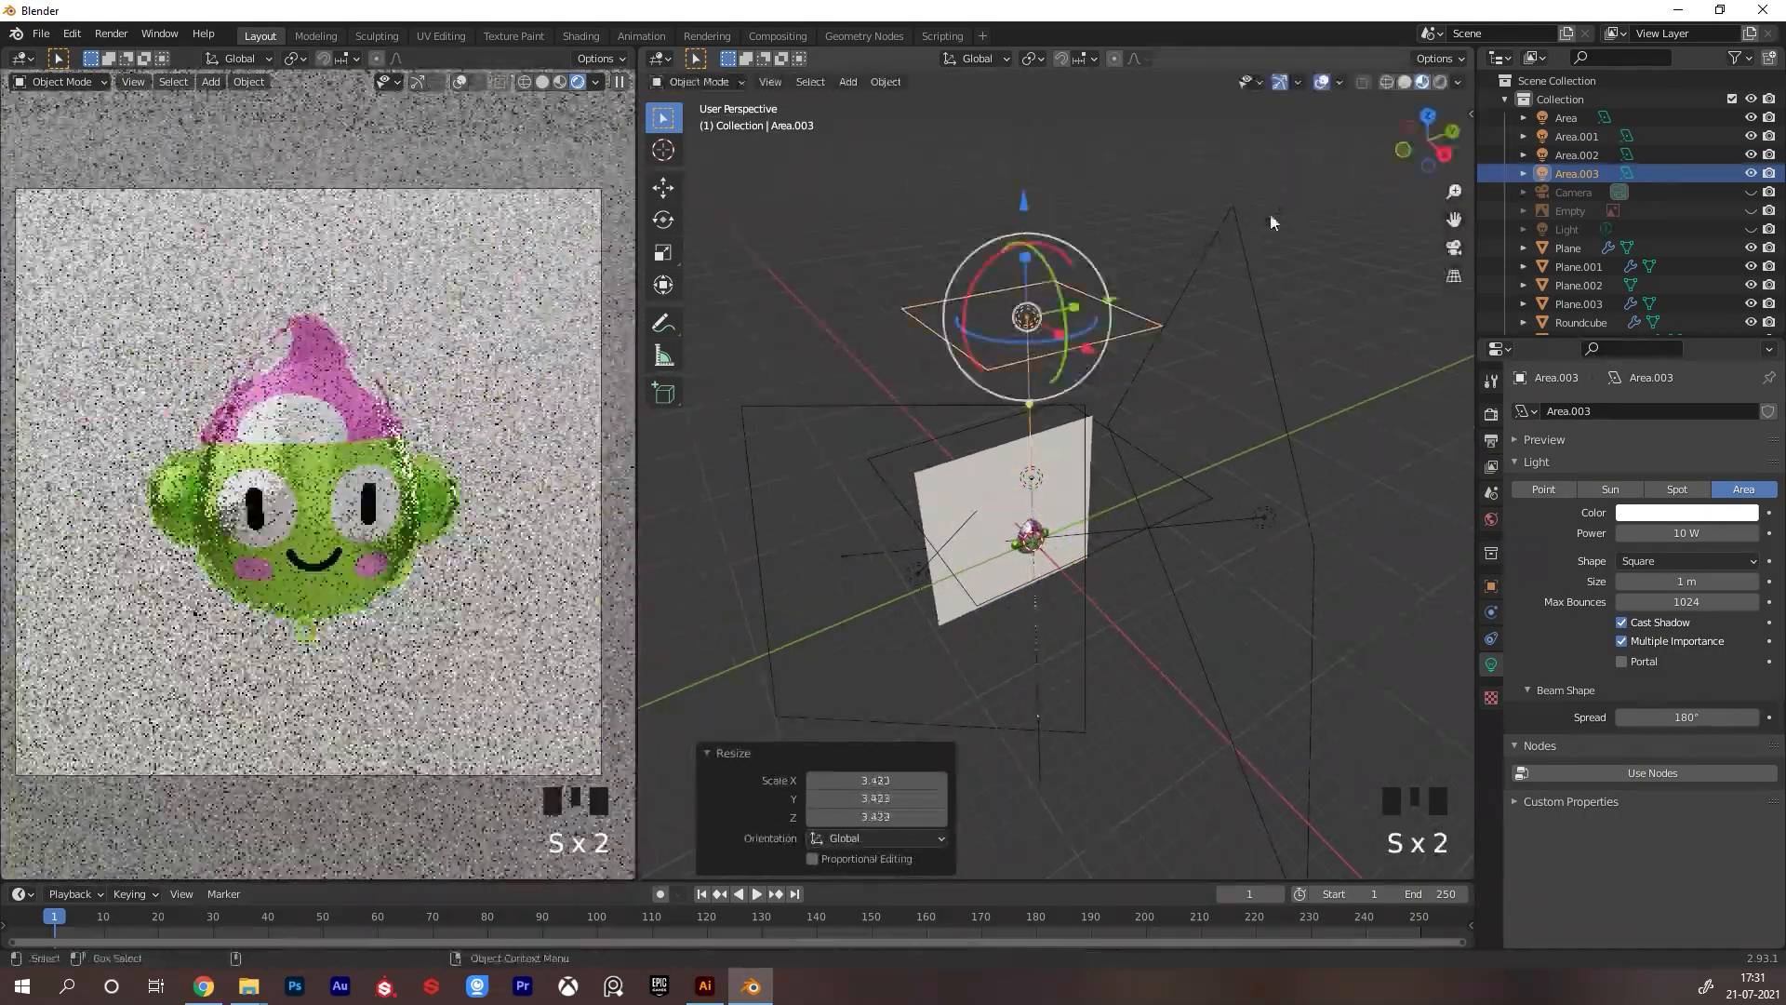
pyautogui.moveTo(1030, 207); pyautogui.dragTo(1027, 377)
# Set the new overhead area light's power to 1000 W
pyautogui.click(1689, 540)
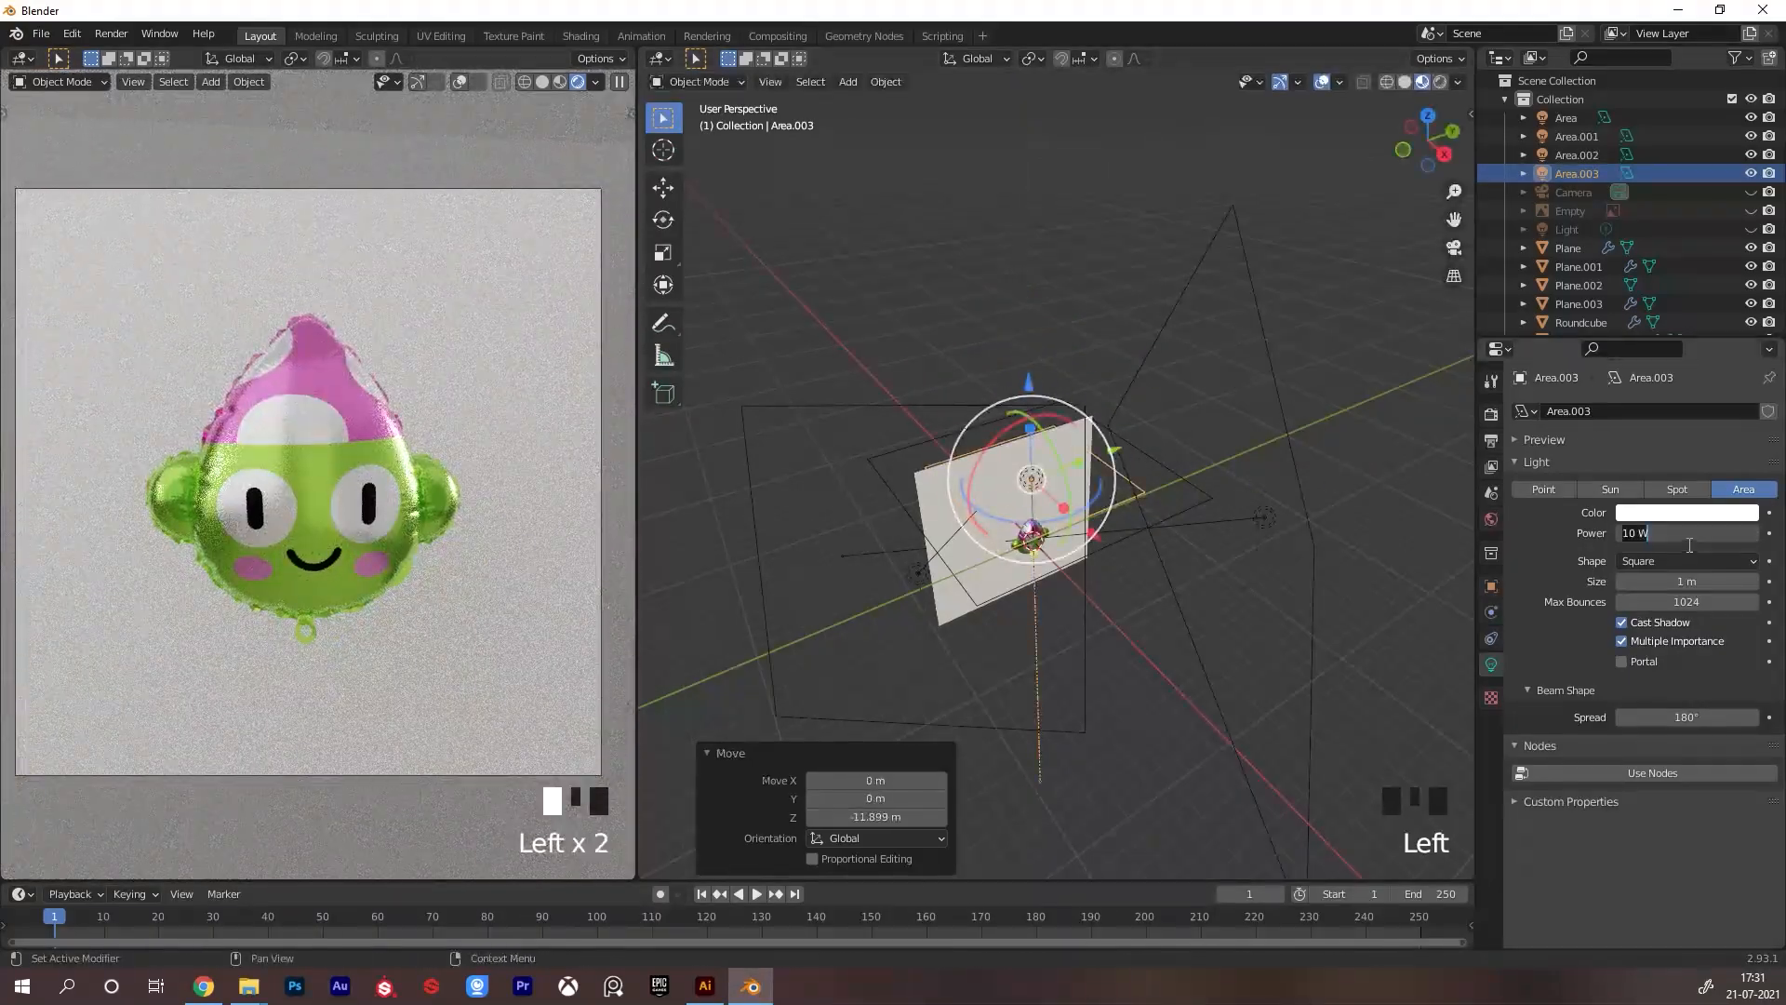
pyautogui.write('00')
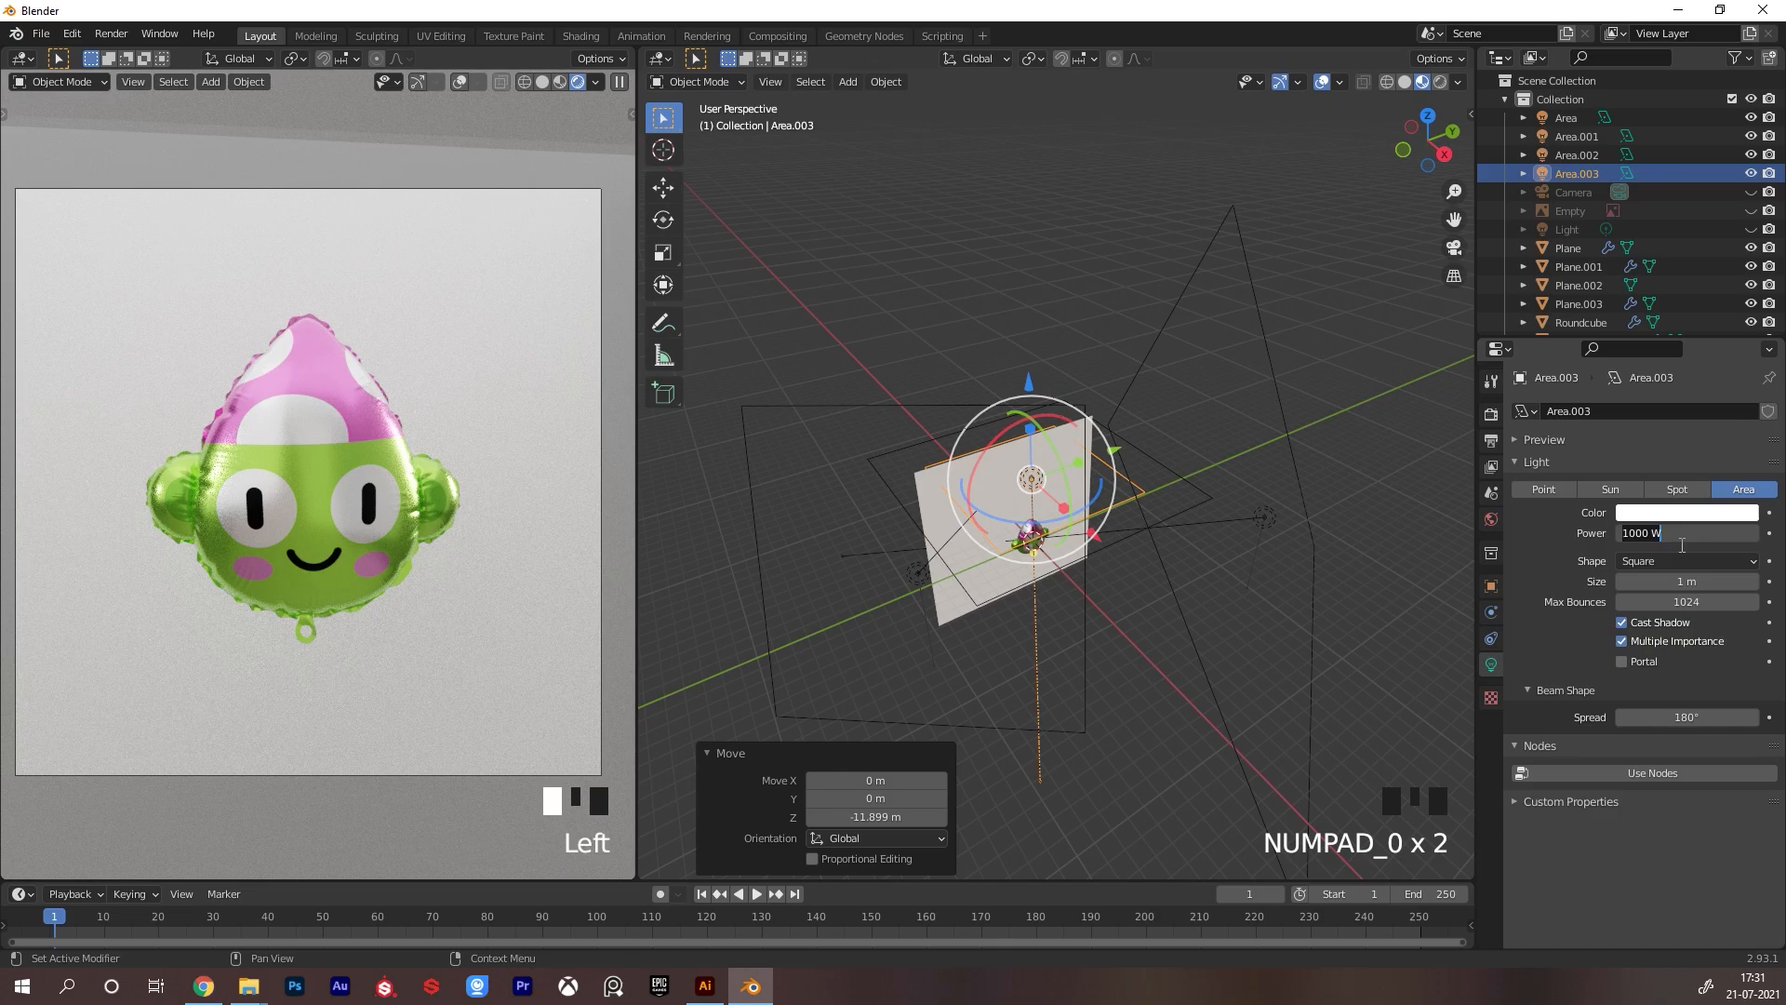
# Set the overhead area light's power to 200 W, rescale the light freehand and nudge it about 0.07 m along X
pyautogui.write('0')
pyautogui.press('Return')
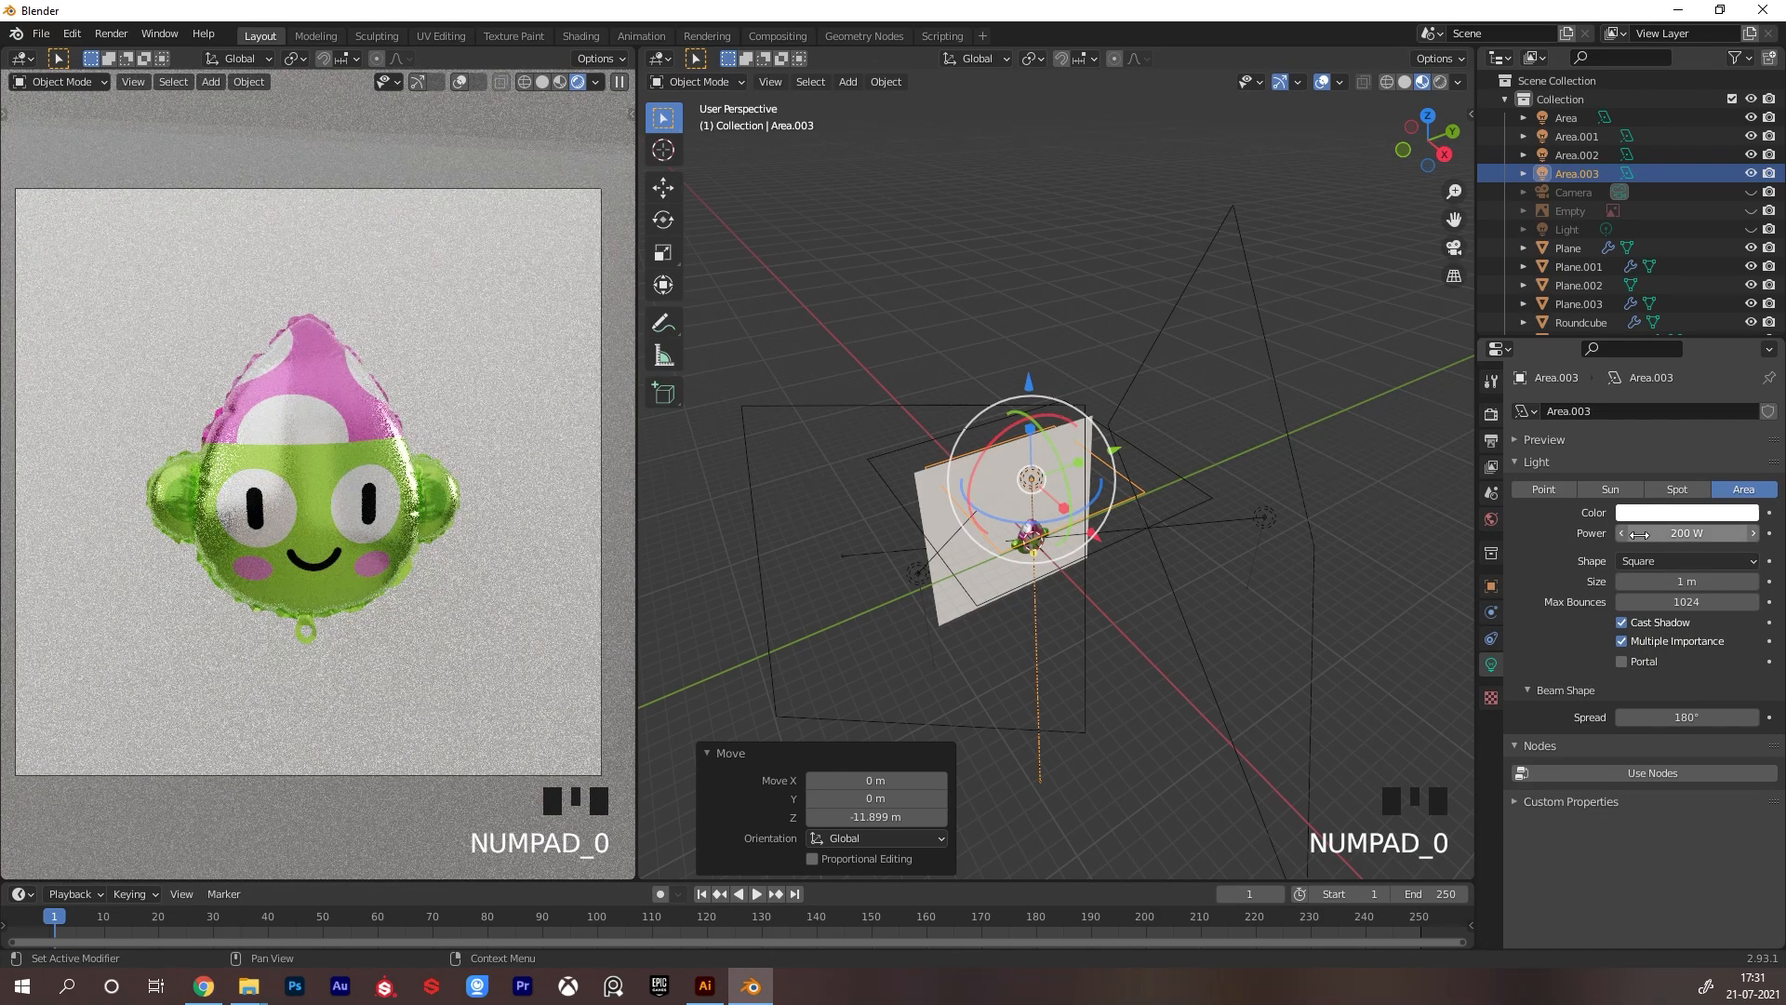
pyautogui.moveTo(1195, 465)
pyautogui.keyDown('alt'); pyautogui.mouseDown()
pyautogui.moveTo(1136, 494)
pyautogui.moveTo(1179, 482)
pyautogui.moveTo(1237, 421)
pyautogui.moveTo(1186, 479)
pyautogui.mouseUp(); pyautogui.keyUp('alt')
pyautogui.press('s')
pyautogui.click(1115, 534)
pyautogui.moveTo(1115, 534)
pyautogui.mouseDown()
pyautogui.moveTo(1042, 502)
pyautogui.moveTo(1167, 544)
pyautogui.moveTo(942, 506)
pyautogui.moveTo(1117, 537)
pyautogui.mouseUp()
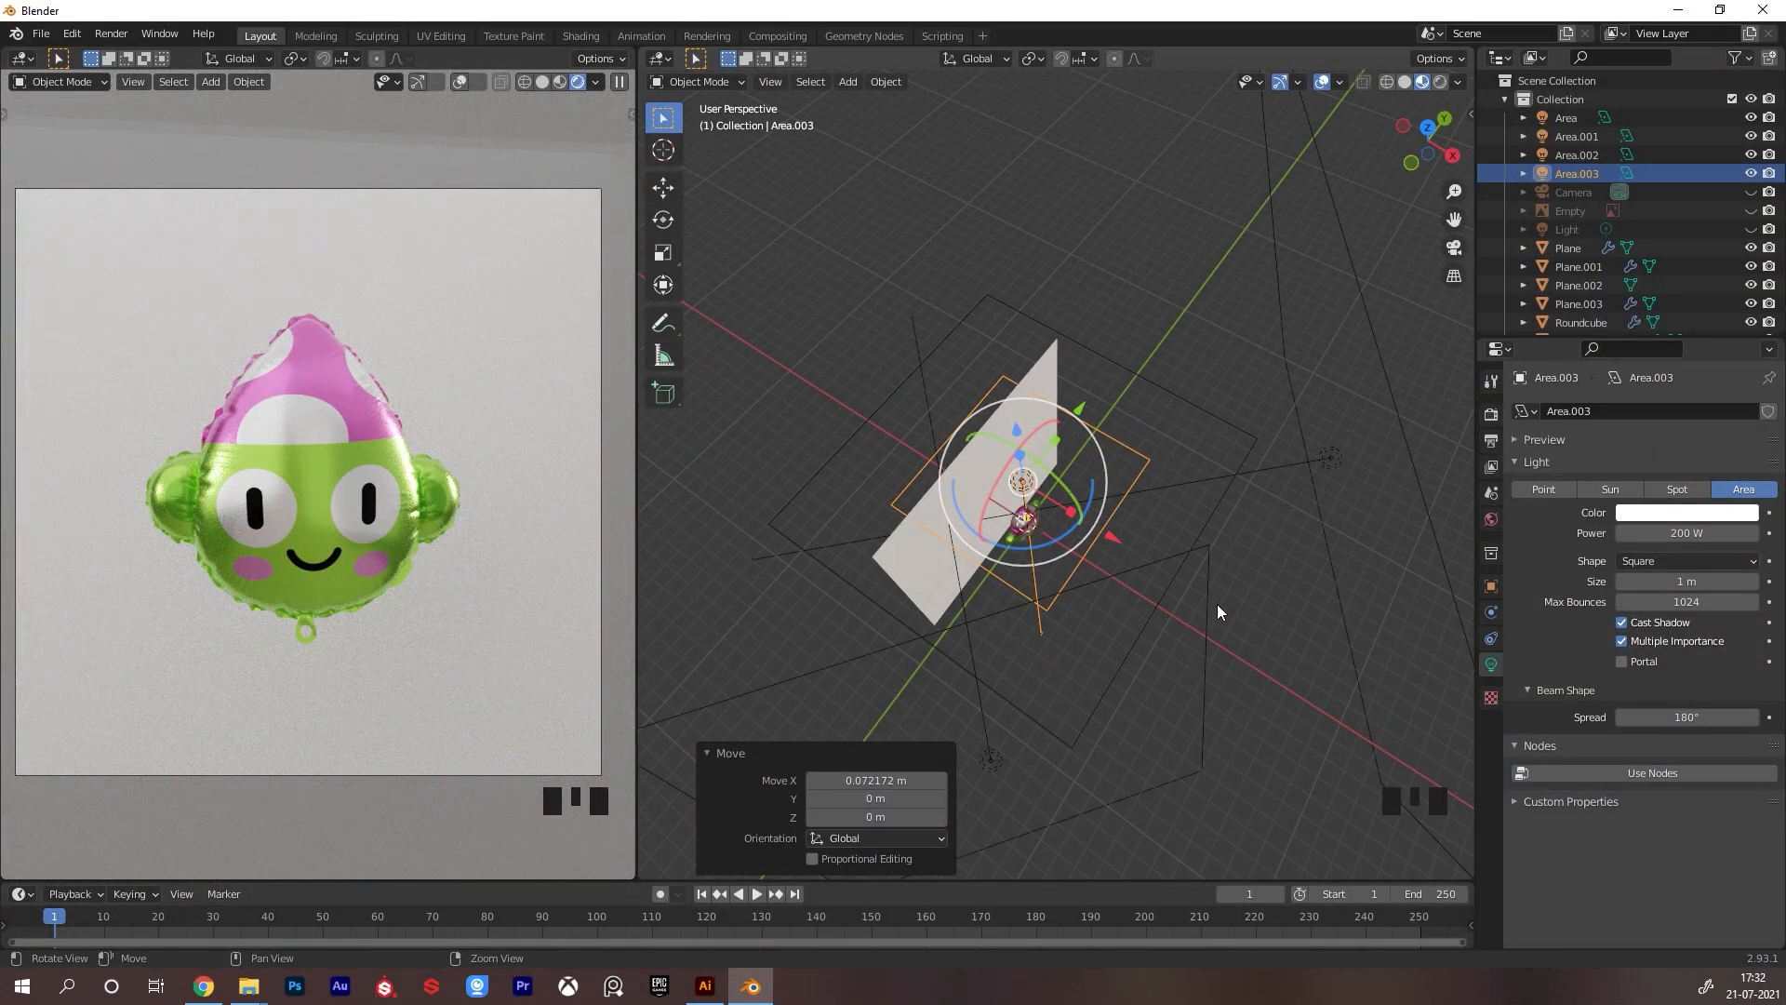
# Give the backdrop plane behind the character a new material with a near-black base color
pyautogui.keyDown('alt'); pyautogui.moveTo(1235, 580); pyautogui.dragTo(1169, 448); pyautogui.keyUp('alt')
pyautogui.click(1169, 448)
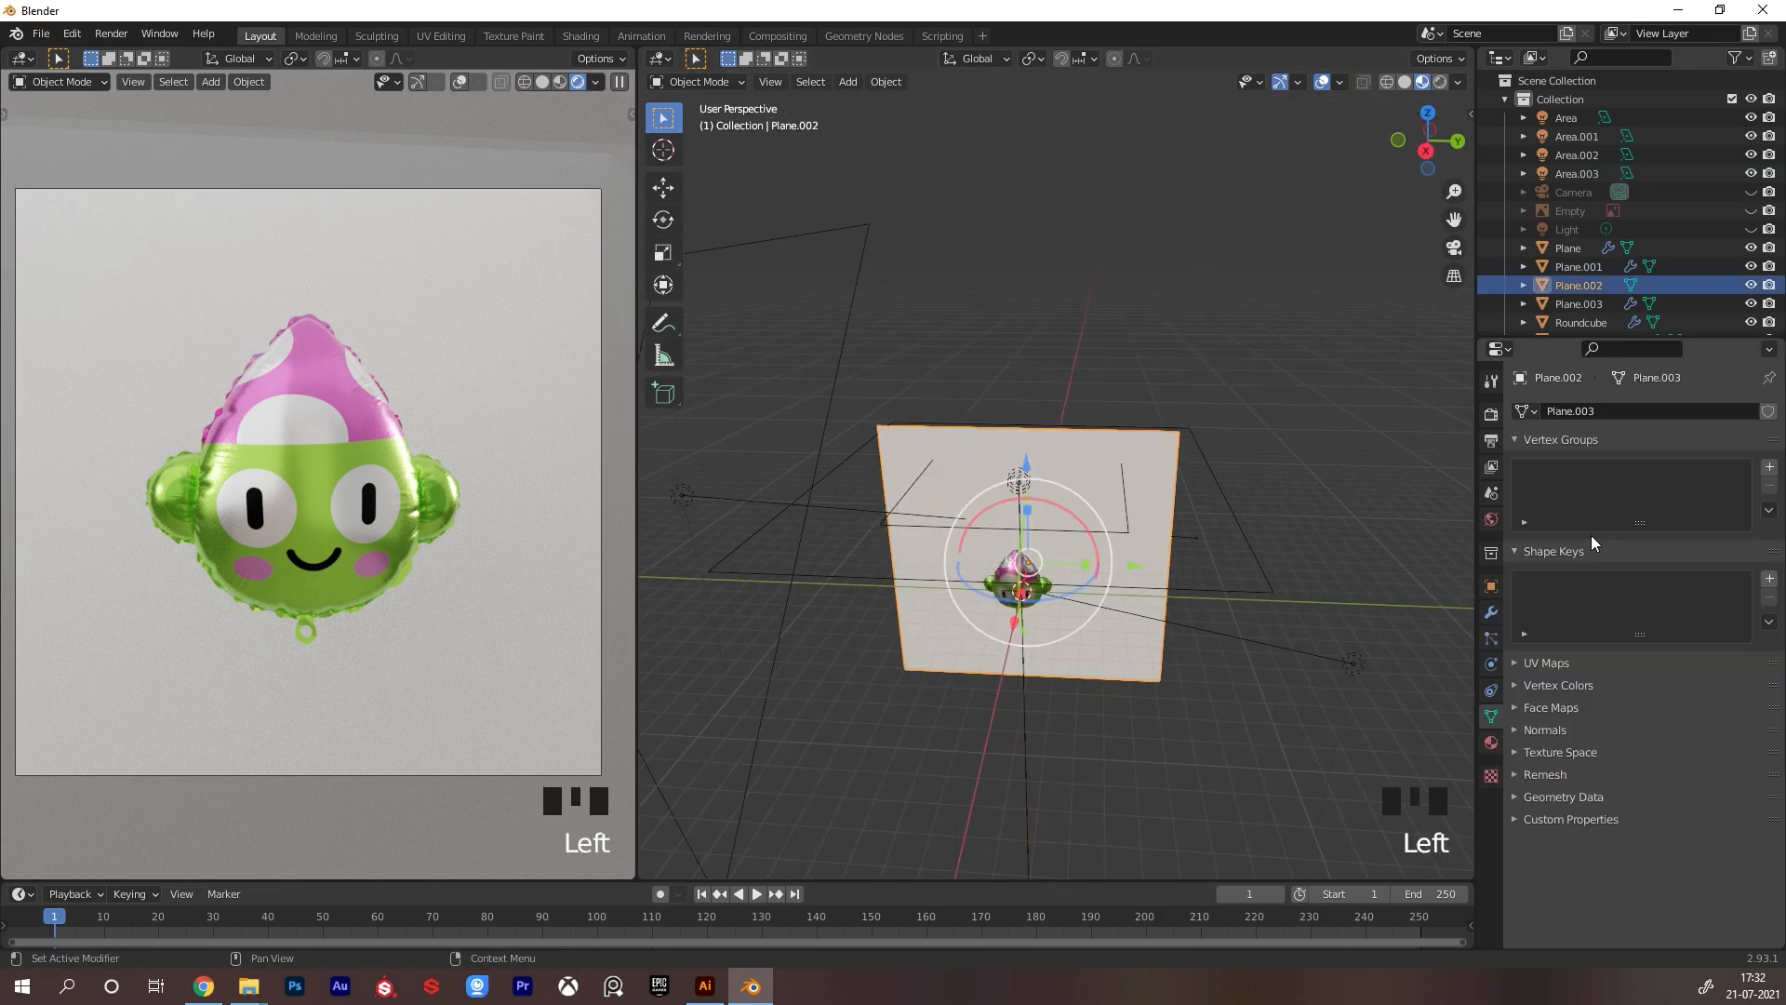
pyautogui.click(1491, 741)
pyautogui.click(1525, 528)
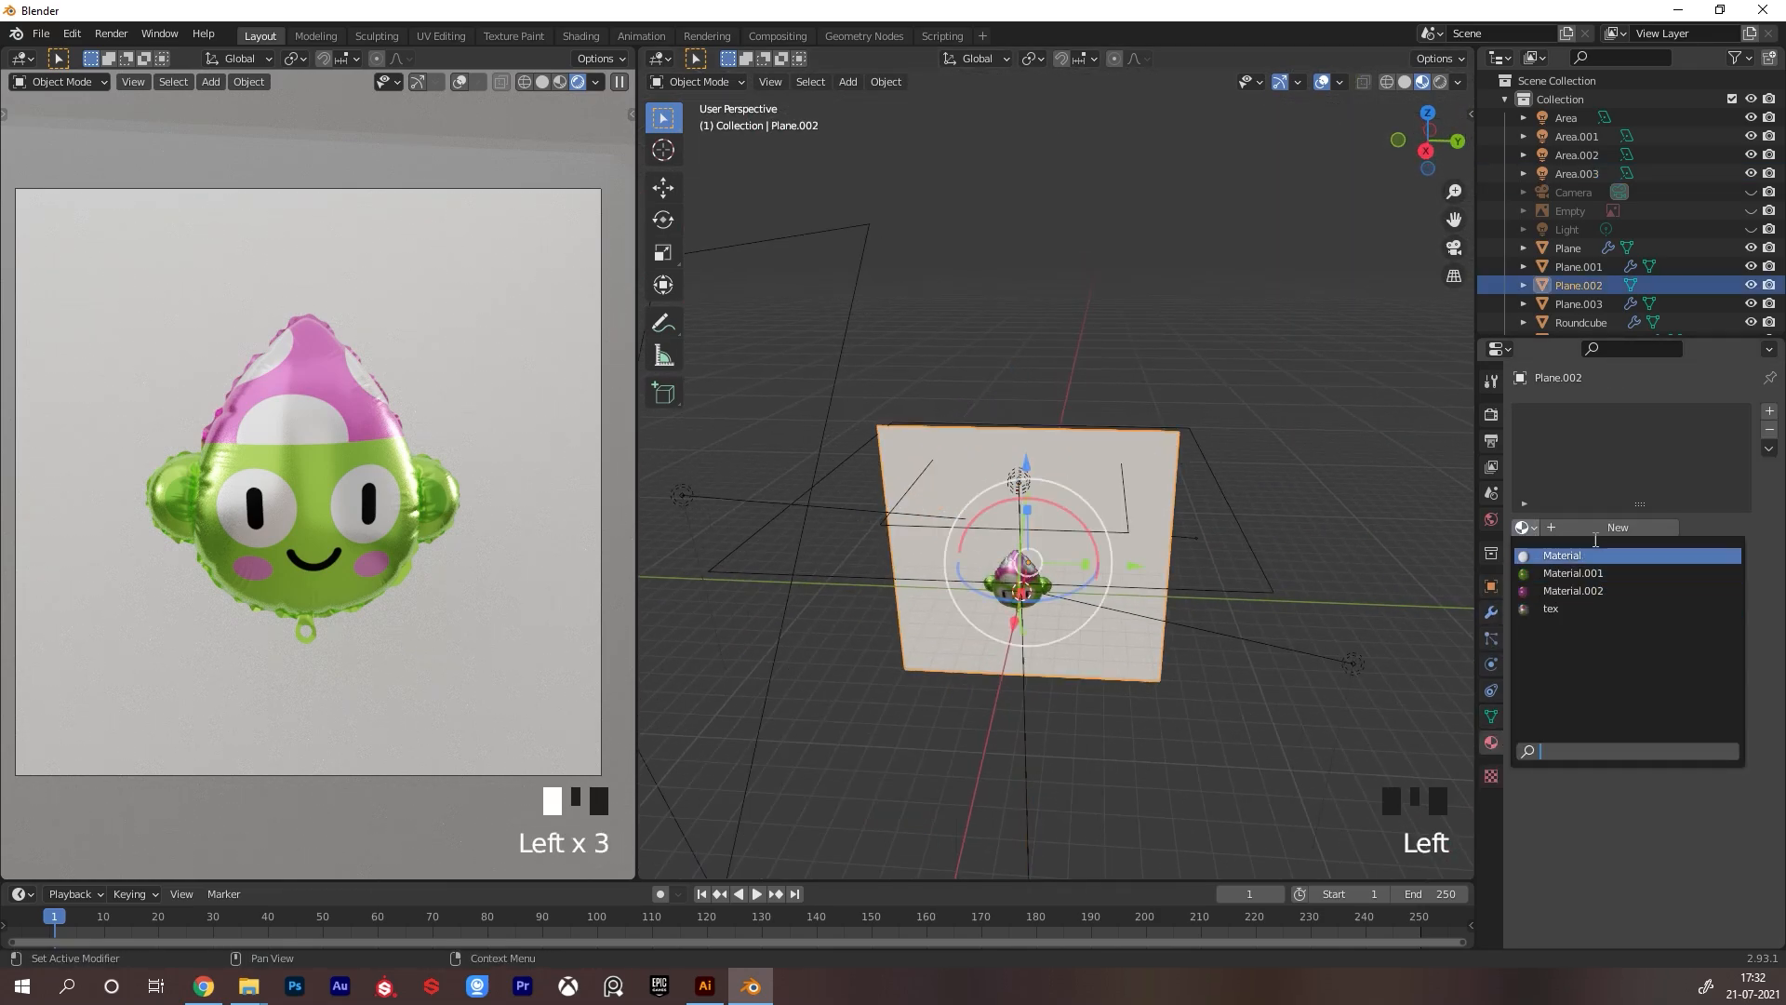
pyautogui.click(1594, 527)
pyautogui.click(1688, 685)
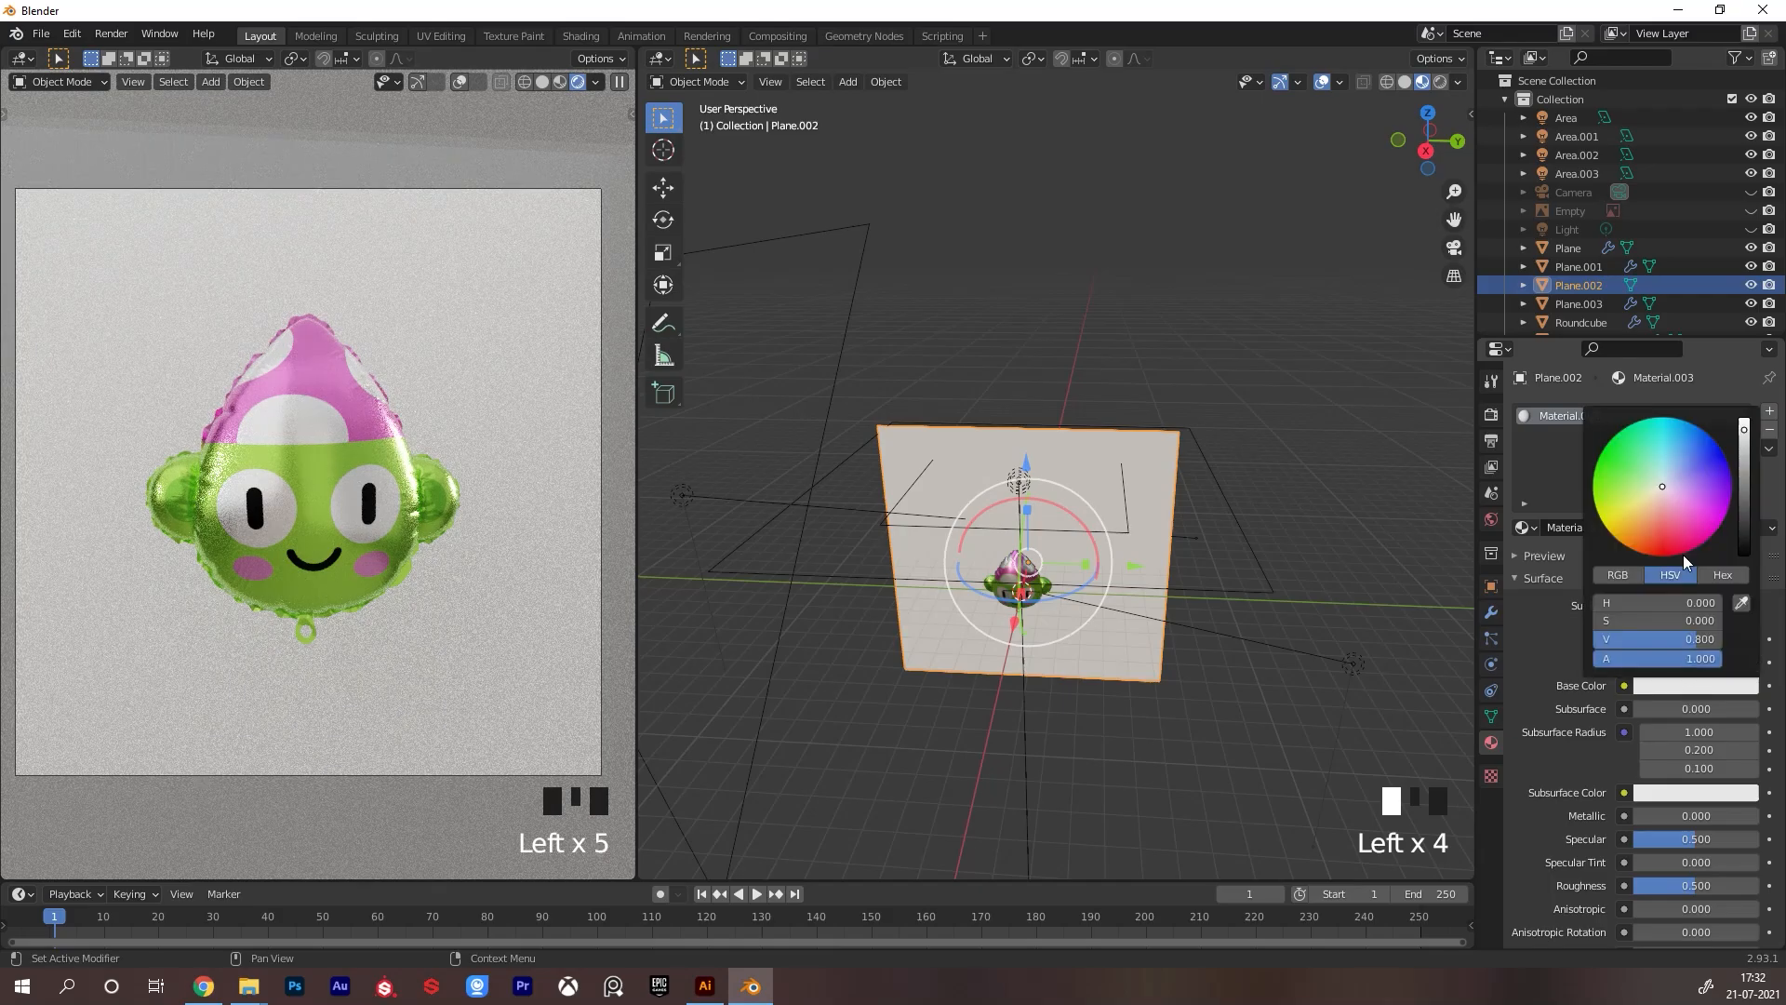
pyautogui.moveTo(1747, 537); pyautogui.dragTo(1739, 547)
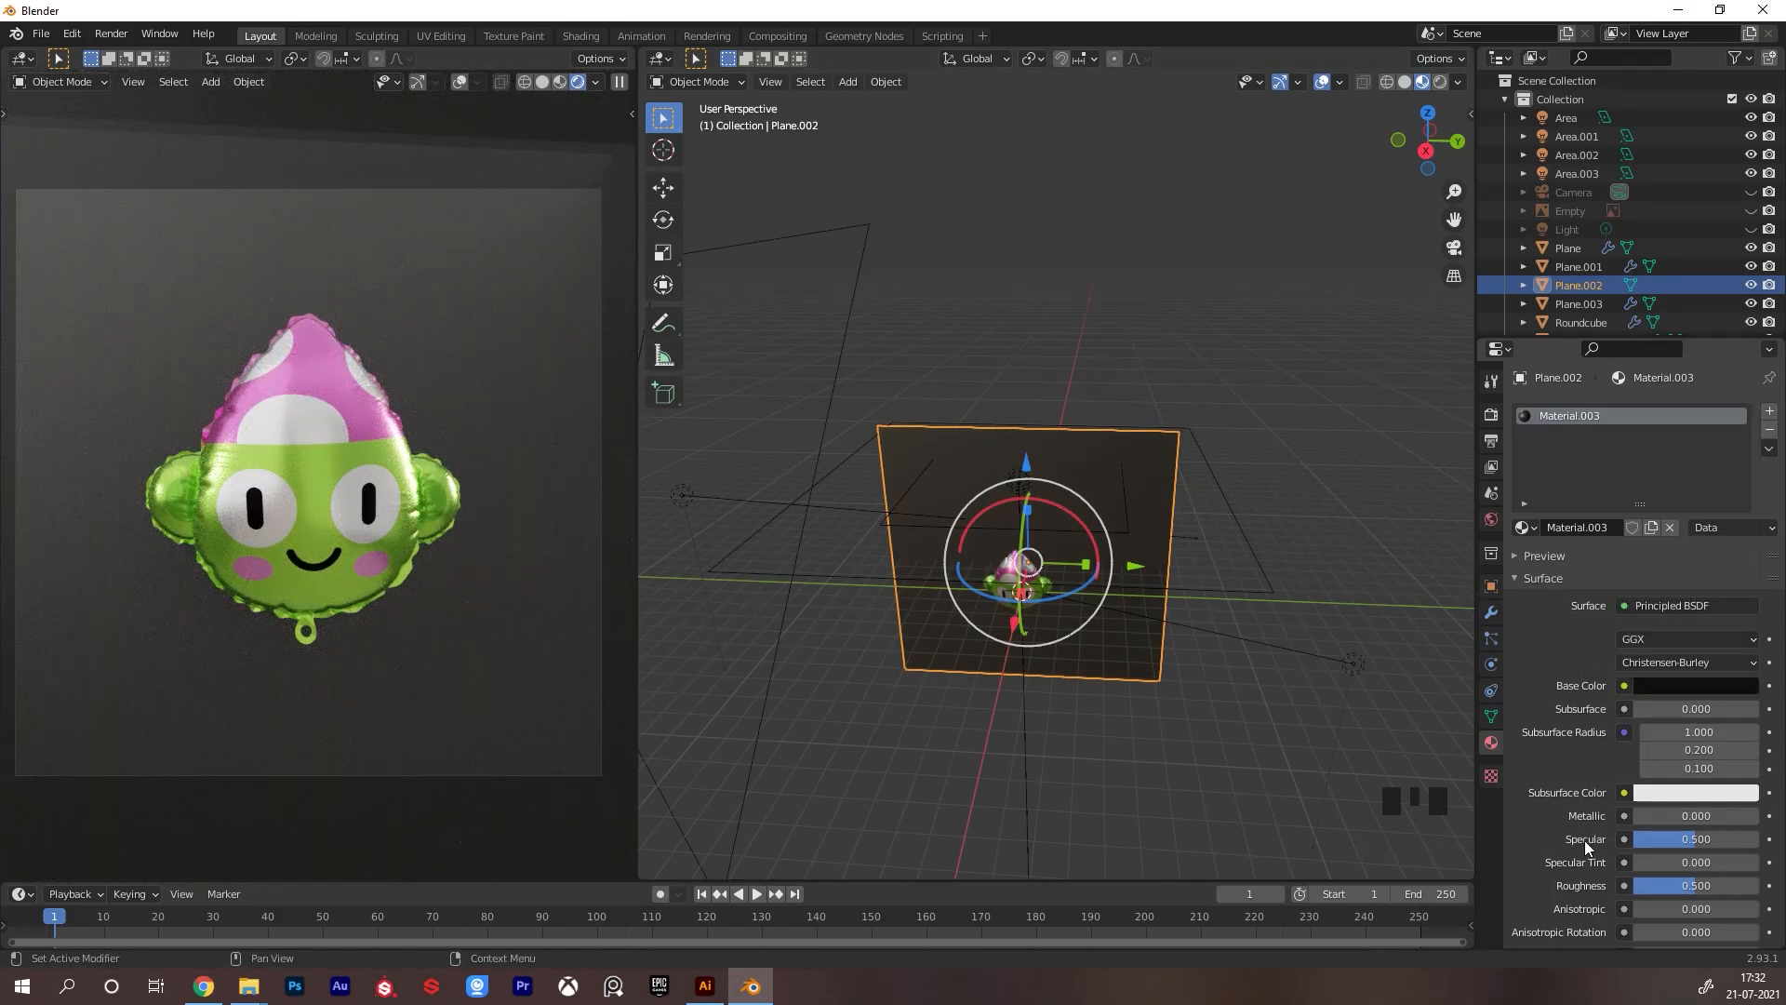
# Set the backdrop material's roughness to 0.721 and deselect the backdrop plane
pyautogui.moveTo(1583, 840); pyautogui.dragTo(1700, 711, button='middle')
pyautogui.moveTo(1700, 711); pyautogui.dragTo(1666, 683)
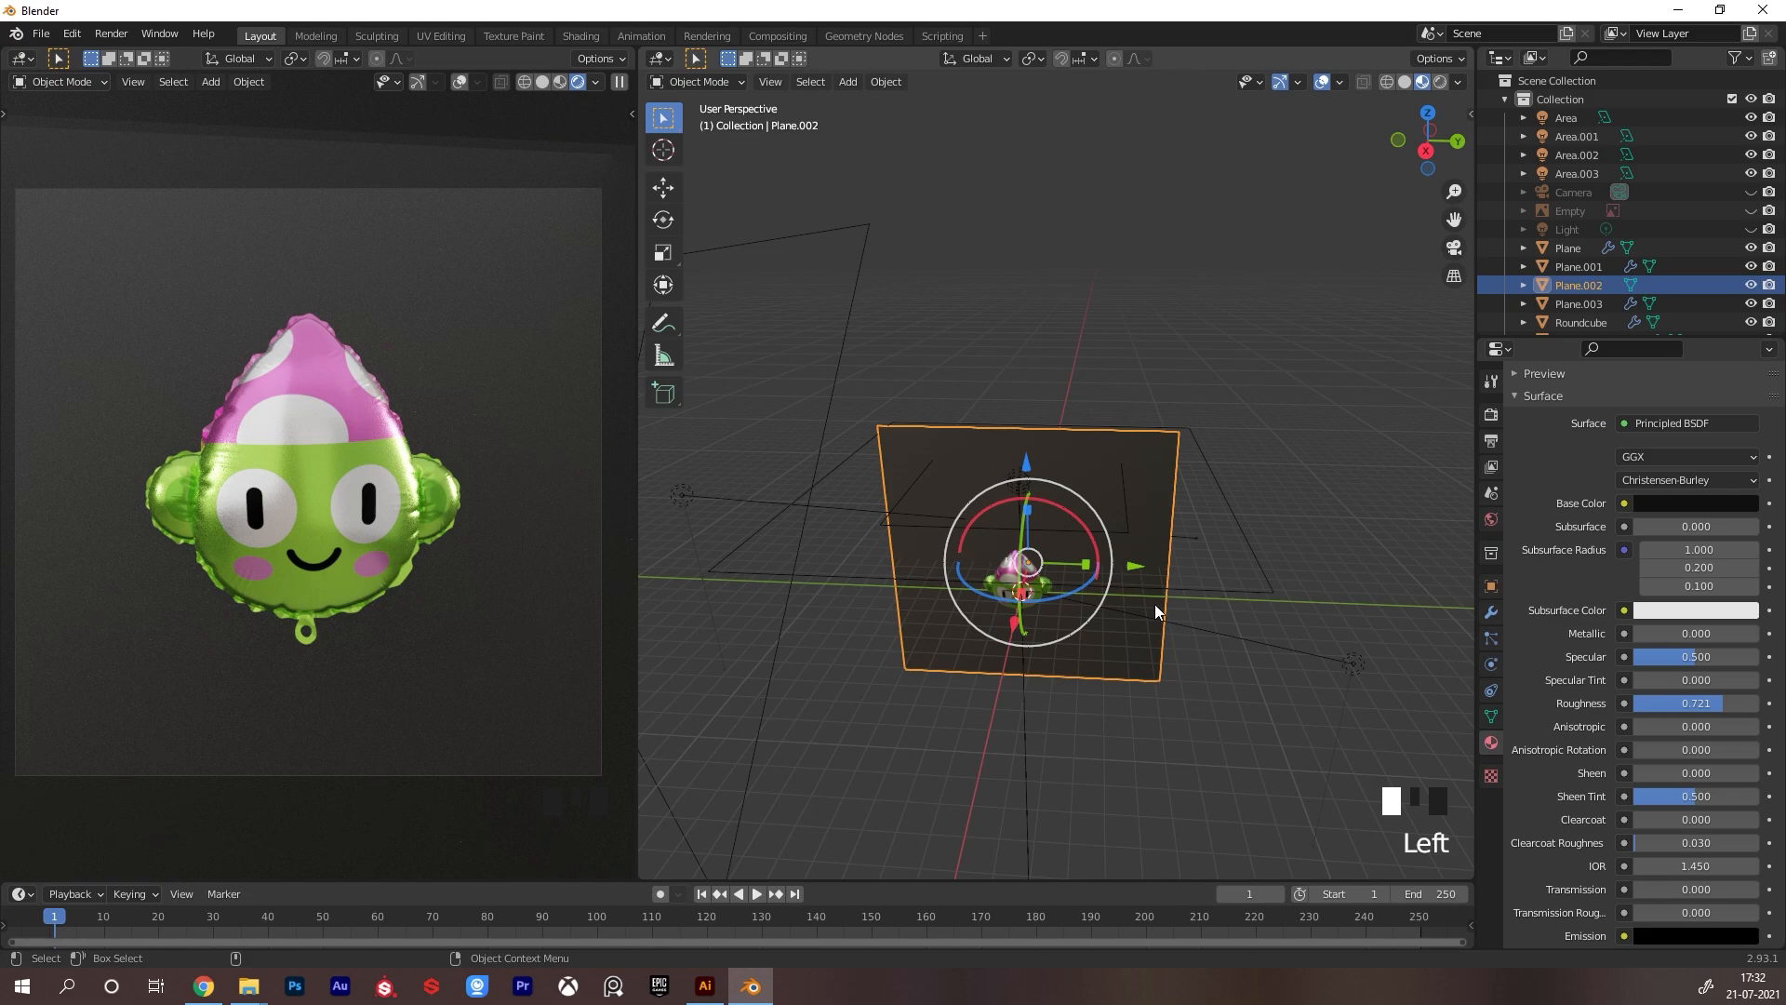
pyautogui.keyDown('alt'); pyautogui.moveTo(1202, 572); pyautogui.dragTo(1244, 561); pyautogui.keyUp('alt')
pyautogui.click(1245, 570)
pyautogui.keyDown('alt'); pyautogui.moveTo(1142, 597); pyautogui.dragTo(1221, 517, button='right'); pyautogui.keyUp('alt')
pyautogui.keyDown('alt'); pyautogui.moveTo(1168, 561); pyautogui.dragTo(1131, 545, button='middle'); pyautogui.keyUp('alt')
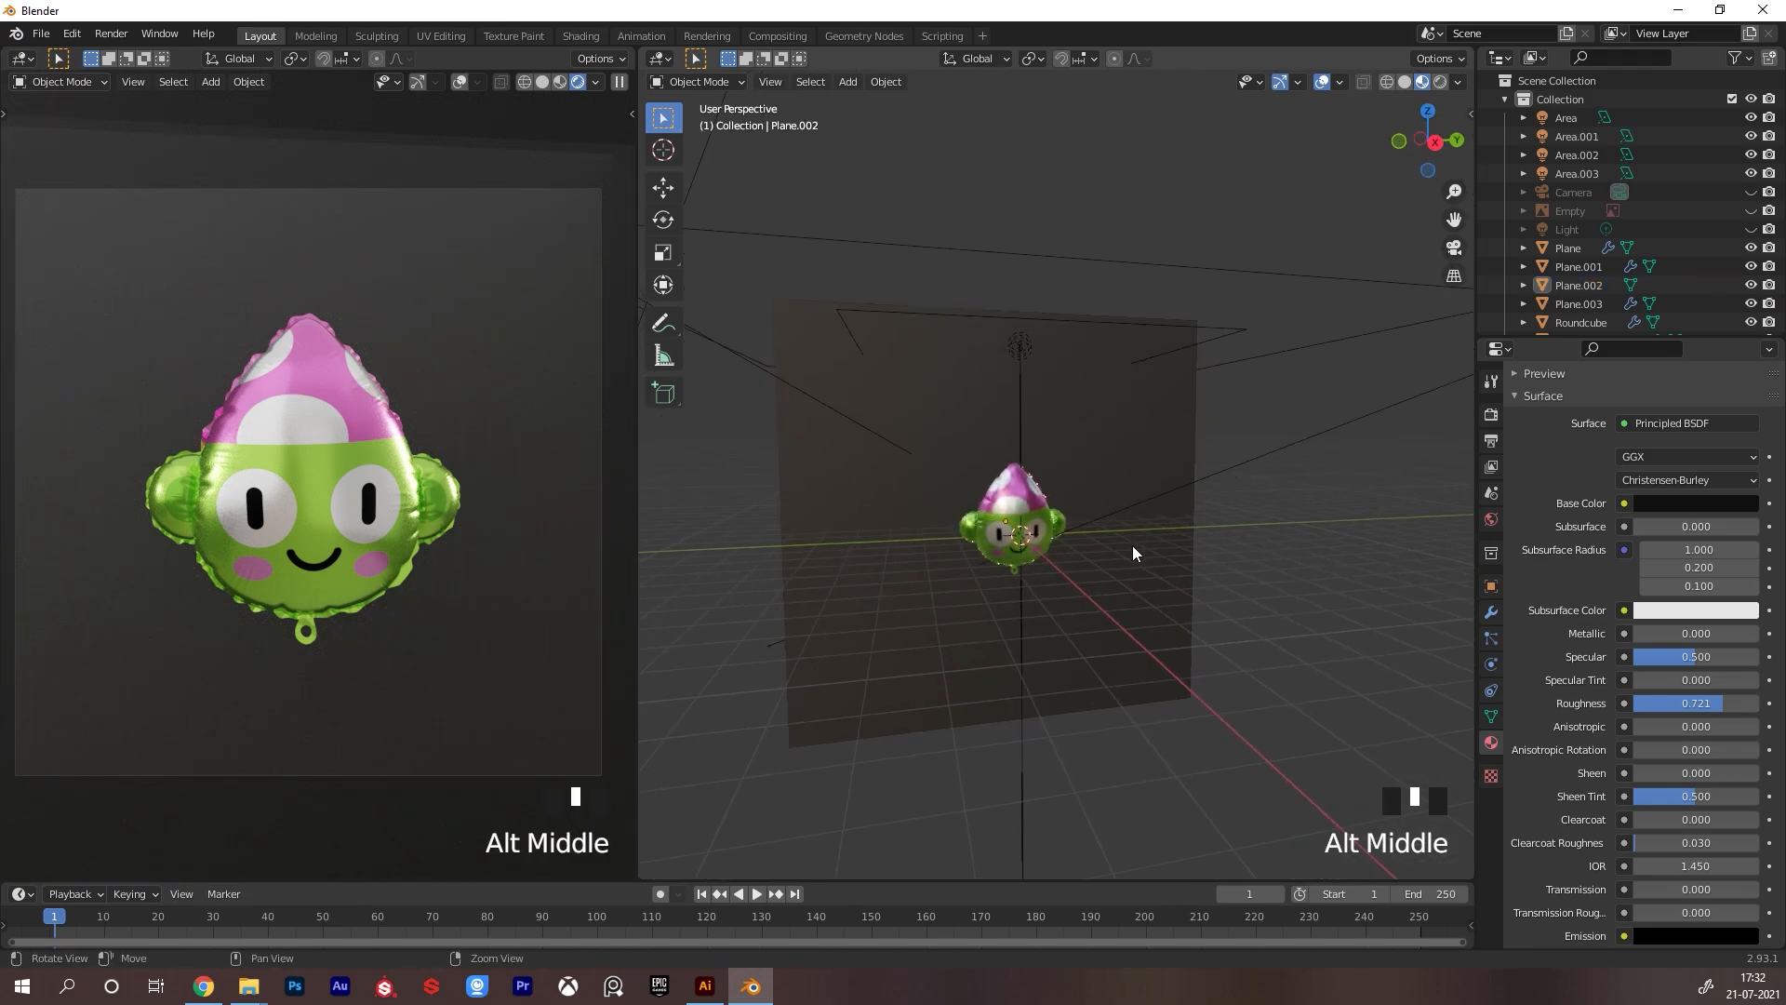
pyautogui.keyDown('alt'); pyautogui.moveTo(1131, 545); pyautogui.dragTo(1185, 508, button='right'); pyautogui.keyUp('alt')
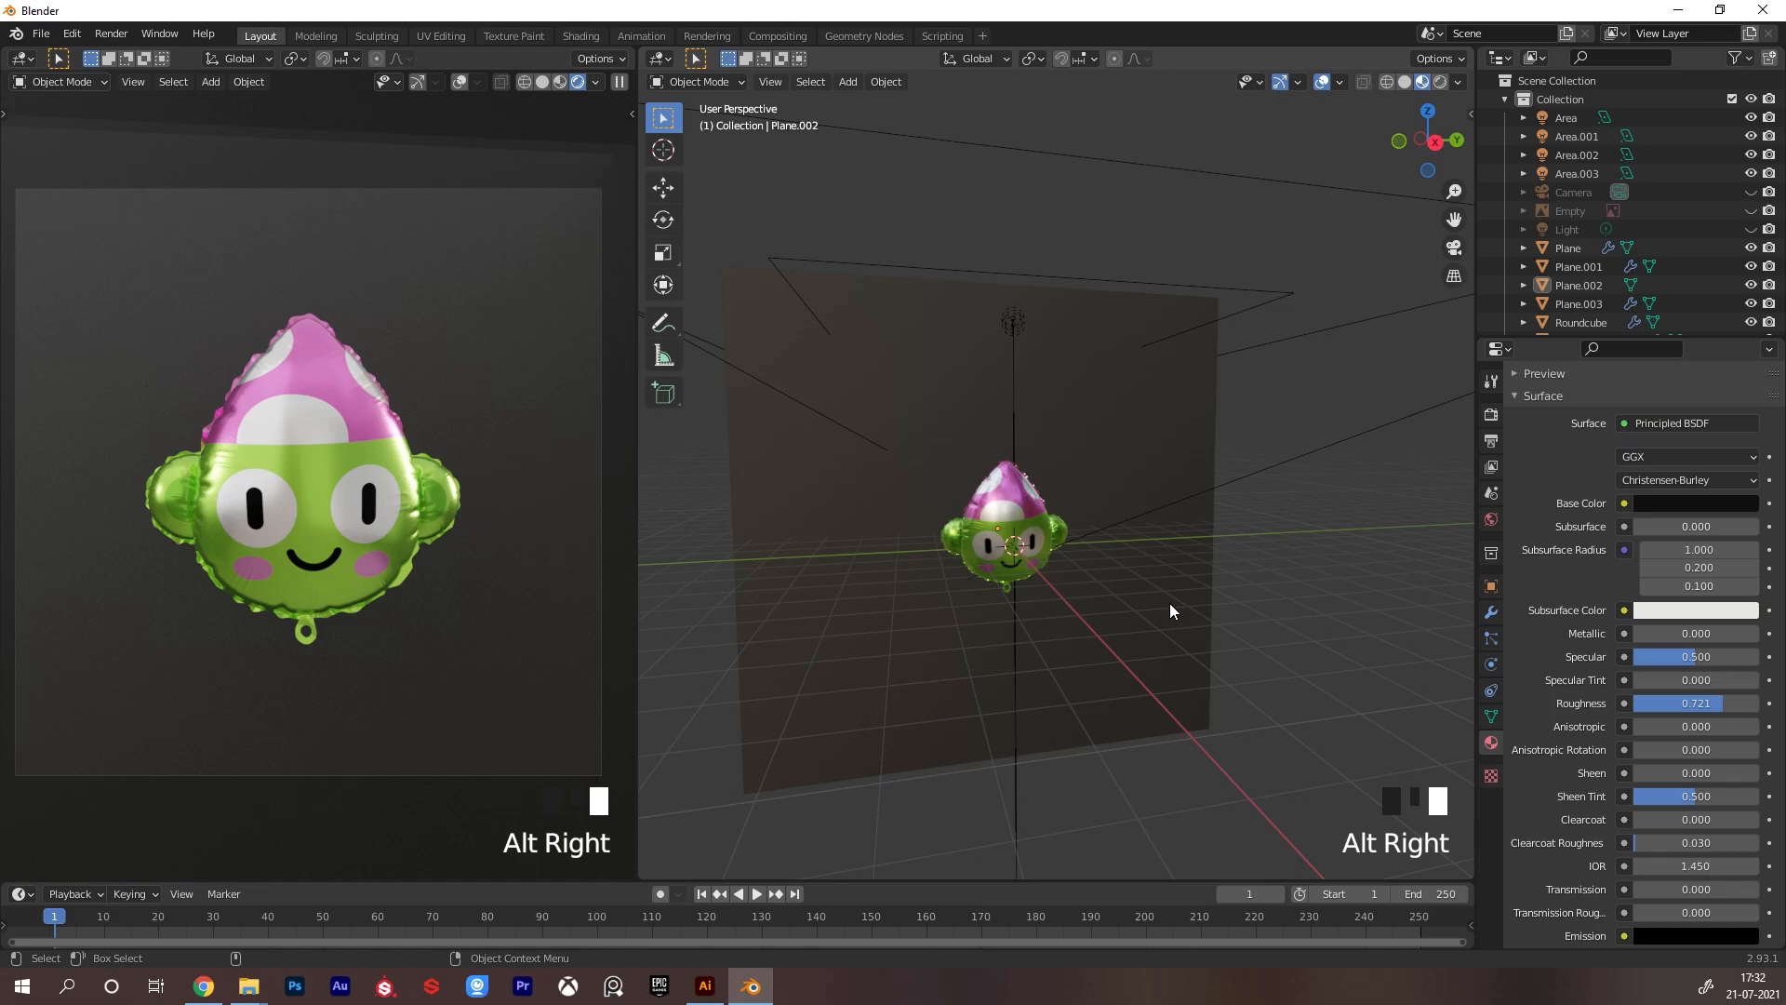
# Select the area light Area.001, try to re-aim it, and undo the re-aiming
pyautogui.keyDown('alt'); pyautogui.moveTo(1174, 545); pyautogui.dragTo(941, 430, button='right'); pyautogui.keyUp('alt')
pyautogui.click(949, 445)
pyautogui.moveTo(948, 435); pyautogui.dragTo(899, 549)
pyautogui.hotkey('ctrl', 'z')
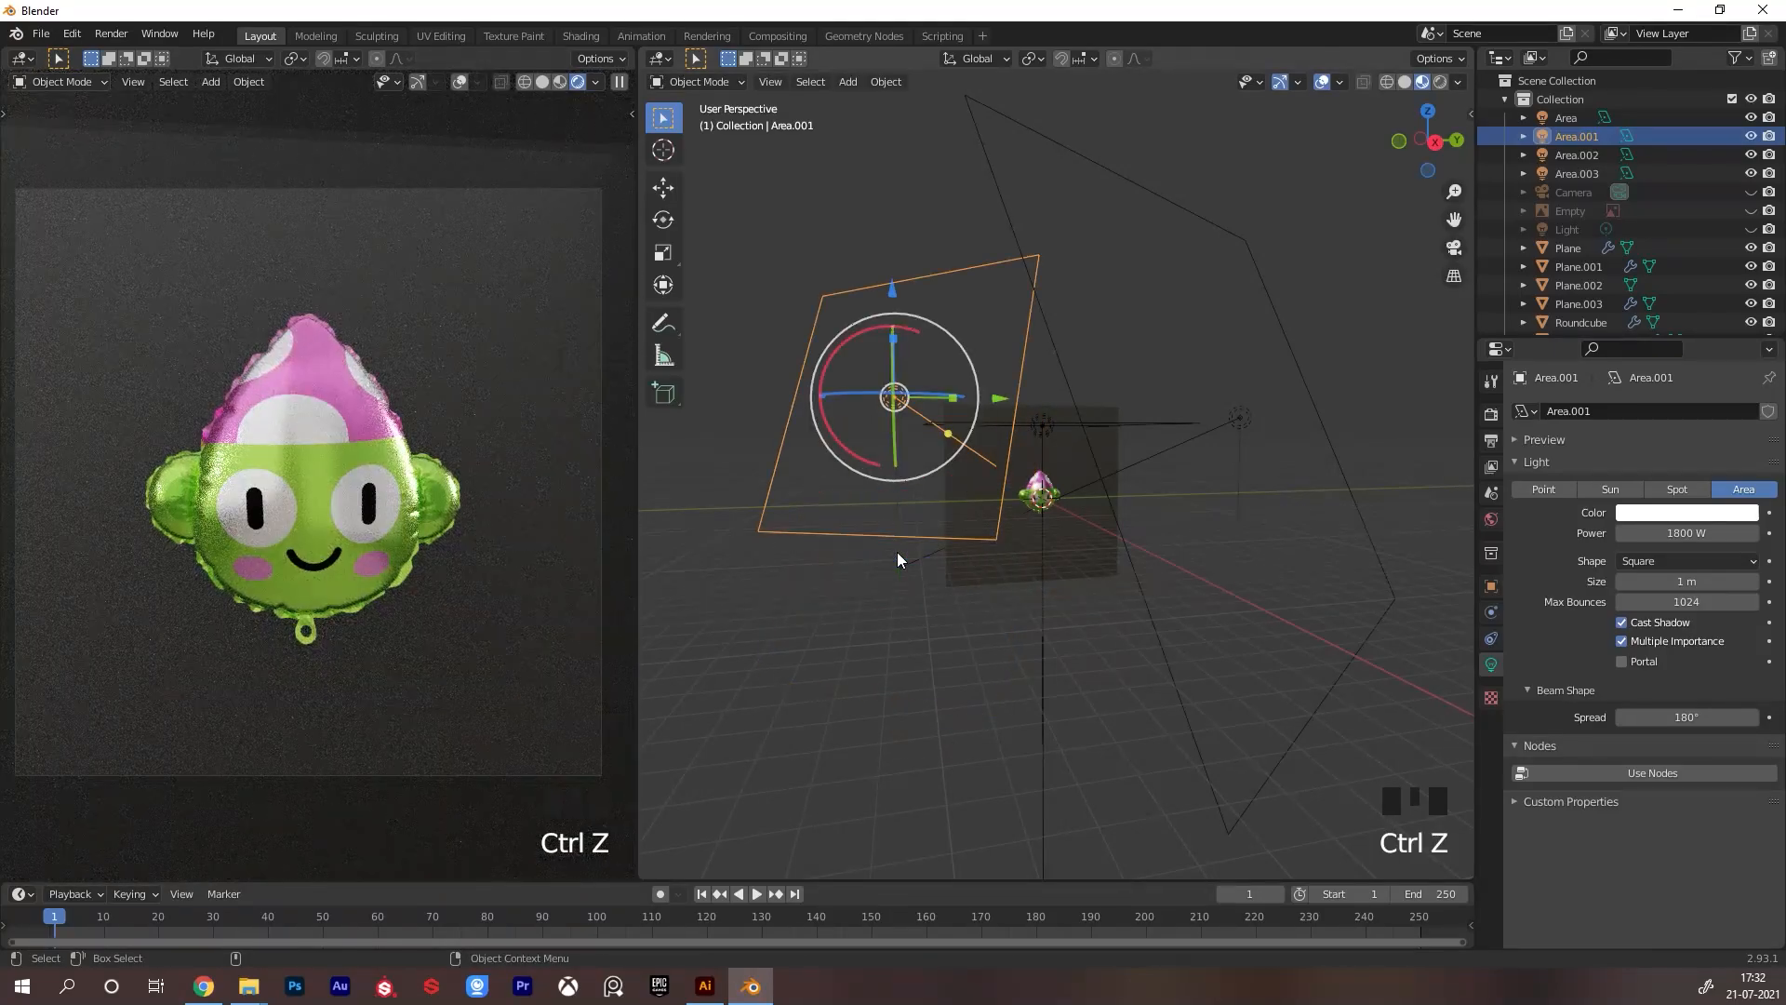
# Split off an extra editor area, examine the World shader nodes in it, and close that area
pyautogui.moveTo(1471, 51); pyautogui.dragTo(1052, 139)
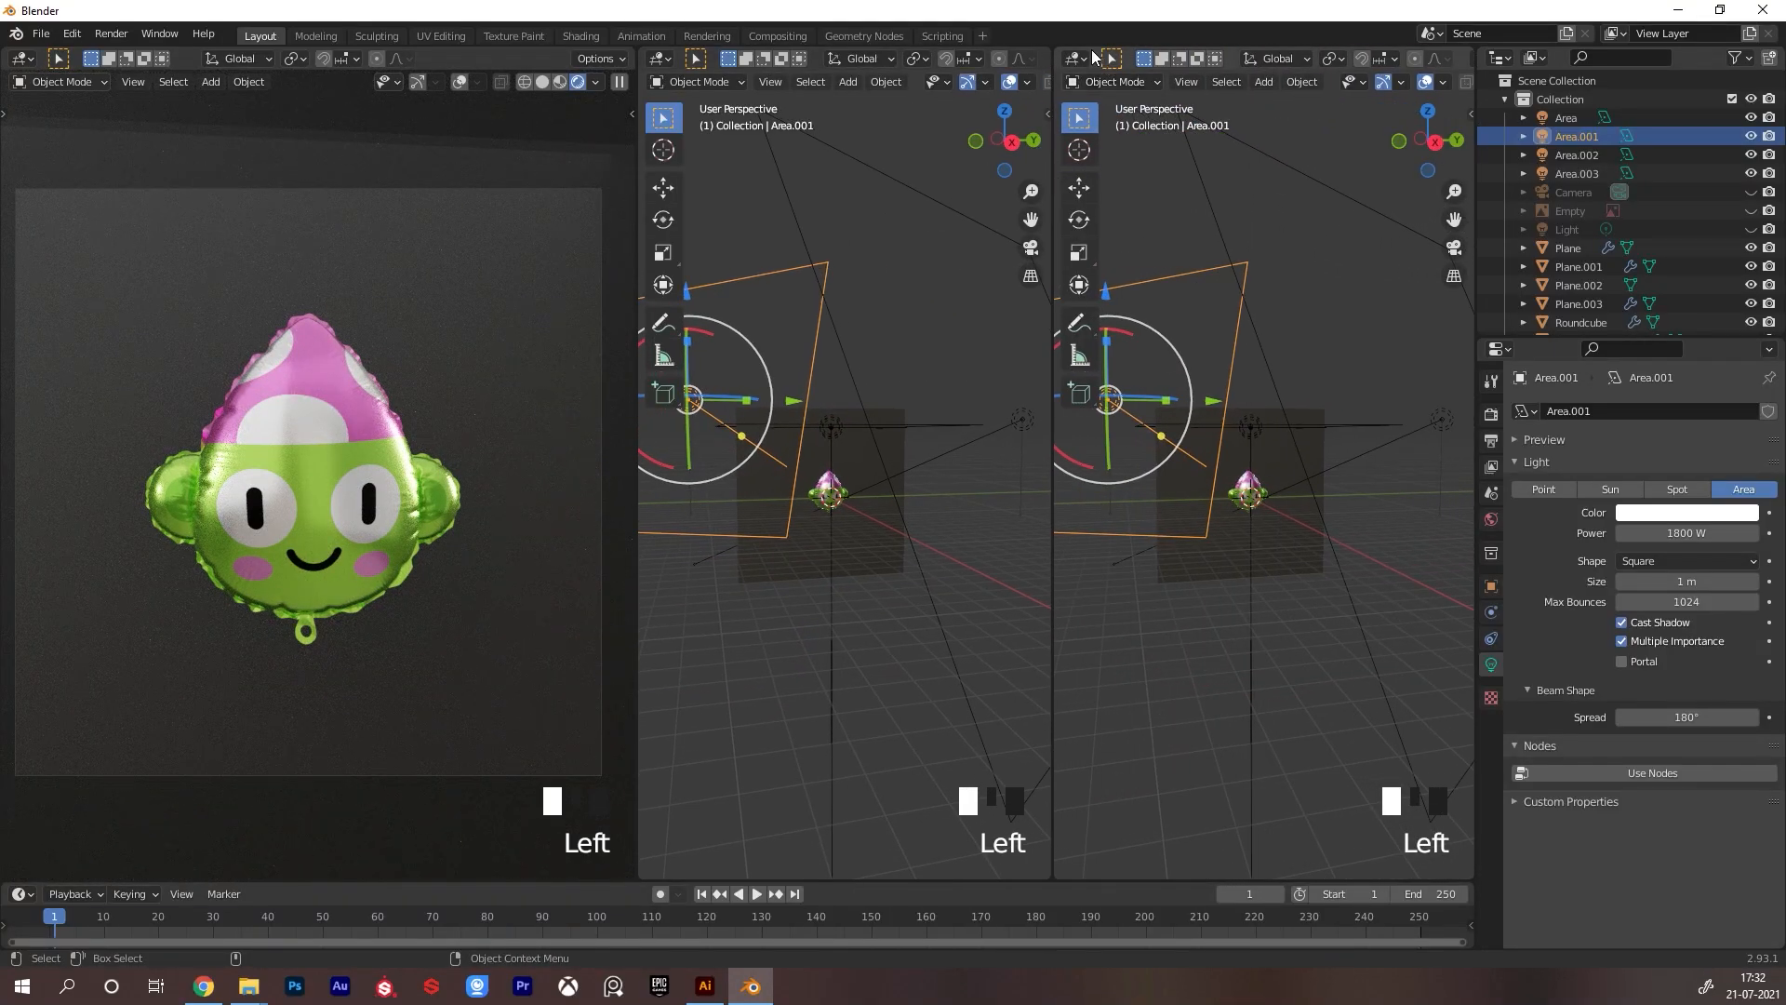
pyautogui.click(1077, 58)
pyautogui.click(1122, 235)
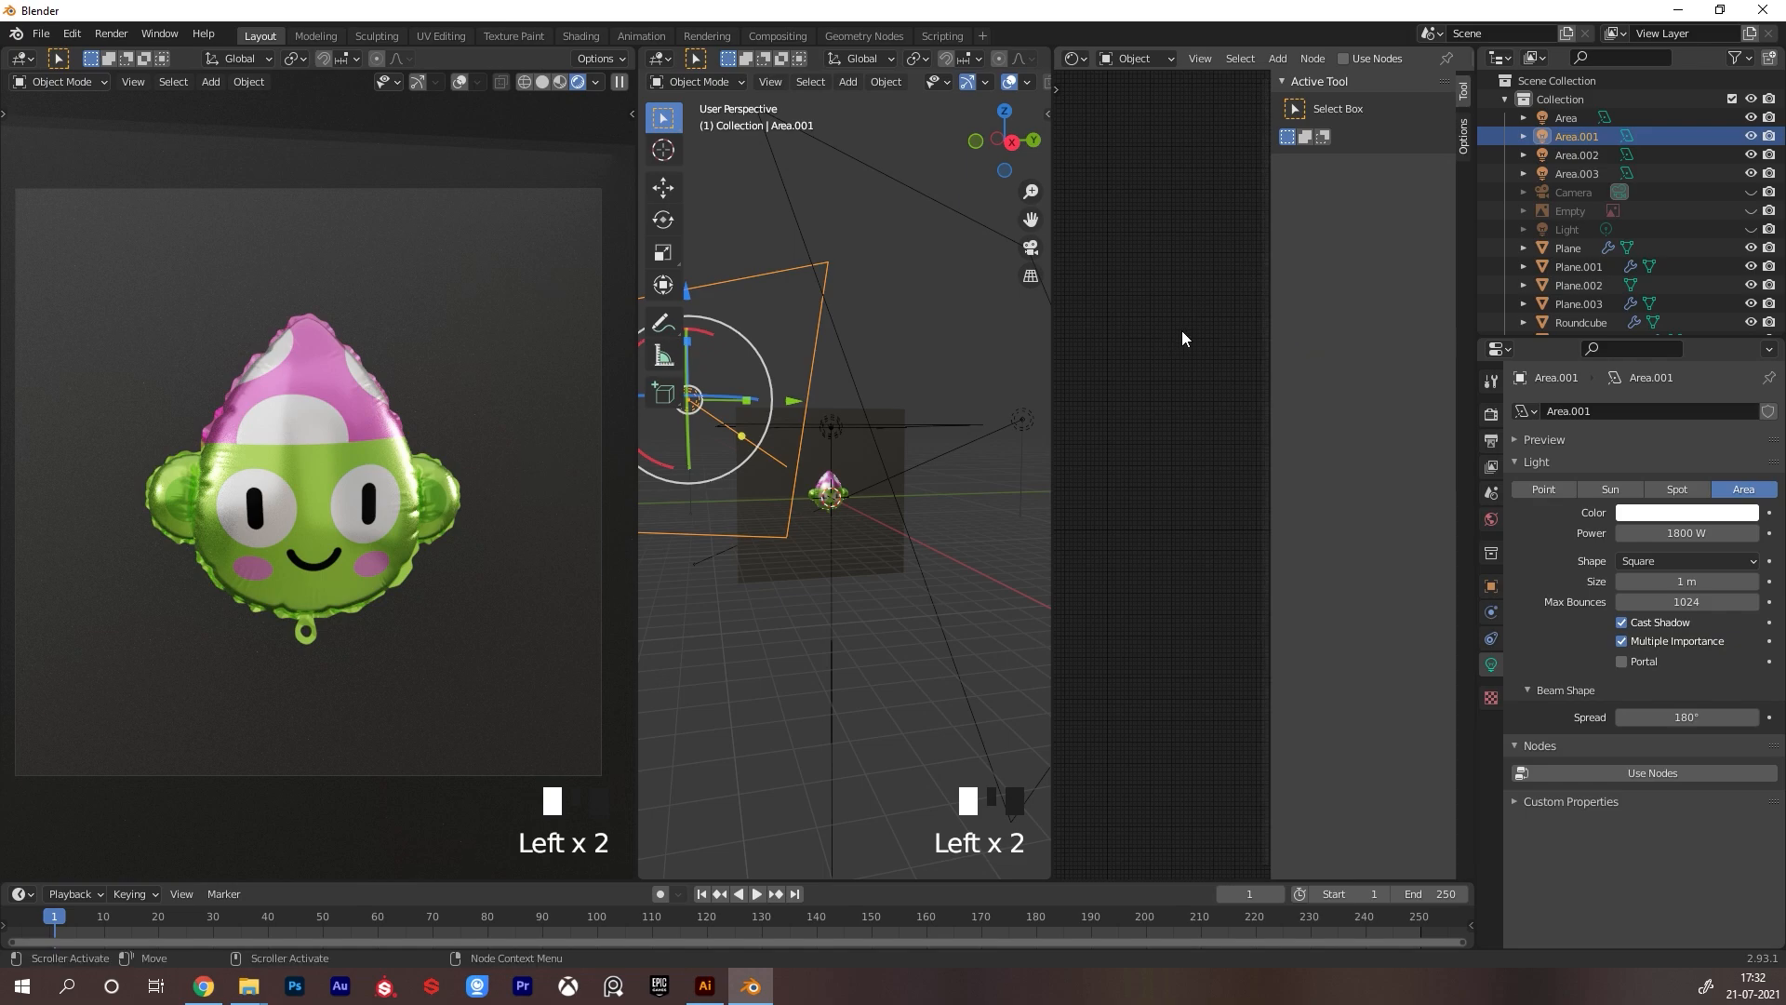
pyautogui.click(1147, 99)
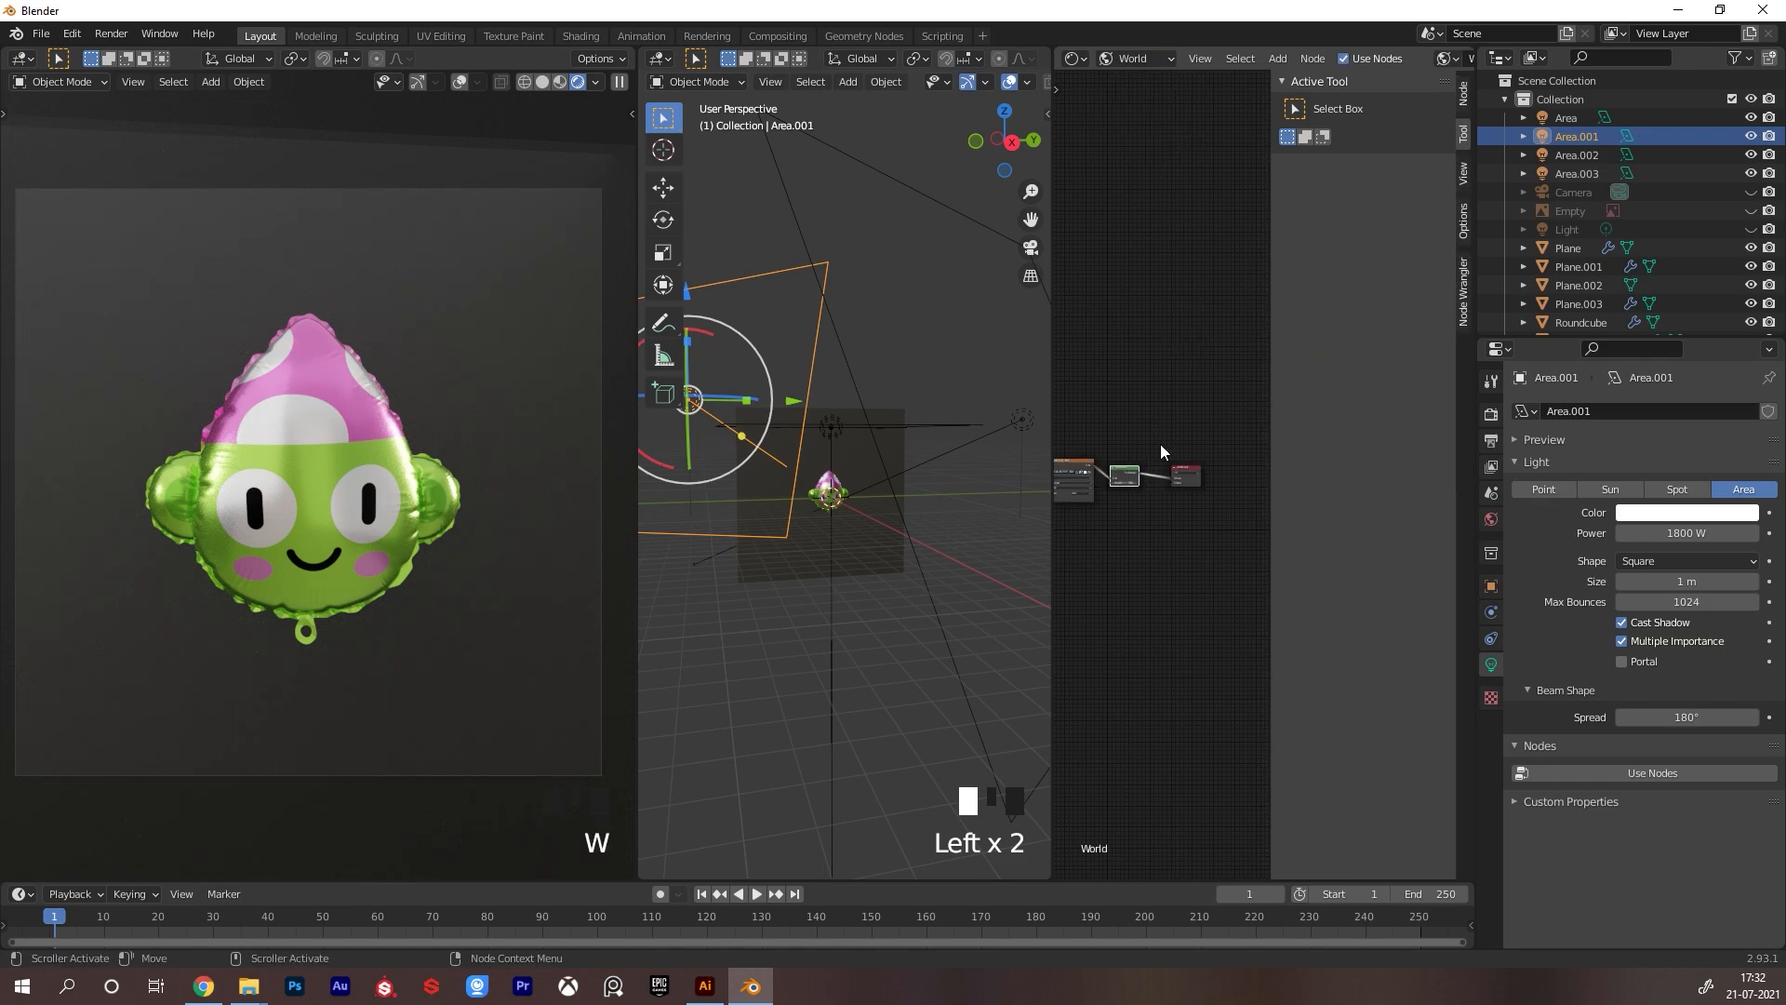
pyautogui.rightClick(1206, 392)
pyautogui.press('n')
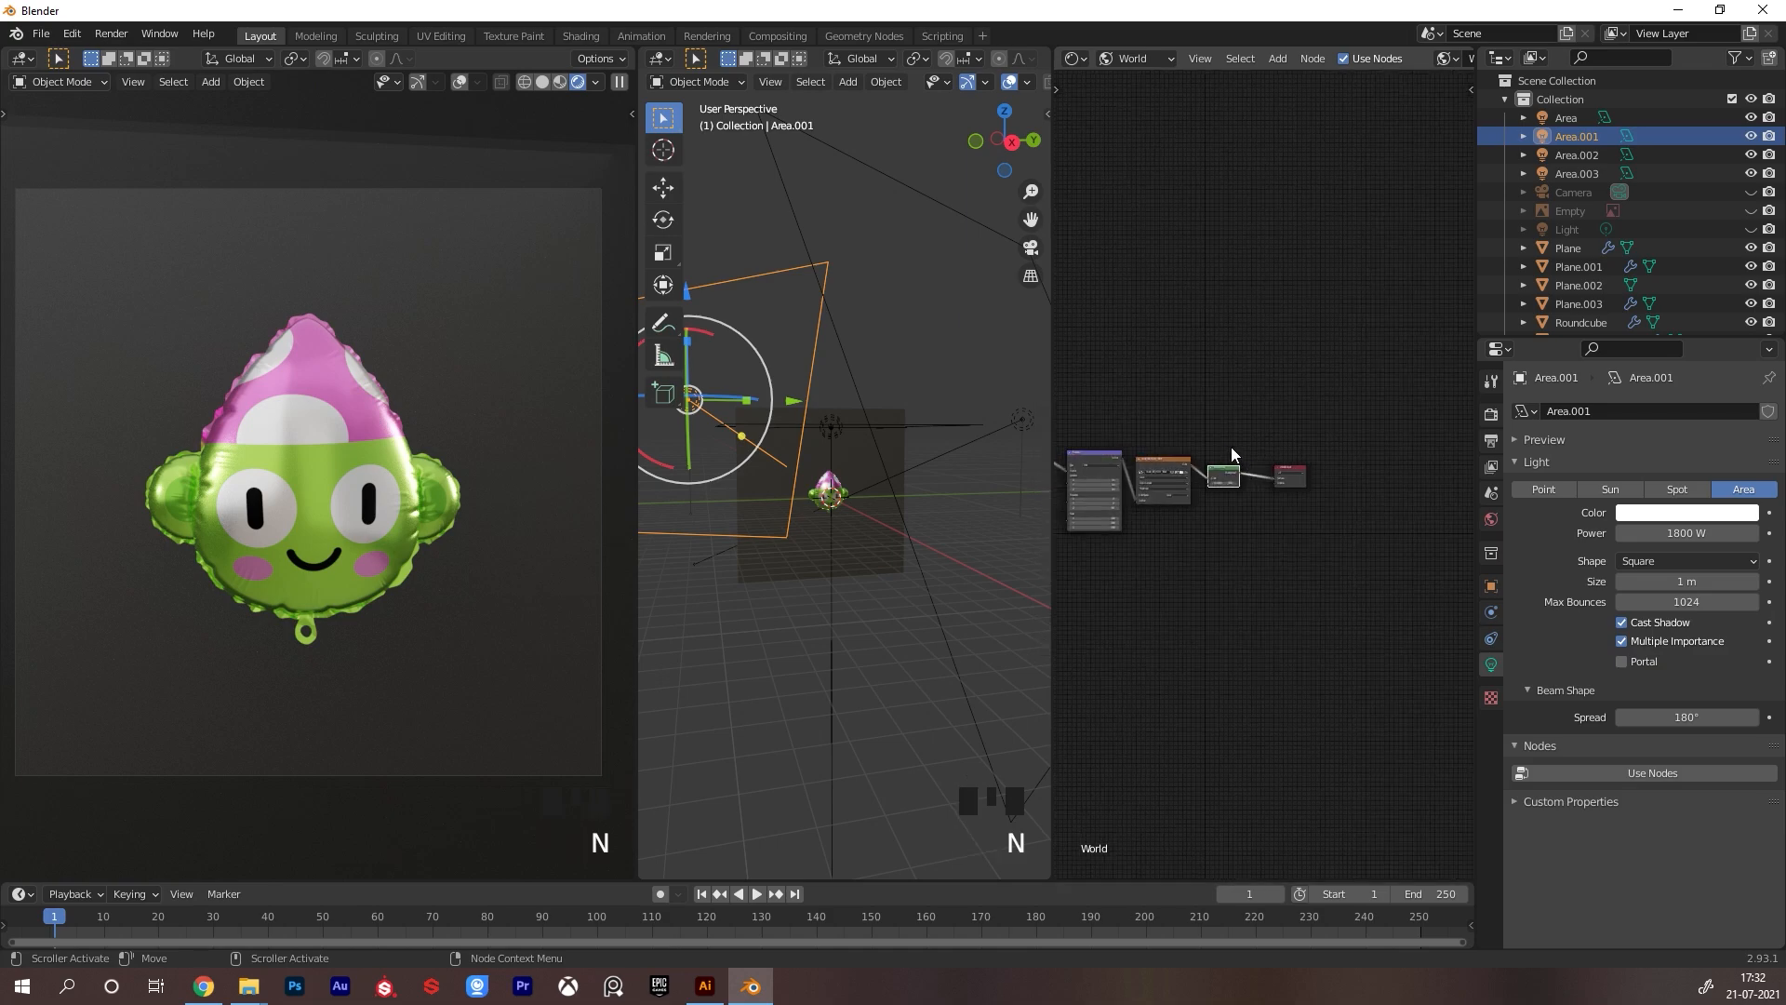
pyautogui.scroll(6, 1223, 465)
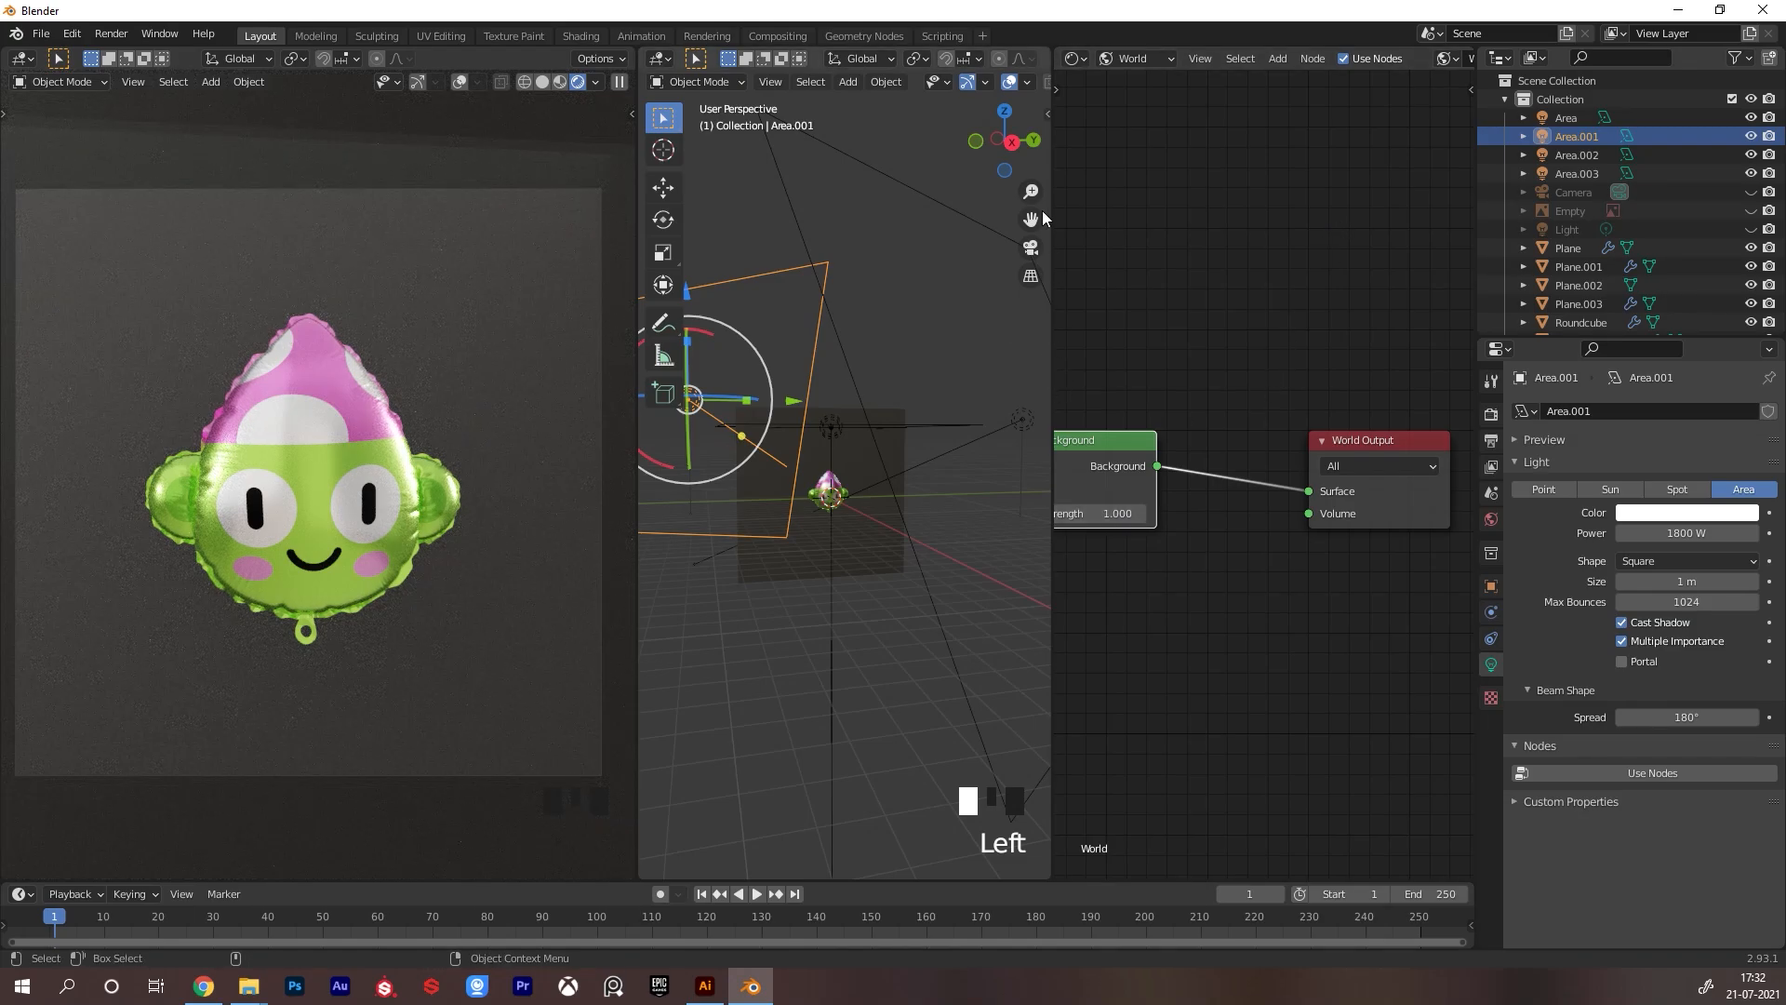
pyautogui.moveTo(1053, 53); pyautogui.dragTo(1084, 58)
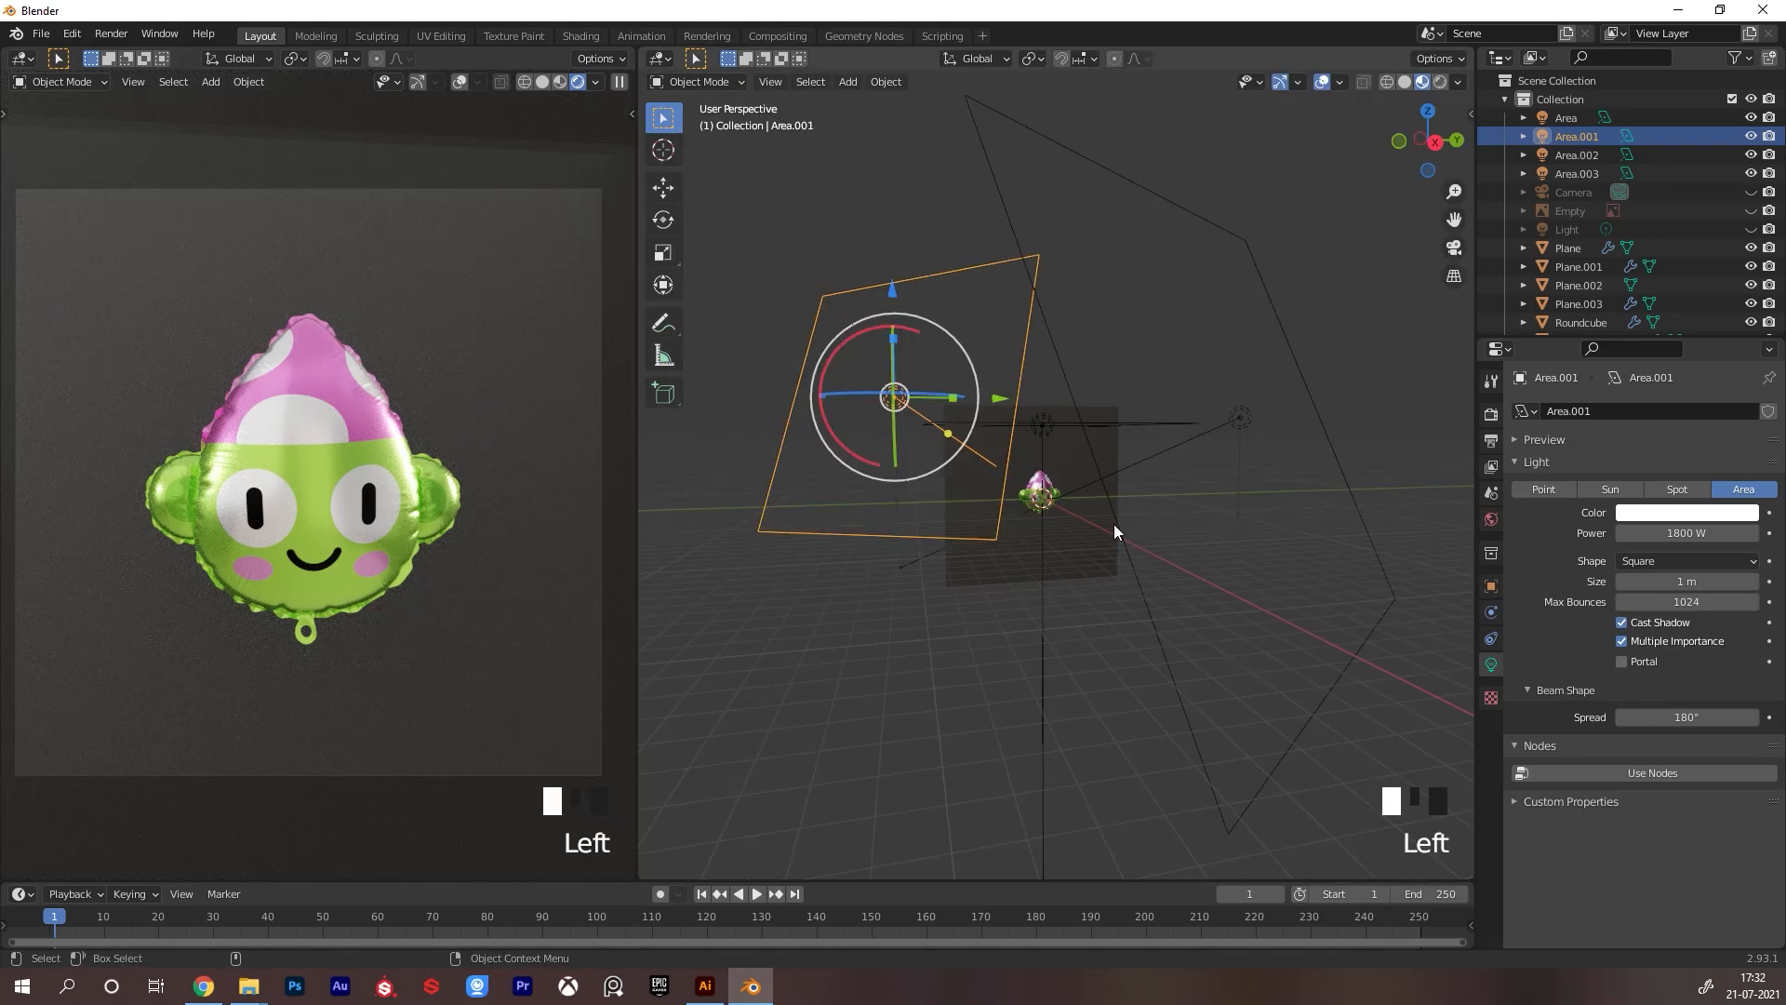
# Set the power of the area light Area.001 to 1200 W
pyautogui.doubleClick(1688, 535)
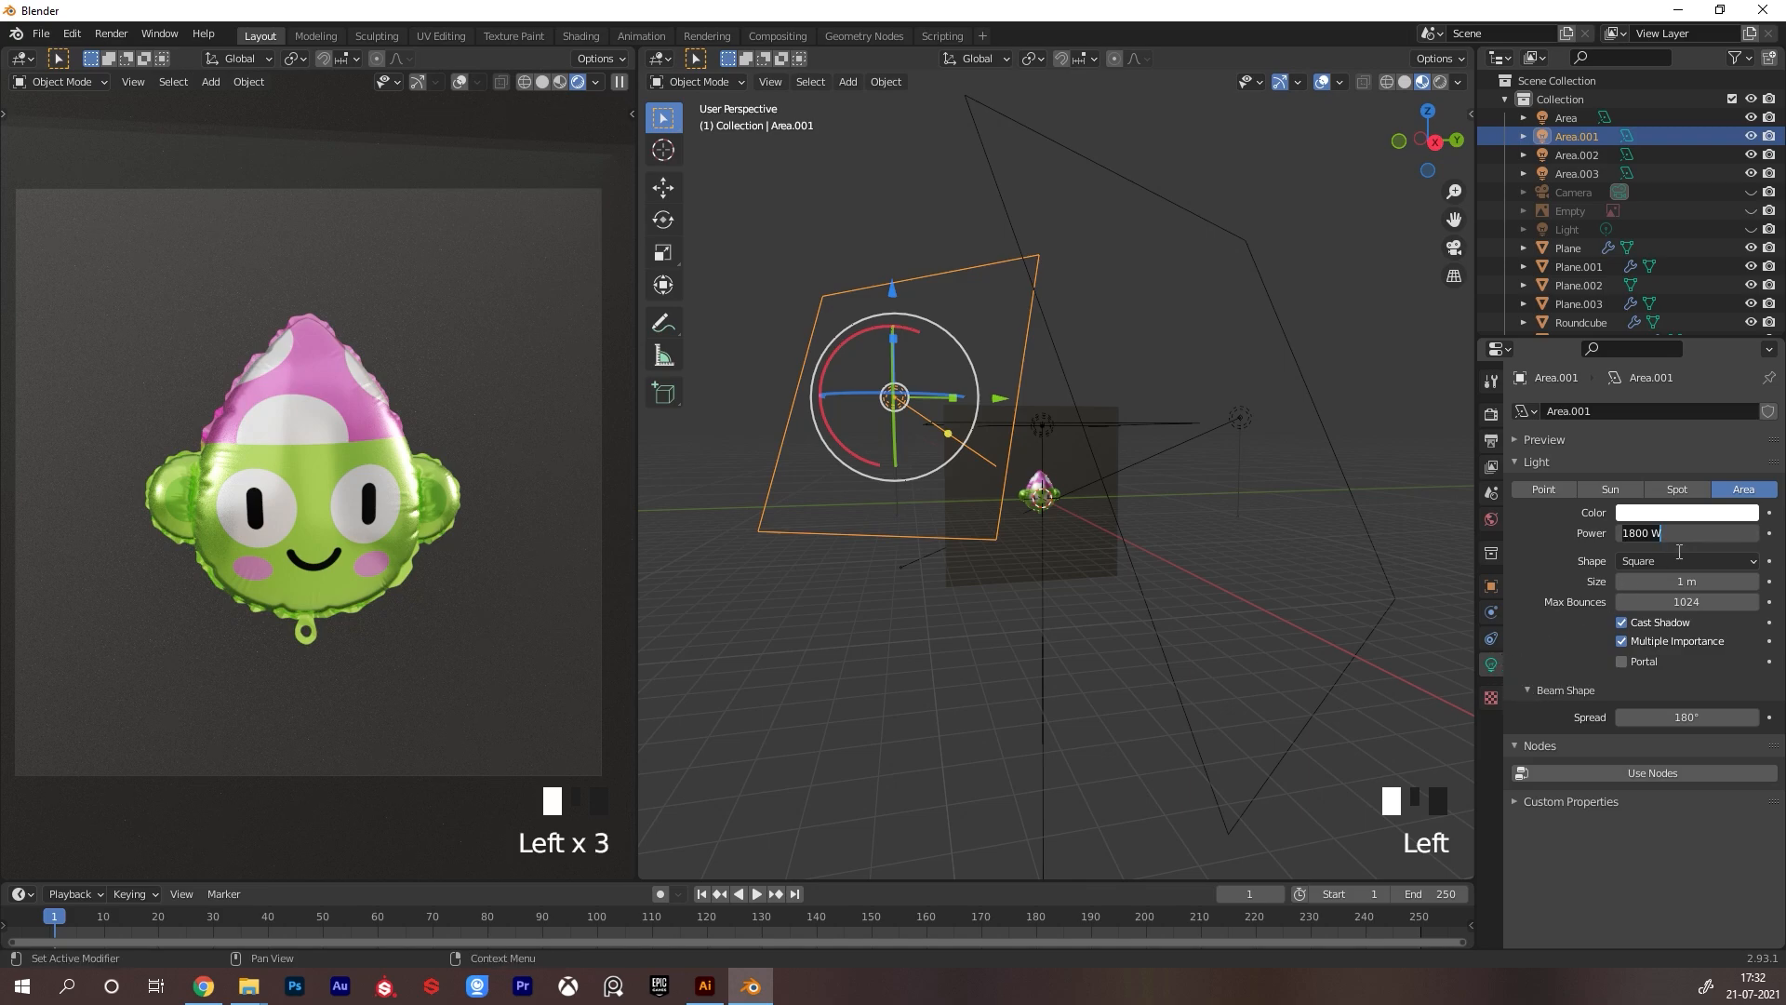
pyautogui.write('1200')
pyautogui.press('Return')
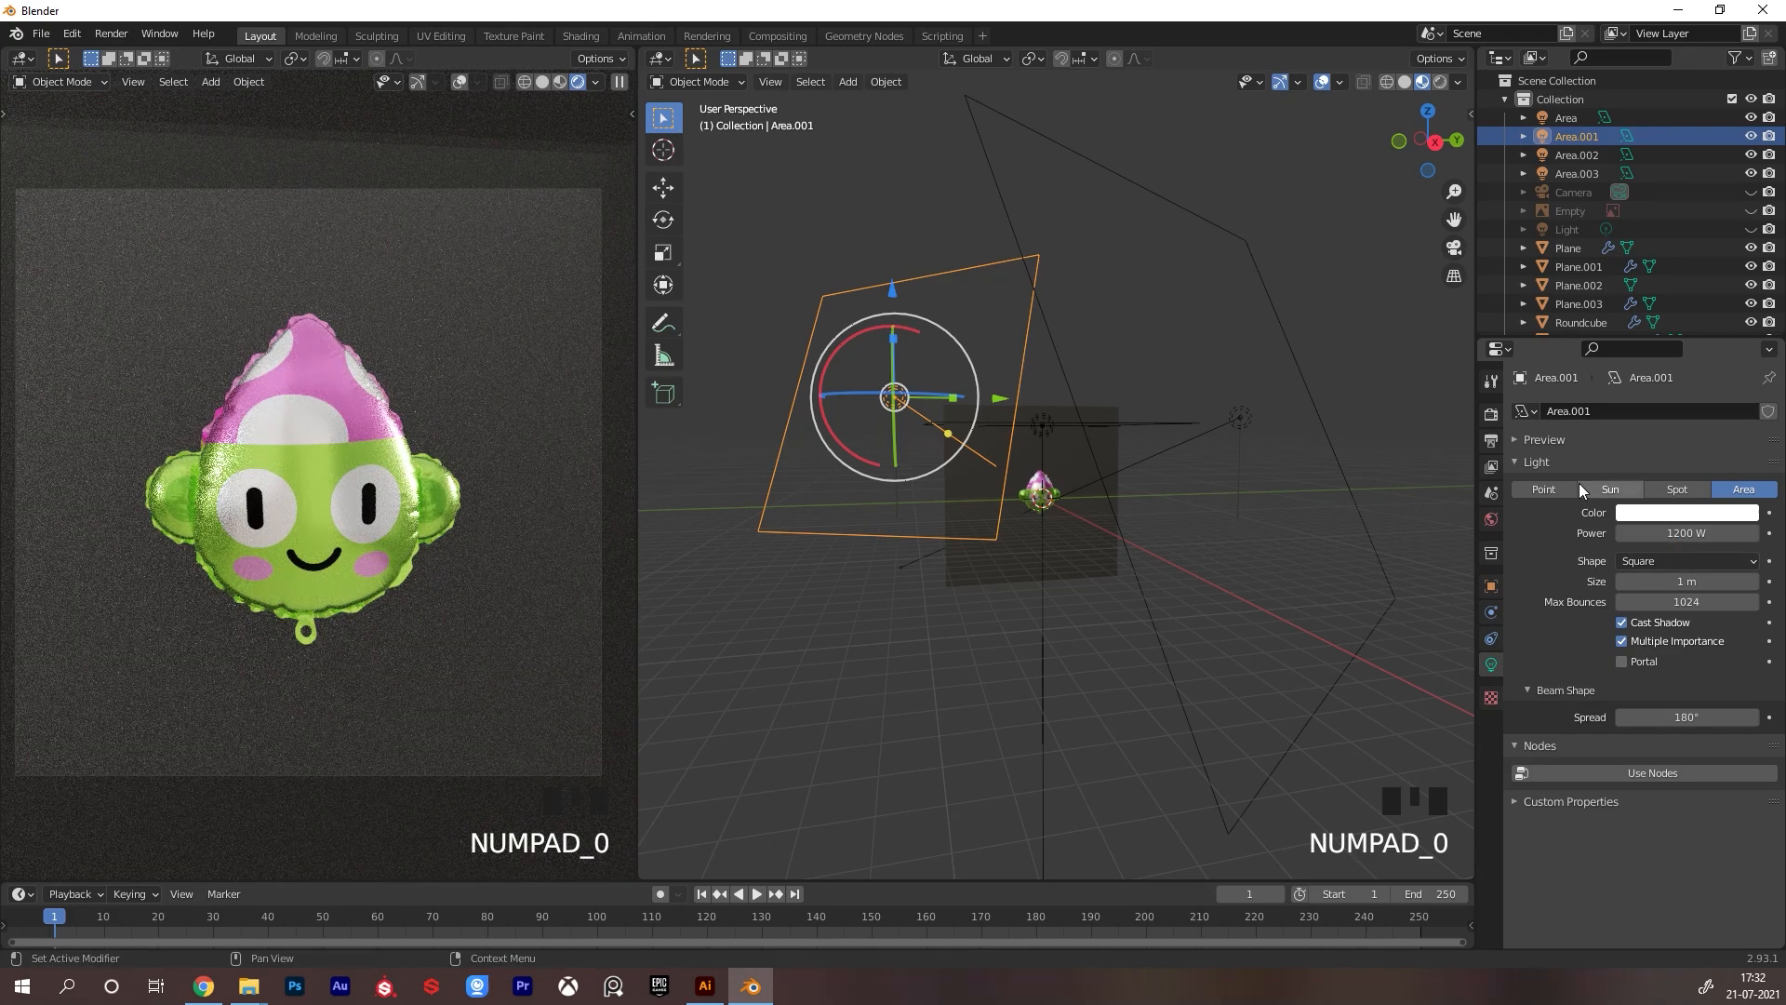
# Try to rotate all the character's parts about Z, excluding the backdrop and lights, undo it and restore the camera view
pyautogui.scroll(4, 1091, 543)
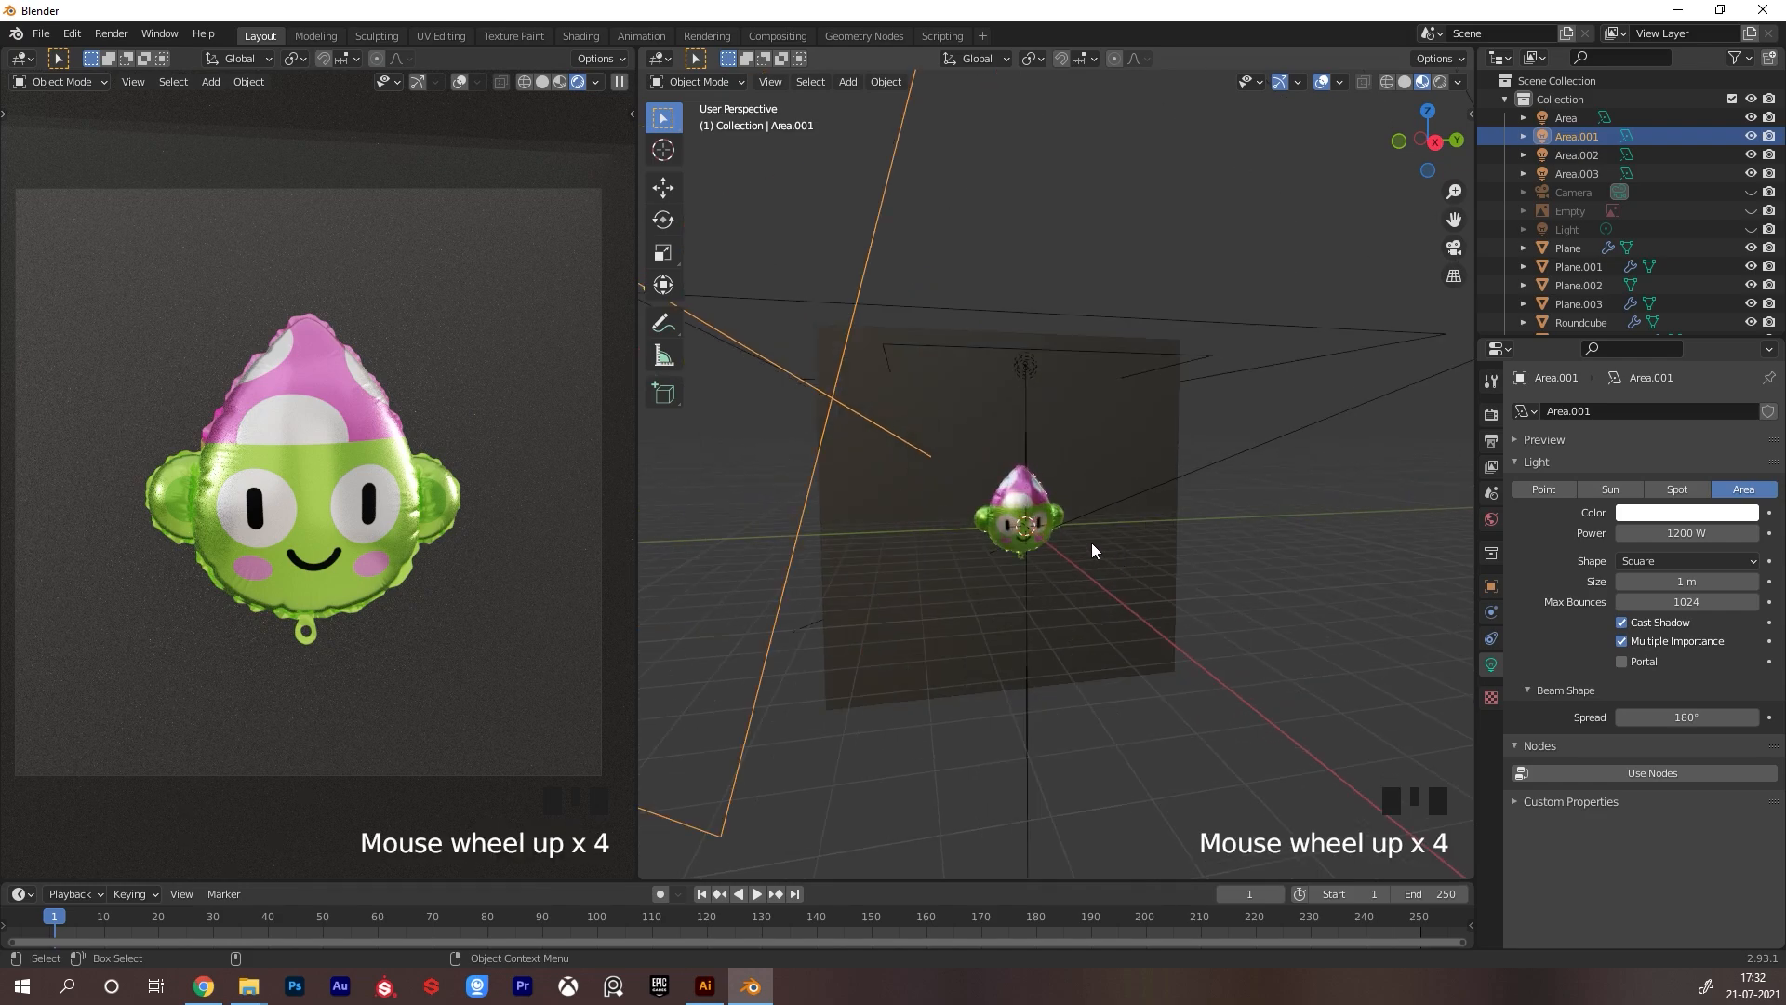
pyautogui.moveTo(964, 450); pyautogui.dragTo(1073, 564)
pyautogui.keyDown('ctrl'); pyautogui.moveTo(1125, 270); pyautogui.dragTo(767, 477); pyautogui.keyUp('ctrl')
pyautogui.keyDown('ctrl'); pyautogui.moveTo(1237, 381); pyautogui.dragTo(1263, 688); pyautogui.keyUp('ctrl')
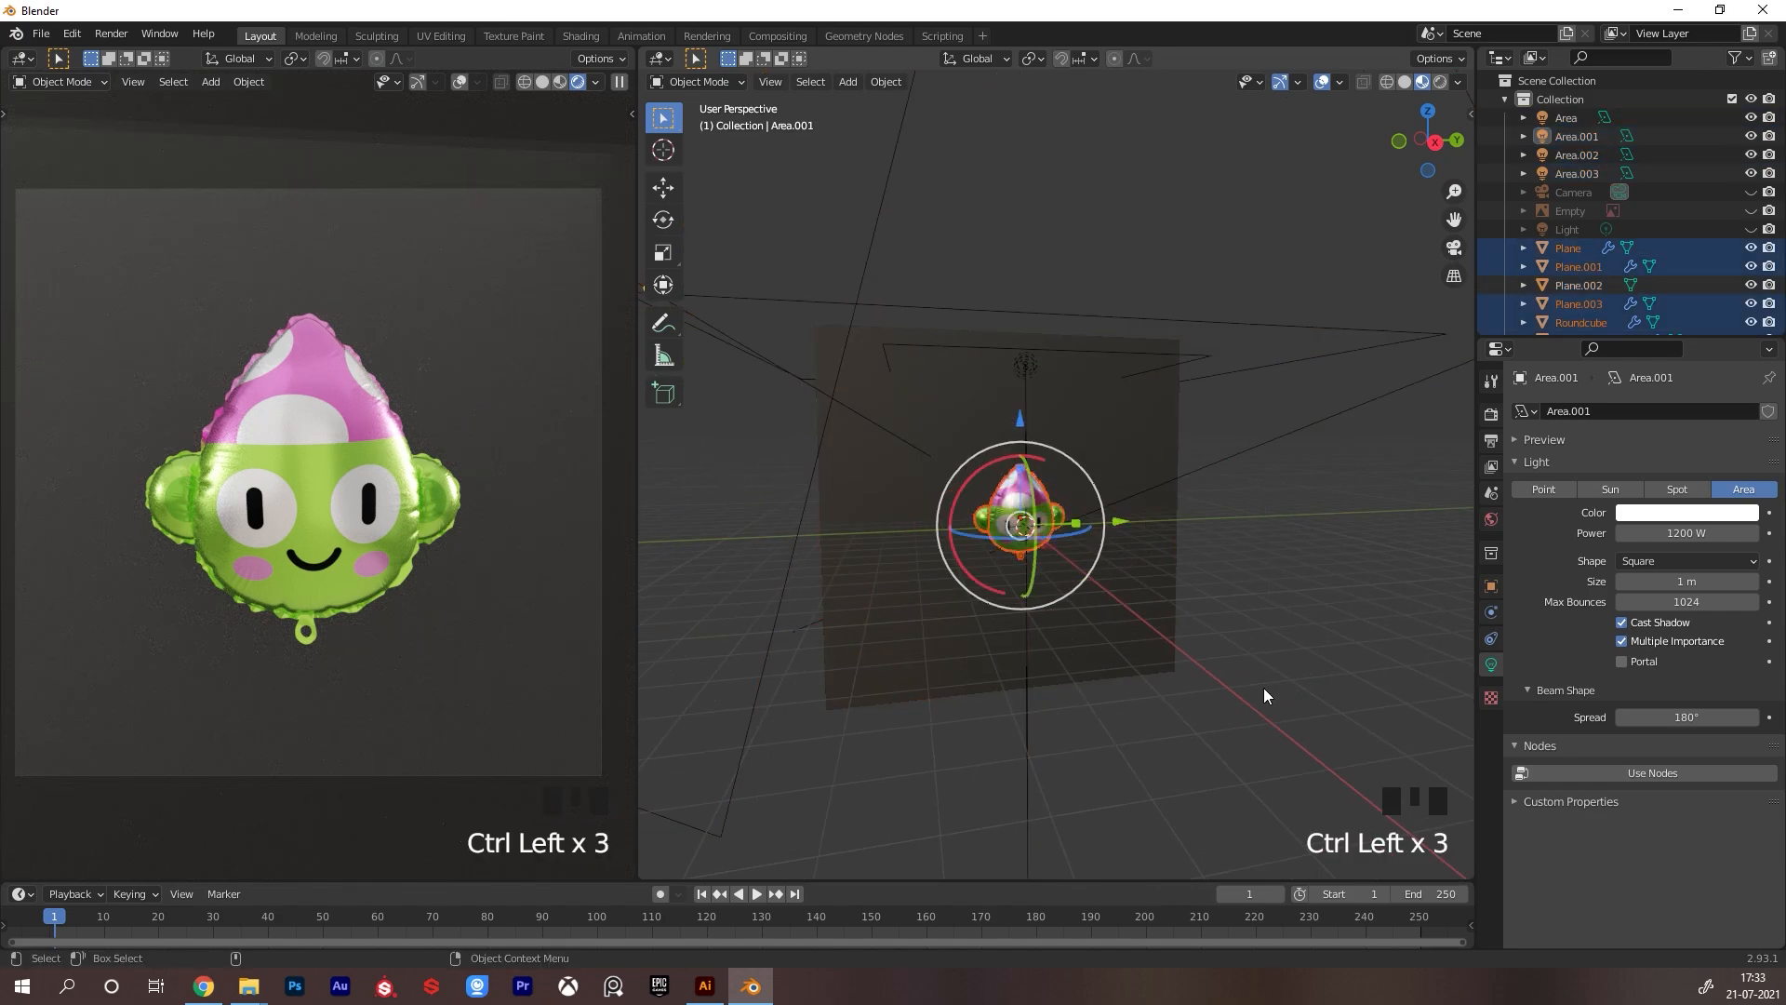
pyautogui.moveTo(1085, 530); pyautogui.dragTo(1194, 460)
pyautogui.hotkey('ctrl', 'z')
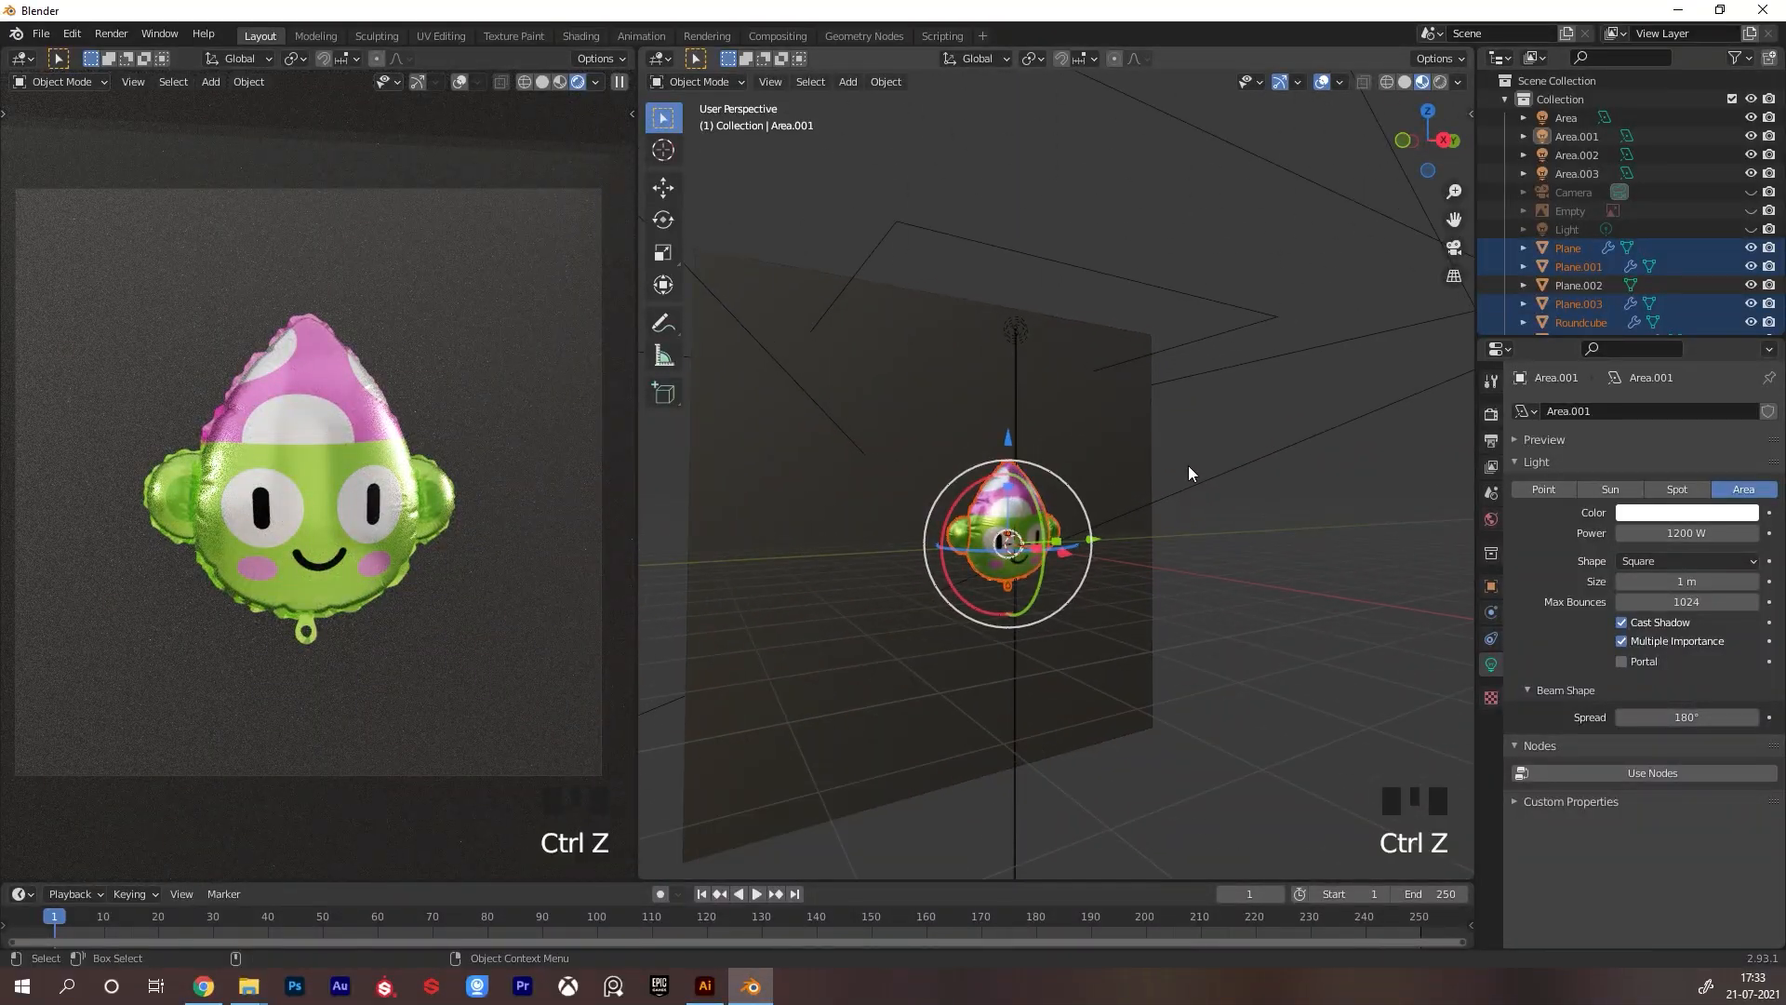
pyautogui.keyDown('alt'); pyautogui.moveTo(380, 543); pyautogui.dragTo(484, 535); pyautogui.keyUp('alt')
pyautogui.press('KP_0')
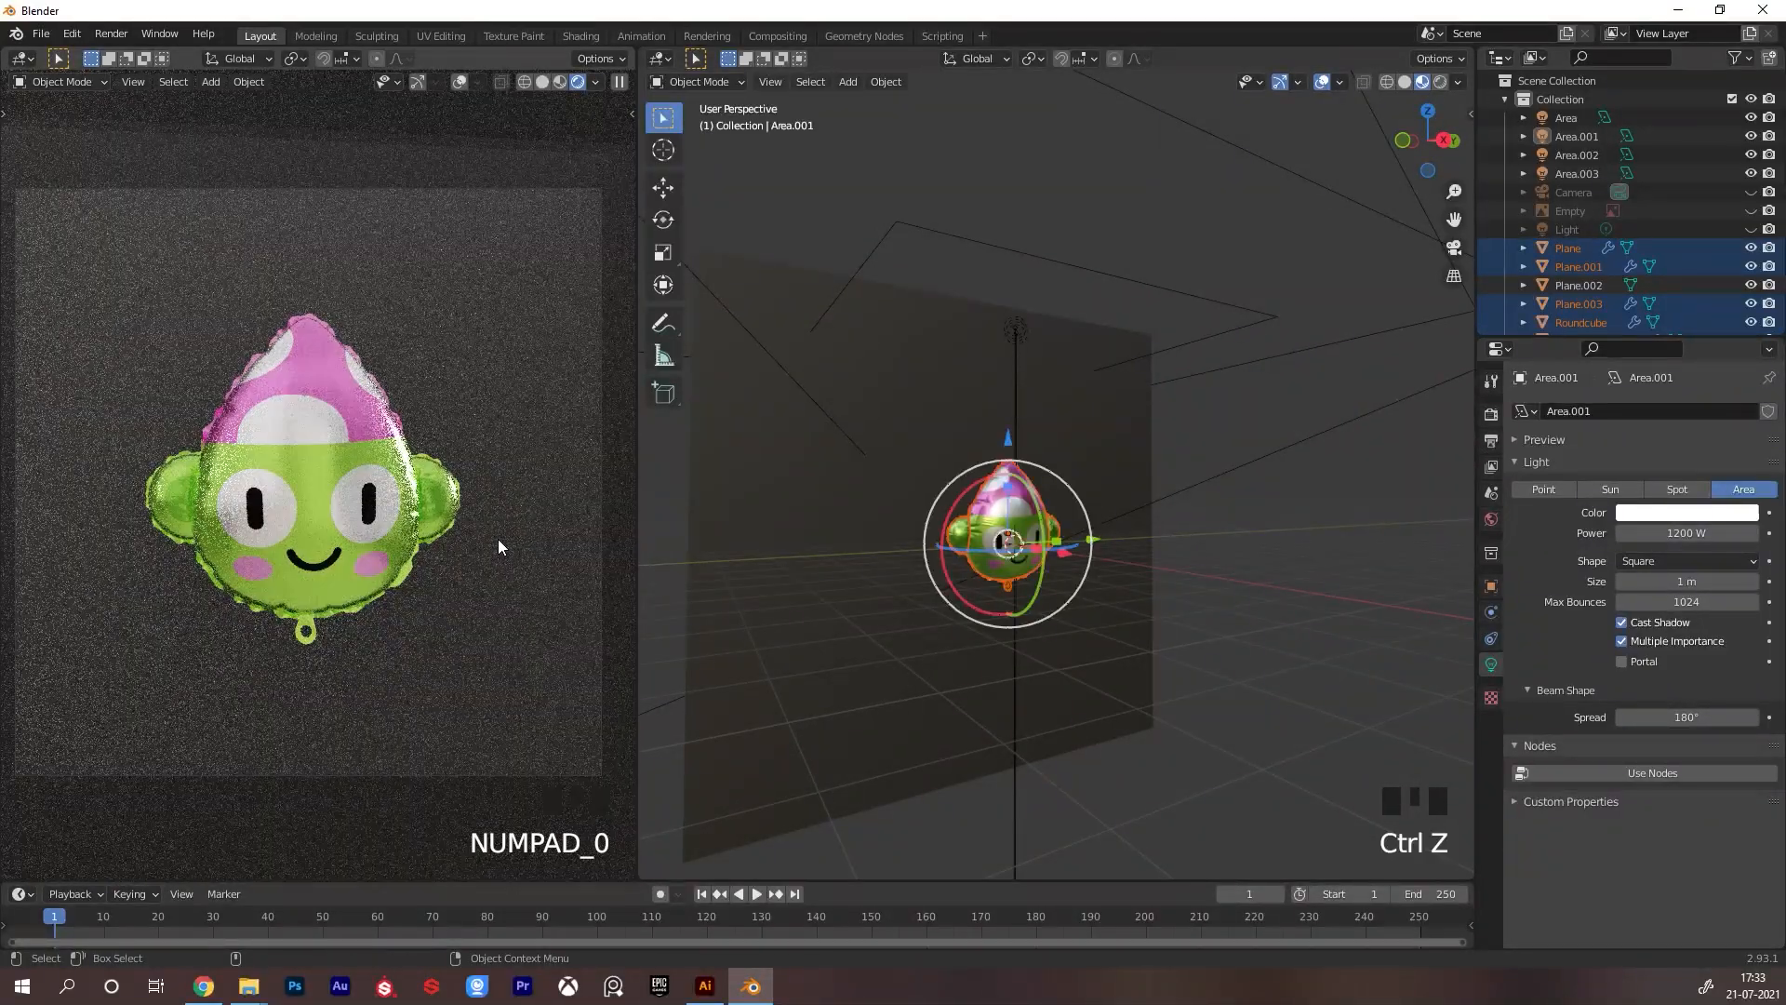